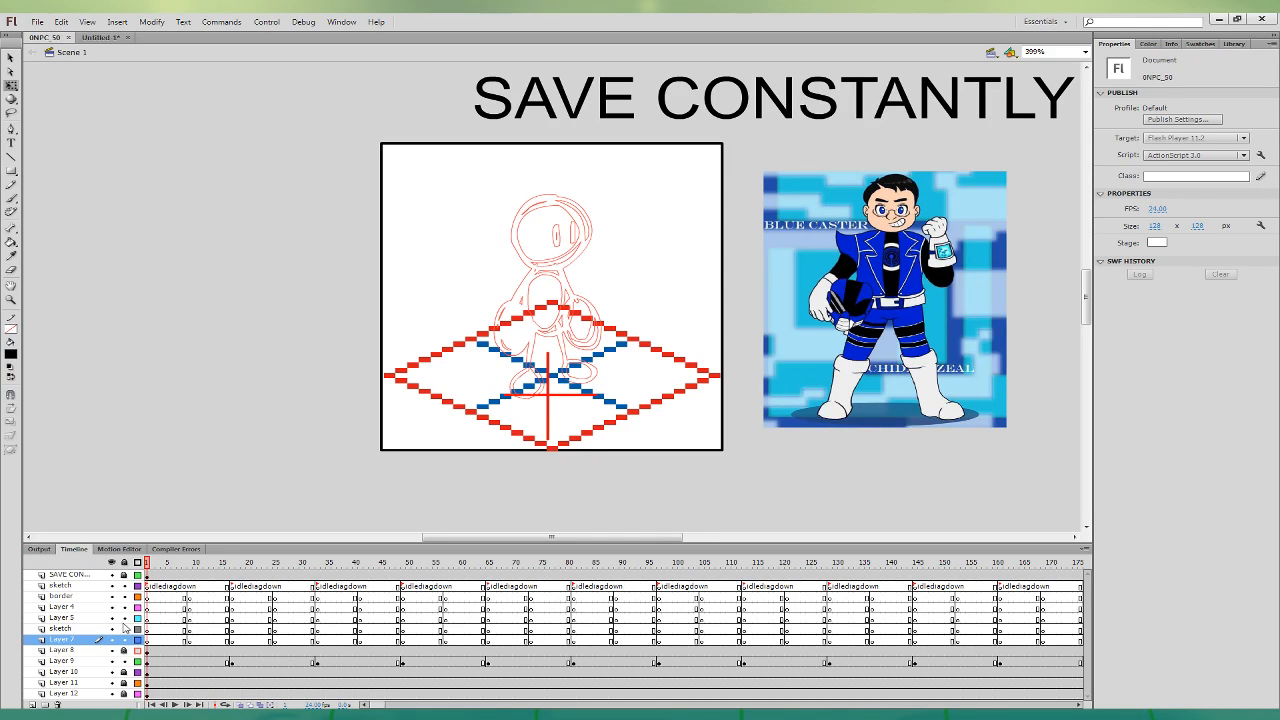
- View the finished hat-wearing skeleton sprite near frame 3485 of 0NPC_60 at 400% zoom, then return to 0NPC_50
{"action": "left_click", "coordinate": [151, 597]}
{"action": "key", "text": "comma"}
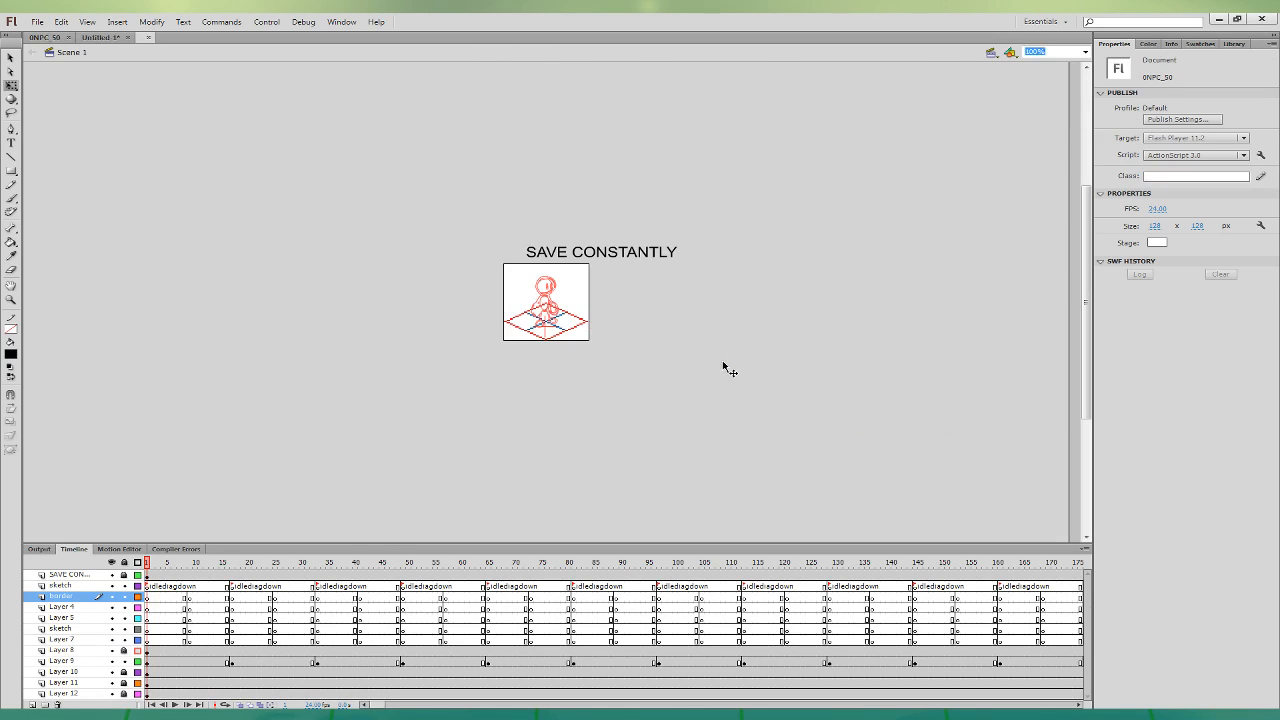
{"action": "key", "text": "ctrl+4"}
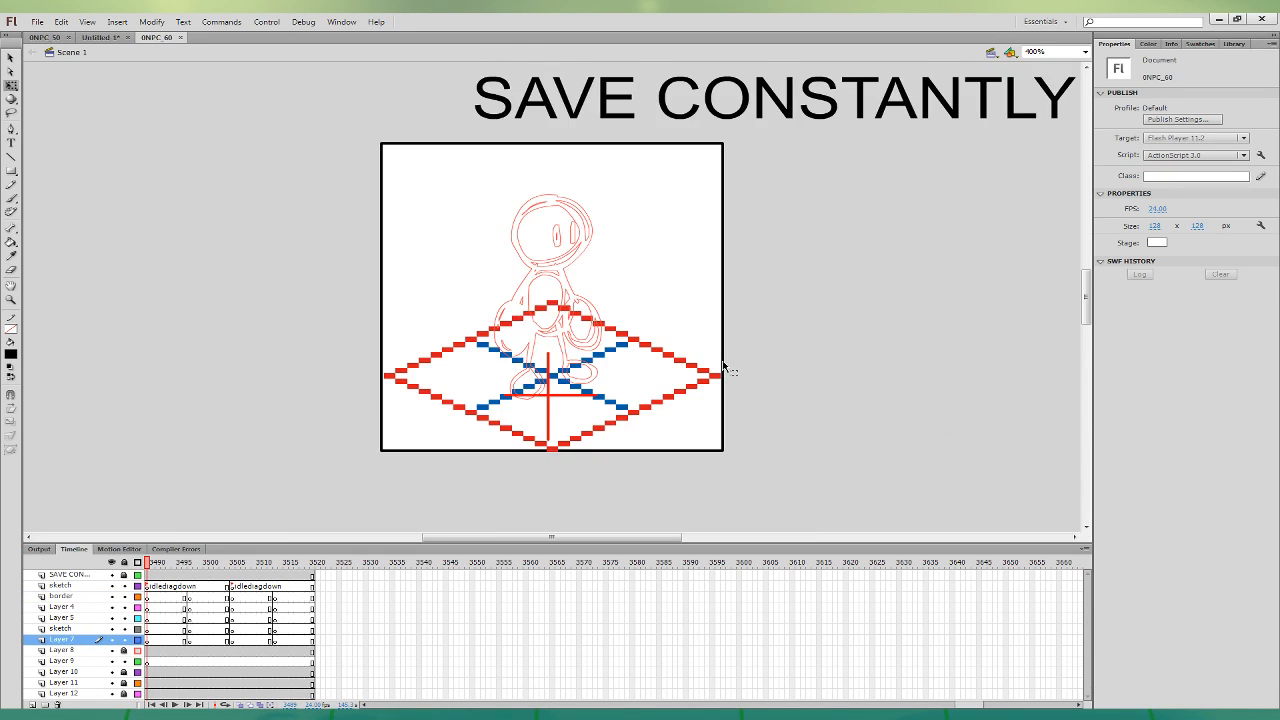
{"action": "left_click_drag", "start_coordinate": [966, 705], "coordinate": [959, 705]}
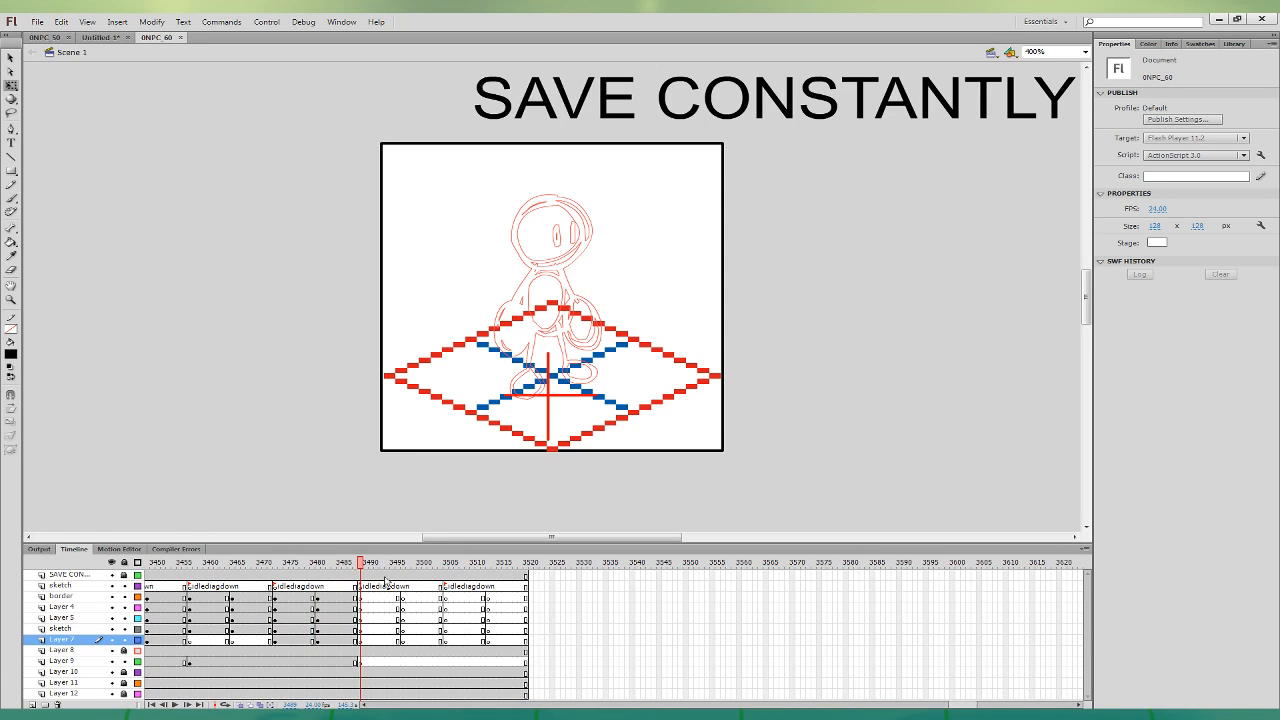
{"action": "left_click_drag", "start_coordinate": [359, 563], "coordinate": [342, 563]}
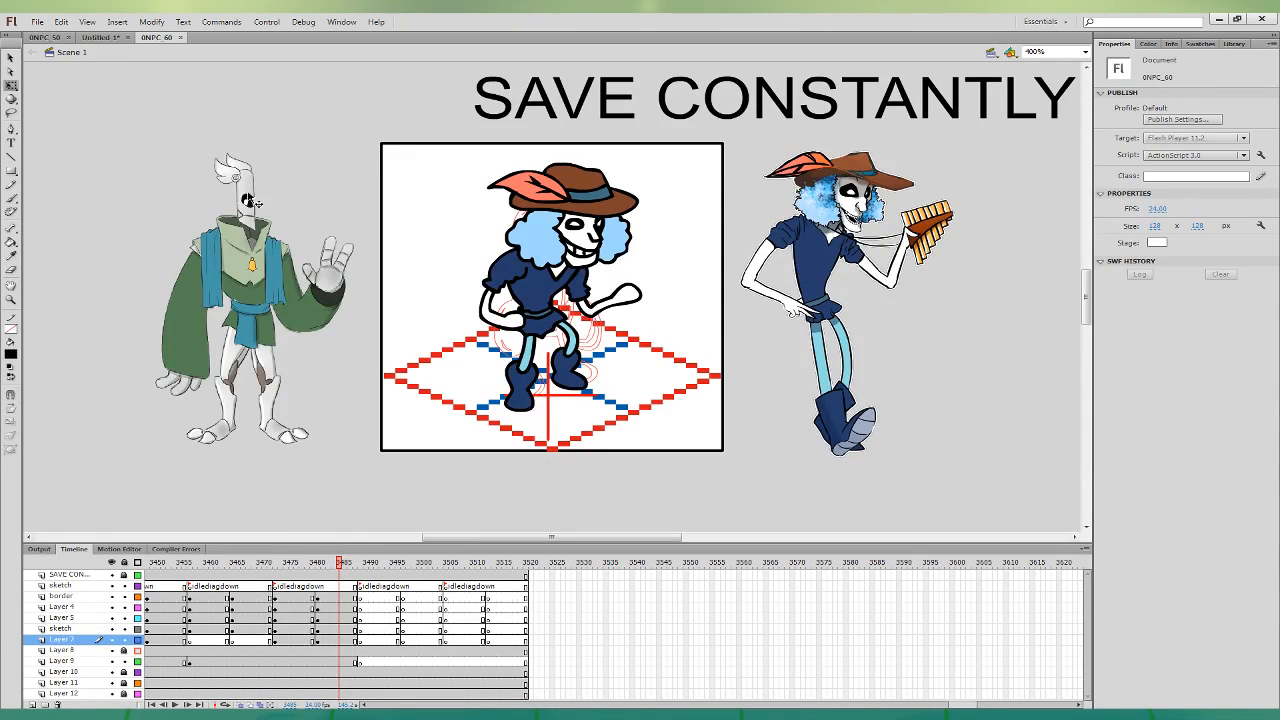
{"action": "left_click", "coordinate": [46, 38]}
{"action": "left_click", "coordinate": [181, 37]}
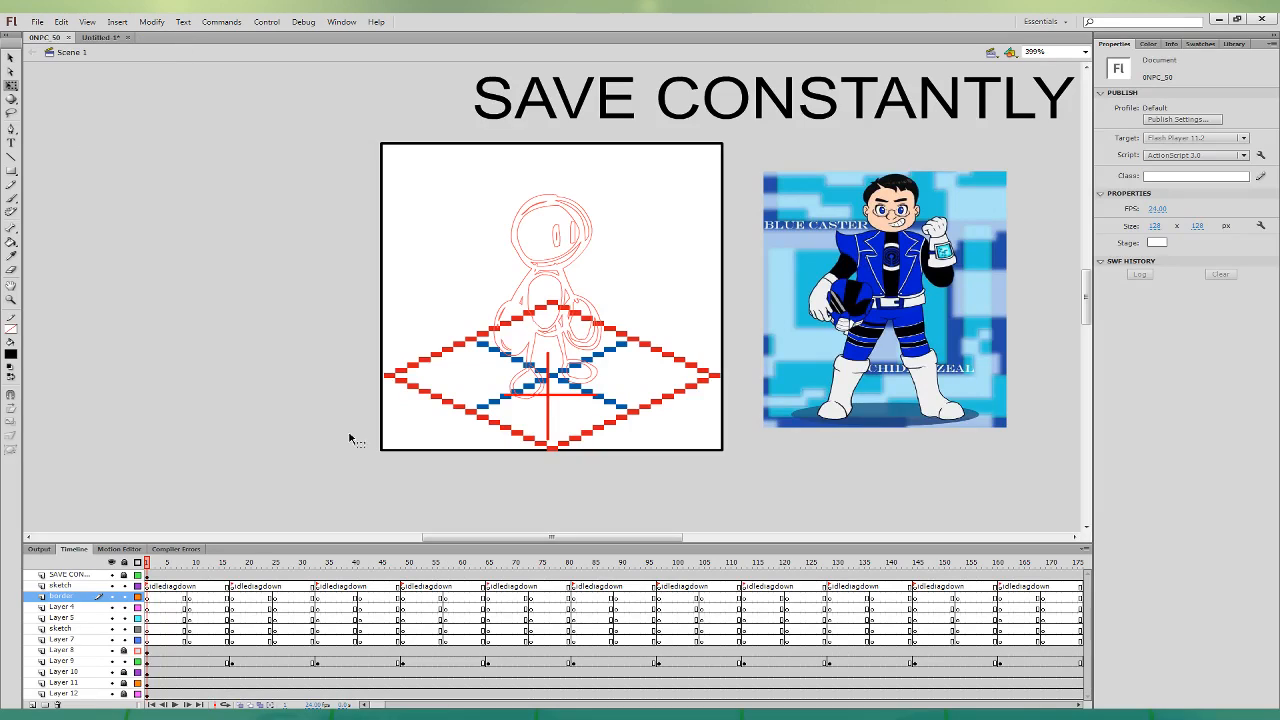
- On the border layer, brush the character's ear, jawline and lower glasses rims in black over the sketched head
{"action": "left_click", "coordinate": [186, 598]}
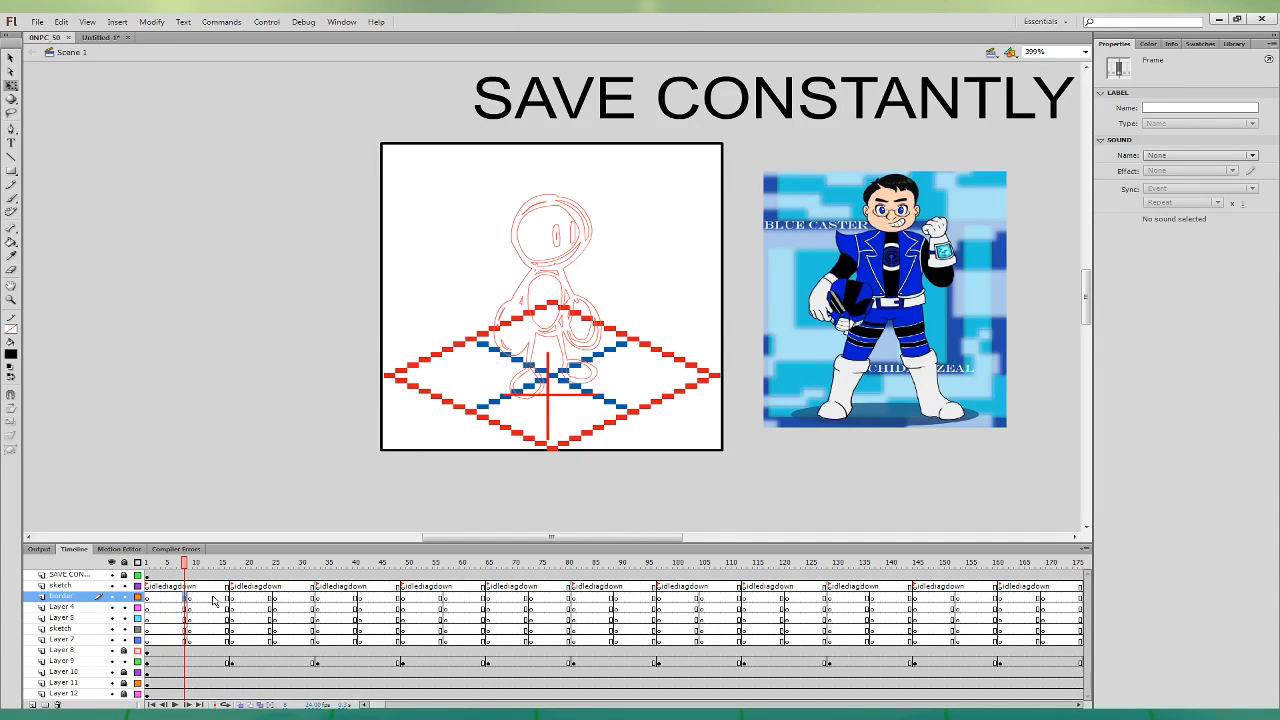
{"action": "left_click", "coordinate": [12, 198]}
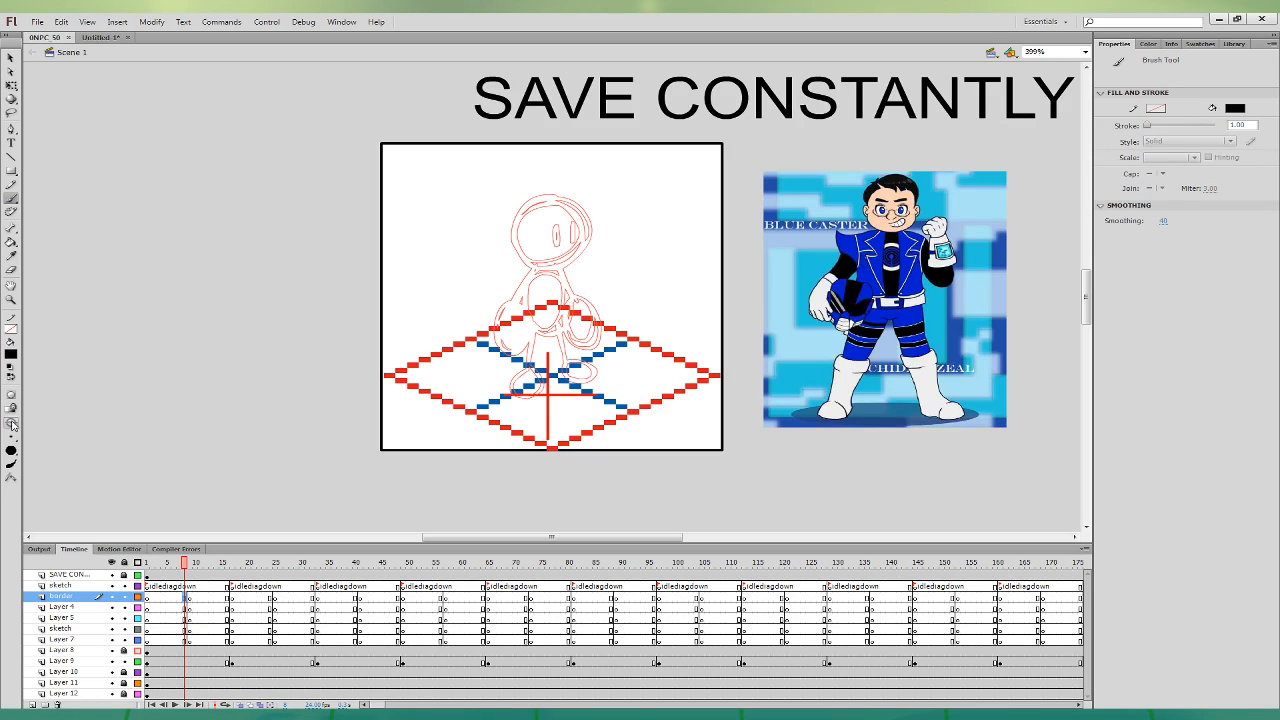
{"action": "left_click", "coordinate": [187, 598]}
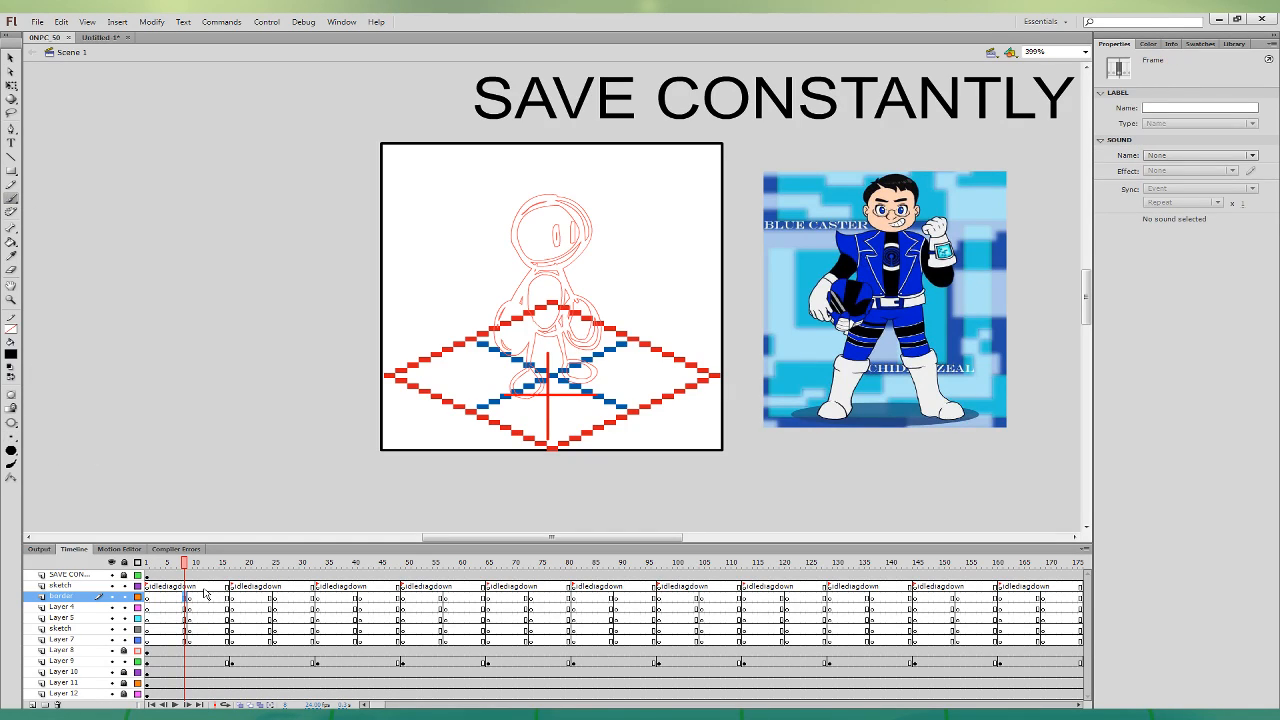
{"action": "mouse_move", "coordinate": [520, 230]}
{"action": "left_mouse_down"}
{"action": "mouse_move", "coordinate": [506, 237]}
{"action": "mouse_move", "coordinate": [518, 252]}
{"action": "mouse_move", "coordinate": [499, 240]}
{"action": "mouse_move", "coordinate": [519, 247]}
{"action": "left_mouse_up"}
{"action": "key", "text": "ctrl+z"}
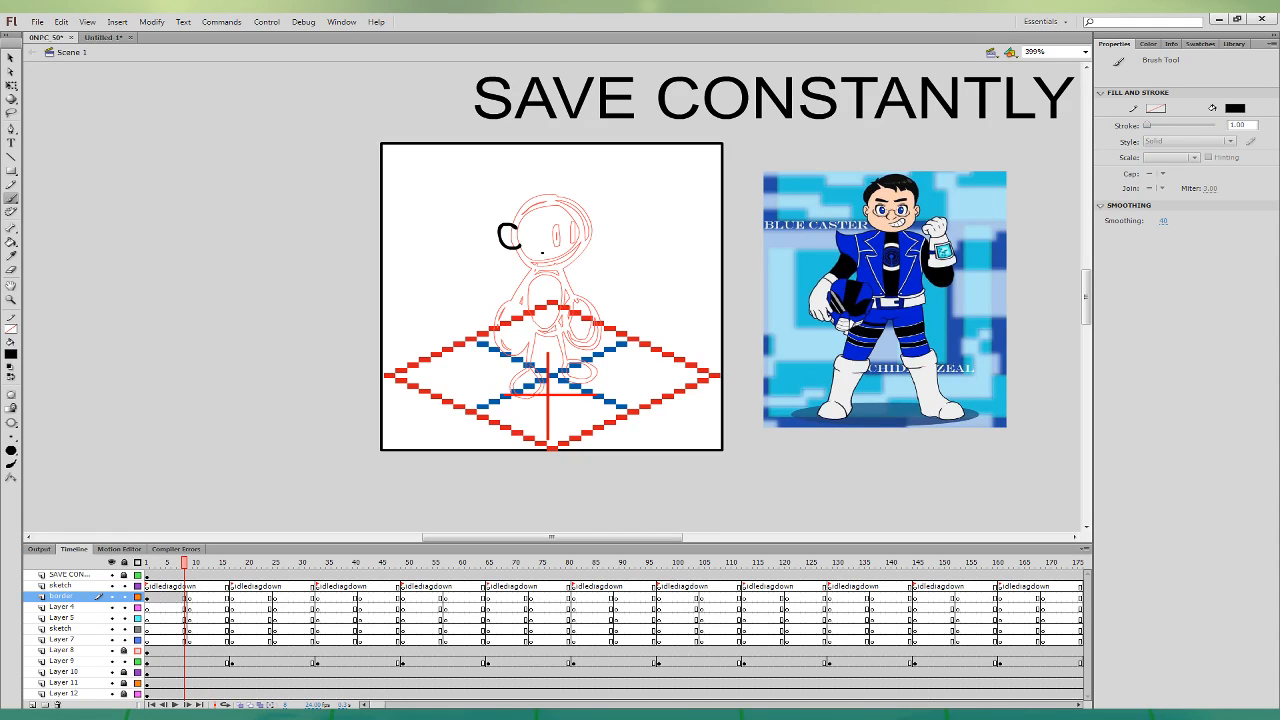
{"action": "mouse_move", "coordinate": [519, 247]}
{"action": "left_mouse_down"}
{"action": "mouse_move", "coordinate": [538, 271]}
{"action": "mouse_move", "coordinate": [584, 270]}
{"action": "mouse_move", "coordinate": [597, 232]}
{"action": "left_mouse_up"}
{"action": "mouse_move", "coordinate": [531, 227]}
{"action": "left_mouse_down"}
{"action": "mouse_move", "coordinate": [582, 235]}
{"action": "mouse_move", "coordinate": [589, 218]}
{"action": "left_mouse_up"}
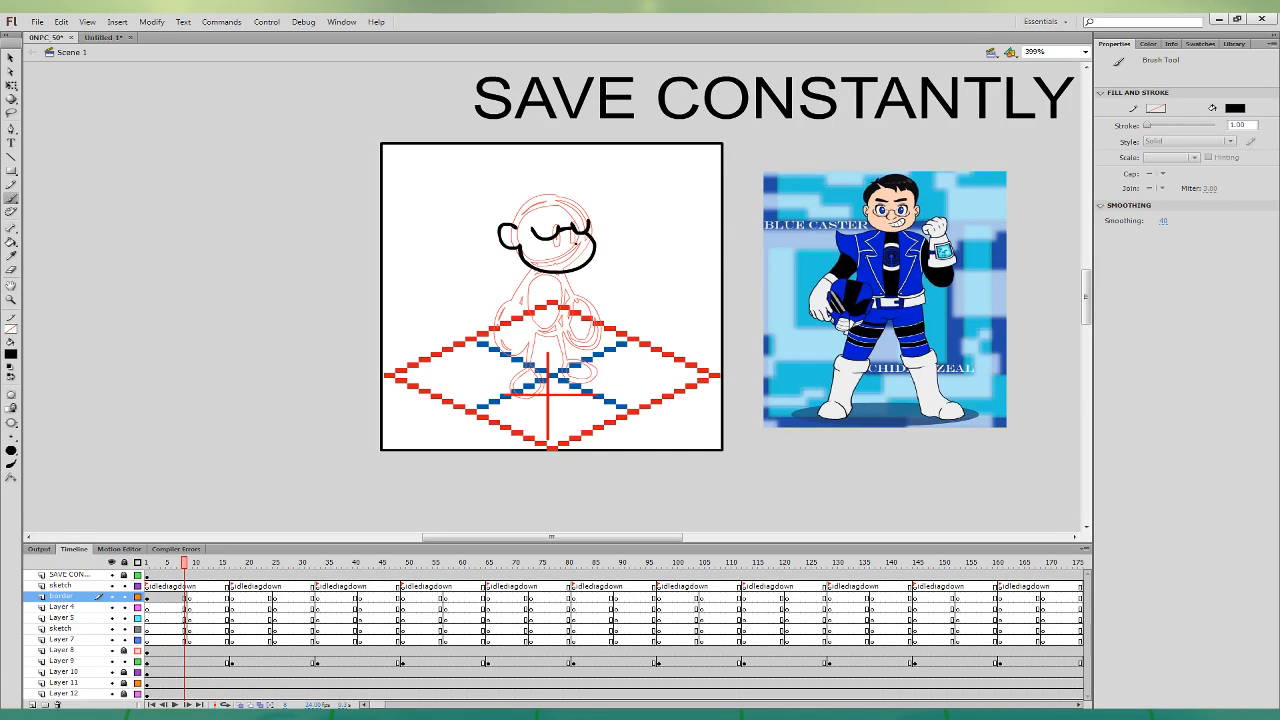
- Brush the eyes and angled eyebrows around the glasses in black, undoing the unwanted strokes
{"action": "mouse_move", "coordinate": [574, 247]}
{"action": "left_mouse_down"}
{"action": "mouse_move", "coordinate": [580, 235]}
{"action": "mouse_move", "coordinate": [533, 203]}
{"action": "mouse_move", "coordinate": [585, 195]}
{"action": "mouse_move", "coordinate": [548, 213]}
{"action": "mouse_move", "coordinate": [563, 232]}
{"action": "mouse_move", "coordinate": [551, 236]}
{"action": "mouse_move", "coordinate": [548, 216]}
{"action": "mouse_move", "coordinate": [572, 224]}
{"action": "mouse_move", "coordinate": [577, 211]}
{"action": "left_mouse_up"}
{"action": "key", "text": "ctrl+z"}
{"action": "key", "text": "ctrl+z"}
{"action": "key", "text": "ctrl+z"}
{"action": "key", "text": "ctrl+z"}
{"action": "key", "text": "ctrl+z"}
{"action": "mouse_move", "coordinate": [574, 212]}
{"action": "left_mouse_down"}
{"action": "mouse_move", "coordinate": [578, 231]}
{"action": "mouse_move", "coordinate": [574, 211]}
{"action": "left_mouse_up"}
{"action": "key", "text": "ctrl+z"}
{"action": "key", "text": "ctrl+z"}
- Adjust the eyebrow over the character's far eye with the Free Transform tool and deselect it
{"action": "left_click", "coordinate": [11, 86]}
{"action": "left_click", "coordinate": [578, 201]}
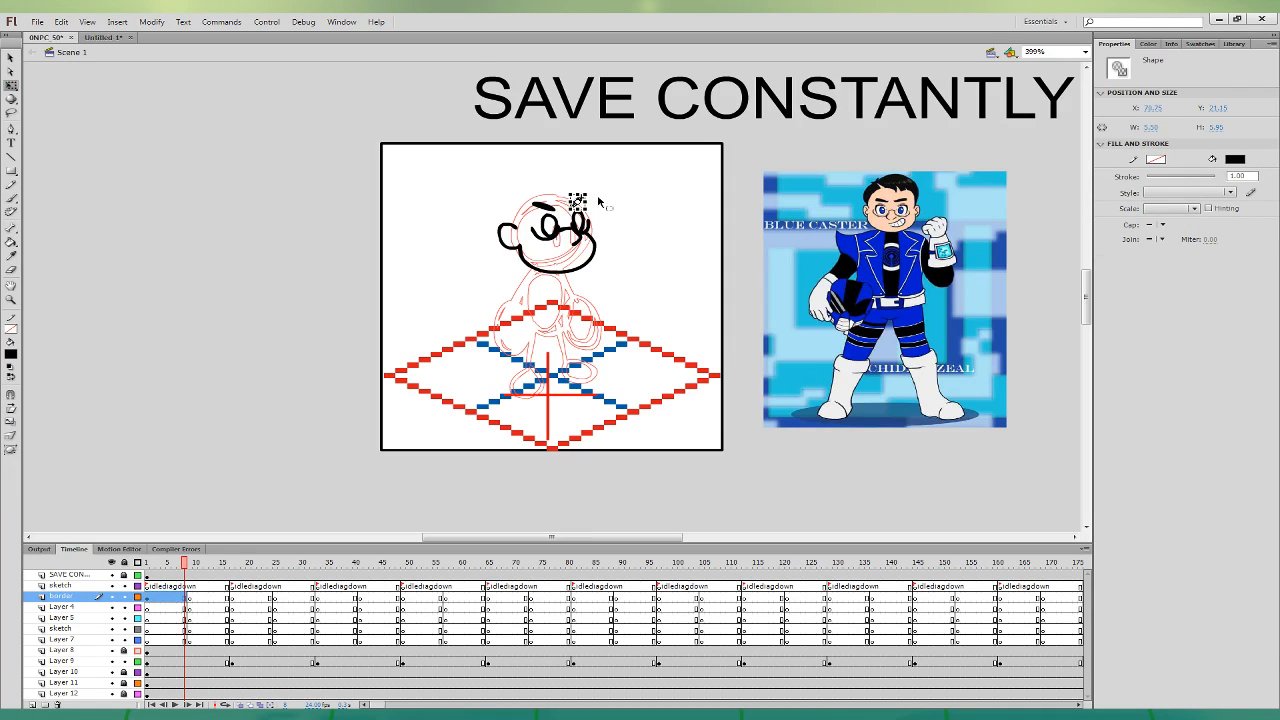
{"action": "left_click_drag", "start_coordinate": [596, 200], "coordinate": [602, 202]}
{"action": "left_click", "coordinate": [604, 203]}
{"action": "left_click", "coordinate": [549, 209]}
{"action": "left_click", "coordinate": [636, 210]}
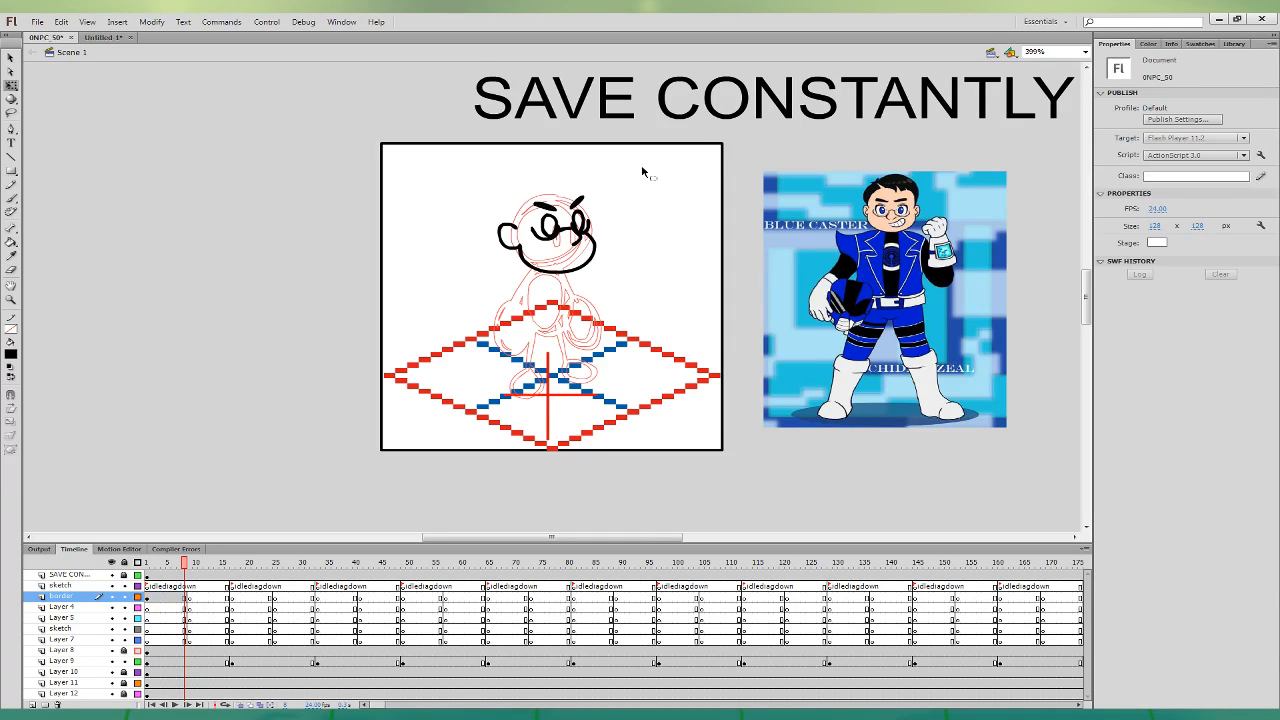
- Brush one continuous hair contour over the head from the glasses to the ear, redrawing it after undone attempts
{"action": "left_click", "coordinate": [11, 199]}
{"action": "left_click", "coordinate": [183, 597]}
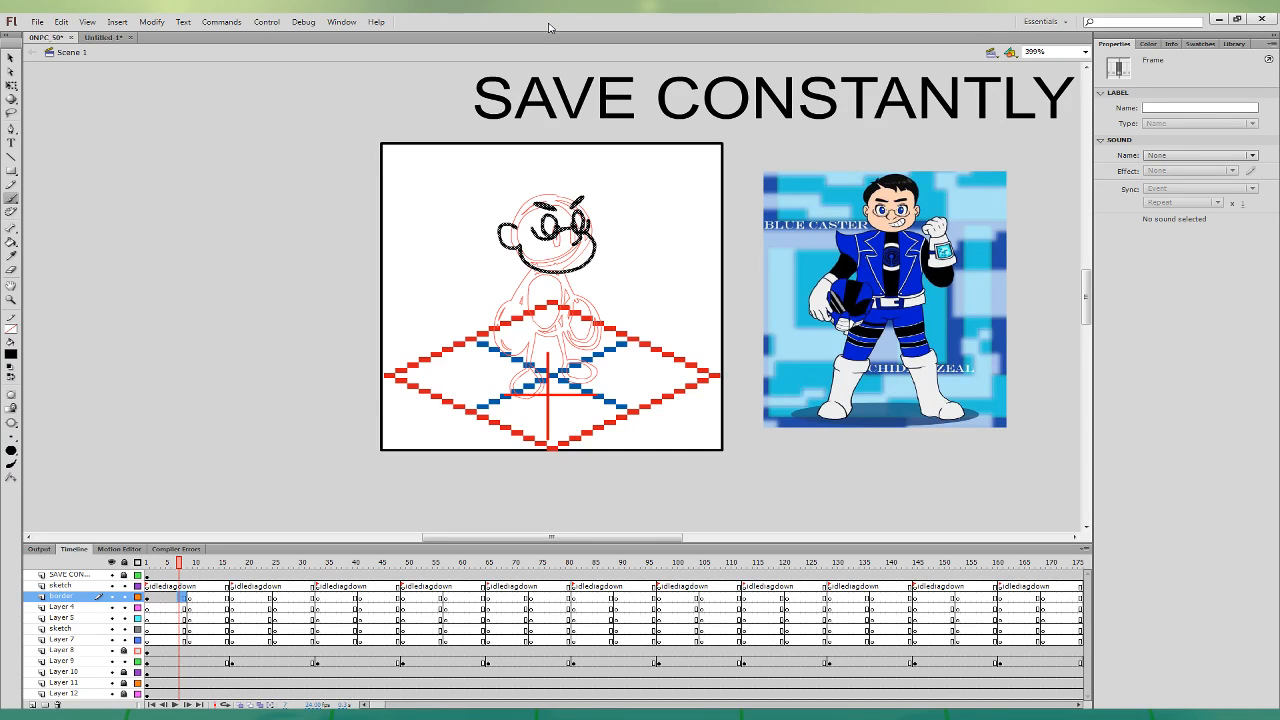
{"action": "mouse_move", "coordinate": [586, 218]}
{"action": "left_mouse_down"}
{"action": "mouse_move", "coordinate": [589, 235]}
{"action": "mouse_move", "coordinate": [578, 186]}
{"action": "mouse_move", "coordinate": [540, 184]}
{"action": "left_mouse_up"}
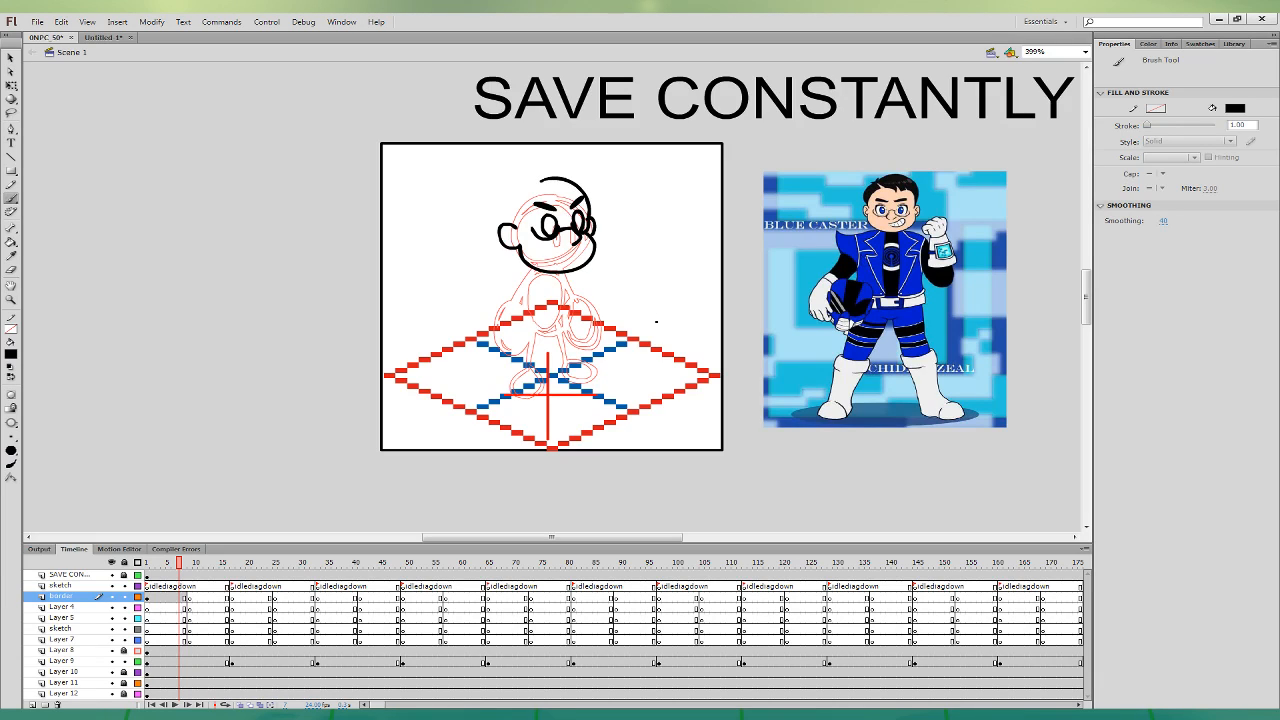
{"action": "key", "text": "ctrl+z"}
{"action": "mouse_move", "coordinate": [521, 192]}
{"action": "left_mouse_down"}
{"action": "mouse_move", "coordinate": [584, 199]}
{"action": "mouse_move", "coordinate": [586, 217]}
{"action": "mouse_move", "coordinate": [583, 189]}
{"action": "mouse_move", "coordinate": [542, 174]}
{"action": "mouse_move", "coordinate": [512, 190]}
{"action": "mouse_move", "coordinate": [504, 224]}
{"action": "left_mouse_up"}
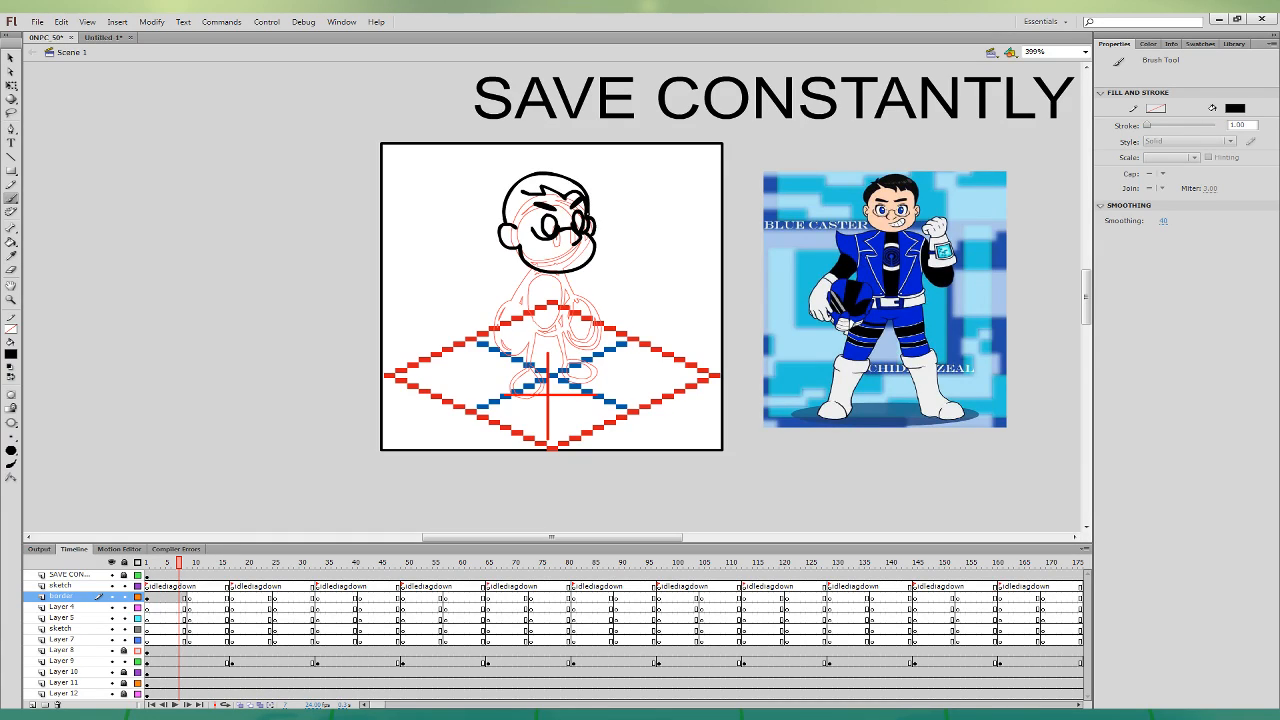
{"action": "key", "text": "ctrl+z"}
{"action": "key", "text": "ctrl+z"}
{"action": "mouse_move", "coordinate": [590, 216]}
{"action": "left_mouse_down"}
{"action": "mouse_move", "coordinate": [584, 192]}
{"action": "mouse_move", "coordinate": [540, 176]}
{"action": "mouse_move", "coordinate": [505, 200]}
{"action": "mouse_move", "coordinate": [502, 222]}
{"action": "left_mouse_up"}
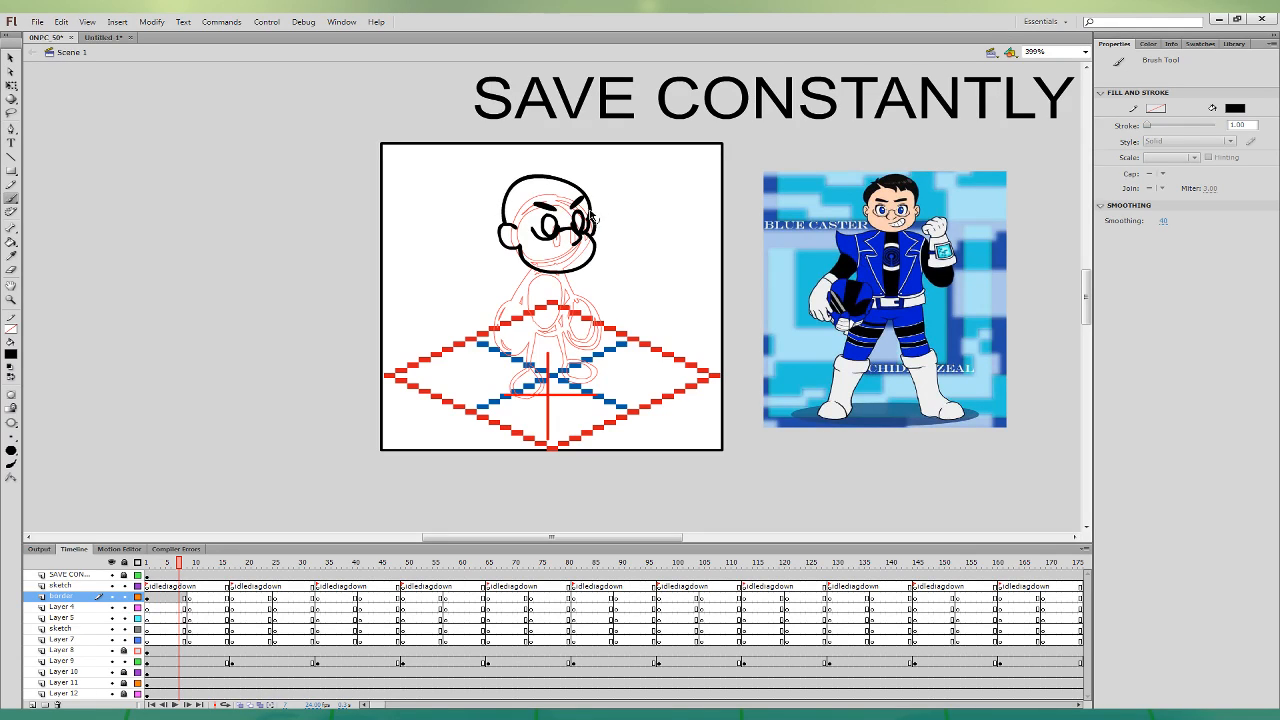
{"action": "key", "text": "ctrl+z"}
{"action": "mouse_move", "coordinate": [590, 218]}
{"action": "left_mouse_down"}
{"action": "mouse_move", "coordinate": [571, 183]}
{"action": "mouse_move", "coordinate": [522, 178]}
{"action": "mouse_move", "coordinate": [505, 224]}
{"action": "left_mouse_up"}
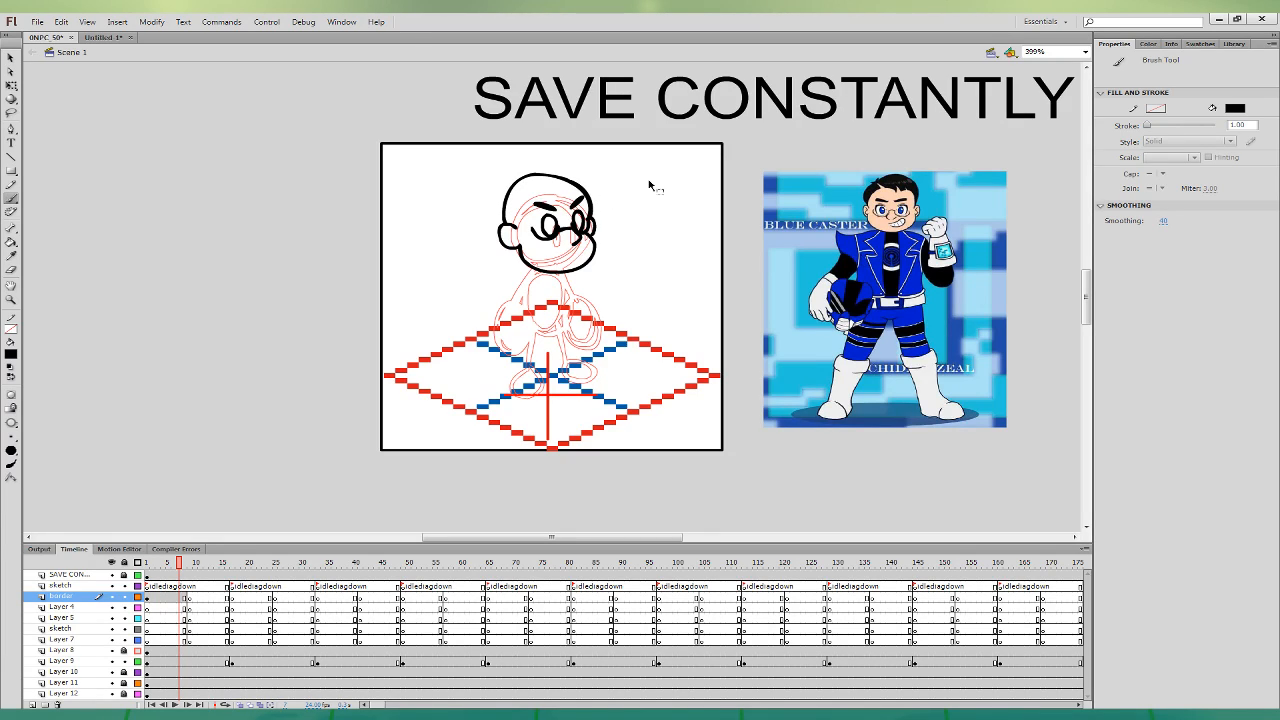
- Draw the tuft at the back of the hair and the hairline, and fill the hair with black
{"action": "left_click_drag", "start_coordinate": [522, 172], "coordinate": [506, 184]}
{"action": "mouse_move", "coordinate": [527, 188]}
{"action": "left_mouse_down"}
{"action": "mouse_move", "coordinate": [568, 200]}
{"action": "mouse_move", "coordinate": [563, 185]}
{"action": "mouse_move", "coordinate": [579, 189]}
{"action": "mouse_move", "coordinate": [589, 215]}
{"action": "mouse_move", "coordinate": [526, 198]}
{"action": "mouse_move", "coordinate": [515, 230]}
{"action": "left_mouse_up"}
{"action": "left_click", "coordinate": [11, 244]}
{"action": "left_click", "coordinate": [555, 187]}
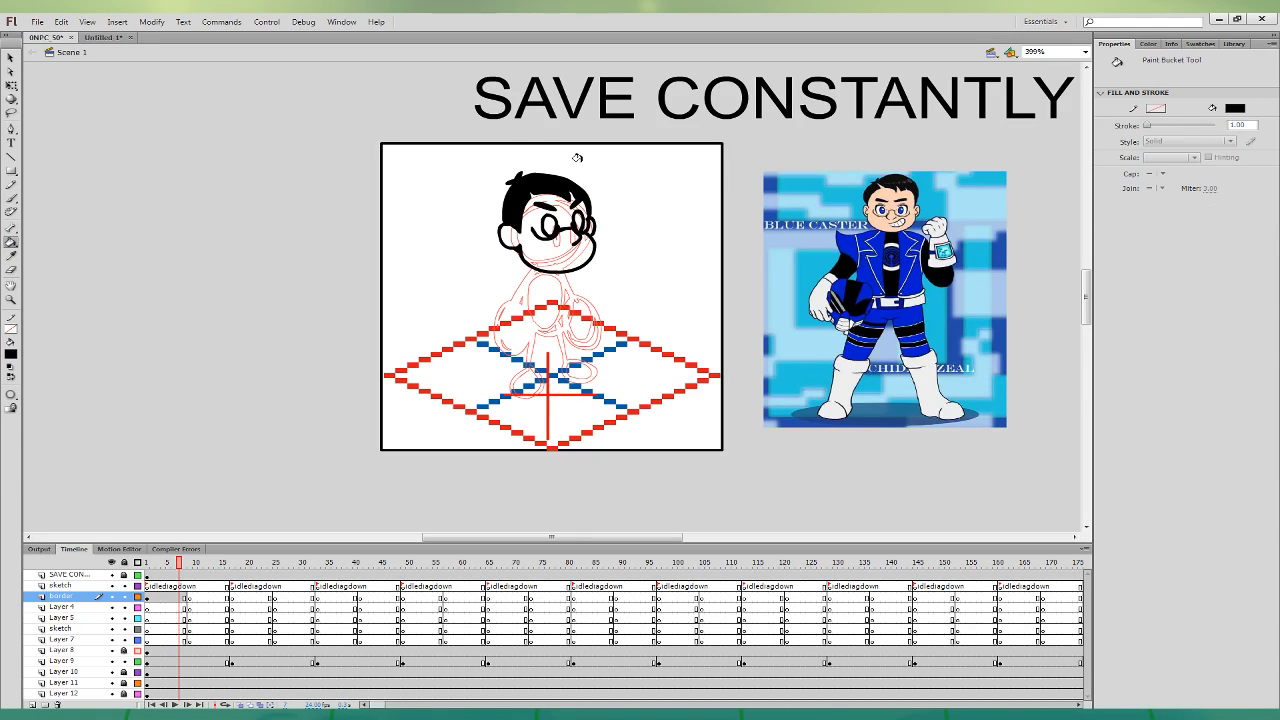
- Rework the front and crown contour of the black hair with the brush, undoing the unsatisfactory strokes
{"action": "left_click", "coordinate": [11, 198]}
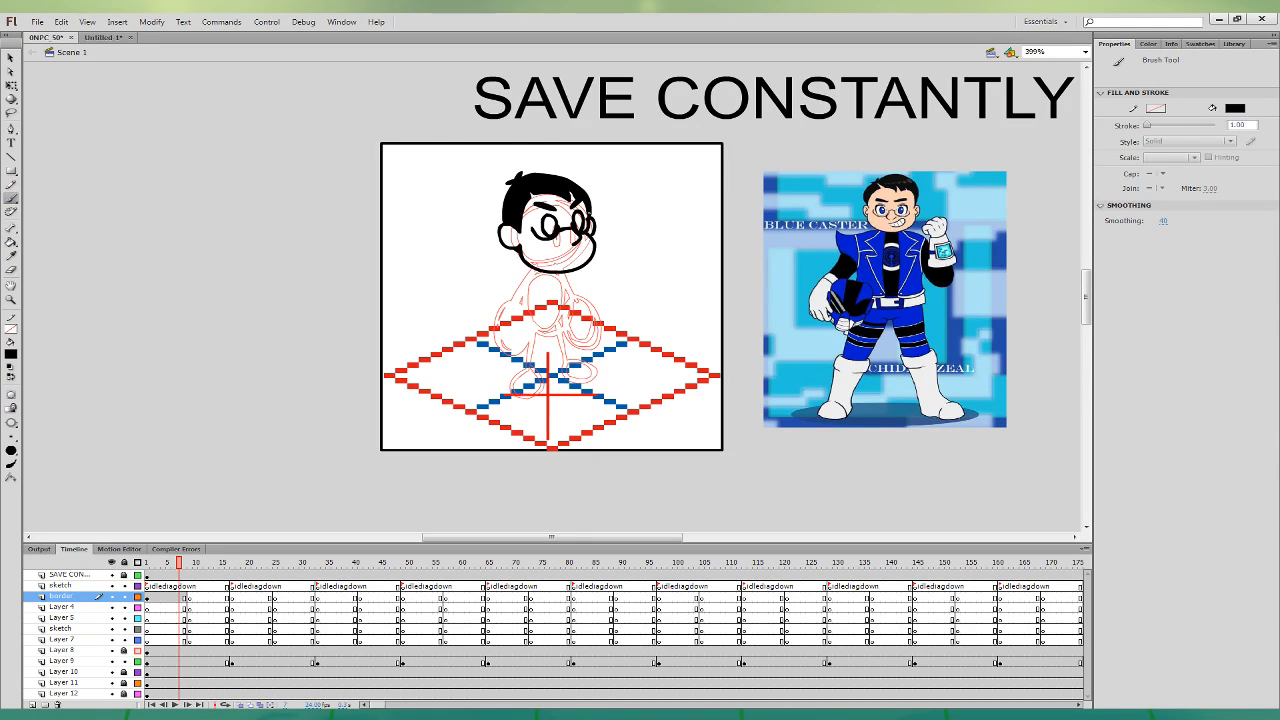
{"action": "mouse_move", "coordinate": [590, 211]}
{"action": "left_mouse_down"}
{"action": "mouse_move", "coordinate": [560, 175]}
{"action": "mouse_move", "coordinate": [522, 176]}
{"action": "left_mouse_up"}
{"action": "key", "text": "ctrl+z"}
{"action": "mouse_move", "coordinate": [590, 208]}
{"action": "left_mouse_down"}
{"action": "mouse_move", "coordinate": [565, 177]}
{"action": "mouse_move", "coordinate": [525, 175]}
{"action": "left_mouse_up"}
{"action": "key", "text": "ctrl+z"}
{"action": "mouse_move", "coordinate": [593, 215]}
{"action": "left_mouse_down"}
{"action": "mouse_move", "coordinate": [553, 177]}
{"action": "mouse_move", "coordinate": [581, 184]}
{"action": "mouse_move", "coordinate": [526, 173]}
{"action": "left_mouse_up"}
{"action": "key", "text": "ctrl+z"}
{"action": "key", "text": "ctrl+z"}
{"action": "left_click_drag", "start_coordinate": [591, 204], "coordinate": [558, 174]}
- On Layer 4, brush the jacket's outline with its jagged lapels, shirt and lower hem beneath the head
{"action": "left_click", "coordinate": [185, 607]}
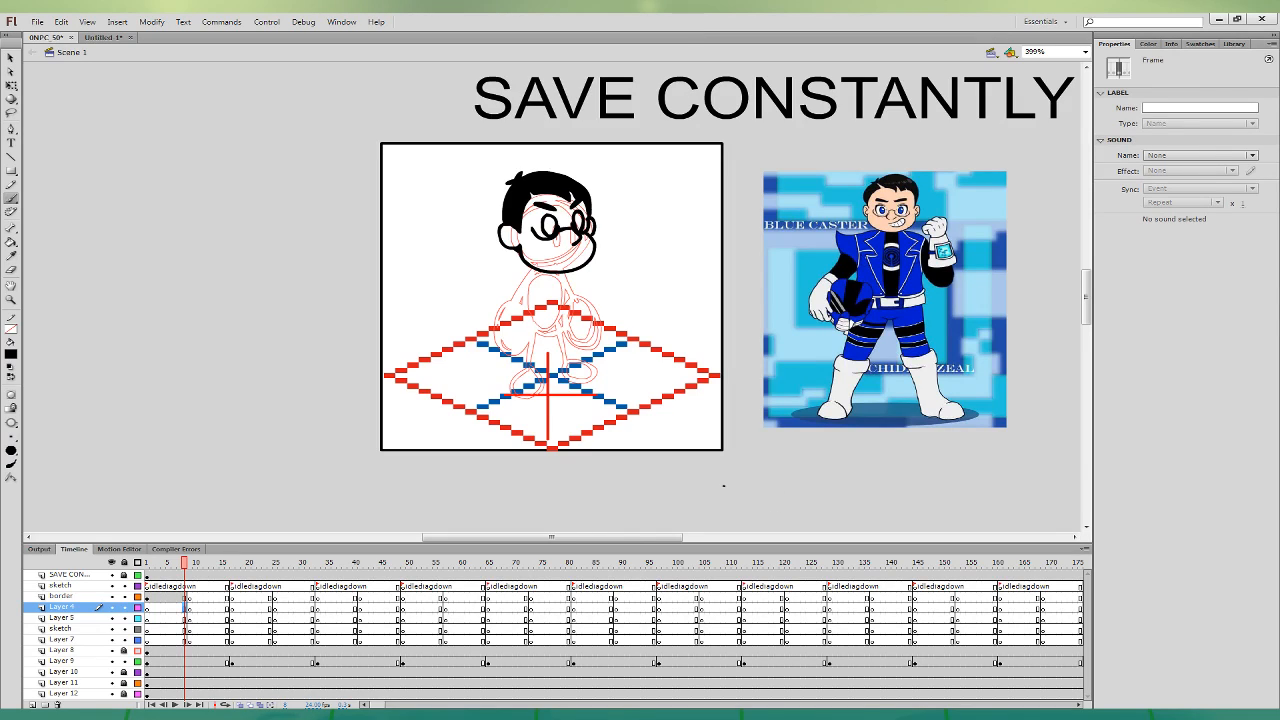
{"action": "mouse_move", "coordinate": [550, 323]}
{"action": "left_mouse_down"}
{"action": "mouse_move", "coordinate": [540, 258]}
{"action": "mouse_move", "coordinate": [572, 322]}
{"action": "mouse_move", "coordinate": [584, 302]}
{"action": "mouse_move", "coordinate": [577, 256]}
{"action": "mouse_move", "coordinate": [520, 250]}
{"action": "mouse_move", "coordinate": [530, 284]}
{"action": "mouse_move", "coordinate": [519, 290]}
{"action": "mouse_move", "coordinate": [551, 324]}
{"action": "left_mouse_up"}
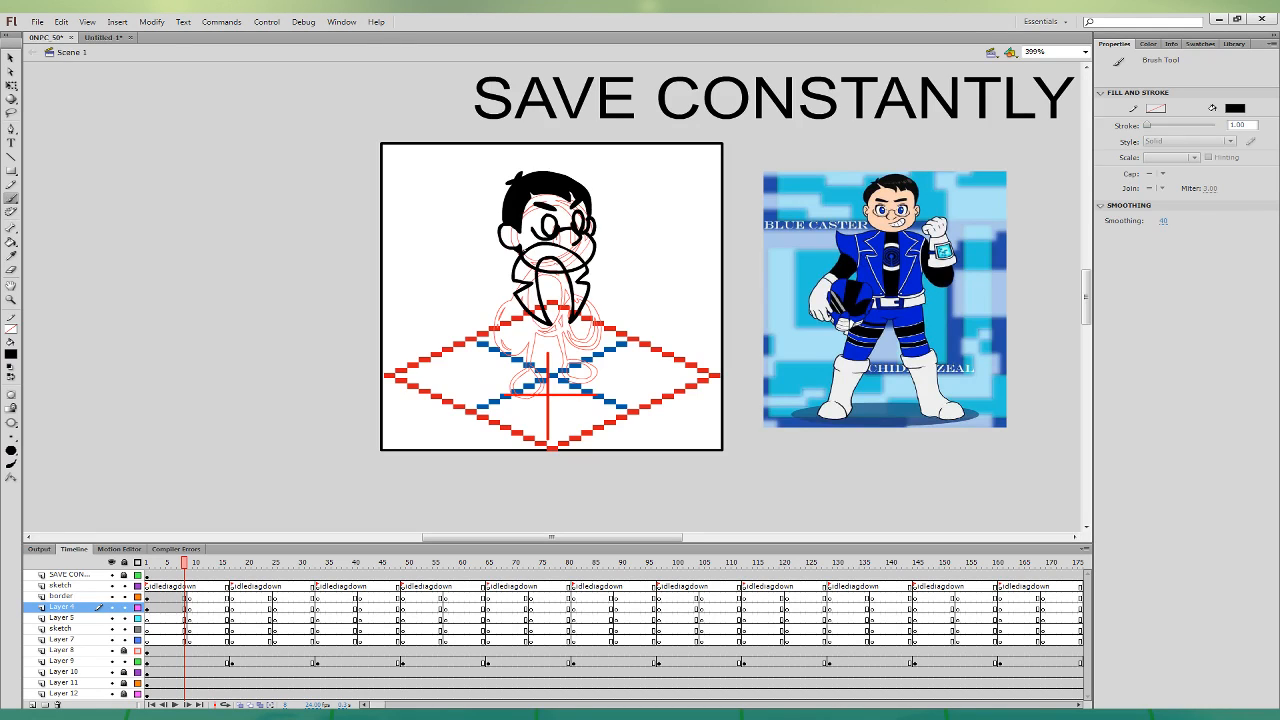
{"action": "mouse_move", "coordinate": [518, 250]}
{"action": "left_mouse_down"}
{"action": "mouse_move", "coordinate": [500, 262]}
{"action": "mouse_move", "coordinate": [498, 318]}
{"action": "mouse_move", "coordinate": [552, 338]}
{"action": "mouse_move", "coordinate": [588, 327]}
{"action": "mouse_move", "coordinate": [590, 262]}
{"action": "mouse_move", "coordinate": [571, 248]}
{"action": "left_mouse_up"}
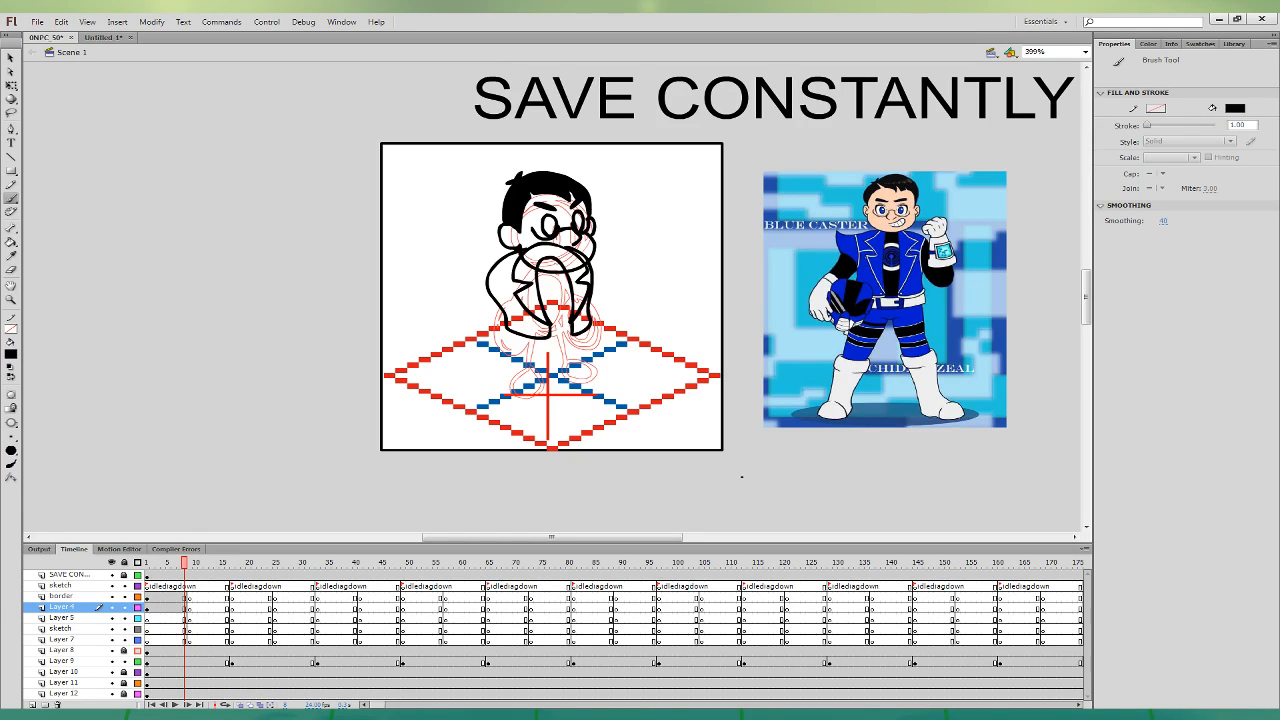
{"action": "key", "text": "ctrl+z"}
{"action": "mouse_move", "coordinate": [571, 320]}
{"action": "left_mouse_down"}
{"action": "mouse_move", "coordinate": [583, 331]}
{"action": "mouse_move", "coordinate": [590, 307]}
{"action": "mouse_move", "coordinate": [578, 254]}
{"action": "left_mouse_up"}
{"action": "left_click_drag", "start_coordinate": [551, 332], "coordinate": [573, 329]}
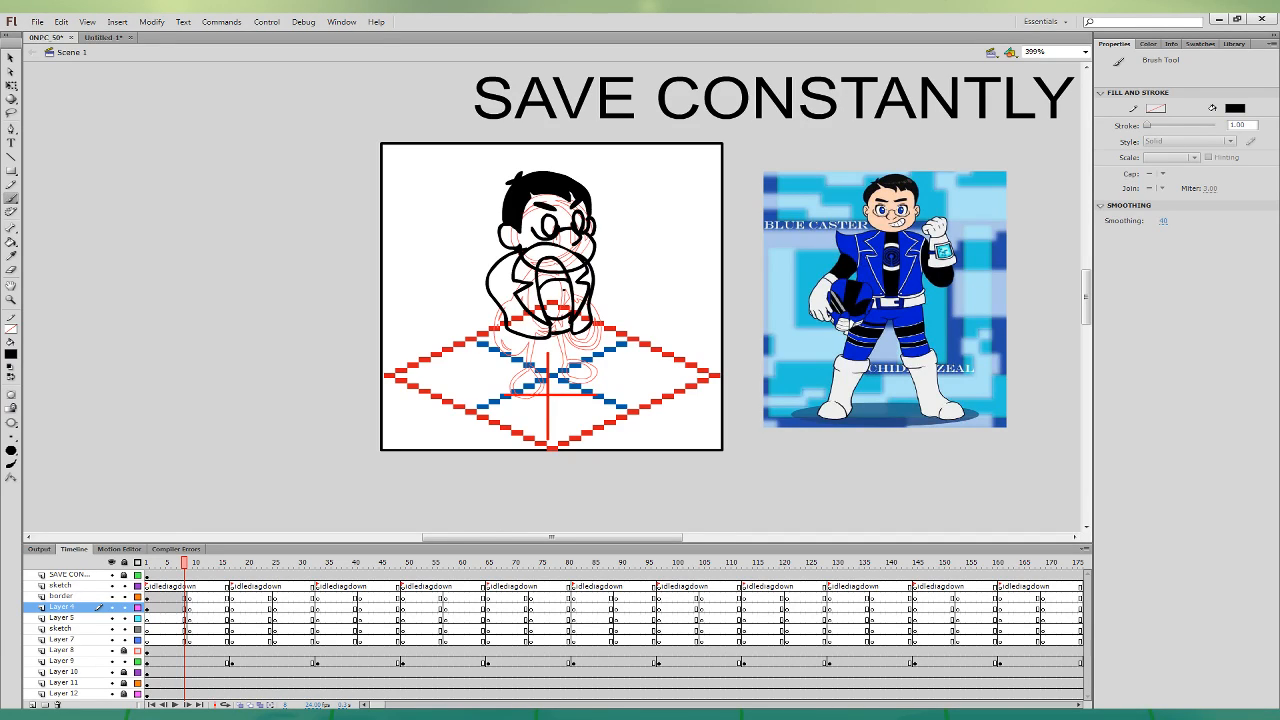
- Draw the round emblem on the torso and move the Layer 4 torso keyframe to Layer 5
{"action": "mouse_move", "coordinate": [560, 288]}
{"action": "left_mouse_down"}
{"action": "mouse_move", "coordinate": [550, 310]}
{"action": "mouse_move", "coordinate": [570, 293]}
{"action": "mouse_move", "coordinate": [558, 288]}
{"action": "left_mouse_up"}
{"action": "left_click", "coordinate": [147, 608]}
{"action": "left_click_drag", "start_coordinate": [147, 608], "coordinate": [147, 619]}
- On Layer 4, brush the near arm with its pointed shoulder, sleeve and large glove, undoing the faulty strokes
{"action": "left_click", "coordinate": [185, 608]}
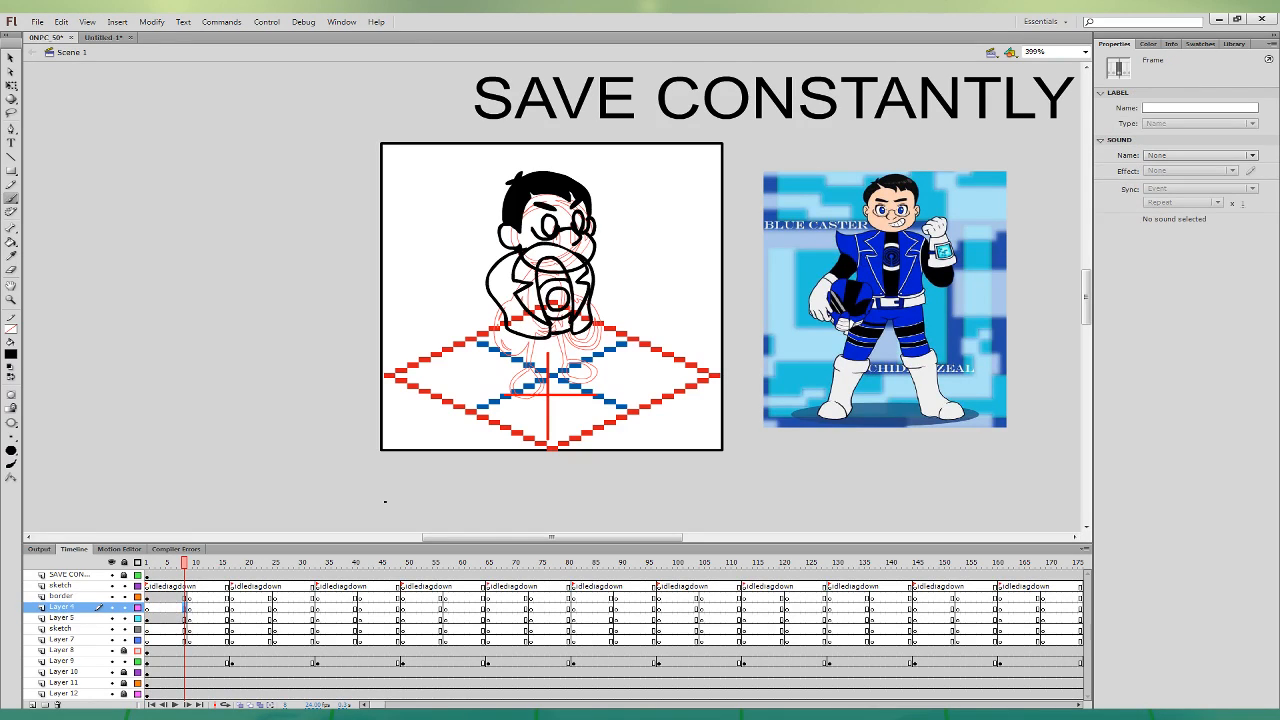
{"action": "mouse_move", "coordinate": [514, 292]}
{"action": "left_mouse_down"}
{"action": "mouse_move", "coordinate": [484, 279]}
{"action": "mouse_move", "coordinate": [505, 294]}
{"action": "mouse_move", "coordinate": [490, 361]}
{"action": "mouse_move", "coordinate": [505, 338]}
{"action": "mouse_move", "coordinate": [477, 313]}
{"action": "mouse_move", "coordinate": [503, 313]}
{"action": "mouse_move", "coordinate": [493, 356]}
{"action": "mouse_move", "coordinate": [499, 327]}
{"action": "mouse_move", "coordinate": [466, 306]}
{"action": "mouse_move", "coordinate": [498, 348]}
{"action": "mouse_move", "coordinate": [502, 307]}
{"action": "mouse_move", "coordinate": [524, 312]}
{"action": "mouse_move", "coordinate": [510, 293]}
{"action": "left_mouse_up"}
{"action": "key", "text": "ctrl+z"}
{"action": "key", "text": "ctrl+z"}
{"action": "key", "text": "ctrl+z"}
{"action": "key", "text": "ctrl+z"}
{"action": "key", "text": "ctrl+z"}
{"action": "key", "text": "ctrl+z"}
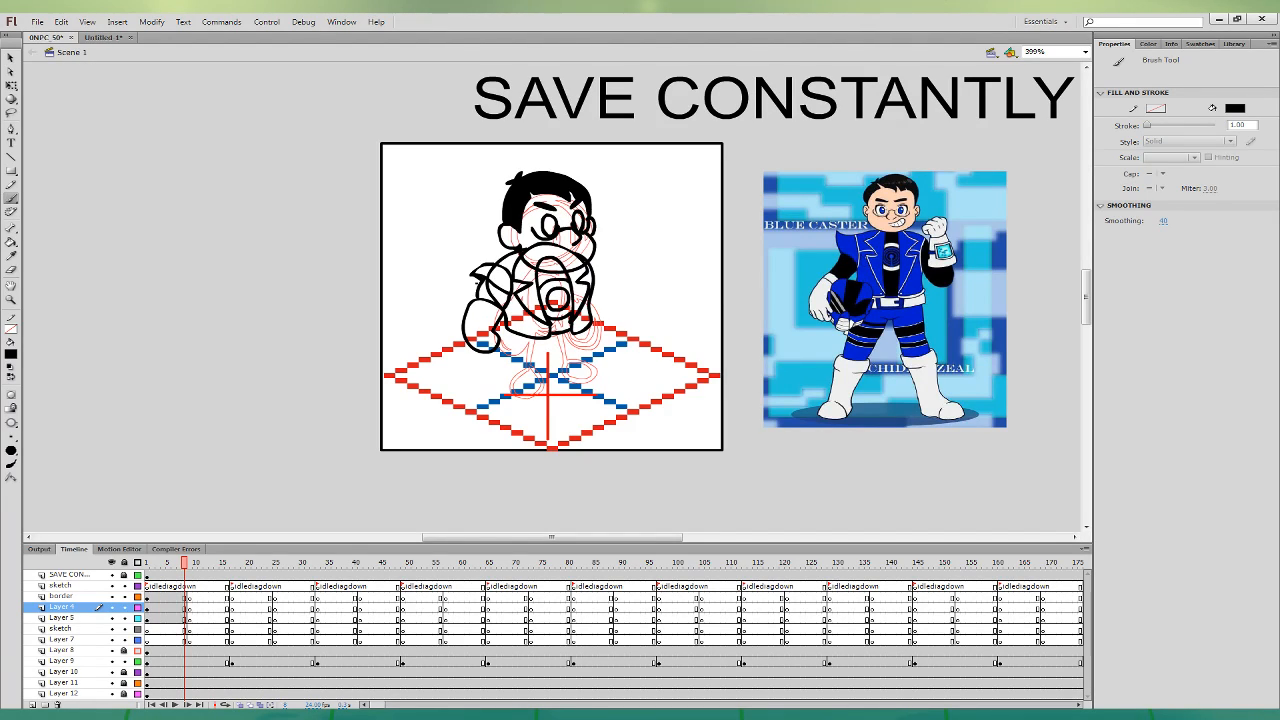
- Brush the wrist device and cuff lines onto the glove of the near arm on Layer 4
{"action": "left_click", "coordinate": [190, 607]}
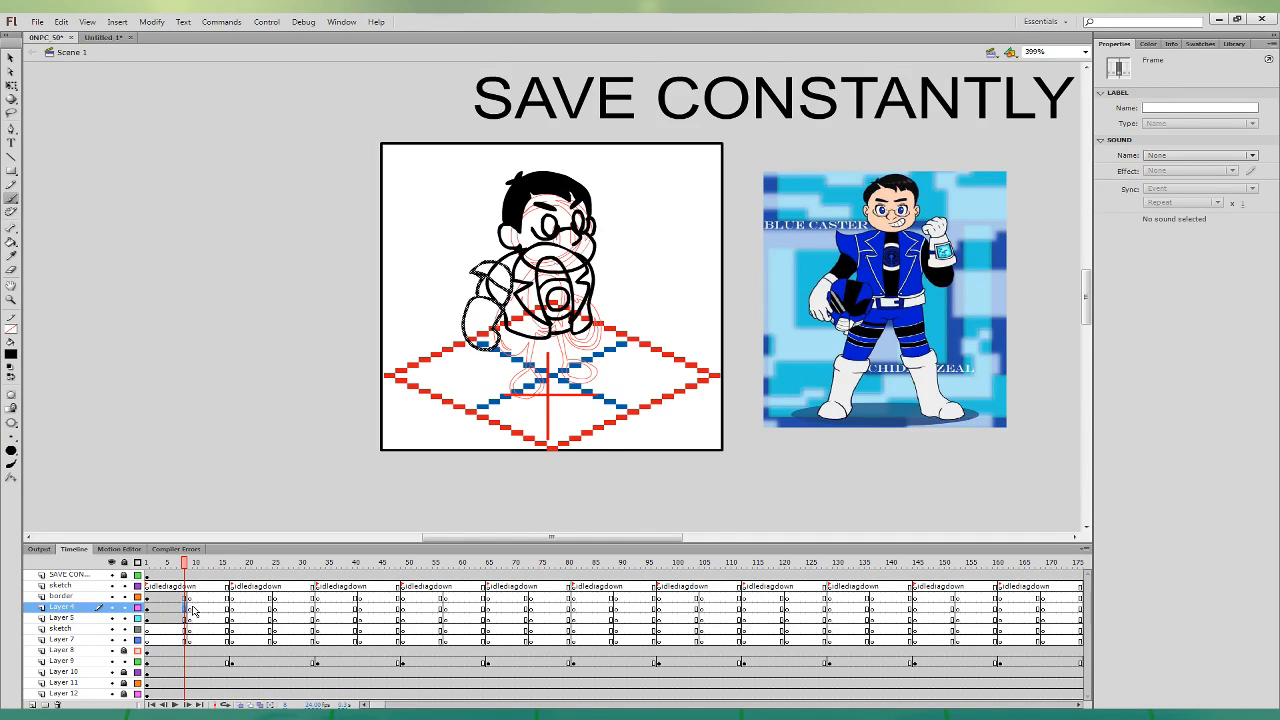
{"action": "left_click", "coordinate": [11, 58]}
{"action": "left_click", "coordinate": [159, 164]}
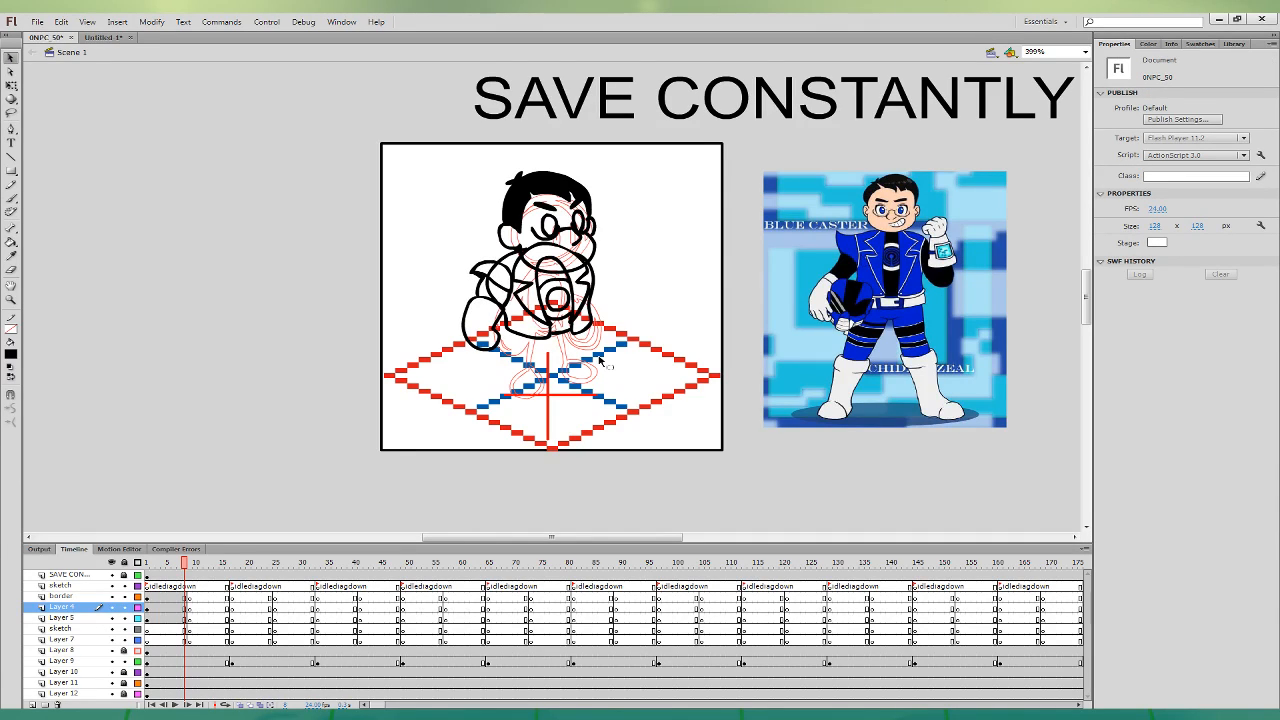
{"action": "key", "text": "b"}
{"action": "left_click", "coordinate": [187, 607]}
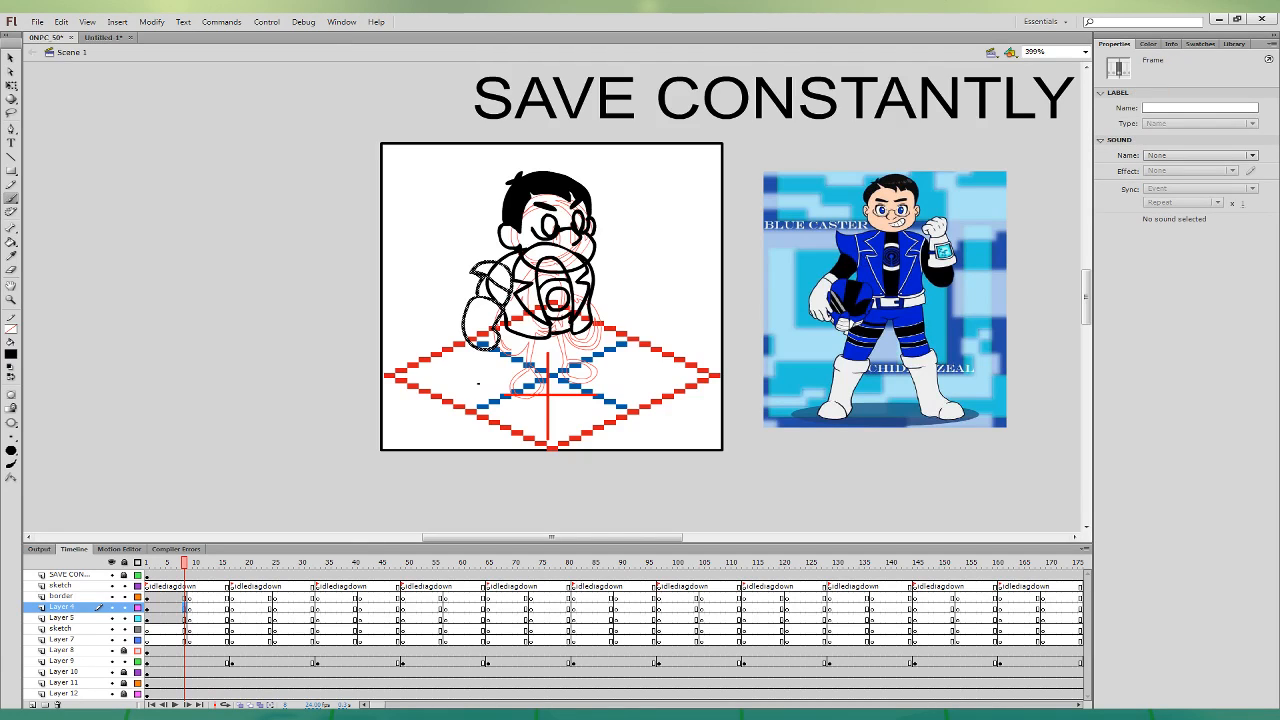
{"action": "left_click_drag", "start_coordinate": [467, 310], "coordinate": [497, 323]}
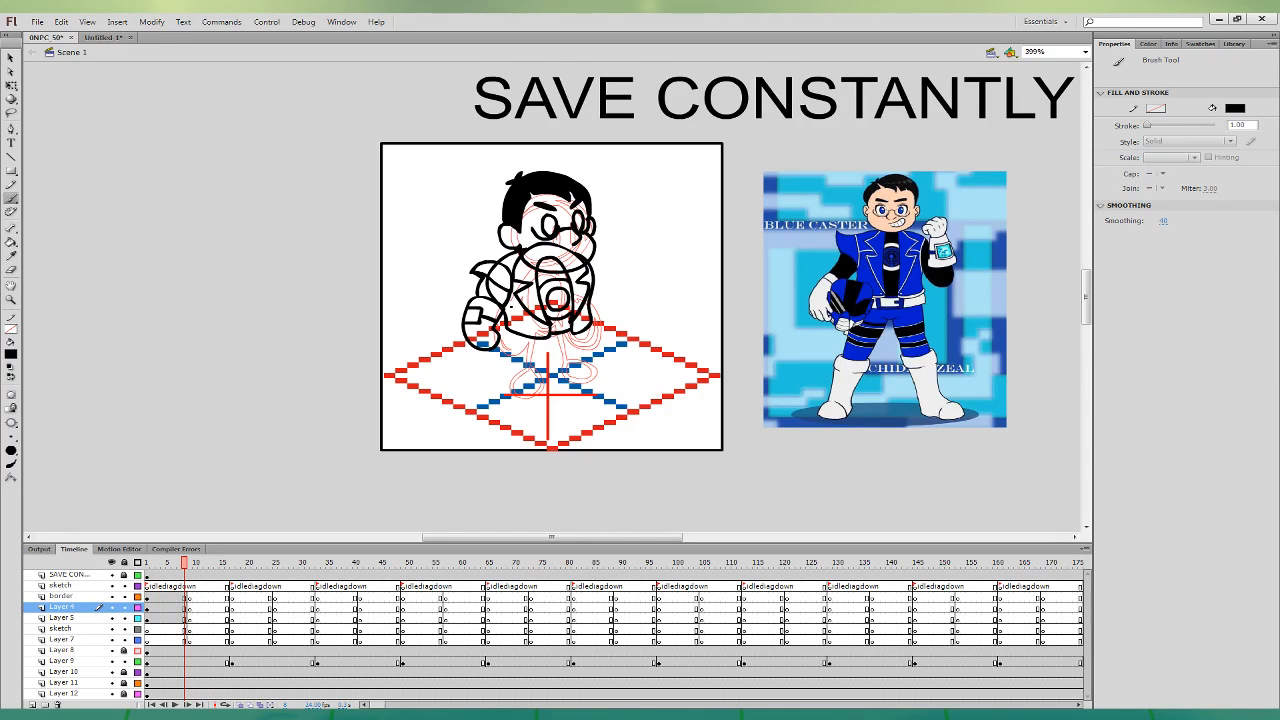
- On the lower sketch layer, brush the belt with its buckle and the shorts below the jacket
{"action": "left_click", "coordinate": [190, 630]}
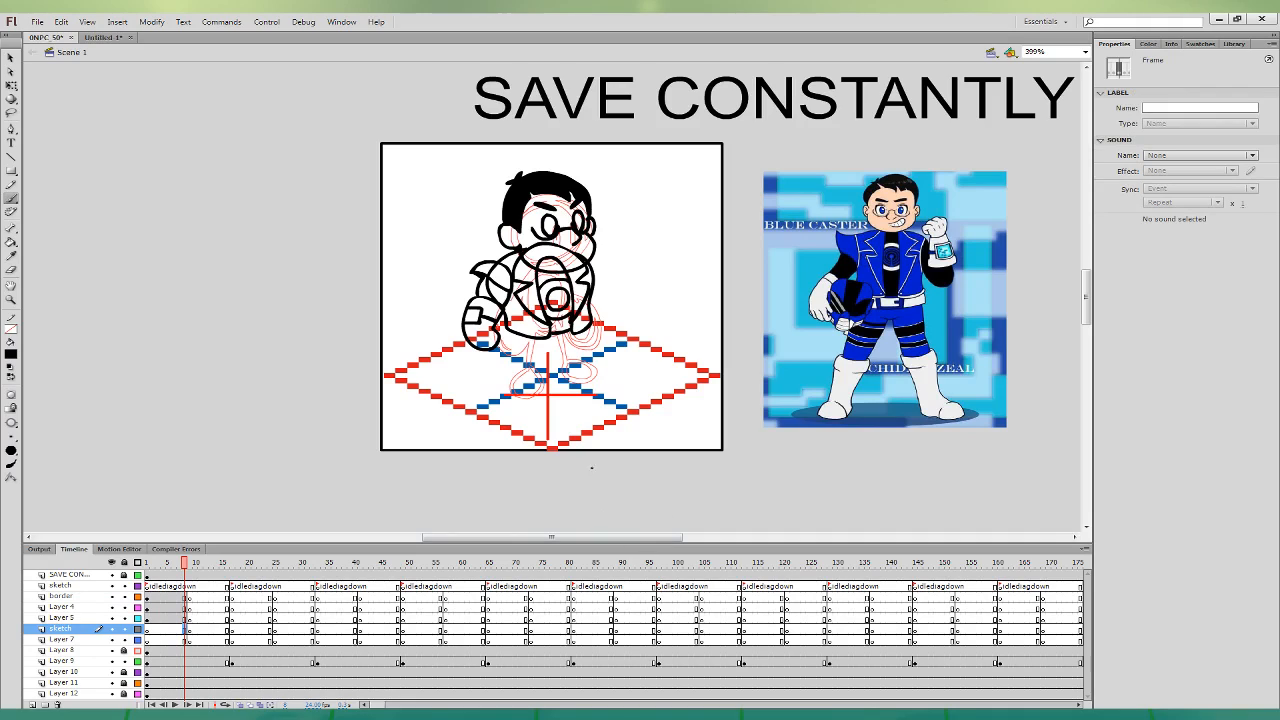
{"action": "mouse_move", "coordinate": [510, 327]}
{"action": "left_mouse_down"}
{"action": "mouse_move", "coordinate": [529, 346]}
{"action": "mouse_move", "coordinate": [586, 333]}
{"action": "mouse_move", "coordinate": [538, 319]}
{"action": "mouse_move", "coordinate": [551, 345]}
{"action": "left_mouse_up"}
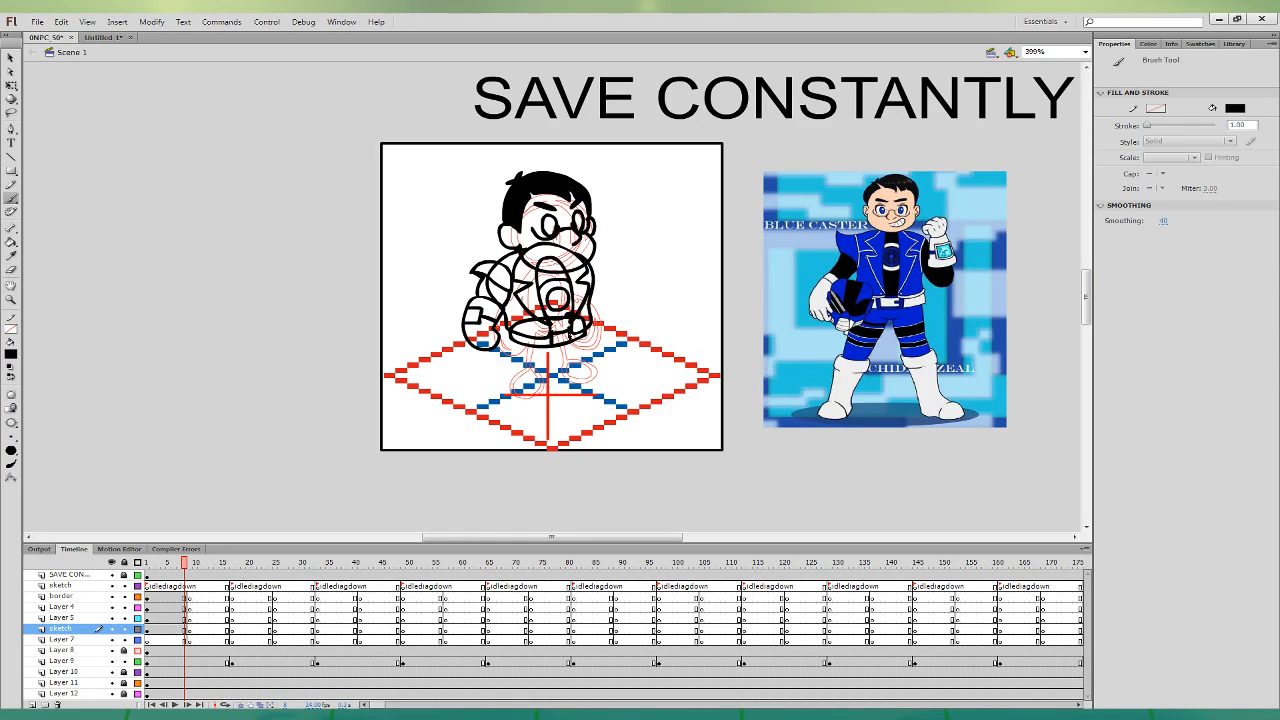
{"action": "mouse_move", "coordinate": [510, 340]}
{"action": "left_mouse_down"}
{"action": "mouse_move", "coordinate": [522, 378]}
{"action": "mouse_move", "coordinate": [560, 352]}
{"action": "mouse_move", "coordinate": [568, 368]}
{"action": "mouse_move", "coordinate": [590, 336]}
{"action": "left_mouse_up"}
{"action": "left_click_drag", "start_coordinate": [530, 363], "coordinate": [588, 356]}
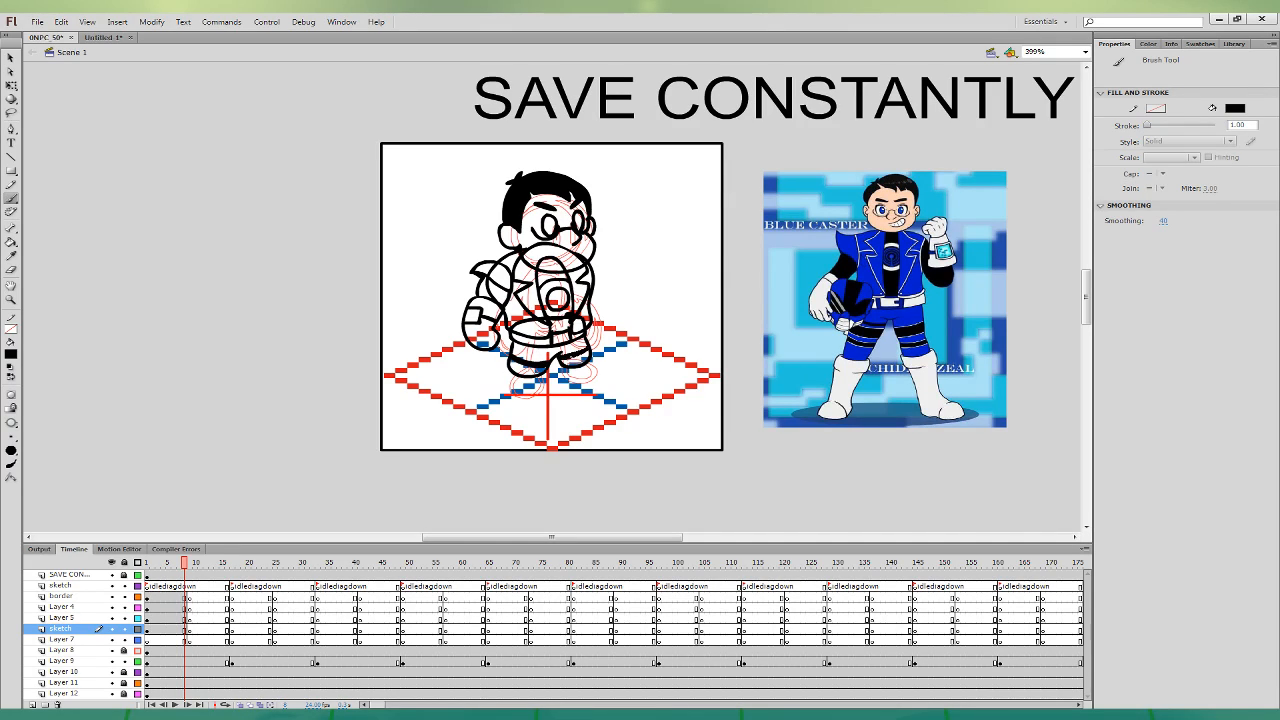
- Undo the last shorts strokes, redraw the leg openings and brush both boots beneath them
{"action": "key", "text": "ctrl+z"}
{"action": "key", "text": "ctrl+z"}
{"action": "mouse_move", "coordinate": [561, 356]}
{"action": "left_mouse_down"}
{"action": "mouse_move", "coordinate": [588, 348]}
{"action": "mouse_move", "coordinate": [560, 358]}
{"action": "left_mouse_up"}
{"action": "mouse_move", "coordinate": [508, 359]}
{"action": "left_mouse_down"}
{"action": "mouse_move", "coordinate": [511, 386]}
{"action": "mouse_move", "coordinate": [593, 370]}
{"action": "left_mouse_up"}
{"action": "mouse_move", "coordinate": [506, 380]}
{"action": "left_mouse_down"}
{"action": "mouse_move", "coordinate": [499, 418]}
{"action": "mouse_move", "coordinate": [526, 430]}
{"action": "mouse_move", "coordinate": [541, 385]}
{"action": "mouse_move", "coordinate": [503, 399]}
{"action": "mouse_move", "coordinate": [526, 416]}
{"action": "mouse_move", "coordinate": [542, 385]}
{"action": "mouse_move", "coordinate": [605, 398]}
{"action": "mouse_move", "coordinate": [596, 378]}
{"action": "mouse_move", "coordinate": [583, 397]}
{"action": "mouse_move", "coordinate": [591, 369]}
{"action": "left_mouse_up"}
{"action": "key", "text": "ctrl+z"}
{"action": "key", "text": "ctrl+z"}
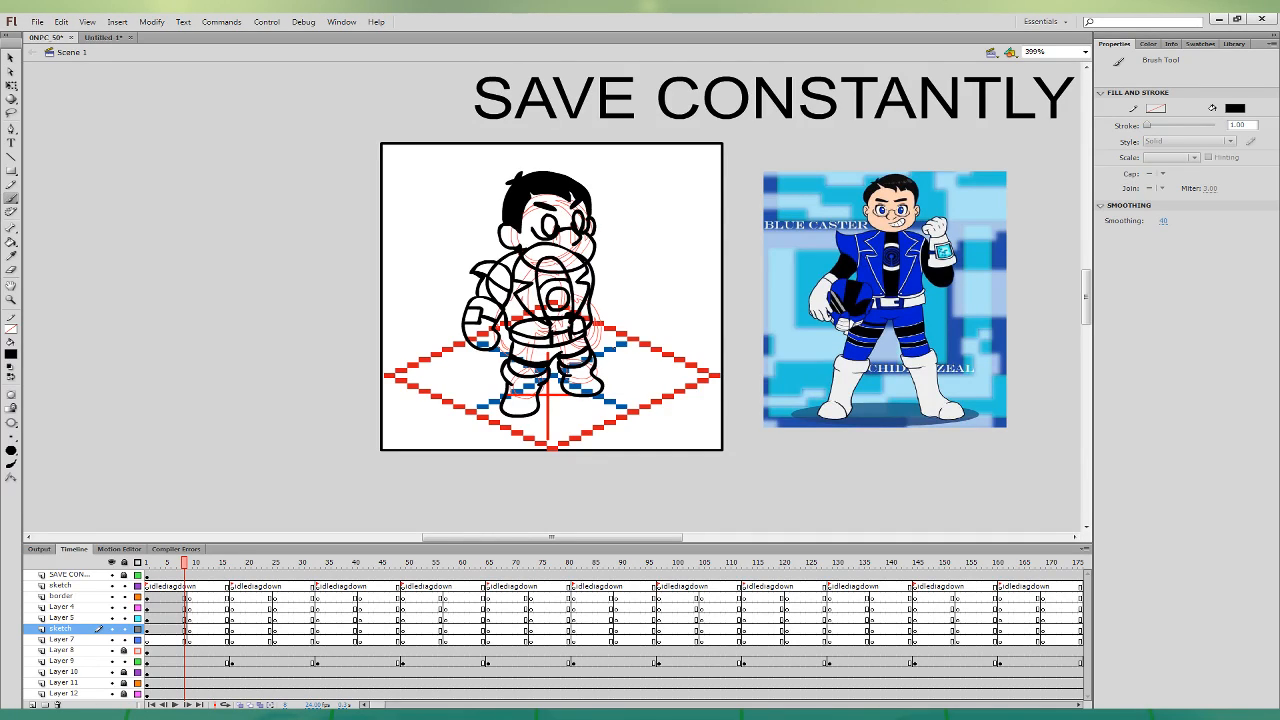
- Fill the character's face with the skin tone sampled from the reference picture's face
{"action": "left_click", "coordinate": [11, 256]}
{"action": "left_click", "coordinate": [894, 199]}
{"action": "left_click", "coordinate": [556, 207]}
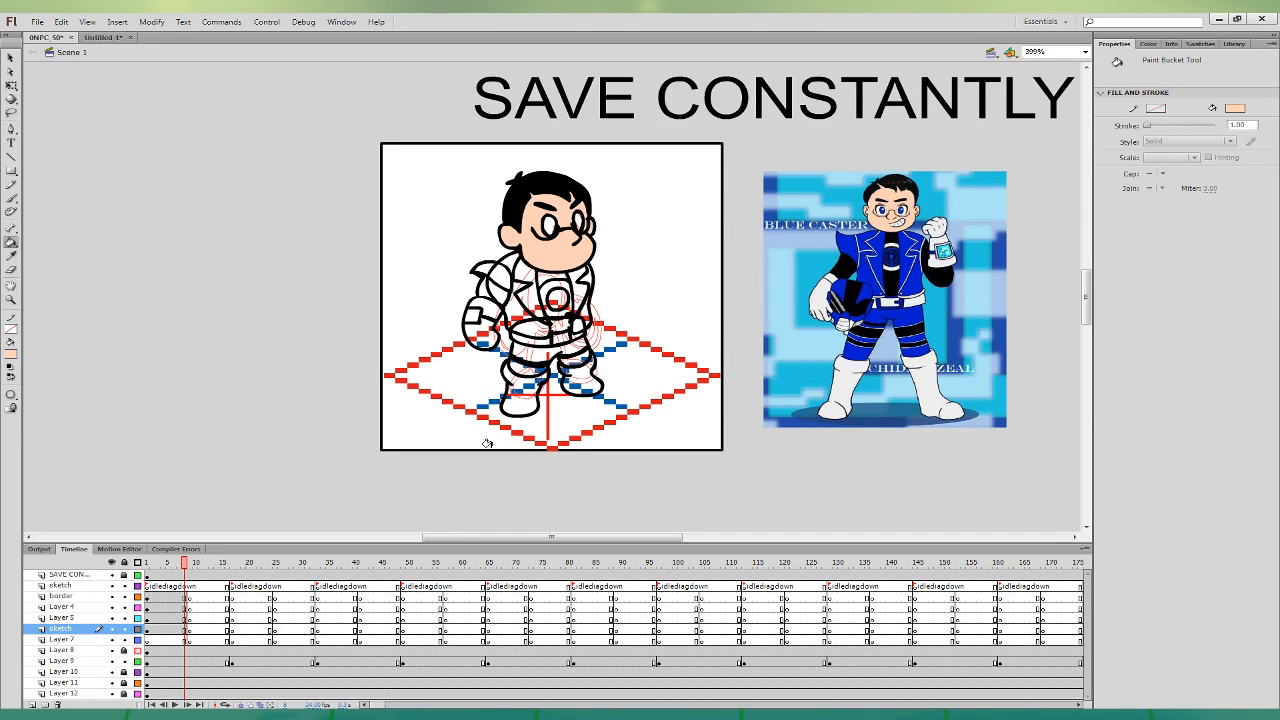
{"action": "key", "text": "i"}
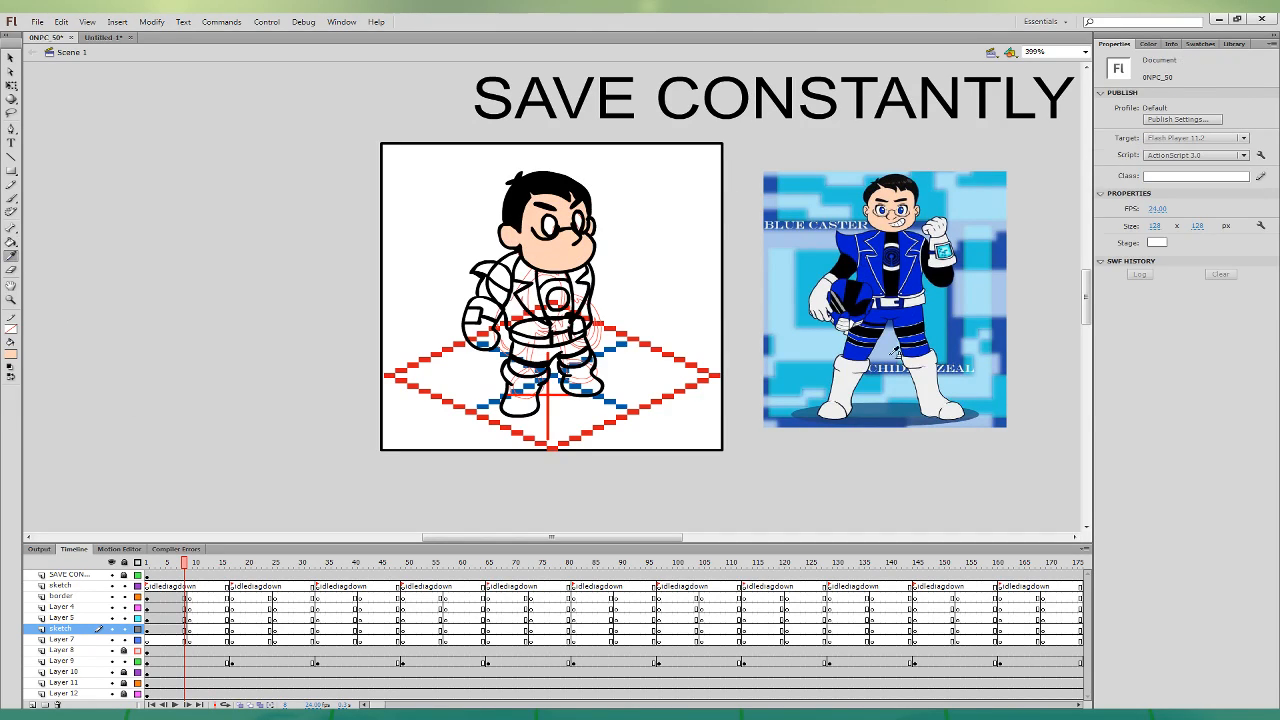
{"action": "left_click", "coordinate": [894, 282]}
{"action": "left_click", "coordinate": [490, 290]}
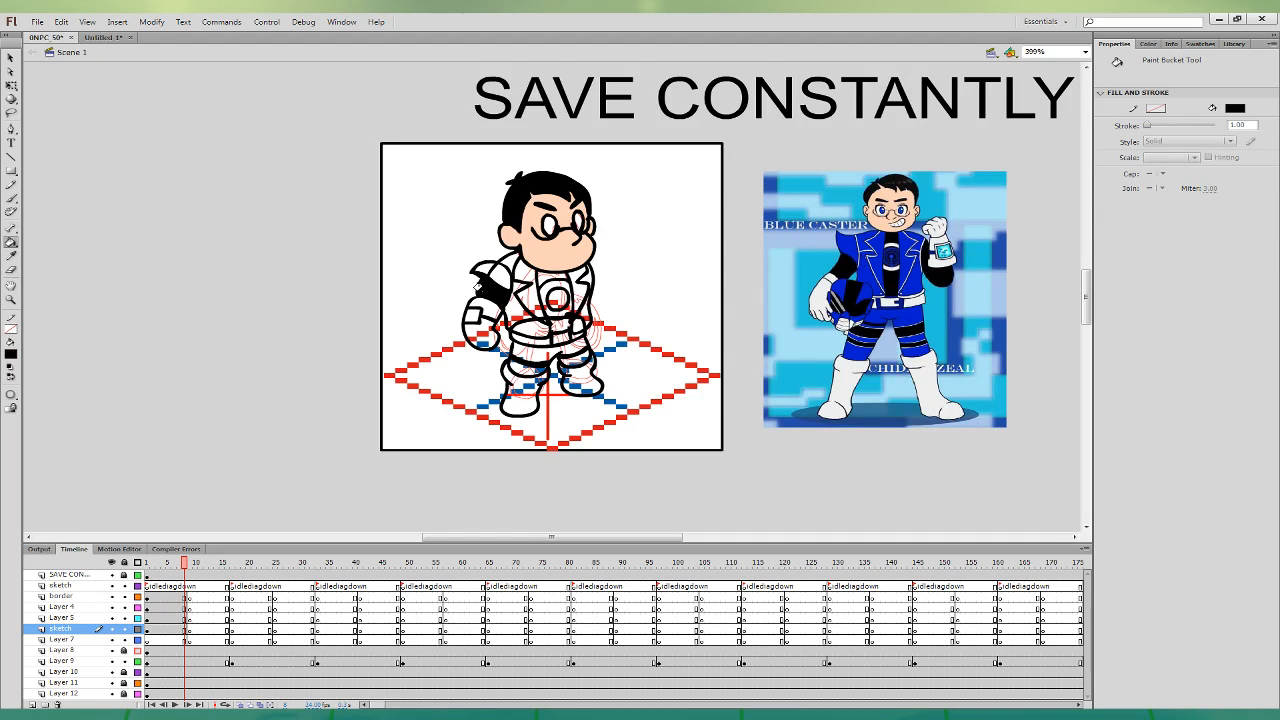
{"action": "left_click", "coordinate": [555, 318]}
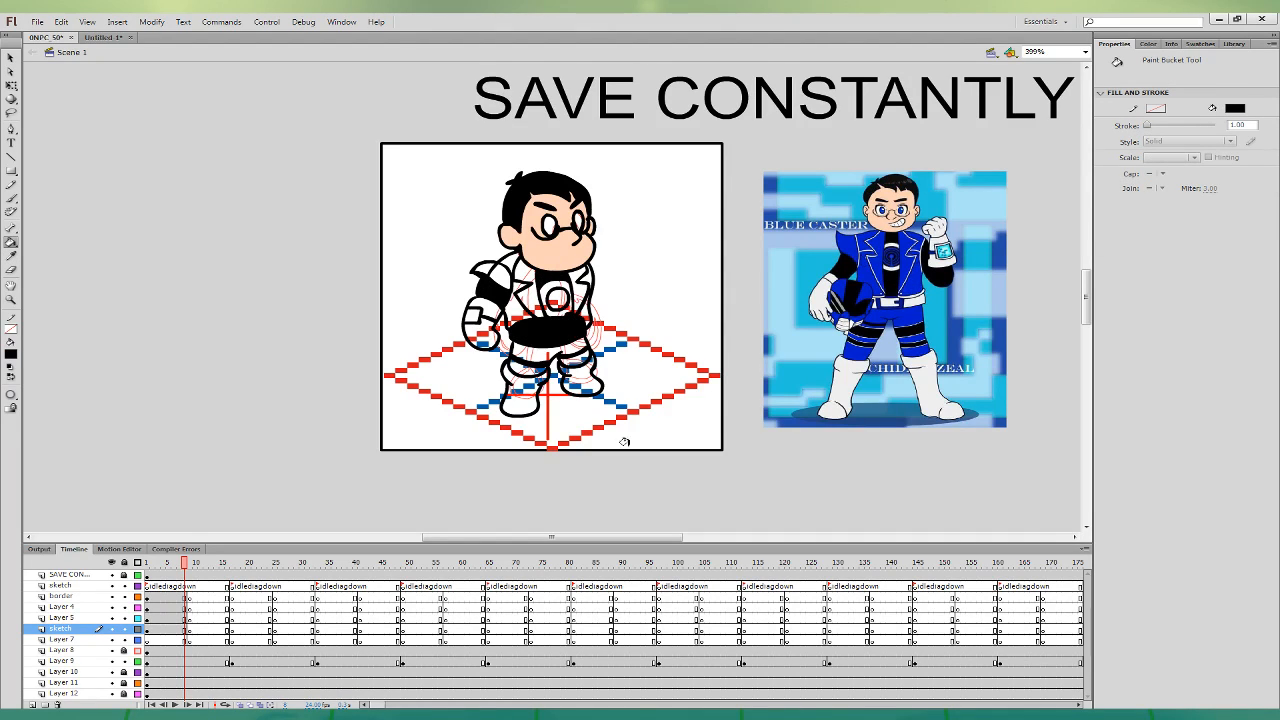
{"action": "key", "text": "ctrl+z"}
{"action": "left_click", "coordinate": [12, 86]}
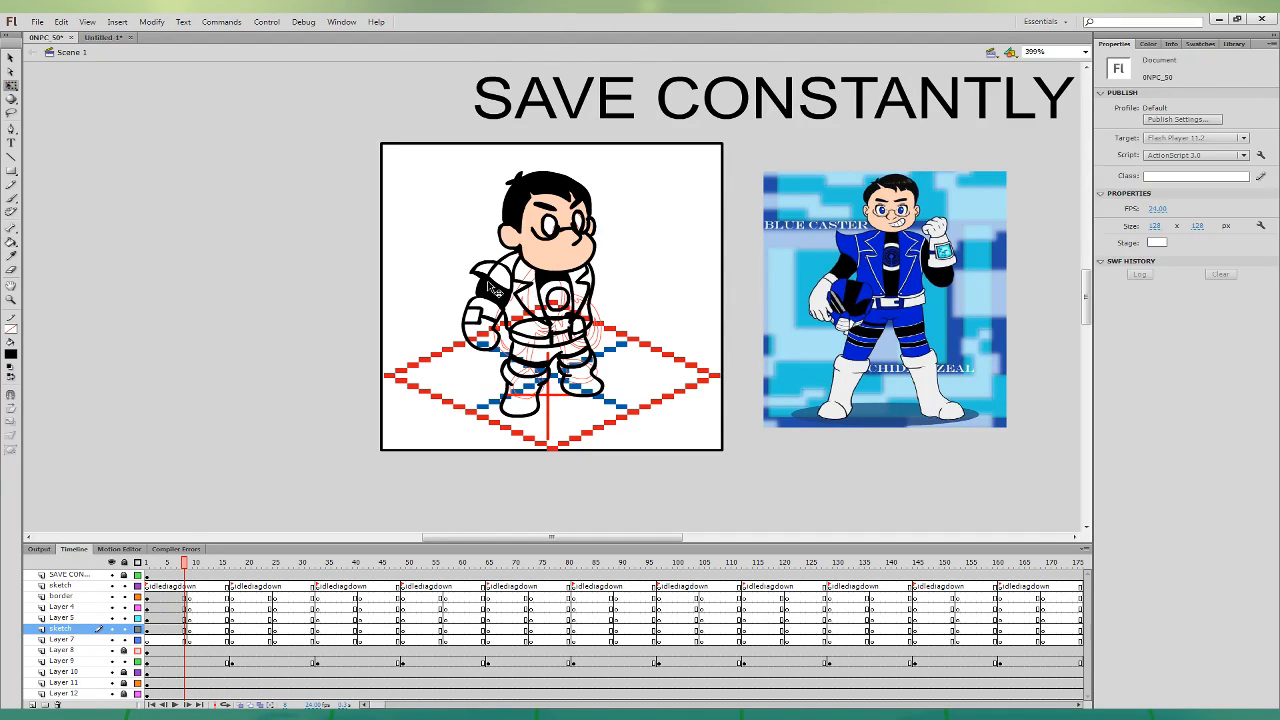
{"action": "left_click", "coordinate": [488, 295]}
{"action": "left_click", "coordinate": [645, 345]}
- Fill the character's jacket, lapels and shoulder pad with blue matching the reference character's jacket
{"action": "left_click", "coordinate": [10, 248]}
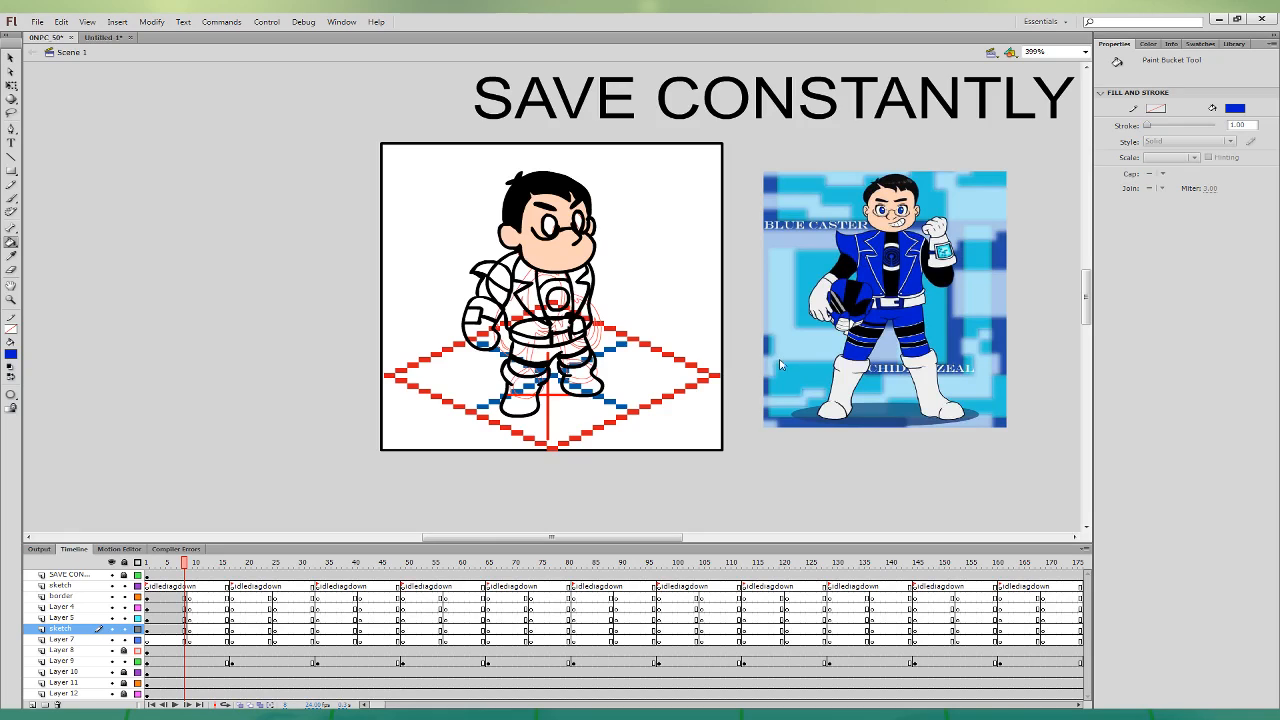
{"action": "left_click", "coordinate": [508, 280]}
{"action": "left_click", "coordinate": [507, 264]}
{"action": "left_click", "coordinate": [520, 308]}
{"action": "left_click", "coordinate": [528, 275]}
{"action": "left_click", "coordinate": [577, 287]}
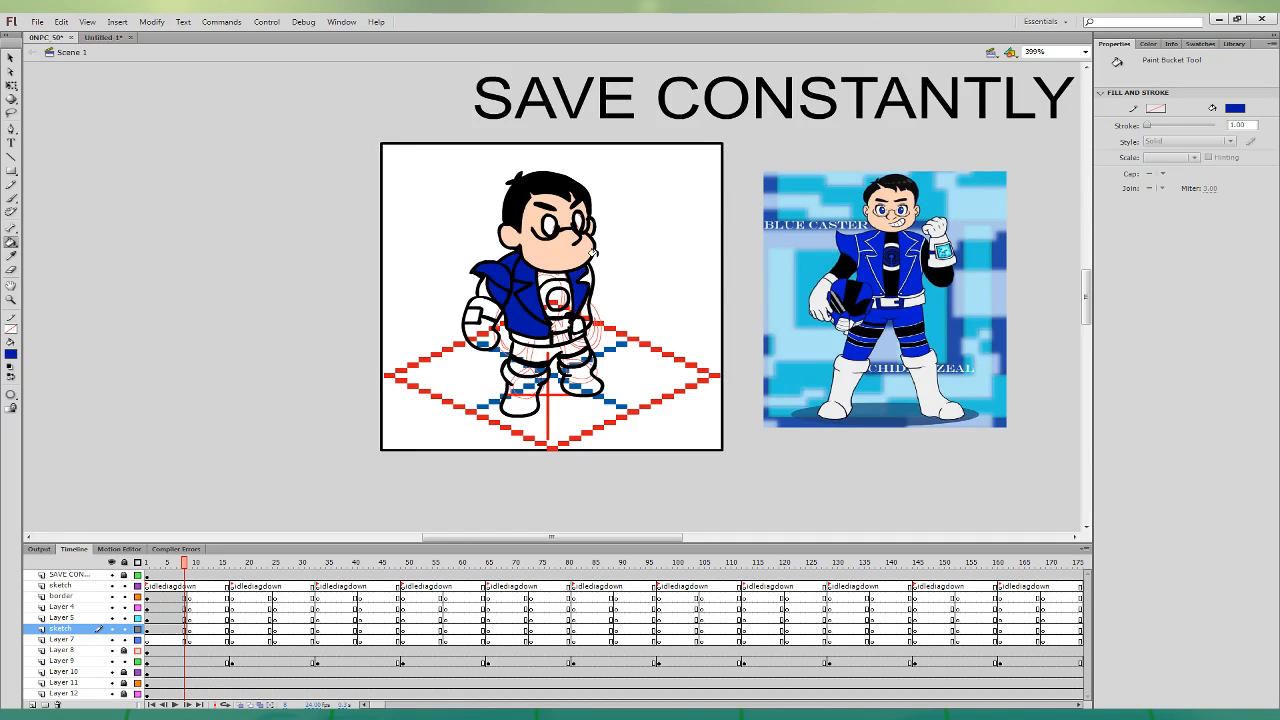
{"action": "left_click", "coordinate": [587, 277]}
{"action": "left_click", "coordinate": [580, 318]}
- Fill both legs of the character's shorts with the same blue as the jacket, leaving the stripes black
{"action": "left_click", "coordinate": [533, 349]}
{"action": "left_click", "coordinate": [530, 366]}
{"action": "left_click", "coordinate": [565, 354]}
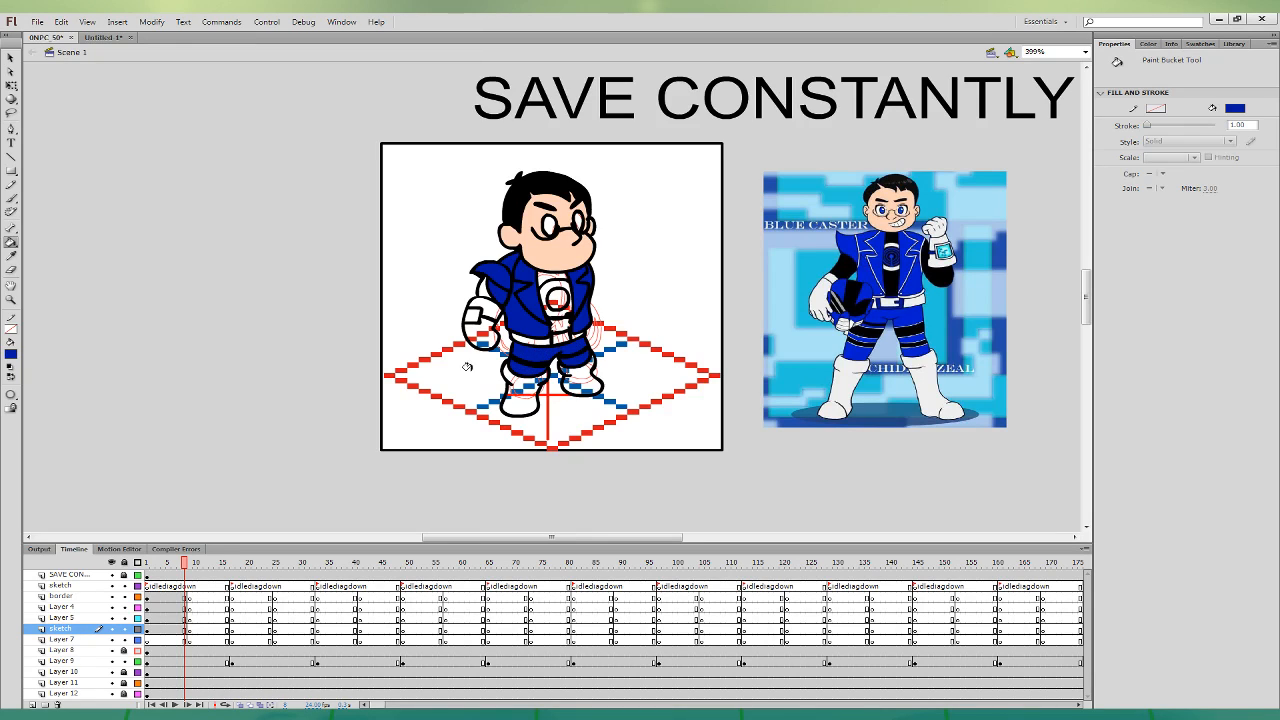
- Fill the boots, near glove and belt with the off-white sampled from the reference character's boot
{"action": "left_click", "coordinate": [13, 256]}
{"action": "left_click", "coordinate": [848, 381]}
{"action": "left_click", "coordinate": [525, 389]}
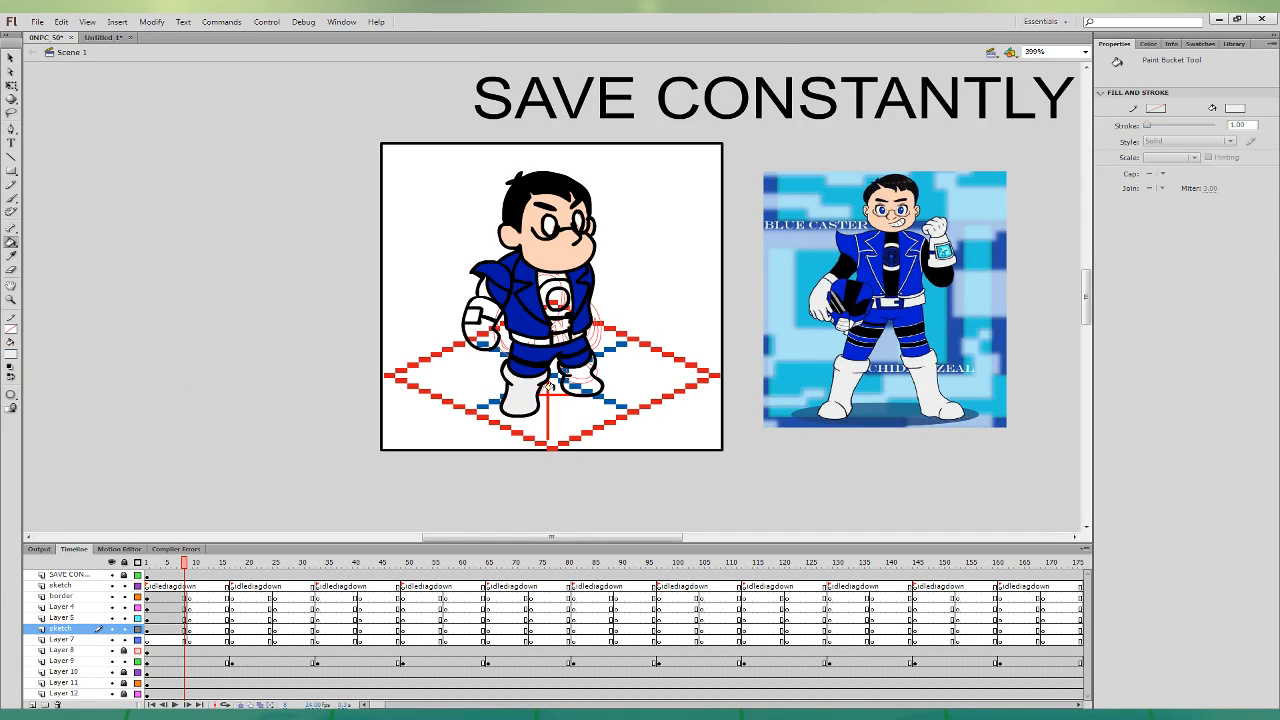
{"action": "left_click", "coordinate": [577, 378]}
{"action": "left_click", "coordinate": [484, 330]}
{"action": "left_click", "coordinate": [488, 310]}
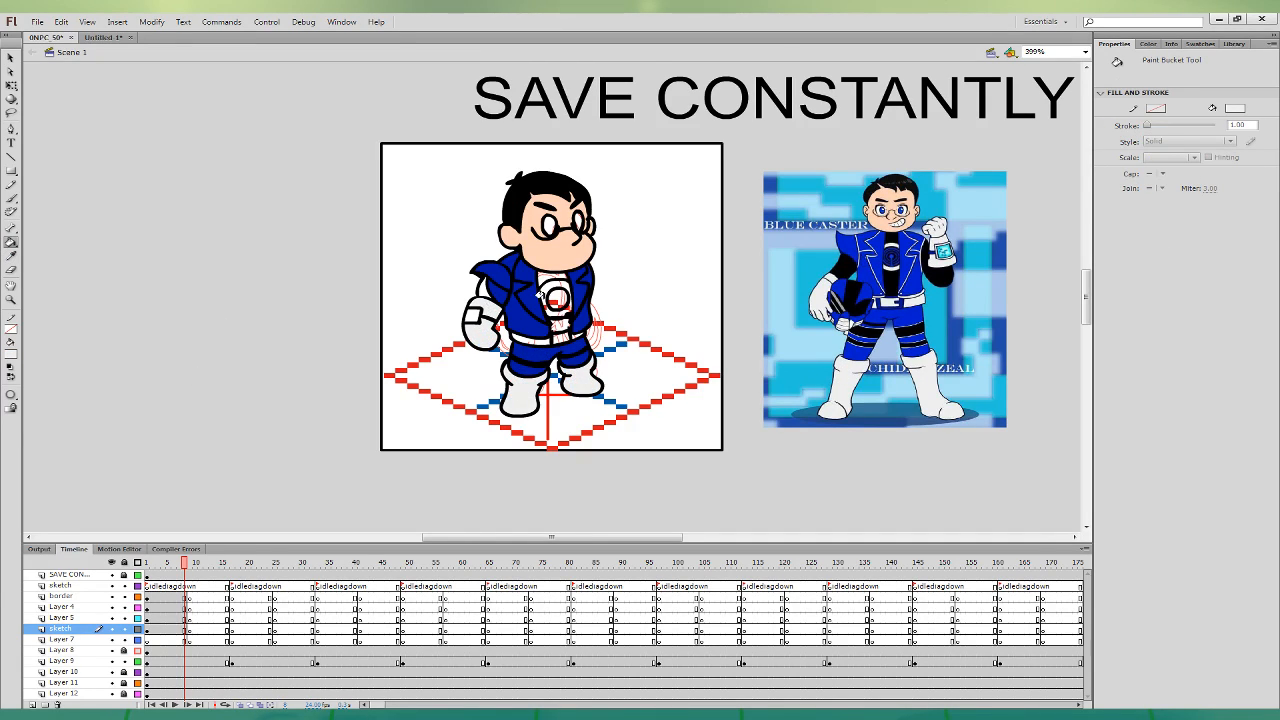
{"action": "left_click", "coordinate": [555, 335]}
- Fill the chest emblem, undershirt, upper arm and wrist device with dark navy, and the emblem's surround with off-white
{"action": "left_click", "coordinate": [11, 256]}
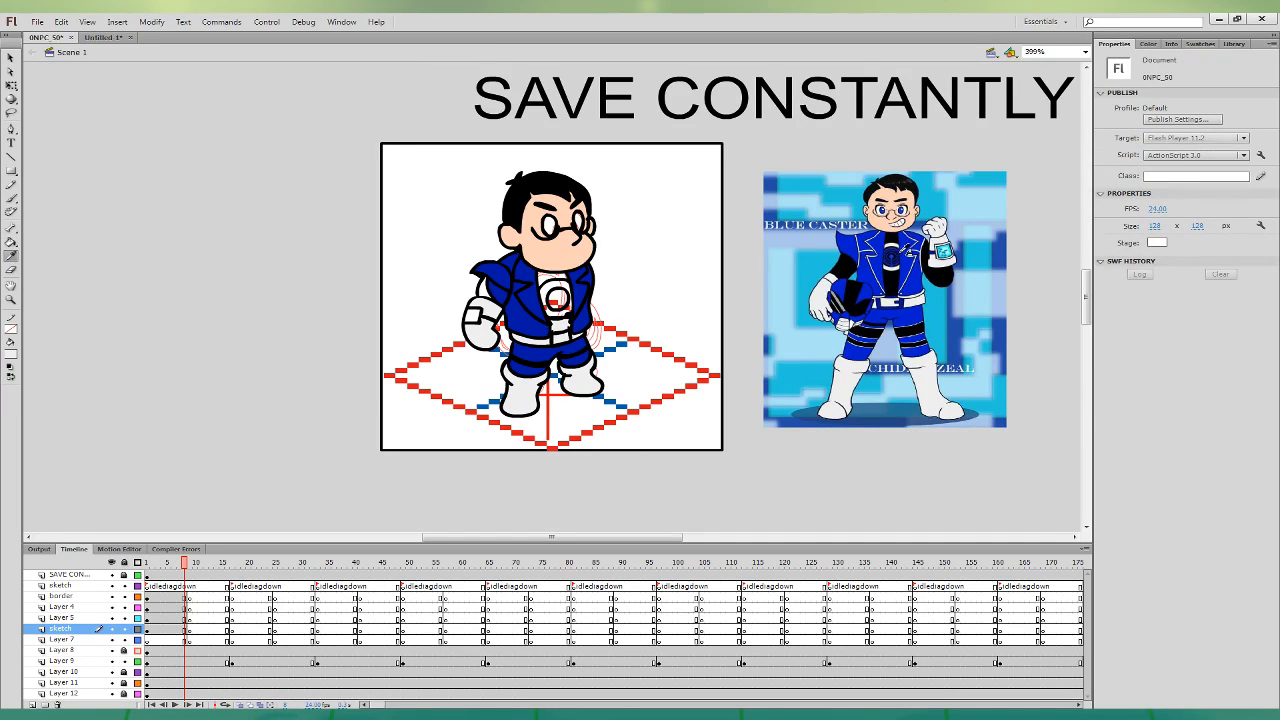
{"action": "left_click", "coordinate": [902, 250]}
{"action": "left_click", "coordinate": [557, 298]}
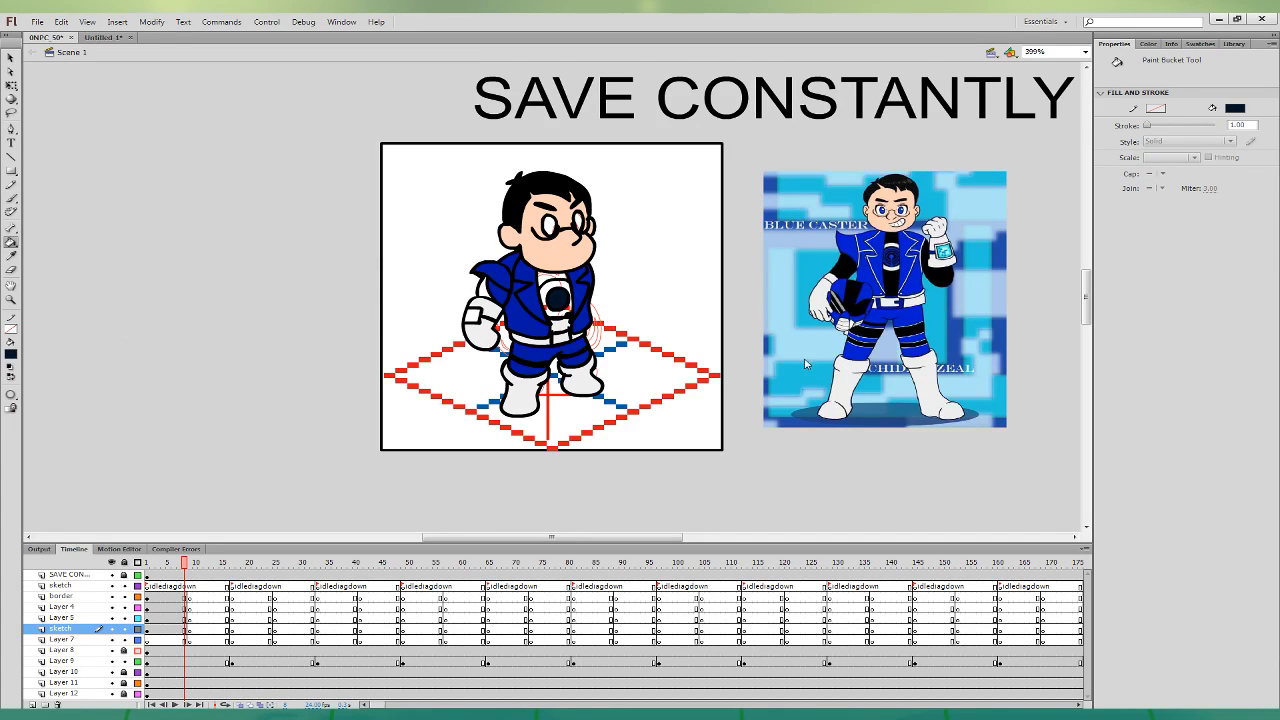
{"action": "left_click", "coordinate": [511, 435]}
{"action": "left_click", "coordinate": [552, 298]}
{"action": "left_click", "coordinate": [547, 274]}
{"action": "left_click", "coordinate": [485, 284]}
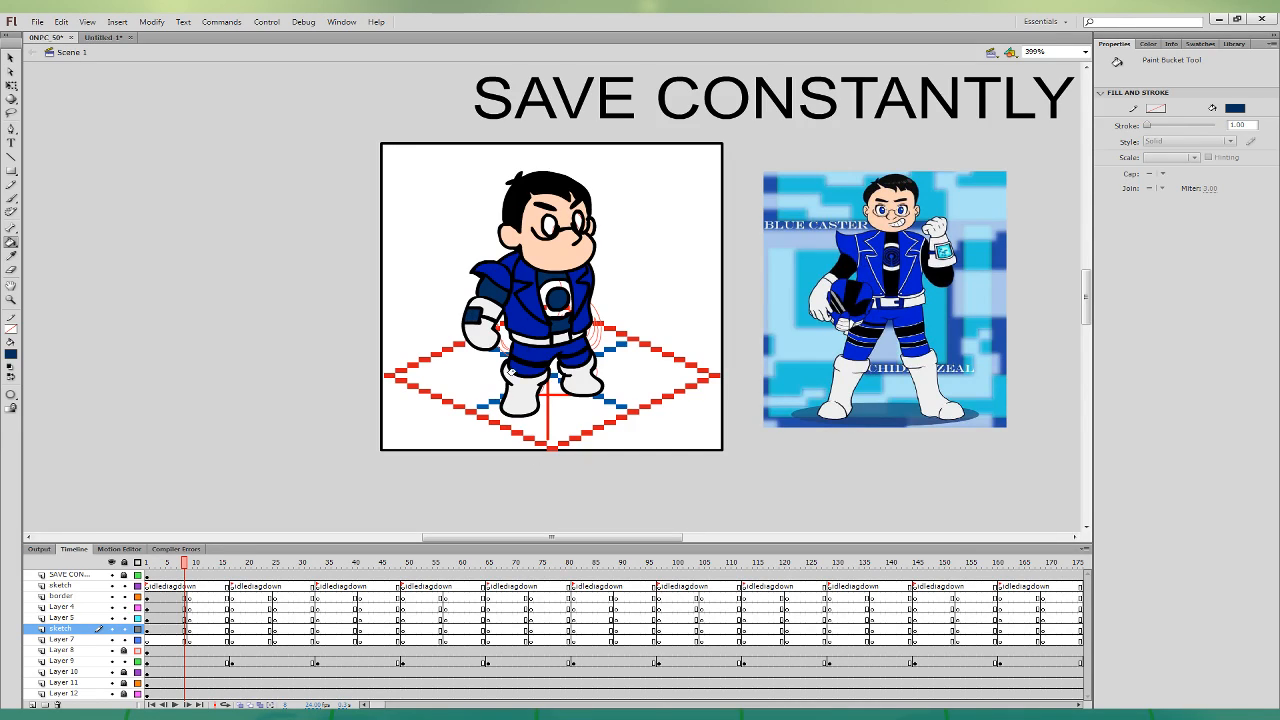
{"action": "left_click", "coordinate": [12, 257]}
{"action": "left_click", "coordinate": [572, 335]}
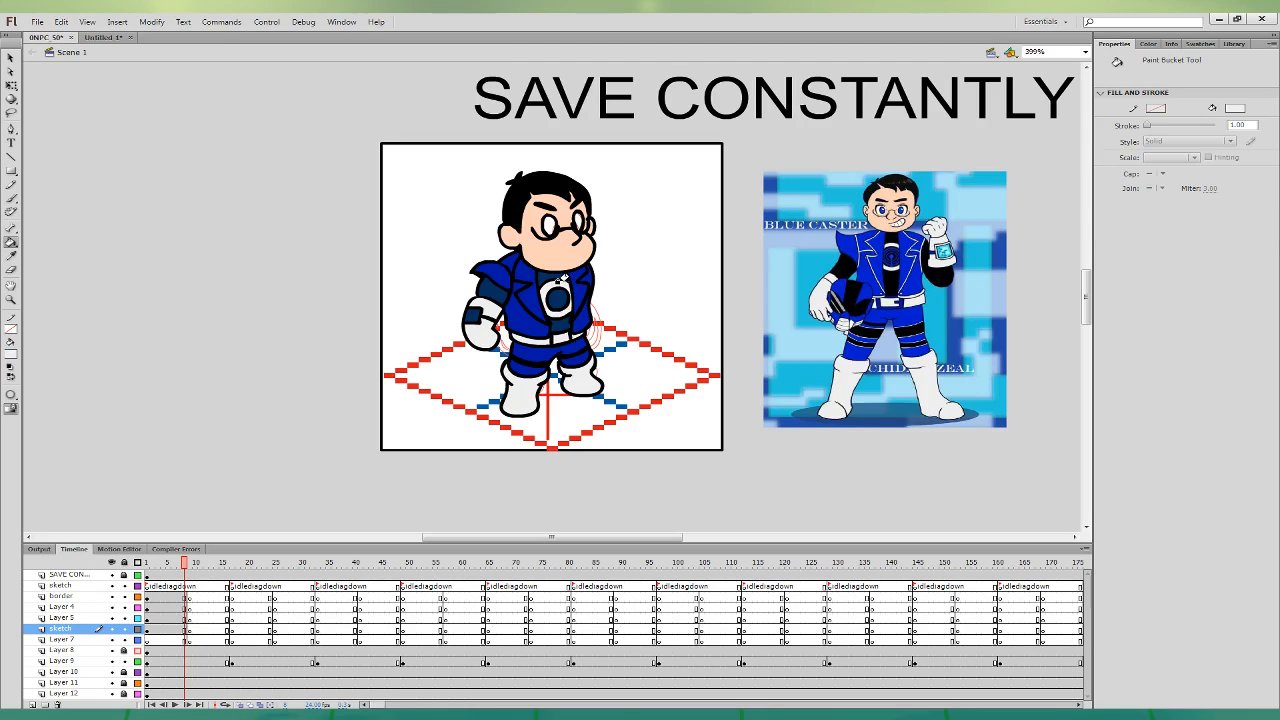
- Fill both eyes behind the glasses with the blue sampled from the reference character's eye
{"action": "left_click", "coordinate": [12, 257]}
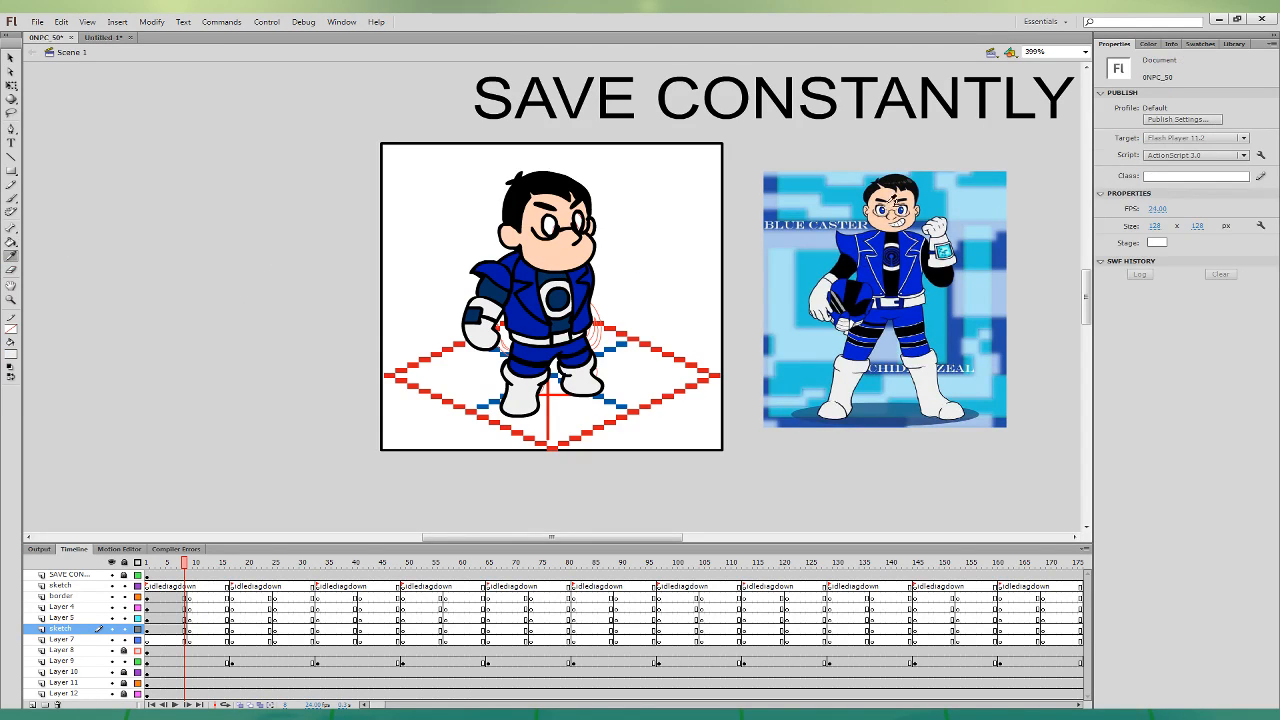
{"action": "left_click", "coordinate": [885, 211]}
{"action": "left_click", "coordinate": [549, 227]}
{"action": "left_click", "coordinate": [577, 222]}
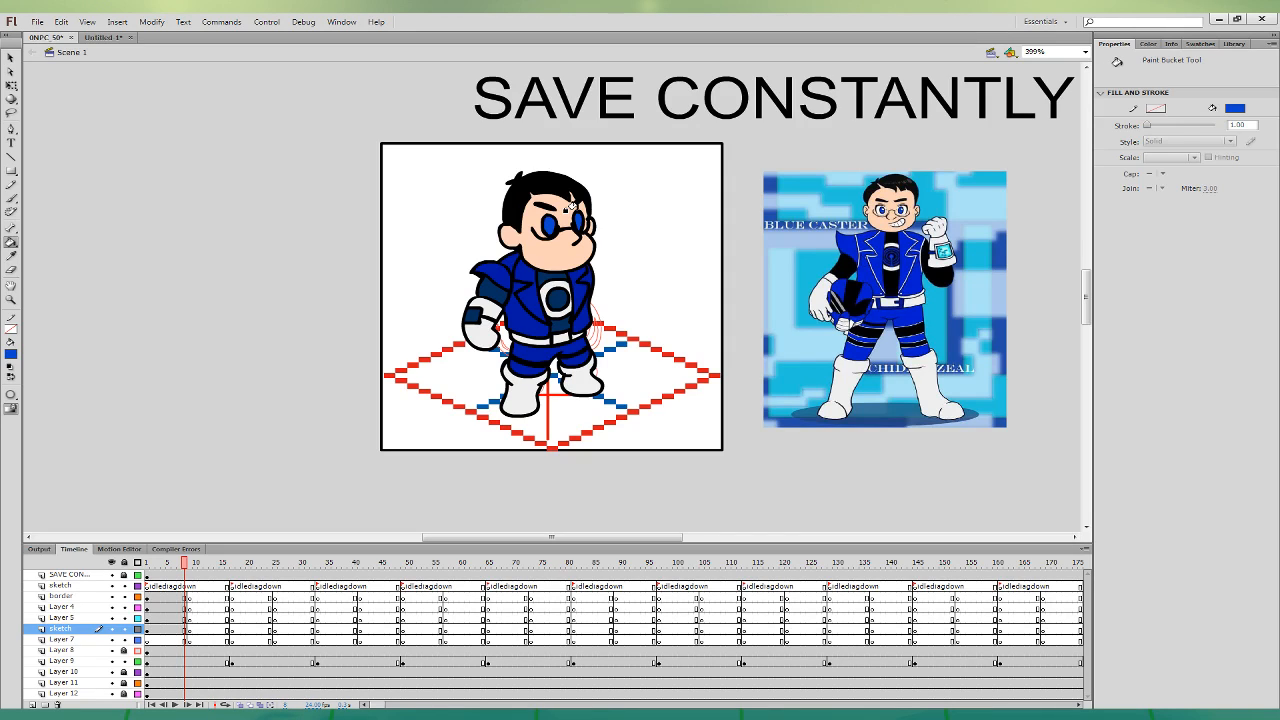
- Copy the near arm from Layer 4 to Layer 7, mirror it and position it as the far arm behind the torso
{"action": "left_click", "coordinate": [164, 607]}
{"action": "left_click", "coordinate": [152, 640]}
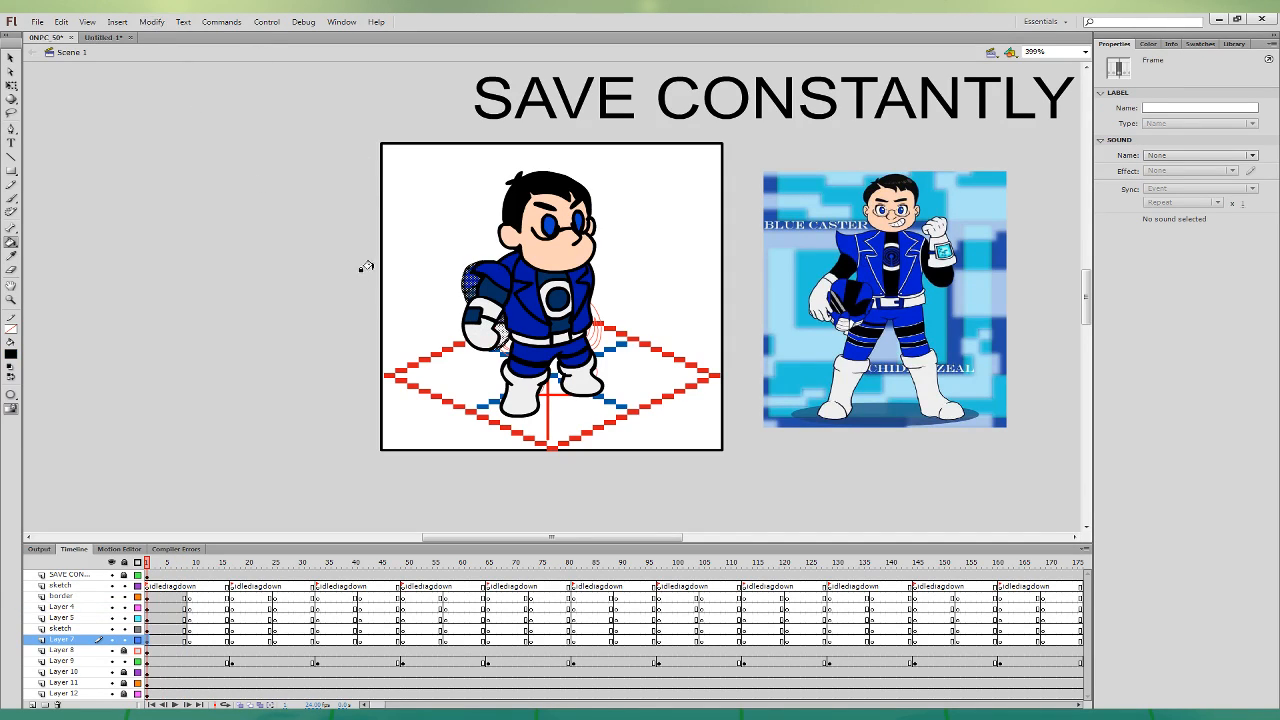
{"action": "left_click", "coordinate": [11, 85]}
{"action": "left_click", "coordinate": [472, 290]}
{"action": "left_click_drag", "start_coordinate": [472, 290], "coordinate": [590, 286]}
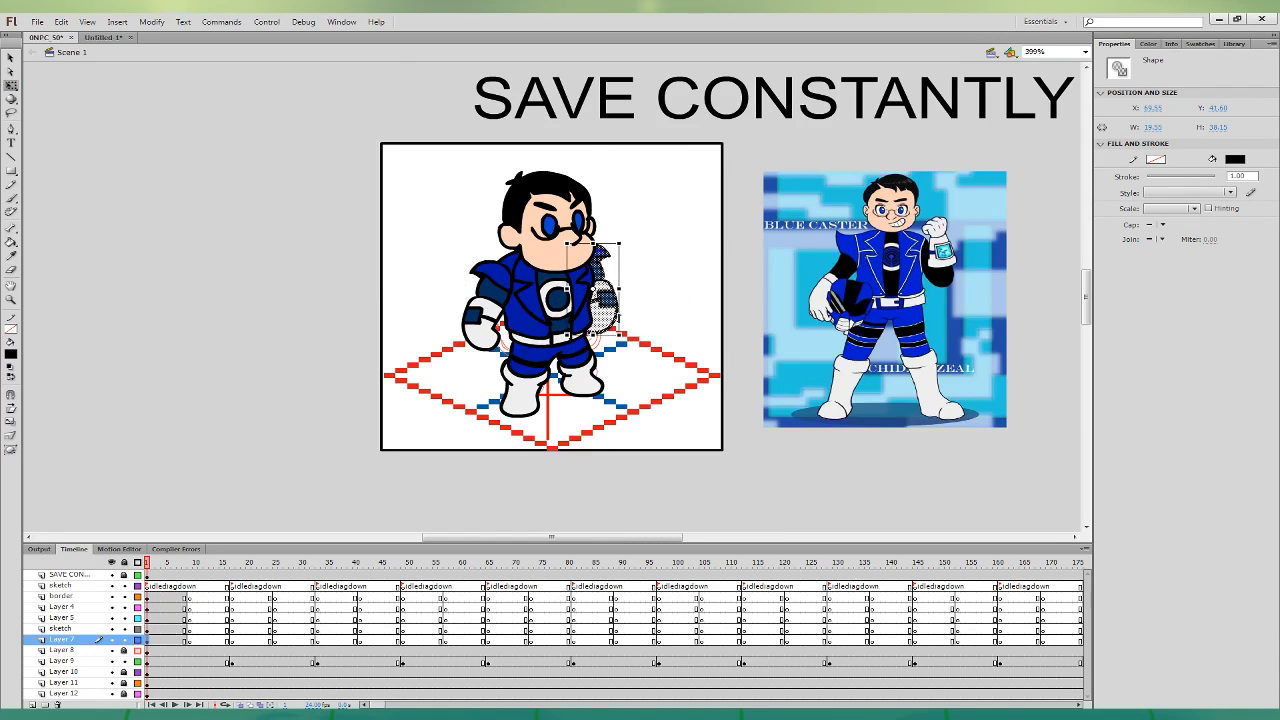
{"action": "mouse_move", "coordinate": [622, 335]}
{"action": "left_mouse_down"}
{"action": "mouse_move", "coordinate": [631, 328]}
{"action": "mouse_move", "coordinate": [610, 307]}
{"action": "mouse_move", "coordinate": [635, 328]}
{"action": "mouse_move", "coordinate": [612, 319]}
{"action": "left_mouse_up"}
{"action": "left_click", "coordinate": [659, 406]}
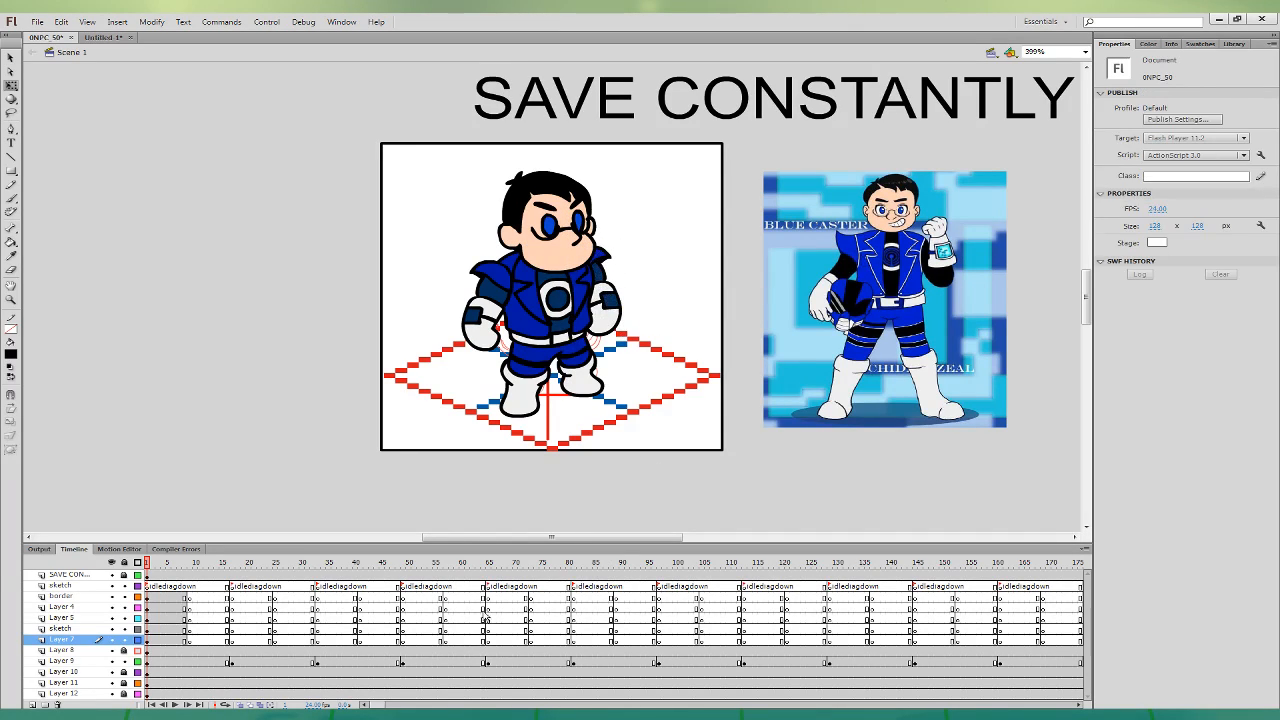
- Copy the first pose into the frame 9 keyframes of the character layers and slightly squash the legs and belt from above
{"action": "mouse_move", "coordinate": [168, 640]}
{"action": "left_mouse_down"}
{"action": "mouse_move", "coordinate": [168, 598]}
{"action": "mouse_move", "coordinate": [190, 608]}
{"action": "left_mouse_up"}
{"action": "left_click", "coordinate": [195, 629]}
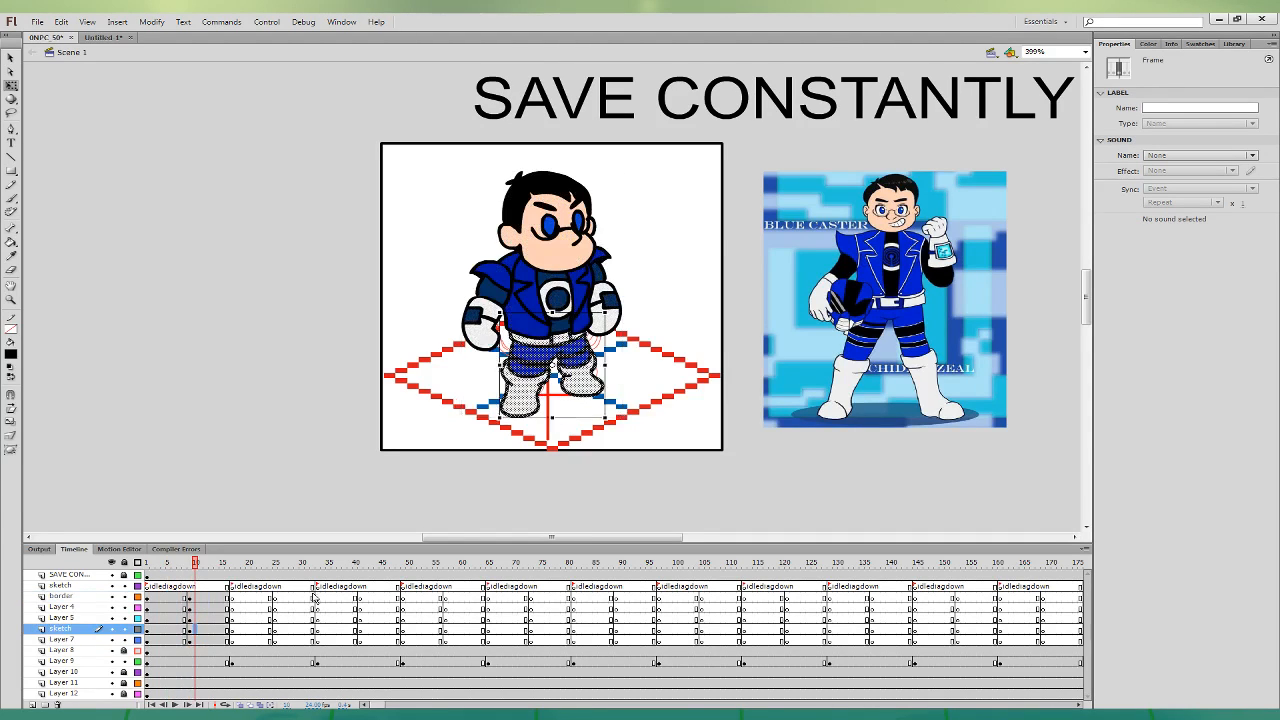
{"action": "left_click", "coordinate": [566, 320]}
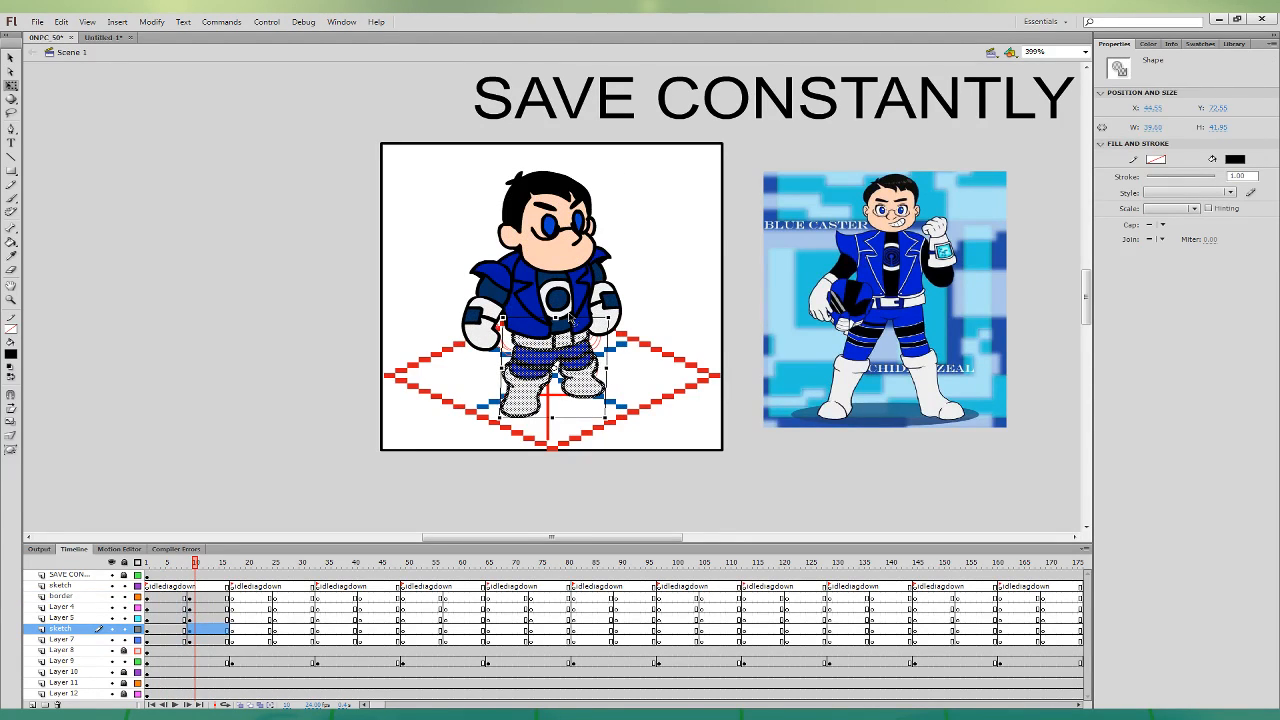
- Shift the head, torso and both arms together slightly downward and sideways in the second pose
{"action": "left_click_drag", "start_coordinate": [201, 619], "coordinate": [202, 597]}
{"action": "left_click", "coordinate": [613, 301], "text": "shift"}
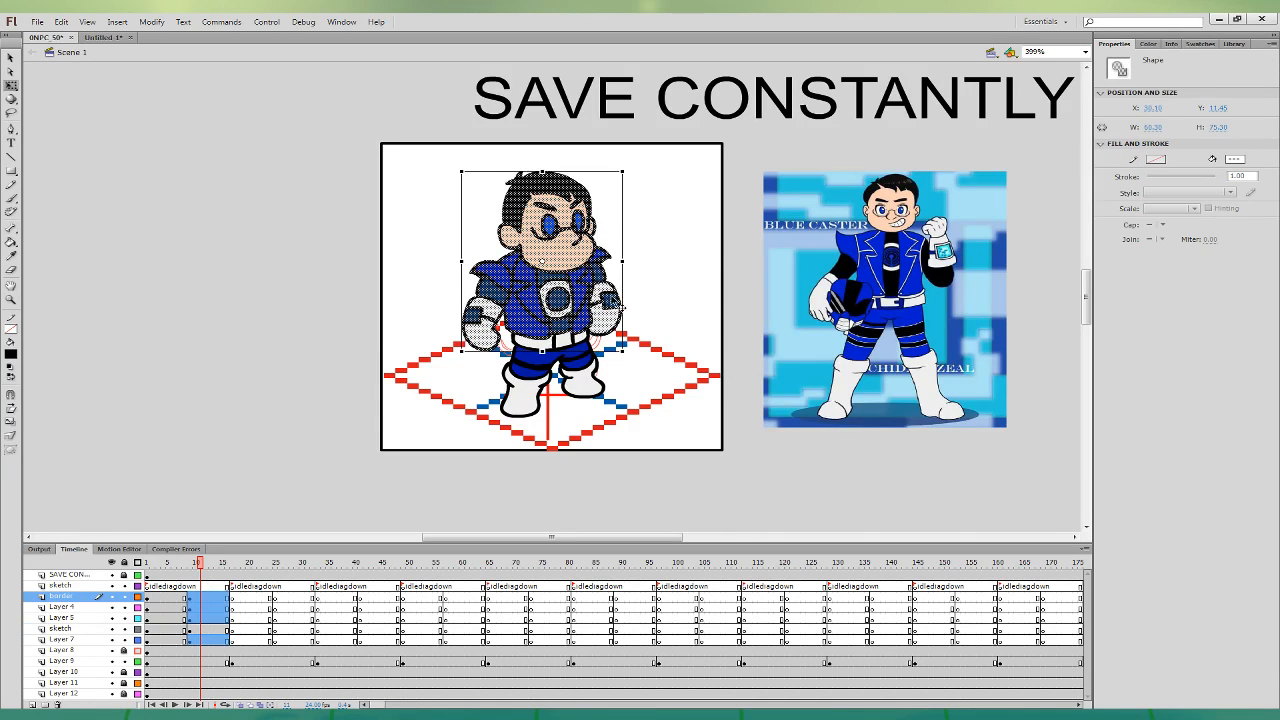
{"action": "left_click_drag", "start_coordinate": [611, 299], "coordinate": [616, 302]}
{"action": "left_click", "coordinate": [658, 287]}
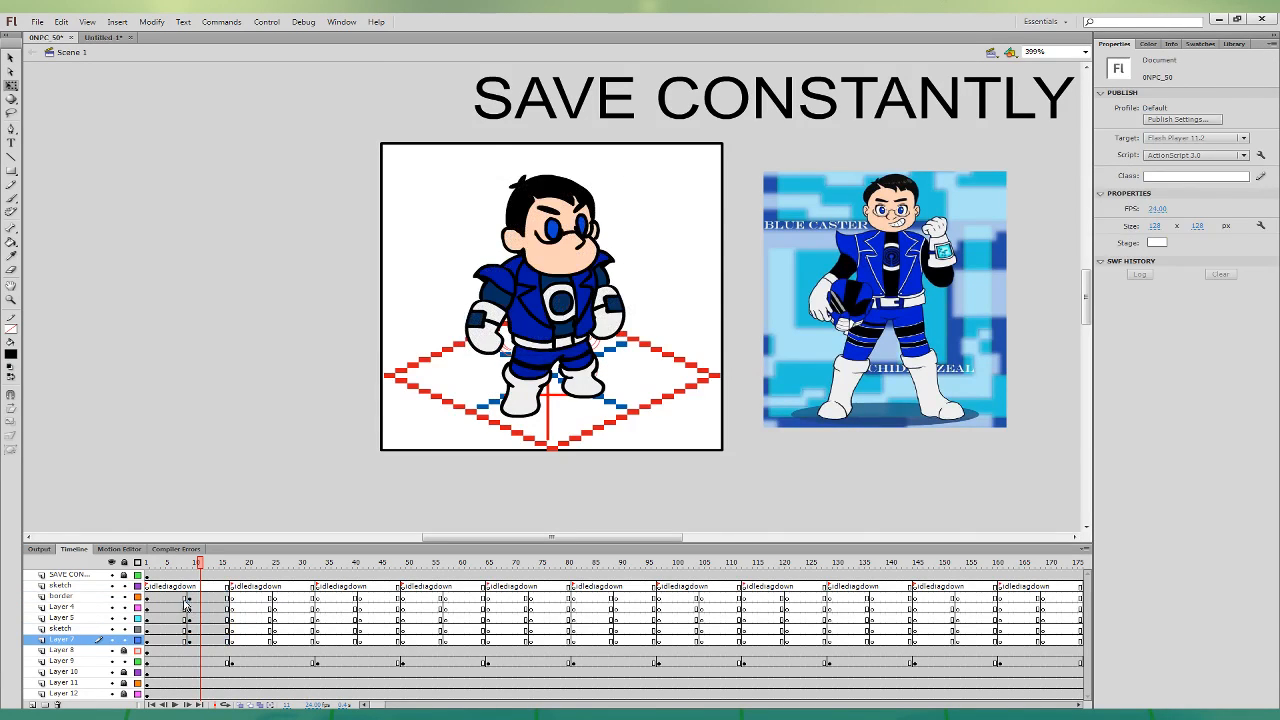
- Compare the two poses and nudge the head on the border layer slightly sideways in the second pose
{"action": "left_click", "coordinate": [184, 601]}
{"action": "left_click", "coordinate": [196, 601]}
{"action": "left_click", "coordinate": [185, 601]}
{"action": "left_click", "coordinate": [195, 601]}
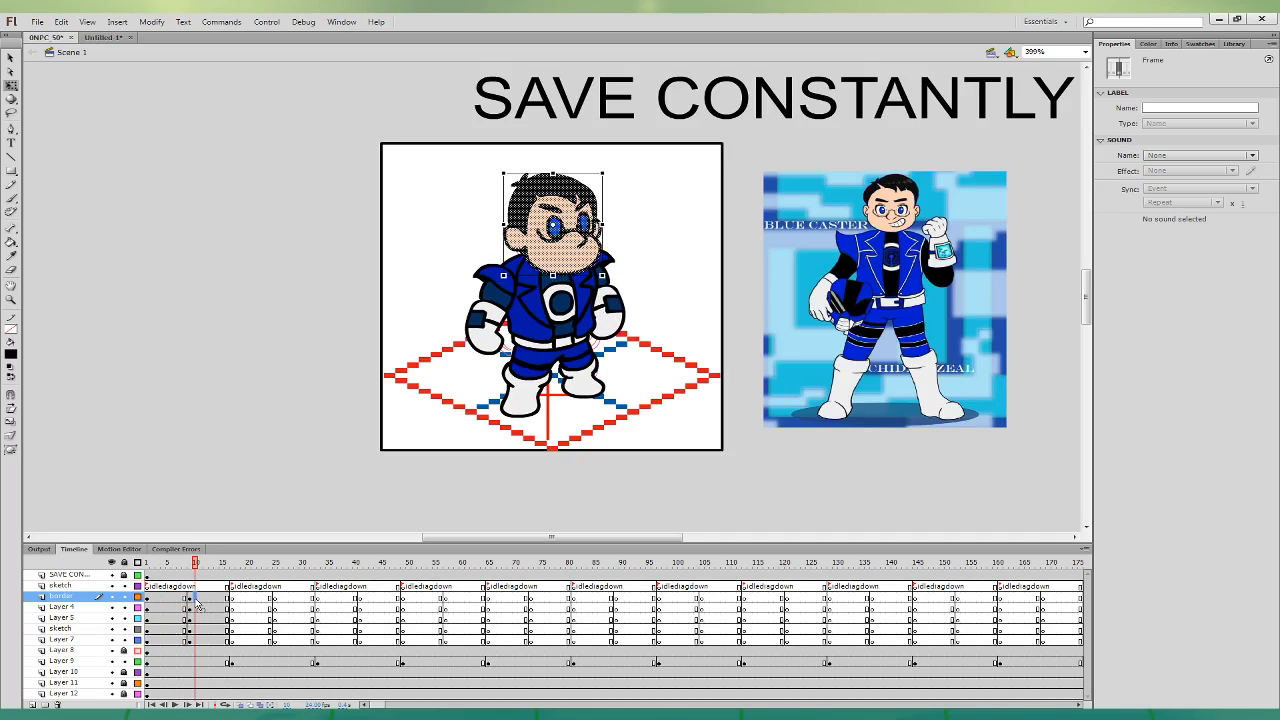
- Rotate the near arm on Layer 4 and the far arm on Layer 7 slightly inward in the second pose
{"action": "left_click", "coordinate": [205, 607]}
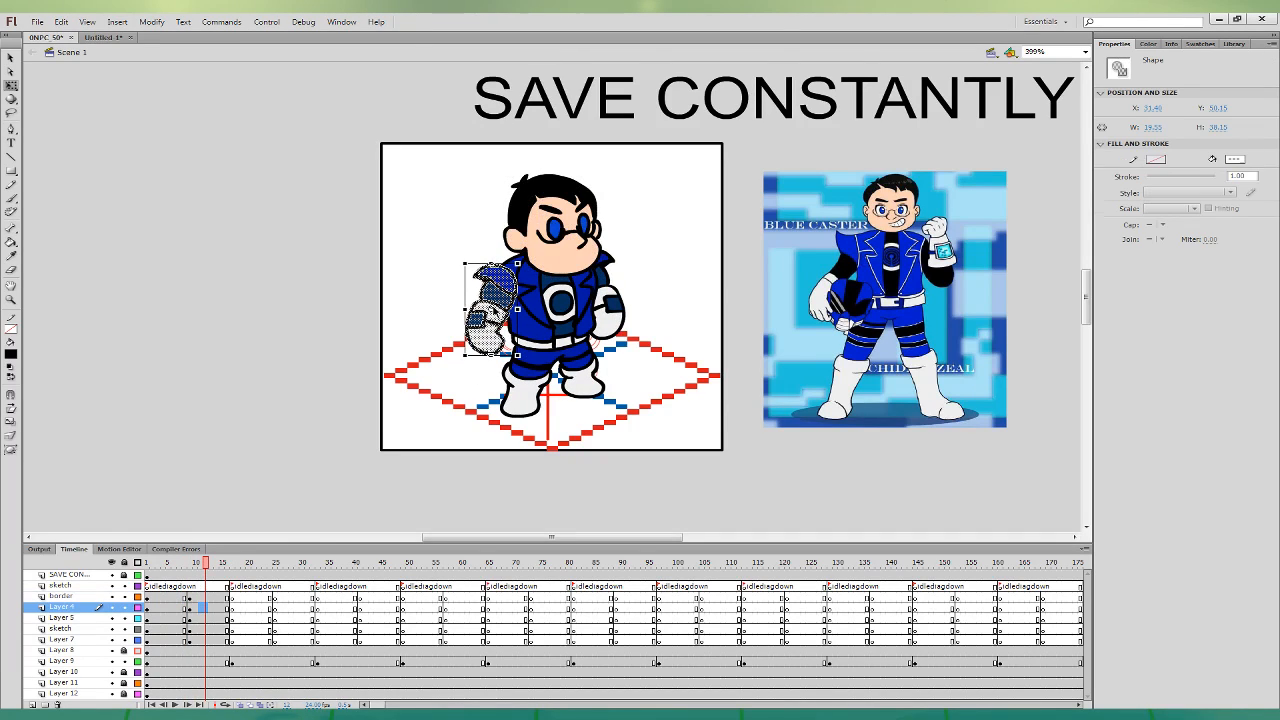
{"action": "left_click", "coordinate": [211, 639]}
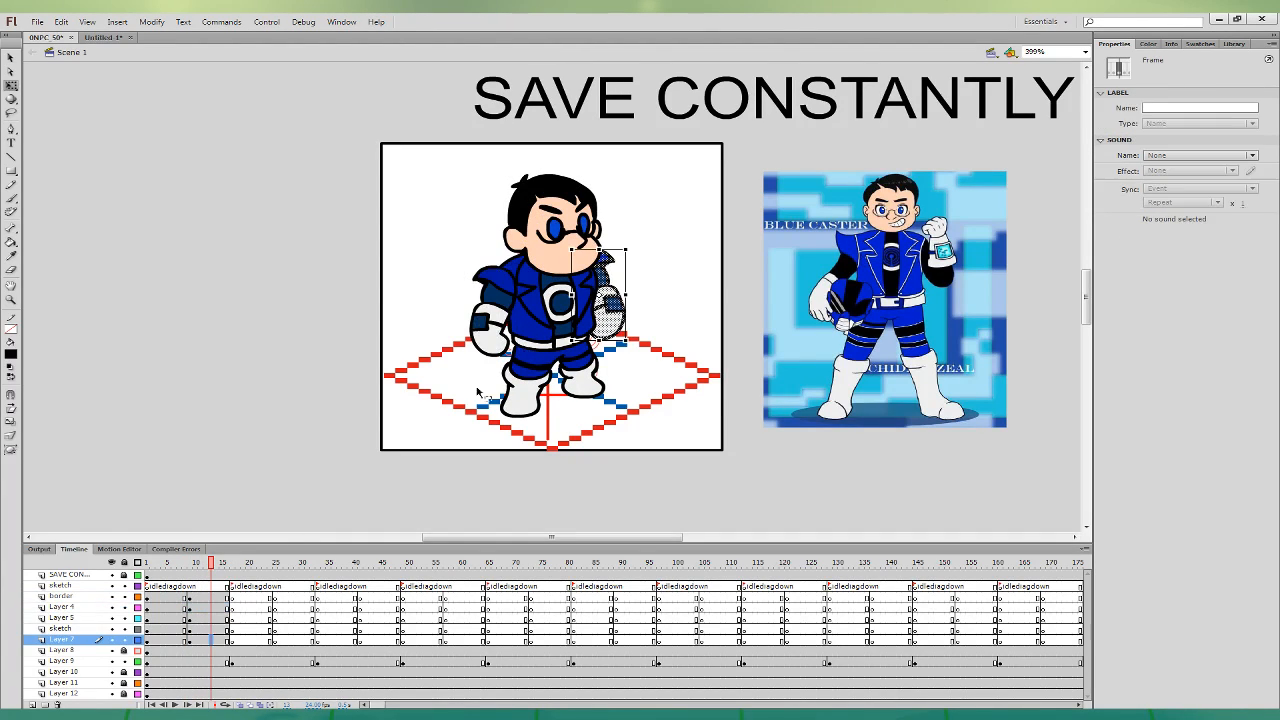
{"action": "left_click", "coordinate": [609, 298]}
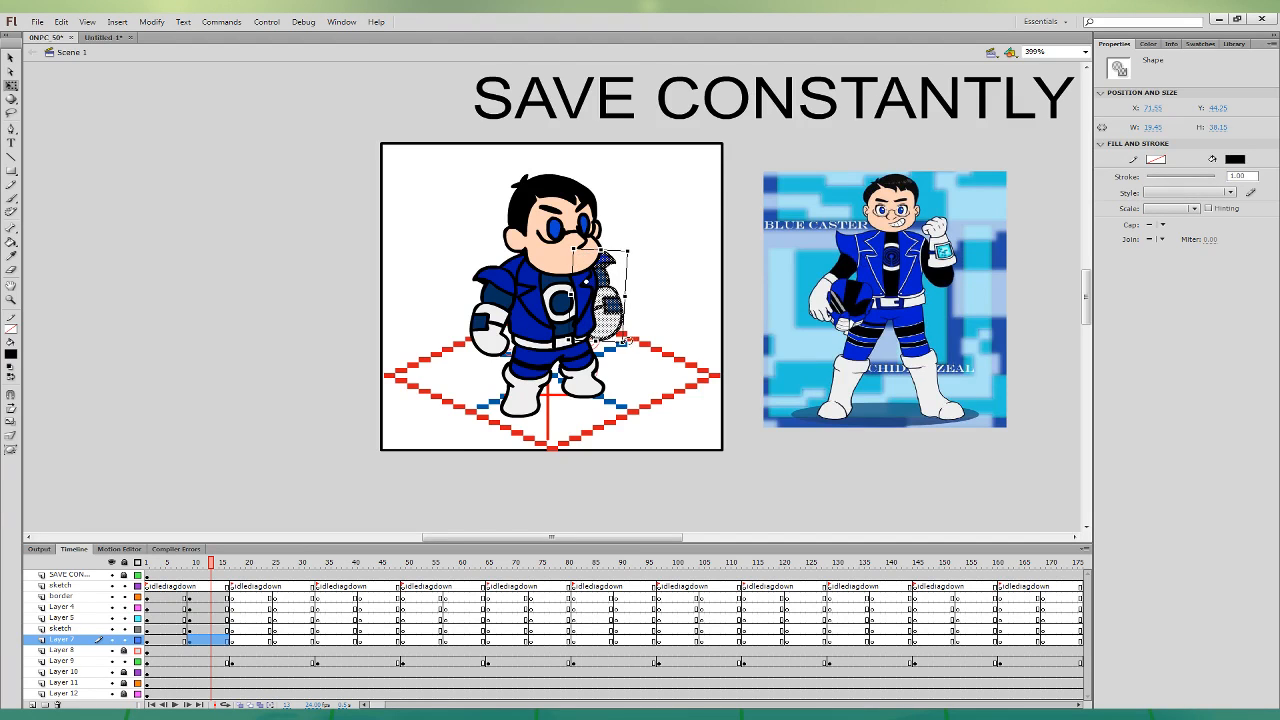
- Compare the first and second idle poses by switching back and forth between their frames
{"action": "left_click", "coordinate": [166, 618]}
{"action": "left_click", "coordinate": [207, 619]}
{"action": "left_click", "coordinate": [182, 639]}
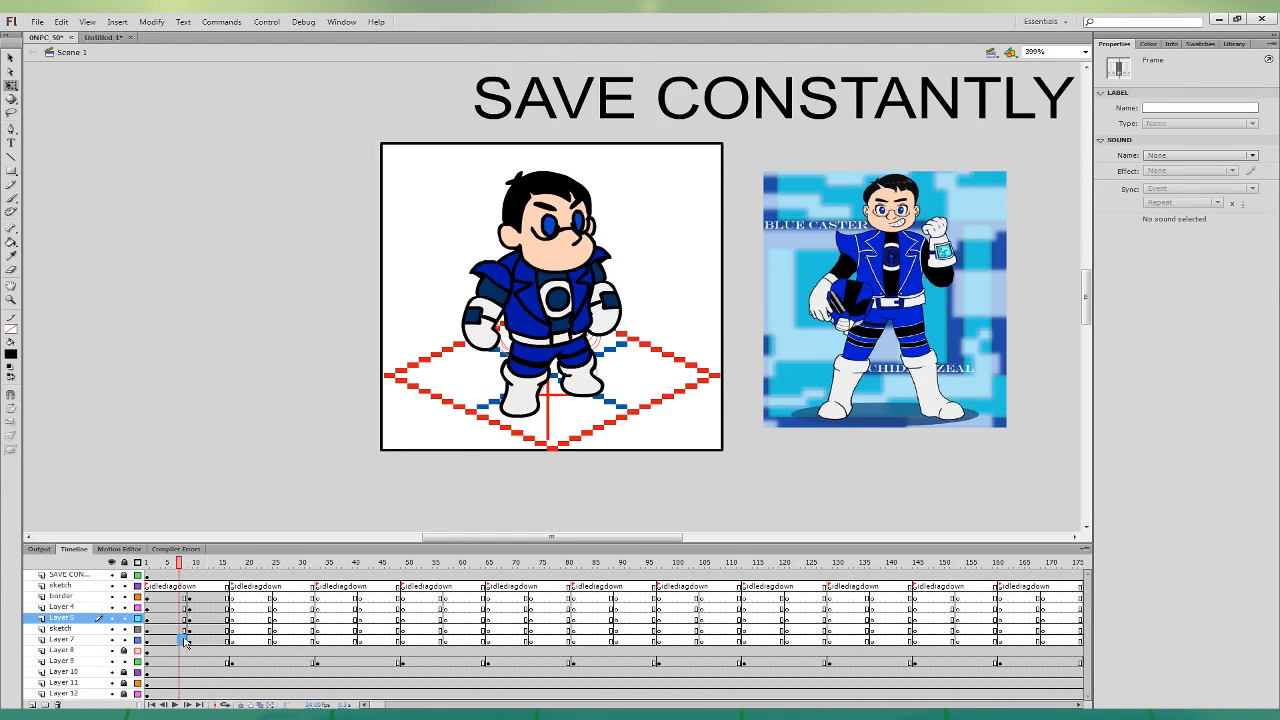
{"action": "left_click", "coordinate": [202, 622]}
{"action": "left_click", "coordinate": [169, 617]}
{"action": "left_click", "coordinate": [206, 612]}
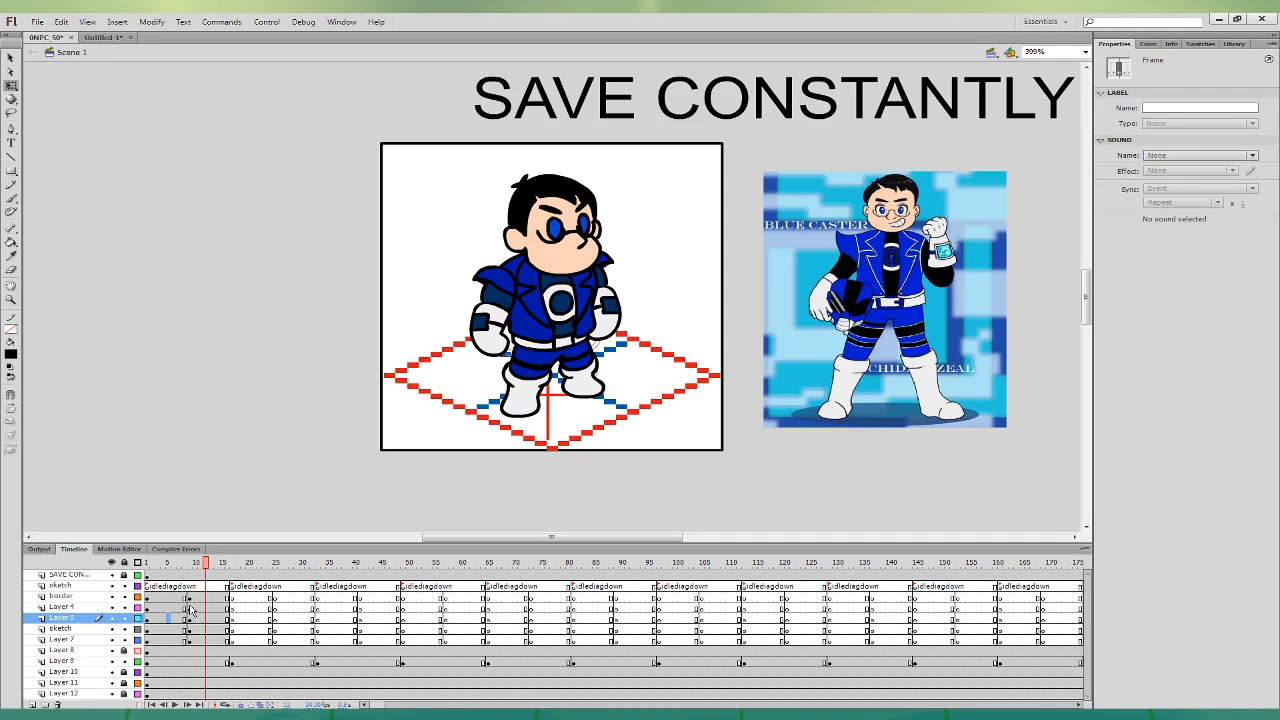
- Copy frames 1 to 16 of the character layers into the Untitled-1 document and test the idle animation as a movie
{"action": "mouse_move", "coordinate": [150, 587]}
{"action": "left_mouse_down"}
{"action": "mouse_move", "coordinate": [185, 630]}
{"action": "mouse_move", "coordinate": [226, 638]}
{"action": "left_mouse_up"}
{"action": "left_click", "coordinate": [104, 37]}
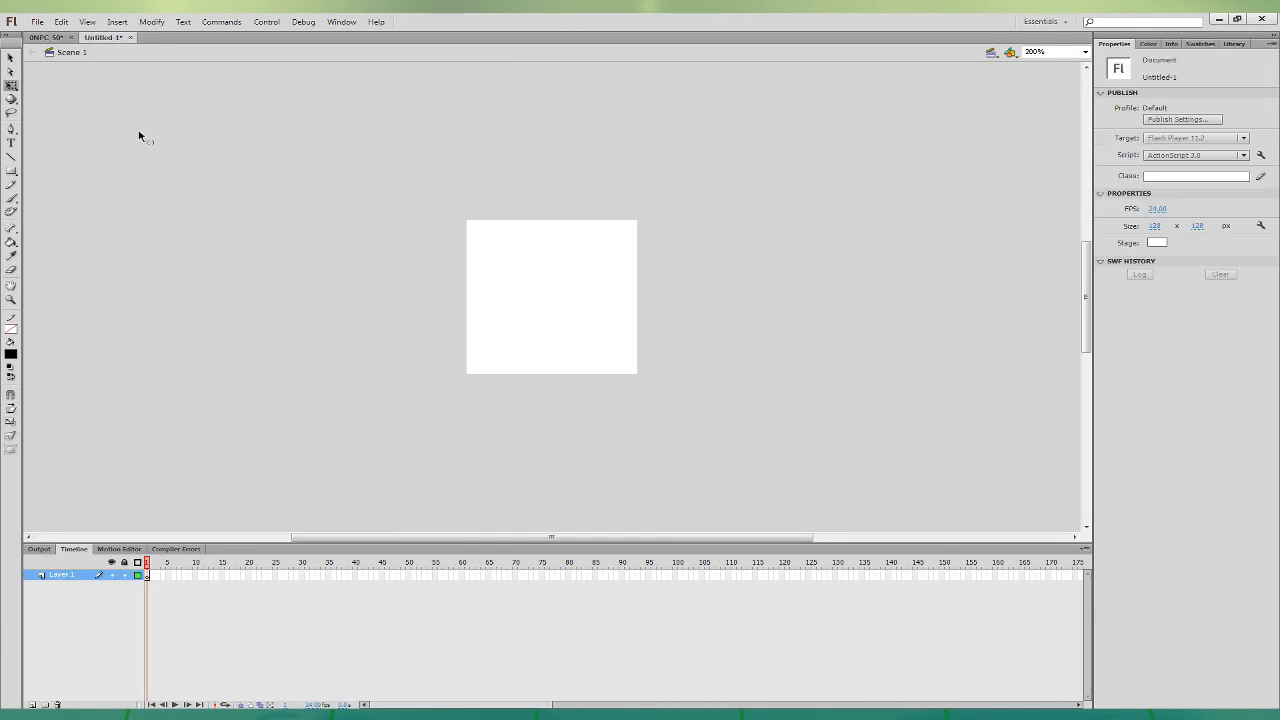
{"action": "key", "text": "ctrl+alt+v"}
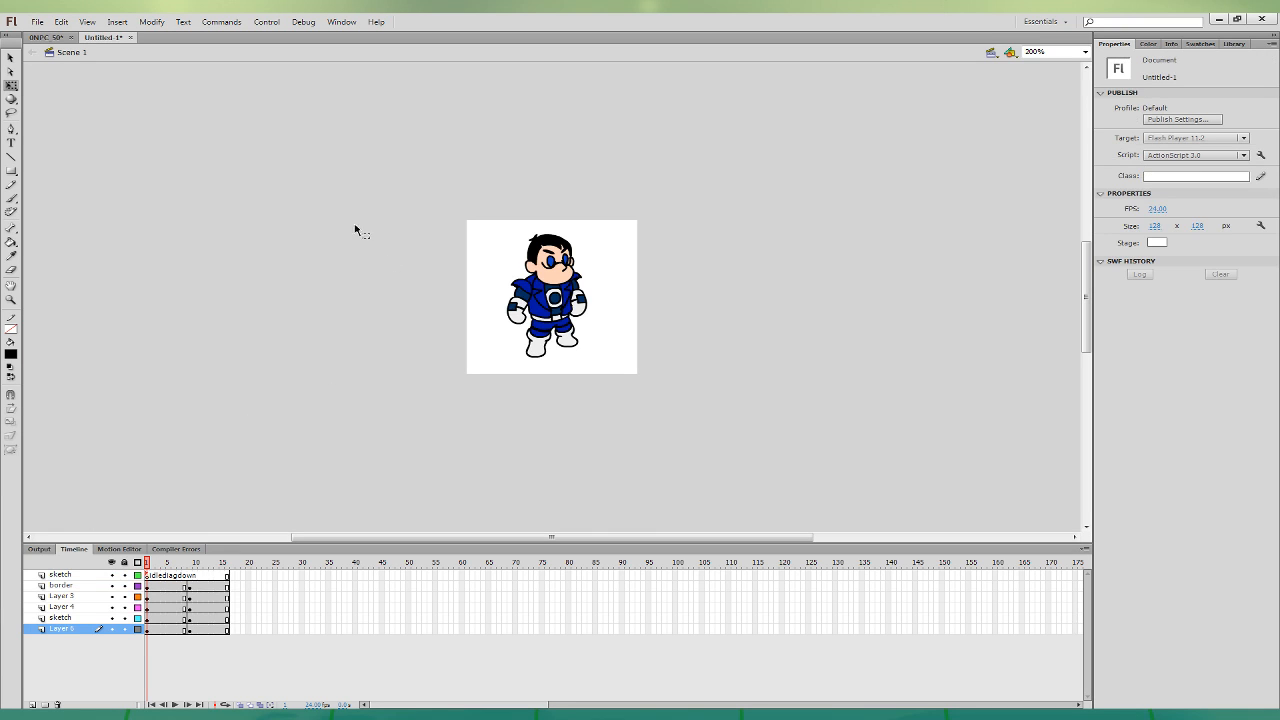
{"action": "left_click", "coordinate": [333, 242]}
{"action": "key", "text": "ctrl+Return"}
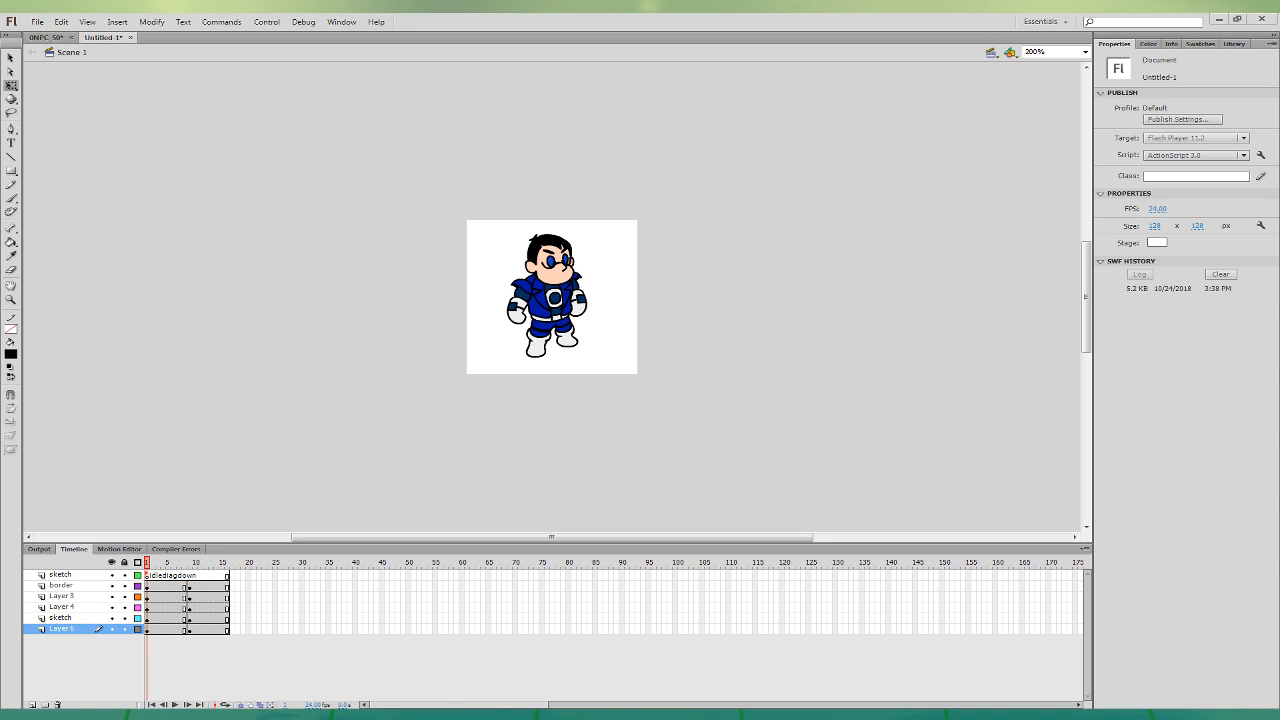
- In 0NPC_50, draw the flat cap and ear outline of the jacketed character on the border layer at frame 24
{"action": "left_click", "coordinate": [50, 38]}
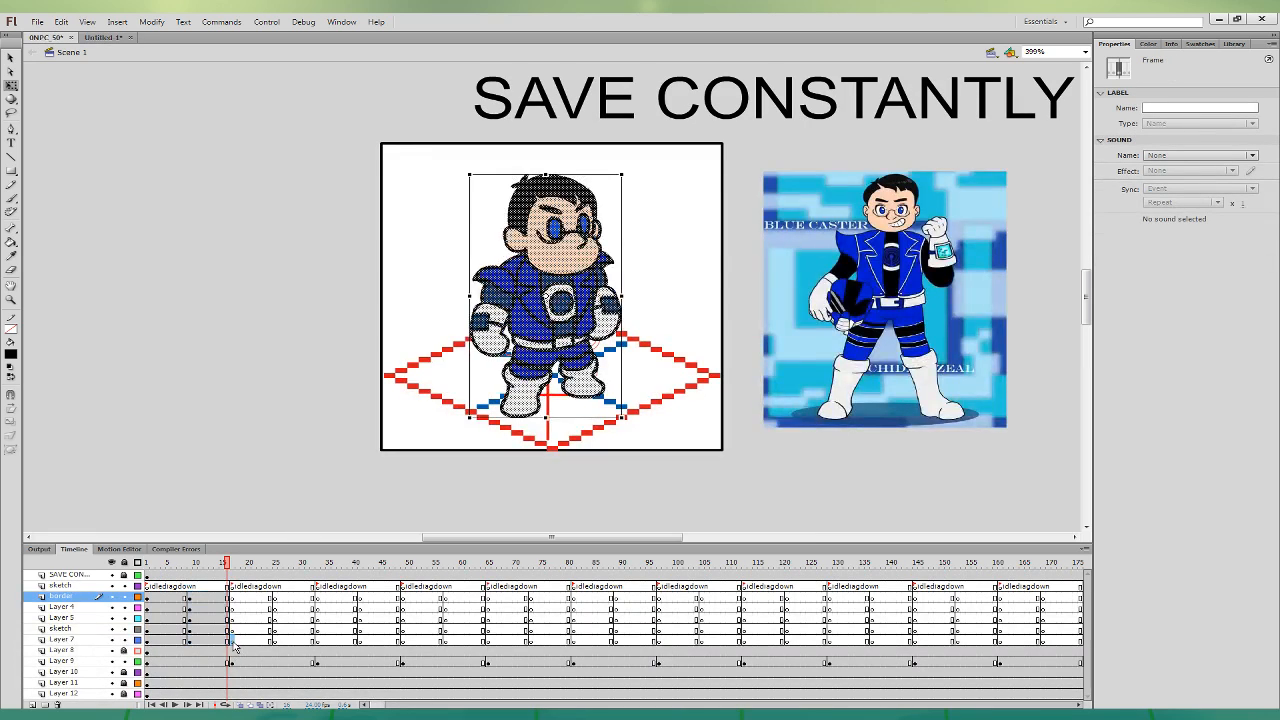
{"action": "left_click", "coordinate": [232, 640]}
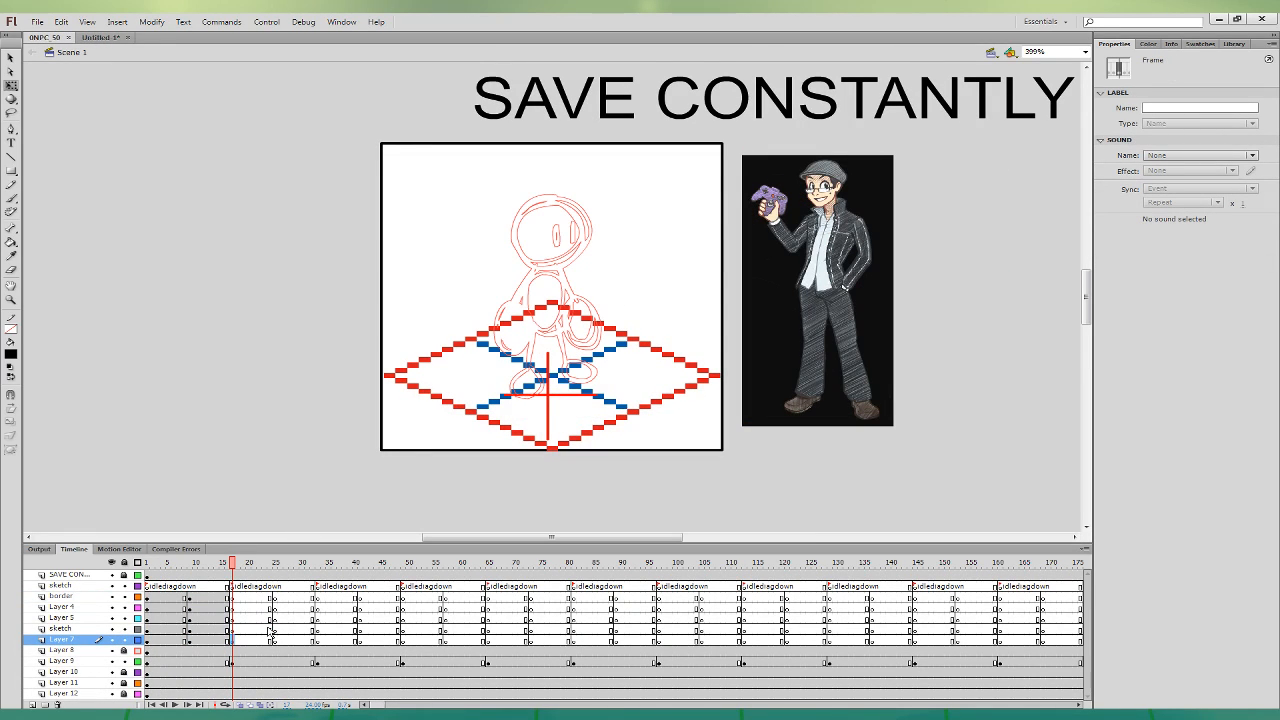
{"action": "key", "text": "b"}
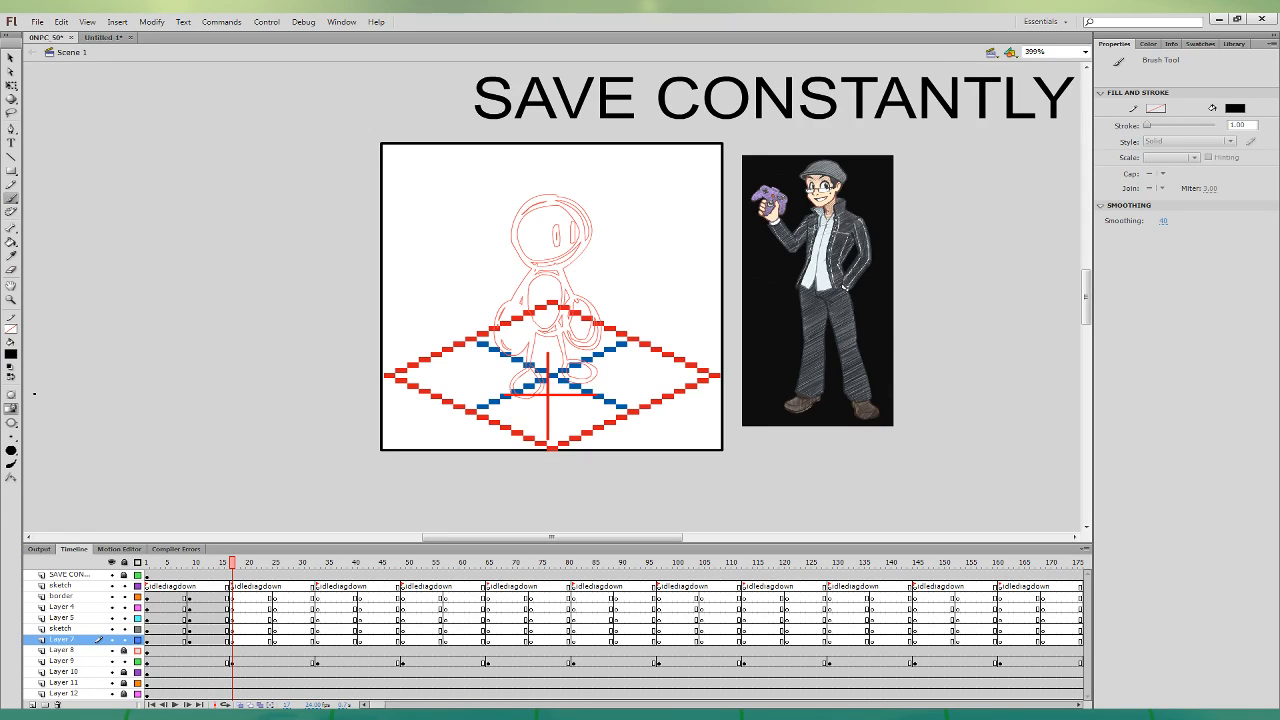
{"action": "left_click", "coordinate": [270, 597]}
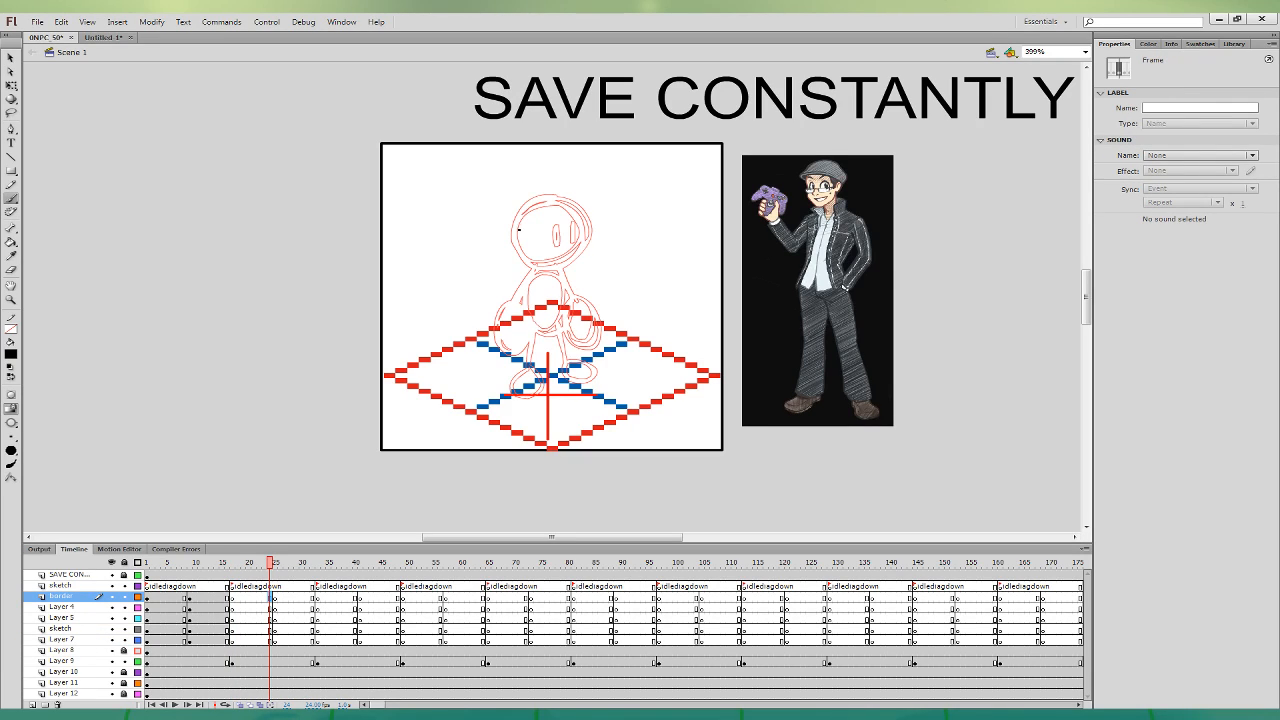
{"action": "key", "text": "q"}
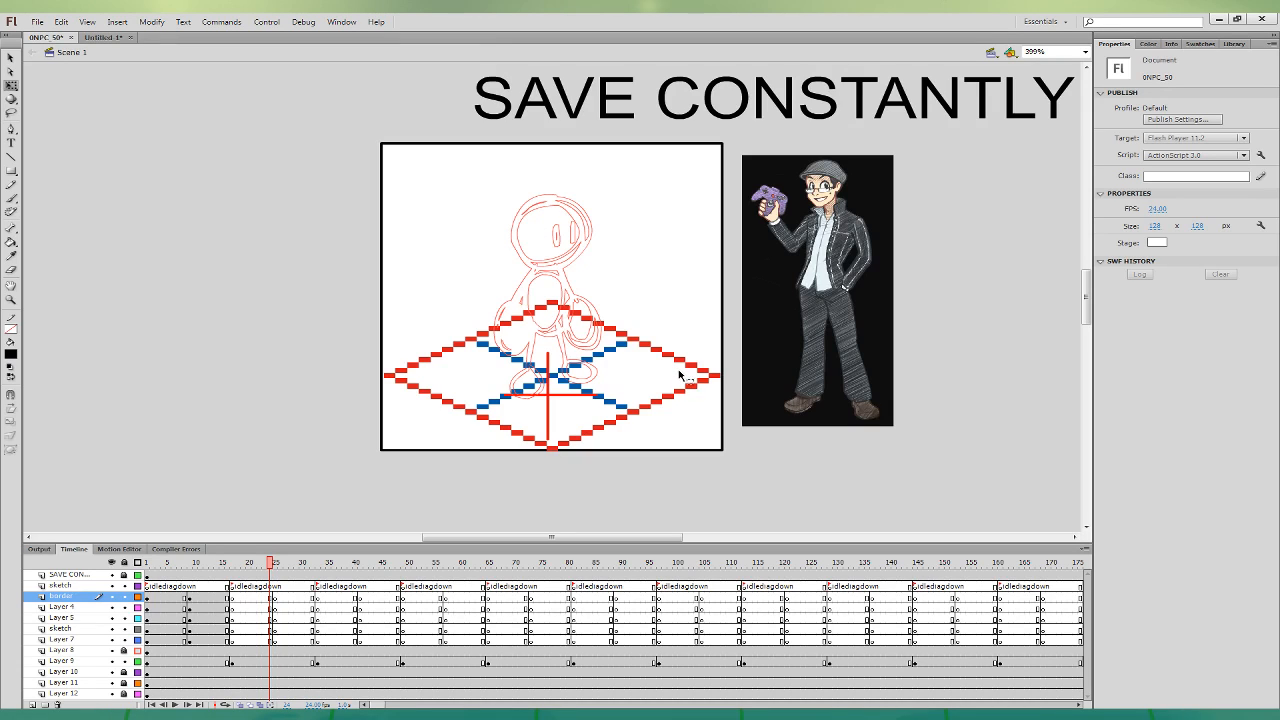
{"action": "left_click", "coordinate": [12, 198]}
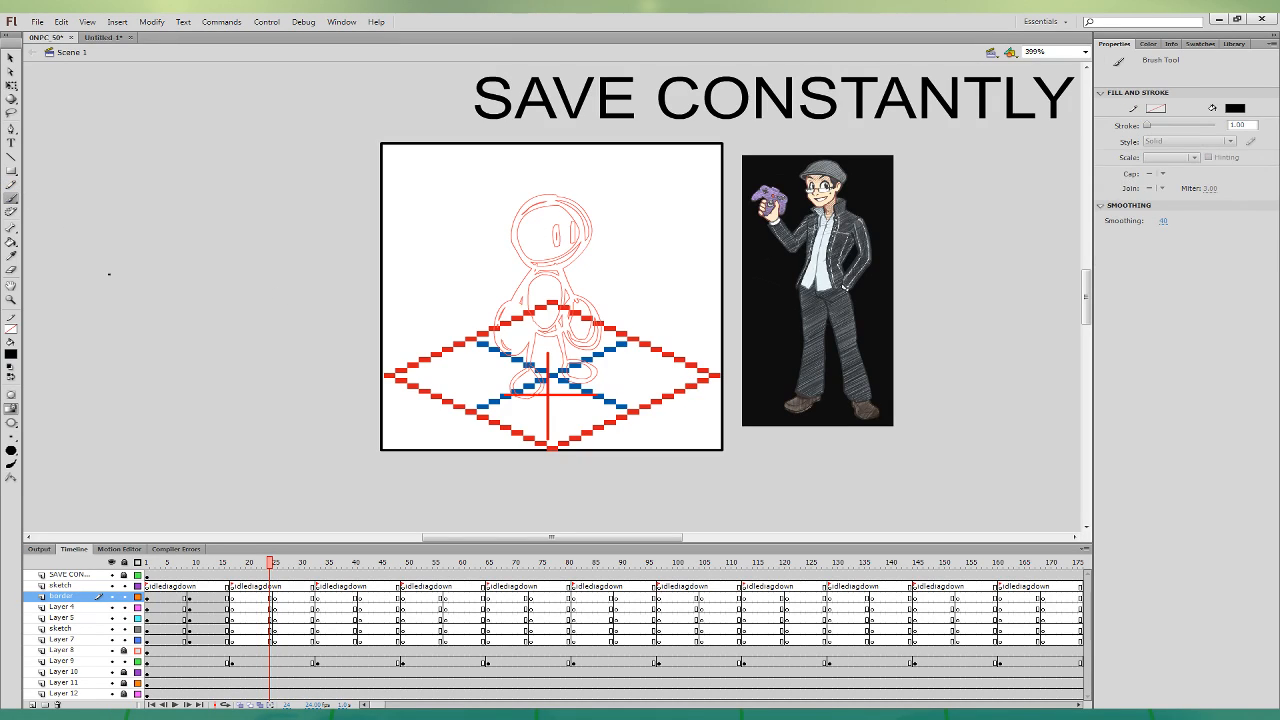
{"action": "mouse_move", "coordinate": [520, 230]}
{"action": "left_mouse_down"}
{"action": "mouse_move", "coordinate": [527, 248]}
{"action": "mouse_move", "coordinate": [603, 210]}
{"action": "mouse_move", "coordinate": [536, 180]}
{"action": "mouse_move", "coordinate": [509, 221]}
{"action": "left_mouse_up"}
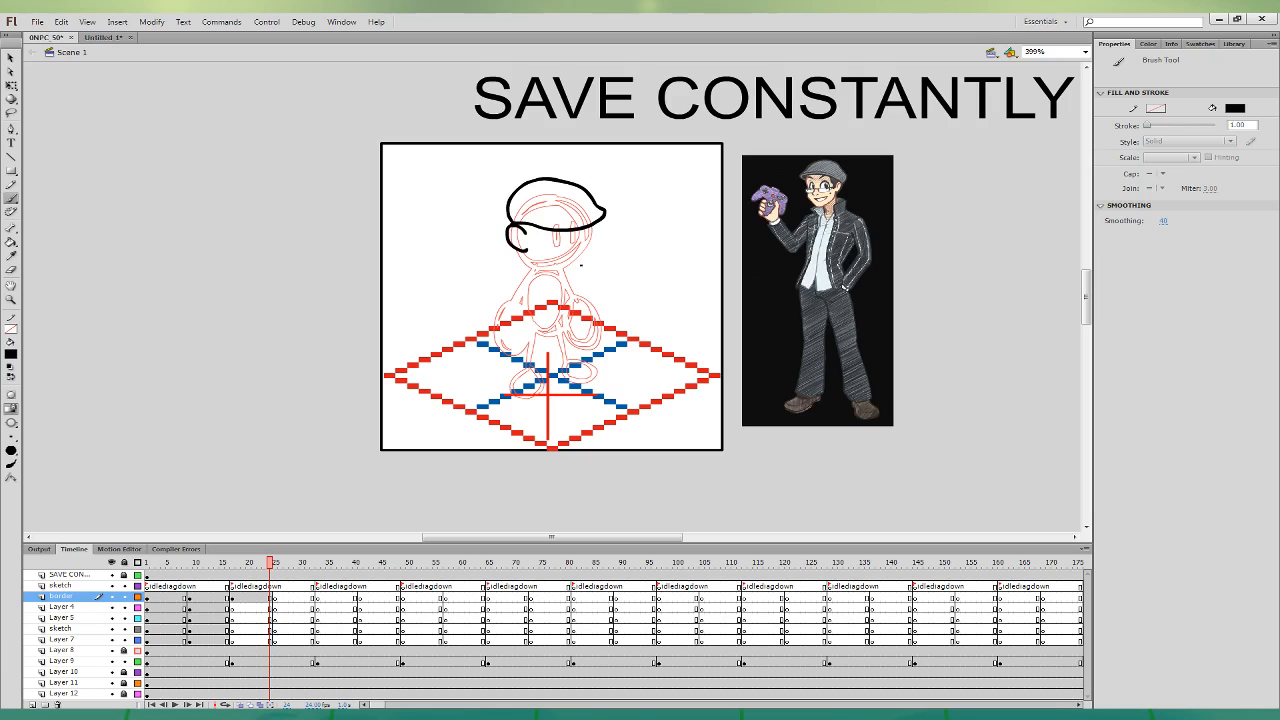
- Draw the rectangular glasses below the cap brim in black brush strokes, undoing the strokes that miss
{"action": "mouse_move", "coordinate": [538, 263]}
{"action": "left_mouse_down"}
{"action": "mouse_move", "coordinate": [558, 273]}
{"action": "mouse_move", "coordinate": [542, 252]}
{"action": "mouse_move", "coordinate": [566, 238]}
{"action": "mouse_move", "coordinate": [541, 239]}
{"action": "mouse_move", "coordinate": [575, 256]}
{"action": "mouse_move", "coordinate": [578, 231]}
{"action": "mouse_move", "coordinate": [593, 242]}
{"action": "mouse_move", "coordinate": [577, 246]}
{"action": "left_mouse_up"}
{"action": "key", "text": "ctrl+z"}
{"action": "key", "text": "ctrl+z"}
{"action": "key", "text": "ctrl+z"}
{"action": "key", "text": "ctrl+z"}
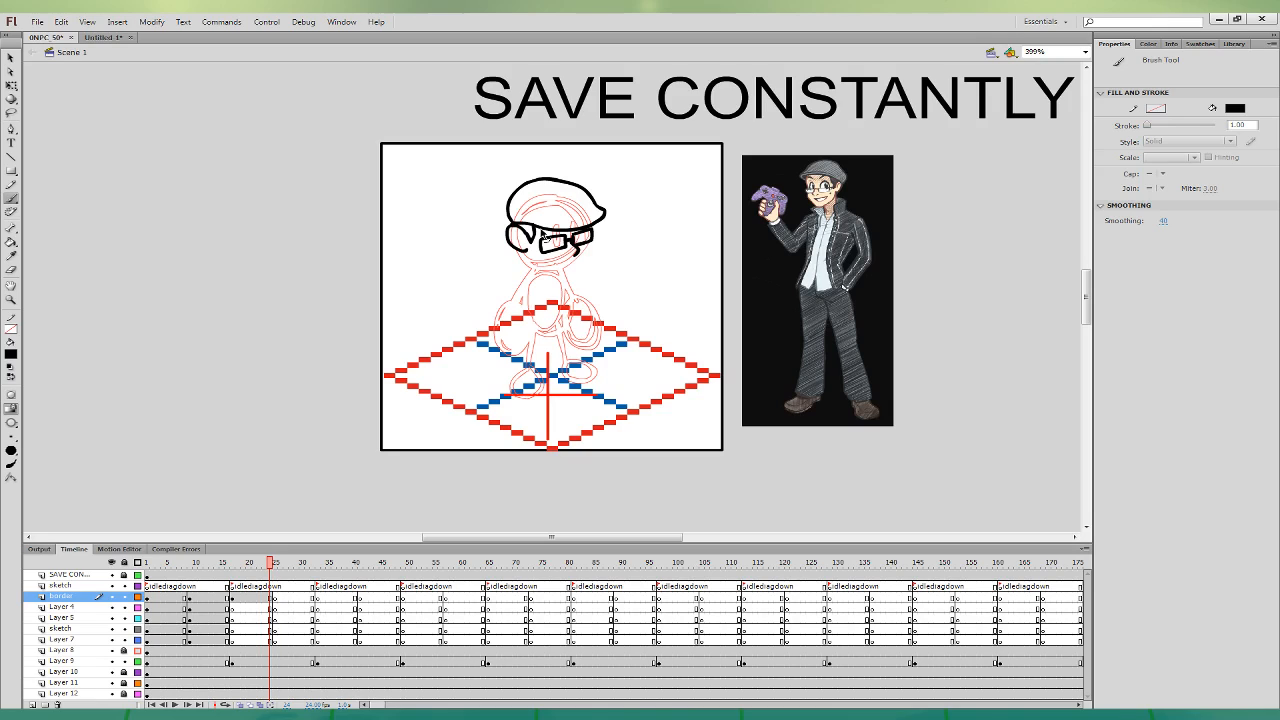
- Delete the ear stroke and redraw the ear, sideburn and glasses arm beneath the cap
{"action": "left_click", "coordinate": [10, 57]}
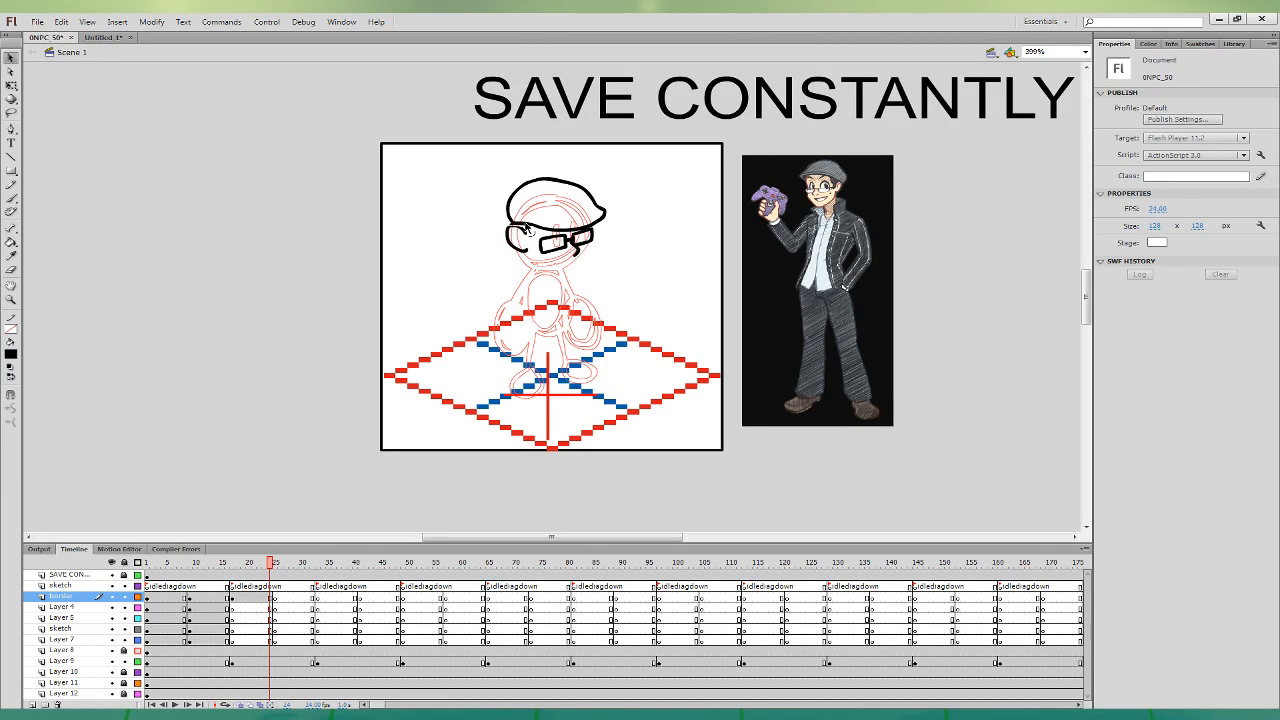
{"action": "left_click", "coordinate": [522, 229]}
{"action": "key", "text": "Delete"}
{"action": "left_click", "coordinate": [10, 197]}
{"action": "mouse_move", "coordinate": [523, 236]}
{"action": "left_mouse_down"}
{"action": "mouse_move", "coordinate": [508, 255]}
{"action": "mouse_move", "coordinate": [522, 255]}
{"action": "left_mouse_up"}
{"action": "mouse_move", "coordinate": [533, 237]}
{"action": "left_mouse_down"}
{"action": "mouse_move", "coordinate": [525, 257]}
{"action": "mouse_move", "coordinate": [509, 240]}
{"action": "mouse_move", "coordinate": [526, 257]}
{"action": "left_mouse_up"}
{"action": "key", "text": "ctrl+z"}
{"action": "key", "text": "ctrl+z"}
{"action": "key", "text": "ctrl+z"}
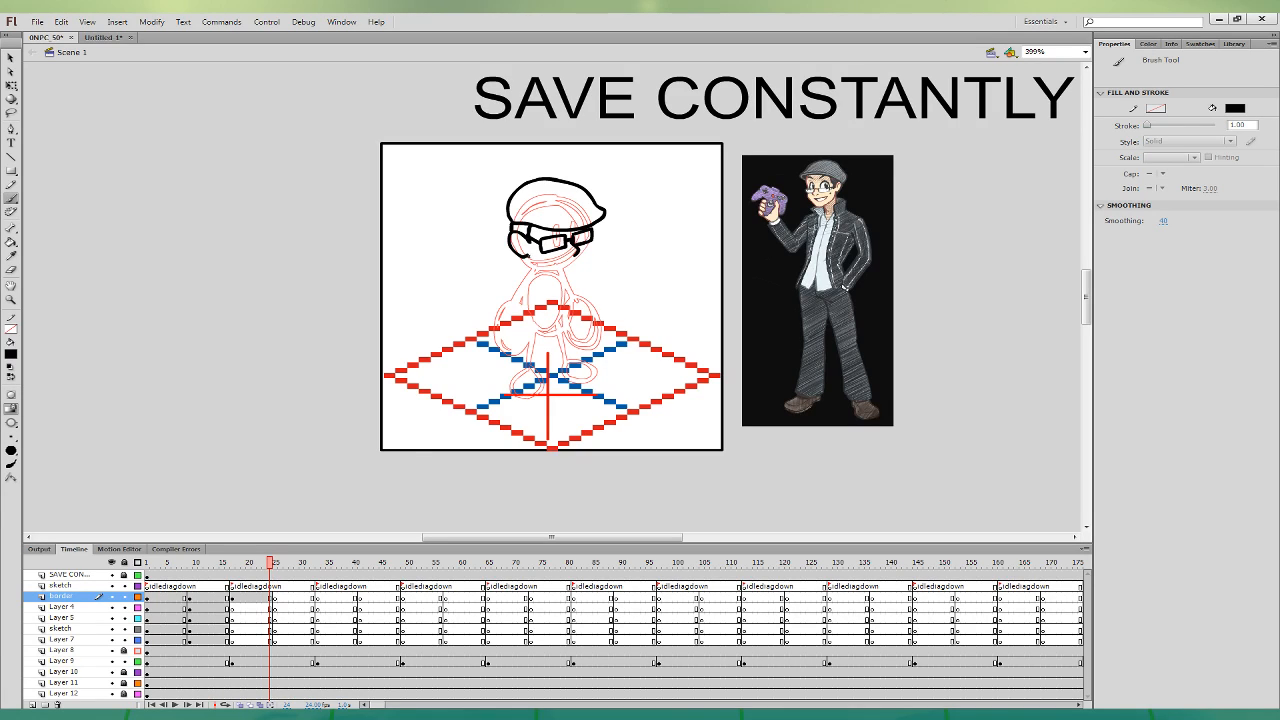
- Draw the jaw line from the ear to the far side of the face and fill the sideburn black
{"action": "mouse_move", "coordinate": [526, 256]}
{"action": "left_mouse_down"}
{"action": "mouse_move", "coordinate": [555, 272]}
{"action": "mouse_move", "coordinate": [588, 244]}
{"action": "left_mouse_up"}
{"action": "key", "text": "k"}
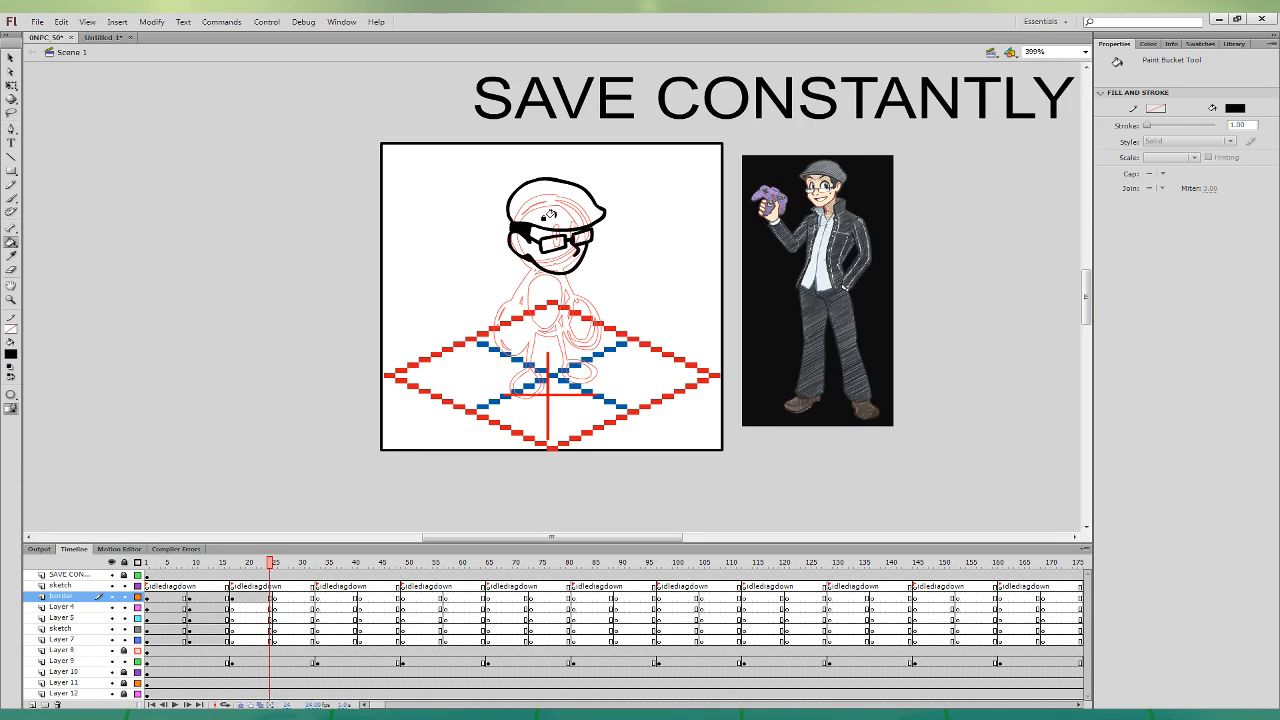
{"action": "key", "text": "b"}
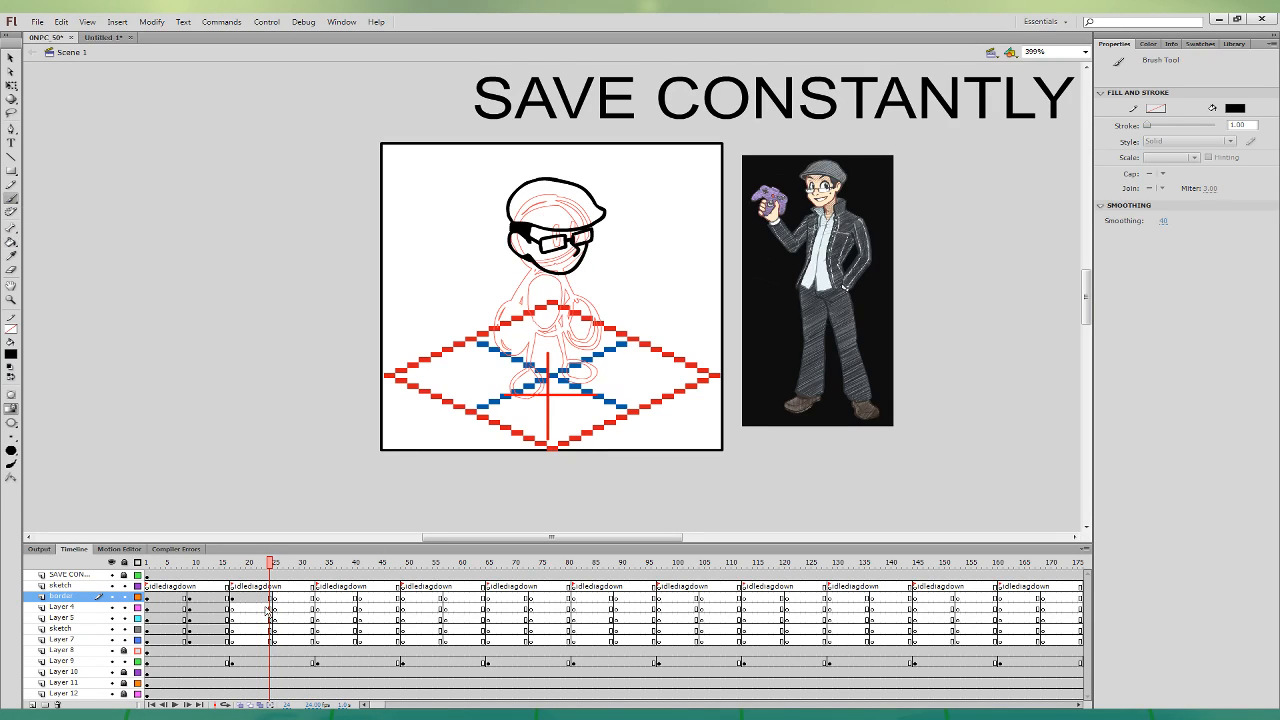
- Draw the open jacket with raised collar and the shirt neckline on Layer 5 at frame 24
{"action": "left_click", "coordinate": [272, 607]}
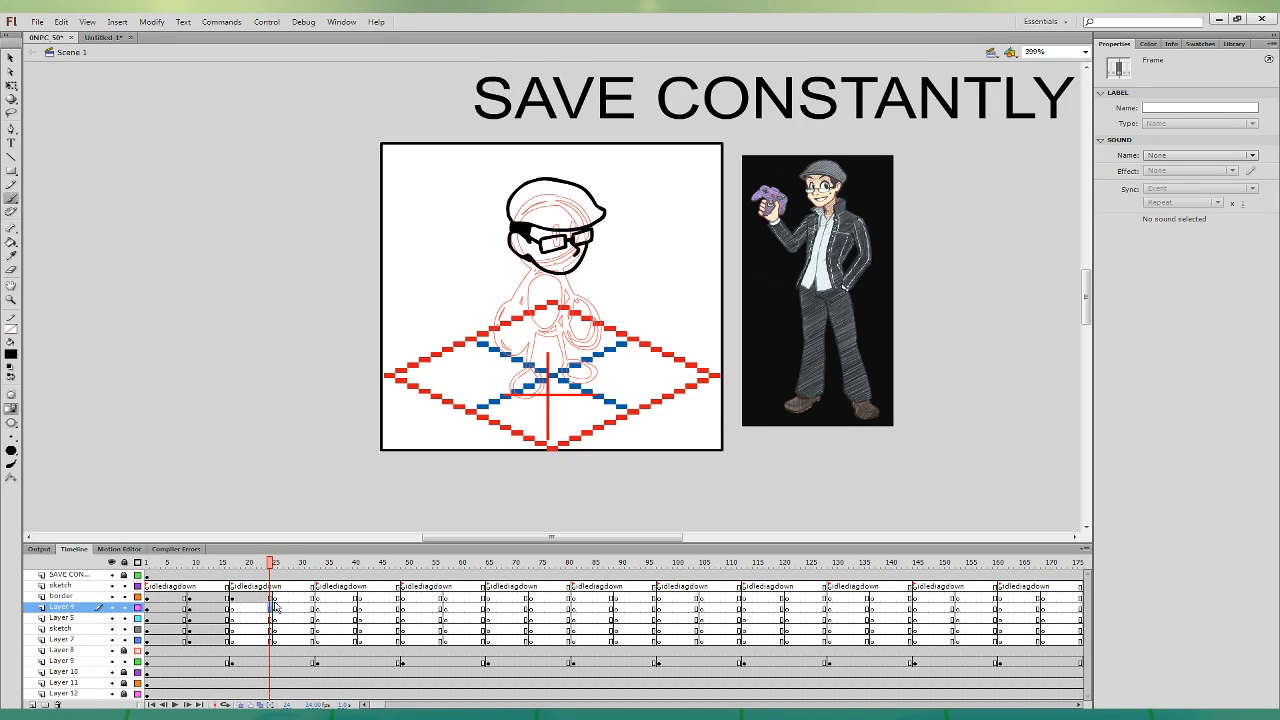
{"action": "left_click", "coordinate": [272, 618]}
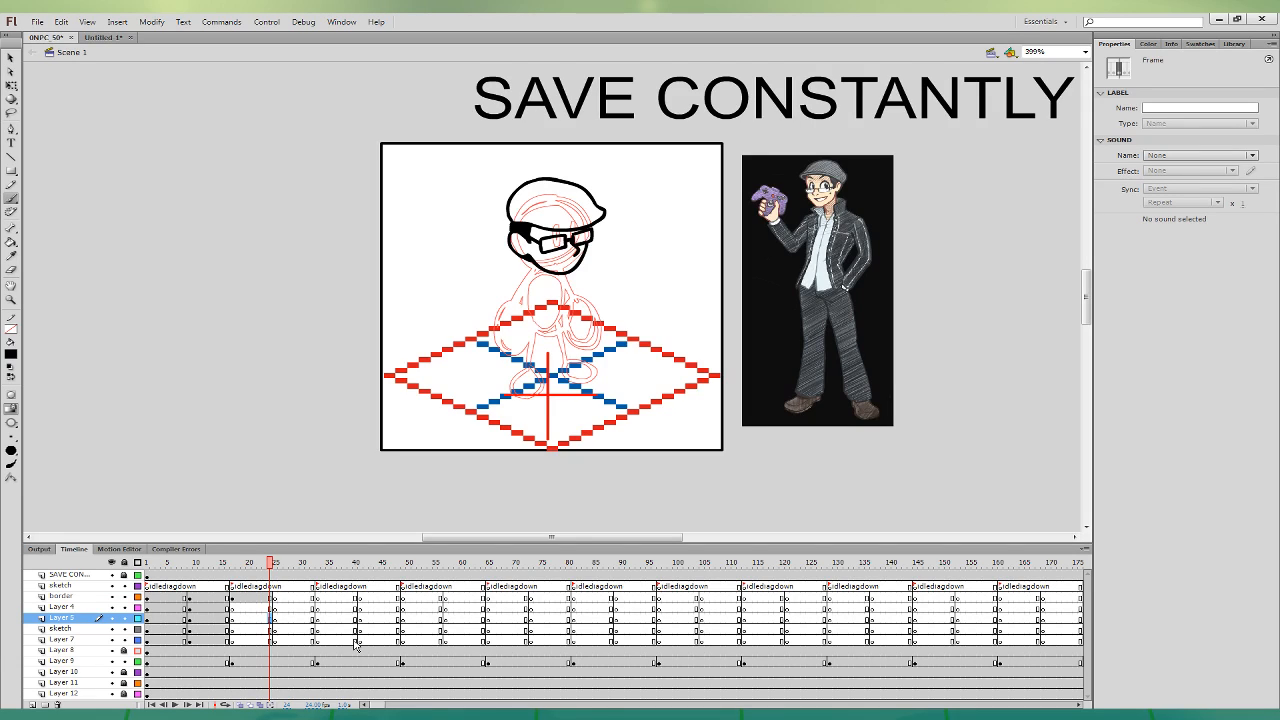
{"action": "mouse_move", "coordinate": [545, 285]}
{"action": "left_mouse_down"}
{"action": "mouse_move", "coordinate": [559, 256]}
{"action": "mouse_move", "coordinate": [563, 281]}
{"action": "mouse_move", "coordinate": [545, 244]}
{"action": "mouse_move", "coordinate": [522, 274]}
{"action": "mouse_move", "coordinate": [540, 284]}
{"action": "mouse_move", "coordinate": [514, 304]}
{"action": "mouse_move", "coordinate": [538, 354]}
{"action": "mouse_move", "coordinate": [546, 284]}
{"action": "mouse_move", "coordinate": [567, 338]}
{"action": "mouse_move", "coordinate": [580, 312]}
{"action": "mouse_move", "coordinate": [582, 268]}
{"action": "mouse_move", "coordinate": [563, 281]}
{"action": "left_mouse_up"}
{"action": "mouse_move", "coordinate": [548, 334]}
{"action": "left_mouse_down"}
{"action": "mouse_move", "coordinate": [602, 373]}
{"action": "mouse_move", "coordinate": [567, 346]}
{"action": "left_mouse_up"}
{"action": "key", "text": "ctrl+z"}
{"action": "key", "text": "ctrl+z"}
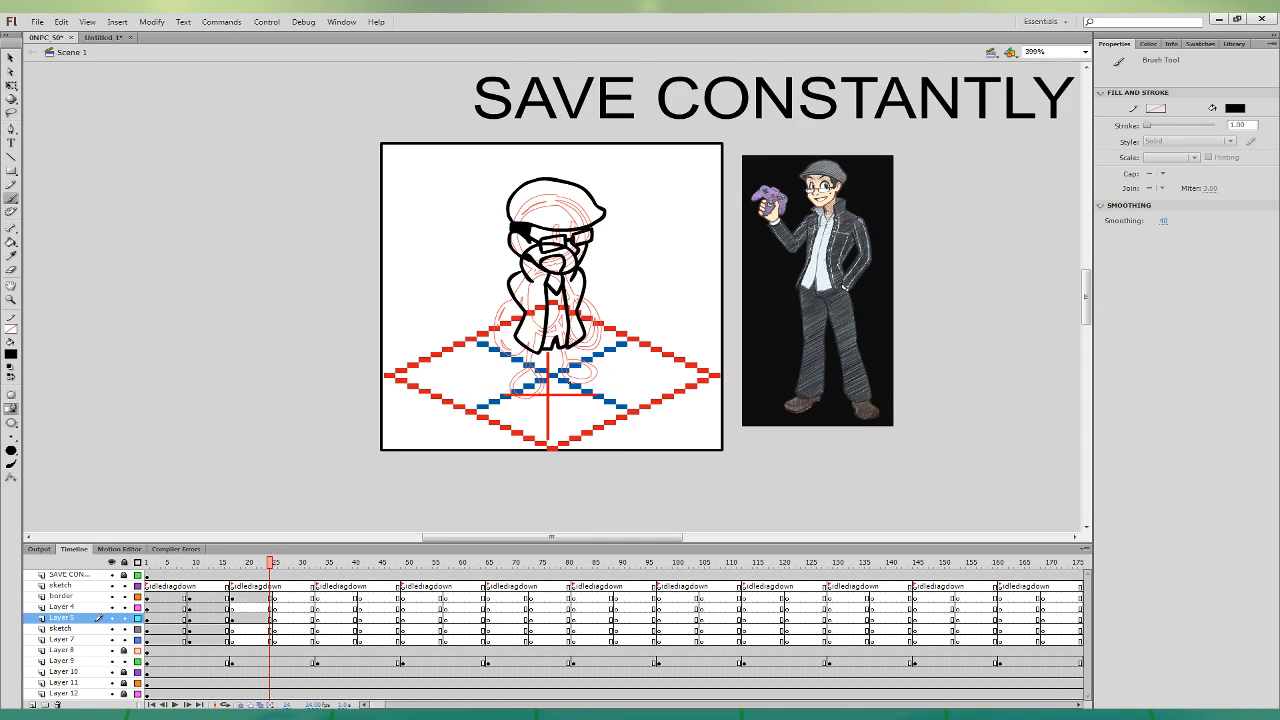
{"action": "left_click", "coordinate": [271, 607]}
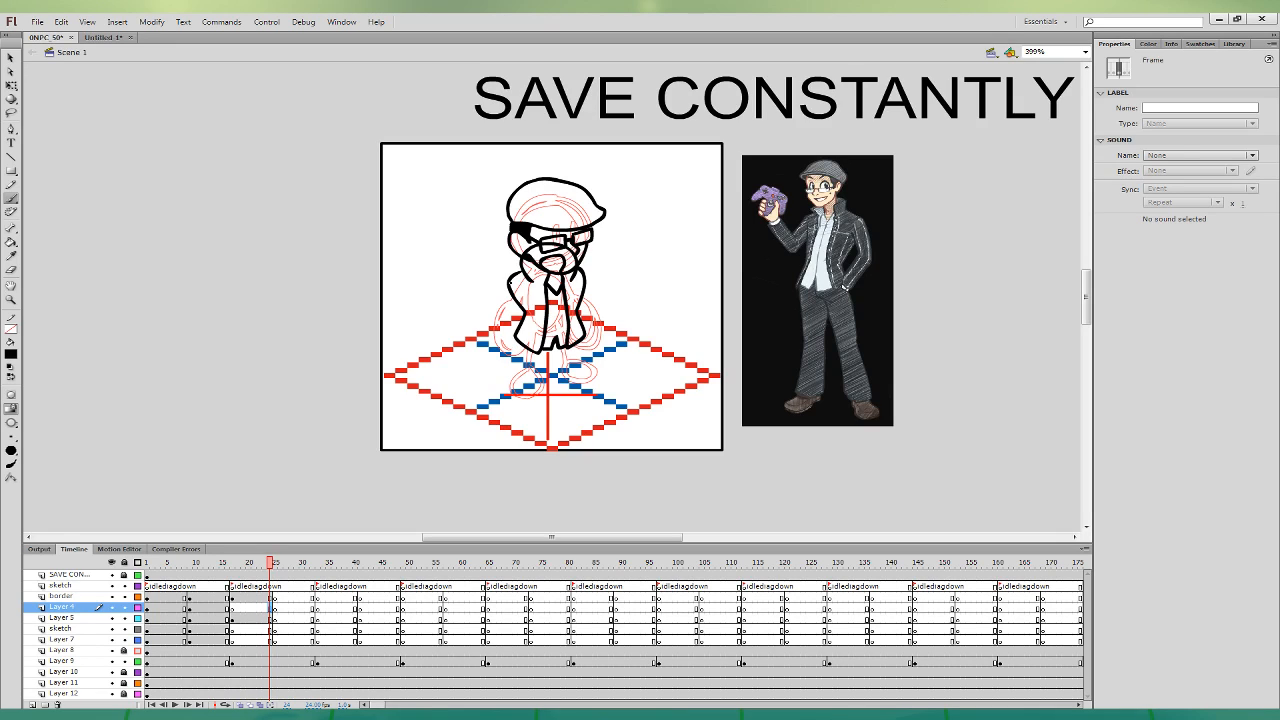
{"action": "mouse_move", "coordinate": [506, 284]}
{"action": "left_mouse_down"}
{"action": "mouse_move", "coordinate": [494, 322]}
{"action": "mouse_move", "coordinate": [508, 352]}
{"action": "mouse_move", "coordinate": [526, 345]}
{"action": "left_mouse_up"}
{"action": "key", "text": "ctrl+z"}
{"action": "key", "text": "ctrl+z"}
{"action": "mouse_move", "coordinate": [516, 286]}
{"action": "left_mouse_down"}
{"action": "mouse_move", "coordinate": [530, 296]}
{"action": "mouse_move", "coordinate": [508, 351]}
{"action": "mouse_move", "coordinate": [518, 355]}
{"action": "mouse_move", "coordinate": [516, 296]}
{"action": "mouse_move", "coordinate": [585, 337]}
{"action": "mouse_move", "coordinate": [585, 312]}
{"action": "mouse_move", "coordinate": [593, 338]}
{"action": "mouse_move", "coordinate": [587, 275]}
{"action": "left_mouse_up"}
{"action": "key", "text": "ctrl+z"}
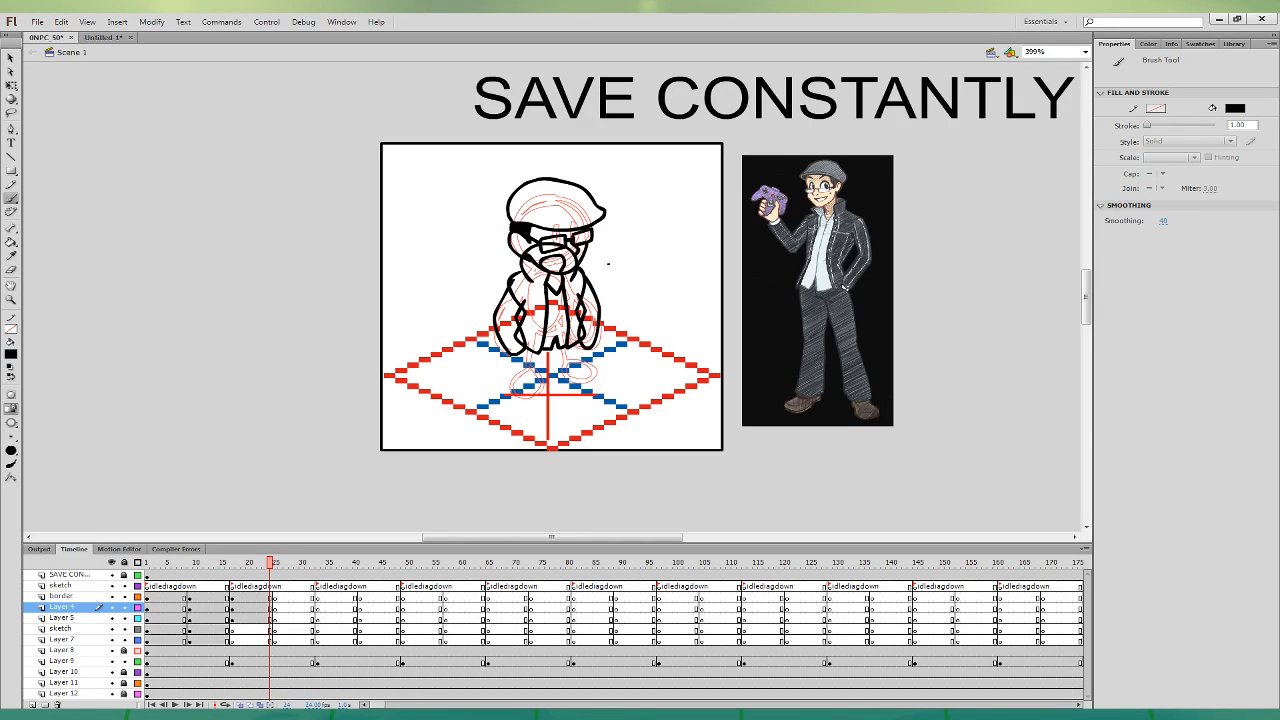
{"action": "key", "text": "ctrl+z"}
{"action": "mouse_move", "coordinate": [588, 315]}
{"action": "left_mouse_down"}
{"action": "mouse_move", "coordinate": [583, 337]}
{"action": "mouse_move", "coordinate": [601, 300]}
{"action": "mouse_move", "coordinate": [582, 271]}
{"action": "left_mouse_up"}
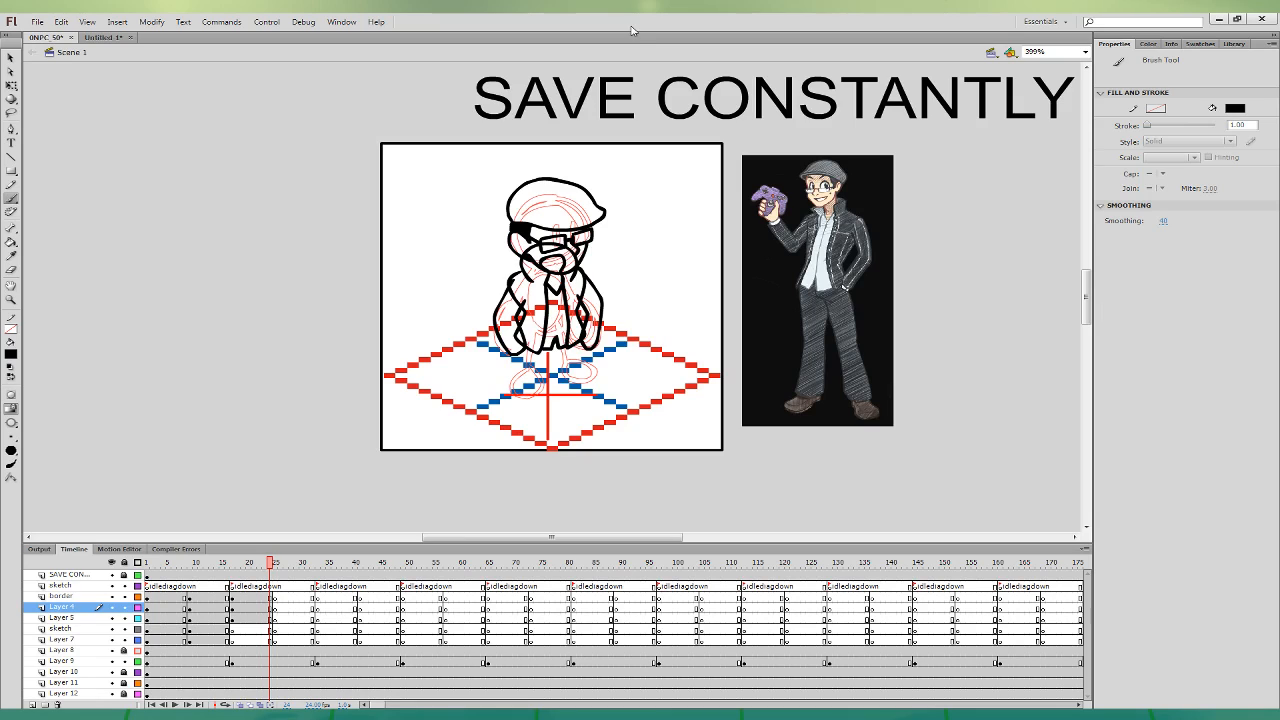
{"action": "left_click", "coordinate": [272, 618]}
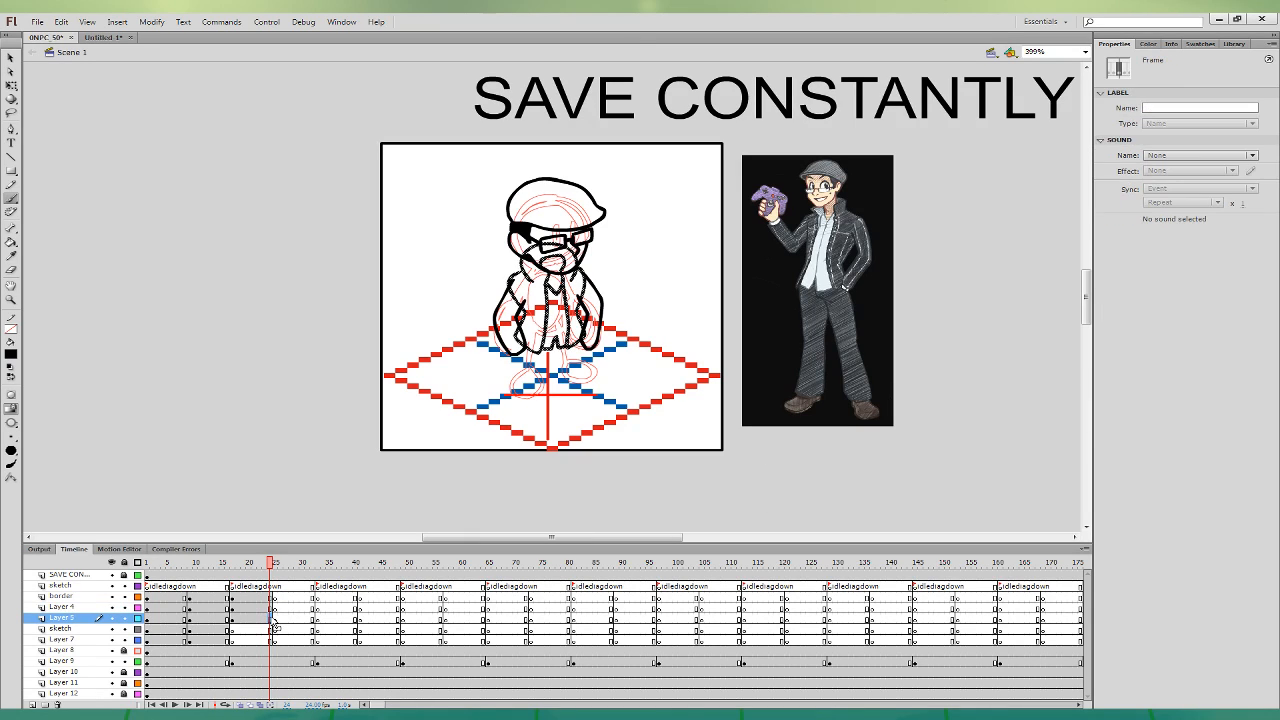
{"action": "left_click", "coordinate": [272, 607]}
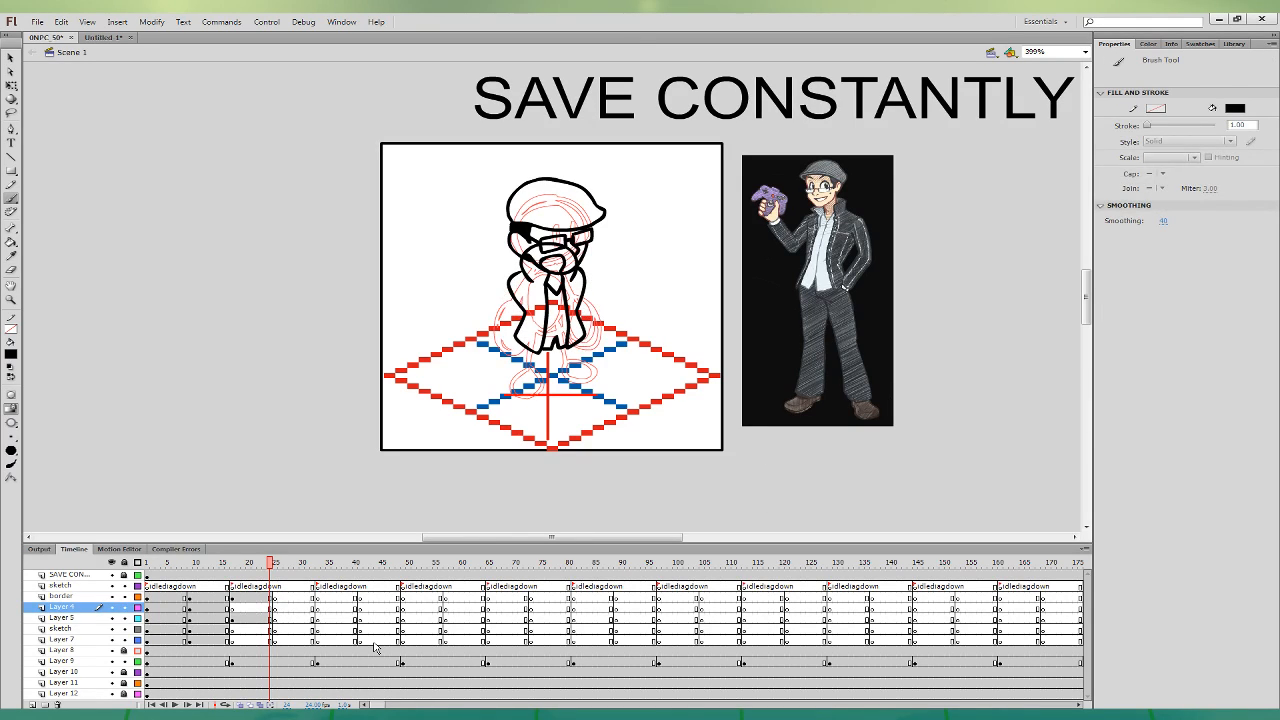
- Draw both hands at the jacket hem and the bent arms down to them on Layer 4
{"action": "mouse_move", "coordinate": [516, 333]}
{"action": "left_mouse_down"}
{"action": "mouse_move", "coordinate": [512, 349]}
{"action": "mouse_move", "coordinate": [519, 333]}
{"action": "mouse_move", "coordinate": [583, 327]}
{"action": "mouse_move", "coordinate": [577, 339]}
{"action": "mouse_move", "coordinate": [582, 326]}
{"action": "mouse_move", "coordinate": [588, 349]}
{"action": "left_mouse_up"}
{"action": "key", "text": "ctrl+z"}
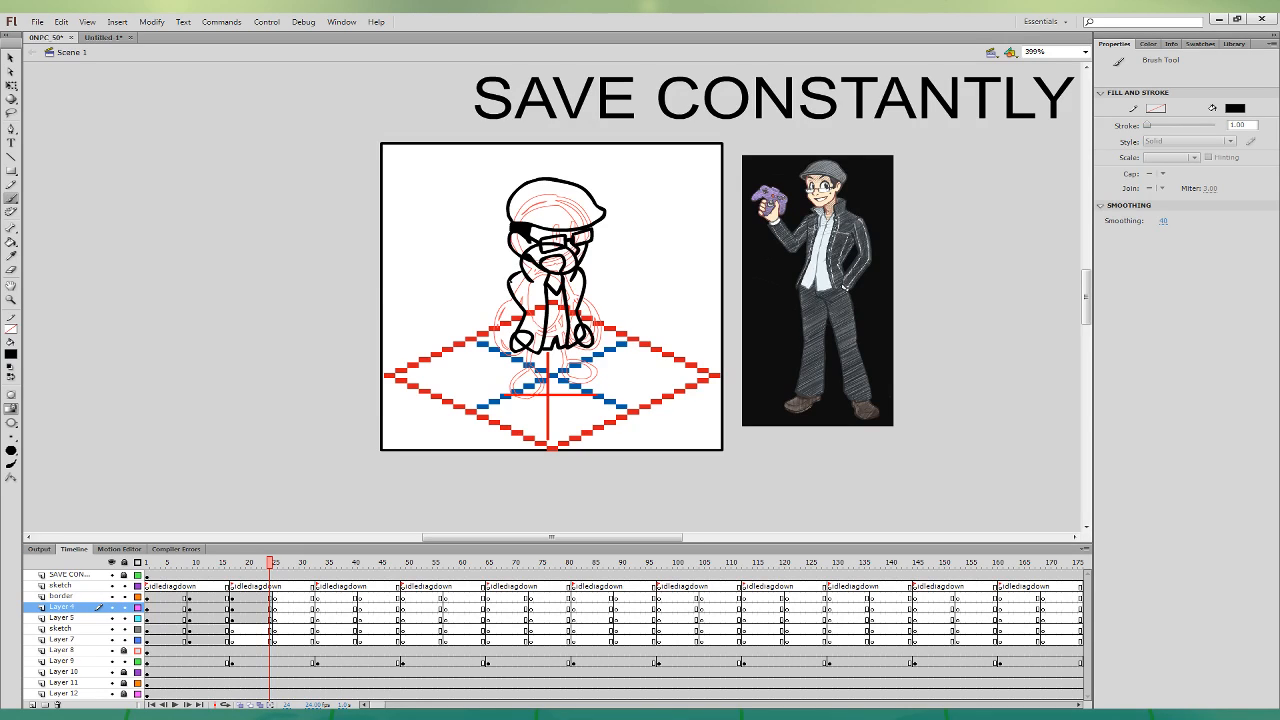
{"action": "left_click_drag", "start_coordinate": [512, 282], "coordinate": [495, 338]}
{"action": "mouse_move", "coordinate": [578, 297]}
{"action": "left_mouse_down"}
{"action": "mouse_move", "coordinate": [582, 321]}
{"action": "mouse_move", "coordinate": [603, 314]}
{"action": "mouse_move", "coordinate": [584, 274]}
{"action": "left_mouse_up"}
{"action": "key", "text": "ctrl+z"}
{"action": "key", "text": "ctrl+z"}
{"action": "mouse_move", "coordinate": [596, 342]}
{"action": "left_mouse_down"}
{"action": "mouse_move", "coordinate": [601, 300]}
{"action": "mouse_move", "coordinate": [585, 277]}
{"action": "left_mouse_up"}
{"action": "key", "text": "ctrl+z"}
{"action": "mouse_move", "coordinate": [599, 340]}
{"action": "left_mouse_down"}
{"action": "mouse_move", "coordinate": [598, 291]}
{"action": "mouse_move", "coordinate": [606, 336]}
{"action": "left_mouse_up"}
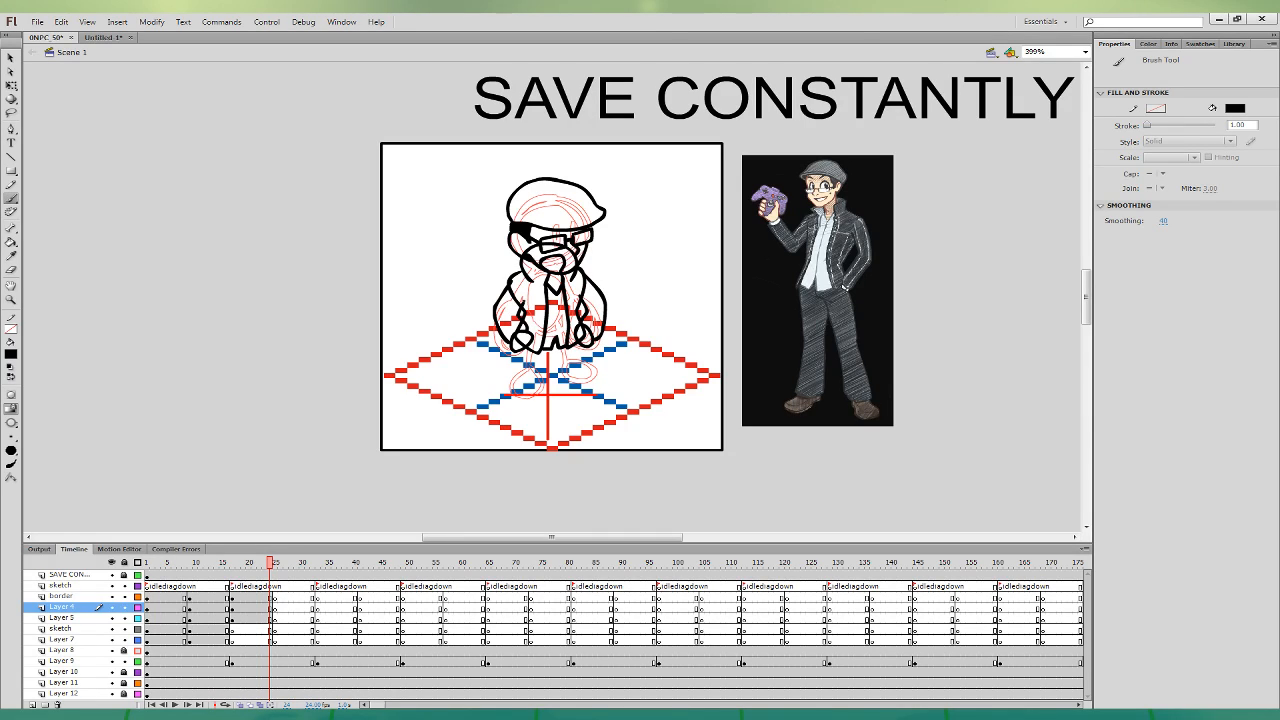
{"action": "left_click_drag", "start_coordinate": [513, 282], "coordinate": [524, 303]}
- Draw the waistline, trousers and shoes on the lower sketch layer at frame 24, following the guide pose
{"action": "left_click", "coordinate": [272, 629]}
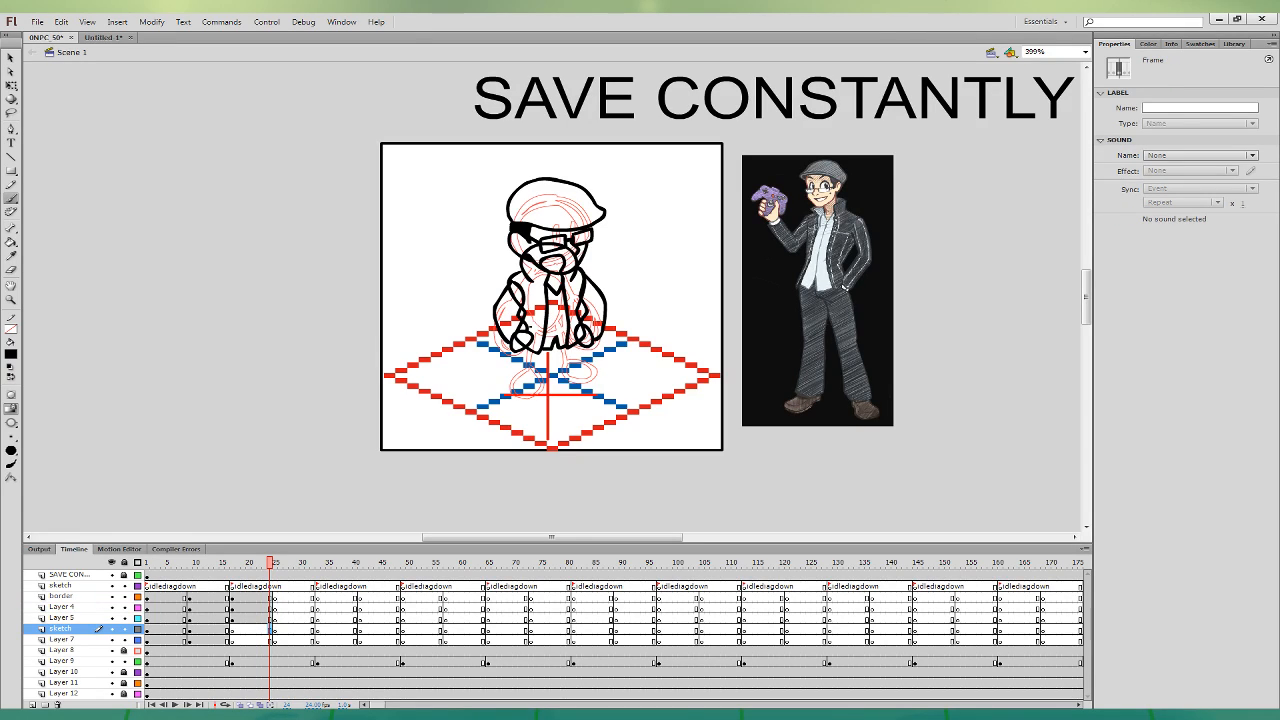
{"action": "mouse_move", "coordinate": [520, 335]}
{"action": "left_mouse_down"}
{"action": "mouse_move", "coordinate": [507, 386]}
{"action": "mouse_move", "coordinate": [535, 396]}
{"action": "mouse_move", "coordinate": [551, 357]}
{"action": "mouse_move", "coordinate": [564, 382]}
{"action": "mouse_move", "coordinate": [590, 378]}
{"action": "mouse_move", "coordinate": [585, 346]}
{"action": "mouse_move", "coordinate": [548, 324]}
{"action": "mouse_move", "coordinate": [523, 336]}
{"action": "left_mouse_up"}
{"action": "mouse_move", "coordinate": [508, 394]}
{"action": "left_mouse_down"}
{"action": "mouse_move", "coordinate": [532, 413]}
{"action": "mouse_move", "coordinate": [537, 396]}
{"action": "left_mouse_up"}
{"action": "mouse_move", "coordinate": [515, 395]}
{"action": "left_mouse_down"}
{"action": "mouse_move", "coordinate": [526, 406]}
{"action": "mouse_move", "coordinate": [605, 397]}
{"action": "mouse_move", "coordinate": [594, 380]}
{"action": "mouse_move", "coordinate": [570, 391]}
{"action": "mouse_move", "coordinate": [604, 384]}
{"action": "mouse_move", "coordinate": [573, 395]}
{"action": "mouse_move", "coordinate": [603, 385]}
{"action": "mouse_move", "coordinate": [594, 393]}
{"action": "left_mouse_up"}
{"action": "key", "text": "ctrl+z"}
{"action": "key", "text": "ctrl+z"}
{"action": "key", "text": "ctrl+z"}
{"action": "key", "text": "ctrl+z"}
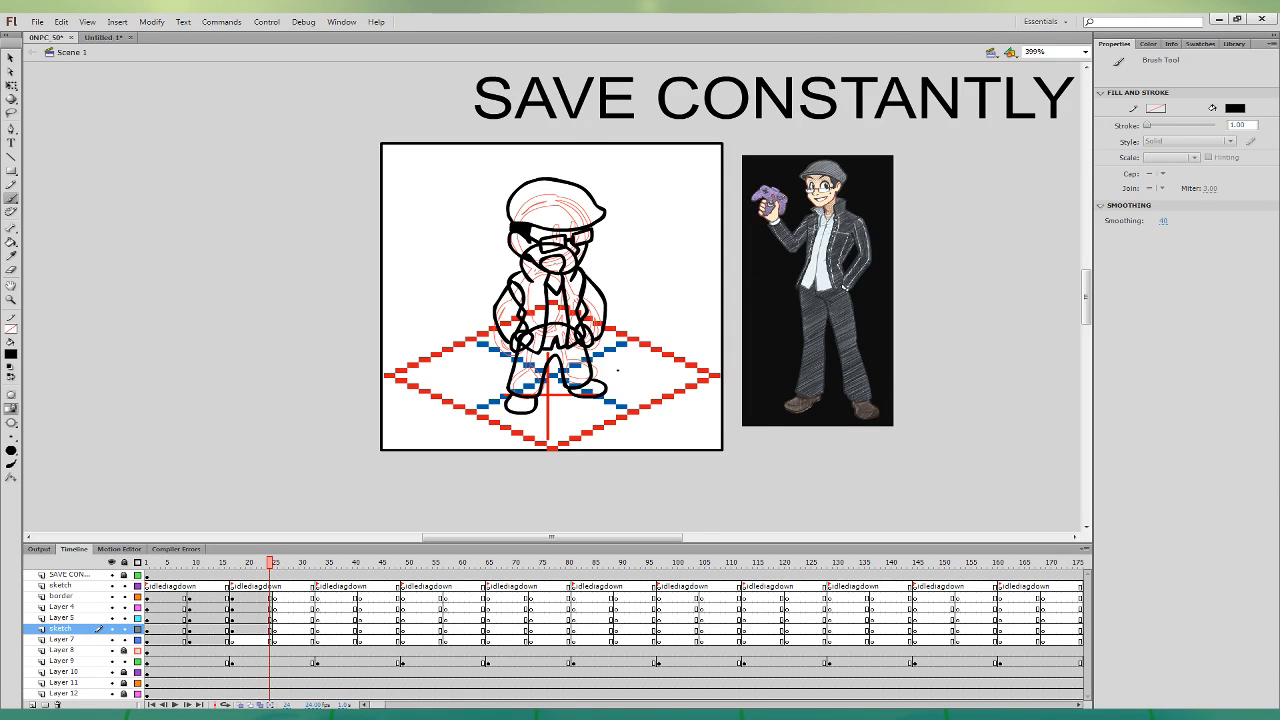
- Narrow the far arm outline on Layer 4 slightly with Free Transform
{"action": "key", "text": "q"}
{"action": "left_click", "coordinate": [598, 295]}
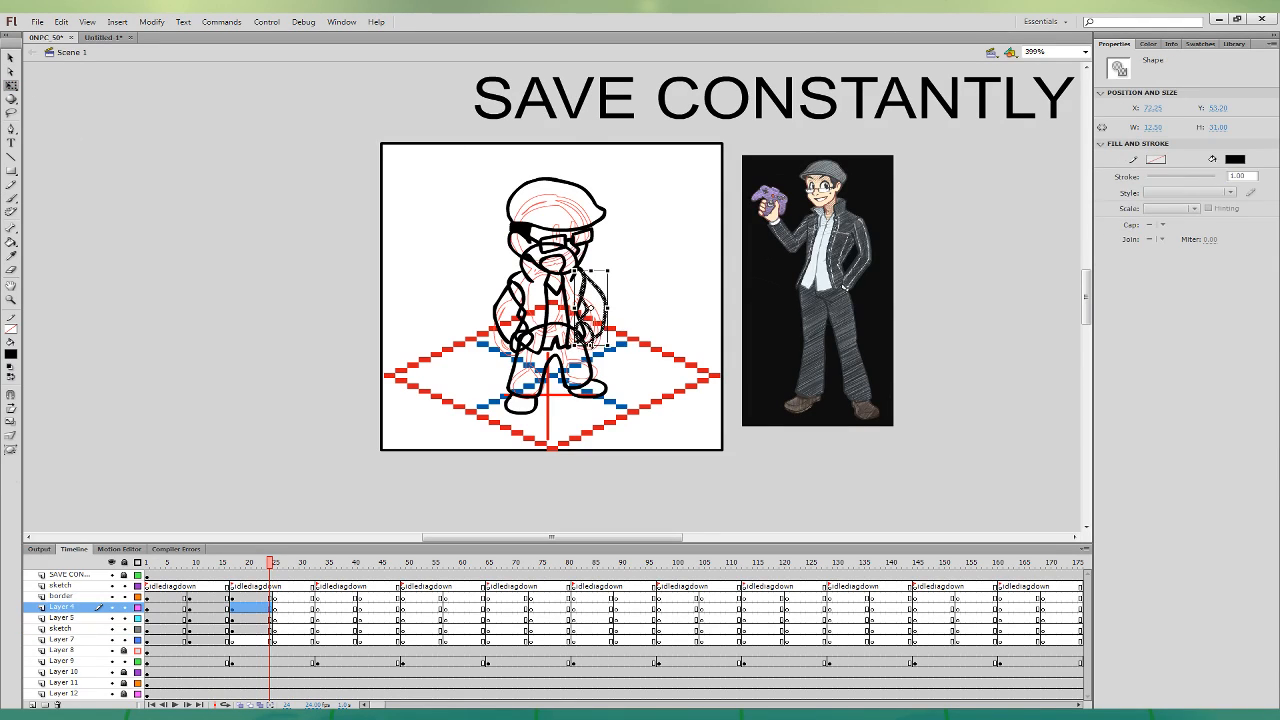
{"action": "left_click_drag", "start_coordinate": [610, 348], "coordinate": [536, 326]}
{"action": "left_click", "coordinate": [622, 318]}
{"action": "left_click", "coordinate": [541, 338]}
{"action": "left_click", "coordinate": [683, 306]}
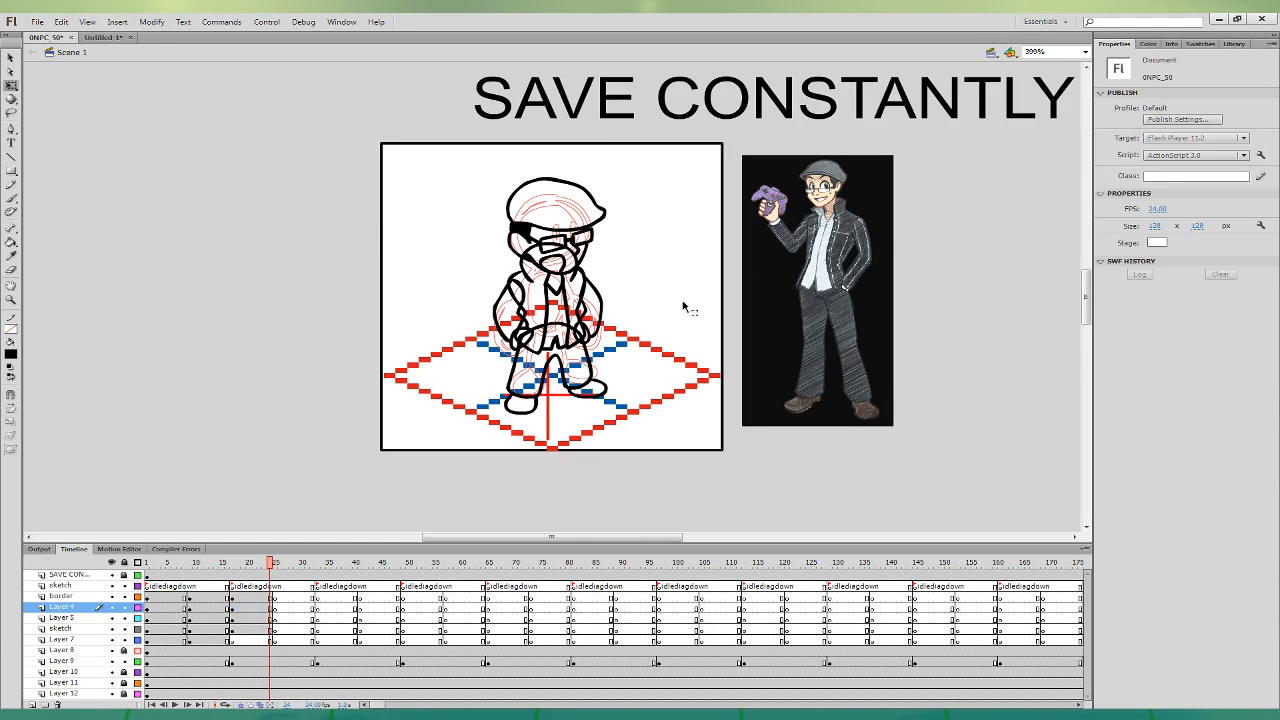
- Fill the jacket body and both sleeves with the dark grey sampled from the reference's jacket
{"action": "left_click", "coordinate": [11, 256]}
{"action": "left_click", "coordinate": [848, 222]}
{"action": "left_click", "coordinate": [560, 300]}
{"action": "left_click", "coordinate": [515, 290]}
{"action": "left_click", "coordinate": [510, 322]}
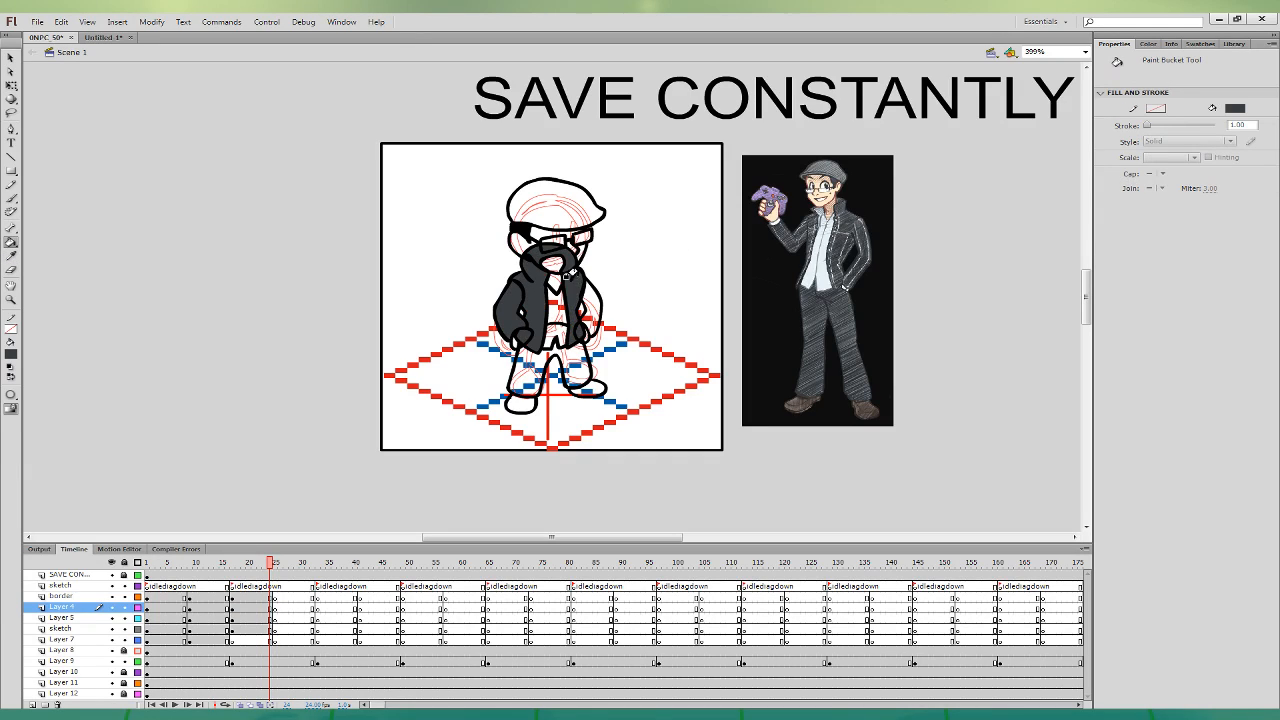
{"action": "left_click", "coordinate": [580, 300]}
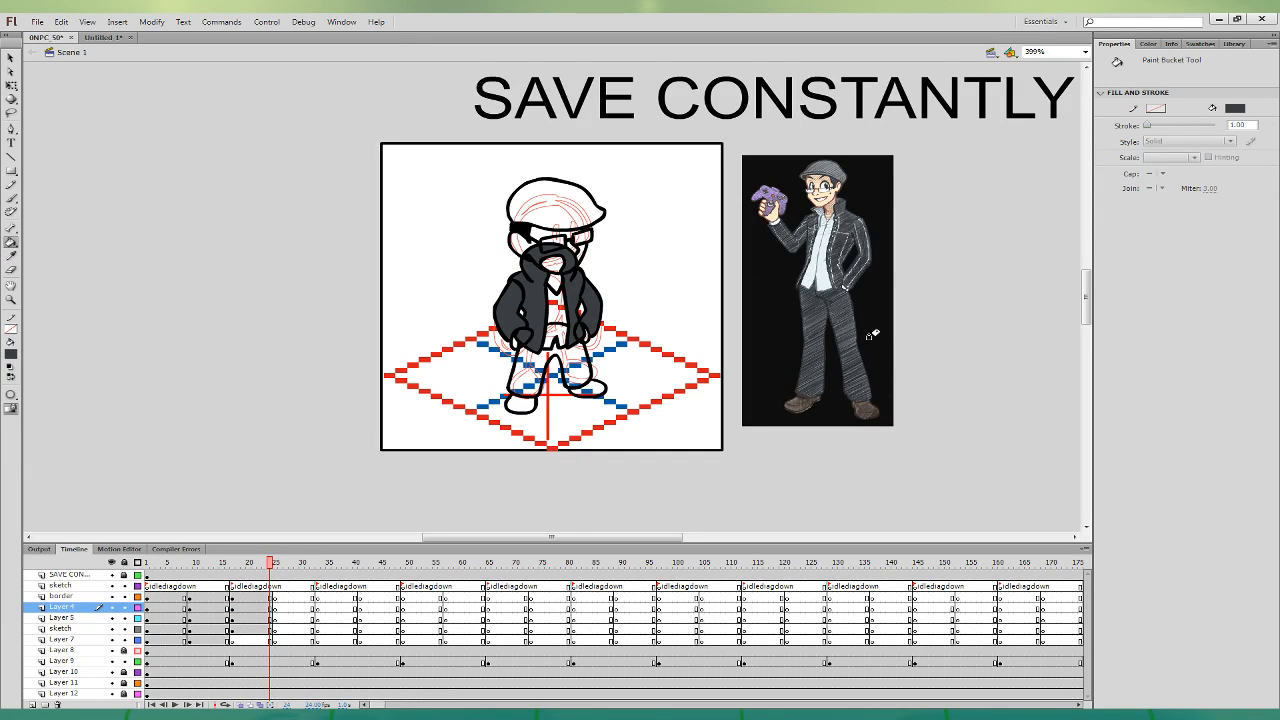
- Try a dark grey sampled from the reference's trousers as the fill for the trousers
{"action": "left_click", "coordinate": [12, 255]}
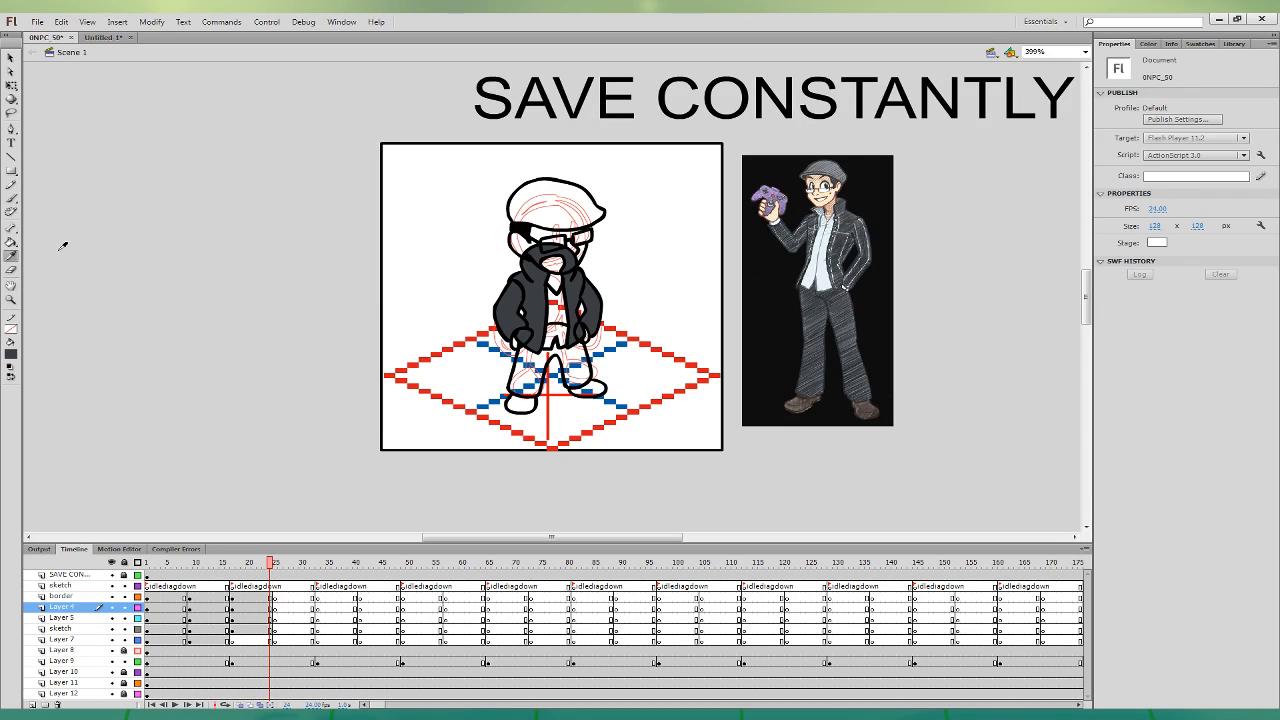
{"action": "left_click", "coordinate": [584, 362]}
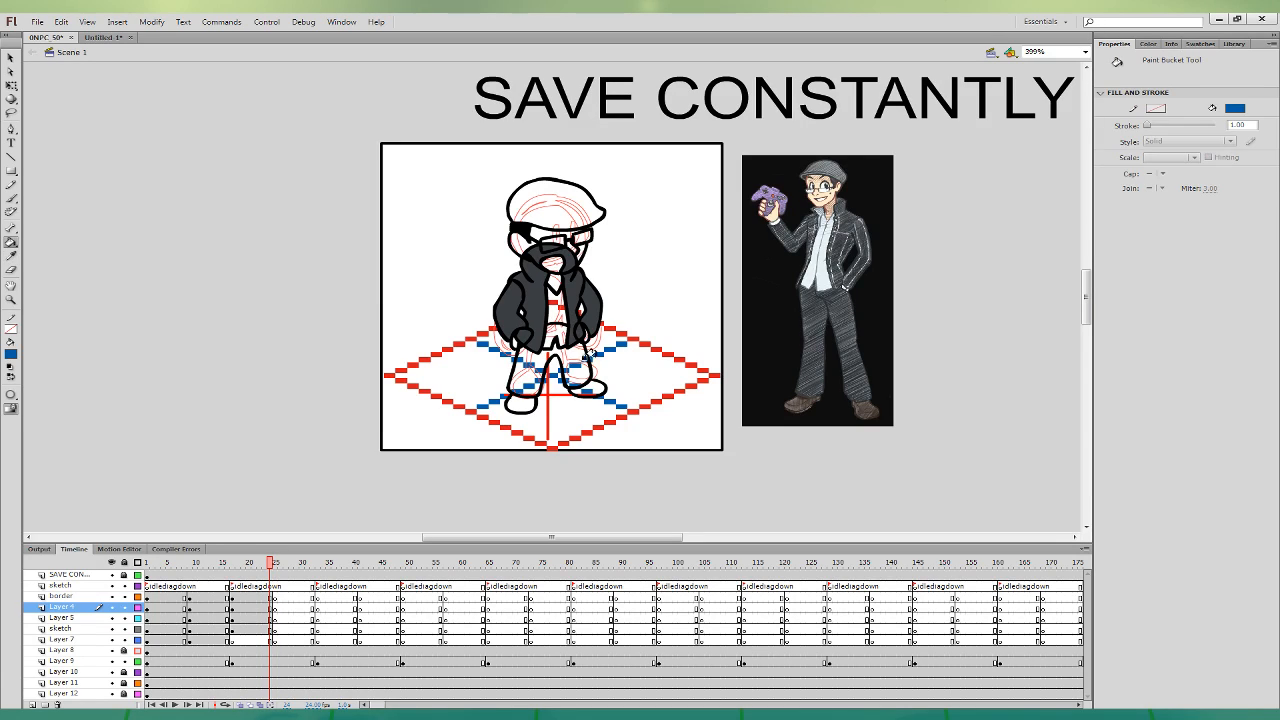
{"action": "key", "text": "i"}
{"action": "left_click", "coordinate": [828, 323]}
{"action": "left_click", "coordinate": [560, 358]}
- Fill the trousers with a lighter grey sampled from the reference image
{"action": "left_click", "coordinate": [11, 255]}
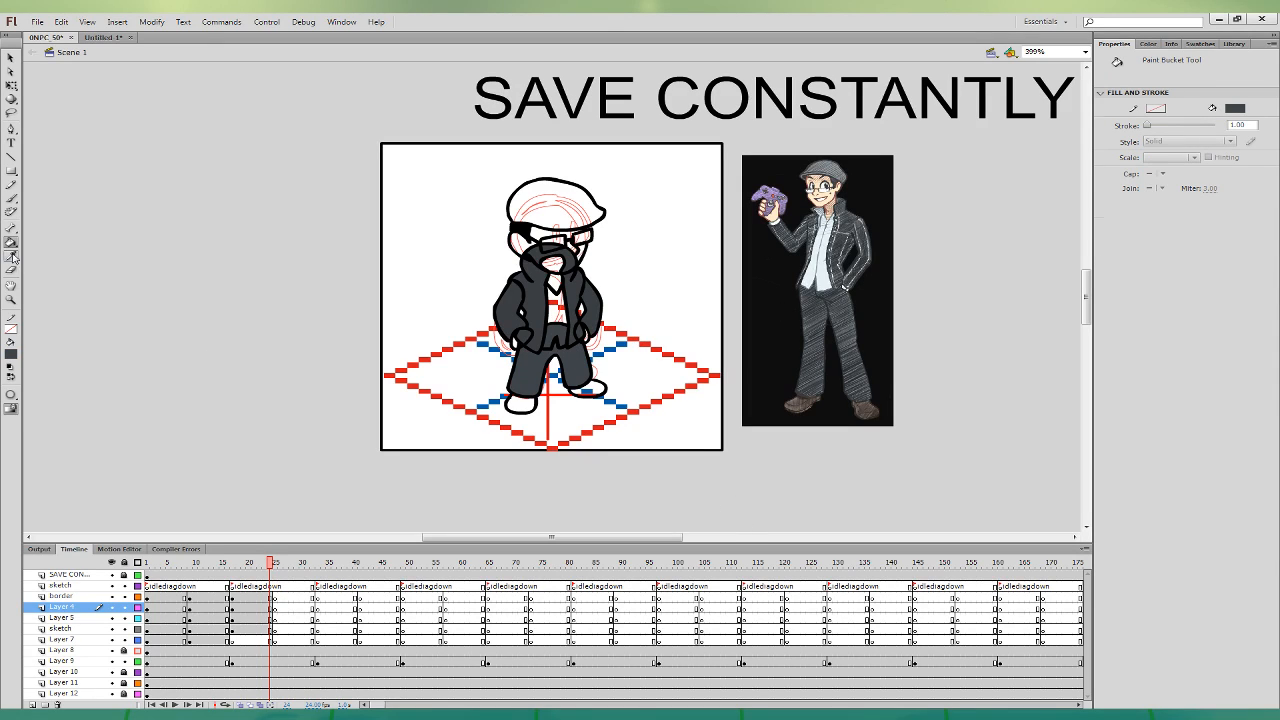
{"action": "left_click", "coordinate": [835, 298]}
{"action": "left_click", "coordinate": [226, 373]}
{"action": "left_click_drag", "start_coordinate": [781, 357], "coordinate": [782, 351]}
{"action": "left_click", "coordinate": [531, 447]}
{"action": "left_click", "coordinate": [566, 340]}
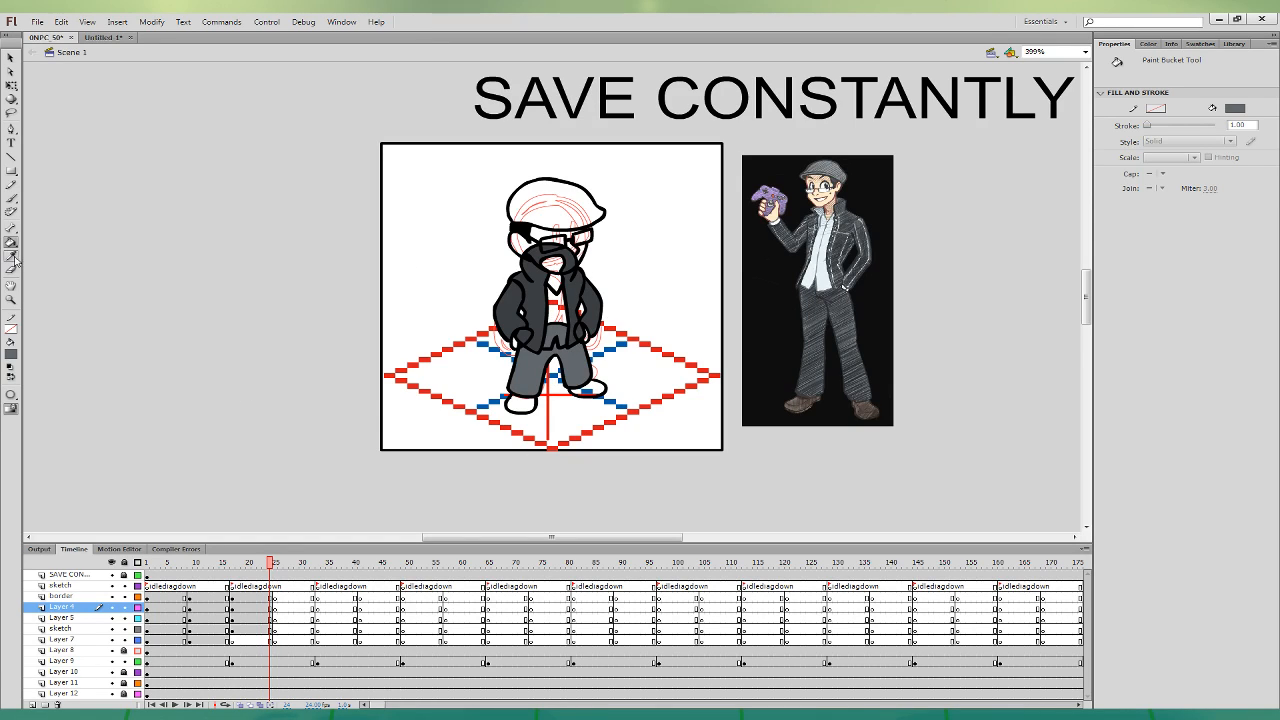
- Fill the shirt with pale blue and the cap with grey, both sampled from the reference character
{"action": "left_click", "coordinate": [11, 255]}
{"action": "left_click", "coordinate": [816, 263]}
{"action": "left_click", "coordinate": [553, 300]}
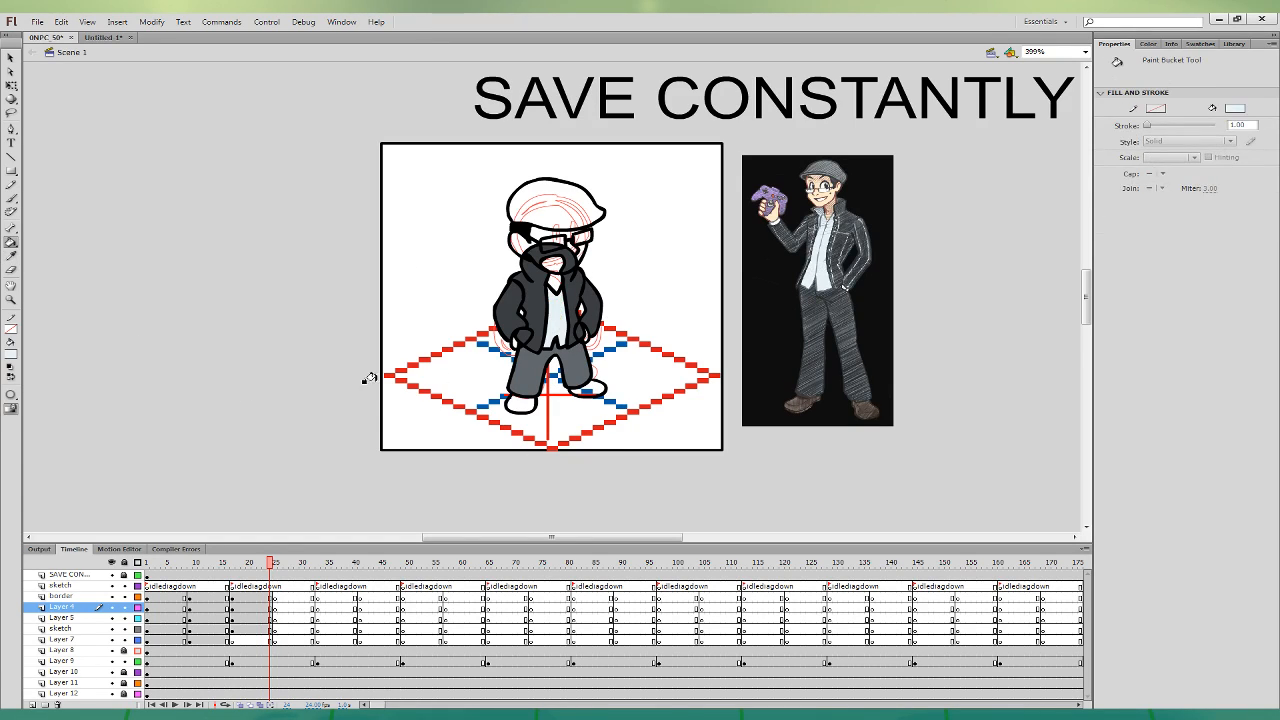
{"action": "left_click", "coordinate": [10, 257]}
{"action": "left_click", "coordinate": [826, 171]}
{"action": "left_click", "coordinate": [572, 187]}
- Fill the cap with grey and the glasses' lenses with pale blue, both sampled from the reference character
{"action": "left_click", "coordinate": [12, 257]}
{"action": "left_click", "coordinate": [837, 190]}
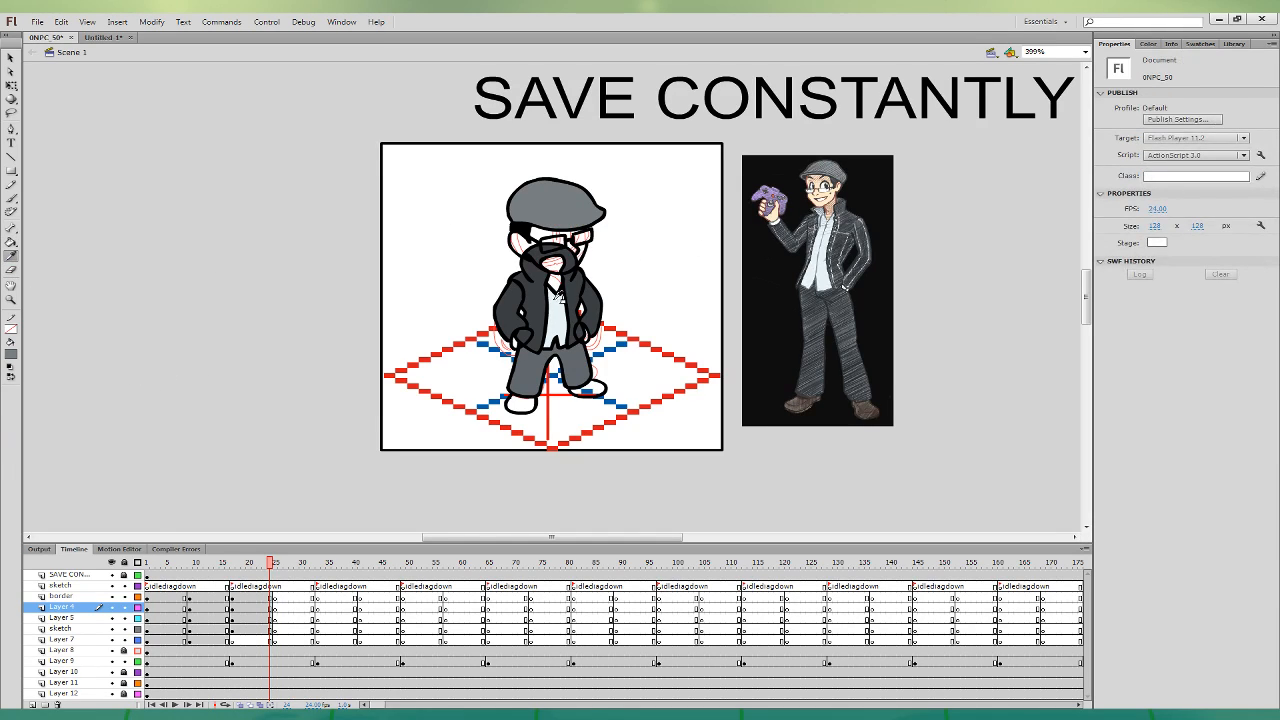
{"action": "left_click", "coordinate": [559, 232]}
{"action": "key", "text": "ctrl+z"}
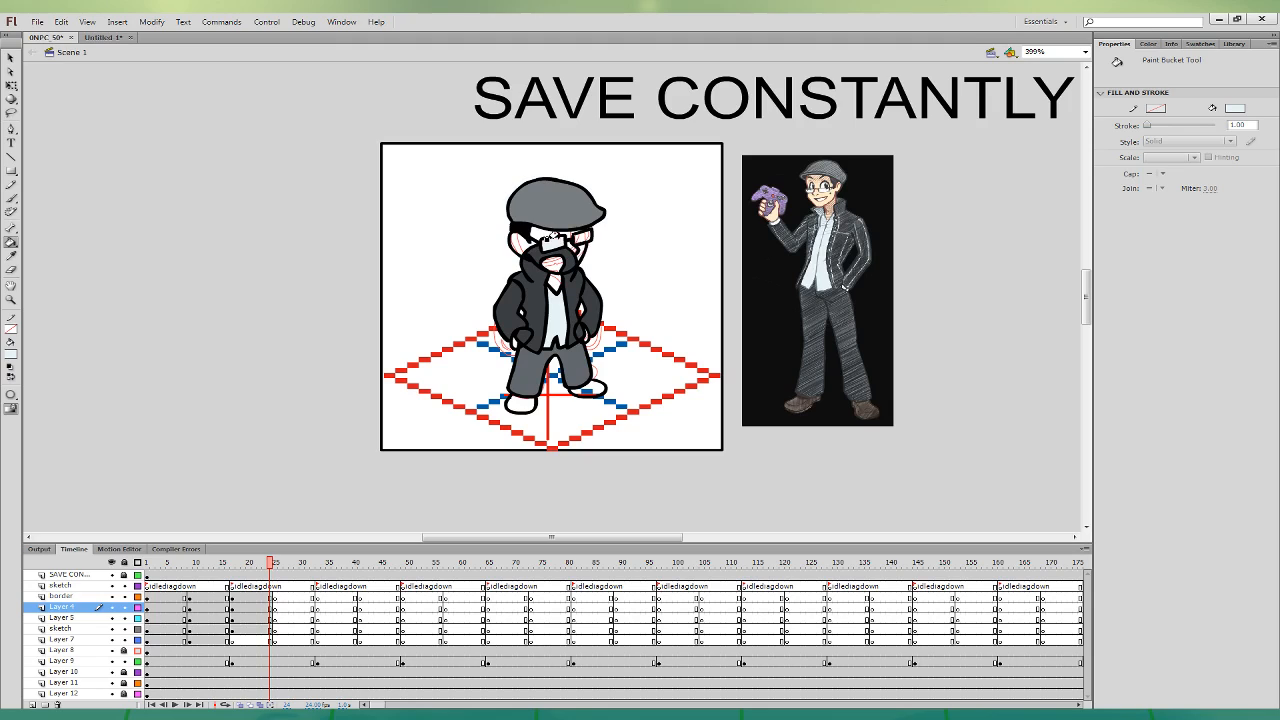
- Fill the face, ear and both hands with the skin tone sampled from the reference character's face
{"action": "left_click", "coordinate": [11, 256]}
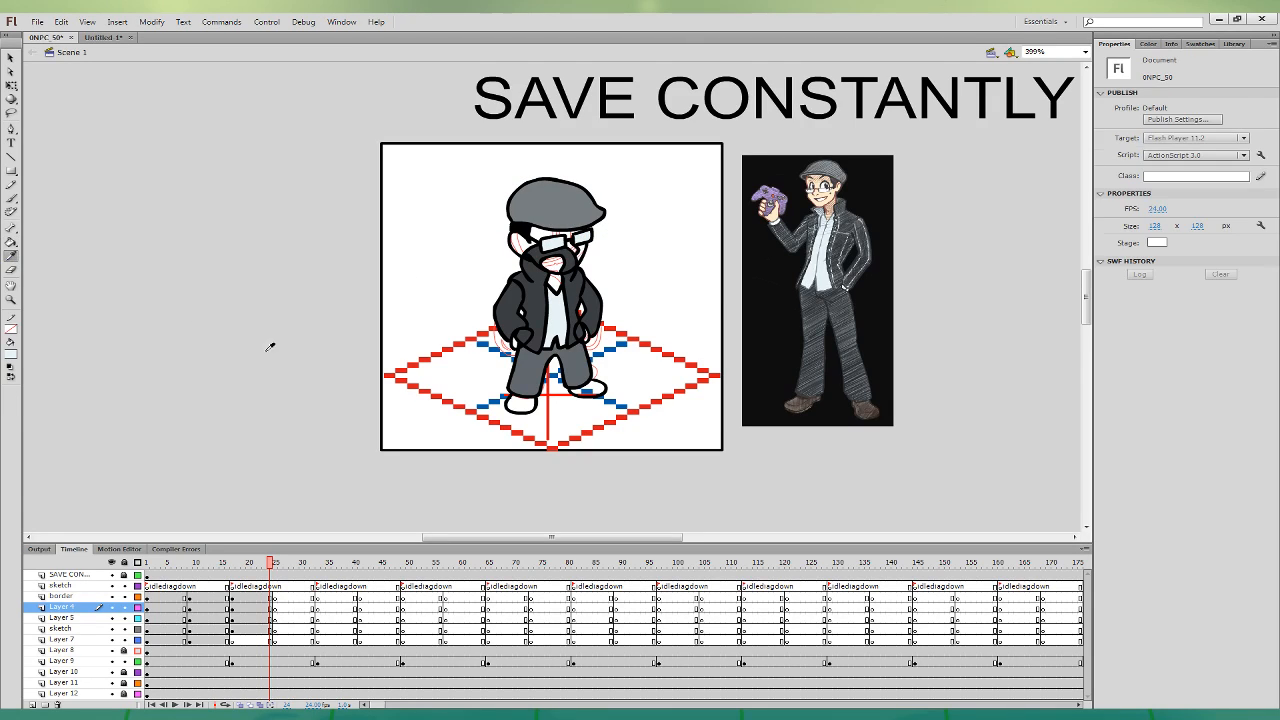
{"action": "left_click", "coordinate": [826, 193]}
{"action": "left_click", "coordinate": [511, 341]}
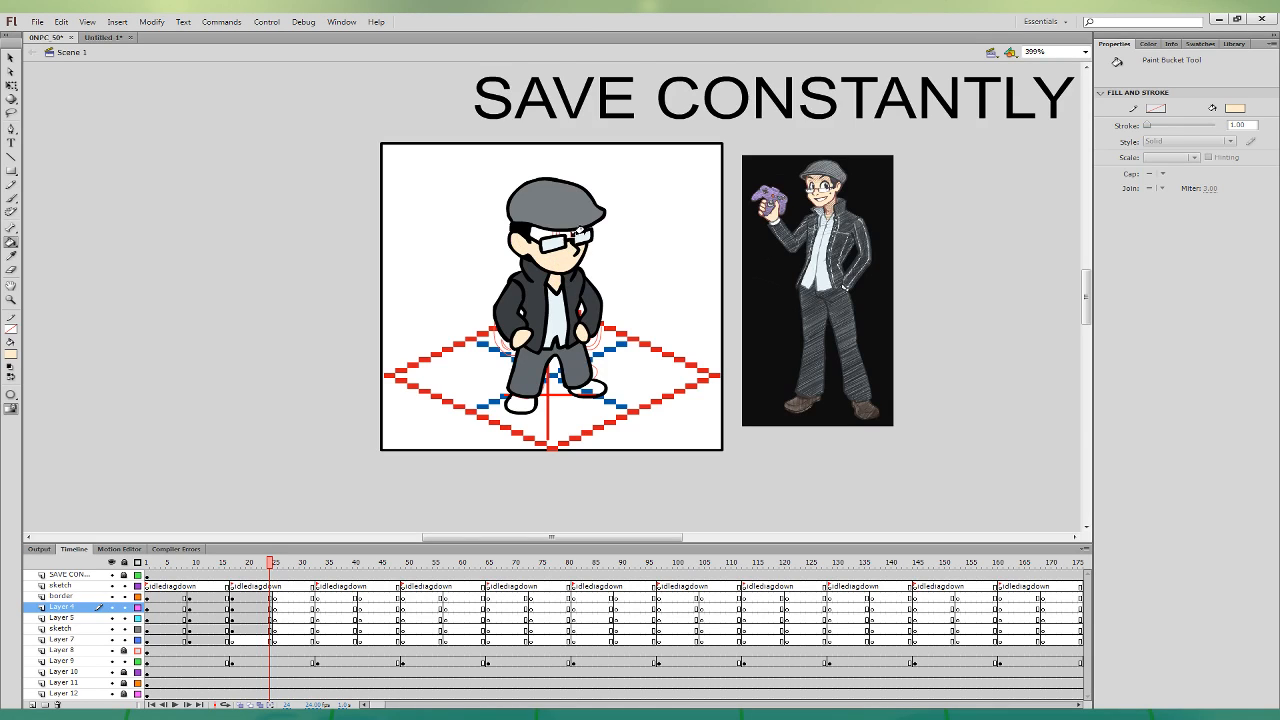
{"action": "left_click", "coordinate": [576, 249]}
- Fill both shoes with the brown sampled from the reference character's shoe
{"action": "left_click", "coordinate": [11, 256]}
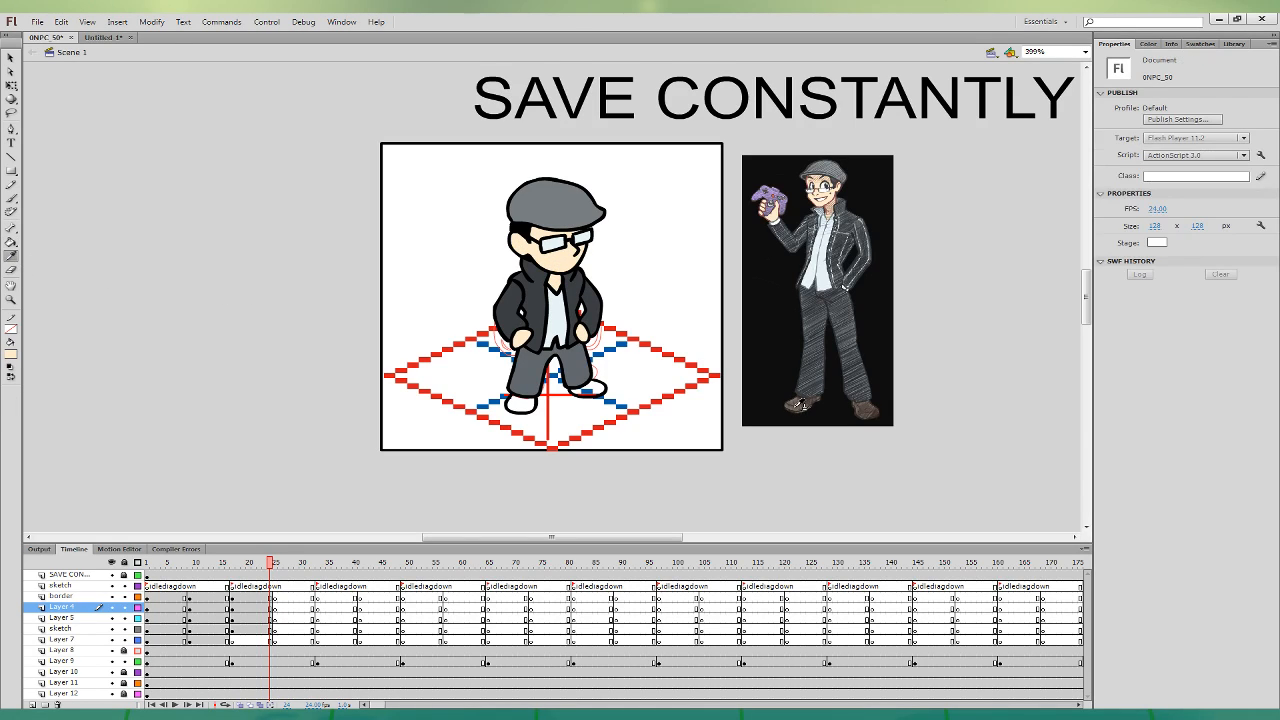
{"action": "left_click", "coordinate": [802, 405]}
{"action": "left_click", "coordinate": [515, 402]}
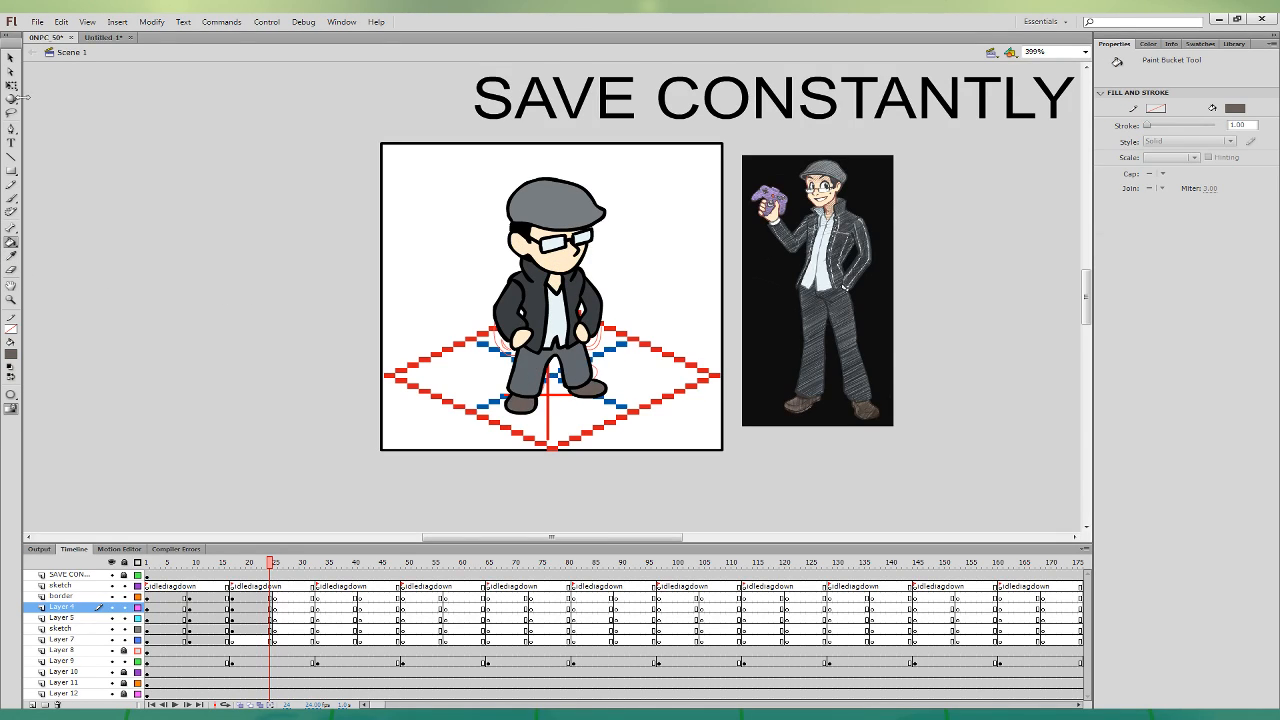
- Duplicate the finished pose's artwork layers from frame 17 onto the second half of the idle cycle, starting at frame 25
{"action": "key", "text": "q"}
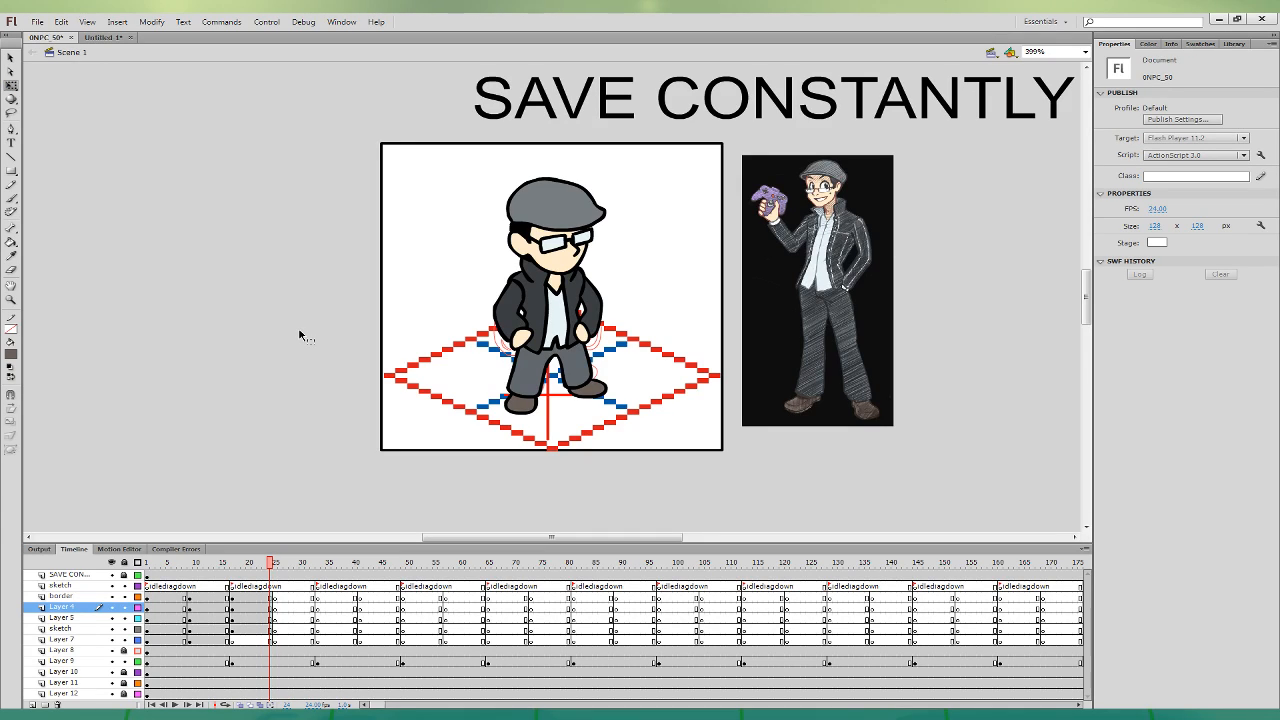
{"action": "left_click", "coordinate": [254, 626]}
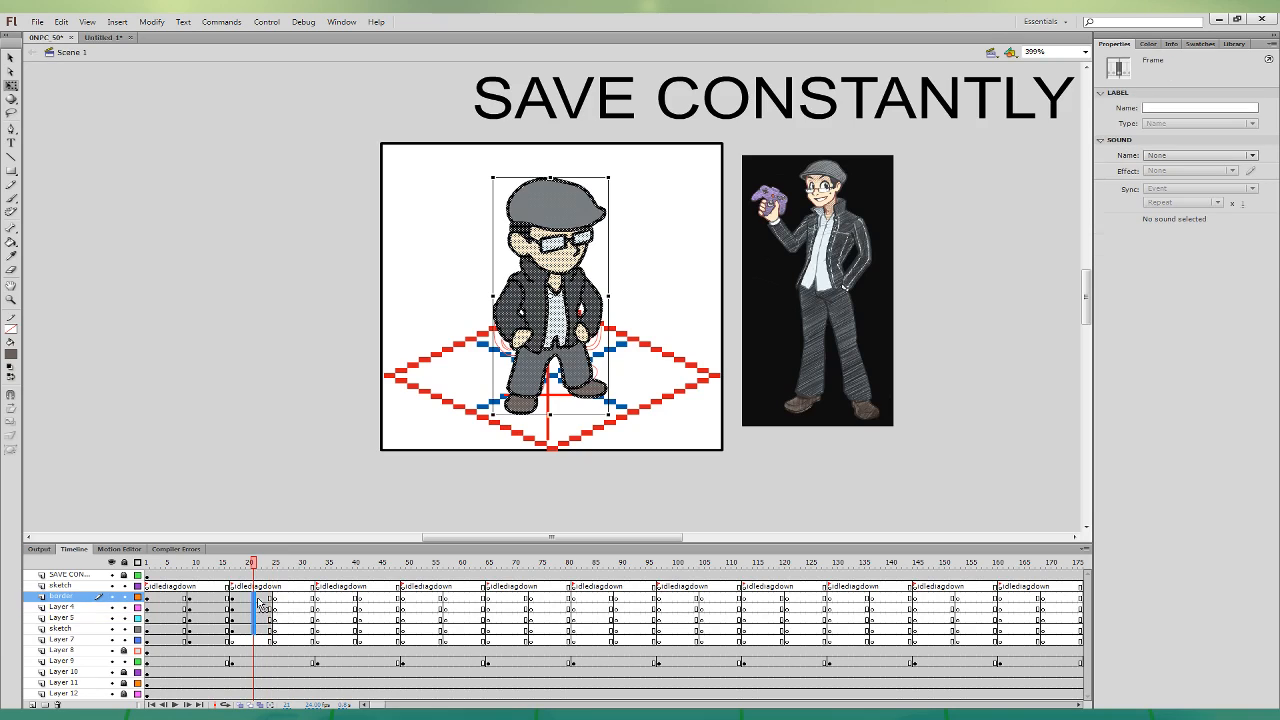
{"action": "left_click", "coordinate": [283, 629]}
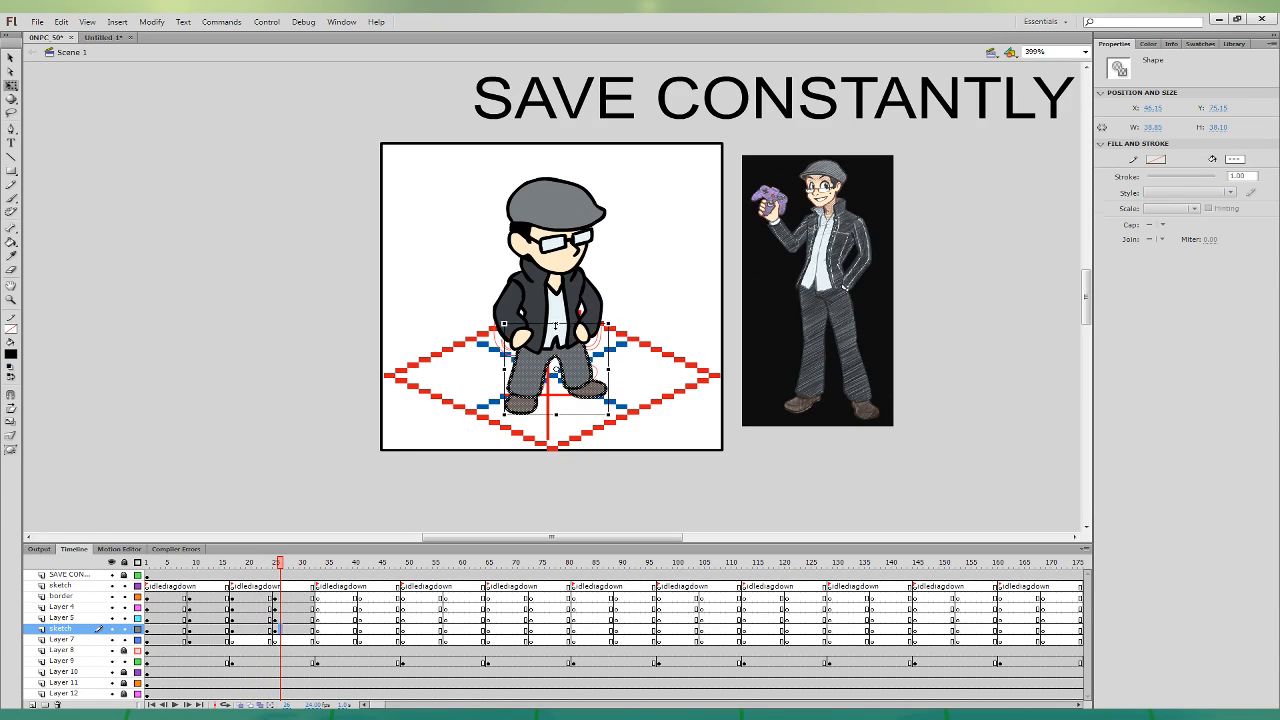
- Shift the head, arms and torso of the second pose slightly right and down, leaving the legs in place
{"action": "left_click", "coordinate": [571, 338]}
{"action": "left_click_drag", "start_coordinate": [297, 618], "coordinate": [298, 597]}
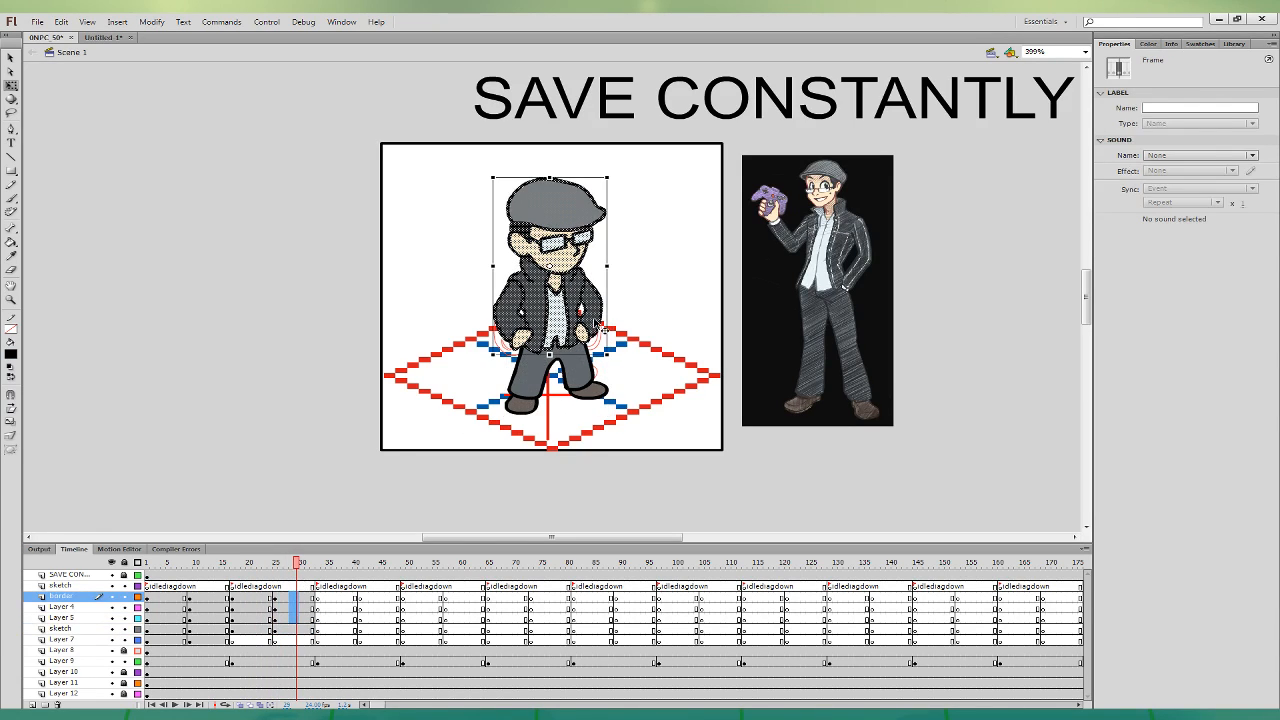
{"action": "left_click_drag", "start_coordinate": [594, 320], "coordinate": [599, 322]}
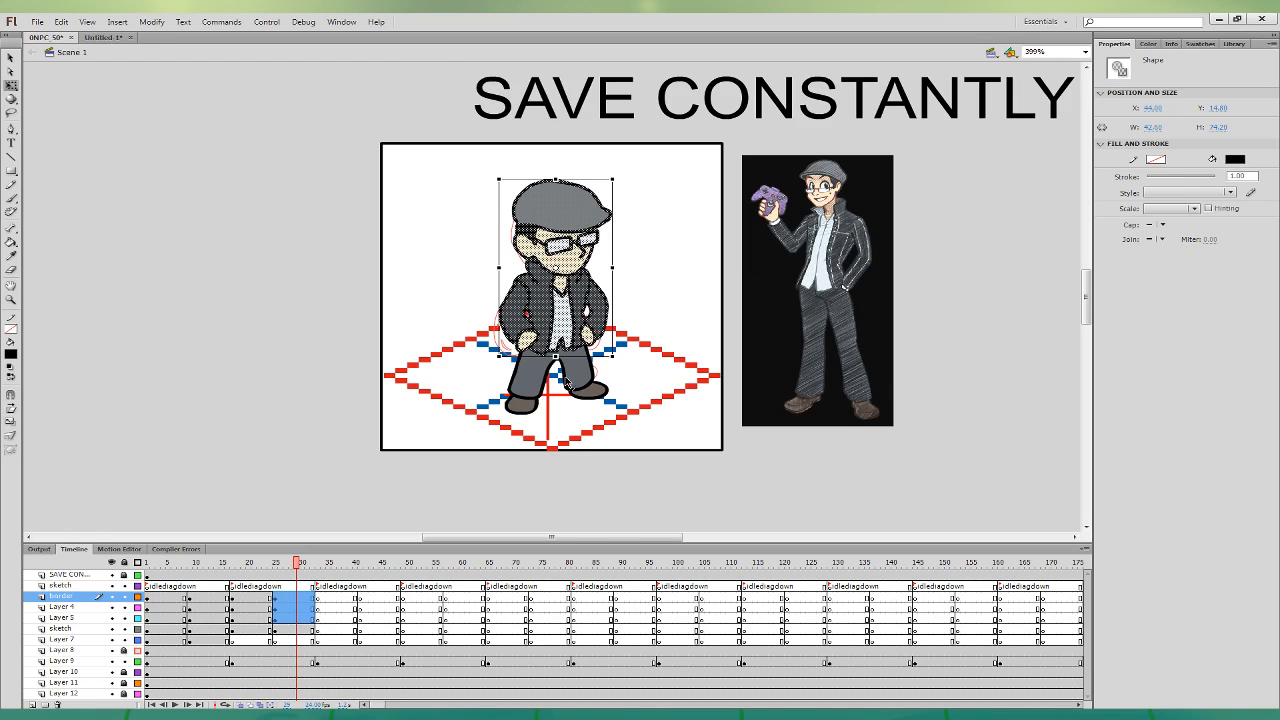
- Nudge each arm of the second pose slightly downward on Layer 4
{"action": "left_click", "coordinate": [266, 607]}
{"action": "left_click", "coordinate": [286, 608]}
{"action": "left_click", "coordinate": [630, 342]}
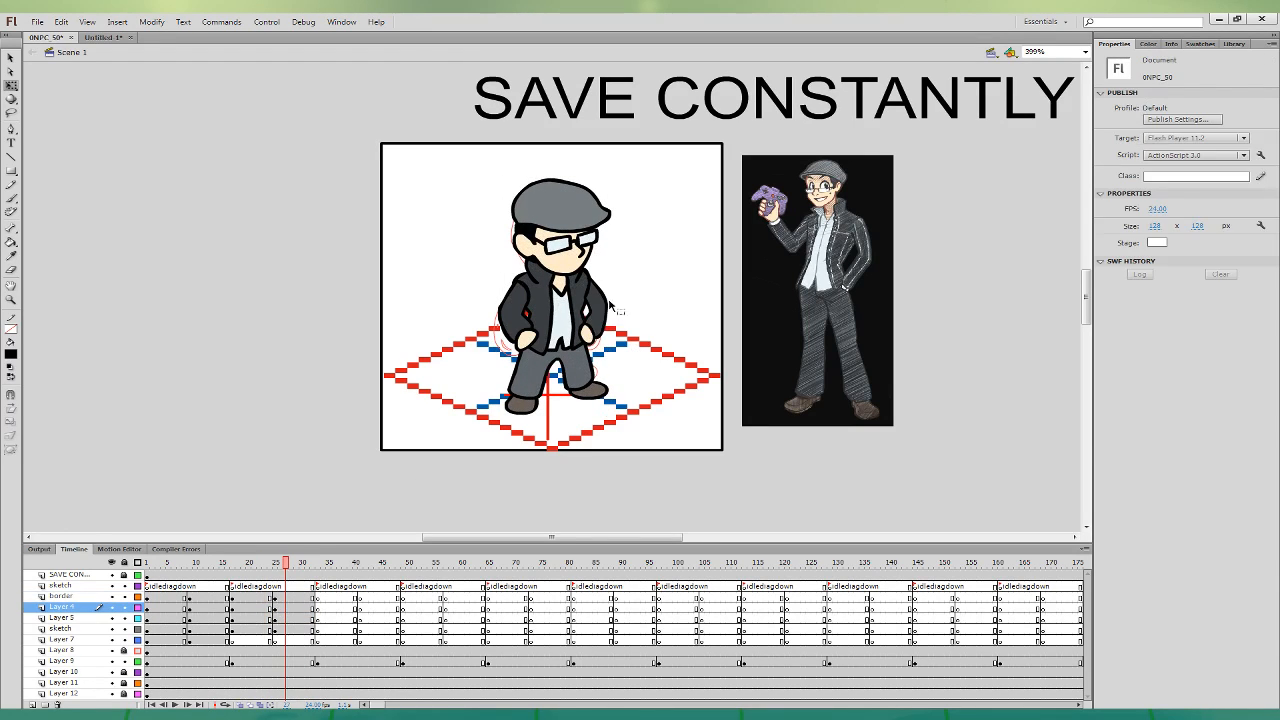
{"action": "left_click", "coordinate": [599, 306]}
{"action": "left_click_drag", "start_coordinate": [608, 302], "coordinate": [608, 305]}
{"action": "left_click", "coordinate": [502, 309]}
{"action": "left_click_drag", "start_coordinate": [498, 302], "coordinate": [498, 305]}
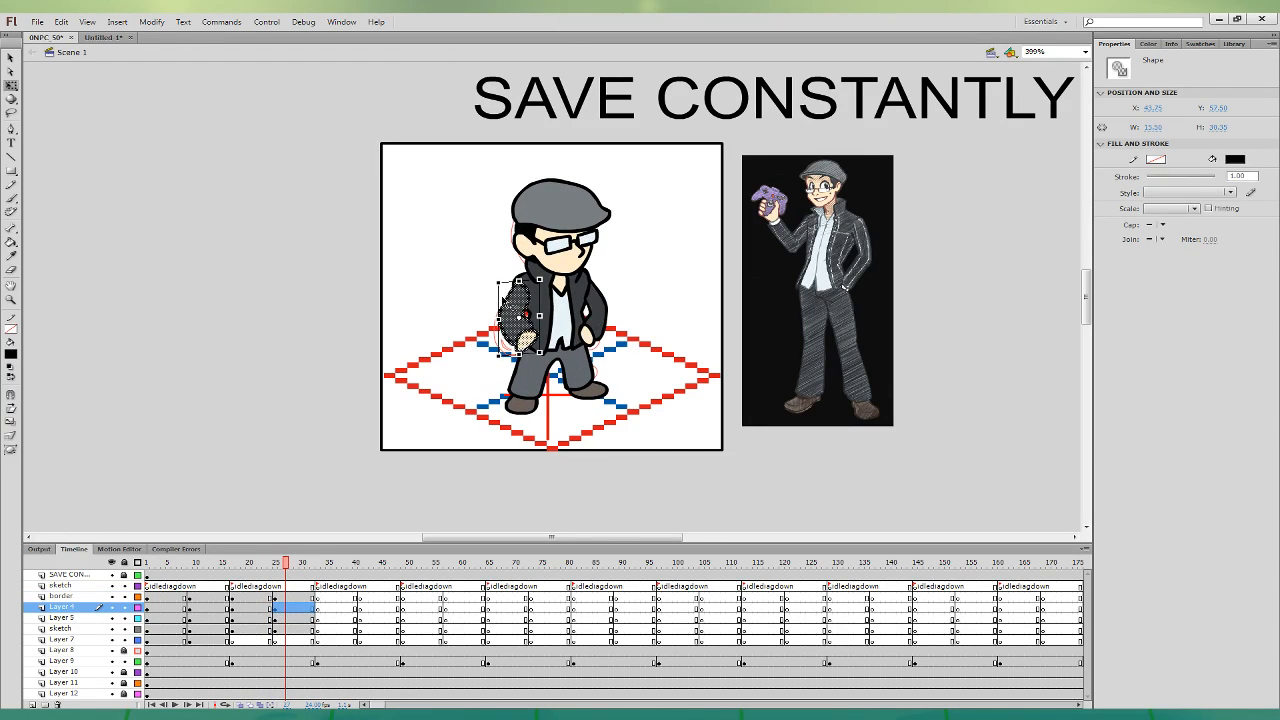
- Nudge the head of the second pose slightly down and right, and step through the frames to check the motion
{"action": "left_click", "coordinate": [266, 598]}
{"action": "left_click", "coordinate": [276, 598]}
{"action": "left_click", "coordinate": [277, 598]}
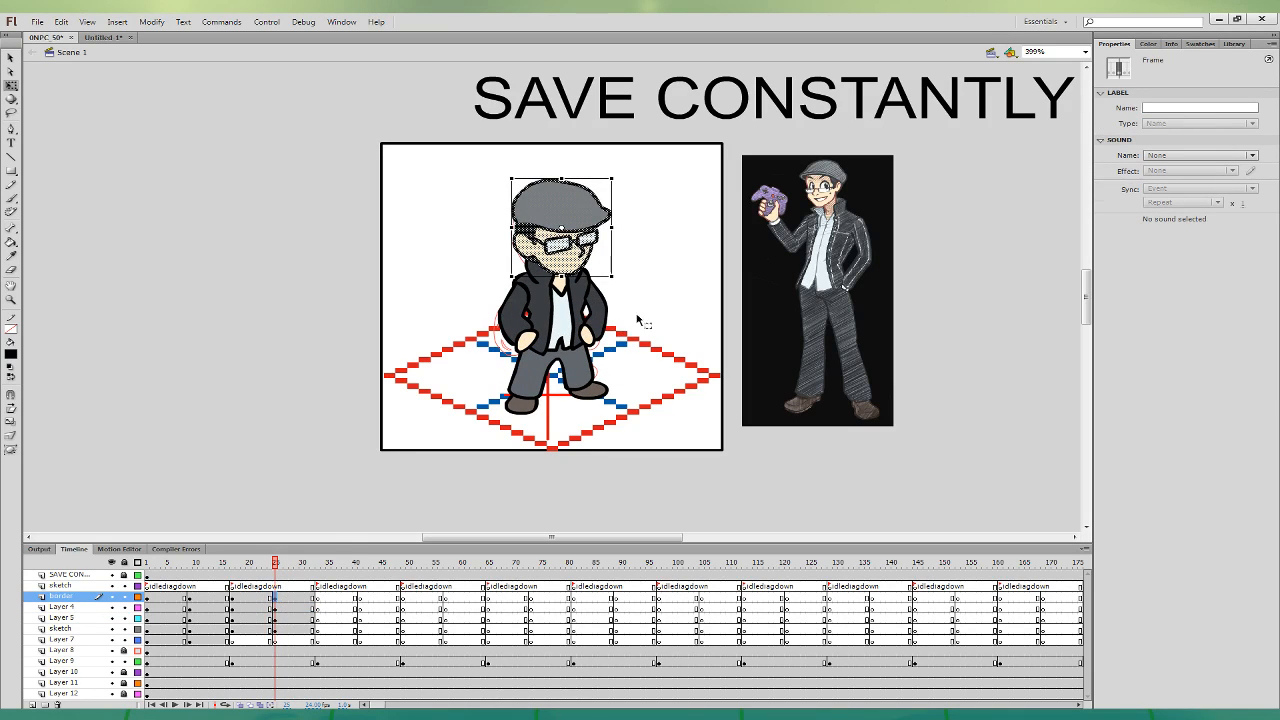
{"action": "left_click", "coordinate": [680, 312]}
{"action": "key", "text": "."}
{"action": "key", "text": "."}
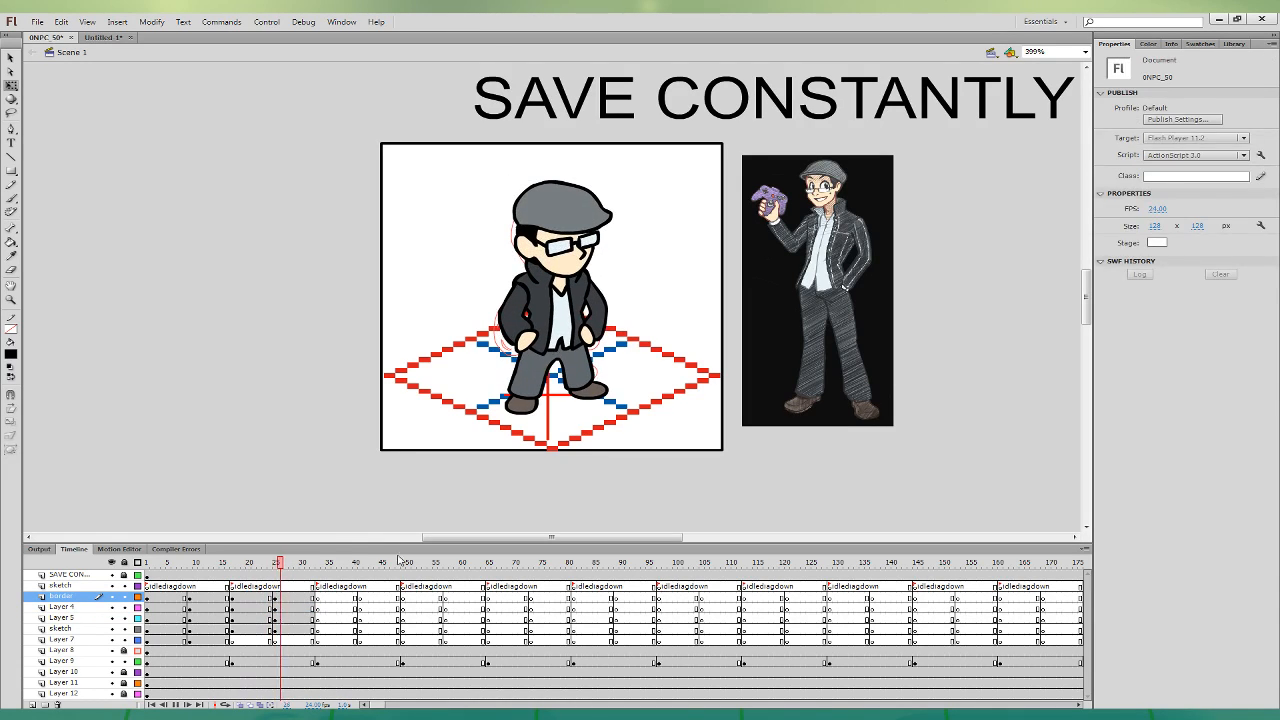
- Copy frames 17–32 of the character's layers, paste them over the existing animation in Untitled-1, and play it back
{"action": "left_click_drag", "start_coordinate": [236, 587], "coordinate": [311, 633]}
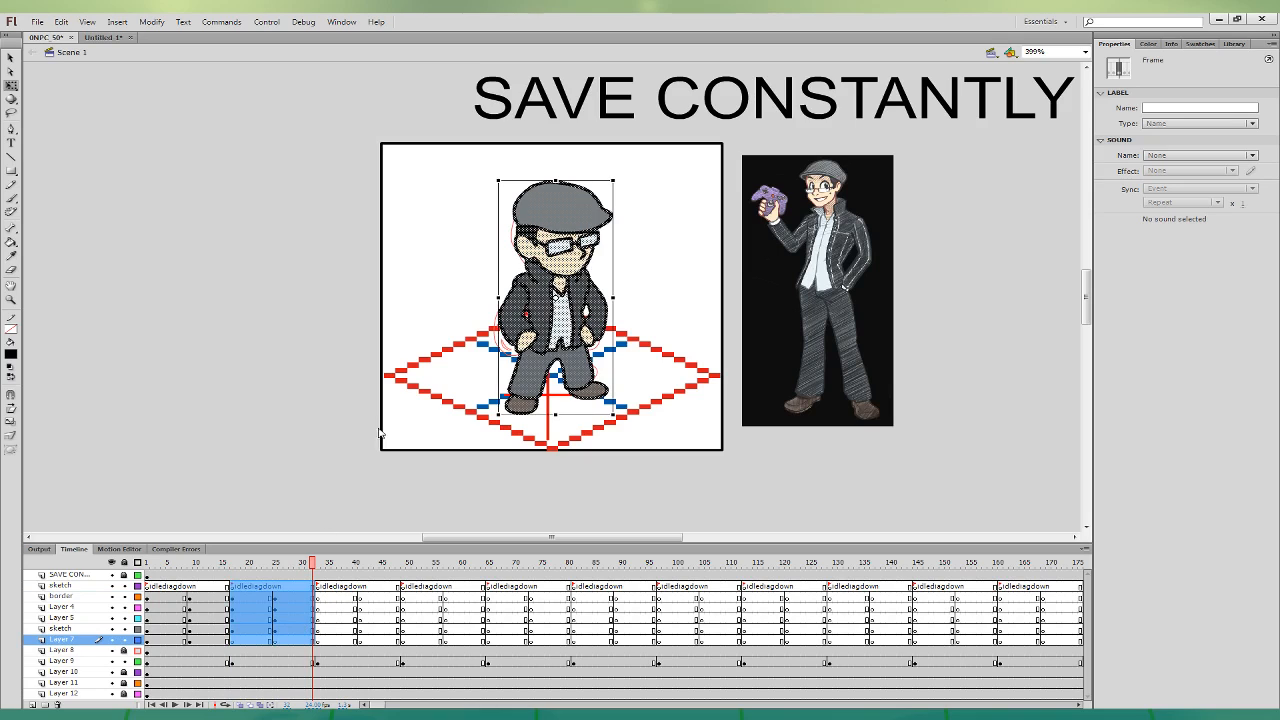
{"action": "left_click", "coordinate": [104, 37]}
{"action": "left_click", "coordinate": [85, 576], "text": "shift"}
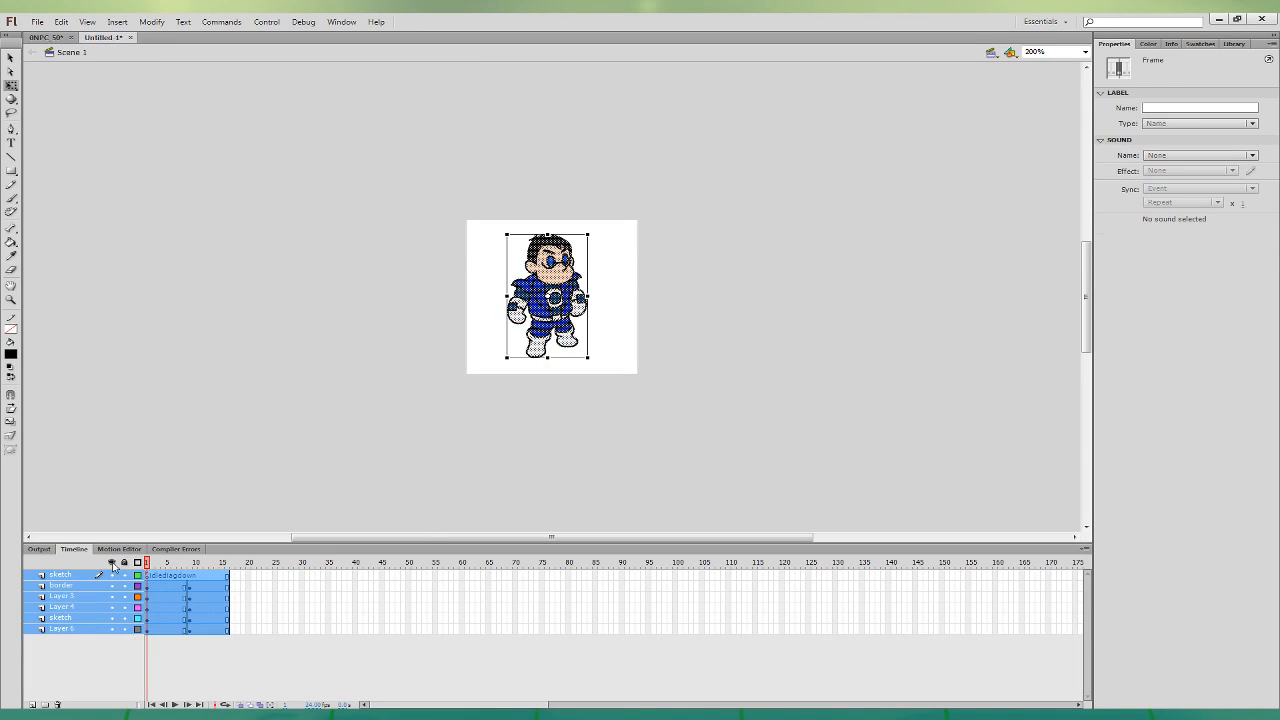
{"action": "key", "text": "ctrl+alt+v"}
{"action": "left_click", "coordinate": [325, 436]}
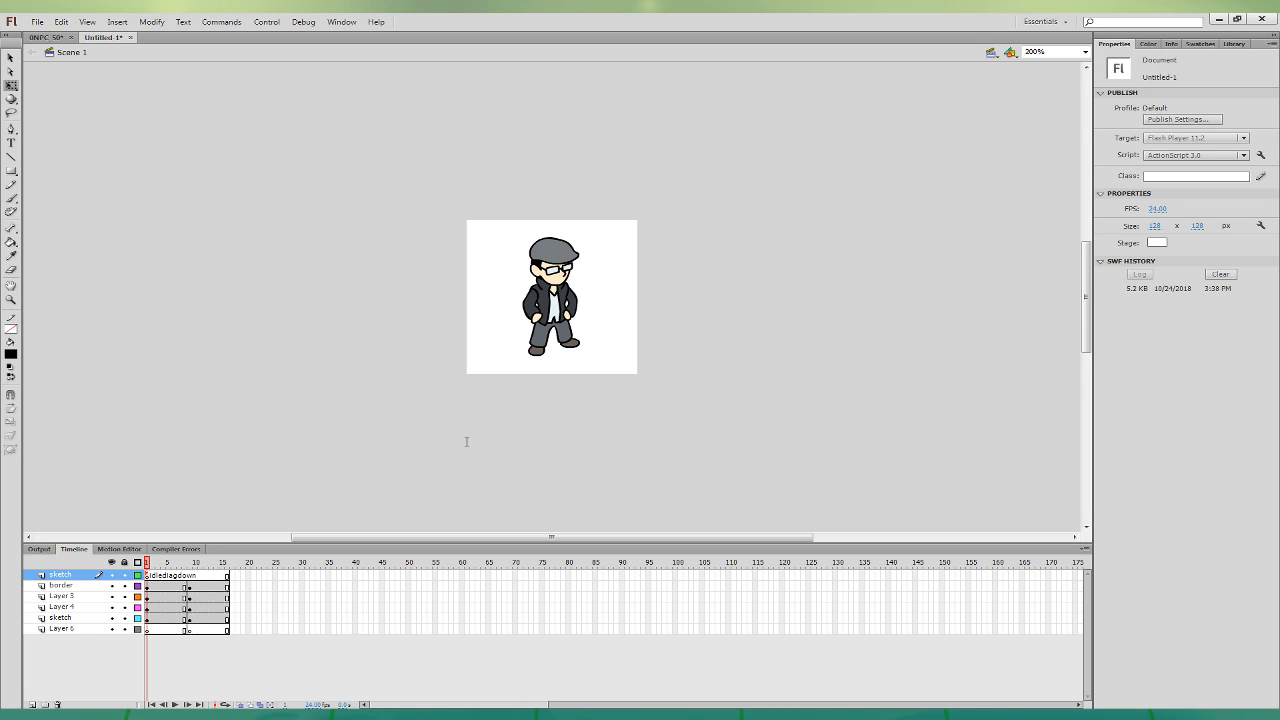
{"action": "key", "text": "Return"}
- Return to 0NPC_50, go to the next character's section at frame 33, and save the file
{"action": "left_click", "coordinate": [50, 37]}
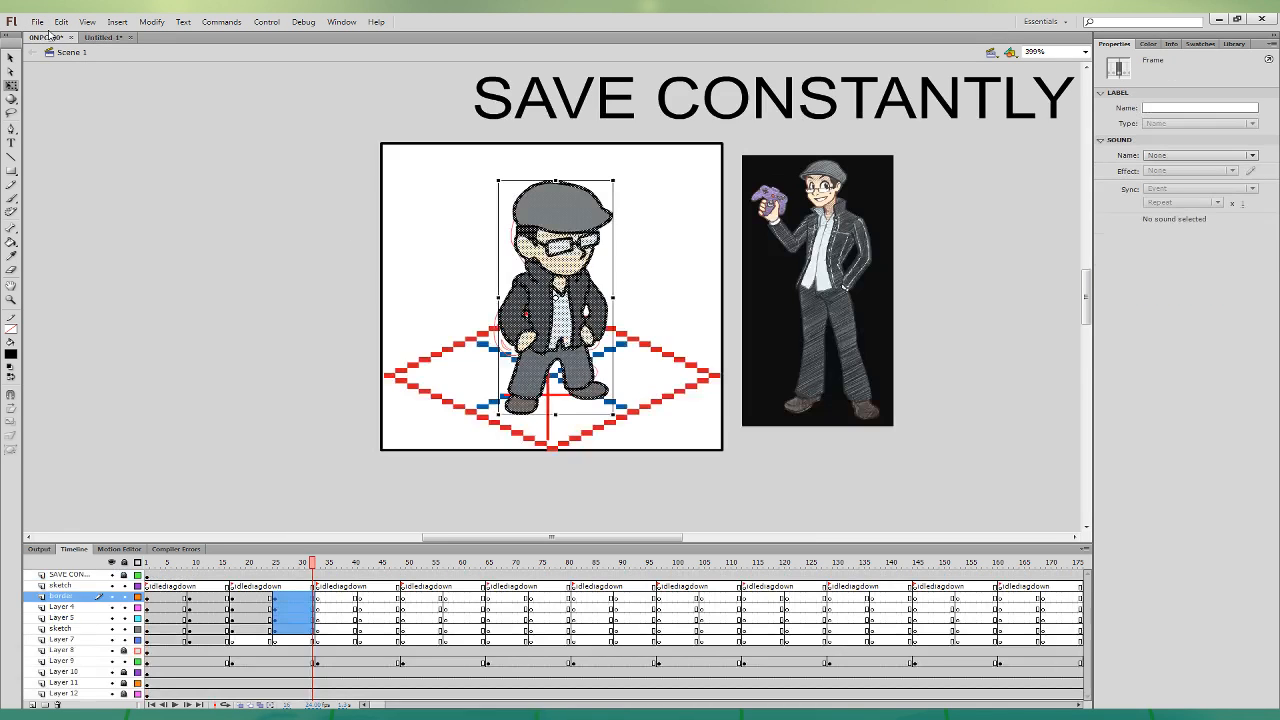
{"action": "left_click", "coordinate": [320, 640]}
{"action": "key", "text": "ctrl+minus"}
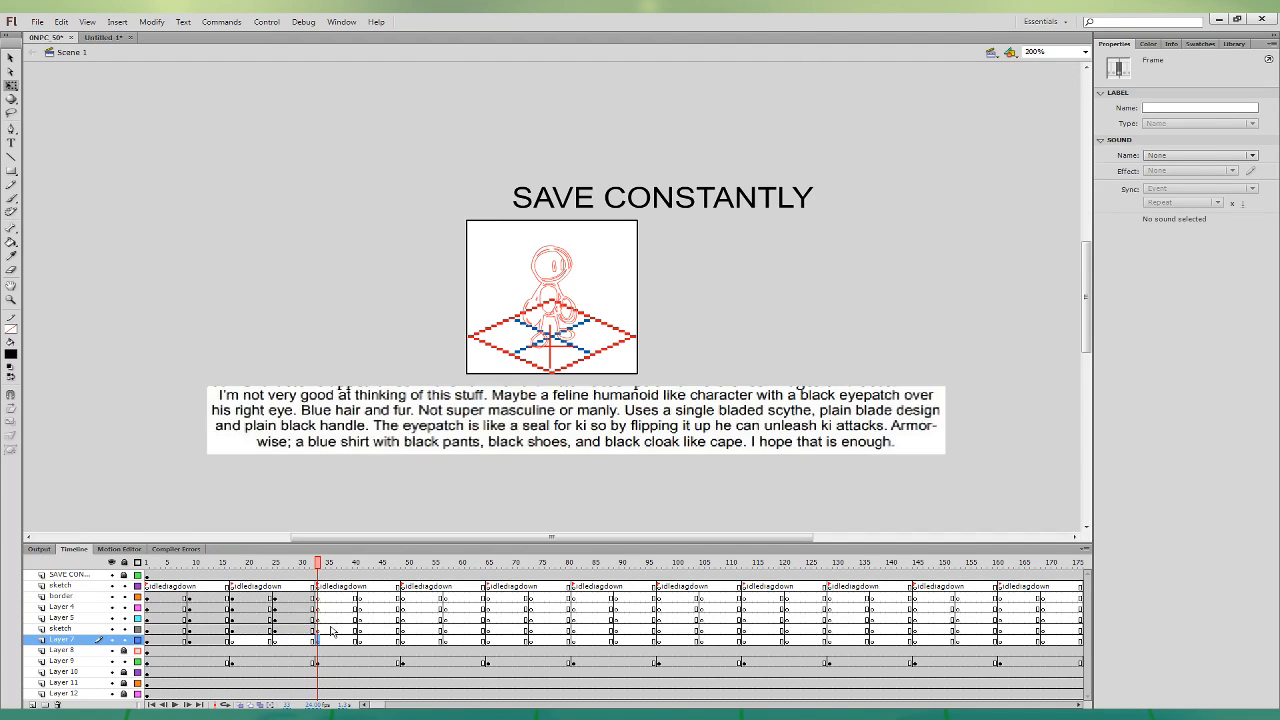
{"action": "key", "text": "ctrl+s"}
- Set the Brush fill to blue for sketching on the border layer at frame 40, and look at the following character's reference
{"action": "left_click", "coordinate": [355, 597]}
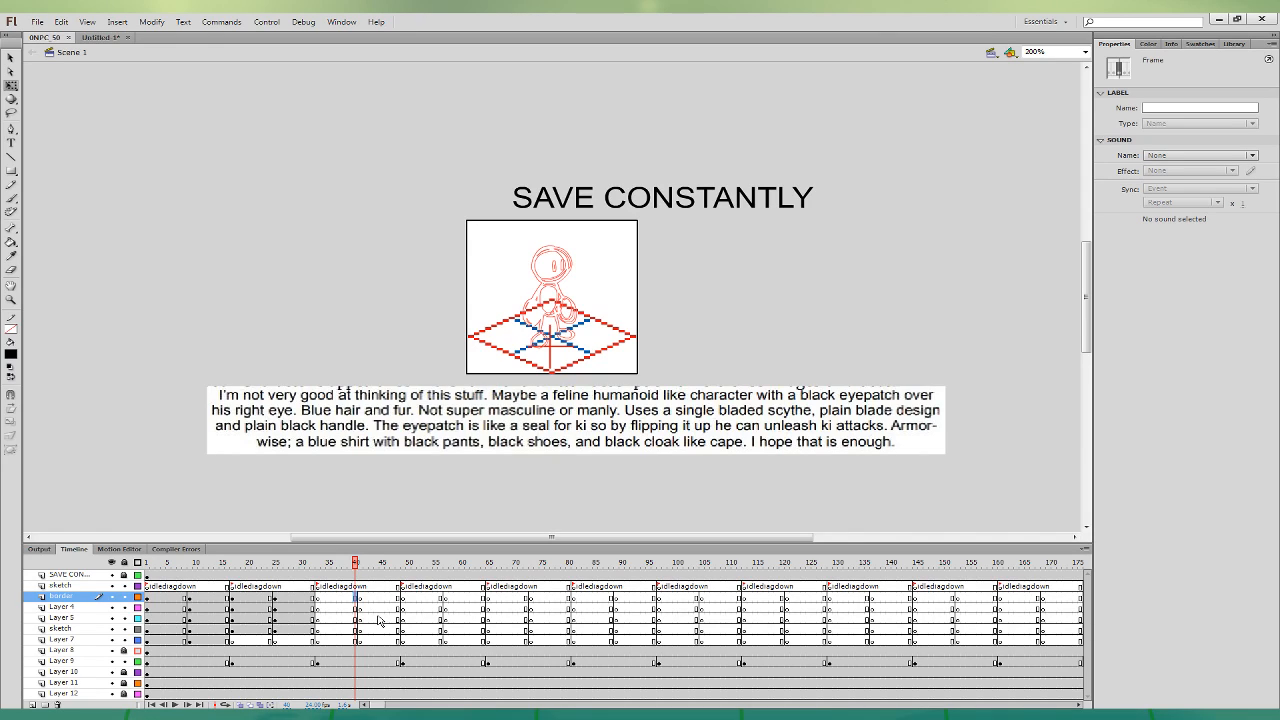
{"action": "left_click", "coordinate": [13, 198]}
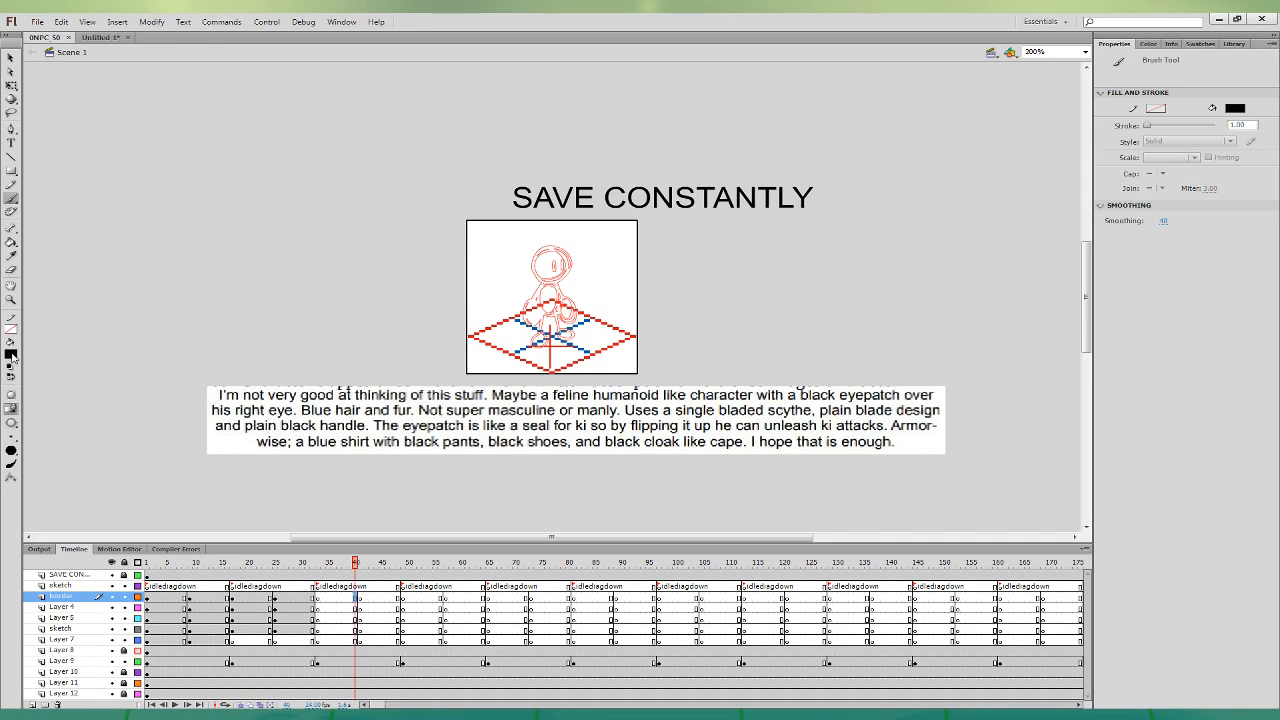
{"action": "left_click", "coordinate": [41, 426]}
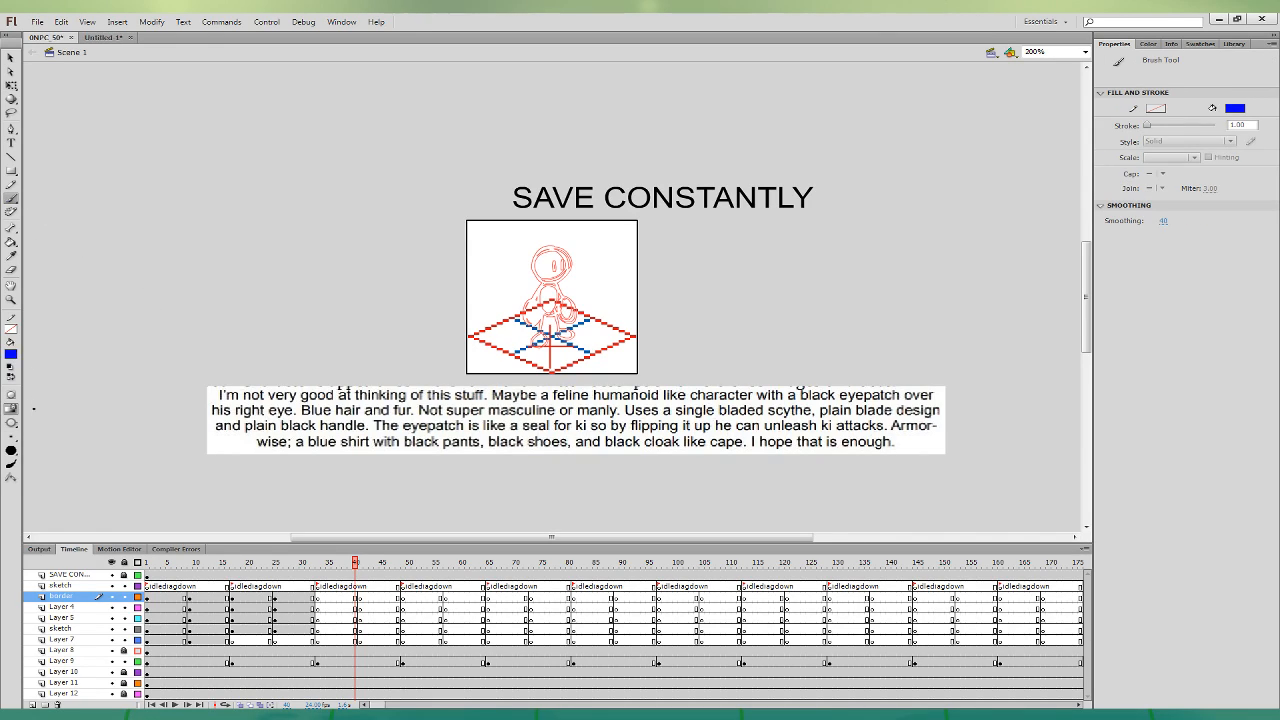
{"action": "left_click", "coordinate": [360, 601]}
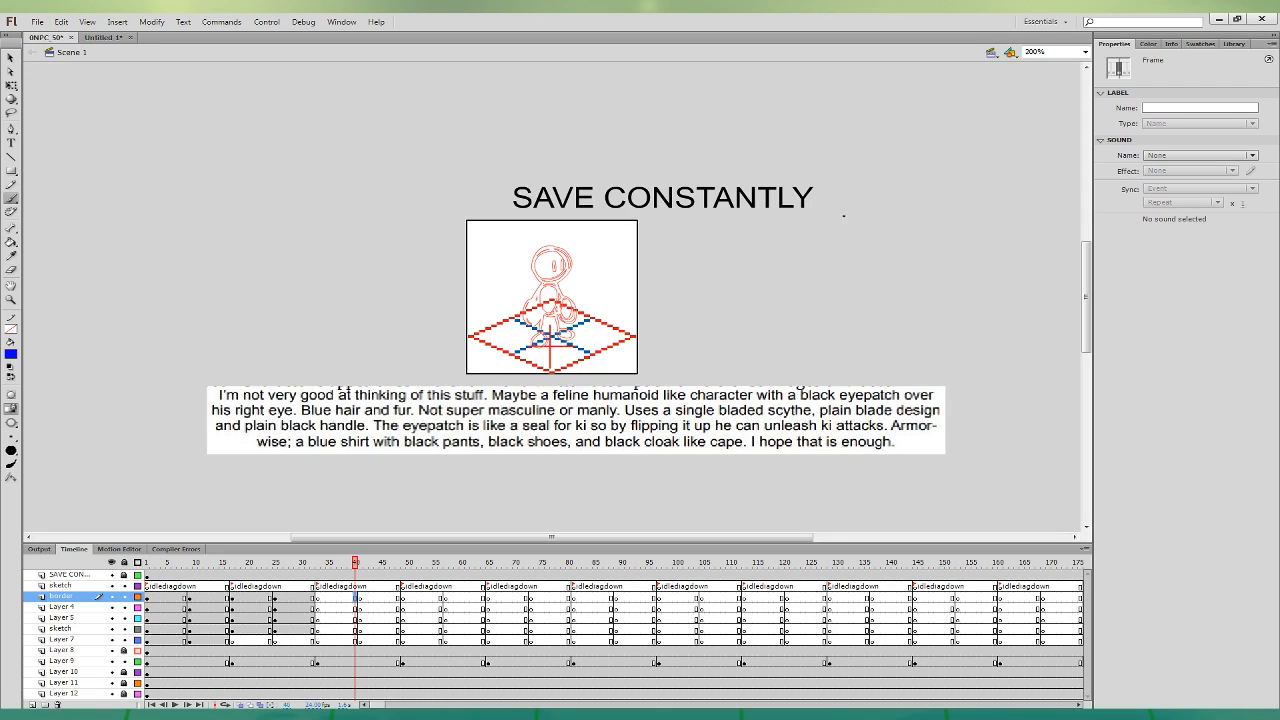
{"action": "left_click", "coordinate": [402, 618]}
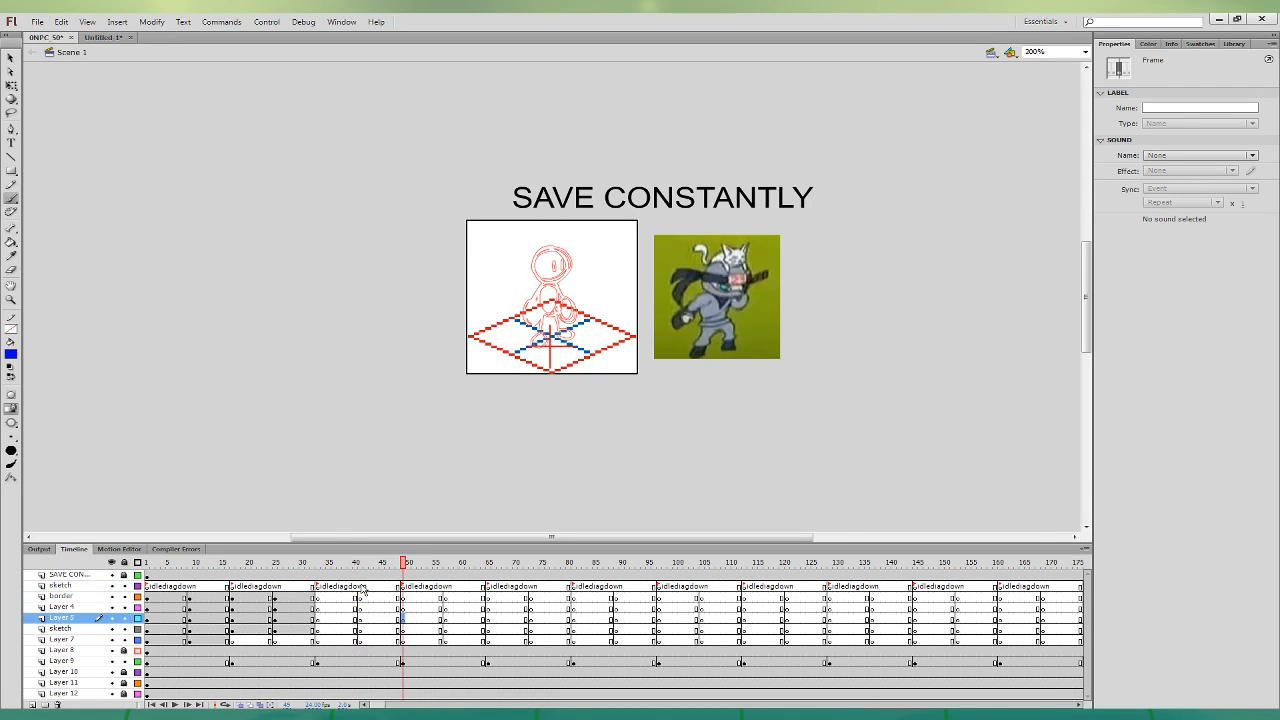
{"action": "left_click", "coordinate": [356, 597]}
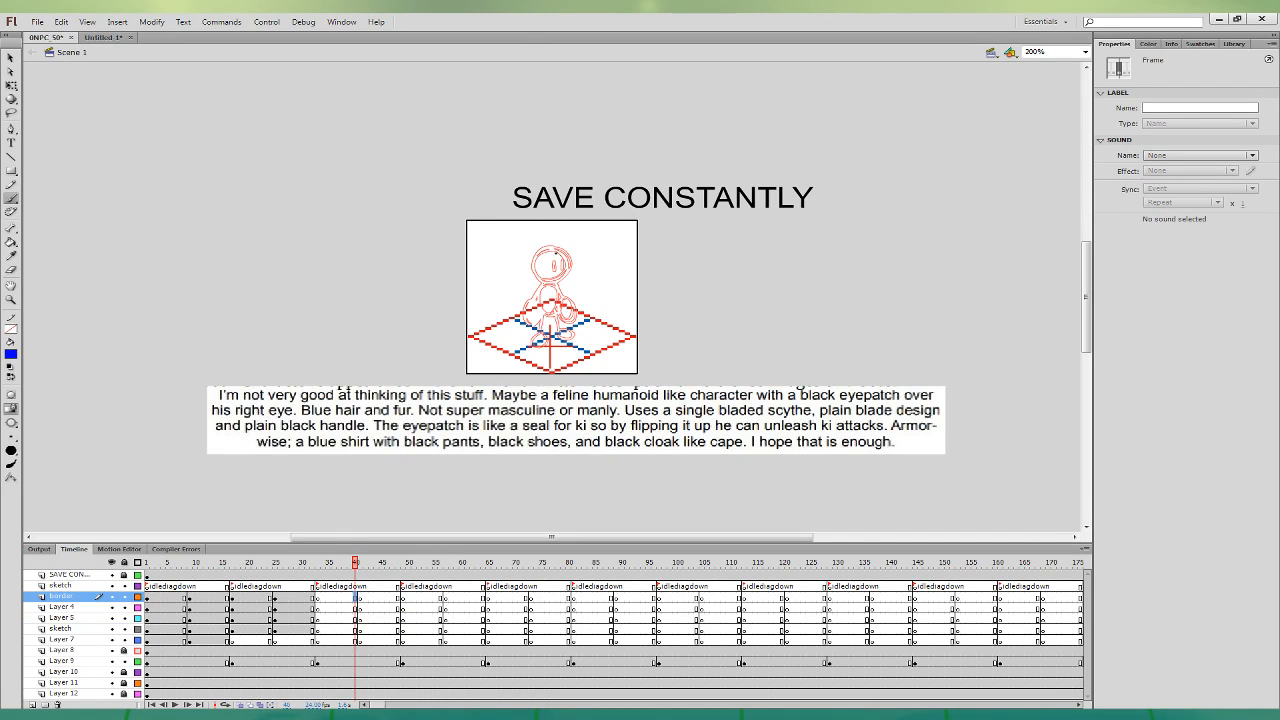
{"action": "mouse_move", "coordinate": [548, 246]}
{"action": "left_mouse_down"}
{"action": "mouse_move", "coordinate": [540, 254]}
{"action": "mouse_move", "coordinate": [576, 262]}
{"action": "left_mouse_up"}
{"action": "key", "text": "q"}
{"action": "key", "text": "ctrl+z"}
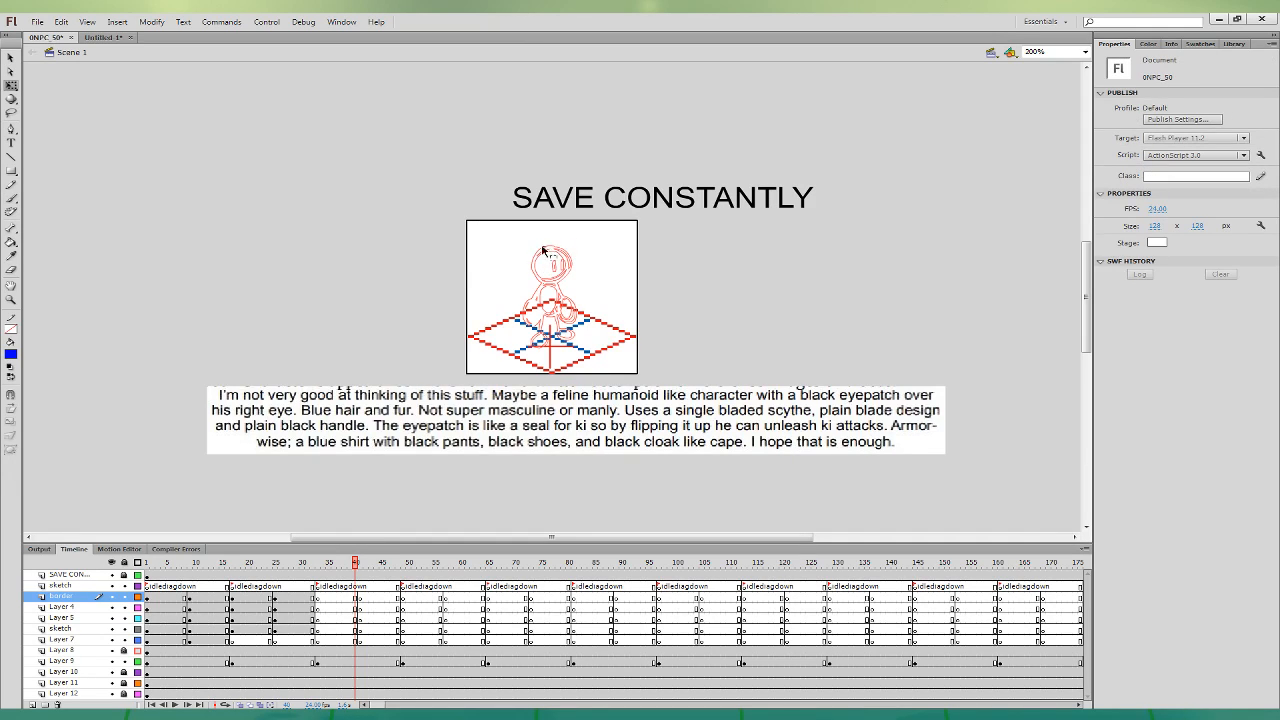
- Sketch the feline character's head in blue over the template, with pointed ears, an eyepatch and hair strands
{"action": "key", "text": "b"}
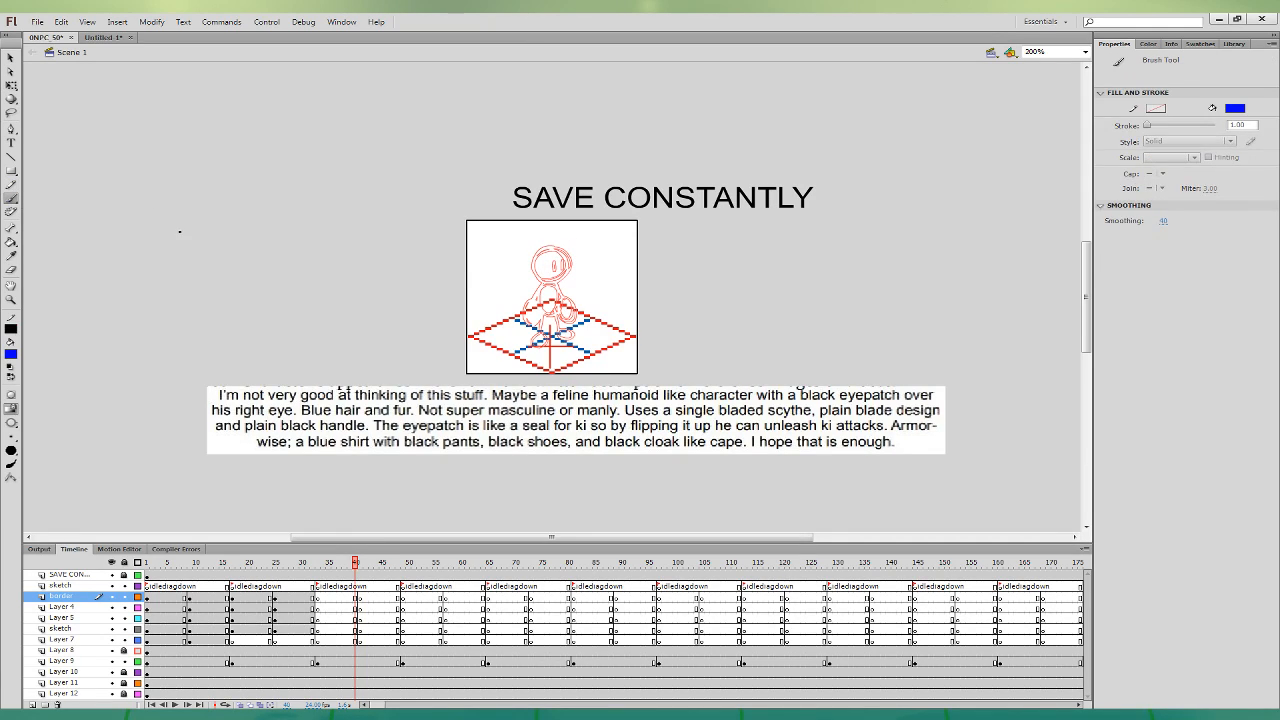
{"action": "mouse_move", "coordinate": [548, 245]}
{"action": "left_mouse_down"}
{"action": "mouse_move", "coordinate": [566, 272]}
{"action": "mouse_move", "coordinate": [520, 240]}
{"action": "mouse_move", "coordinate": [573, 248]}
{"action": "left_mouse_up"}
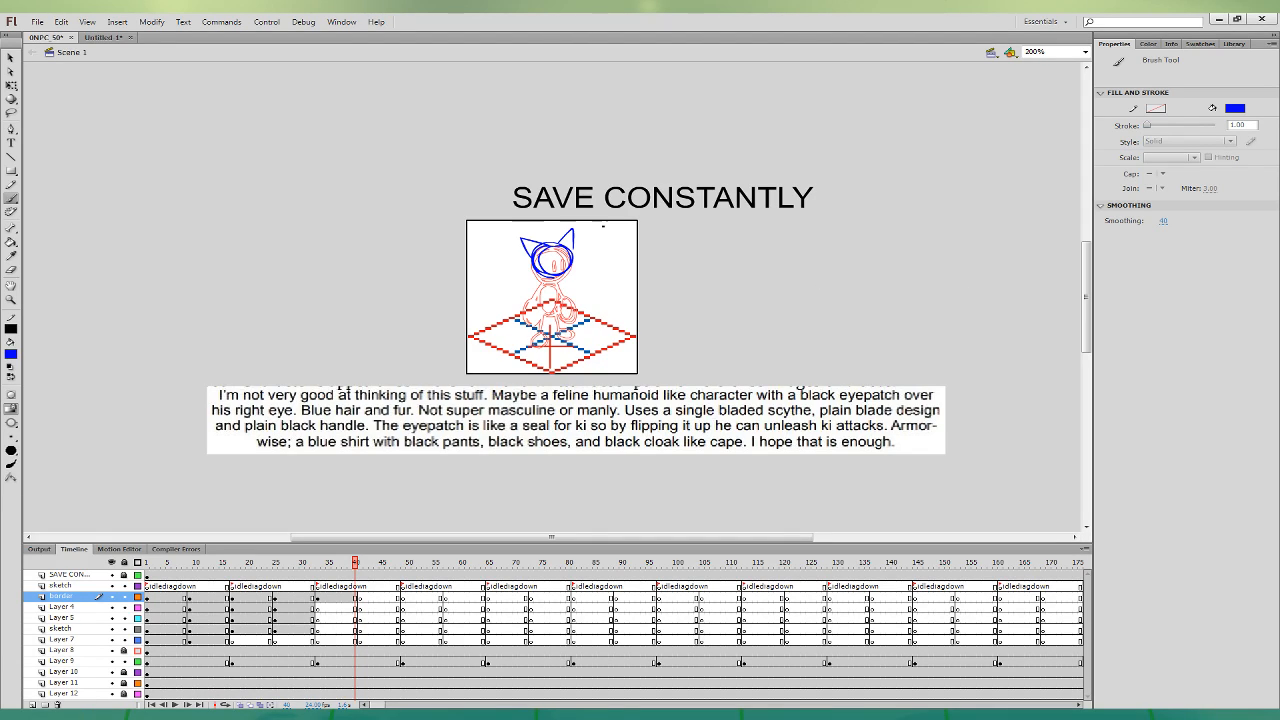
{"action": "mouse_move", "coordinate": [566, 251]}
{"action": "left_mouse_down"}
{"action": "mouse_move", "coordinate": [541, 269]}
{"action": "mouse_move", "coordinate": [562, 266]}
{"action": "mouse_move", "coordinate": [540, 261]}
{"action": "mouse_move", "coordinate": [546, 292]}
{"action": "left_mouse_up"}
{"action": "mouse_move", "coordinate": [566, 270]}
{"action": "left_mouse_down"}
{"action": "mouse_move", "coordinate": [570, 286]}
{"action": "mouse_move", "coordinate": [546, 243]}
{"action": "left_mouse_up"}
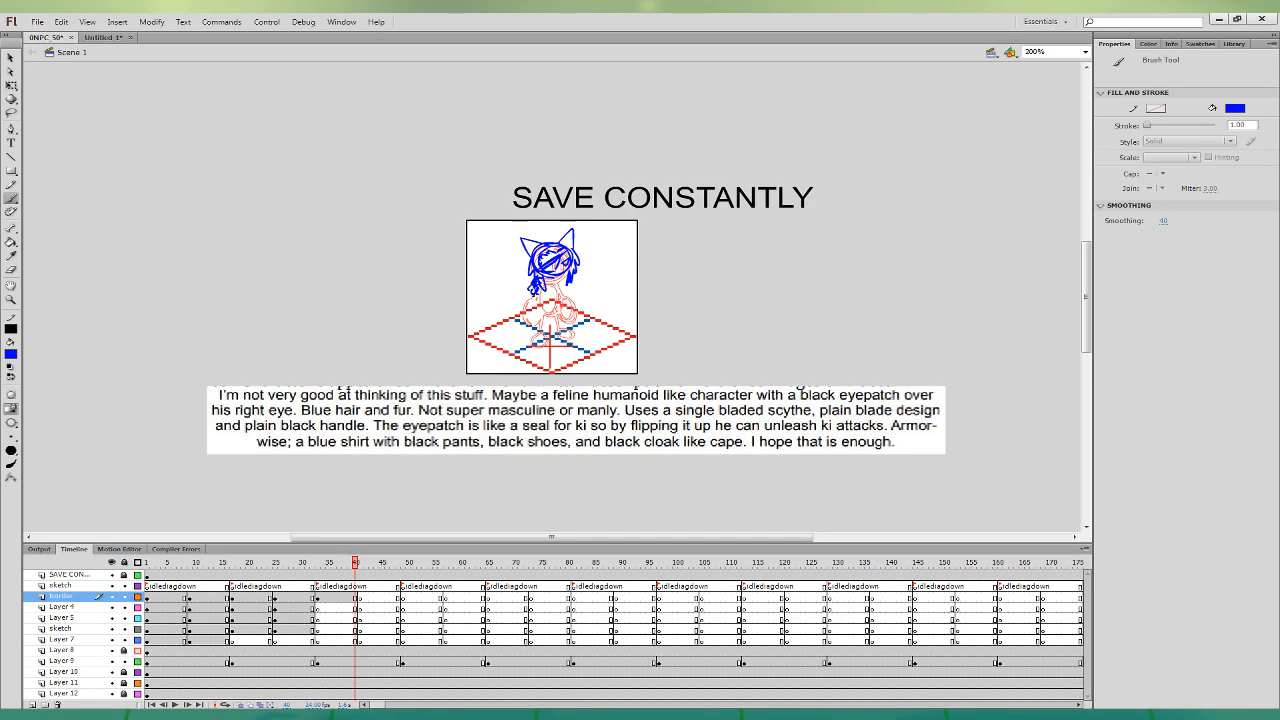
- Sketch the feline character's cloak, body, arm and leg in blue below the head
{"action": "mouse_move", "coordinate": [536, 290]}
{"action": "left_mouse_down"}
{"action": "mouse_move", "coordinate": [517, 345]}
{"action": "mouse_move", "coordinate": [561, 349]}
{"action": "mouse_move", "coordinate": [576, 283]}
{"action": "mouse_move", "coordinate": [564, 299]}
{"action": "left_mouse_up"}
{"action": "mouse_move", "coordinate": [566, 293]}
{"action": "left_mouse_down"}
{"action": "mouse_move", "coordinate": [583, 312]}
{"action": "mouse_move", "coordinate": [566, 338]}
{"action": "left_mouse_up"}
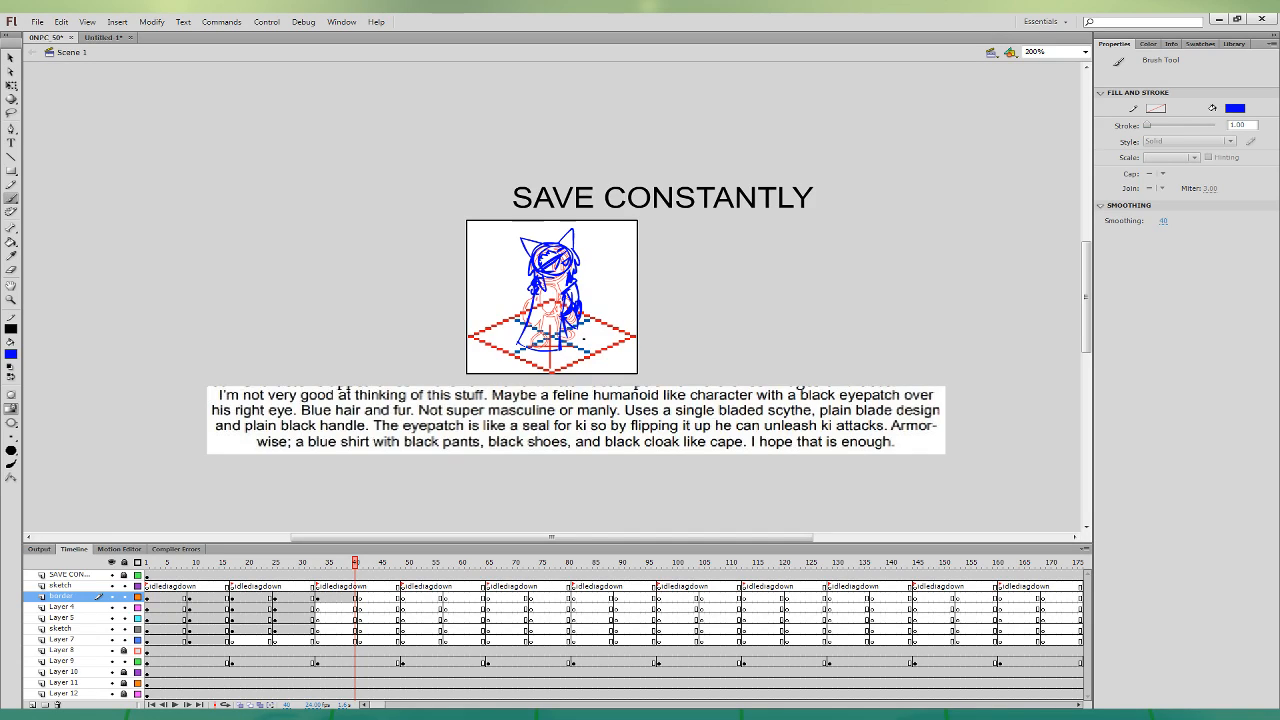
{"action": "left_click_drag", "start_coordinate": [584, 340], "coordinate": [566, 343]}
{"action": "left_click_drag", "start_coordinate": [567, 321], "coordinate": [574, 337]}
- Move the blue cat sketch from the border layer to Layer 8, spanning frames 33–48, and return to border frame 40
{"action": "left_click", "coordinate": [317, 597]}
{"action": "left_click", "coordinate": [313, 653]}
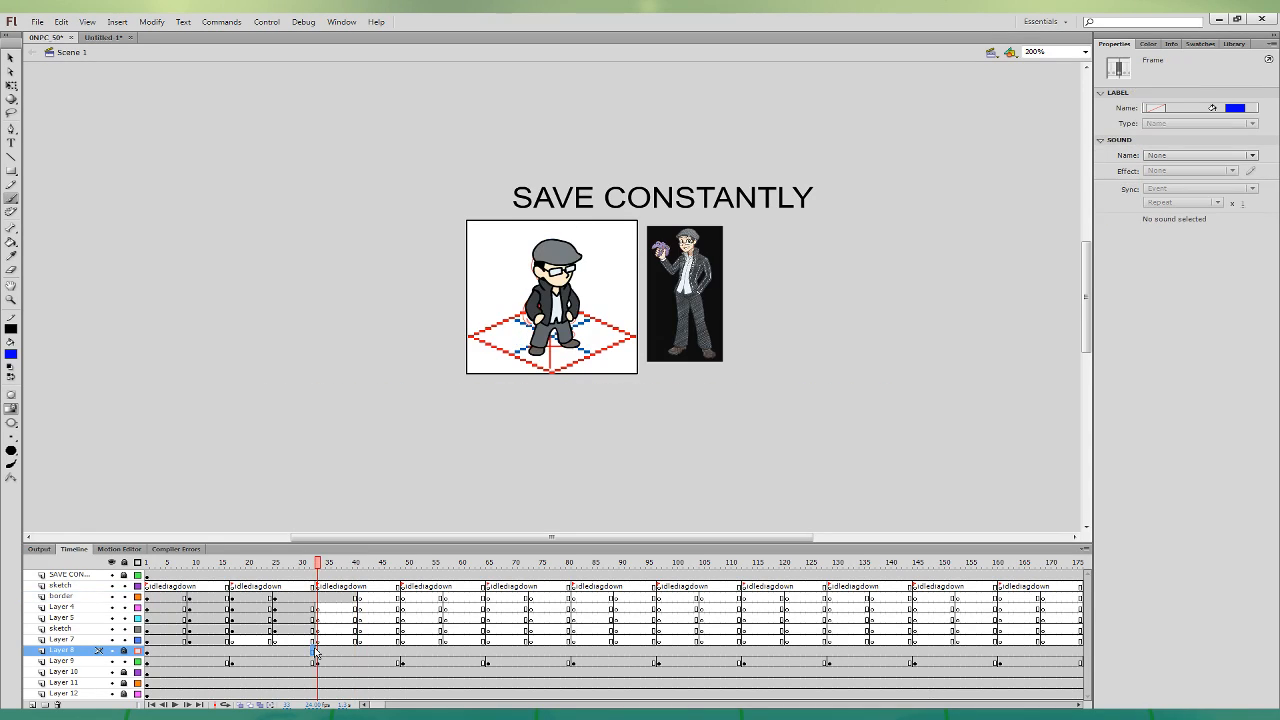
{"action": "left_click_drag", "start_coordinate": [313, 653], "coordinate": [403, 652]}
{"action": "left_click", "coordinate": [317, 597]}
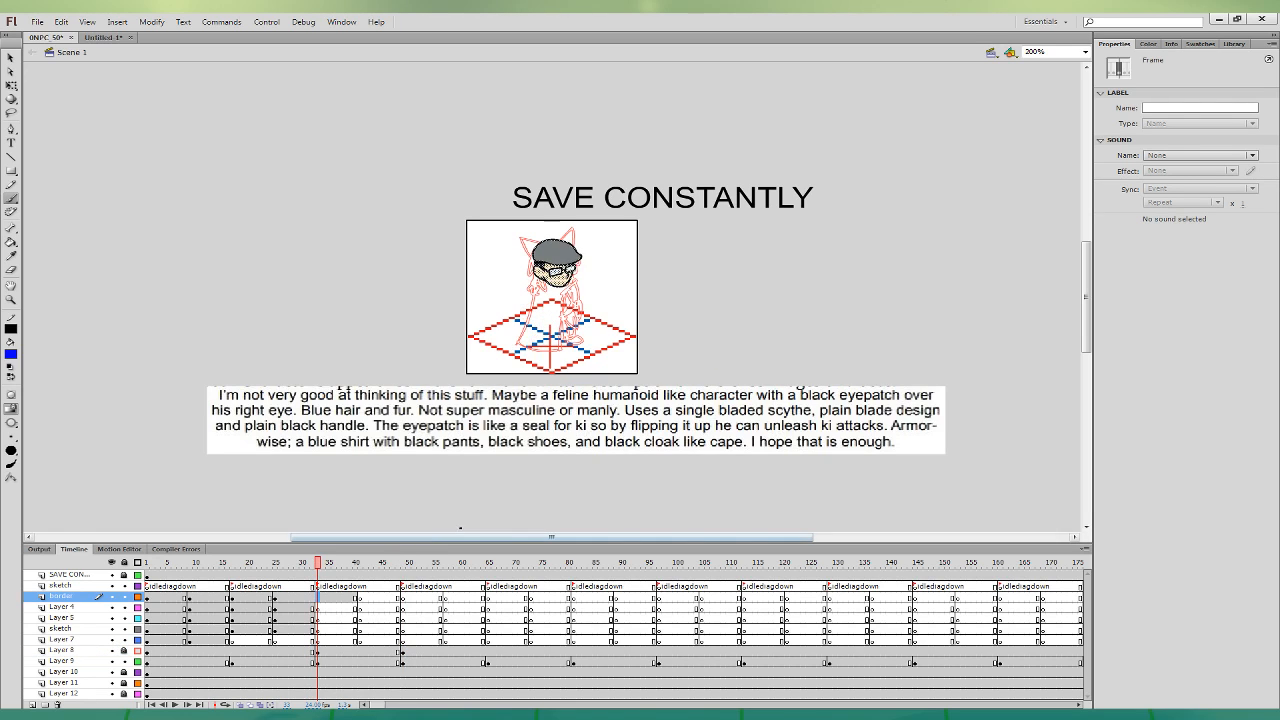
{"action": "left_click", "coordinate": [356, 596]}
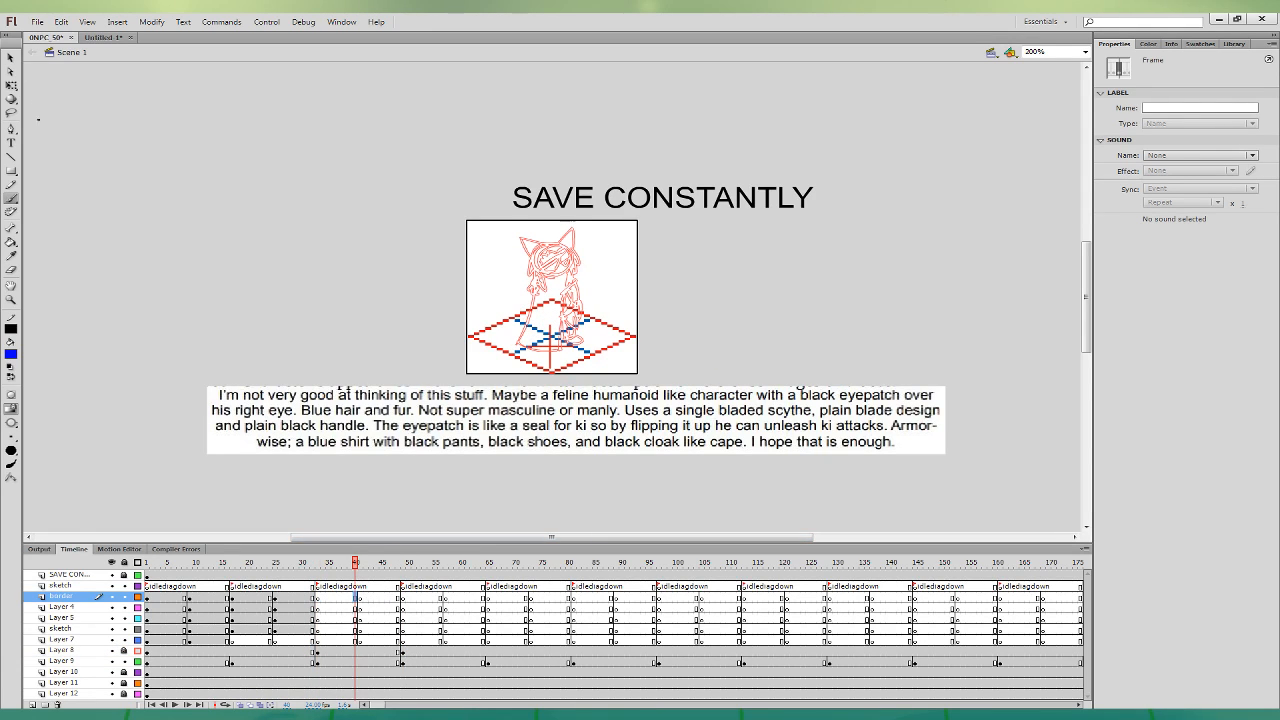
- Scale down the character description image and position it just below the canvas
{"action": "key", "text": "q"}
{"action": "left_click", "coordinate": [684, 414]}
{"action": "left_click_drag", "start_coordinate": [945, 387], "coordinate": [726, 408]}
{"action": "left_click", "coordinate": [733, 449]}
{"action": "key", "text": "ctrl+equal"}
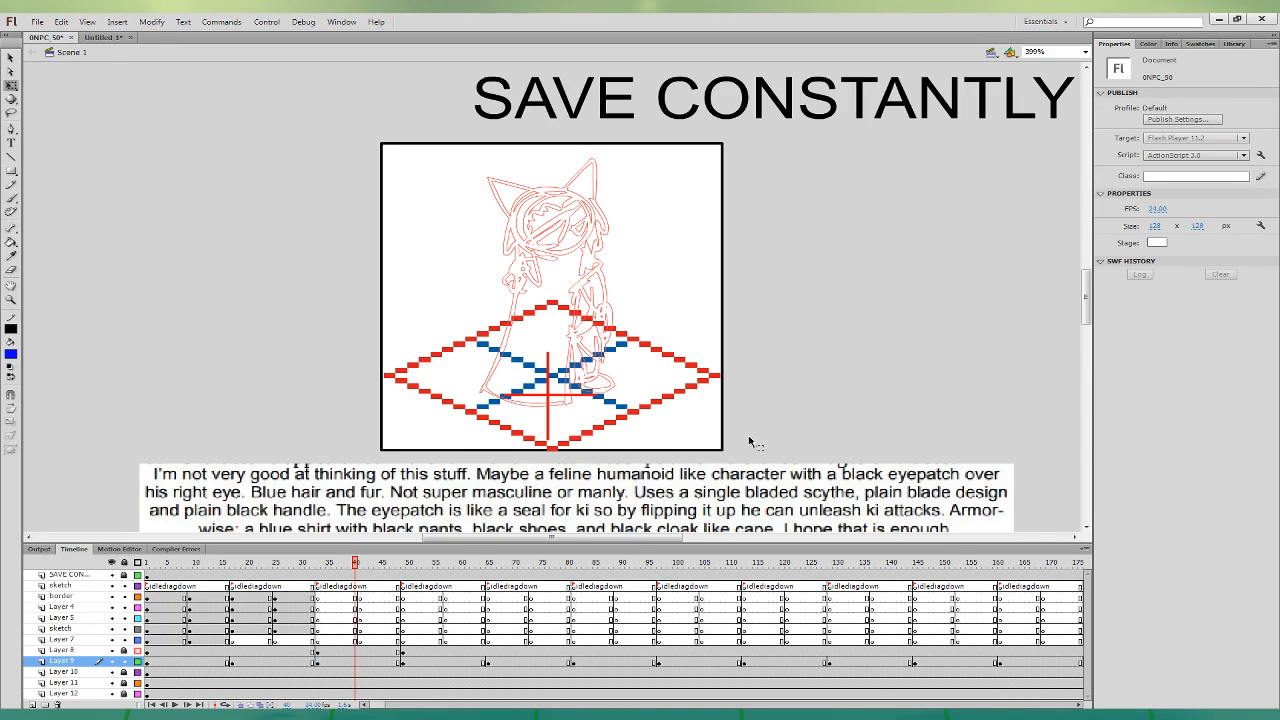
- Ink the feline character's head, ears and hair in black over the sketch at frame 40 of the border layer
{"action": "left_click_drag", "start_coordinate": [810, 419], "coordinate": [829, 394]}
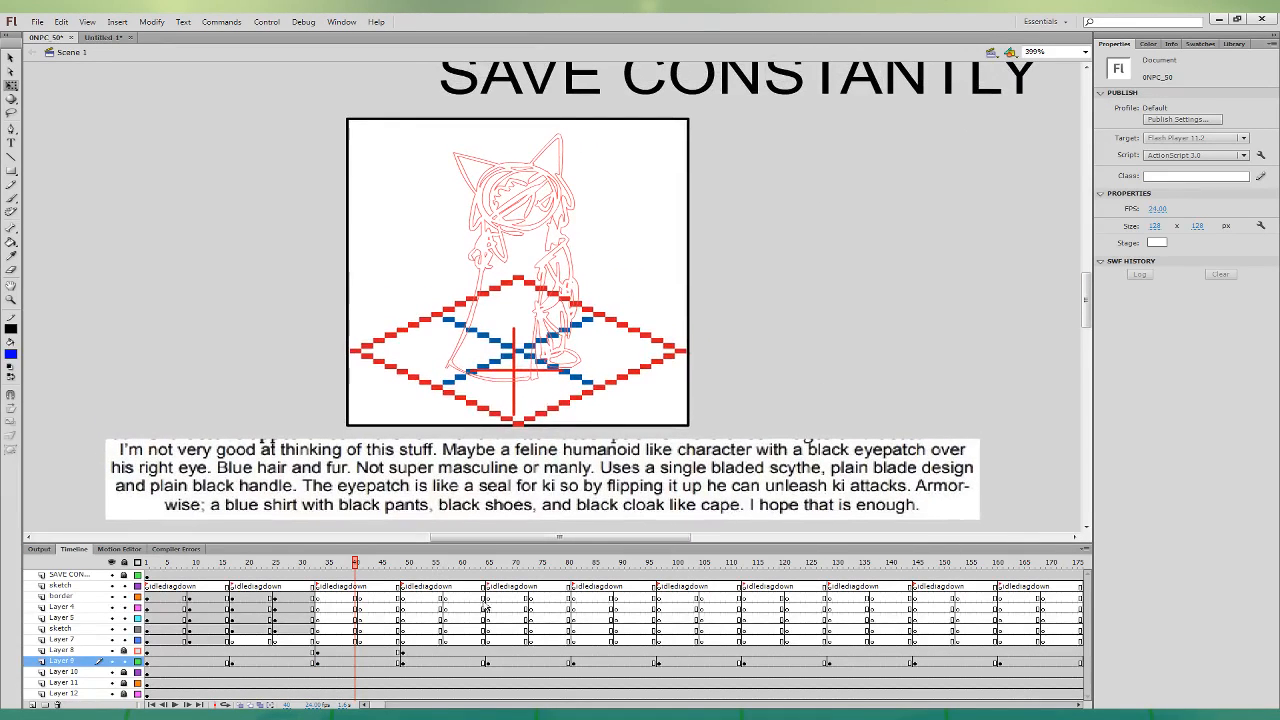
{"action": "left_click", "coordinate": [356, 597]}
{"action": "left_click", "coordinate": [11, 197]}
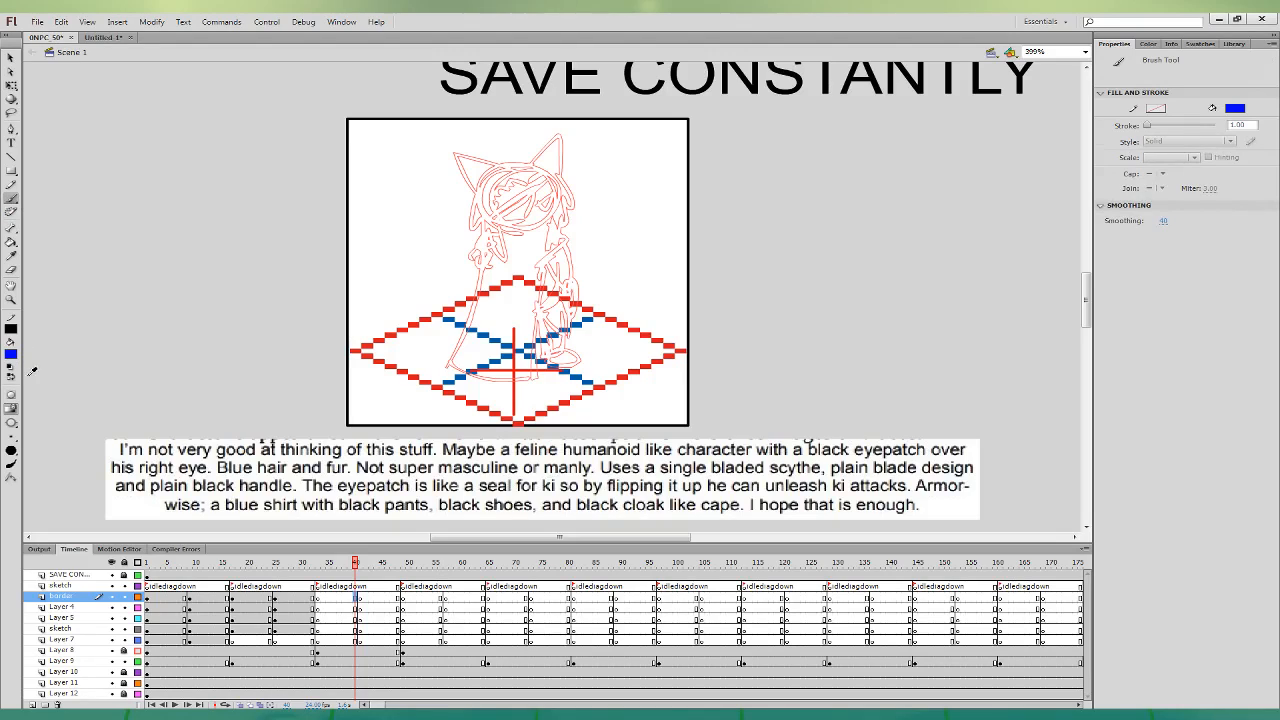
{"action": "left_click", "coordinate": [356, 597]}
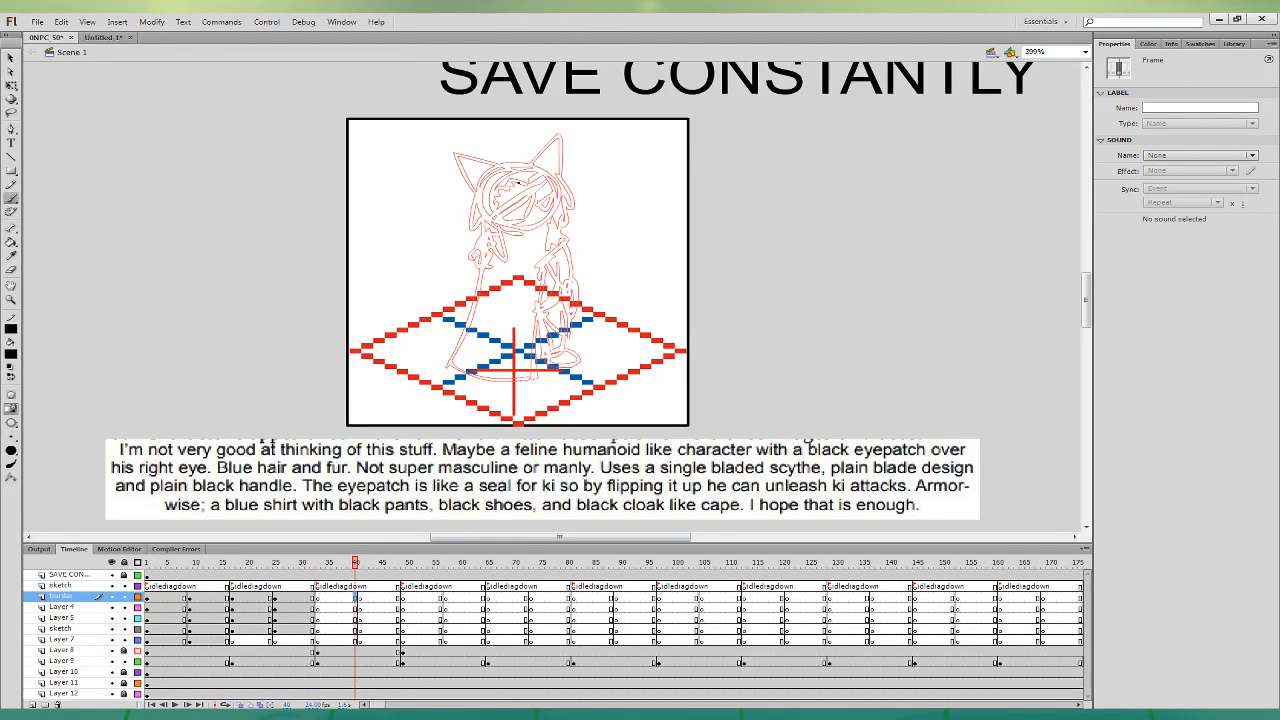
{"action": "mouse_move", "coordinate": [528, 183]}
{"action": "left_mouse_down"}
{"action": "mouse_move", "coordinate": [495, 190]}
{"action": "mouse_move", "coordinate": [496, 254]}
{"action": "mouse_move", "coordinate": [496, 196]}
{"action": "mouse_move", "coordinate": [545, 180]}
{"action": "mouse_move", "coordinate": [513, 207]}
{"action": "mouse_move", "coordinate": [537, 170]}
{"action": "mouse_move", "coordinate": [505, 212]}
{"action": "mouse_move", "coordinate": [552, 183]}
{"action": "left_mouse_up"}
{"action": "key", "text": "ctrl+z"}
{"action": "mouse_move", "coordinate": [501, 232]}
{"action": "left_mouse_down"}
{"action": "mouse_move", "coordinate": [541, 231]}
{"action": "mouse_move", "coordinate": [519, 236]}
{"action": "mouse_move", "coordinate": [556, 208]}
{"action": "mouse_move", "coordinate": [546, 252]}
{"action": "mouse_move", "coordinate": [563, 233]}
{"action": "mouse_move", "coordinate": [562, 132]}
{"action": "mouse_move", "coordinate": [530, 161]}
{"action": "mouse_move", "coordinate": [497, 165]}
{"action": "mouse_move", "coordinate": [546, 163]}
{"action": "mouse_move", "coordinate": [453, 150]}
{"action": "mouse_move", "coordinate": [470, 186]}
{"action": "mouse_move", "coordinate": [515, 177]}
{"action": "mouse_move", "coordinate": [456, 149]}
{"action": "mouse_move", "coordinate": [476, 192]}
{"action": "left_mouse_up"}
{"action": "key", "text": "ctrl+z"}
{"action": "key", "text": "ctrl+z"}
{"action": "key", "text": "ctrl+z"}
{"action": "key", "text": "ctrl+z"}
{"action": "key", "text": "ctrl+z"}
{"action": "key", "text": "ctrl+z"}
{"action": "key", "text": "ctrl+z"}
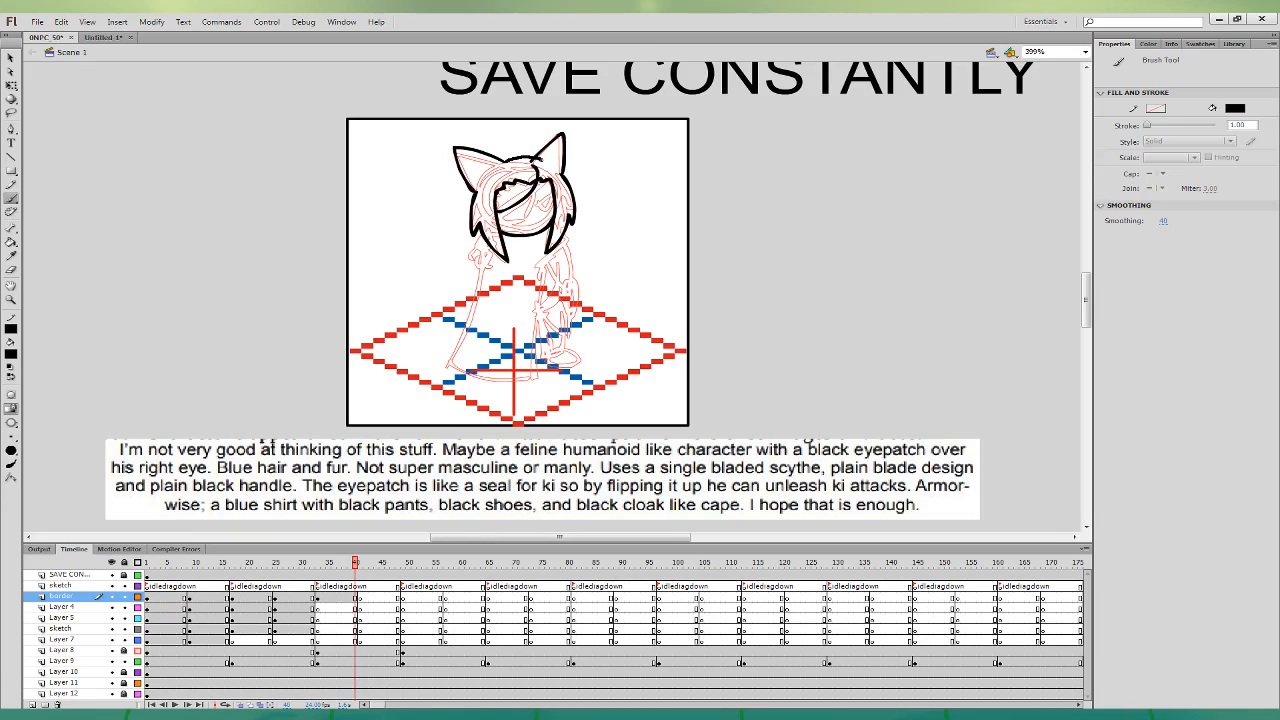
- Delete the stray stroke in the hair parting and ink the inner-ear, eye and eyepatch details in black
{"action": "left_click", "coordinate": [10, 58]}
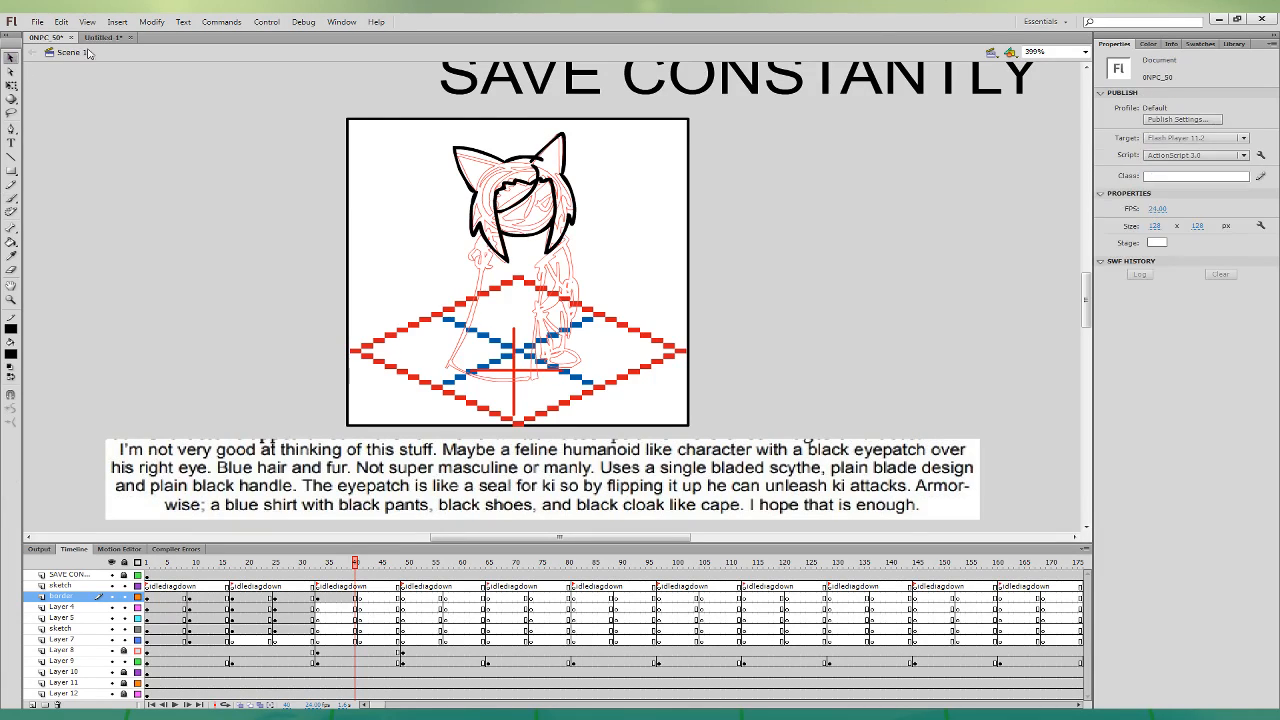
{"action": "left_click", "coordinate": [541, 173]}
{"action": "left_click", "coordinate": [11, 199]}
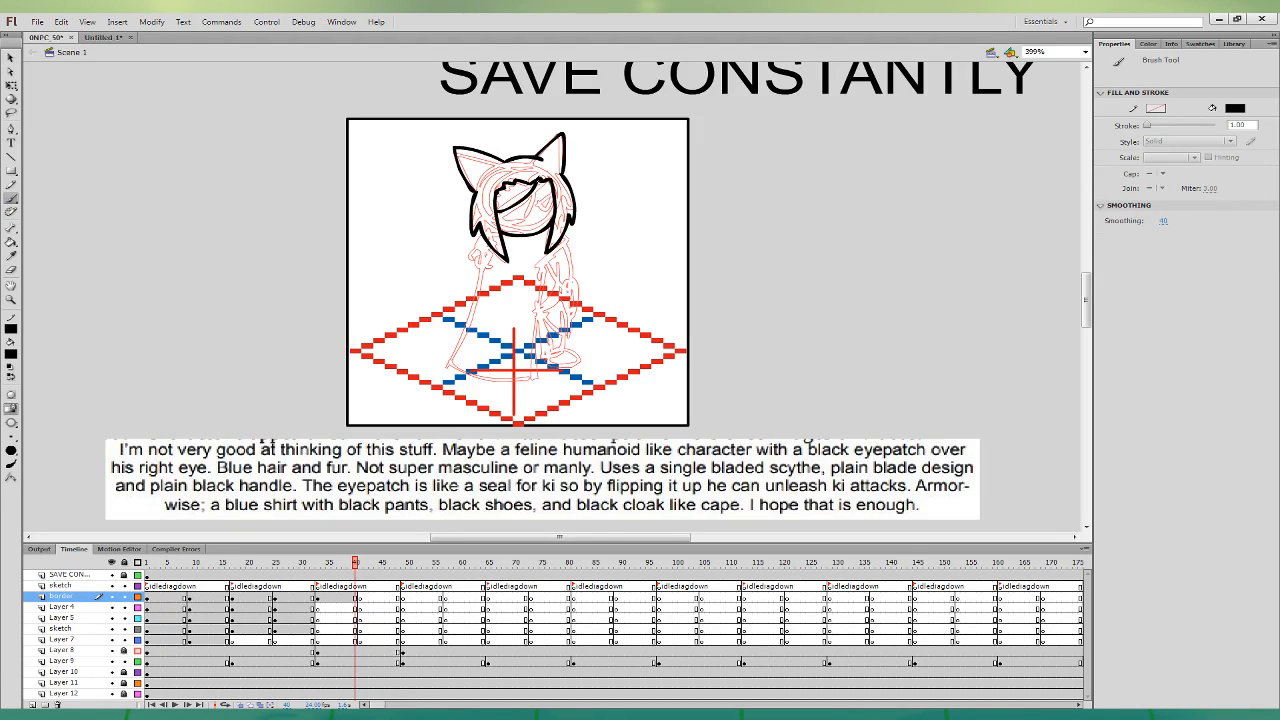
{"action": "mouse_move", "coordinate": [538, 179]}
{"action": "left_mouse_down"}
{"action": "mouse_move", "coordinate": [540, 158]}
{"action": "mouse_move", "coordinate": [486, 178]}
{"action": "left_mouse_up"}
{"action": "left_click_drag", "start_coordinate": [558, 147], "coordinate": [557, 166]}
{"action": "mouse_move", "coordinate": [501, 212]}
{"action": "left_mouse_down"}
{"action": "mouse_move", "coordinate": [517, 221]}
{"action": "mouse_move", "coordinate": [532, 195]}
{"action": "mouse_move", "coordinate": [552, 195]}
{"action": "left_mouse_up"}
- Ink the cloak outline in black on Layer 4 and rework the eyepatch outline on the border layer
{"action": "left_click", "coordinate": [356, 607]}
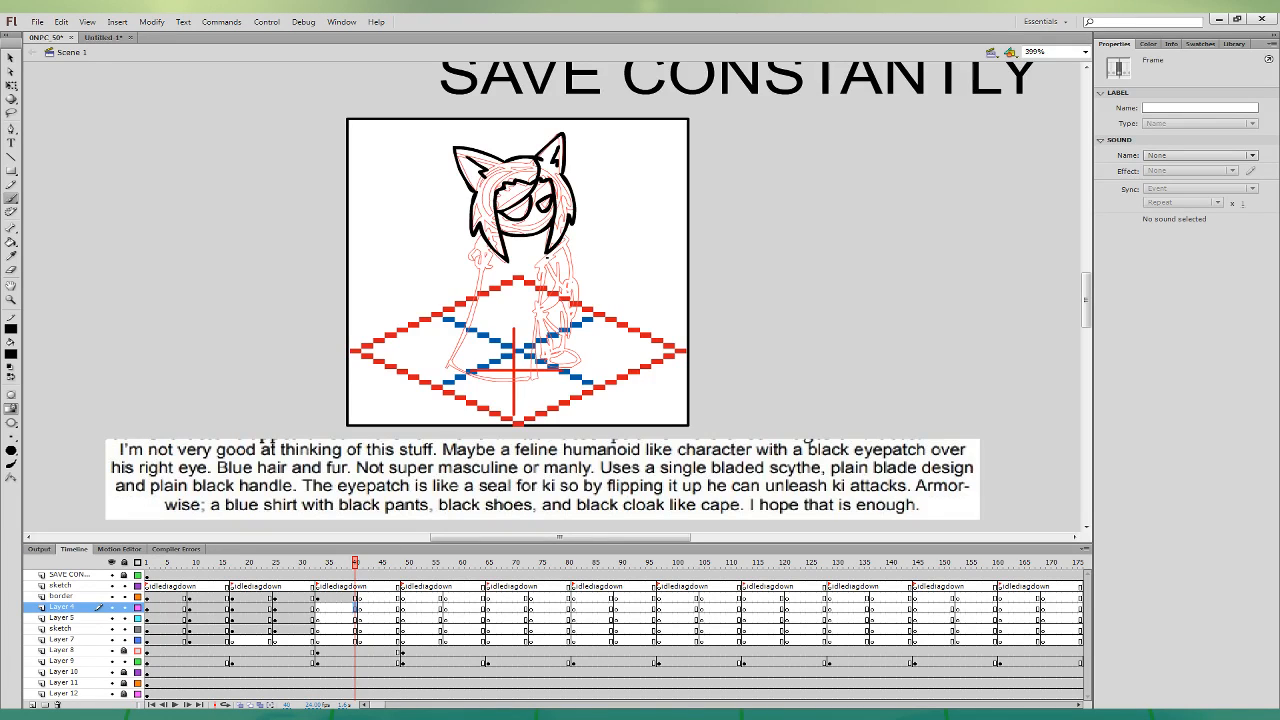
{"action": "mouse_move", "coordinate": [542, 265]}
{"action": "left_mouse_down"}
{"action": "mouse_move", "coordinate": [568, 243]}
{"action": "mouse_move", "coordinate": [530, 219]}
{"action": "mouse_move", "coordinate": [480, 242]}
{"action": "mouse_move", "coordinate": [493, 268]}
{"action": "mouse_move", "coordinate": [446, 356]}
{"action": "mouse_move", "coordinate": [506, 384]}
{"action": "mouse_move", "coordinate": [542, 362]}
{"action": "mouse_move", "coordinate": [551, 262]}
{"action": "left_mouse_up"}
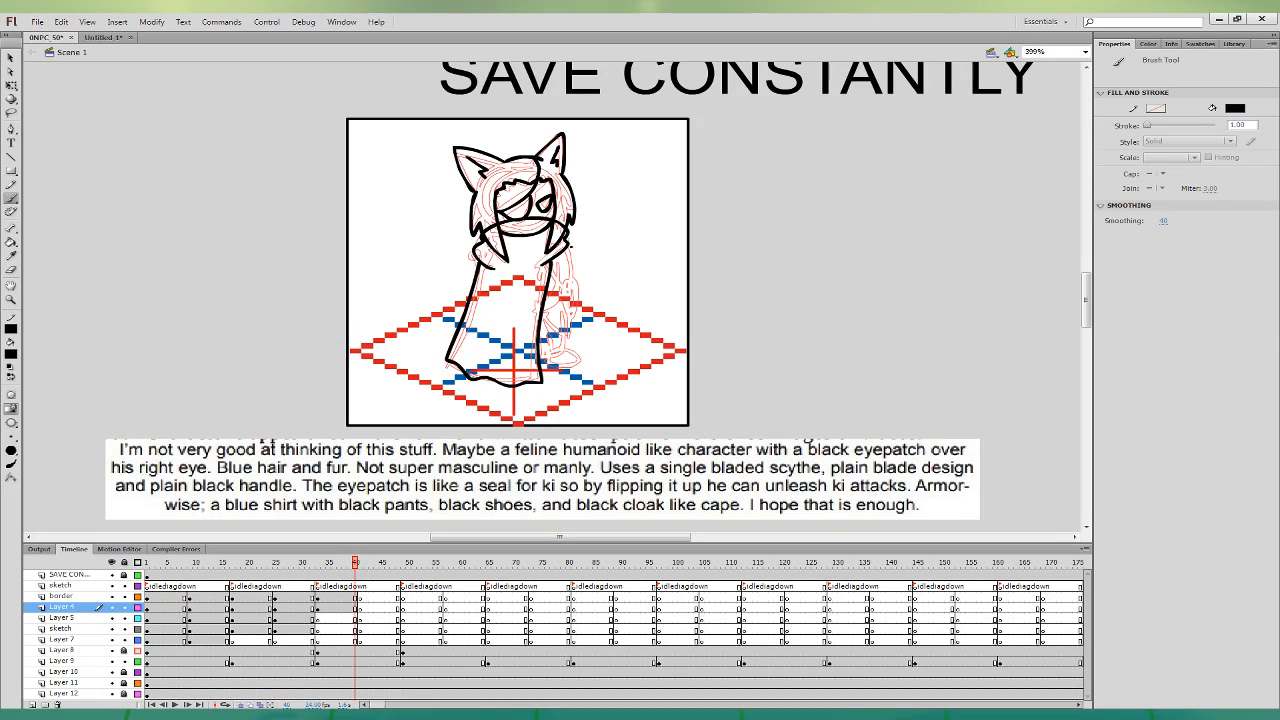
{"action": "left_click", "coordinate": [356, 617]}
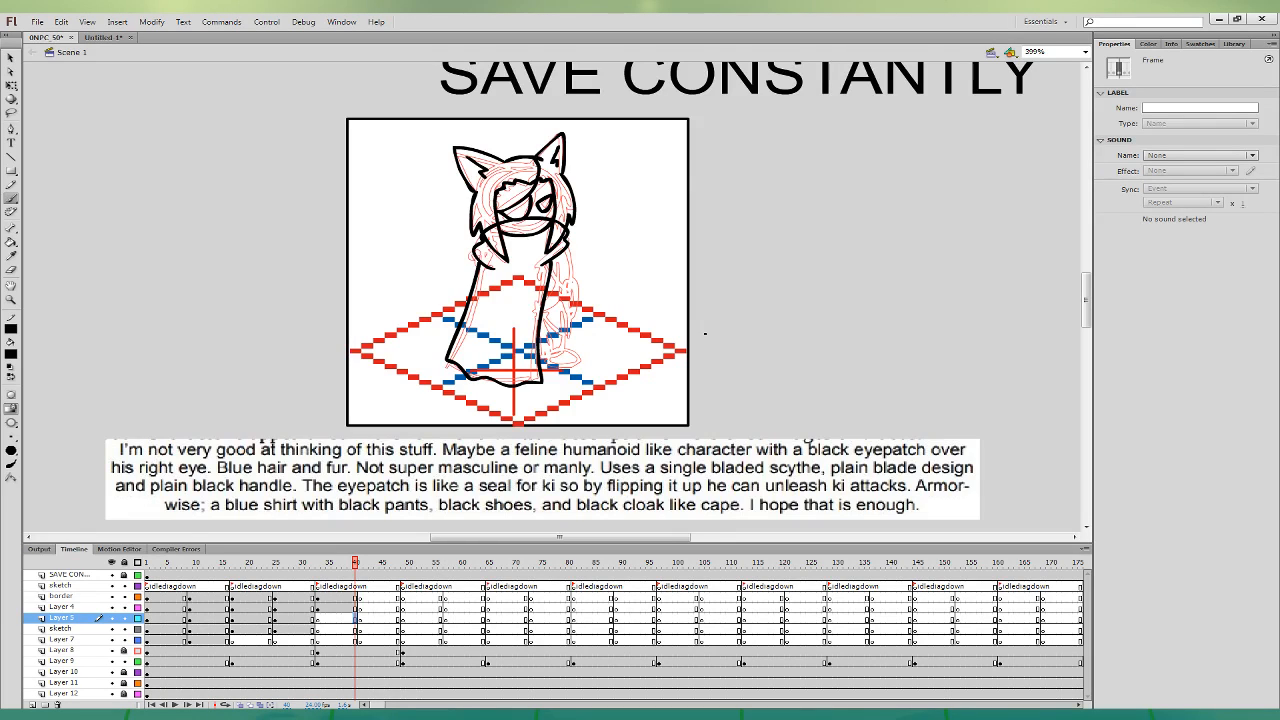
{"action": "left_click", "coordinate": [357, 596]}
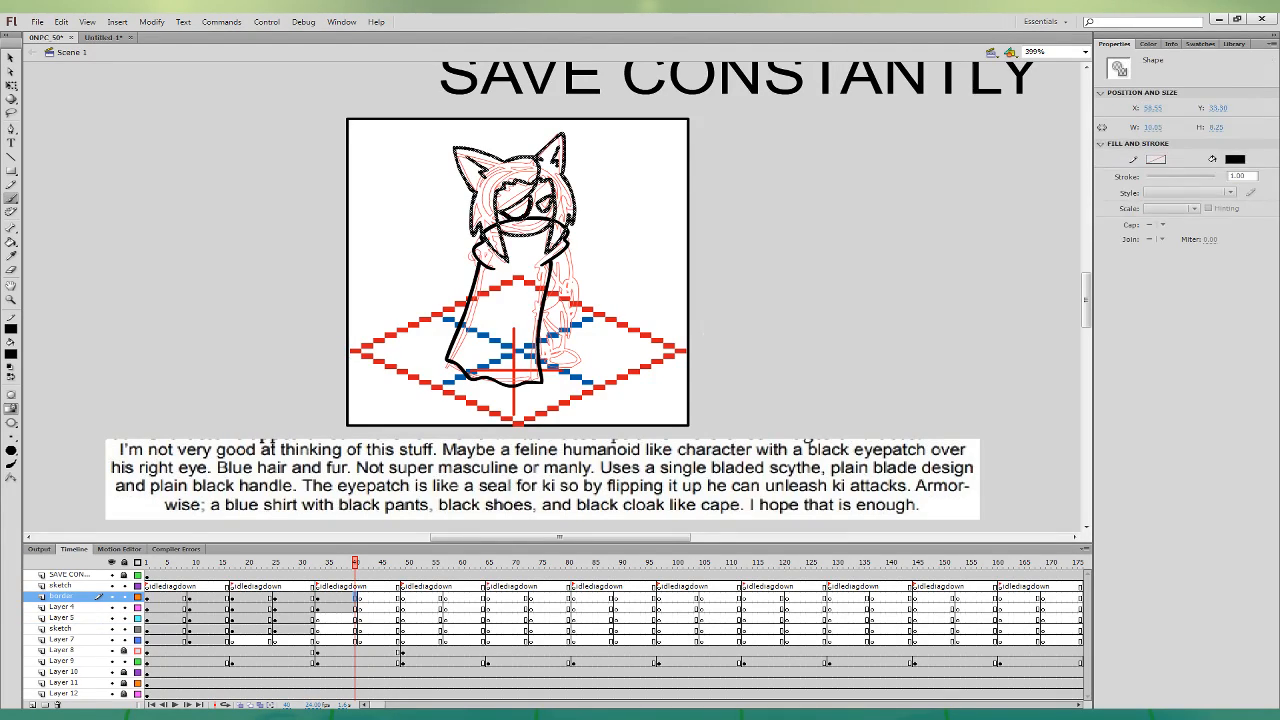
{"action": "key", "text": "b"}
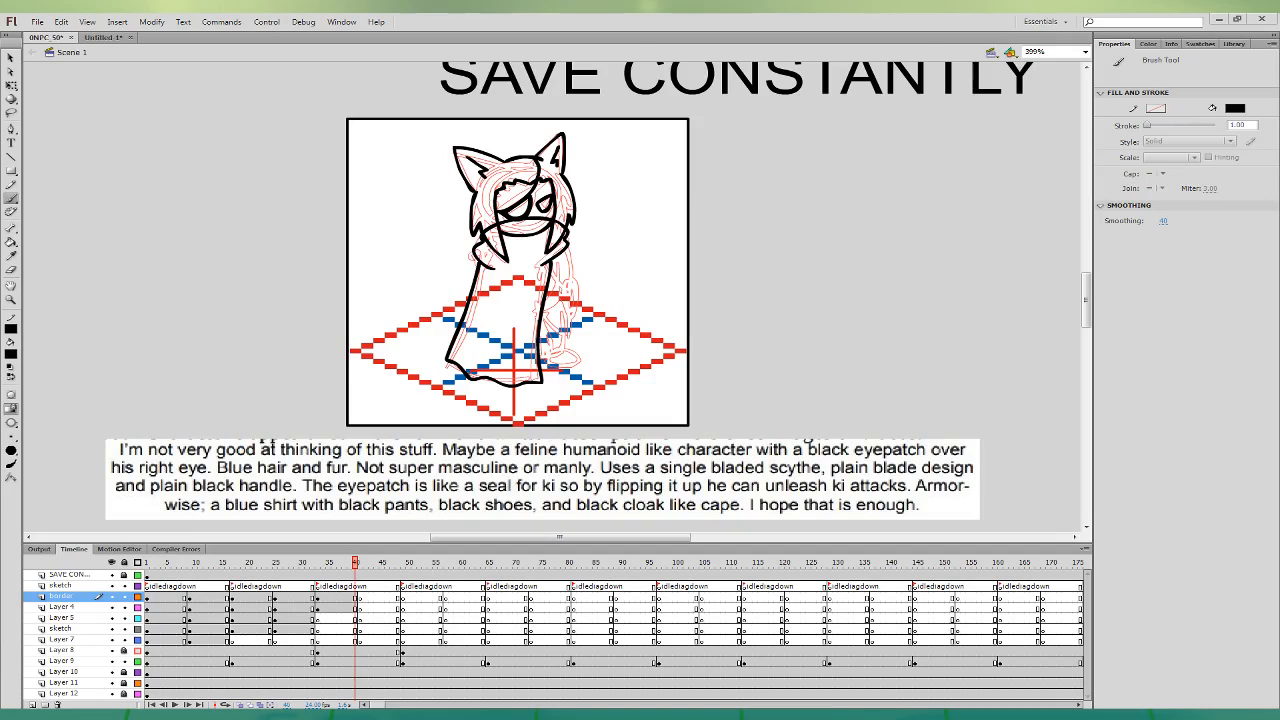
- Ink the near arm with its hand, the leg and the shoe in black on Layer 5 at frame 40
{"action": "left_click", "coordinate": [357, 619]}
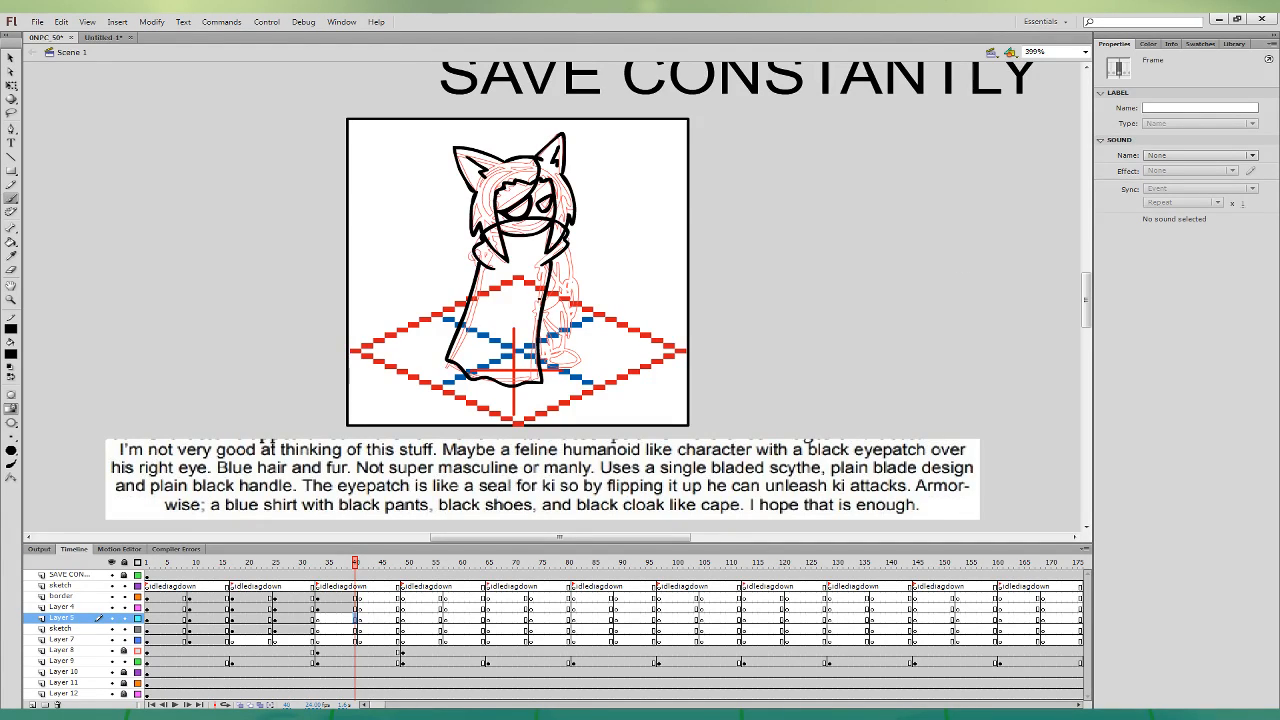
{"action": "mouse_move", "coordinate": [540, 297]}
{"action": "left_mouse_down"}
{"action": "mouse_move", "coordinate": [556, 289]}
{"action": "mouse_move", "coordinate": [531, 311]}
{"action": "left_mouse_up"}
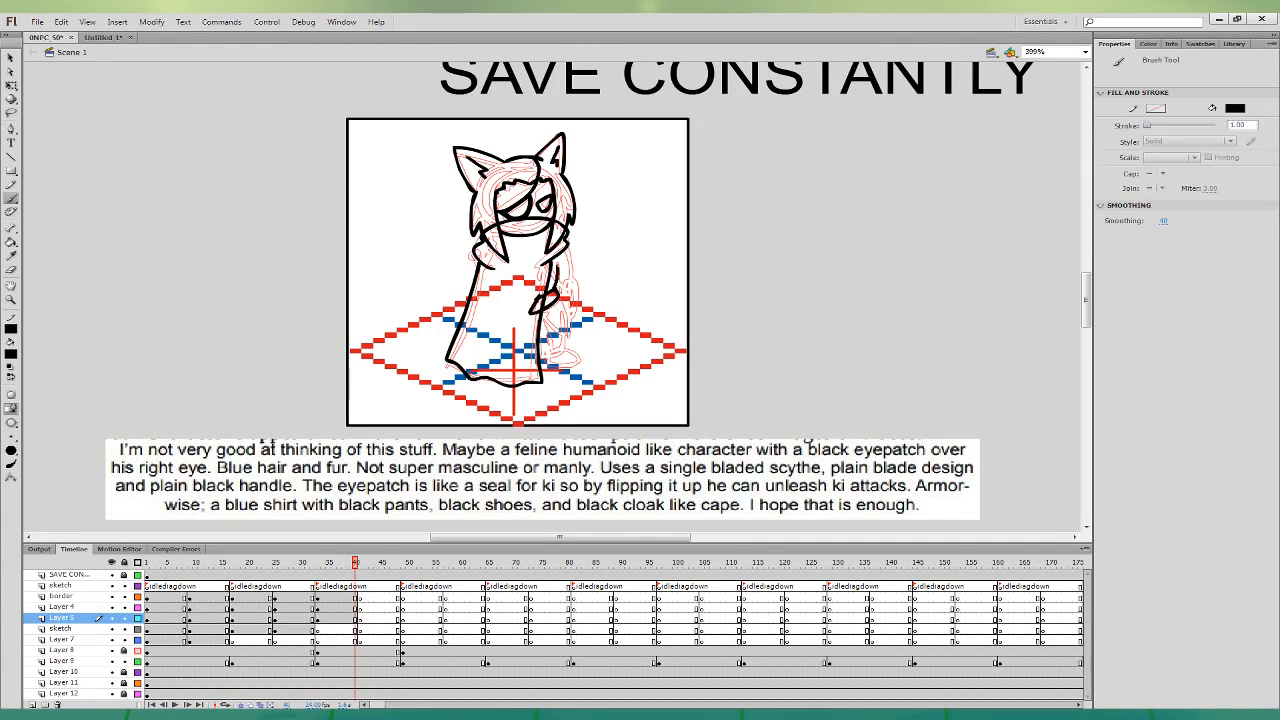
{"action": "left_click_drag", "start_coordinate": [557, 265], "coordinate": [535, 300]}
{"action": "mouse_move", "coordinate": [546, 337]}
{"action": "left_mouse_down"}
{"action": "mouse_move", "coordinate": [547, 317]}
{"action": "mouse_move", "coordinate": [547, 358]}
{"action": "mouse_move", "coordinate": [561, 336]}
{"action": "mouse_move", "coordinate": [556, 301]}
{"action": "left_mouse_up"}
{"action": "key", "text": "ctrl+z"}
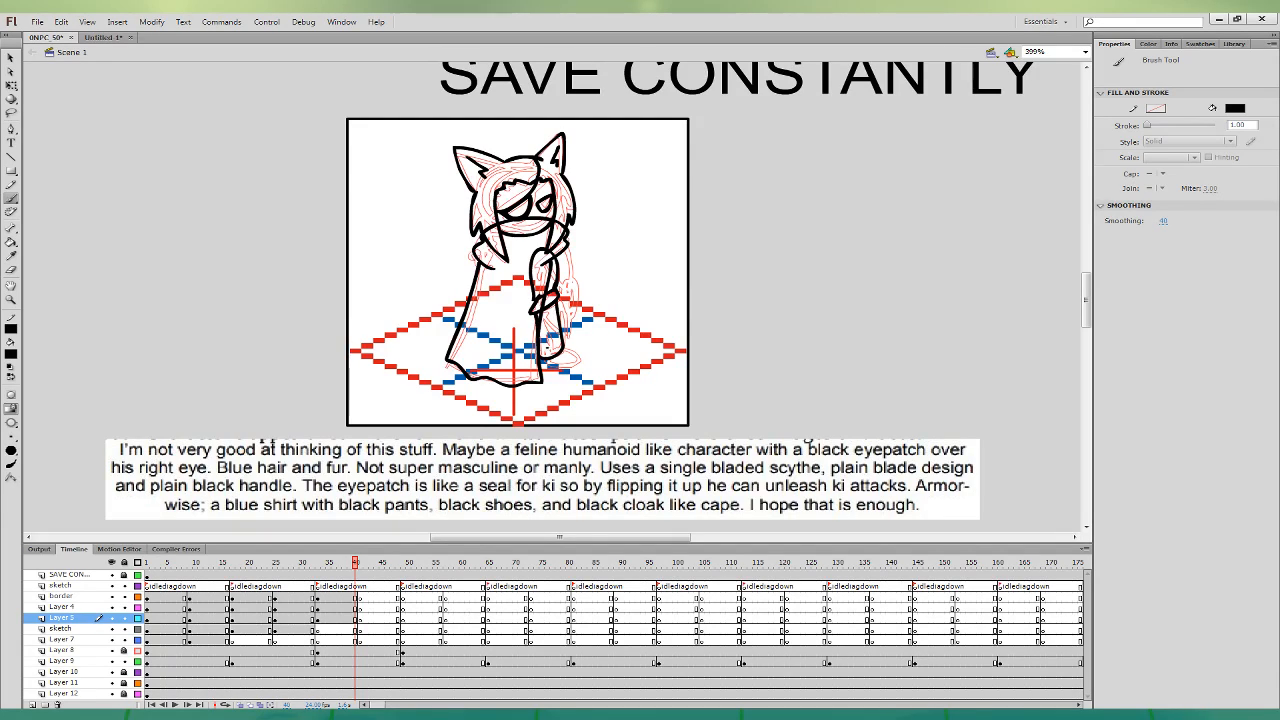
{"action": "mouse_move", "coordinate": [544, 359]}
{"action": "left_mouse_down"}
{"action": "mouse_move", "coordinate": [565, 350]}
{"action": "mouse_move", "coordinate": [577, 368]}
{"action": "left_mouse_up"}
{"action": "key", "text": "ctrl+z"}
{"action": "key", "text": "ctrl+z"}
{"action": "left_click", "coordinate": [355, 618]}
{"action": "left_click", "coordinate": [12, 87]}
{"action": "left_click", "coordinate": [600, 340]}
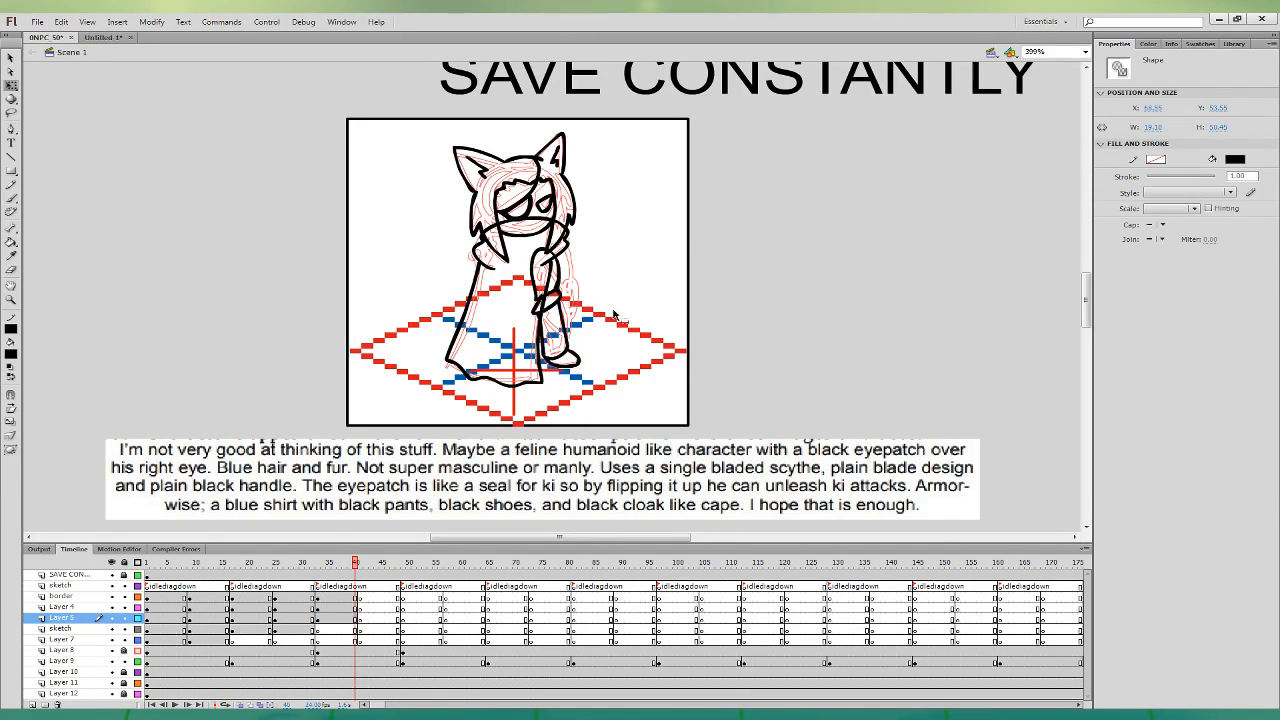
- Ink the far arm and its hand in black at frame 40 of the lower sketch layer
{"action": "left_click", "coordinate": [11, 198]}
{"action": "left_click", "coordinate": [358, 629]}
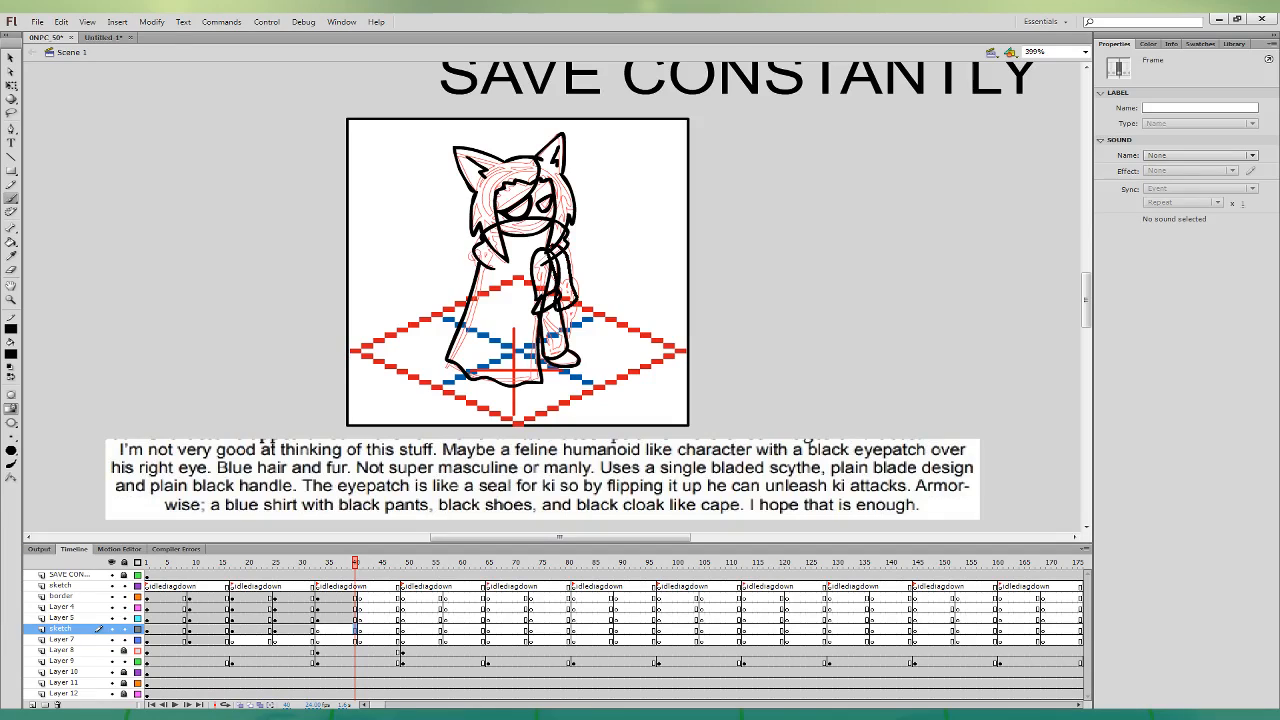
{"action": "mouse_move", "coordinate": [576, 300]}
{"action": "left_mouse_down"}
{"action": "mouse_move", "coordinate": [559, 309]}
{"action": "mouse_move", "coordinate": [570, 316]}
{"action": "mouse_move", "coordinate": [576, 303]}
{"action": "left_mouse_up"}
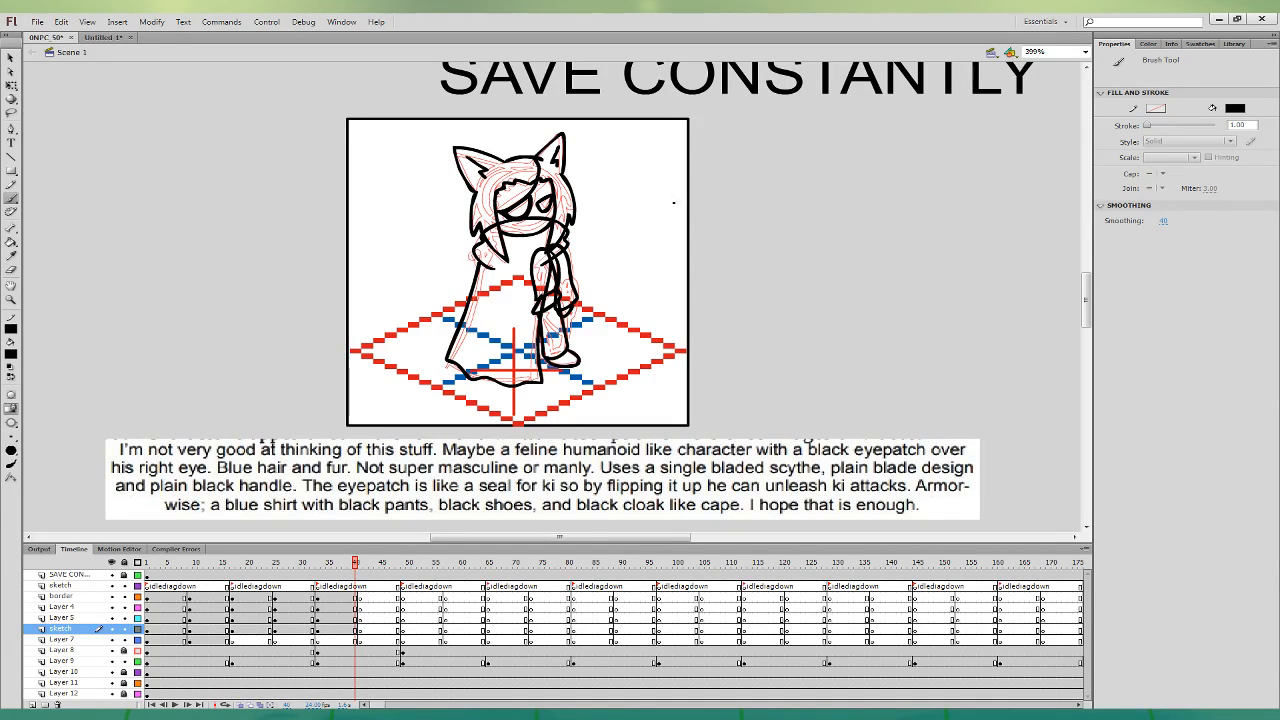
- Fill the face with a peach skin tone and the hair and ears with light blue
{"action": "left_click", "coordinate": [11, 242]}
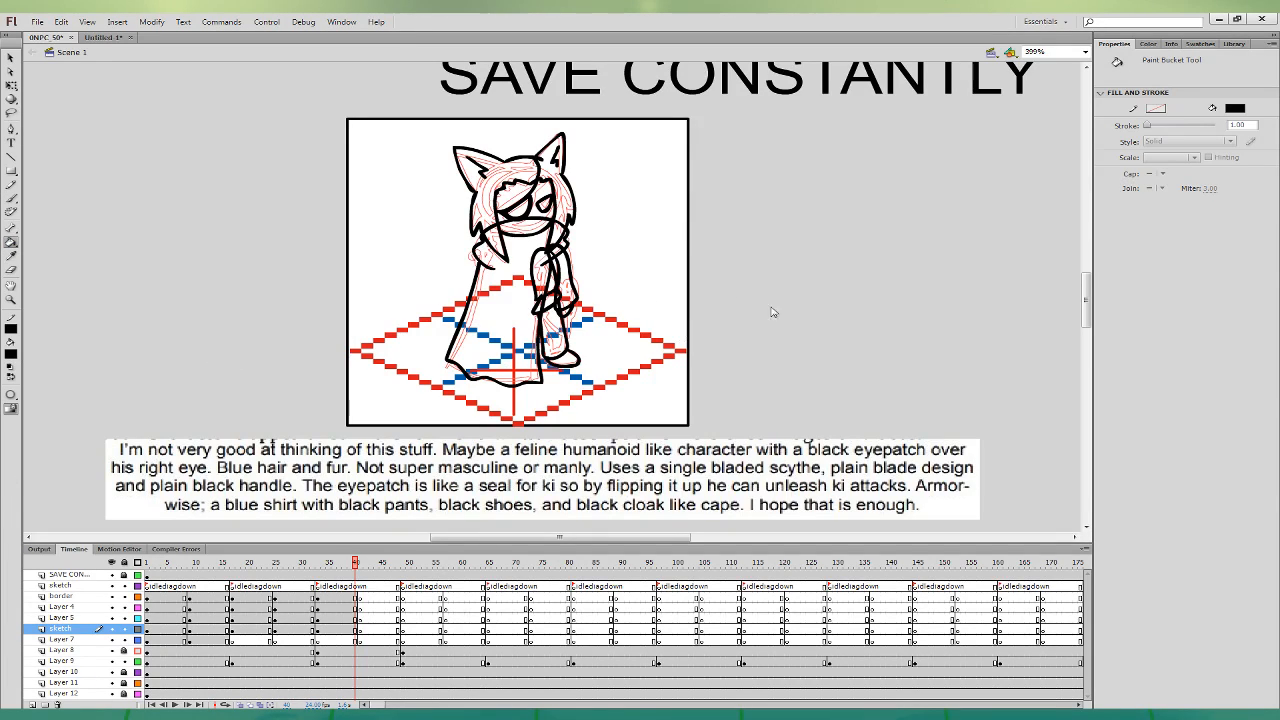
{"action": "left_click", "coordinate": [515, 186]}
{"action": "left_click", "coordinate": [533, 203]}
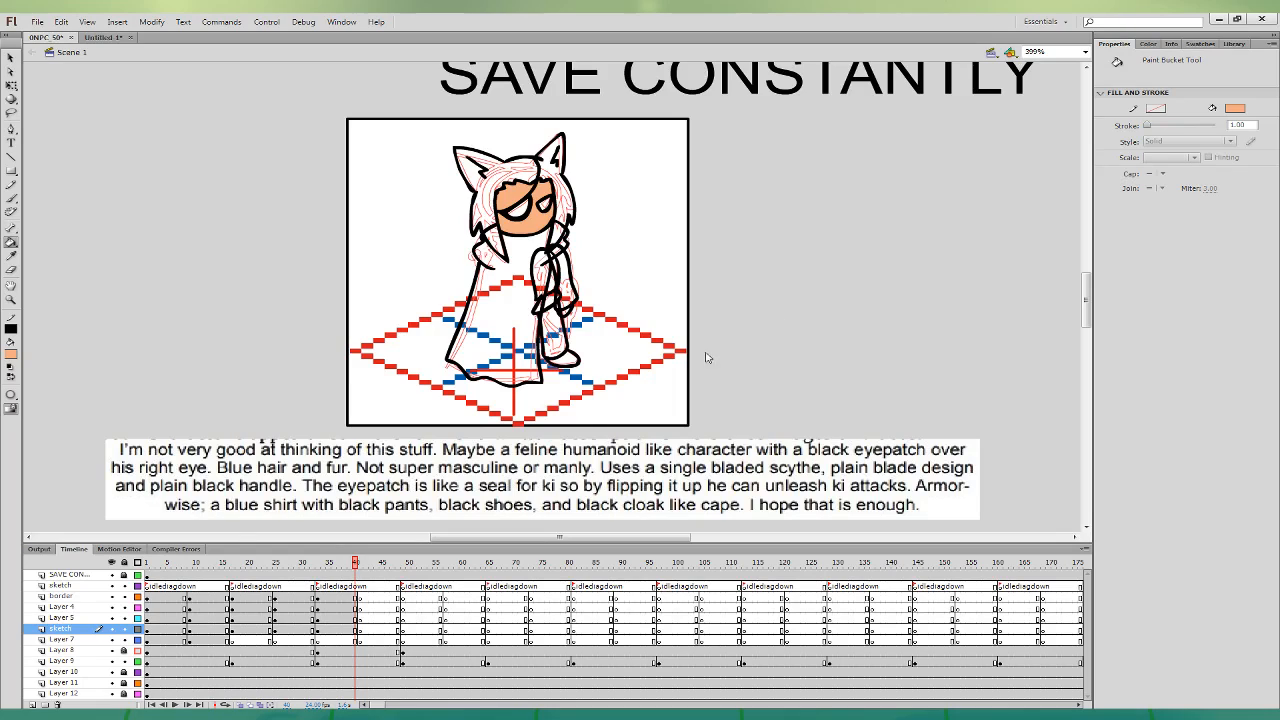
{"action": "left_click", "coordinate": [528, 450]}
{"action": "left_click", "coordinate": [529, 205]}
{"action": "left_click", "coordinate": [556, 158]}
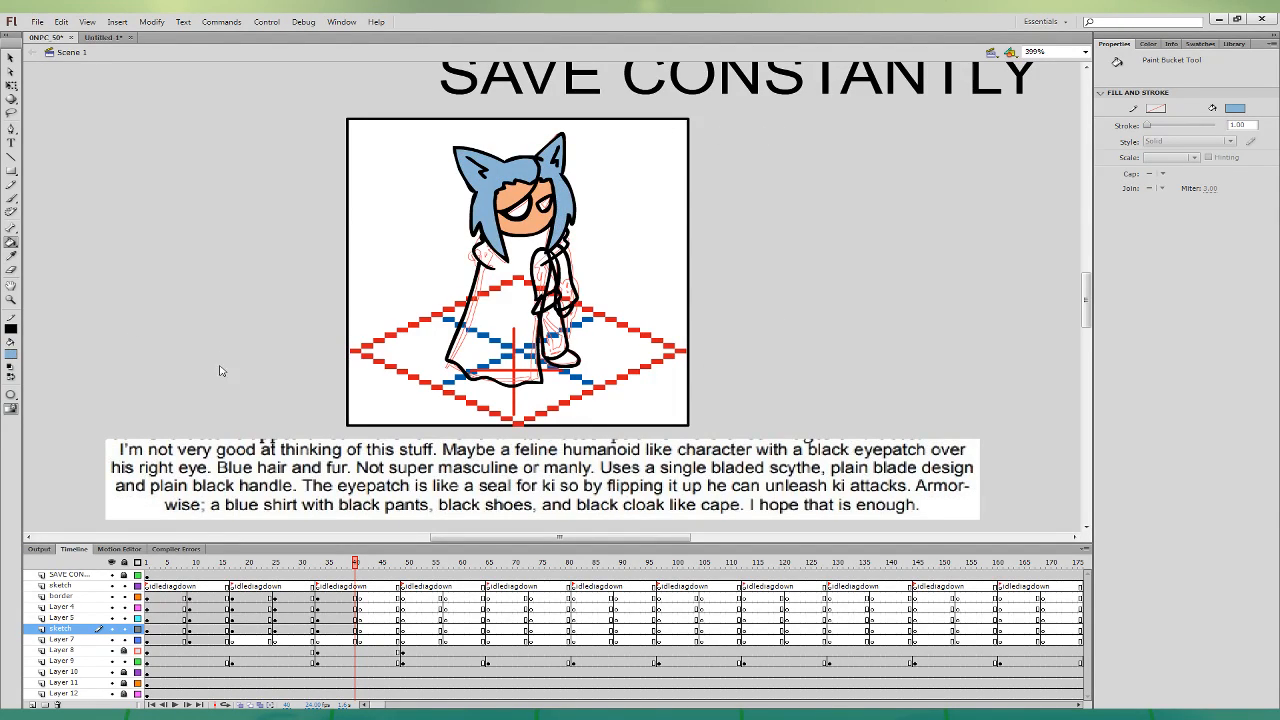
- Fill both sleeves and the trouser leg with medium blue
{"action": "left_click", "coordinate": [532, 450]}
{"action": "left_click", "coordinate": [545, 272]}
{"action": "left_click", "coordinate": [560, 290]}
{"action": "left_click", "coordinate": [553, 330]}
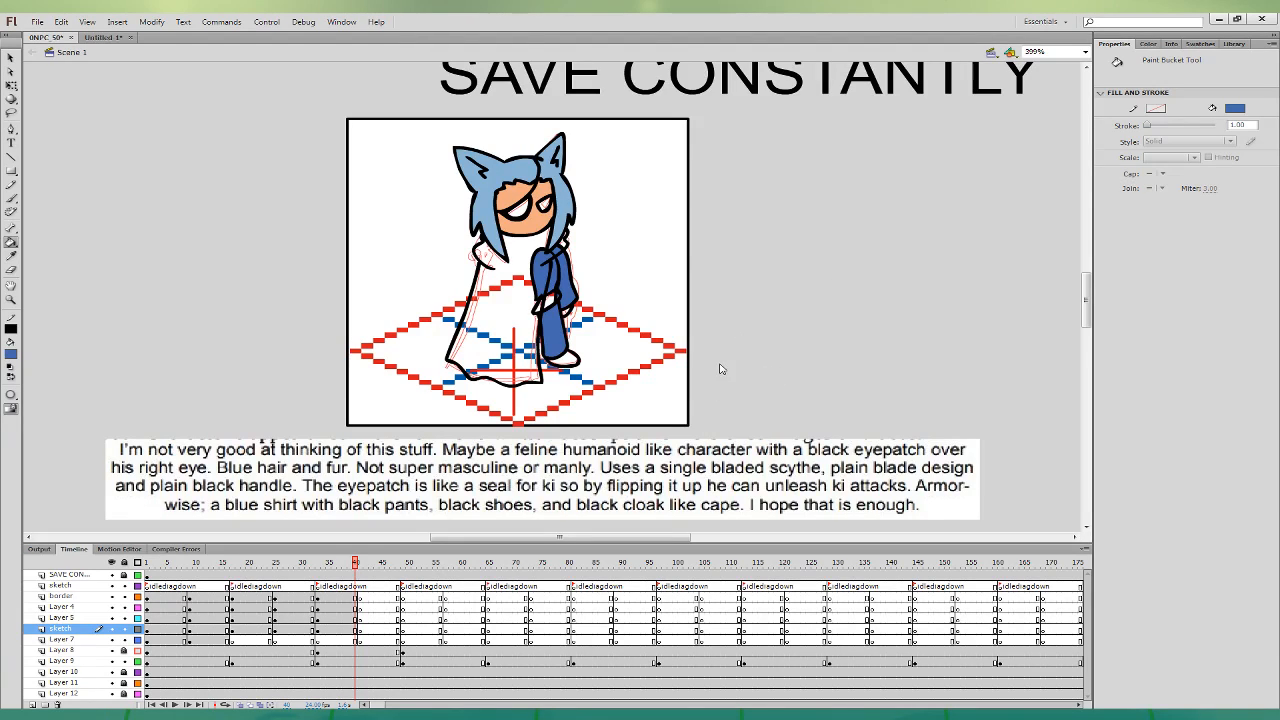
- Fill the cloak, shoe and eyepatch with dark navy and the visible eye with white
{"action": "left_click", "coordinate": [488, 362]}
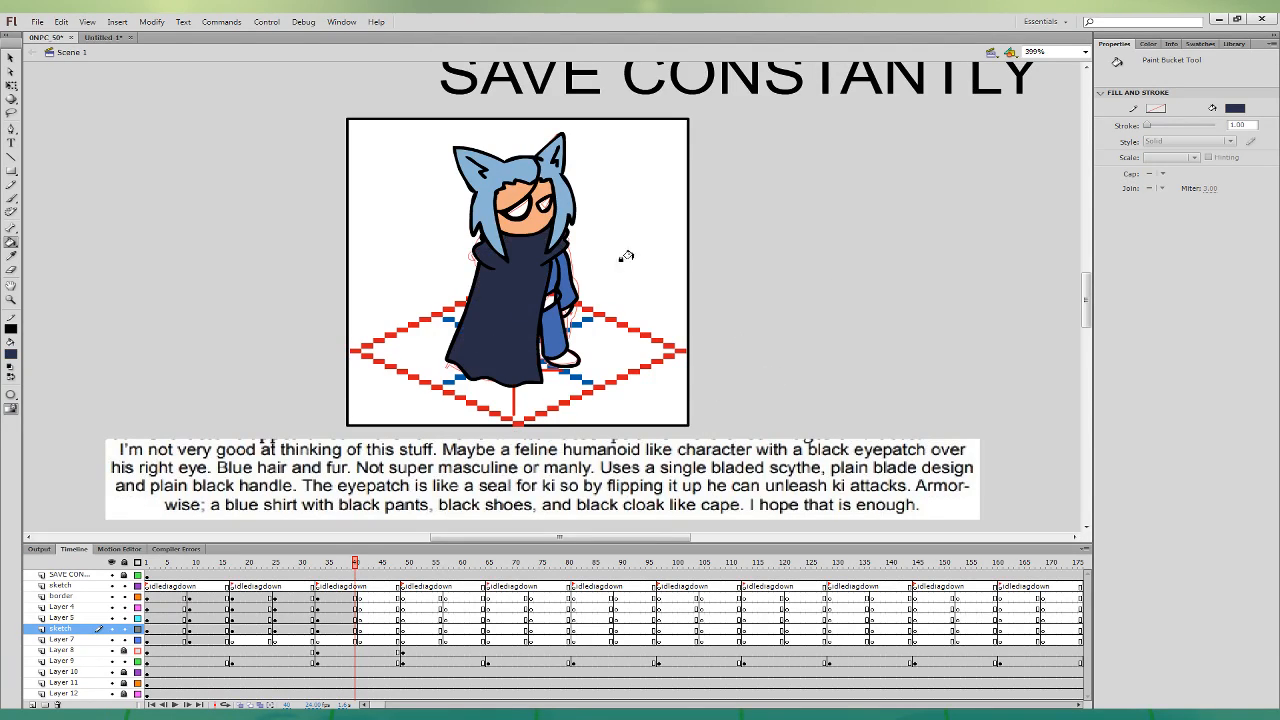
{"action": "left_click", "coordinate": [560, 358]}
{"action": "left_click", "coordinate": [500, 212]}
{"action": "left_click", "coordinate": [25, 418]}
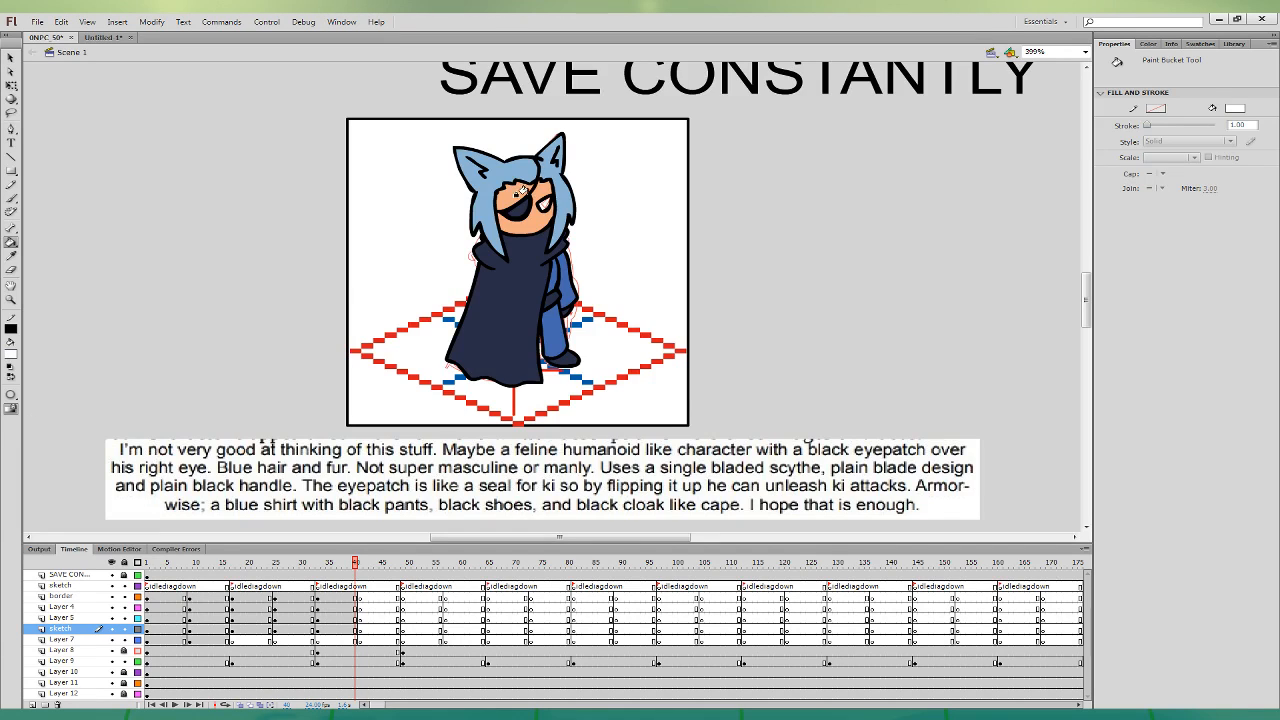
{"action": "left_click", "coordinate": [542, 204]}
- Add second-pose keyframes at frame 41 on the character layers, adjust the near limbs and rotate the far arm slightly outward
{"action": "left_click", "coordinate": [341, 596]}
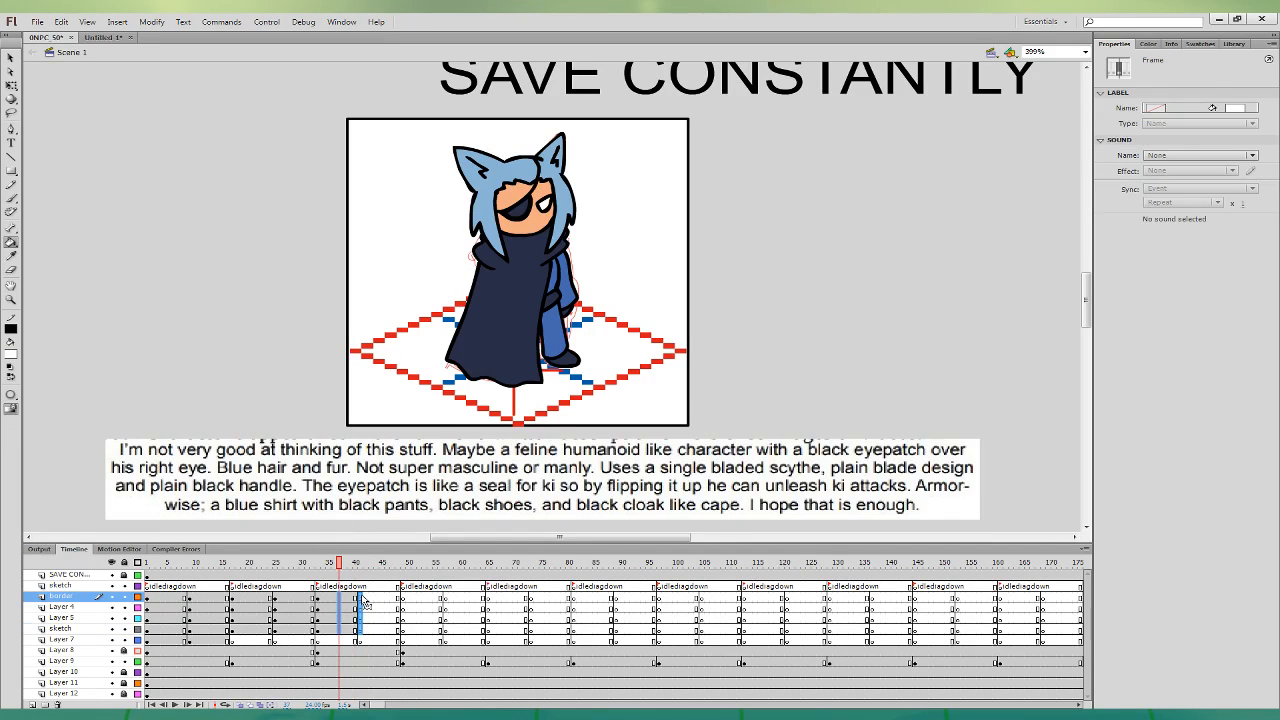
{"action": "left_click", "coordinate": [371, 620]}
{"action": "left_click", "coordinate": [11, 85]}
{"action": "left_click", "coordinate": [556, 310]}
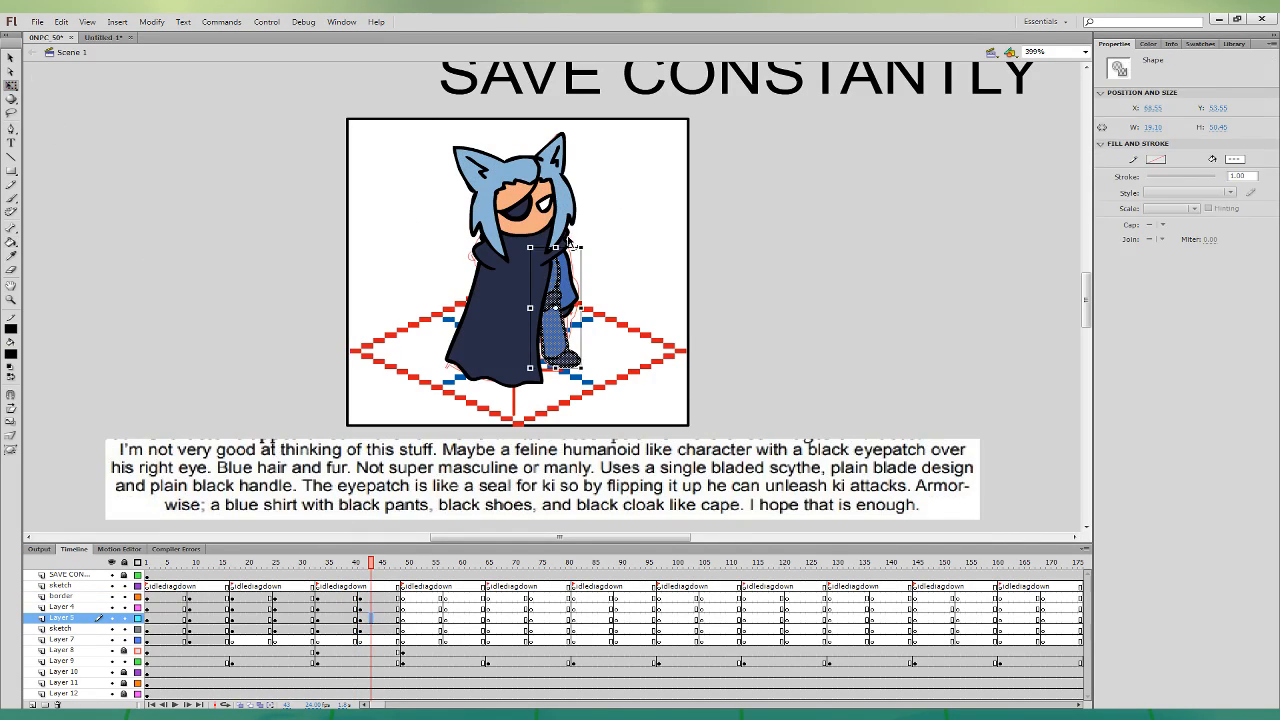
{"action": "left_click_drag", "start_coordinate": [556, 248], "coordinate": [557, 250]}
{"action": "left_click", "coordinate": [378, 629]}
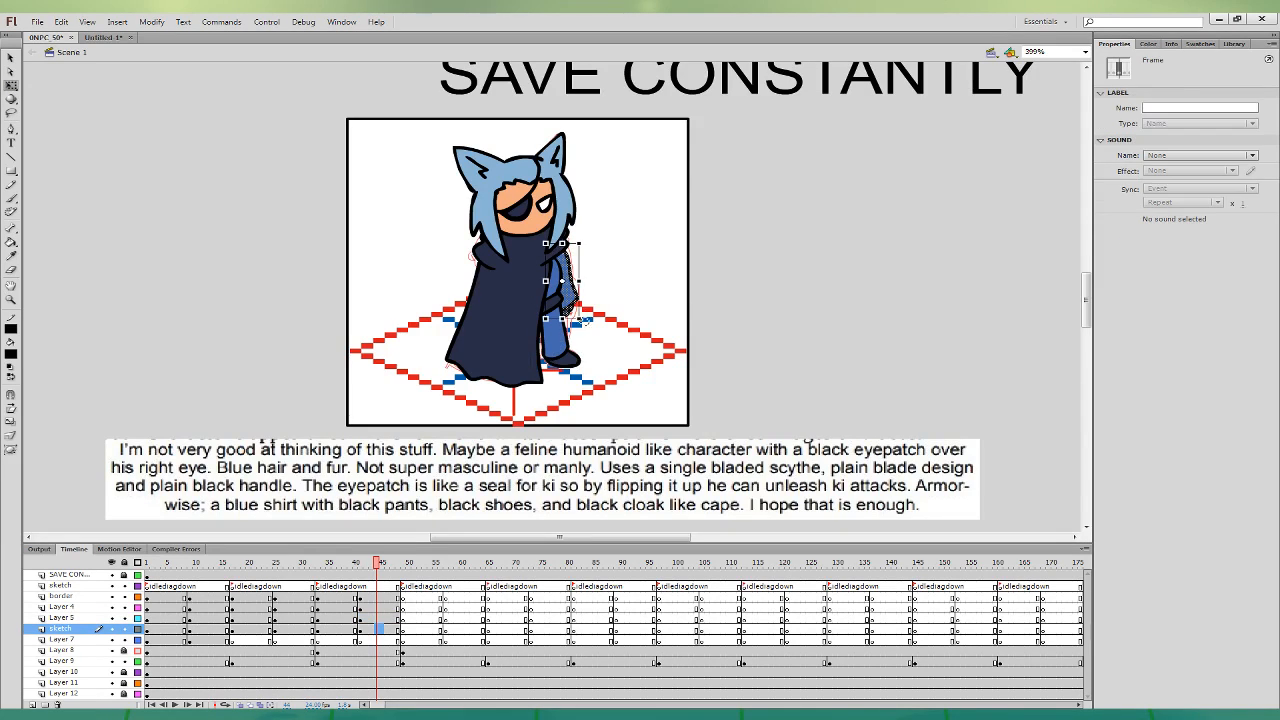
{"action": "left_click_drag", "start_coordinate": [580, 320], "coordinate": [587, 314]}
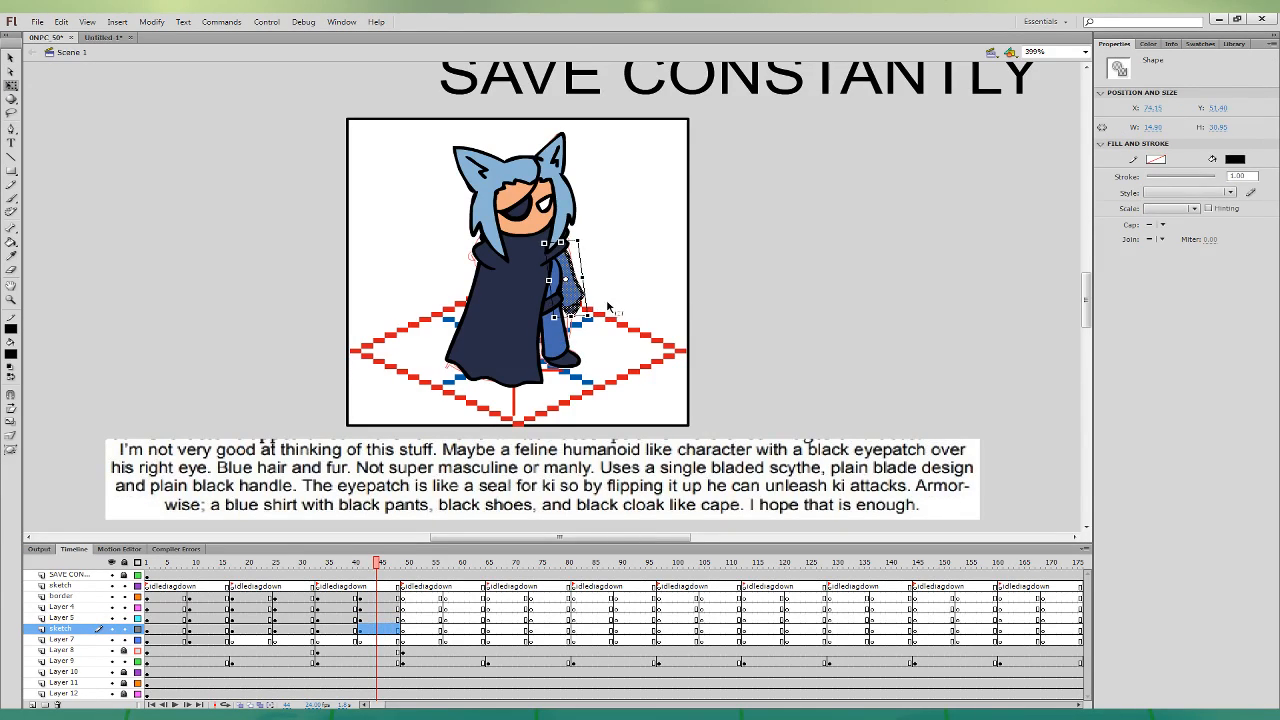
{"action": "left_click", "coordinate": [612, 308]}
- Stretch the cloak slightly and nudge the head a little to the right in the second pose
{"action": "left_click", "coordinate": [378, 607]}
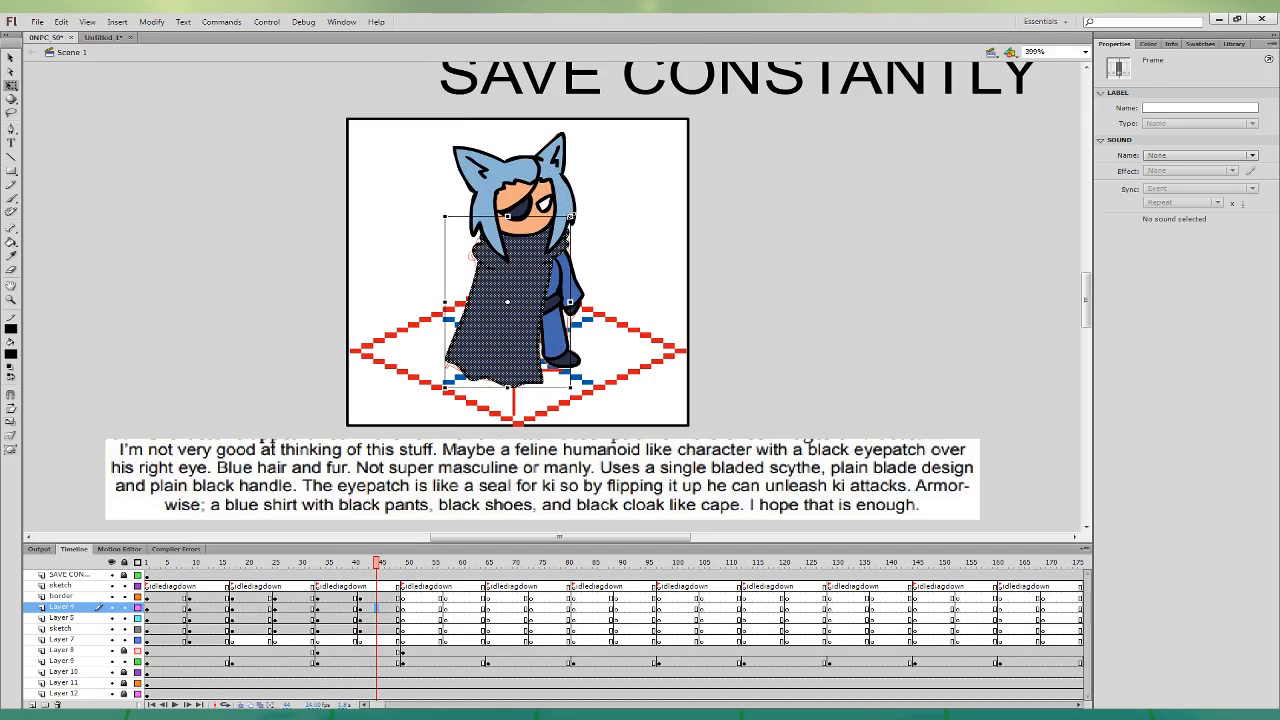
{"action": "left_click", "coordinate": [367, 596]}
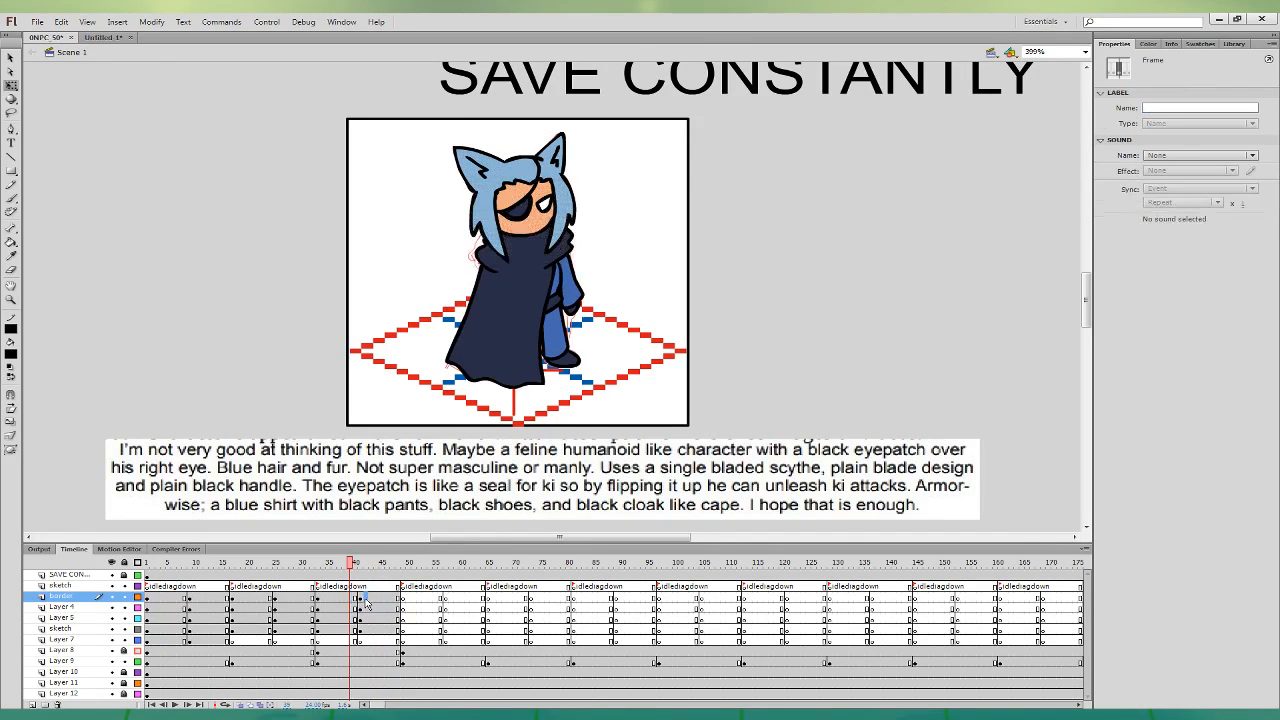
{"action": "key", "text": "Right"}
{"action": "key", "text": "Down"}
{"action": "key", "text": "Down"}
{"action": "key", "text": "Right"}
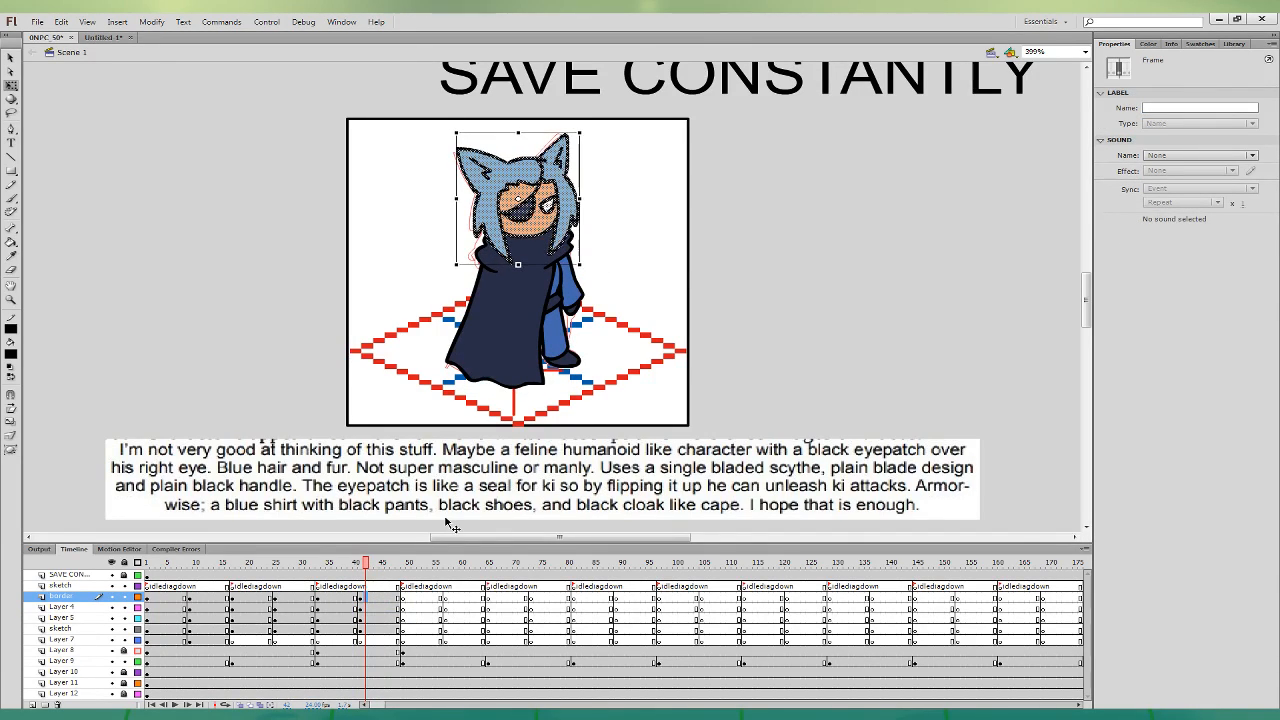
- Play back the feline character's idle animation from about frame 33 to check the movement between the two poses
{"action": "left_click", "coordinate": [317, 596]}
{"action": "key", "text": "Return"}
{"action": "key", "text": "Return"}
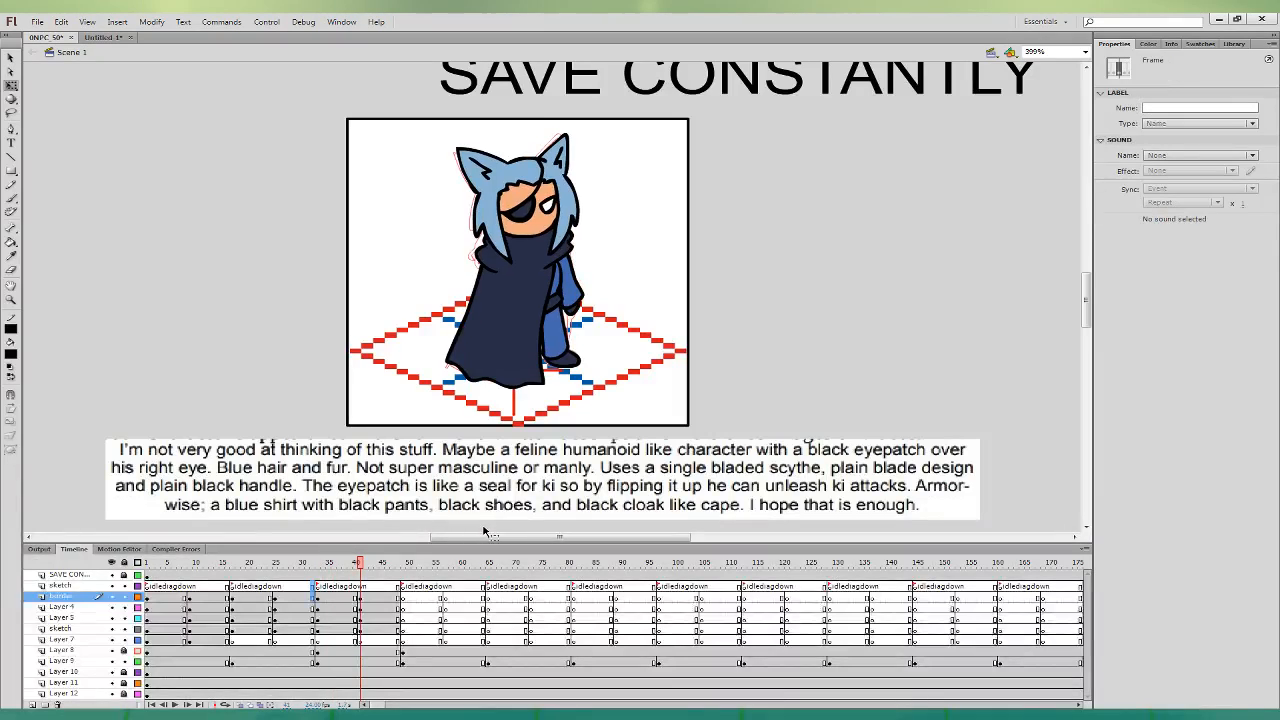
{"action": "left_click", "coordinate": [350, 597]}
- Copy the feline animation frames 33–48 over the existing character frames in Untitled-1, and return to 0NPC_50
{"action": "left_click_drag", "start_coordinate": [317, 586], "coordinate": [396, 639]}
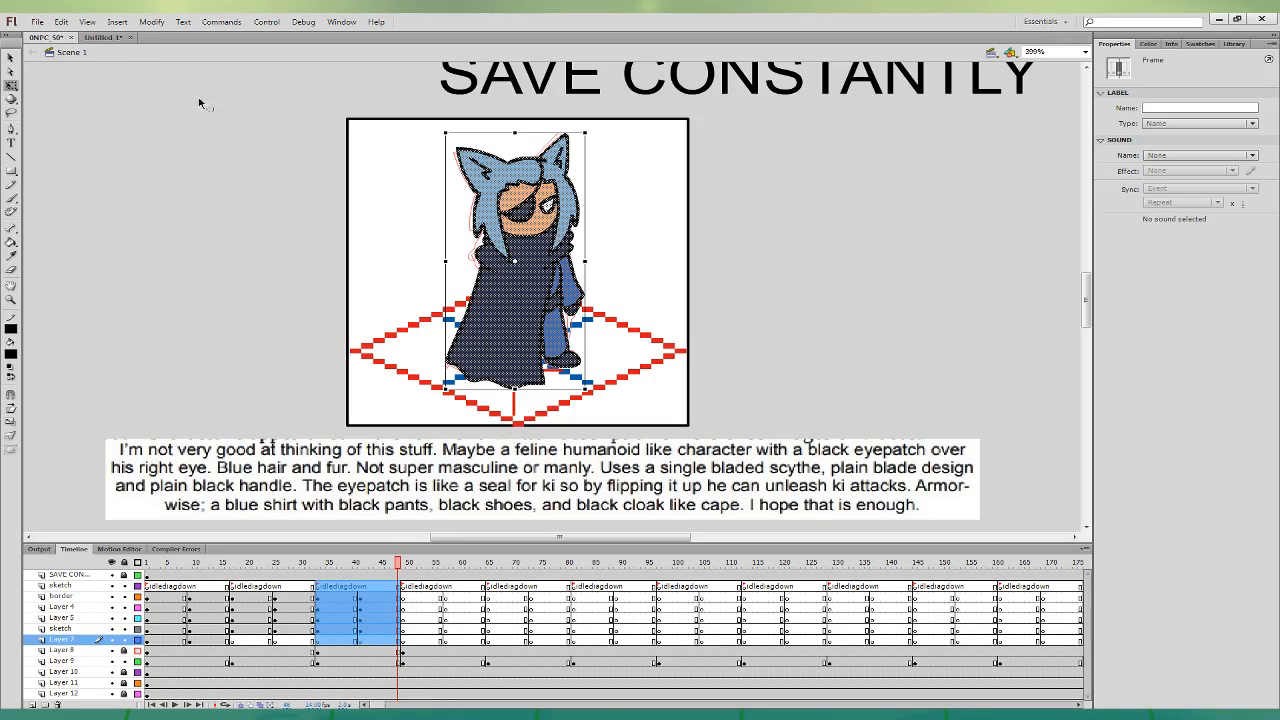
{"action": "left_click", "coordinate": [103, 37]}
{"action": "left_click", "coordinate": [93, 633], "text": "shift"}
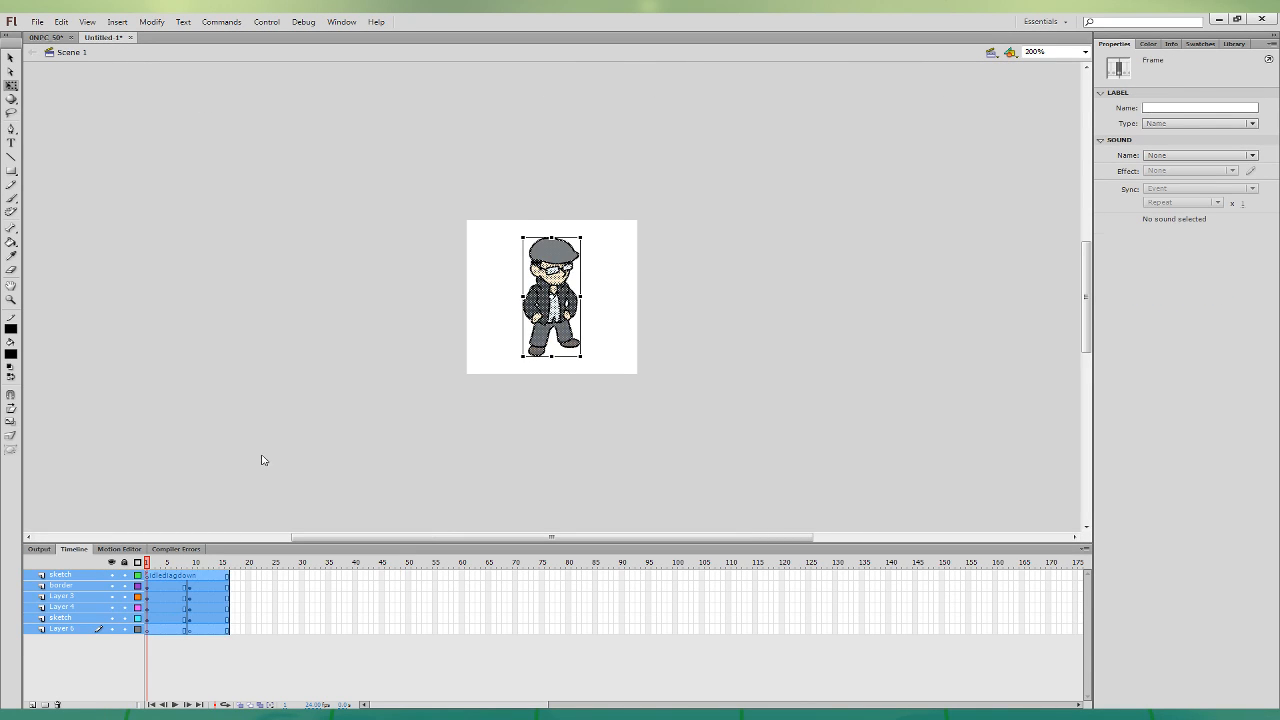
{"action": "key", "text": "ctrl+alt+v"}
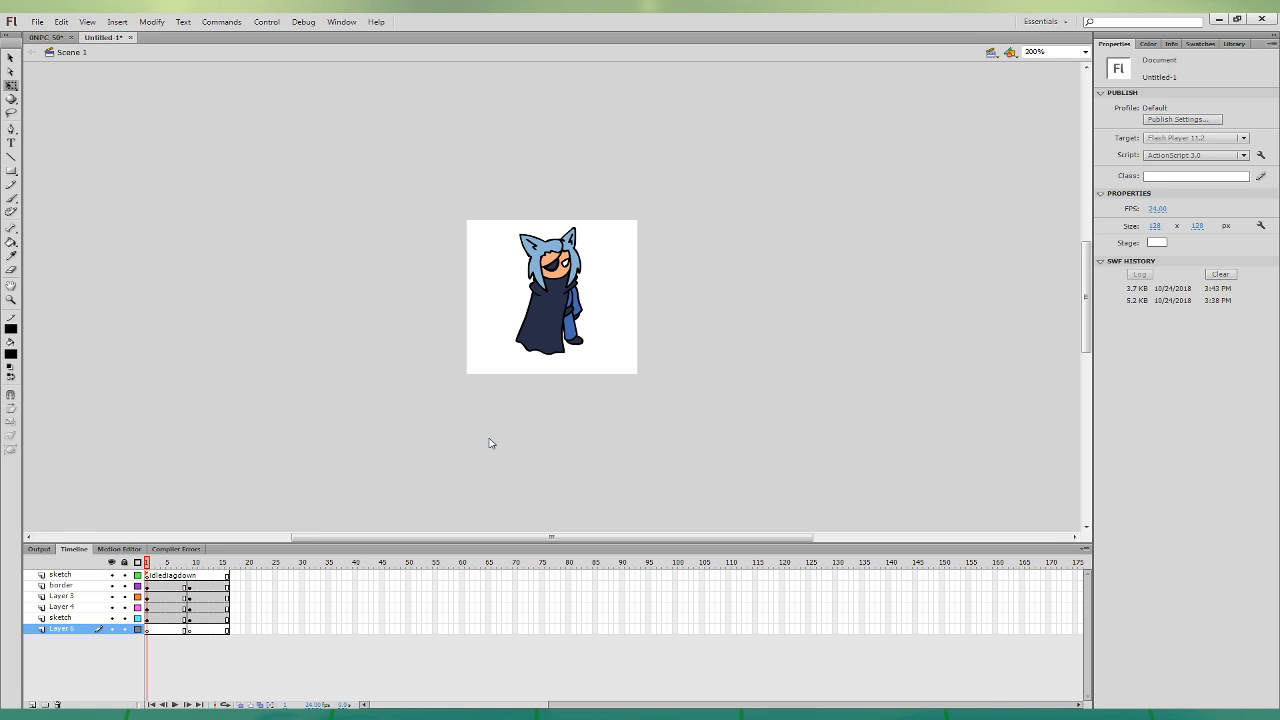
{"action": "left_click", "coordinate": [45, 37]}
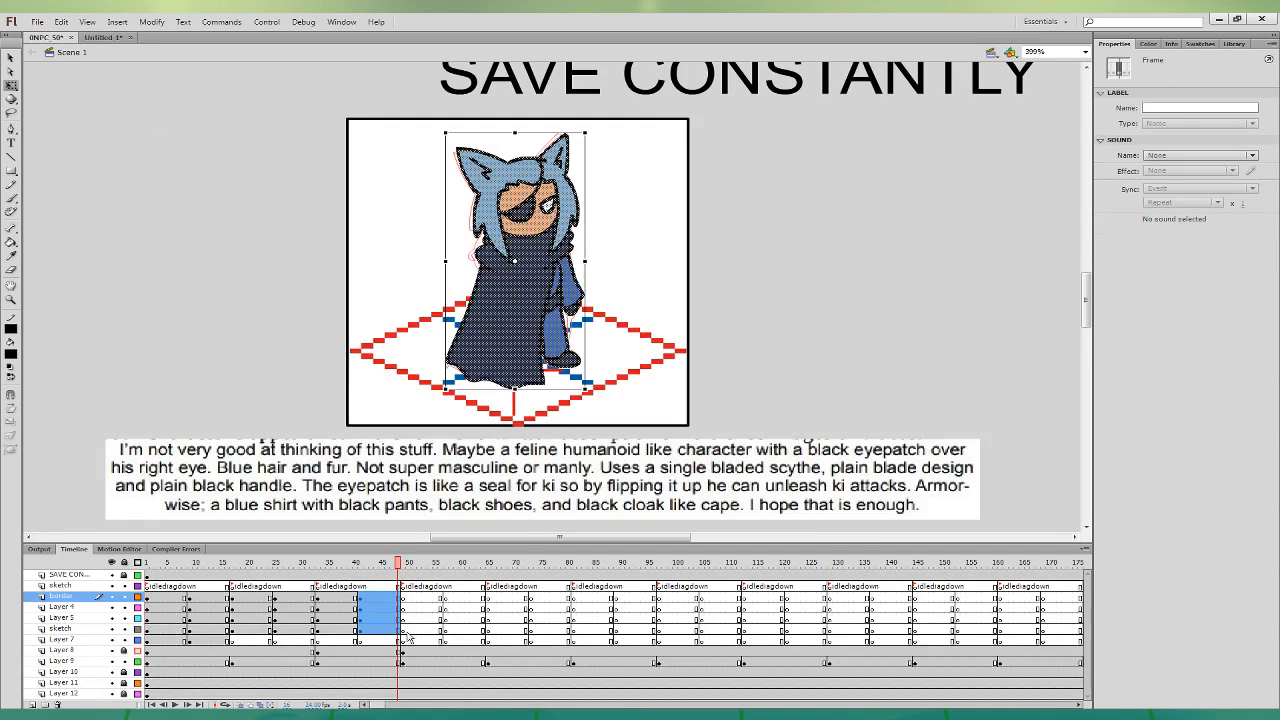
- Brush the outline of the cat's head with pointed ears over the sketched head, on the border layer at frame 56
{"action": "left_click", "coordinate": [406, 639]}
{"action": "left_click", "coordinate": [441, 586]}
{"action": "left_click", "coordinate": [441, 597]}
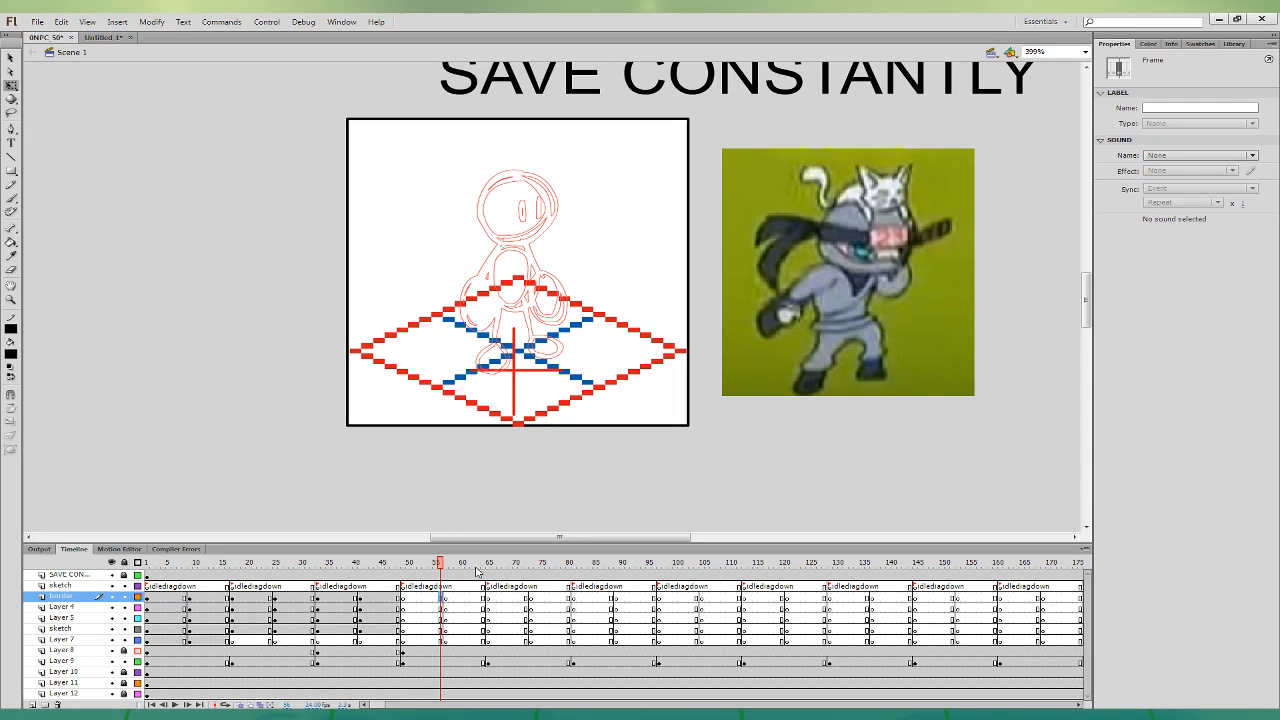
{"action": "left_click", "coordinate": [12, 197]}
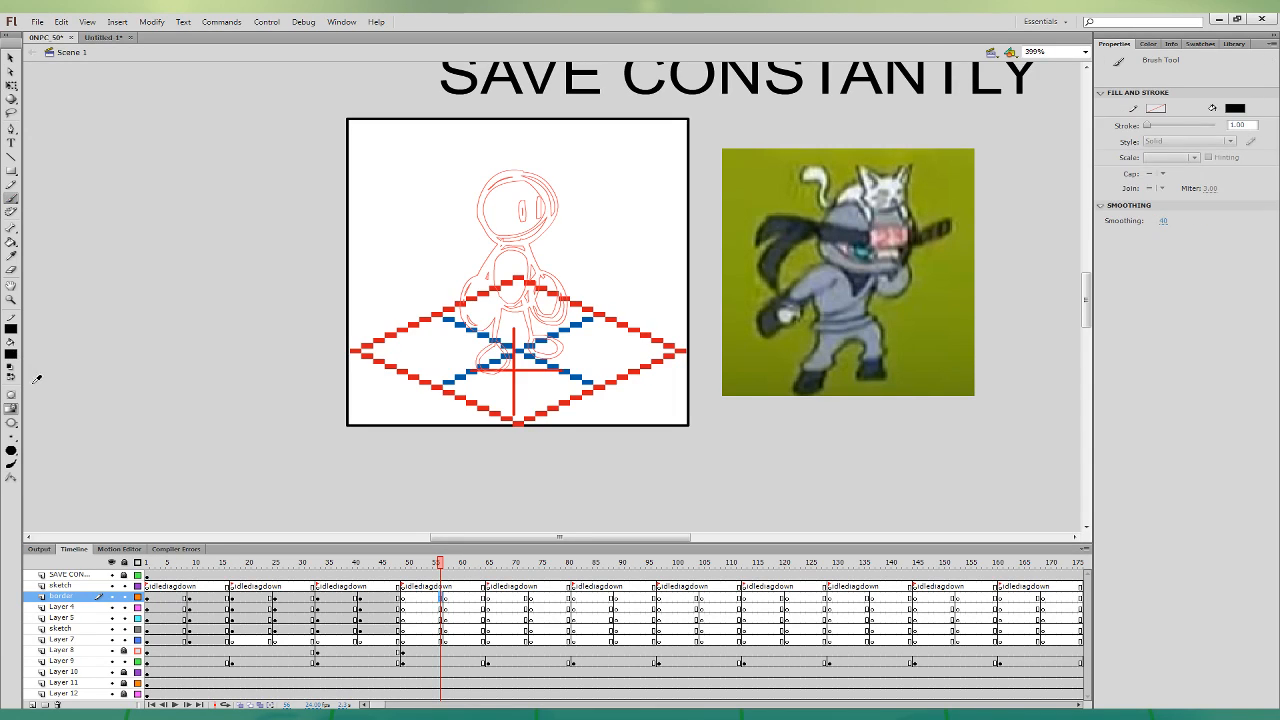
{"action": "left_click", "coordinate": [457, 608]}
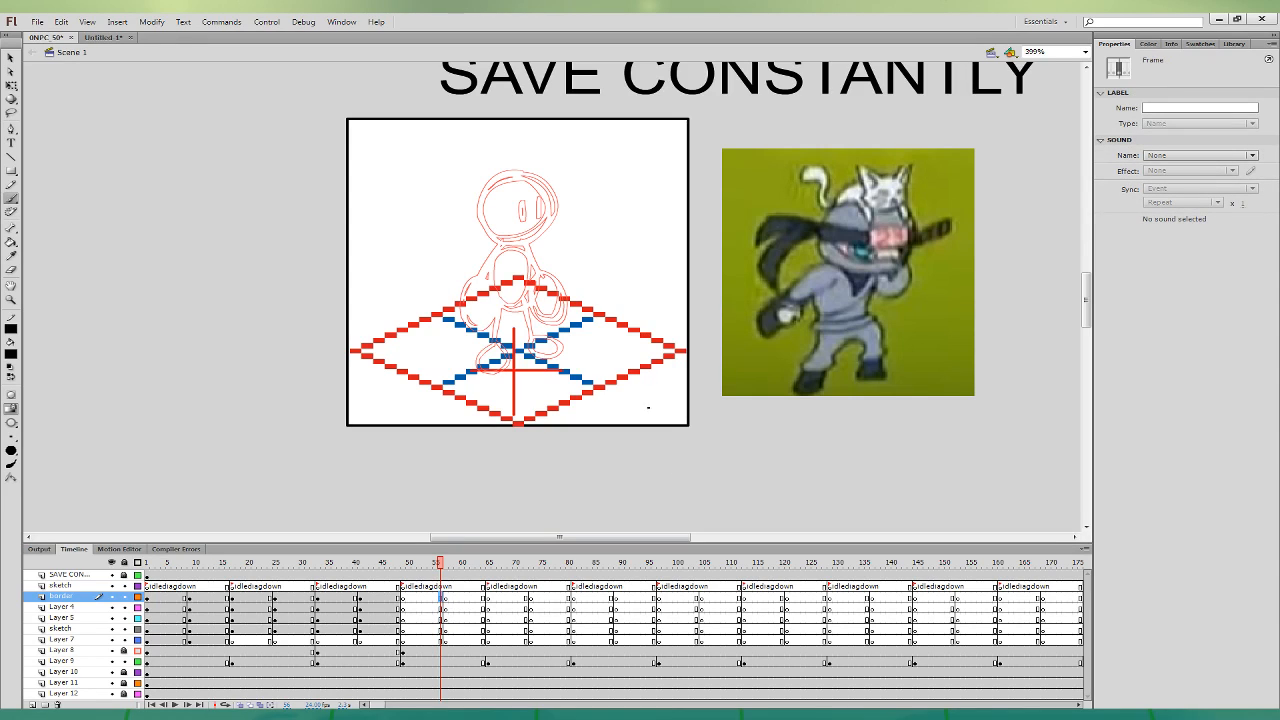
{"action": "mouse_move", "coordinate": [515, 186]}
{"action": "left_mouse_down"}
{"action": "mouse_move", "coordinate": [542, 199]}
{"action": "mouse_move", "coordinate": [558, 184]}
{"action": "mouse_move", "coordinate": [560, 145]}
{"action": "mouse_move", "coordinate": [540, 165]}
{"action": "mouse_move", "coordinate": [496, 154]}
{"action": "mouse_move", "coordinate": [514, 184]}
{"action": "mouse_move", "coordinate": [516, 161]}
{"action": "mouse_move", "coordinate": [514, 182]}
{"action": "mouse_move", "coordinate": [503, 151]}
{"action": "mouse_move", "coordinate": [514, 182]}
{"action": "left_mouse_up"}
{"action": "key", "text": "ctrl+z"}
{"action": "key", "text": "ctrl+z"}
{"action": "key", "text": "ctrl+z"}
{"action": "key", "text": "v"}
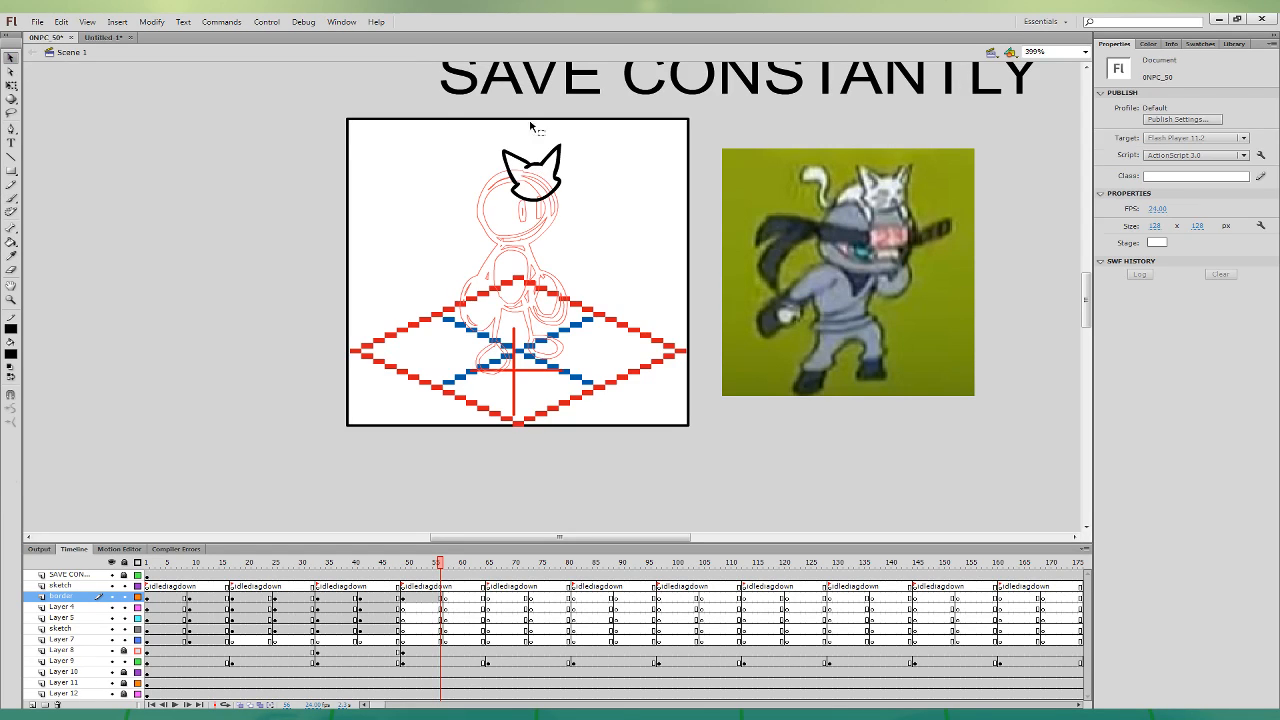
{"action": "left_click", "coordinate": [527, 167]}
{"action": "left_click", "coordinate": [528, 172]}
- Draw the cat's facial features, its arched back and paw, and the headband's metal plate below its head
{"action": "left_click", "coordinate": [11, 197]}
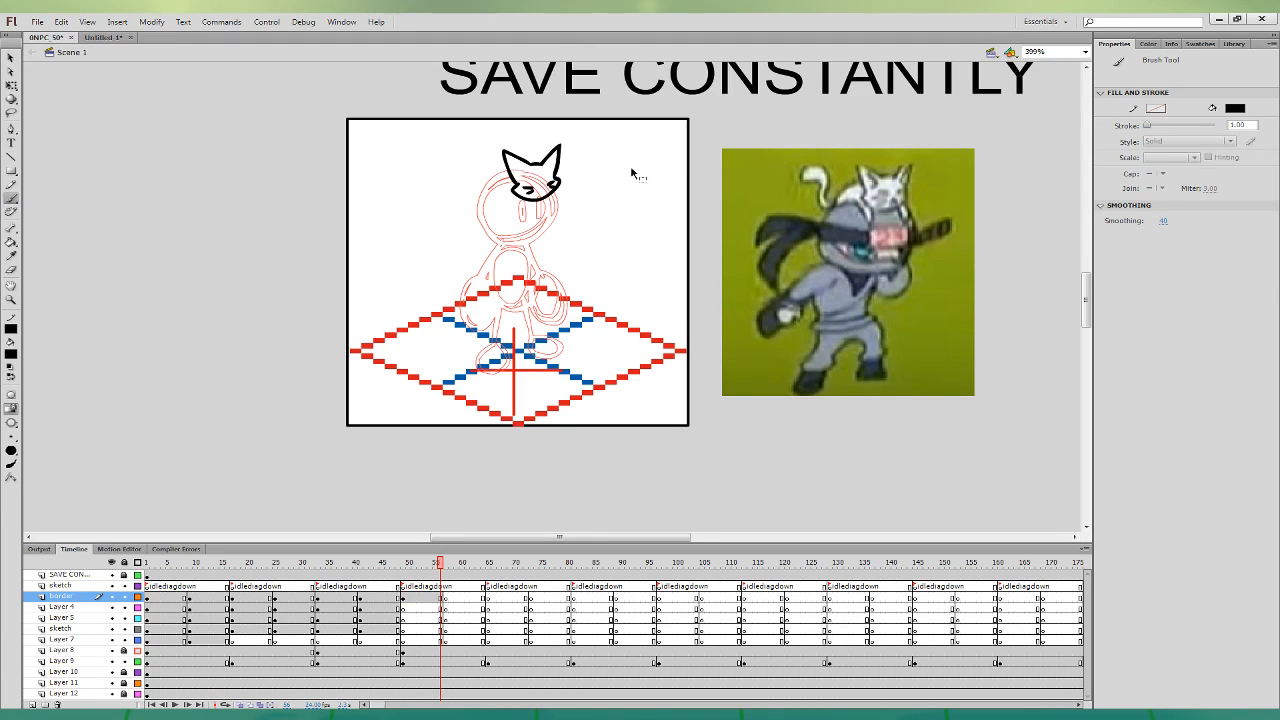
{"action": "left_click_drag", "start_coordinate": [560, 175], "coordinate": [550, 196]}
{"action": "left_click_drag", "start_coordinate": [527, 179], "coordinate": [537, 180]}
{"action": "key", "text": "ctrl+z"}
{"action": "key", "text": "ctrl+z"}
{"action": "key", "text": "ctrl+z"}
{"action": "left_click_drag", "start_coordinate": [549, 179], "coordinate": [560, 187]}
{"action": "key", "text": "ctrl+z"}
{"action": "key", "text": "ctrl+z"}
{"action": "mouse_move", "coordinate": [505, 166]}
{"action": "left_mouse_down"}
{"action": "mouse_move", "coordinate": [486, 180]}
{"action": "mouse_move", "coordinate": [492, 194]}
{"action": "mouse_move", "coordinate": [530, 210]}
{"action": "mouse_move", "coordinate": [555, 206]}
{"action": "mouse_move", "coordinate": [560, 188]}
{"action": "left_mouse_up"}
{"action": "mouse_move", "coordinate": [559, 209]}
{"action": "left_mouse_down"}
{"action": "mouse_move", "coordinate": [530, 219]}
{"action": "mouse_move", "coordinate": [532, 232]}
{"action": "mouse_move", "coordinate": [561, 210]}
{"action": "left_mouse_up"}
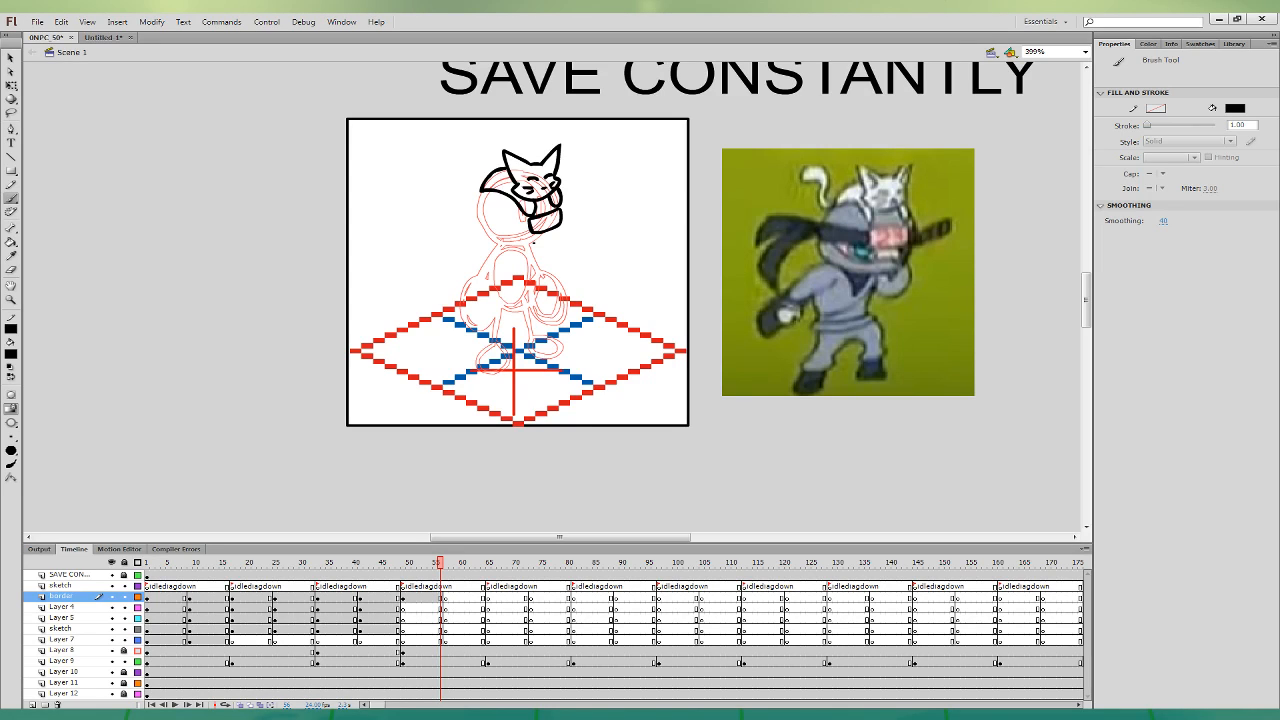
- Outline the headband around the ninja's head and draw the cat's curled tail, redrawing the tail's shape
{"action": "mouse_move", "coordinate": [522, 212]}
{"action": "left_mouse_down"}
{"action": "mouse_move", "coordinate": [476, 216]}
{"action": "mouse_move", "coordinate": [510, 230]}
{"action": "mouse_move", "coordinate": [562, 219]}
{"action": "mouse_move", "coordinate": [566, 201]}
{"action": "left_mouse_up"}
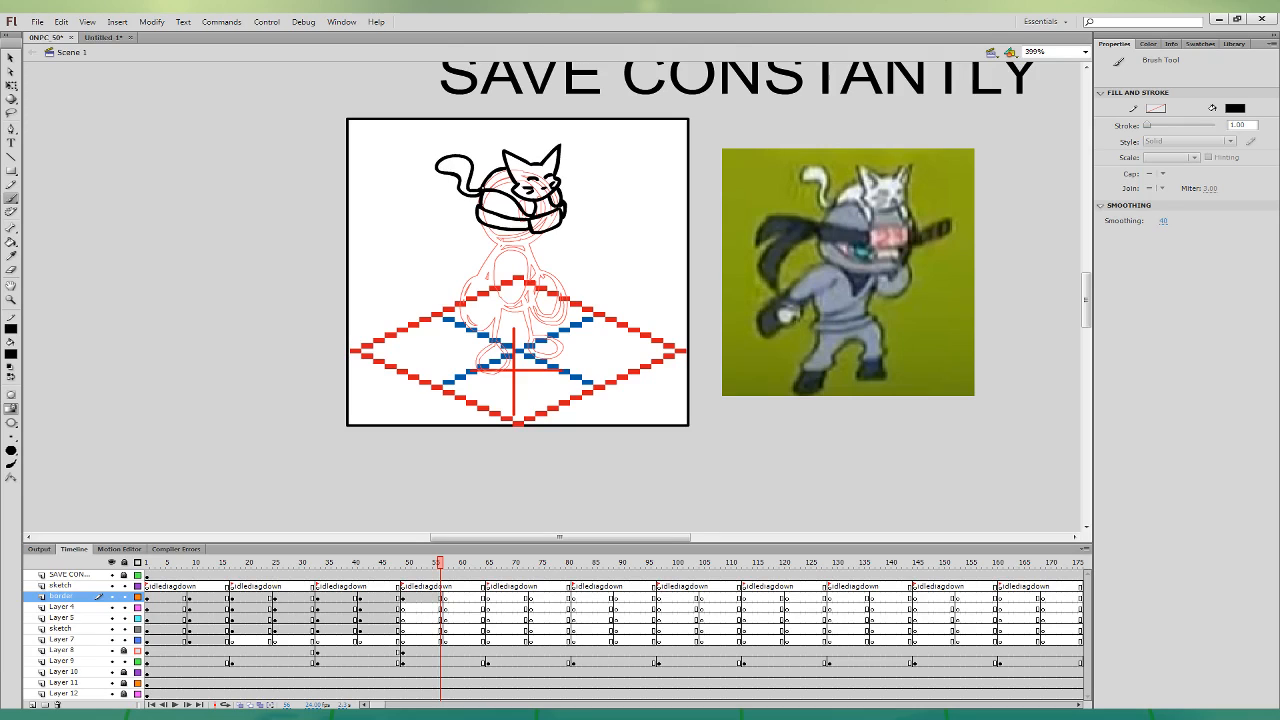
{"action": "mouse_move", "coordinate": [482, 190]}
{"action": "left_mouse_down"}
{"action": "mouse_move", "coordinate": [440, 162]}
{"action": "mouse_move", "coordinate": [474, 196]}
{"action": "mouse_move", "coordinate": [464, 157]}
{"action": "mouse_move", "coordinate": [447, 174]}
{"action": "mouse_move", "coordinate": [463, 193]}
{"action": "mouse_move", "coordinate": [474, 172]}
{"action": "mouse_move", "coordinate": [439, 177]}
{"action": "mouse_move", "coordinate": [480, 196]}
{"action": "left_mouse_up"}
{"action": "key", "text": "ctrl+z"}
{"action": "key", "text": "ctrl+z"}
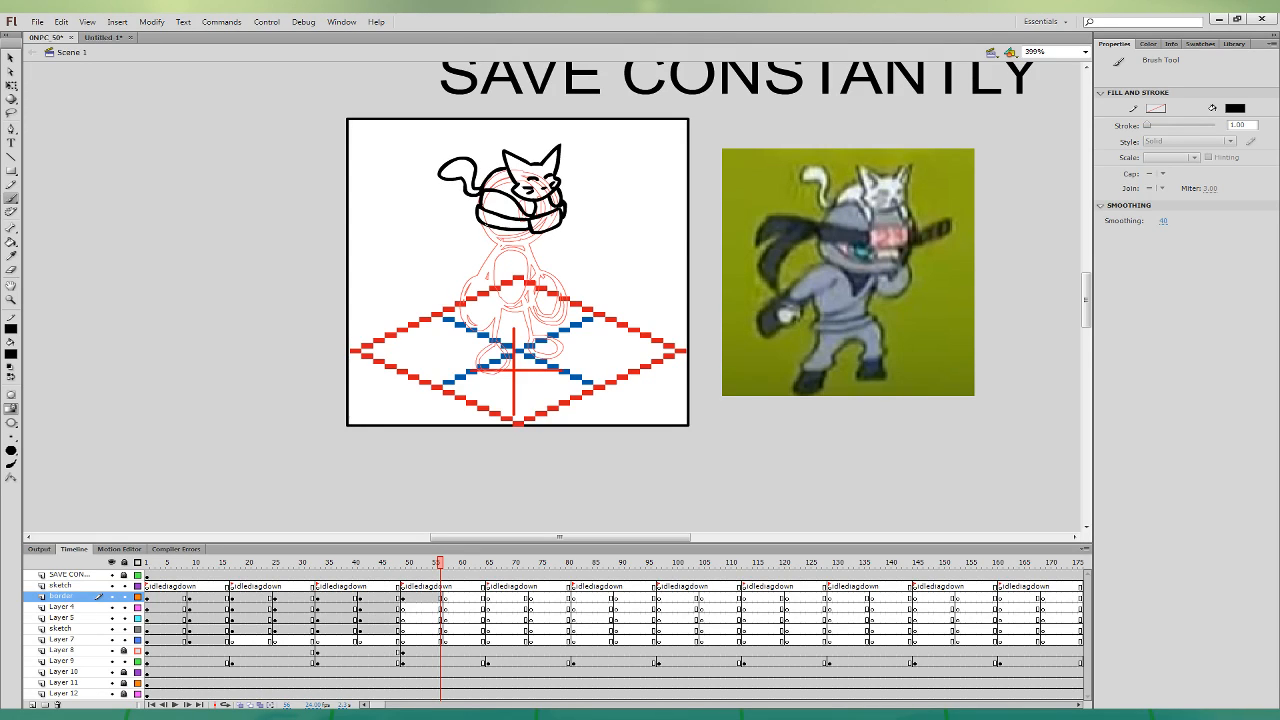
- Outline the lower half of the ninja's head and the face opening beneath the headband
{"action": "mouse_move", "coordinate": [486, 225]}
{"action": "left_mouse_down"}
{"action": "mouse_move", "coordinate": [510, 247]}
{"action": "mouse_move", "coordinate": [537, 247]}
{"action": "mouse_move", "coordinate": [564, 219]}
{"action": "mouse_move", "coordinate": [532, 242]}
{"action": "left_mouse_up"}
{"action": "key", "text": "ctrl+z"}
{"action": "mouse_move", "coordinate": [506, 231]}
{"action": "left_mouse_down"}
{"action": "mouse_move", "coordinate": [555, 236]}
{"action": "mouse_move", "coordinate": [538, 236]}
{"action": "left_mouse_up"}
{"action": "key", "text": "v"}
{"action": "left_click", "coordinate": [563, 240]}
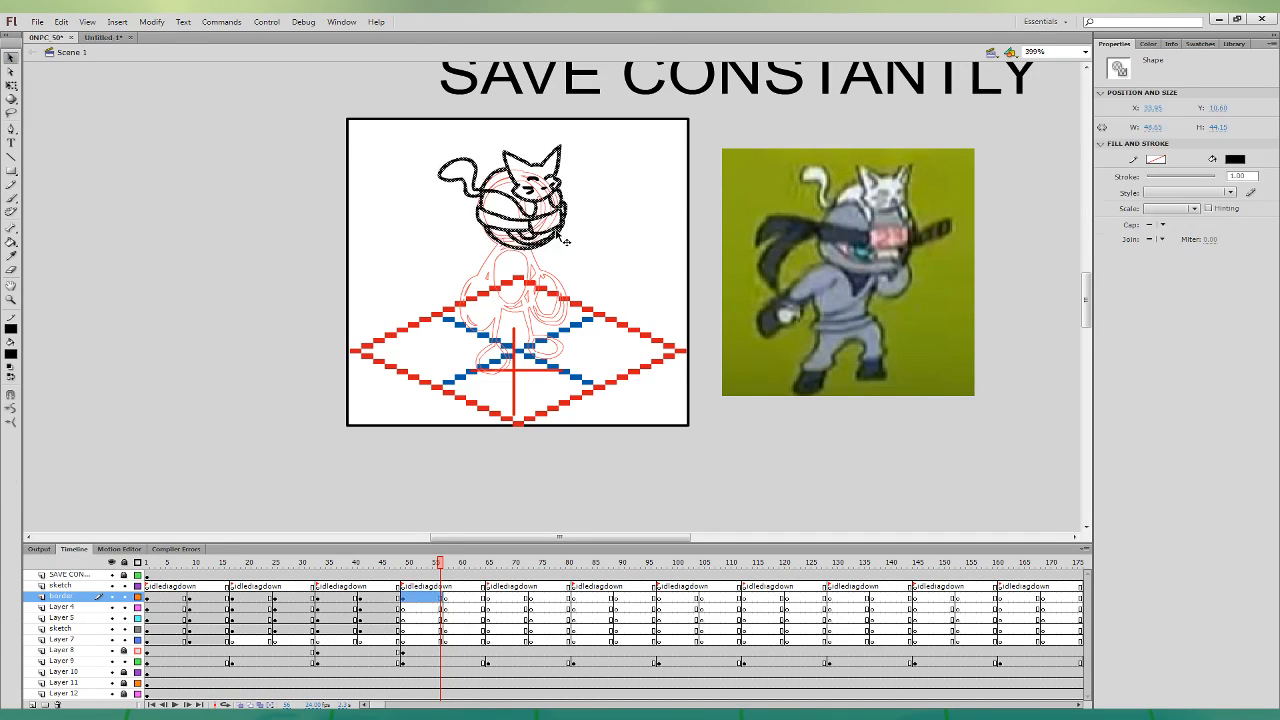
{"action": "left_click", "coordinate": [585, 236]}
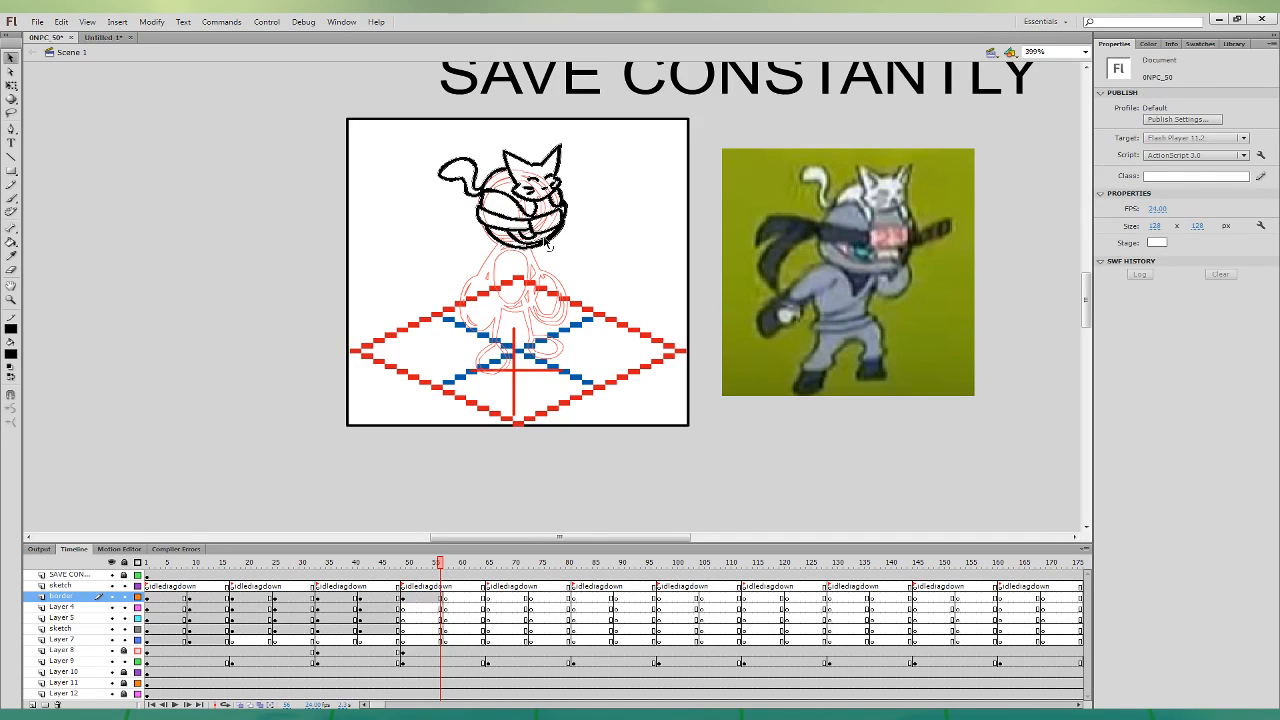
- Draw the two loose ends of the headband flowing out behind the ninja's head
{"action": "left_click", "coordinate": [12, 198]}
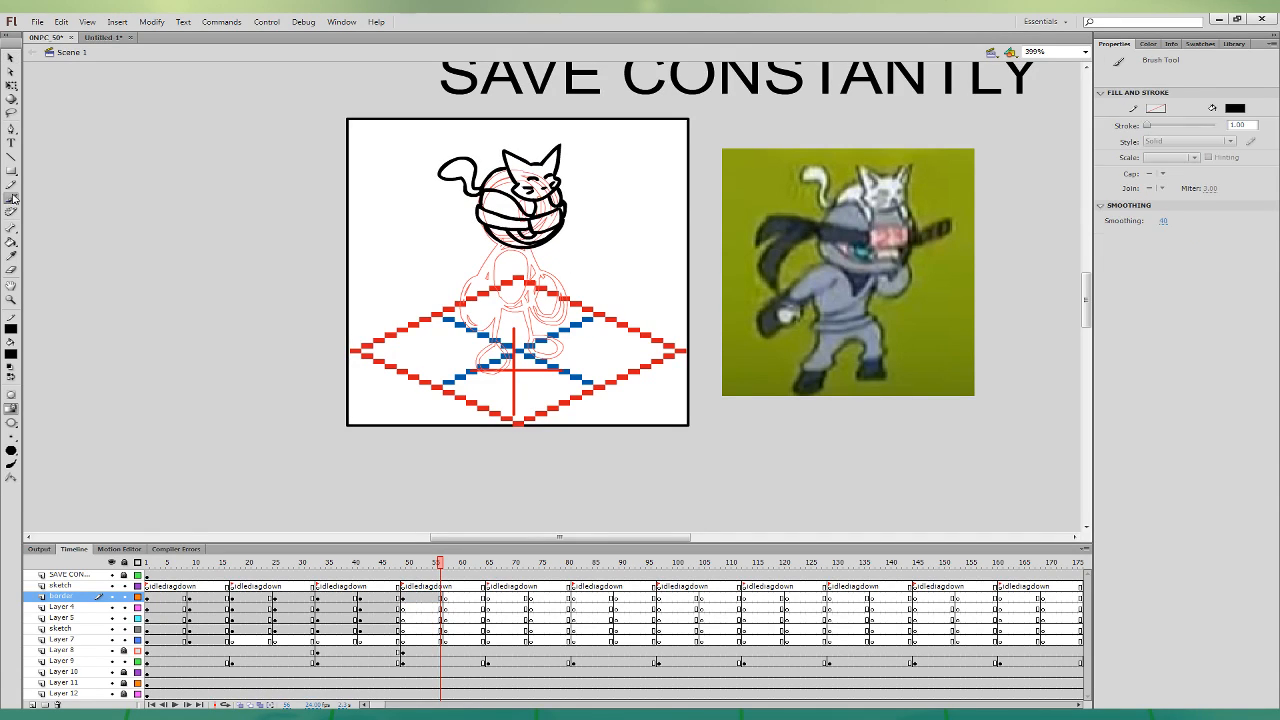
{"action": "mouse_move", "coordinate": [440, 214]}
{"action": "left_mouse_down"}
{"action": "mouse_move", "coordinate": [478, 207]}
{"action": "mouse_move", "coordinate": [445, 259]}
{"action": "left_mouse_up"}
{"action": "mouse_move", "coordinate": [445, 259]}
{"action": "left_mouse_down"}
{"action": "mouse_move", "coordinate": [474, 218]}
{"action": "mouse_move", "coordinate": [444, 201]}
{"action": "mouse_move", "coordinate": [434, 216]}
{"action": "mouse_move", "coordinate": [498, 206]}
{"action": "mouse_move", "coordinate": [434, 206]}
{"action": "left_mouse_up"}
{"action": "key", "text": "Escape"}
{"action": "key", "text": "ctrl+z"}
{"action": "key", "text": "ctrl+z"}
{"action": "key", "text": "ctrl+z"}
{"action": "key", "text": "ctrl+z"}
{"action": "key", "text": "ctrl+z"}
{"action": "left_click_drag", "start_coordinate": [434, 206], "coordinate": [477, 207]}
{"action": "key", "text": "ctrl+z"}
{"action": "key", "text": "ctrl+z"}
{"action": "key", "text": "ctrl+z"}
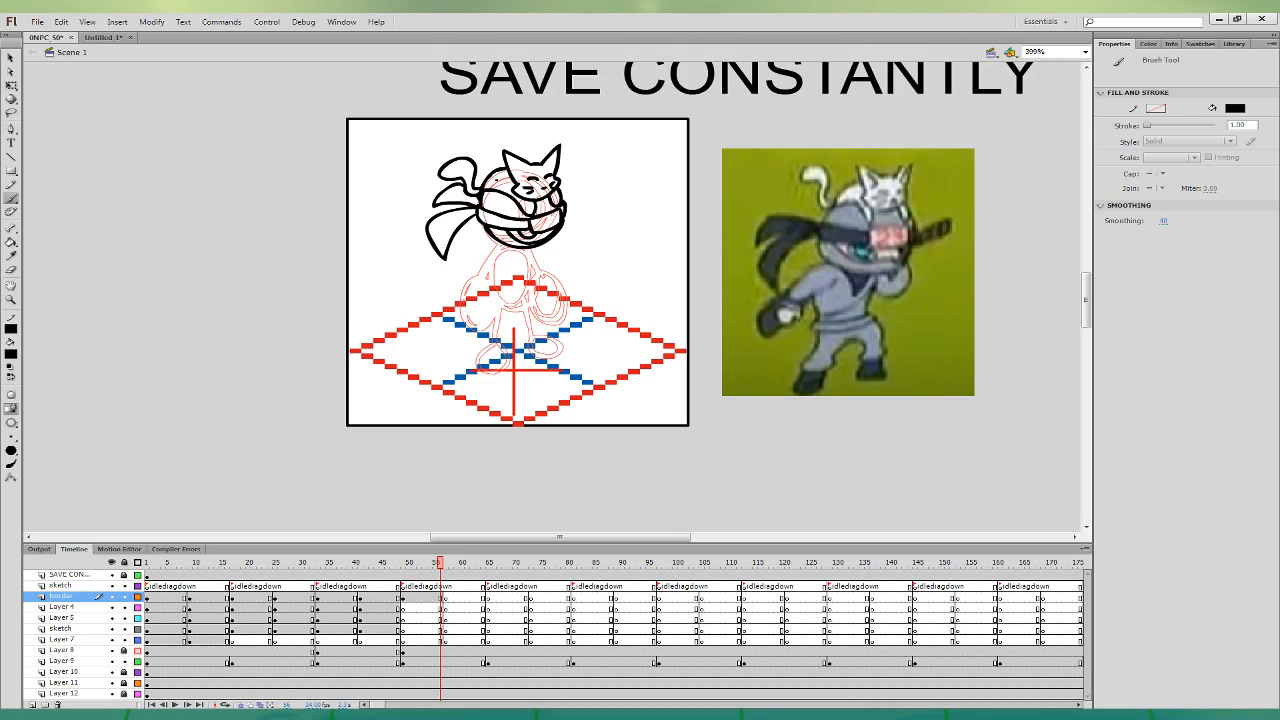
- Nudge the whole head and cat drawing down three steps and left one step
{"action": "left_click", "coordinate": [441, 596]}
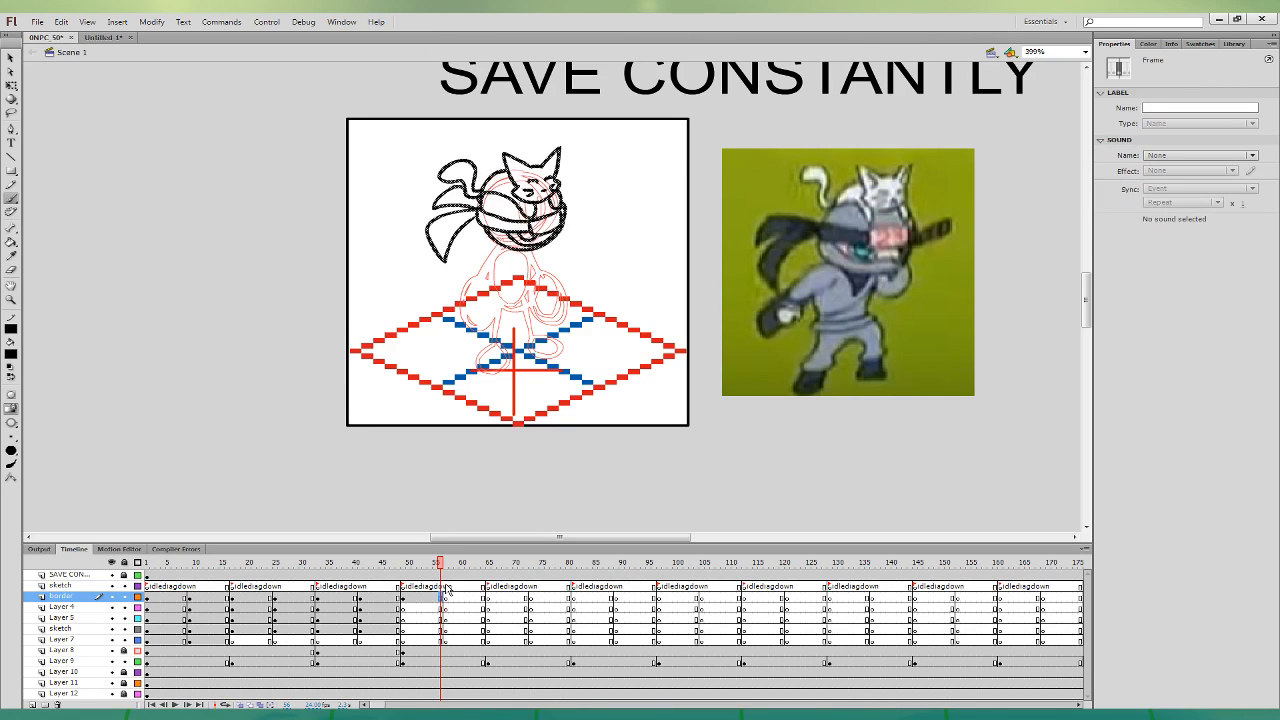
{"action": "key", "text": "Down"}
{"action": "key", "text": "Down"}
{"action": "key", "text": "Down"}
{"action": "key", "text": "Left"}
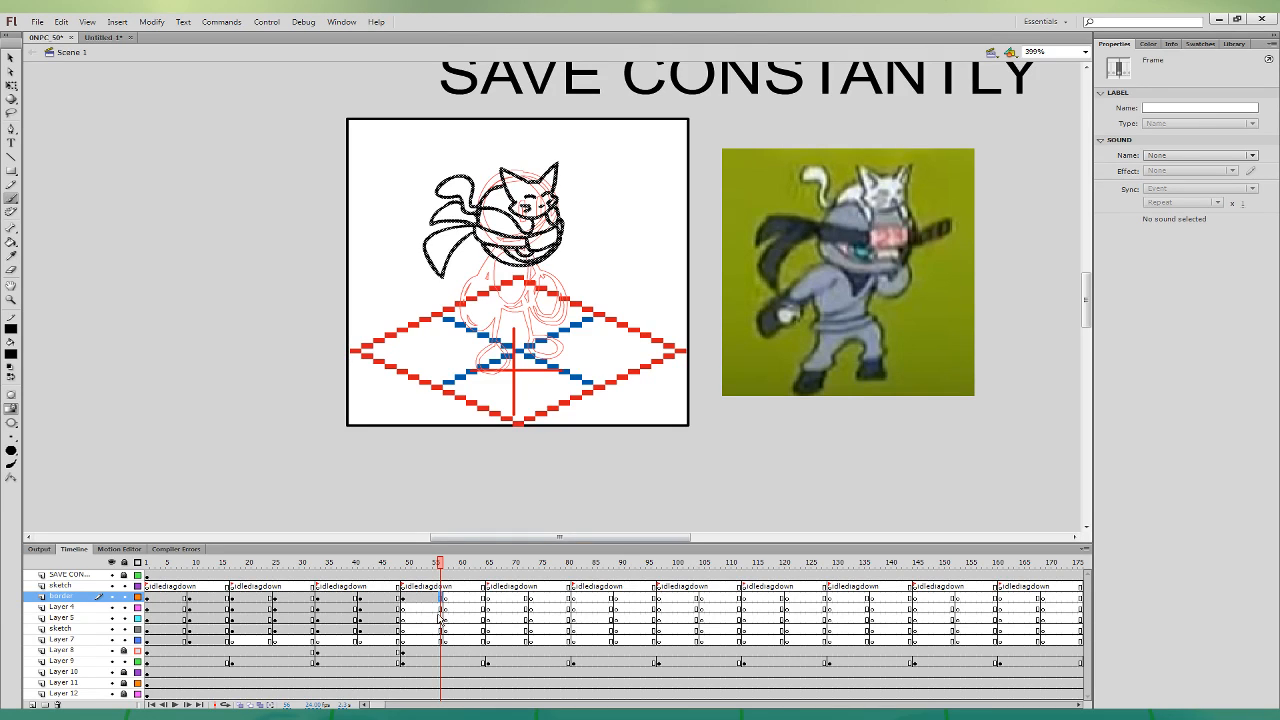
- Draw the ninja's torso and collar on Layer 5 and the near arm with its hand on Layer 4
{"action": "left_click", "coordinate": [440, 618]}
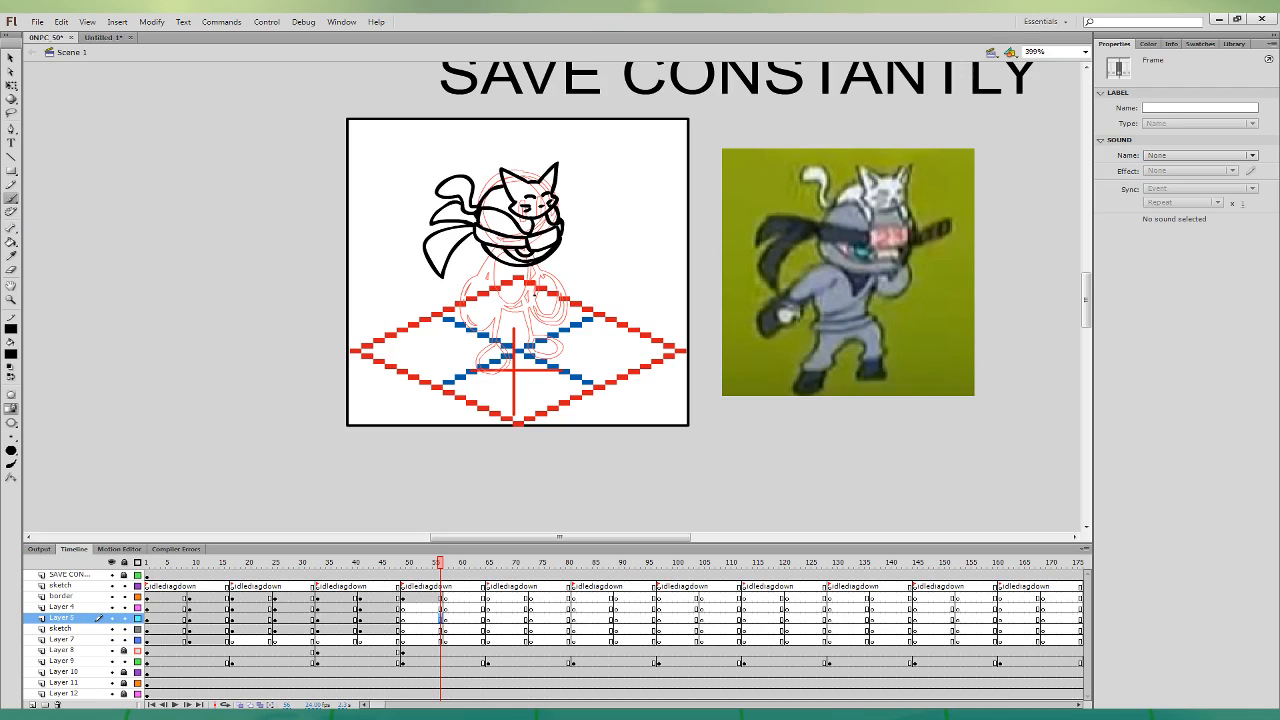
{"action": "mouse_move", "coordinate": [500, 251]}
{"action": "left_mouse_down"}
{"action": "mouse_move", "coordinate": [487, 268]}
{"action": "mouse_move", "coordinate": [512, 310]}
{"action": "mouse_move", "coordinate": [536, 300]}
{"action": "mouse_move", "coordinate": [522, 250]}
{"action": "mouse_move", "coordinate": [519, 281]}
{"action": "mouse_move", "coordinate": [527, 252]}
{"action": "left_mouse_up"}
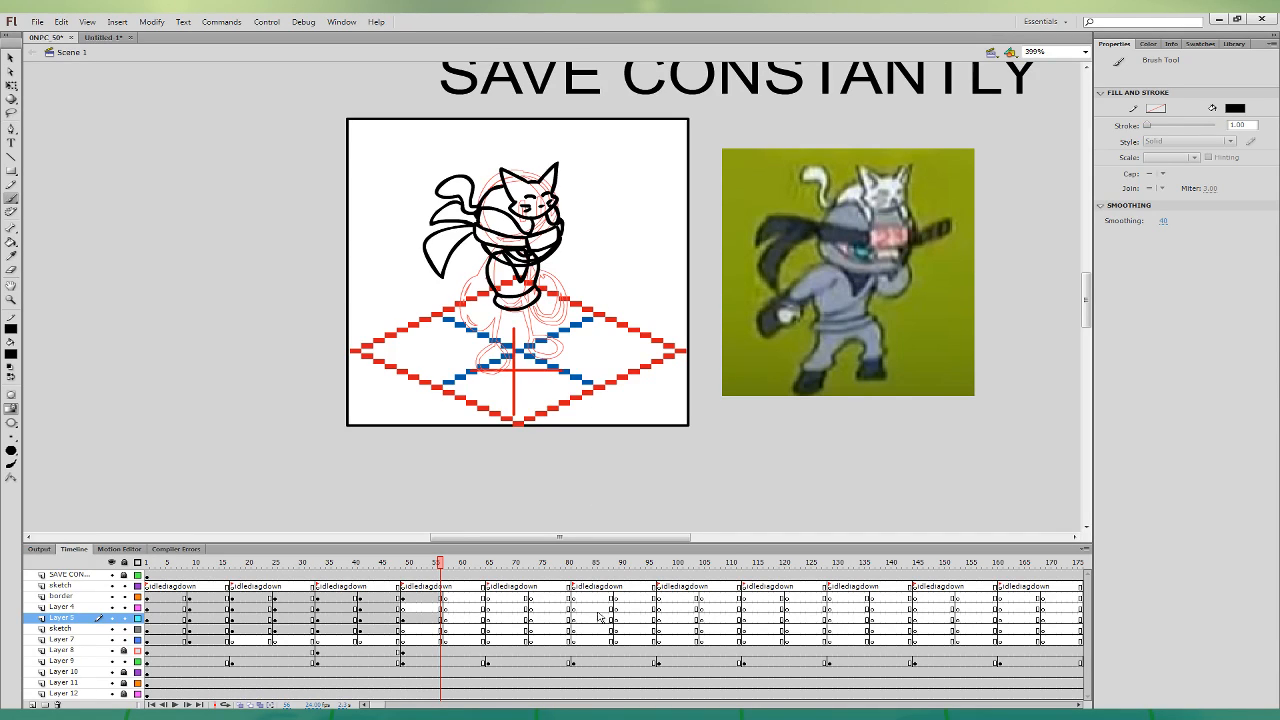
{"action": "left_click", "coordinate": [443, 606]}
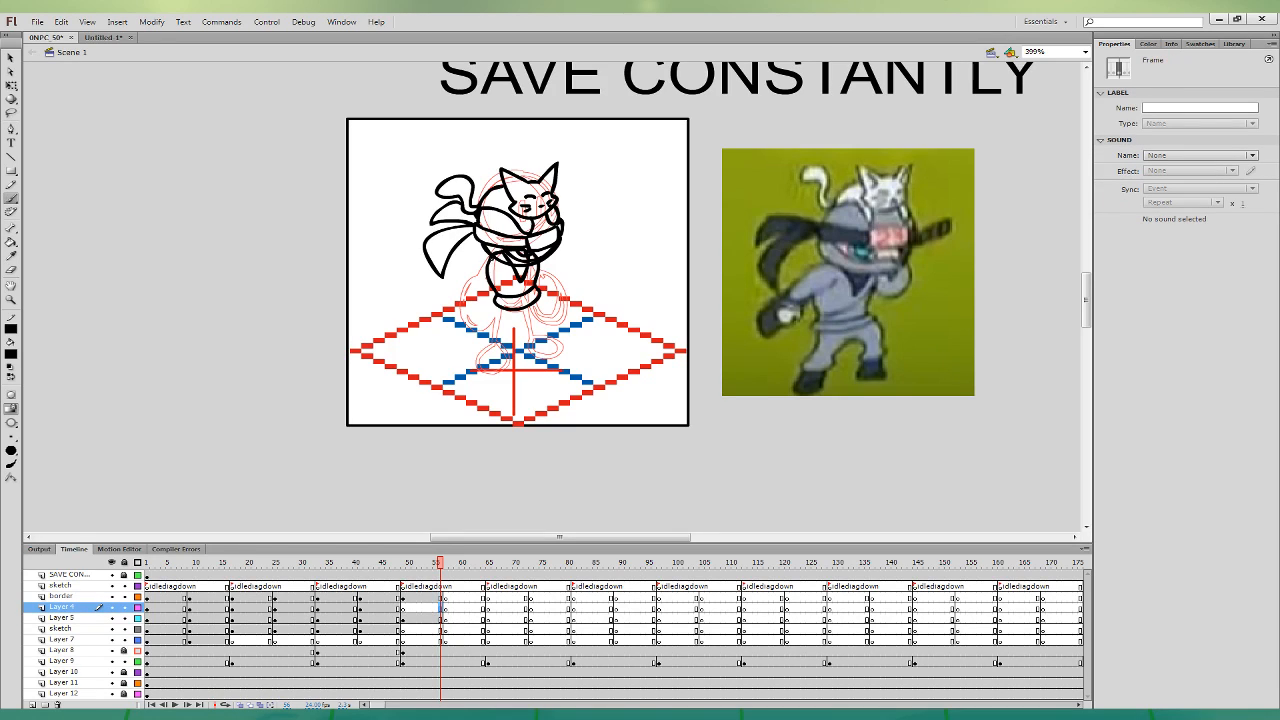
{"action": "mouse_move", "coordinate": [492, 260]}
{"action": "left_mouse_down"}
{"action": "mouse_move", "coordinate": [467, 304]}
{"action": "mouse_move", "coordinate": [495, 271]}
{"action": "left_mouse_up"}
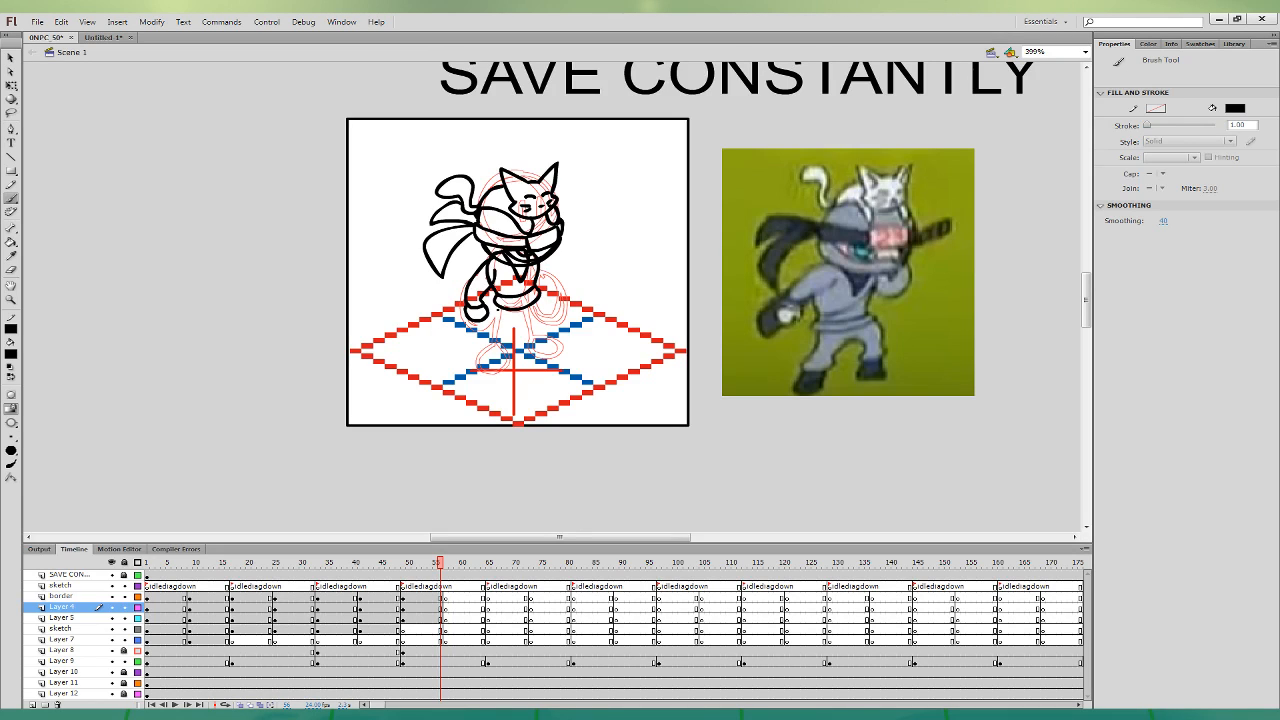
- Add a thick belt stroke across the ninja's waist on Layer 5
{"action": "left_click", "coordinate": [442, 607]}
{"action": "left_click", "coordinate": [442, 617]}
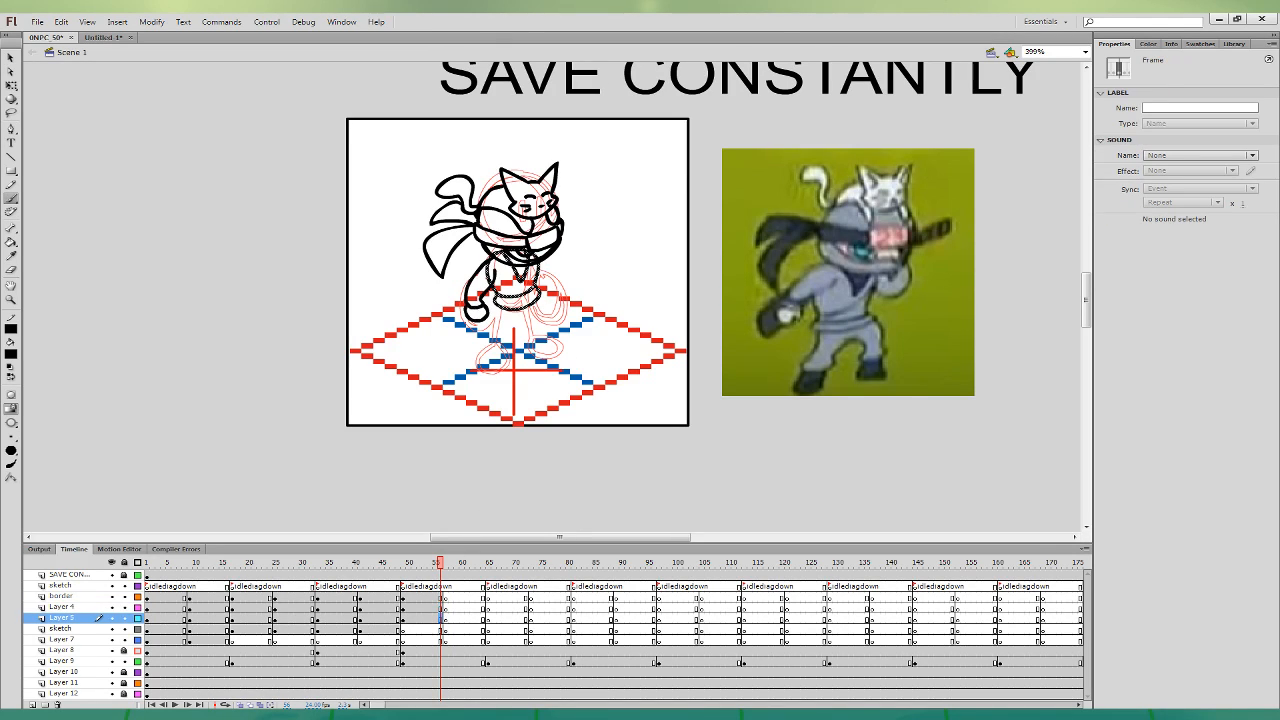
{"action": "left_click_drag", "start_coordinate": [531, 292], "coordinate": [498, 292]}
{"action": "left_click", "coordinate": [610, 343]}
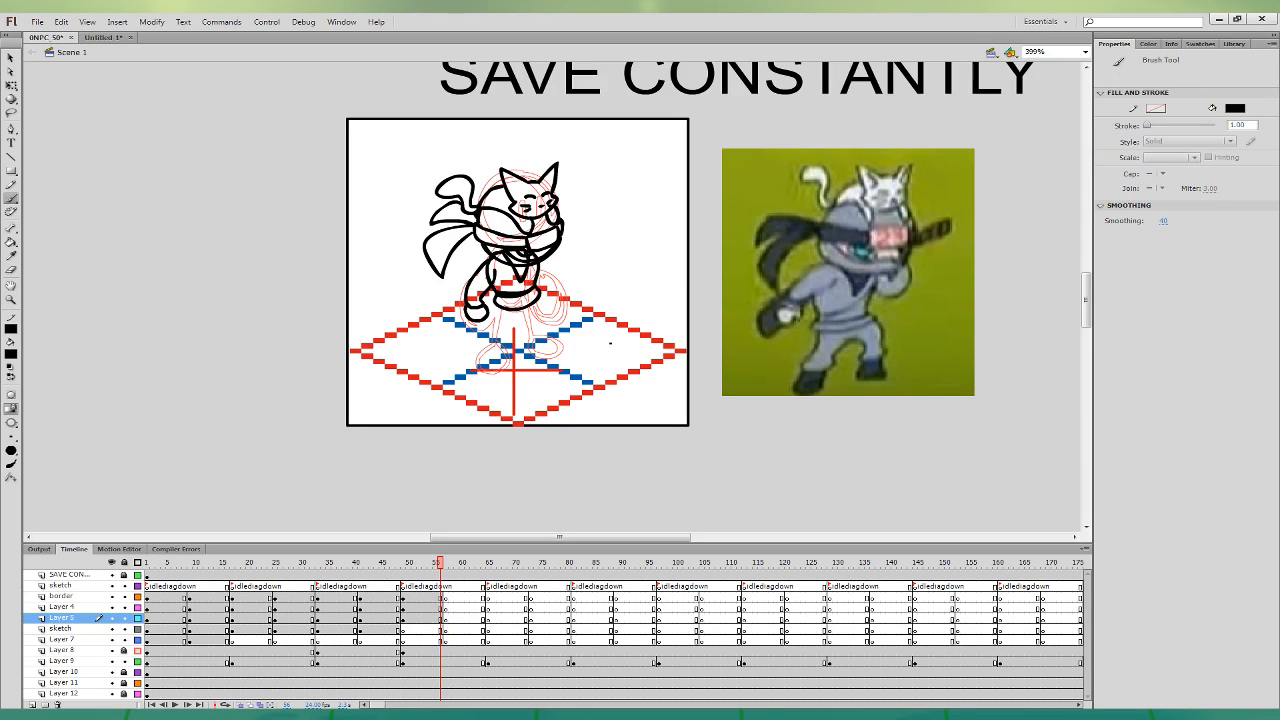
- Draw the ninja's legs and shoes on the lower sketch layer at frame 56
{"action": "left_click", "coordinate": [440, 628]}
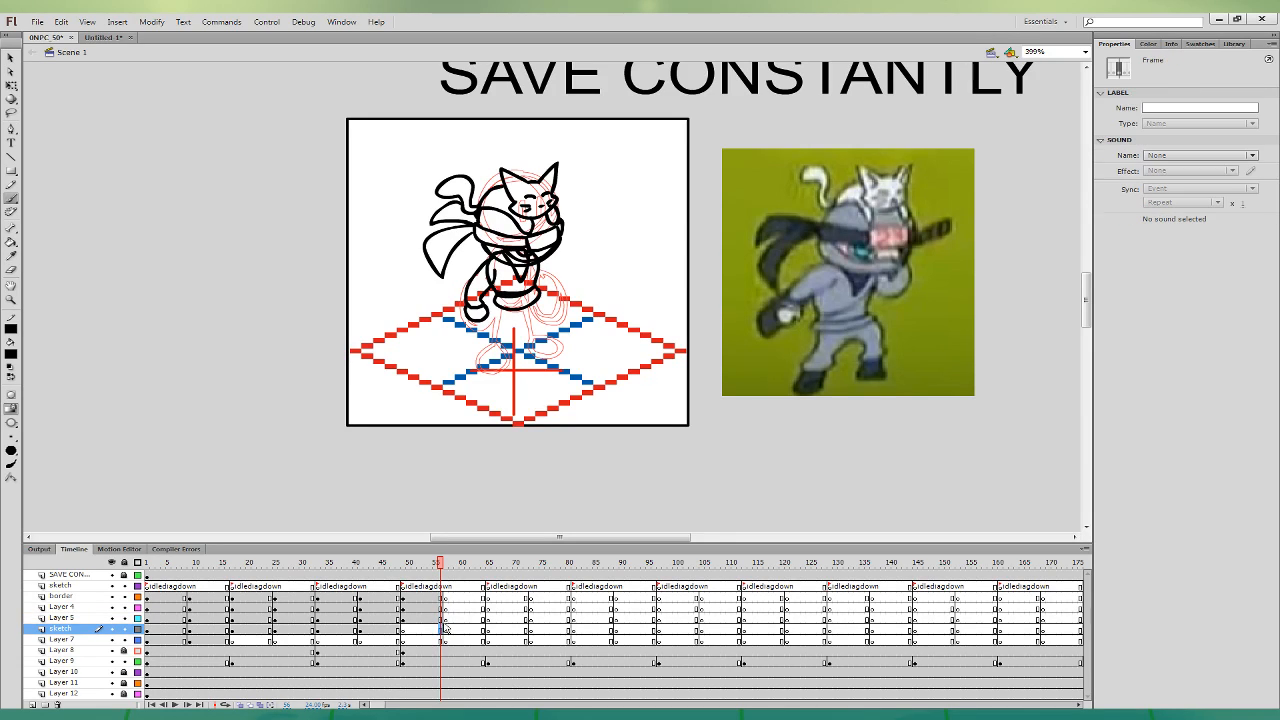
{"action": "mouse_move", "coordinate": [500, 297]}
{"action": "left_mouse_down"}
{"action": "mouse_move", "coordinate": [487, 331]}
{"action": "mouse_move", "coordinate": [503, 344]}
{"action": "mouse_move", "coordinate": [515, 323]}
{"action": "mouse_move", "coordinate": [544, 330]}
{"action": "mouse_move", "coordinate": [540, 302]}
{"action": "mouse_move", "coordinate": [503, 288]}
{"action": "left_mouse_up"}
{"action": "mouse_move", "coordinate": [490, 342]}
{"action": "left_mouse_down"}
{"action": "mouse_move", "coordinate": [491, 354]}
{"action": "mouse_move", "coordinate": [510, 348]}
{"action": "mouse_move", "coordinate": [499, 356]}
{"action": "mouse_move", "coordinate": [548, 341]}
{"action": "mouse_move", "coordinate": [530, 341]}
{"action": "mouse_move", "coordinate": [545, 327]}
{"action": "mouse_move", "coordinate": [550, 340]}
{"action": "mouse_move", "coordinate": [545, 326]}
{"action": "left_mouse_up"}
{"action": "key", "text": "ctrl+z"}
{"action": "key", "text": "ctrl+z"}
{"action": "key", "text": "ctrl+z"}
{"action": "key", "text": "ctrl+z"}
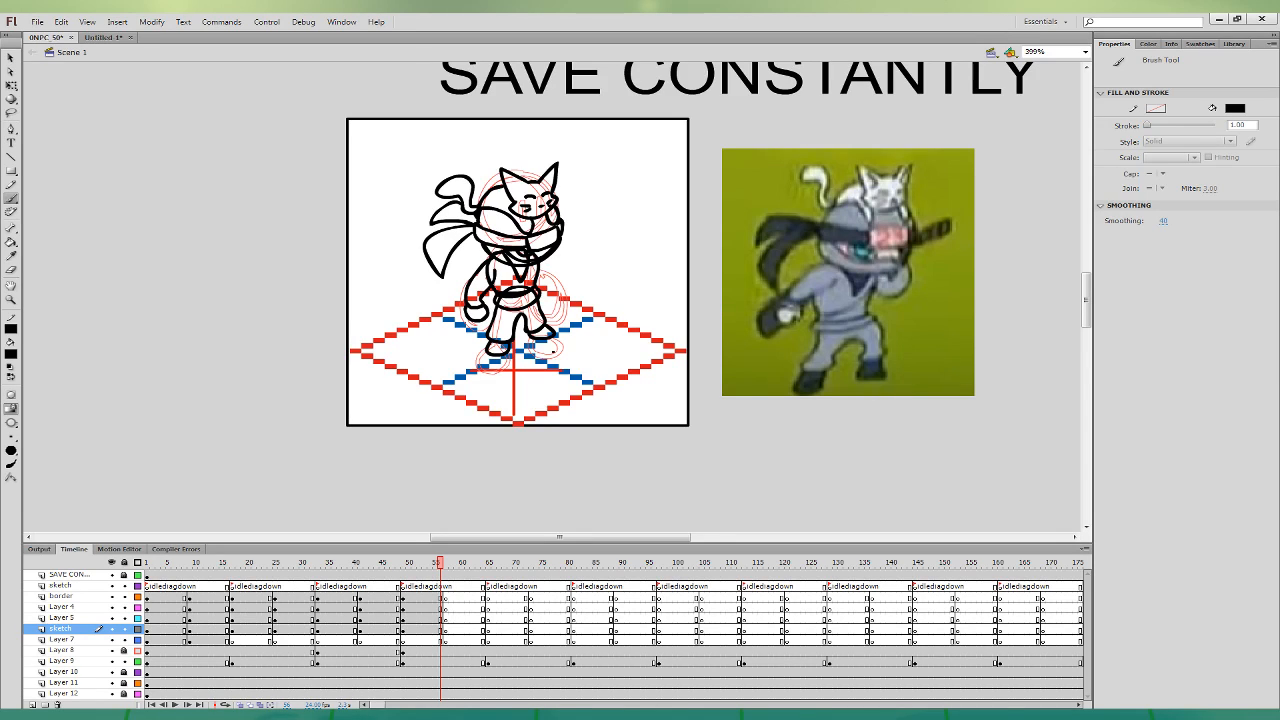
- Fill the headband, its loose ends and both shoes with the dark gray sampled from the reference image
{"action": "left_click", "coordinate": [20, 256]}
{"action": "left_click", "coordinate": [779, 254]}
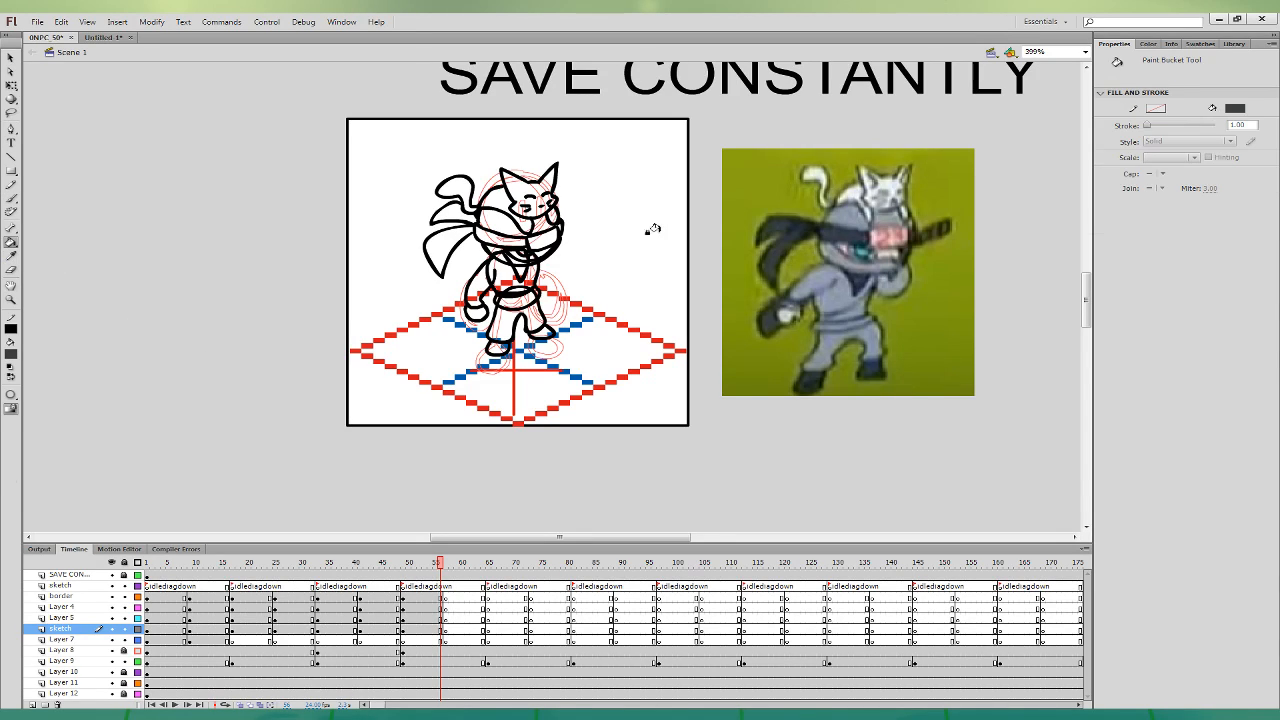
{"action": "left_click", "coordinate": [440, 228]}
{"action": "left_click", "coordinate": [442, 252]}
{"action": "left_click", "coordinate": [492, 235]}
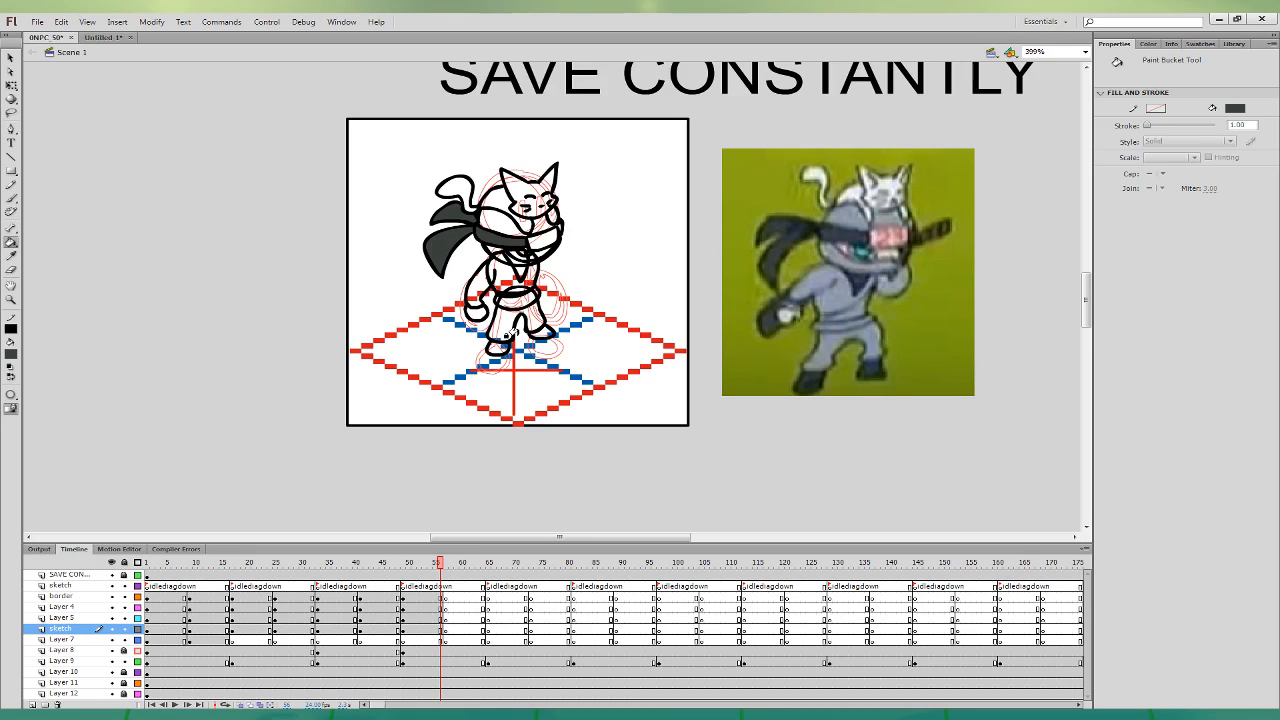
{"action": "left_click", "coordinate": [496, 346]}
{"action": "left_click", "coordinate": [540, 330]}
- Fill the ninja's trousers, torso and hood with the blue-gray sampled from the reference image
{"action": "left_click", "coordinate": [11, 256]}
{"action": "left_click", "coordinate": [842, 296]}
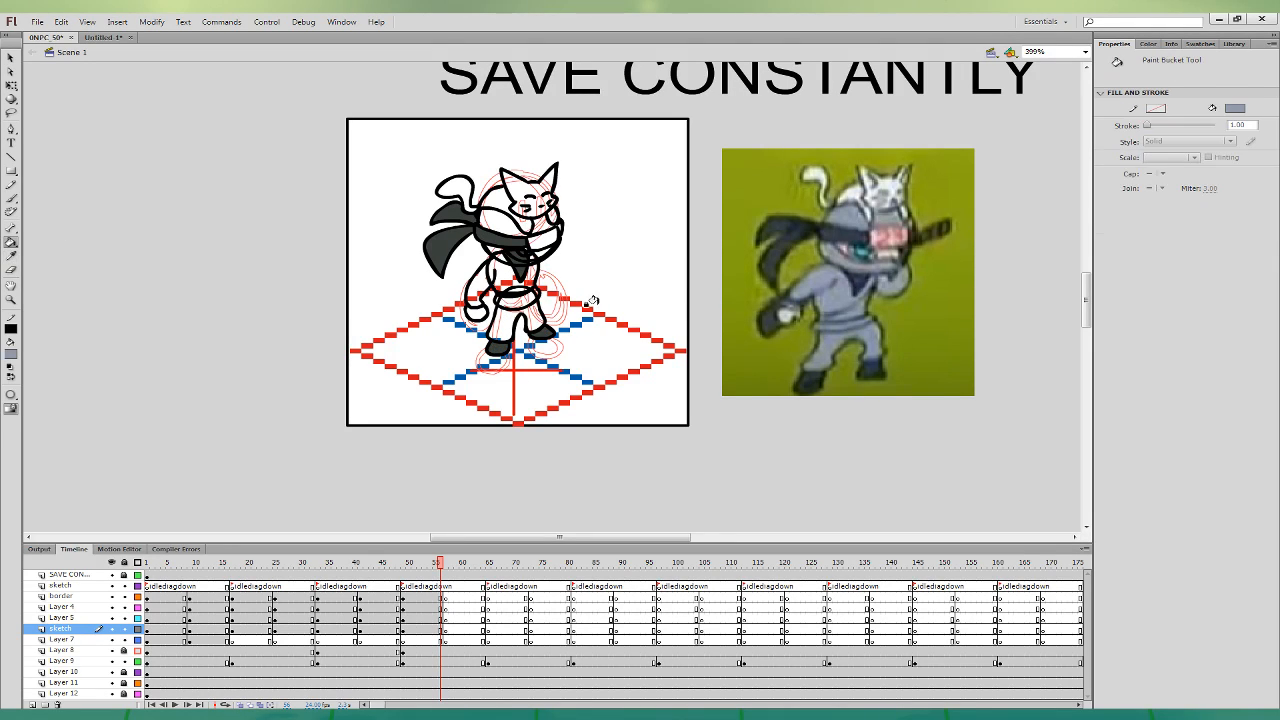
{"action": "left_click", "coordinate": [502, 316]}
{"action": "left_click", "coordinate": [516, 278]}
{"action": "left_click", "coordinate": [492, 295]}
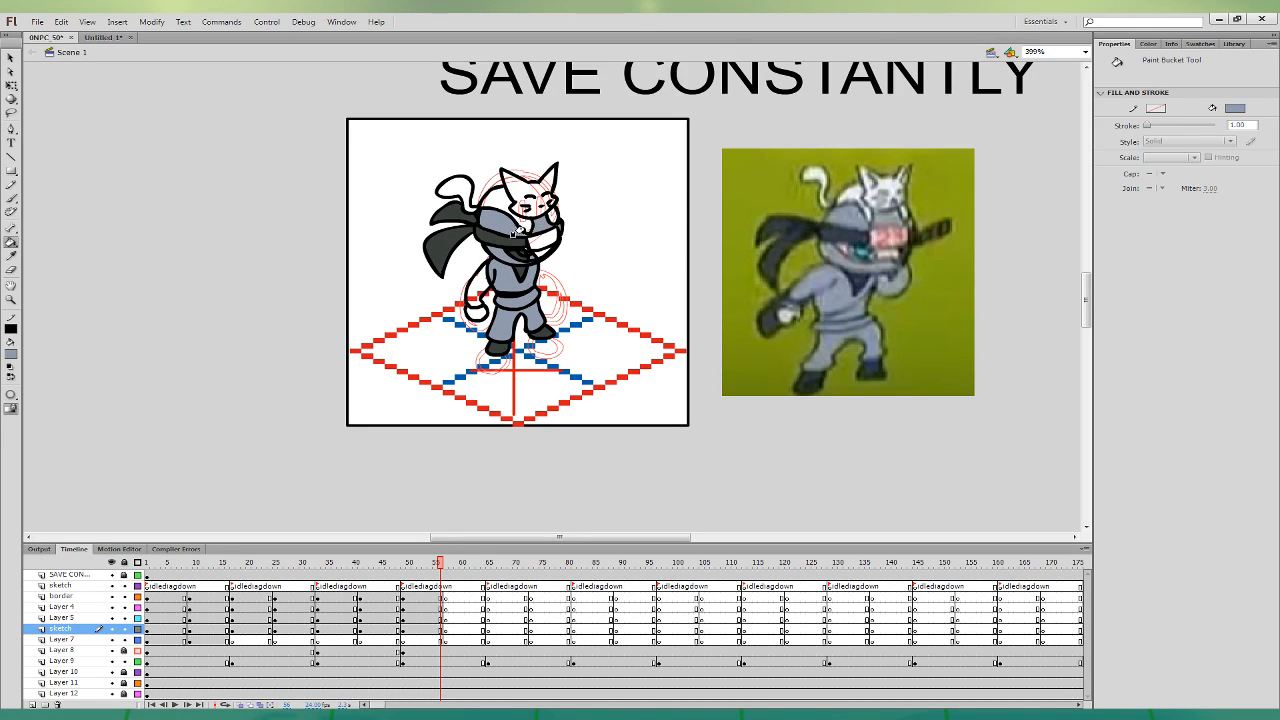
- Fill the near arm on Layer 4 with blue-gray and its hand with the pale gray sampled from the reference hand
{"action": "left_click", "coordinate": [431, 606]}
{"action": "key", "text": "b"}
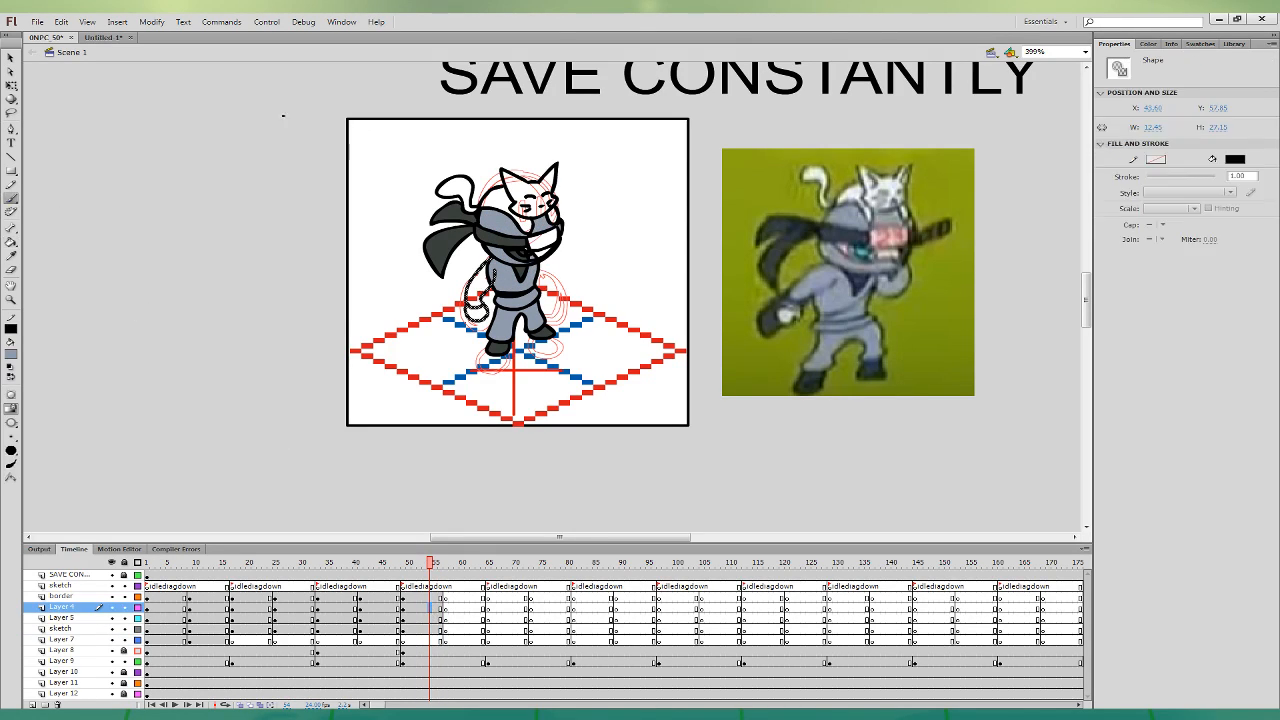
{"action": "left_click", "coordinate": [11, 255]}
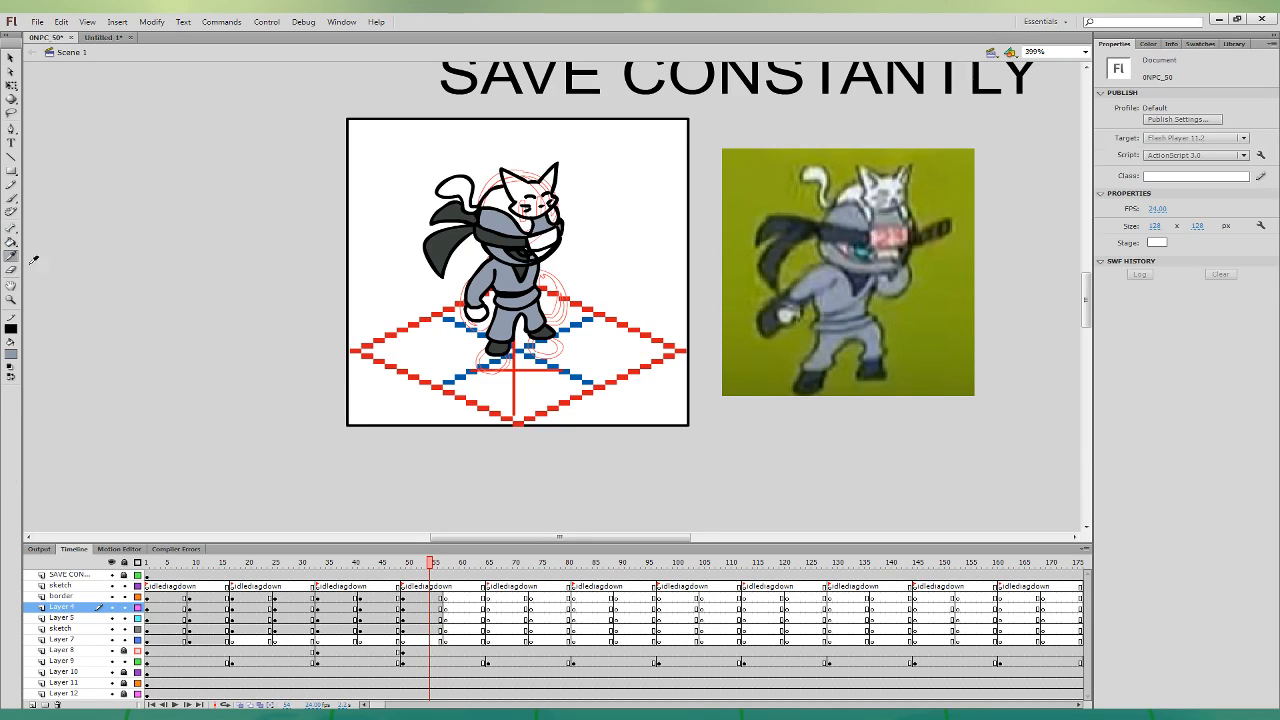
{"action": "left_click", "coordinate": [786, 319]}
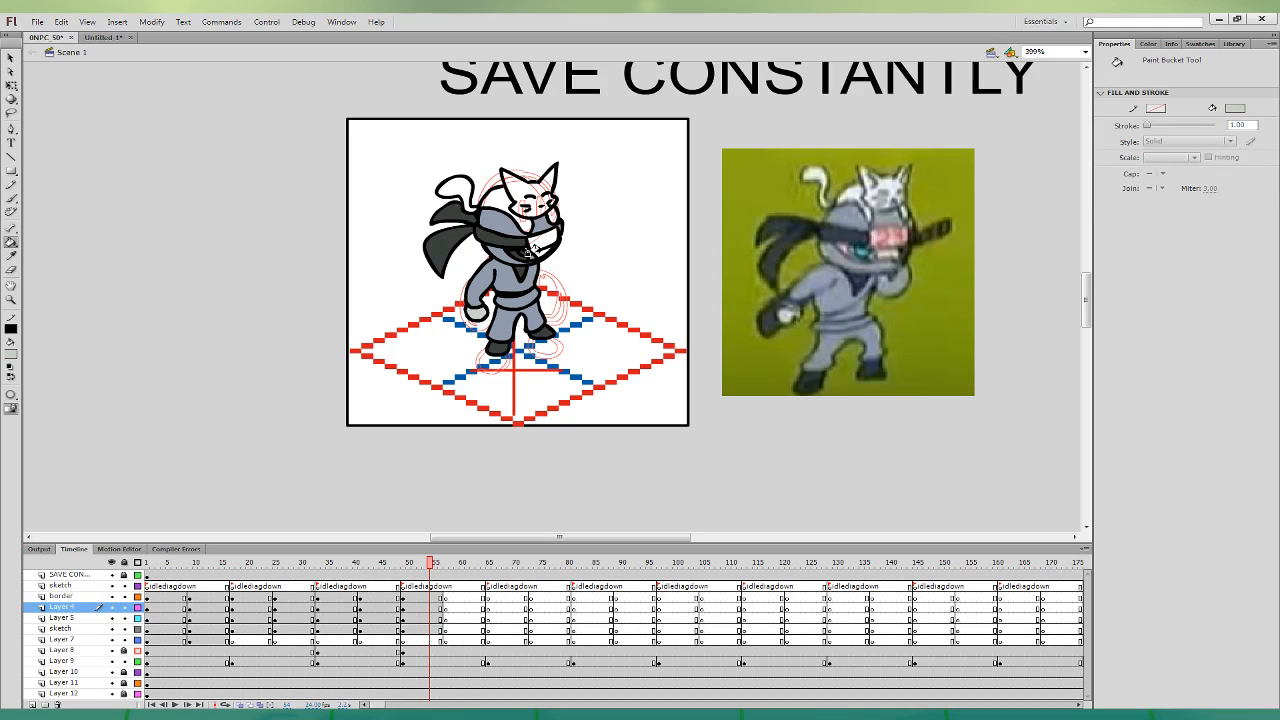
- Fill the cat with the off-white and the ninja's eye with the teal, both sampled from the reference image
{"action": "left_click", "coordinate": [11, 255]}
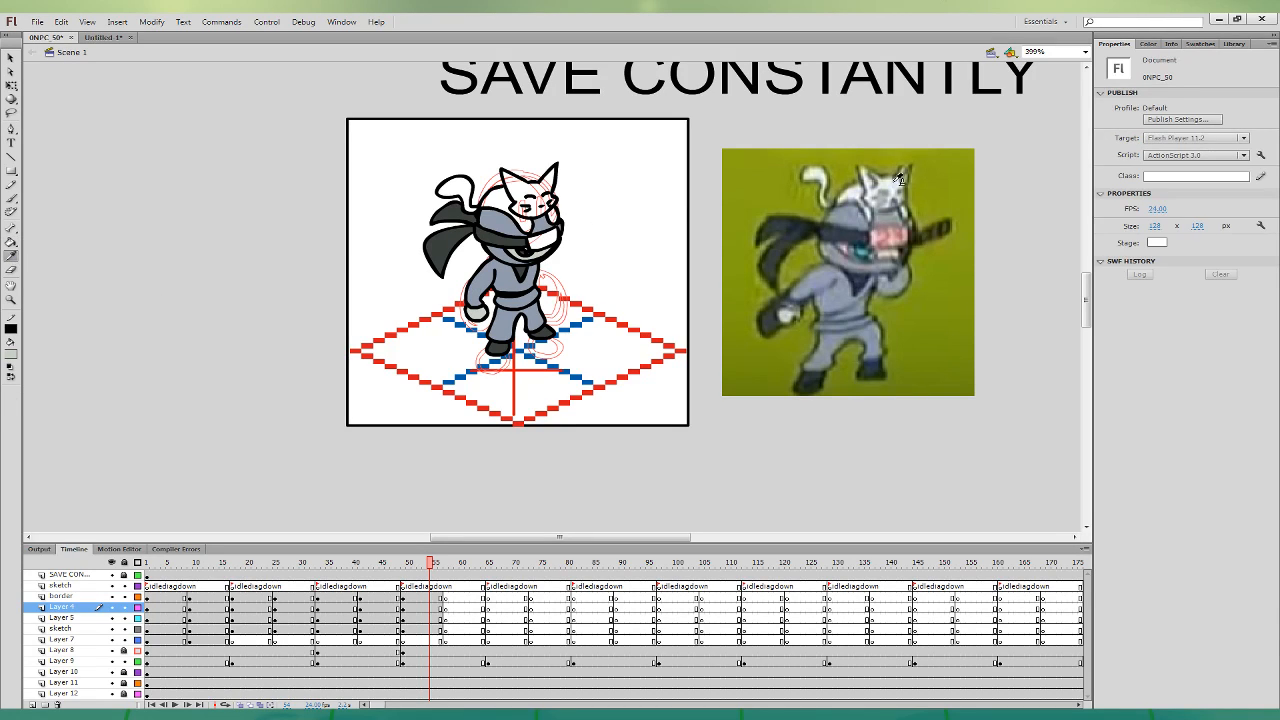
{"action": "left_click", "coordinate": [898, 178]}
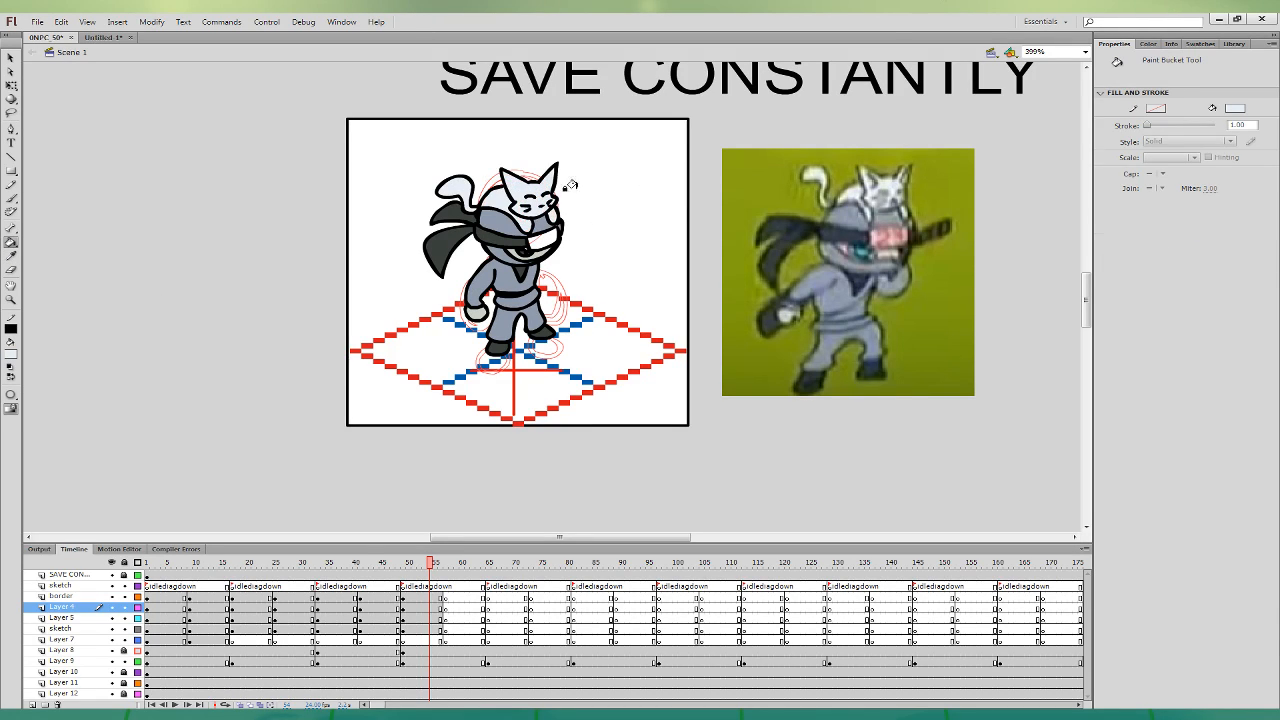
{"action": "left_click", "coordinate": [11, 256]}
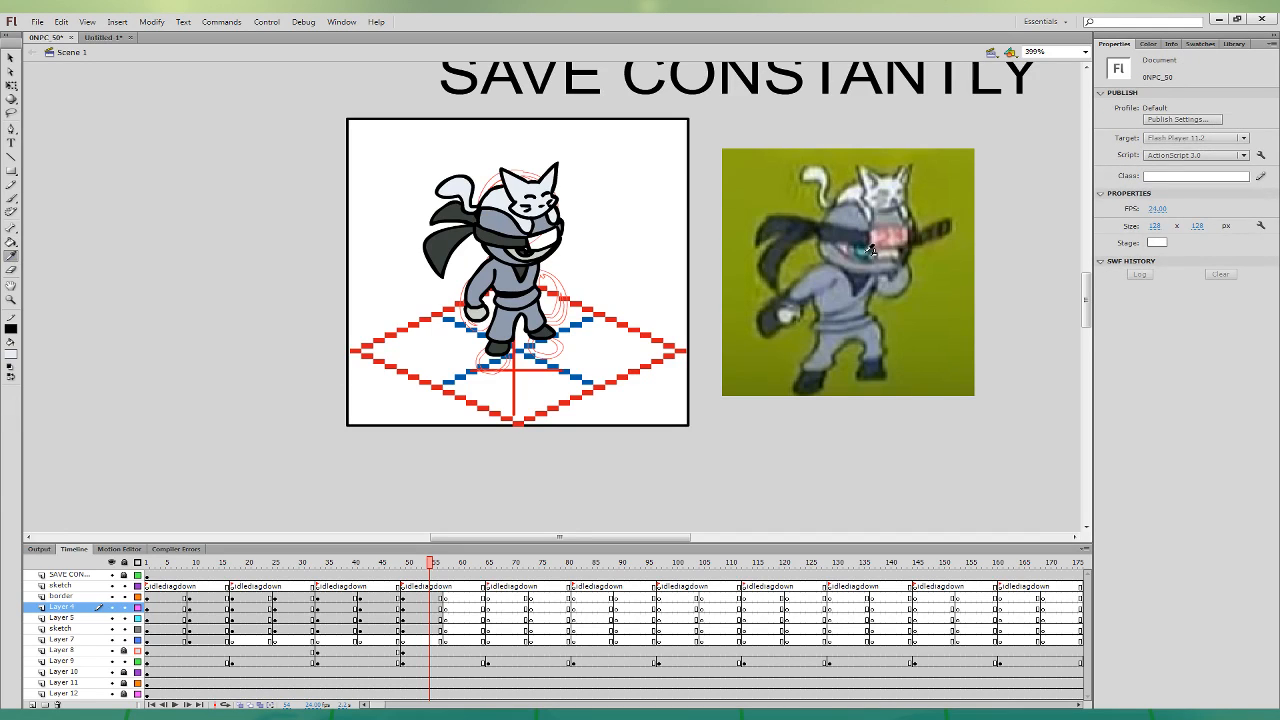
{"action": "left_click", "coordinate": [871, 250]}
{"action": "left_click", "coordinate": [522, 246]}
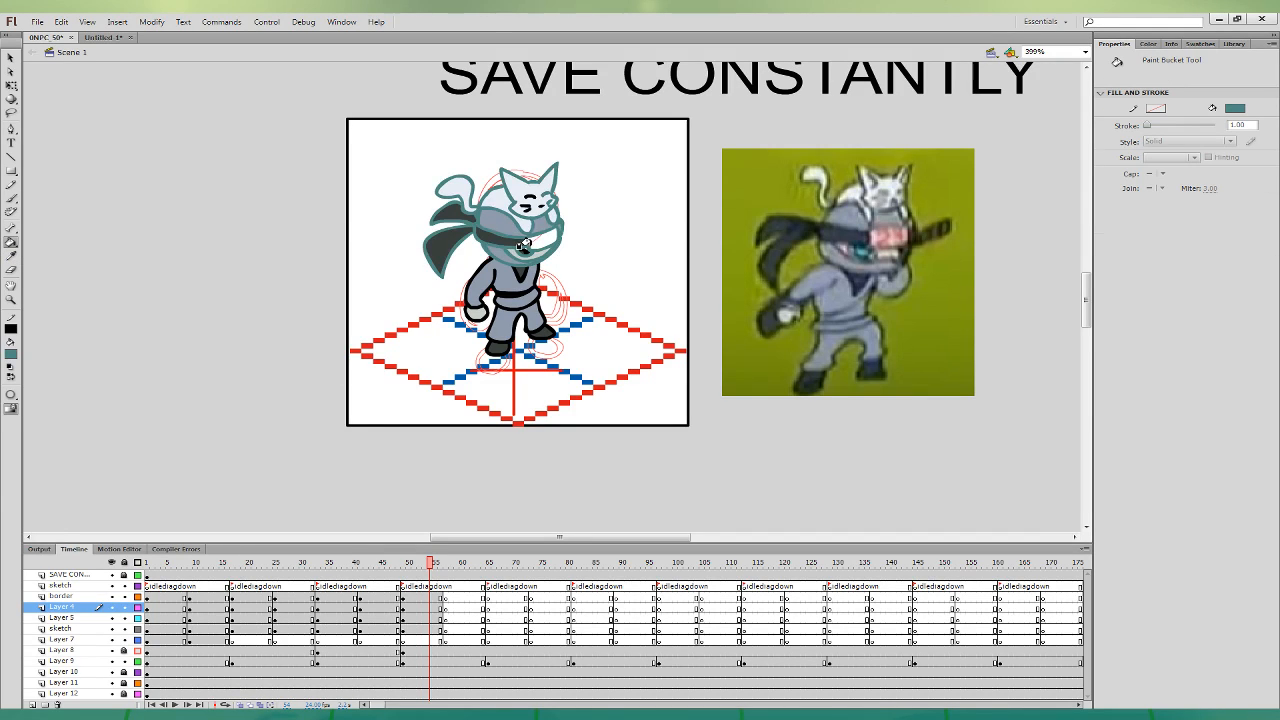
{"action": "key", "text": "ctrl+z"}
{"action": "left_click", "coordinate": [519, 250]}
{"action": "key", "text": "ctrl+z"}
{"action": "left_click", "coordinate": [521, 248]}
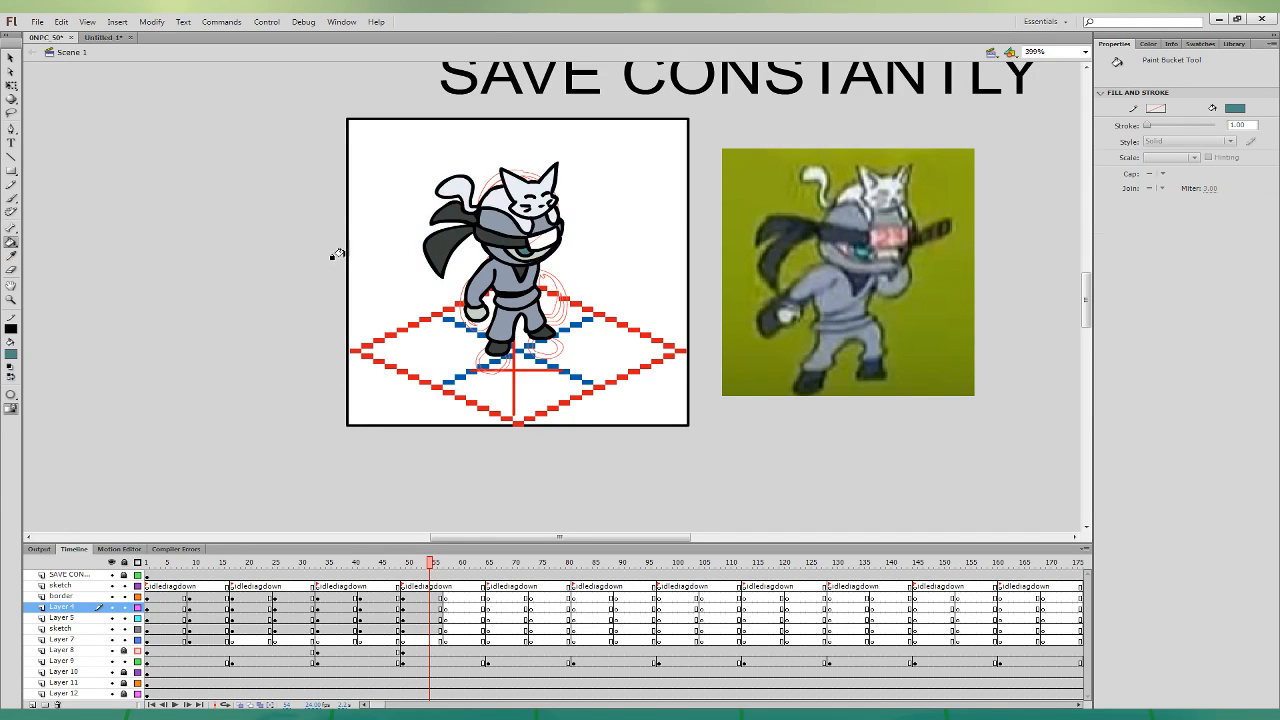
{"action": "left_click", "coordinate": [11, 197]}
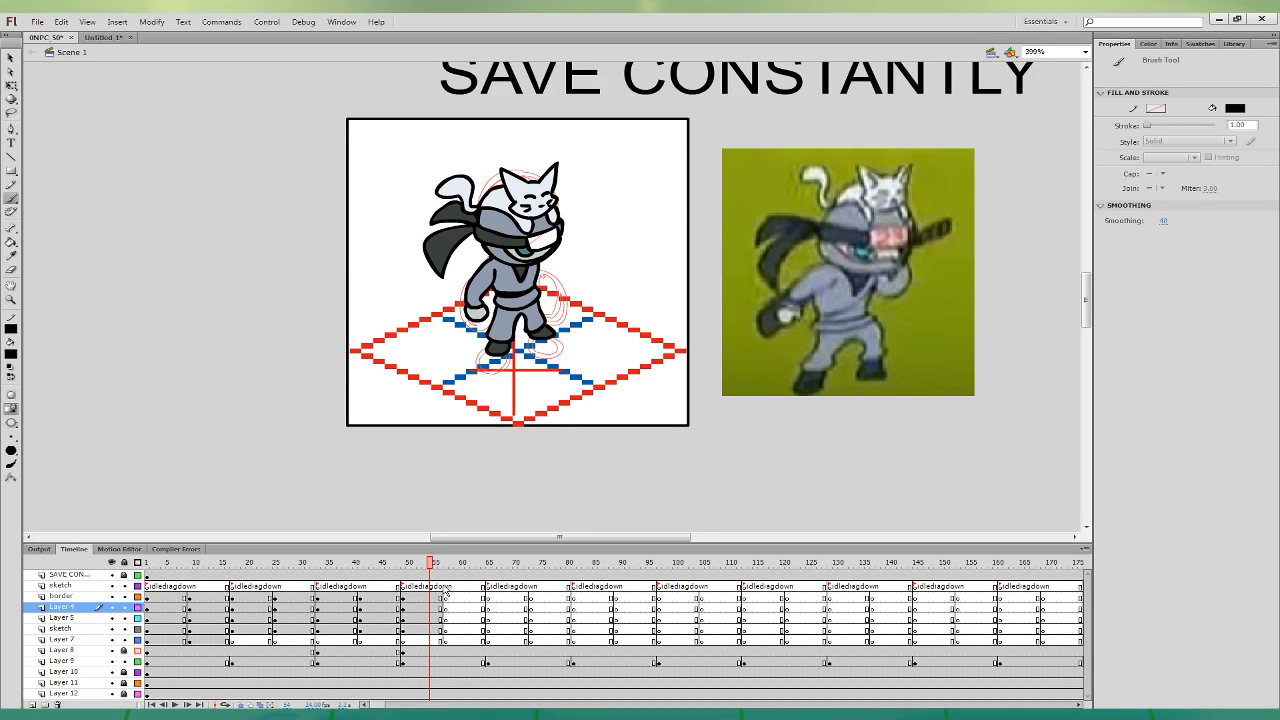
- Brush the number 24 onto the plate of the ninja's headband on the border layer and fill the plate with pink sampled from the reference
{"action": "left_click", "coordinate": [435, 606]}
{"action": "left_click", "coordinate": [435, 598]}
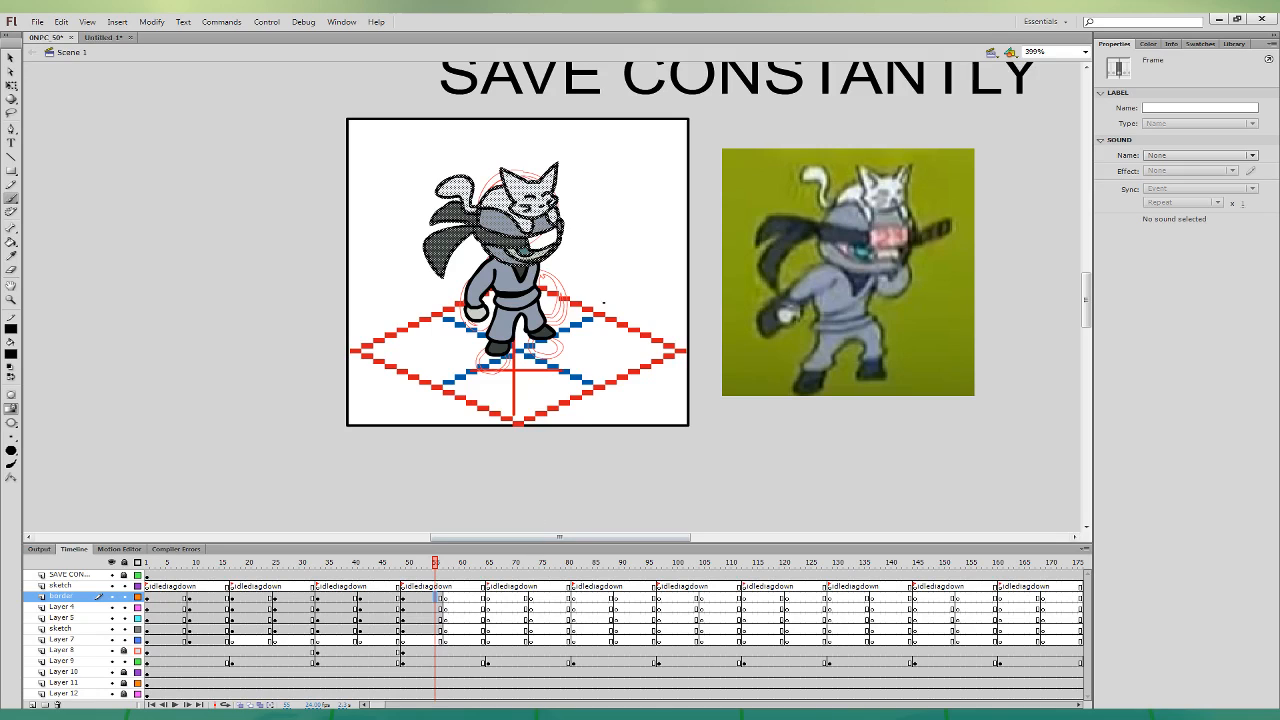
{"action": "left_click_drag", "start_coordinate": [538, 237], "coordinate": [541, 244]}
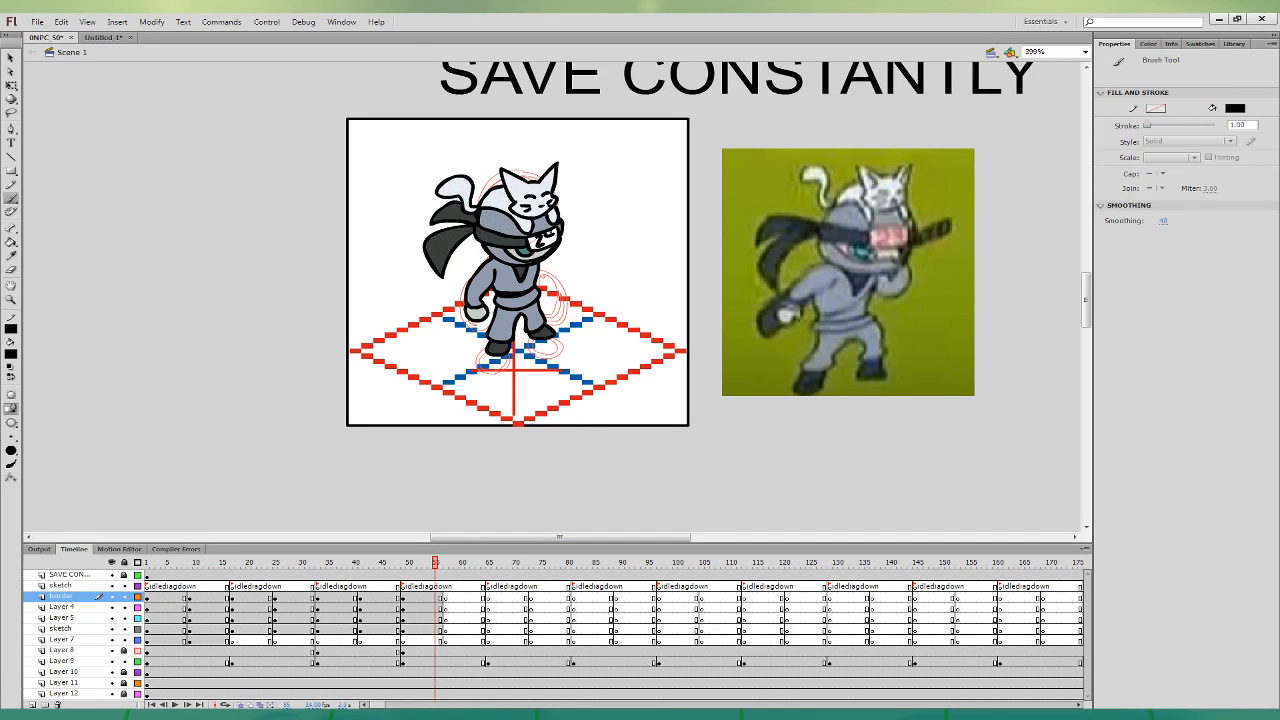
{"action": "key", "text": "ctrl+z"}
{"action": "key", "text": "i"}
{"action": "left_click", "coordinate": [880, 237]}
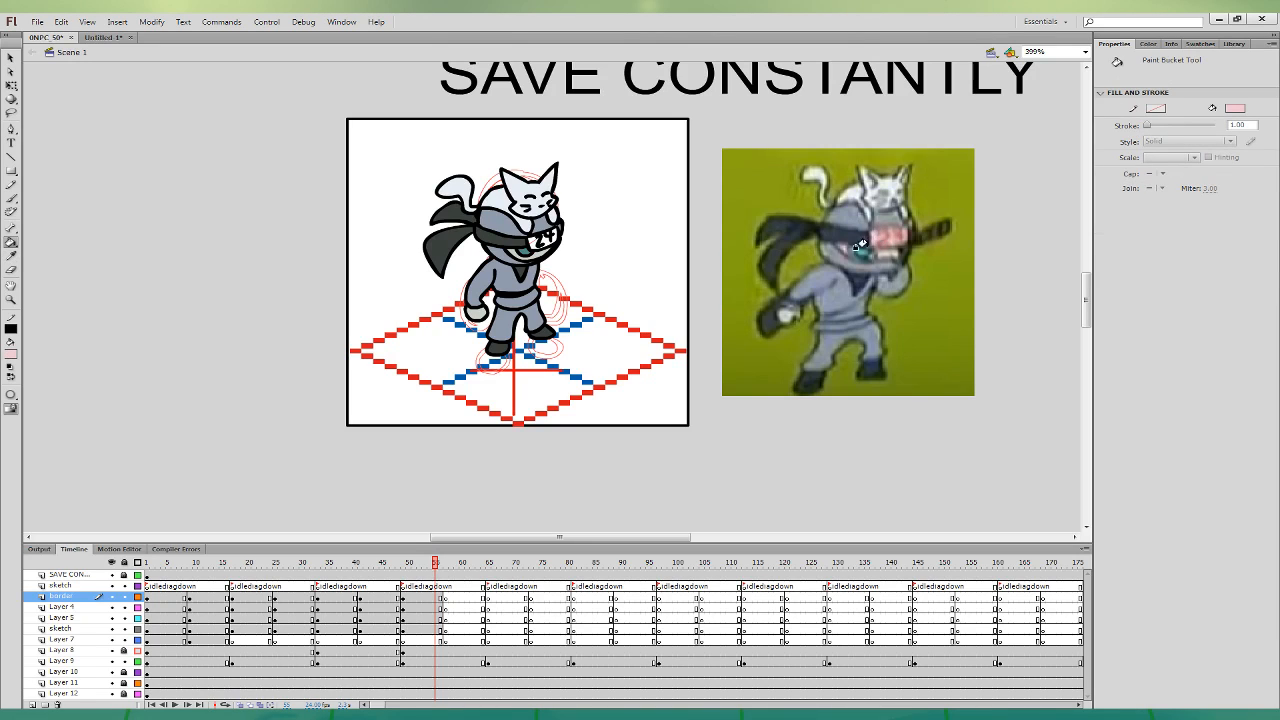
{"action": "left_click", "coordinate": [545, 236]}
- Copy the near arm from Layer 4 to Layer 7, flip it horizontally and set it beside the ninja
{"action": "left_click", "coordinate": [11, 84]}
{"action": "left_click", "coordinate": [421, 607]}
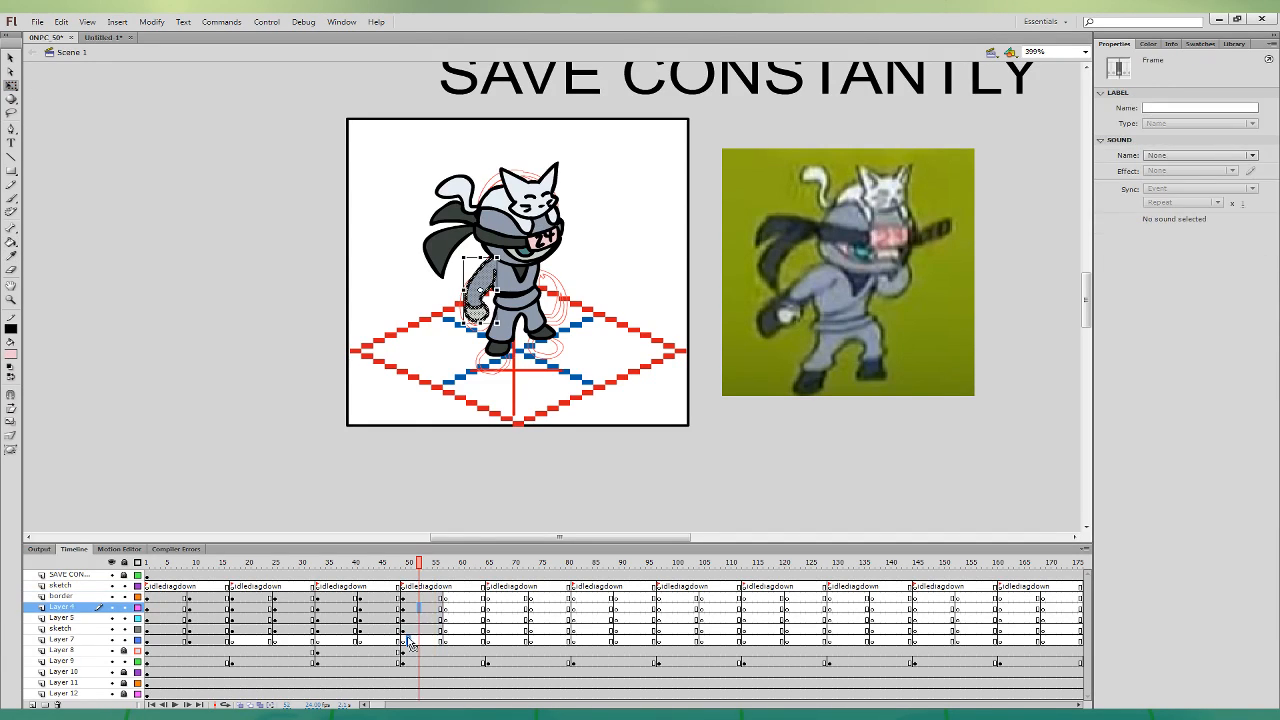
{"action": "left_click", "coordinate": [403, 640]}
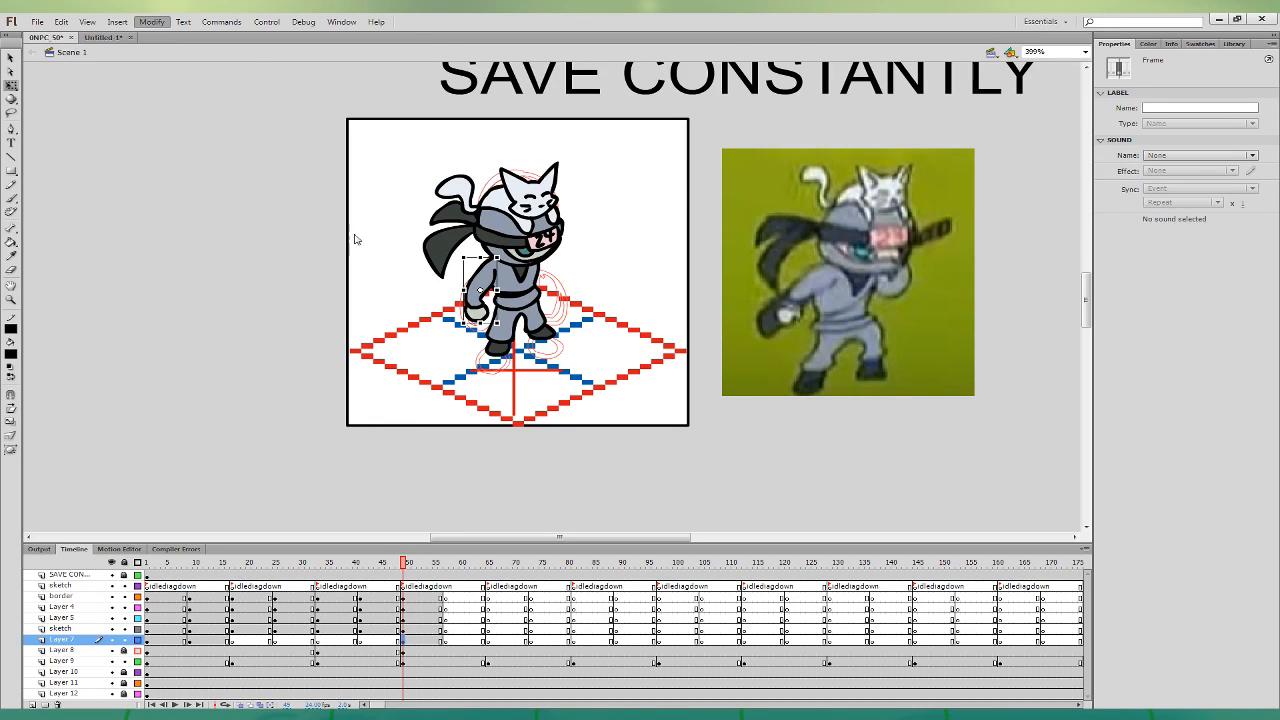
{"action": "left_click_drag", "start_coordinate": [480, 280], "coordinate": [585, 248]}
{"action": "left_click", "coordinate": [570, 262]}
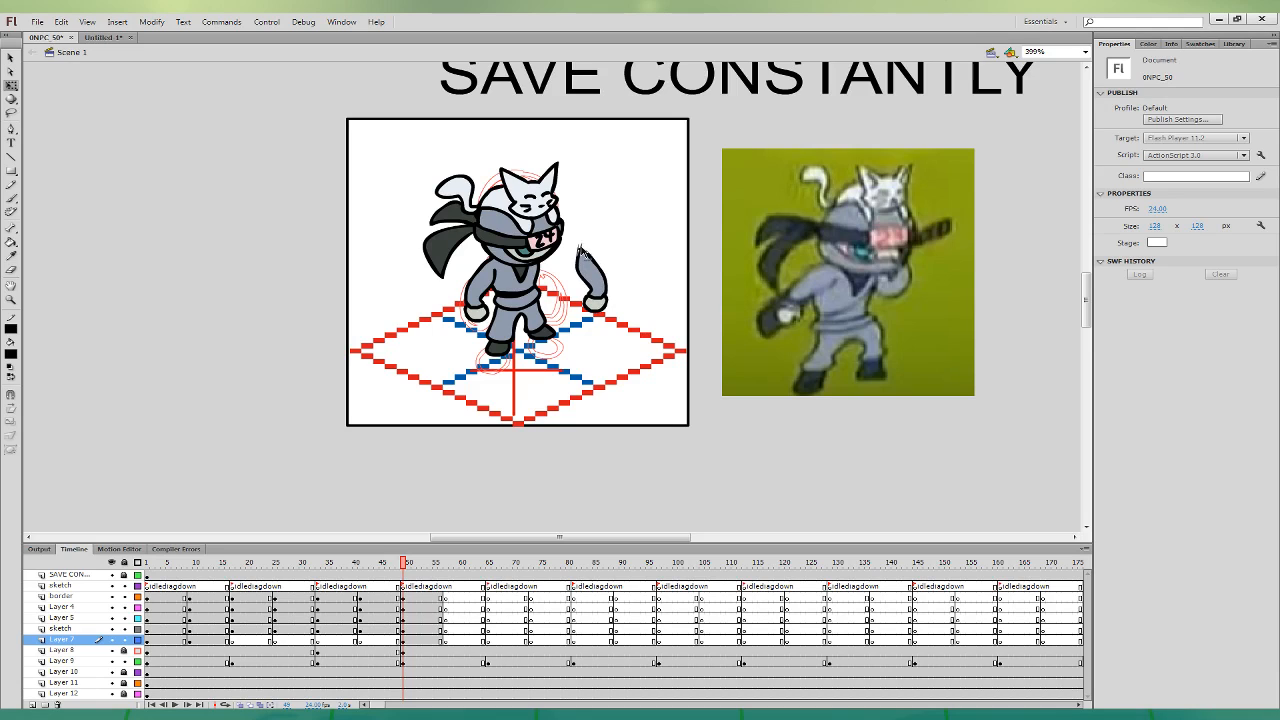
{"action": "left_click", "coordinate": [587, 253]}
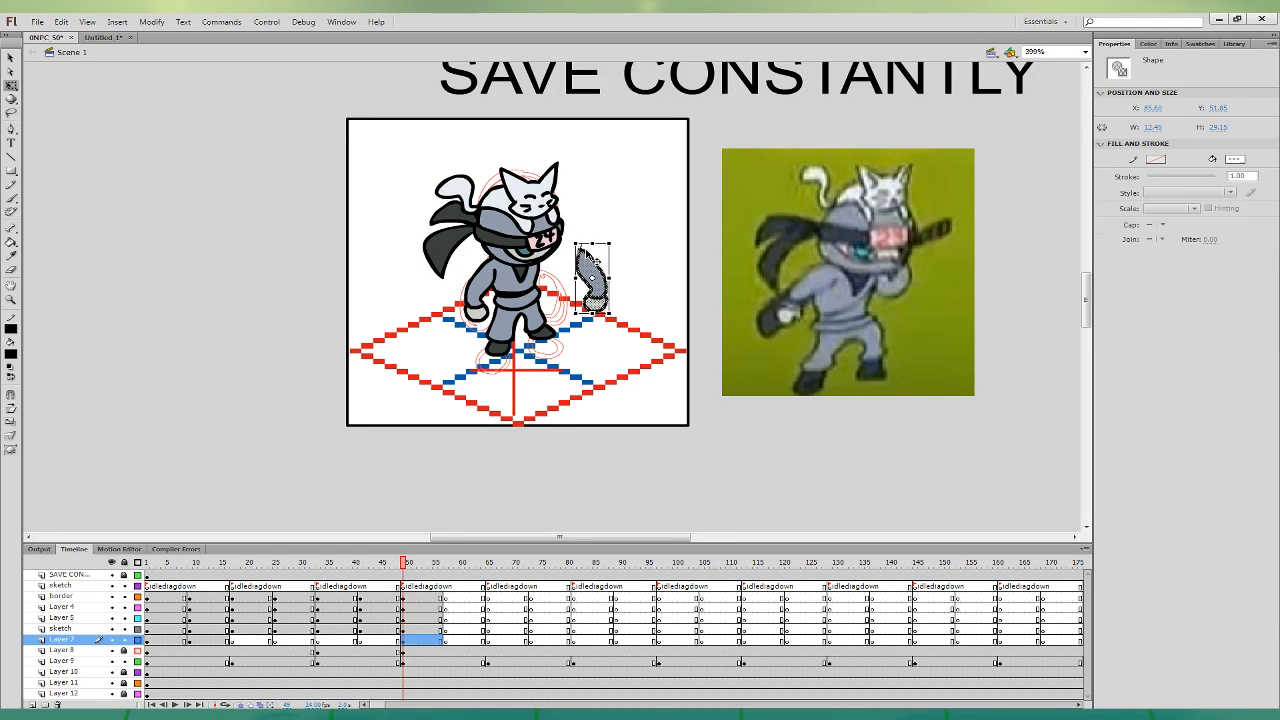
- Place the mirrored arm on Layer 7 behind the torso at the far shoulder and skew it to fit the body
{"action": "left_click_drag", "start_coordinate": [424, 629], "coordinate": [424, 640]}
{"action": "mouse_move", "coordinate": [600, 275]}
{"action": "left_mouse_down"}
{"action": "mouse_move", "coordinate": [560, 283]}
{"action": "mouse_move", "coordinate": [582, 294]}
{"action": "mouse_move", "coordinate": [573, 303]}
{"action": "left_mouse_up"}
{"action": "key", "text": "ctrl+z"}
{"action": "left_click", "coordinate": [435, 640]}
{"action": "left_click_drag", "start_coordinate": [554, 289], "coordinate": [555, 298]}
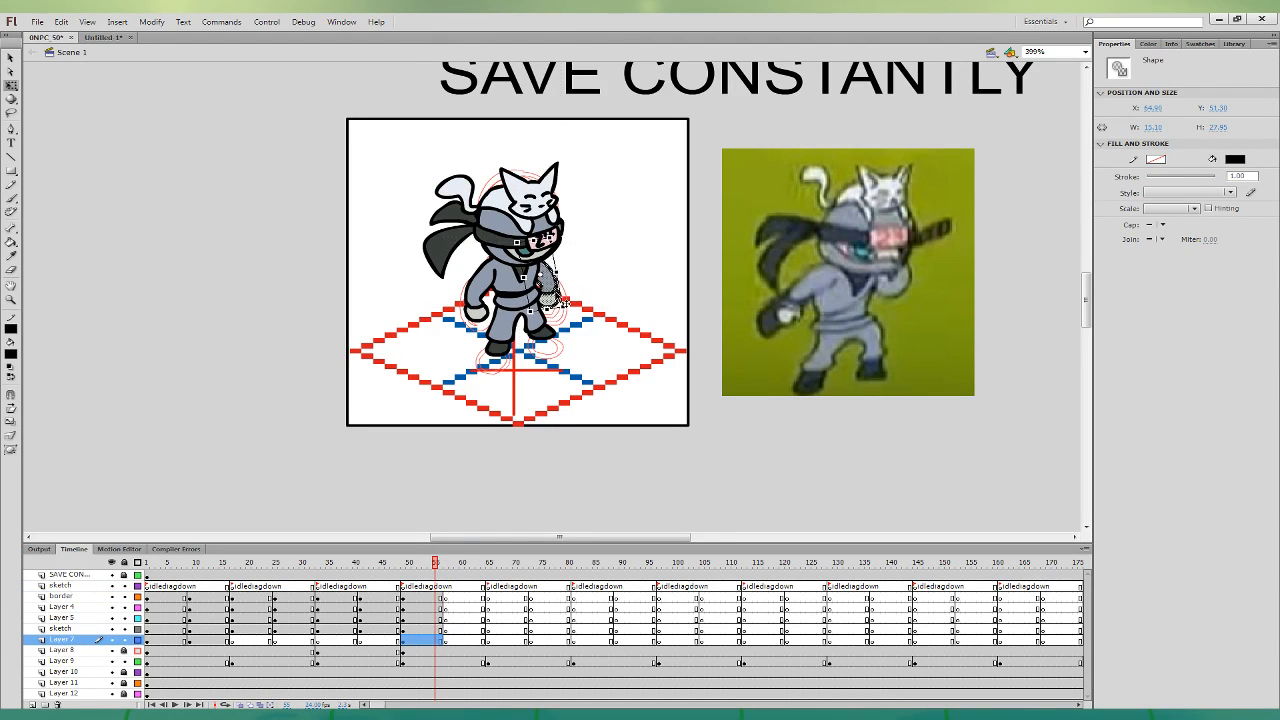
{"action": "left_click", "coordinate": [643, 412]}
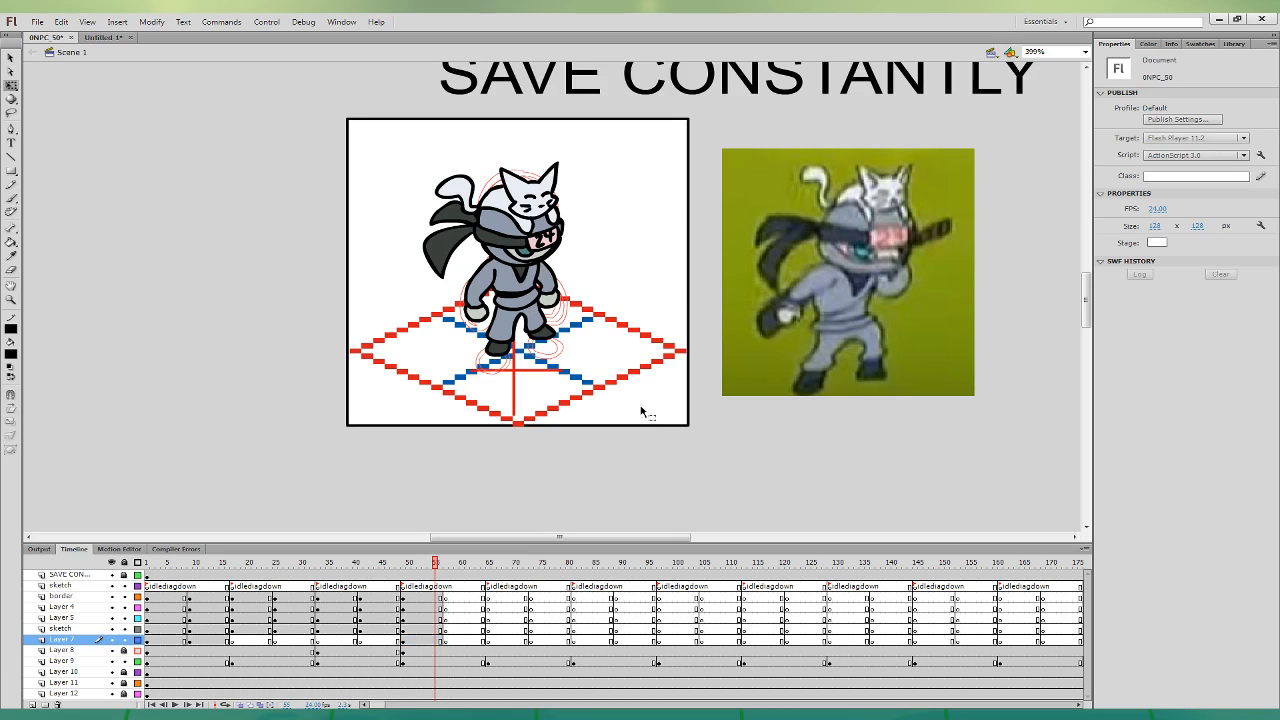
- Select both arms on Layer 4 and Layer 7 together, shorten them slightly and skew them sideways
{"action": "left_click", "coordinate": [425, 607]}
{"action": "left_click", "coordinate": [429, 640], "text": "shift"}
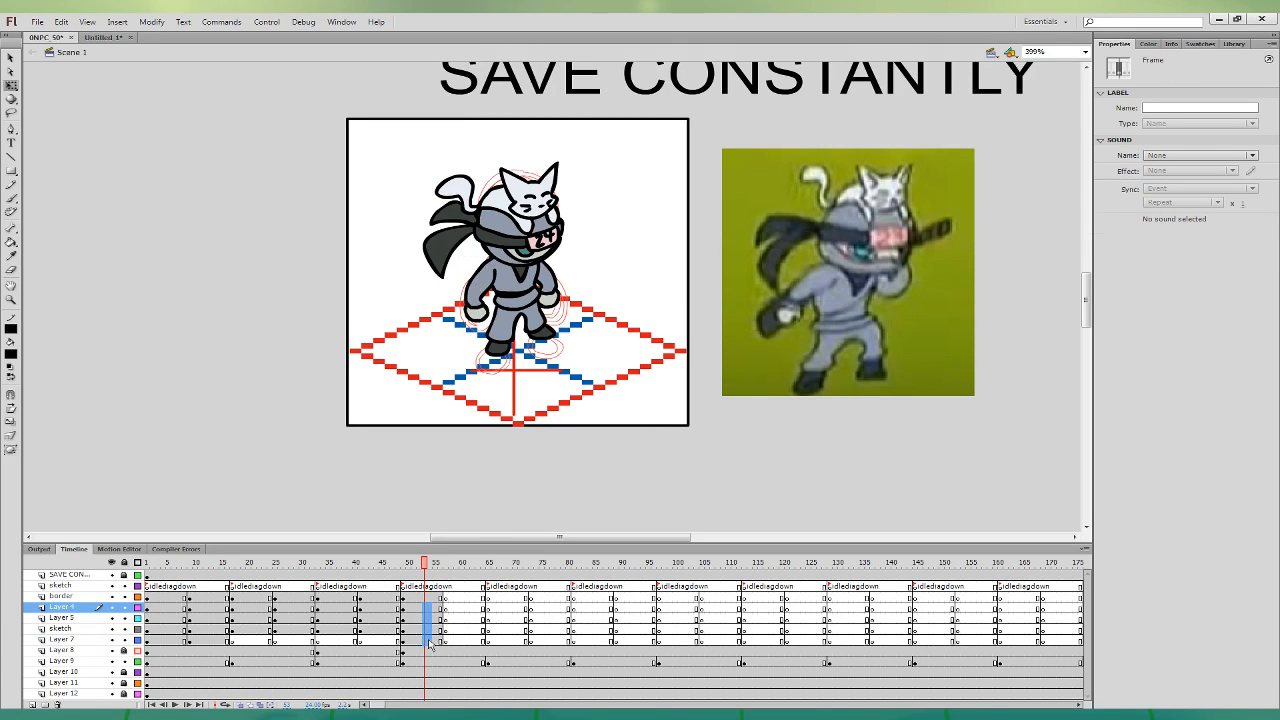
{"action": "left_click", "coordinate": [590, 334]}
{"action": "left_click", "coordinate": [418, 608]}
{"action": "left_click", "coordinate": [559, 290], "text": "shift"}
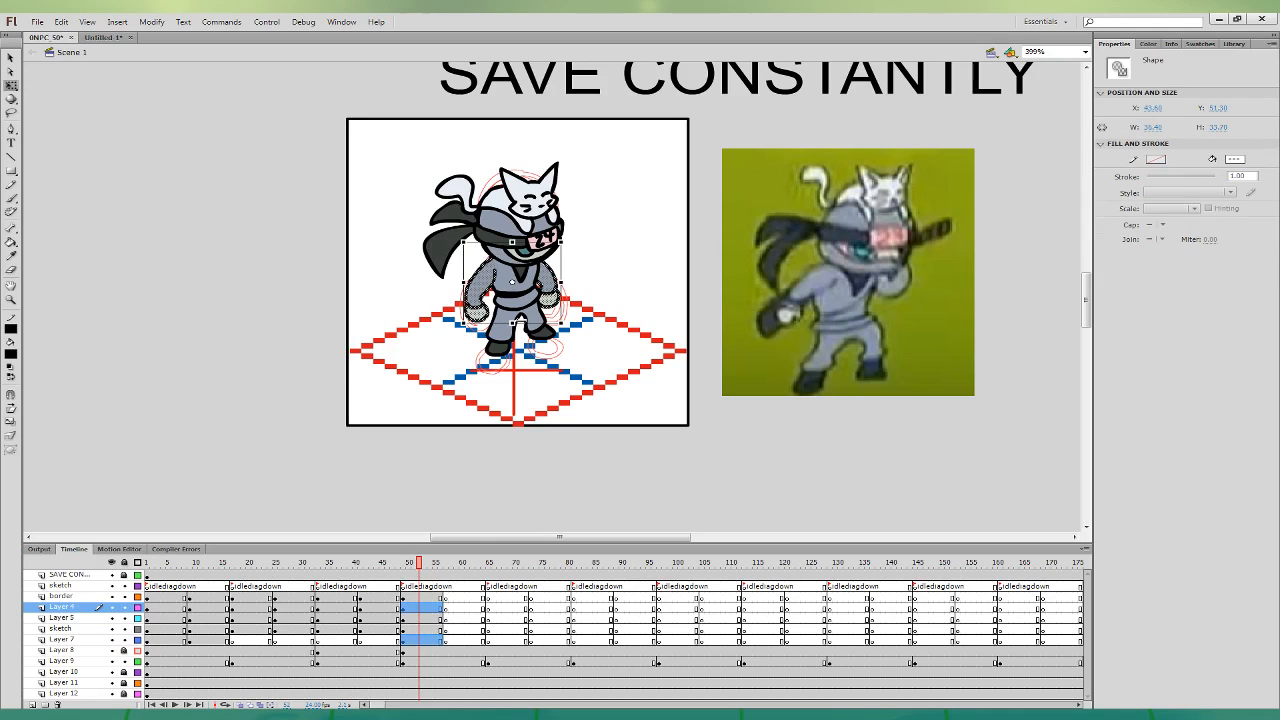
{"action": "left_click_drag", "start_coordinate": [512, 323], "coordinate": [519, 316]}
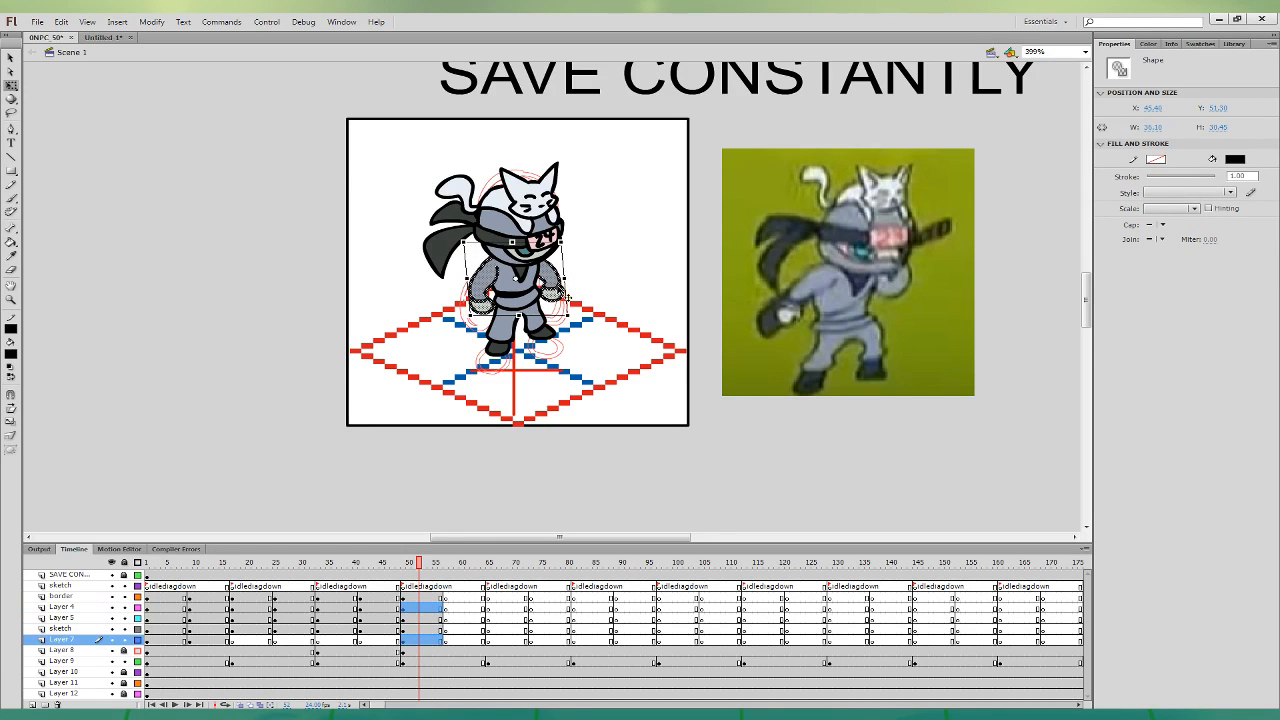
{"action": "left_click", "coordinate": [630, 263]}
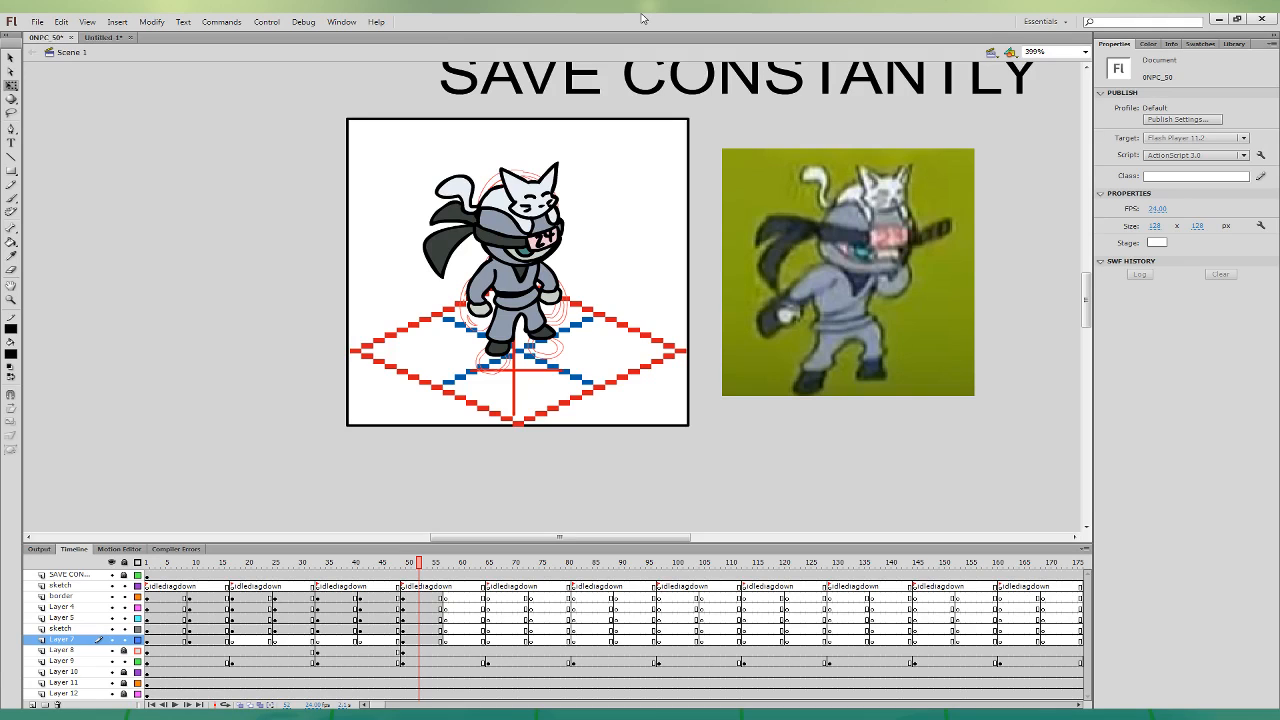
- Duplicate the first pose into keyframes at frame 57 on all drawing layers and skew the legs slightly to the right
{"action": "left_click_drag", "start_coordinate": [421, 639], "coordinate": [448, 607]}
{"action": "left_click", "coordinate": [457, 619]}
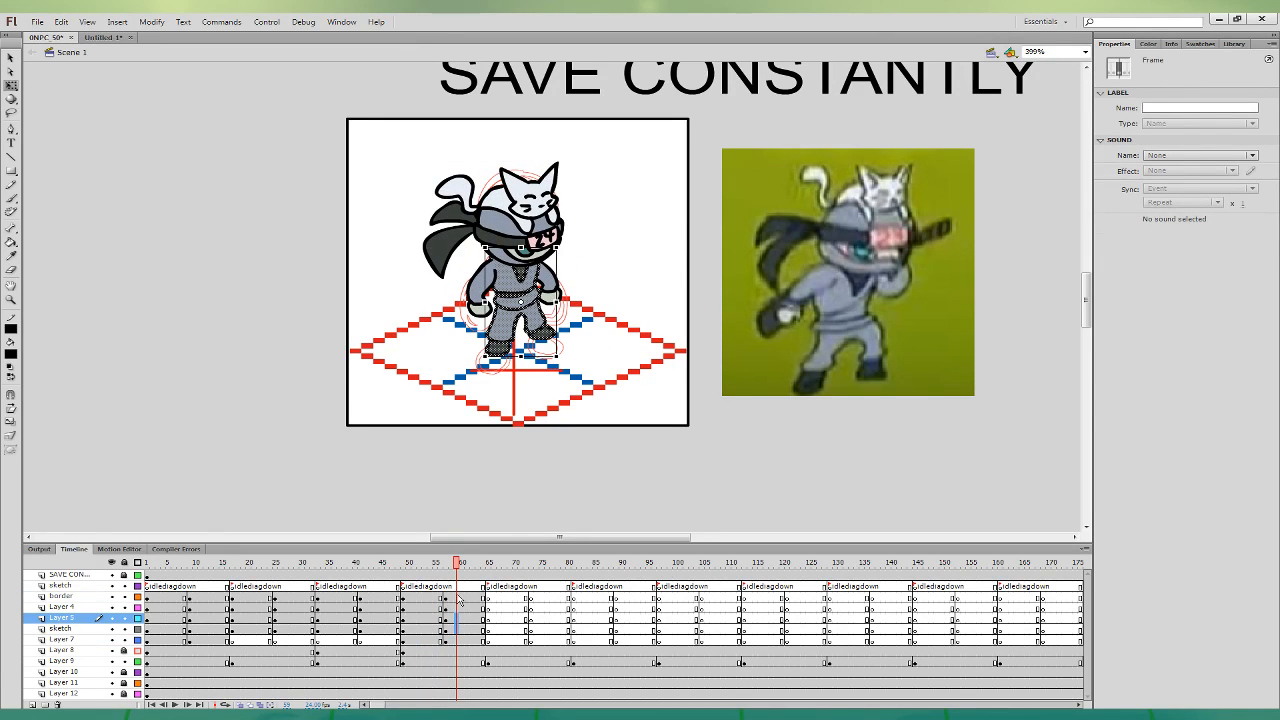
{"action": "left_click", "coordinate": [461, 628]}
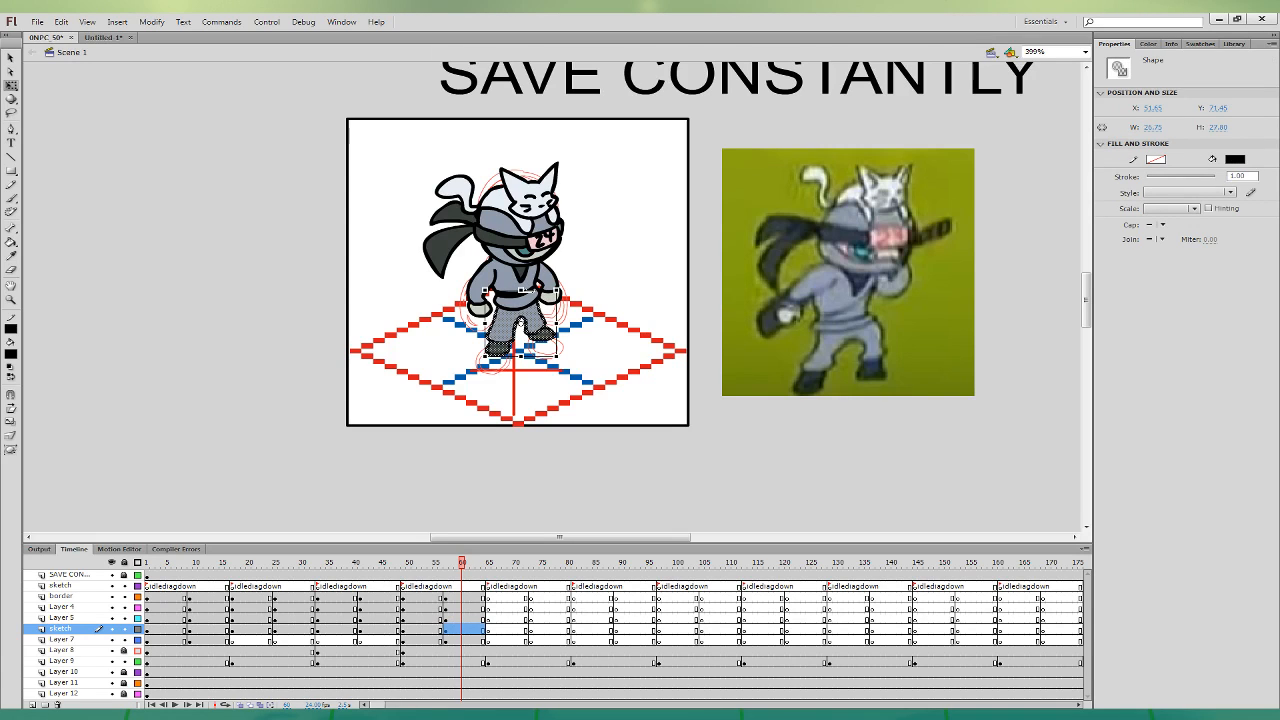
{"action": "left_click_drag", "start_coordinate": [527, 291], "coordinate": [530, 291]}
- Shift the ninja's head, cat, torso and both arms slightly right and down in the second pose
{"action": "left_click_drag", "start_coordinate": [466, 617], "coordinate": [466, 597]}
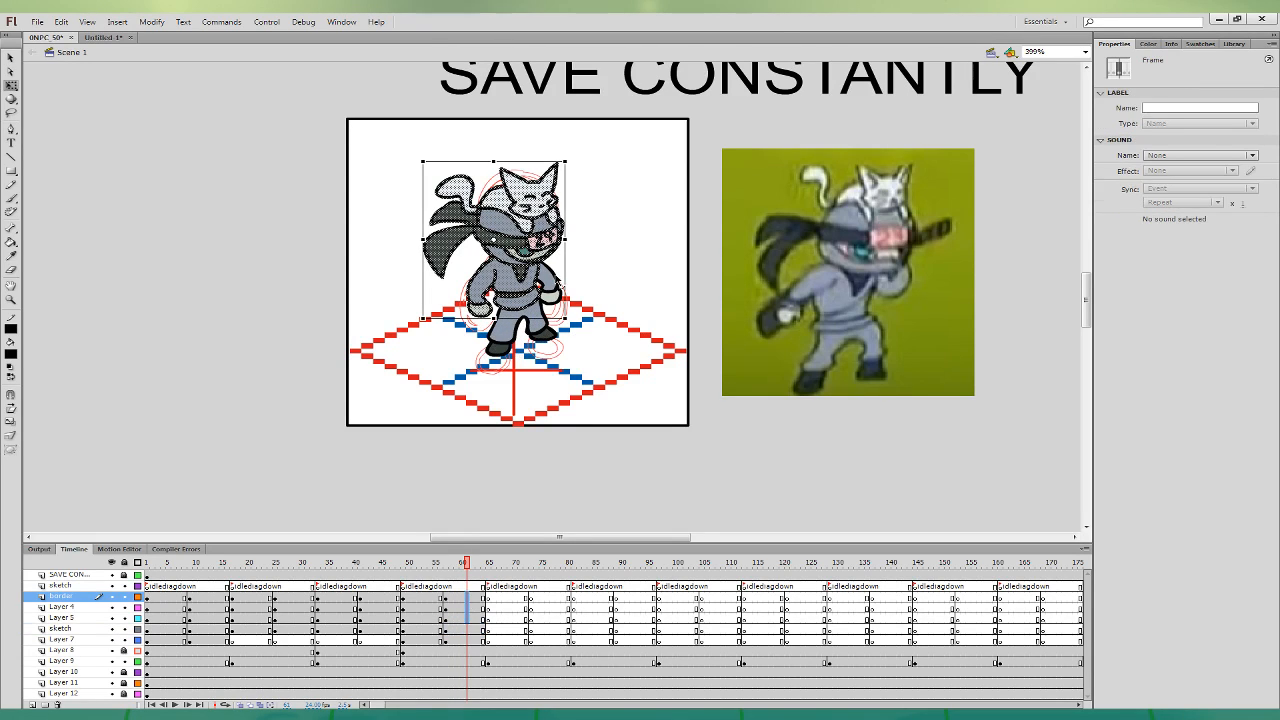
{"action": "left_click", "coordinate": [569, 269]}
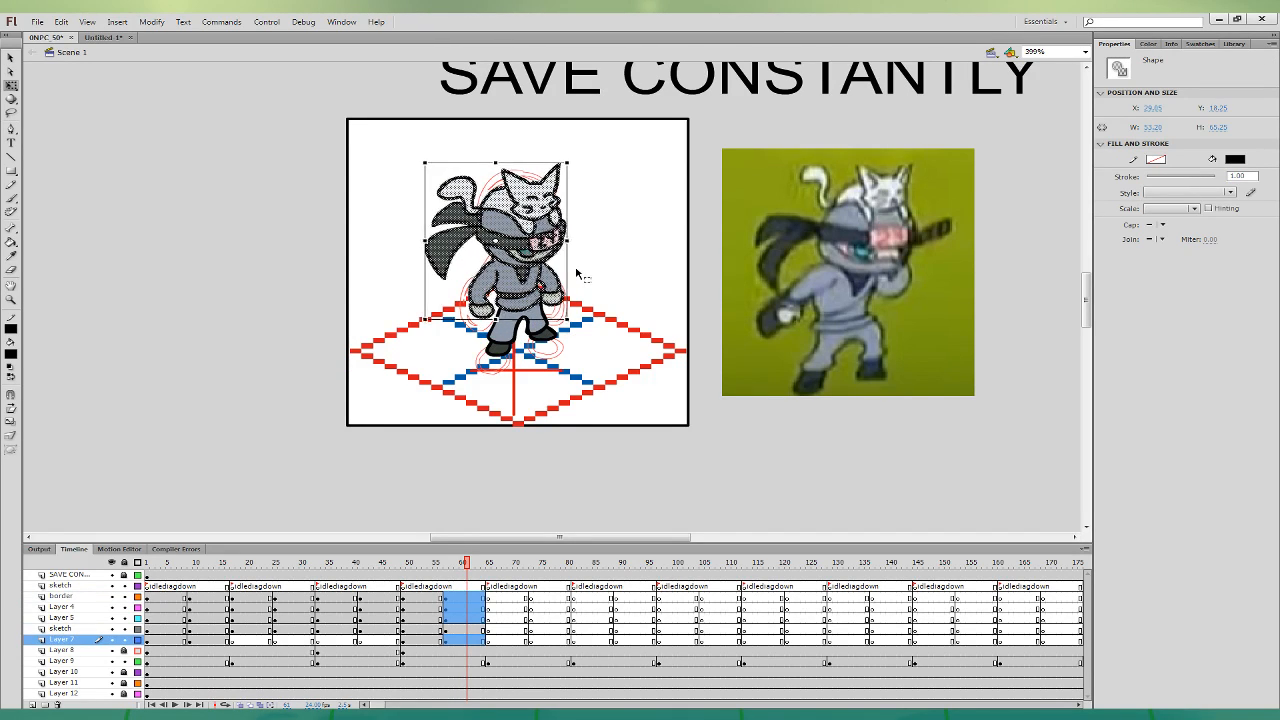
{"action": "key", "text": "Right"}
{"action": "left_click", "coordinate": [624, 328]}
- Skew the torso, near arm and far arm of the second pose so they line up with the planted legs
{"action": "left_click", "coordinate": [467, 618]}
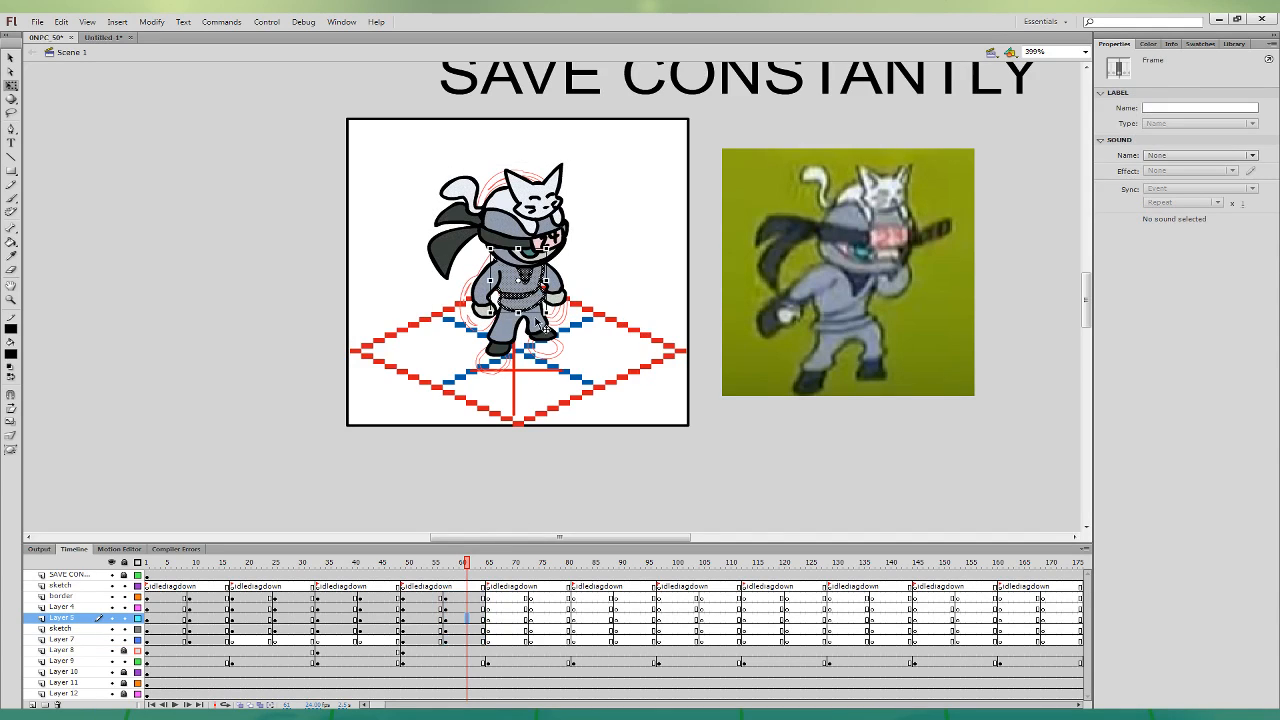
{"action": "left_click", "coordinate": [537, 316]}
{"action": "left_click", "coordinate": [462, 608]}
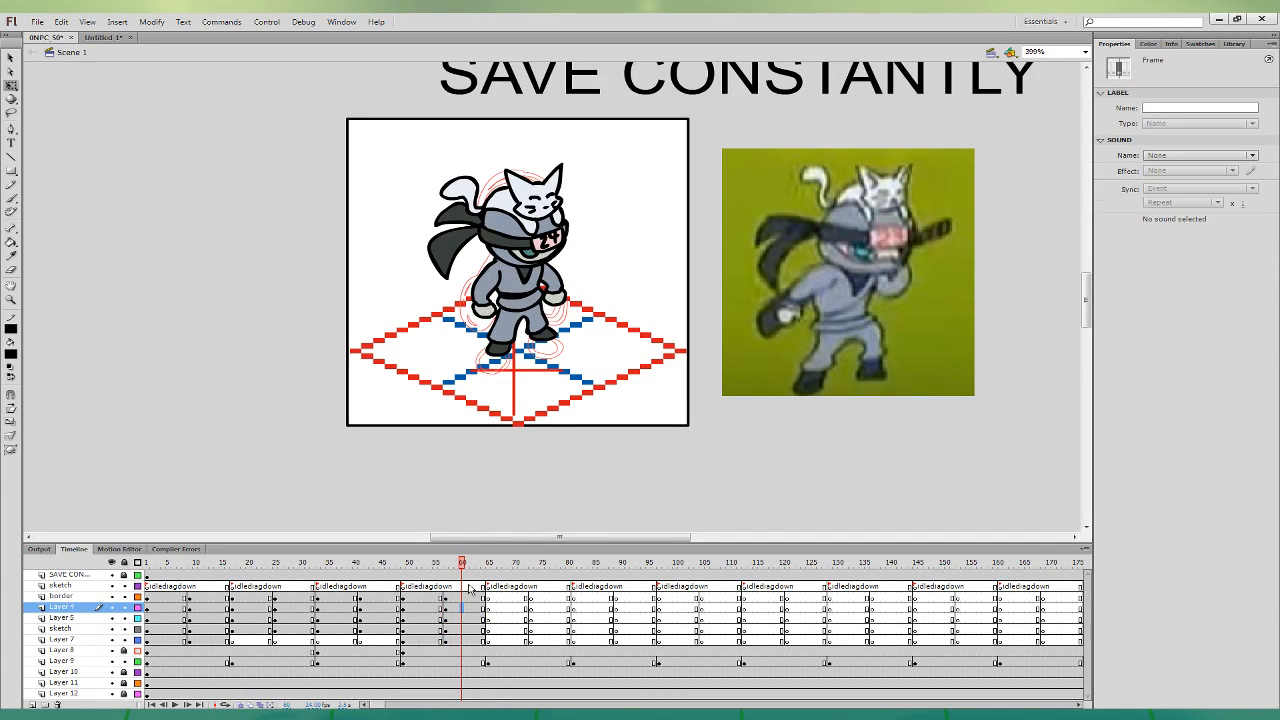
{"action": "left_click_drag", "start_coordinate": [490, 314], "coordinate": [493, 314]}
{"action": "left_click", "coordinate": [467, 630]}
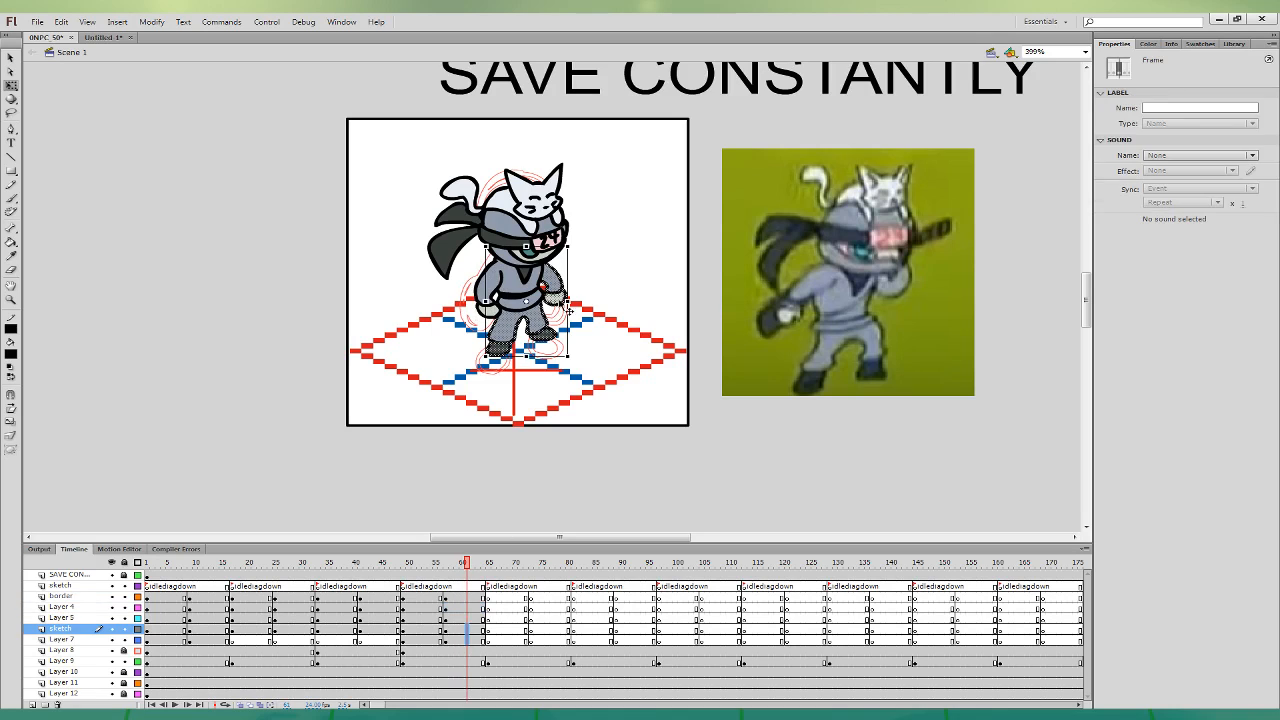
{"action": "left_click", "coordinate": [586, 306]}
{"action": "left_click", "coordinate": [462, 640]}
{"action": "left_click_drag", "start_coordinate": [556, 306], "coordinate": [553, 306]}
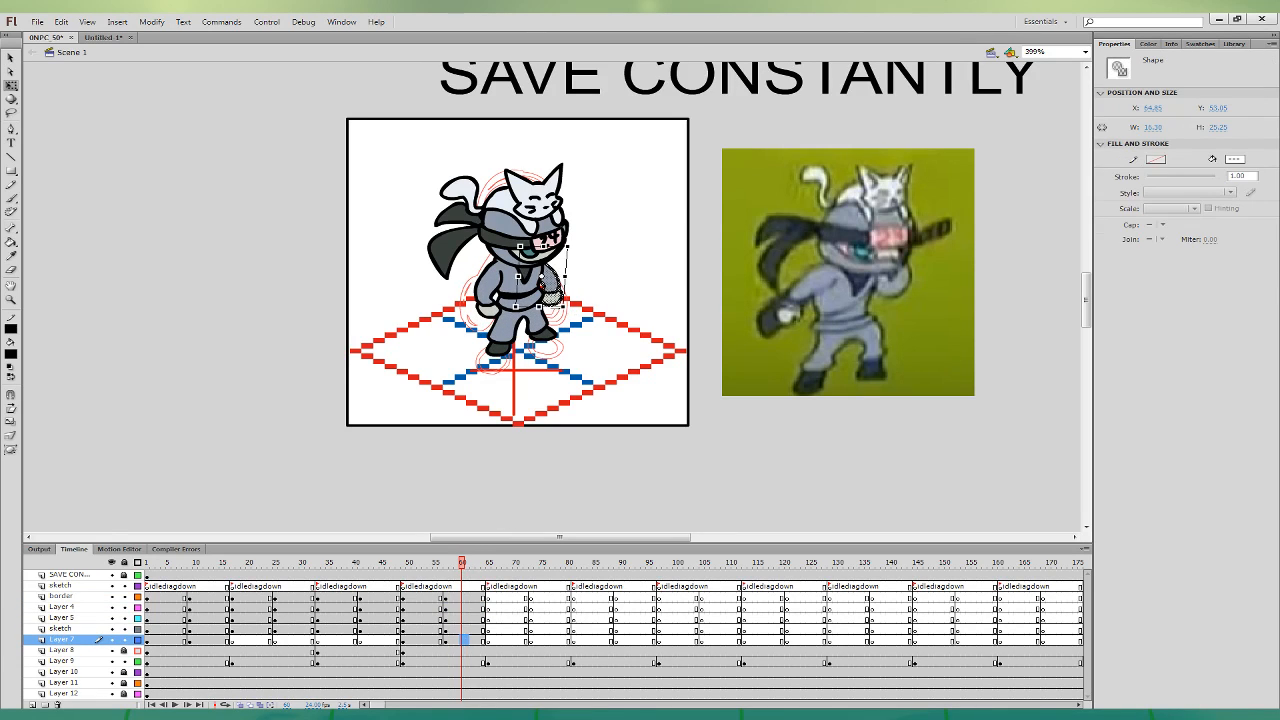
- Nudge the head with the cat slightly further right in the second pose and play the idle animation
{"action": "left_click", "coordinate": [457, 596]}
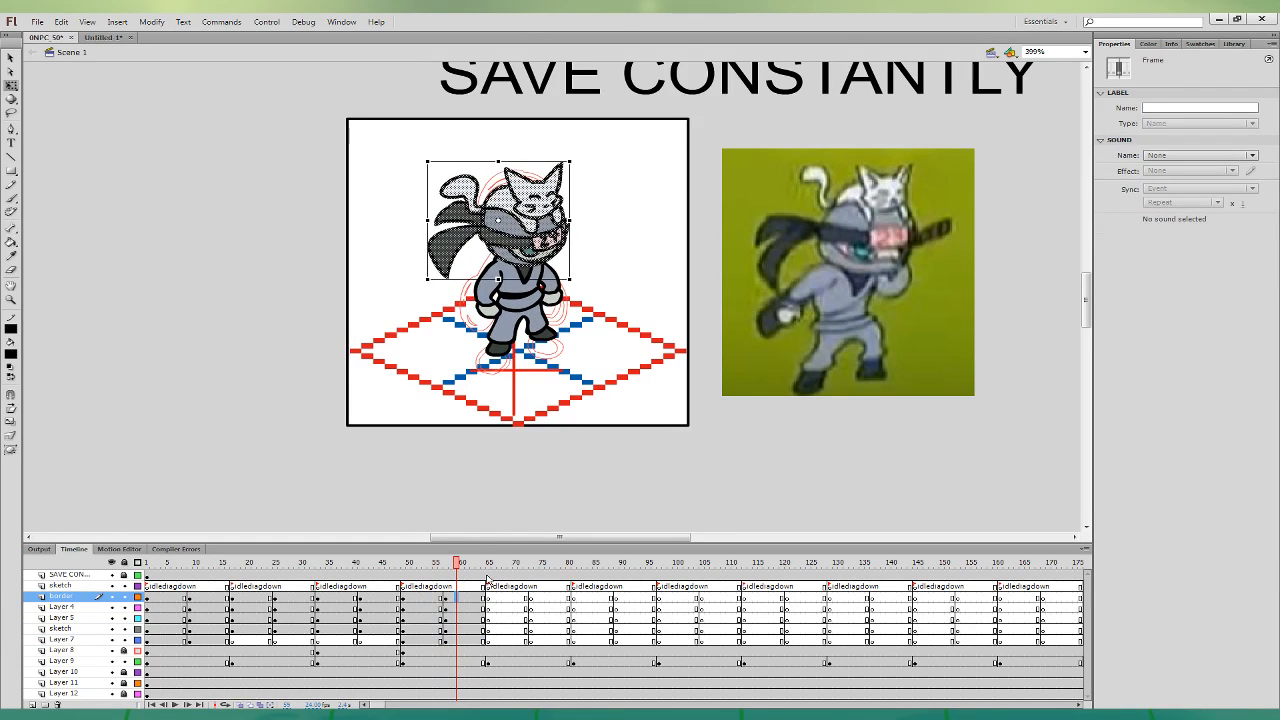
{"action": "left_click", "coordinate": [440, 598]}
{"action": "left_click", "coordinate": [457, 598]}
{"action": "left_click", "coordinate": [430, 587]}
{"action": "key", "text": "Return"}
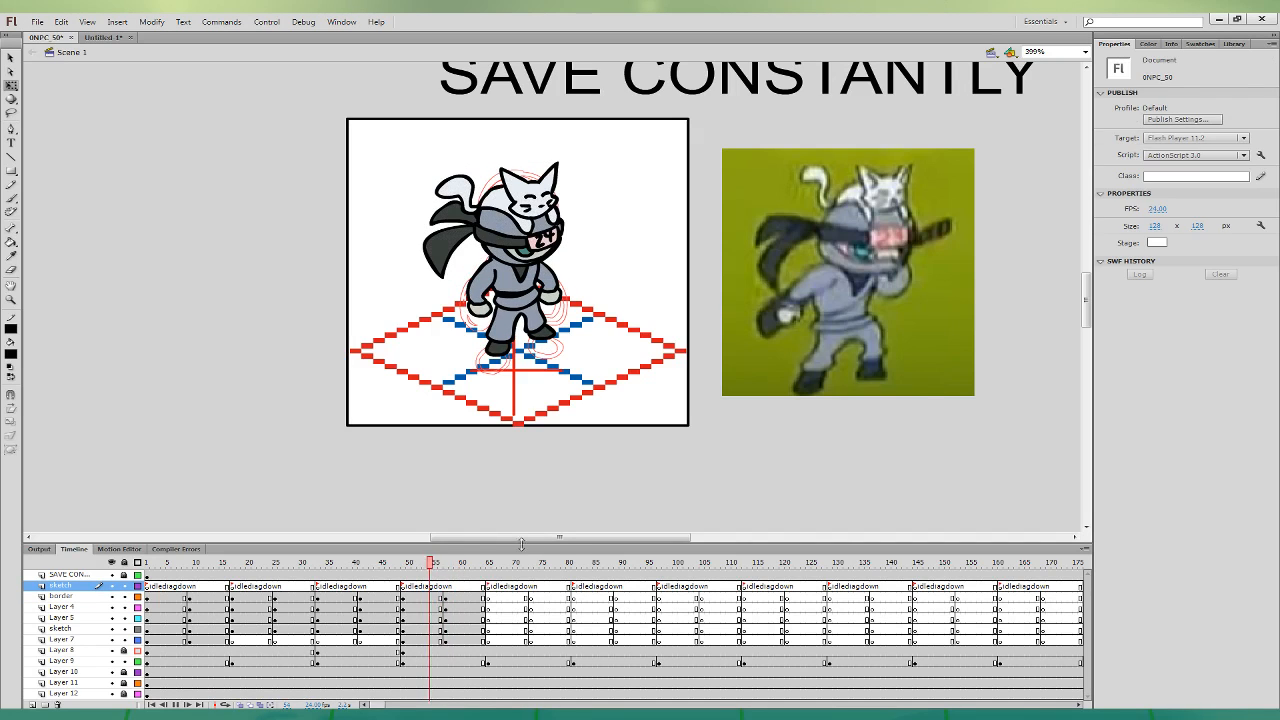
{"action": "key", "text": "Return"}
- Skew the far arm on Layer 7 further inward in the second pose and replay the idle from the first pose
{"action": "left_click", "coordinate": [472, 641]}
{"action": "left_click_drag", "start_coordinate": [549, 306], "coordinate": [545, 306]}
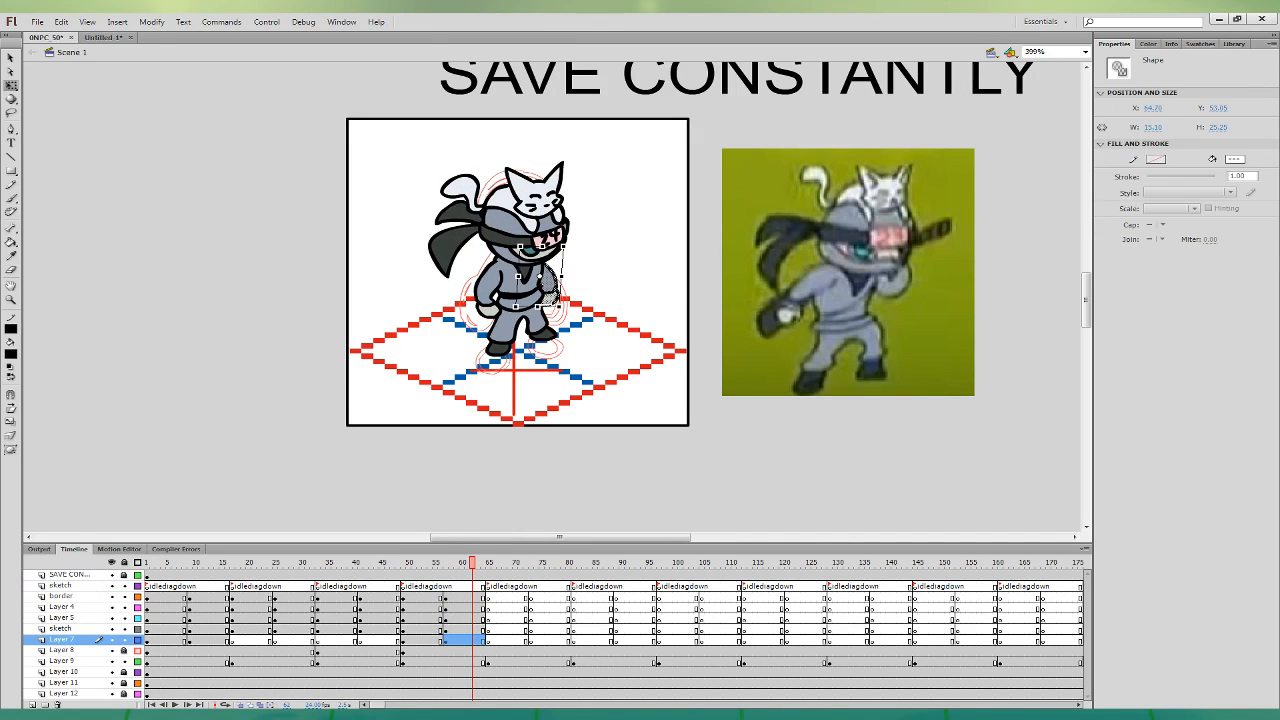
{"action": "left_click", "coordinate": [418, 597]}
{"action": "key", "text": "Return"}
{"action": "key", "text": "Return"}
{"action": "left_click", "coordinate": [394, 607]}
{"action": "key", "text": "Return"}
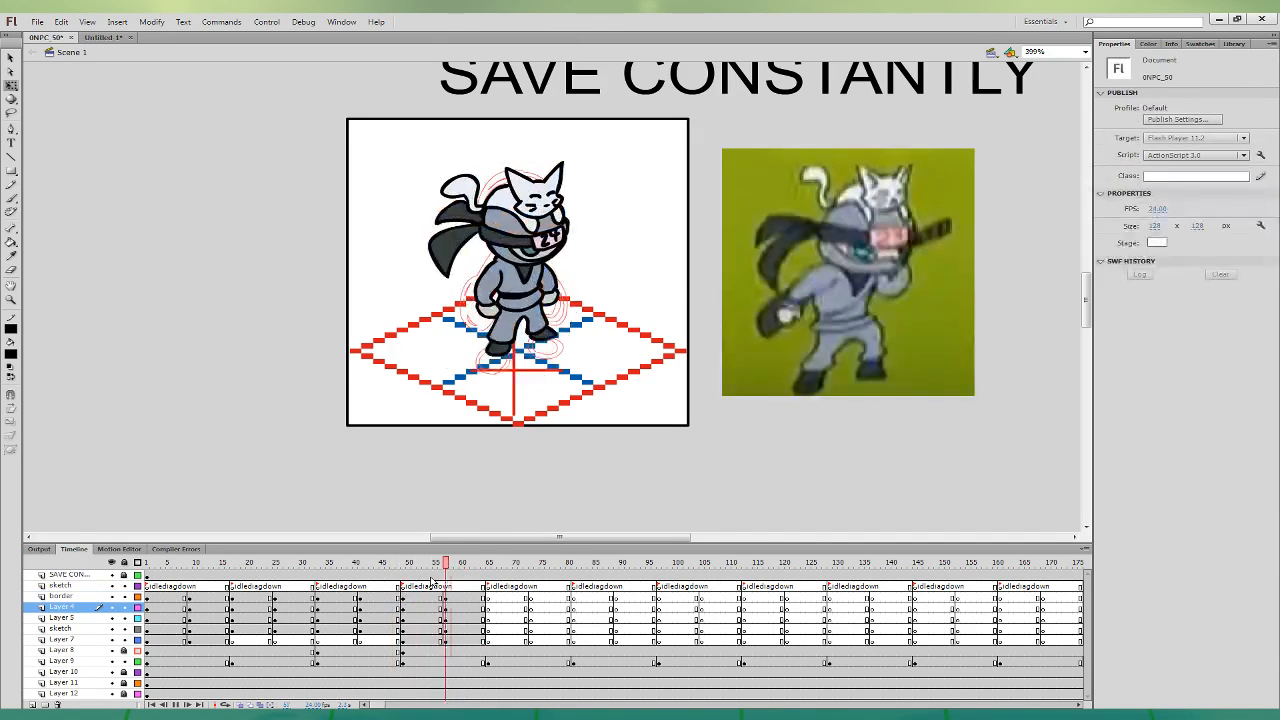
{"action": "key", "text": "Return"}
- Copy the ninja's frames 49 to 64 on all drawing layers into the Untitled-1 document and test the movie
{"action": "left_click", "coordinate": [445, 598]}
{"action": "left_click", "coordinate": [402, 588]}
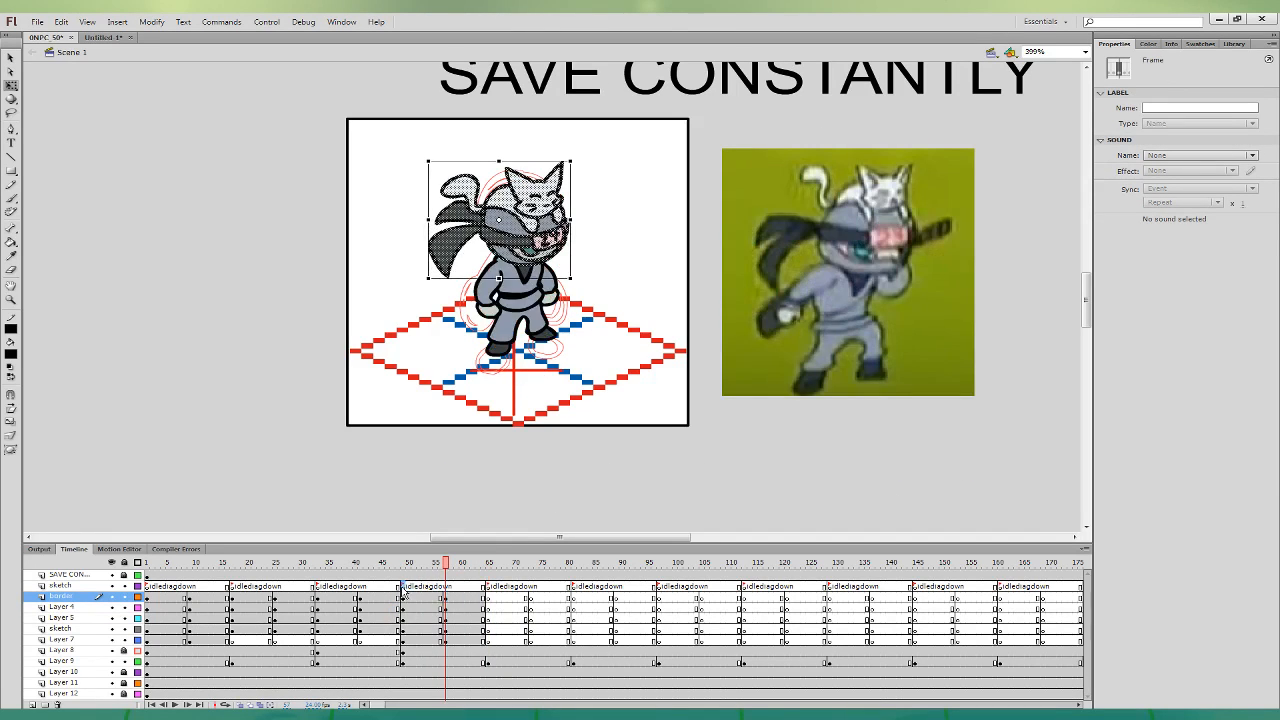
{"action": "left_click_drag", "start_coordinate": [403, 588], "coordinate": [483, 640]}
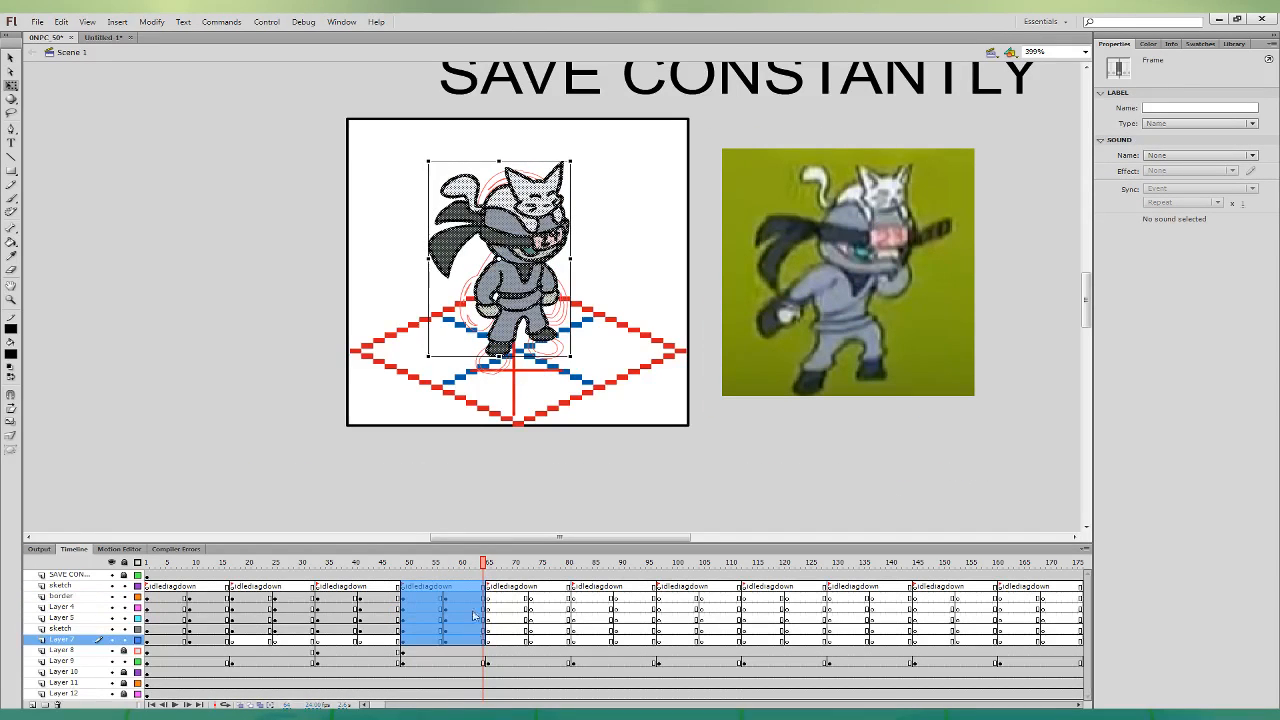
{"action": "left_click", "coordinate": [100, 37]}
{"action": "key", "text": "ctrl+alt+v"}
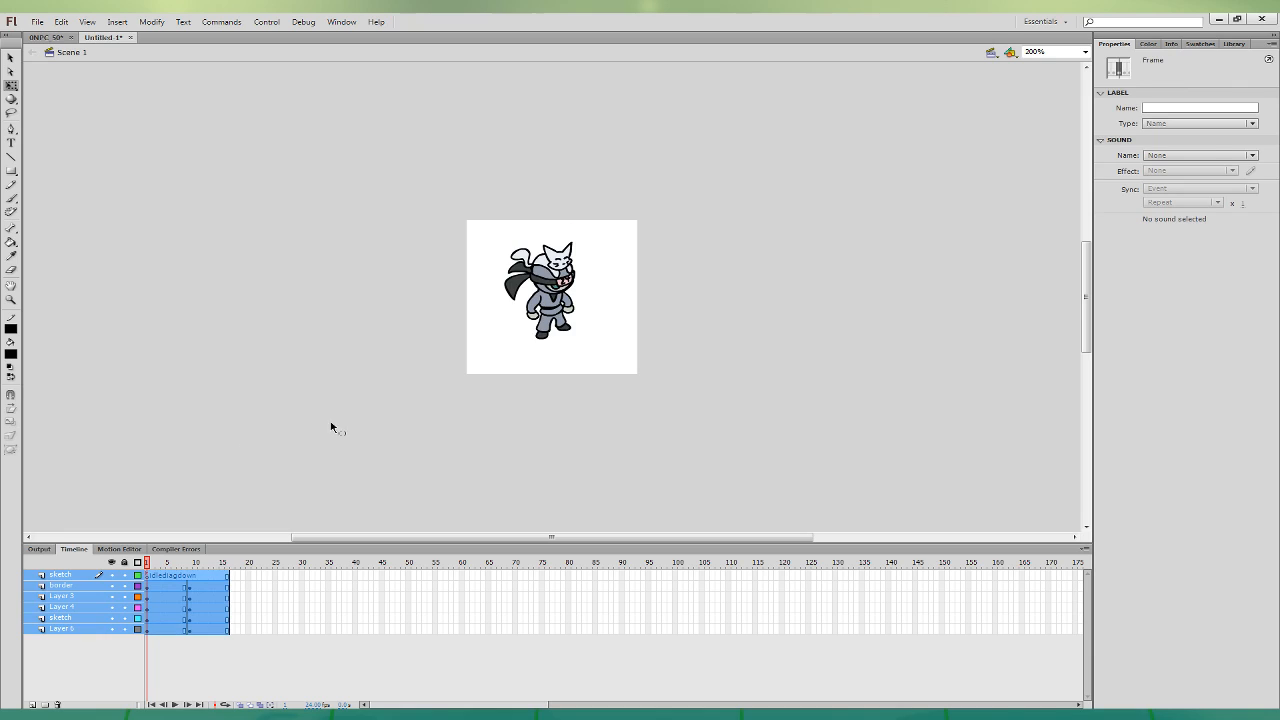
{"action": "left_click", "coordinate": [331, 427]}
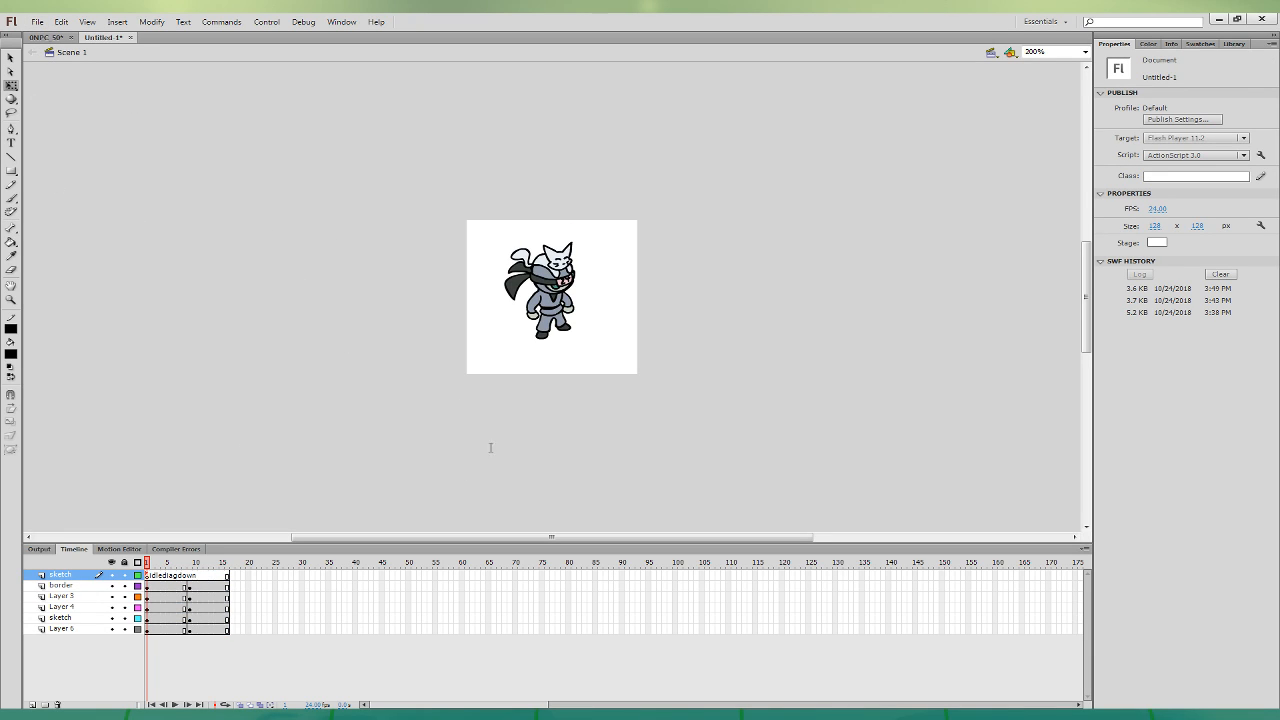
{"action": "key", "text": "ctrl+Return"}
- Switch back to 0NPC_50 and brush the ear and jawline of the next character on the border layer over the frame 65 to 72 sketch
{"action": "left_click", "coordinate": [49, 37]}
{"action": "left_click", "coordinate": [488, 640]}
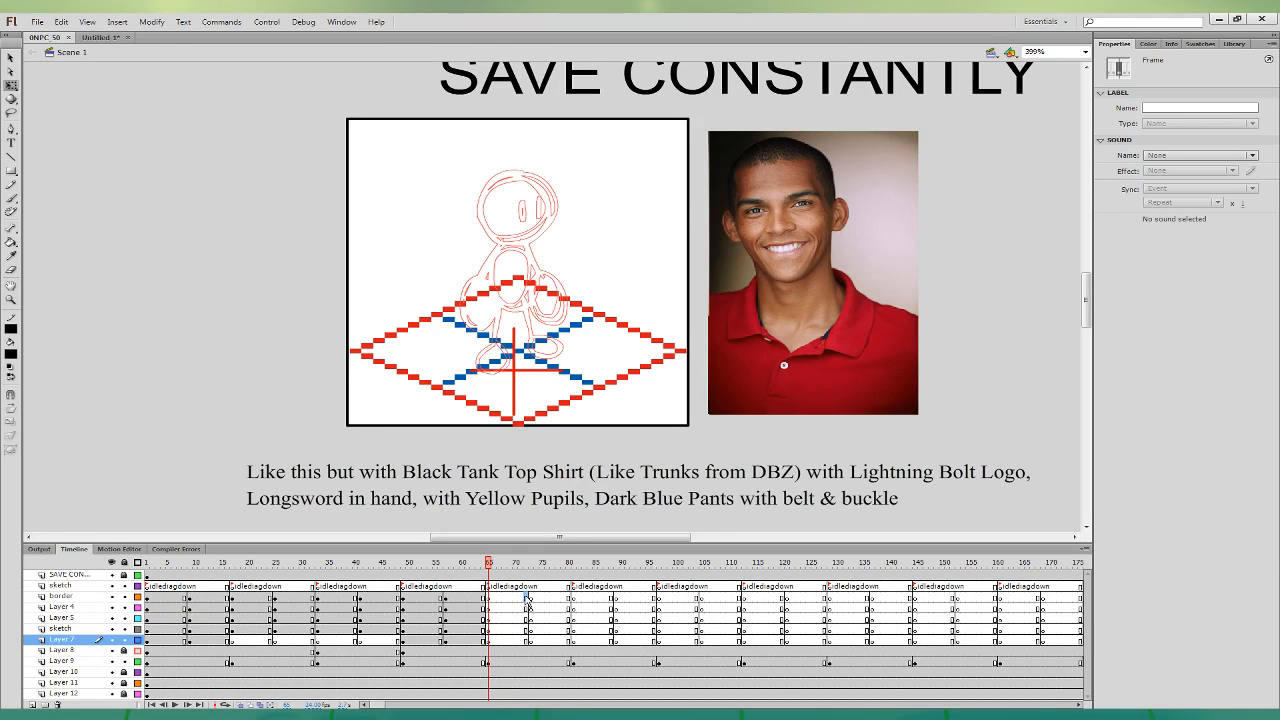
{"action": "left_click", "coordinate": [526, 596]}
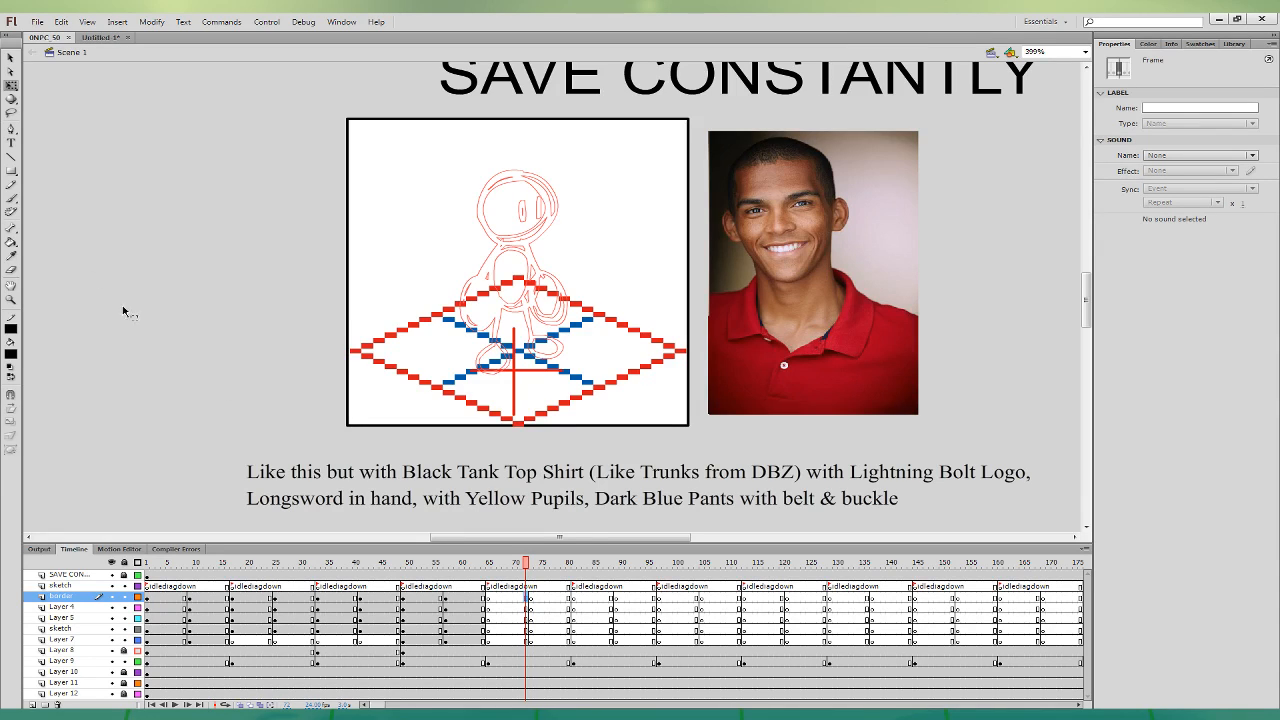
{"action": "left_click", "coordinate": [11, 198]}
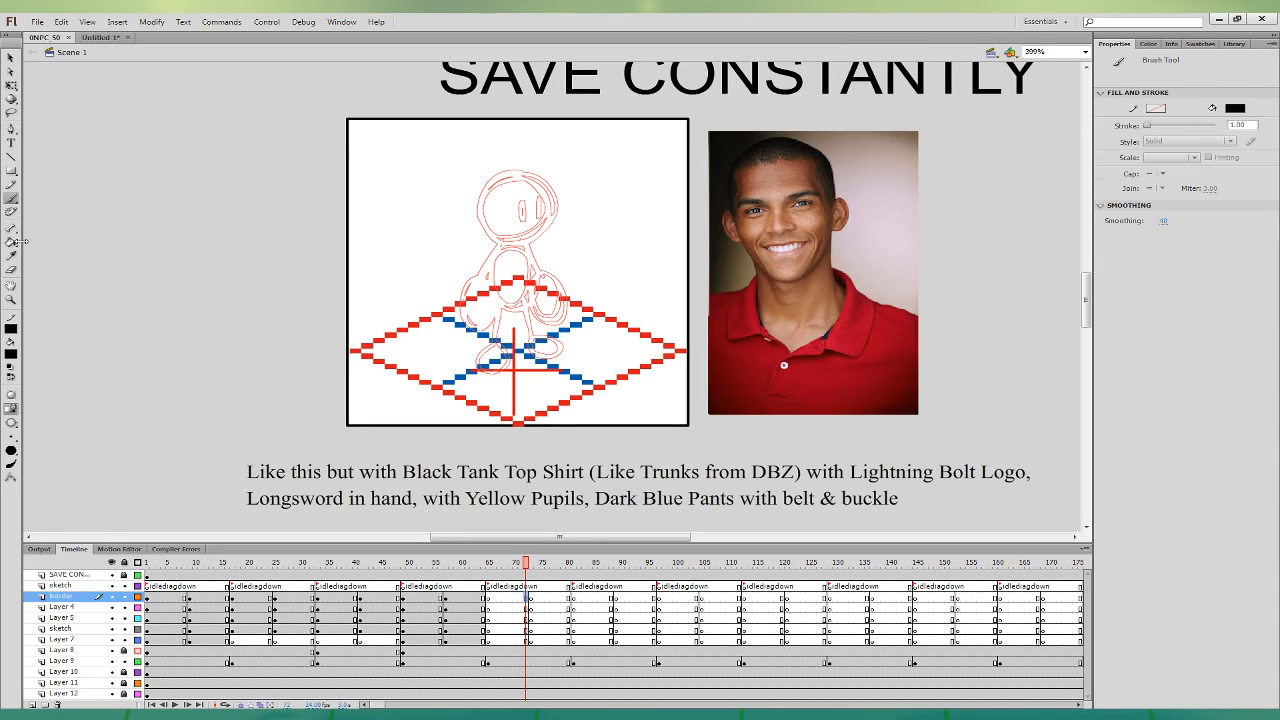
{"action": "left_click", "coordinate": [526, 597]}
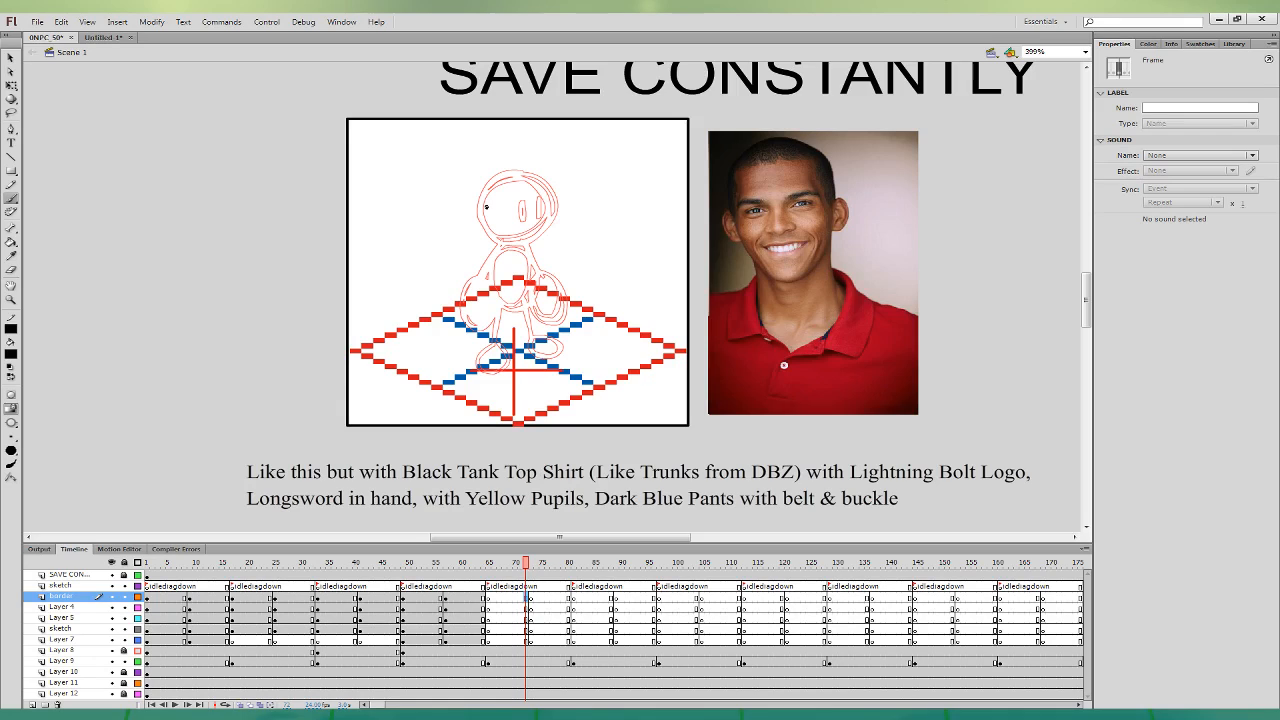
{"action": "left_click_drag", "start_coordinate": [486, 207], "coordinate": [490, 229]}
{"action": "key", "text": "q"}
{"action": "key", "text": "ctrl+z"}
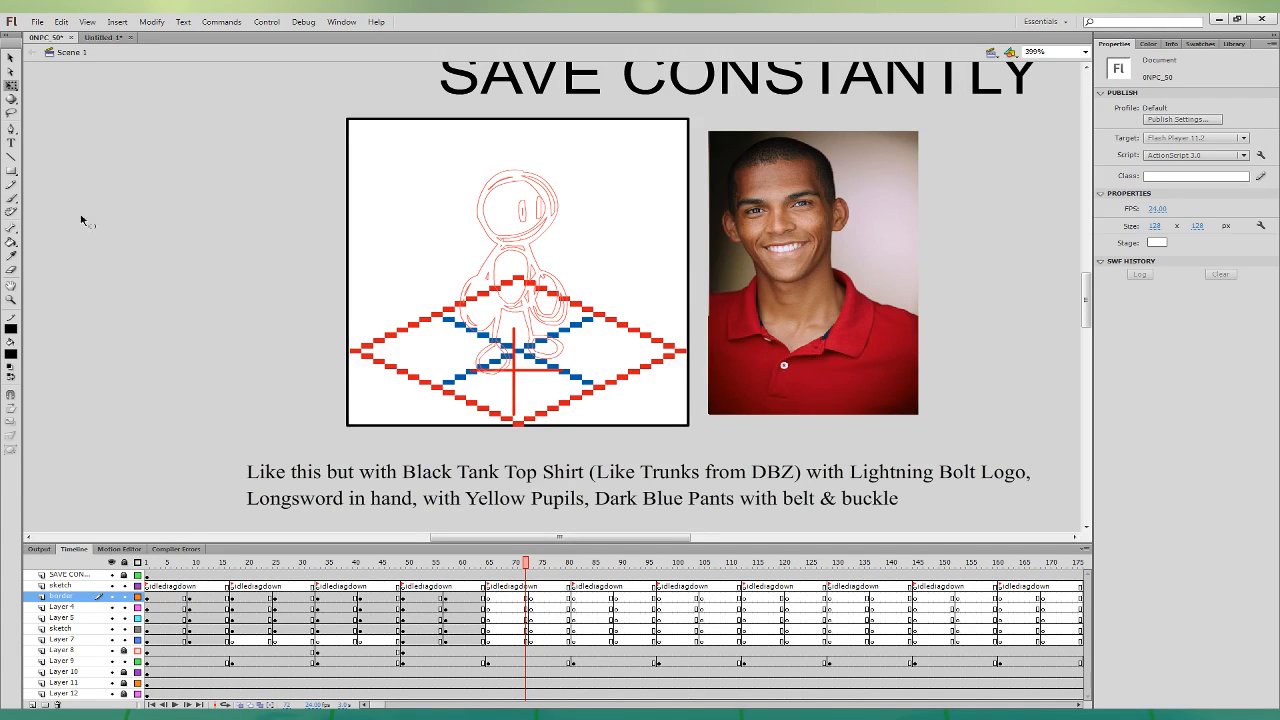
{"action": "key", "text": "b"}
{"action": "left_click_drag", "start_coordinate": [487, 207], "coordinate": [489, 224]}
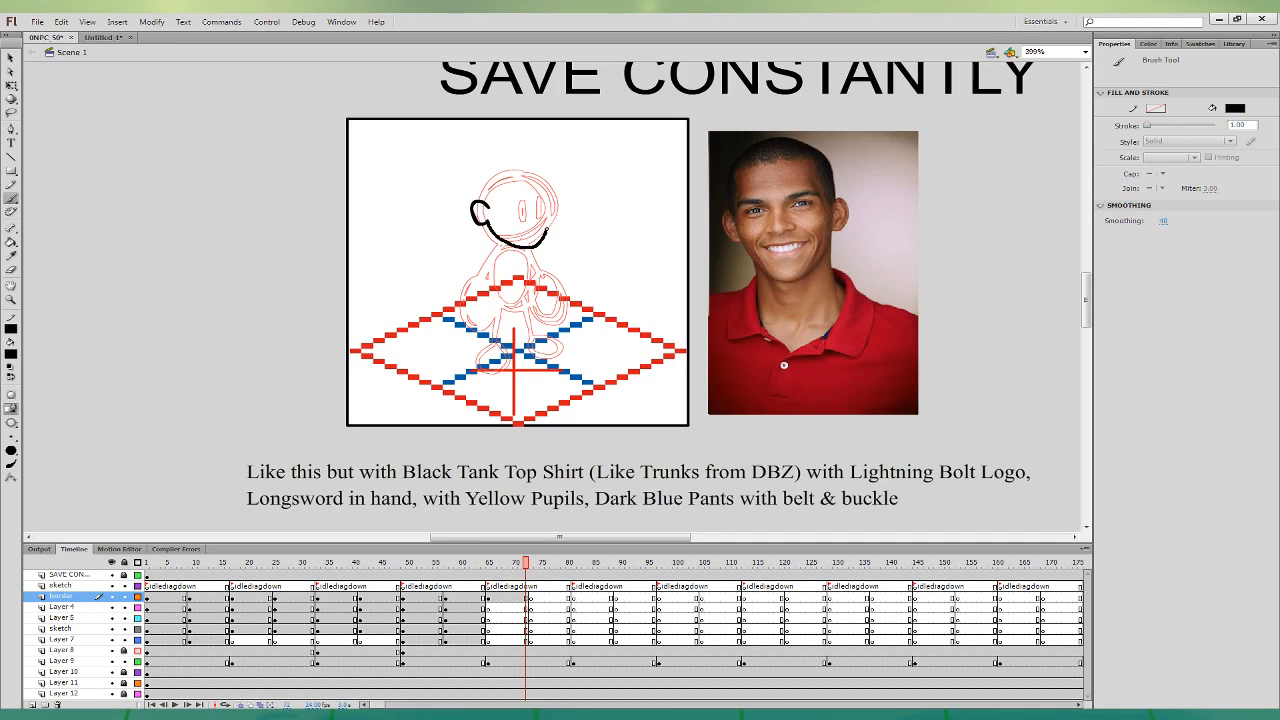
- Brush the skull outline and hairline over the head sketch on the border layer and fill the hair black
{"action": "mouse_move", "coordinate": [550, 198]}
{"action": "left_mouse_down"}
{"action": "mouse_move", "coordinate": [517, 157]}
{"action": "mouse_move", "coordinate": [489, 160]}
{"action": "mouse_move", "coordinate": [476, 204]}
{"action": "left_mouse_up"}
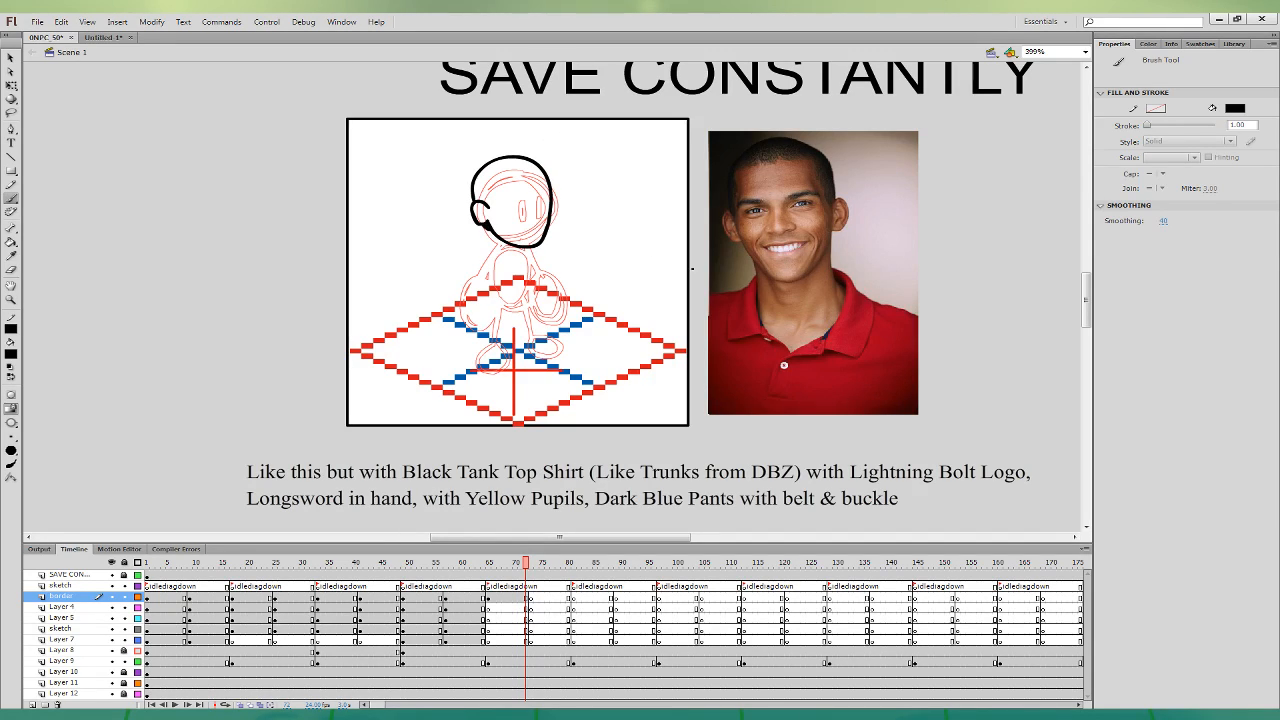
{"action": "left_click_drag", "start_coordinate": [552, 195], "coordinate": [553, 217]}
{"action": "key", "text": "ctrl+z"}
{"action": "key", "text": "ctrl+z"}
{"action": "mouse_move", "coordinate": [526, 173]}
{"action": "left_mouse_down"}
{"action": "mouse_move", "coordinate": [496, 173]}
{"action": "mouse_move", "coordinate": [492, 208]}
{"action": "left_mouse_up"}
{"action": "left_click", "coordinate": [11, 242]}
{"action": "left_click", "coordinate": [496, 160]}
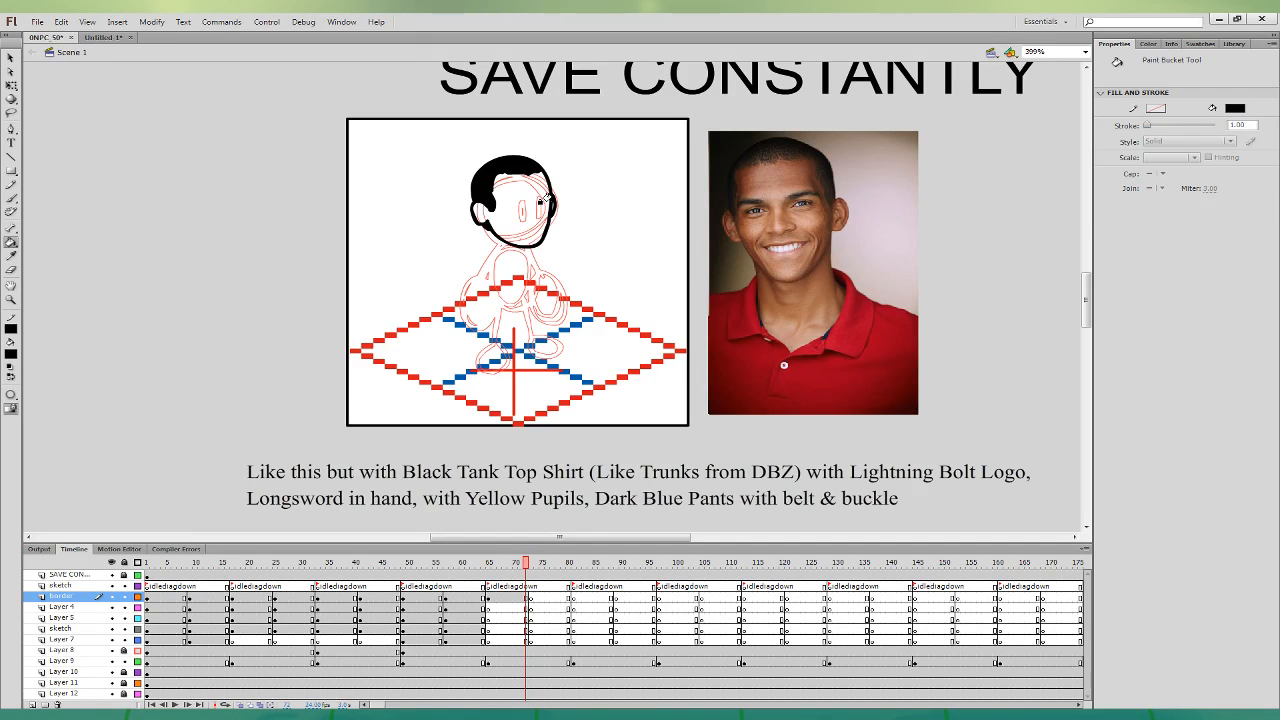
- Brush the eyes, eyebrows, nose and mouth inside the head outline on the border layer, undoing bad strokes
{"action": "key", "text": "b"}
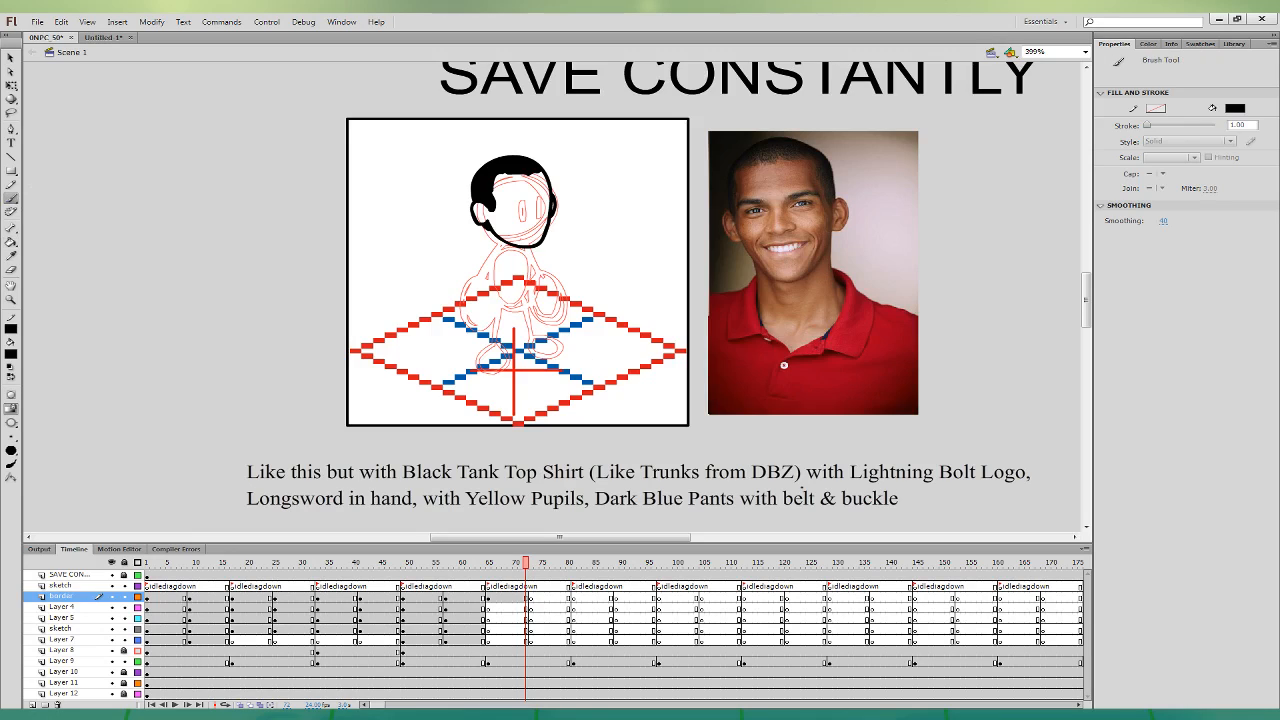
{"action": "left_click", "coordinate": [513, 598]}
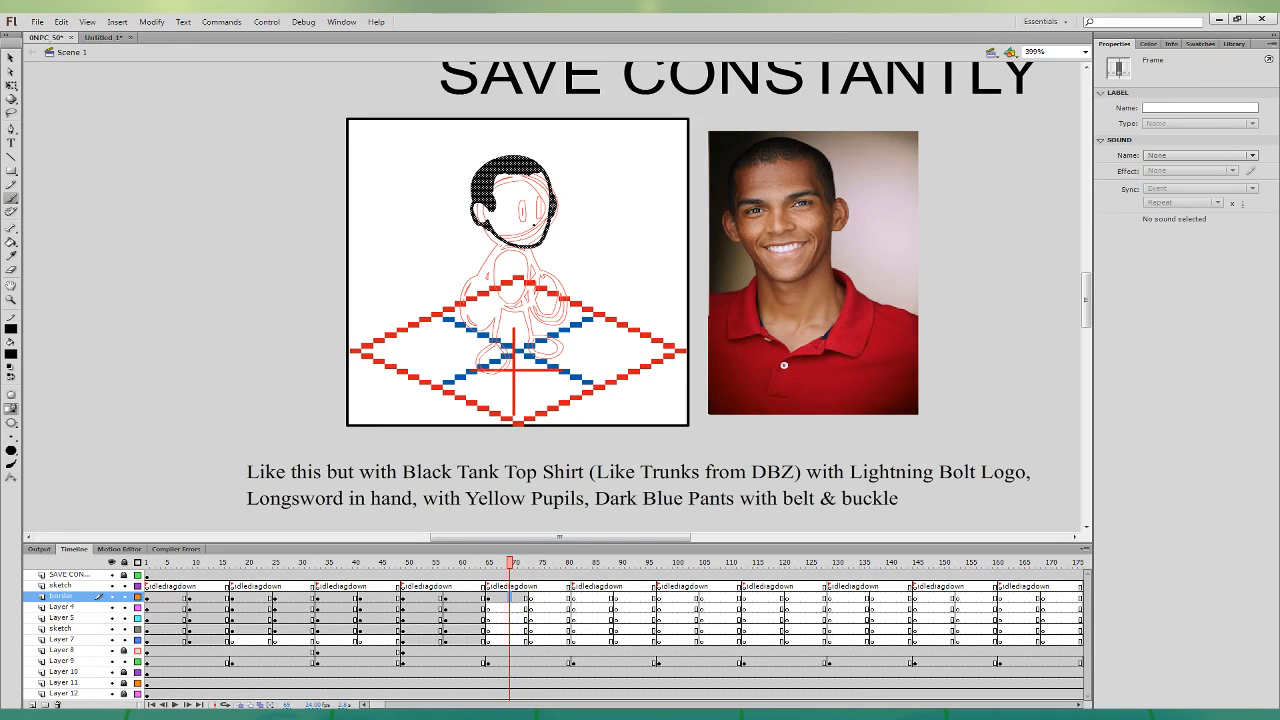
{"action": "mouse_move", "coordinate": [534, 225]}
{"action": "left_mouse_down"}
{"action": "mouse_move", "coordinate": [537, 204]}
{"action": "mouse_move", "coordinate": [550, 220]}
{"action": "mouse_move", "coordinate": [523, 198]}
{"action": "mouse_move", "coordinate": [509, 207]}
{"action": "mouse_move", "coordinate": [535, 207]}
{"action": "mouse_move", "coordinate": [507, 204]}
{"action": "mouse_move", "coordinate": [545, 205]}
{"action": "mouse_move", "coordinate": [525, 188]}
{"action": "mouse_move", "coordinate": [545, 184]}
{"action": "left_mouse_up"}
{"action": "key", "text": "ctrl+z"}
{"action": "key", "text": "ctrl+z"}
{"action": "key", "text": "ctrl+z"}
{"action": "key", "text": "ctrl+z"}
{"action": "key", "text": "ctrl+z"}
{"action": "key", "text": "ctrl+z"}
{"action": "key", "text": "ctrl+z"}
{"action": "key", "text": "ctrl+z"}
{"action": "key", "text": "ctrl+z"}
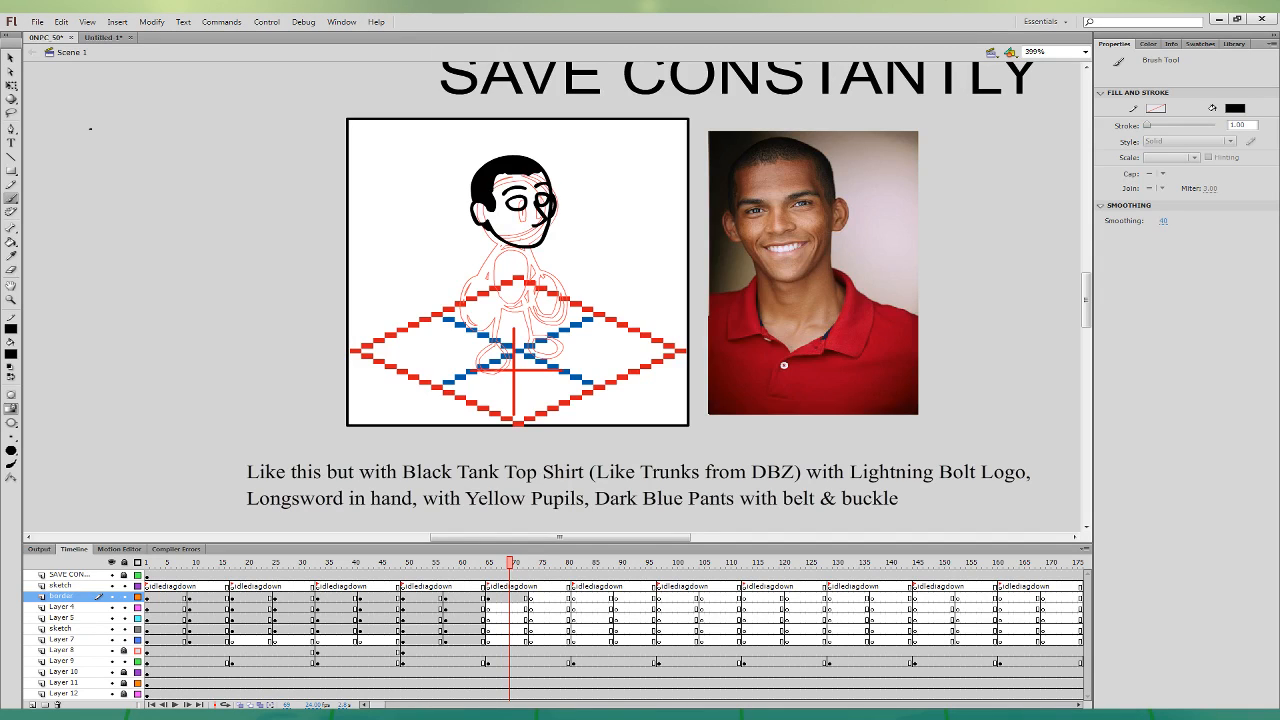
{"action": "key", "text": "v"}
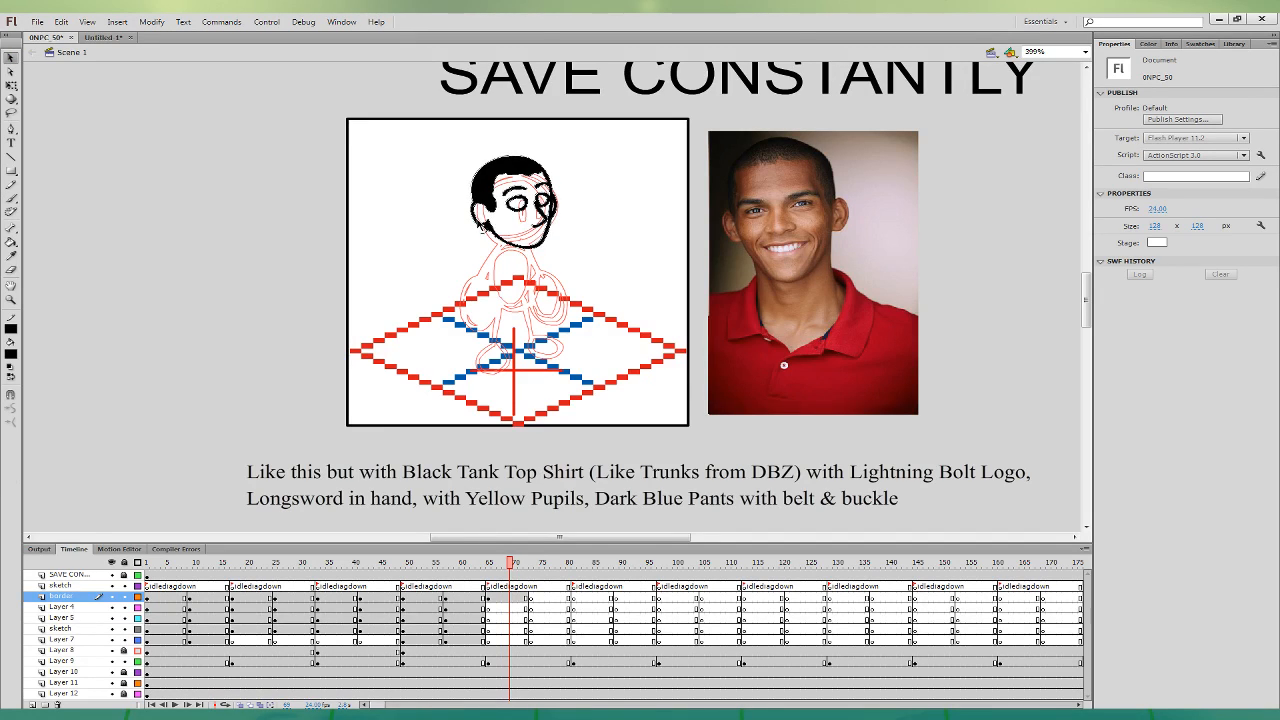
{"action": "left_click_drag", "start_coordinate": [480, 222], "coordinate": [478, 222]}
{"action": "key", "text": "ctrl+z"}
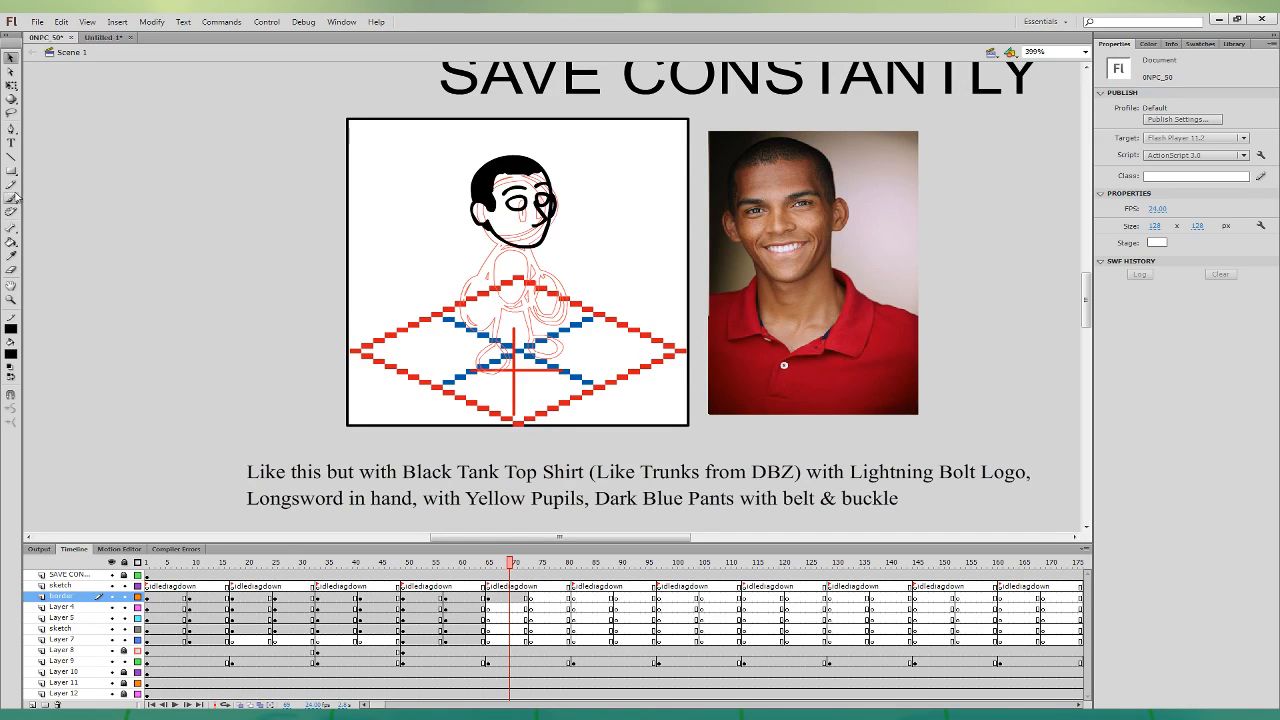
- Brush the neck and torso with a lightning bolt chest logo in the first pose and place them on Layer 5
{"action": "left_click", "coordinate": [526, 607]}
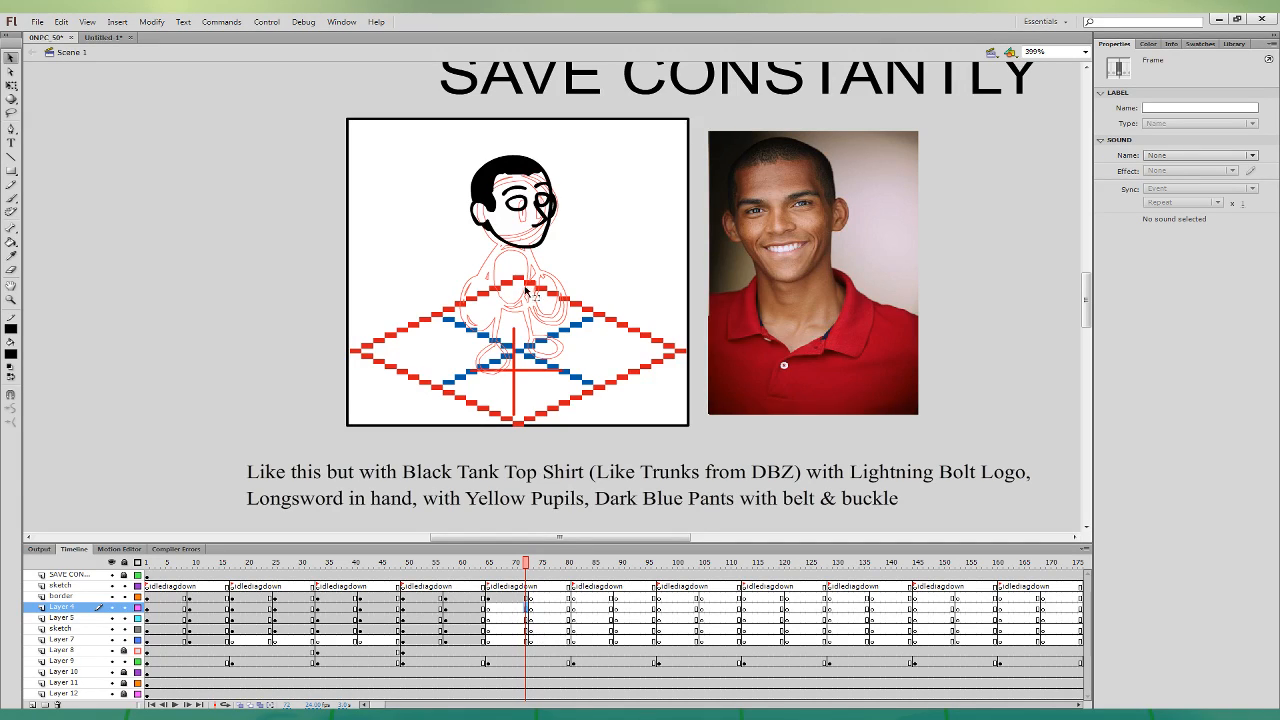
{"action": "left_click", "coordinate": [11, 198]}
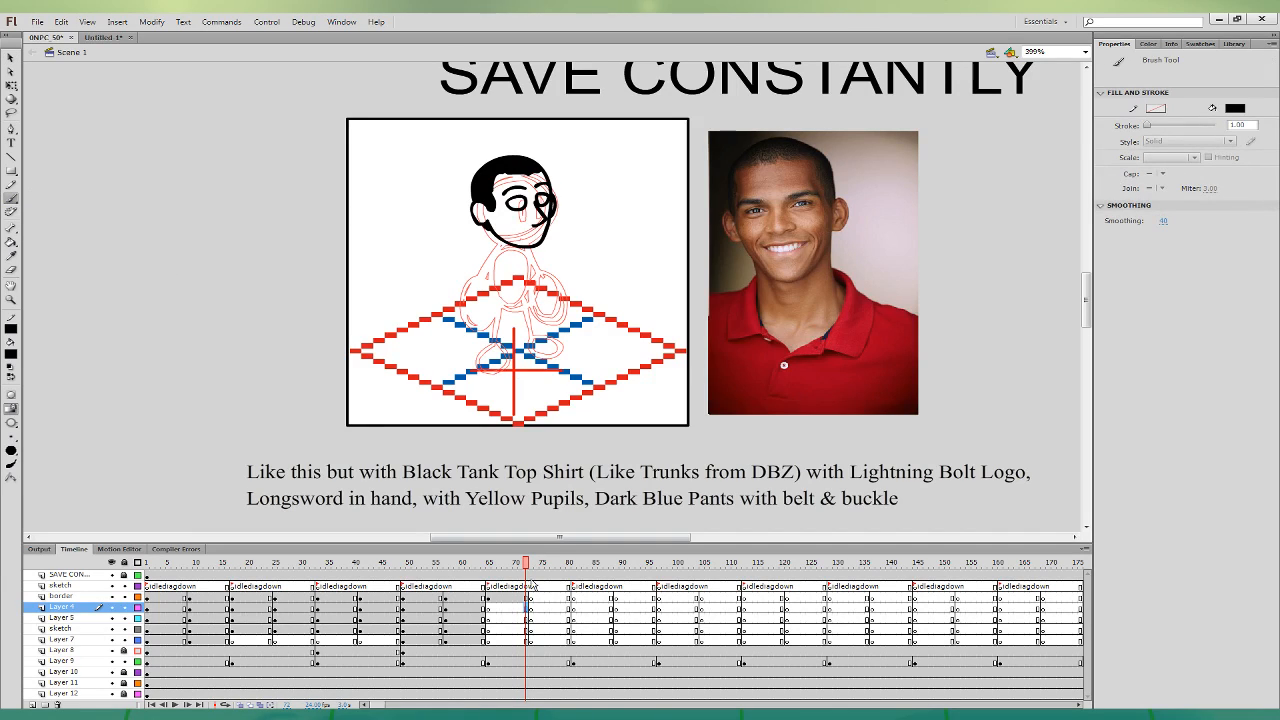
{"action": "mouse_move", "coordinate": [488, 217]}
{"action": "left_mouse_down"}
{"action": "mouse_move", "coordinate": [510, 252]}
{"action": "mouse_move", "coordinate": [514, 196]}
{"action": "mouse_move", "coordinate": [514, 225]}
{"action": "mouse_move", "coordinate": [474, 248]}
{"action": "mouse_move", "coordinate": [487, 300]}
{"action": "mouse_move", "coordinate": [470, 298]}
{"action": "mouse_move", "coordinate": [529, 300]}
{"action": "mouse_move", "coordinate": [526, 238]}
{"action": "mouse_move", "coordinate": [507, 278]}
{"action": "mouse_move", "coordinate": [519, 295]}
{"action": "mouse_move", "coordinate": [527, 258]}
{"action": "left_mouse_up"}
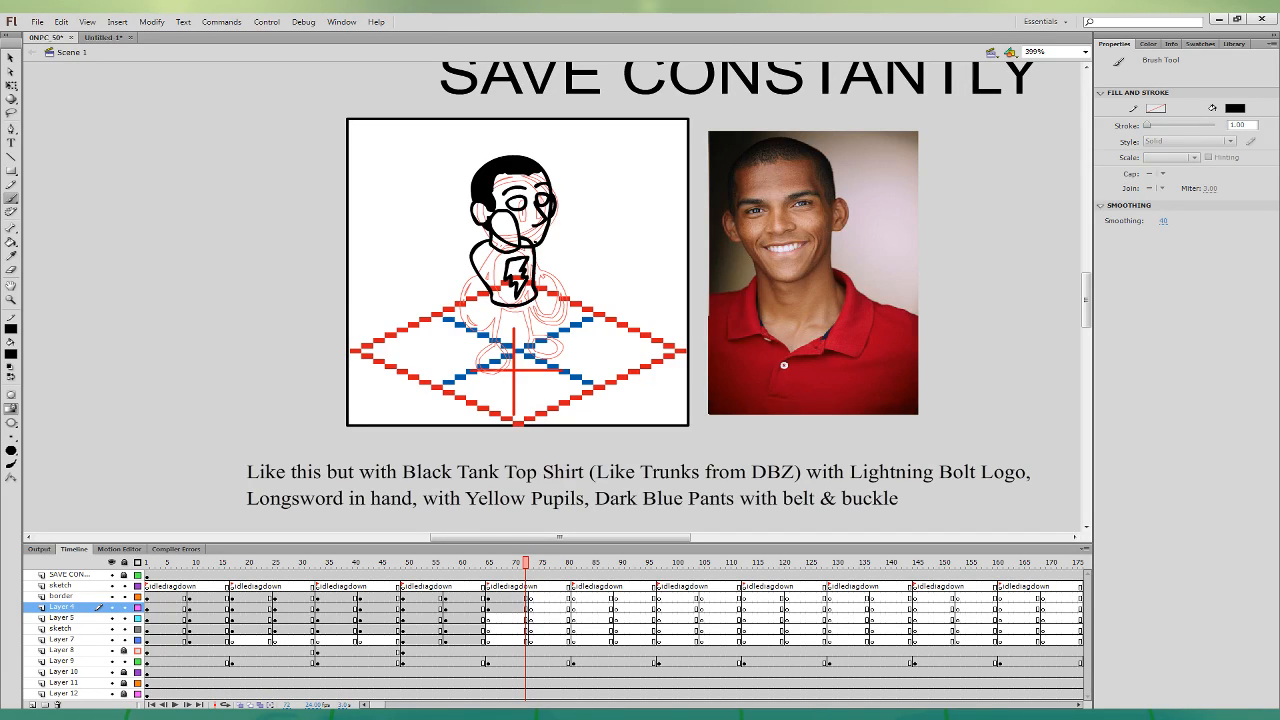
{"action": "left_click", "coordinate": [490, 607]}
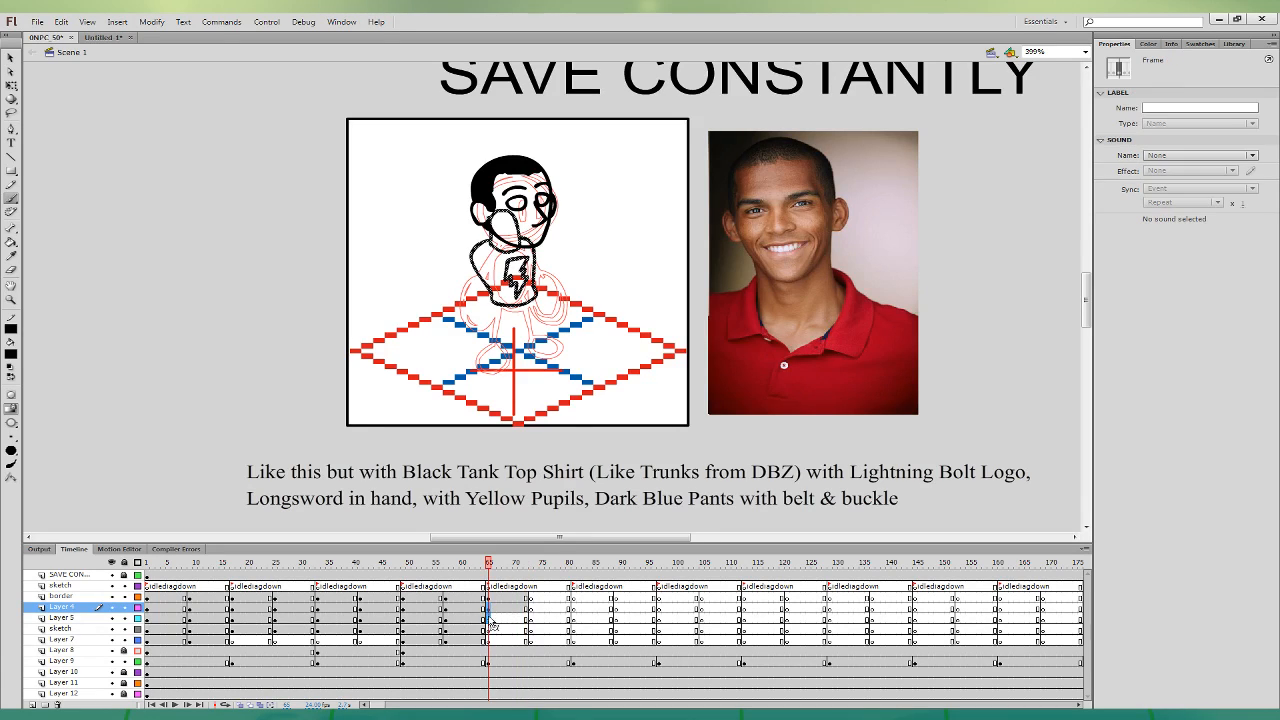
- Brush the belt with buckle, the pants legs and the shoes on the lower sketch layer in the first pose
{"action": "left_click", "coordinate": [526, 629]}
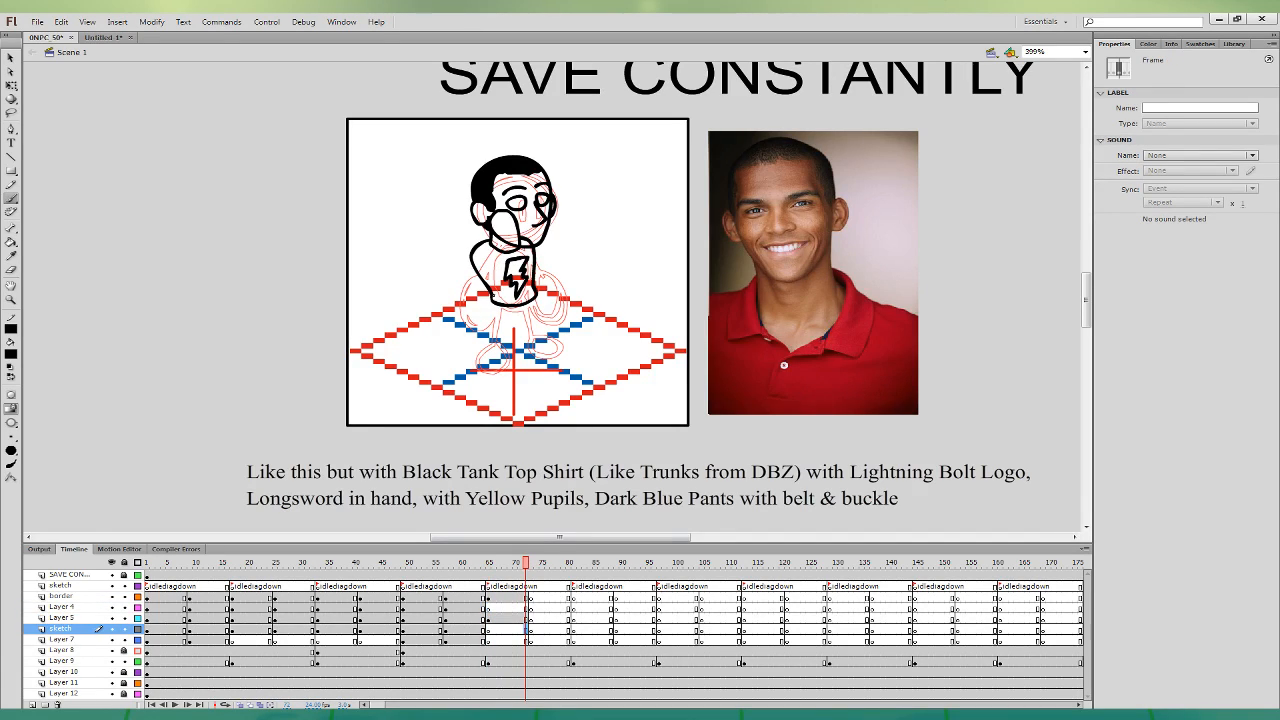
{"action": "left_click_drag", "start_coordinate": [538, 306], "coordinate": [492, 297]}
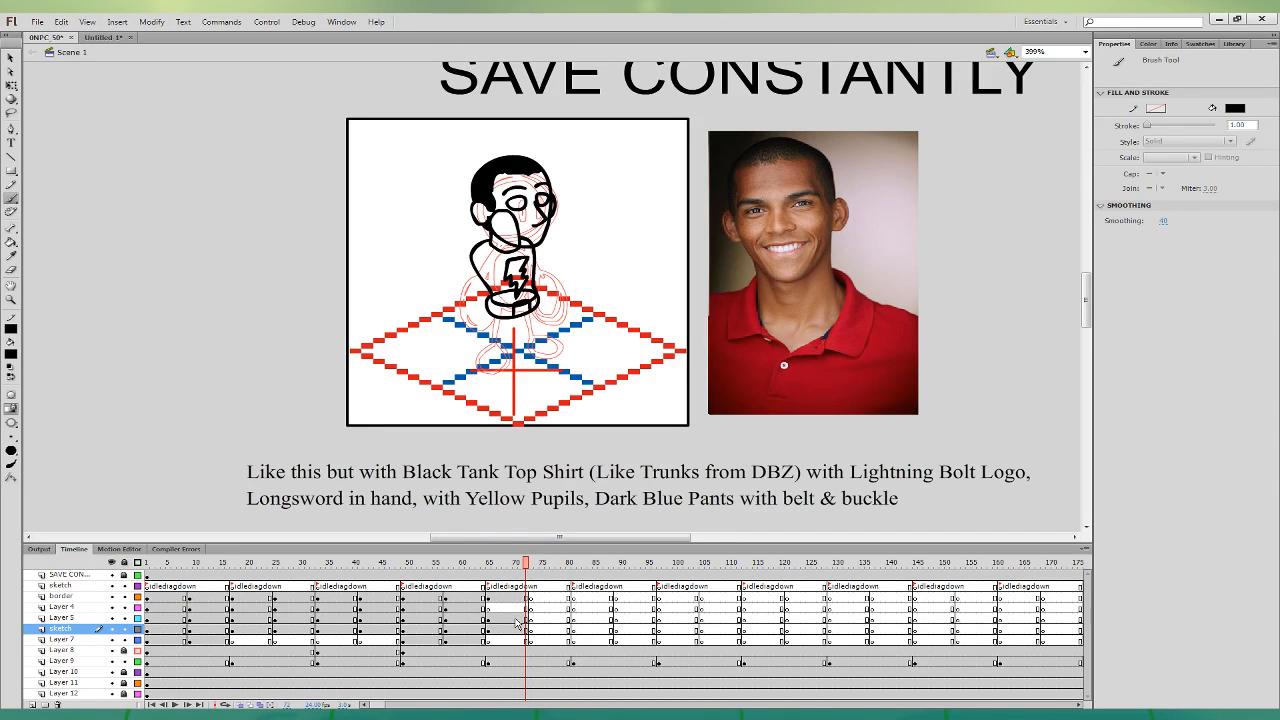
{"action": "mouse_move", "coordinate": [489, 313]}
{"action": "left_mouse_down"}
{"action": "mouse_move", "coordinate": [490, 366]}
{"action": "mouse_move", "coordinate": [524, 326]}
{"action": "mouse_move", "coordinate": [521, 351]}
{"action": "mouse_move", "coordinate": [548, 346]}
{"action": "mouse_move", "coordinate": [538, 304]}
{"action": "left_mouse_up"}
{"action": "mouse_move", "coordinate": [487, 365]}
{"action": "left_mouse_down"}
{"action": "mouse_move", "coordinate": [478, 381]}
{"action": "mouse_move", "coordinate": [558, 352]}
{"action": "mouse_move", "coordinate": [546, 345]}
{"action": "left_mouse_up"}
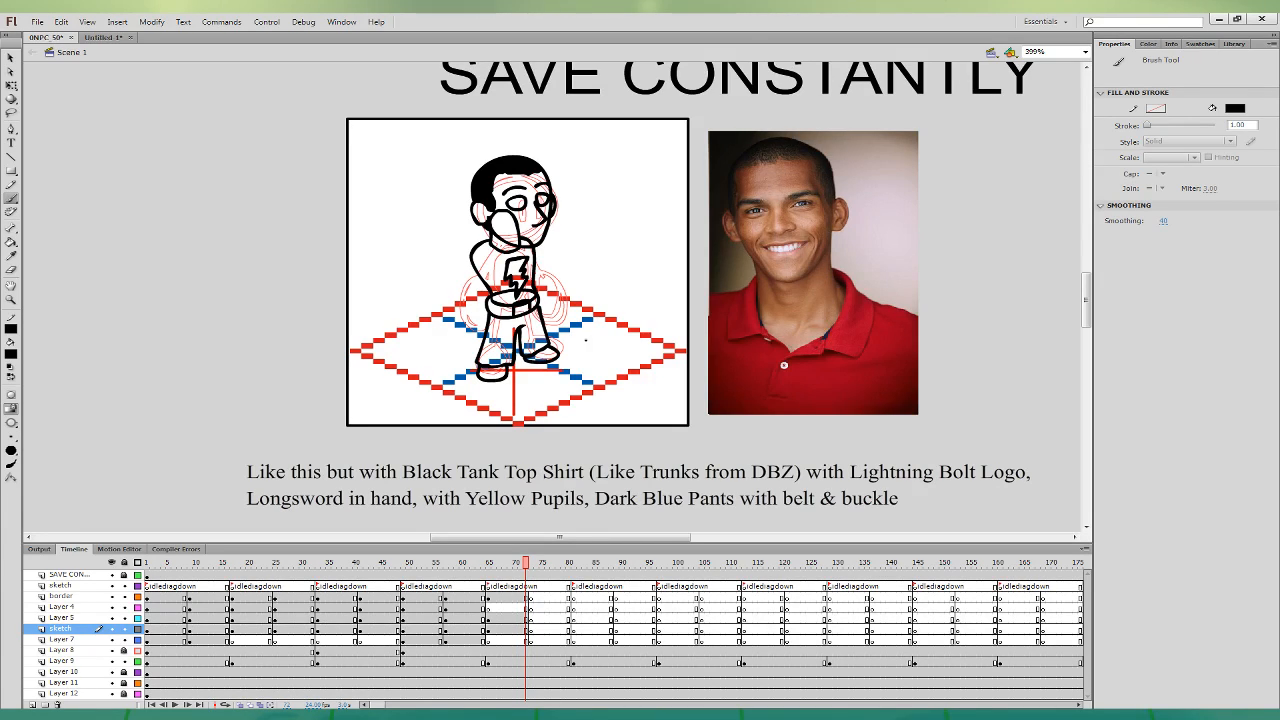
- Brush both fists and connect them to the shoulders with arms on Layer 4, undoing bad strokes
{"action": "left_click", "coordinate": [533, 608]}
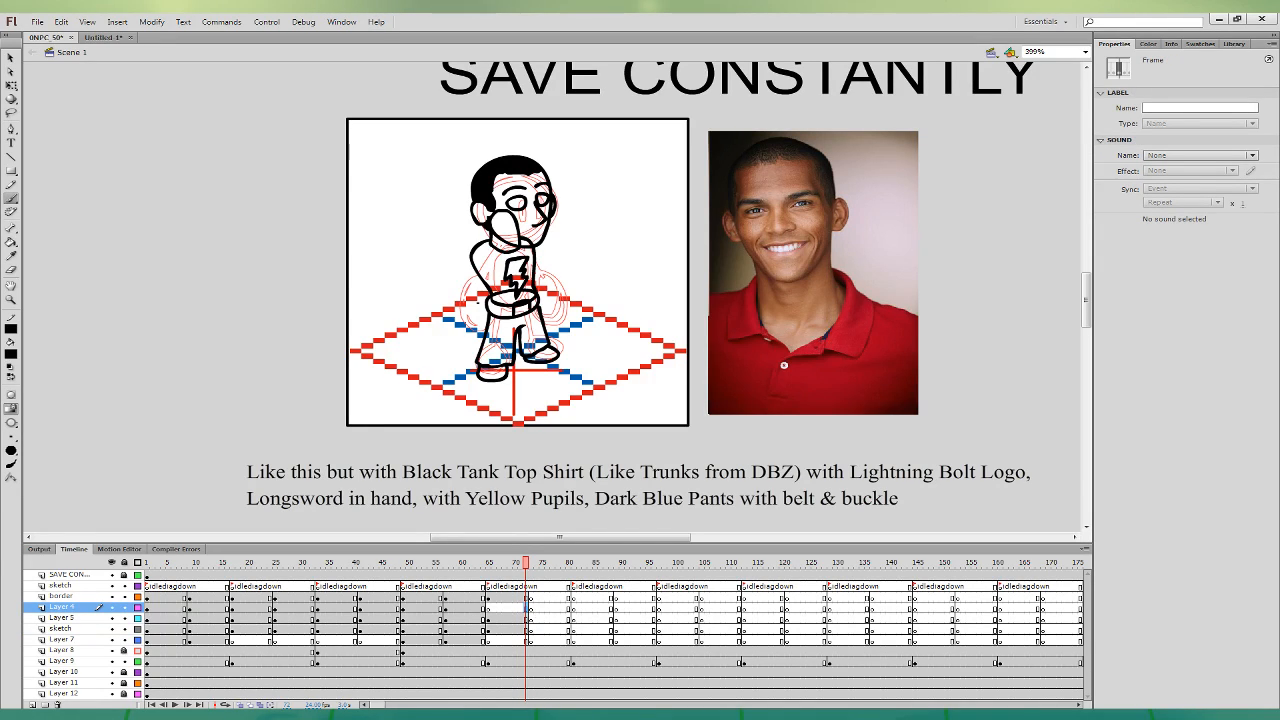
{"action": "mouse_move", "coordinate": [456, 286]}
{"action": "left_mouse_down"}
{"action": "mouse_move", "coordinate": [449, 306]}
{"action": "mouse_move", "coordinate": [462, 284]}
{"action": "left_mouse_up"}
{"action": "key", "text": "ctrl+z"}
{"action": "mouse_move", "coordinate": [567, 267]}
{"action": "left_mouse_down"}
{"action": "mouse_move", "coordinate": [581, 277]}
{"action": "mouse_move", "coordinate": [558, 279]}
{"action": "mouse_move", "coordinate": [581, 281]}
{"action": "mouse_move", "coordinate": [571, 267]}
{"action": "mouse_move", "coordinate": [556, 290]}
{"action": "left_mouse_up"}
{"action": "key", "text": "ctrl+z"}
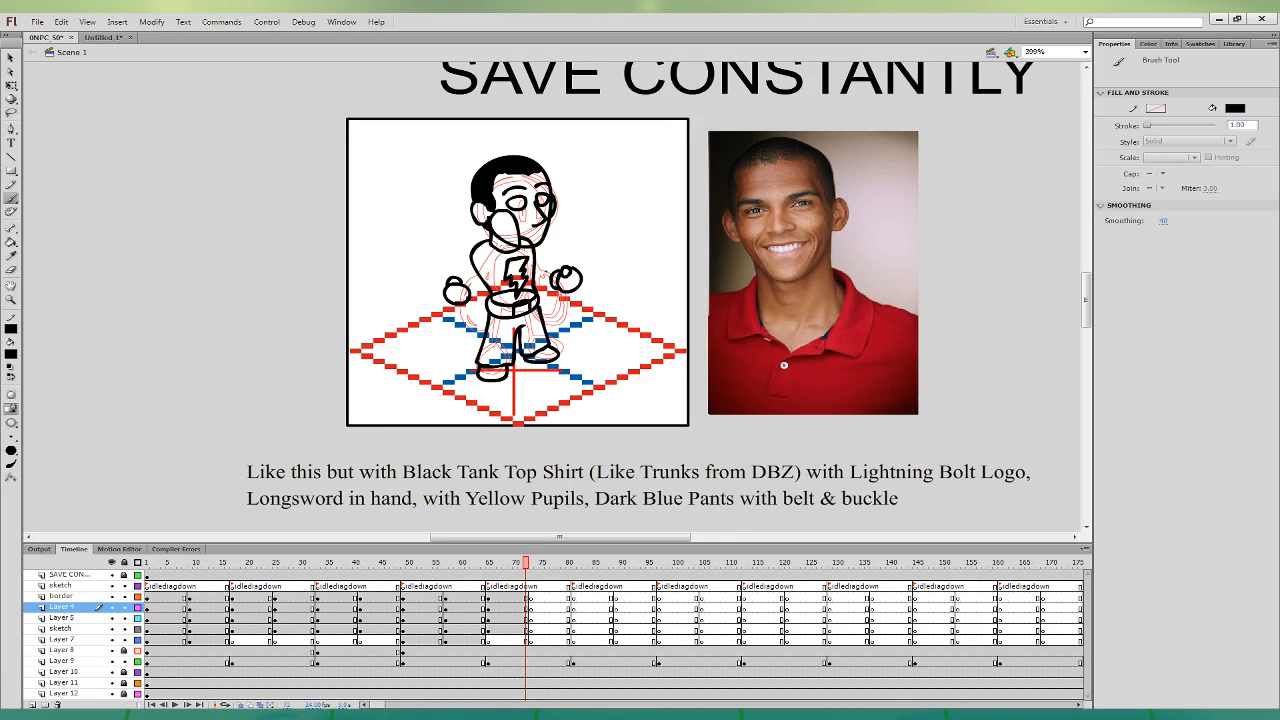
{"action": "left_click_drag", "start_coordinate": [466, 280], "coordinate": [472, 298]}
{"action": "mouse_move", "coordinate": [469, 251]}
{"action": "left_mouse_down"}
{"action": "mouse_move", "coordinate": [486, 283]}
{"action": "mouse_move", "coordinate": [489, 254]}
{"action": "mouse_move", "coordinate": [546, 278]}
{"action": "mouse_move", "coordinate": [528, 278]}
{"action": "mouse_move", "coordinate": [544, 246]}
{"action": "left_mouse_up"}
{"action": "key", "text": "ctrl+z"}
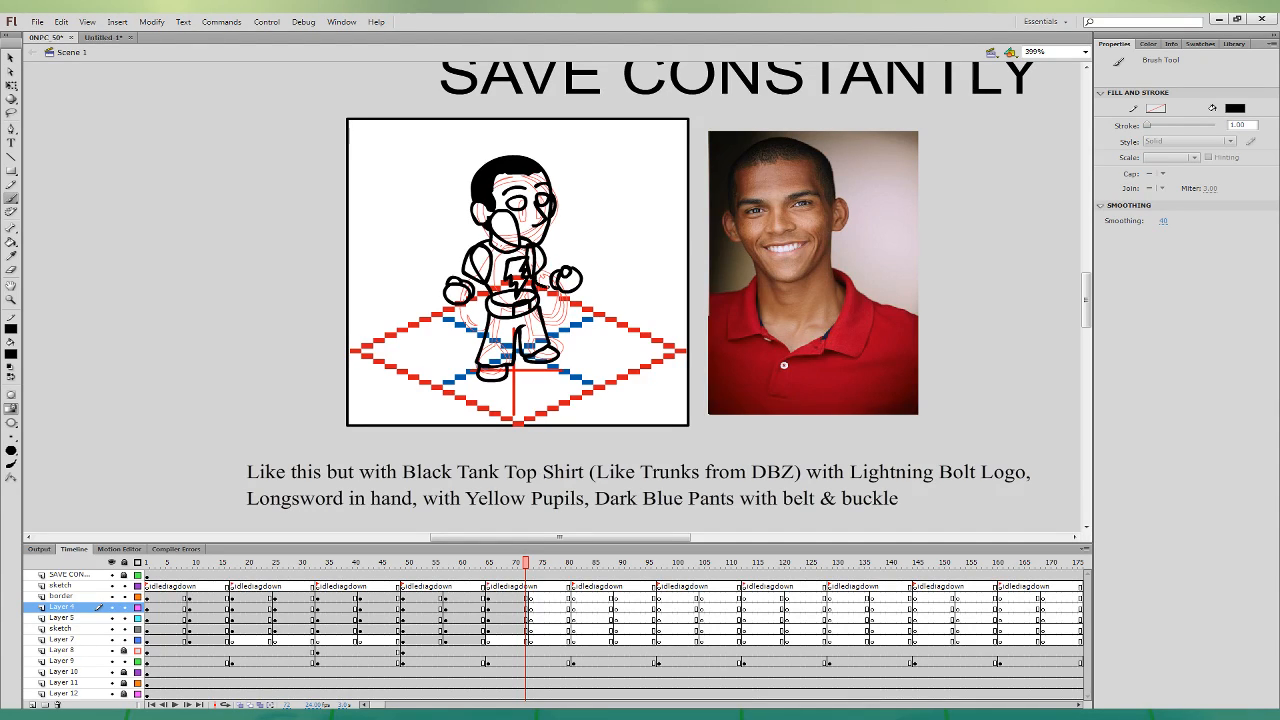
{"action": "left_click_drag", "start_coordinate": [484, 279], "coordinate": [470, 293]}
{"action": "key", "text": "ctrl+z"}
- Move the far arm and fist from Layer 4 to Layer 7 so they sit behind the torso
{"action": "key", "text": "q"}
{"action": "left_click", "coordinate": [549, 260]}
{"action": "key", "text": "Delete"}
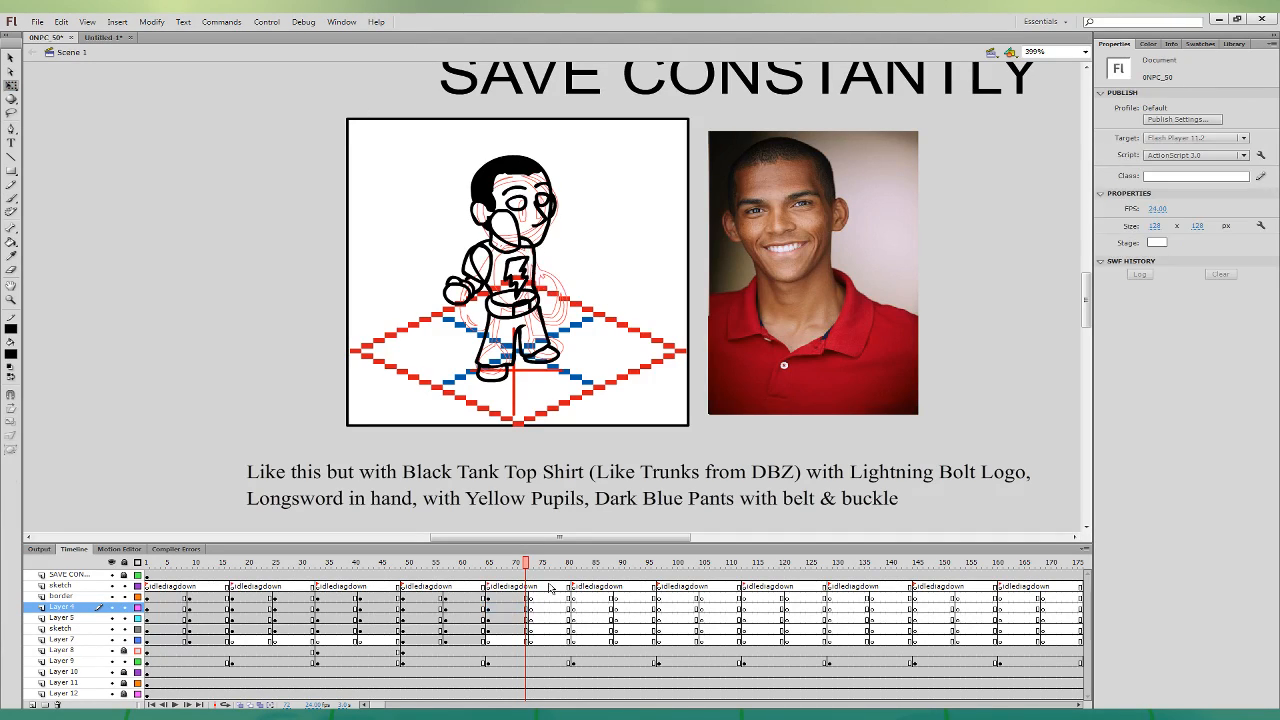
{"action": "key", "text": "ctrl+z"}
{"action": "left_click", "coordinate": [526, 639]}
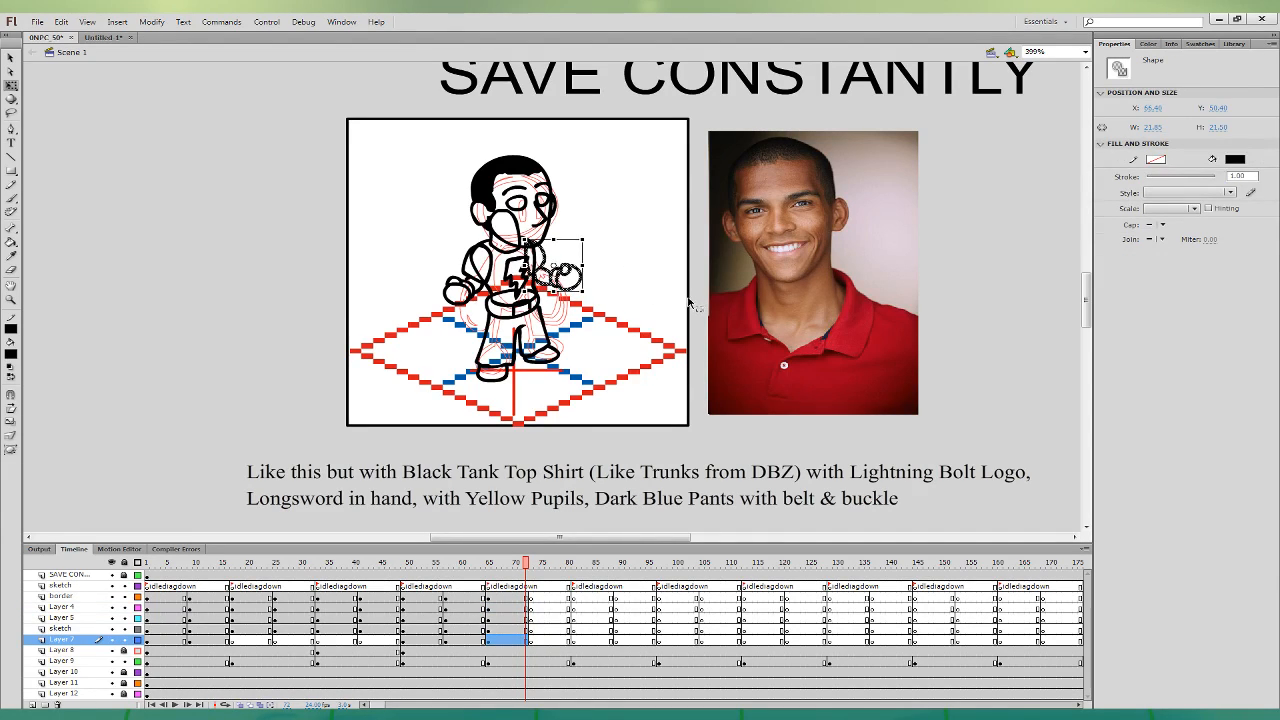
{"action": "left_click", "coordinate": [615, 253]}
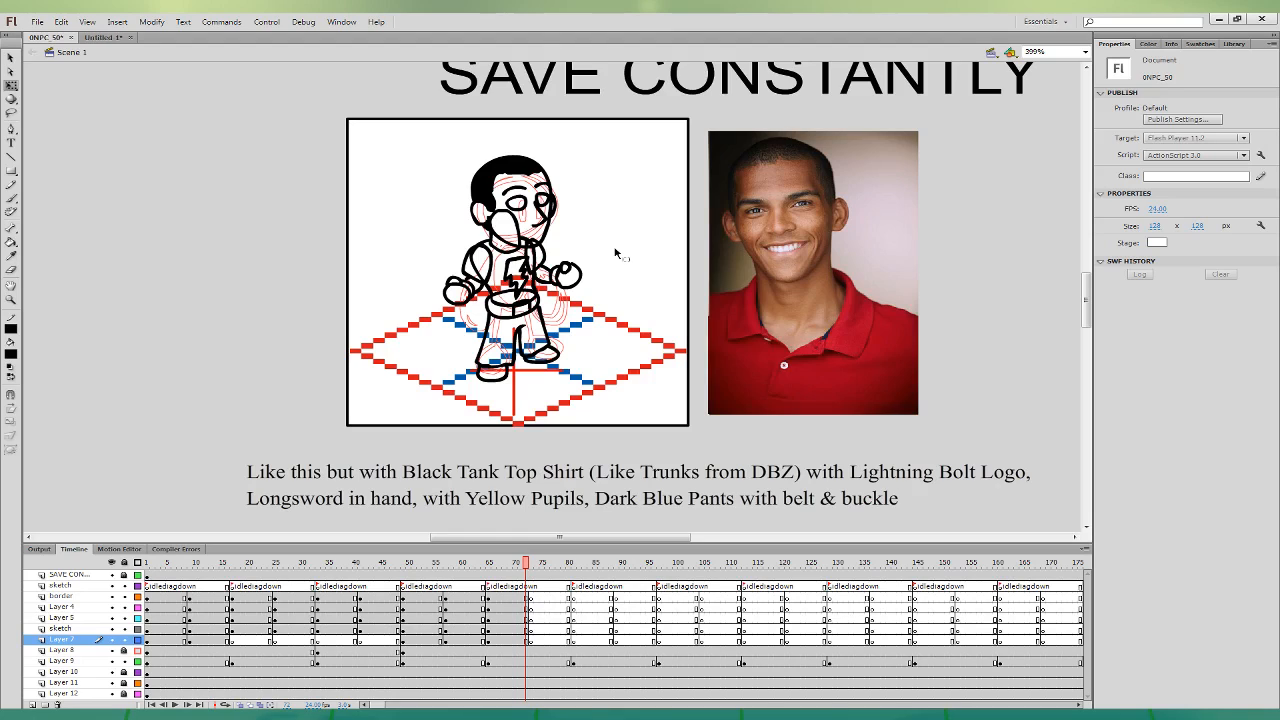
- Fill the face, ear, neck and arm skin brown and the pants muted dark blue
{"action": "key", "text": "i"}
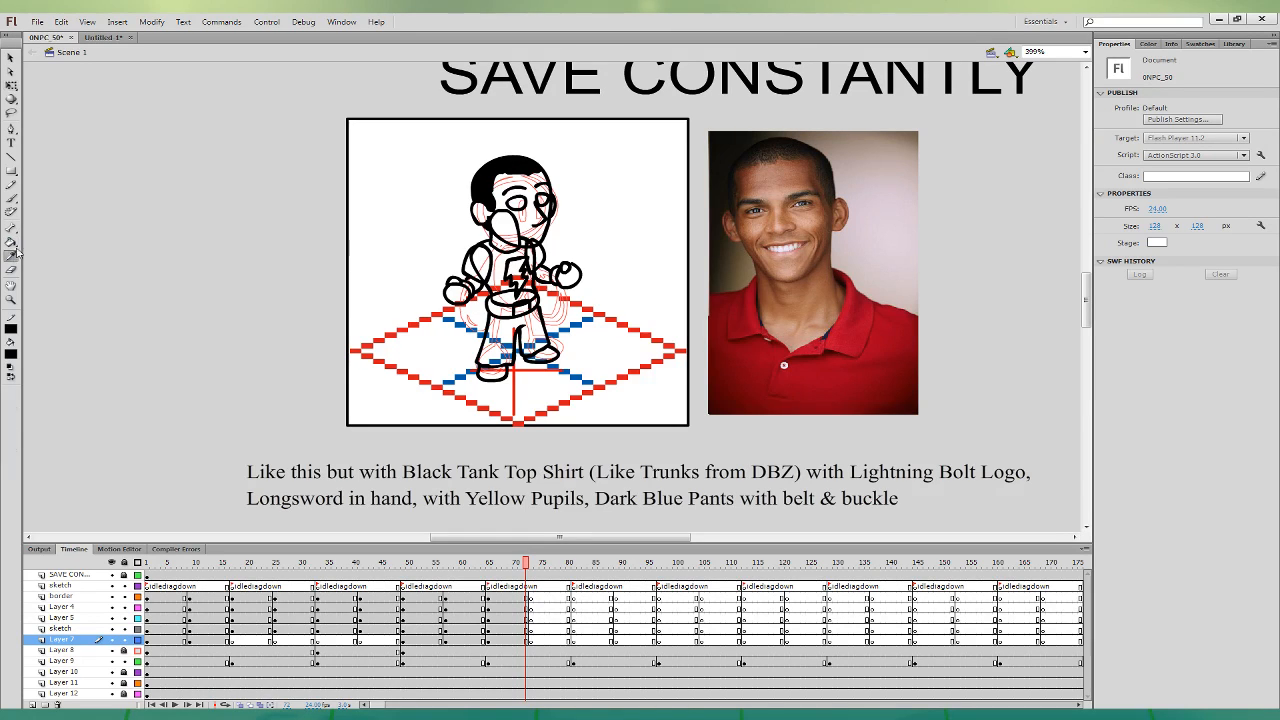
{"action": "left_click", "coordinate": [798, 170]}
{"action": "left_click", "coordinate": [522, 182]}
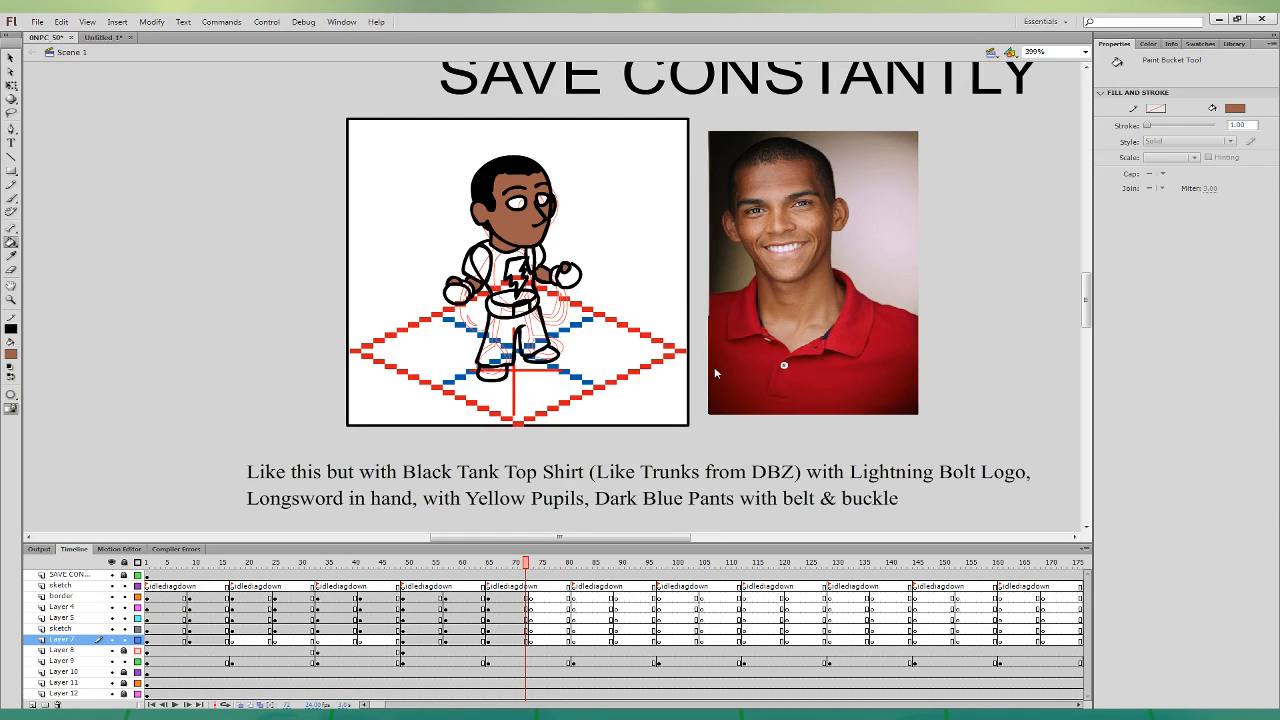
{"action": "left_click", "coordinate": [505, 340]}
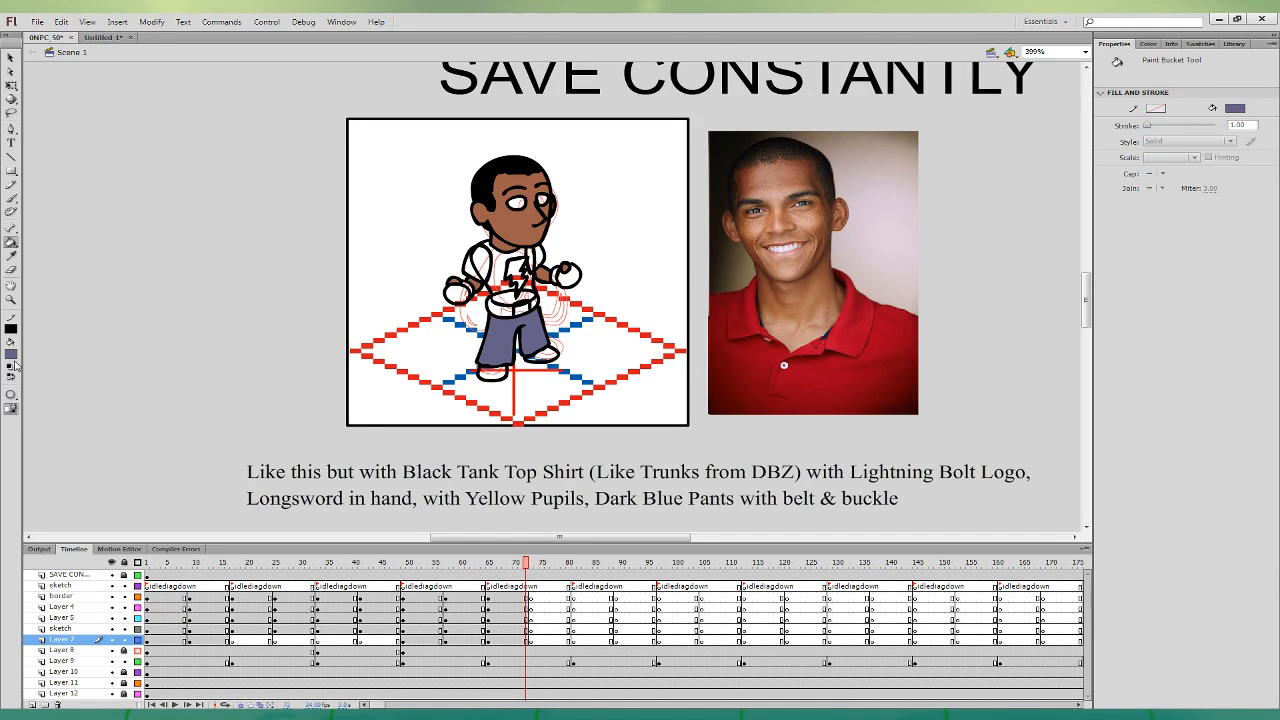
- Fill the shoes, belt, gloves, sleeves and shirt with a near-black navy
{"action": "left_click", "coordinate": [785, 379]}
{"action": "left_click", "coordinate": [492, 373]}
{"action": "left_click", "coordinate": [534, 357]}
{"action": "left_click", "coordinate": [492, 307]}
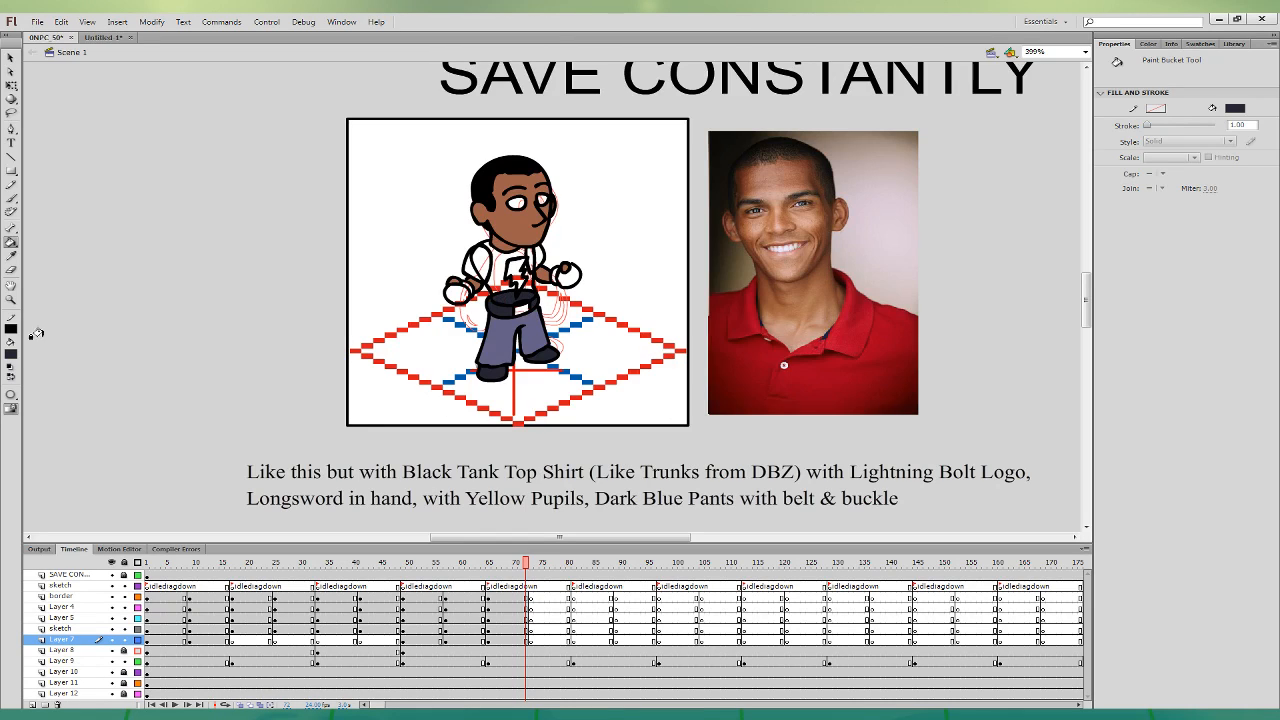
{"action": "left_click", "coordinate": [456, 292]}
{"action": "left_click", "coordinate": [566, 274]}
{"action": "left_click", "coordinate": [494, 265]}
{"action": "left_click", "coordinate": [474, 263]}
{"action": "left_click", "coordinate": [534, 256]}
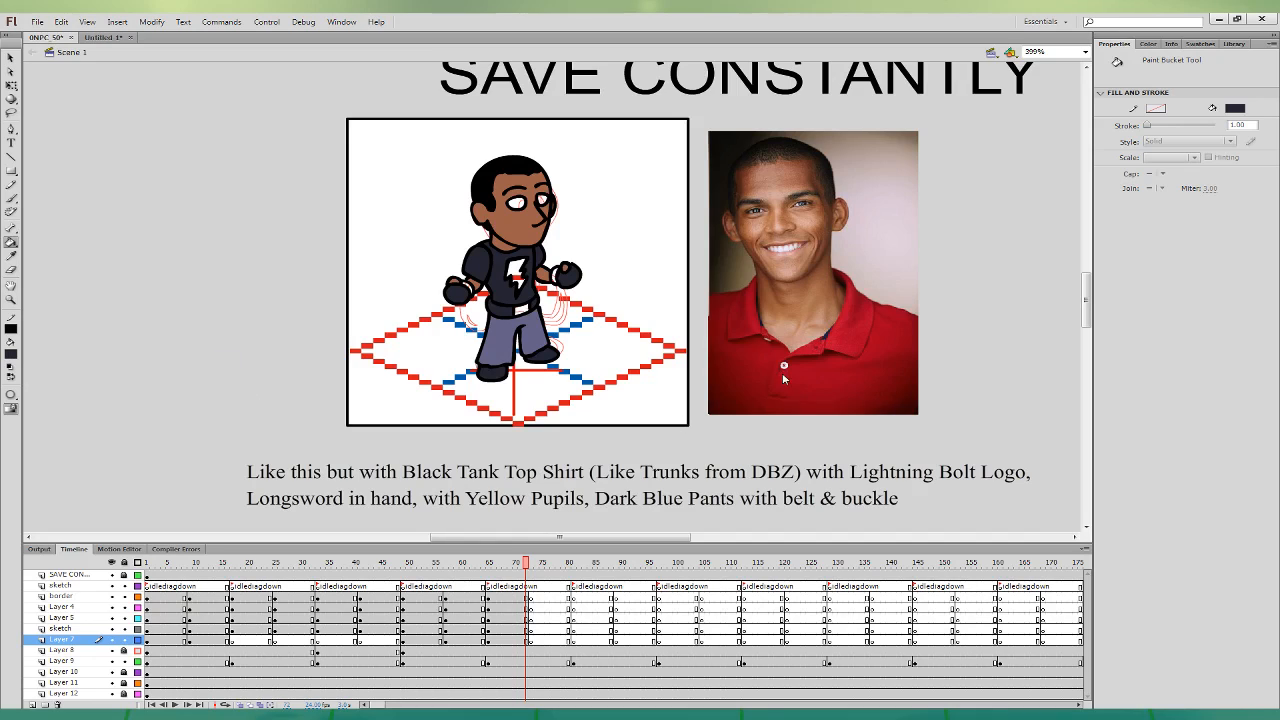
- Fill the lightning bolt logo orange-yellow and both eyes bright yellow
{"action": "key", "text": "i"}
{"action": "left_click", "coordinate": [500, 334]}
{"action": "left_click", "coordinate": [493, 313]}
{"action": "left_click", "coordinate": [514, 268]}
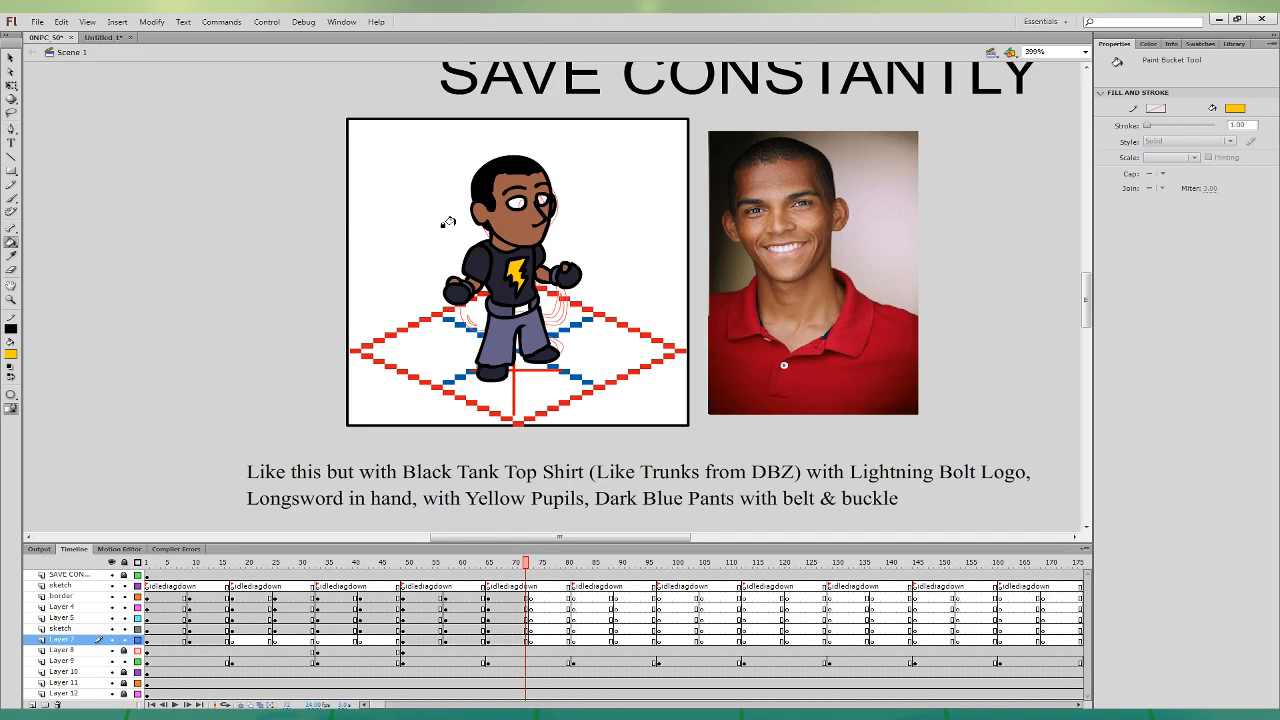
{"action": "left_click", "coordinate": [515, 203]}
{"action": "left_click", "coordinate": [541, 202]}
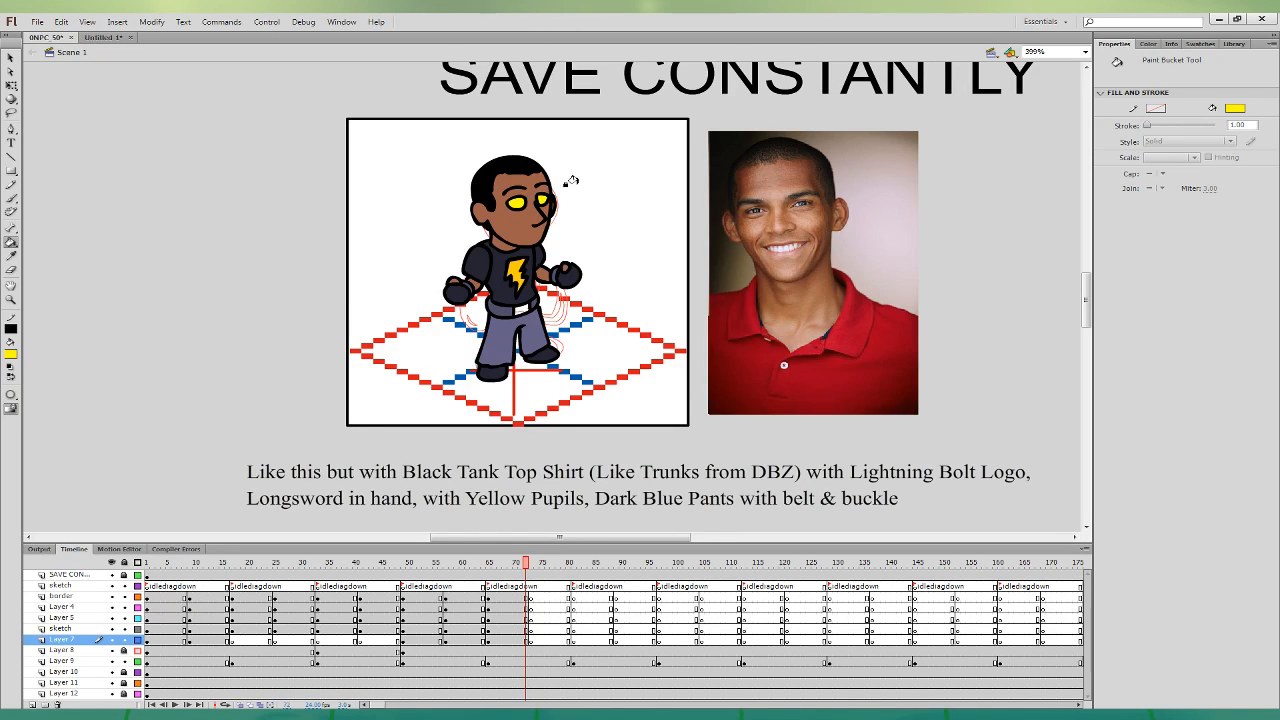
- Recolor the belt brown and fill its buckle light gray
{"action": "left_click", "coordinate": [24, 416]}
{"action": "left_click", "coordinate": [519, 311]}
{"action": "left_click", "coordinate": [515, 381], "text": "alt"}
{"action": "left_click", "coordinate": [495, 309]}
- Copy the first-pose frames on all drawing layers to frame 73 as the basis for the second pose
{"action": "left_click_drag", "start_coordinate": [505, 640], "coordinate": [508, 600]}
{"action": "left_click_drag", "start_coordinate": [508, 602], "coordinate": [534, 606]}
{"action": "left_click", "coordinate": [538, 618]}
- Skew the belt and legs on the lower sketch layer slightly to the right in the second pose
{"action": "left_click", "coordinate": [11, 84]}
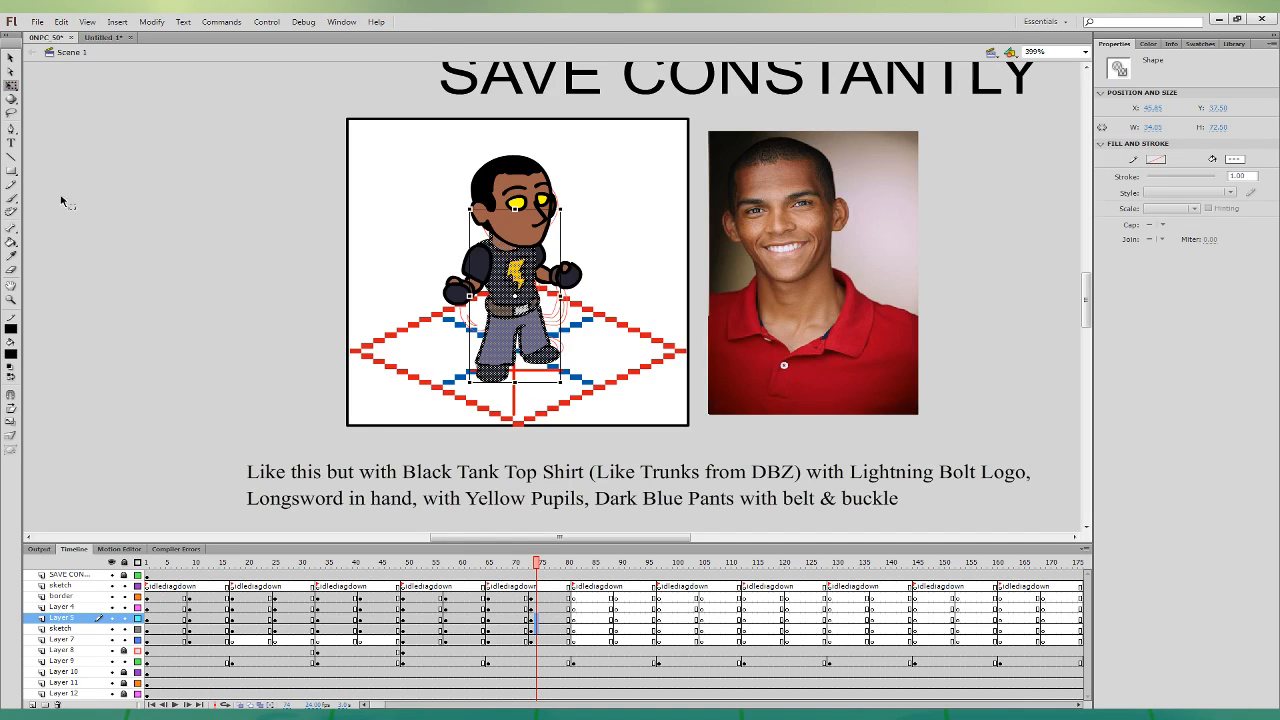
{"action": "left_click", "coordinate": [546, 630]}
{"action": "left_click", "coordinate": [522, 290]}
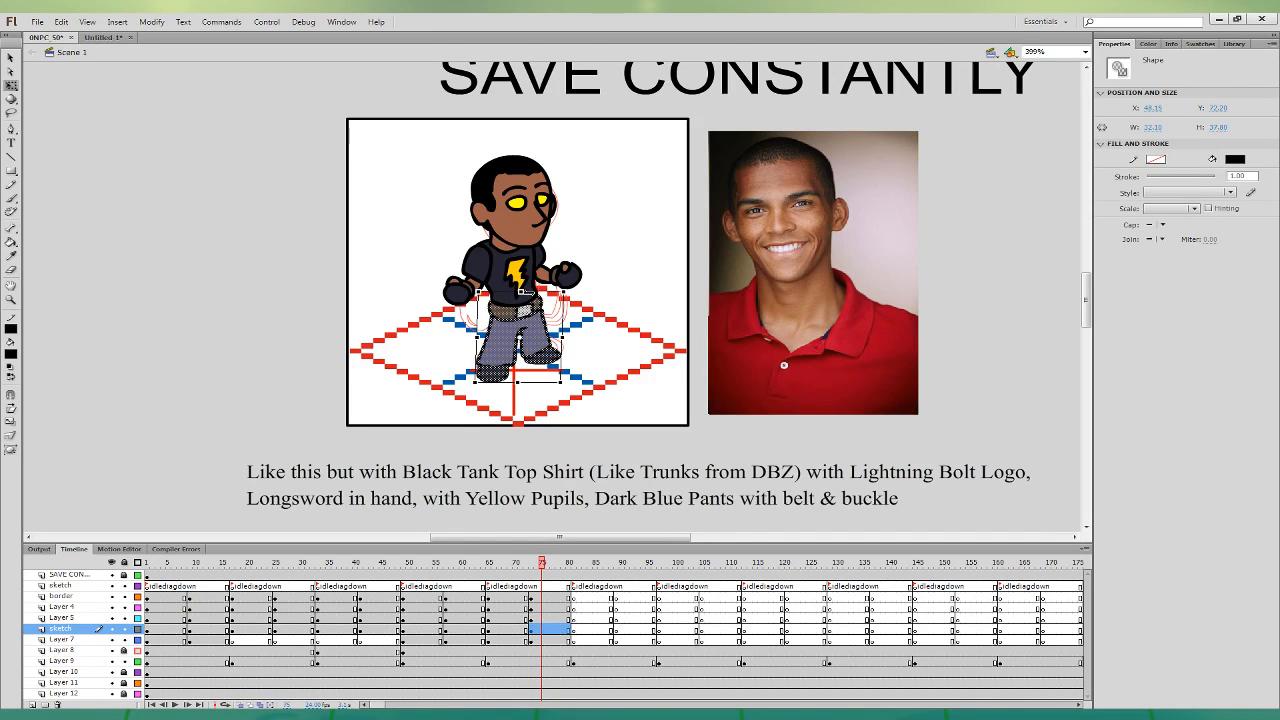
{"action": "left_click", "coordinate": [546, 618]}
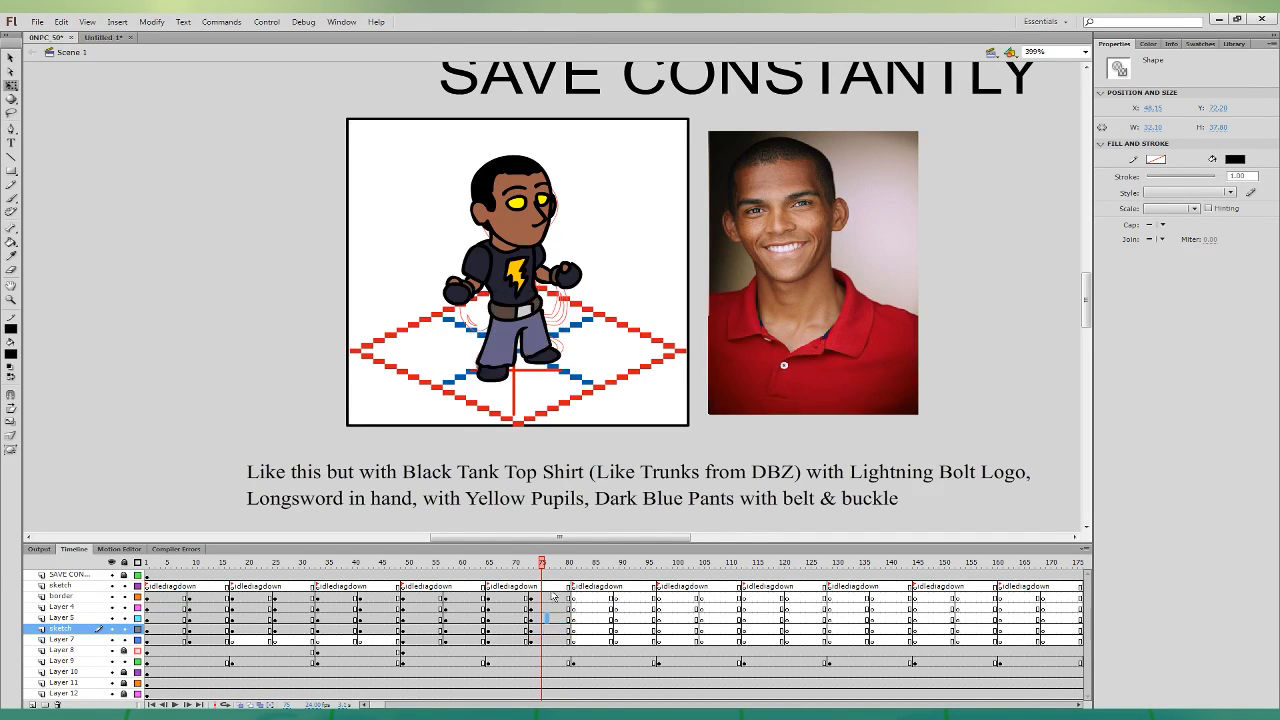
{"action": "left_click_drag", "start_coordinate": [526, 307], "coordinate": [530, 308]}
{"action": "left_click", "coordinate": [540, 307]}
- Shift the head, torso and both arms slightly right and down in the second pose
{"action": "left_click_drag", "start_coordinate": [547, 618], "coordinate": [547, 597]}
{"action": "left_click", "coordinate": [578, 273], "text": "shift"}
{"action": "left_click_drag", "start_coordinate": [580, 276], "coordinate": [582, 278]}
{"action": "left_click", "coordinate": [621, 366]}
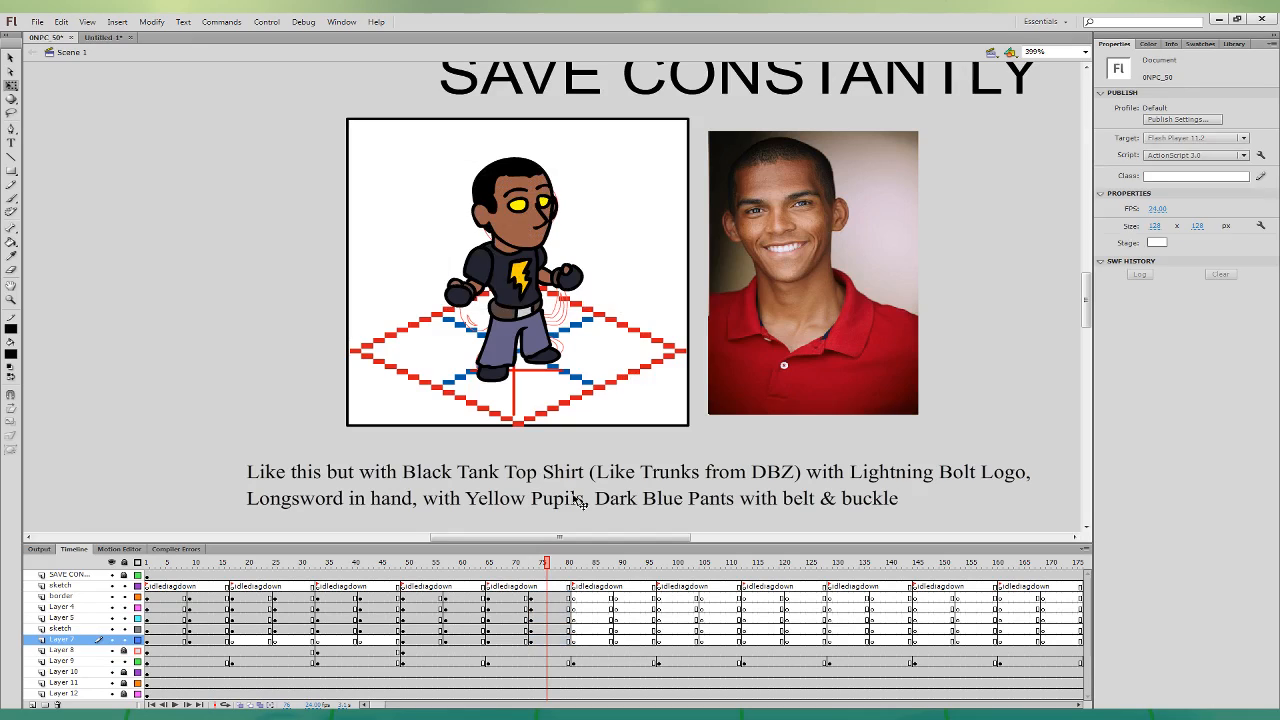
- Compare the two poses and nudge the head further right and down in the second pose
{"action": "left_click", "coordinate": [521, 618]}
{"action": "left_click", "coordinate": [536, 629]}
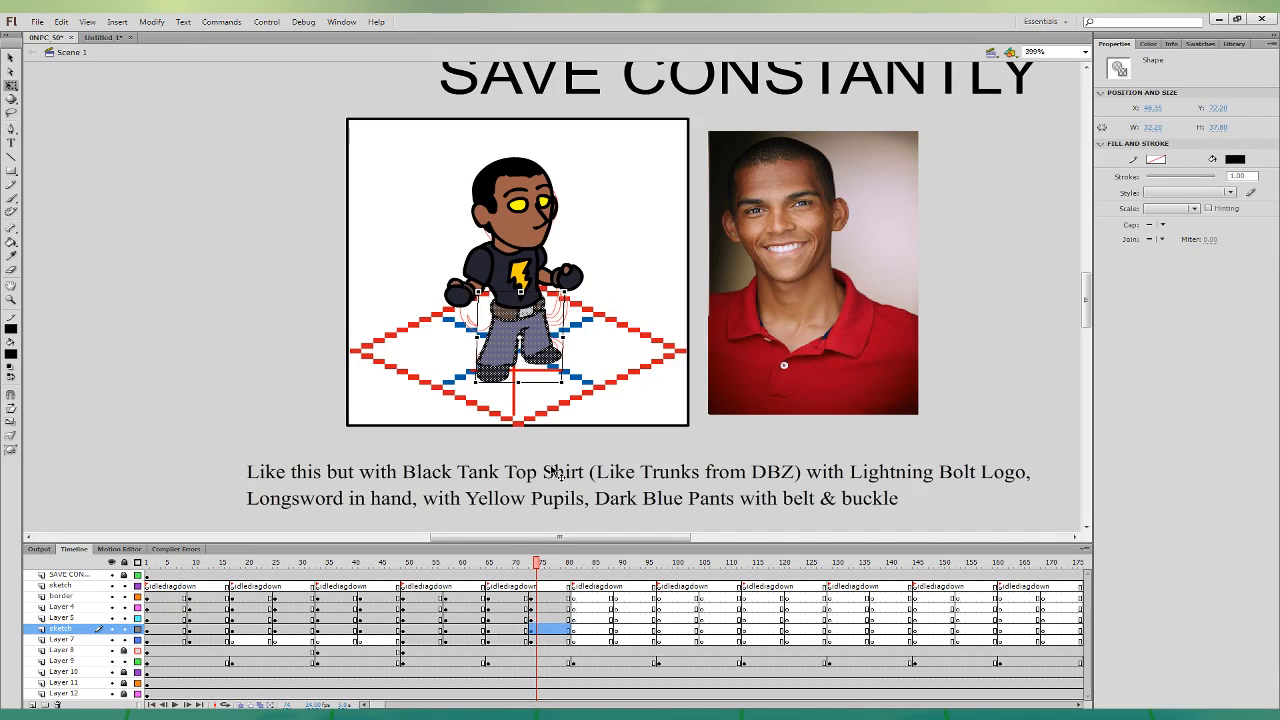
{"action": "left_click", "coordinate": [544, 607]}
{"action": "left_click", "coordinate": [521, 607]}
{"action": "left_click", "coordinate": [536, 607]}
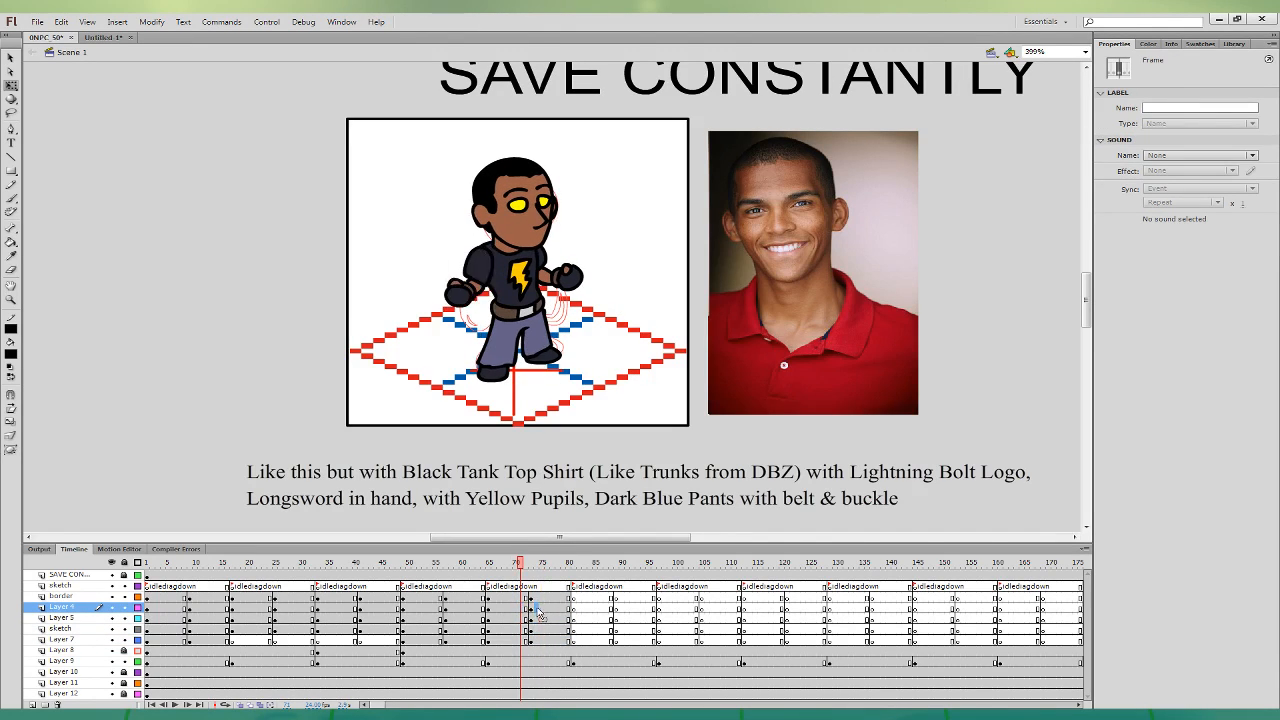
{"action": "left_click", "coordinate": [526, 597]}
{"action": "left_click", "coordinate": [538, 596]}
{"action": "key", "text": "Right"}
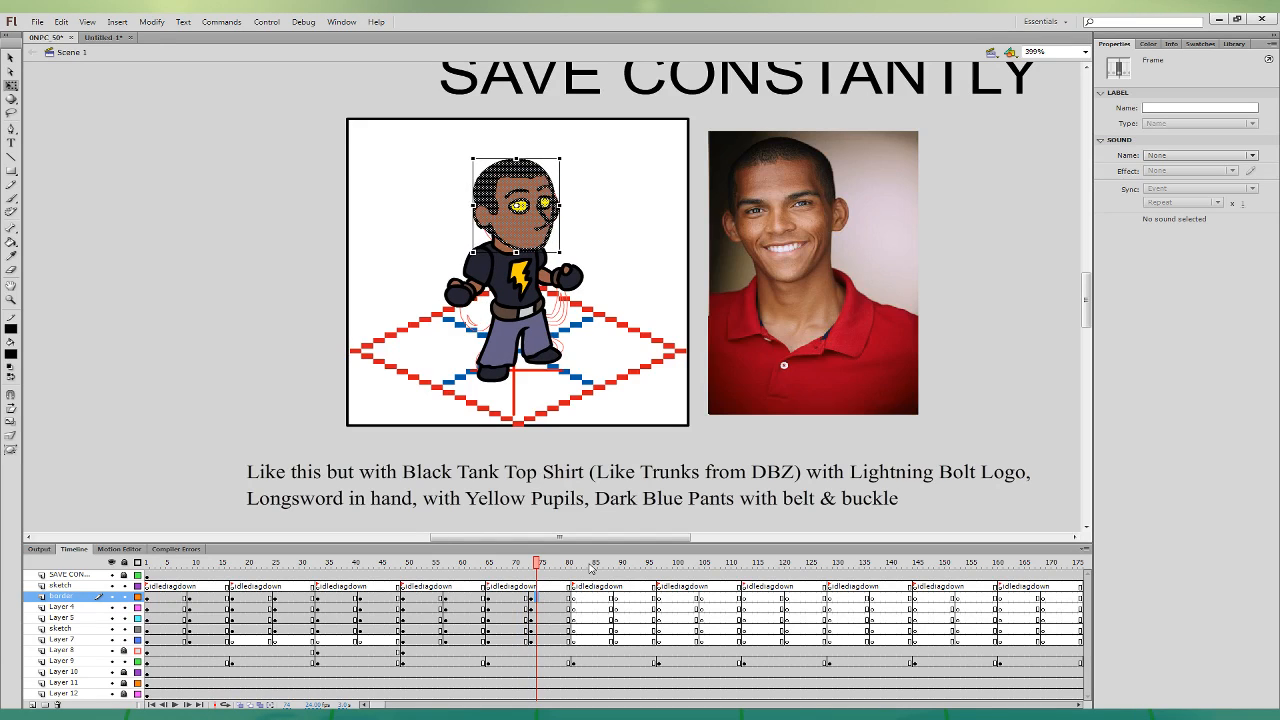
{"action": "key", "text": "Down"}
- Rotate the swordsman's two arms slightly on Layer 4 and Layer 7 in the second idle pose
{"action": "left_click", "coordinate": [524, 607]}
{"action": "left_click", "coordinate": [537, 607]}
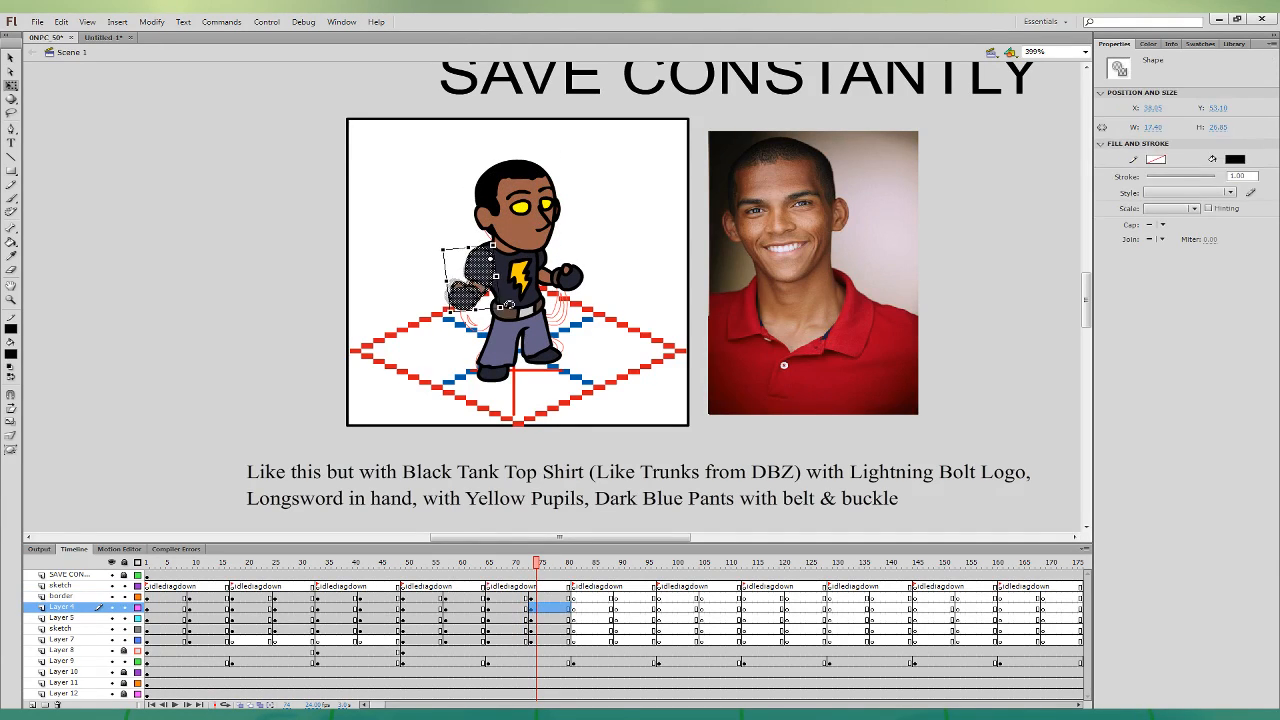
{"action": "left_click", "coordinate": [537, 639]}
{"action": "left_click_drag", "start_coordinate": [555, 266], "coordinate": [591, 245]}
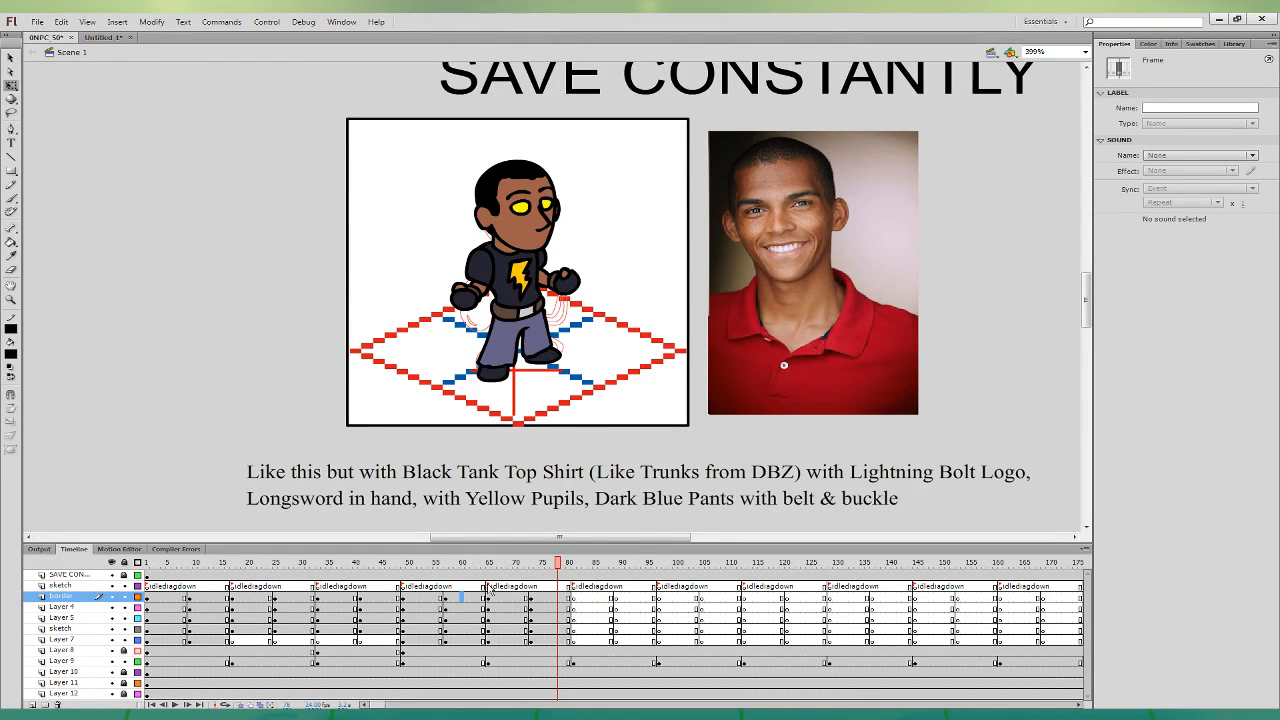
- Copy the swordsman's frames 65 to 80 on all drawing layers and paste them over the frames in Untitled-1
{"action": "mouse_move", "coordinate": [487, 587]}
{"action": "left_mouse_down"}
{"action": "mouse_move", "coordinate": [515, 625]}
{"action": "mouse_move", "coordinate": [567, 640]}
{"action": "left_mouse_up"}
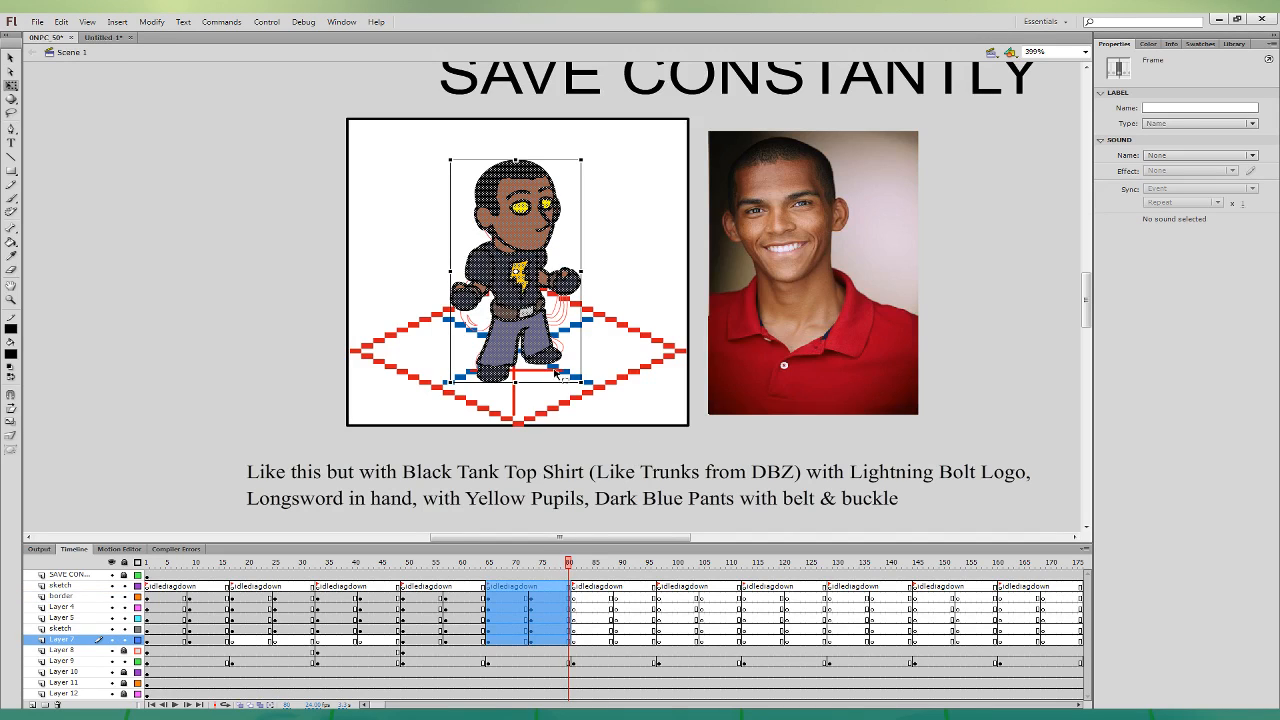
{"action": "left_click", "coordinate": [113, 39]}
{"action": "left_click", "coordinate": [90, 628], "text": "shift"}
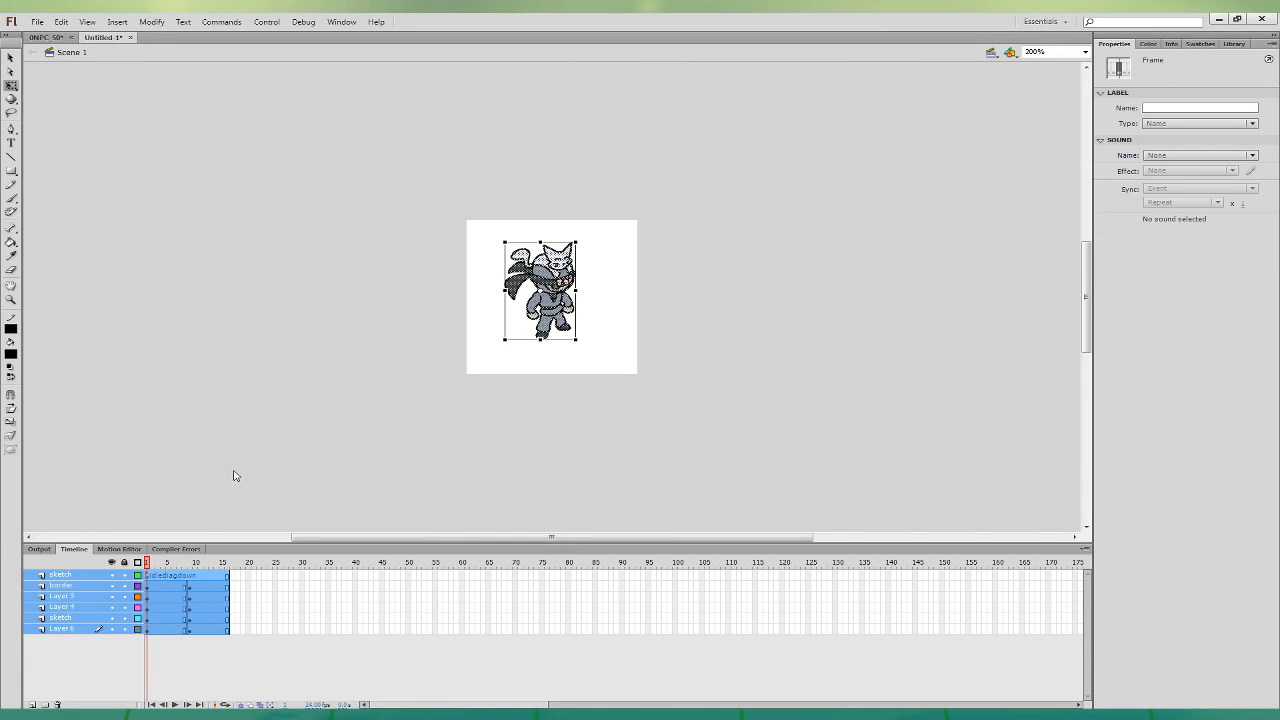
{"action": "key", "text": "ctrl+alt+v"}
{"action": "left_click", "coordinate": [283, 446]}
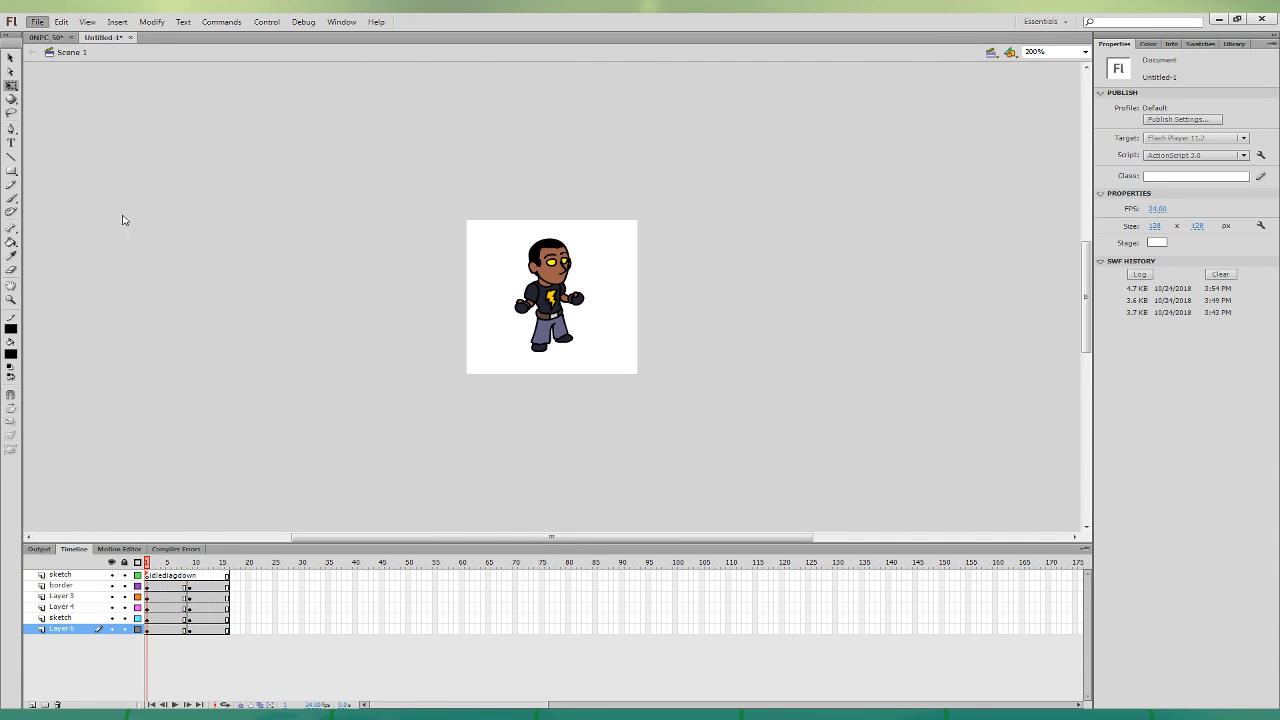
{"action": "left_click", "coordinate": [265, 247]}
- Back in 0NPC_50, outline the blue-coated character's spiky hair and headband on the border layer in the frames starting at 81
{"action": "left_click", "coordinate": [48, 37]}
{"action": "left_click", "coordinate": [611, 640]}
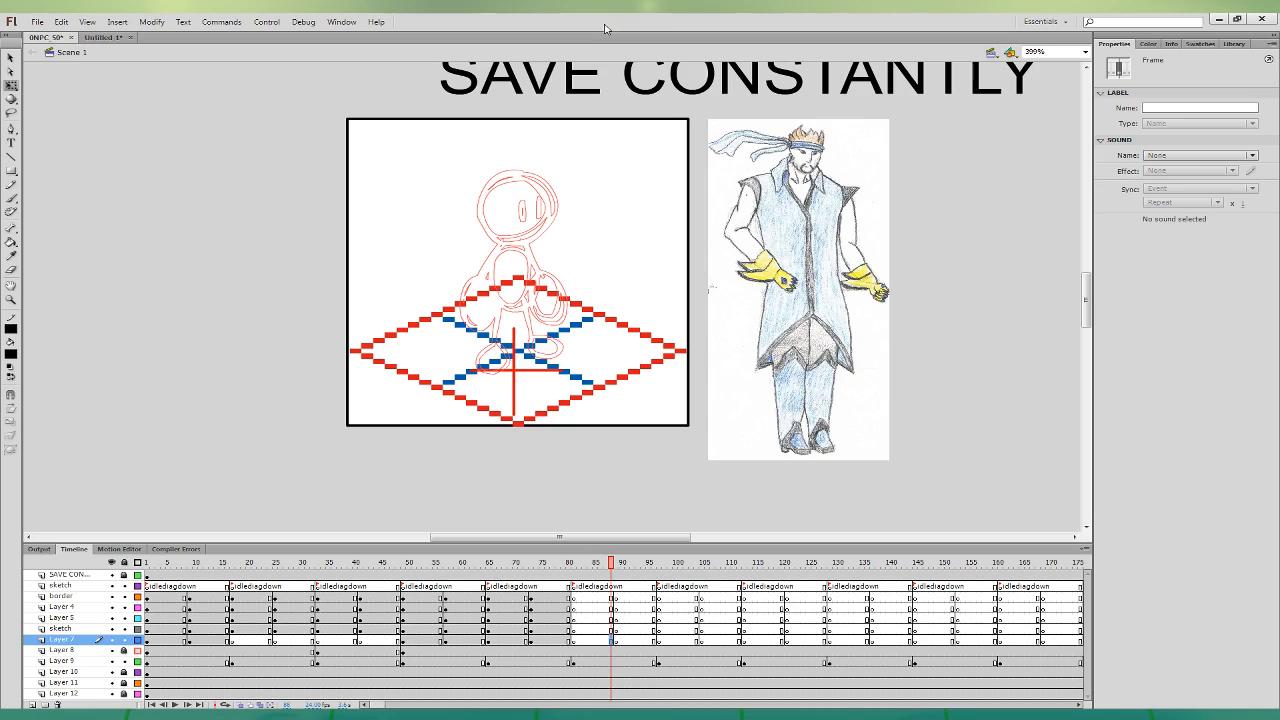
{"action": "left_click", "coordinate": [612, 597]}
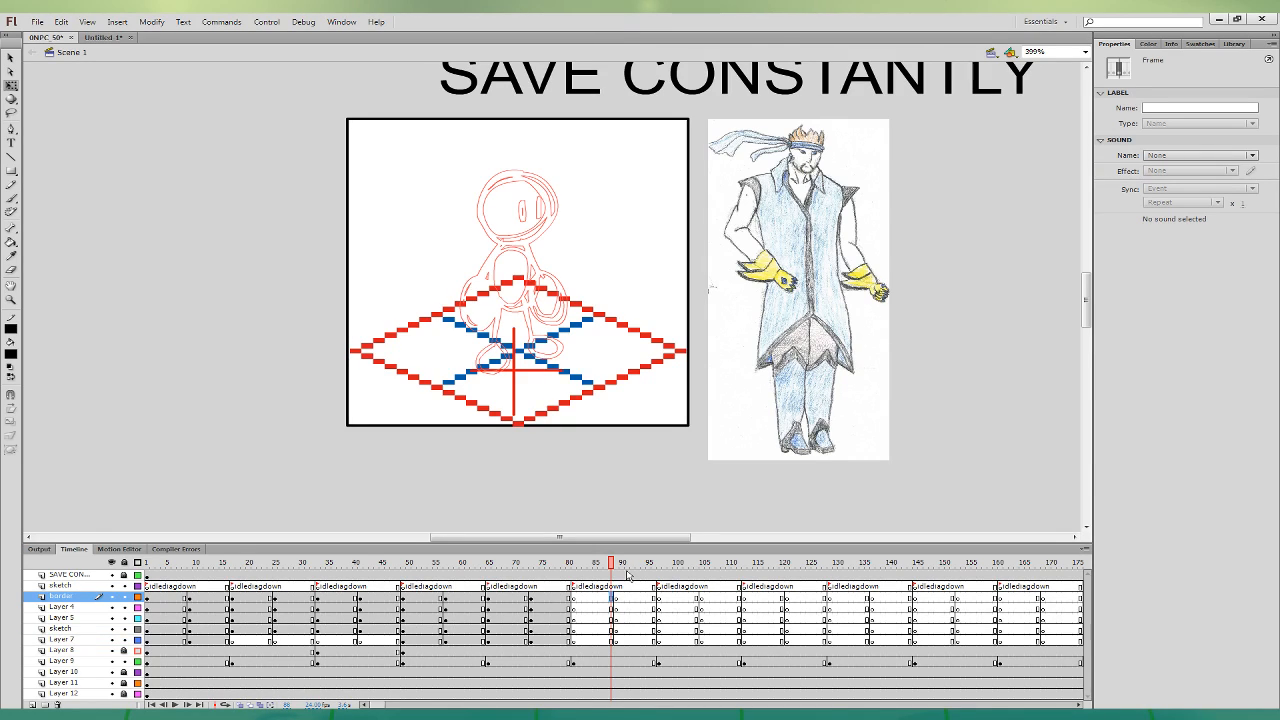
{"action": "key", "text": "b"}
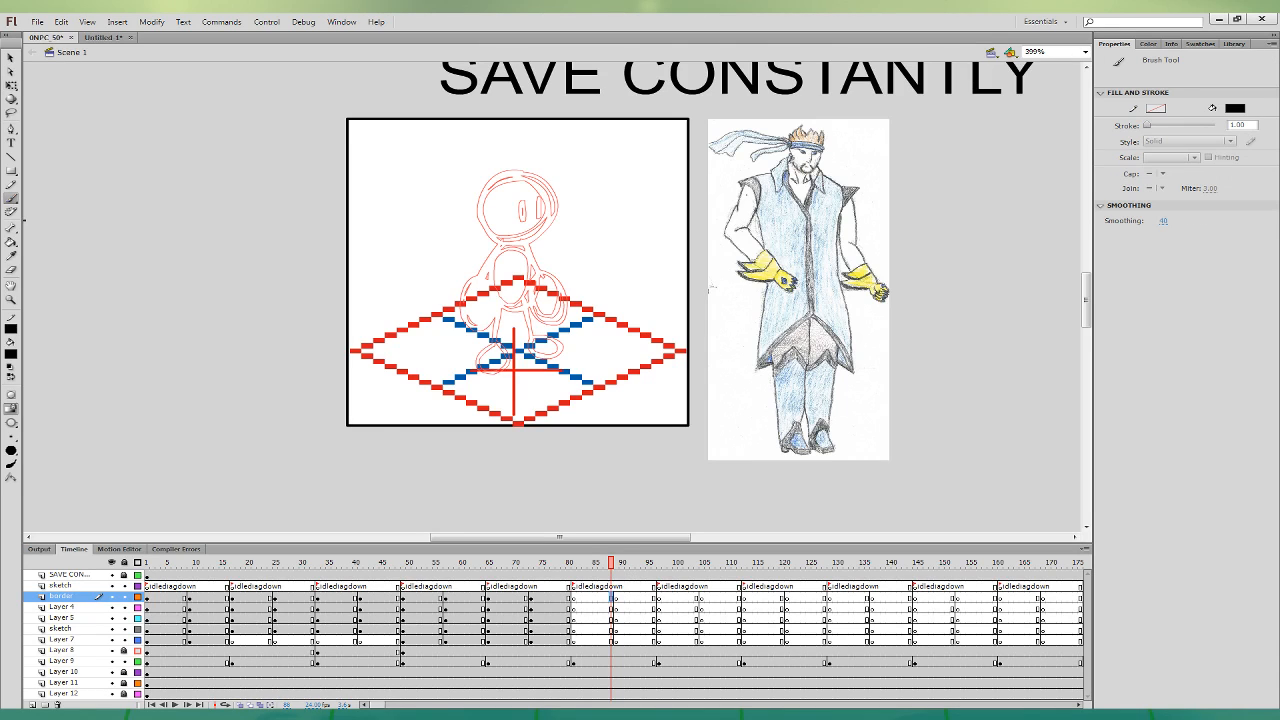
{"action": "left_click", "coordinate": [614, 598]}
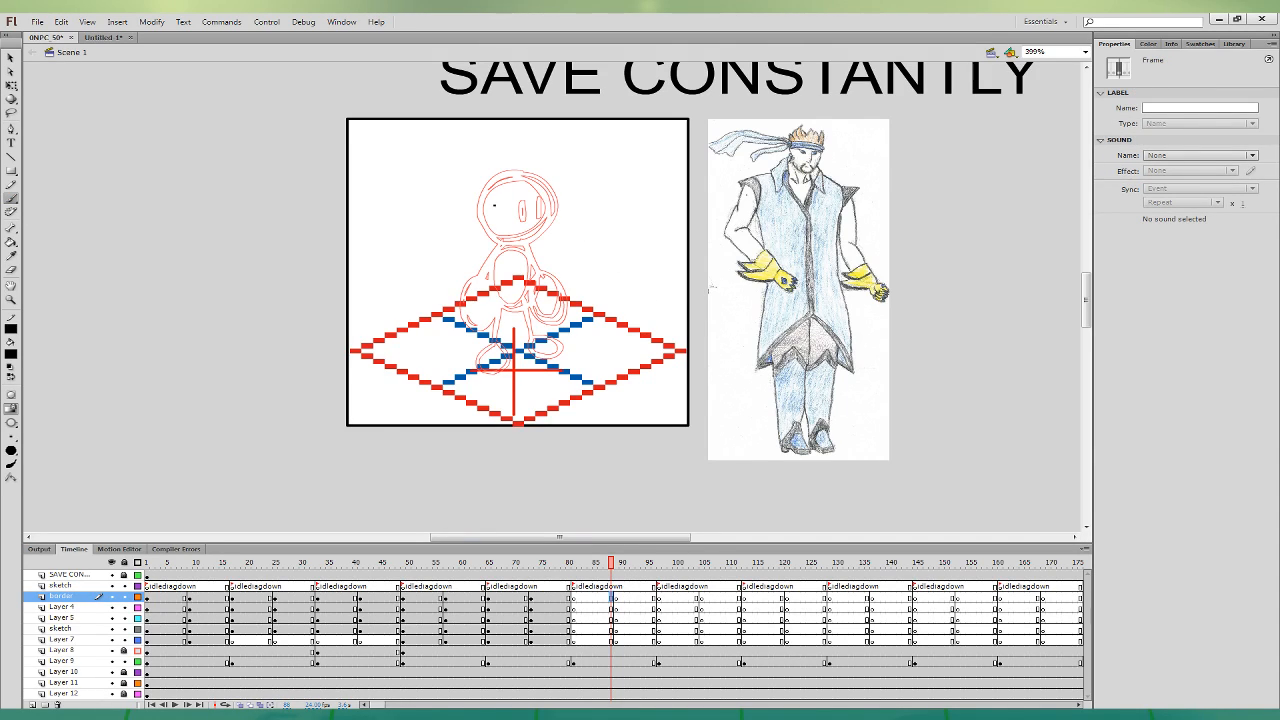
{"action": "mouse_move", "coordinate": [488, 206]}
{"action": "left_mouse_down"}
{"action": "mouse_move", "coordinate": [476, 220]}
{"action": "mouse_move", "coordinate": [492, 228]}
{"action": "mouse_move", "coordinate": [556, 183]}
{"action": "mouse_move", "coordinate": [474, 186]}
{"action": "mouse_move", "coordinate": [476, 198]}
{"action": "left_mouse_up"}
{"action": "mouse_move", "coordinate": [553, 172]}
{"action": "left_mouse_down"}
{"action": "mouse_move", "coordinate": [516, 139]}
{"action": "mouse_move", "coordinate": [520, 153]}
{"action": "mouse_move", "coordinate": [490, 149]}
{"action": "mouse_move", "coordinate": [468, 182]}
{"action": "left_mouse_up"}
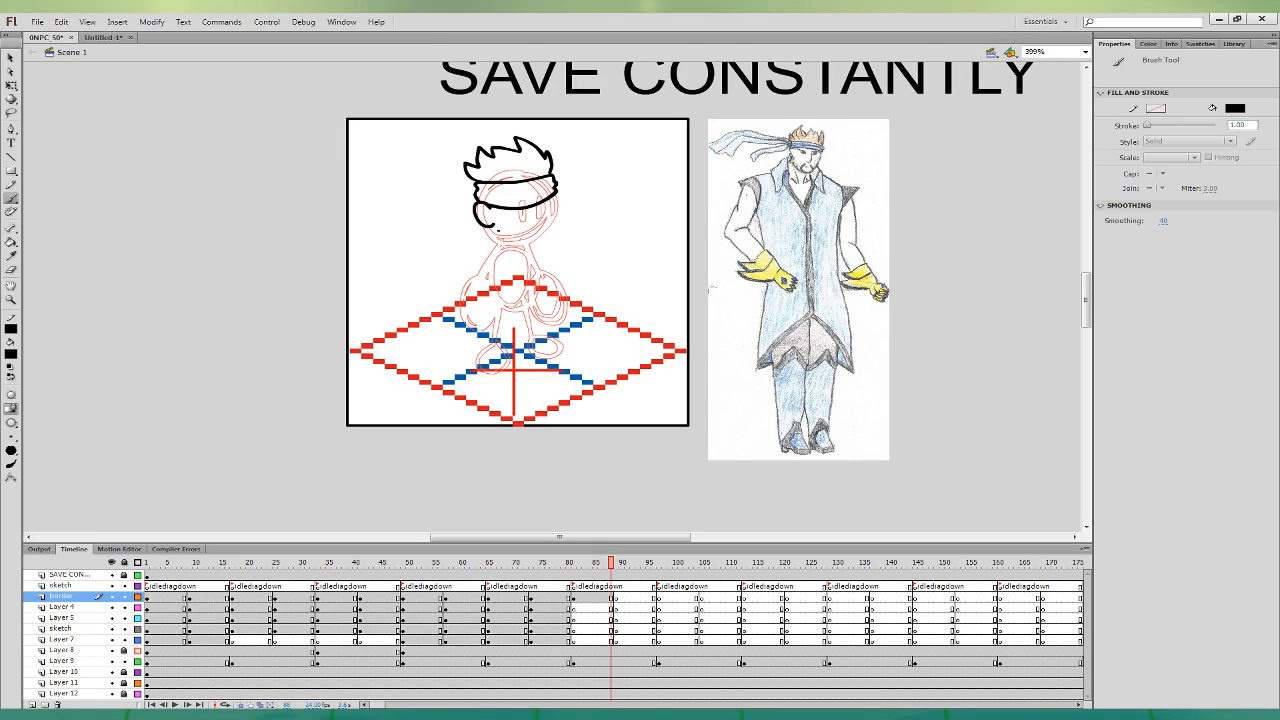
- Draw the face outline, eyes, sideburns and trailing headband ends on the border layer, undoing the faulty strokes
{"action": "mouse_move", "coordinate": [490, 224]}
{"action": "left_mouse_down"}
{"action": "mouse_move", "coordinate": [530, 251]}
{"action": "mouse_move", "coordinate": [546, 242]}
{"action": "mouse_move", "coordinate": [556, 196]}
{"action": "mouse_move", "coordinate": [521, 218]}
{"action": "mouse_move", "coordinate": [547, 204]}
{"action": "left_mouse_up"}
{"action": "key", "text": "ctrl+z"}
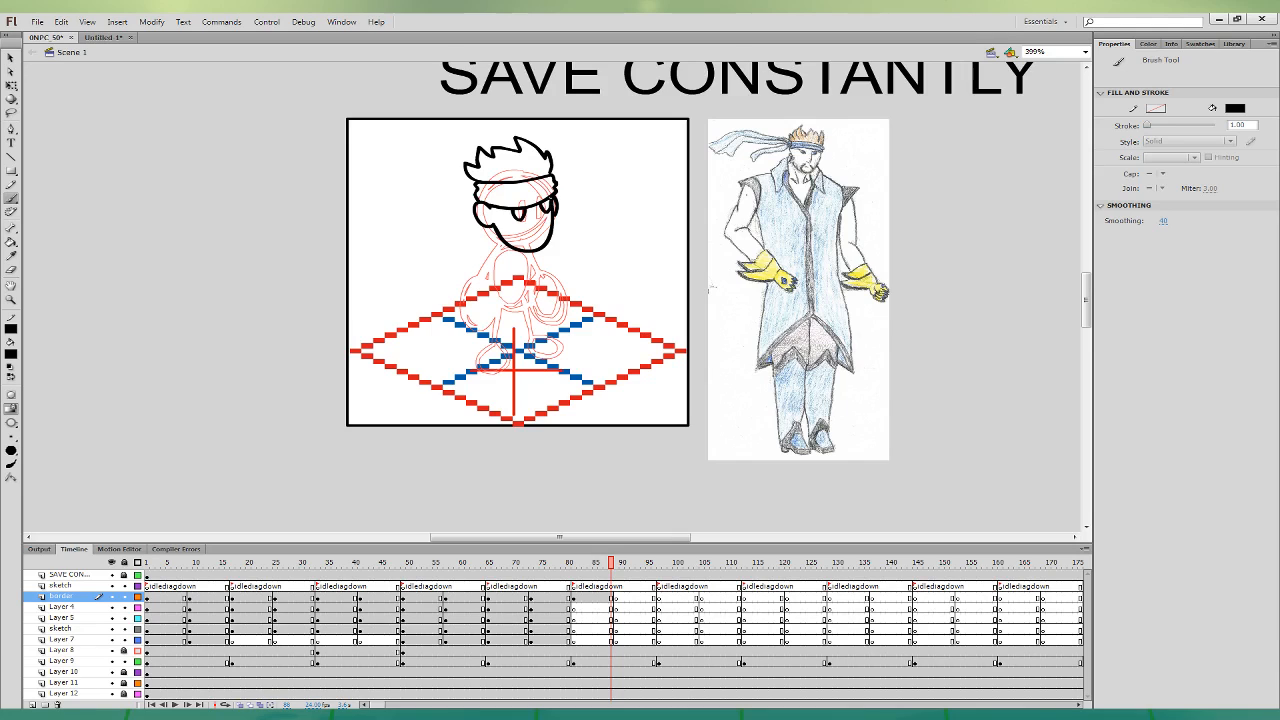
{"action": "key", "text": "ctrl+z"}
{"action": "key", "text": "ctrl+z"}
{"action": "mouse_move", "coordinate": [541, 204]}
{"action": "left_mouse_down"}
{"action": "mouse_move", "coordinate": [495, 214]}
{"action": "mouse_move", "coordinate": [506, 241]}
{"action": "mouse_move", "coordinate": [534, 239]}
{"action": "left_mouse_up"}
{"action": "left_click_drag", "start_coordinate": [486, 227], "coordinate": [500, 237]}
{"action": "mouse_move", "coordinate": [475, 188]}
{"action": "left_mouse_down"}
{"action": "mouse_move", "coordinate": [444, 246]}
{"action": "mouse_move", "coordinate": [475, 195]}
{"action": "mouse_move", "coordinate": [476, 246]}
{"action": "mouse_move", "coordinate": [472, 208]}
{"action": "mouse_move", "coordinate": [458, 204]}
{"action": "mouse_move", "coordinate": [476, 232]}
{"action": "mouse_move", "coordinate": [462, 241]}
{"action": "mouse_move", "coordinate": [477, 203]}
{"action": "mouse_move", "coordinate": [463, 241]}
{"action": "mouse_move", "coordinate": [479, 201]}
{"action": "left_mouse_up"}
{"action": "key", "text": "ctrl+z"}
{"action": "key", "text": "ctrl+z"}
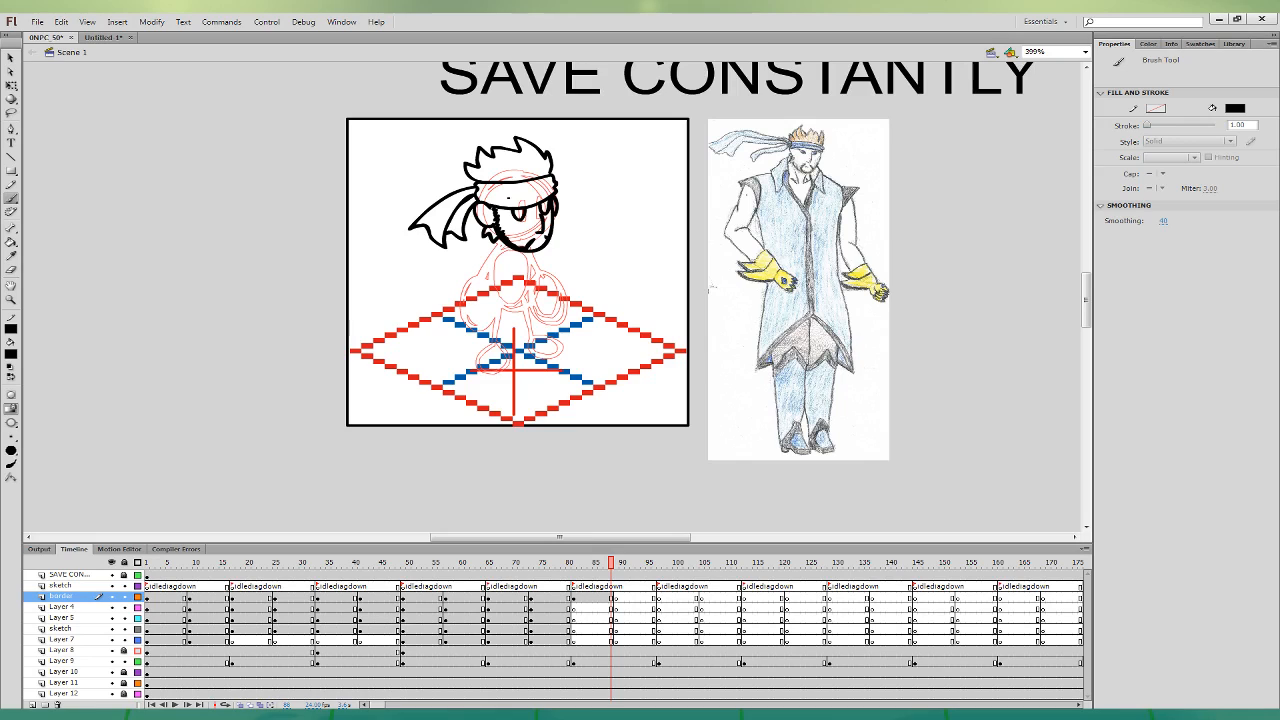
- Nudge the whole head outline on the border layer slightly upward
{"action": "left_click", "coordinate": [613, 607]}
{"action": "left_click", "coordinate": [613, 617]}
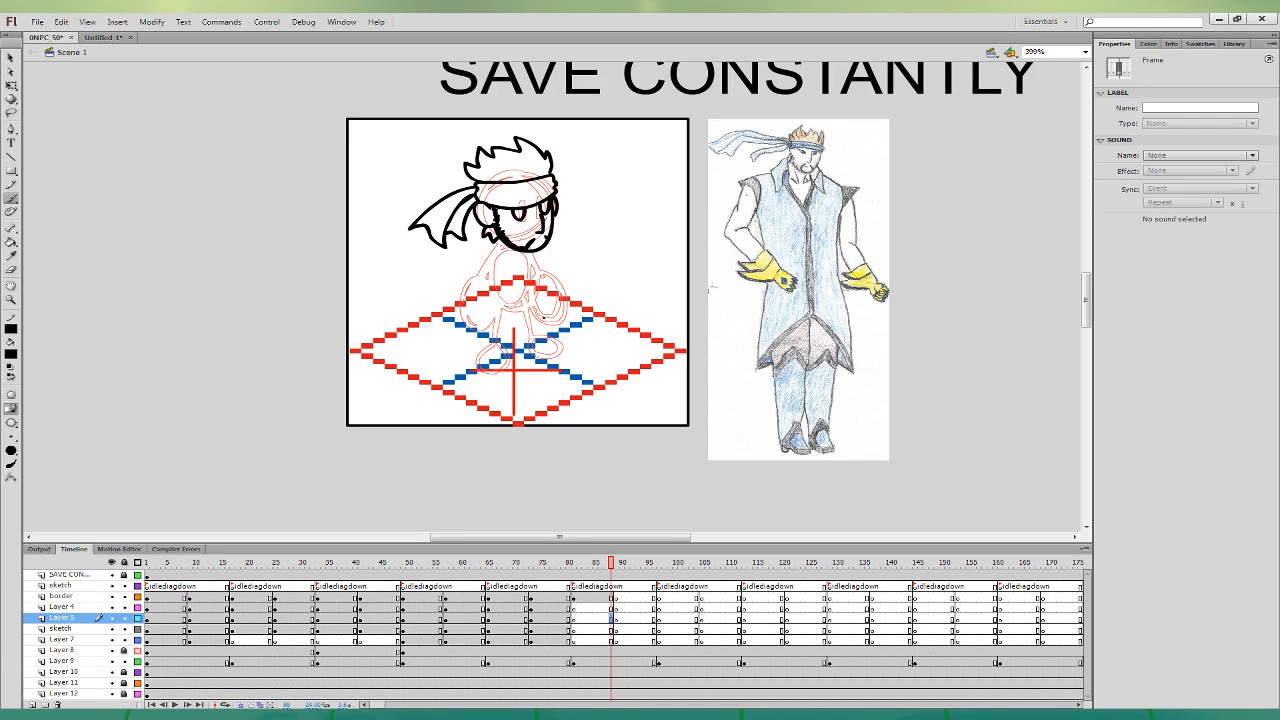
{"action": "left_click", "coordinate": [612, 597]}
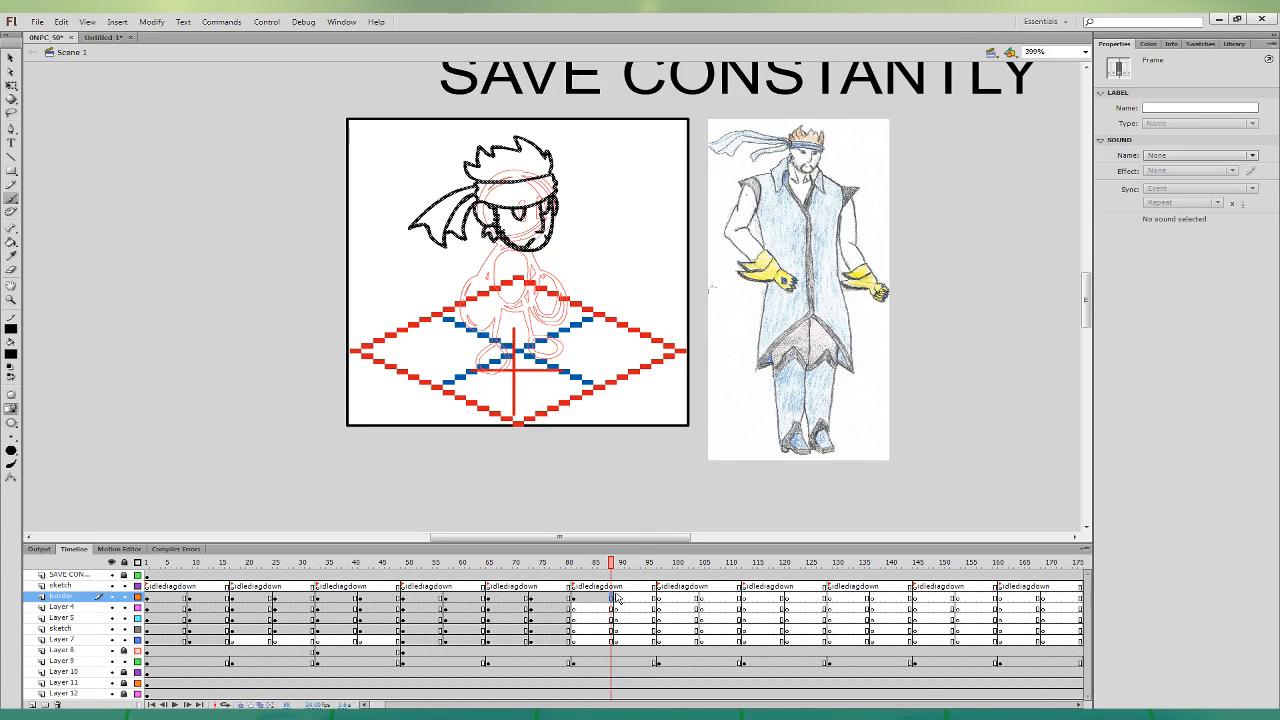
- Outline the coat on Layer 5 with its raised collar, front seam, sides and pointed lower edges
{"action": "left_click", "coordinate": [612, 607]}
{"action": "left_click", "coordinate": [612, 618]}
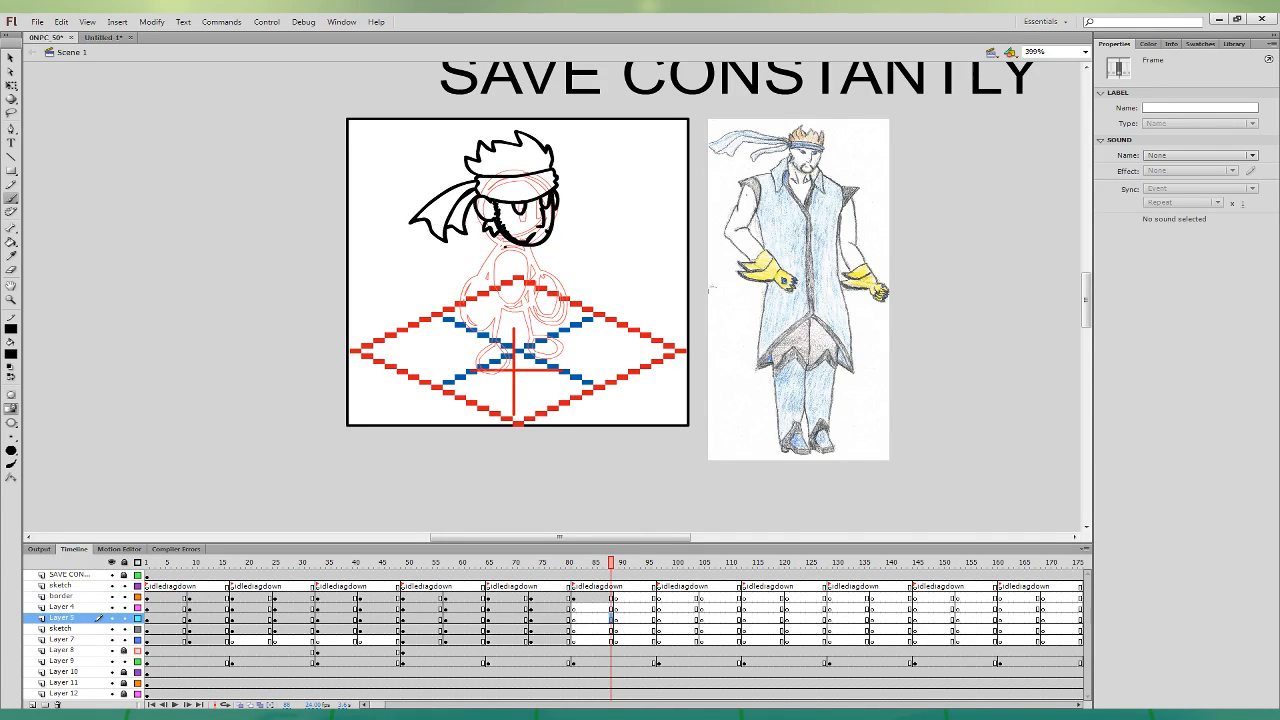
{"action": "mouse_move", "coordinate": [484, 232]}
{"action": "left_mouse_down"}
{"action": "mouse_move", "coordinate": [504, 265]}
{"action": "mouse_move", "coordinate": [524, 267]}
{"action": "mouse_move", "coordinate": [534, 310]}
{"action": "mouse_move", "coordinate": [485, 348]}
{"action": "mouse_move", "coordinate": [491, 316]}
{"action": "mouse_move", "coordinate": [468, 252]}
{"action": "mouse_move", "coordinate": [478, 241]}
{"action": "left_mouse_up"}
{"action": "mouse_move", "coordinate": [533, 307]}
{"action": "left_mouse_down"}
{"action": "mouse_move", "coordinate": [557, 346]}
{"action": "mouse_move", "coordinate": [556, 310]}
{"action": "left_mouse_up"}
{"action": "mouse_move", "coordinate": [533, 247]}
{"action": "left_mouse_down"}
{"action": "mouse_move", "coordinate": [529, 266]}
{"action": "mouse_move", "coordinate": [548, 239]}
{"action": "left_mouse_up"}
{"action": "mouse_move", "coordinate": [542, 225]}
{"action": "left_mouse_down"}
{"action": "mouse_move", "coordinate": [498, 223]}
{"action": "mouse_move", "coordinate": [532, 242]}
{"action": "mouse_move", "coordinate": [532, 308]}
{"action": "mouse_move", "coordinate": [486, 345]}
{"action": "mouse_move", "coordinate": [531, 310]}
{"action": "left_mouse_up"}
{"action": "left_click_drag", "start_coordinate": [533, 249], "coordinate": [528, 267]}
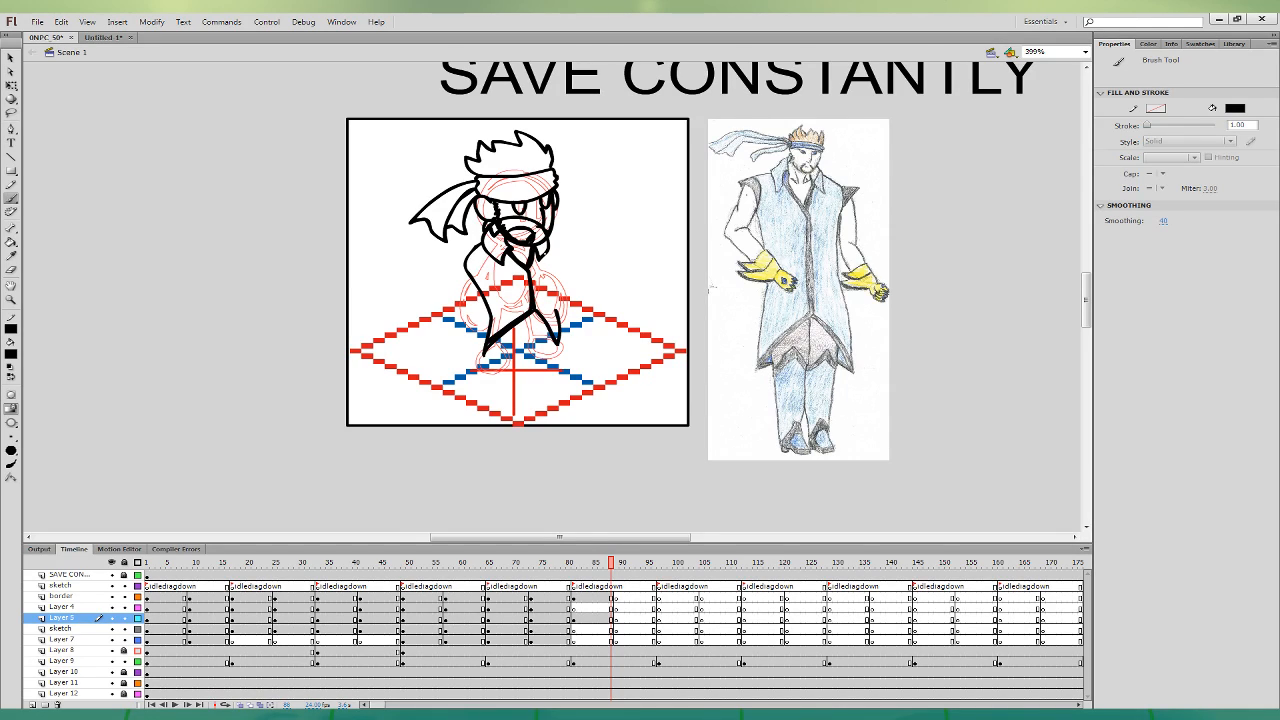
{"action": "left_click_drag", "start_coordinate": [556, 336], "coordinate": [538, 309]}
{"action": "left_click_drag", "start_coordinate": [555, 312], "coordinate": [554, 240]}
- Pull the coat's lower right tip slightly outward
{"action": "key", "text": "q"}
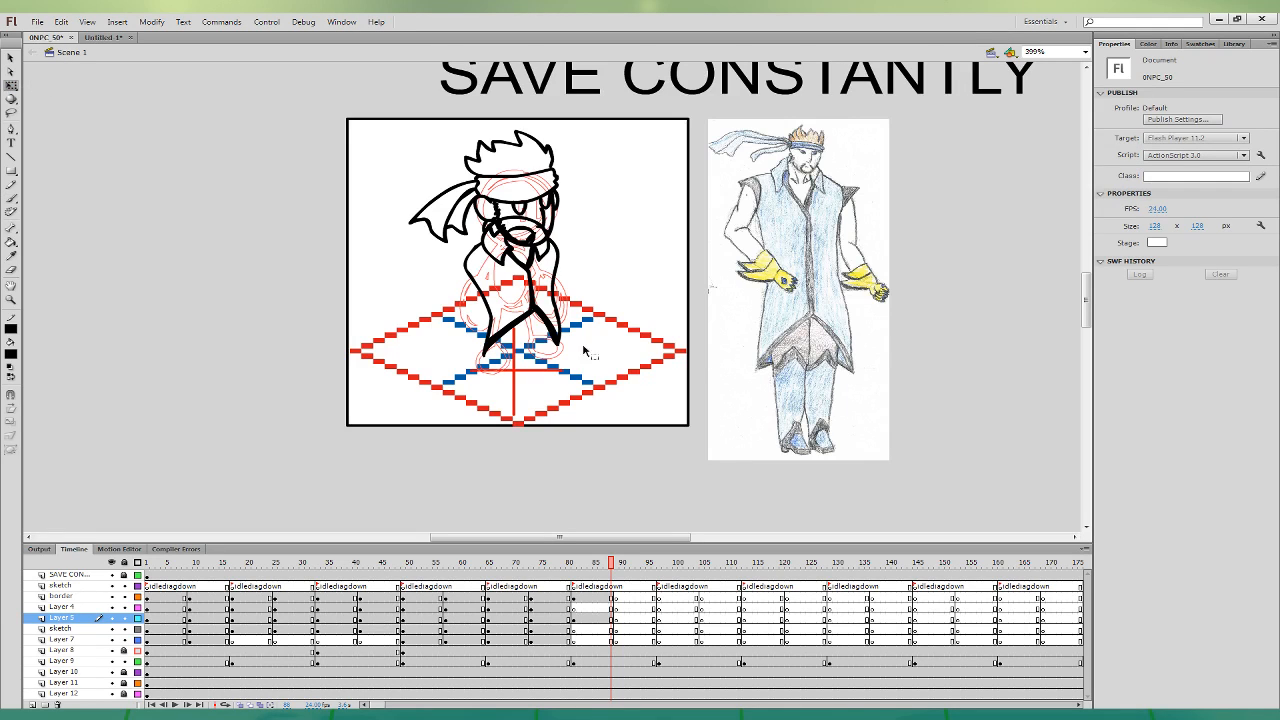
{"action": "left_click_drag", "start_coordinate": [606, 377], "coordinate": [565, 344]}
{"action": "left_click", "coordinate": [660, 338]}
- Draw the trouser legs and the inner edge of the coat on the lower sketch layer
{"action": "left_click", "coordinate": [11, 198]}
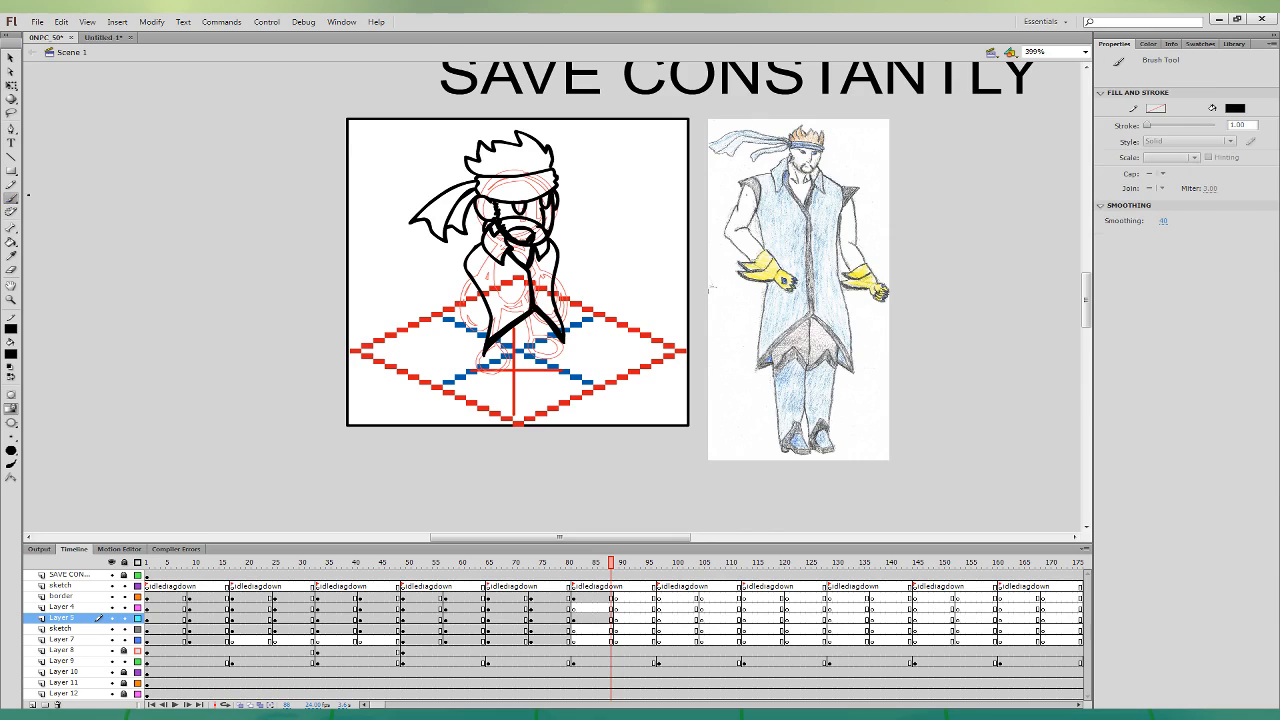
{"action": "left_click", "coordinate": [613, 629]}
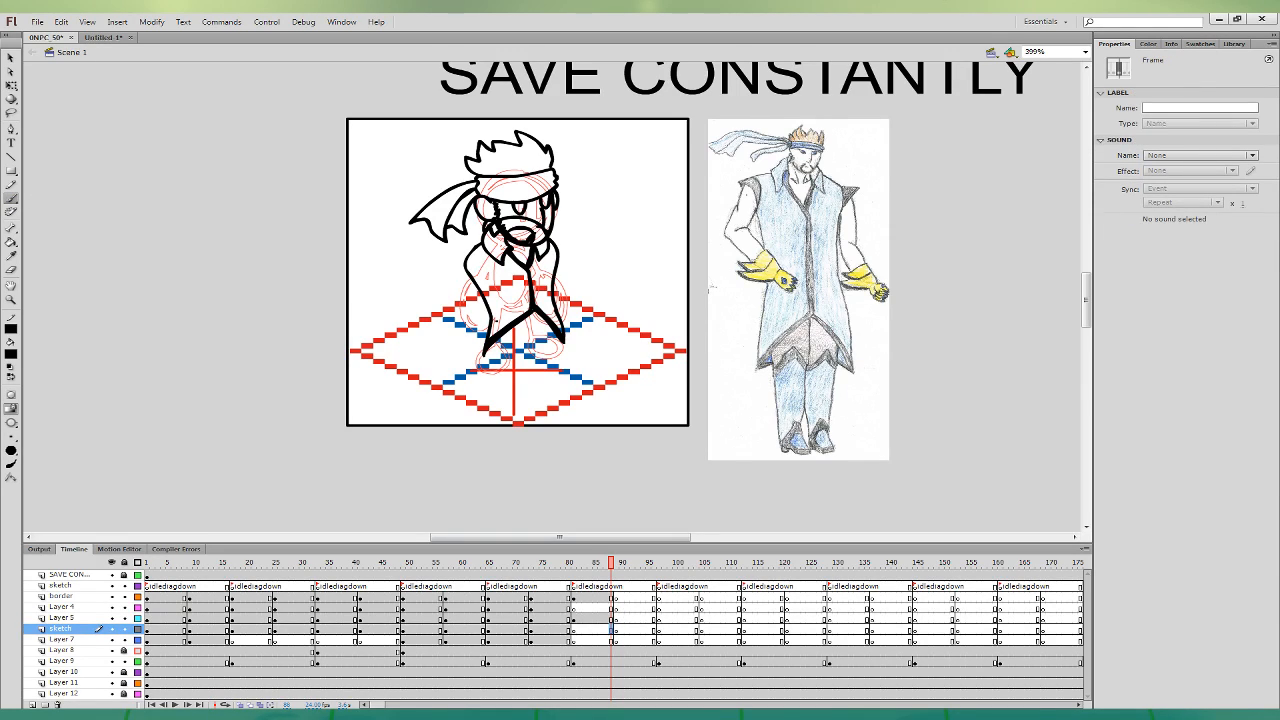
{"action": "left_click_drag", "start_coordinate": [490, 348], "coordinate": [485, 377]}
{"action": "key", "text": "ctrl+z"}
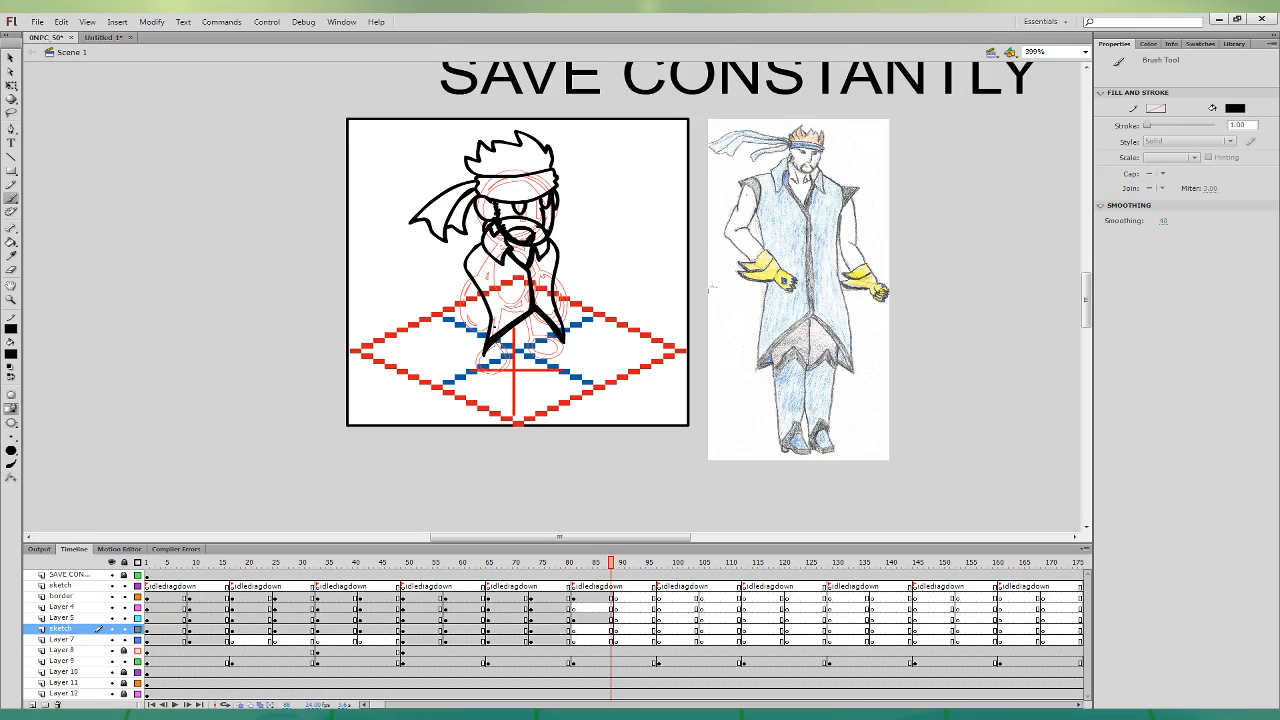
{"action": "mouse_move", "coordinate": [497, 323]}
{"action": "left_mouse_down"}
{"action": "mouse_move", "coordinate": [487, 377]}
{"action": "mouse_move", "coordinate": [507, 373]}
{"action": "left_mouse_up"}
{"action": "mouse_move", "coordinate": [530, 323]}
{"action": "left_mouse_down"}
{"action": "mouse_move", "coordinate": [536, 353]}
{"action": "mouse_move", "coordinate": [507, 301]}
{"action": "mouse_move", "coordinate": [493, 334]}
{"action": "left_mouse_up"}
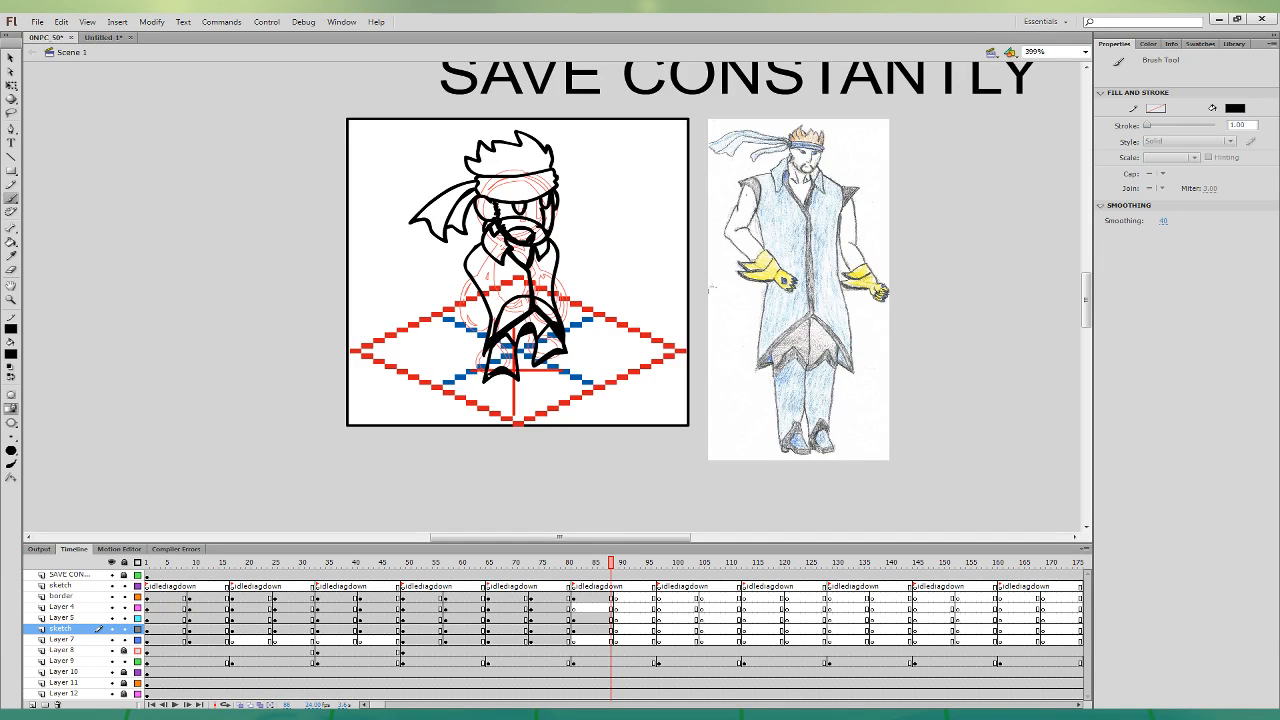
- Outline both shoes below the trouser legs, undoing the faulty strokes
{"action": "left_click_drag", "start_coordinate": [507, 391], "coordinate": [558, 368]}
{"action": "key", "text": "ctrl+z"}
{"action": "key", "text": "ctrl+z"}
{"action": "scroll", "coordinate": [660, 405], "scroll_direction": "up", "scroll_amount": 2}
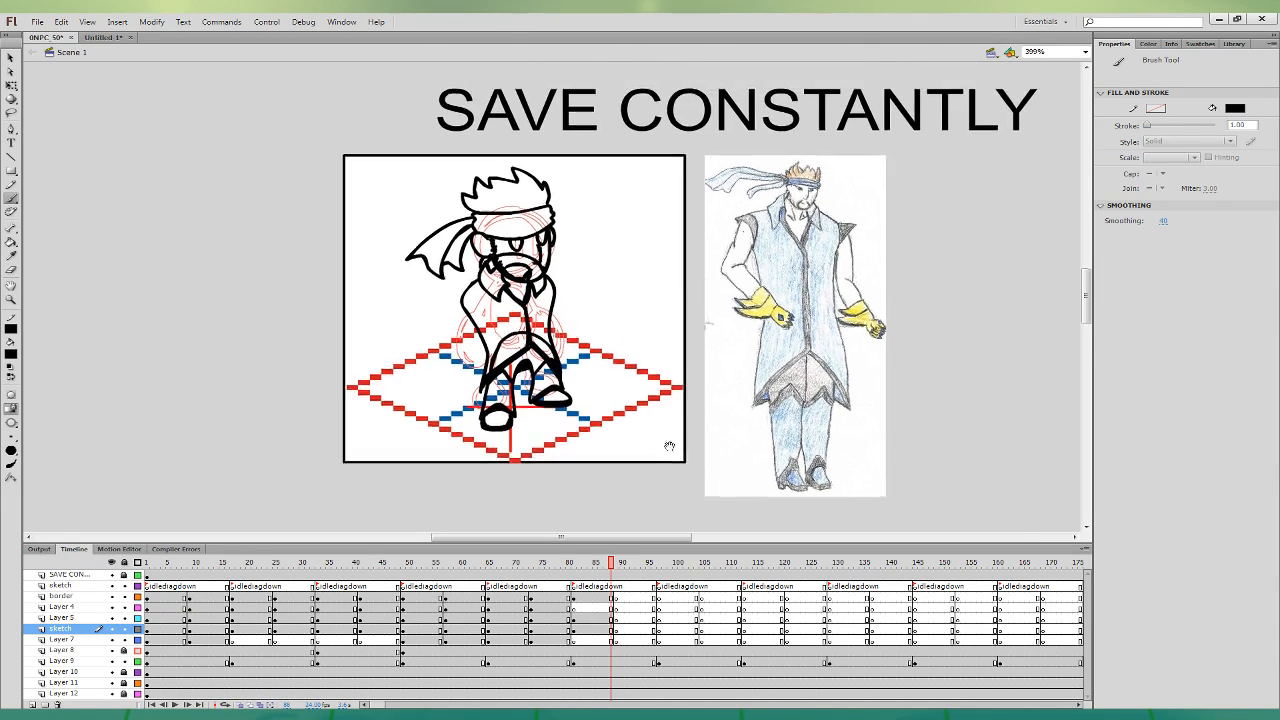
- Draw the left-hand arm on Layer 4 with its pointed shoulder pad and flared glove
{"action": "left_click", "coordinate": [613, 607]}
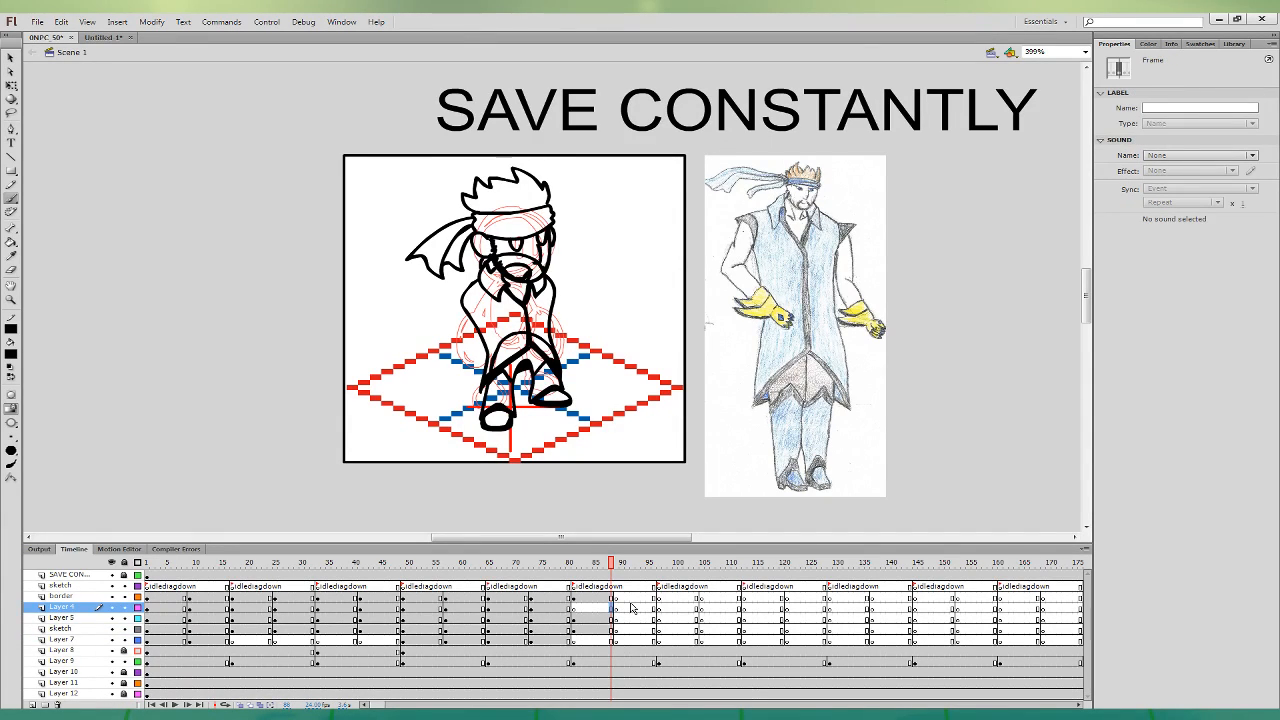
{"action": "left_click", "coordinate": [11, 57]}
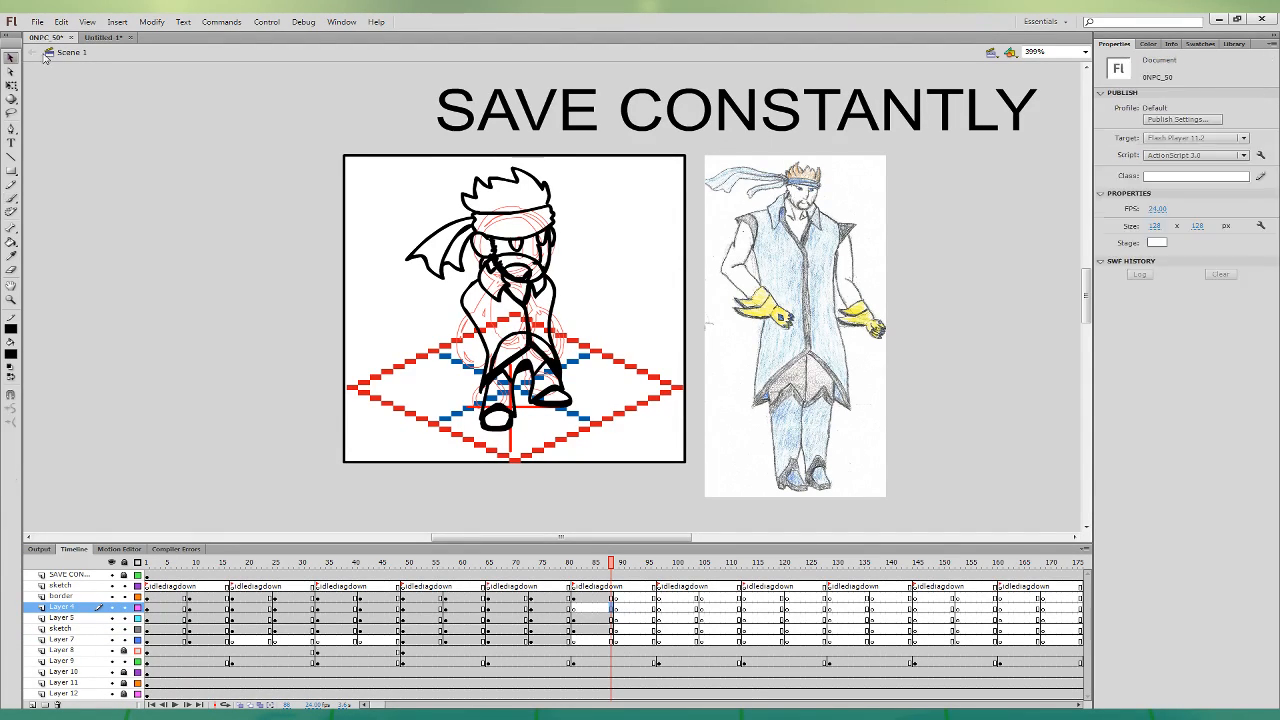
{"action": "left_click", "coordinate": [529, 301]}
{"action": "key", "text": "b"}
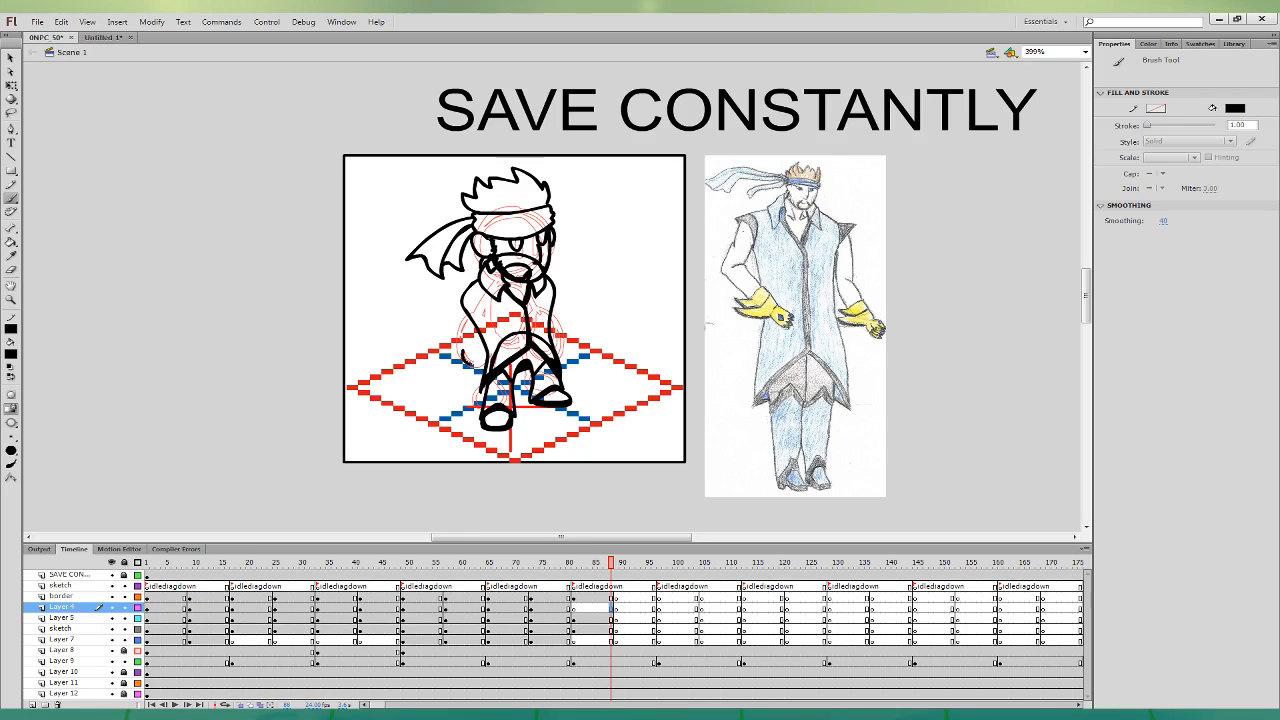
{"action": "left_click_drag", "start_coordinate": [478, 342], "coordinate": [446, 346]}
{"action": "left_click_drag", "start_coordinate": [482, 291], "coordinate": [442, 304]}
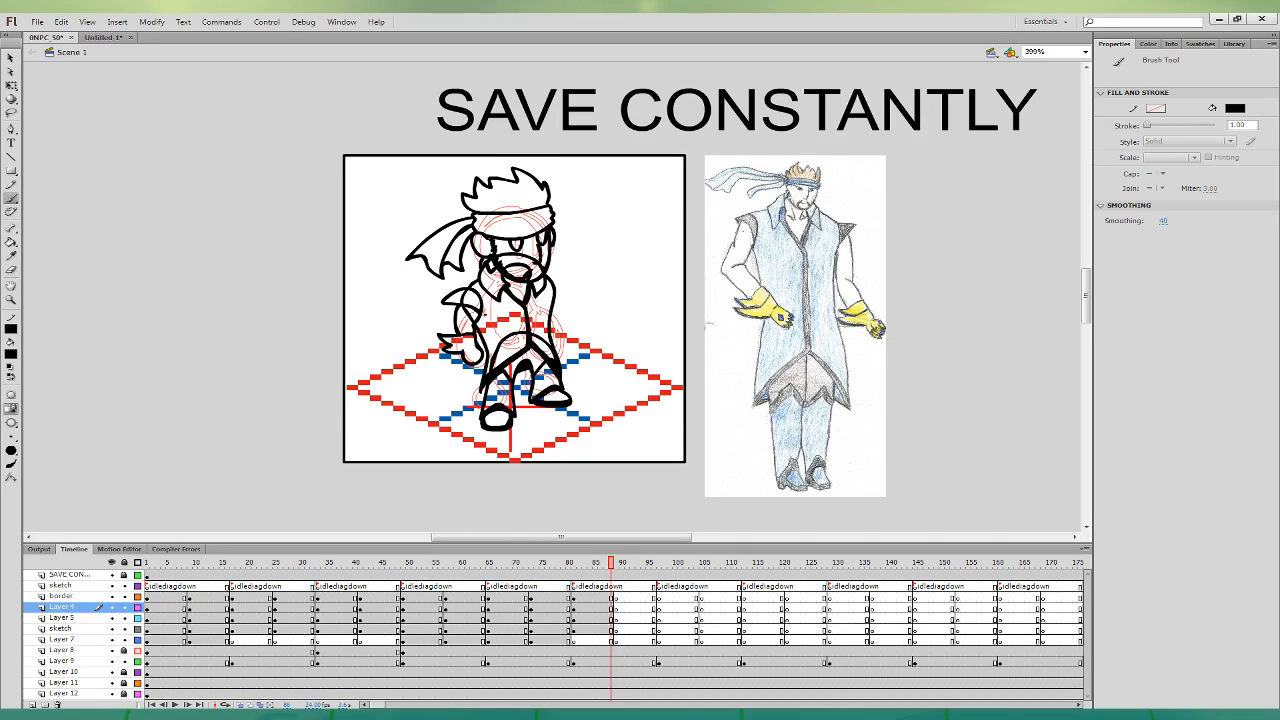
- Fill the shoulder pad and the coat collar with dark gray
{"action": "key", "text": "k"}
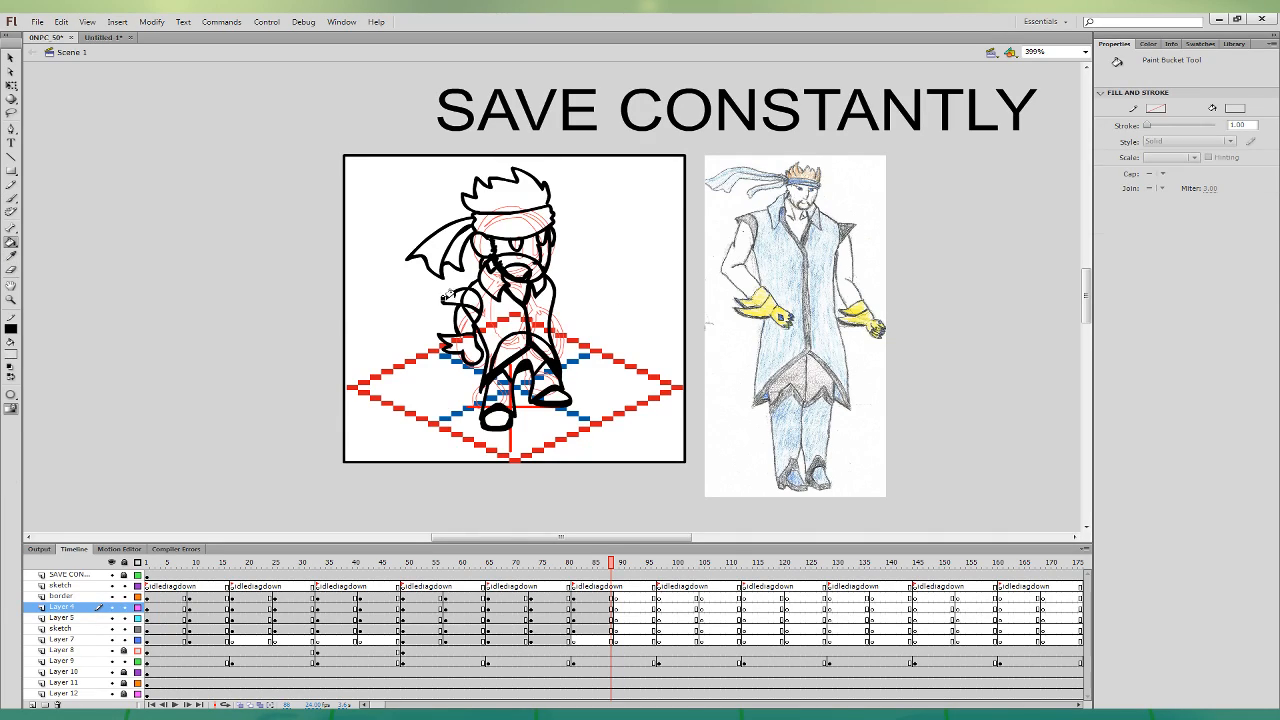
{"action": "left_click", "coordinate": [447, 298]}
{"action": "key", "text": "i"}
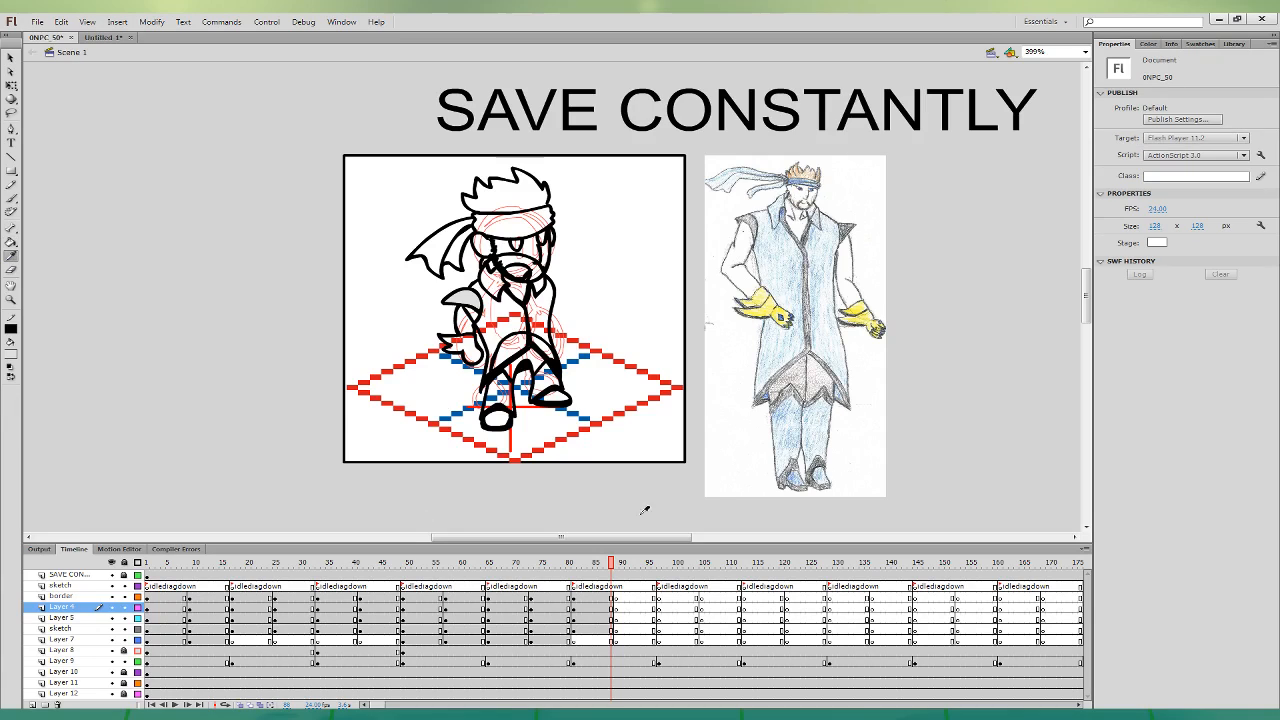
{"action": "key", "text": "k"}
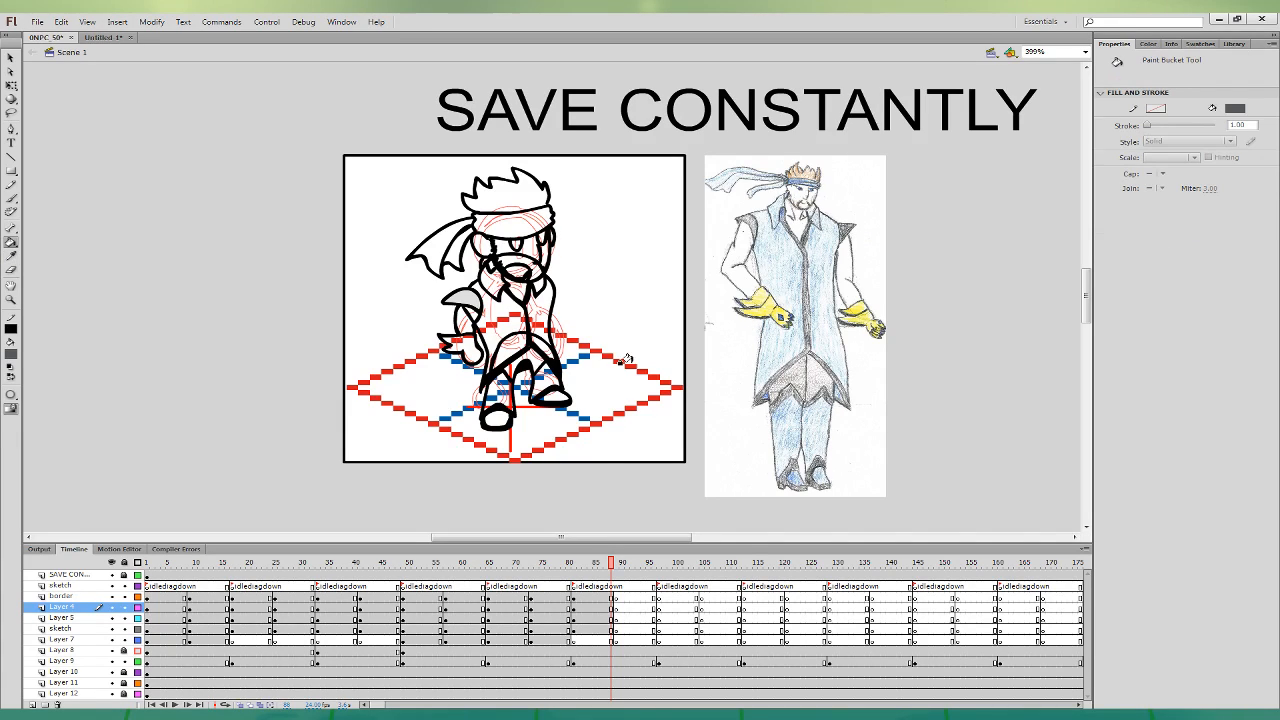
{"action": "left_click", "coordinate": [488, 278]}
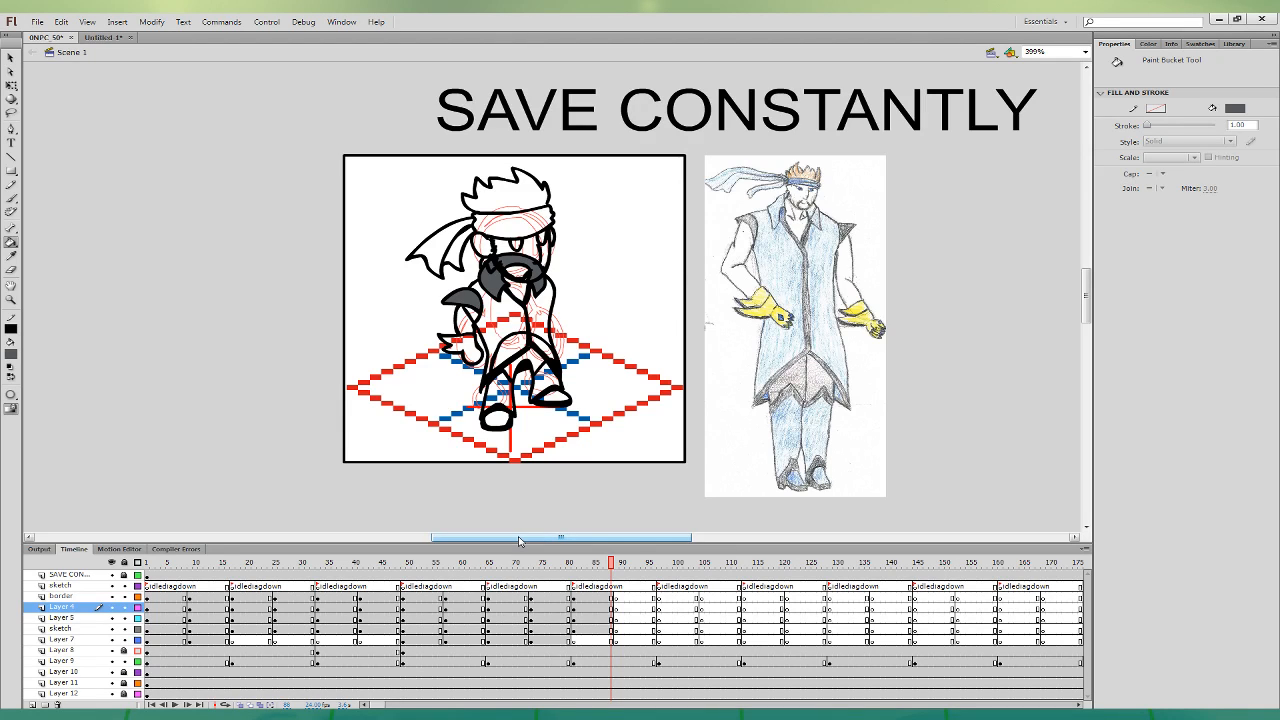
- Fill the face, ear and bare arm with the pale skin color sampled from the reference drawing
{"action": "left_click", "coordinate": [11, 257]}
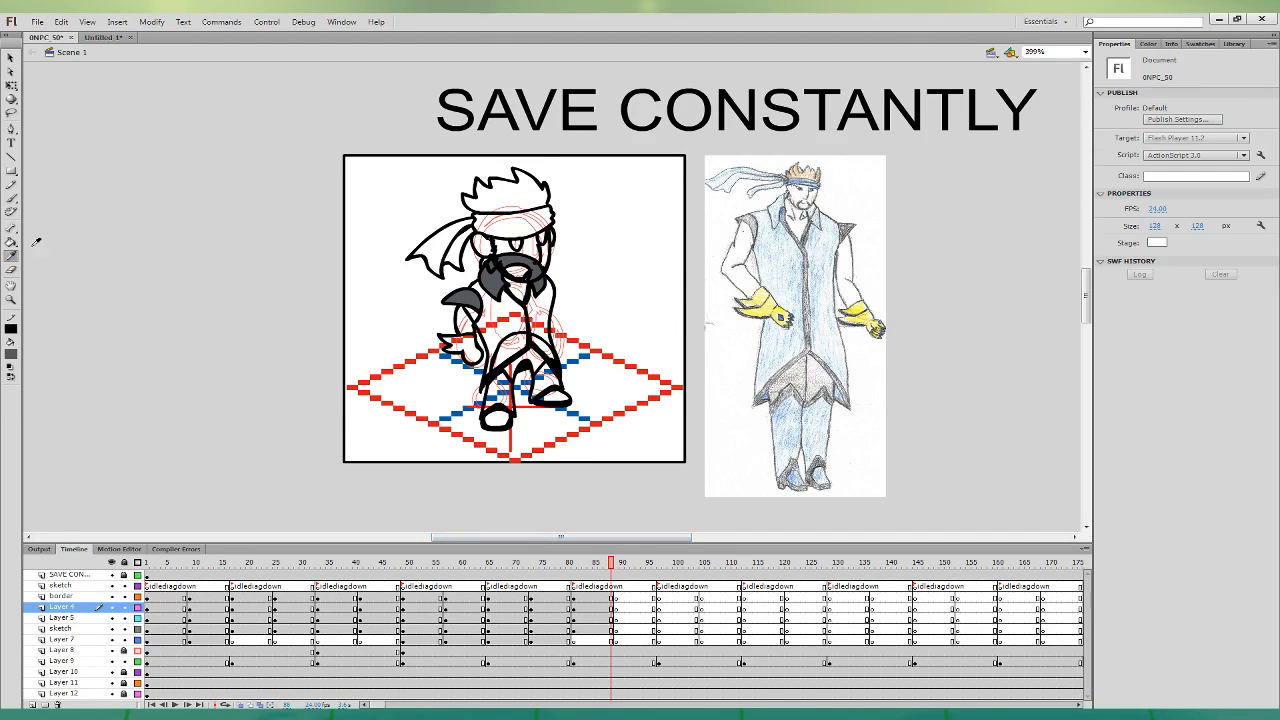
{"action": "left_click", "coordinate": [740, 255]}
{"action": "left_click", "coordinate": [505, 268]}
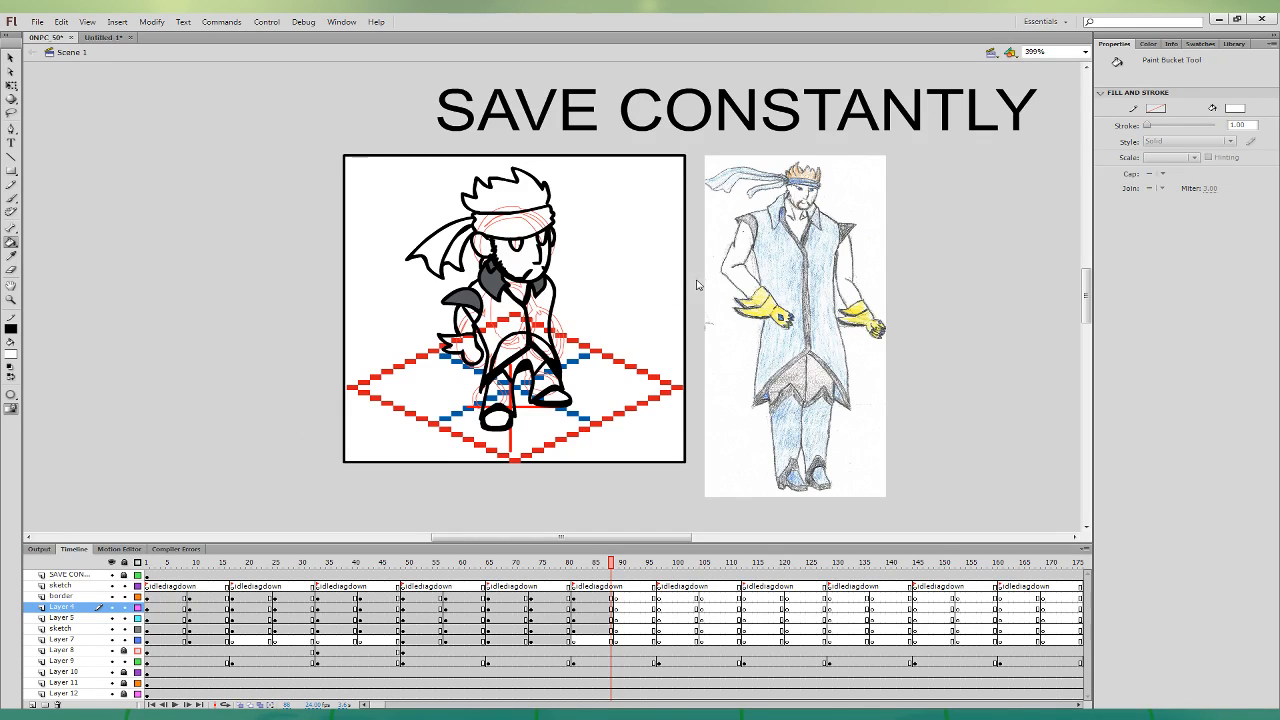
{"action": "left_click", "coordinate": [490, 238]}
{"action": "left_click", "coordinate": [546, 236]}
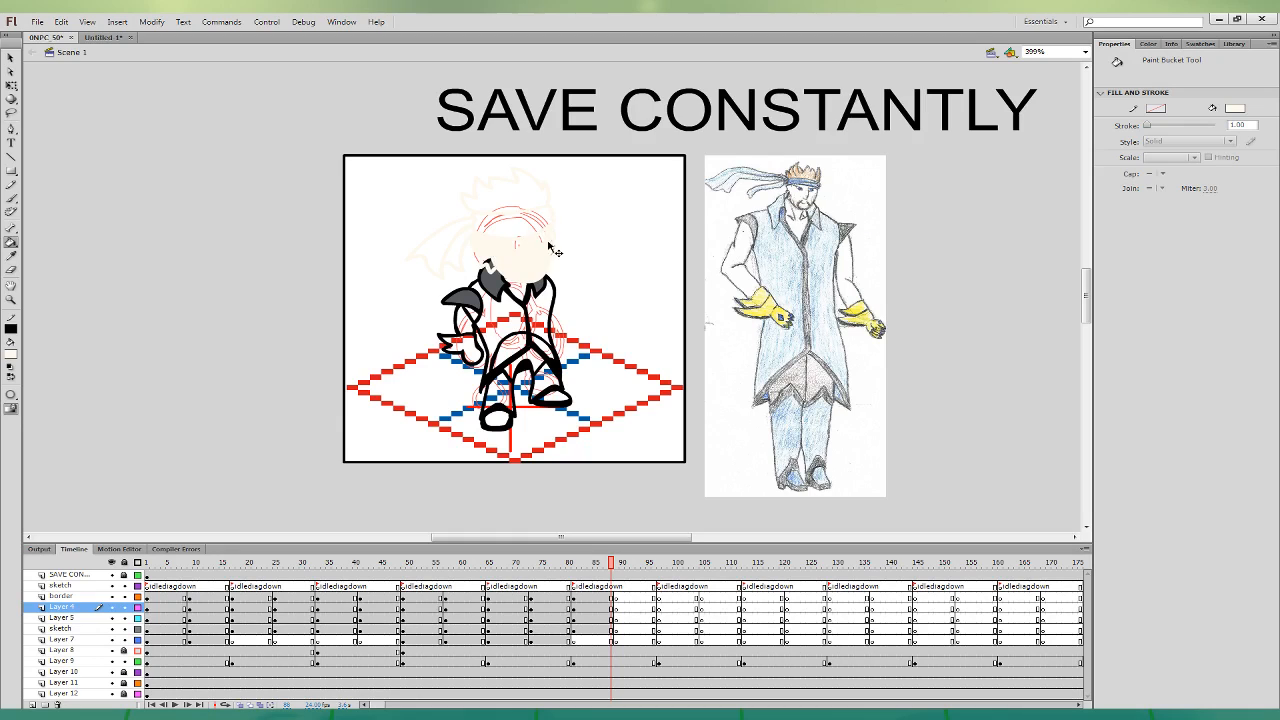
{"action": "key", "text": "ctrl+z"}
{"action": "left_click", "coordinate": [457, 318]}
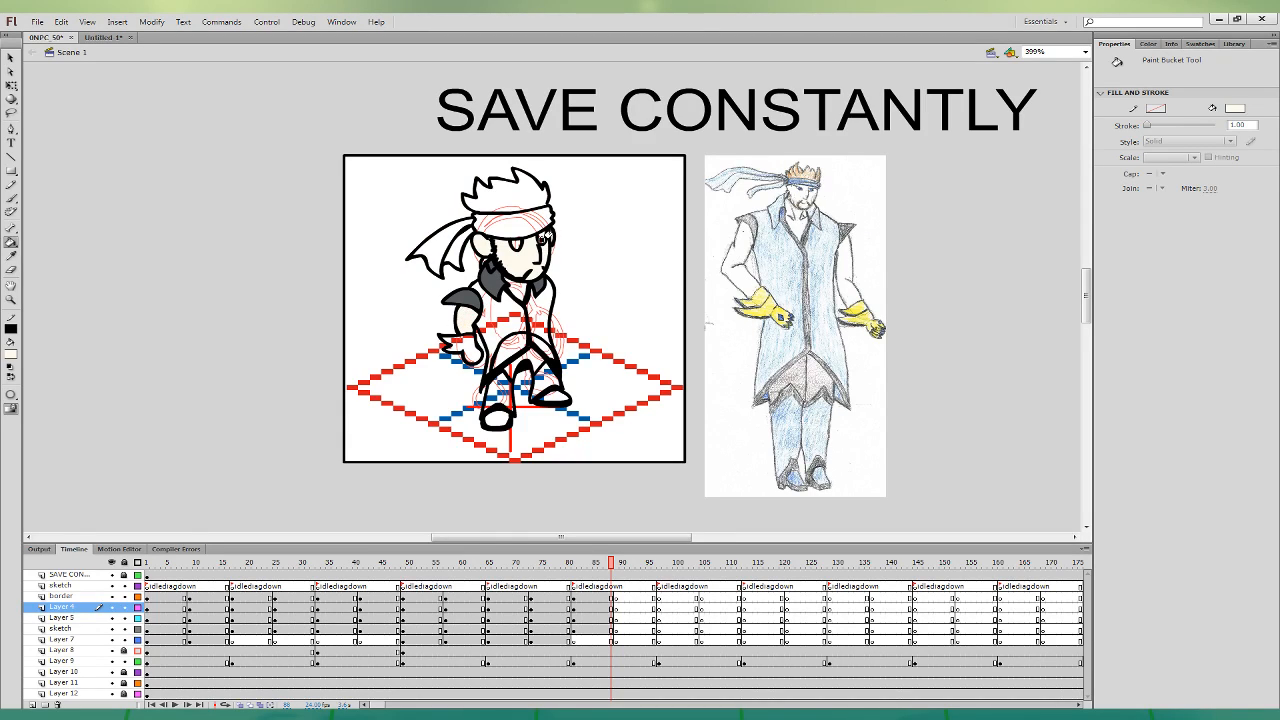
- Fill both front halves of the coat with the light blue sampled from the reference drawing
{"action": "left_click", "coordinate": [11, 256]}
{"action": "left_click", "coordinate": [806, 286]}
{"action": "left_click", "coordinate": [513, 321]}
{"action": "left_click", "coordinate": [540, 305]}
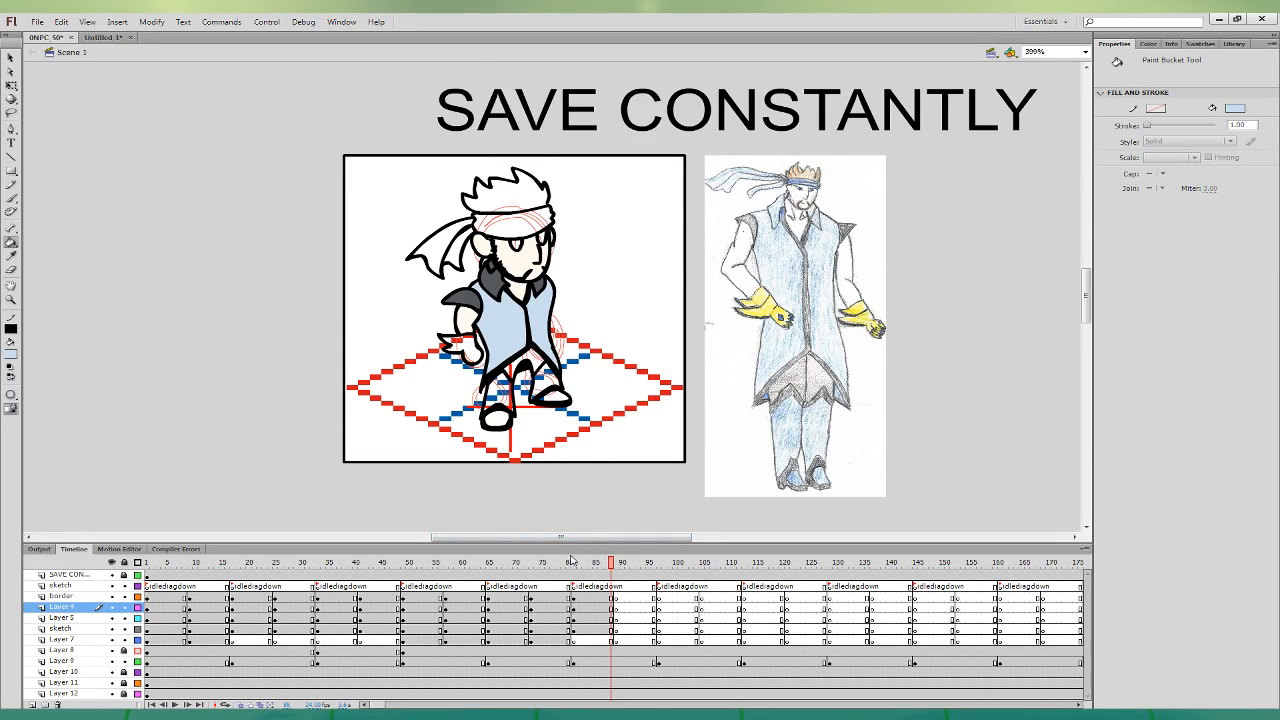
- Fill the collar and trousers with light blue, and the coat's inner lining with gray sampled from the reference drawing
{"action": "left_click", "coordinate": [487, 280]}
{"action": "left_click", "coordinate": [500, 390]}
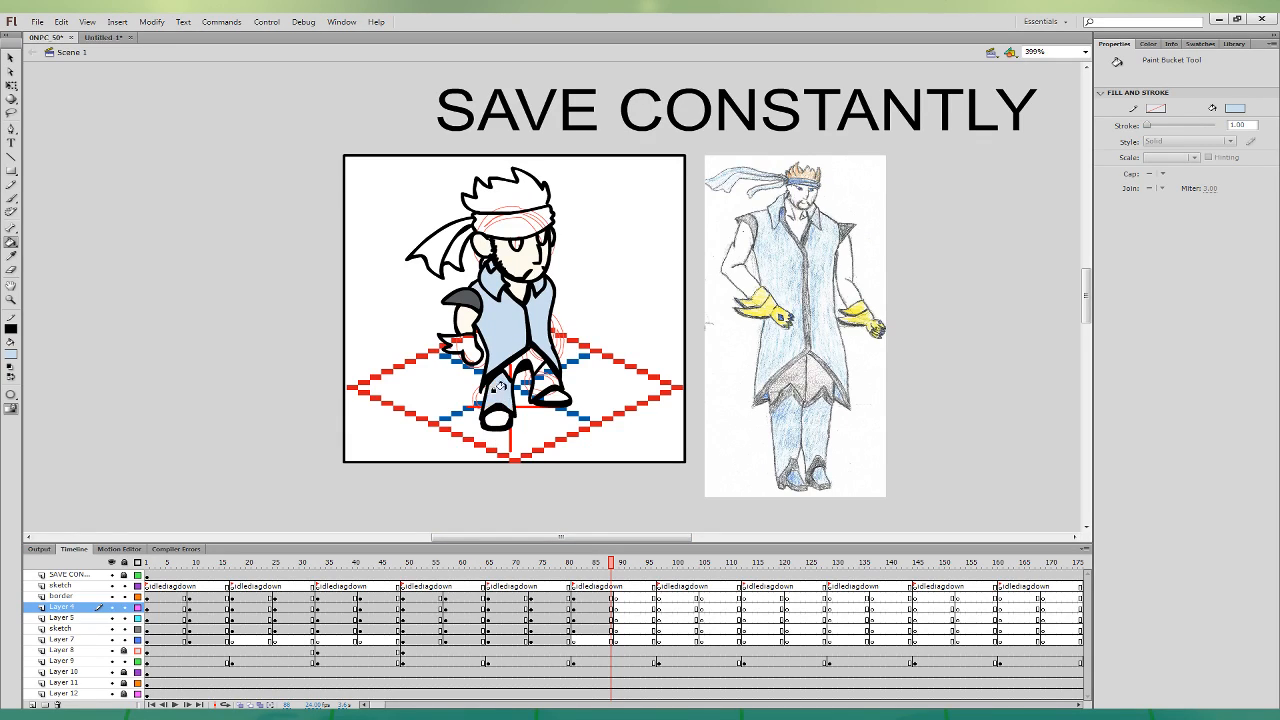
{"action": "left_click", "coordinate": [11, 256]}
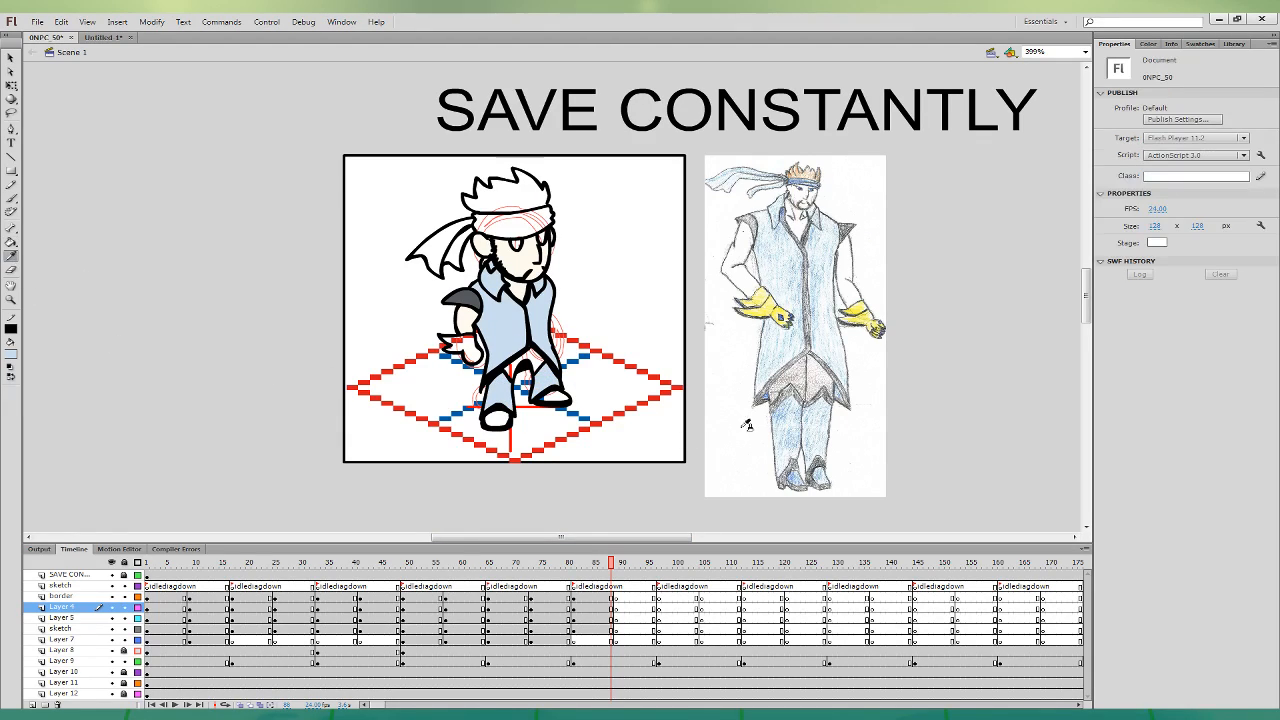
{"action": "left_click", "coordinate": [790, 378]}
{"action": "left_click", "coordinate": [518, 366]}
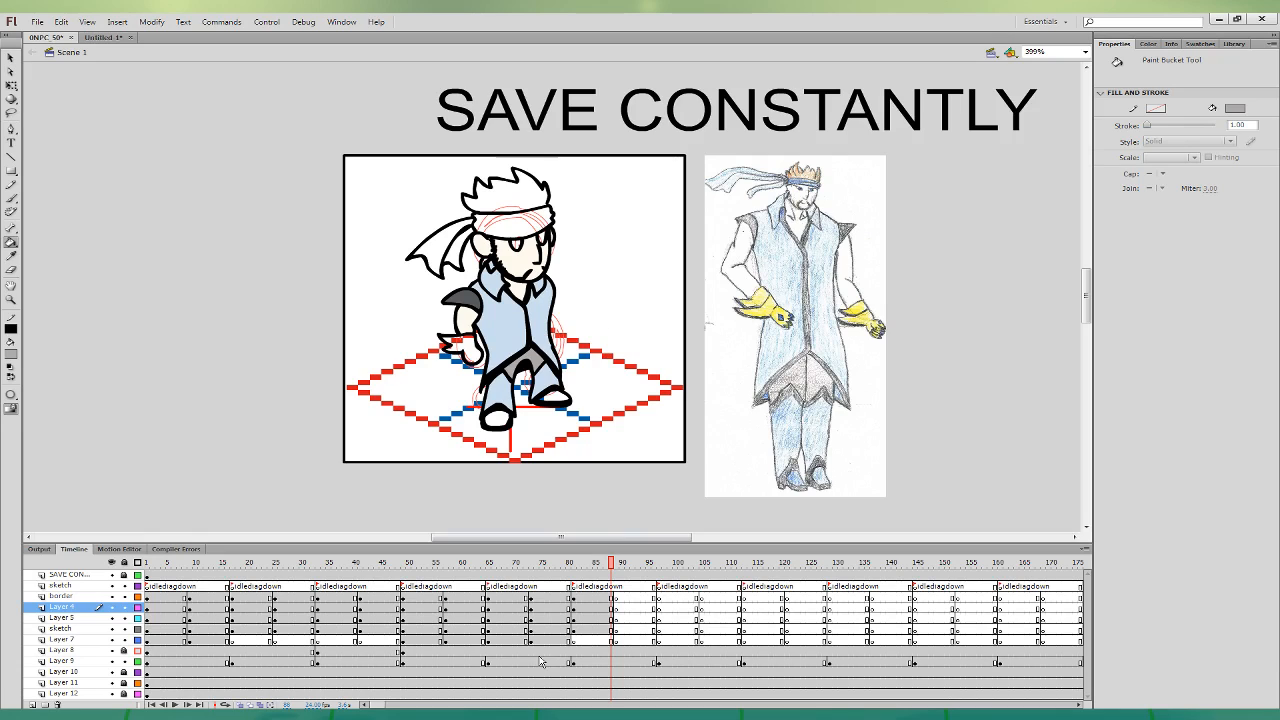
- Fill the shoes, headband and headband tails with the medium blue sampled from the boots in the reference drawing
{"action": "left_click", "coordinate": [11, 256]}
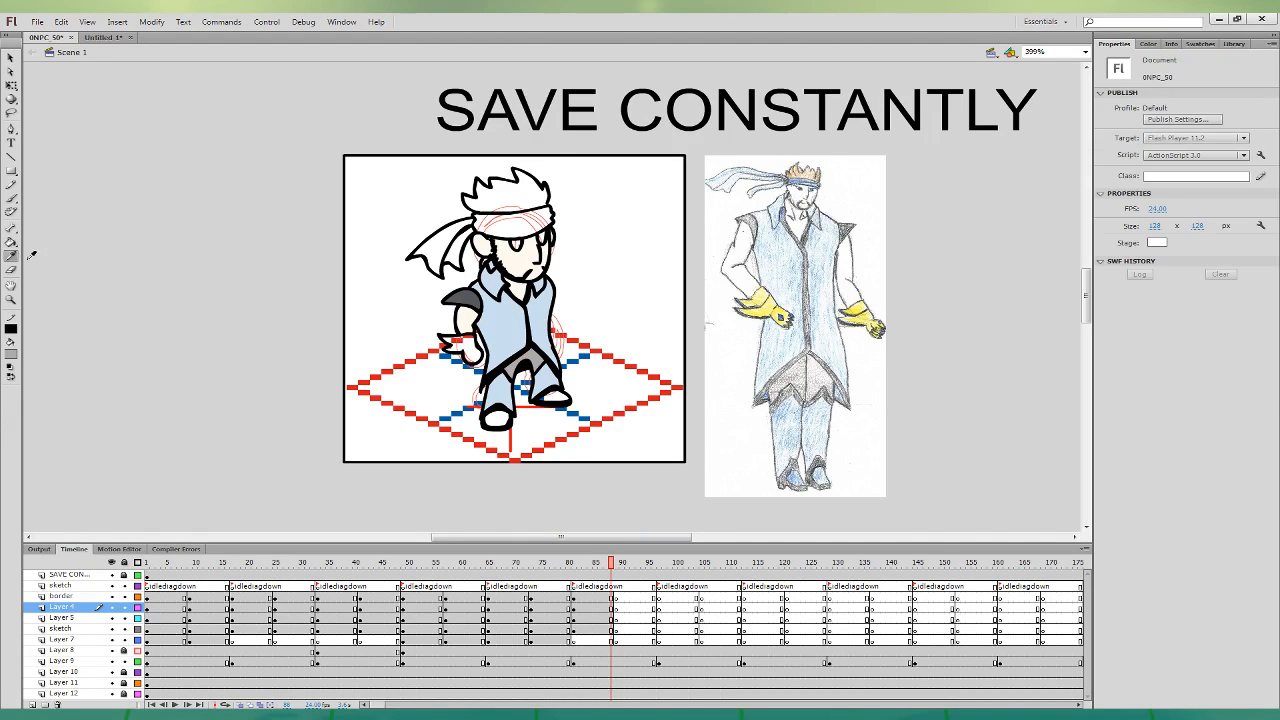
{"action": "left_click", "coordinate": [797, 477]}
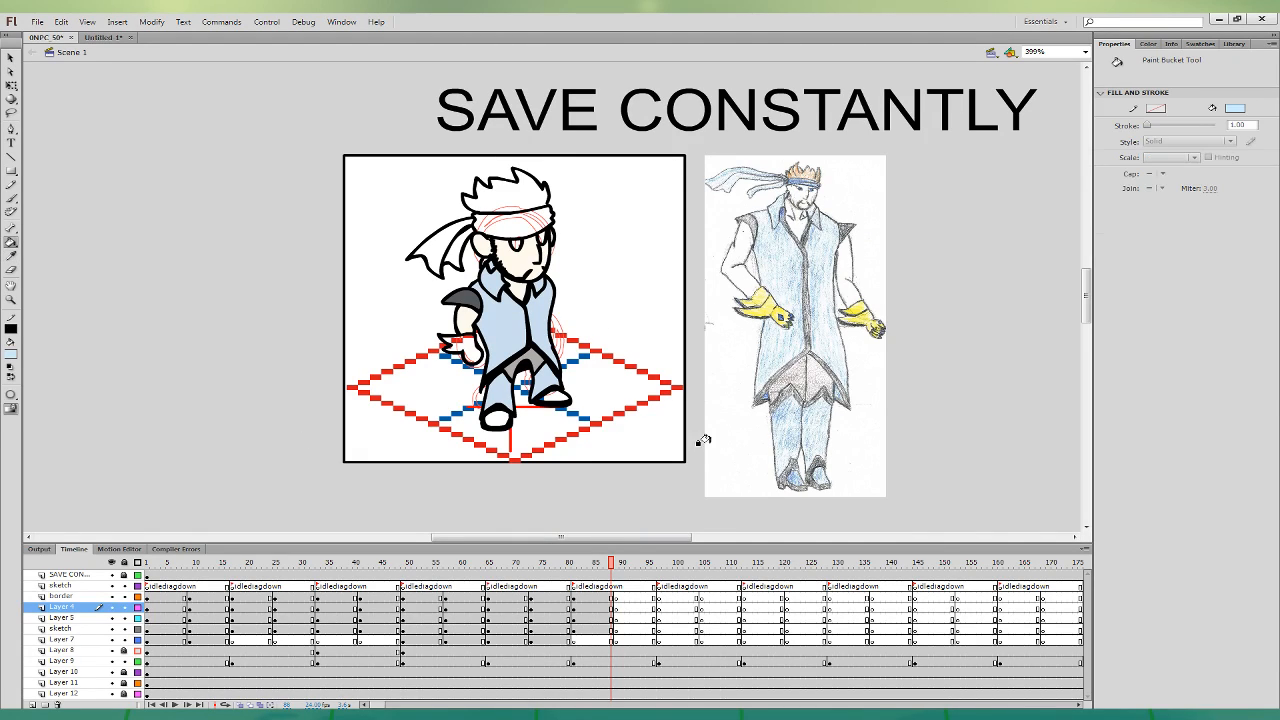
{"action": "left_click", "coordinate": [11, 256]}
{"action": "left_click", "coordinate": [797, 477]}
{"action": "left_click", "coordinate": [503, 217]}
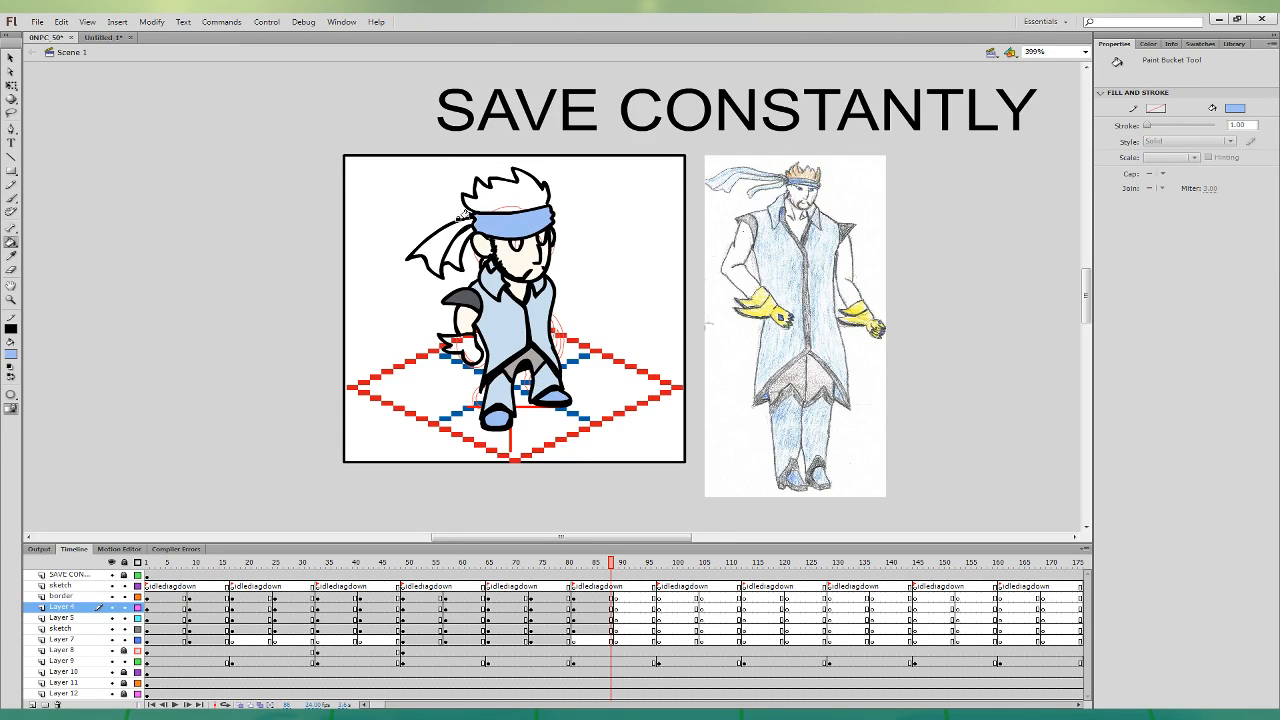
{"action": "left_click", "coordinate": [444, 237]}
- Fill the hair and sideburn with the orange sampled from the reference character's hair
{"action": "left_click", "coordinate": [12, 257]}
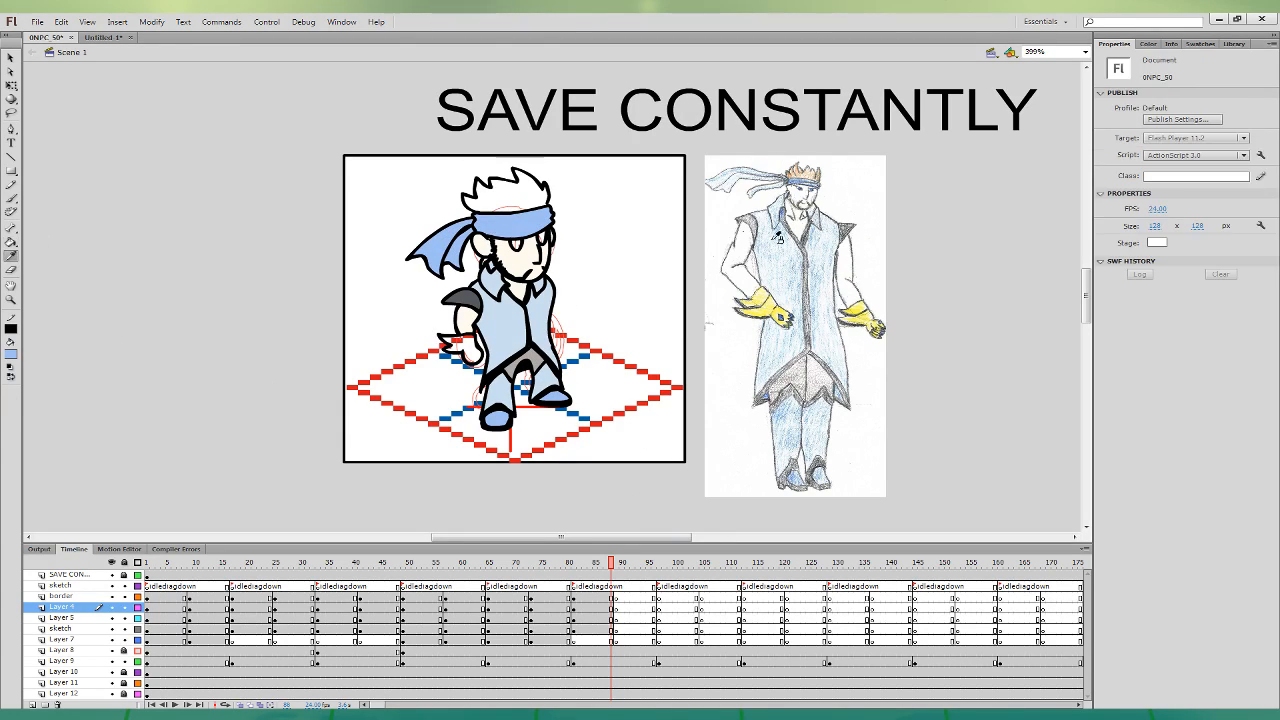
{"action": "left_click", "coordinate": [790, 174]}
{"action": "left_click", "coordinate": [537, 207]}
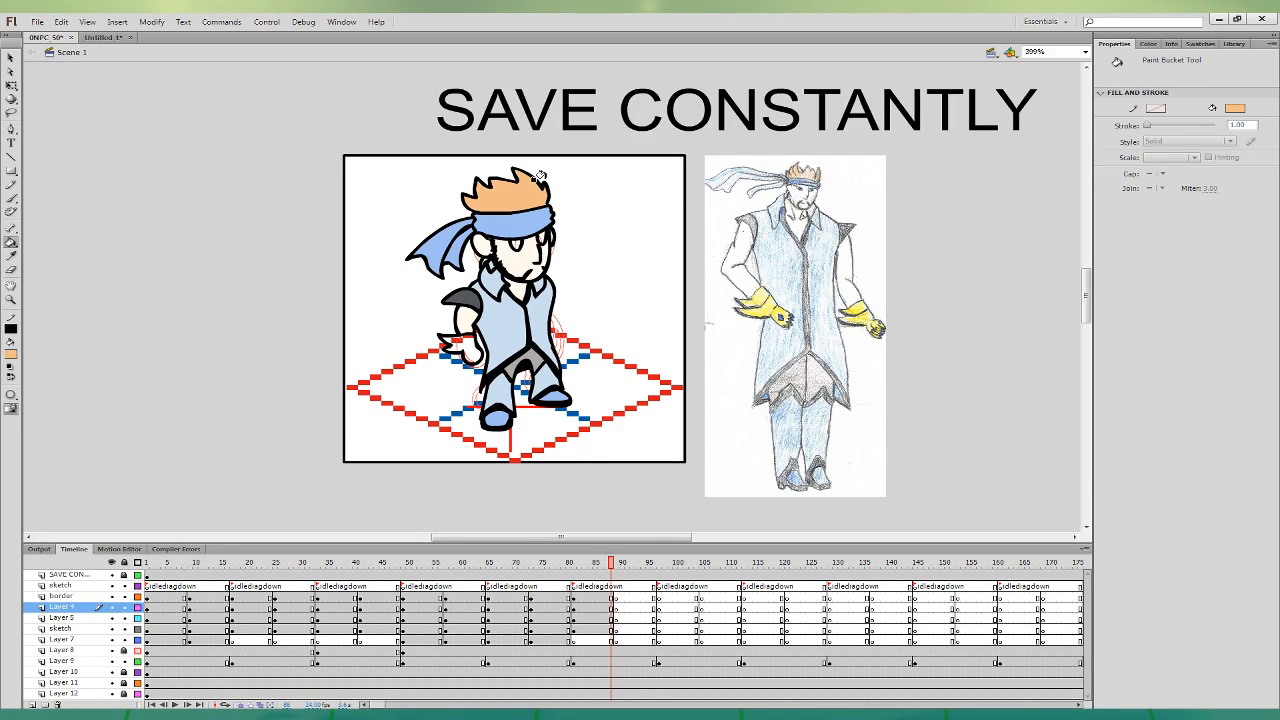
- Fill the flared glove with the yellow sampled from the reference character's glove
{"action": "key", "text": "i"}
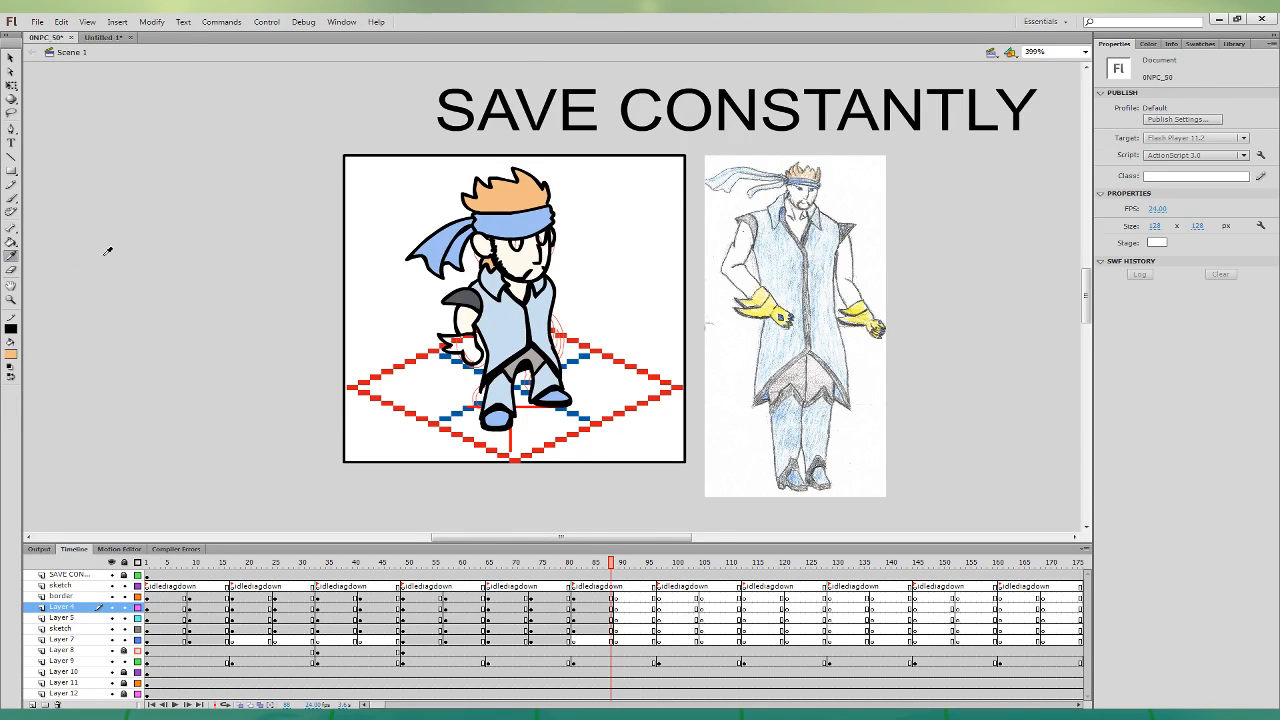
{"action": "left_click", "coordinate": [774, 310]}
{"action": "left_click", "coordinate": [462, 350]}
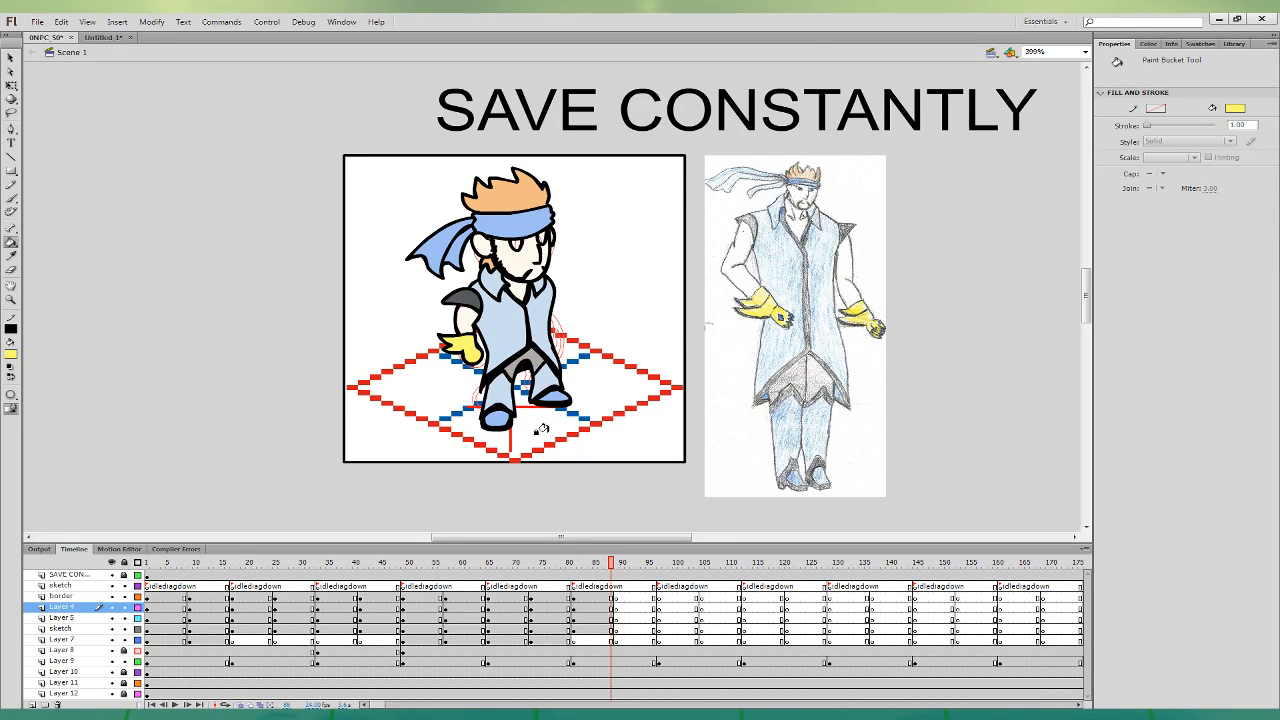
- Fill both eyes with a darker blue sampled from the reference drawing
{"action": "key", "text": "i"}
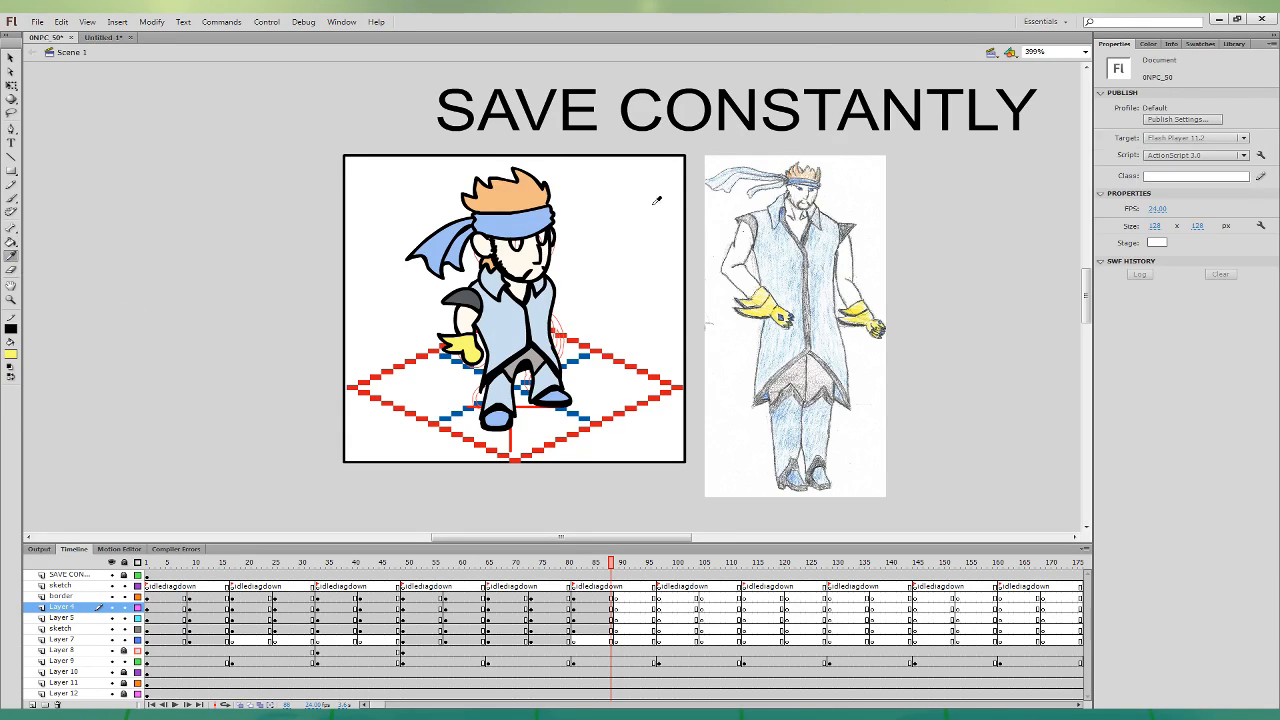
{"action": "left_click", "coordinate": [806, 184]}
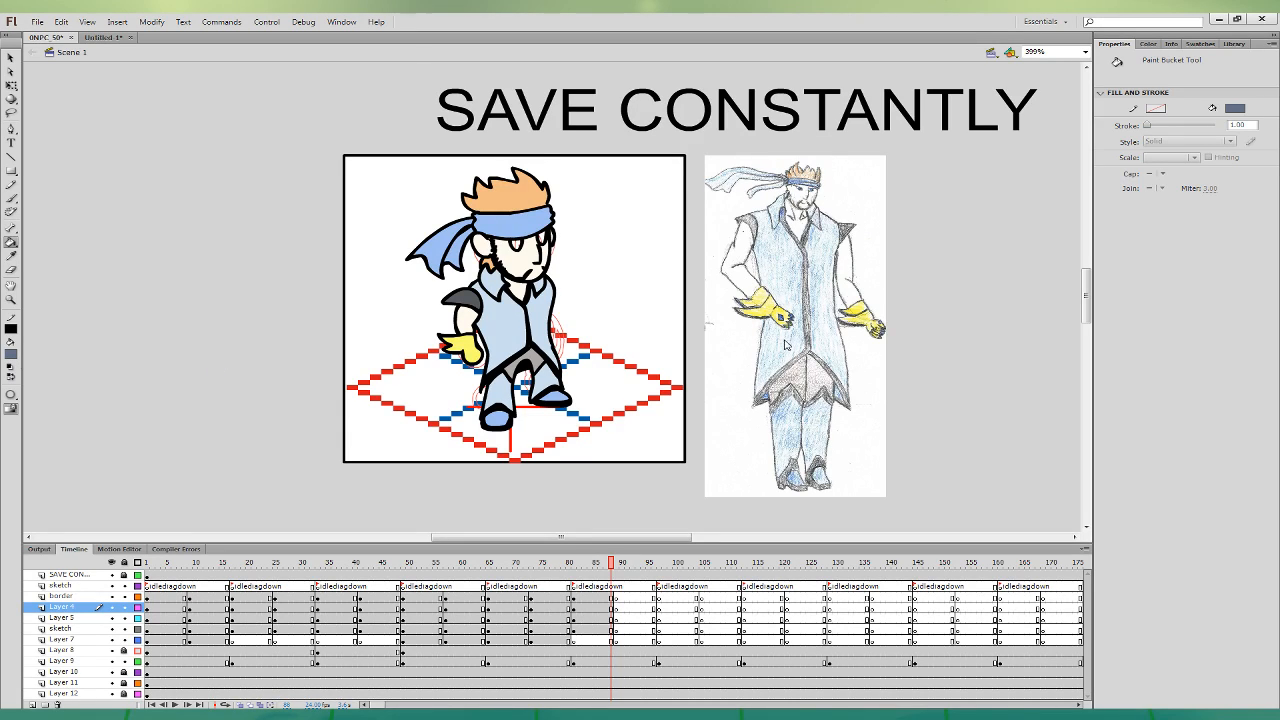
{"action": "left_click", "coordinate": [524, 448]}
{"action": "left_click", "coordinate": [516, 243]}
{"action": "left_click", "coordinate": [541, 239]}
- Slightly tilt the gloved arm on Layer 4 with Free Transform
{"action": "left_click", "coordinate": [603, 607]}
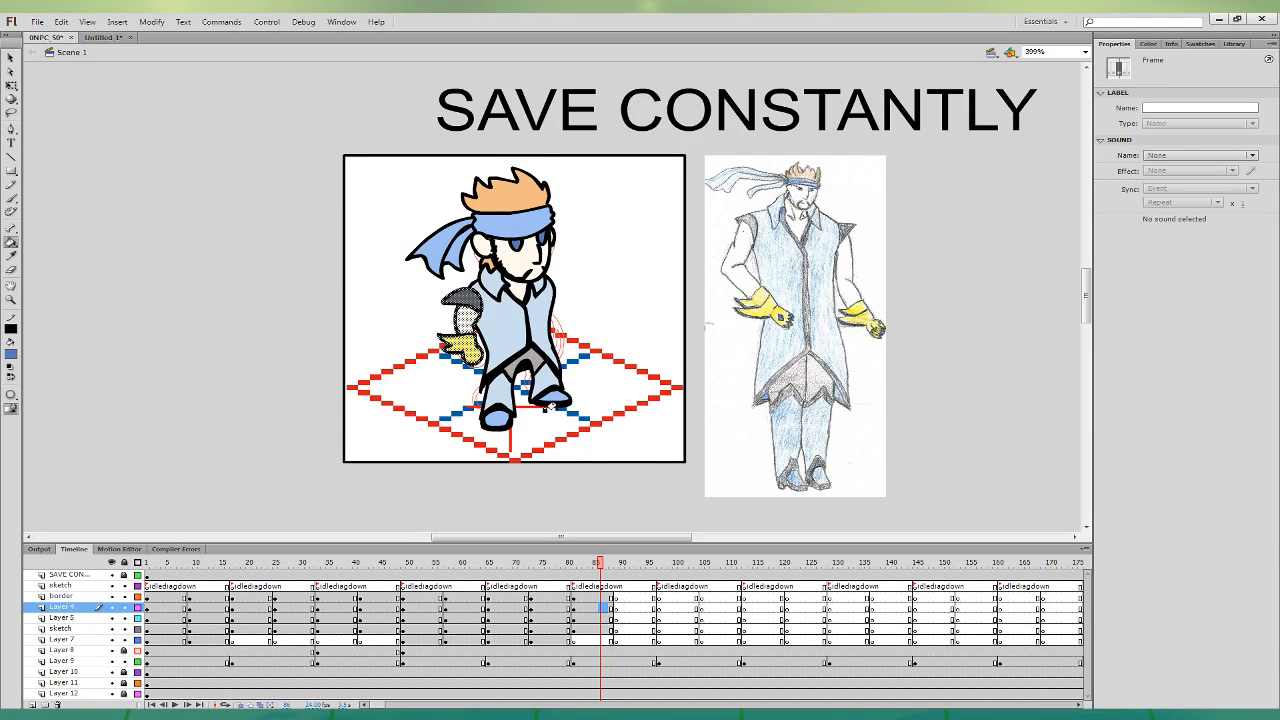
{"action": "left_click", "coordinate": [12, 87]}
{"action": "left_click_drag", "start_coordinate": [487, 288], "coordinate": [503, 286]}
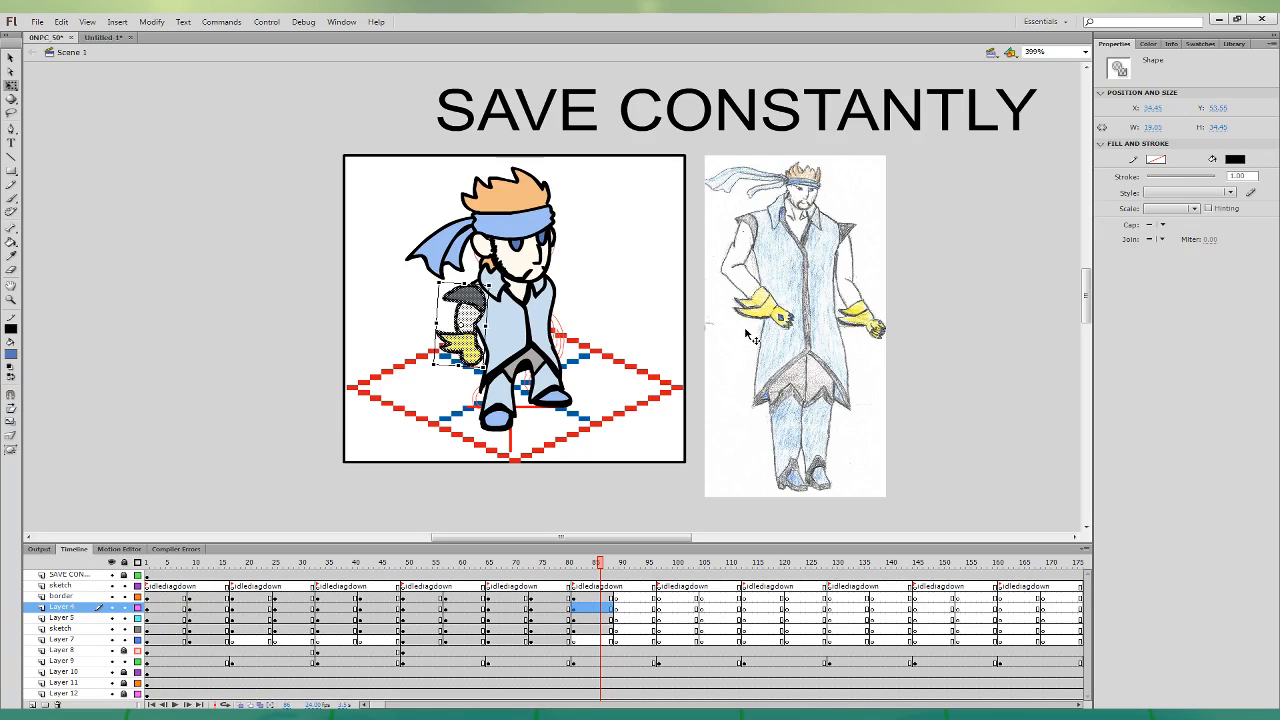
{"action": "left_click", "coordinate": [590, 608]}
{"action": "left_click", "coordinate": [573, 640]}
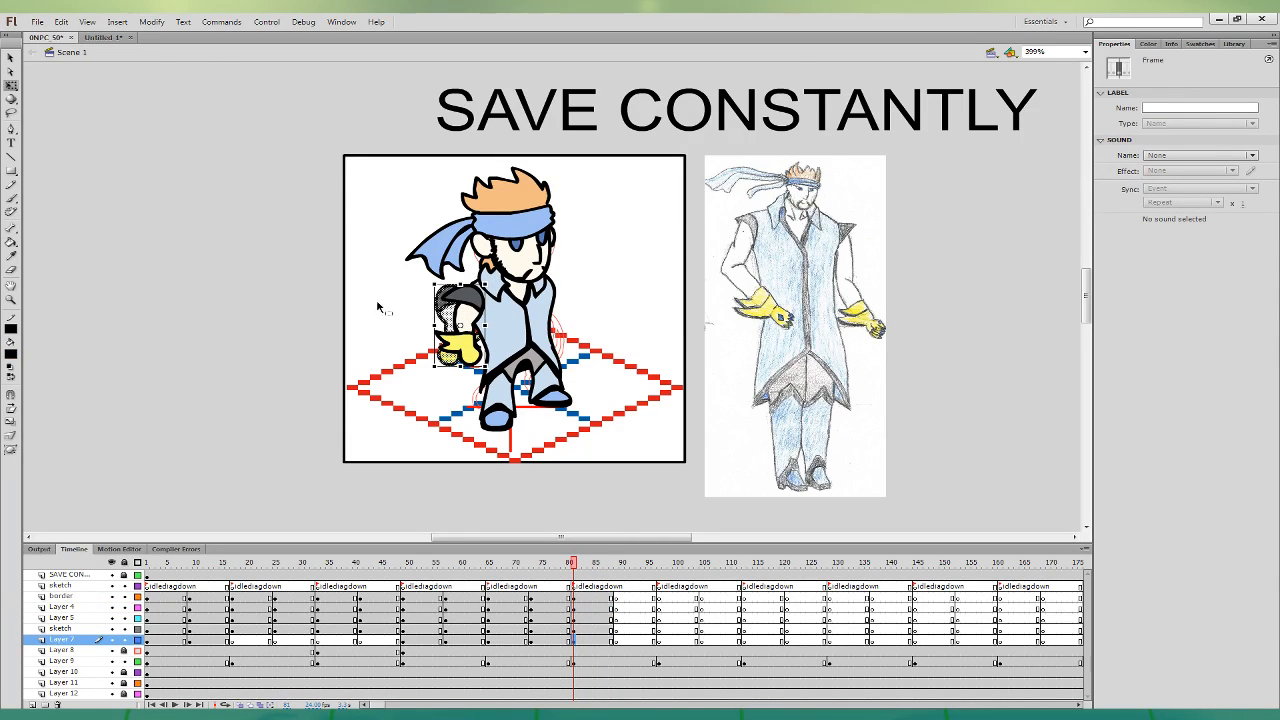
{"action": "left_click_drag", "start_coordinate": [455, 322], "coordinate": [557, 309]}
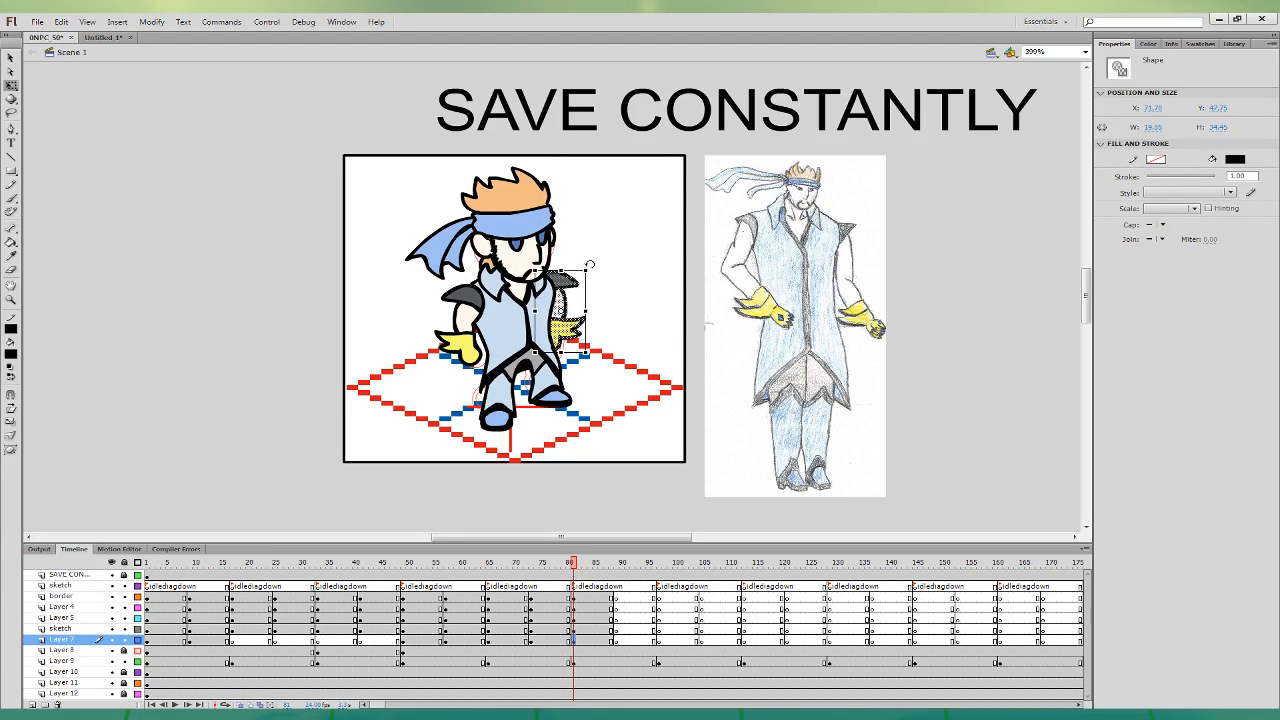
{"action": "left_click_drag", "start_coordinate": [588, 266], "coordinate": [573, 264]}
{"action": "left_click_drag", "start_coordinate": [561, 281], "coordinate": [570, 277]}
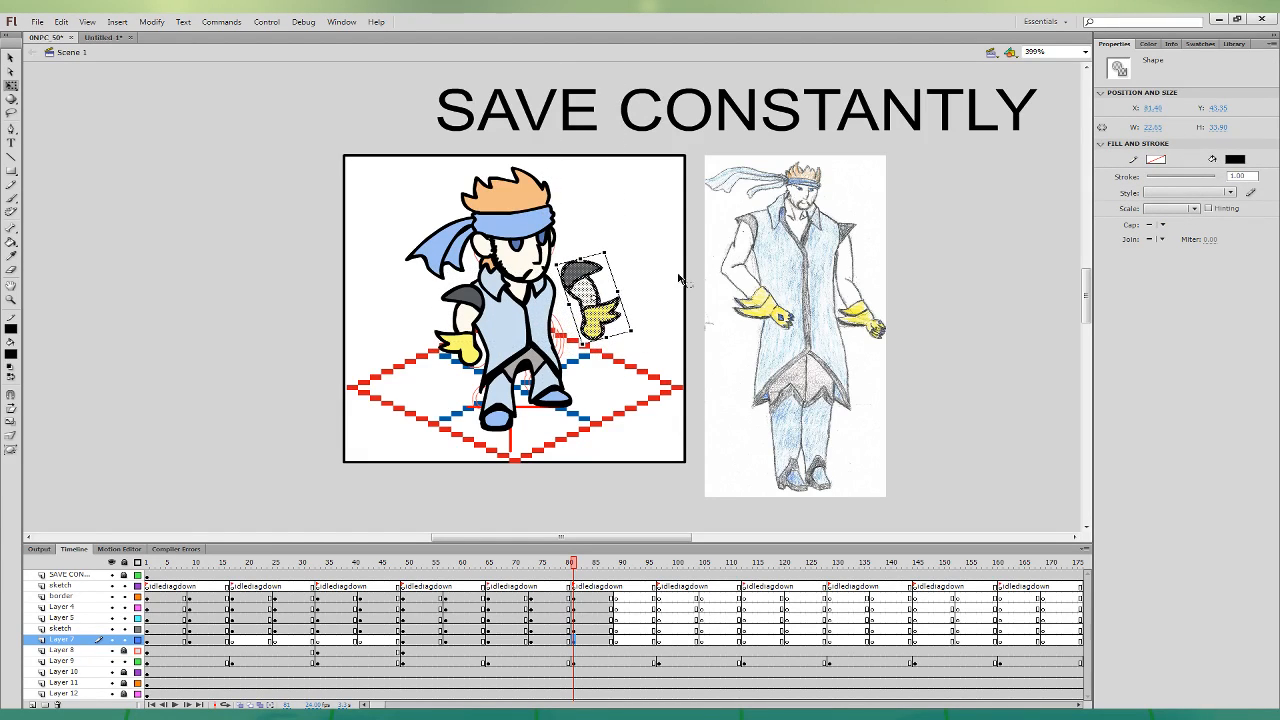
{"action": "left_click", "coordinate": [586, 628]}
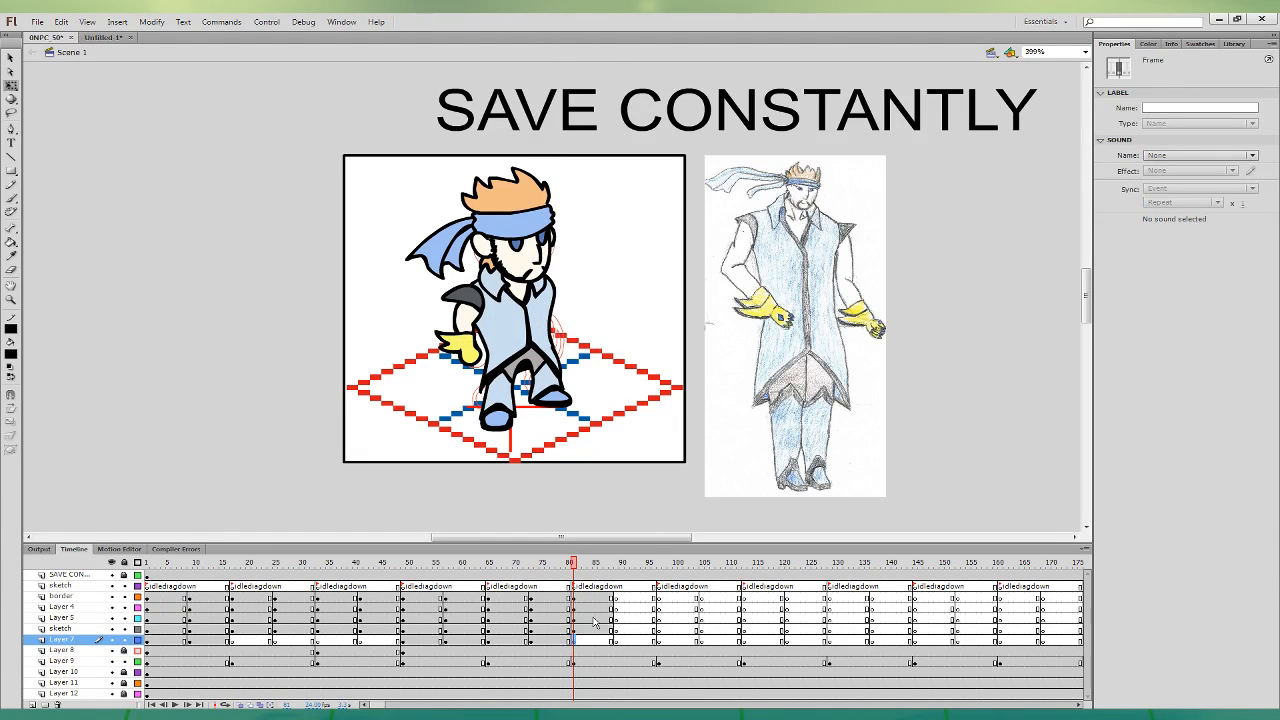
- Draw the other arm on Layer 7 at frame 81 with a black brush, including its pointed shoulder pad and flared glove
{"action": "left_click", "coordinate": [11, 199]}
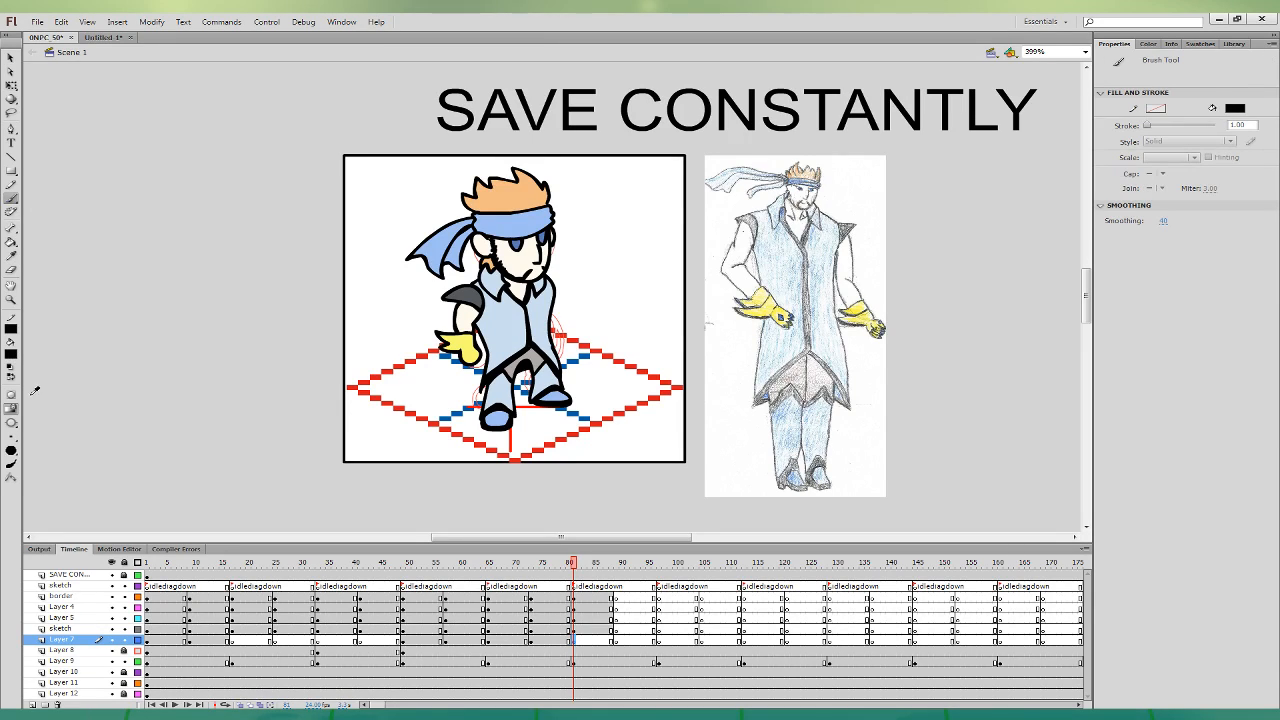
{"action": "left_click", "coordinate": [573, 639]}
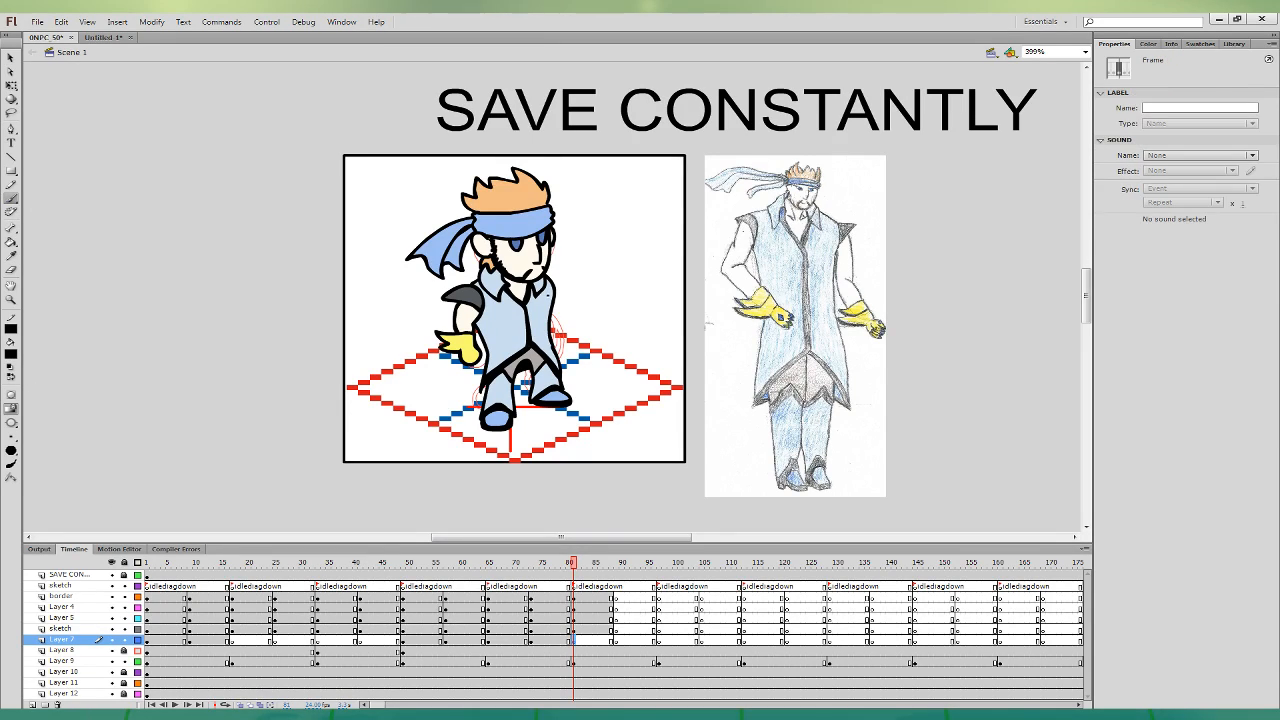
{"action": "left_click_drag", "start_coordinate": [553, 292], "coordinate": [548, 274]}
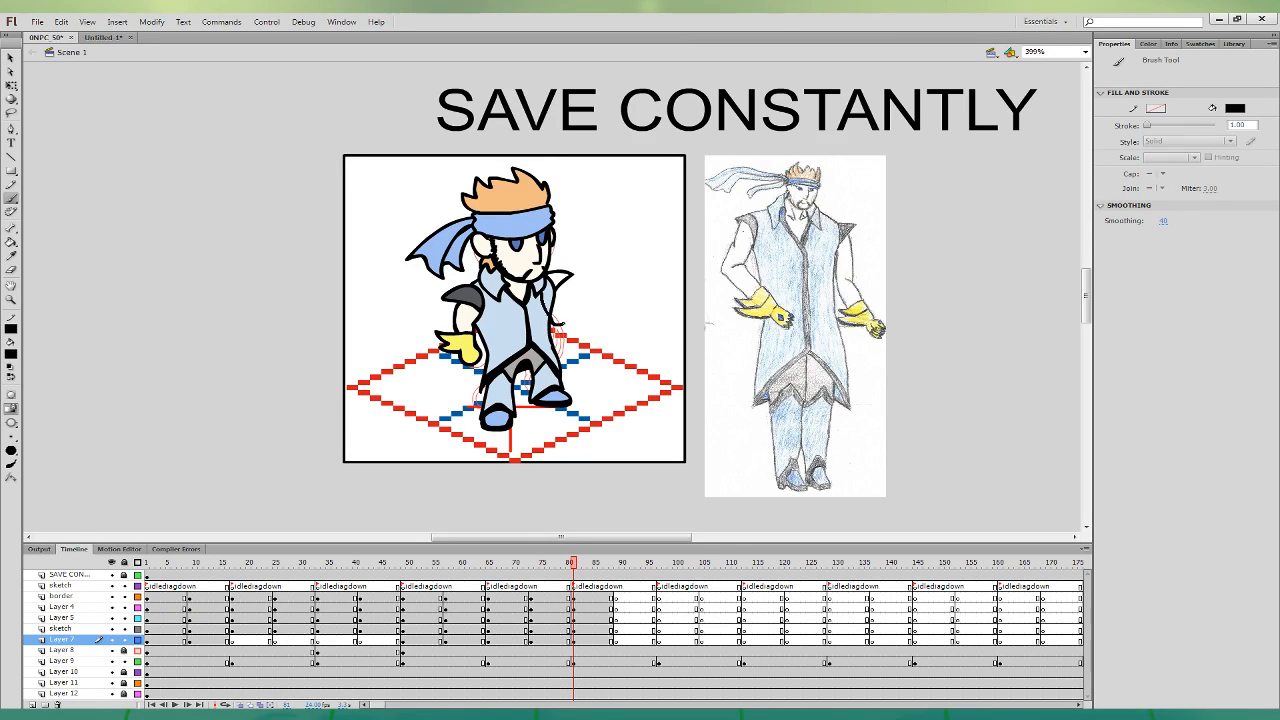
{"action": "left_click_drag", "start_coordinate": [566, 297], "coordinate": [557, 286]}
{"action": "left_click_drag", "start_coordinate": [579, 308], "coordinate": [568, 340]}
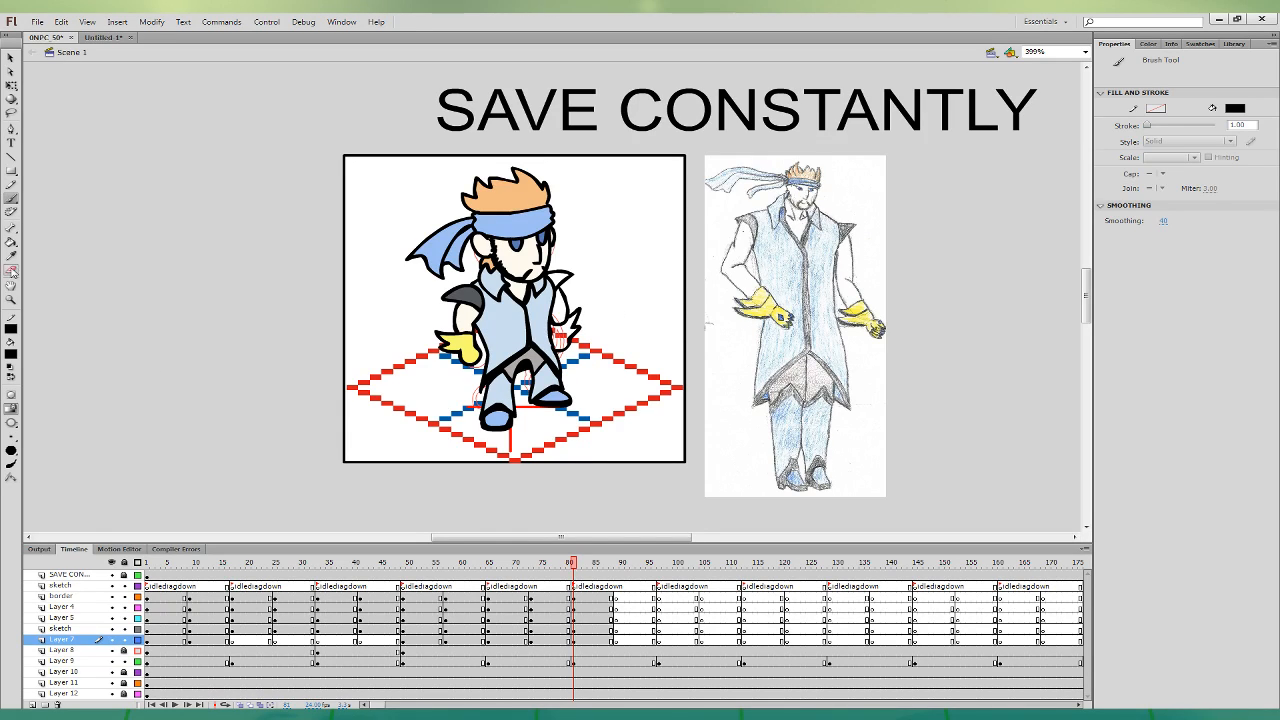
- Fill the new arm's shoulder pad with dark gray, its skin with the face color and its glove with yellow
{"action": "key", "text": "k"}
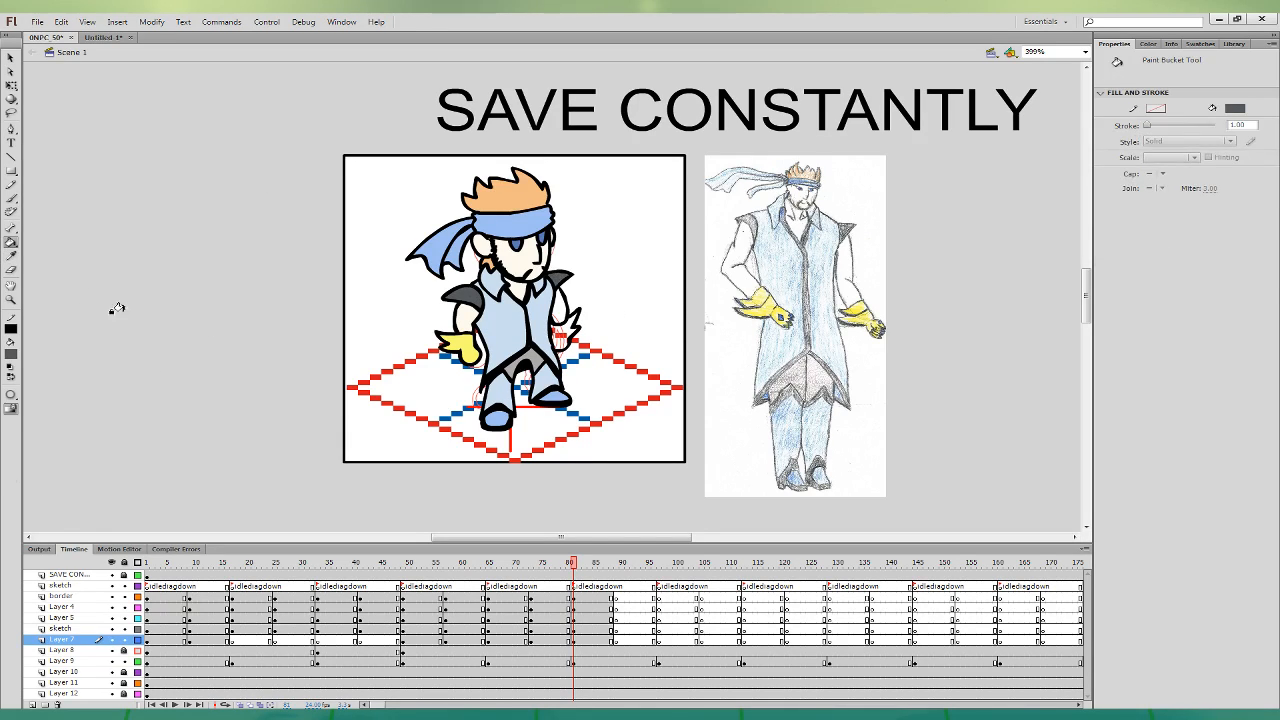
{"action": "key", "text": "i"}
{"action": "left_click", "coordinate": [526, 260]}
{"action": "key", "text": "i"}
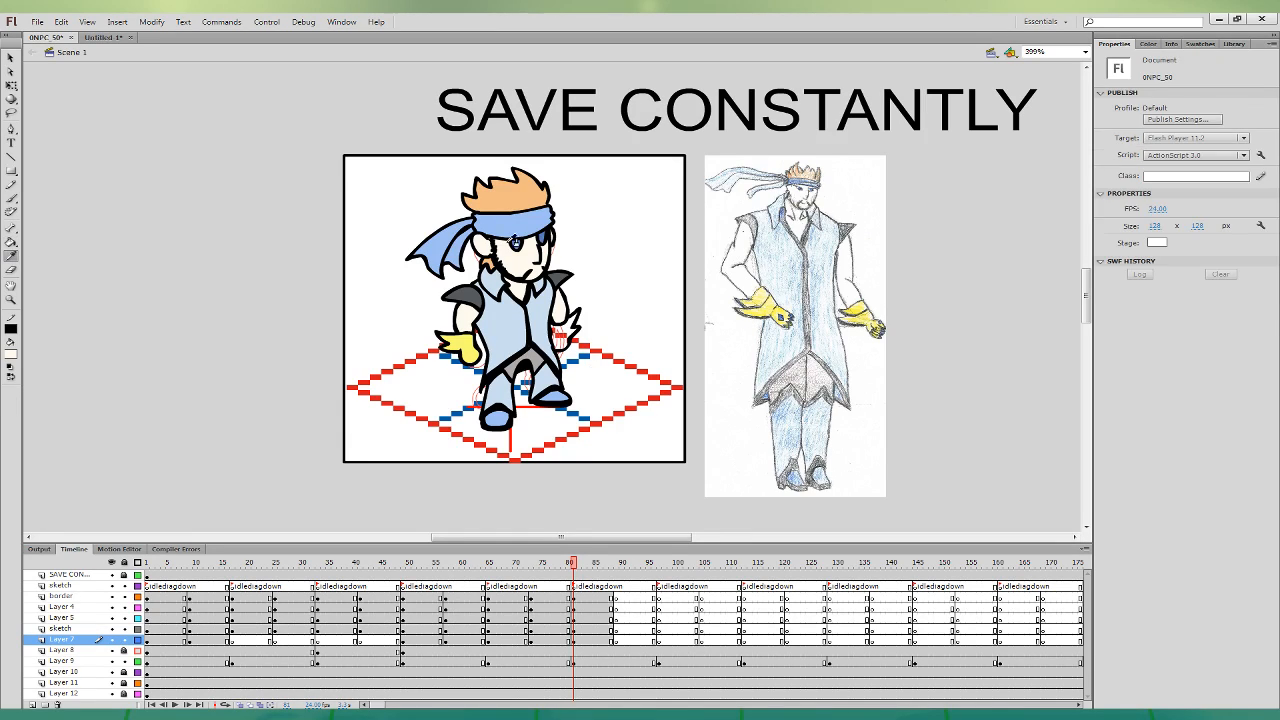
{"action": "left_click", "coordinate": [468, 342]}
{"action": "left_click", "coordinate": [564, 330]}
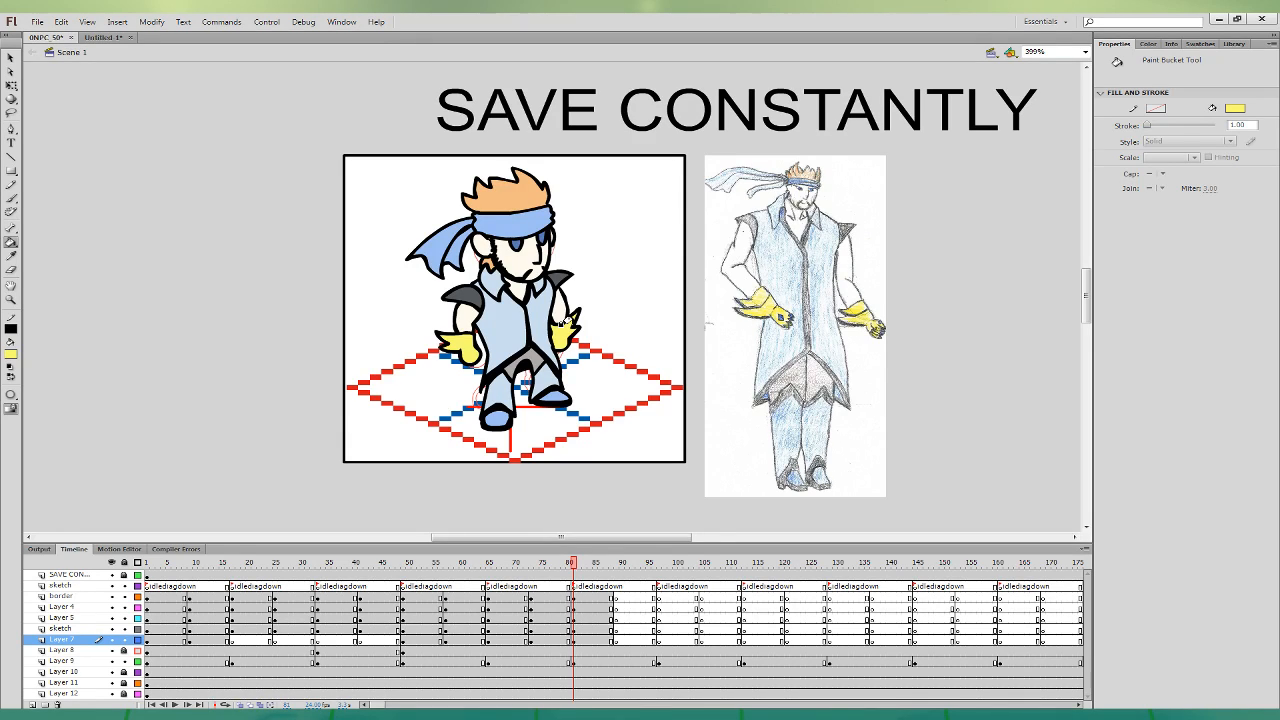
- Duplicate the frame 81 pose to frame 89 on the border through Layer 7 layers, and slightly skew the copied legs
{"action": "left_click_drag", "start_coordinate": [590, 640], "coordinate": [591, 598]}
{"action": "left_click_drag", "start_coordinate": [591, 603], "coordinate": [618, 607]}
{"action": "left_click", "coordinate": [621, 629]}
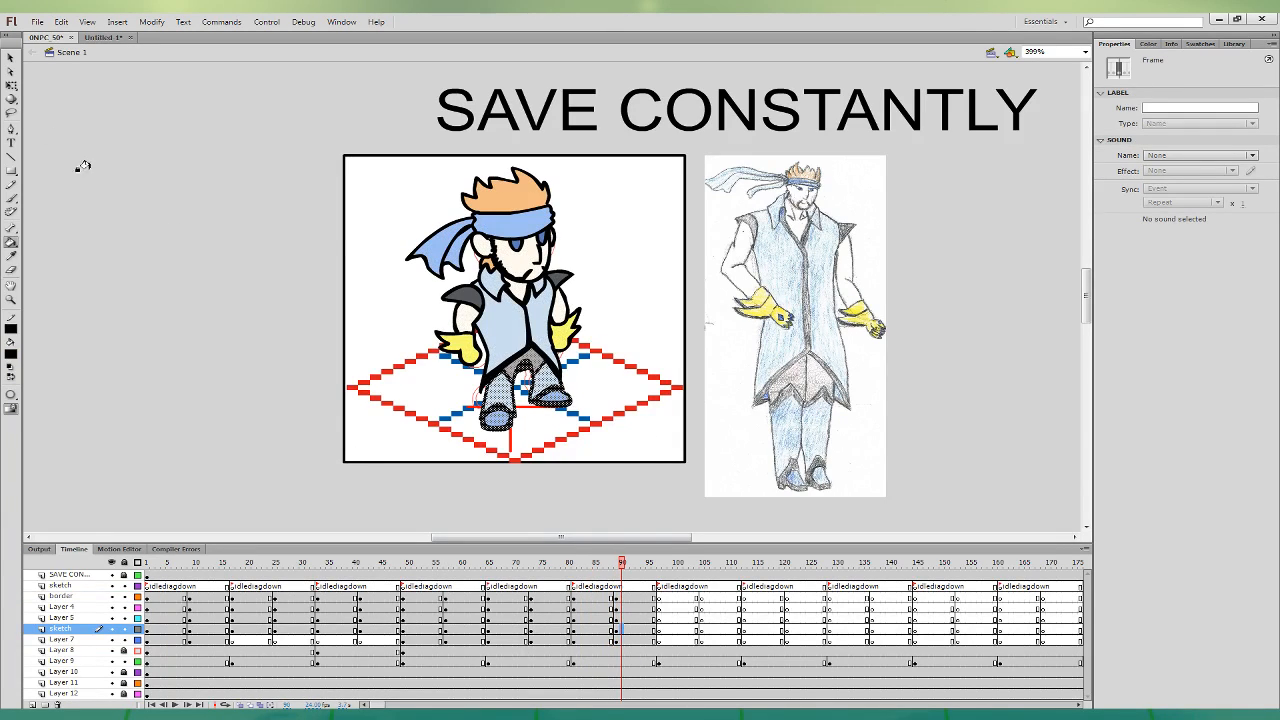
{"action": "left_click", "coordinate": [11, 86]}
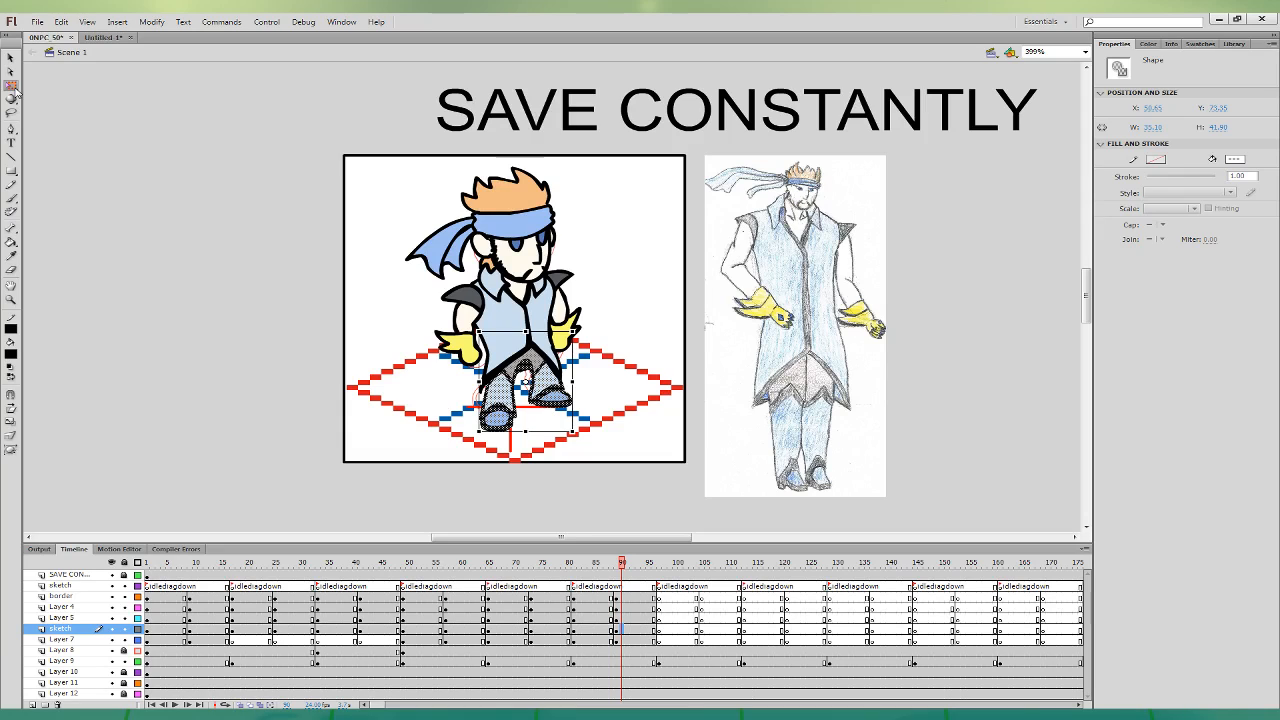
{"action": "left_click_drag", "start_coordinate": [538, 332], "coordinate": [548, 337]}
- Shift the head, torso and both arms of the second pose slightly right and down
{"action": "left_click_drag", "start_coordinate": [631, 618], "coordinate": [632, 597]}
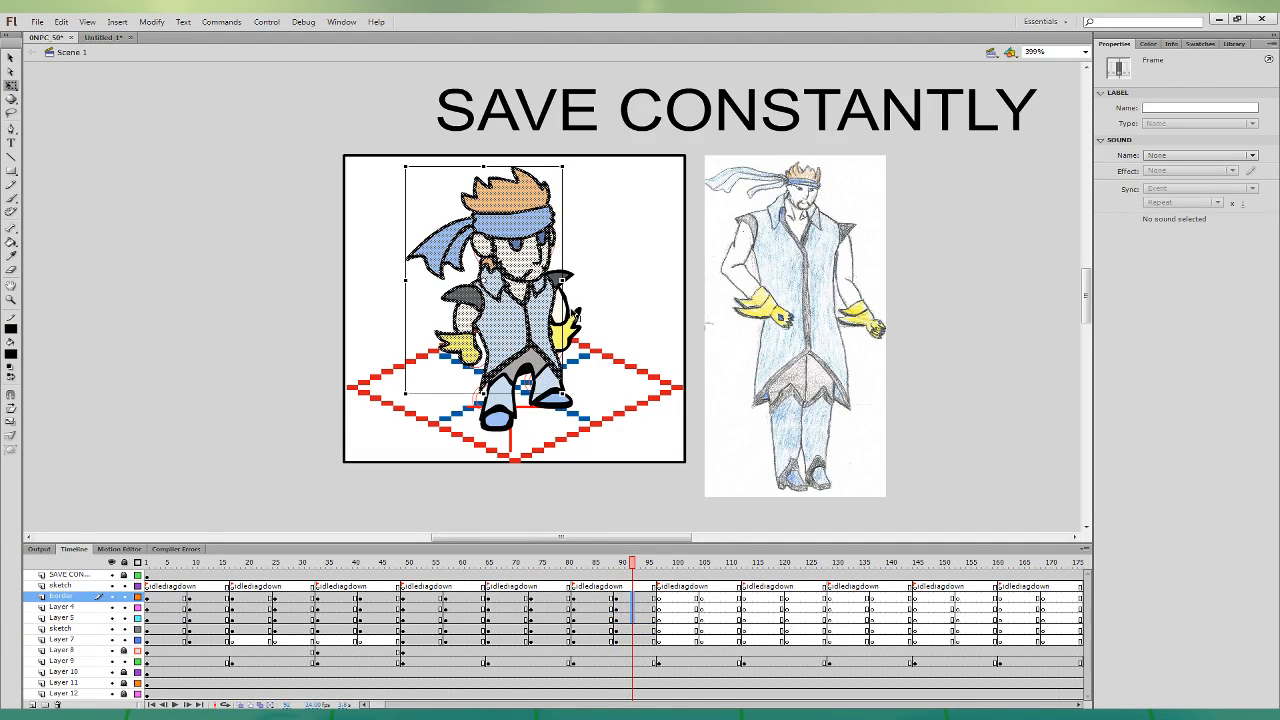
{"action": "left_click", "coordinate": [570, 311], "text": "shift"}
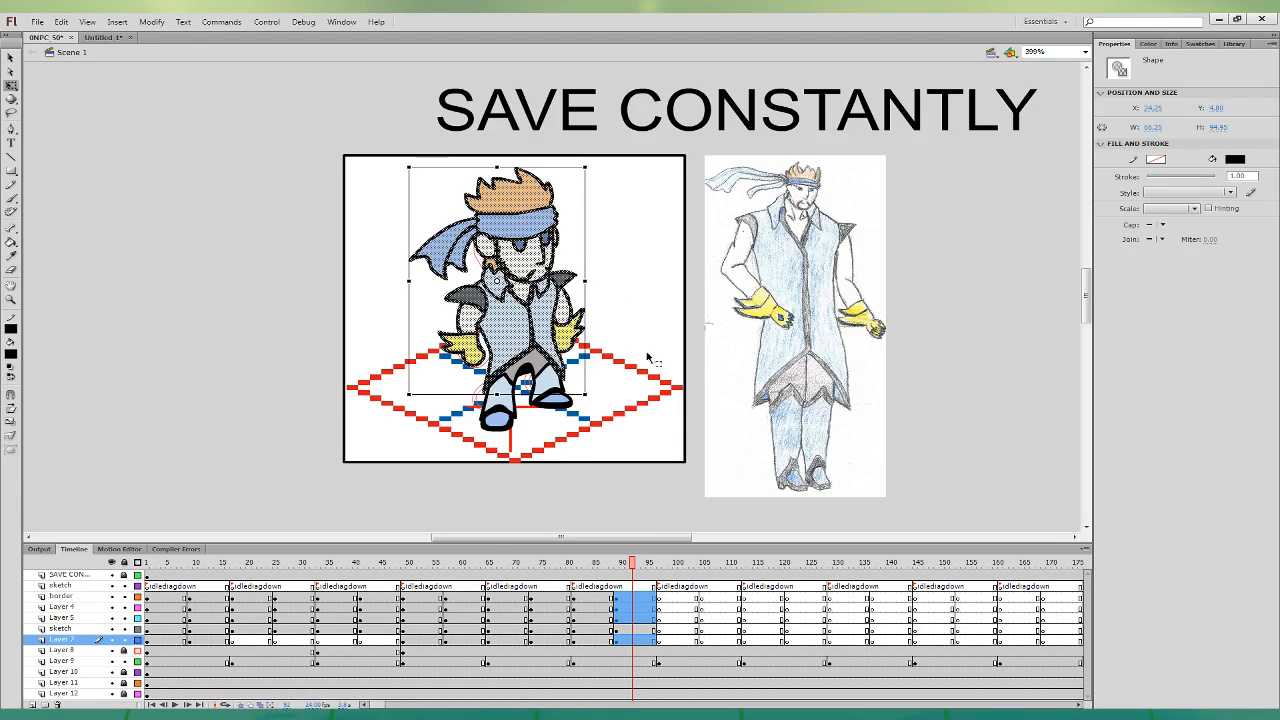
{"action": "left_click", "coordinate": [607, 598]}
{"action": "left_click", "coordinate": [627, 598]}
- Slightly skew the torso on Layer 5 and the arms on Layers 4 and 7 in the second pose
{"action": "left_click", "coordinate": [627, 619]}
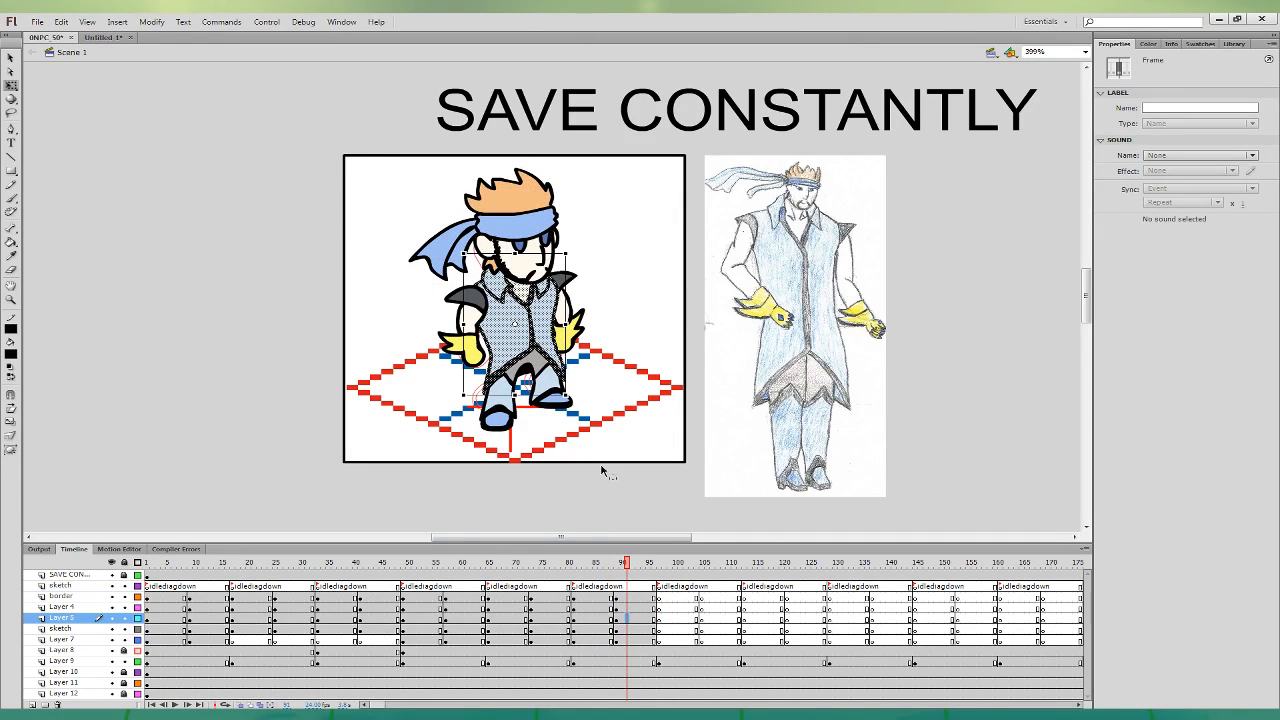
{"action": "left_click_drag", "start_coordinate": [565, 324], "coordinate": [569, 324]}
{"action": "left_click", "coordinate": [627, 608]}
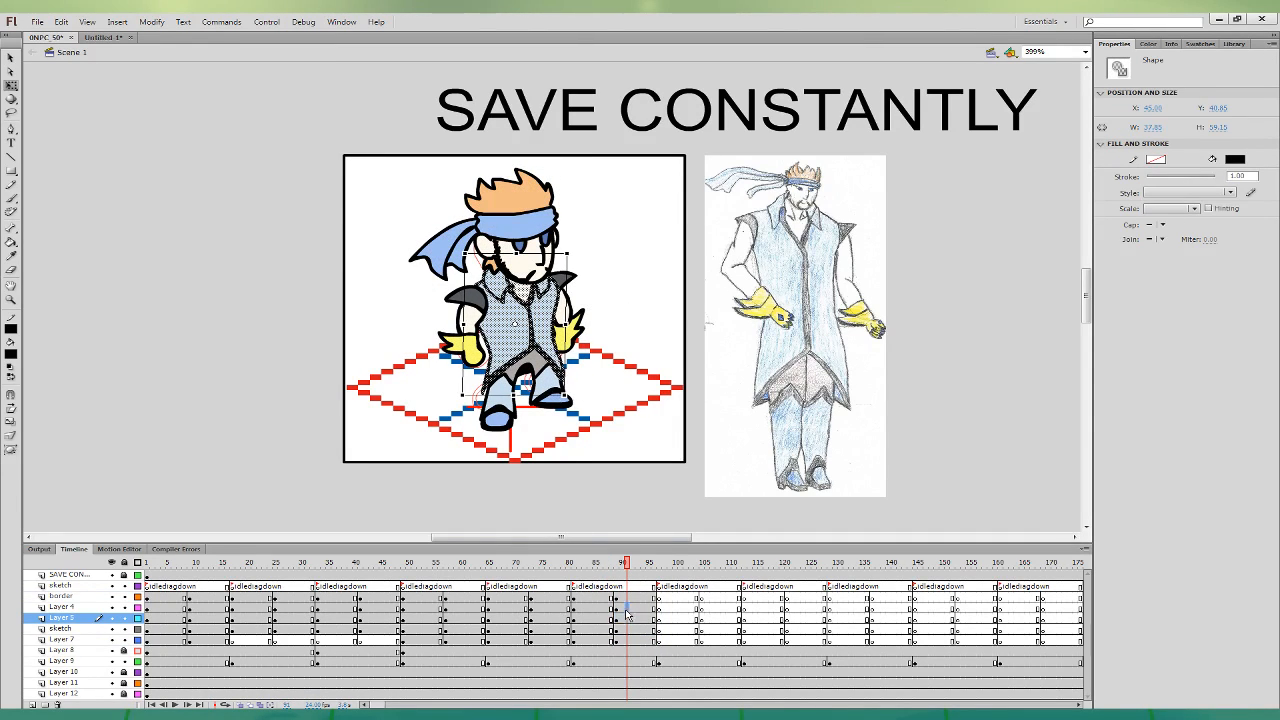
{"action": "left_click_drag", "start_coordinate": [494, 372], "coordinate": [487, 374]}
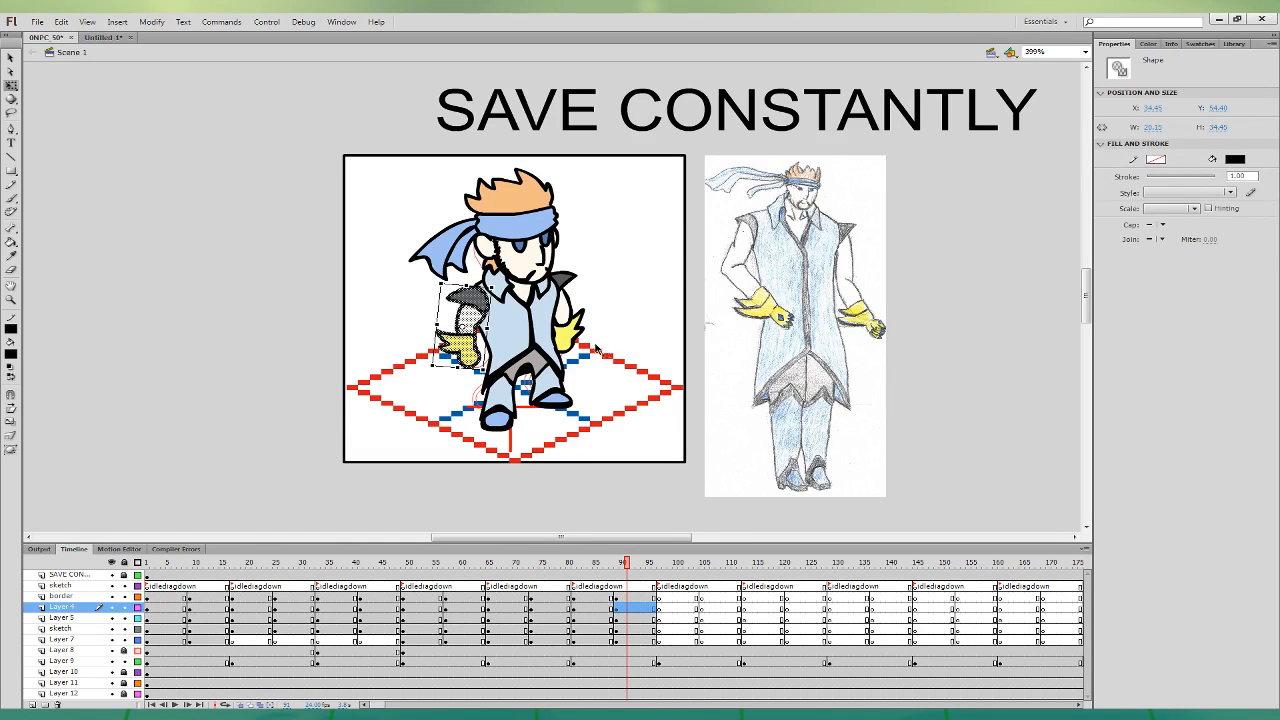
{"action": "left_click", "coordinate": [619, 639]}
{"action": "left_click", "coordinate": [592, 345]}
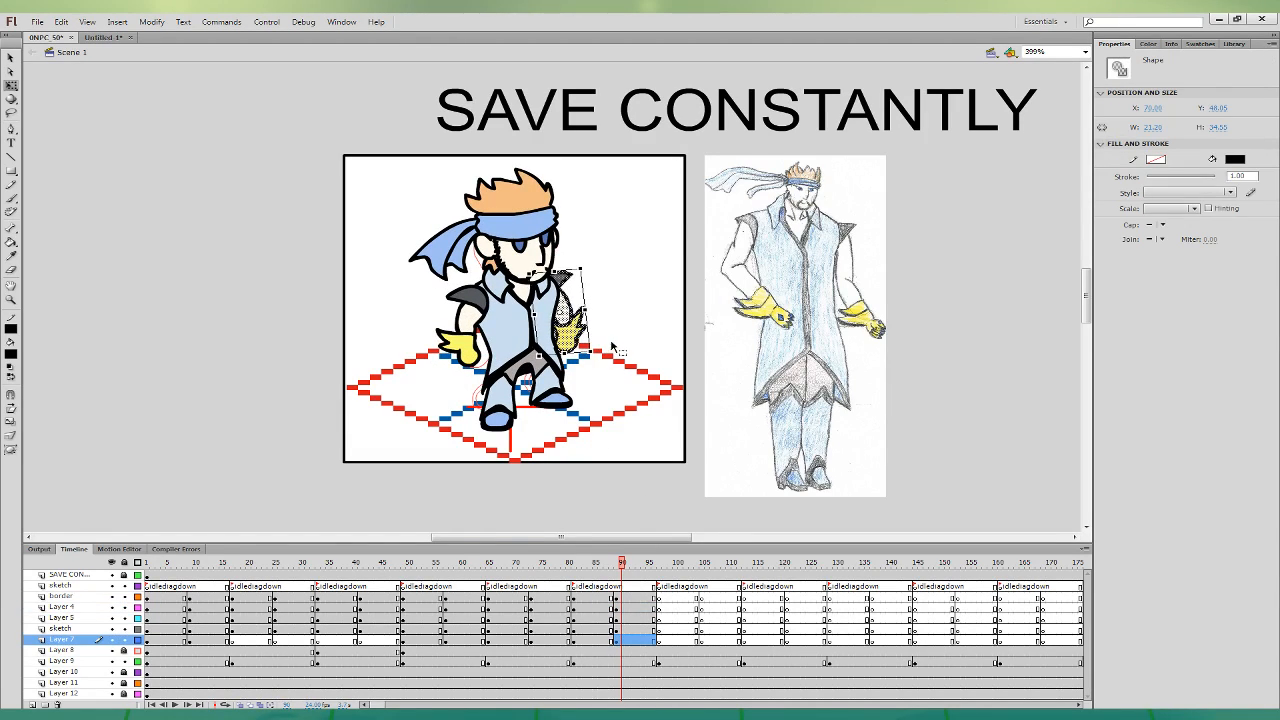
- Compare the two poses and tilt the head on the border layer slightly clockwise in the second pose
{"action": "left_click", "coordinate": [605, 630]}
{"action": "left_click", "coordinate": [617, 629]}
{"action": "left_click", "coordinate": [604, 630]}
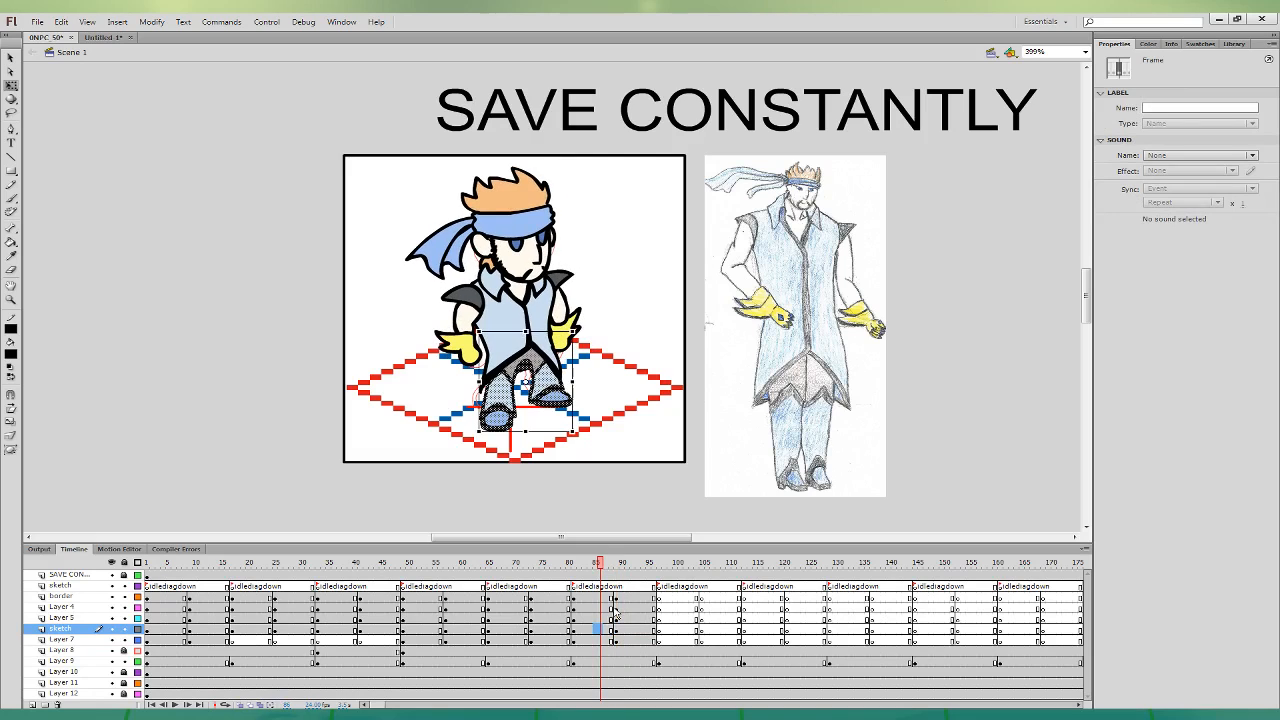
{"action": "left_click", "coordinate": [607, 597]}
{"action": "left_click", "coordinate": [621, 597]}
{"action": "left_click_drag", "start_coordinate": [567, 162], "coordinate": [575, 170]}
{"action": "left_click", "coordinate": [606, 598]}
{"action": "left_click", "coordinate": [617, 598]}
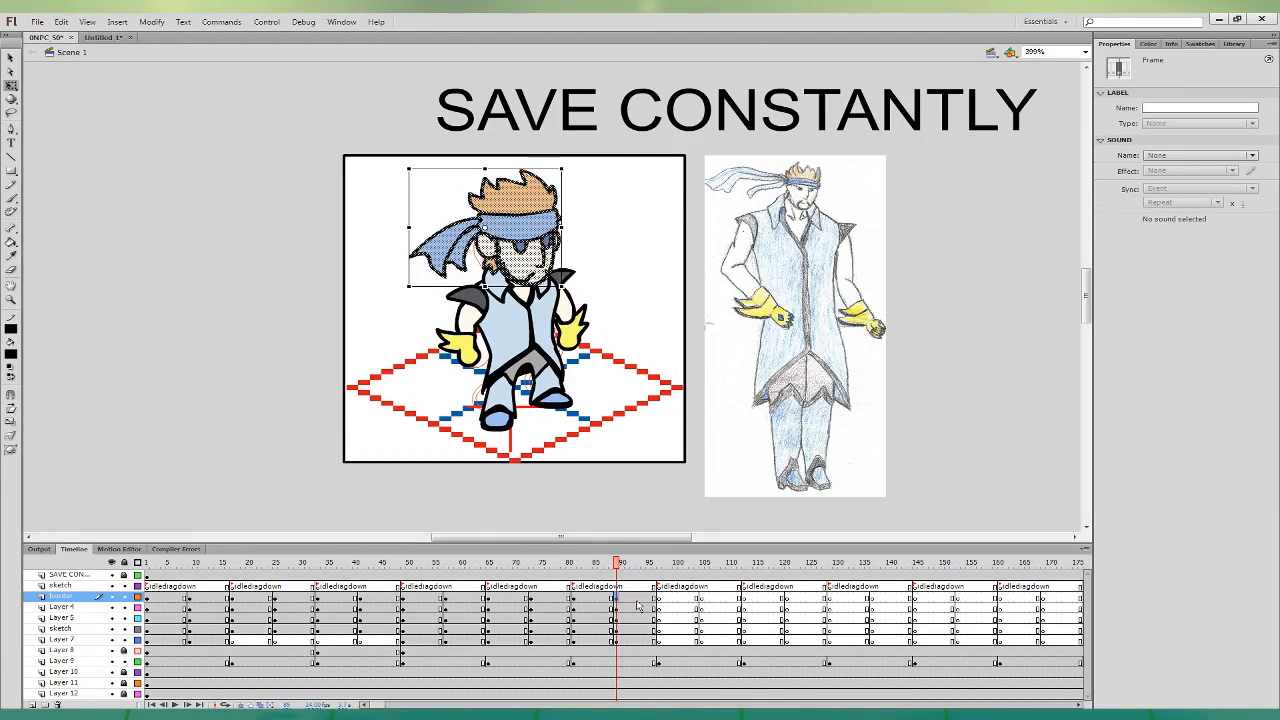
- Copy frames 81 to 96 from the sketch through Layer 7 layers and paste them over the frames of all layers in Untitled-1
{"action": "left_click", "coordinate": [607, 608]}
{"action": "left_click", "coordinate": [632, 607]}
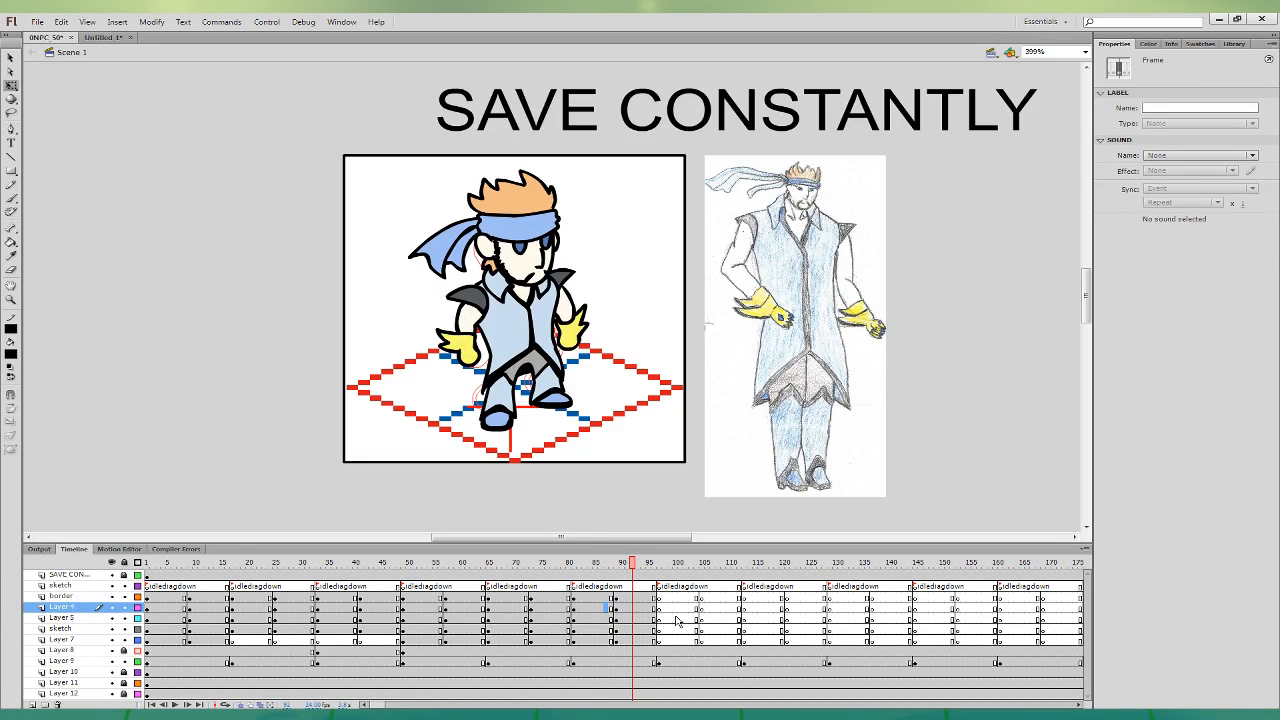
{"action": "left_click_drag", "start_coordinate": [576, 593], "coordinate": [642, 648]}
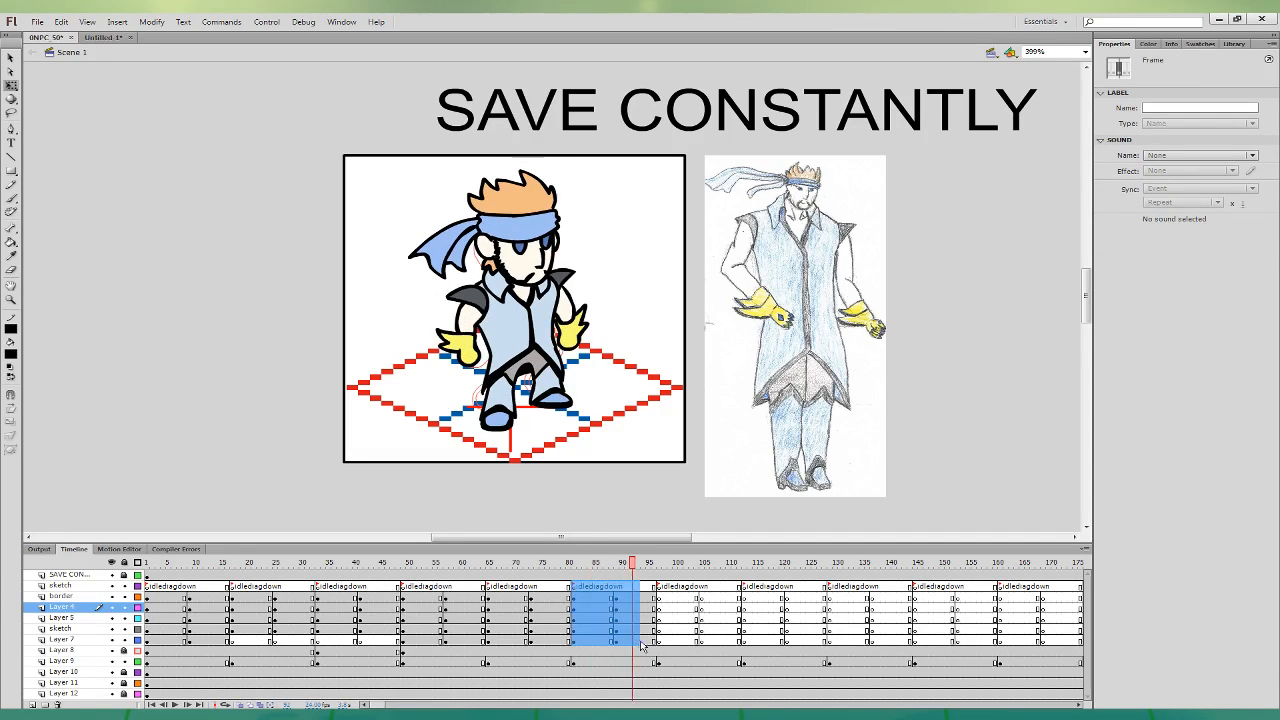
{"action": "left_click", "coordinate": [575, 660]}
{"action": "left_click_drag", "start_coordinate": [575, 639], "coordinate": [654, 589]}
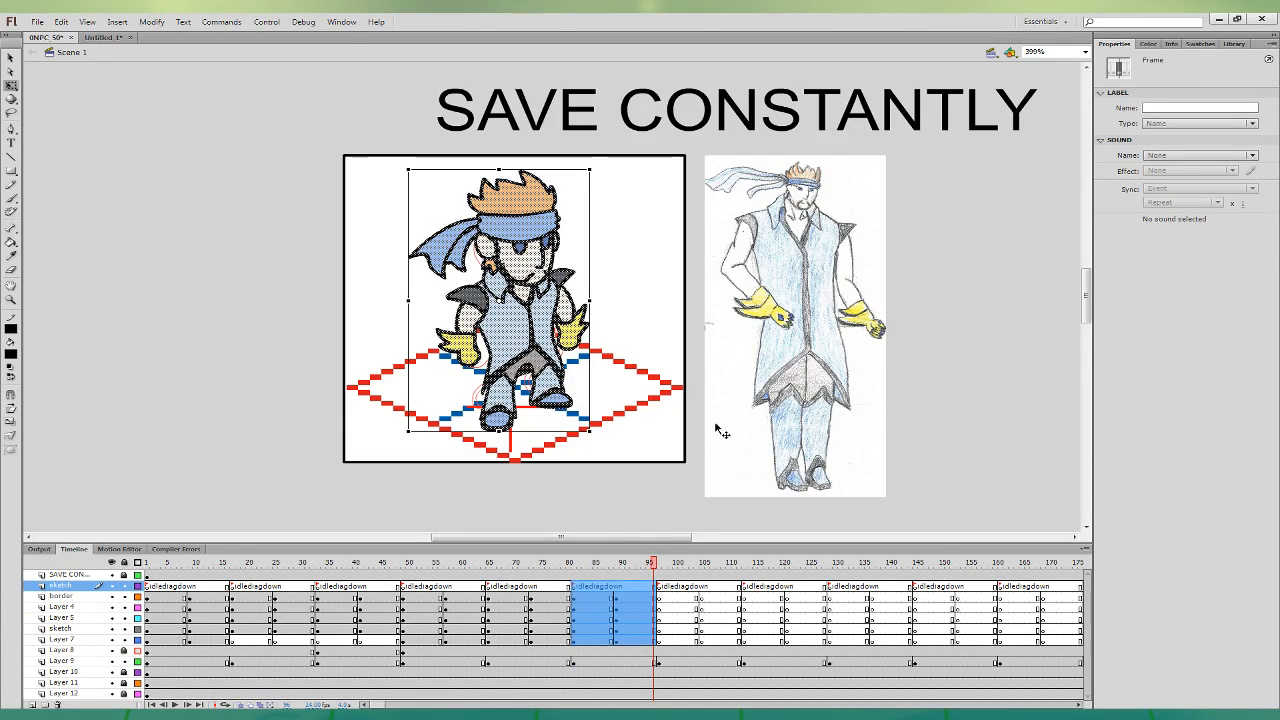
{"action": "left_click", "coordinate": [106, 38]}
{"action": "left_click", "coordinate": [90, 576], "text": "shift"}
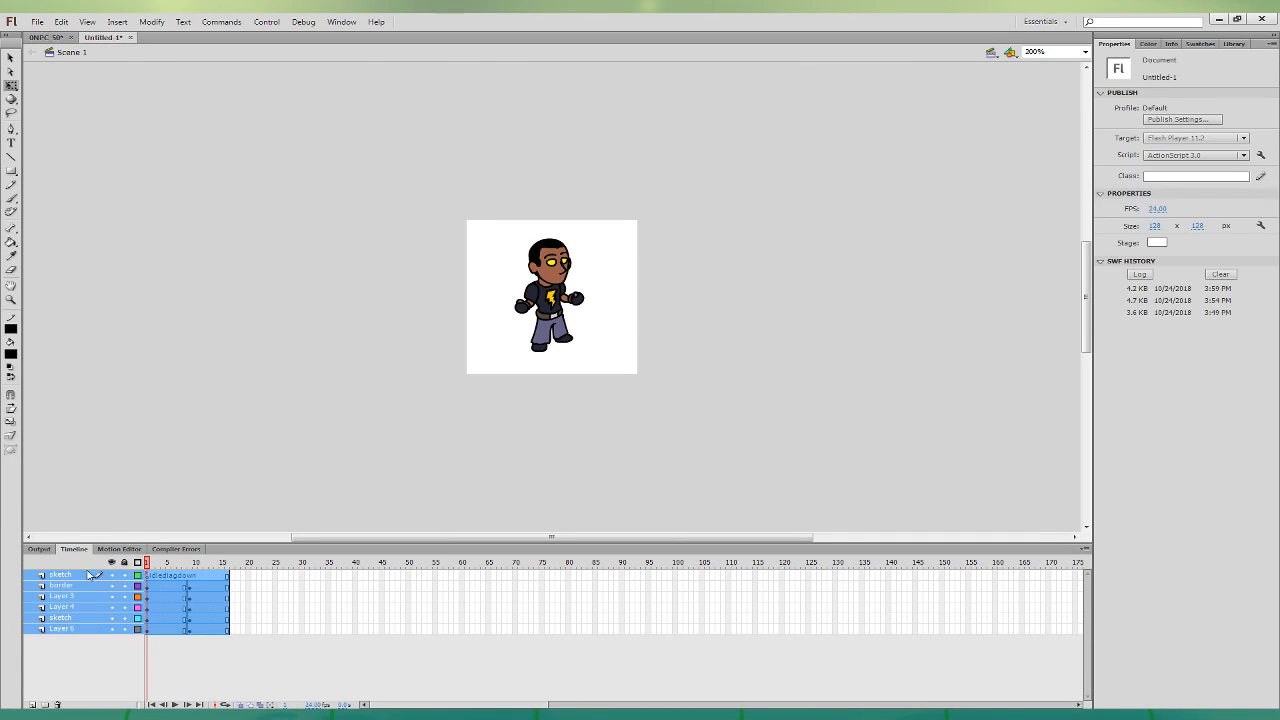
{"action": "key", "text": "ctrl+alt+v"}
{"action": "left_click", "coordinate": [326, 478]}
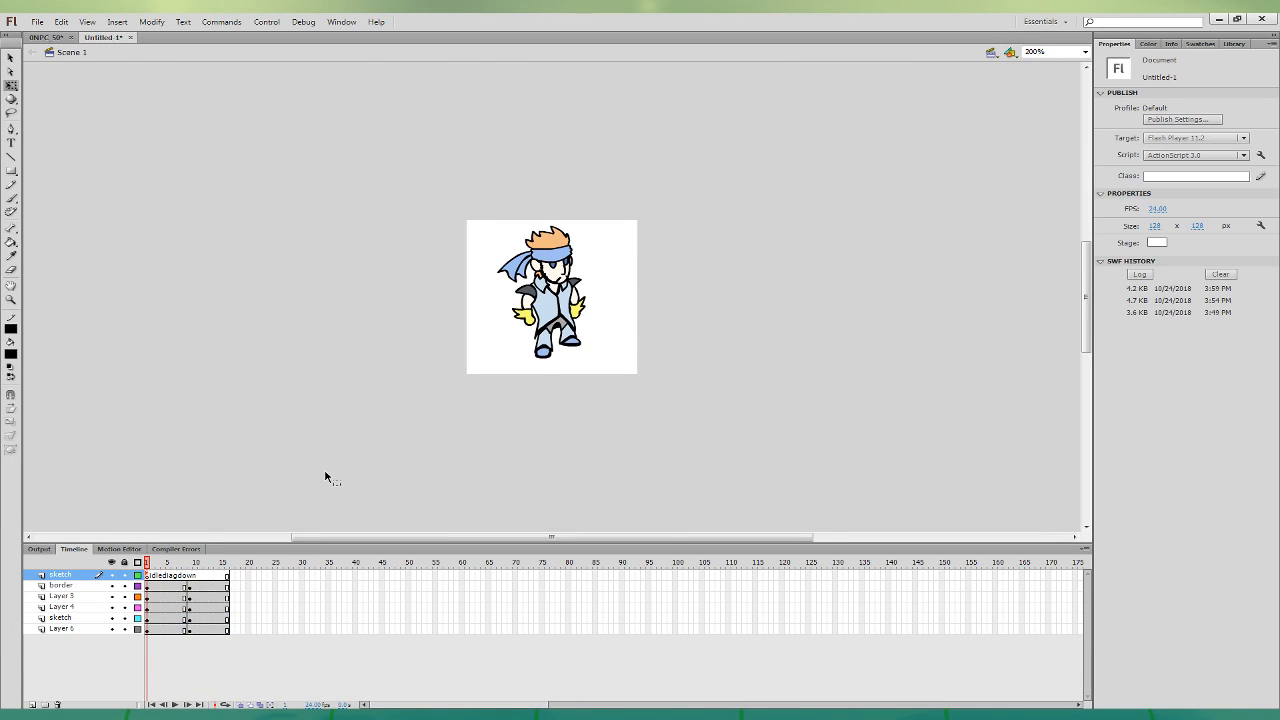
{"action": "key", "text": "alt"}
{"action": "key", "text": "alt+Tab"}
- Return to 0NPC_50 and join the final thank-you line of the next character's description to the paragraph above it
{"action": "left_click", "coordinate": [53, 38]}
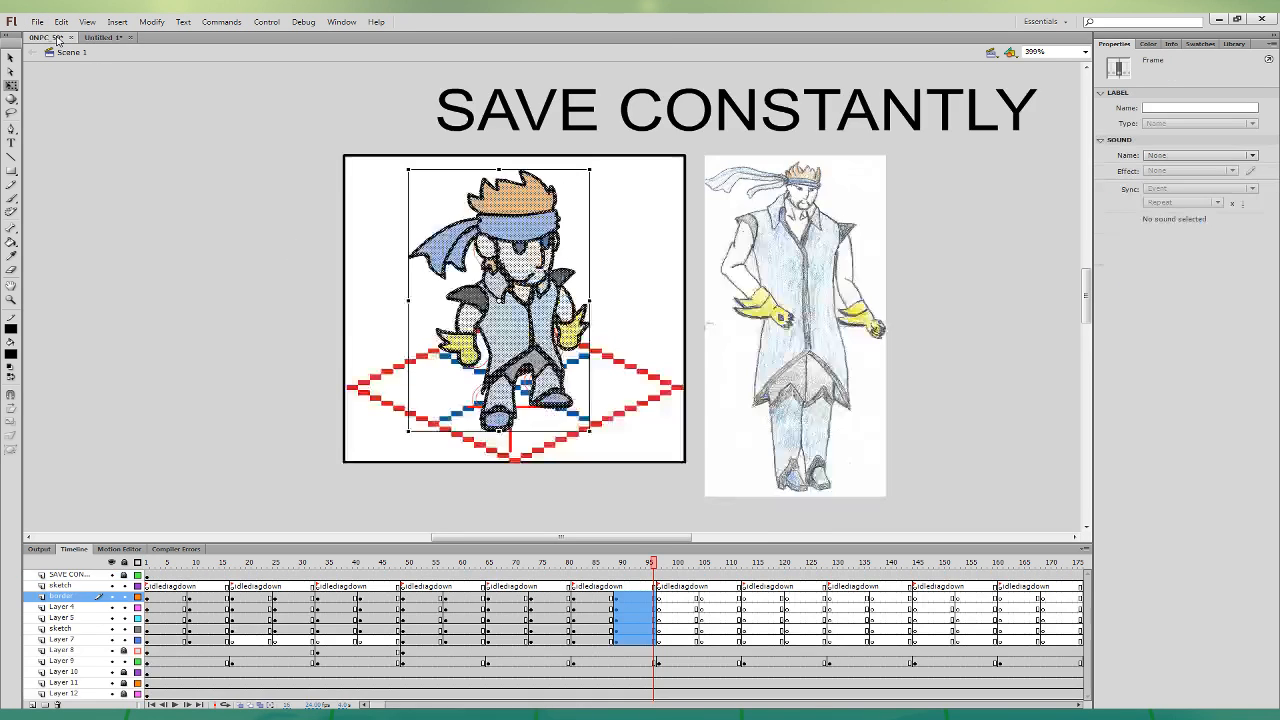
{"action": "left_click", "coordinate": [686, 639]}
{"action": "left_click", "coordinate": [1081, 704]}
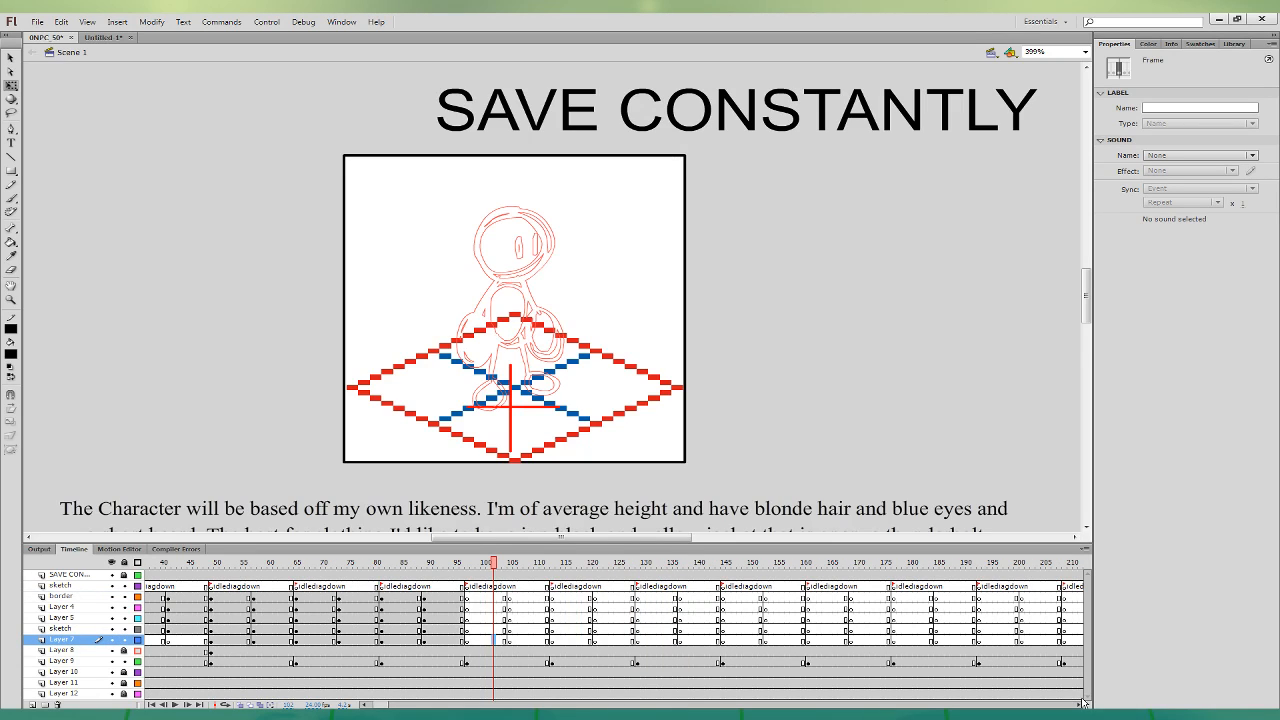
{"action": "key", "text": "ctrl+minus"}
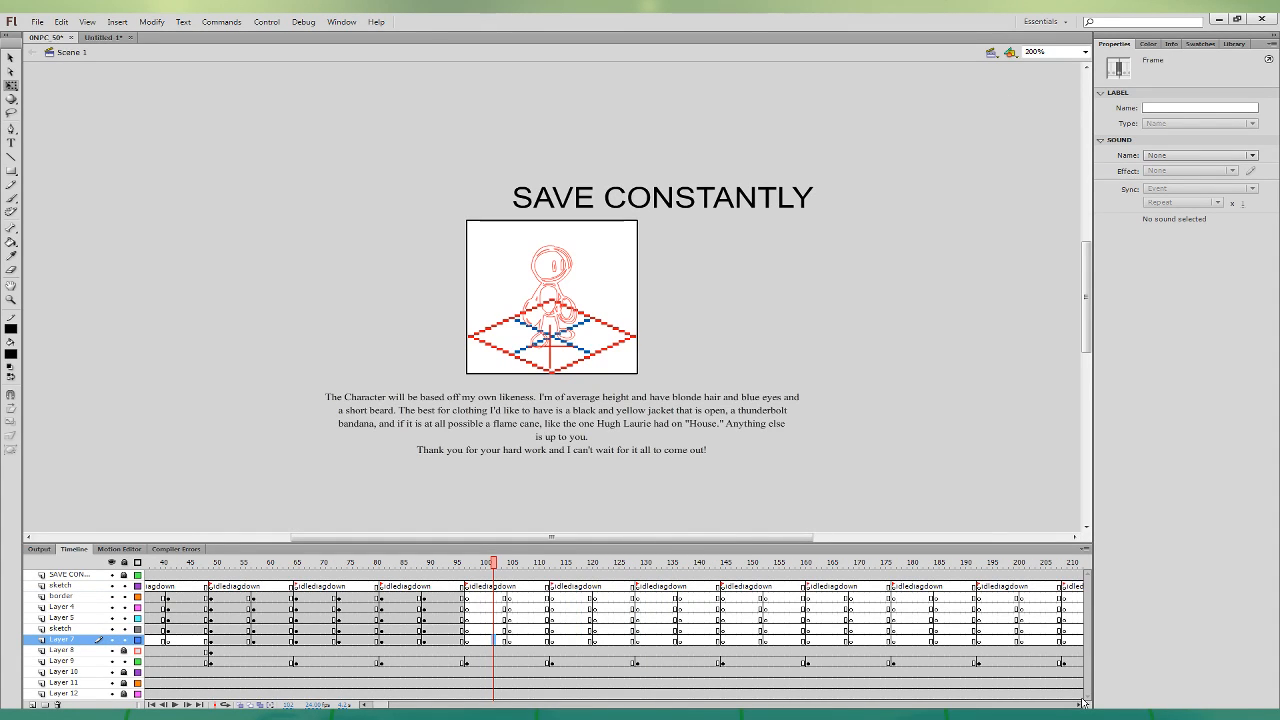
{"action": "left_click", "coordinate": [421, 451]}
{"action": "double_click", "coordinate": [421, 451]}
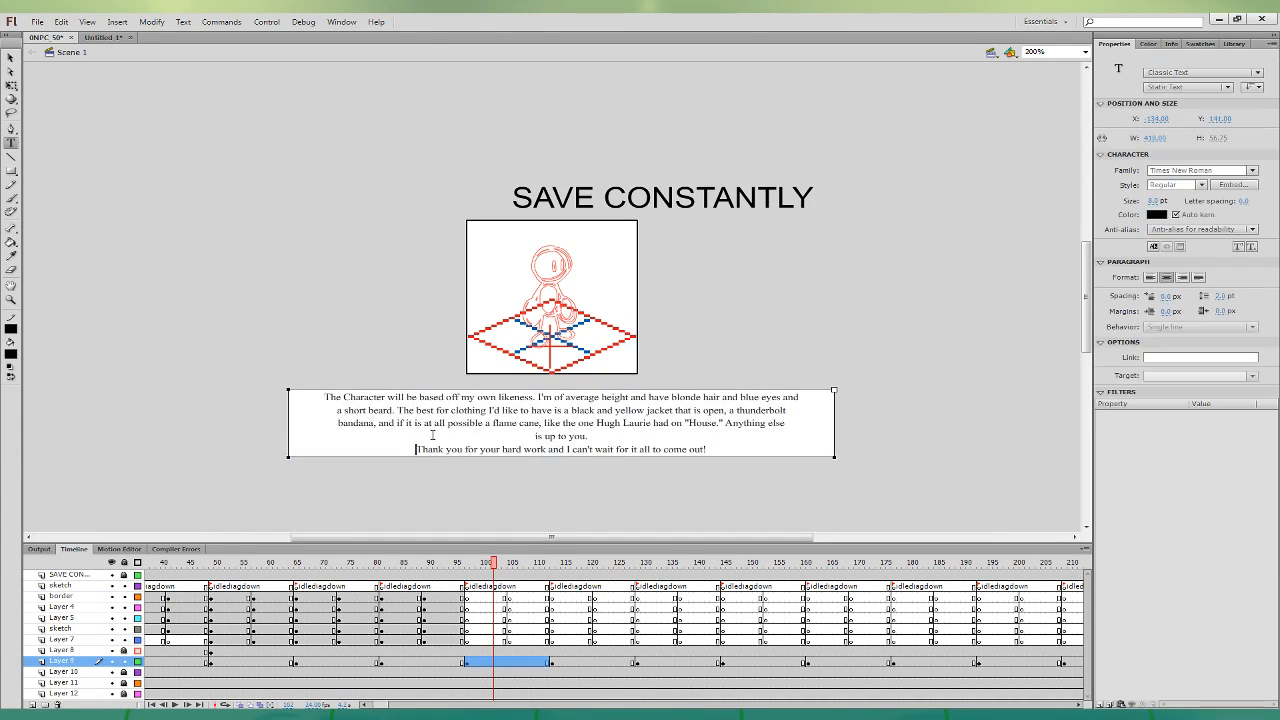
{"action": "key", "text": "BackSpace"}
{"action": "left_click", "coordinate": [654, 490]}
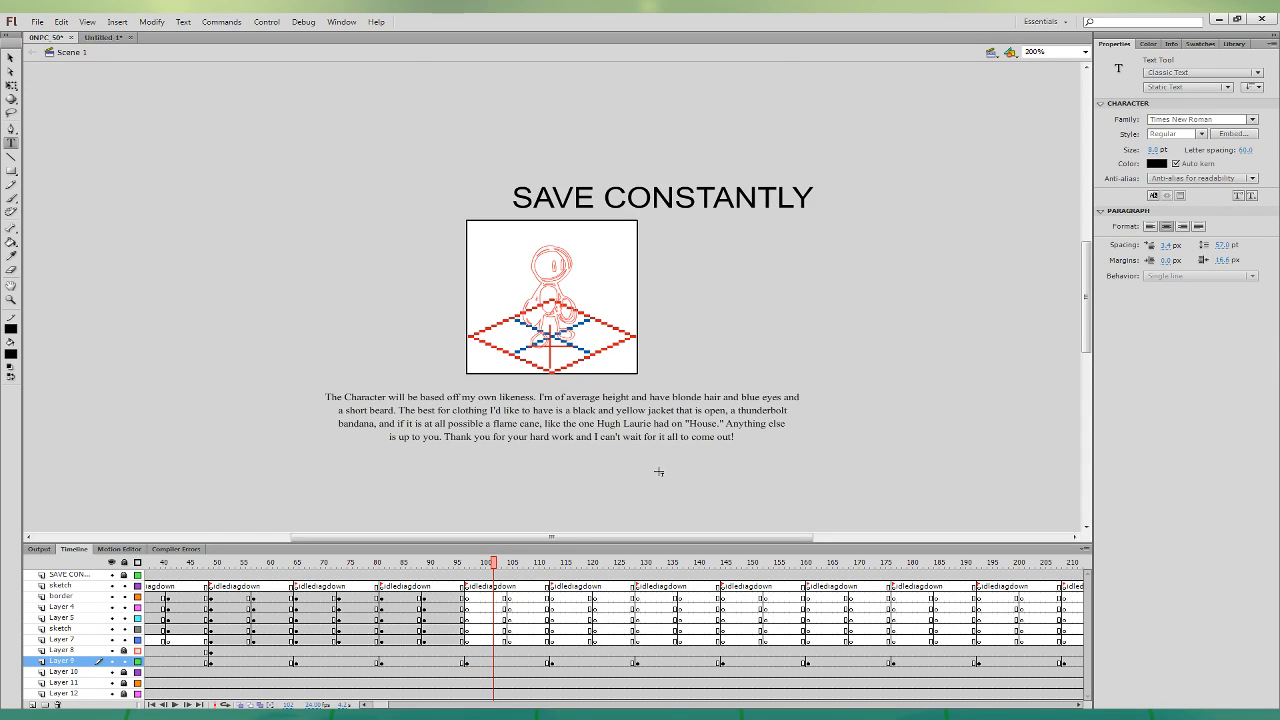
- Brush a rough blue sketch of the bearded character's head and hair on the border layer over the guide figure
{"action": "left_click", "coordinate": [505, 597]}
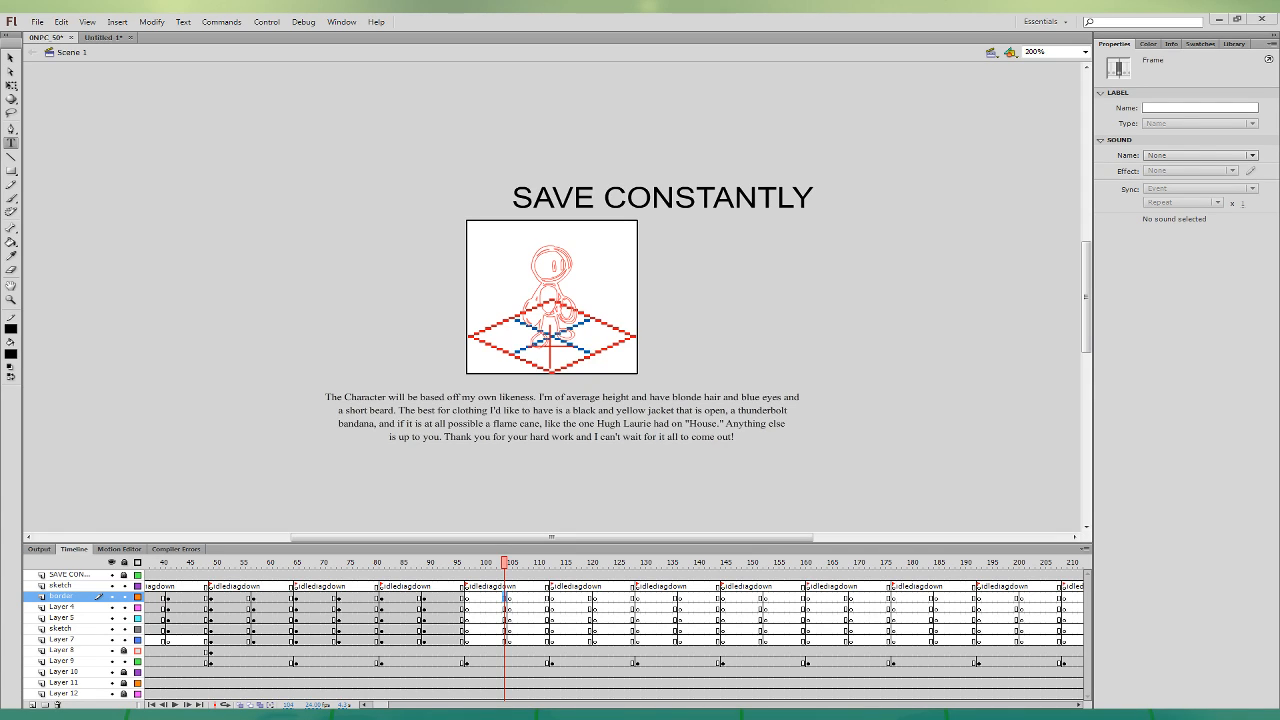
{"action": "left_click", "coordinate": [12, 198]}
{"action": "left_click", "coordinate": [12, 358]}
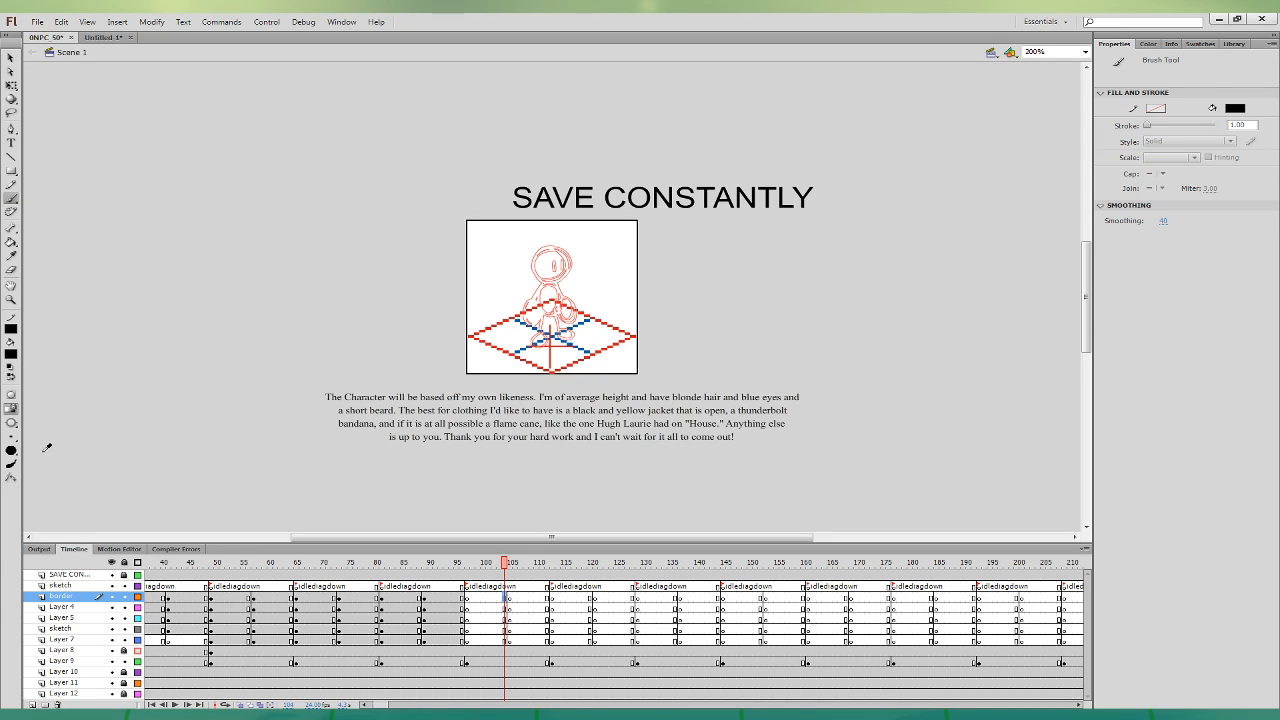
{"action": "left_click", "coordinate": [24, 450]}
{"action": "mouse_move", "coordinate": [548, 245]}
{"action": "left_mouse_down"}
{"action": "mouse_move", "coordinate": [560, 246]}
{"action": "mouse_move", "coordinate": [549, 243]}
{"action": "mouse_move", "coordinate": [540, 269]}
{"action": "mouse_move", "coordinate": [572, 250]}
{"action": "mouse_move", "coordinate": [548, 271]}
{"action": "left_mouse_up"}
{"action": "key", "text": "ctrl+z"}
{"action": "key", "text": "ctrl+z"}
{"action": "mouse_move", "coordinate": [545, 269]}
{"action": "left_mouse_down"}
{"action": "mouse_move", "coordinate": [560, 281]}
{"action": "mouse_move", "coordinate": [574, 257]}
{"action": "mouse_move", "coordinate": [566, 232]}
{"action": "mouse_move", "coordinate": [520, 256]}
{"action": "mouse_move", "coordinate": [555, 255]}
{"action": "mouse_move", "coordinate": [566, 275]}
{"action": "left_mouse_up"}
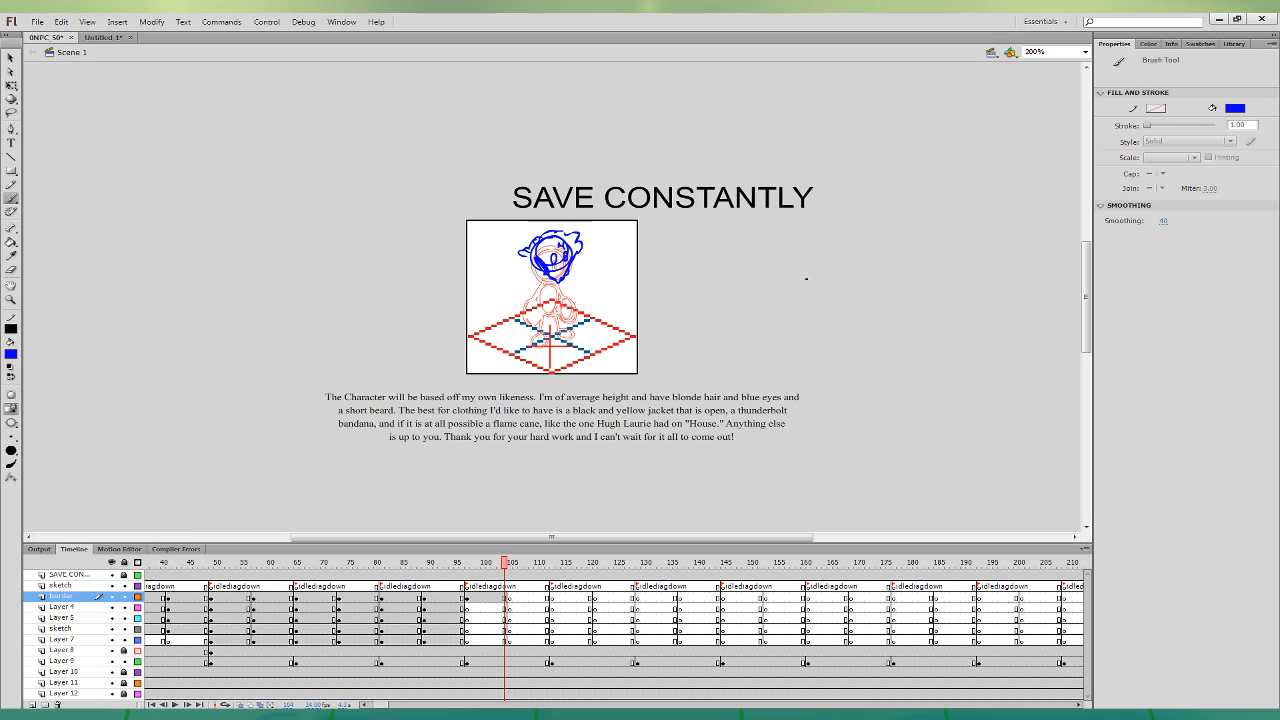
- Sketch the bandana, open long jacket and arms roughly in blue below the head on the border layer
{"action": "mouse_move", "coordinate": [541, 279]}
{"action": "left_mouse_down"}
{"action": "mouse_move", "coordinate": [571, 298]}
{"action": "mouse_move", "coordinate": [527, 271]}
{"action": "mouse_move", "coordinate": [532, 286]}
{"action": "mouse_move", "coordinate": [514, 286]}
{"action": "mouse_move", "coordinate": [522, 268]}
{"action": "mouse_move", "coordinate": [540, 270]}
{"action": "left_mouse_up"}
{"action": "mouse_move", "coordinate": [542, 281]}
{"action": "left_mouse_down"}
{"action": "mouse_move", "coordinate": [529, 287]}
{"action": "mouse_move", "coordinate": [534, 317]}
{"action": "left_mouse_up"}
{"action": "mouse_move", "coordinate": [534, 320]}
{"action": "left_mouse_down"}
{"action": "mouse_move", "coordinate": [573, 314]}
{"action": "mouse_move", "coordinate": [577, 285]}
{"action": "mouse_move", "coordinate": [552, 300]}
{"action": "mouse_move", "coordinate": [550, 332]}
{"action": "mouse_move", "coordinate": [522, 346]}
{"action": "mouse_move", "coordinate": [546, 352]}
{"action": "mouse_move", "coordinate": [554, 331]}
{"action": "left_mouse_up"}
{"action": "left_click_drag", "start_coordinate": [562, 291], "coordinate": [572, 343]}
{"action": "left_click_drag", "start_coordinate": [562, 292], "coordinate": [576, 348]}
{"action": "mouse_move", "coordinate": [574, 347]}
{"action": "left_mouse_down"}
{"action": "mouse_move", "coordinate": [581, 336]}
{"action": "mouse_move", "coordinate": [556, 333]}
{"action": "left_mouse_up"}
{"action": "mouse_move", "coordinate": [561, 293]}
{"action": "left_mouse_down"}
{"action": "mouse_move", "coordinate": [571, 343]}
{"action": "mouse_move", "coordinate": [586, 333]}
{"action": "left_mouse_up"}
{"action": "key", "text": "ctrl+z"}
{"action": "left_click_drag", "start_coordinate": [576, 317], "coordinate": [584, 335]}
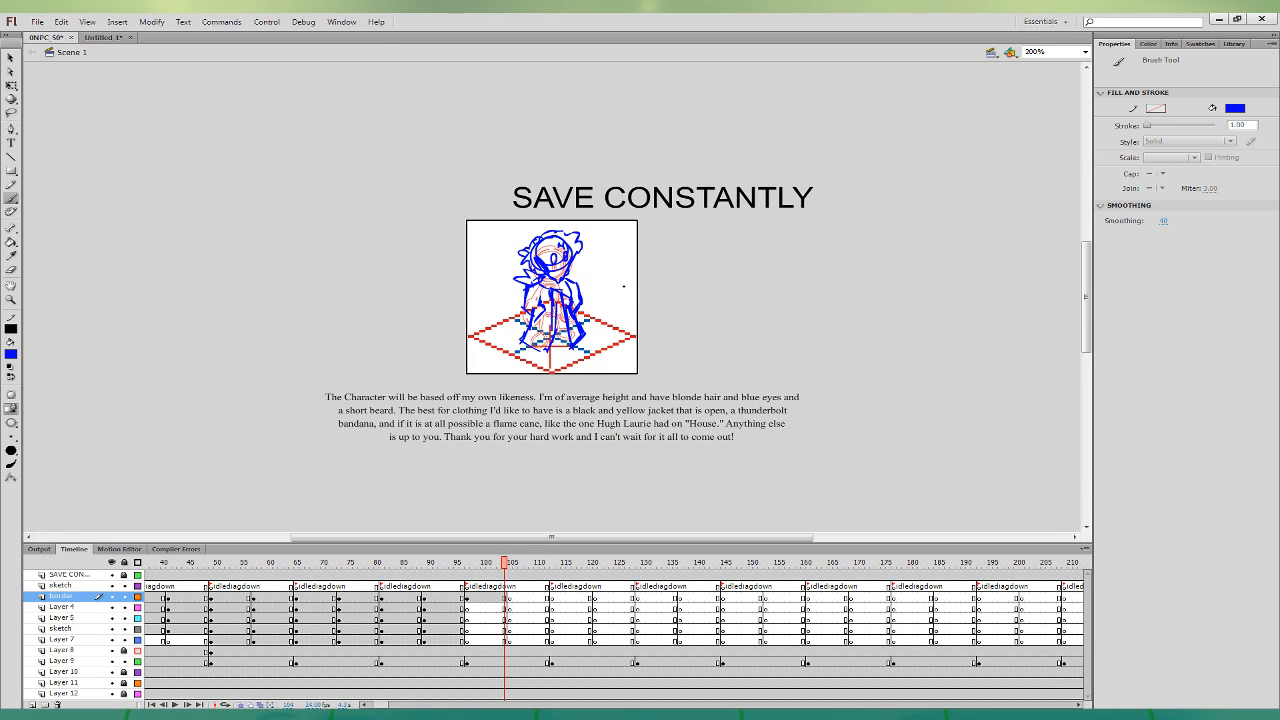
- Move the blue sketch from the border layer to Layer 8 at frame 97, leaving border blank there, and add a Layer 8 keyframe at frame 113
{"action": "left_click", "coordinate": [460, 651]}
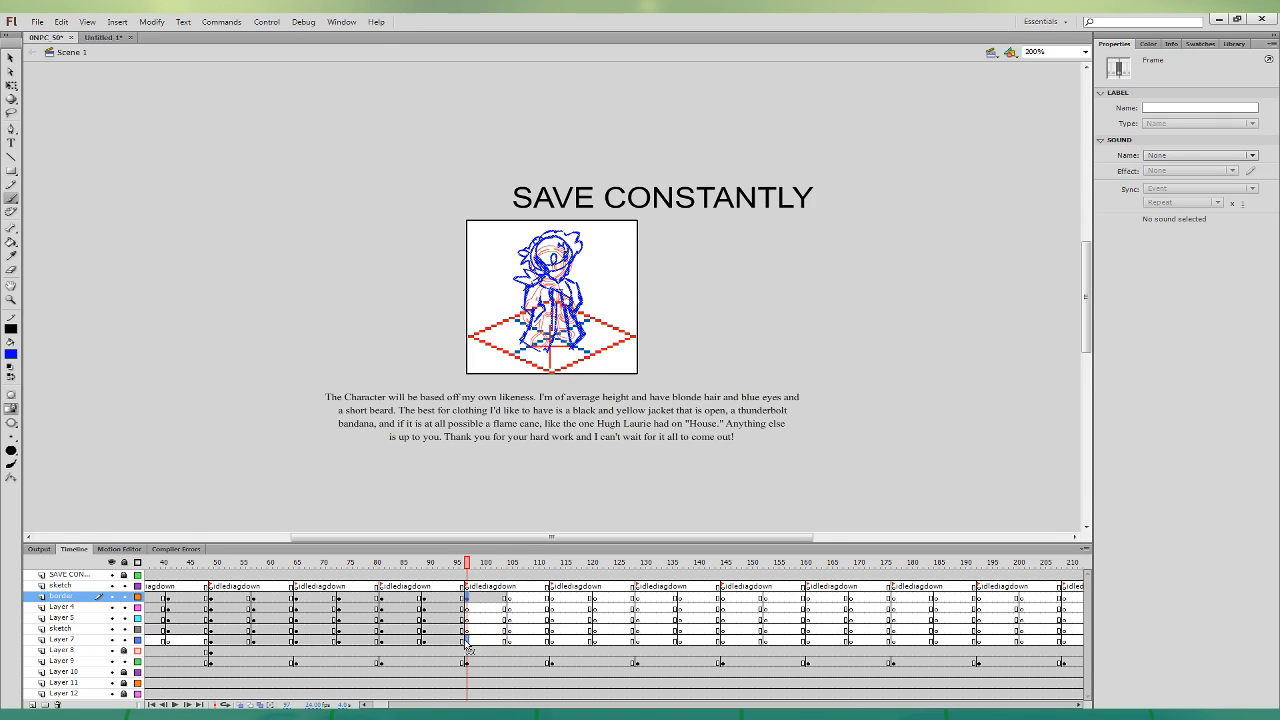
{"action": "left_click_drag", "start_coordinate": [462, 652], "coordinate": [467, 653]}
{"action": "left_click", "coordinate": [471, 598]}
{"action": "left_click", "coordinate": [467, 598]}
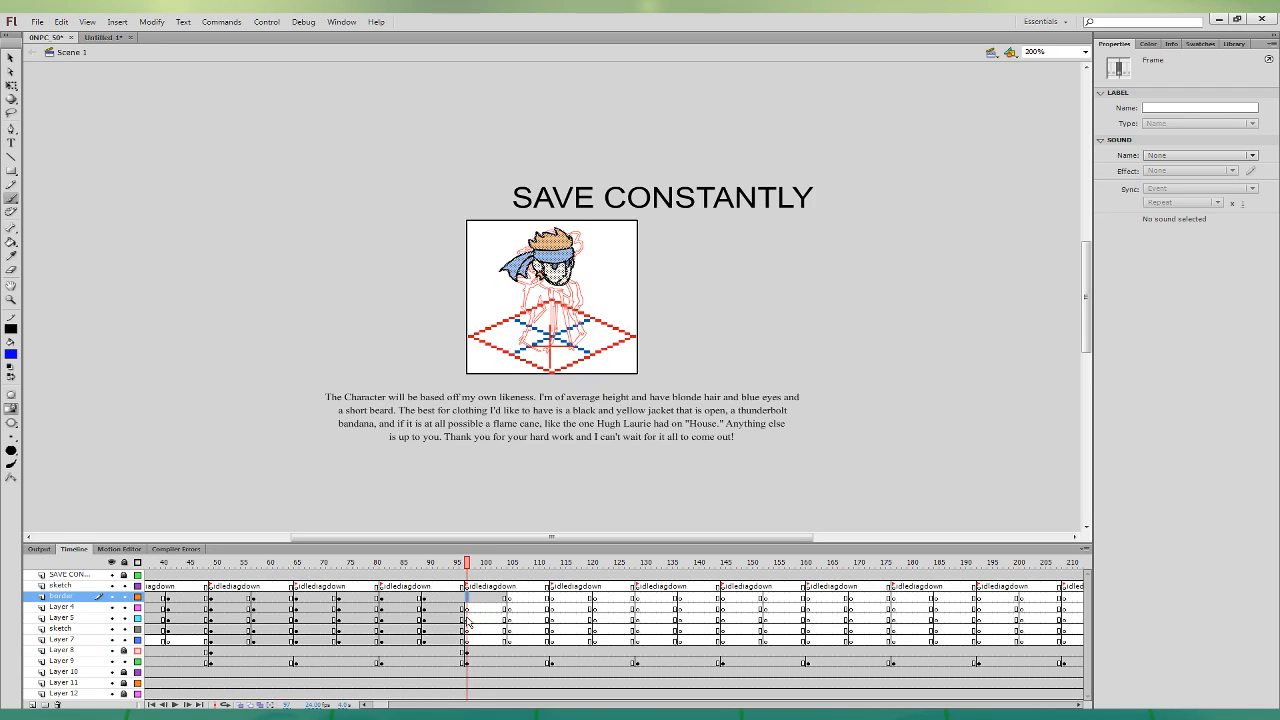
{"action": "key", "text": "F7"}
{"action": "left_click", "coordinate": [458, 652]}
{"action": "left_click", "coordinate": [552, 652]}
{"action": "key", "text": "F6"}
{"action": "left_click", "coordinate": [505, 598]}
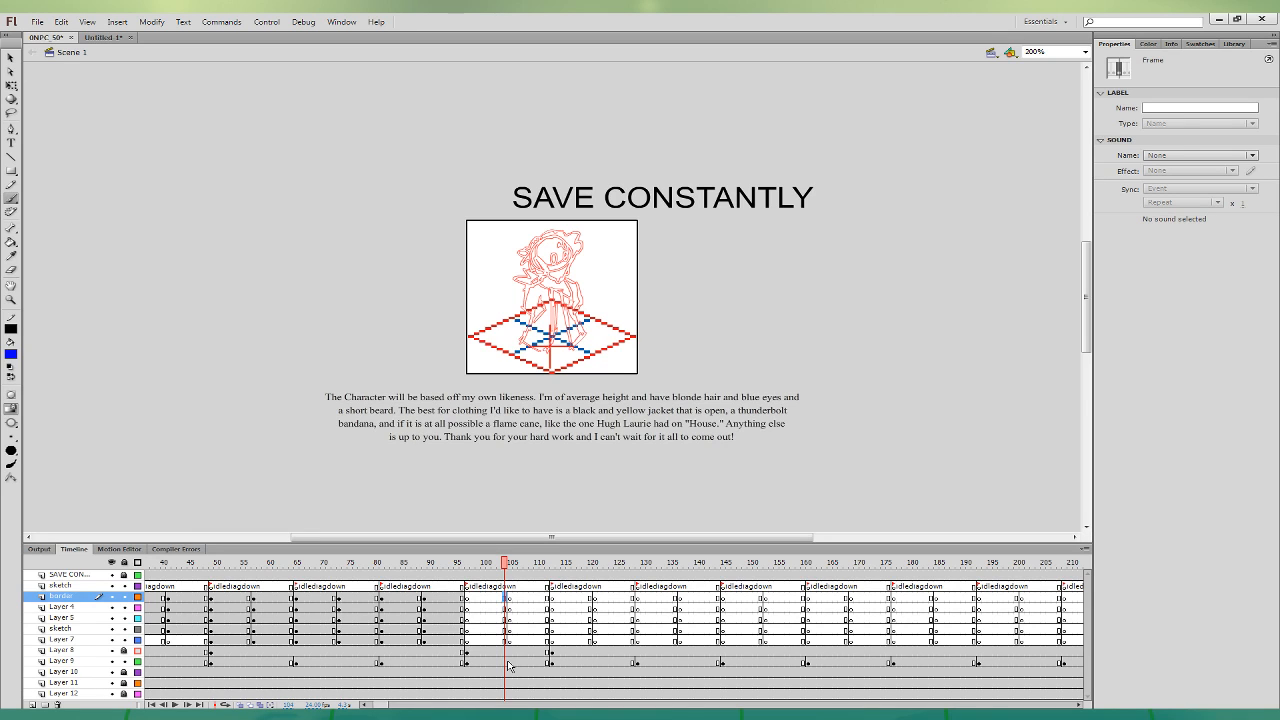
- Ink the spiky hair, ear, eyes and bearded face in black on the border layer, undoing strokes that miss the sketch
{"action": "key", "text": "ctrl+equal"}
{"action": "key", "text": "space"}
{"action": "mouse_move", "coordinate": [868, 405]}
{"action": "left_mouse_down"}
{"action": "mouse_move", "coordinate": [848, 269]}
{"action": "mouse_move", "coordinate": [845, 339]}
{"action": "left_mouse_up"}
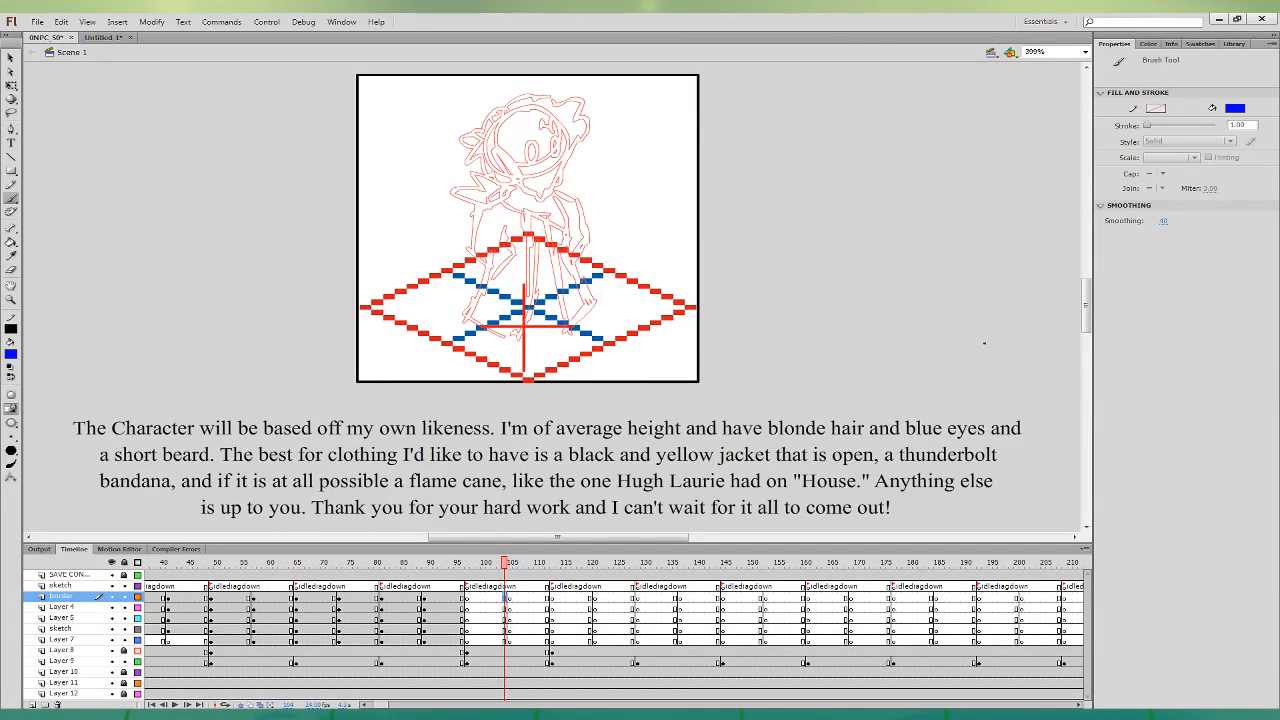
{"action": "left_click", "coordinate": [9, 366]}
{"action": "left_click", "coordinate": [507, 597]}
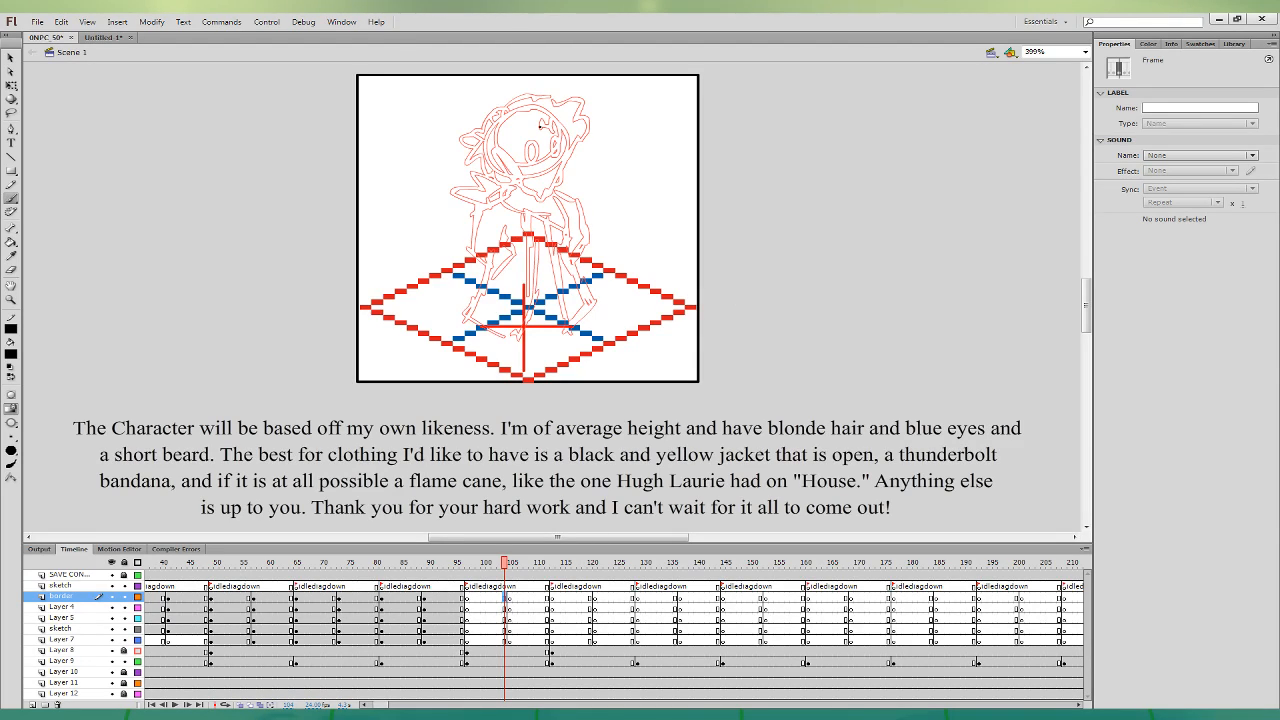
{"action": "left_click_drag", "start_coordinate": [522, 127], "coordinate": [576, 144]}
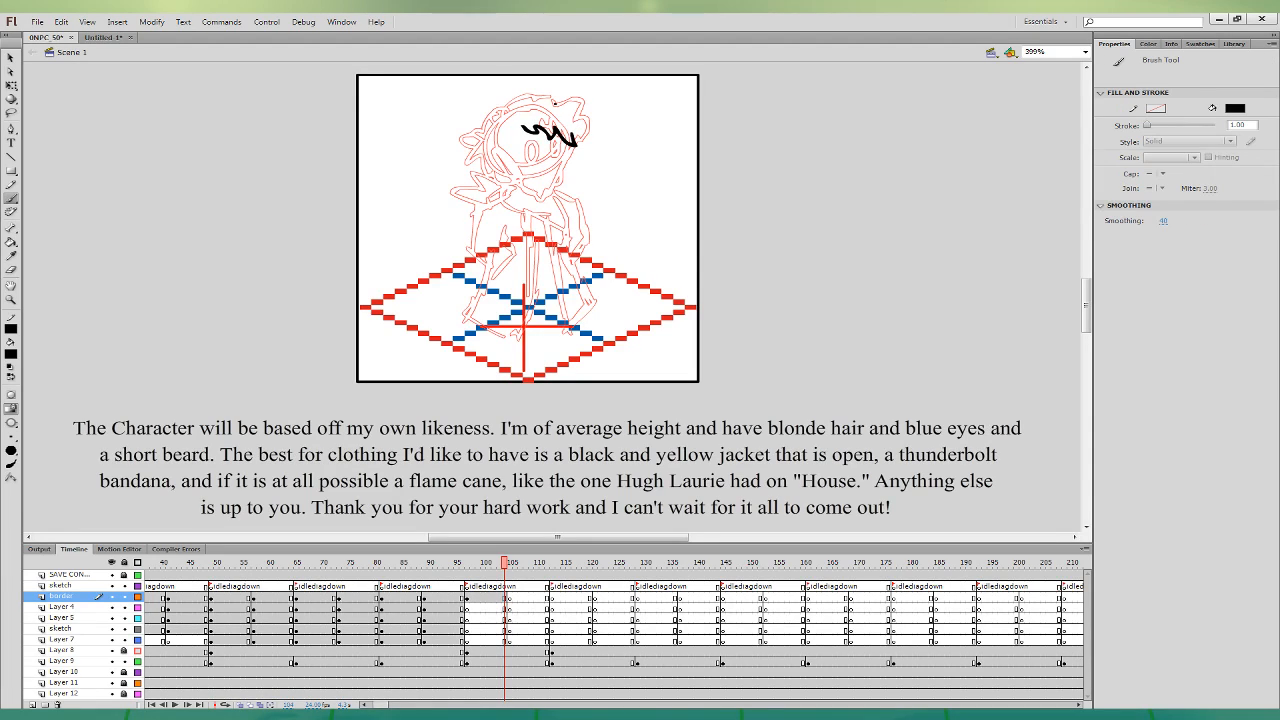
{"action": "mouse_move", "coordinate": [503, 110]}
{"action": "left_mouse_down"}
{"action": "mouse_move", "coordinate": [555, 92]}
{"action": "mouse_move", "coordinate": [590, 106]}
{"action": "mouse_move", "coordinate": [588, 135]}
{"action": "mouse_move", "coordinate": [574, 138]}
{"action": "left_mouse_up"}
{"action": "mouse_move", "coordinate": [504, 109]}
{"action": "left_mouse_down"}
{"action": "mouse_move", "coordinate": [479, 139]}
{"action": "mouse_move", "coordinate": [511, 145]}
{"action": "mouse_move", "coordinate": [508, 160]}
{"action": "mouse_move", "coordinate": [487, 150]}
{"action": "mouse_move", "coordinate": [518, 190]}
{"action": "mouse_move", "coordinate": [540, 200]}
{"action": "mouse_move", "coordinate": [565, 168]}
{"action": "mouse_move", "coordinate": [507, 171]}
{"action": "mouse_move", "coordinate": [553, 184]}
{"action": "mouse_move", "coordinate": [564, 143]}
{"action": "mouse_move", "coordinate": [572, 163]}
{"action": "mouse_move", "coordinate": [527, 159]}
{"action": "mouse_move", "coordinate": [532, 140]}
{"action": "mouse_move", "coordinate": [562, 147]}
{"action": "mouse_move", "coordinate": [476, 162]}
{"action": "mouse_move", "coordinate": [488, 171]}
{"action": "mouse_move", "coordinate": [496, 144]}
{"action": "mouse_move", "coordinate": [484, 167]}
{"action": "mouse_move", "coordinate": [489, 178]}
{"action": "mouse_move", "coordinate": [507, 170]}
{"action": "mouse_move", "coordinate": [489, 178]}
{"action": "mouse_move", "coordinate": [508, 188]}
{"action": "left_mouse_up"}
{"action": "key", "text": "ctrl+z"}
{"action": "key", "text": "ctrl+z"}
{"action": "key", "text": "ctrl+z"}
{"action": "key", "text": "ctrl+z"}
{"action": "key", "text": "ctrl+z"}
{"action": "key", "text": "ctrl+z"}
{"action": "key", "text": "ctrl+z"}
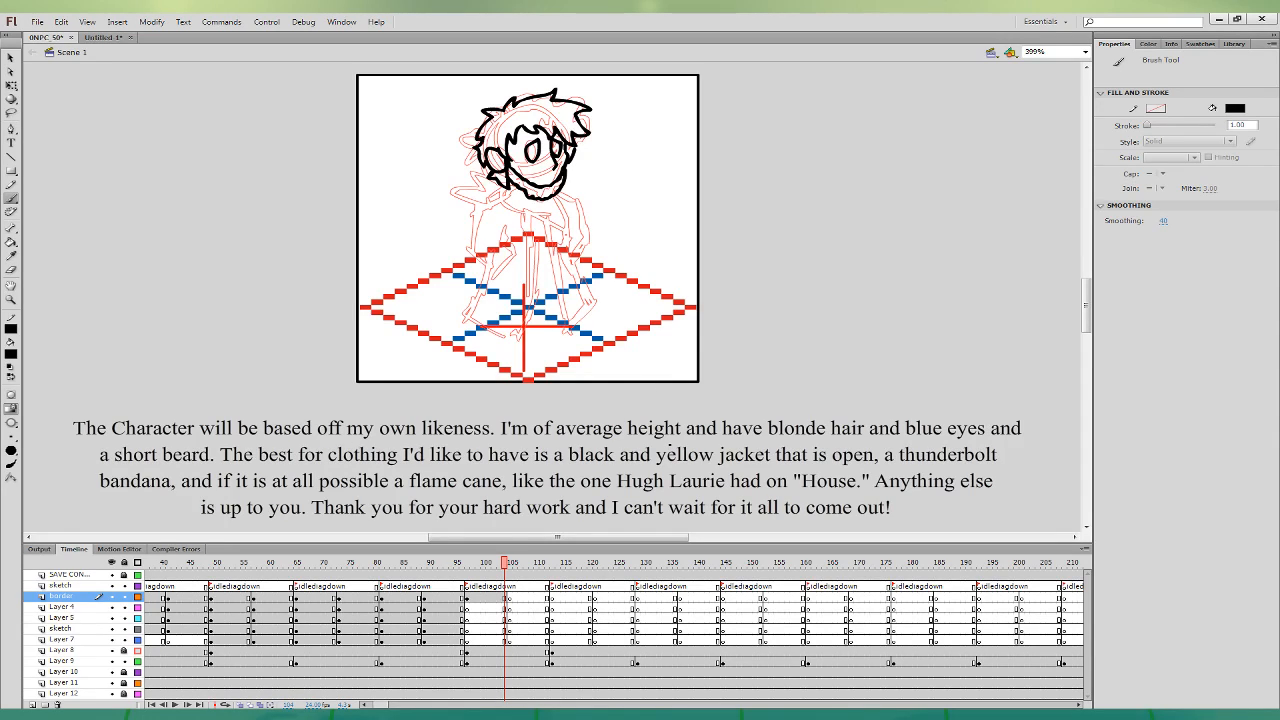
- Ink the bandana and the open long jacket with its inner trim lines in black on Layer 5
{"action": "left_click", "coordinate": [506, 607]}
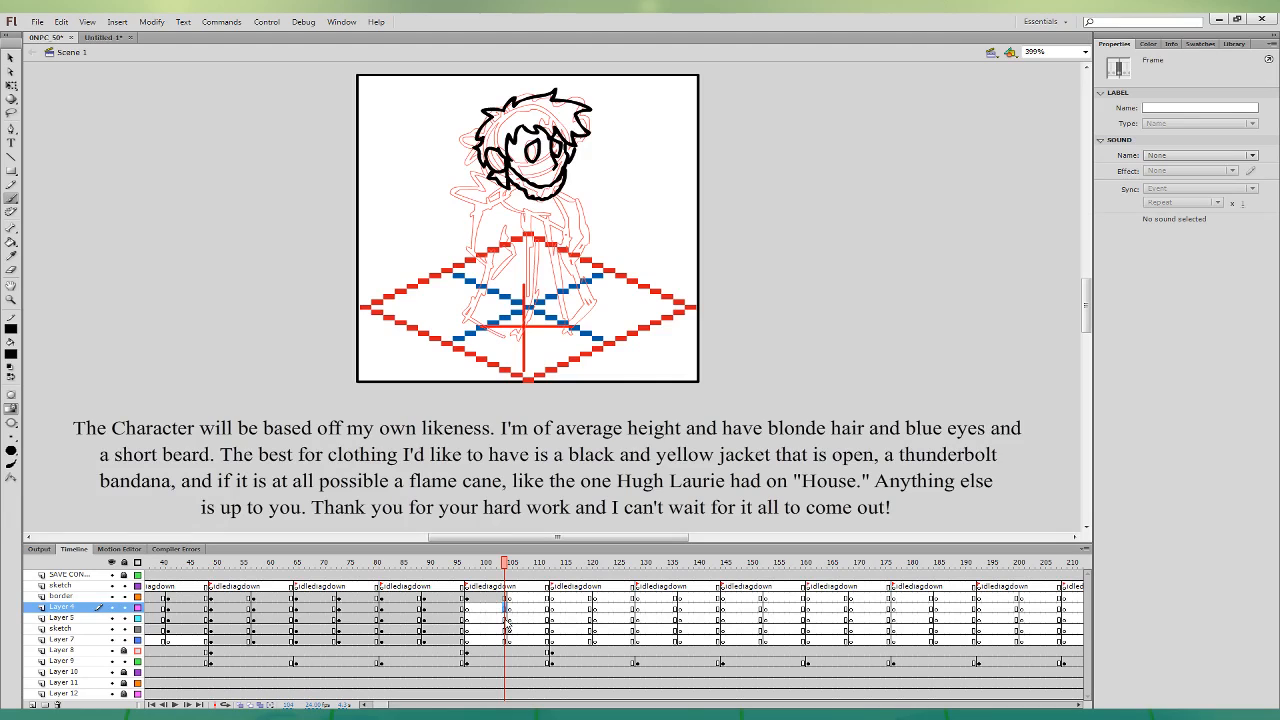
{"action": "left_click", "coordinate": [505, 618]}
{"action": "mouse_move", "coordinate": [503, 184]}
{"action": "left_mouse_down"}
{"action": "mouse_move", "coordinate": [531, 208]}
{"action": "mouse_move", "coordinate": [558, 208]}
{"action": "mouse_move", "coordinate": [512, 177]}
{"action": "mouse_move", "coordinate": [450, 180]}
{"action": "mouse_move", "coordinate": [498, 186]}
{"action": "mouse_move", "coordinate": [471, 318]}
{"action": "mouse_move", "coordinate": [520, 342]}
{"action": "mouse_move", "coordinate": [527, 208]}
{"action": "mouse_move", "coordinate": [556, 240]}
{"action": "mouse_move", "coordinate": [567, 326]}
{"action": "mouse_move", "coordinate": [594, 308]}
{"action": "mouse_move", "coordinate": [562, 188]}
{"action": "left_mouse_up"}
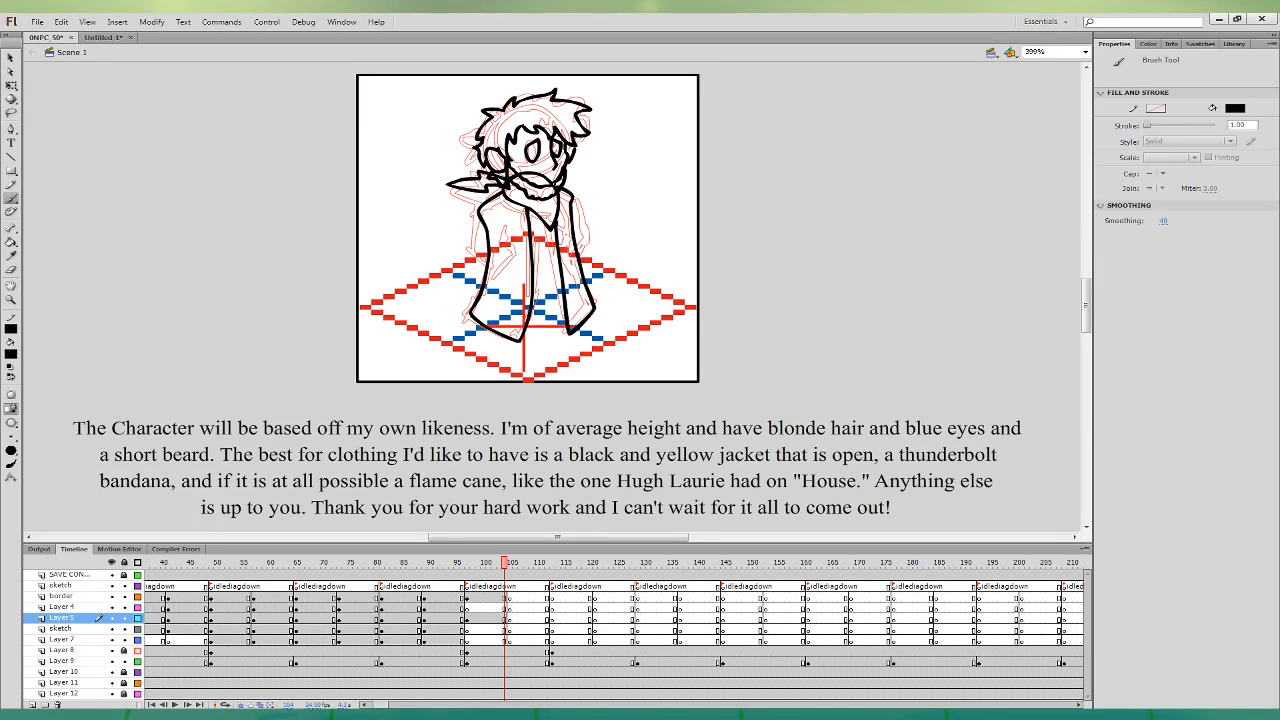
{"action": "left_click", "coordinate": [506, 607]}
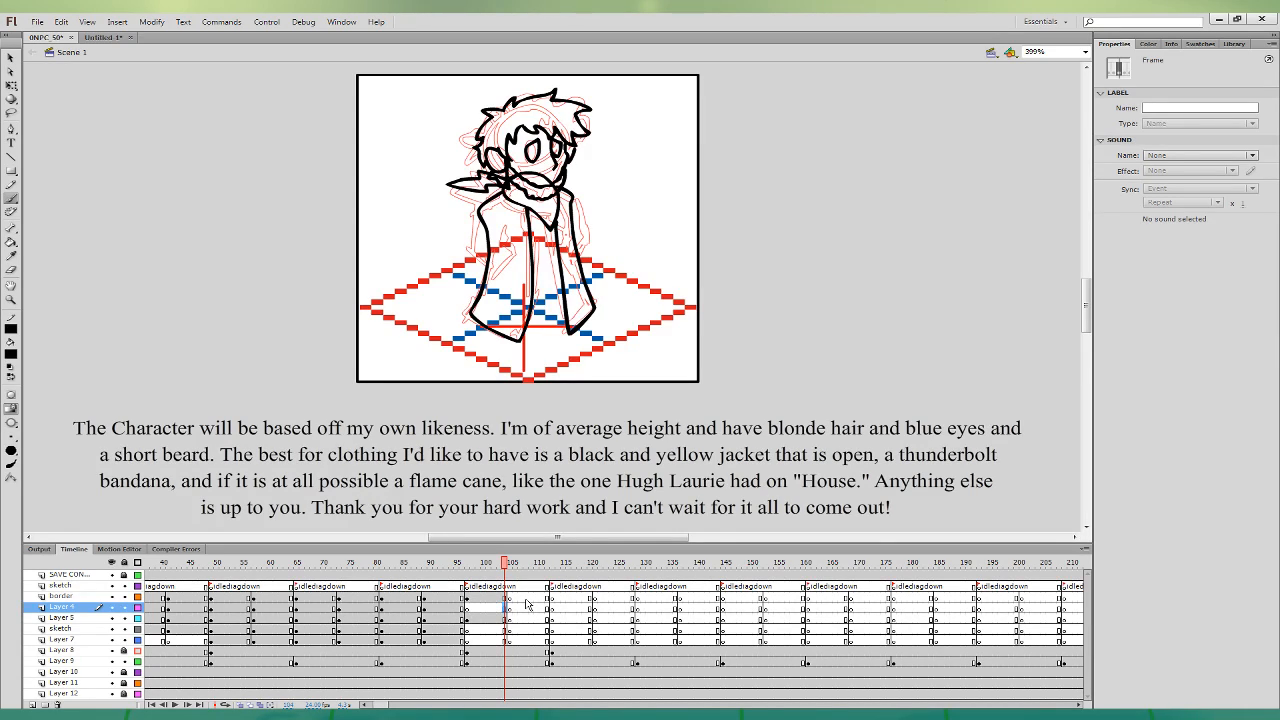
{"action": "left_click", "coordinate": [507, 618]}
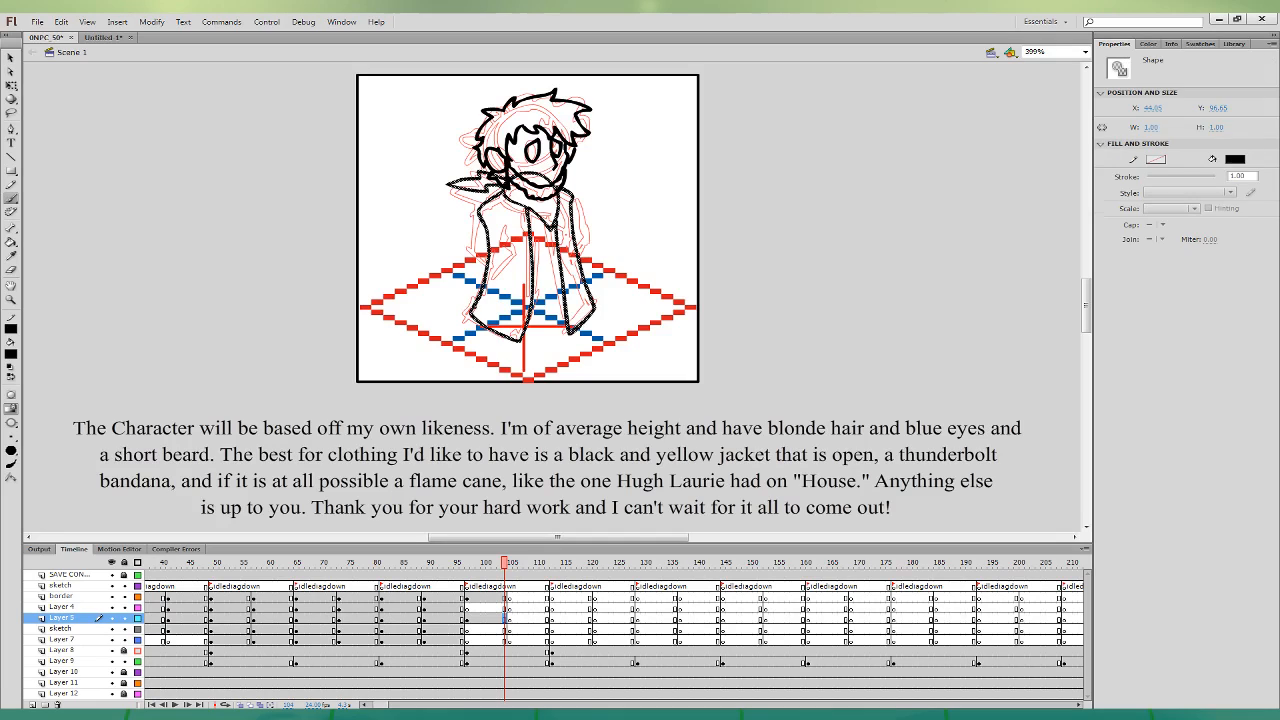
{"action": "mouse_move", "coordinate": [515, 330]}
{"action": "left_mouse_down"}
{"action": "mouse_move", "coordinate": [521, 206]}
{"action": "mouse_move", "coordinate": [574, 292]}
{"action": "left_mouse_up"}
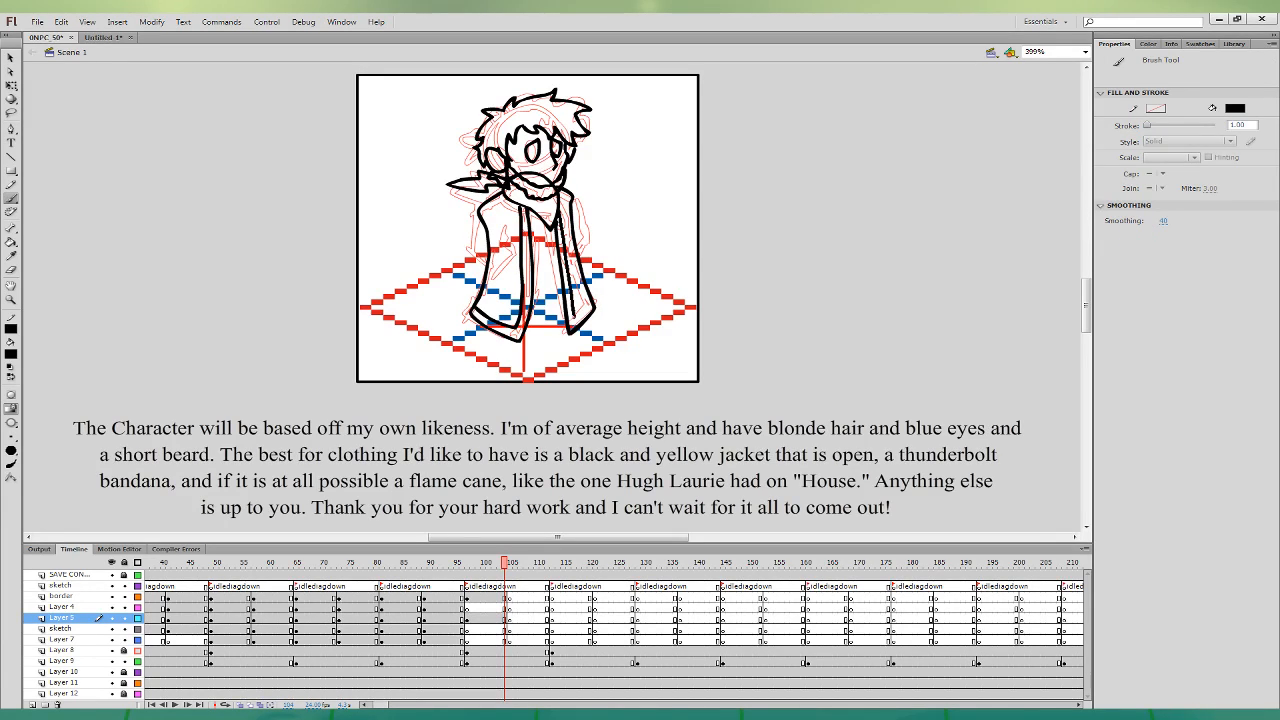
- Ink both bent jacket sleeves in black on Layer 4, following the sketched arms
{"action": "left_click", "coordinate": [507, 607]}
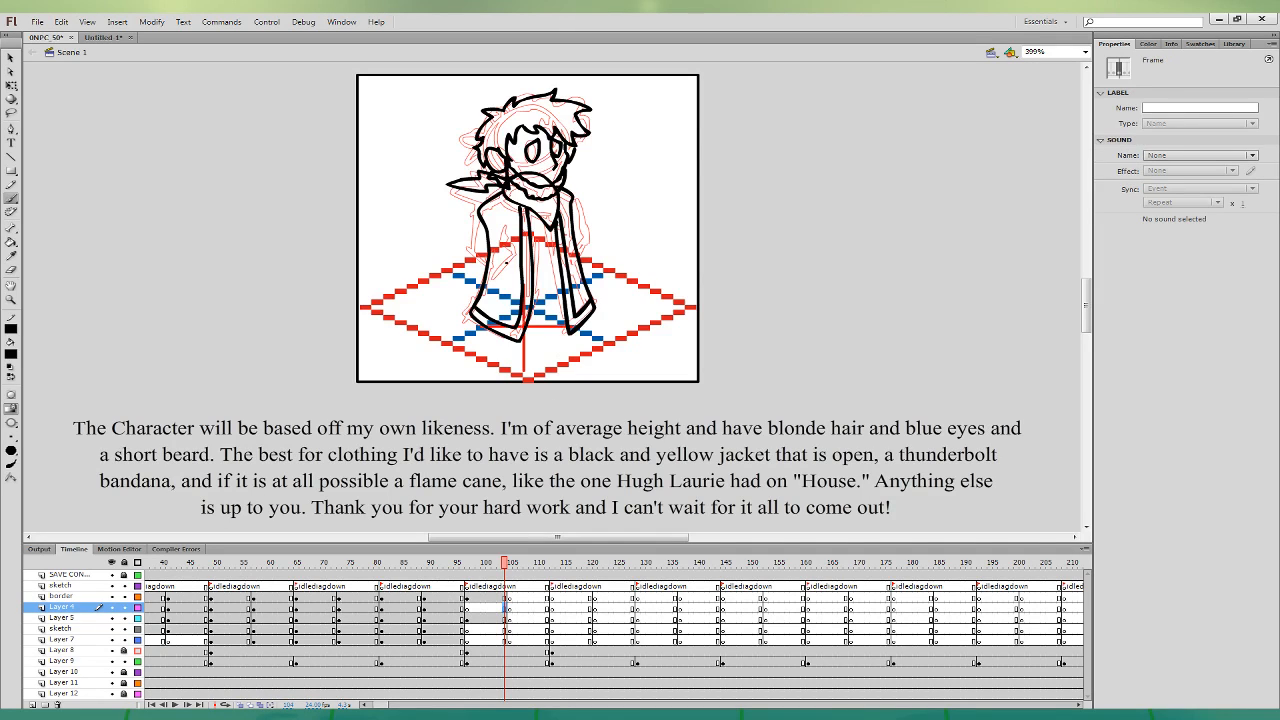
{"action": "left_click_drag", "start_coordinate": [494, 285], "coordinate": [513, 264]}
{"action": "mouse_move", "coordinate": [478, 218]}
{"action": "left_mouse_down"}
{"action": "mouse_move", "coordinate": [495, 283]}
{"action": "mouse_move", "coordinate": [502, 228]}
{"action": "left_mouse_up"}
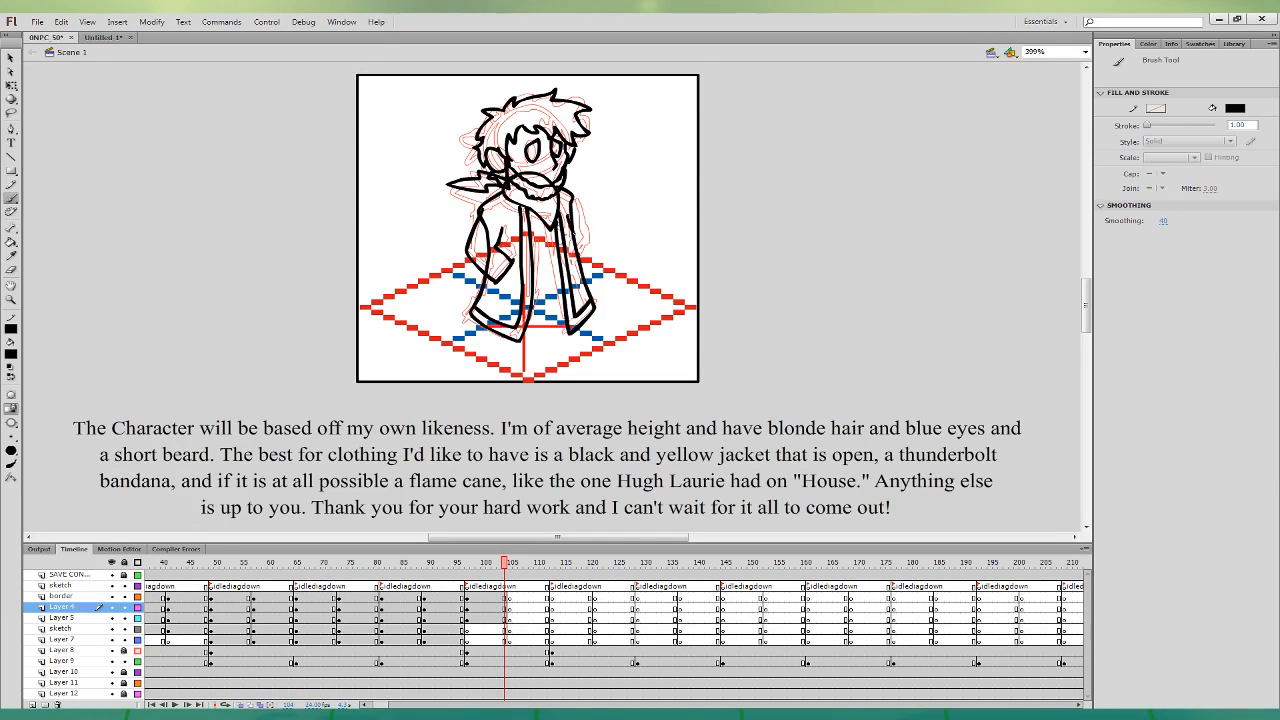
{"action": "left_click_drag", "start_coordinate": [574, 249], "coordinate": [579, 266]}
{"action": "left_click_drag", "start_coordinate": [578, 198], "coordinate": [595, 250]}
{"action": "left_click", "coordinate": [507, 608]}
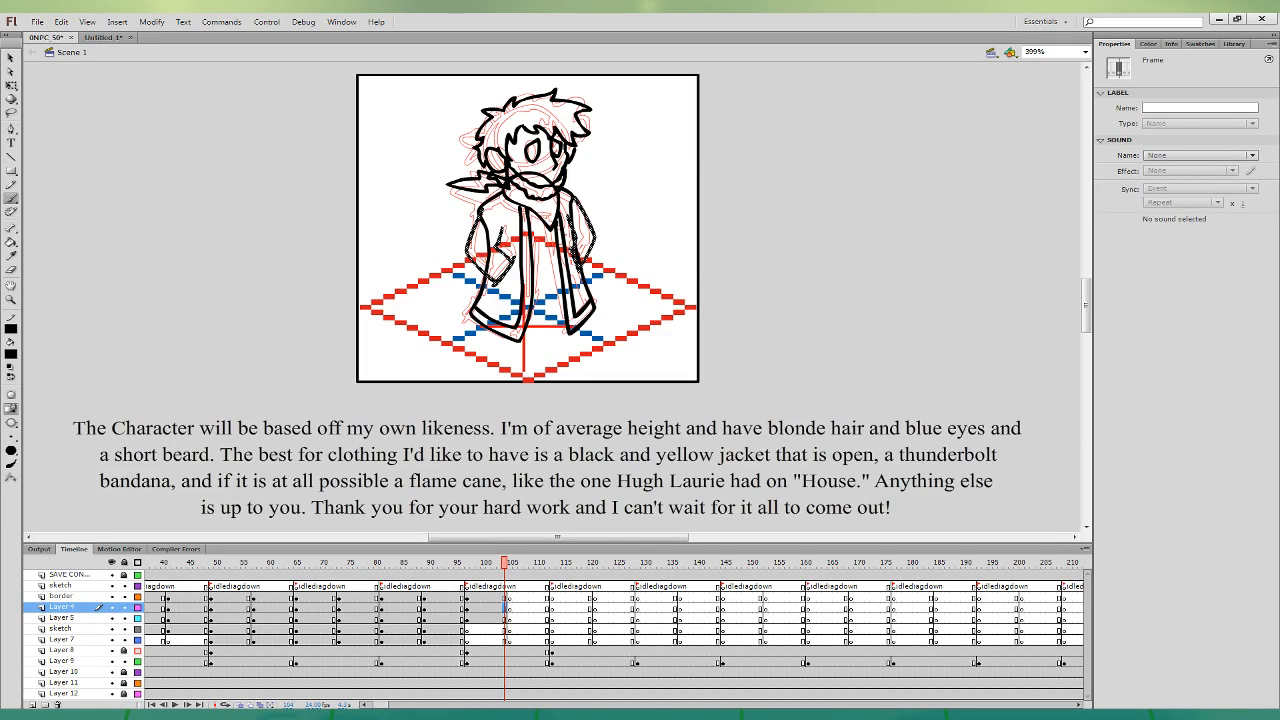
{"action": "left_click", "coordinate": [624, 366]}
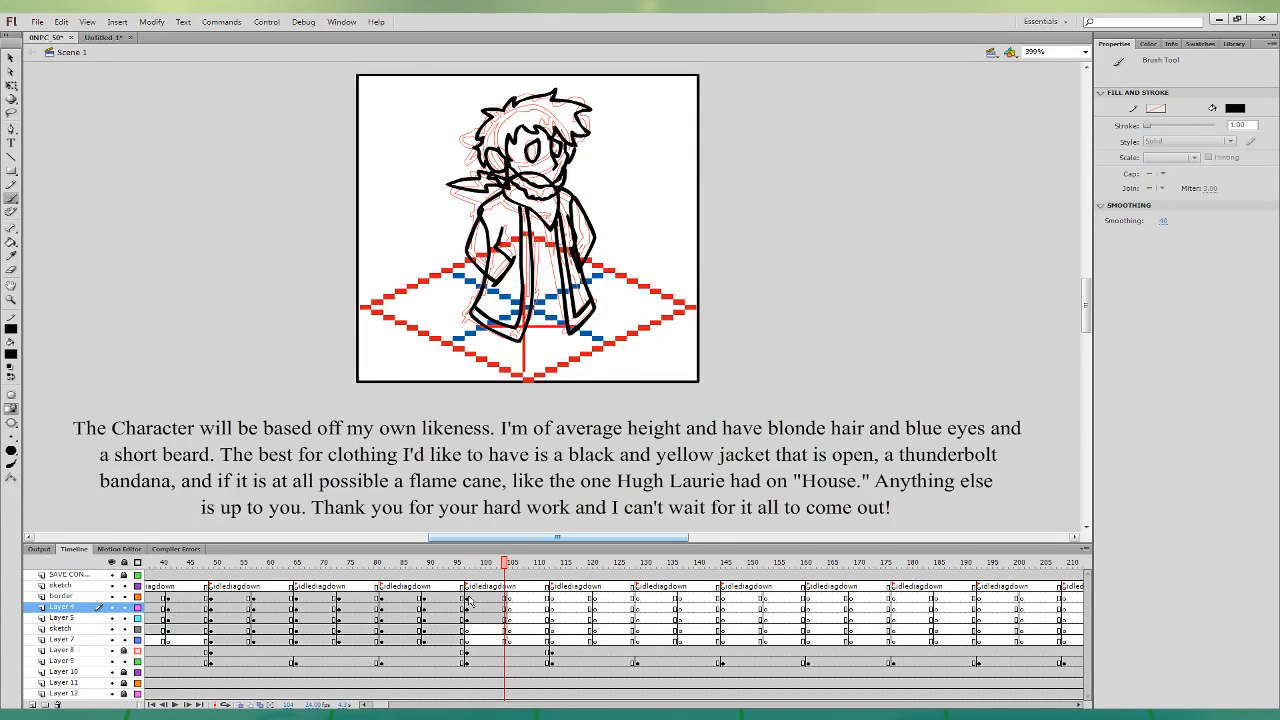
{"action": "left_click", "coordinate": [506, 607]}
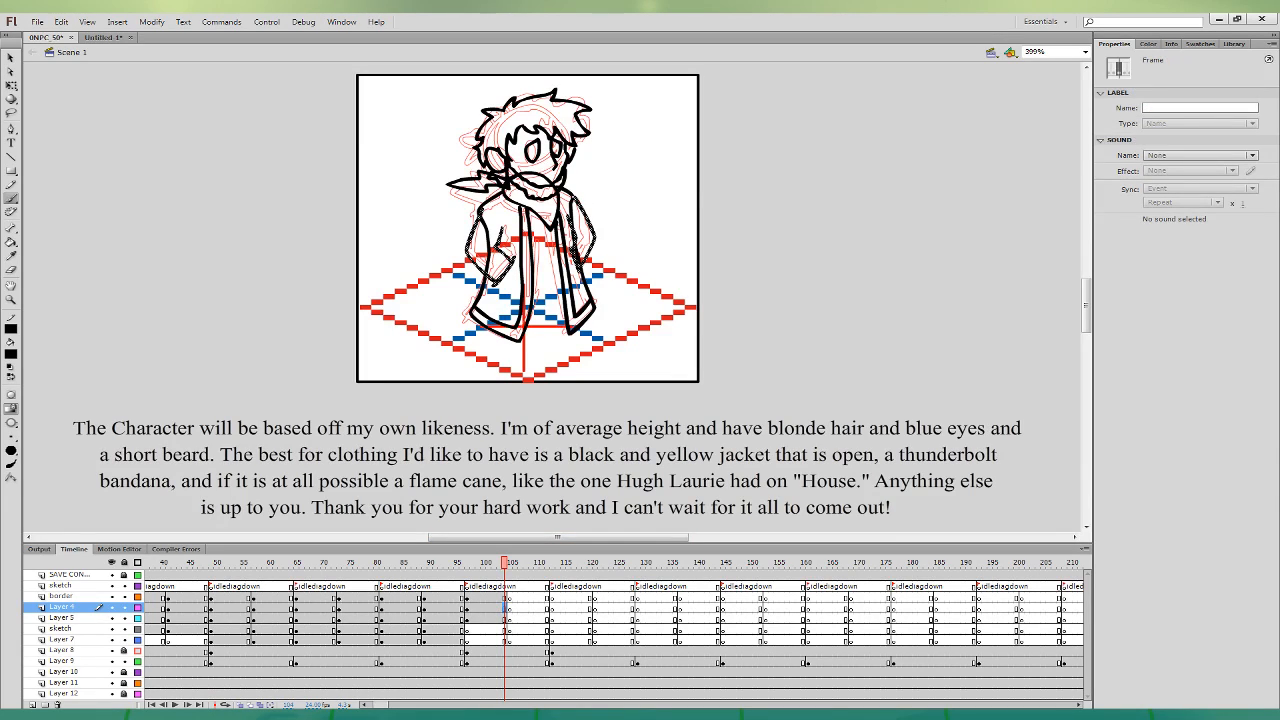
{"action": "left_click", "coordinate": [614, 228]}
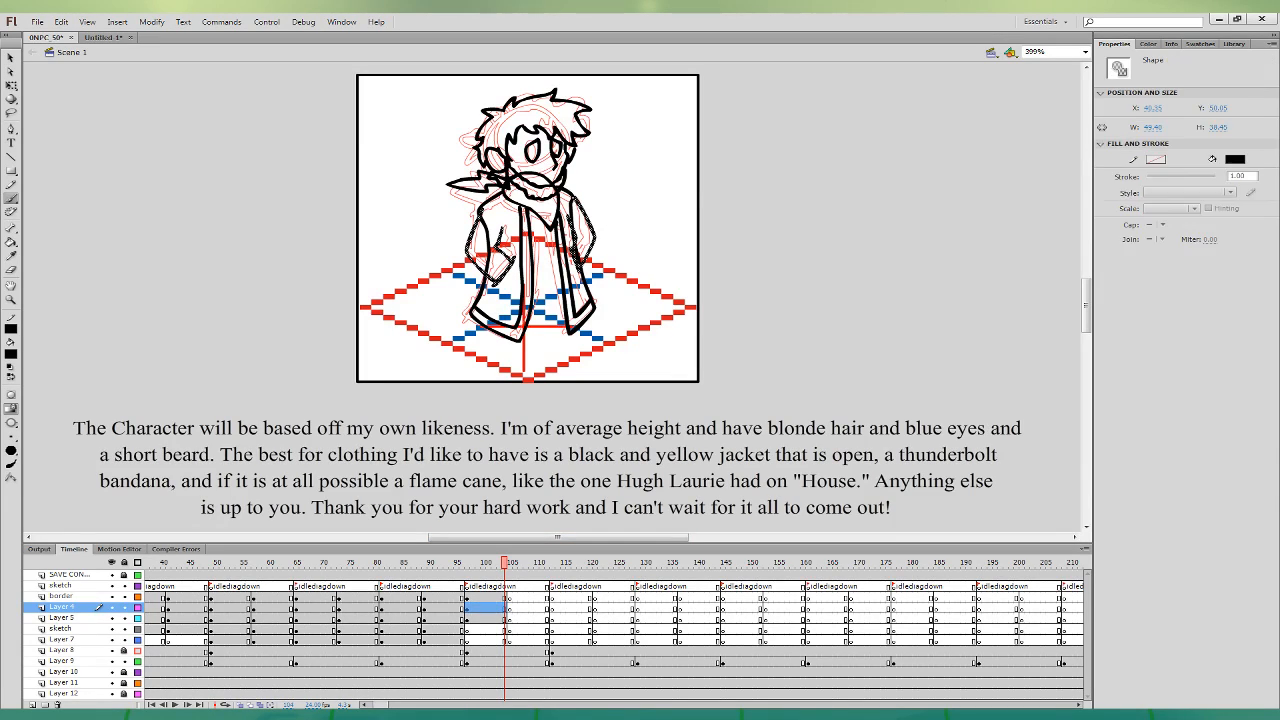
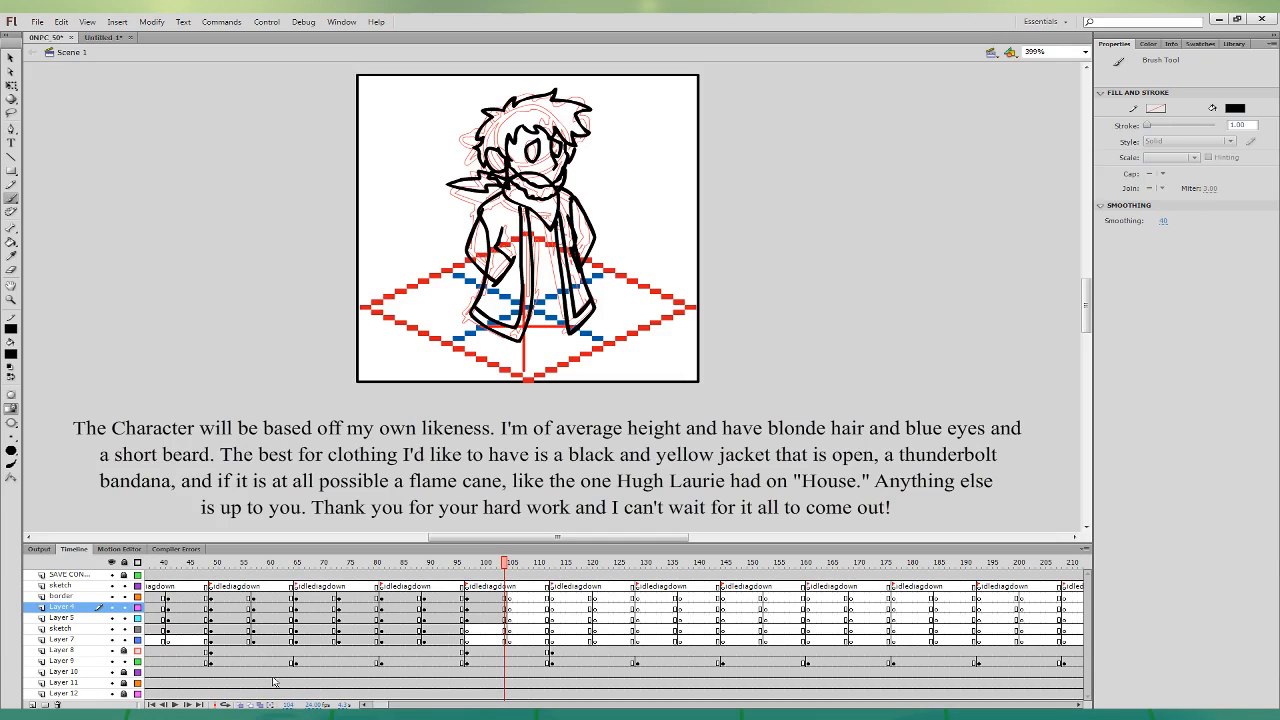
{"action": "key", "text": "v"}
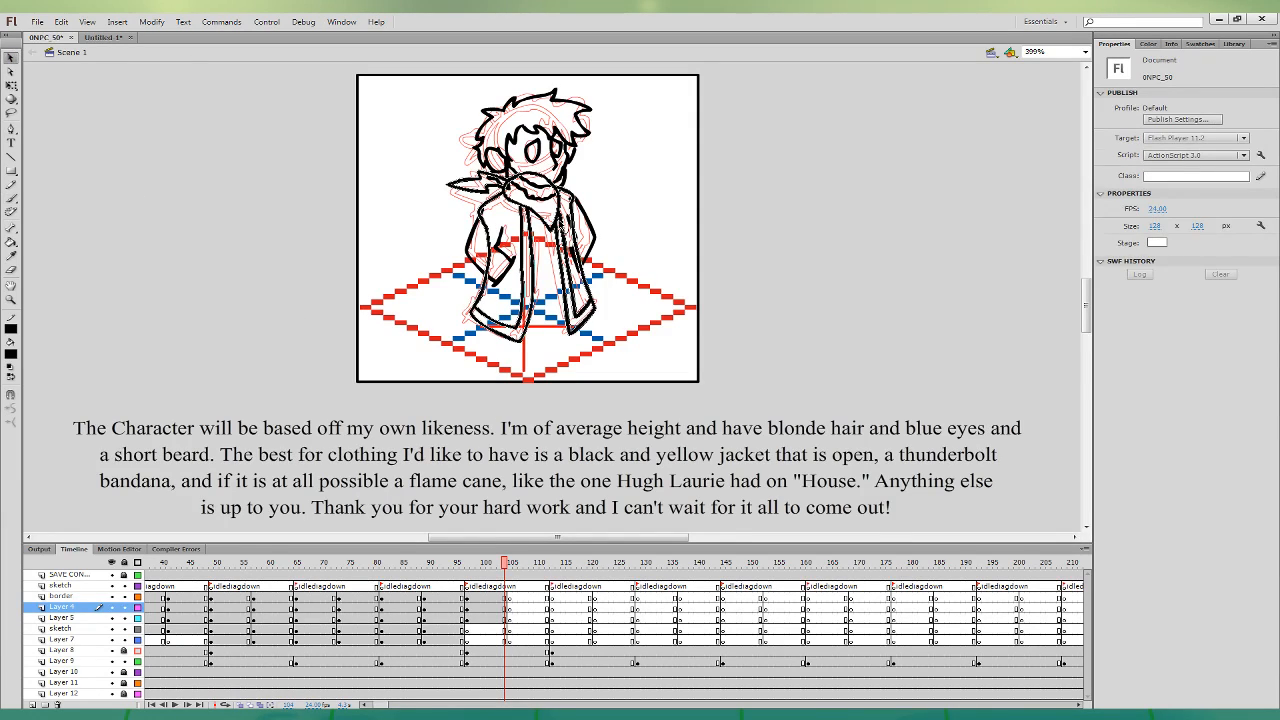
{"action": "key", "text": "b"}
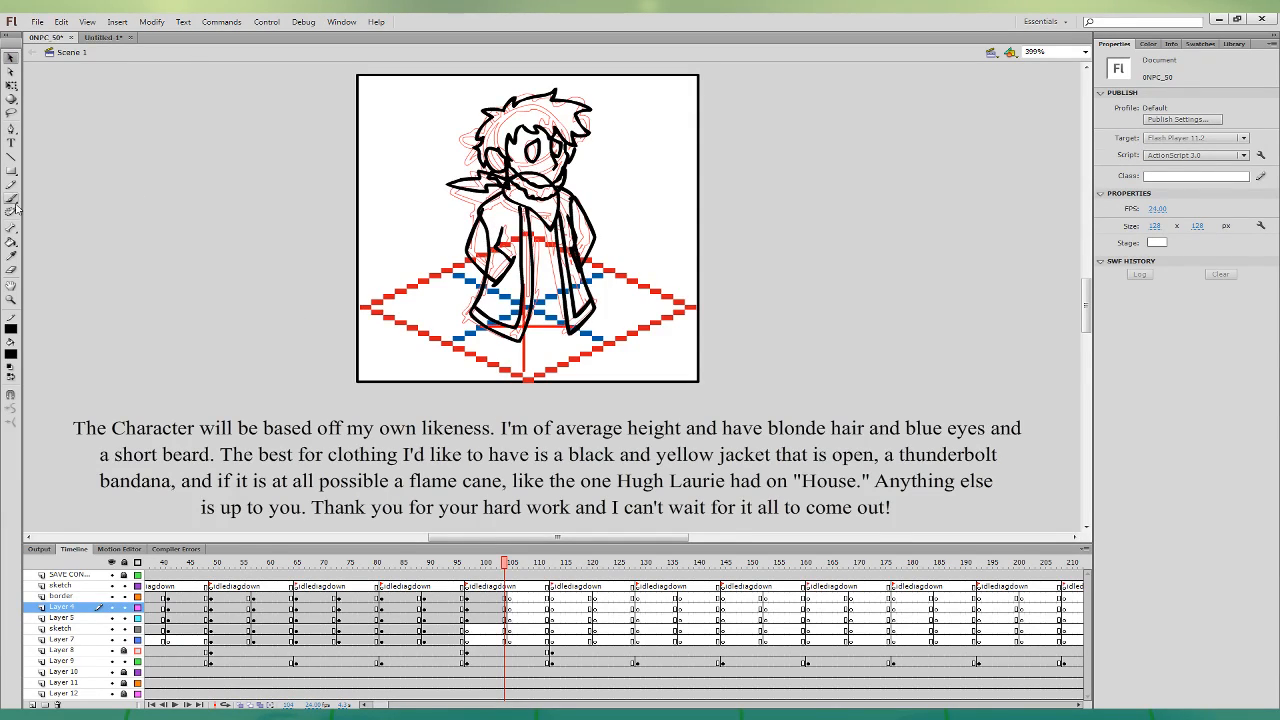
- Ink the shirt, both trouser legs and the shoes in black on the sketch layer below Layer 5, undoing the stray shoe stroke
{"action": "left_click", "coordinate": [506, 631]}
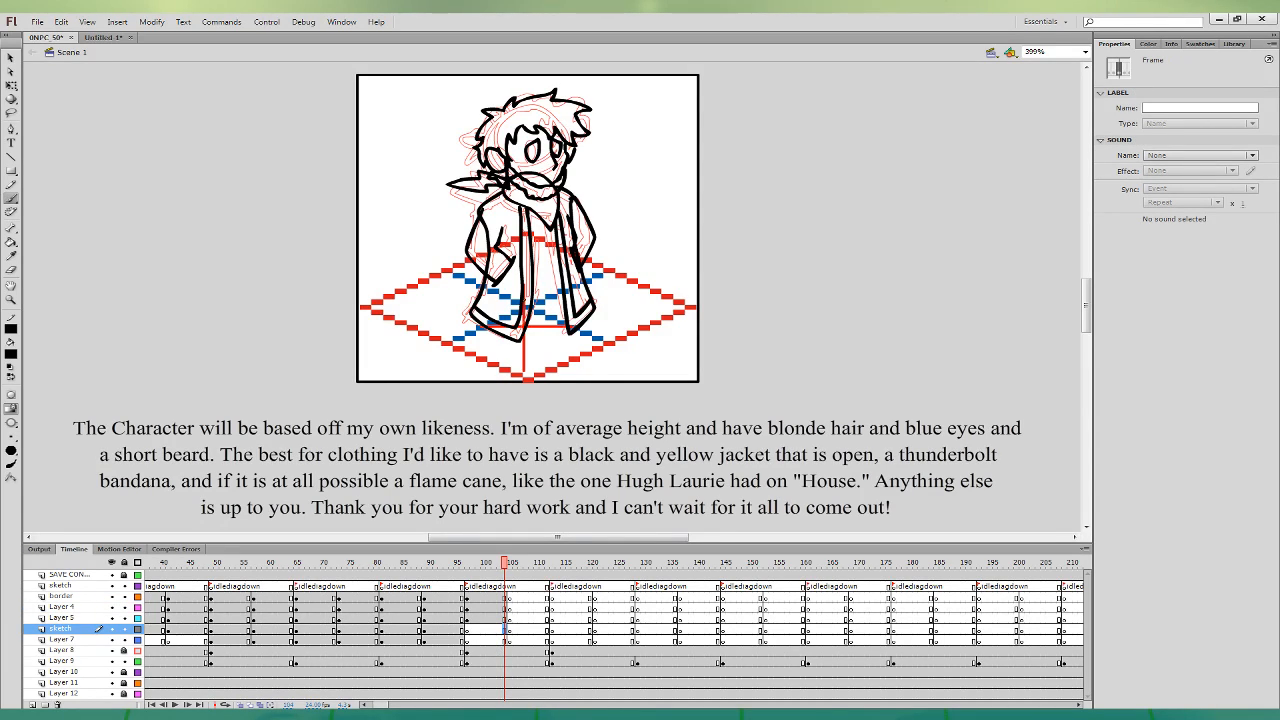
{"action": "mouse_move", "coordinate": [524, 300]}
{"action": "left_mouse_down"}
{"action": "mouse_move", "coordinate": [558, 274]}
{"action": "mouse_move", "coordinate": [560, 203]}
{"action": "mouse_move", "coordinate": [515, 270]}
{"action": "mouse_move", "coordinate": [524, 300]}
{"action": "left_mouse_up"}
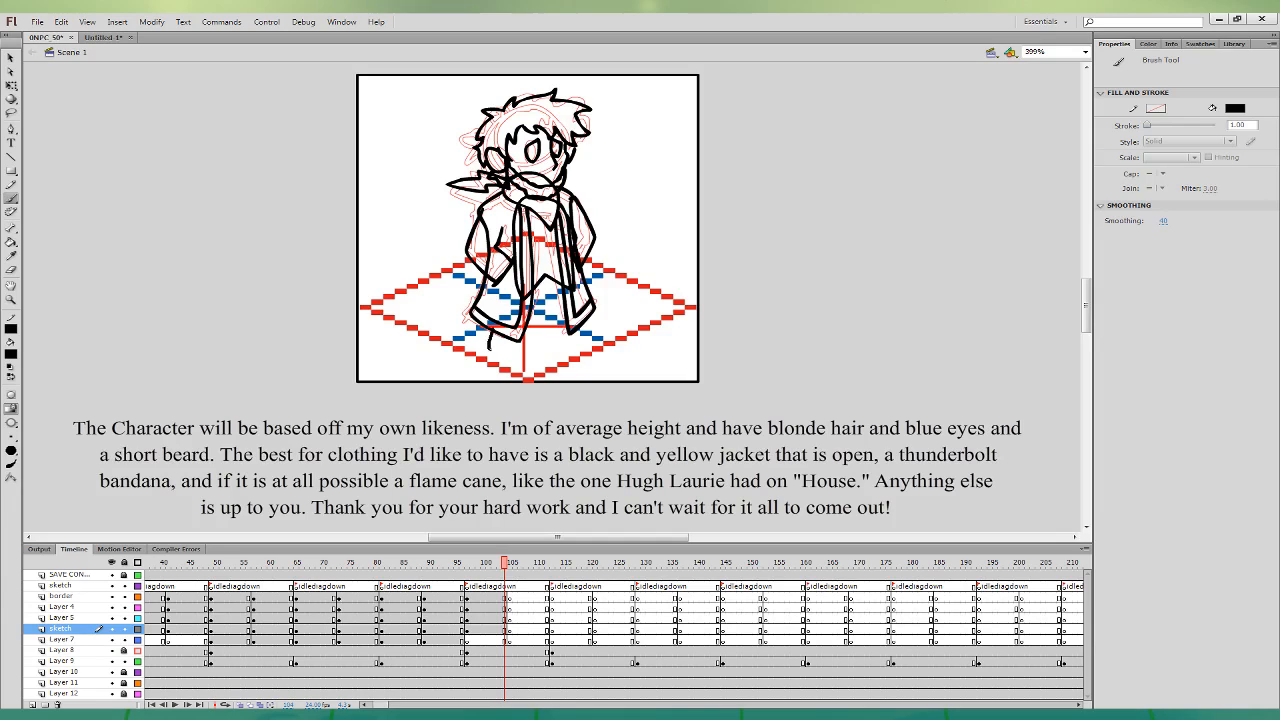
{"action": "mouse_move", "coordinate": [488, 336]}
{"action": "left_mouse_down"}
{"action": "mouse_move", "coordinate": [519, 346]}
{"action": "mouse_move", "coordinate": [491, 336]}
{"action": "left_mouse_up"}
{"action": "key", "text": "ctrl+z"}
{"action": "left_click_drag", "start_coordinate": [577, 290], "coordinate": [598, 338]}
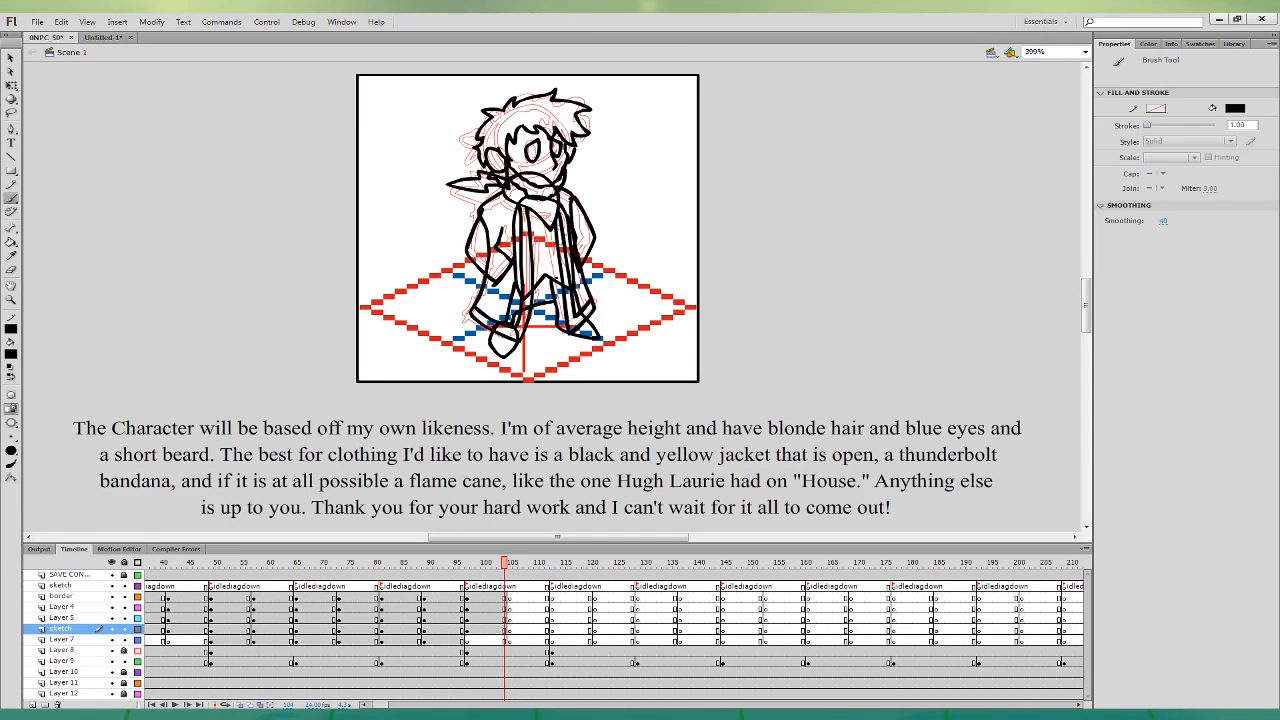
- Fill the trousers solid black and dot a column of small black buttons down the shirt front
{"action": "left_click", "coordinate": [11, 242]}
{"action": "left_click", "coordinate": [535, 292]}
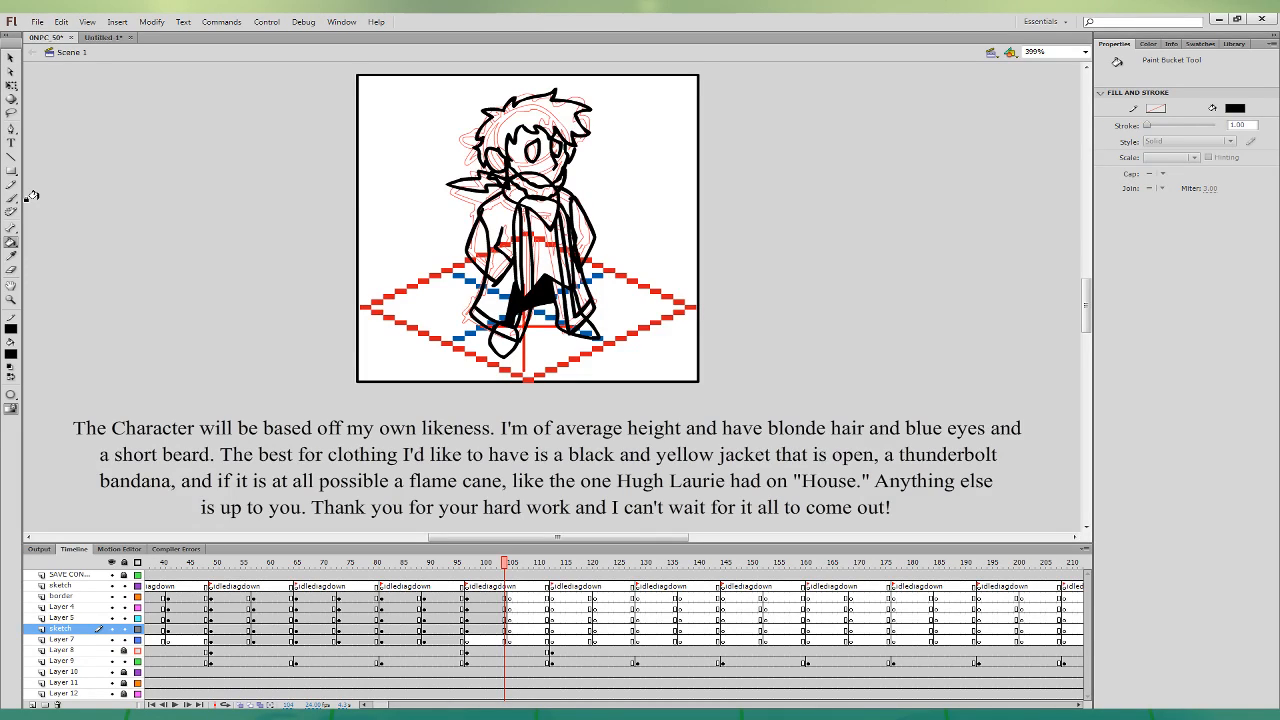
{"action": "left_click", "coordinate": [500, 629]}
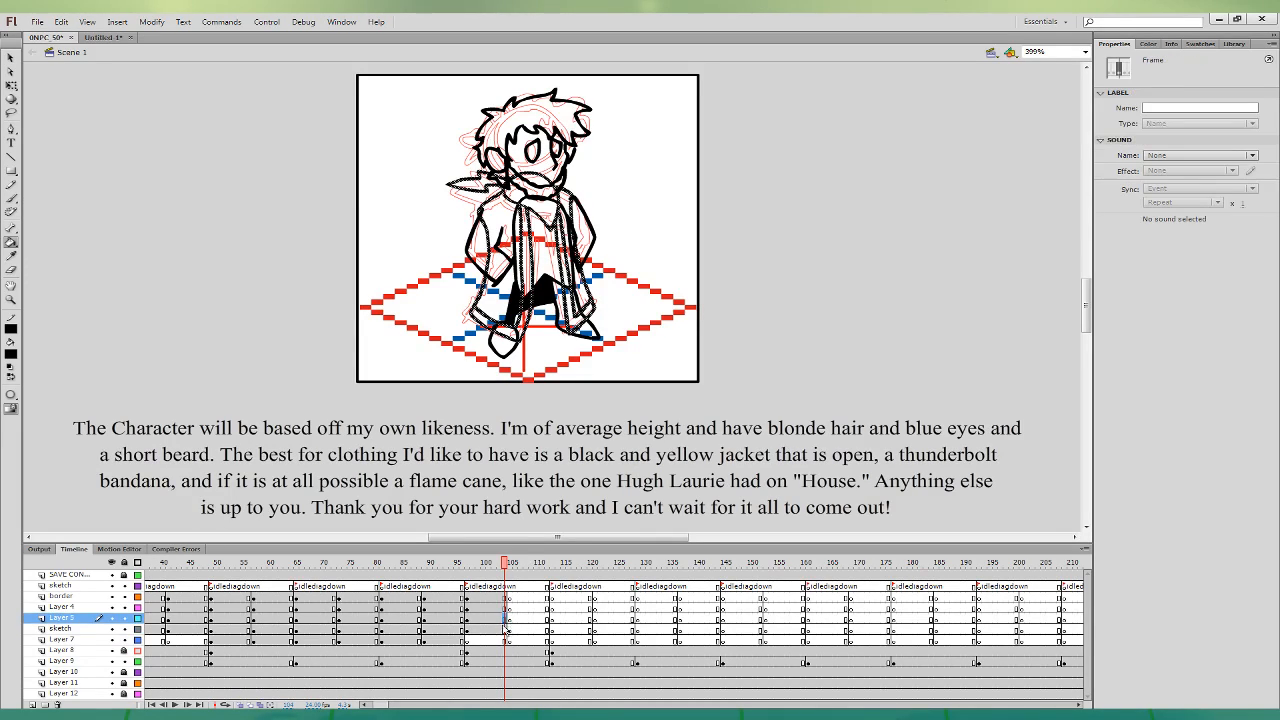
{"action": "left_click", "coordinate": [11, 199]}
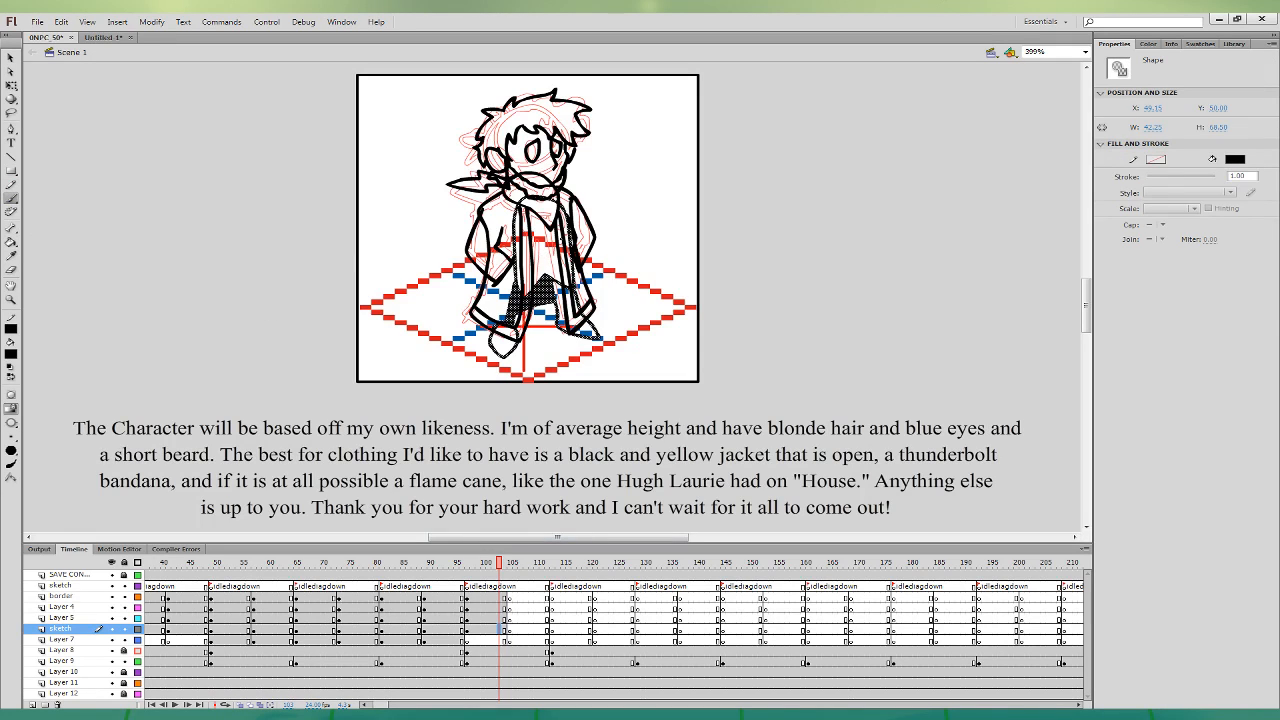
{"action": "left_click", "coordinate": [546, 264]}
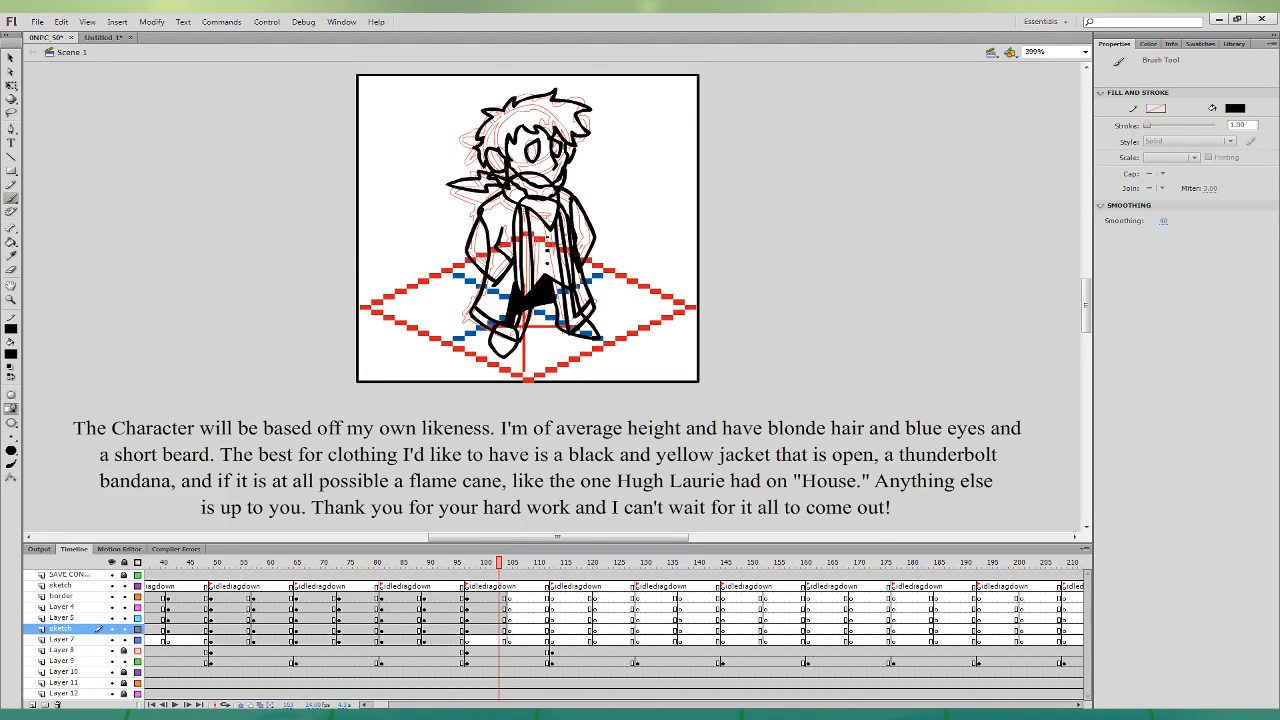
- Fill the hair and beard with sandy blond and the face and ear with a pale skin tone
{"action": "left_click", "coordinate": [11, 256]}
{"action": "left_click", "coordinate": [11, 243]}
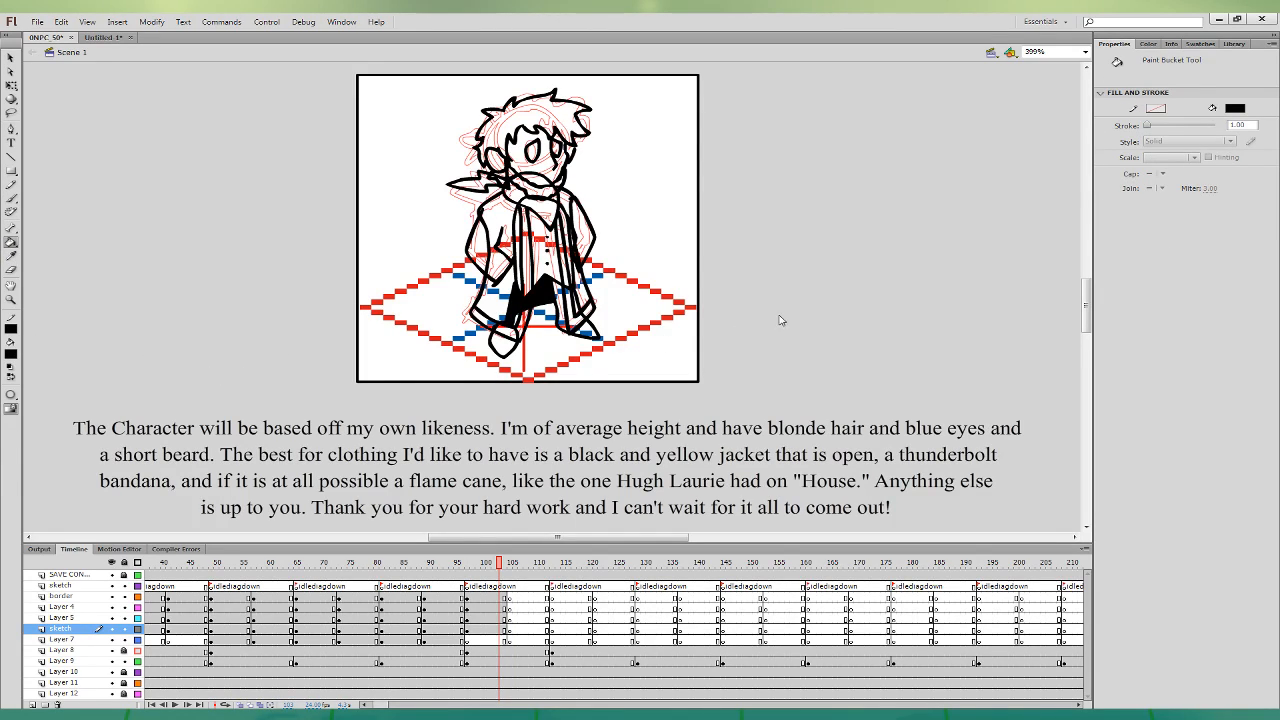
{"action": "left_click", "coordinate": [537, 104]}
{"action": "left_click", "coordinate": [499, 175]}
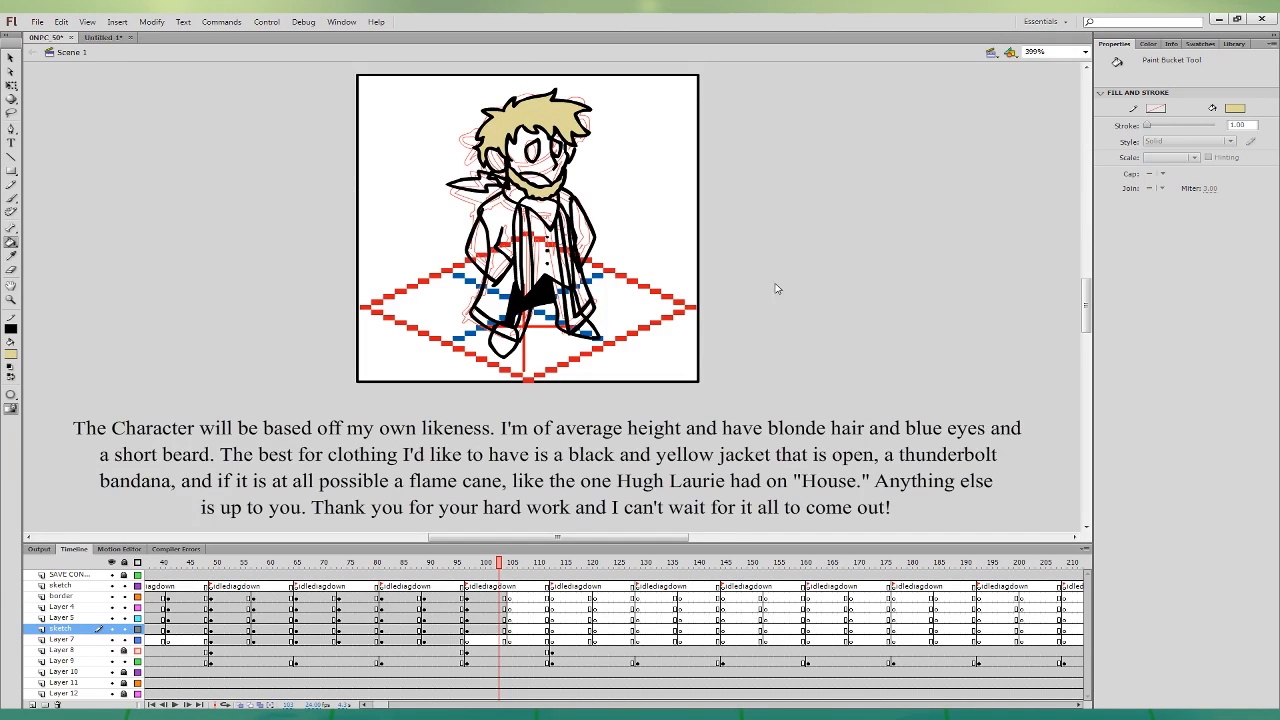
{"action": "left_click", "coordinate": [539, 158]}
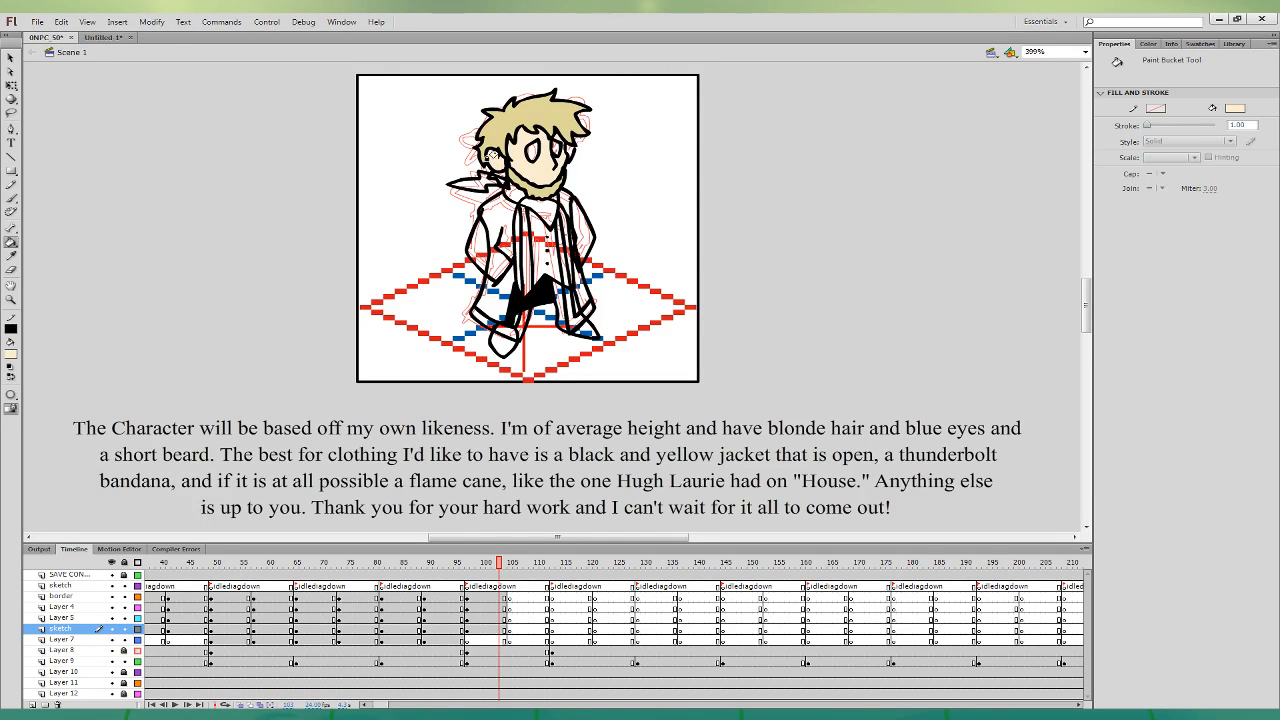
- Magnify the canvas around the bearded character's head
{"action": "left_click", "coordinate": [10, 58]}
{"action": "key", "text": "ctrl+equal"}
{"action": "left_click_drag", "start_coordinate": [781, 288], "coordinate": [741, 495]}
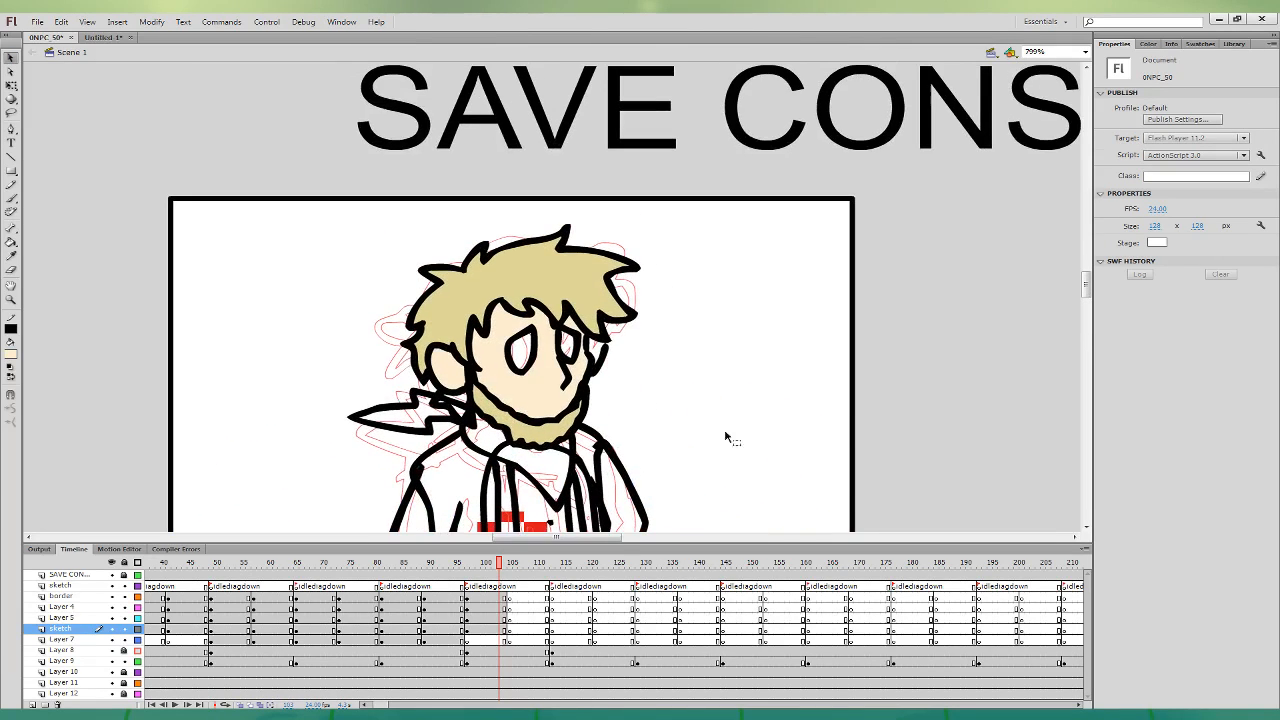
- Delete the unneeded piece beside the far side of the character's face
{"action": "left_click", "coordinate": [603, 358]}
{"action": "key", "text": "Delete"}
{"action": "key", "text": "ctrl+minus"}
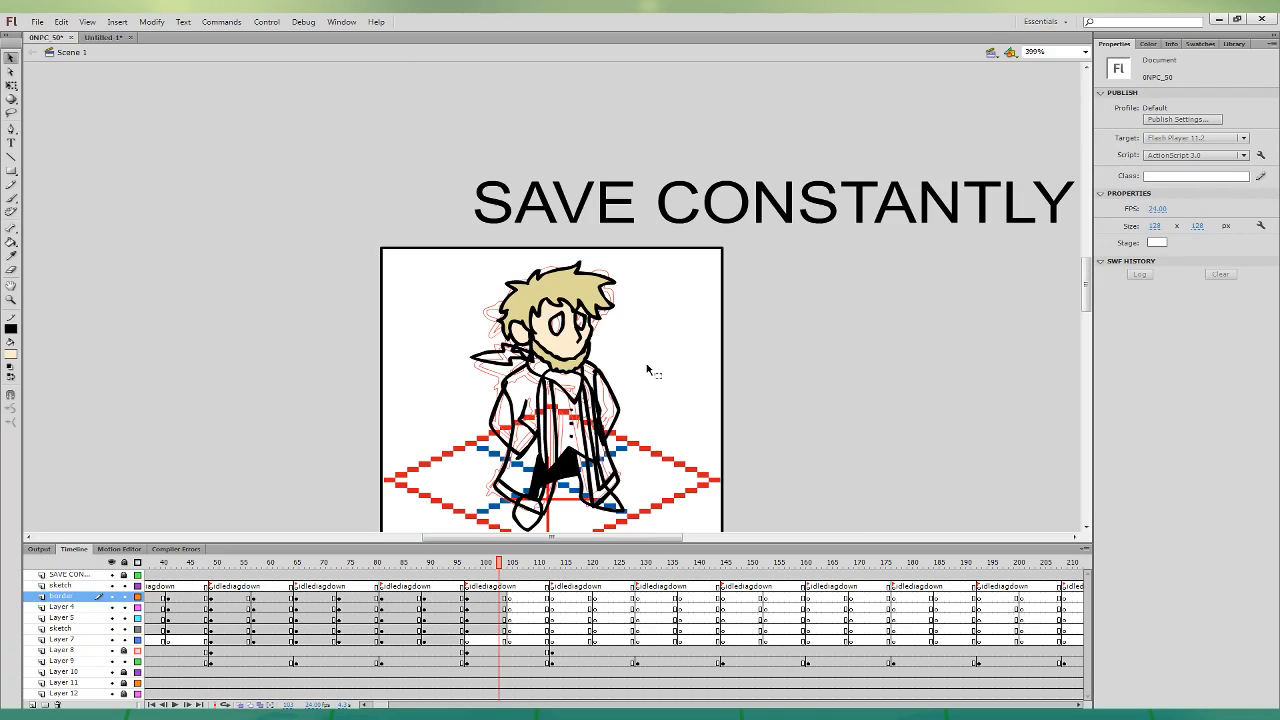
{"action": "left_click", "coordinate": [11, 256]}
{"action": "key", "text": "b"}
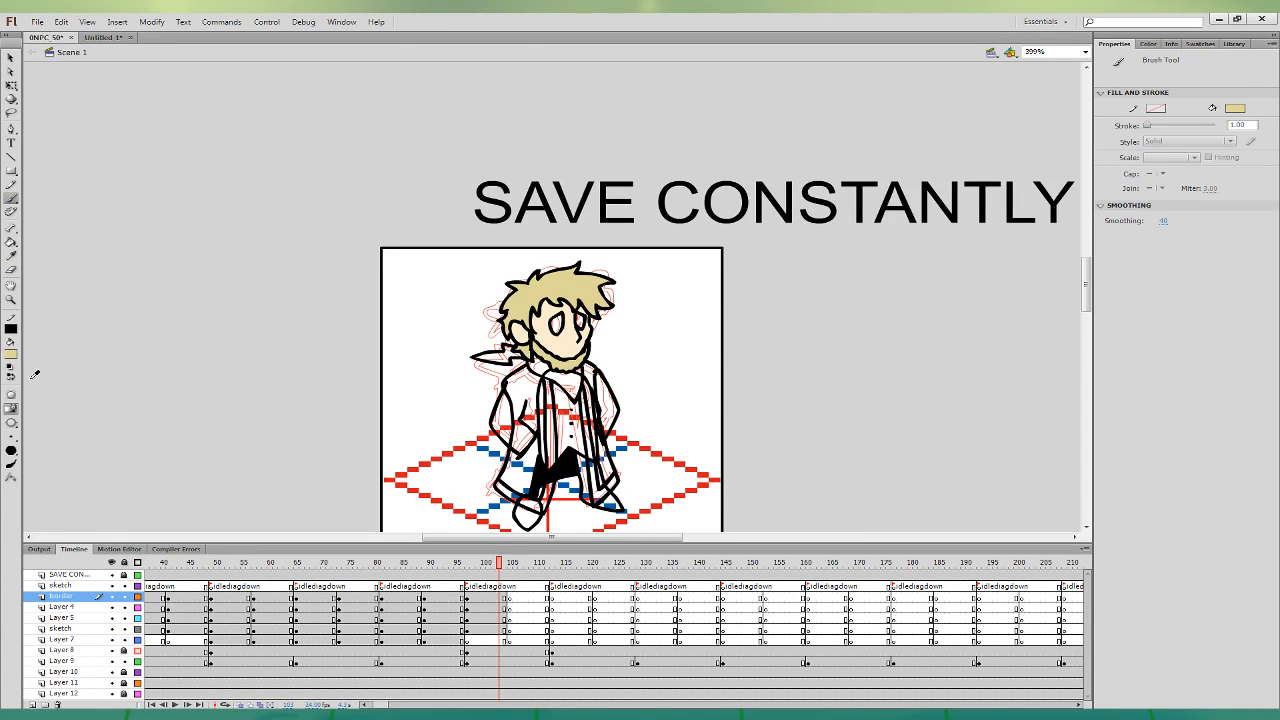
{"action": "left_click", "coordinate": [503, 597]}
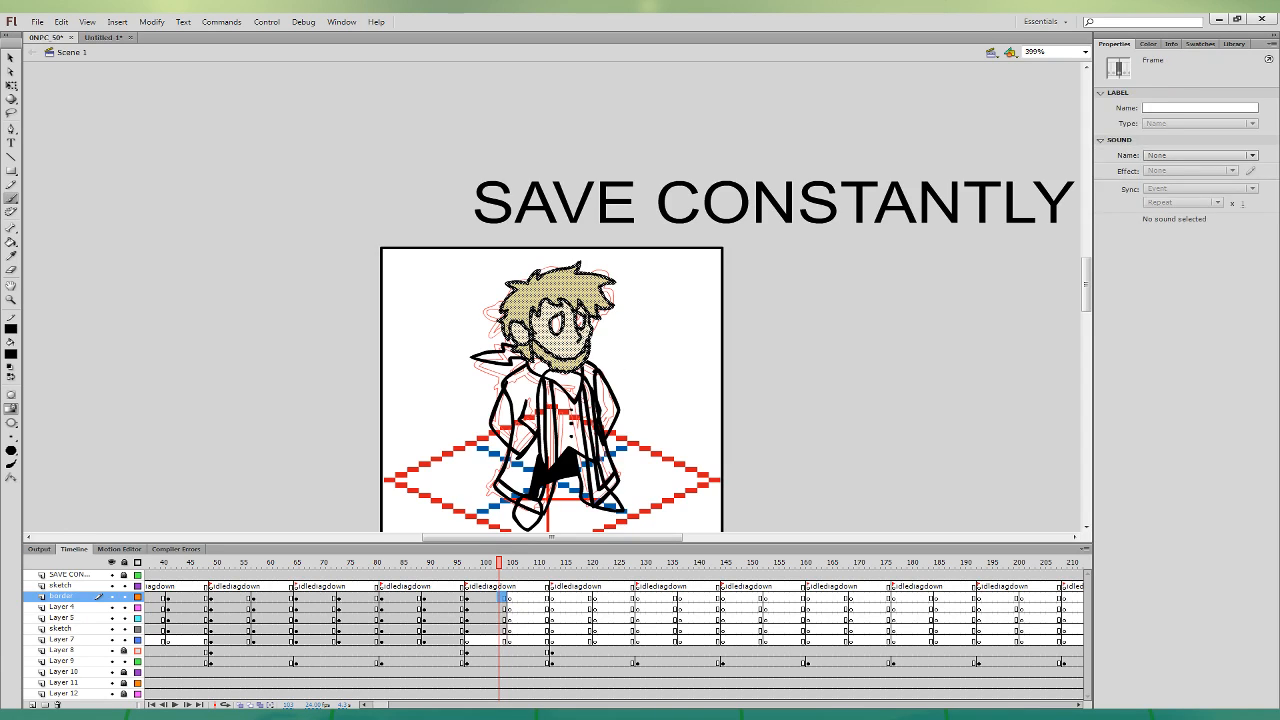
{"action": "key", "text": "Escape"}
{"action": "key", "text": "i"}
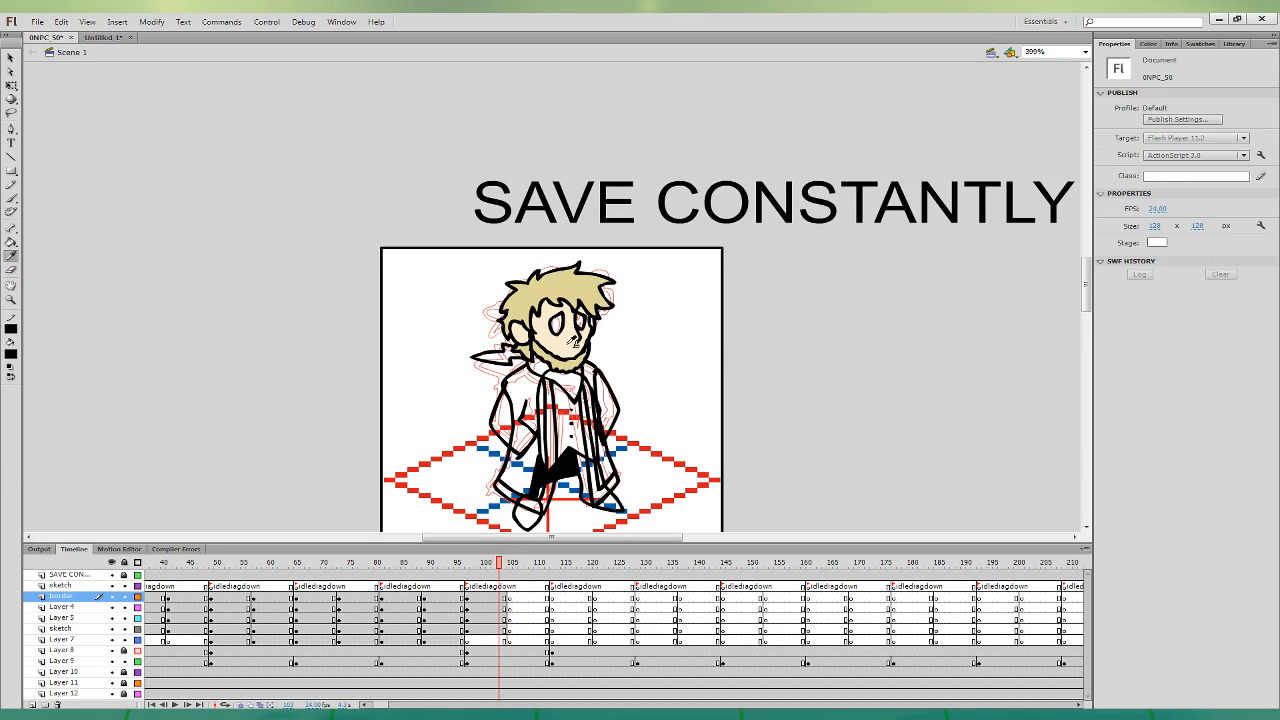
- Fill the bandana, its loose tail and both coat trim strips with bright yellow, undoing the accidental fill of the outlines
{"action": "left_click", "coordinate": [580, 325]}
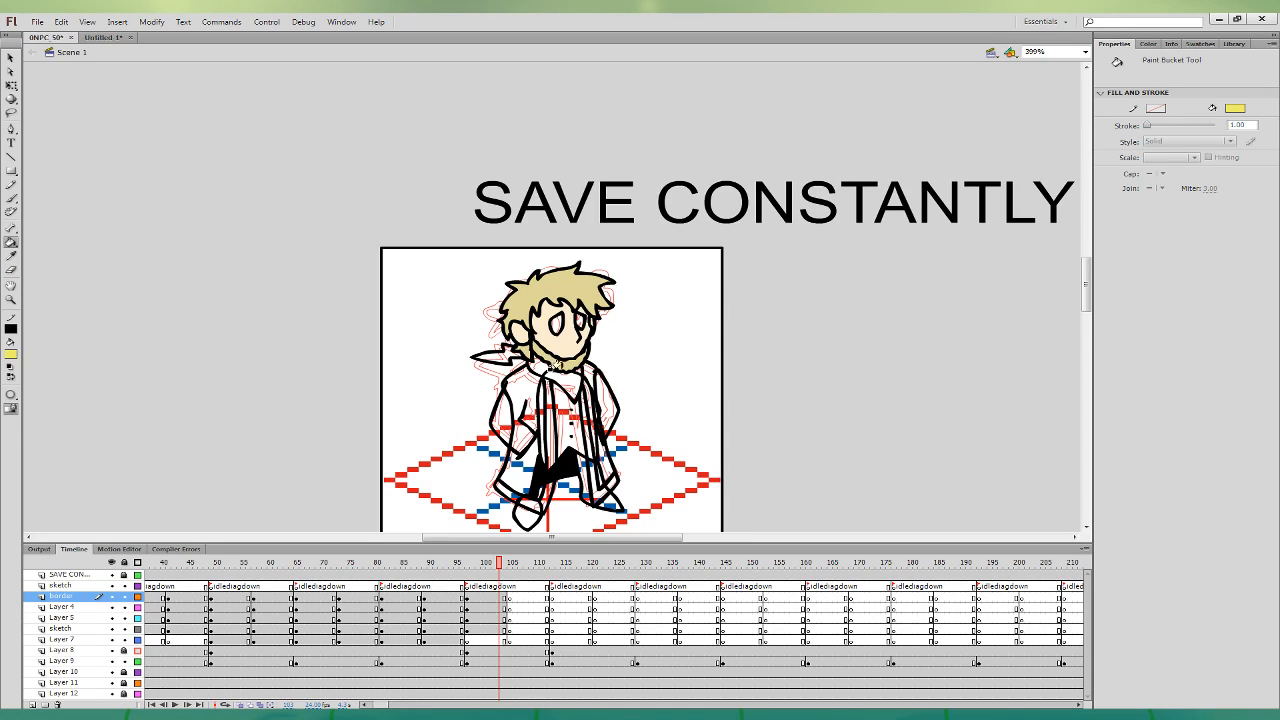
{"action": "left_click", "coordinate": [555, 375]}
{"action": "left_click", "coordinate": [496, 352]}
{"action": "left_click", "coordinate": [538, 401]}
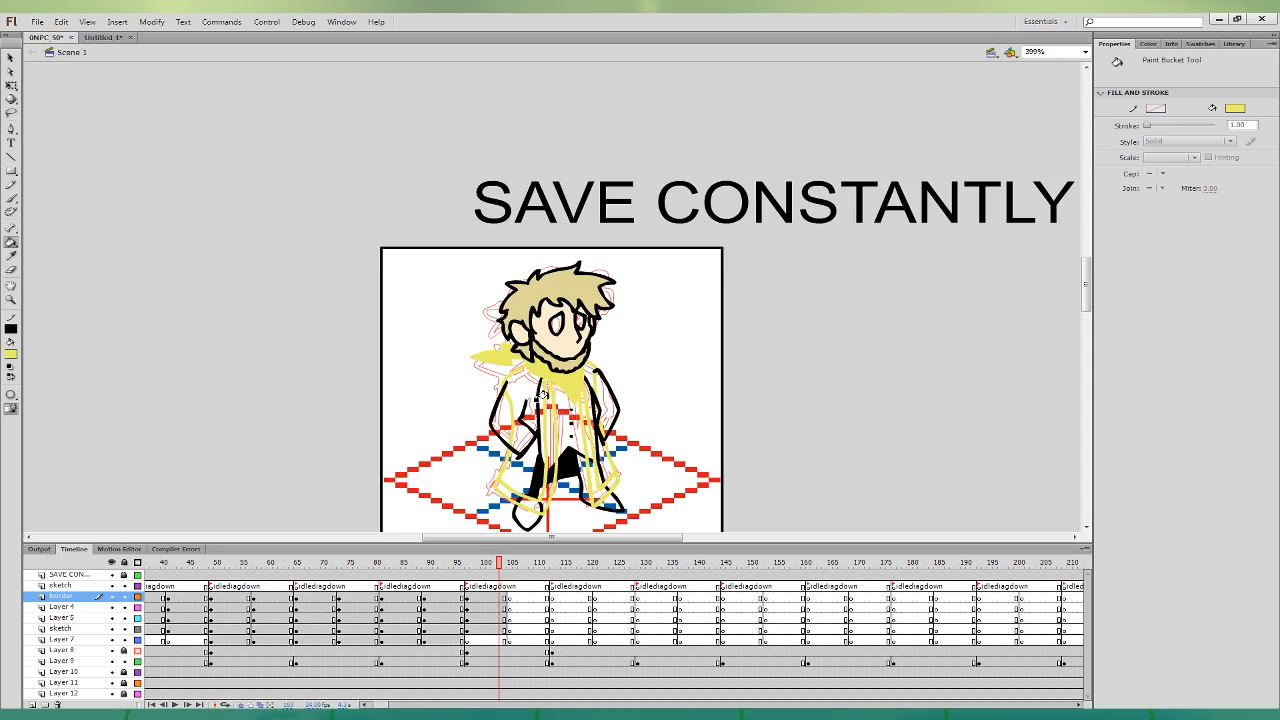
{"action": "key", "text": "ctrl+z"}
{"action": "left_click", "coordinate": [552, 440]}
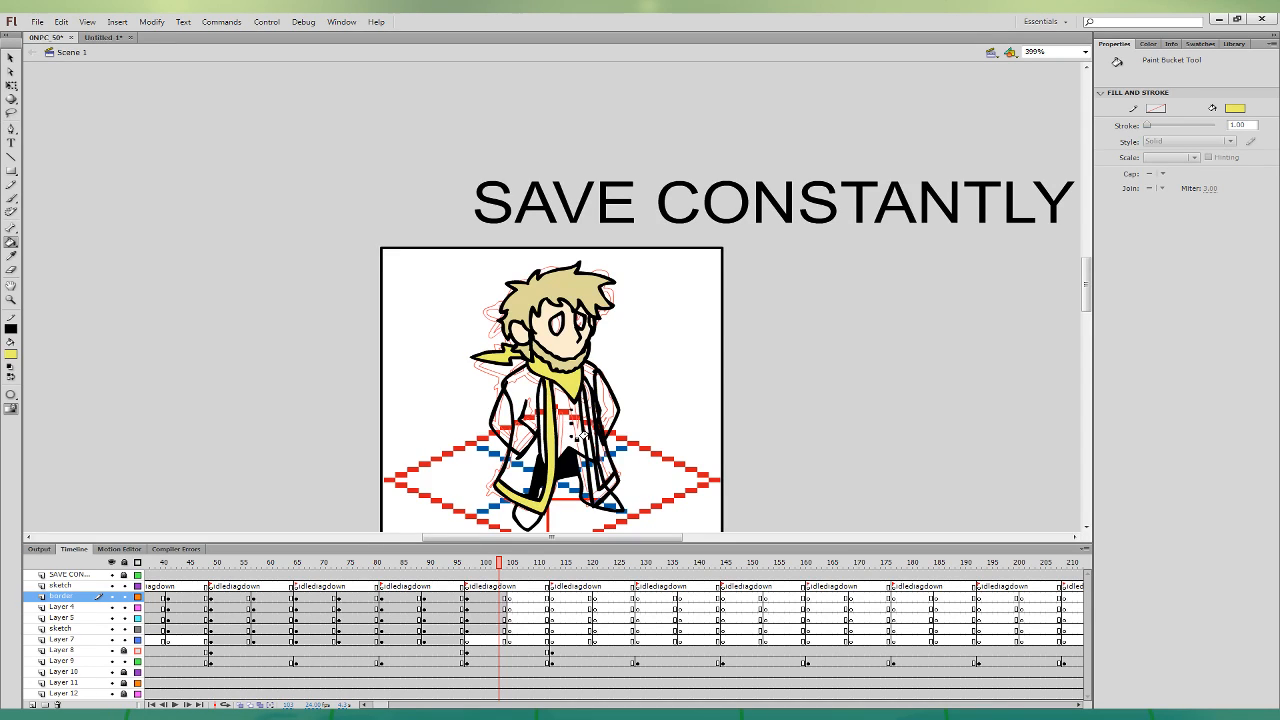
{"action": "left_click", "coordinate": [588, 436]}
- Fill the trousers and boots with dark olive and both sides of the coat body with near-black
{"action": "left_click", "coordinate": [531, 453]}
{"action": "left_click", "coordinate": [520, 513]}
{"action": "left_click", "coordinate": [581, 486]}
{"action": "left_click", "coordinate": [600, 502]}
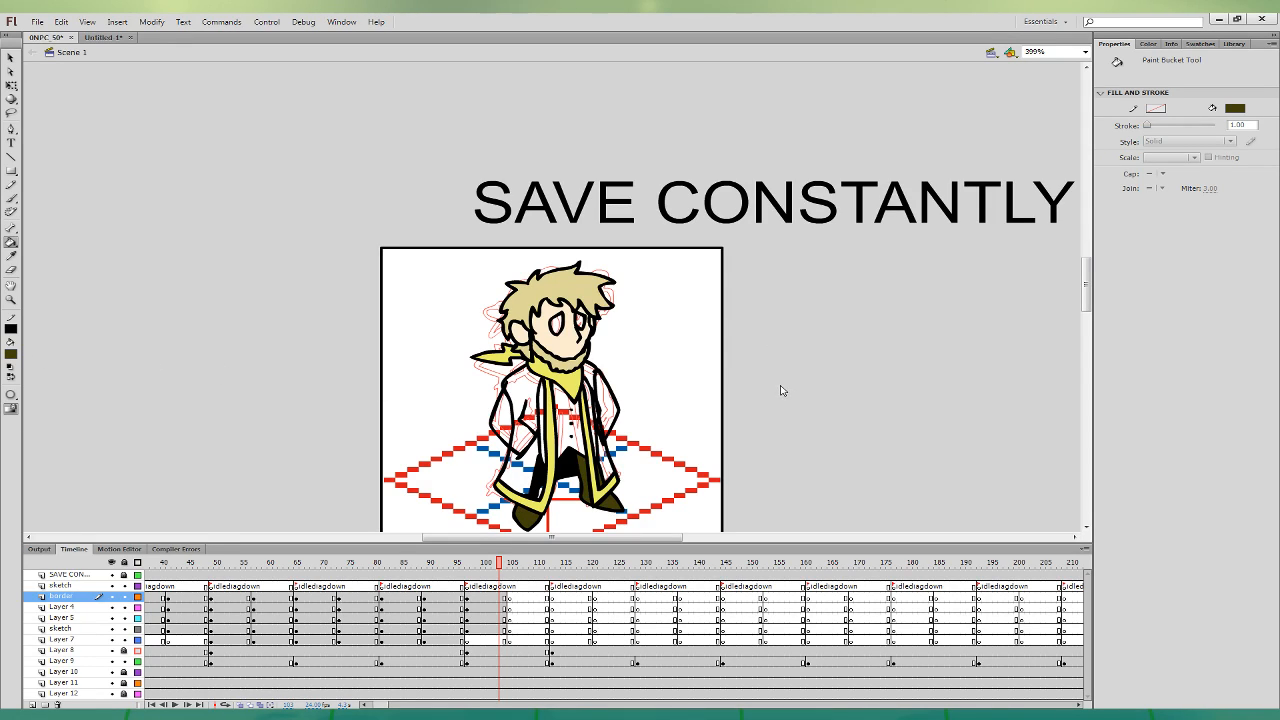
{"action": "left_click", "coordinate": [517, 455]}
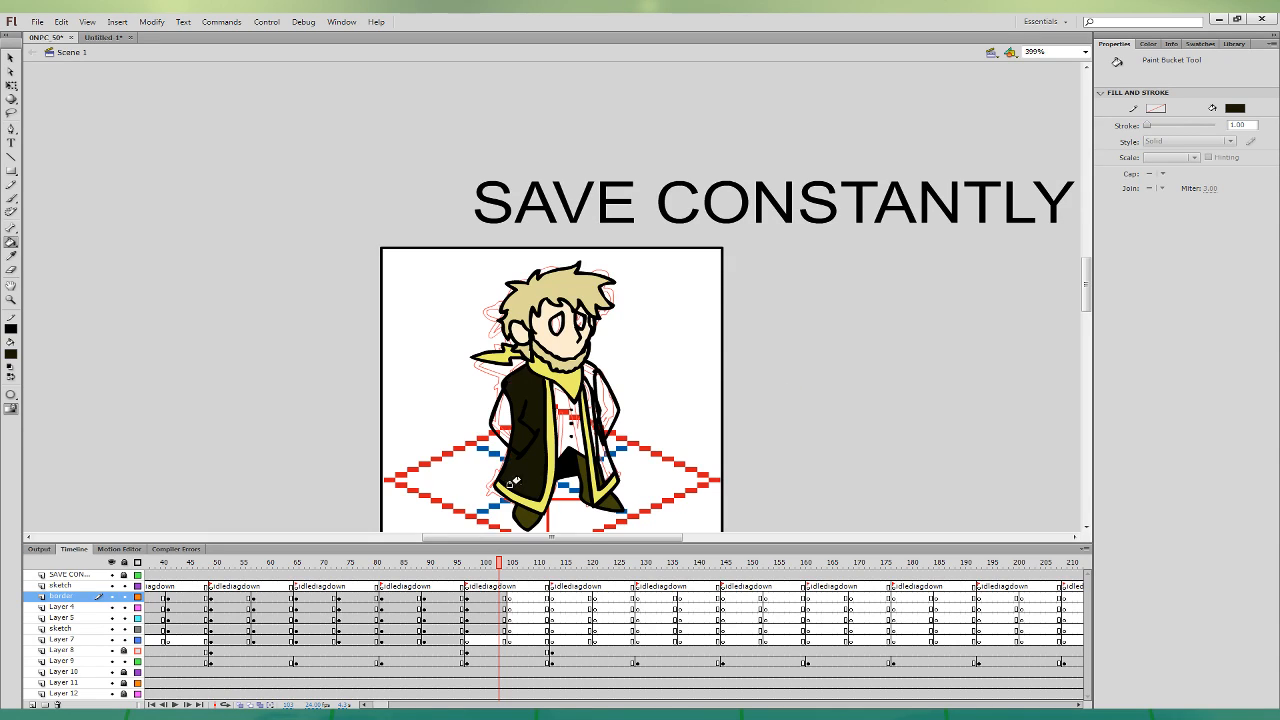
{"action": "left_click", "coordinate": [596, 450]}
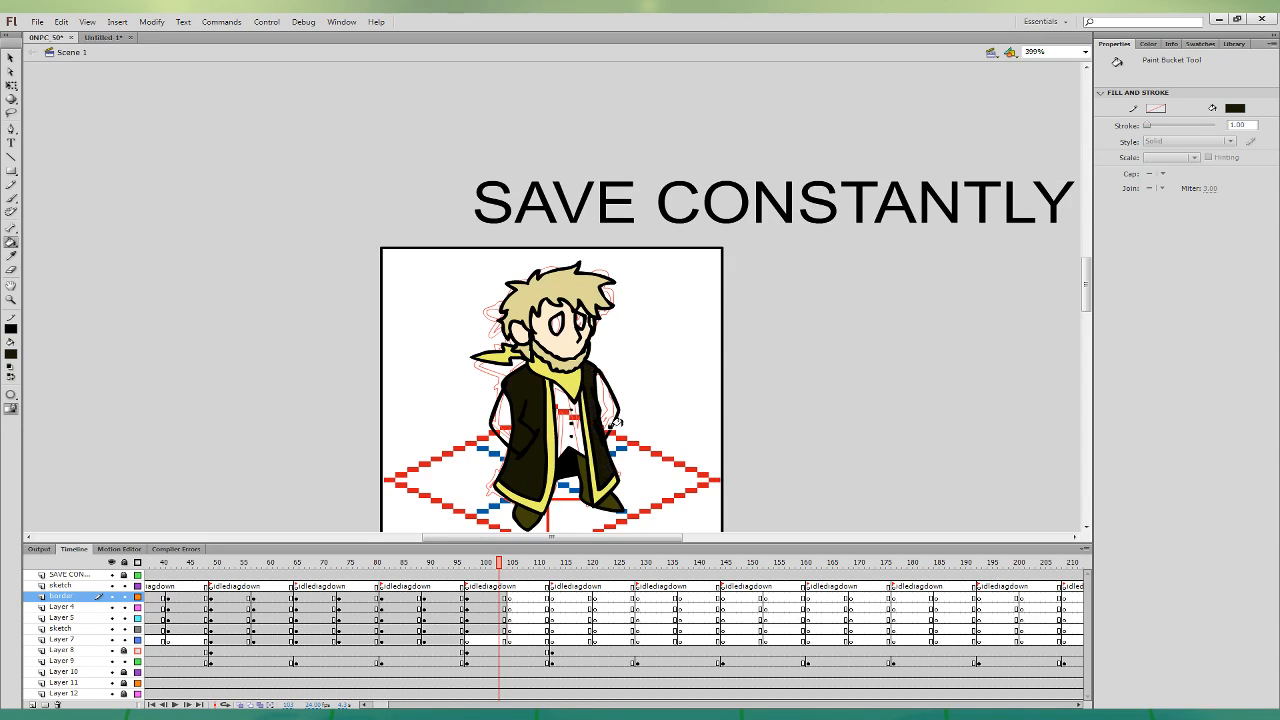
- On Layer 4, close the shoulder gaps in the sleeve outlines with the Brush and fill both sleeves with near-black
{"action": "left_click", "coordinate": [478, 607]}
{"action": "left_click", "coordinate": [12, 199]}
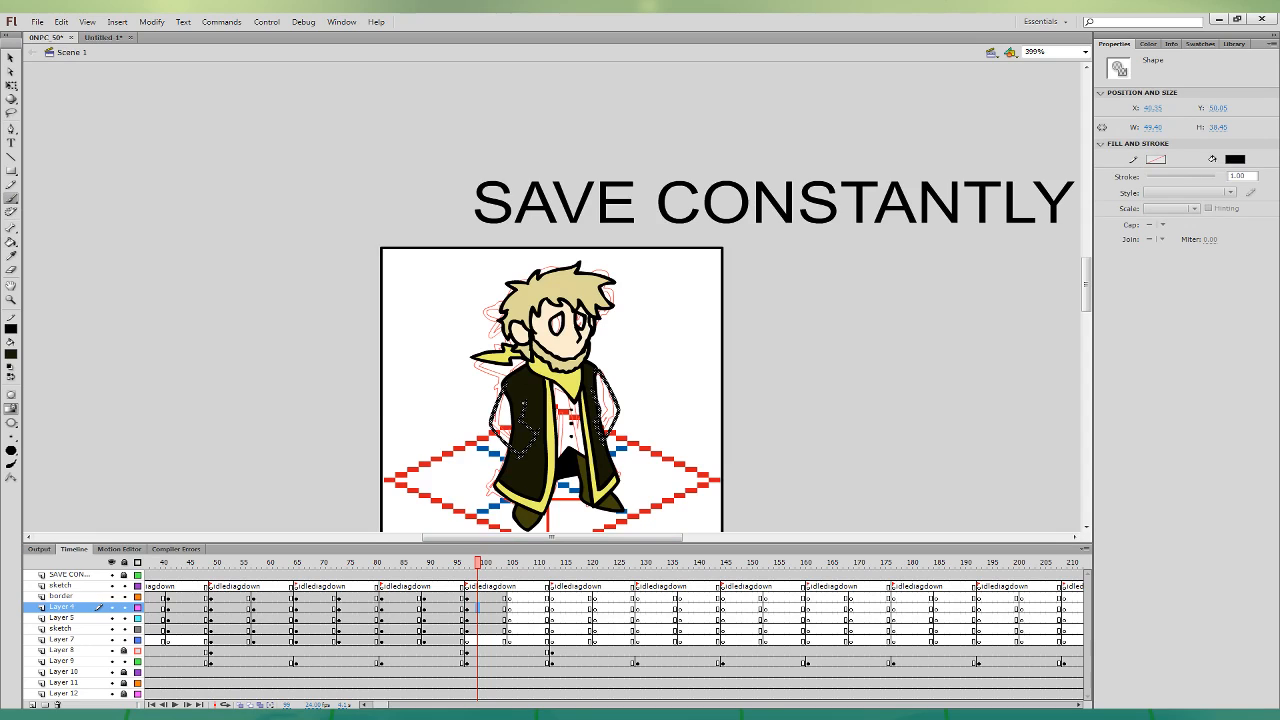
{"action": "key", "text": "q"}
{"action": "left_click", "coordinate": [553, 476]}
{"action": "left_click", "coordinate": [530, 482]}
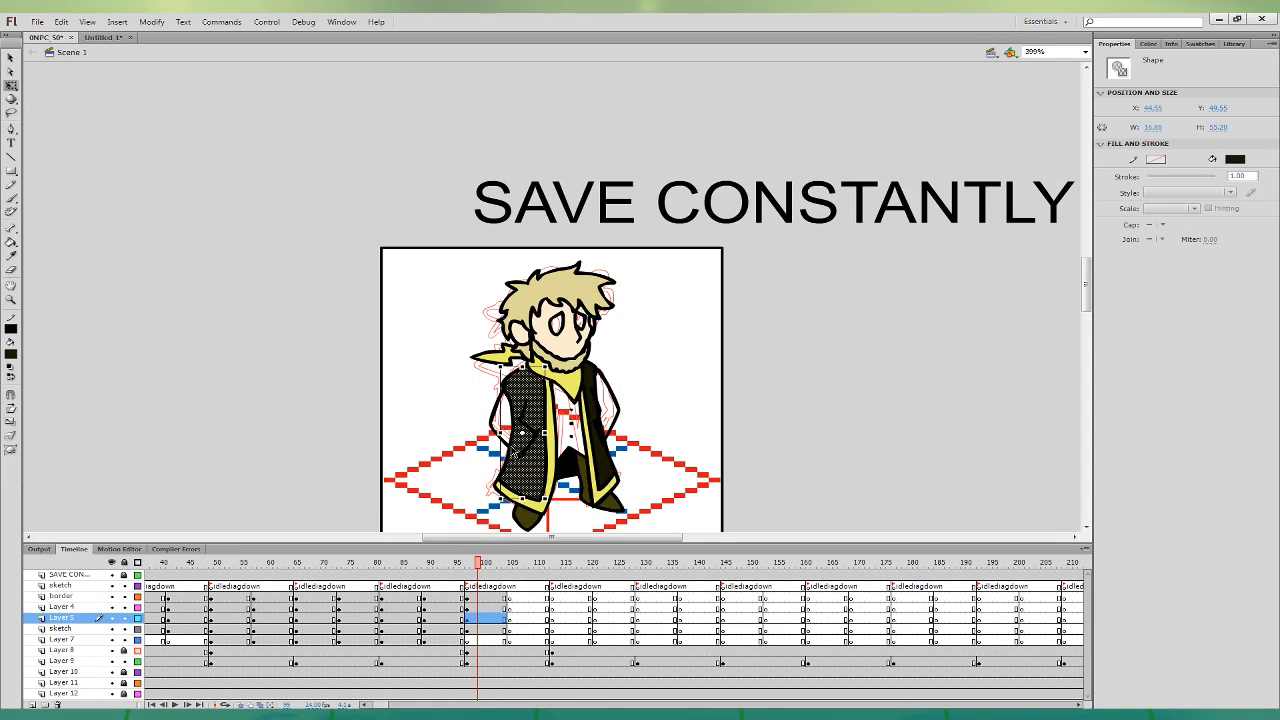
{"action": "left_click", "coordinate": [519, 442]}
{"action": "left_click", "coordinate": [509, 589]}
{"action": "left_click", "coordinate": [494, 608]}
{"action": "key", "text": "b"}
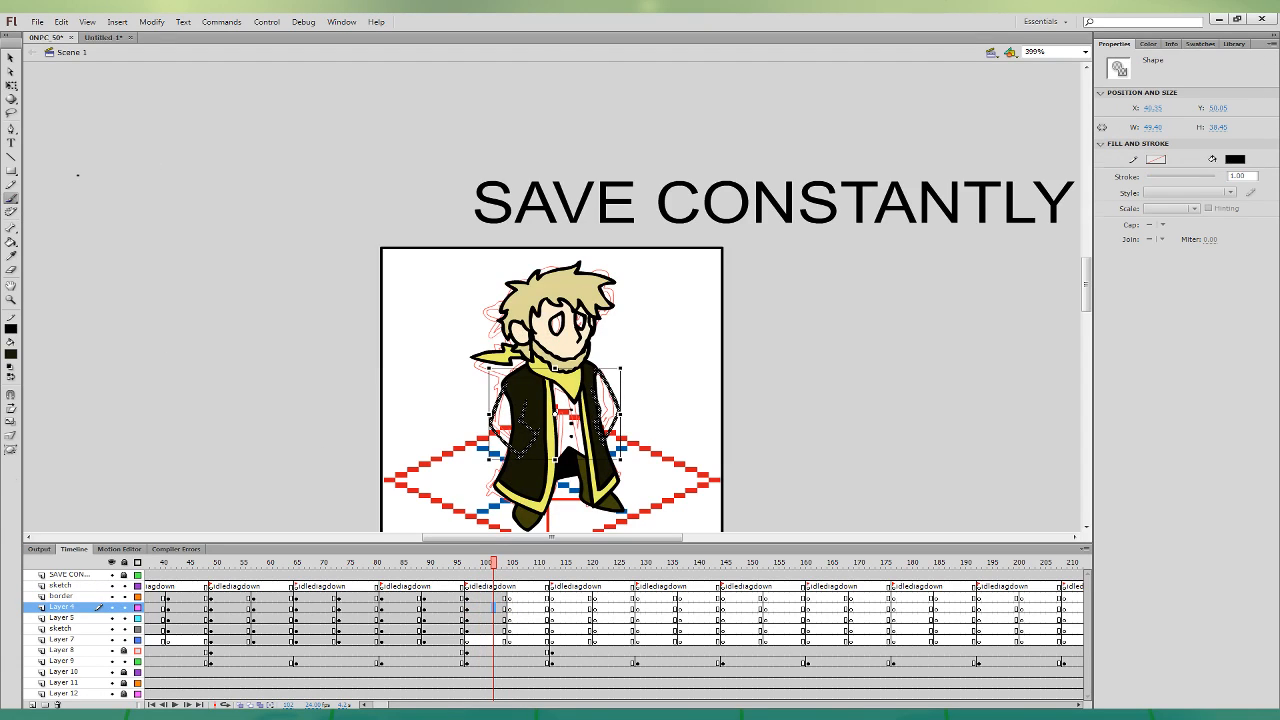
{"action": "left_click", "coordinate": [599, 360]}
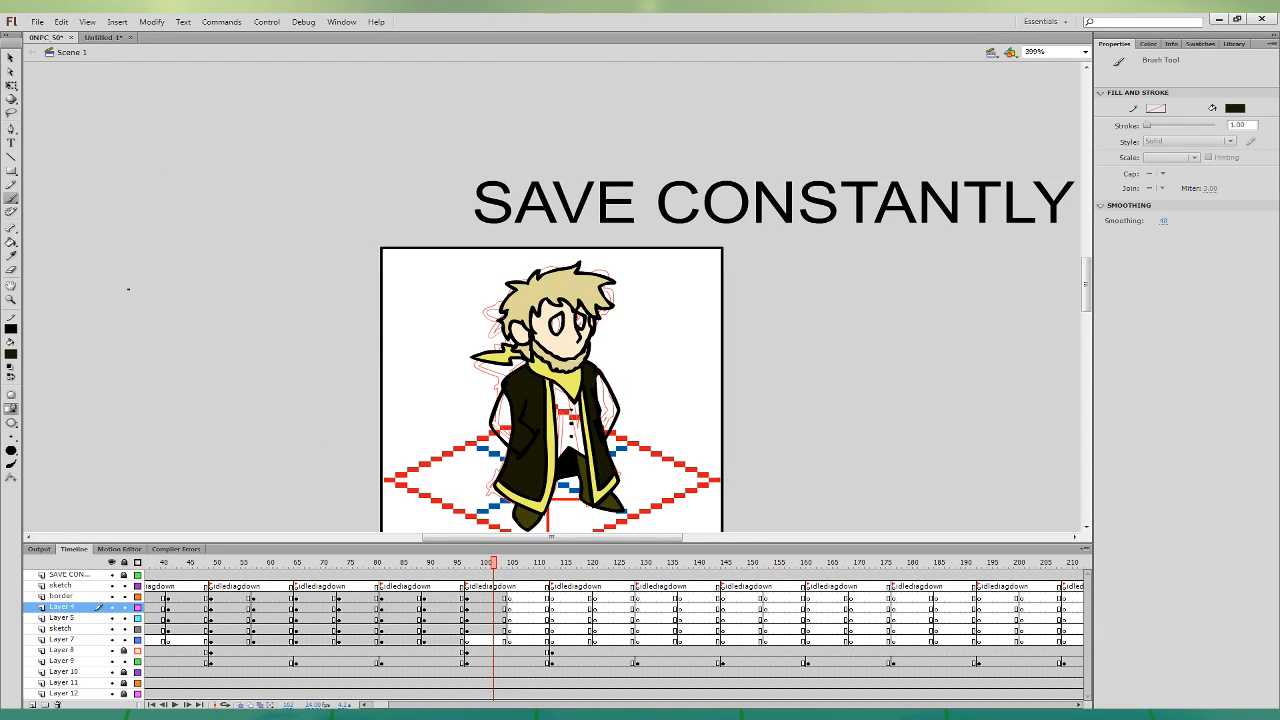
{"action": "key", "text": "k"}
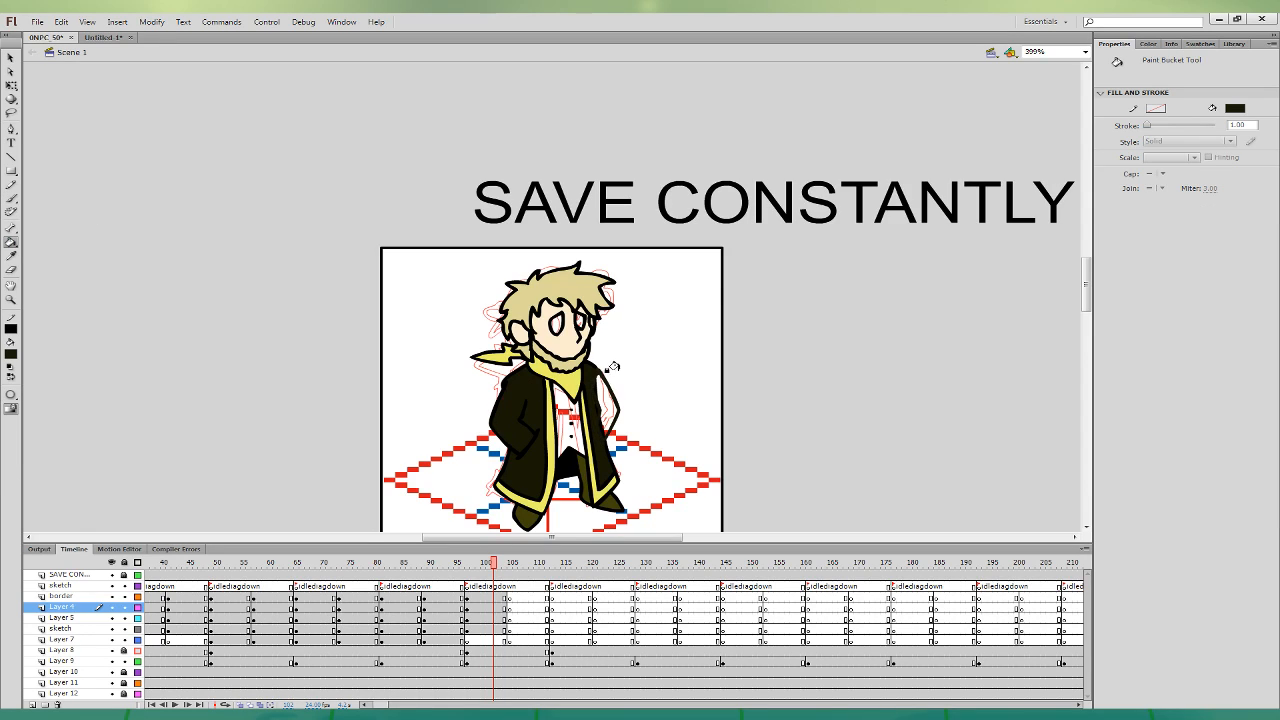
{"action": "left_click", "coordinate": [616, 402]}
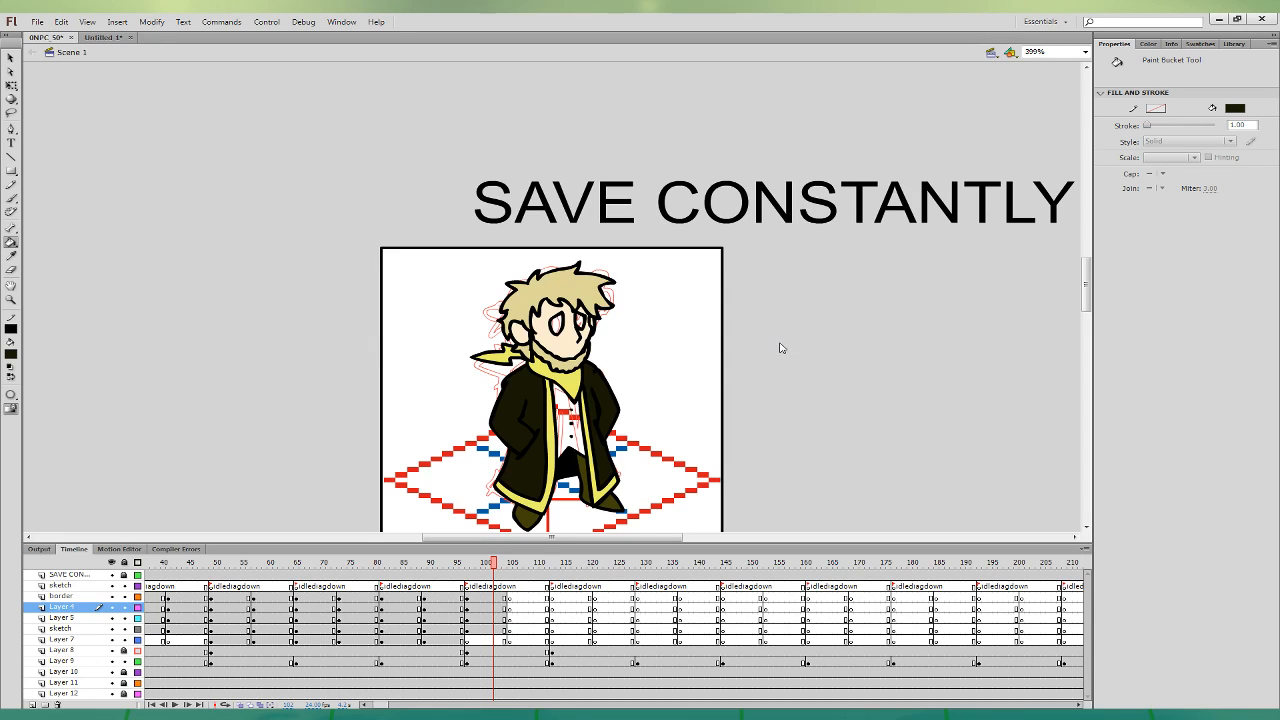
- Fill the waistcoat with golden yellow and the character's eyes with pale blue
{"action": "left_click", "coordinate": [565, 425]}
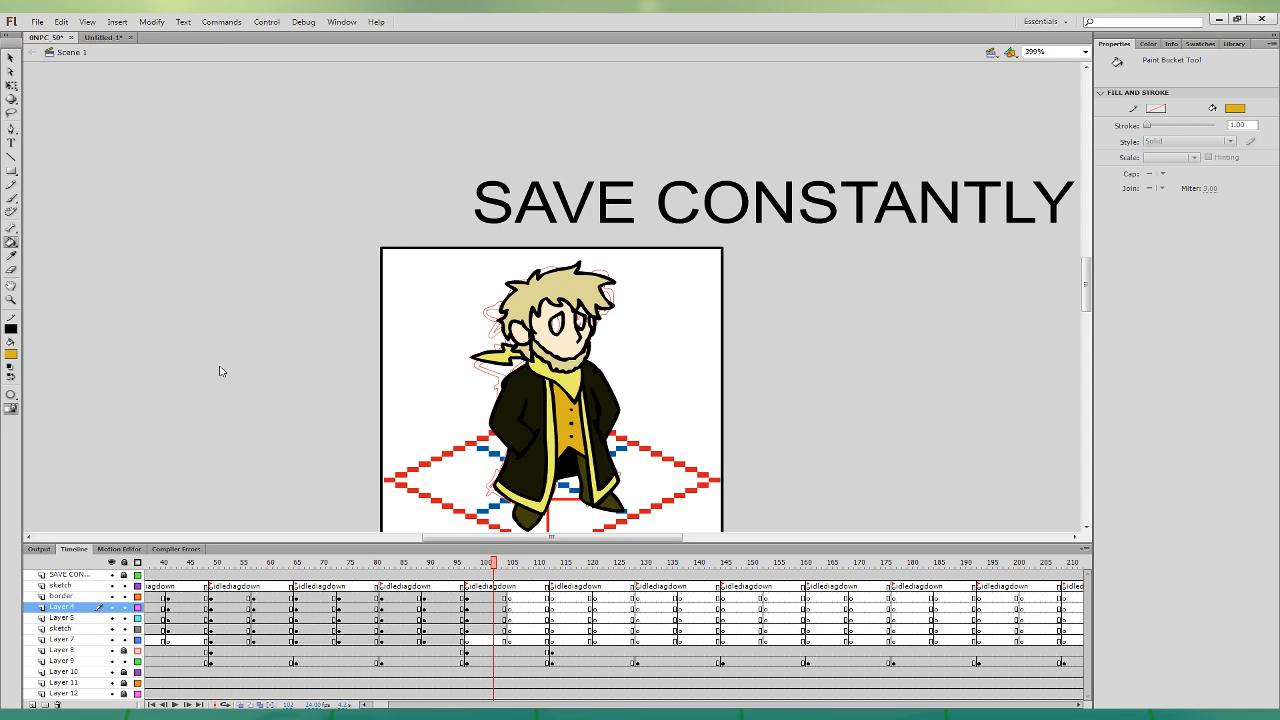
{"action": "key", "text": "ctrl+minus"}
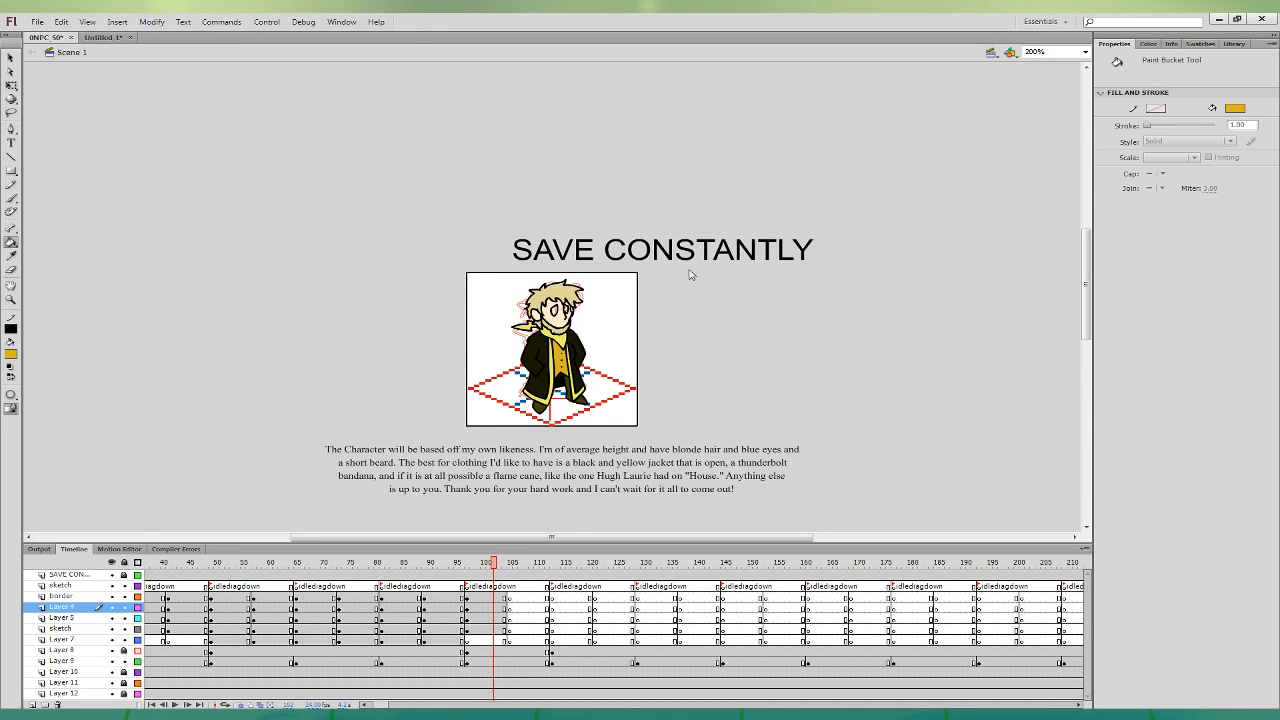
{"action": "left_click", "coordinate": [527, 446]}
{"action": "left_click", "coordinate": [554, 311]}
- Copy the coloured artwork into the idle block's second keyframe and squash the lower sketch layer's waistcoat and legs slightly downward from the top
{"action": "mouse_move", "coordinate": [484, 630]}
{"action": "left_mouse_down"}
{"action": "mouse_move", "coordinate": [484, 599]}
{"action": "mouse_move", "coordinate": [510, 606]}
{"action": "left_mouse_up"}
{"action": "left_click", "coordinate": [516, 619]}
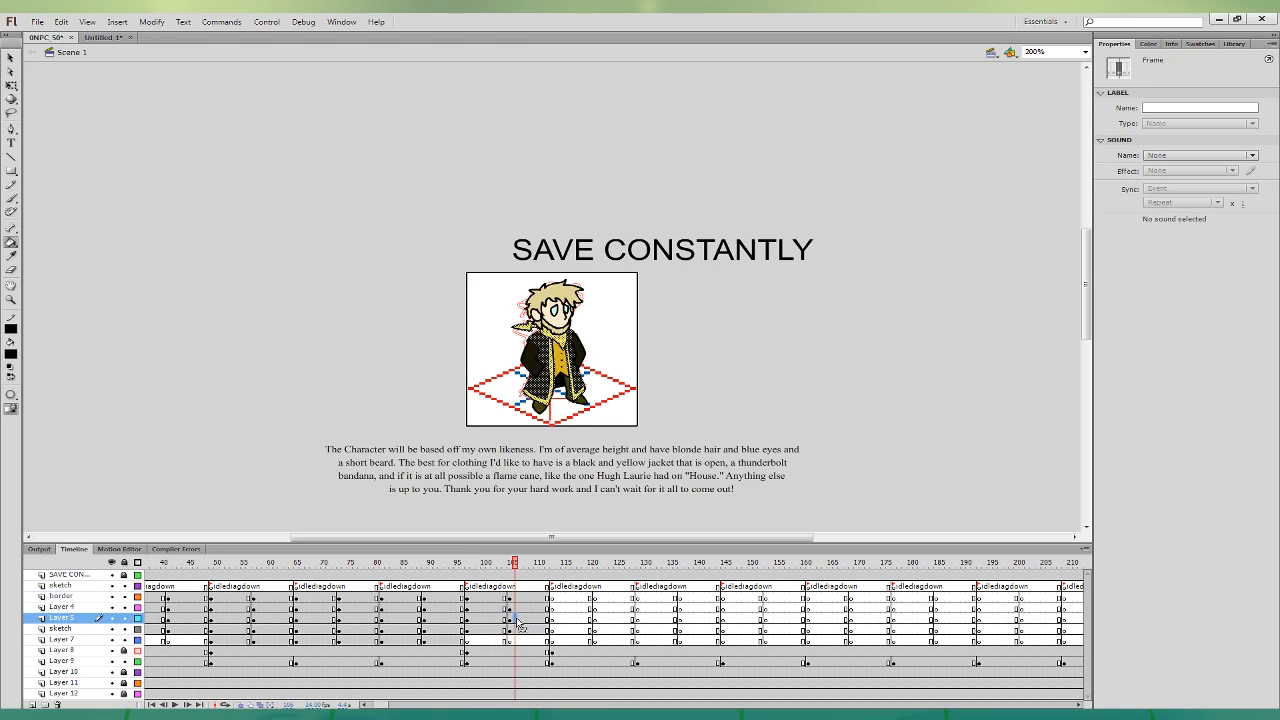
{"action": "left_click", "coordinate": [526, 629]}
{"action": "key", "text": "ctrl+="}
{"action": "left_click_drag", "start_coordinate": [758, 434], "coordinate": [649, 512]}
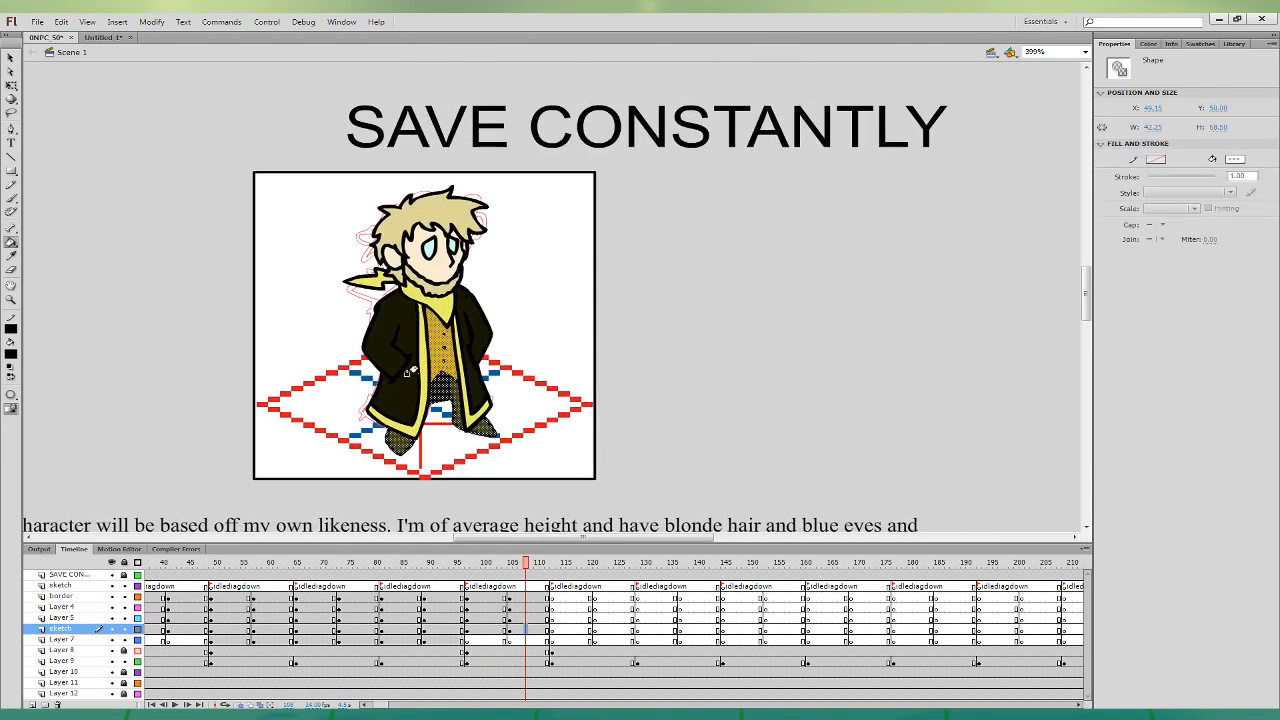
{"action": "key", "text": "q"}
{"action": "left_click_drag", "start_coordinate": [441, 291], "coordinate": [442, 300]}
{"action": "key", "text": "Right"}
- Nudge the head, sleeve and coat layers right in the second keyframe and skew the coat's hem slightly left on Layer 5
{"action": "left_click_drag", "start_coordinate": [516, 619], "coordinate": [518, 598]}
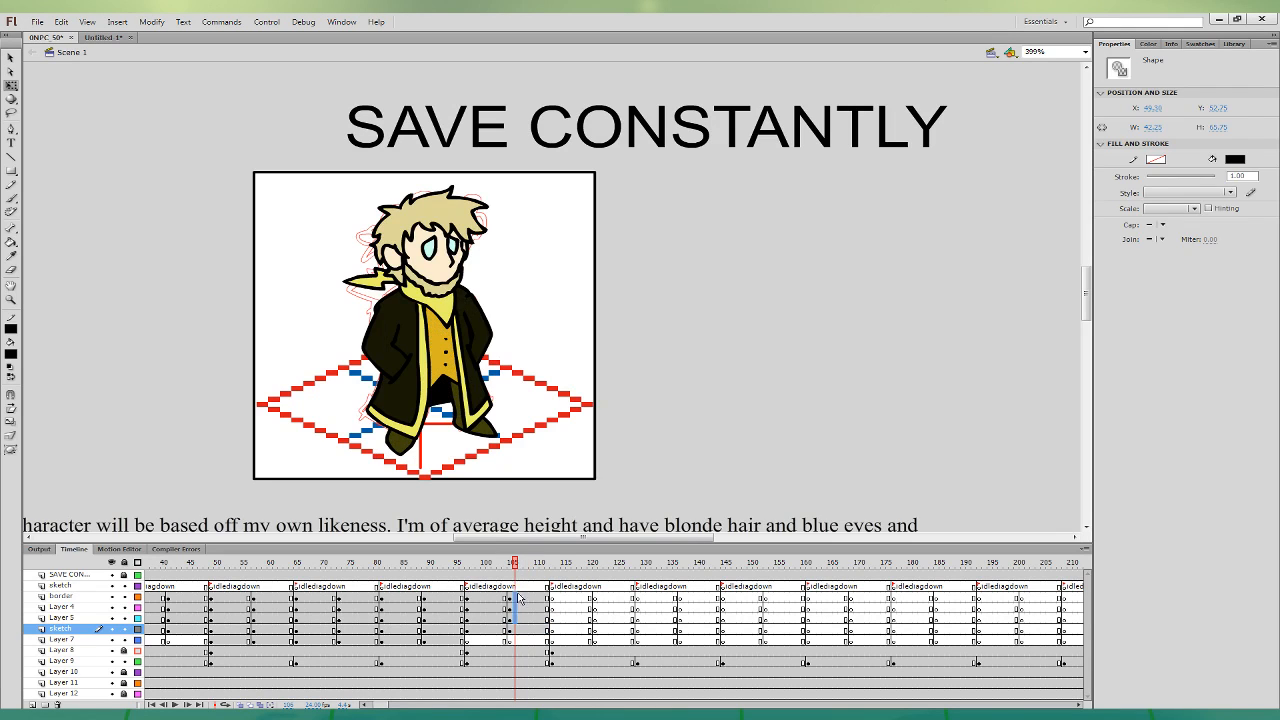
{"action": "key", "text": "Right"}
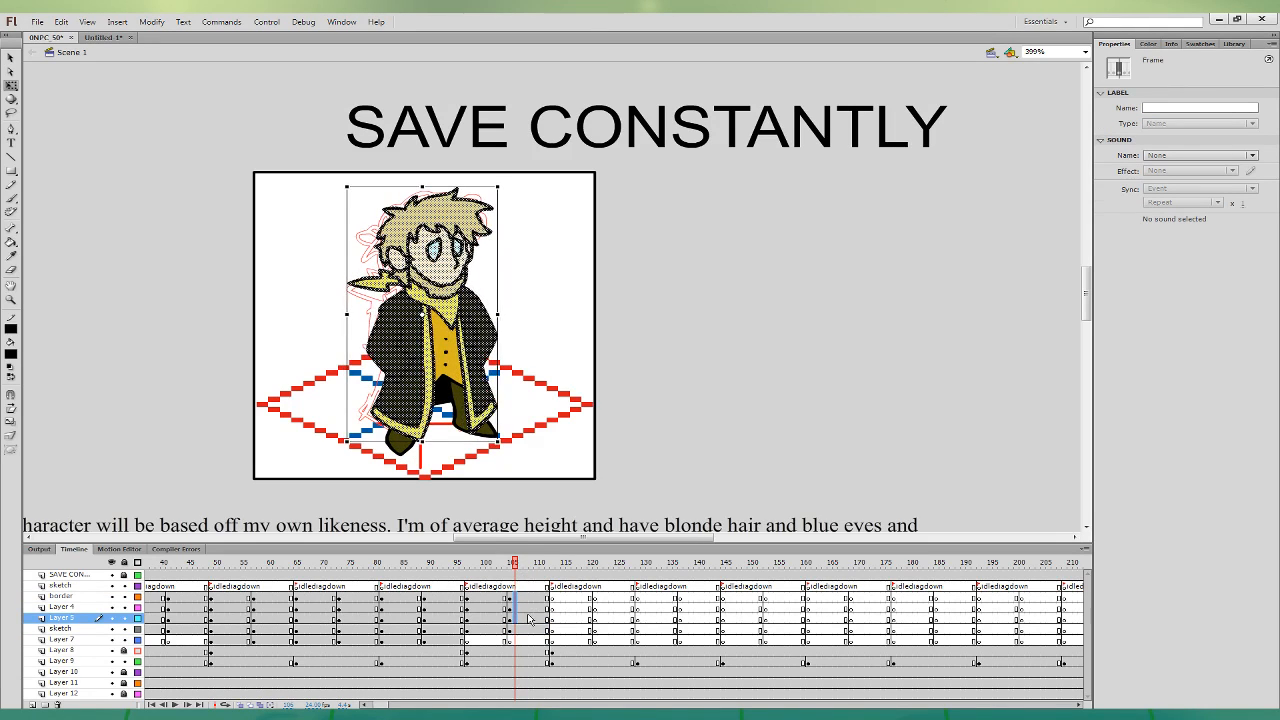
{"action": "left_click", "coordinate": [526, 618]}
{"action": "left_click_drag", "start_coordinate": [467, 441], "coordinate": [464, 441]}
{"action": "key", "text": "comma"}
{"action": "key", "text": "comma"}
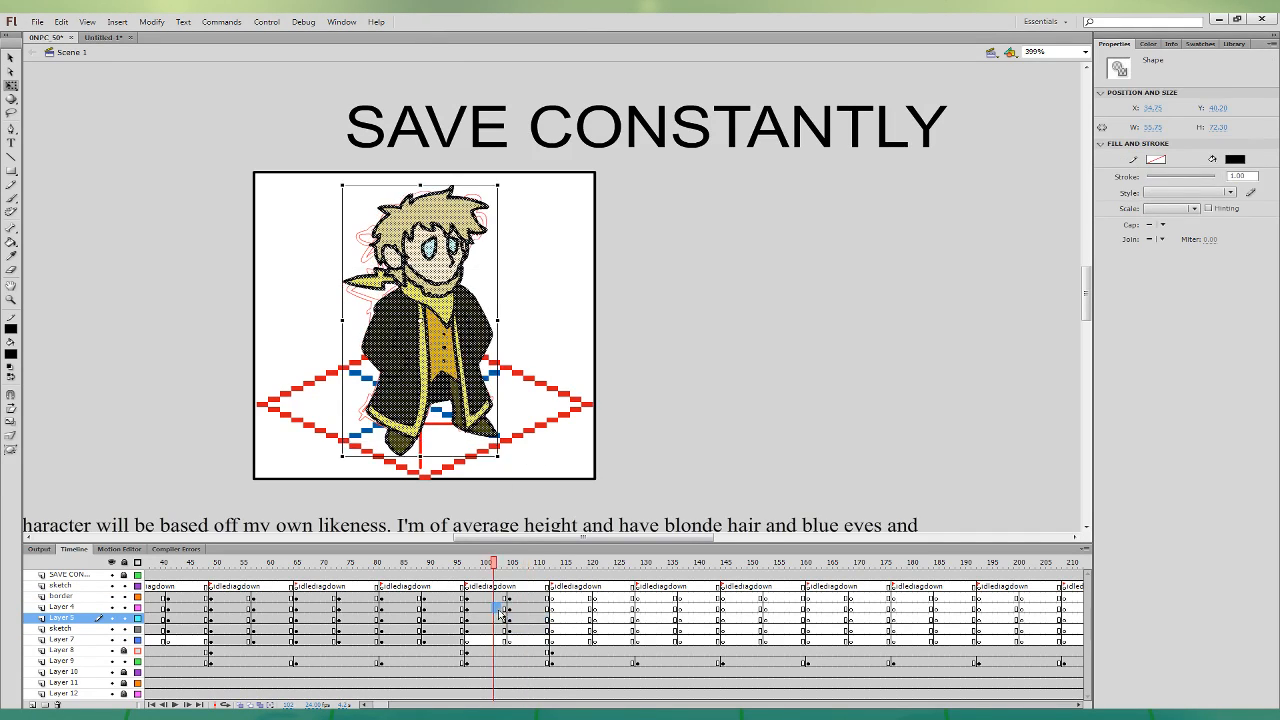
- Adjust the position and slant of both sleeves in the second keyframe, comparing them with the first keyframe
{"action": "left_click", "coordinate": [500, 343]}
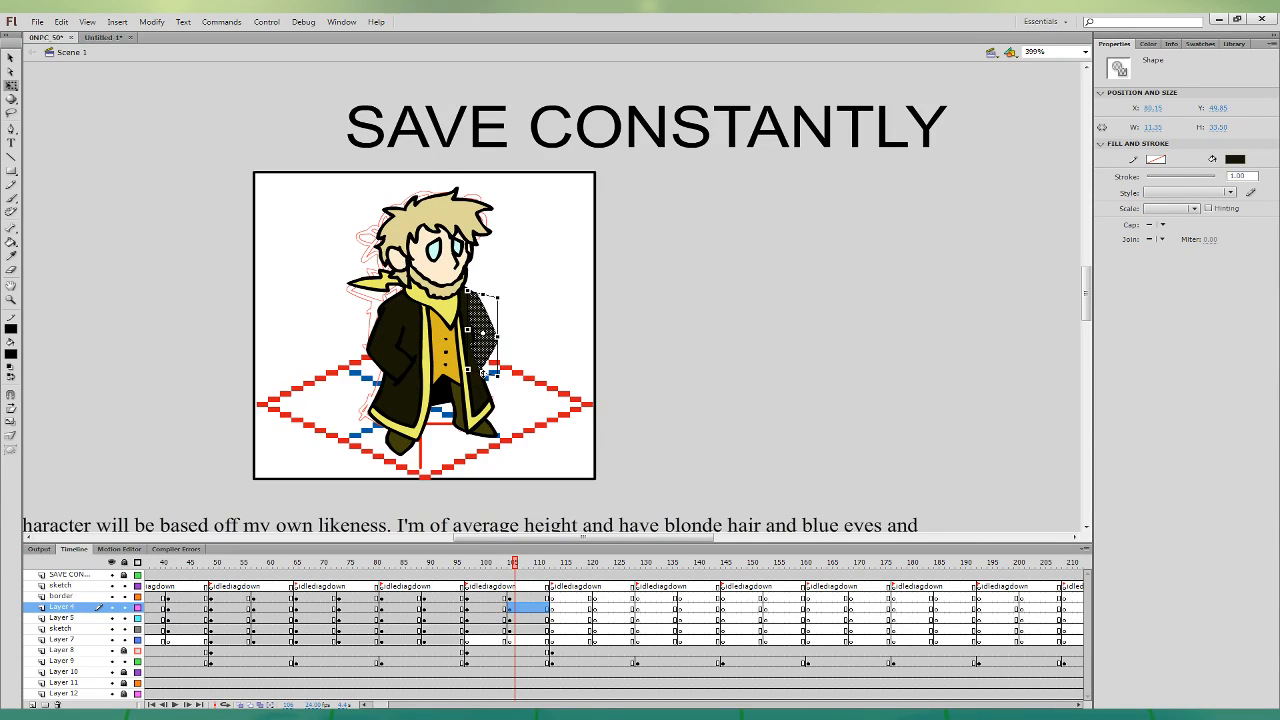
{"action": "left_click", "coordinate": [532, 335]}
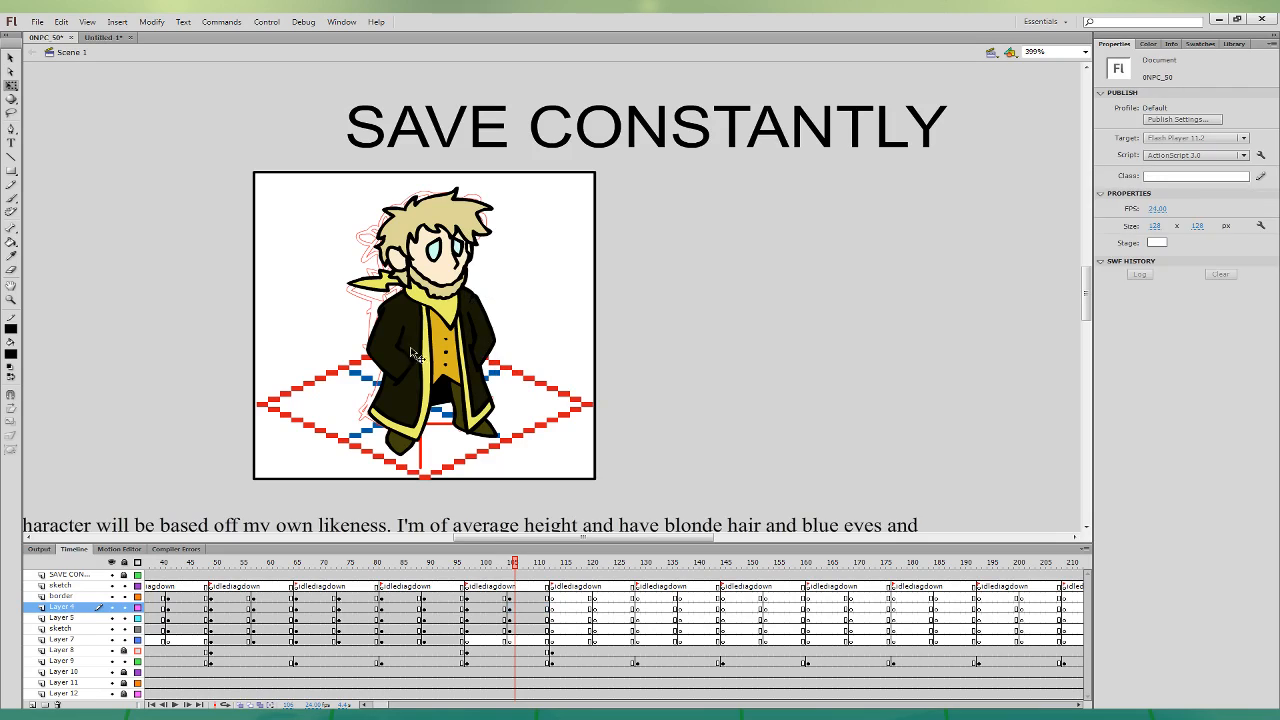
{"action": "left_click", "coordinate": [413, 354]}
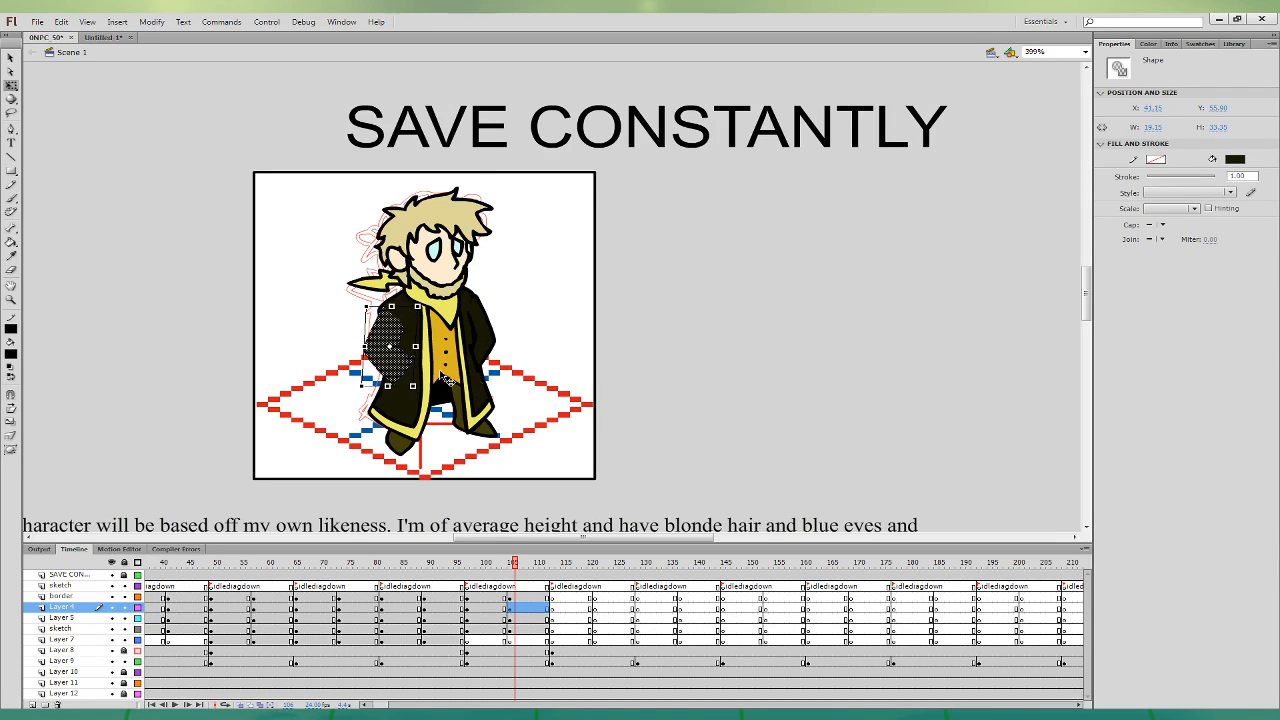
{"action": "left_click", "coordinate": [499, 608]}
{"action": "left_click", "coordinate": [514, 608]}
{"action": "left_click", "coordinate": [494, 609]}
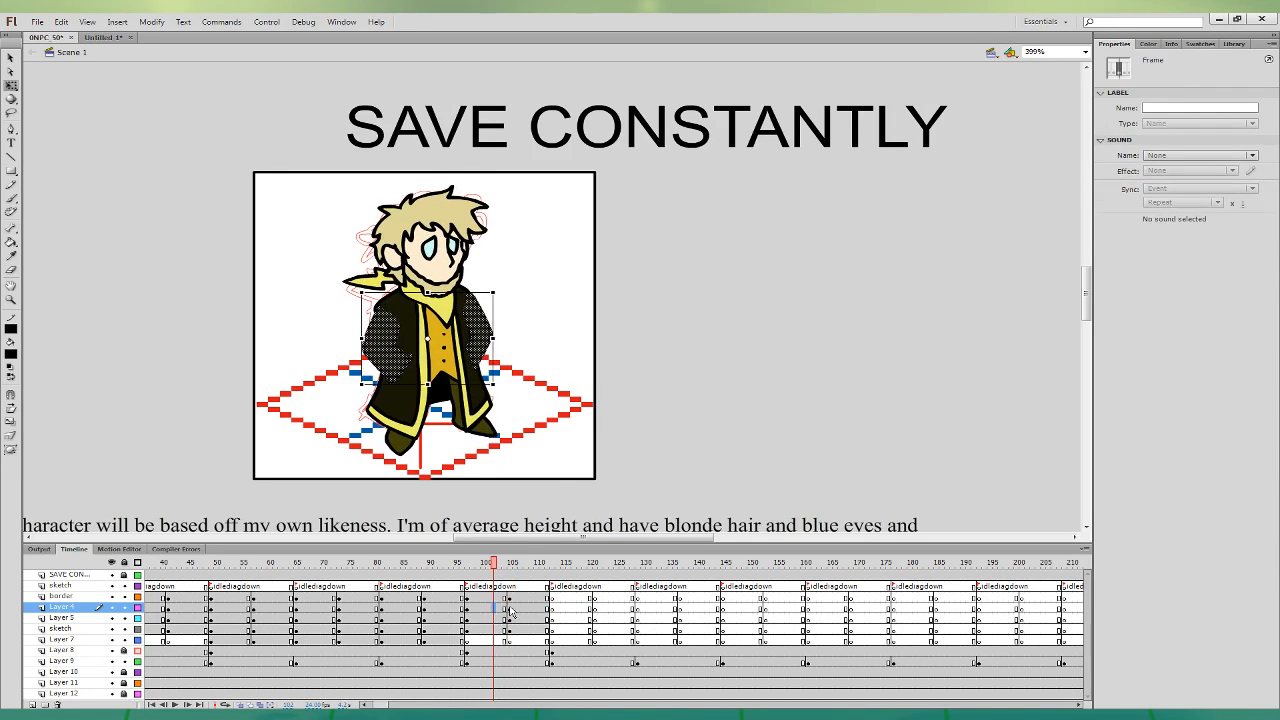
{"action": "left_click", "coordinate": [514, 608]}
- Shift the near sleeve slightly outward in the second keyframe and skew its outer edge downward
{"action": "left_click", "coordinate": [560, 446]}
{"action": "left_click", "coordinate": [403, 345]}
{"action": "left_click", "coordinate": [380, 331], "text": "shift"}
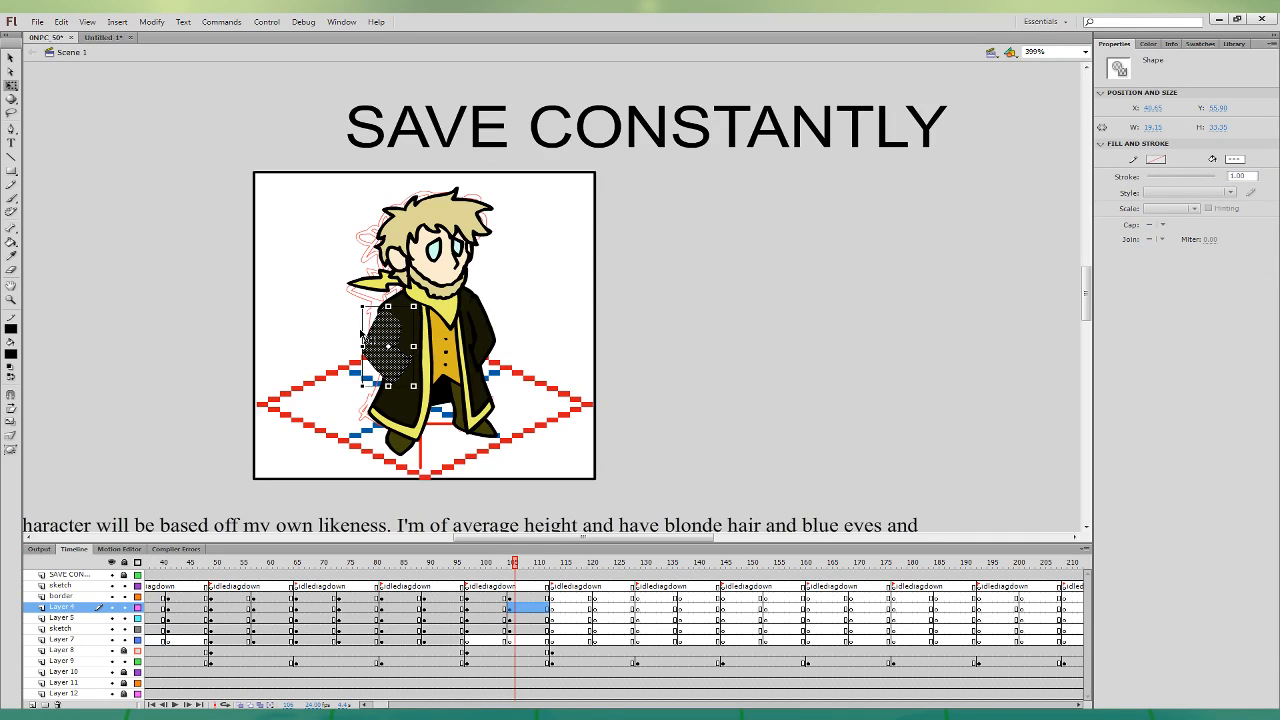
{"action": "left_click_drag", "start_coordinate": [362, 331], "coordinate": [362, 335]}
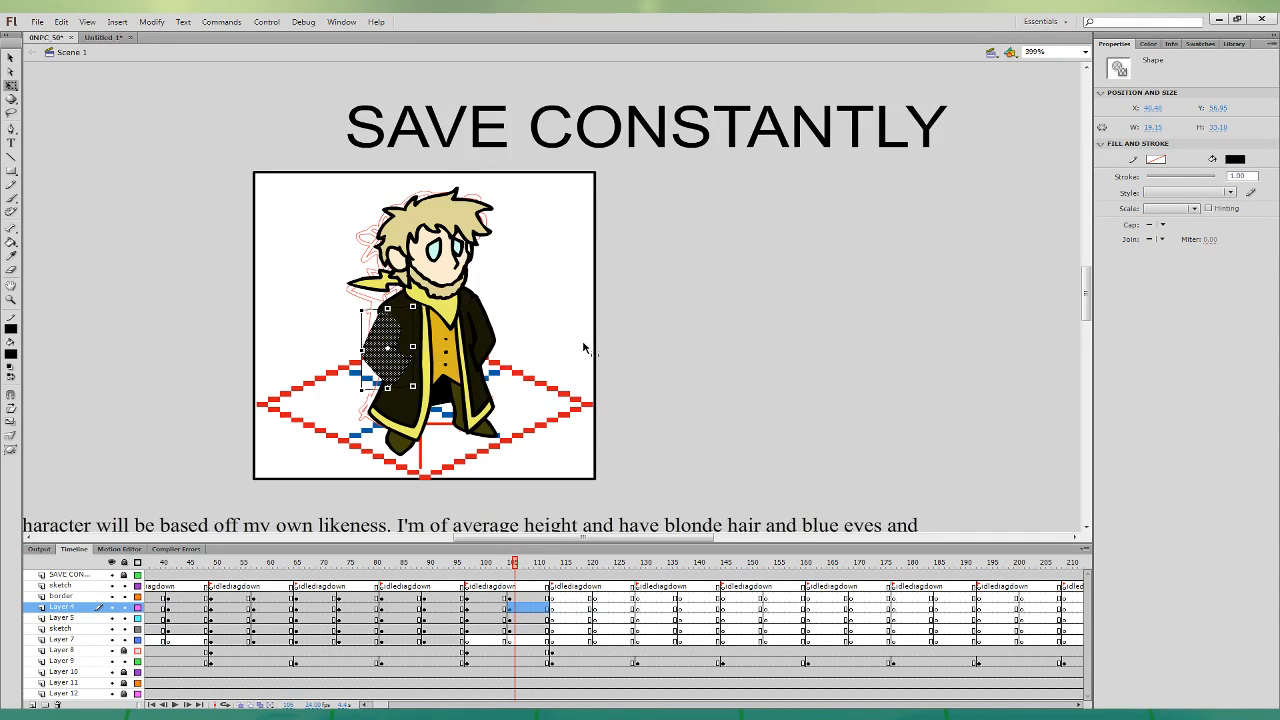
{"action": "left_click", "coordinate": [567, 366]}
- Nudge the head on the border layer four steps down and one step right in the second keyframe, comparing both poses
{"action": "left_click", "coordinate": [492, 586]}
{"action": "left_click", "coordinate": [515, 597]}
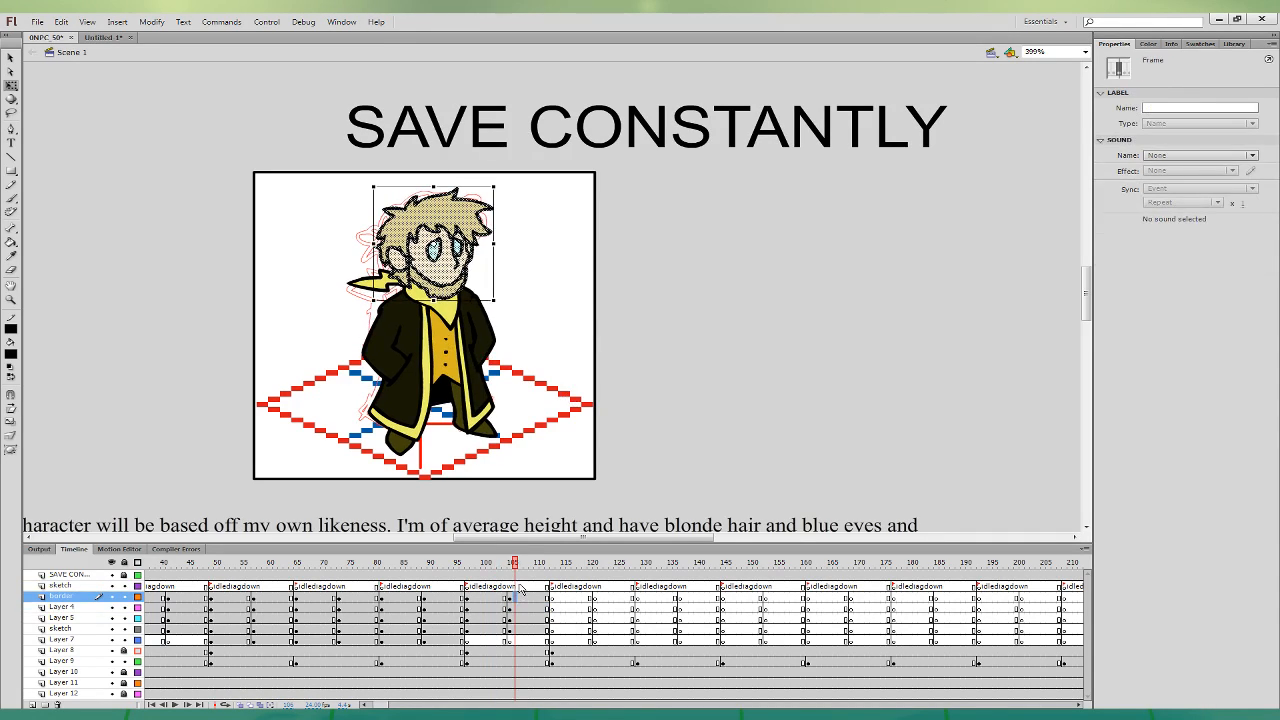
{"action": "key", "text": "Down"}
{"action": "key", "text": "Down"}
{"action": "key", "text": "Down"}
{"action": "key", "text": "Down"}
{"action": "key", "text": "Right"}
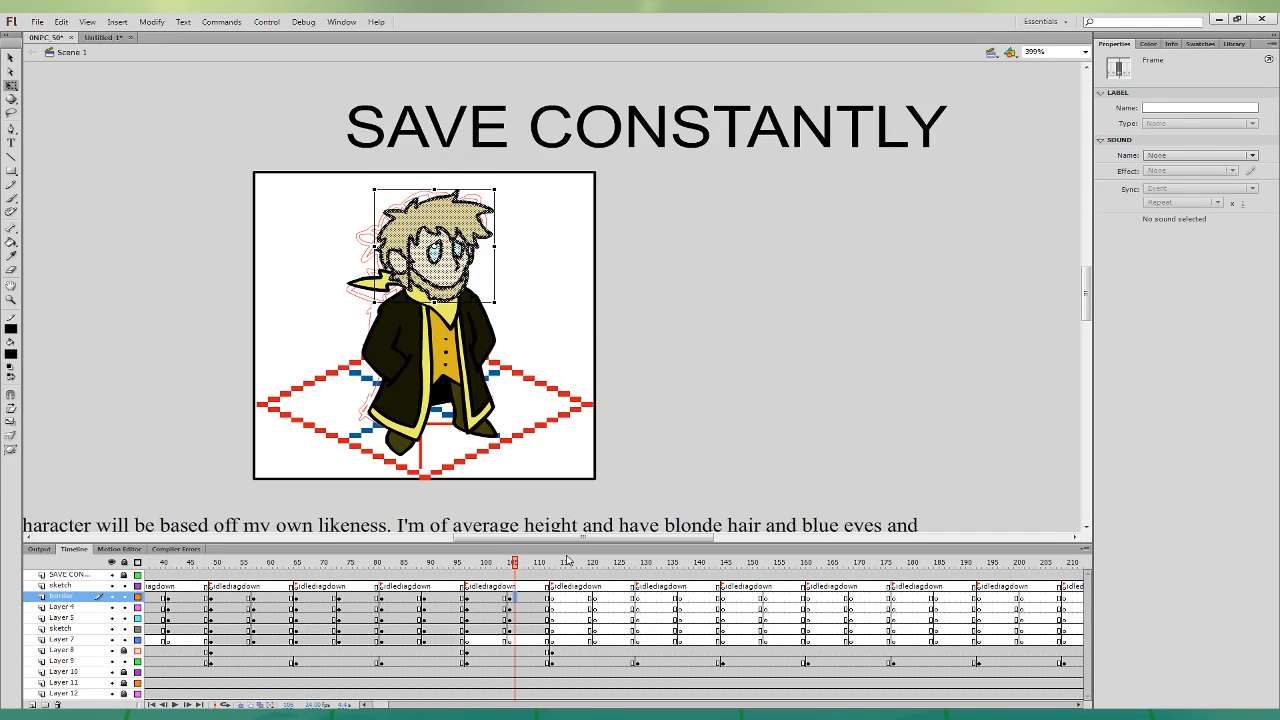
{"action": "left_click", "coordinate": [495, 597]}
{"action": "left_click", "coordinate": [537, 562]}
{"action": "left_click", "coordinate": [527, 597]}
{"action": "left_click", "coordinate": [496, 604]}
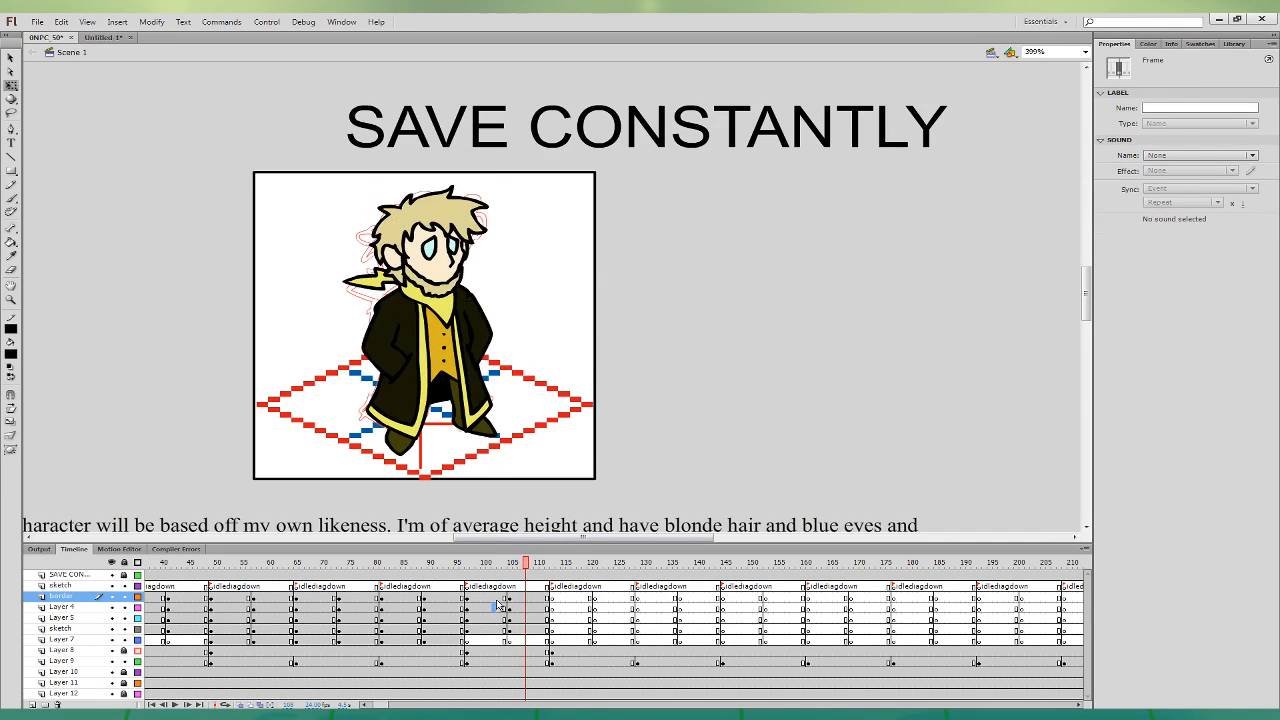
- Copy the six character layers' frames of the finished idlediagdown block and paste them over all existing frames in the Untitled-1 document
{"action": "left_click_drag", "start_coordinate": [466, 586], "coordinate": [546, 639]}
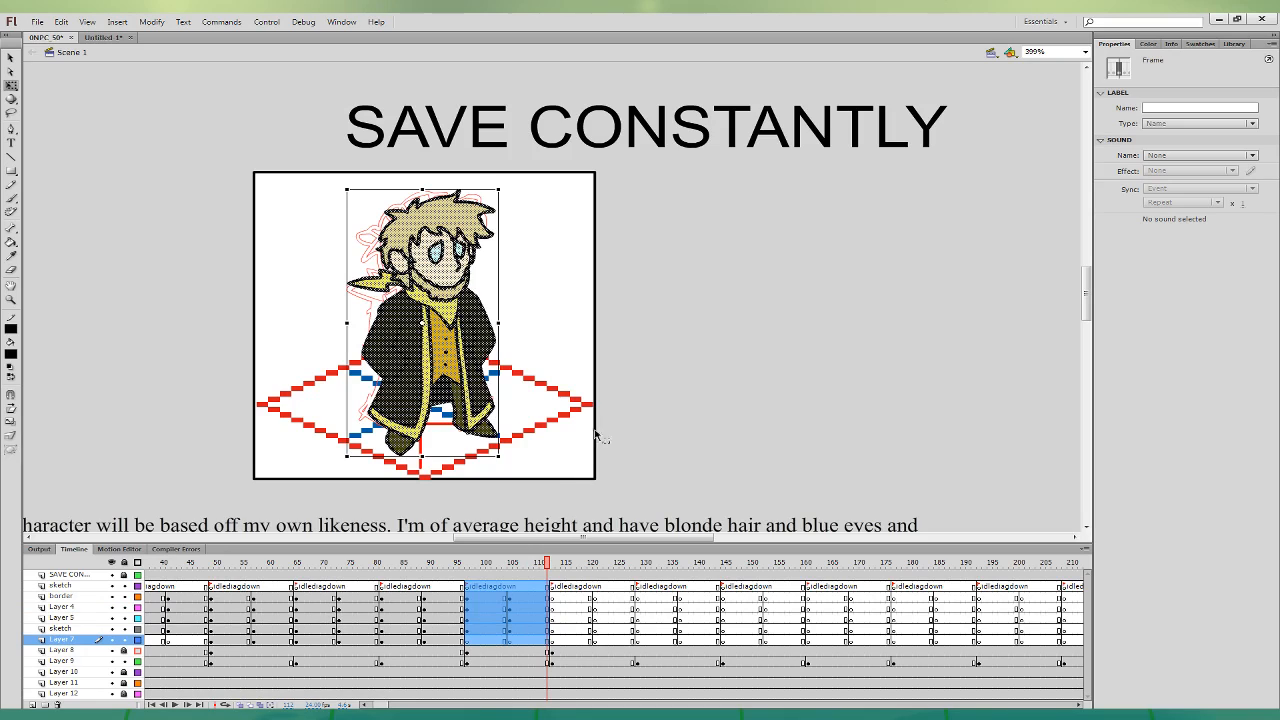
{"action": "left_click", "coordinate": [103, 38]}
{"action": "left_click", "coordinate": [88, 630], "text": "shift"}
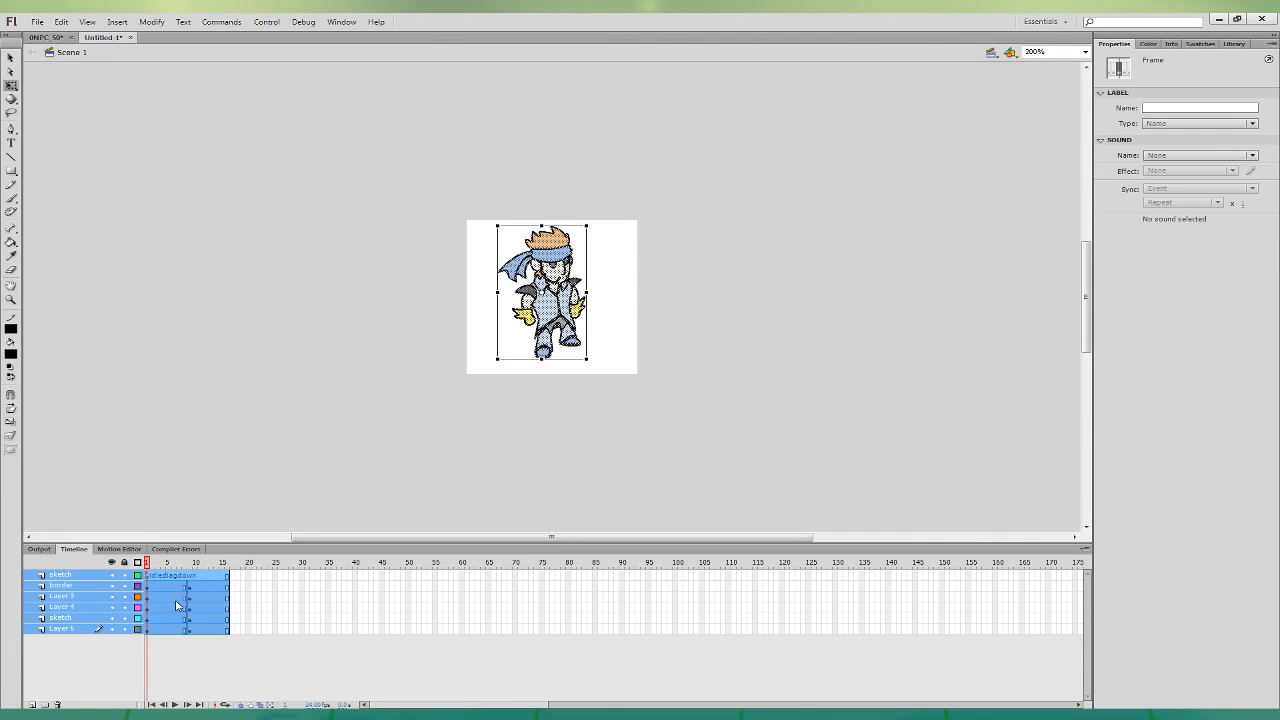
{"action": "right_click", "coordinate": [176, 605]}
{"action": "left_click", "coordinate": [237, 462]}
{"action": "left_click", "coordinate": [325, 418]}
{"action": "left_click", "coordinate": [37, 22]}
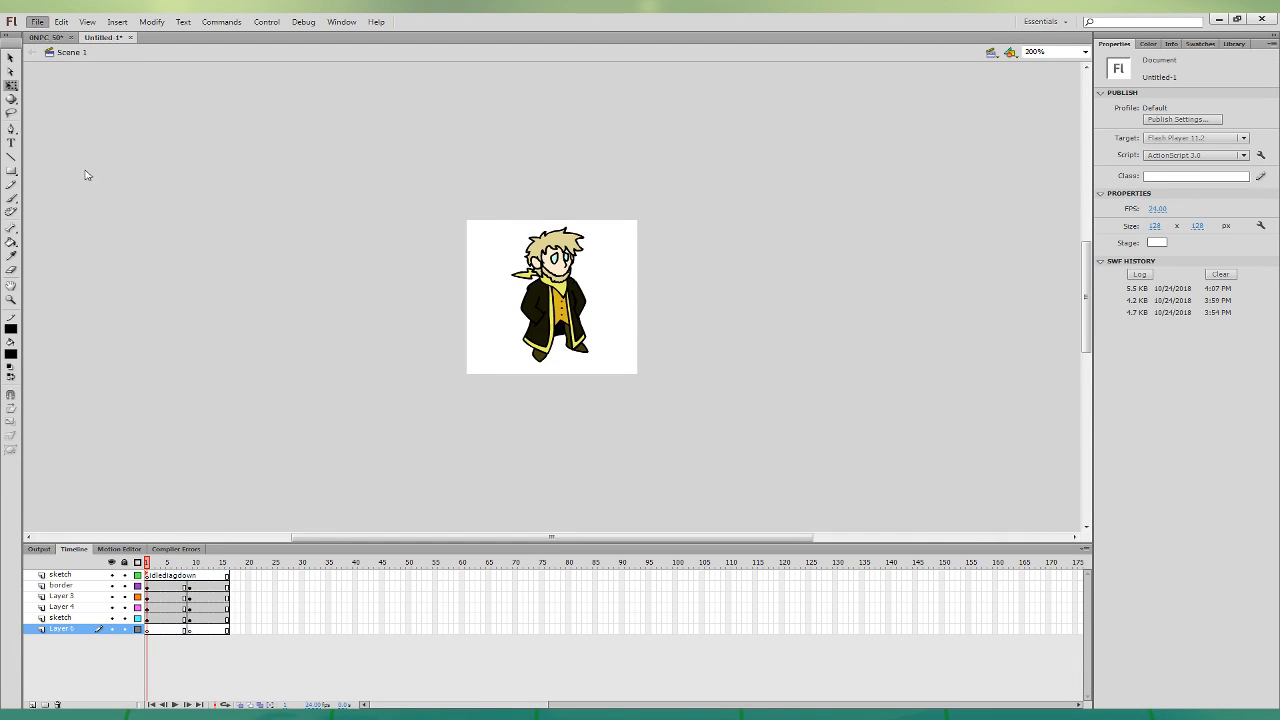
- Switch to the 0NPC_50 document, shrink the grey armour reference picture and place it beside the stage
{"action": "left_click", "coordinate": [267, 243]}
{"action": "left_click", "coordinate": [45, 37]}
{"action": "left_click", "coordinate": [585, 639]}
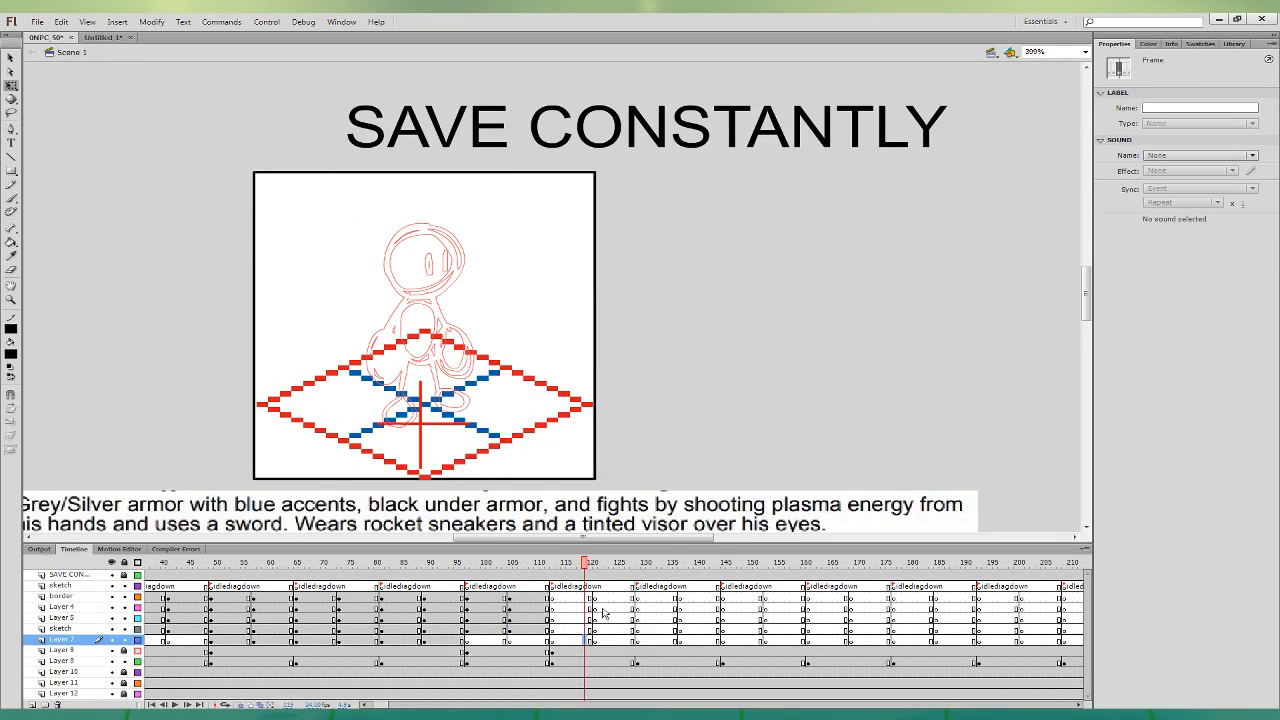
{"action": "key", "text": "ctrl+minus"}
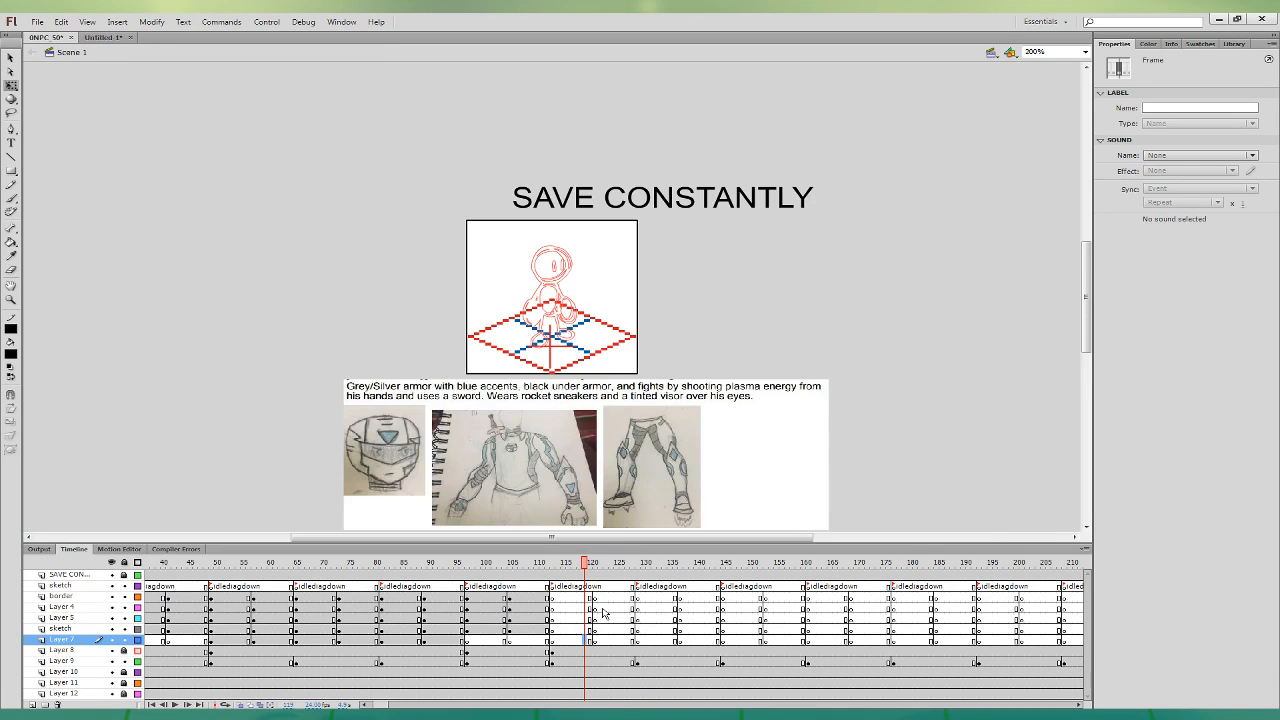
{"action": "left_click", "coordinate": [756, 412]}
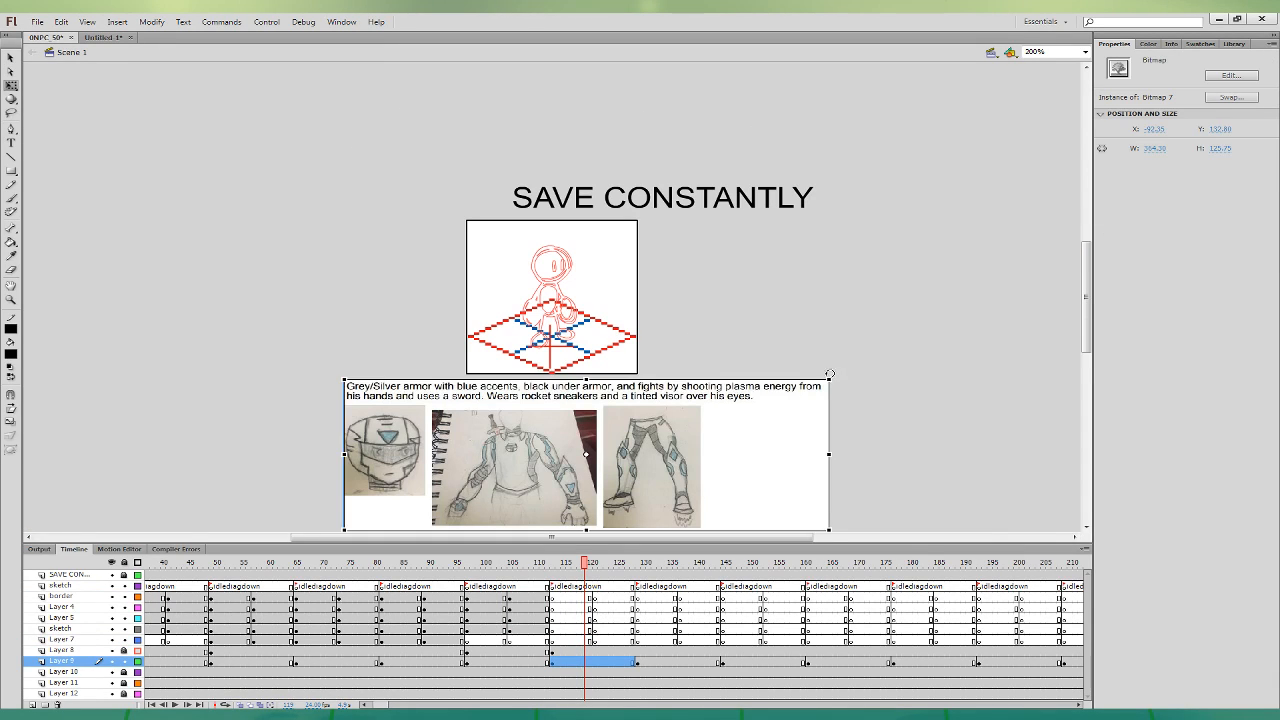
{"action": "left_click_drag", "start_coordinate": [829, 377], "coordinate": [764, 397]}
{"action": "left_click_drag", "start_coordinate": [630, 457], "coordinate": [859, 312]}
{"action": "left_click", "coordinate": [841, 371]}
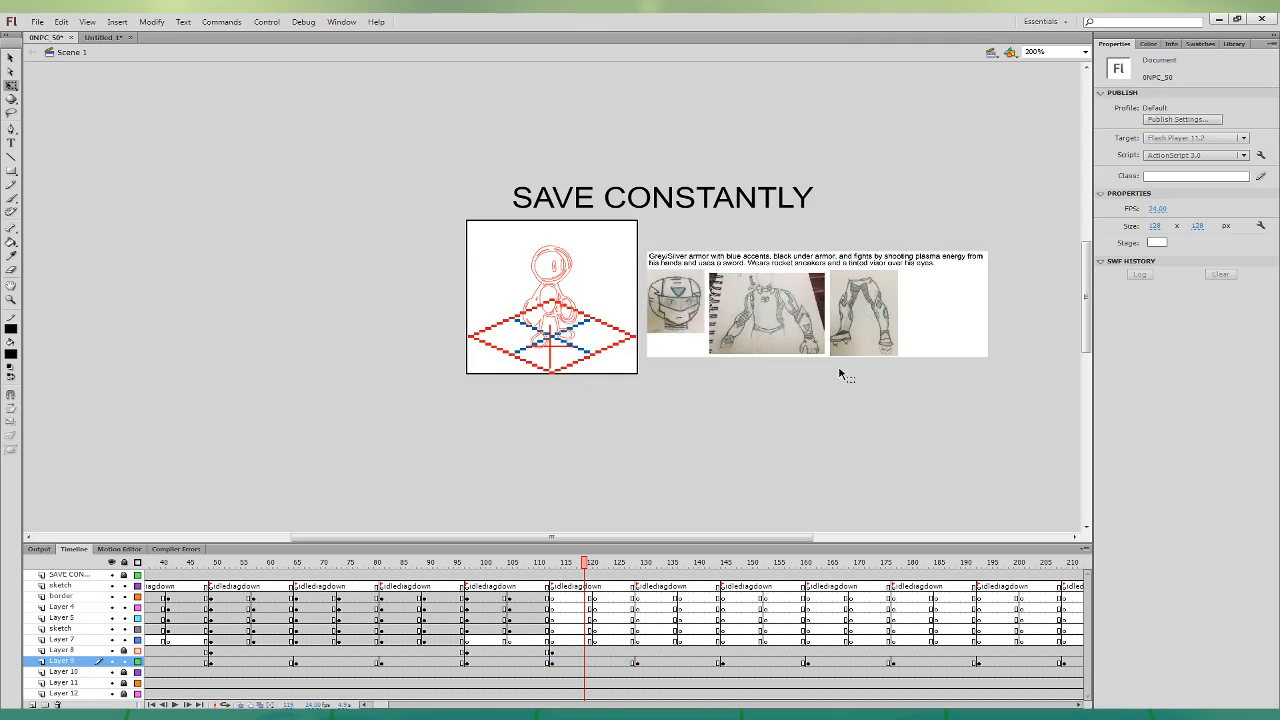
{"action": "key", "text": "ctrl+equal"}
{"action": "left_click_drag", "start_coordinate": [1061, 419], "coordinate": [716, 487]}
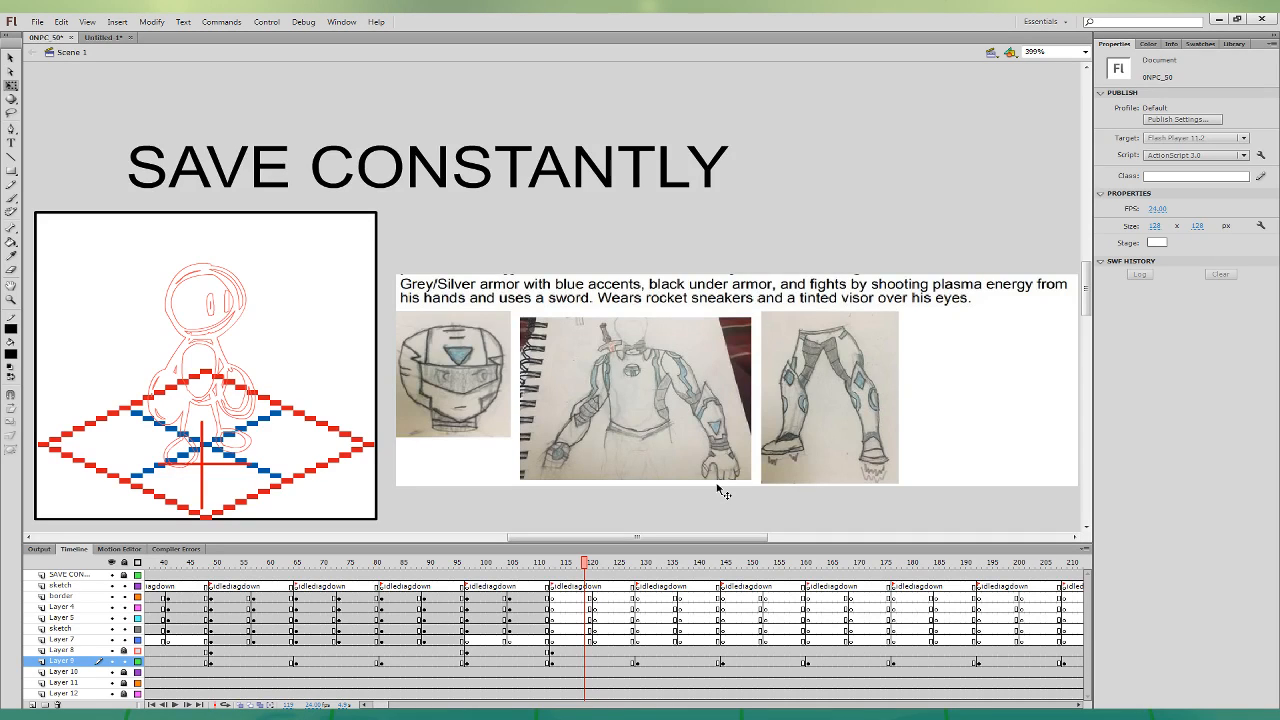
- Brush the black helmet outline and visor over the sketched head on the border layer, undoing stray strokes
{"action": "left_click", "coordinate": [591, 597]}
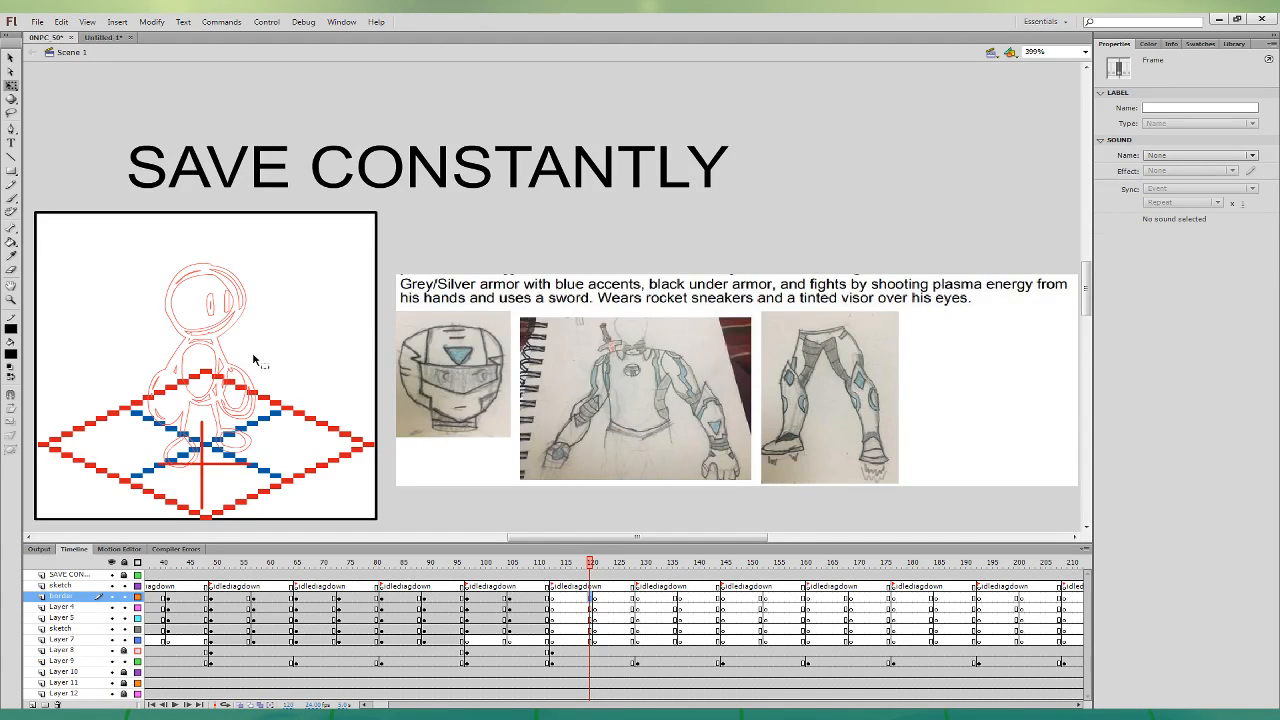
{"action": "left_click", "coordinate": [11, 199]}
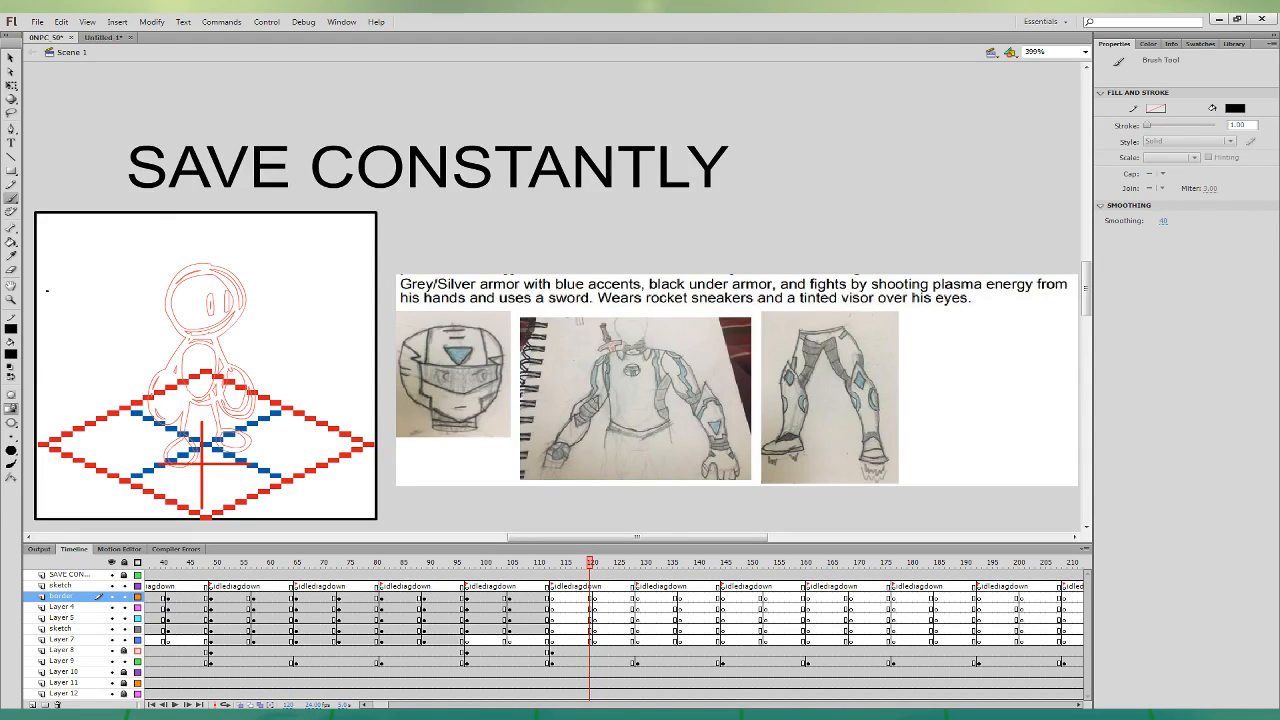
{"action": "left_click", "coordinate": [591, 597]}
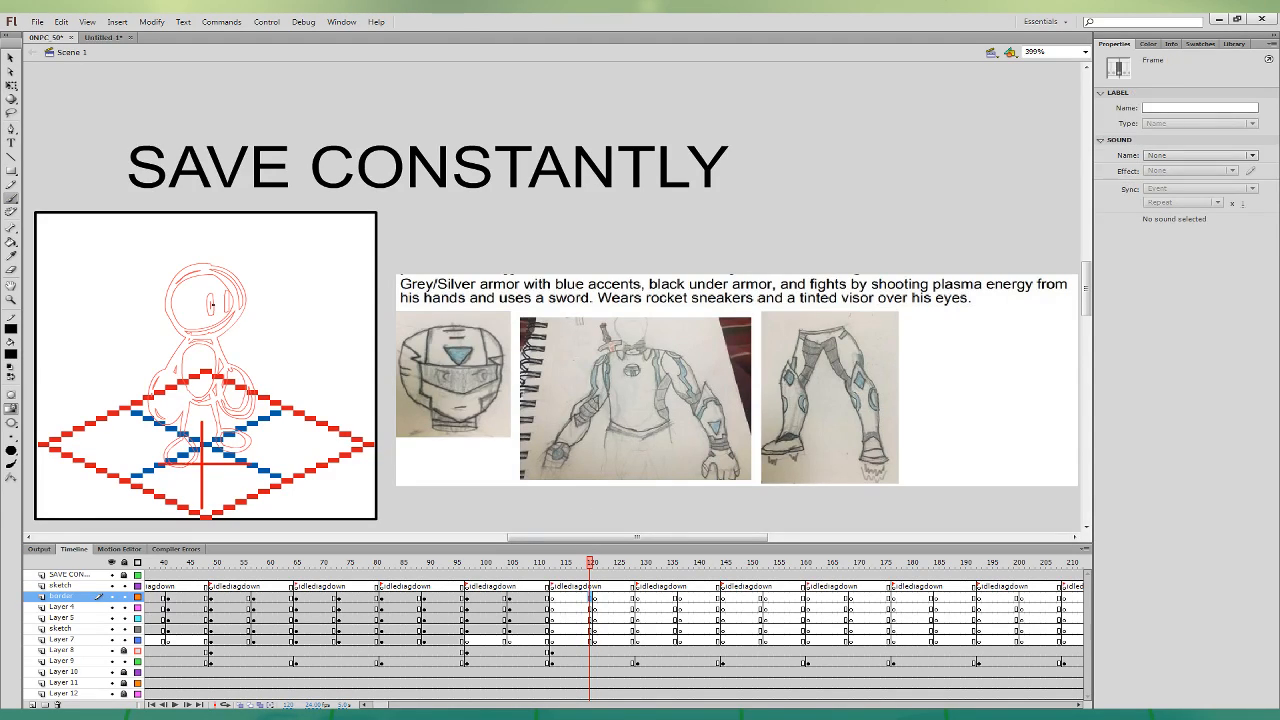
{"action": "mouse_move", "coordinate": [240, 320]}
{"action": "left_mouse_down"}
{"action": "mouse_move", "coordinate": [226, 268]}
{"action": "mouse_move", "coordinate": [200, 262]}
{"action": "mouse_move", "coordinate": [166, 288]}
{"action": "mouse_move", "coordinate": [172, 334]}
{"action": "mouse_move", "coordinate": [230, 336]}
{"action": "mouse_move", "coordinate": [236, 322]}
{"action": "mouse_move", "coordinate": [232, 290]}
{"action": "mouse_move", "coordinate": [183, 290]}
{"action": "mouse_move", "coordinate": [221, 291]}
{"action": "mouse_move", "coordinate": [193, 291]}
{"action": "mouse_move", "coordinate": [185, 307]}
{"action": "mouse_move", "coordinate": [198, 309]}
{"action": "mouse_move", "coordinate": [229, 295]}
{"action": "mouse_move", "coordinate": [190, 294]}
{"action": "mouse_move", "coordinate": [244, 308]}
{"action": "left_mouse_up"}
{"action": "key", "text": "ctrl+z"}
{"action": "key", "text": "ctrl+z"}
{"action": "key", "text": "ctrl+z"}
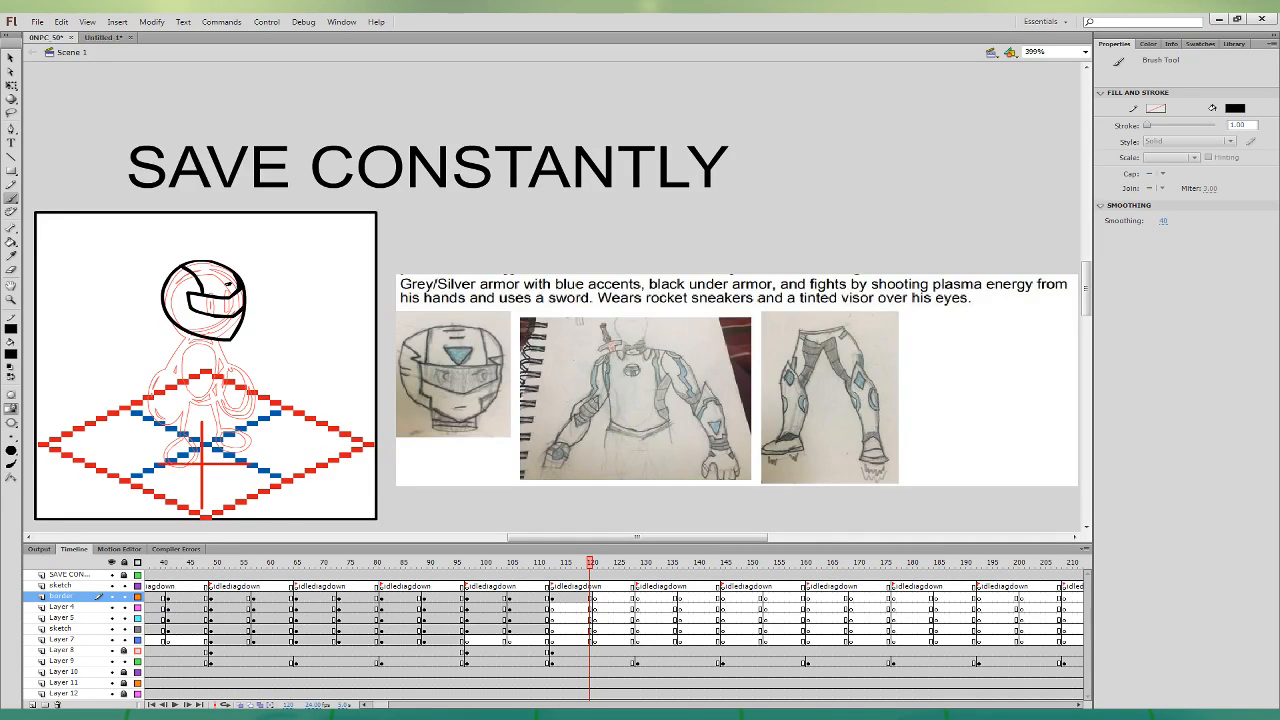
- Add the forehead triangle, side marks and lower panel lines to the helmet, following the reference picture
{"action": "left_click_drag", "start_coordinate": [228, 284], "coordinate": [168, 279]}
{"action": "key", "text": "ctrl+z"}
{"action": "key", "text": "ctrl+z"}
{"action": "key", "text": "ctrl+z"}
{"action": "left_click_drag", "start_coordinate": [207, 319], "coordinate": [192, 337]}
{"action": "left_click_drag", "start_coordinate": [176, 303], "coordinate": [169, 307]}
{"action": "left_click", "coordinate": [10, 57]}
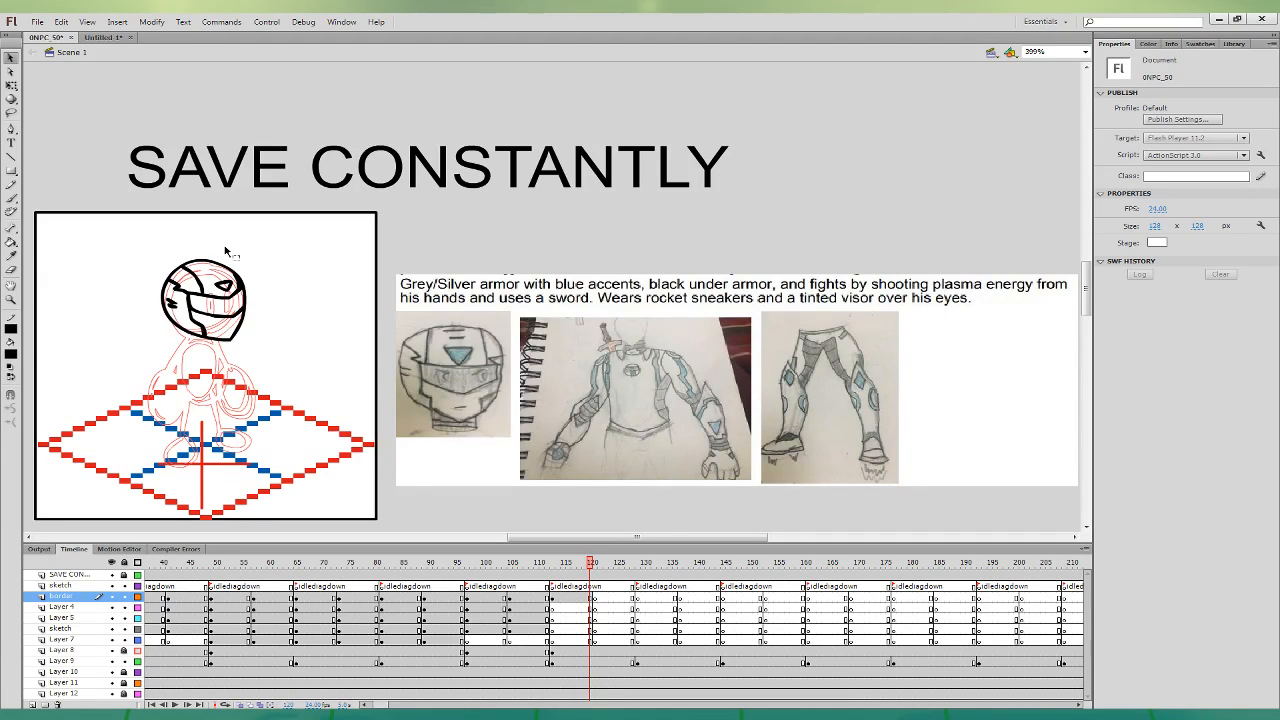
- Brush the neck and collar shapes beneath the helmet on Layer 5, undoing unwanted strokes
{"action": "left_click", "coordinate": [12, 200]}
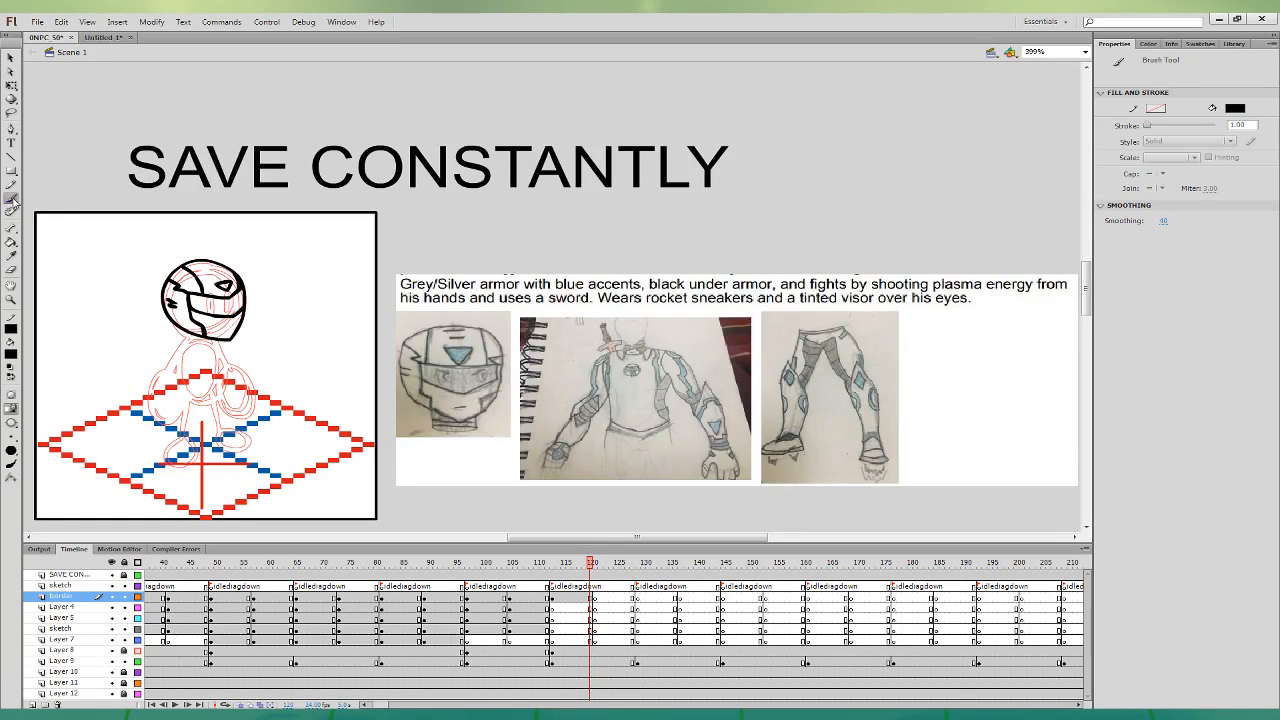
{"action": "left_click", "coordinate": [590, 619]}
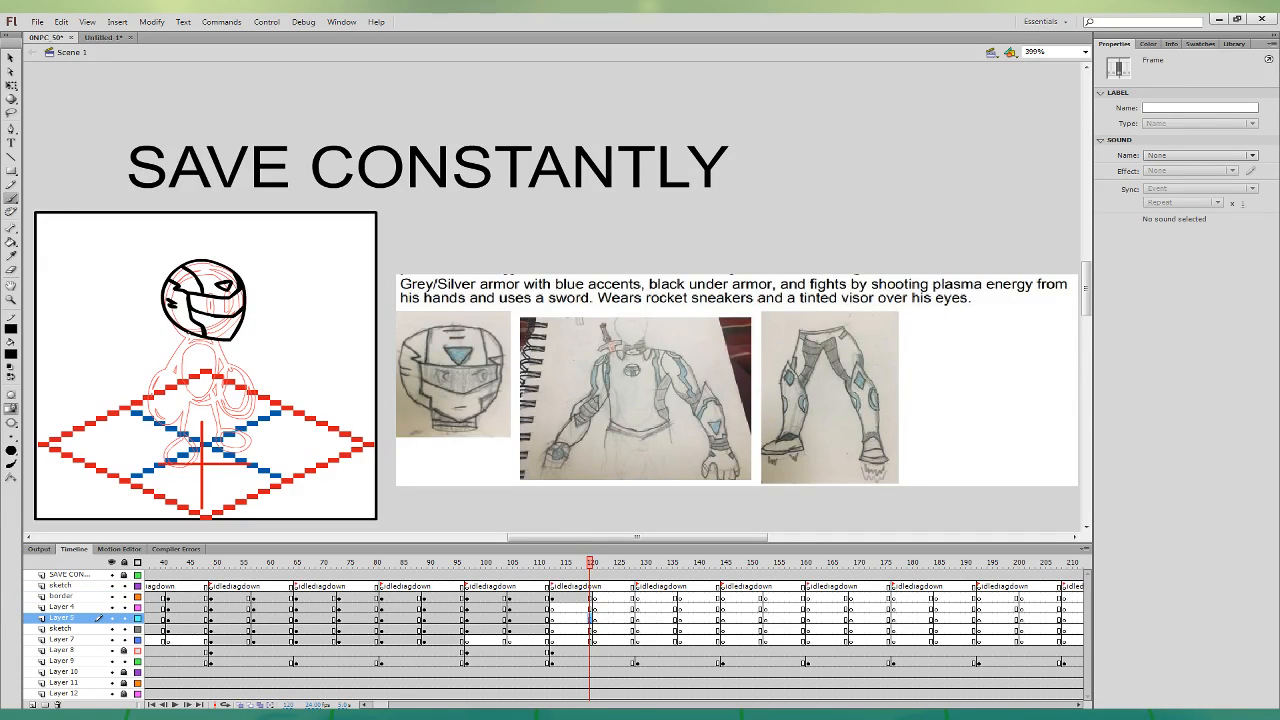
{"action": "mouse_move", "coordinate": [186, 337]}
{"action": "left_mouse_down"}
{"action": "mouse_move", "coordinate": [229, 339]}
{"action": "mouse_move", "coordinate": [212, 348]}
{"action": "mouse_move", "coordinate": [221, 338]}
{"action": "left_mouse_up"}
{"action": "key", "text": "ctrl+z"}
{"action": "key", "text": "ctrl+z"}
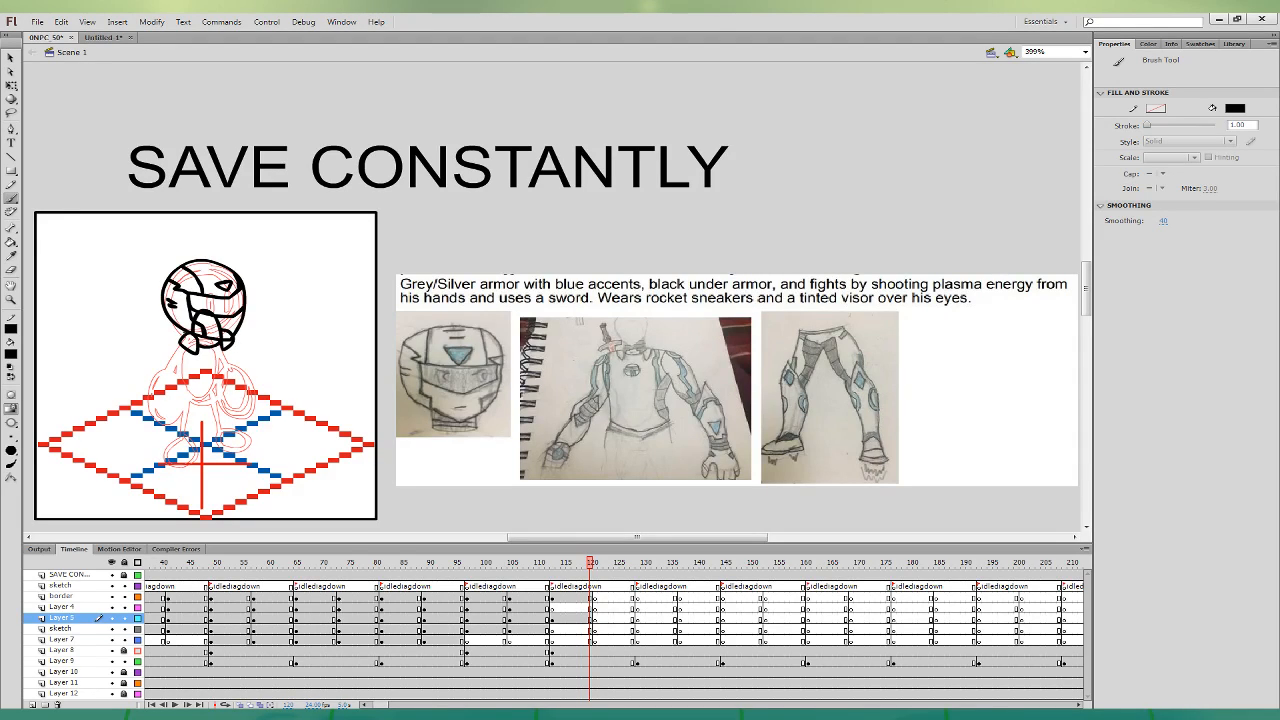
- Brush the torso and shoulder outline on Layer 5, adding the side armour panels and a round chest emblem
{"action": "mouse_move", "coordinate": [179, 343]}
{"action": "left_mouse_down"}
{"action": "mouse_move", "coordinate": [164, 378]}
{"action": "mouse_move", "coordinate": [181, 408]}
{"action": "mouse_move", "coordinate": [204, 411]}
{"action": "left_mouse_up"}
{"action": "key", "text": "ctrl+z"}
{"action": "mouse_move", "coordinate": [170, 342]}
{"action": "left_mouse_down"}
{"action": "mouse_move", "coordinate": [183, 436]}
{"action": "mouse_move", "coordinate": [215, 443]}
{"action": "mouse_move", "coordinate": [240, 427]}
{"action": "mouse_move", "coordinate": [243, 345]}
{"action": "left_mouse_up"}
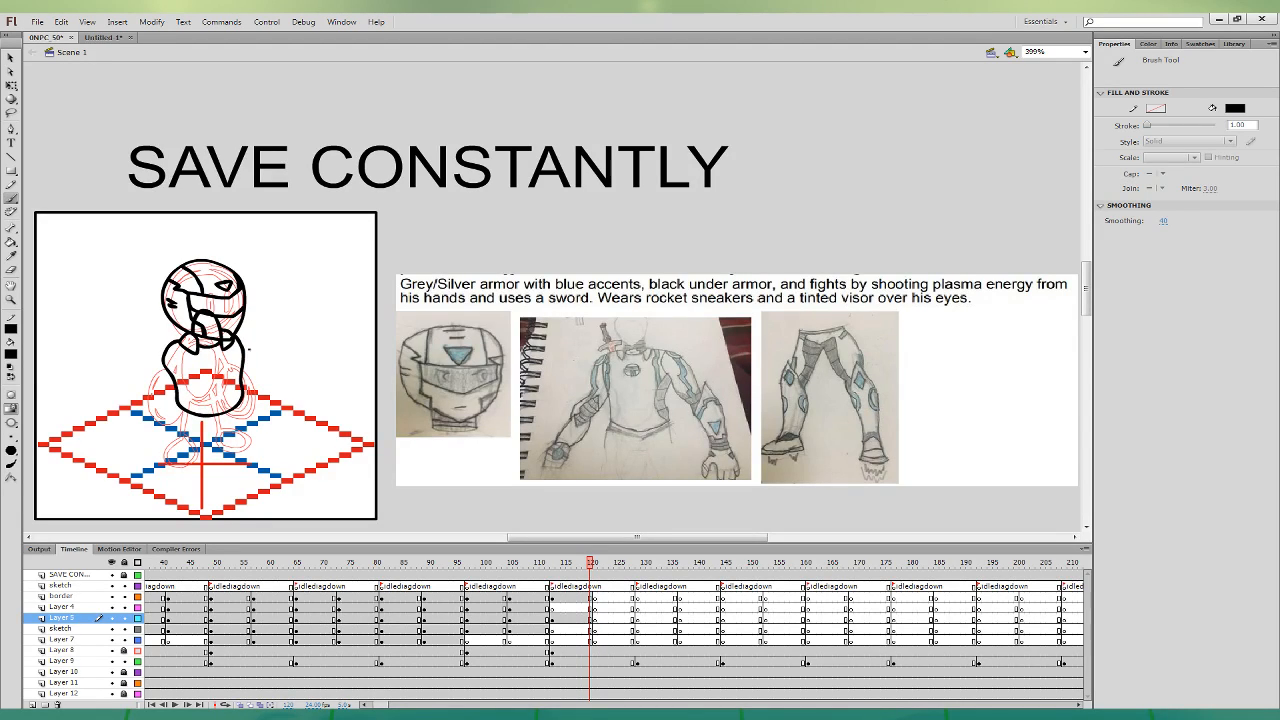
{"action": "left_click_drag", "start_coordinate": [172, 375], "coordinate": [192, 411]}
{"action": "left_click_drag", "start_coordinate": [237, 373], "coordinate": [240, 399]}
{"action": "mouse_move", "coordinate": [190, 383]}
{"action": "left_mouse_down"}
{"action": "mouse_move", "coordinate": [187, 349]}
{"action": "mouse_move", "coordinate": [187, 378]}
{"action": "mouse_move", "coordinate": [232, 348]}
{"action": "mouse_move", "coordinate": [234, 376]}
{"action": "mouse_move", "coordinate": [208, 374]}
{"action": "mouse_move", "coordinate": [212, 362]}
{"action": "left_mouse_up"}
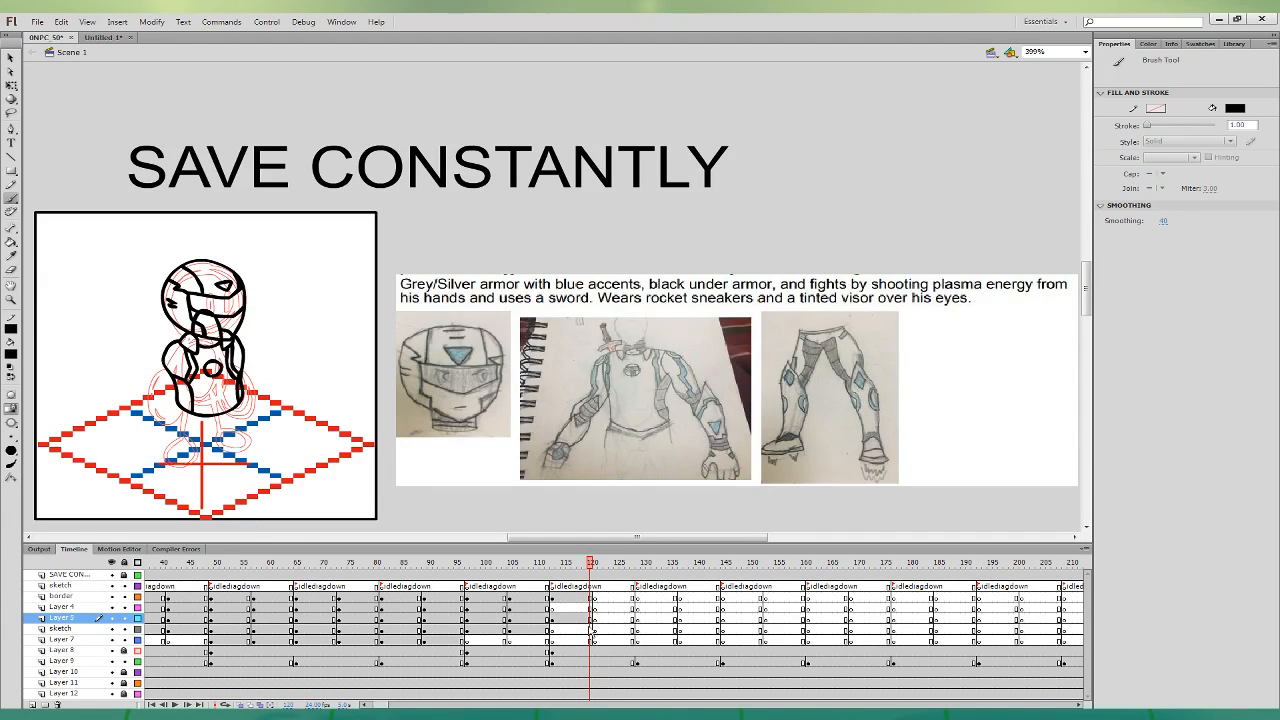
- Brush the waist band and both lower legs with boots on the lower sketch layer, undoing and redrawing faulty strokes
{"action": "left_click", "coordinate": [591, 628]}
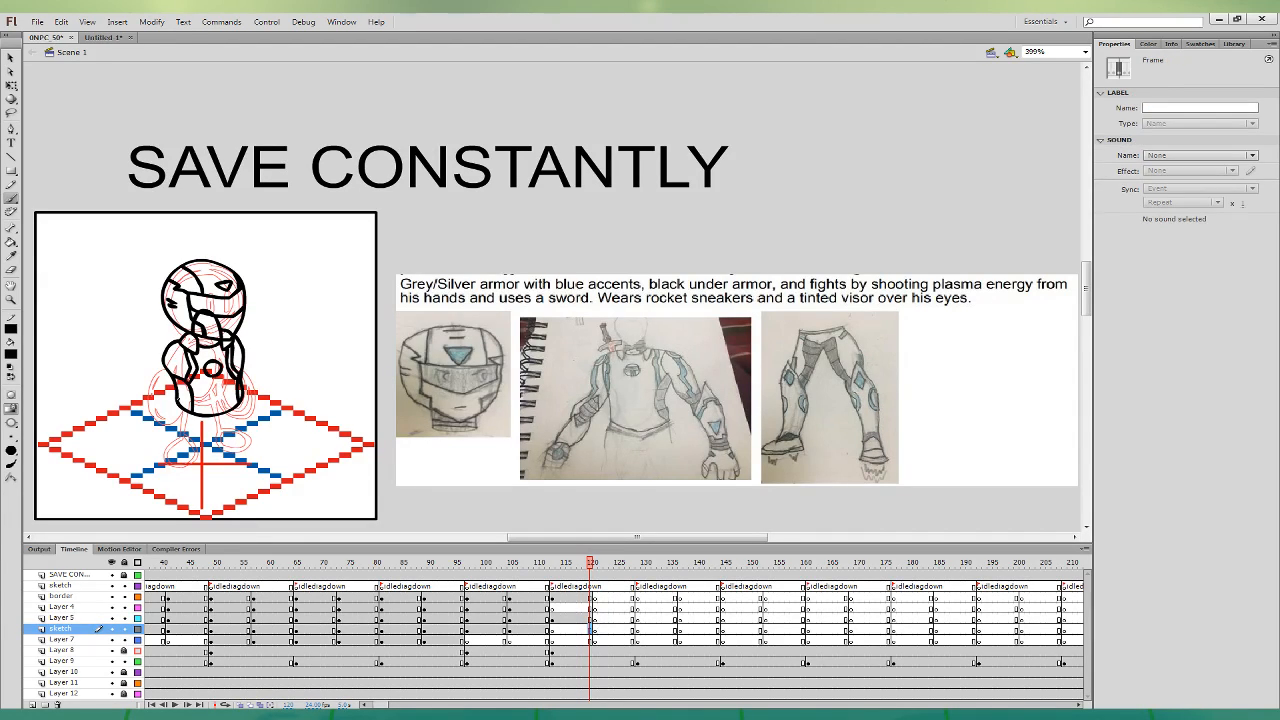
{"action": "mouse_move", "coordinate": [174, 396]}
{"action": "left_mouse_down"}
{"action": "mouse_move", "coordinate": [200, 422]}
{"action": "mouse_move", "coordinate": [235, 417]}
{"action": "mouse_move", "coordinate": [240, 382]}
{"action": "mouse_move", "coordinate": [177, 400]}
{"action": "left_mouse_up"}
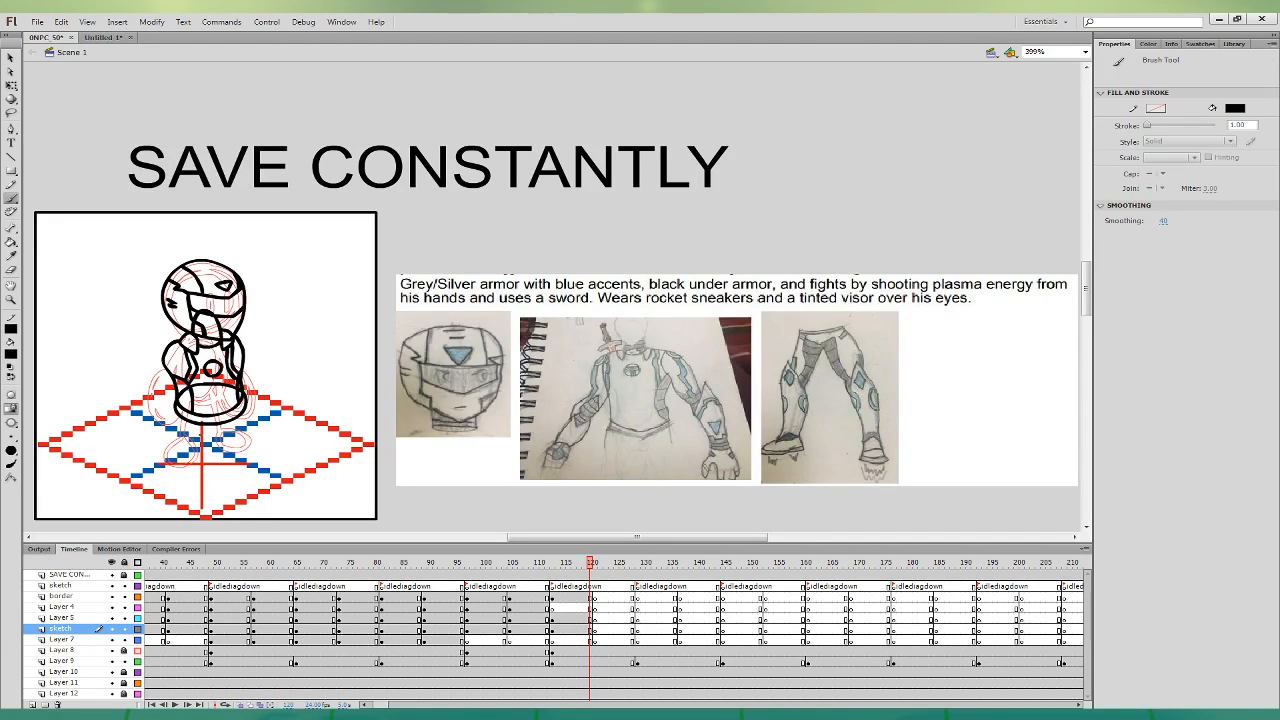
{"action": "left_click_drag", "start_coordinate": [176, 432], "coordinate": [159, 481]}
{"action": "key", "text": "ctrl+z"}
{"action": "left_click_drag", "start_coordinate": [178, 433], "coordinate": [169, 479]}
{"action": "mouse_move", "coordinate": [182, 443]}
{"action": "left_mouse_down"}
{"action": "mouse_move", "coordinate": [170, 488]}
{"action": "mouse_move", "coordinate": [192, 508]}
{"action": "mouse_move", "coordinate": [200, 451]}
{"action": "mouse_move", "coordinate": [169, 464]}
{"action": "mouse_move", "coordinate": [176, 502]}
{"action": "mouse_move", "coordinate": [205, 484]}
{"action": "mouse_move", "coordinate": [201, 438]}
{"action": "mouse_move", "coordinate": [235, 468]}
{"action": "mouse_move", "coordinate": [236, 492]}
{"action": "mouse_move", "coordinate": [262, 491]}
{"action": "mouse_move", "coordinate": [242, 428]}
{"action": "left_mouse_up"}
{"action": "key", "text": "ctrl+z"}
{"action": "key", "text": "ctrl+z"}
{"action": "key", "text": "ctrl+z"}
{"action": "key", "text": "ctrl+z"}
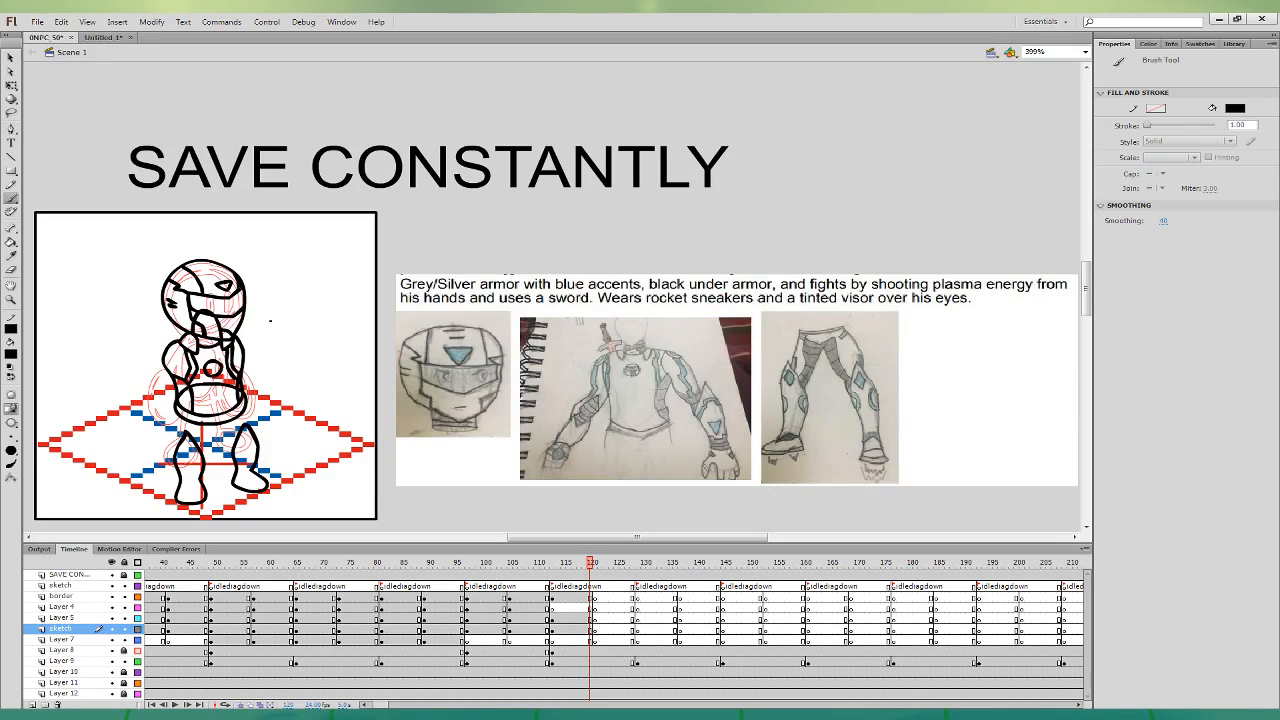
- Move both lower legs slightly down and to the left with the Free Transform tool
{"action": "left_click", "coordinate": [11, 86]}
{"action": "left_click", "coordinate": [189, 444]}
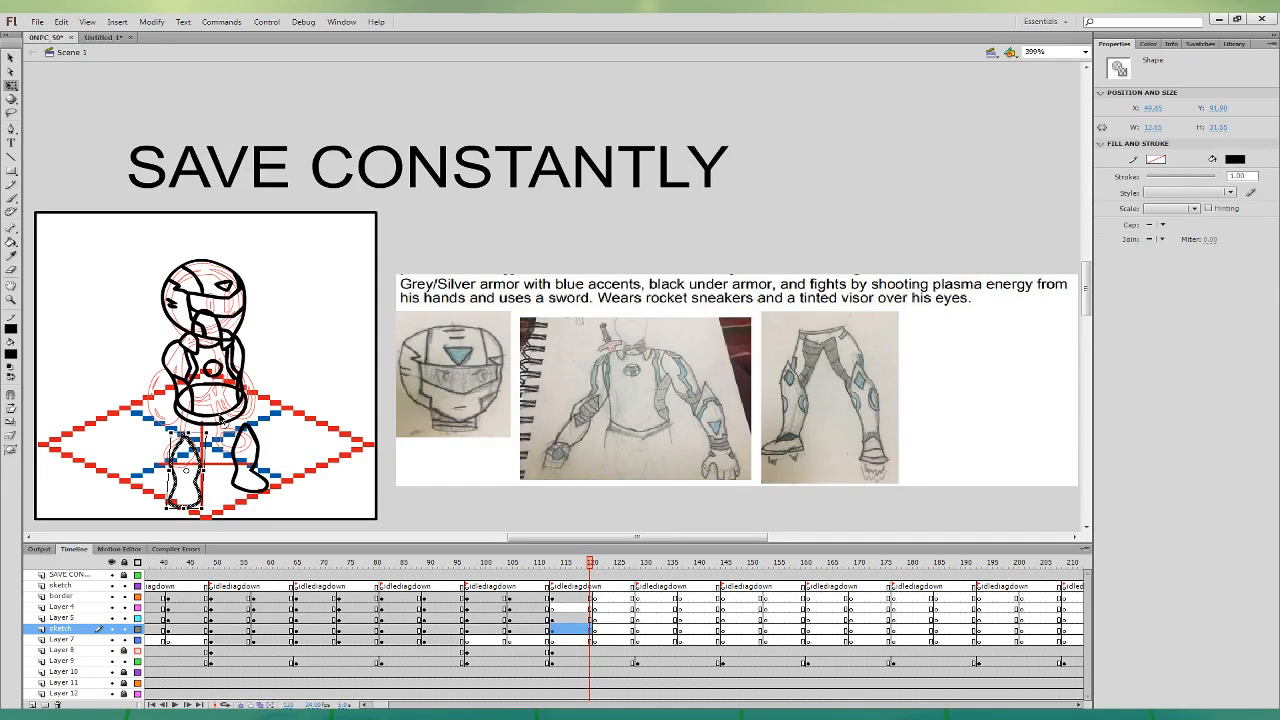
{"action": "left_click", "coordinate": [260, 440]}
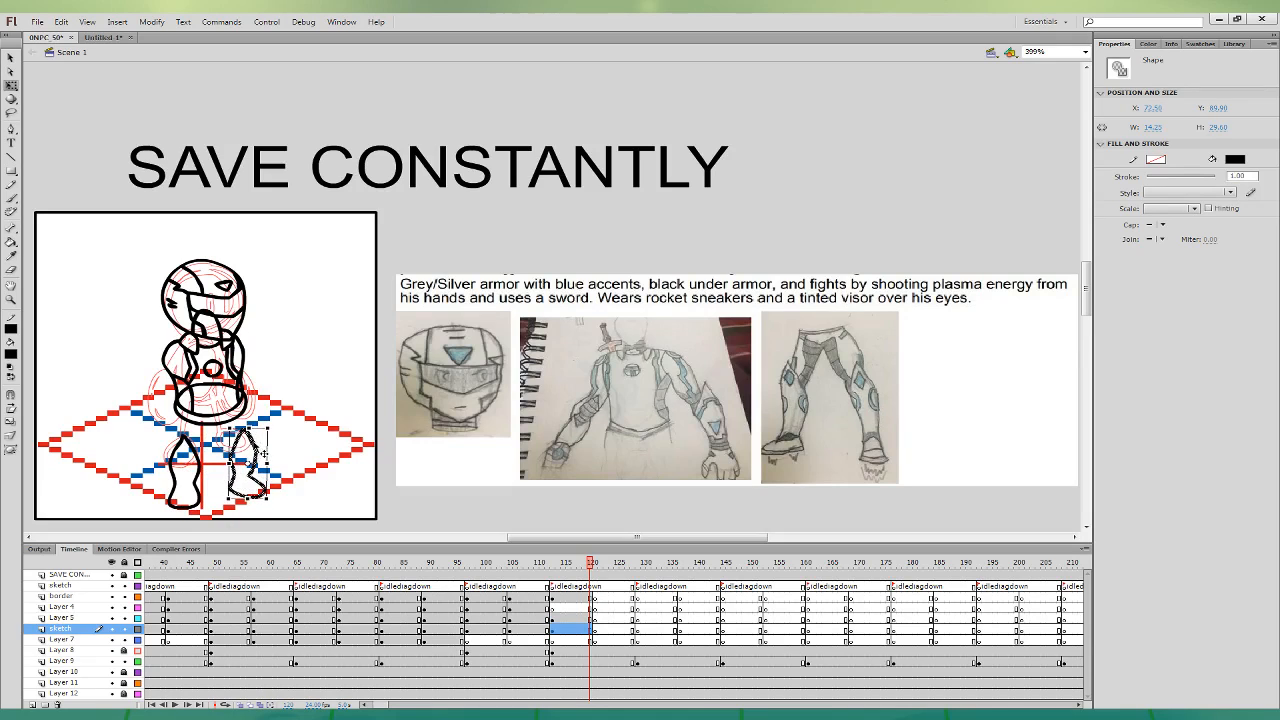
- Raise the helmet, torso, waist and legs across the drawn layers so the whole figure stands higher on the grid
{"action": "left_click", "coordinate": [580, 618]}
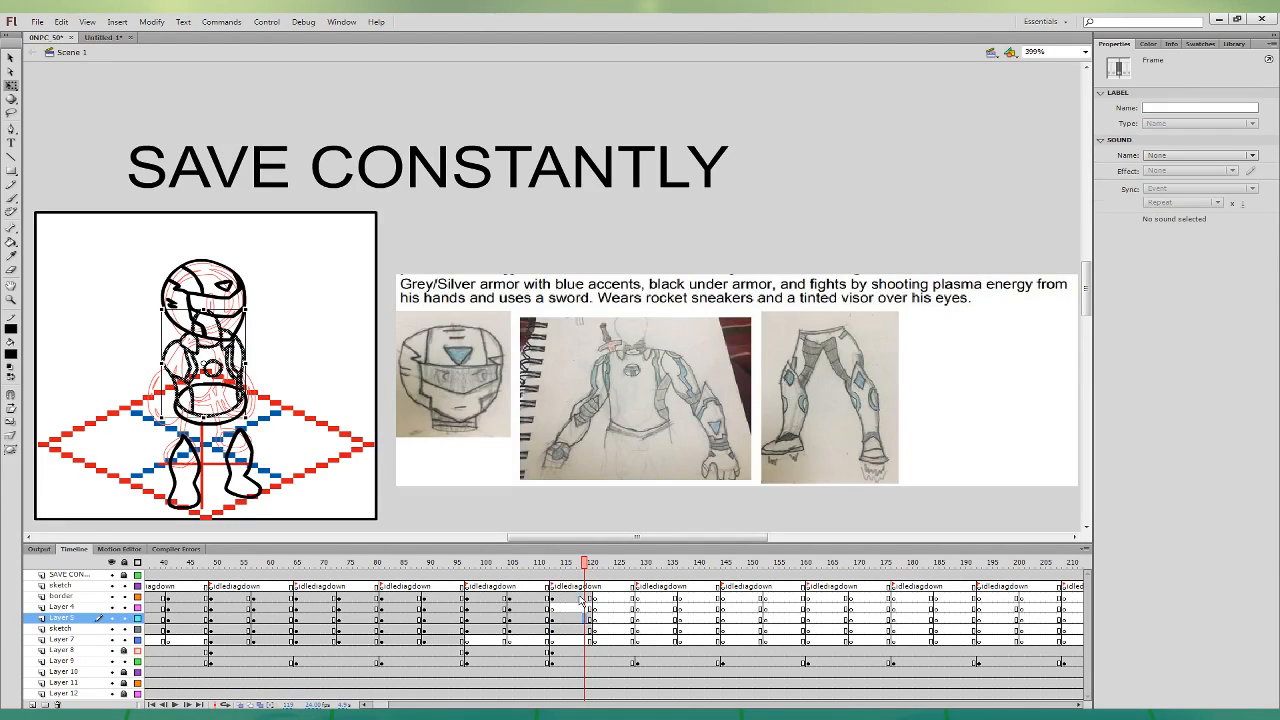
{"action": "key", "text": "Up"}
{"action": "key", "text": "Up"}
{"action": "key", "text": "Up"}
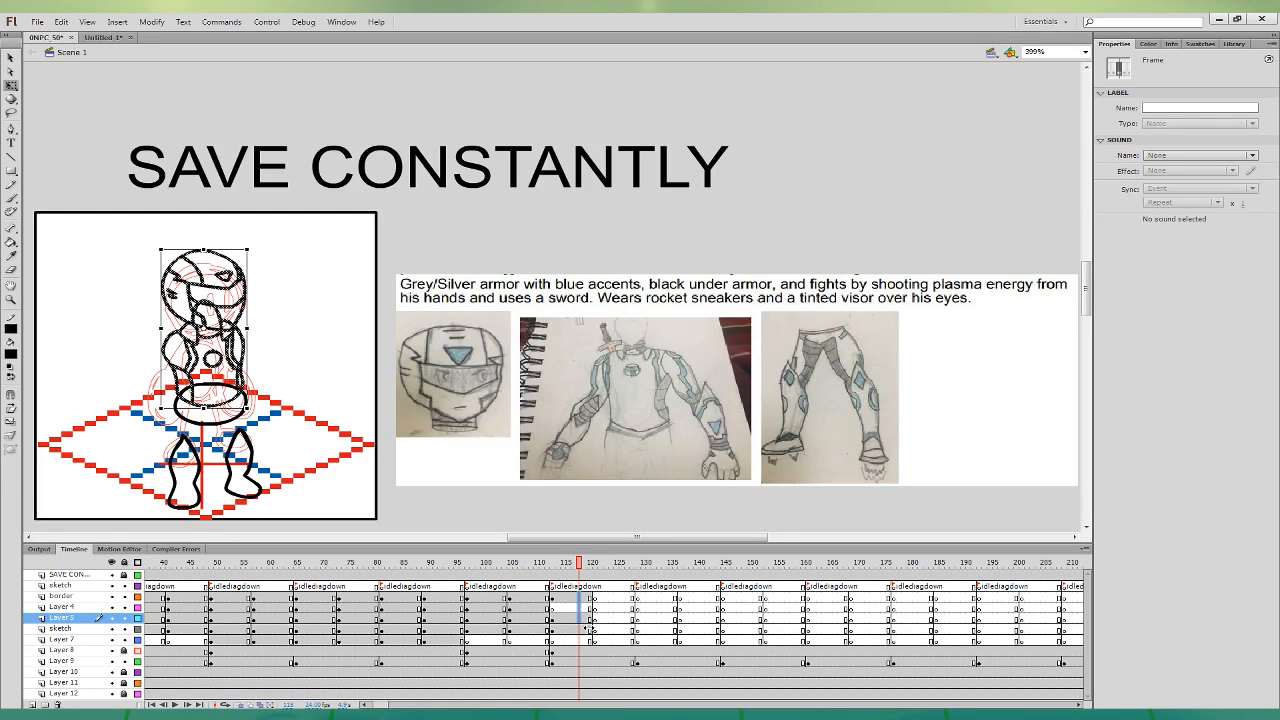
{"action": "left_click", "coordinate": [589, 630]}
{"action": "left_click", "coordinate": [588, 628]}
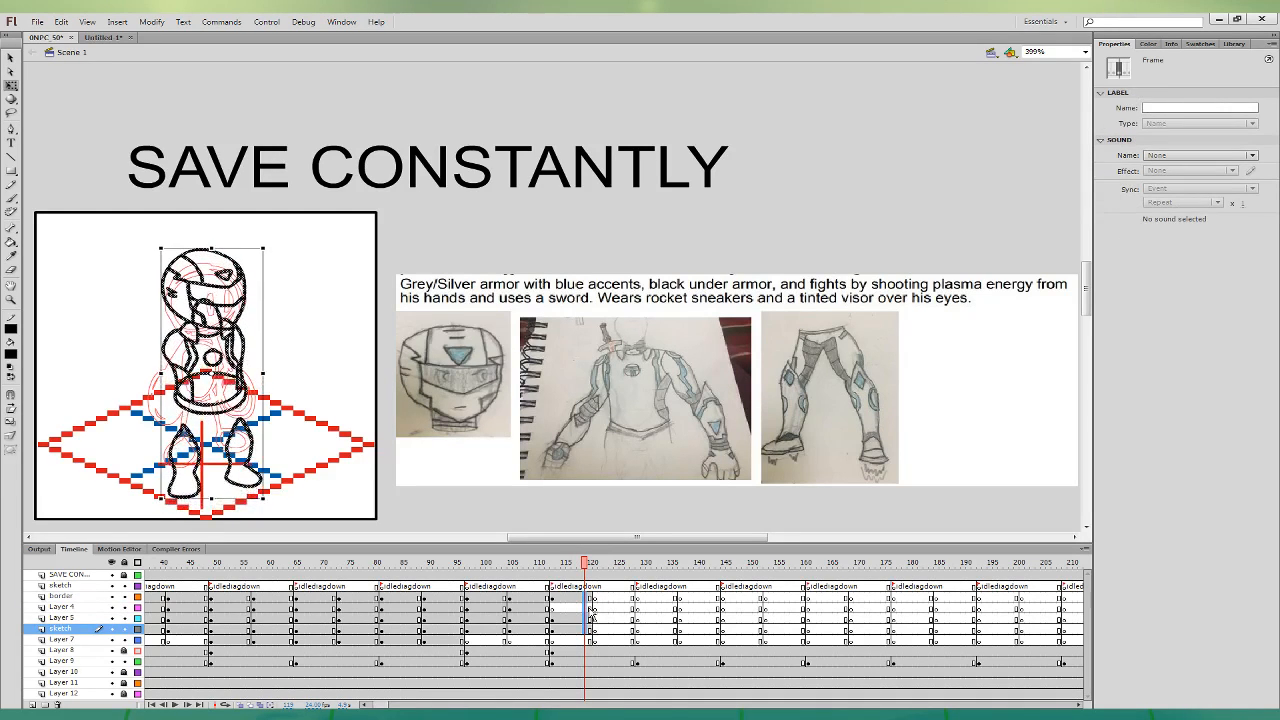
{"action": "key", "text": "Up"}
{"action": "left_click", "coordinate": [592, 611]}
{"action": "left_click", "coordinate": [587, 629]}
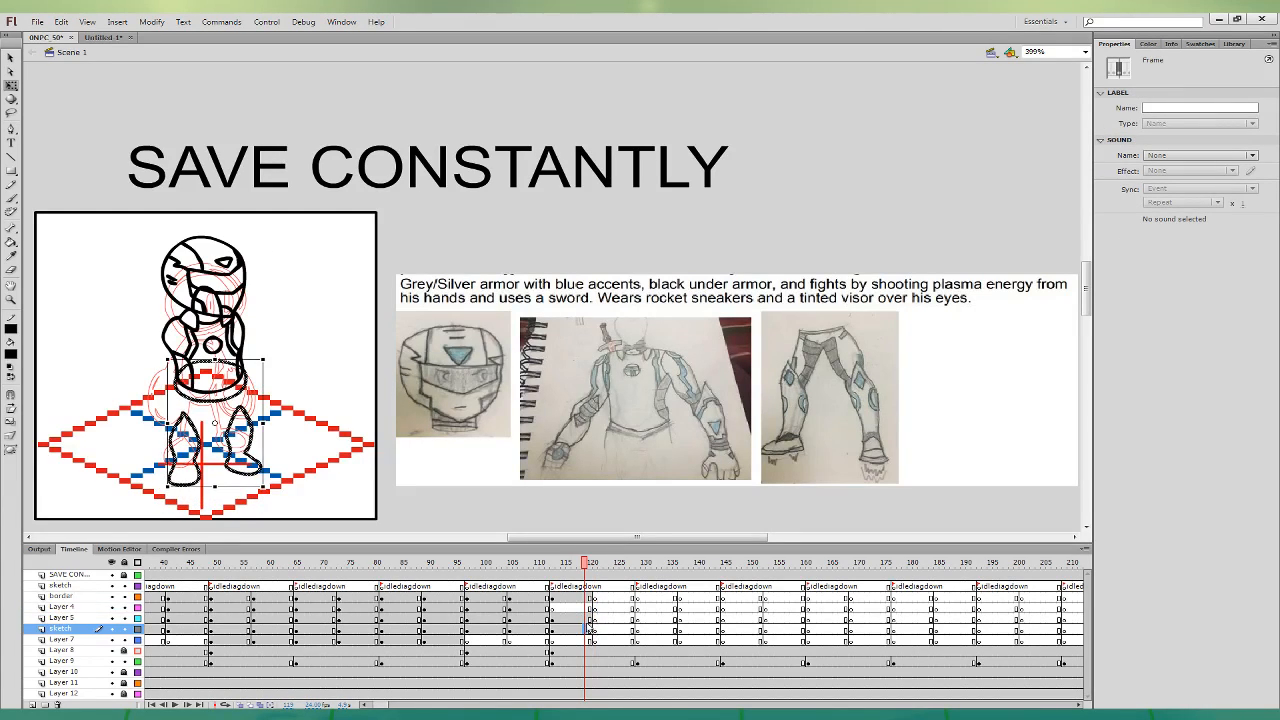
- Lower both lower legs away from the waist and adjust their sideways placement
{"action": "left_click", "coordinate": [393, 507]}
{"action": "left_click", "coordinate": [194, 431]}
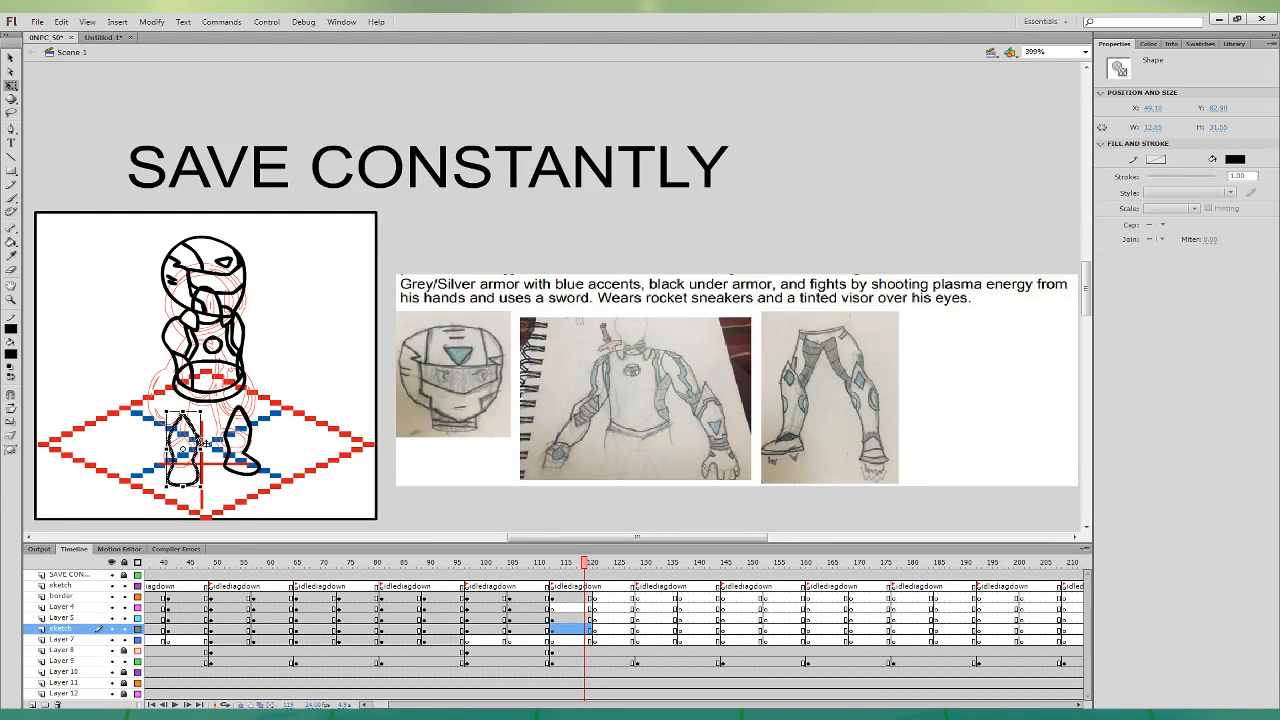
{"action": "key", "text": "Down"}
{"action": "key", "text": "Down"}
{"action": "key", "text": "Down"}
{"action": "key", "text": "Left"}
{"action": "left_click_drag", "start_coordinate": [246, 438], "coordinate": [249, 447]}
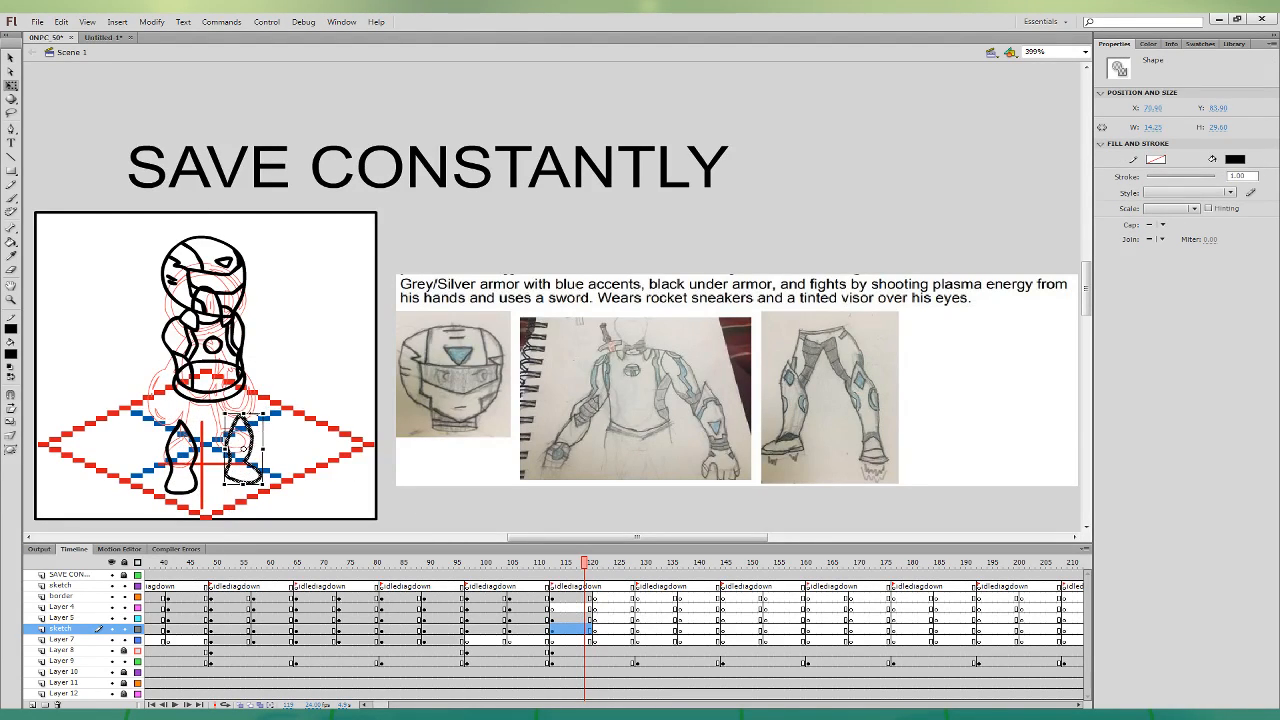
{"action": "key", "text": "Right"}
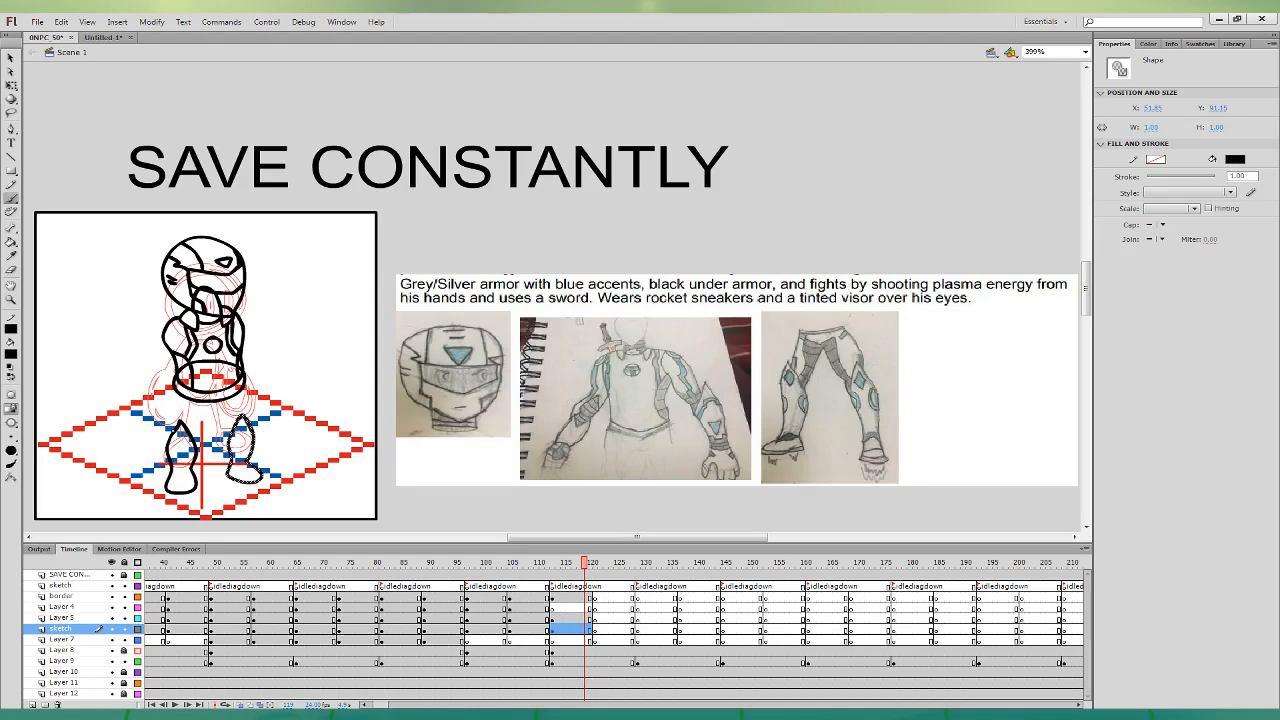
- Brush the thigh lines joining the waist to the lower legs, redoing the first outer thigh stroke
{"action": "left_click_drag", "start_coordinate": [175, 398], "coordinate": [173, 432]}
{"action": "key", "text": "ctrl+z"}
{"action": "left_click_drag", "start_coordinate": [175, 384], "coordinate": [171, 434]}
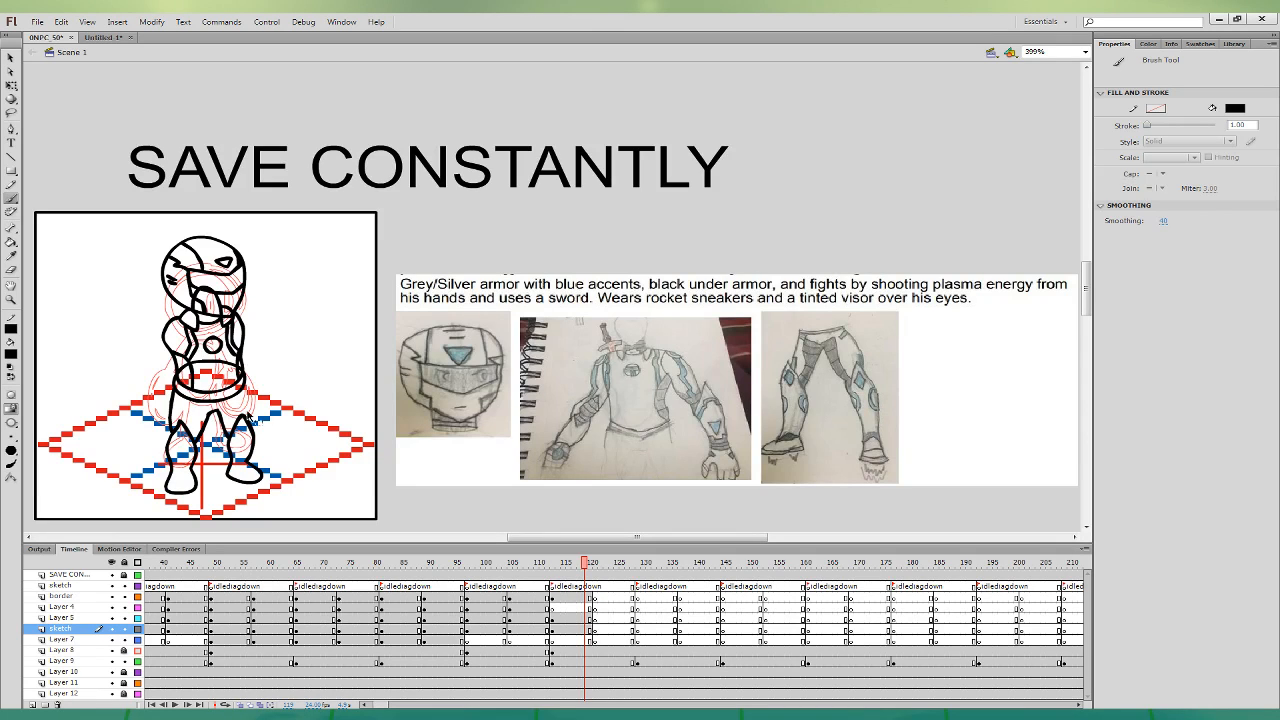
- Shift the right-hand lower leg slightly inward and up to meet the thigh
{"action": "left_click", "coordinate": [11, 85]}
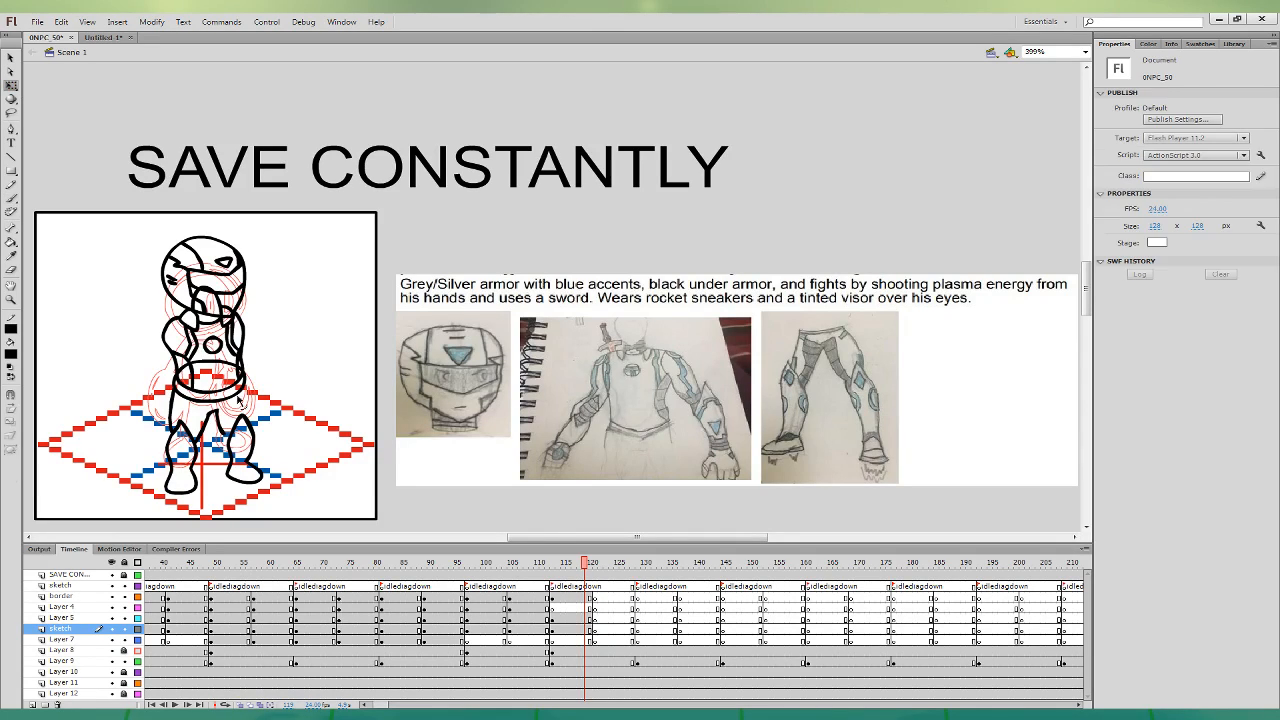
{"action": "left_click", "coordinate": [246, 424]}
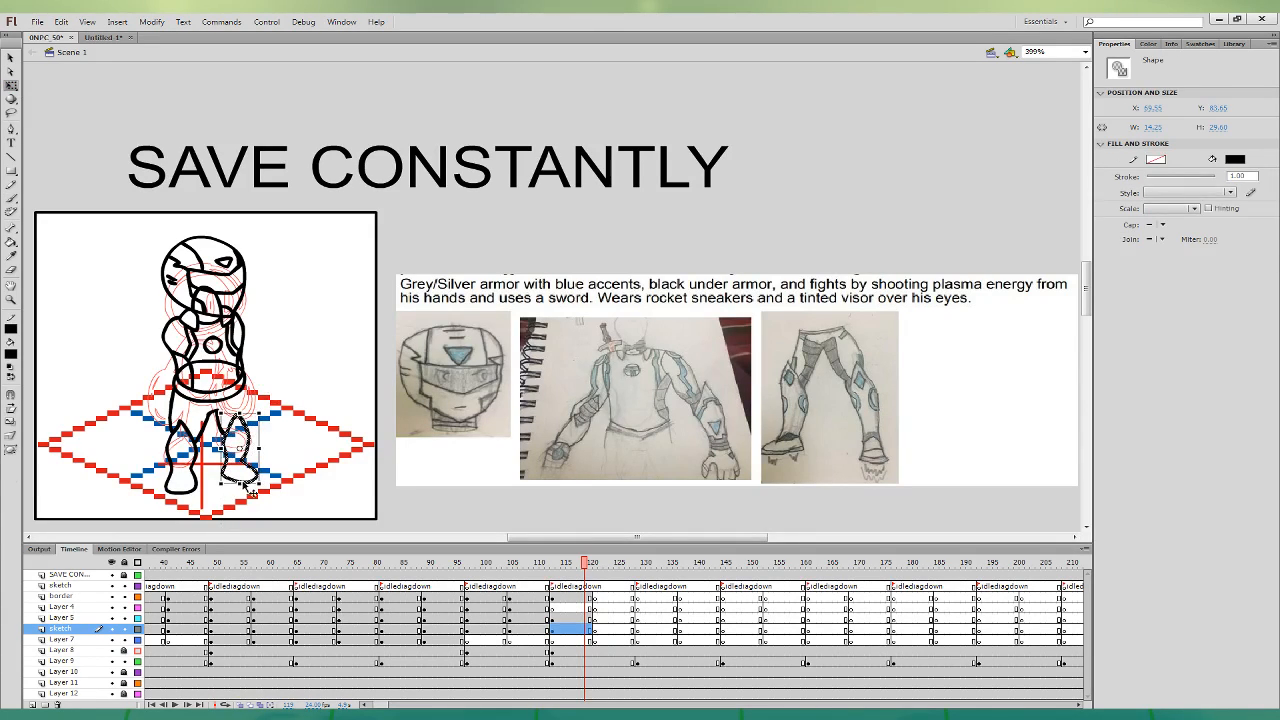
{"action": "left_click_drag", "start_coordinate": [252, 487], "coordinate": [249, 488]}
{"action": "key", "text": "Up"}
{"action": "key", "text": "Up"}
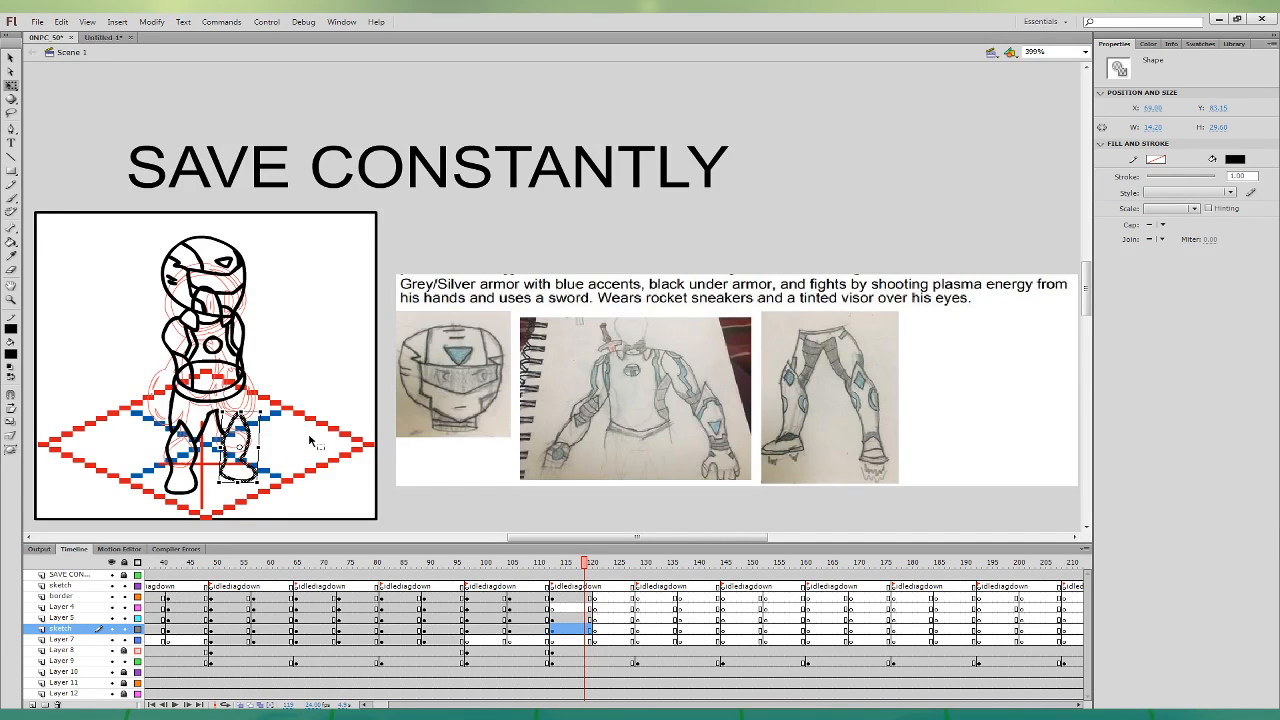
{"action": "left_click", "coordinate": [320, 388]}
- Brush the remaining outer thigh line, the boot sole lines and the diamond knee details on the legs
{"action": "left_click", "coordinate": [11, 198]}
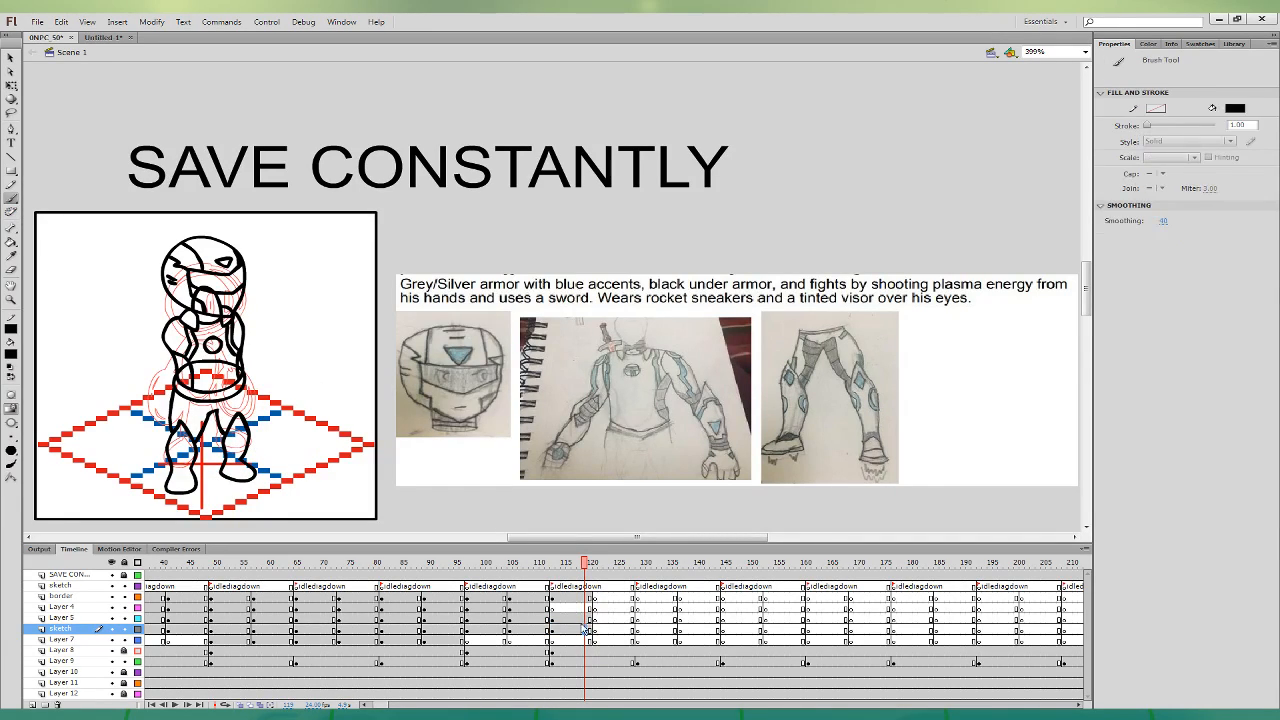
{"action": "left_click", "coordinate": [583, 629]}
{"action": "left_click_drag", "start_coordinate": [248, 417], "coordinate": [243, 384]}
{"action": "left_click_drag", "start_coordinate": [187, 487], "coordinate": [196, 481]}
{"action": "left_click_drag", "start_coordinate": [182, 446], "coordinate": [177, 437]}
{"action": "key", "text": "ctrl+z"}
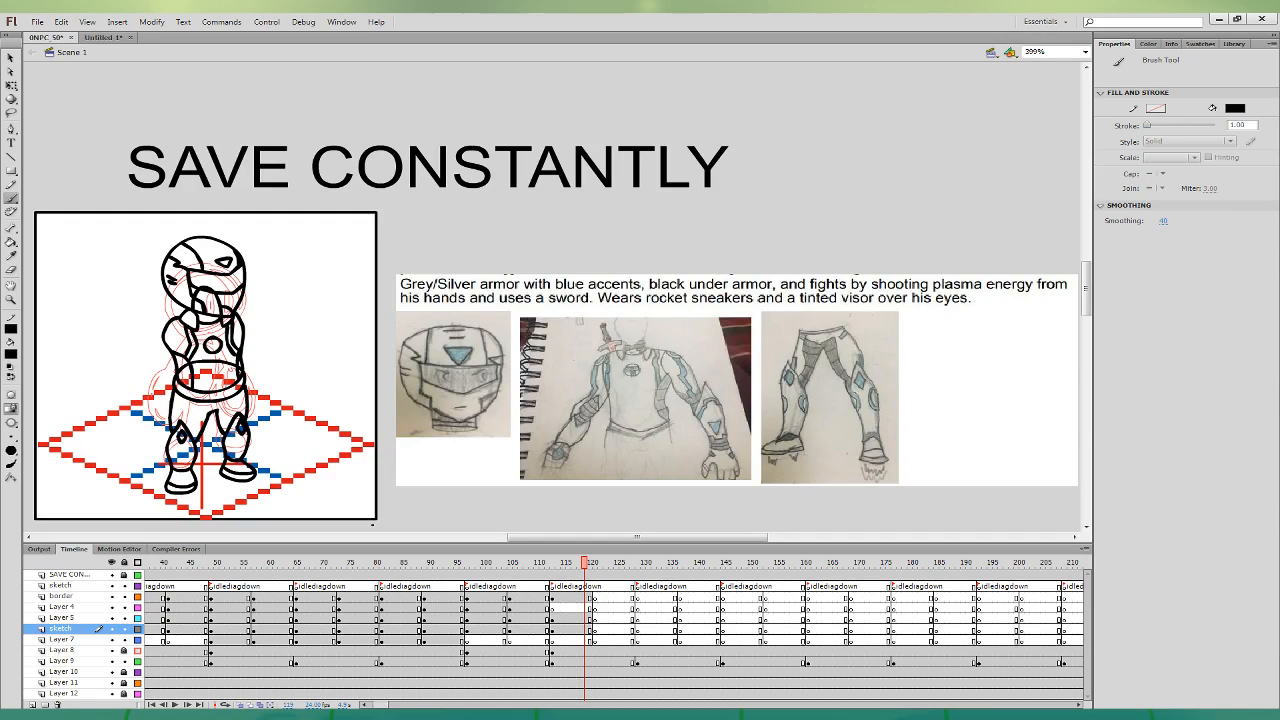
- Brush curved panel lines across the inner thighs on the lower sketch layer
{"action": "left_click", "coordinate": [586, 629]}
{"action": "left_click", "coordinate": [190, 418]}
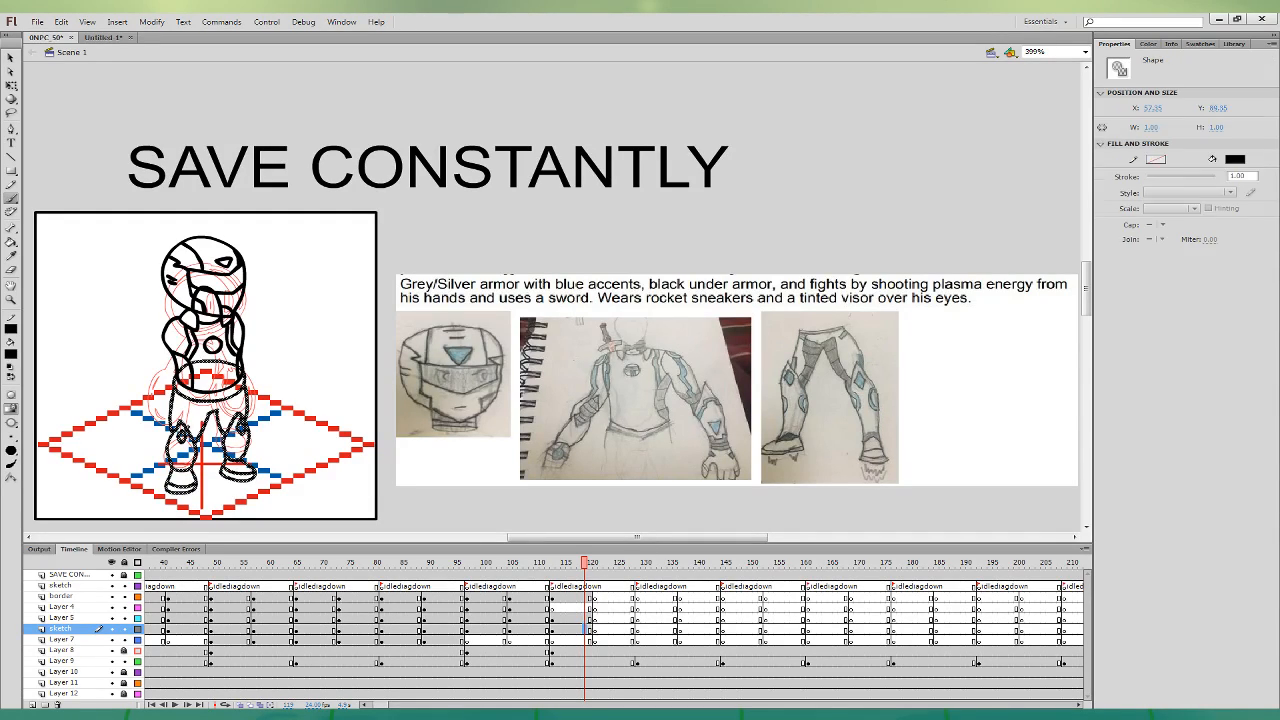
{"action": "left_click_drag", "start_coordinate": [221, 407], "coordinate": [234, 417]}
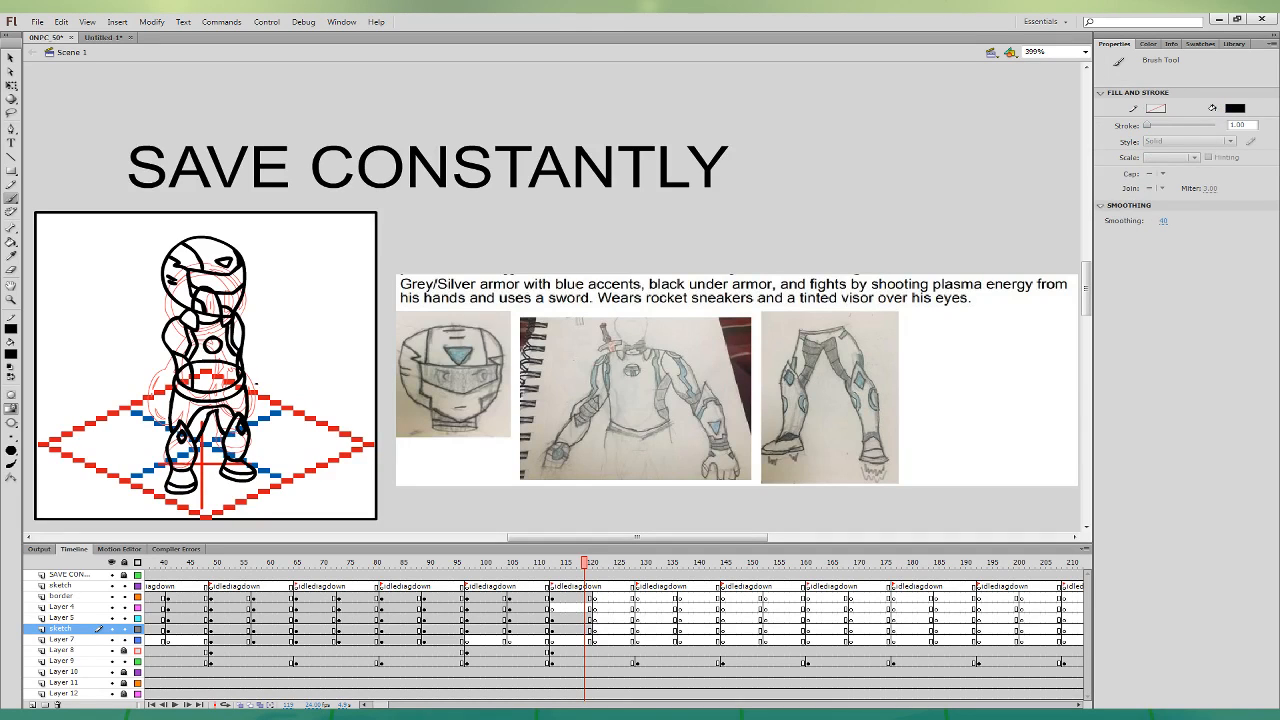
- Brush the side panel line beside the waist on the torso layer, Layer 5
{"action": "left_click", "coordinate": [574, 618]}
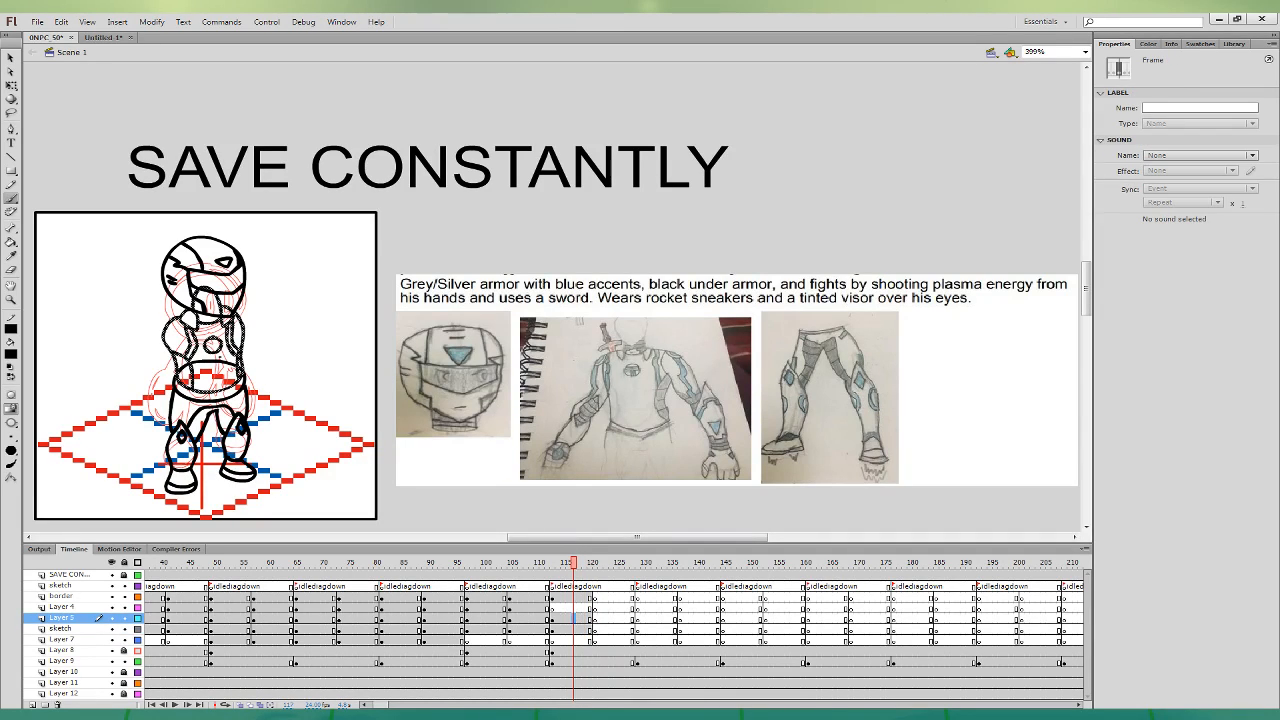
{"action": "left_click_drag", "start_coordinate": [179, 369], "coordinate": [196, 376]}
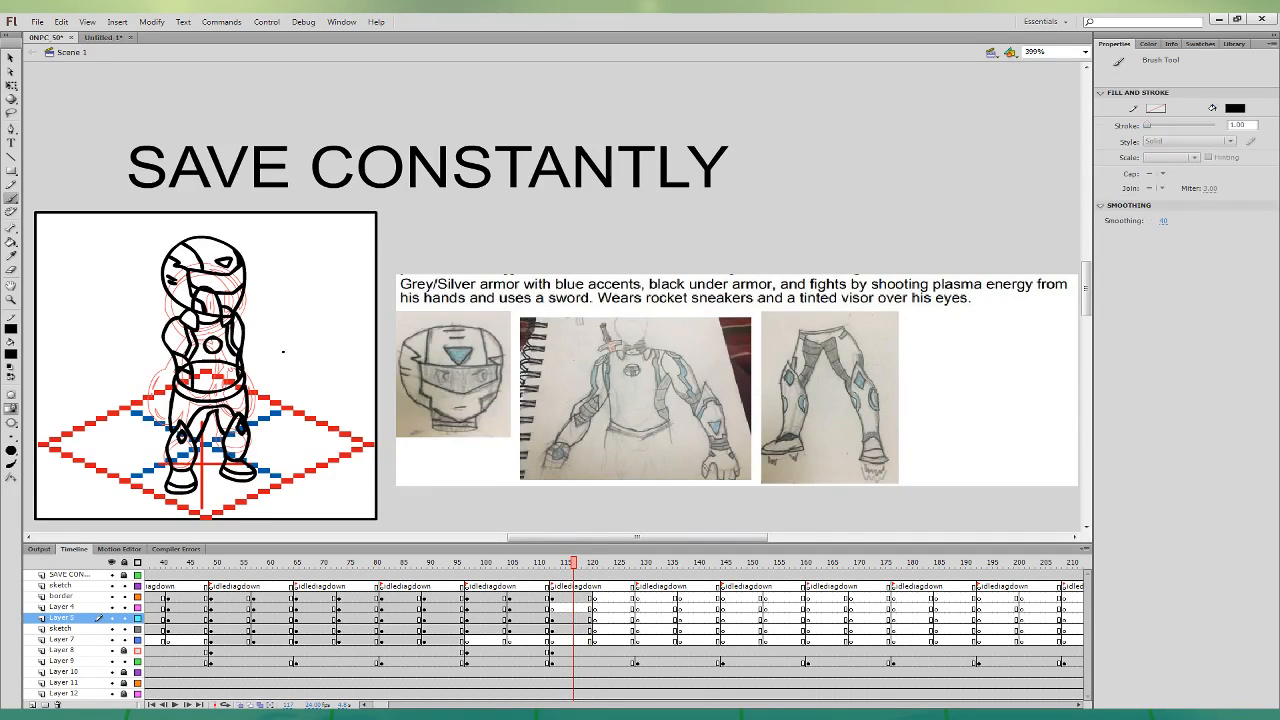
{"action": "left_click", "coordinate": [578, 629]}
{"action": "key", "text": "b"}
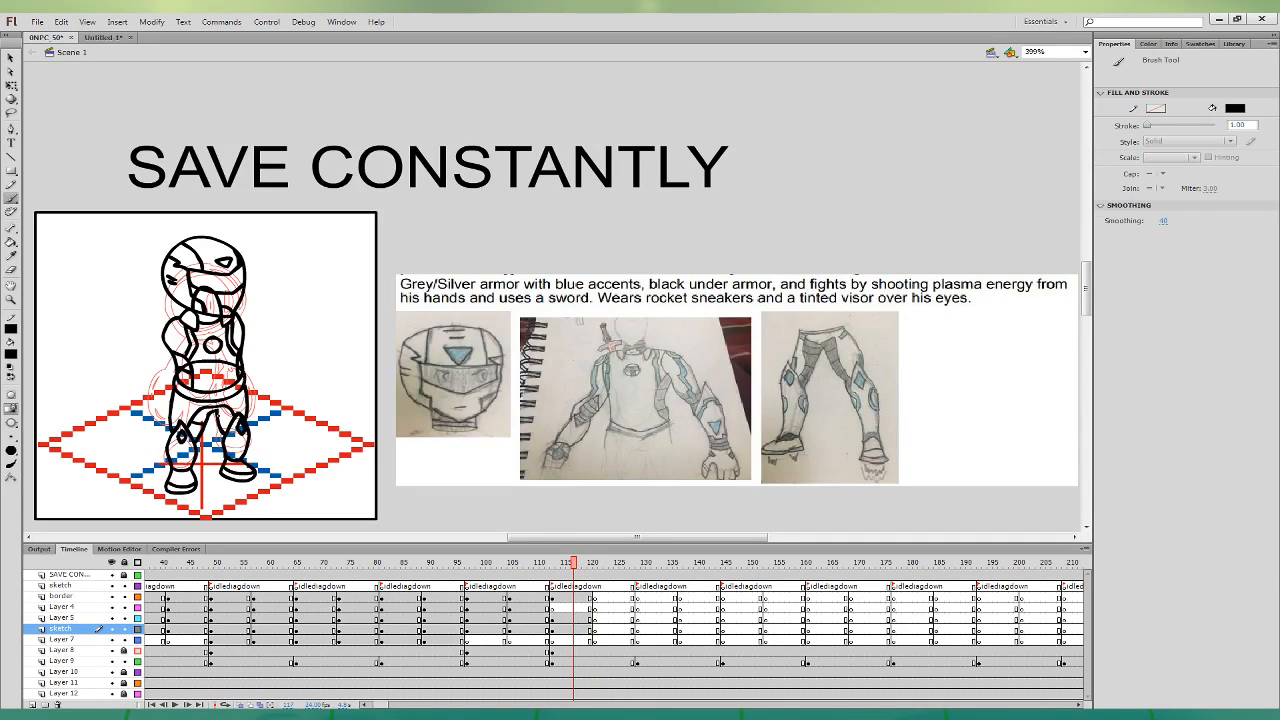
- Brush the armoured forearm and gauntlet details of the arm beside the torso on Layer 4, undoing misplaced strokes
{"action": "left_click_drag", "start_coordinate": [554, 479], "coordinate": [578, 481]}
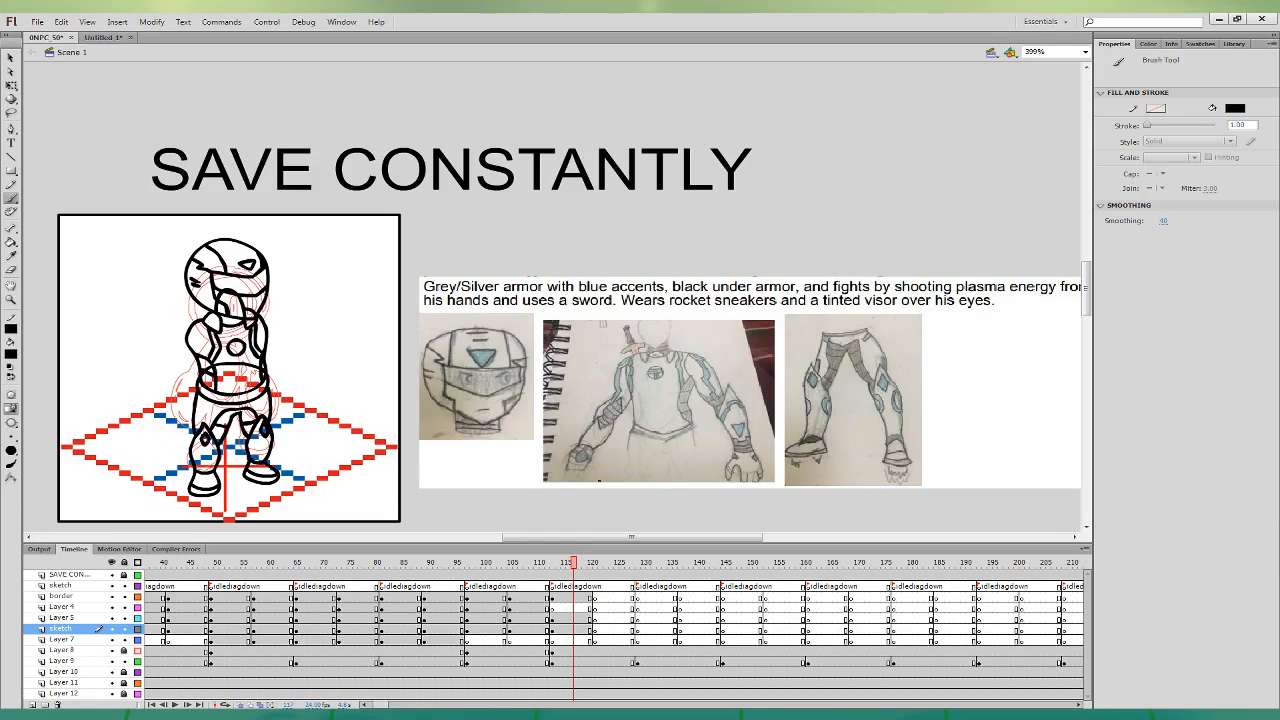
{"action": "left_click", "coordinate": [592, 607]}
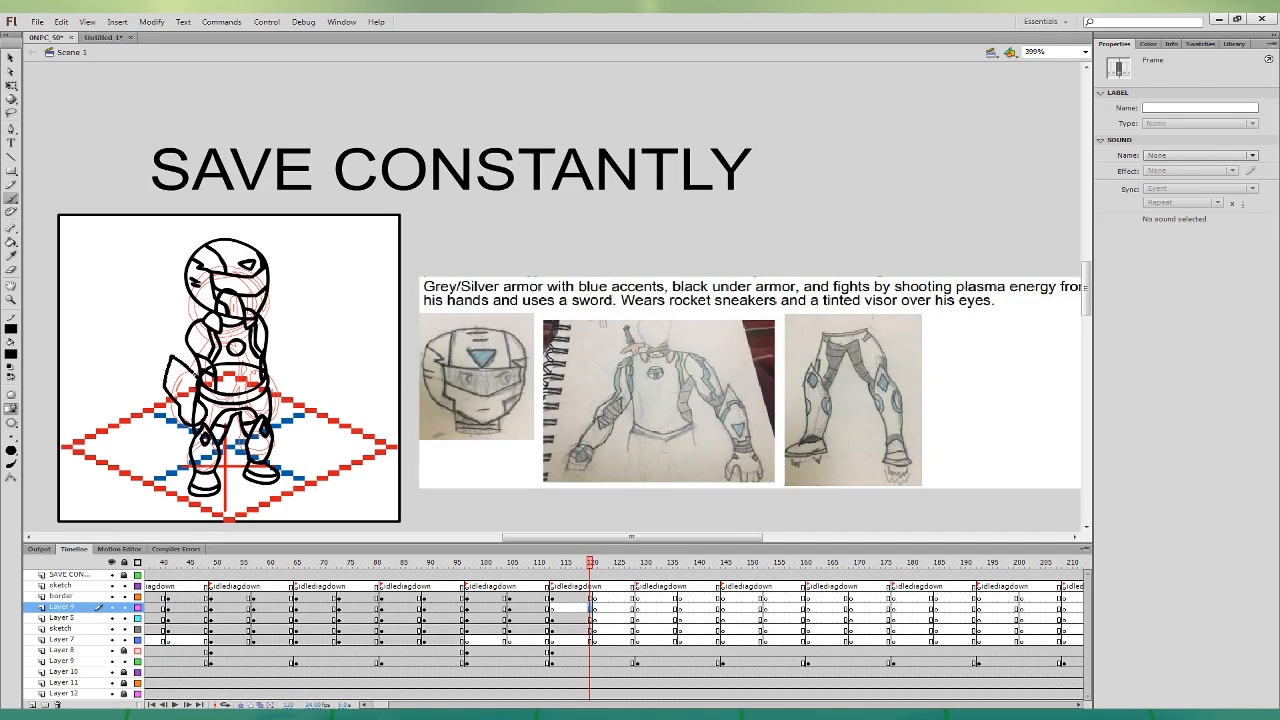
{"action": "left_click_drag", "start_coordinate": [198, 376], "coordinate": [200, 378]}
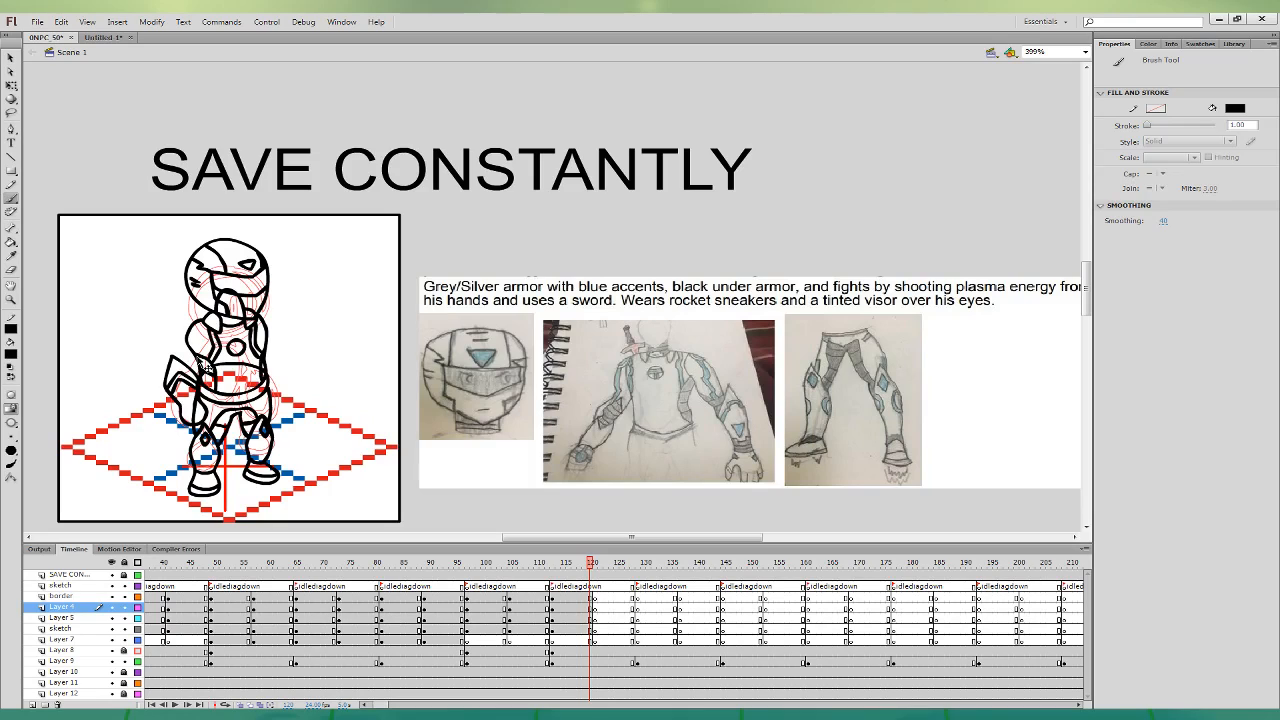
{"action": "key", "text": "ctrl+z"}
{"action": "key", "text": "ctrl+z"}
{"action": "key", "text": "ctrl+z"}
{"action": "key", "text": "ctrl+z"}
{"action": "key", "text": "ctrl+z"}
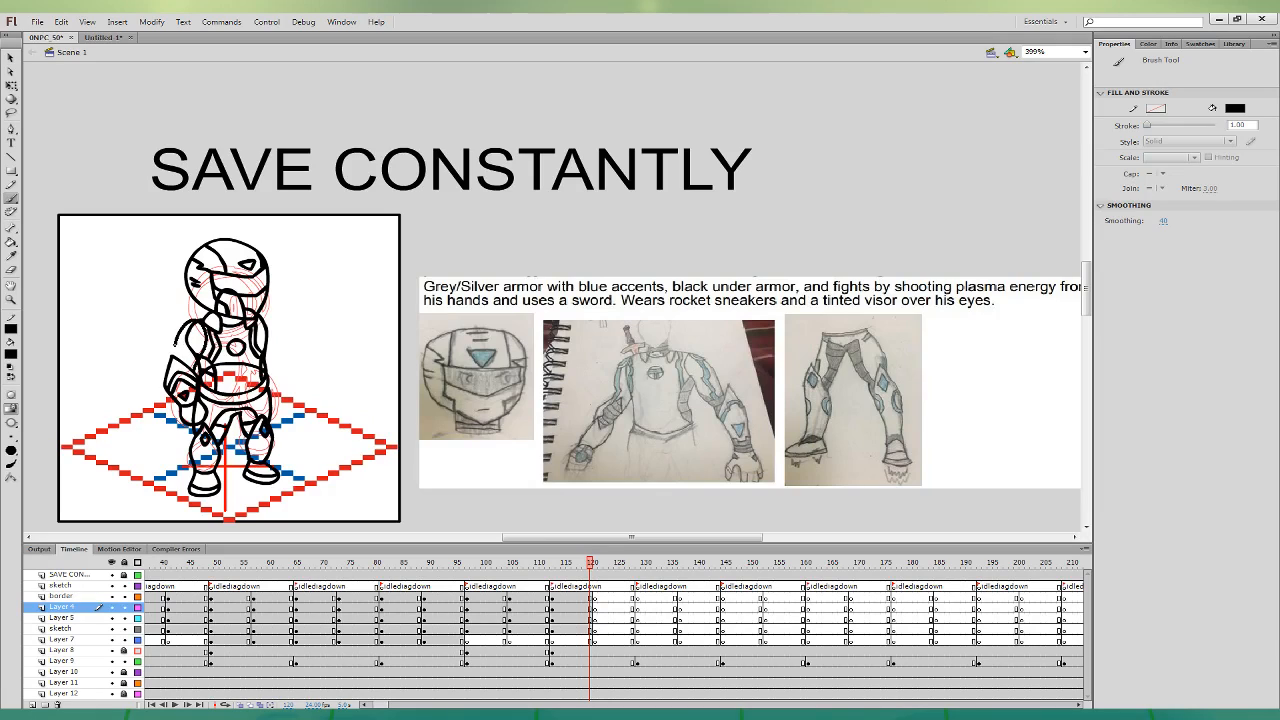
- Brush the upper arm's outer armour line and rotate the whole arm slightly to fit the shoulder
{"action": "left_click_drag", "start_coordinate": [175, 345], "coordinate": [176, 357]}
{"action": "left_click", "coordinate": [586, 607]}
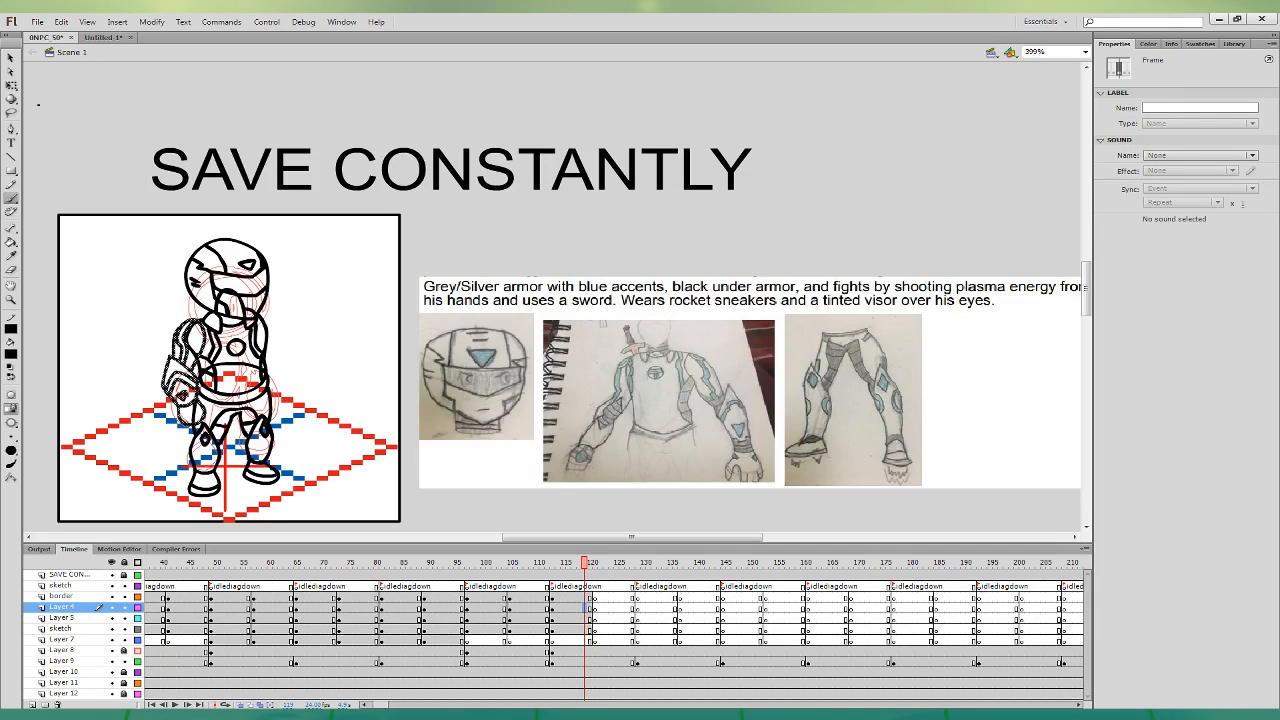
{"action": "key", "text": "v"}
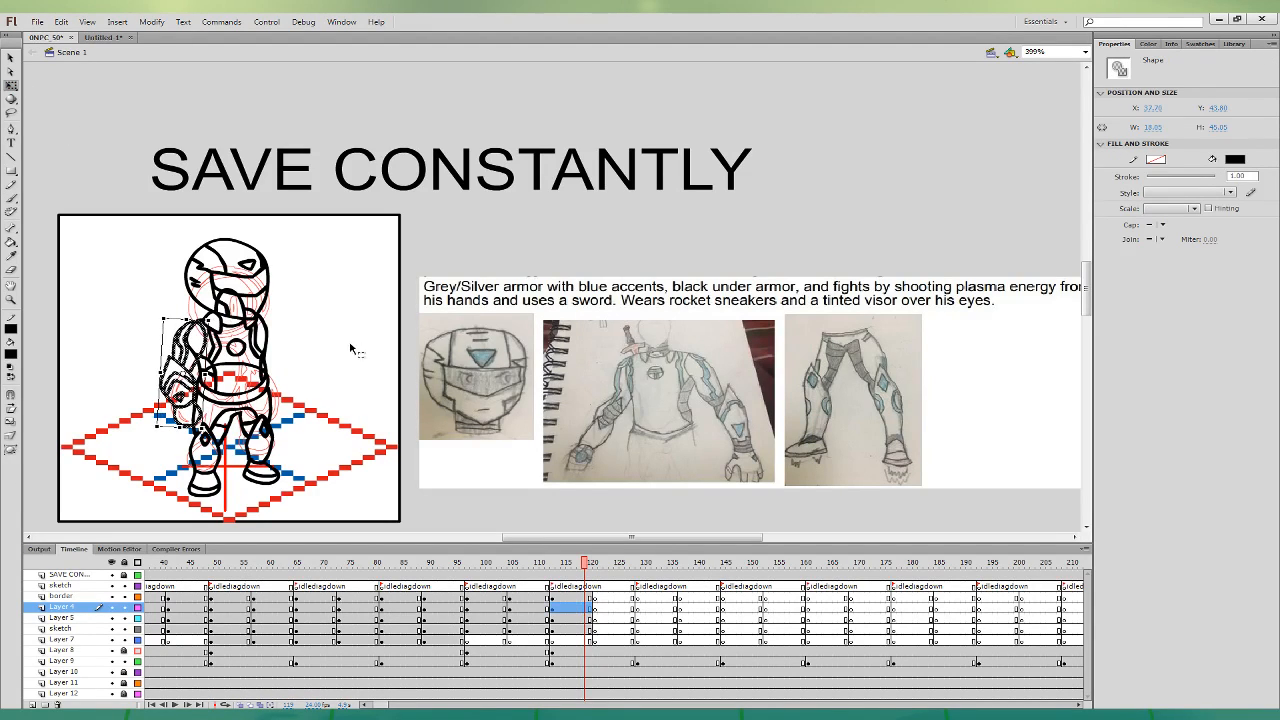
{"action": "left_click", "coordinate": [373, 350]}
- Fill the helmet panels, jaw guard and torso with a light grey sampled from the reference drawings
{"action": "left_click", "coordinate": [12, 243]}
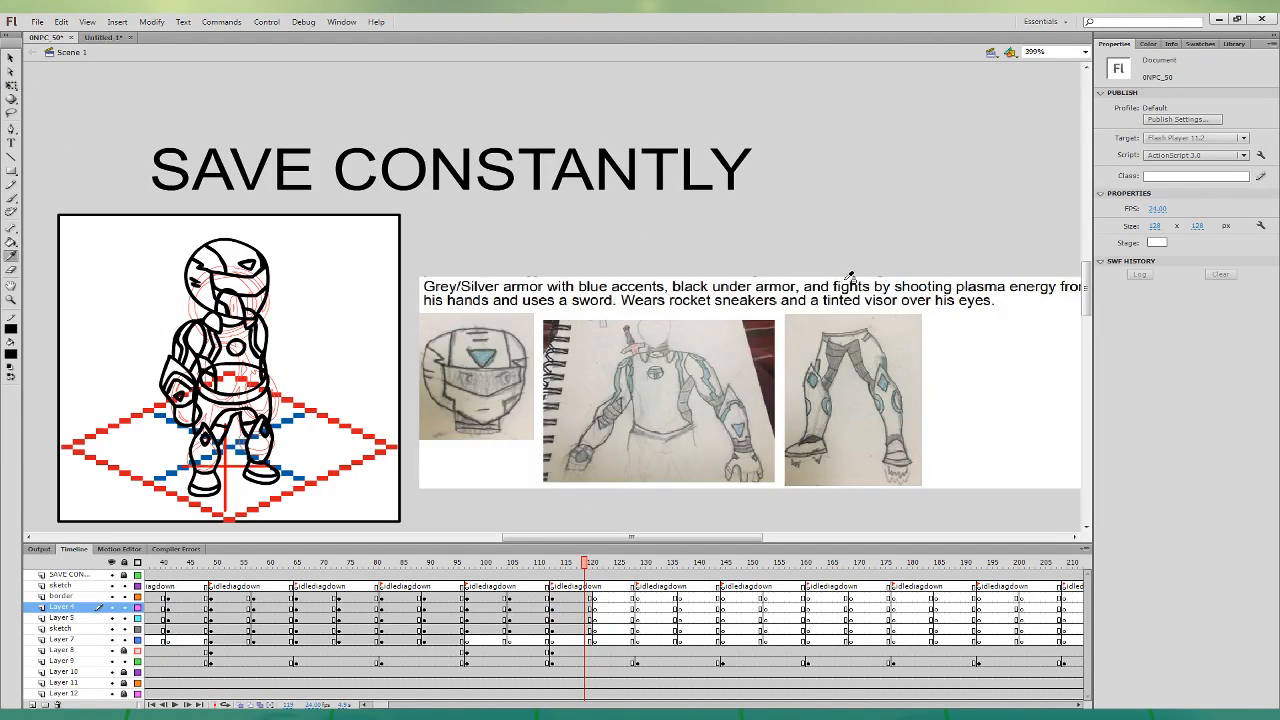
{"action": "left_click", "coordinate": [241, 259]}
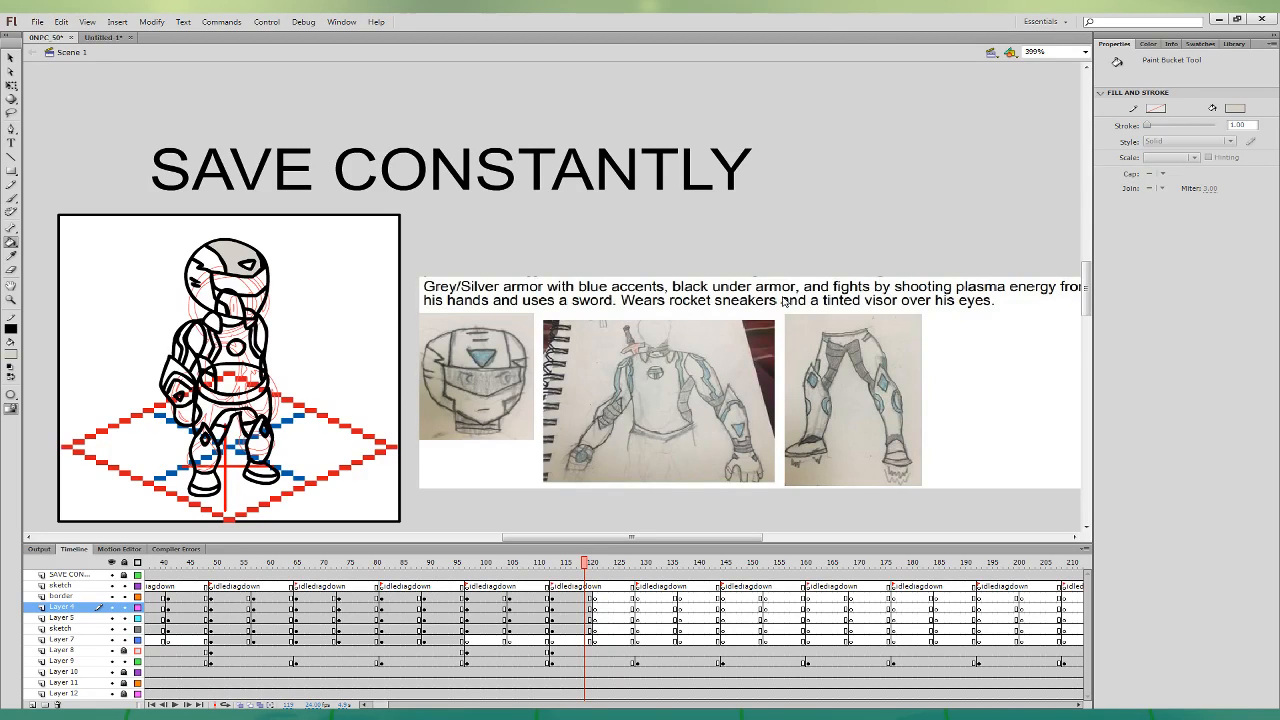
{"action": "left_click", "coordinate": [235, 247]}
{"action": "left_click", "coordinate": [209, 258]}
{"action": "left_click", "coordinate": [196, 279]}
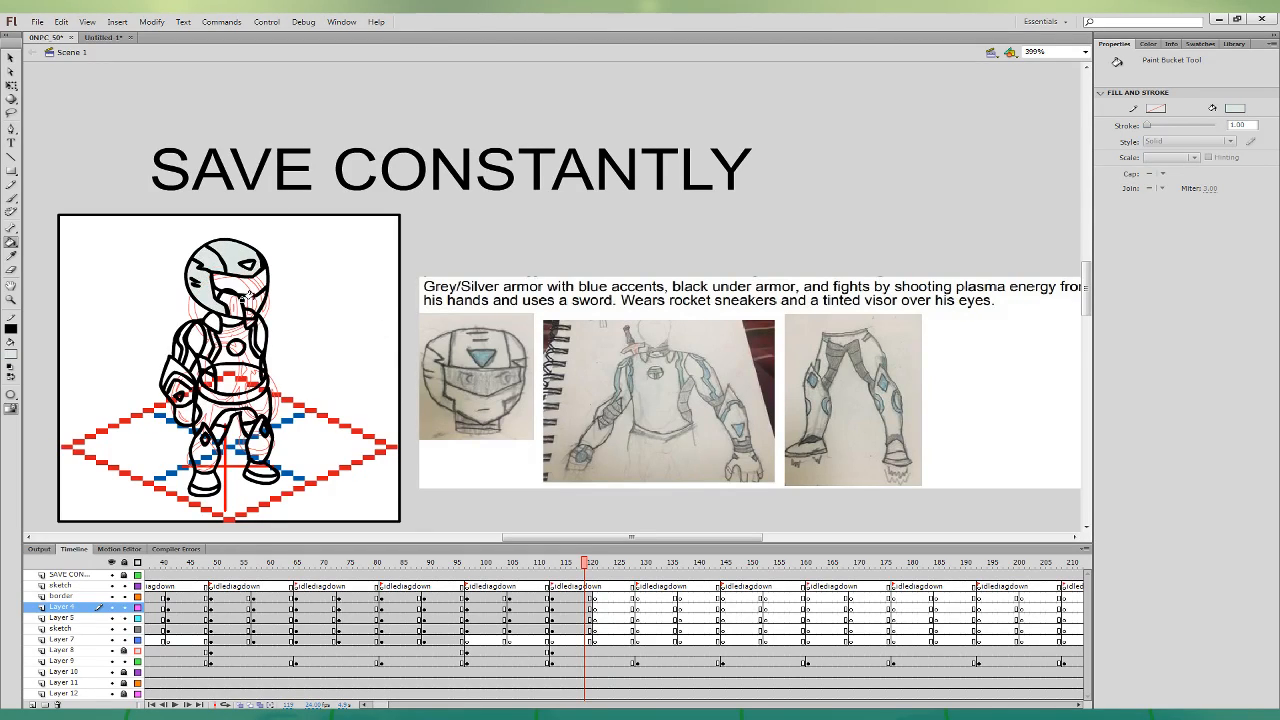
{"action": "left_click", "coordinate": [241, 301]}
{"action": "left_click", "coordinate": [225, 330]}
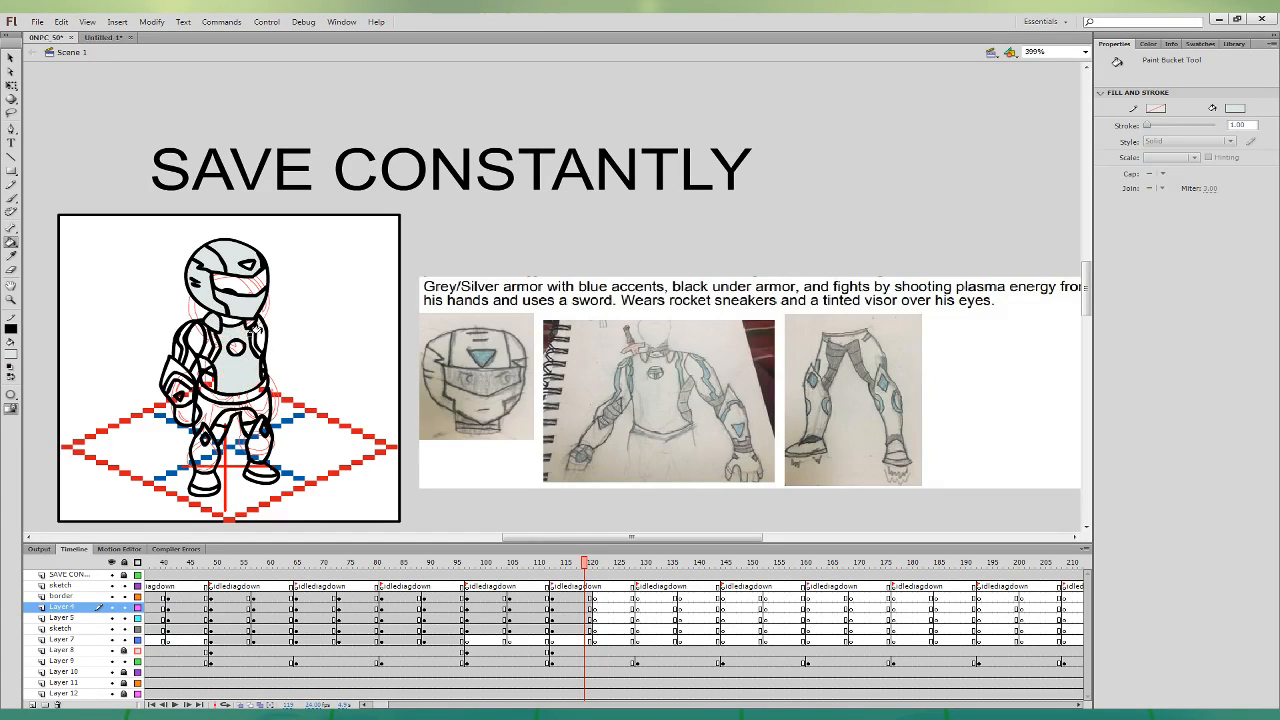
- Fill the arm, hand, hips and lower legs with the same light grey
{"action": "left_click", "coordinate": [174, 363]}
{"action": "left_click", "coordinate": [167, 384]}
{"action": "left_click", "coordinate": [181, 400]}
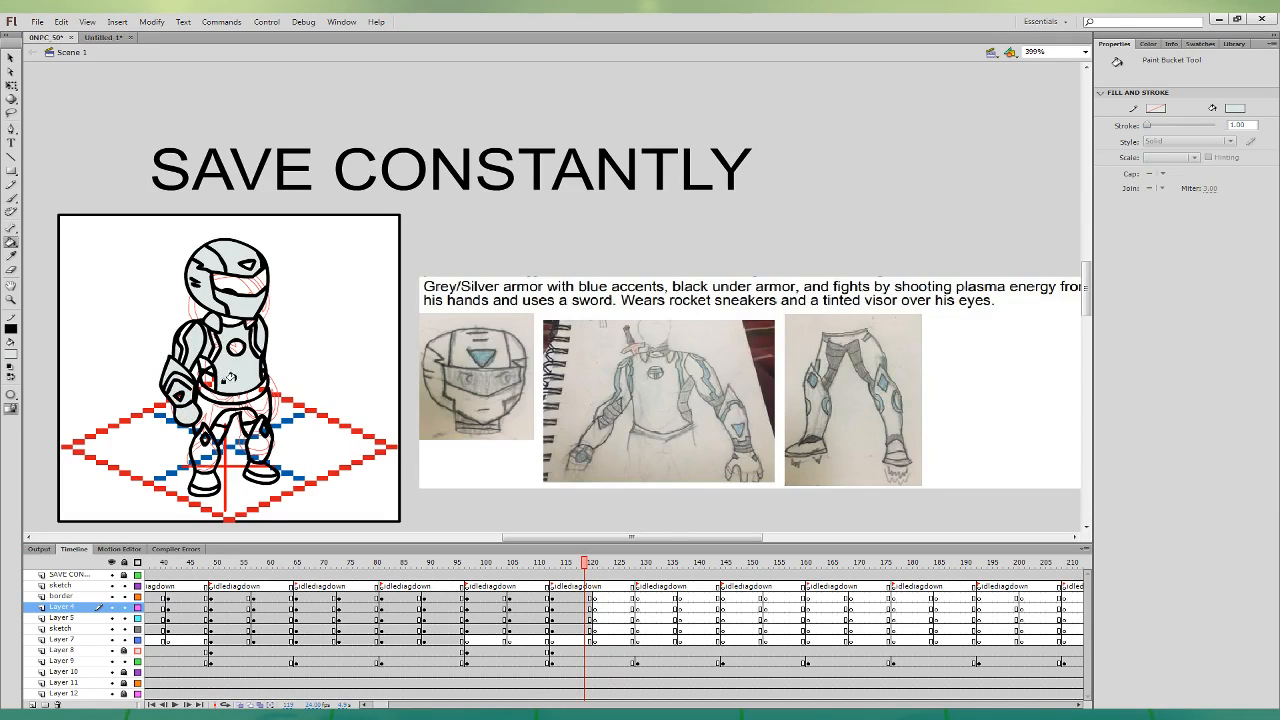
{"action": "left_click", "coordinate": [205, 407]}
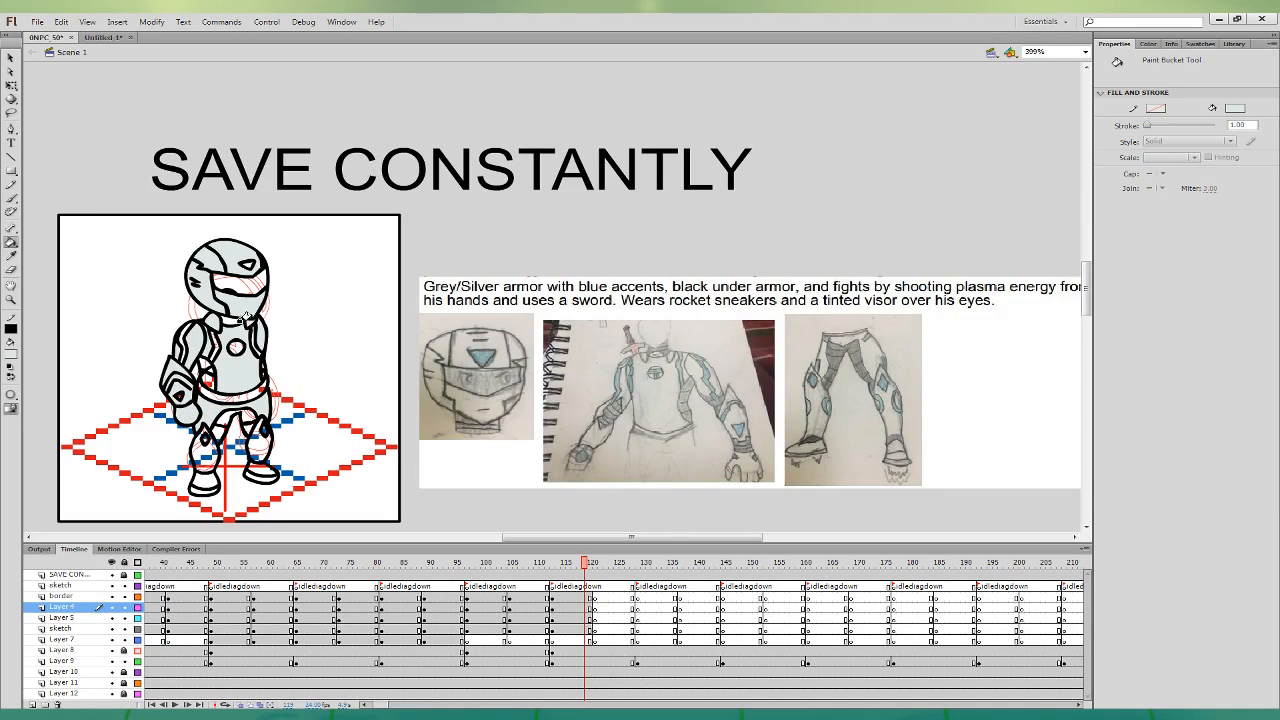
{"action": "left_click", "coordinate": [200, 458]}
{"action": "left_click", "coordinate": [245, 444]}
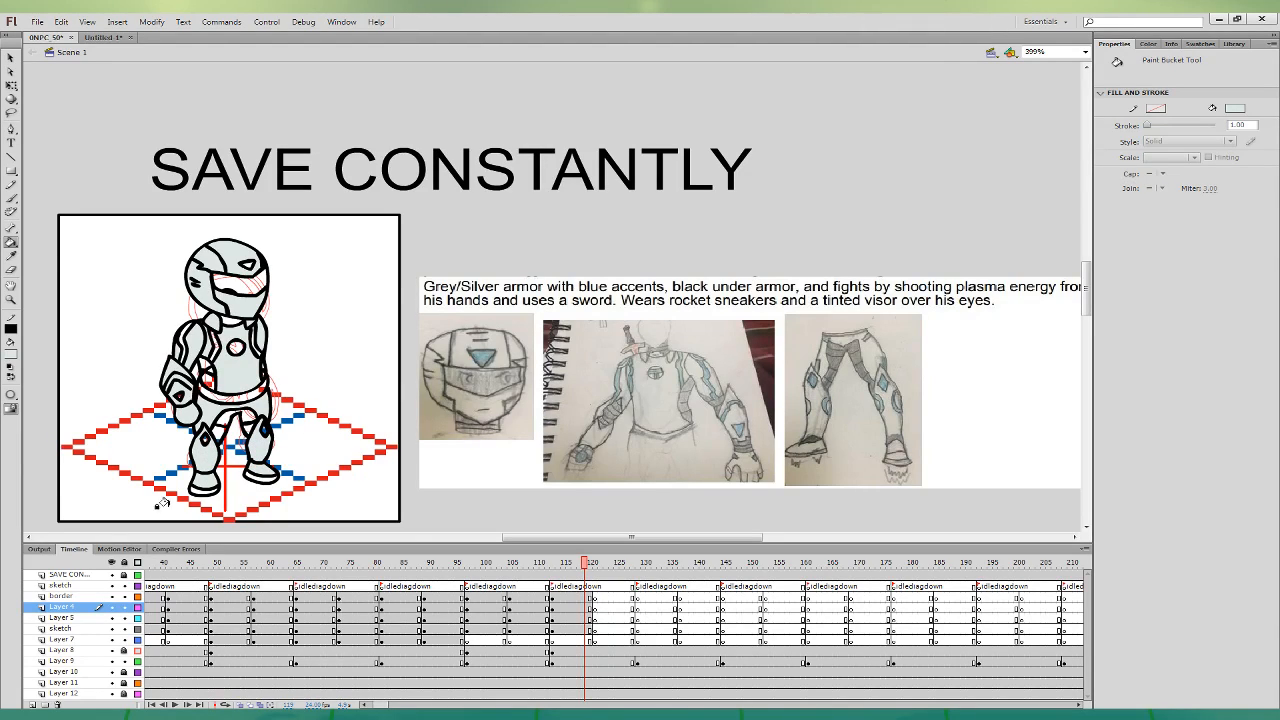
- Fill the helmet's triangle and the upper-arm stripe with accent blue sampled from the reference, undoing the fill that recolours the torso outline
{"action": "left_click", "coordinate": [10, 58]}
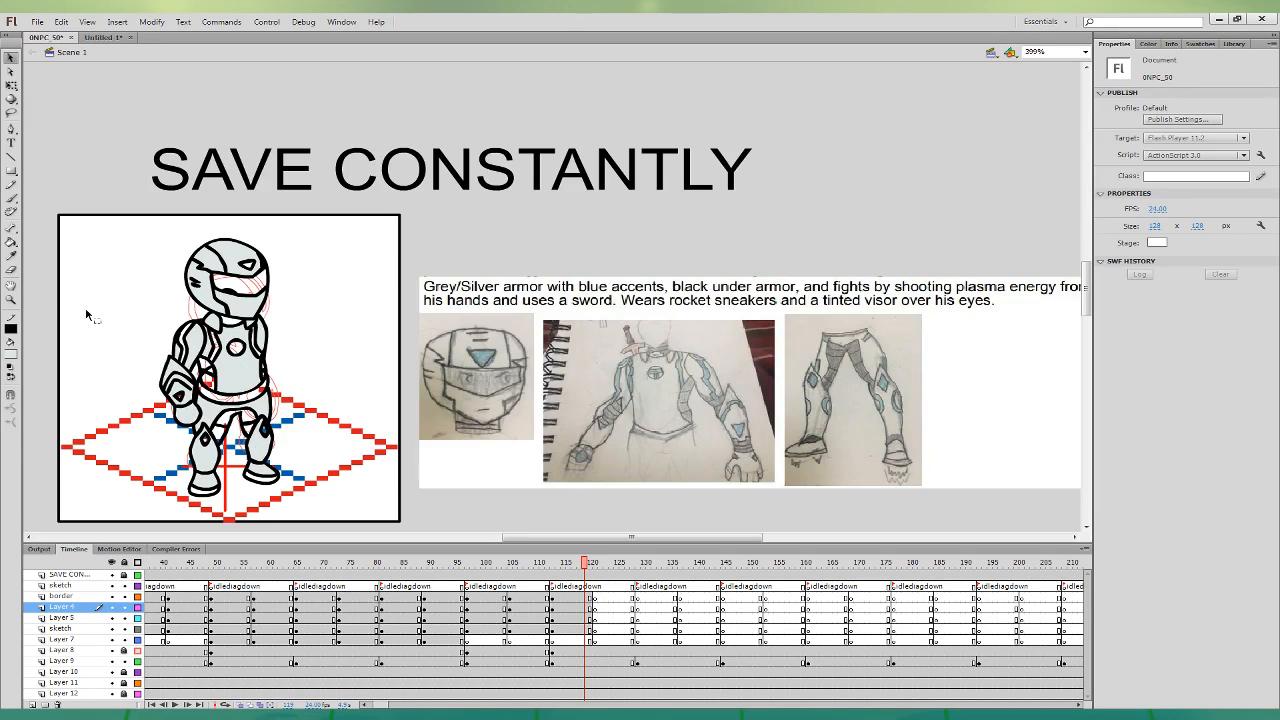
{"action": "left_click", "coordinate": [11, 242]}
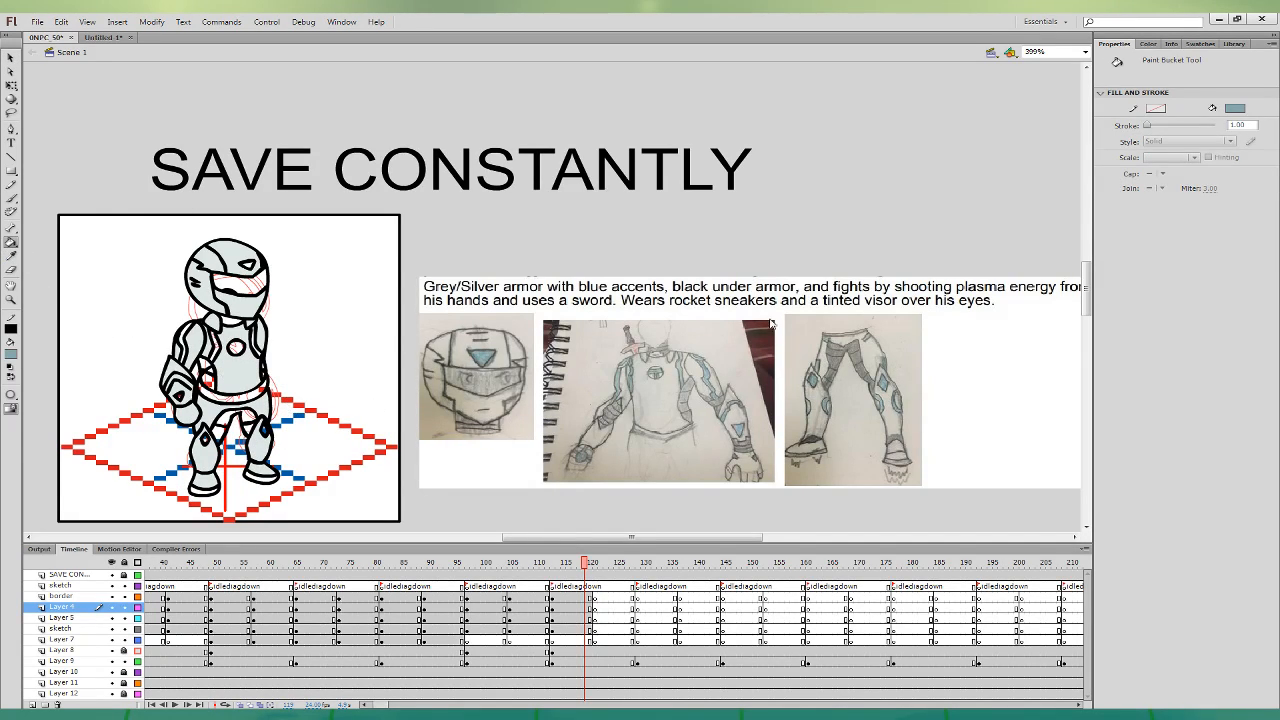
{"action": "left_click", "coordinate": [503, 430]}
{"action": "left_click", "coordinate": [245, 265]}
{"action": "left_click", "coordinate": [244, 338]}
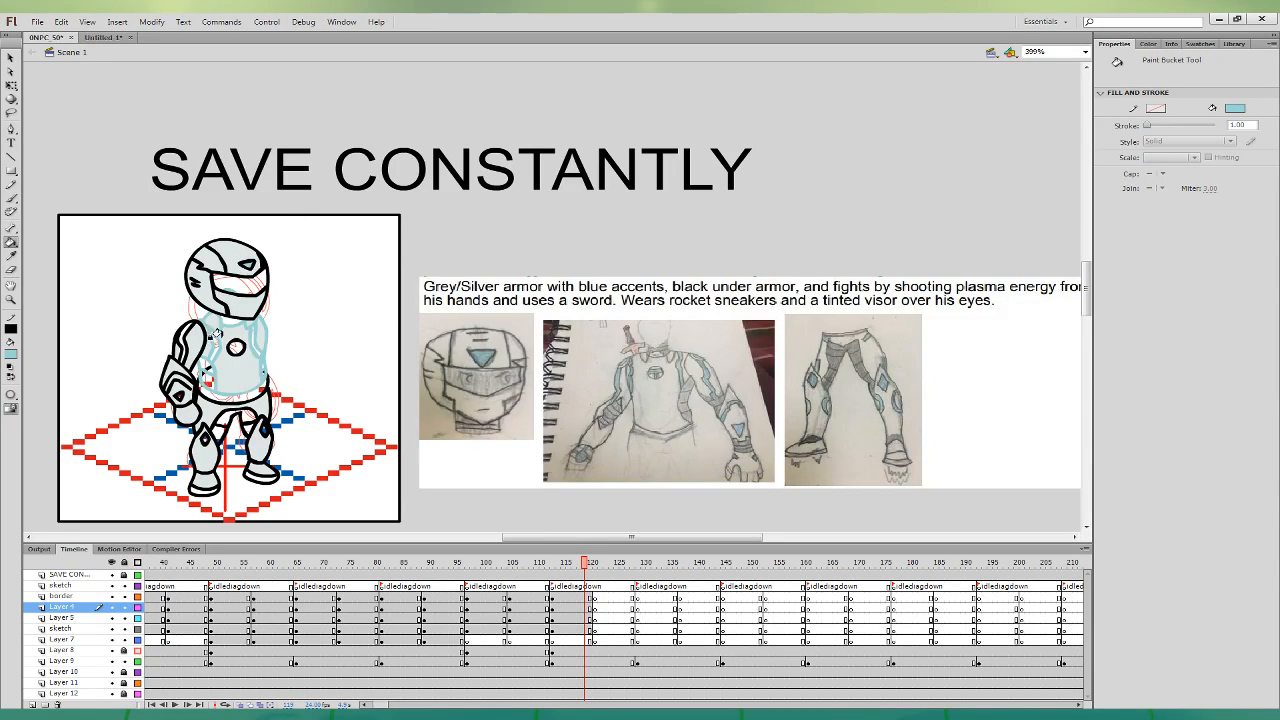
{"action": "key", "text": "ctrl+z"}
{"action": "left_click", "coordinate": [181, 339]}
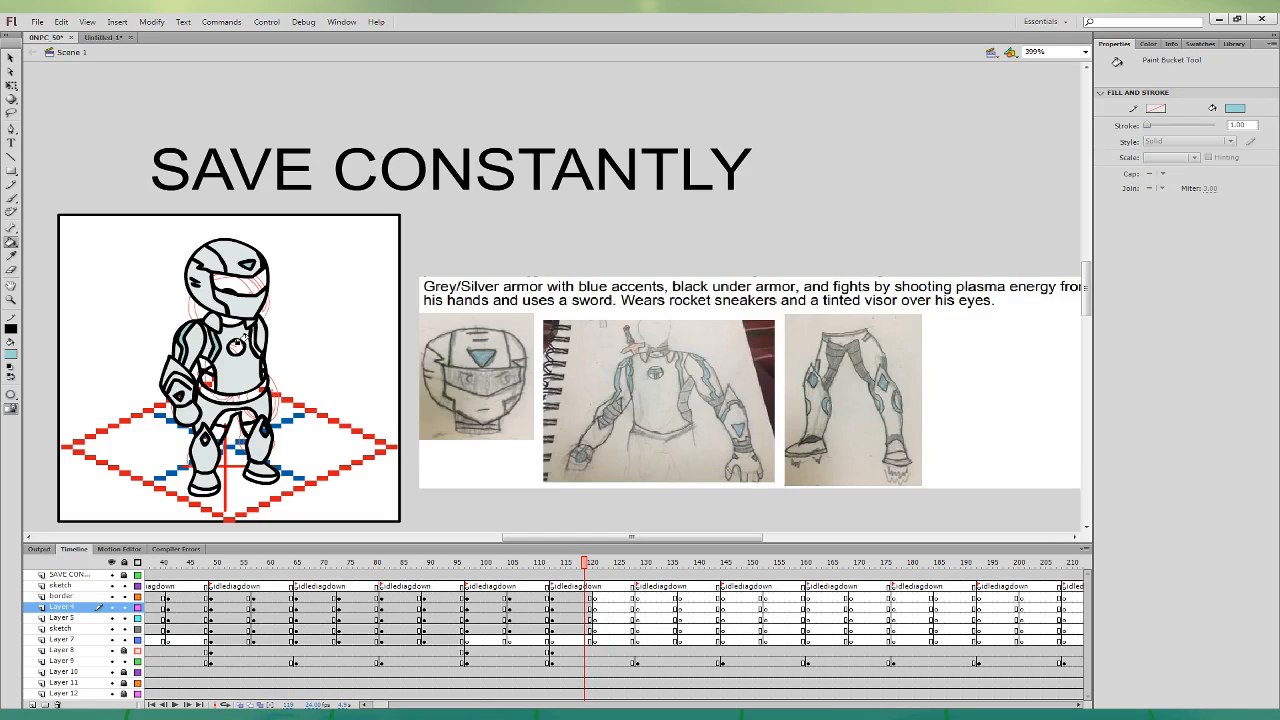
- Try to fill the chest circle and the knee diamond with the accent blue
{"action": "left_click", "coordinate": [244, 345]}
{"action": "key", "text": "ctrl+z"}
{"action": "left_click", "coordinate": [260, 428]}
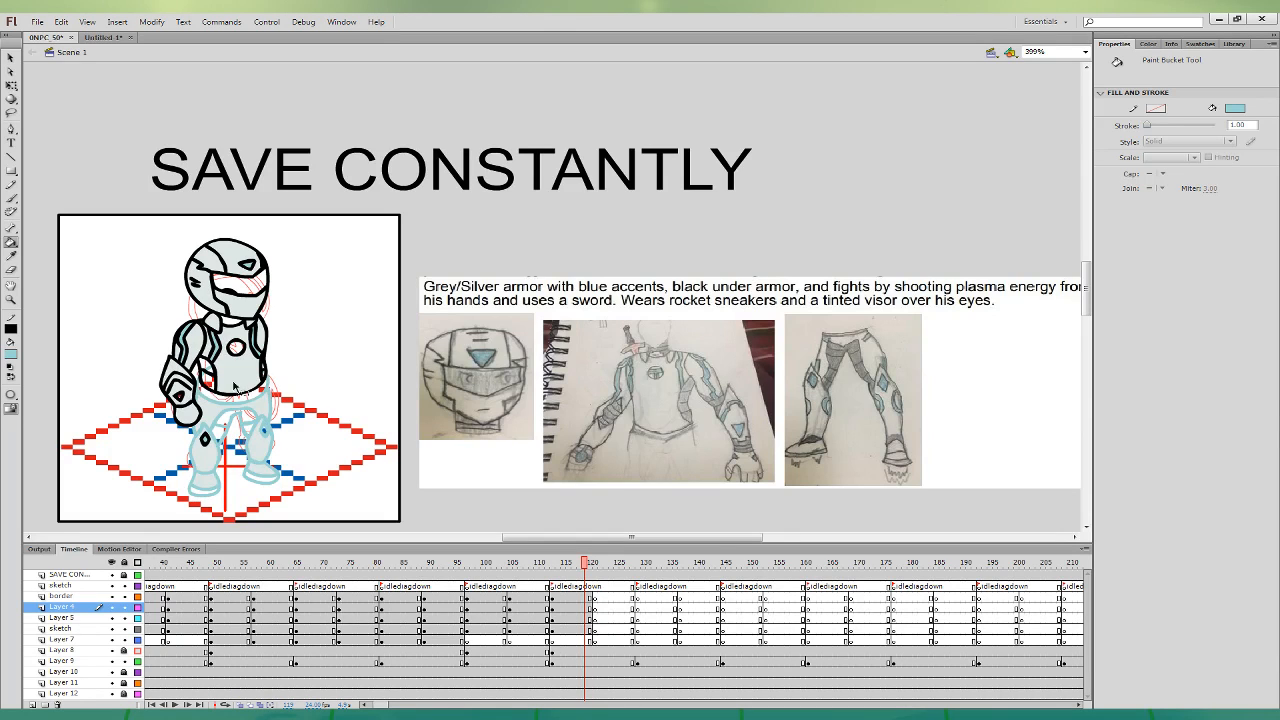
{"action": "key", "text": "ctrl+z"}
{"action": "left_click", "coordinate": [258, 426]}
{"action": "key", "text": "ctrl+z"}
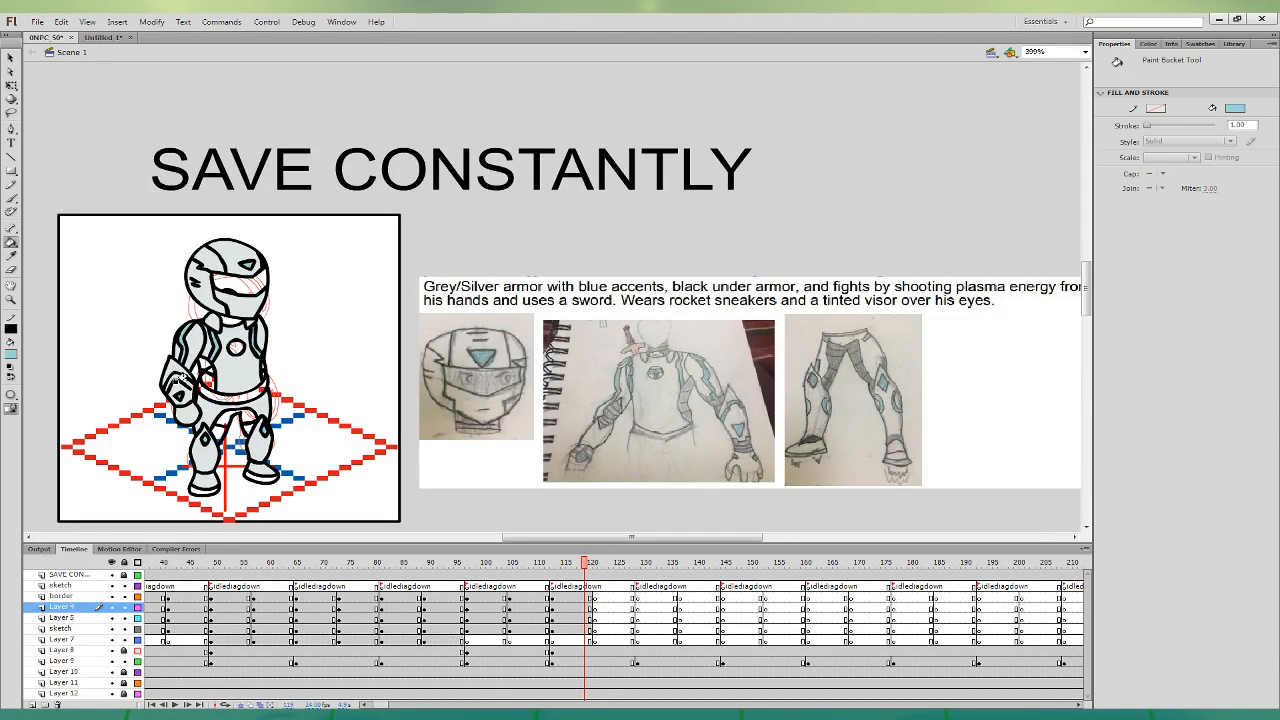
- Fill the torso side panel, inner thighs, boot soles and belt with dark grey sampled from the helmet reference
{"action": "left_click", "coordinate": [11, 58]}
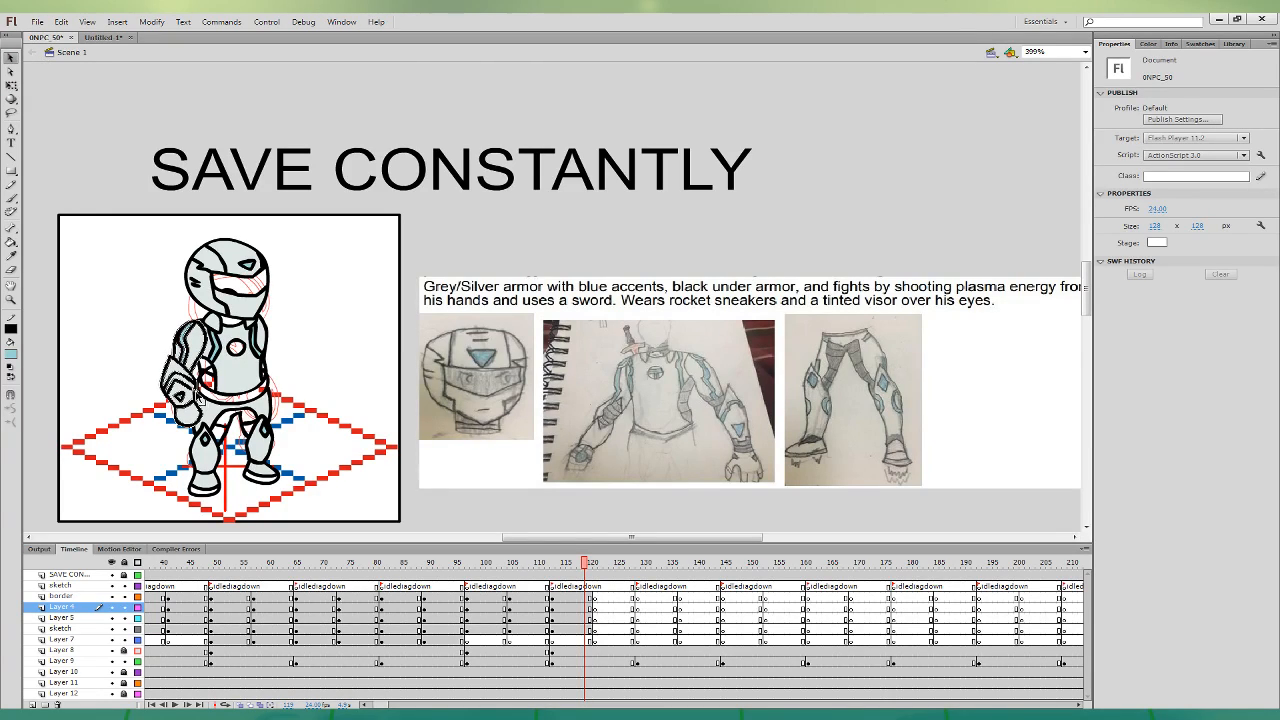
{"action": "left_click", "coordinate": [11, 242]}
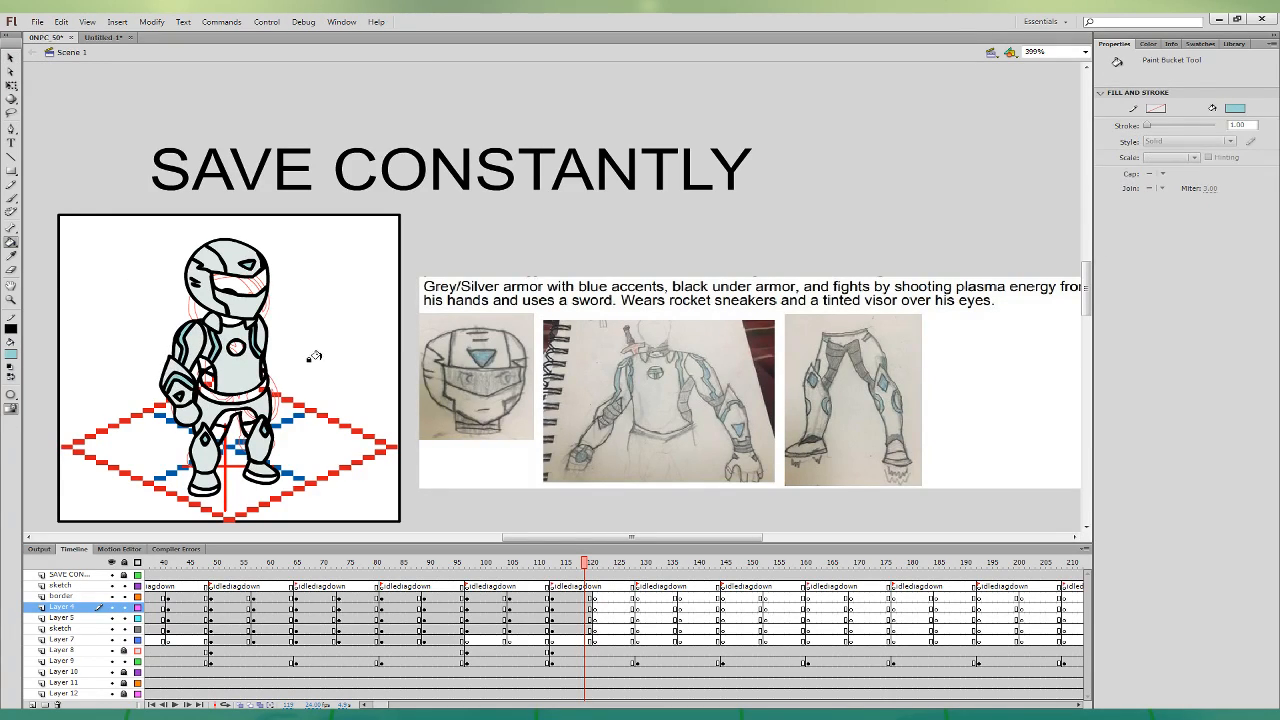
{"action": "left_click", "coordinate": [11, 255]}
{"action": "left_click", "coordinate": [470, 419]}
{"action": "left_click", "coordinate": [205, 376]}
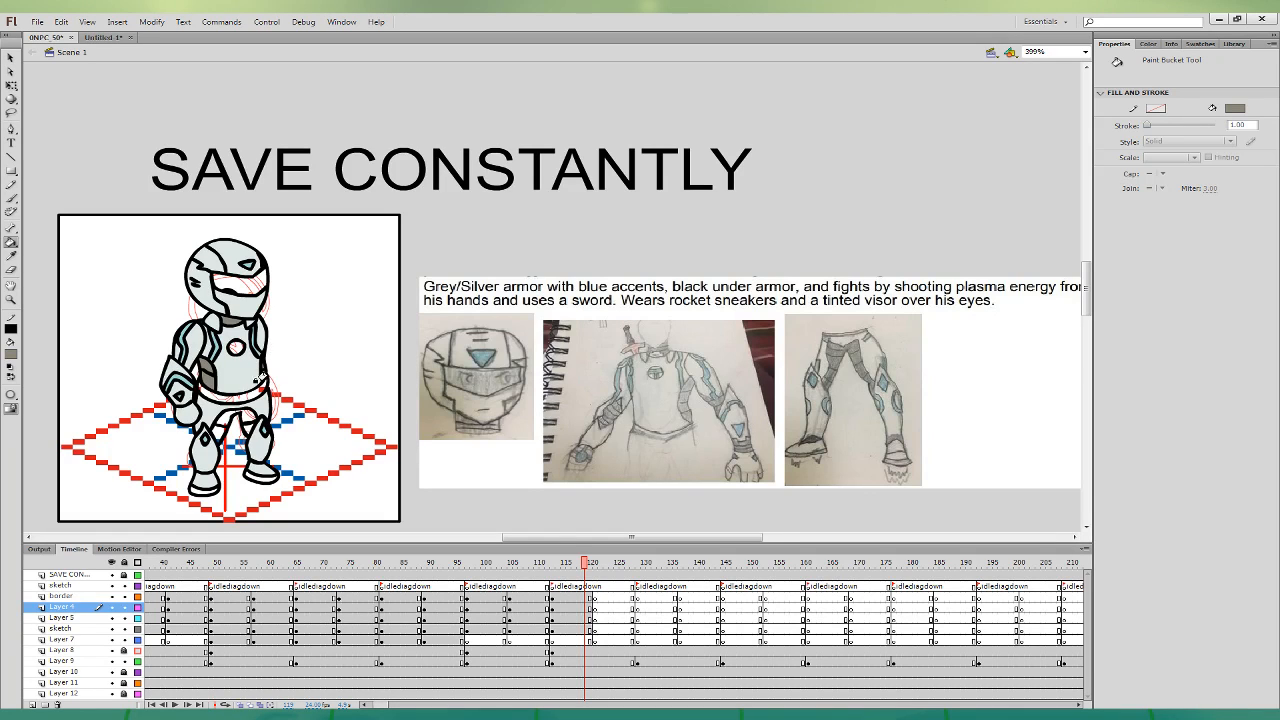
{"action": "left_click", "coordinate": [216, 414]}
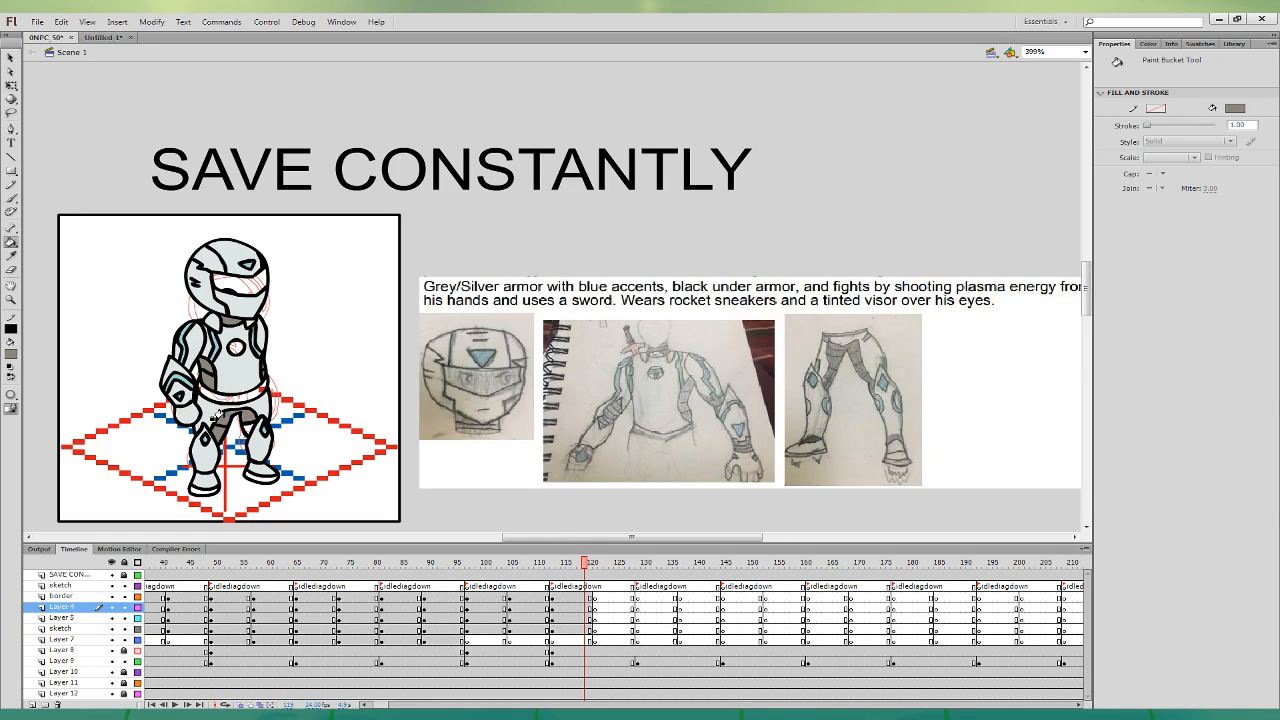
{"action": "left_click", "coordinate": [252, 478]}
{"action": "left_click", "coordinate": [200, 488]}
{"action": "left_click", "coordinate": [243, 393]}
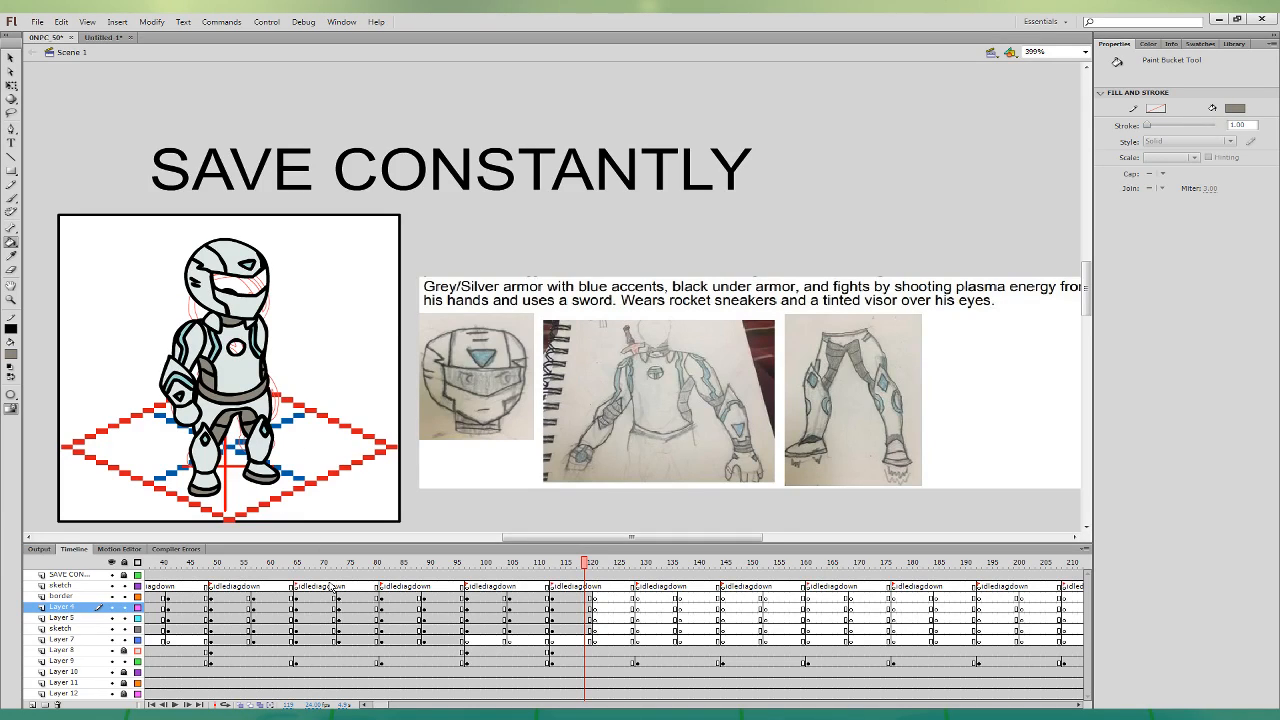
- Fill the visor with grey sampled from the reference helmet and the chest circle with the accent blue
{"action": "key", "text": "i"}
{"action": "left_click", "coordinate": [493, 375]}
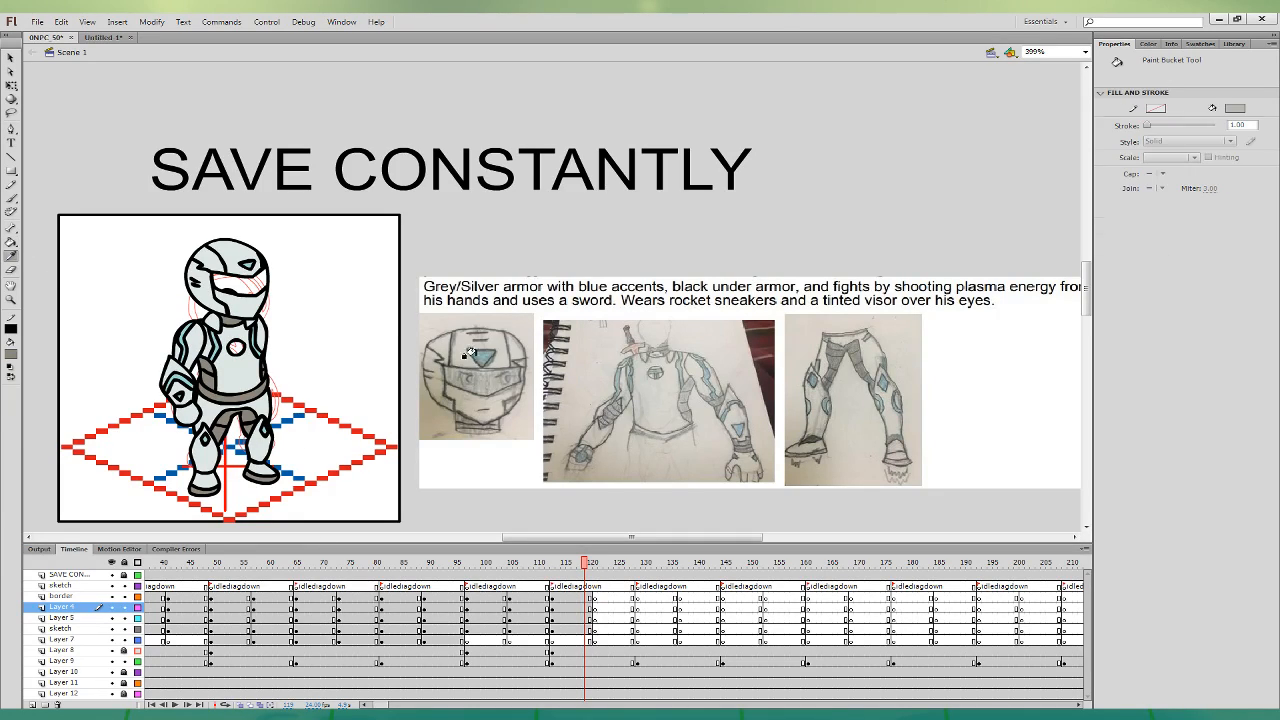
{"action": "left_click", "coordinate": [240, 281]}
{"action": "key", "text": "i"}
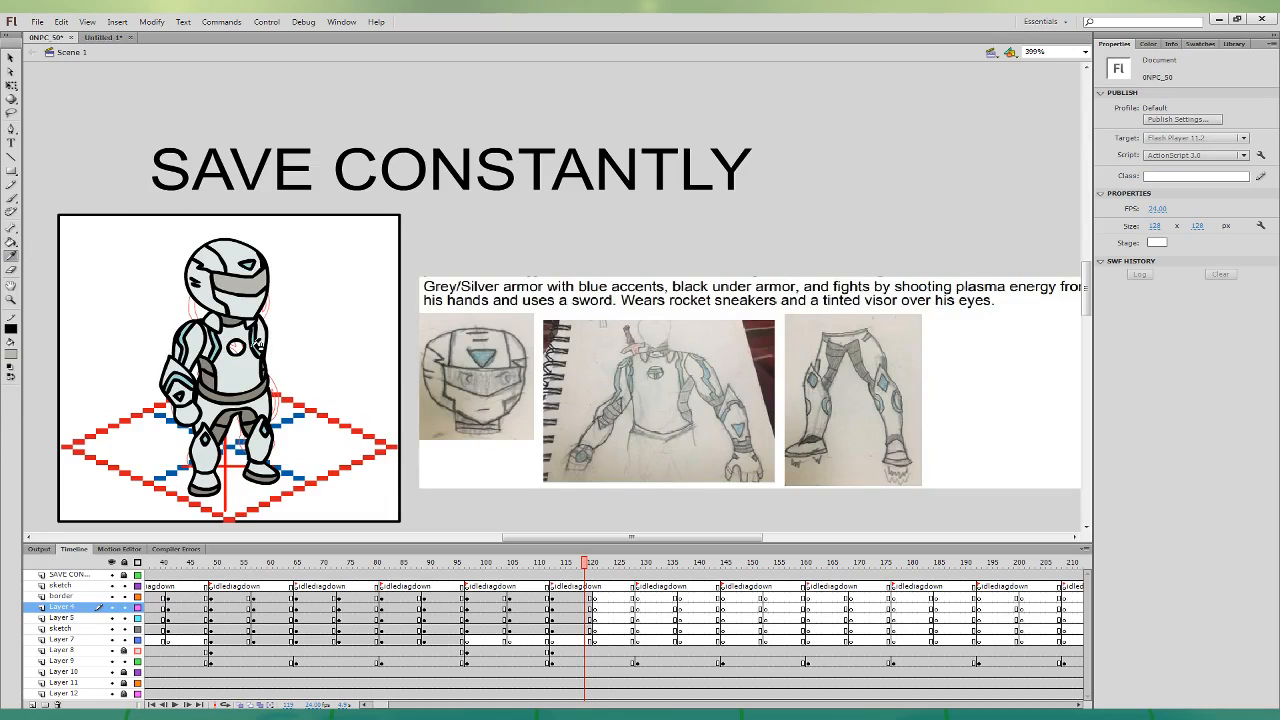
{"action": "left_click", "coordinate": [206, 350]}
{"action": "left_click", "coordinate": [235, 348]}
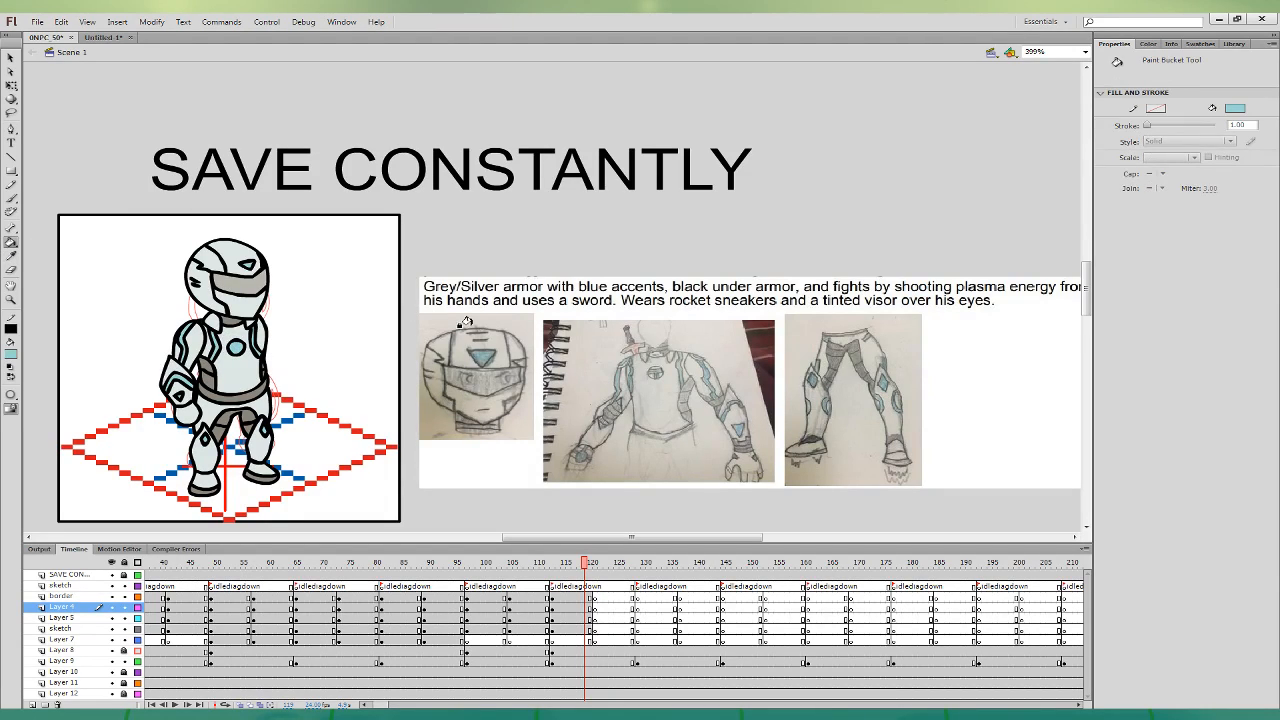
- Try to move the dark grey side panel of the torso outward
{"action": "left_click", "coordinate": [11, 60]}
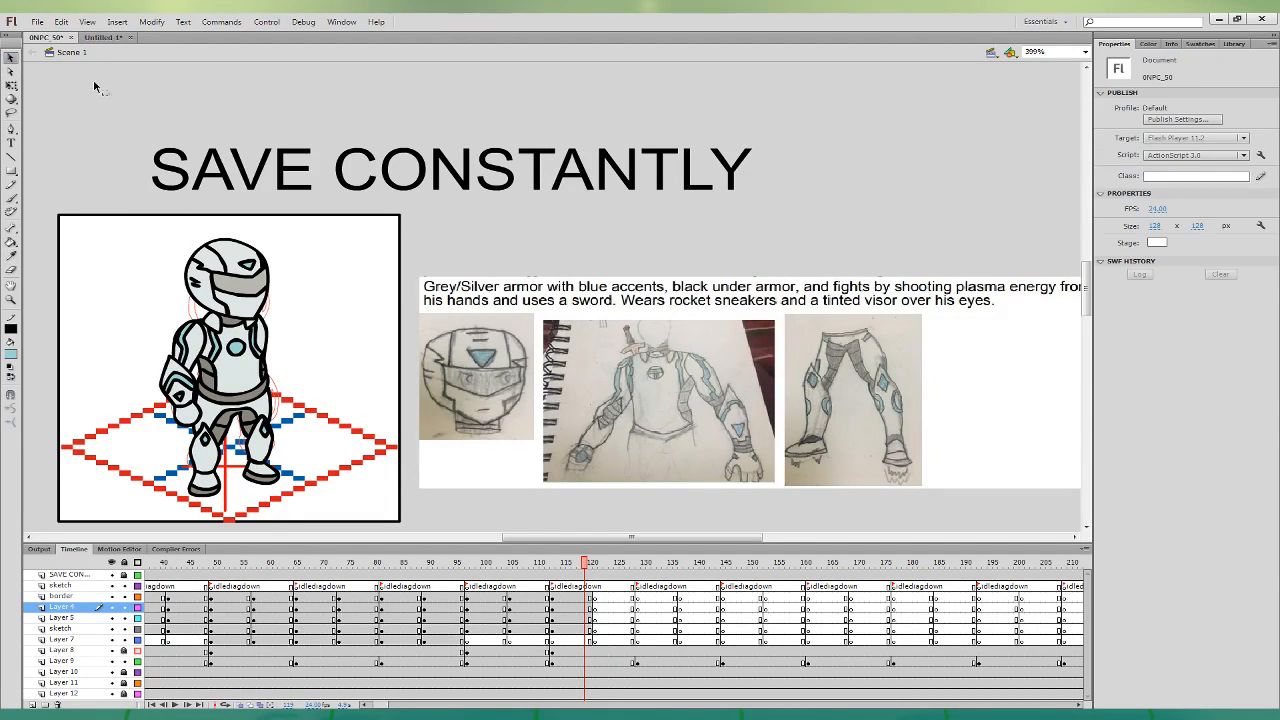
{"action": "left_click", "coordinate": [205, 375]}
{"action": "left_click_drag", "start_coordinate": [207, 367], "coordinate": [195, 364]}
{"action": "double_click", "coordinate": [206, 372]}
{"action": "key", "text": "ctrl+z"}
- Shift the torso artwork on Layer 5 slightly toward the finished arm using Free Transform
{"action": "left_click", "coordinate": [568, 617]}
{"action": "left_click", "coordinate": [12, 86]}
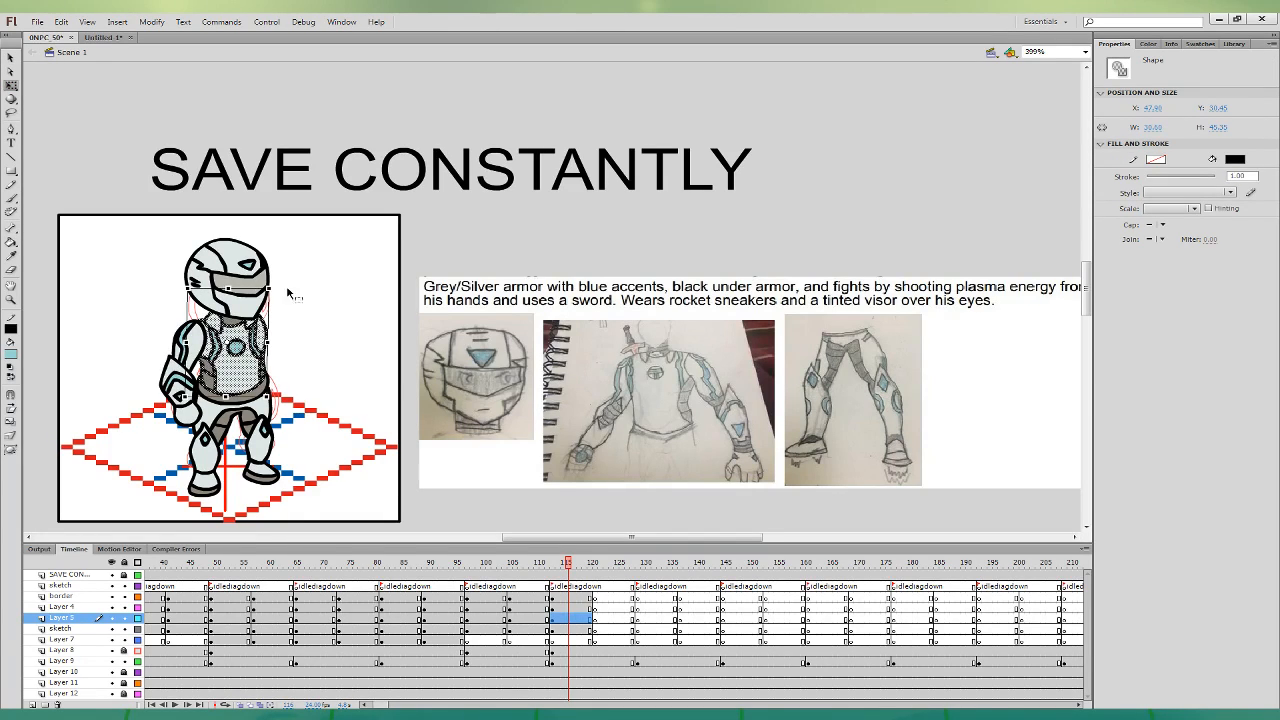
{"action": "left_click", "coordinate": [354, 352]}
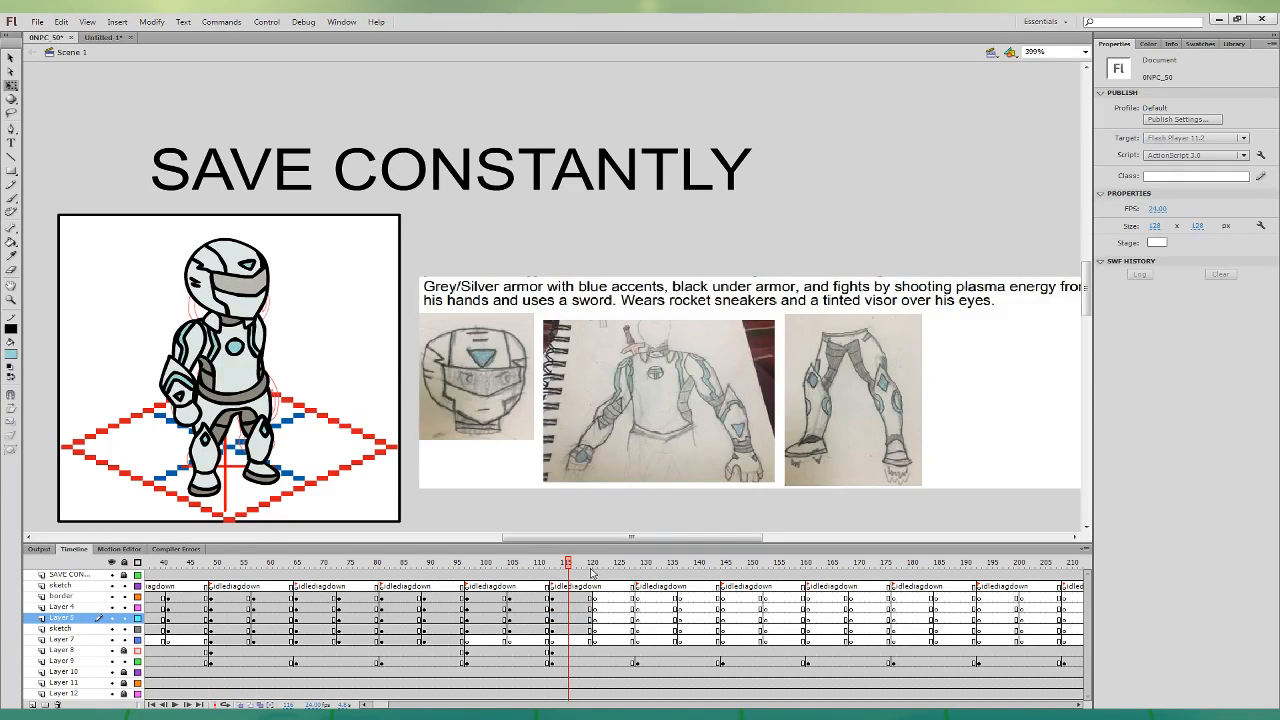
{"action": "left_click", "coordinate": [579, 629]}
{"action": "left_click", "coordinate": [285, 358]}
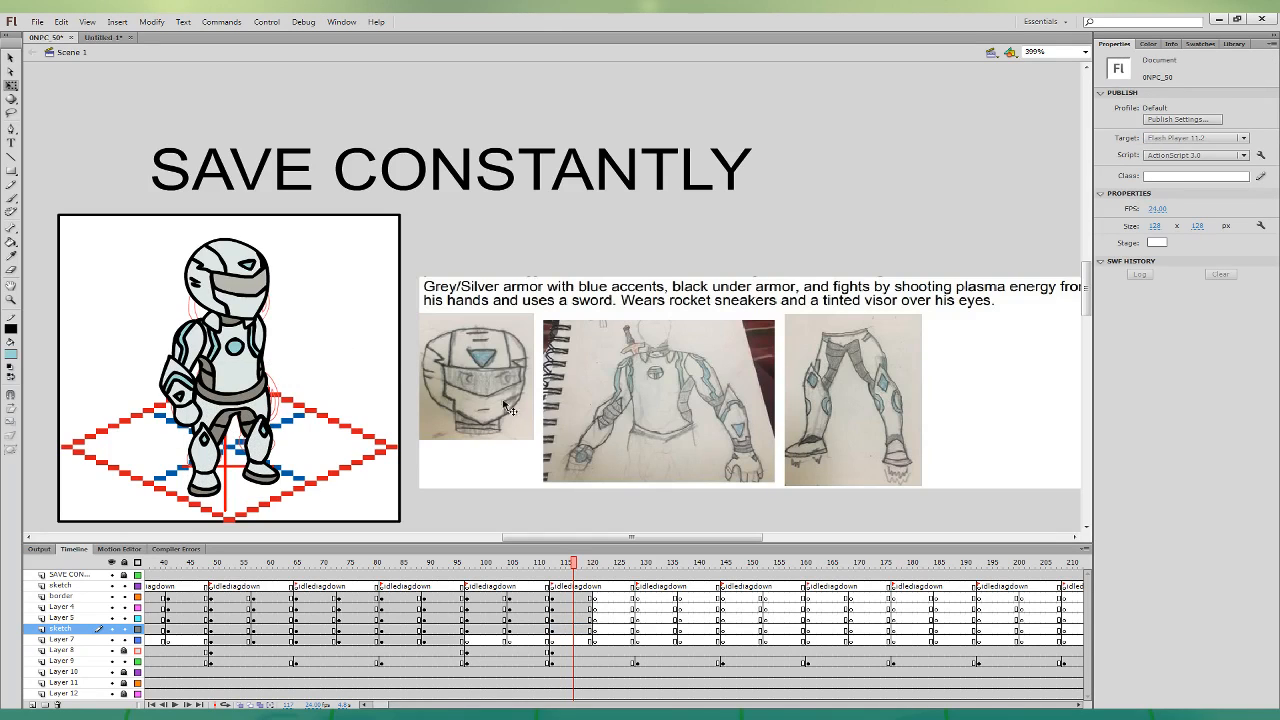
- Try to use a mirrored, rotated copy of the finished arm as the second arm on Layer 7
{"action": "left_click", "coordinate": [569, 607]}
{"action": "left_click", "coordinate": [552, 640]}
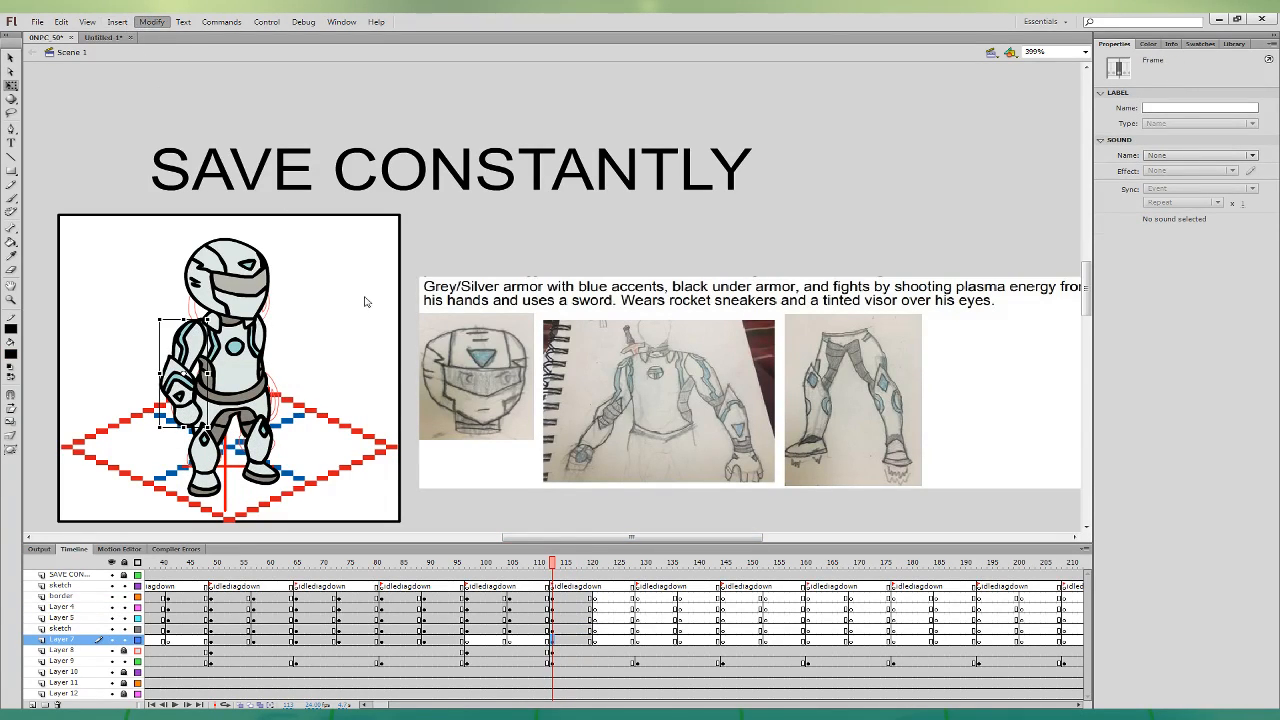
{"action": "left_click_drag", "start_coordinate": [188, 342], "coordinate": [277, 330]}
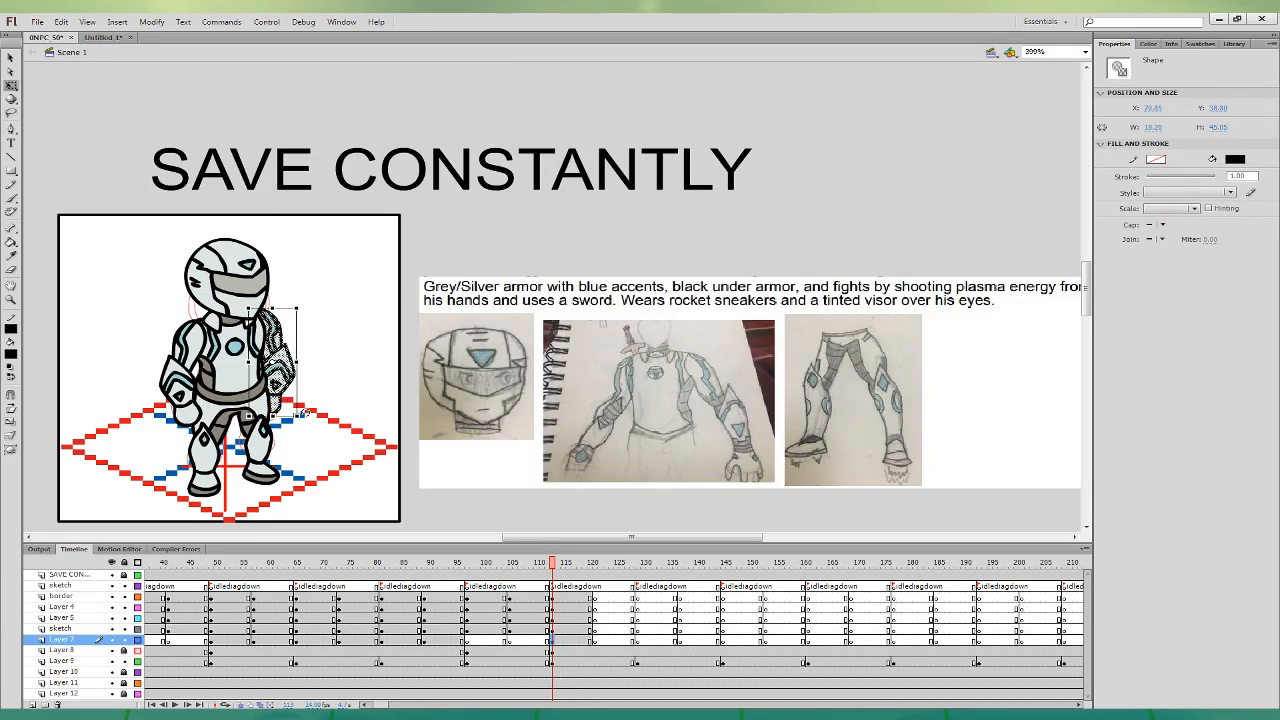
{"action": "left_click_drag", "start_coordinate": [305, 413], "coordinate": [281, 363]}
{"action": "left_click", "coordinate": [348, 368]}
{"action": "key", "text": "ctrl+z"}
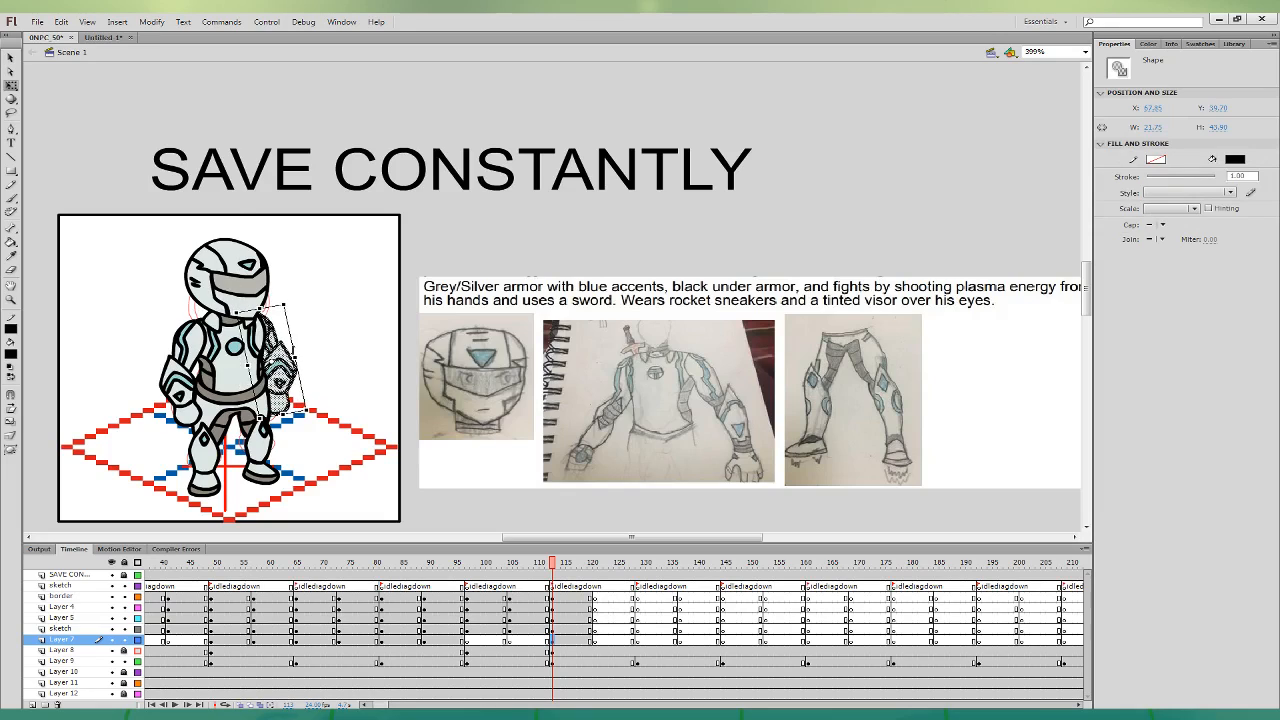
{"action": "left_click", "coordinate": [362, 350]}
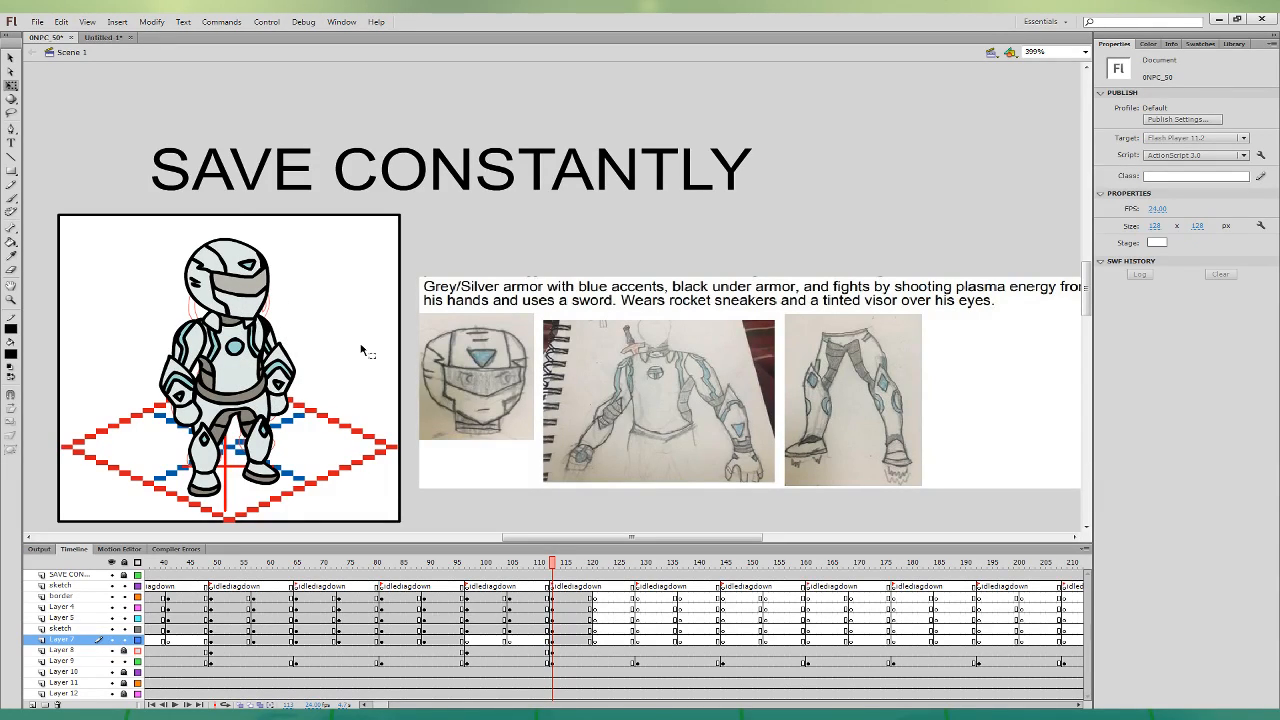
- Brush the outline of the armoured character's second arm, with its forearm plate and hand, in black on Layer 7
{"action": "left_click", "coordinate": [560, 638]}
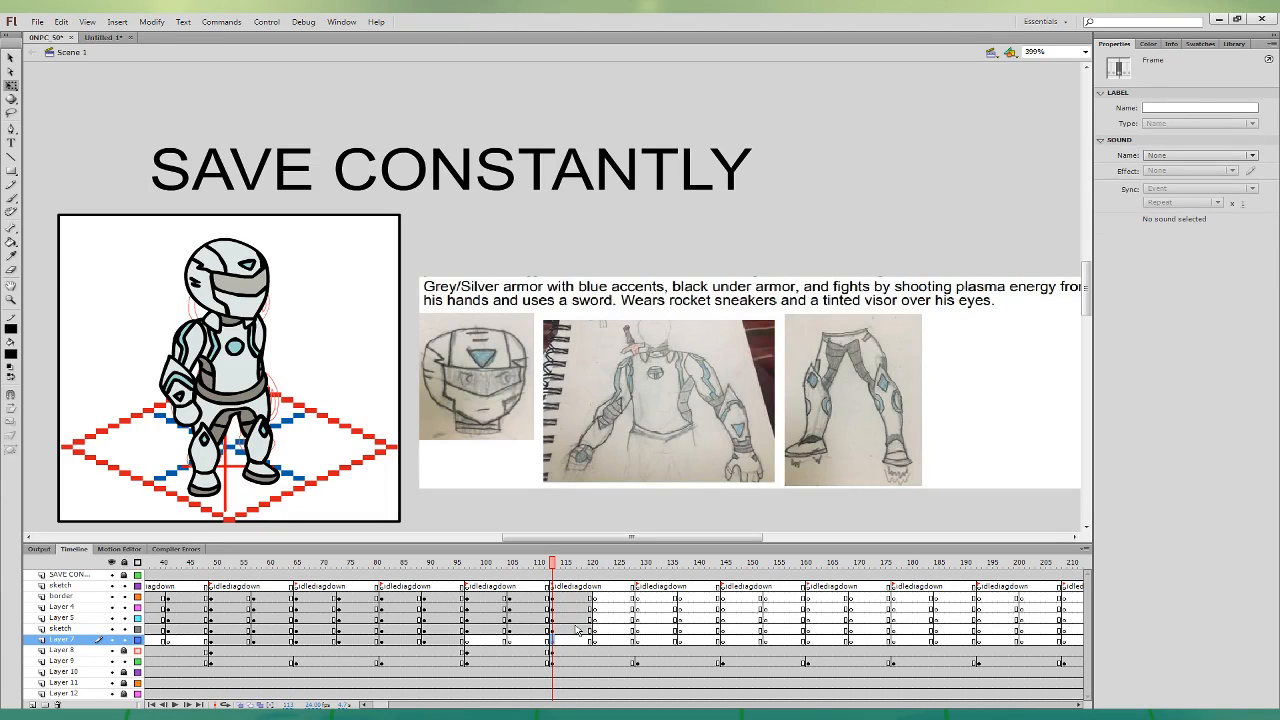
{"action": "key", "text": "b"}
{"action": "mouse_move", "coordinate": [271, 349]}
{"action": "left_mouse_down"}
{"action": "mouse_move", "coordinate": [262, 369]}
{"action": "mouse_move", "coordinate": [286, 392]}
{"action": "mouse_move", "coordinate": [266, 376]}
{"action": "mouse_move", "coordinate": [287, 368]}
{"action": "mouse_move", "coordinate": [283, 390]}
{"action": "left_mouse_up"}
{"action": "left_click_drag", "start_coordinate": [262, 318], "coordinate": [272, 332]}
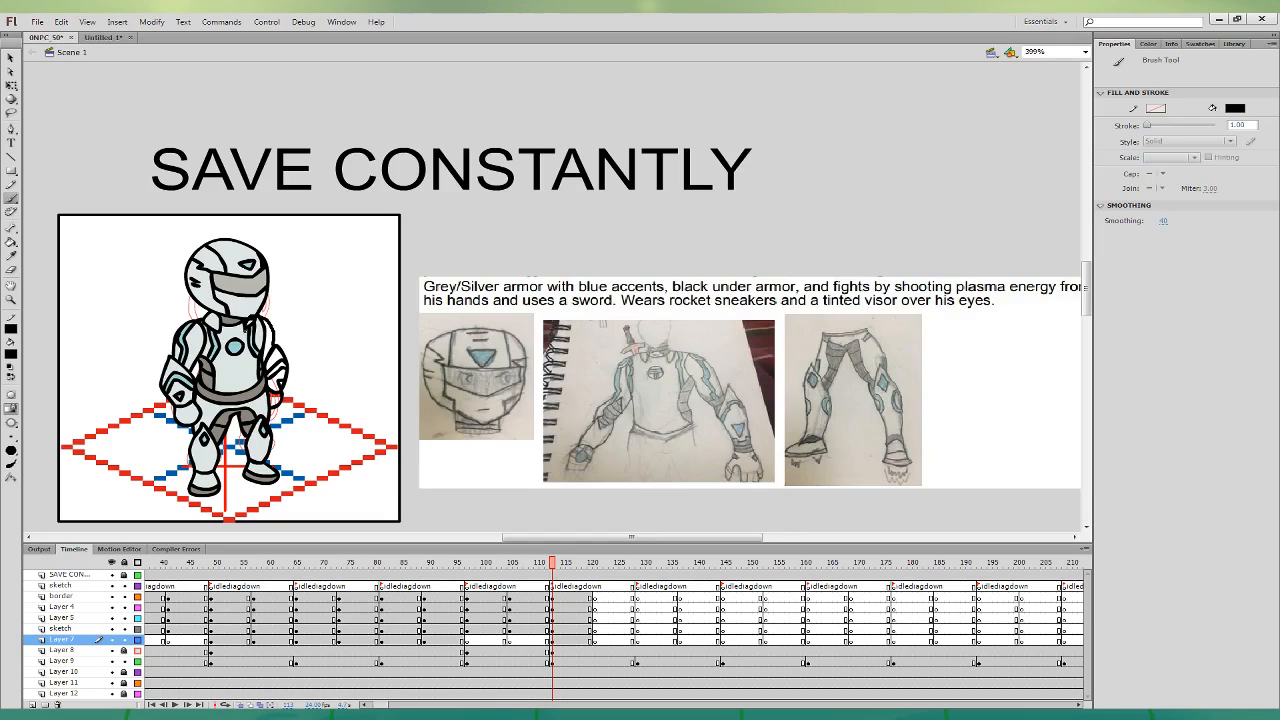
{"action": "key", "text": "ctrl+z"}
- Fill the second arm with the accent blue and light armour grey sampled from the finished sprite
{"action": "key", "text": "i"}
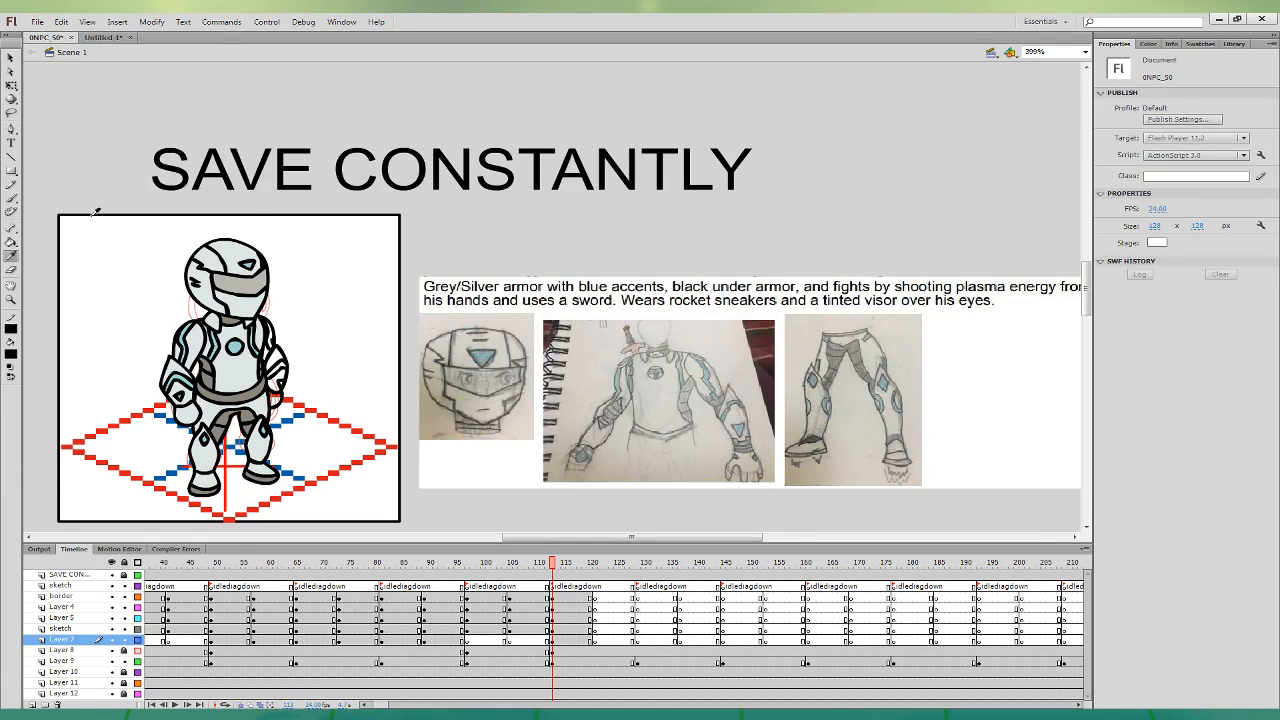
{"action": "left_click", "coordinate": [254, 263]}
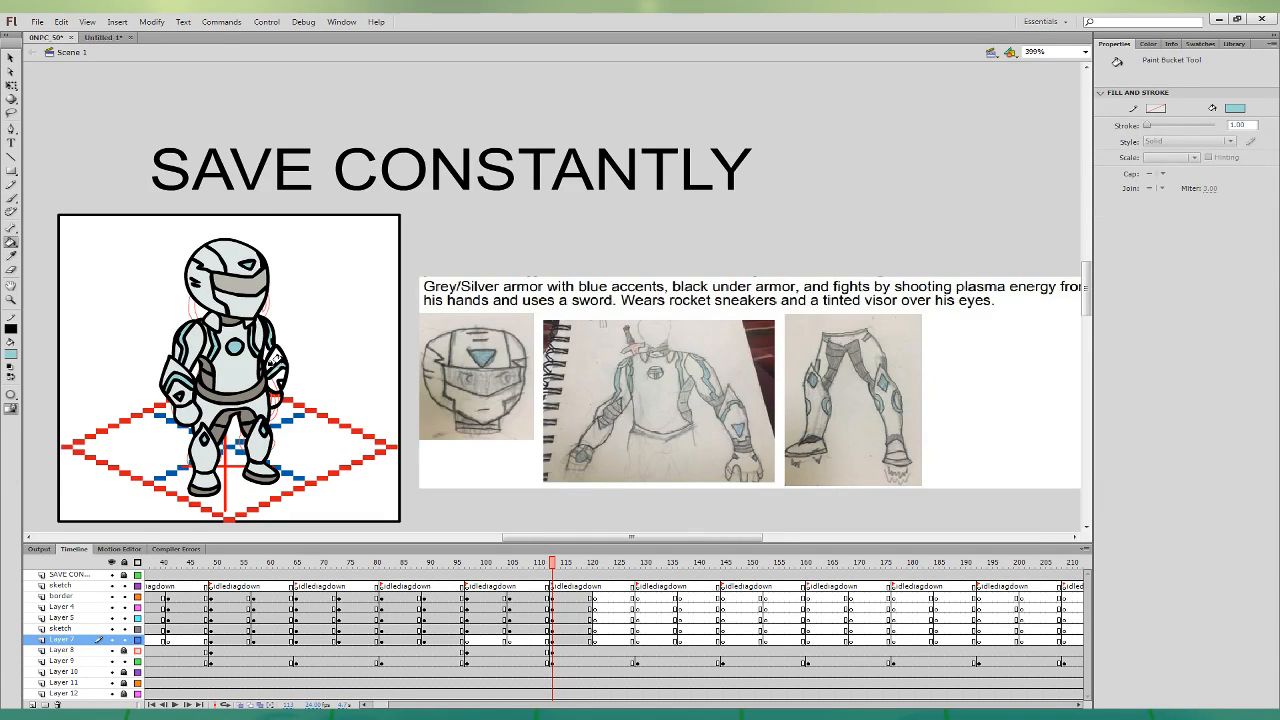
{"action": "left_click", "coordinate": [13, 256]}
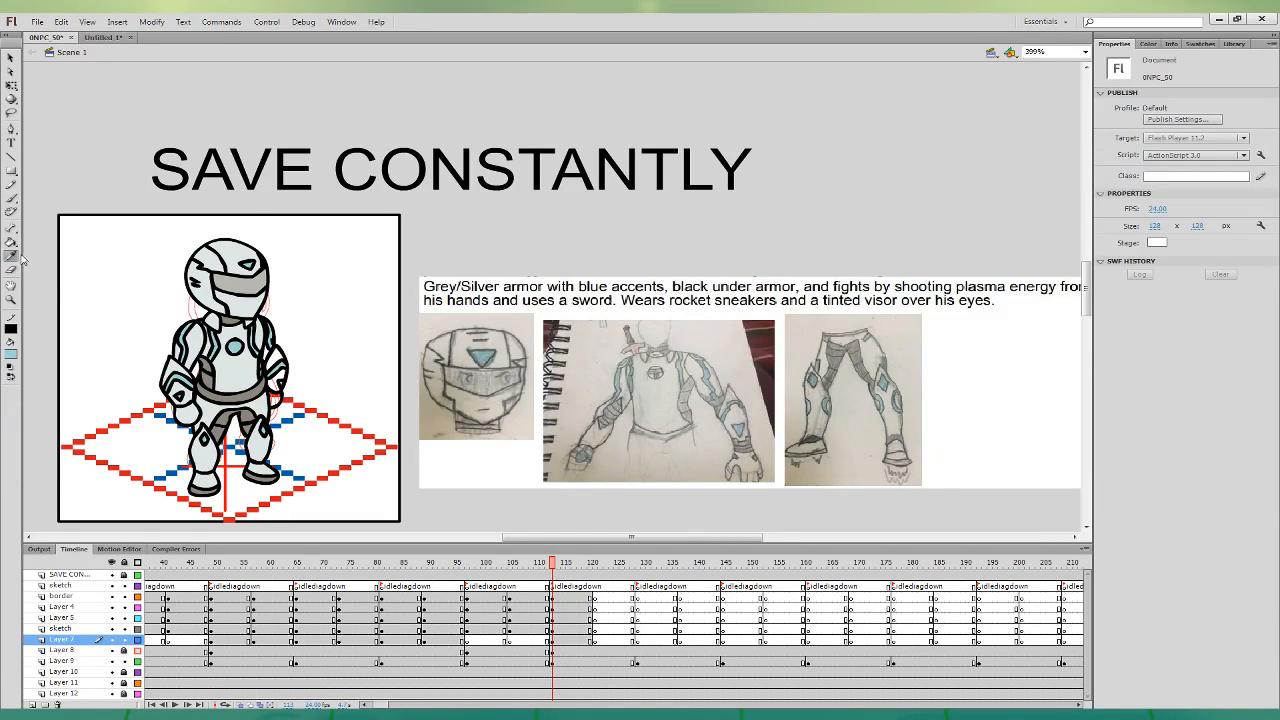
{"action": "left_click", "coordinate": [240, 362]}
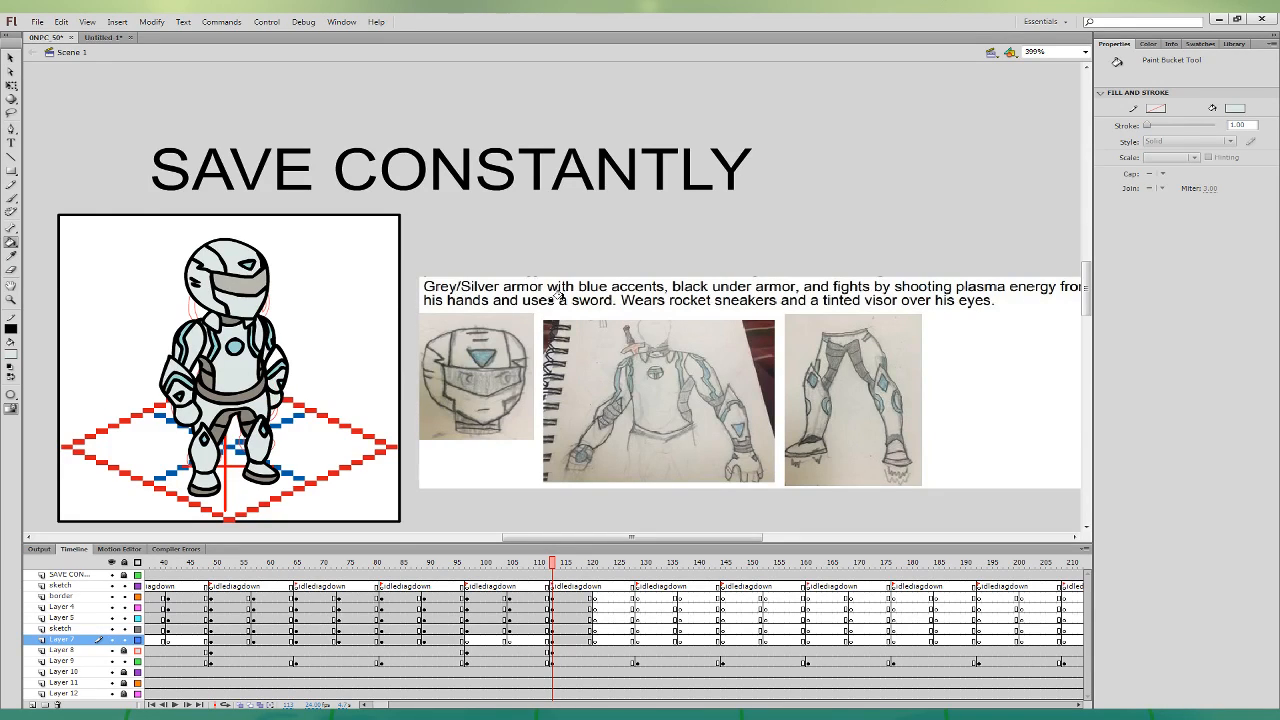
- Nudge the whole armoured character up slightly in the first idle pose, across all its artwork layers
{"action": "left_click", "coordinate": [165, 641]}
{"action": "left_click", "coordinate": [536, 638]}
{"action": "left_click", "coordinate": [563, 640]}
{"action": "left_click_drag", "start_coordinate": [574, 599], "coordinate": [575, 639]}
{"action": "key", "text": "Up"}
{"action": "key", "text": "Up"}
{"action": "key", "text": "Up"}
{"action": "key", "text": "Up"}
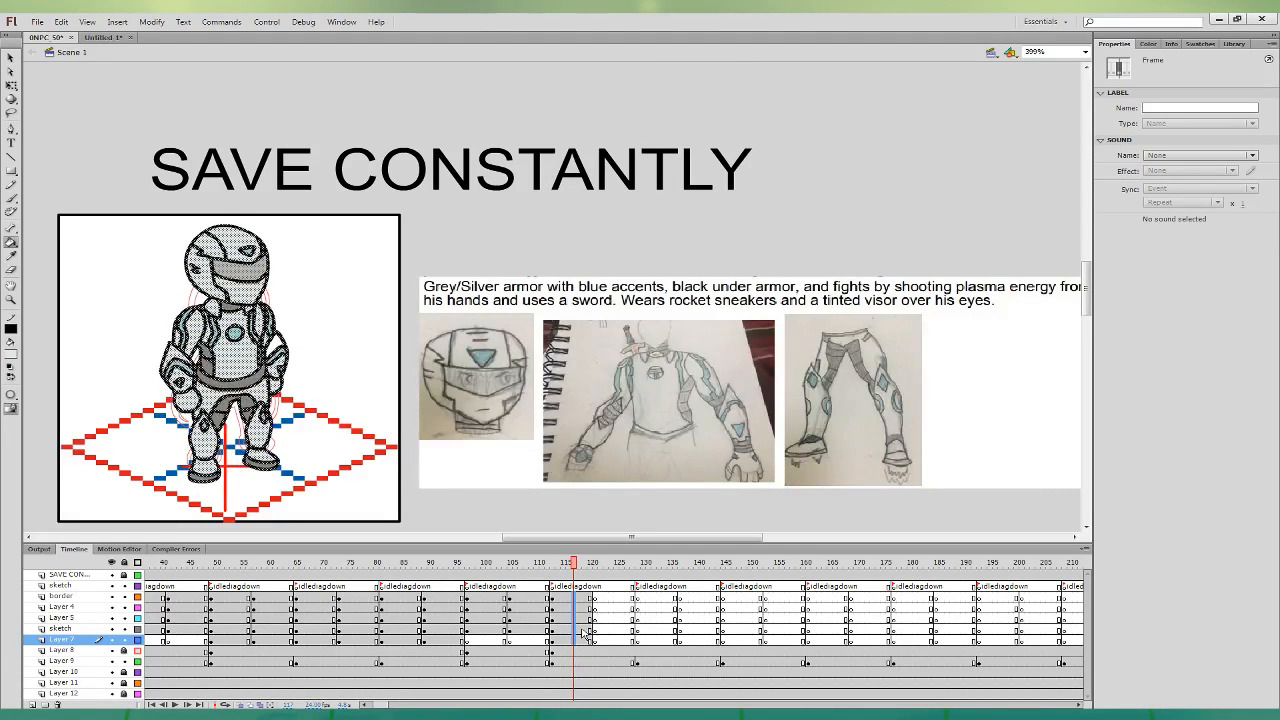
- Copy the artwork into the second idle pose and squash the legs slightly from above with Free Transform
{"action": "left_click", "coordinate": [583, 631]}
{"action": "mouse_move", "coordinate": [575, 640]}
{"action": "left_mouse_down"}
{"action": "mouse_move", "coordinate": [574, 600]}
{"action": "mouse_move", "coordinate": [596, 602]}
{"action": "left_mouse_up"}
{"action": "left_click", "coordinate": [601, 629]}
{"action": "left_click", "coordinate": [12, 86]}
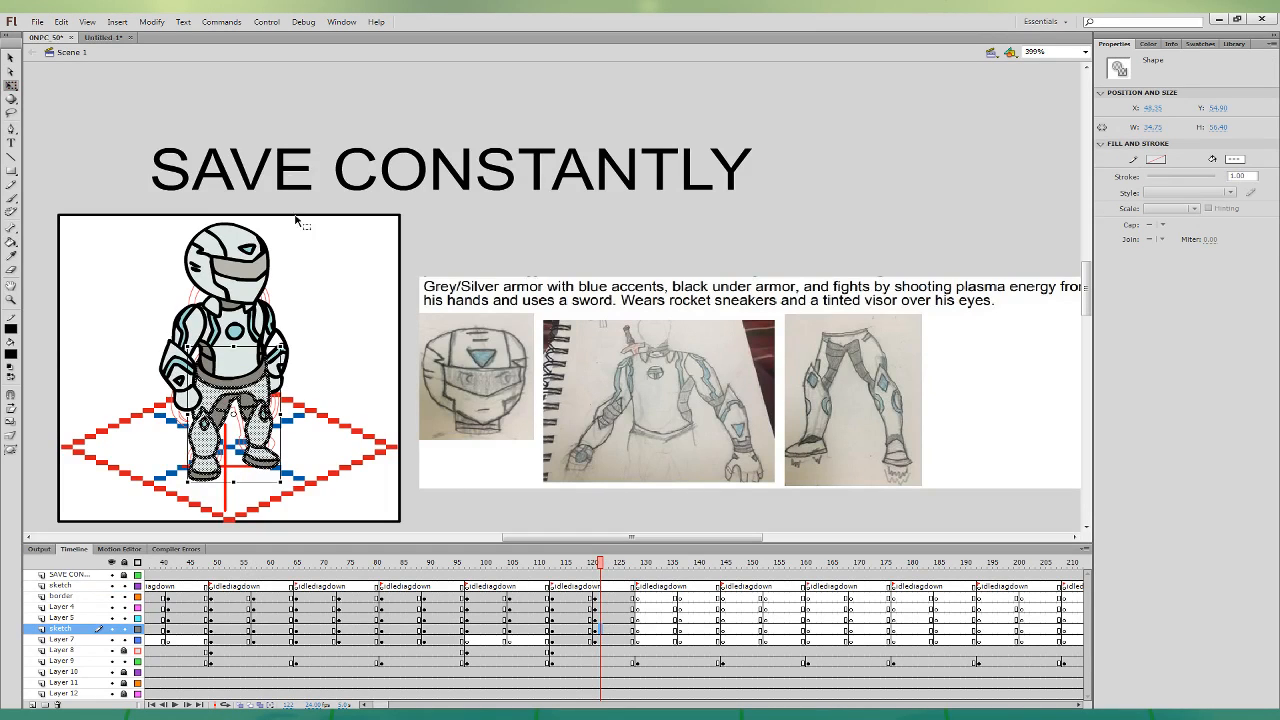
{"action": "left_click_drag", "start_coordinate": [260, 352], "coordinate": [264, 351]}
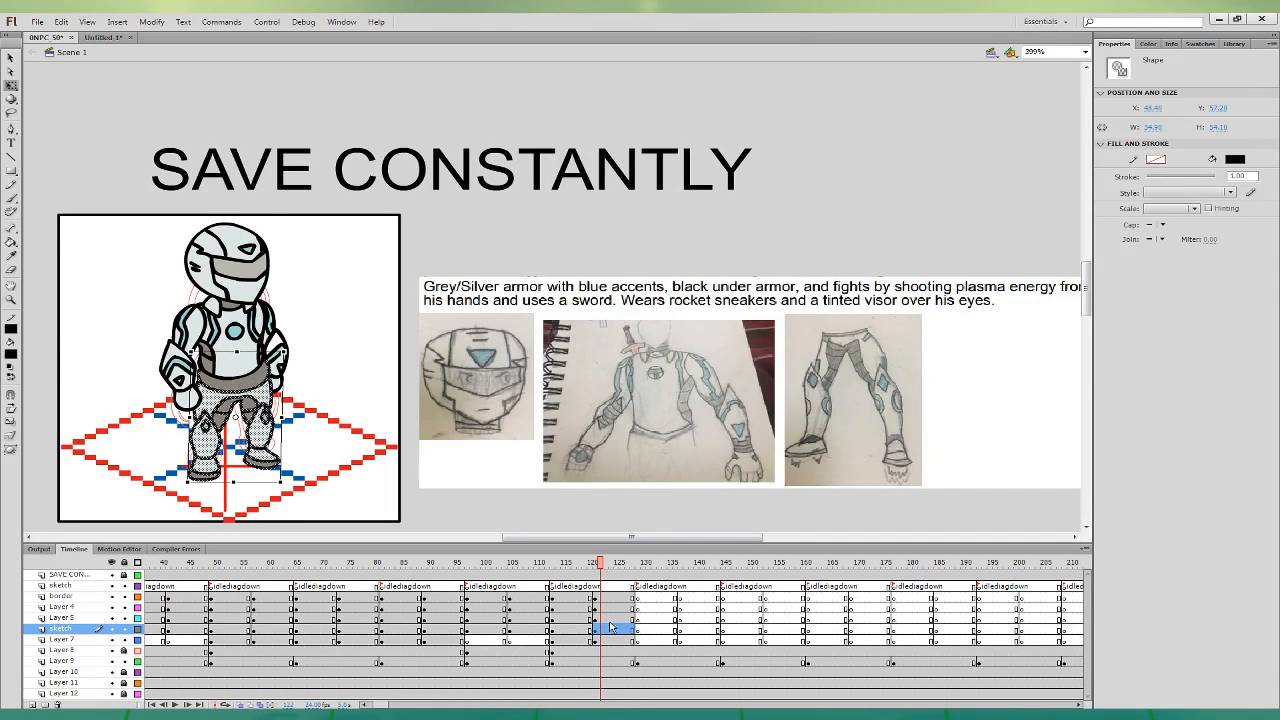
- Try to shift the helmet, torso and arms together in the second idle pose
{"action": "left_click_drag", "start_coordinate": [611, 640], "coordinate": [611, 598]}
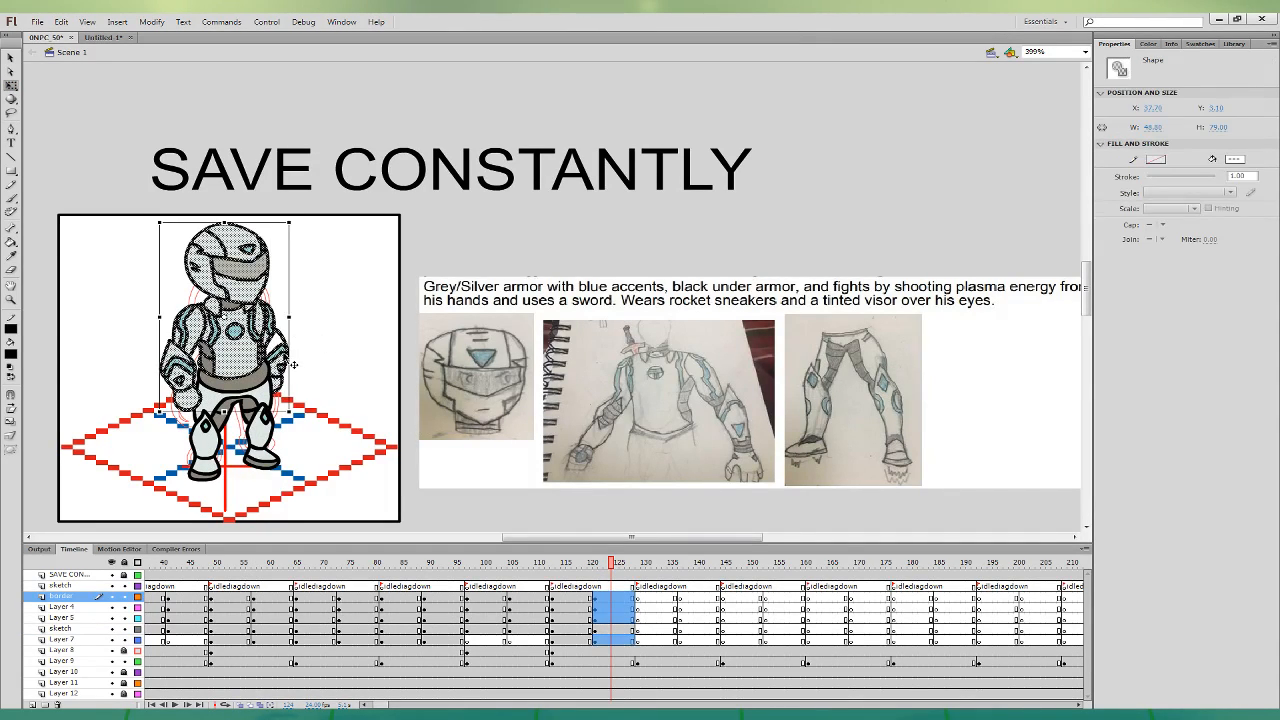
{"action": "left_click_drag", "start_coordinate": [289, 358], "coordinate": [294, 362]}
{"action": "key", "text": "ctrl+z"}
- Touch up the torso's colour fill on Layer 5 in the first idle pose
{"action": "left_click", "coordinate": [580, 617]}
{"action": "left_click", "coordinate": [578, 618]}
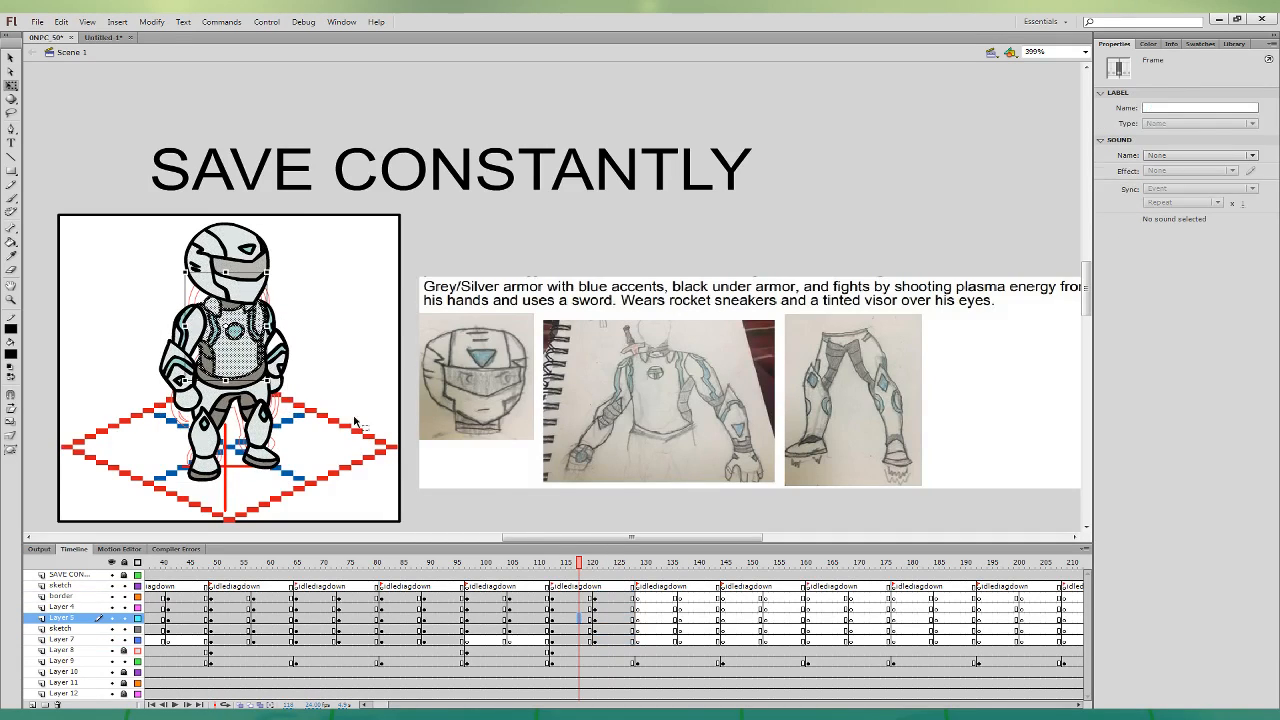
{"action": "left_click", "coordinate": [11, 242]}
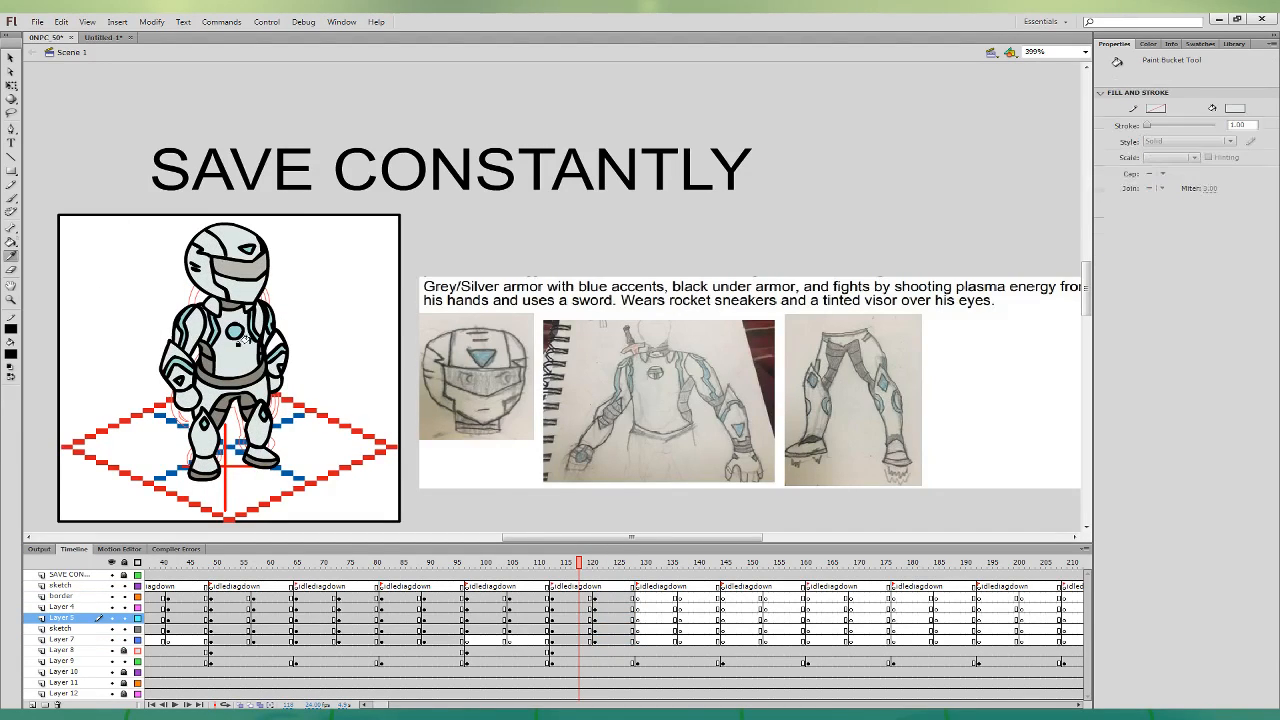
- Shift the helmet, torso and both arms slightly downward and sideways as a group in the second idle pose
{"action": "mouse_move", "coordinate": [576, 637]}
{"action": "left_mouse_down"}
{"action": "mouse_move", "coordinate": [577, 599]}
{"action": "mouse_move", "coordinate": [604, 587]}
{"action": "left_mouse_up"}
{"action": "left_click", "coordinate": [578, 599]}
{"action": "left_click", "coordinate": [590, 640]}
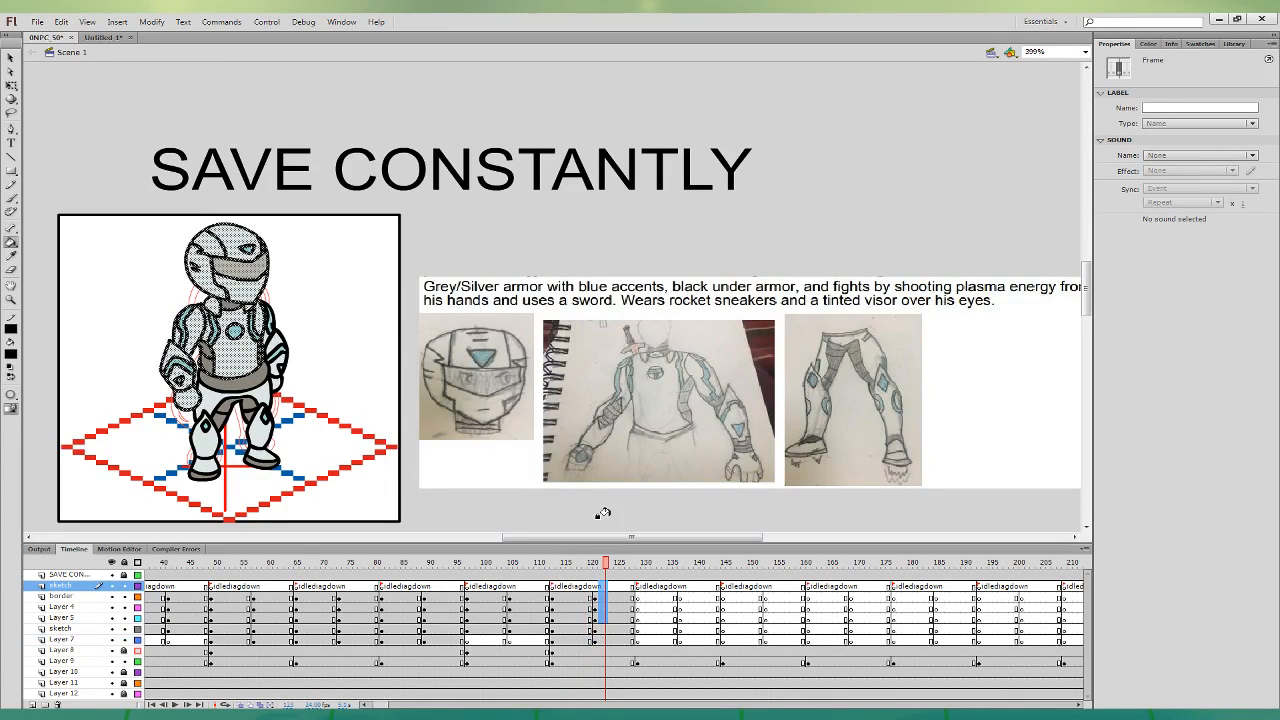
{"action": "left_click", "coordinate": [11, 86]}
{"action": "left_click", "coordinate": [280, 340], "text": "shift"}
{"action": "left_click_drag", "start_coordinate": [288, 350], "coordinate": [292, 354]}
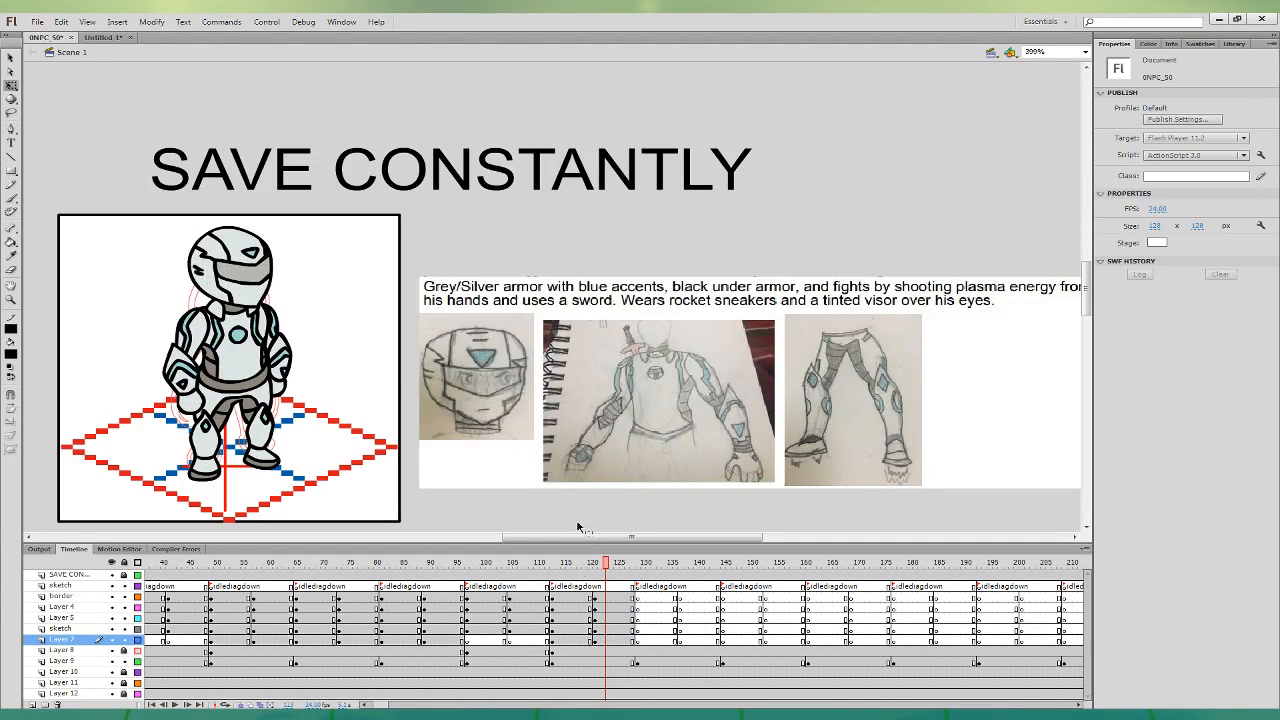
- Offset the helmet and spread each arm slightly outward on its own layer in the second idle pose
{"action": "left_click", "coordinate": [584, 598]}
{"action": "left_click", "coordinate": [598, 597]}
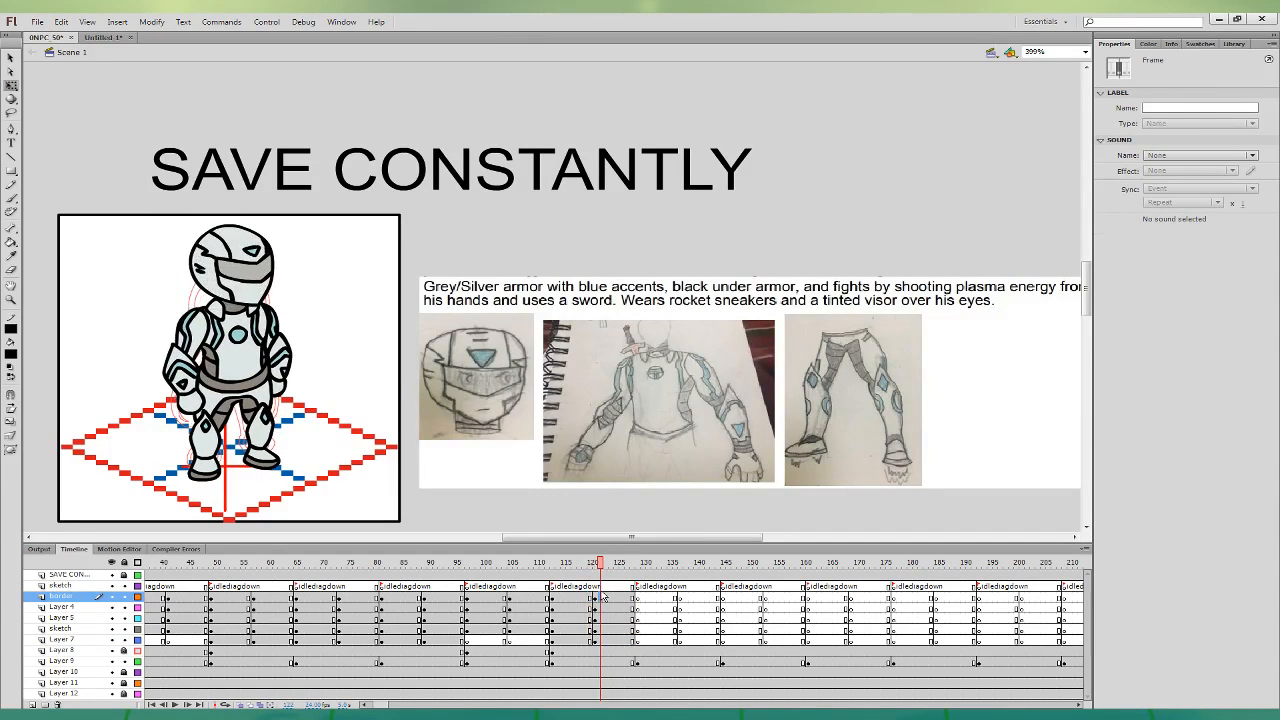
{"action": "left_click", "coordinate": [597, 607]}
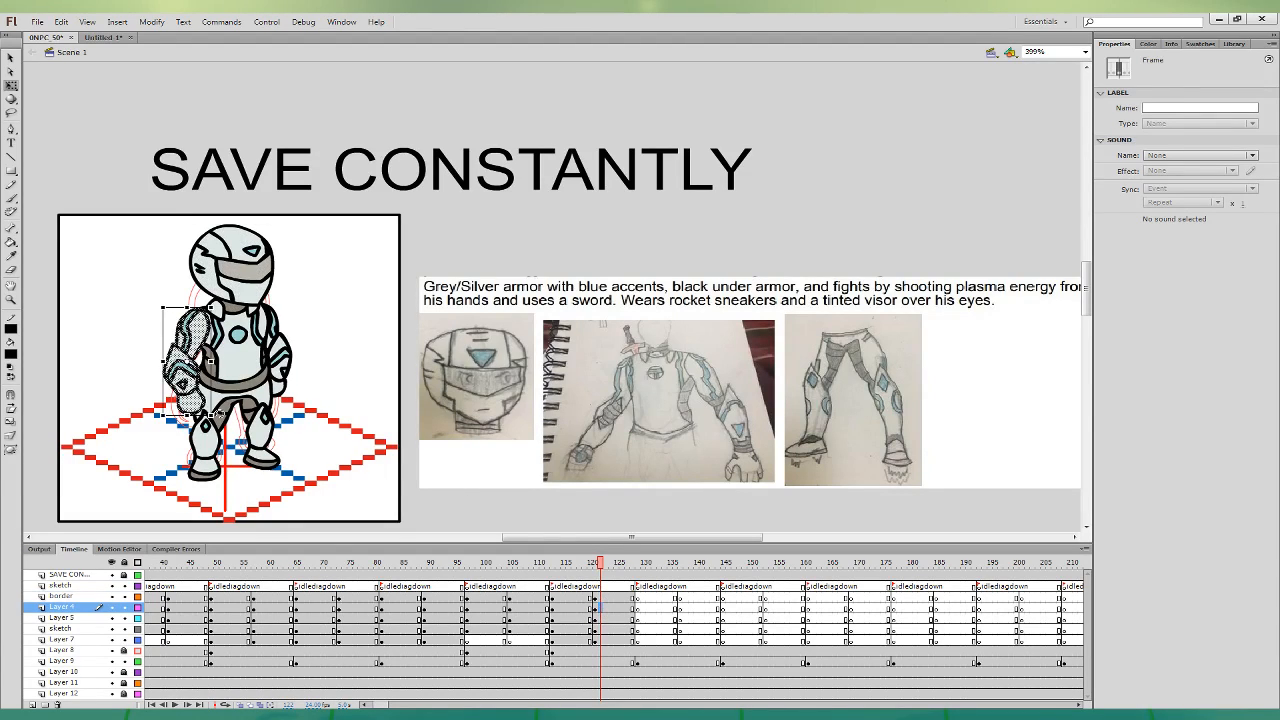
{"action": "left_click", "coordinate": [216, 411]}
{"action": "left_click", "coordinate": [588, 643]}
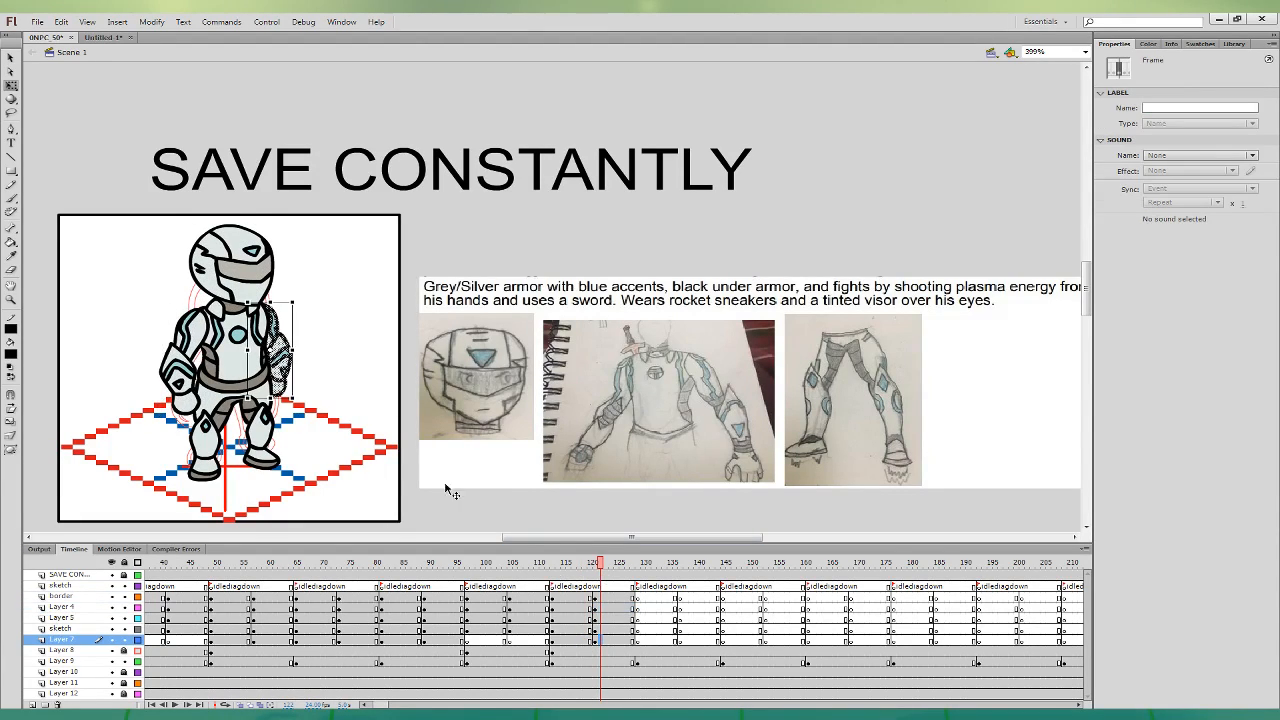
{"action": "left_click", "coordinate": [587, 629]}
{"action": "left_click", "coordinate": [600, 618]}
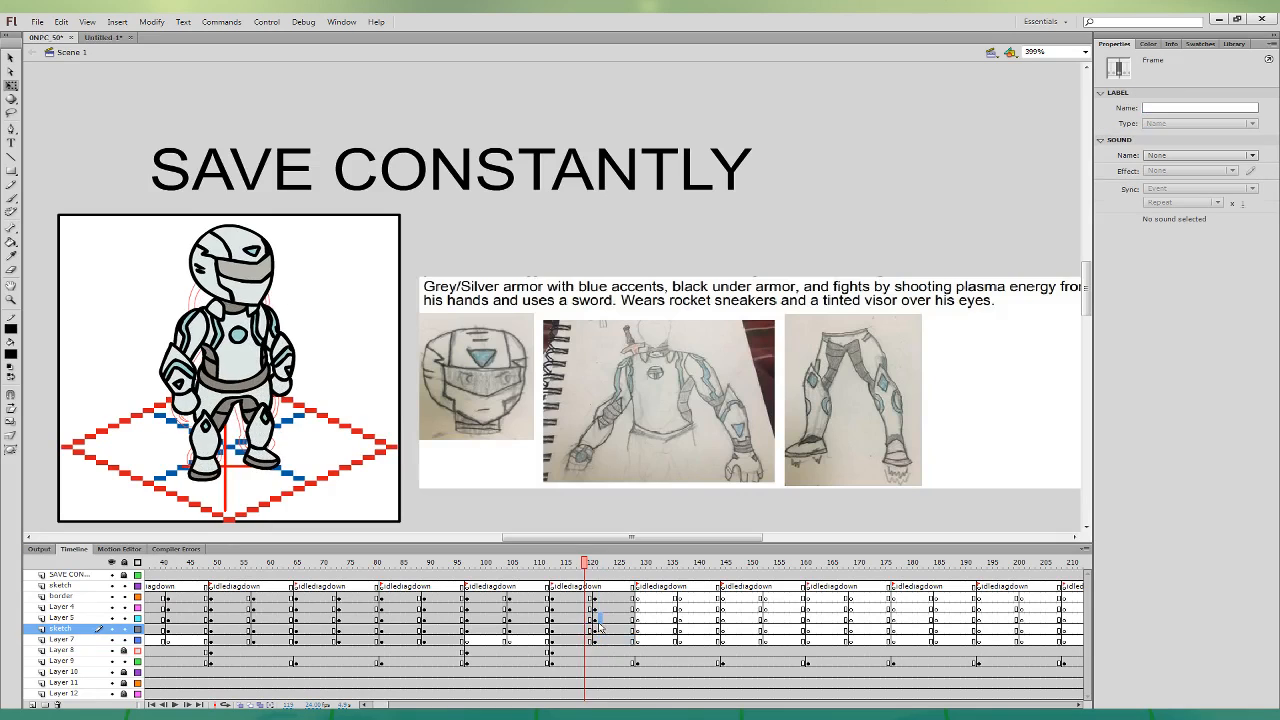
- Adjust the torso on Layer 5 with Free Transform in the second idle pose, comparing it against the first pose
{"action": "left_click", "coordinate": [585, 598]}
{"action": "left_click", "coordinate": [601, 597]}
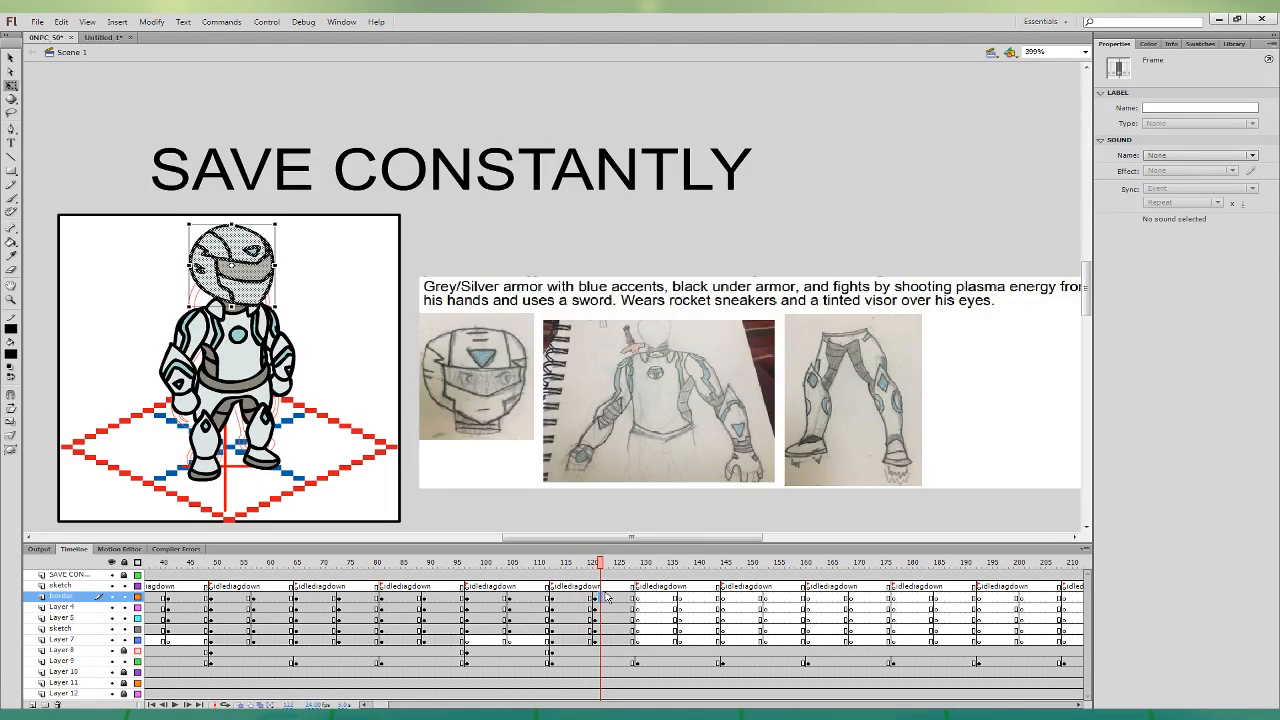
{"action": "left_click", "coordinate": [600, 618]}
{"action": "left_click", "coordinate": [250, 275]}
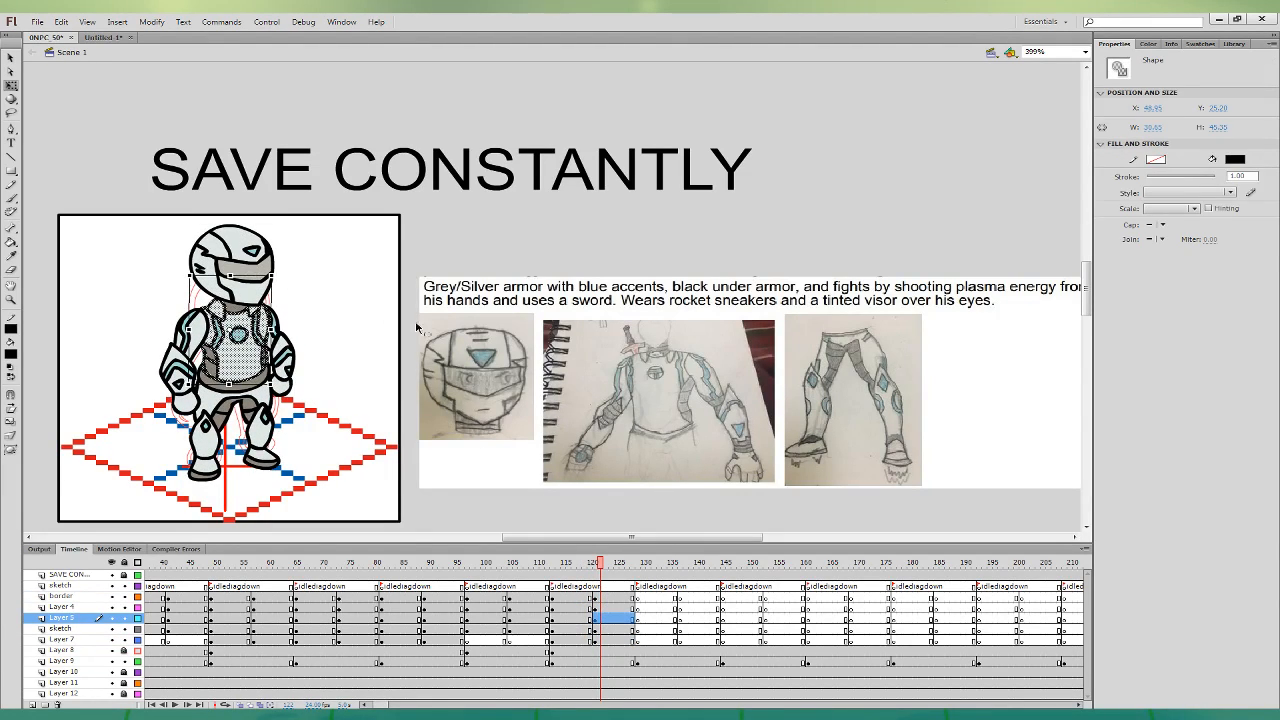
{"action": "left_click", "coordinate": [568, 618]}
{"action": "left_click", "coordinate": [605, 563]}
- Copy the armoured character's idle frames and paste them over the existing animation in the Untitled-1 document
{"action": "left_click_drag", "start_coordinate": [550, 586], "coordinate": [632, 640]}
{"action": "left_click", "coordinate": [104, 38]}
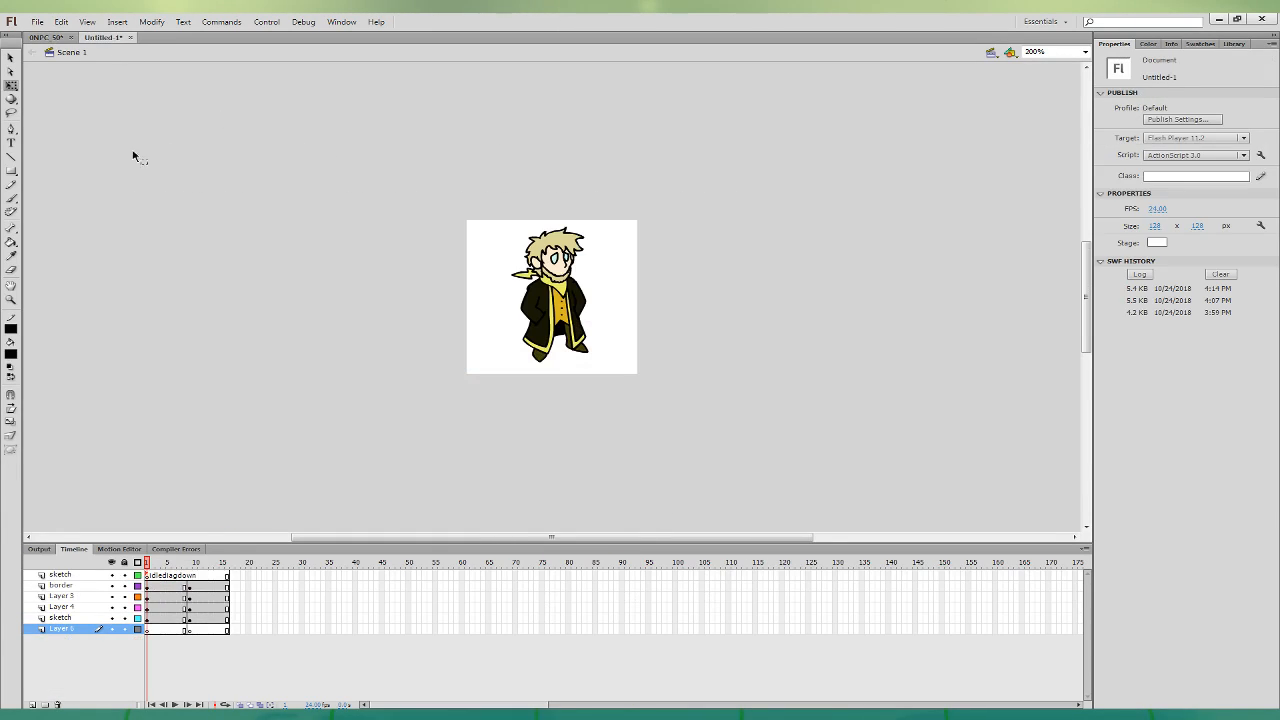
{"action": "left_click", "coordinate": [83, 577], "text": "shift"}
{"action": "left_click", "coordinate": [232, 457]}
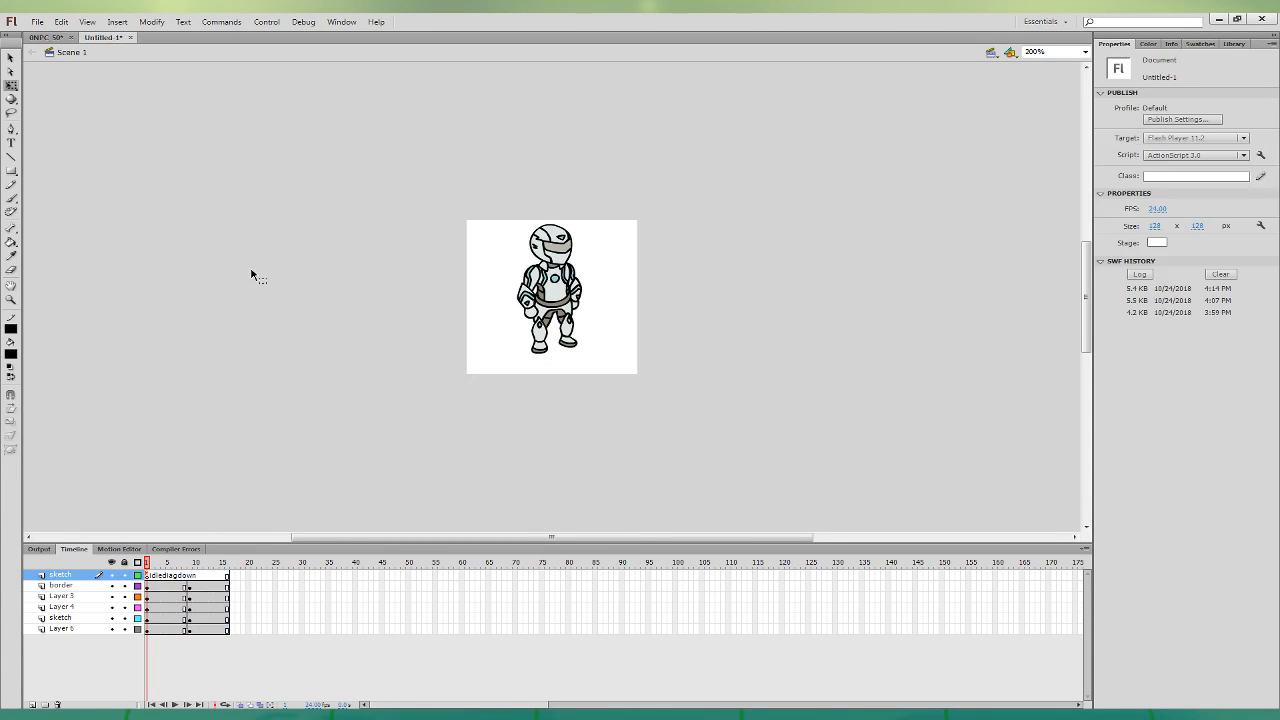
{"action": "left_click", "coordinate": [343, 230]}
- Return to the 0NPC_50 document, go to the next character's frames with the orange fox reference, and save
{"action": "left_click", "coordinate": [58, 38]}
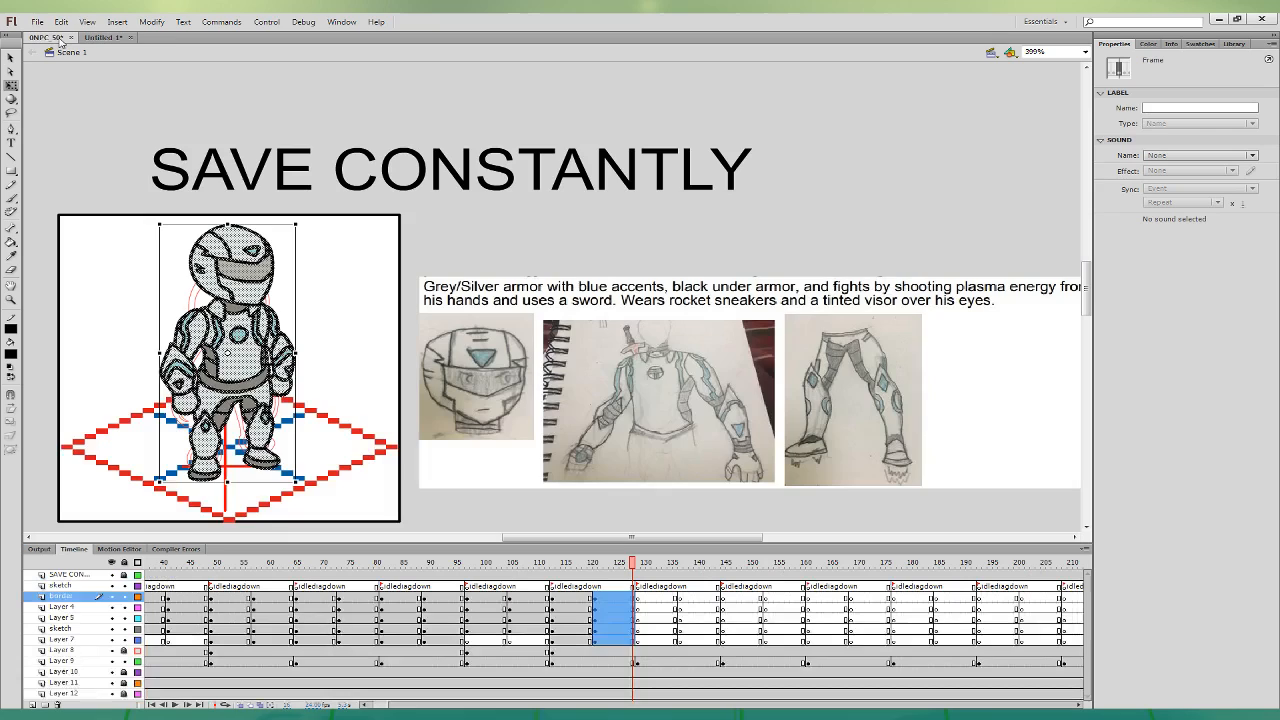
{"action": "left_click", "coordinate": [638, 641]}
{"action": "left_click", "coordinate": [639, 662]}
{"action": "left_click", "coordinate": [654, 608]}
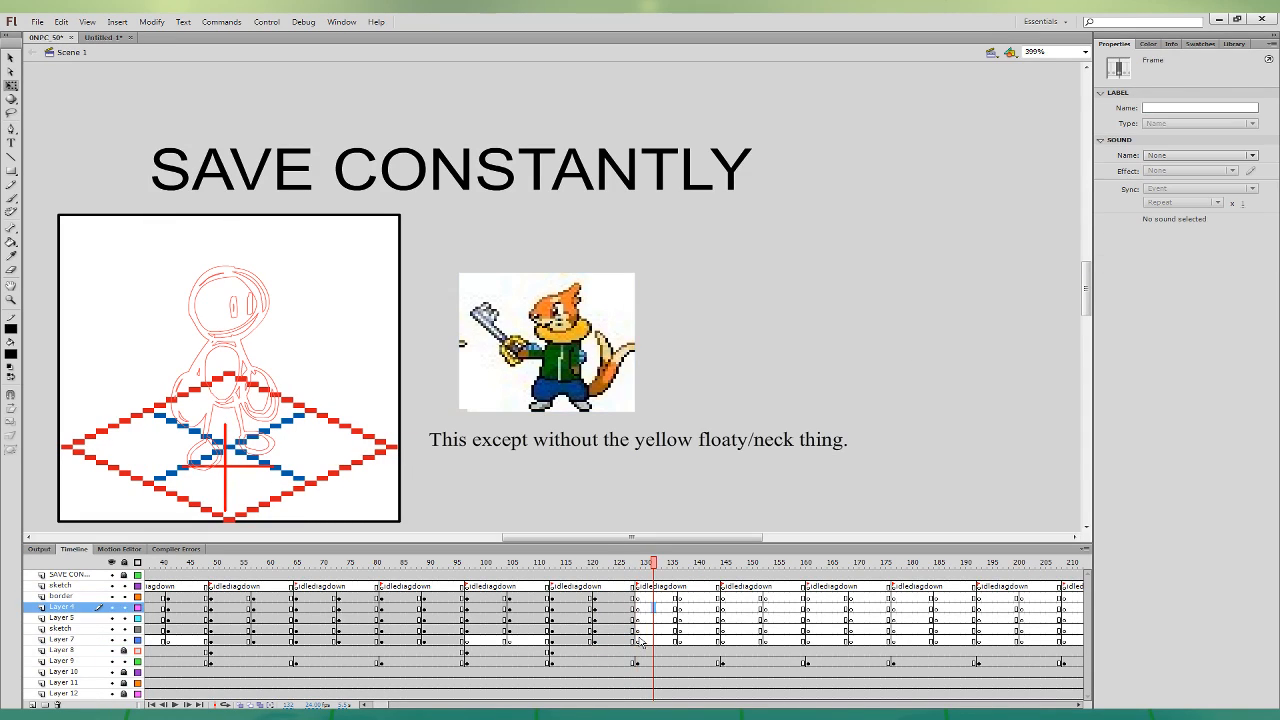
{"action": "left_click", "coordinate": [637, 640]}
{"action": "key", "text": "ctrl+s"}
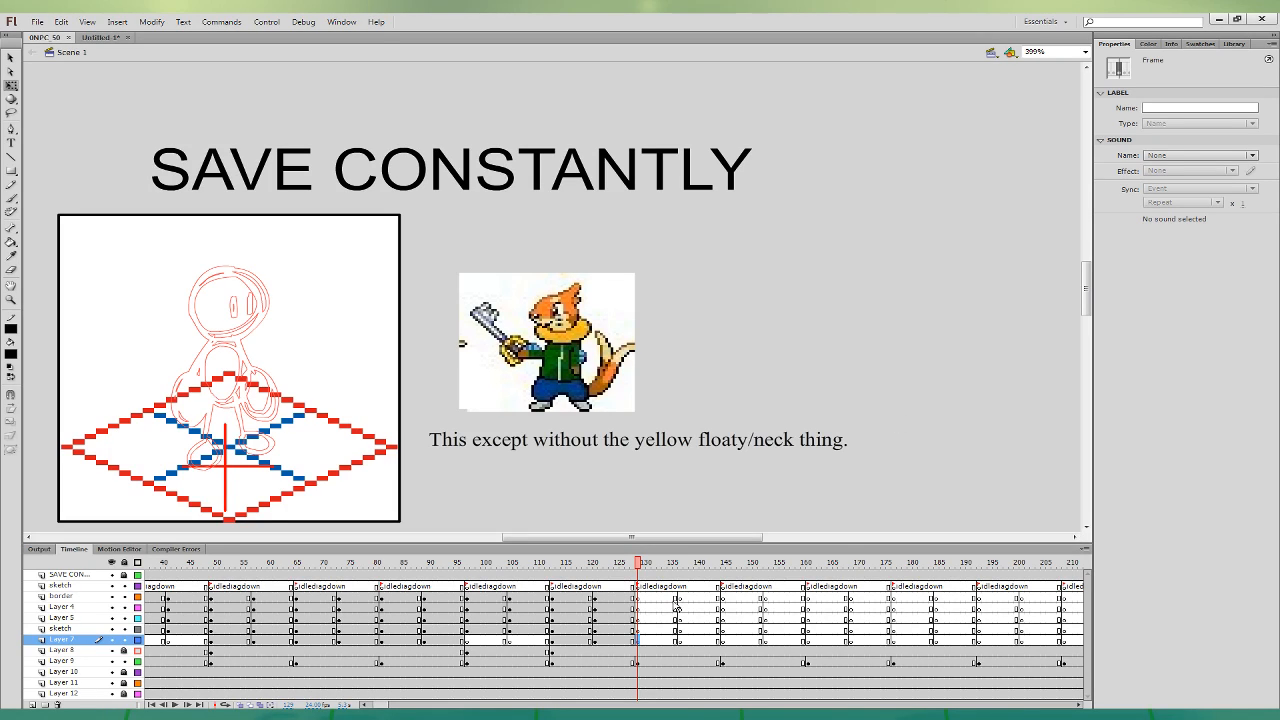
- Brush the fox's spiky head tufts, ear, face outline and black nose in black on the border layer
{"action": "left_click", "coordinate": [674, 597]}
{"action": "left_click", "coordinate": [12, 202]}
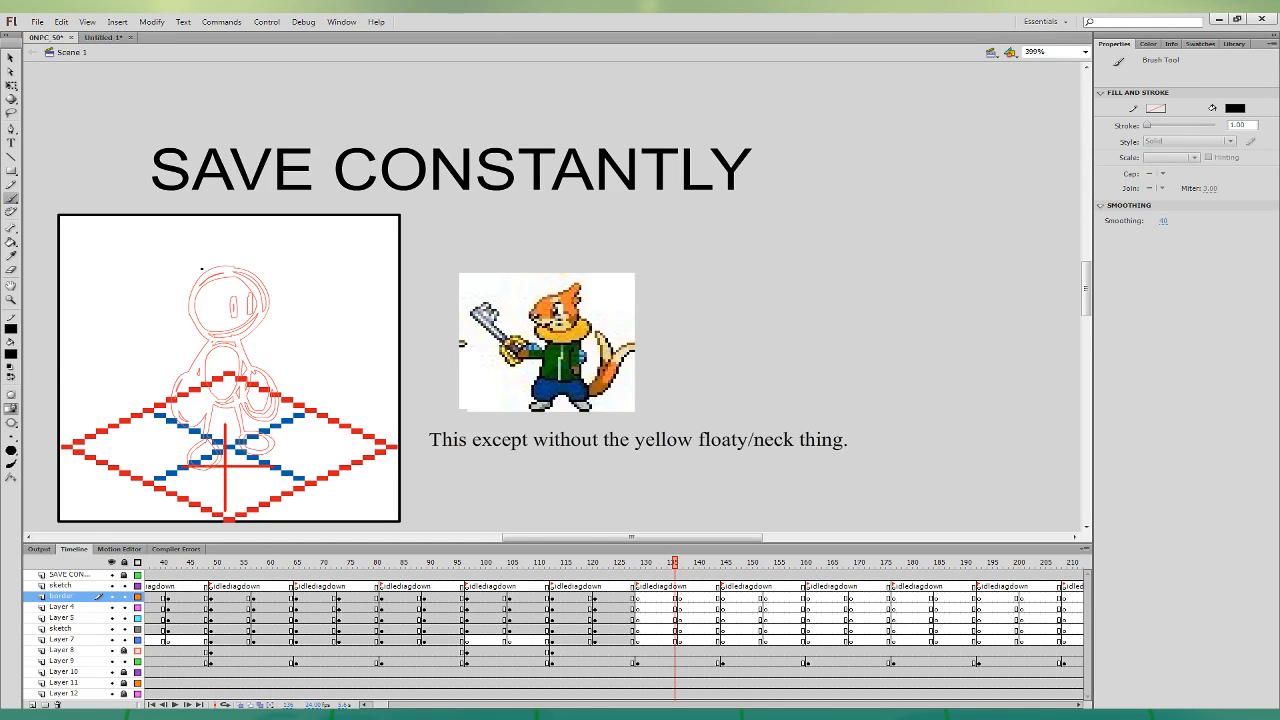
{"action": "mouse_move", "coordinate": [205, 272]}
{"action": "left_mouse_down"}
{"action": "mouse_move", "coordinate": [178, 250]}
{"action": "mouse_move", "coordinate": [171, 268]}
{"action": "mouse_move", "coordinate": [198, 268]}
{"action": "mouse_move", "coordinate": [172, 277]}
{"action": "mouse_move", "coordinate": [205, 264]}
{"action": "left_mouse_up"}
{"action": "key", "text": "ctrl+z"}
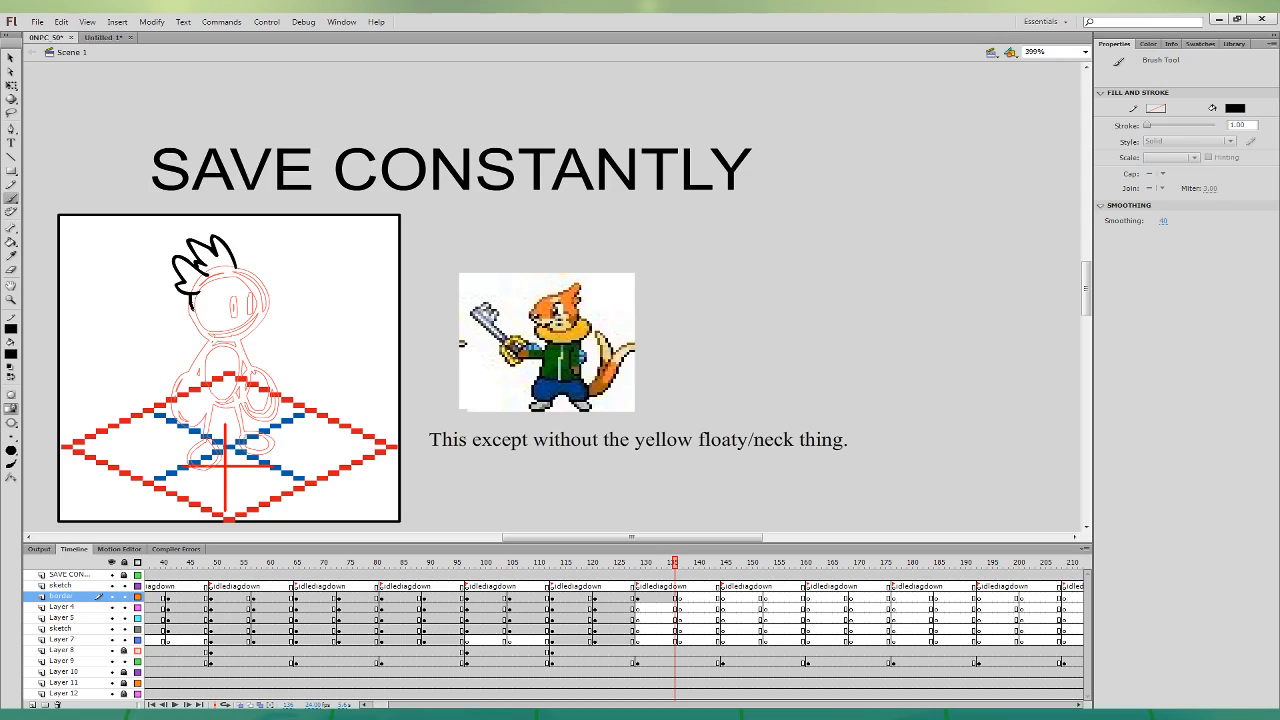
{"action": "mouse_move", "coordinate": [193, 309]}
{"action": "left_mouse_down"}
{"action": "mouse_move", "coordinate": [265, 340]}
{"action": "mouse_move", "coordinate": [277, 320]}
{"action": "mouse_move", "coordinate": [242, 264]}
{"action": "mouse_move", "coordinate": [256, 251]}
{"action": "mouse_move", "coordinate": [238, 269]}
{"action": "left_mouse_up"}
{"action": "key", "text": "ctrl+z"}
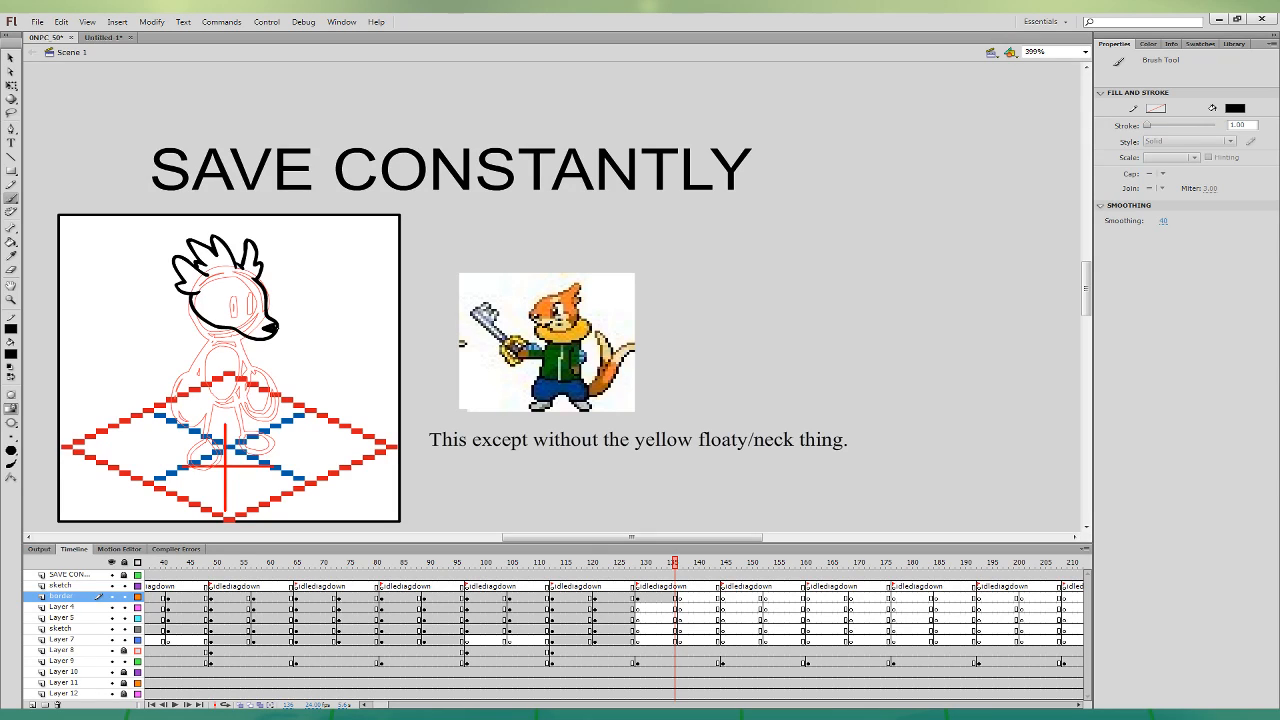
- Draw the fox's eyes, eyebrow, mouth and lower jaw inside the face outline
{"action": "mouse_move", "coordinate": [231, 293]}
{"action": "left_mouse_down"}
{"action": "mouse_move", "coordinate": [264, 300]}
{"action": "mouse_move", "coordinate": [260, 287]}
{"action": "left_mouse_up"}
{"action": "mouse_move", "coordinate": [259, 286]}
{"action": "left_mouse_down"}
{"action": "mouse_move", "coordinate": [264, 303]}
{"action": "mouse_move", "coordinate": [219, 290]}
{"action": "mouse_move", "coordinate": [271, 292]}
{"action": "left_mouse_up"}
{"action": "key", "text": "ctrl+z"}
{"action": "key", "text": "ctrl+z"}
{"action": "left_click_drag", "start_coordinate": [266, 326], "coordinate": [238, 312]}
{"action": "key", "text": "ctrl+z"}
{"action": "key", "text": "ctrl+z"}
{"action": "key", "text": "ctrl+z"}
{"action": "left_click_drag", "start_coordinate": [263, 330], "coordinate": [214, 319]}
- Refine the fox's rear hair tufts and ear outline with extra brush strokes
{"action": "left_click_drag", "start_coordinate": [182, 262], "coordinate": [202, 292]}
{"action": "key", "text": "ctrl+z"}
{"action": "key", "text": "ctrl+z"}
{"action": "left_click_drag", "start_coordinate": [250, 243], "coordinate": [264, 288]}
{"action": "key", "text": "ctrl+z"}
{"action": "key", "text": "v"}
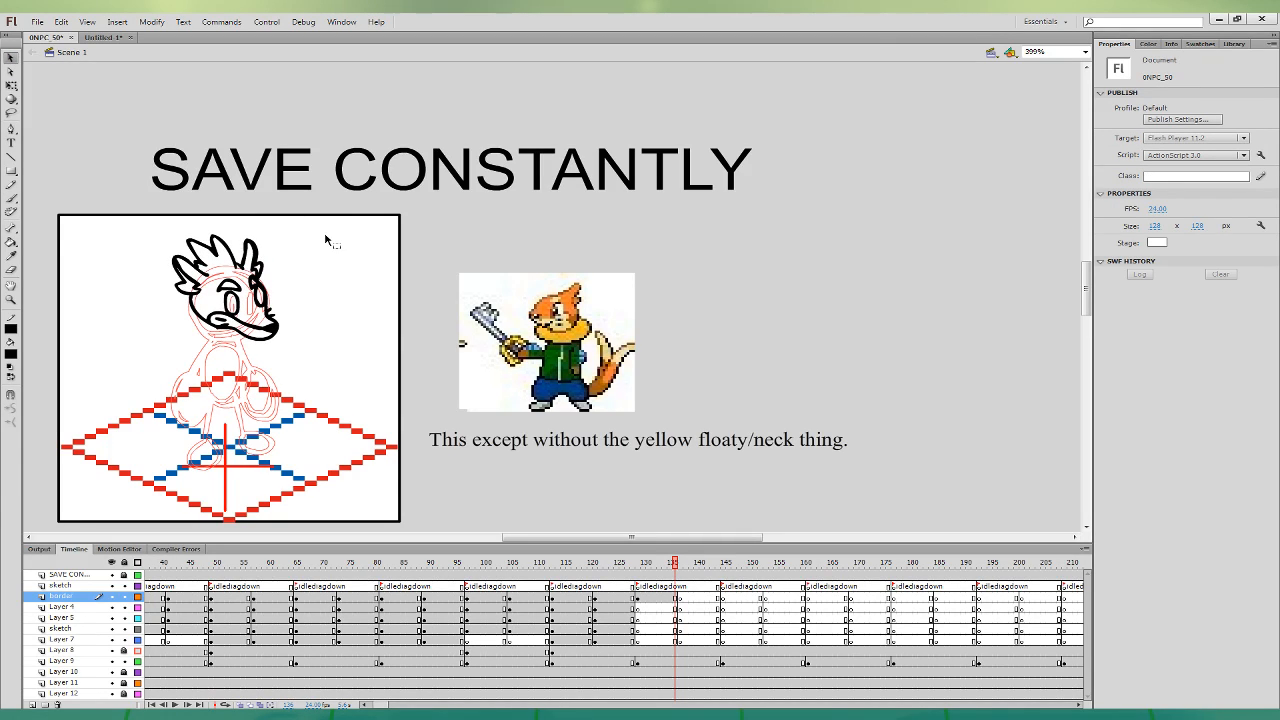
- Brush the fox's hooded collar and the jacket torso with its front seam in black on Layer 5
{"action": "left_click", "coordinate": [11, 198]}
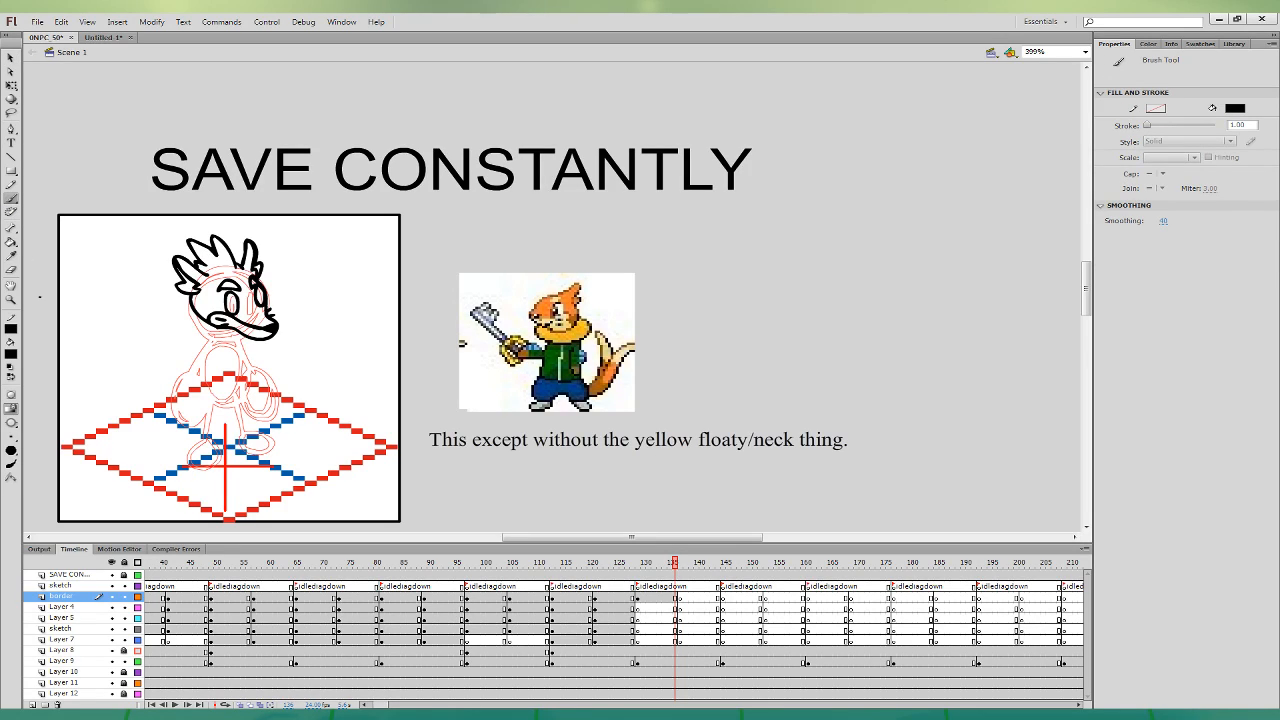
{"action": "left_click", "coordinate": [678, 607]}
{"action": "left_click", "coordinate": [678, 617]}
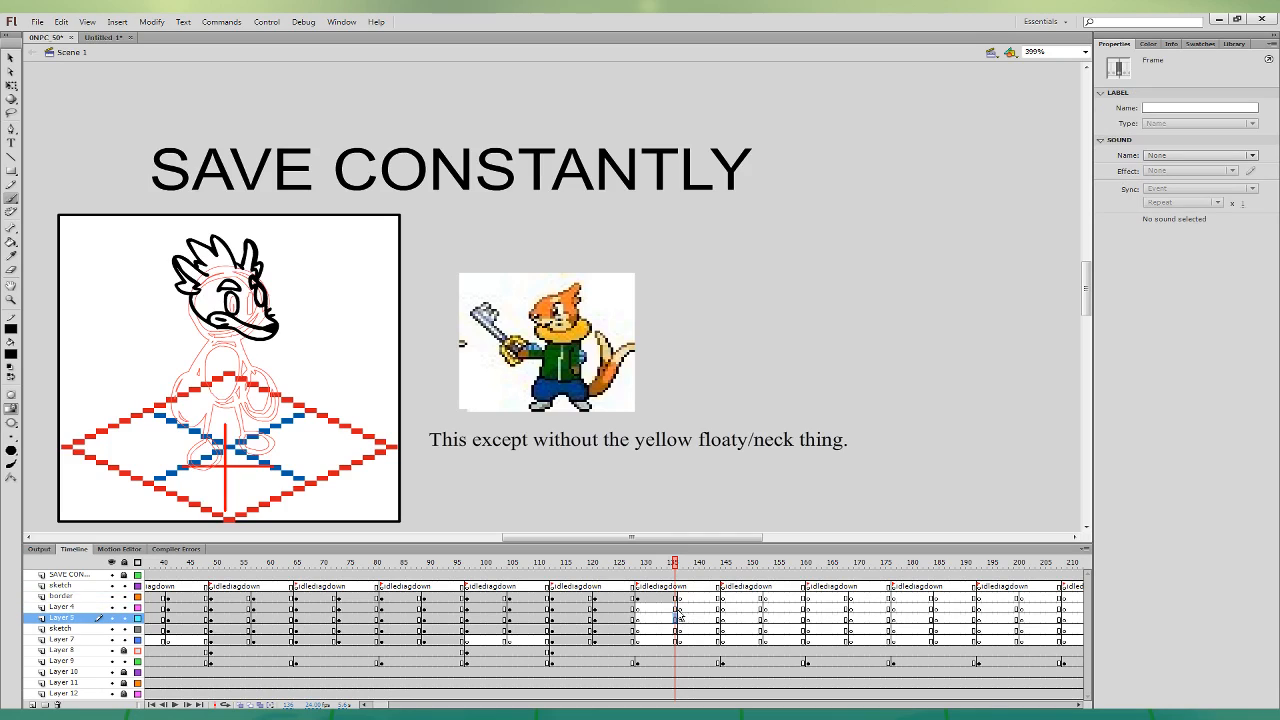
{"action": "left_click_drag", "start_coordinate": [235, 349], "coordinate": [208, 325]}
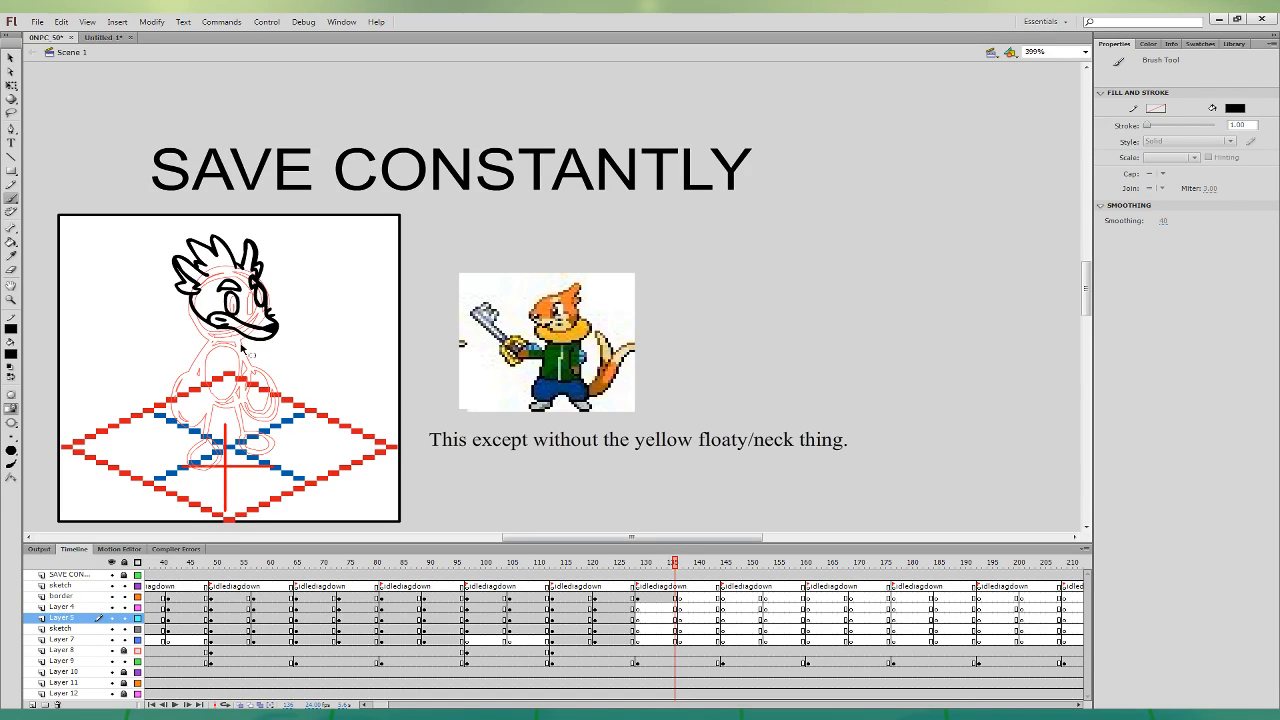
{"action": "left_click", "coordinate": [674, 607]}
{"action": "left_click", "coordinate": [675, 617]}
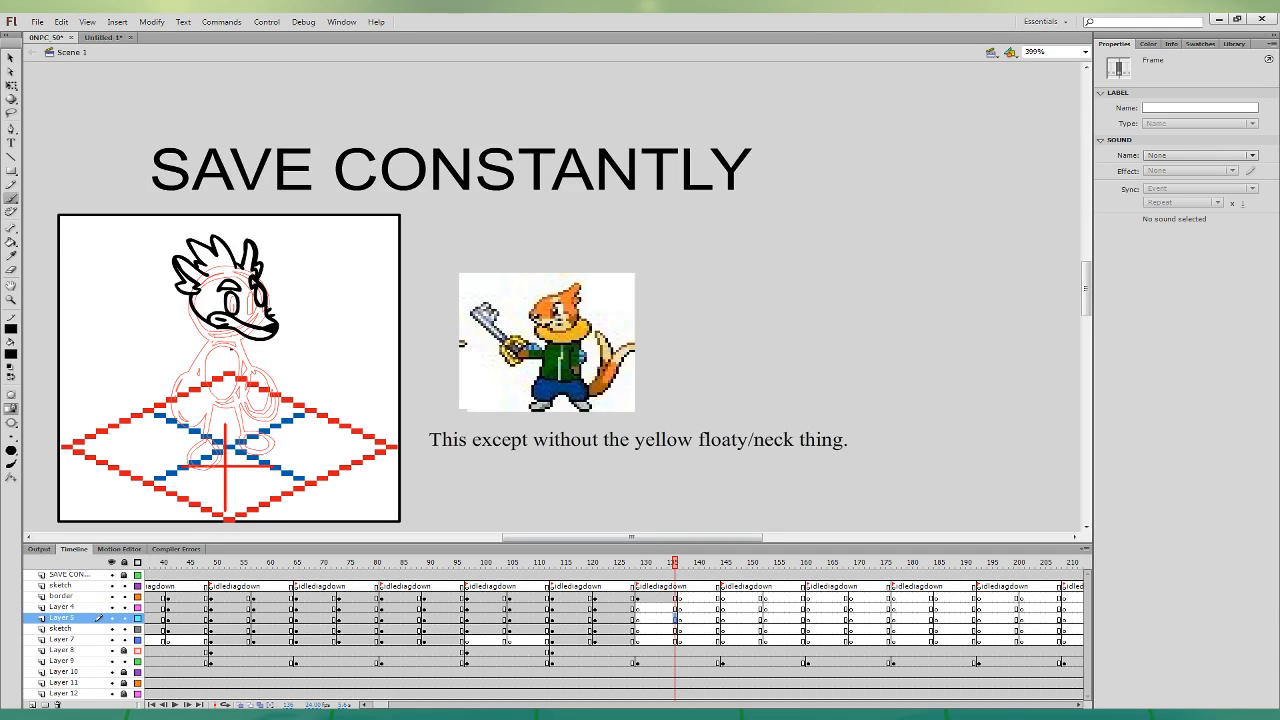
{"action": "mouse_move", "coordinate": [247, 348]}
{"action": "left_mouse_down"}
{"action": "mouse_move", "coordinate": [231, 310]}
{"action": "mouse_move", "coordinate": [208, 338]}
{"action": "mouse_move", "coordinate": [232, 352]}
{"action": "mouse_move", "coordinate": [256, 340]}
{"action": "mouse_move", "coordinate": [212, 293]}
{"action": "mouse_move", "coordinate": [188, 340]}
{"action": "mouse_move", "coordinate": [234, 354]}
{"action": "left_mouse_up"}
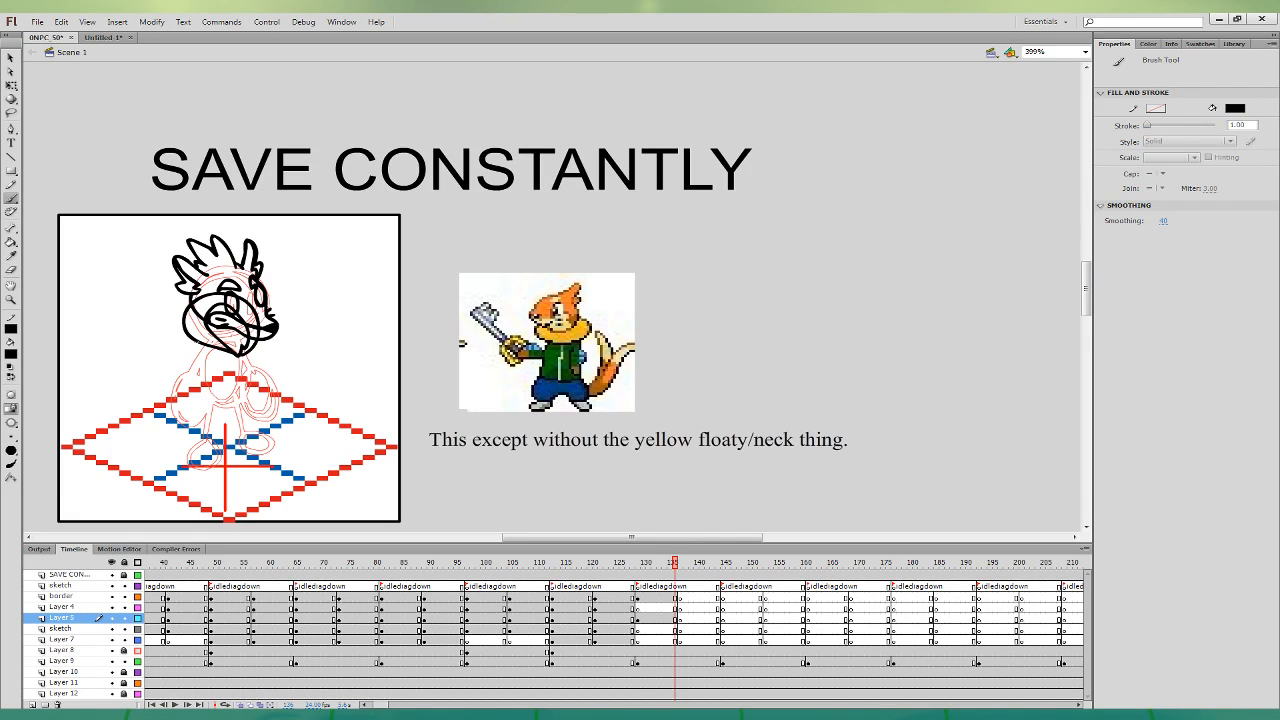
{"action": "mouse_move", "coordinate": [195, 342]}
{"action": "left_mouse_down"}
{"action": "mouse_move", "coordinate": [205, 420]}
{"action": "mouse_move", "coordinate": [262, 410]}
{"action": "mouse_move", "coordinate": [256, 350]}
{"action": "mouse_move", "coordinate": [240, 376]}
{"action": "mouse_move", "coordinate": [247, 424]}
{"action": "left_mouse_up"}
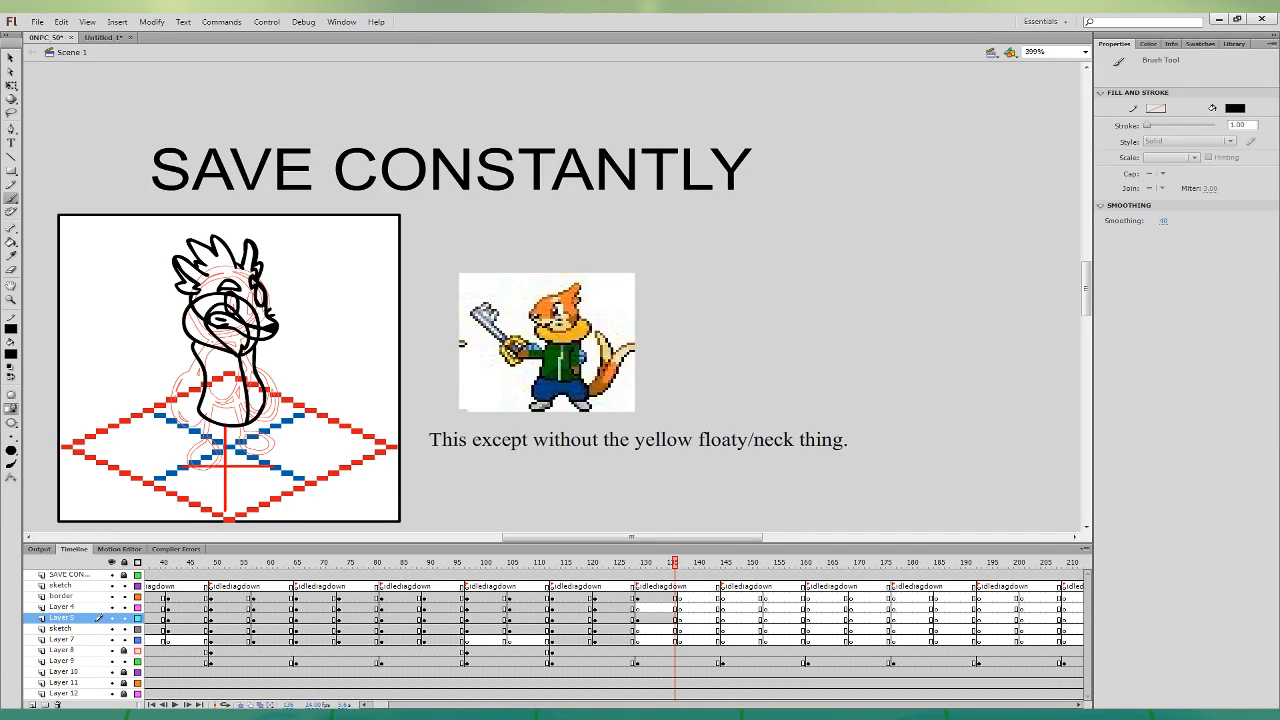
- Draw the fox's baggy trousers and both feet on the sketch layer below Layer 5
{"action": "left_click", "coordinate": [683, 630]}
{"action": "mouse_move", "coordinate": [206, 404]}
{"action": "left_mouse_down"}
{"action": "mouse_move", "coordinate": [188, 448]}
{"action": "mouse_move", "coordinate": [240, 437]}
{"action": "mouse_move", "coordinate": [256, 400]}
{"action": "mouse_move", "coordinate": [212, 398]}
{"action": "left_mouse_up"}
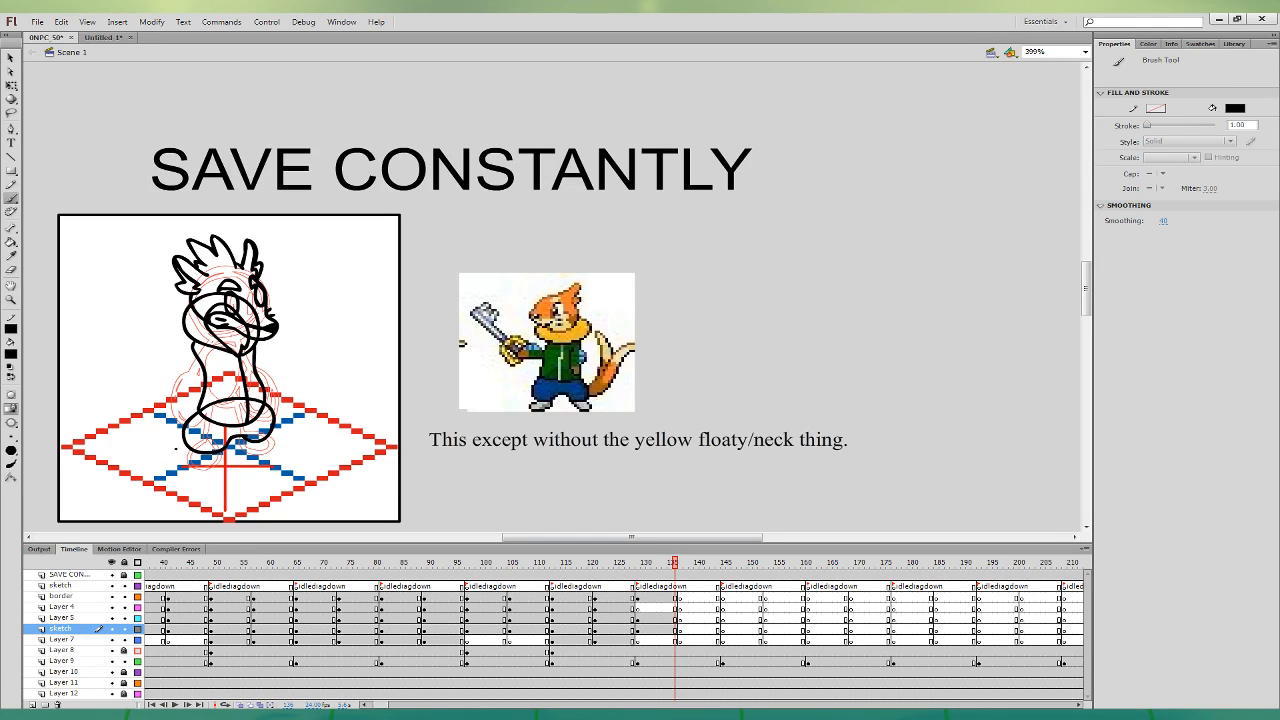
{"action": "mouse_move", "coordinate": [186, 454]}
{"action": "left_mouse_down"}
{"action": "mouse_move", "coordinate": [204, 470]}
{"action": "mouse_move", "coordinate": [274, 433]}
{"action": "left_mouse_up"}
- Draw the fox's near arm with the backpack edge behind it on Layer 4, undoing strokes that do not fit
{"action": "left_click", "coordinate": [676, 608]}
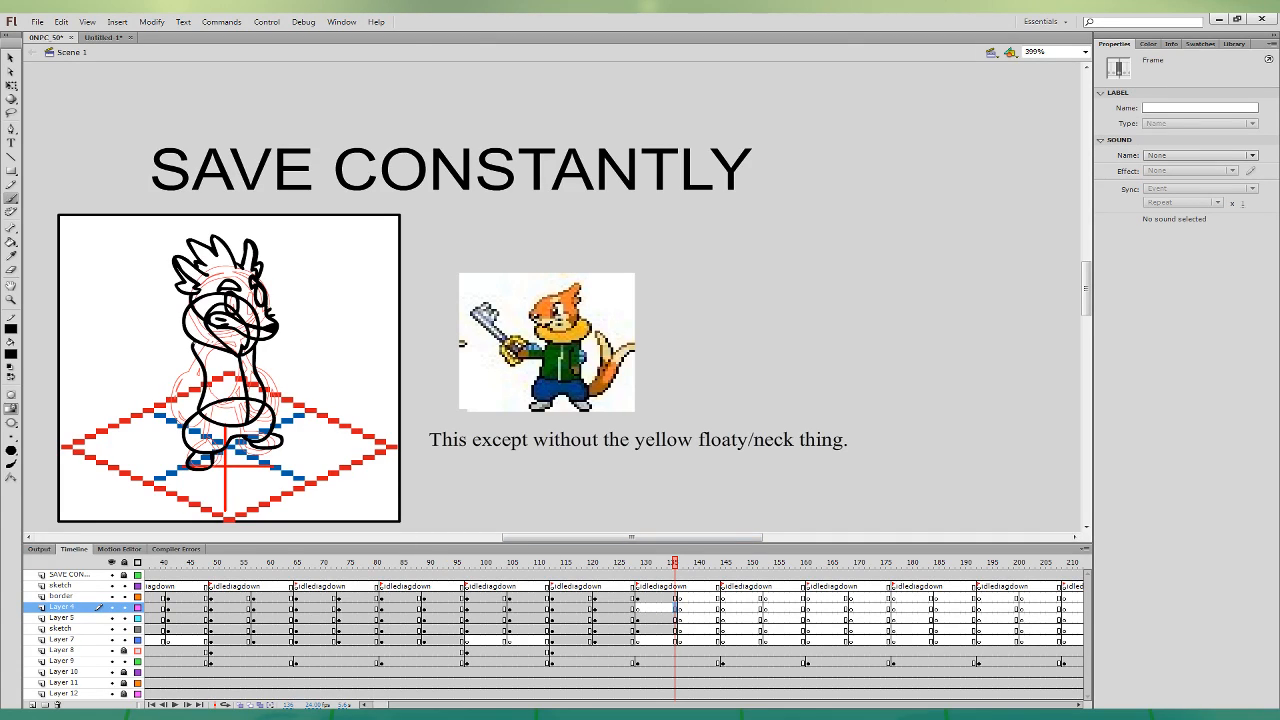
{"action": "left_click_drag", "start_coordinate": [193, 370], "coordinate": [202, 353]}
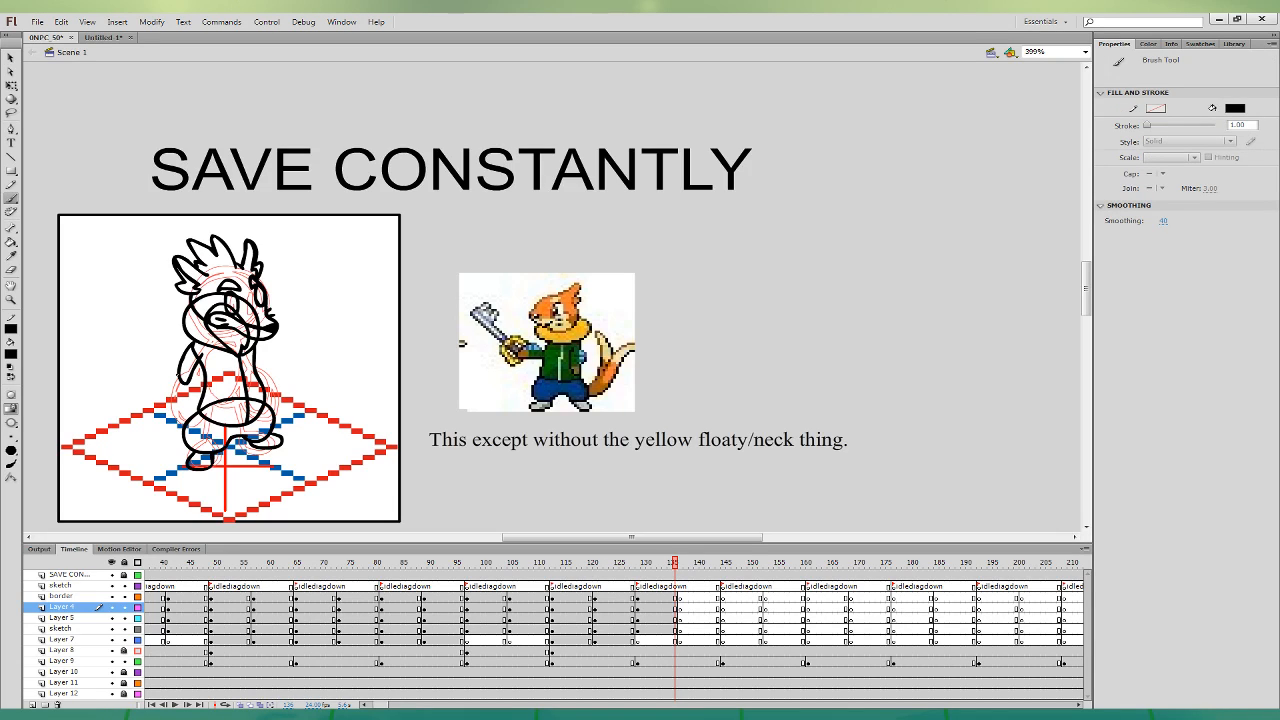
{"action": "key", "text": "ctrl+z"}
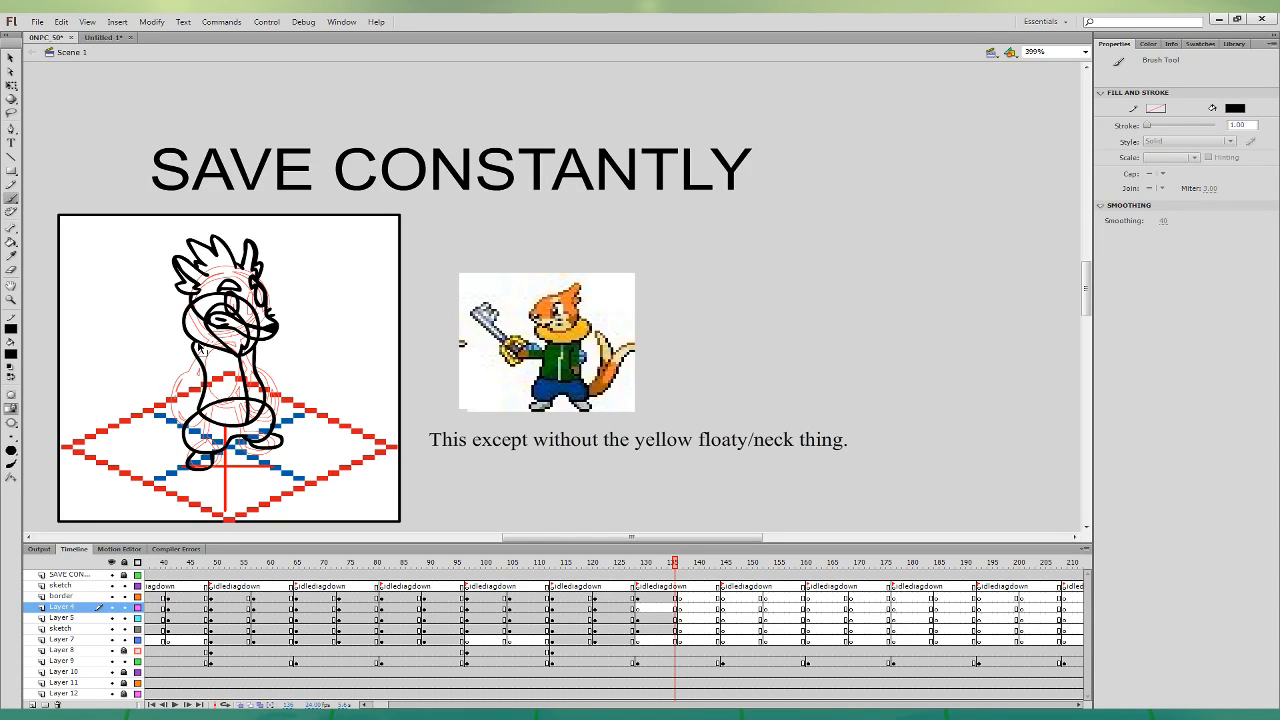
{"action": "mouse_move", "coordinate": [194, 345]}
{"action": "left_mouse_down"}
{"action": "mouse_move", "coordinate": [183, 405]}
{"action": "mouse_move", "coordinate": [206, 349]}
{"action": "mouse_move", "coordinate": [167, 374]}
{"action": "mouse_move", "coordinate": [182, 352]}
{"action": "mouse_move", "coordinate": [166, 388]}
{"action": "left_mouse_up"}
{"action": "key", "text": "ctrl+z"}
{"action": "key", "text": "ctrl+z"}
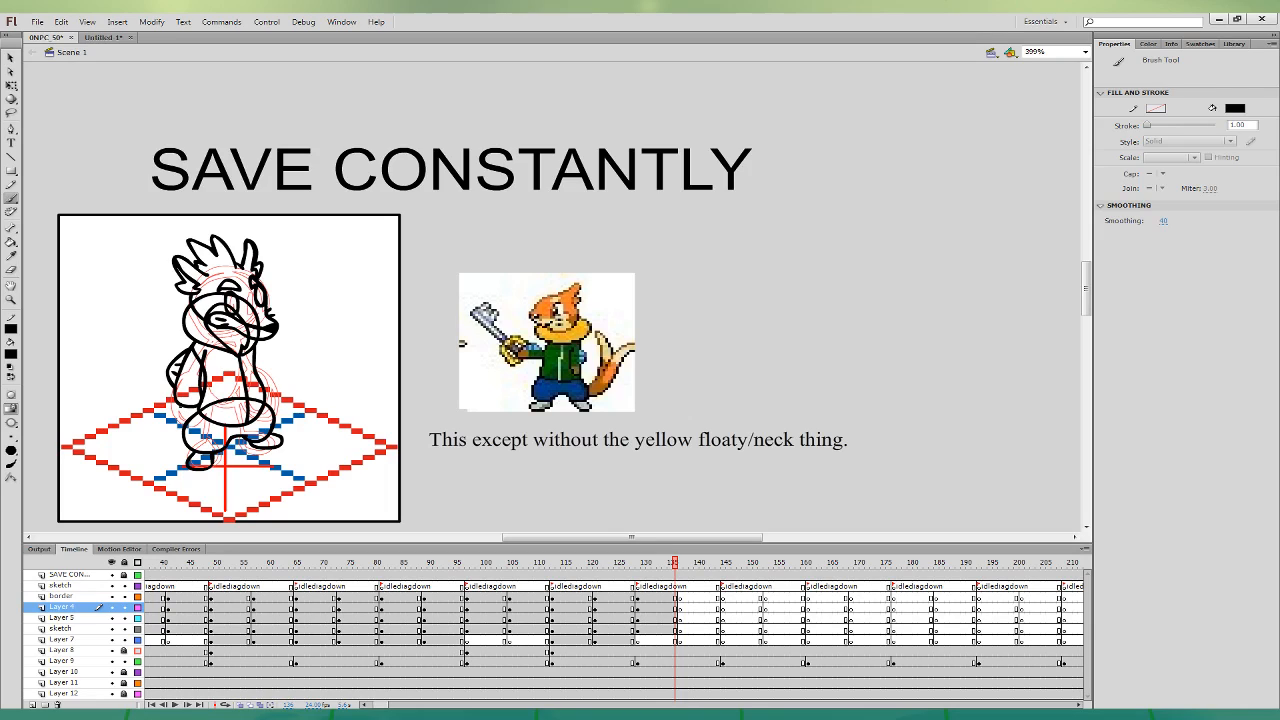
- Draw the fox's curved bushy tail with a jagged tip marking on Layer 7
{"action": "left_click", "coordinate": [673, 640]}
{"action": "mouse_move", "coordinate": [182, 398]}
{"action": "left_mouse_down"}
{"action": "mouse_move", "coordinate": [110, 330]}
{"action": "mouse_move", "coordinate": [166, 408]}
{"action": "mouse_move", "coordinate": [208, 422]}
{"action": "mouse_move", "coordinate": [120, 355]}
{"action": "mouse_move", "coordinate": [212, 426]}
{"action": "left_mouse_up"}
{"action": "key", "text": "ctrl+z"}
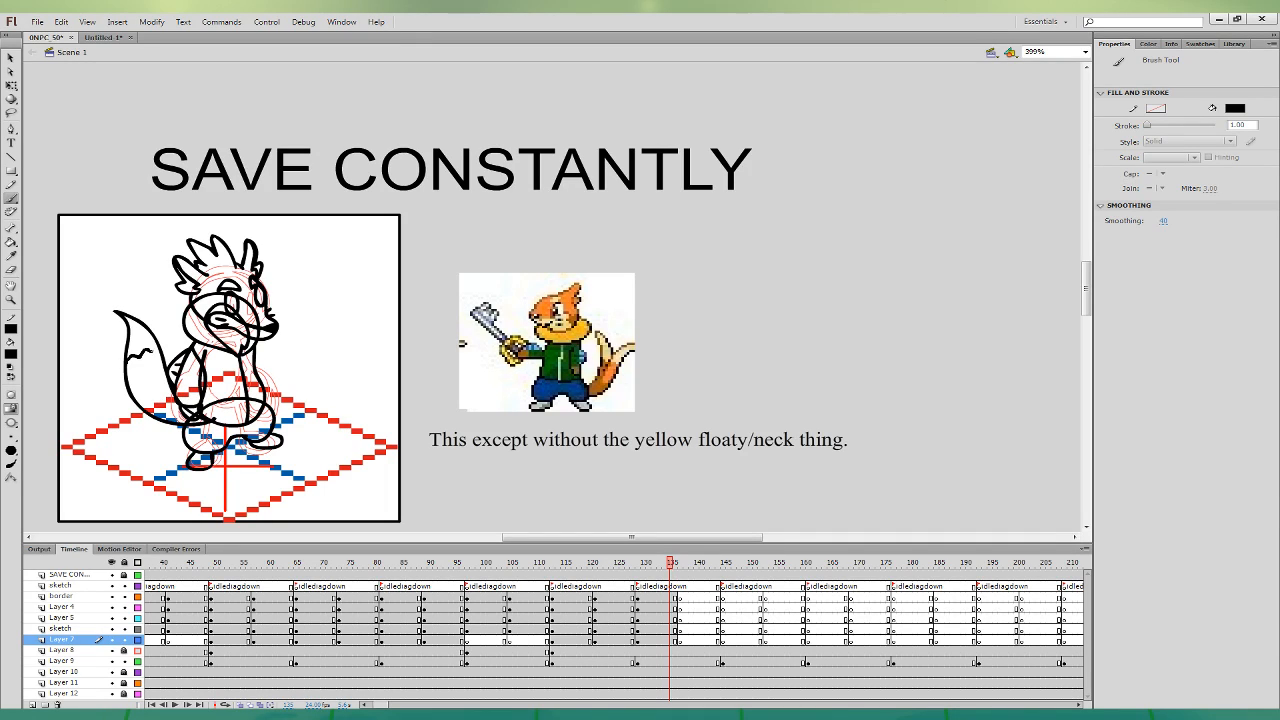
- Fill the fox's head, hair tufts and tail with the orange sampled from the reference picture
{"action": "left_click", "coordinate": [11, 256]}
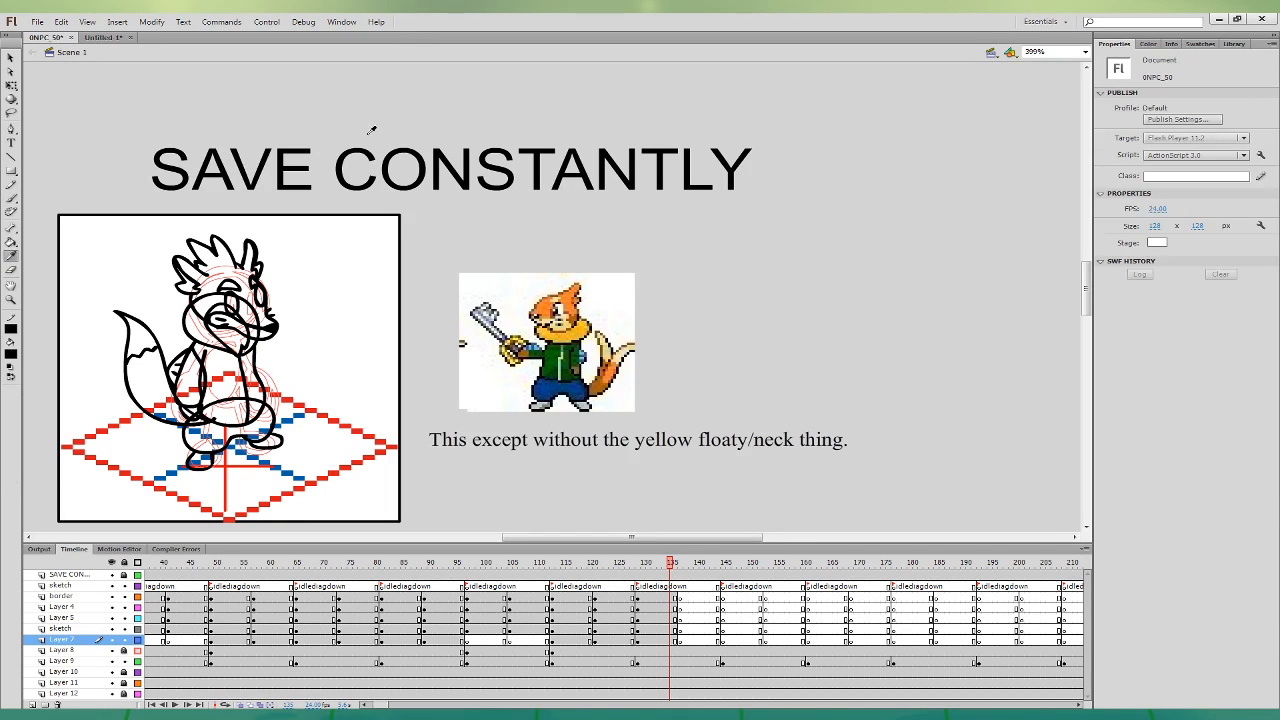
{"action": "left_click", "coordinate": [571, 311]}
{"action": "left_click", "coordinate": [15, 354]}
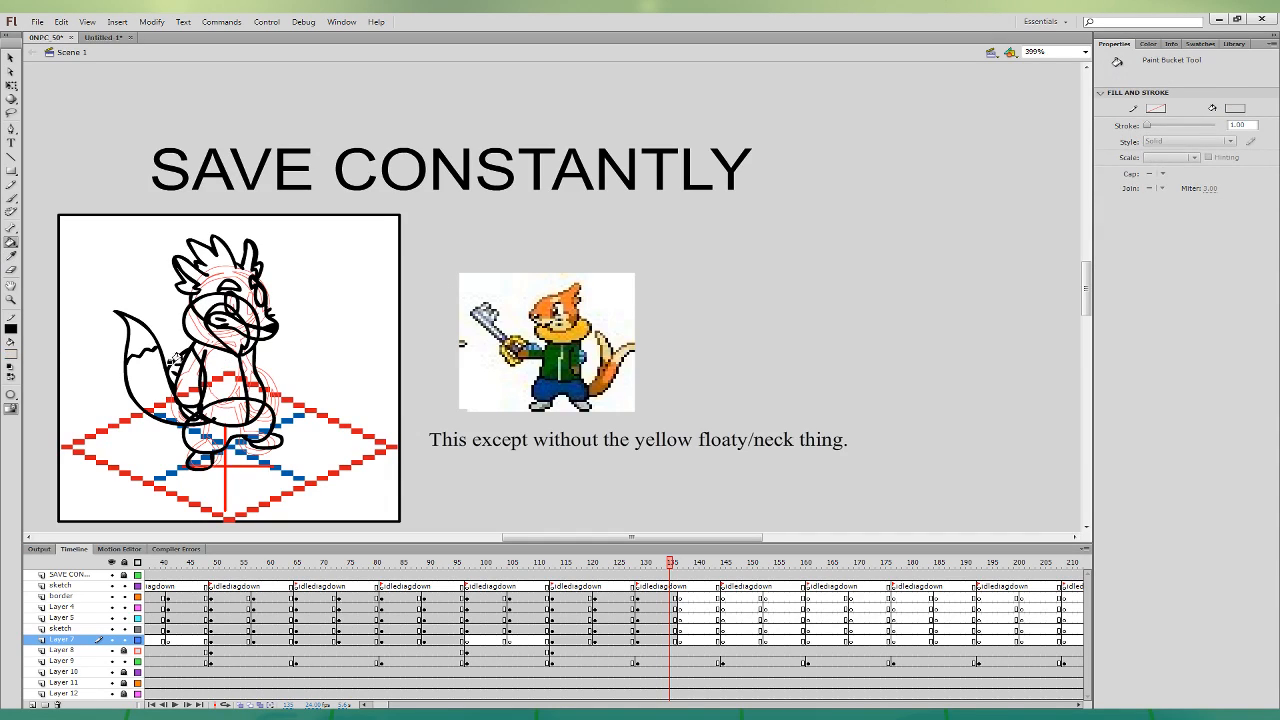
{"action": "left_click", "coordinate": [569, 299]}
{"action": "left_click", "coordinate": [484, 408]}
{"action": "left_click", "coordinate": [248, 282]}
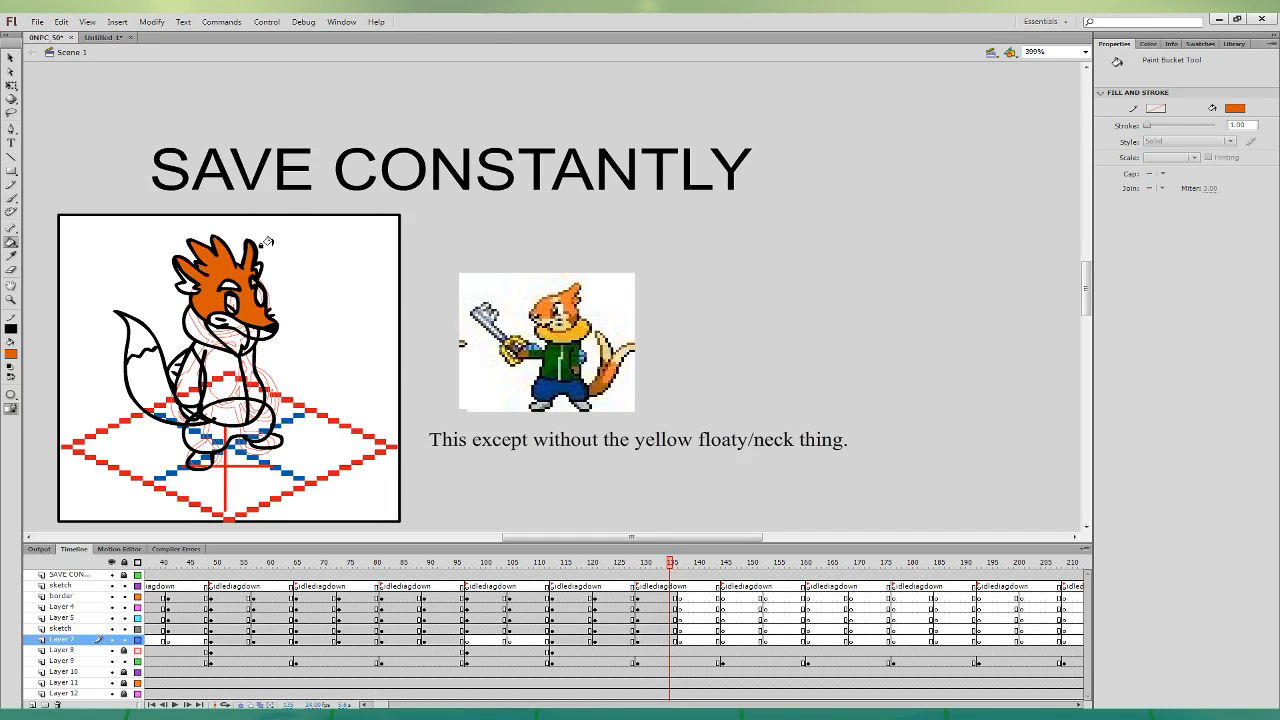
{"action": "left_click", "coordinate": [168, 354]}
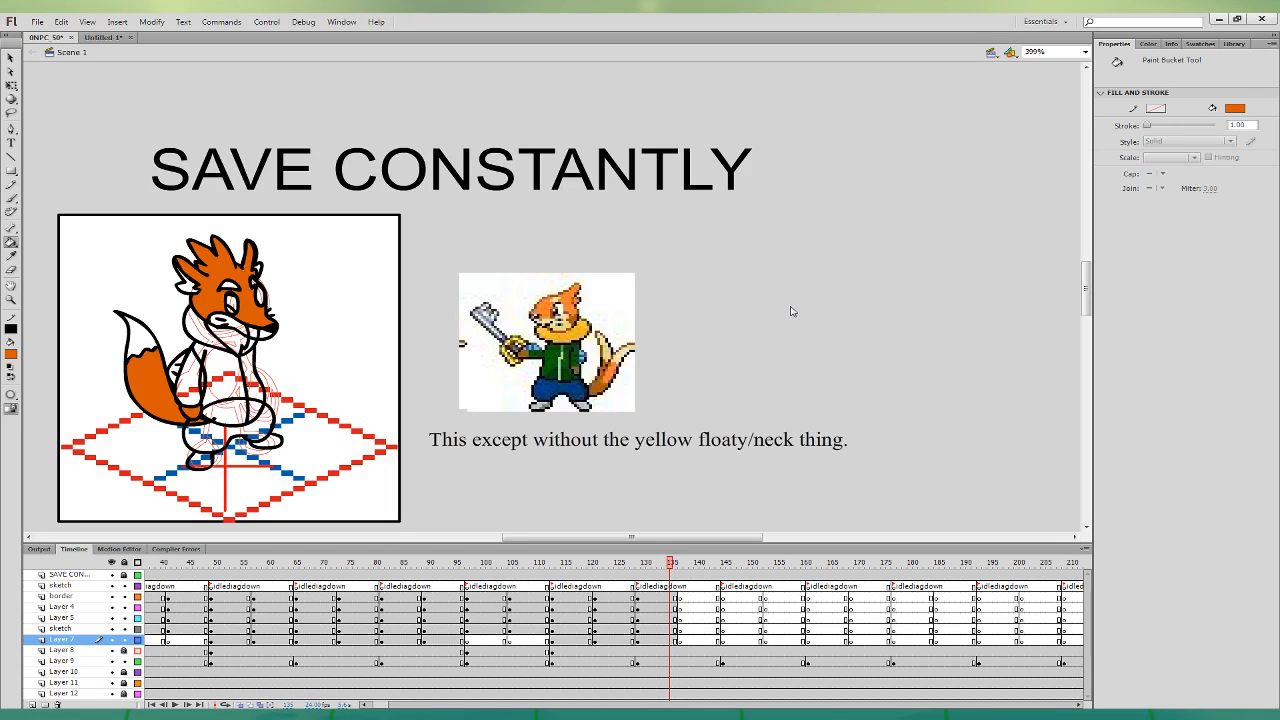
- Fill the muzzle, inner ear and tail tip with pale peach, and the feet with the head's orange
{"action": "left_click", "coordinate": [494, 454]}
{"action": "left_click", "coordinate": [220, 324]}
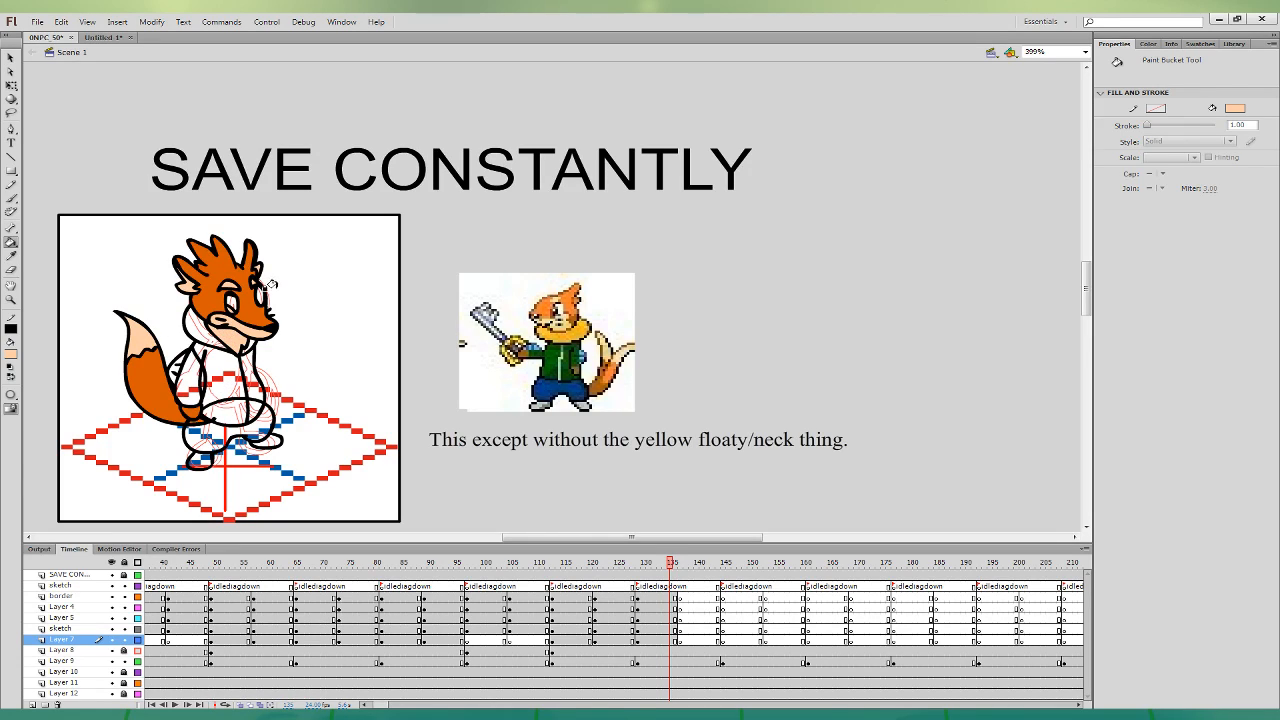
{"action": "key", "text": "i"}
{"action": "left_click", "coordinate": [246, 300]}
{"action": "left_click", "coordinate": [199, 456]}
{"action": "left_click", "coordinate": [243, 425]}
{"action": "key", "text": "ctrl+z"}
{"action": "left_click", "coordinate": [270, 442]}
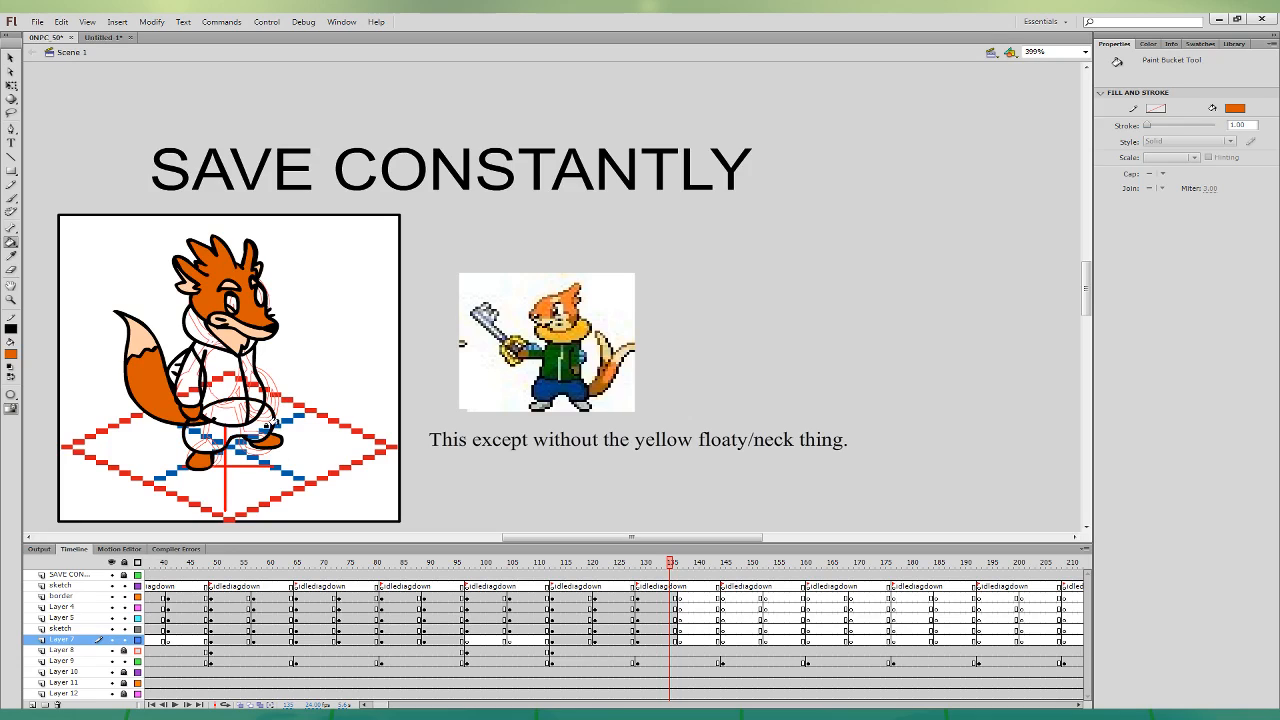
- Fill the jacket torso and the near sleeve with the dark green sampled from the reference
{"action": "left_click", "coordinate": [11, 256]}
{"action": "left_click", "coordinate": [554, 366]}
{"action": "left_click", "coordinate": [247, 379]}
{"action": "left_click", "coordinate": [218, 383]}
{"action": "key", "text": "b"}
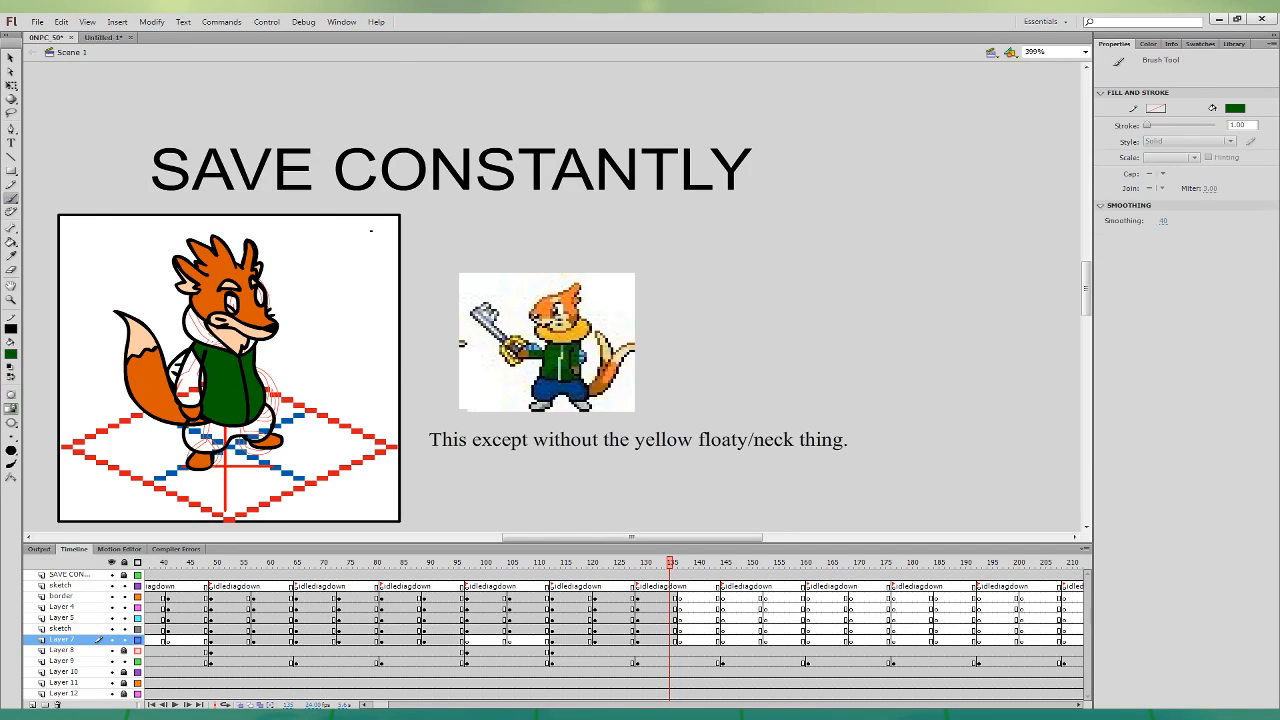
{"action": "left_click", "coordinate": [667, 607]}
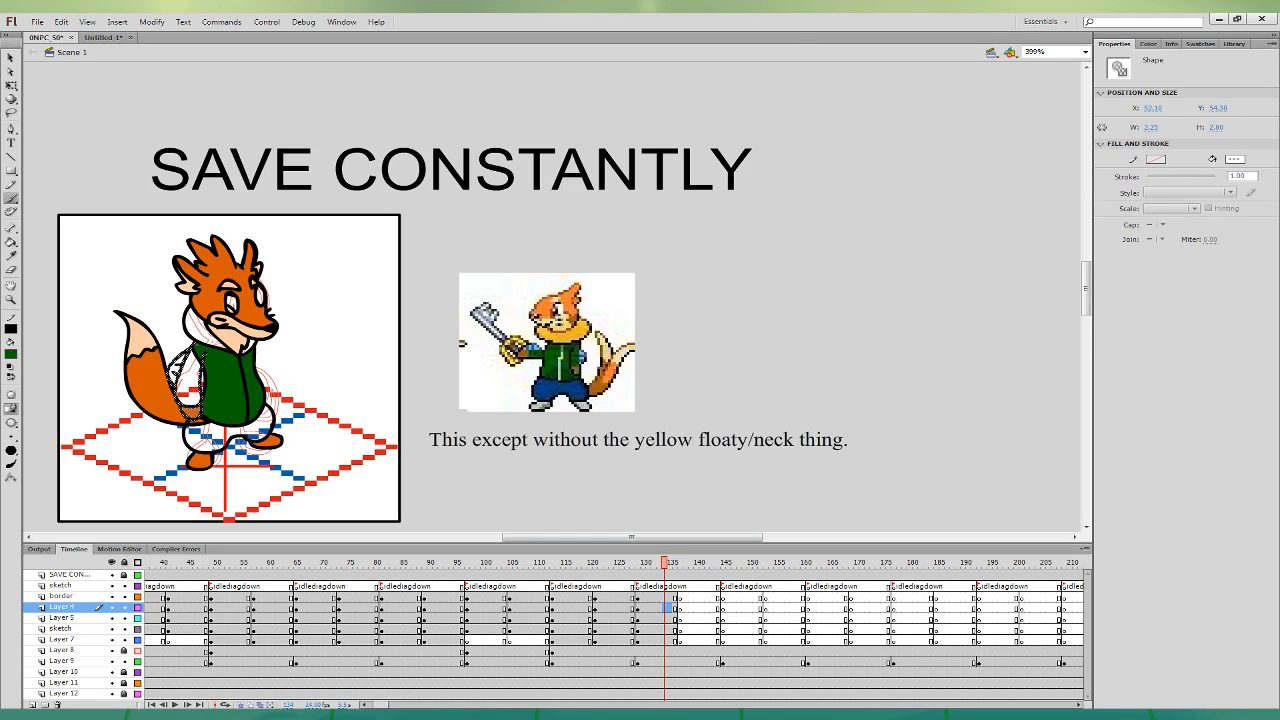
{"action": "left_click", "coordinate": [80, 306], "text": "ctrl"}
{"action": "left_click", "coordinate": [11, 243]}
{"action": "left_click", "coordinate": [186, 381]}
- Fill the collar with the reference's yellow-orange and both eyes with its dark grey
{"action": "left_click", "coordinate": [13, 258]}
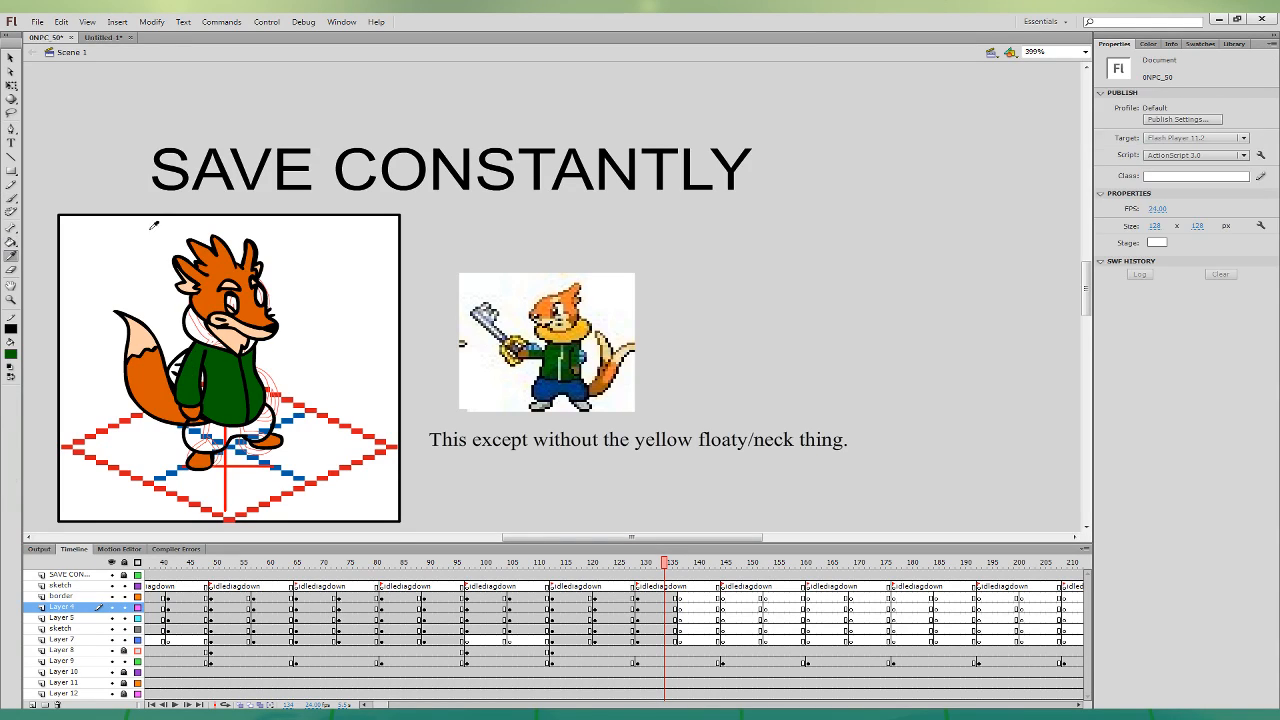
{"action": "left_click", "coordinate": [582, 336]}
{"action": "left_click", "coordinate": [196, 328]}
{"action": "left_click", "coordinate": [231, 304]}
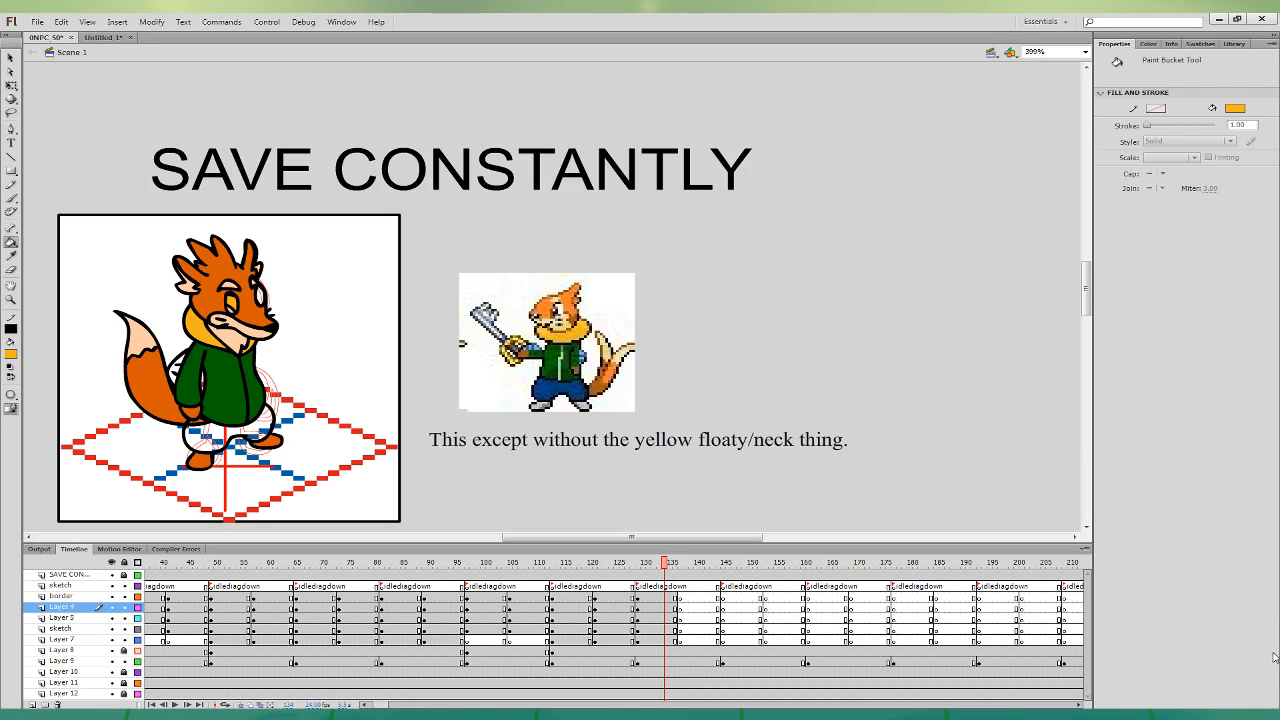
{"action": "key", "text": "i"}
{"action": "left_click", "coordinate": [509, 303]}
{"action": "left_click", "coordinate": [229, 298]}
{"action": "left_click", "coordinate": [255, 290]}
- Fill the backpack behind the arm light blue and the trousers dark teal, sampling both colours from the reference
{"action": "key", "text": "i"}
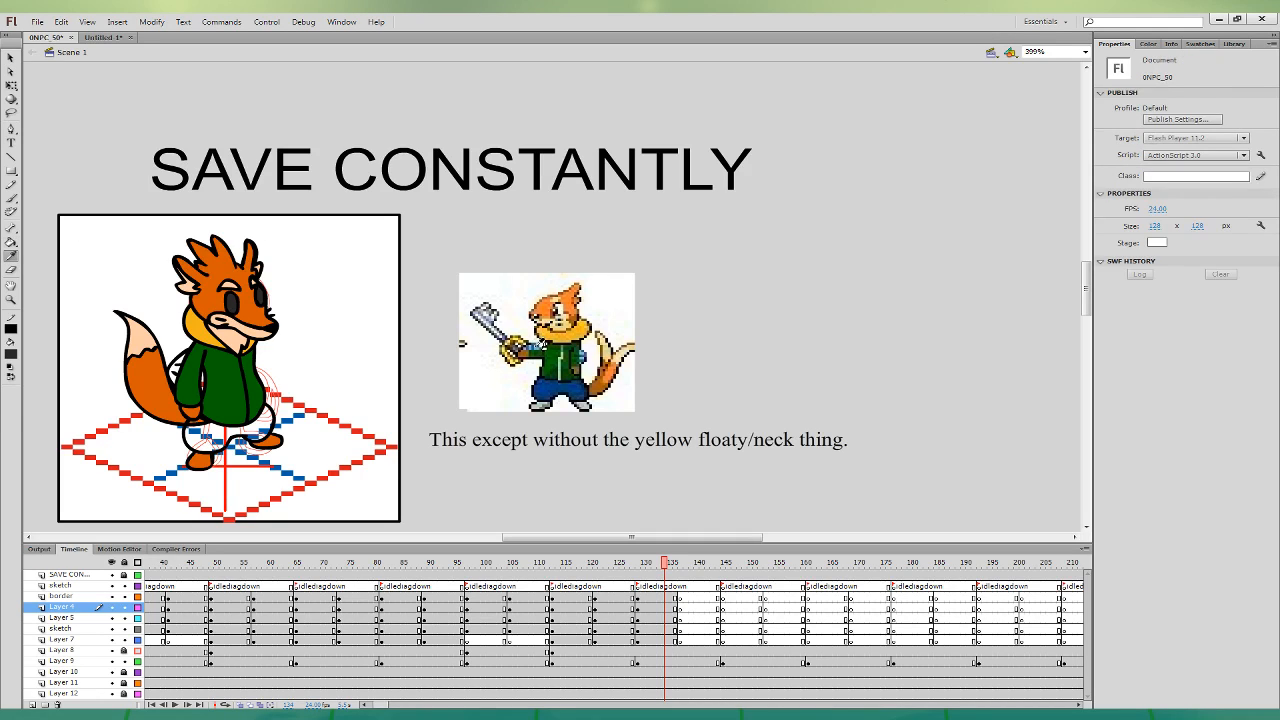
{"action": "left_click", "coordinate": [524, 338]}
{"action": "left_click", "coordinate": [180, 362]}
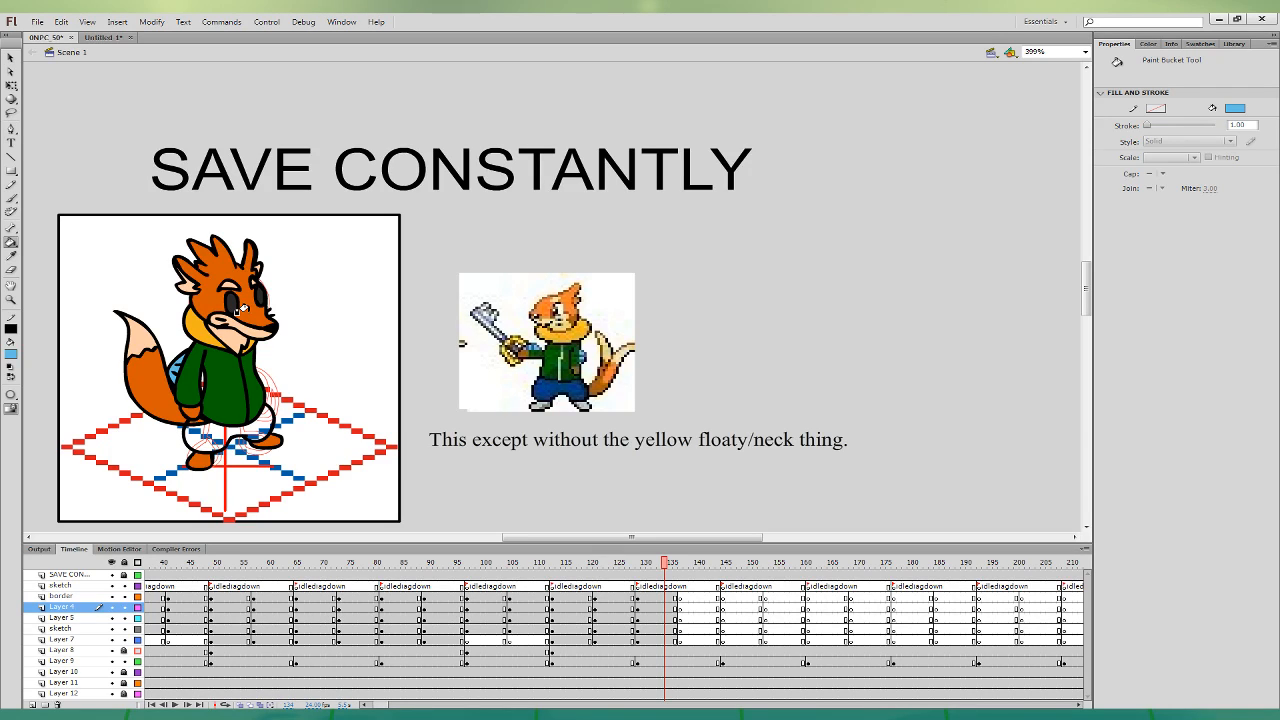
{"action": "left_click", "coordinate": [11, 255]}
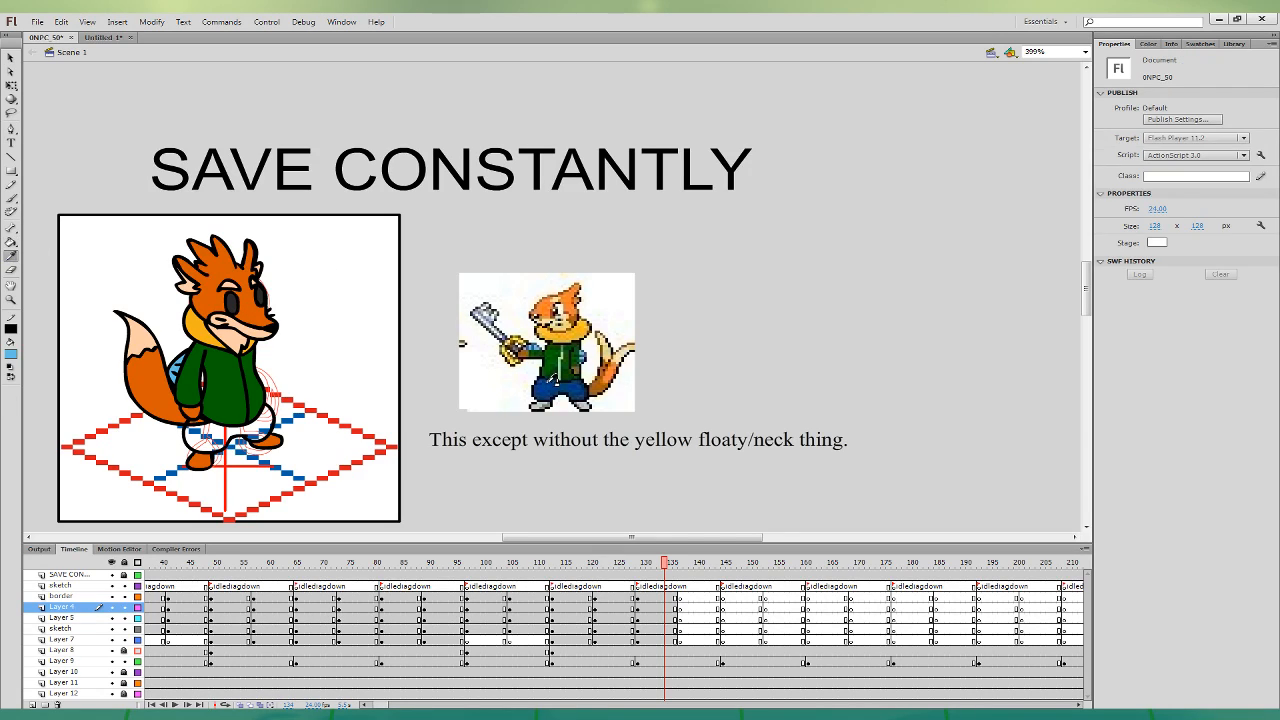
{"action": "left_click", "coordinate": [552, 384]}
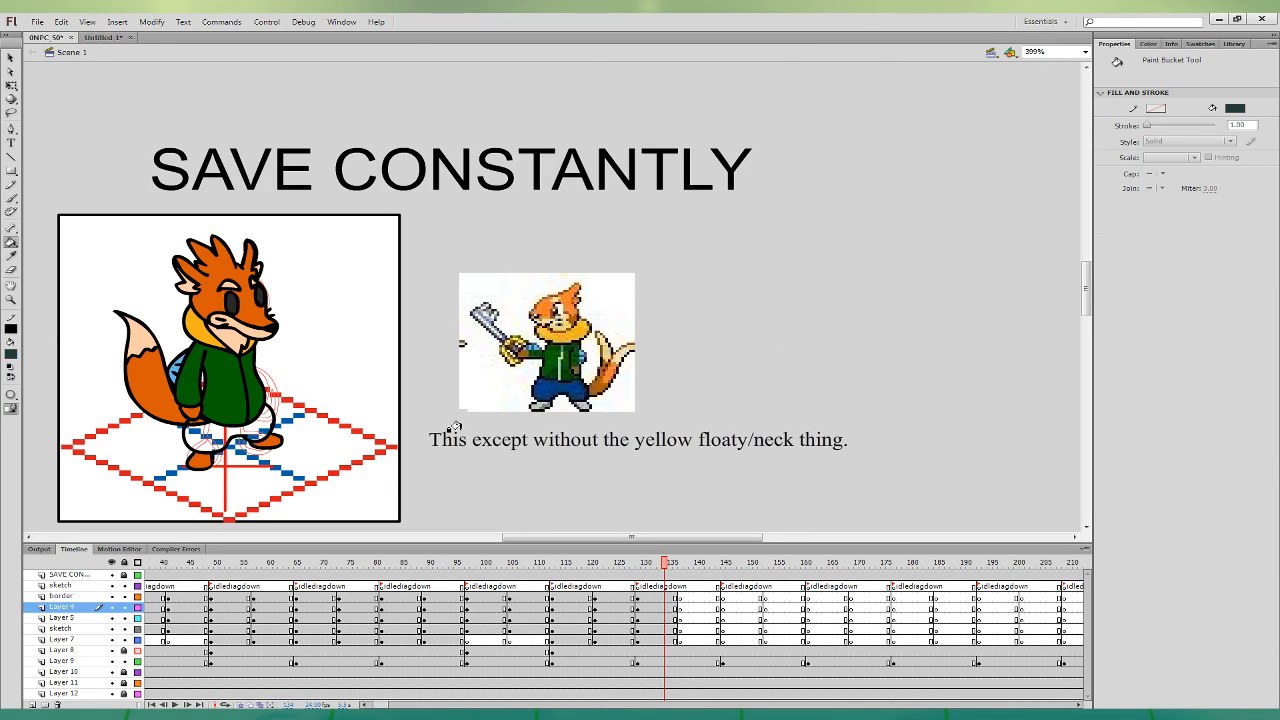
{"action": "left_click", "coordinate": [224, 426]}
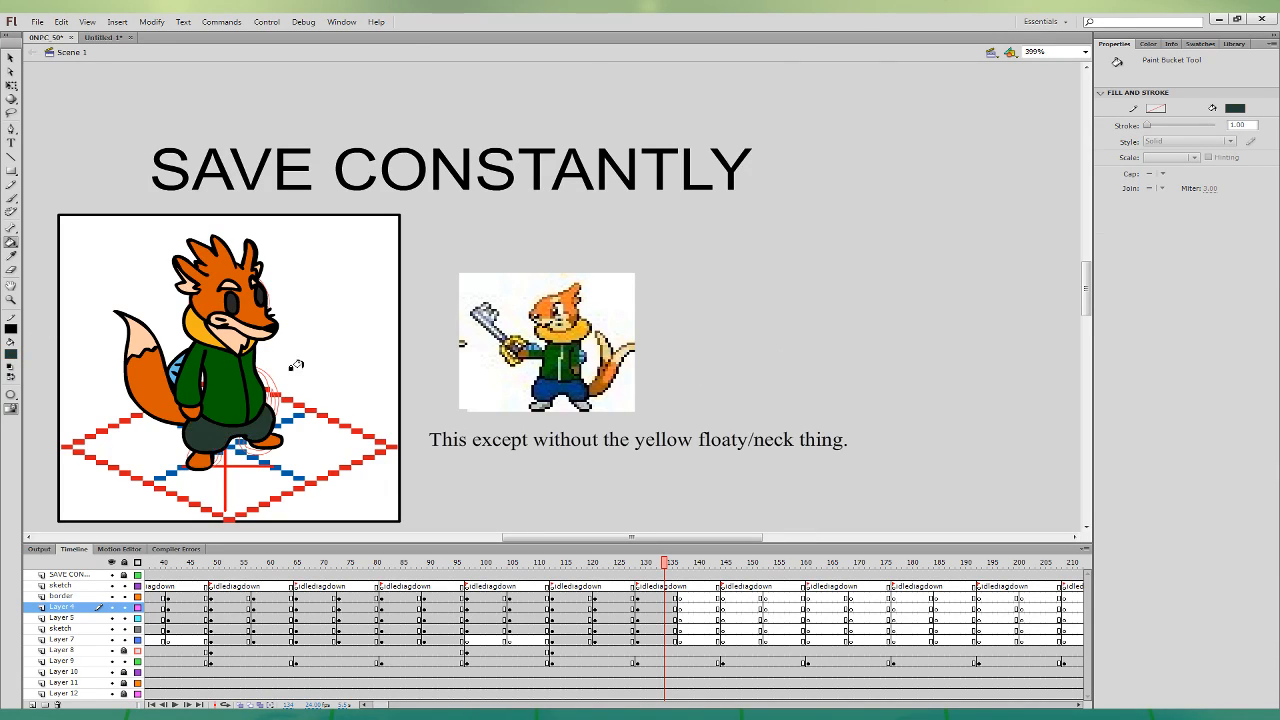
- Paste a copy of the arm and backpack onto Layer 7, flip it horizontally, and place it at the fox's far side
{"action": "left_click", "coordinate": [657, 604]}
{"action": "left_click", "coordinate": [655, 639]}
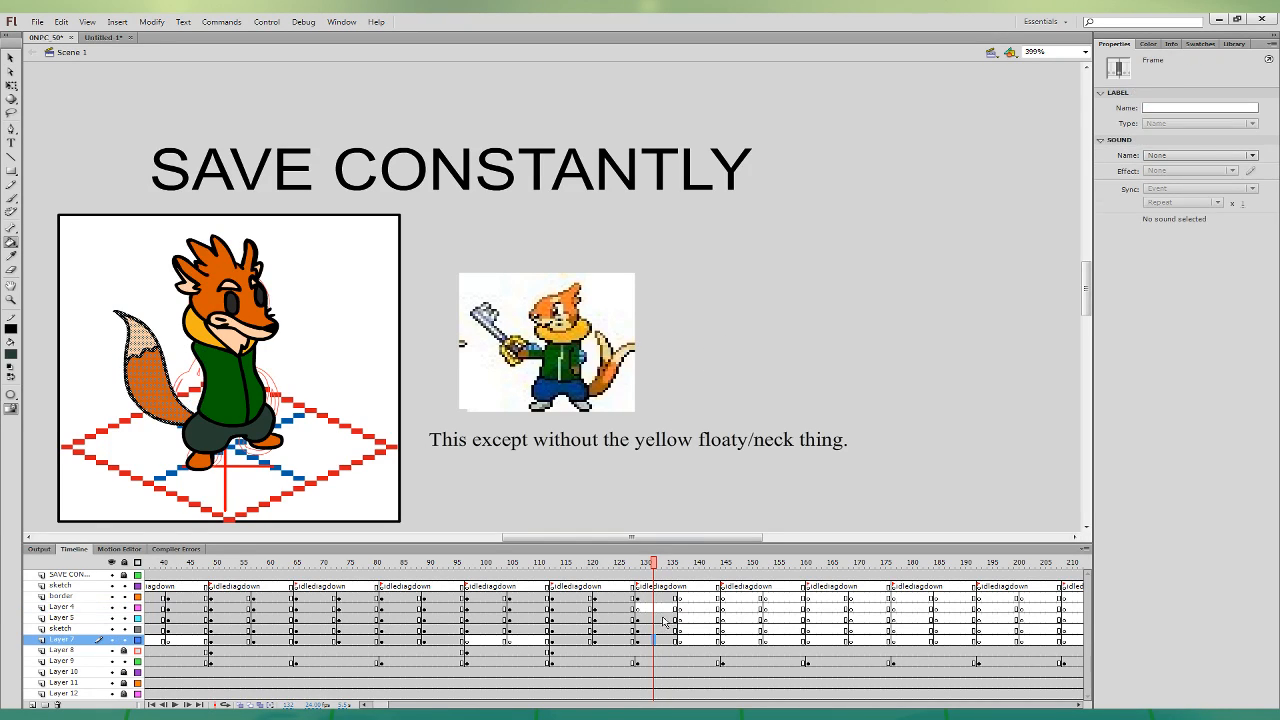
{"action": "key", "text": "ctrl+z"}
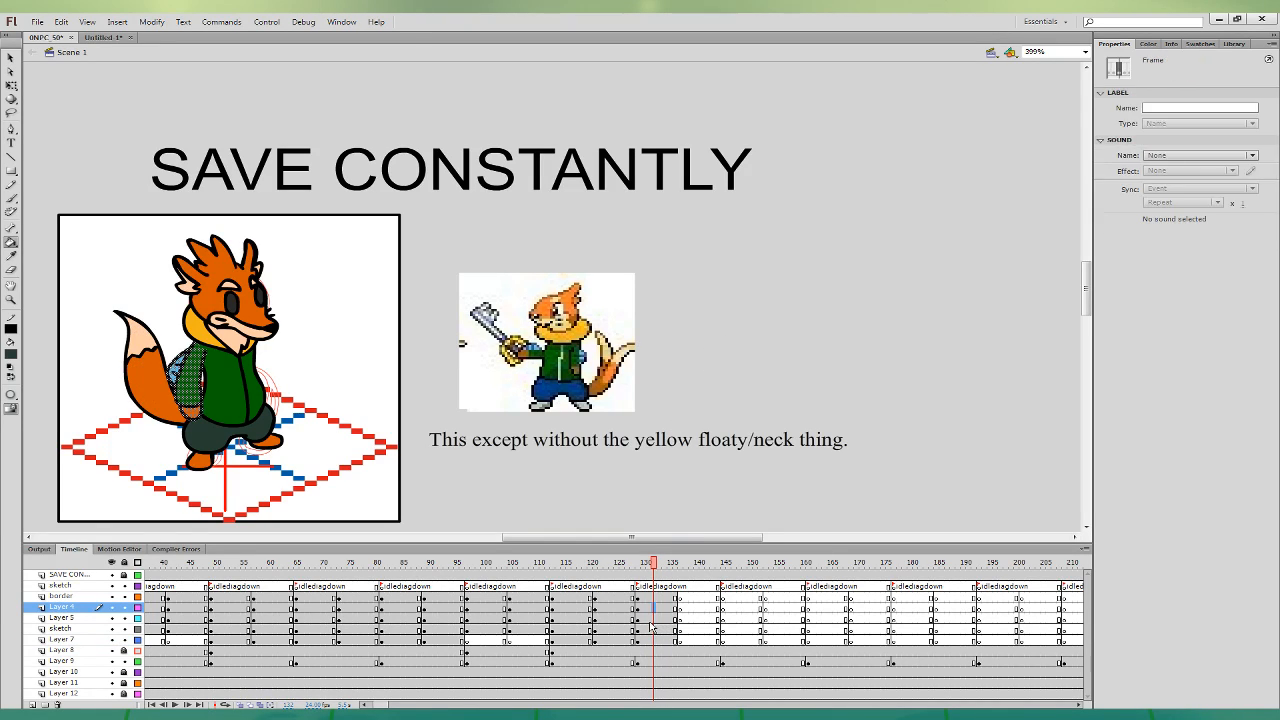
{"action": "left_click", "coordinate": [655, 639]}
{"action": "key", "text": "ctrl+v"}
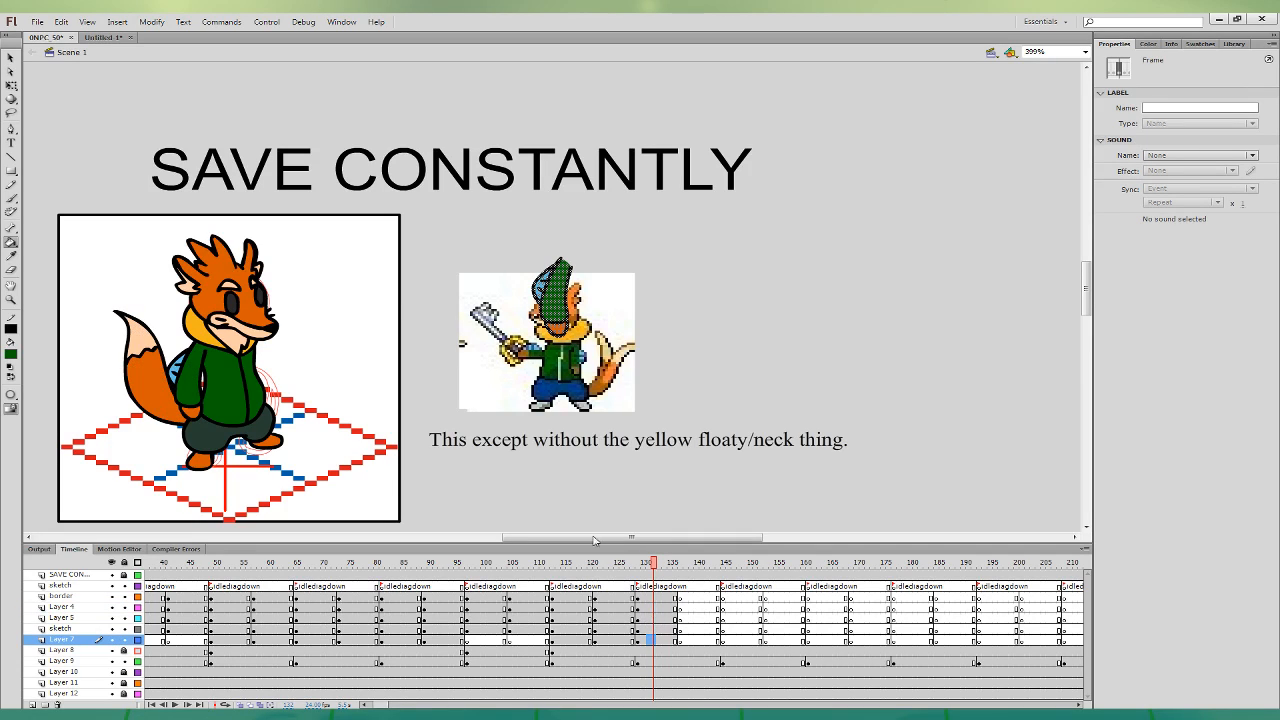
{"action": "left_click", "coordinate": [403, 307]}
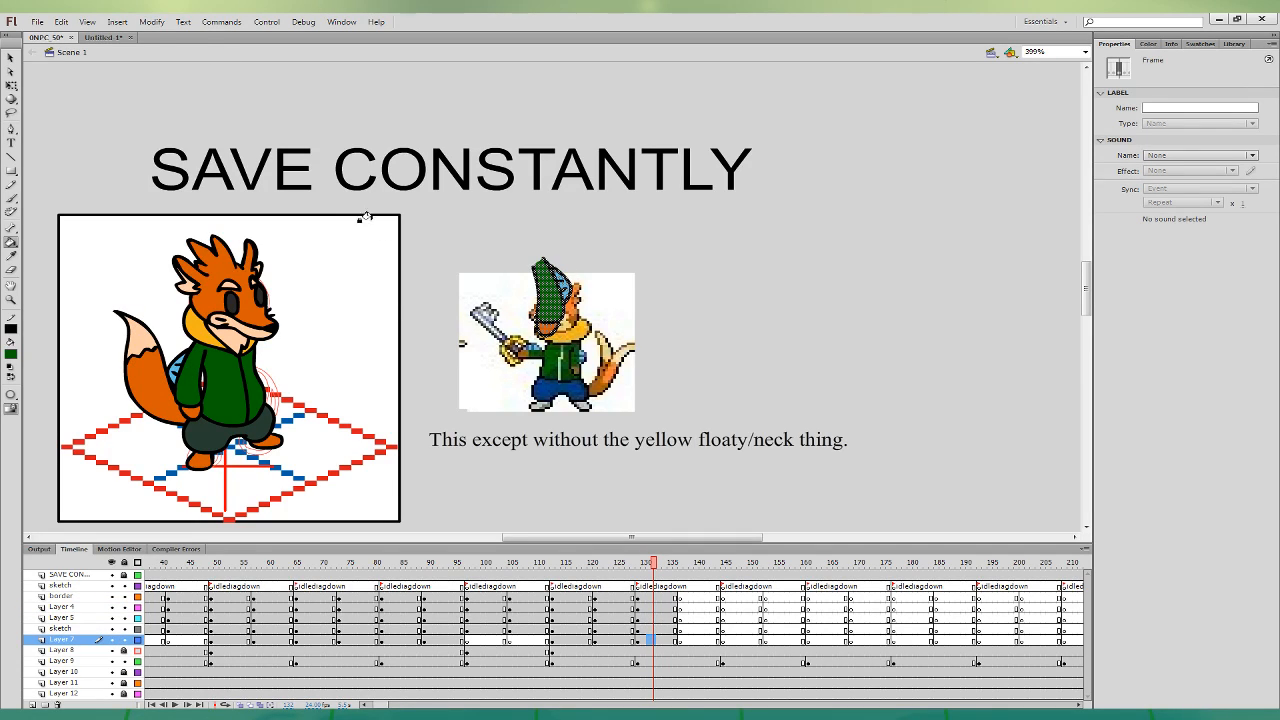
{"action": "left_click", "coordinate": [11, 86]}
{"action": "left_click", "coordinate": [640, 261]}
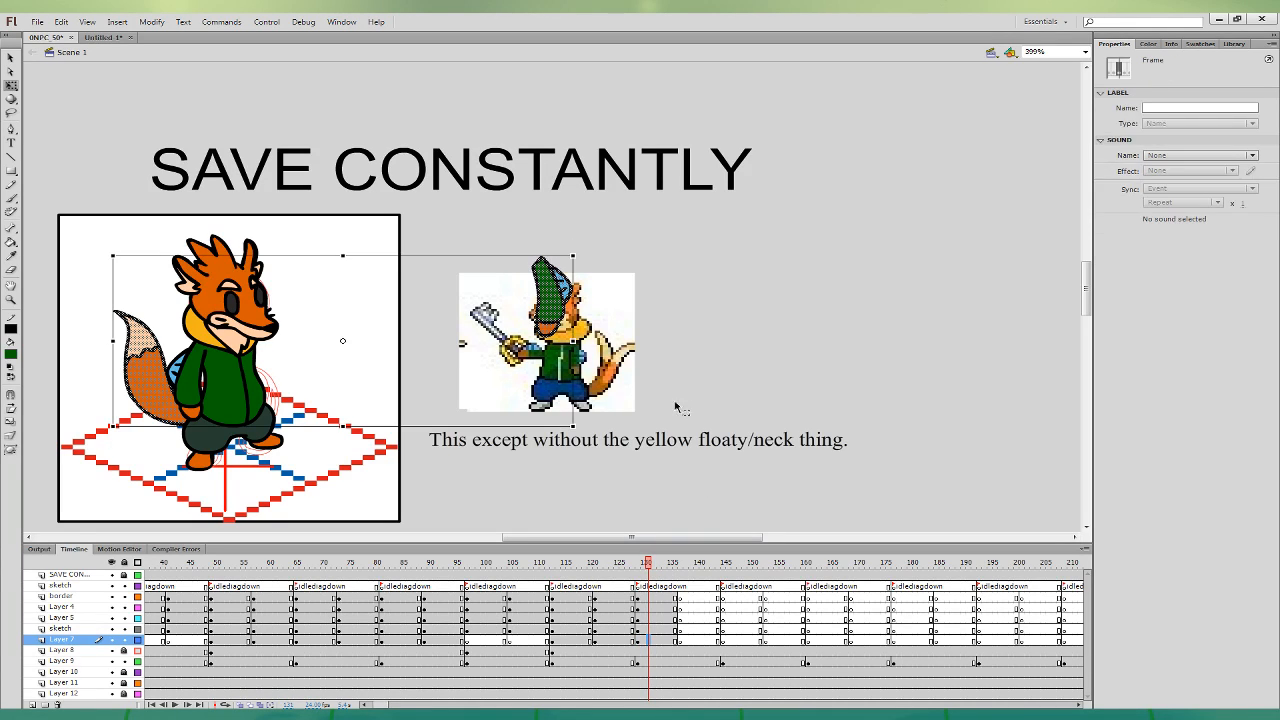
{"action": "left_click", "coordinate": [570, 298]}
{"action": "left_click_drag", "start_coordinate": [570, 298], "coordinate": [288, 375]}
{"action": "left_click", "coordinate": [566, 359]}
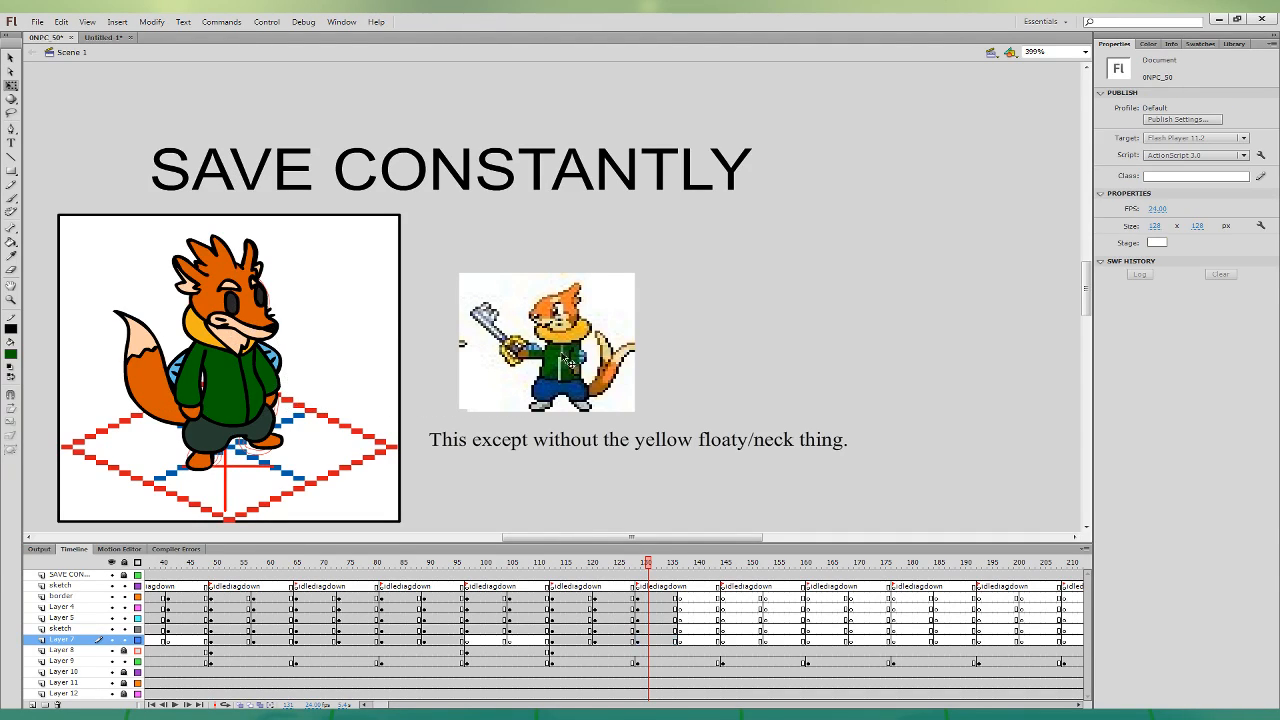
- Copy the fox's artwork frames from the border layer through Layer 7 into the following keyframes
{"action": "left_click_drag", "start_coordinate": [655, 640], "coordinate": [655, 598]}
{"action": "left_click_drag", "start_coordinate": [655, 598], "coordinate": [899, 574]}
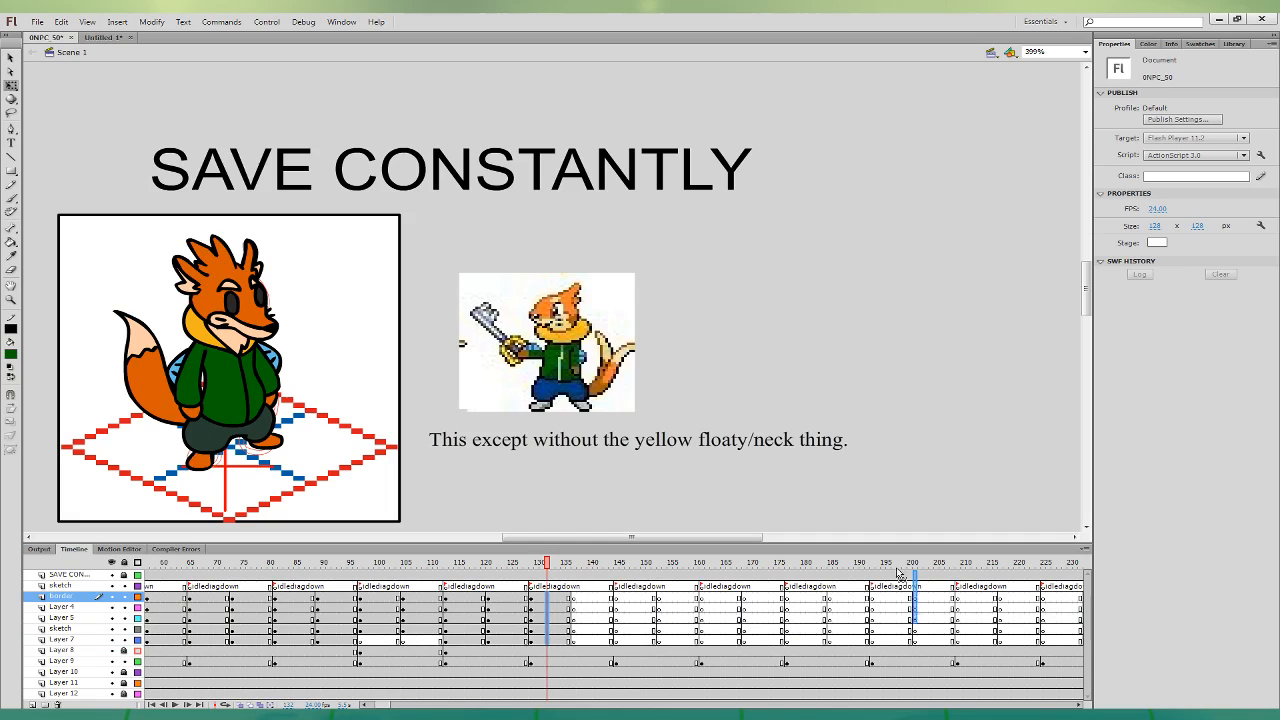
{"action": "left_click", "coordinate": [578, 628]}
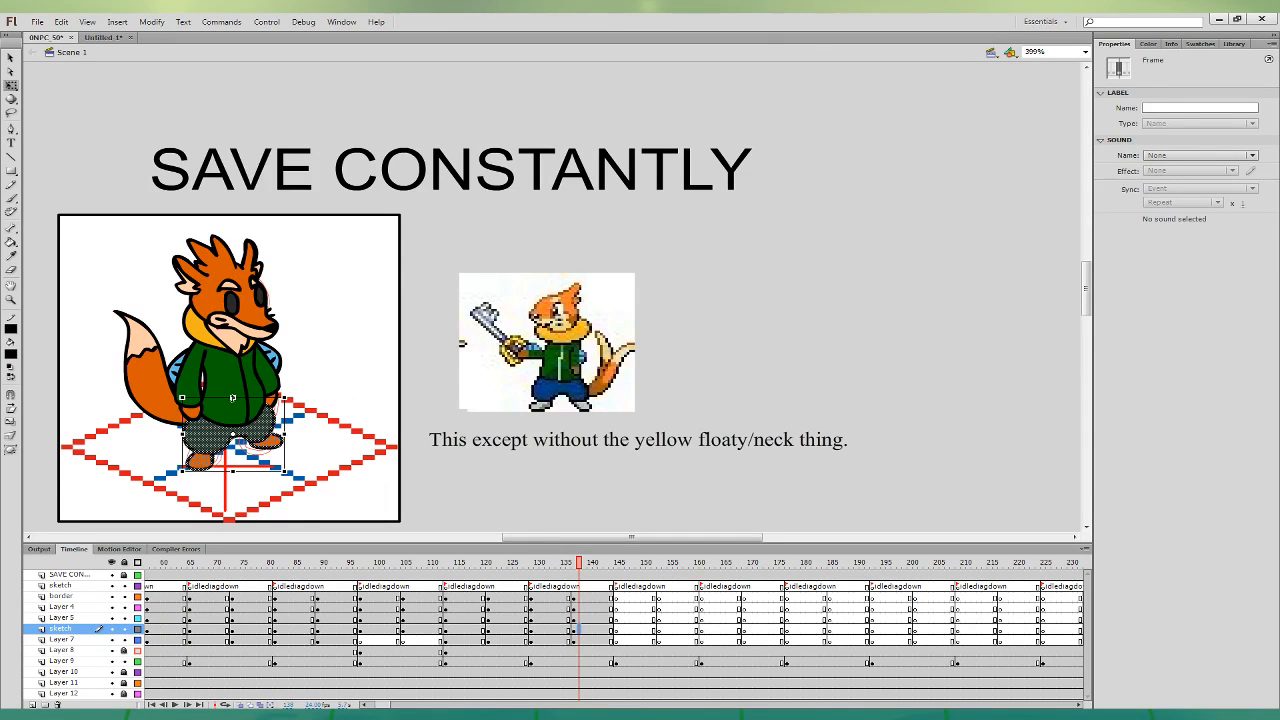
- Transform the fox's head and upper body slightly in the second frame, pivoting from the base of the torso
{"action": "left_click", "coordinate": [285, 399]}
{"action": "left_click", "coordinate": [596, 597]}
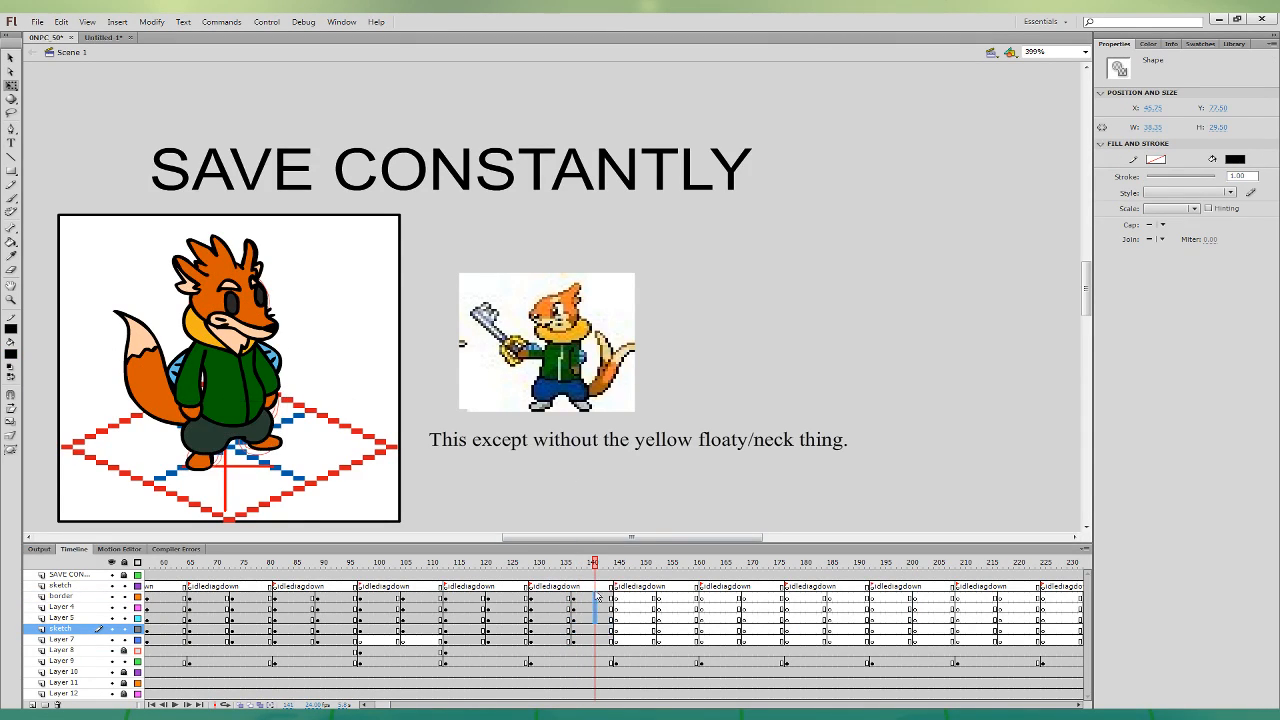
{"action": "left_click", "coordinate": [280, 370]}
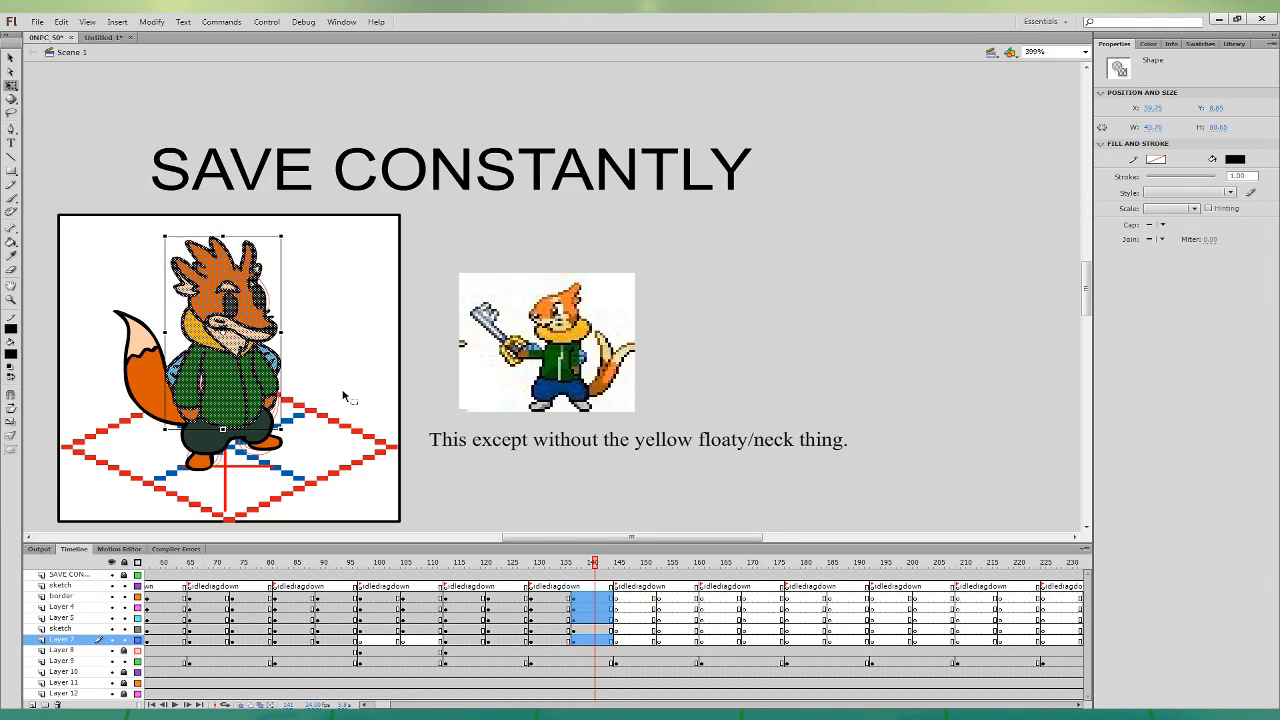
{"action": "left_click", "coordinate": [596, 618]}
{"action": "left_click", "coordinate": [255, 430]}
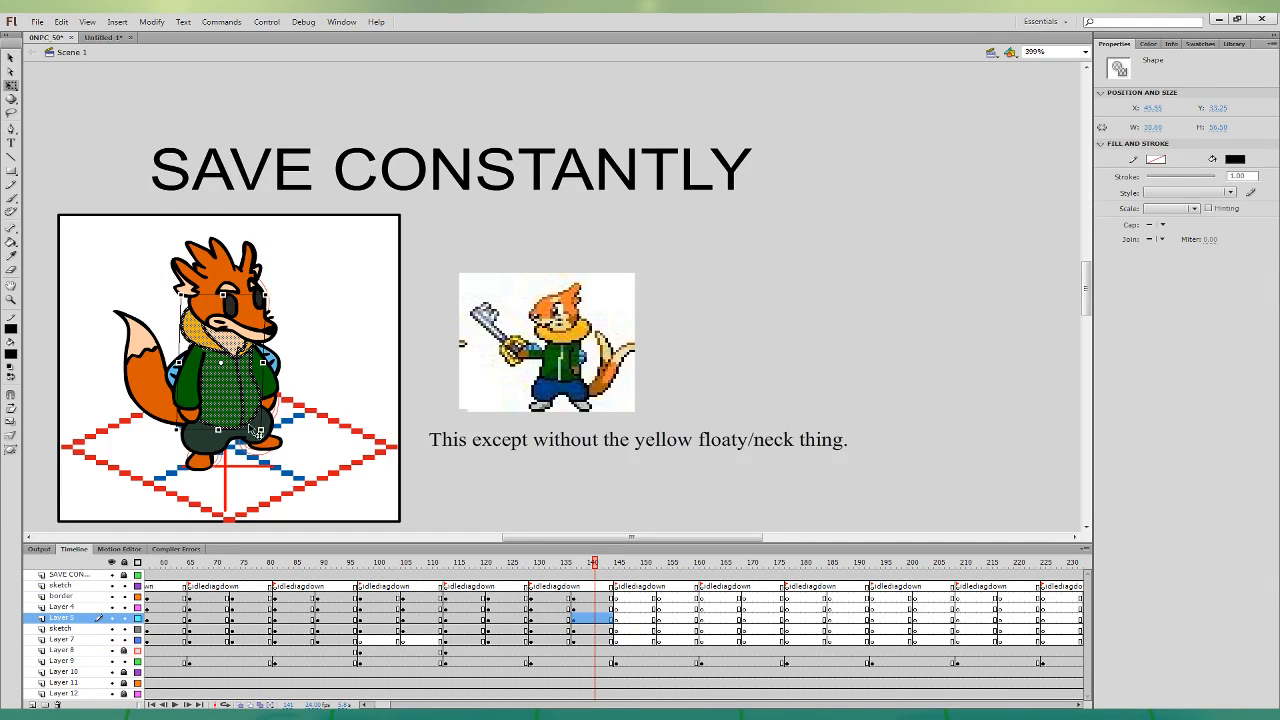
- Rotate the fox's tail on Layer 7 inward about its base in the second frame
{"action": "left_click", "coordinate": [585, 639]}
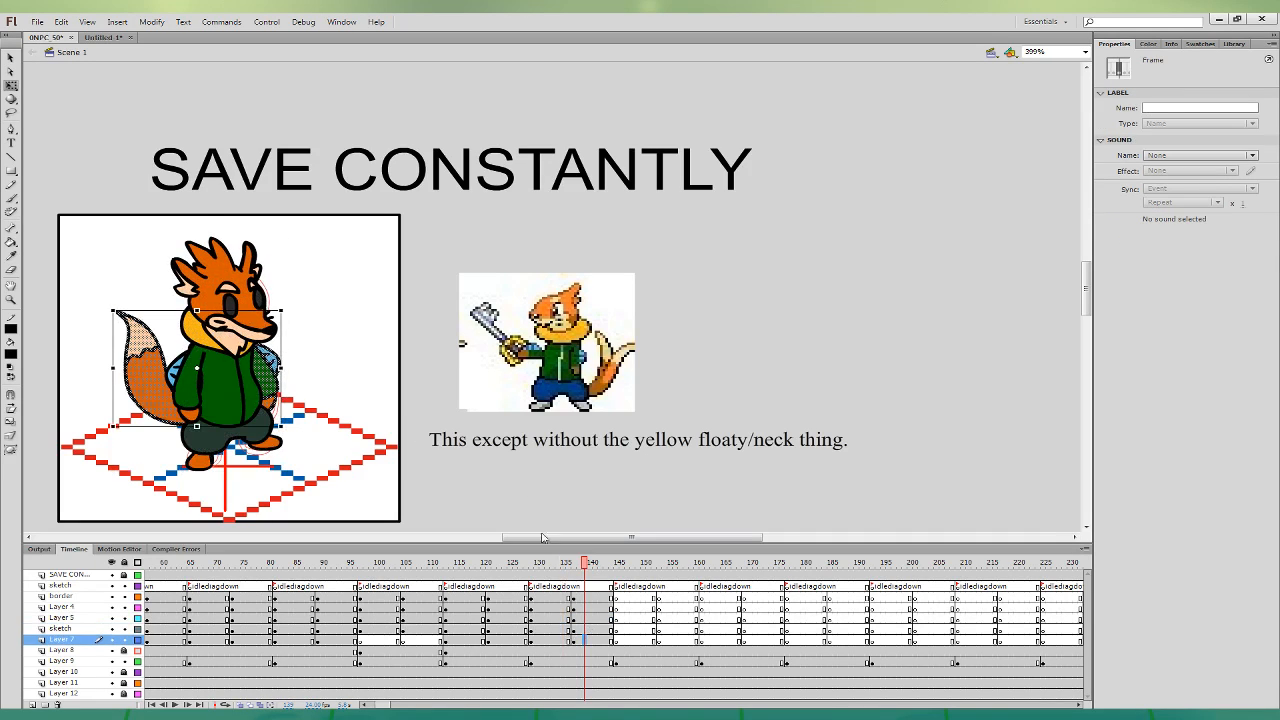
{"action": "left_click", "coordinate": [168, 357]}
{"action": "left_click", "coordinate": [147, 342], "text": "shift"}
{"action": "left_click_drag", "start_coordinate": [156, 367], "coordinate": [204, 421]}
{"action": "key", "text": "ctrl+z"}
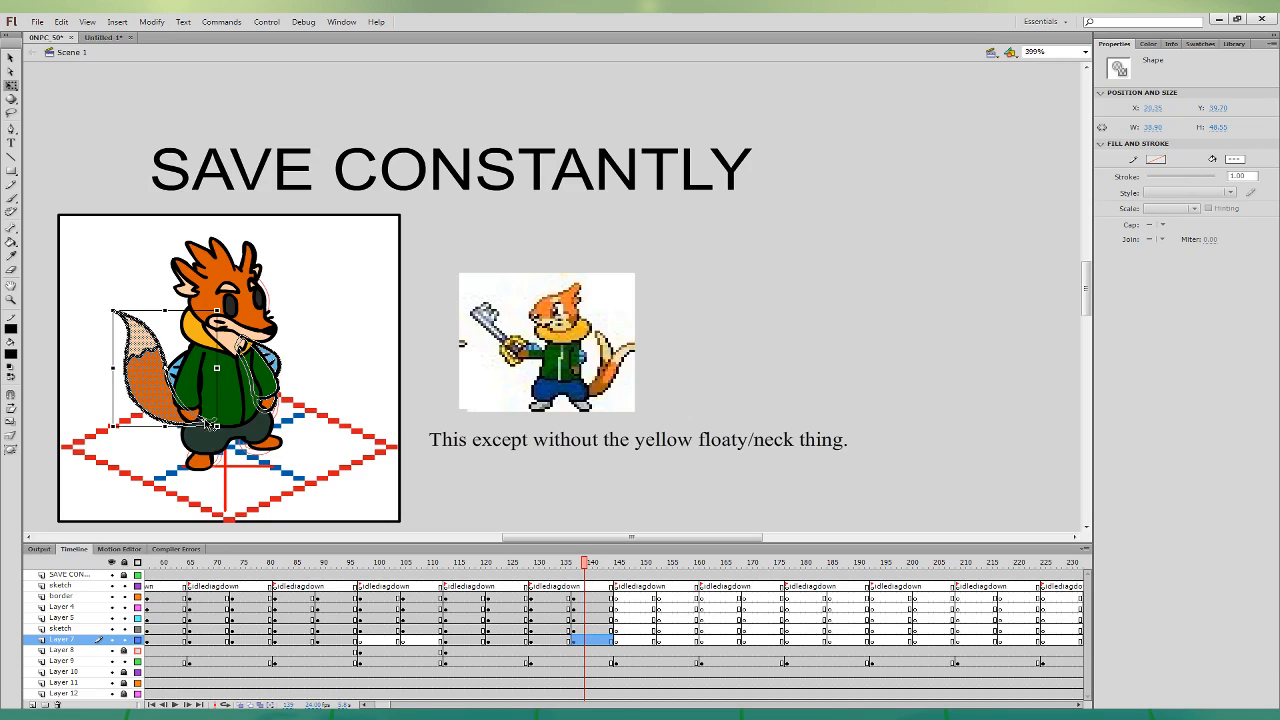
{"action": "left_click_drag", "start_coordinate": [221, 306], "coordinate": [230, 307]}
{"action": "left_click", "coordinate": [642, 430]}
- Rotate the fox's near arm on Layer 4 and its far arm on Layer 7 slightly outward in the second frame
{"action": "left_click", "coordinate": [555, 607]}
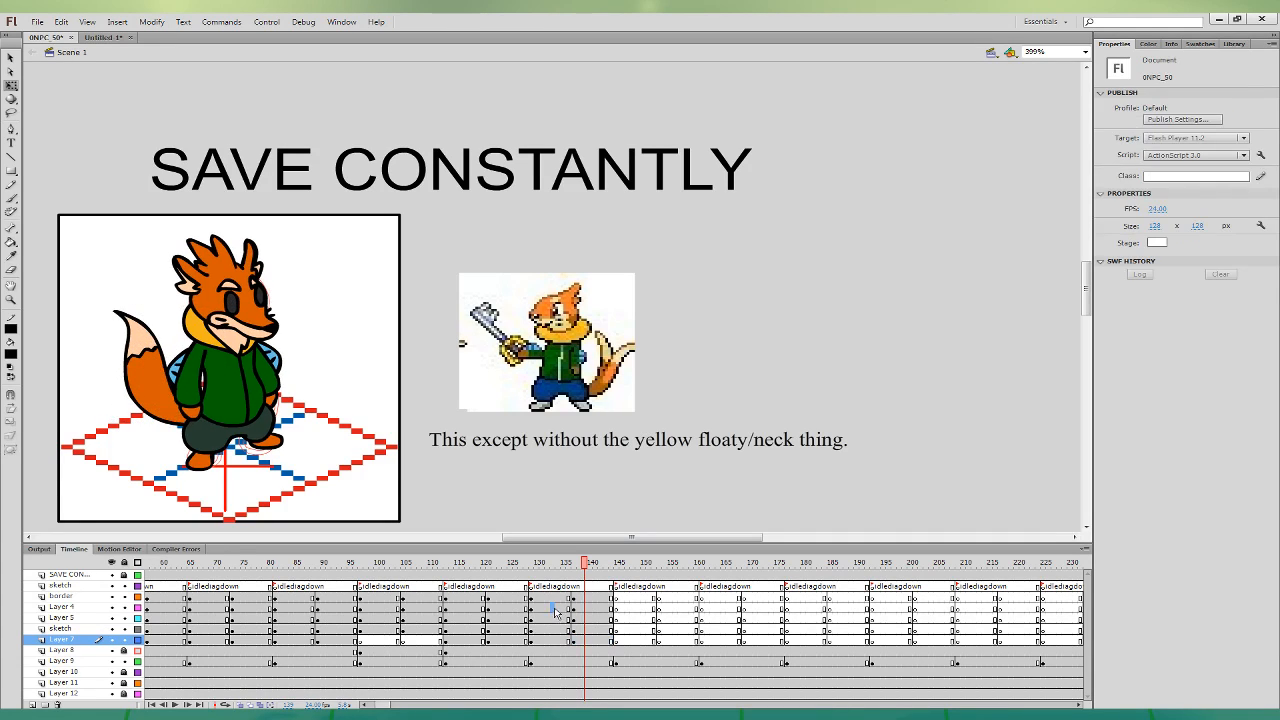
{"action": "left_click", "coordinate": [579, 607]}
{"action": "left_click_drag", "start_coordinate": [196, 424], "coordinate": [194, 407]}
{"action": "left_click", "coordinate": [555, 639]}
{"action": "left_click", "coordinate": [579, 629]}
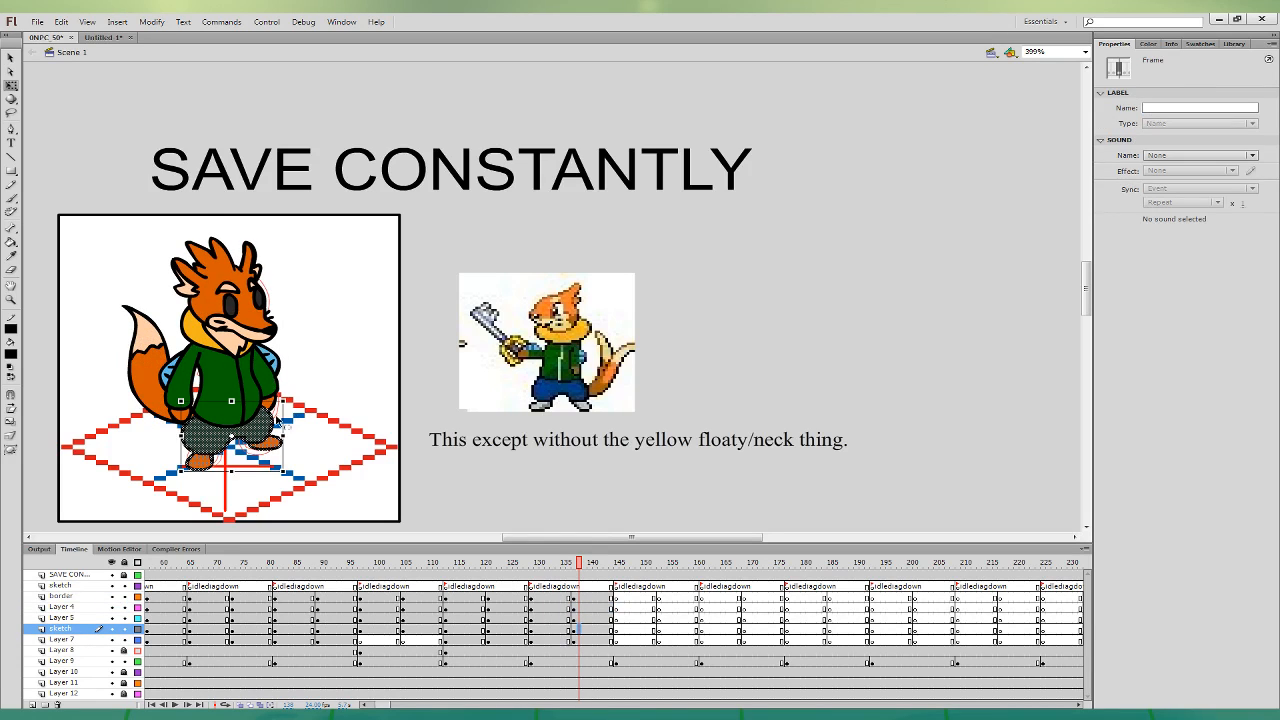
{"action": "left_click", "coordinate": [319, 375]}
{"action": "left_click", "coordinate": [273, 372]}
{"action": "left_click_drag", "start_coordinate": [270, 413], "coordinate": [275, 413]}
{"action": "left_click", "coordinate": [295, 408]}
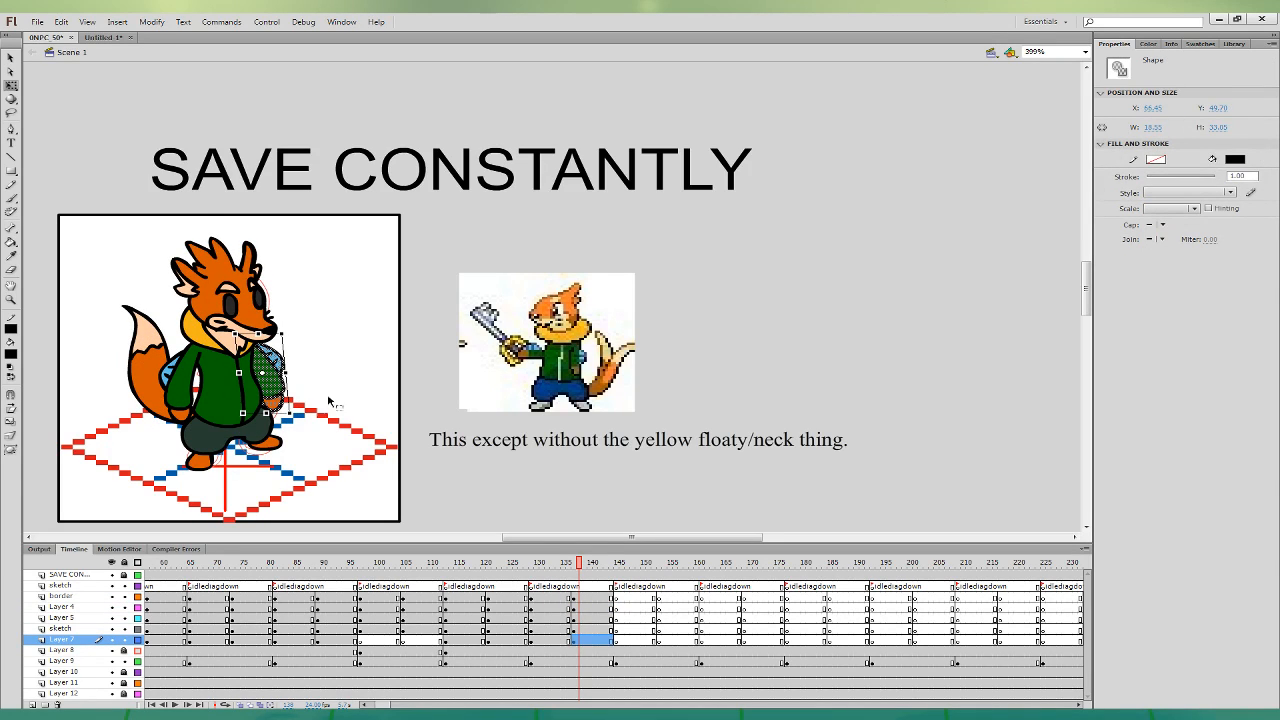
{"action": "left_click", "coordinate": [557, 639]}
{"action": "left_click", "coordinate": [585, 638]}
- Rotate the fox's head on the border layer slightly in the second frame, comparing it against the first frame
{"action": "left_click", "coordinate": [563, 597]}
{"action": "left_click", "coordinate": [575, 598]}
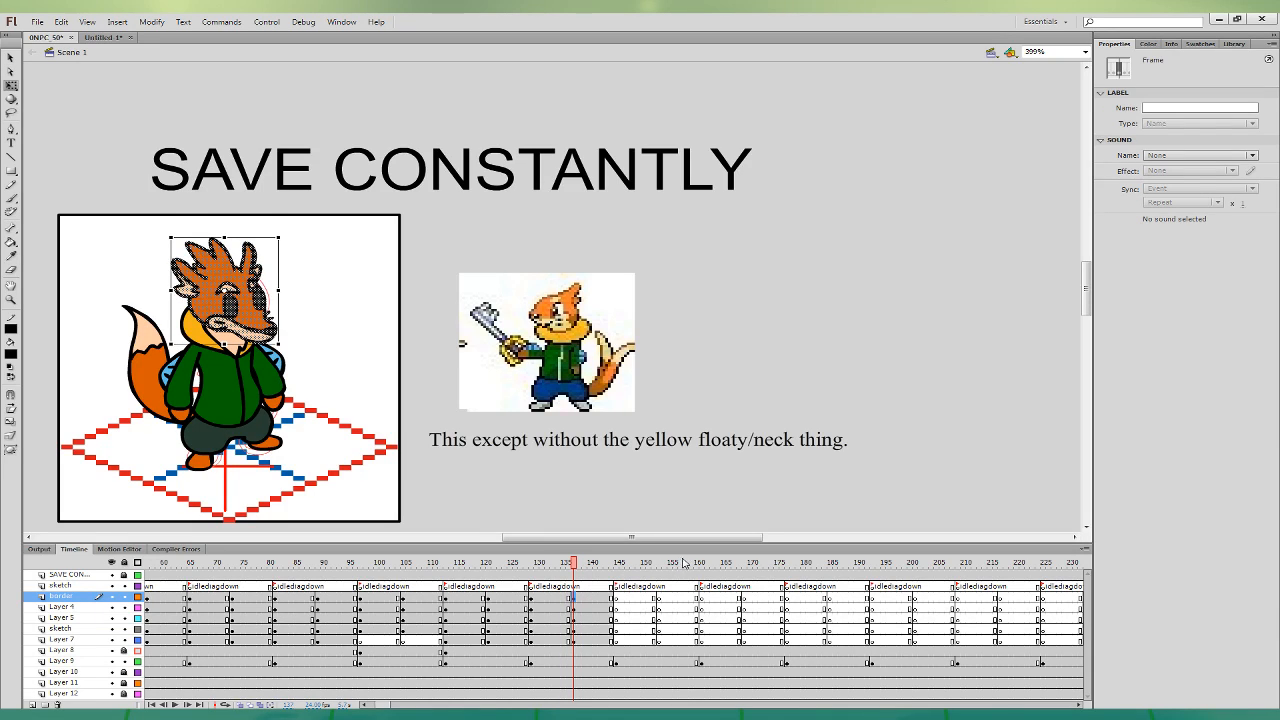
{"action": "left_click", "coordinate": [563, 618]}
{"action": "key", "text": "Return"}
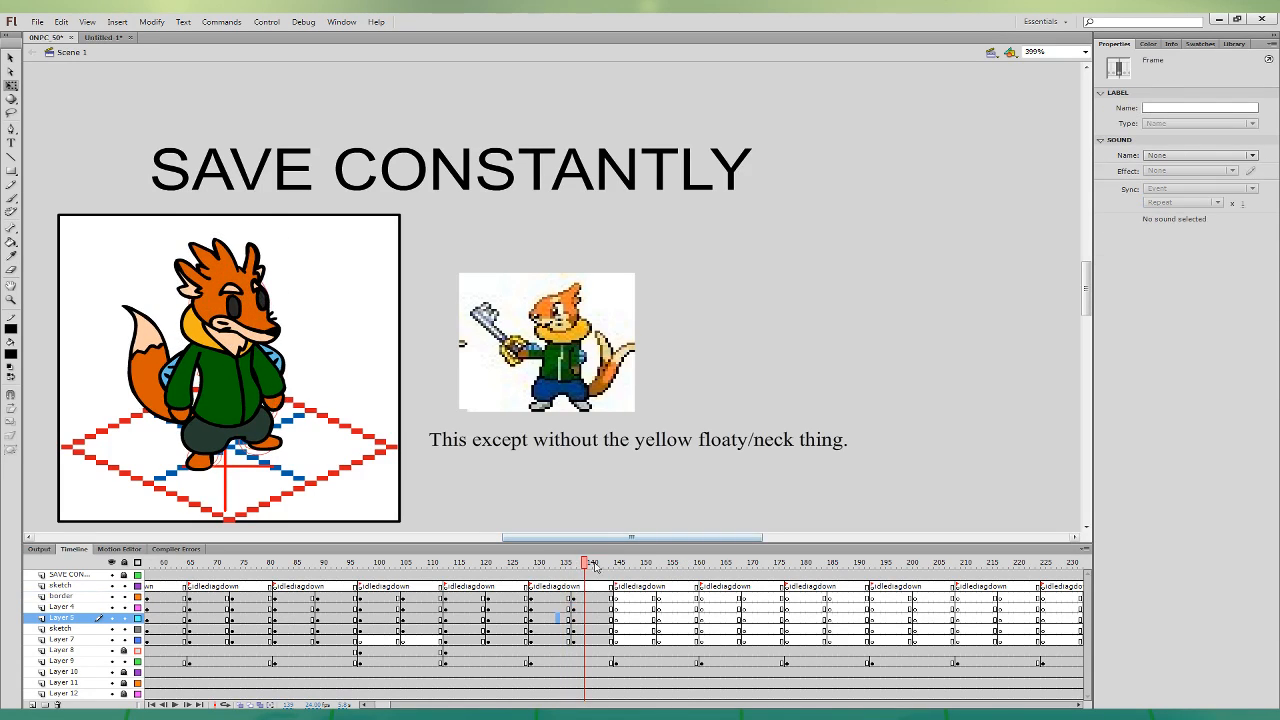
{"action": "left_click", "coordinate": [569, 598]}
{"action": "left_click", "coordinate": [579, 598]}
{"action": "left_click_drag", "start_coordinate": [288, 235], "coordinate": [293, 241]}
{"action": "key", "text": "comma"}
{"action": "key", "text": "comma"}
{"action": "key", "text": "comma"}
{"action": "key", "text": "comma"}
{"action": "left_click", "coordinate": [578, 597]}
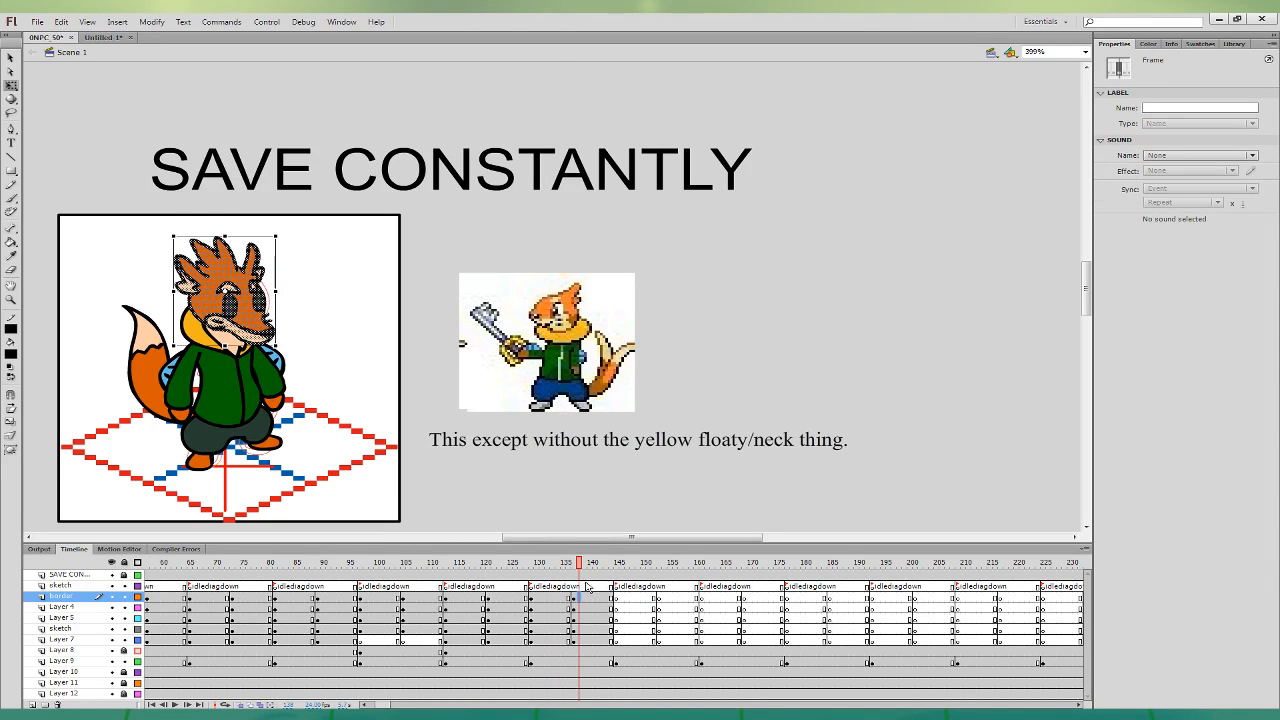
- Copy the fox's idlediagdown frames from the sketch layer through Layer 7 and paste them over all frames in Untitled-1
{"action": "left_click", "coordinate": [563, 585]}
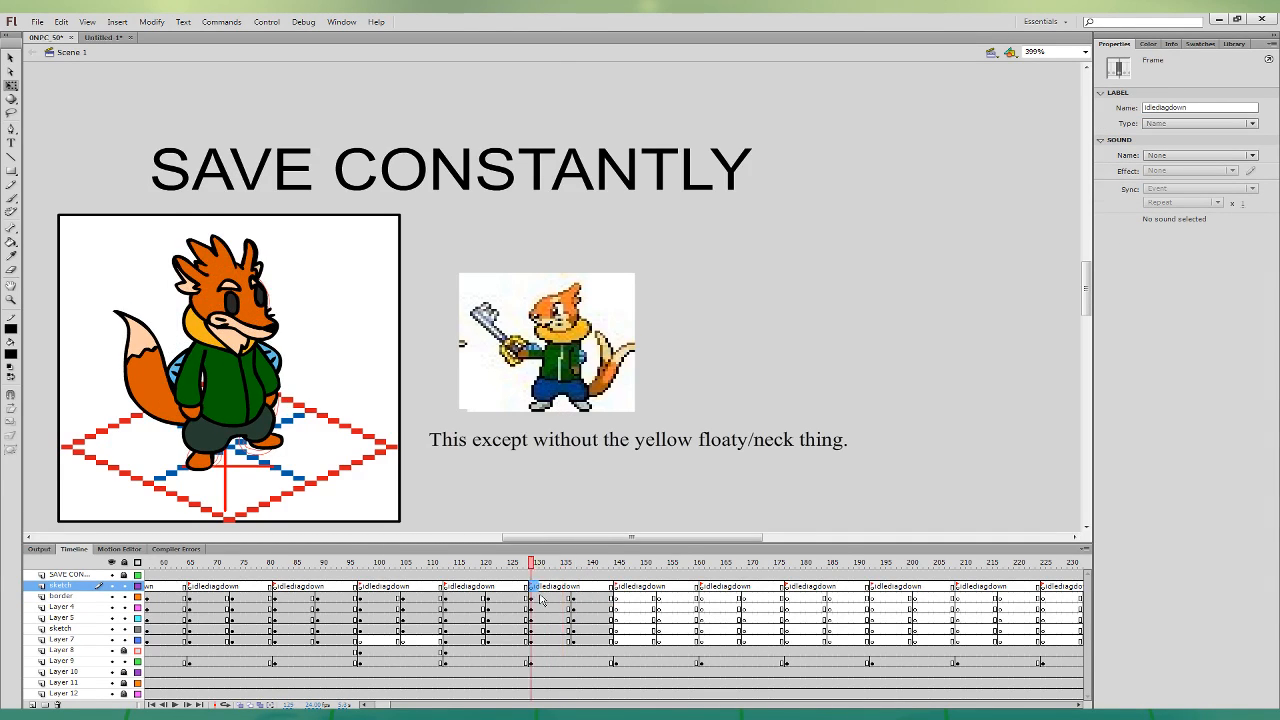
{"action": "left_click_drag", "start_coordinate": [530, 585], "coordinate": [612, 639]}
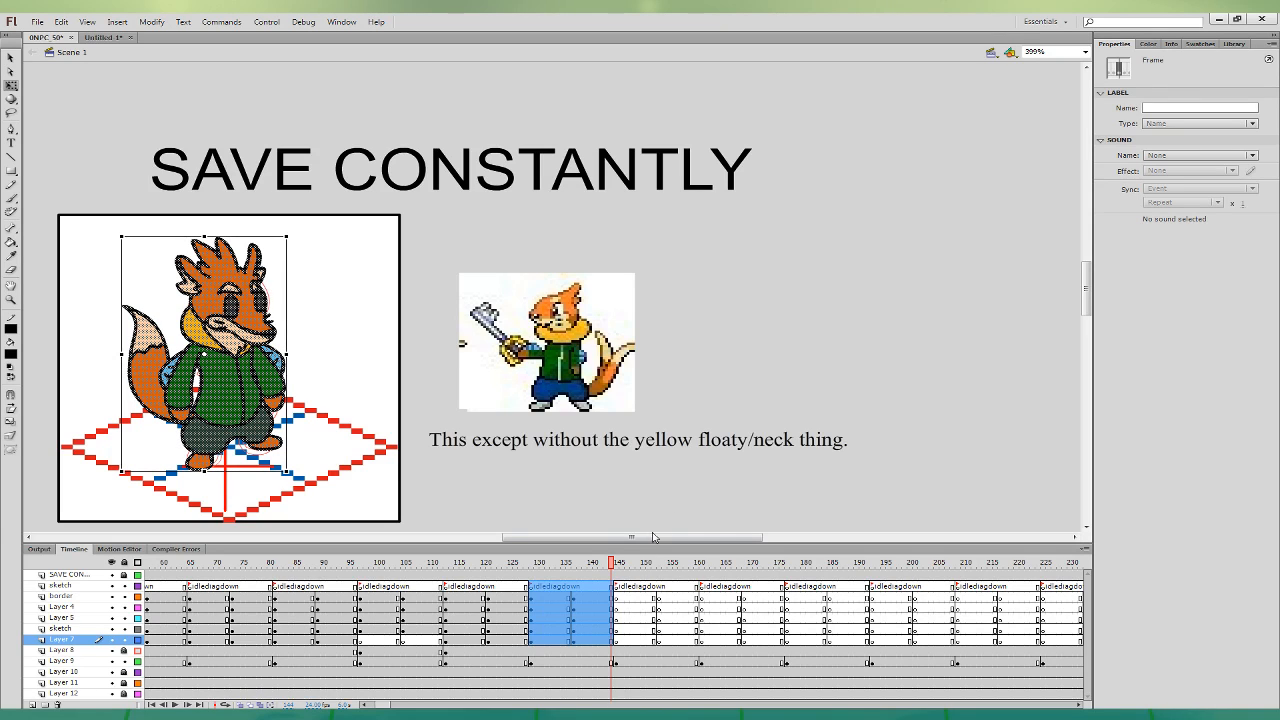
{"action": "left_click", "coordinate": [108, 38]}
{"action": "left_click", "coordinate": [88, 628], "text": "shift"}
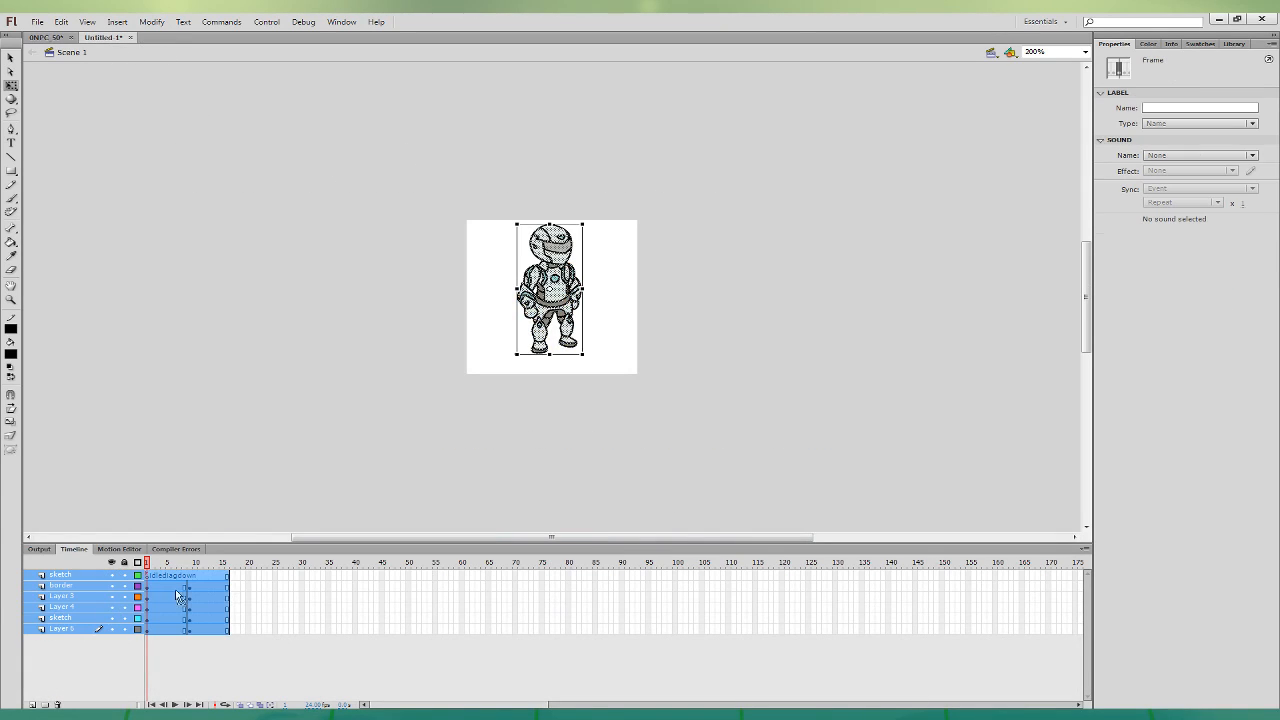
{"action": "key", "text": "ctrl+alt+v"}
{"action": "left_click", "coordinate": [326, 437]}
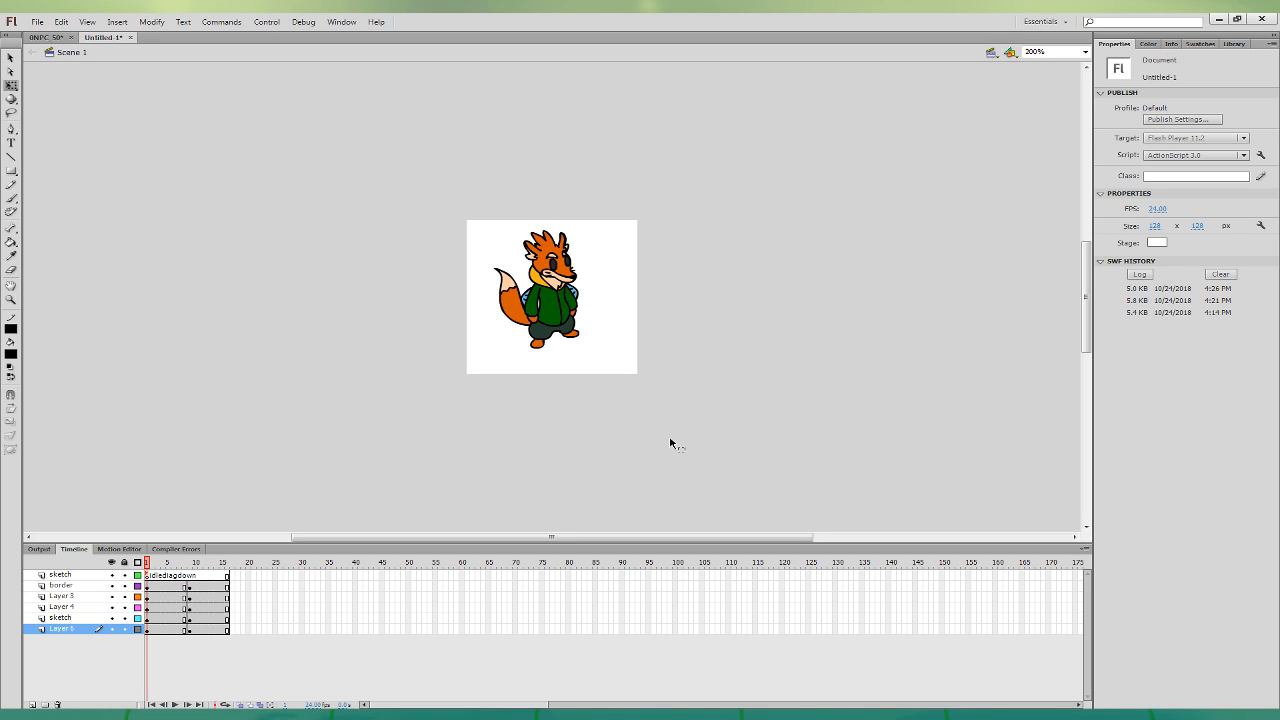
- Return to 0NPC_50, go to the Lunar woman frames on the border layer, and save the file
{"action": "left_click", "coordinate": [45, 38]}
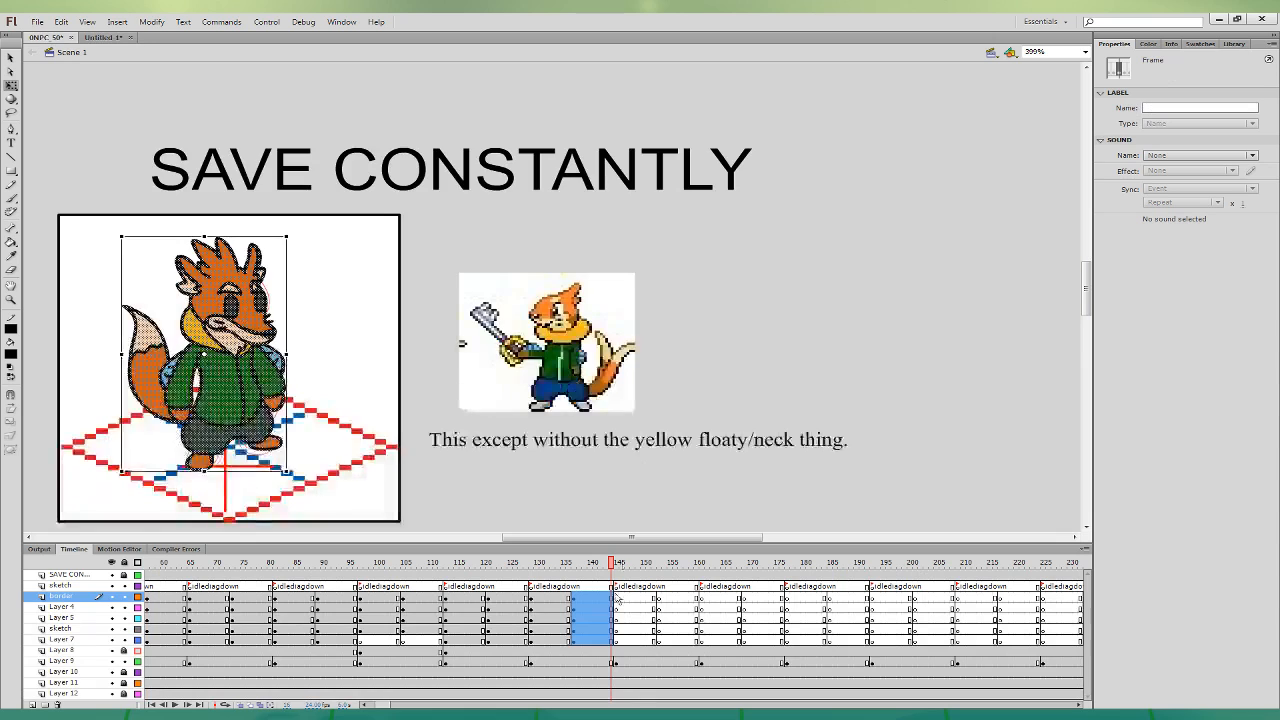
{"action": "left_click", "coordinate": [617, 600]}
{"action": "left_click", "coordinate": [622, 600]}
{"action": "left_click", "coordinate": [615, 598]}
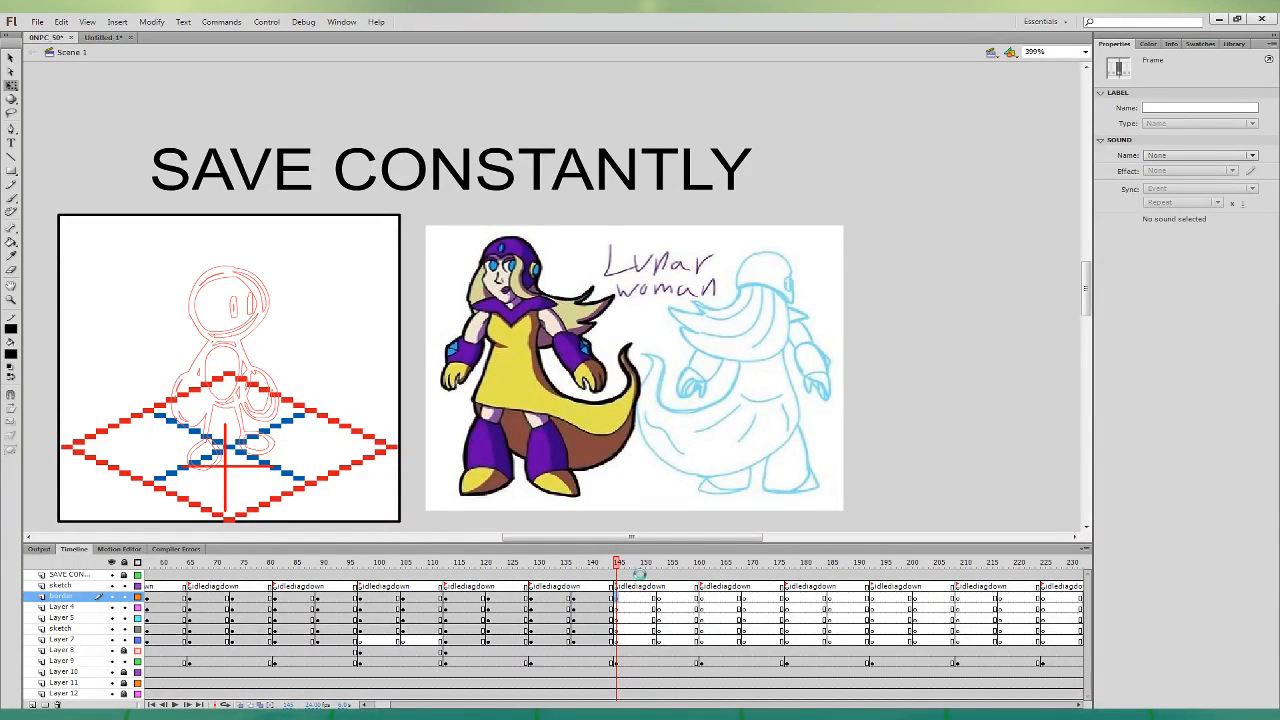
{"action": "key", "text": "ctrl+s"}
{"action": "left_click", "coordinate": [652, 597]}
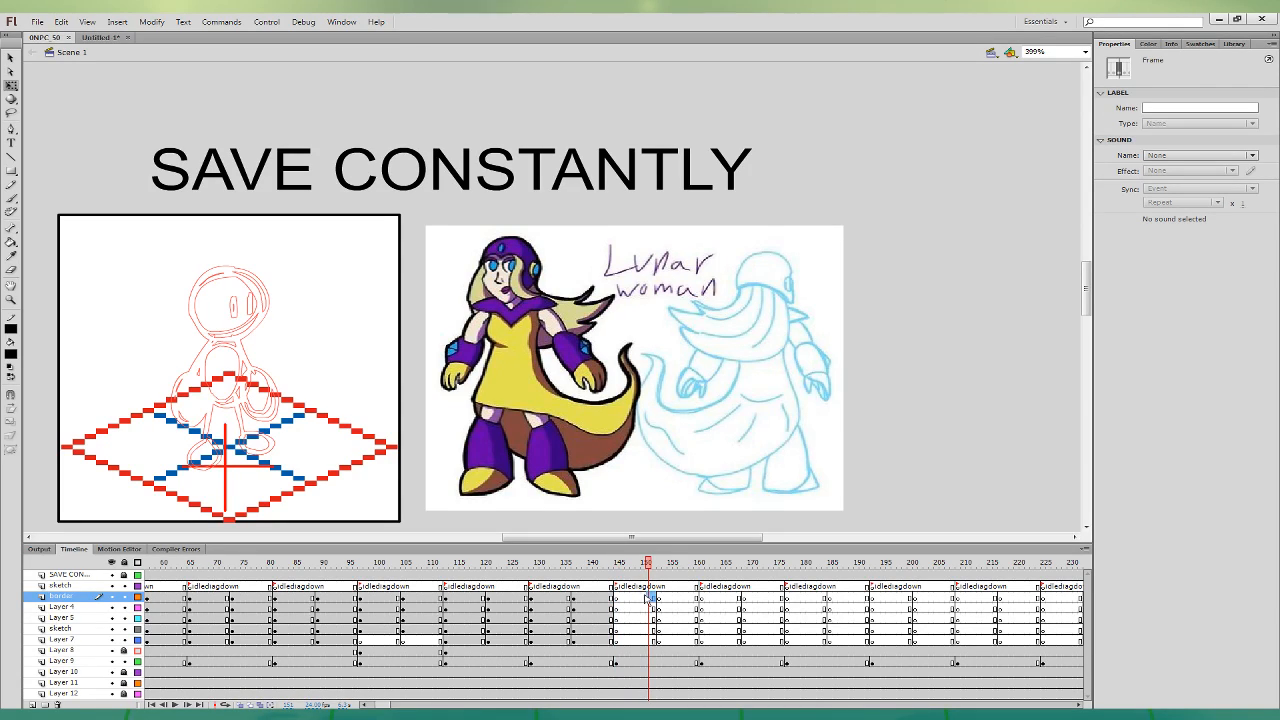
{"action": "left_click", "coordinate": [860, 421]}
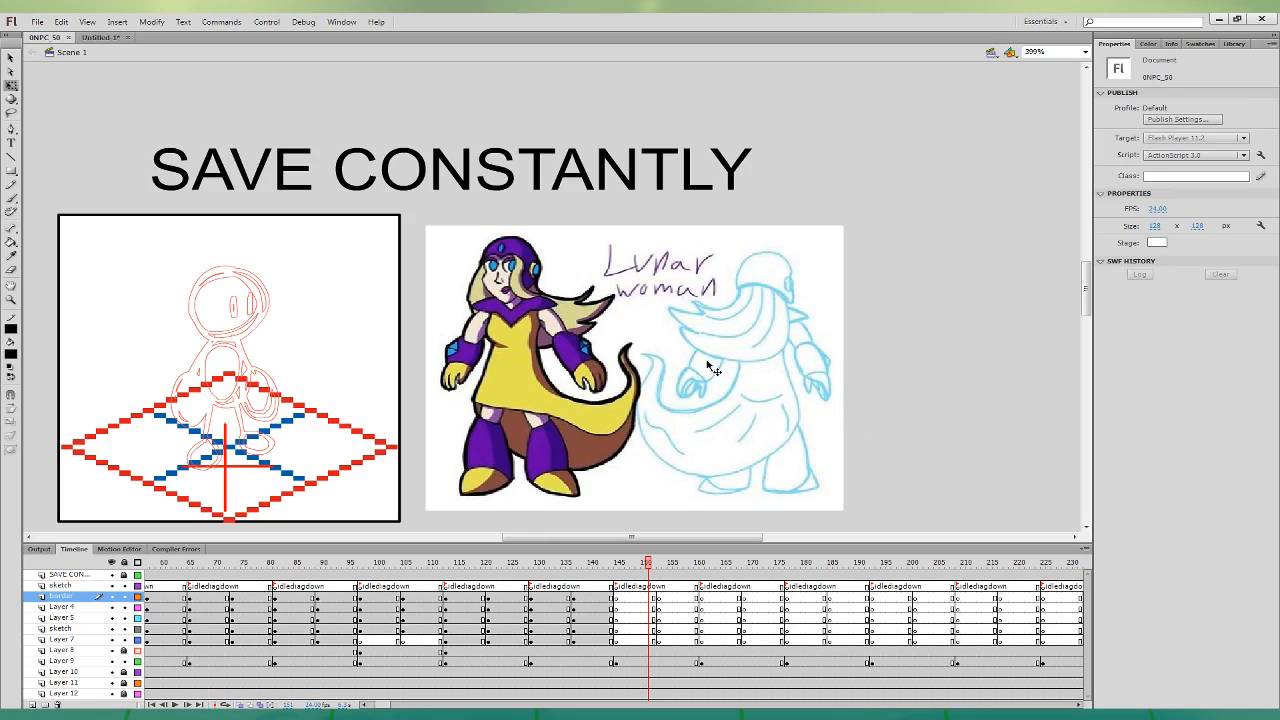
- Outline Lunar woman's hairline, near hair lock and chin on the border layer with the Brush tool, and start the far lock
{"action": "left_click", "coordinate": [108, 39]}
{"action": "left_click", "coordinate": [60, 39]}
{"action": "left_click_drag", "start_coordinate": [607, 311], "coordinate": [692, 303]}
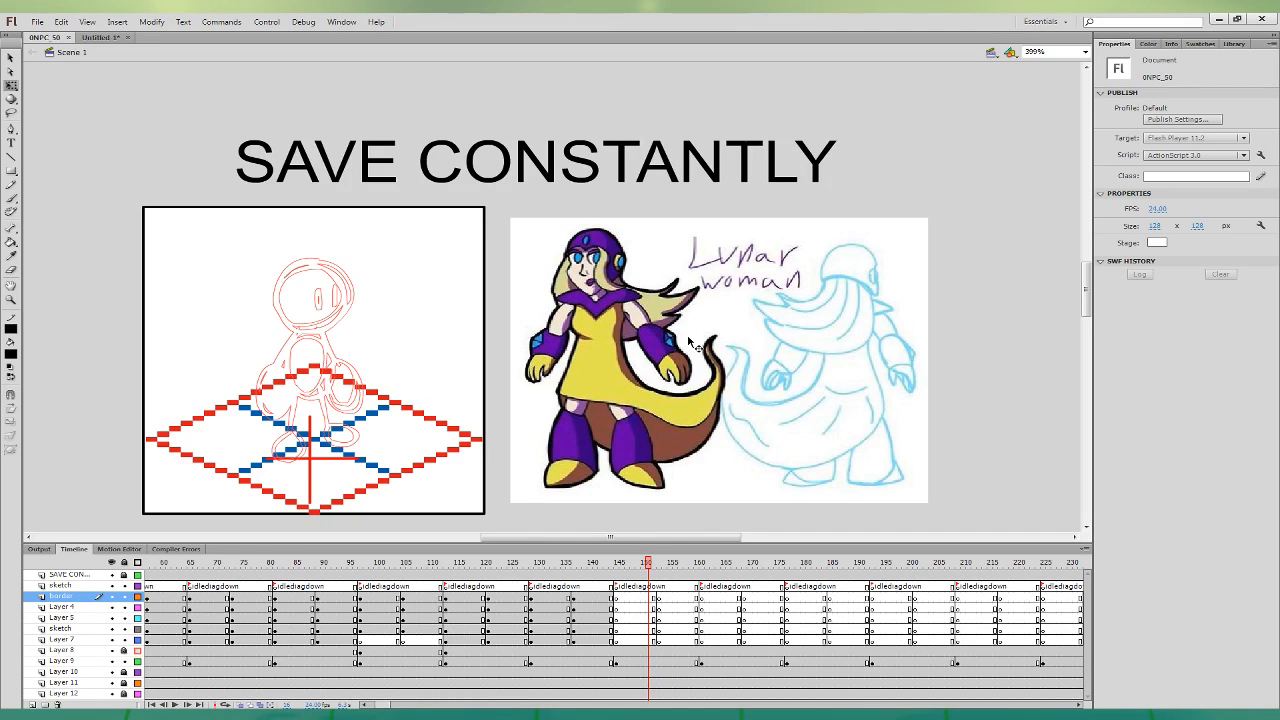
{"action": "left_click", "coordinate": [655, 597]}
{"action": "key", "text": "b"}
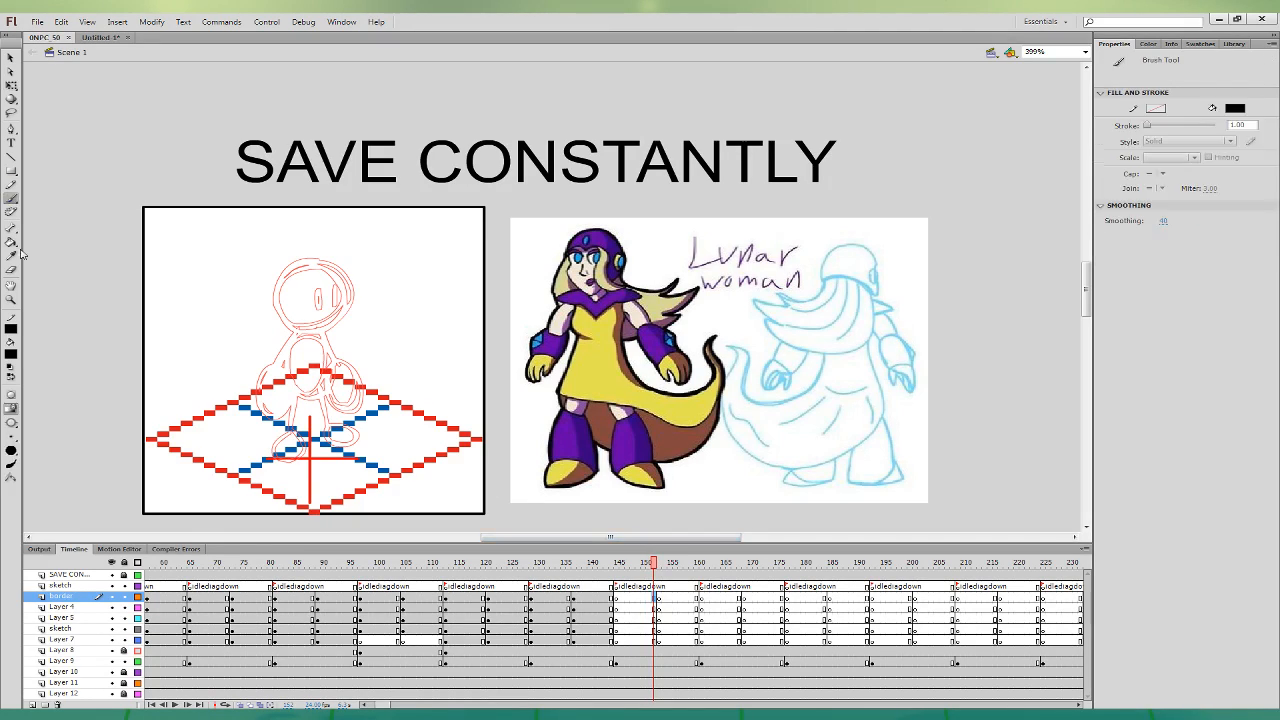
{"action": "left_click", "coordinate": [30, 391]}
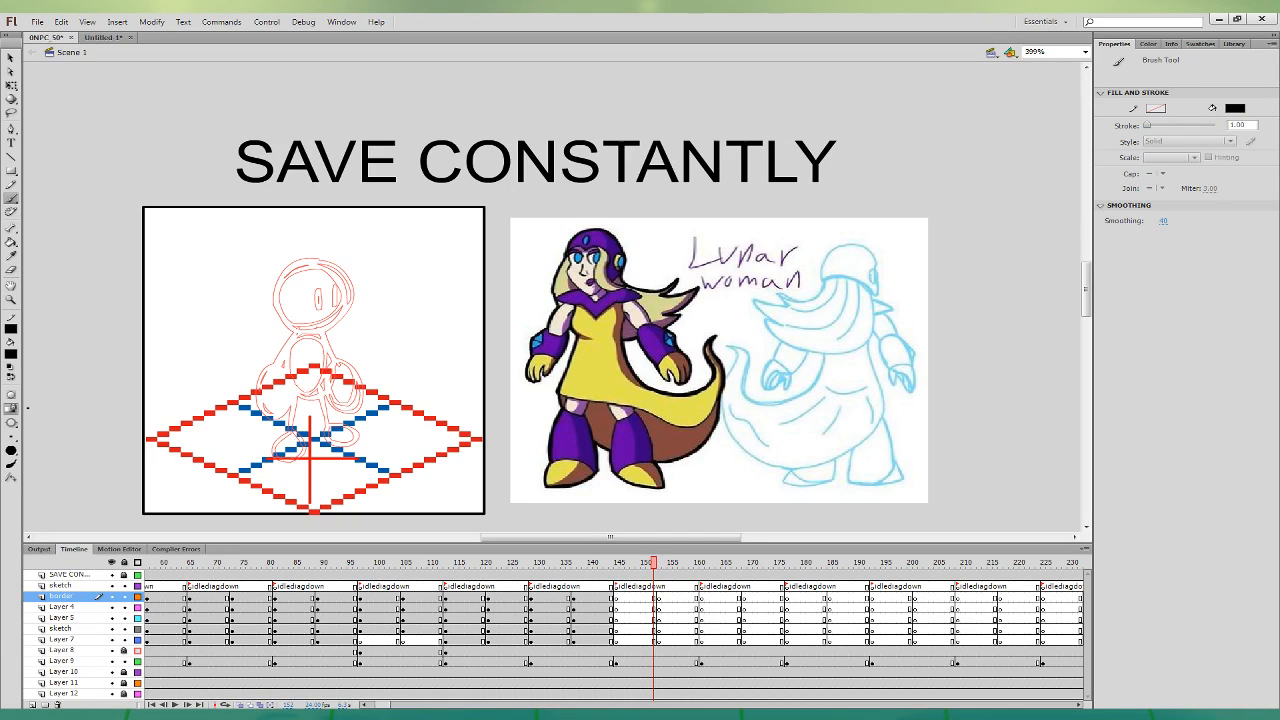
{"action": "left_click", "coordinate": [656, 598]}
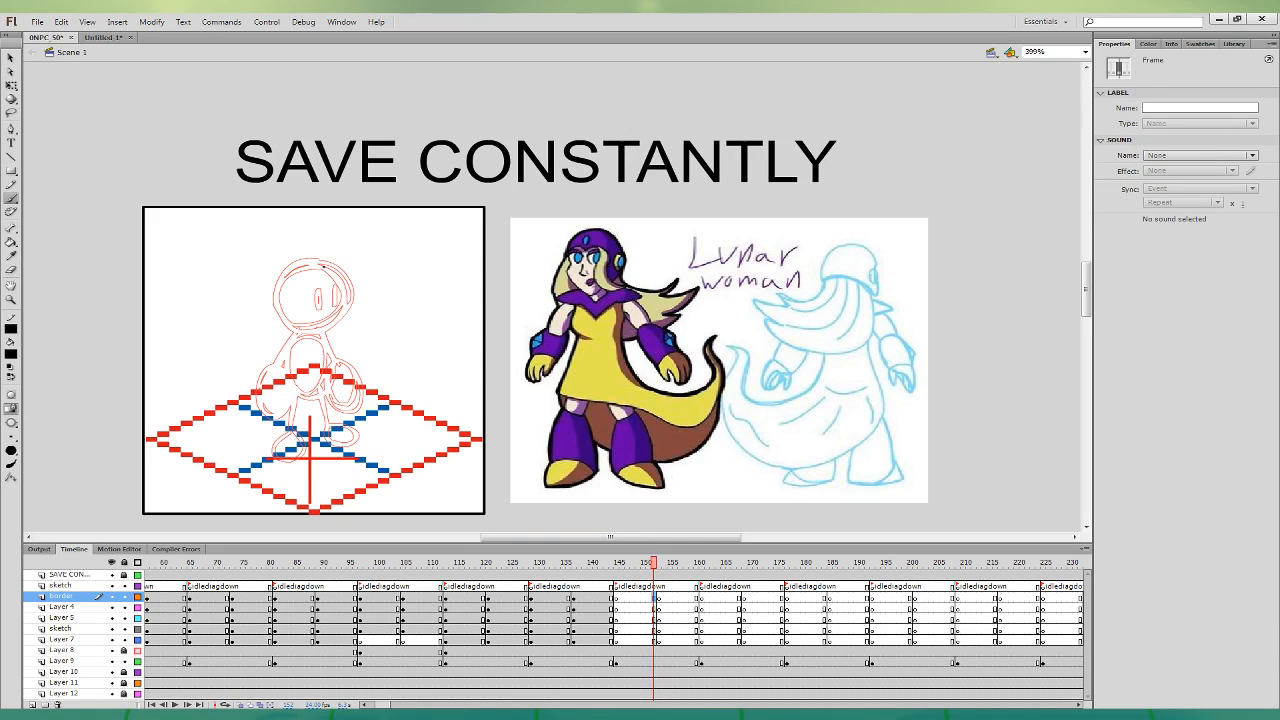
{"action": "mouse_move", "coordinate": [306, 261]}
{"action": "left_mouse_down"}
{"action": "mouse_move", "coordinate": [289, 342]}
{"action": "mouse_move", "coordinate": [318, 360]}
{"action": "mouse_move", "coordinate": [286, 286]}
{"action": "left_mouse_up"}
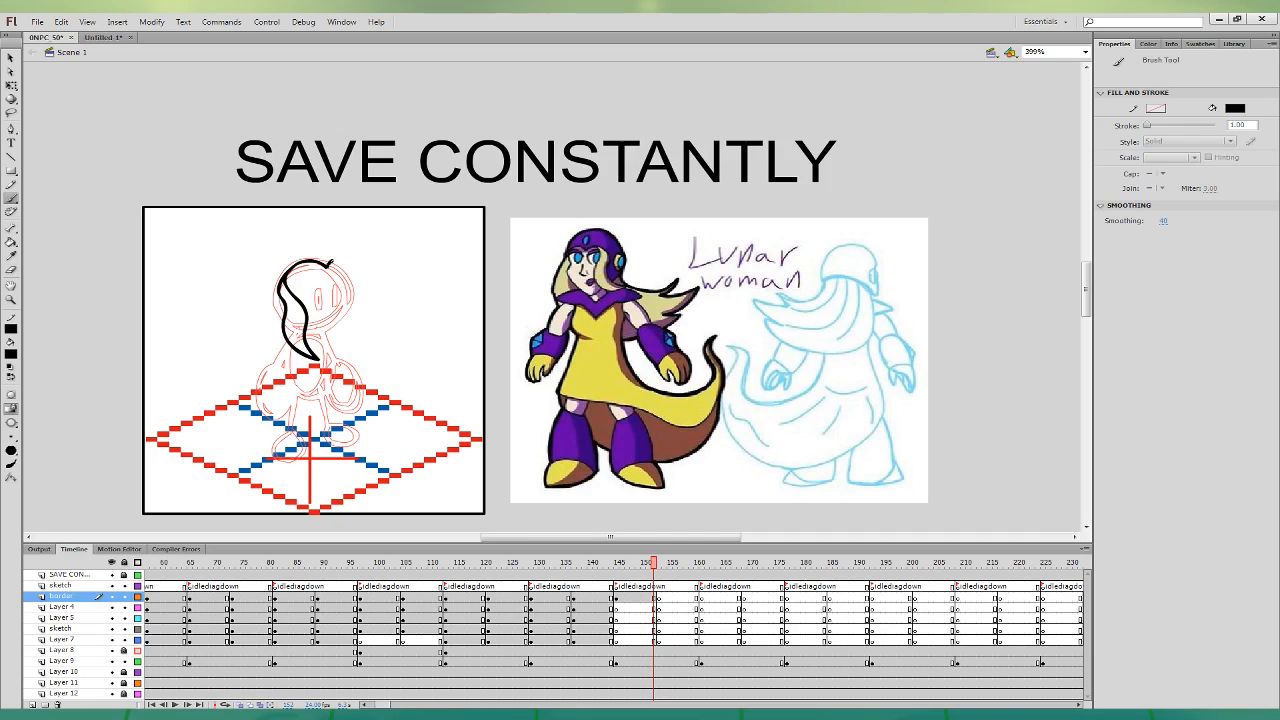
{"action": "left_click_drag", "start_coordinate": [328, 258], "coordinate": [354, 284]}
{"action": "left_click_drag", "start_coordinate": [312, 324], "coordinate": [330, 327]}
{"action": "left_click_drag", "start_coordinate": [344, 263], "coordinate": [350, 350]}
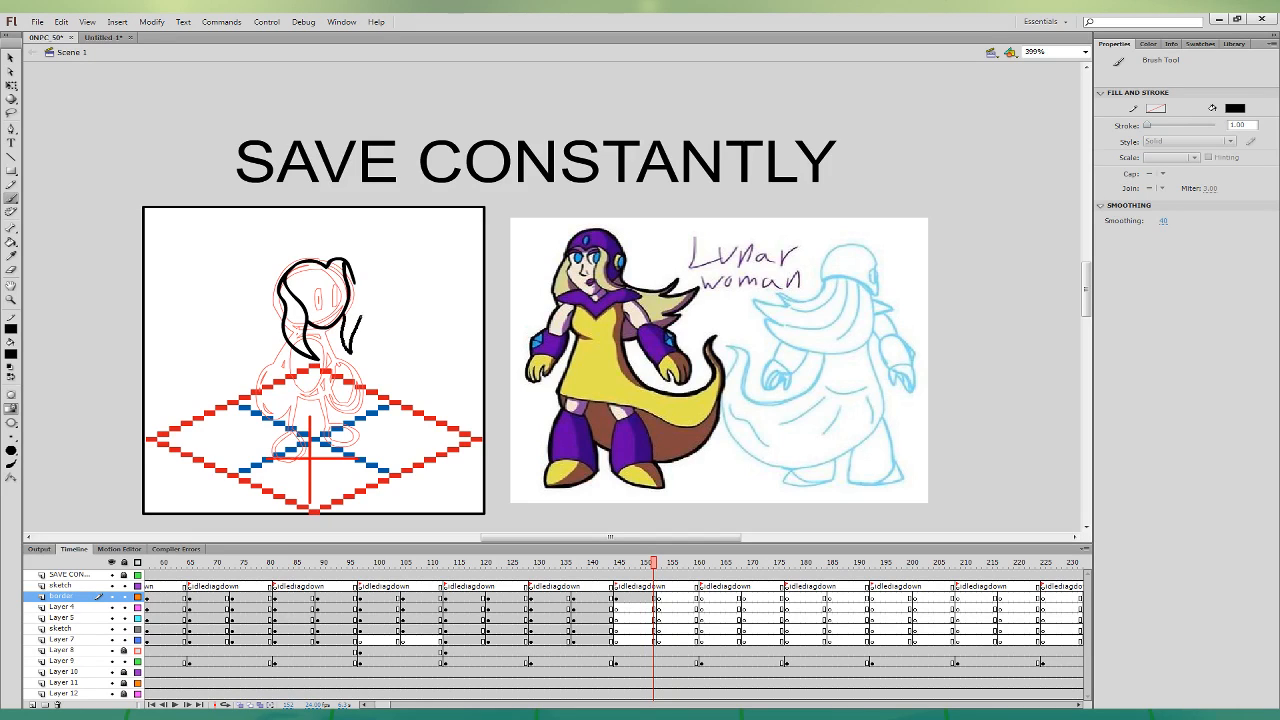
- Finish the far hair lock and draw both eyes and the mouth on Lunar woman's face, redoing unwanted strokes
{"action": "left_click_drag", "start_coordinate": [357, 288], "coordinate": [353, 279]}
{"action": "key", "text": "ctrl+z"}
{"action": "mouse_move", "coordinate": [346, 352]}
{"action": "left_mouse_down"}
{"action": "mouse_move", "coordinate": [363, 318]}
{"action": "mouse_move", "coordinate": [358, 267]}
{"action": "mouse_move", "coordinate": [306, 276]}
{"action": "mouse_move", "coordinate": [314, 300]}
{"action": "mouse_move", "coordinate": [322, 270]}
{"action": "mouse_move", "coordinate": [336, 290]}
{"action": "left_mouse_up"}
{"action": "key", "text": "ctrl+z"}
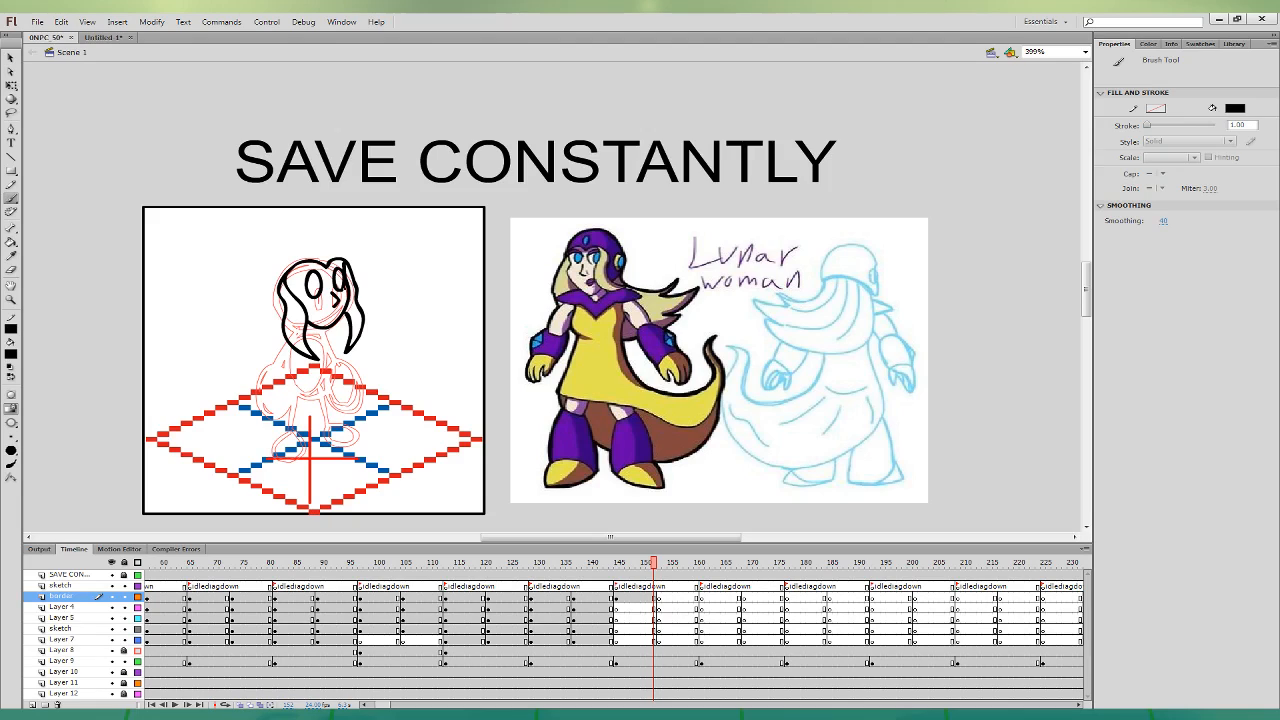
- Outline Lunar woman's helmet with its round earpiece, oval forehead gem and dome, redoing unwanted strokes
{"action": "mouse_move", "coordinate": [318, 256]}
{"action": "left_mouse_down"}
{"action": "mouse_move", "coordinate": [331, 239]}
{"action": "mouse_move", "coordinate": [266, 281]}
{"action": "mouse_move", "coordinate": [267, 306]}
{"action": "mouse_move", "coordinate": [262, 282]}
{"action": "mouse_move", "coordinate": [283, 305]}
{"action": "mouse_move", "coordinate": [271, 294]}
{"action": "left_mouse_up"}
{"action": "key", "text": "ctrl+z"}
{"action": "key", "text": "ctrl+z"}
{"action": "key", "text": "ctrl+z"}
{"action": "key", "text": "ctrl+z"}
{"action": "key", "text": "ctrl+z"}
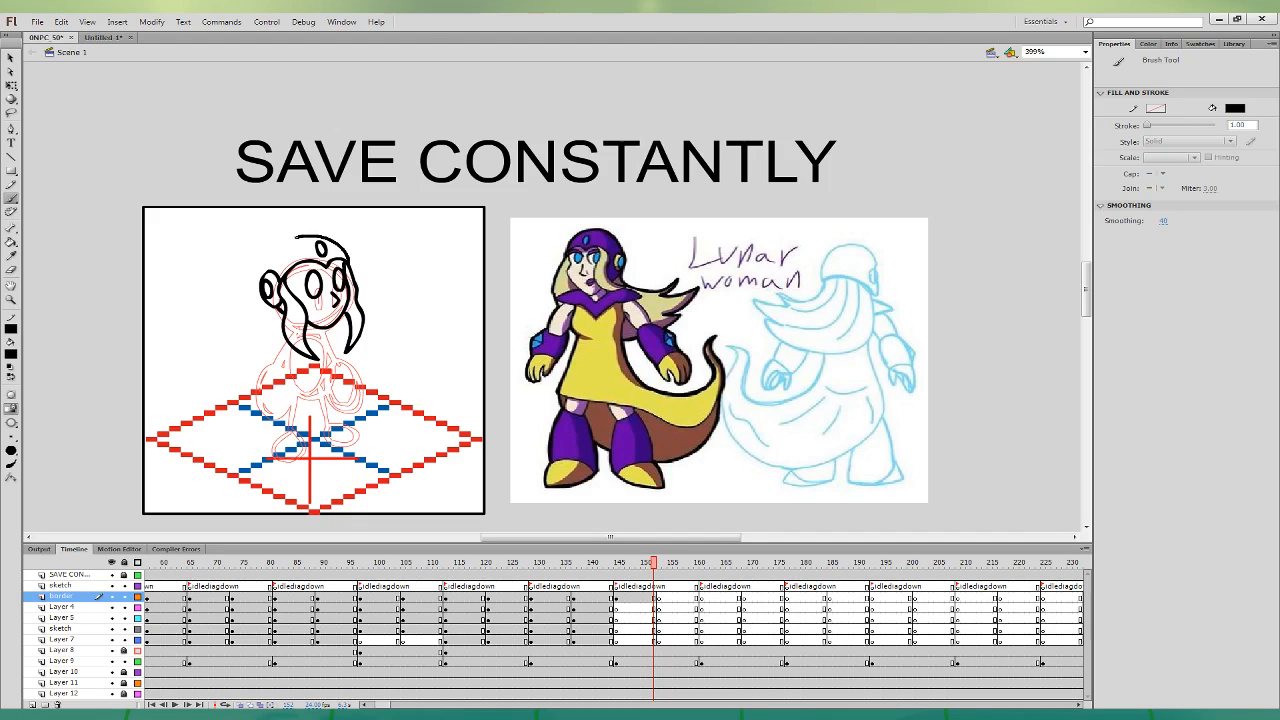
{"action": "left_click_drag", "start_coordinate": [297, 237], "coordinate": [264, 274]}
{"action": "key", "text": "ctrl+z"}
{"action": "mouse_move", "coordinate": [350, 262]}
{"action": "left_mouse_down"}
{"action": "mouse_move", "coordinate": [312, 236]}
{"action": "mouse_move", "coordinate": [266, 256]}
{"action": "mouse_move", "coordinate": [262, 276]}
{"action": "left_mouse_up"}
- Reposition Lunar woman's near eye slightly with the Free Transform tool
{"action": "key", "text": "q"}
{"action": "left_click", "coordinate": [320, 282]}
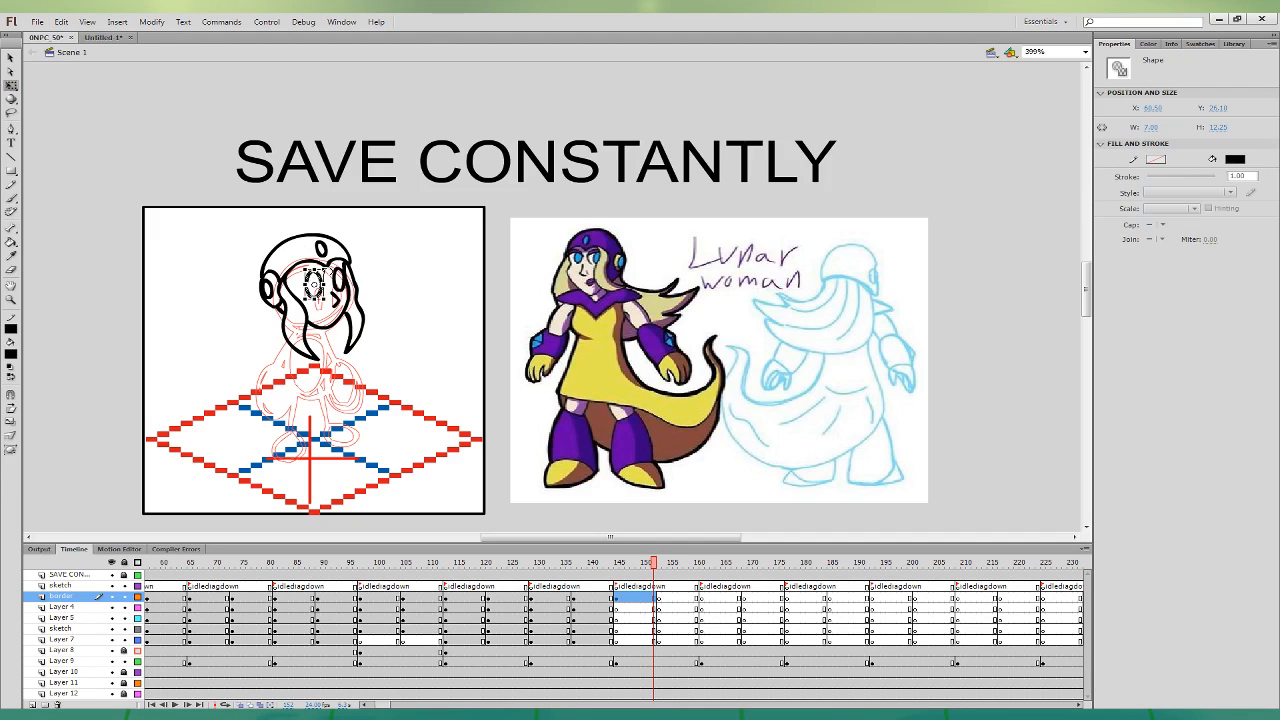
{"action": "left_click", "coordinate": [425, 283]}
- Brush in the inner hair strand beside the near eye and the helmet's edge at the far side of the face
{"action": "left_click", "coordinate": [11, 199]}
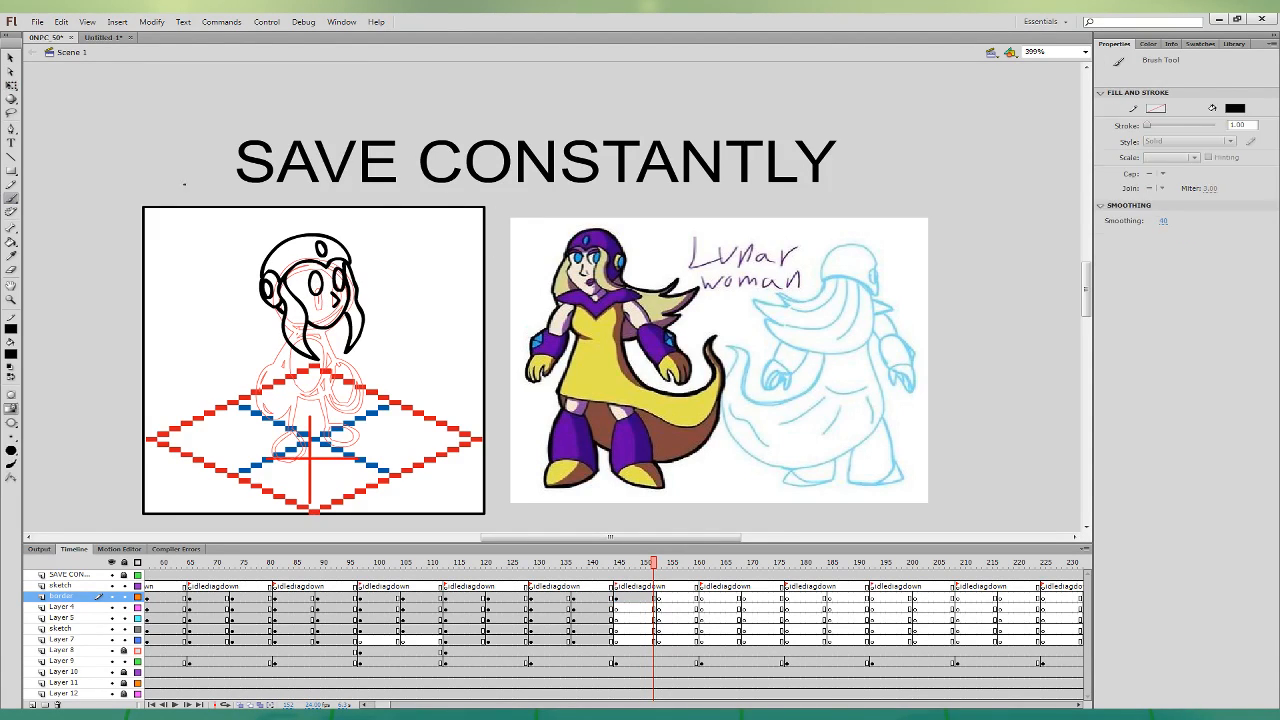
{"action": "left_click", "coordinate": [651, 597]}
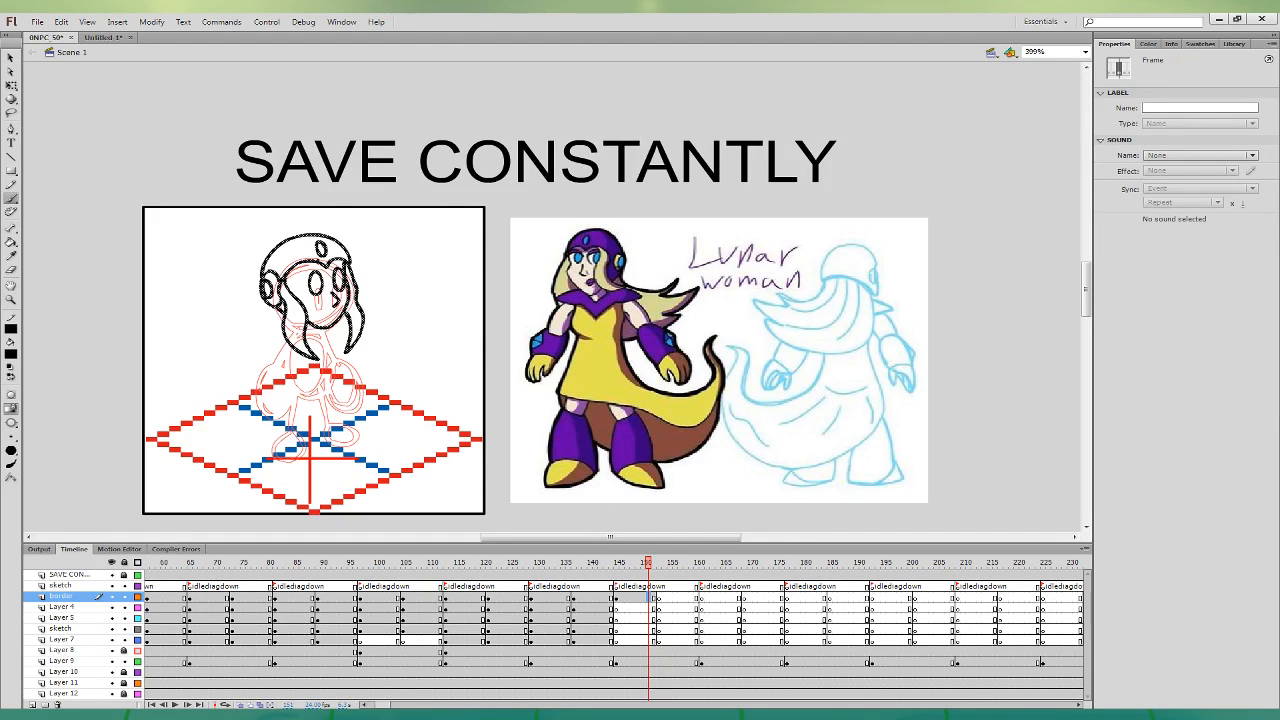
{"action": "left_click_drag", "start_coordinate": [316, 263], "coordinate": [285, 294]}
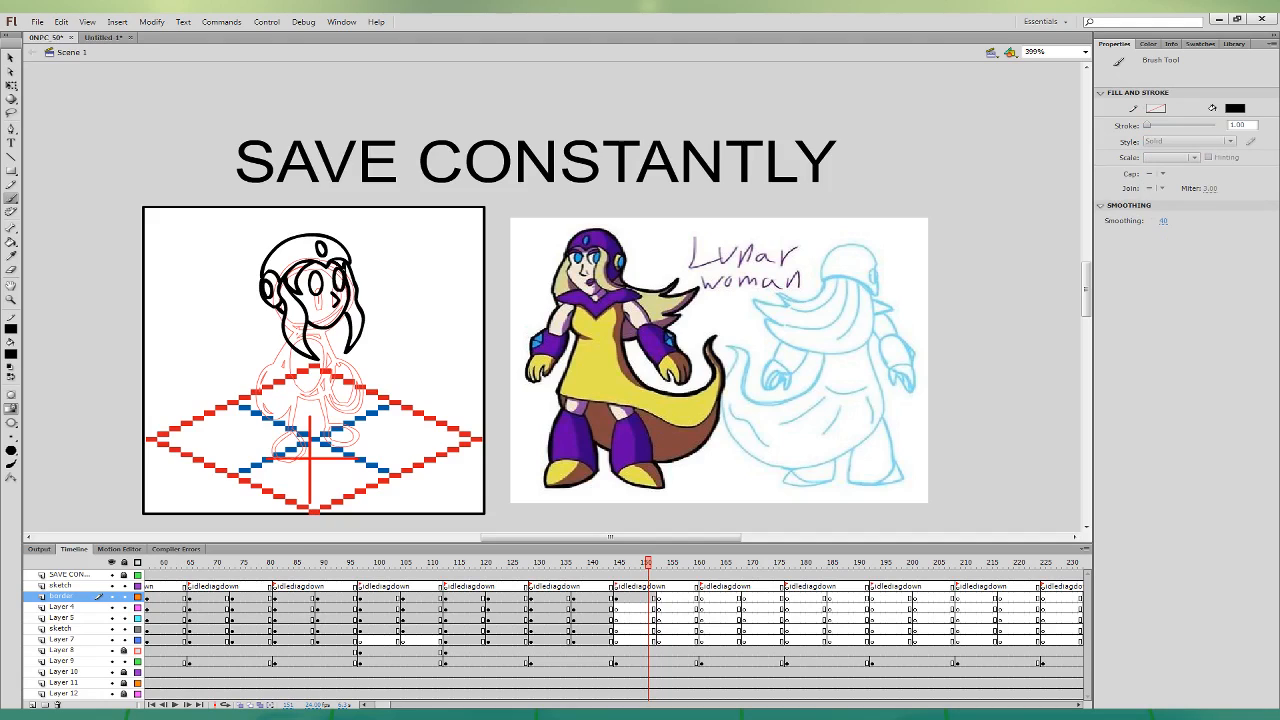
{"action": "left_click_drag", "start_coordinate": [349, 263], "coordinate": [354, 281]}
- Refine the helmet's outline at the far side of the face with the Selection tool
{"action": "key", "text": "v"}
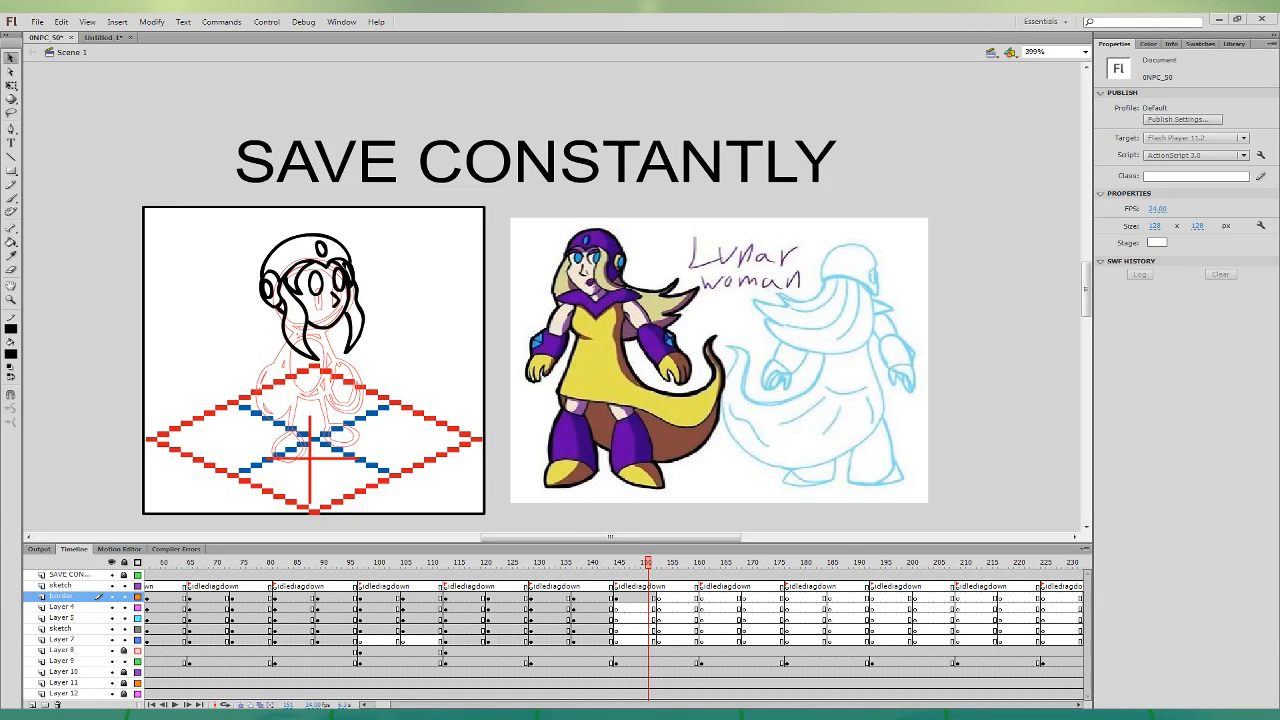
{"action": "double_click", "coordinate": [354, 277]}
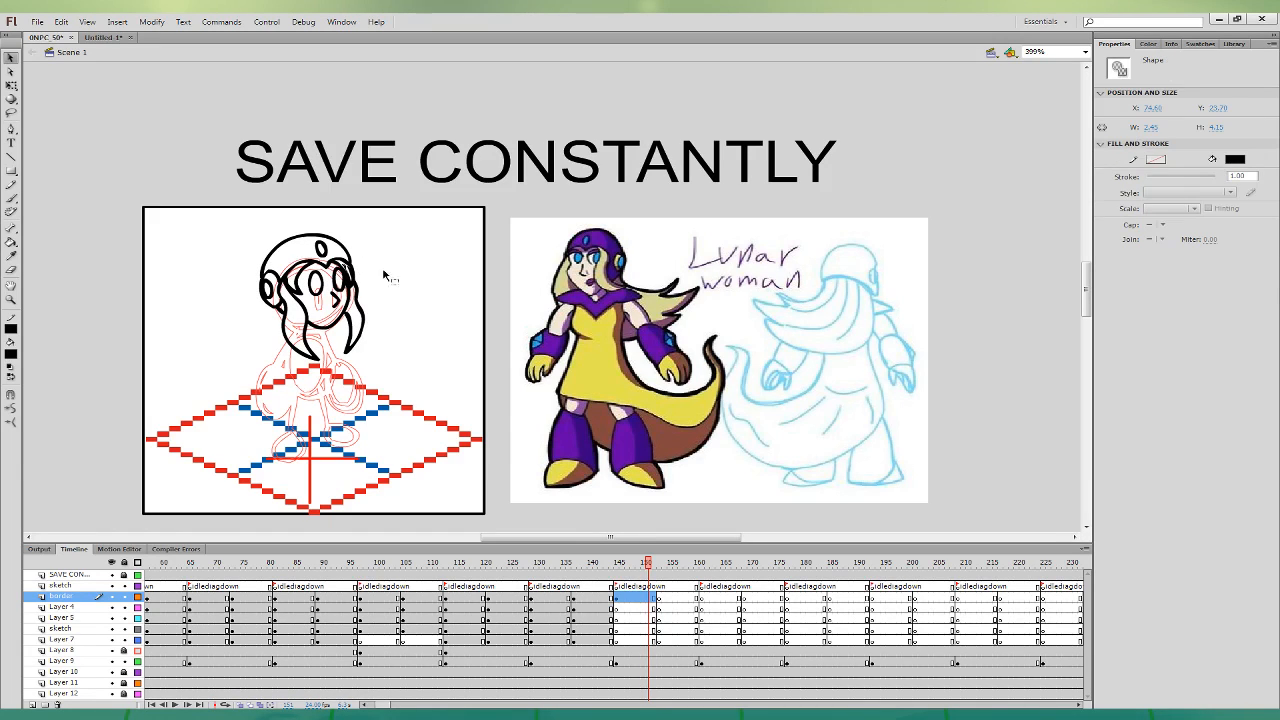
{"action": "left_click", "coordinate": [441, 287]}
{"action": "key", "text": "ctrl+equal"}
{"action": "left_click_drag", "start_coordinate": [646, 276], "coordinate": [412, 554]}
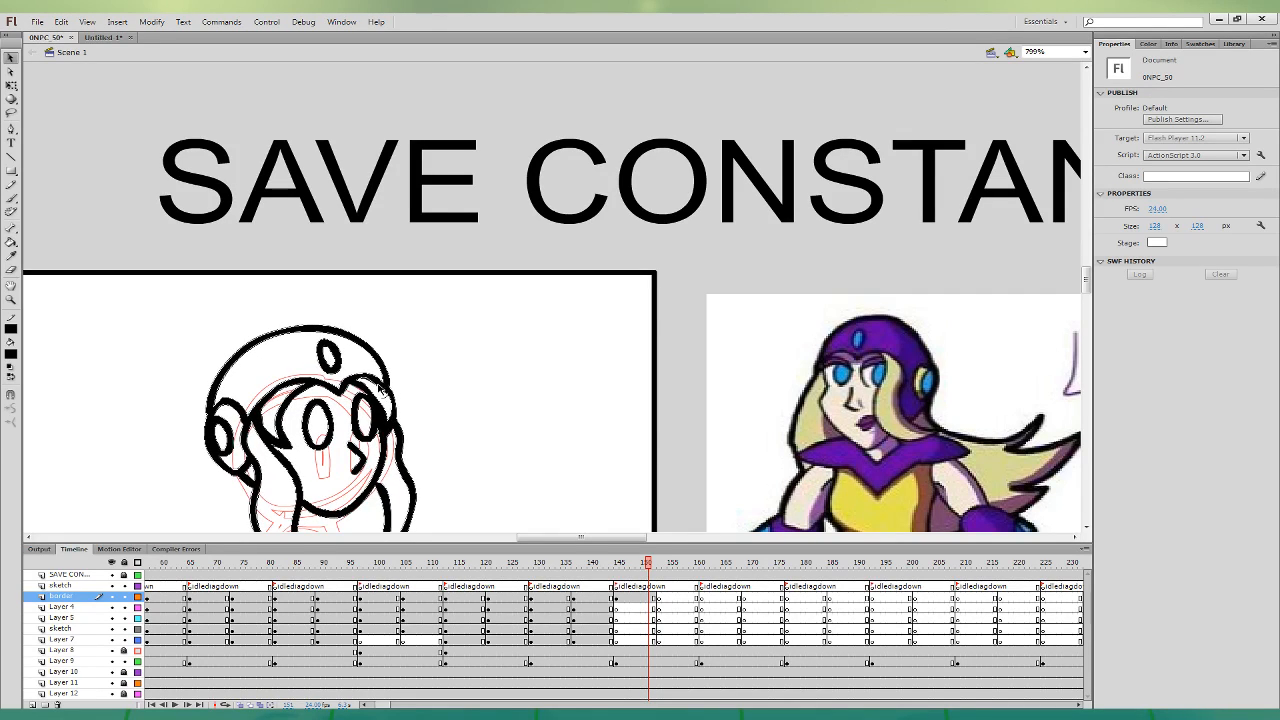
{"action": "left_click_drag", "start_coordinate": [386, 389], "coordinate": [388, 409]}
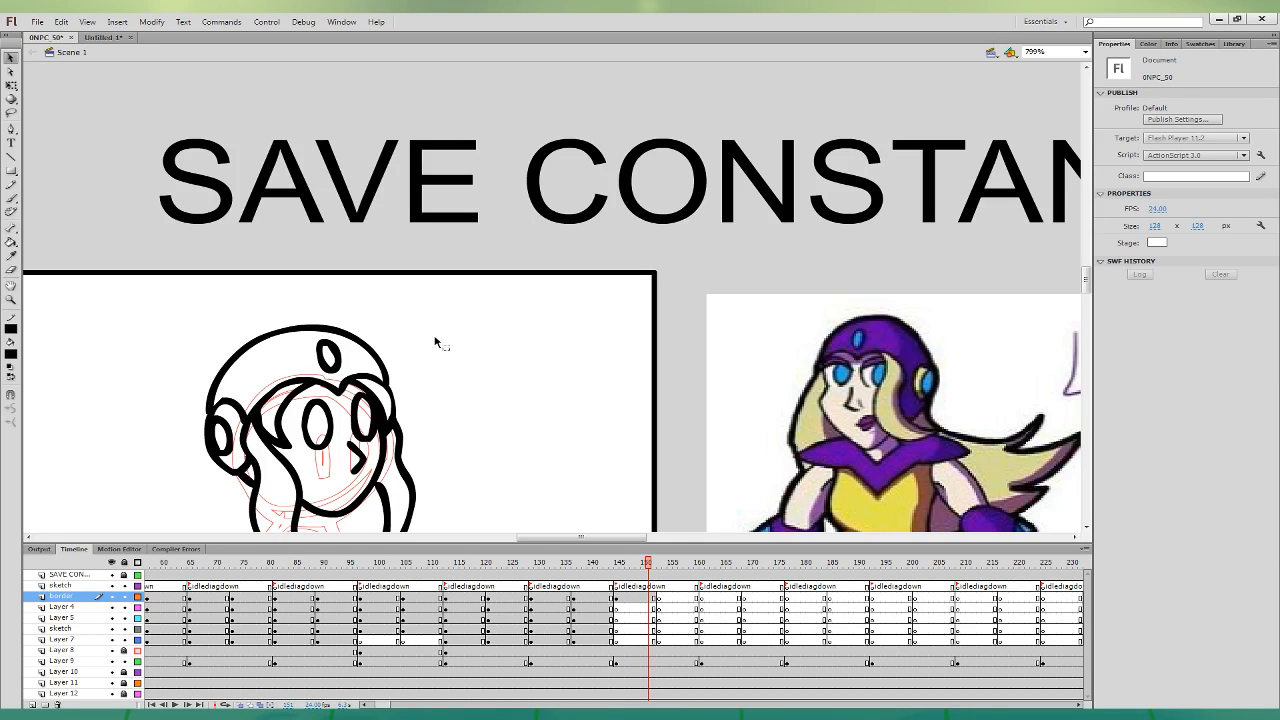
- Adjust the helmet's forehead gem slightly and brush the pointed collar below the face on Layer 5
{"action": "left_click_drag", "start_coordinate": [336, 355], "coordinate": [338, 356]}
{"action": "key", "text": "ctrl+minus"}
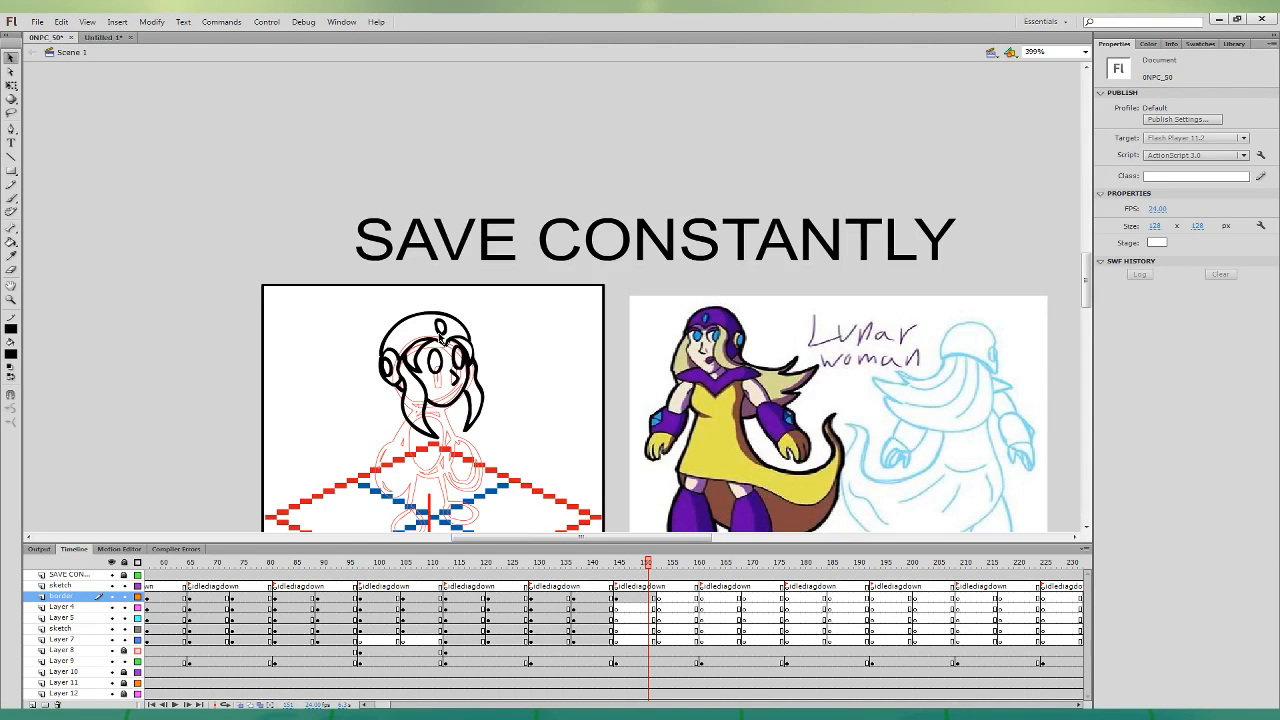
{"action": "left_click", "coordinate": [13, 197]}
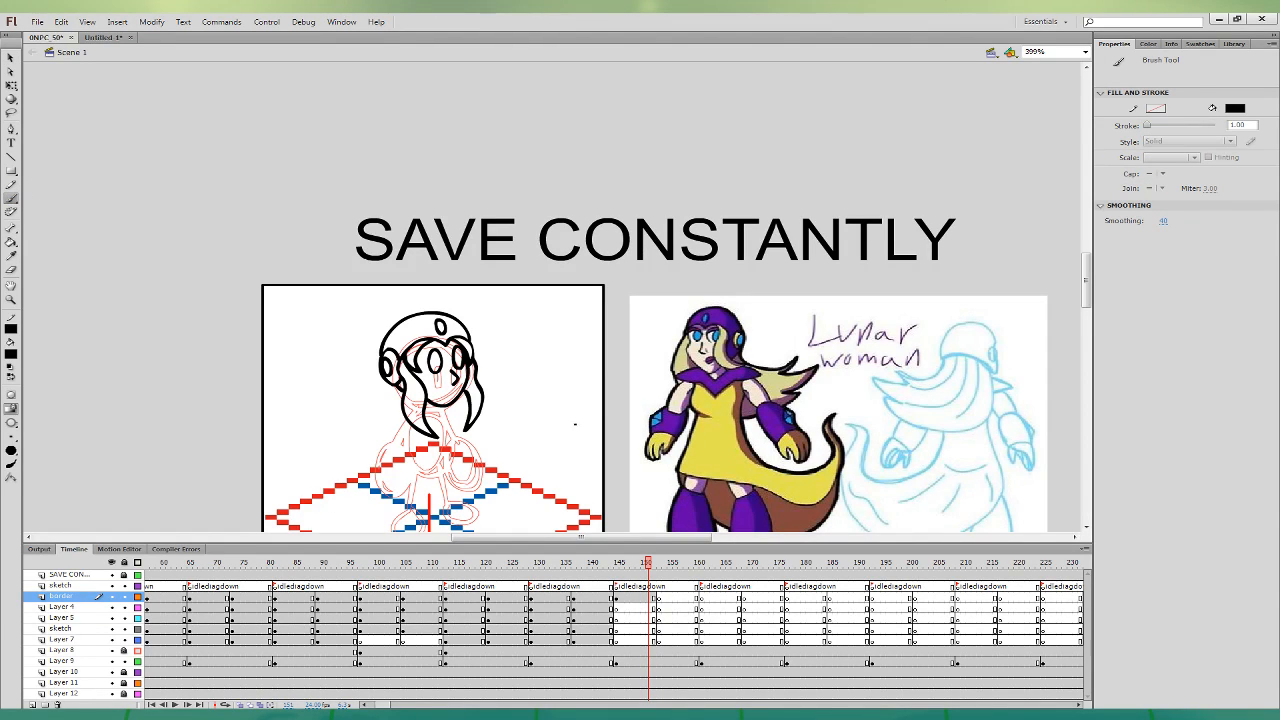
{"action": "left_click_drag", "start_coordinate": [577, 427], "coordinate": [510, 361]}
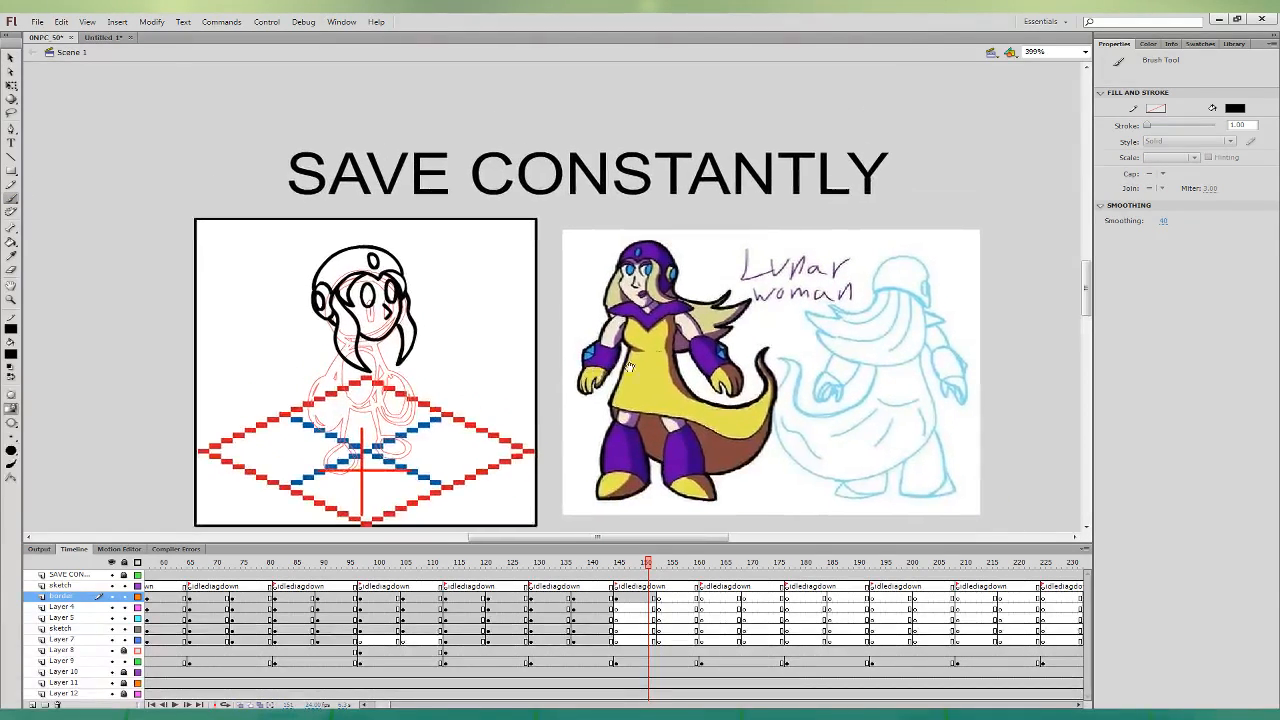
{"action": "left_click", "coordinate": [655, 609]}
{"action": "left_click_drag", "start_coordinate": [650, 609], "coordinate": [655, 618]}
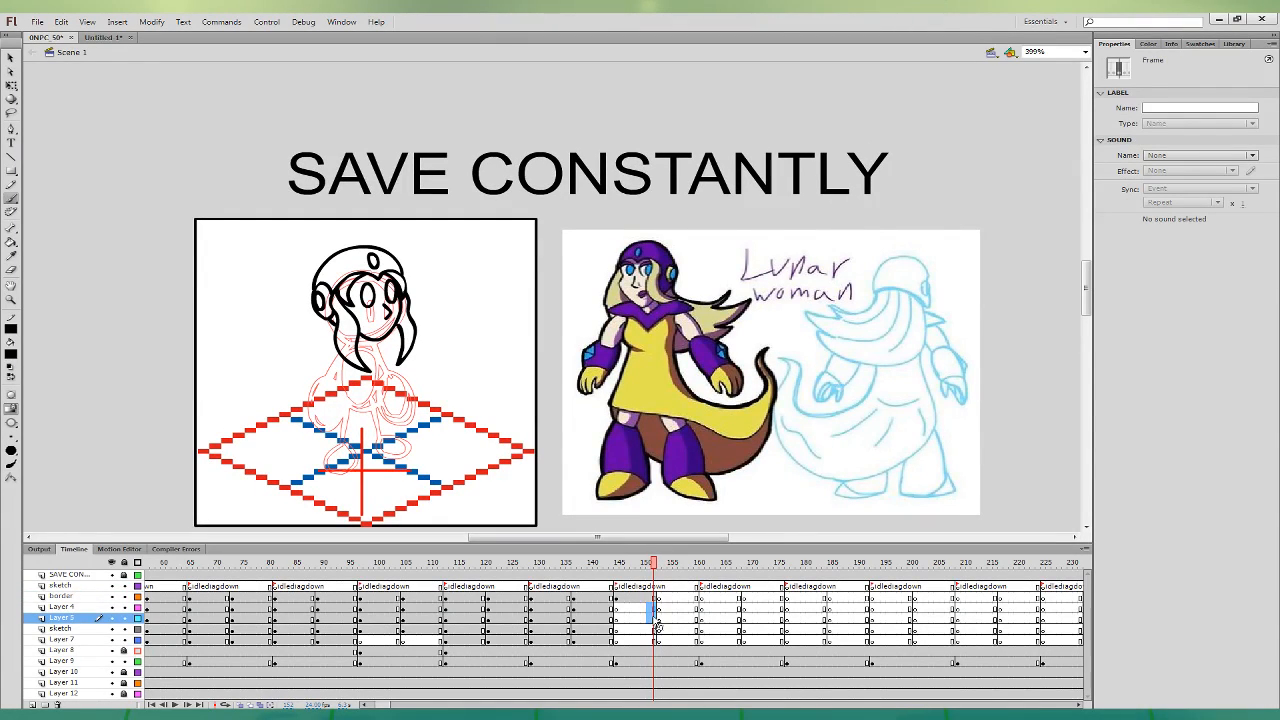
{"action": "left_click", "coordinate": [655, 619]}
{"action": "mouse_move", "coordinate": [350, 362]}
{"action": "left_mouse_down"}
{"action": "mouse_move", "coordinate": [311, 356]}
{"action": "mouse_move", "coordinate": [329, 341]}
{"action": "mouse_move", "coordinate": [370, 373]}
{"action": "mouse_move", "coordinate": [398, 340]}
{"action": "mouse_move", "coordinate": [372, 328]}
{"action": "left_mouse_up"}
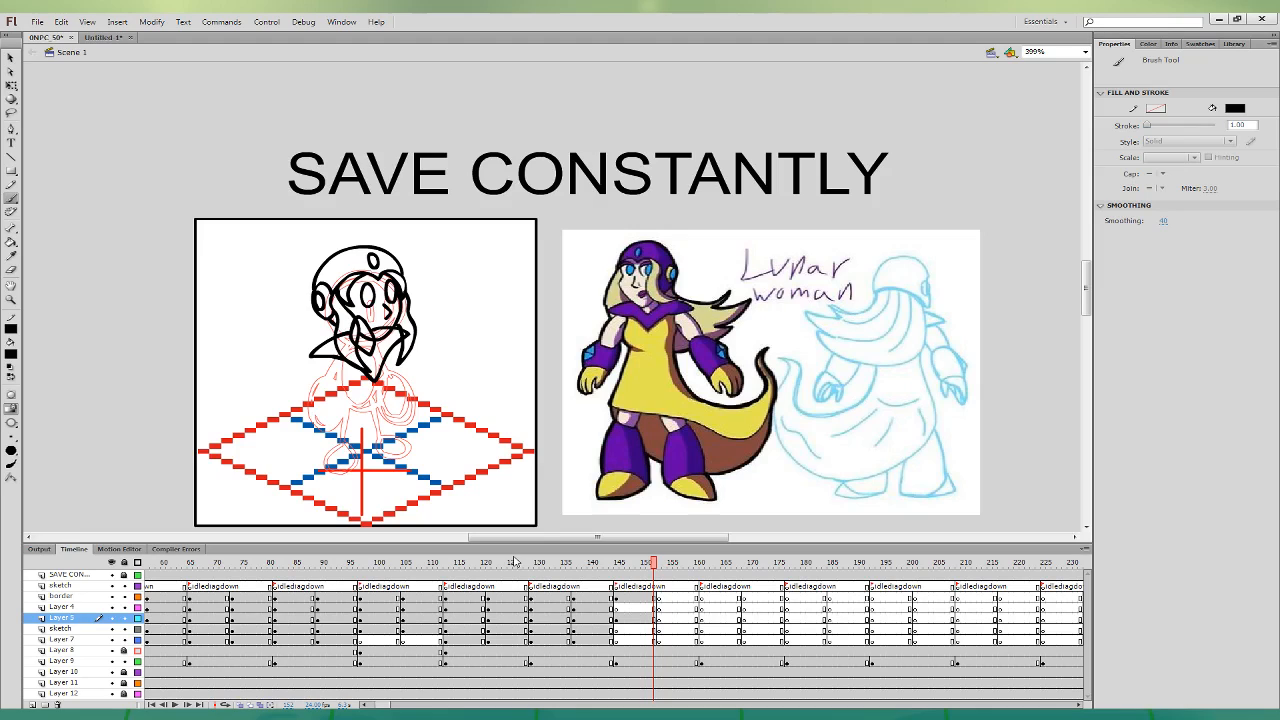
- Brush the dress outline on Layer 5, running from the collar down to a long pointed hem
{"action": "left_click", "coordinate": [656, 620]}
{"action": "mouse_move", "coordinate": [341, 356]}
{"action": "left_mouse_down"}
{"action": "mouse_move", "coordinate": [334, 422]}
{"action": "mouse_move", "coordinate": [300, 470]}
{"action": "mouse_move", "coordinate": [348, 475]}
{"action": "mouse_move", "coordinate": [394, 424]}
{"action": "left_mouse_up"}
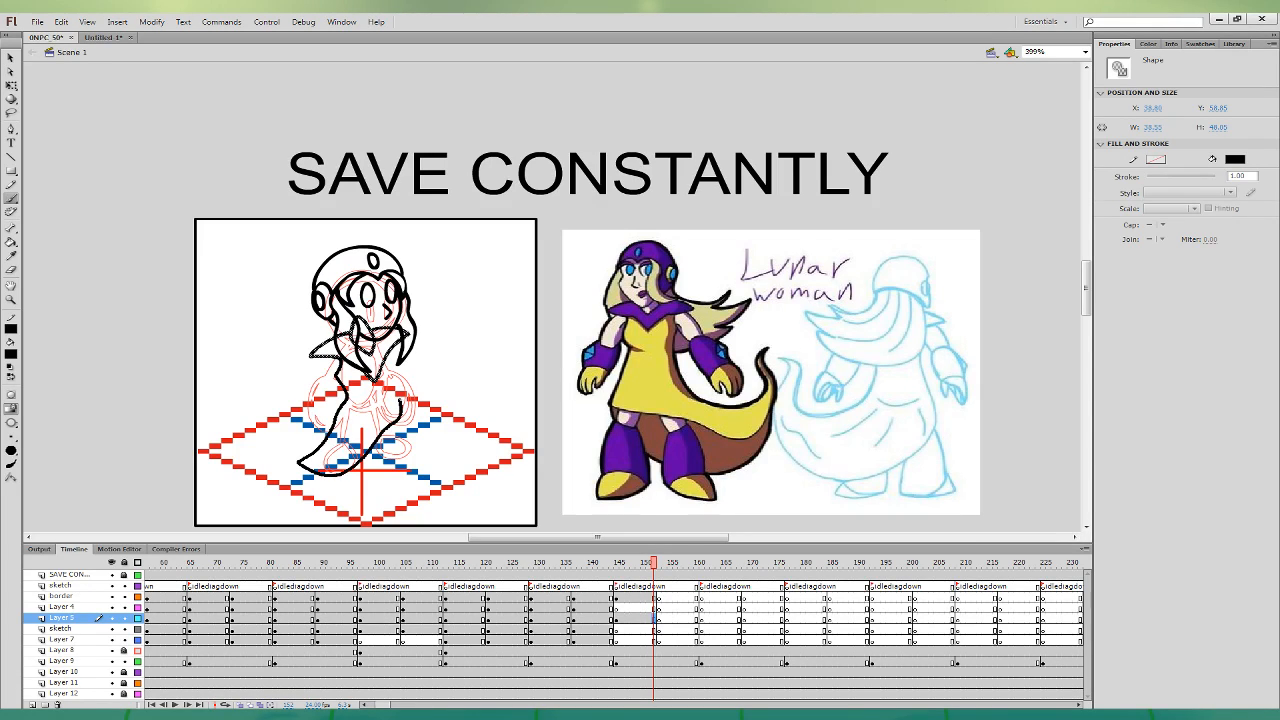
{"action": "left_click_drag", "start_coordinate": [397, 367], "coordinate": [390, 356]}
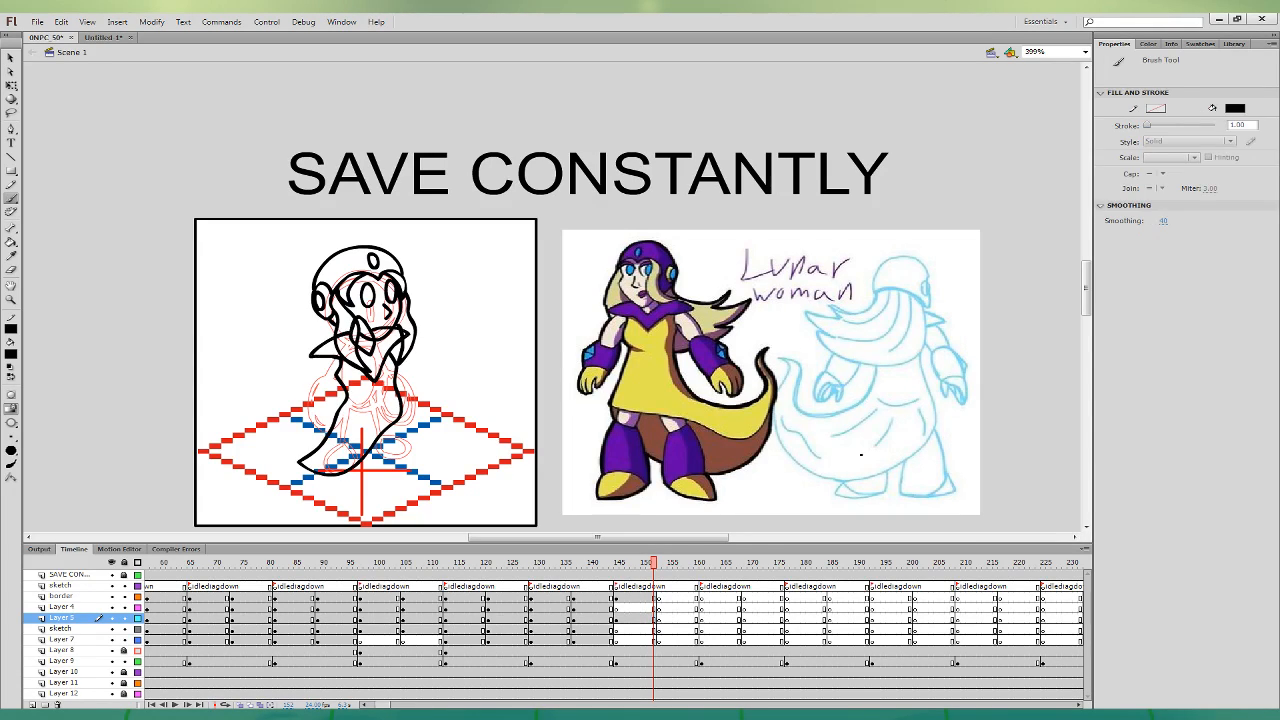
- Move the collar and dress drawing from Layer 5 to Layer 4 at frame 145, and return to frame 152 on Layer 5
{"action": "left_click", "coordinate": [617, 619]}
{"action": "left_click_drag", "start_coordinate": [617, 619], "coordinate": [617, 607]}
{"action": "left_click", "coordinate": [618, 617]}
{"action": "key", "text": "."}
{"action": "key", "text": "."}
{"action": "key", "text": "."}
{"action": "key", "text": "."}
{"action": "key", "text": "."}
{"action": "key", "text": "."}
{"action": "key", "text": "."}
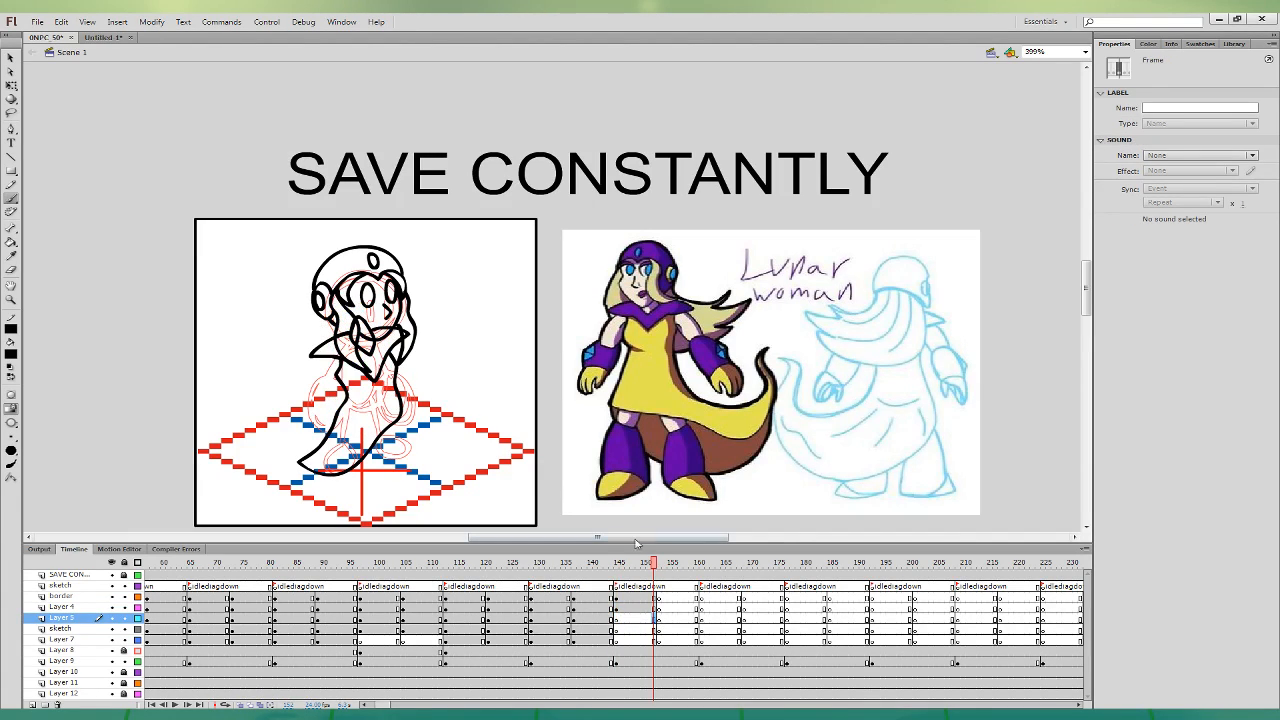
- Brush both arms with rounded cuffs beside the dress on Layer 5, redoing unwanted strokes
{"action": "mouse_move", "coordinate": [338, 398]}
{"action": "left_mouse_down"}
{"action": "mouse_move", "coordinate": [333, 421]}
{"action": "mouse_move", "coordinate": [346, 411]}
{"action": "left_mouse_up"}
{"action": "key", "text": "ctrl+z"}
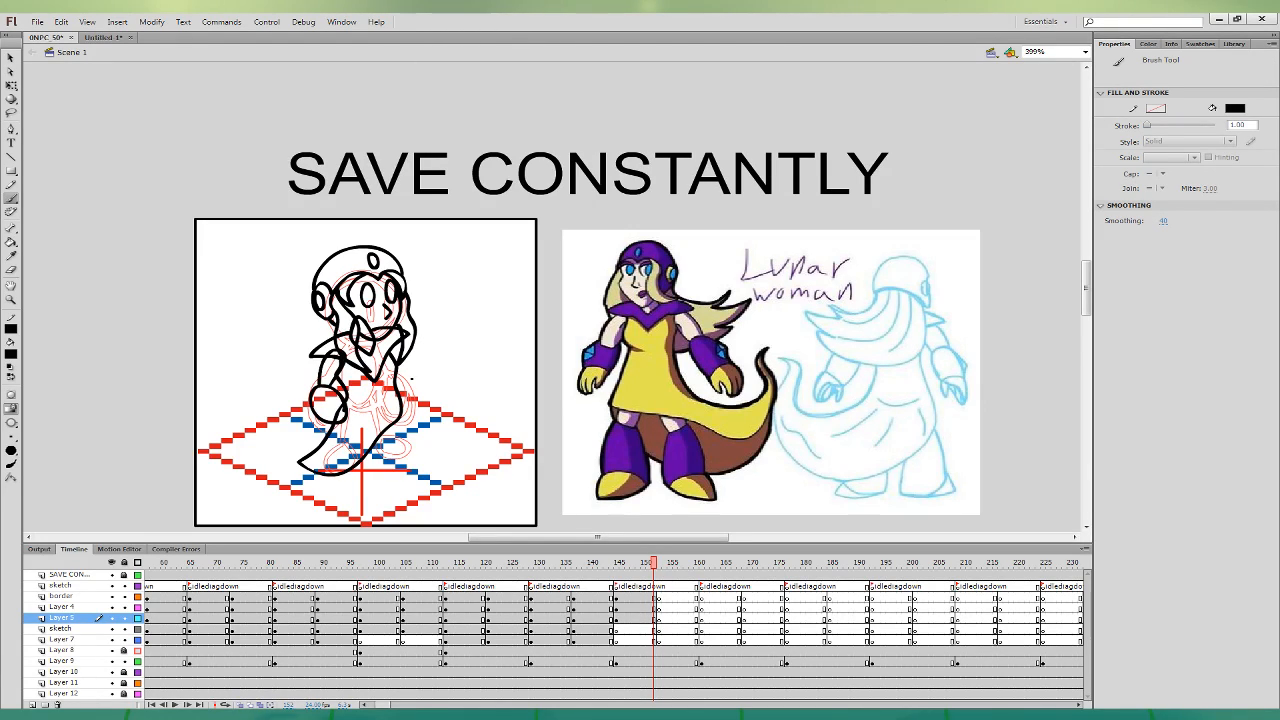
{"action": "mouse_move", "coordinate": [394, 378]}
{"action": "left_mouse_down"}
{"action": "mouse_move", "coordinate": [396, 414]}
{"action": "mouse_move", "coordinate": [416, 384]}
{"action": "mouse_move", "coordinate": [388, 346]}
{"action": "left_mouse_up"}
{"action": "key", "text": "ctrl+z"}
- Rotate and shift the far arm slightly with the Free Transform tool
{"action": "left_click", "coordinate": [11, 86]}
{"action": "left_click", "coordinate": [410, 362]}
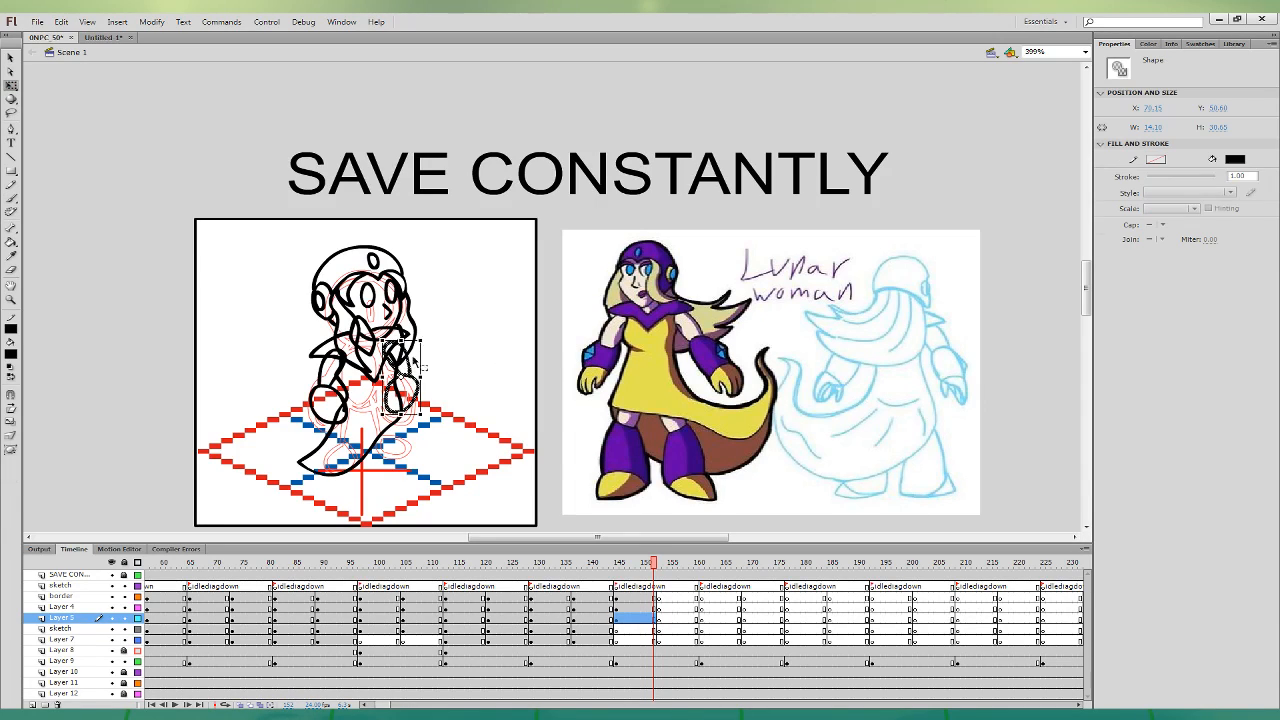
{"action": "left_click_drag", "start_coordinate": [421, 357], "coordinate": [407, 336]}
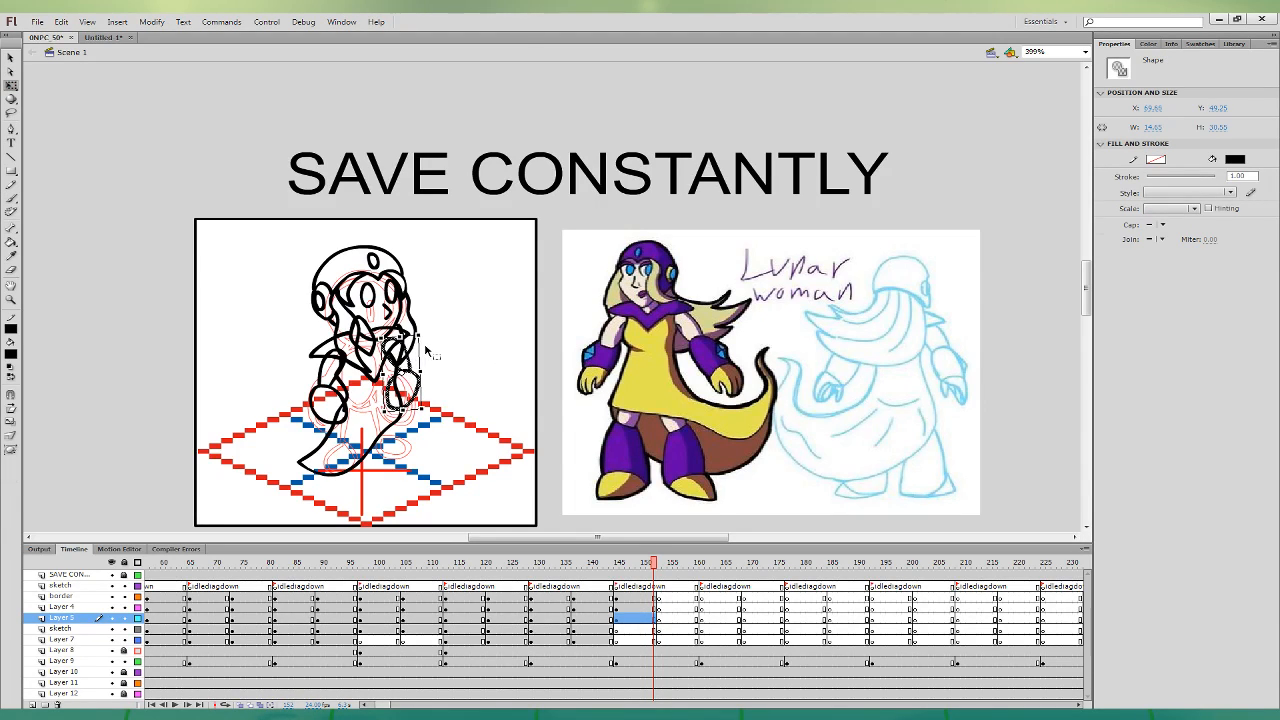
{"action": "left_click", "coordinate": [452, 354]}
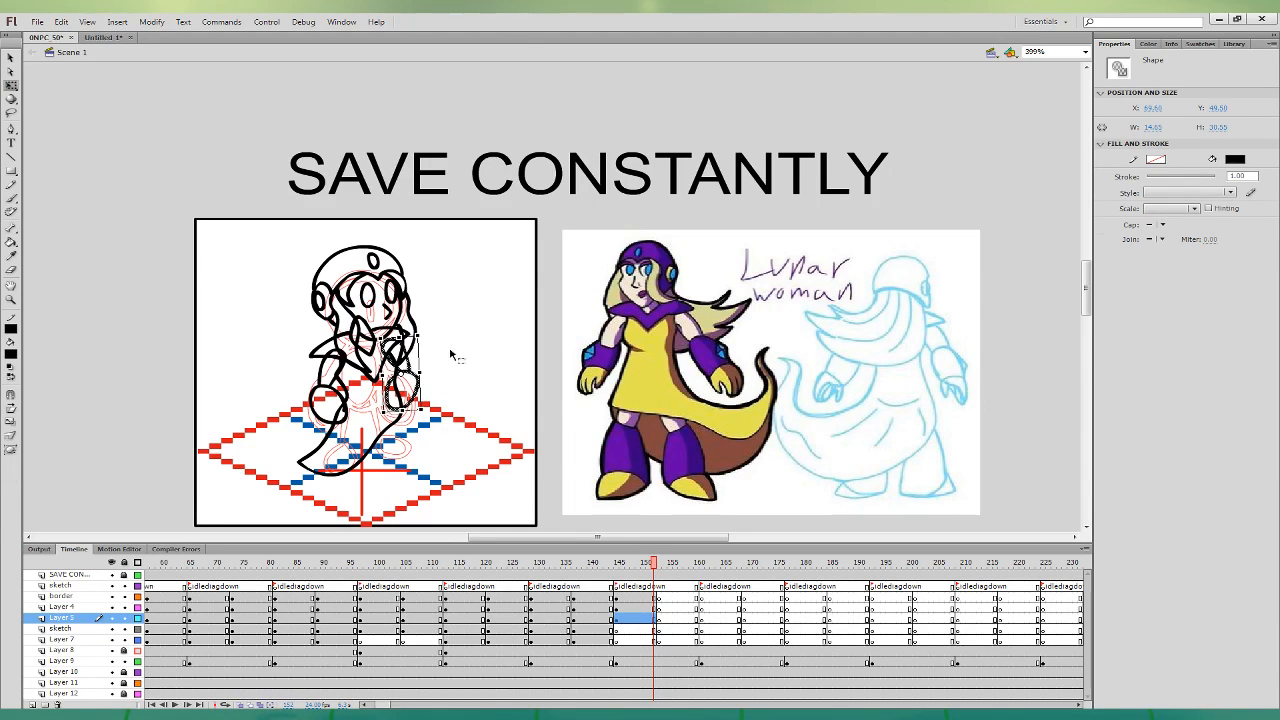
- Brush the long back hair sweeping out behind the head in pointed locks on the lower sketch layer
{"action": "left_click", "coordinate": [657, 630]}
{"action": "left_click", "coordinate": [11, 199]}
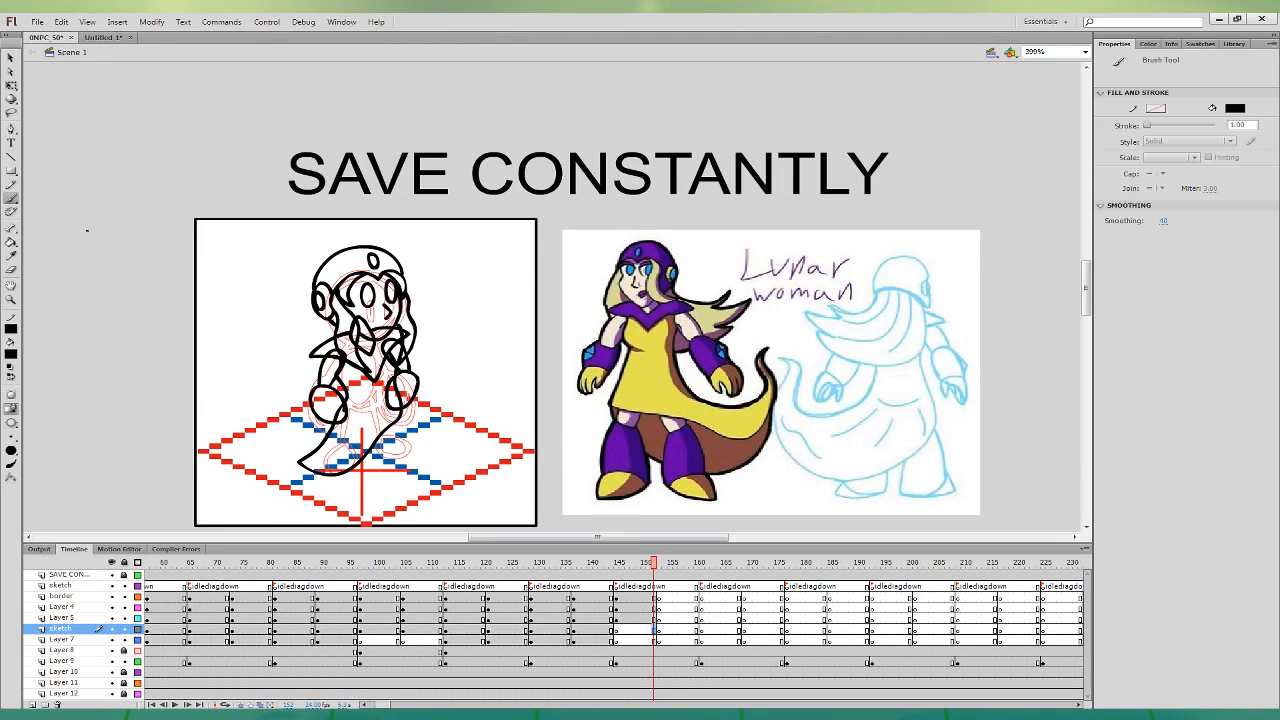
{"action": "mouse_move", "coordinate": [320, 313]}
{"action": "left_mouse_down"}
{"action": "mouse_move", "coordinate": [263, 336]}
{"action": "mouse_move", "coordinate": [301, 380]}
{"action": "mouse_move", "coordinate": [356, 368]}
{"action": "mouse_move", "coordinate": [352, 290]}
{"action": "mouse_move", "coordinate": [340, 288]}
{"action": "left_mouse_up"}
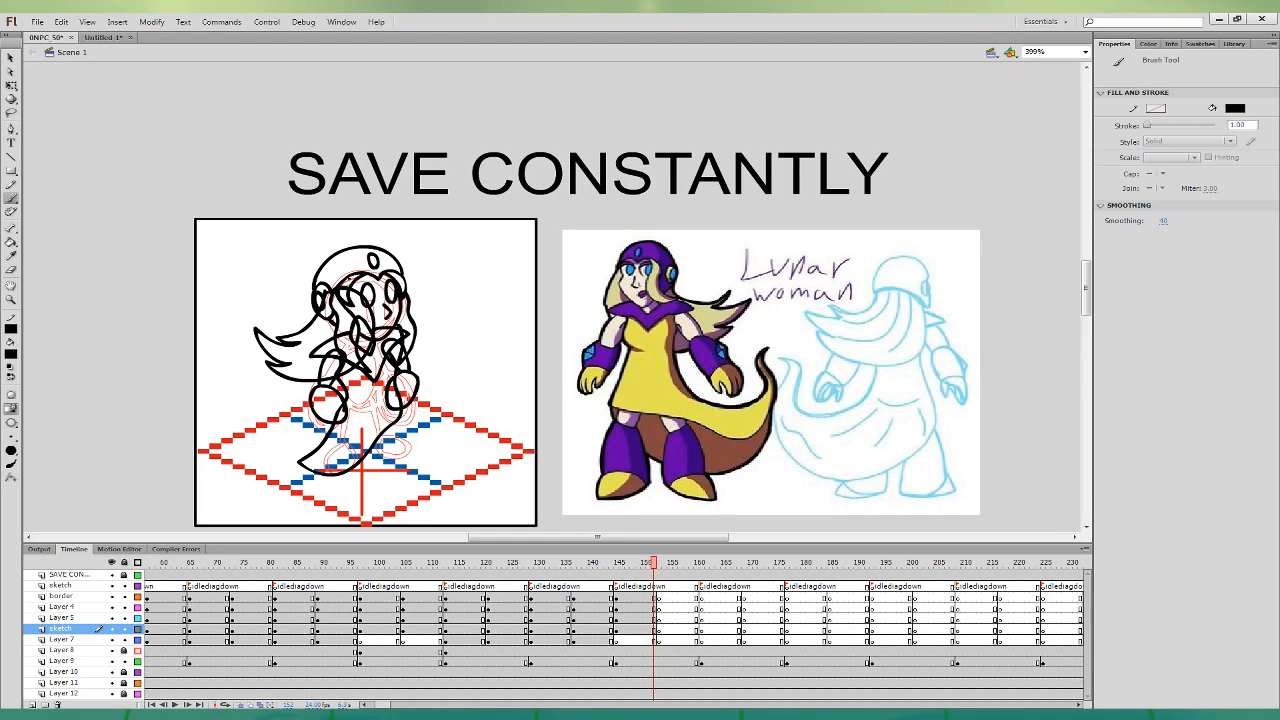
- Move the back hair from the lower sketch layer to Layer 7 at frame 145 and insert a blank keyframe on the sketch layer
{"action": "left_click", "coordinate": [655, 630]}
{"action": "left_click", "coordinate": [617, 630]}
{"action": "left_click_drag", "start_coordinate": [617, 633], "coordinate": [618, 641]}
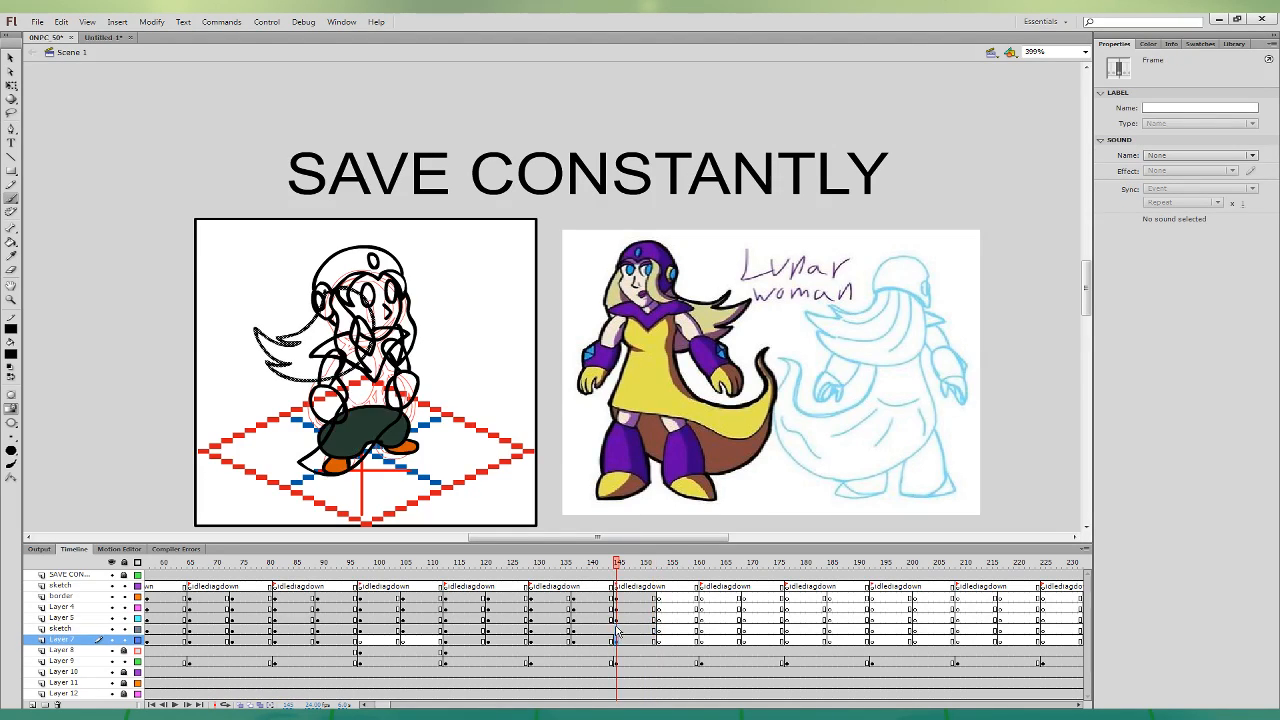
{"action": "left_click", "coordinate": [617, 630]}
{"action": "key", "text": "F7"}
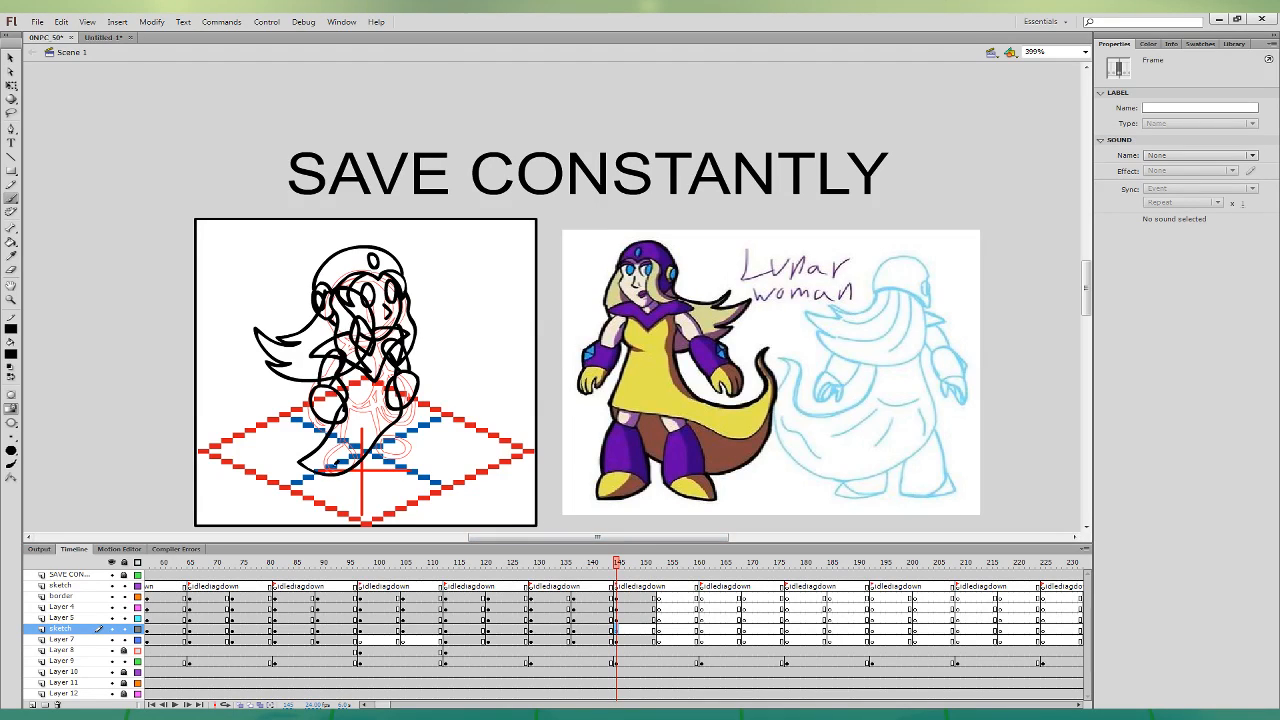
- Outline both legs and their rounded boots below the dress on the lower sketch layer, redoing unwanted strokes
{"action": "mouse_move", "coordinate": [359, 485]}
{"action": "left_mouse_down"}
{"action": "mouse_move", "coordinate": [340, 460]}
{"action": "mouse_move", "coordinate": [356, 484]}
{"action": "mouse_move", "coordinate": [332, 469]}
{"action": "mouse_move", "coordinate": [358, 482]}
{"action": "mouse_move", "coordinate": [349, 460]}
{"action": "mouse_move", "coordinate": [407, 440]}
{"action": "mouse_move", "coordinate": [419, 459]}
{"action": "mouse_move", "coordinate": [393, 402]}
{"action": "mouse_move", "coordinate": [380, 450]}
{"action": "left_mouse_up"}
{"action": "key", "text": "ctrl+z"}
{"action": "key", "text": "ctrl+z"}
{"action": "key", "text": "ctrl+z"}
{"action": "key", "text": "ctrl+z"}
{"action": "mouse_move", "coordinate": [387, 404]}
{"action": "left_mouse_down"}
{"action": "mouse_move", "coordinate": [375, 470]}
{"action": "mouse_move", "coordinate": [361, 410]}
{"action": "mouse_move", "coordinate": [332, 469]}
{"action": "left_mouse_up"}
{"action": "key", "text": "ctrl+z"}
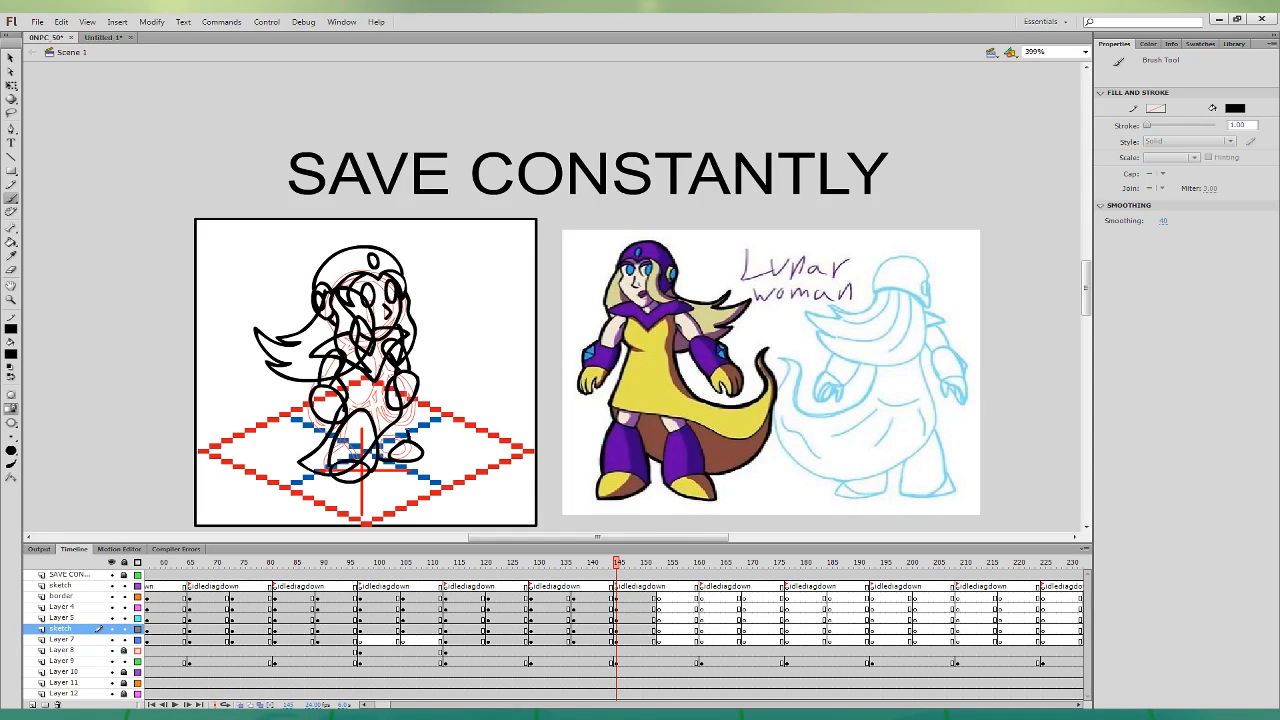
{"action": "key", "text": "ctrl+z"}
{"action": "mouse_move", "coordinate": [385, 401]}
{"action": "left_mouse_down"}
{"action": "mouse_move", "coordinate": [372, 415]}
{"action": "mouse_move", "coordinate": [409, 441]}
{"action": "left_mouse_up"}
- Select the legs with the Free Transform tool and nudge them slightly left and down
{"action": "key", "text": "q"}
{"action": "left_click", "coordinate": [416, 444]}
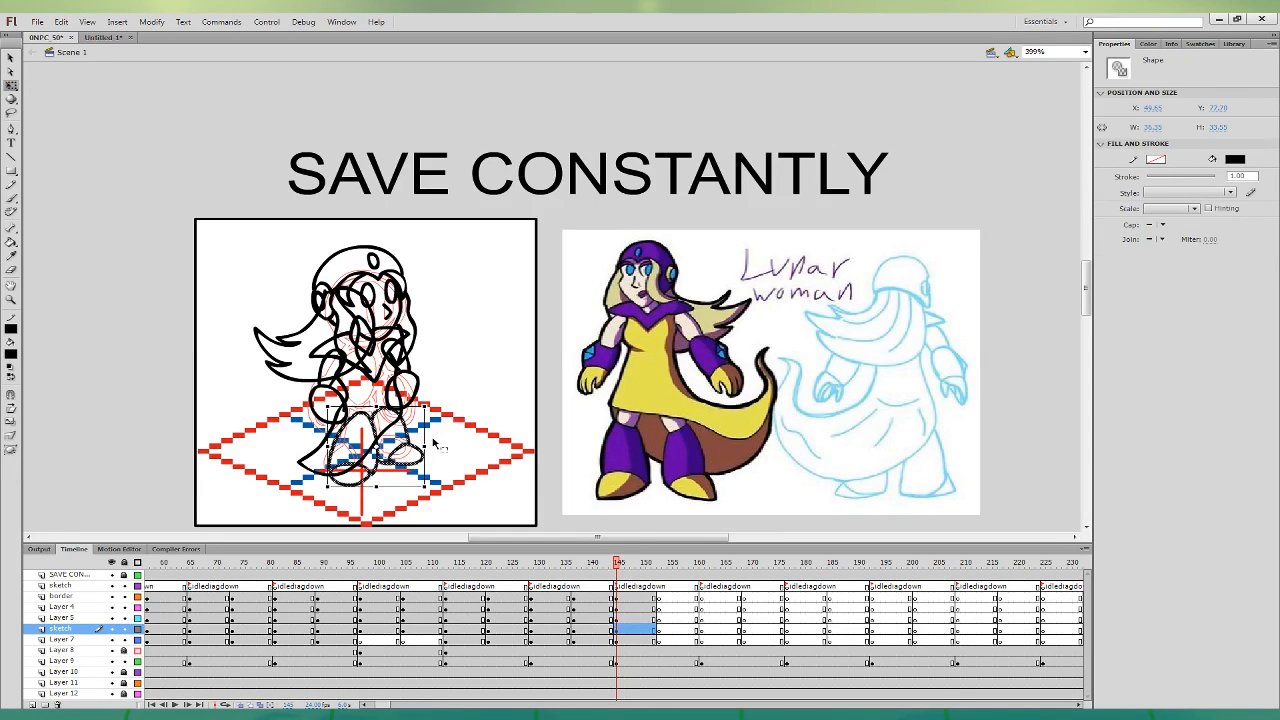
{"action": "key", "text": "Left"}
{"action": "key", "text": "Left"}
{"action": "key", "text": "Down"}
{"action": "key", "text": "Down"}
{"action": "left_click", "coordinate": [493, 355]}
- Fill Lunar woman's face with the skin tone sampled from the reference
{"action": "key", "text": "i"}
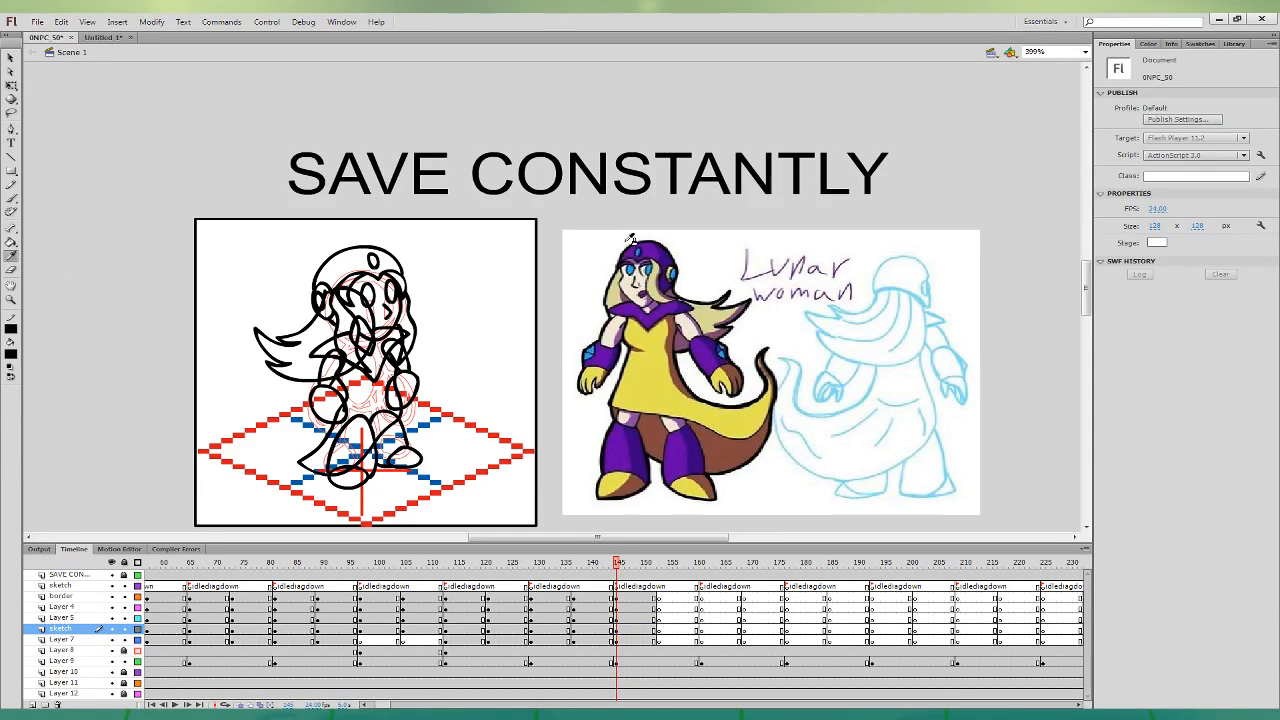
{"action": "left_click", "coordinate": [630, 284]}
{"action": "left_click", "coordinate": [375, 307]}
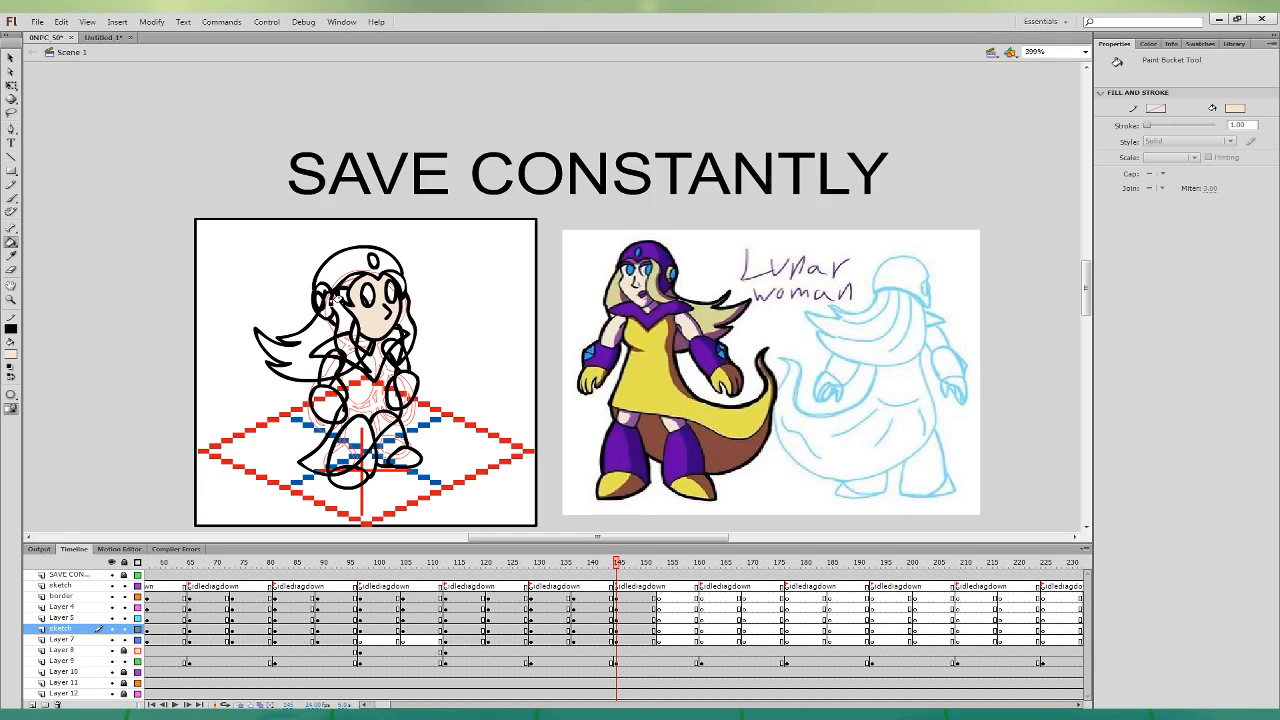
- Sample the pale blonde from the reference and fill the front hair strands and the back hair
{"action": "left_click", "coordinate": [12, 256]}
{"action": "left_click", "coordinate": [648, 280]}
{"action": "left_click", "coordinate": [350, 318]}
{"action": "left_click", "coordinate": [338, 282]}
{"action": "left_click", "coordinate": [378, 276]}
{"action": "left_click", "coordinate": [393, 320]}
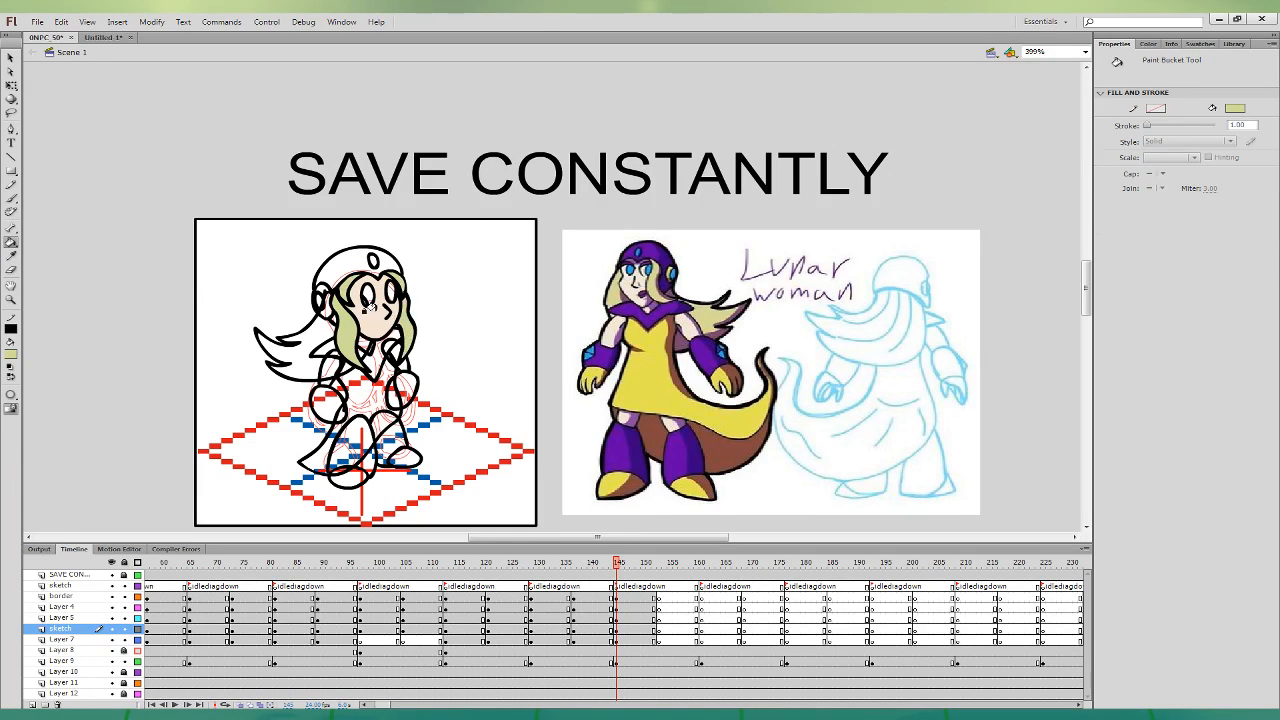
{"action": "left_click", "coordinate": [304, 330]}
- Sample the reference's purple and fill the collar, the helmet and both arm cuffs
{"action": "left_click", "coordinate": [12, 256]}
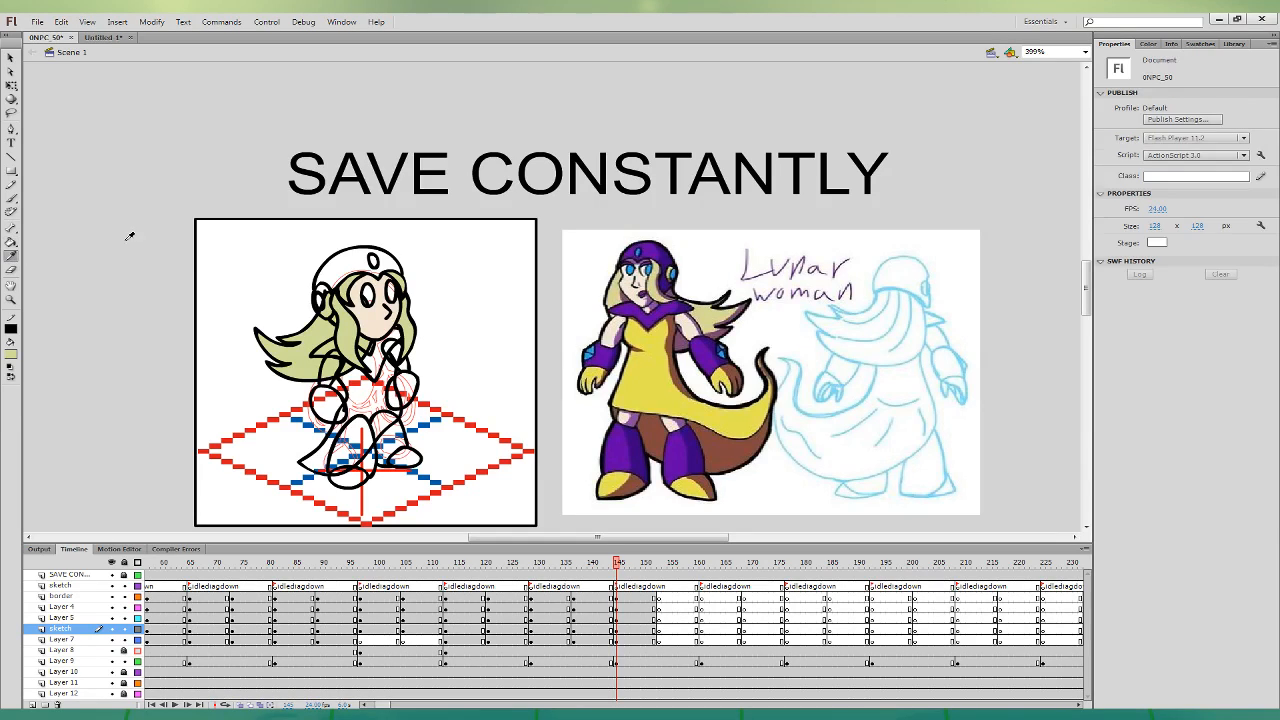
{"action": "left_click", "coordinate": [660, 318]}
{"action": "left_click", "coordinate": [392, 348]}
{"action": "left_click", "coordinate": [368, 256]}
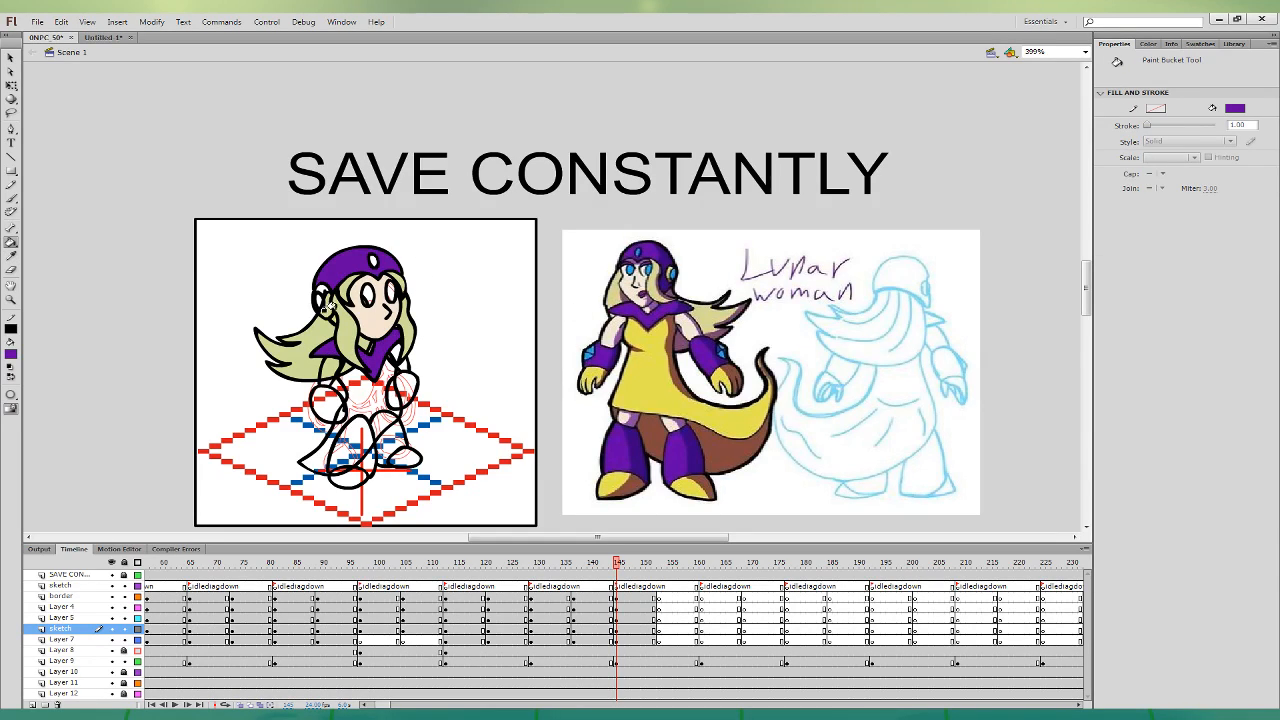
{"action": "left_click", "coordinate": [328, 403]}
{"action": "left_click", "coordinate": [403, 390]}
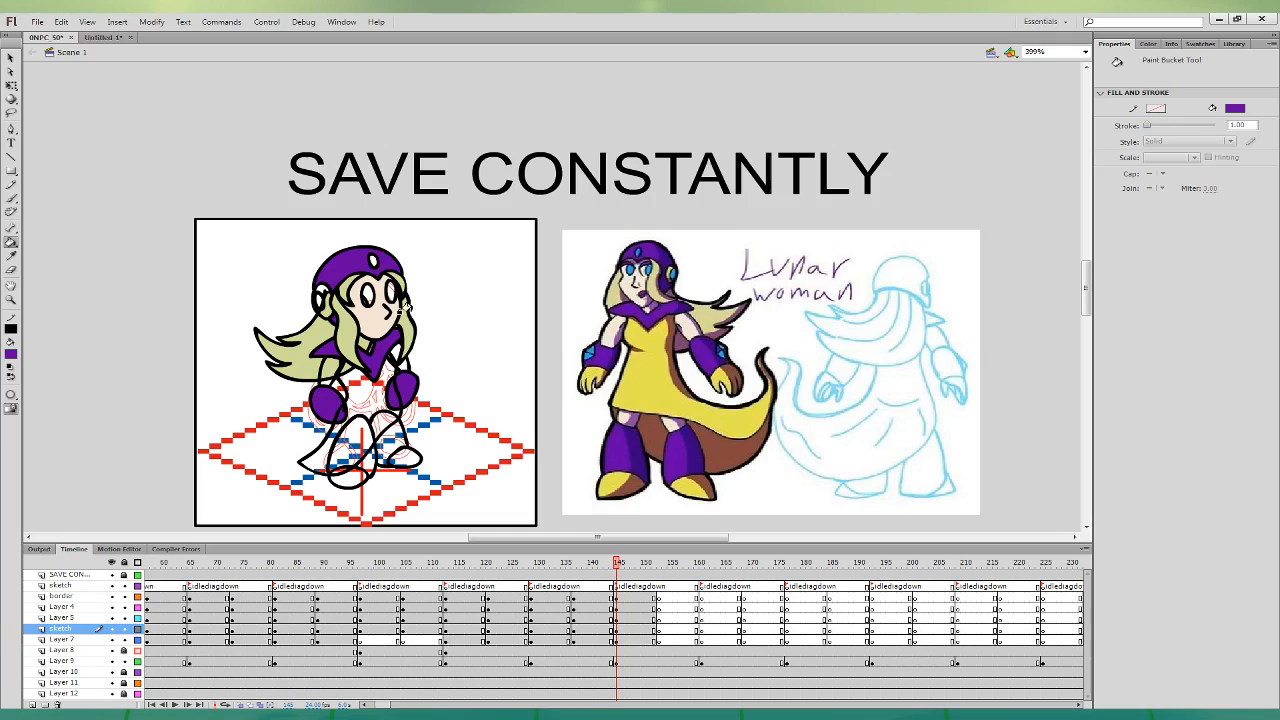
- Fill the bare upper arms with the skin tone sampled from the face, correcting a misplaced fill
{"action": "left_click", "coordinate": [12, 258]}
{"action": "left_click", "coordinate": [383, 315]}
{"action": "left_click", "coordinate": [365, 348]}
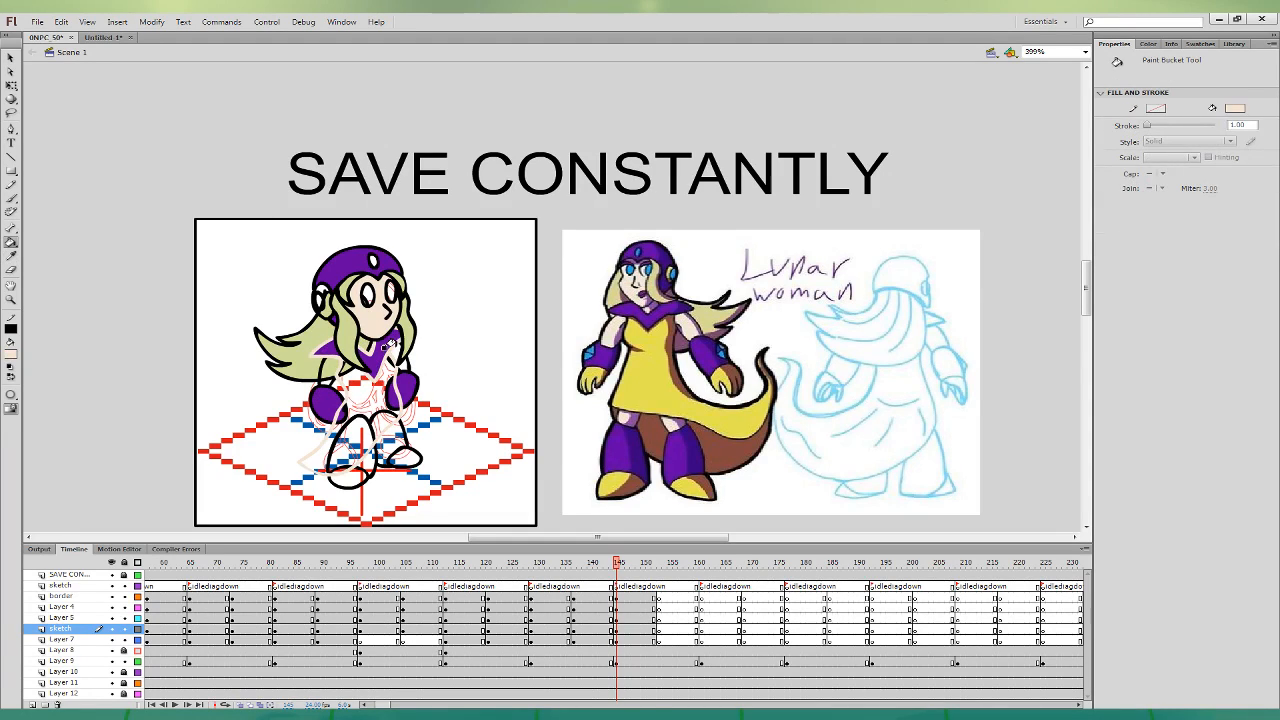
{"action": "left_click", "coordinate": [366, 349]}
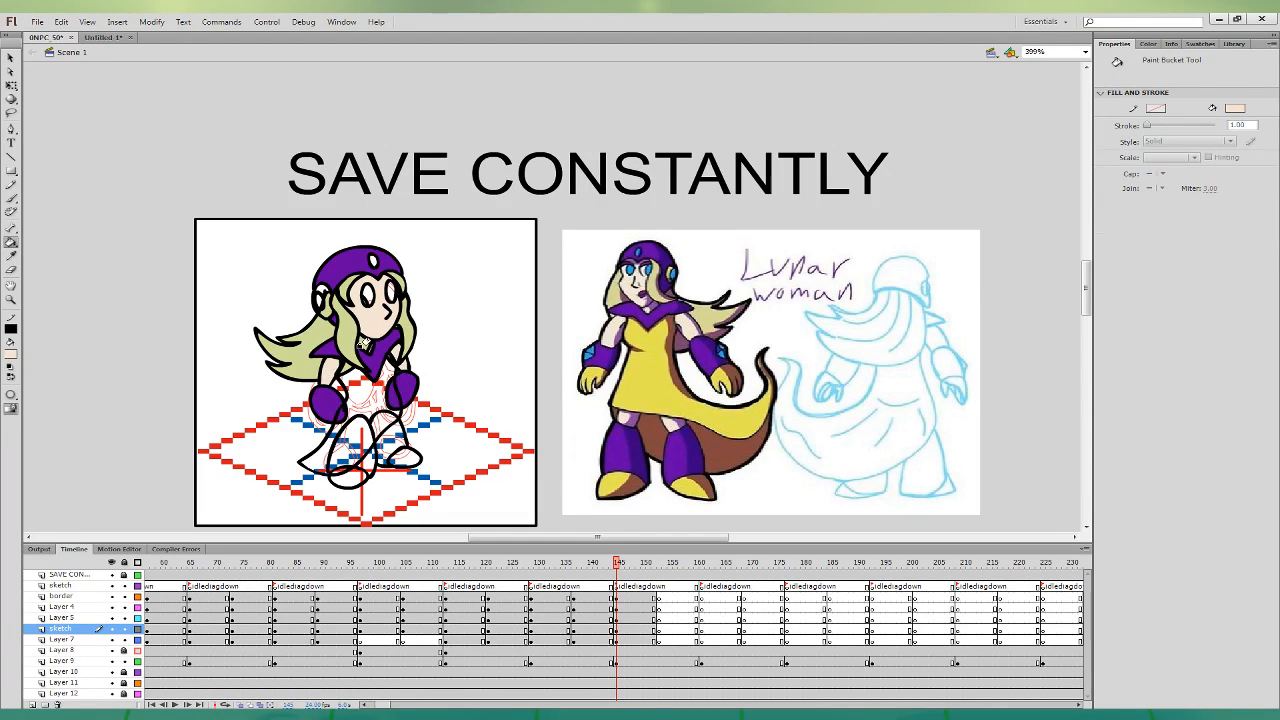
- Fill both legs with the purple sampled from the helmet
{"action": "left_click", "coordinate": [12, 258]}
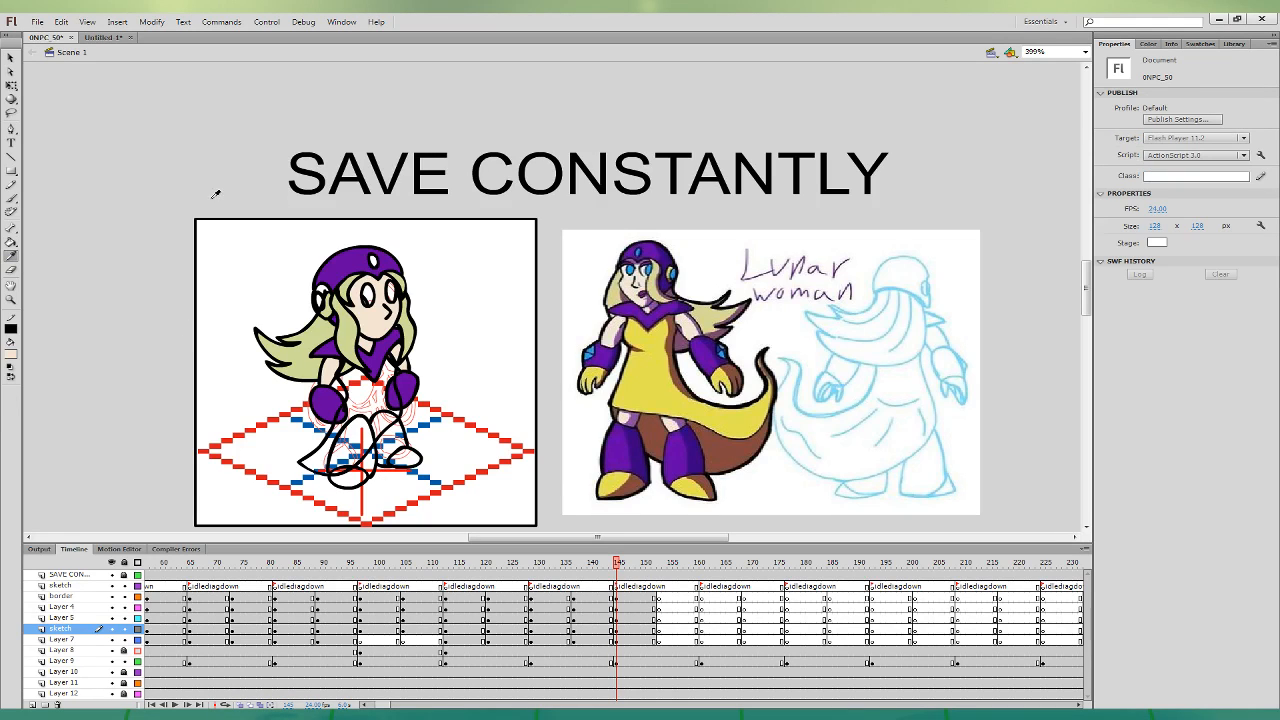
{"action": "left_click", "coordinate": [363, 264]}
{"action": "left_click", "coordinate": [350, 422]}
{"action": "left_click", "coordinate": [385, 448]}
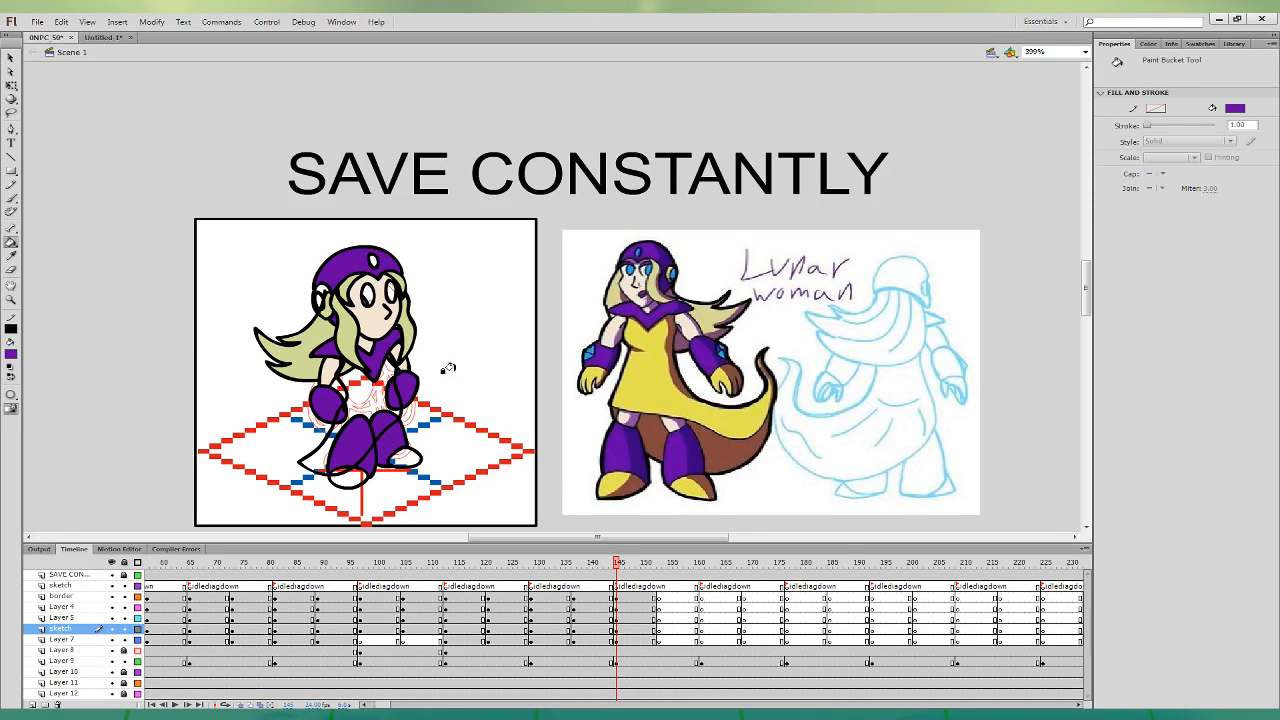
- Sample the yellow from the reference's dress and fill the dress and both boot toes
{"action": "left_click", "coordinate": [12, 260]}
{"action": "left_click", "coordinate": [657, 381]}
{"action": "left_click", "coordinate": [371, 398]}
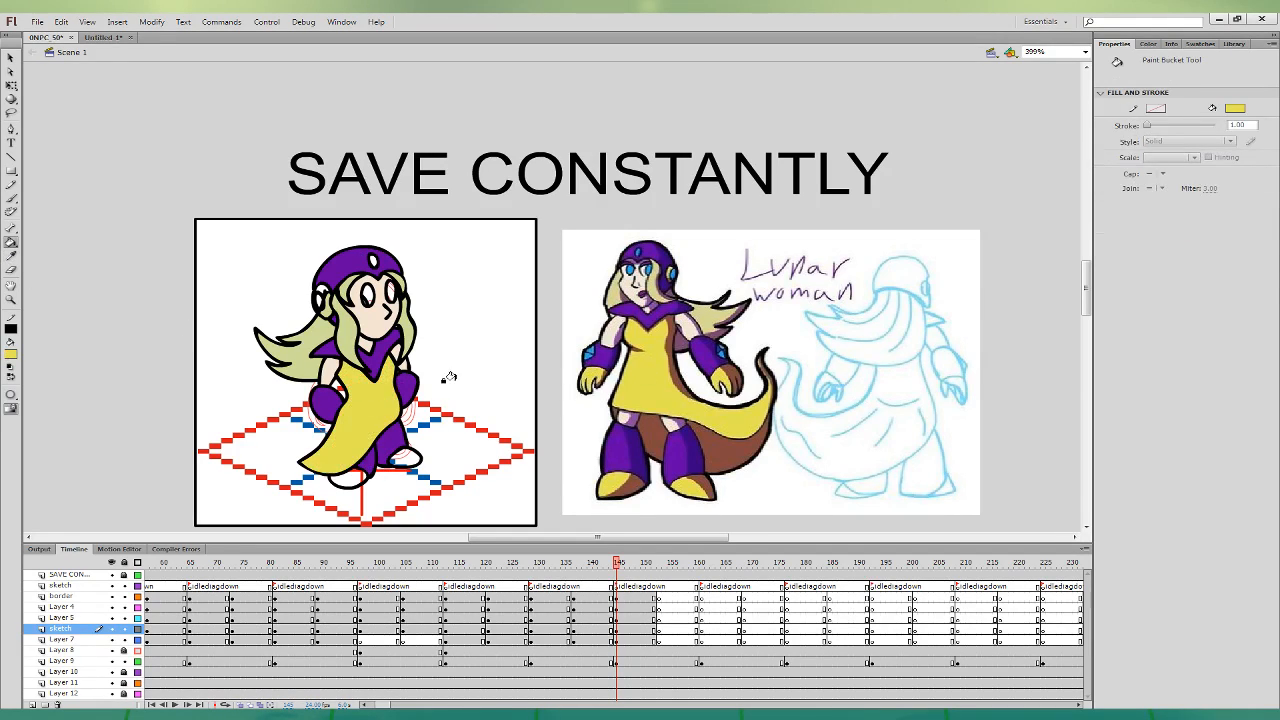
{"action": "left_click", "coordinate": [344, 477]}
{"action": "left_click", "coordinate": [404, 455]}
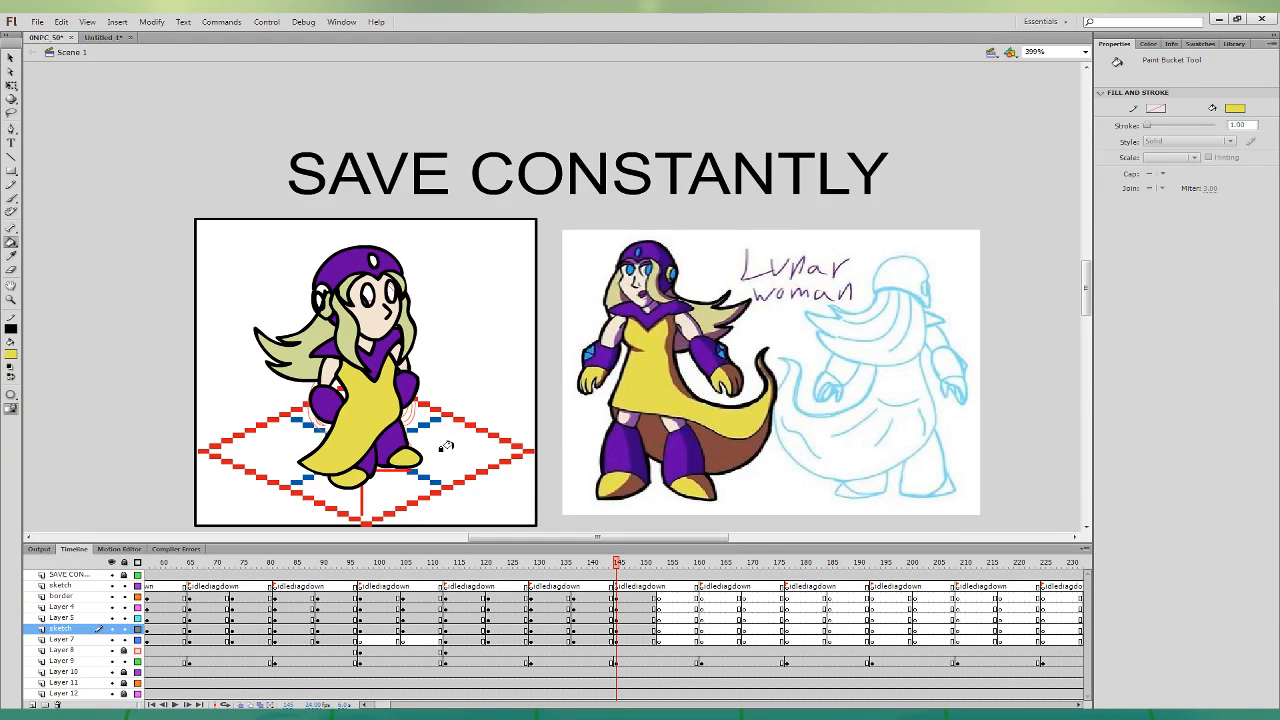
- Fill the helmet's round earpiece with the yellow sampled from the reference's glove
{"action": "left_click", "coordinate": [12, 256]}
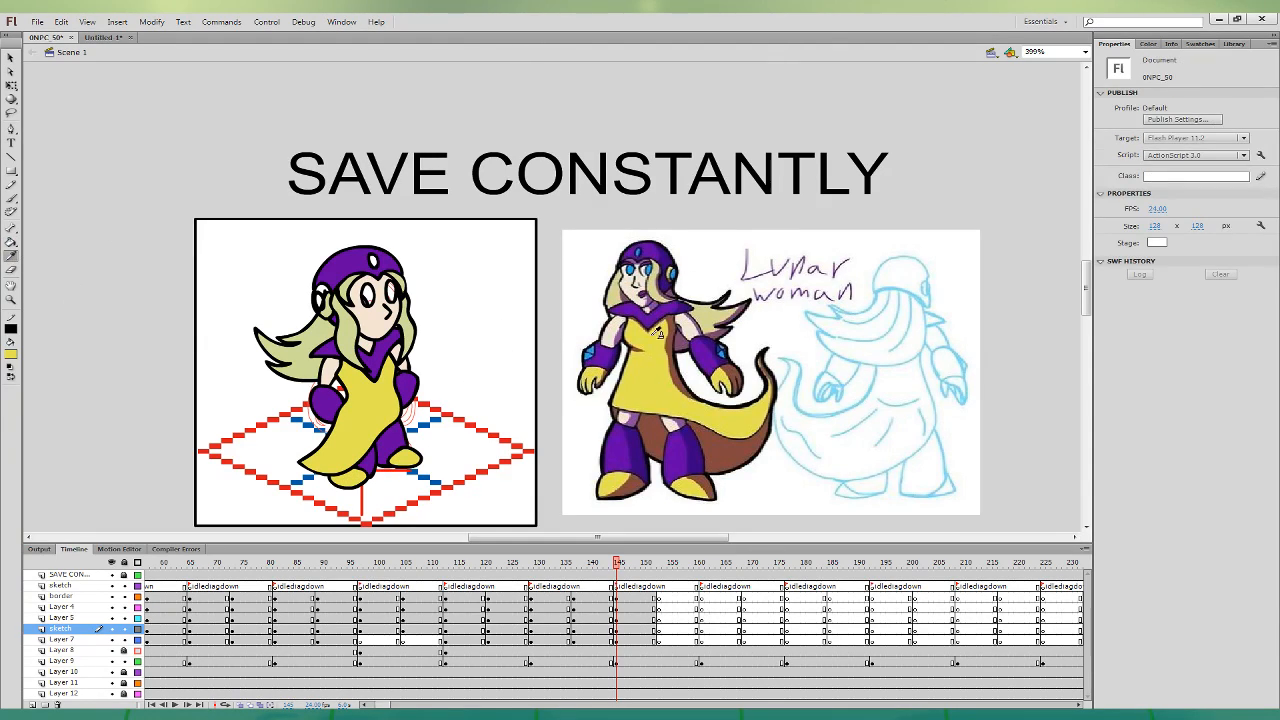
{"action": "left_click", "coordinate": [584, 370]}
{"action": "left_click", "coordinate": [316, 298]}
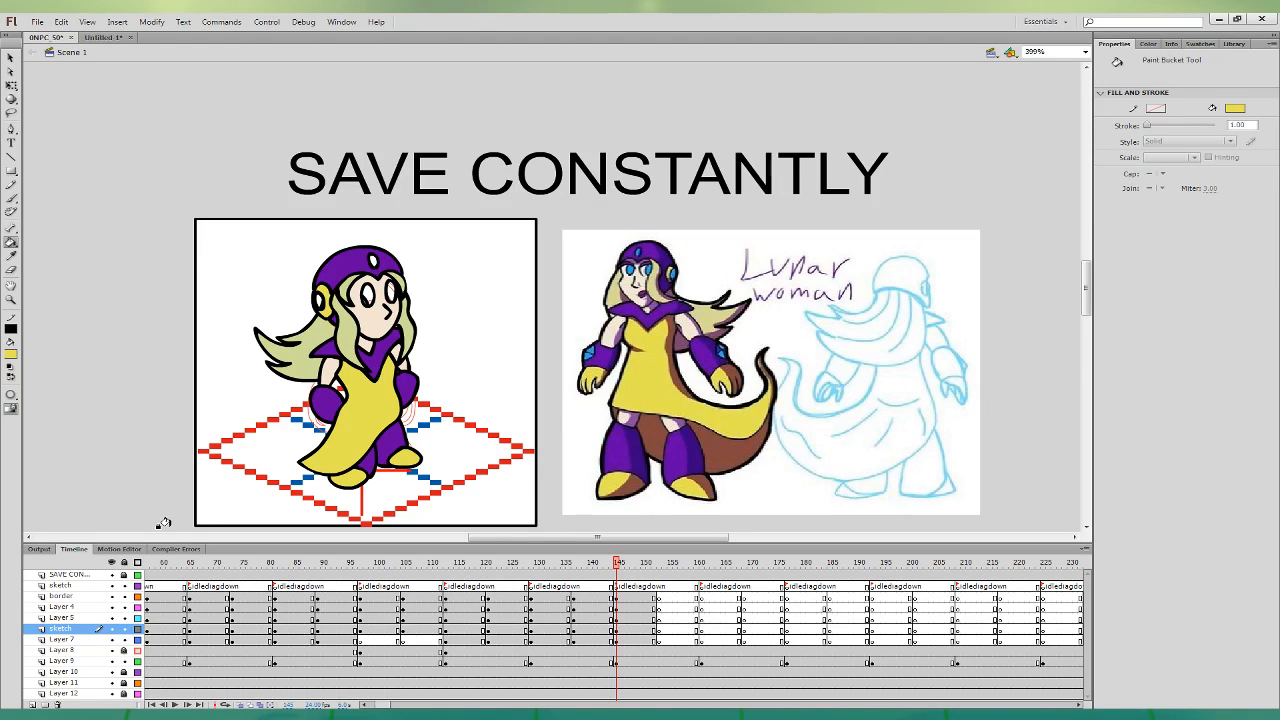
- Sample the brown from the reference's dress lining and fill both boot toes and the helmet's earpiece
{"action": "left_click", "coordinate": [12, 257]}
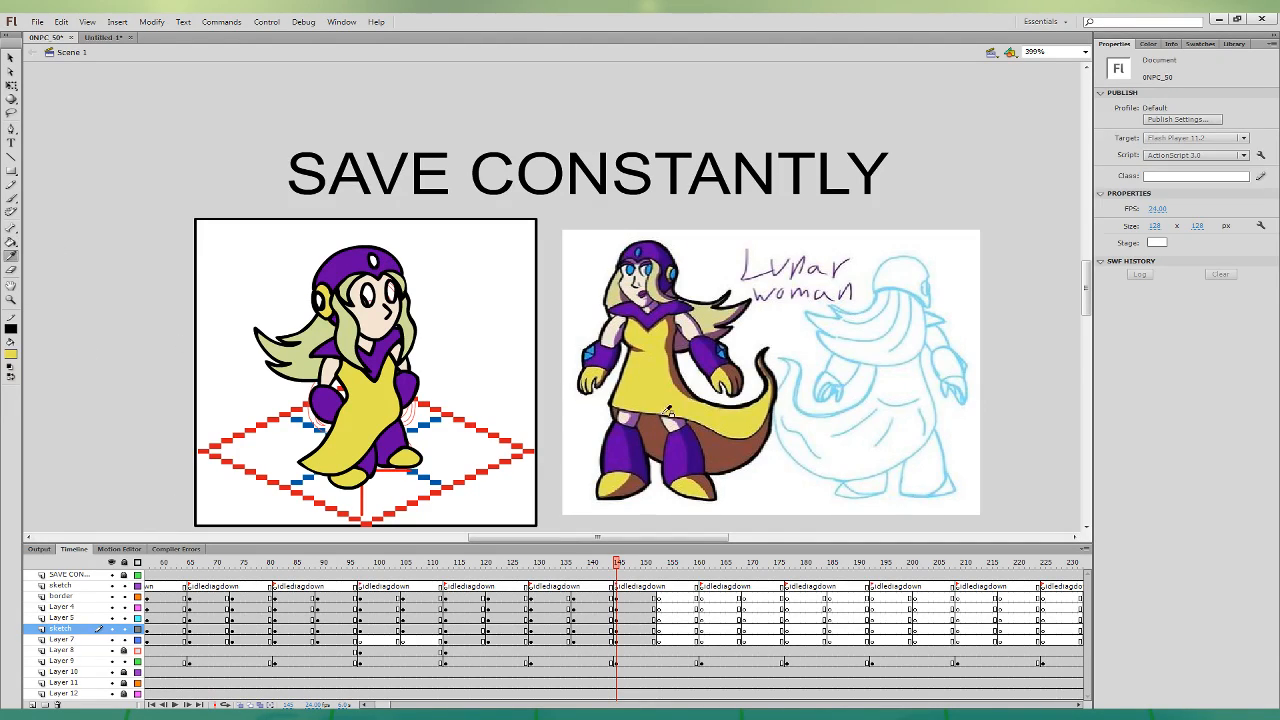
{"action": "left_click", "coordinate": [695, 473]}
{"action": "left_click", "coordinate": [345, 477]}
{"action": "left_click", "coordinate": [400, 457]}
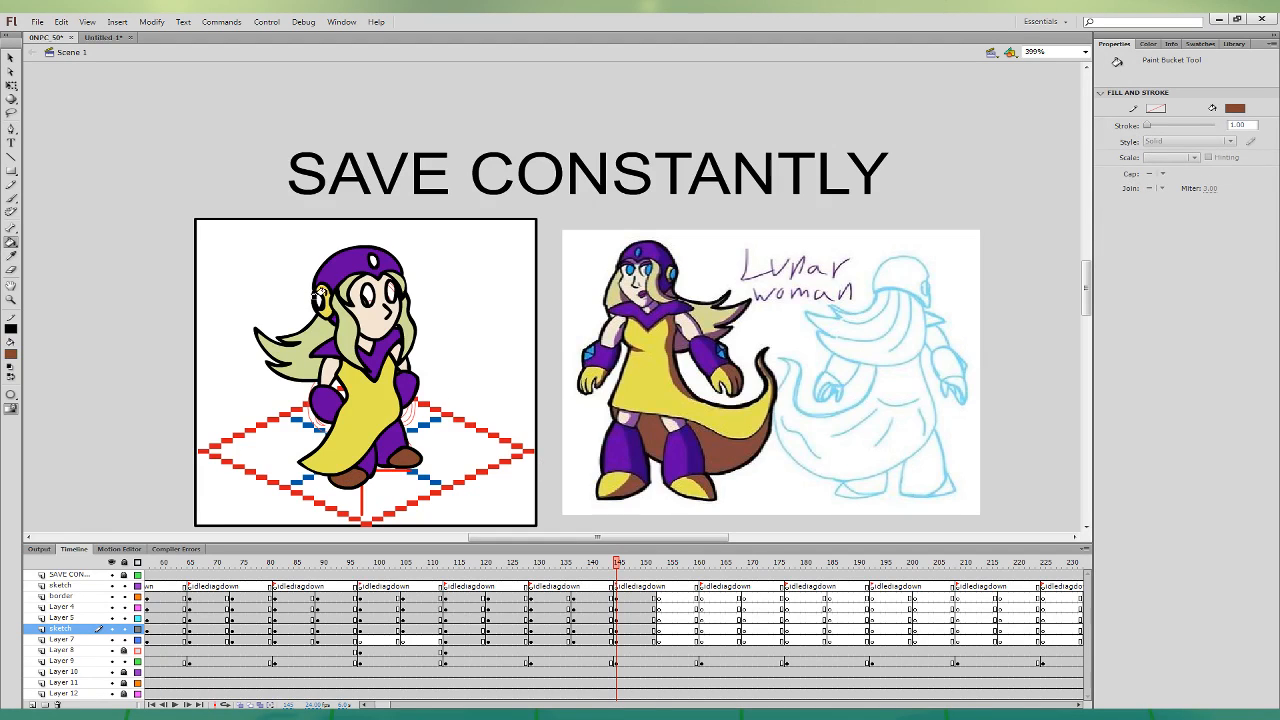
{"action": "left_click", "coordinate": [318, 296]}
- Recolor both boot toes with a darker golden yellow
{"action": "left_click", "coordinate": [516, 450]}
{"action": "left_click", "coordinate": [508, 453]}
{"action": "left_click", "coordinate": [356, 478]}
{"action": "left_click", "coordinate": [403, 457]}
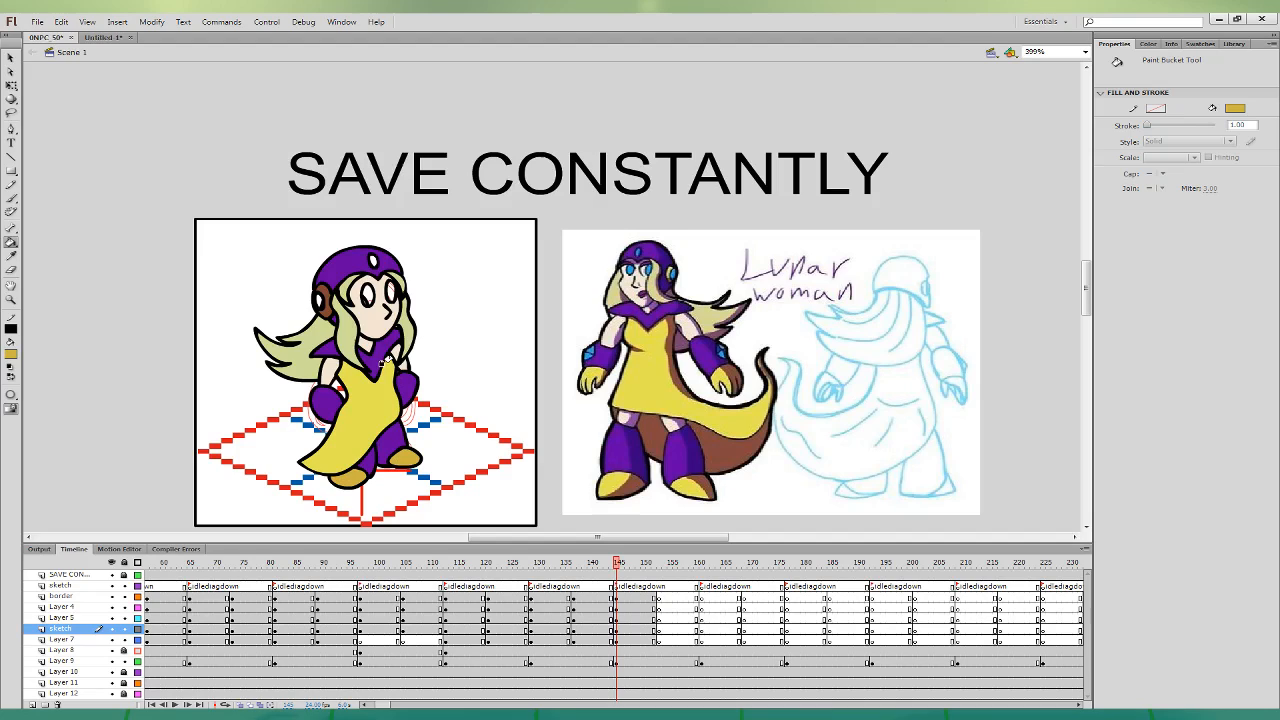
- Fill the earpiece golden yellow, and fill the helmet gem and both eyes with the blue sampled from the reference's eye
{"action": "left_click", "coordinate": [318, 296]}
{"action": "left_click", "coordinate": [12, 257]}
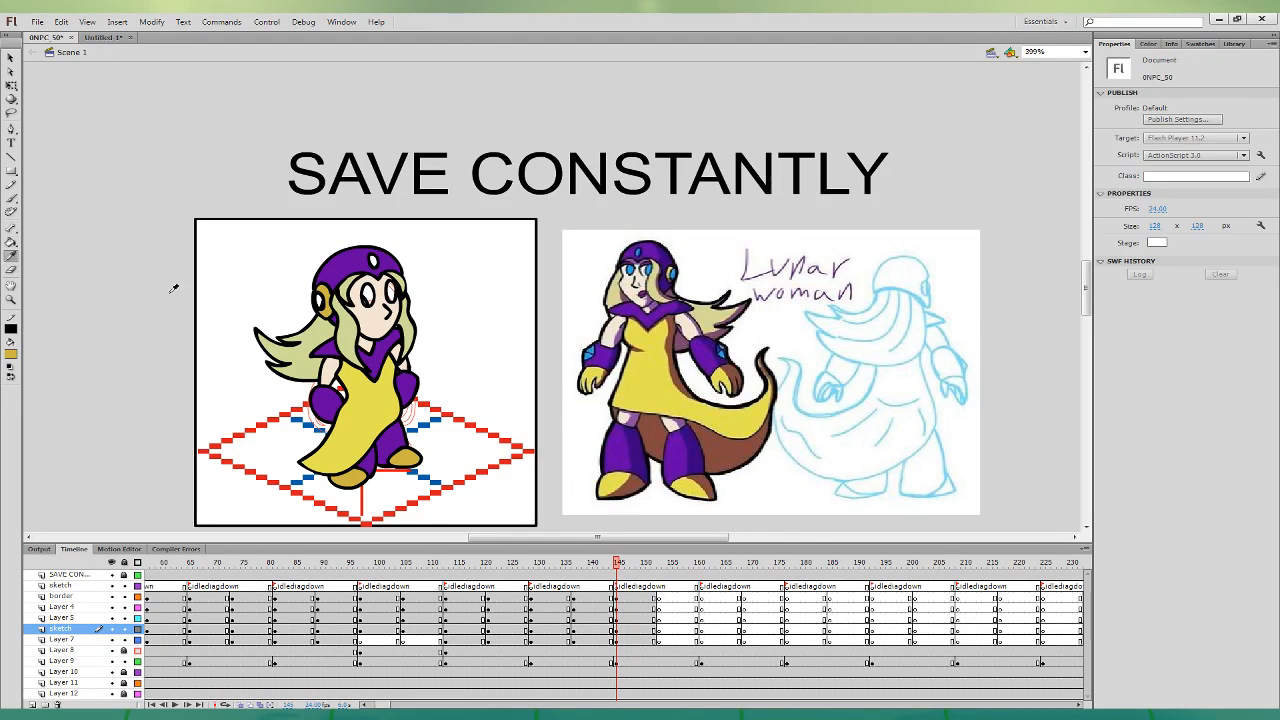
{"action": "left_click", "coordinate": [639, 270]}
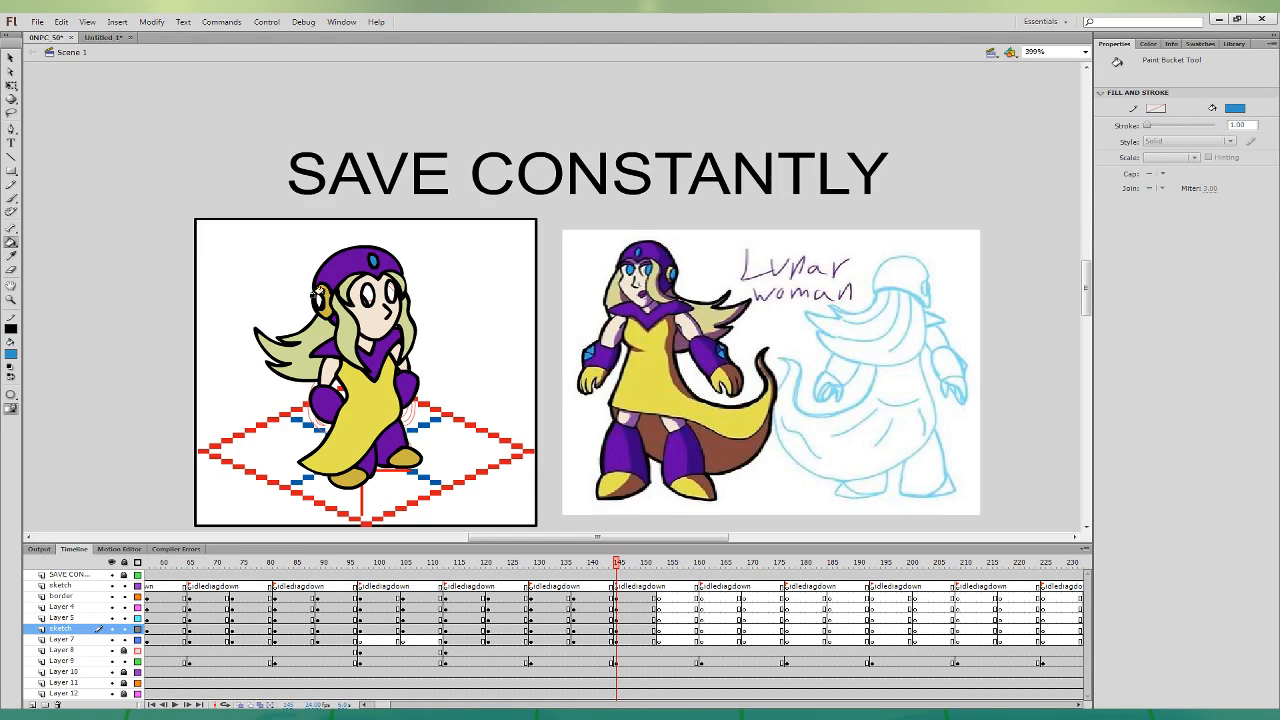
{"action": "left_click", "coordinate": [365, 293]}
{"action": "left_click", "coordinate": [391, 290]}
- In Lunar woman's second idle pose, around frame 154, shift the head, dress, arms and back hair slightly down and to the right
{"action": "left_click_drag", "start_coordinate": [664, 640], "coordinate": [1063, 643]}
{"action": "mouse_move", "coordinate": [527, 600]}
{"action": "left_mouse_down"}
{"action": "mouse_move", "coordinate": [527, 642]}
{"action": "mouse_move", "coordinate": [556, 641]}
{"action": "left_mouse_up"}
{"action": "left_click", "coordinate": [558, 630]}
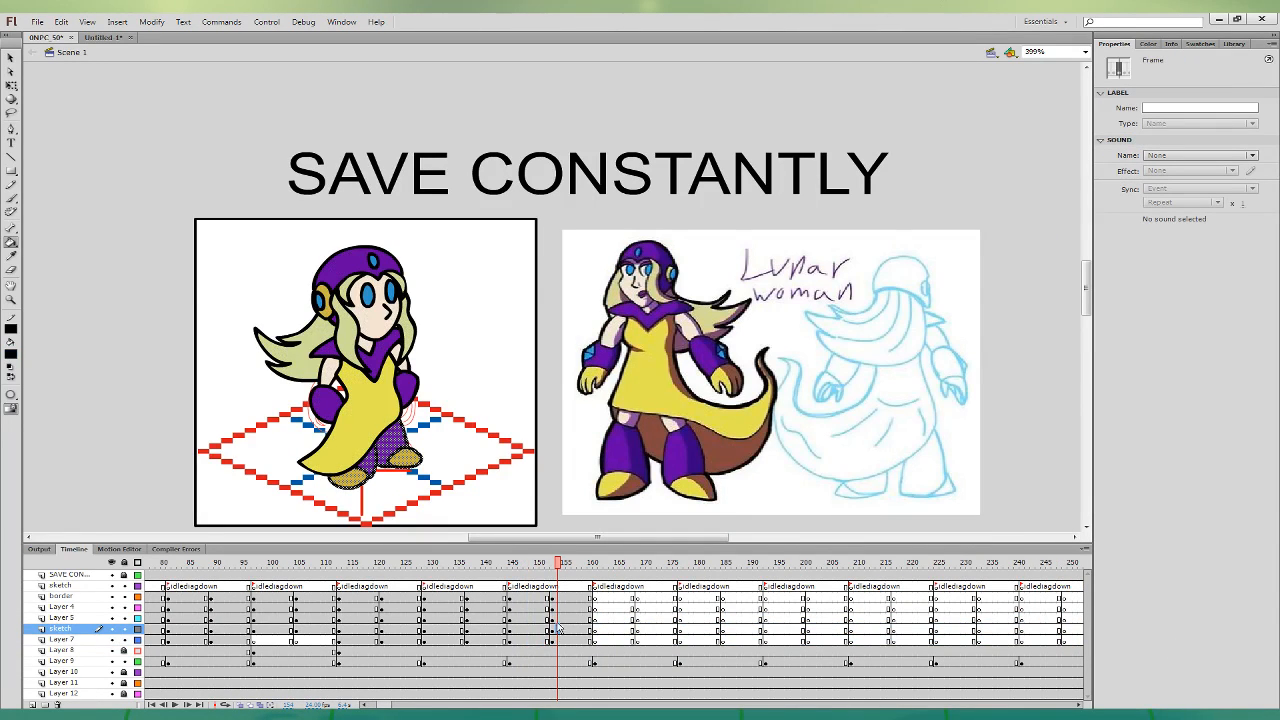
{"action": "left_click", "coordinate": [11, 86]}
{"action": "left_click_drag", "start_coordinate": [395, 409], "coordinate": [379, 412]}
{"action": "left_click_drag", "start_coordinate": [562, 618], "coordinate": [562, 597]}
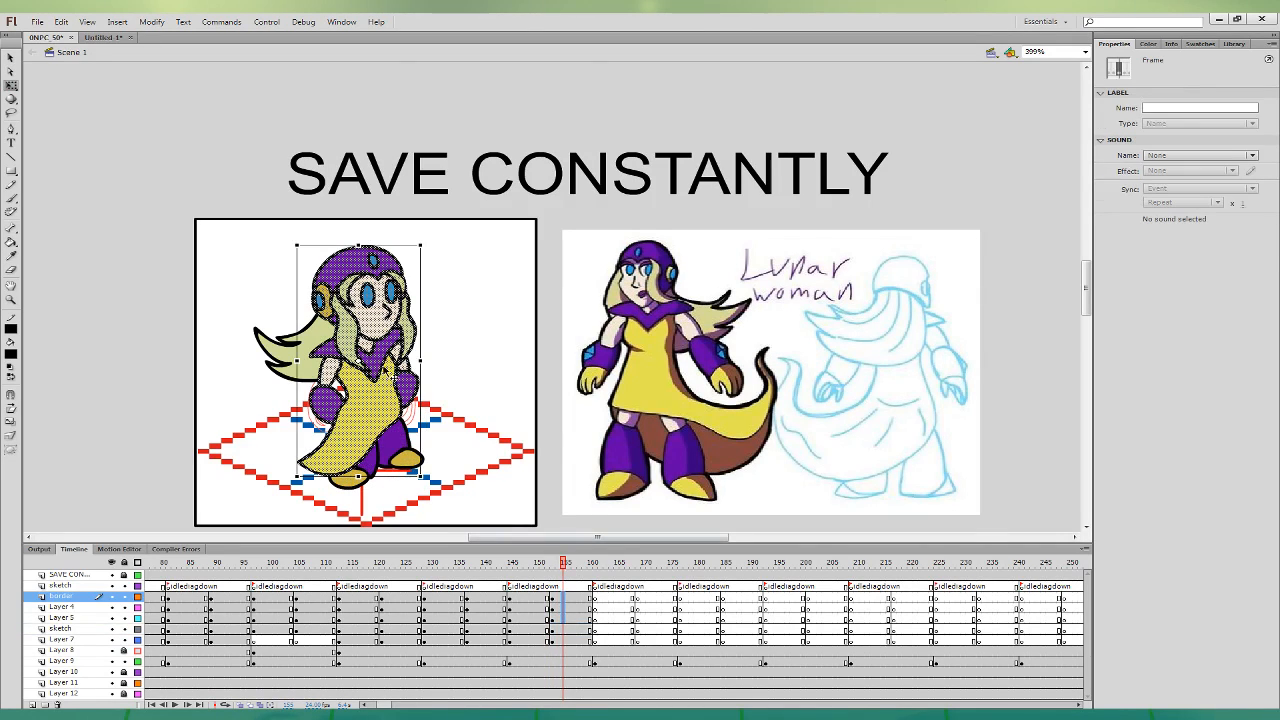
{"action": "left_click", "coordinate": [315, 328], "text": "shift"}
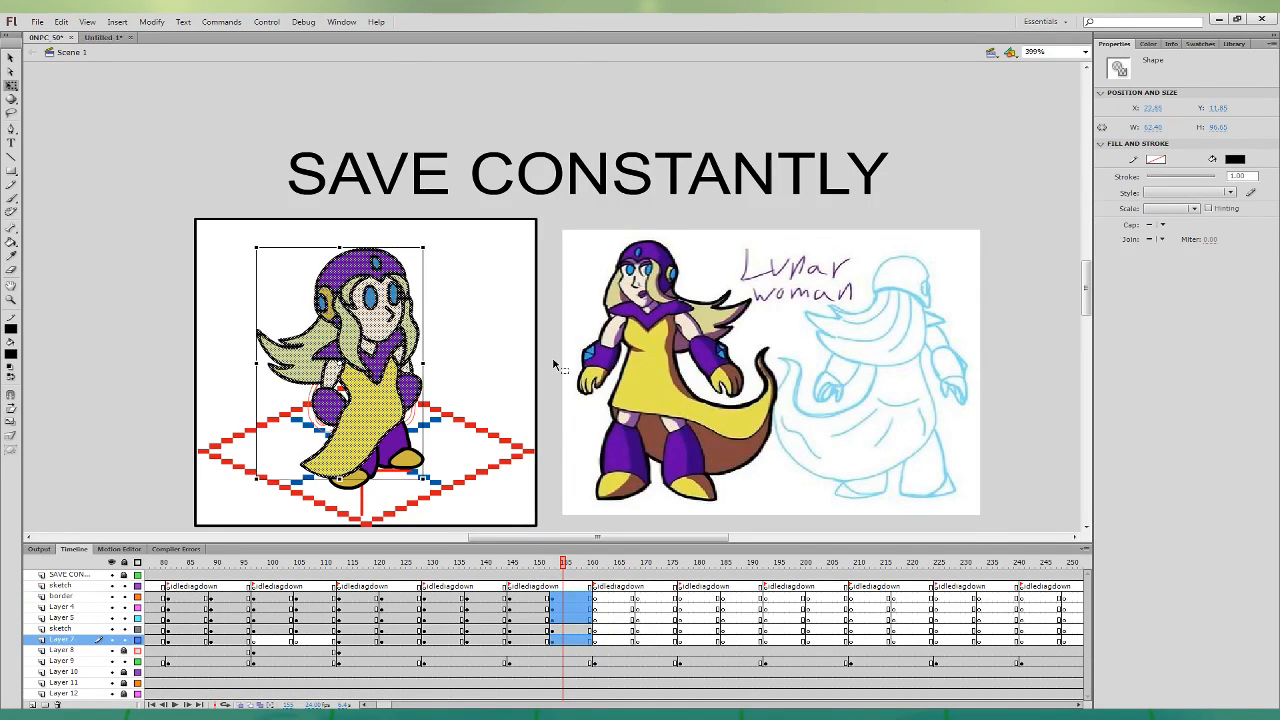
{"action": "left_click", "coordinate": [496, 420]}
{"action": "left_click", "coordinate": [537, 621]}
{"action": "left_click", "coordinate": [562, 618]}
- Rotate both arms and the flowing back hair slightly in the second idle pose
{"action": "left_click", "coordinate": [462, 412]}
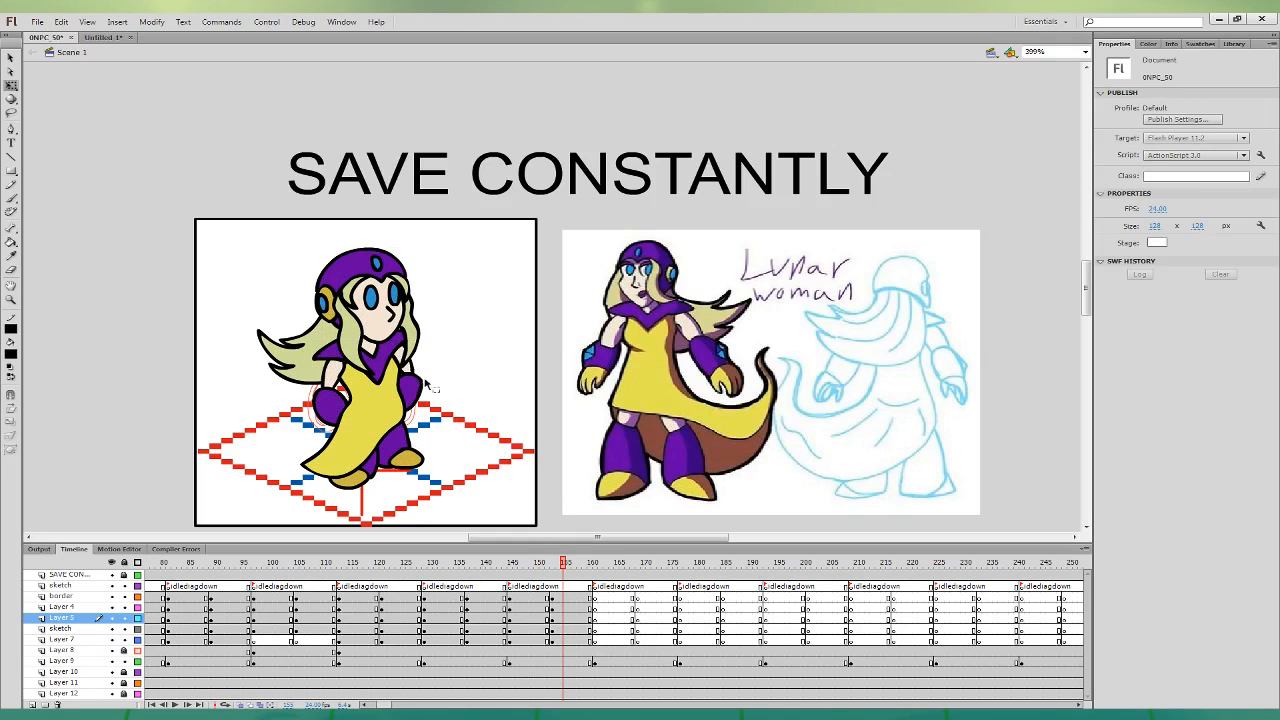
{"action": "double_click", "coordinate": [413, 390]}
{"action": "left_click_drag", "start_coordinate": [414, 412], "coordinate": [403, 405]}
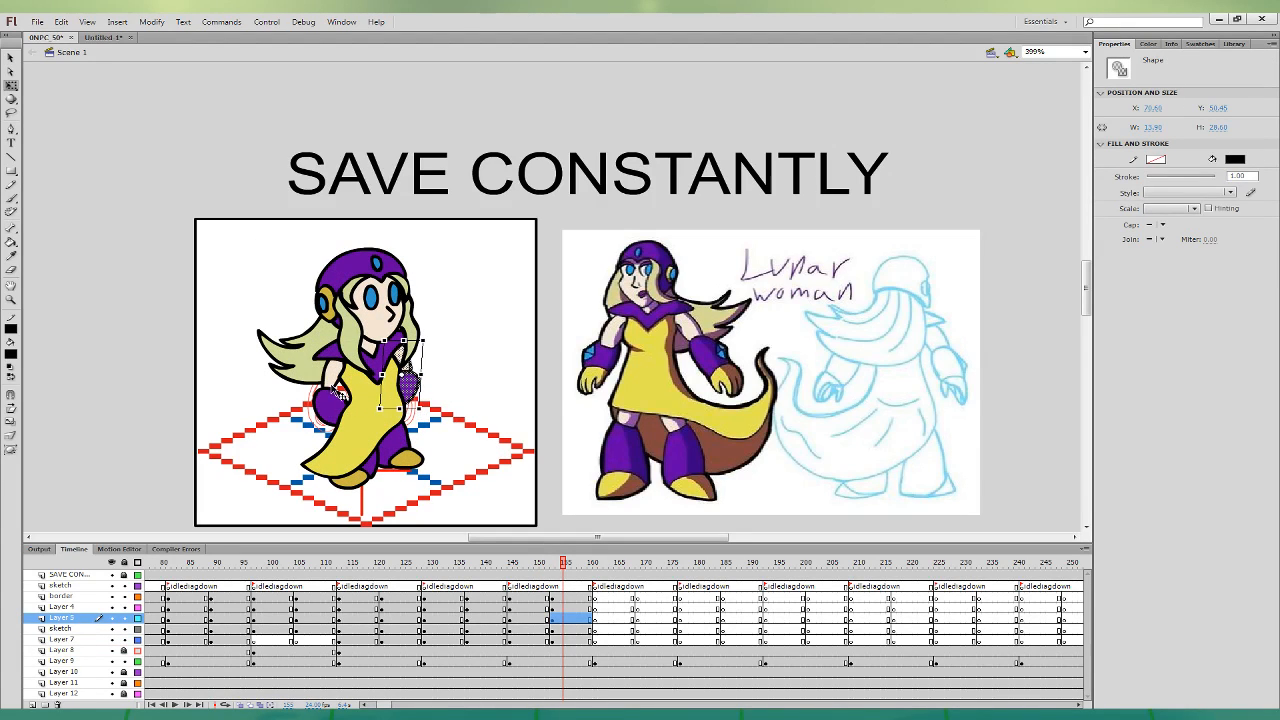
{"action": "double_click", "coordinate": [344, 406]}
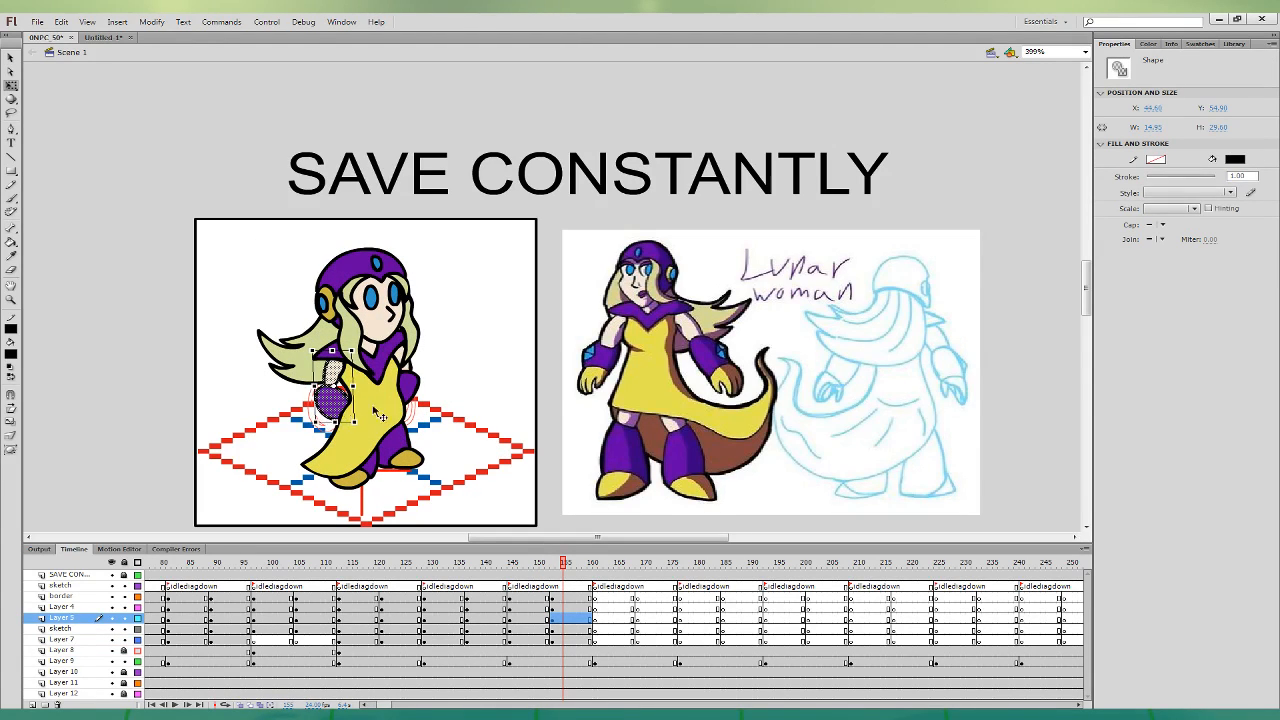
{"action": "left_click", "coordinate": [316, 325]}
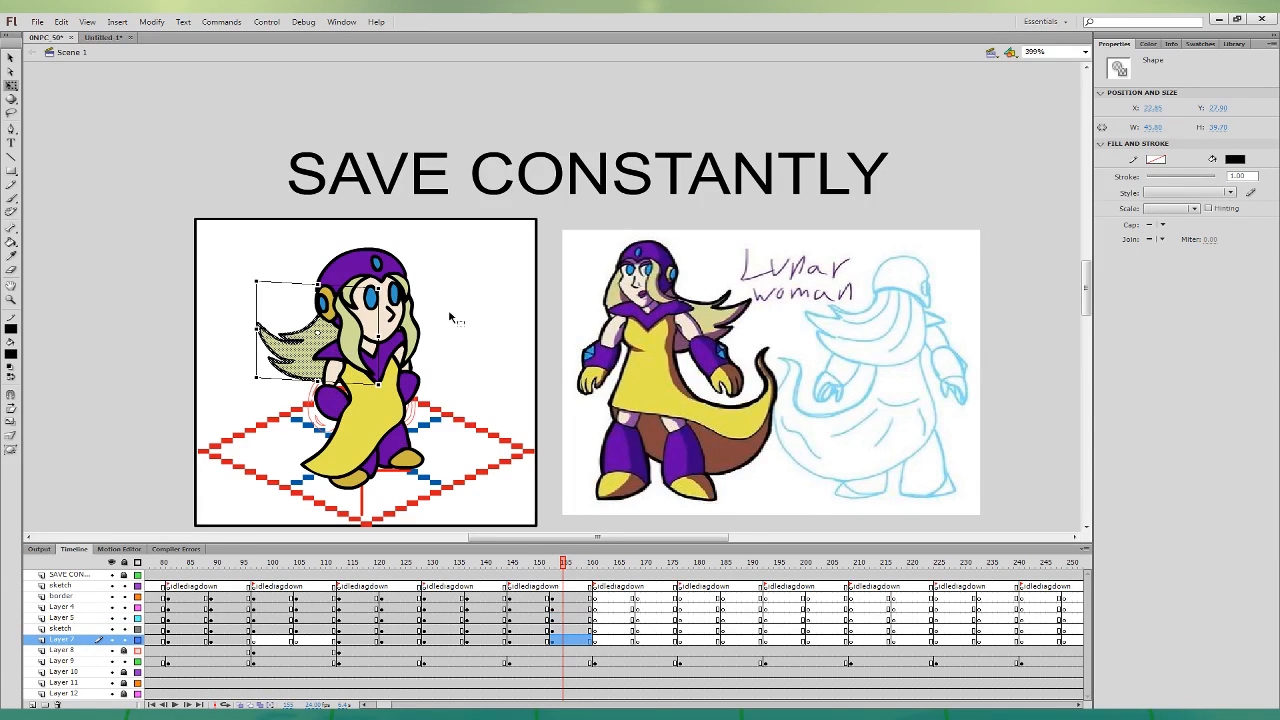
- Nudge the head slightly down and right in the second pose and scrub through both poses to compare them
{"action": "left_click", "coordinate": [543, 598]}
{"action": "left_click", "coordinate": [562, 599]}
{"action": "key", "text": "Down"}
{"action": "key", "text": "Right"}
{"action": "left_click", "coordinate": [531, 598]}
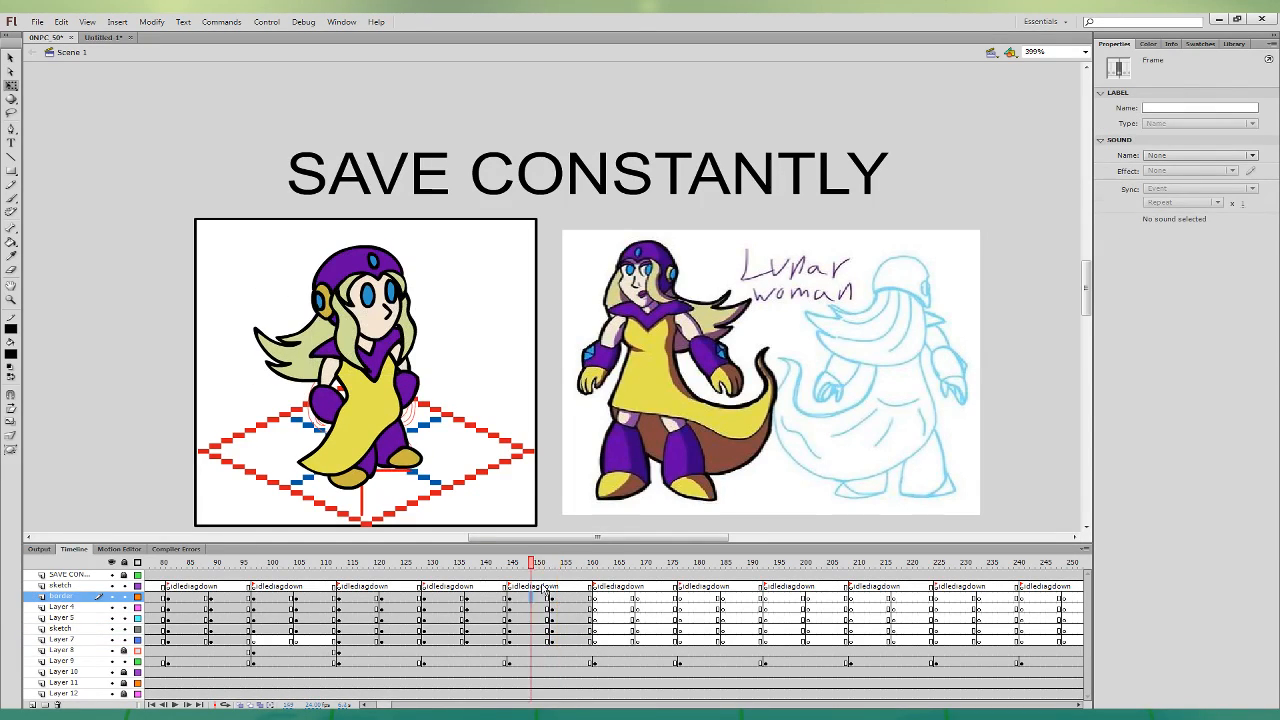
{"action": "left_click_drag", "start_coordinate": [538, 563], "coordinate": [580, 550]}
- Copy Lunar woman's idlediagdown frames from all sprite layers and paste them over the fox frames in the Untitled-1 document
{"action": "left_click_drag", "start_coordinate": [510, 592], "coordinate": [590, 640]}
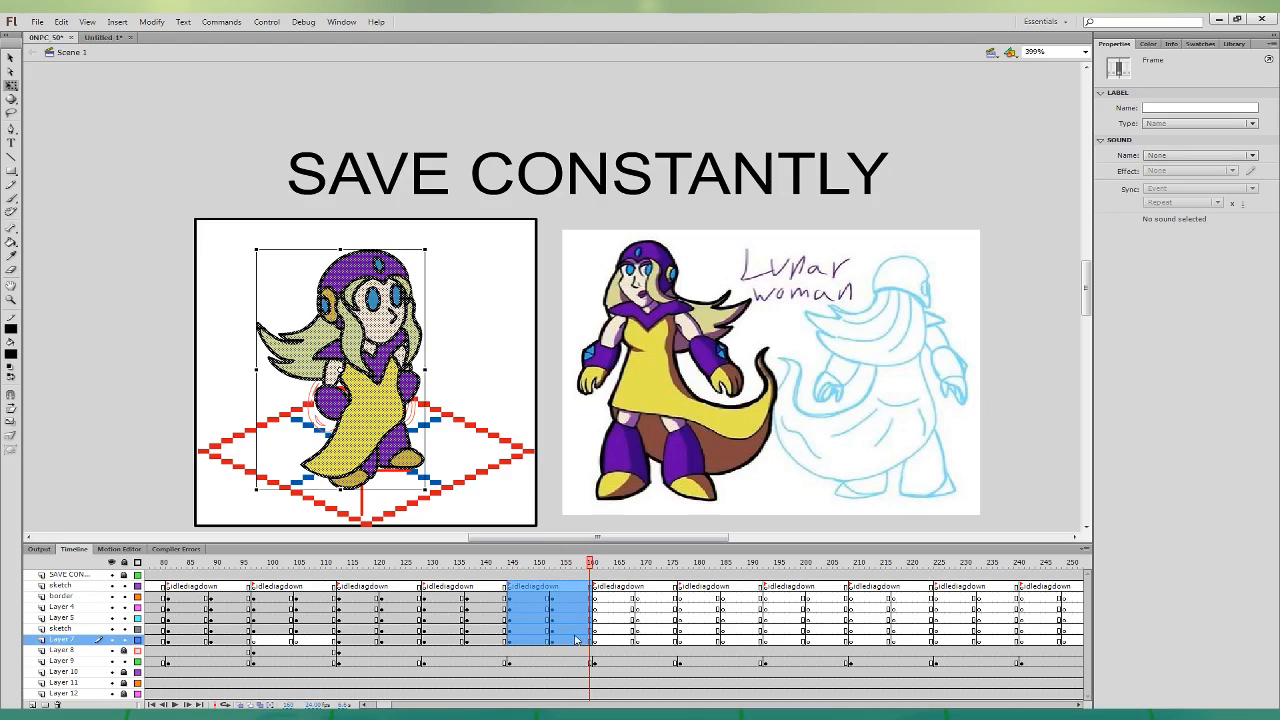
{"action": "key", "text": "ctrl+Tab"}
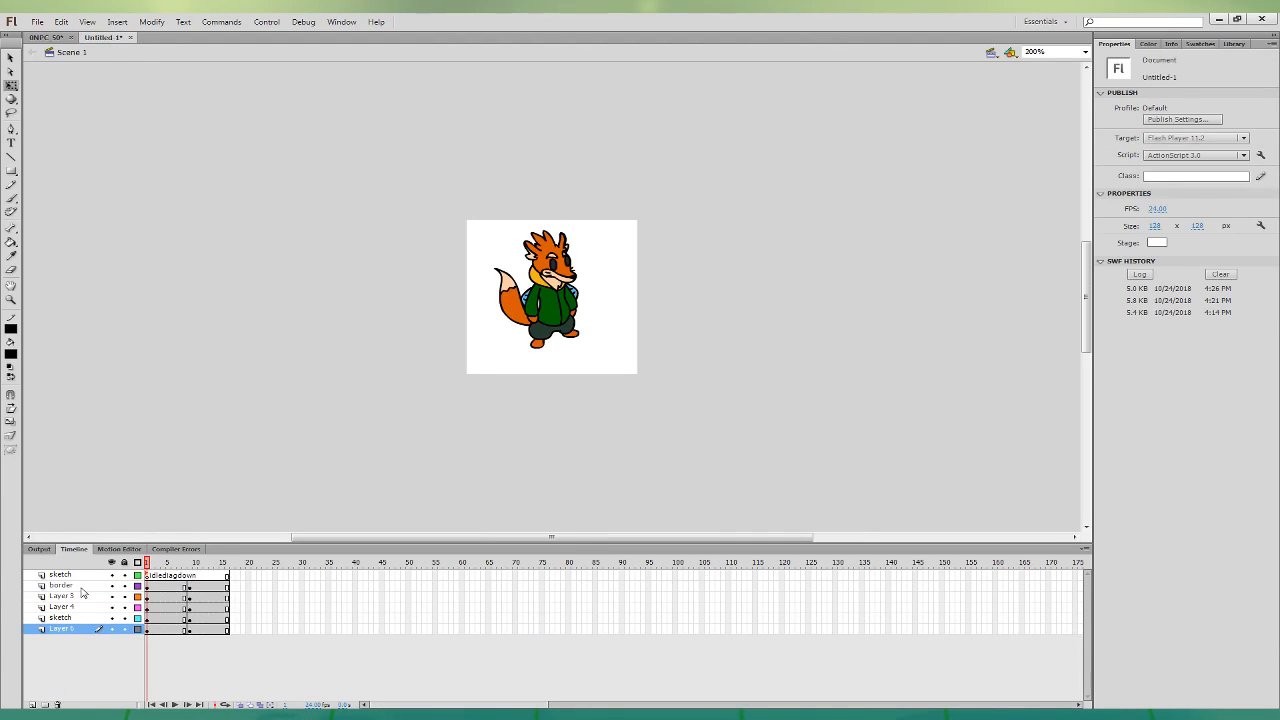
{"action": "key", "text": "ctrl+alt+a"}
{"action": "key", "text": "ctrl+alt+v"}
{"action": "left_click", "coordinate": [316, 377]}
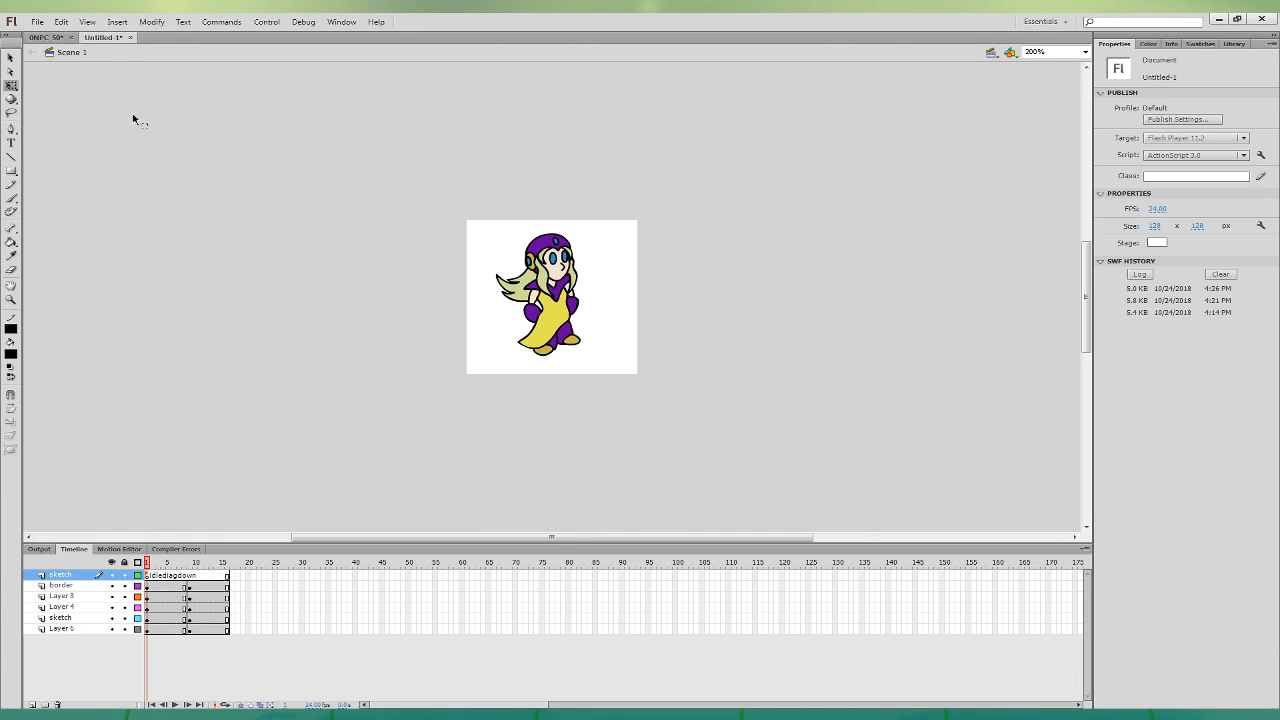
- Export the Lunar woman animation from Untitled-1 and return to the 0NPC_50 document
{"action": "left_click", "coordinate": [37, 22]}
{"action": "left_click", "coordinate": [262, 240]}
{"action": "key", "text": "ctrl+Return"}
{"action": "left_click", "coordinate": [66, 37]}
- Examine the next NPC's black-and-white monster reference at frame 168 and compare its empty frames with Lunar woman's poses
{"action": "left_click", "coordinate": [632, 637]}
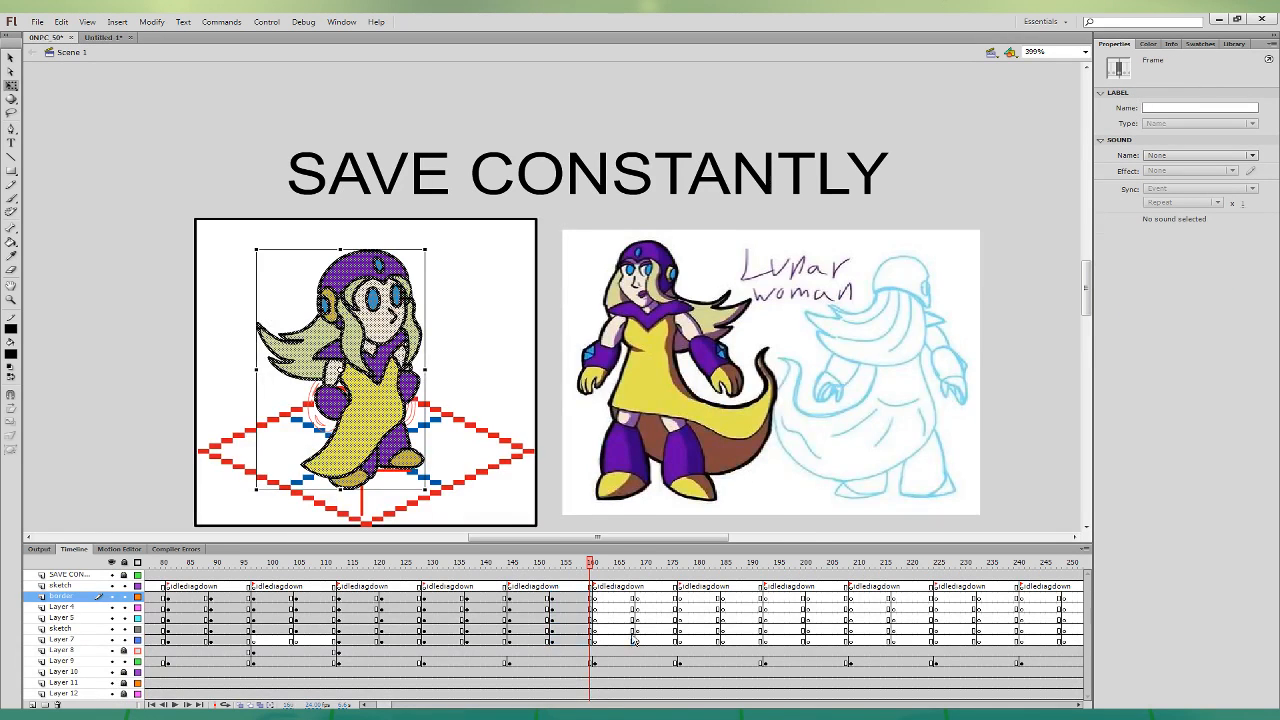
{"action": "left_click", "coordinate": [633, 640]}
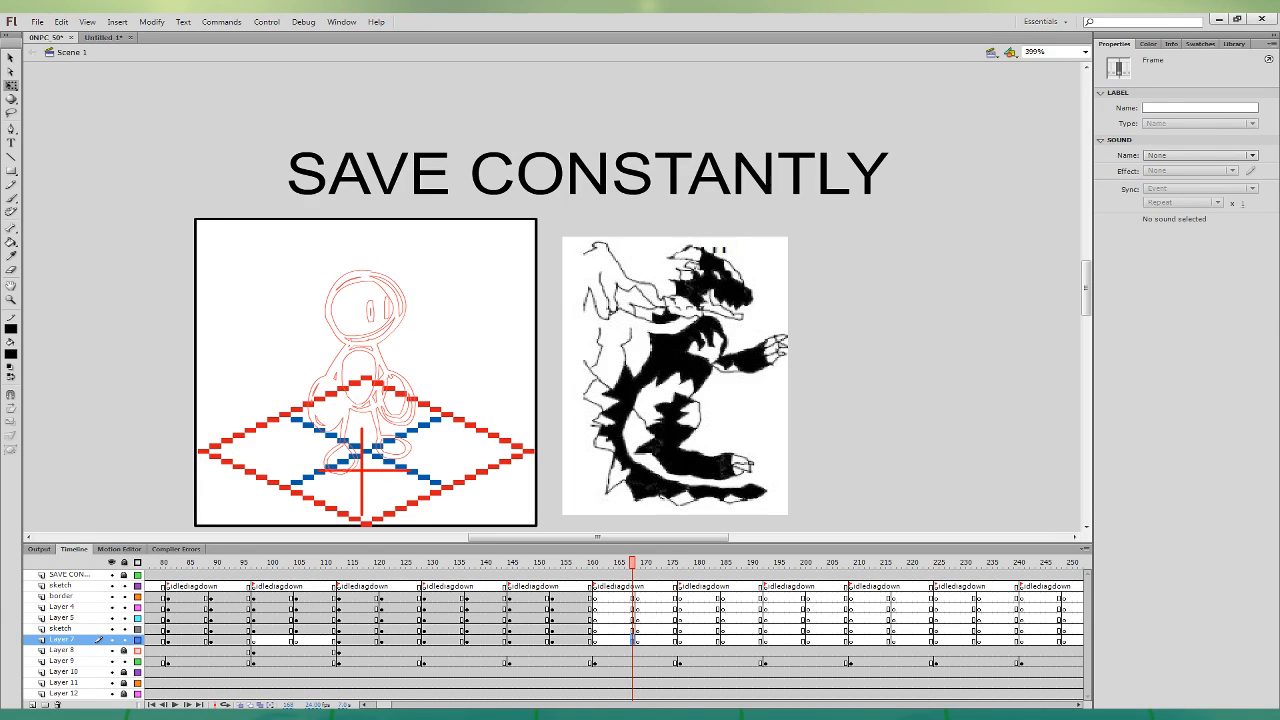
{"action": "left_click", "coordinate": [536, 609]}
{"action": "left_click", "coordinate": [563, 608]}
{"action": "left_click", "coordinate": [610, 599]}
{"action": "left_click", "coordinate": [633, 599]}
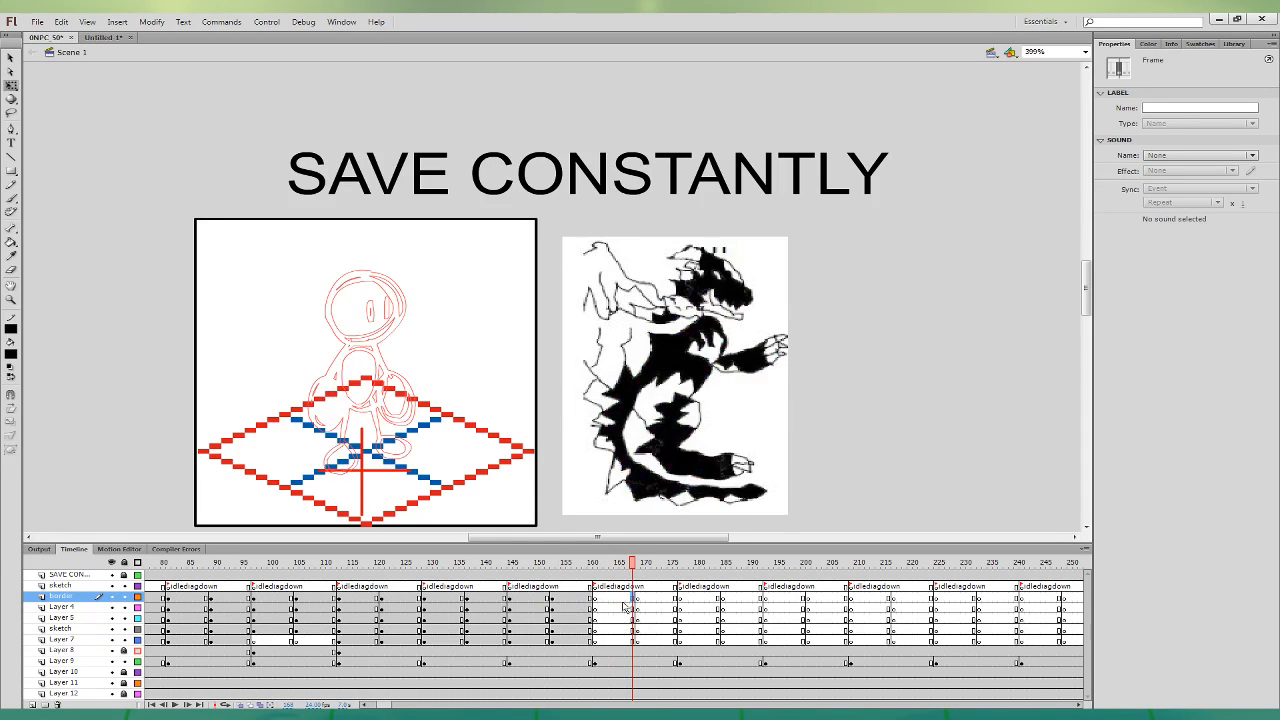
{"action": "left_click_drag", "start_coordinate": [623, 604], "coordinate": [545, 600]}
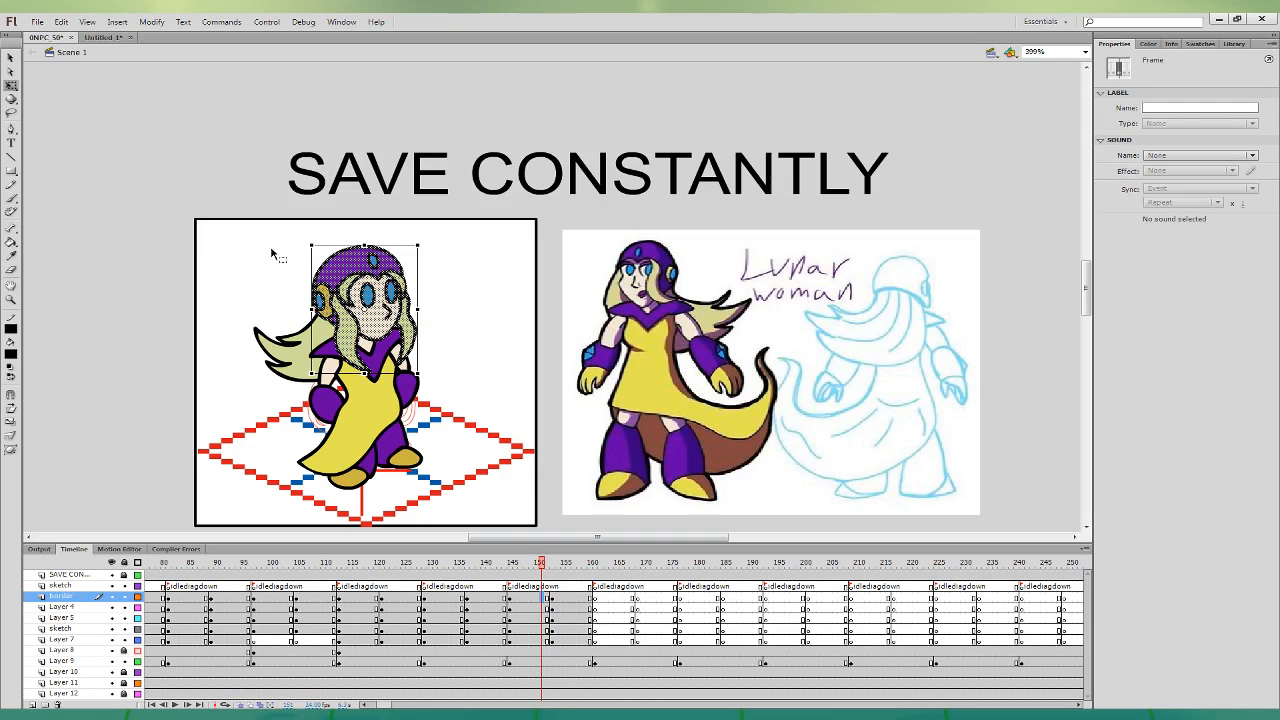
{"action": "left_click", "coordinate": [633, 599]}
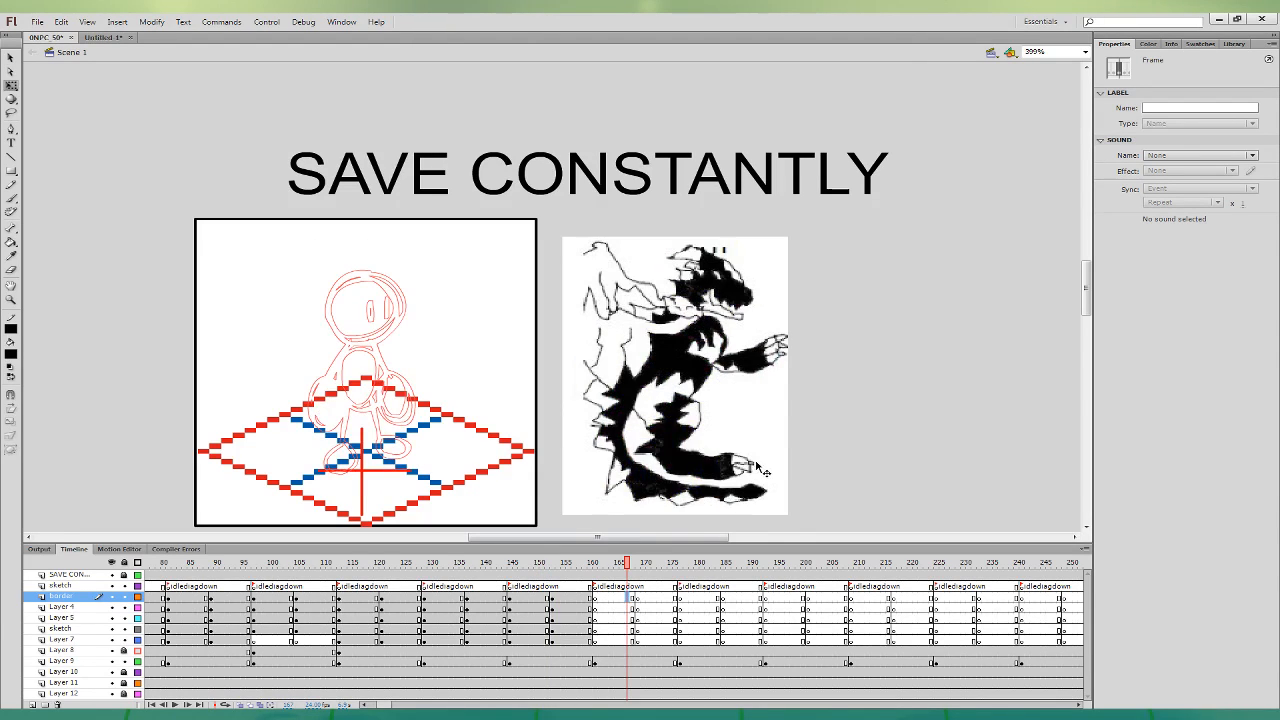
{"action": "left_click_drag", "start_coordinate": [823, 455], "coordinate": [789, 441]}
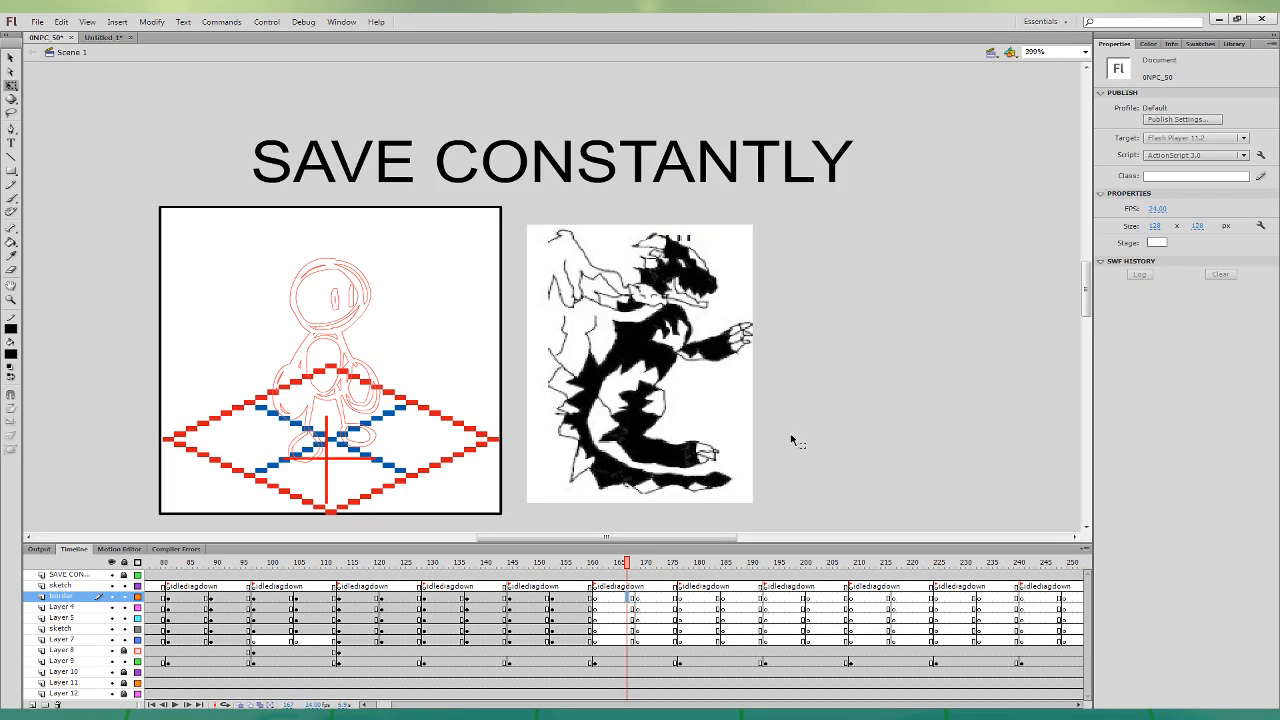
- Brush the monster's head outline on the border layer at frame 168, with swept-back spikes, an eye patch and jagged teeth
{"action": "left_click", "coordinate": [11, 198]}
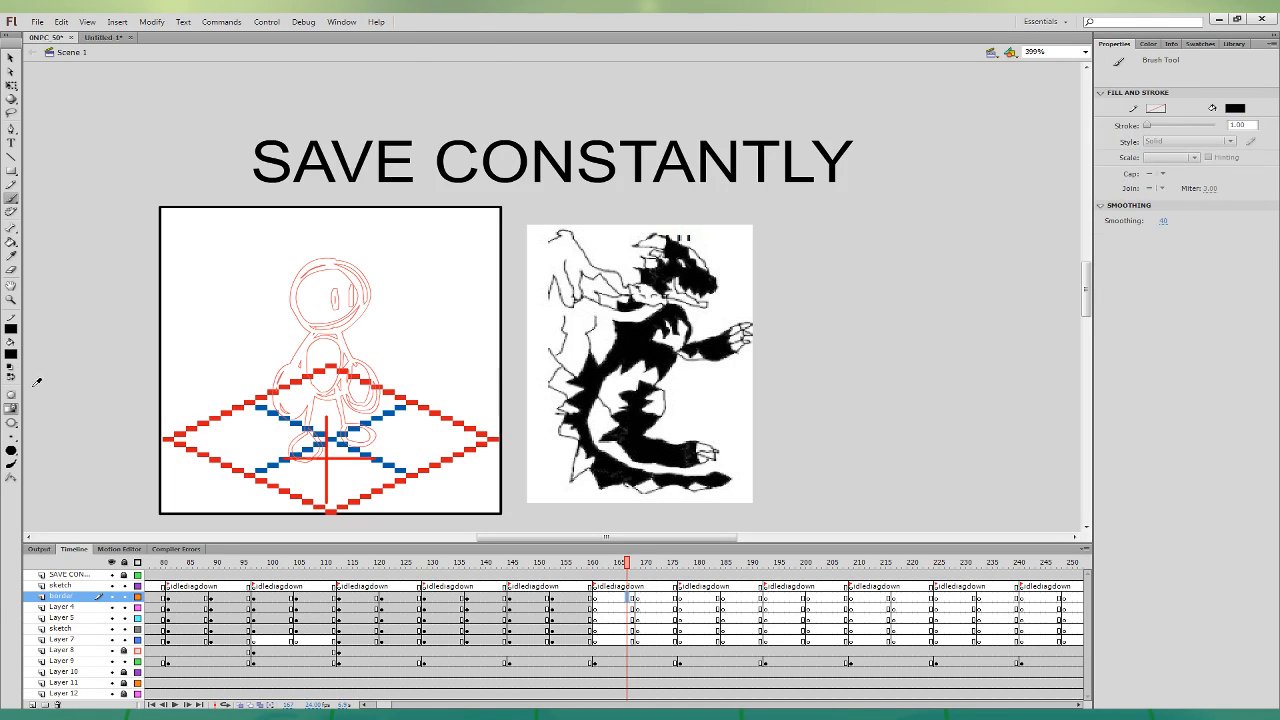
{"action": "left_click", "coordinate": [632, 596]}
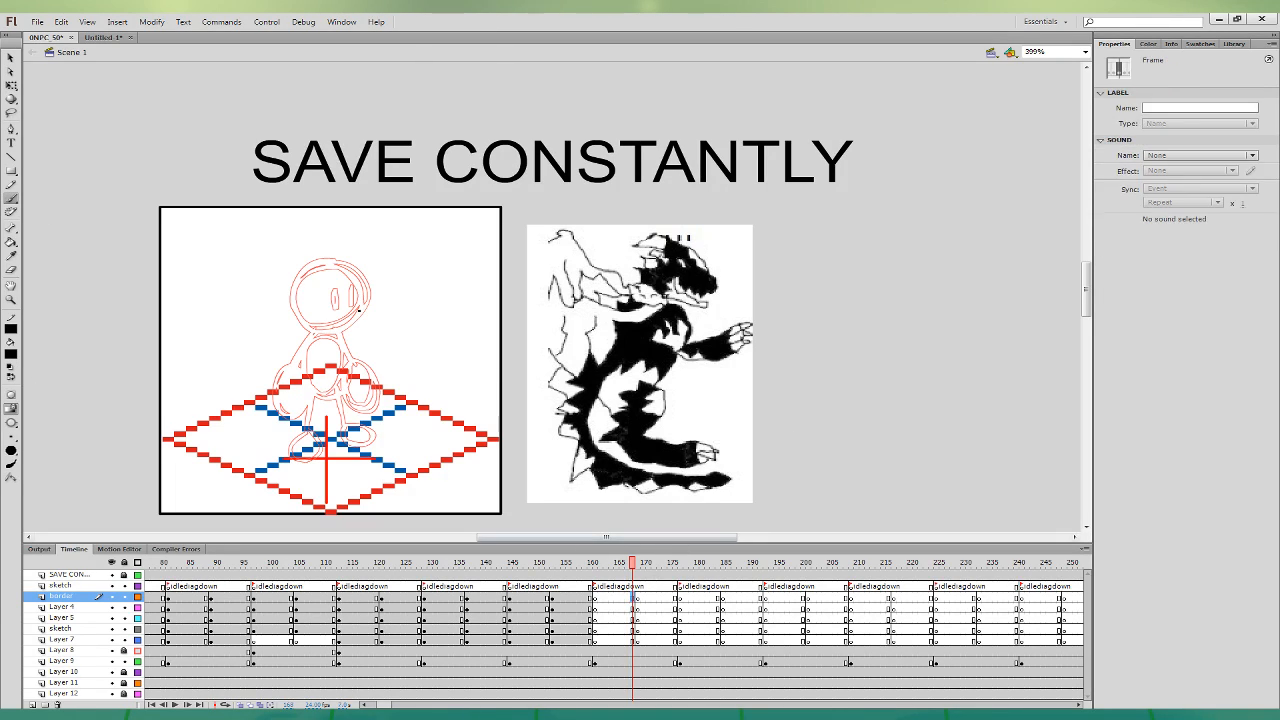
{"action": "mouse_move", "coordinate": [320, 284]}
{"action": "left_mouse_down"}
{"action": "mouse_move", "coordinate": [372, 315]}
{"action": "mouse_move", "coordinate": [387, 295]}
{"action": "mouse_move", "coordinate": [338, 235]}
{"action": "mouse_move", "coordinate": [292, 238]}
{"action": "mouse_move", "coordinate": [307, 245]}
{"action": "mouse_move", "coordinate": [290, 262]}
{"action": "mouse_move", "coordinate": [297, 282]}
{"action": "mouse_move", "coordinate": [320, 300]}
{"action": "mouse_move", "coordinate": [367, 318]}
{"action": "mouse_move", "coordinate": [346, 236]}
{"action": "mouse_move", "coordinate": [376, 290]}
{"action": "left_mouse_up"}
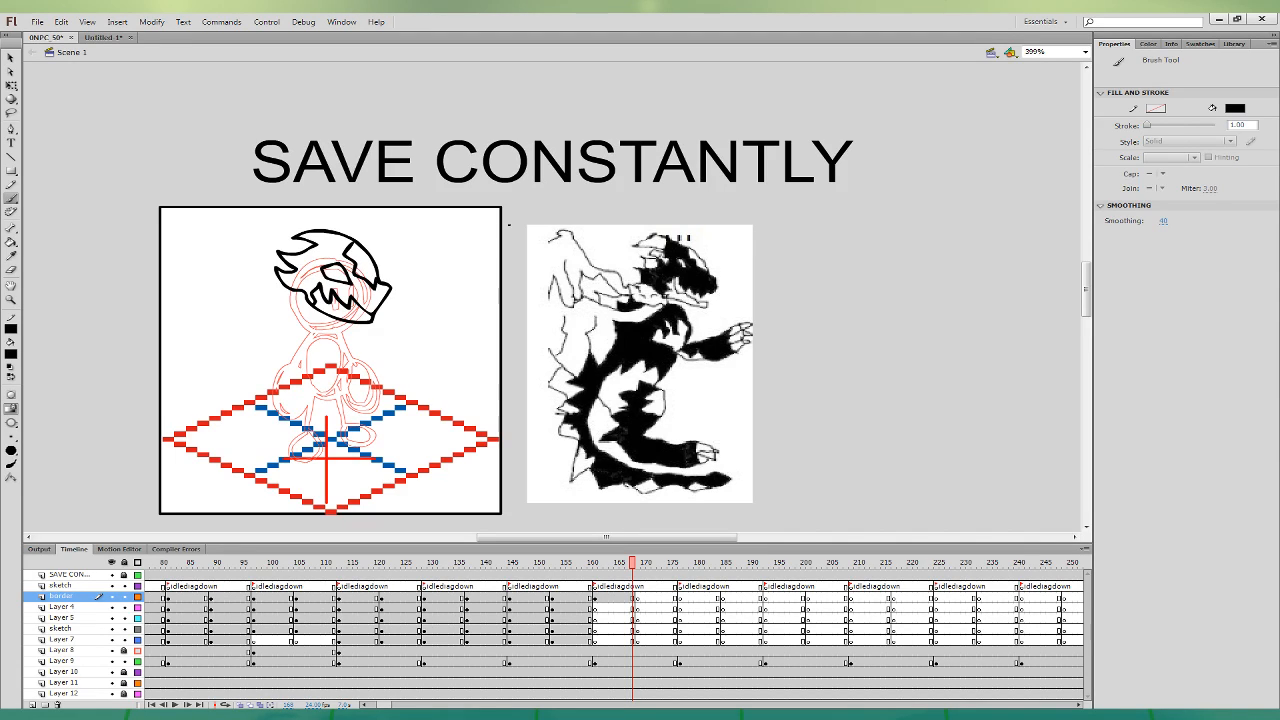
{"action": "mouse_move", "coordinate": [315, 247]}
{"action": "left_mouse_down"}
{"action": "mouse_move", "coordinate": [297, 270]}
{"action": "mouse_move", "coordinate": [305, 291]}
{"action": "left_mouse_up"}
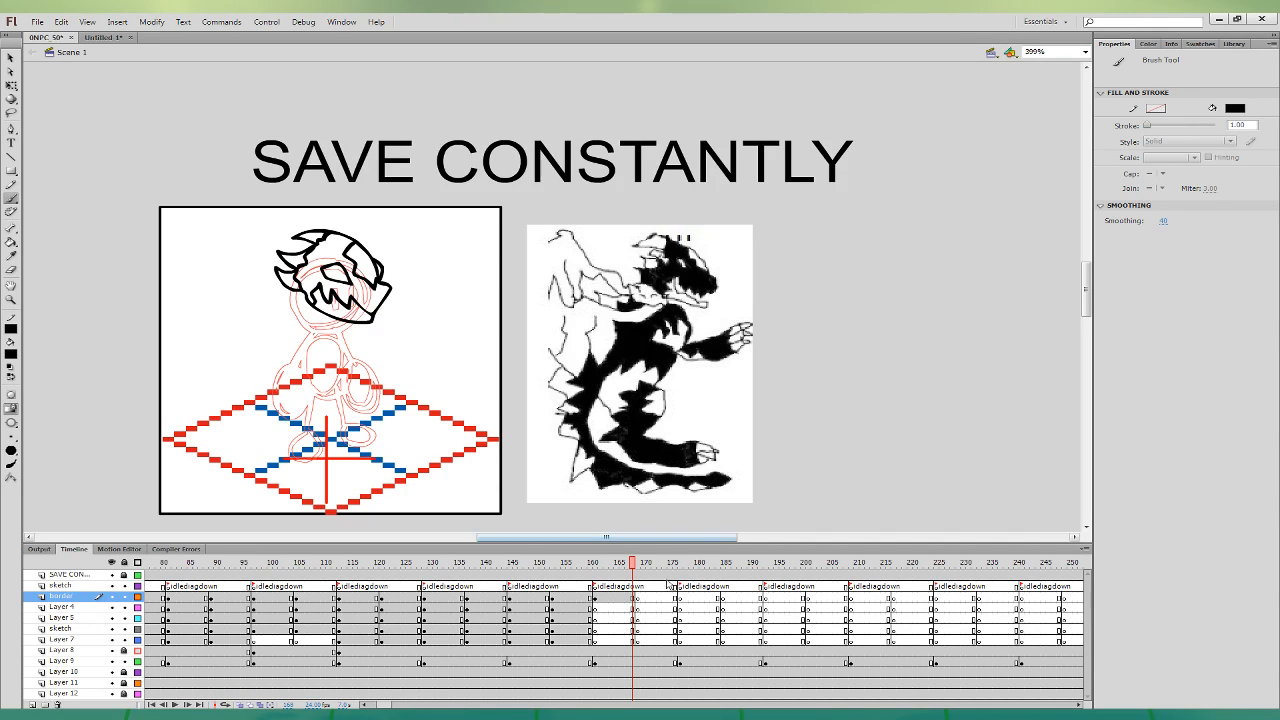
- Outline the monster's torso below the head on Layer 5 and sketch its inner markings, undoing the unwanted strokes
{"action": "left_click", "coordinate": [633, 607]}
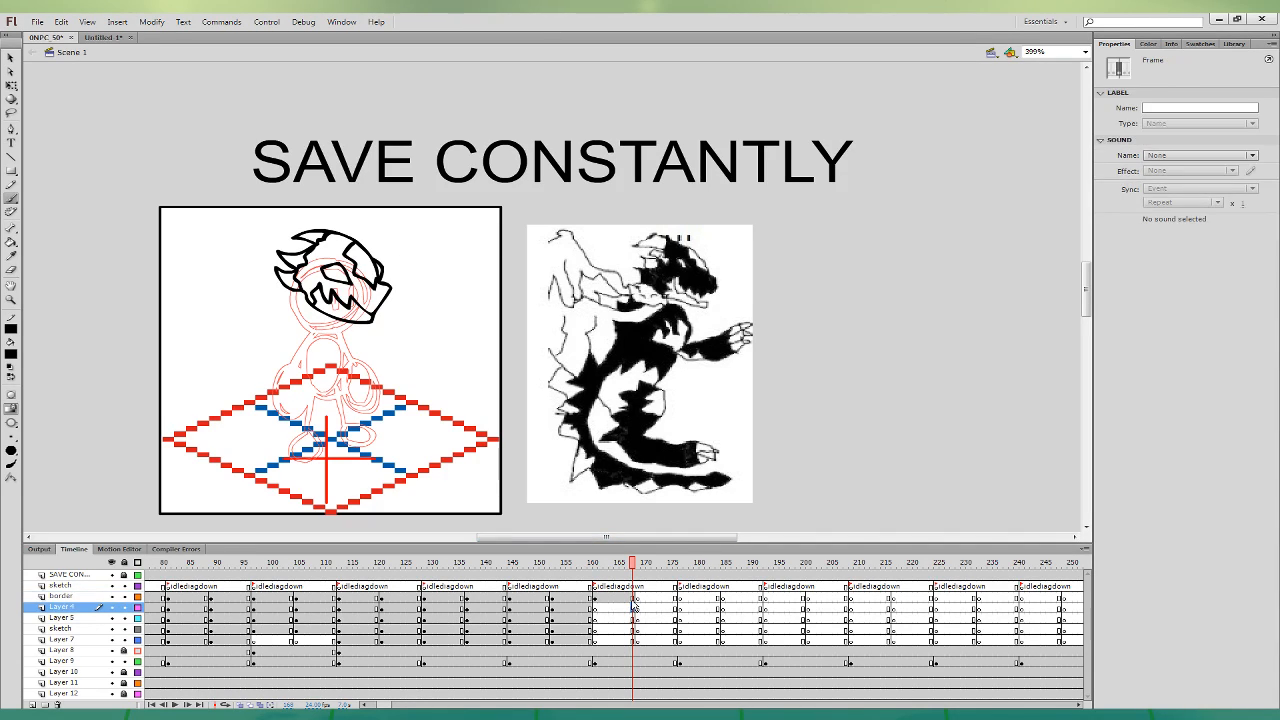
{"action": "left_click", "coordinate": [633, 618]}
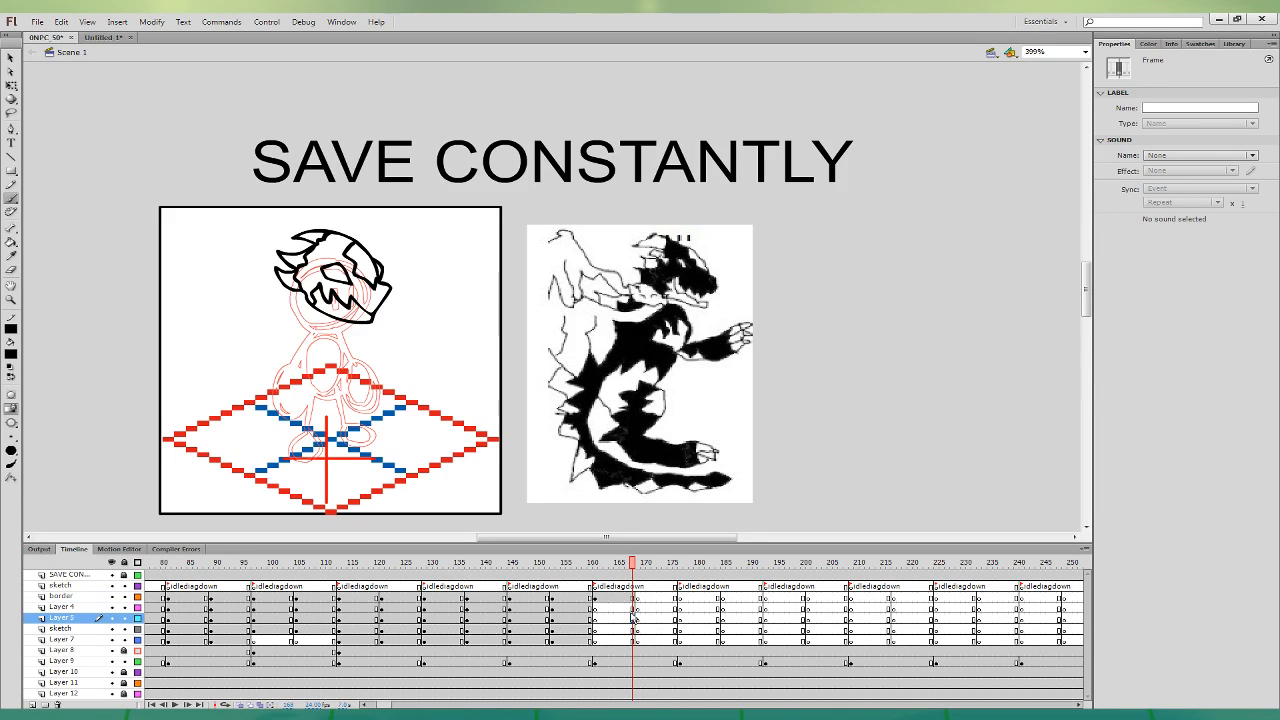
{"action": "mouse_move", "coordinate": [310, 292]}
{"action": "left_mouse_down"}
{"action": "mouse_move", "coordinate": [274, 366]}
{"action": "mouse_move", "coordinate": [312, 408]}
{"action": "mouse_move", "coordinate": [345, 378]}
{"action": "mouse_move", "coordinate": [337, 292]}
{"action": "mouse_move", "coordinate": [324, 286]}
{"action": "left_mouse_up"}
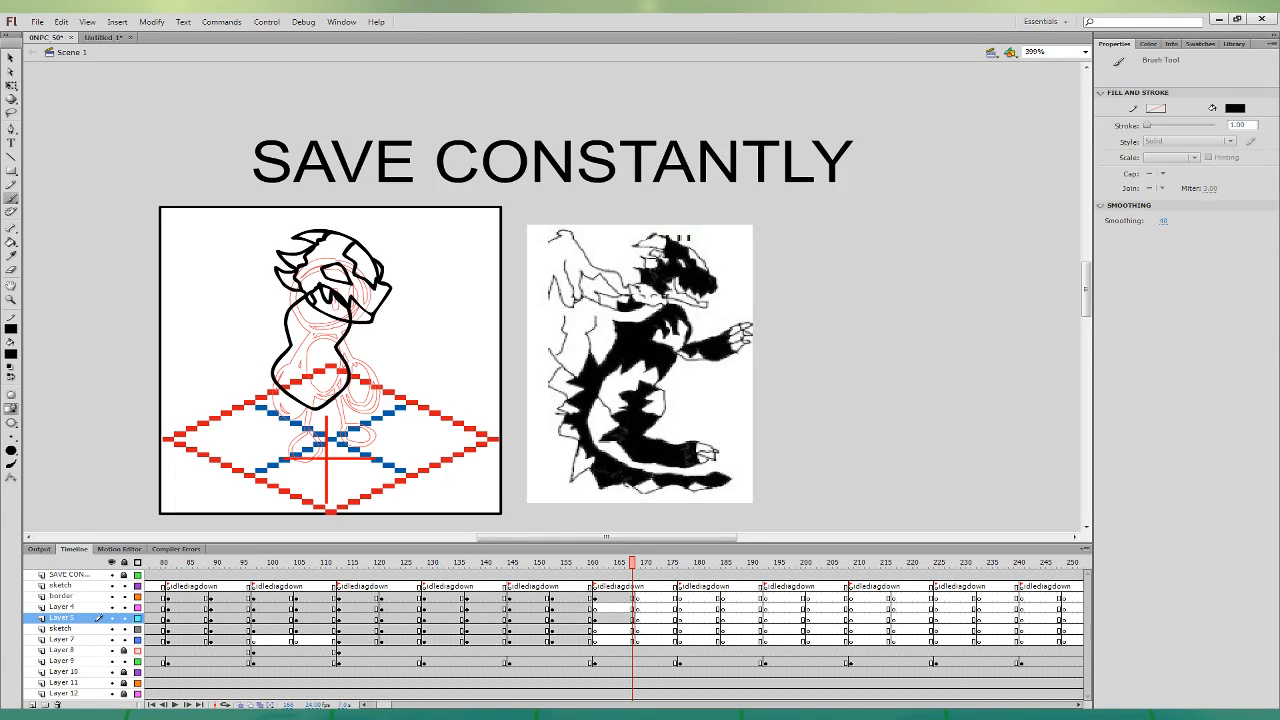
{"action": "mouse_move", "coordinate": [291, 349]}
{"action": "left_mouse_down"}
{"action": "mouse_move", "coordinate": [318, 380]}
{"action": "mouse_move", "coordinate": [340, 369]}
{"action": "mouse_move", "coordinate": [298, 363]}
{"action": "mouse_move", "coordinate": [315, 384]}
{"action": "mouse_move", "coordinate": [337, 348]}
{"action": "mouse_move", "coordinate": [325, 343]}
{"action": "mouse_move", "coordinate": [312, 377]}
{"action": "mouse_move", "coordinate": [330, 383]}
{"action": "mouse_move", "coordinate": [337, 348]}
{"action": "left_mouse_up"}
{"action": "key", "text": "ctrl+z"}
{"action": "key", "text": "ctrl+z"}
{"action": "key", "text": "ctrl+z"}
{"action": "key", "text": "ctrl+z"}
- Draw the monster's forward-reaching arm with clawed fingers and its jagged markings on Layer 4
{"action": "left_click", "coordinate": [636, 607]}
{"action": "mouse_move", "coordinate": [382, 372]}
{"action": "left_mouse_down"}
{"action": "mouse_move", "coordinate": [409, 363]}
{"action": "mouse_move", "coordinate": [380, 348]}
{"action": "mouse_move", "coordinate": [355, 360]}
{"action": "mouse_move", "coordinate": [308, 348]}
{"action": "mouse_move", "coordinate": [330, 374]}
{"action": "mouse_move", "coordinate": [372, 386]}
{"action": "left_mouse_up"}
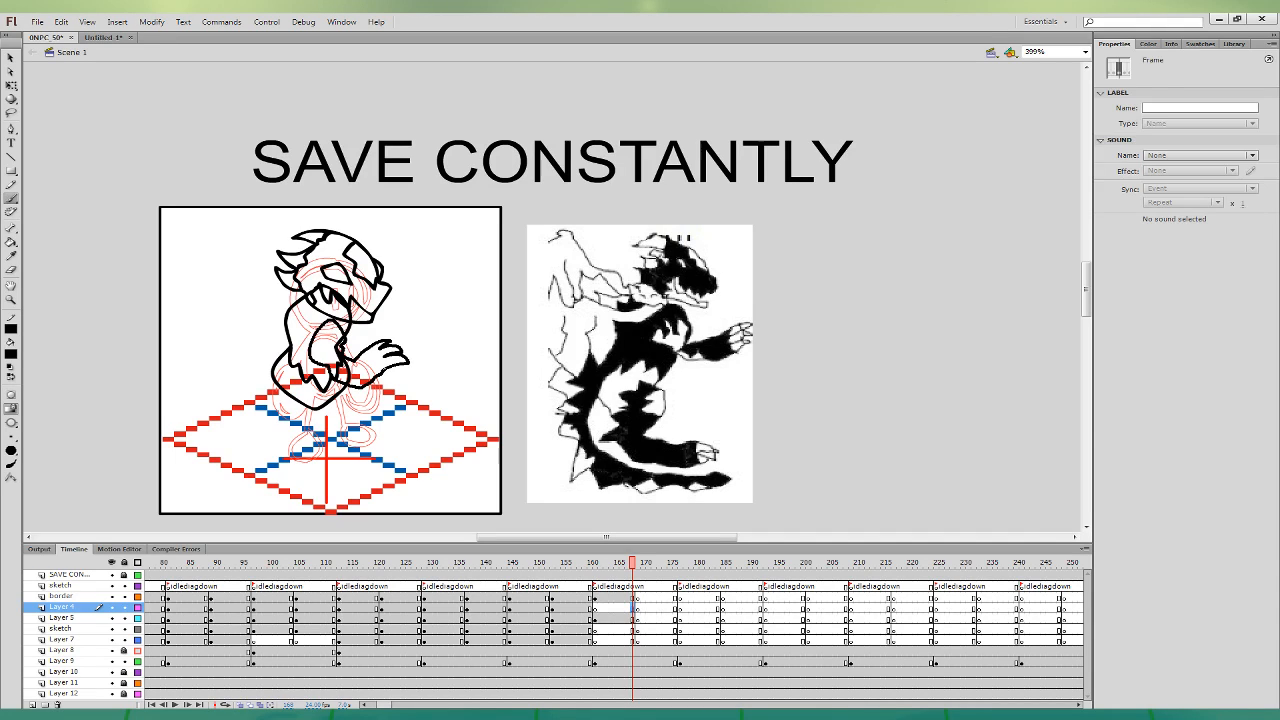
{"action": "key", "text": "b"}
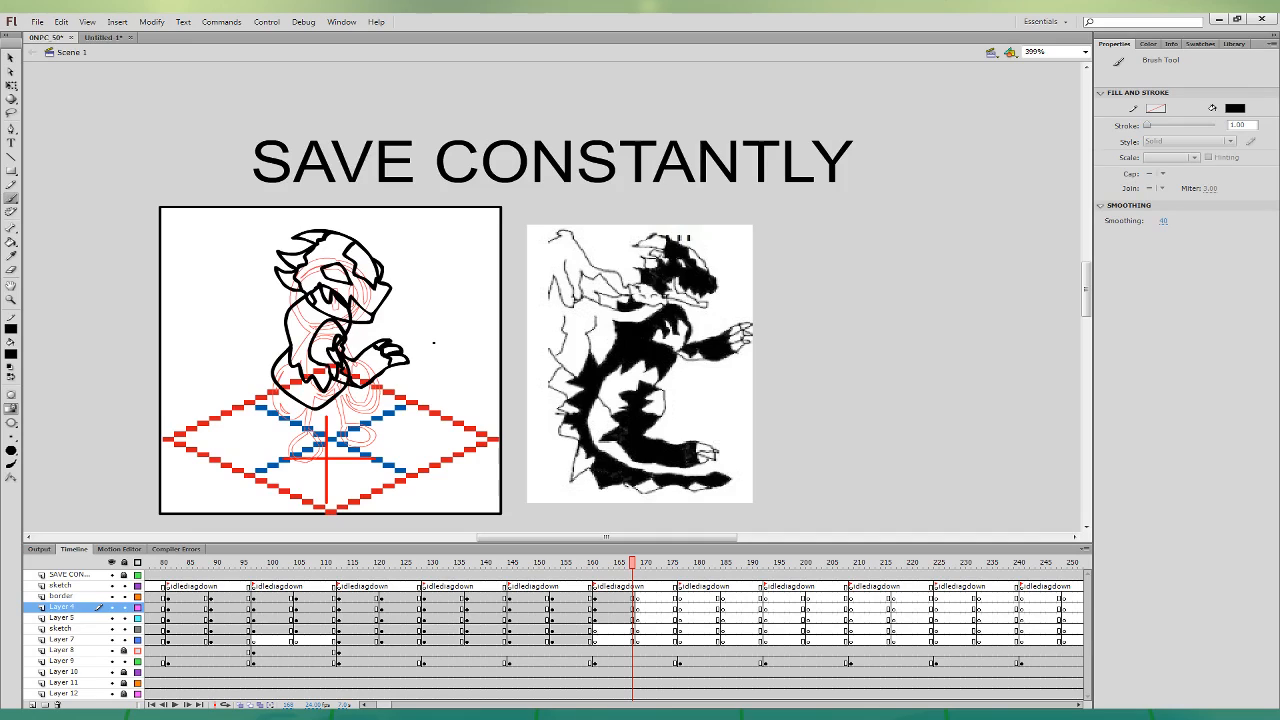
- Draw a larger rounded hand outline around the claws and redo its inner finger lines, undoing the unwanted strokes
{"action": "mouse_move", "coordinate": [402, 381]}
{"action": "left_mouse_down"}
{"action": "mouse_move", "coordinate": [425, 365]}
{"action": "mouse_move", "coordinate": [422, 338]}
{"action": "mouse_move", "coordinate": [398, 323]}
{"action": "left_mouse_up"}
{"action": "key", "text": "ctrl+z"}
{"action": "mouse_move", "coordinate": [430, 362]}
{"action": "left_mouse_down"}
{"action": "mouse_move", "coordinate": [420, 330]}
{"action": "mouse_move", "coordinate": [400, 317]}
{"action": "mouse_move", "coordinate": [390, 327]}
{"action": "mouse_move", "coordinate": [430, 367]}
{"action": "left_mouse_up"}
{"action": "key", "text": "ctrl+z"}
{"action": "left_click_drag", "start_coordinate": [384, 326], "coordinate": [422, 380]}
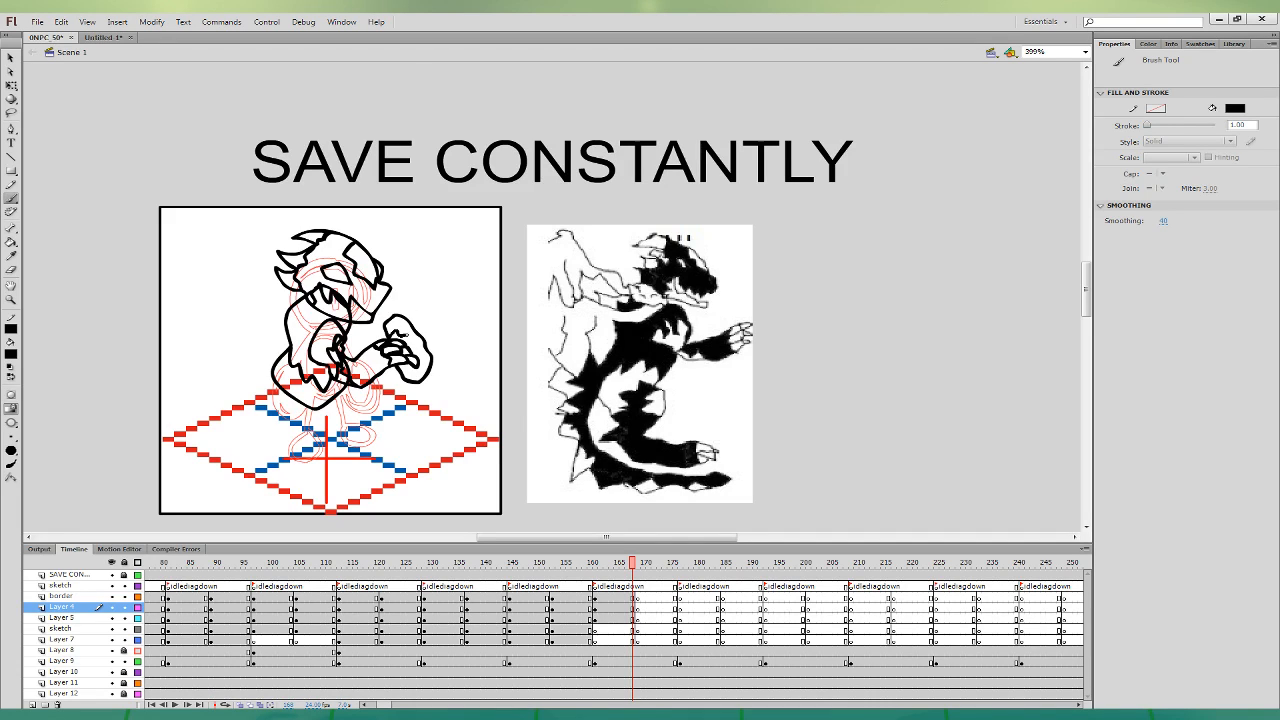
{"action": "key", "text": "ctrl+z"}
{"action": "key", "text": "ctrl+z"}
{"action": "mouse_move", "coordinate": [417, 353]}
{"action": "left_mouse_down"}
{"action": "mouse_move", "coordinate": [428, 373]}
{"action": "mouse_move", "coordinate": [423, 349]}
{"action": "left_mouse_up"}
- Move the arm drawing on Layer 4 back and slightly up so it overlaps the monster's torso
{"action": "key", "text": "q"}
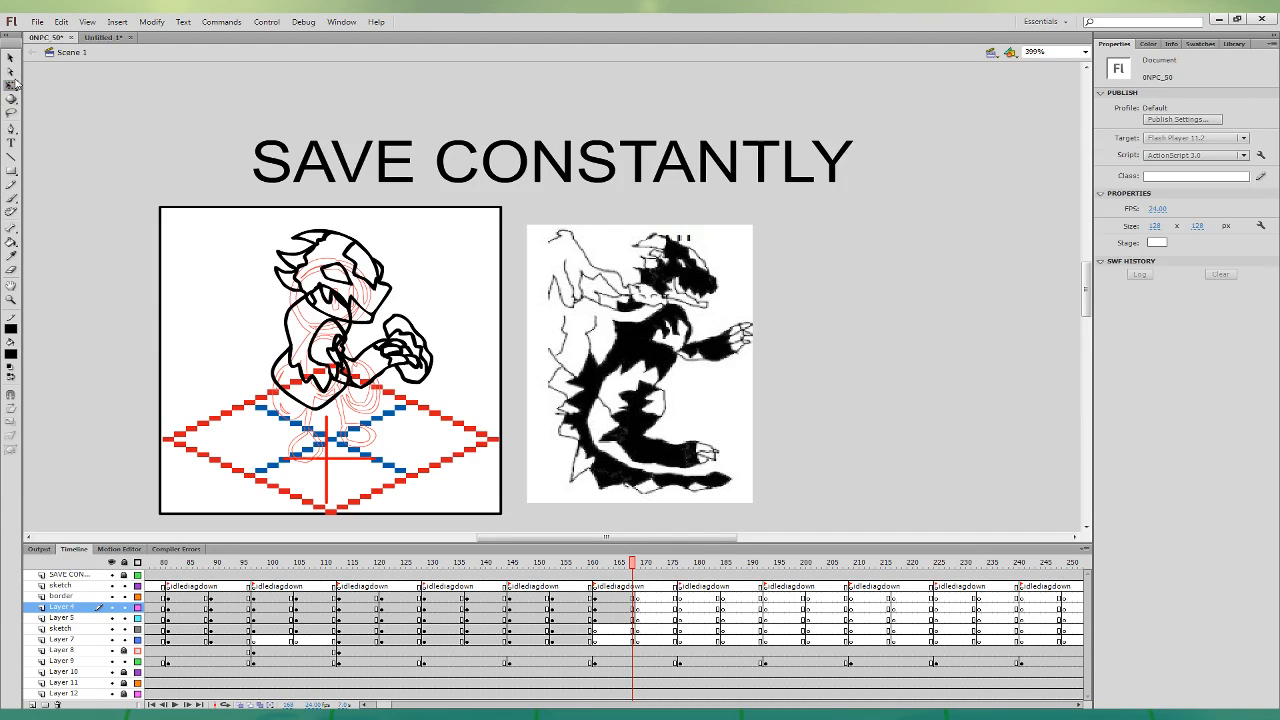
{"action": "left_click", "coordinate": [630, 607]}
{"action": "left_click_drag", "start_coordinate": [380, 347], "coordinate": [390, 319]}
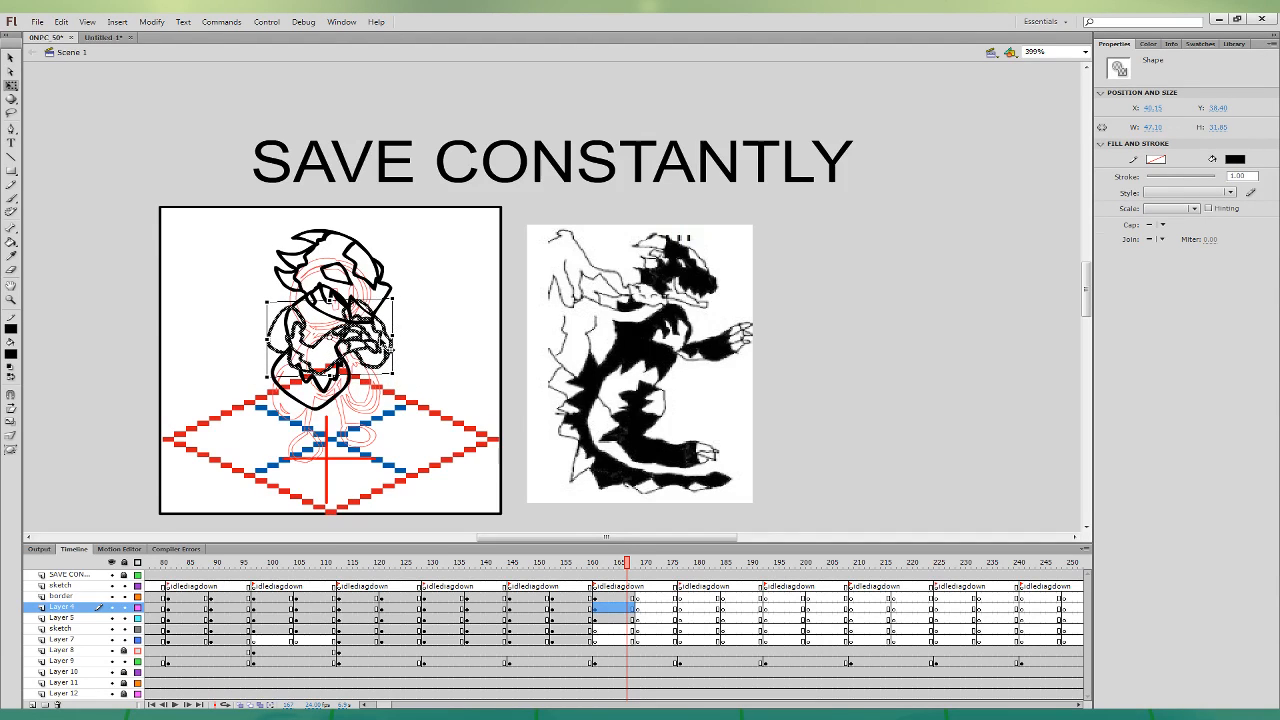
{"action": "left_click", "coordinate": [468, 358]}
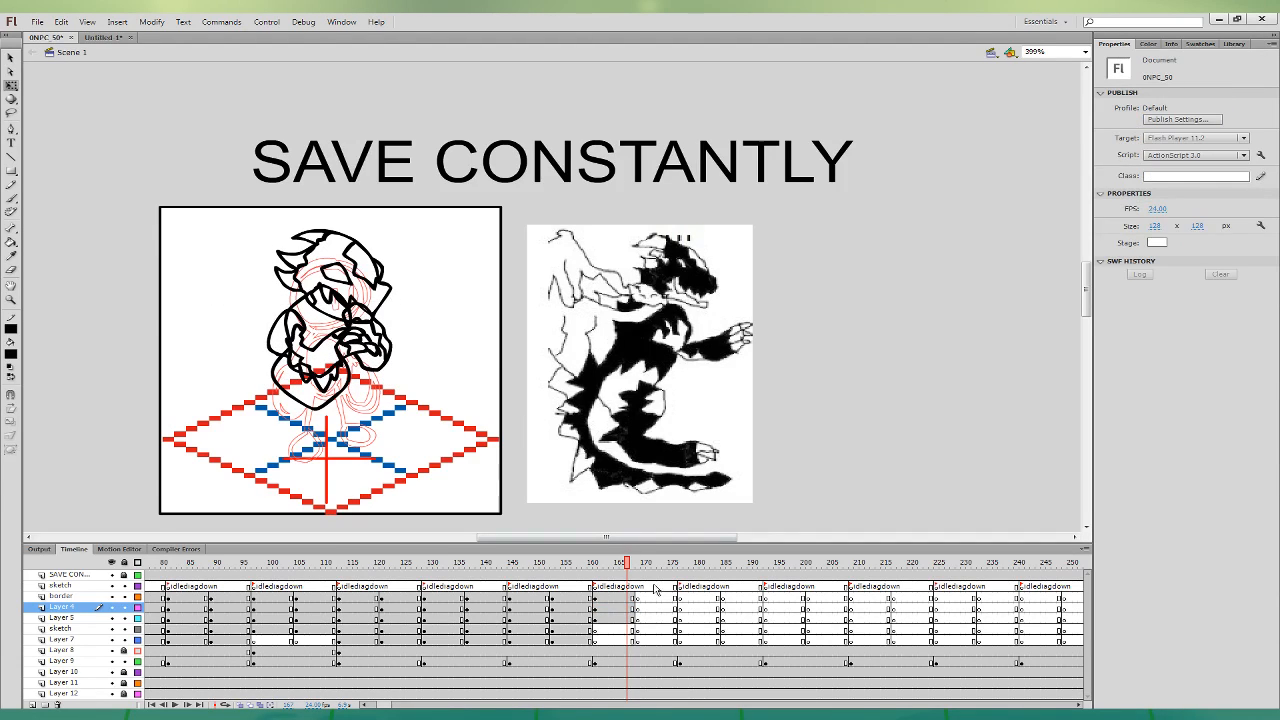
- Brush a neck line at the top of the monster's torso and clear the leftover purple feet from Layer 5
{"action": "left_click", "coordinate": [634, 618]}
{"action": "left_click", "coordinate": [12, 199]}
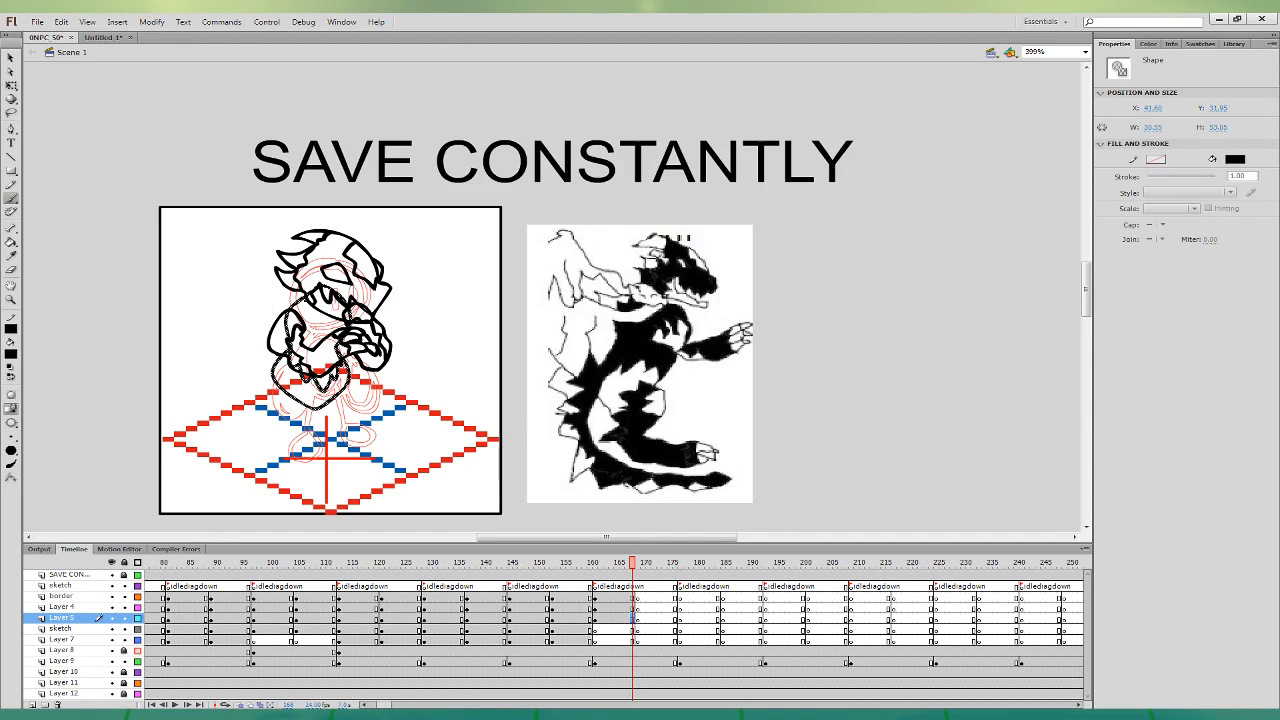
{"action": "key", "text": "ctrl+z"}
{"action": "mouse_move", "coordinate": [332, 326]}
{"action": "left_mouse_down"}
{"action": "mouse_move", "coordinate": [318, 321]}
{"action": "mouse_move", "coordinate": [341, 324]}
{"action": "mouse_move", "coordinate": [352, 302]}
{"action": "left_mouse_up"}
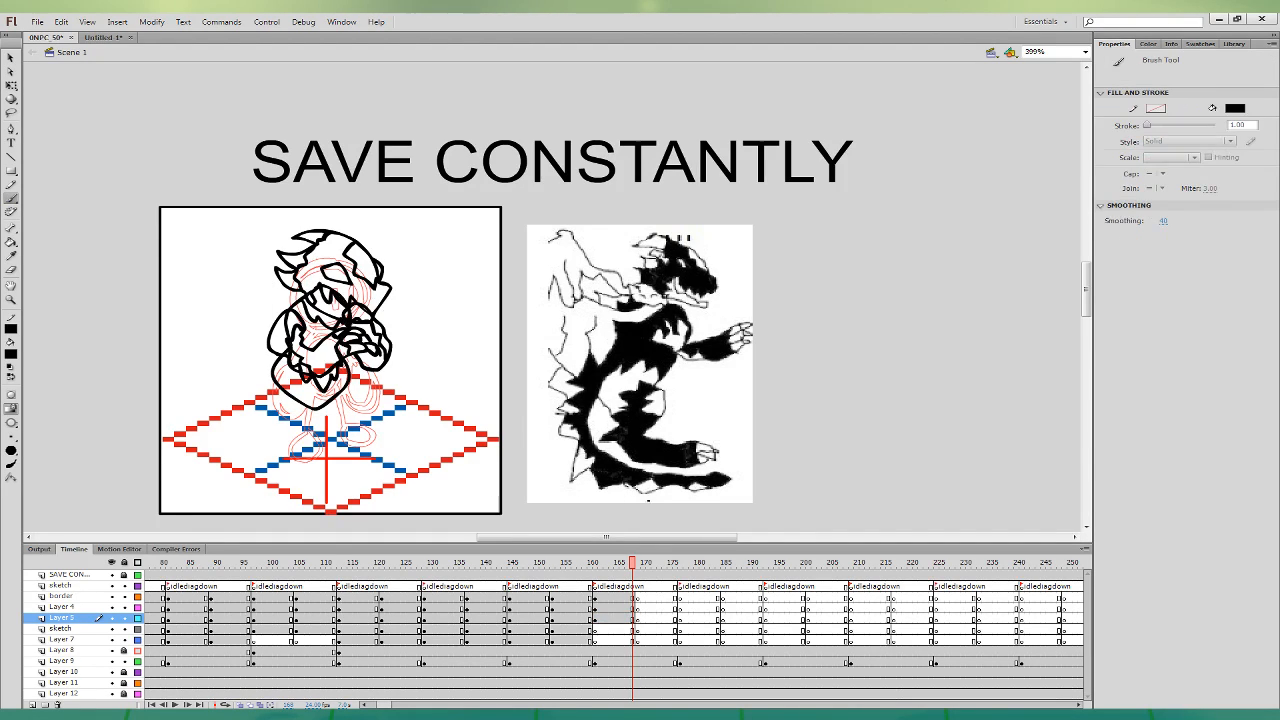
{"action": "left_click", "coordinate": [596, 617]}
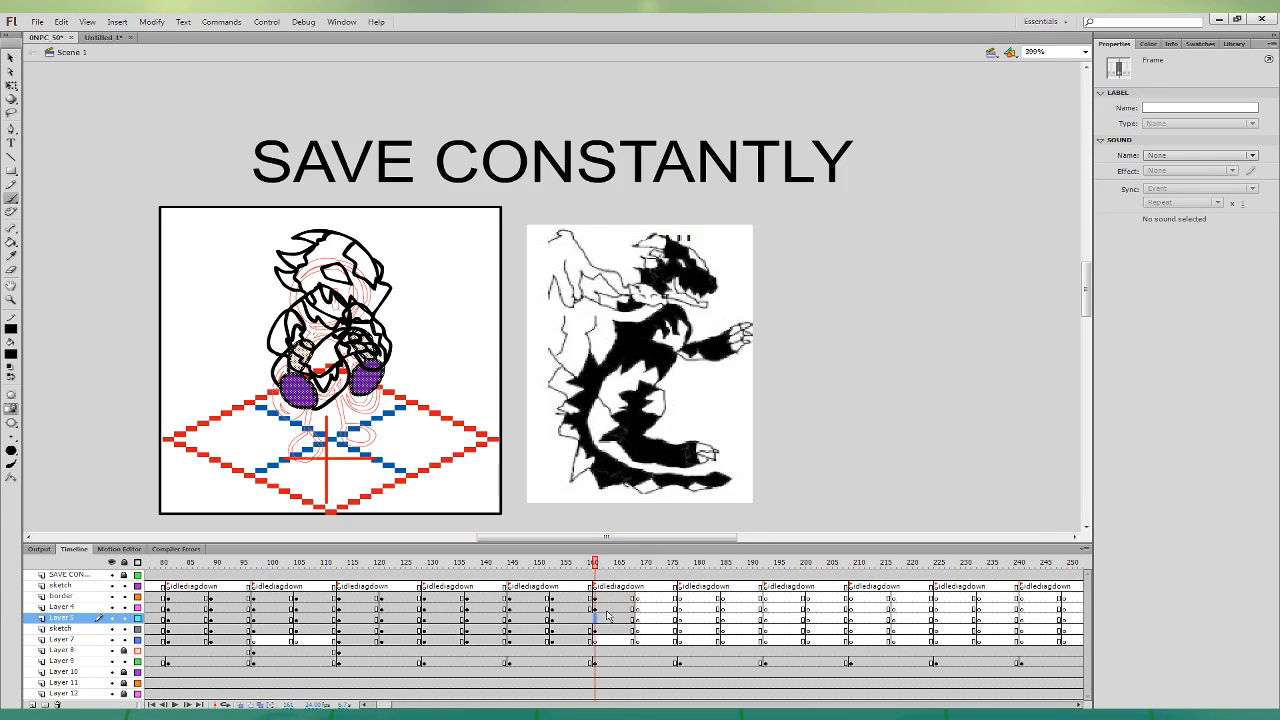
{"action": "key", "text": "Delete"}
- Draw the monster's two legs with clawed feet and jagged markings below the torso on Layer 5
{"action": "left_click", "coordinate": [632, 617]}
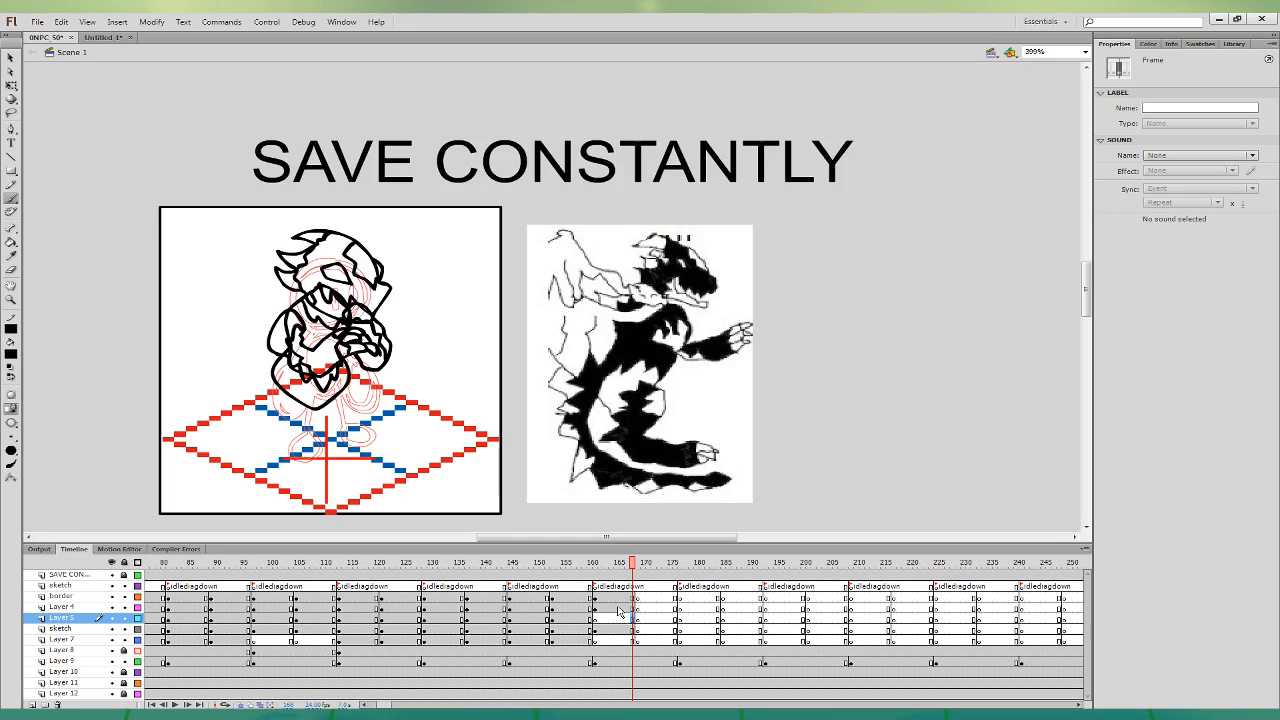
{"action": "left_click_drag", "start_coordinate": [274, 380], "coordinate": [276, 418]}
{"action": "left_click_drag", "start_coordinate": [316, 458], "coordinate": [300, 420]}
{"action": "left_click", "coordinate": [227, 490]}
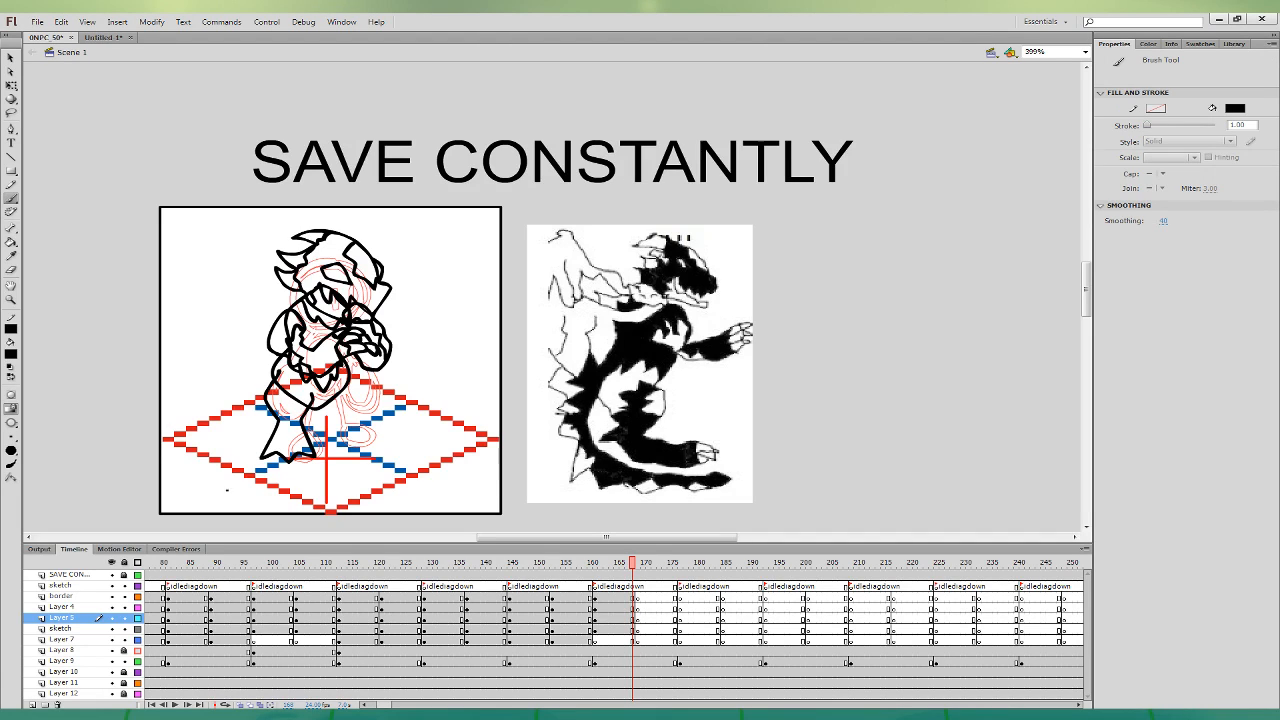
{"action": "left_click_drag", "start_coordinate": [305, 394], "coordinate": [272, 448]}
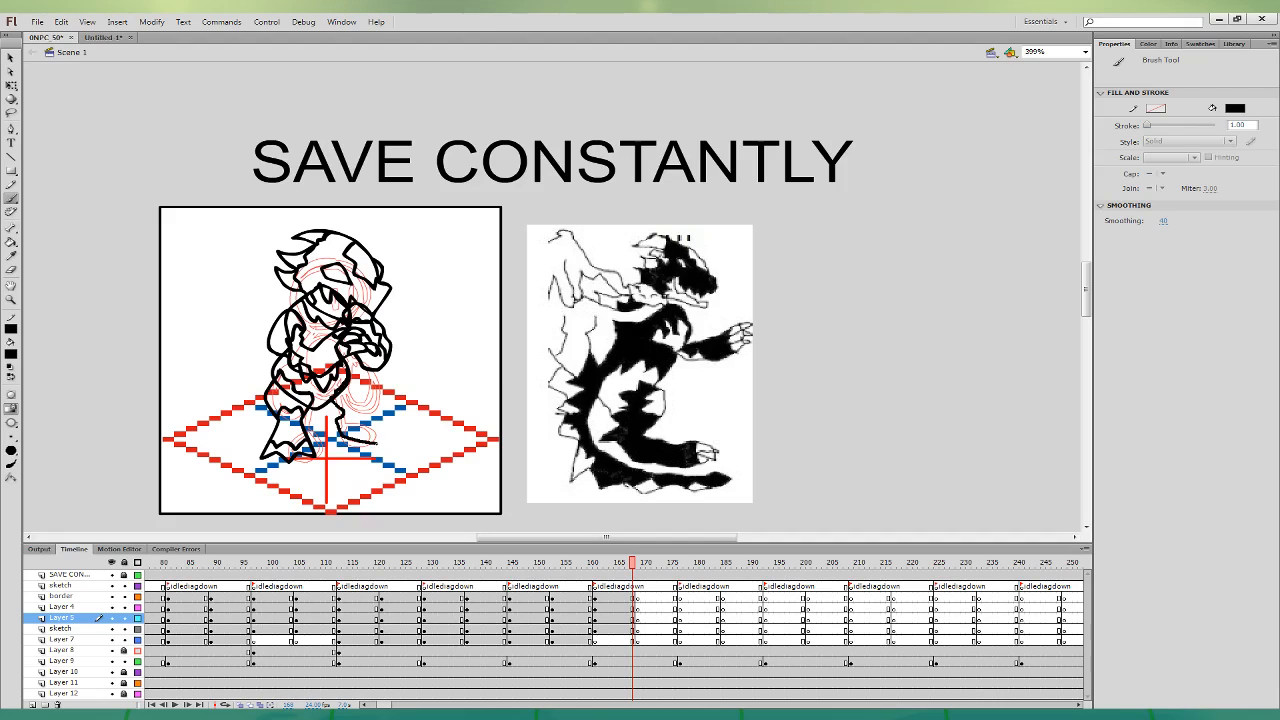
{"action": "left_click_drag", "start_coordinate": [380, 440], "coordinate": [340, 416]}
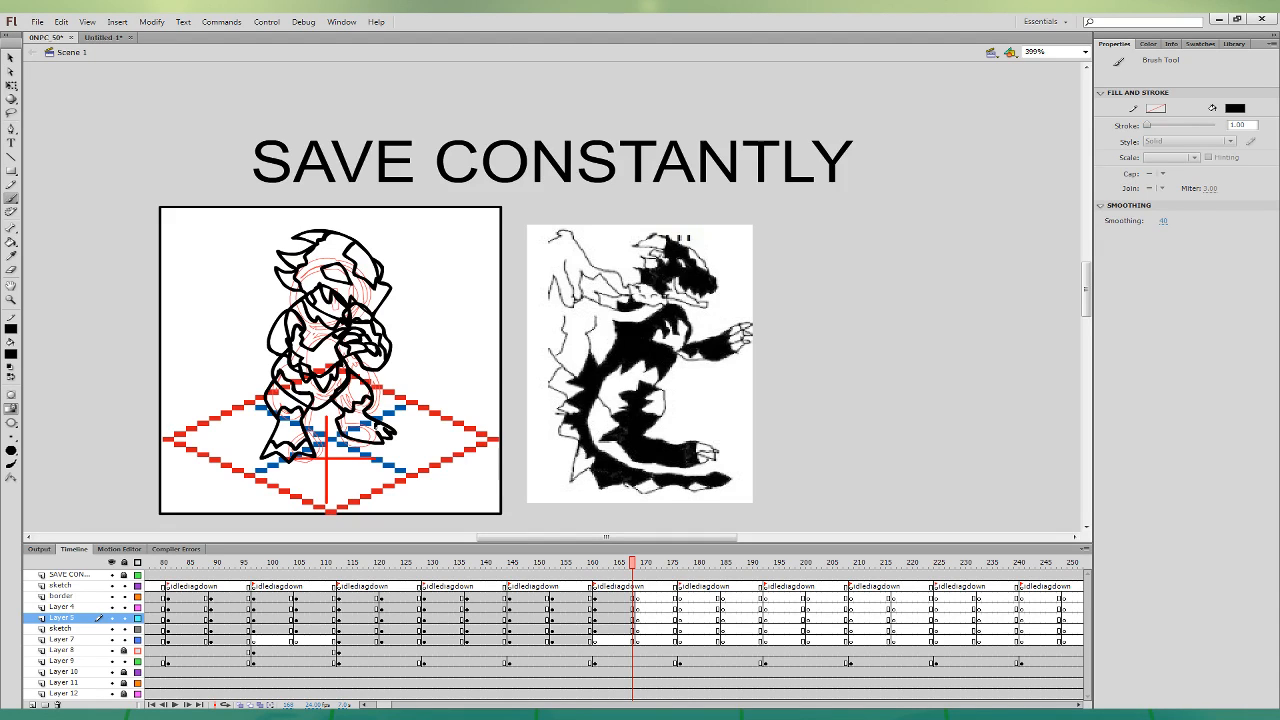
{"action": "left_click_drag", "start_coordinate": [377, 431], "coordinate": [366, 437]}
- Draw the monster's curved tail with a jagged outer fringe behind the legs on Layer 7, undoing the first stroke
{"action": "left_click", "coordinate": [633, 640]}
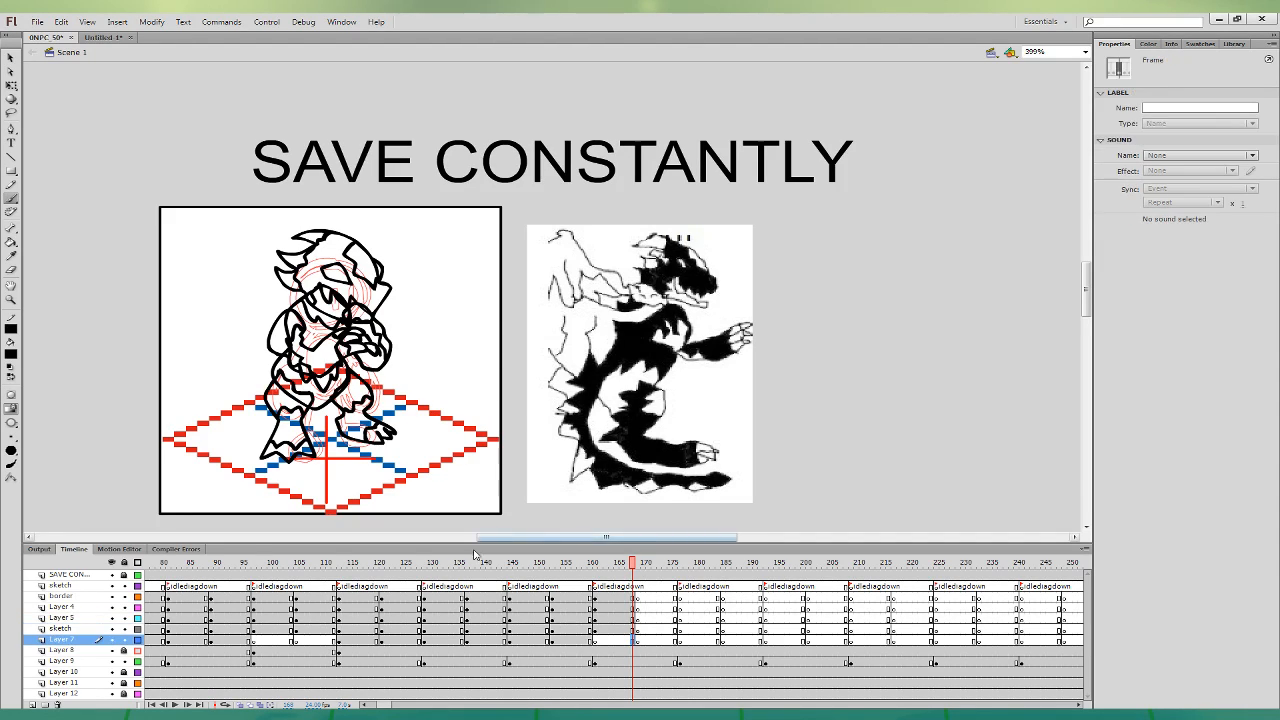
{"action": "mouse_move", "coordinate": [288, 360]}
{"action": "left_mouse_down"}
{"action": "mouse_move", "coordinate": [258, 357]}
{"action": "mouse_move", "coordinate": [208, 395]}
{"action": "mouse_move", "coordinate": [238, 387]}
{"action": "mouse_move", "coordinate": [212, 427]}
{"action": "mouse_move", "coordinate": [220, 458]}
{"action": "left_mouse_up"}
{"action": "key", "text": "ctrl+z"}
{"action": "mouse_move", "coordinate": [298, 366]}
{"action": "left_mouse_down"}
{"action": "mouse_move", "coordinate": [260, 356]}
{"action": "mouse_move", "coordinate": [220, 394]}
{"action": "mouse_move", "coordinate": [230, 460]}
{"action": "mouse_move", "coordinate": [232, 418]}
{"action": "mouse_move", "coordinate": [302, 378]}
{"action": "left_mouse_up"}
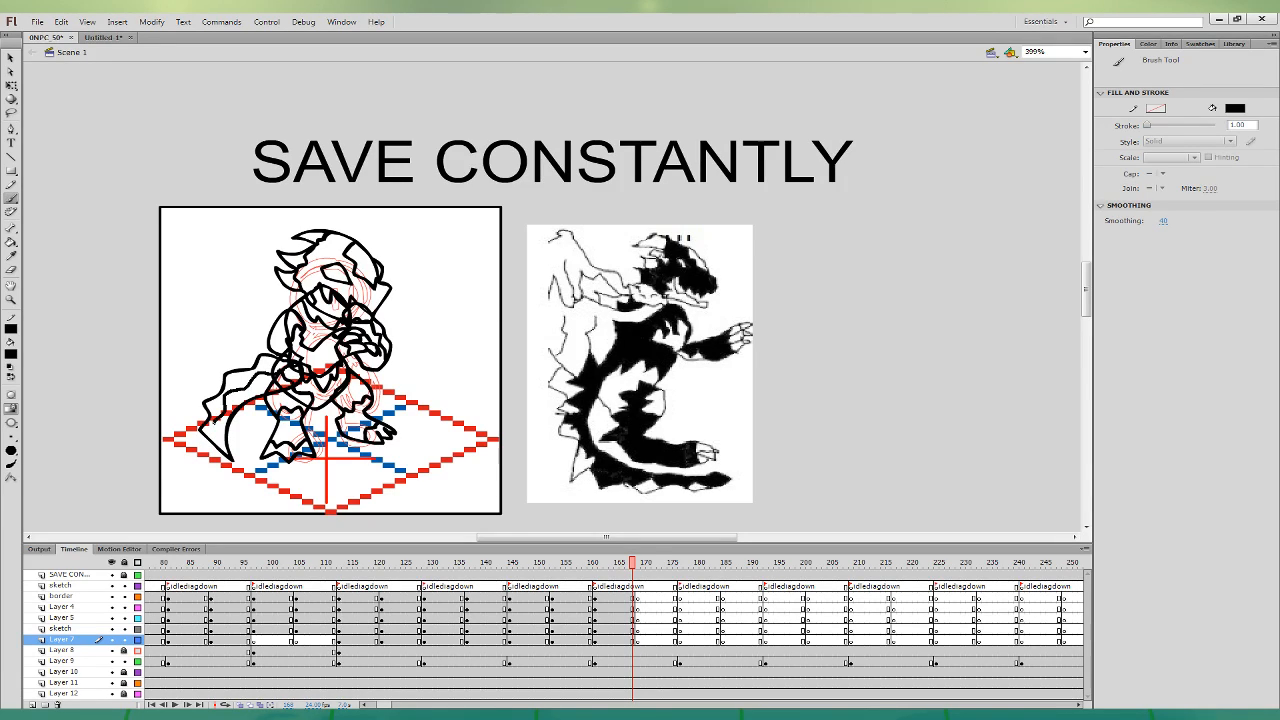
{"action": "left_click_drag", "start_coordinate": [217, 444], "coordinate": [224, 455]}
- Skew the tail drawing slightly with Free Transform so its lower end shifts toward the legs
{"action": "left_click", "coordinate": [11, 86]}
{"action": "left_click", "coordinate": [262, 357]}
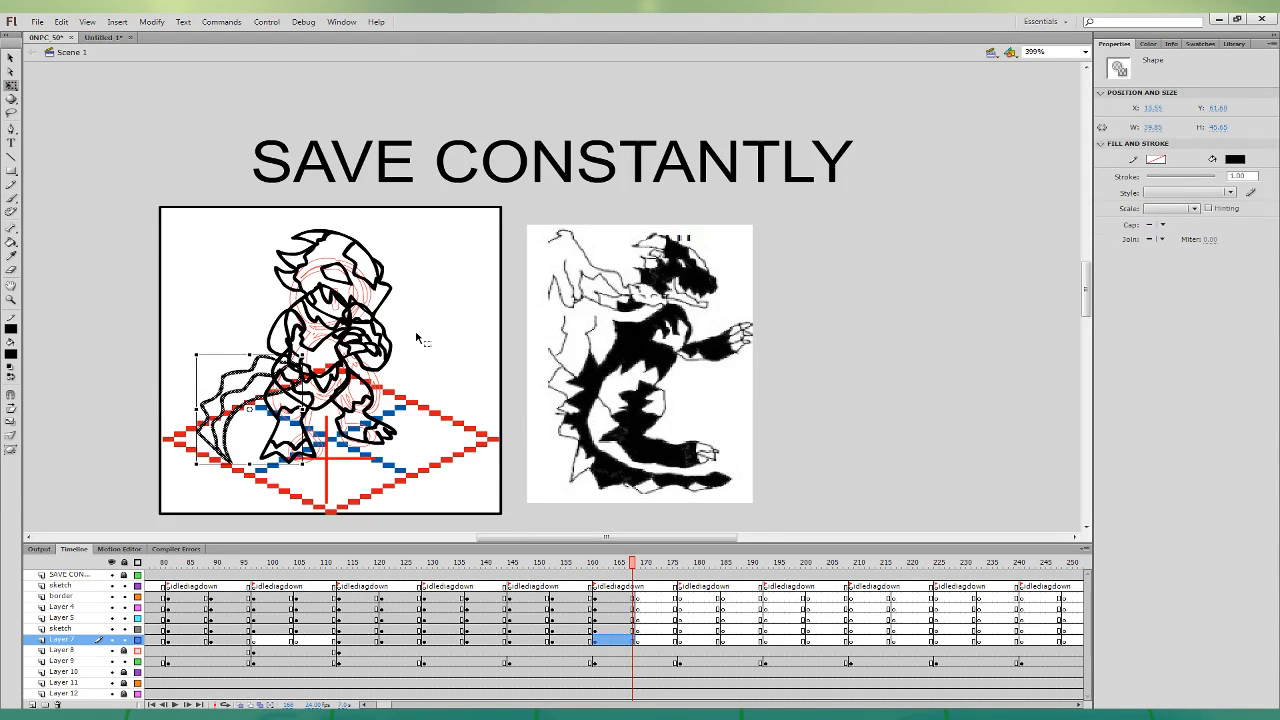
{"action": "left_click_drag", "start_coordinate": [282, 463], "coordinate": [287, 463]}
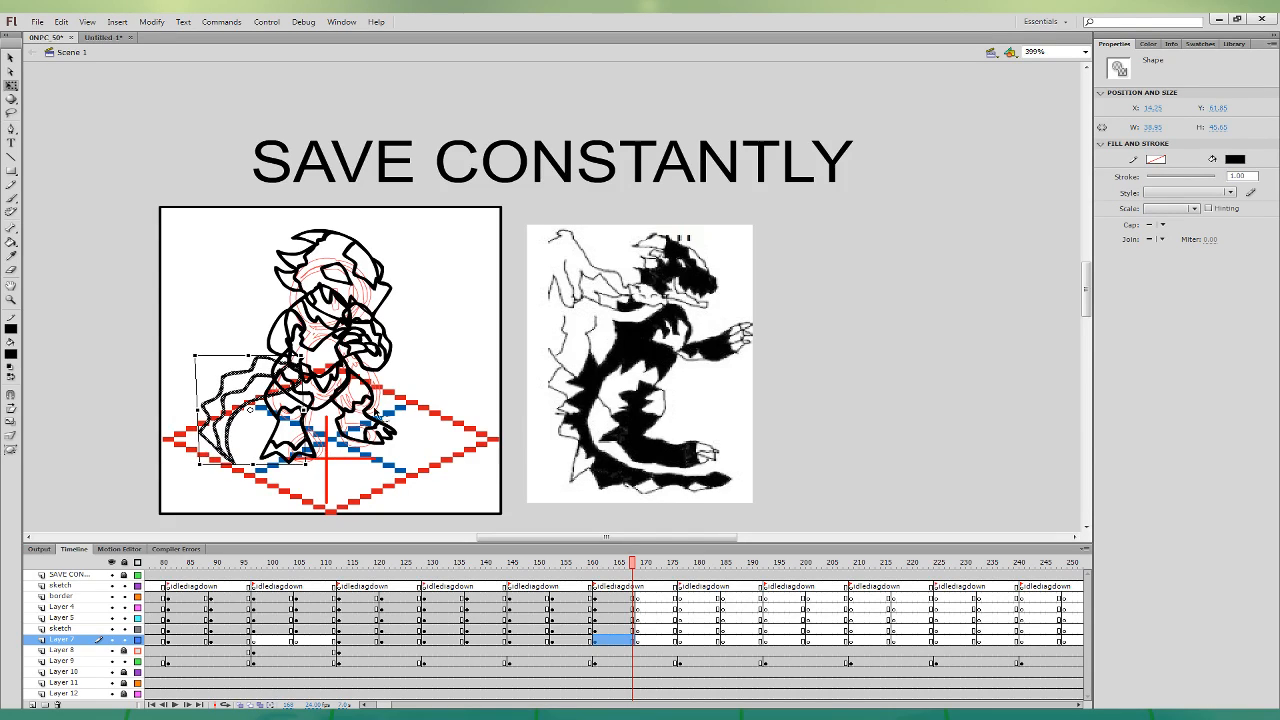
{"action": "left_click", "coordinate": [429, 374]}
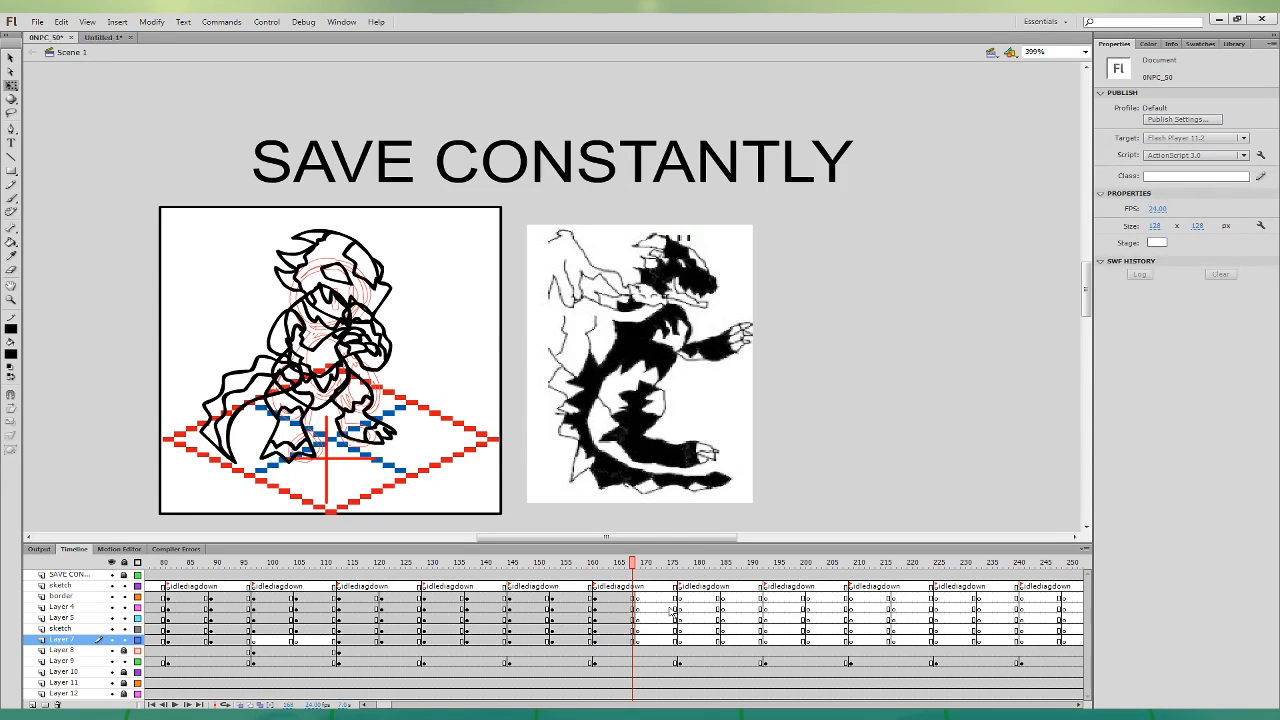
- Draw the monster's two wings with jagged lower edges on either side of the body on Layer 7
{"action": "left_click", "coordinate": [636, 640]}
{"action": "key", "text": "b"}
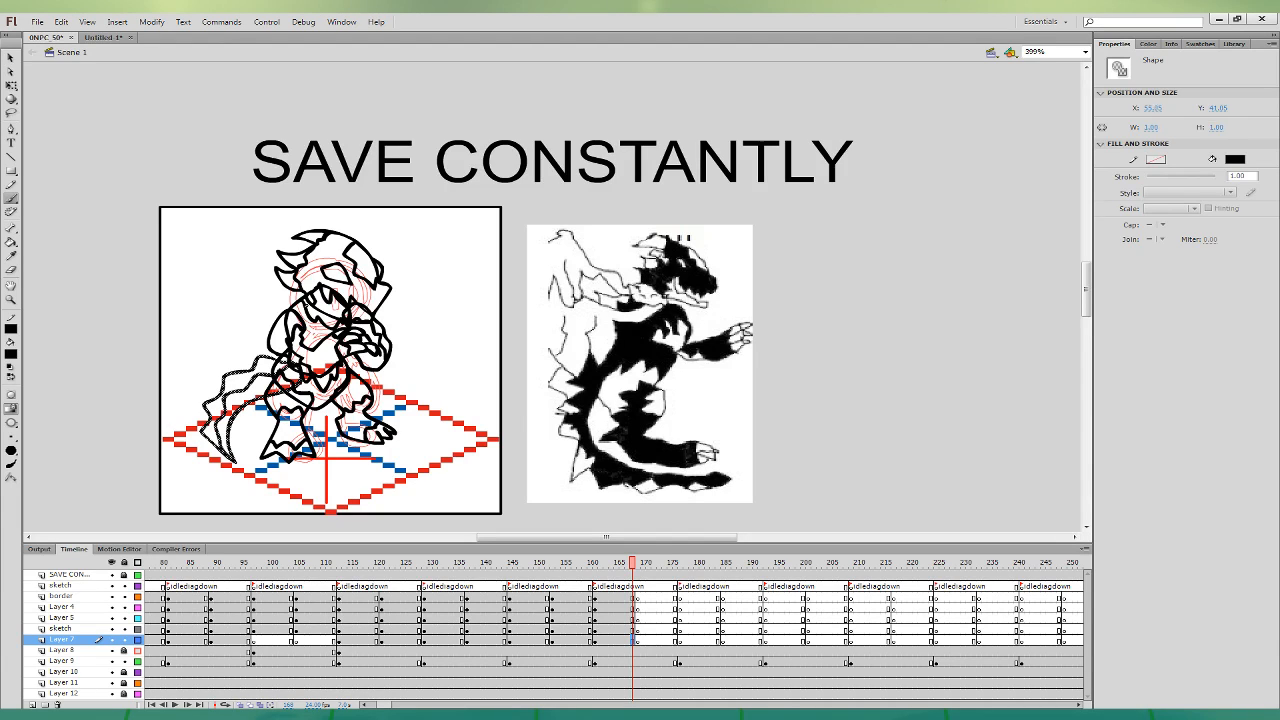
{"action": "mouse_move", "coordinate": [292, 285]}
{"action": "left_mouse_down"}
{"action": "mouse_move", "coordinate": [203, 320]}
{"action": "mouse_move", "coordinate": [215, 335]}
{"action": "mouse_move", "coordinate": [285, 318]}
{"action": "left_mouse_up"}
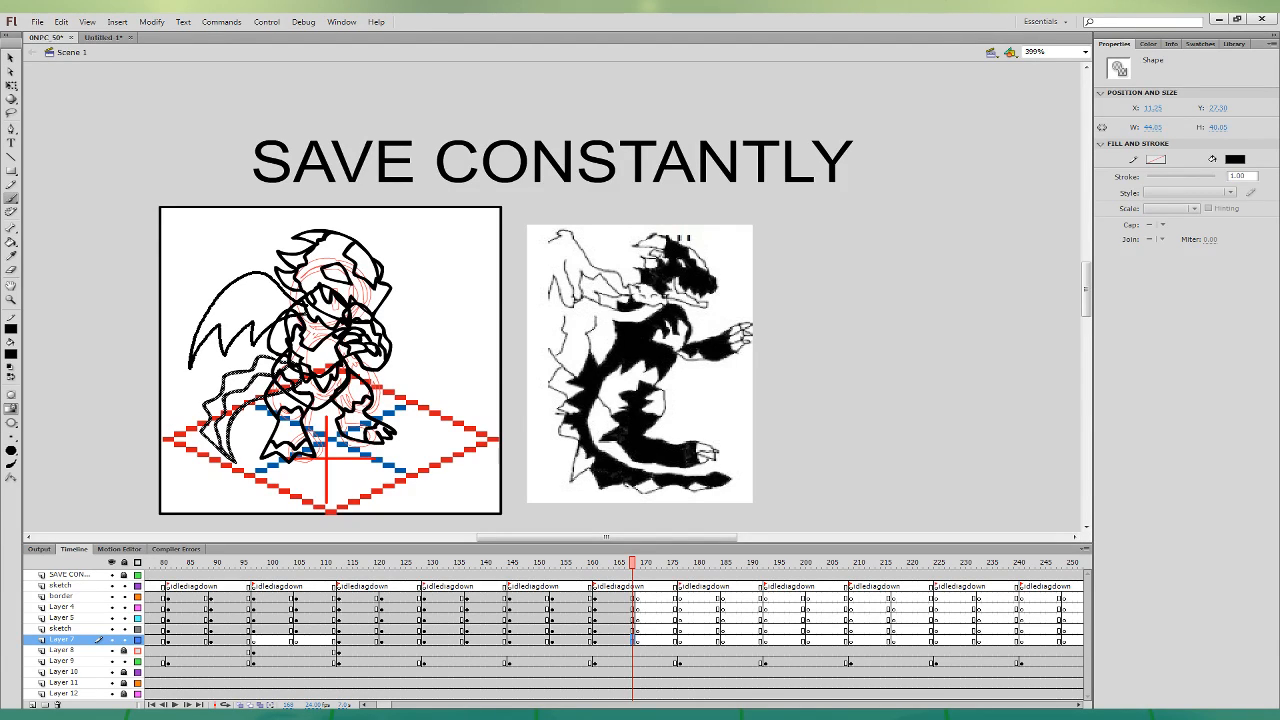
{"action": "mouse_move", "coordinate": [348, 280]}
{"action": "left_mouse_down"}
{"action": "mouse_move", "coordinate": [416, 316]}
{"action": "mouse_move", "coordinate": [372, 309]}
{"action": "left_mouse_up"}
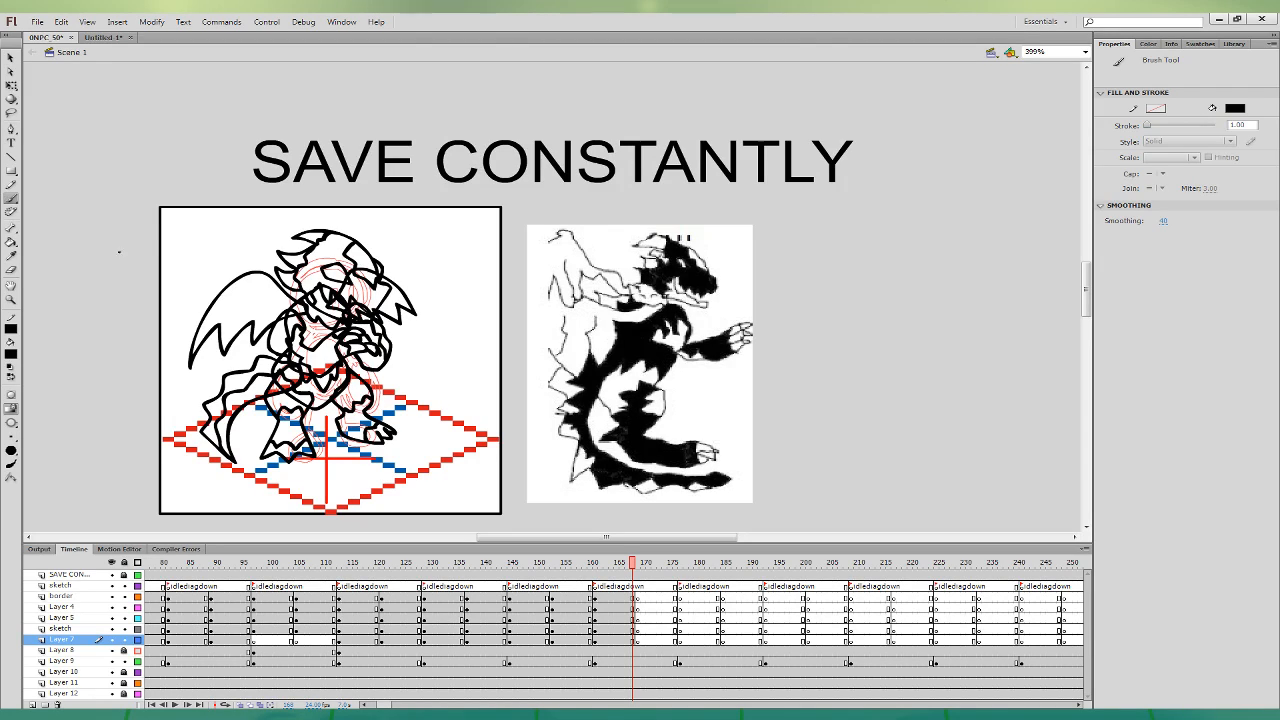
- Fill the dark markings on the monster's head, torso, arms and lower legs with very dark grey
{"action": "left_click", "coordinate": [11, 242]}
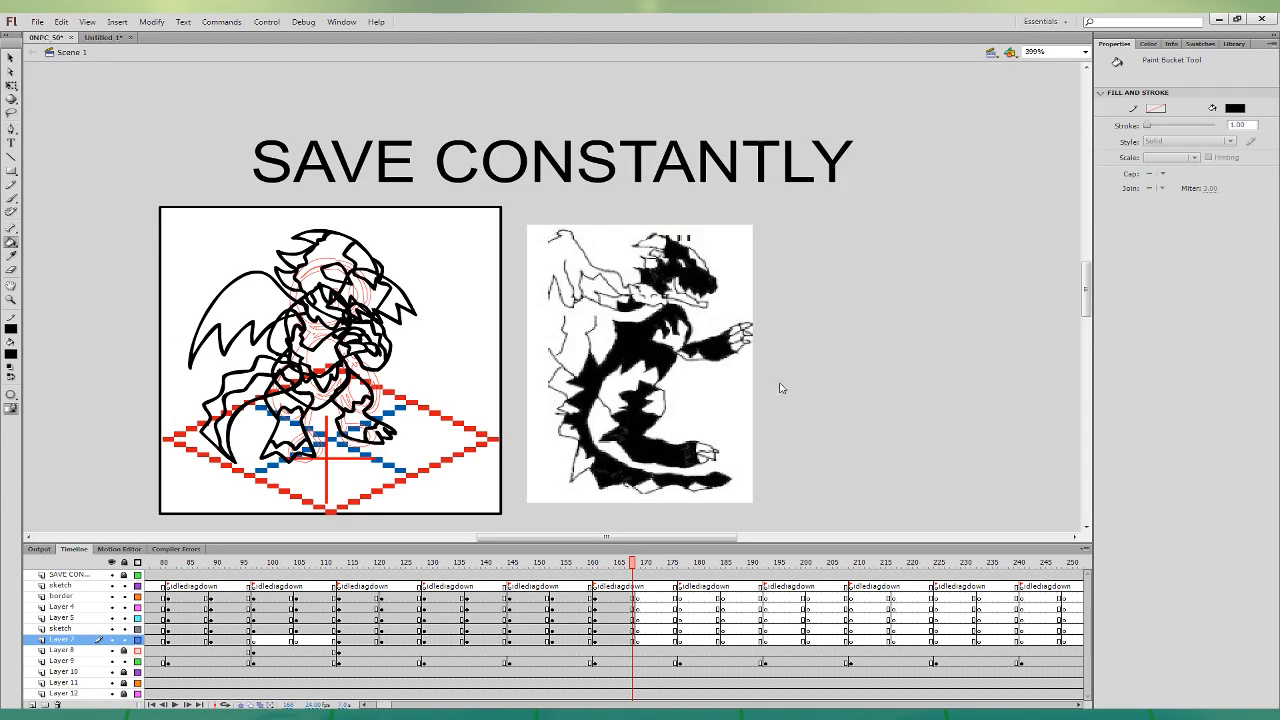
{"action": "left_click", "coordinate": [340, 260]}
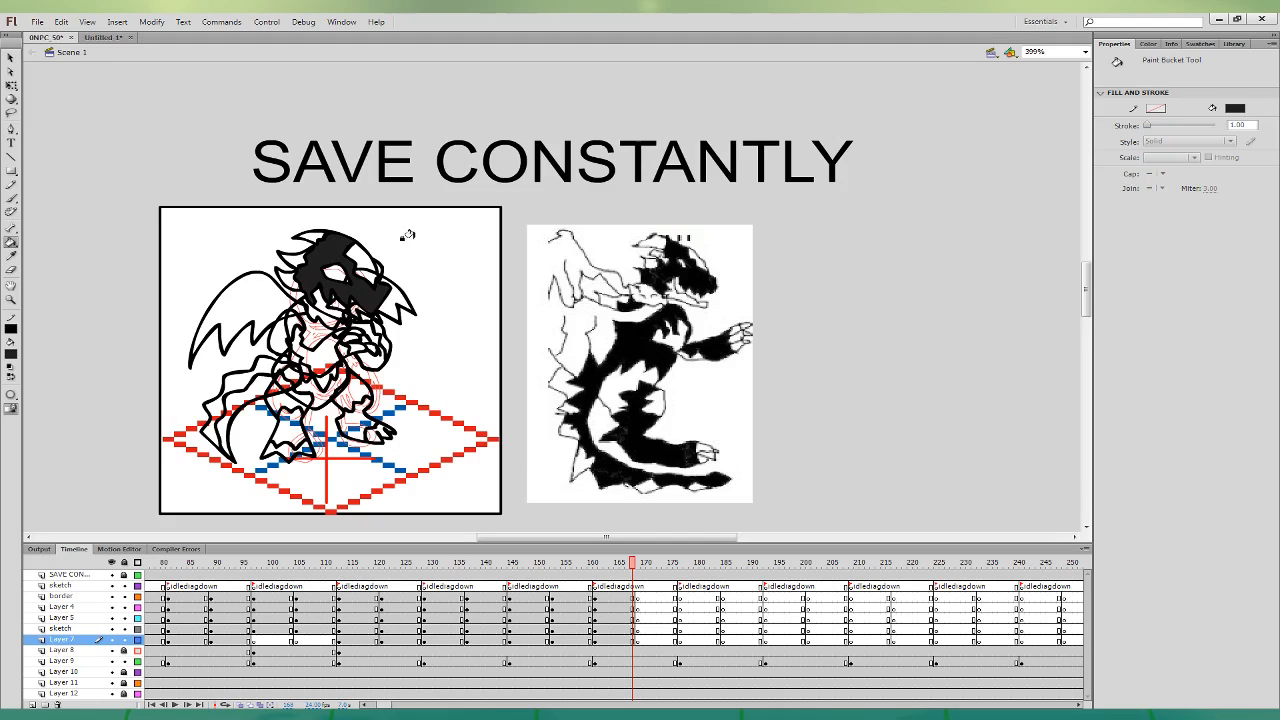
{"action": "left_click", "coordinate": [308, 334]}
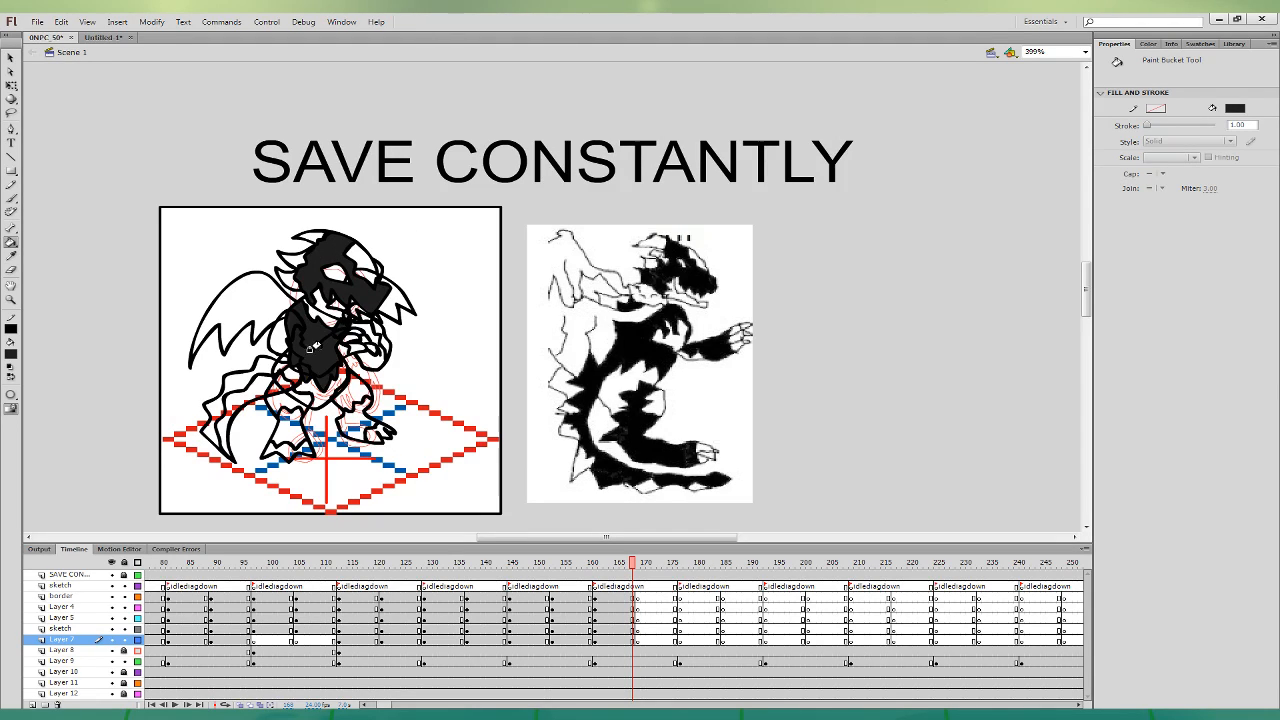
{"action": "left_click", "coordinate": [370, 346]}
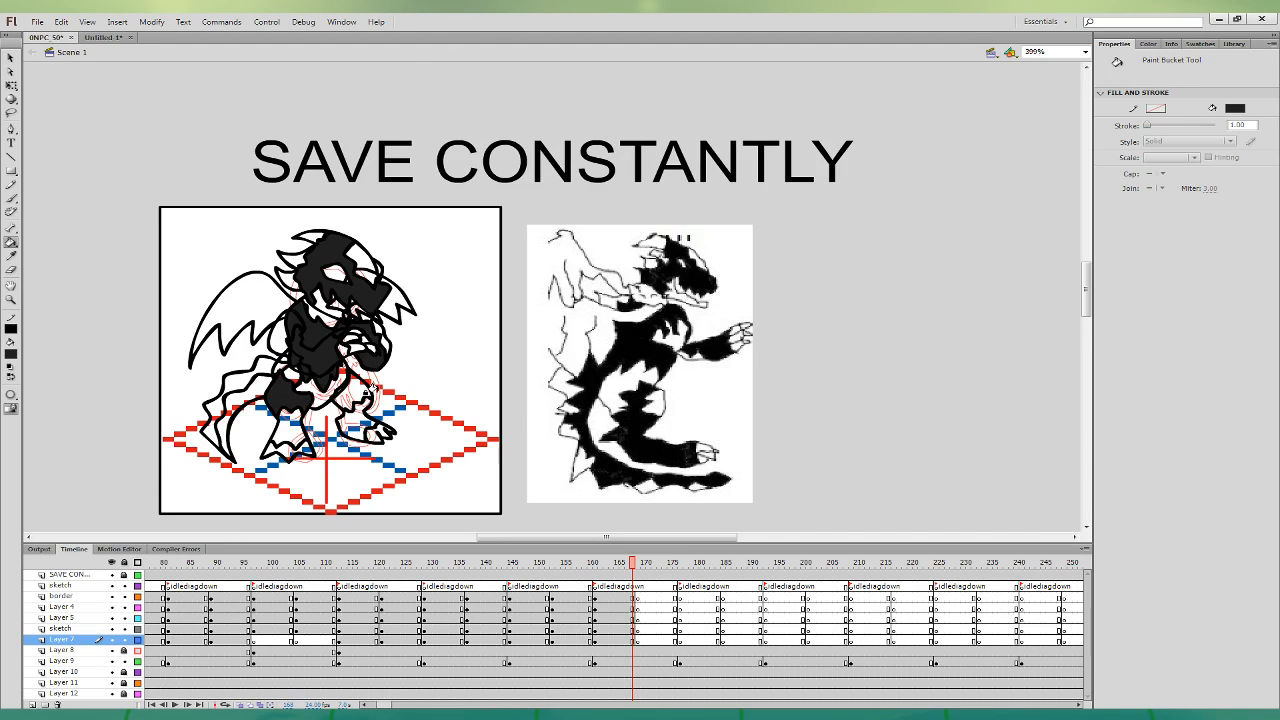
{"action": "left_click", "coordinate": [285, 422]}
{"action": "left_click", "coordinate": [347, 418]}
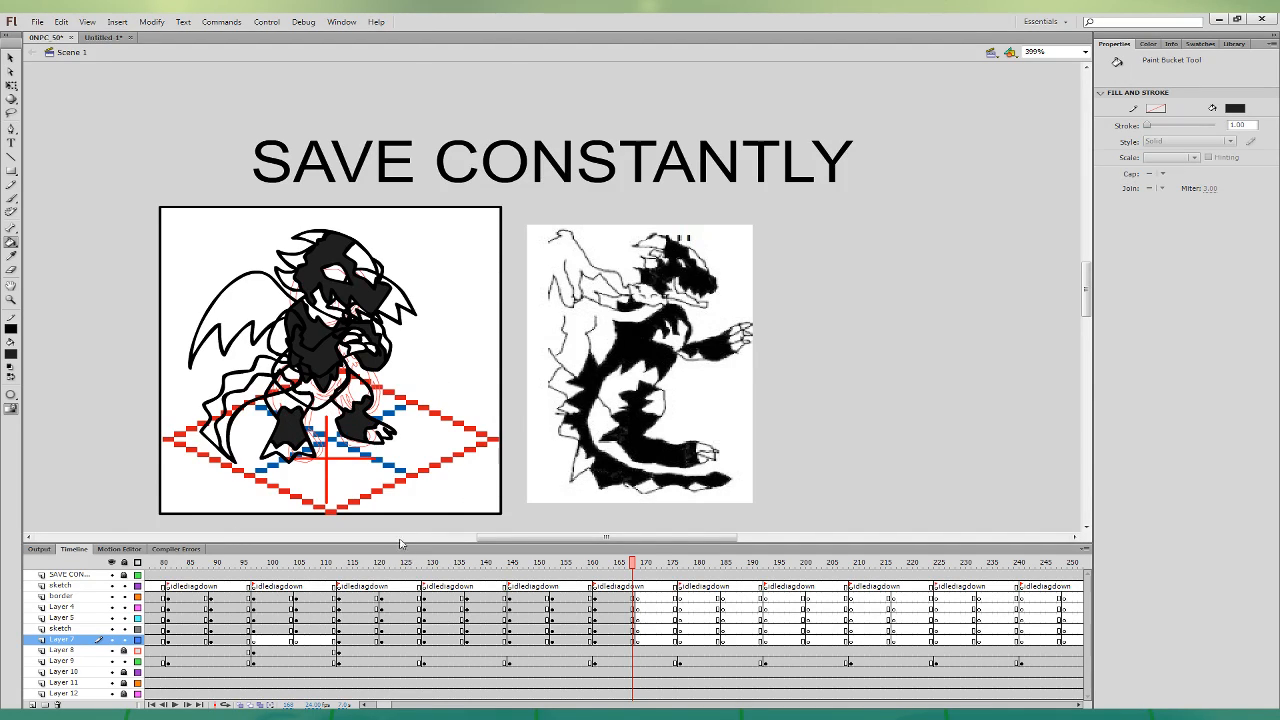
- Touch up the thigh outline on Layer 5 with black brush strokes and fill the inner tail very dark grey
{"action": "left_click", "coordinate": [11, 198]}
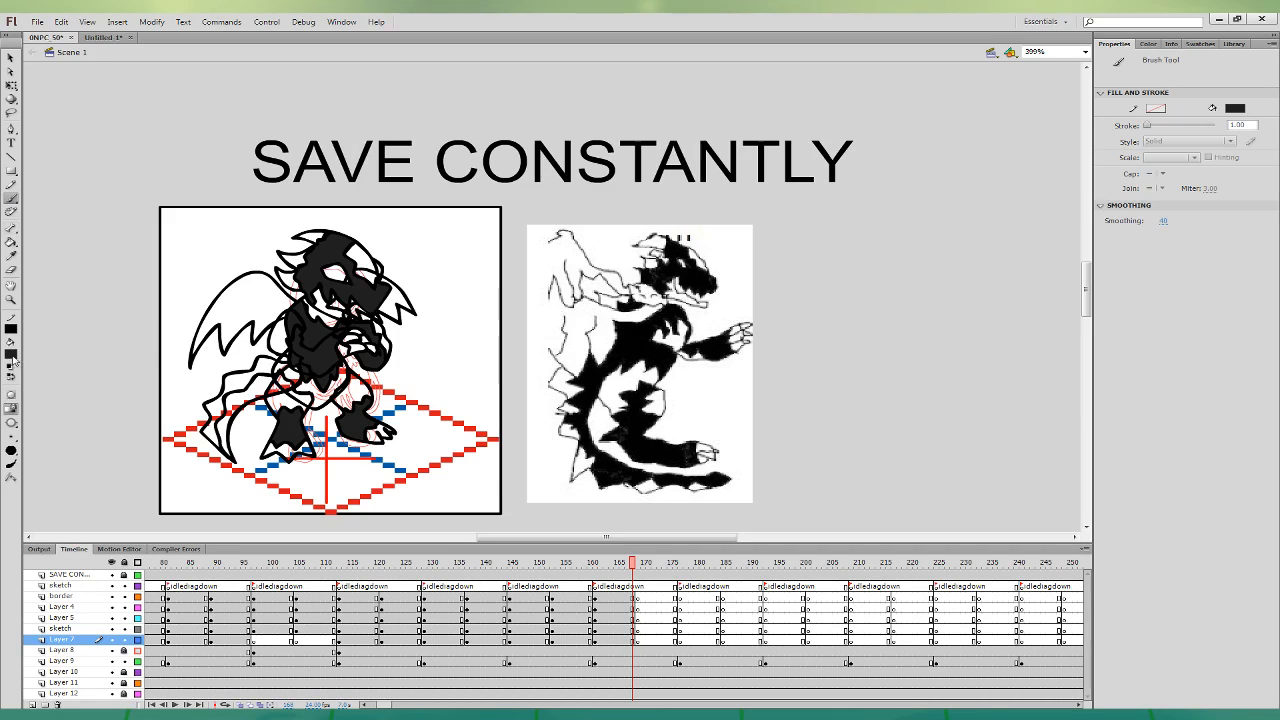
{"action": "left_click", "coordinate": [619, 618]}
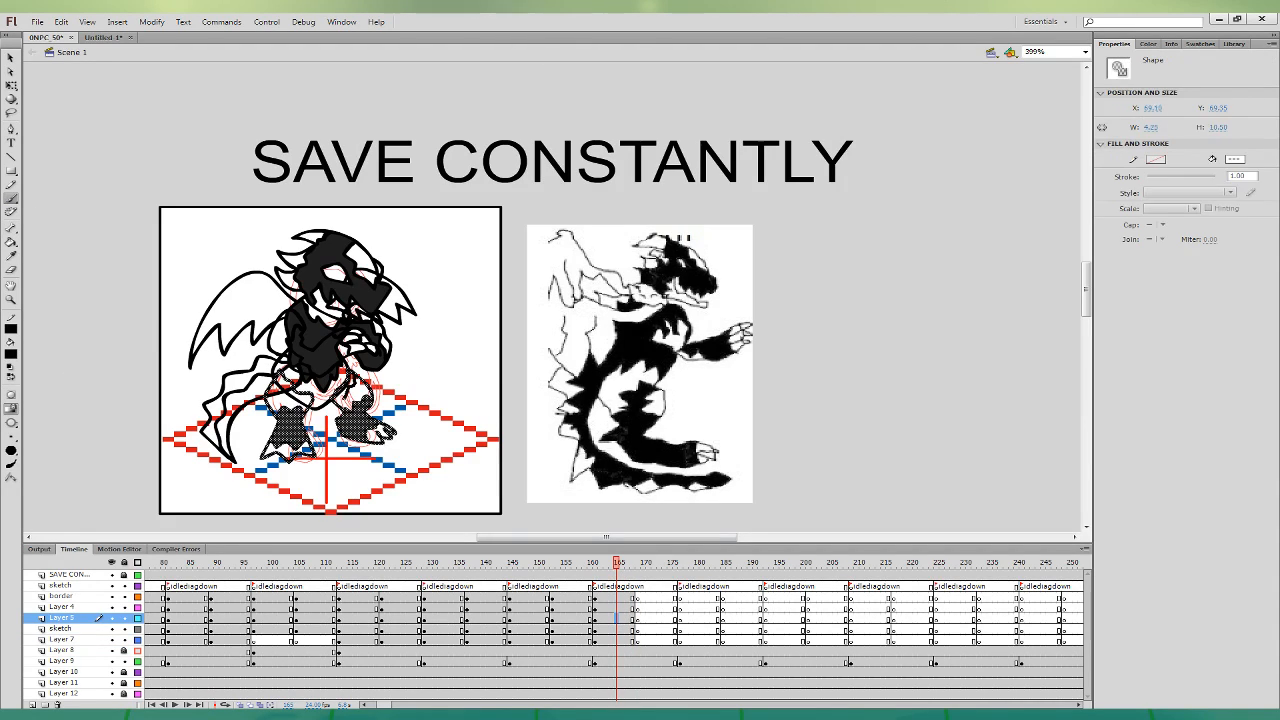
{"action": "left_click_drag", "start_coordinate": [347, 398], "coordinate": [334, 405]}
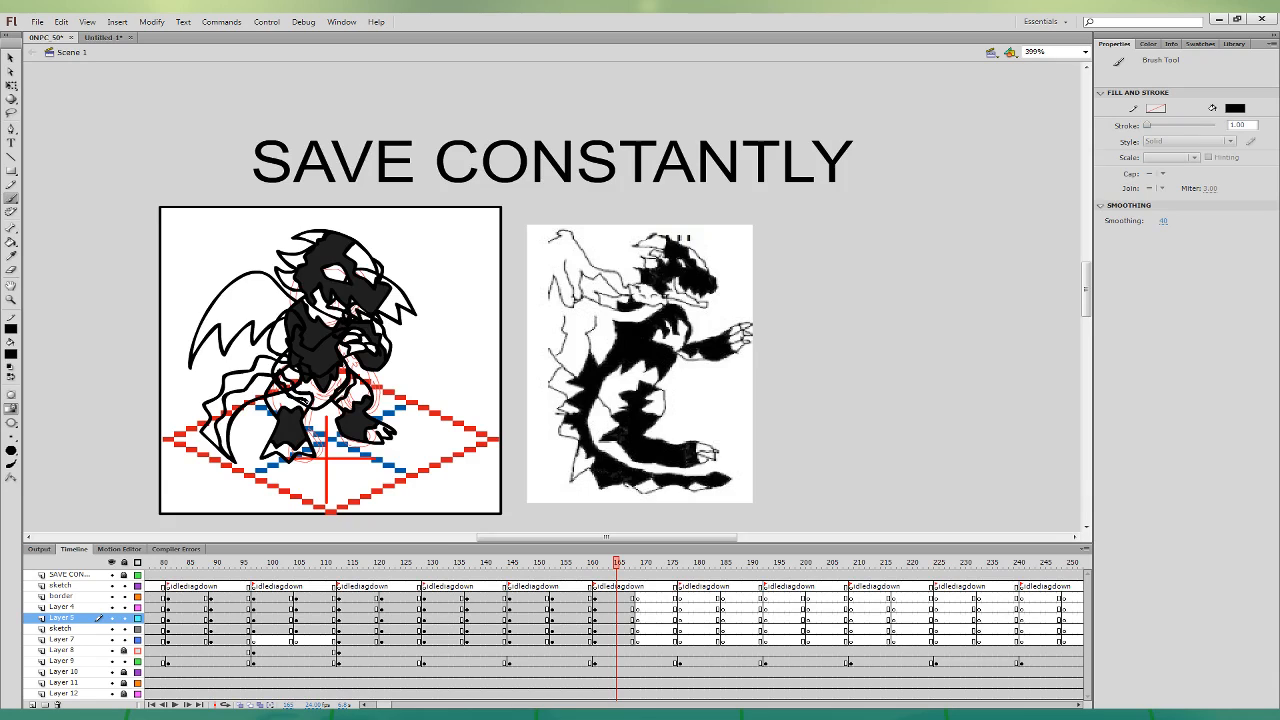
{"action": "key", "text": "k"}
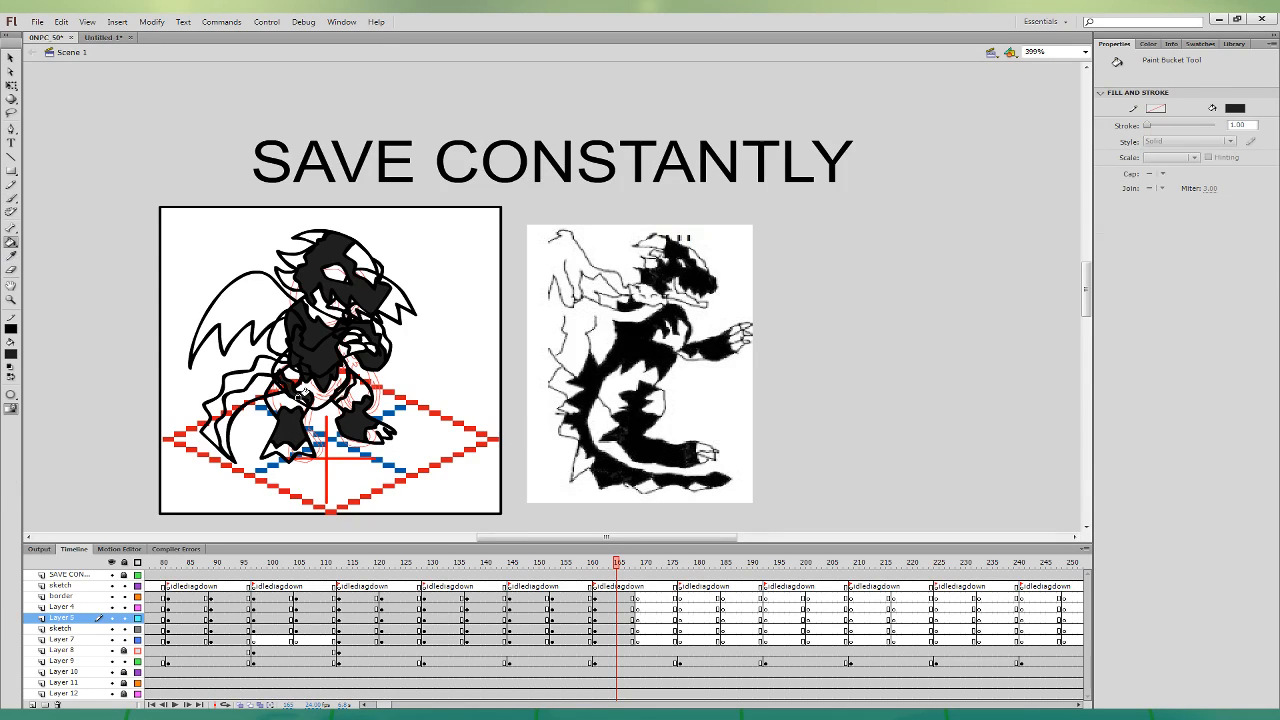
{"action": "left_click", "coordinate": [284, 382]}
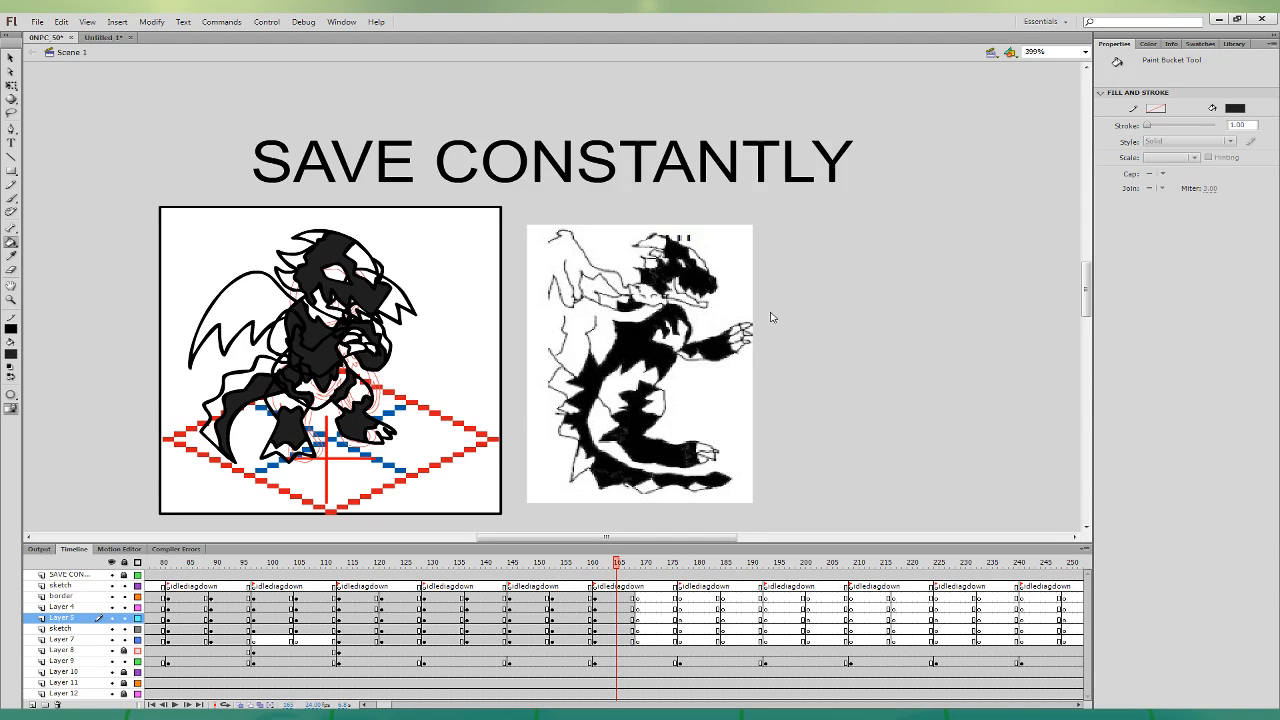
- Fill the monster's wings, tail fringe, face, upper arm, belly and leg patches with light grey
{"action": "left_click", "coordinate": [240, 314]}
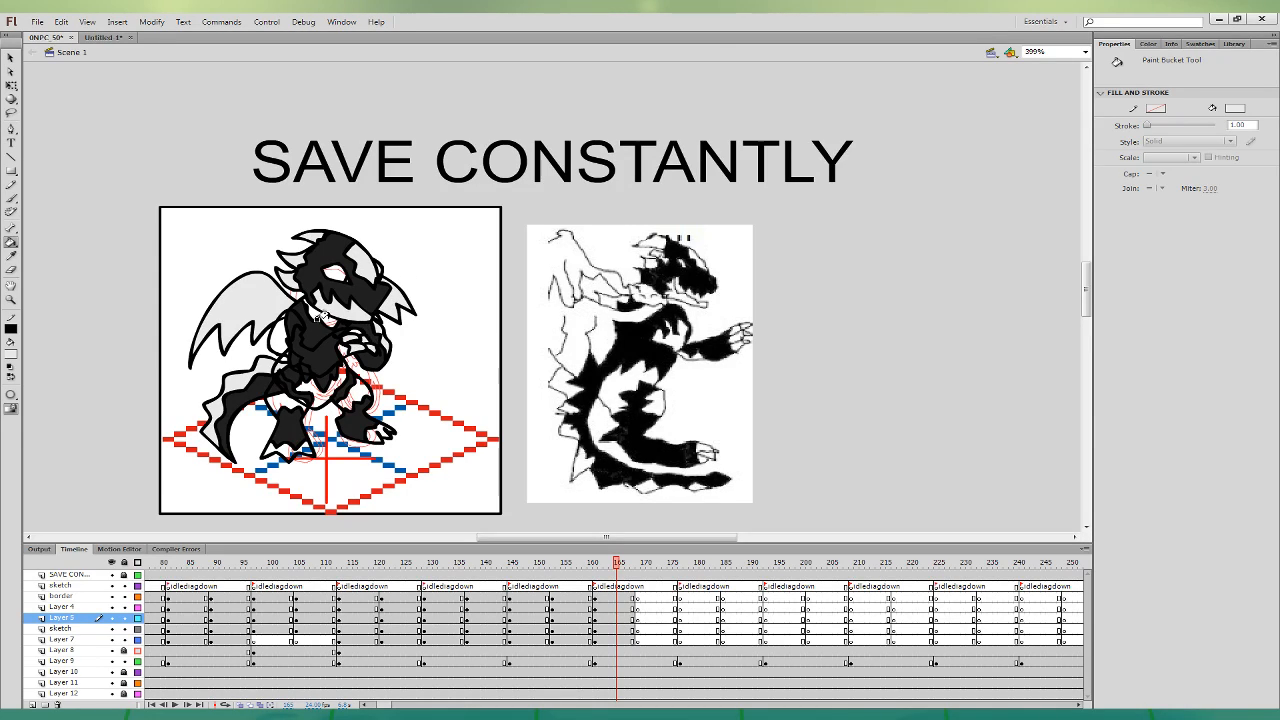
{"action": "left_click", "coordinate": [282, 336]}
{"action": "left_click", "coordinate": [306, 382]}
{"action": "left_click", "coordinate": [281, 400]}
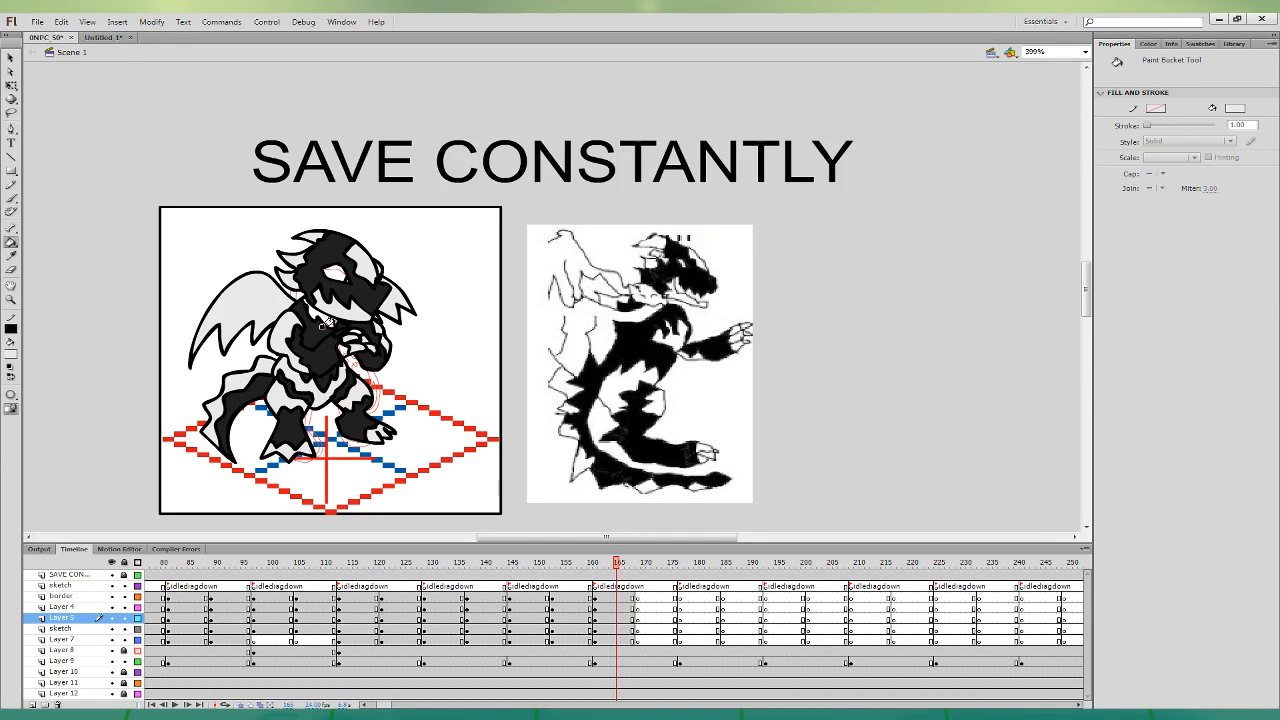
- Hide the border layer, Layer 4 and Layer 5, and reshape the torso's neck line on the lower sketch layer to close its gap
{"action": "left_click", "coordinate": [617, 618]}
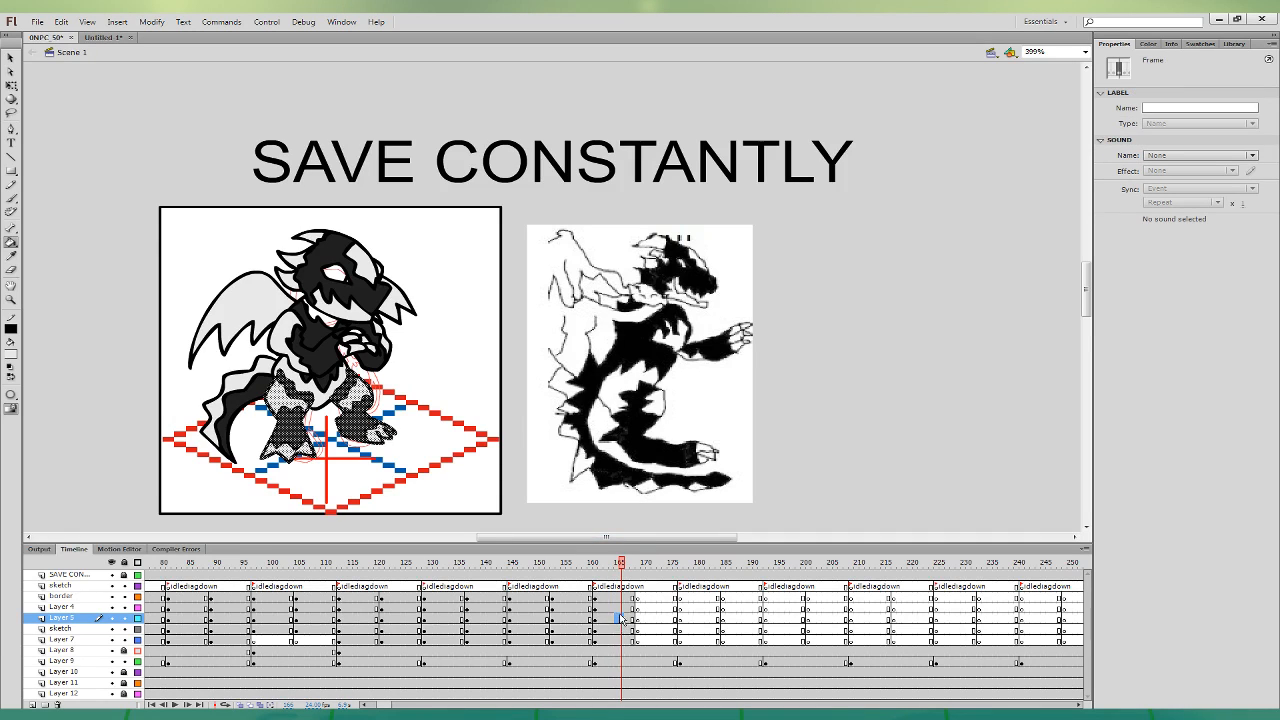
{"action": "left_click", "coordinate": [619, 628]}
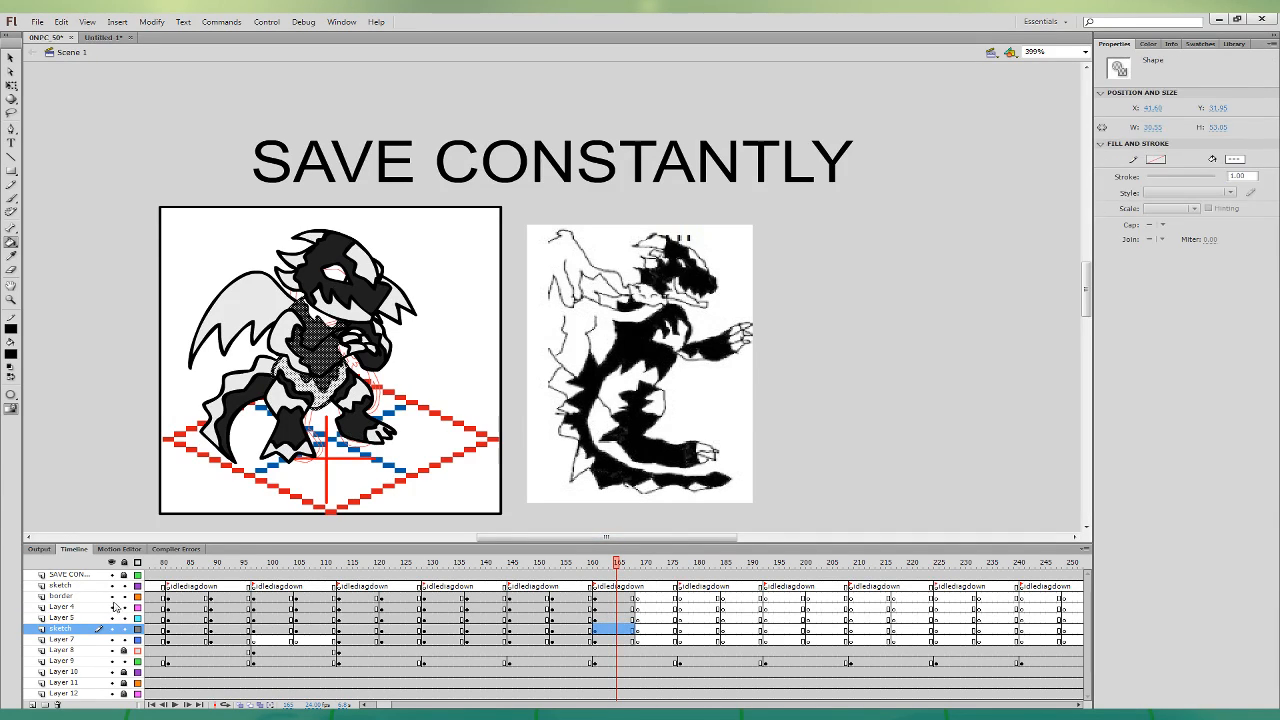
{"action": "left_click_drag", "start_coordinate": [111, 596], "coordinate": [111, 618]}
{"action": "left_click", "coordinate": [11, 58]}
{"action": "left_click", "coordinate": [332, 271]}
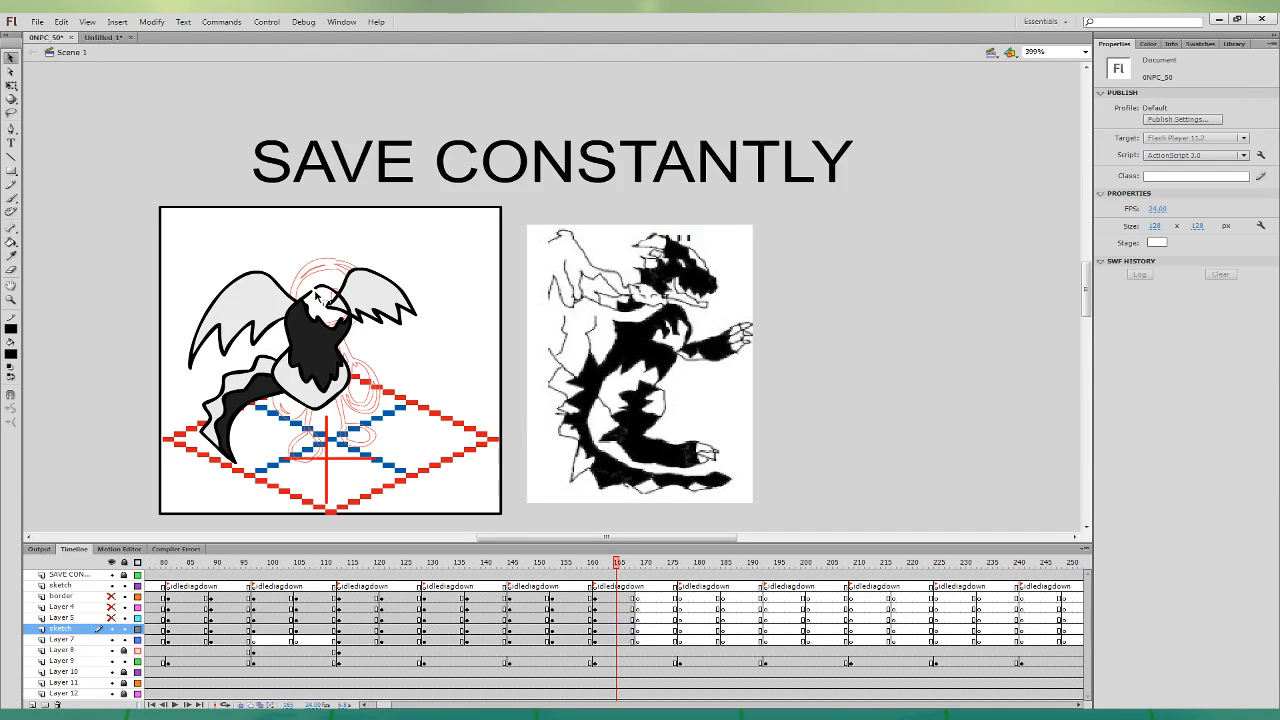
{"action": "left_click_drag", "start_coordinate": [313, 292], "coordinate": [323, 283]}
- Fill the monster's neck with the wings' light grey and show the border layer, Layer 4 and Layer 5 again
{"action": "left_click", "coordinate": [11, 243]}
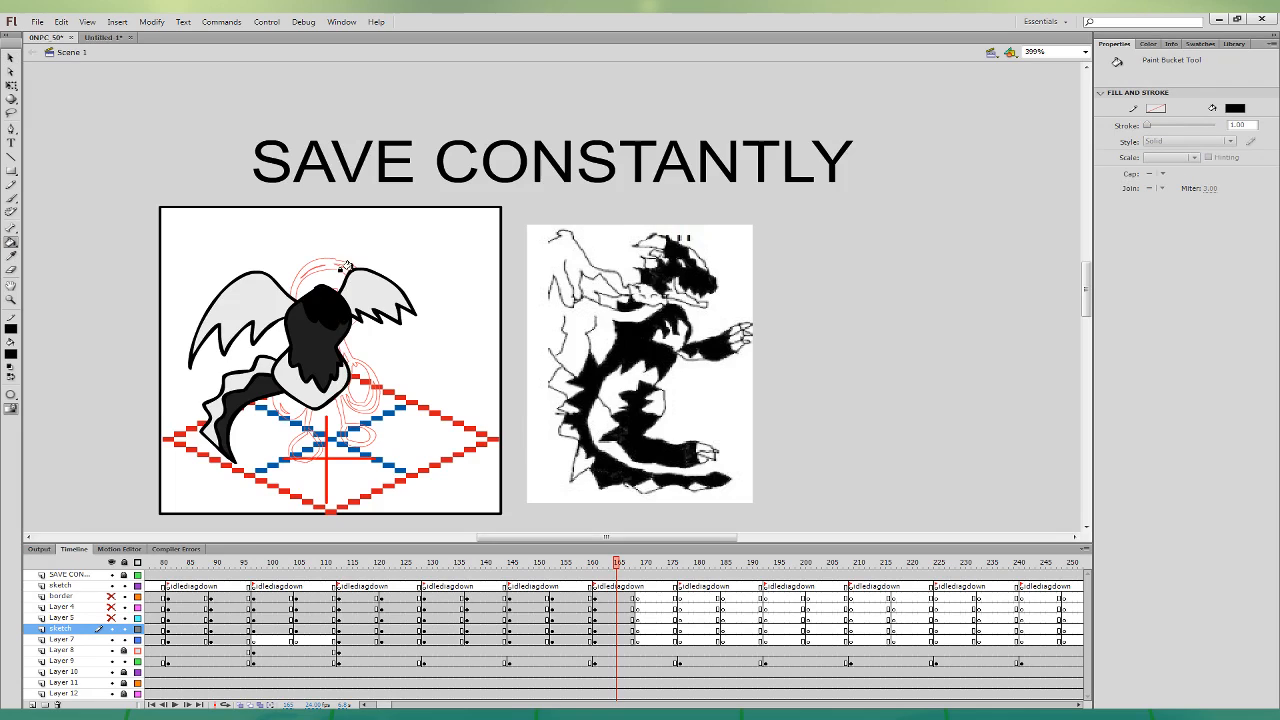
{"action": "left_click", "coordinate": [12, 257]}
{"action": "left_click", "coordinate": [346, 290]}
{"action": "left_click", "coordinate": [317, 297]}
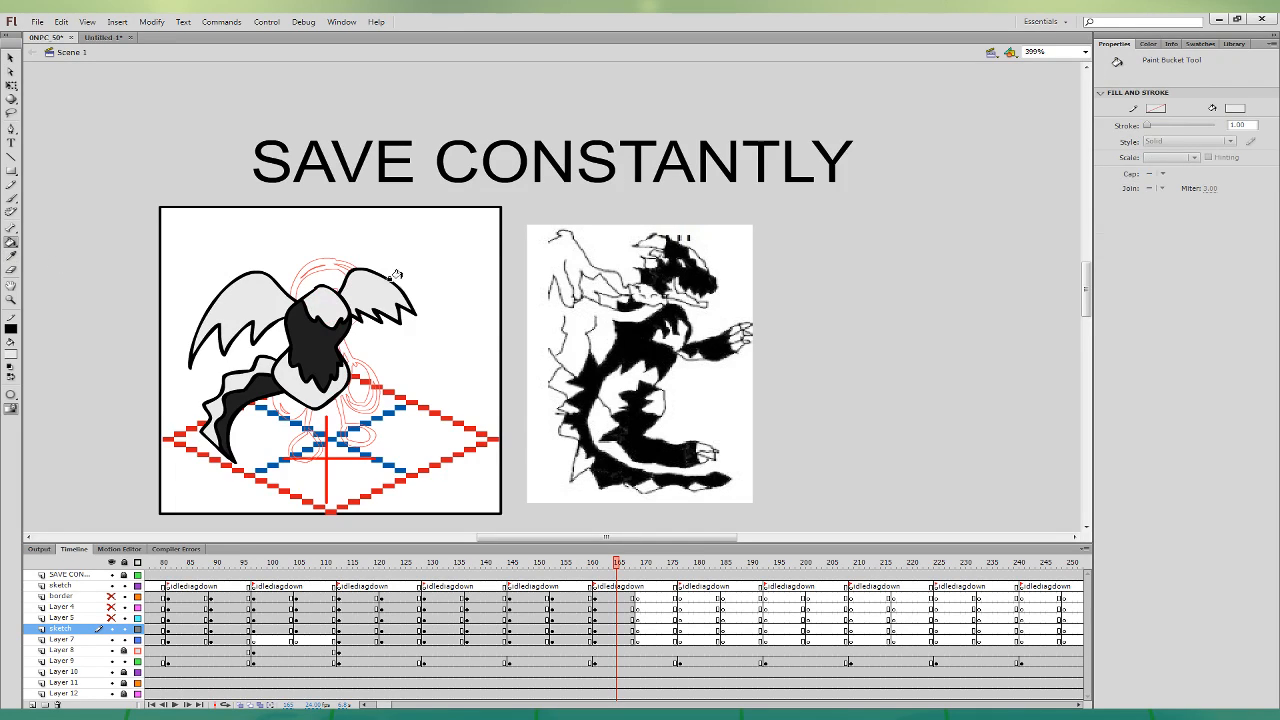
{"action": "left_click_drag", "start_coordinate": [112, 607], "coordinate": [112, 619]}
{"action": "left_click", "coordinate": [111, 596]}
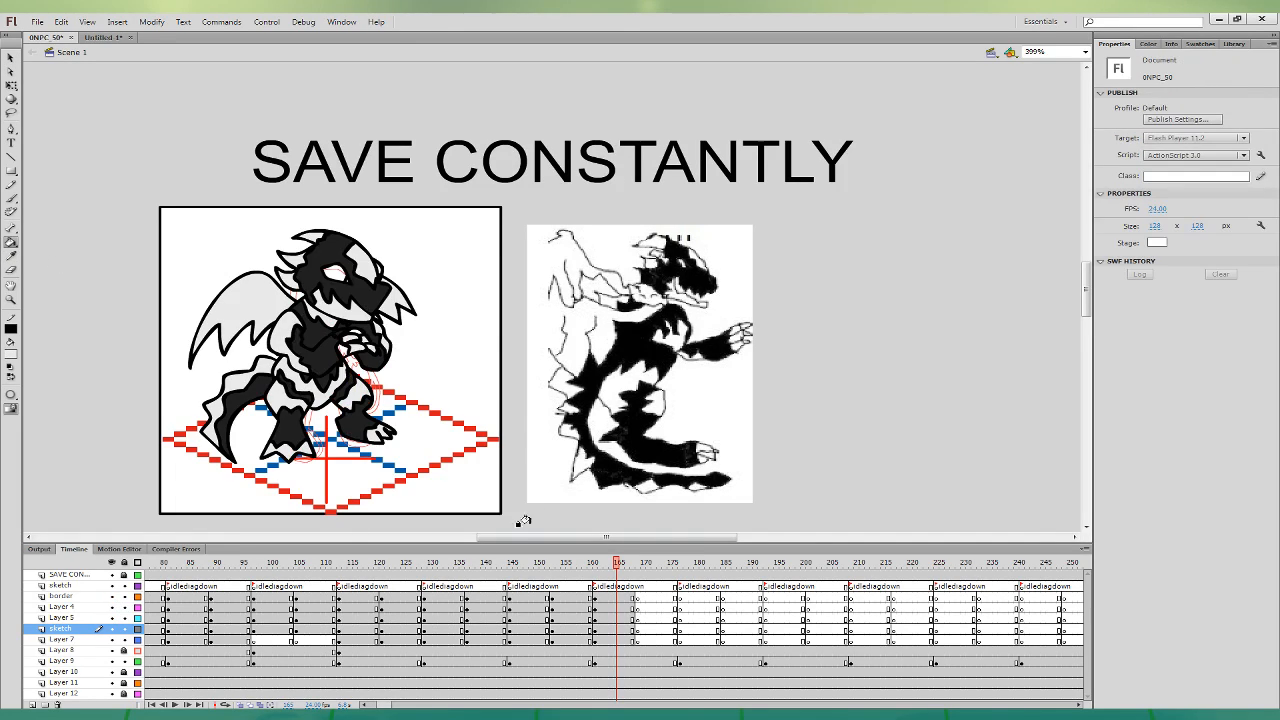
- Sample the very dark grey and fill the remaining dark area of the monster's arm on Layer 4
{"action": "left_click", "coordinate": [12, 258]}
{"action": "left_click", "coordinate": [342, 362]}
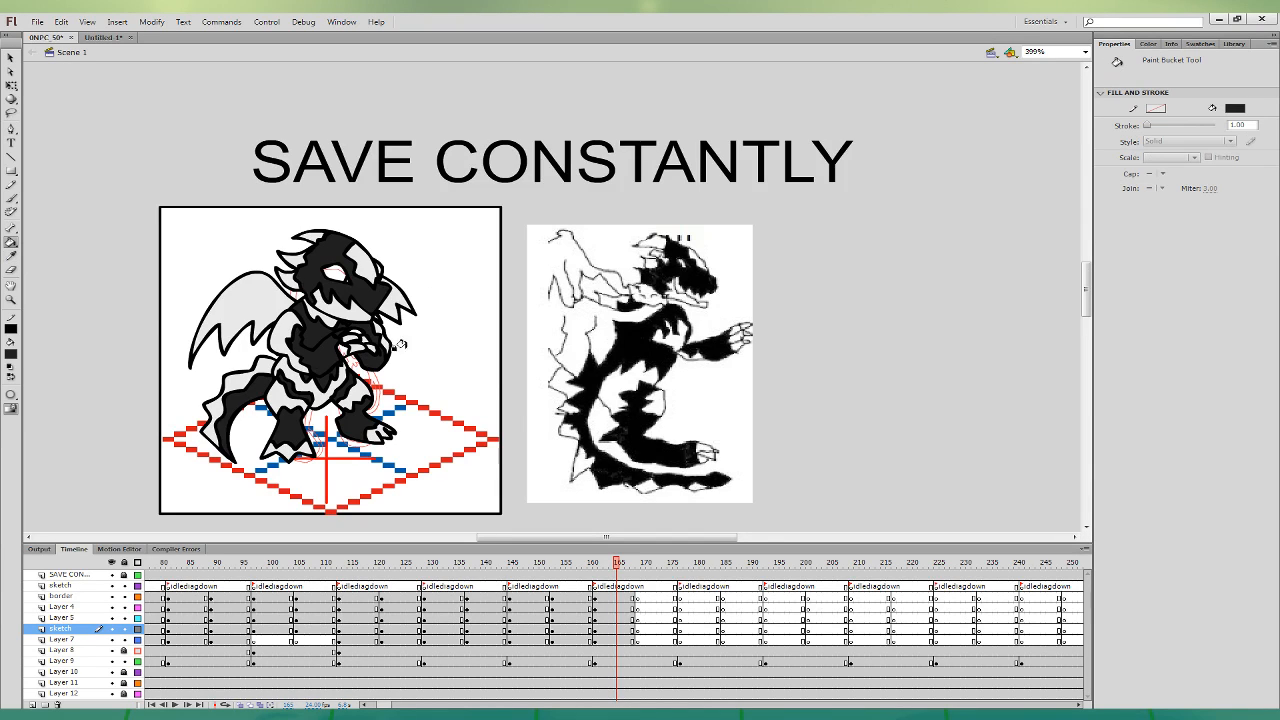
{"action": "left_click", "coordinate": [616, 608]}
{"action": "left_click", "coordinate": [318, 351]}
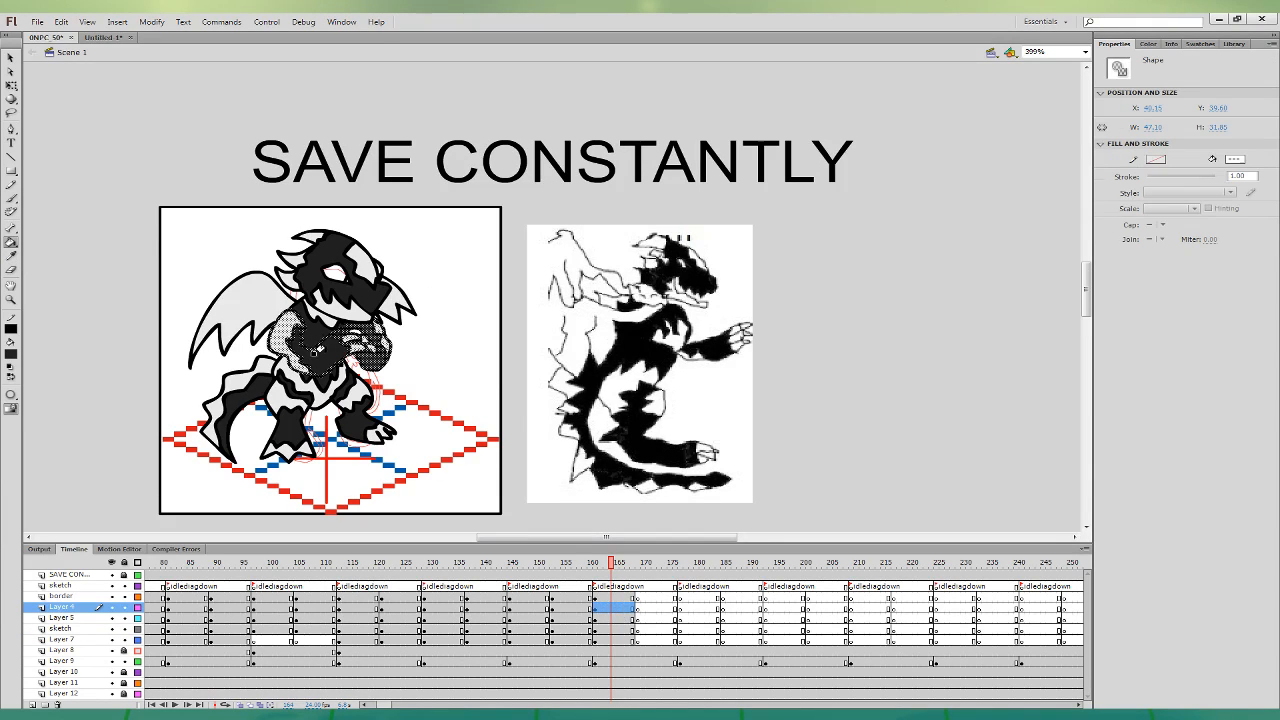
- Fill the monster's remaining claws with the sampled light grey and its eye with pale pink
{"action": "left_click", "coordinate": [12, 86]}
{"action": "left_click", "coordinate": [52, 224]}
{"action": "left_click", "coordinate": [12, 257]}
{"action": "left_click", "coordinate": [369, 261]}
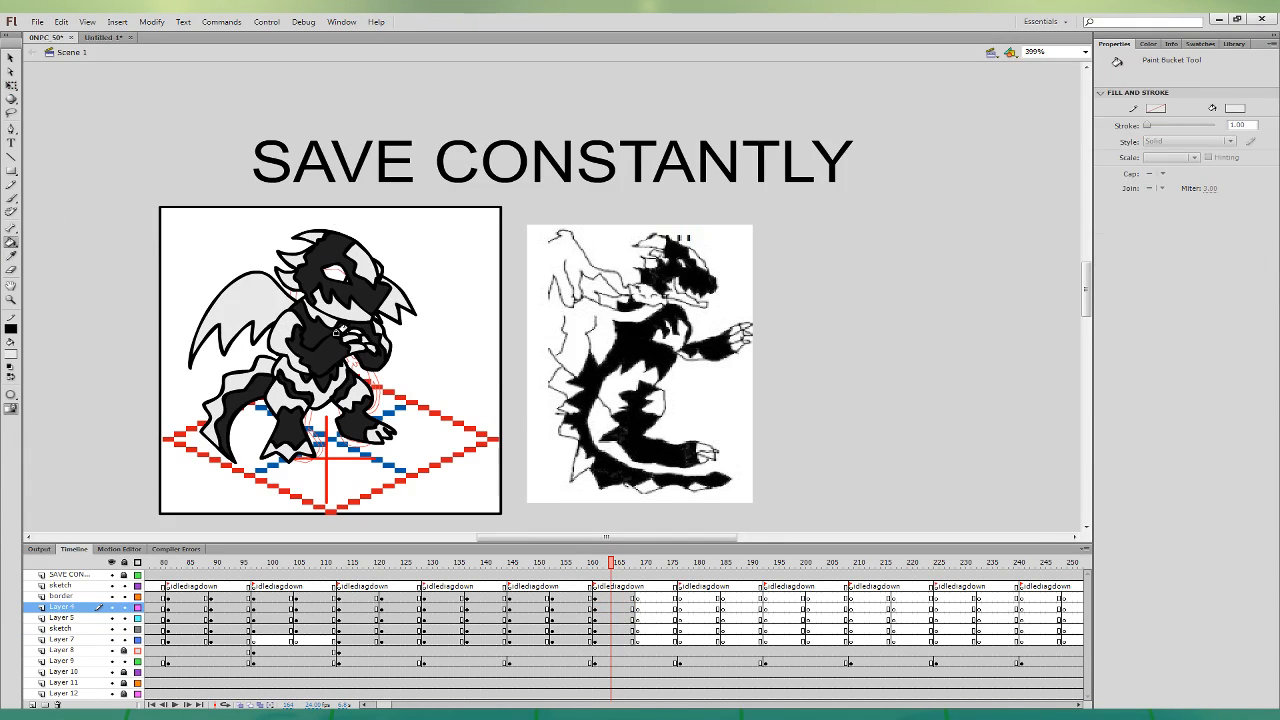
{"action": "left_click", "coordinate": [330, 334]}
{"action": "key", "text": "ctrl+z"}
{"action": "left_click", "coordinate": [328, 272]}
- Copy the monster's finished artwork, from the border layer through Layer 7, onto the second keyframe of its idlediagdown section and go to that pose
{"action": "left_click", "coordinate": [1077, 705]}
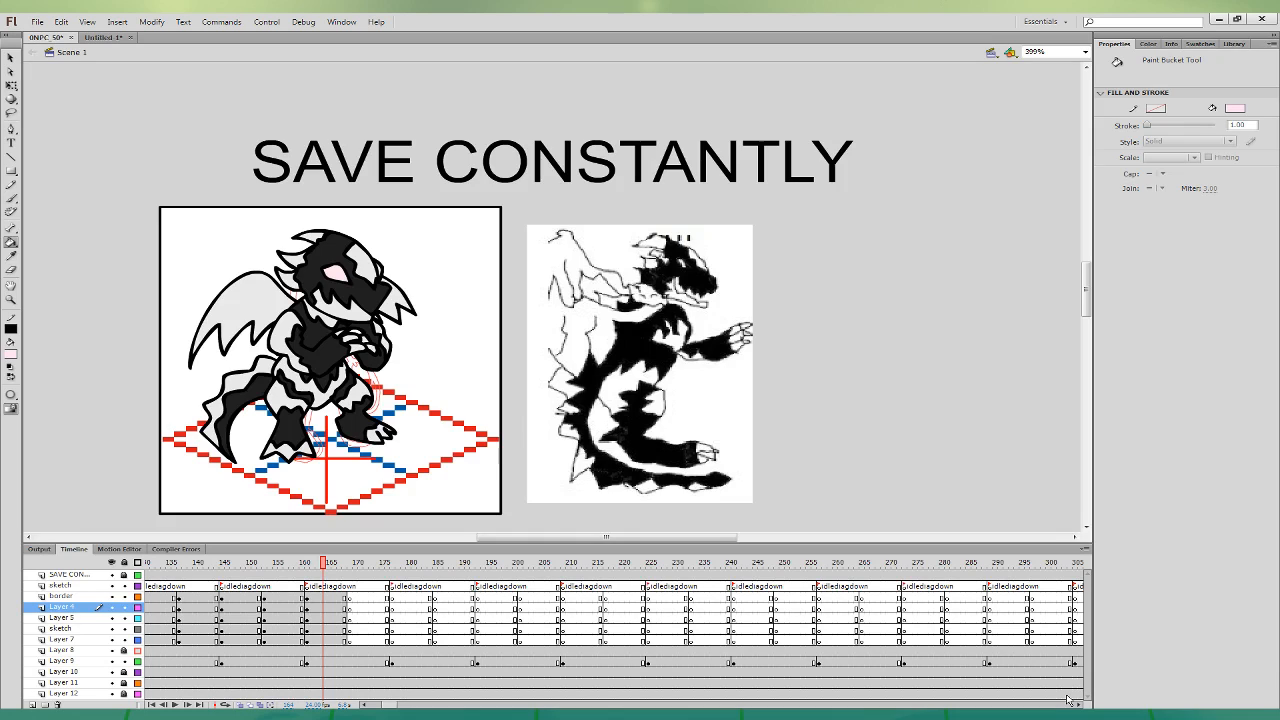
{"action": "mouse_move", "coordinate": [319, 640]}
{"action": "left_mouse_down"}
{"action": "mouse_move", "coordinate": [319, 598]}
{"action": "mouse_move", "coordinate": [350, 601]}
{"action": "left_mouse_up"}
{"action": "left_click", "coordinate": [360, 628]}
- Slightly skew both of the monster's legs on Layer 5 with Free Transform for the second idle pose
{"action": "left_click", "coordinate": [11, 86]}
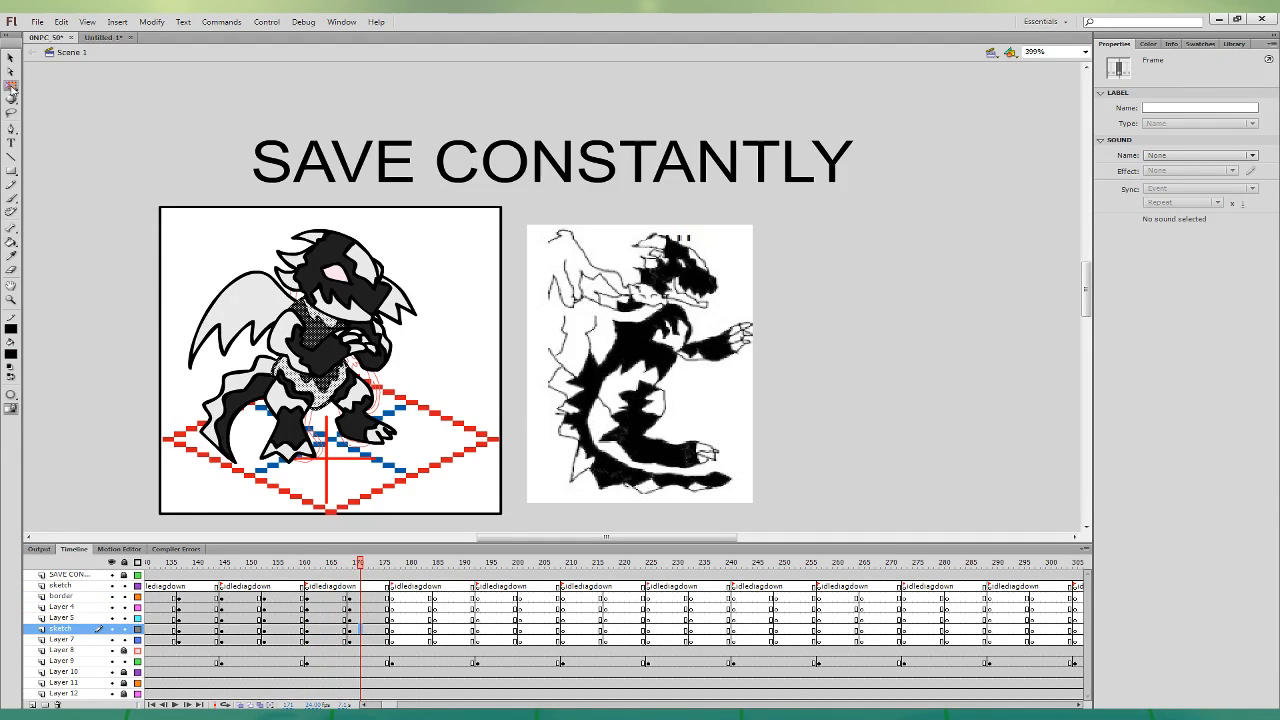
{"action": "left_click", "coordinate": [450, 410]}
{"action": "left_click", "coordinate": [372, 392]}
{"action": "left_click", "coordinate": [372, 371]}
{"action": "left_click", "coordinate": [355, 375]}
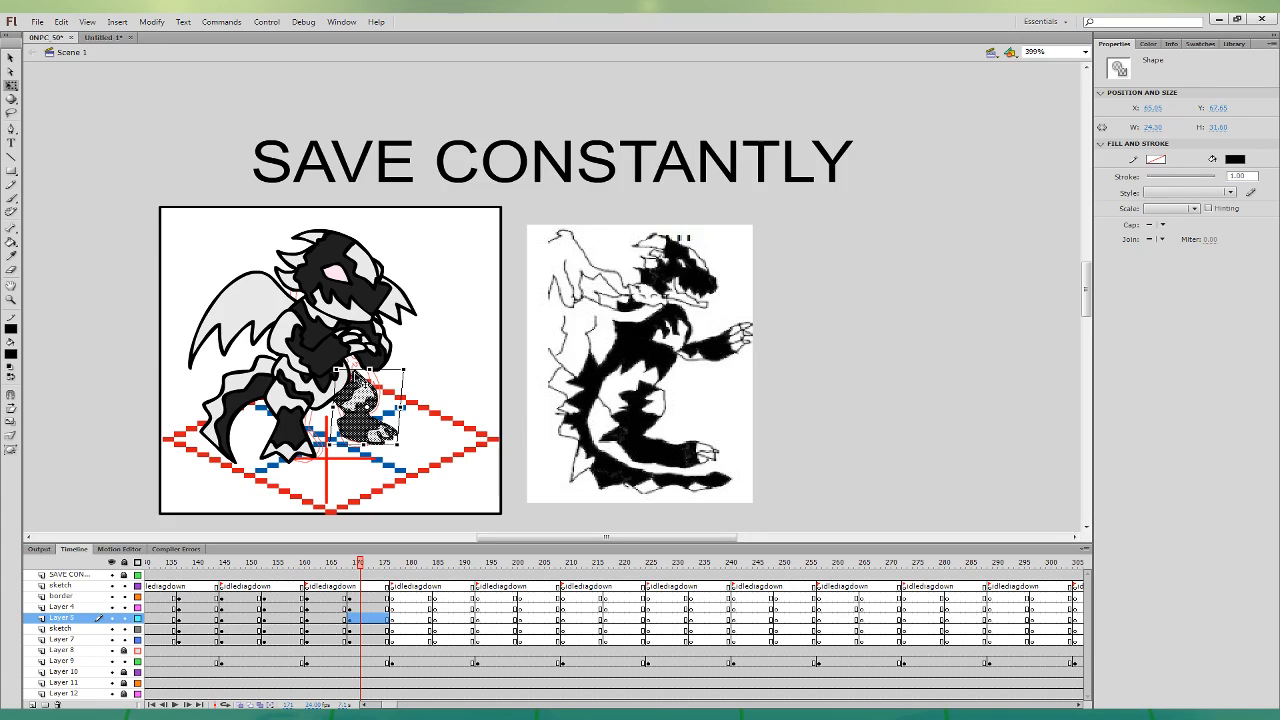
{"action": "left_click", "coordinate": [317, 402]}
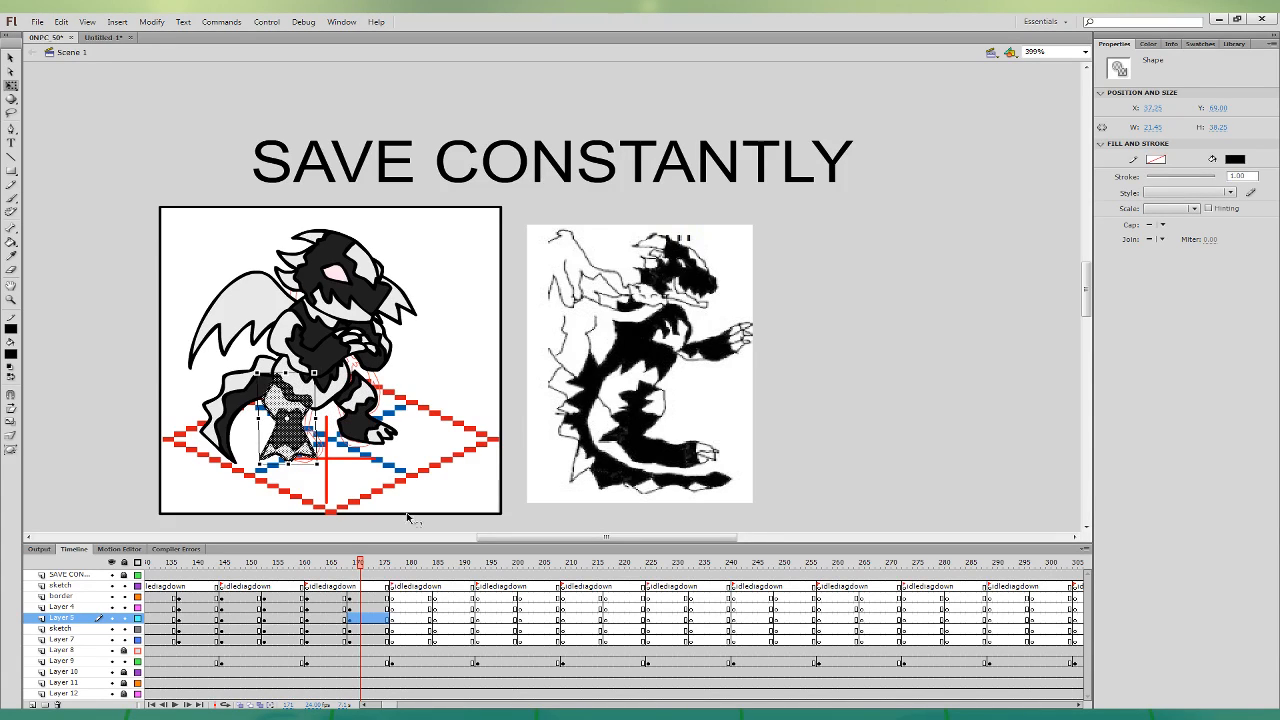
- Skew the monster's torso slightly forward on the lower sketch layer in the second pose
{"action": "left_click", "coordinate": [367, 600]}
{"action": "left_click", "coordinate": [366, 596]}
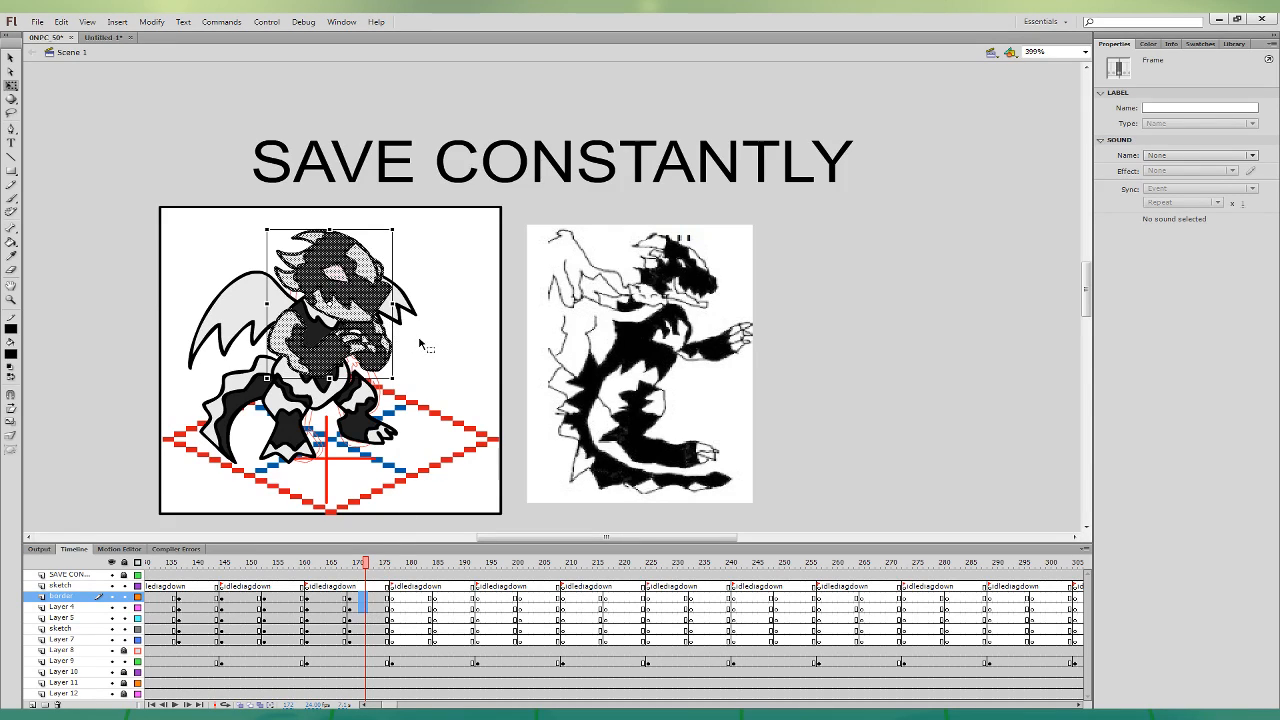
{"action": "left_click", "coordinate": [428, 346]}
{"action": "left_click", "coordinate": [372, 618]}
{"action": "left_click", "coordinate": [373, 628]}
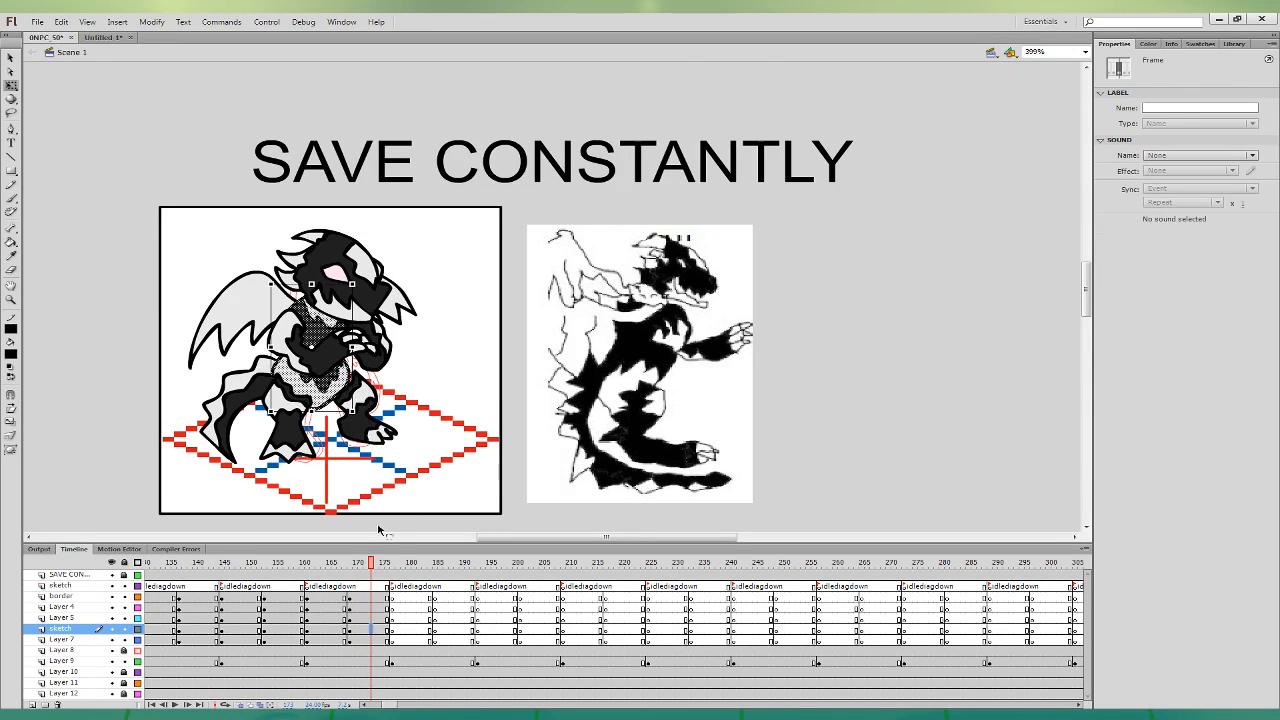
{"action": "left_click", "coordinate": [356, 284]}
{"action": "left_click_drag", "start_coordinate": [405, 320], "coordinate": [410, 325]}
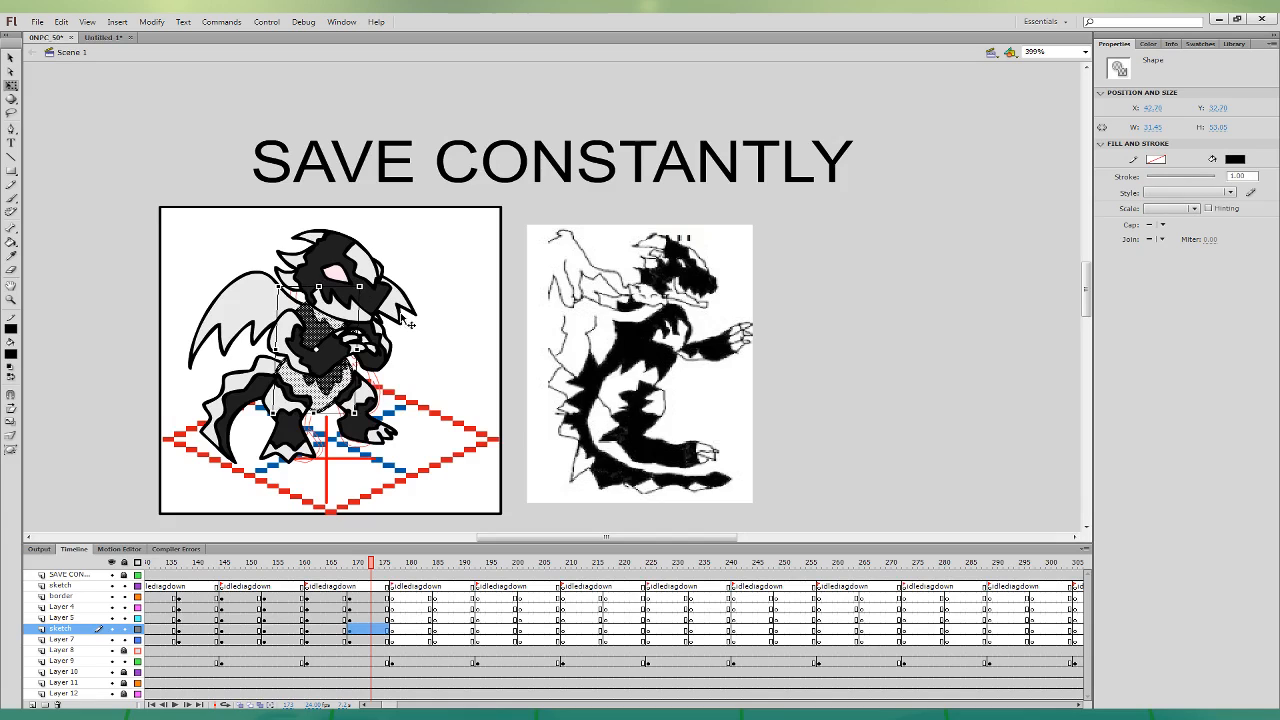
- Slightly skew the monster's folded arms on Layer 4 in the second pose
{"action": "left_click", "coordinate": [367, 607]}
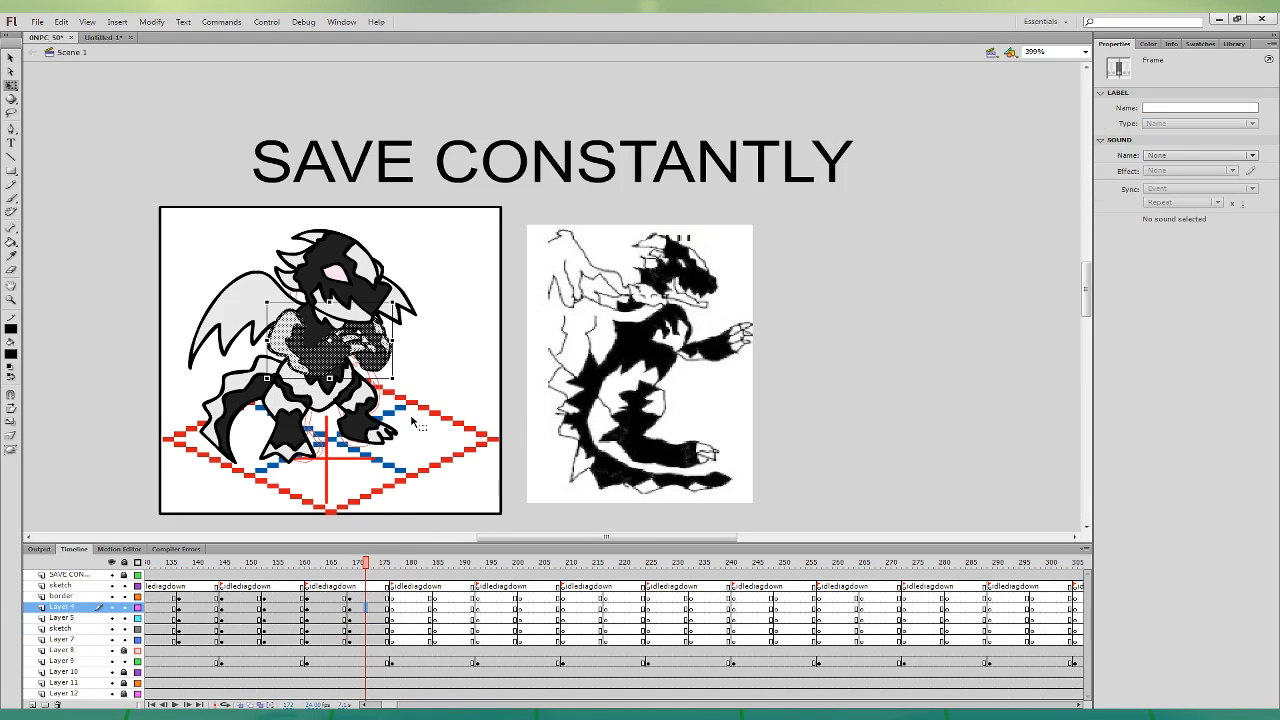
{"action": "left_click", "coordinate": [376, 384]}
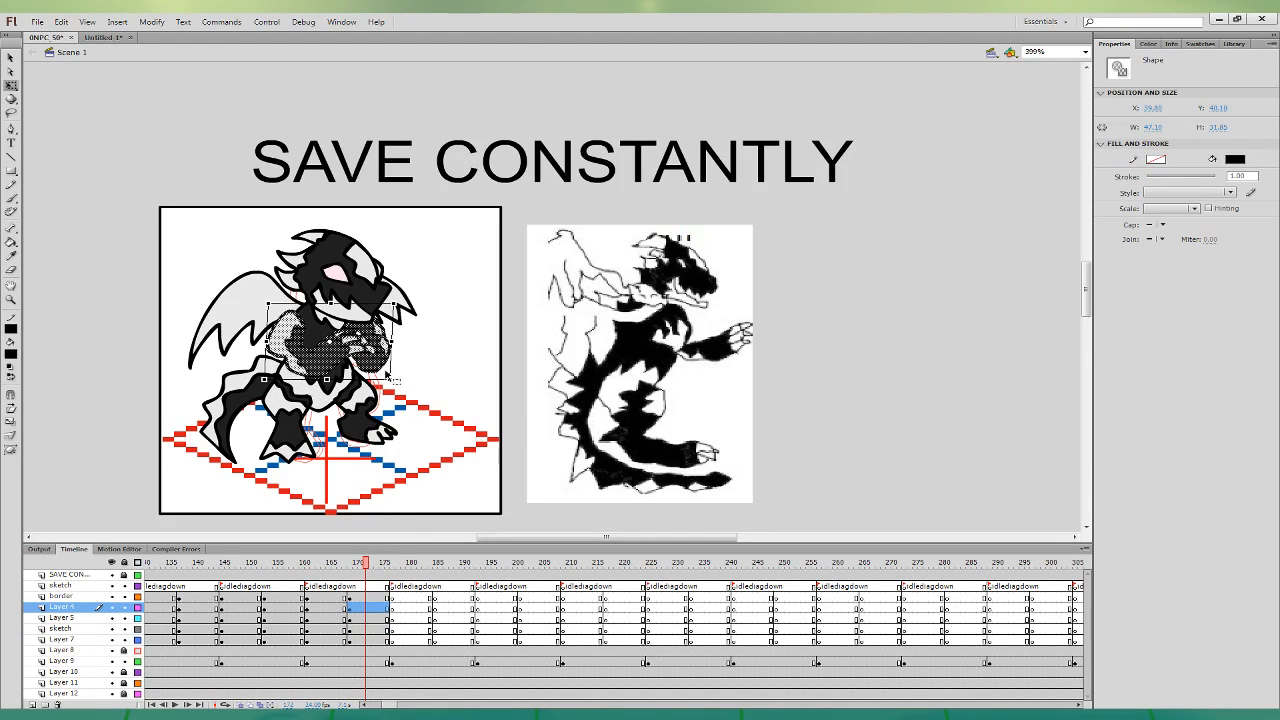
{"action": "left_click", "coordinate": [341, 606]}
- Lower and tilt the monster's head on the border layer and nudge its folded arms down on Layer 4
{"action": "left_click", "coordinate": [366, 597]}
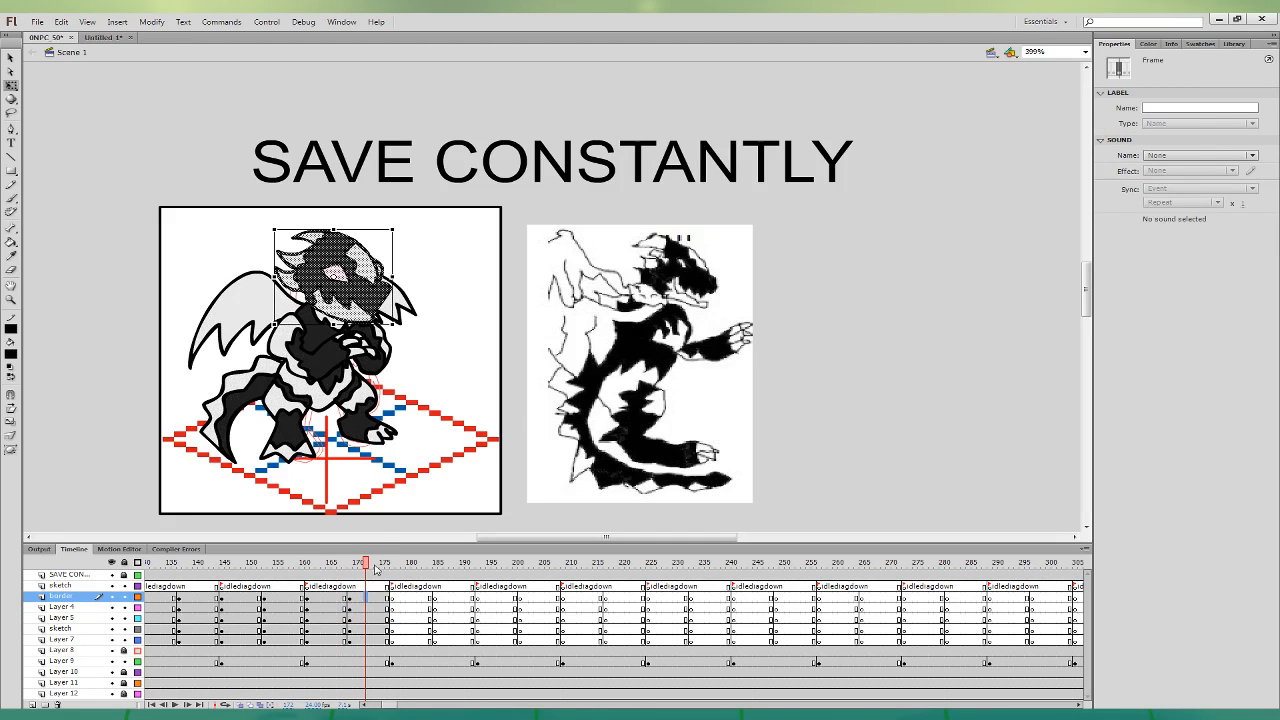
{"action": "mouse_move", "coordinate": [385, 287]}
{"action": "left_mouse_down"}
{"action": "mouse_move", "coordinate": [404, 299]}
{"action": "mouse_move", "coordinate": [402, 288]}
{"action": "left_mouse_up"}
{"action": "left_click", "coordinate": [343, 599]}
{"action": "left_click", "coordinate": [361, 607]}
{"action": "left_click", "coordinate": [376, 350]}
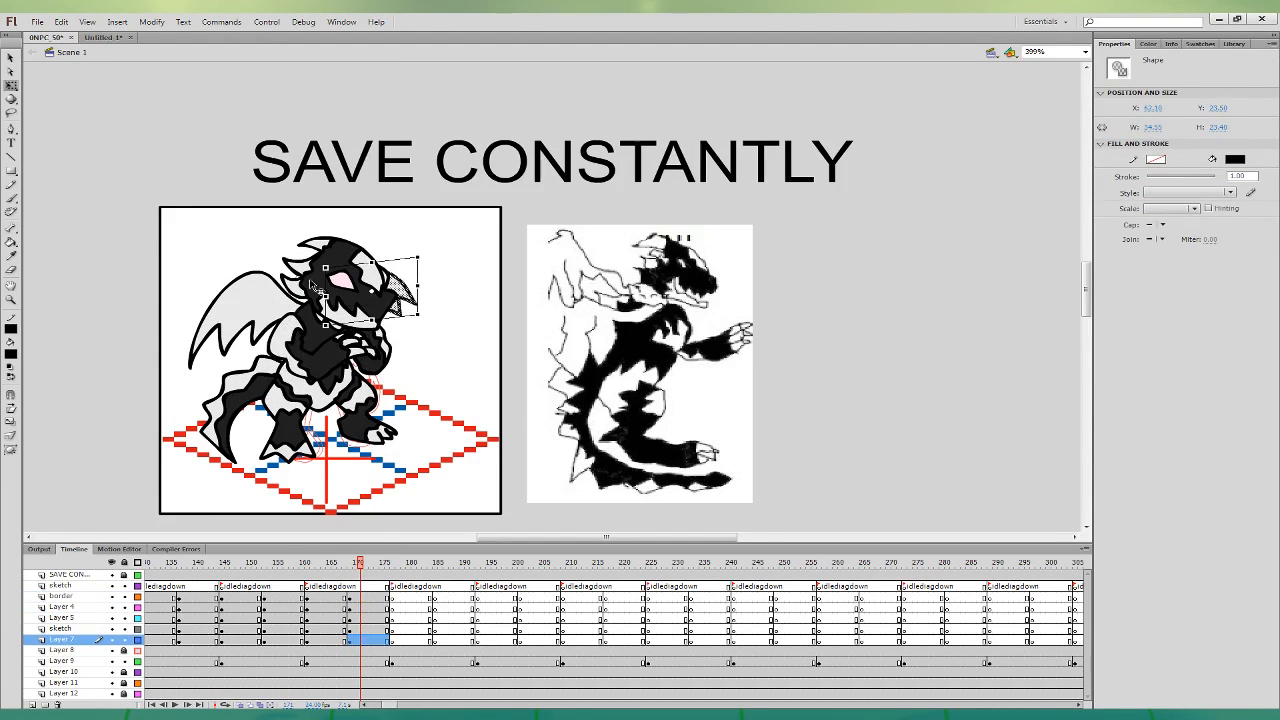
- Skew the monster's large rear wing upward and slightly distort its tail on Layer 7
{"action": "left_click", "coordinate": [265, 275]}
{"action": "left_click", "coordinate": [268, 281]}
{"action": "left_click", "coordinate": [187, 292]}
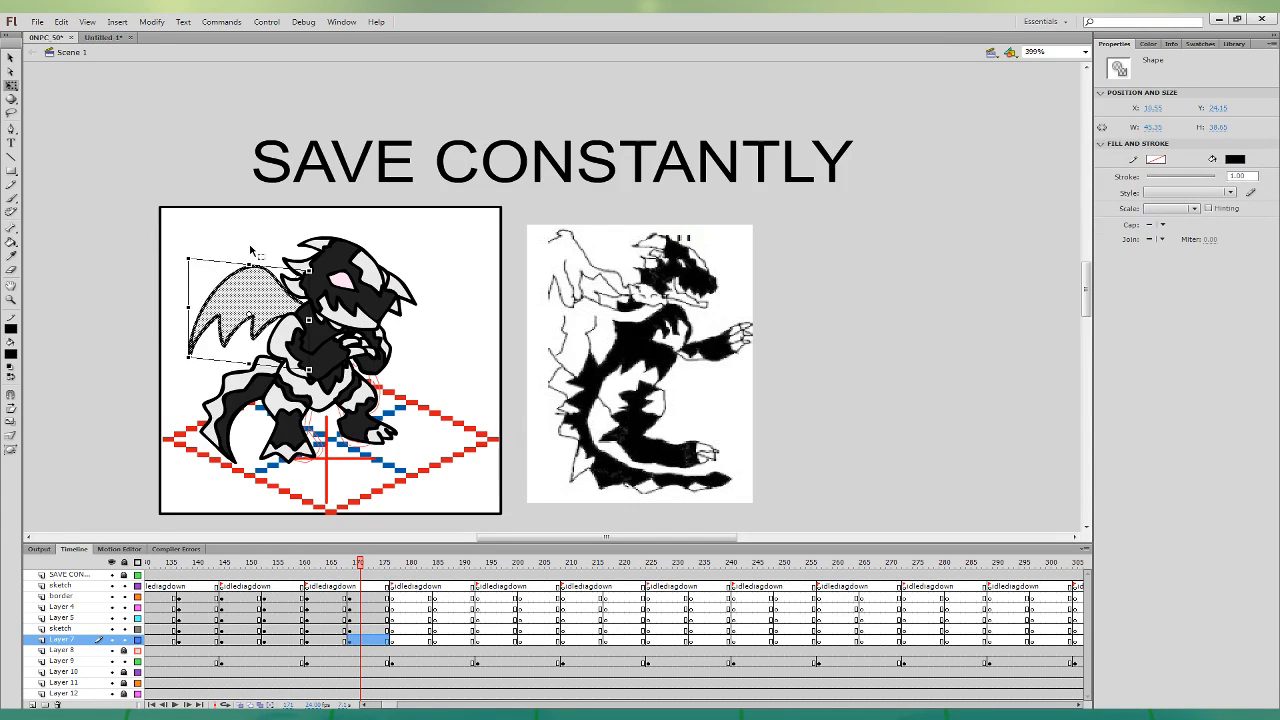
{"action": "left_click", "coordinate": [258, 408]}
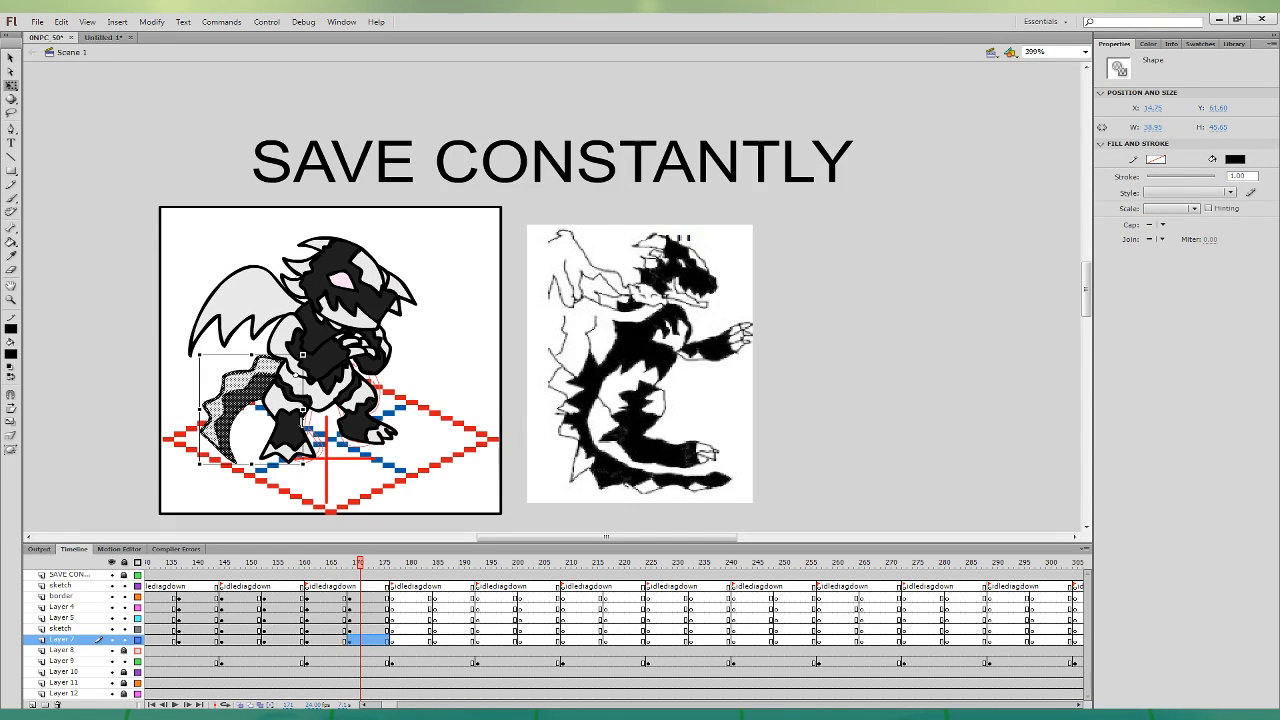
{"action": "left_click_drag", "start_coordinate": [308, 458], "coordinate": [309, 462]}
- Compare the monster's first and second idle poses by switching between their frames, checking the arms and face
{"action": "left_click", "coordinate": [401, 506]}
{"action": "left_click", "coordinate": [334, 629]}
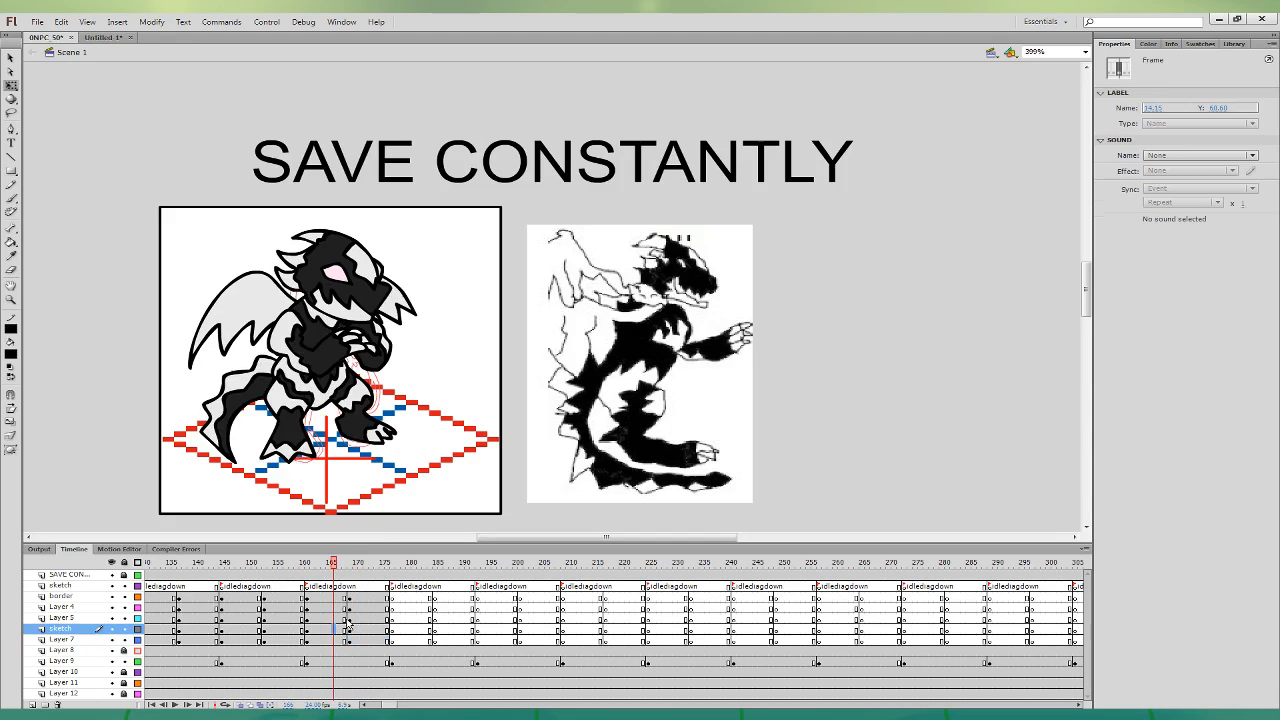
{"action": "left_click", "coordinate": [360, 618]}
{"action": "left_click", "coordinate": [364, 605]}
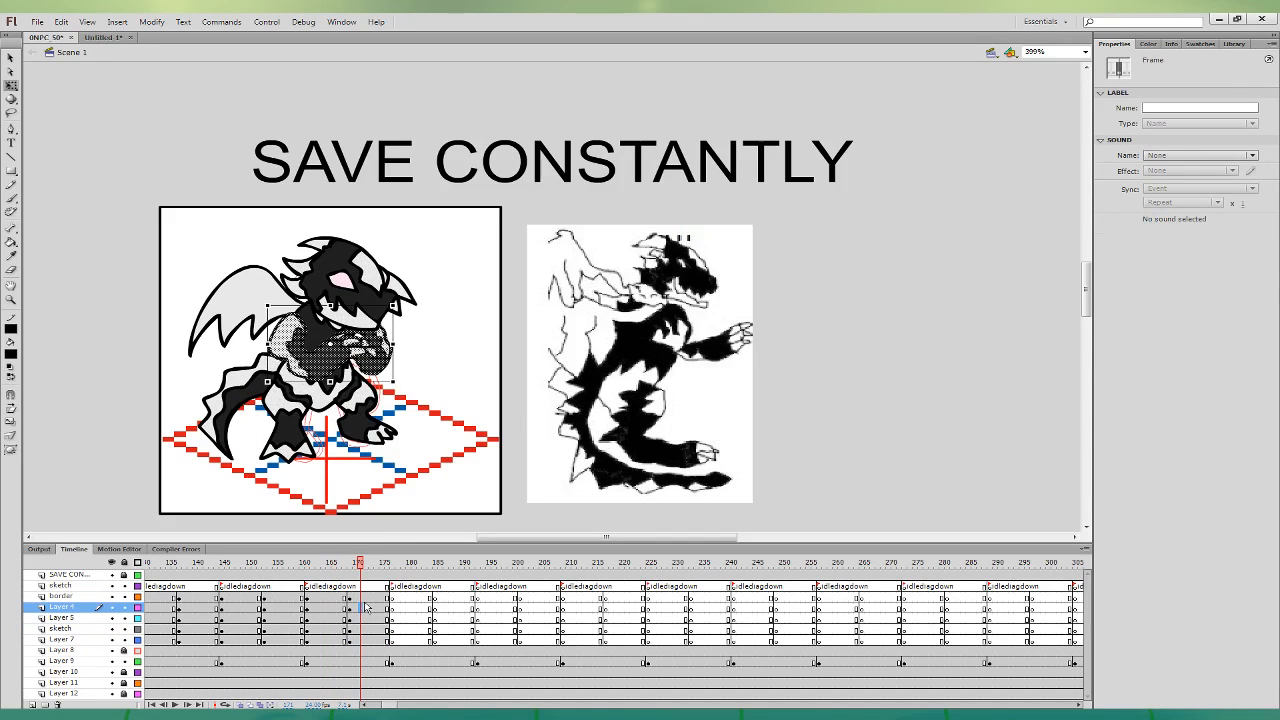
{"action": "left_click", "coordinate": [343, 607]}
{"action": "left_click", "coordinate": [355, 607]}
{"action": "left_click", "coordinate": [463, 443]}
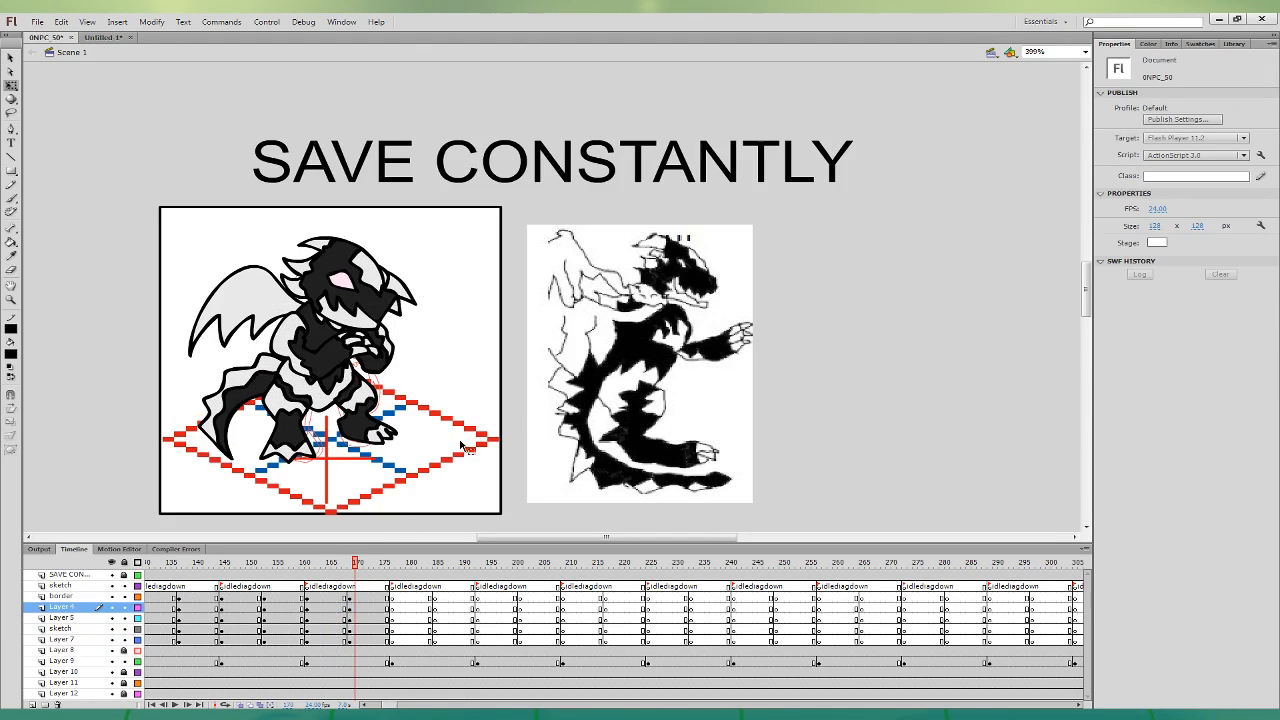
{"action": "left_click", "coordinate": [11, 256]}
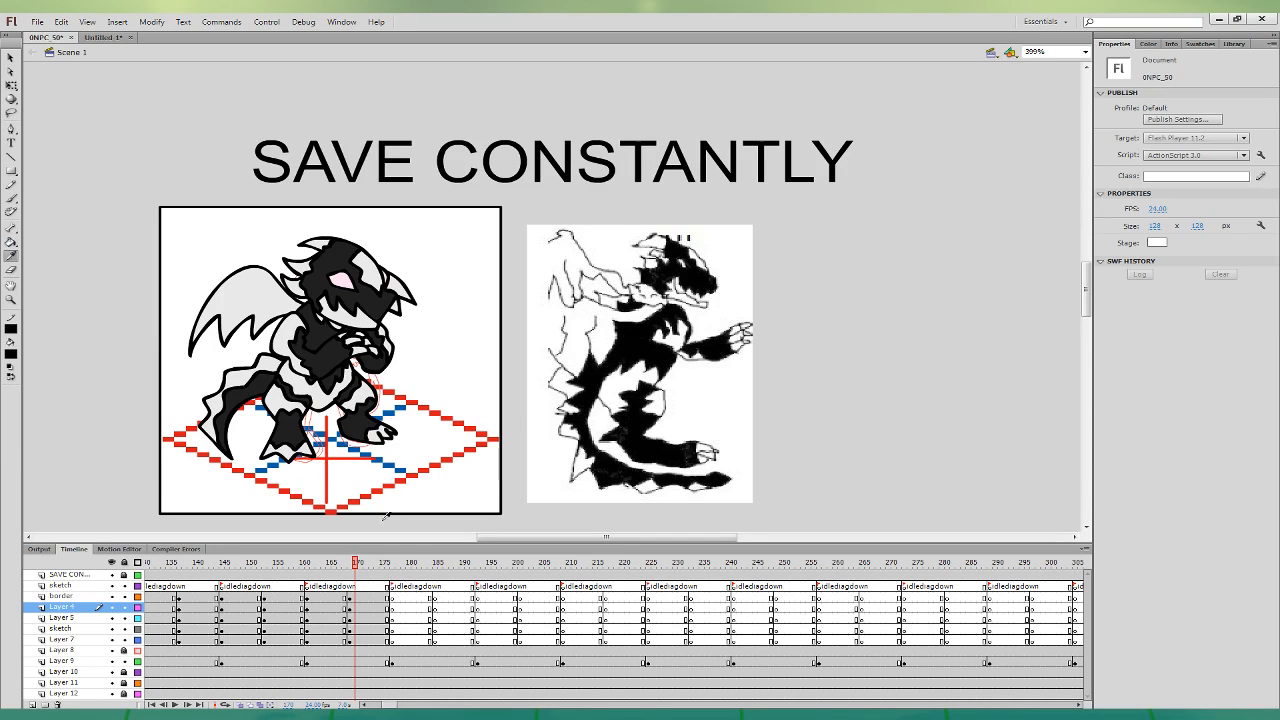
{"action": "left_click", "coordinate": [366, 317]}
{"action": "left_click", "coordinate": [371, 607]}
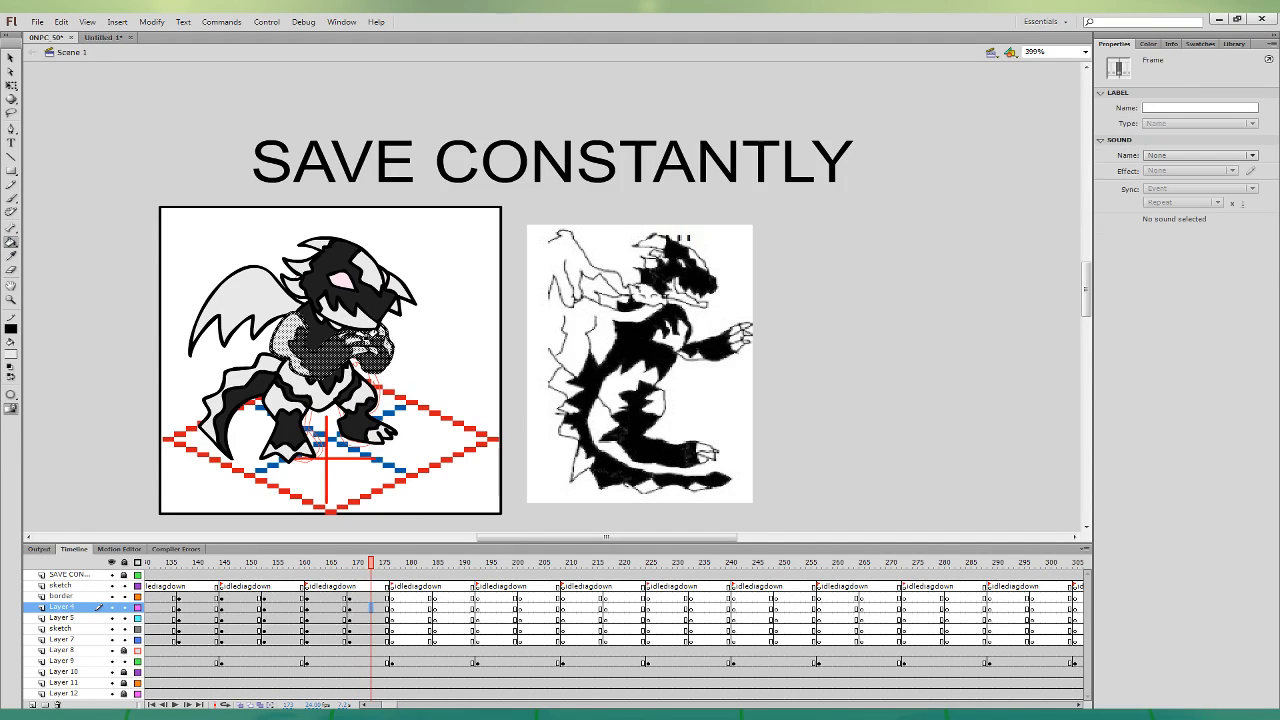
{"action": "left_click", "coordinate": [341, 607]}
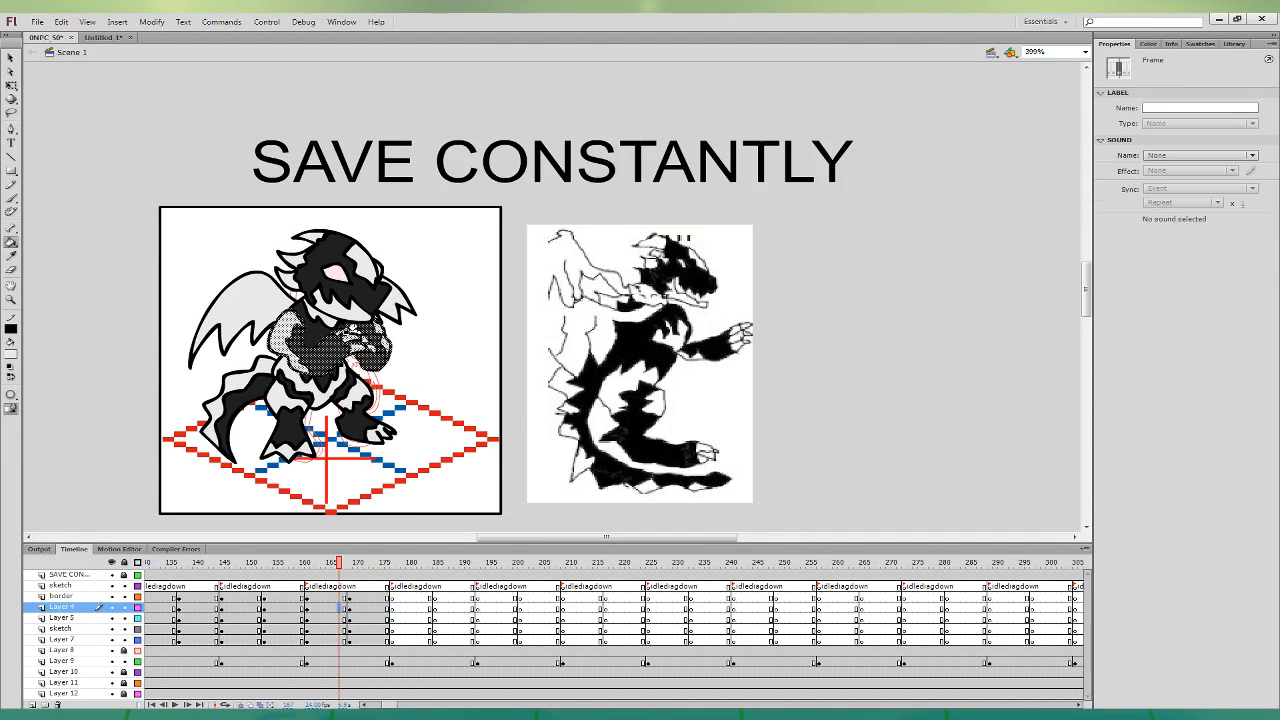
{"action": "left_click", "coordinate": [331, 609]}
{"action": "left_click", "coordinate": [355, 609]}
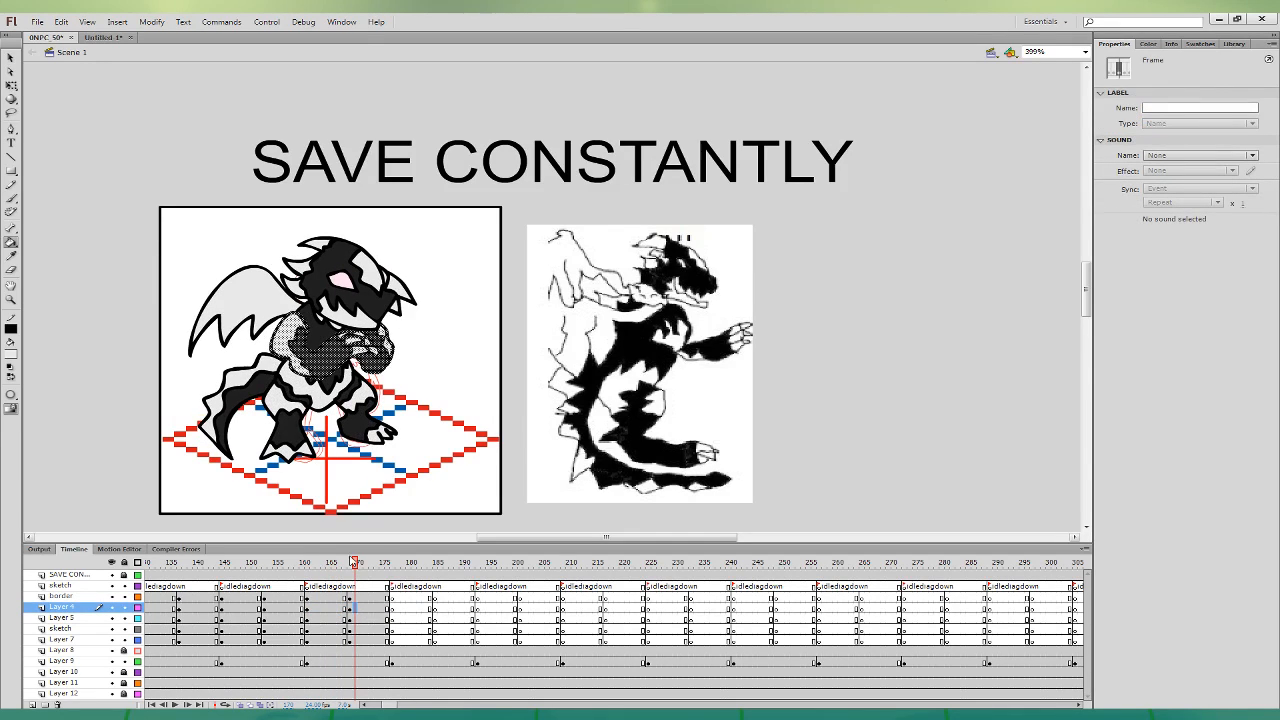
- Copy the monster's whole idlediagdown section, sketch layer through Layer 7, and paste it over all frames in the Untitled-1 document
{"action": "left_click", "coordinate": [308, 588]}
{"action": "left_click_drag", "start_coordinate": [308, 588], "coordinate": [388, 642]}
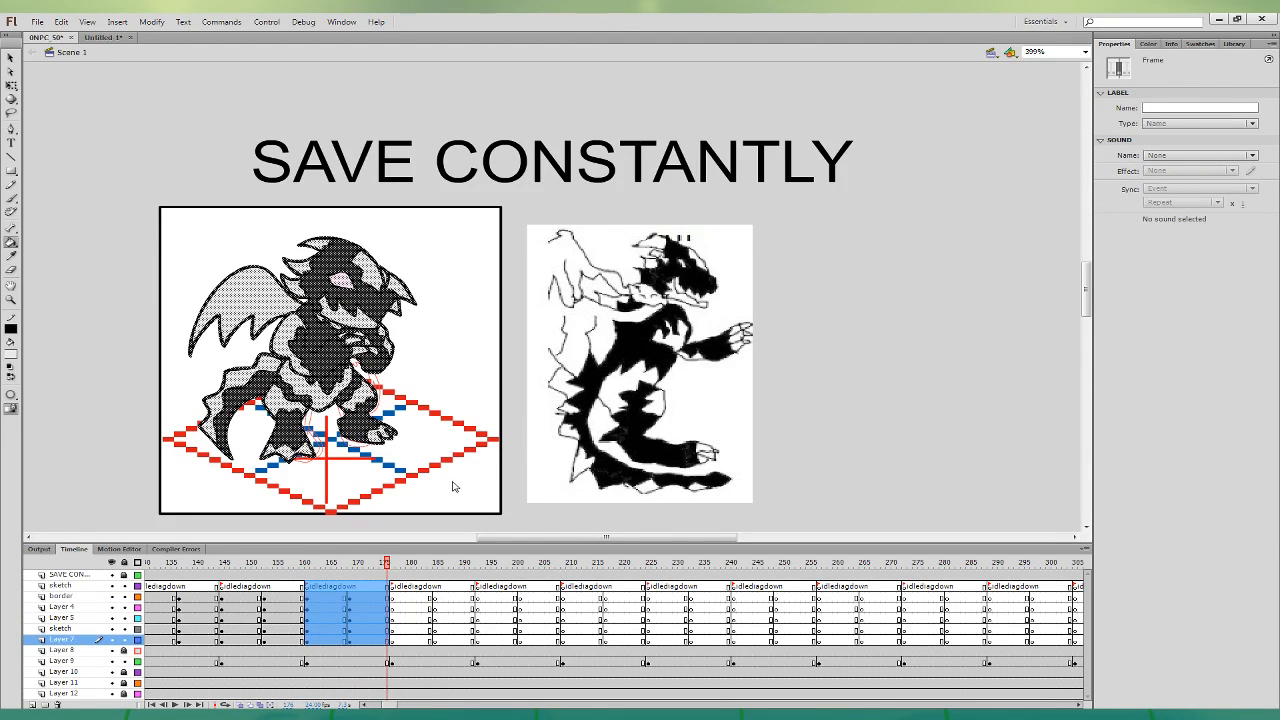
{"action": "left_click", "coordinate": [102, 37]}
{"action": "left_click", "coordinate": [80, 629], "text": "shift"}
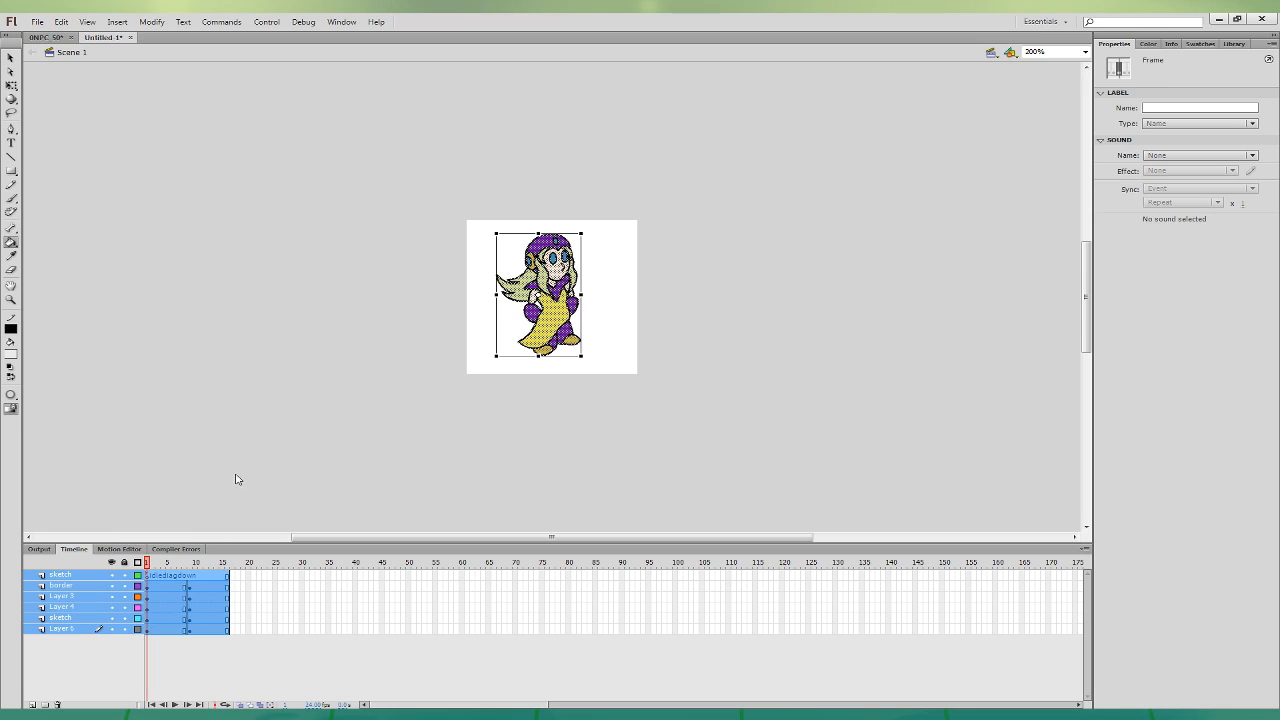
{"action": "key", "text": "ctrl+alt+v"}
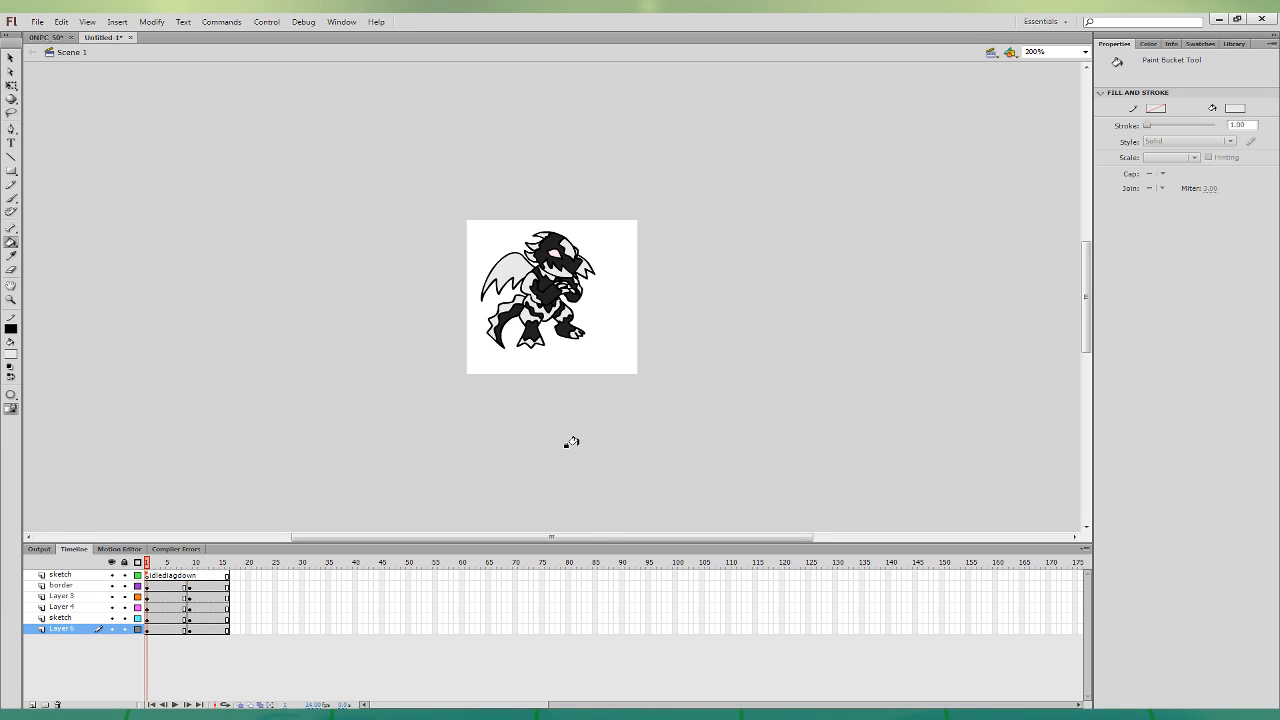
- Return to the 0NPC_50 document and ready the Brush on Layer 4 at frame 184 for the orange-haired NPC
{"action": "left_click", "coordinate": [45, 37]}
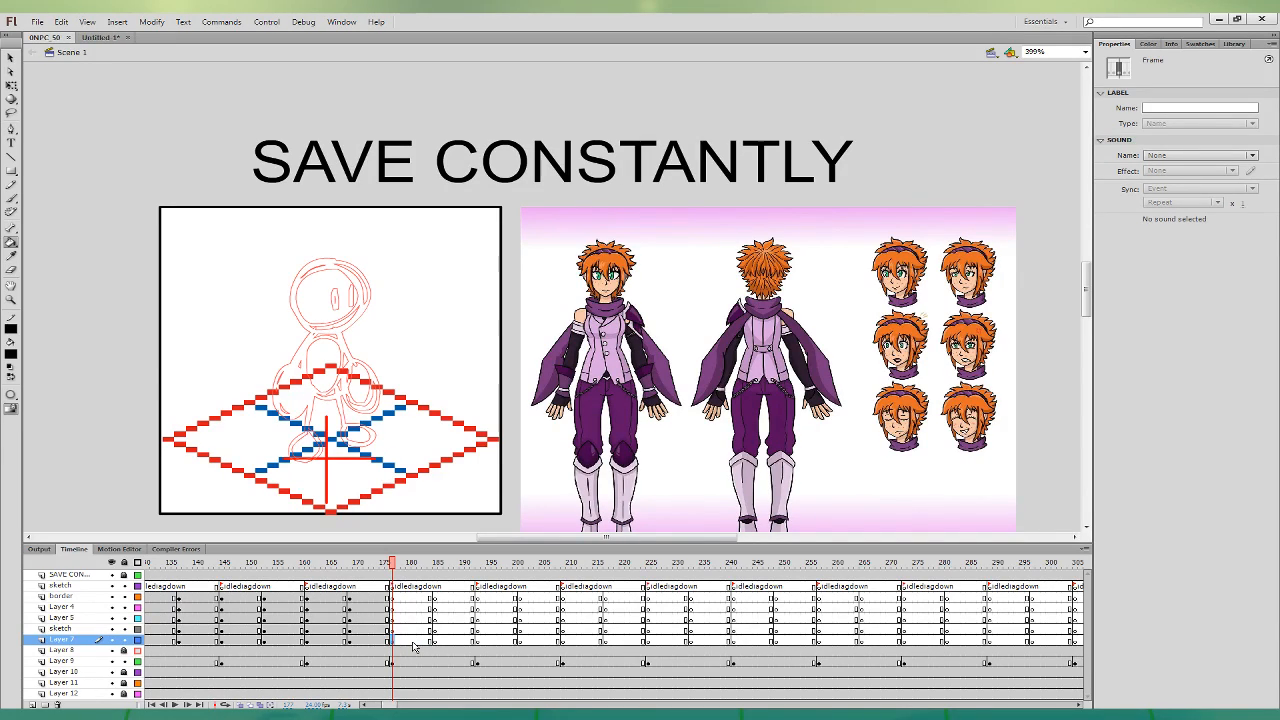
{"action": "left_click", "coordinate": [430, 597]}
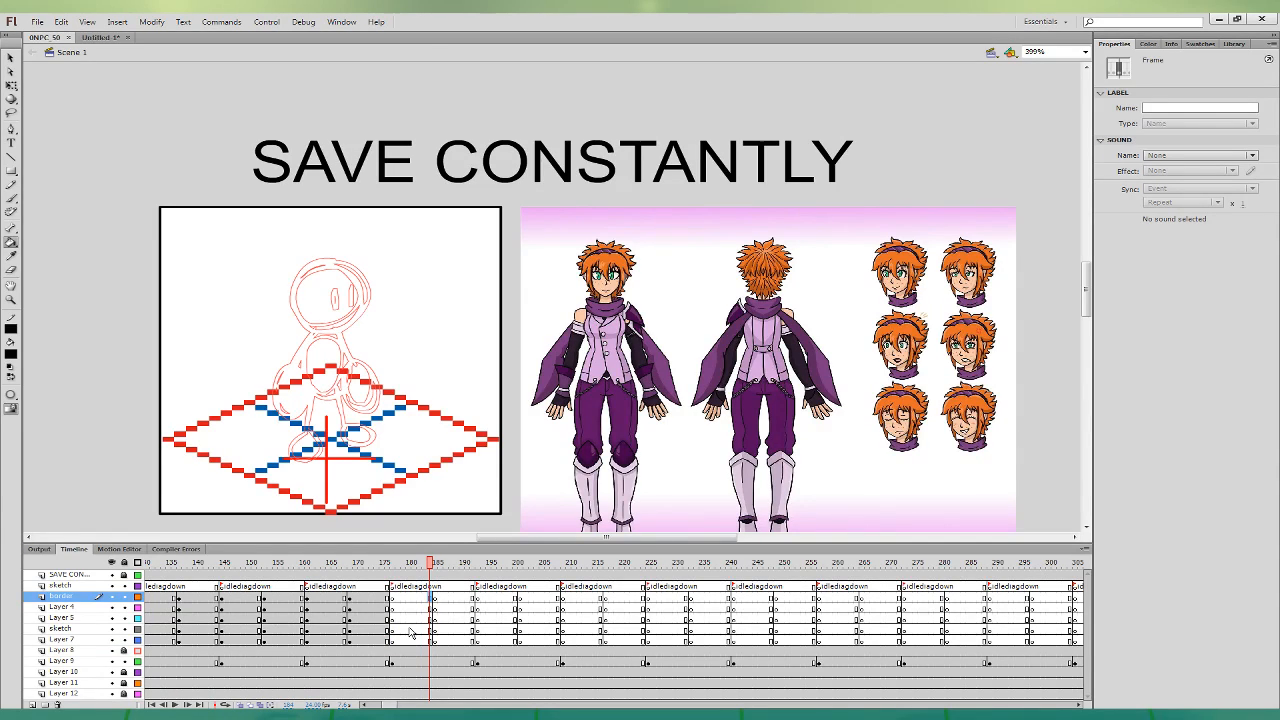
{"action": "left_click", "coordinate": [12, 199]}
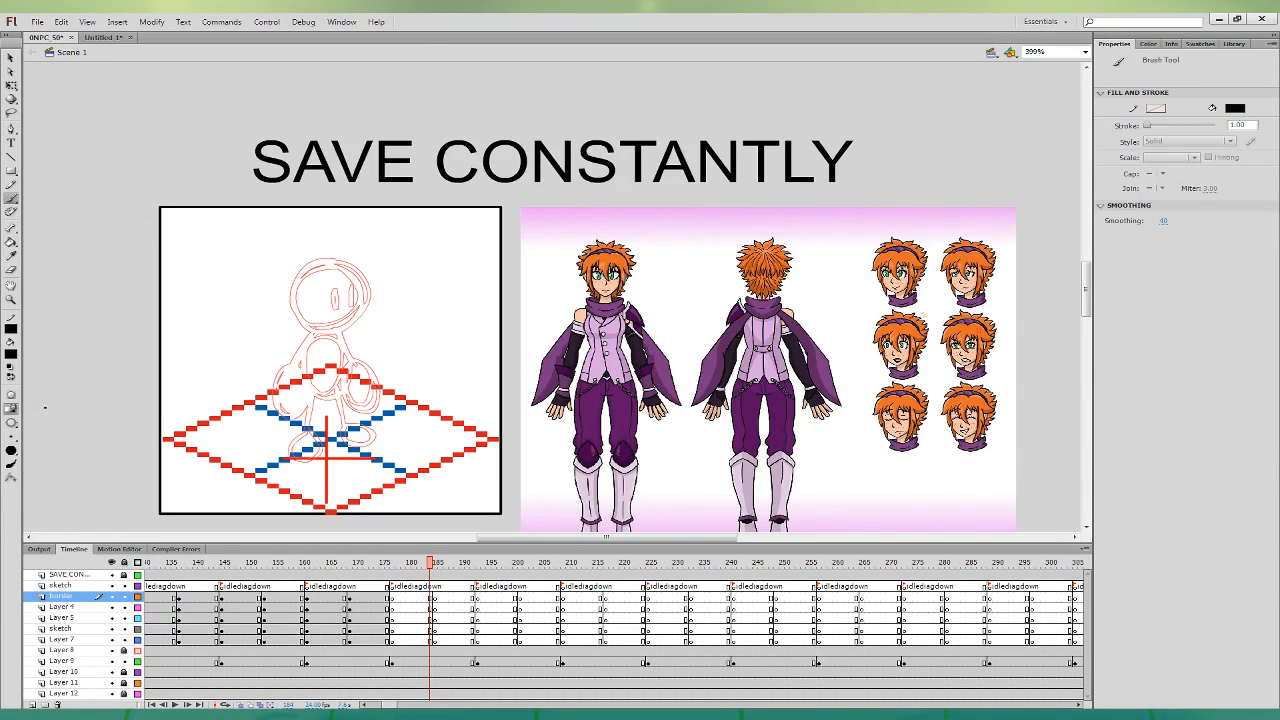
{"action": "left_click", "coordinate": [431, 607]}
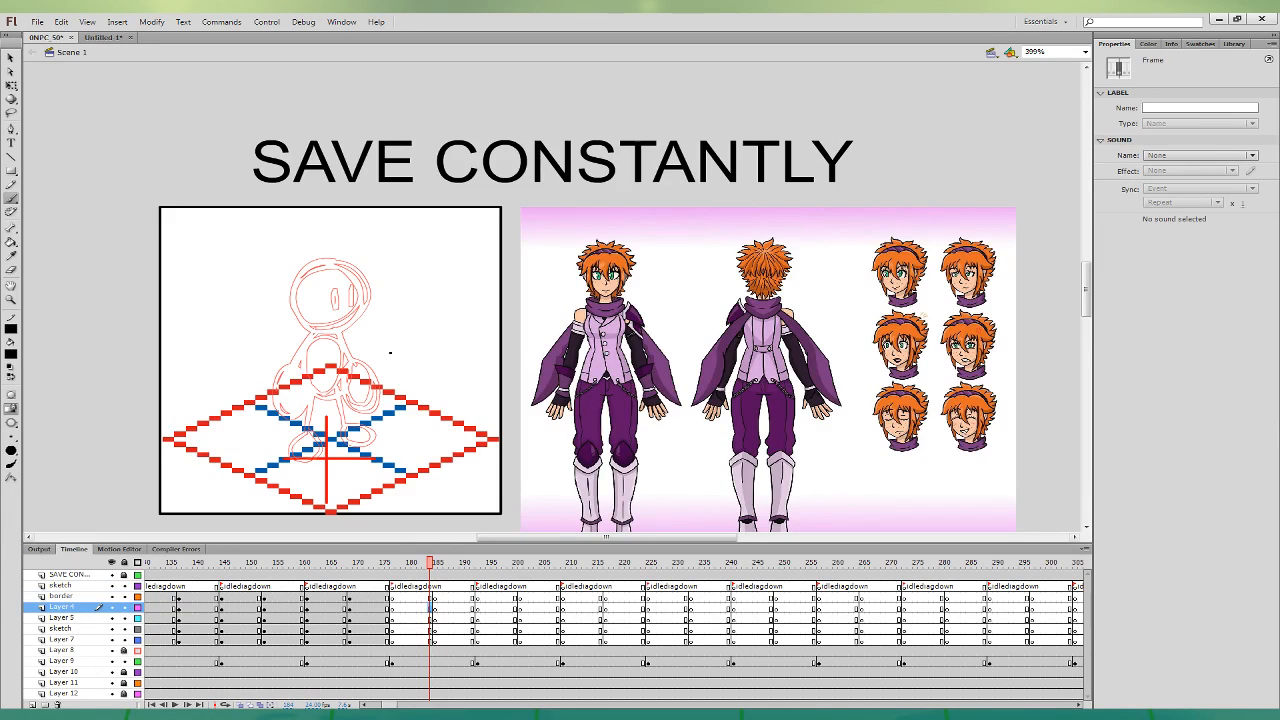
{"action": "left_click_drag", "start_coordinate": [327, 268], "coordinate": [355, 295]}
{"action": "key", "text": "k"}
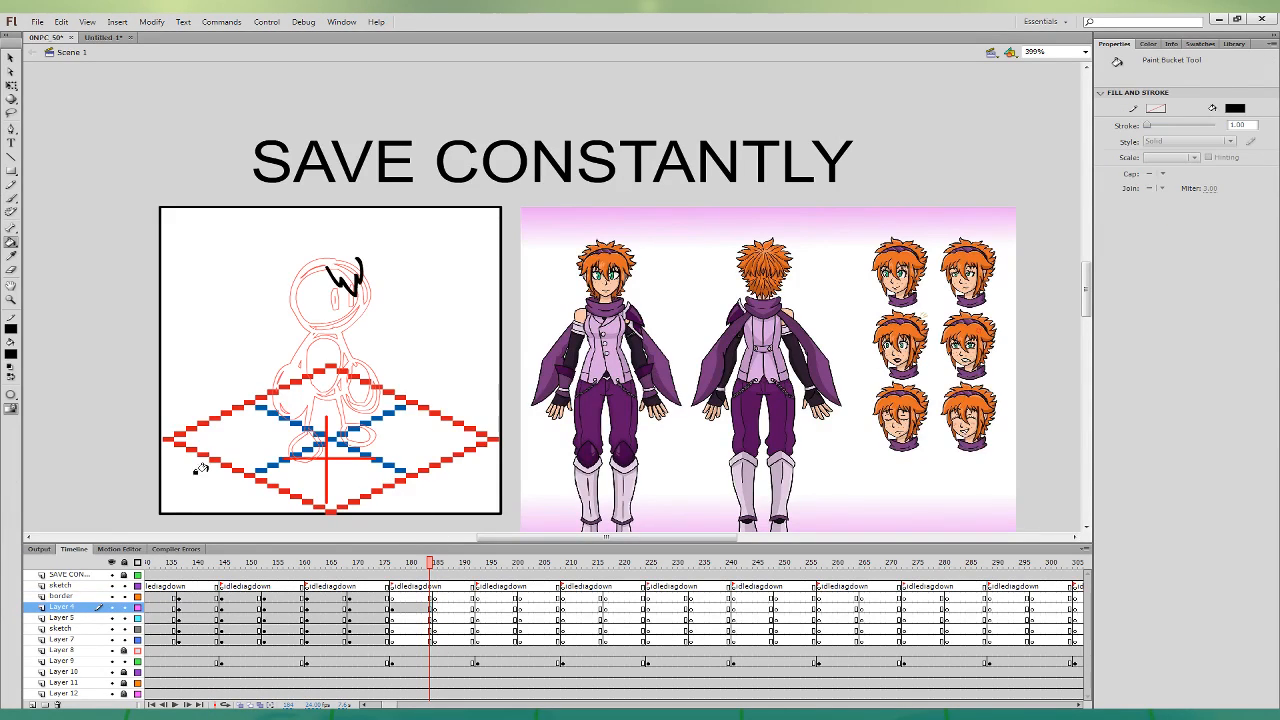
{"action": "key", "text": "ctrl+z"}
{"action": "key", "text": "b"}
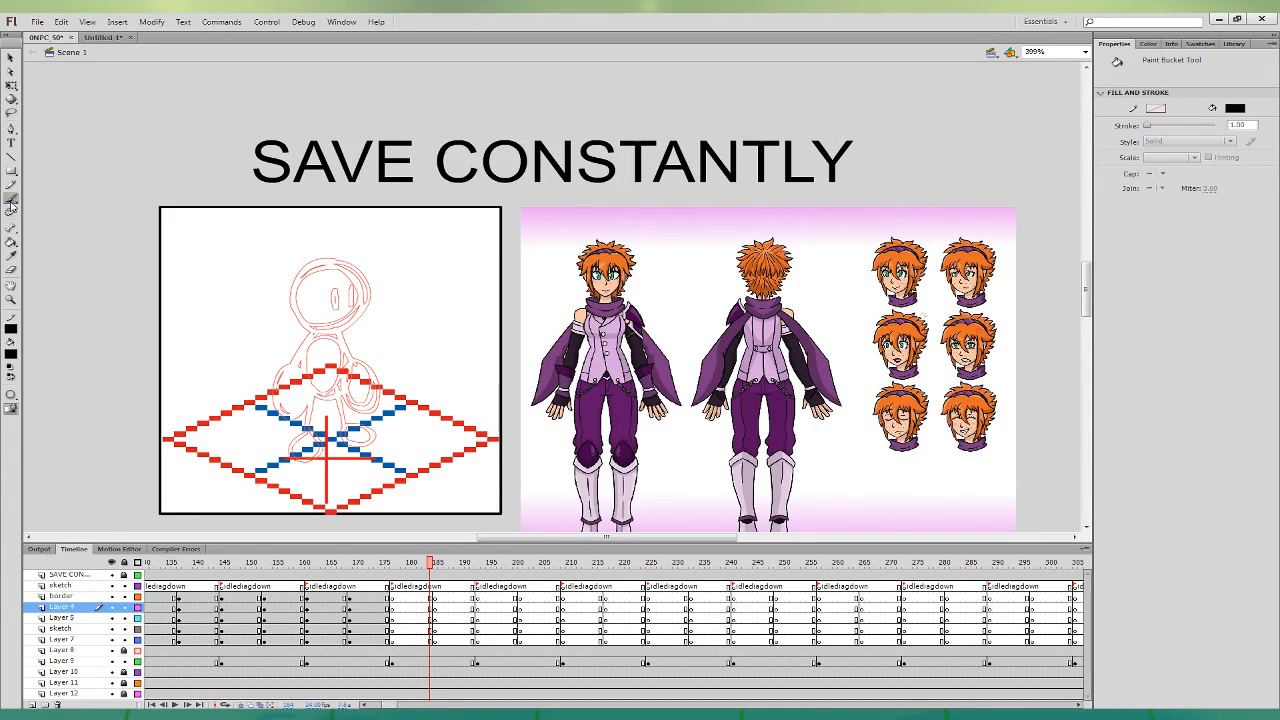
- Brush the orange-haired NPC's pointed fringe, long side locks and upper fringe outline over the head sketch in black
{"action": "mouse_move", "coordinate": [330, 266]}
{"action": "left_mouse_down"}
{"action": "mouse_move", "coordinate": [349, 298]}
{"action": "mouse_move", "coordinate": [357, 257]}
{"action": "left_mouse_up"}
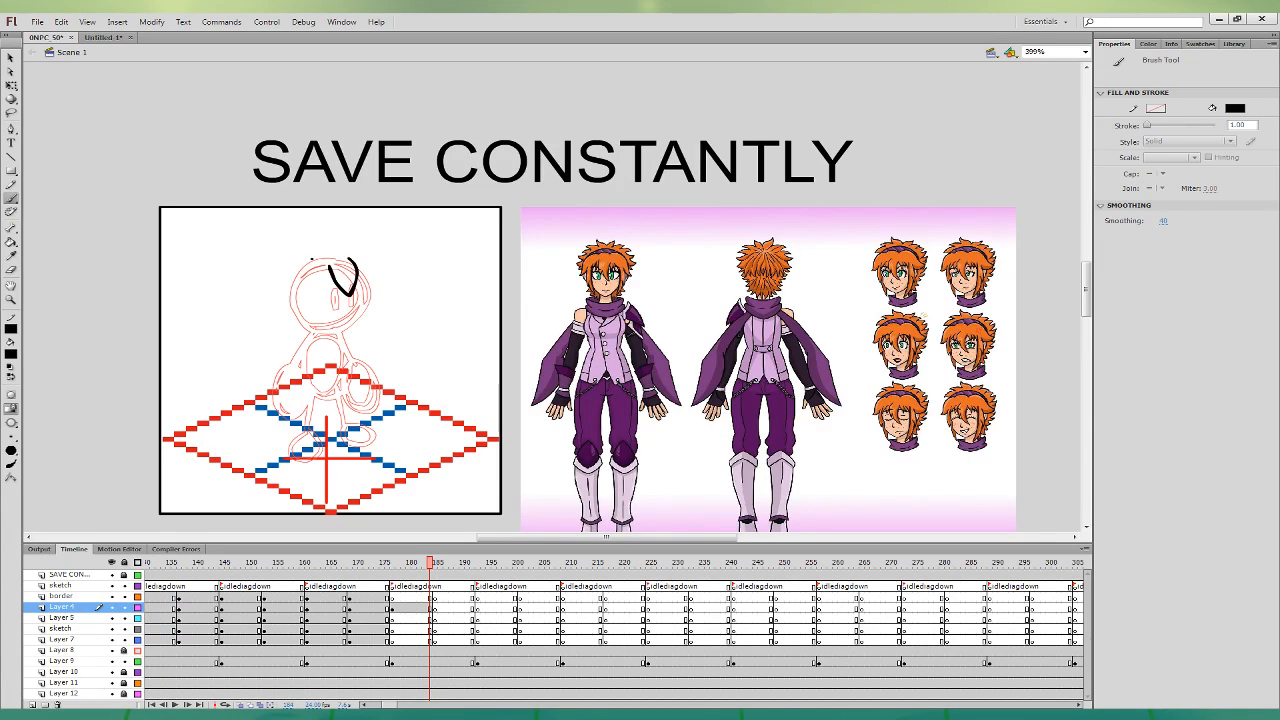
{"action": "mouse_move", "coordinate": [338, 252]}
{"action": "left_mouse_down"}
{"action": "mouse_move", "coordinate": [296, 285]}
{"action": "mouse_move", "coordinate": [303, 277]}
{"action": "left_mouse_up"}
{"action": "mouse_move", "coordinate": [303, 278]}
{"action": "left_mouse_down"}
{"action": "mouse_move", "coordinate": [329, 335]}
{"action": "mouse_move", "coordinate": [327, 290]}
{"action": "mouse_move", "coordinate": [357, 268]}
{"action": "mouse_move", "coordinate": [365, 330]}
{"action": "mouse_move", "coordinate": [374, 273]}
{"action": "mouse_move", "coordinate": [342, 248]}
{"action": "left_mouse_up"}
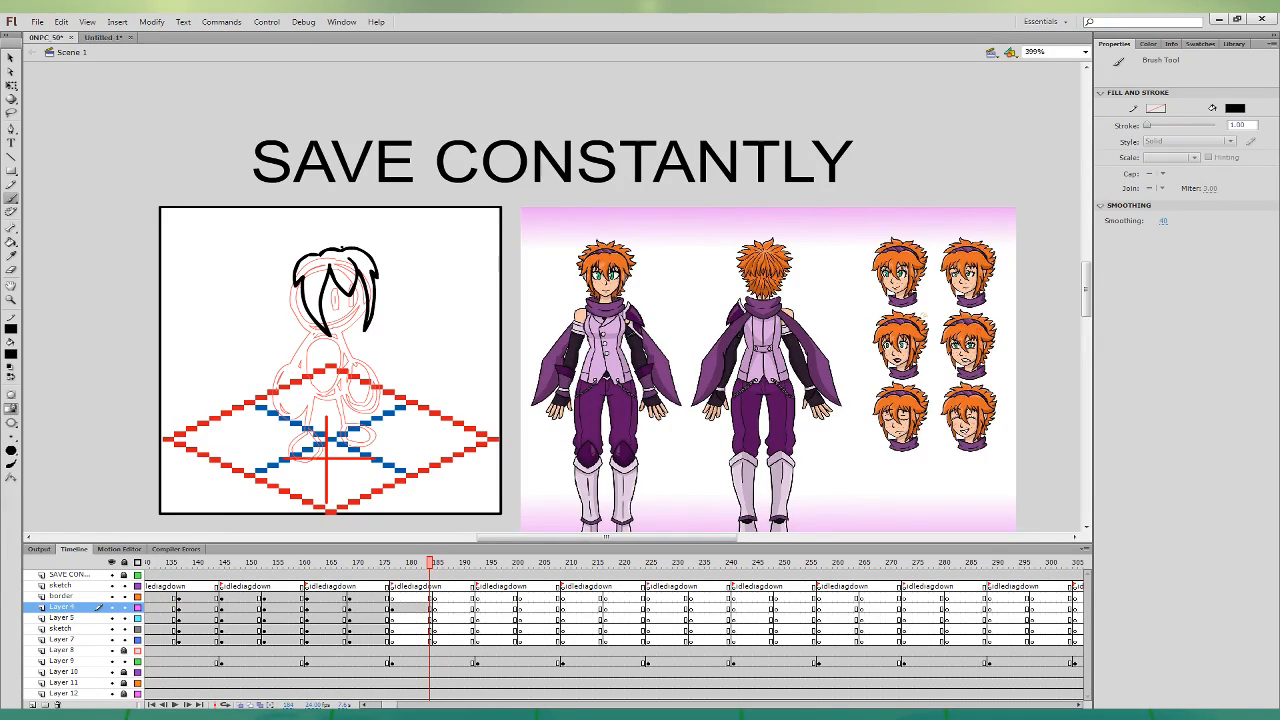
- Draw the headband arc and the lock beside the NPC's face, undoing the misplaced strokes
{"action": "mouse_move", "coordinate": [324, 320]}
{"action": "left_mouse_down"}
{"action": "mouse_move", "coordinate": [367, 306]}
{"action": "mouse_move", "coordinate": [303, 311]}
{"action": "mouse_move", "coordinate": [294, 299]}
{"action": "left_mouse_up"}
{"action": "key", "text": "ctrl+z"}
{"action": "key", "text": "ctrl+z"}
{"action": "mouse_move", "coordinate": [348, 246]}
{"action": "left_mouse_down"}
{"action": "mouse_move", "coordinate": [290, 245]}
{"action": "mouse_move", "coordinate": [278, 272]}
{"action": "mouse_move", "coordinate": [285, 301]}
{"action": "mouse_move", "coordinate": [291, 291]}
{"action": "left_mouse_up"}
{"action": "key", "text": "ctrl+z"}
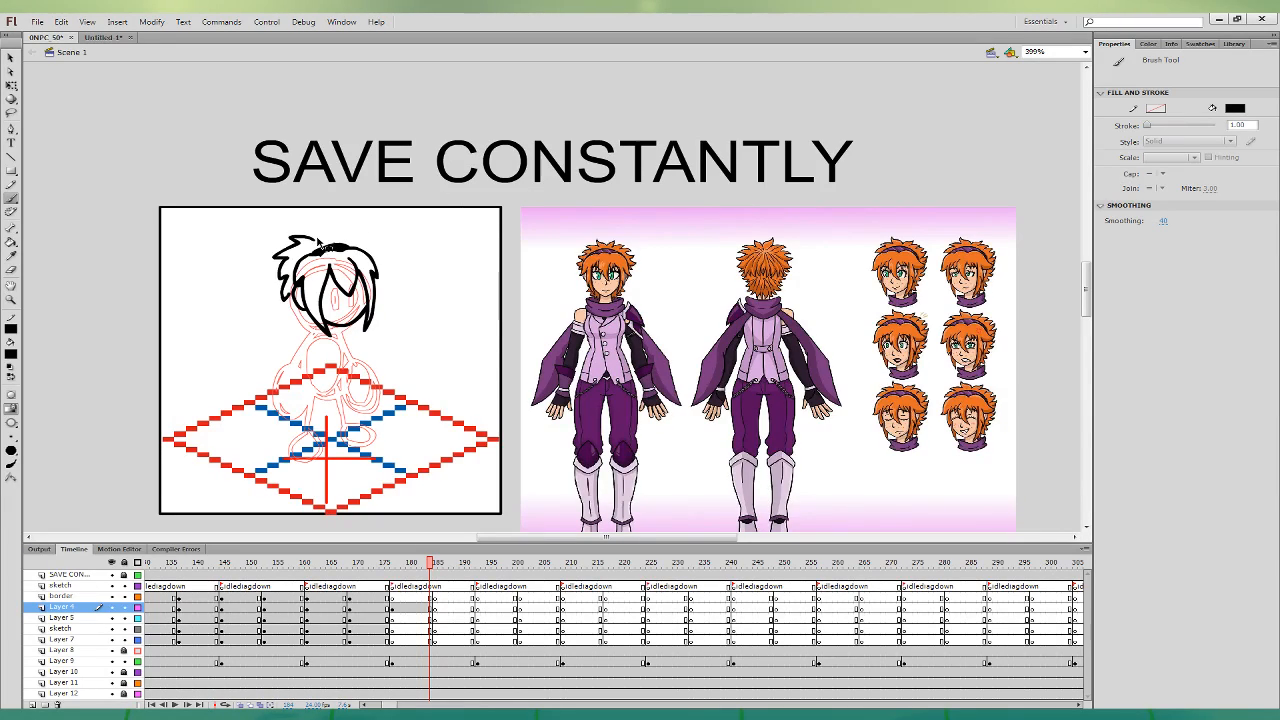
- Finish the orange-haired NPC's spiky outer hair outline over the crown and brush in both eyes on Layer 4
{"action": "key", "text": "ctrl+z"}
{"action": "mouse_move", "coordinate": [310, 236]}
{"action": "left_mouse_down"}
{"action": "mouse_move", "coordinate": [290, 242]}
{"action": "mouse_move", "coordinate": [272, 276]}
{"action": "mouse_move", "coordinate": [306, 326]}
{"action": "left_mouse_up"}
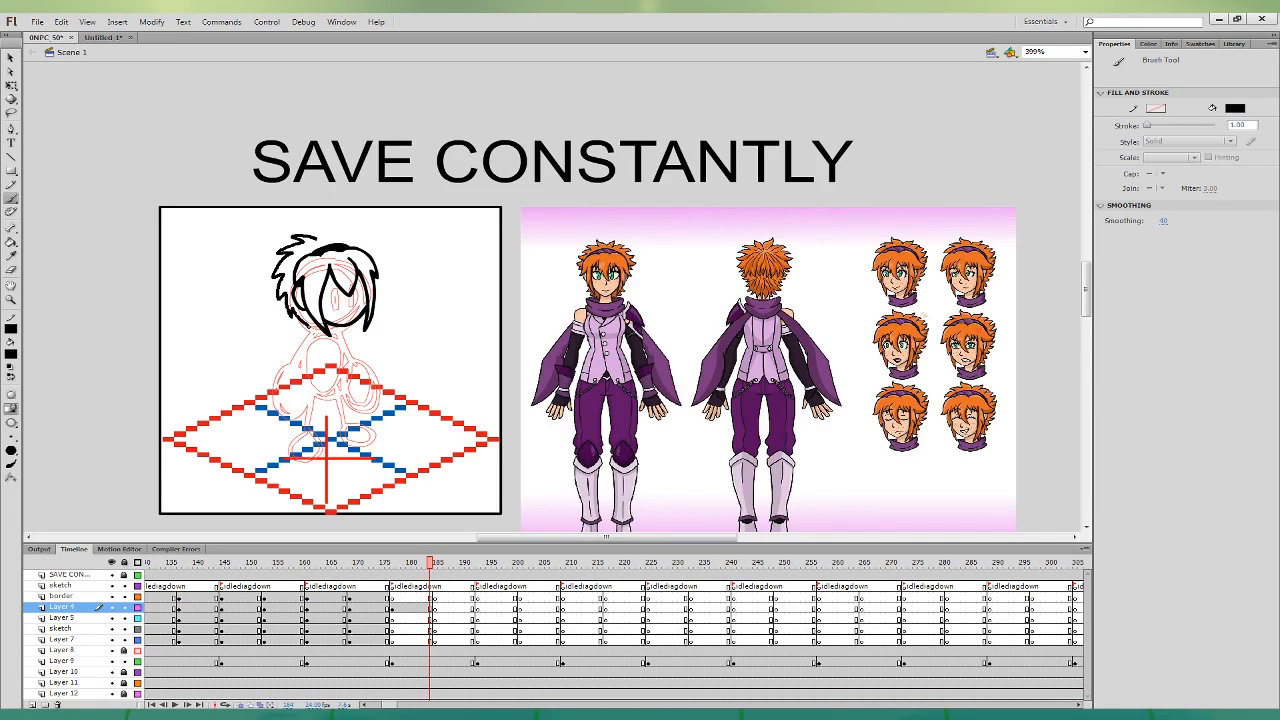
{"action": "mouse_move", "coordinate": [317, 238]}
{"action": "left_mouse_down"}
{"action": "mouse_move", "coordinate": [335, 225]}
{"action": "mouse_move", "coordinate": [363, 247]}
{"action": "left_mouse_up"}
{"action": "key", "text": "ctrl+z"}
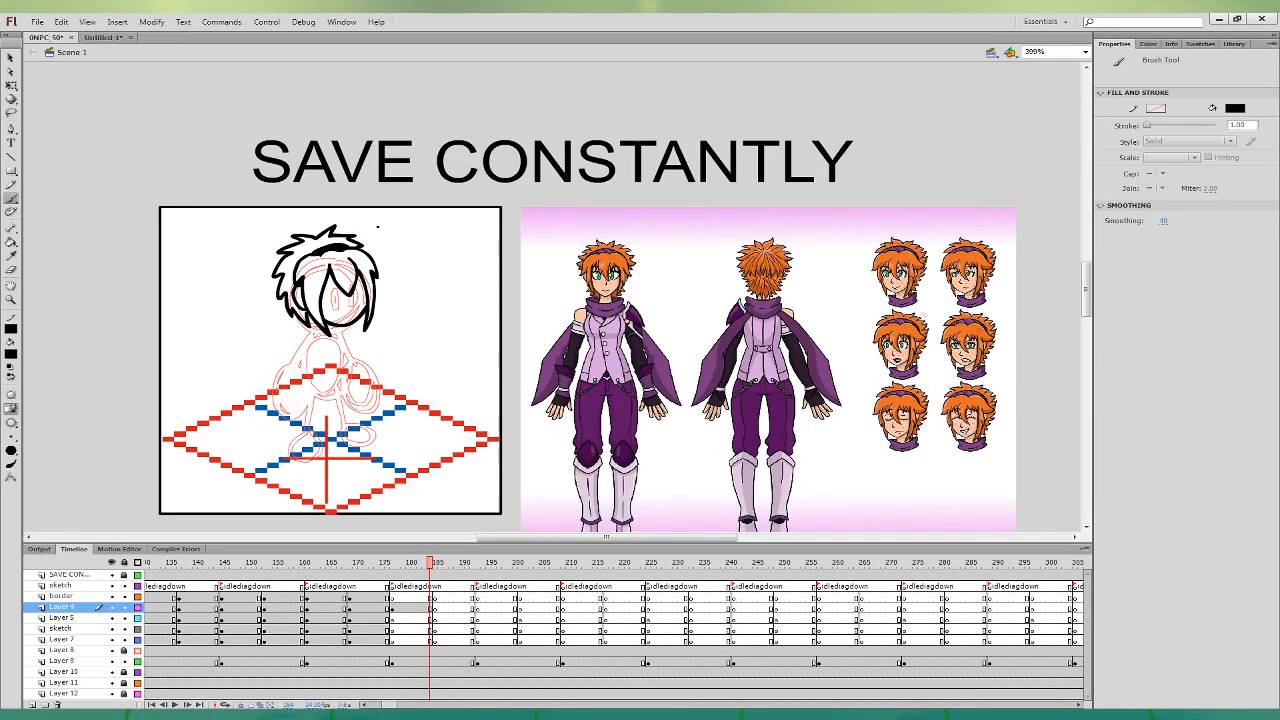
{"action": "mouse_move", "coordinate": [322, 302]}
{"action": "left_mouse_down"}
{"action": "mouse_move", "coordinate": [338, 284]}
{"action": "mouse_move", "coordinate": [364, 287]}
{"action": "left_mouse_up"}
- On Layer 5 at frame 184, brush the NPC's scarf and buttoned vest with its pointed hem over the body sketch
{"action": "left_click", "coordinate": [392, 607]}
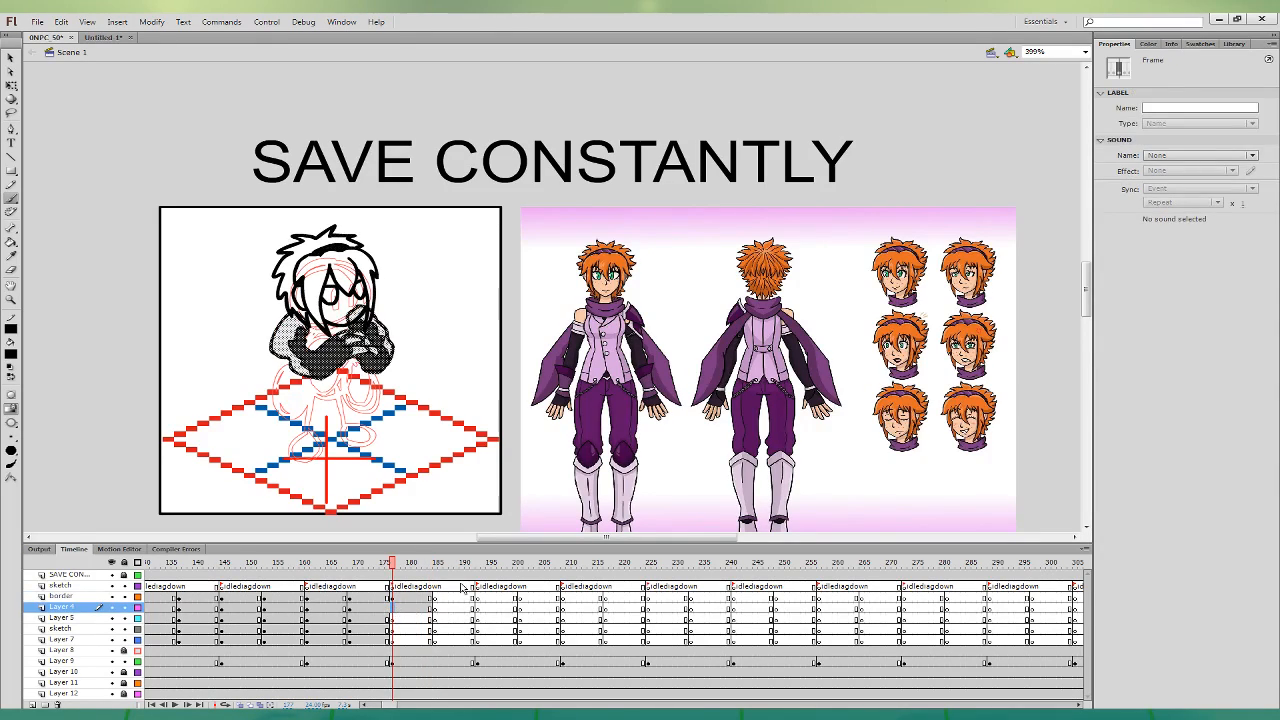
{"action": "left_click", "coordinate": [432, 607]}
{"action": "left_click", "coordinate": [432, 618]}
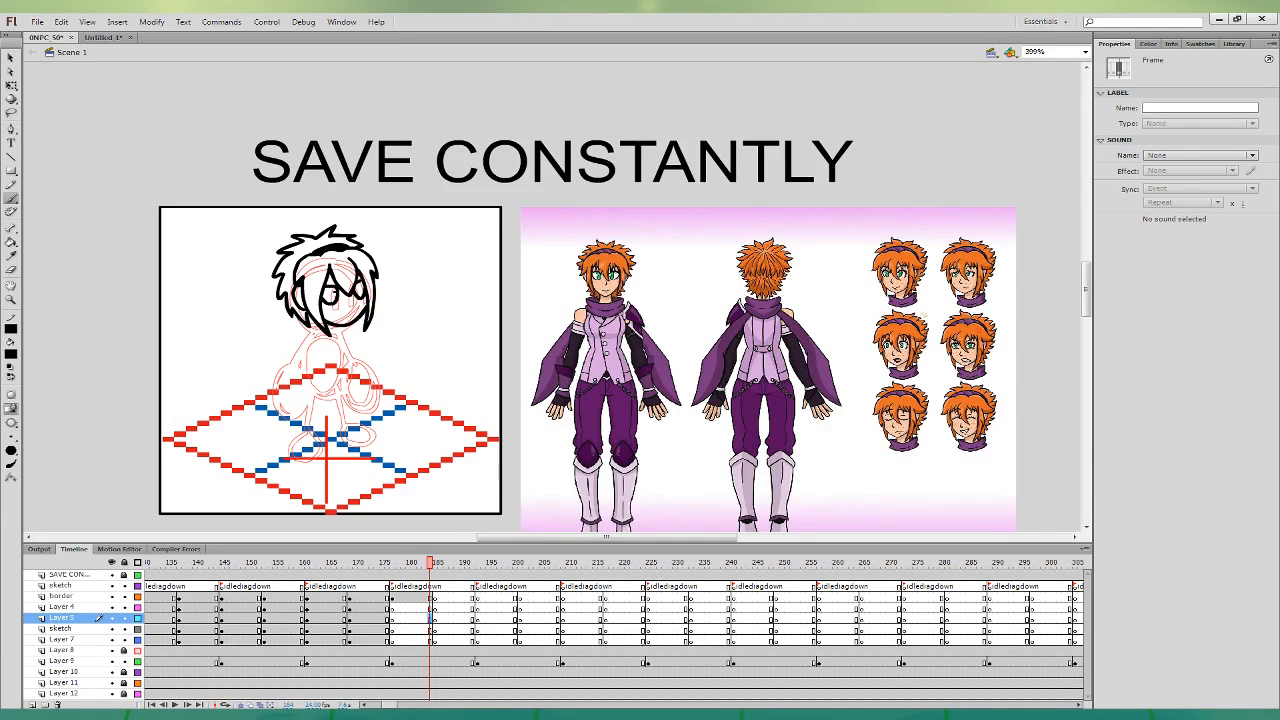
{"action": "mouse_move", "coordinate": [298, 316]}
{"action": "left_mouse_down"}
{"action": "mouse_move", "coordinate": [336, 348]}
{"action": "mouse_move", "coordinate": [350, 310]}
{"action": "mouse_move", "coordinate": [352, 340]}
{"action": "mouse_move", "coordinate": [320, 308]}
{"action": "mouse_move", "coordinate": [298, 362]}
{"action": "mouse_move", "coordinate": [330, 400]}
{"action": "mouse_move", "coordinate": [342, 382]}
{"action": "left_mouse_up"}
{"action": "key", "text": "ctrl+z"}
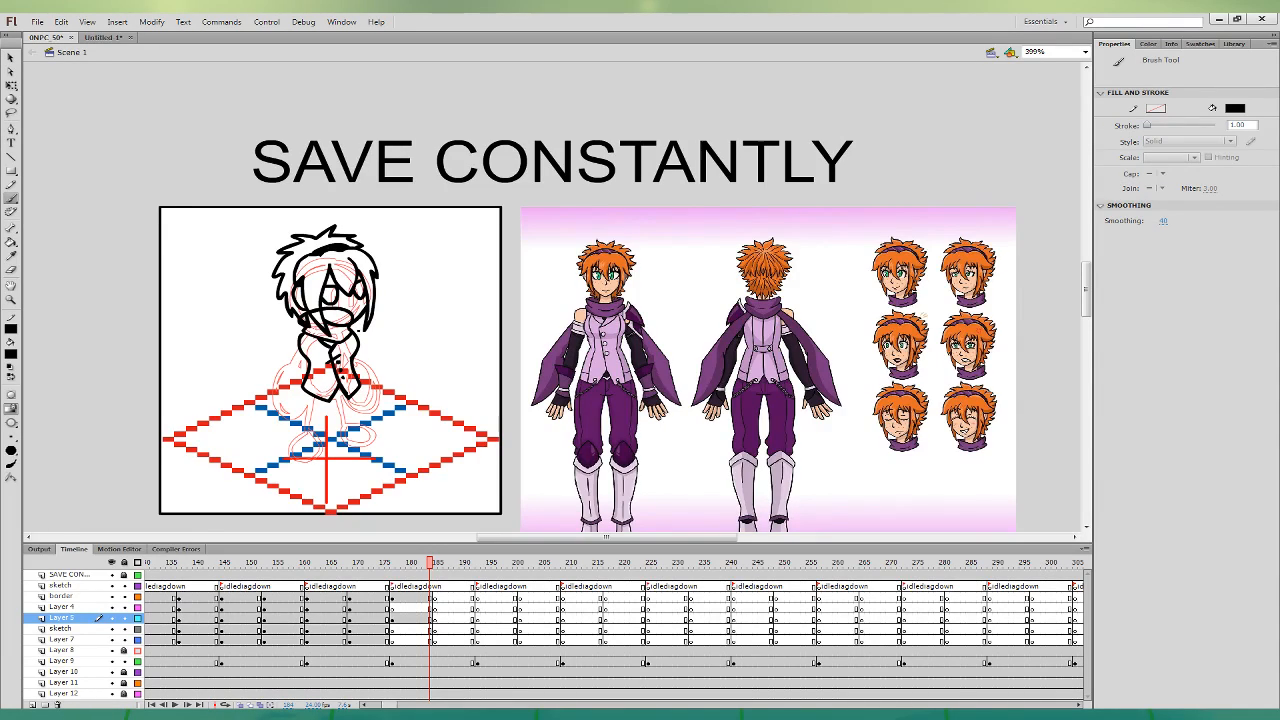
- On Layer 4, outline the NPC's visible arm with shoulder pad, sleeve, flared bracer and hand, undoing the misplaced strokes
{"action": "left_click", "coordinate": [431, 606]}
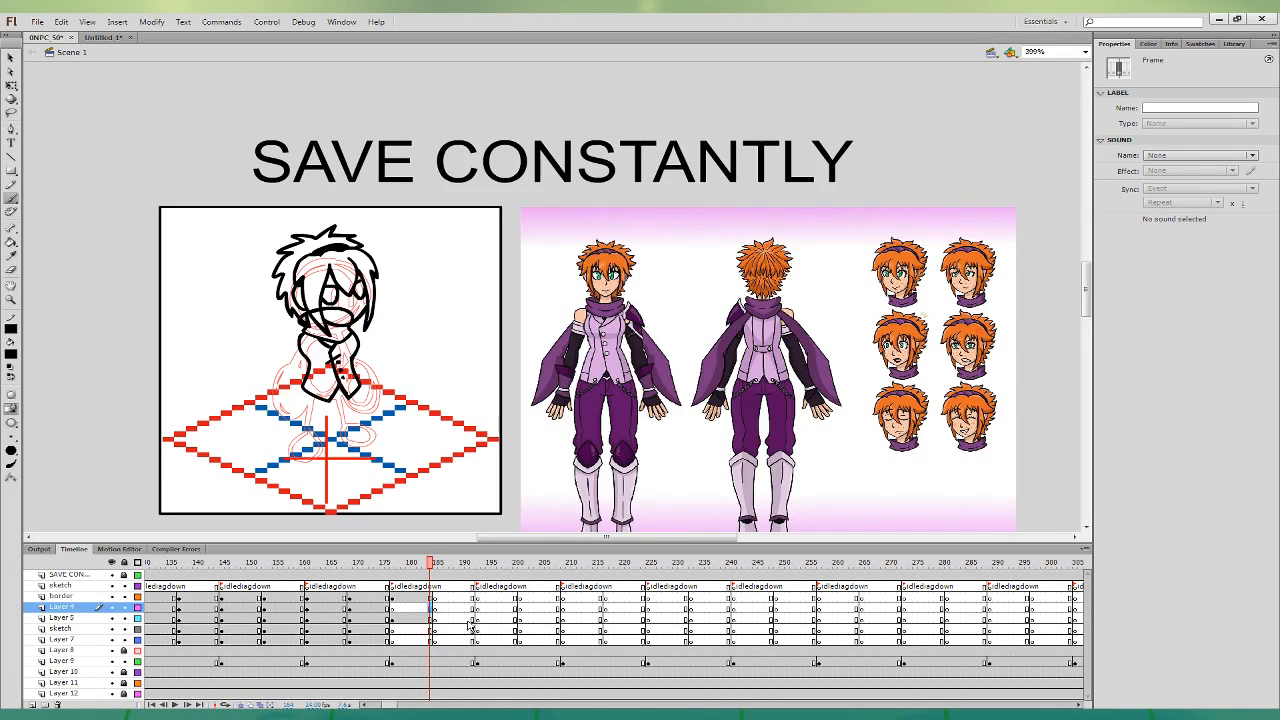
{"action": "mouse_move", "coordinate": [308, 329]}
{"action": "left_mouse_down"}
{"action": "mouse_move", "coordinate": [276, 352]}
{"action": "mouse_move", "coordinate": [271, 376]}
{"action": "mouse_move", "coordinate": [290, 396]}
{"action": "mouse_move", "coordinate": [269, 394]}
{"action": "mouse_move", "coordinate": [305, 390]}
{"action": "mouse_move", "coordinate": [266, 384]}
{"action": "mouse_move", "coordinate": [288, 400]}
{"action": "mouse_move", "coordinate": [305, 351]}
{"action": "mouse_move", "coordinate": [292, 360]}
{"action": "left_mouse_up"}
{"action": "key", "text": "ctrl+z"}
{"action": "key", "text": "ctrl+z"}
{"action": "key", "text": "ctrl+z"}
{"action": "key", "text": "ctrl+z"}
{"action": "key", "text": "ctrl+z"}
{"action": "key", "text": "ctrl+z"}
{"action": "key", "text": "ctrl+z"}
{"action": "key", "text": "ctrl+z"}
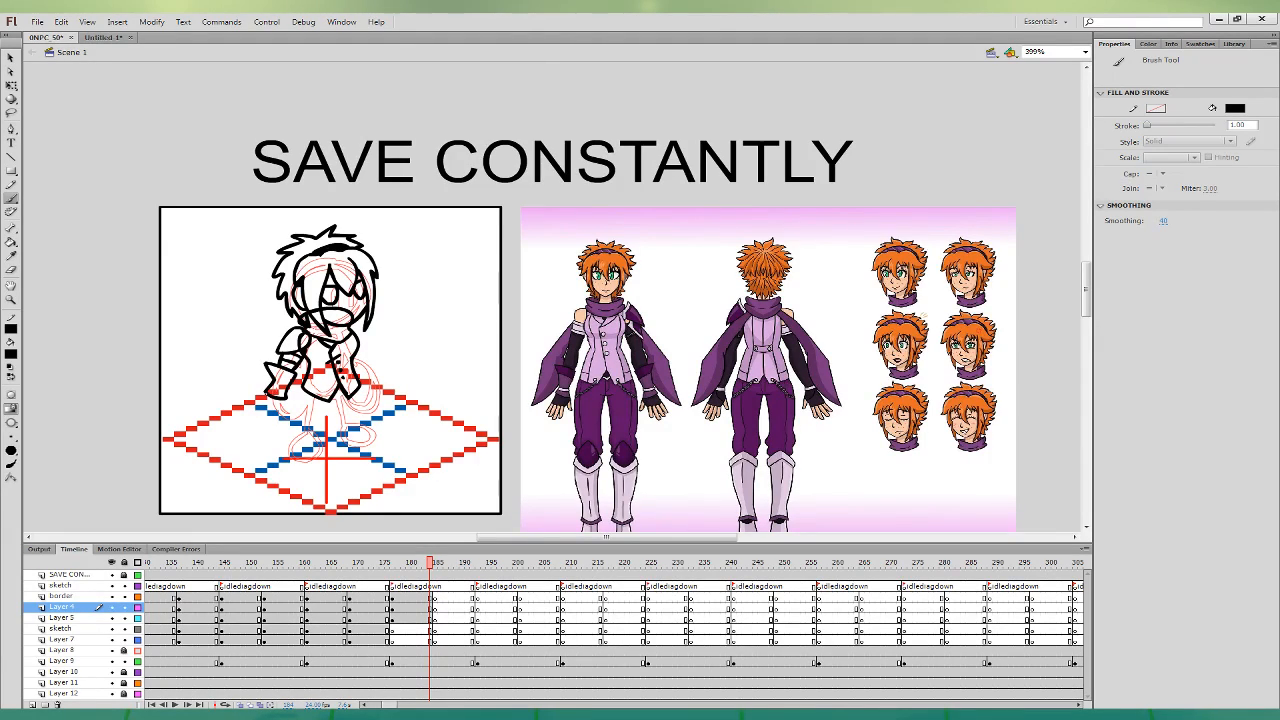
{"action": "mouse_move", "coordinate": [267, 393]}
{"action": "left_mouse_down"}
{"action": "mouse_move", "coordinate": [286, 402]}
{"action": "mouse_move", "coordinate": [246, 399]}
{"action": "mouse_move", "coordinate": [285, 398]}
{"action": "left_mouse_up"}
{"action": "key", "text": "ctrl+z"}
{"action": "key", "text": "ctrl+z"}
- On the lower sketch layer at frame 184, brush the NPC's trousers, knee pads, boots and shoe toes
{"action": "left_click", "coordinate": [431, 629]}
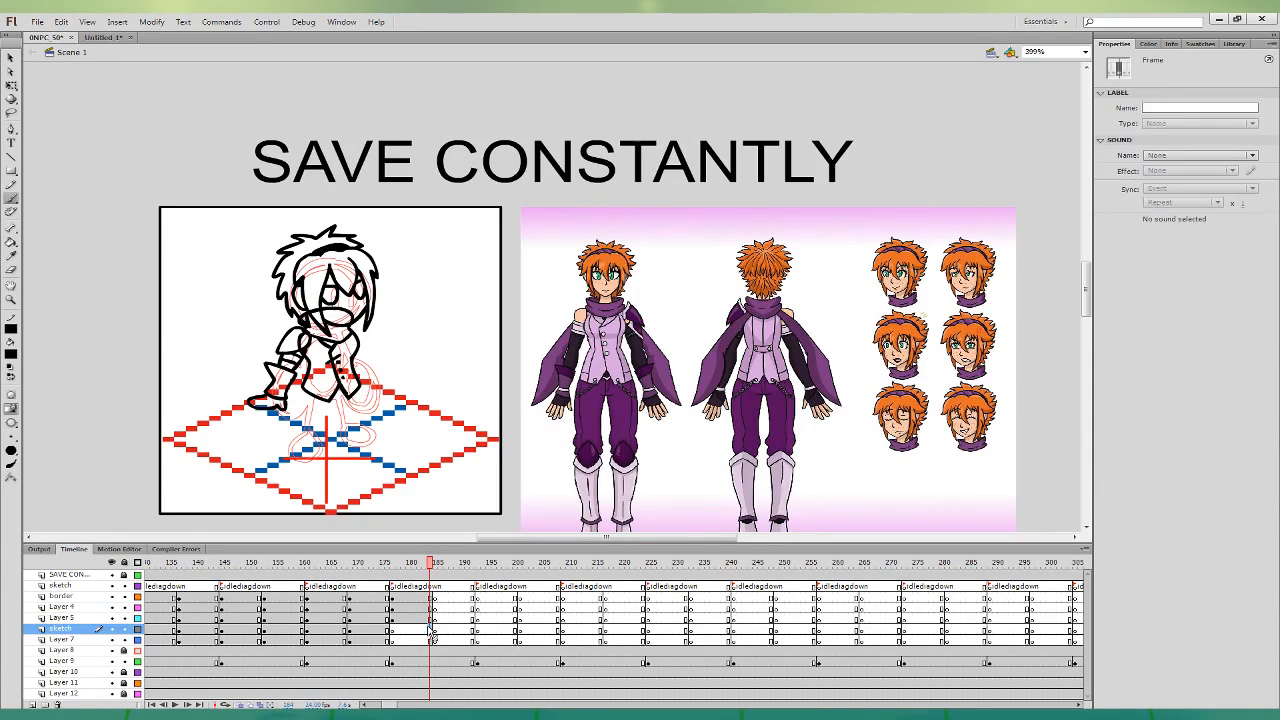
{"action": "mouse_move", "coordinate": [330, 430]}
{"action": "left_mouse_down"}
{"action": "mouse_move", "coordinate": [336, 408]}
{"action": "mouse_move", "coordinate": [315, 410]}
{"action": "mouse_move", "coordinate": [318, 392]}
{"action": "mouse_move", "coordinate": [359, 396]}
{"action": "mouse_move", "coordinate": [366, 384]}
{"action": "mouse_move", "coordinate": [337, 349]}
{"action": "mouse_move", "coordinate": [366, 370]}
{"action": "mouse_move", "coordinate": [360, 399]}
{"action": "left_mouse_up"}
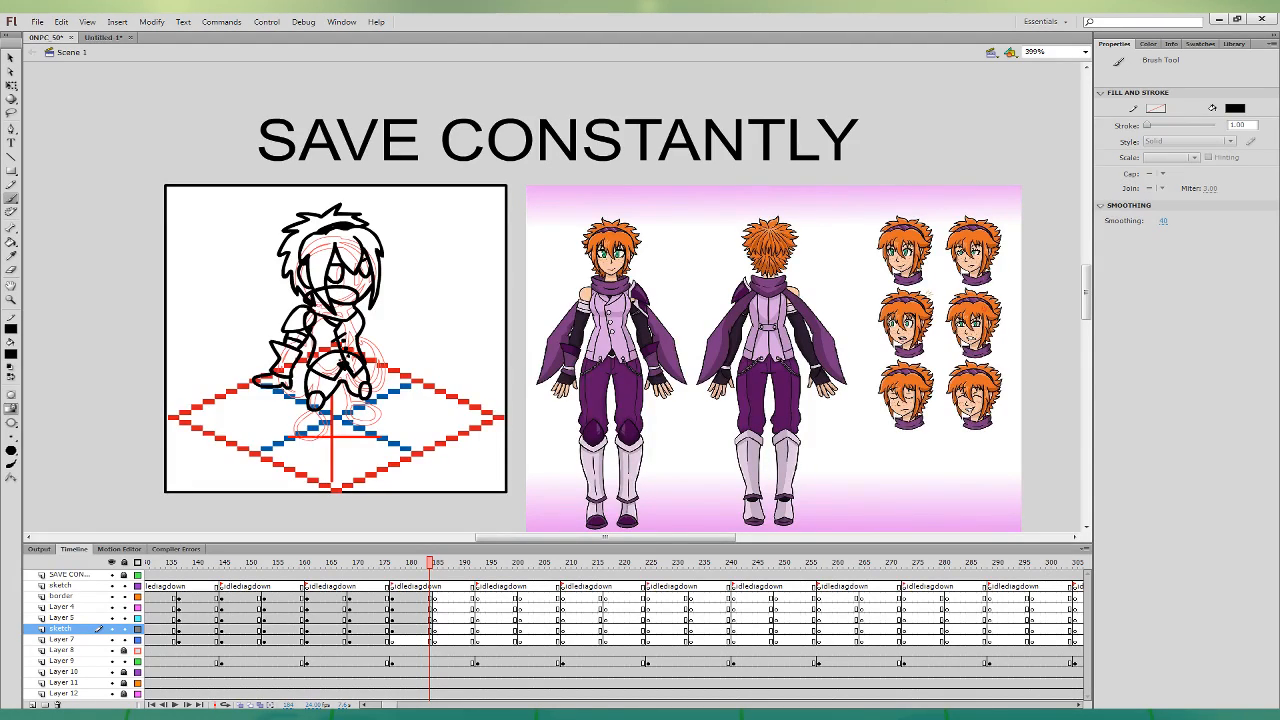
{"action": "mouse_move", "coordinate": [306, 396]}
{"action": "left_mouse_down"}
{"action": "mouse_move", "coordinate": [314, 447]}
{"action": "mouse_move", "coordinate": [328, 398]}
{"action": "mouse_move", "coordinate": [369, 433]}
{"action": "mouse_move", "coordinate": [371, 397]}
{"action": "mouse_move", "coordinate": [305, 437]}
{"action": "mouse_move", "coordinate": [326, 417]}
{"action": "mouse_move", "coordinate": [356, 426]}
{"action": "mouse_move", "coordinate": [372, 414]}
{"action": "left_mouse_up"}
{"action": "key", "text": "ctrl+z"}
{"action": "key", "text": "ctrl+z"}
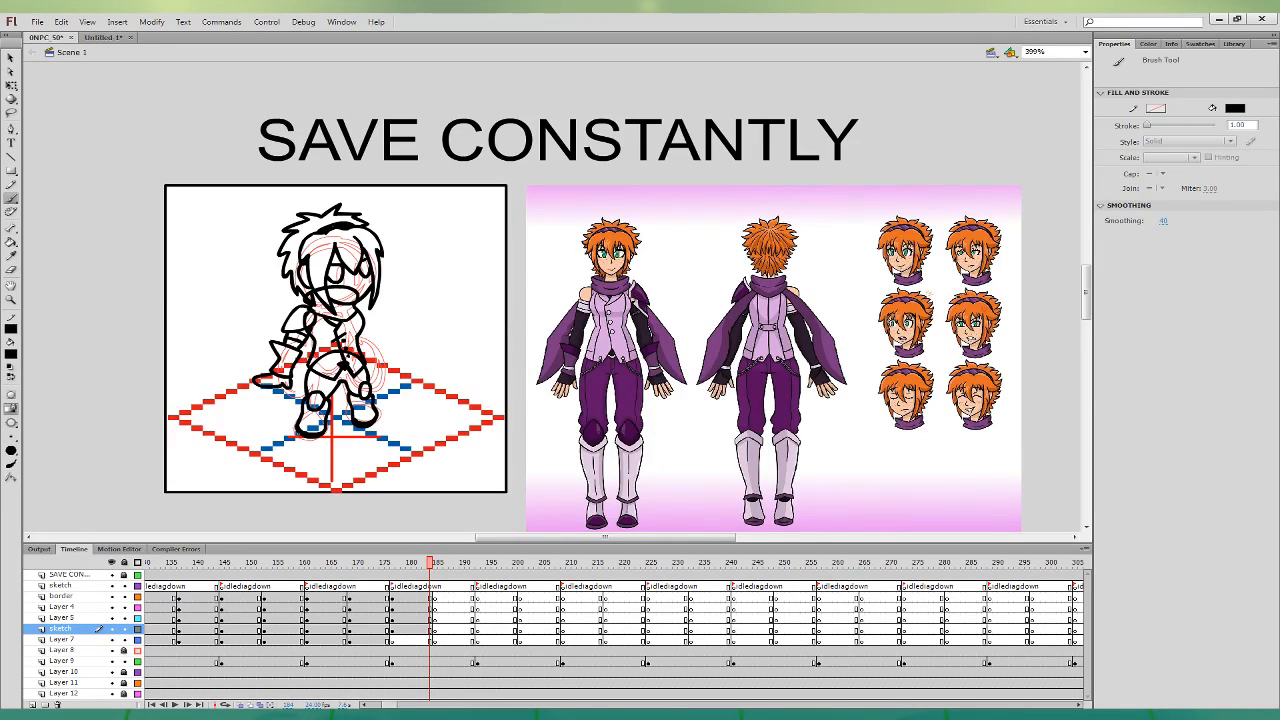
{"action": "mouse_move", "coordinate": [299, 436]}
{"action": "left_mouse_down"}
{"action": "mouse_move", "coordinate": [305, 458]}
{"action": "mouse_move", "coordinate": [320, 437]}
{"action": "mouse_move", "coordinate": [391, 424]}
{"action": "mouse_move", "coordinate": [376, 418]}
{"action": "left_mouse_up"}
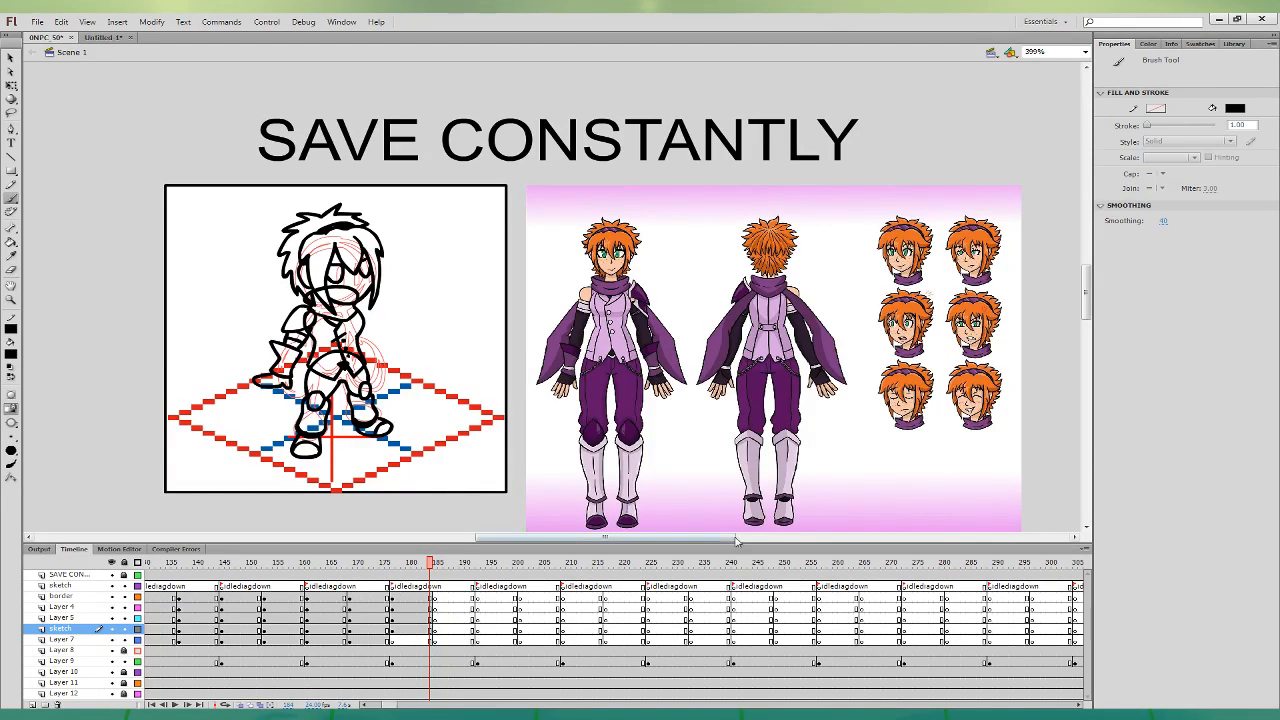
- On Layer 7 at frame 184, draw the pointed cape flaring out behind the NPC's arm, undoing the misplaced strokes
{"action": "left_click", "coordinate": [431, 630]}
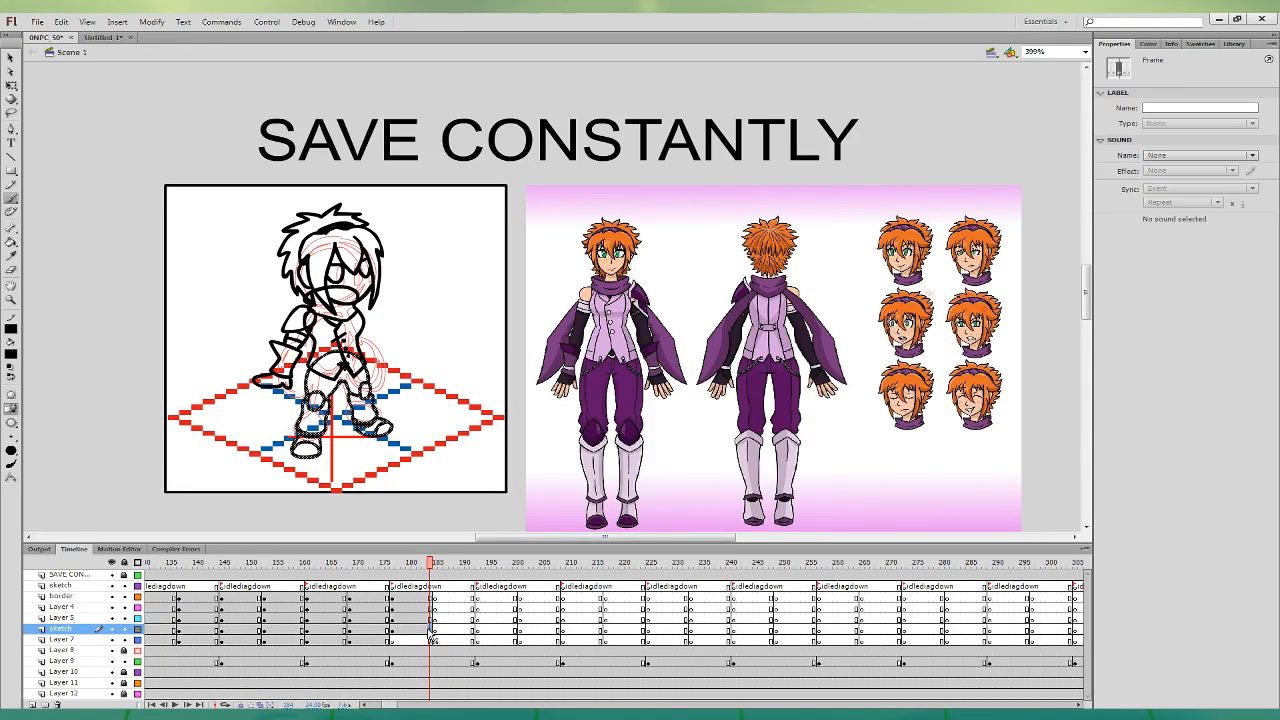
{"action": "left_click", "coordinate": [431, 640]}
{"action": "left_click_drag", "start_coordinate": [308, 310], "coordinate": [232, 361]}
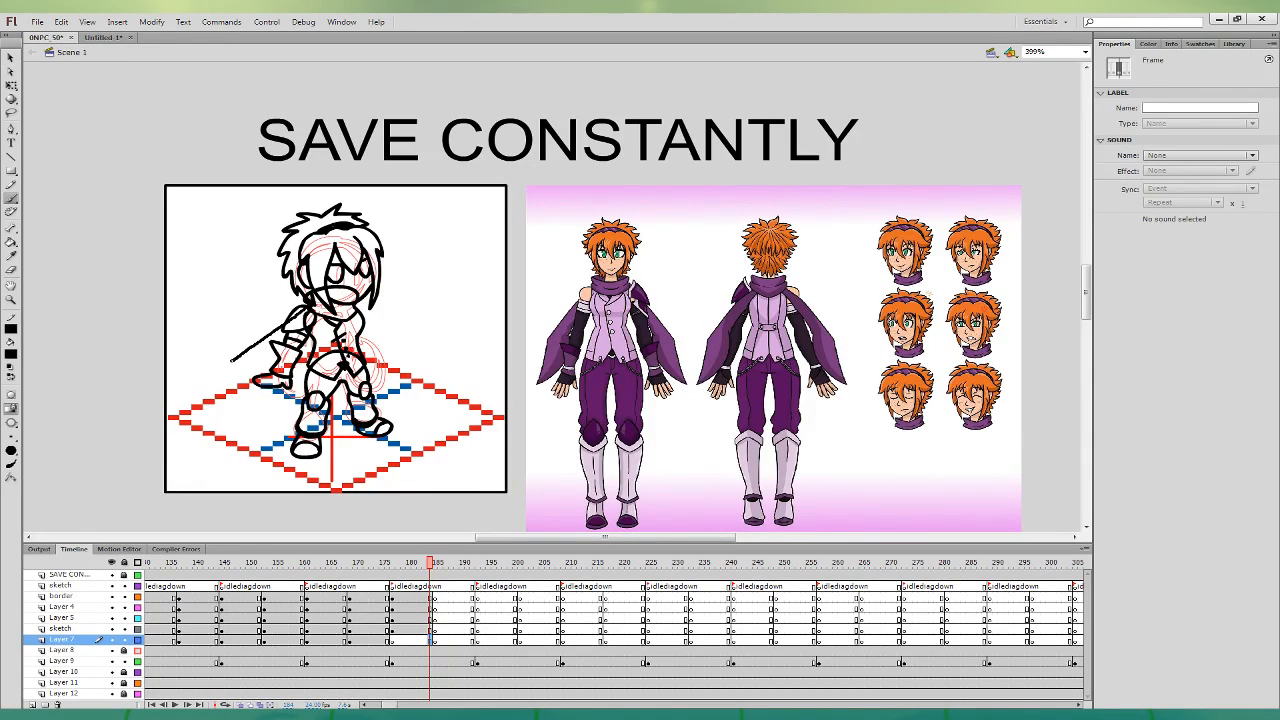
{"action": "key", "text": "ctrl+z"}
{"action": "mouse_move", "coordinate": [307, 309]}
{"action": "left_mouse_down"}
{"action": "mouse_move", "coordinate": [232, 379]}
{"action": "mouse_move", "coordinate": [292, 334]}
{"action": "mouse_move", "coordinate": [236, 385]}
{"action": "mouse_move", "coordinate": [284, 350]}
{"action": "left_mouse_up"}
{"action": "key", "text": "ctrl+z"}
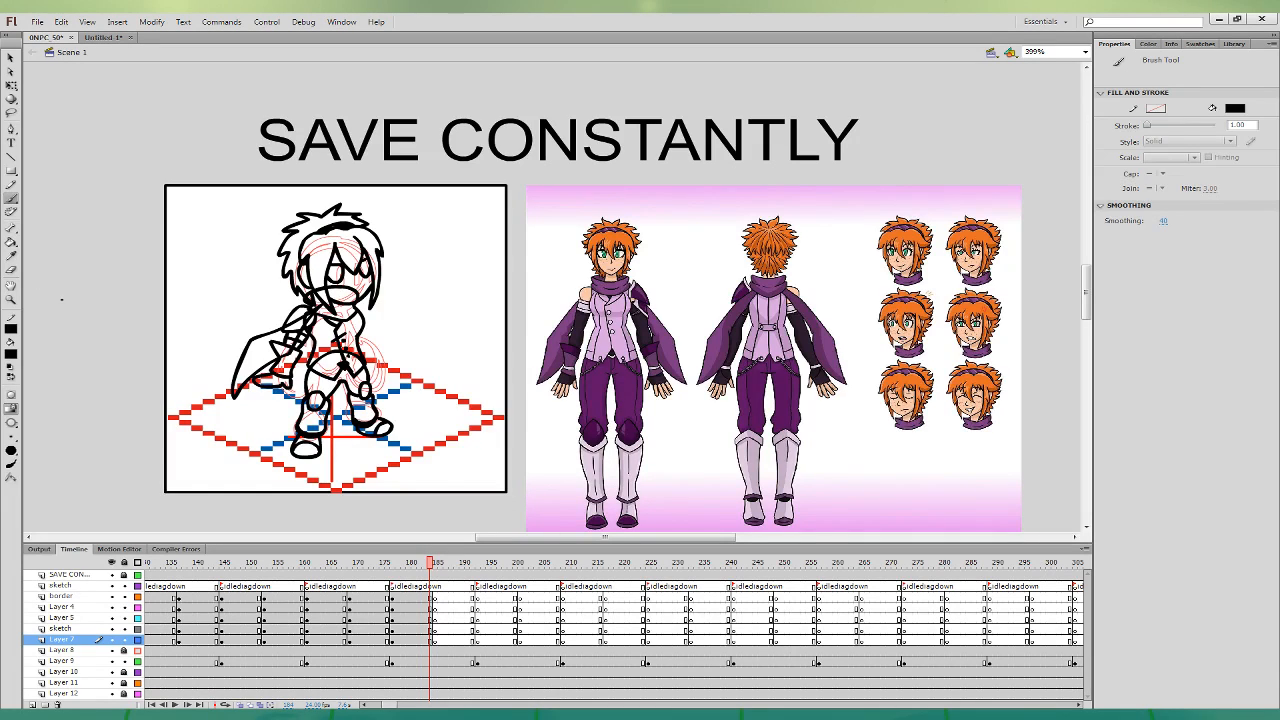
- Fill the NPC's hair with the reference's orange and the face with its skin tone
{"action": "key", "text": "i"}
{"action": "left_click", "coordinate": [628, 228]}
{"action": "left_click", "coordinate": [345, 237]}
{"action": "left_click", "coordinate": [323, 262]}
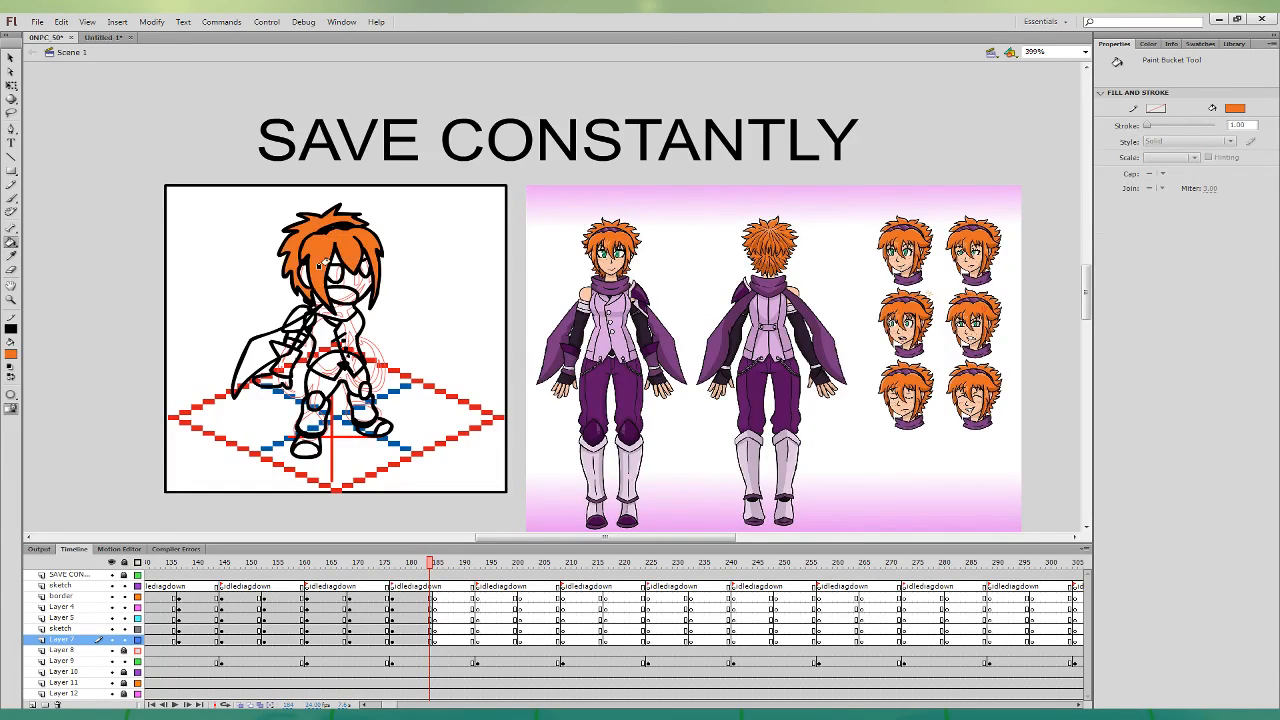
{"action": "key", "text": "i"}
{"action": "left_click", "coordinate": [624, 260]}
{"action": "left_click", "coordinate": [333, 277]}
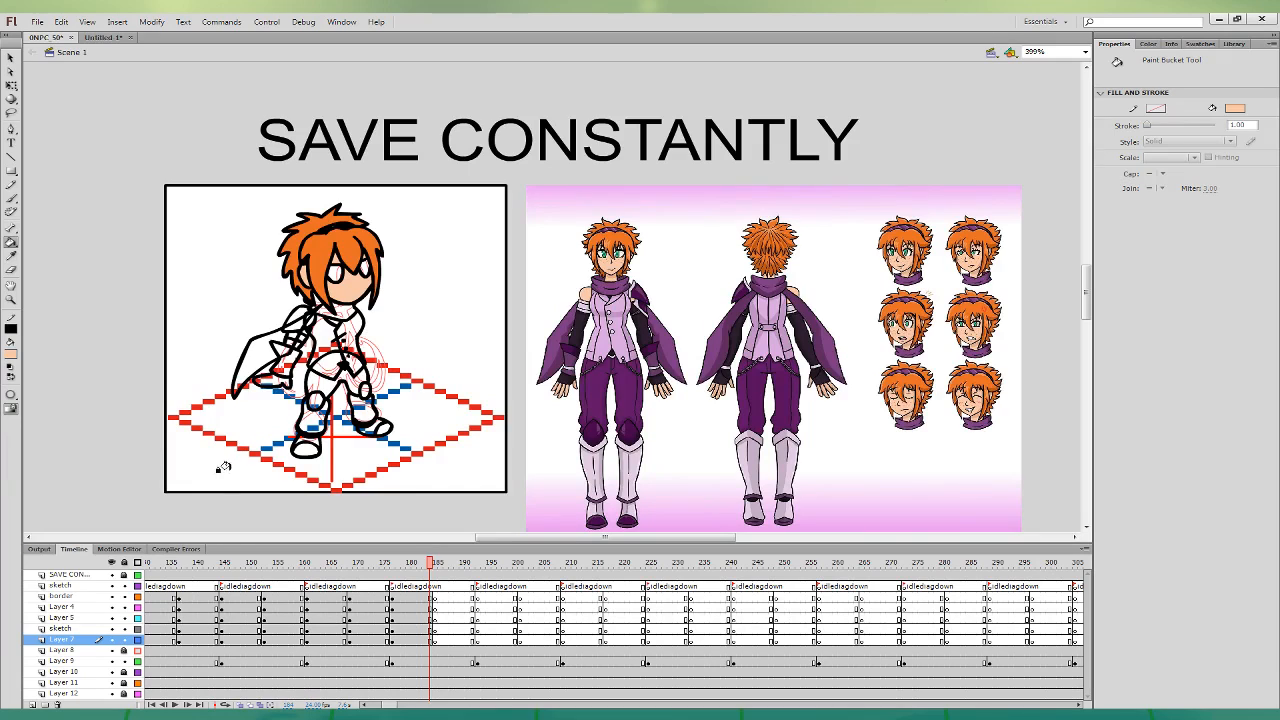
- Fill the scarf, cape and trousers with the purple sampled from the reference's scarf, undoing the fill that hits the outline
{"action": "left_click", "coordinate": [11, 256]}
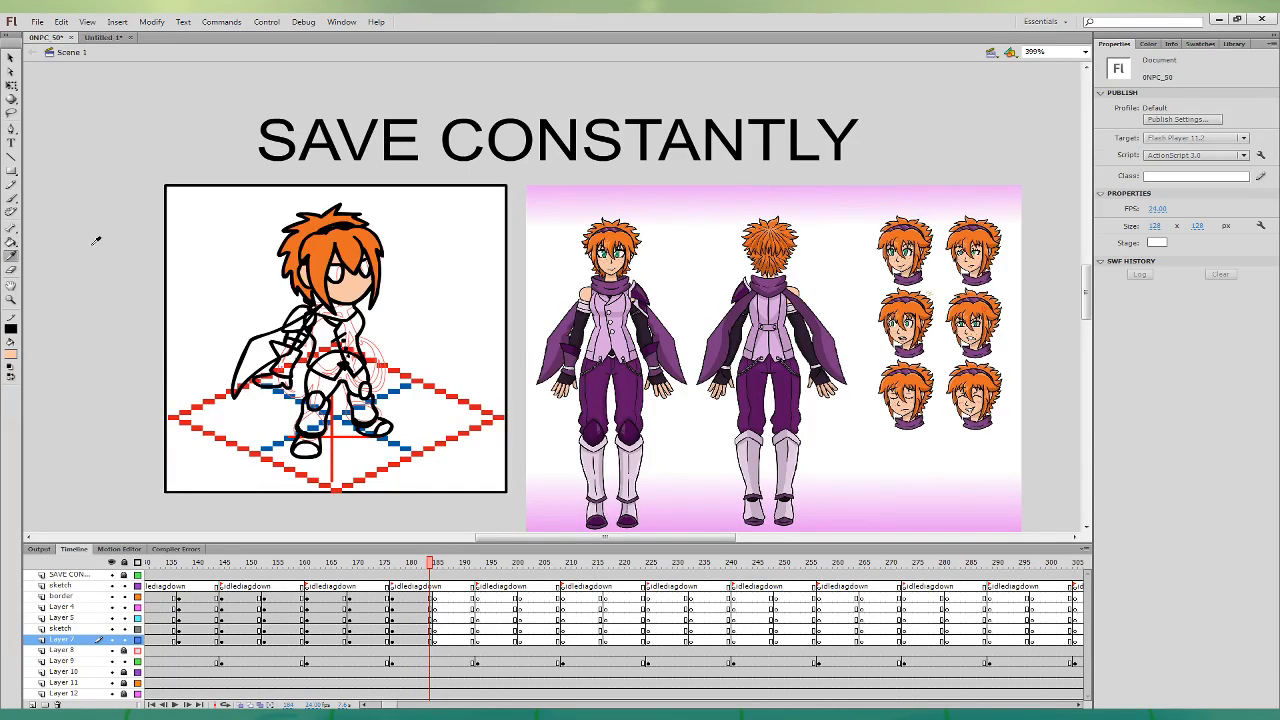
{"action": "left_click", "coordinate": [612, 284]}
{"action": "left_click", "coordinate": [328, 306]}
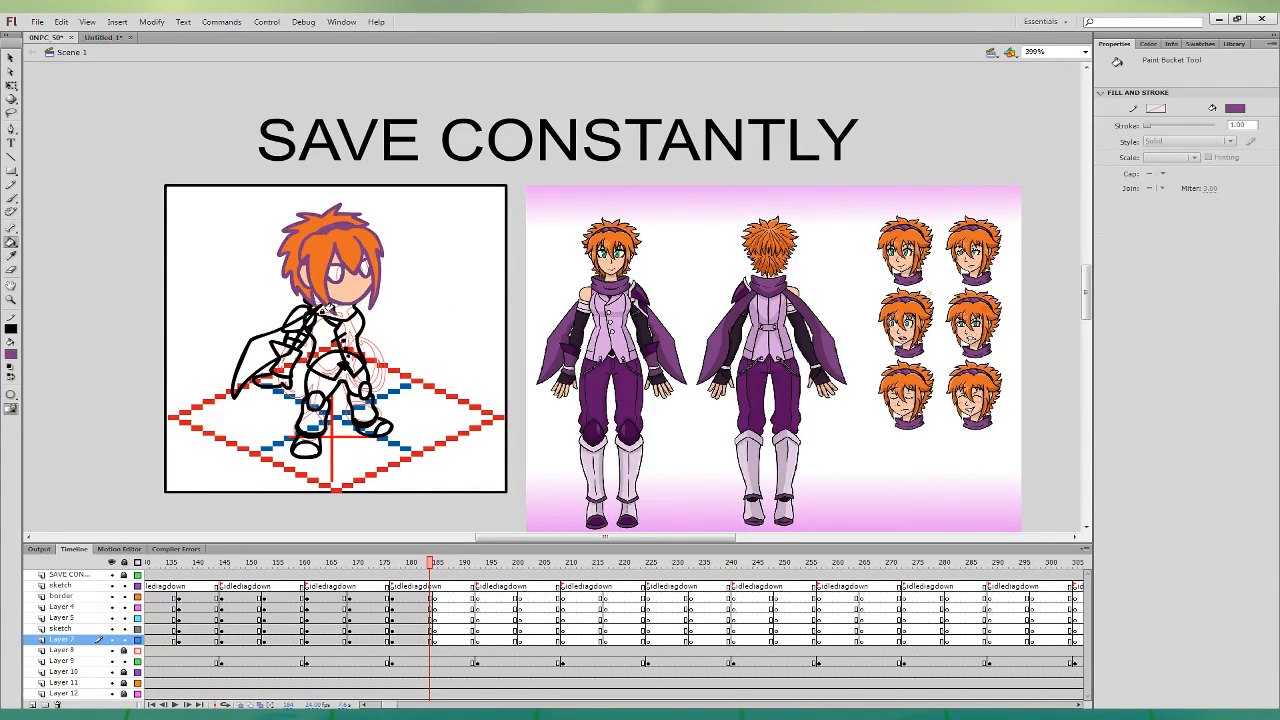
{"action": "key", "text": "ctrl+z"}
{"action": "left_click", "coordinate": [334, 305]}
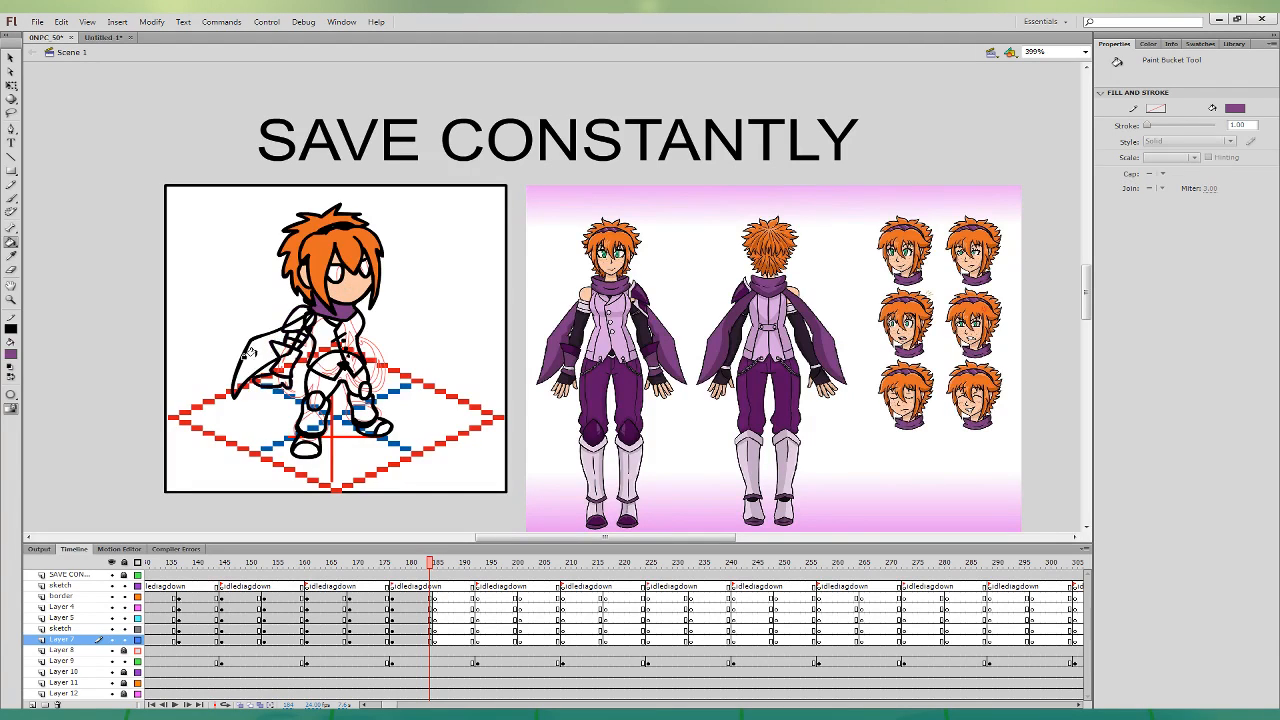
{"action": "left_click", "coordinate": [246, 352]}
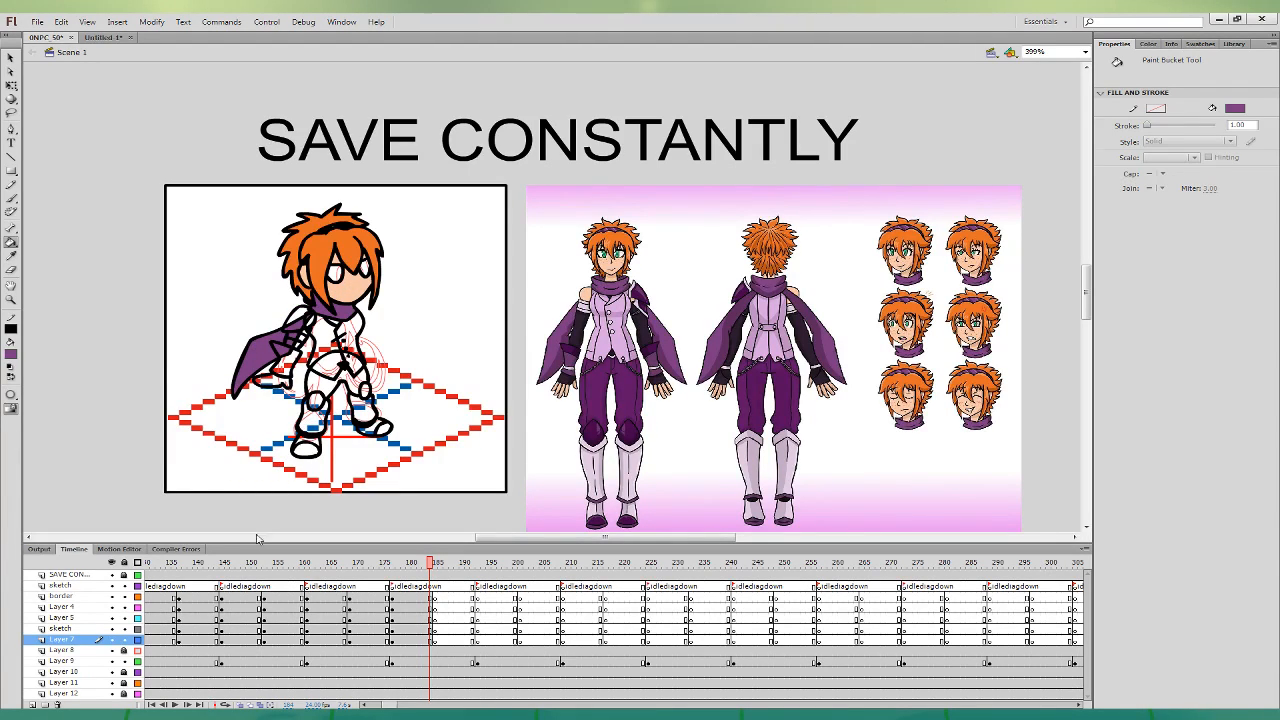
{"action": "left_click", "coordinate": [328, 392]}
- Fill the knee pads and shoulder pad with the reference's dark purple and the bracer with the cape's purple
{"action": "left_click", "coordinate": [11, 256]}
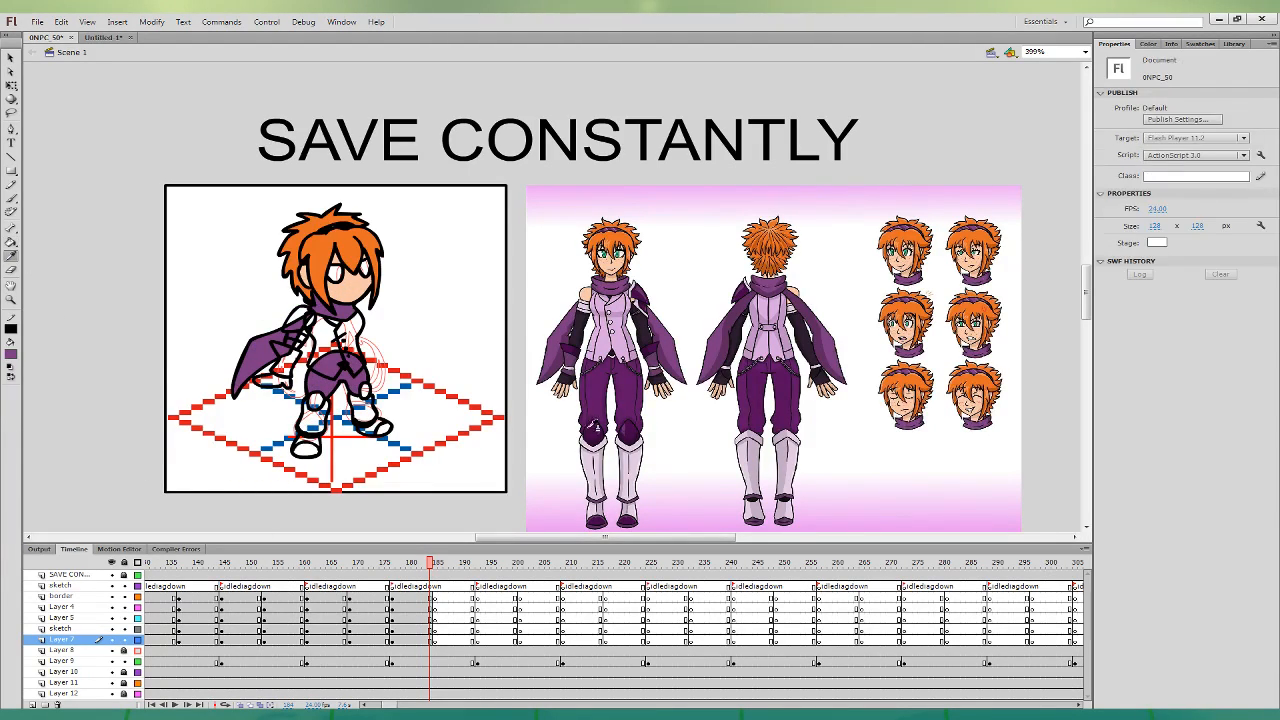
{"action": "left_click", "coordinate": [306, 400]}
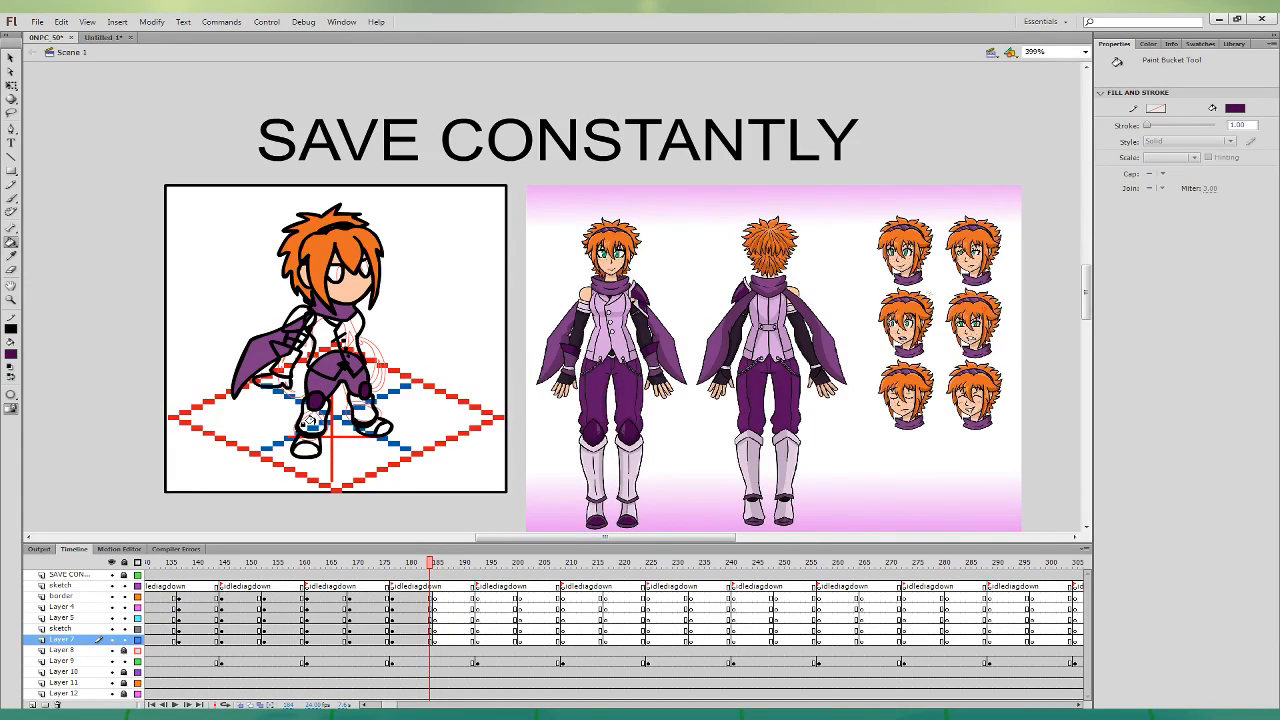
{"action": "left_click", "coordinate": [11, 256]}
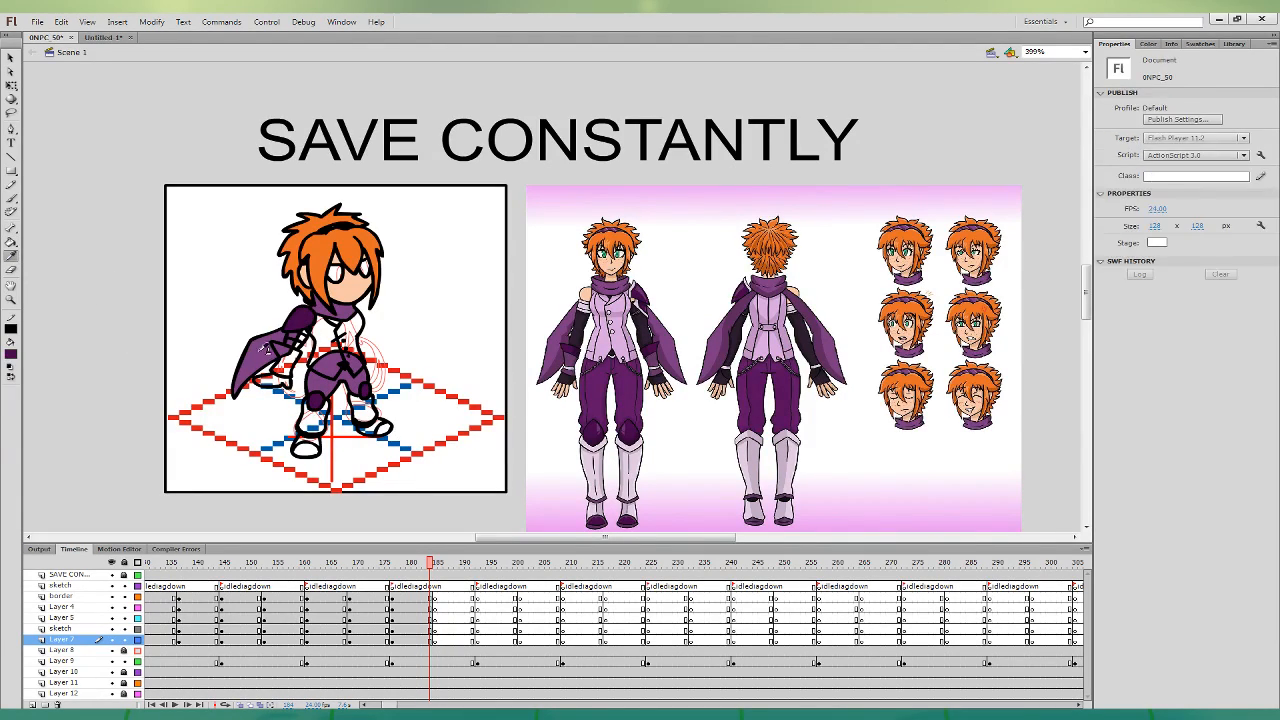
{"action": "left_click", "coordinate": [265, 347]}
- Fill the sleeve and glove with the reference sleeve's near-black, and the shoe toes with the knee pads' dark purple
{"action": "left_click", "coordinate": [11, 256]}
{"action": "left_click", "coordinate": [654, 334]}
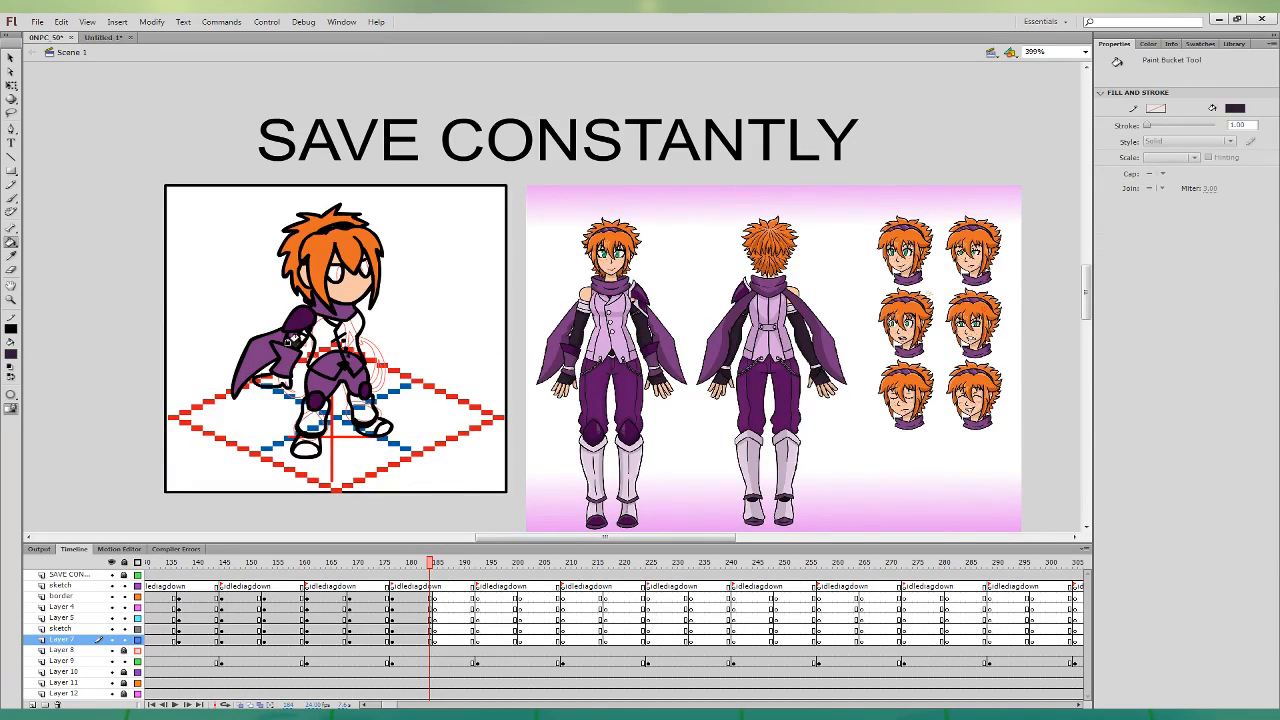
{"action": "left_click", "coordinate": [289, 342]}
{"action": "left_click", "coordinate": [269, 381]}
{"action": "left_click", "coordinate": [11, 256]}
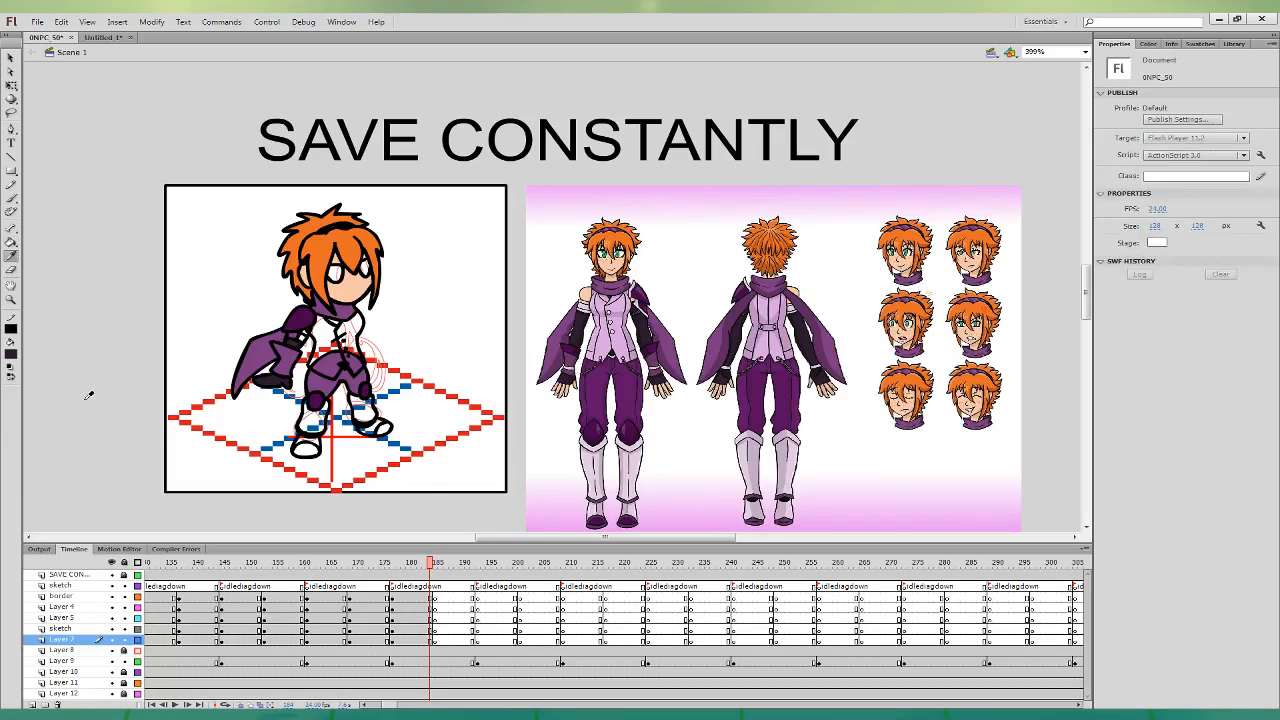
{"action": "left_click", "coordinate": [320, 400]}
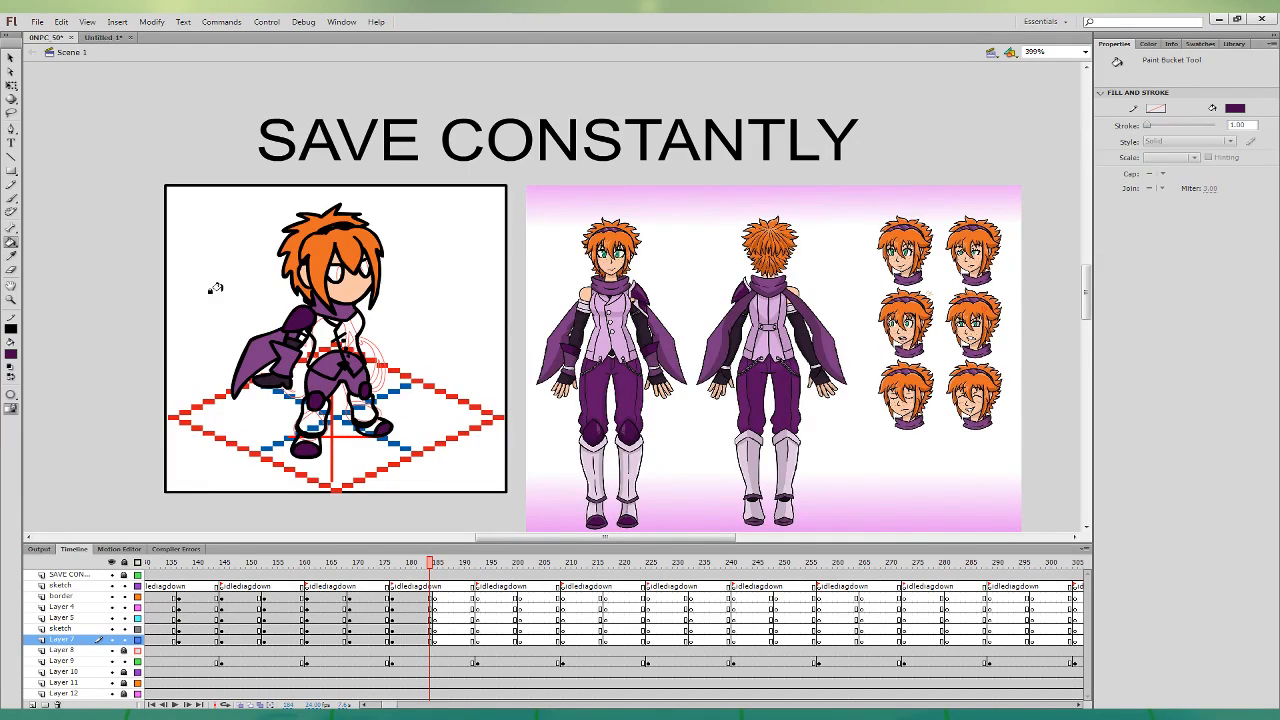
- Fill both halves of the NPC's vest with the light purple sampled from the reference vest
{"action": "left_click", "coordinate": [11, 256]}
{"action": "left_click", "coordinate": [630, 302]}
{"action": "left_click", "coordinate": [326, 348]}
{"action": "left_click", "coordinate": [350, 342]}
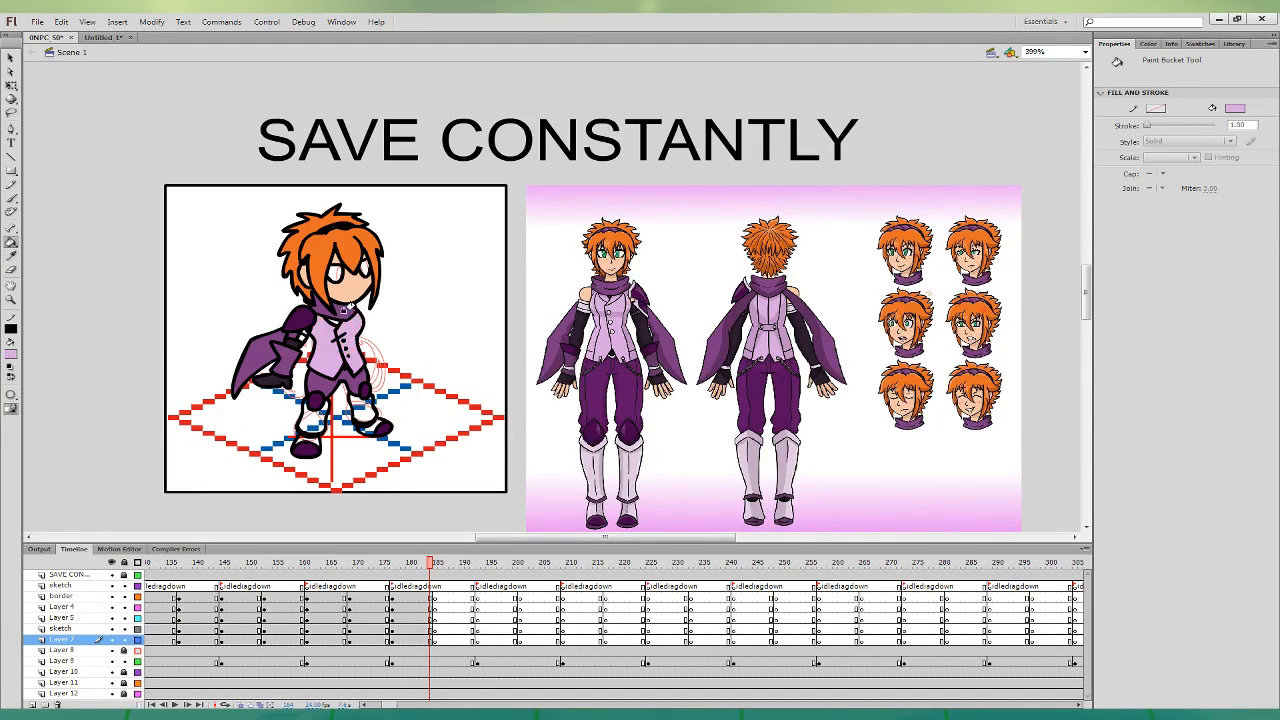
- Fill both of the NPC's boots with the pale lilac sampled from the reference boots
{"action": "left_click", "coordinate": [11, 256]}
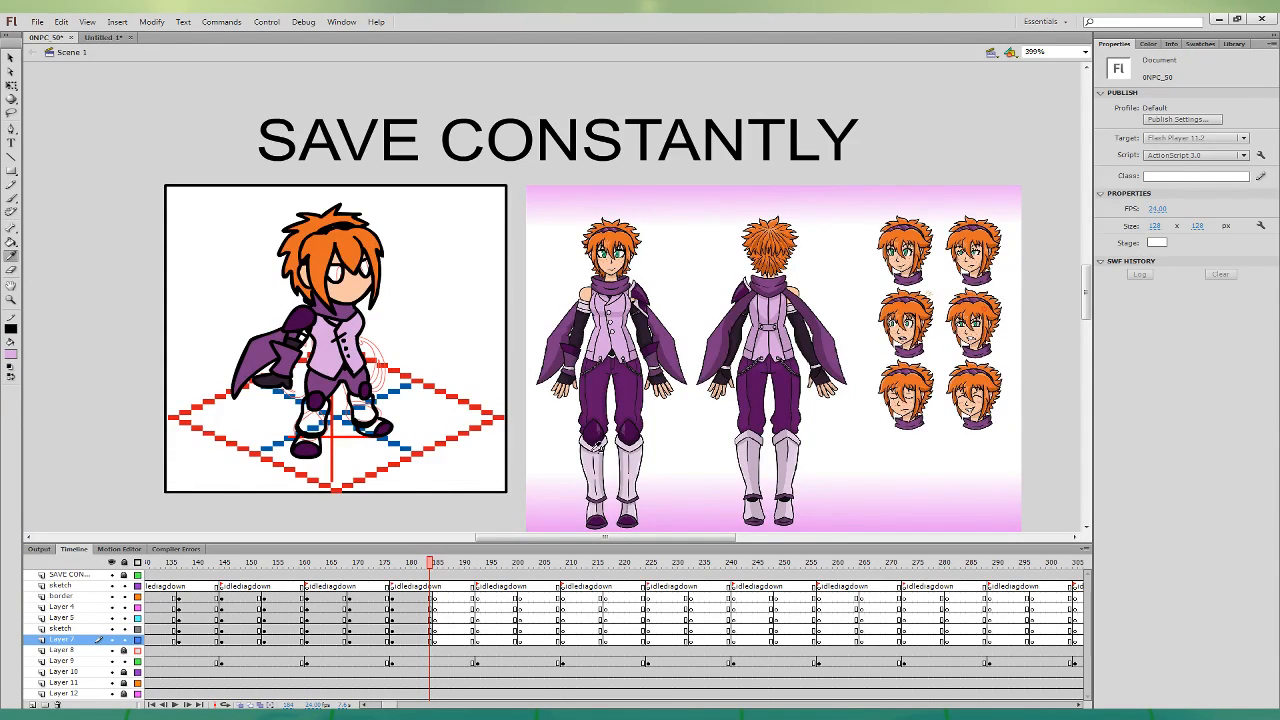
{"action": "left_click", "coordinate": [594, 453]}
{"action": "left_click", "coordinate": [306, 421]}
{"action": "left_click", "coordinate": [306, 436]}
{"action": "left_click", "coordinate": [358, 409]}
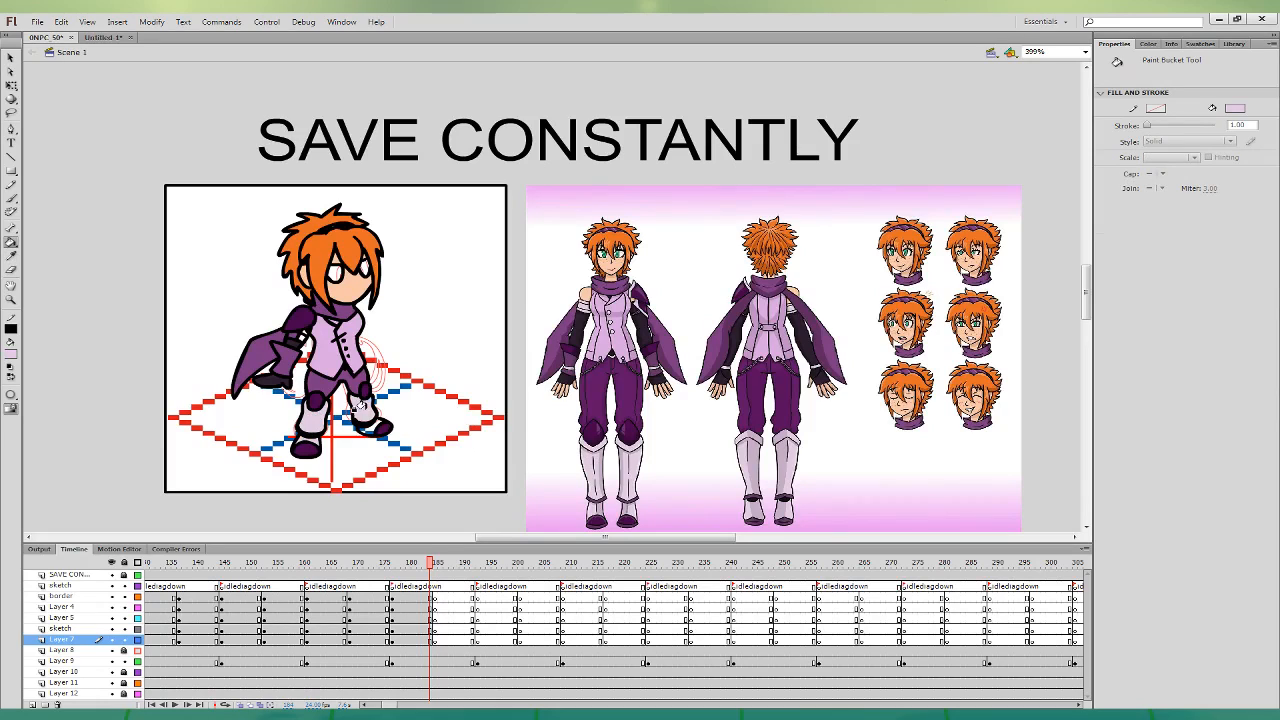
{"action": "left_click", "coordinate": [364, 427]}
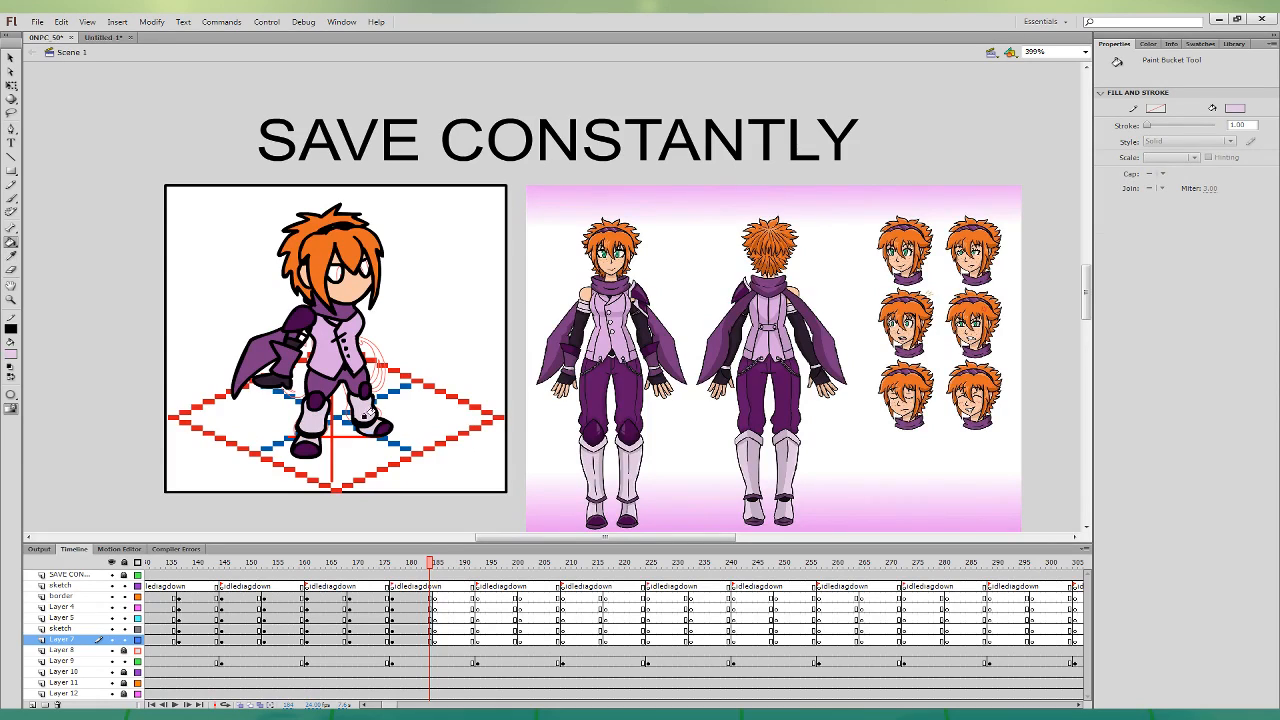
- Resample the NPC's skin tone from the face, and fill both eyes with the green sampled from the reference's eyes
{"action": "left_click", "coordinate": [11, 256]}
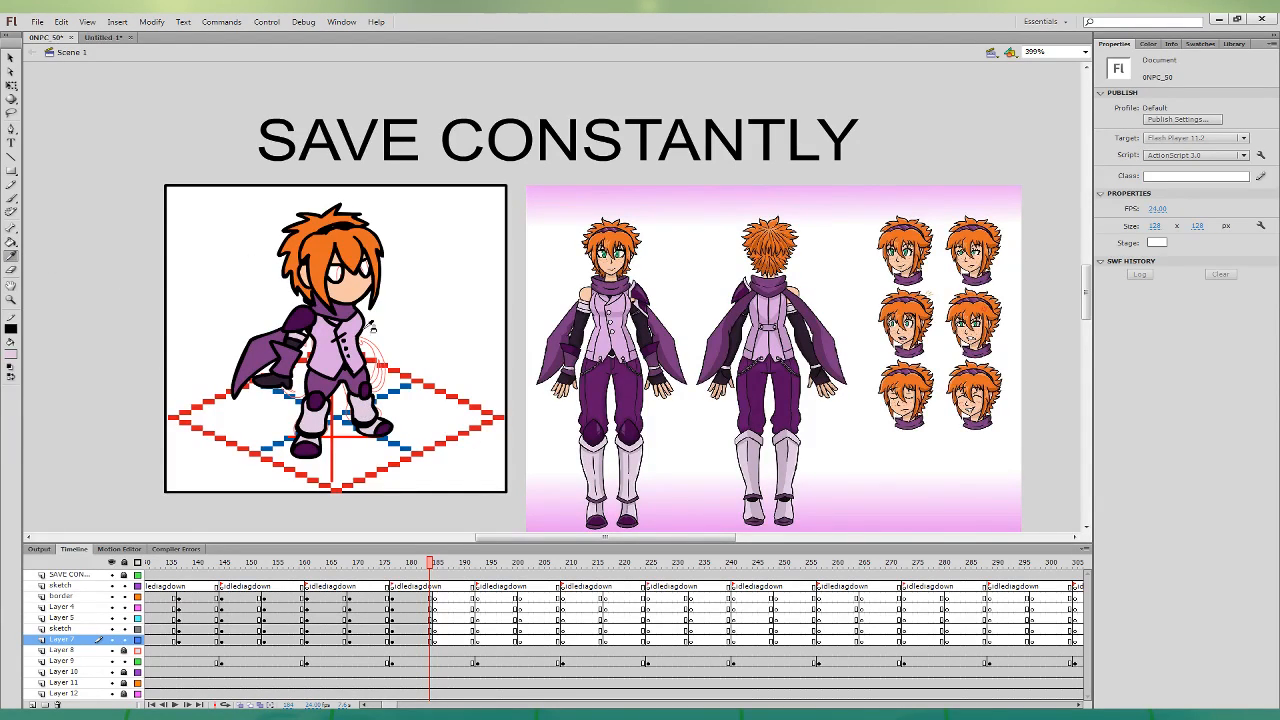
{"action": "left_click", "coordinate": [342, 290]}
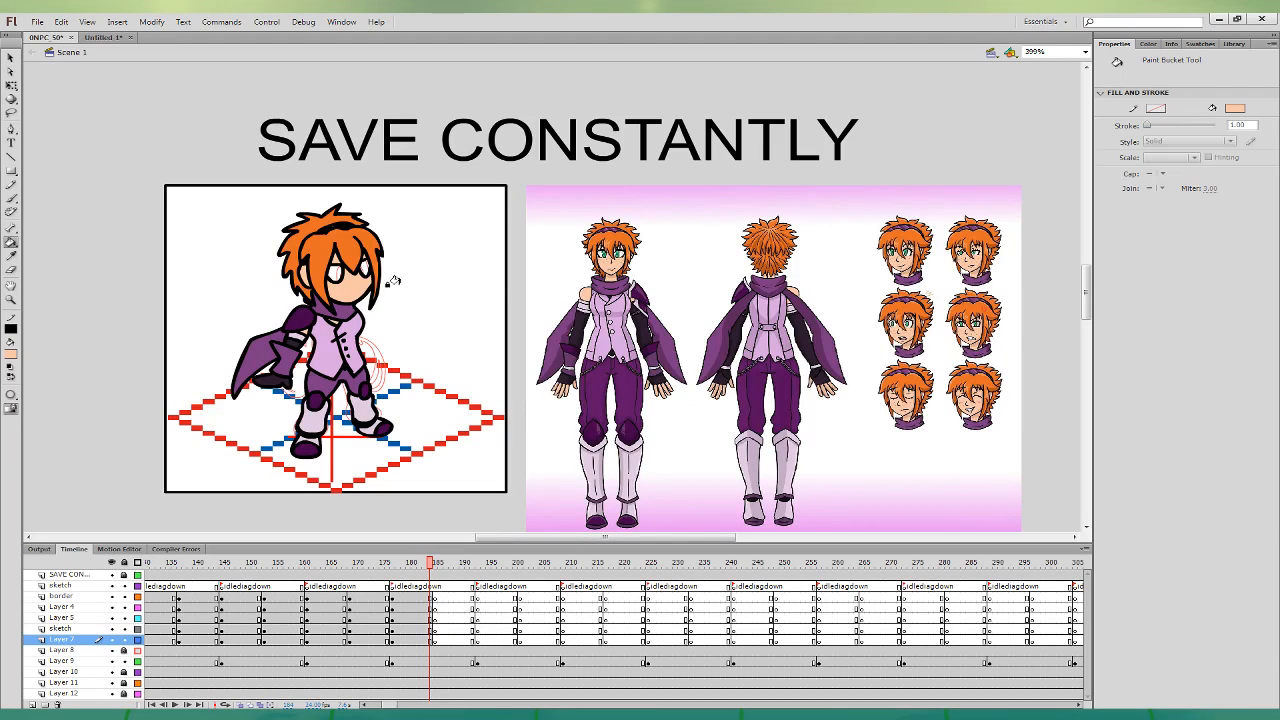
{"action": "key", "text": "i"}
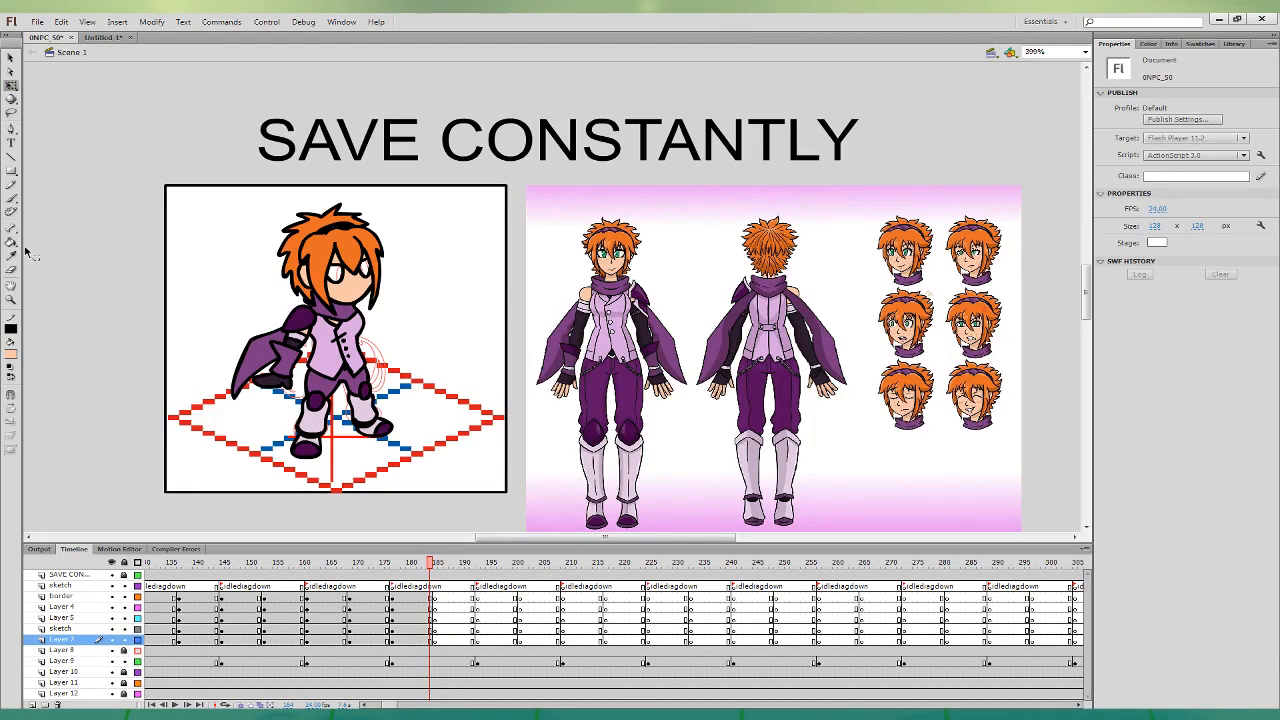
{"action": "left_click", "coordinate": [619, 250]}
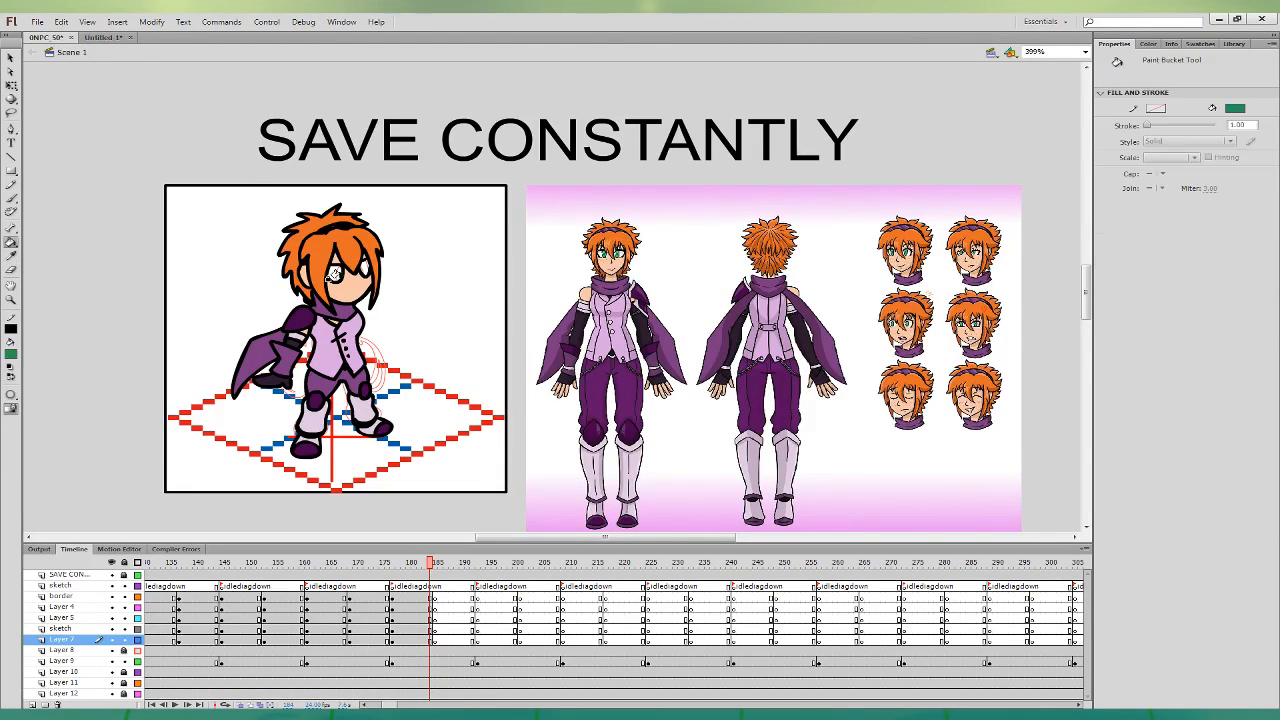
{"action": "left_click", "coordinate": [335, 272]}
{"action": "left_click", "coordinate": [366, 262]}
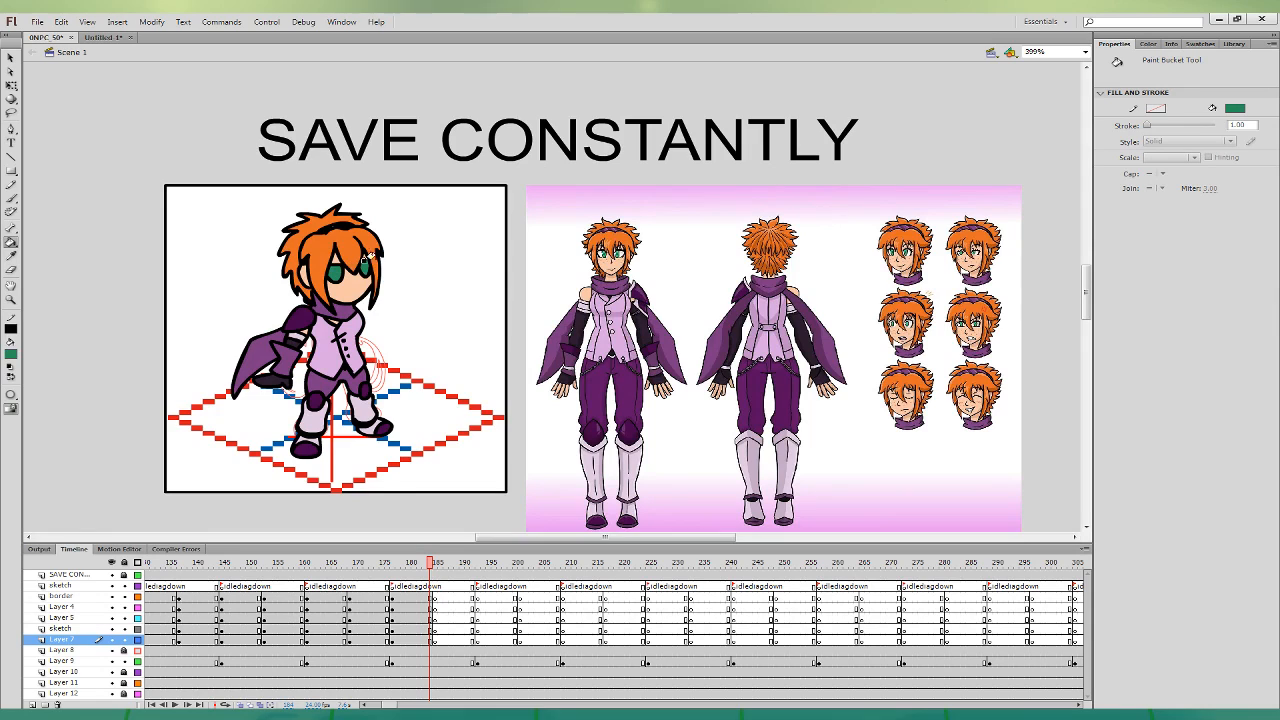
- Copy the NPC's cuffed arm from Layer 4 onto Layer 7, flip it horizontally, and rotate it into place as the opposite arm
{"action": "left_click", "coordinate": [413, 607]}
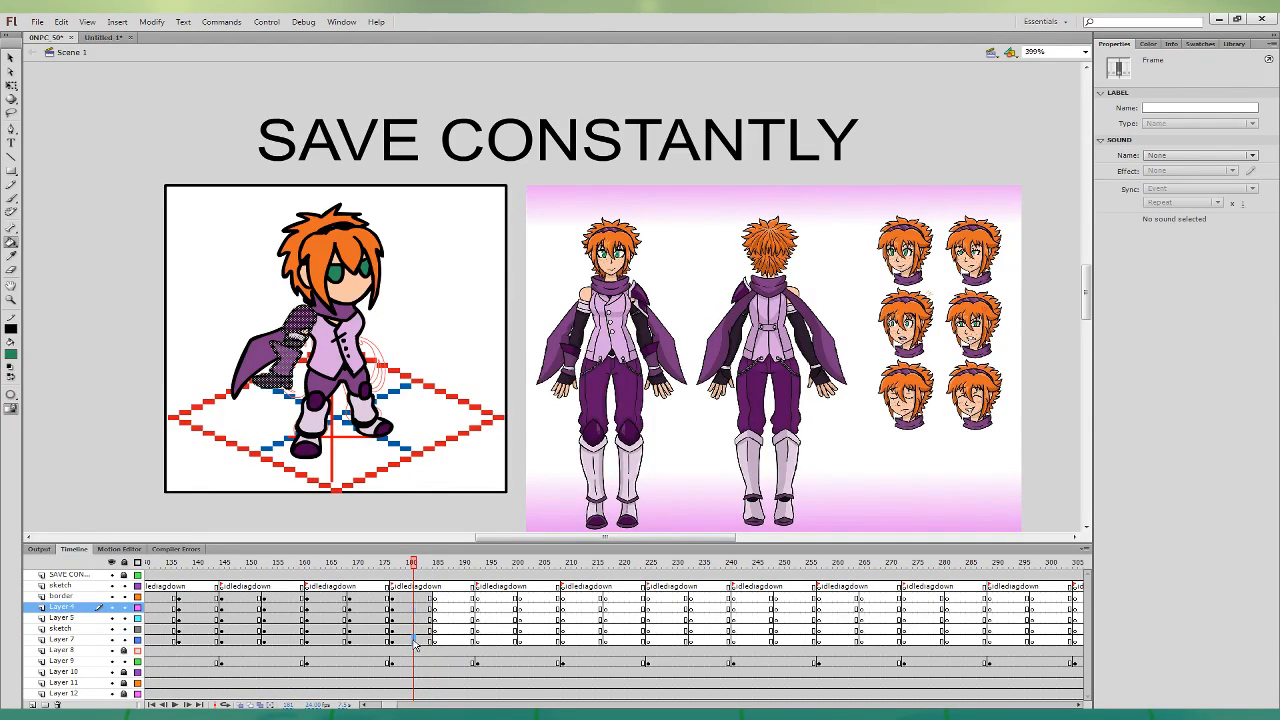
{"action": "left_click", "coordinate": [417, 640]}
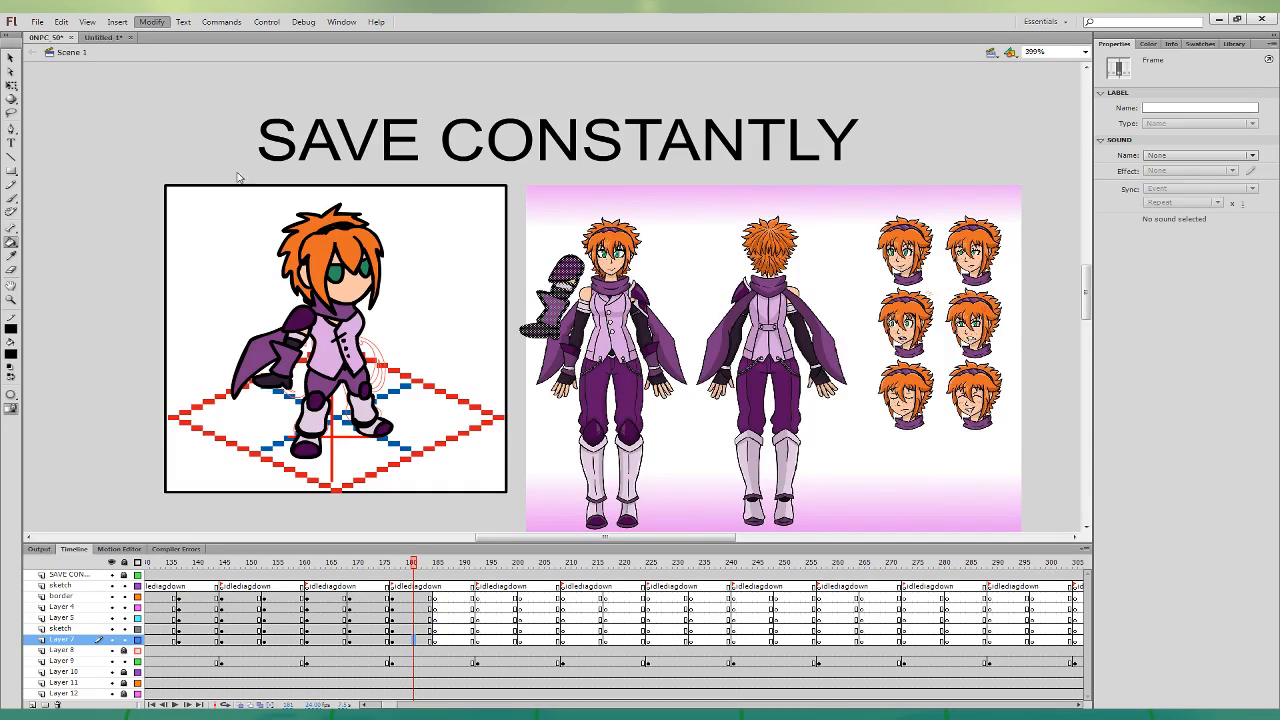
{"action": "key", "text": "q"}
{"action": "left_click_drag", "start_coordinate": [547, 258], "coordinate": [365, 307]}
{"action": "mouse_move", "coordinate": [408, 382]}
{"action": "left_mouse_down"}
{"action": "mouse_move", "coordinate": [423, 361]}
{"action": "mouse_move", "coordinate": [398, 362]}
{"action": "left_mouse_up"}
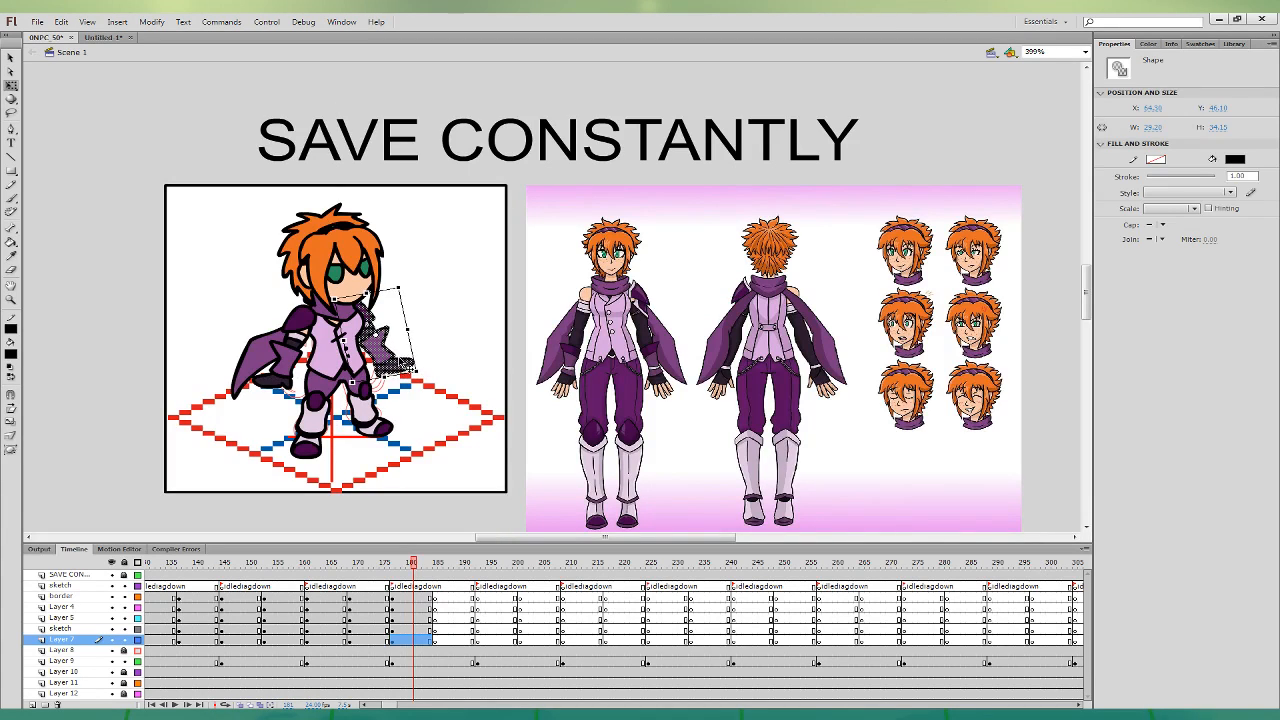
{"action": "left_click", "coordinate": [437, 431]}
- Duplicate the finished pose into new keyframes at frame 184, and shift the upper body slightly right and down, leaving the legs and cape in place
{"action": "mouse_move", "coordinate": [418, 641]}
{"action": "left_mouse_down"}
{"action": "mouse_move", "coordinate": [419, 598]}
{"action": "mouse_move", "coordinate": [436, 609]}
{"action": "left_mouse_up"}
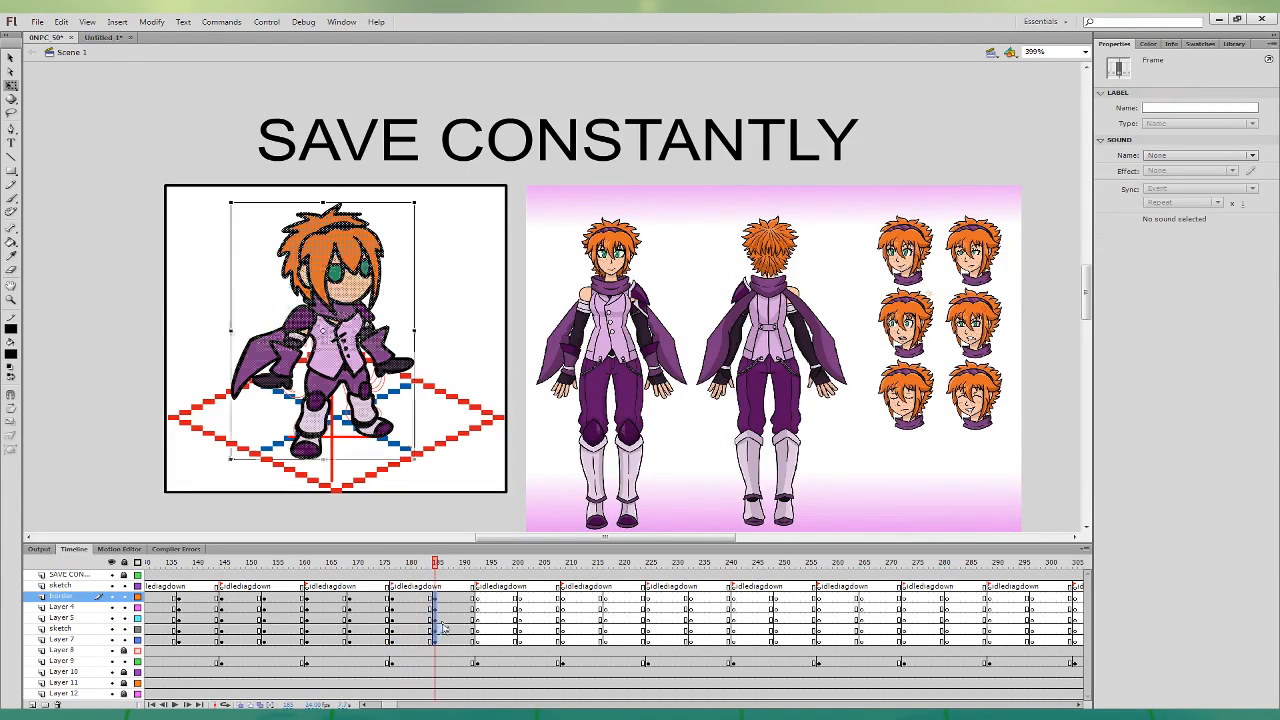
{"action": "left_click", "coordinate": [440, 629]}
{"action": "left_click", "coordinate": [368, 354]}
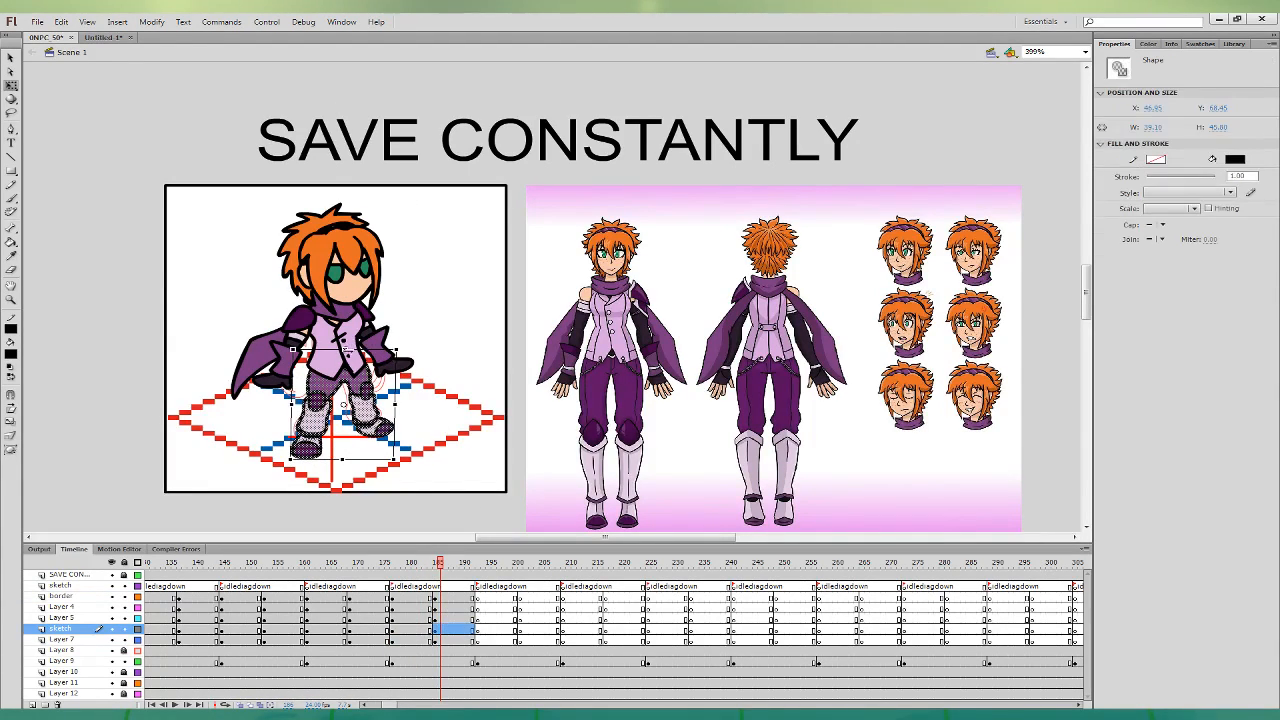
{"action": "left_click_drag", "start_coordinate": [458, 619], "coordinate": [462, 598]}
{"action": "left_click", "coordinate": [382, 350], "text": "shift"}
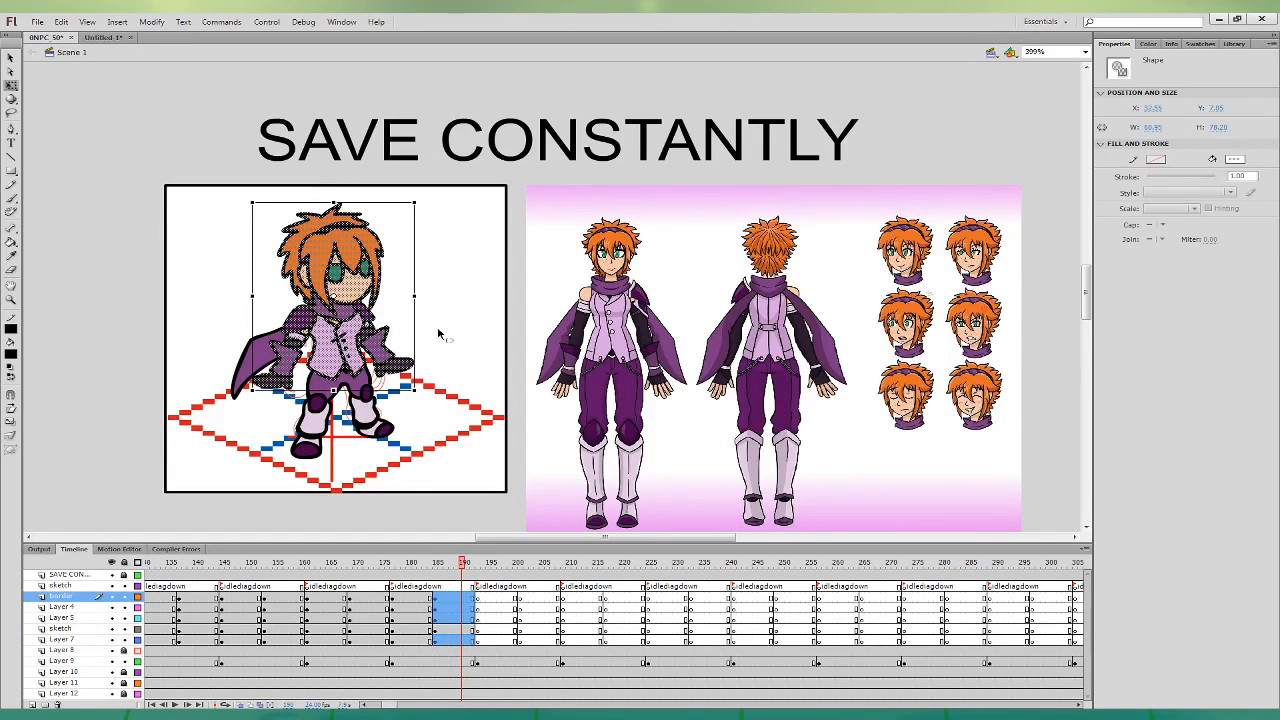
{"action": "key", "text": "Down"}
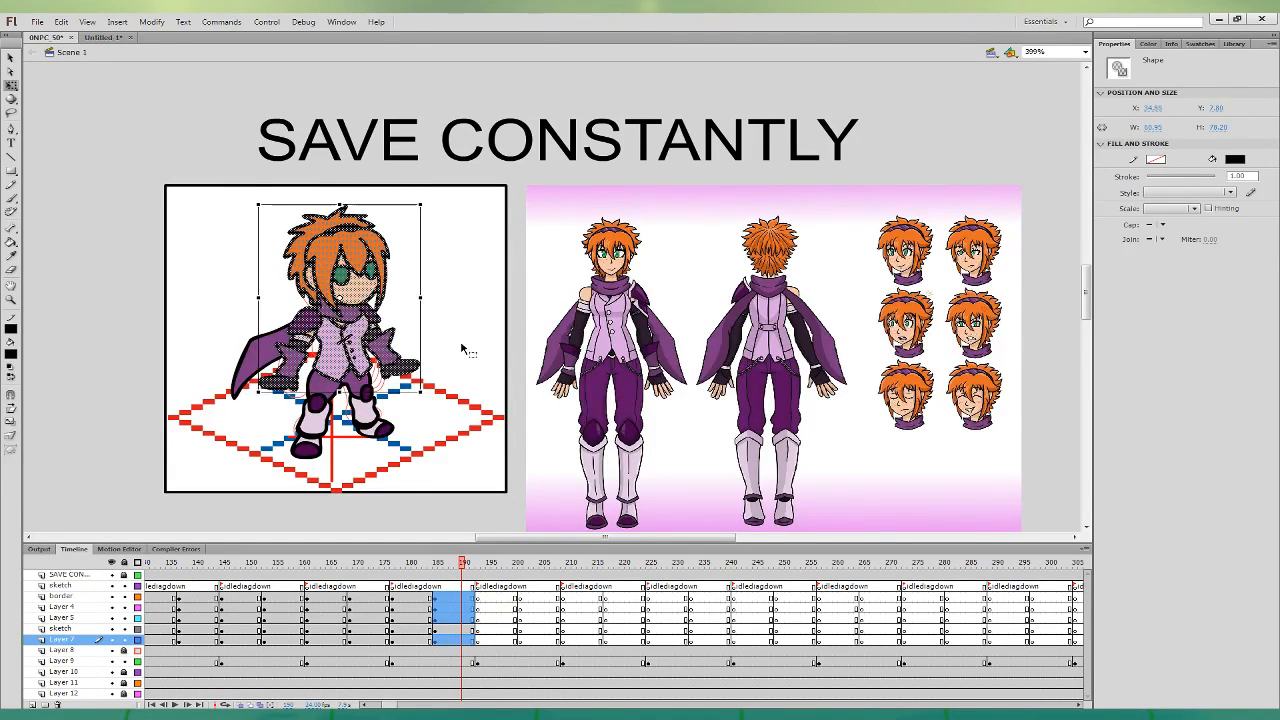
{"action": "left_click", "coordinate": [474, 516]}
- Rotate the second pose's Layer 4 arm slightly counterclockwise and reposition it against the shifted shoulder
{"action": "left_click", "coordinate": [457, 606]}
{"action": "left_click", "coordinate": [398, 400]}
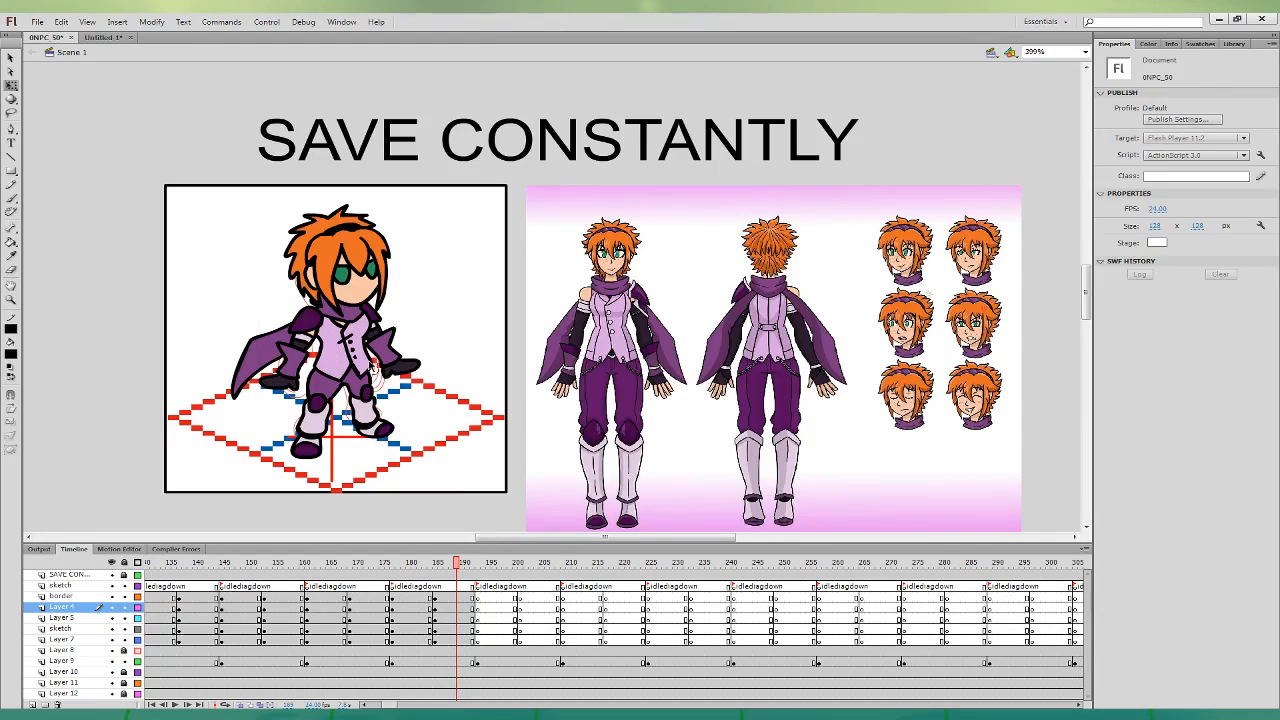
{"action": "left_click", "coordinate": [360, 366]}
{"action": "left_click", "coordinate": [366, 392]}
{"action": "left_click", "coordinate": [425, 616]}
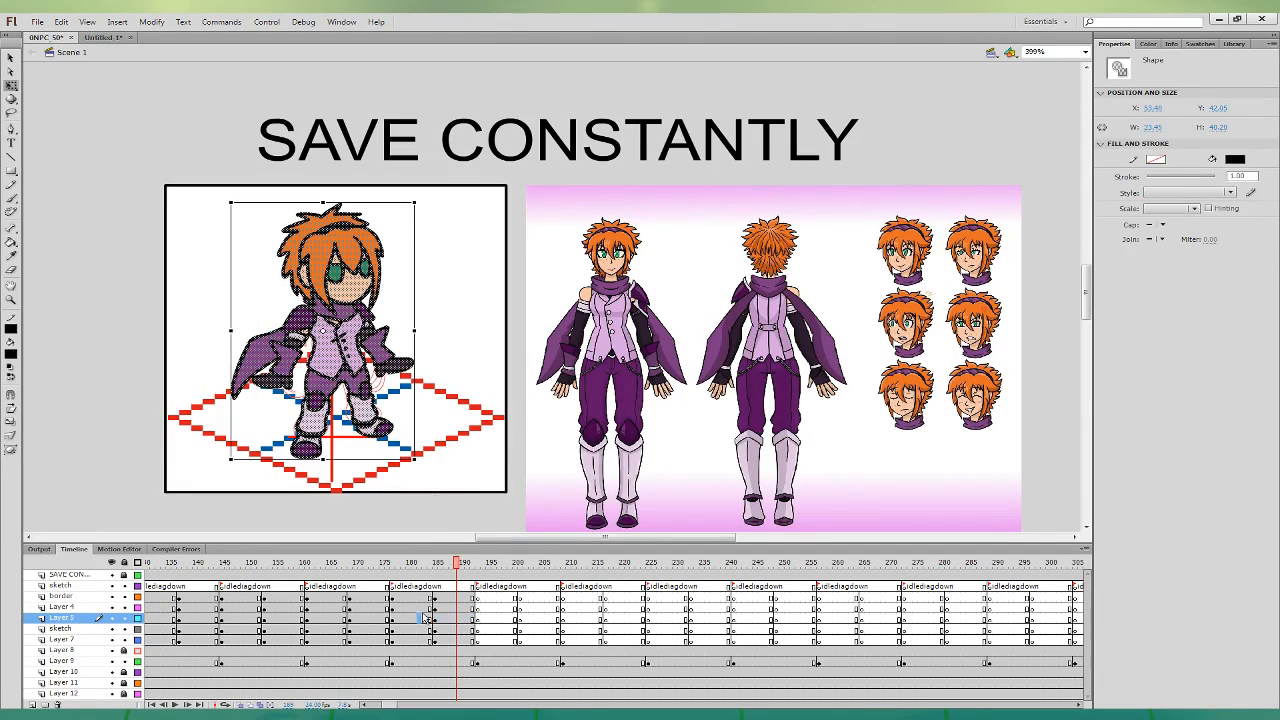
{"action": "left_click", "coordinate": [446, 607]}
{"action": "left_click_drag", "start_coordinate": [329, 395], "coordinate": [334, 391]}
{"action": "left_click_drag", "start_coordinate": [315, 341], "coordinate": [319, 342]}
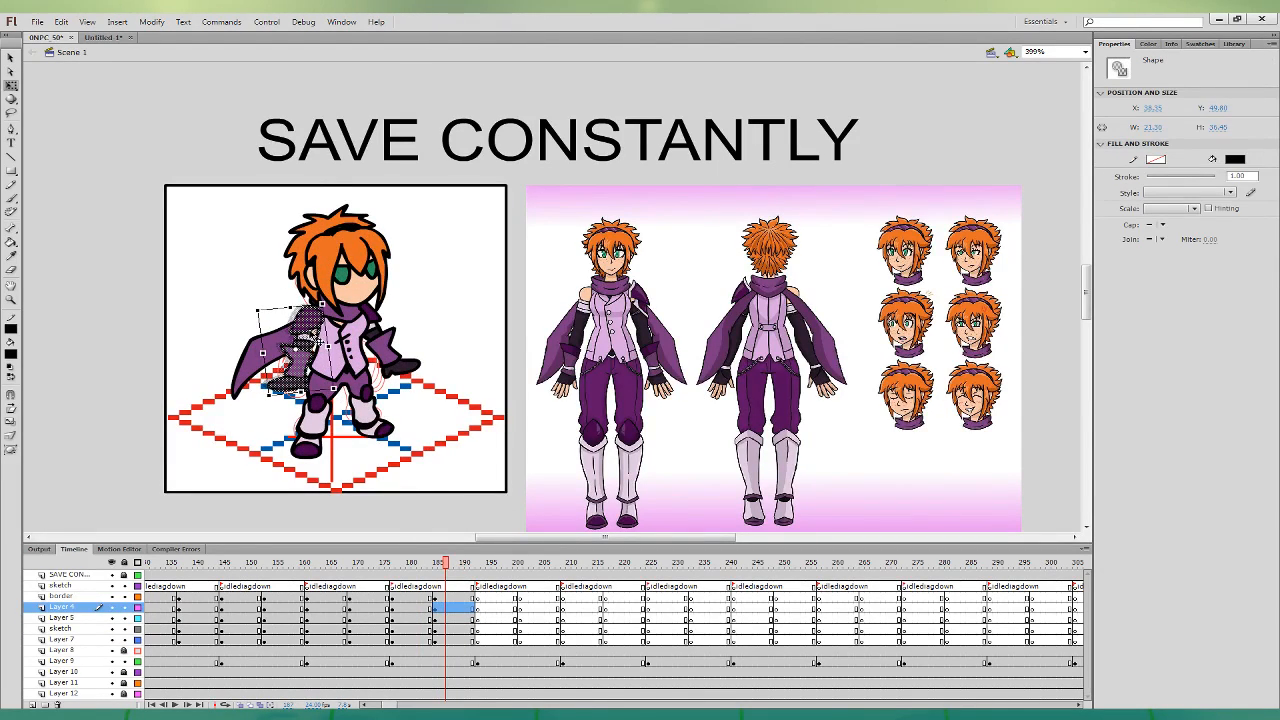
- Rotate the second pose's Layer 7 arm slightly clockwise, in toward the body
{"action": "left_click", "coordinate": [438, 639]}
{"action": "left_click", "coordinate": [412, 312]}
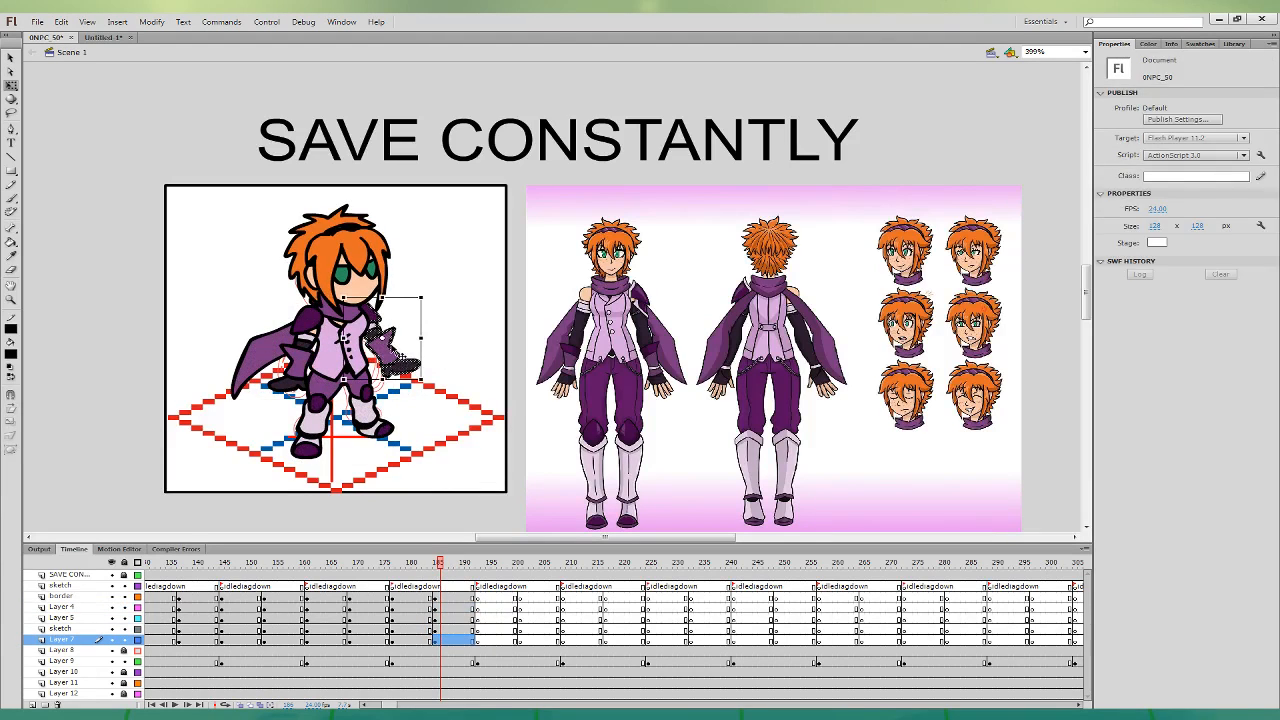
{"action": "left_click_drag", "start_coordinate": [425, 293], "coordinate": [430, 301]}
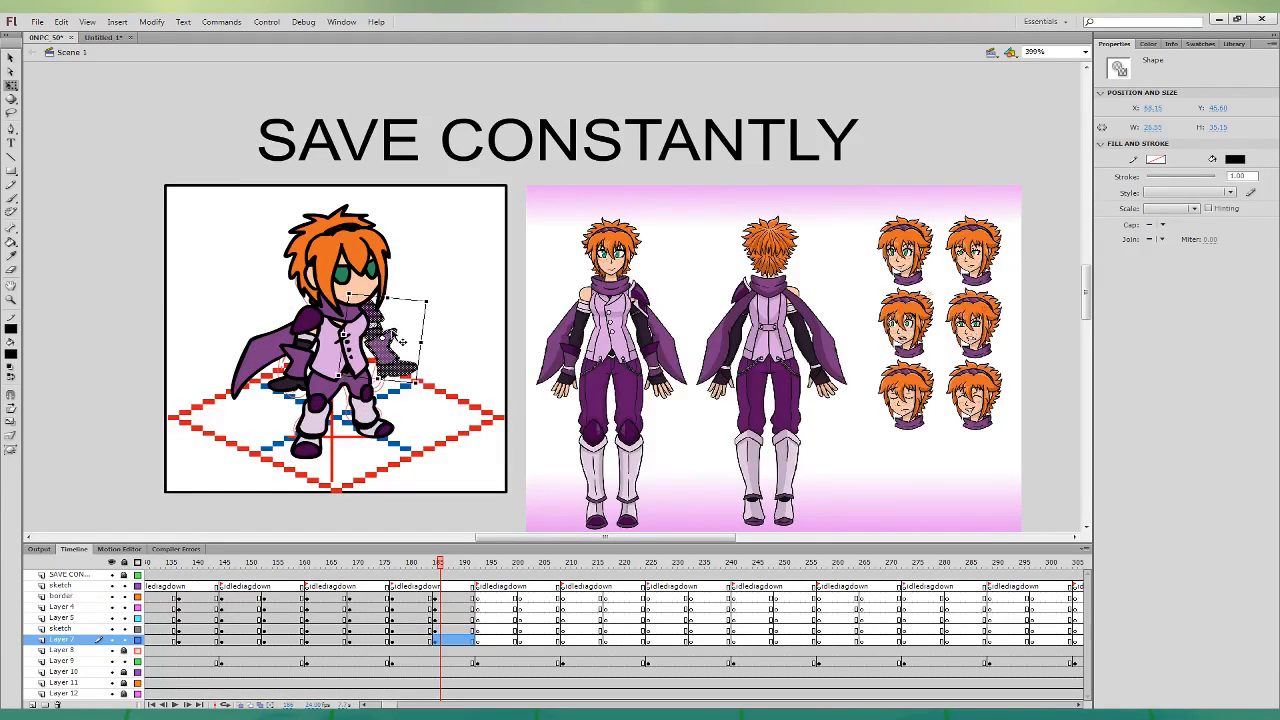
- Compare the idle poses and skew the purple cape on Layer 7 of the second pose so its outer edge rises slightly
{"action": "left_click", "coordinate": [425, 628]}
{"action": "left_click", "coordinate": [448, 627]}
{"action": "left_click", "coordinate": [425, 627]}
{"action": "key", "text": "Return"}
{"action": "key", "text": "Return"}
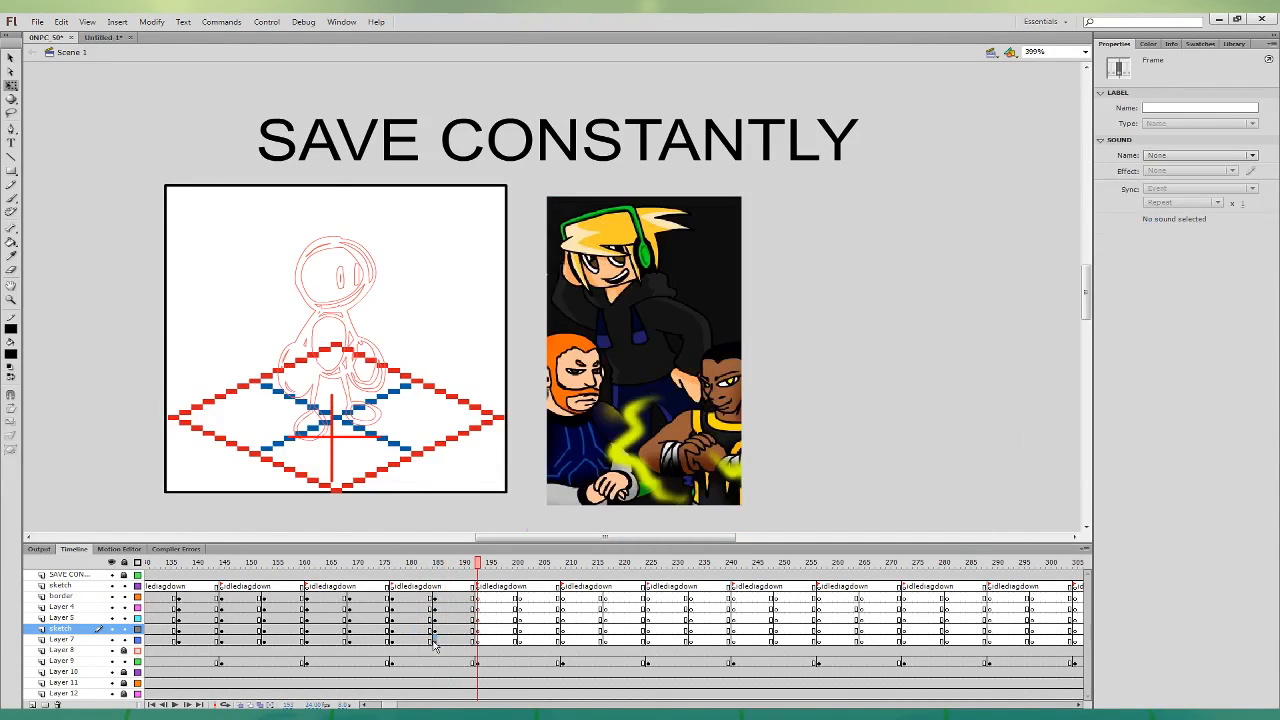
{"action": "left_click", "coordinate": [436, 641]}
{"action": "left_click", "coordinate": [428, 641]}
{"action": "left_click", "coordinate": [436, 641]}
{"action": "left_click", "coordinate": [453, 472]}
{"action": "left_click", "coordinate": [280, 338]}
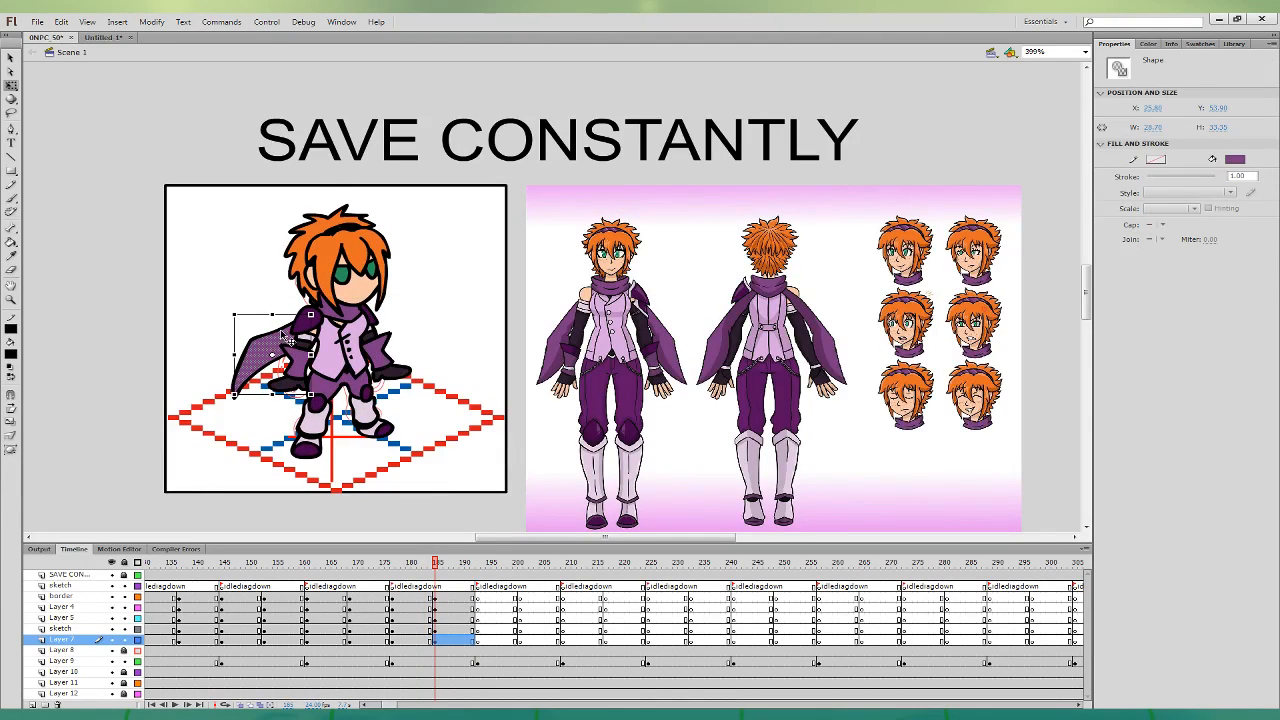
{"action": "left_click", "coordinate": [279, 332], "text": "shift"}
{"action": "left_click_drag", "start_coordinate": [231, 334], "coordinate": [231, 324]}
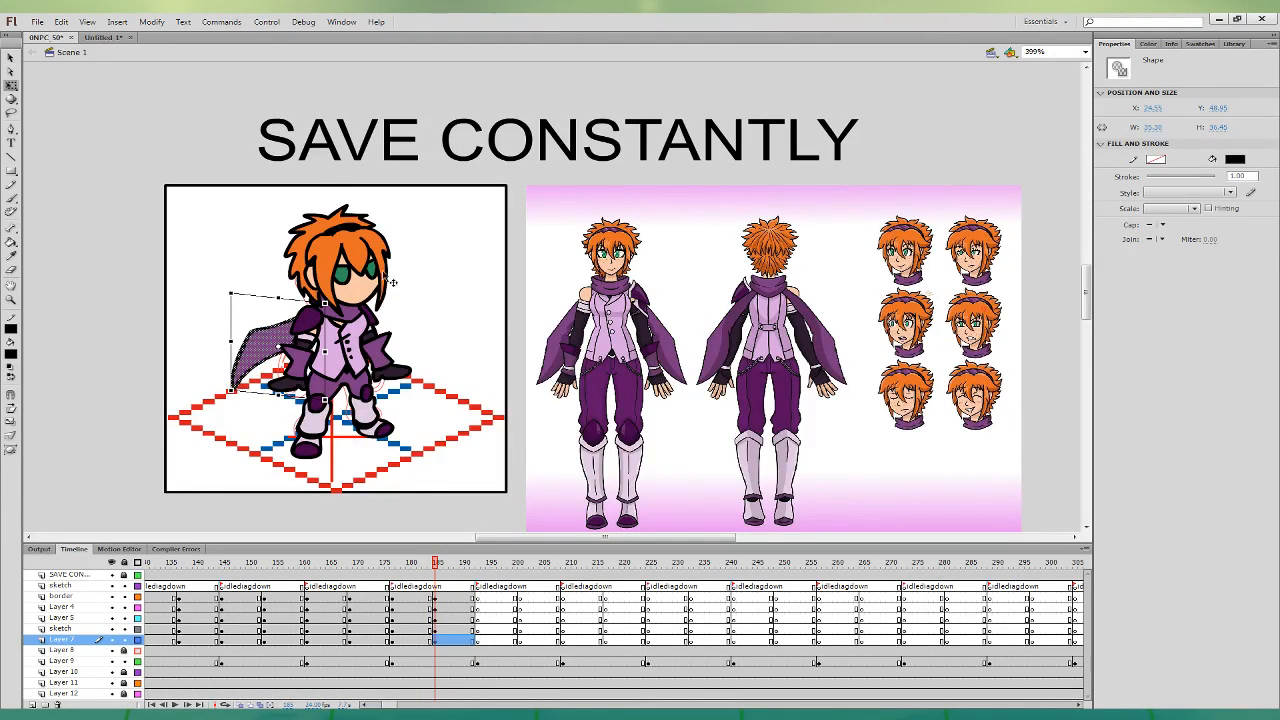
- Check the head across the two poses and skew the Layer 4 arm in the second pose so its hand shifts slightly outward
{"action": "left_click", "coordinate": [441, 596]}
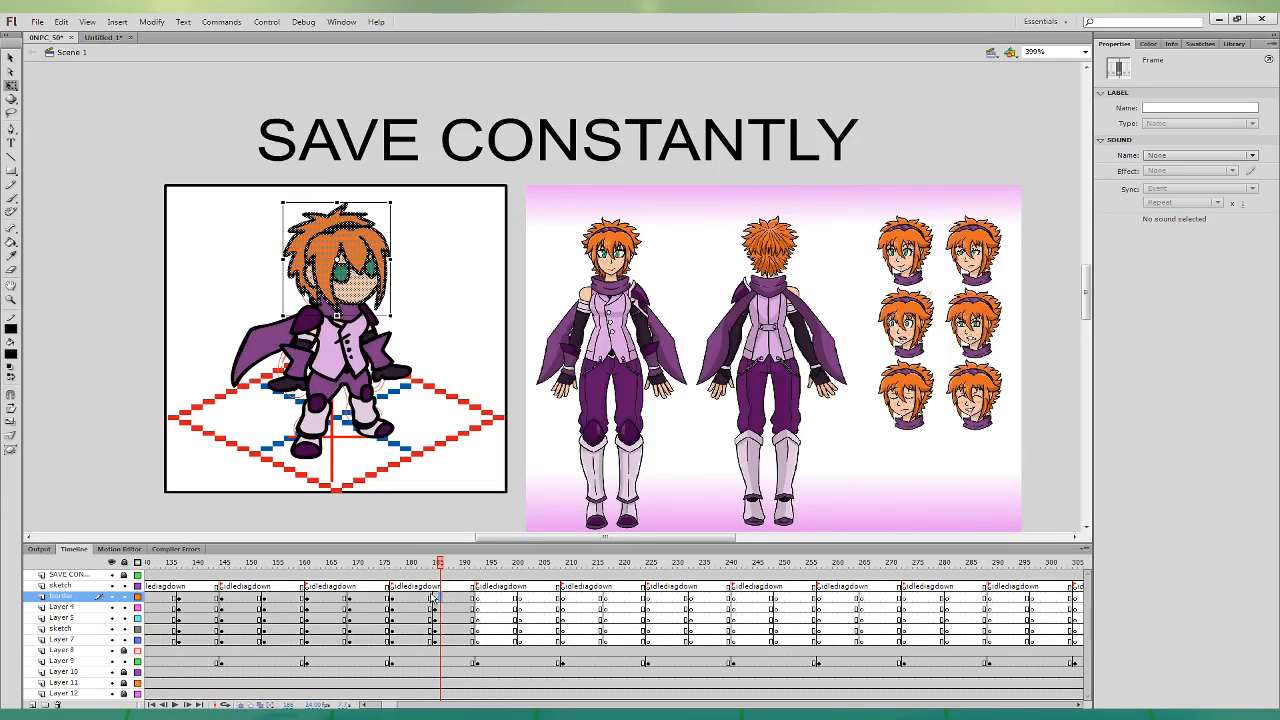
{"action": "left_click", "coordinate": [431, 598]}
{"action": "left_click", "coordinate": [441, 598]}
{"action": "key", "text": "Left"}
{"action": "left_click", "coordinate": [430, 598]}
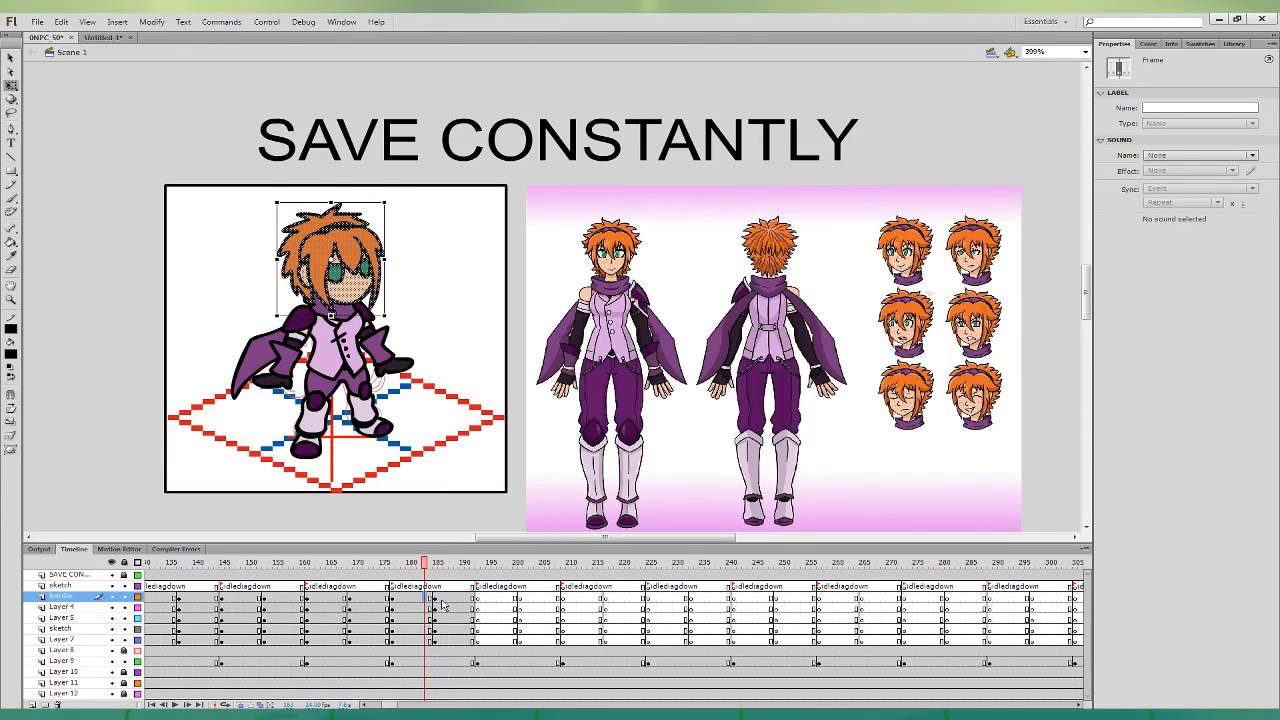
{"action": "left_click", "coordinate": [436, 607]}
{"action": "left_click_drag", "start_coordinate": [305, 392], "coordinate": [299, 392]}
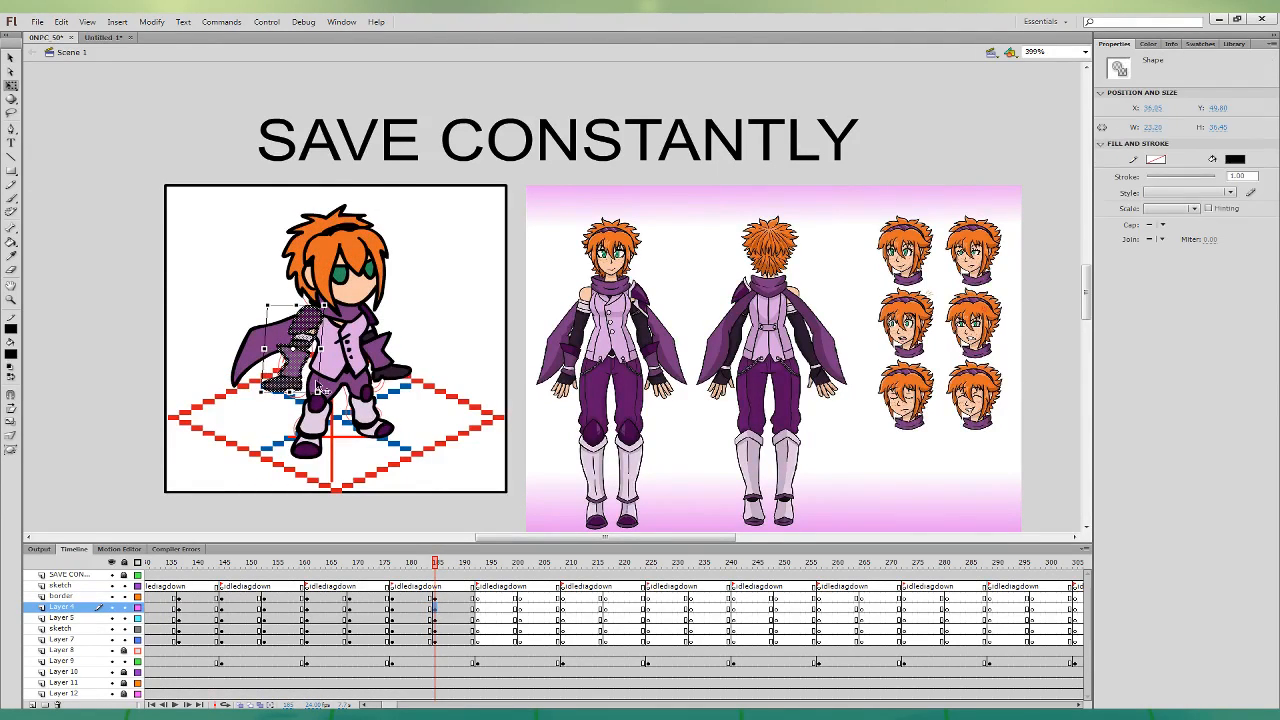
- Skew the arm on Layer 7 in the second pose so its hand shifts slightly outward, and preview the idle animation
{"action": "left_click", "coordinate": [441, 639]}
{"action": "left_click", "coordinate": [420, 380]}
{"action": "left_click", "coordinate": [410, 371]}
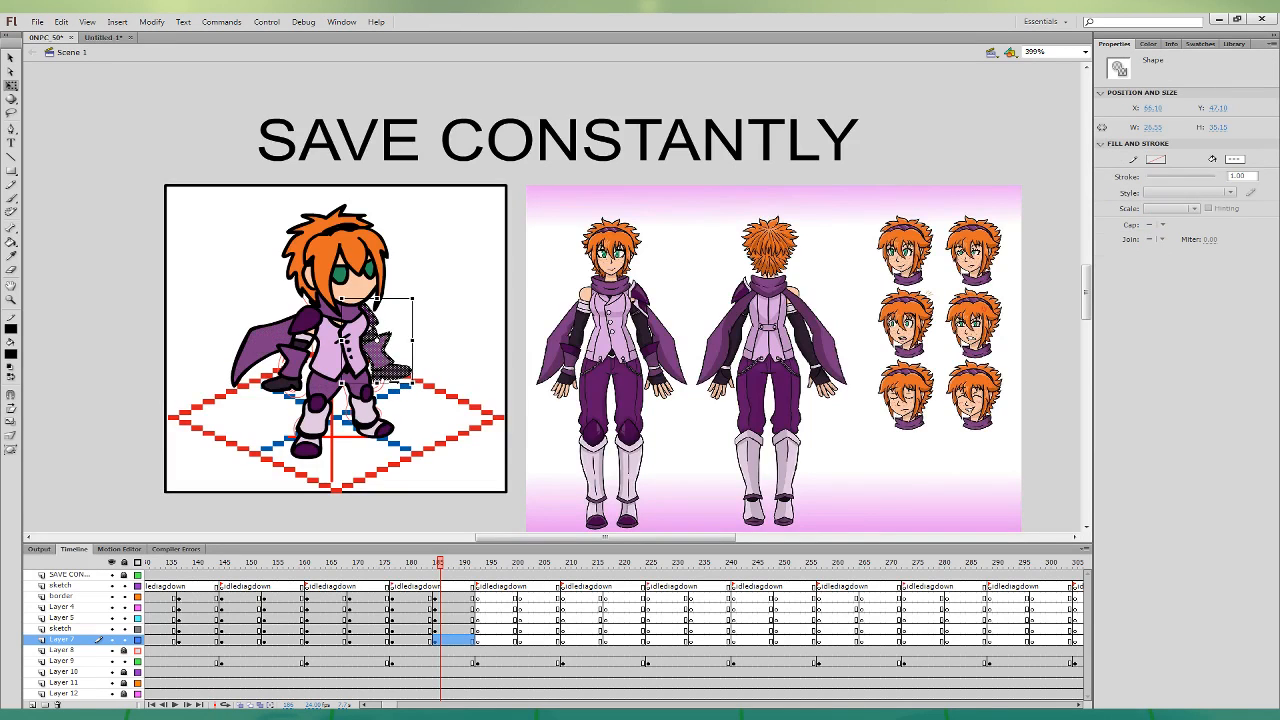
{"action": "left_click_drag", "start_coordinate": [403, 378], "coordinate": [409, 377]}
{"action": "left_click", "coordinate": [412, 617]}
{"action": "key", "text": "Return"}
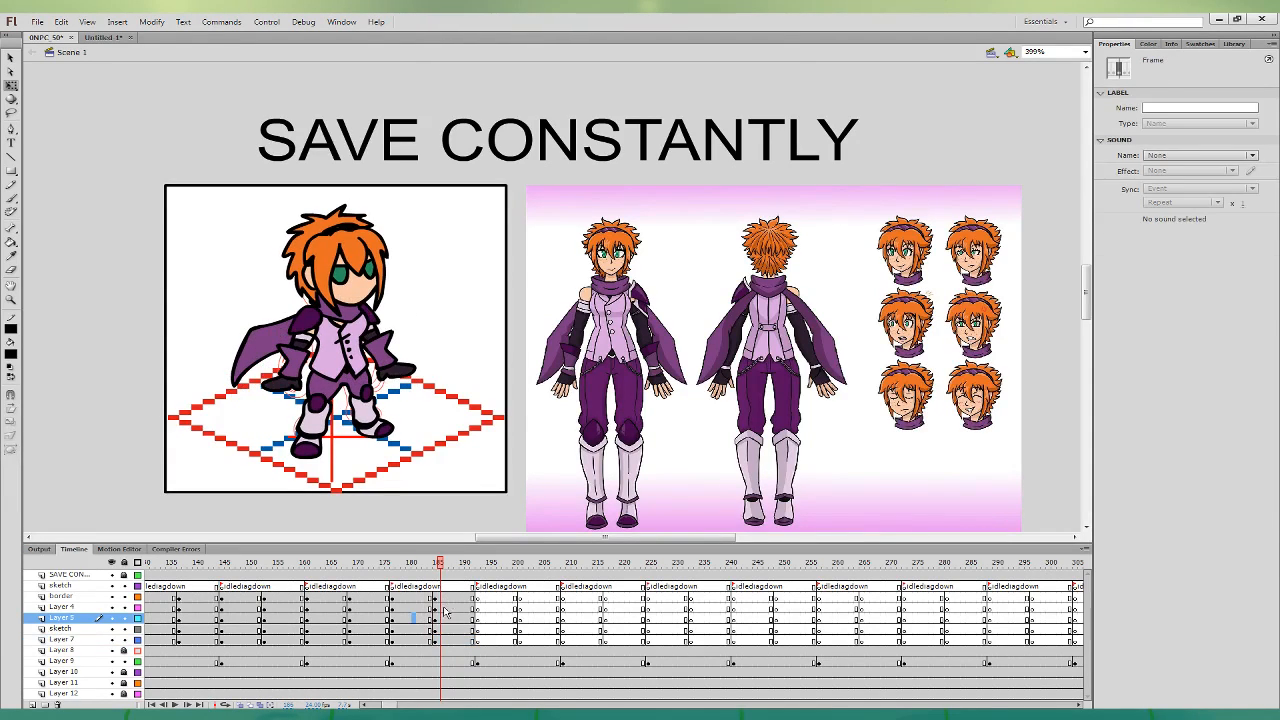
- Copy the orange-haired character's idle frames on the sketch through Layer 7 layers into the Untitled-1 document, replacing the dragon's frames
{"action": "left_click", "coordinate": [436, 639]}
{"action": "left_click_drag", "start_coordinate": [397, 591], "coordinate": [470, 640]}
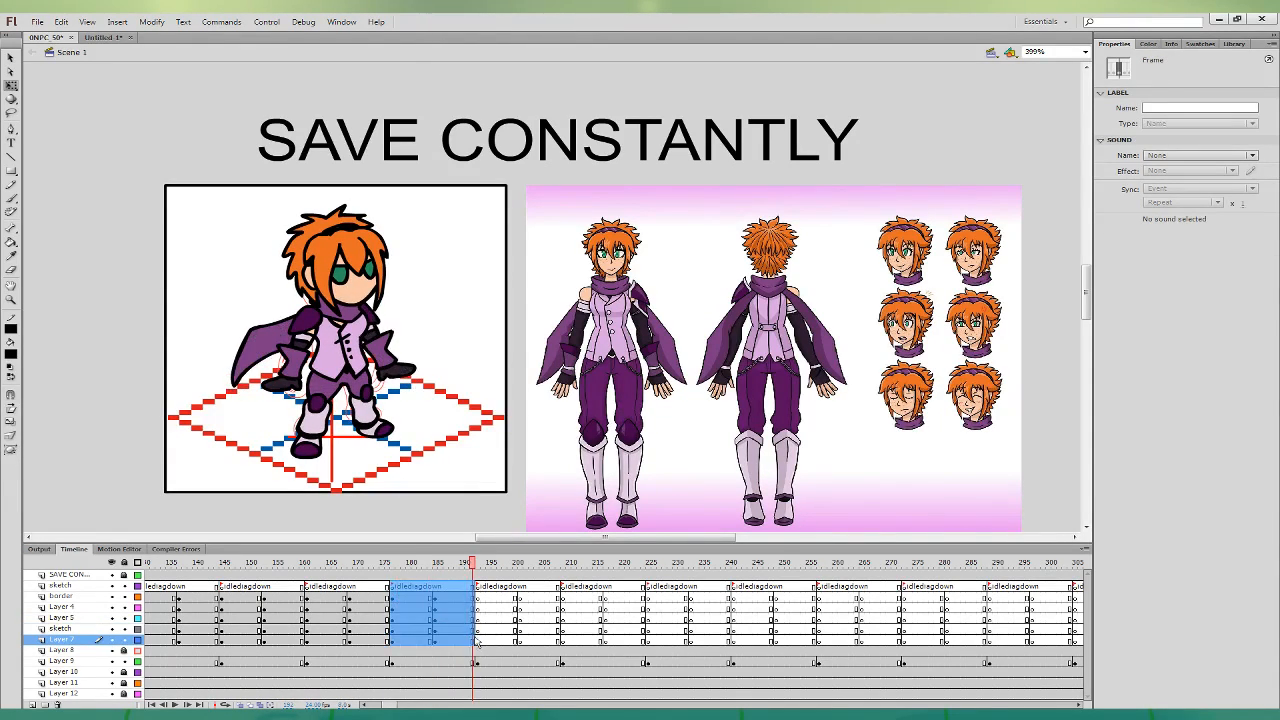
{"action": "left_click", "coordinate": [103, 38]}
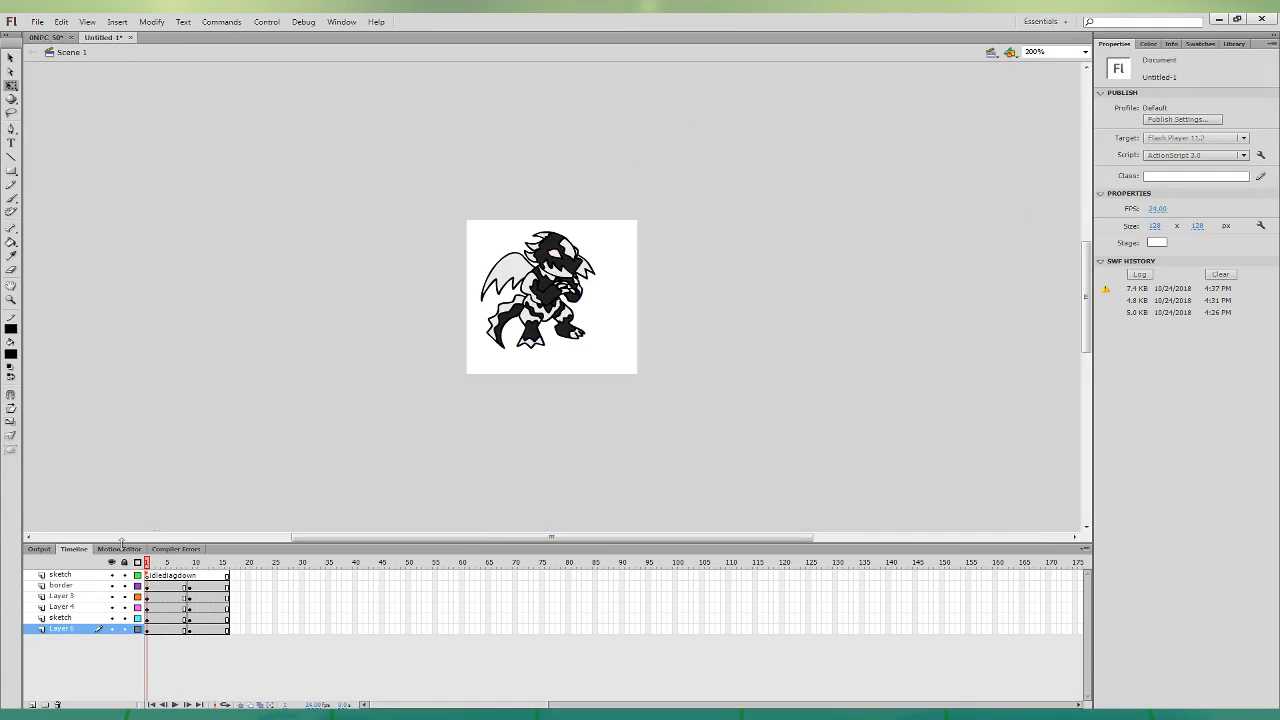
{"action": "key", "text": "ctrl+alt+v"}
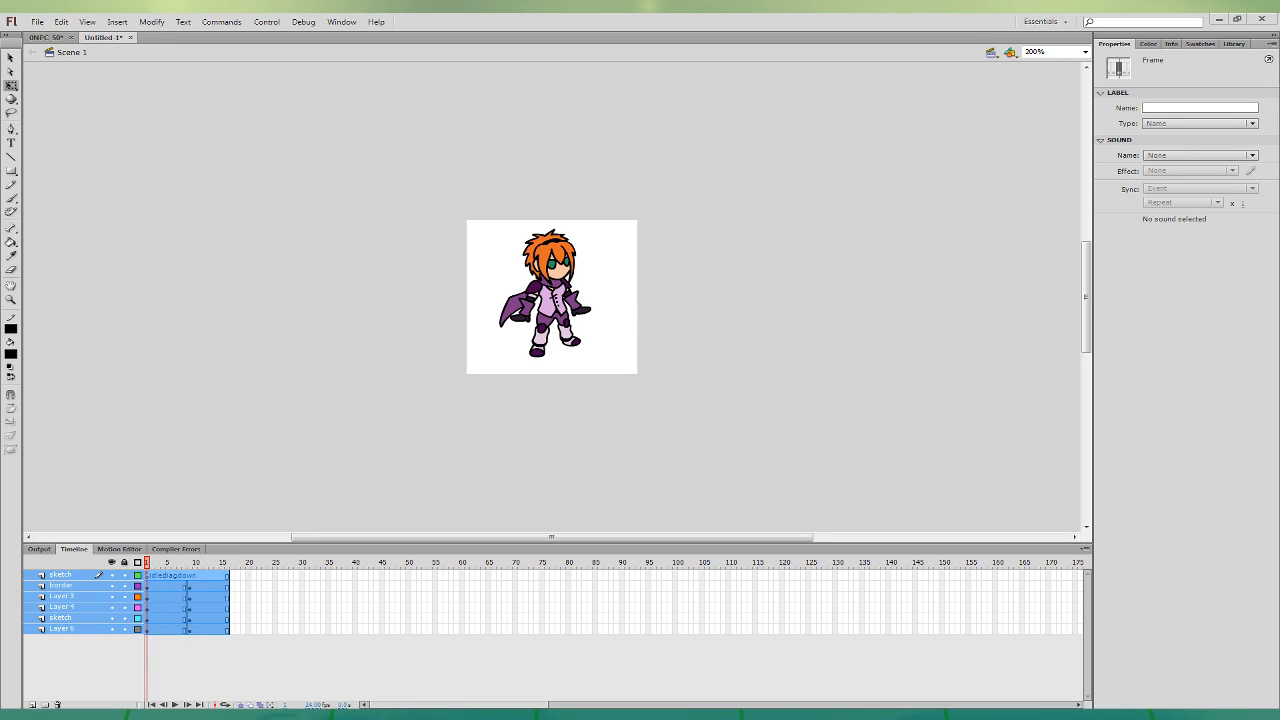
{"action": "left_click", "coordinate": [77, 117]}
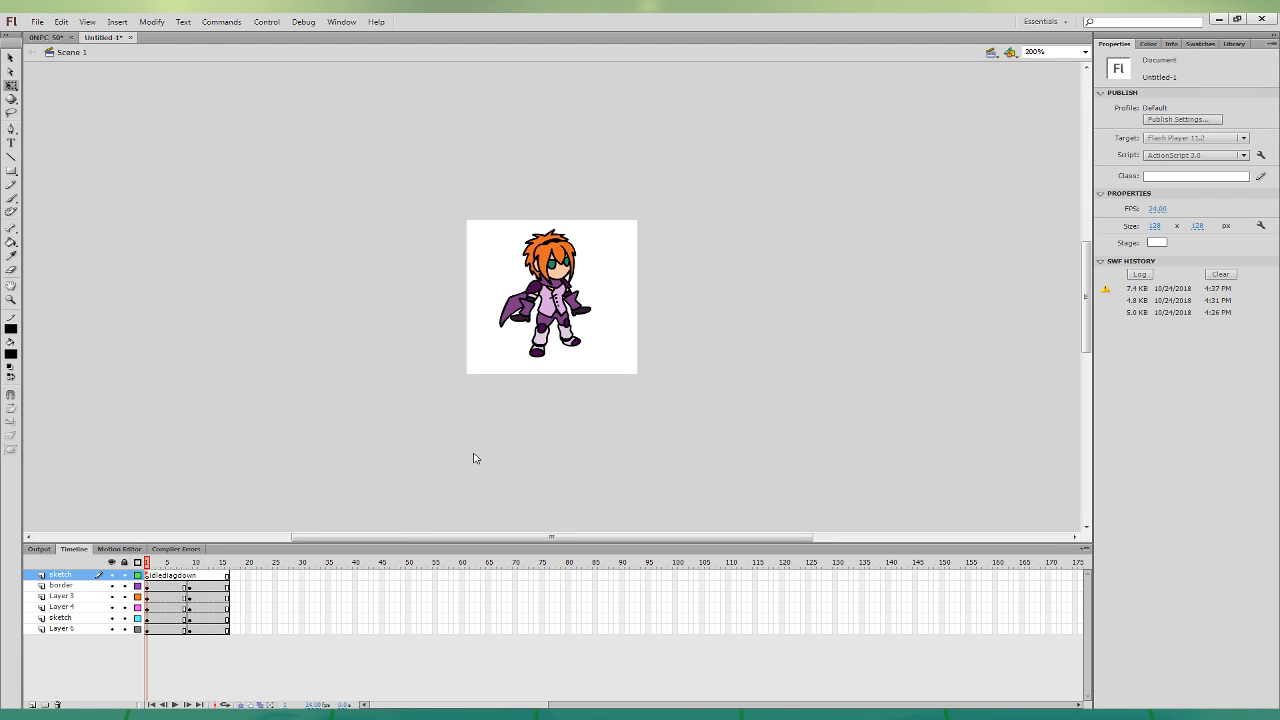
- Return to the 0NPC_50 document and go to the empty Layer 7 keyframe of the headphone-wearing character at frame 193
{"action": "key", "text": "ctrl+Tab"}
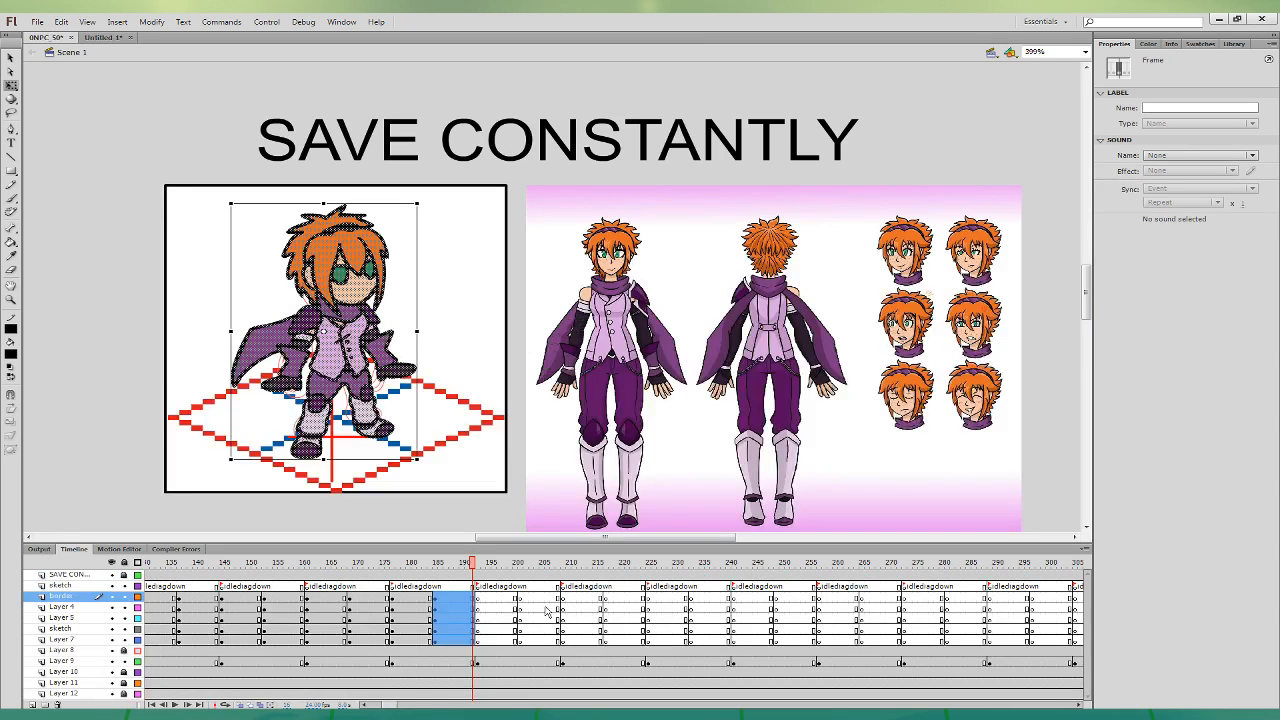
{"action": "left_click", "coordinate": [482, 640]}
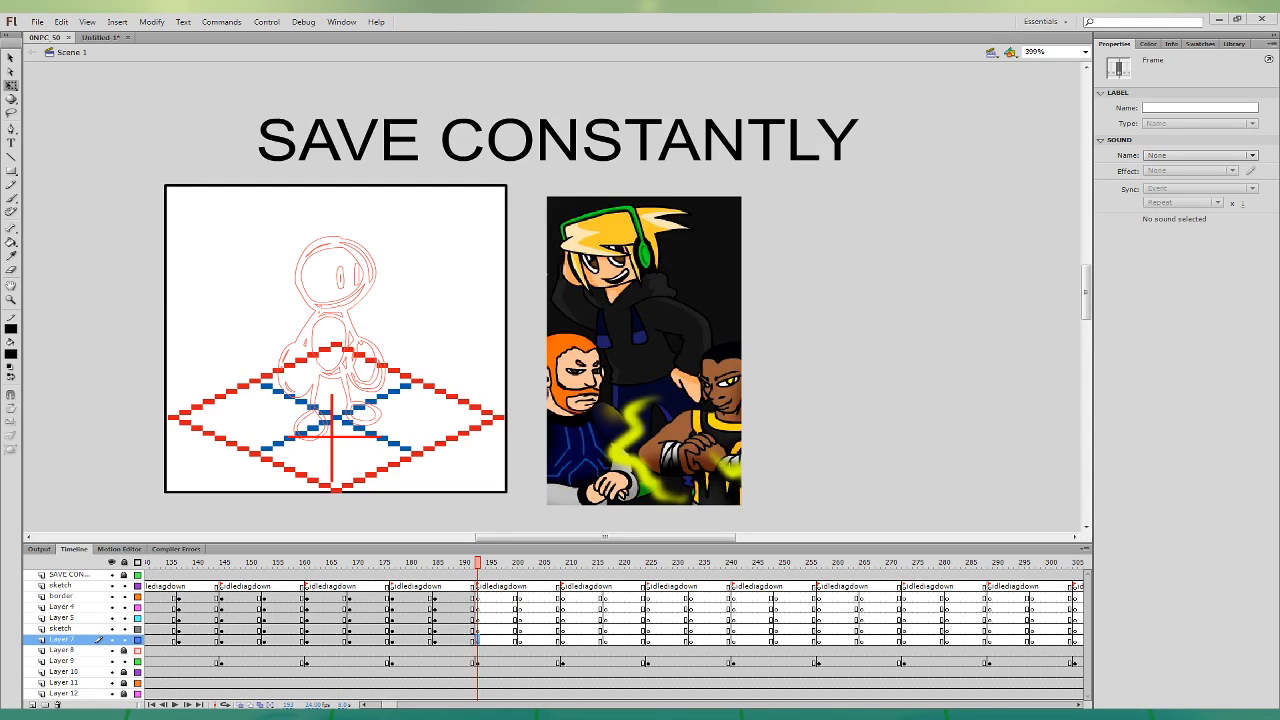
- Handwrite a "brb, p." note over the sketched figure with the Brush tool and delete it
{"action": "key", "text": "b"}
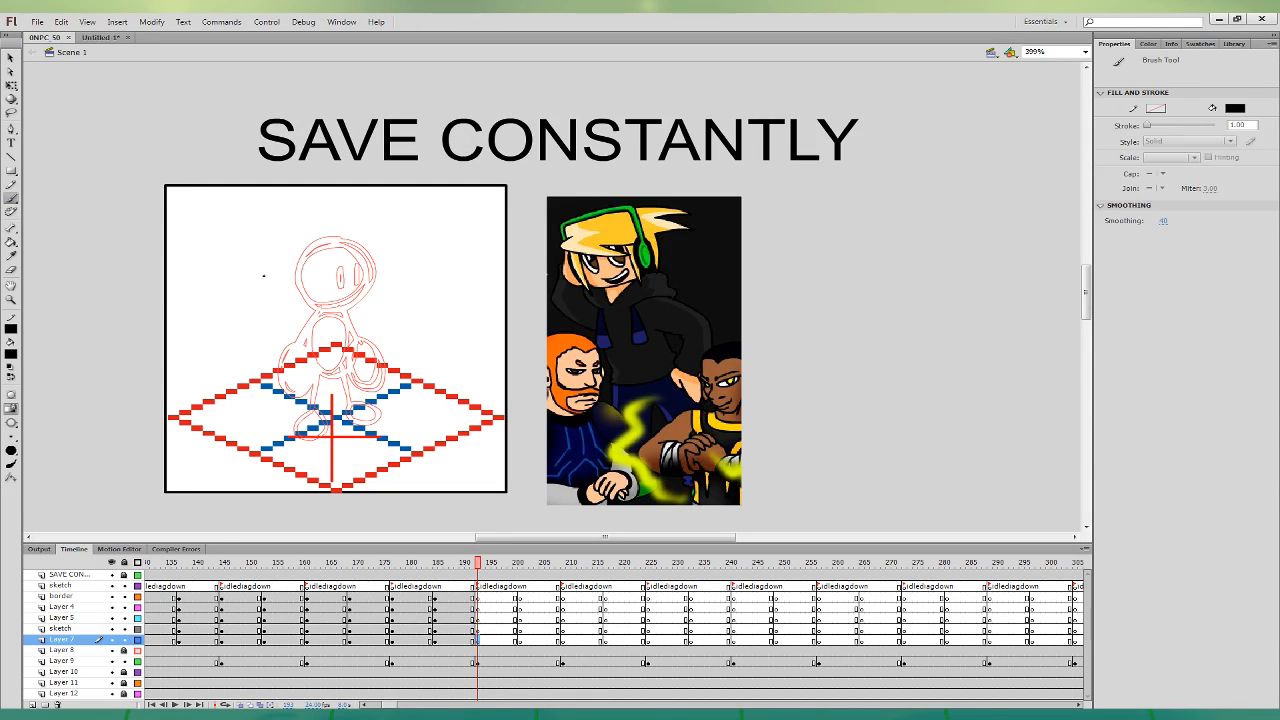
{"action": "mouse_move", "coordinate": [229, 268]}
{"action": "left_mouse_down"}
{"action": "mouse_move", "coordinate": [262, 328]}
{"action": "mouse_move", "coordinate": [298, 292]}
{"action": "mouse_move", "coordinate": [314, 315]}
{"action": "mouse_move", "coordinate": [347, 318]}
{"action": "left_mouse_up"}
{"action": "left_click", "coordinate": [11, 199]}
{"action": "mouse_move", "coordinate": [367, 281]}
{"action": "left_mouse_down"}
{"action": "mouse_move", "coordinate": [372, 319]}
{"action": "mouse_move", "coordinate": [372, 304]}
{"action": "left_mouse_up"}
{"action": "left_click", "coordinate": [405, 293]}
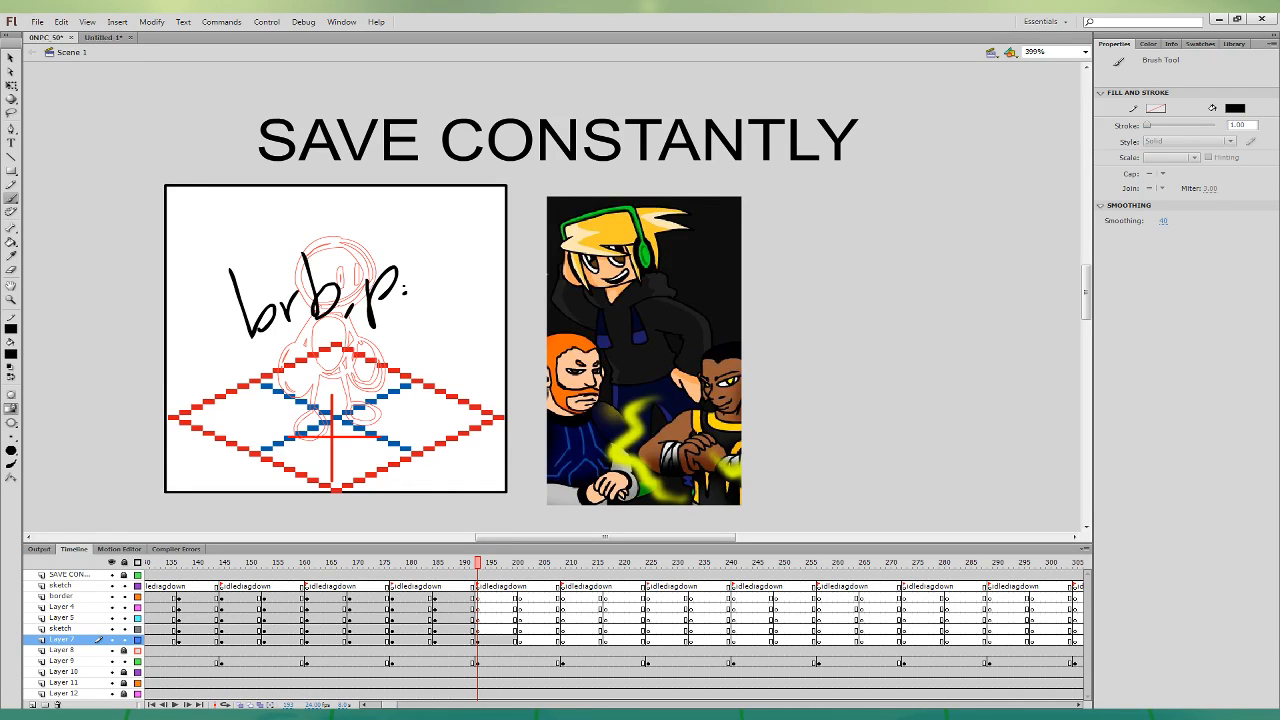
{"action": "left_click", "coordinate": [494, 638]}
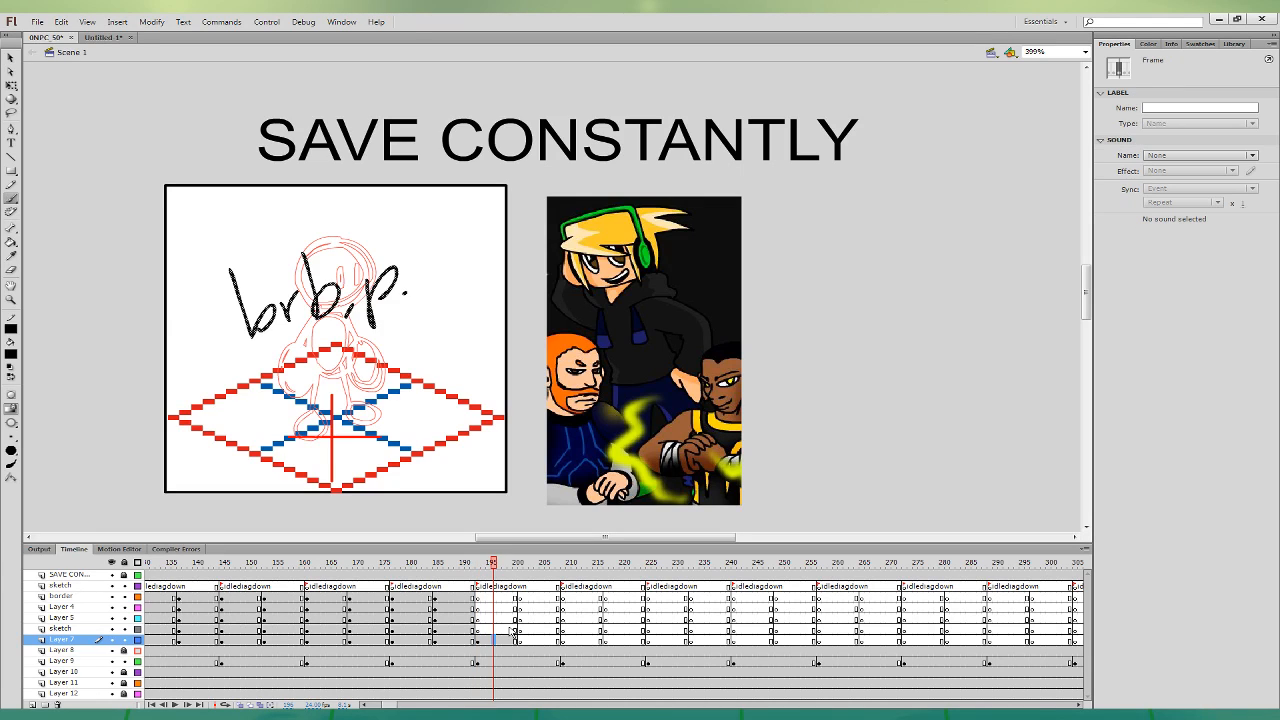
{"action": "key", "text": "Delete"}
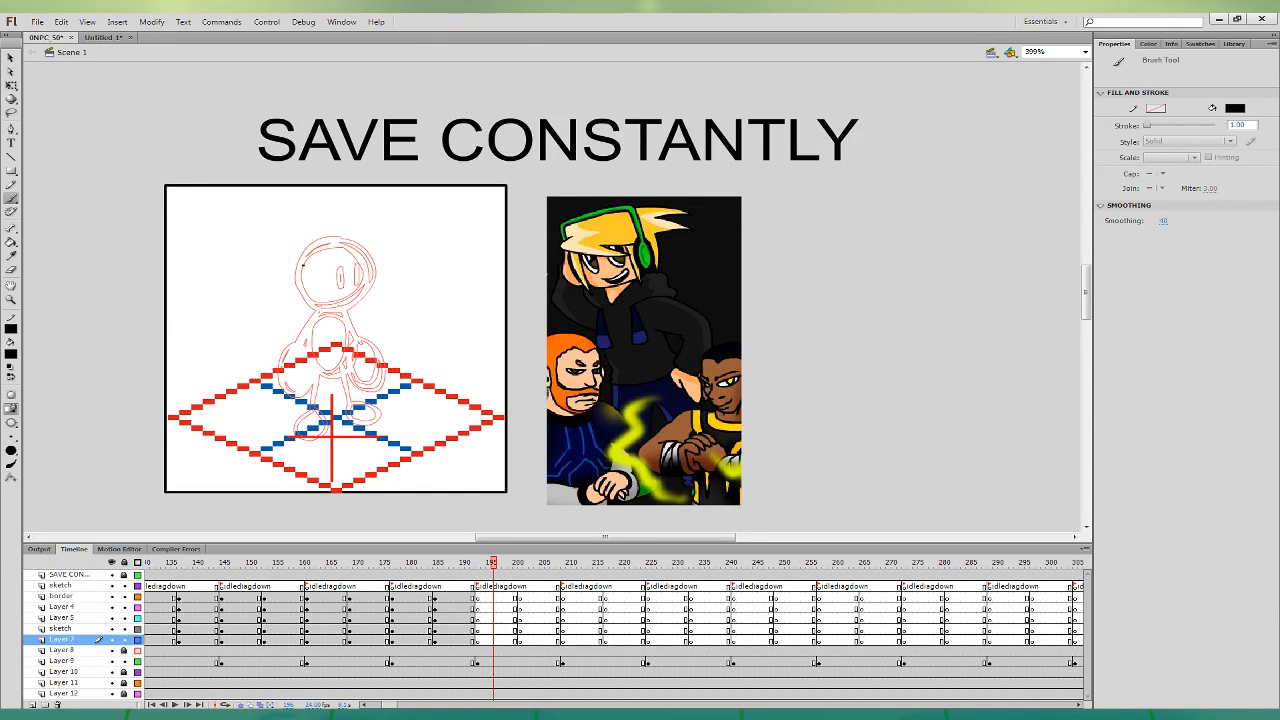
- Outline the headphones' band and ear cup over the sketched head with the Brush tool, following the blond reference character
{"action": "mouse_move", "coordinate": [303, 264]}
{"action": "left_mouse_down"}
{"action": "mouse_move", "coordinate": [296, 290]}
{"action": "mouse_move", "coordinate": [317, 272]}
{"action": "mouse_move", "coordinate": [301, 249]}
{"action": "mouse_move", "coordinate": [314, 276]}
{"action": "mouse_move", "coordinate": [296, 284]}
{"action": "mouse_move", "coordinate": [318, 241]}
{"action": "mouse_move", "coordinate": [366, 231]}
{"action": "mouse_move", "coordinate": [307, 236]}
{"action": "mouse_move", "coordinate": [298, 296]}
{"action": "mouse_move", "coordinate": [320, 290]}
{"action": "mouse_move", "coordinate": [308, 262]}
{"action": "left_mouse_up"}
{"action": "key", "text": "ctrl+z"}
{"action": "key", "text": "ctrl+z"}
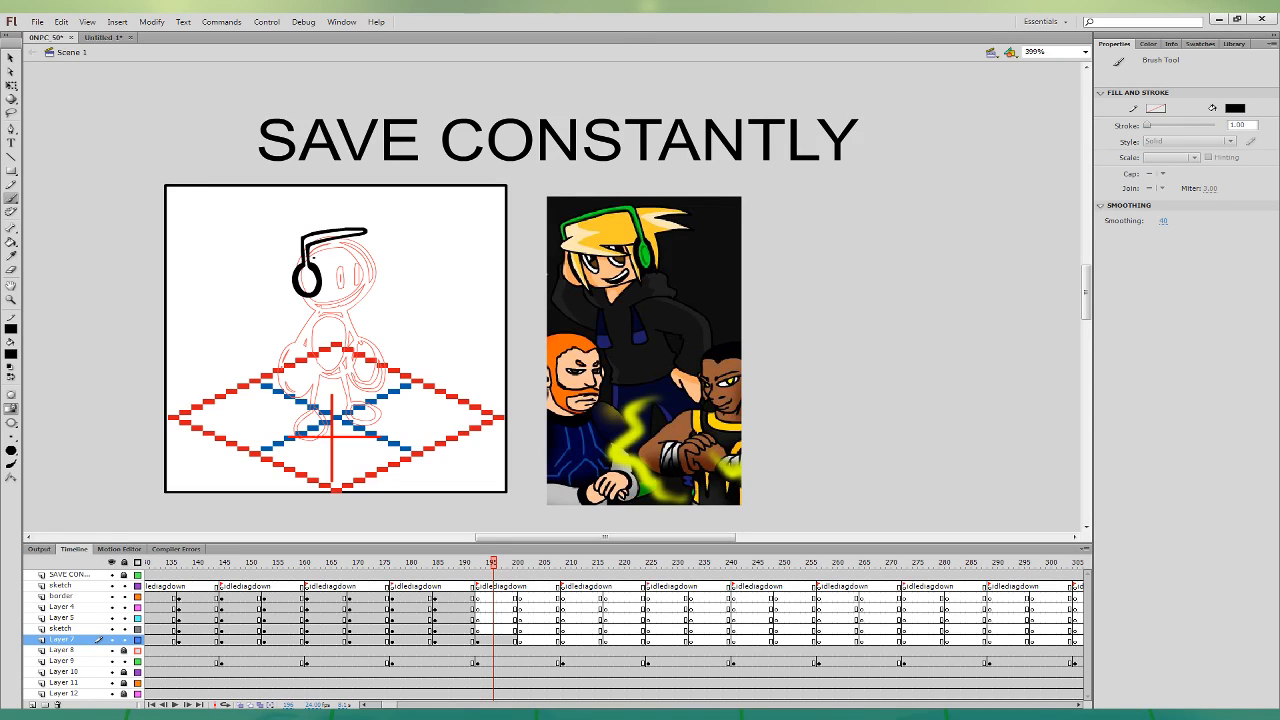
- Draw the spiky hair, face outline, side locks and eyes around the headphones in black
{"action": "mouse_move", "coordinate": [316, 270]}
{"action": "left_mouse_down"}
{"action": "mouse_move", "coordinate": [398, 256]}
{"action": "mouse_move", "coordinate": [366, 234]}
{"action": "mouse_move", "coordinate": [272, 238]}
{"action": "mouse_move", "coordinate": [268, 256]}
{"action": "mouse_move", "coordinate": [323, 314]}
{"action": "mouse_move", "coordinate": [320, 268]}
{"action": "mouse_move", "coordinate": [329, 322]}
{"action": "mouse_move", "coordinate": [326, 270]}
{"action": "mouse_move", "coordinate": [363, 298]}
{"action": "mouse_move", "coordinate": [370, 270]}
{"action": "left_mouse_up"}
{"action": "key", "text": "ctrl+z"}
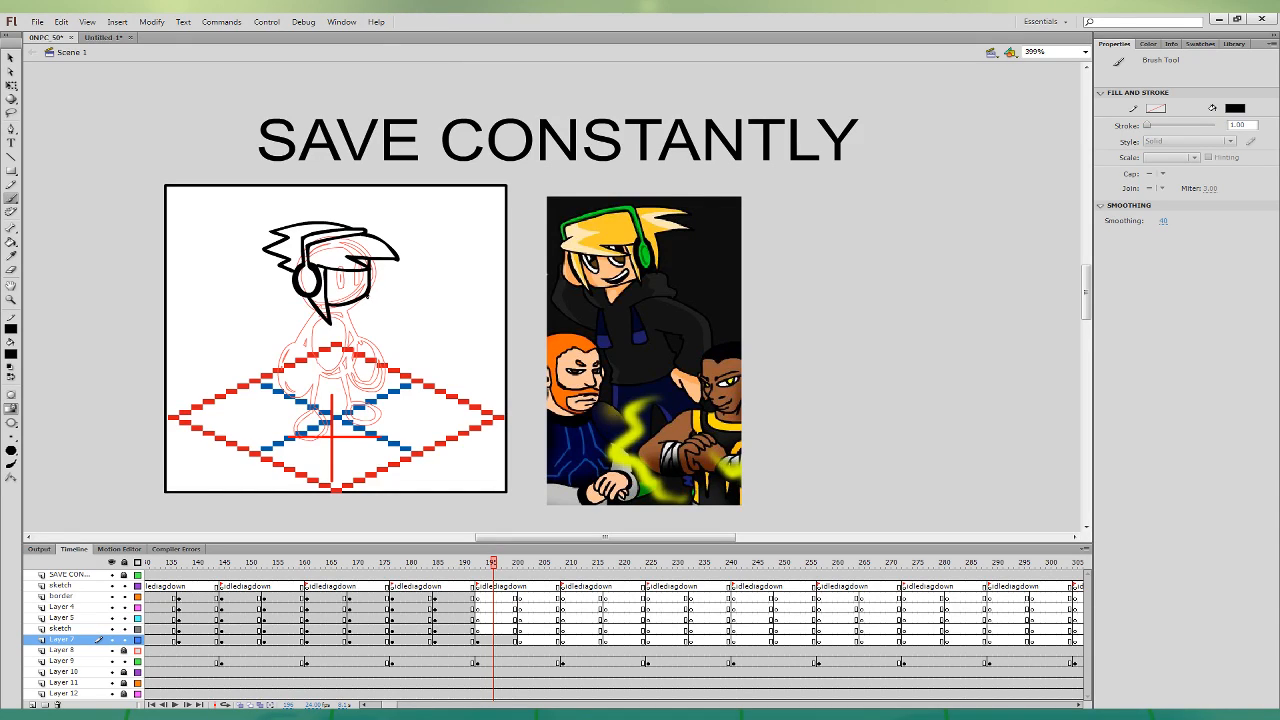
{"action": "left_click_drag", "start_coordinate": [368, 314], "coordinate": [377, 258]}
{"action": "mouse_move", "coordinate": [297, 287]}
{"action": "left_mouse_down"}
{"action": "mouse_move", "coordinate": [299, 303]}
{"action": "mouse_move", "coordinate": [303, 291]}
{"action": "left_mouse_up"}
{"action": "key", "text": "ctrl+z"}
{"action": "key", "text": "ctrl+z"}
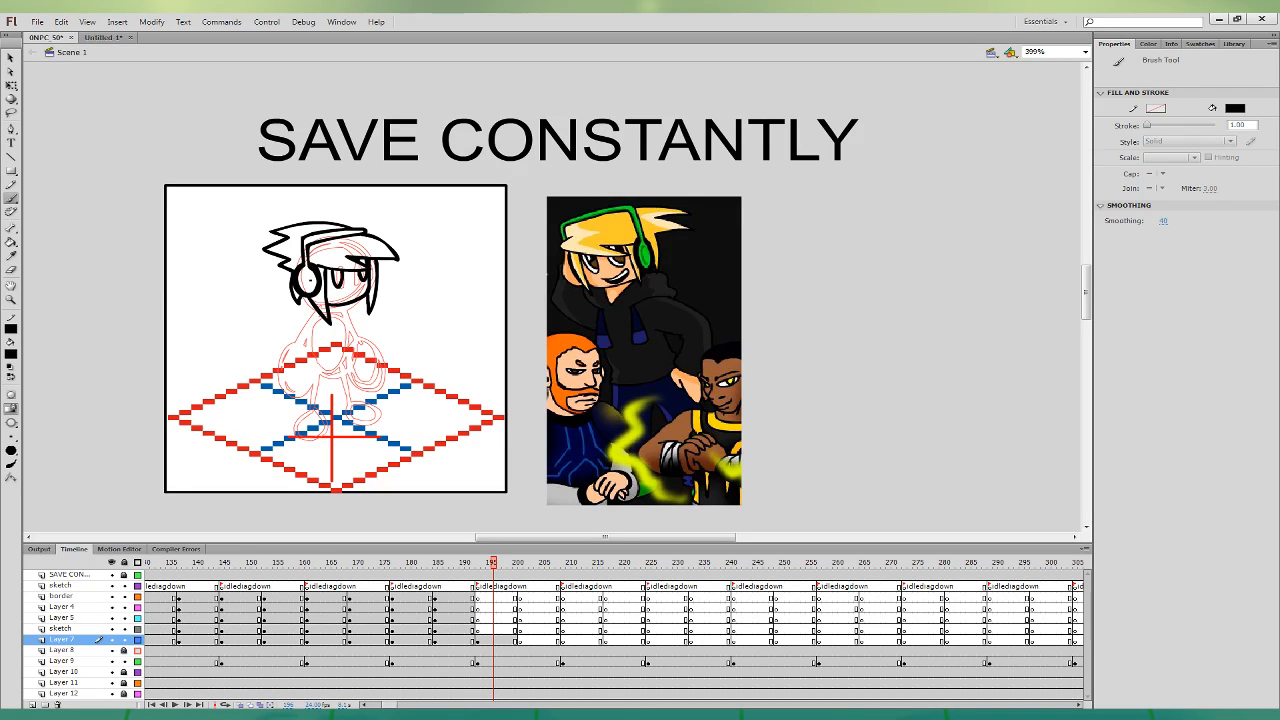
- Move the head drawing from Layer 7 to the border layer and outline the hooded torso with its hanging strings on Layer 5
{"action": "left_click", "coordinate": [478, 640]}
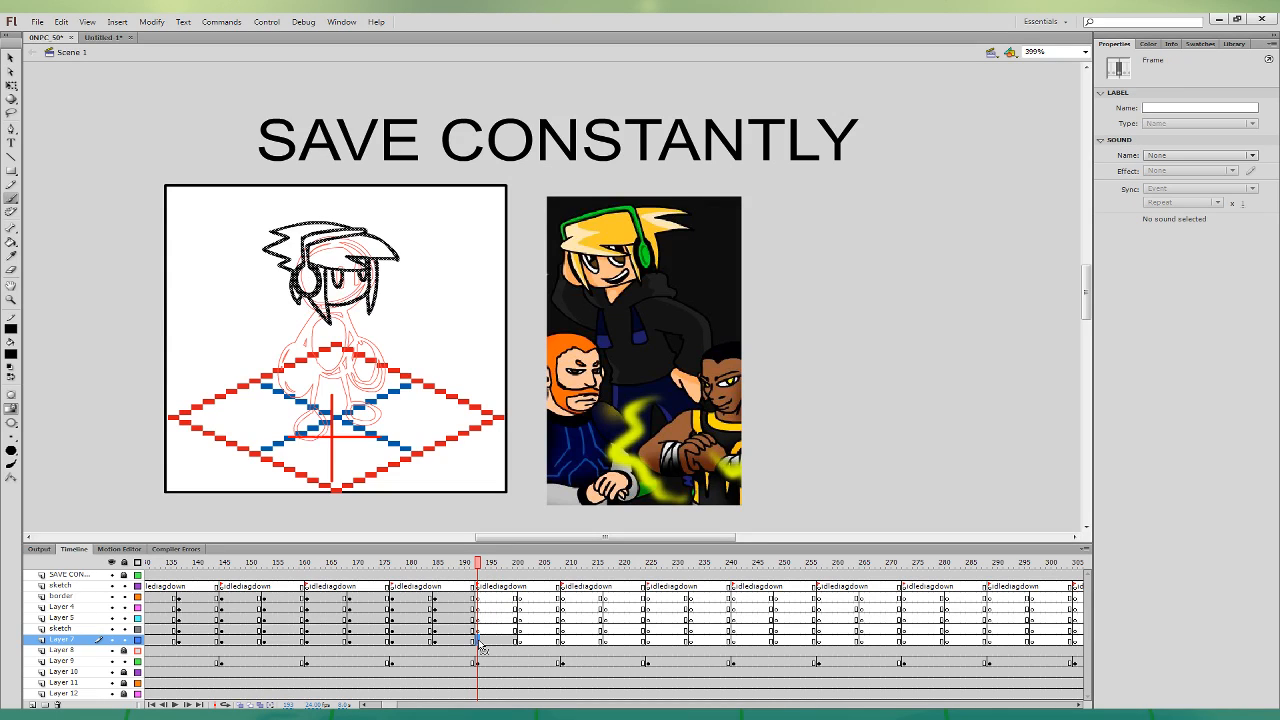
{"action": "left_click", "coordinate": [515, 607]}
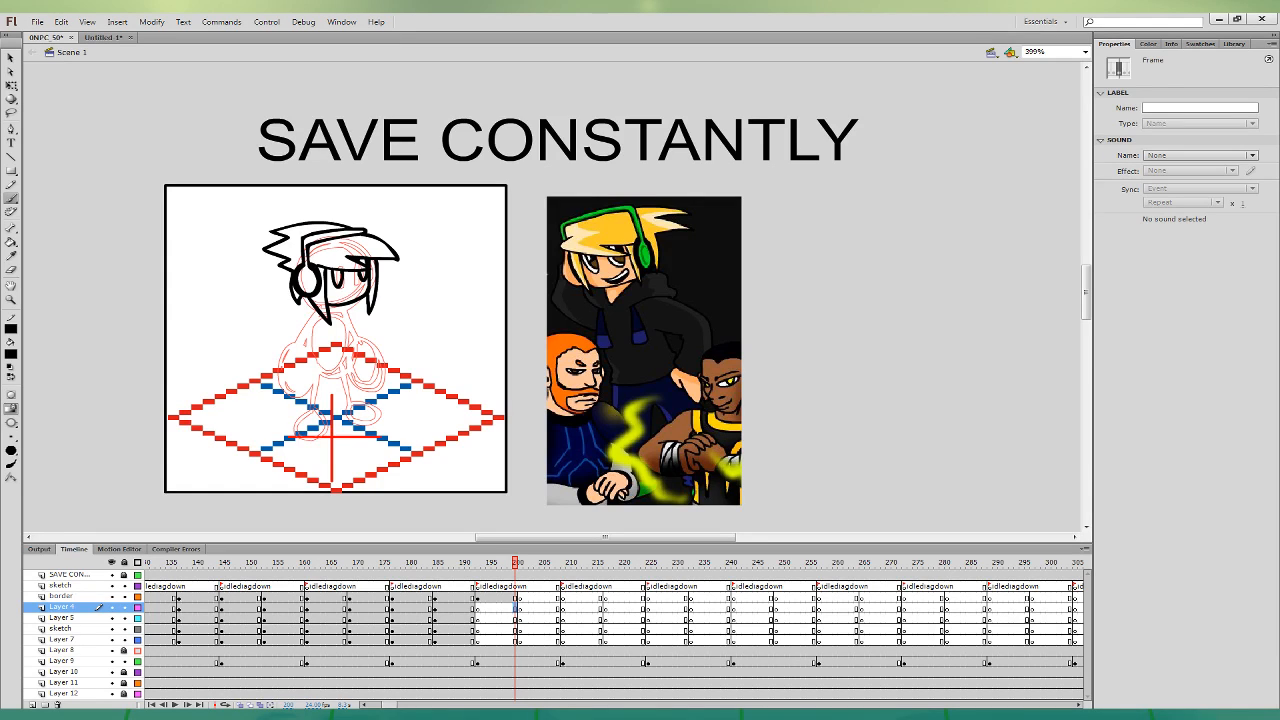
{"action": "left_click", "coordinate": [516, 618]}
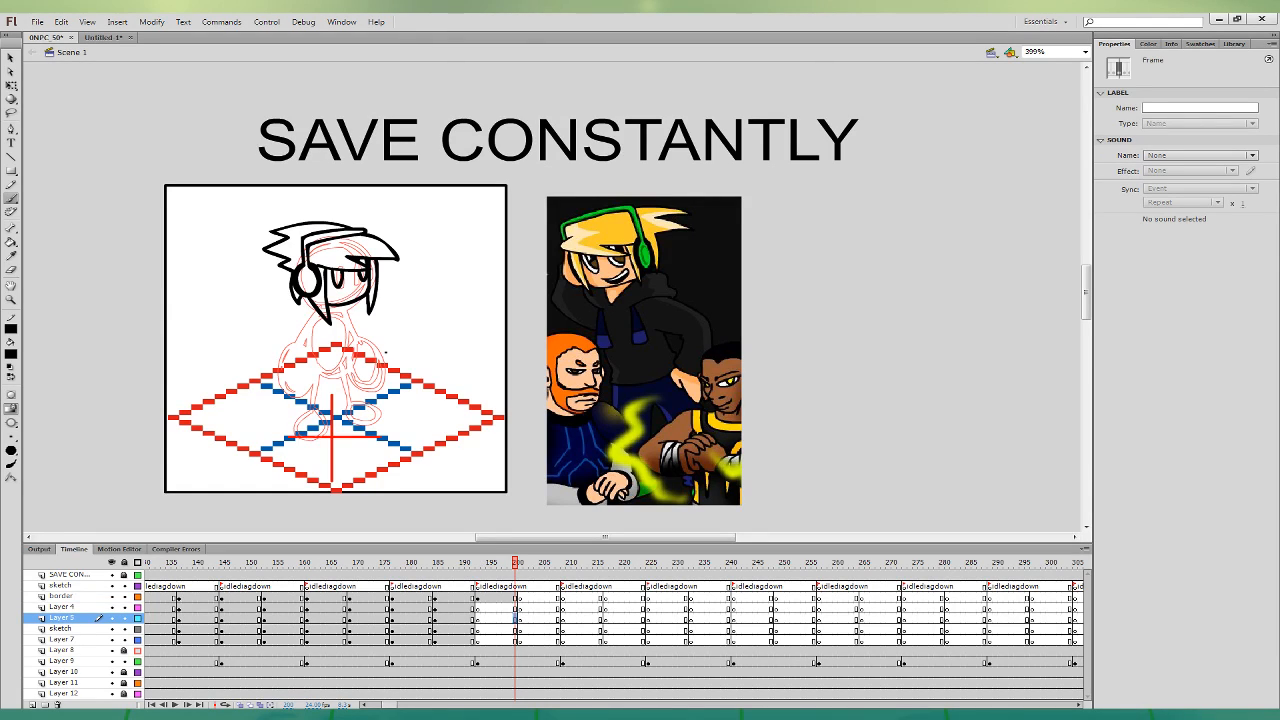
{"action": "mouse_move", "coordinate": [340, 323]}
{"action": "left_mouse_down"}
{"action": "mouse_move", "coordinate": [318, 350]}
{"action": "mouse_move", "coordinate": [329, 355]}
{"action": "mouse_move", "coordinate": [354, 308]}
{"action": "mouse_move", "coordinate": [318, 315]}
{"action": "mouse_move", "coordinate": [295, 272]}
{"action": "mouse_move", "coordinate": [305, 315]}
{"action": "mouse_move", "coordinate": [358, 348]}
{"action": "mouse_move", "coordinate": [308, 355]}
{"action": "mouse_move", "coordinate": [303, 340]}
{"action": "mouse_move", "coordinate": [358, 340]}
{"action": "mouse_move", "coordinate": [363, 355]}
{"action": "mouse_move", "coordinate": [313, 345]}
{"action": "mouse_move", "coordinate": [358, 335]}
{"action": "mouse_move", "coordinate": [363, 360]}
{"action": "mouse_move", "coordinate": [357, 310]}
{"action": "left_mouse_up"}
{"action": "key", "text": "ctrl+z"}
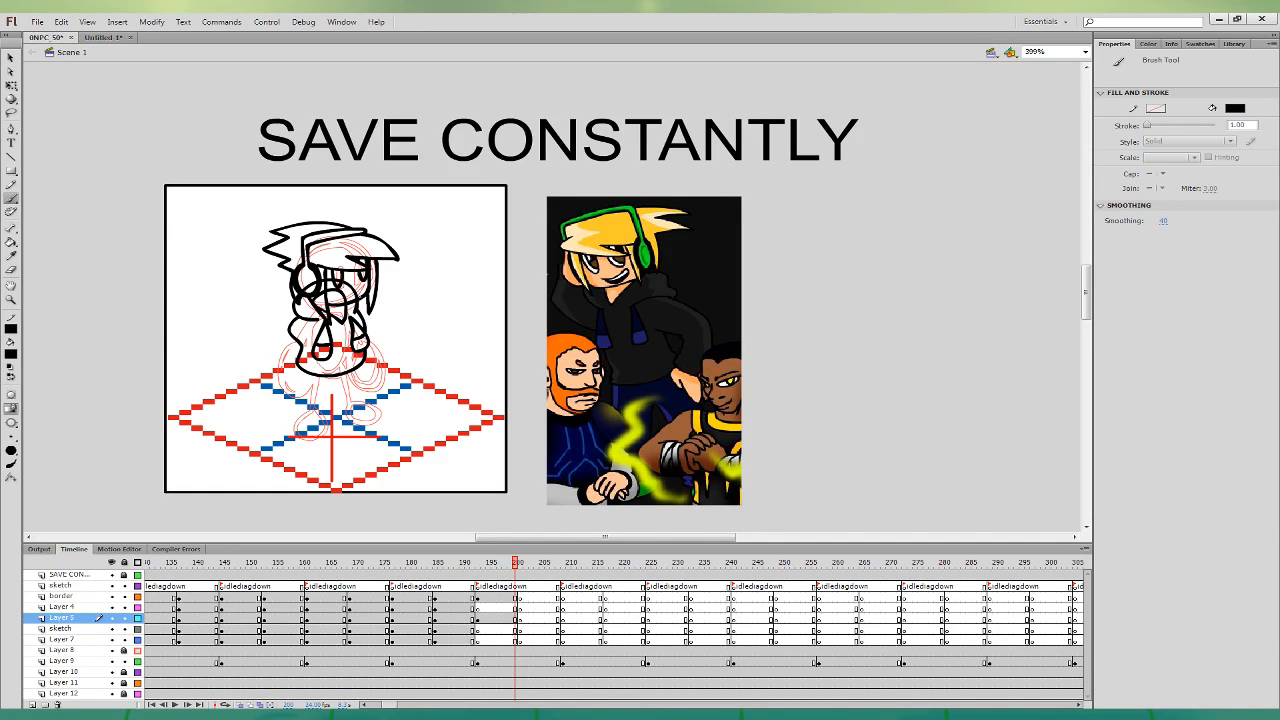
- Move the head drawing from the border layer to Layer 4 and draw the arm raised to the headphones on the border layer
{"action": "left_click", "coordinate": [477, 606]}
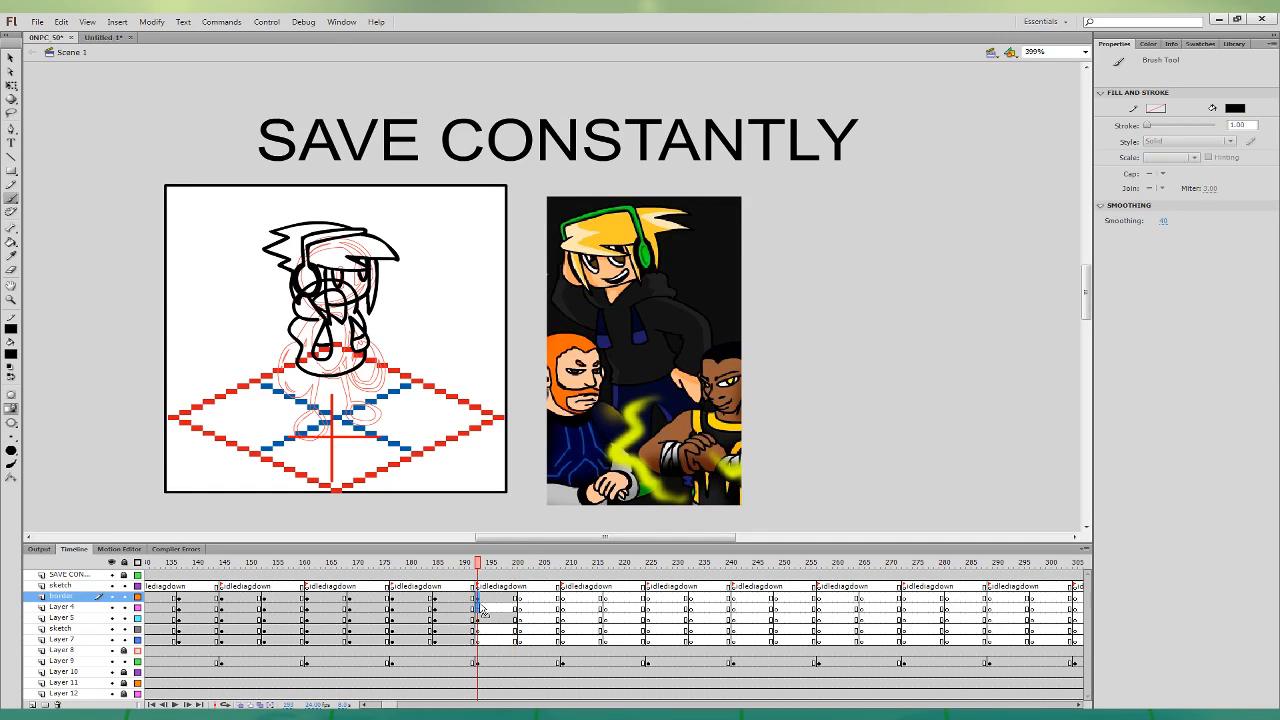
{"action": "left_click", "coordinate": [478, 597]}
{"action": "key", "text": "Delete"}
{"action": "left_click", "coordinate": [516, 597]}
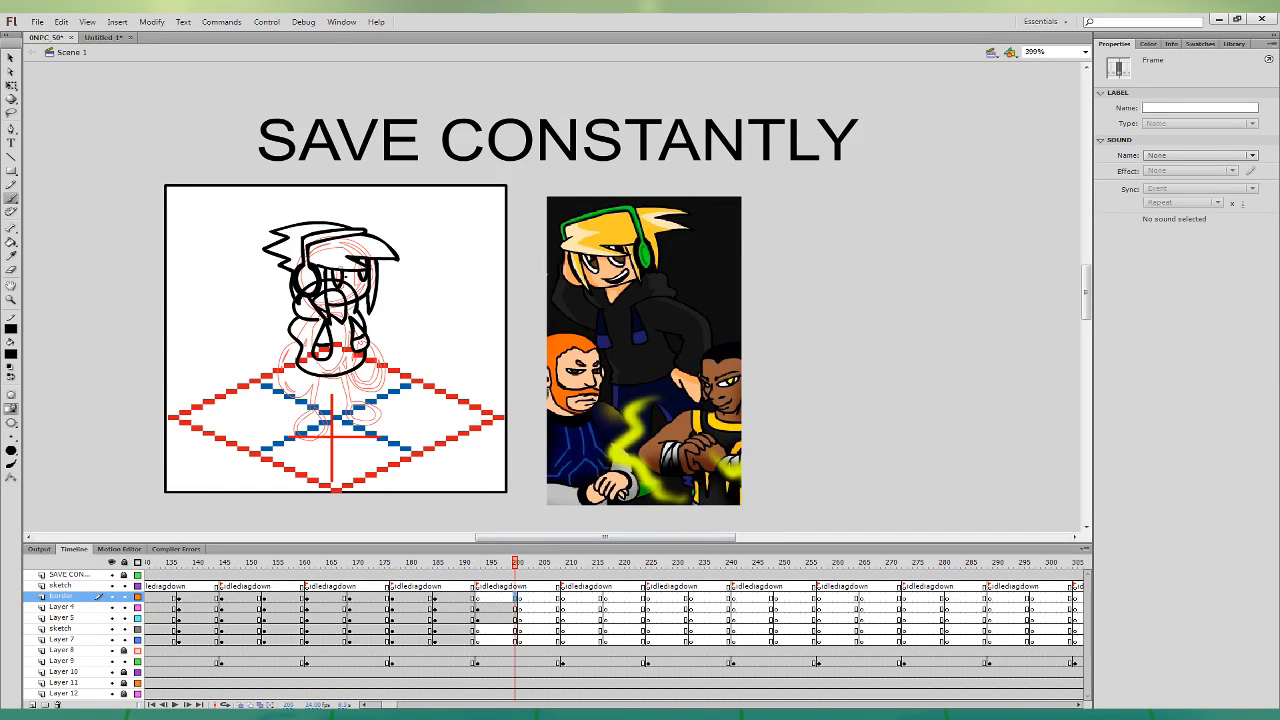
{"action": "mouse_move", "coordinate": [309, 297]}
{"action": "left_mouse_down"}
{"action": "mouse_move", "coordinate": [303, 263]}
{"action": "mouse_move", "coordinate": [265, 310]}
{"action": "mouse_move", "coordinate": [300, 337]}
{"action": "mouse_move", "coordinate": [303, 259]}
{"action": "mouse_move", "coordinate": [287, 279]}
{"action": "left_mouse_up"}
{"action": "key", "text": "ctrl+z"}
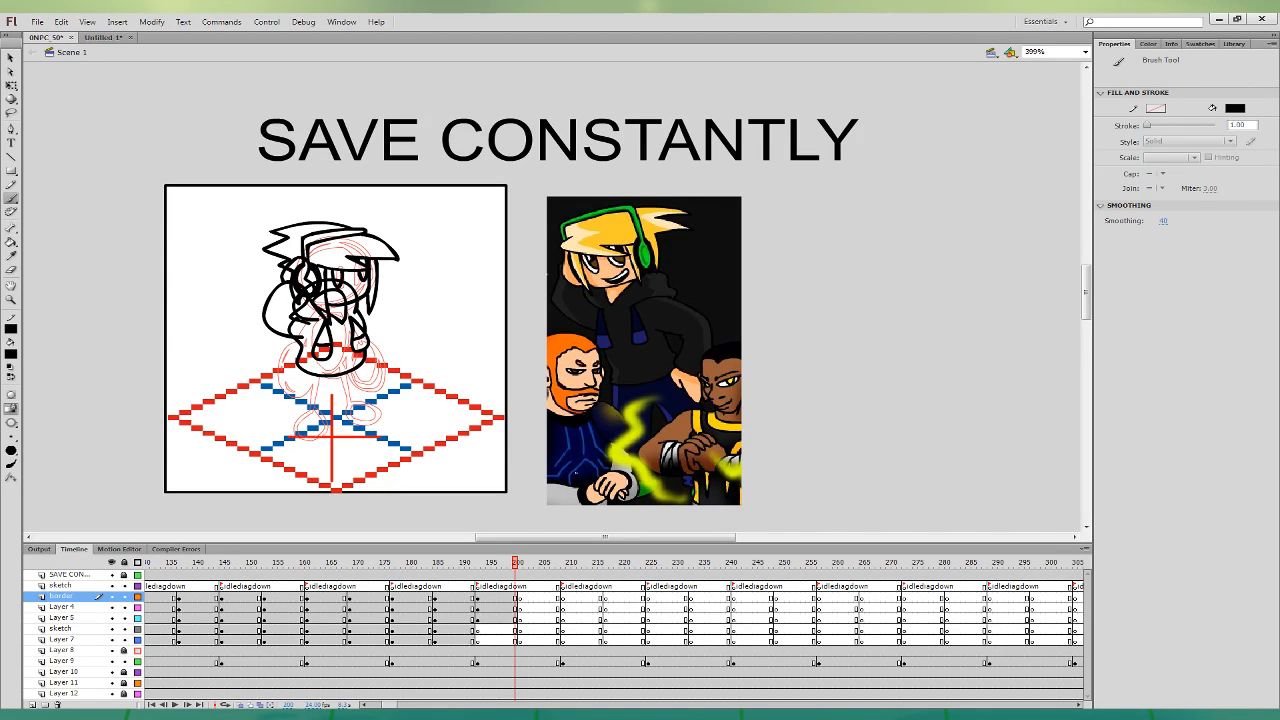
- Draw the other bent arm and its hand resting at the hip on the lower sketch layer
{"action": "left_click", "coordinate": [516, 630]}
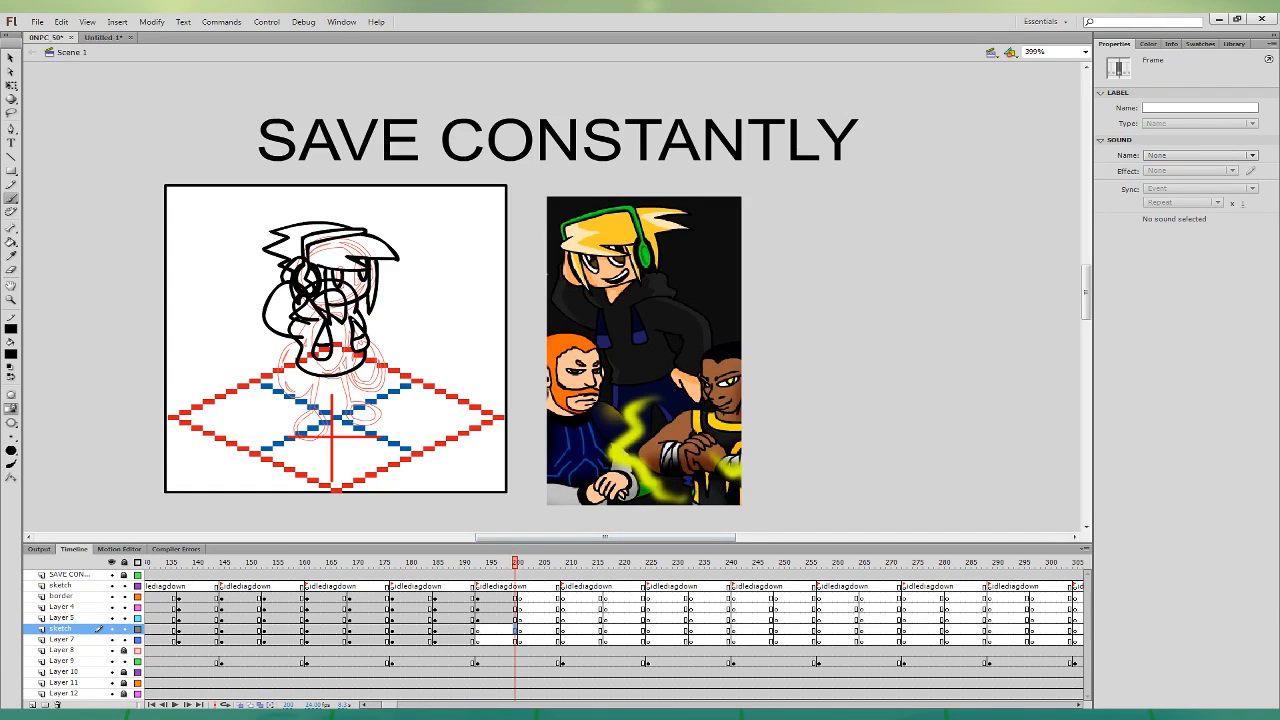
{"action": "mouse_move", "coordinate": [352, 323]}
{"action": "left_mouse_down"}
{"action": "mouse_move", "coordinate": [362, 350]}
{"action": "mouse_move", "coordinate": [390, 342]}
{"action": "mouse_move", "coordinate": [354, 310]}
{"action": "left_mouse_up"}
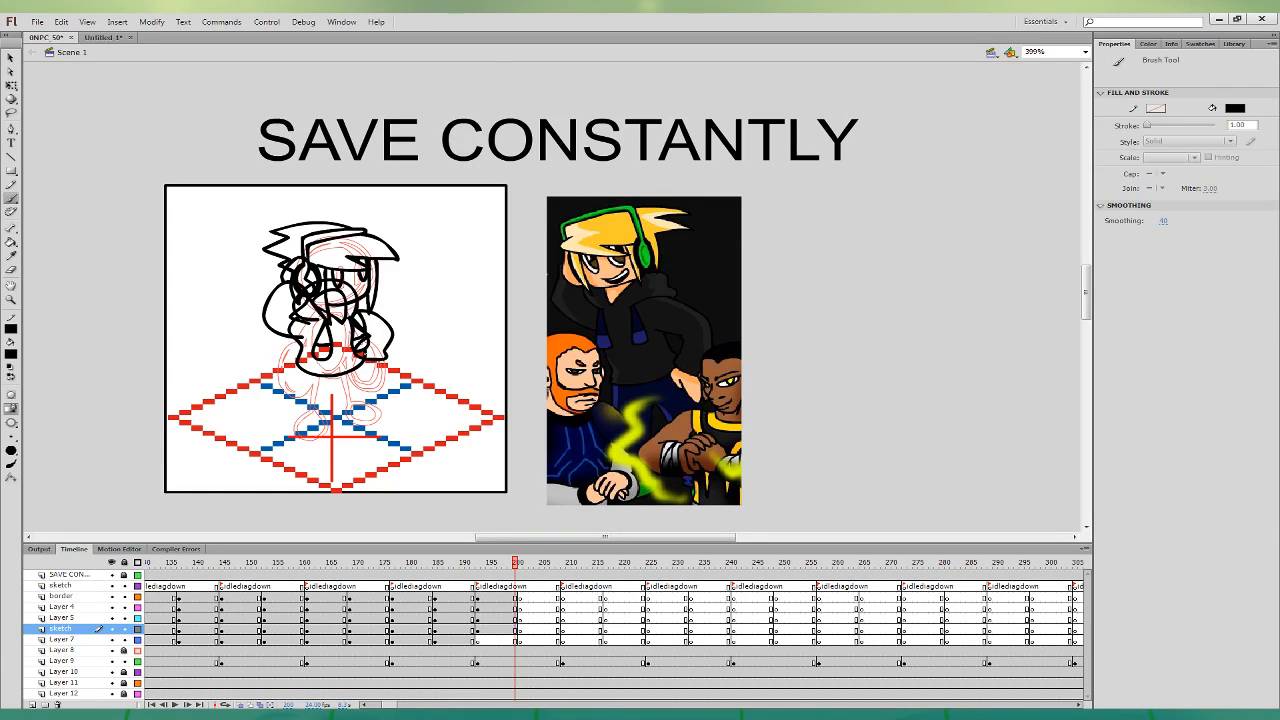
{"action": "left_click_drag", "start_coordinate": [354, 358], "coordinate": [389, 365]}
- Move the hip arm's keyframe from the lower sketch layer to Layer 7, leaving a blank keyframe on the sketch layer
{"action": "left_click", "coordinate": [478, 628]}
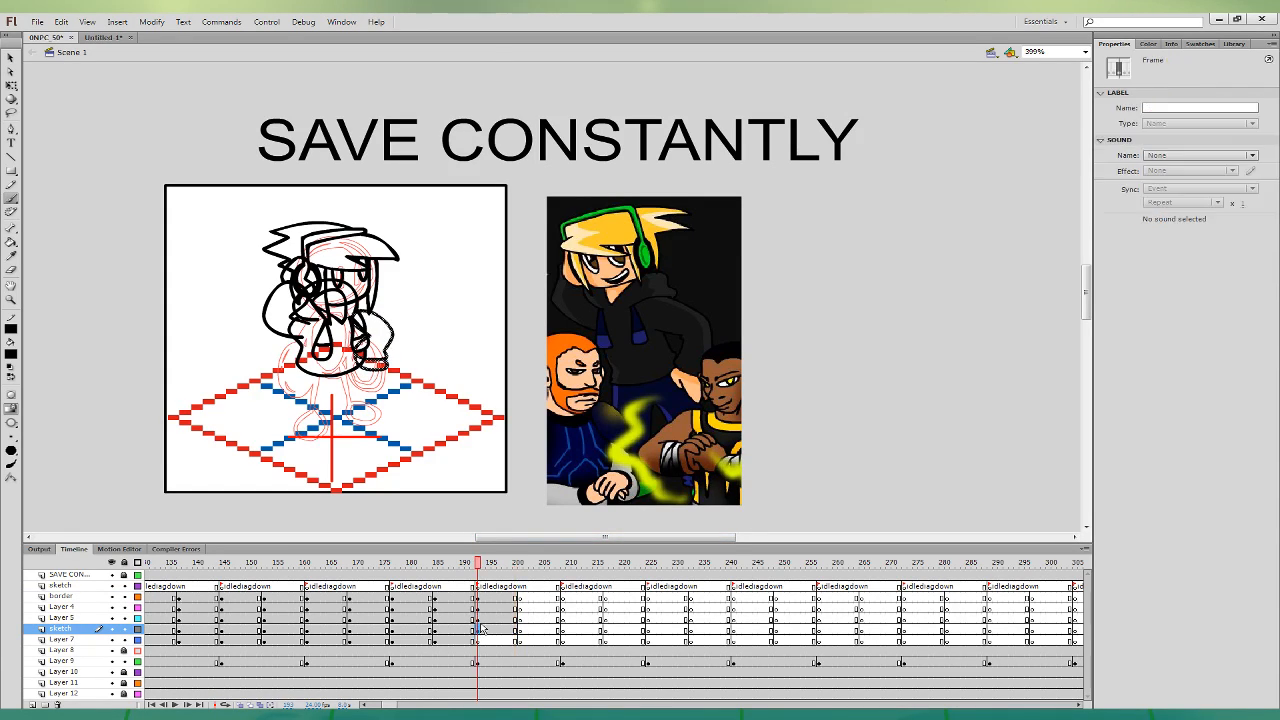
{"action": "left_click_drag", "start_coordinate": [481, 627], "coordinate": [480, 641]}
{"action": "left_click", "coordinate": [479, 629]}
{"action": "key", "text": "F7"}
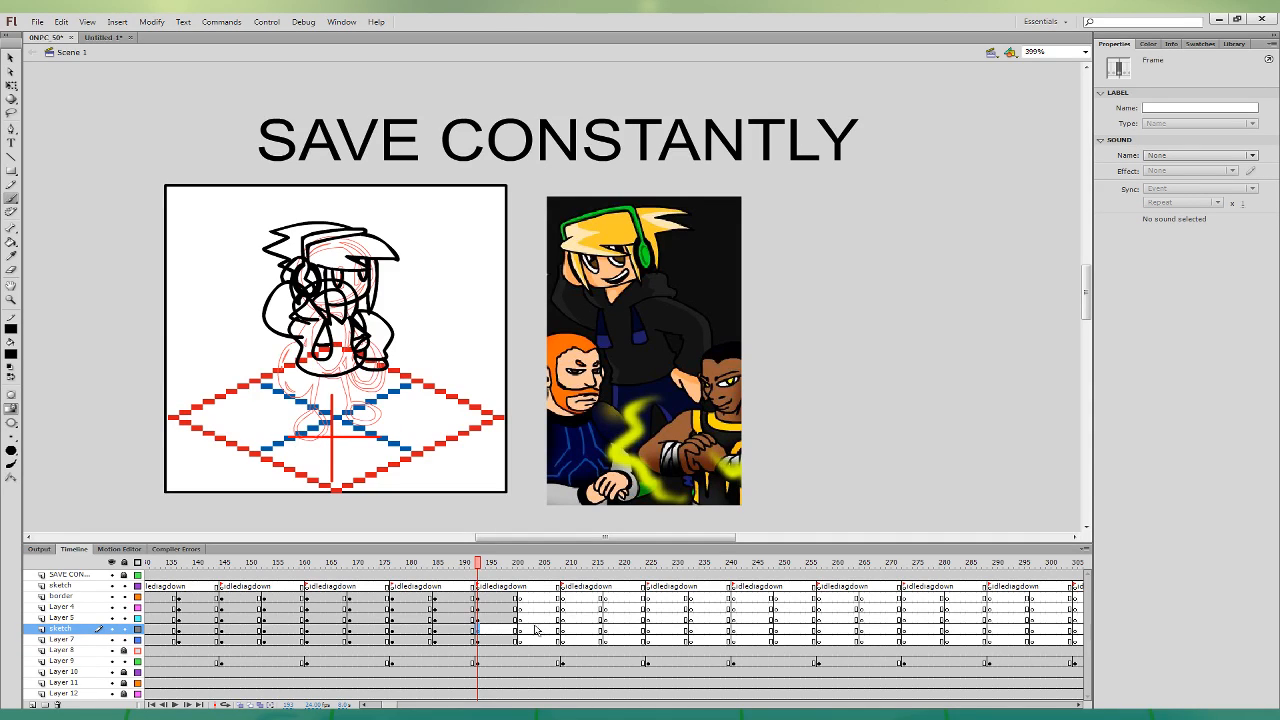
- Outline the waist, both spread legs and the shoes on the lower sketch layer
{"action": "left_click", "coordinate": [516, 629]}
{"action": "mouse_move", "coordinate": [304, 358]}
{"action": "left_mouse_down"}
{"action": "mouse_move", "coordinate": [288, 422]}
{"action": "mouse_move", "coordinate": [325, 384]}
{"action": "mouse_move", "coordinate": [320, 410]}
{"action": "mouse_move", "coordinate": [346, 394]}
{"action": "mouse_move", "coordinate": [367, 404]}
{"action": "mouse_move", "coordinate": [373, 378]}
{"action": "left_mouse_up"}
{"action": "key", "text": "ctrl+z"}
{"action": "key", "text": "ctrl+z"}
{"action": "mouse_move", "coordinate": [300, 360]}
{"action": "left_mouse_down"}
{"action": "mouse_move", "coordinate": [284, 418]}
{"action": "mouse_move", "coordinate": [340, 382]}
{"action": "mouse_move", "coordinate": [356, 403]}
{"action": "mouse_move", "coordinate": [377, 385]}
{"action": "mouse_move", "coordinate": [342, 350]}
{"action": "mouse_move", "coordinate": [318, 350]}
{"action": "mouse_move", "coordinate": [290, 414]}
{"action": "left_mouse_up"}
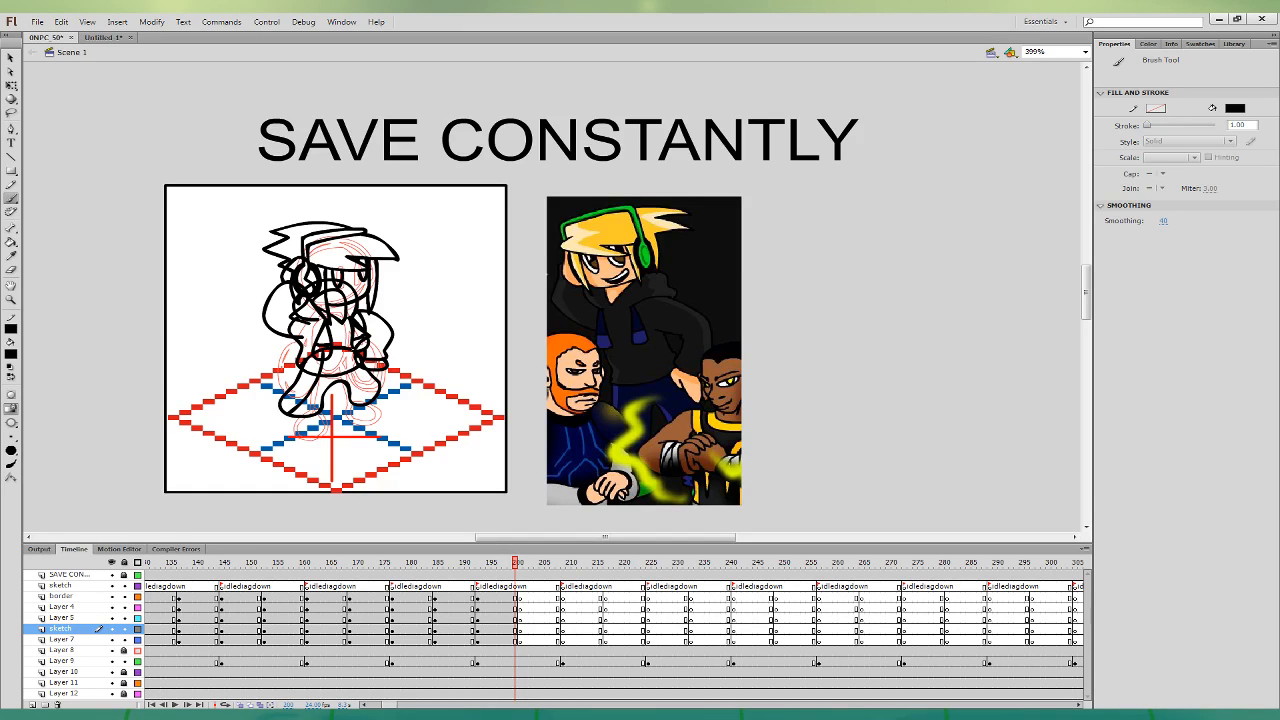
{"action": "left_click_drag", "start_coordinate": [353, 350], "coordinate": [377, 390]}
{"action": "mouse_move", "coordinate": [283, 411]}
{"action": "left_mouse_down"}
{"action": "mouse_move", "coordinate": [306, 429]}
{"action": "mouse_move", "coordinate": [309, 415]}
{"action": "mouse_move", "coordinate": [391, 407]}
{"action": "mouse_move", "coordinate": [380, 390]}
{"action": "left_mouse_up"}
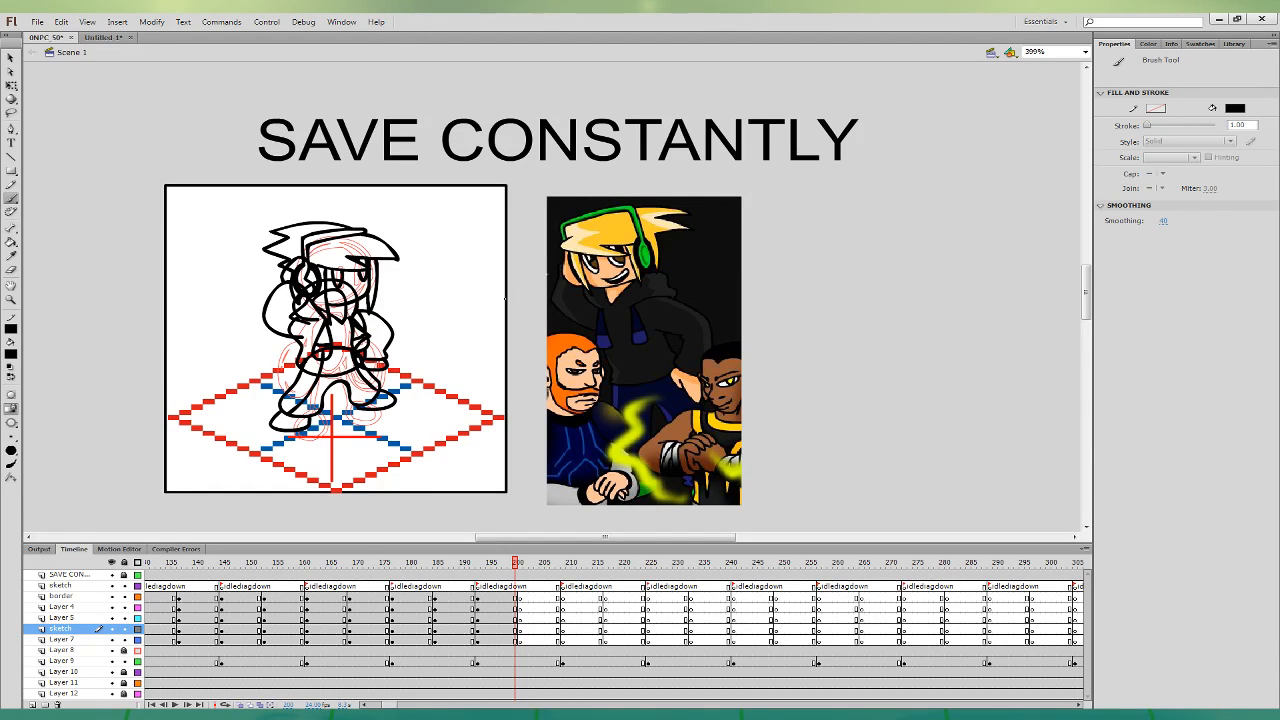
- Fill the hoodie, its hood and both sleeves with the near-black sampled from the reference picture
{"action": "key", "text": "i"}
{"action": "left_click", "coordinate": [651, 348]}
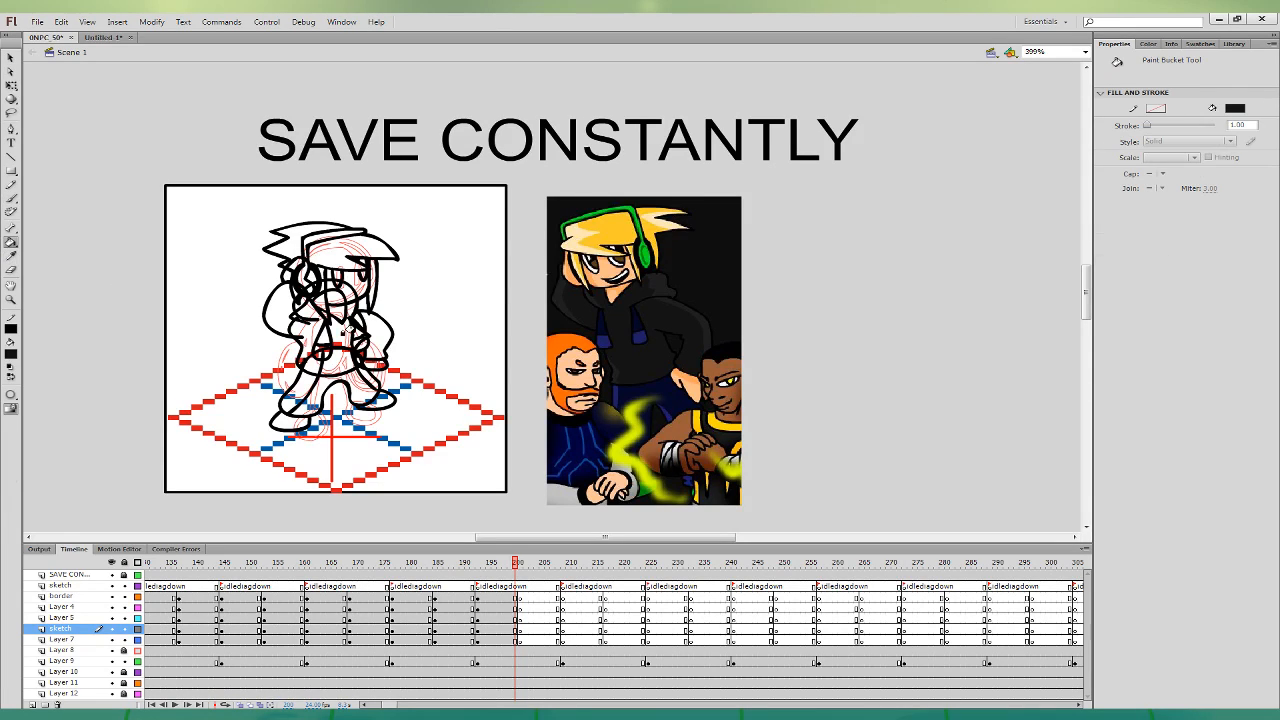
{"action": "left_click", "coordinate": [330, 290]}
{"action": "left_click", "coordinate": [372, 316]}
{"action": "left_click", "coordinate": [11, 197]}
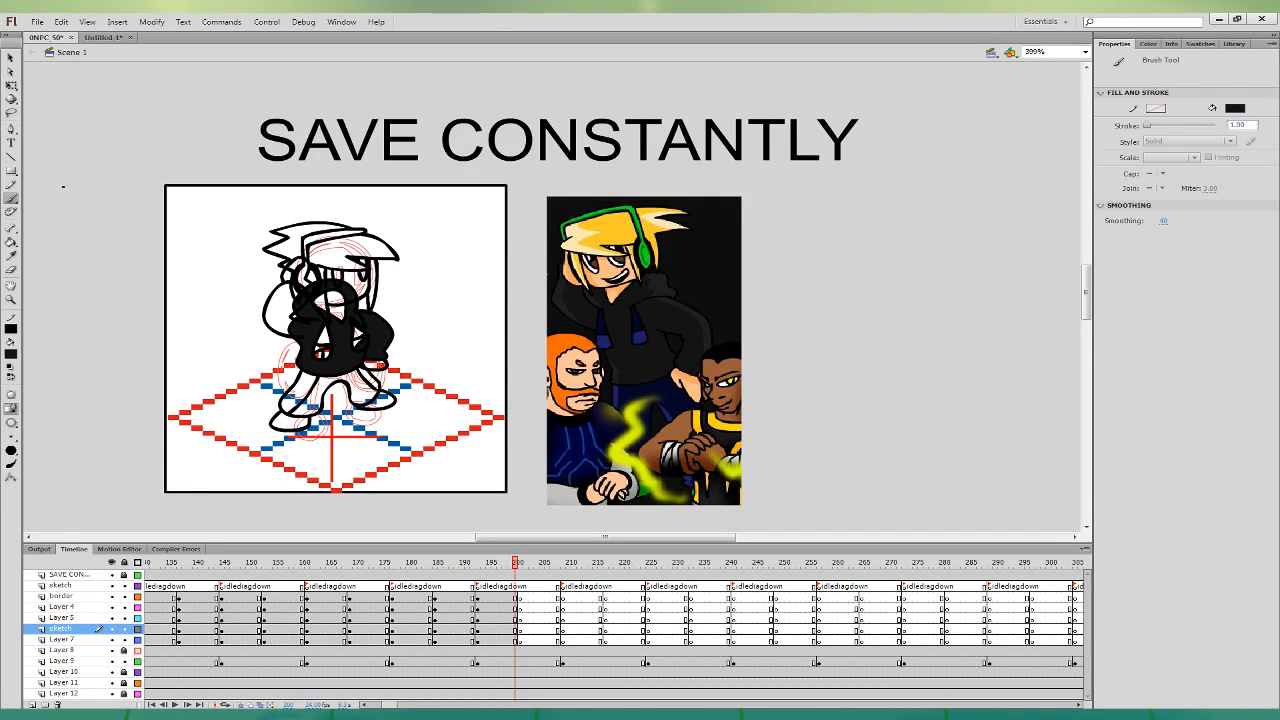
{"action": "left_click", "coordinate": [499, 596]}
{"action": "left_click", "coordinate": [11, 242]}
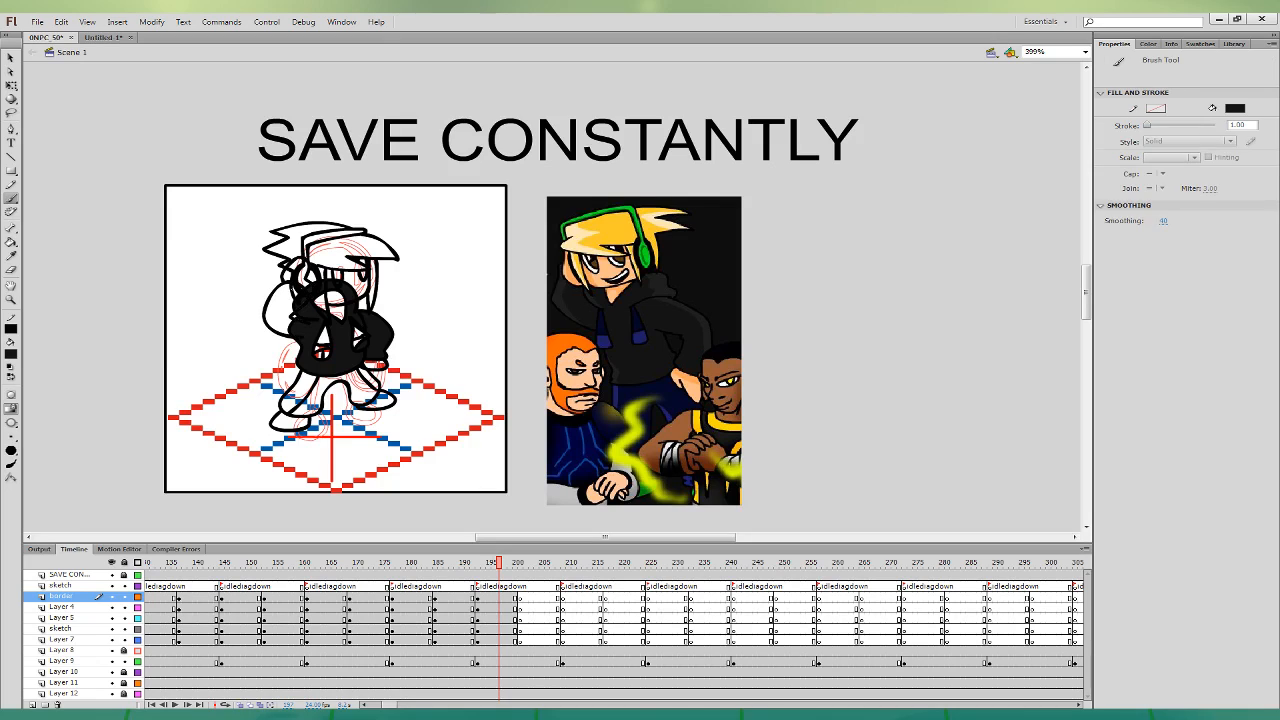
{"action": "left_click", "coordinate": [289, 282]}
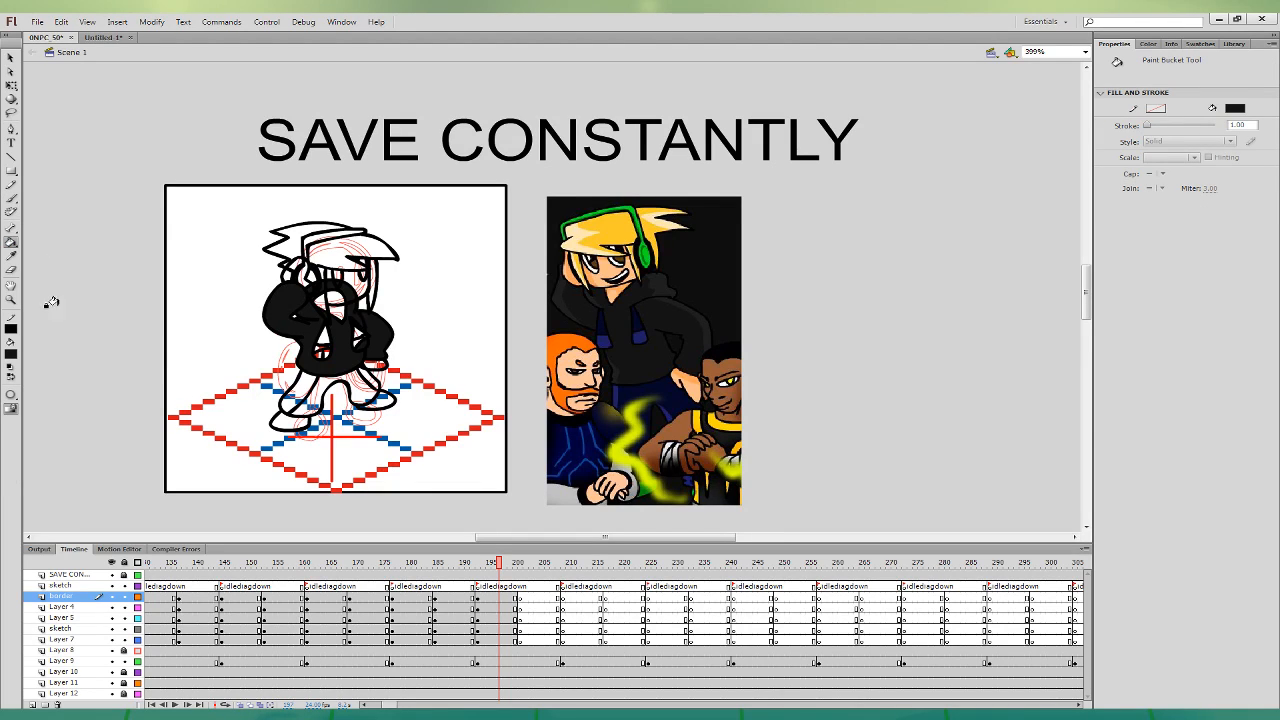
- Fill the trousers and the hoodie's hanging tabs with dark blue shades sampled from the reference picture
{"action": "left_click", "coordinate": [11, 255]}
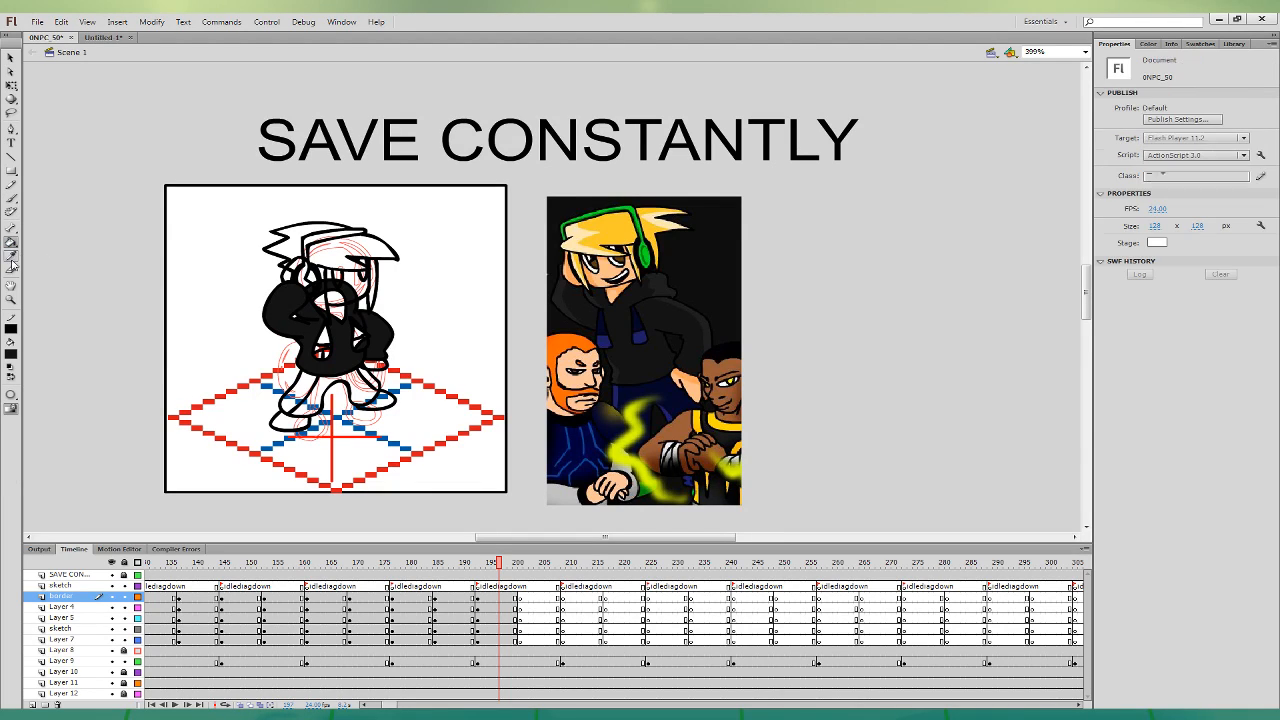
{"action": "left_click", "coordinate": [669, 382]}
{"action": "left_click", "coordinate": [350, 330]}
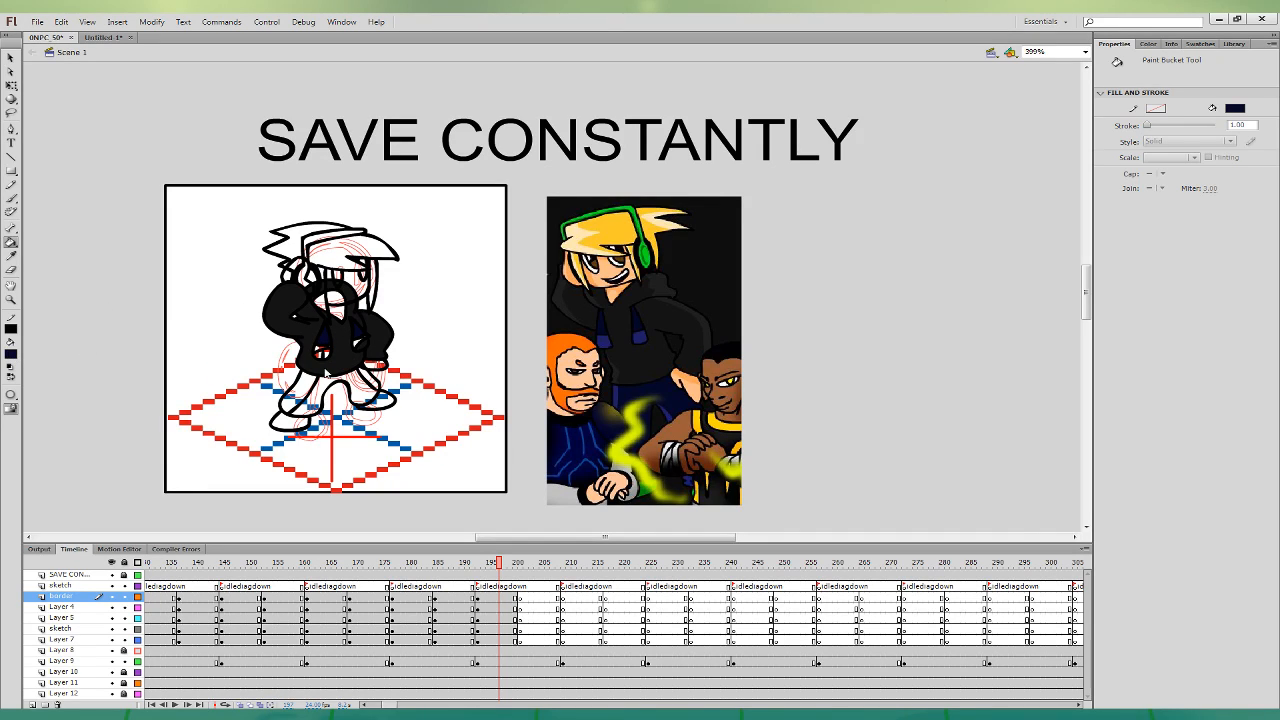
{"action": "left_click", "coordinate": [654, 394]}
{"action": "left_click", "coordinate": [358, 392]}
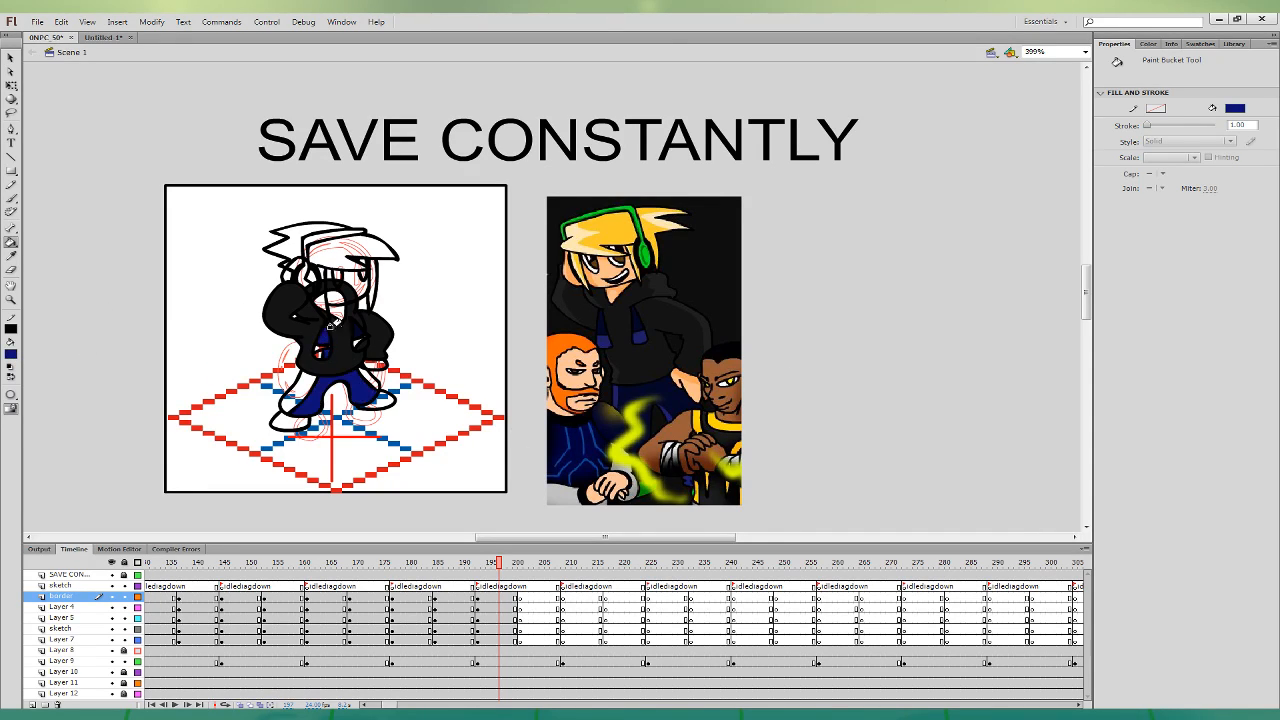
{"action": "left_click", "coordinate": [11, 256]}
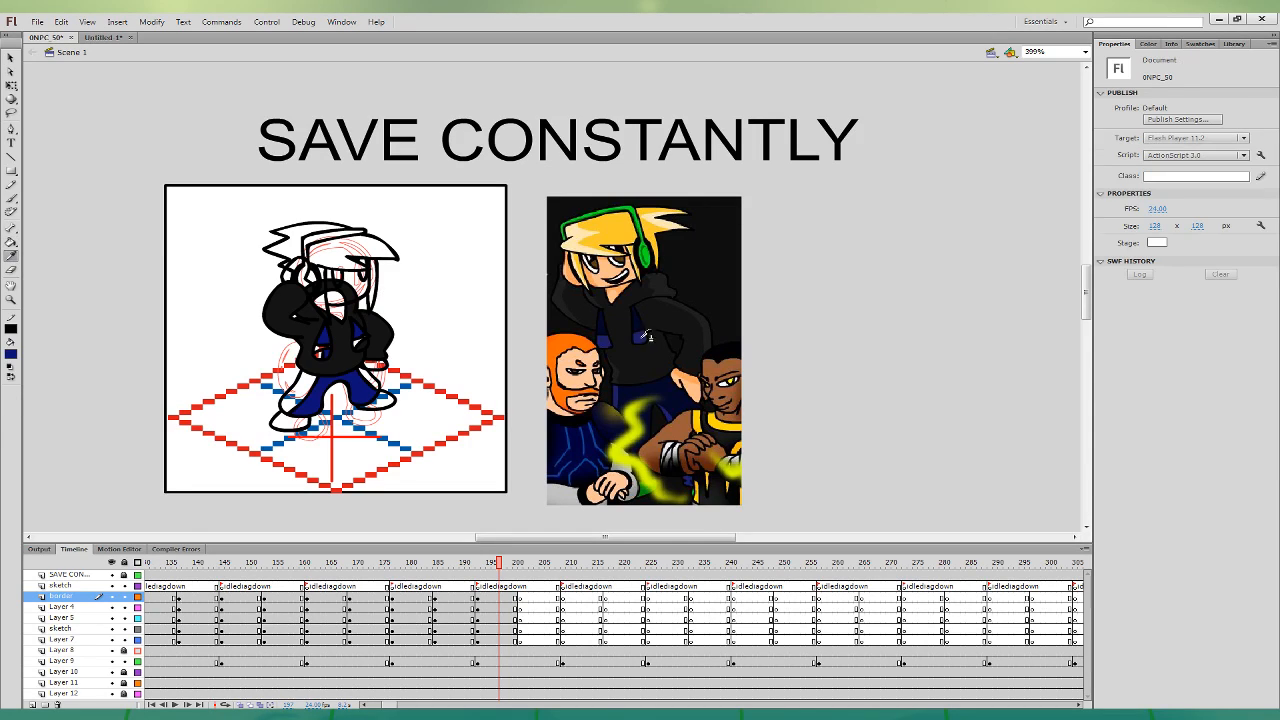
{"action": "left_click", "coordinate": [642, 340]}
{"action": "left_click", "coordinate": [299, 379]}
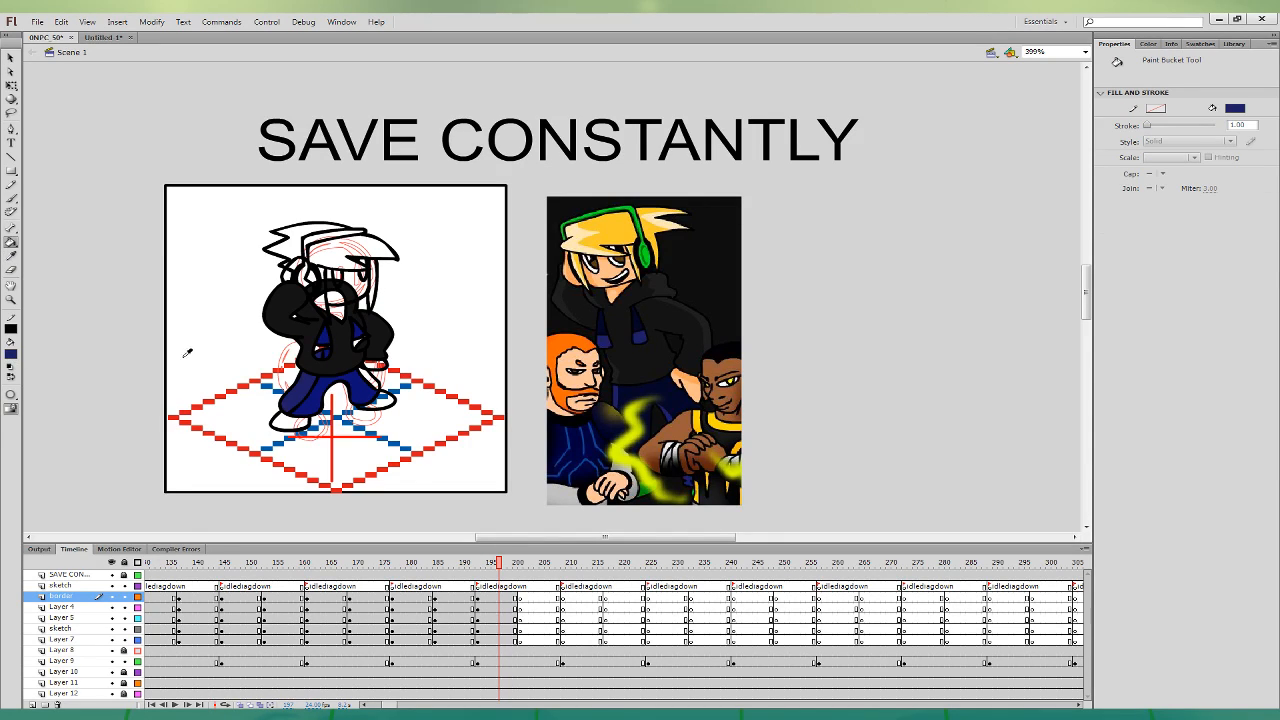
- Fill the front of the trouser legs and the hoodie's tab ends with the lighter blue sampled from the reference
{"action": "left_click", "coordinate": [572, 426]}
{"action": "left_click", "coordinate": [299, 388]}
{"action": "left_click", "coordinate": [364, 376]}
{"action": "left_click", "coordinate": [319, 351]}
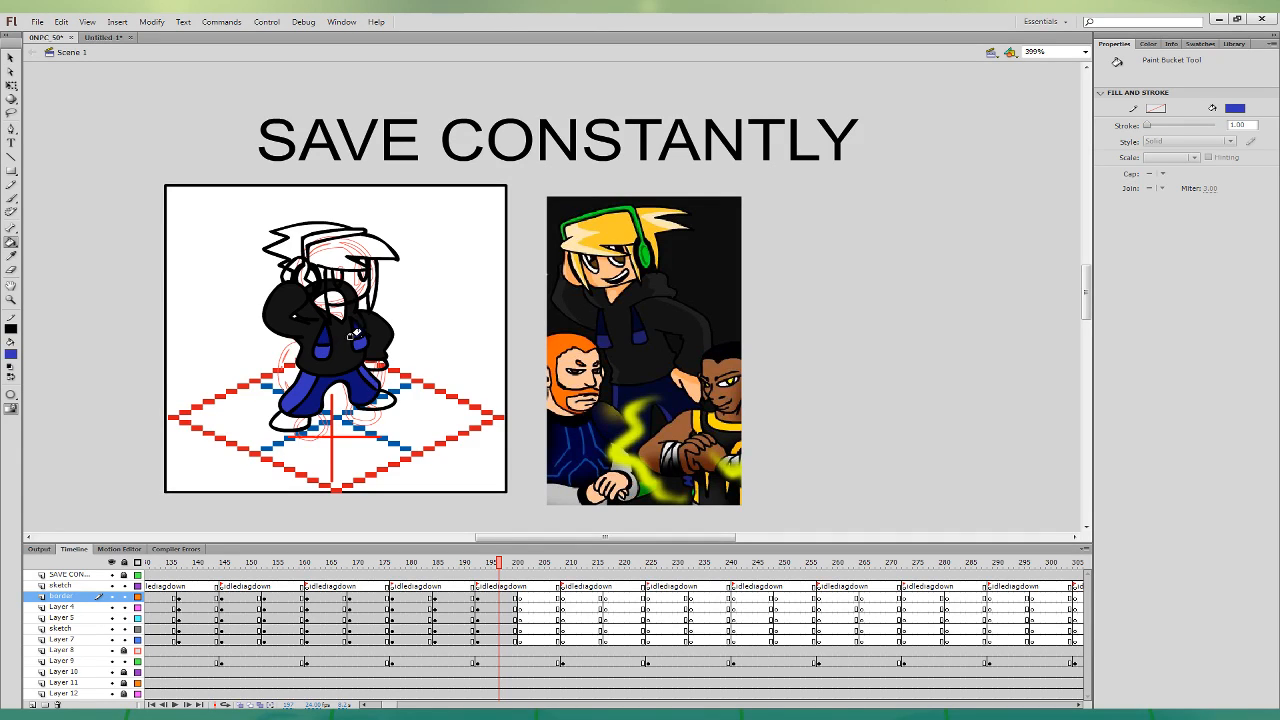
- Fill the face, neck and both hands with the skin tone sampled from the reference face
{"action": "left_click", "coordinate": [11, 256]}
{"action": "left_click", "coordinate": [618, 287]}
{"action": "left_click", "coordinate": [345, 282]}
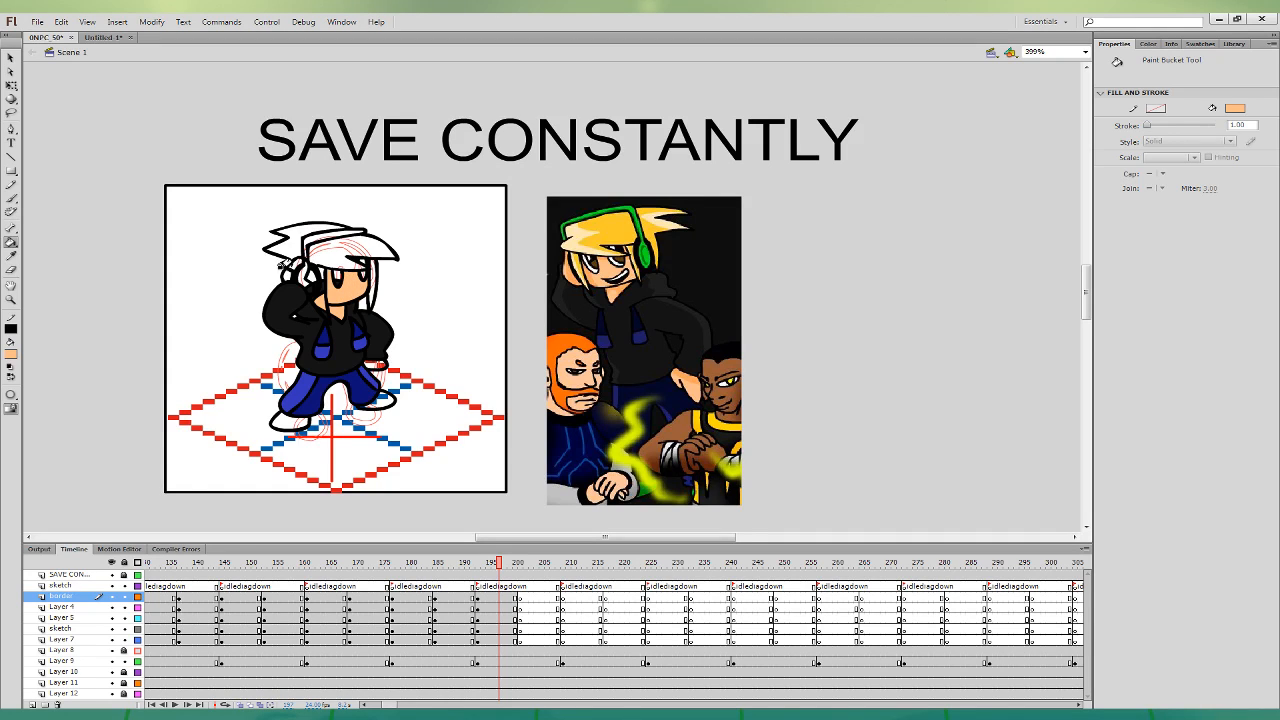
{"action": "left_click", "coordinate": [296, 271]}
{"action": "left_click", "coordinate": [376, 365]}
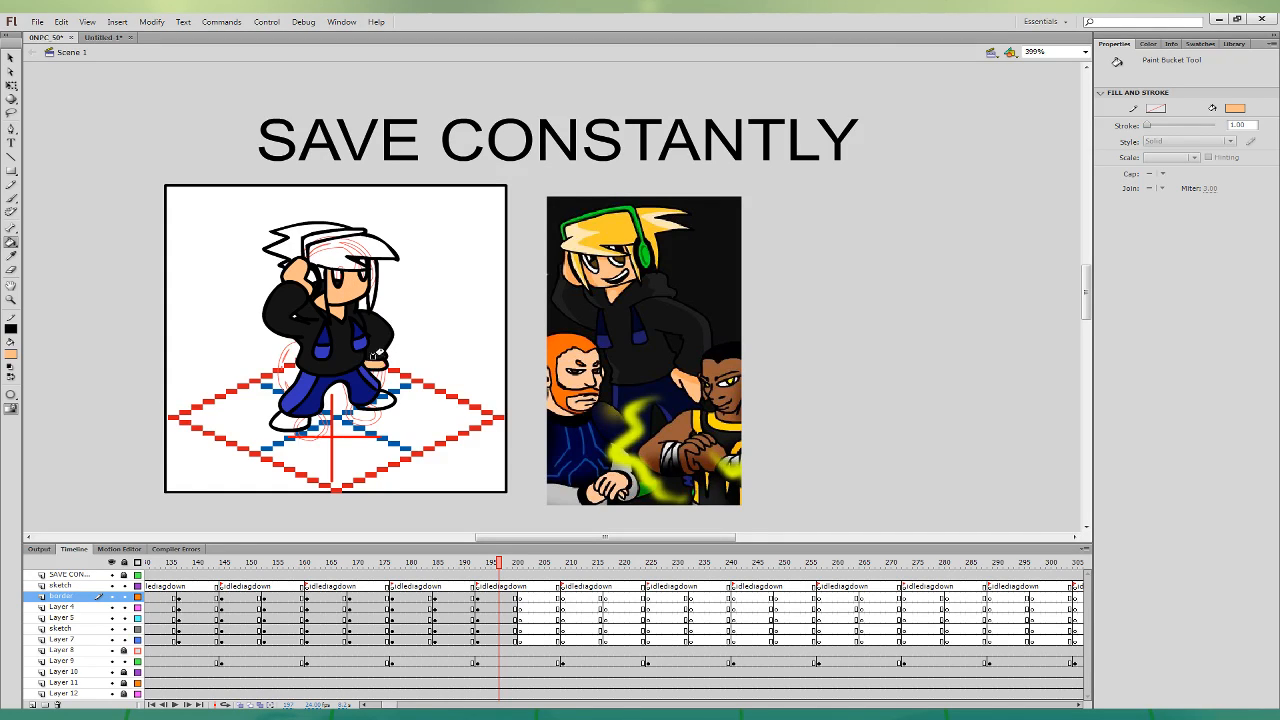
- Fill all hair sections with the golden yellow sampled from the reference hair
{"action": "left_click", "coordinate": [11, 256]}
{"action": "left_click", "coordinate": [622, 229]}
{"action": "left_click", "coordinate": [333, 228]}
{"action": "left_click", "coordinate": [316, 212]}
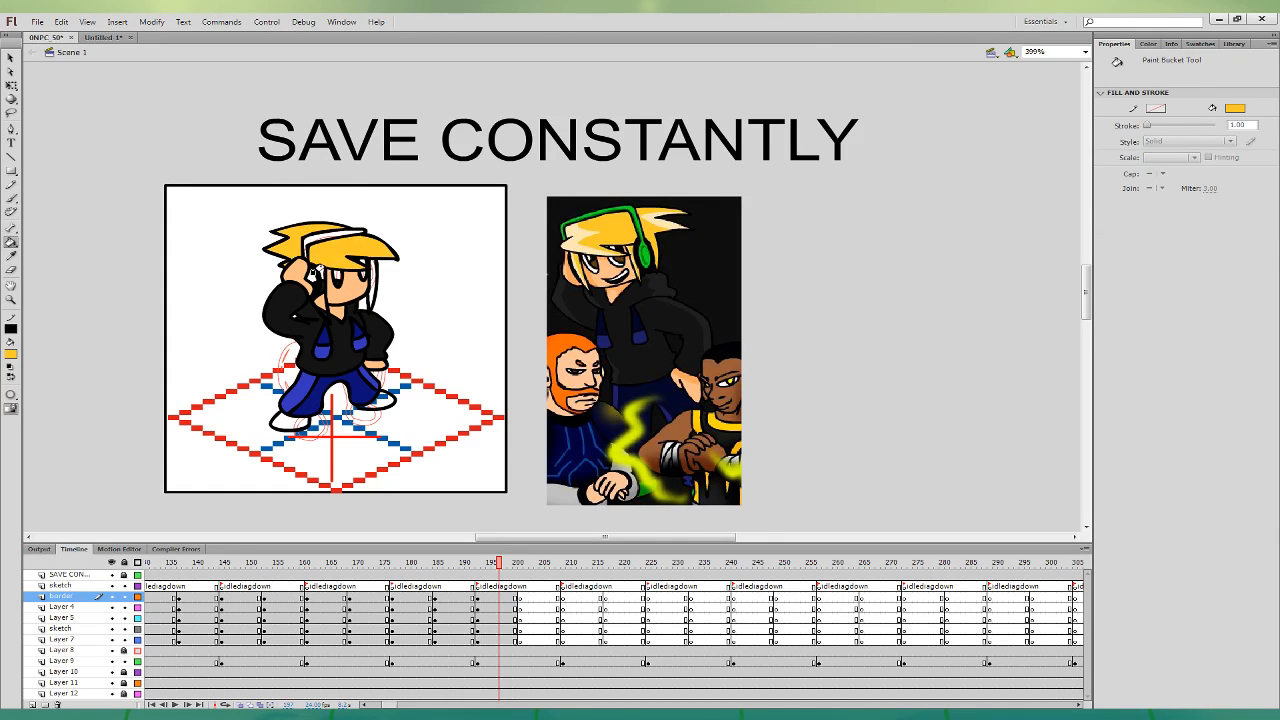
- Fill the headphone band and ear cup with the green sampled from the reference headphones
{"action": "left_click", "coordinate": [14, 252]}
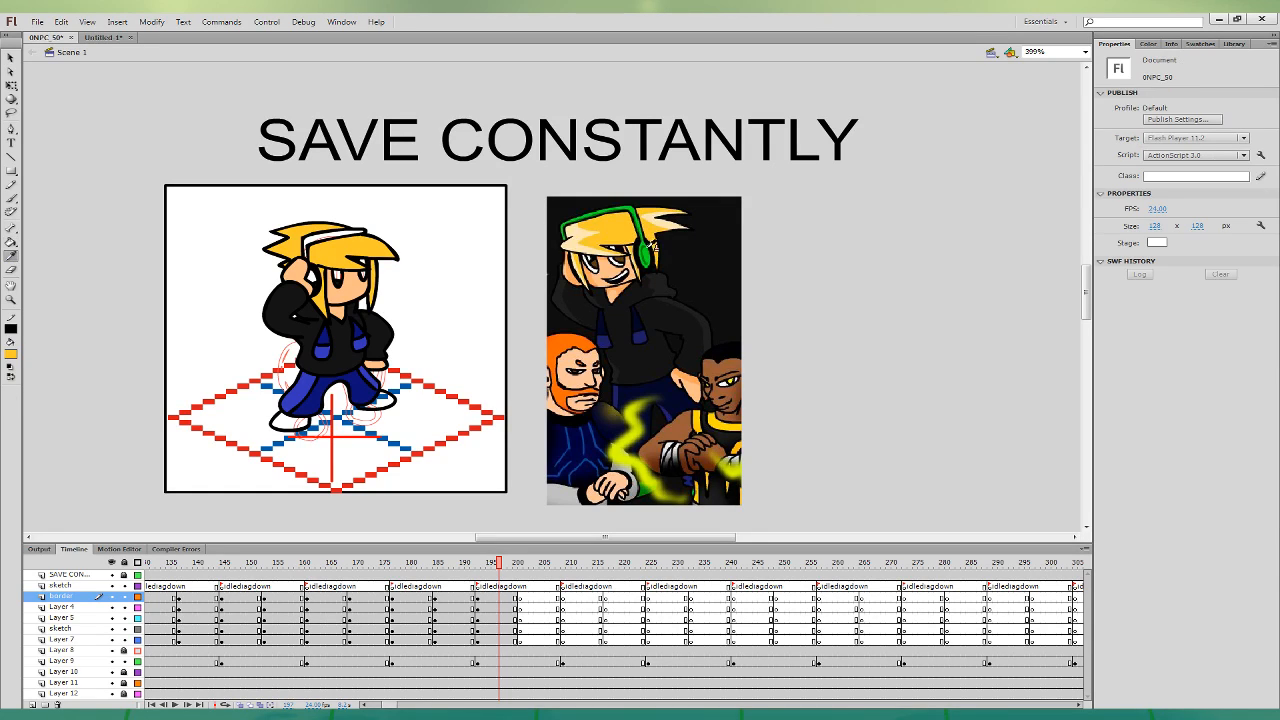
{"action": "left_click", "coordinate": [651, 246]}
{"action": "left_click", "coordinate": [308, 273]}
{"action": "left_click", "coordinate": [318, 236]}
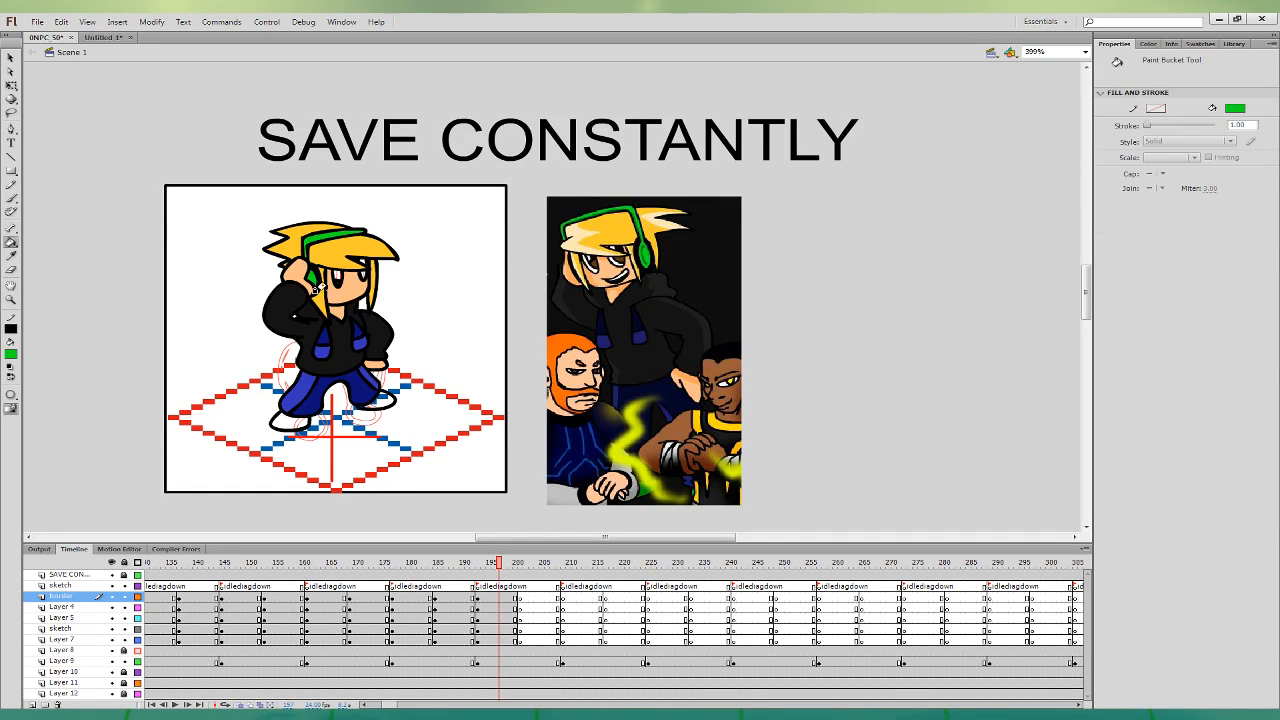
- Colour the eyes with the dark brown sampled from the reference, undoing the fill that recolours the hair outline
{"action": "left_click", "coordinate": [12, 255]}
{"action": "left_click", "coordinate": [592, 264]}
{"action": "left_click", "coordinate": [353, 261]}
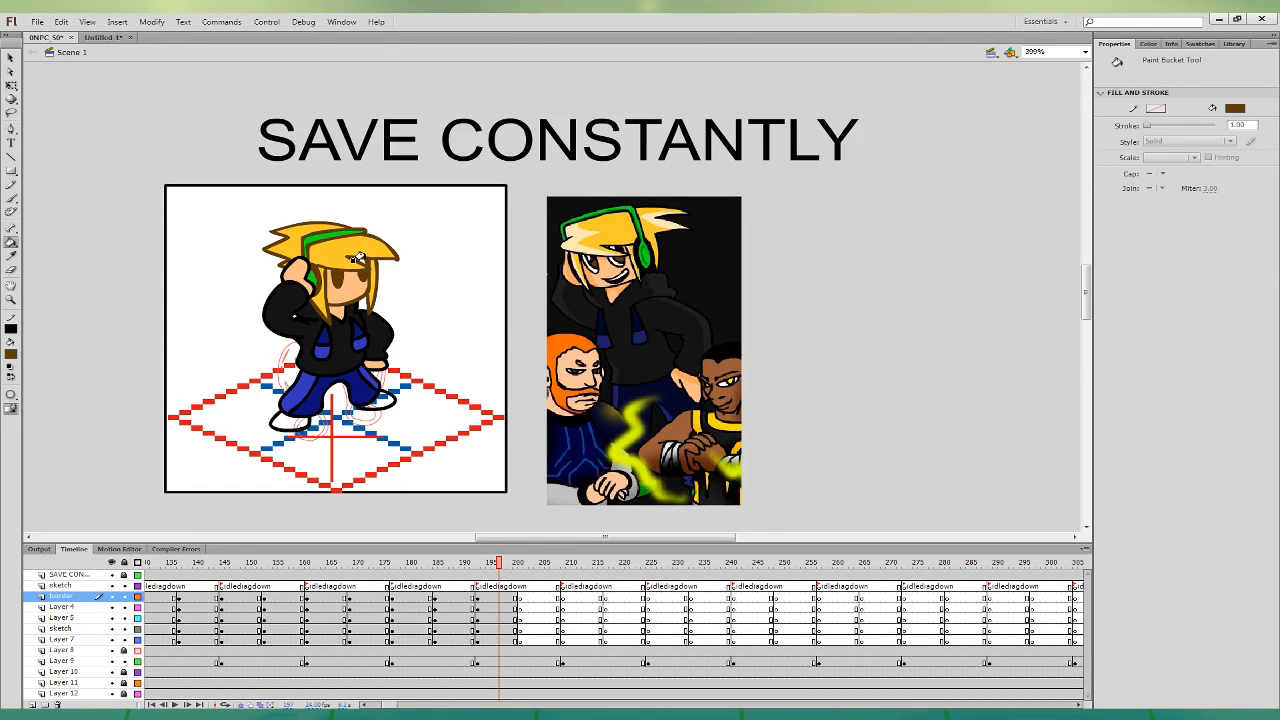
{"action": "key", "text": "ctrl+z"}
- Fill both shoes with grey
{"action": "left_click", "coordinate": [15, 355]}
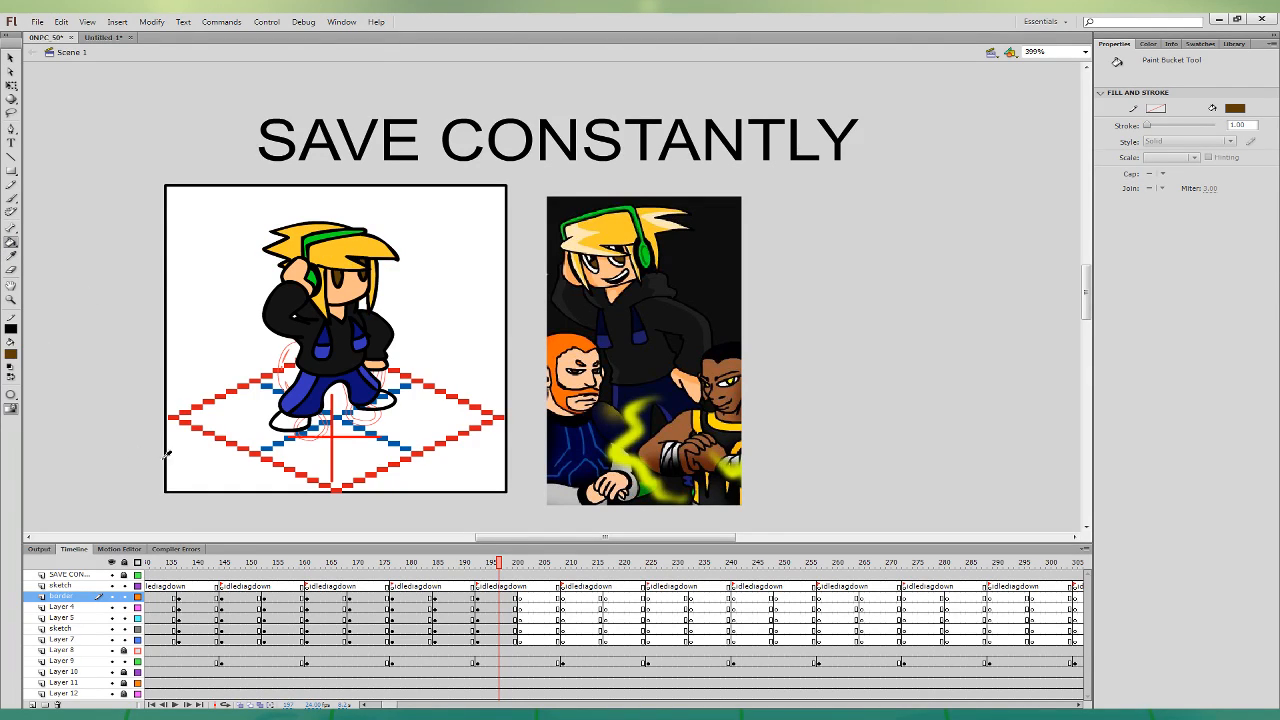
{"action": "left_click", "coordinate": [25, 408]}
{"action": "left_click", "coordinate": [285, 421]}
- Fill both shoes with the near-black sampled from the hoodie
{"action": "left_click", "coordinate": [11, 256]}
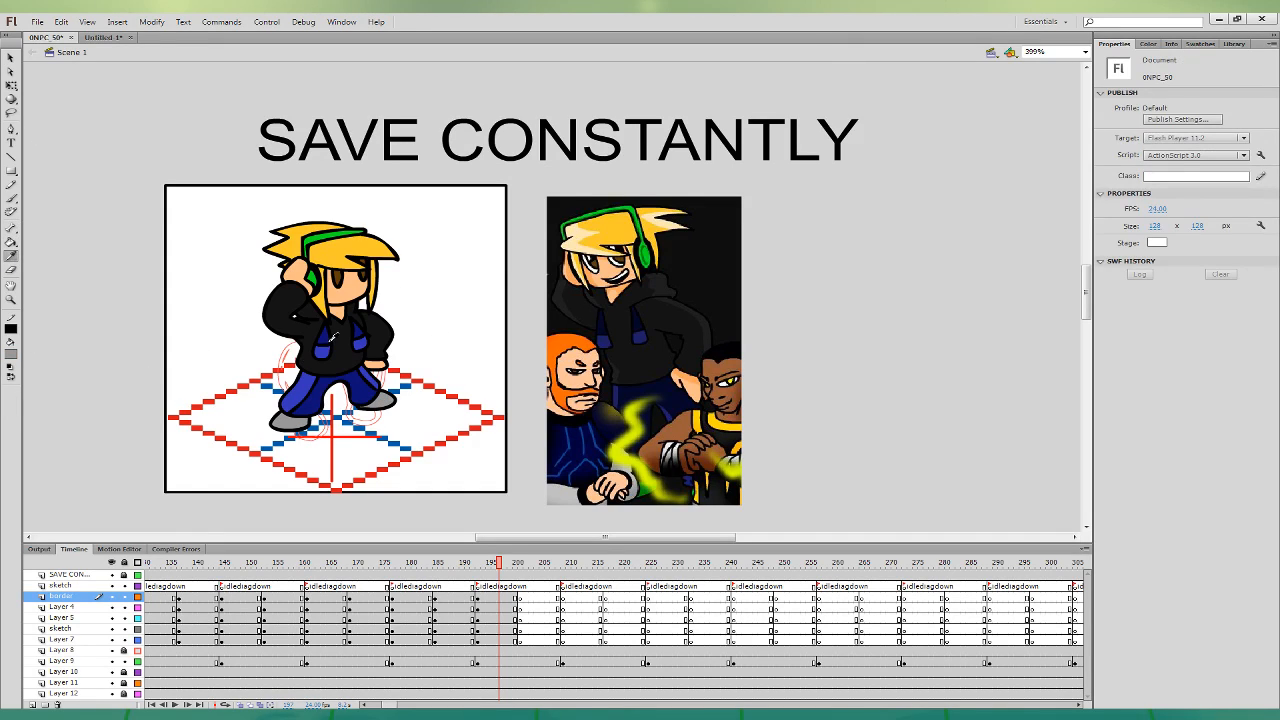
{"action": "left_click", "coordinate": [284, 304]}
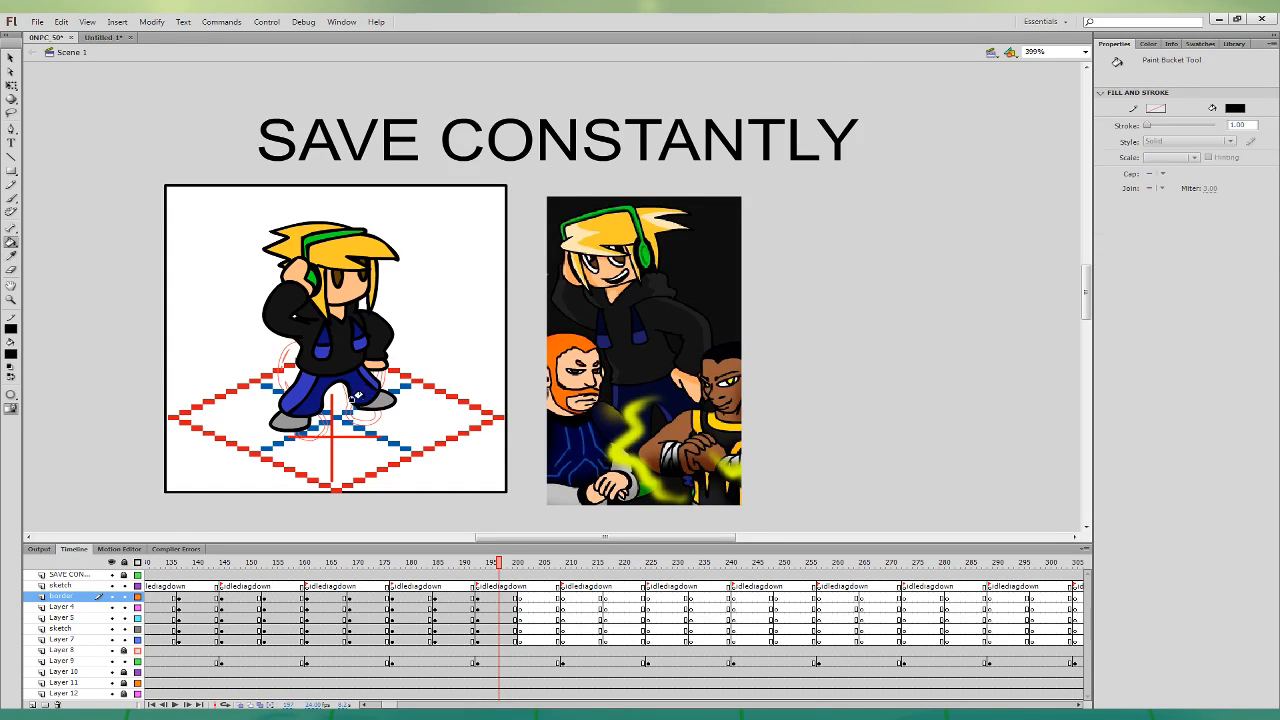
{"action": "left_click", "coordinate": [11, 256]}
{"action": "left_click", "coordinate": [344, 340]}
- Move the hip arm on Layer 7 slightly up and inward, closer to the torso
{"action": "left_click", "coordinate": [11, 86]}
{"action": "left_click", "coordinate": [499, 640]}
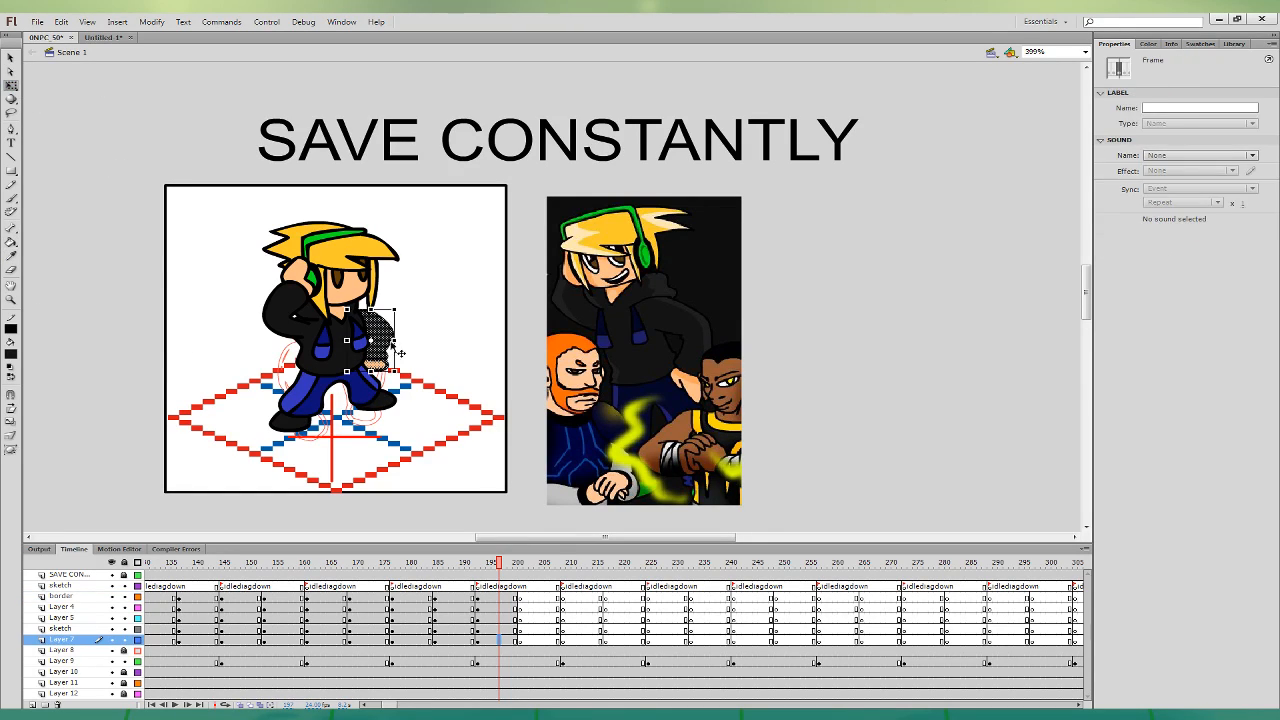
{"action": "left_click_drag", "start_coordinate": [386, 331], "coordinate": [382, 326]}
{"action": "key", "text": "Left"}
{"action": "key", "text": "Left"}
{"action": "key", "text": "Left"}
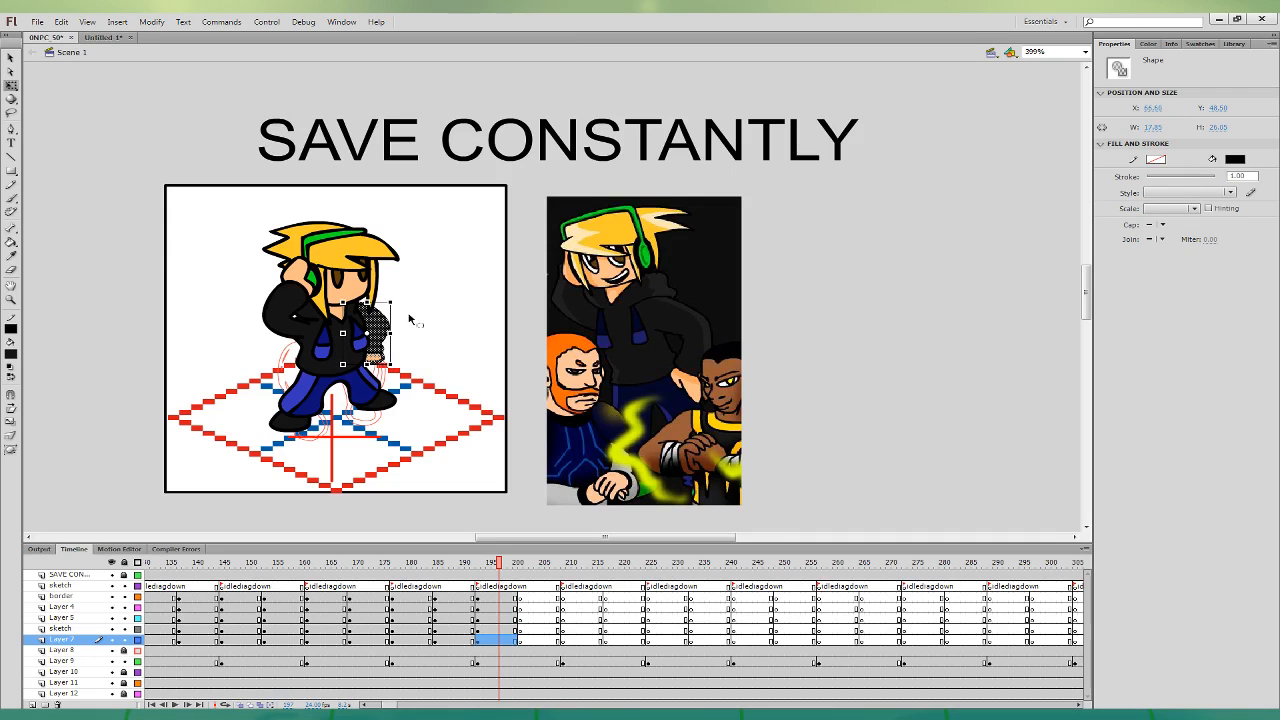
- Duplicate the character's drawing into the second idle keyframe at frame 200 and shift the upper body slightly right and down
{"action": "mouse_move", "coordinate": [494, 640]}
{"action": "left_mouse_down"}
{"action": "mouse_move", "coordinate": [495, 601]}
{"action": "mouse_move", "coordinate": [558, 629]}
{"action": "mouse_move", "coordinate": [541, 598]}
{"action": "mouse_move", "coordinate": [519, 597]}
{"action": "left_mouse_up"}
{"action": "left_click", "coordinate": [531, 618]}
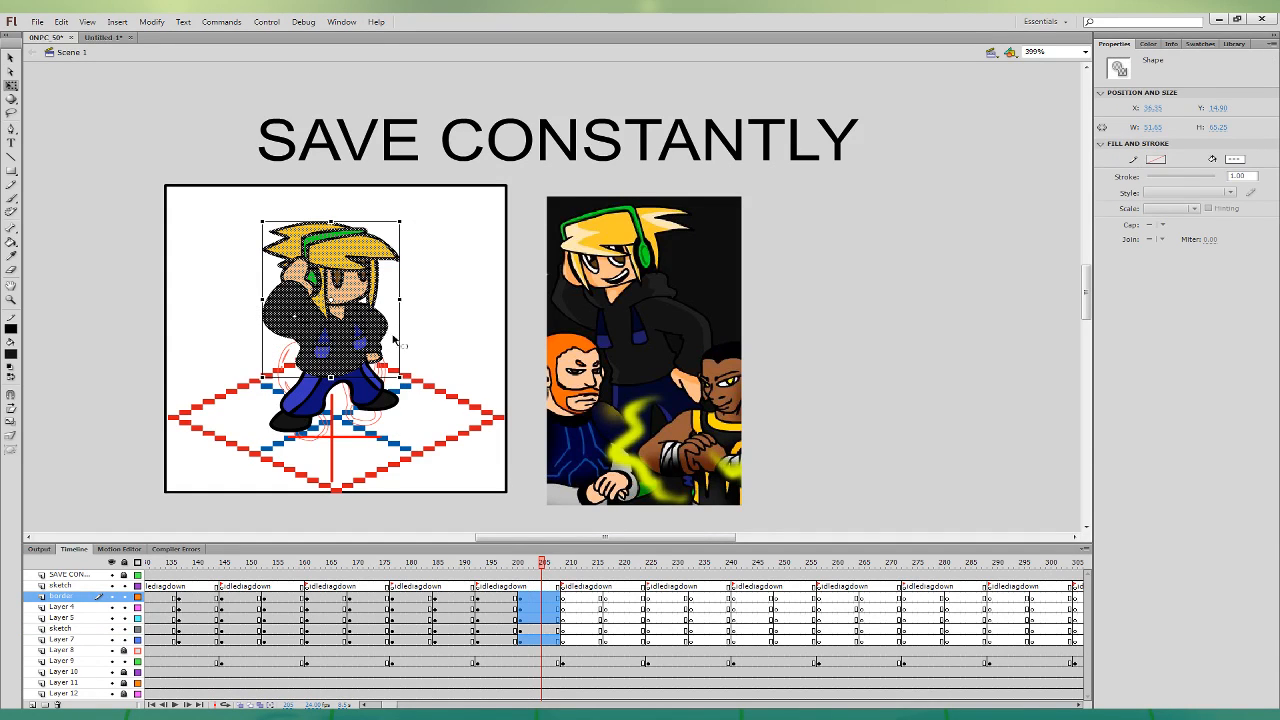
{"action": "key", "text": "Down"}
{"action": "key", "text": "Up"}
{"action": "key", "text": "Right"}
{"action": "left_click", "coordinate": [470, 394]}
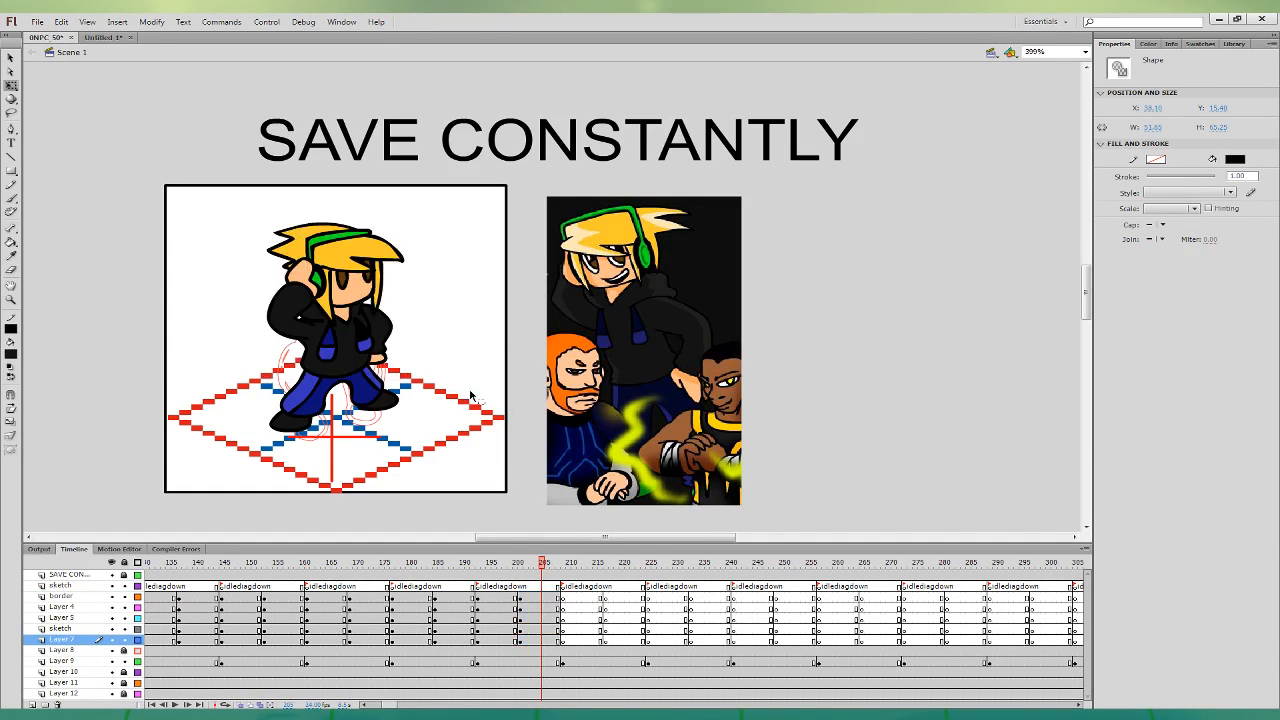
- Rotate the raised arm and the hip arm slightly in the second idle keyframe
{"action": "left_click", "coordinate": [521, 613]}
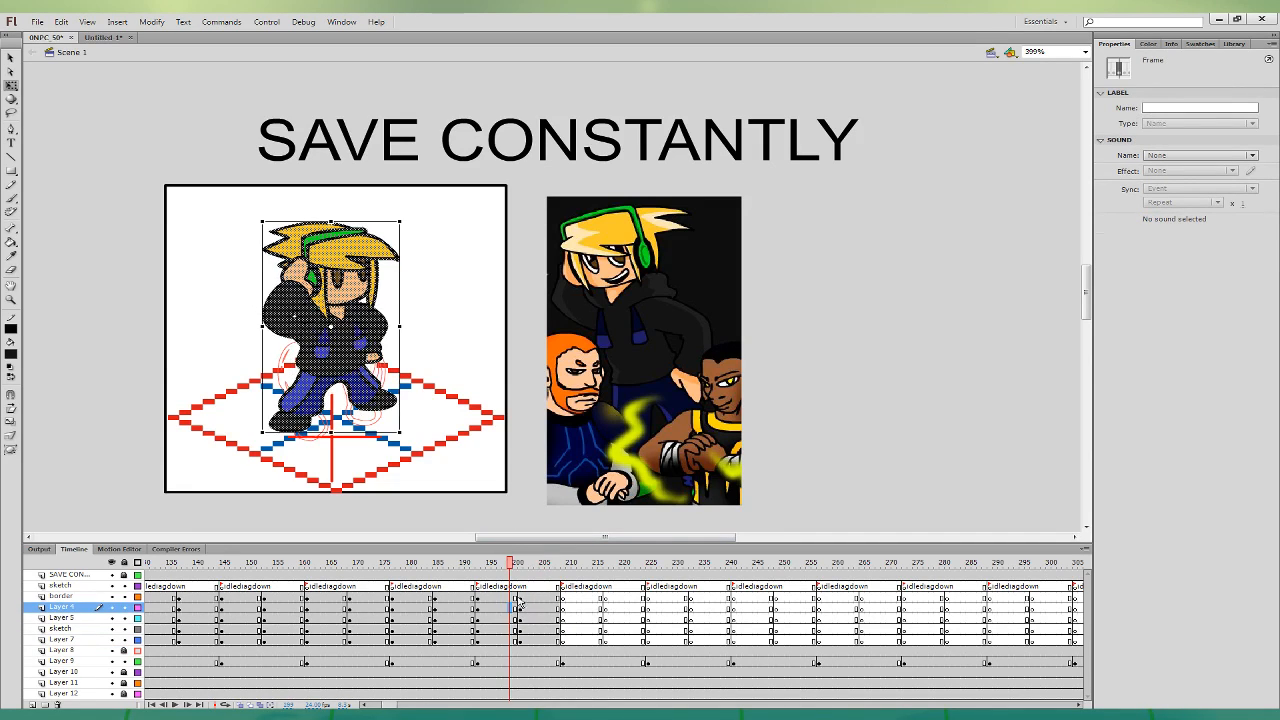
{"action": "left_click", "coordinate": [533, 597]}
{"action": "left_click", "coordinate": [267, 274]}
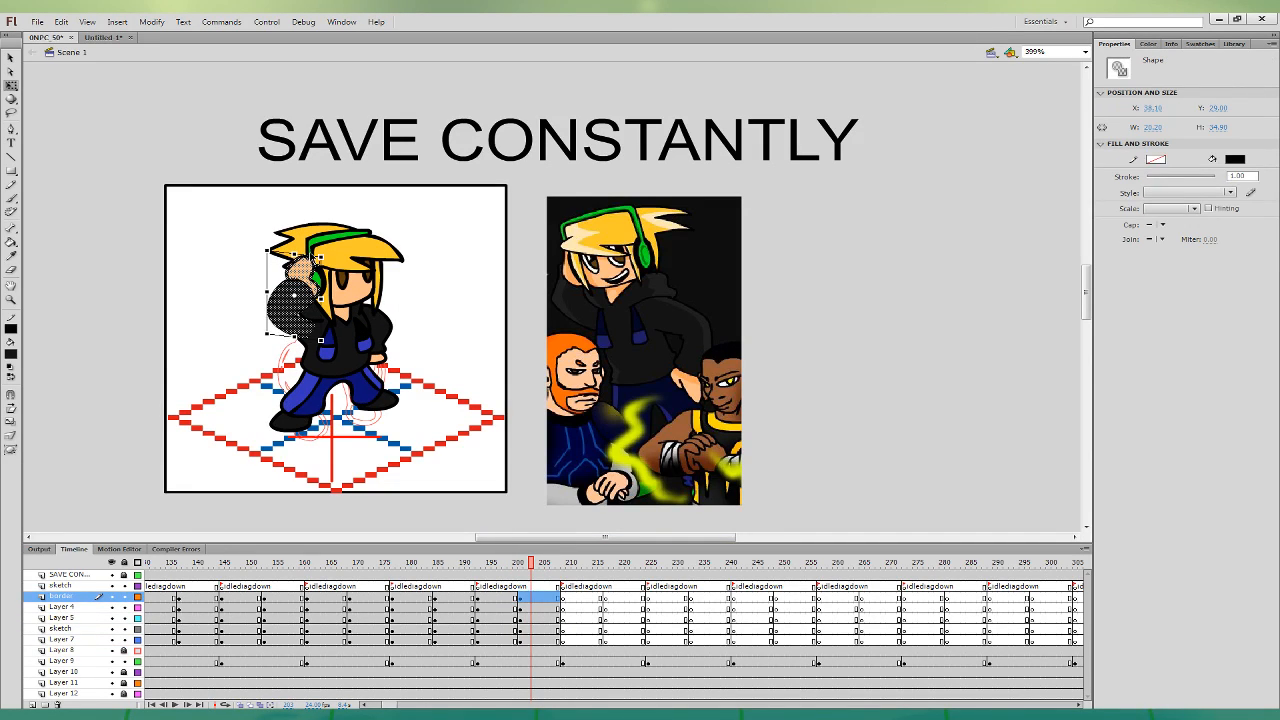
{"action": "left_click", "coordinate": [311, 252]}
{"action": "left_click", "coordinate": [320, 257]}
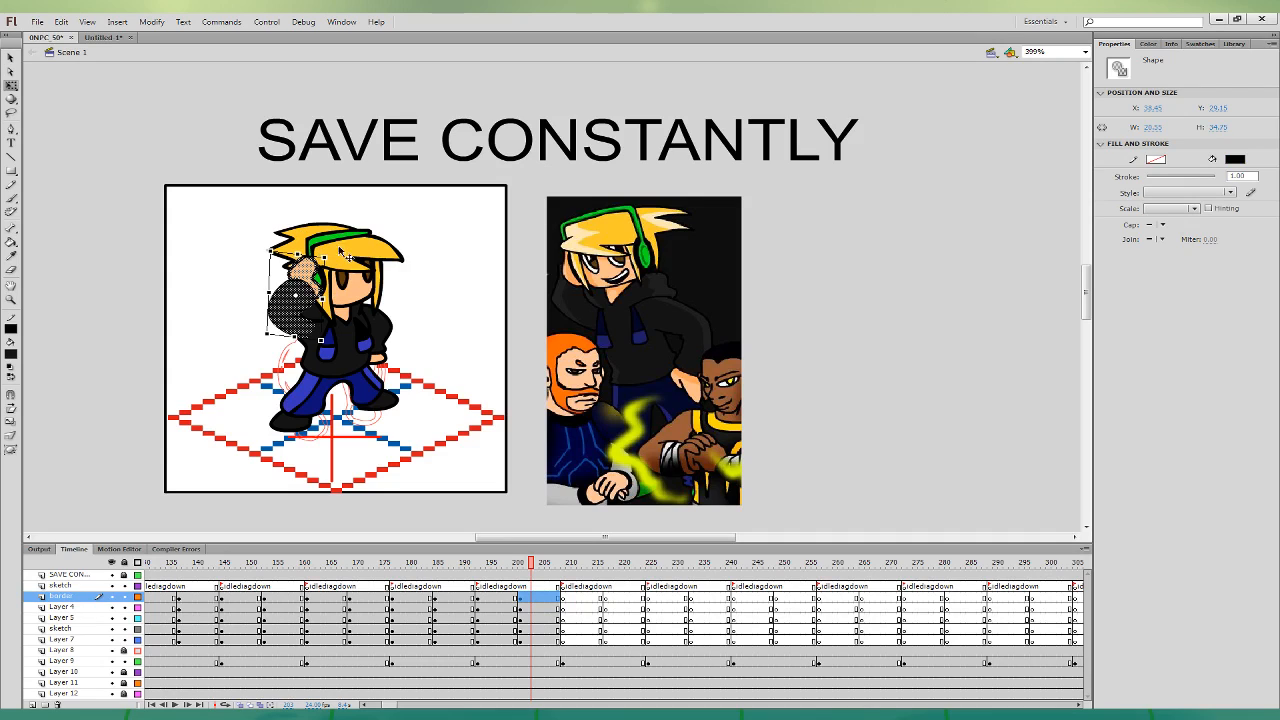
{"action": "left_click", "coordinate": [536, 640]}
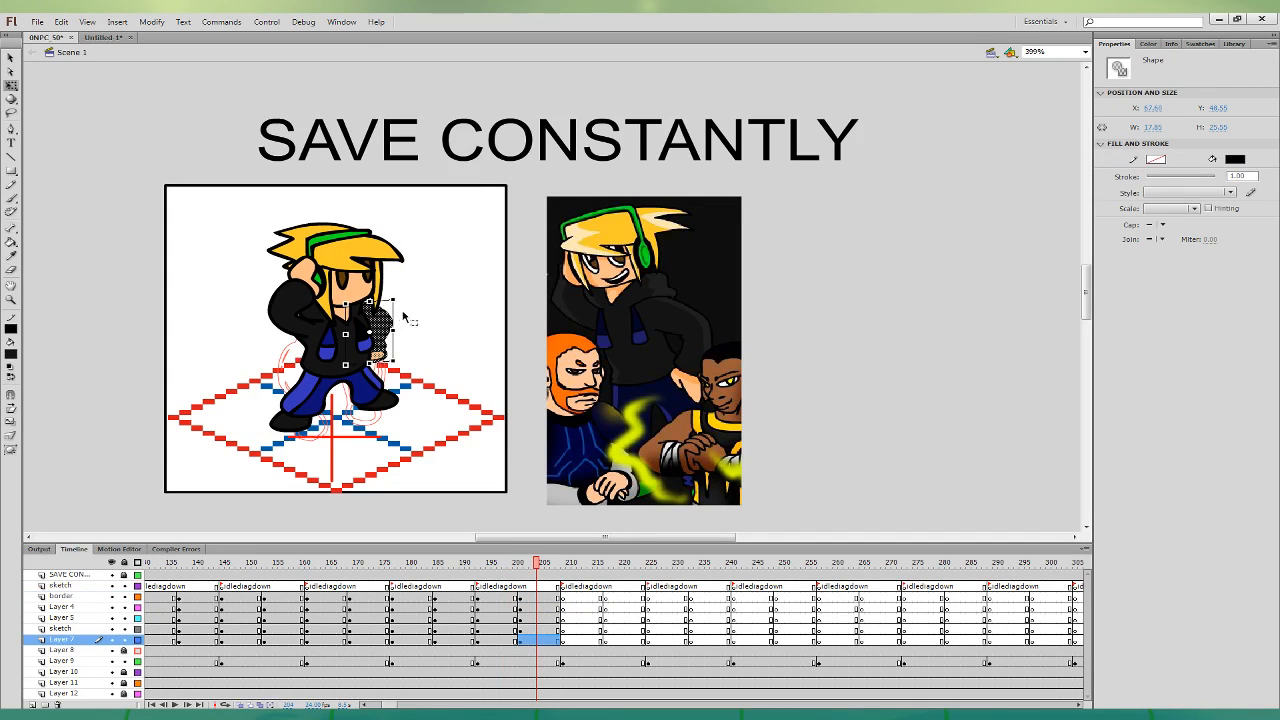
- Copy the headphone character's two idle poses and paste them in place of the orange-haired animation in Untitled-1
{"action": "left_click_drag", "start_coordinate": [495, 562], "coordinate": [532, 556]}
{"action": "left_click_drag", "start_coordinate": [479, 588], "coordinate": [558, 640]}
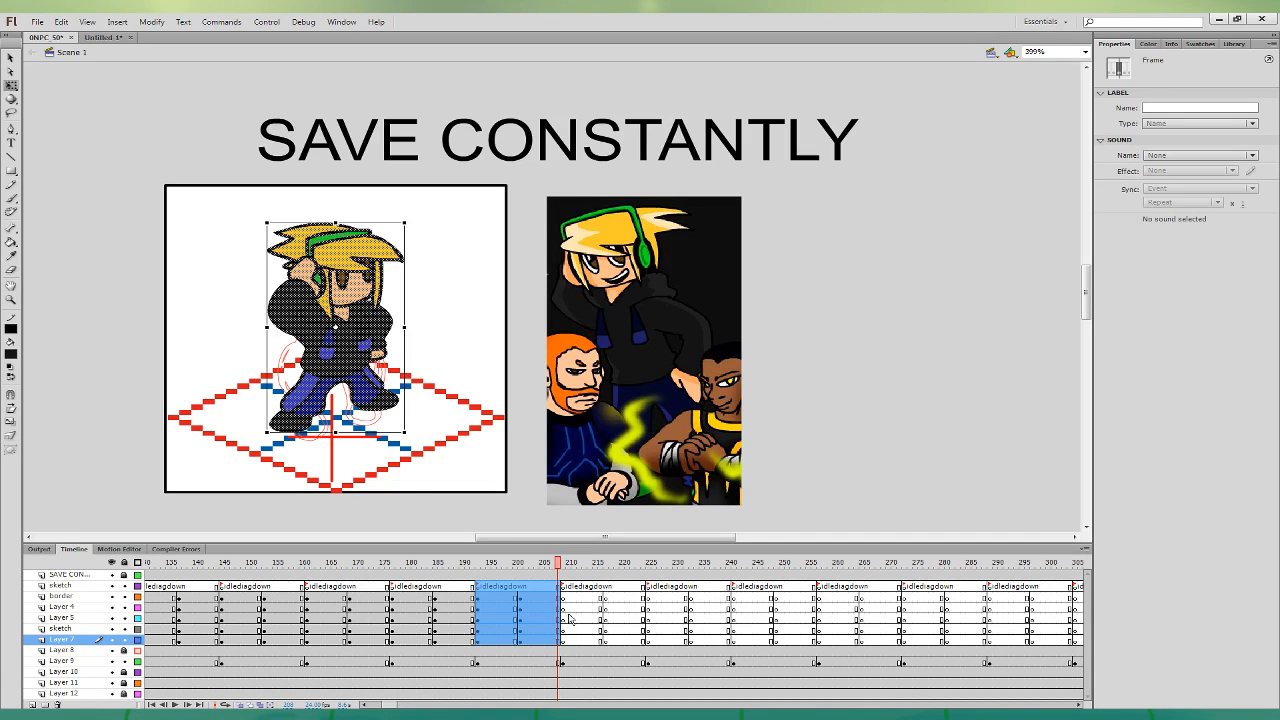
{"action": "left_click", "coordinate": [112, 38]}
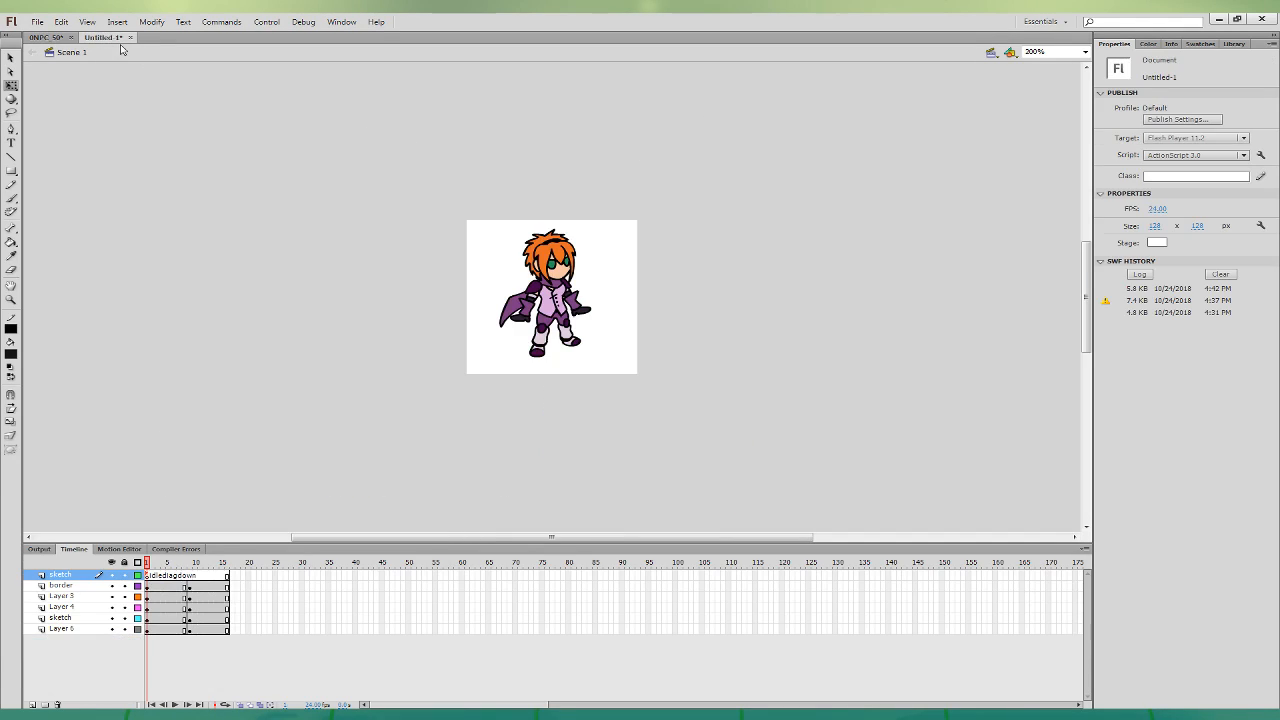
{"action": "left_click", "coordinate": [70, 630], "text": "shift"}
{"action": "key", "text": "ctrl+alt+v"}
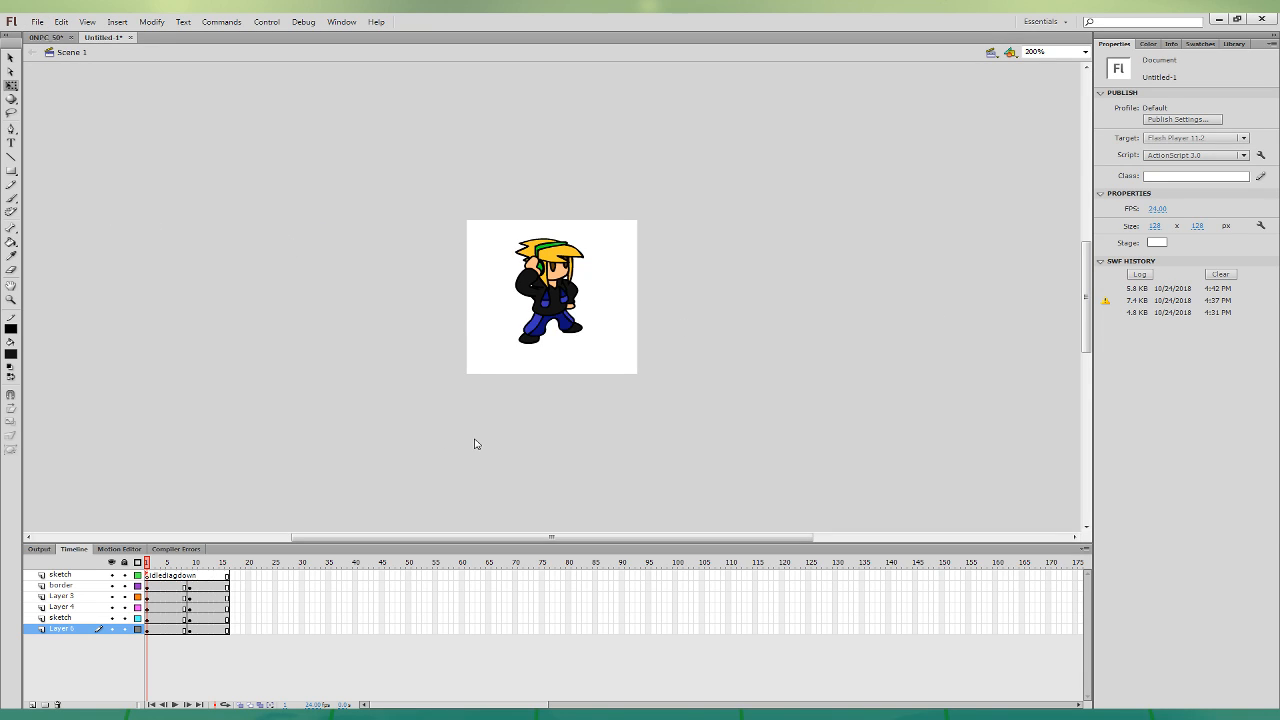
- Test the pasted idle animation and save the 0NPC_50 file at the next character's frames
{"action": "key", "text": "ctrl+Return"}
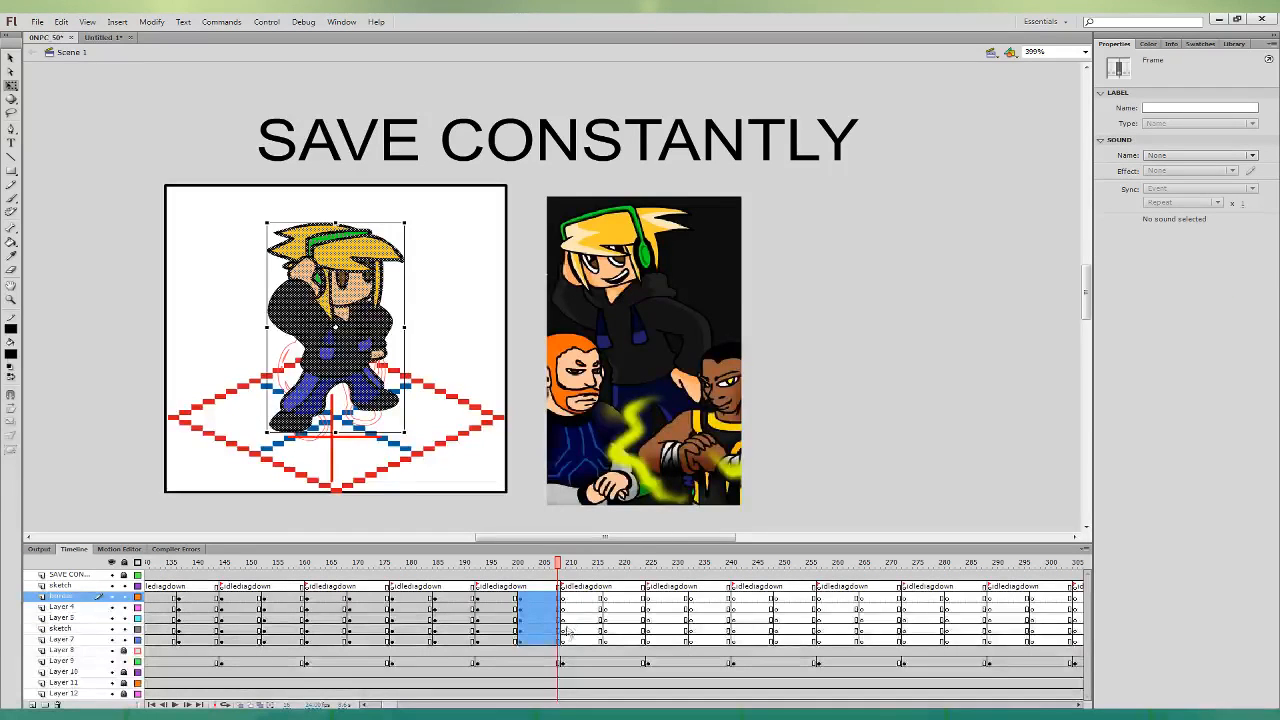
{"action": "left_click", "coordinate": [566, 636]}
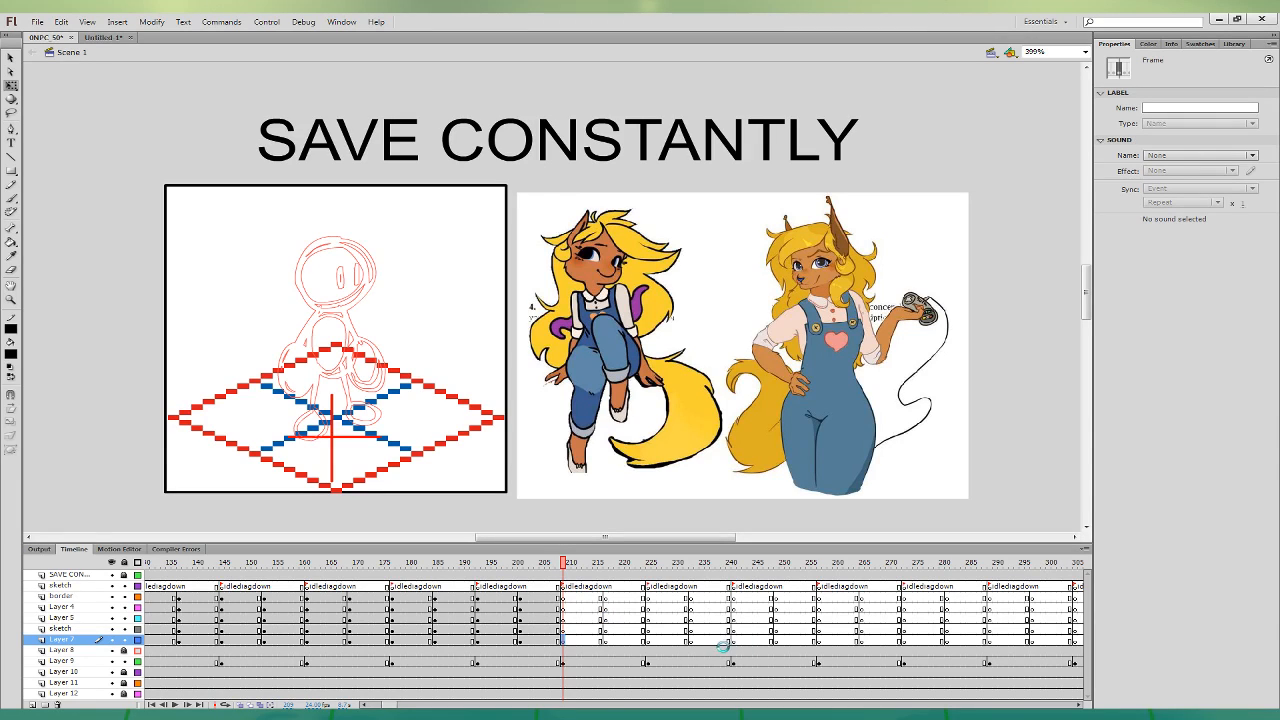
{"action": "key", "text": "ctrl+s"}
- Brush the yellow-haired character's head in black on the border layer over the chibi template, with pointed ears, swept bangs and side hair
{"action": "left_click", "coordinate": [12, 199]}
{"action": "left_click", "coordinate": [602, 597]}
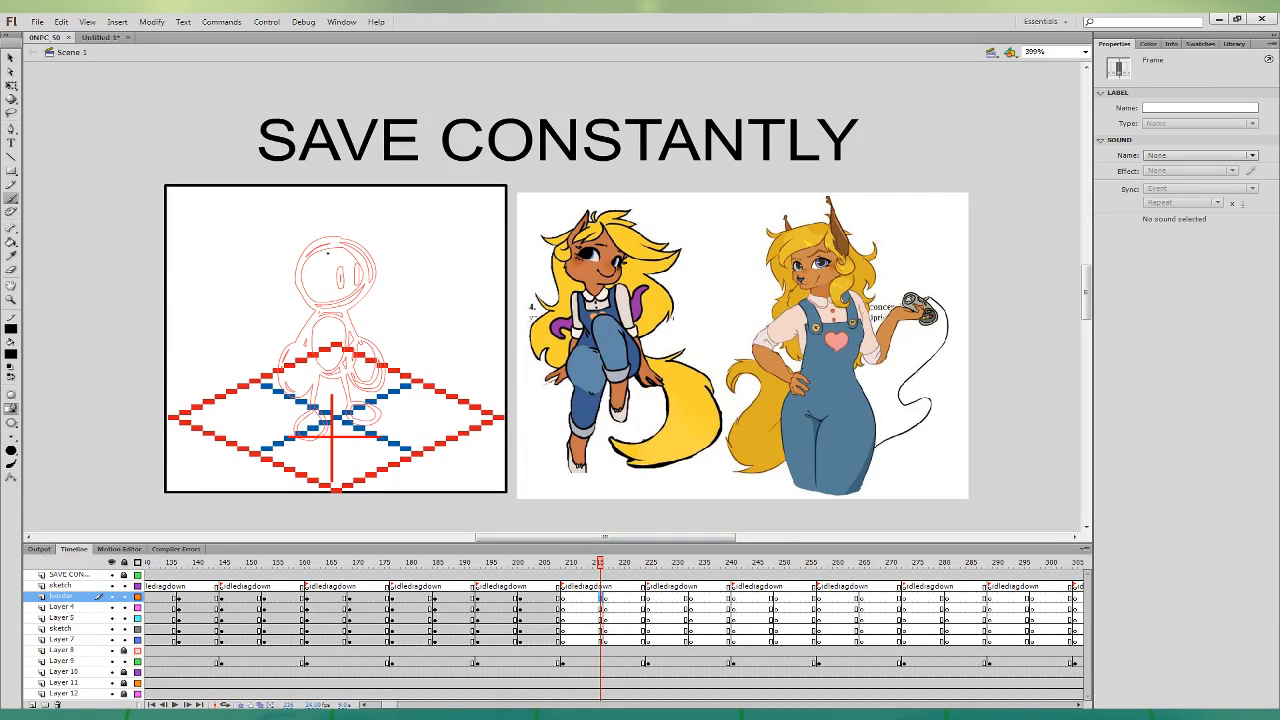
{"action": "mouse_move", "coordinate": [327, 253]}
{"action": "left_mouse_down"}
{"action": "mouse_move", "coordinate": [312, 282]}
{"action": "mouse_move", "coordinate": [350, 248]}
{"action": "left_mouse_up"}
{"action": "key", "text": "q"}
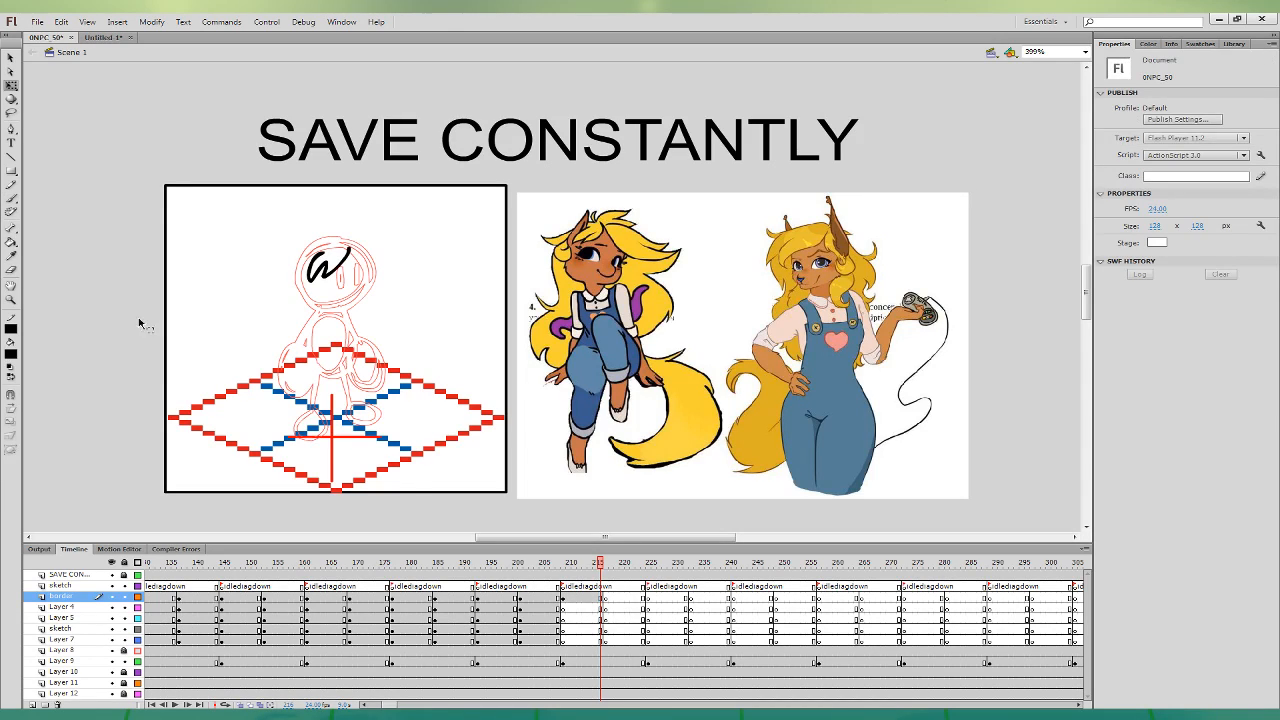
{"action": "left_click", "coordinate": [12, 199]}
{"action": "mouse_move", "coordinate": [322, 250]}
{"action": "left_mouse_down"}
{"action": "mouse_move", "coordinate": [296, 262]}
{"action": "mouse_move", "coordinate": [303, 285]}
{"action": "mouse_move", "coordinate": [285, 265]}
{"action": "mouse_move", "coordinate": [315, 290]}
{"action": "mouse_move", "coordinate": [309, 271]}
{"action": "mouse_move", "coordinate": [318, 291]}
{"action": "mouse_move", "coordinate": [312, 277]}
{"action": "mouse_move", "coordinate": [304, 317]}
{"action": "mouse_move", "coordinate": [318, 321]}
{"action": "mouse_move", "coordinate": [323, 308]}
{"action": "mouse_move", "coordinate": [289, 280]}
{"action": "mouse_move", "coordinate": [316, 313]}
{"action": "mouse_move", "coordinate": [309, 292]}
{"action": "mouse_move", "coordinate": [360, 306]}
{"action": "mouse_move", "coordinate": [372, 282]}
{"action": "mouse_move", "coordinate": [352, 267]}
{"action": "mouse_move", "coordinate": [410, 279]}
{"action": "mouse_move", "coordinate": [415, 244]}
{"action": "mouse_move", "coordinate": [312, 232]}
{"action": "mouse_move", "coordinate": [374, 232]}
{"action": "left_mouse_up"}
{"action": "key", "text": "ctrl+z"}
{"action": "key", "text": "ctrl+z"}
{"action": "key", "text": "ctrl+z"}
{"action": "key", "text": "ctrl+z"}
{"action": "key", "text": "ctrl+z"}
{"action": "key", "text": "ctrl+z"}
{"action": "key", "text": "ctrl+z"}
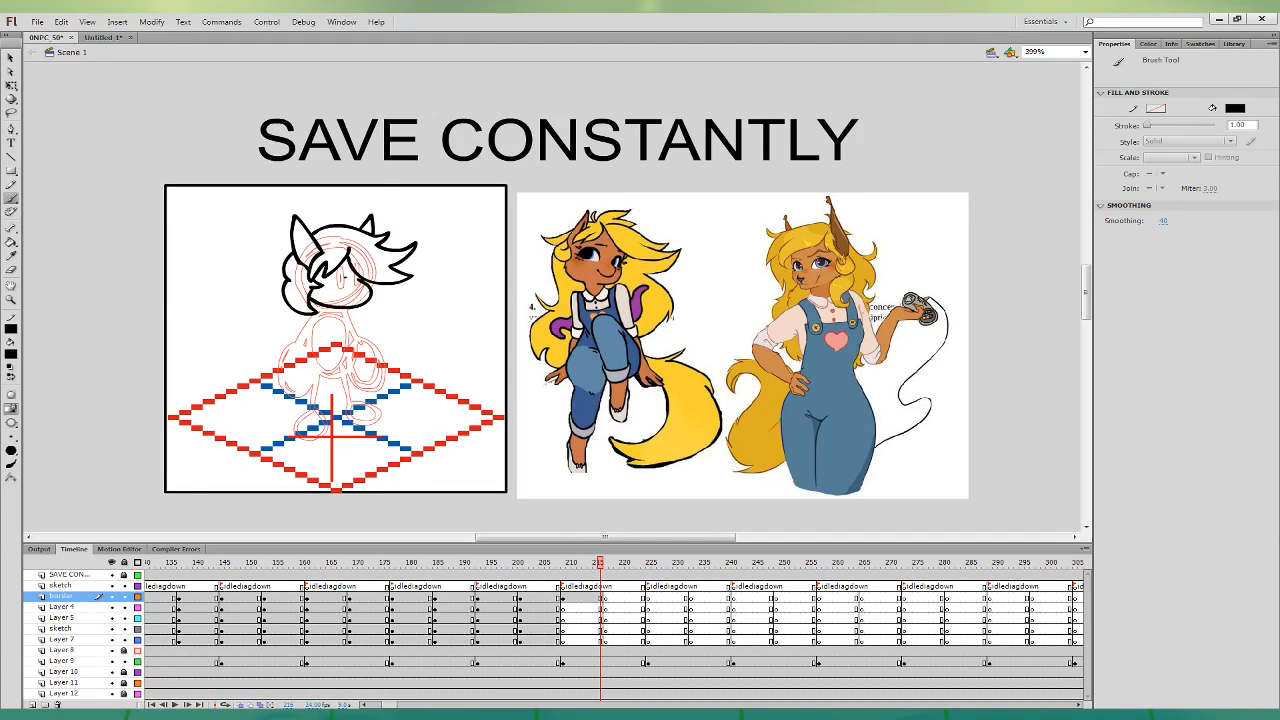
- Add the eye, the dark nose, the ear tufts and the inner-ear line to the head drawing
{"action": "left_click_drag", "start_coordinate": [346, 275], "coordinate": [345, 275]}
{"action": "left_click_drag", "start_coordinate": [365, 304], "coordinate": [380, 283]}
{"action": "key", "text": "ctrl+z"}
{"action": "key", "text": "ctrl+z"}
{"action": "left_click_drag", "start_coordinate": [293, 212], "coordinate": [312, 230]}
{"action": "key", "text": "ctrl+z"}
{"action": "key", "text": "ctrl+z"}
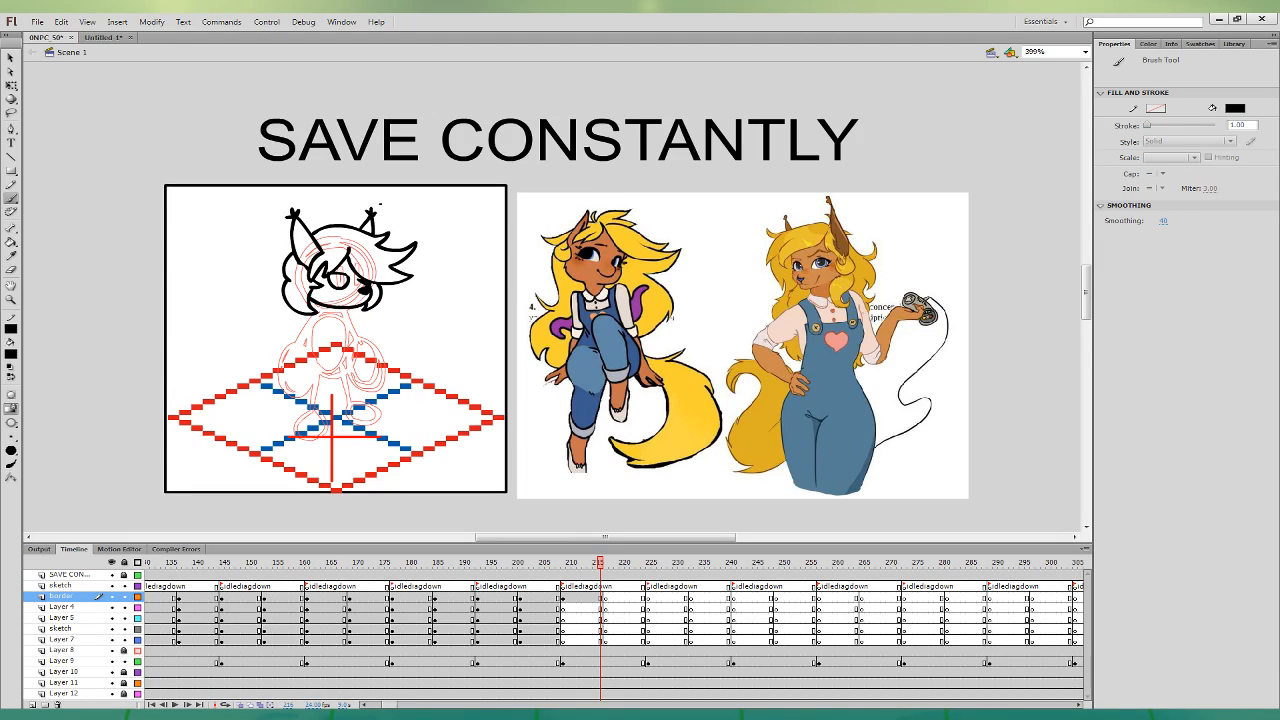
{"action": "left_click_drag", "start_coordinate": [301, 233], "coordinate": [312, 258]}
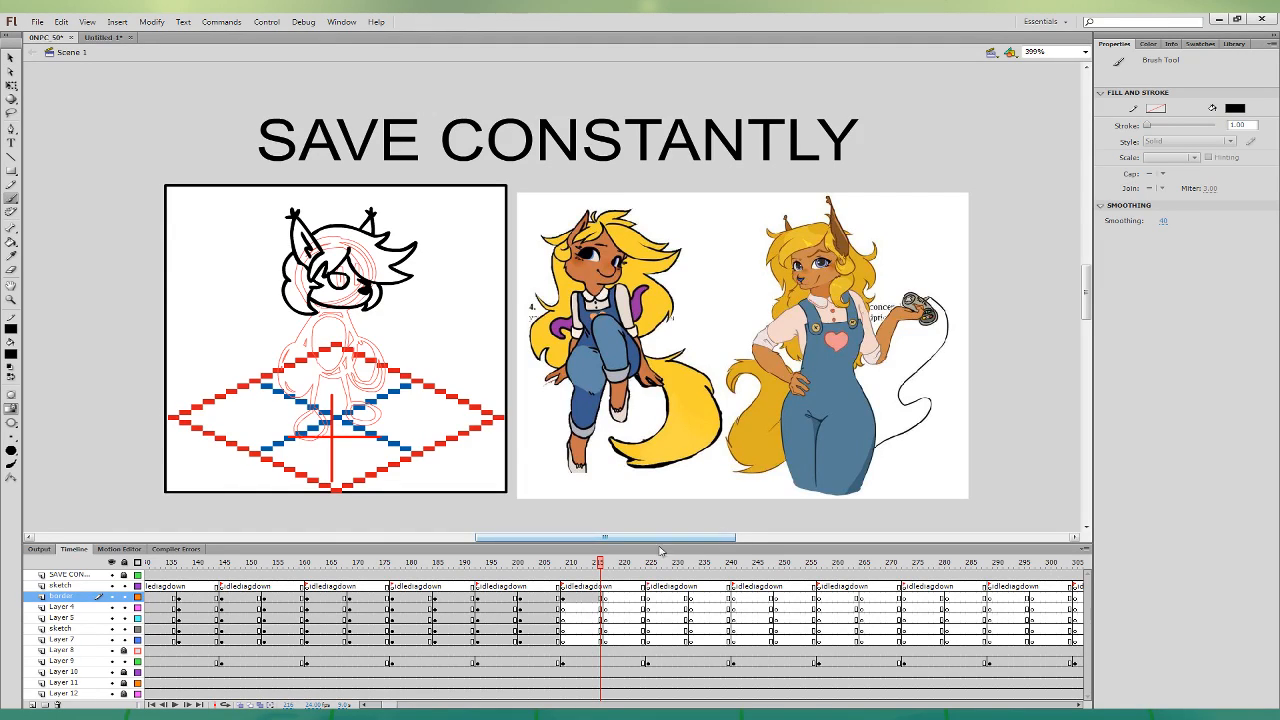
- Draw the collar, overall straps and torso on Layer 5, and the bent arm resting on the hip on Layer 4
{"action": "left_click", "coordinate": [603, 607]}
{"action": "left_click", "coordinate": [602, 618]}
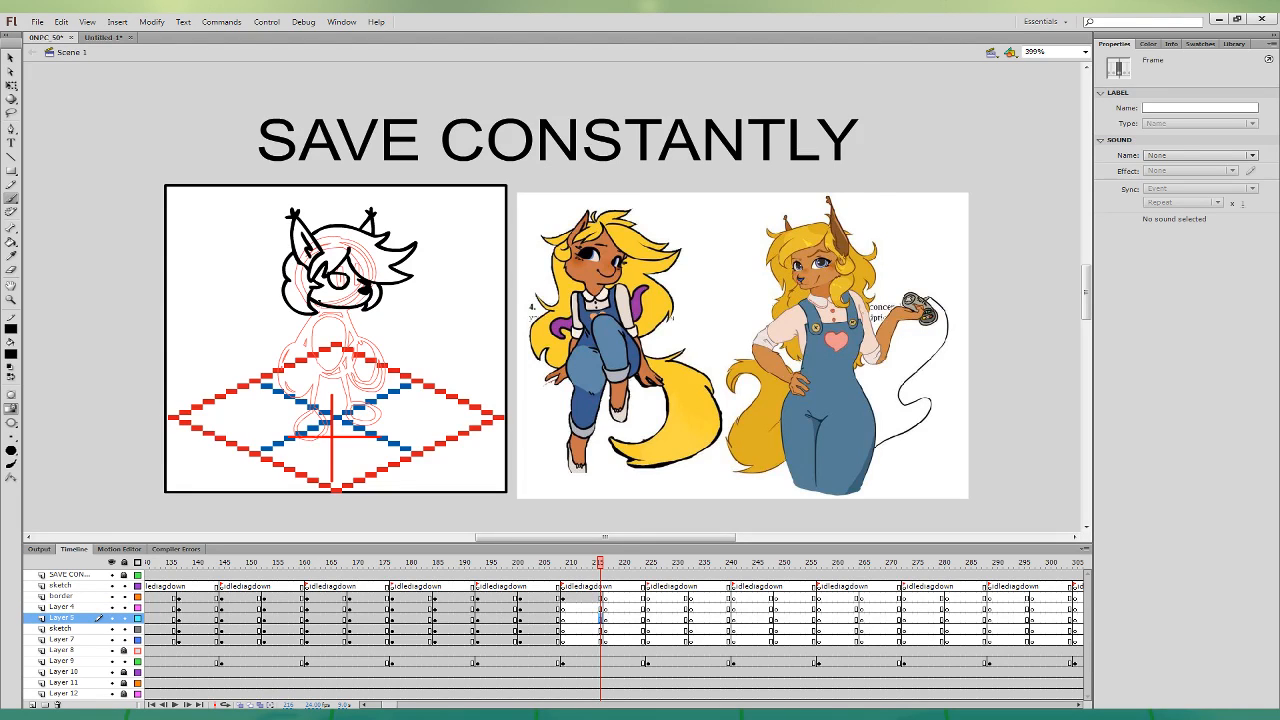
{"action": "mouse_move", "coordinate": [313, 305]}
{"action": "left_mouse_down"}
{"action": "mouse_move", "coordinate": [342, 320]}
{"action": "mouse_move", "coordinate": [321, 299]}
{"action": "mouse_move", "coordinate": [361, 307]}
{"action": "mouse_move", "coordinate": [324, 350]}
{"action": "mouse_move", "coordinate": [360, 342]}
{"action": "left_mouse_up"}
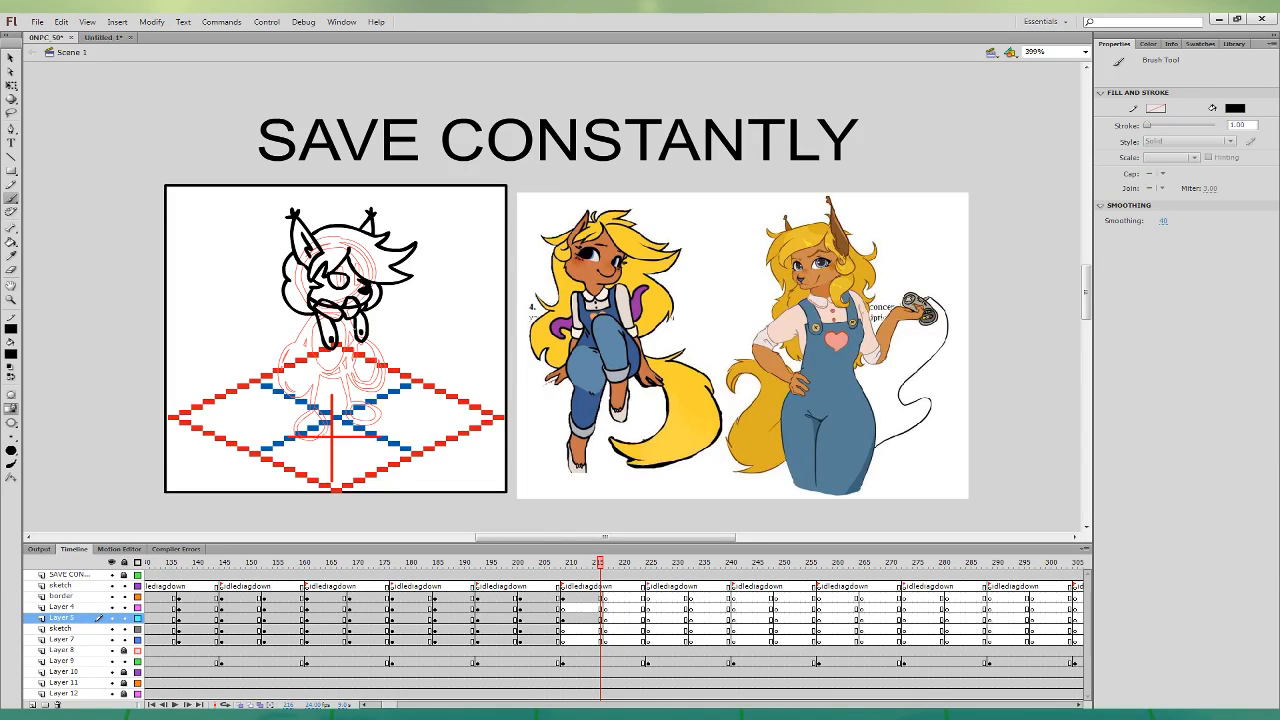
{"action": "mouse_move", "coordinate": [312, 314]}
{"action": "left_mouse_down"}
{"action": "mouse_move", "coordinate": [302, 336]}
{"action": "mouse_move", "coordinate": [320, 336]}
{"action": "left_mouse_up"}
{"action": "mouse_move", "coordinate": [312, 338]}
{"action": "left_mouse_down"}
{"action": "mouse_move", "coordinate": [310, 370]}
{"action": "mouse_move", "coordinate": [369, 371]}
{"action": "left_mouse_up"}
{"action": "left_click", "coordinate": [602, 607]}
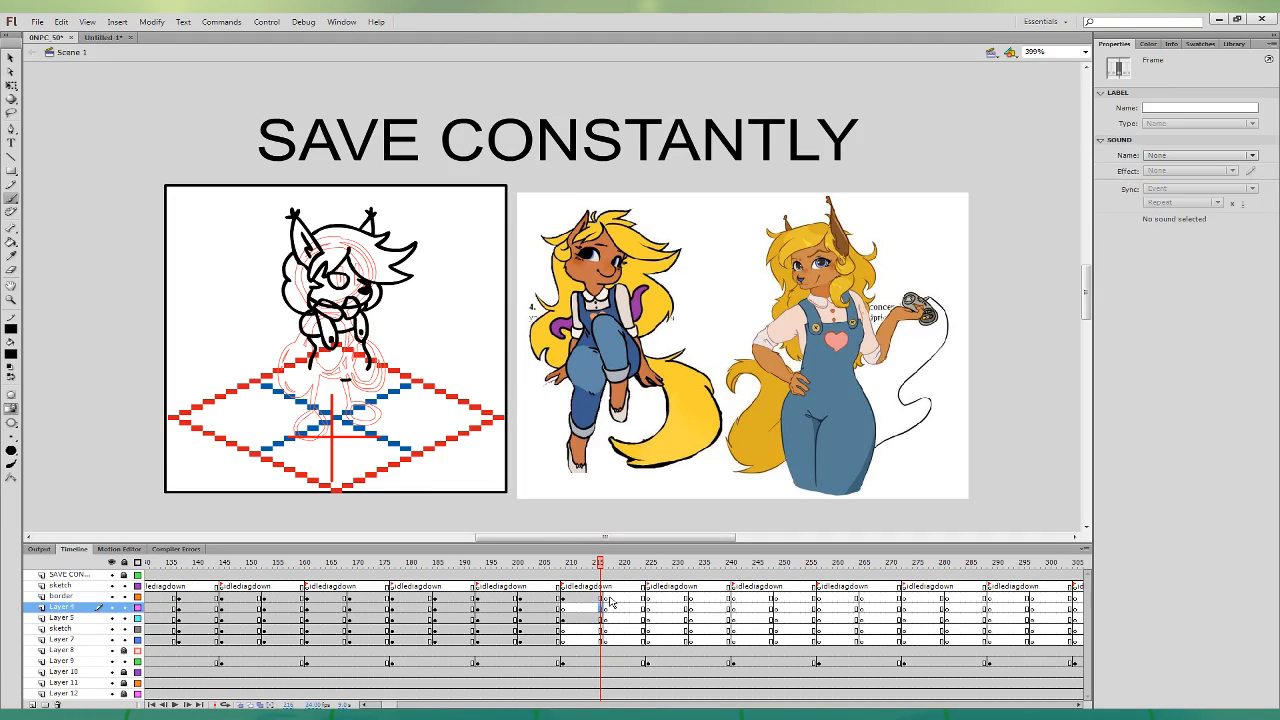
{"action": "mouse_move", "coordinate": [306, 354]}
{"action": "left_mouse_down"}
{"action": "mouse_move", "coordinate": [316, 371]}
{"action": "mouse_move", "coordinate": [281, 350]}
{"action": "mouse_move", "coordinate": [300, 362]}
{"action": "mouse_move", "coordinate": [300, 326]}
{"action": "left_mouse_up"}
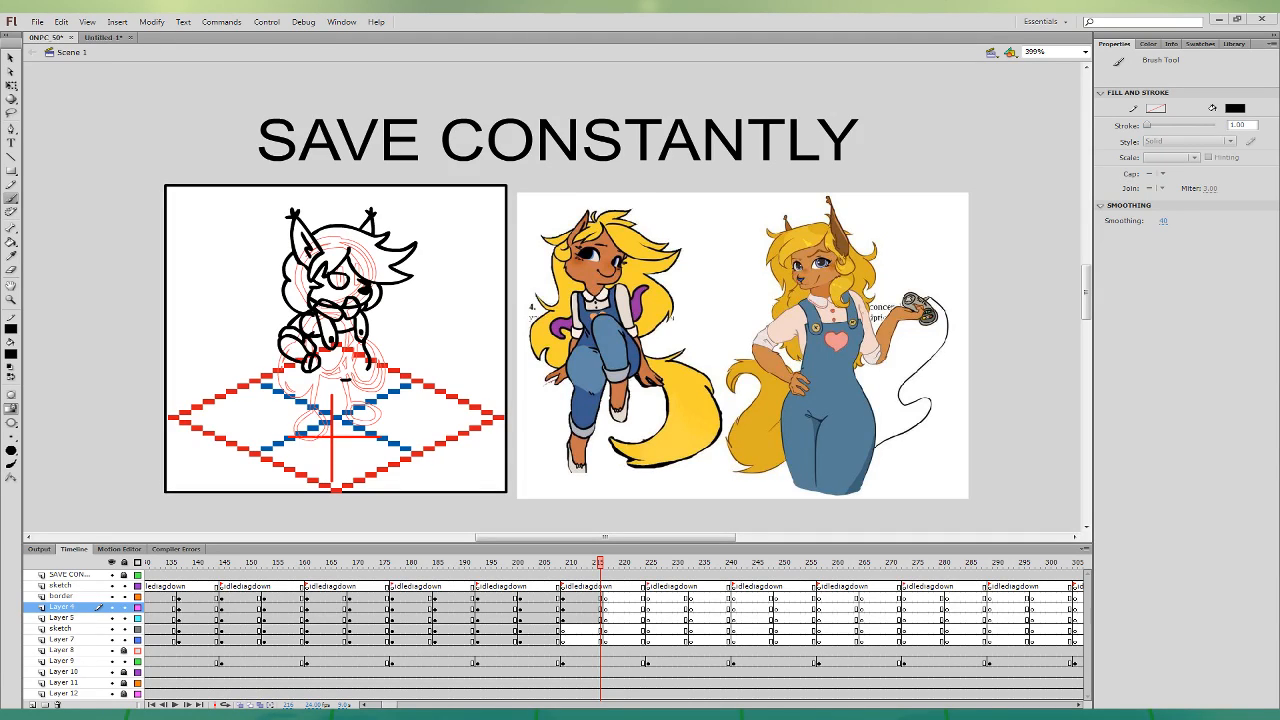
- Draw the overall legs, rolled cuffs and both shoes on the lower sketch layer
{"action": "left_click", "coordinate": [602, 629]}
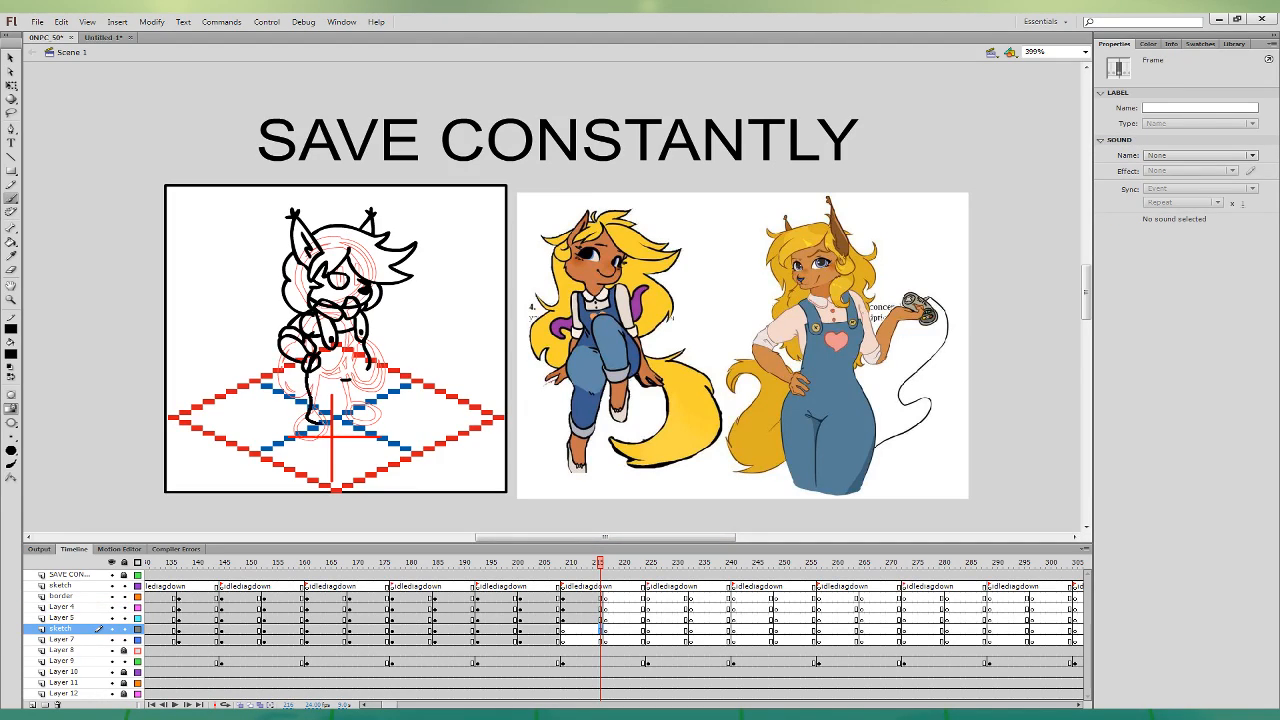
{"action": "left_click_drag", "start_coordinate": [346, 378], "coordinate": [319, 354]}
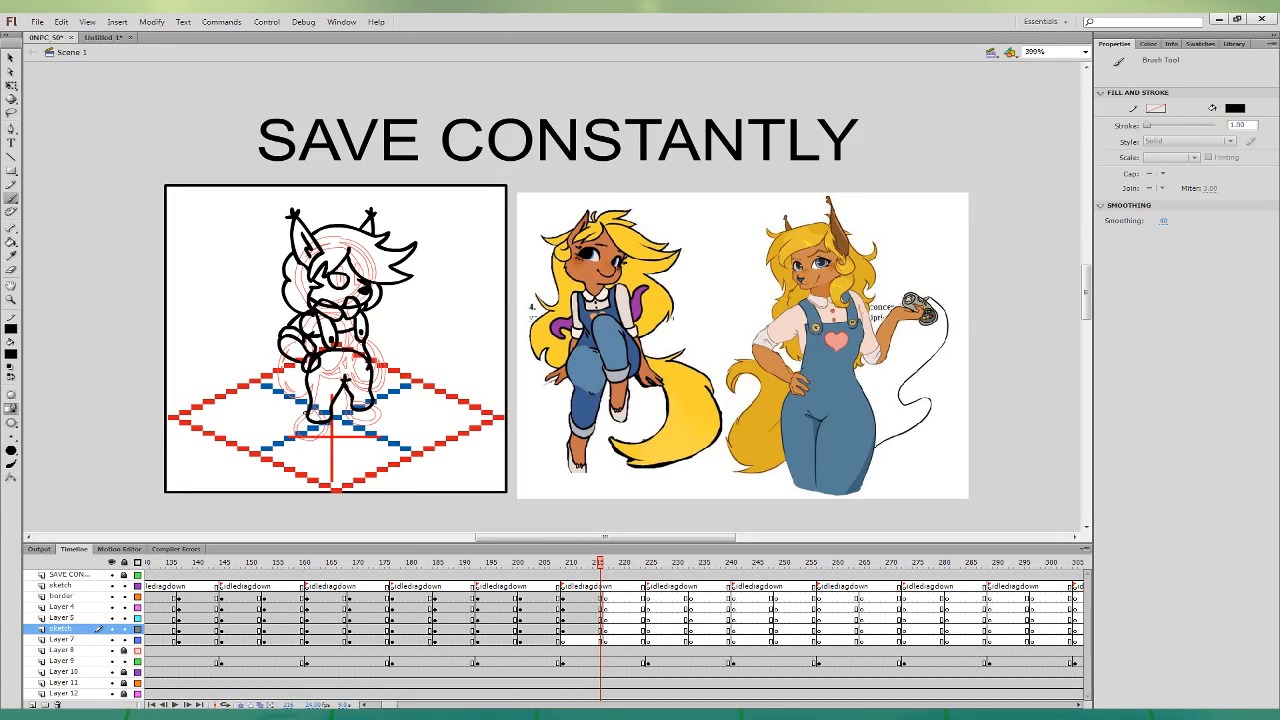
{"action": "left_click_drag", "start_coordinate": [334, 426], "coordinate": [300, 430]}
{"action": "key", "text": "ctrl+z"}
{"action": "mouse_move", "coordinate": [376, 413]}
{"action": "left_mouse_down"}
{"action": "mouse_move", "coordinate": [372, 402]}
{"action": "mouse_move", "coordinate": [390, 425]}
{"action": "mouse_move", "coordinate": [376, 416]}
{"action": "left_mouse_up"}
{"action": "left_click_drag", "start_coordinate": [305, 444], "coordinate": [325, 435]}
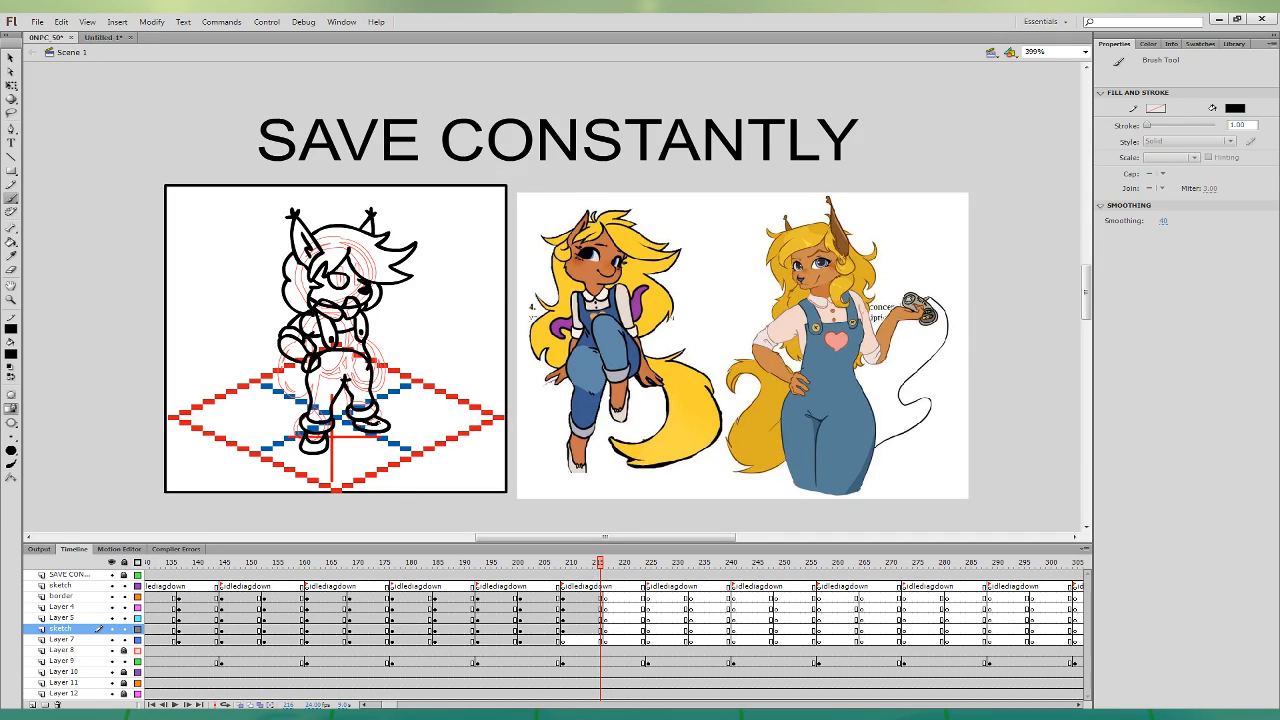
- Draw the large curved tail and the long hair locks behind the body on Layer 7
{"action": "left_click", "coordinate": [600, 641]}
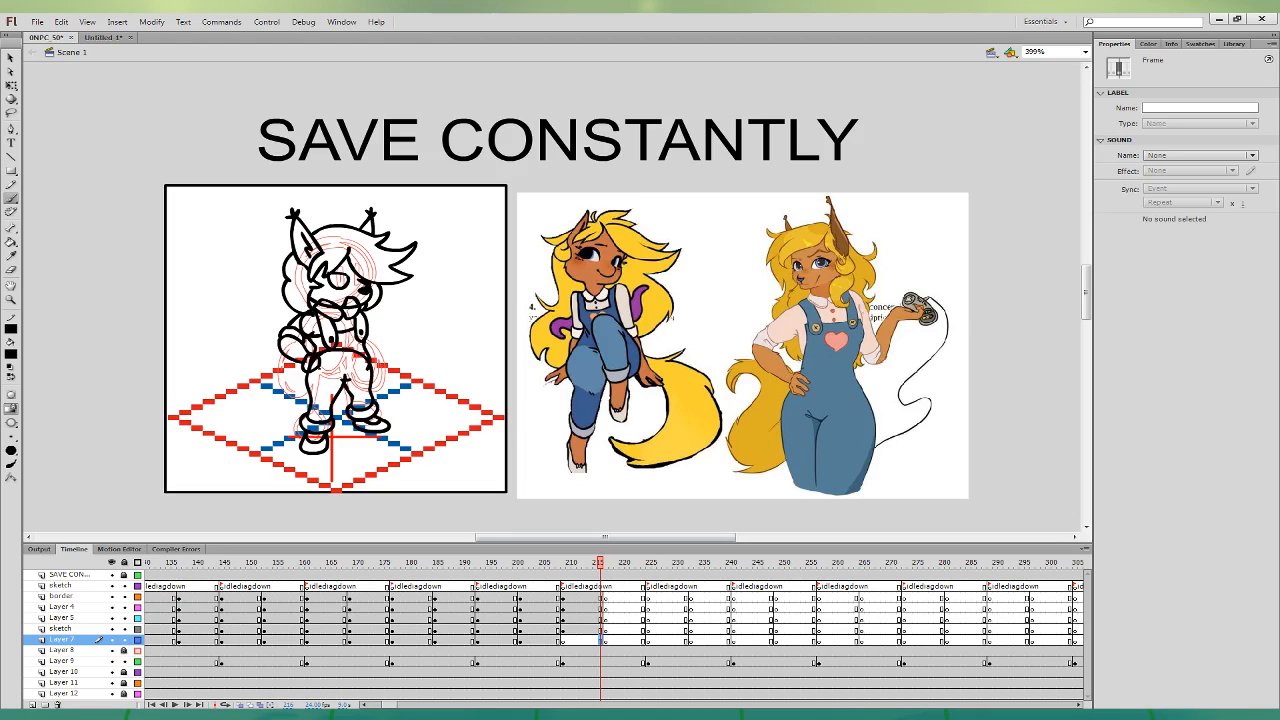
{"action": "mouse_move", "coordinate": [303, 371]}
{"action": "left_mouse_down"}
{"action": "mouse_move", "coordinate": [234, 414]}
{"action": "mouse_move", "coordinate": [259, 437]}
{"action": "mouse_move", "coordinate": [305, 374]}
{"action": "mouse_move", "coordinate": [223, 383]}
{"action": "mouse_move", "coordinate": [278, 400]}
{"action": "mouse_move", "coordinate": [314, 378]}
{"action": "mouse_move", "coordinate": [278, 368]}
{"action": "mouse_move", "coordinate": [238, 414]}
{"action": "mouse_move", "coordinate": [262, 392]}
{"action": "mouse_move", "coordinate": [306, 386]}
{"action": "mouse_move", "coordinate": [320, 362]}
{"action": "left_mouse_up"}
{"action": "key", "text": "ctrl+z"}
{"action": "key", "text": "ctrl+z"}
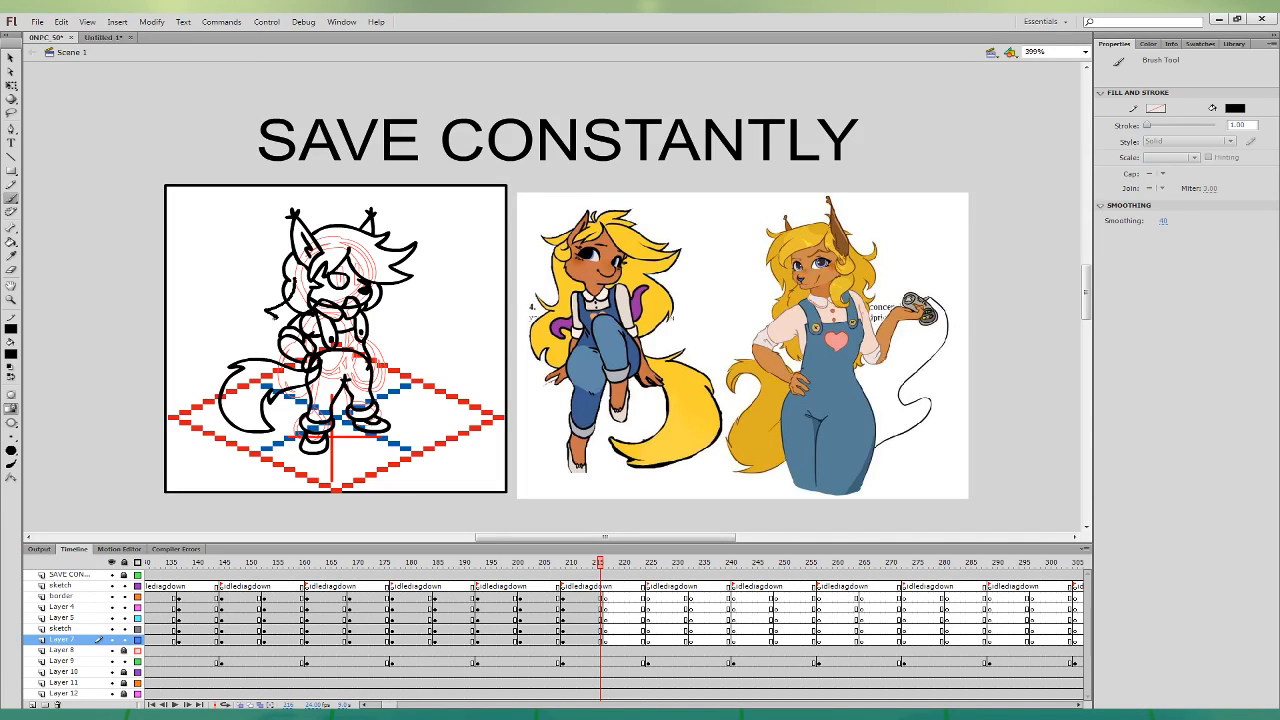
{"action": "left_click_drag", "start_coordinate": [274, 317], "coordinate": [280, 320]}
{"action": "key", "text": "ctrl+z"}
{"action": "mouse_move", "coordinate": [299, 277]}
{"action": "left_mouse_down"}
{"action": "mouse_move", "coordinate": [262, 312]}
{"action": "mouse_move", "coordinate": [318, 346]}
{"action": "left_mouse_up"}
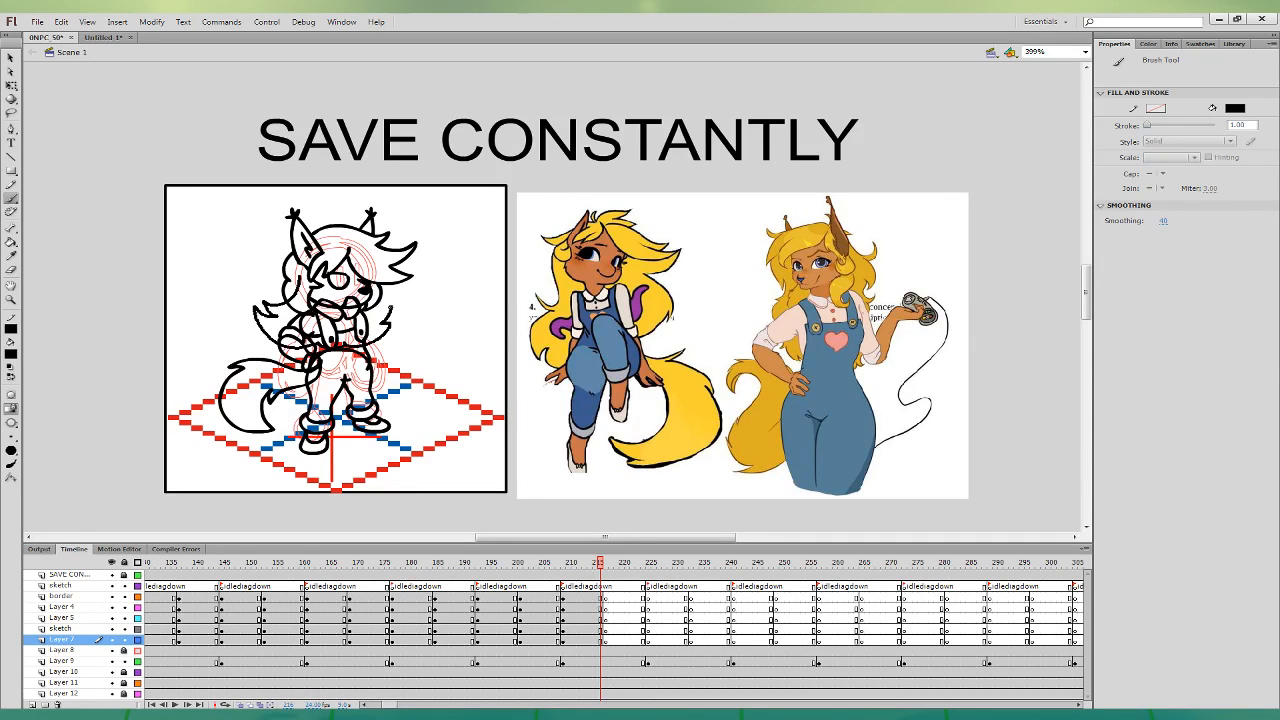
{"action": "left_click_drag", "start_coordinate": [391, 308], "coordinate": [316, 267]}
- Fill the bangs, back hair and tail with the golden yellow of the reference hair
{"action": "left_click", "coordinate": [600, 629]}
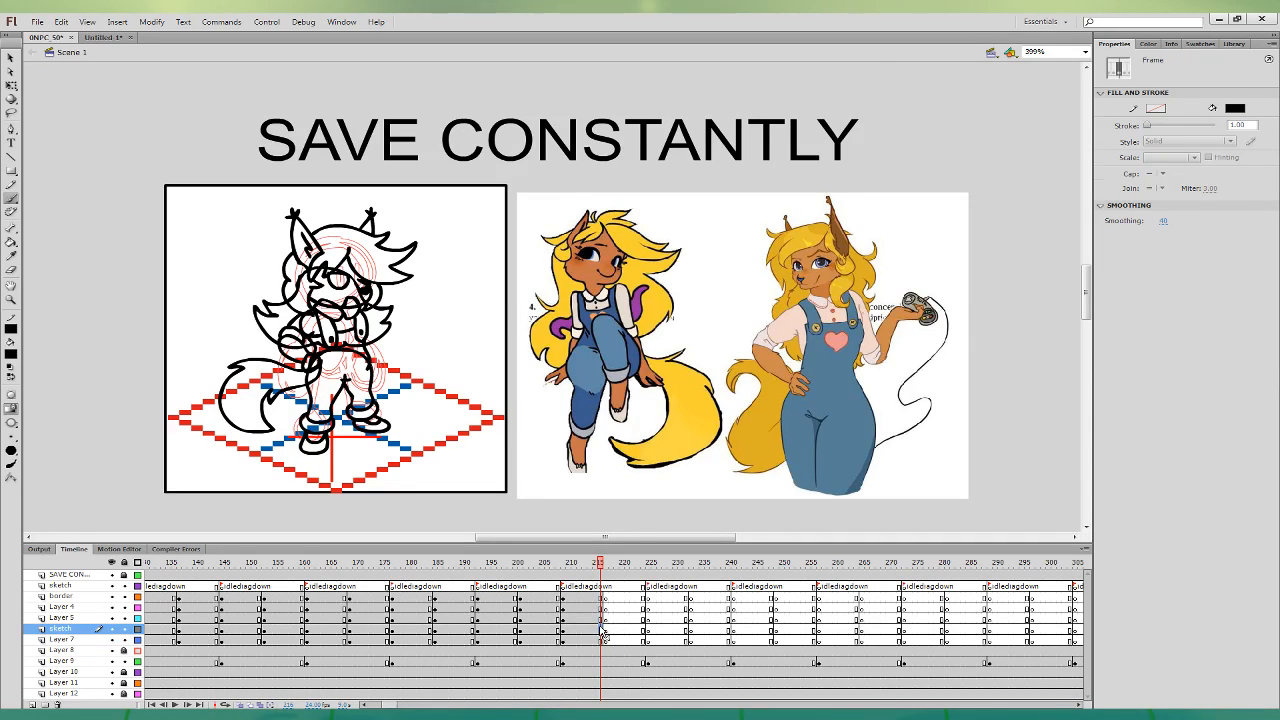
{"action": "left_click", "coordinate": [603, 619]}
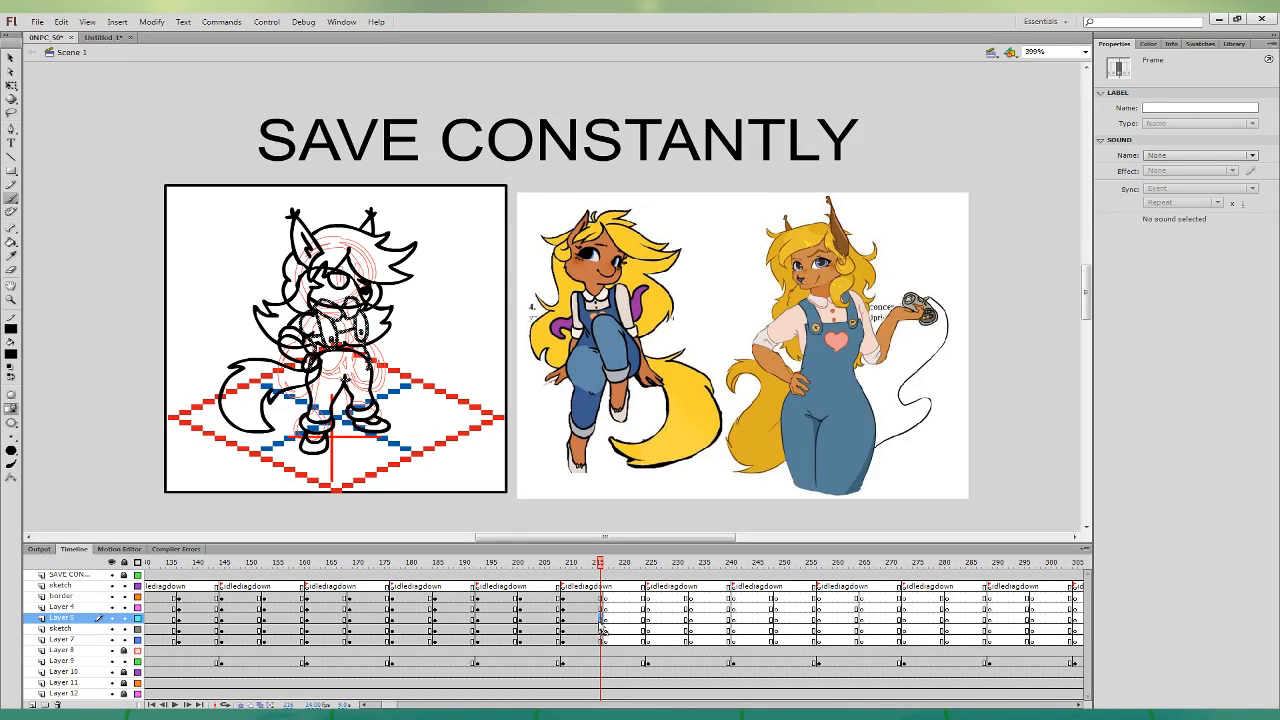
{"action": "left_click", "coordinate": [604, 607]}
{"action": "key", "text": "k"}
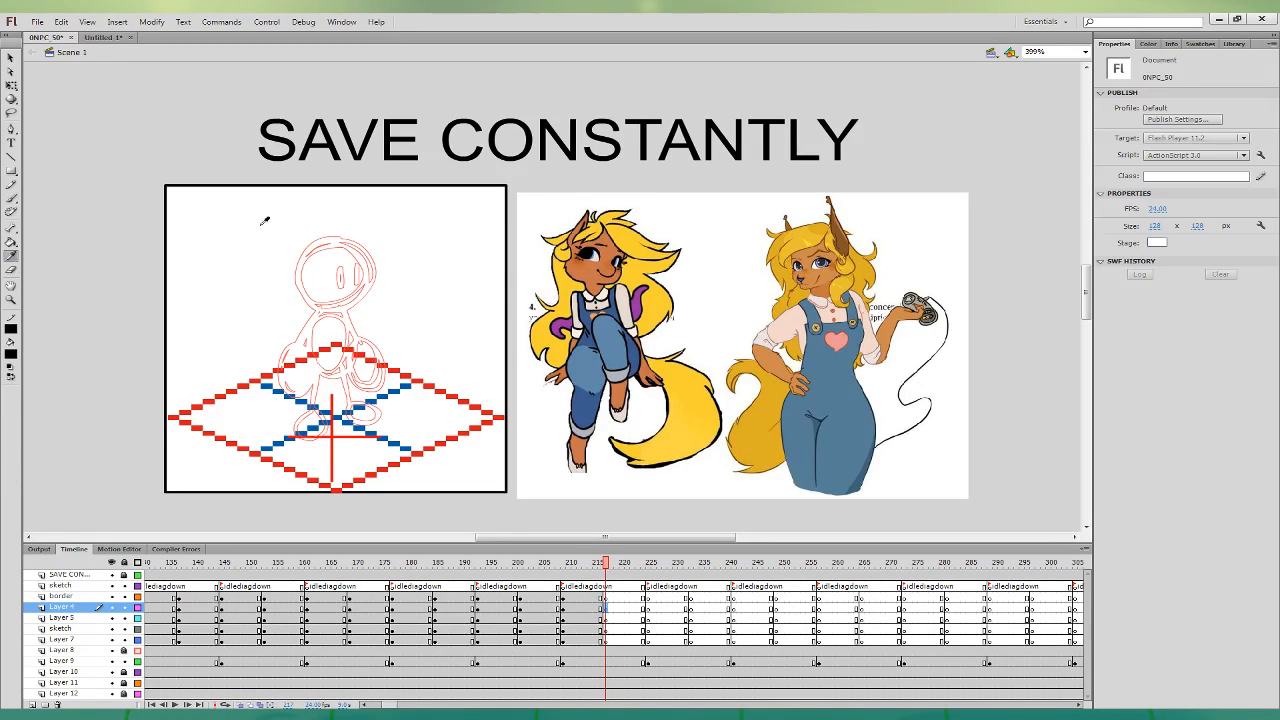
{"action": "left_click", "coordinate": [579, 562]}
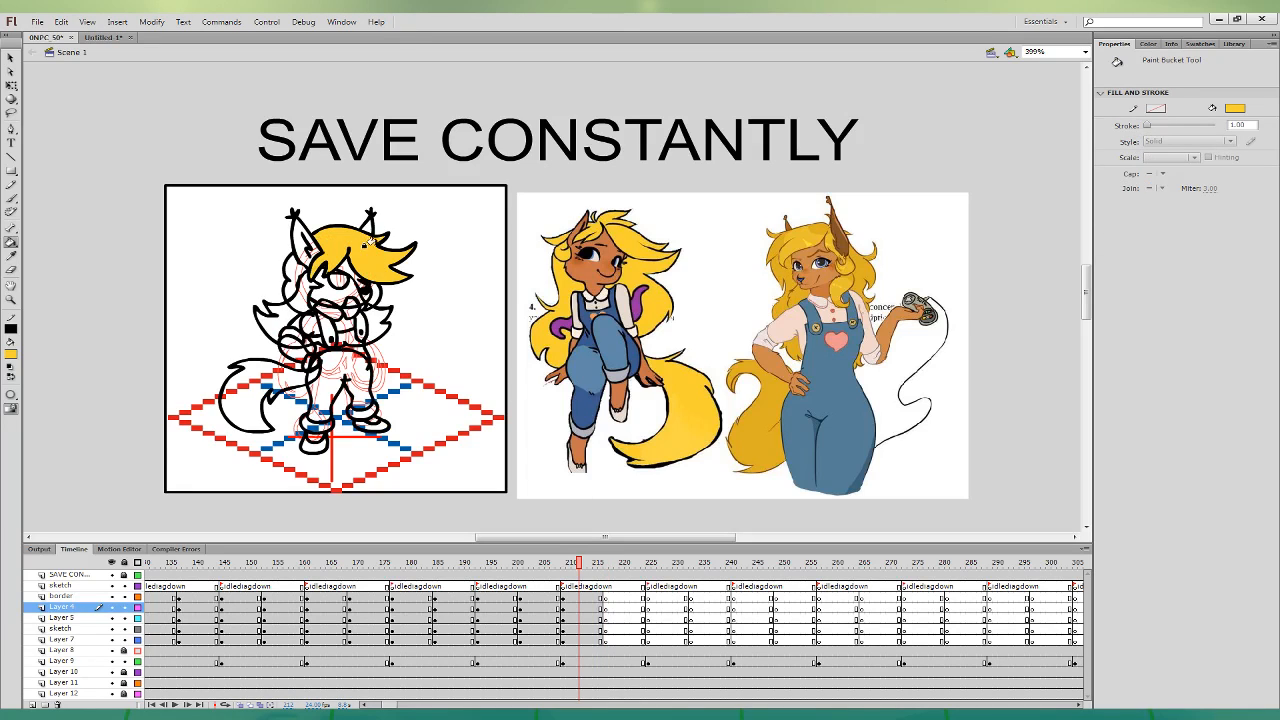
{"action": "left_click", "coordinate": [365, 295]}
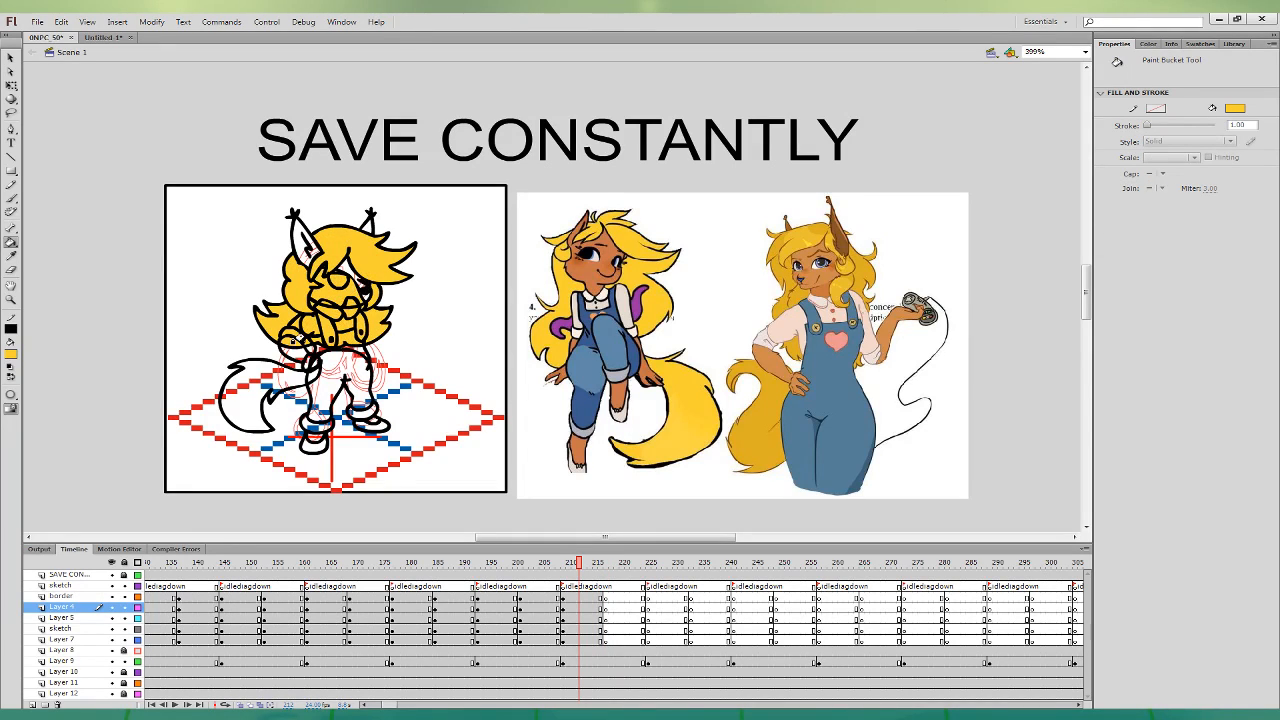
{"action": "left_click", "coordinate": [293, 343]}
- Fill the face, ears, forearm, hand and ankles with the orange-brown skin colour sampled from the reference
{"action": "key", "text": "i"}
{"action": "left_click", "coordinate": [655, 372]}
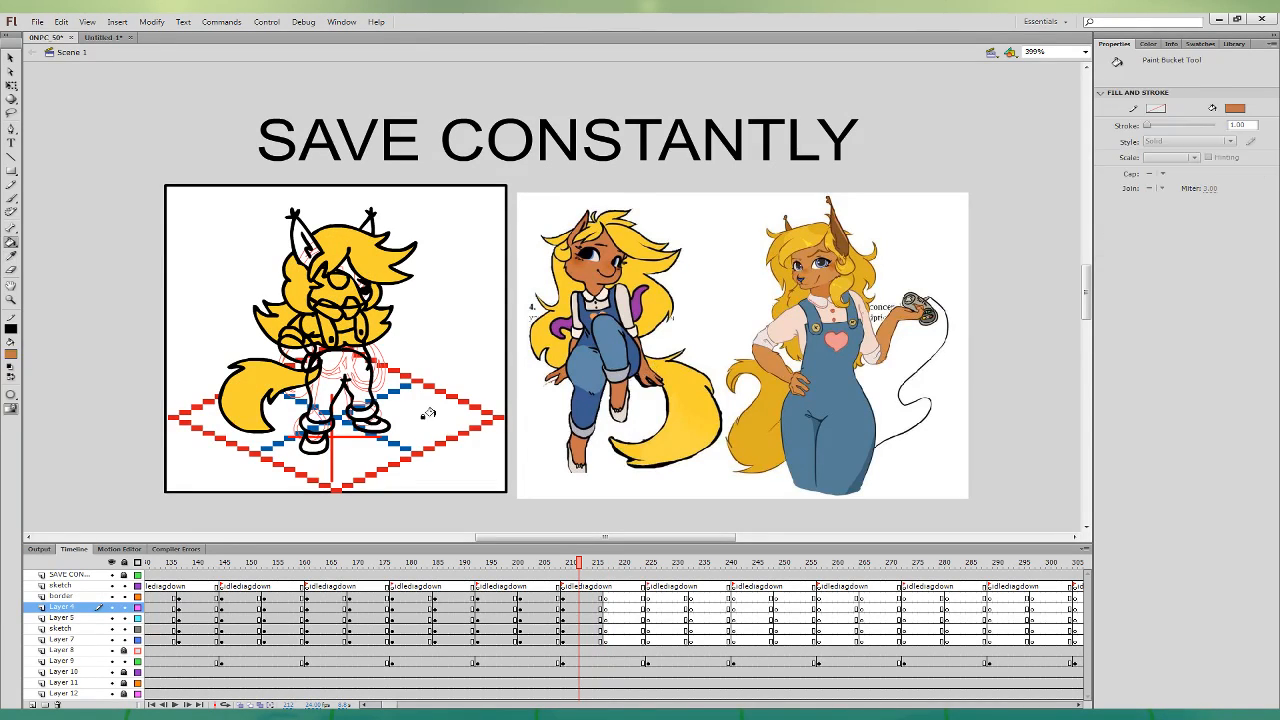
{"action": "left_click", "coordinate": [338, 266]}
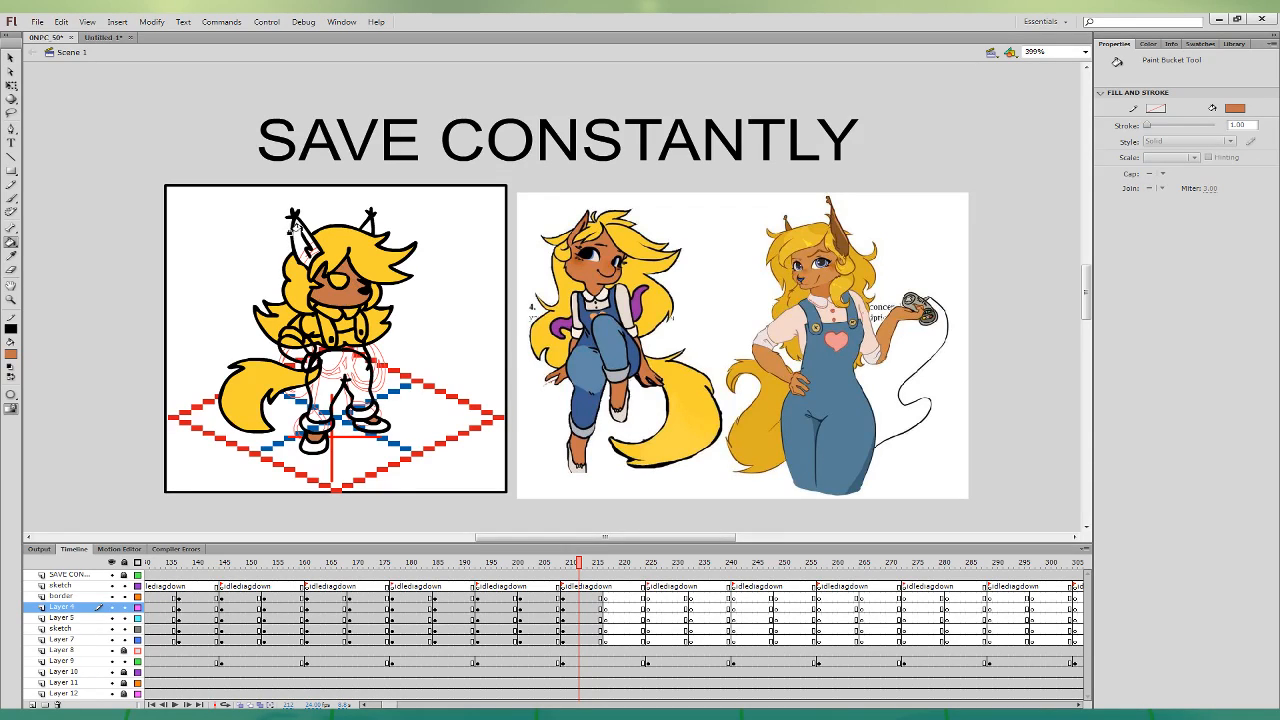
{"action": "left_click", "coordinate": [296, 230]}
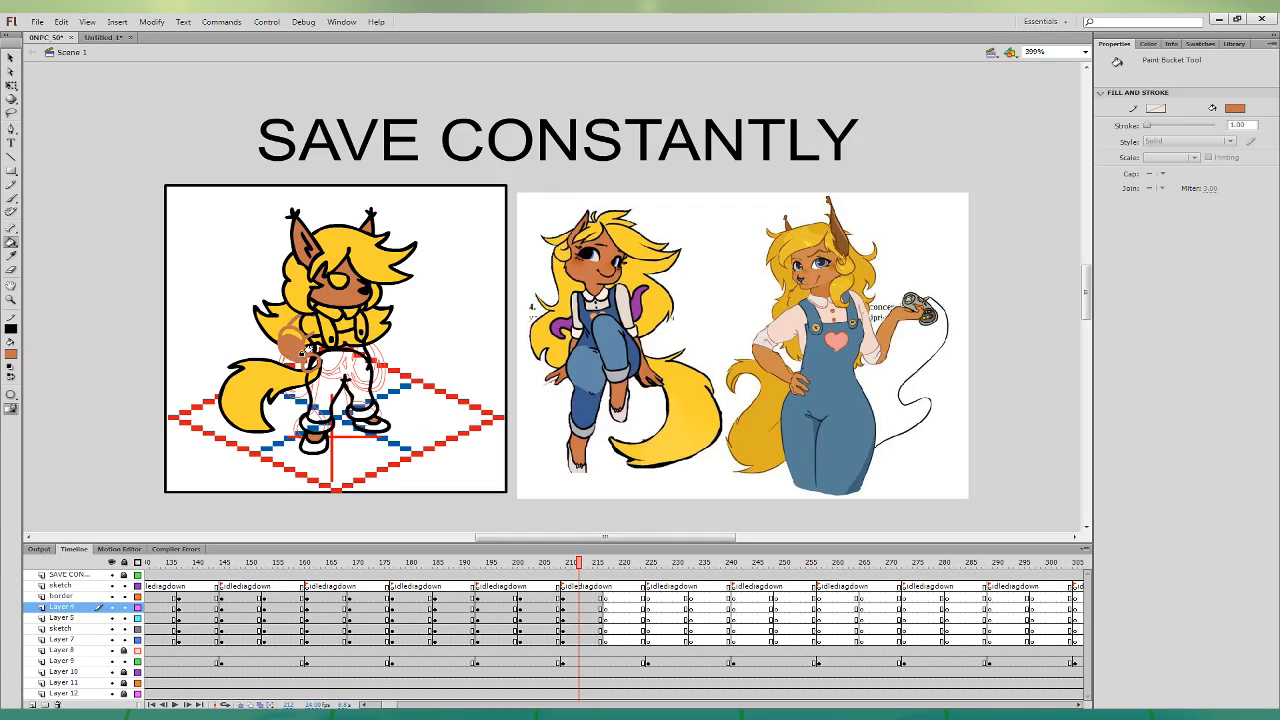
{"action": "left_click", "coordinate": [298, 357]}
- Try to fill the shirt area around the overall straps with a cream sampled from the reference
{"action": "left_click", "coordinate": [10, 58]}
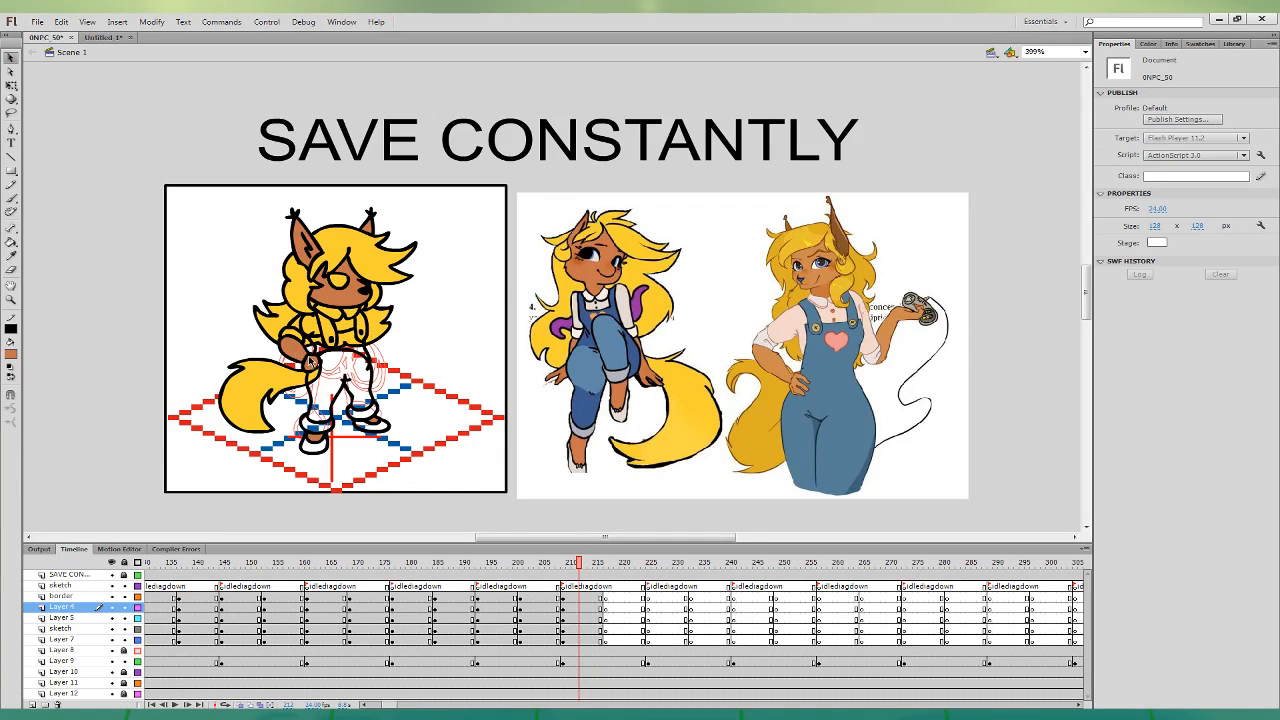
{"action": "left_click", "coordinate": [343, 340]}
{"action": "left_click", "coordinate": [12, 256]}
{"action": "left_click", "coordinate": [628, 313]}
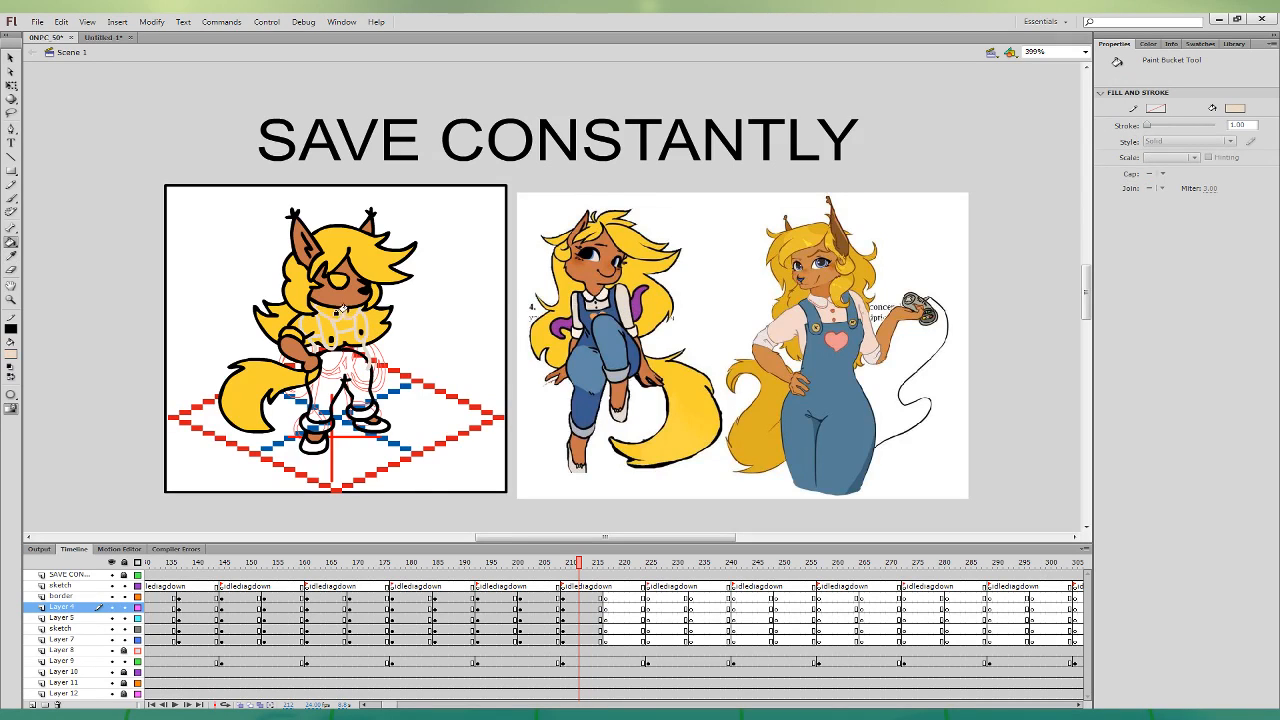
{"action": "left_click", "coordinate": [305, 333]}
{"action": "key", "text": "ctrl+z"}
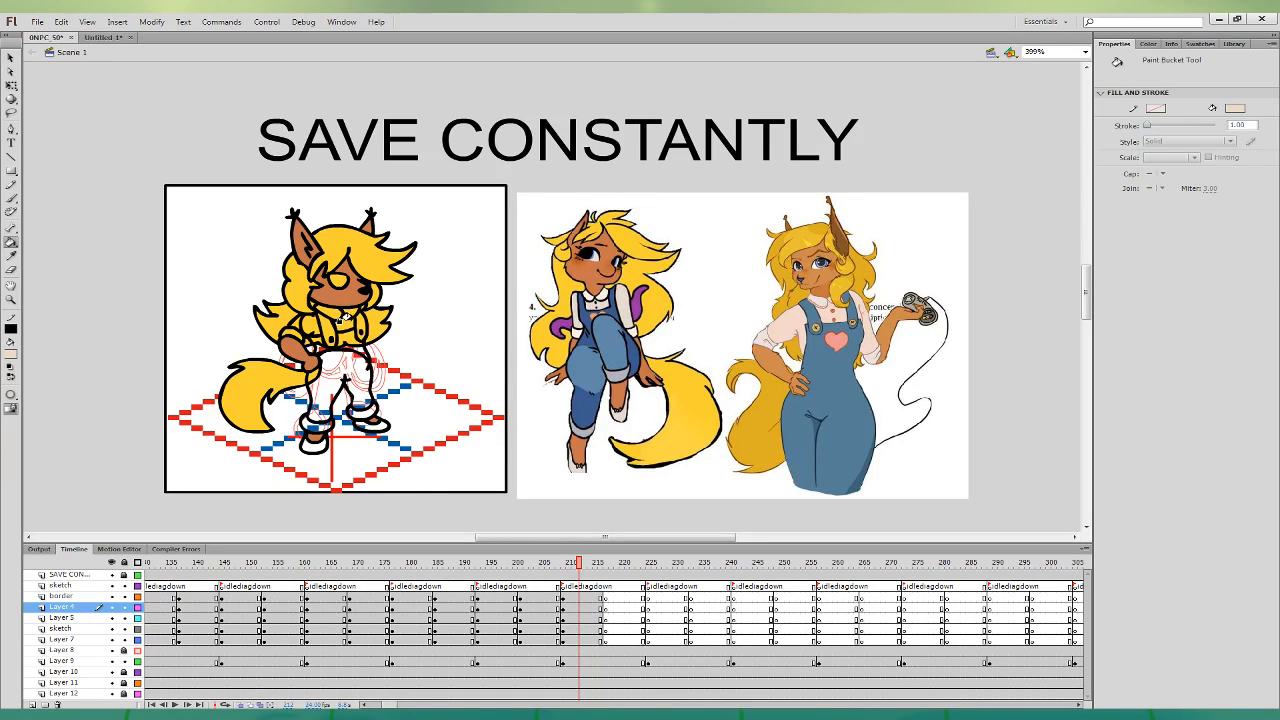
{"action": "left_click", "coordinate": [340, 321]}
{"action": "key", "text": "ctrl+z"}
- Fill the sleeve and the shirt below the collar with a pale cream sampled from the reference
{"action": "key", "text": "i"}
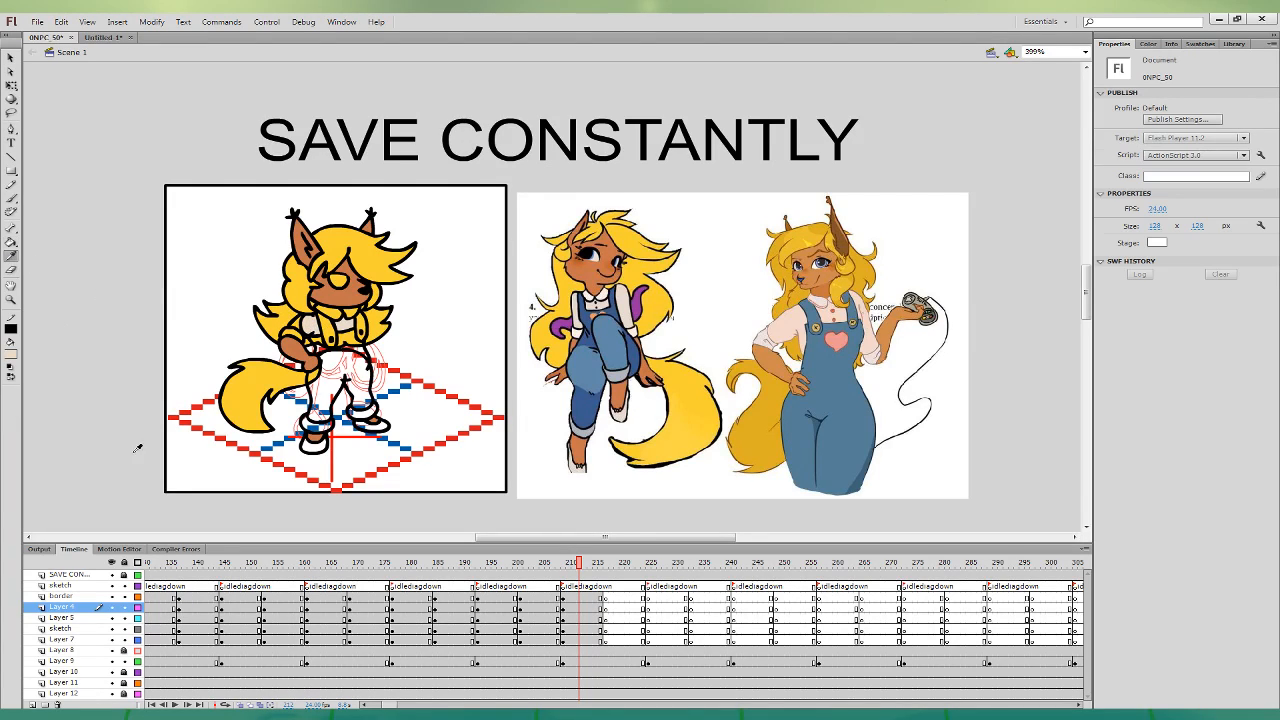
{"action": "key", "text": "b"}
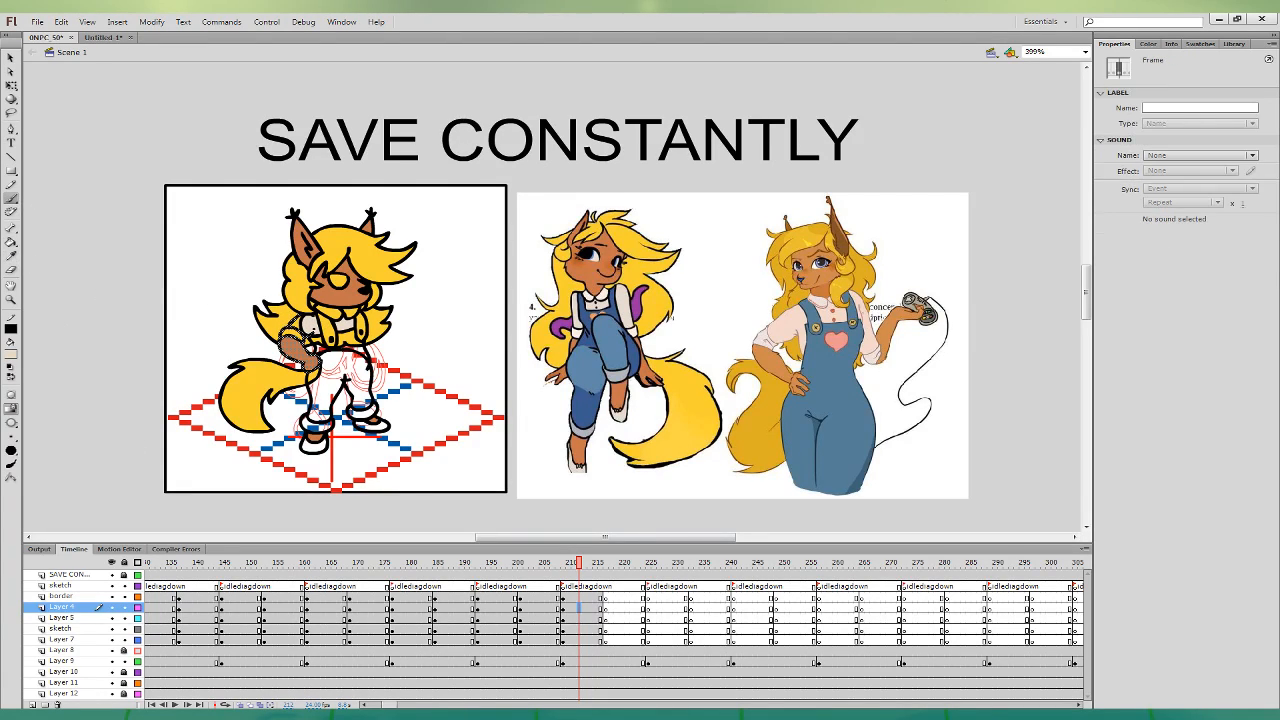
{"action": "key", "text": "k"}
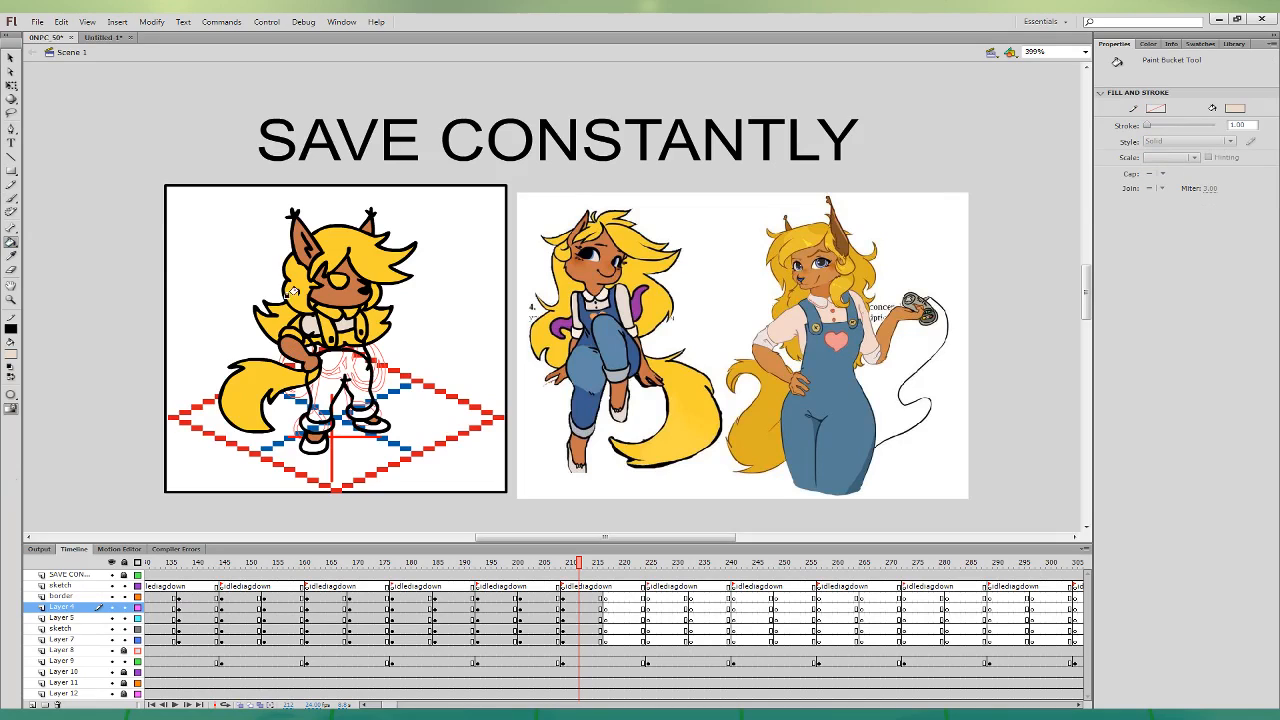
{"action": "left_click", "coordinate": [12, 257]}
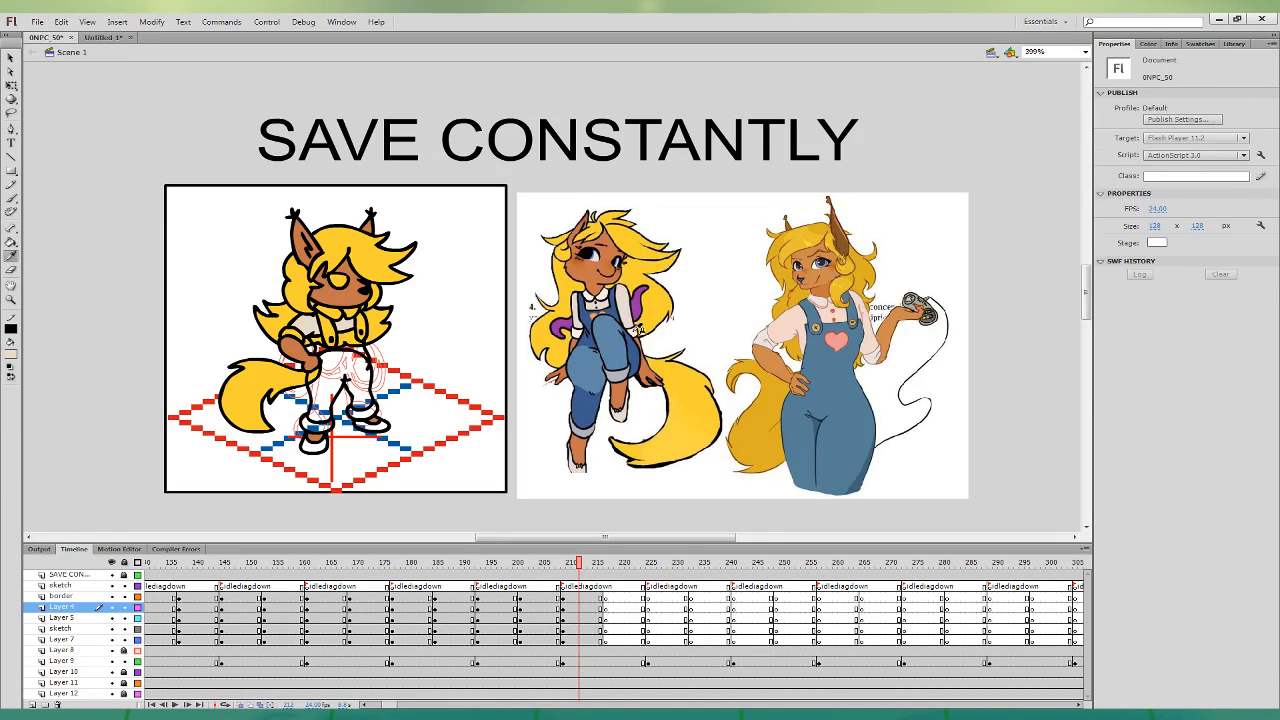
{"action": "left_click", "coordinate": [632, 329]}
{"action": "left_click", "coordinate": [340, 308]}
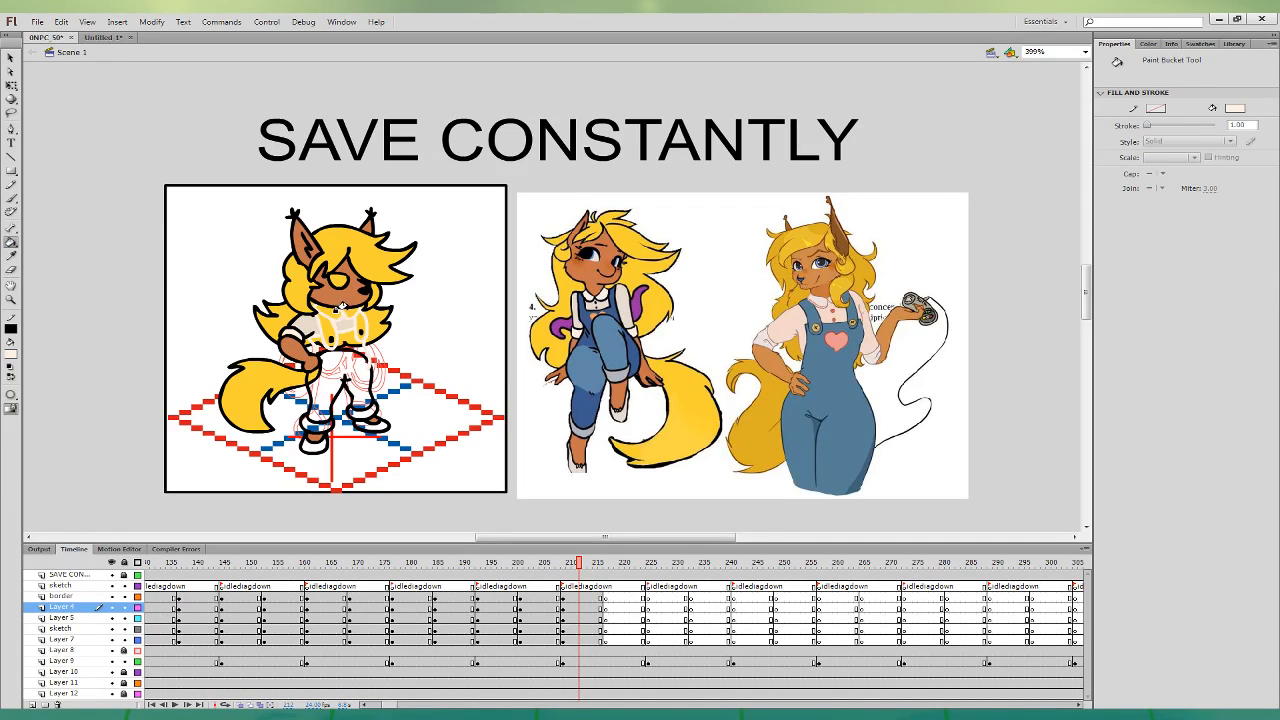
{"action": "key", "text": "ctrl+z"}
{"action": "left_click", "coordinate": [339, 310]}
{"action": "key", "text": "ctrl+z"}
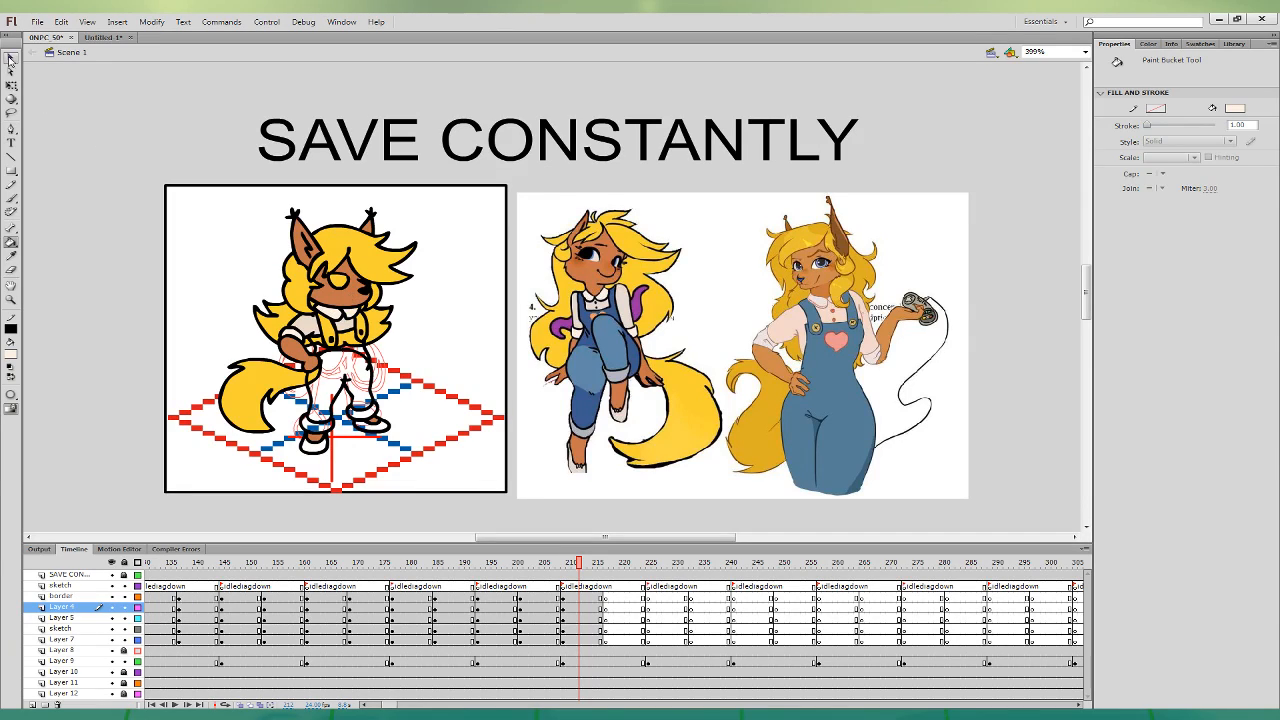
- Fill the overalls' legs and shoulder straps with the blue sampled from the reference character's overalls
{"action": "left_click", "coordinate": [10, 57]}
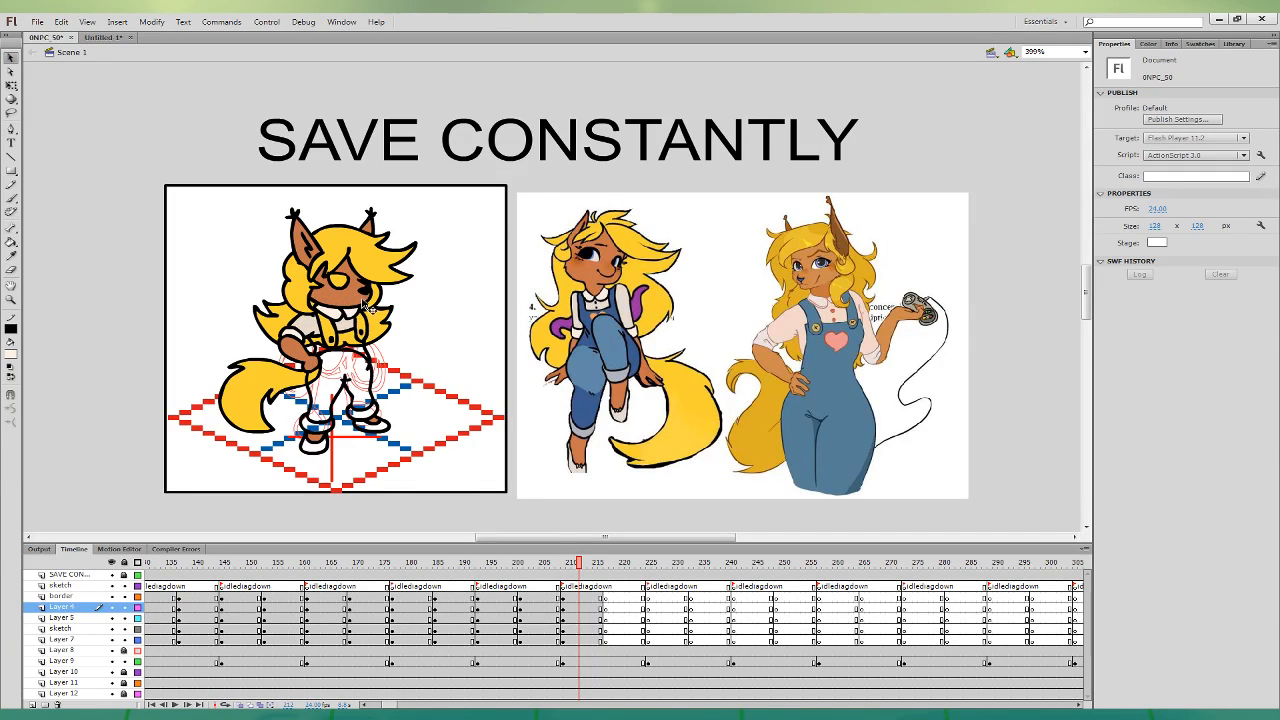
{"action": "key", "text": "i"}
{"action": "left_click", "coordinate": [842, 388]}
{"action": "left_click", "coordinate": [344, 344]}
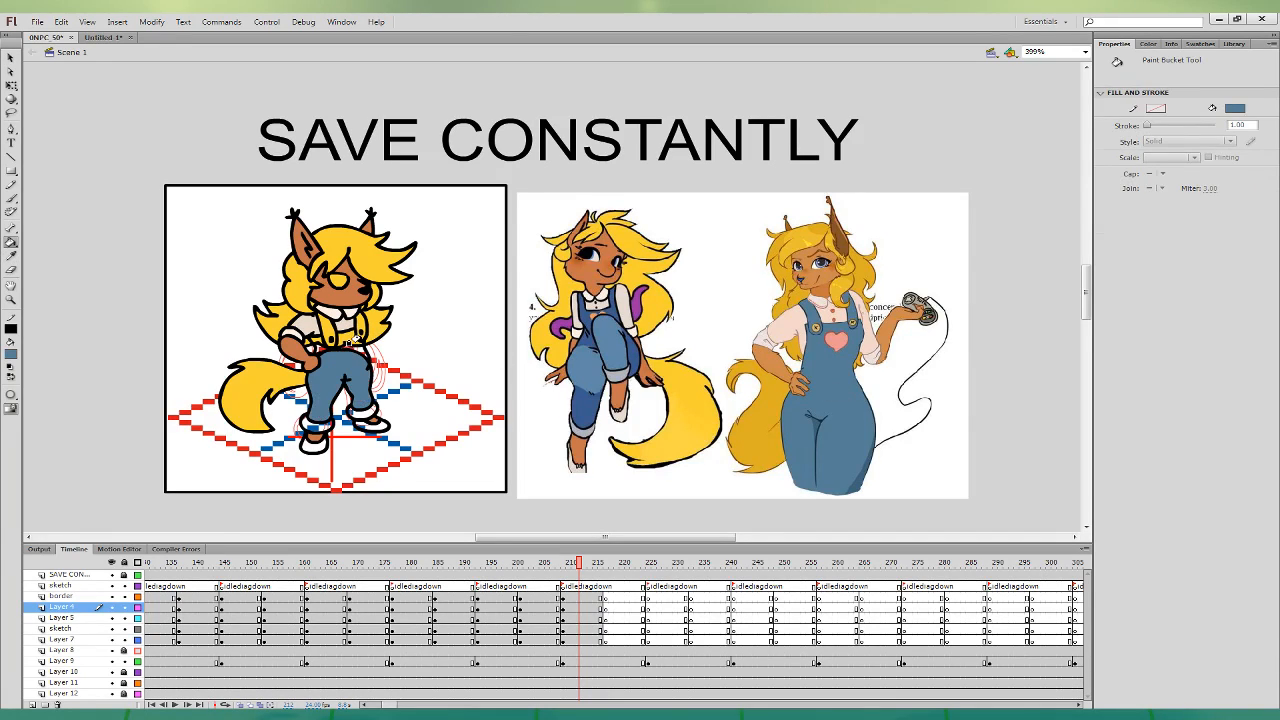
{"action": "left_click", "coordinate": [319, 321]}
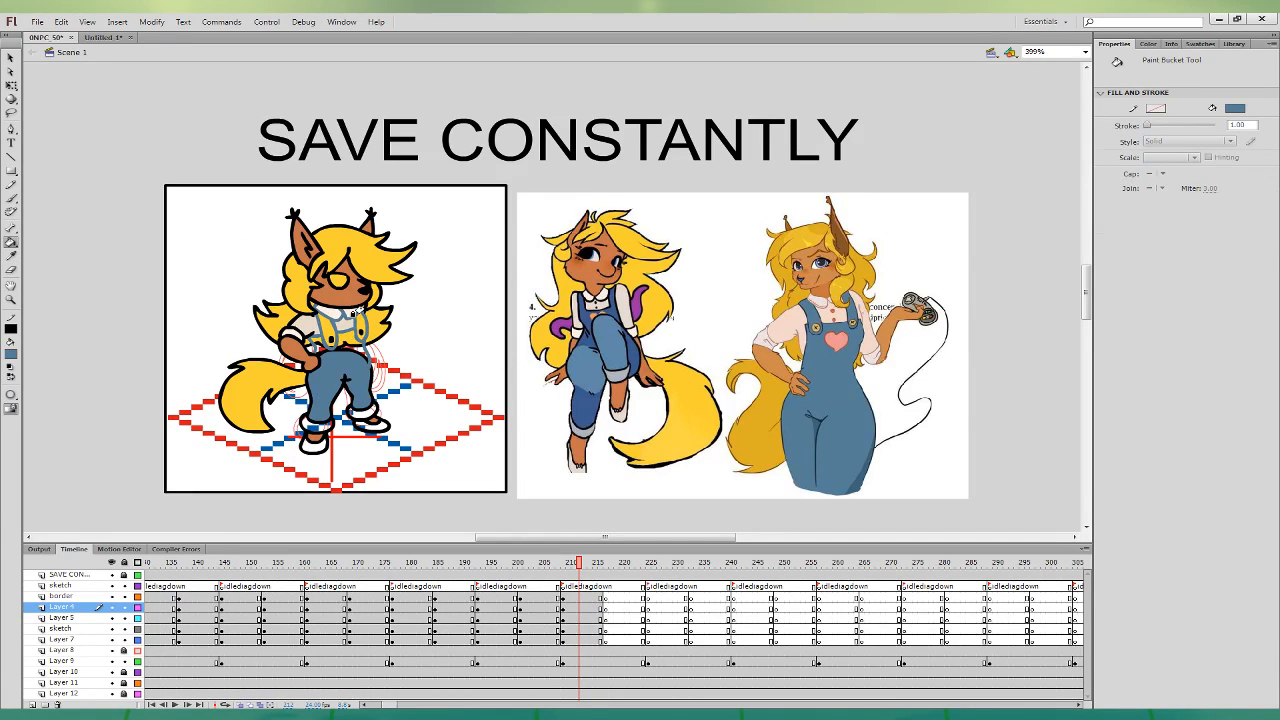
{"action": "key", "text": "ctrl+z"}
{"action": "left_click", "coordinate": [354, 307]}
{"action": "left_click", "coordinate": [340, 325]}
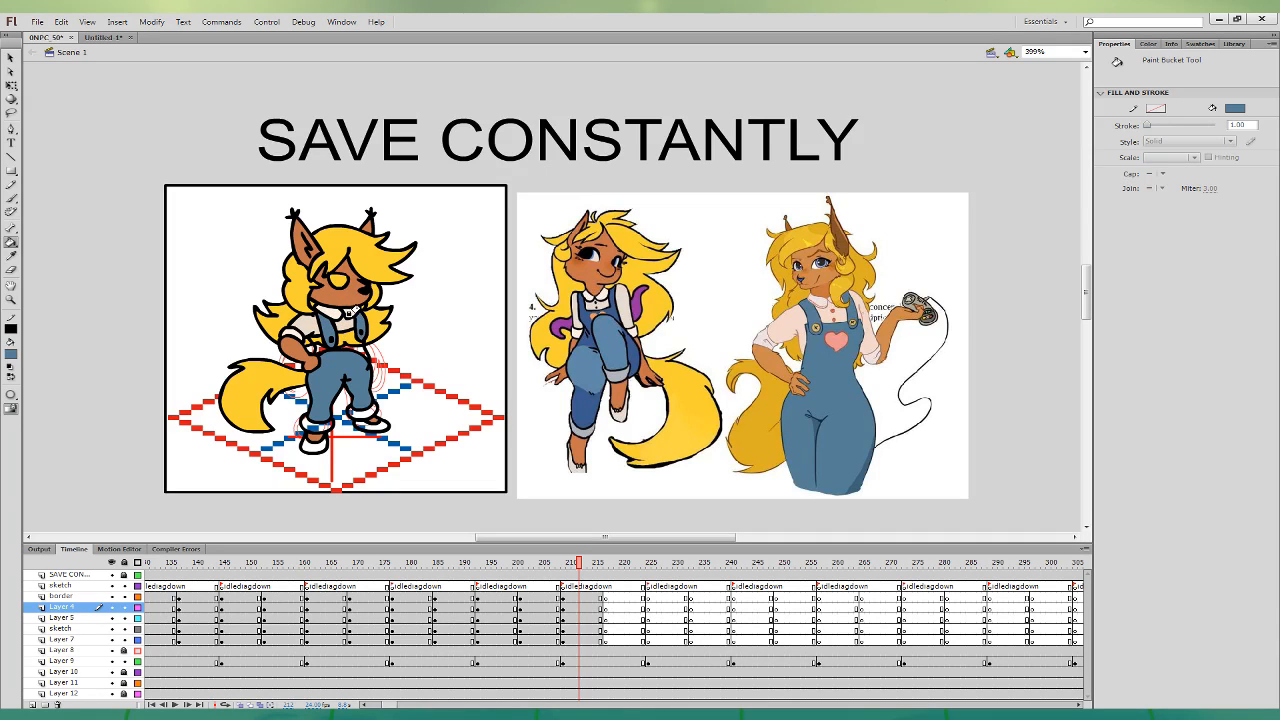
- Colour the overalls' bib blue down over the waist on Layer 5, hiding the border layer and Layer 4 while working
{"action": "left_click", "coordinate": [11, 199]}
{"action": "left_click", "coordinate": [578, 617]}
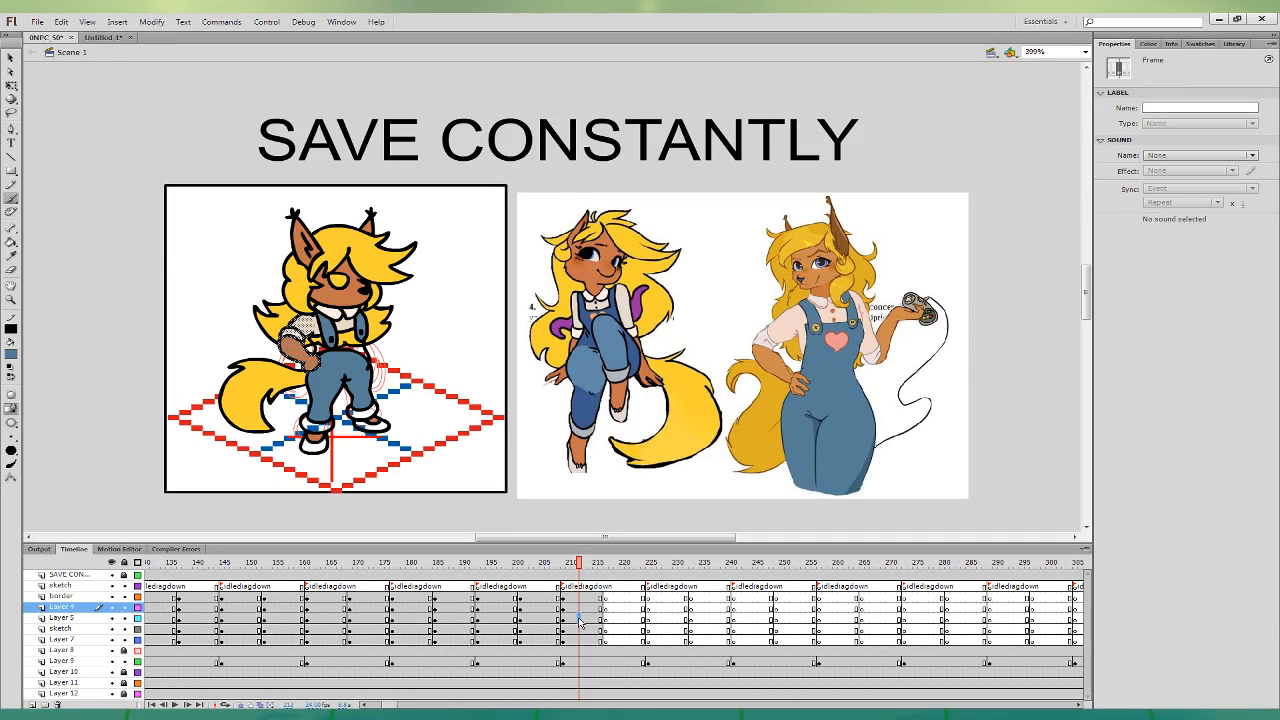
{"action": "left_click", "coordinate": [111, 606]}
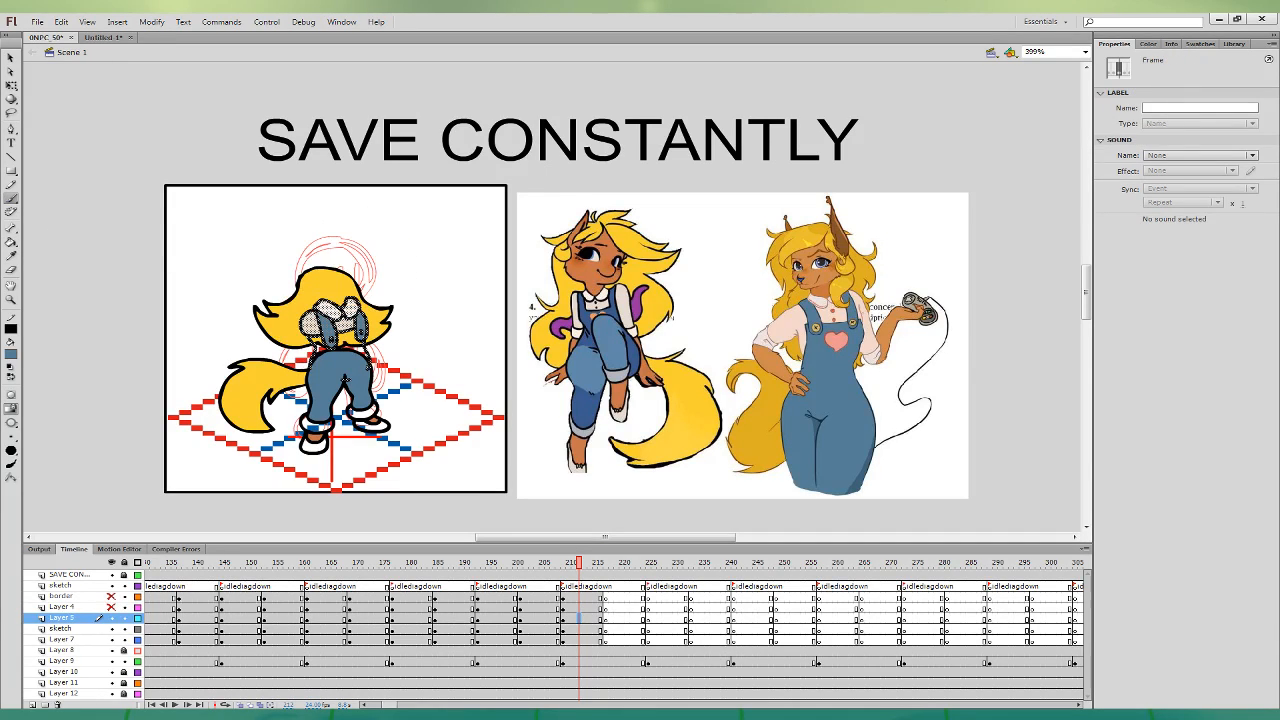
{"action": "left_click", "coordinate": [346, 379]}
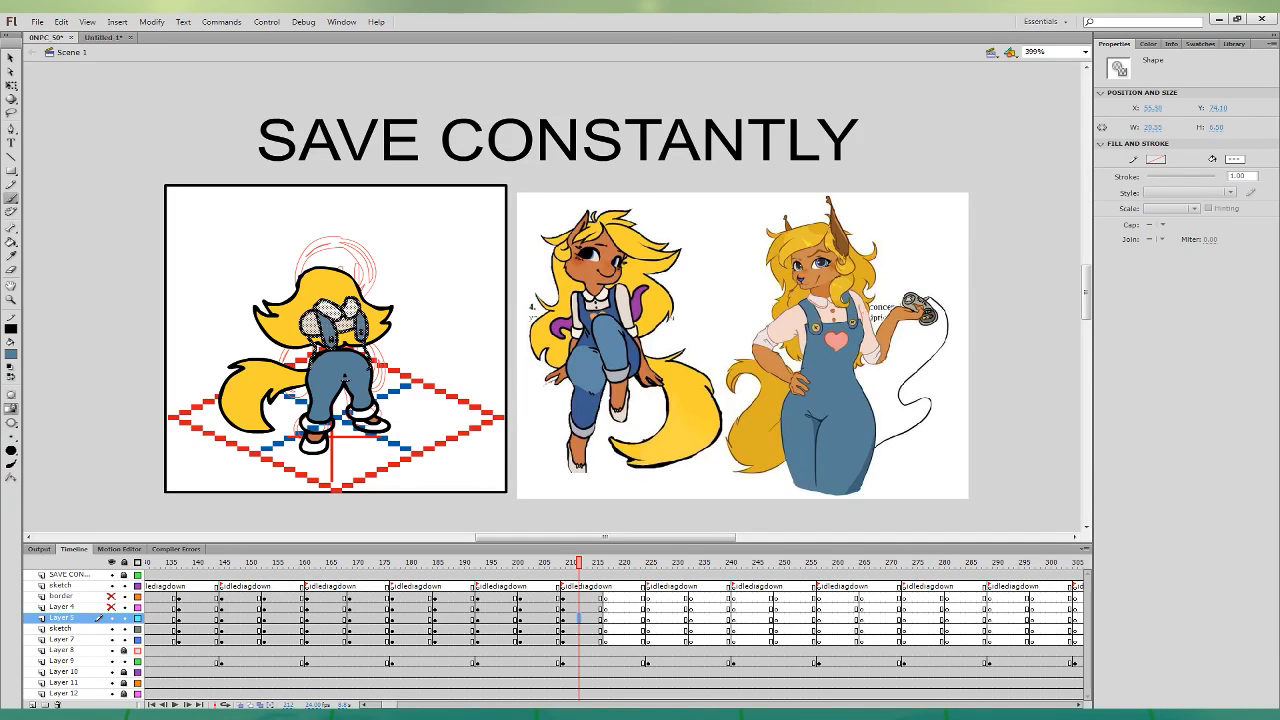
{"action": "left_click", "coordinate": [11, 242]}
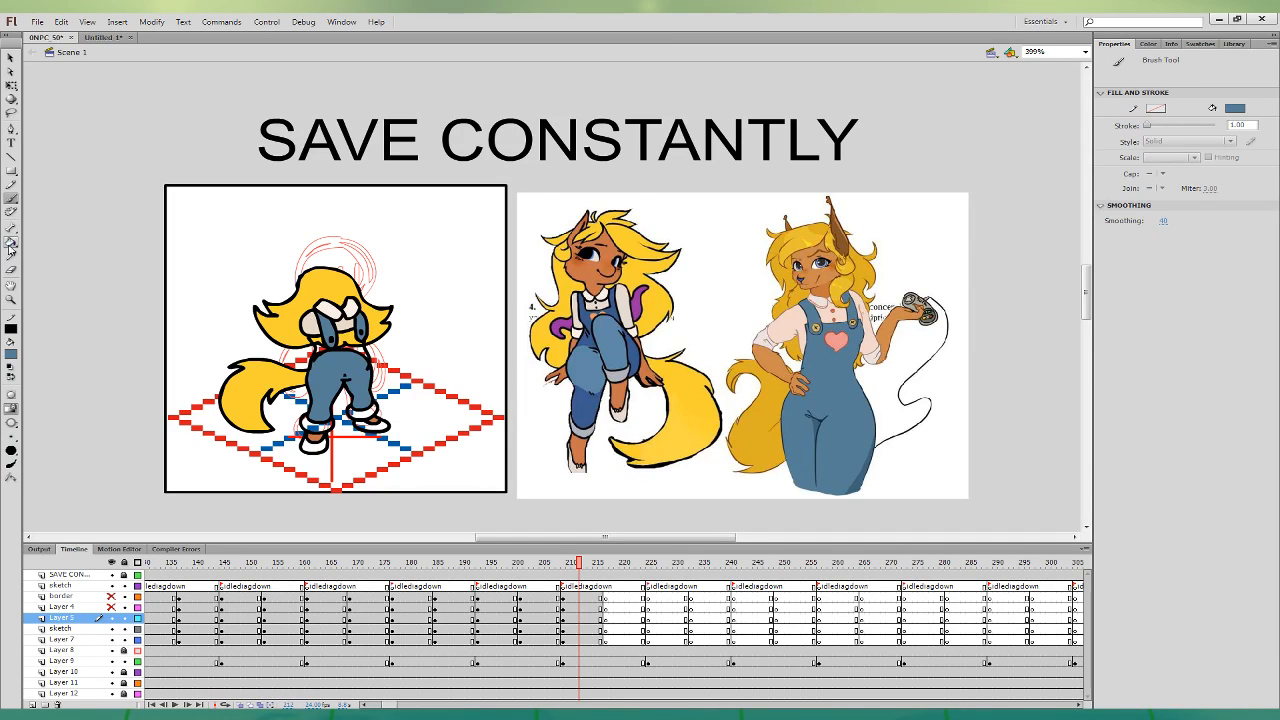
{"action": "left_click", "coordinate": [112, 605]}
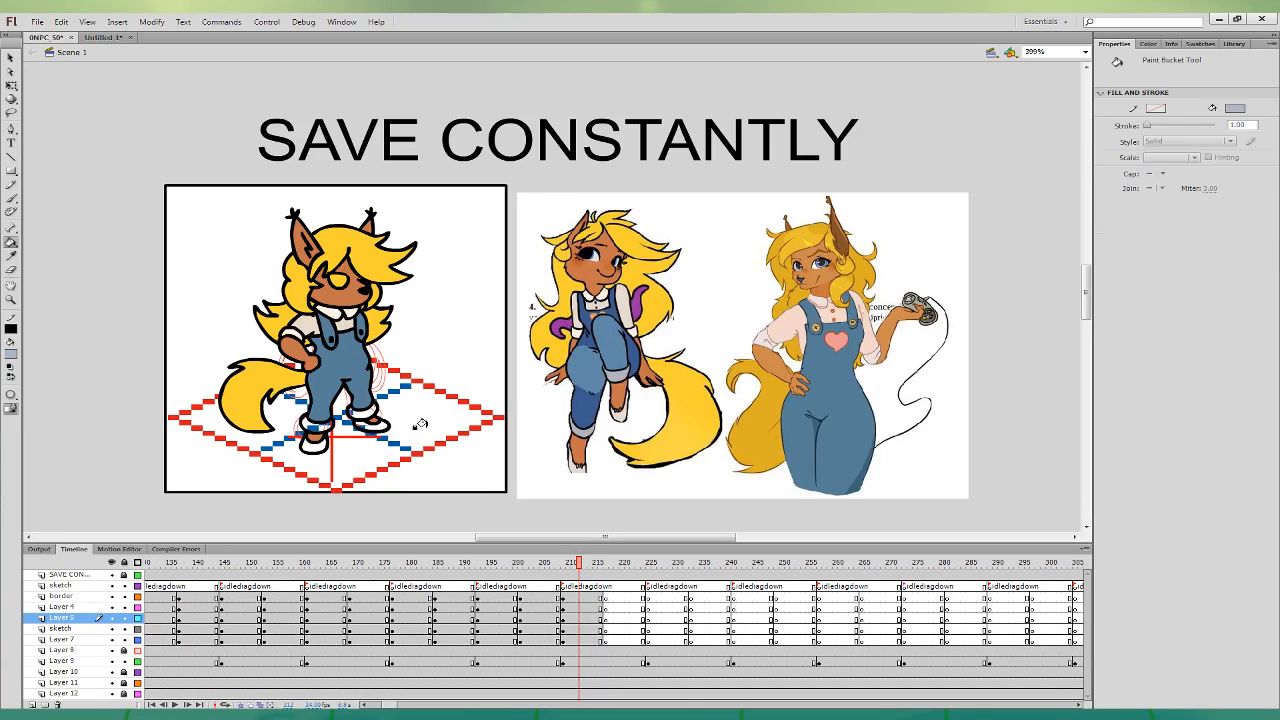
- Fill the trouser cuffs grey-blue, the shoes pale cream and the eye with the periwinkle blue sampled from the reference
{"action": "left_click", "coordinate": [11, 256]}
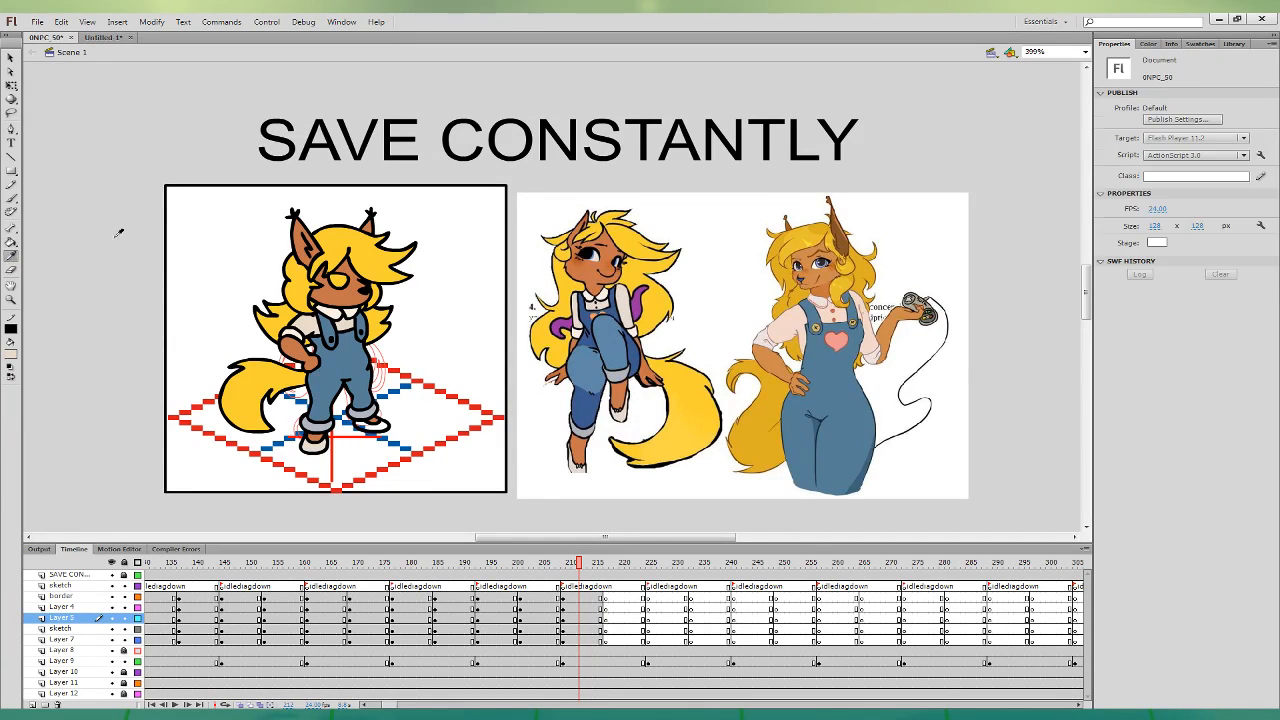
{"action": "left_click", "coordinate": [307, 329]}
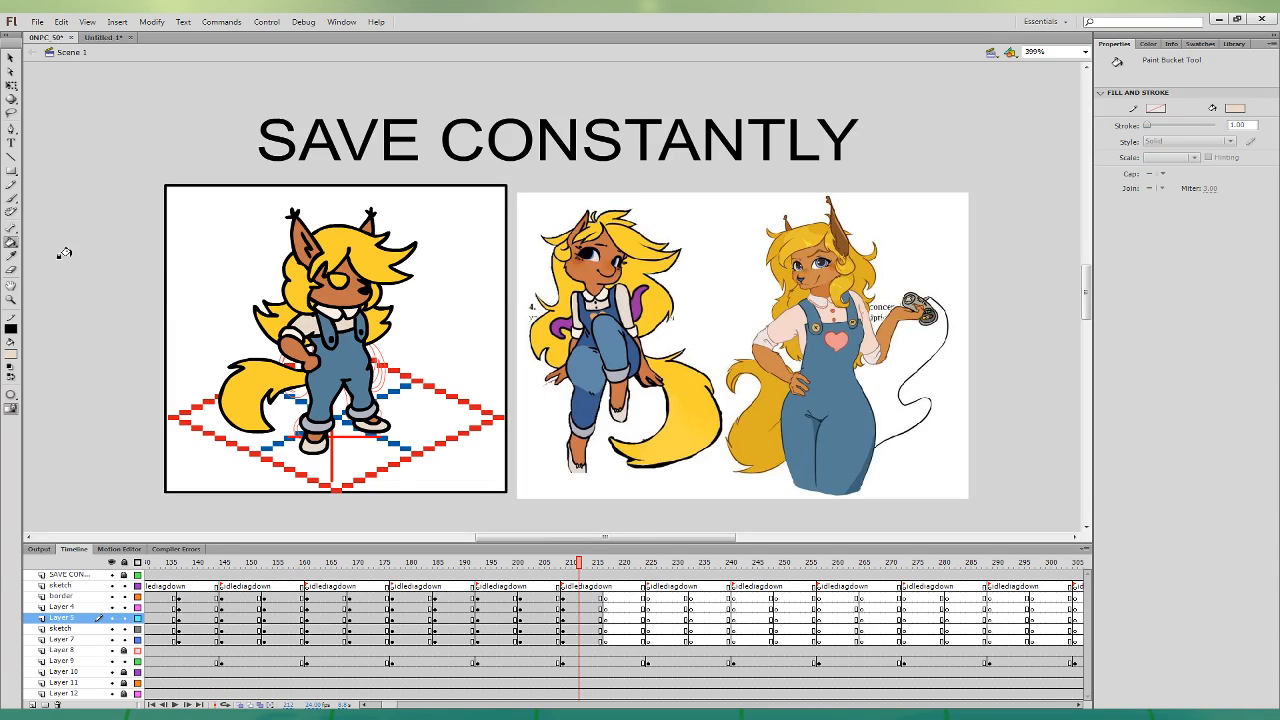
{"action": "key", "text": "i"}
{"action": "left_click", "coordinate": [822, 262]}
{"action": "left_click", "coordinate": [338, 278]}
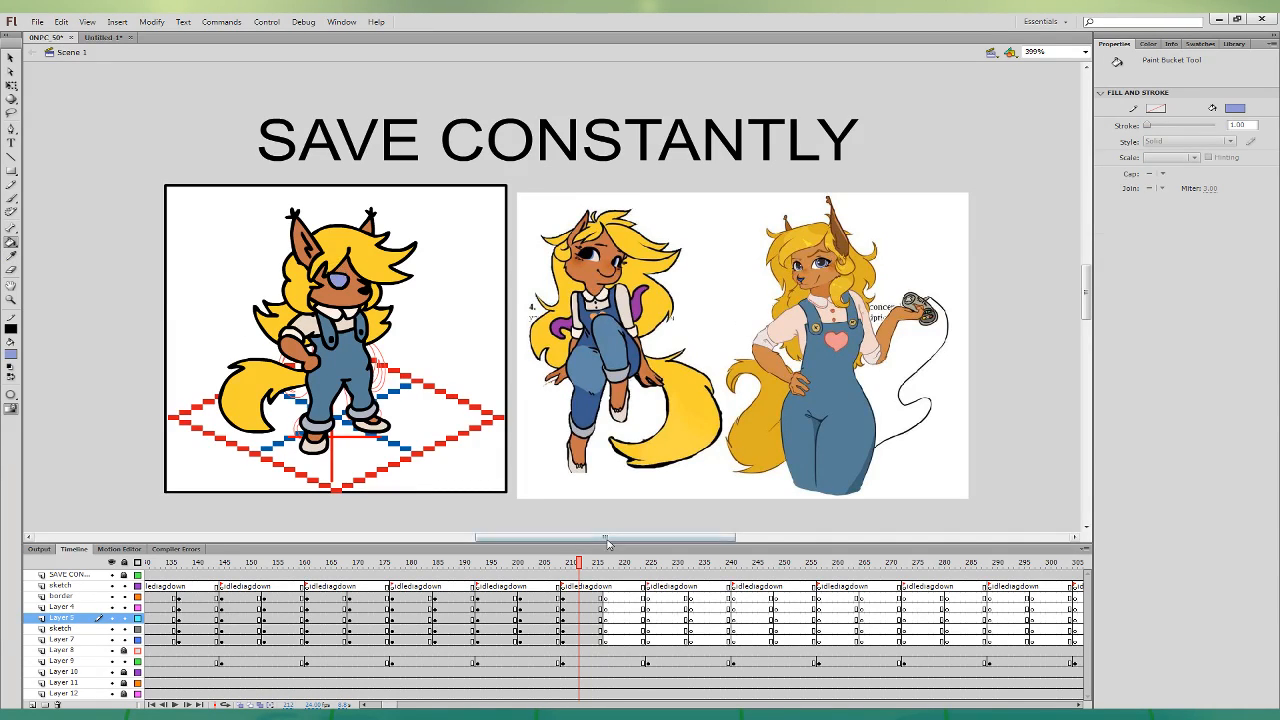
- Brush black detail lines around the eye on the border layer
{"action": "key", "text": "b"}
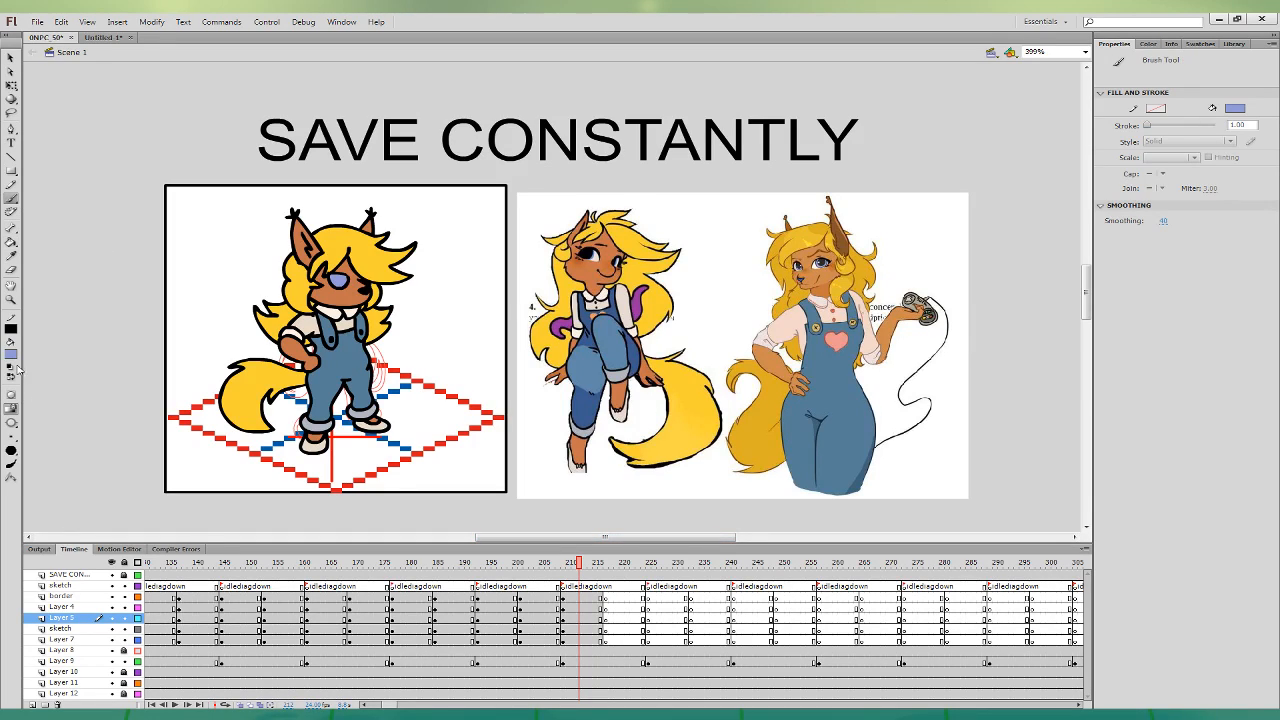
{"action": "left_click", "coordinate": [36, 394]}
{"action": "left_click", "coordinate": [592, 597]}
{"action": "key", "text": "Escape"}
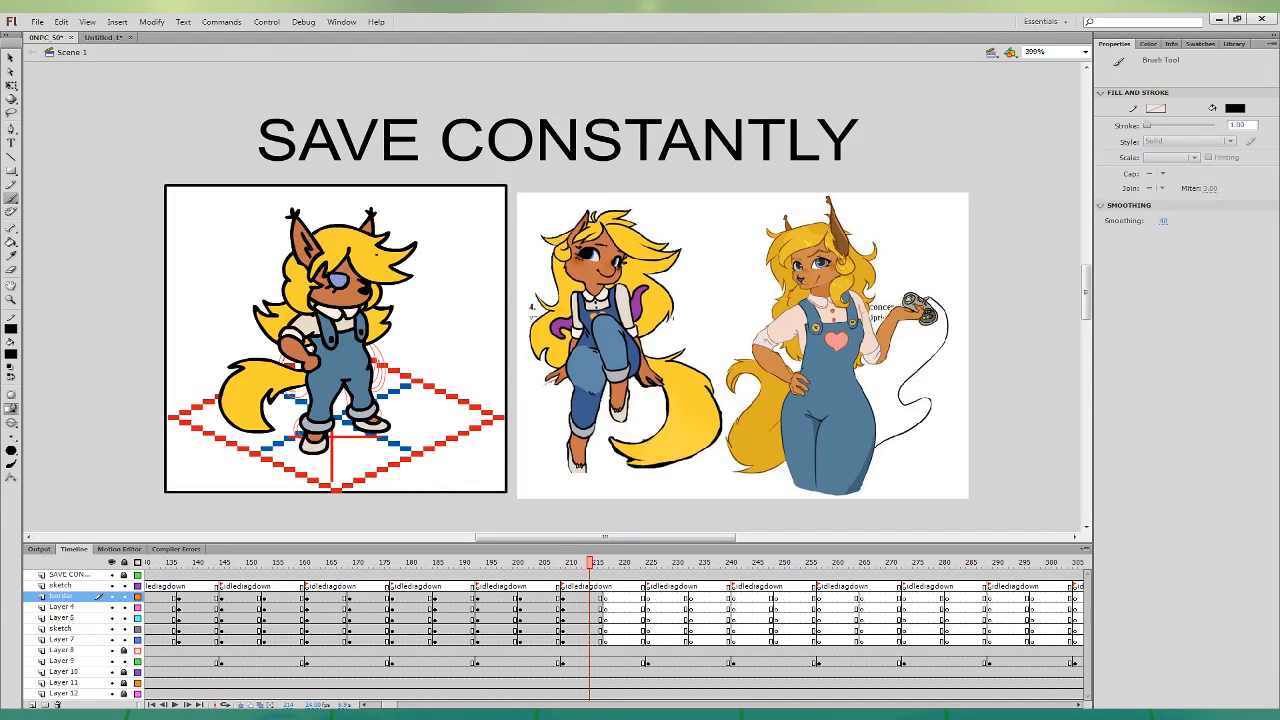
- Place a horizontally flipped copy of the bent arm on the lower sketch layer and fit it to the opposite shoulder
{"action": "key", "text": "q"}
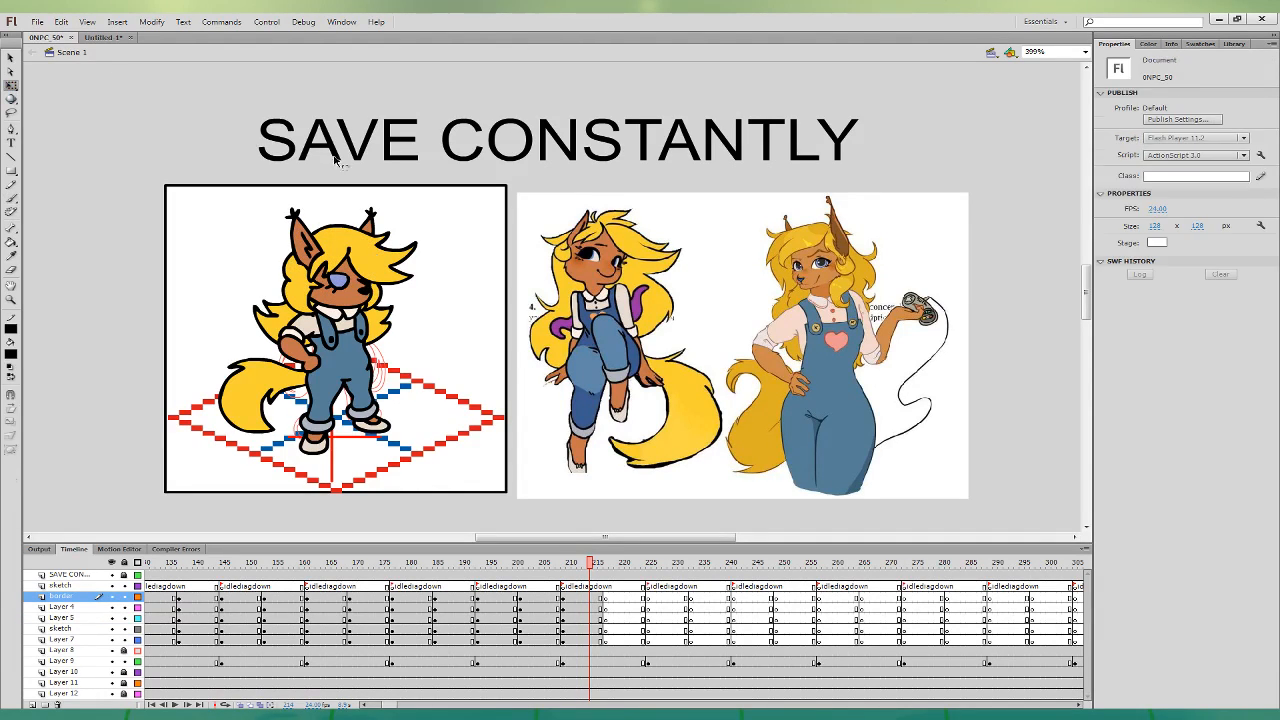
{"action": "left_click", "coordinate": [586, 629]}
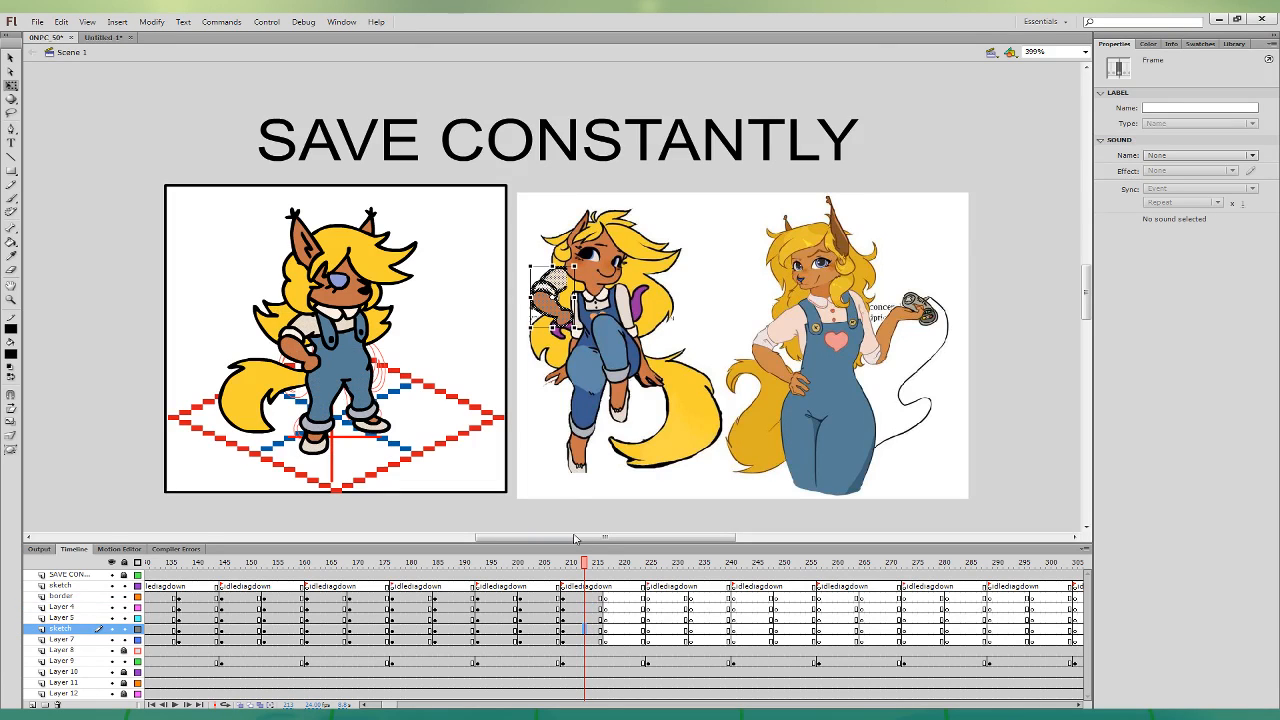
{"action": "left_click", "coordinate": [160, 21]}
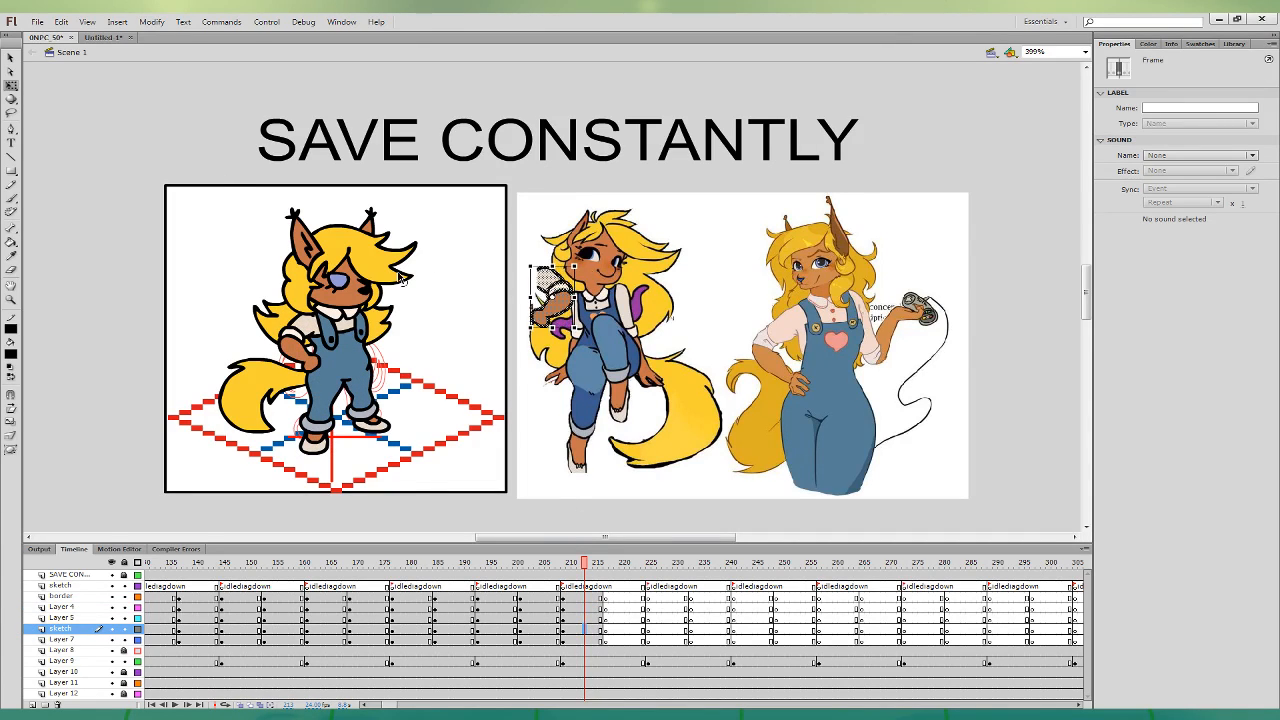
{"action": "mouse_move", "coordinate": [556, 300]}
{"action": "left_mouse_down"}
{"action": "mouse_move", "coordinate": [481, 295]}
{"action": "mouse_move", "coordinate": [381, 323]}
{"action": "mouse_move", "coordinate": [404, 362]}
{"action": "mouse_move", "coordinate": [392, 345]}
{"action": "left_mouse_up"}
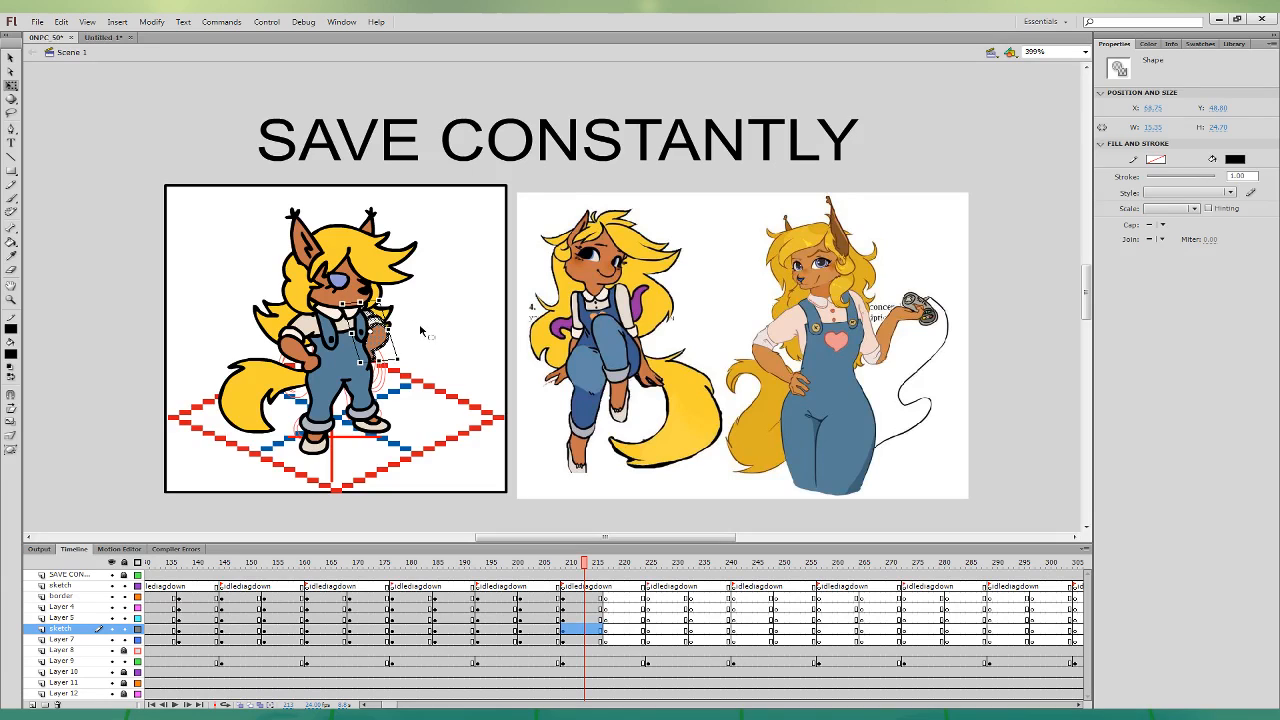
{"action": "left_click", "coordinate": [421, 328]}
{"action": "left_click", "coordinate": [395, 352]}
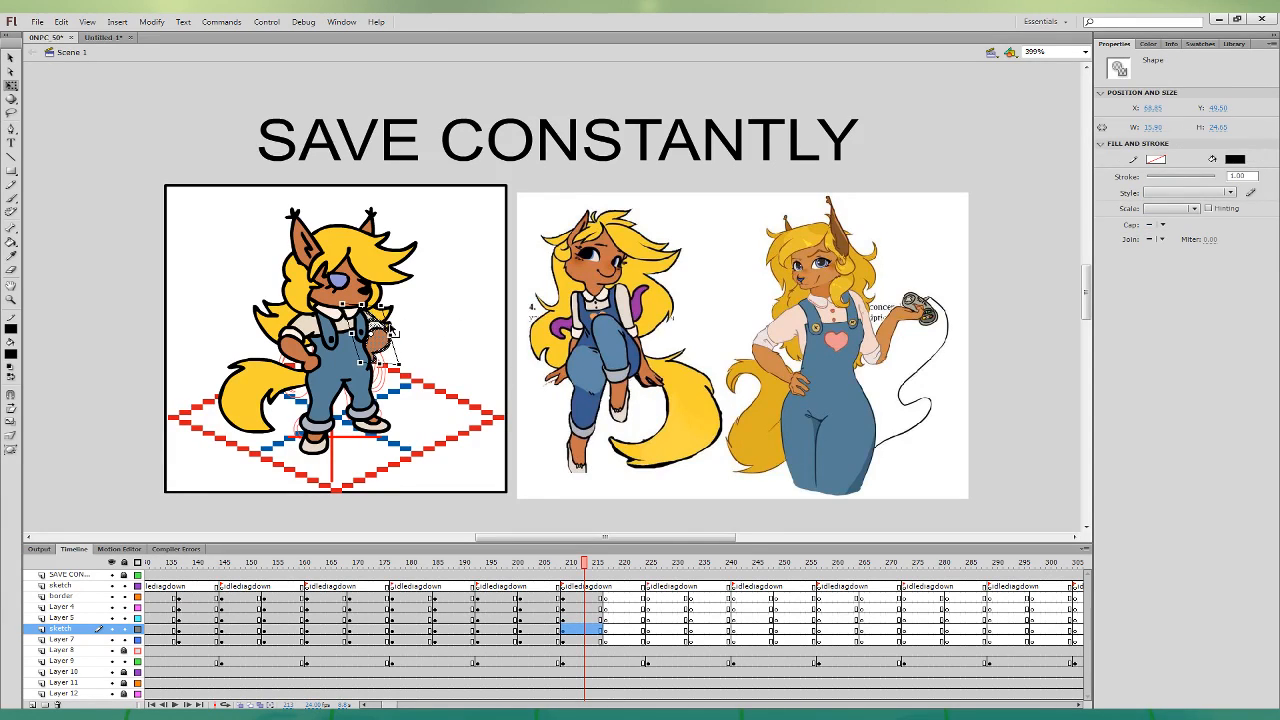
{"action": "mouse_move", "coordinate": [389, 356]}
{"action": "left_mouse_down"}
{"action": "mouse_move", "coordinate": [377, 361]}
{"action": "mouse_move", "coordinate": [395, 315]}
{"action": "mouse_move", "coordinate": [386, 301]}
{"action": "mouse_move", "coordinate": [408, 318]}
{"action": "left_mouse_up"}
{"action": "key", "text": "Down"}
{"action": "key", "text": "Right"}
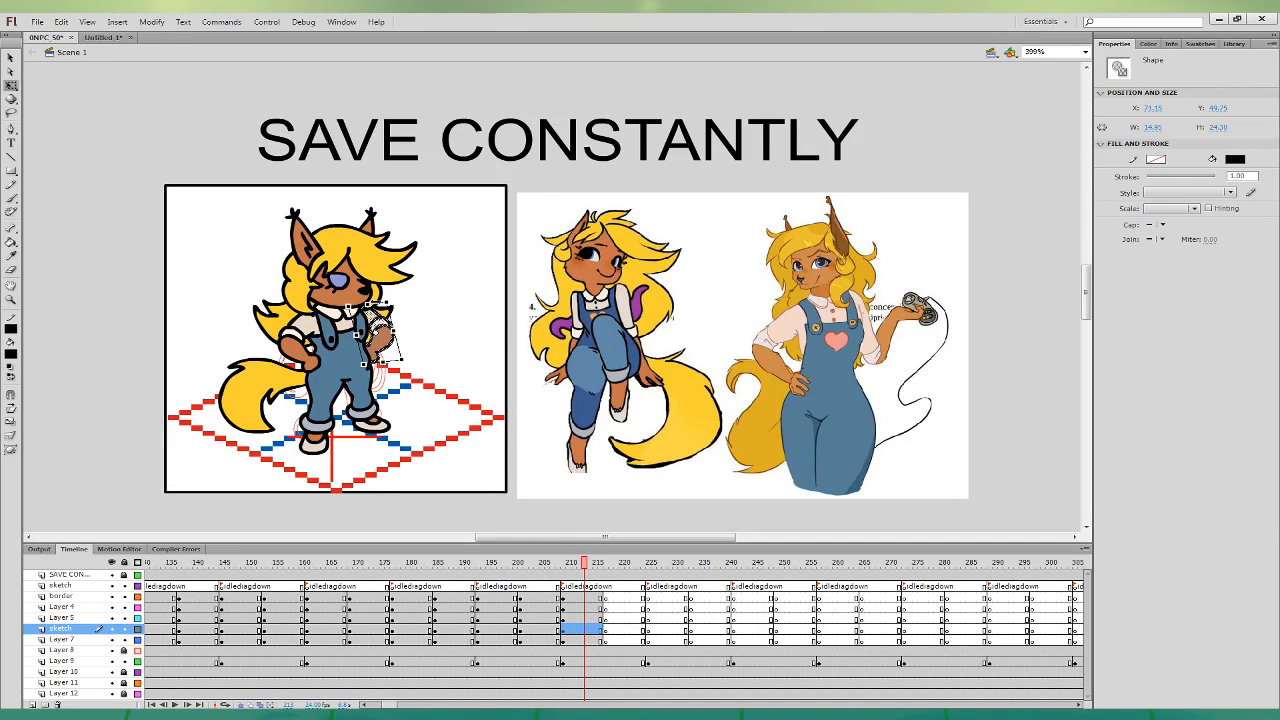
{"action": "left_click", "coordinate": [448, 340]}
- Duplicate the finished pose on the border through Layer 7 layers into the second keyframe of this idle cycle
{"action": "left_click_drag", "start_coordinate": [585, 641], "coordinate": [585, 598]}
{"action": "left_click_drag", "start_coordinate": [585, 605], "coordinate": [608, 606]}
{"action": "left_click", "coordinate": [479, 472]}
{"action": "left_click", "coordinate": [380, 396]}
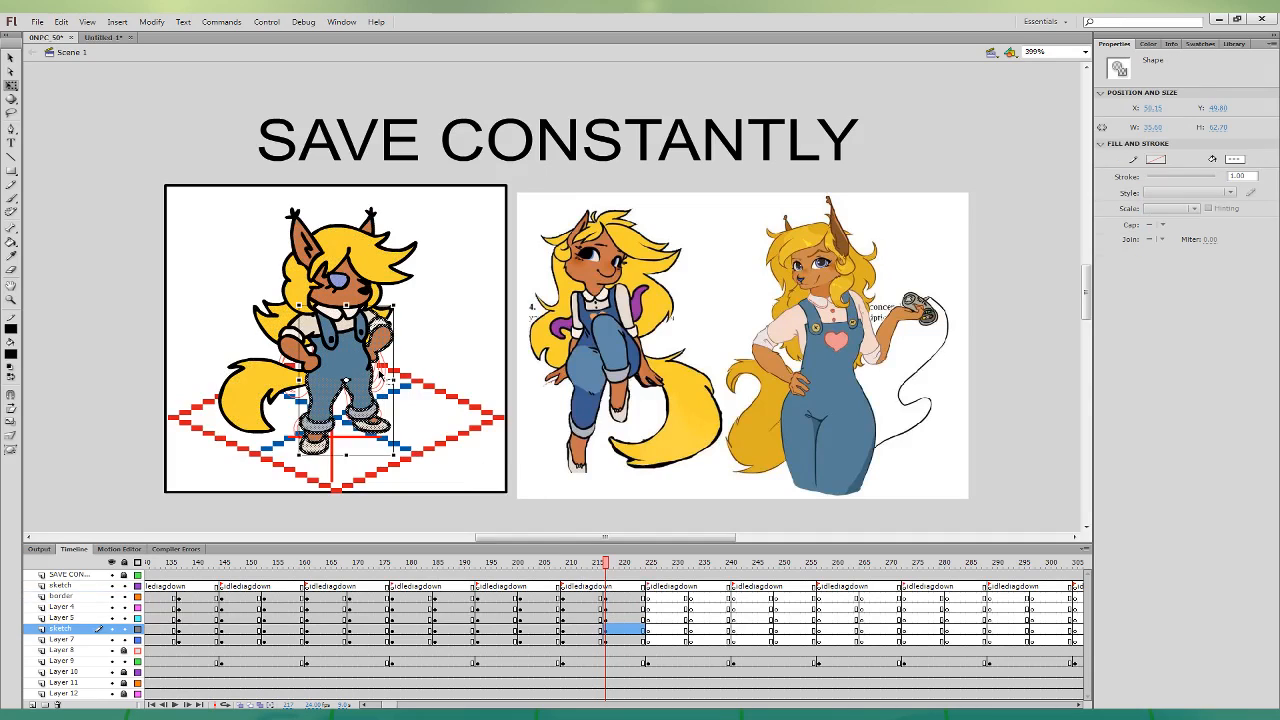
- Skew the legs and far arm slightly in the second keyframe, hiding the layers above during the edit
{"action": "left_click_drag", "start_coordinate": [111, 617], "coordinate": [111, 596]}
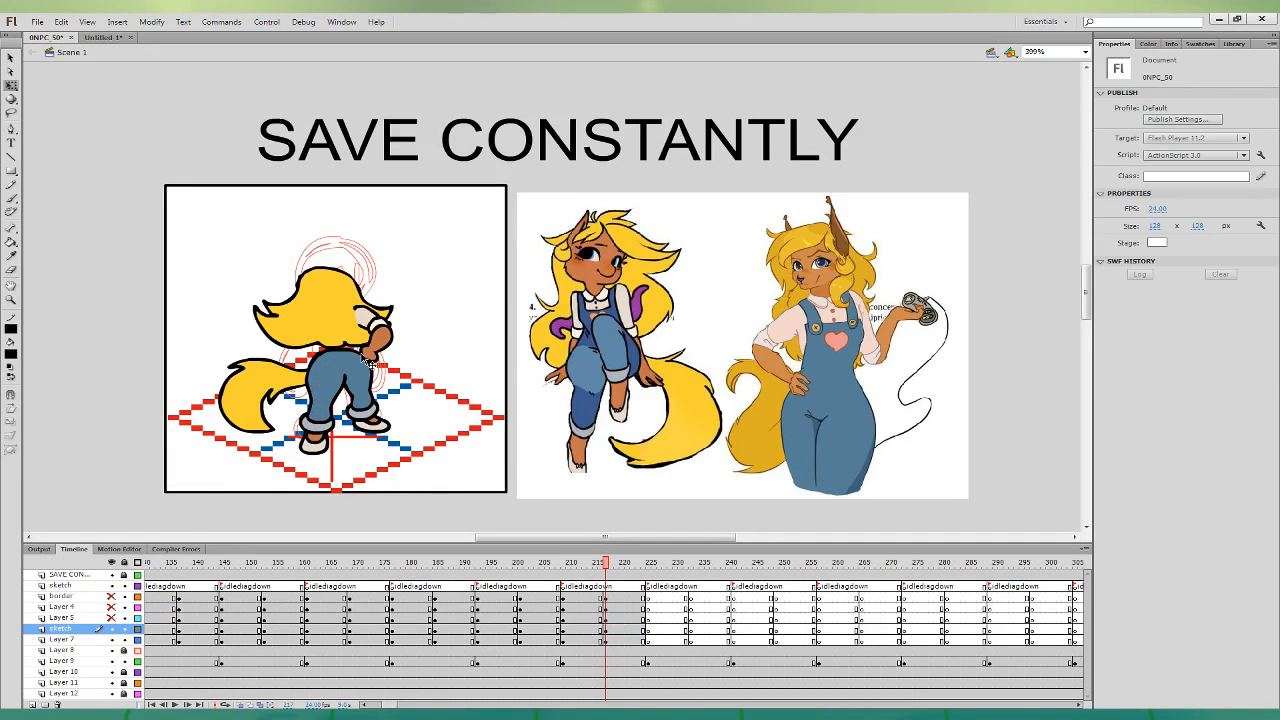
{"action": "left_click", "coordinate": [617, 629]}
{"action": "left_click_drag", "start_coordinate": [347, 306], "coordinate": [351, 310]}
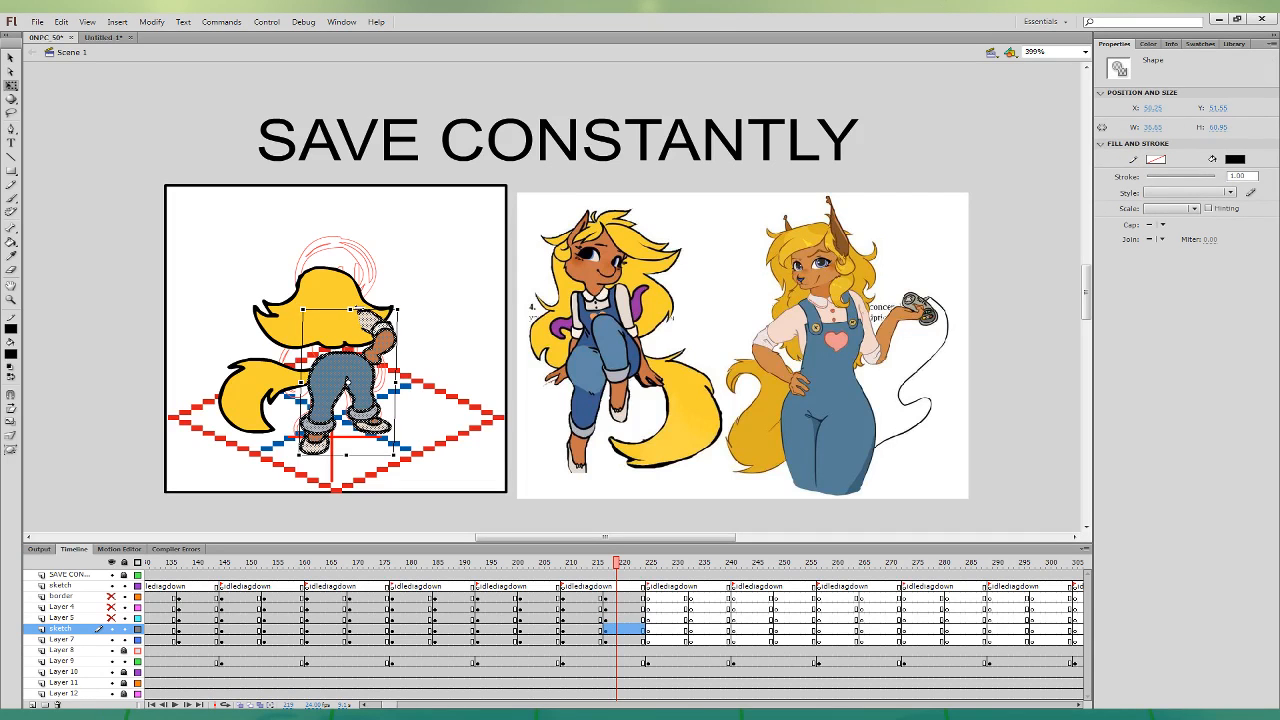
{"action": "left_click_drag", "start_coordinate": [113, 597], "coordinate": [113, 618]}
- Adjust the near arm on Layer 4 in the second keyframe and compare it with the first pose
{"action": "left_click", "coordinate": [601, 607]}
{"action": "left_click", "coordinate": [618, 617]}
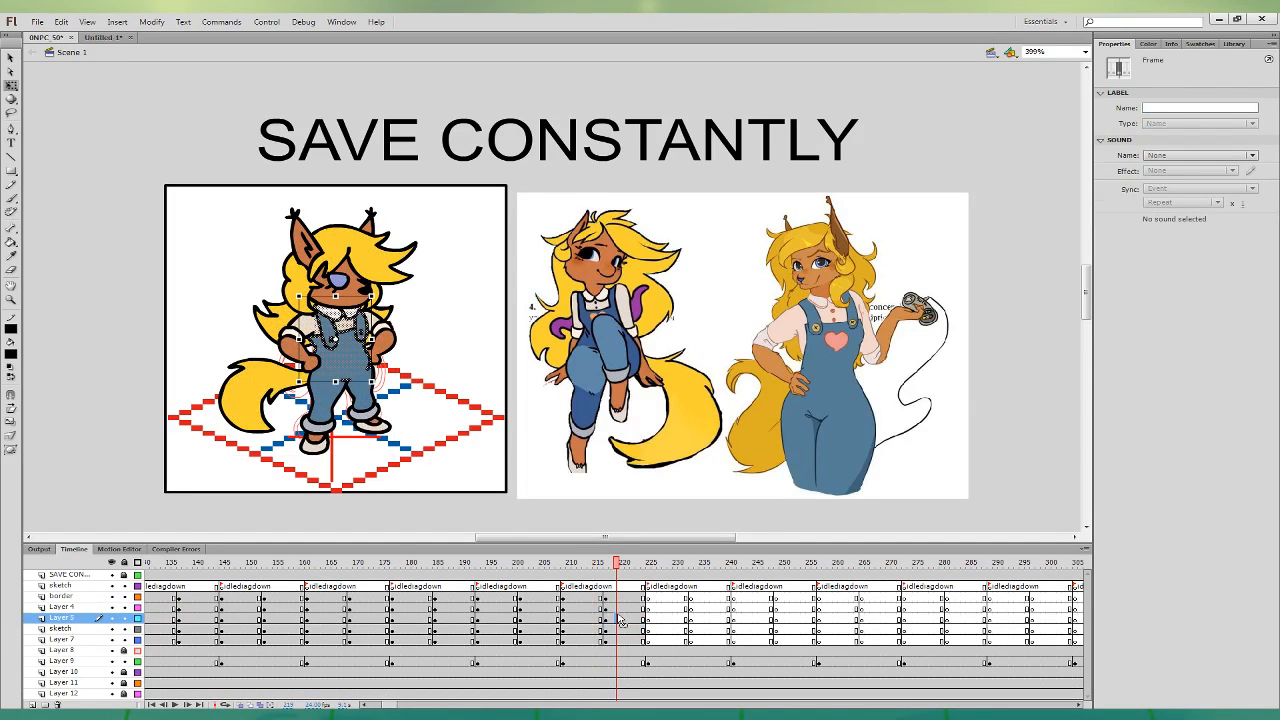
{"action": "left_click", "coordinate": [611, 608]}
{"action": "left_click_drag", "start_coordinate": [279, 326], "coordinate": [284, 316]}
{"action": "left_click", "coordinate": [591, 597]}
{"action": "left_click", "coordinate": [617, 607]}
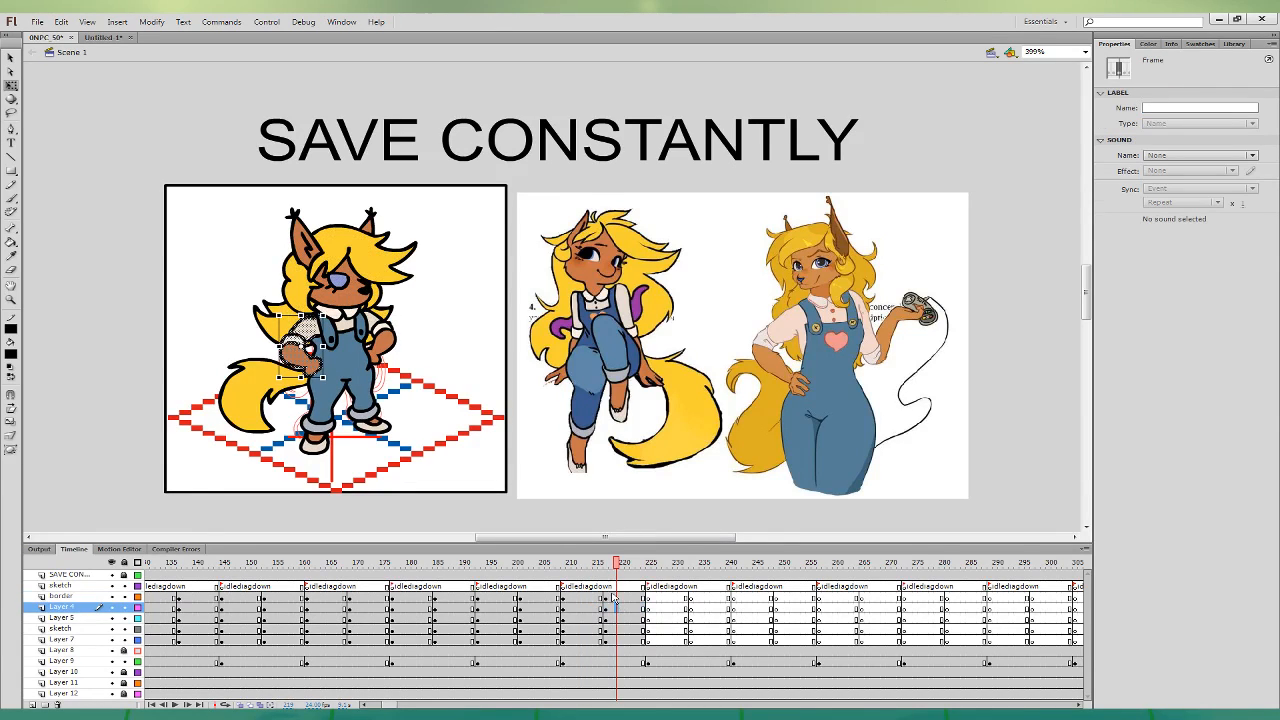
{"action": "left_click", "coordinate": [595, 607]}
{"action": "left_click", "coordinate": [611, 605]}
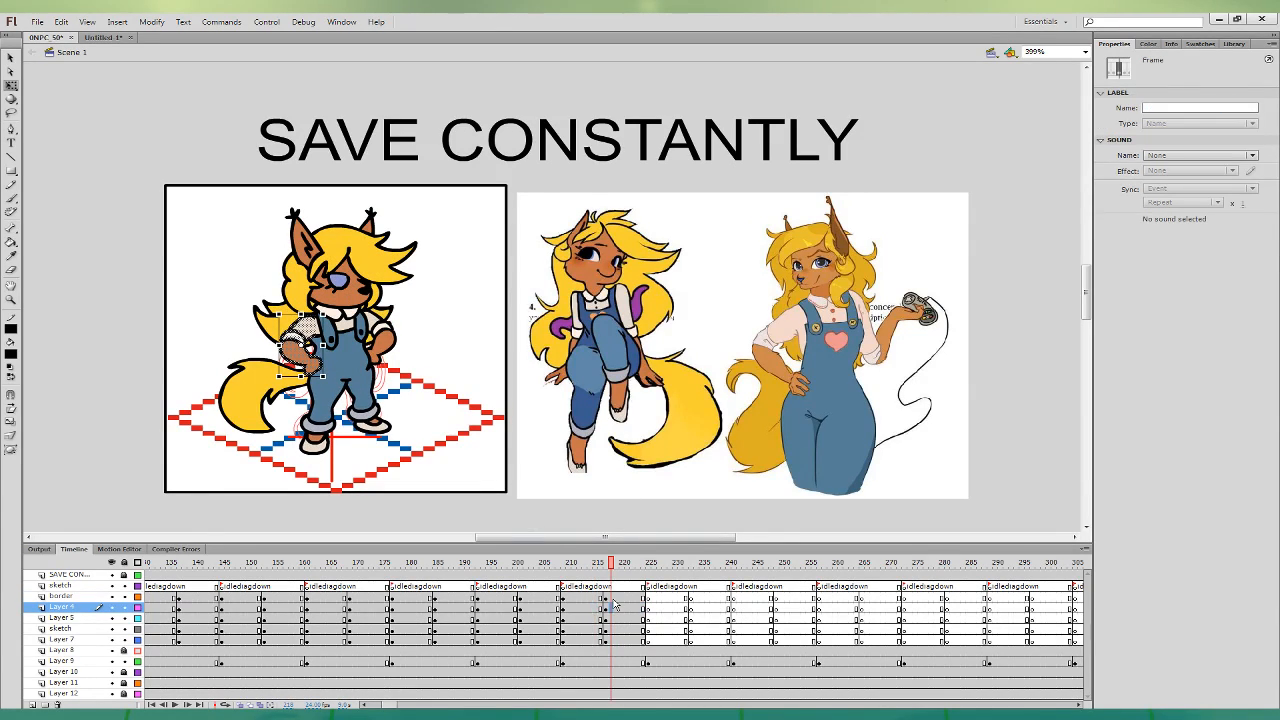
- Nudge the head on the border layer slightly down and to the right in the second keyframe
{"action": "left_click", "coordinate": [611, 598]}
{"action": "key", "text": "Down"}
{"action": "key", "text": "Down"}
{"action": "key", "text": "Down"}
{"action": "key", "text": "Down"}
{"action": "key", "text": "Right"}
{"action": "key", "text": "Right"}
{"action": "key", "text": "Right"}
{"action": "key", "text": "Right"}
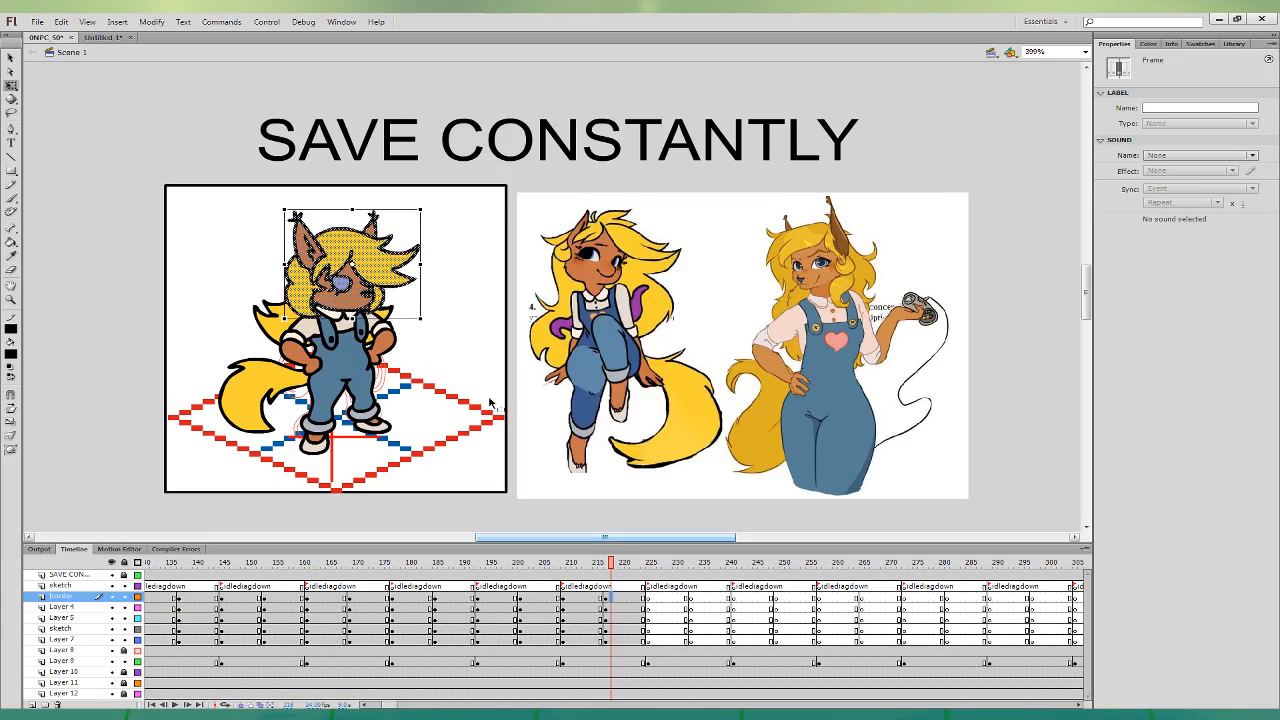
- Nudge the back hair right and down and tilt the tail on Layer 7 in the second keyframe
{"action": "left_click", "coordinate": [390, 309]}
{"action": "key", "text": "Right"}
{"action": "key", "text": "Right"}
{"action": "key", "text": "Down"}
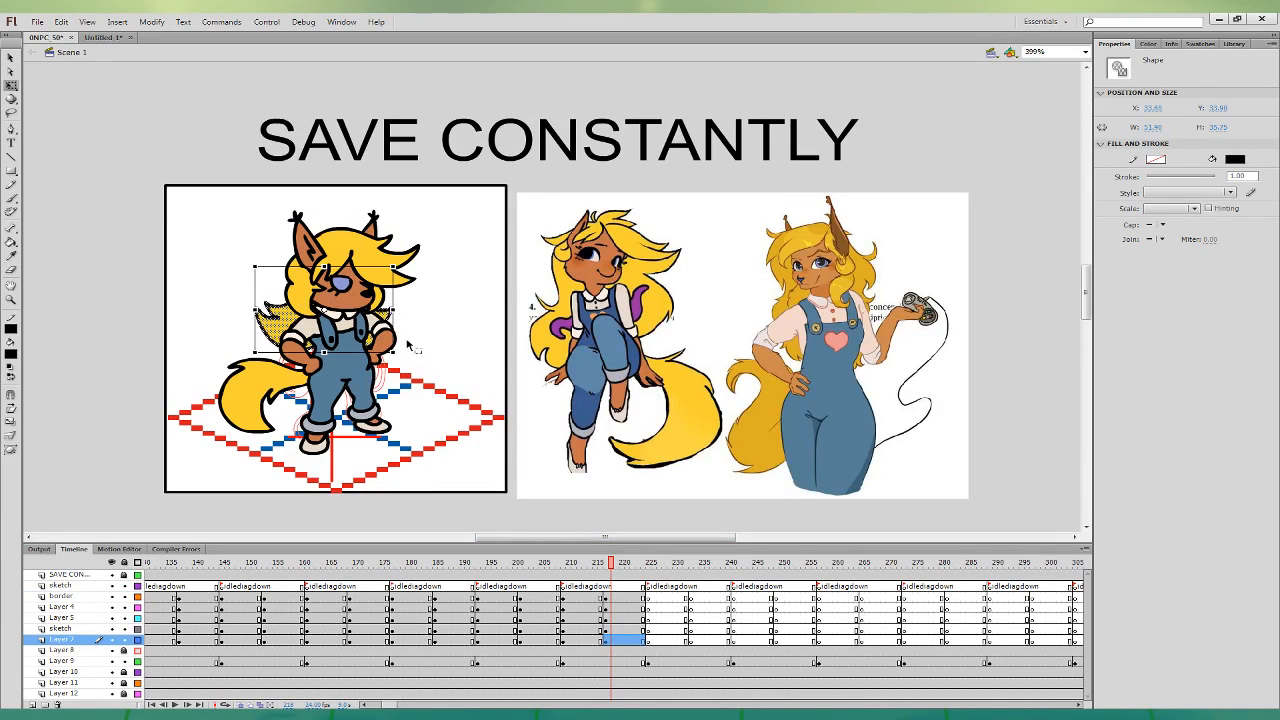
{"action": "left_click", "coordinate": [272, 398]}
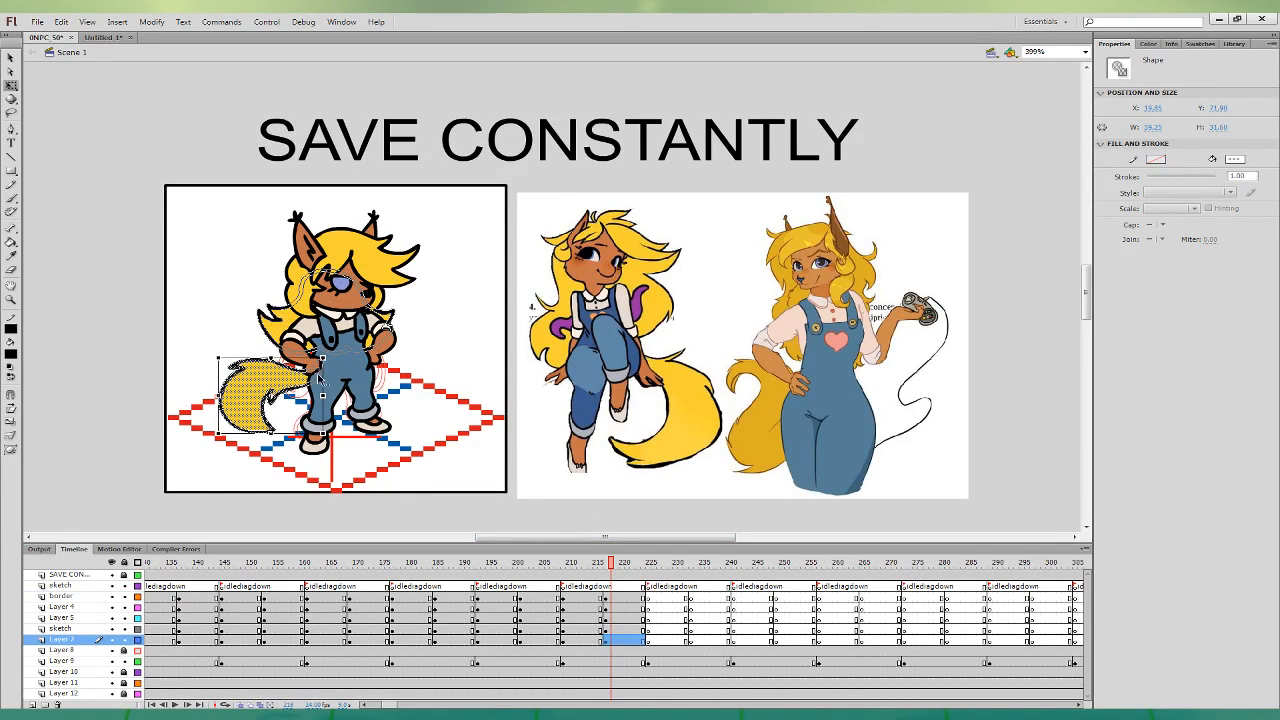
- Skew the torso on Layer 5 slightly to the right in the second keyframe
{"action": "left_click", "coordinate": [572, 597]}
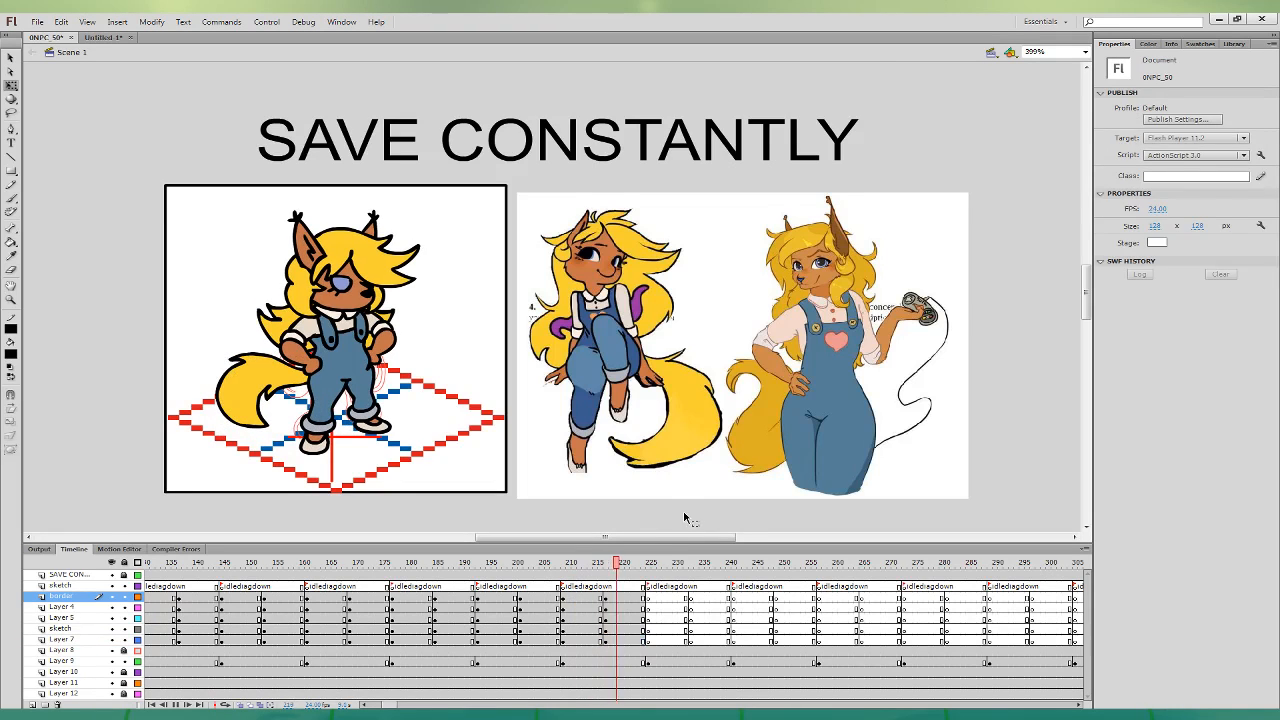
{"action": "left_click", "coordinate": [593, 587]}
{"action": "left_click", "coordinate": [617, 617]}
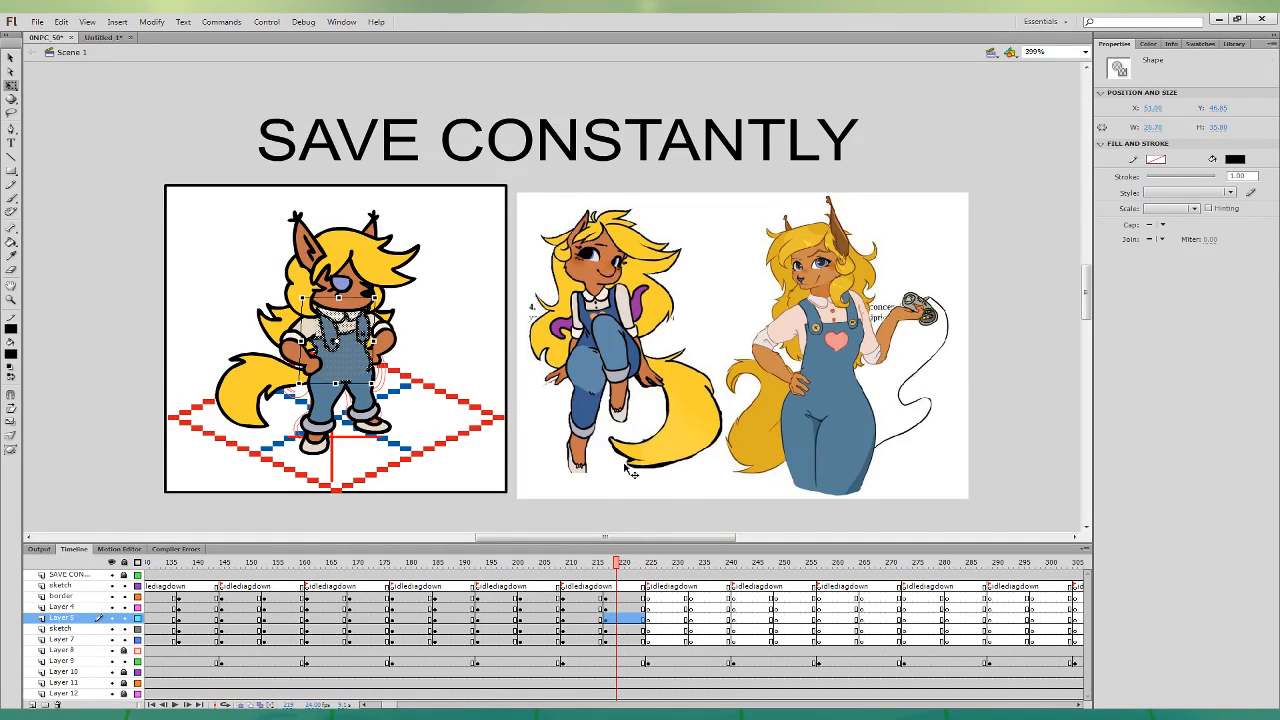
- Play back and flip between the two poses to examine the idle motion
{"action": "left_click", "coordinate": [598, 597]}
{"action": "left_click", "coordinate": [617, 607]}
{"action": "left_click", "coordinate": [598, 618]}
{"action": "key", "text": "Return"}
{"action": "key", "text": "Return"}
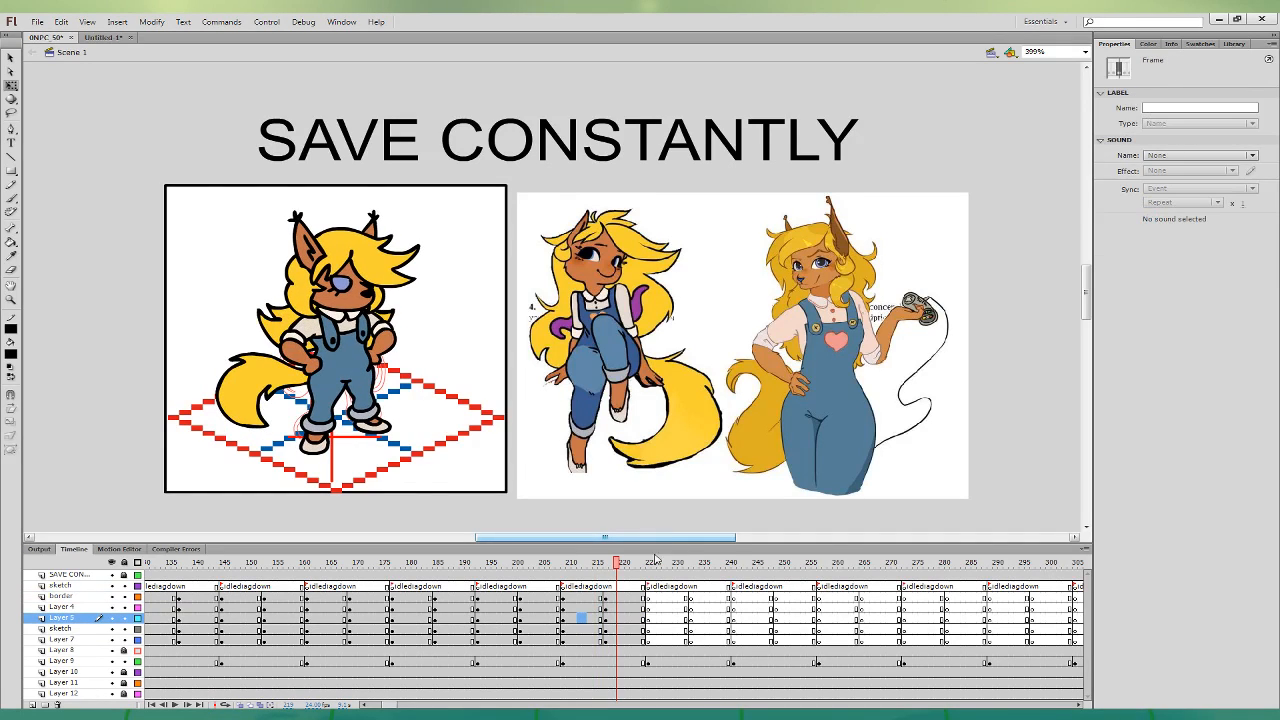
{"action": "left_click", "coordinate": [591, 607]}
{"action": "key", "text": "Return"}
{"action": "key", "text": "Return"}
- Copy the character's idle cycle frames across all drawing layers and paste them over the existing frames in the Untitled-1 document
{"action": "left_click", "coordinate": [568, 595]}
{"action": "left_click_drag", "start_coordinate": [562, 586], "coordinate": [645, 672]}
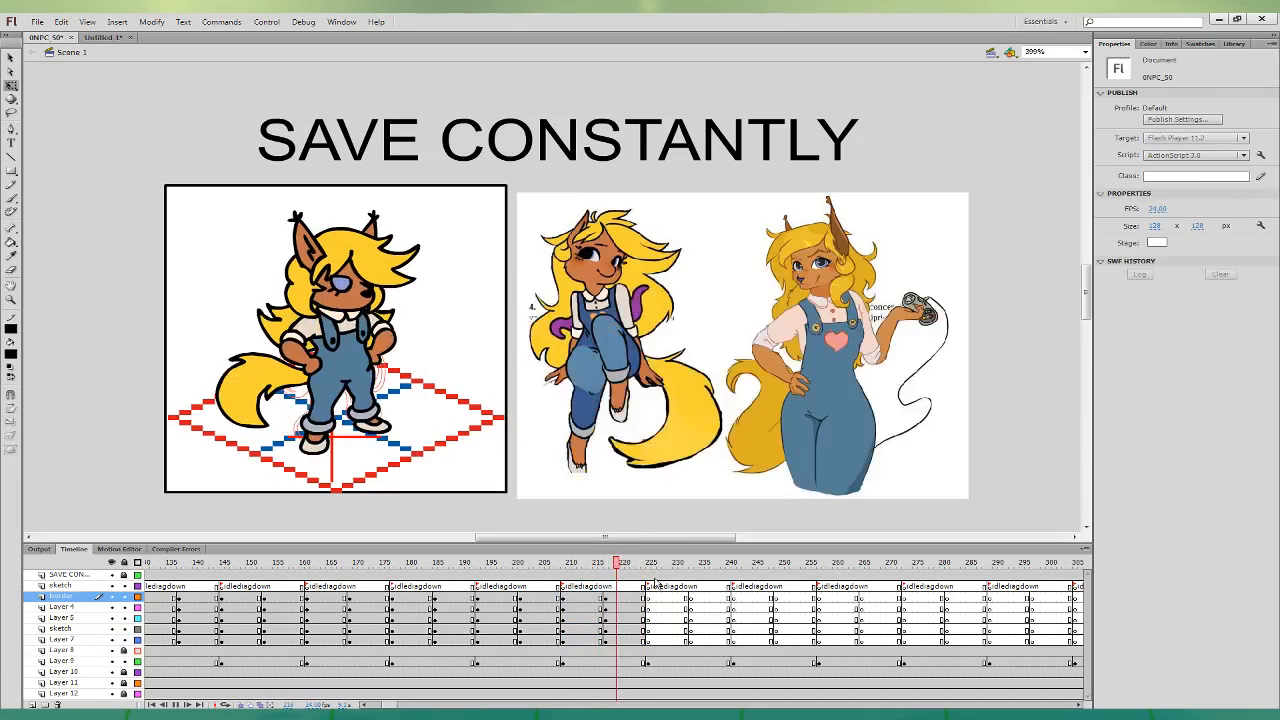
{"action": "key", "text": "Return"}
{"action": "left_click", "coordinate": [105, 38]}
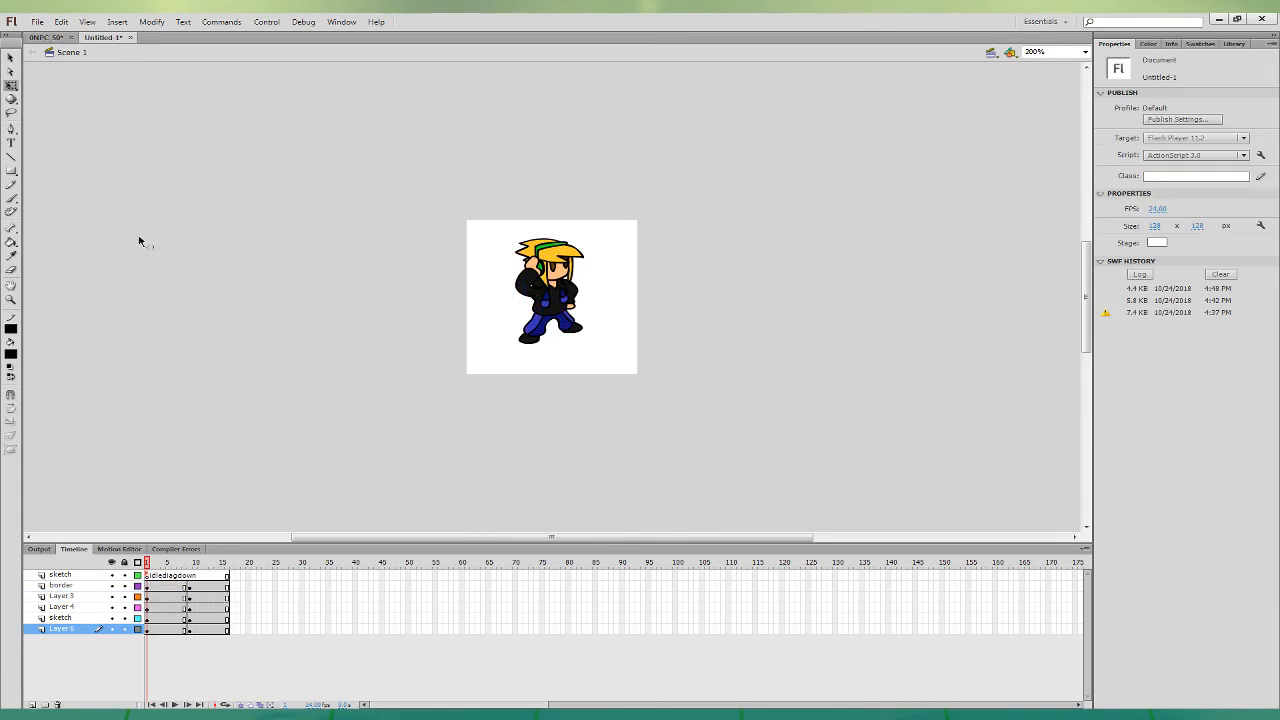
{"action": "left_click", "coordinate": [82, 576], "text": "shift"}
{"action": "key", "text": "ctrl+alt+v"}
{"action": "left_click", "coordinate": [259, 638]}
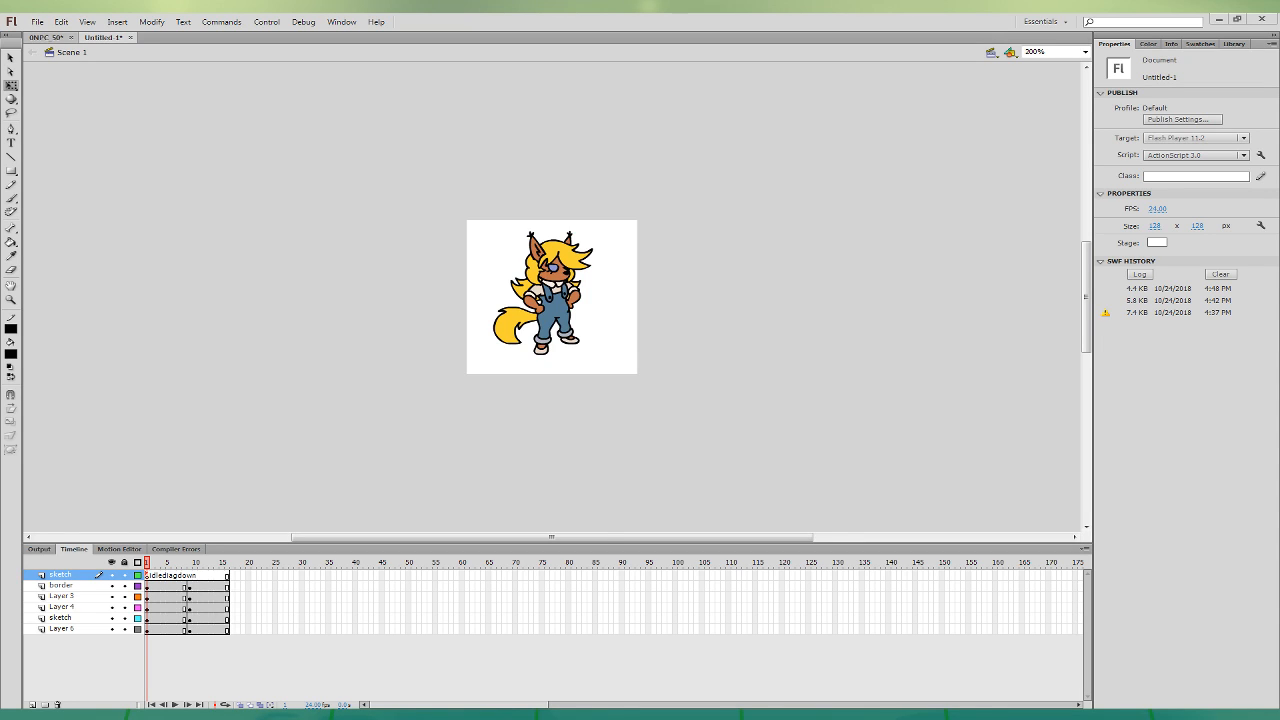
- Select the yellow-haired character's idle frames across the drawing layers in 0NPC_50, and test the movie in the Untitled-1 document
{"action": "left_click", "coordinate": [47, 38]}
{"action": "left_click_drag", "start_coordinate": [564, 587], "coordinate": [617, 623]}
{"action": "left_click", "coordinate": [641, 639], "text": "shift"}
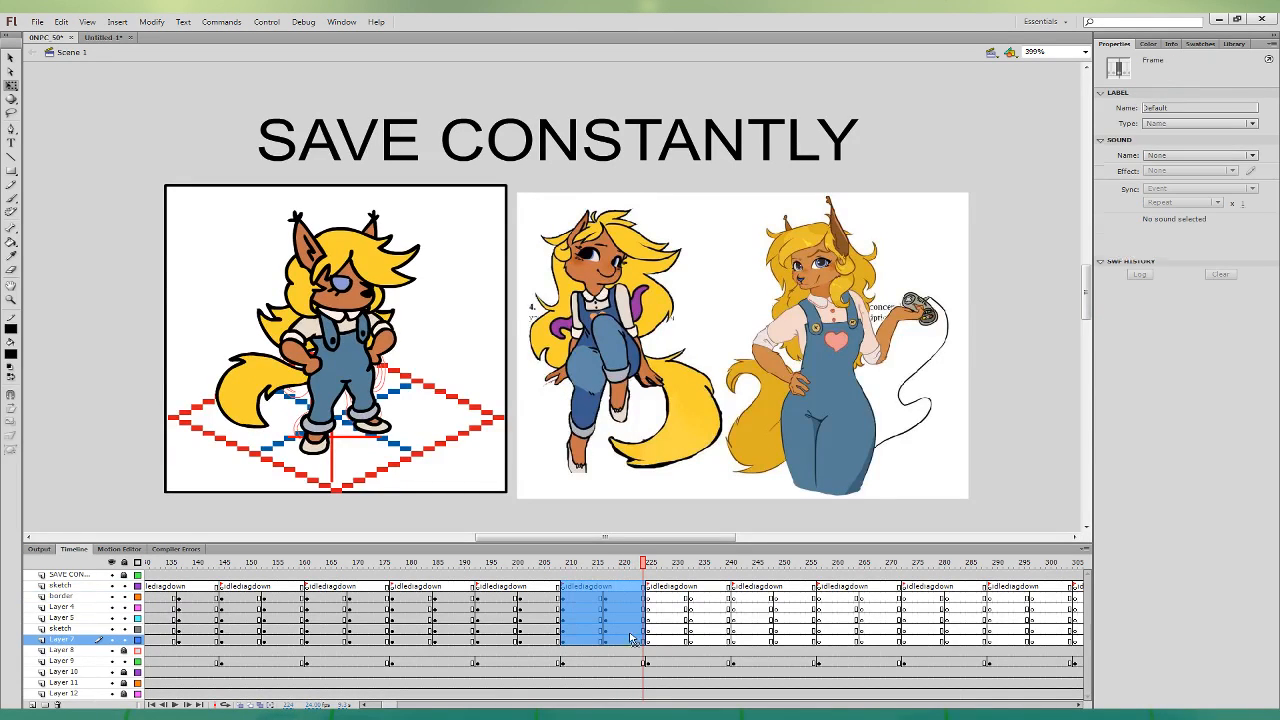
{"action": "left_click", "coordinate": [103, 37]}
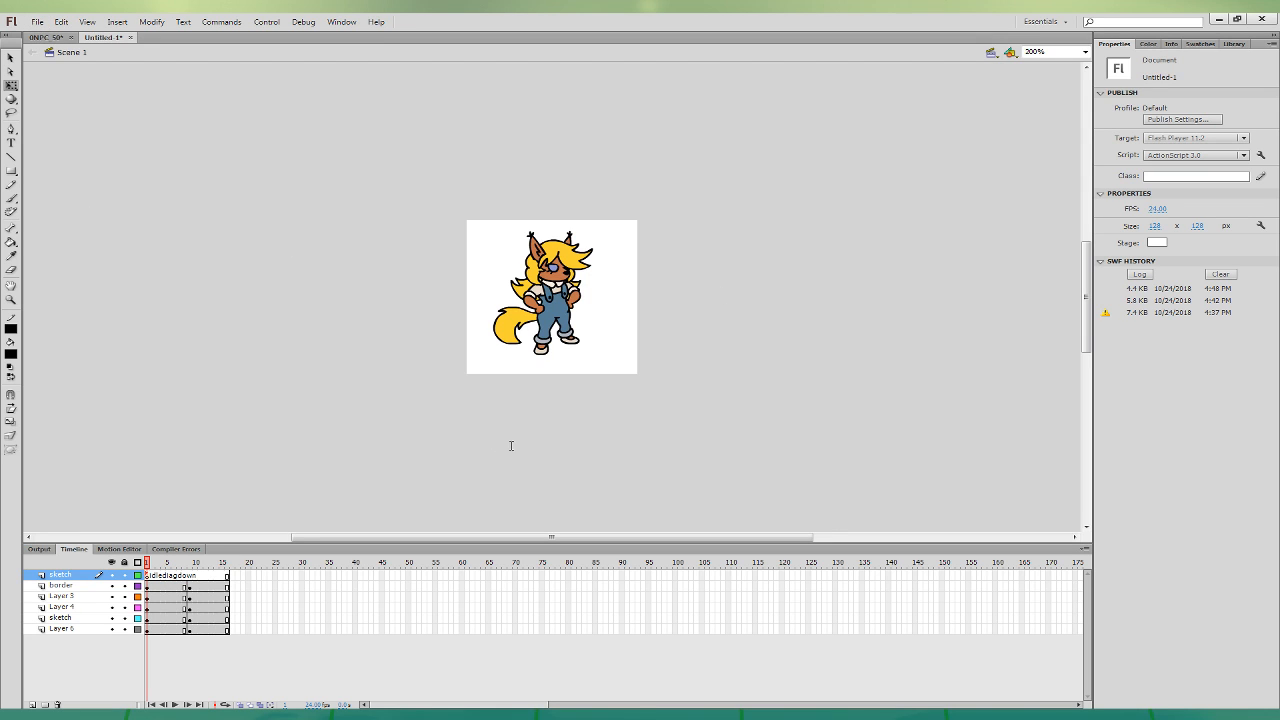
{"action": "key", "text": "ctrl+Return"}
- Go to the next empty idle cycle in 0NPC_50 on the border layer and examine the striped-hoodie wolf reference up close
{"action": "left_click", "coordinate": [45, 38]}
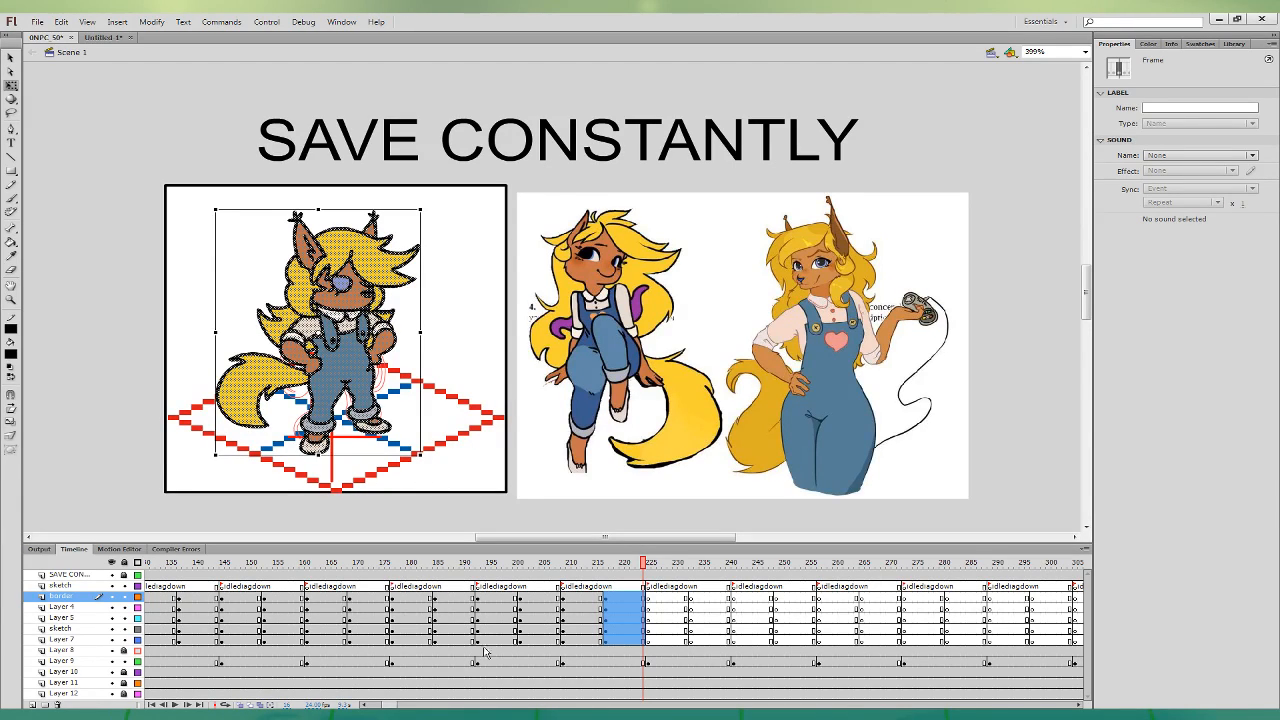
{"action": "left_click", "coordinate": [671, 629]}
{"action": "left_click", "coordinate": [687, 597]}
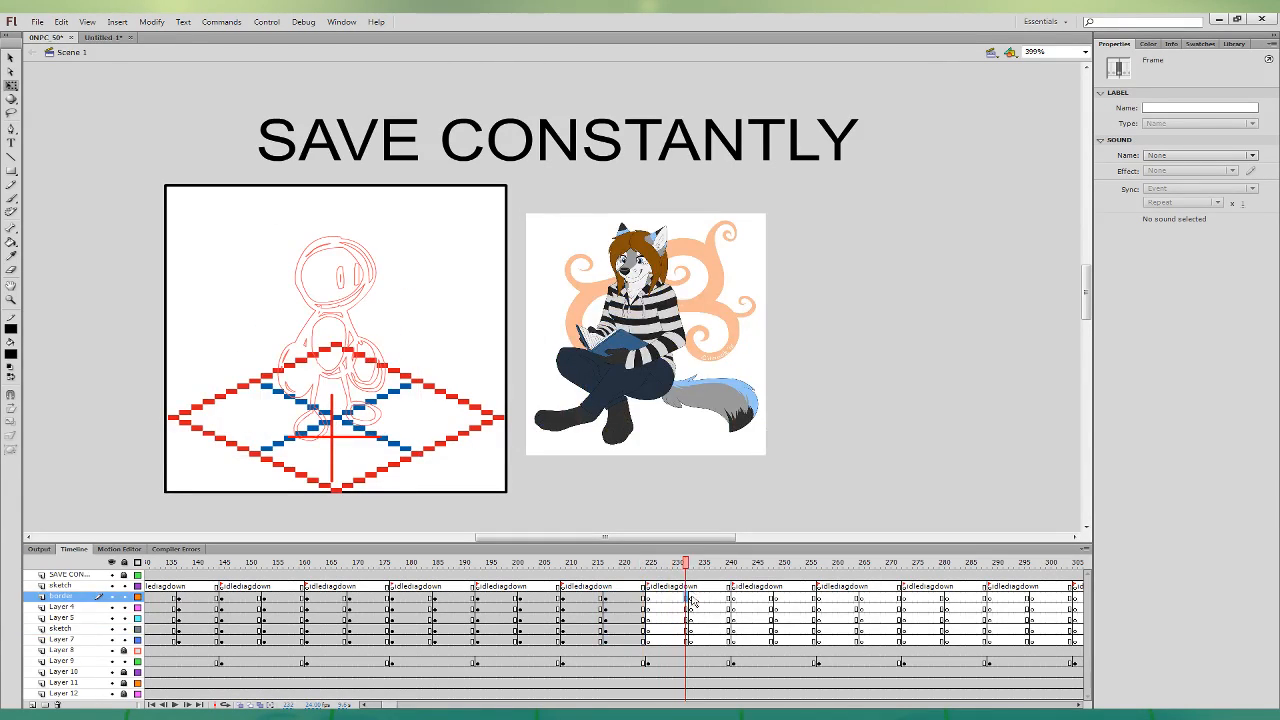
{"action": "key", "text": "ctrl+="}
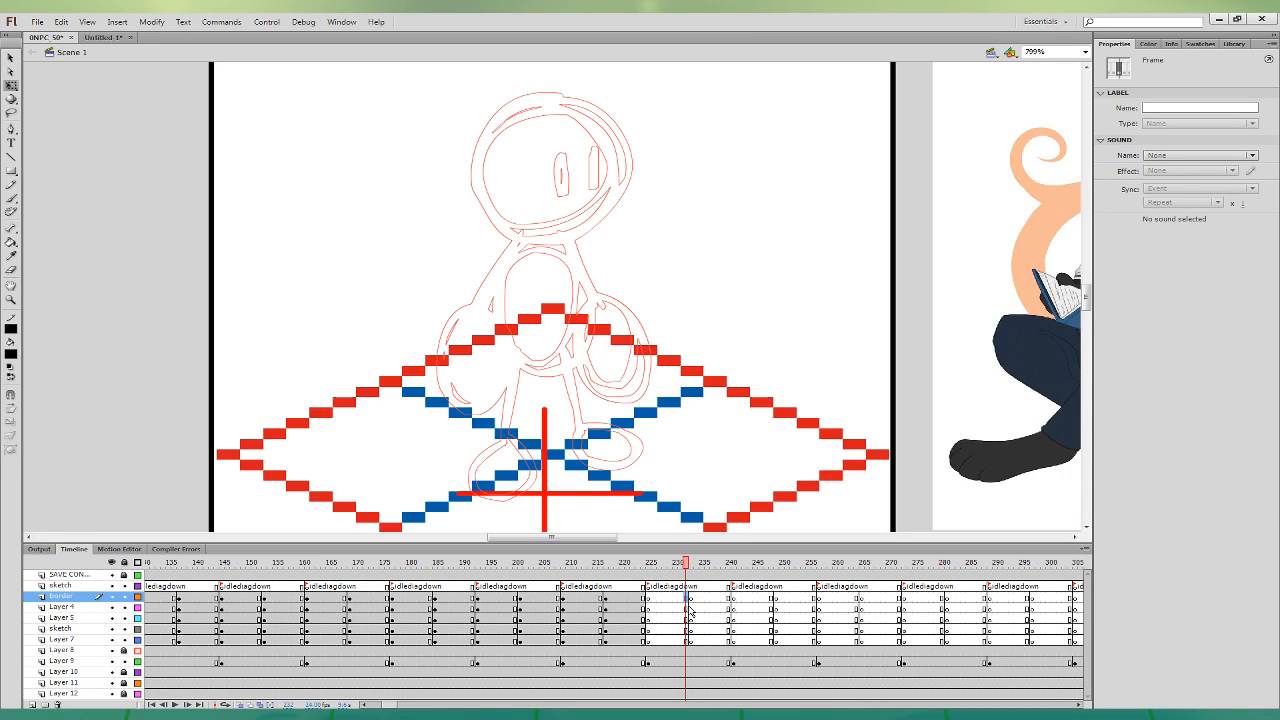
{"action": "left_click_drag", "start_coordinate": [953, 459], "coordinate": [577, 494]}
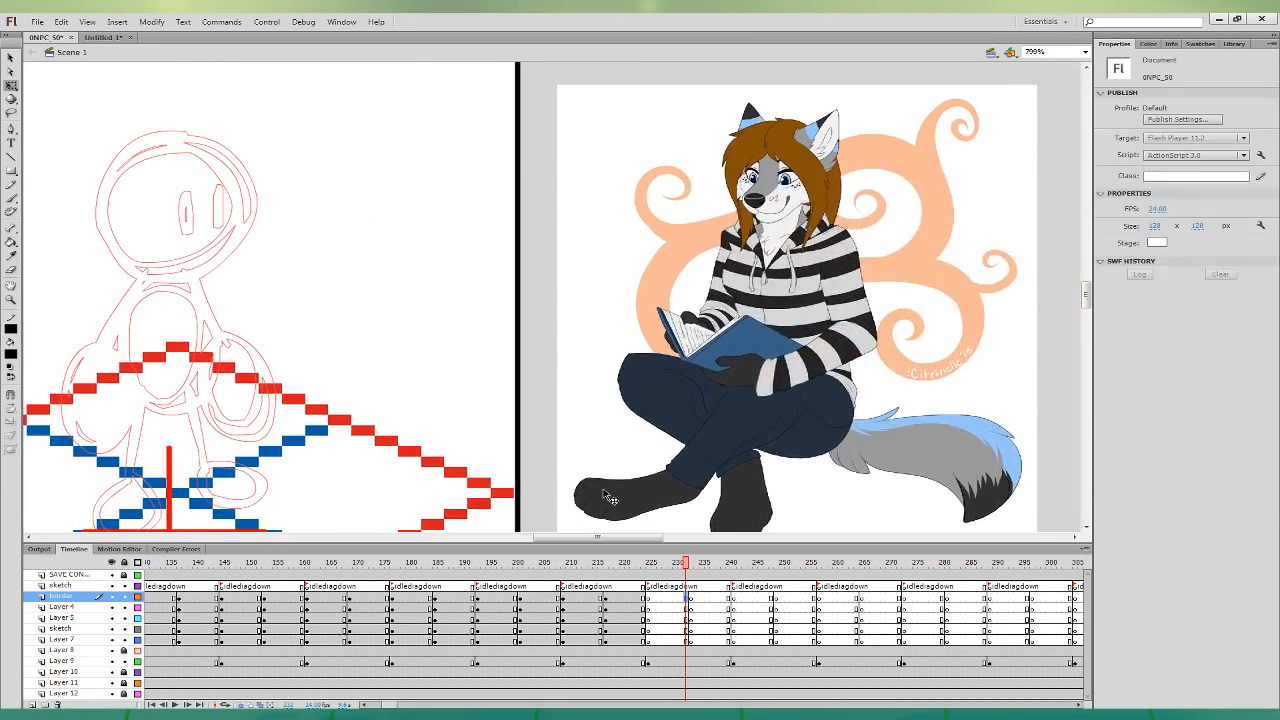
{"action": "key", "text": "ctrl+minus"}
- Outline the wolf's face, eyes, nose and front hair in black over the sketch on the border layer with the Brush
{"action": "left_click", "coordinate": [11, 198]}
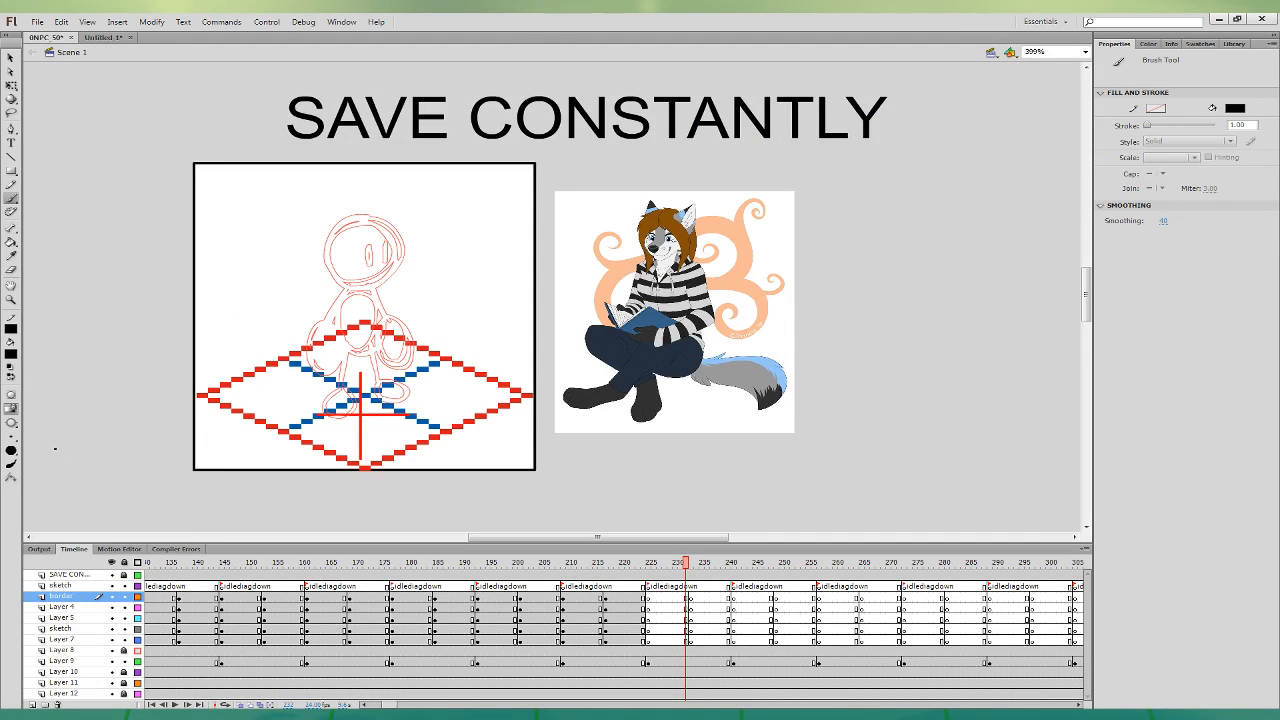
{"action": "left_click", "coordinate": [688, 597]}
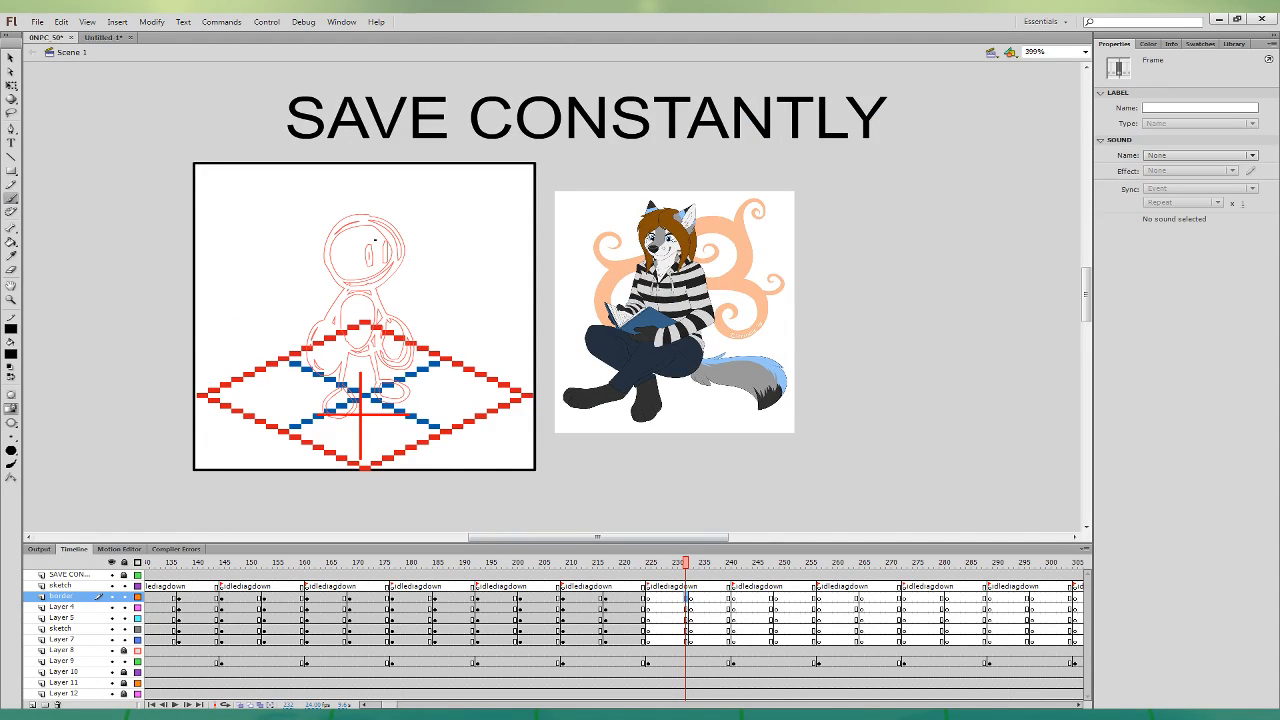
{"action": "mouse_move", "coordinate": [370, 230]}
{"action": "left_mouse_down"}
{"action": "mouse_move", "coordinate": [343, 270]}
{"action": "mouse_move", "coordinate": [337, 253]}
{"action": "left_mouse_up"}
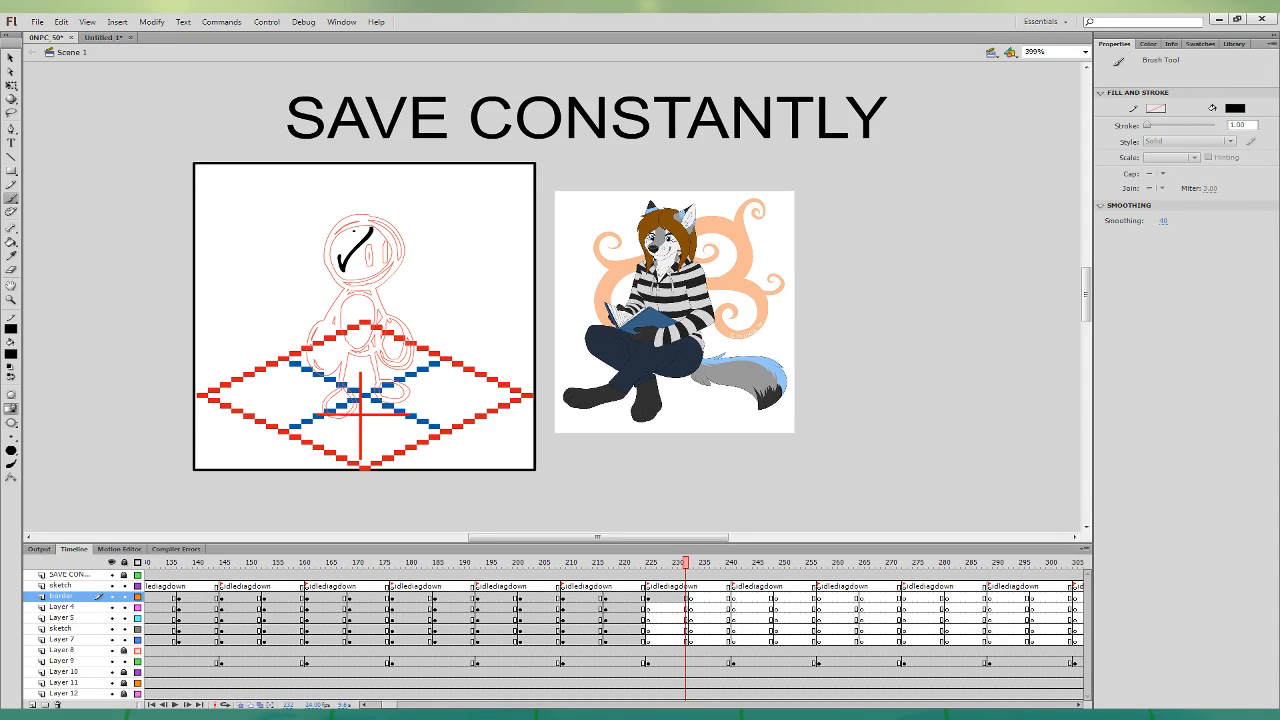
{"action": "mouse_move", "coordinate": [325, 231]}
{"action": "left_mouse_down"}
{"action": "mouse_move", "coordinate": [320, 266]}
{"action": "mouse_move", "coordinate": [348, 308]}
{"action": "mouse_move", "coordinate": [404, 280]}
{"action": "mouse_move", "coordinate": [388, 245]}
{"action": "mouse_move", "coordinate": [361, 263]}
{"action": "mouse_move", "coordinate": [368, 240]}
{"action": "mouse_move", "coordinate": [404, 272]}
{"action": "mouse_move", "coordinate": [393, 266]}
{"action": "left_mouse_up"}
{"action": "key", "text": "ctrl+z"}
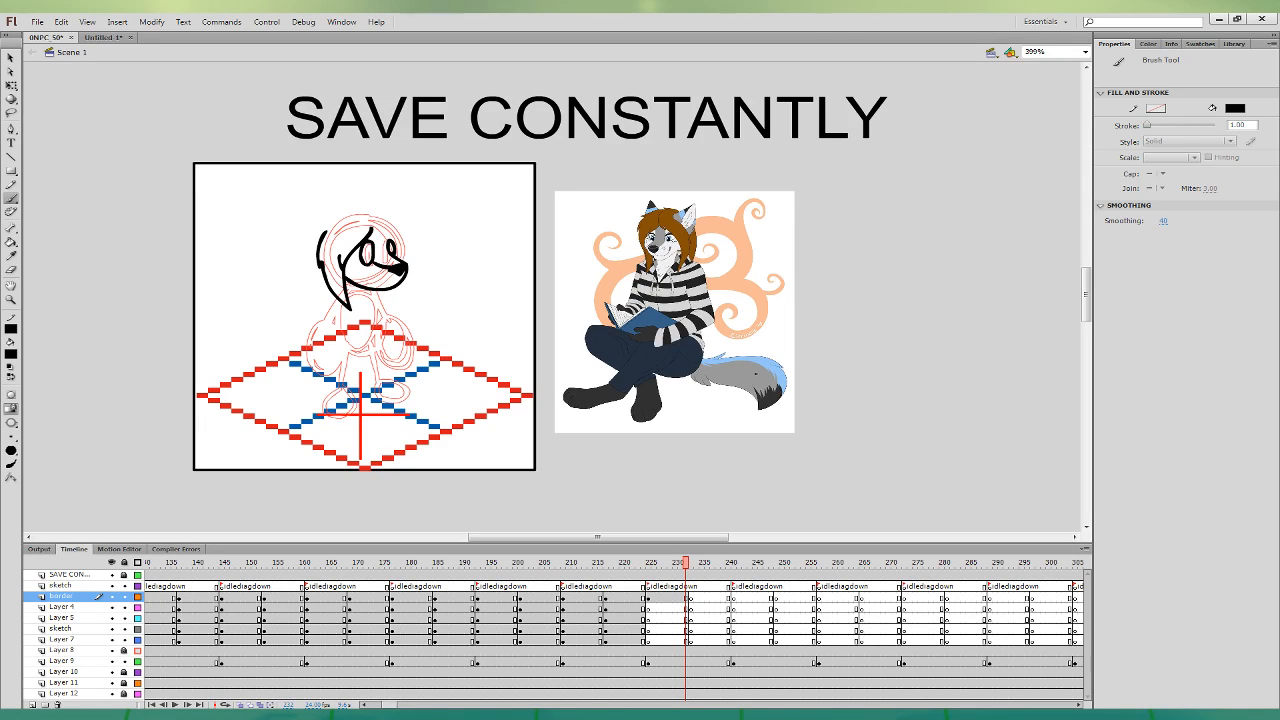
{"action": "mouse_move", "coordinate": [374, 228]}
{"action": "left_mouse_down"}
{"action": "mouse_move", "coordinate": [407, 258]}
{"action": "mouse_move", "coordinate": [372, 228]}
{"action": "left_mouse_up"}
{"action": "key", "text": "ctrl+z"}
{"action": "mouse_move", "coordinate": [391, 286]}
{"action": "left_mouse_down"}
{"action": "mouse_move", "coordinate": [394, 304]}
{"action": "mouse_move", "coordinate": [396, 216]}
{"action": "mouse_move", "coordinate": [304, 197]}
{"action": "mouse_move", "coordinate": [322, 237]}
{"action": "mouse_move", "coordinate": [344, 213]}
{"action": "mouse_move", "coordinate": [325, 225]}
{"action": "left_mouse_up"}
{"action": "key", "text": "ctrl+z"}
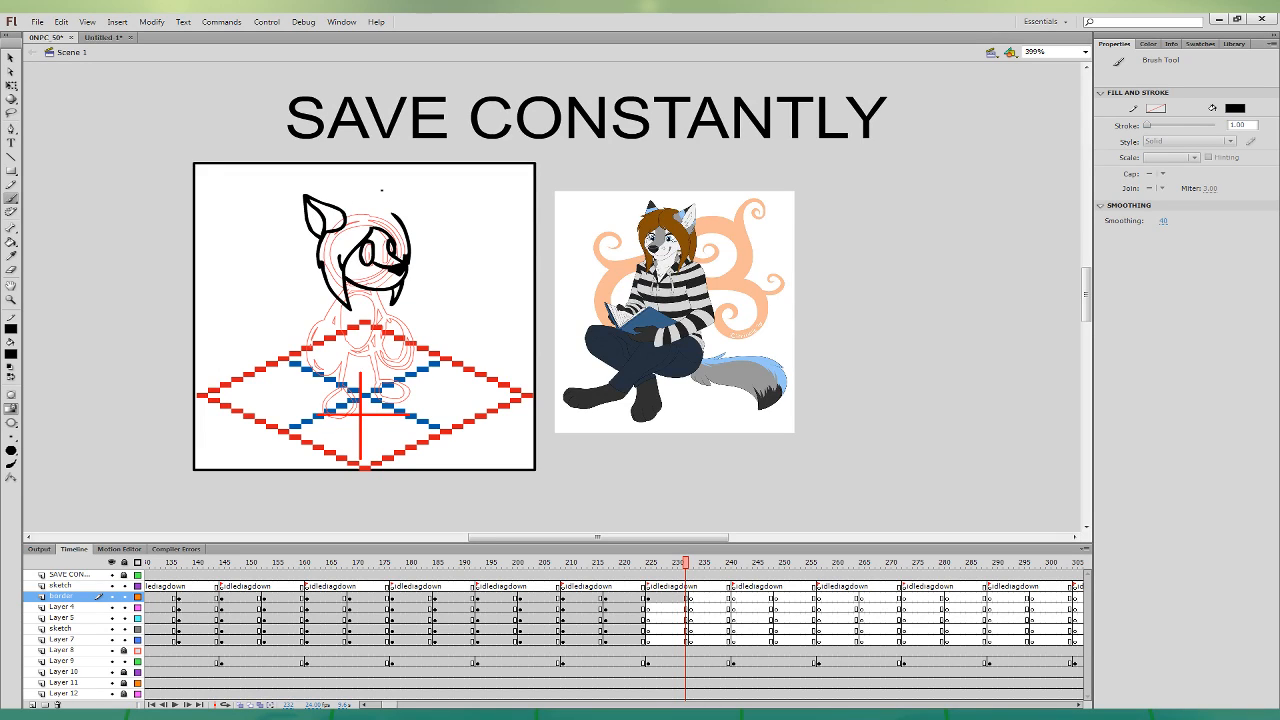
- Draw both pointed ears with their inner markings and complete the outer hair outline on the border layer
{"action": "key", "text": "ctrl+z"}
{"action": "left_click_drag", "start_coordinate": [306, 198], "coordinate": [322, 233]}
{"action": "key", "text": "ctrl+z"}
{"action": "mouse_move", "coordinate": [407, 230]}
{"action": "left_mouse_down"}
{"action": "mouse_move", "coordinate": [409, 191]}
{"action": "mouse_move", "coordinate": [388, 208]}
{"action": "mouse_move", "coordinate": [397, 214]}
{"action": "mouse_move", "coordinate": [408, 191]}
{"action": "mouse_move", "coordinate": [341, 207]}
{"action": "mouse_move", "coordinate": [401, 220]}
{"action": "mouse_move", "coordinate": [340, 206]}
{"action": "mouse_move", "coordinate": [308, 268]}
{"action": "mouse_move", "coordinate": [302, 253]}
{"action": "mouse_move", "coordinate": [332, 300]}
{"action": "mouse_move", "coordinate": [303, 255]}
{"action": "mouse_move", "coordinate": [330, 300]}
{"action": "mouse_move", "coordinate": [325, 274]}
{"action": "left_mouse_up"}
{"action": "key", "text": "ctrl+z"}
{"action": "key", "text": "ctrl+z"}
{"action": "key", "text": "ctrl+z"}
{"action": "key", "text": "ctrl+z"}
{"action": "key", "text": "ctrl+z"}
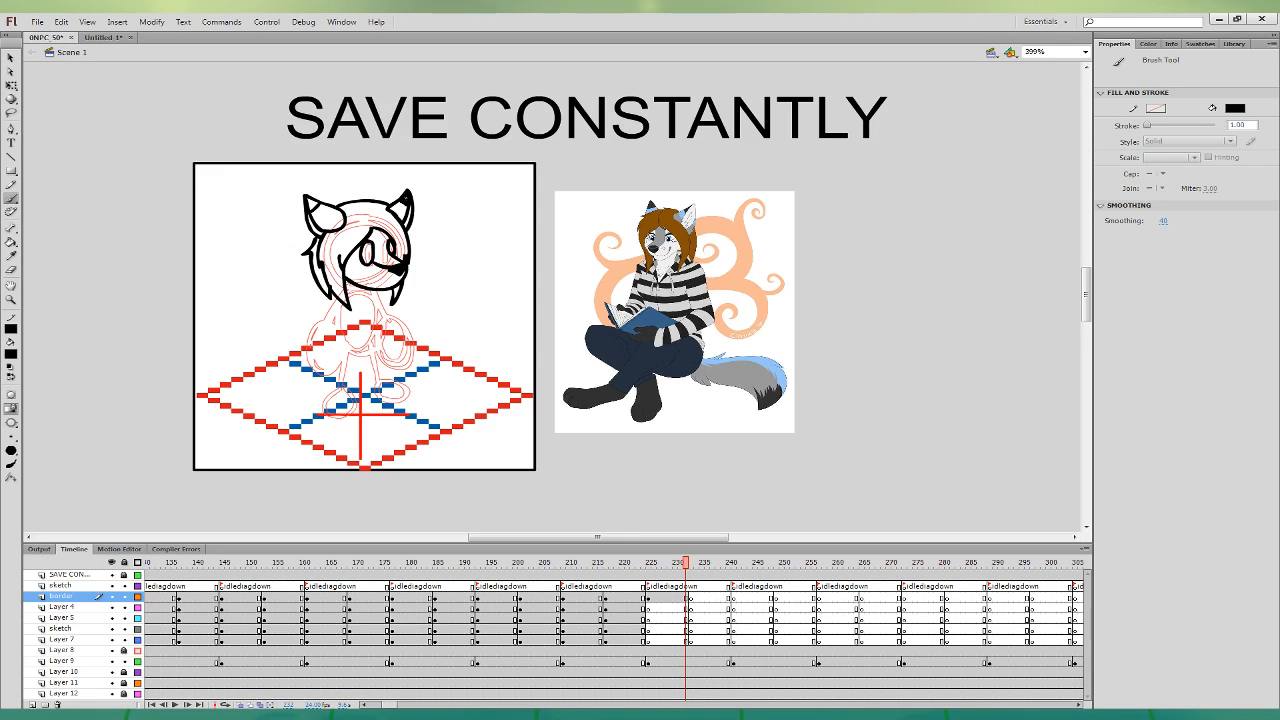
{"action": "left_click_drag", "start_coordinate": [314, 207], "coordinate": [313, 202]}
{"action": "left_click_drag", "start_coordinate": [332, 208], "coordinate": [324, 232]}
- Outline the hoodie torso with its collar and horizontal stripes on Layer 5 with the Brush
{"action": "left_click", "coordinate": [690, 607]}
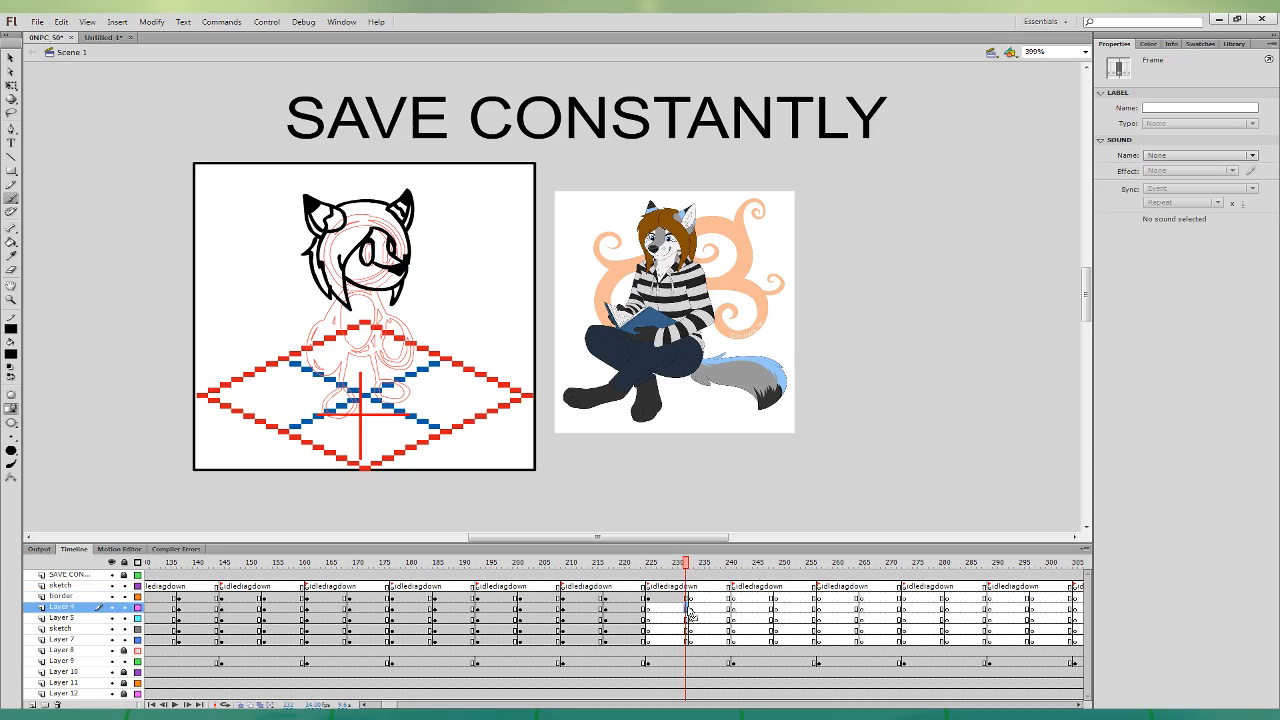
{"action": "left_click", "coordinate": [688, 618]}
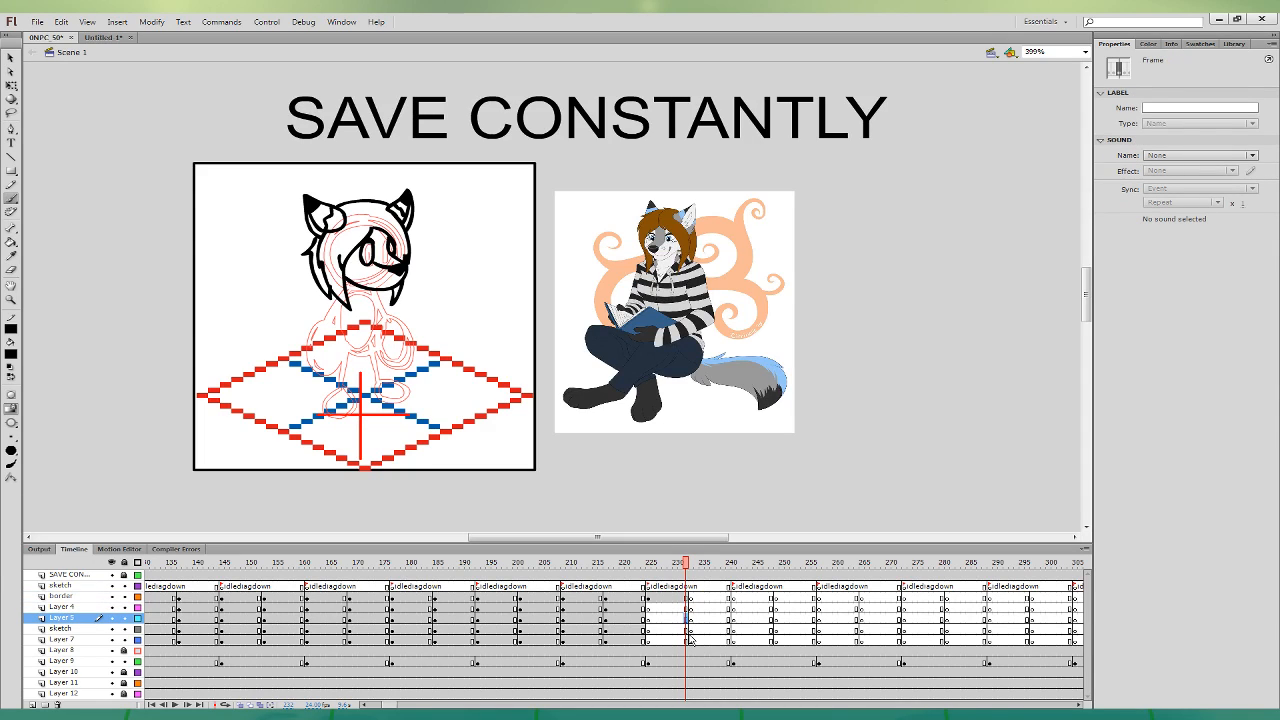
{"action": "mouse_move", "coordinate": [364, 298]}
{"action": "left_mouse_down"}
{"action": "mouse_move", "coordinate": [366, 284]}
{"action": "mouse_move", "coordinate": [365, 298]}
{"action": "mouse_move", "coordinate": [330, 289]}
{"action": "mouse_move", "coordinate": [364, 298]}
{"action": "mouse_move", "coordinate": [326, 320]}
{"action": "mouse_move", "coordinate": [336, 360]}
{"action": "mouse_move", "coordinate": [386, 362]}
{"action": "mouse_move", "coordinate": [394, 348]}
{"action": "mouse_move", "coordinate": [378, 286]}
{"action": "mouse_move", "coordinate": [342, 319]}
{"action": "mouse_move", "coordinate": [328, 315]}
{"action": "mouse_move", "coordinate": [386, 323]}
{"action": "mouse_move", "coordinate": [354, 347]}
{"action": "mouse_move", "coordinate": [388, 332]}
{"action": "left_mouse_up"}
{"action": "key", "text": "ctrl+z"}
{"action": "key", "text": "ctrl+z"}
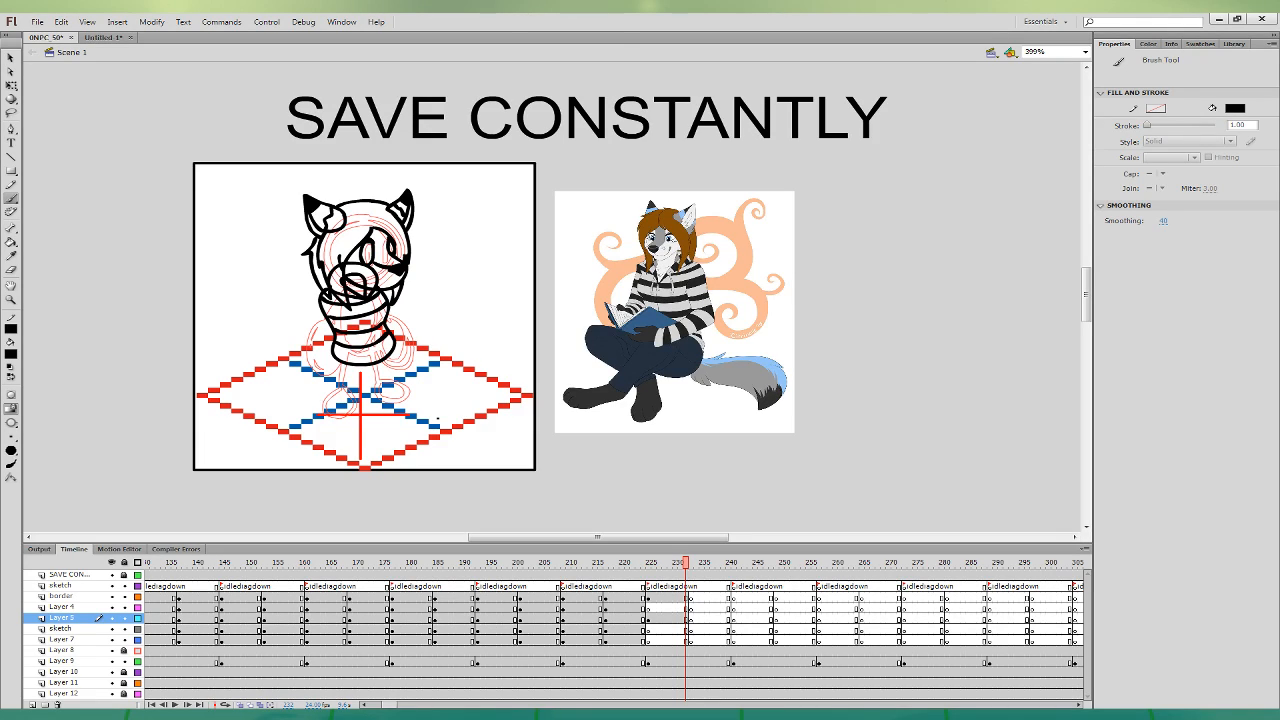
{"action": "mouse_move", "coordinate": [392, 339]}
{"action": "left_mouse_down"}
{"action": "mouse_move", "coordinate": [374, 362]}
{"action": "mouse_move", "coordinate": [334, 355]}
{"action": "left_mouse_up"}
{"action": "key", "text": "ctrl+z"}
- Fill the hoodie's collar and alternating torso stripes on Layer 5 with black
{"action": "left_click", "coordinate": [11, 242]}
{"action": "left_click", "coordinate": [366, 334]}
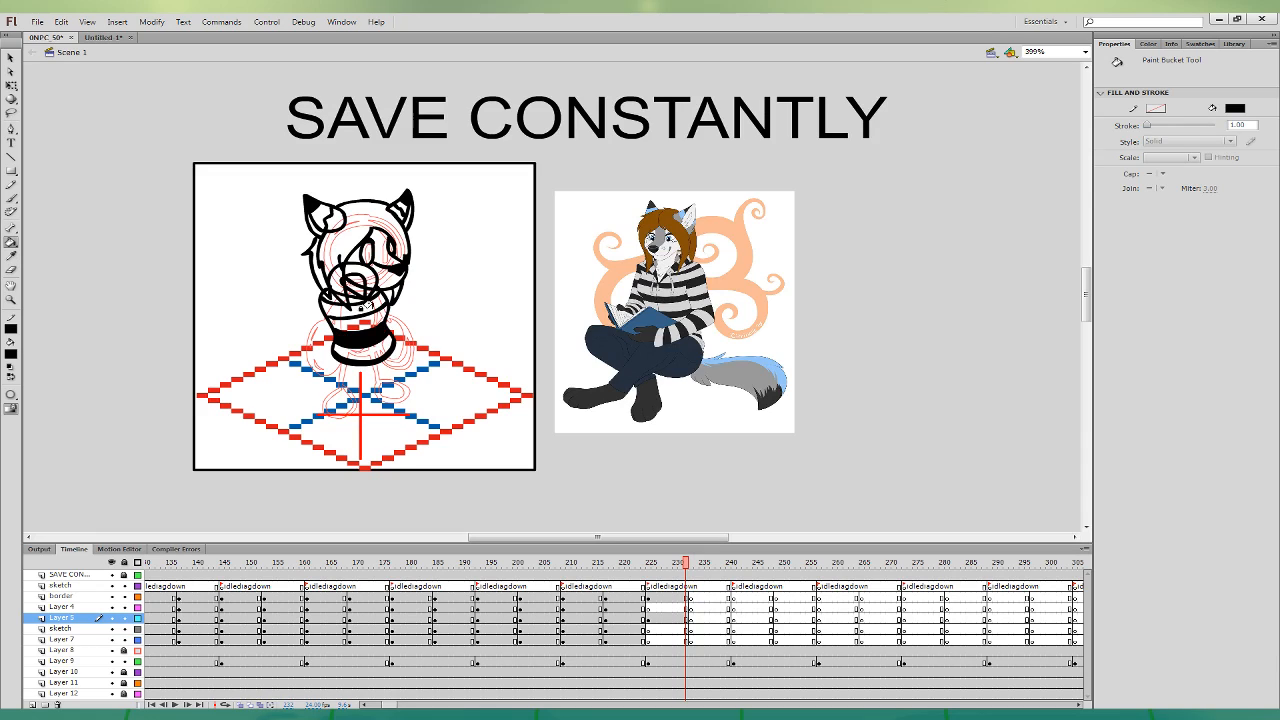
{"action": "left_click", "coordinate": [362, 308]}
{"action": "left_click", "coordinate": [338, 291]}
- Draw the arm with a striped sleeve at the torso's left side on Layer 4, and fill its alternating stripes and hand black
{"action": "left_click", "coordinate": [11, 199]}
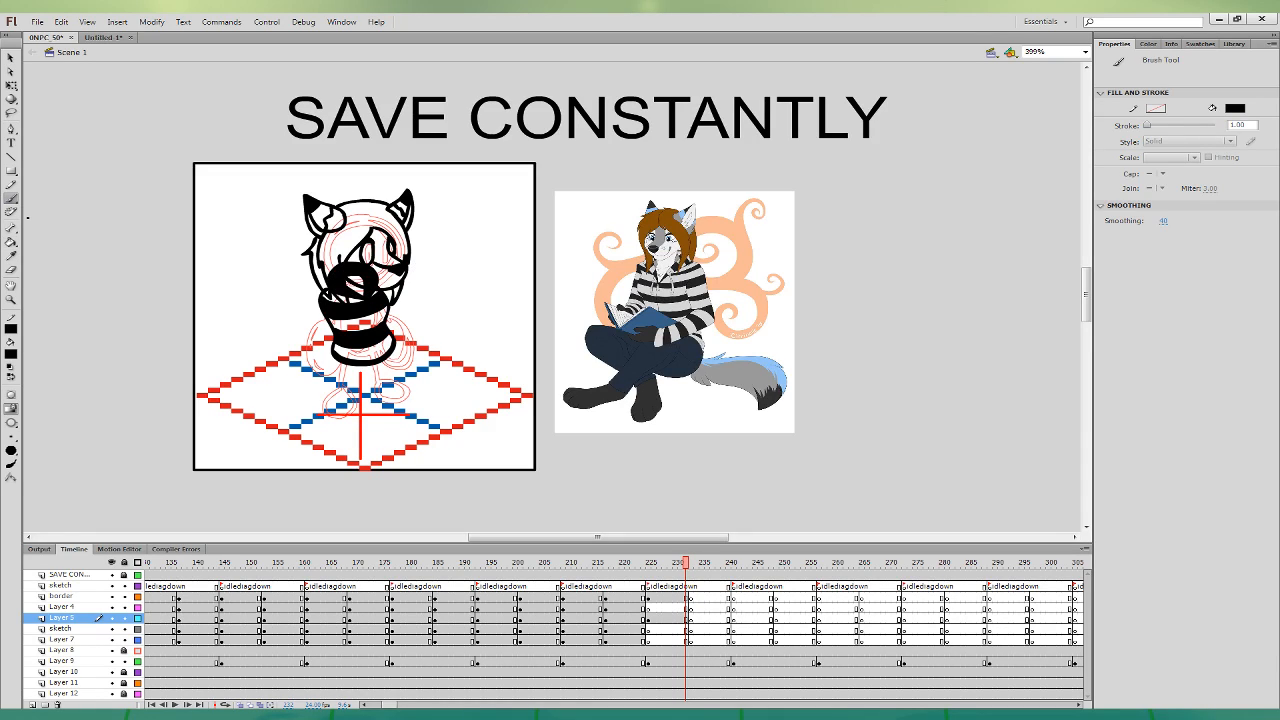
{"action": "left_click", "coordinate": [692, 607]}
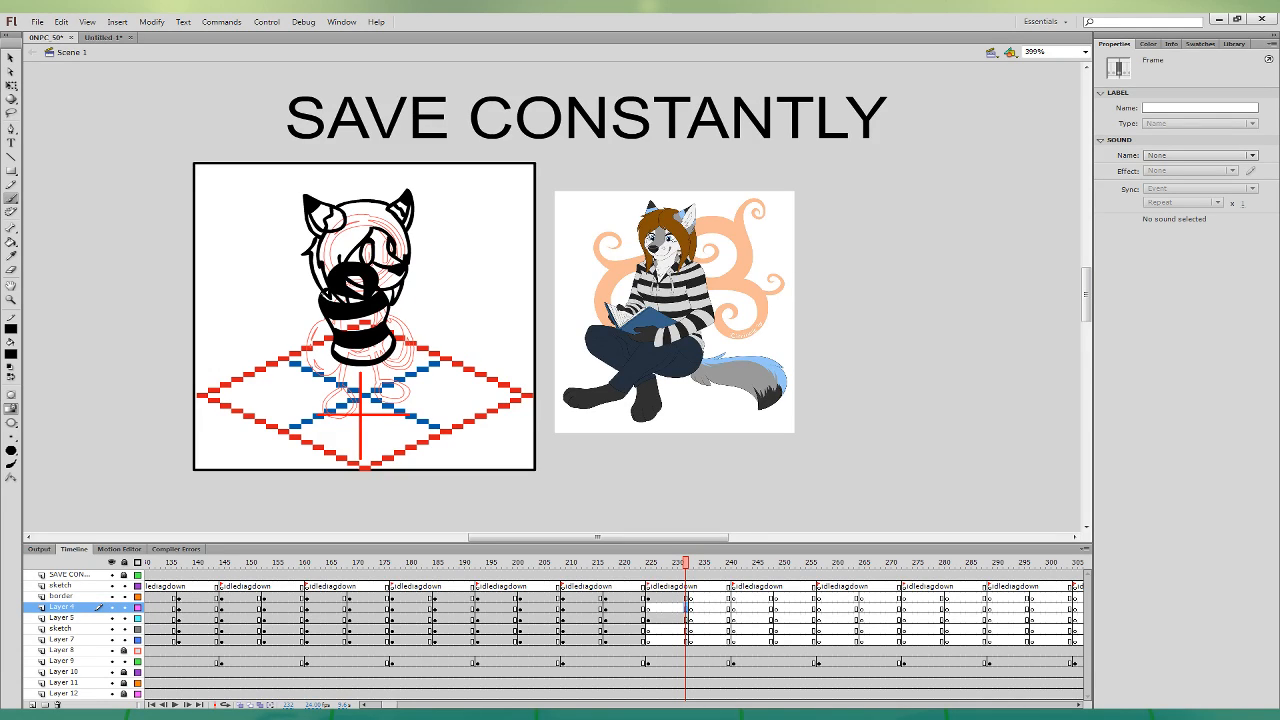
{"action": "mouse_move", "coordinate": [326, 291]}
{"action": "left_mouse_down"}
{"action": "mouse_move", "coordinate": [320, 371]}
{"action": "mouse_move", "coordinate": [327, 315]}
{"action": "mouse_move", "coordinate": [299, 357]}
{"action": "mouse_move", "coordinate": [310, 379]}
{"action": "left_mouse_up"}
{"action": "left_click", "coordinate": [12, 243]}
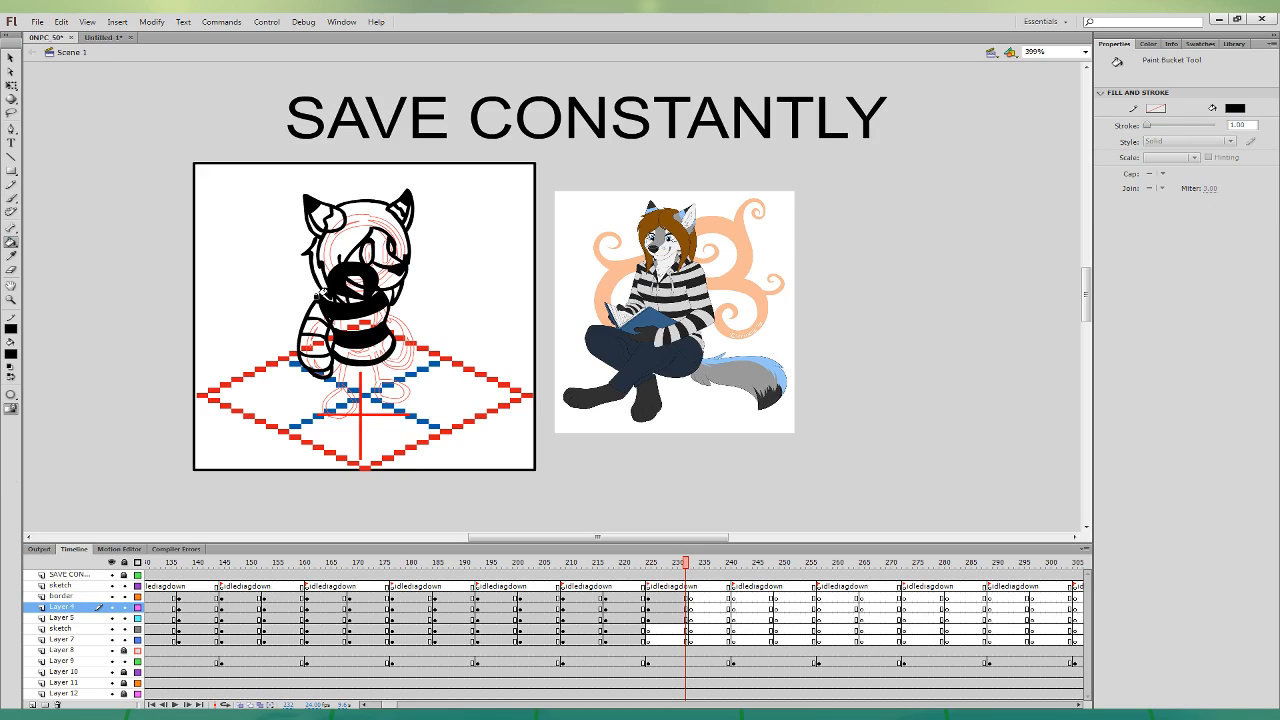
{"action": "left_click", "coordinate": [317, 300]}
{"action": "left_click", "coordinate": [311, 325]}
{"action": "left_click", "coordinate": [316, 365]}
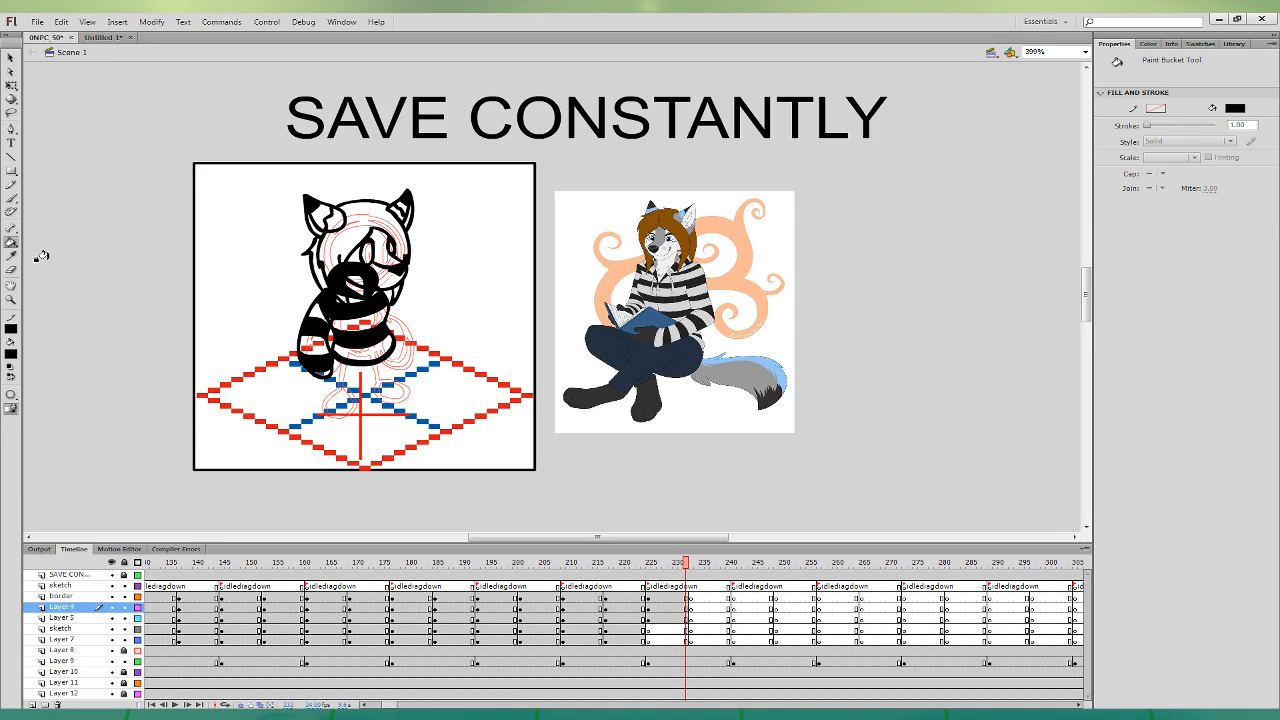
- Fill the remaining sleeve and torso stripes with the light grey sampled from the reference hoodie
{"action": "key", "text": "i"}
{"action": "left_click", "coordinate": [692, 273]}
{"action": "left_click", "coordinate": [312, 313]}
{"action": "left_click", "coordinate": [309, 344]}
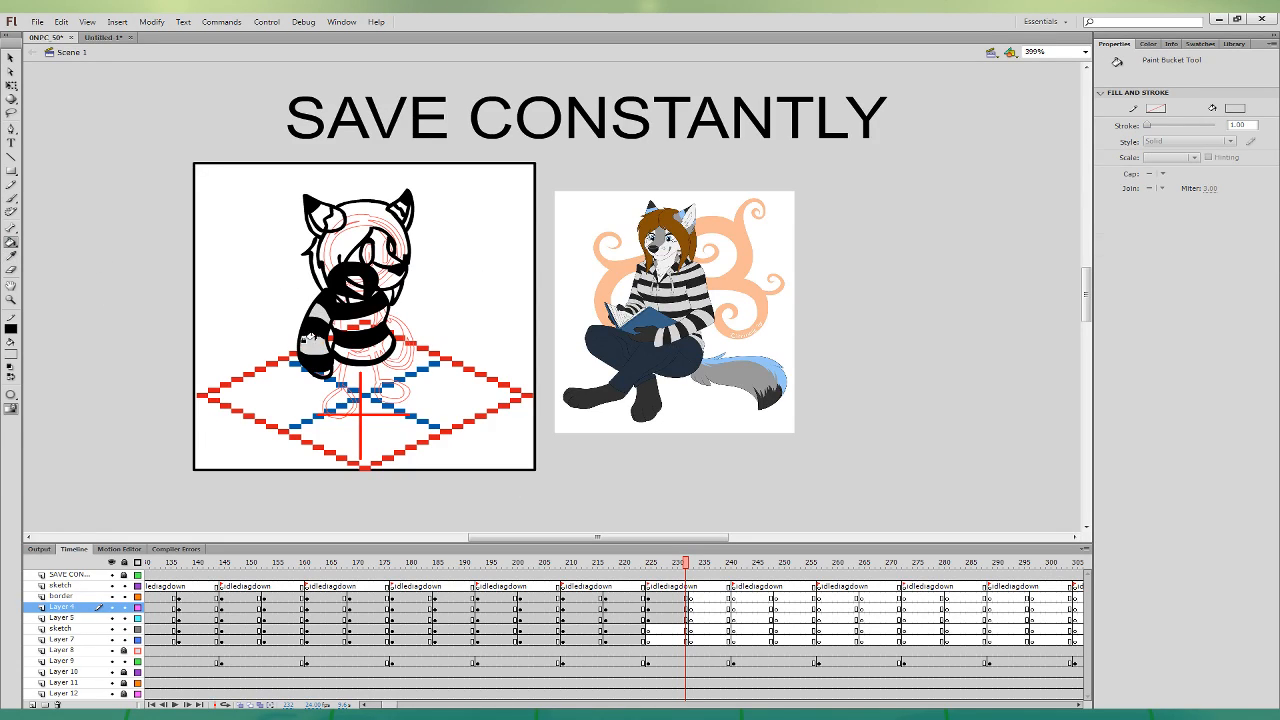
{"action": "left_click", "coordinate": [344, 348]}
{"action": "left_click", "coordinate": [354, 320]}
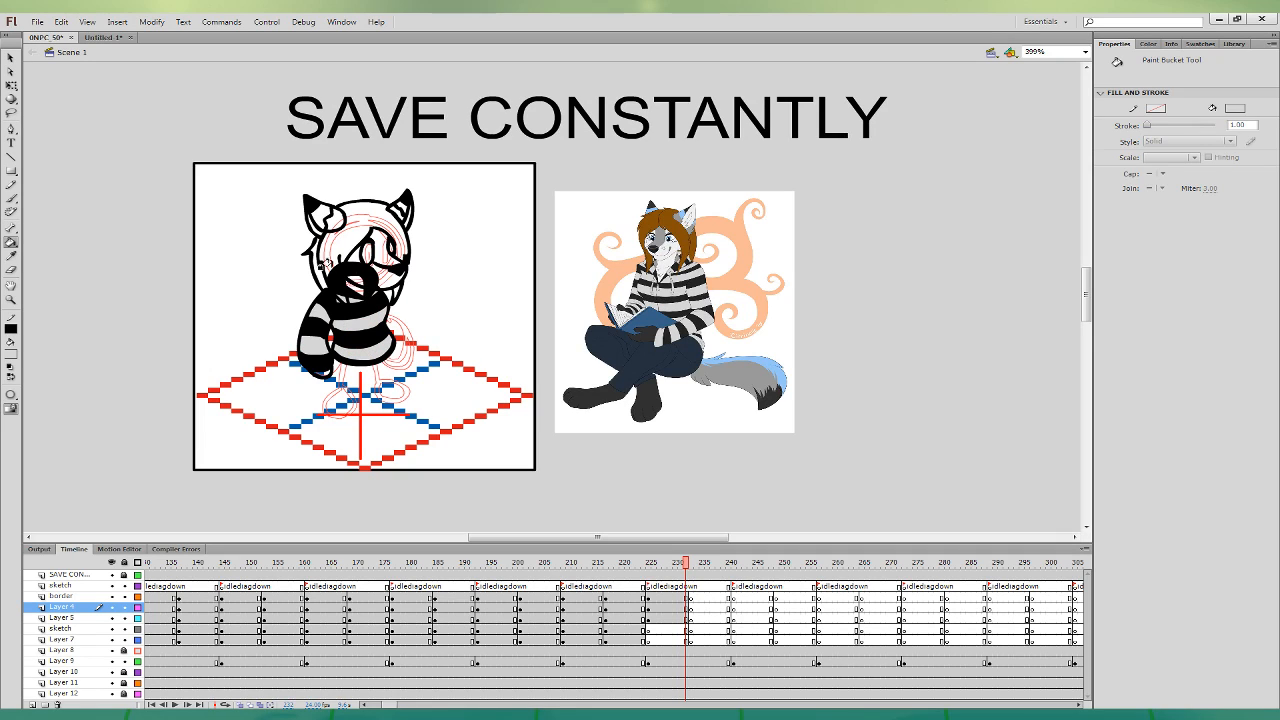
- Fill the hand with the dark grey sampled from the reference character's foot
{"action": "key", "text": "i"}
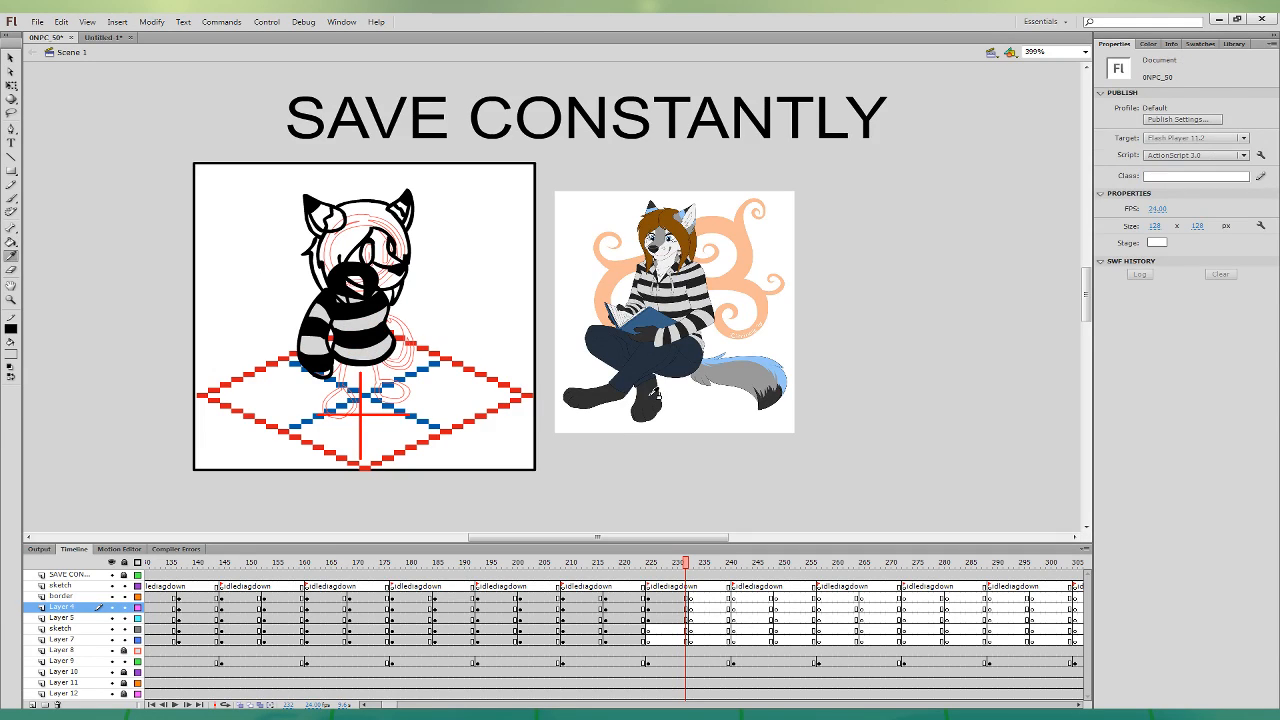
{"action": "left_click", "coordinate": [655, 394]}
{"action": "left_click", "coordinate": [315, 371]}
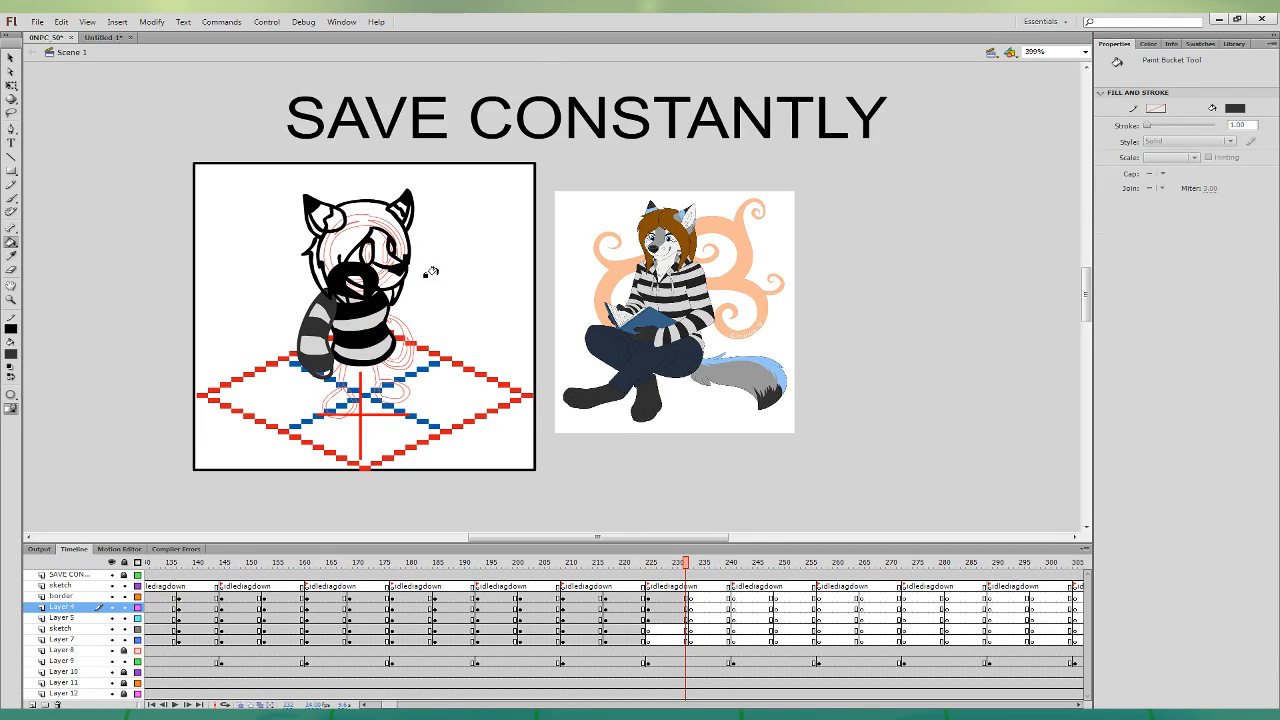
{"action": "key", "text": "ctrl+z"}
{"action": "left_click", "coordinate": [317, 370]}
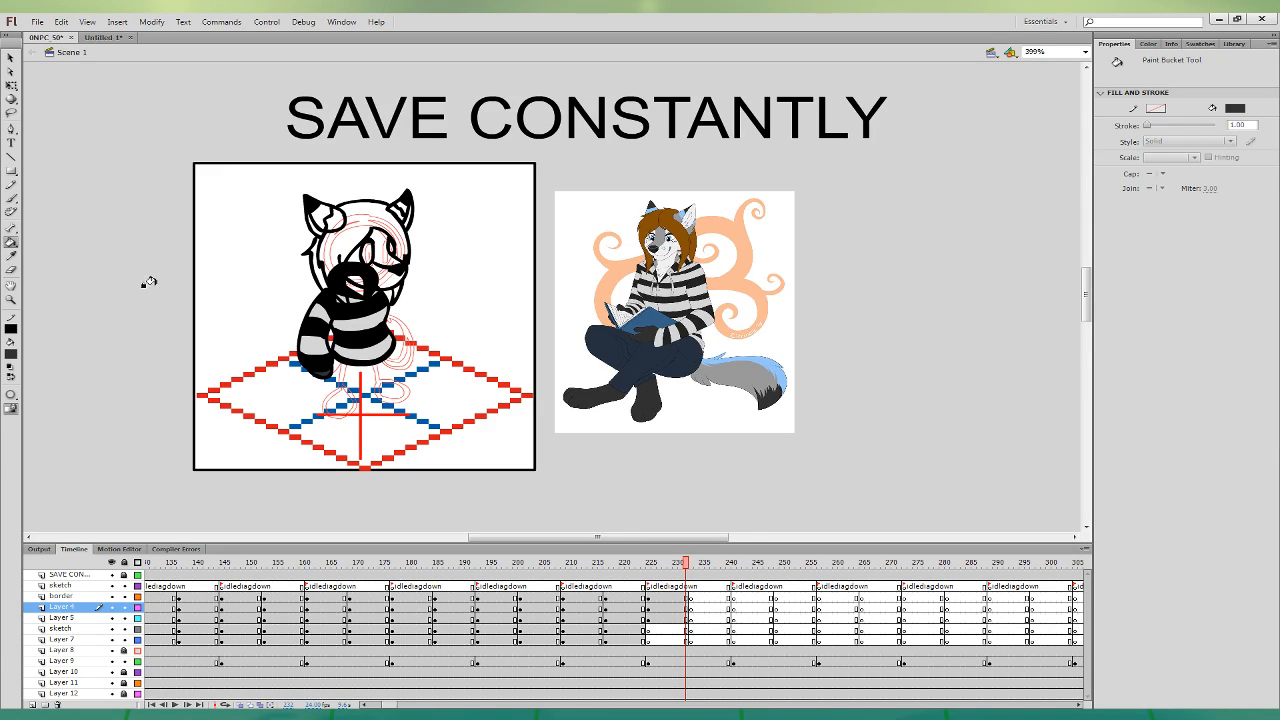
- Fill the lower face with the off-white sampled from the reference character's chest fur
{"action": "left_click", "coordinate": [12, 255]}
{"action": "left_click", "coordinate": [666, 262]}
{"action": "left_click", "coordinate": [378, 289]}
{"action": "key", "text": "ctrl+z"}
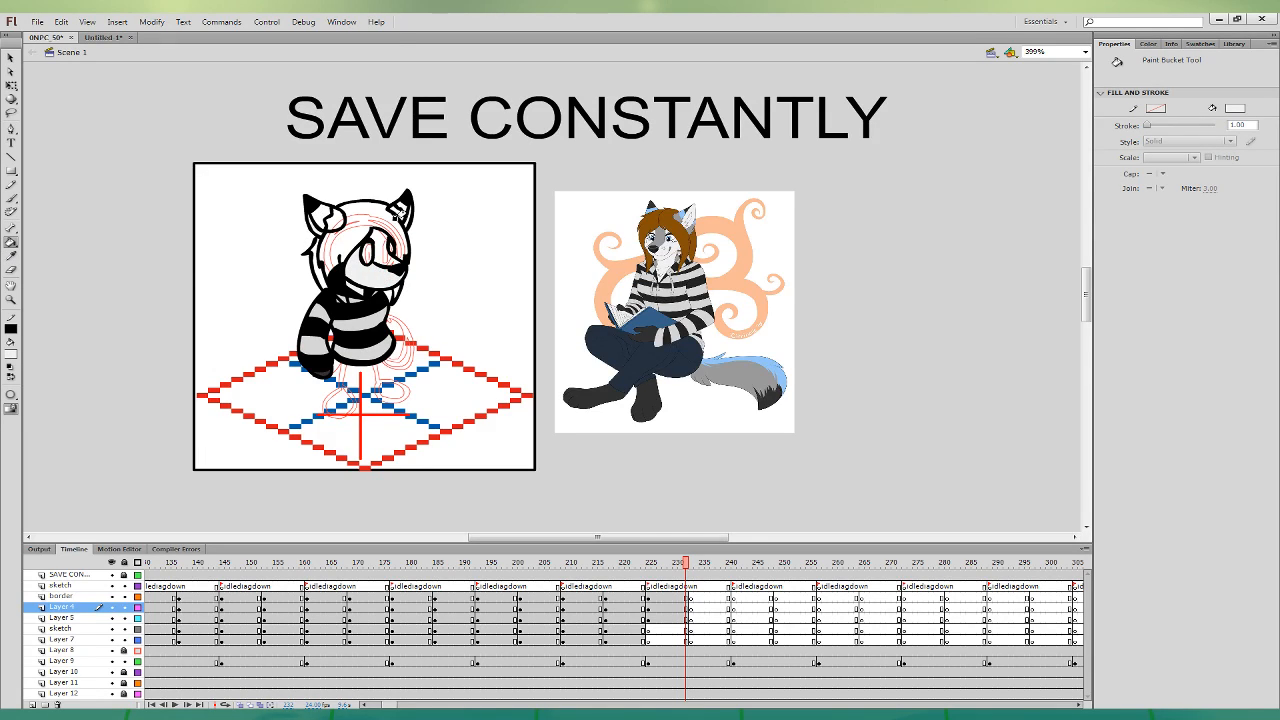
- Fill all hair sections with the brown sampled from the reference character's hair
{"action": "left_click", "coordinate": [12, 258]}
{"action": "left_click", "coordinate": [656, 214]}
{"action": "left_click", "coordinate": [360, 225]}
{"action": "left_click", "coordinate": [326, 247]}
{"action": "left_click", "coordinate": [316, 270]}
{"action": "left_click", "coordinate": [390, 278]}
- Fill the forehead and muzzle patch and the lower ear markings with the grey sampled from the reference
{"action": "left_click", "coordinate": [12, 258]}
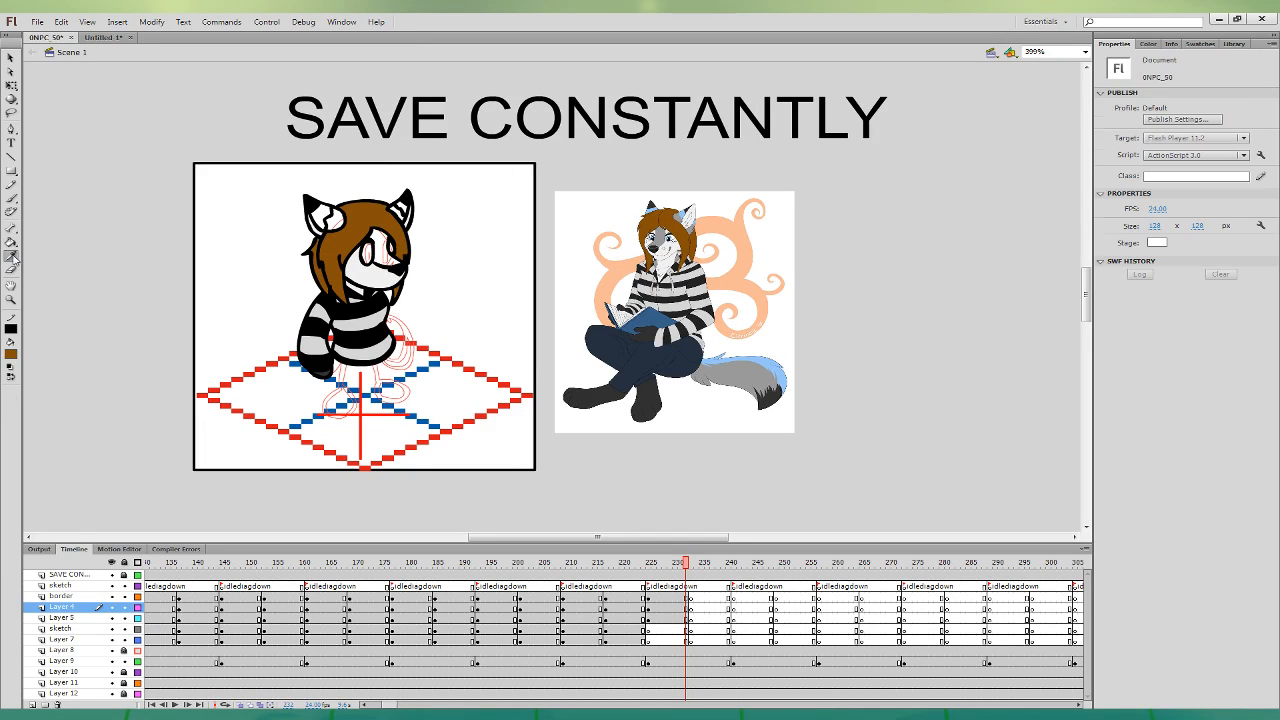
{"action": "left_click", "coordinate": [666, 232]}
{"action": "left_click", "coordinate": [326, 218]}
{"action": "left_click", "coordinate": [388, 252]}
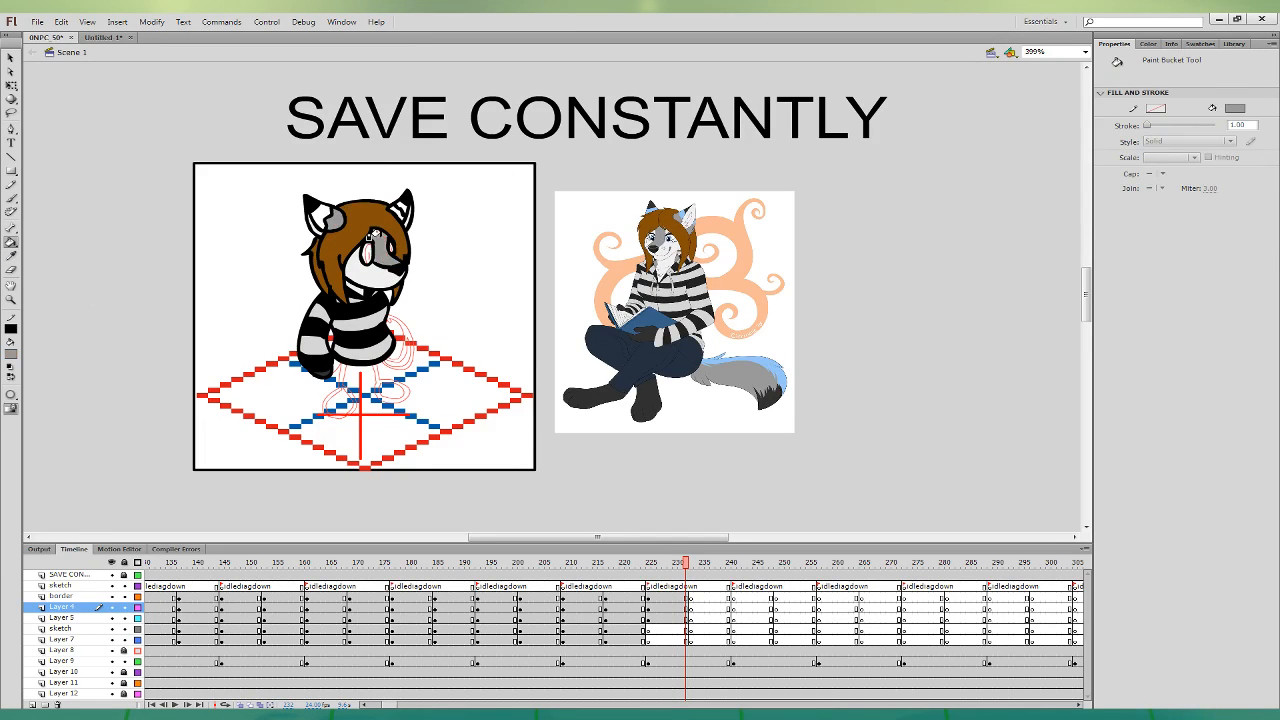
{"action": "left_click", "coordinate": [394, 209]}
- Fill the ear bands with the light blue sampled from the reference character's tail
{"action": "left_click", "coordinate": [12, 258]}
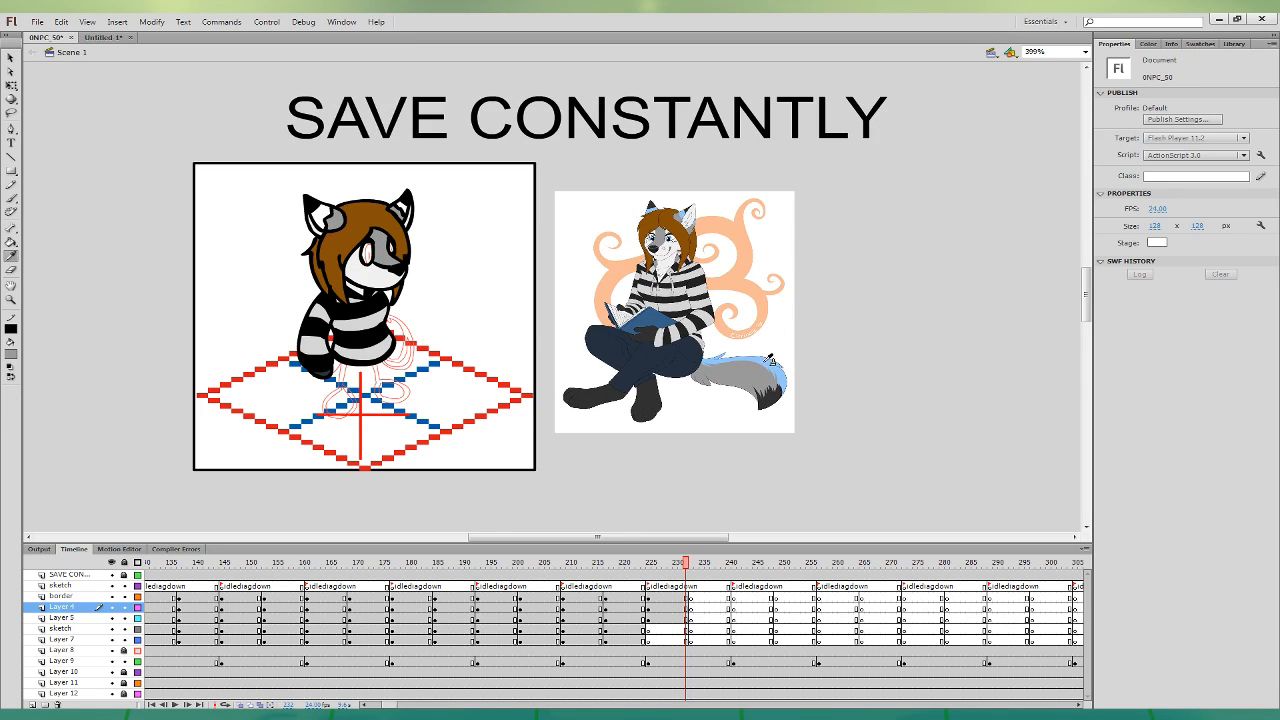
{"action": "left_click", "coordinate": [745, 342]}
{"action": "left_click", "coordinate": [317, 214]}
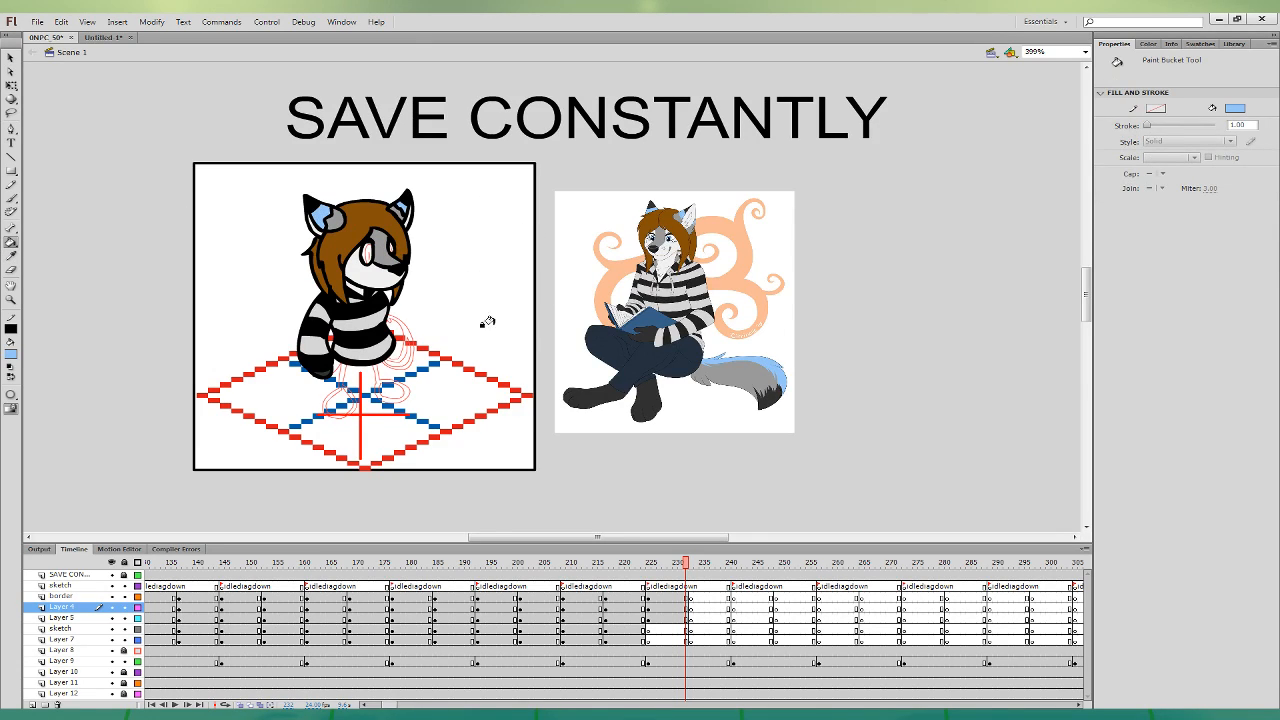
- Sample the eye colour from the reference and fill both of the wolf's eyes light blue
{"action": "left_click", "coordinate": [12, 257]}
{"action": "key", "text": "ctrl+equal"}
{"action": "left_click_drag", "start_coordinate": [882, 298], "coordinate": [438, 458]}
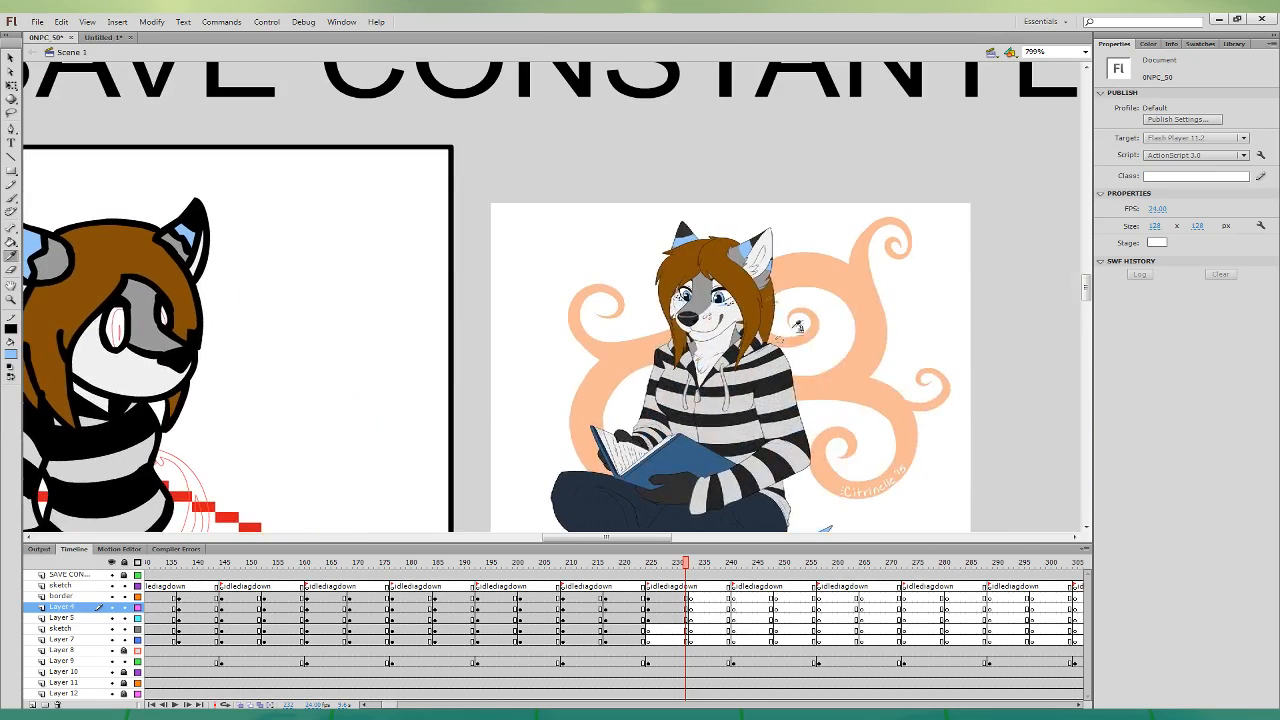
{"action": "left_click", "coordinate": [717, 297]}
{"action": "left_click", "coordinate": [116, 322]}
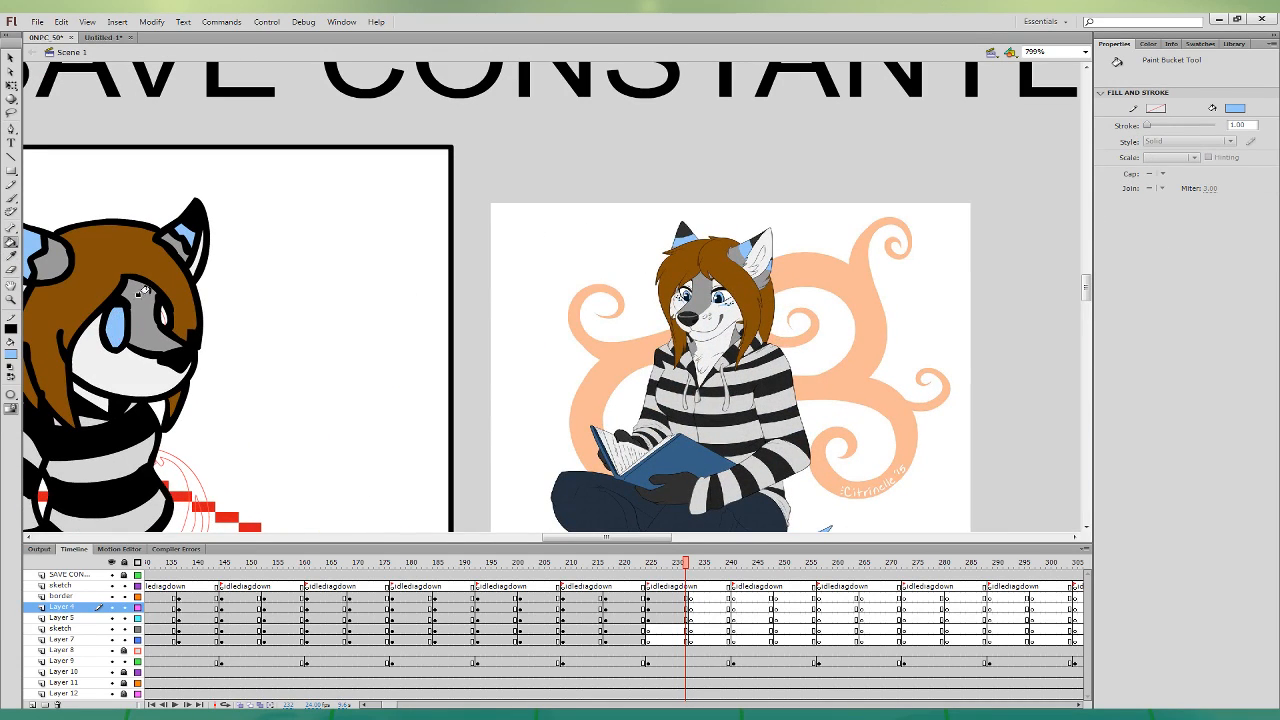
{"action": "key", "text": "v"}
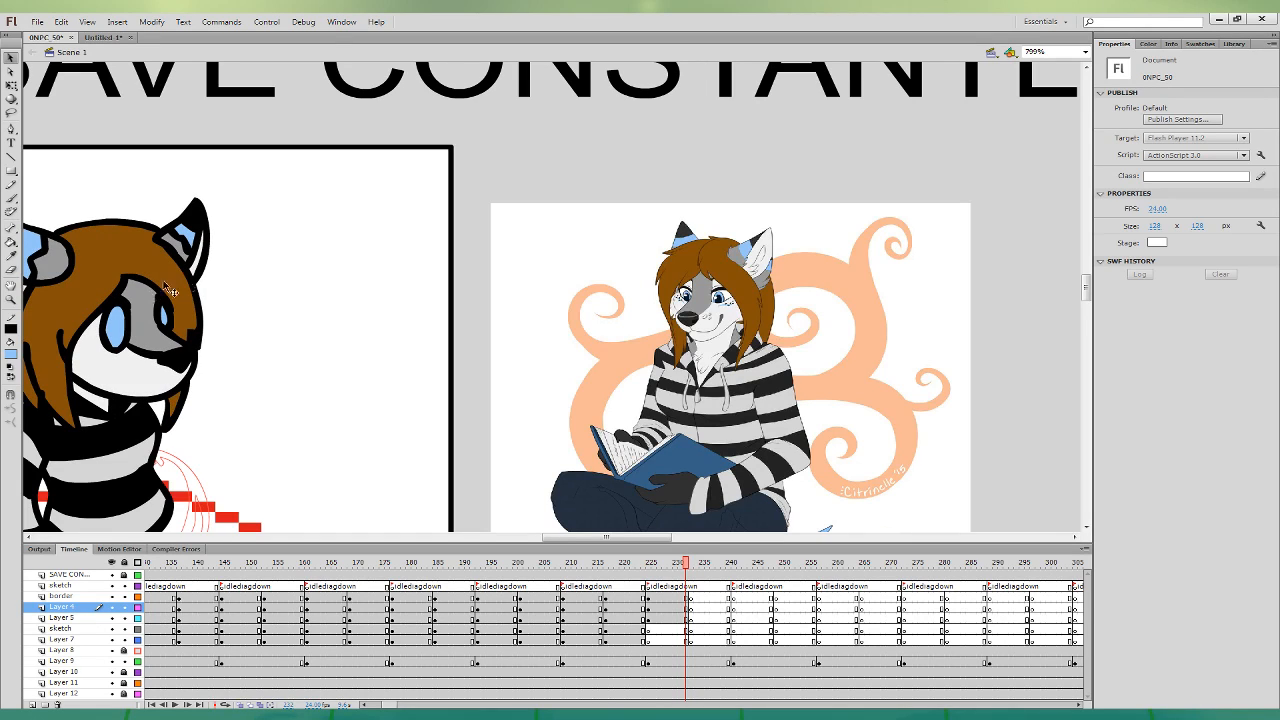
{"action": "key", "text": "ctrl+minus"}
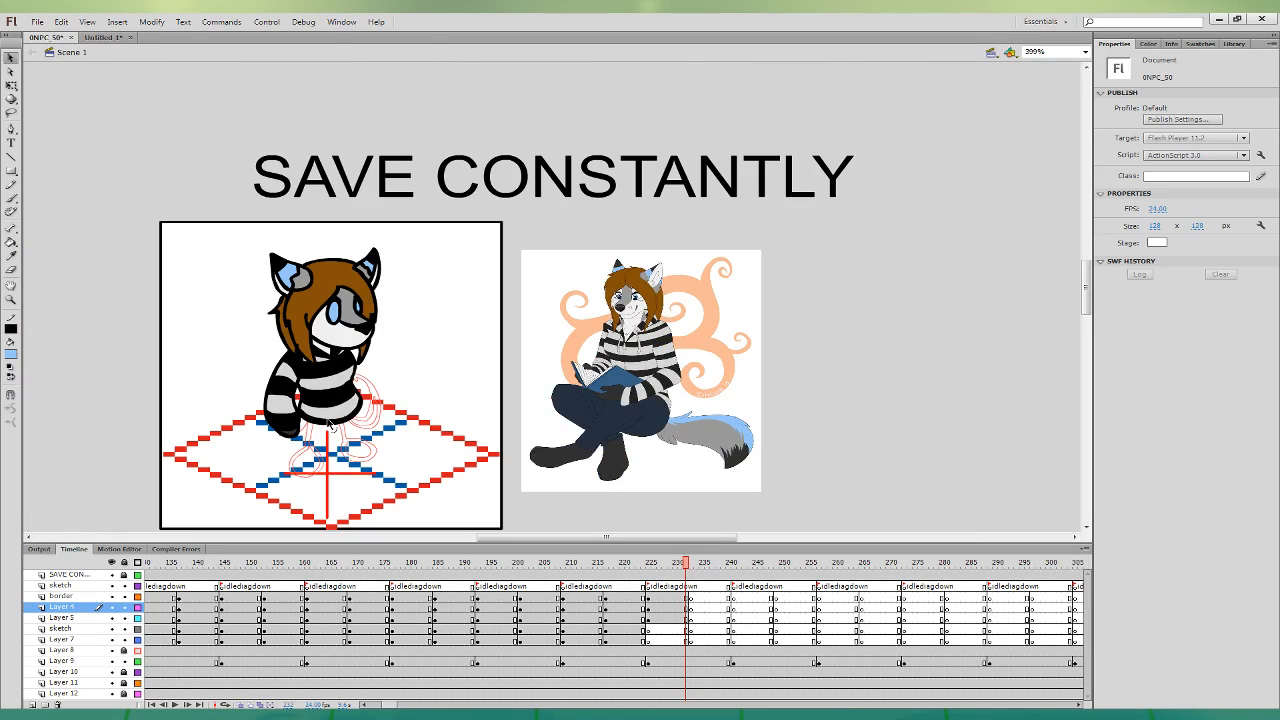
- Place a mirrored copy of the striped arm behind the wolf's torso on Layer 7 and resize it to fit the far shoulder
{"action": "left_click", "coordinate": [664, 606]}
{"action": "left_click", "coordinate": [650, 640]}
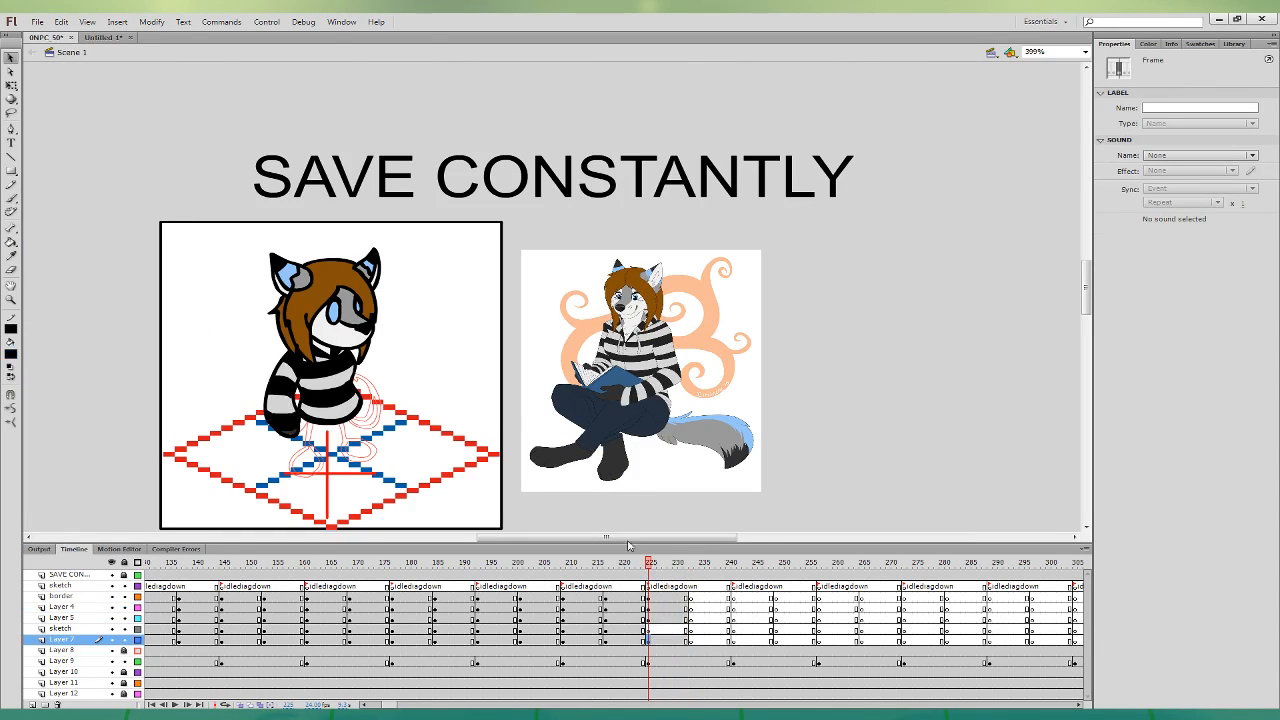
{"action": "left_click", "coordinate": [342, 309]}
{"action": "left_click", "coordinate": [11, 86]}
{"action": "left_click_drag", "start_coordinate": [279, 371], "coordinate": [358, 361]}
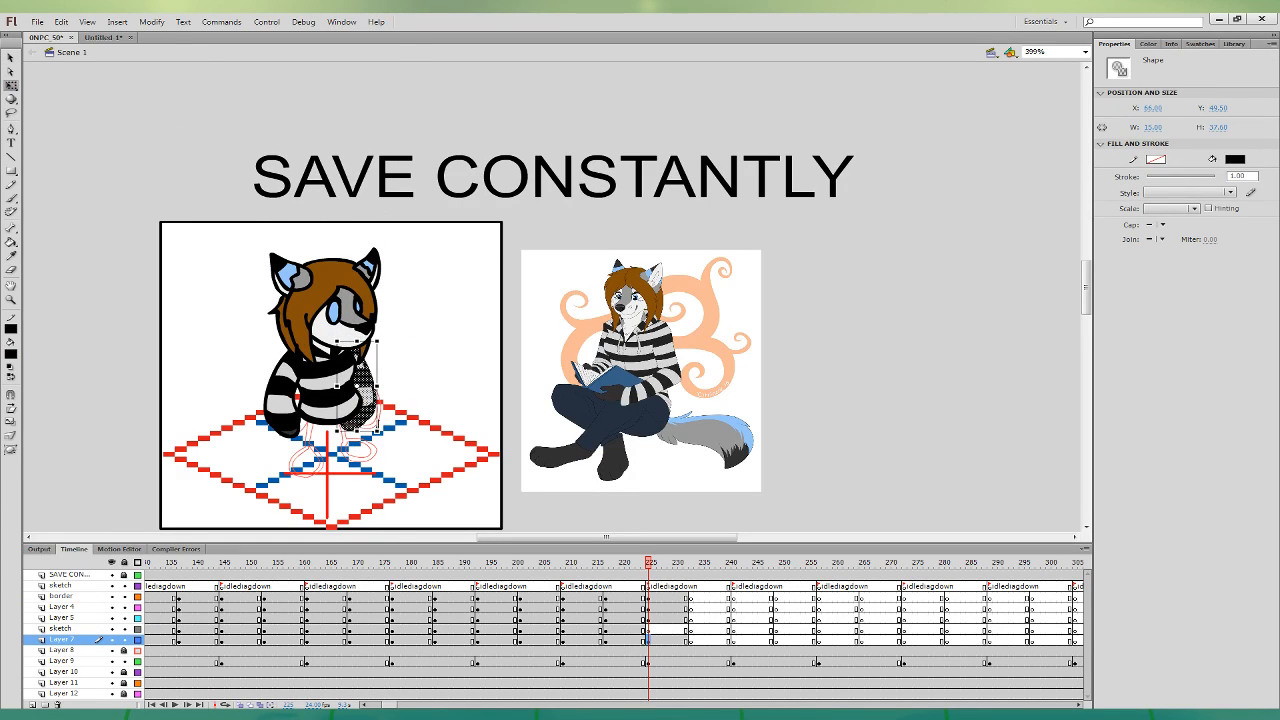
{"action": "left_click_drag", "start_coordinate": [384, 430], "coordinate": [373, 397]}
{"action": "left_click", "coordinate": [461, 355]}
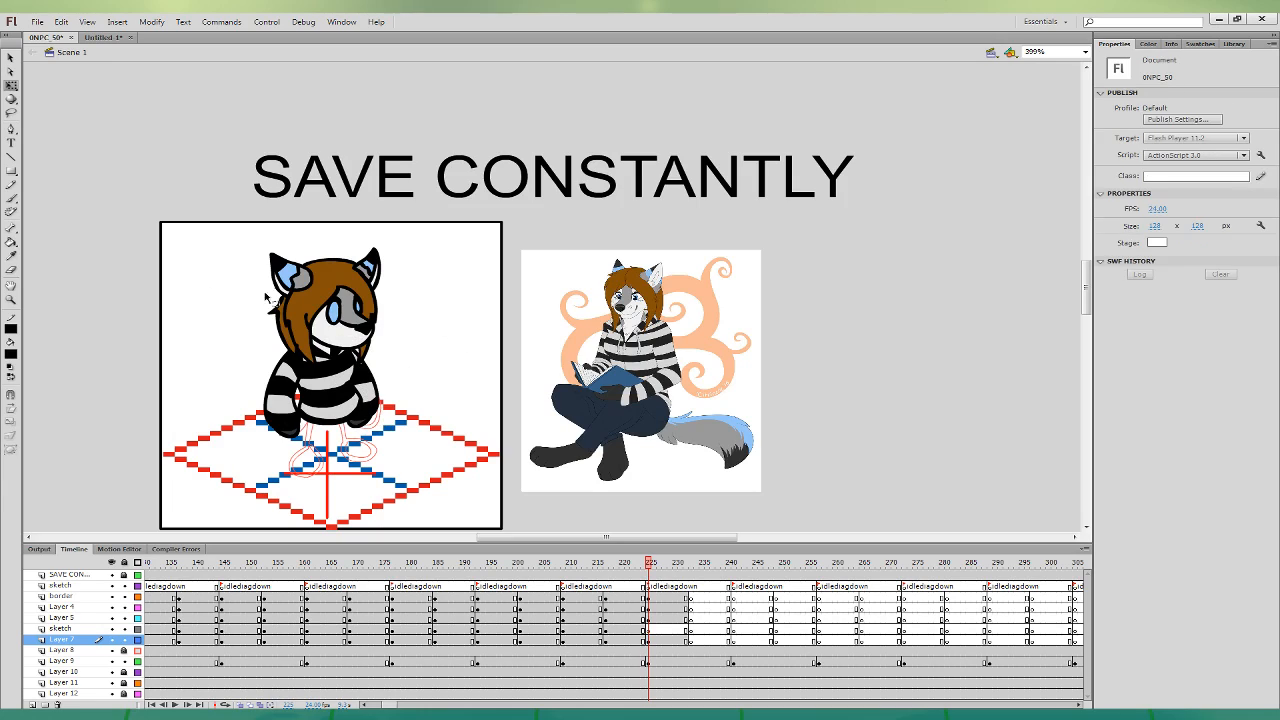
- Brush the black outlines of the trousers and both clawed feet on the lower sketch layer, following the red sketch
{"action": "left_click", "coordinate": [11, 198]}
{"action": "left_click", "coordinate": [13, 354]}
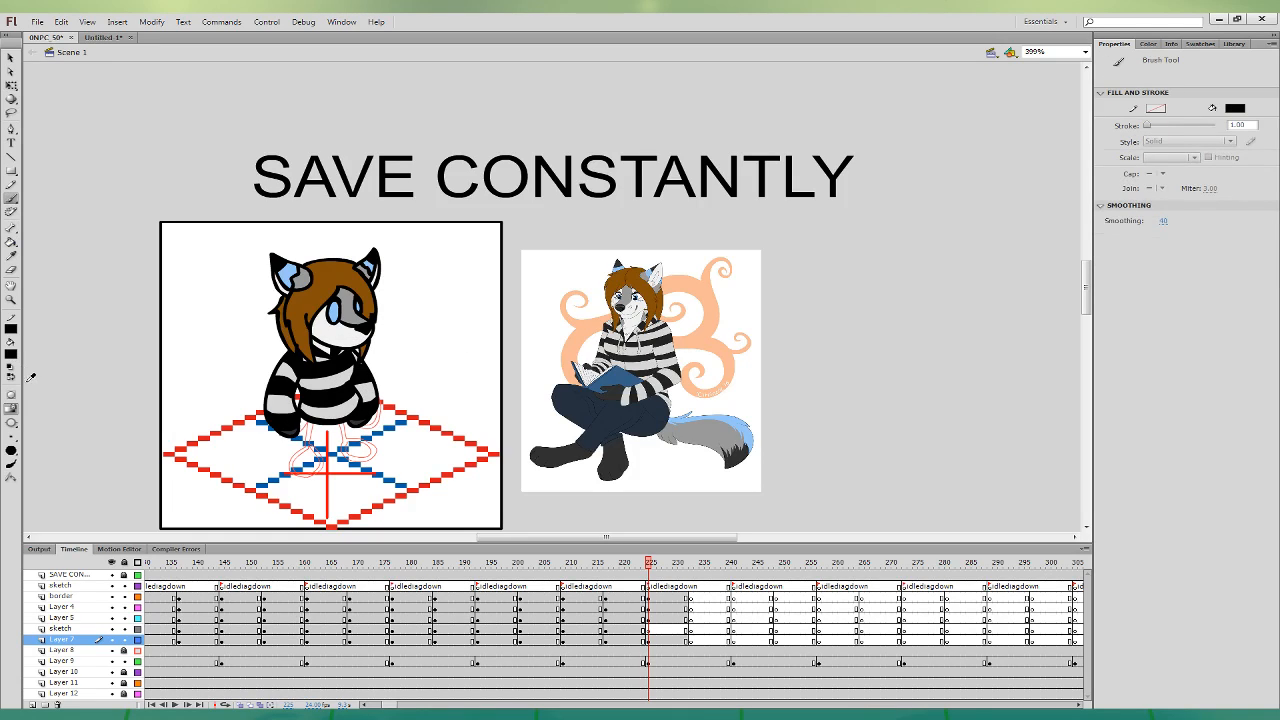
{"action": "left_click", "coordinate": [652, 627]}
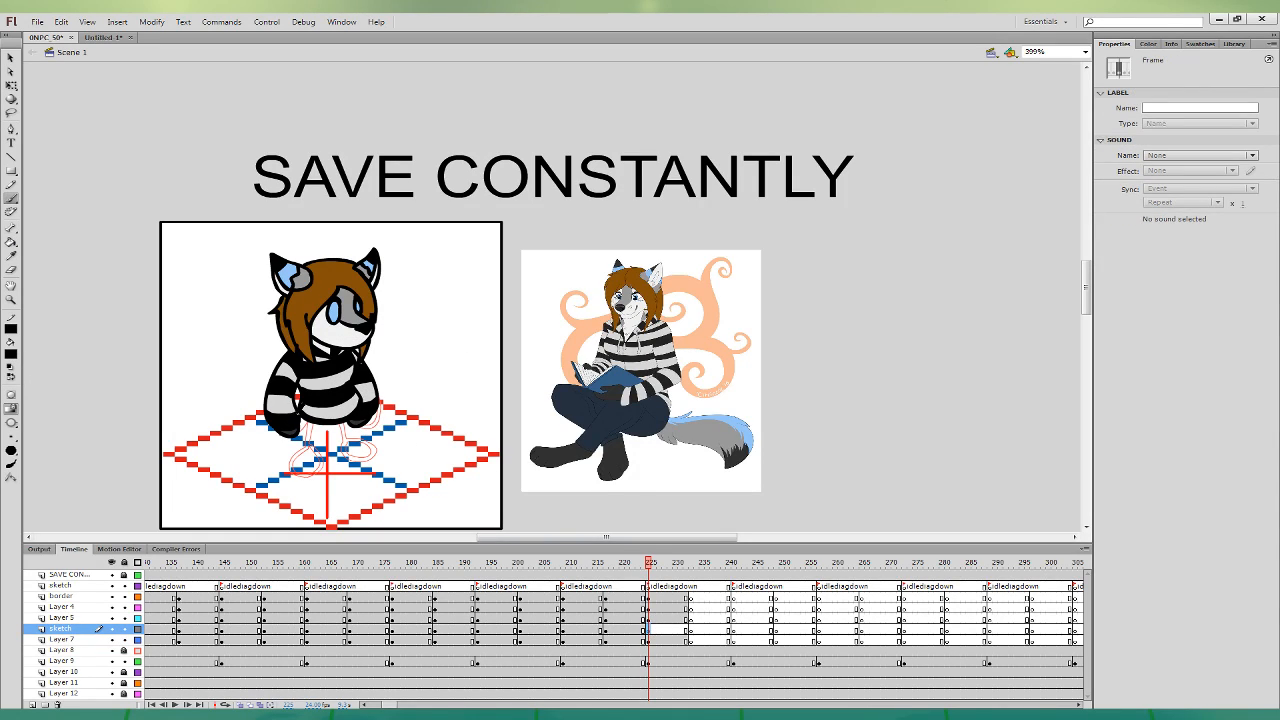
{"action": "mouse_move", "coordinate": [301, 479]}
{"action": "left_mouse_down"}
{"action": "mouse_move", "coordinate": [283, 432]}
{"action": "mouse_move", "coordinate": [311, 477]}
{"action": "mouse_move", "coordinate": [329, 435]}
{"action": "mouse_move", "coordinate": [333, 466]}
{"action": "mouse_move", "coordinate": [366, 460]}
{"action": "mouse_move", "coordinate": [361, 425]}
{"action": "left_mouse_up"}
{"action": "key", "text": "ctrl+z"}
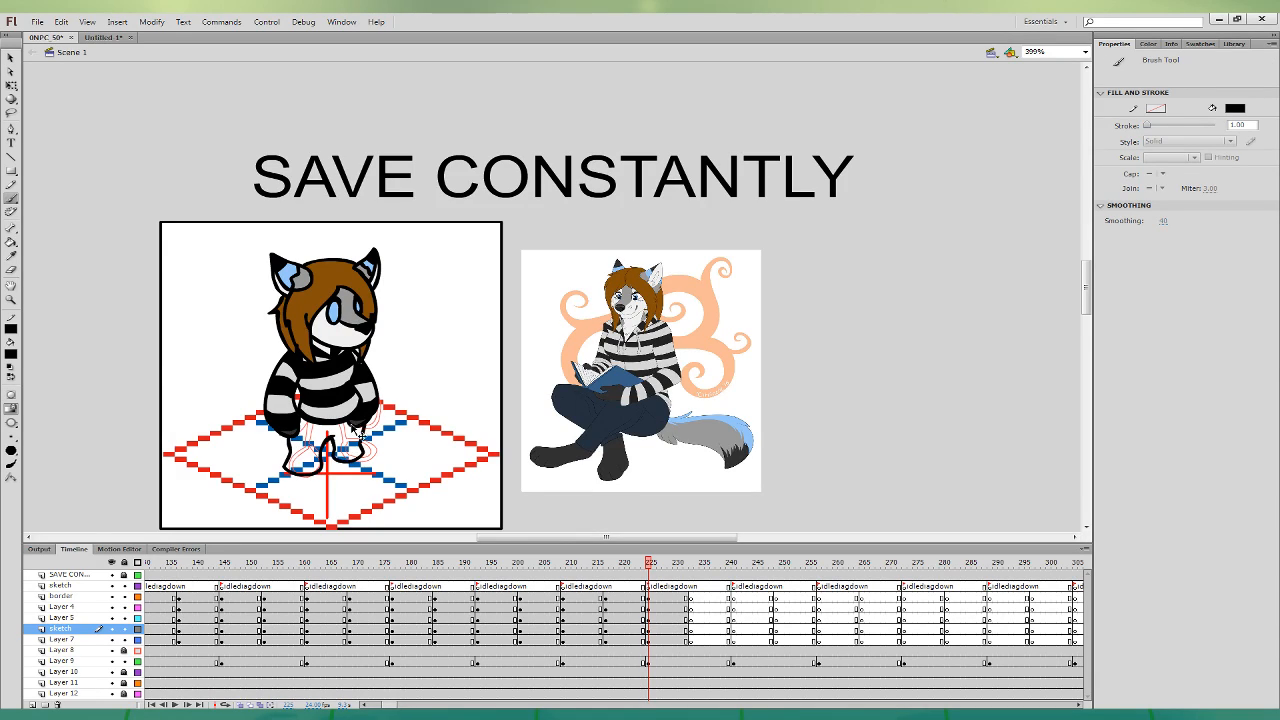
{"action": "key", "text": "ctrl+z"}
{"action": "mouse_move", "coordinate": [367, 432]}
{"action": "left_mouse_down"}
{"action": "mouse_move", "coordinate": [301, 497]}
{"action": "mouse_move", "coordinate": [314, 474]}
{"action": "mouse_move", "coordinate": [346, 472]}
{"action": "left_mouse_up"}
{"action": "key", "text": "ctrl+z"}
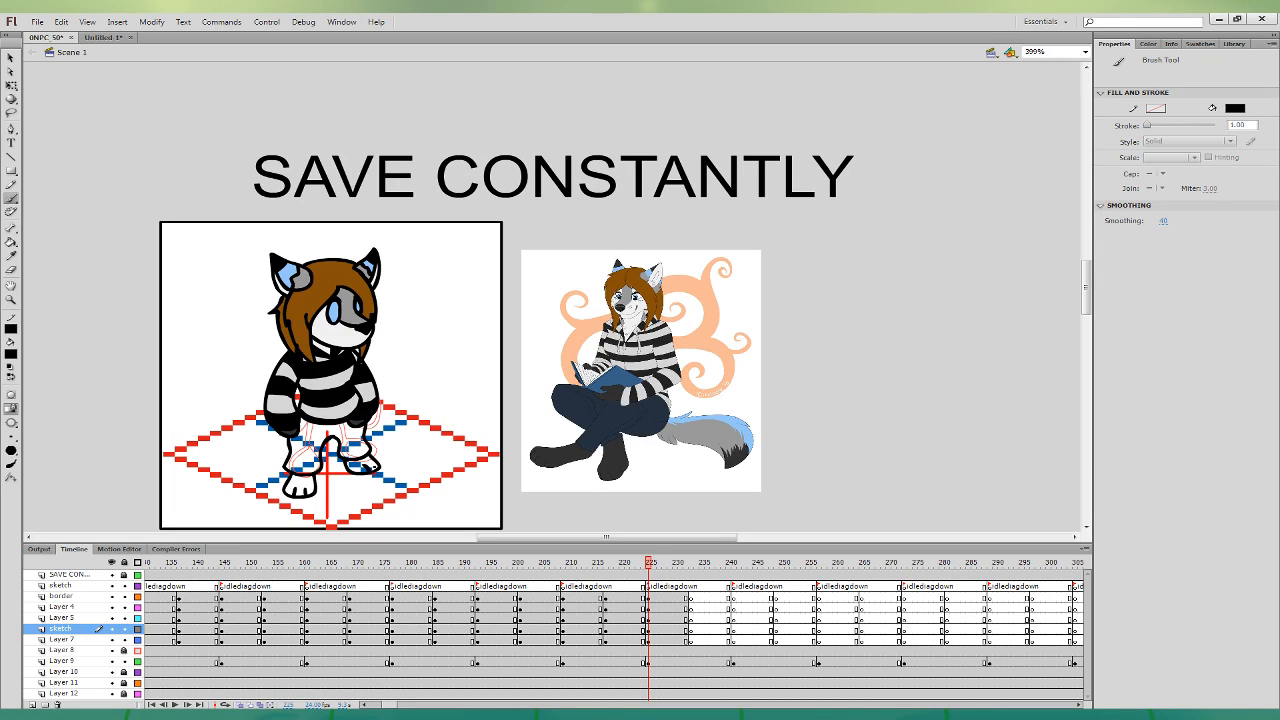
- Brush the outline of a bushy, curled tail behind the body on Layer 7, with jagged fur lines dividing its colour areas
{"action": "left_click", "coordinate": [686, 640]}
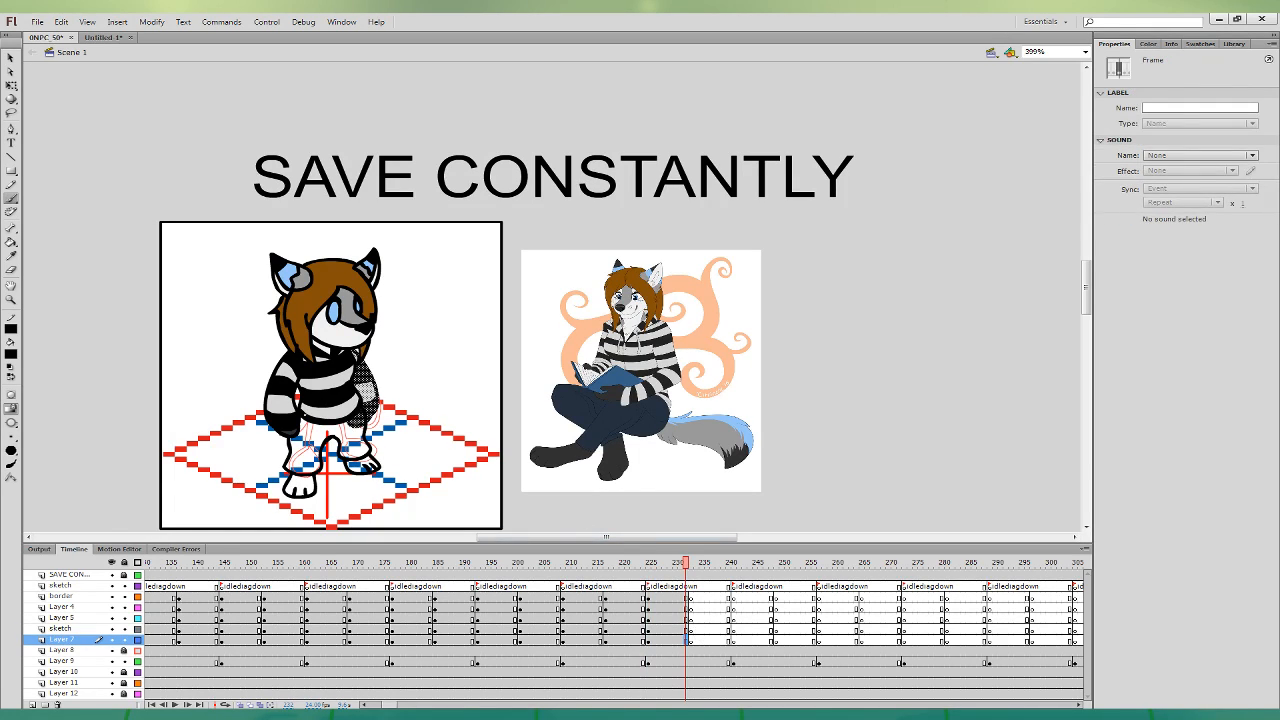
{"action": "mouse_move", "coordinate": [282, 402]}
{"action": "left_mouse_down"}
{"action": "mouse_move", "coordinate": [222, 376]}
{"action": "mouse_move", "coordinate": [205, 446]}
{"action": "mouse_move", "coordinate": [292, 441]}
{"action": "left_mouse_up"}
{"action": "key", "text": "Escape"}
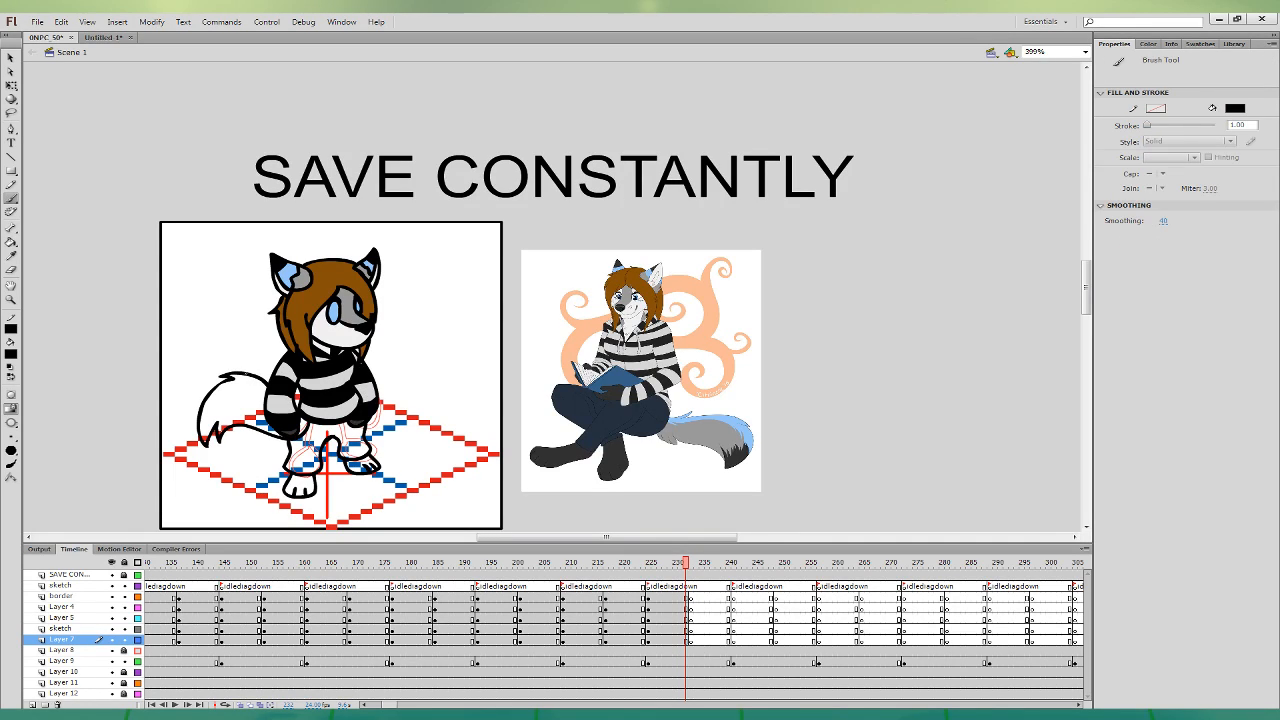
{"action": "left_click_drag", "start_coordinate": [206, 438], "coordinate": [242, 402]}
{"action": "key", "text": "ctrl+z"}
{"action": "mouse_move", "coordinate": [206, 441]}
{"action": "left_mouse_down"}
{"action": "mouse_move", "coordinate": [229, 403]}
{"action": "mouse_move", "coordinate": [257, 401]}
{"action": "mouse_move", "coordinate": [206, 438]}
{"action": "mouse_move", "coordinate": [222, 432]}
{"action": "left_mouse_up"}
{"action": "key", "text": "ctrl+z"}
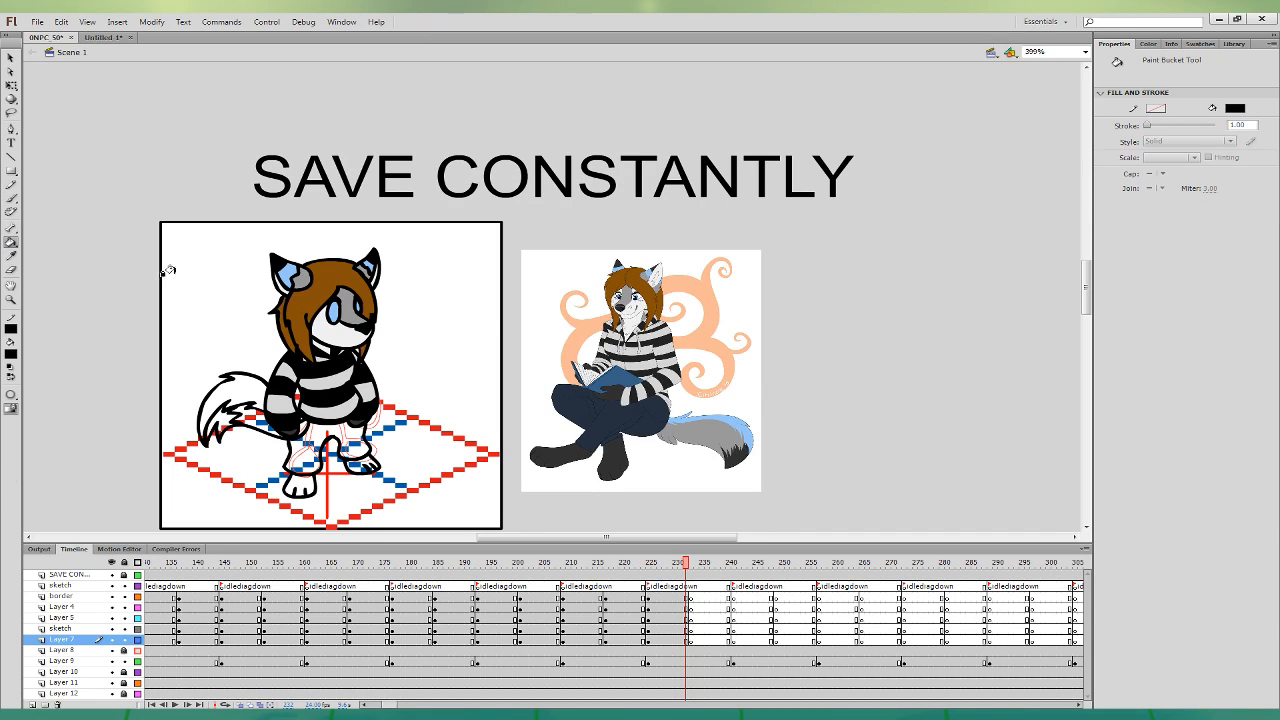
- Fill the tail's tip black, its upper part with the ear's light blue and its lower part with the face's grey
{"action": "left_click", "coordinate": [11, 256]}
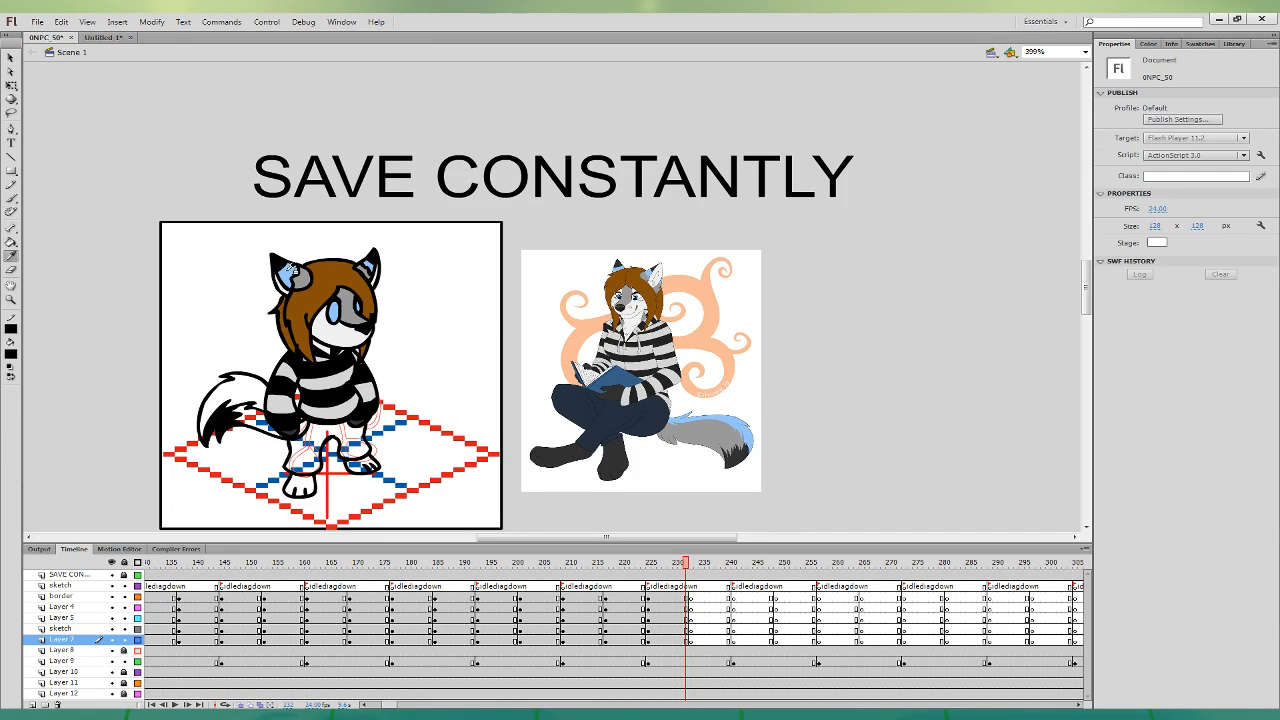
{"action": "left_click", "coordinate": [290, 270]}
{"action": "left_click", "coordinate": [242, 382]}
{"action": "left_click", "coordinate": [11, 256]}
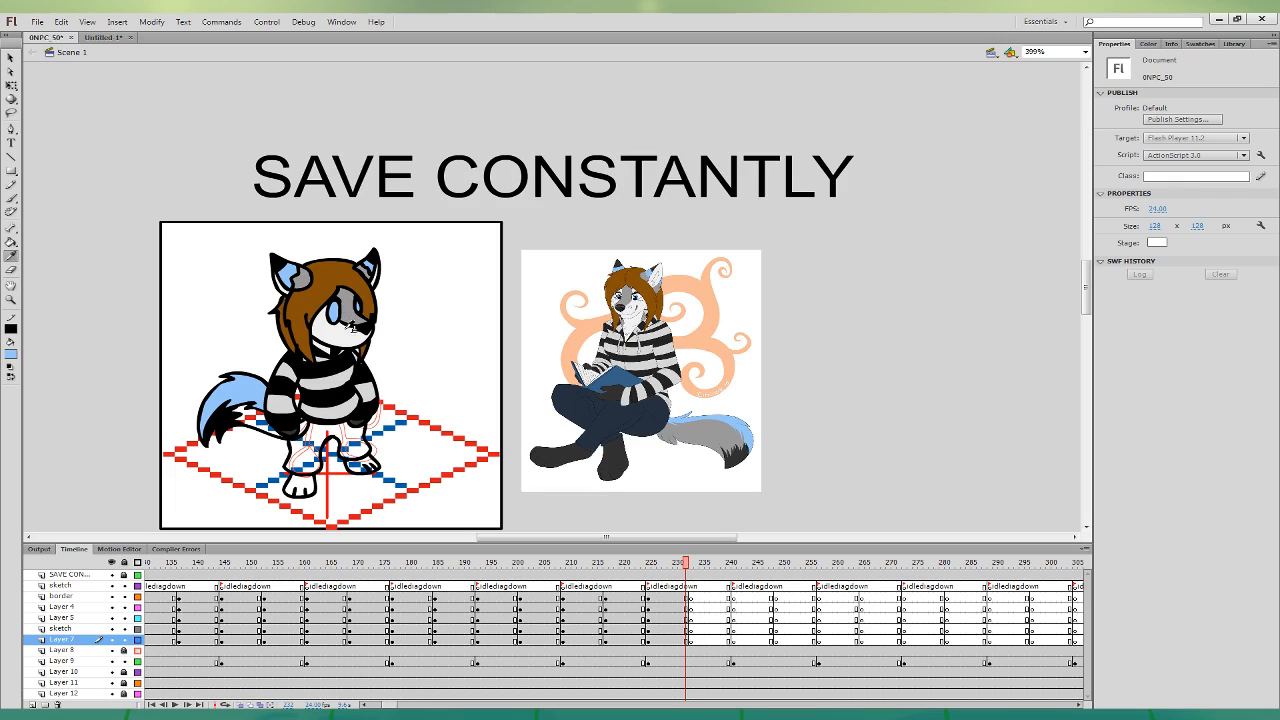
{"action": "left_click", "coordinate": [346, 312]}
{"action": "left_click", "coordinate": [251, 411]}
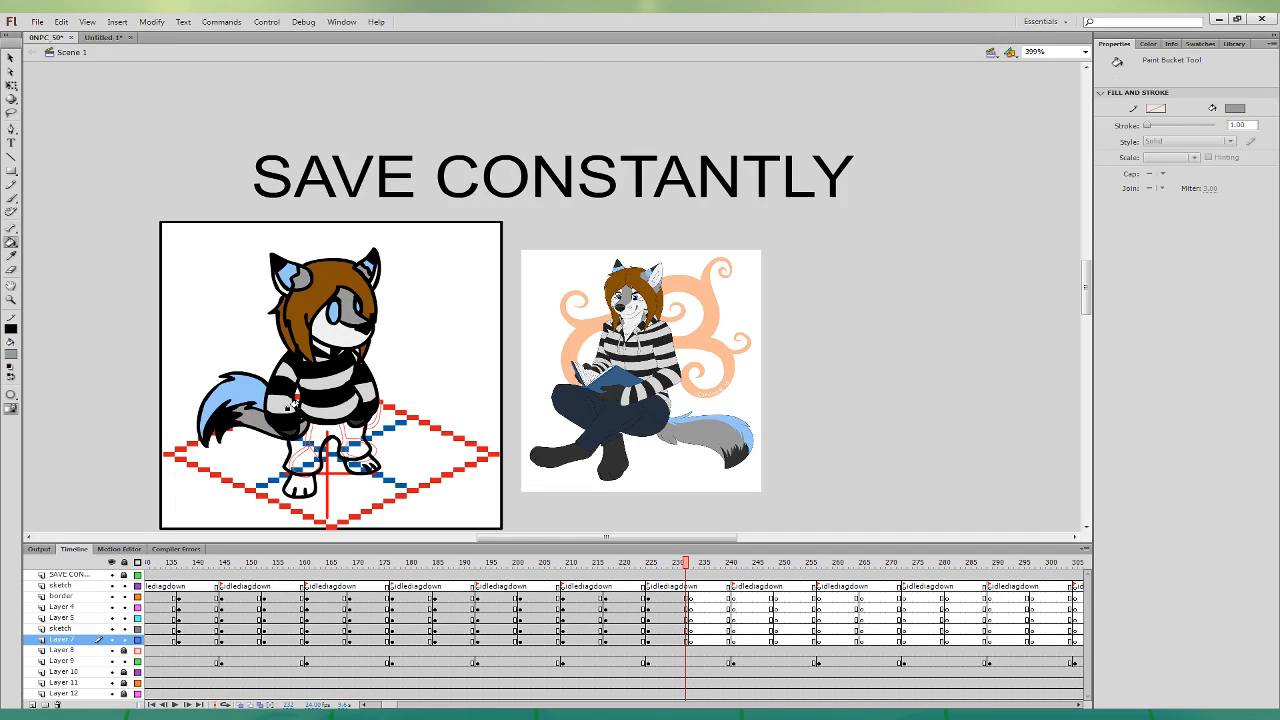
- Fill both feet with the dark grey of the hand and the trousers with the navy sampled from the reference
{"action": "left_click", "coordinate": [11, 256]}
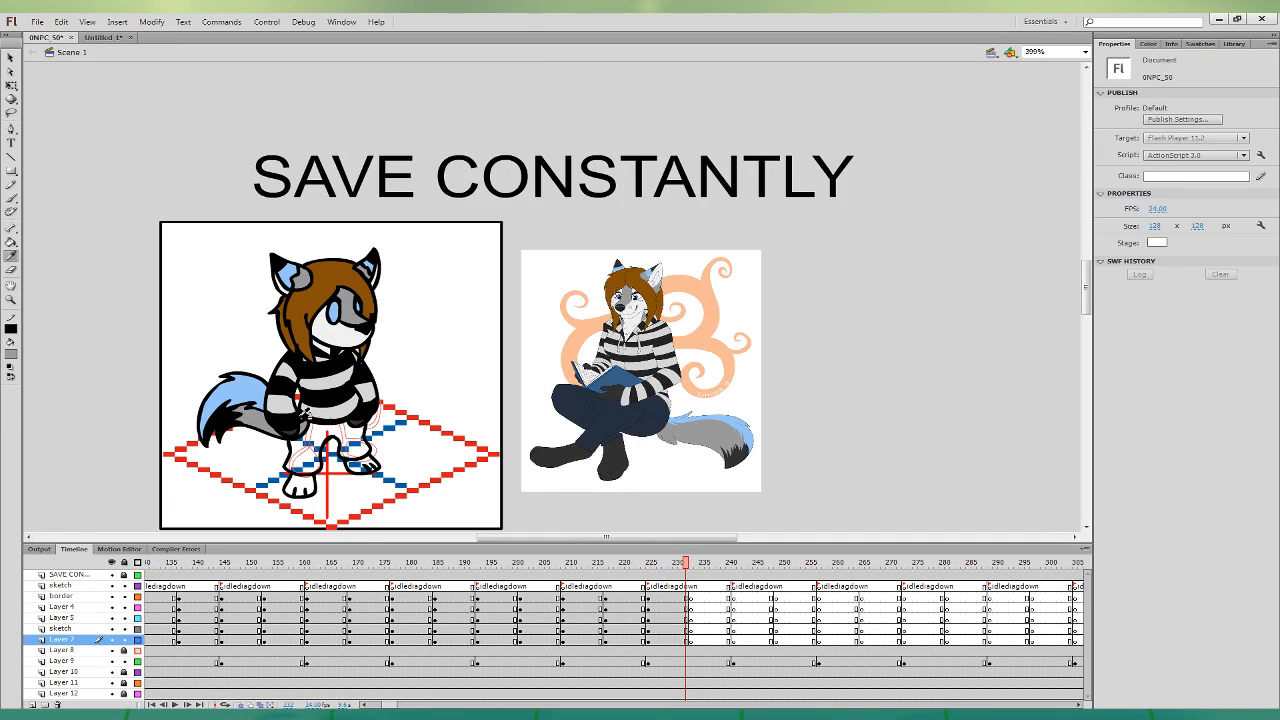
{"action": "left_click", "coordinate": [298, 431]}
{"action": "left_click", "coordinate": [299, 481]}
{"action": "left_click", "coordinate": [359, 461]}
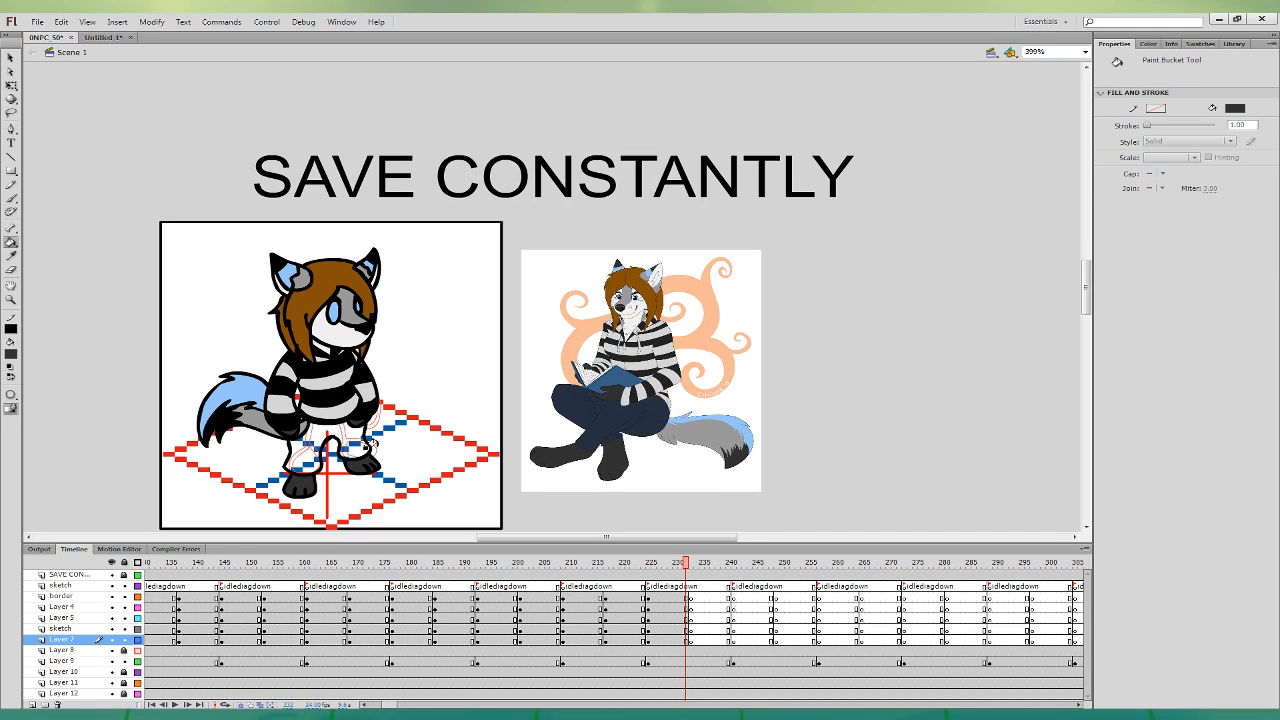
{"action": "left_click", "coordinate": [11, 256]}
{"action": "left_click", "coordinate": [662, 414]}
{"action": "left_click", "coordinate": [313, 432]}
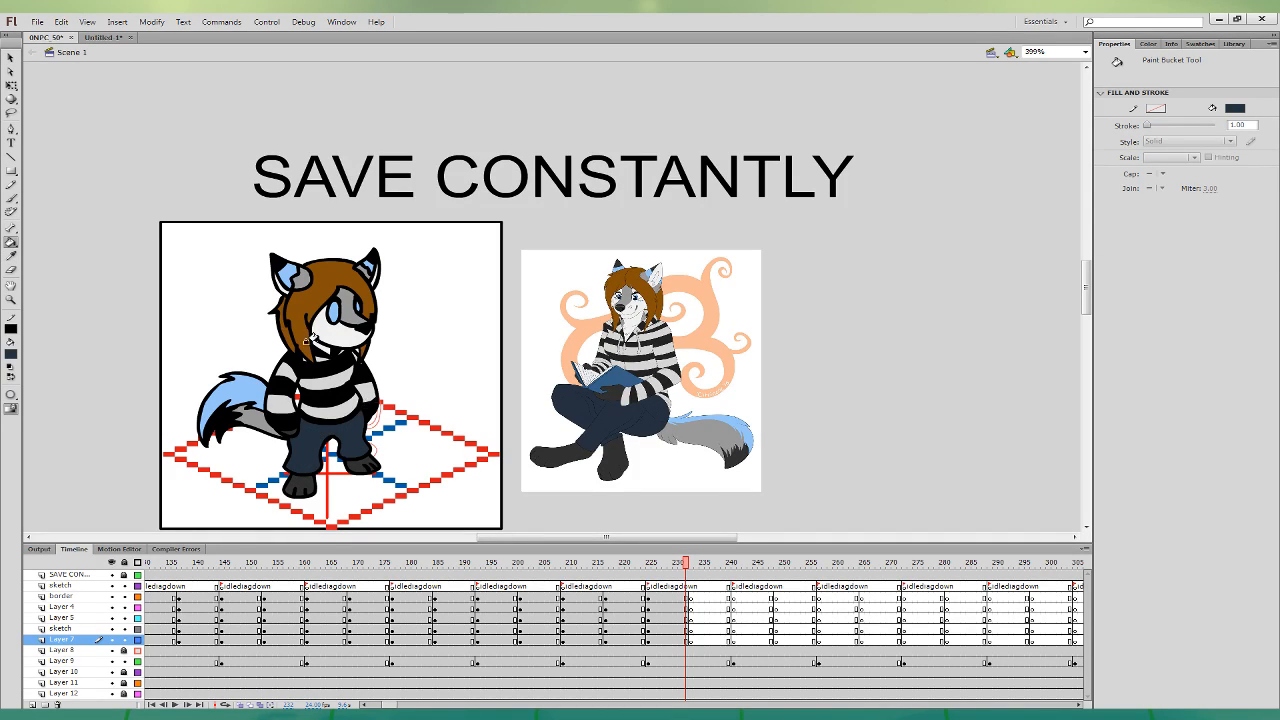
- Duplicate the wolf's artwork into keyframes for the second half of its idle cycle, from the border layer to Layer 7
{"action": "left_click", "coordinate": [11, 86]}
{"action": "mouse_move", "coordinate": [663, 641]}
{"action": "left_mouse_down"}
{"action": "mouse_move", "coordinate": [665, 599]}
{"action": "mouse_move", "coordinate": [692, 602]}
{"action": "left_mouse_up"}
{"action": "left_click", "coordinate": [696, 628]}
{"action": "left_click_drag", "start_coordinate": [331, 393], "coordinate": [339, 393]}
- Nudge the wolf's head, torso and both arms slightly right and down in the second pose, leaving the legs and tail in place
{"action": "left_click_drag", "start_coordinate": [708, 618], "coordinate": [712, 597]}
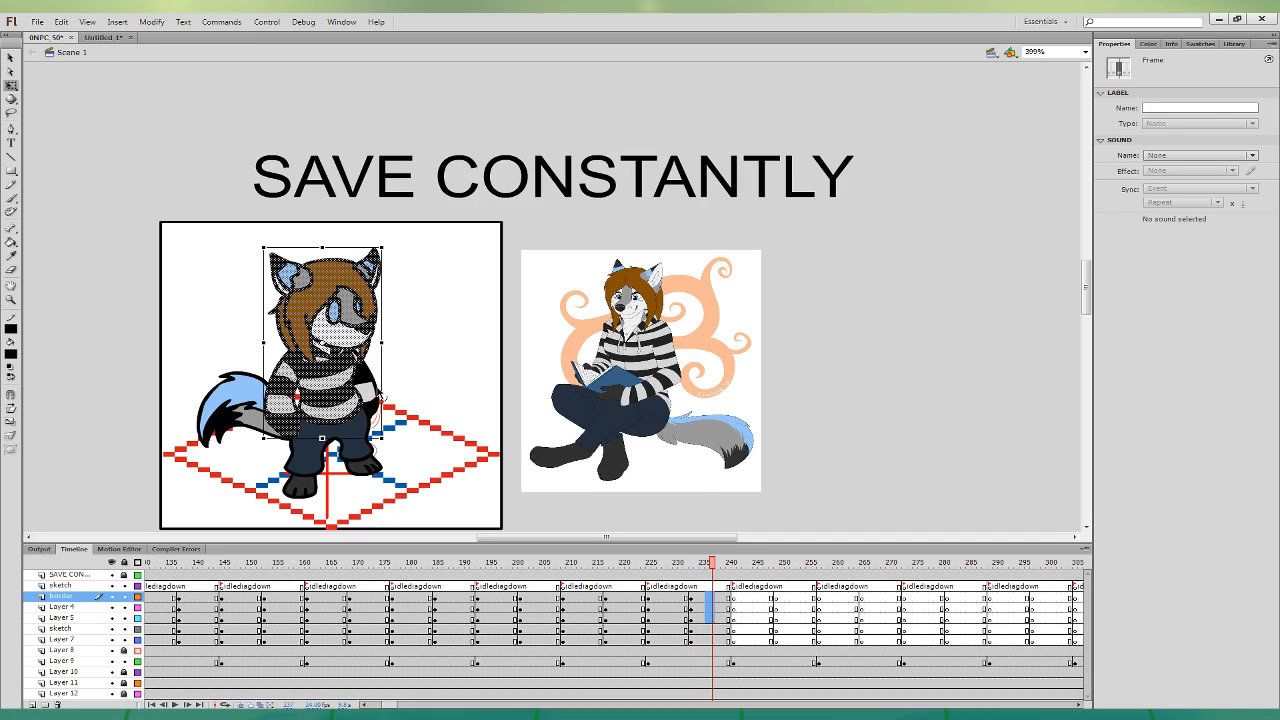
{"action": "left_click", "coordinate": [376, 389], "text": "shift"}
{"action": "key", "text": "Right"}
{"action": "key", "text": "Right"}
{"action": "key", "text": "Right"}
{"action": "key", "text": "Right"}
{"action": "key", "text": "Right"}
{"action": "key", "text": "Right"}
{"action": "key", "text": "Down"}
{"action": "key", "text": "Down"}
{"action": "key", "text": "Down"}
{"action": "left_click", "coordinate": [429, 391]}
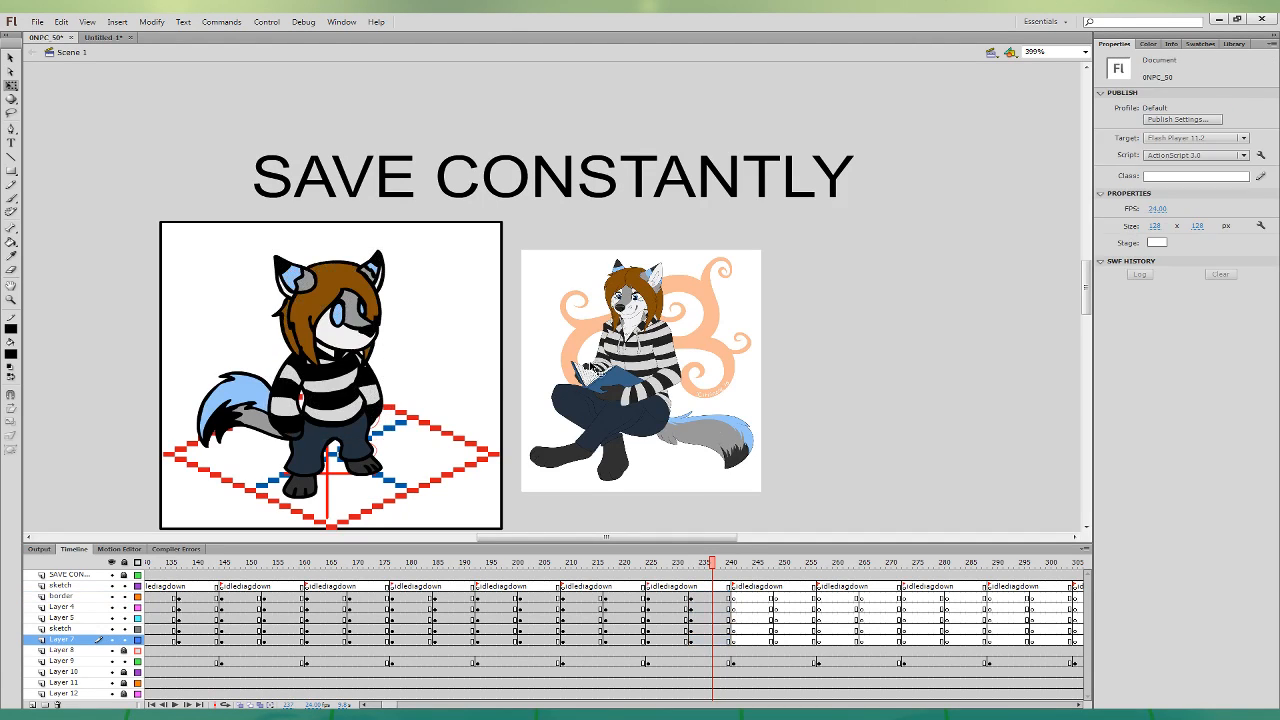
- Skew the lower ends of both arms slightly outward from the body in the second pose
{"action": "key", "text": "ctrl+a"}
{"action": "left_click", "coordinate": [696, 598]}
{"action": "left_click", "coordinate": [696, 609]}
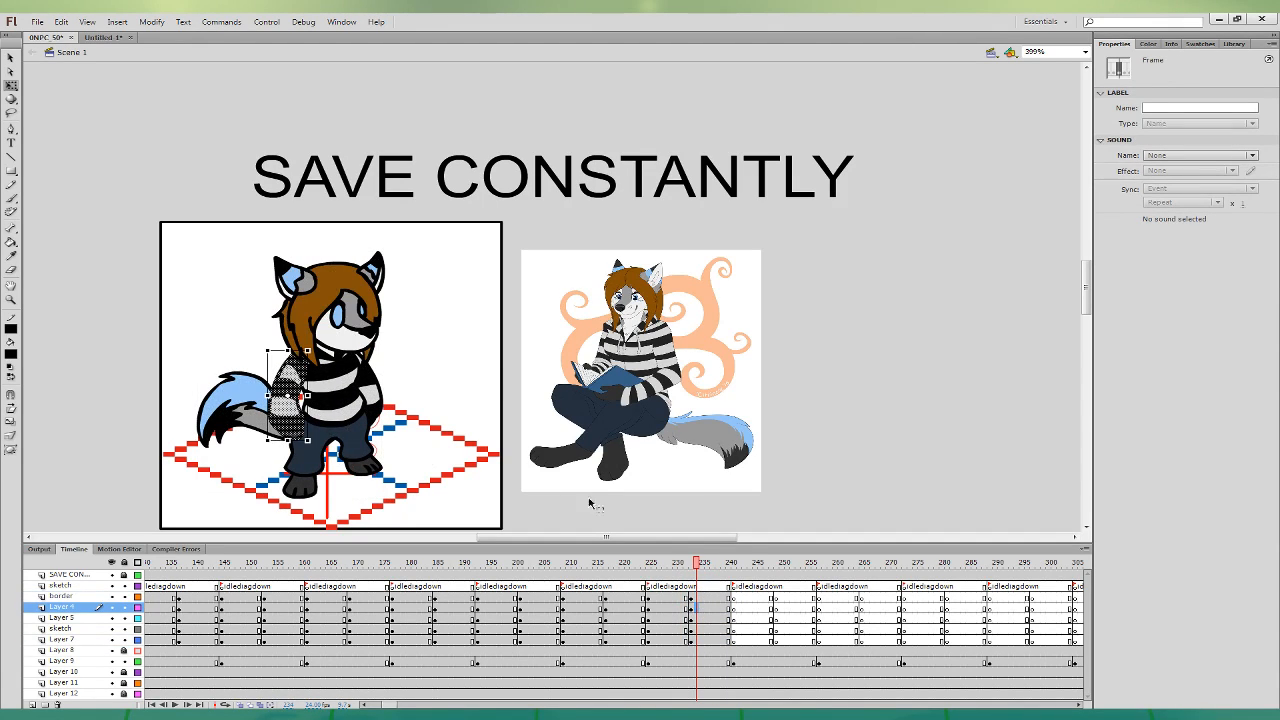
{"action": "left_click_drag", "start_coordinate": [298, 445], "coordinate": [293, 440]}
{"action": "left_click", "coordinate": [690, 641]}
{"action": "left_click", "coordinate": [391, 397]}
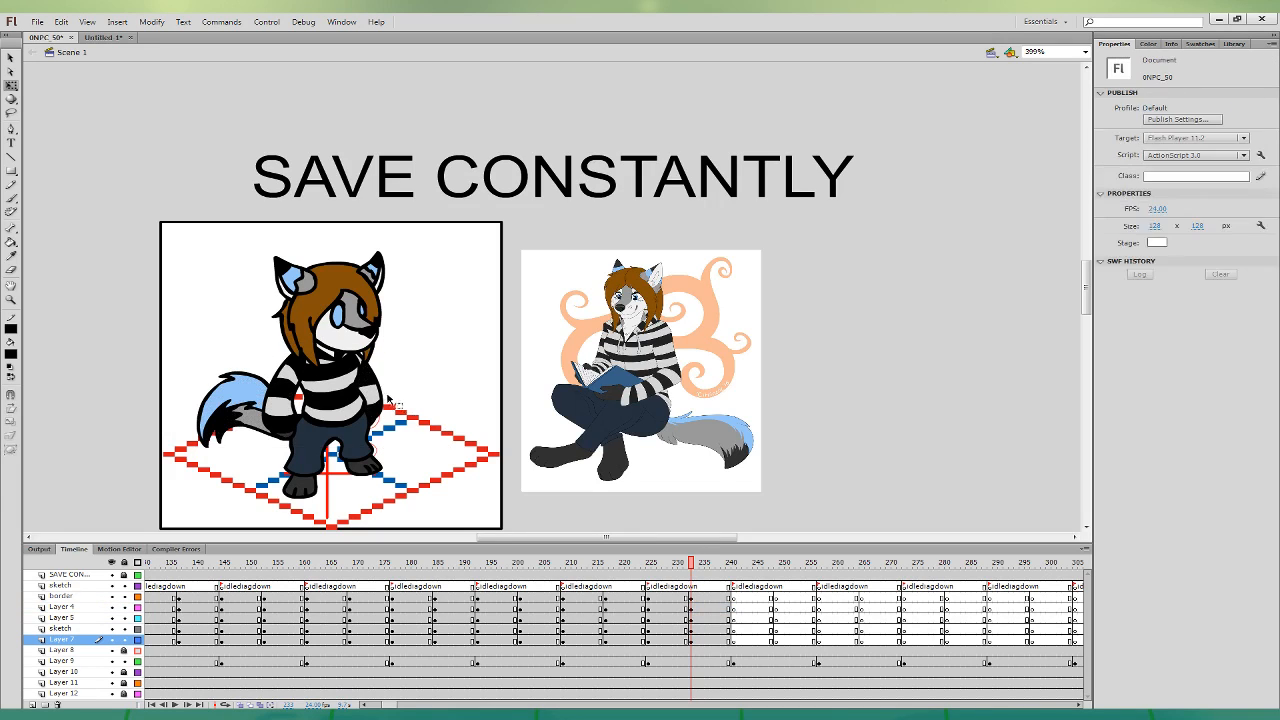
{"action": "left_click", "coordinate": [375, 398]}
{"action": "left_click_drag", "start_coordinate": [378, 430], "coordinate": [387, 430]}
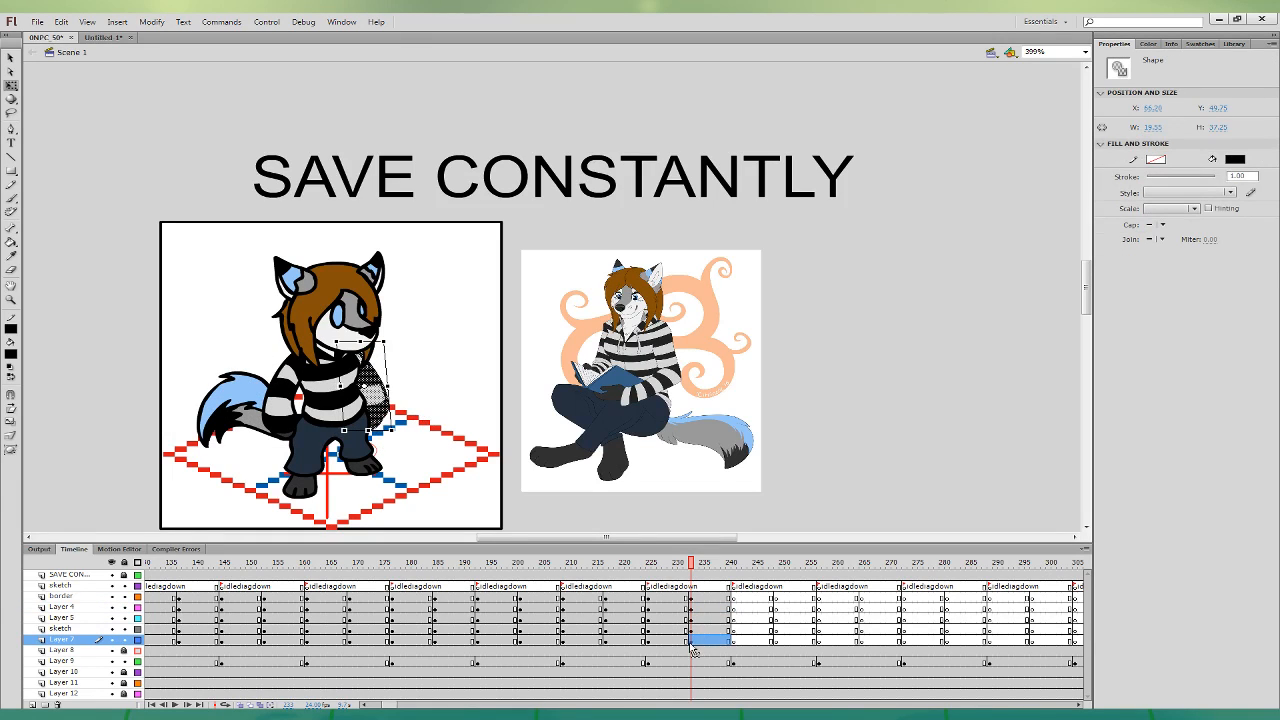
{"action": "left_click", "coordinate": [460, 445]}
- Move the tail's transform pivot to its base and tilt the tail slightly upward in the second pose
{"action": "left_click", "coordinate": [258, 385]}
{"action": "left_click_drag", "start_coordinate": [256, 410], "coordinate": [307, 421]}
{"action": "left_click_drag", "start_coordinate": [193, 367], "coordinate": [200, 356]}
- Play back the wolf's idle cycle and compare the first and second poses
{"action": "left_click", "coordinate": [673, 597]}
{"action": "left_click", "coordinate": [701, 562]}
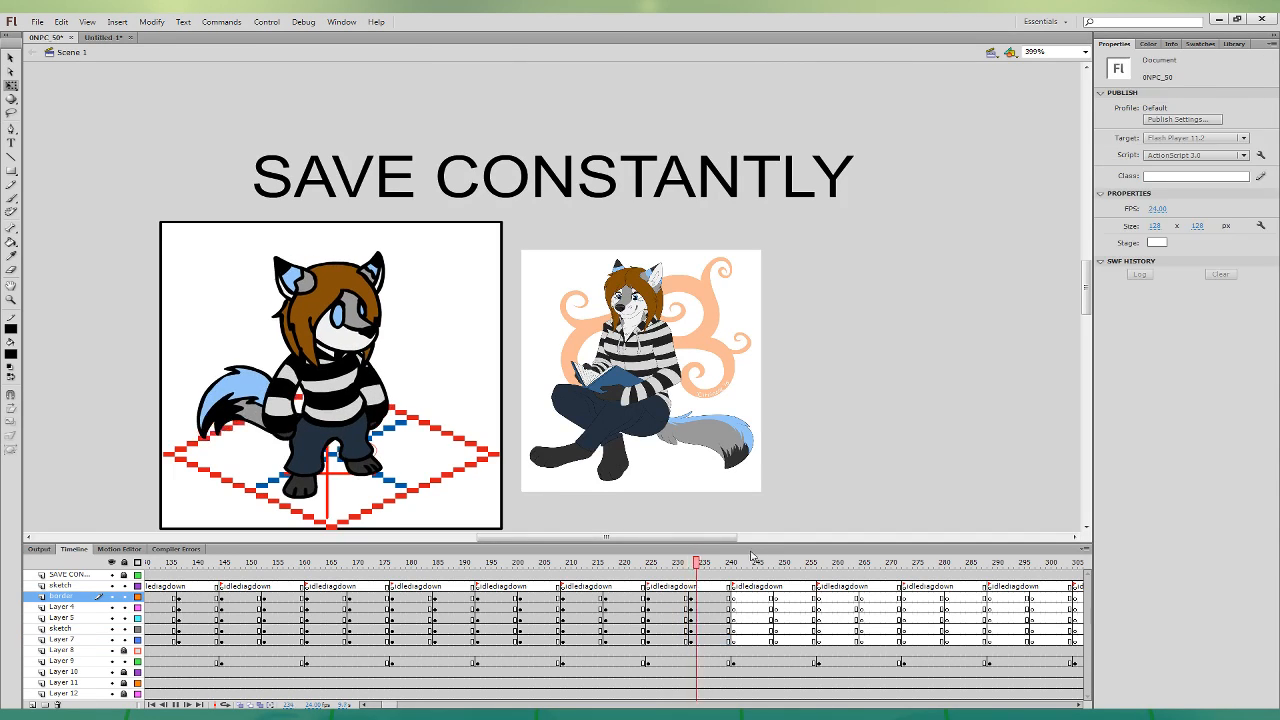
{"action": "left_click", "coordinate": [672, 618]}
{"action": "left_click", "coordinate": [707, 619]}
{"action": "left_click", "coordinate": [683, 641]}
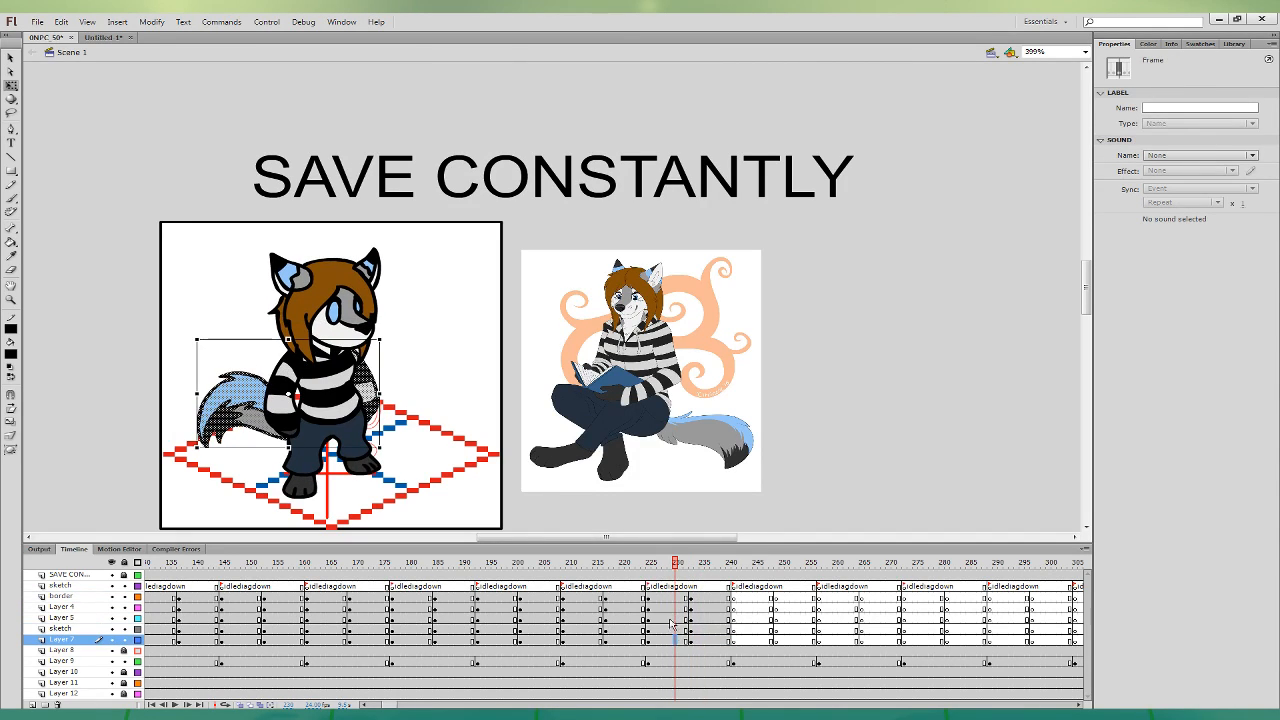
{"action": "left_click", "coordinate": [366, 398]}
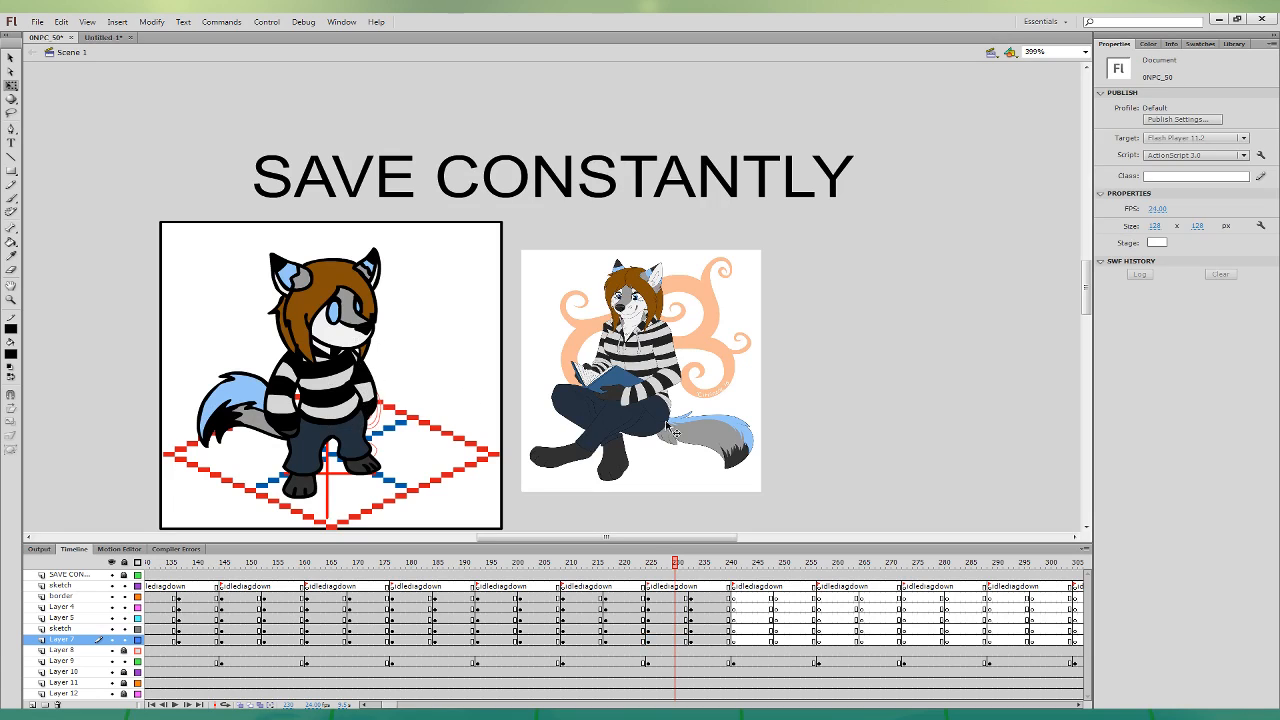
- Copy the wolf's idle frames over the previous character's frames in the Untitled-1 document, and save 0NPC_50
{"action": "left_click_drag", "start_coordinate": [648, 585], "coordinate": [718, 636]}
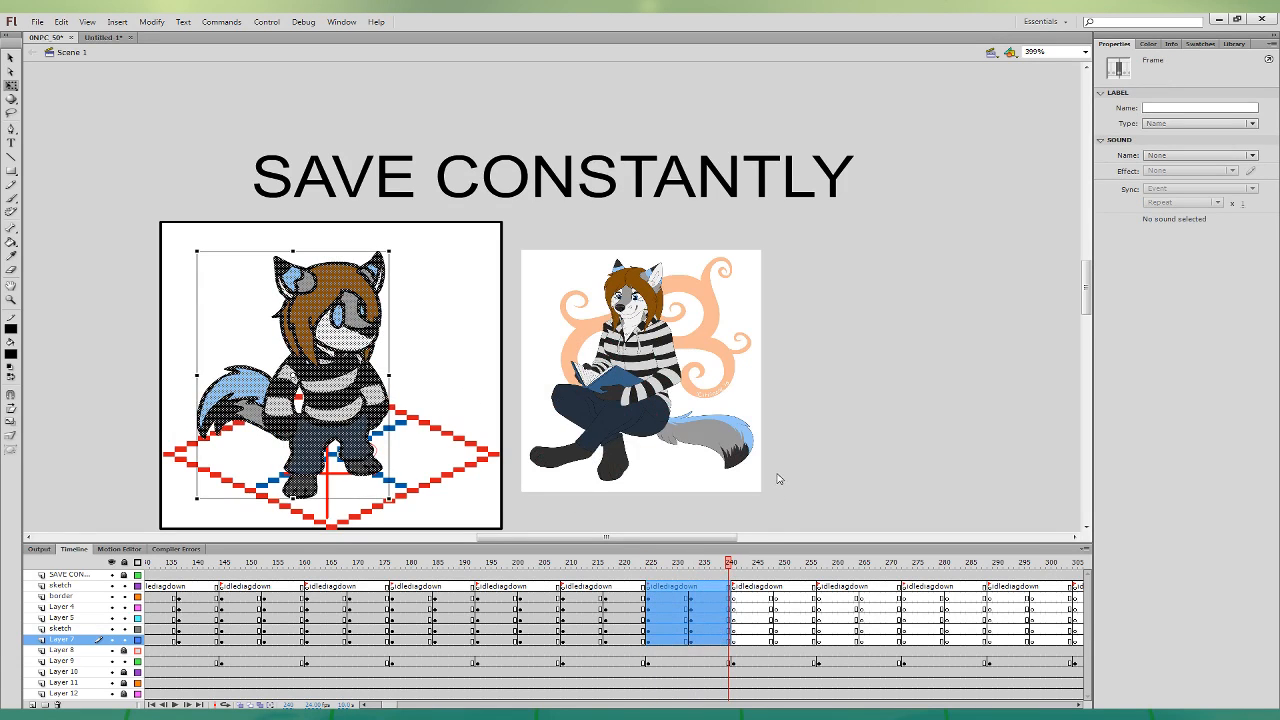
{"action": "left_click", "coordinate": [735, 633]}
{"action": "left_click", "coordinate": [106, 38]}
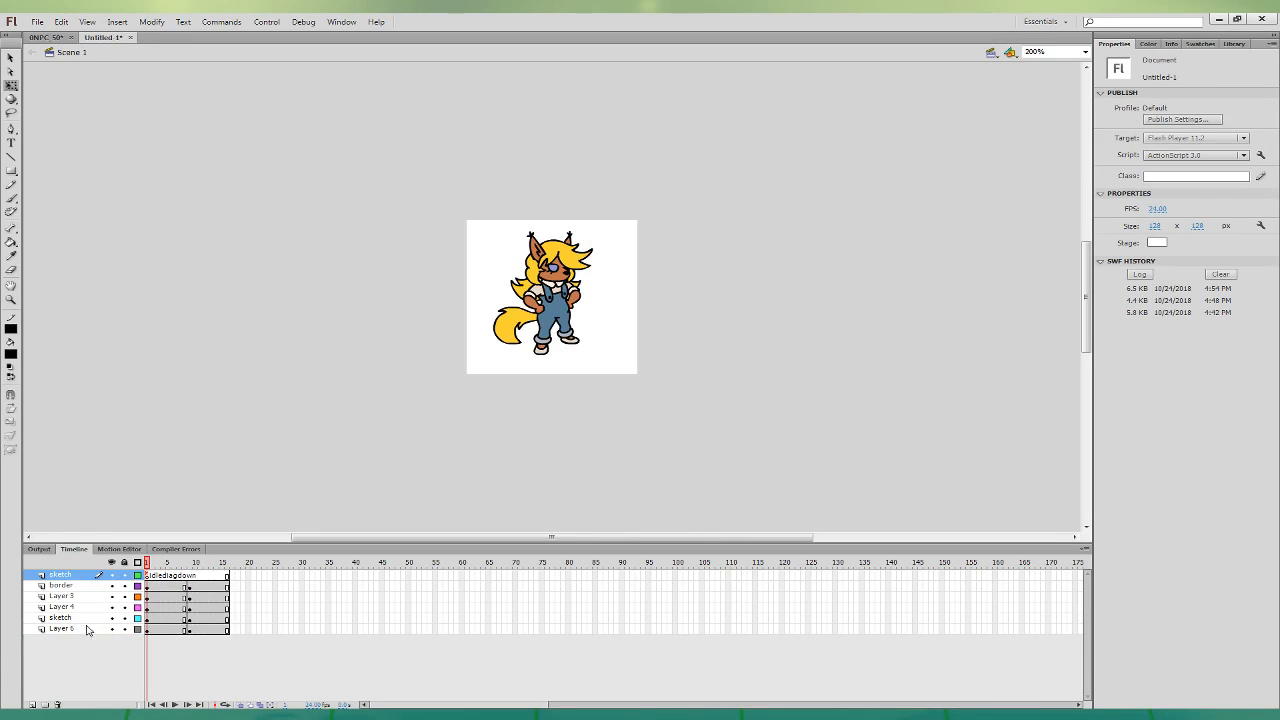
{"action": "left_click", "coordinate": [87, 630], "text": "shift"}
{"action": "left_click", "coordinate": [245, 461]}
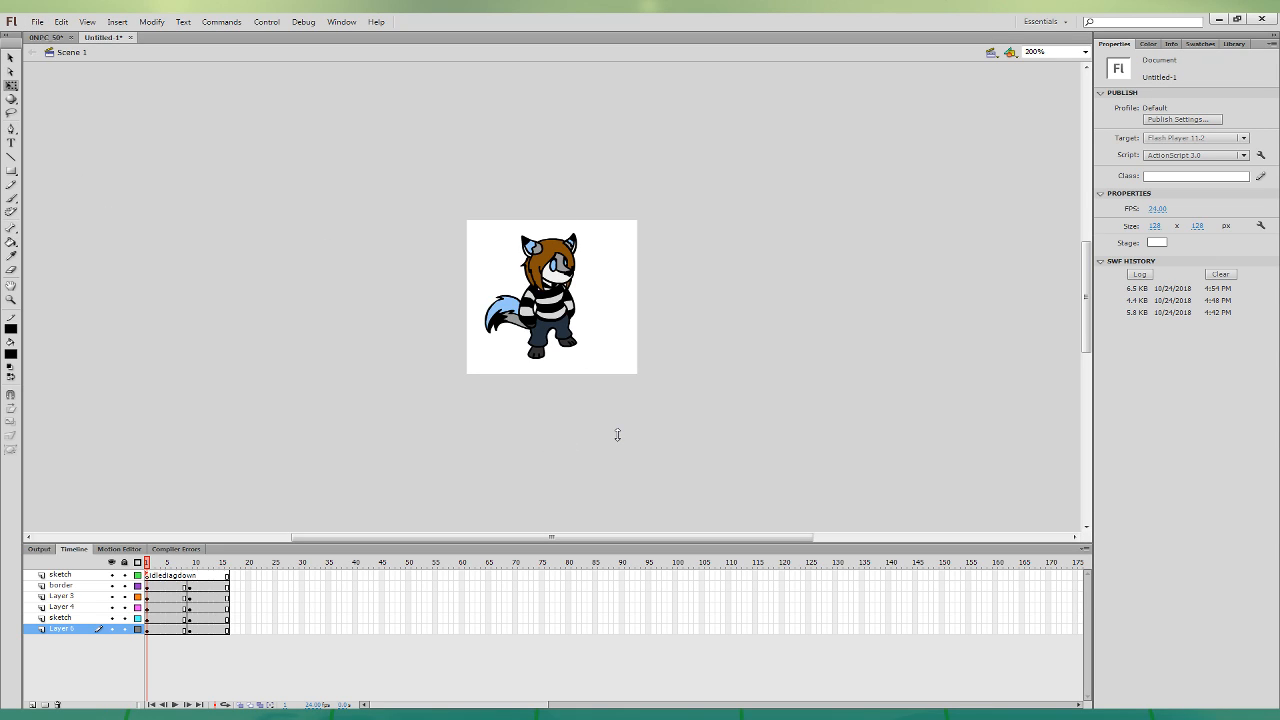
{"action": "key", "text": "ctrl+Tab"}
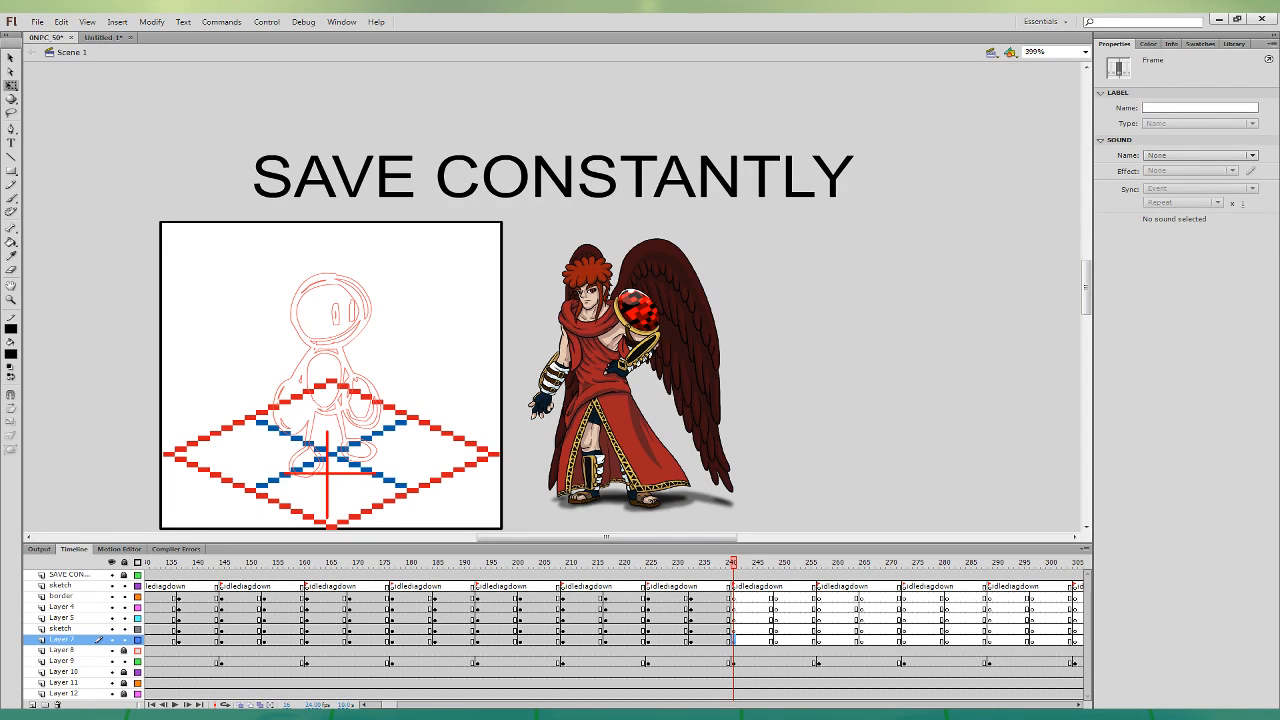
{"action": "key", "text": "ctrl+s"}
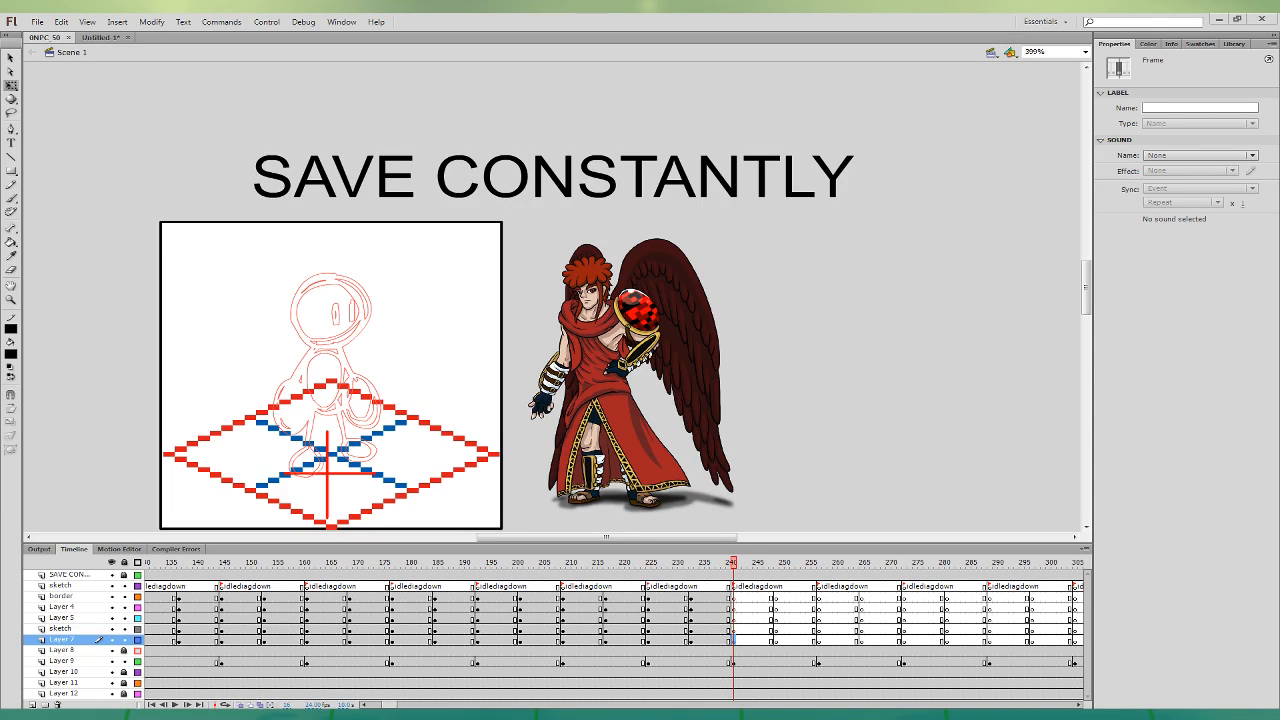
- Brush the curly hair outline of the red-haired winged character over the sketched head on the border layer in its first pose
{"action": "left_click", "coordinate": [772, 596]}
{"action": "left_click", "coordinate": [806, 453]}
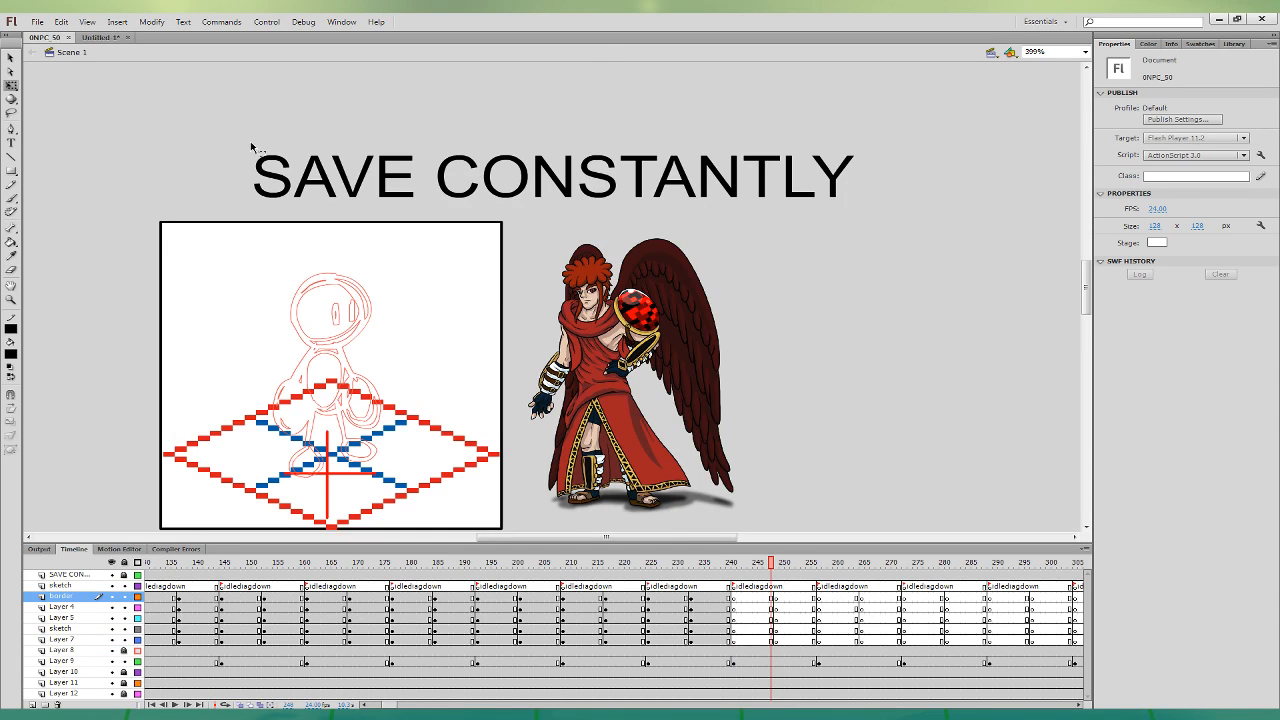
{"action": "left_click", "coordinate": [98, 38]}
{"action": "left_click", "coordinate": [51, 37]}
{"action": "left_click_drag", "start_coordinate": [692, 334], "coordinate": [736, 321]}
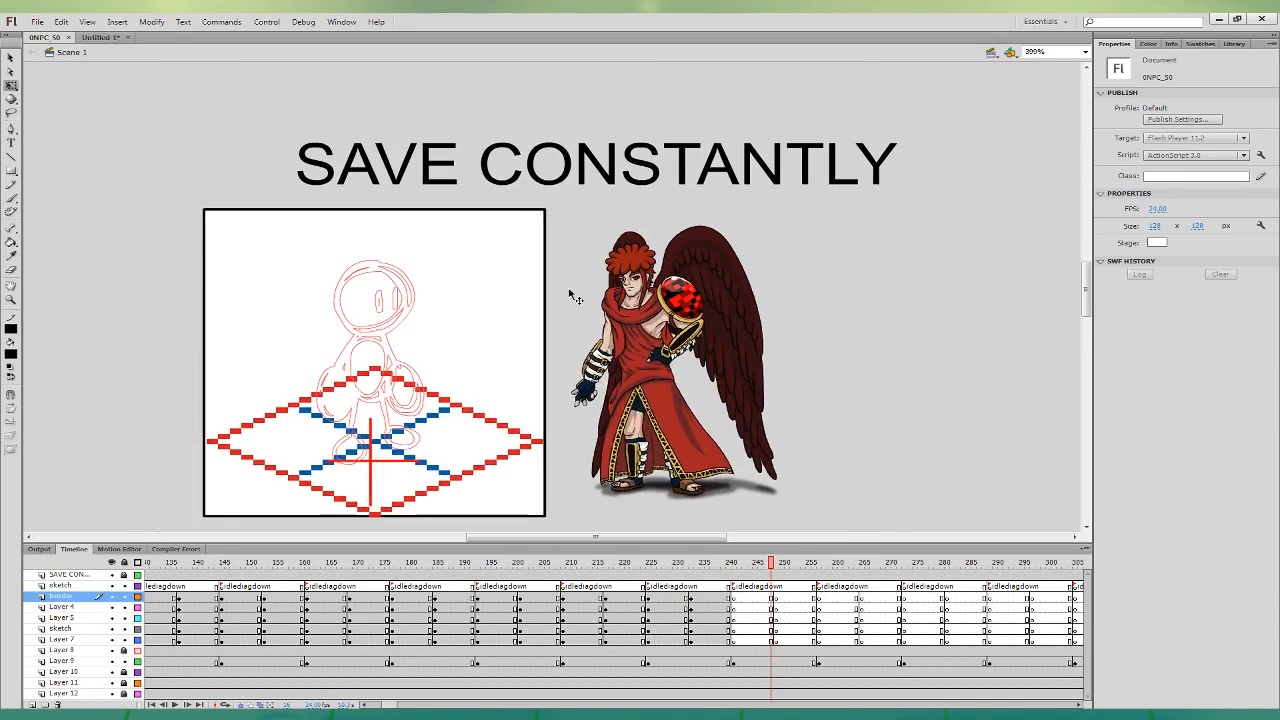
{"action": "left_click", "coordinate": [11, 198]}
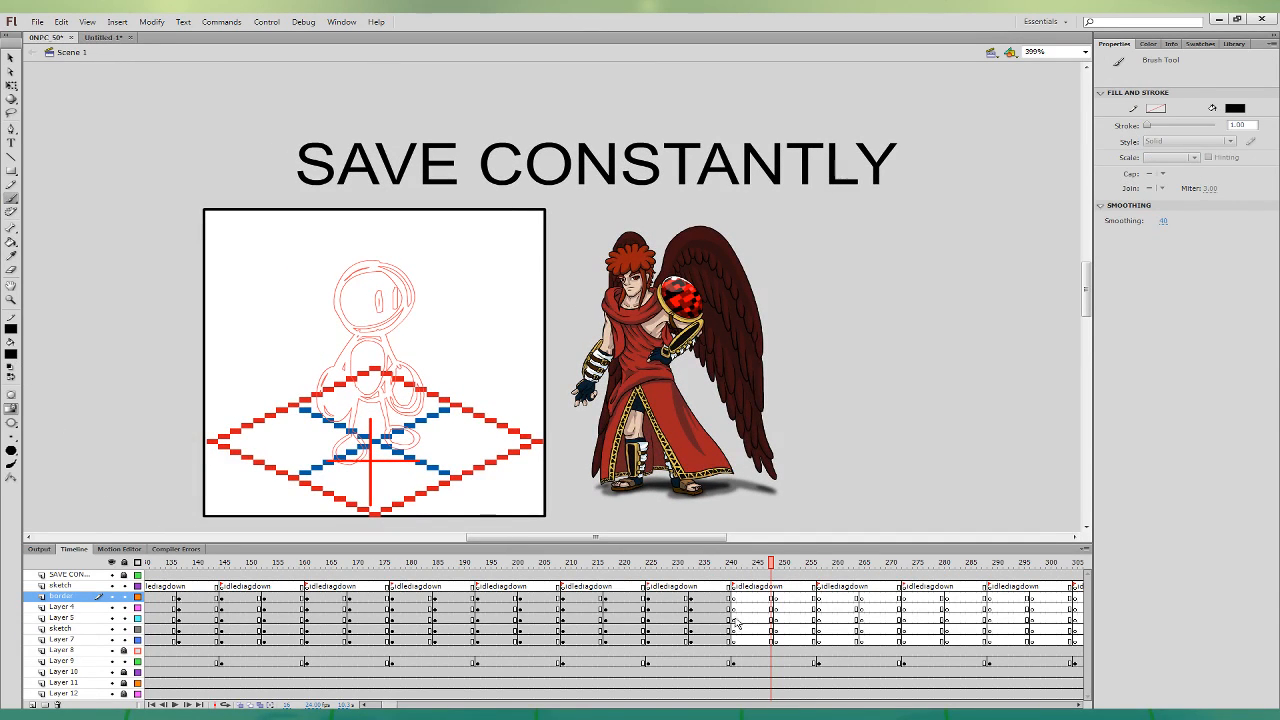
{"action": "left_click", "coordinate": [771, 597]}
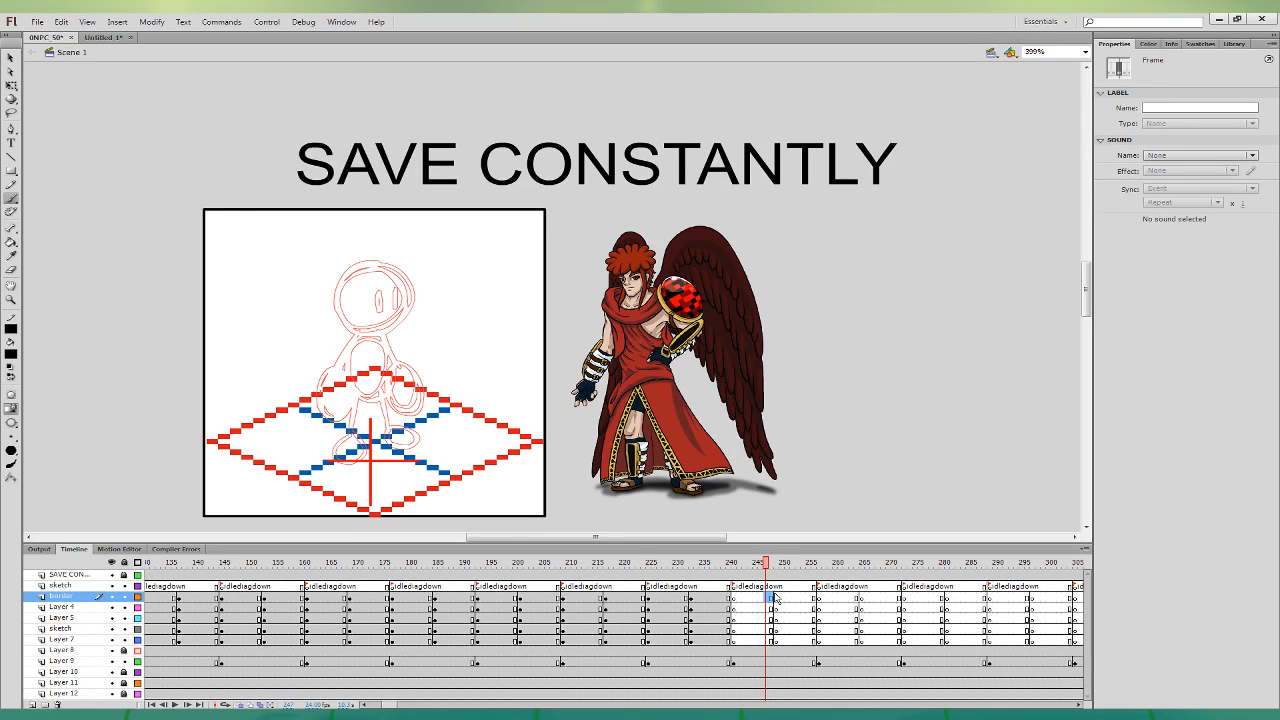
{"action": "mouse_move", "coordinate": [353, 278]}
{"action": "left_mouse_down"}
{"action": "mouse_move", "coordinate": [398, 287]}
{"action": "mouse_move", "coordinate": [334, 266]}
{"action": "mouse_move", "coordinate": [345, 300]}
{"action": "mouse_move", "coordinate": [368, 292]}
{"action": "left_mouse_up"}
{"action": "key", "text": "ctrl+z"}
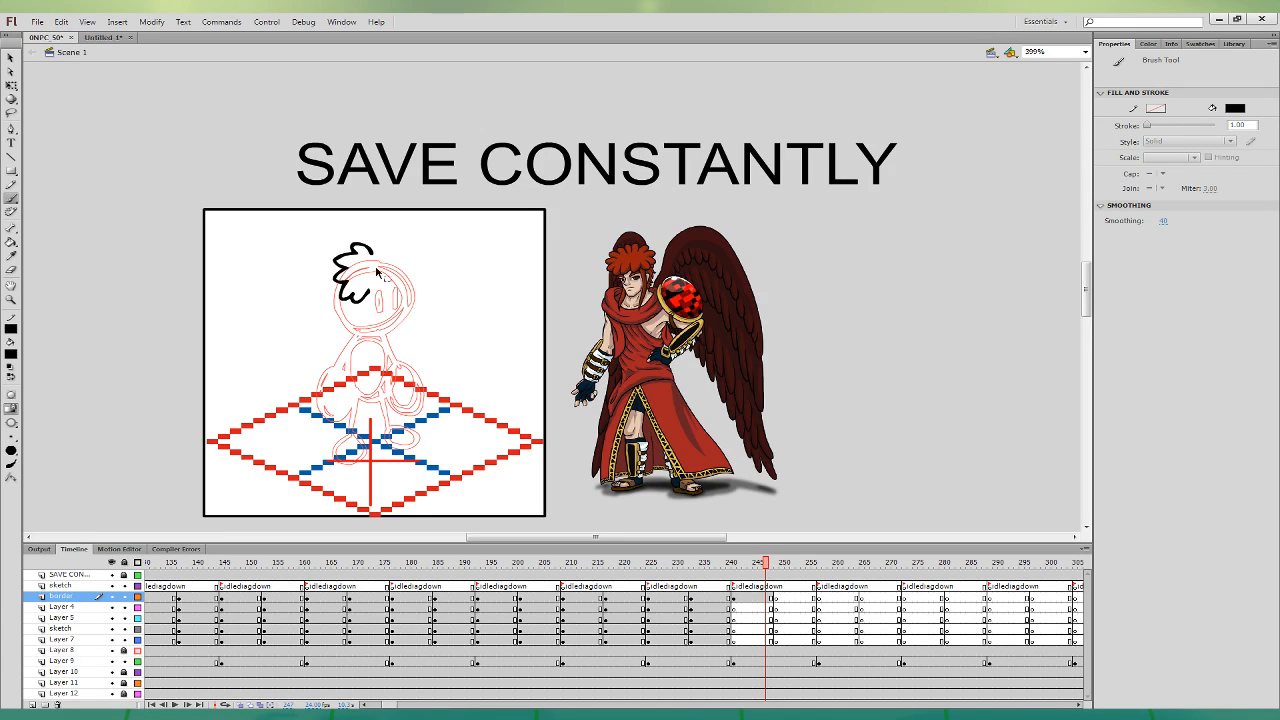
{"action": "key", "text": "ctrl+z"}
{"action": "mouse_move", "coordinate": [372, 246]}
{"action": "left_mouse_down"}
{"action": "mouse_move", "coordinate": [333, 270]}
{"action": "mouse_move", "coordinate": [344, 297]}
{"action": "mouse_move", "coordinate": [407, 285]}
{"action": "mouse_move", "coordinate": [415, 264]}
{"action": "mouse_move", "coordinate": [371, 246]}
{"action": "mouse_move", "coordinate": [401, 249]}
{"action": "mouse_move", "coordinate": [389, 240]}
{"action": "mouse_move", "coordinate": [415, 262]}
{"action": "mouse_move", "coordinate": [372, 242]}
{"action": "mouse_move", "coordinate": [328, 270]}
{"action": "left_mouse_up"}
{"action": "key", "text": "ctrl+z"}
{"action": "mouse_move", "coordinate": [350, 301]}
{"action": "left_mouse_down"}
{"action": "mouse_move", "coordinate": [416, 279]}
{"action": "mouse_move", "coordinate": [402, 254]}
{"action": "left_mouse_up"}
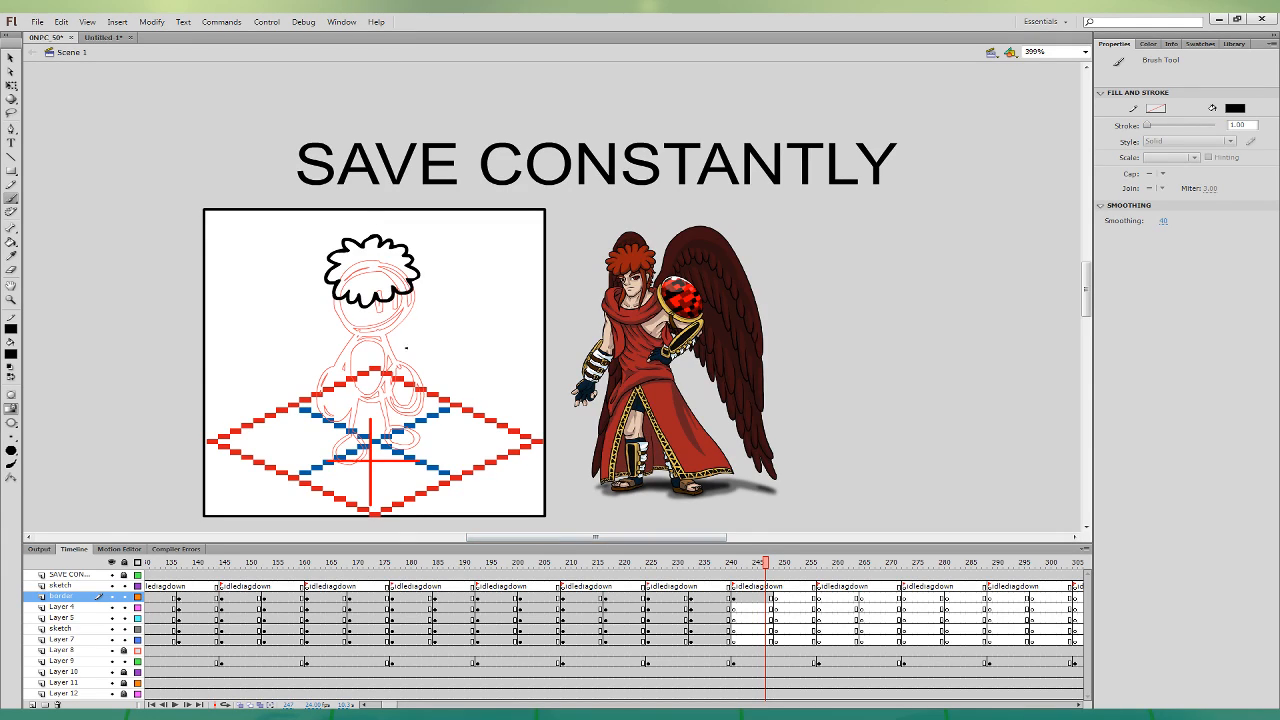
- Brush the long side locks of hair and the facial features under the curls on the border layer
{"action": "left_click_drag", "start_coordinate": [352, 304], "coordinate": [365, 363]}
{"action": "mouse_move", "coordinate": [402, 323]}
{"action": "left_mouse_down"}
{"action": "mouse_move", "coordinate": [402, 297]}
{"action": "mouse_move", "coordinate": [401, 358]}
{"action": "mouse_move", "coordinate": [404, 296]}
{"action": "mouse_move", "coordinate": [346, 315]}
{"action": "left_mouse_up"}
{"action": "key", "text": "ctrl+z"}
{"action": "key", "text": "ctrl+z"}
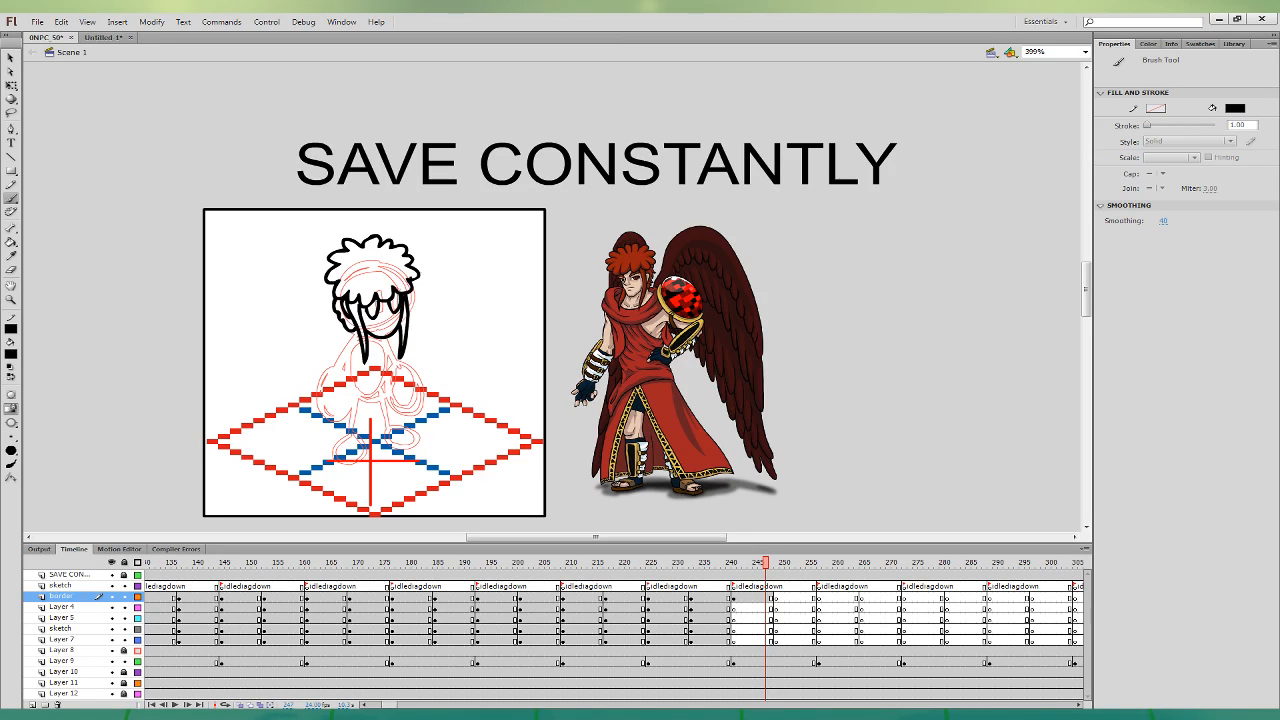
- Brush the face outline, scarf collar and torso over the sketch on Layer 5 in the first pose
{"action": "left_click", "coordinate": [773, 597]}
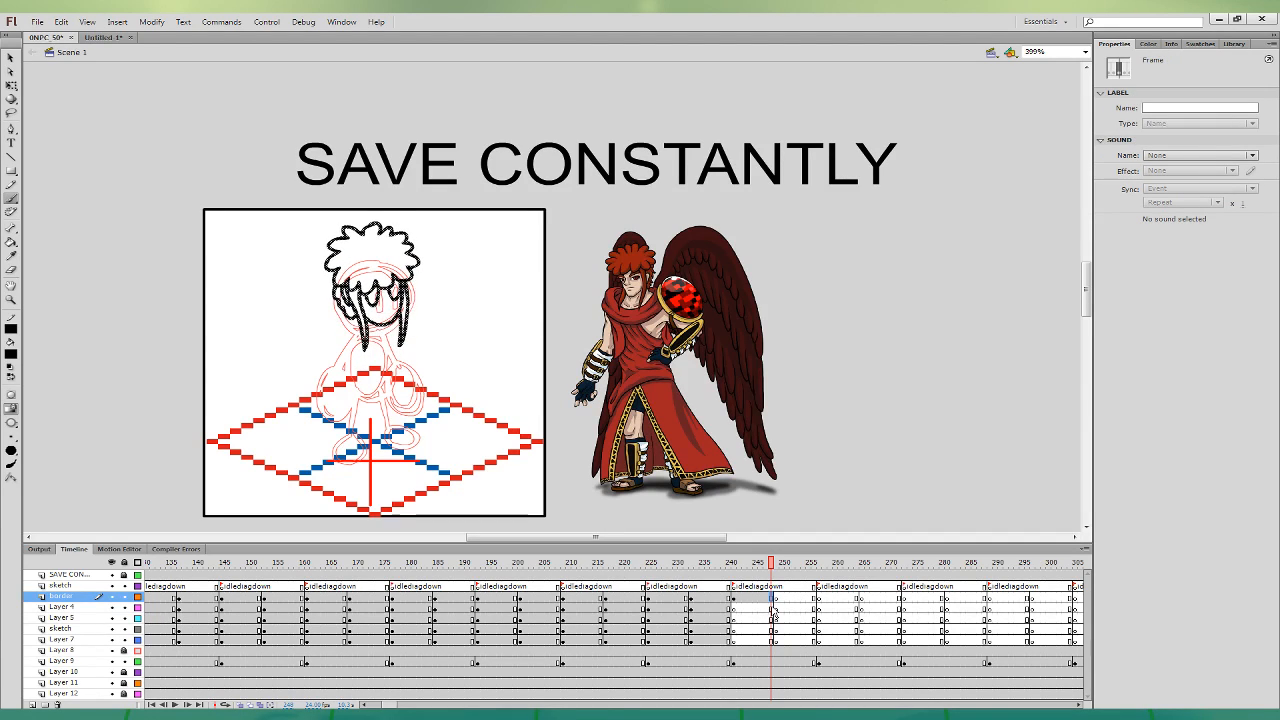
{"action": "left_click", "coordinate": [777, 607]}
{"action": "left_click", "coordinate": [773, 618]}
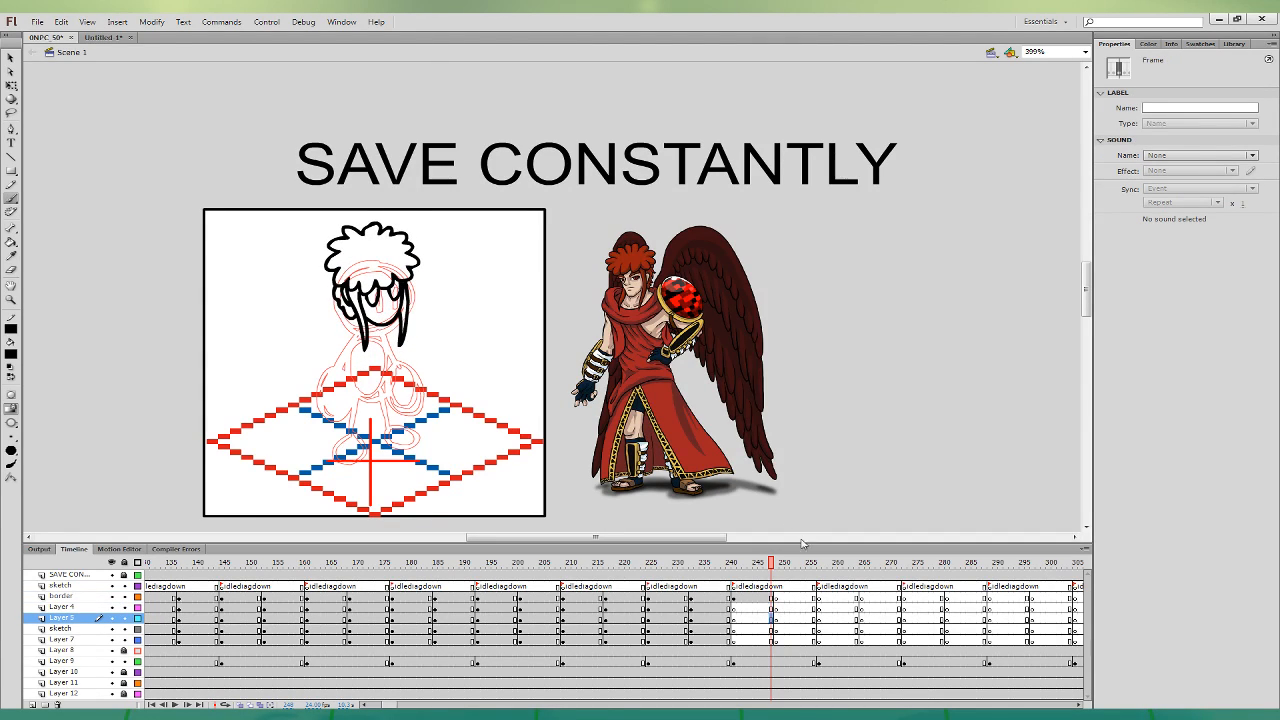
{"action": "mouse_move", "coordinate": [392, 329]}
{"action": "left_mouse_down"}
{"action": "mouse_move", "coordinate": [354, 305]}
{"action": "mouse_move", "coordinate": [392, 329]}
{"action": "left_mouse_up"}
{"action": "key", "text": "ctrl+z"}
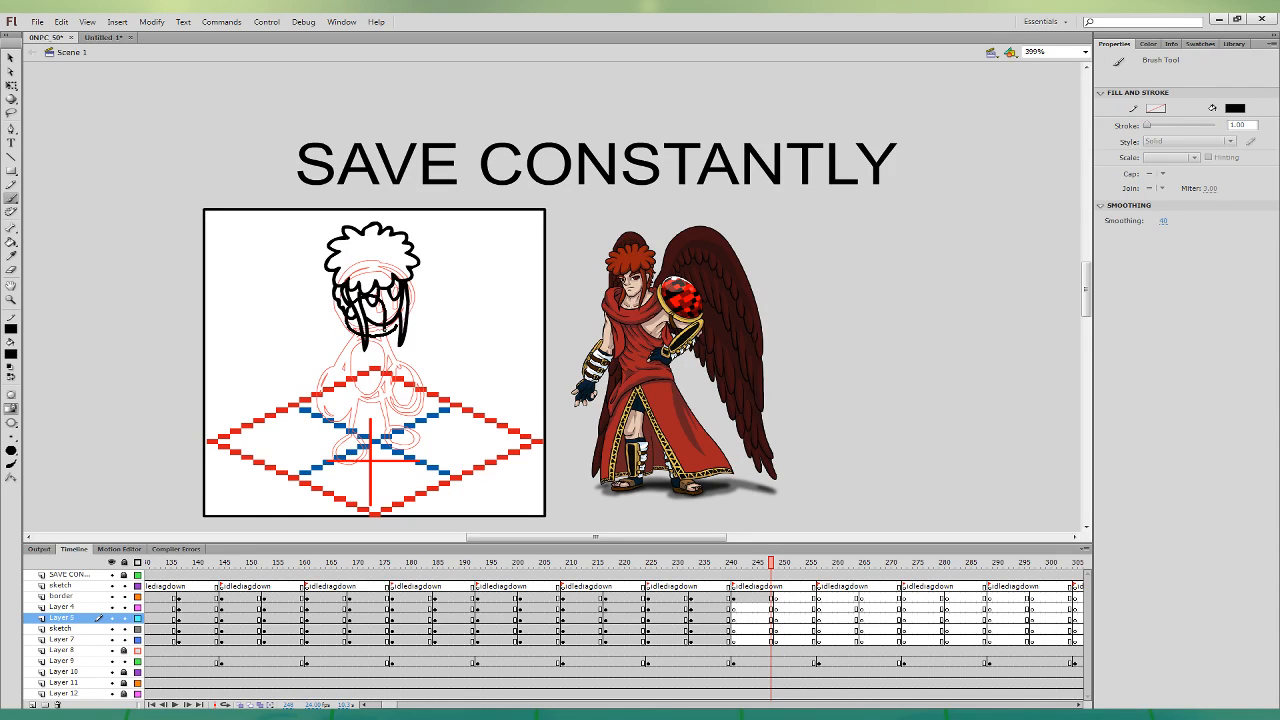
{"action": "mouse_move", "coordinate": [347, 311]}
{"action": "left_mouse_down"}
{"action": "mouse_move", "coordinate": [384, 335]}
{"action": "mouse_move", "coordinate": [399, 328]}
{"action": "mouse_move", "coordinate": [364, 292]}
{"action": "mouse_move", "coordinate": [342, 340]}
{"action": "mouse_move", "coordinate": [398, 348]}
{"action": "mouse_move", "coordinate": [411, 320]}
{"action": "left_mouse_up"}
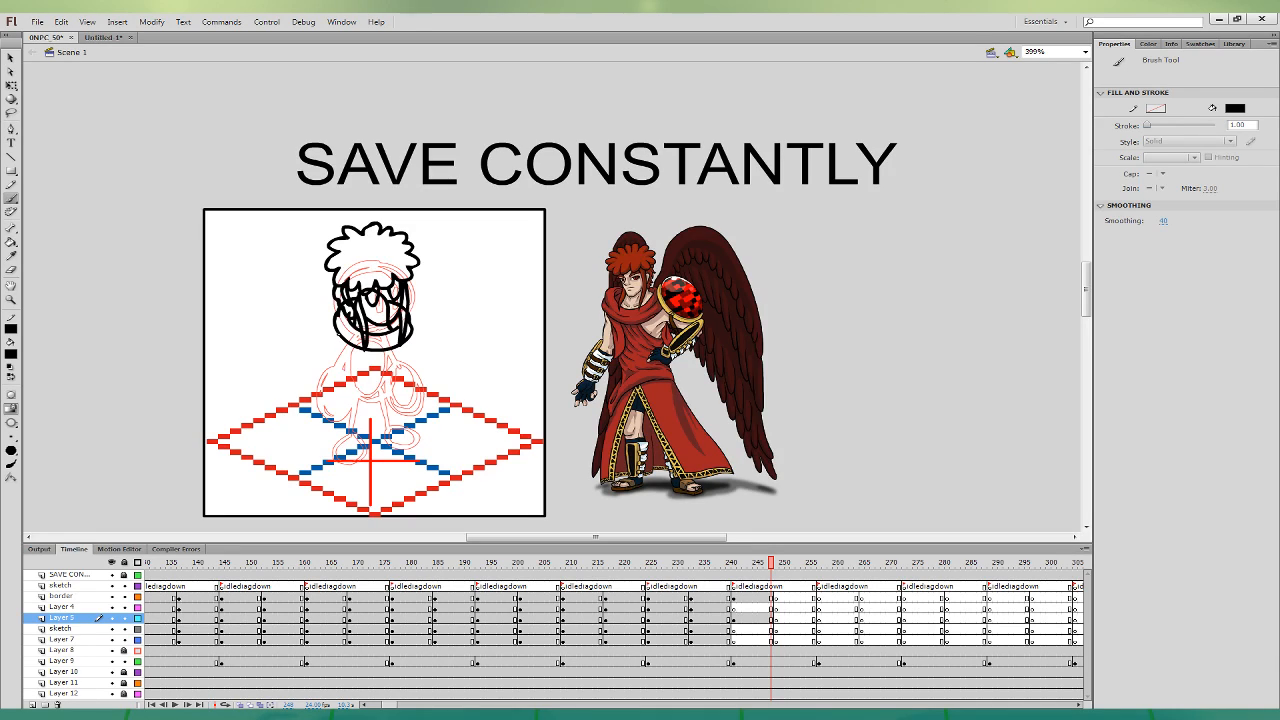
{"action": "mouse_move", "coordinate": [337, 333]}
{"action": "left_mouse_down"}
{"action": "mouse_move", "coordinate": [350, 387]}
{"action": "mouse_move", "coordinate": [395, 377]}
{"action": "mouse_move", "coordinate": [407, 301]}
{"action": "mouse_move", "coordinate": [375, 362]}
{"action": "left_mouse_up"}
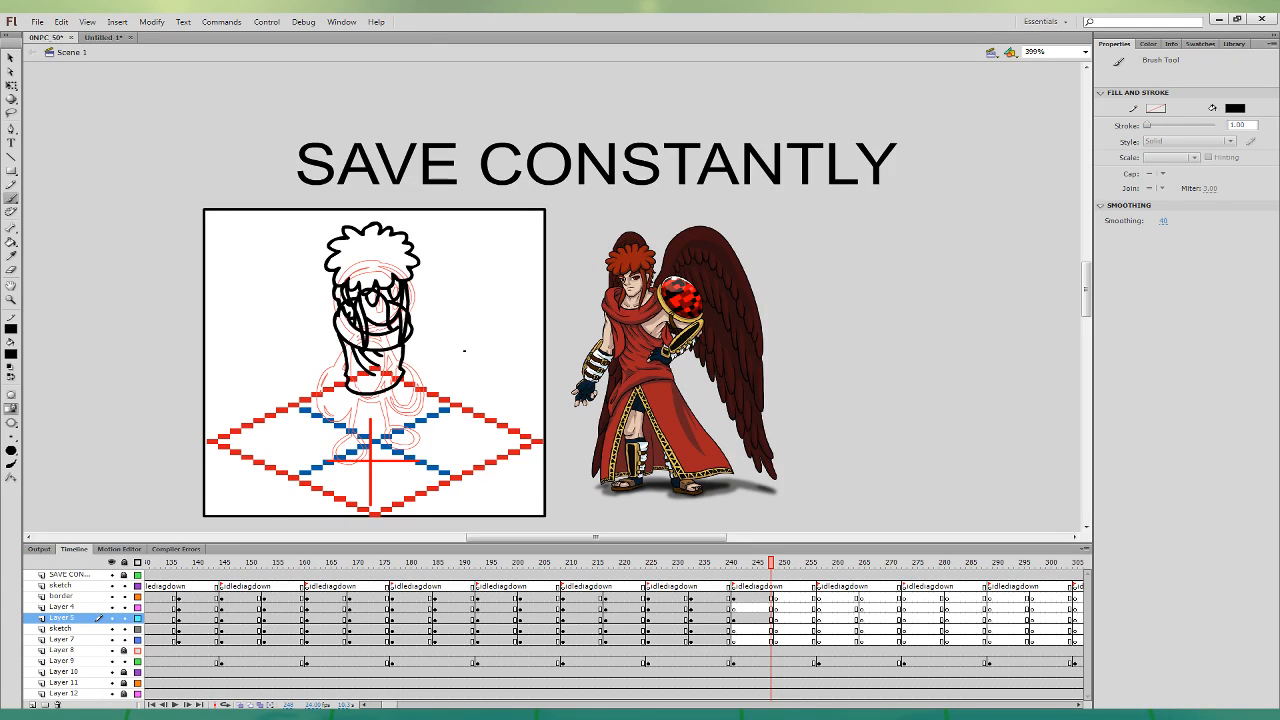
- Move the hair drawing from the border layer's first-pose keyframe to Layer 4, leaving a blank keyframe on border
{"action": "left_click", "coordinate": [771, 609]}
{"action": "left_click", "coordinate": [735, 599]}
{"action": "left_click_drag", "start_coordinate": [735, 599], "coordinate": [736, 609]}
{"action": "left_click", "coordinate": [735, 599]}
{"action": "key", "text": "F7"}
- Brush the round shoulder guard outline beside the torso on the border layer
{"action": "left_click", "coordinate": [772, 596]}
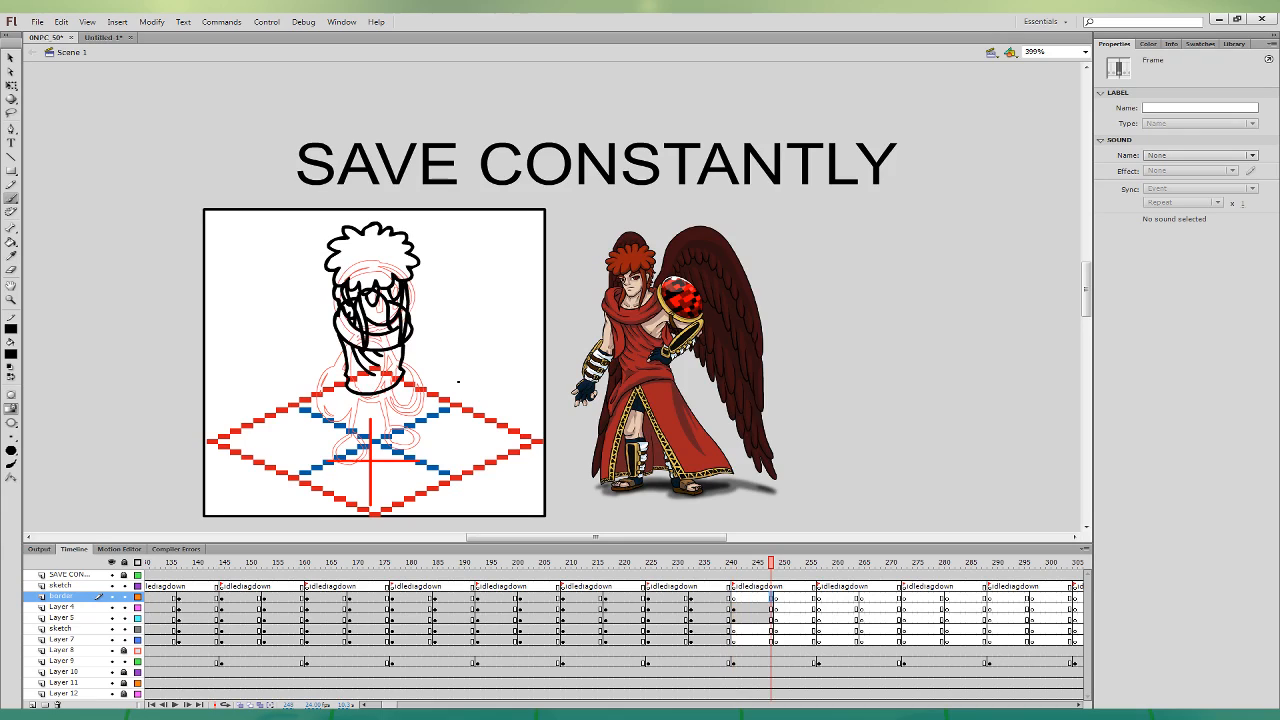
{"action": "mouse_move", "coordinate": [334, 300]}
{"action": "left_mouse_down"}
{"action": "mouse_move", "coordinate": [308, 348]}
{"action": "mouse_move", "coordinate": [328, 356]}
{"action": "mouse_move", "coordinate": [304, 344]}
{"action": "mouse_move", "coordinate": [341, 346]}
{"action": "mouse_move", "coordinate": [330, 366]}
{"action": "mouse_move", "coordinate": [350, 350]}
{"action": "mouse_move", "coordinate": [342, 304]}
{"action": "mouse_move", "coordinate": [305, 356]}
{"action": "mouse_move", "coordinate": [340, 356]}
{"action": "mouse_move", "coordinate": [344, 304]}
{"action": "left_mouse_up"}
{"action": "key", "text": "ctrl+z"}
{"action": "key", "text": "ctrl+z"}
{"action": "key", "text": "ctrl+z"}
{"action": "left_click", "coordinate": [785, 597]}
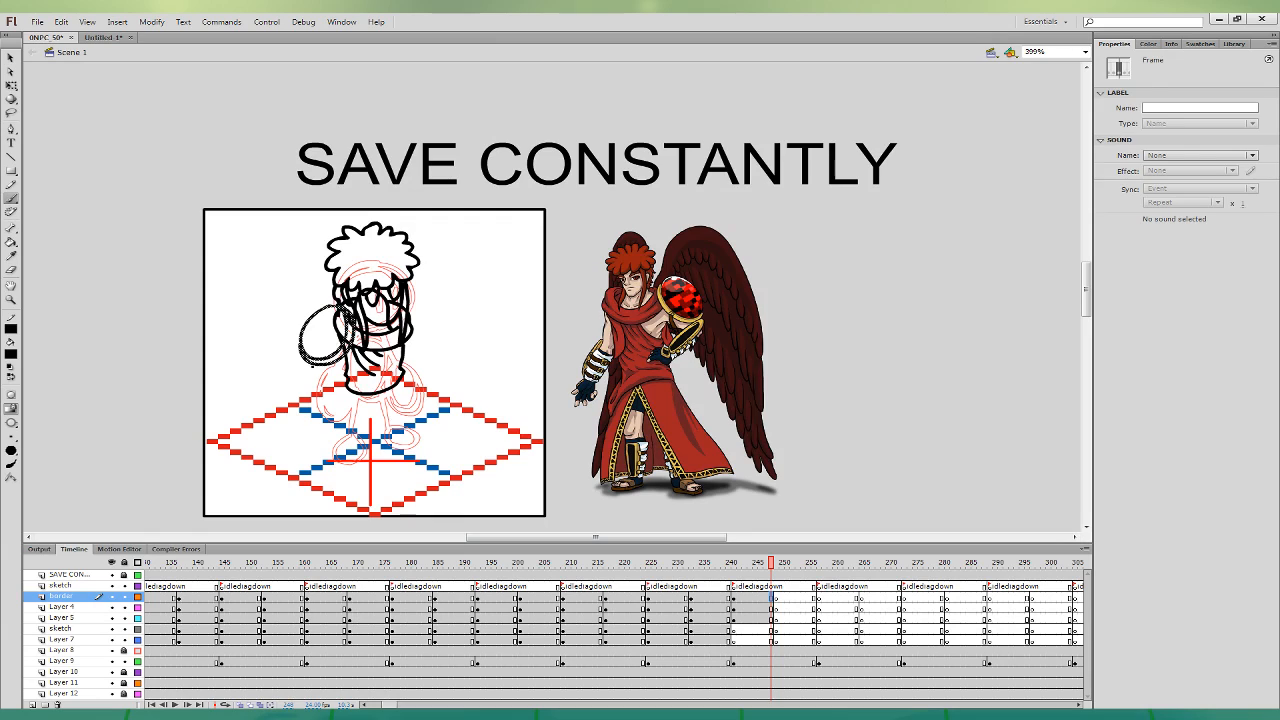
- Brush the near forearm and hand below the shoulder guard on the border layer
{"action": "mouse_move", "coordinate": [312, 366]}
{"action": "left_mouse_down"}
{"action": "mouse_move", "coordinate": [345, 400]}
{"action": "mouse_move", "coordinate": [311, 371]}
{"action": "left_mouse_up"}
{"action": "key", "text": "ctrl+z"}
{"action": "key", "text": "ctrl+z"}
{"action": "mouse_move", "coordinate": [315, 377]}
{"action": "left_mouse_down"}
{"action": "mouse_move", "coordinate": [328, 399]}
{"action": "mouse_move", "coordinate": [347, 384]}
{"action": "left_mouse_up"}
{"action": "key", "text": "ctrl+z"}
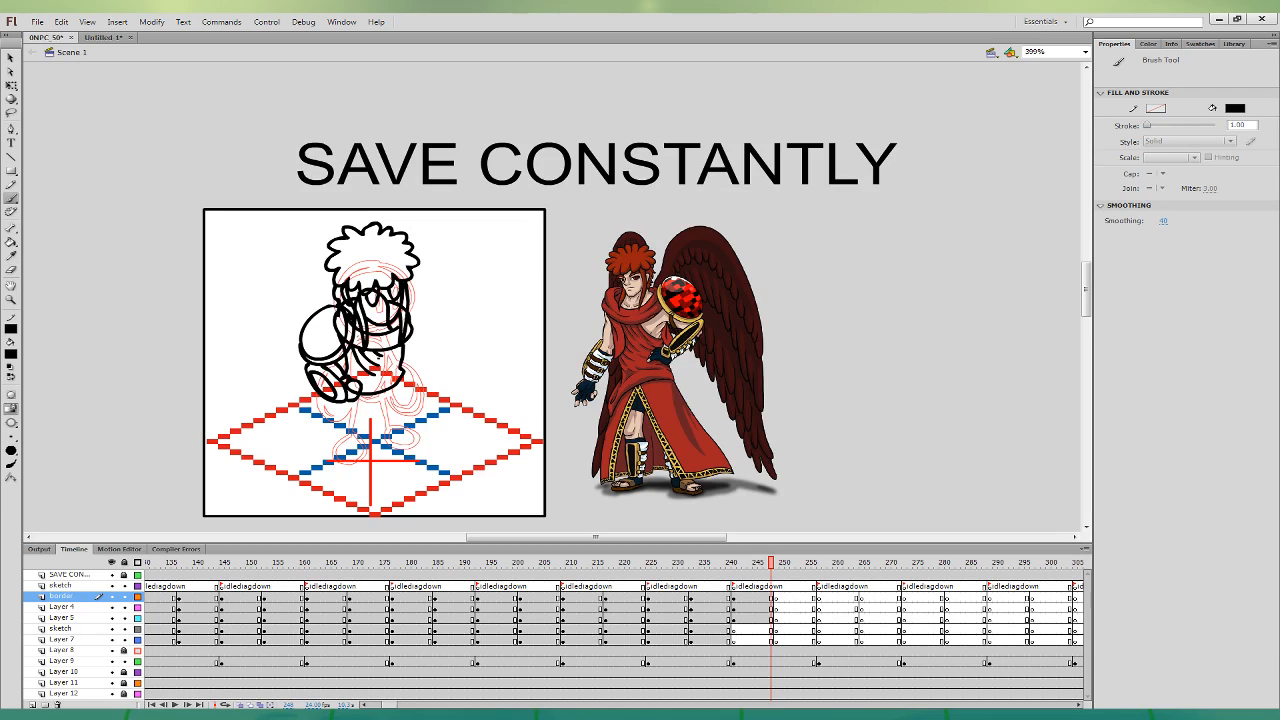
- Brush a curved grid across the shoulder guard and fill alternate squares black
{"action": "mouse_move", "coordinate": [334, 350]}
{"action": "left_mouse_down"}
{"action": "mouse_move", "coordinate": [302, 344]}
{"action": "mouse_move", "coordinate": [336, 340]}
{"action": "mouse_move", "coordinate": [340, 322]}
{"action": "mouse_move", "coordinate": [312, 319]}
{"action": "mouse_move", "coordinate": [332, 306]}
{"action": "left_mouse_up"}
{"action": "left_click_drag", "start_coordinate": [320, 358], "coordinate": [334, 322]}
{"action": "left_click", "coordinate": [11, 242]}
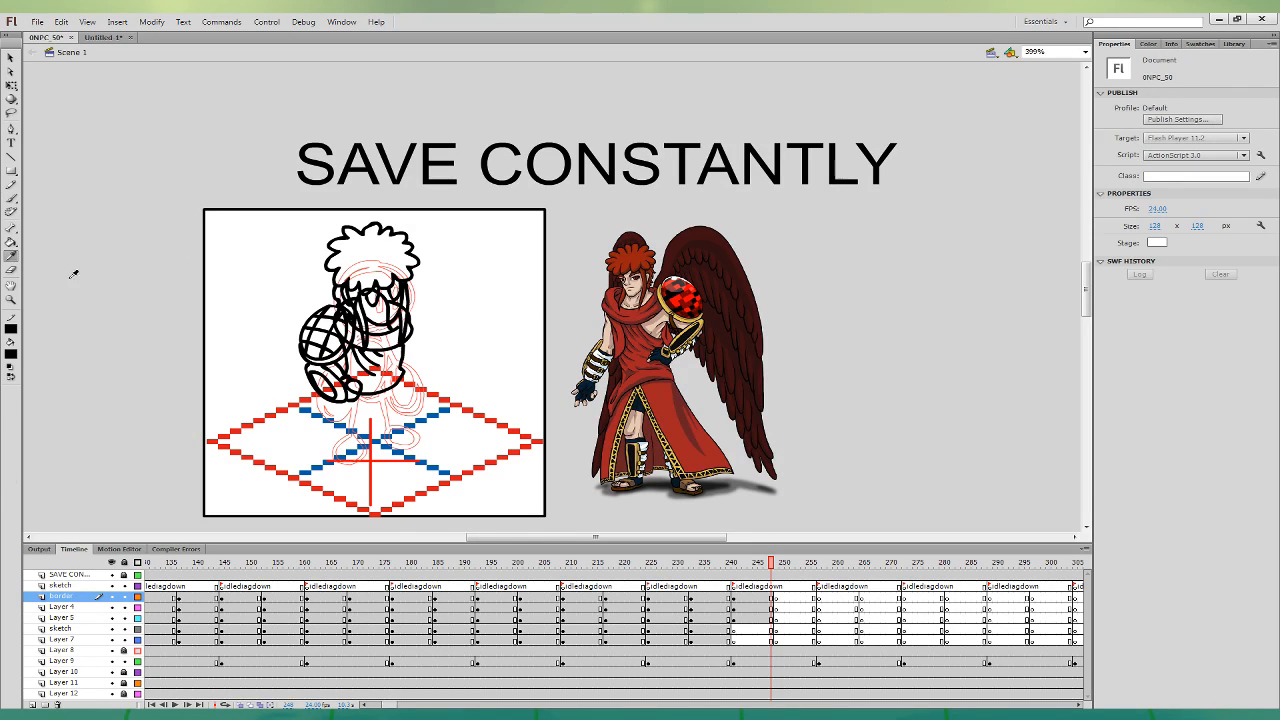
{"action": "left_click", "coordinate": [313, 311]}
{"action": "left_click", "coordinate": [326, 342]}
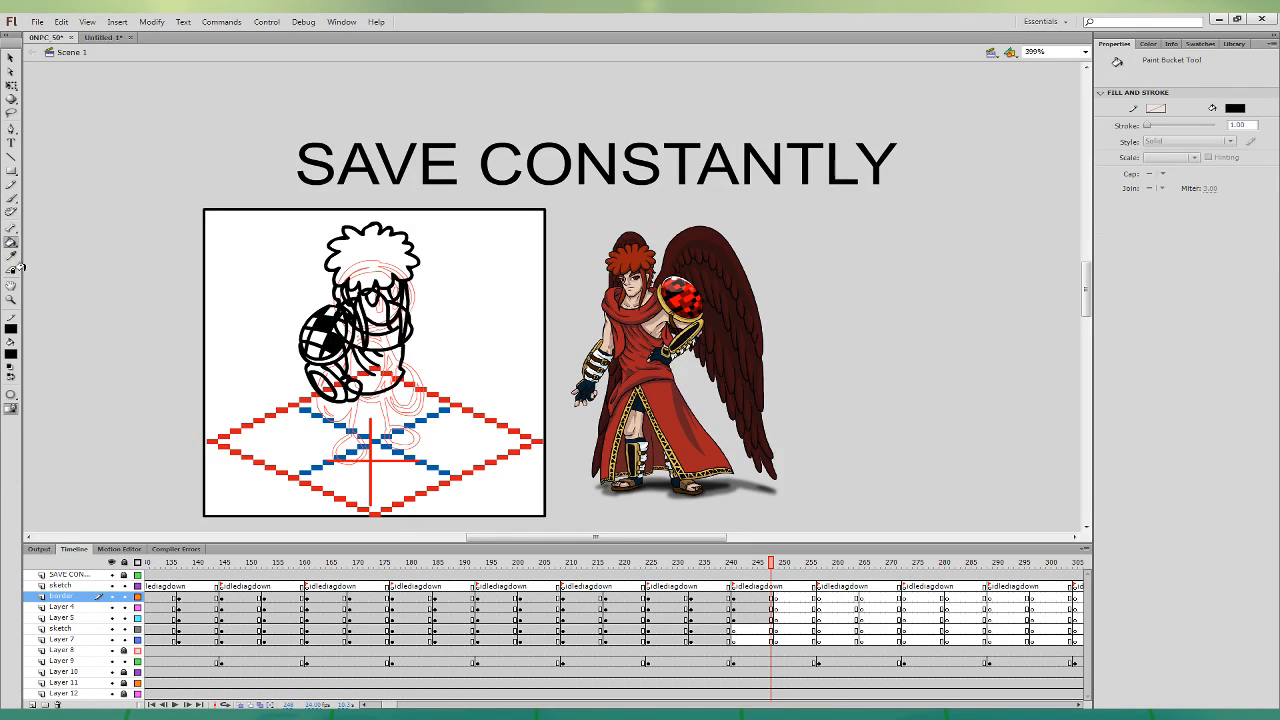
- Fill several of the shoulder guard's inner squares with the dark red sampled from the reference orb
{"action": "left_click", "coordinate": [11, 256]}
{"action": "left_click", "coordinate": [684, 295]}
{"action": "left_click", "coordinate": [318, 338]}
{"action": "left_click", "coordinate": [310, 324]}
{"action": "left_click", "coordinate": [313, 351]}
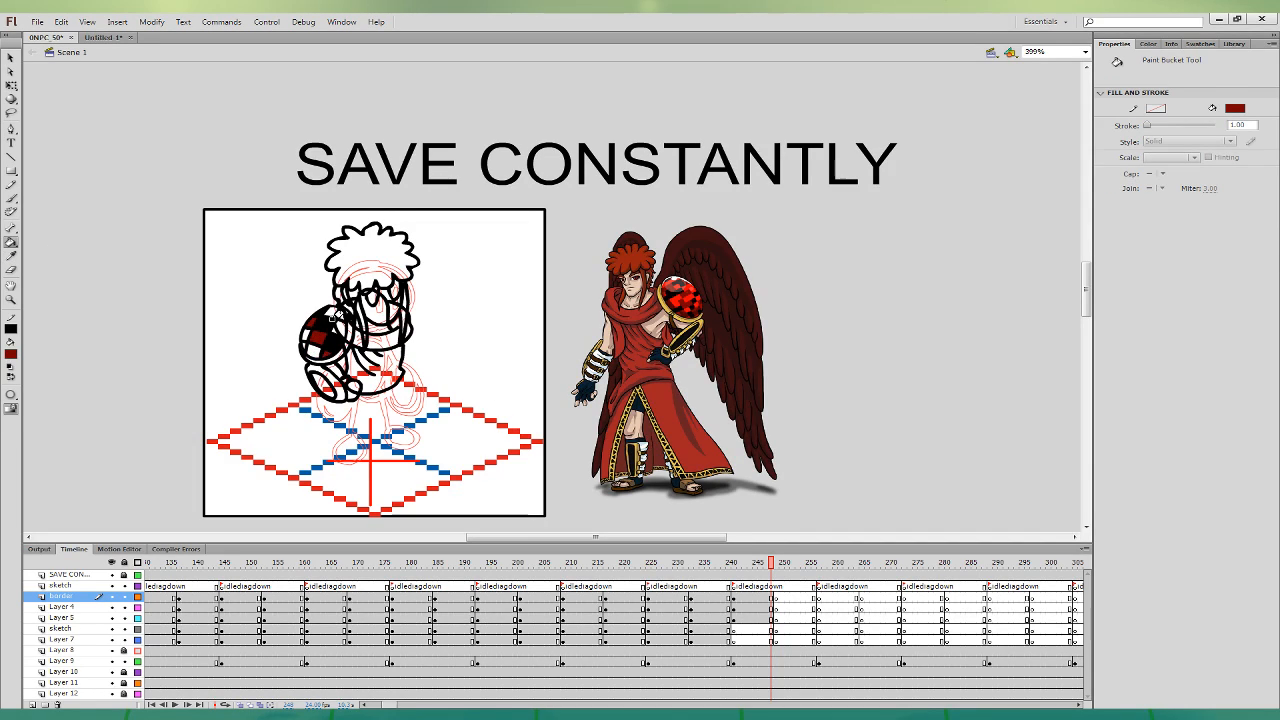
- Fill the shoulder guard's remaining white squares with the bright red sampled from the reference orb
{"action": "left_click", "coordinate": [11, 256]}
{"action": "left_click", "coordinate": [690, 296]}
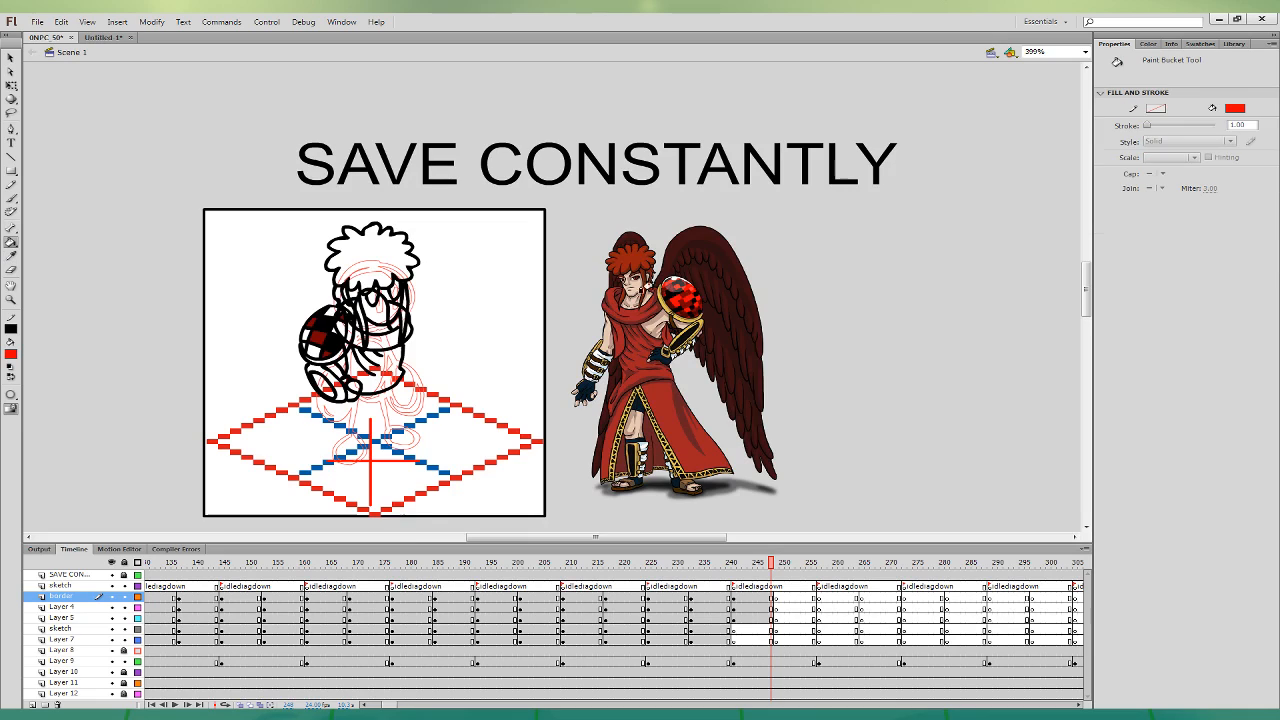
{"action": "left_click", "coordinate": [311, 343]}
{"action": "left_click", "coordinate": [306, 321]}
{"action": "left_click", "coordinate": [335, 326]}
{"action": "left_click", "coordinate": [325, 312]}
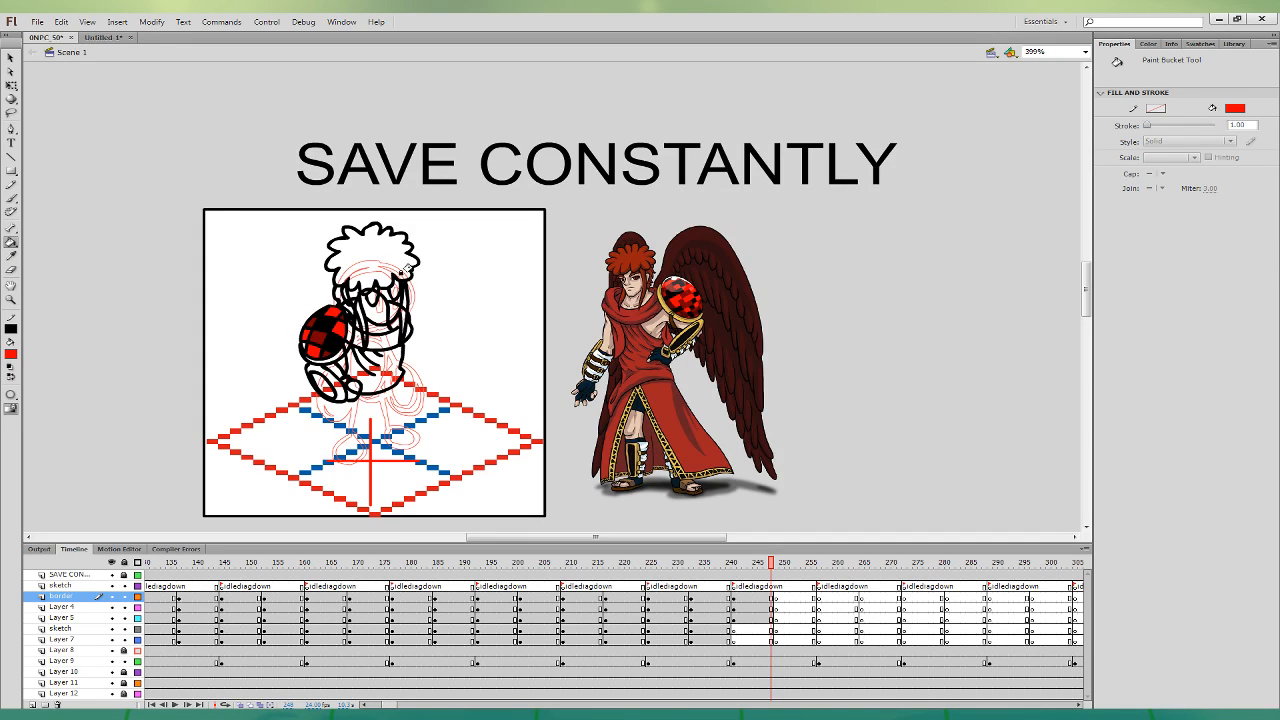
{"action": "left_click", "coordinate": [312, 327]}
{"action": "key", "text": "ctrl+z"}
- Brush the waist and split robe skirt with its hem trim in black on the lower sketch layer
{"action": "left_click", "coordinate": [11, 256]}
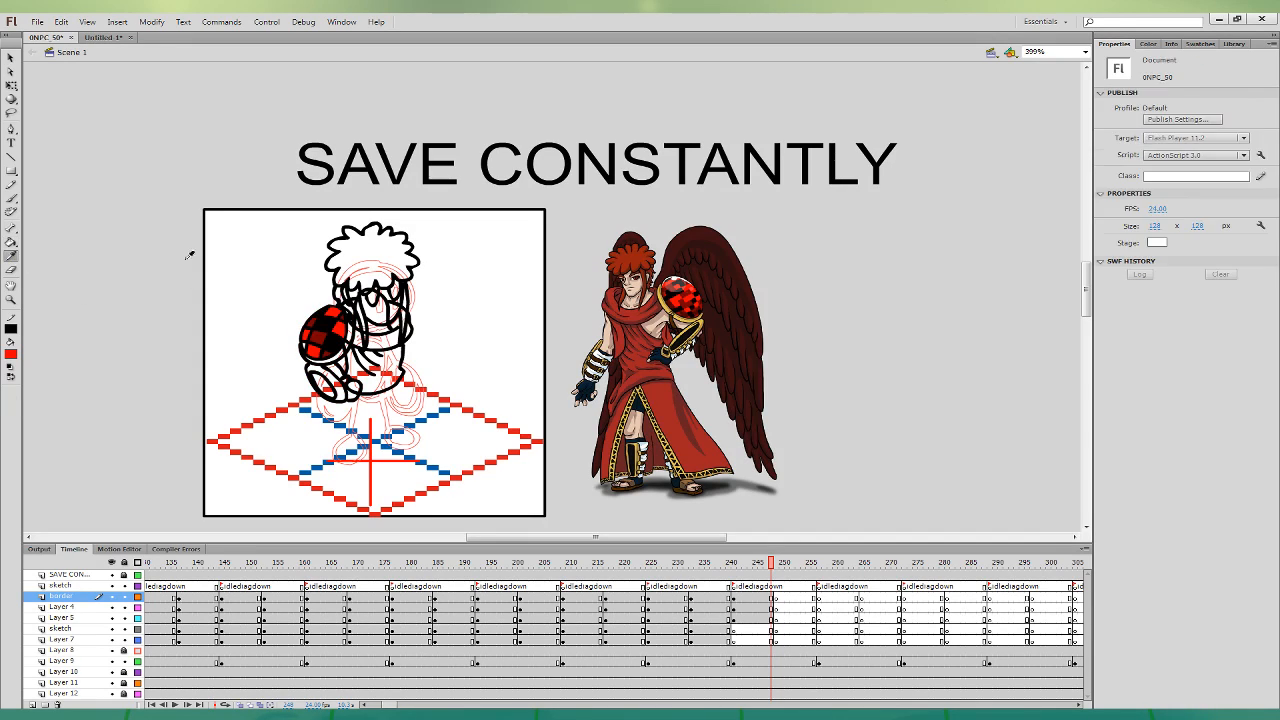
{"action": "left_click", "coordinate": [301, 337]}
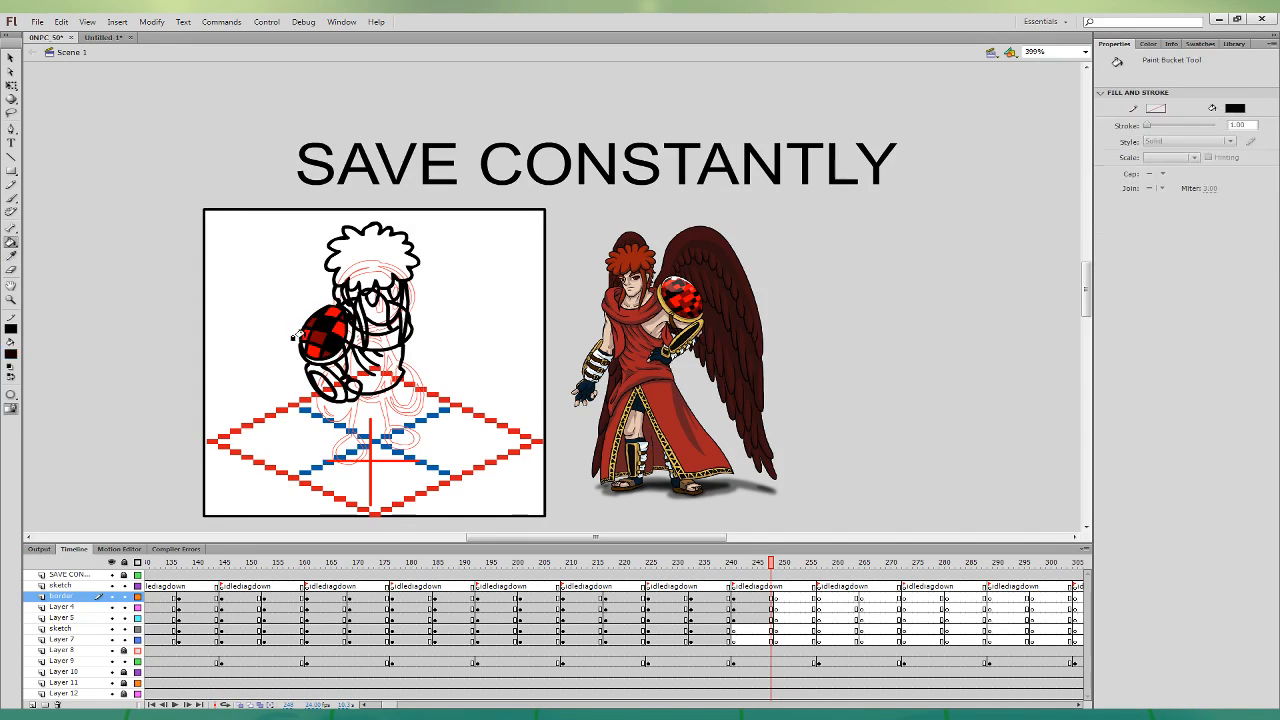
{"action": "left_click", "coordinate": [11, 198]}
{"action": "left_click", "coordinate": [776, 627]}
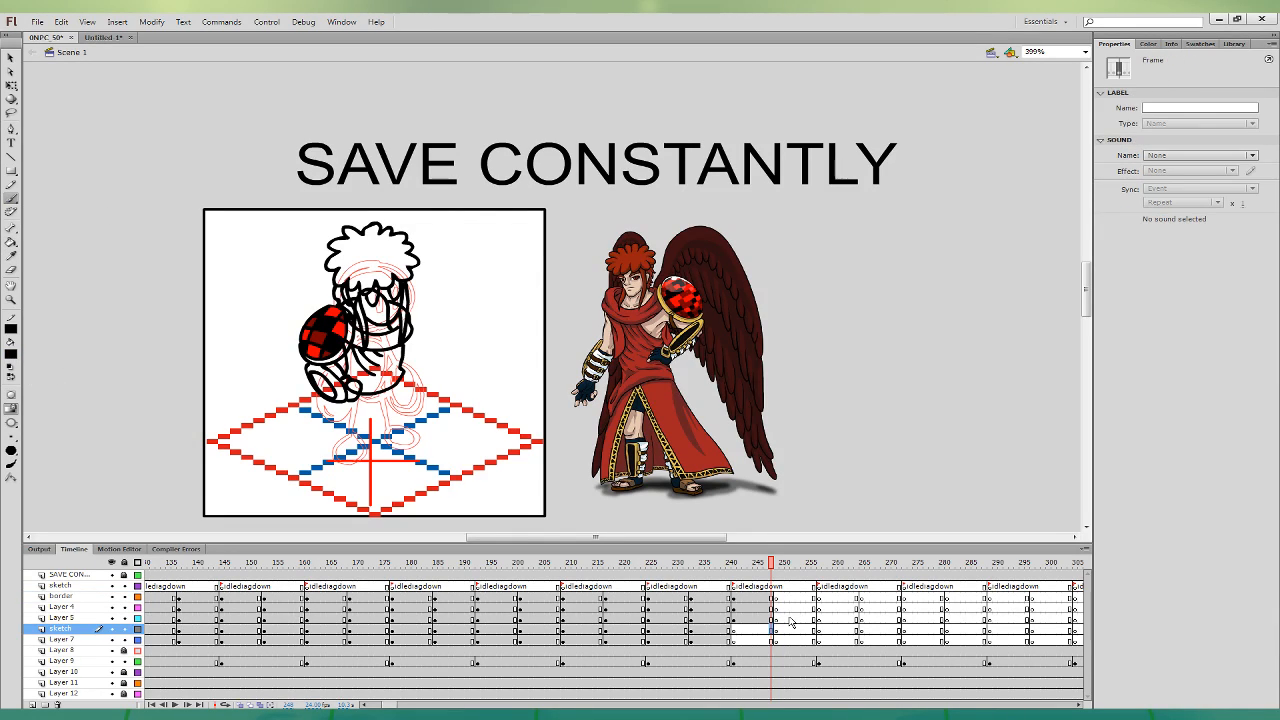
{"action": "mouse_move", "coordinate": [340, 402]}
{"action": "left_mouse_down"}
{"action": "mouse_move", "coordinate": [318, 446]}
{"action": "mouse_move", "coordinate": [350, 465]}
{"action": "mouse_move", "coordinate": [372, 438]}
{"action": "mouse_move", "coordinate": [380, 390]}
{"action": "mouse_move", "coordinate": [404, 446]}
{"action": "mouse_move", "coordinate": [431, 434]}
{"action": "left_mouse_up"}
{"action": "key", "text": "ctrl+z"}
{"action": "mouse_move", "coordinate": [383, 390]}
{"action": "left_mouse_down"}
{"action": "mouse_move", "coordinate": [412, 454]}
{"action": "mouse_move", "coordinate": [426, 424]}
{"action": "mouse_move", "coordinate": [402, 380]}
{"action": "mouse_move", "coordinate": [352, 372]}
{"action": "mouse_move", "coordinate": [402, 376]}
{"action": "left_mouse_up"}
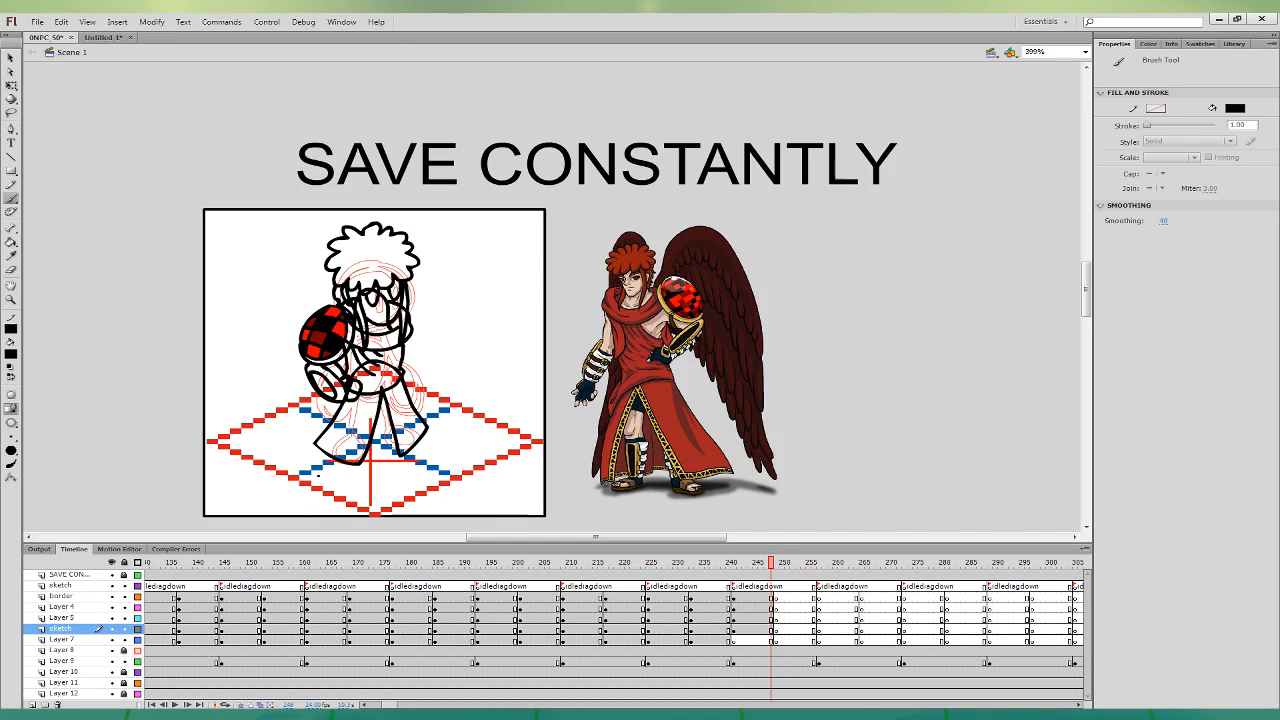
{"action": "mouse_move", "coordinate": [321, 438]}
{"action": "left_mouse_down"}
{"action": "mouse_move", "coordinate": [349, 458]}
{"action": "mouse_move", "coordinate": [380, 379]}
{"action": "mouse_move", "coordinate": [398, 416]}
{"action": "mouse_move", "coordinate": [427, 428]}
{"action": "left_mouse_up"}
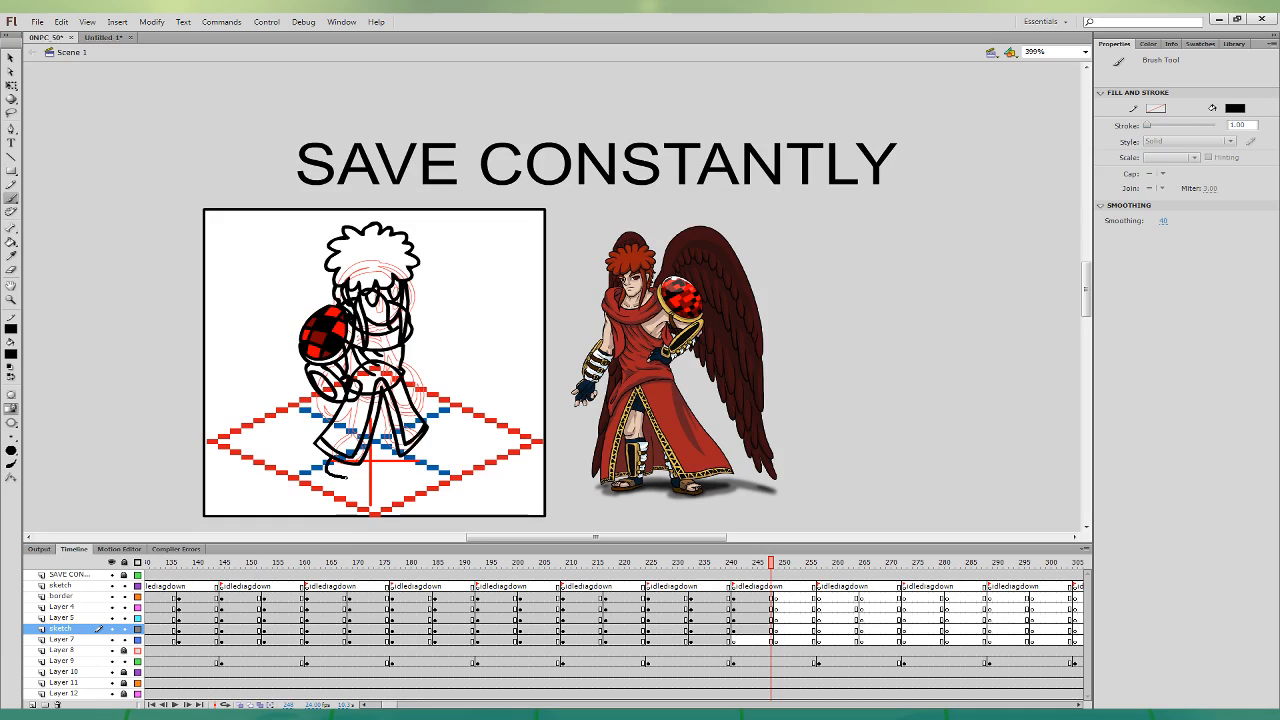
- Brush both feet and the inner leg lines below the skirt, and fill the gap between the skirt panels black
{"action": "mouse_move", "coordinate": [346, 477]}
{"action": "left_mouse_down"}
{"action": "mouse_move", "coordinate": [355, 462]}
{"action": "mouse_move", "coordinate": [328, 465]}
{"action": "mouse_move", "coordinate": [356, 463]}
{"action": "left_mouse_up"}
{"action": "key", "text": "ctrl+z"}
{"action": "mouse_move", "coordinate": [386, 428]}
{"action": "left_mouse_down"}
{"action": "mouse_move", "coordinate": [397, 451]}
{"action": "mouse_move", "coordinate": [430, 455]}
{"action": "mouse_move", "coordinate": [384, 428]}
{"action": "left_mouse_up"}
{"action": "key", "text": "k"}
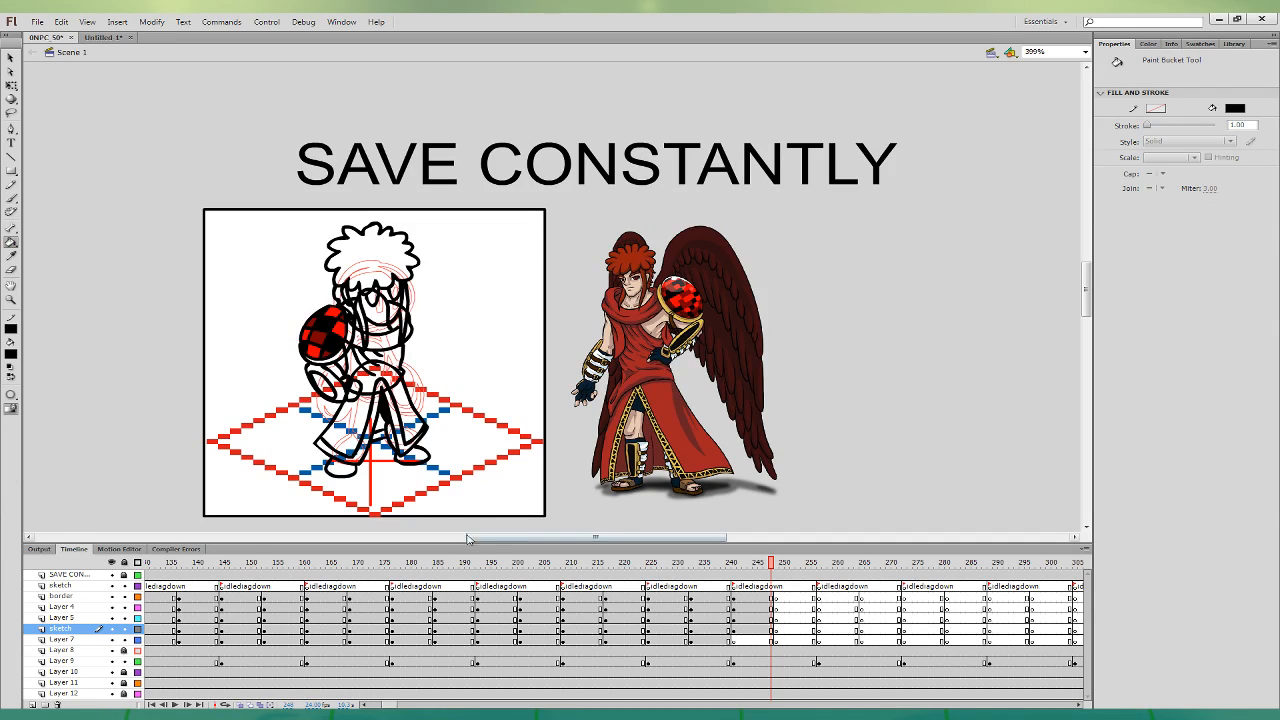
- Brush the far arm and hand beside the torso on the lower sketch layer
{"action": "left_click", "coordinate": [11, 199]}
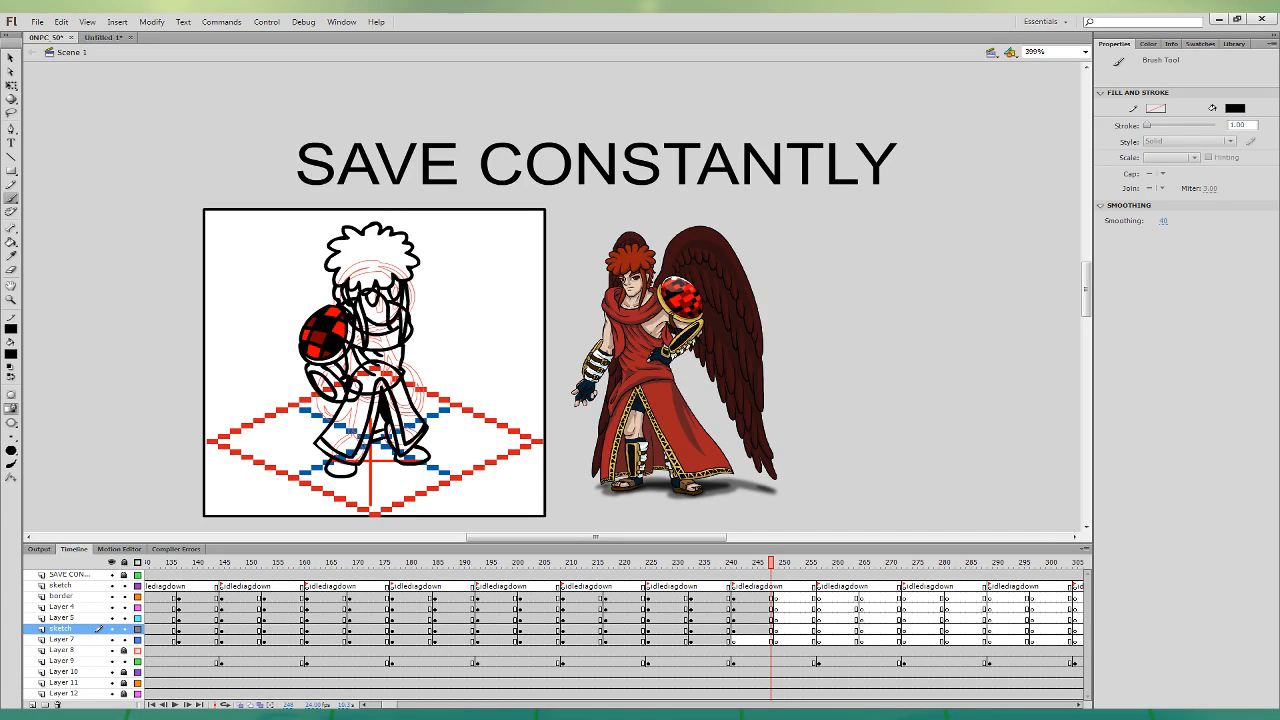
{"action": "mouse_move", "coordinate": [393, 342]}
{"action": "left_mouse_down"}
{"action": "mouse_move", "coordinate": [404, 325]}
{"action": "mouse_move", "coordinate": [427, 381]}
{"action": "mouse_move", "coordinate": [420, 343]}
{"action": "mouse_move", "coordinate": [430, 346]}
{"action": "mouse_move", "coordinate": [419, 343]}
{"action": "mouse_move", "coordinate": [442, 395]}
{"action": "mouse_move", "coordinate": [423, 384]}
{"action": "mouse_move", "coordinate": [453, 384]}
{"action": "mouse_move", "coordinate": [427, 390]}
{"action": "mouse_move", "coordinate": [454, 378]}
{"action": "left_mouse_up"}
{"action": "key", "text": "ctrl+z"}
{"action": "key", "text": "ctrl+z"}
{"action": "key", "text": "ctrl+z"}
{"action": "key", "text": "ctrl+z"}
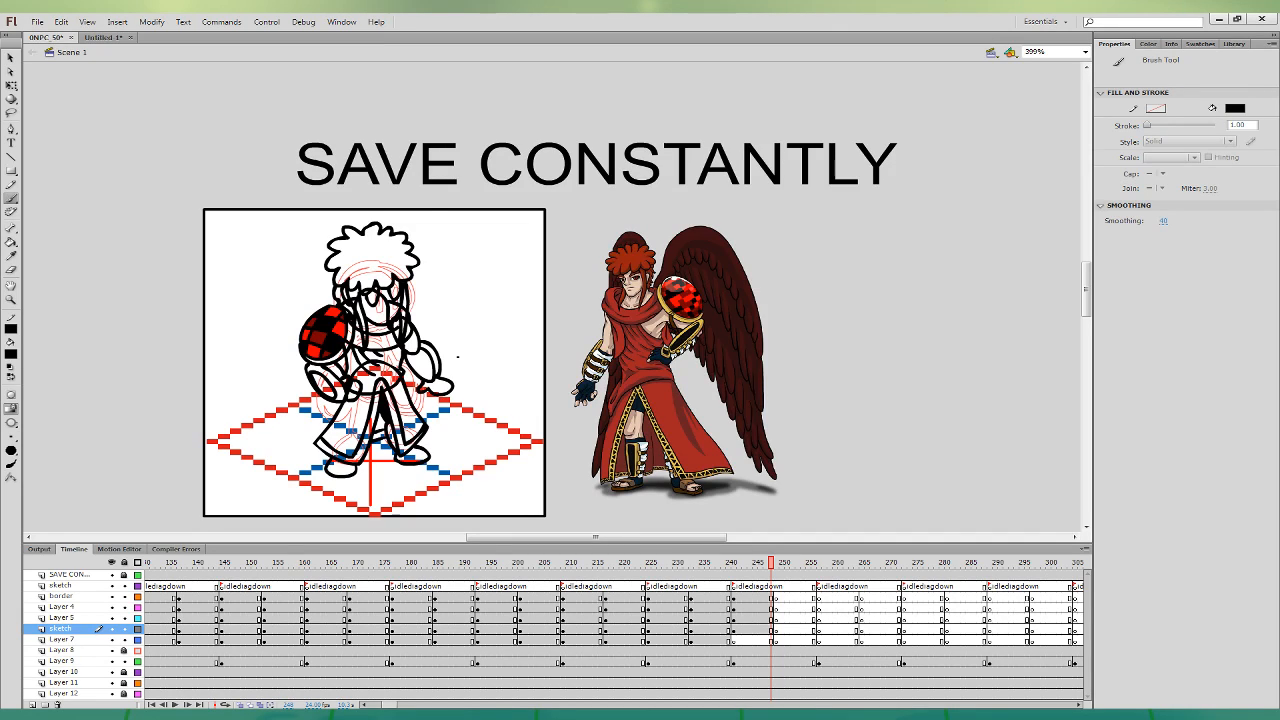
{"action": "left_click", "coordinate": [766, 607]}
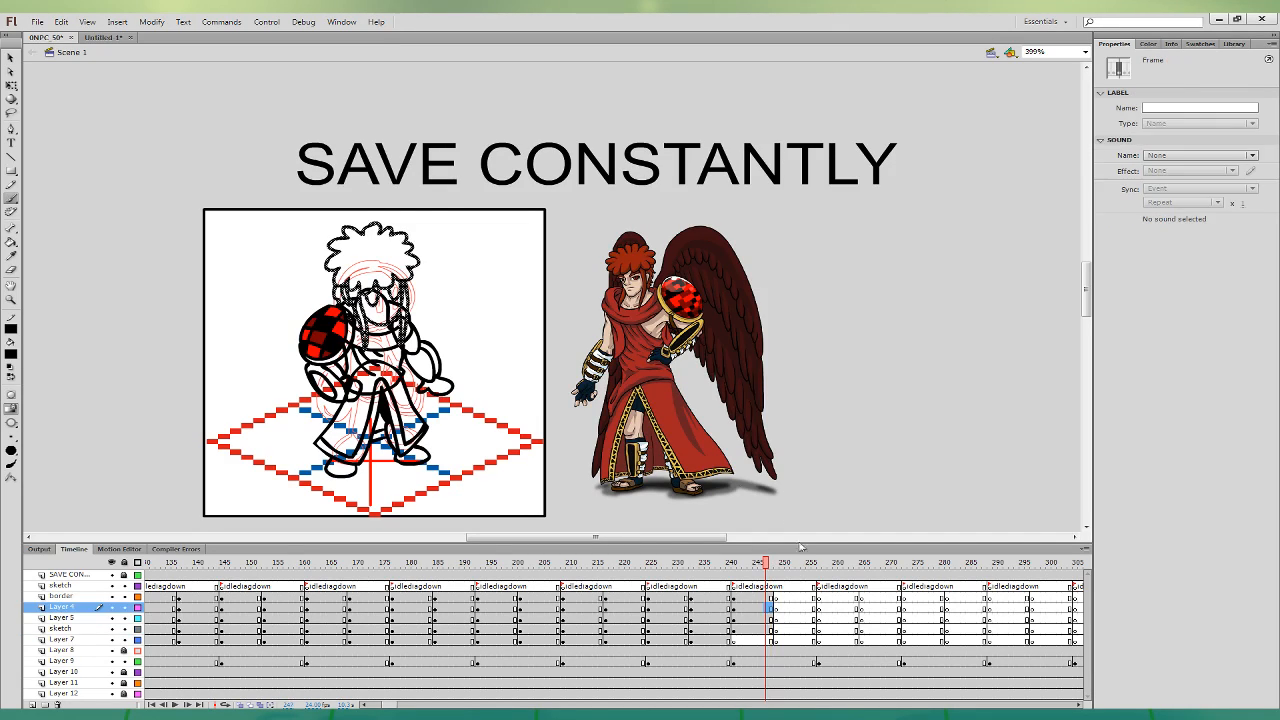
{"action": "left_click", "coordinate": [769, 596]}
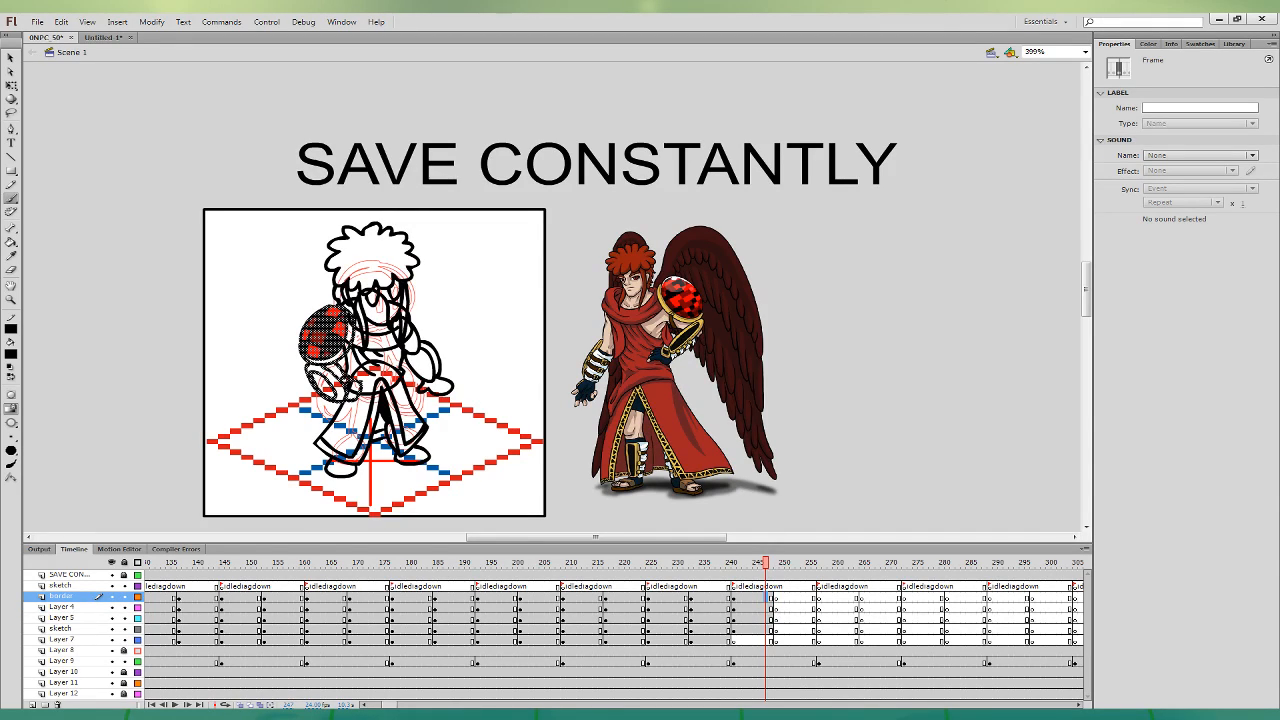
{"action": "key", "text": "b"}
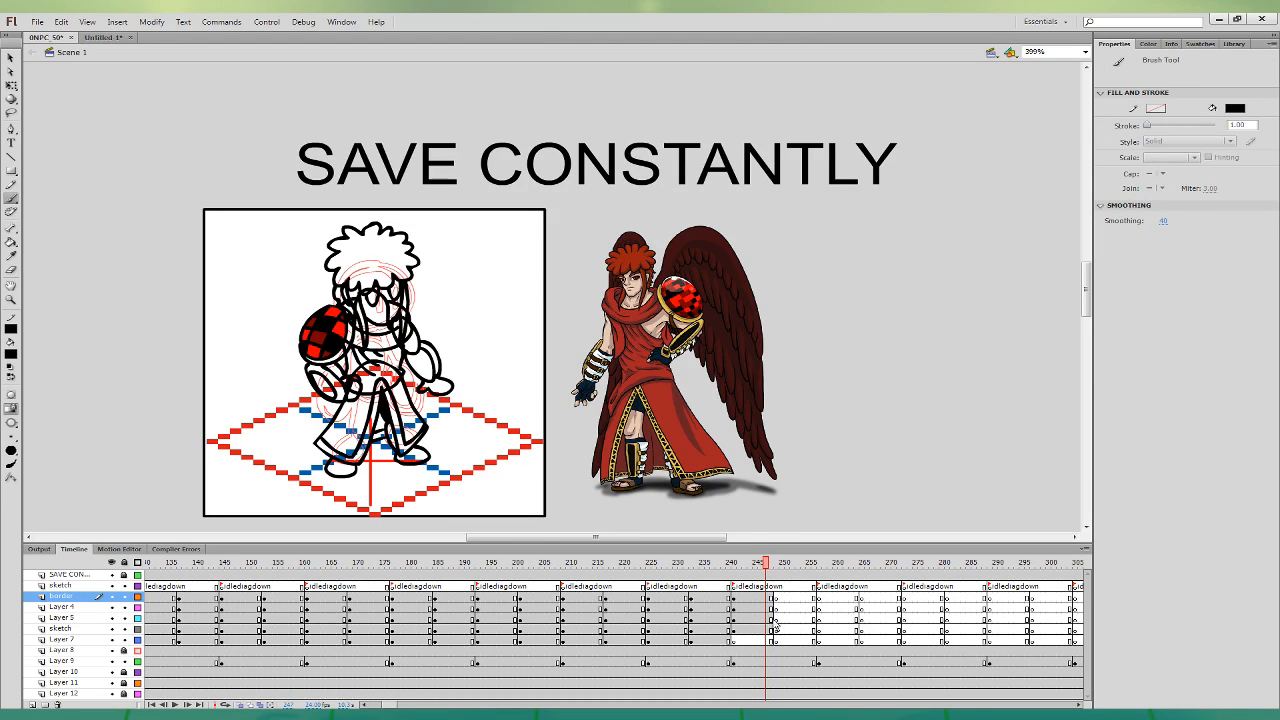
{"action": "left_click", "coordinate": [775, 620]}
{"action": "left_click", "coordinate": [775, 630]}
{"action": "key", "text": "b"}
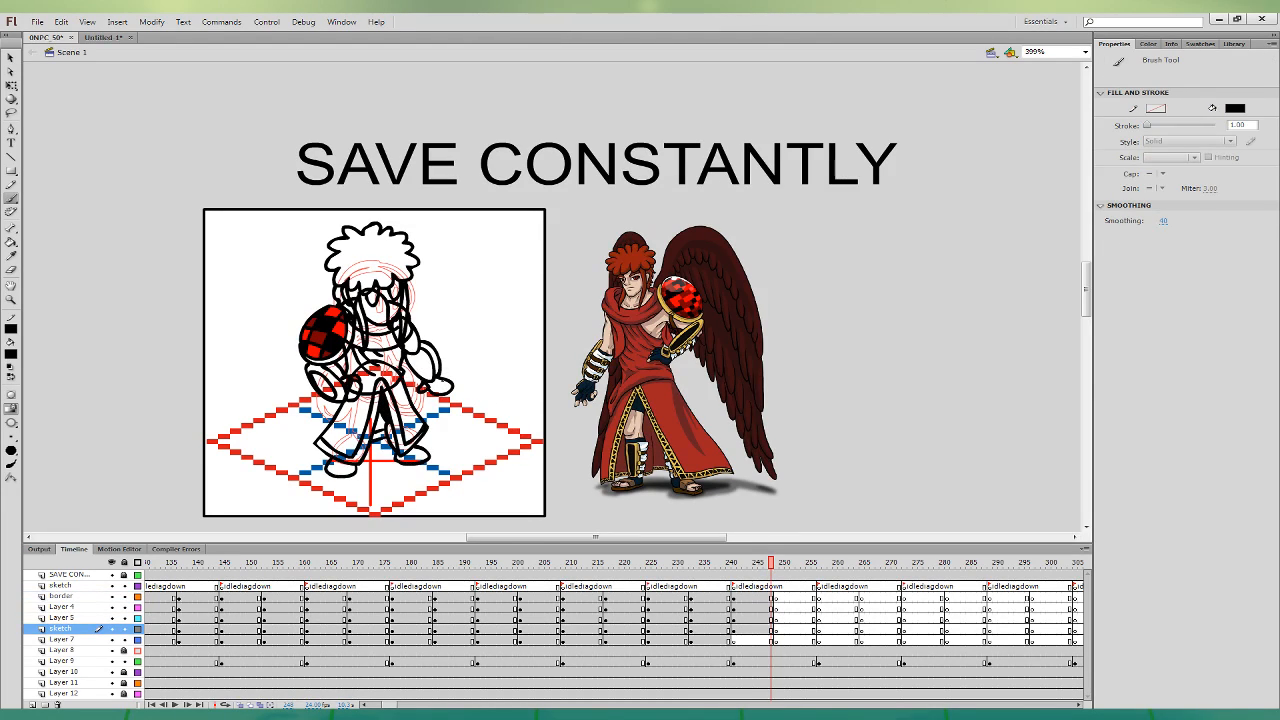
- Brush the outlines of both feathered wings behind the body on Layer 7
{"action": "left_click", "coordinate": [773, 640]}
{"action": "left_click_drag", "start_coordinate": [336, 304], "coordinate": [255, 384]}
{"action": "key", "text": "ctrl+z"}
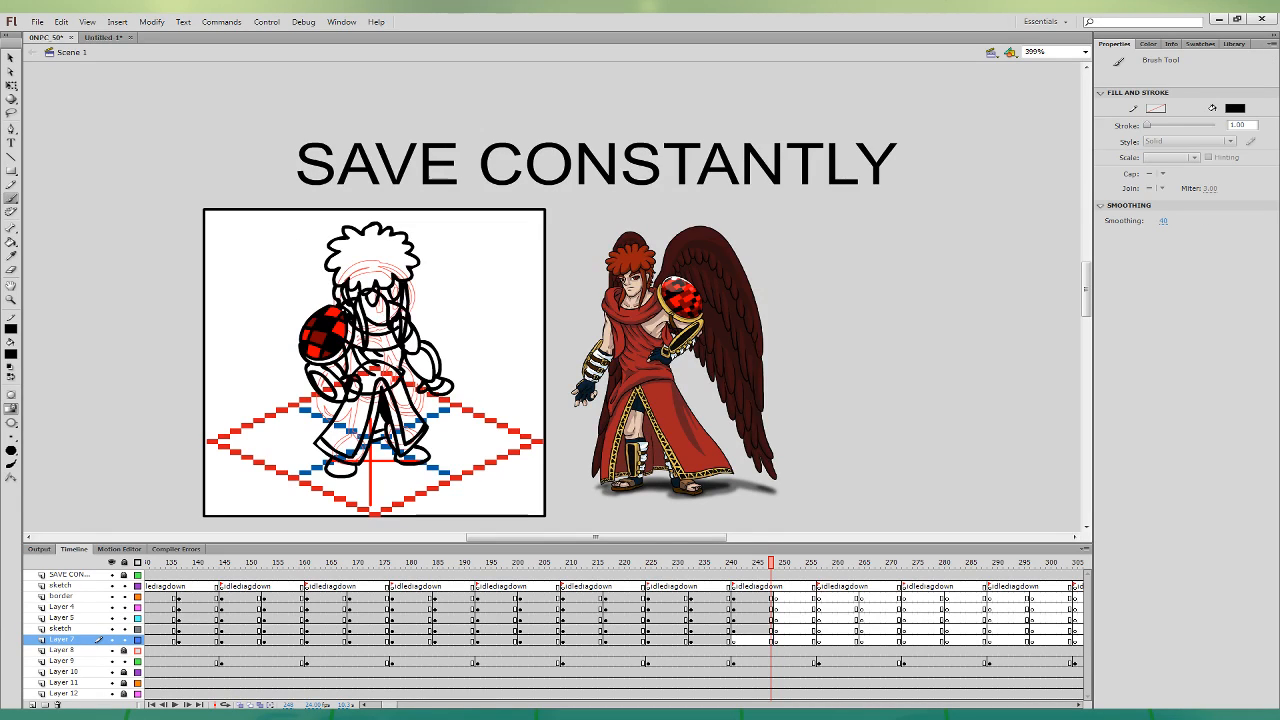
{"action": "mouse_move", "coordinate": [336, 302]}
{"action": "left_mouse_down"}
{"action": "mouse_move", "coordinate": [266, 262]}
{"action": "mouse_move", "coordinate": [242, 462]}
{"action": "mouse_move", "coordinate": [310, 404]}
{"action": "mouse_move", "coordinate": [400, 252]}
{"action": "mouse_move", "coordinate": [448, 434]}
{"action": "mouse_move", "coordinate": [393, 388]}
{"action": "mouse_move", "coordinate": [376, 306]}
{"action": "mouse_move", "coordinate": [282, 358]}
{"action": "left_mouse_up"}
{"action": "key", "text": "ctrl+z"}
{"action": "left_click_drag", "start_coordinate": [320, 307], "coordinate": [271, 373]}
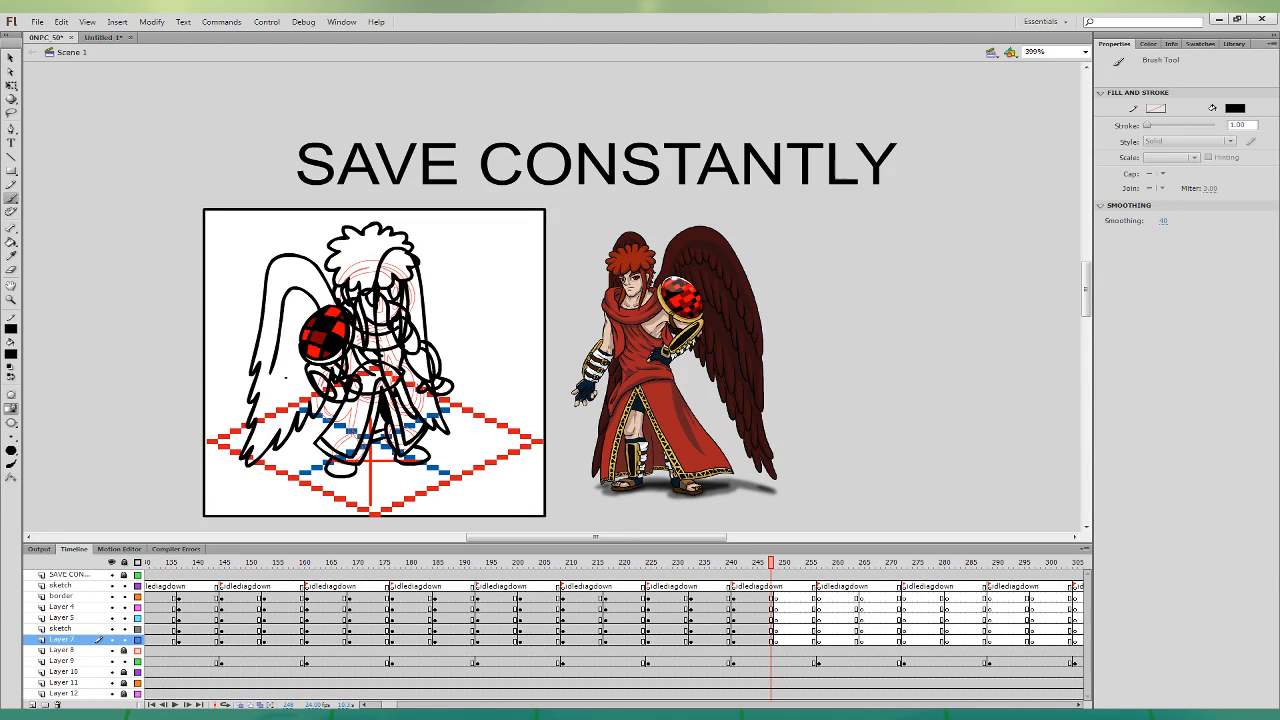
- Fill the far wing with the dark maroon sampled from the reference wing
{"action": "left_click", "coordinate": [13, 257]}
{"action": "left_click", "coordinate": [718, 231]}
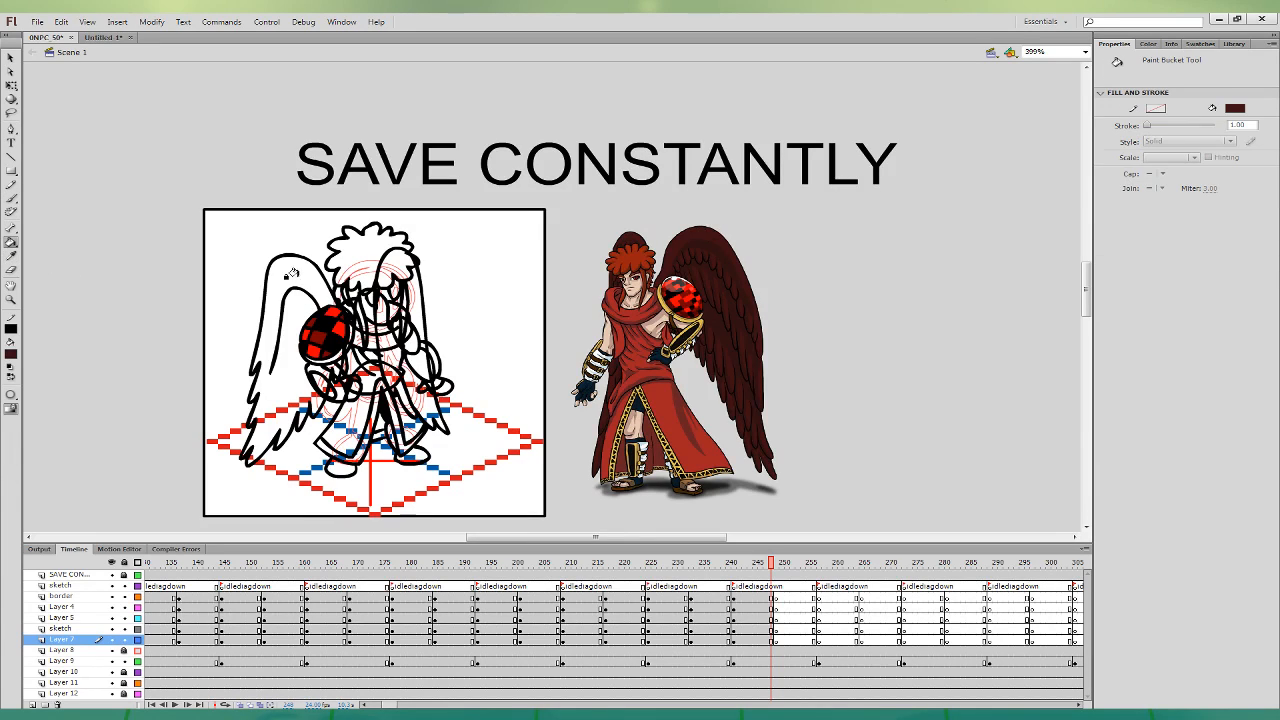
{"action": "left_click", "coordinate": [409, 301]}
- With the layers above Layer 7 temporarily hidden, close the gap in the near wing's outline and fill it dark maroon
{"action": "left_click_drag", "start_coordinate": [111, 596], "coordinate": [111, 629]}
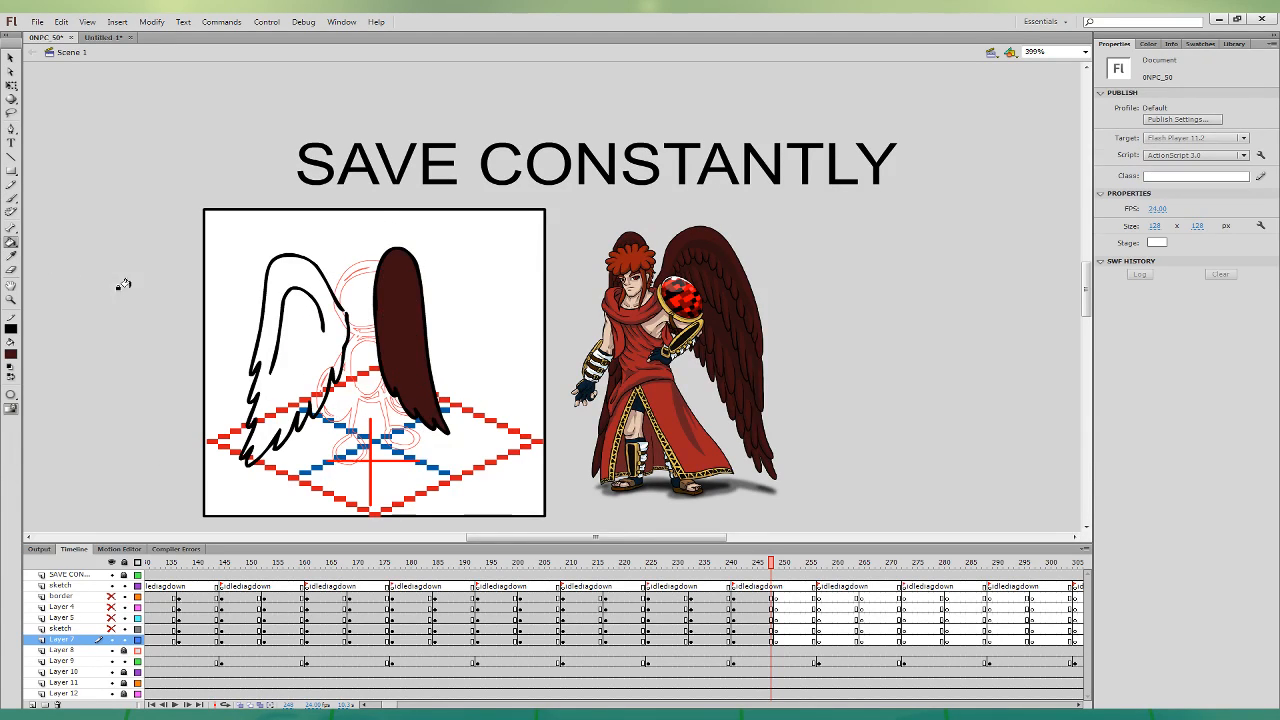
{"action": "left_click", "coordinate": [11, 58]}
{"action": "left_click_drag", "start_coordinate": [343, 310], "coordinate": [347, 316]}
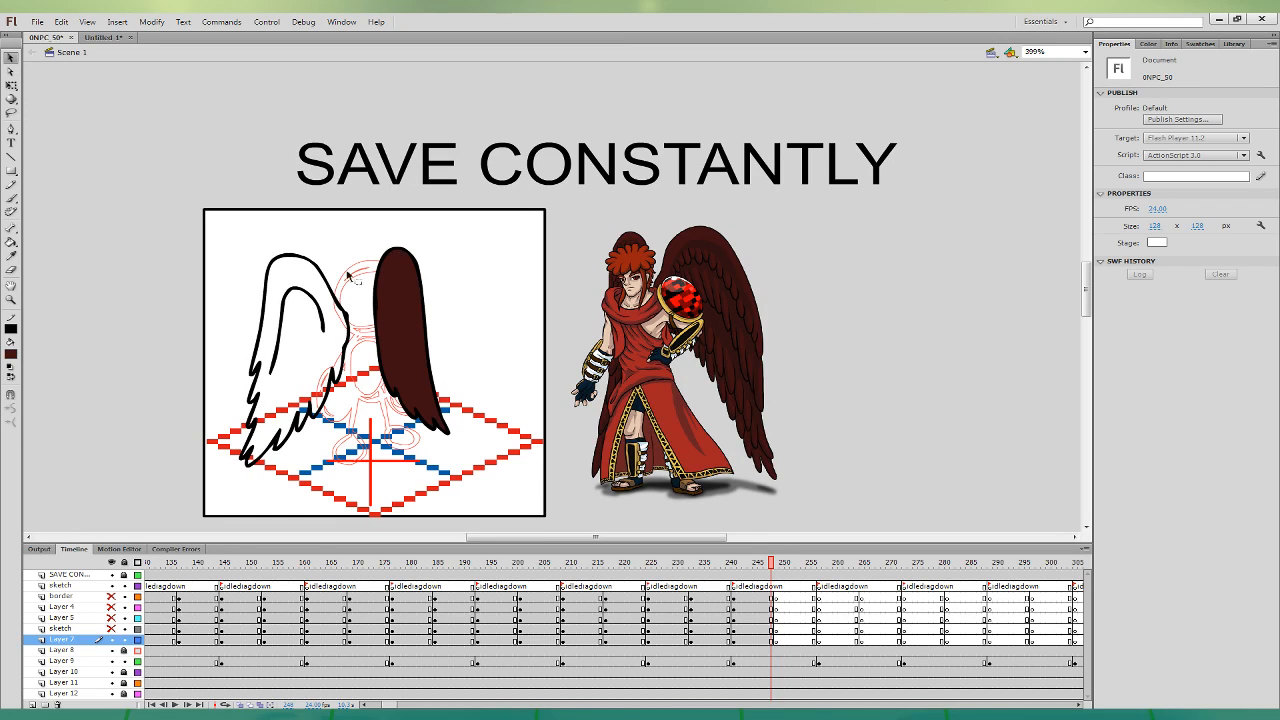
{"action": "left_click", "coordinate": [11, 244]}
{"action": "left_click", "coordinate": [291, 274]}
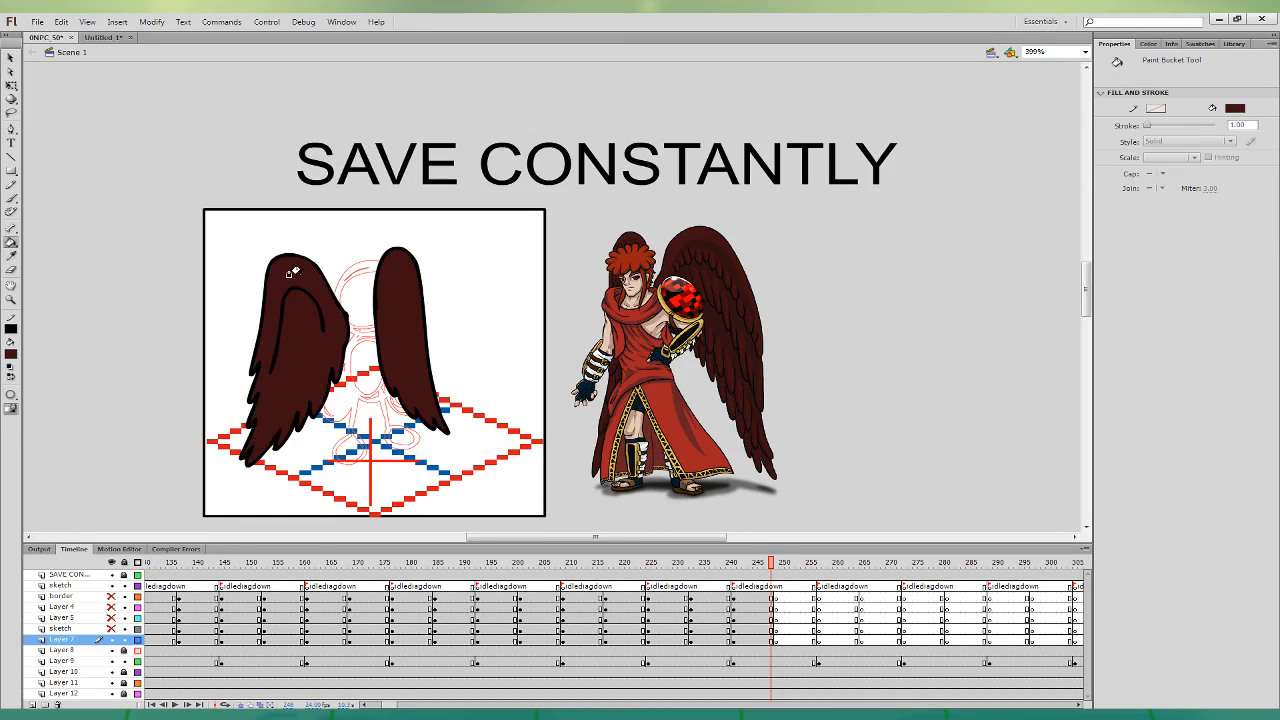
{"action": "left_click", "coordinate": [11, 59]}
{"action": "key", "text": "ctrl+a"}
{"action": "key", "text": "Escape"}
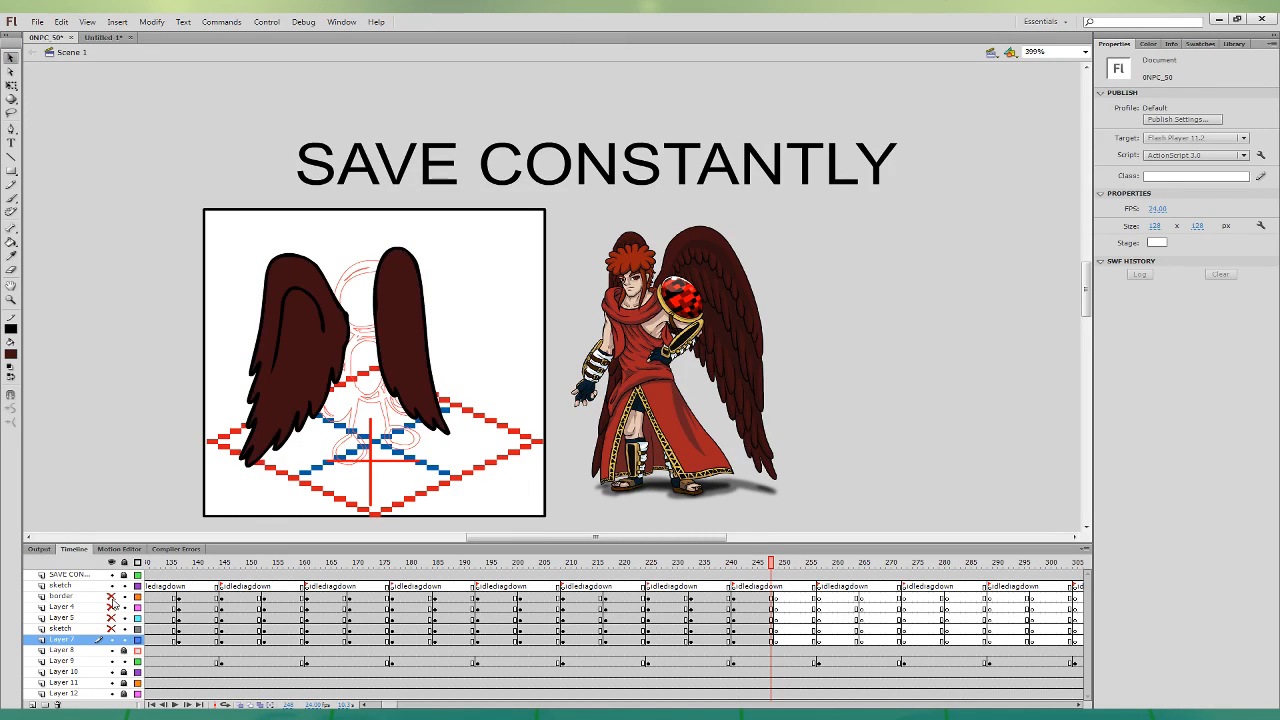
{"action": "left_click_drag", "start_coordinate": [113, 603], "coordinate": [111, 628]}
- Fill the character's curly hair with the orange-red sampled from the reference hair
{"action": "left_click", "coordinate": [13, 257]}
{"action": "left_click", "coordinate": [648, 254]}
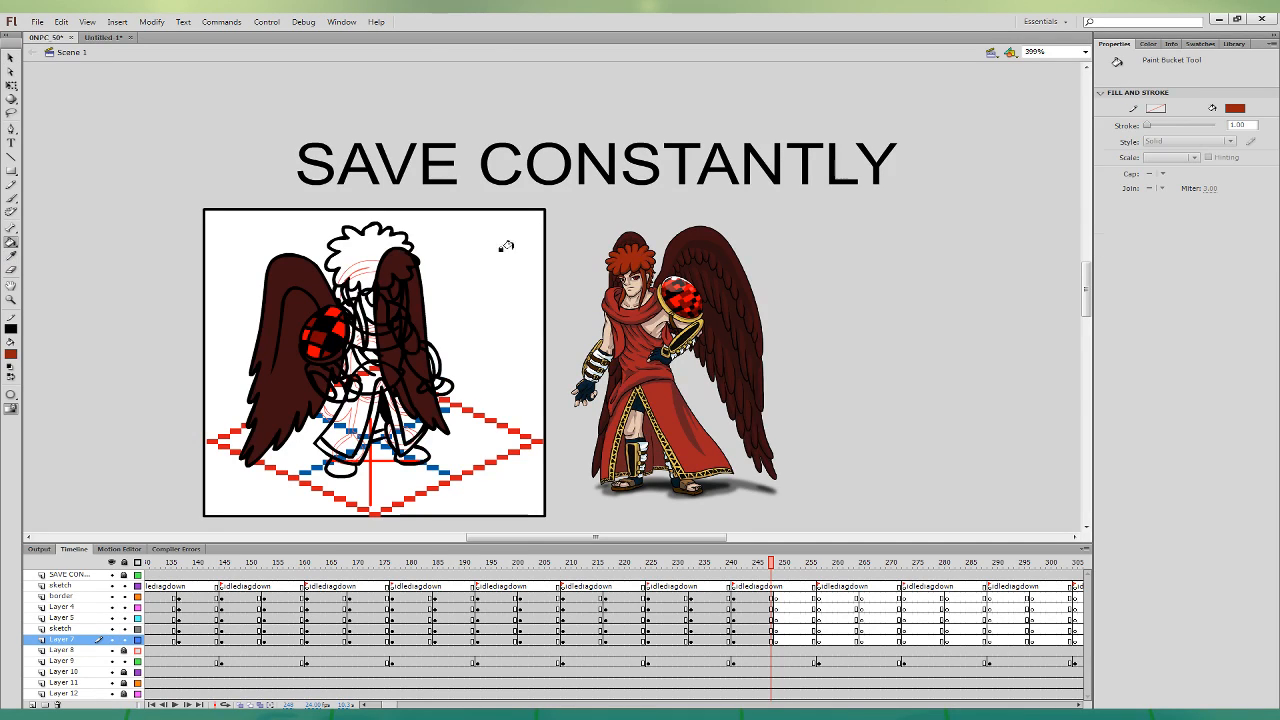
{"action": "left_click", "coordinate": [362, 252]}
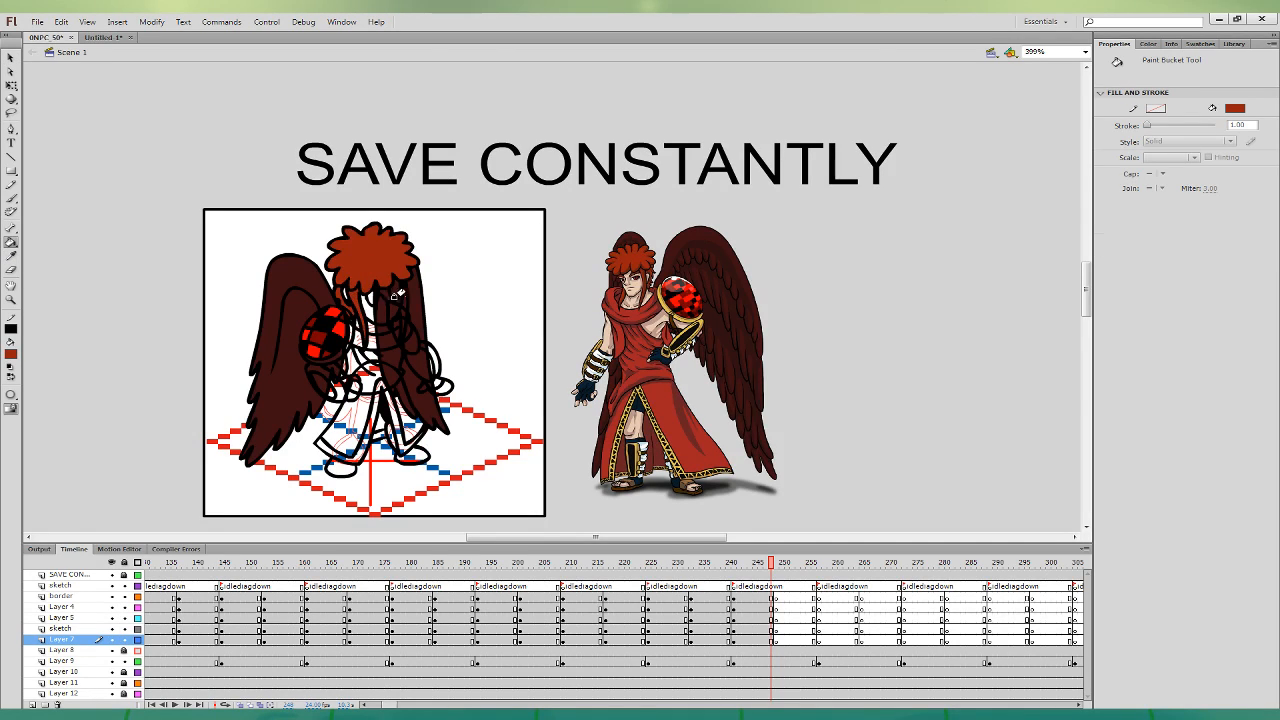
- Fill the character's face and bare upper arm with the skin tone sampled from the reference, undoing fills that spill into the wing
{"action": "left_click", "coordinate": [13, 257]}
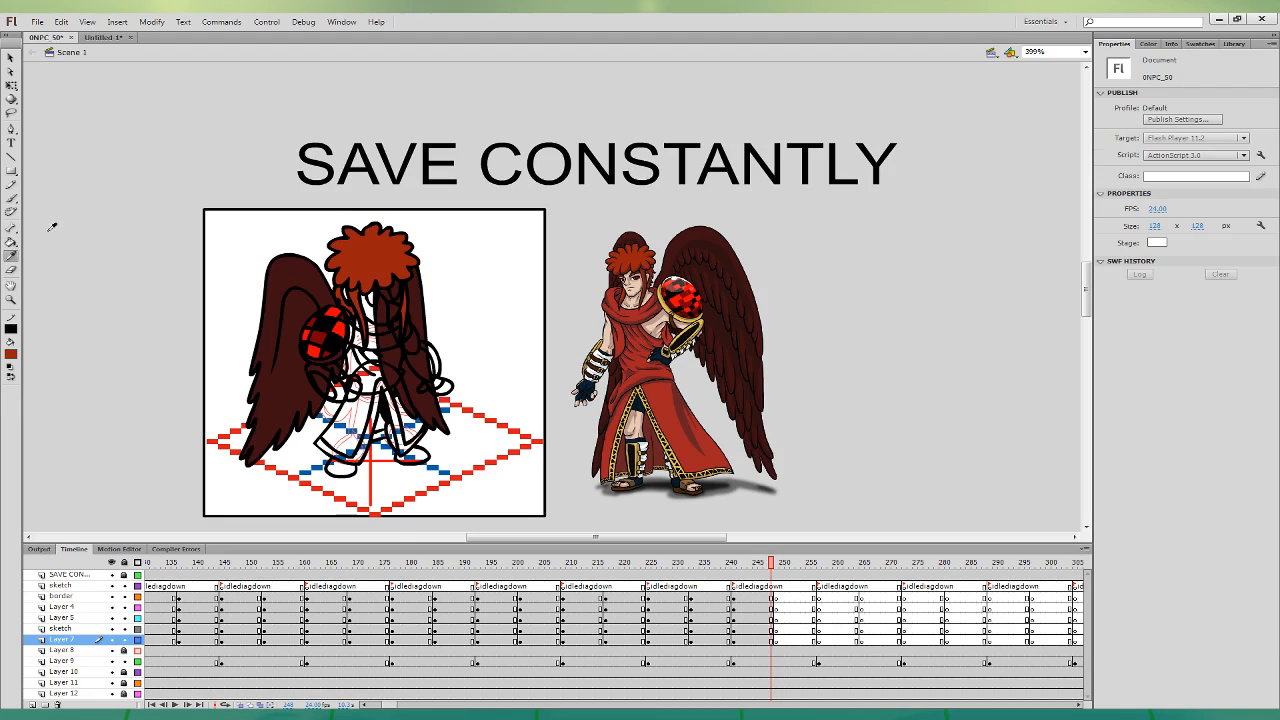
{"action": "left_click", "coordinate": [640, 286]}
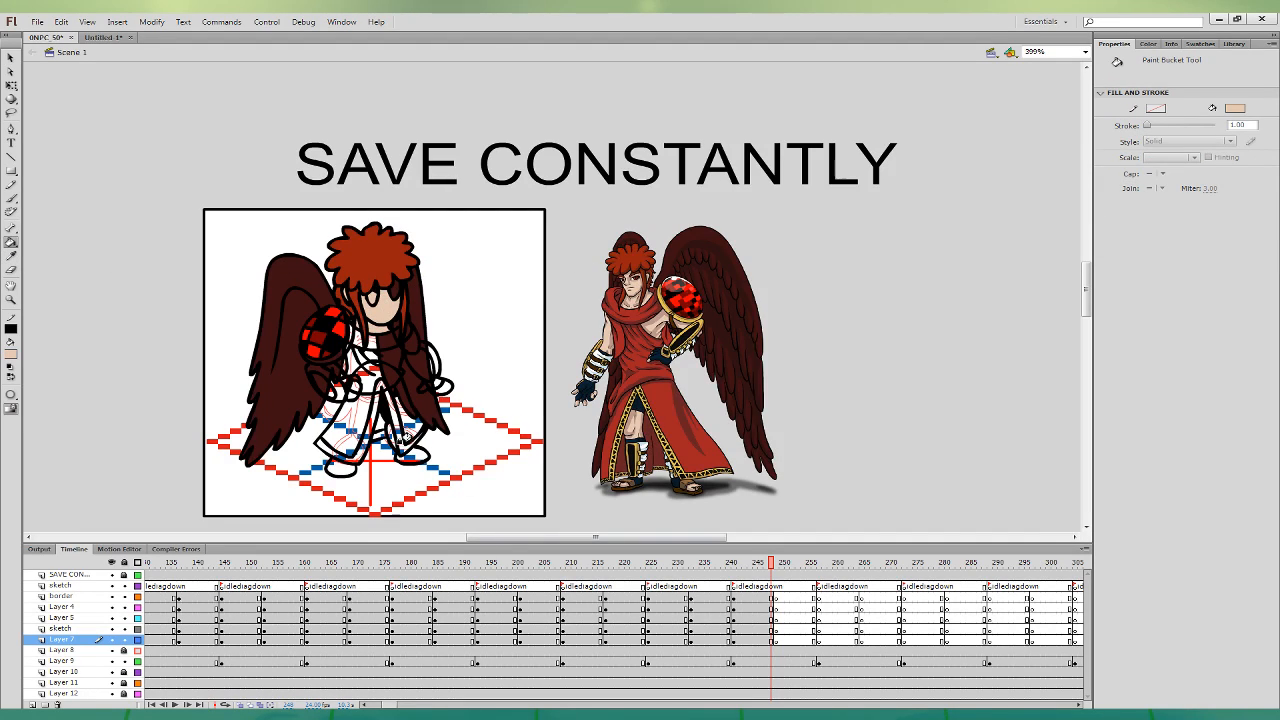
{"action": "left_click", "coordinate": [410, 340]}
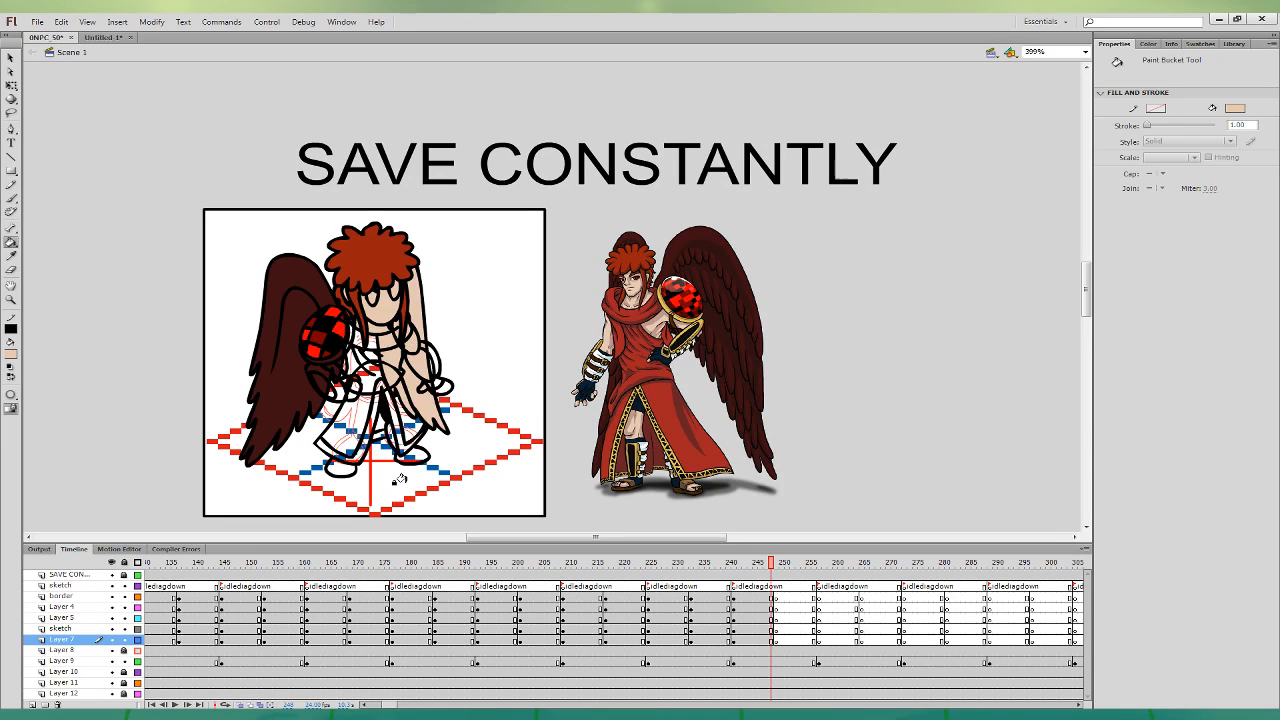
{"action": "key", "text": "ctrl+z"}
{"action": "left_click", "coordinate": [412, 353]}
{"action": "key", "text": "ctrl+z"}
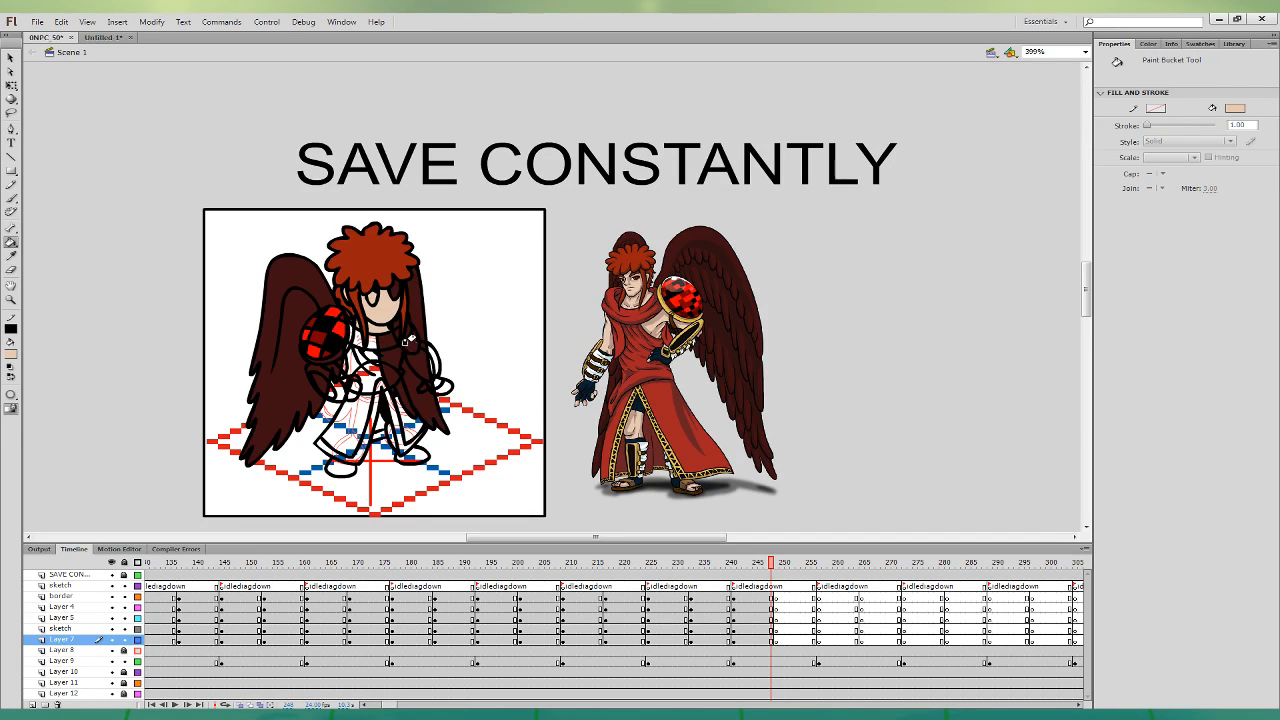
- Fill the gloved hands with the navy sampled from the reference glove, undoing fills that spill into the wing and shoulder orb
{"action": "key", "text": "i"}
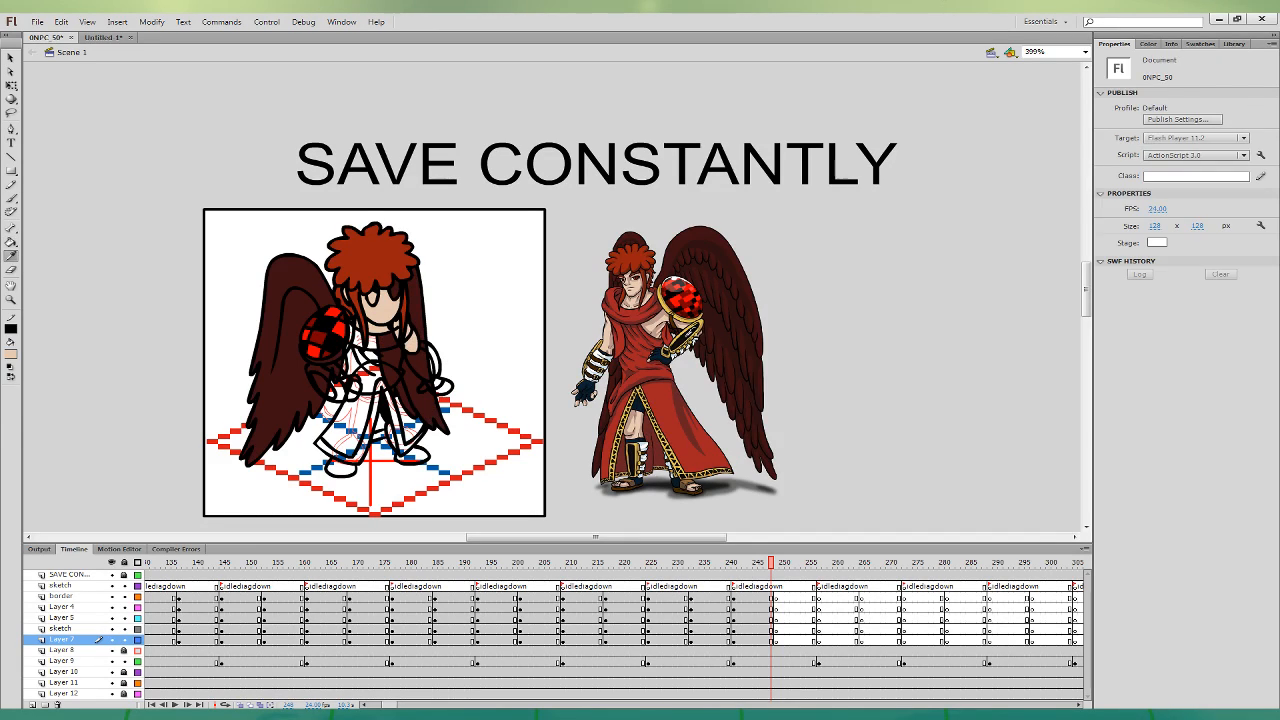
{"action": "left_click", "coordinate": [588, 384]}
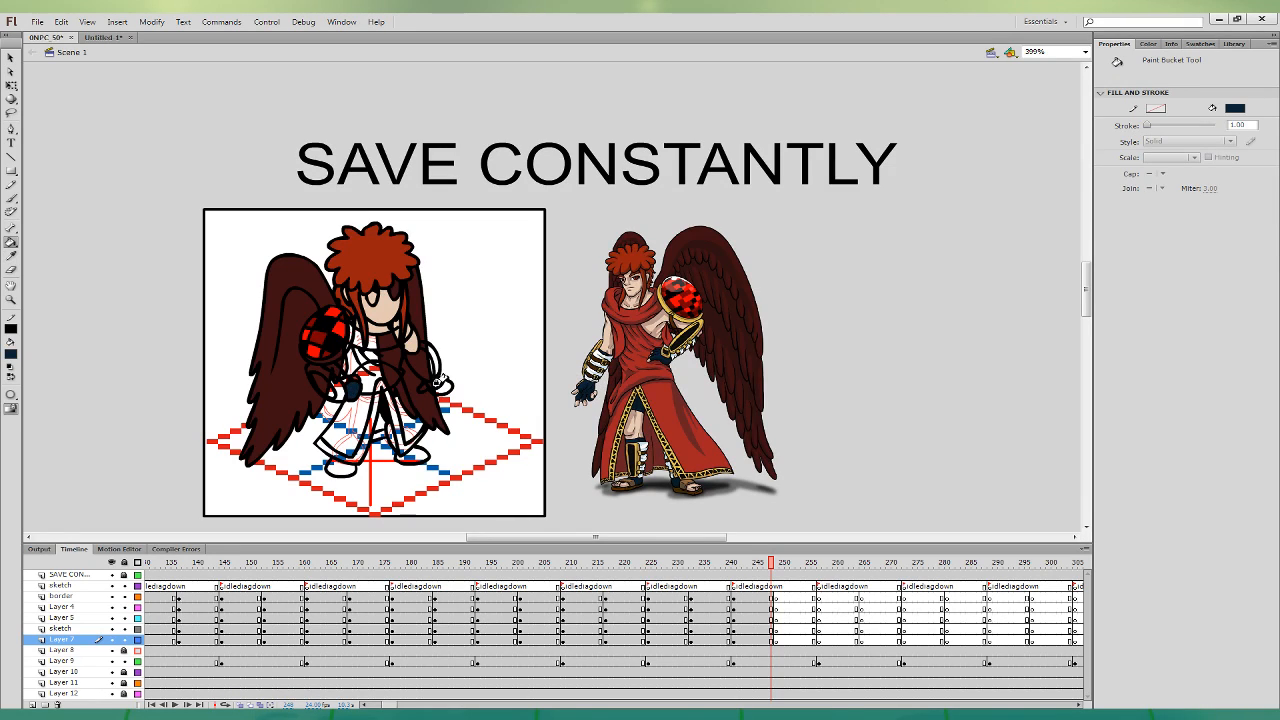
{"action": "left_click", "coordinate": [324, 360]}
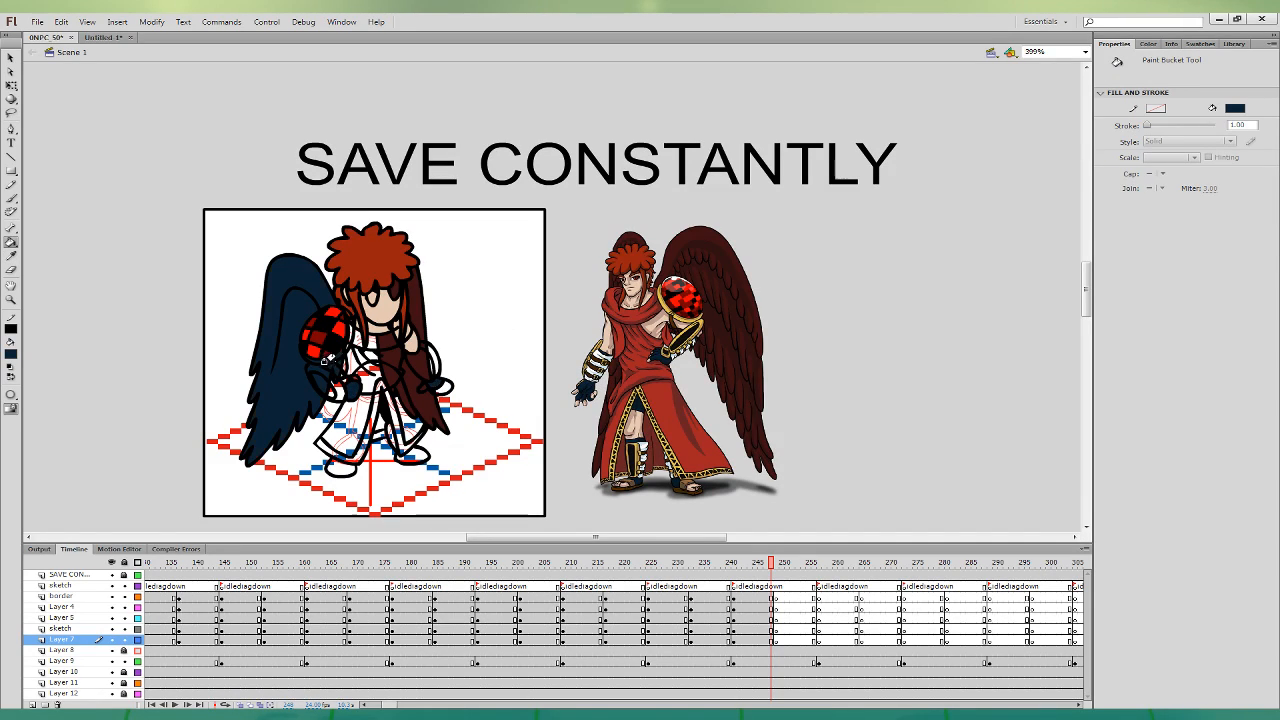
{"action": "key", "text": "ctrl+z"}
{"action": "left_click", "coordinate": [340, 366]}
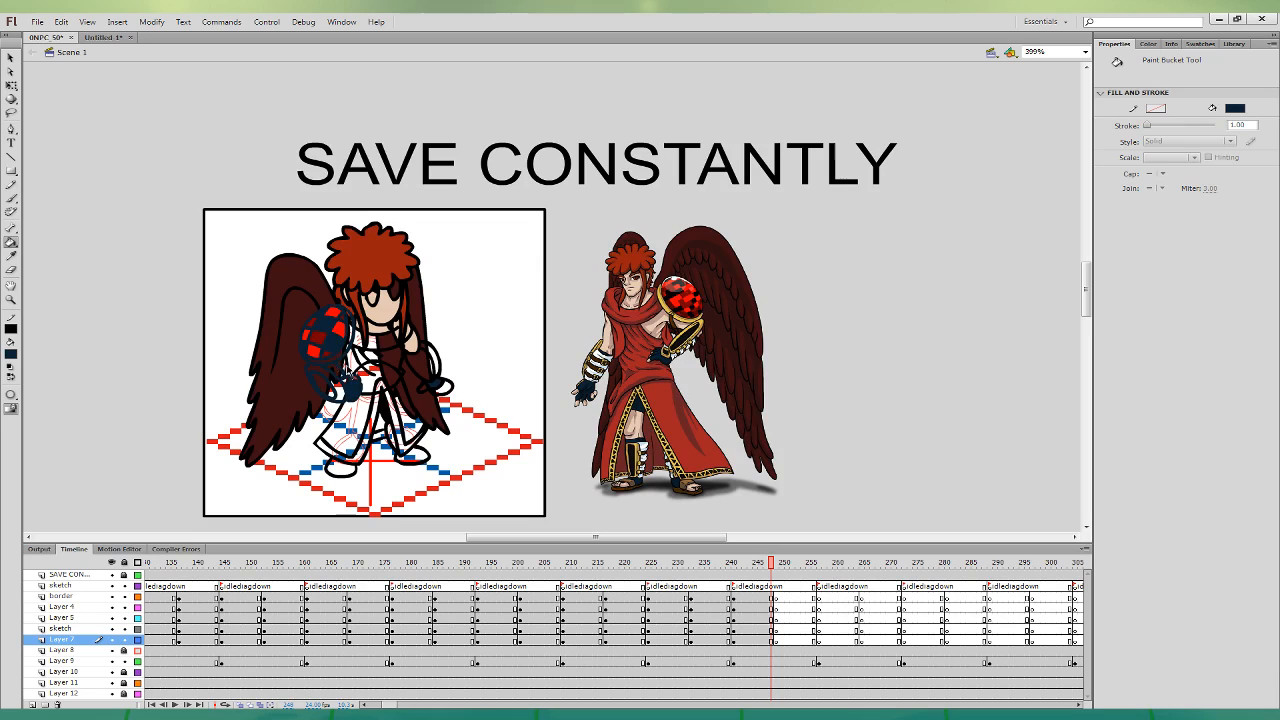
{"action": "key", "text": "ctrl+z"}
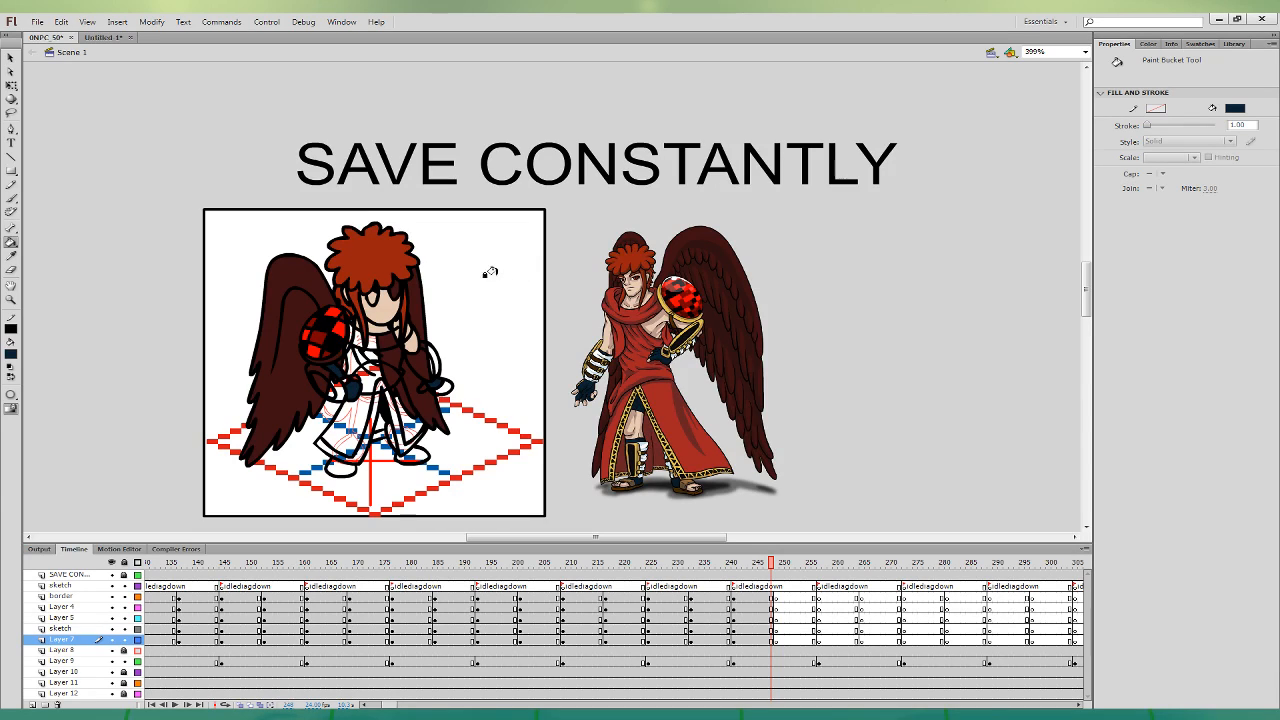
- On the lower sketch layer, brush a closing line at the wrist of the arm without the orb and fill its forearm navy
{"action": "left_click", "coordinate": [11, 197]}
{"action": "left_click", "coordinate": [39, 383]}
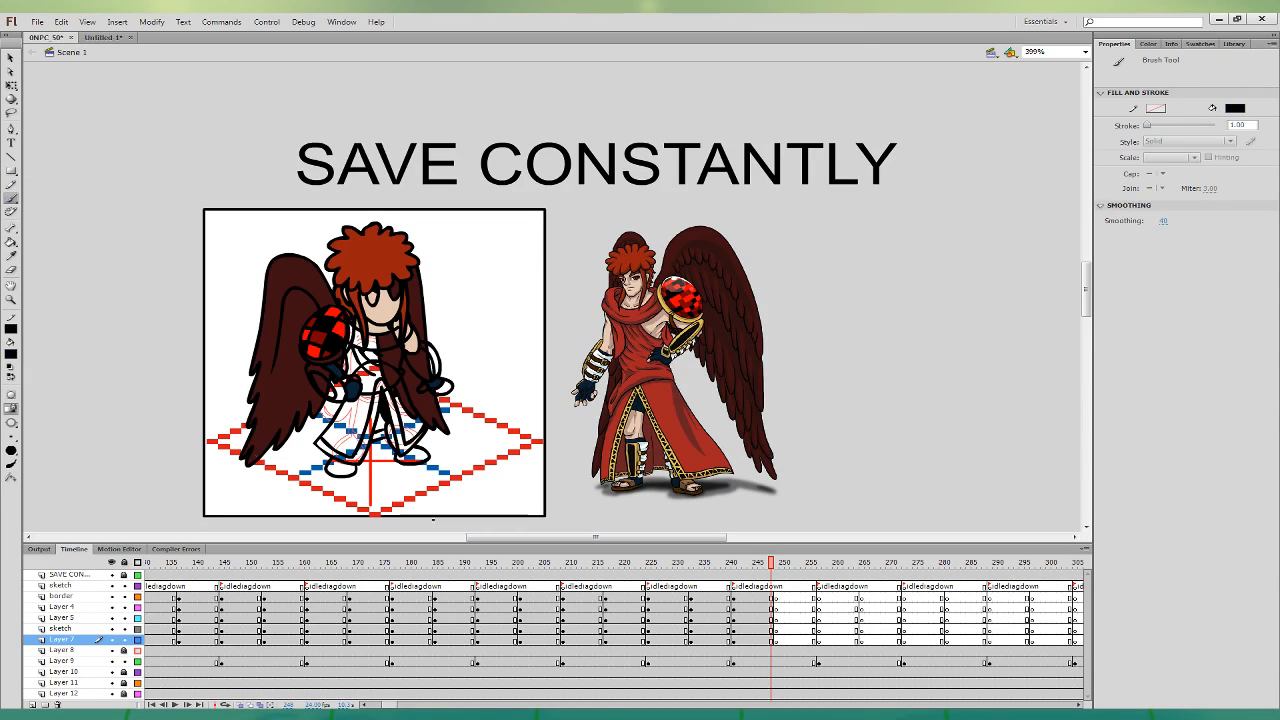
{"action": "left_click", "coordinate": [771, 607]}
{"action": "left_click", "coordinate": [771, 598]}
{"action": "left_click", "coordinate": [771, 628]}
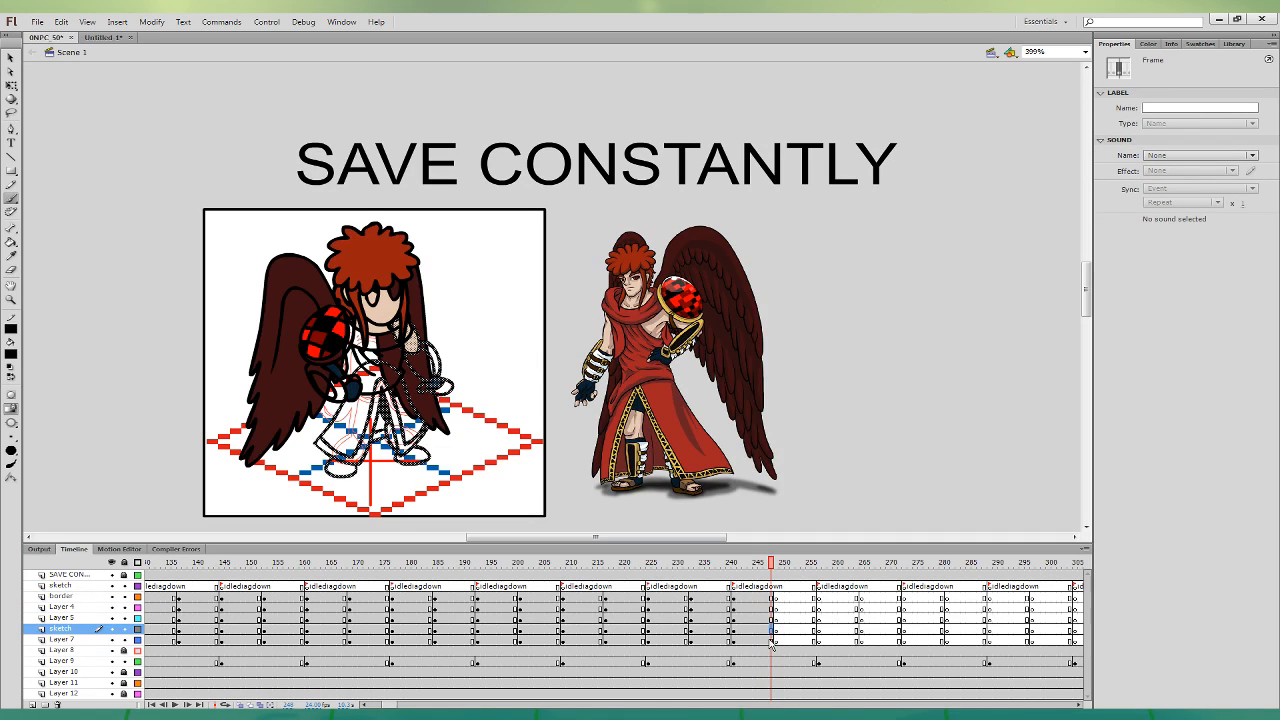
{"action": "left_click_drag", "start_coordinate": [422, 374], "coordinate": [433, 379]}
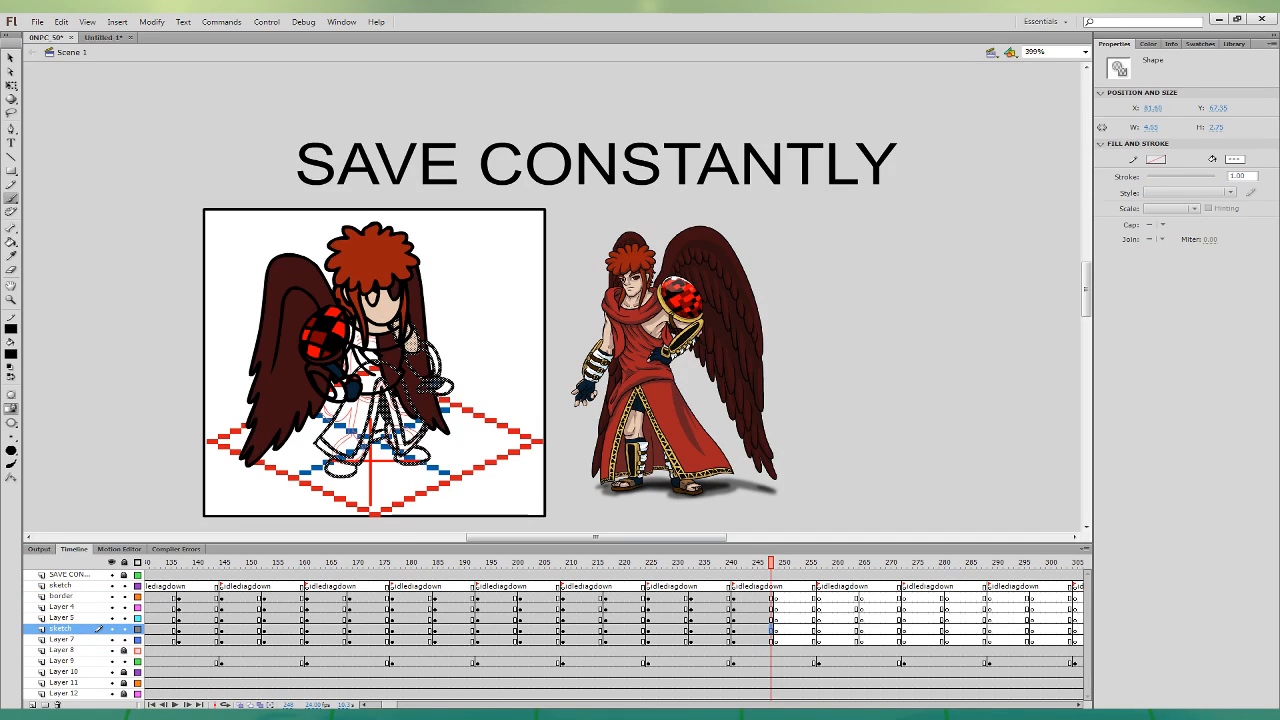
{"action": "left_click", "coordinate": [12, 257]}
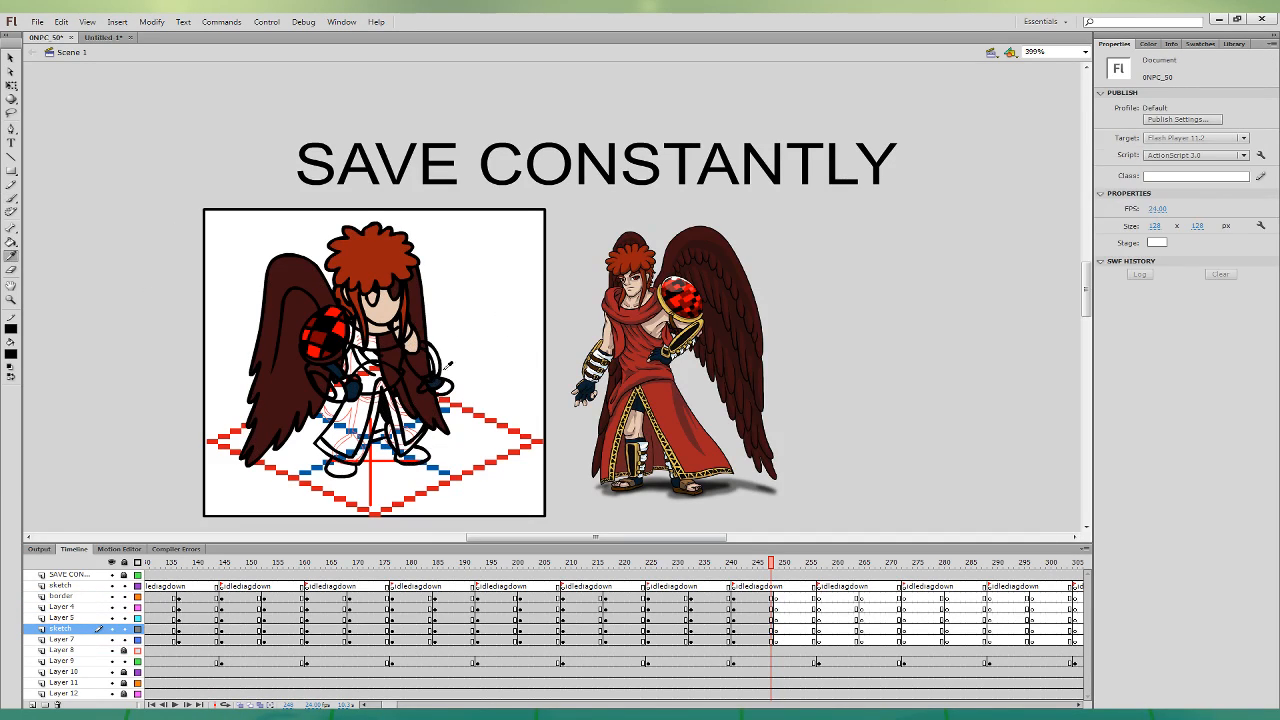
{"action": "left_click", "coordinate": [351, 388]}
{"action": "left_click", "coordinate": [419, 368]}
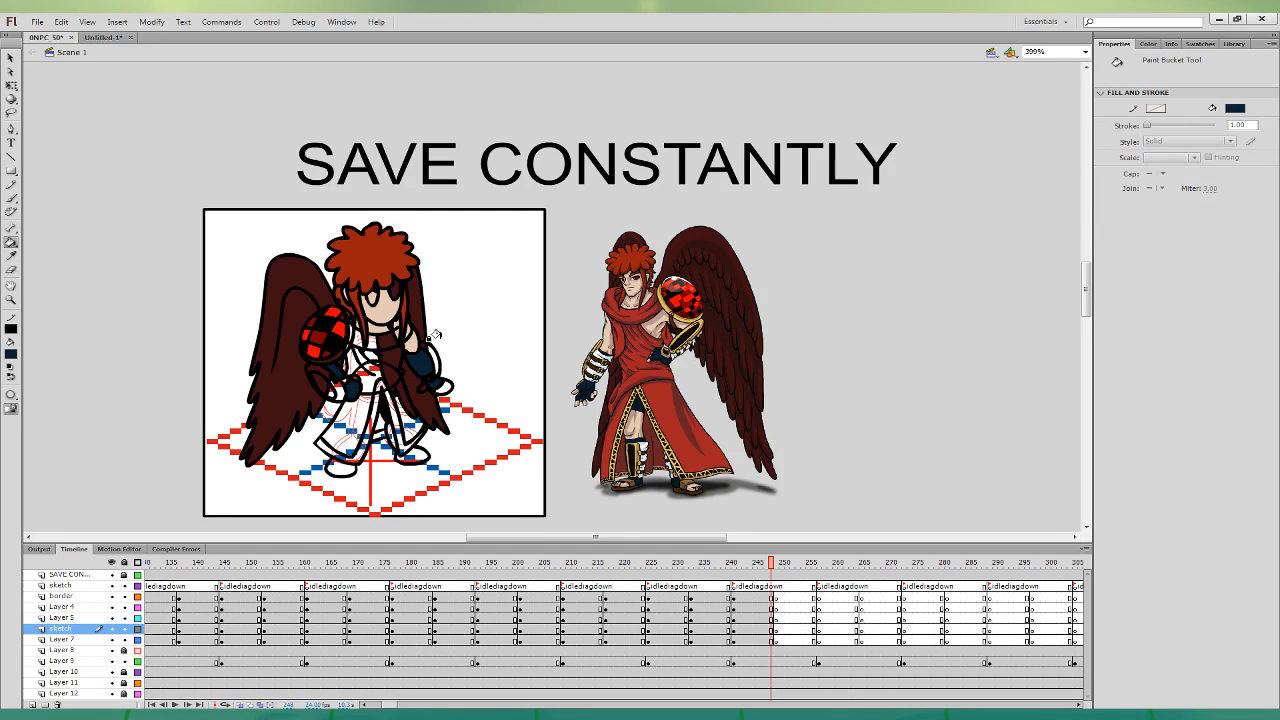
- Fill the armguard edges, shoulder orb rim and robe trim with the gold sampled from the reference armguard
{"action": "left_click", "coordinate": [12, 257]}
{"action": "left_click", "coordinate": [706, 320]}
{"action": "left_click", "coordinate": [338, 370]}
{"action": "left_click", "coordinate": [340, 345]}
{"action": "left_click", "coordinate": [433, 357]}
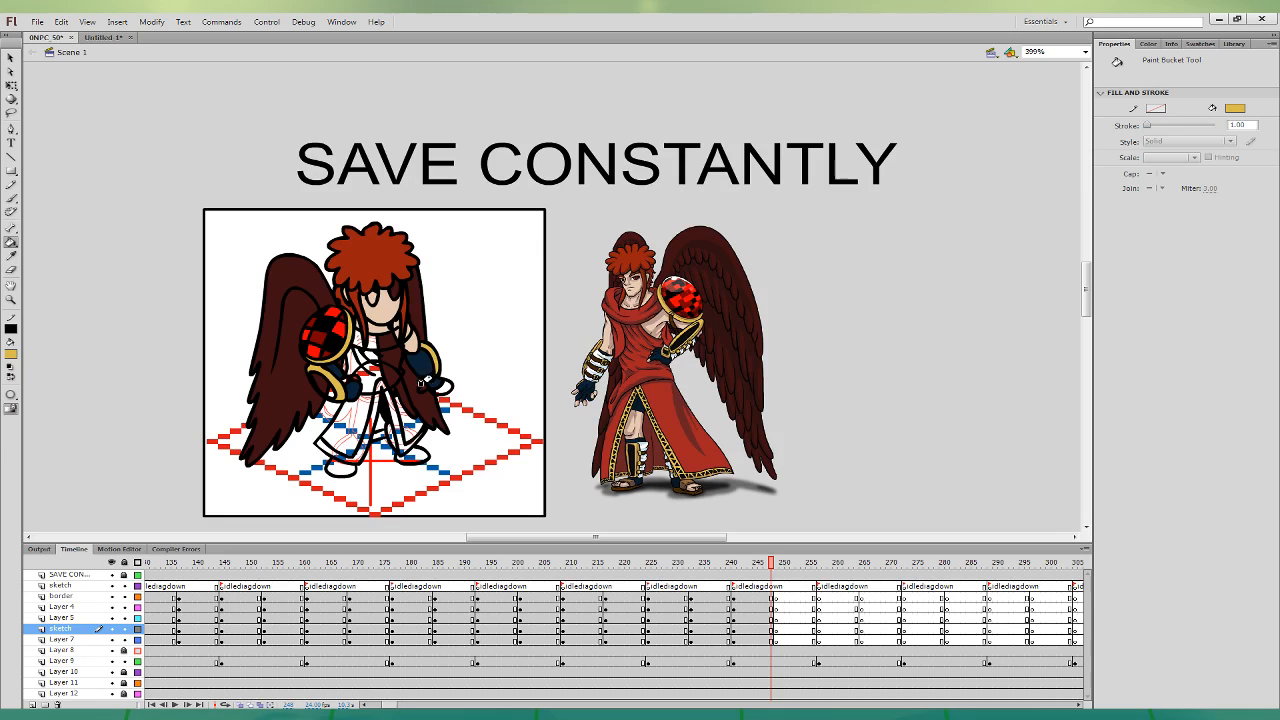
{"action": "left_click", "coordinate": [421, 382]}
{"action": "left_click", "coordinate": [368, 411]}
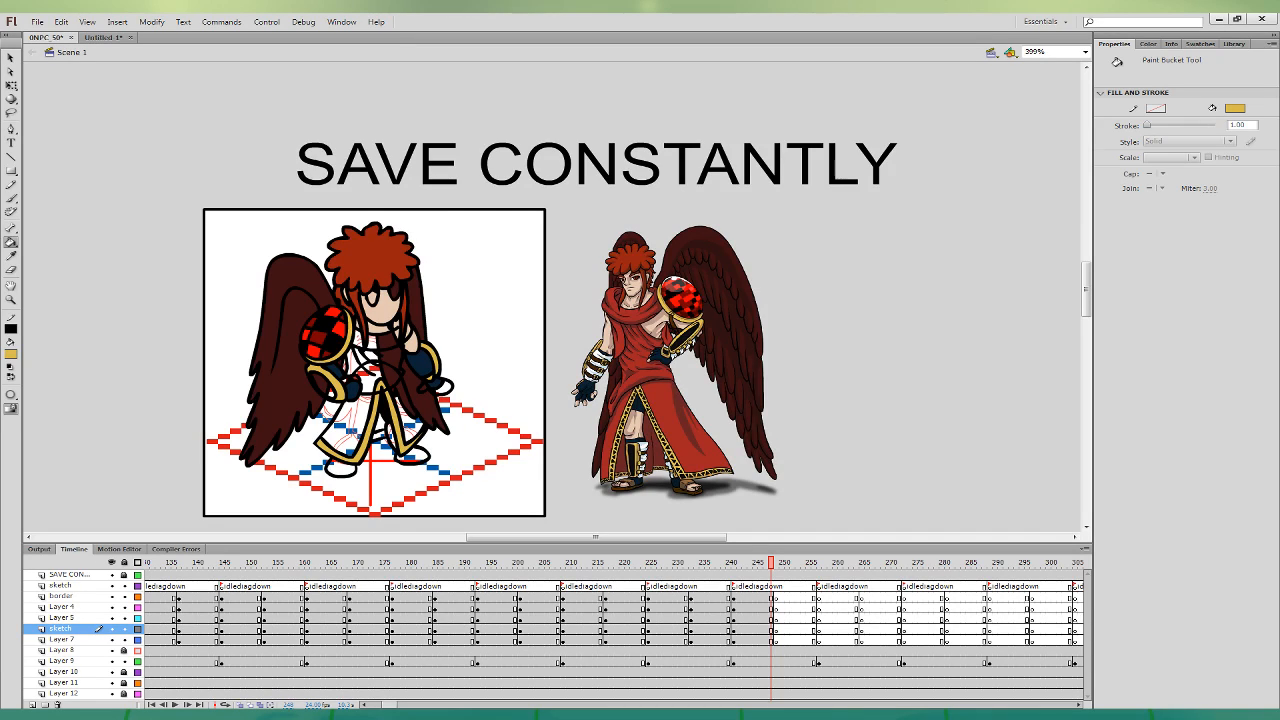
- Fill the scarf, tunic and robe panels with the red sampled from the reference robe
{"action": "left_click", "coordinate": [12, 256]}
{"action": "left_click", "coordinate": [594, 380]}
{"action": "left_click", "coordinate": [368, 415]}
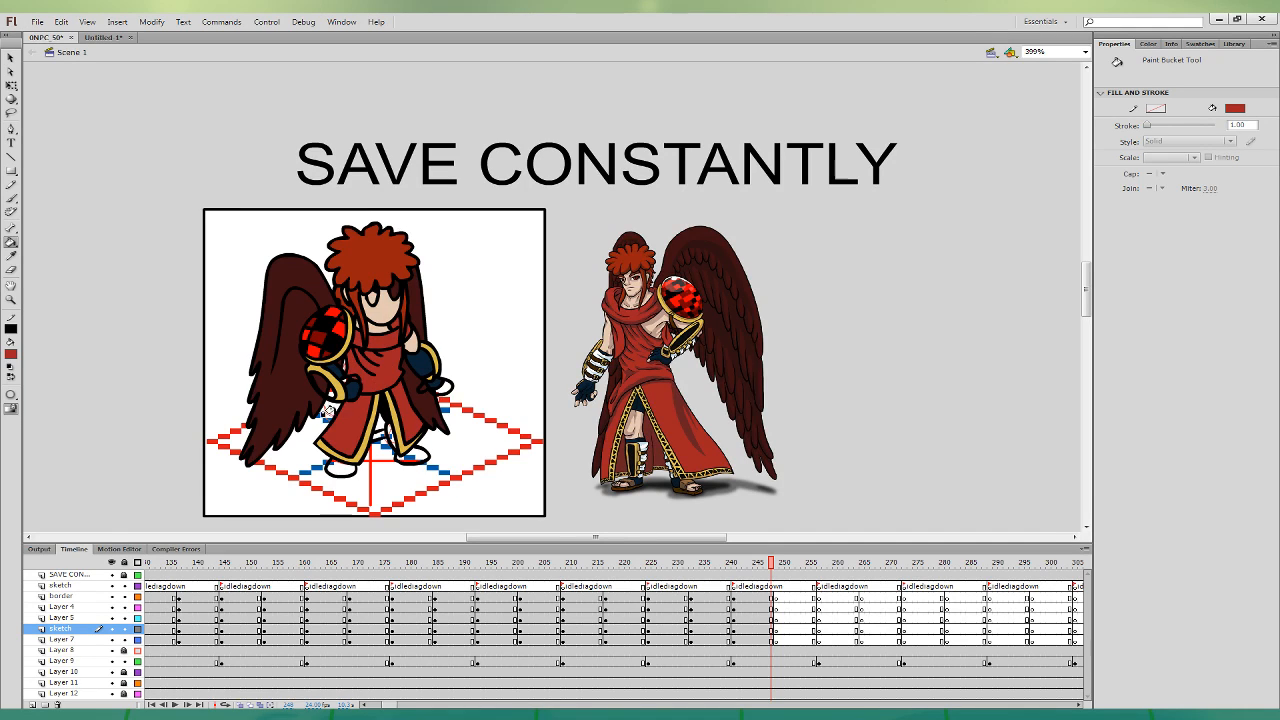
- Fill the remaining unpainted armguard area below the shoulder orb with the glove's navy
{"action": "left_click", "coordinate": [11, 59]}
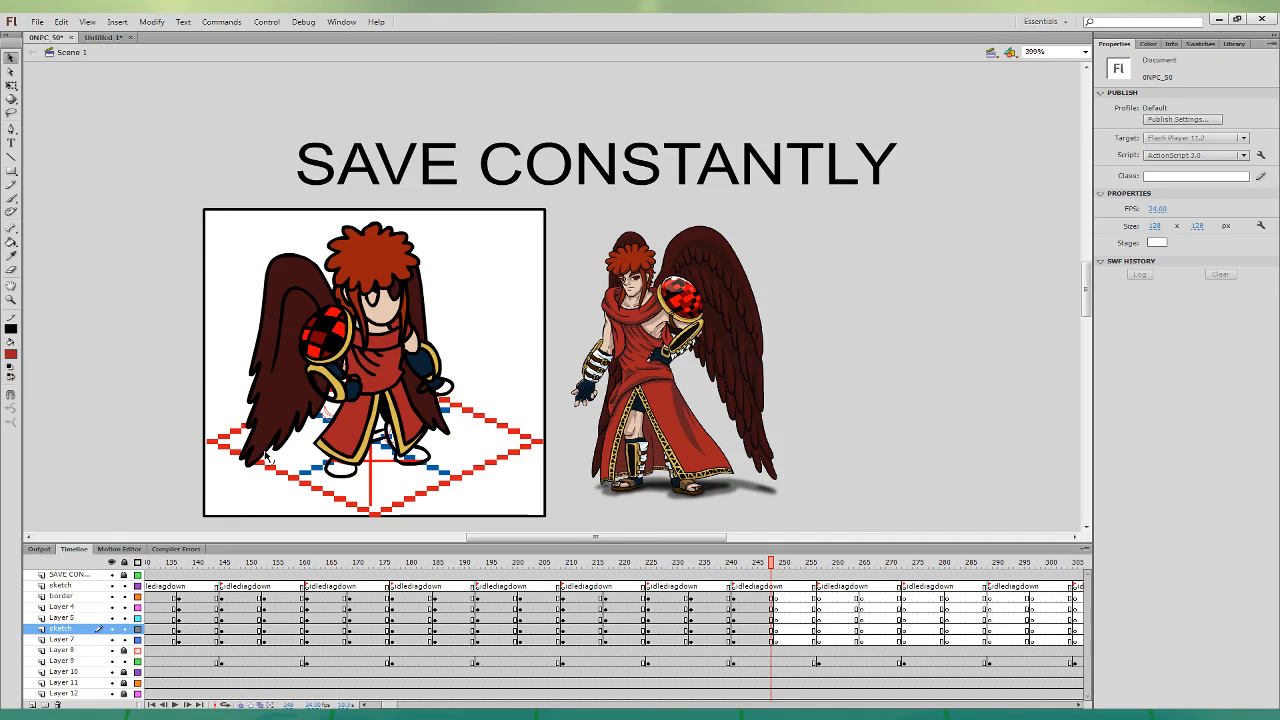
{"action": "key", "text": "i"}
{"action": "left_click", "coordinate": [320, 392]}
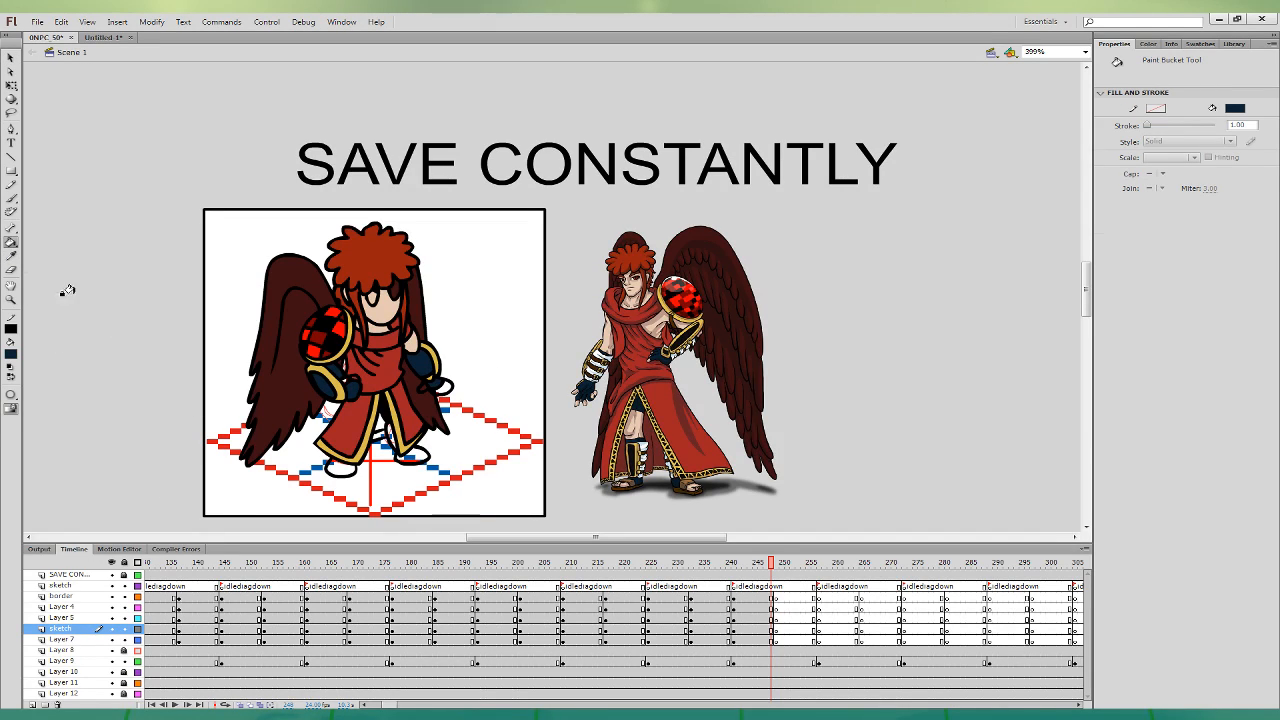
- Brush black sandal straps across both feet and fill the feet with the skin tone sampled from the face
{"action": "key", "text": "i"}
{"action": "left_click", "coordinate": [12, 199]}
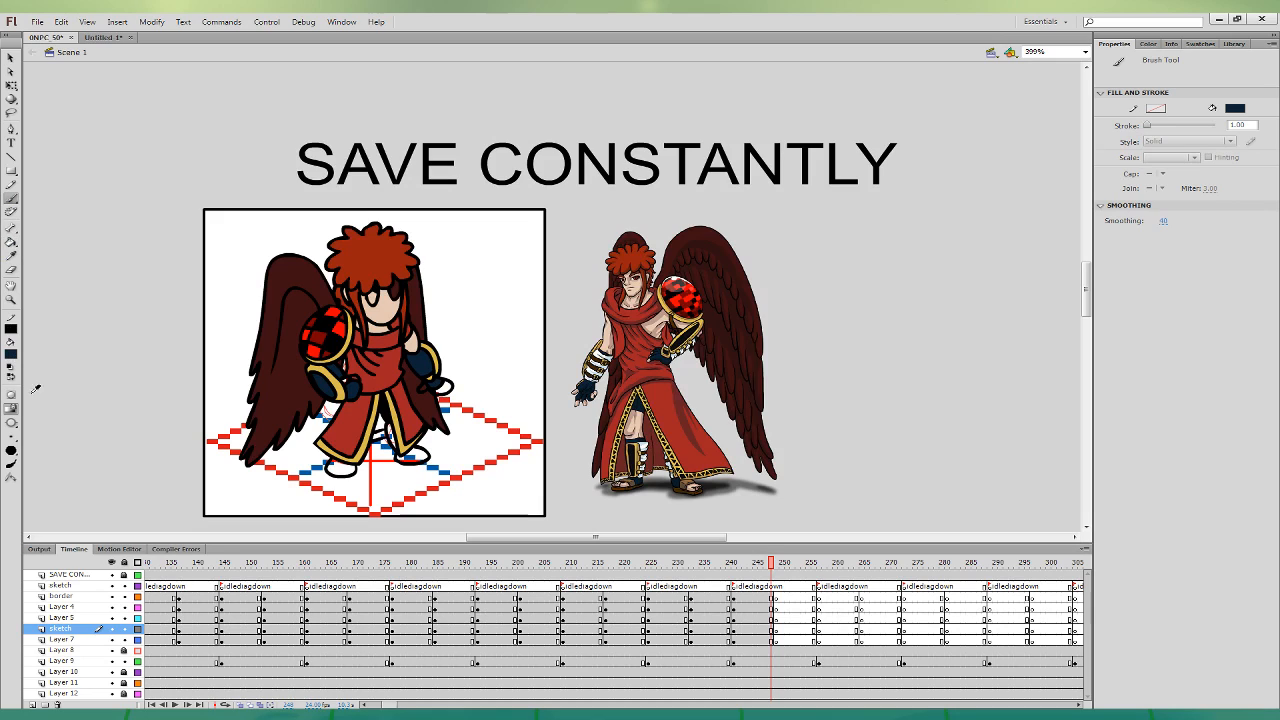
{"action": "left_click", "coordinate": [763, 631]}
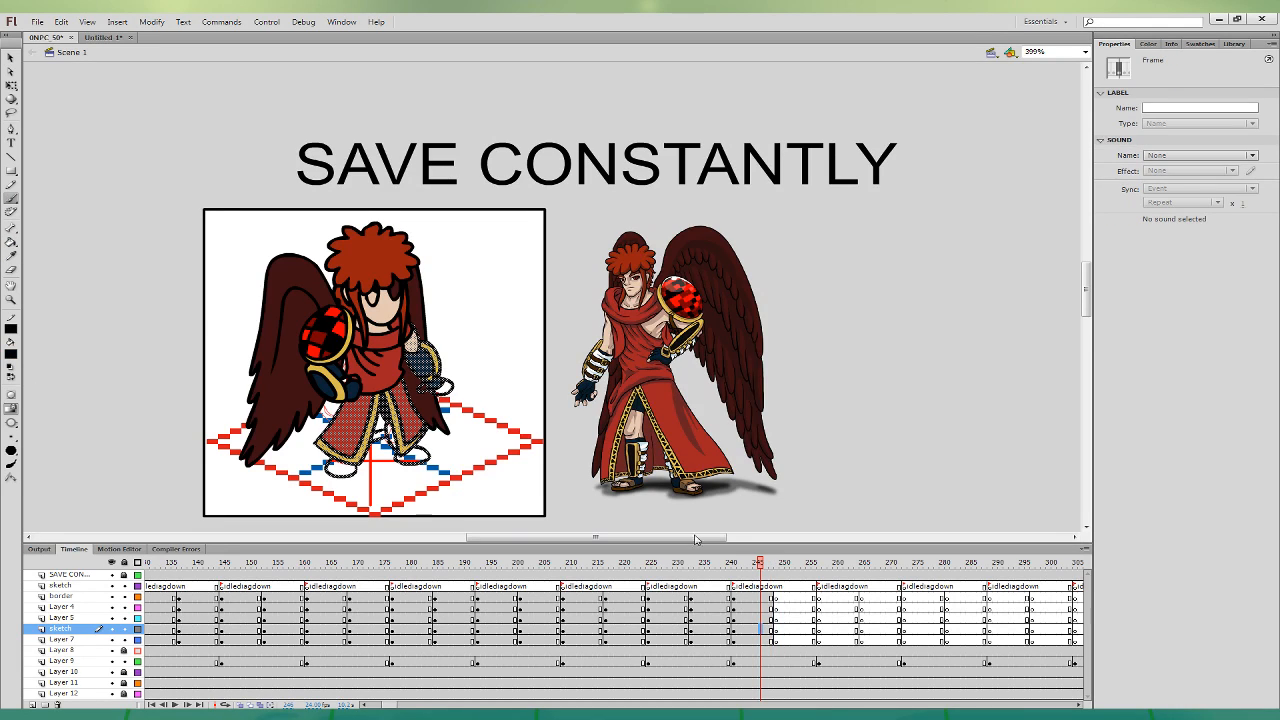
{"action": "left_click_drag", "start_coordinate": [328, 472], "coordinate": [355, 472]}
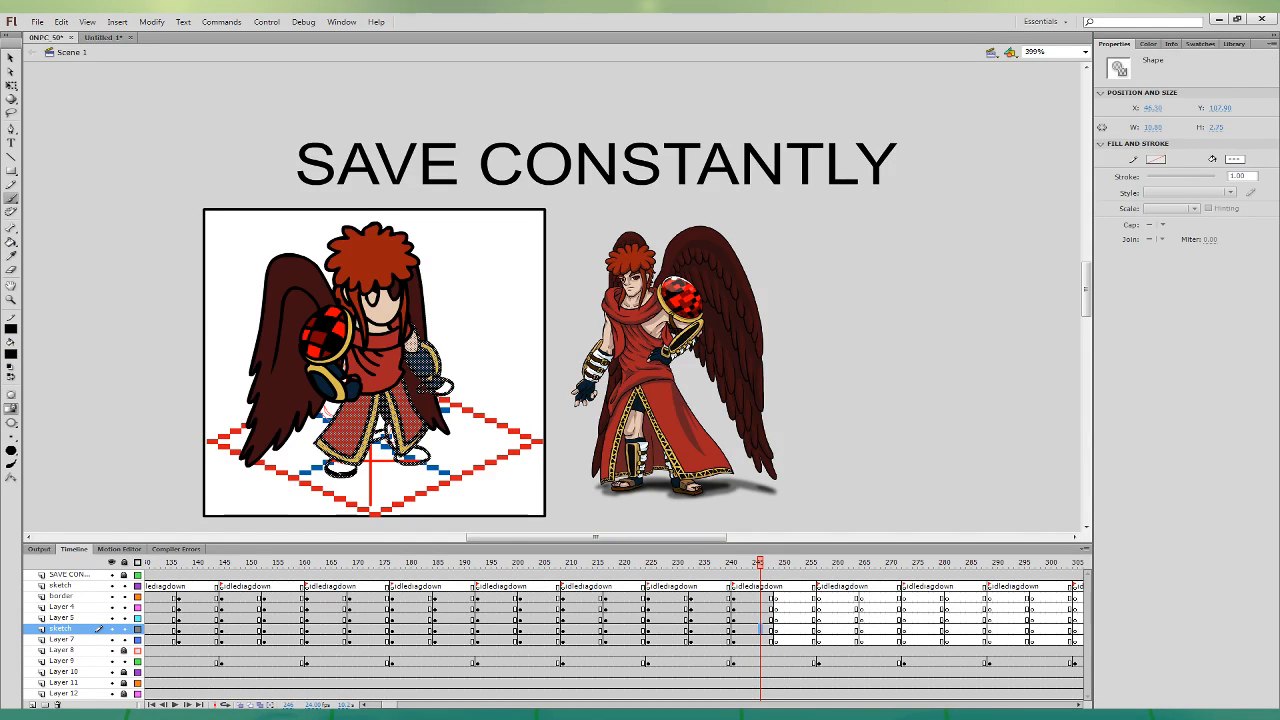
{"action": "key", "text": "Escape"}
{"action": "left_click_drag", "start_coordinate": [429, 456], "coordinate": [398, 459]}
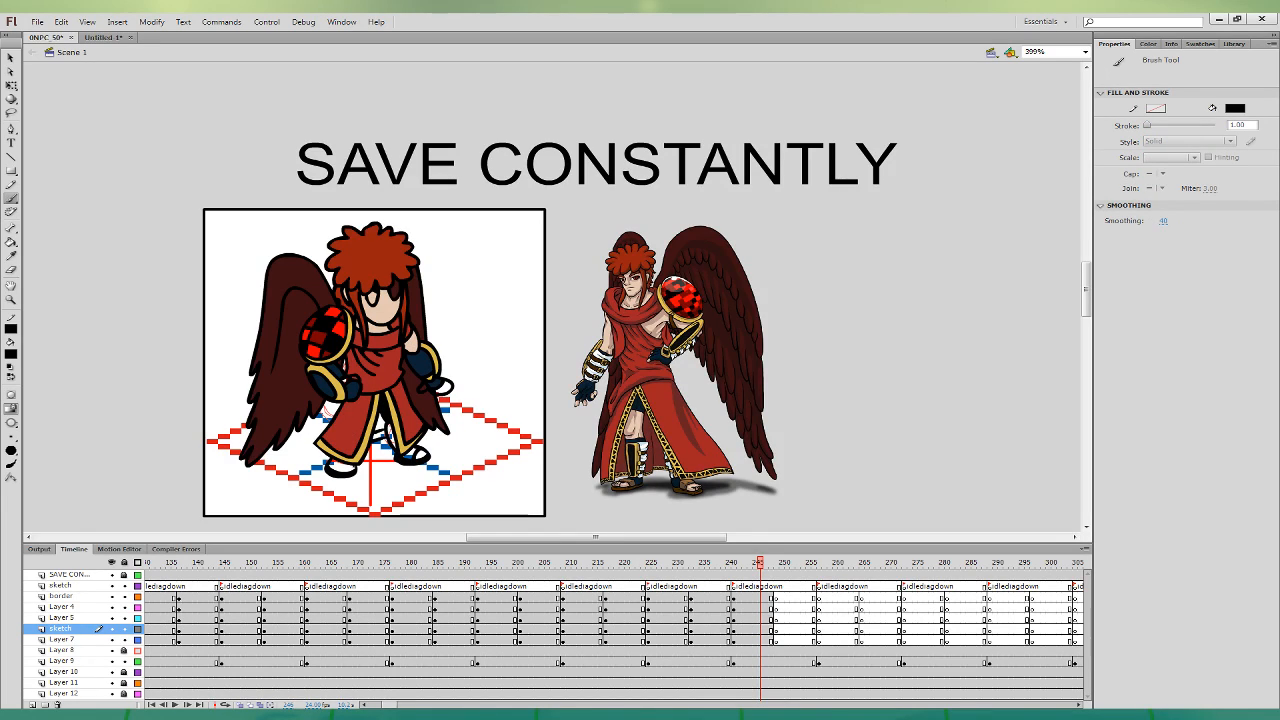
{"action": "key", "text": "i"}
{"action": "left_click", "coordinate": [385, 305]}
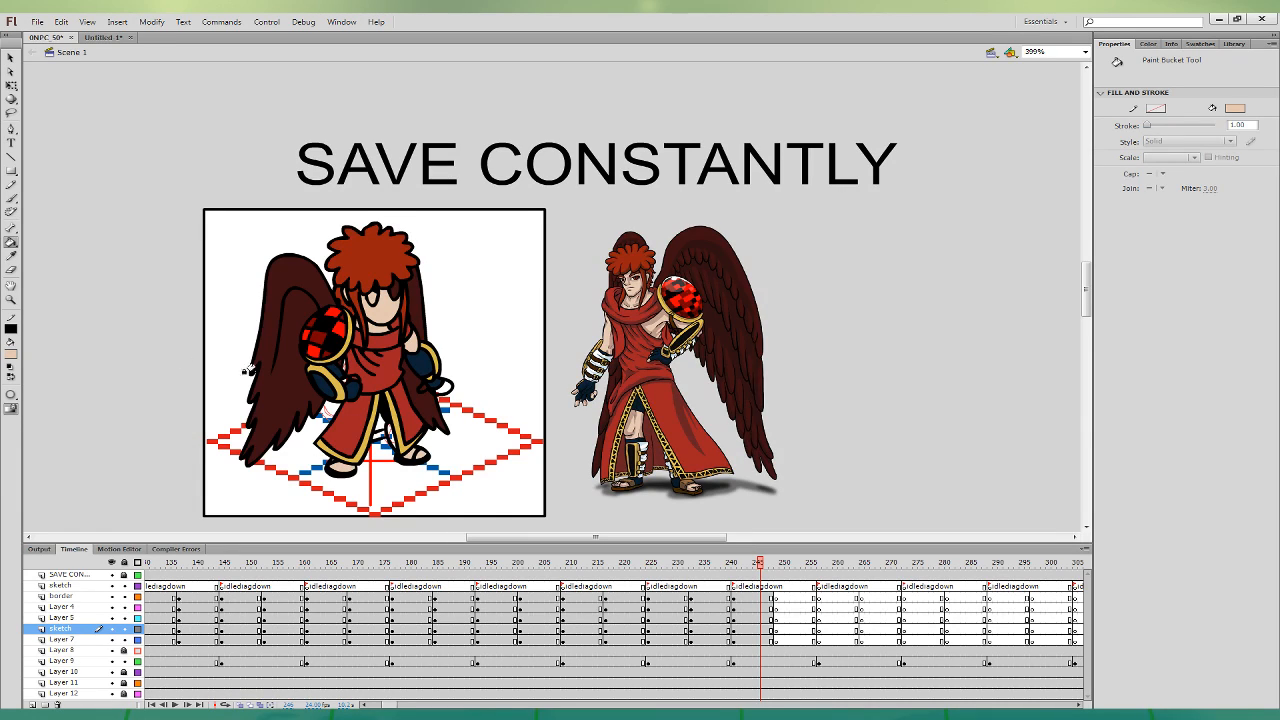
- Fill the robe's inner trim between the legs with gold and recolour the tunic's torso a darker red
{"action": "key", "text": "i"}
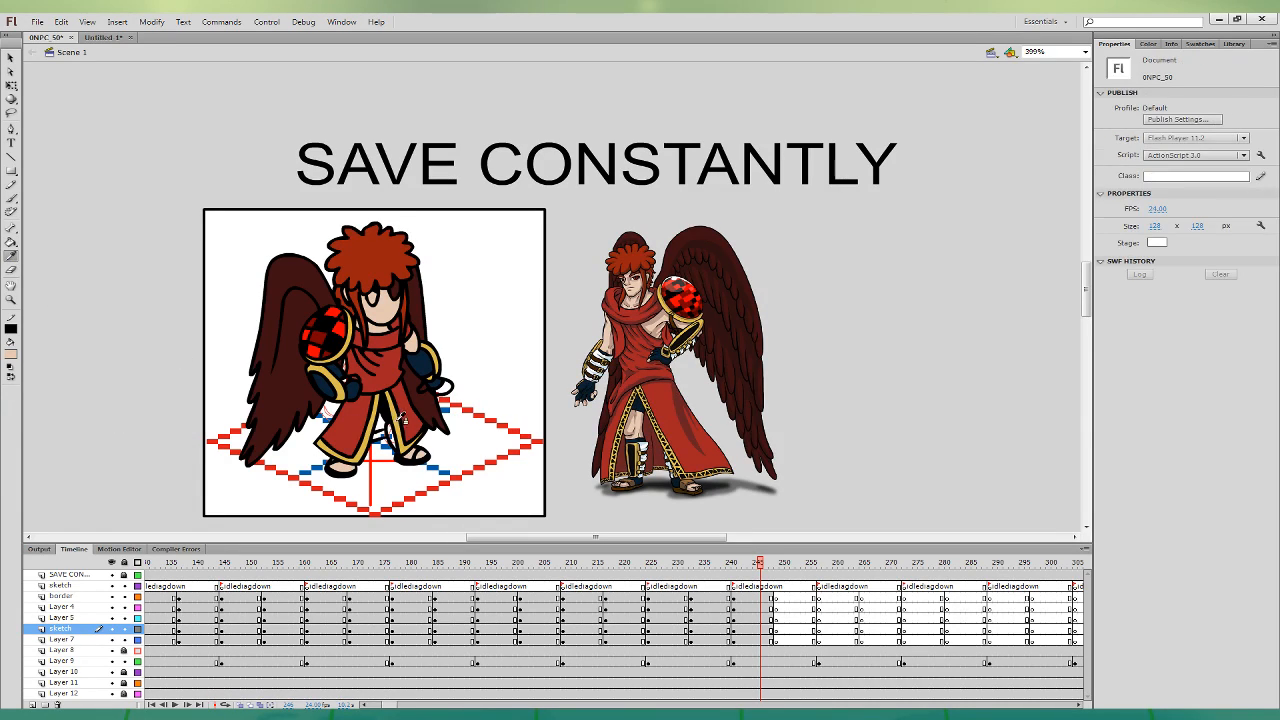
{"action": "left_click", "coordinate": [401, 418]}
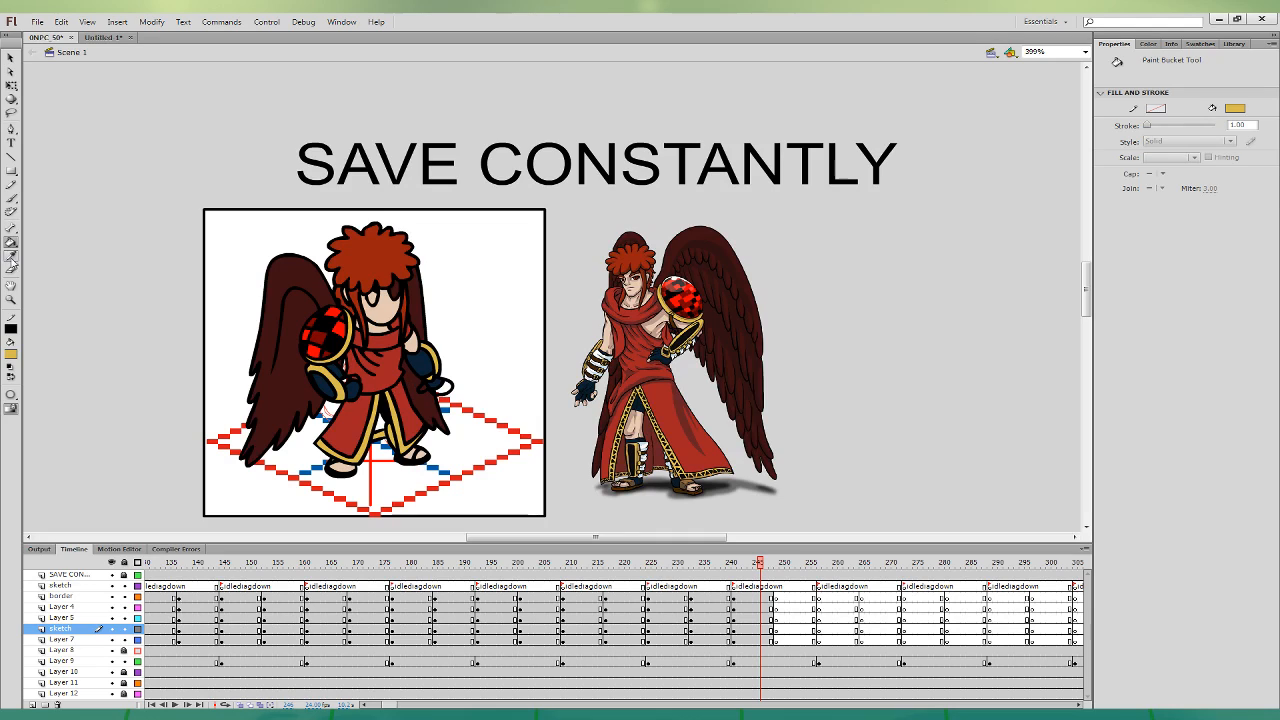
{"action": "key", "text": "i"}
{"action": "left_click", "coordinate": [374, 412]}
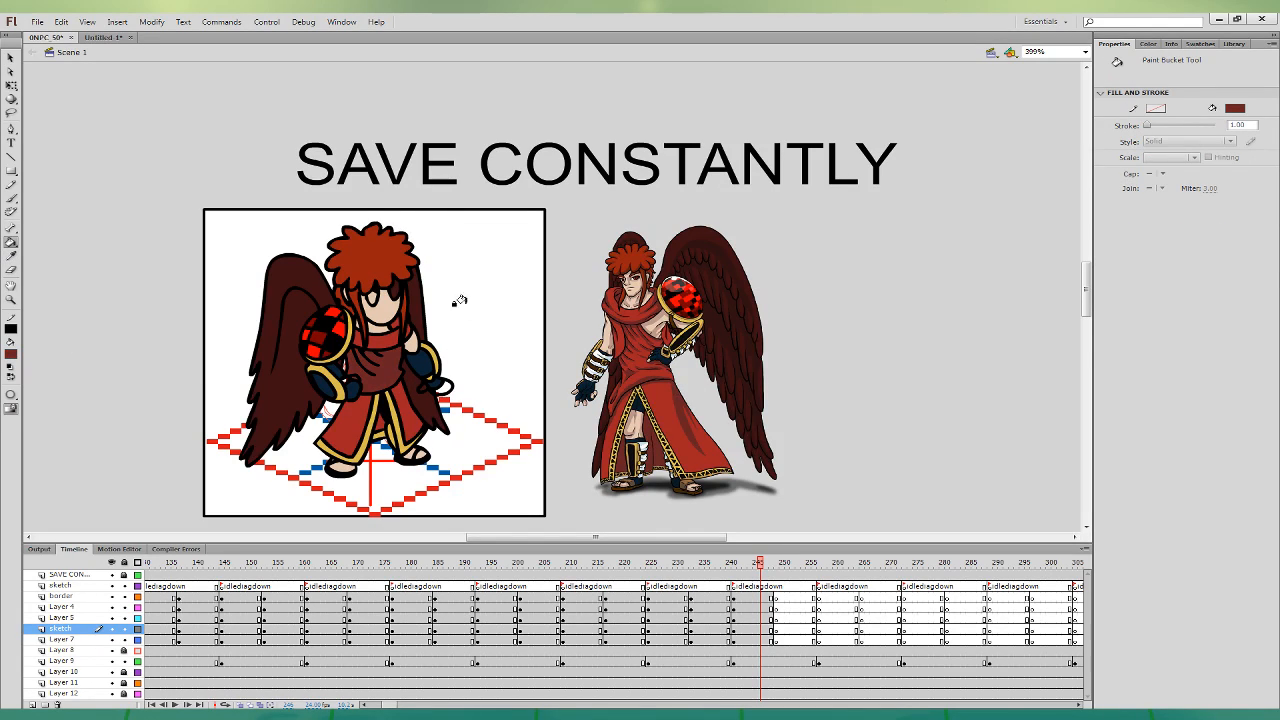
- Fill both of the character's eyes with bright red sampled from the reference figure, undoing fills that spill into the wing
{"action": "key", "text": "i"}
{"action": "key", "text": "ctrl+="}
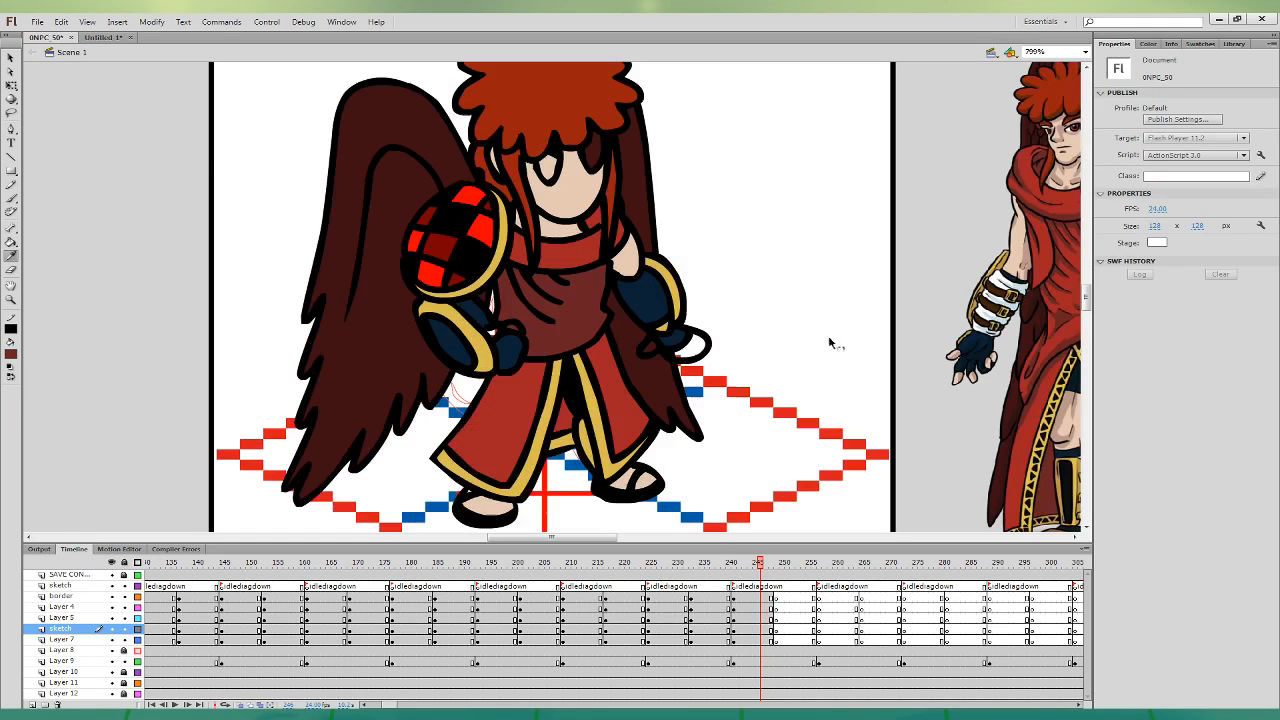
{"action": "left_click_drag", "start_coordinate": [898, 308], "coordinate": [439, 526]}
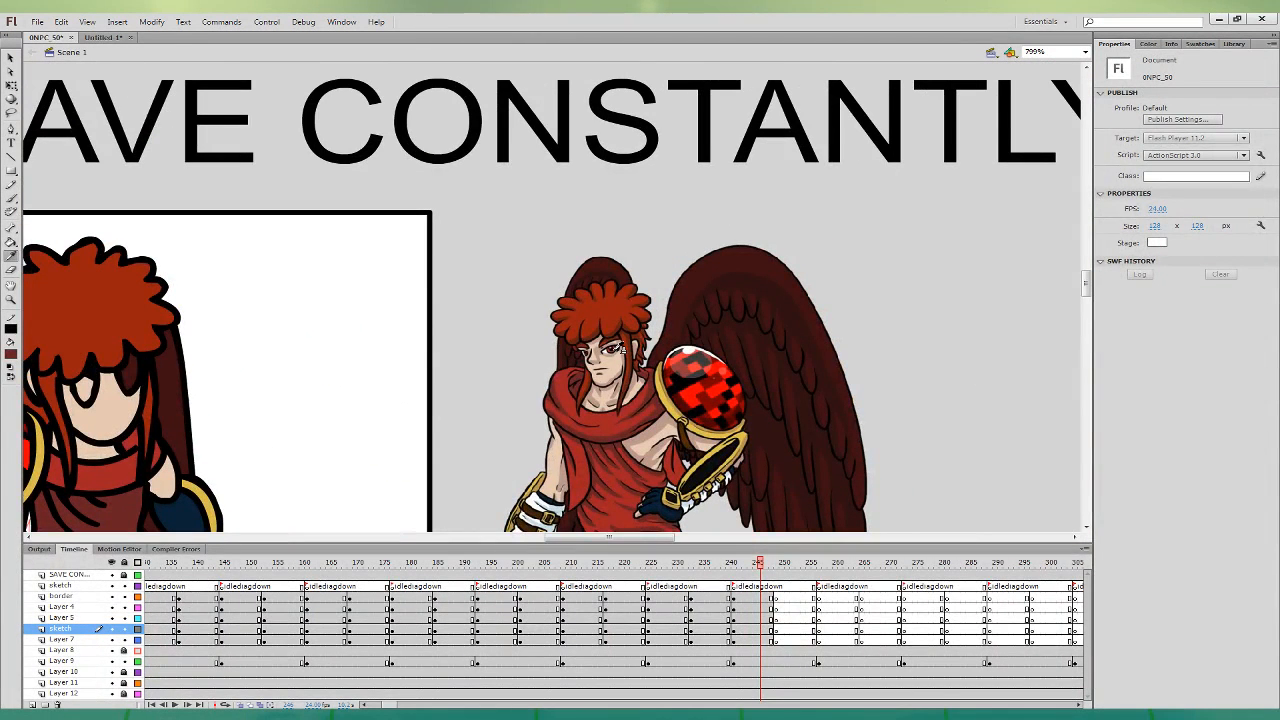
{"action": "left_click", "coordinate": [622, 347]}
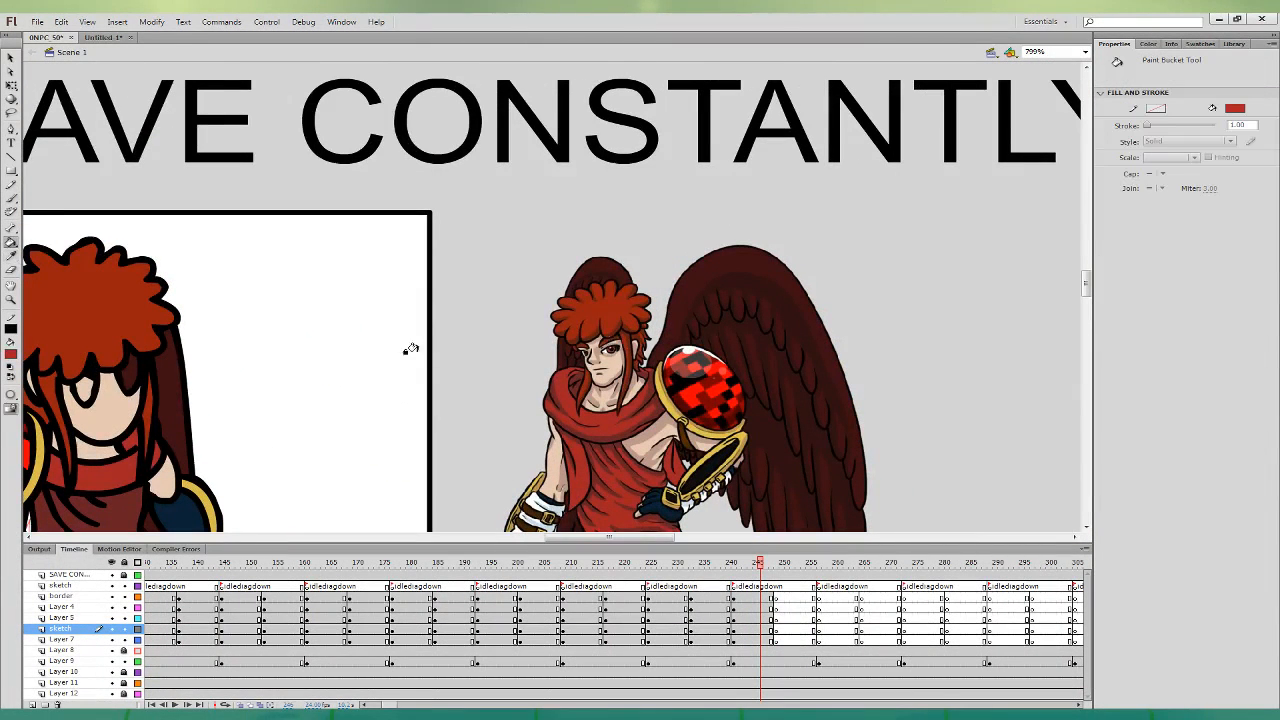
{"action": "left_click", "coordinate": [80, 368]}
{"action": "left_click", "coordinate": [125, 346]}
{"action": "left_click", "coordinate": [700, 353]}
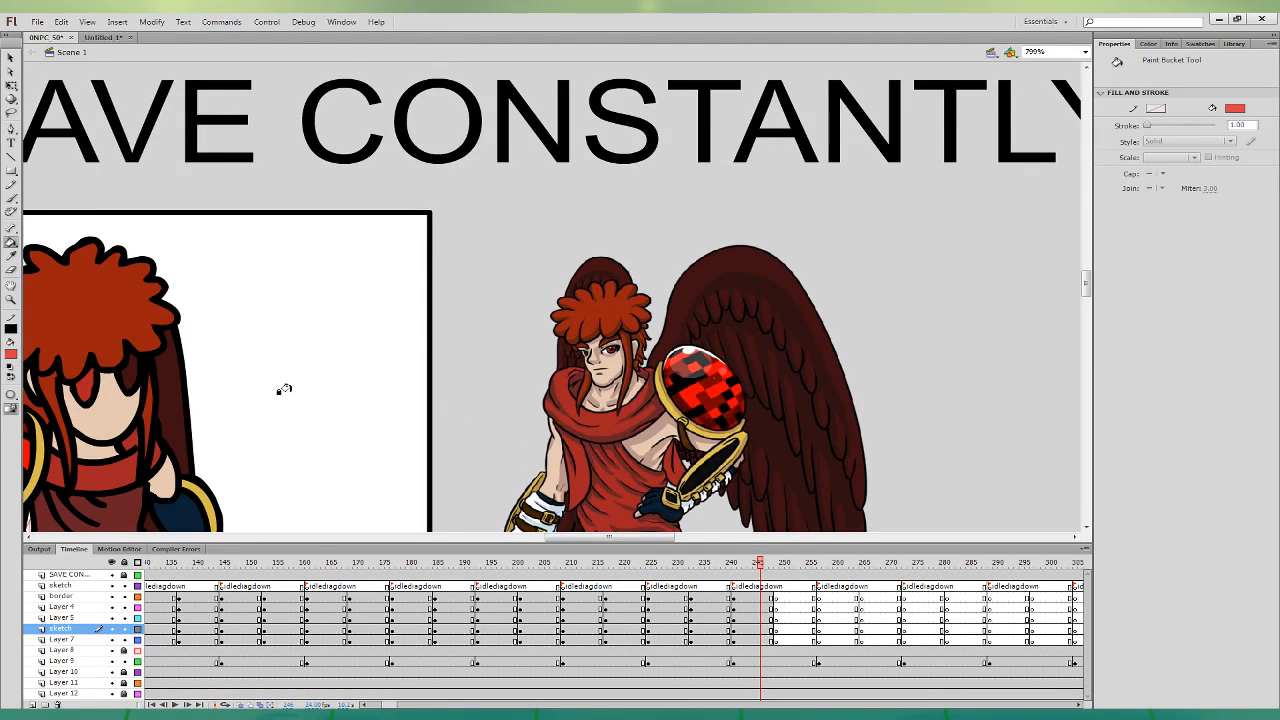
{"action": "left_click", "coordinate": [80, 383]}
{"action": "left_click", "coordinate": [134, 344]}
{"action": "key", "text": "ctrl+z"}
{"action": "left_click", "coordinate": [132, 358]}
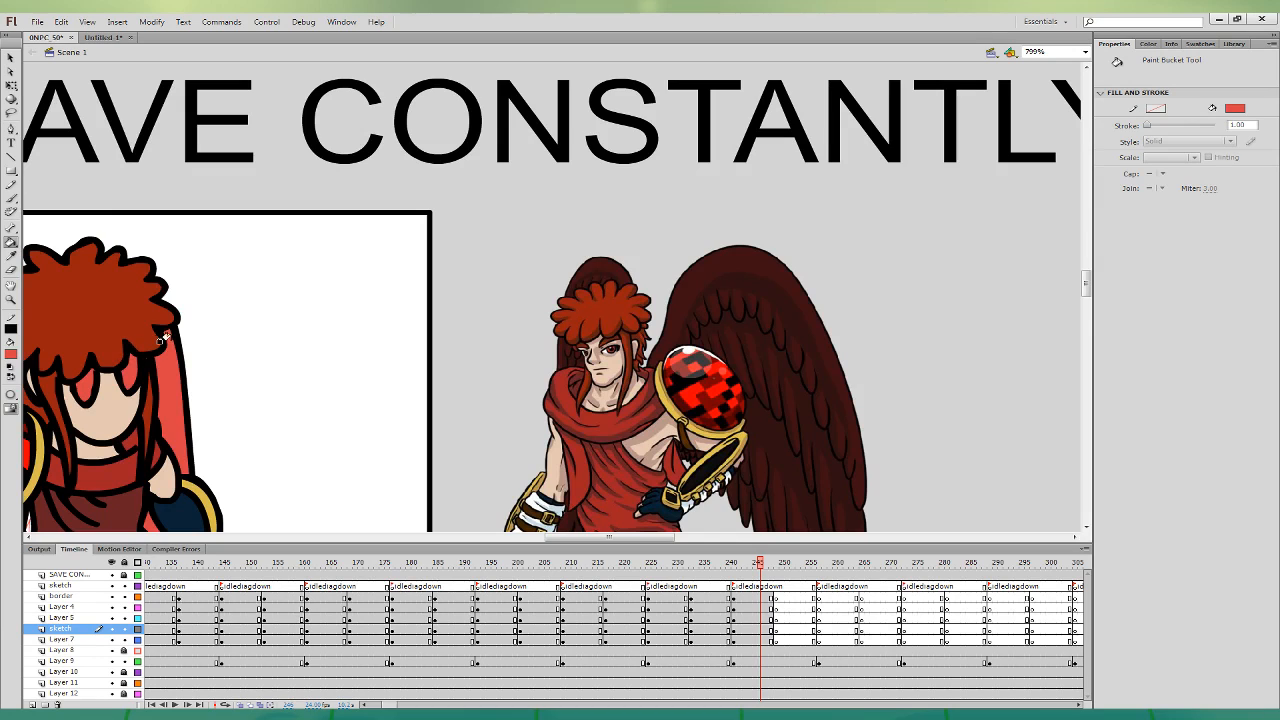
{"action": "key", "text": "ctrl+z"}
{"action": "left_click", "coordinate": [127, 359]}
{"action": "key", "text": "ctrl+minus"}
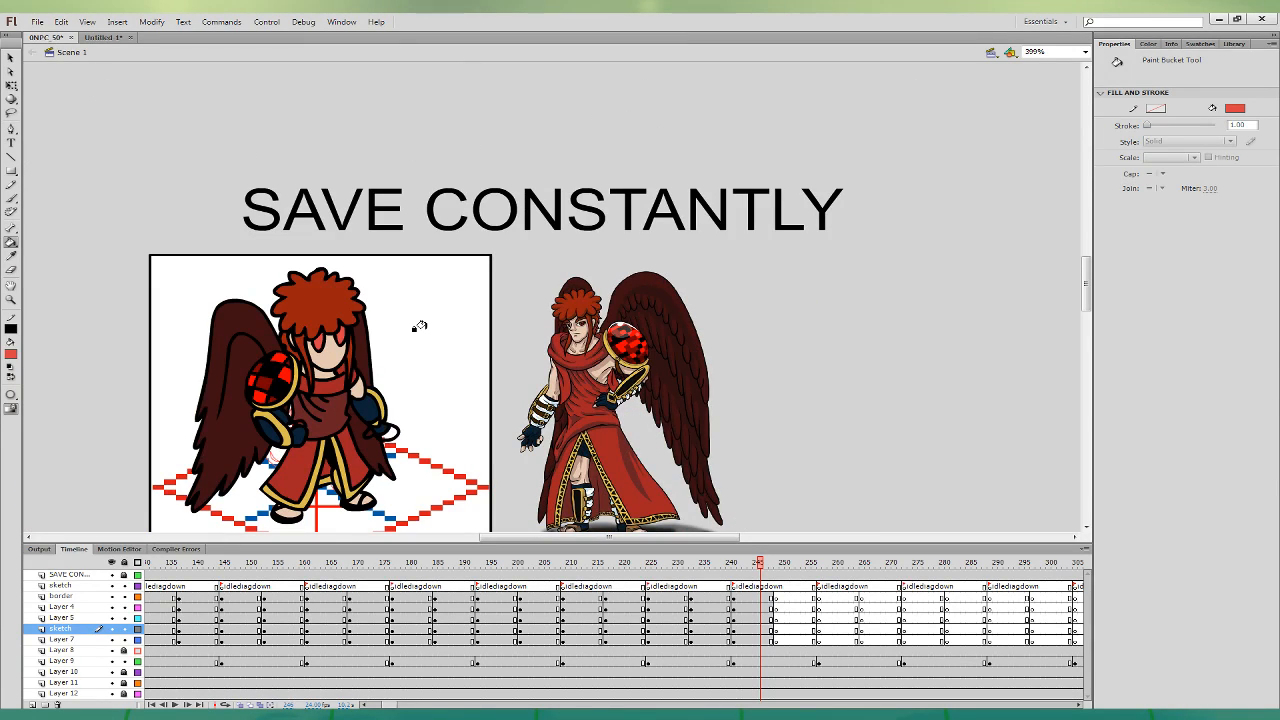
- Sample the face's skin tone and the robe trim's gold as fill colours for the winged character
{"action": "key", "text": "i"}
{"action": "left_click", "coordinate": [324, 354]}
{"action": "left_click", "coordinate": [11, 256]}
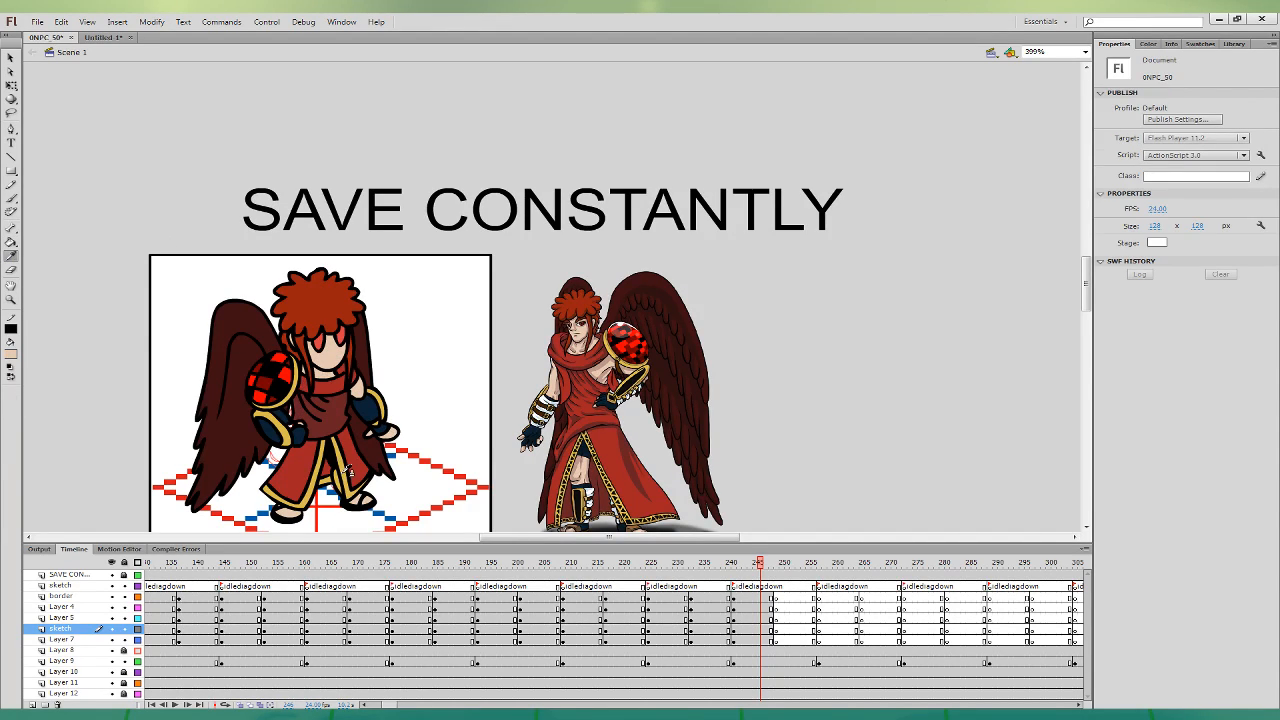
{"action": "left_click", "coordinate": [348, 468]}
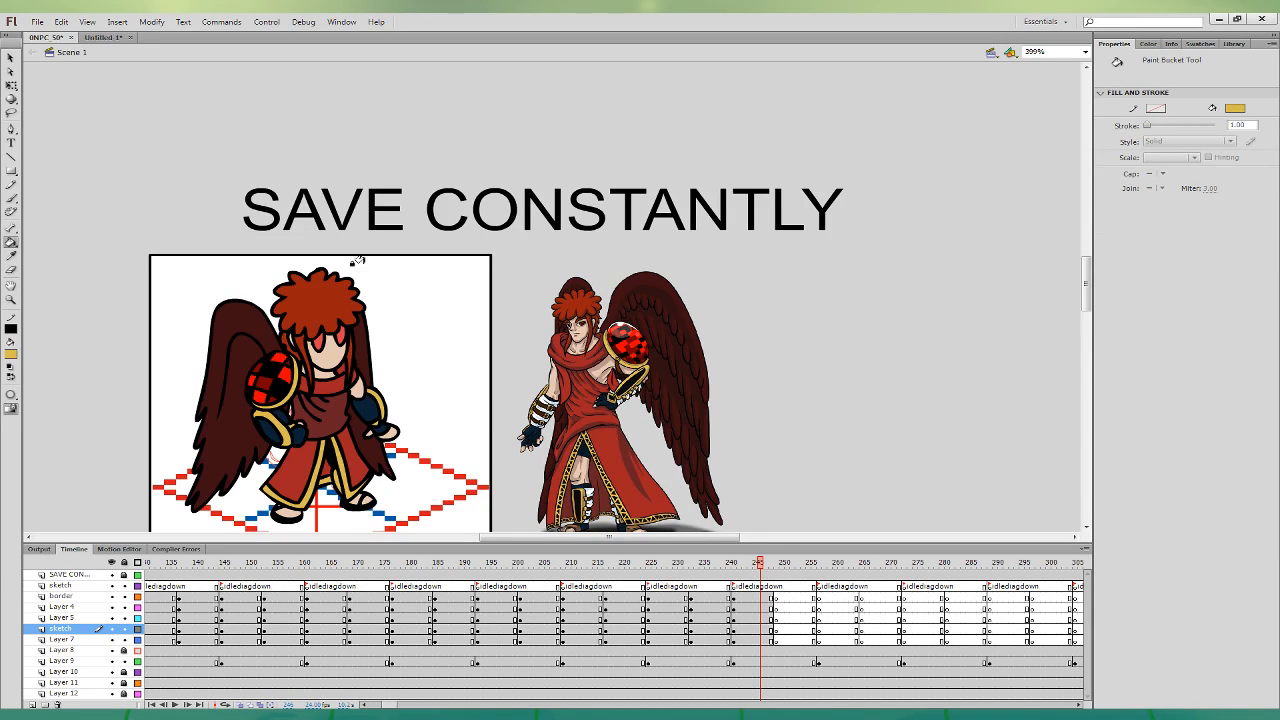
- Shift the winged character's head, torso and both arms slightly down in the second idle pose
{"action": "key", "text": "q"}
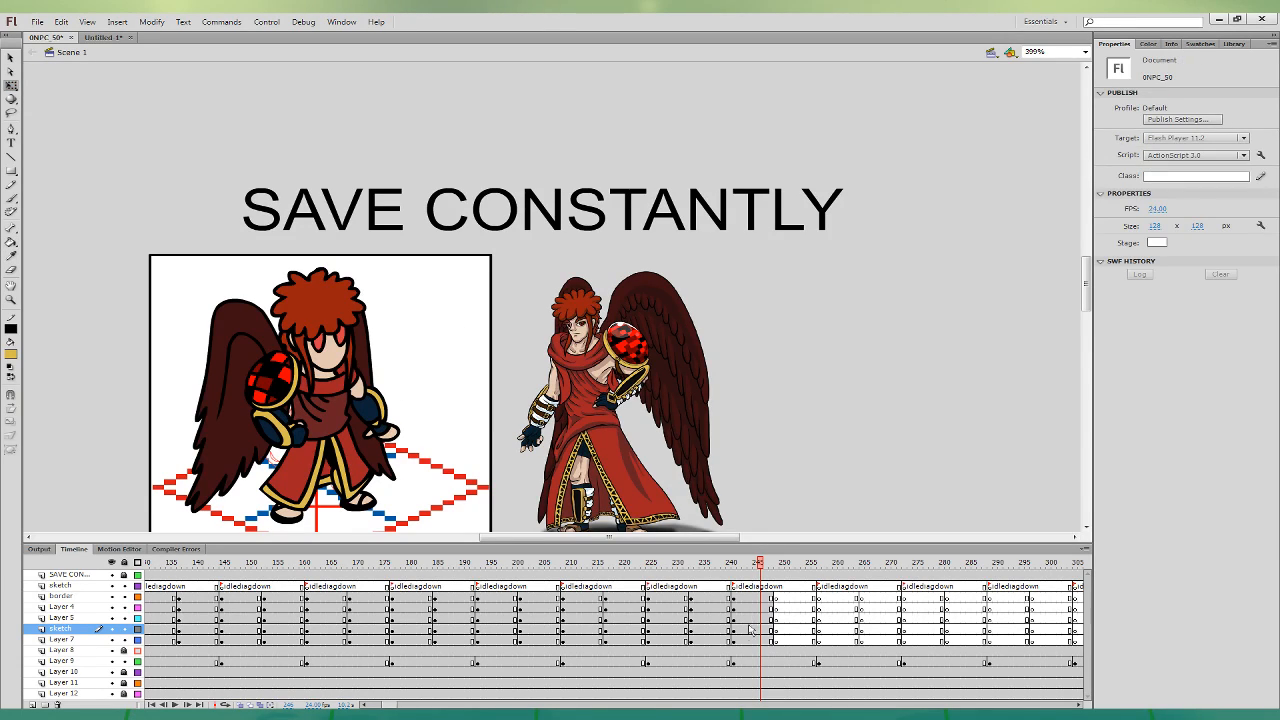
{"action": "left_click", "coordinate": [783, 628]}
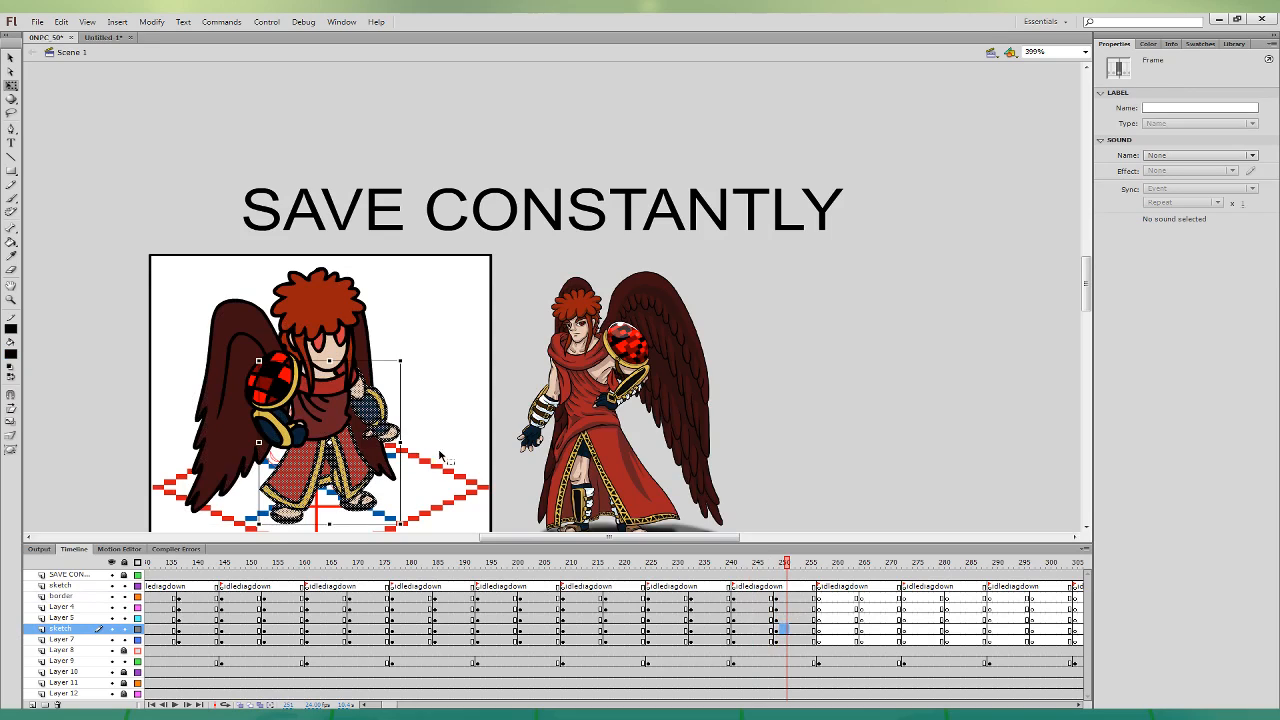
{"action": "left_click", "coordinate": [440, 455]}
{"action": "left_click", "coordinate": [345, 420]}
{"action": "left_click_drag", "start_coordinate": [318, 405], "coordinate": [344, 410]}
{"action": "left_click_drag", "start_coordinate": [794, 618], "coordinate": [798, 597]}
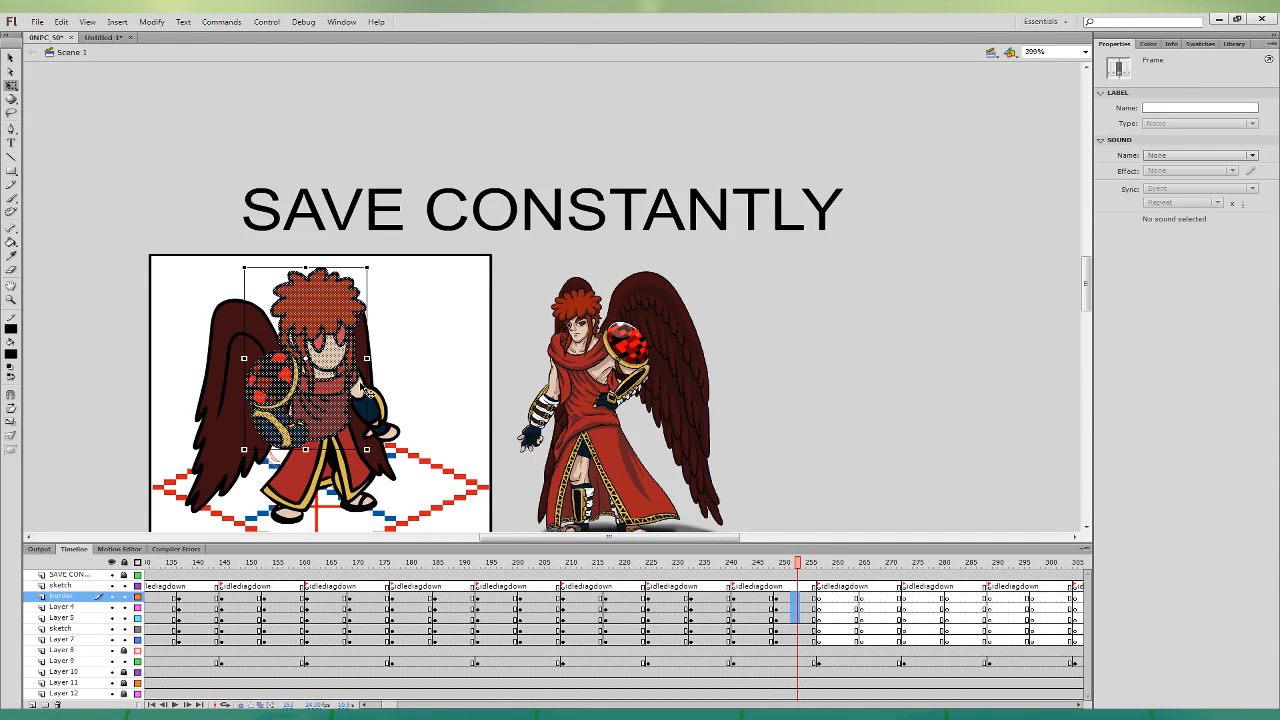
{"action": "left_click", "coordinate": [363, 384], "text": "shift"}
{"action": "left_click", "coordinate": [478, 373]}
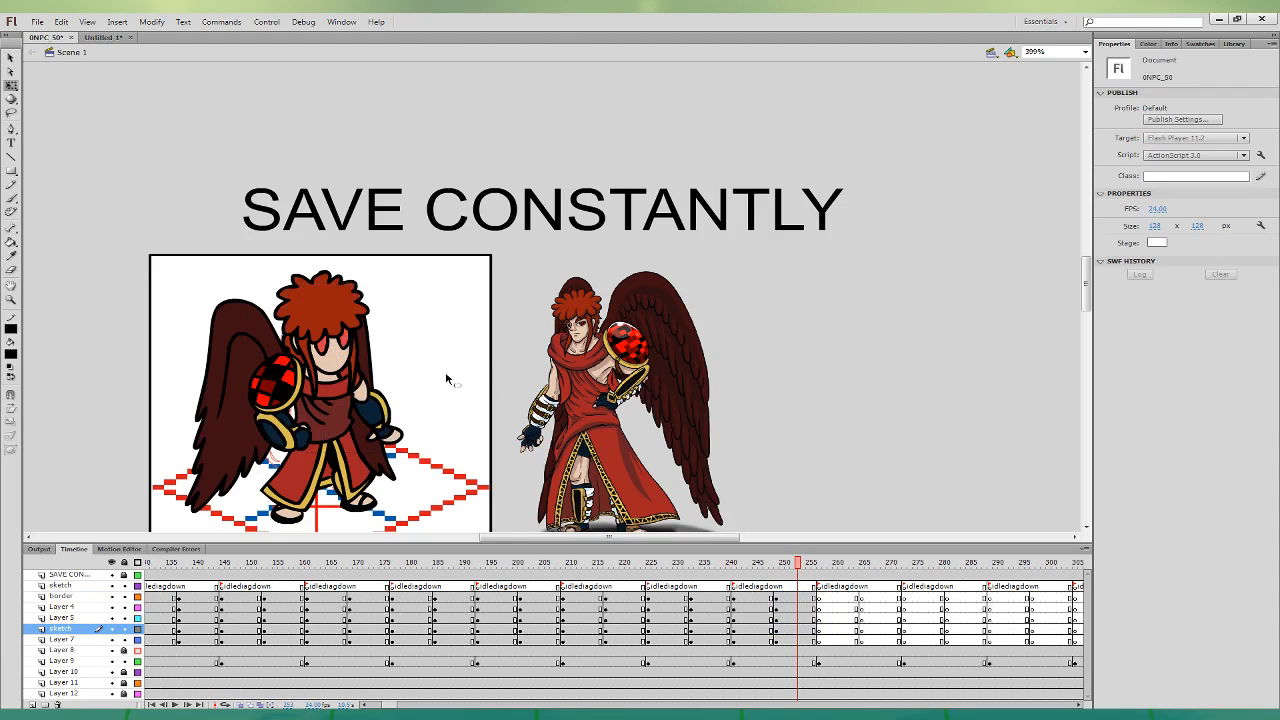
{"action": "left_click", "coordinate": [245, 375]}
{"action": "left_click", "coordinate": [385, 415]}
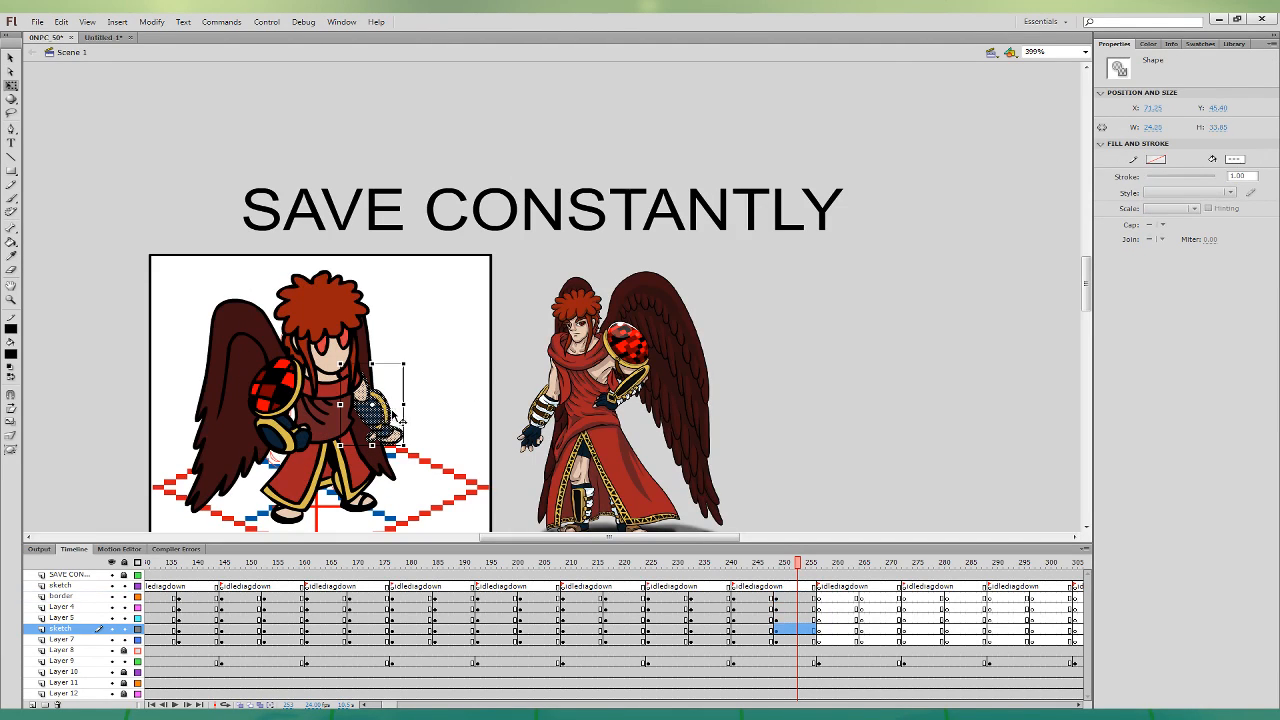
- Lower both wings slightly on Layer 7 in the second idle pose to follow the body
{"action": "left_click", "coordinate": [776, 596]}
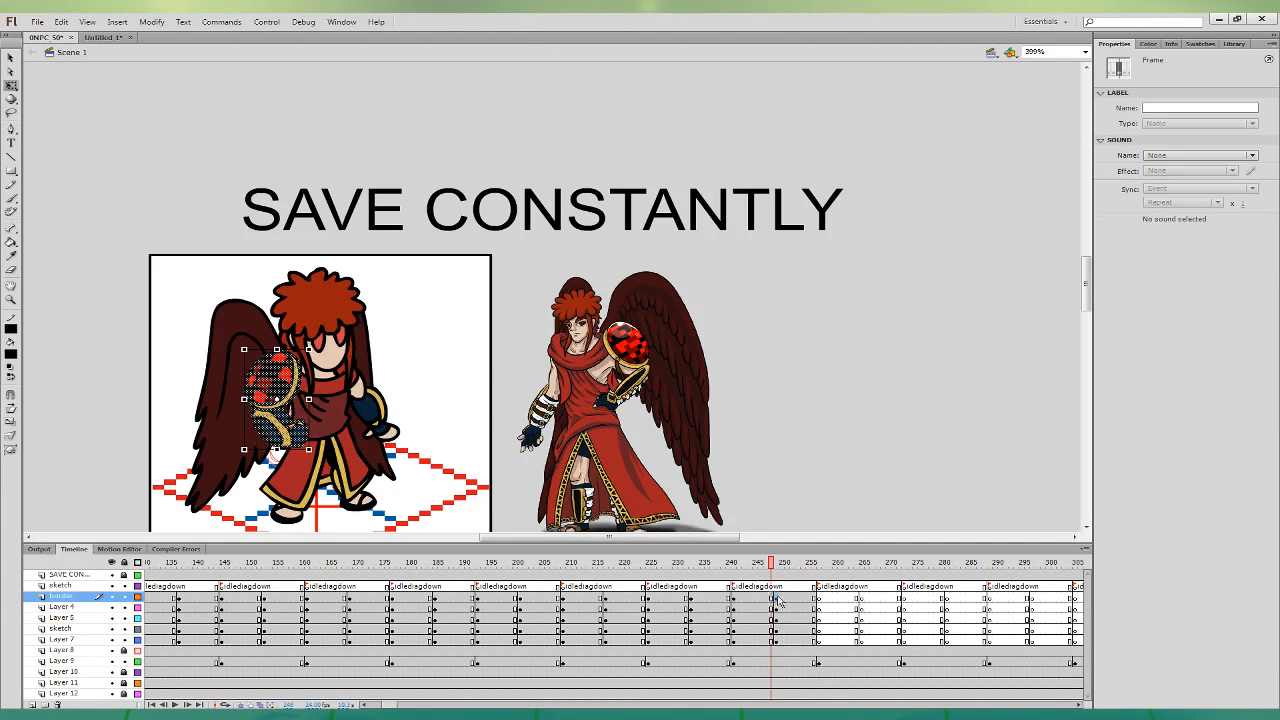
{"action": "left_click", "coordinate": [787, 607]}
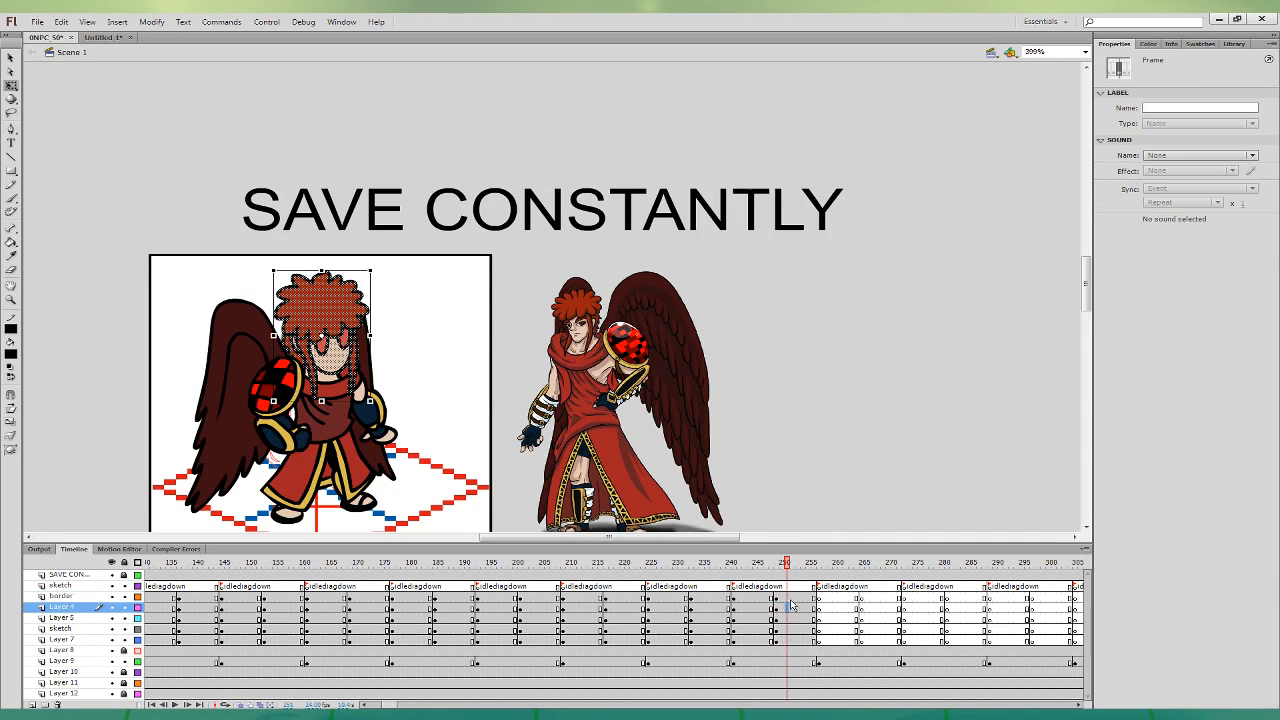
{"action": "left_click", "coordinate": [787, 640]}
{"action": "left_click", "coordinate": [454, 414]}
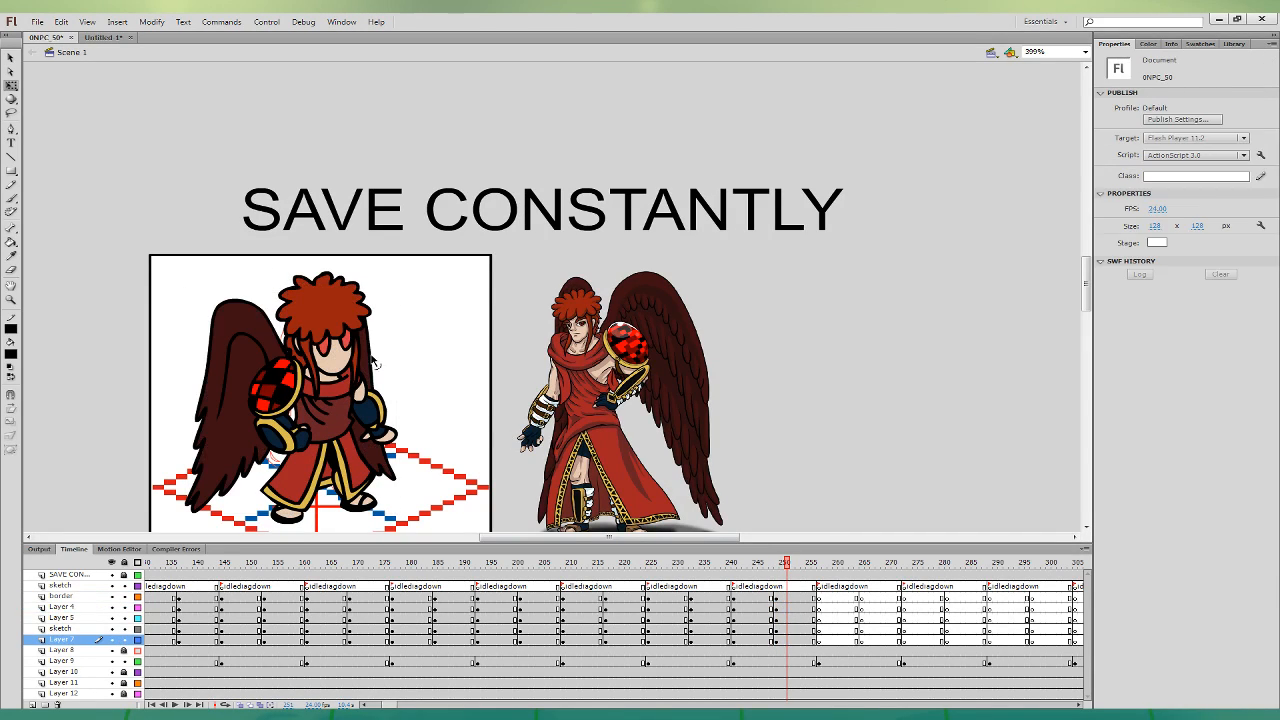
{"action": "left_click", "coordinate": [371, 361]}
{"action": "left_click_drag", "start_coordinate": [395, 343], "coordinate": [395, 351]}
{"action": "left_click", "coordinate": [205, 340]}
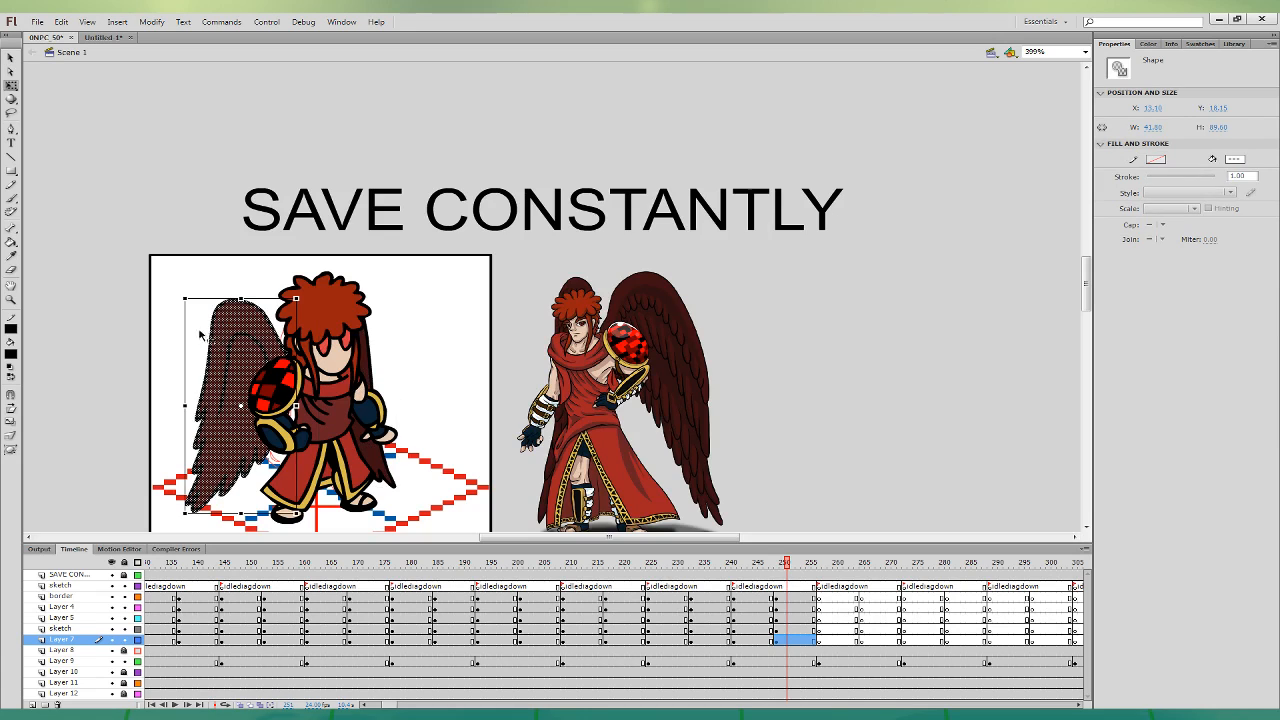
- Scrub through the winged character's idle animation and copy its frames on all sprite layers over those in the untitled document
{"action": "left_click", "coordinate": [747, 618]}
{"action": "left_click_drag", "start_coordinate": [748, 562], "coordinate": [805, 562]}
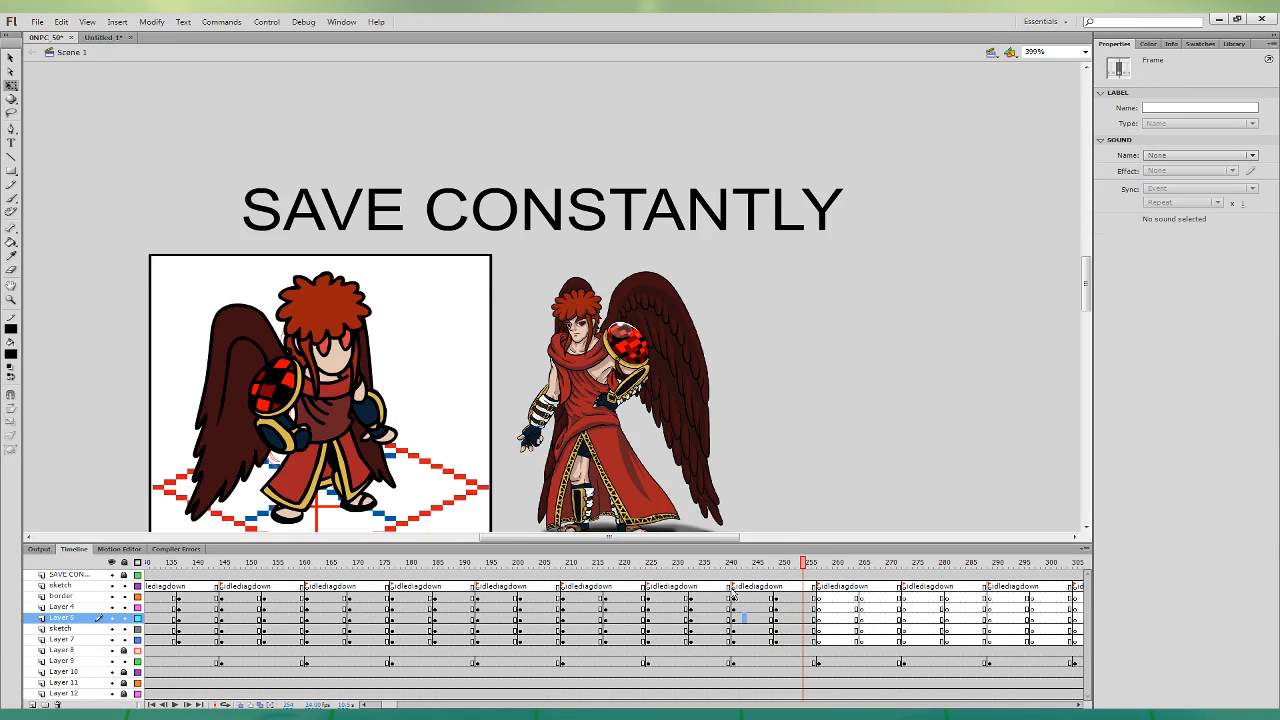
{"action": "mouse_move", "coordinate": [734, 587]}
{"action": "left_mouse_down"}
{"action": "mouse_move", "coordinate": [793, 640]}
{"action": "mouse_move", "coordinate": [813, 640]}
{"action": "left_mouse_up"}
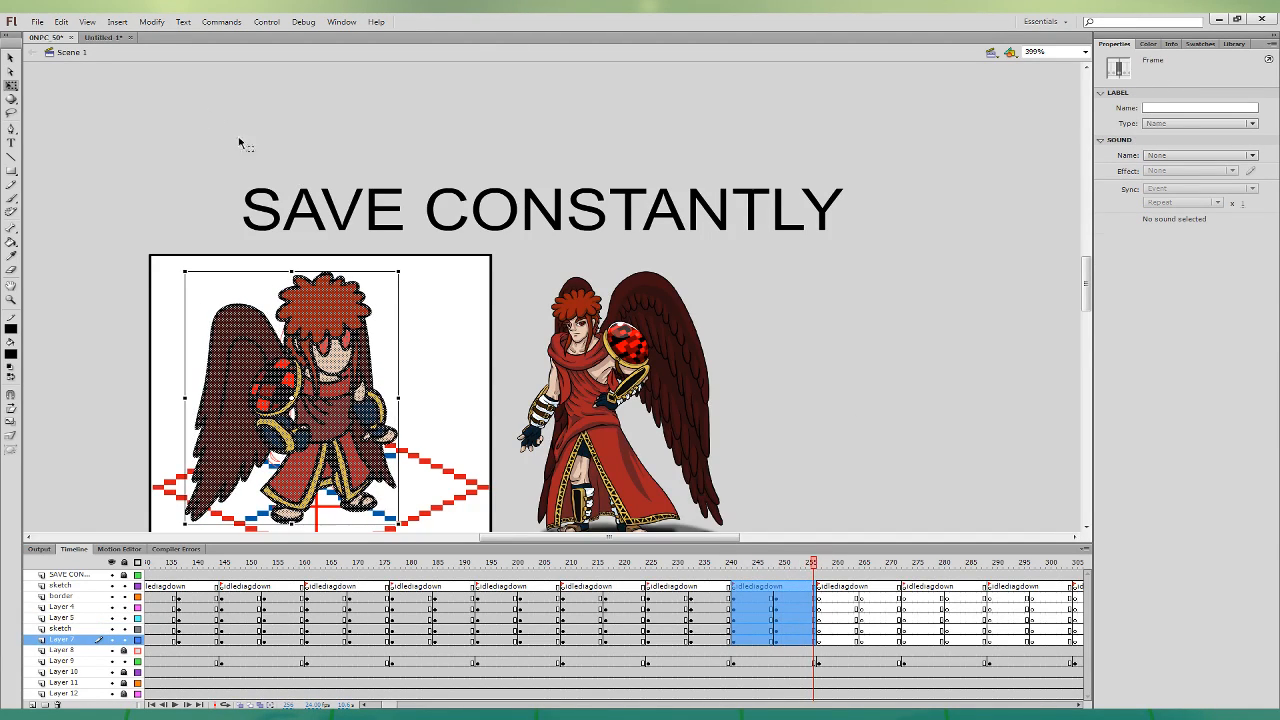
{"action": "key", "text": "ctrl+Tab"}
{"action": "left_click", "coordinate": [80, 577], "text": "shift"}
{"action": "key", "text": "ctrl+alt+v"}
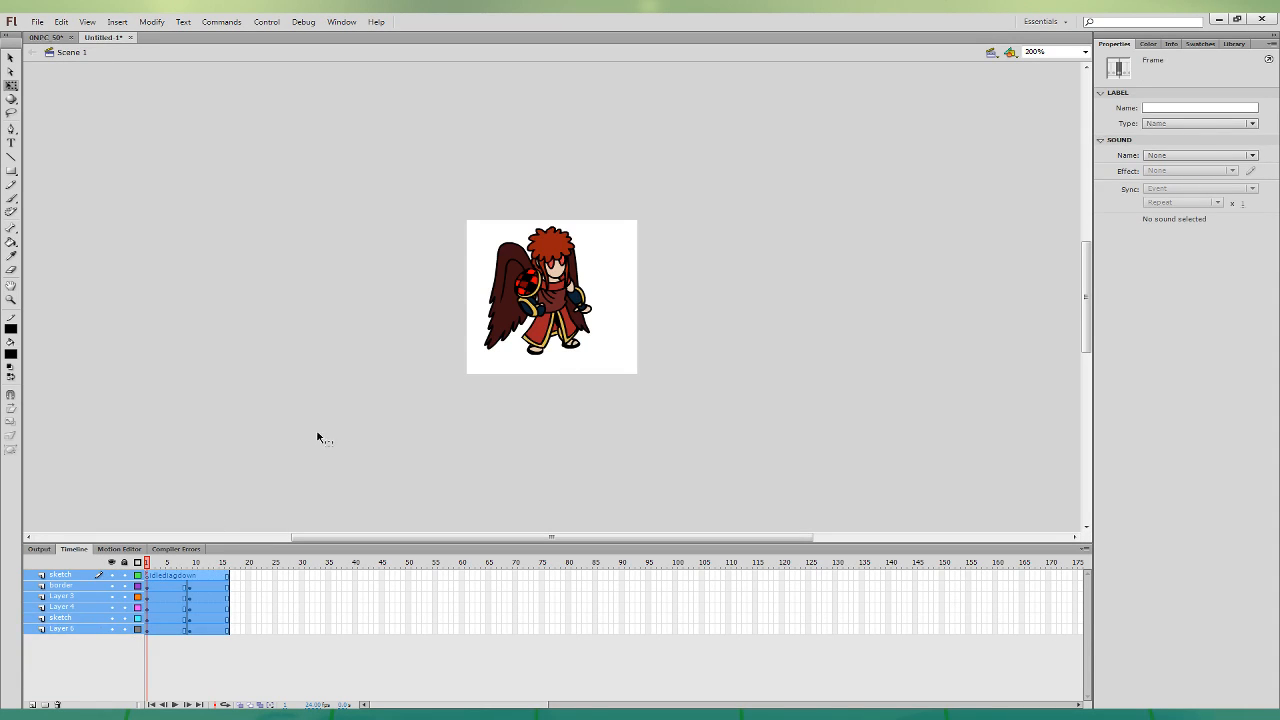
- Export the pasted winged character animation from the untitled document
{"action": "left_click", "coordinate": [403, 385]}
{"action": "left_click", "coordinate": [37, 22]}
{"action": "left_click", "coordinate": [262, 243]}
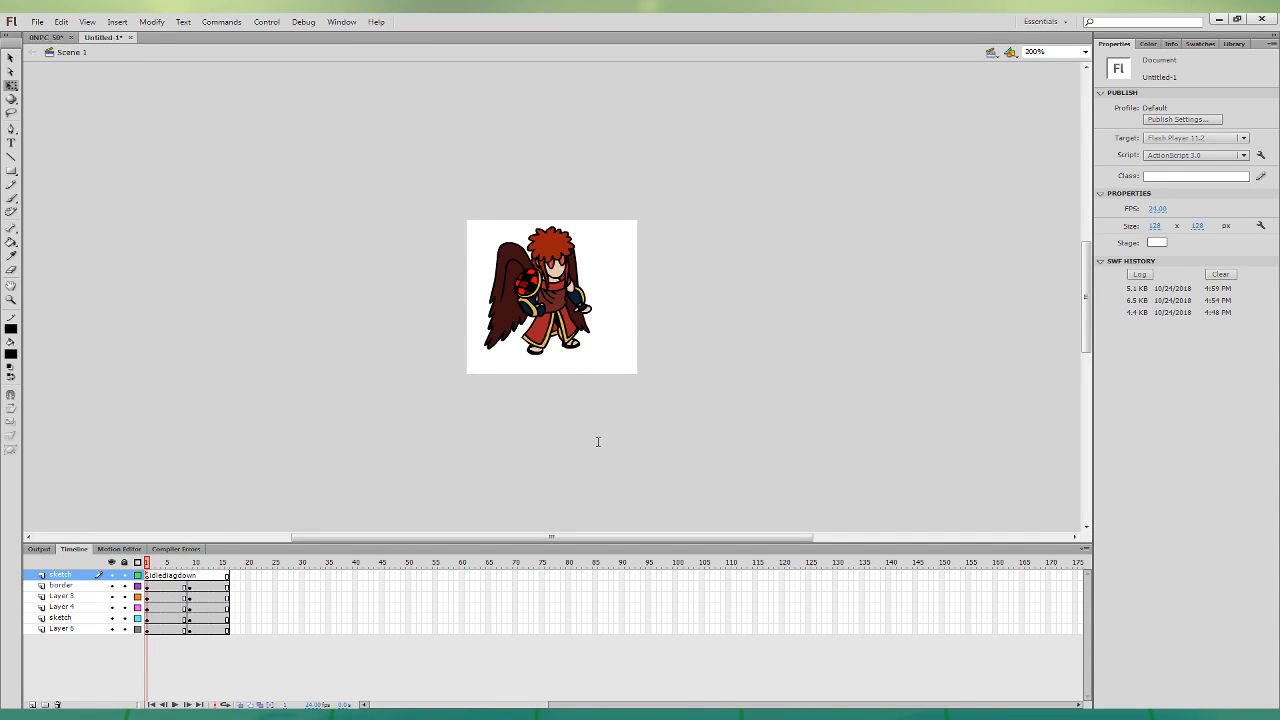
- Return to the 0NPC_50 document, go to the human character's first frame and save the file
{"action": "left_click", "coordinate": [45, 37]}
{"action": "left_click", "coordinate": [819, 640]}
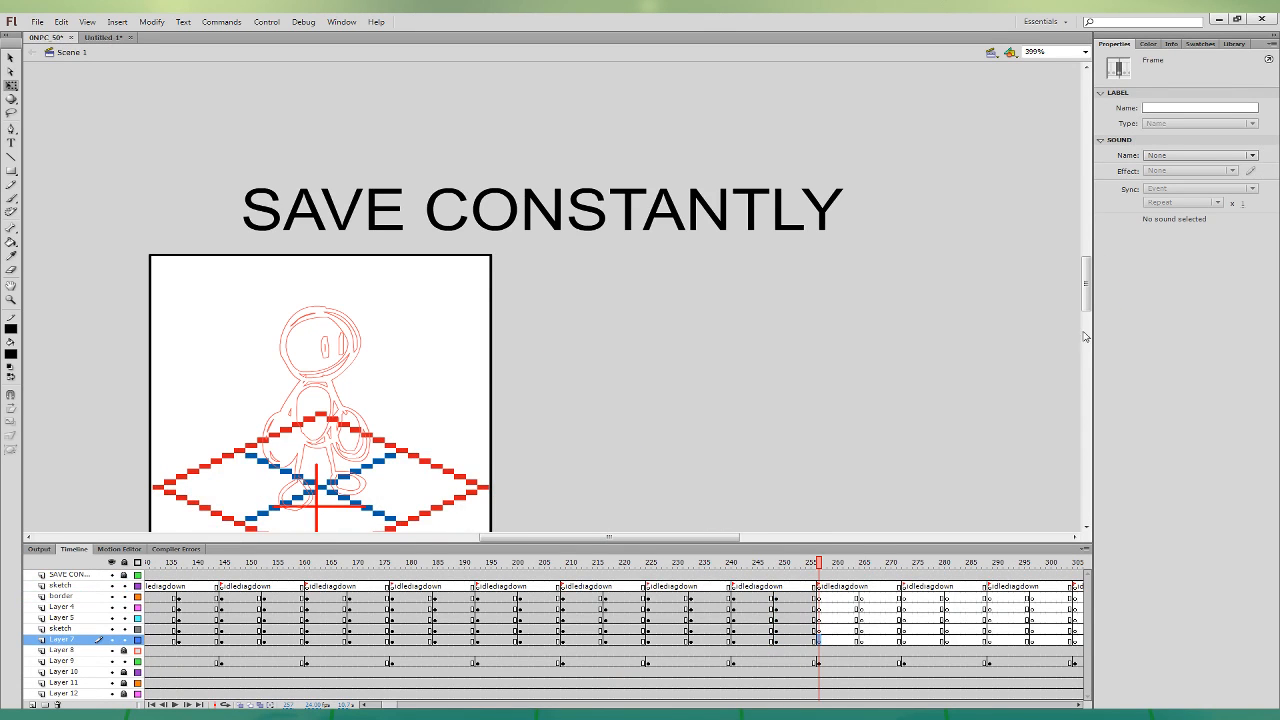
{"action": "left_click_drag", "start_coordinate": [1086, 291], "coordinate": [1086, 304]}
{"action": "key", "text": "ctrl+minus"}
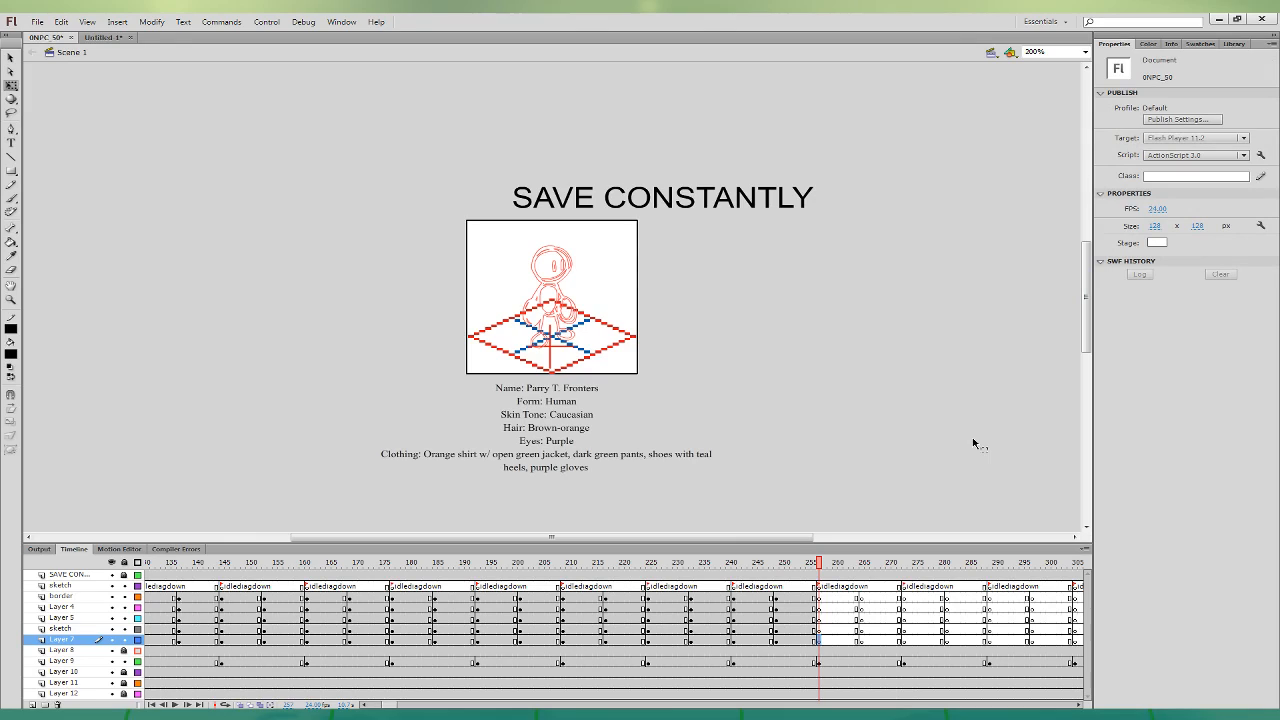
{"action": "key", "text": "ctrl+s"}
- Sketch the human character's round head, spiky hair and face over the guide with a blue brush on the border layer
{"action": "left_click", "coordinate": [11, 198]}
{"action": "left_click", "coordinate": [46, 418]}
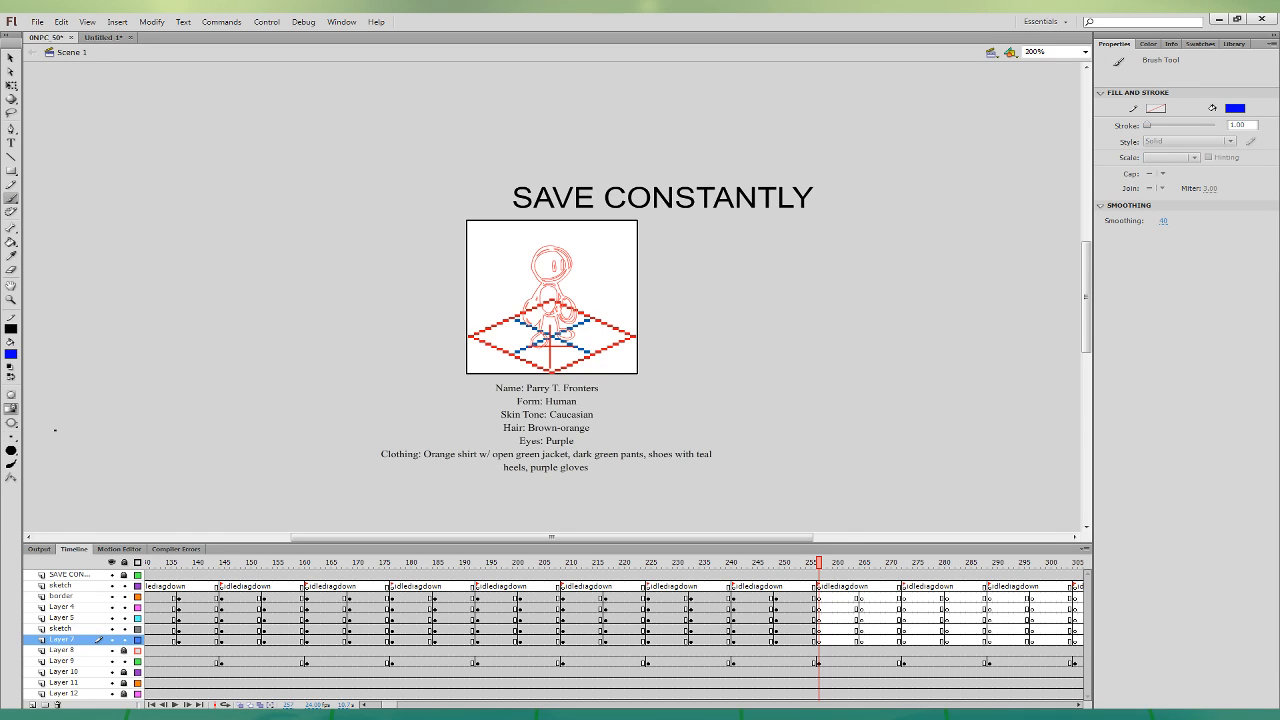
{"action": "left_click", "coordinate": [917, 605]}
{"action": "left_click", "coordinate": [860, 597]}
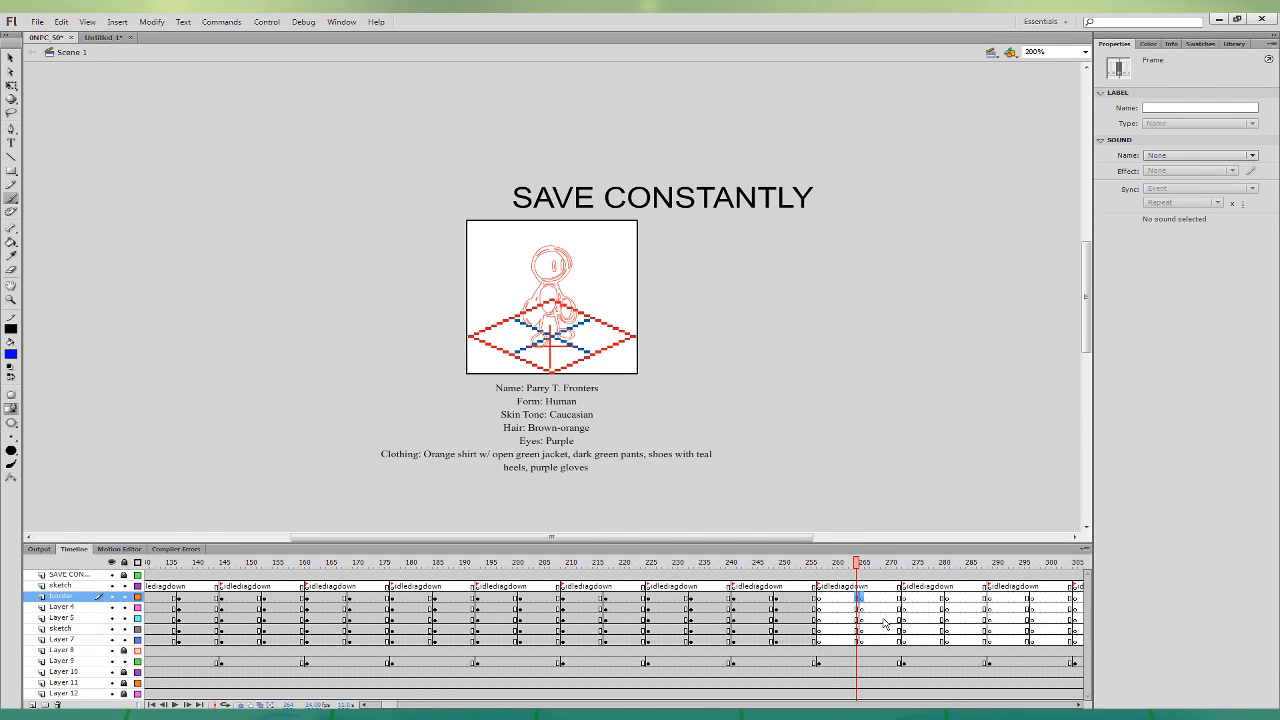
{"action": "mouse_move", "coordinate": [545, 247]}
{"action": "left_mouse_down"}
{"action": "mouse_move", "coordinate": [566, 268]}
{"action": "mouse_move", "coordinate": [540, 245]}
{"action": "left_mouse_up"}
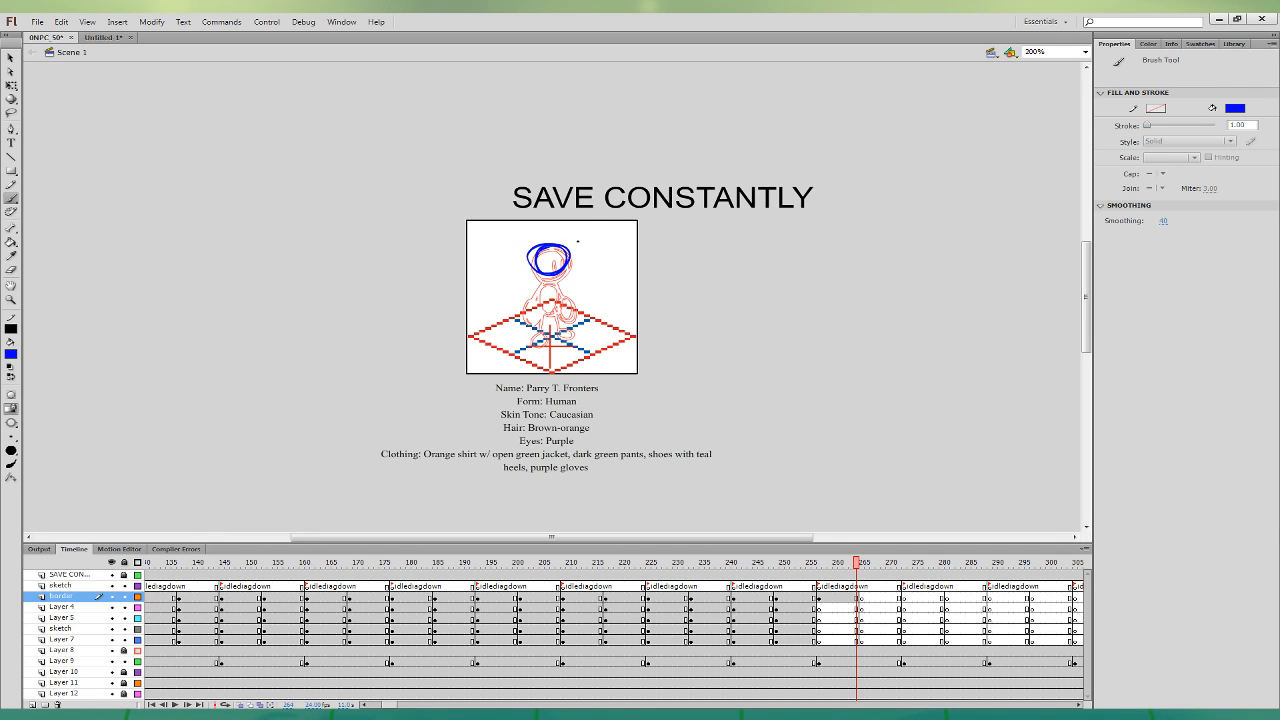
{"action": "mouse_move", "coordinate": [548, 258]}
{"action": "left_mouse_down"}
{"action": "mouse_move", "coordinate": [570, 258]}
{"action": "mouse_move", "coordinate": [572, 244]}
{"action": "mouse_move", "coordinate": [528, 244]}
{"action": "mouse_move", "coordinate": [538, 273]}
{"action": "mouse_move", "coordinate": [562, 280]}
{"action": "mouse_move", "coordinate": [552, 269]}
{"action": "left_mouse_up"}
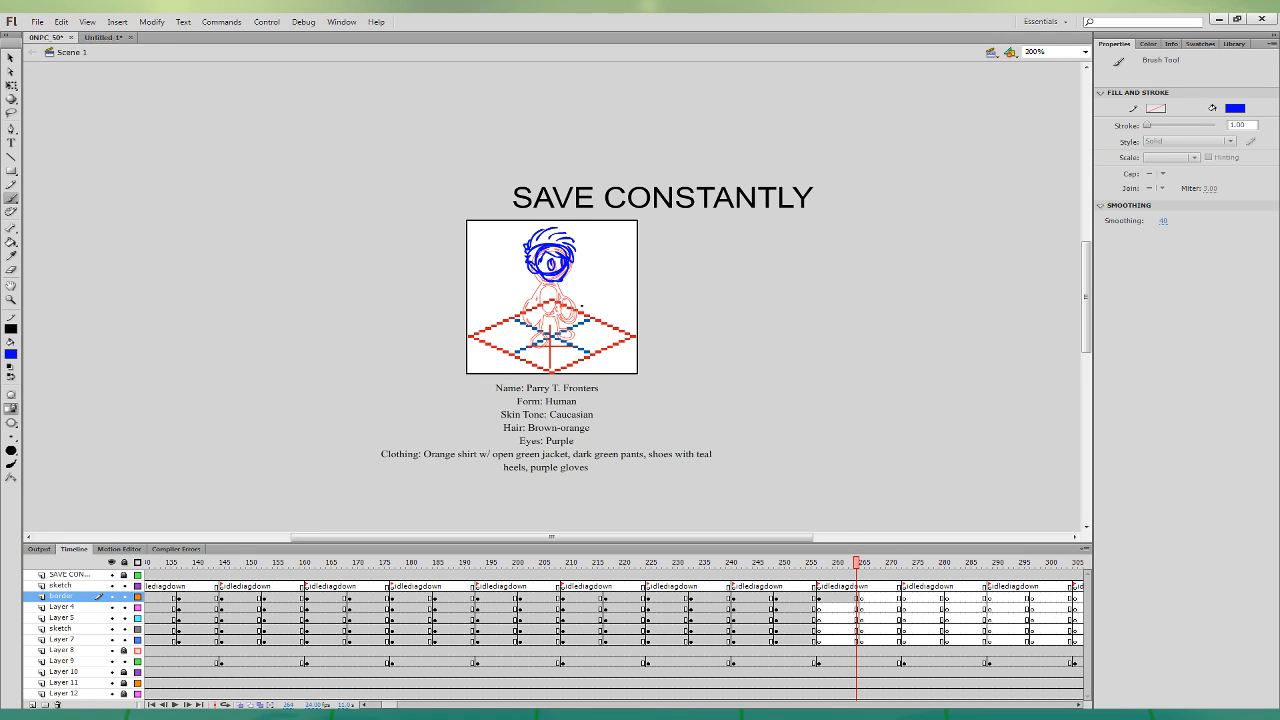
- Sketch the human character's open jacket, arms, trousers and shoes in blue, undoing faulty strokes along the way
{"action": "mouse_move", "coordinate": [528, 273]}
{"action": "left_mouse_down"}
{"action": "mouse_move", "coordinate": [547, 297]}
{"action": "mouse_move", "coordinate": [570, 274]}
{"action": "left_mouse_up"}
{"action": "mouse_move", "coordinate": [526, 286]}
{"action": "left_mouse_down"}
{"action": "mouse_move", "coordinate": [514, 316]}
{"action": "mouse_move", "coordinate": [534, 294]}
{"action": "mouse_move", "coordinate": [530, 312]}
{"action": "mouse_move", "coordinate": [556, 300]}
{"action": "mouse_move", "coordinate": [574, 314]}
{"action": "mouse_move", "coordinate": [516, 330]}
{"action": "mouse_move", "coordinate": [578, 320]}
{"action": "mouse_move", "coordinate": [580, 307]}
{"action": "mouse_move", "coordinate": [540, 340]}
{"action": "mouse_move", "coordinate": [573, 331]}
{"action": "left_mouse_up"}
{"action": "mouse_move", "coordinate": [571, 308]}
{"action": "left_mouse_down"}
{"action": "mouse_move", "coordinate": [573, 334]}
{"action": "mouse_move", "coordinate": [548, 348]}
{"action": "mouse_move", "coordinate": [579, 342]}
{"action": "mouse_move", "coordinate": [531, 351]}
{"action": "left_mouse_up"}
{"action": "key", "text": "ctrl+z"}
{"action": "key", "text": "ctrl+z"}
{"action": "key", "text": "ctrl+z"}
{"action": "left_click_drag", "start_coordinate": [531, 351], "coordinate": [582, 343]}
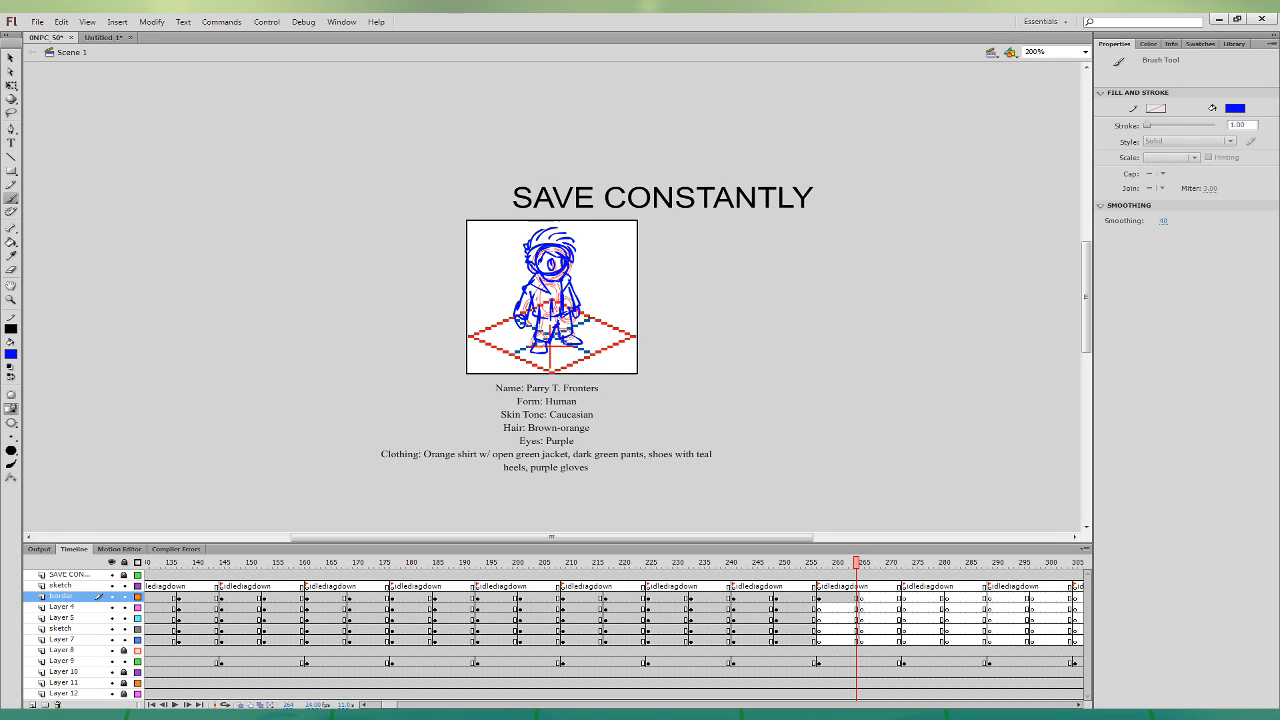
- Go to the magpie character's first frame and sketch its rounded head and pointed beak in blue
{"action": "left_click", "coordinate": [818, 598]}
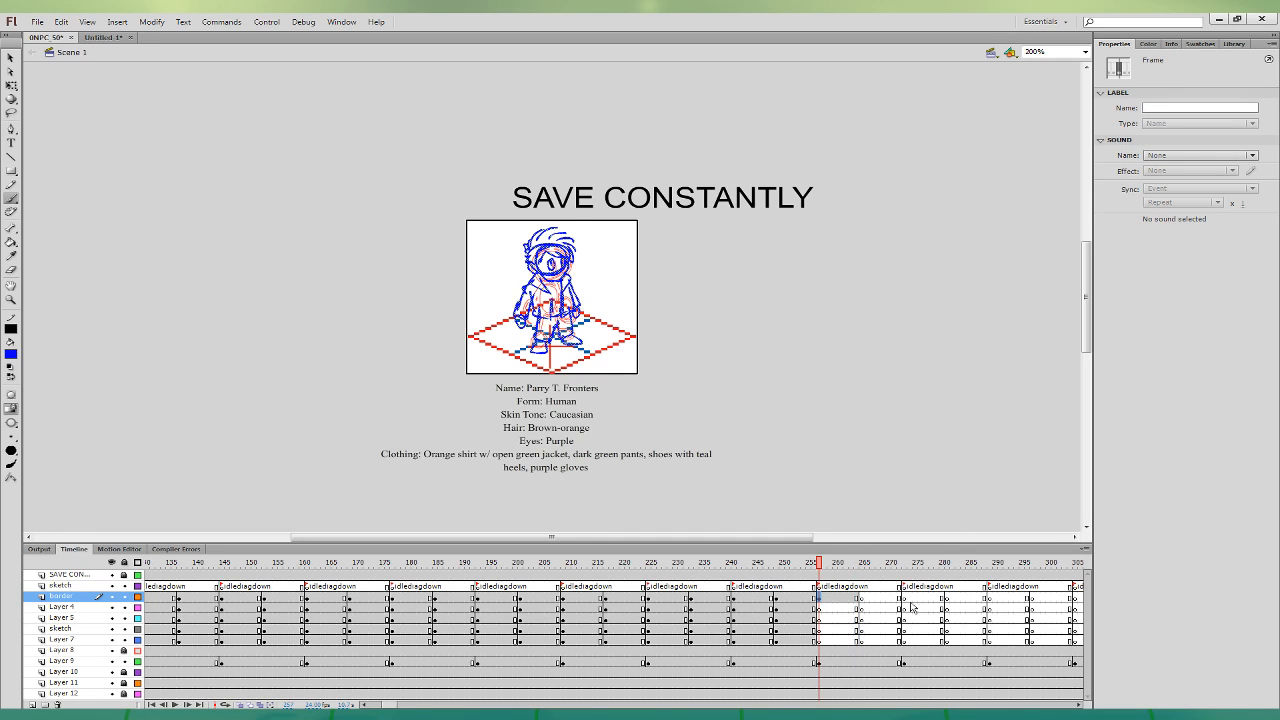
{"action": "left_click", "coordinate": [905, 598]}
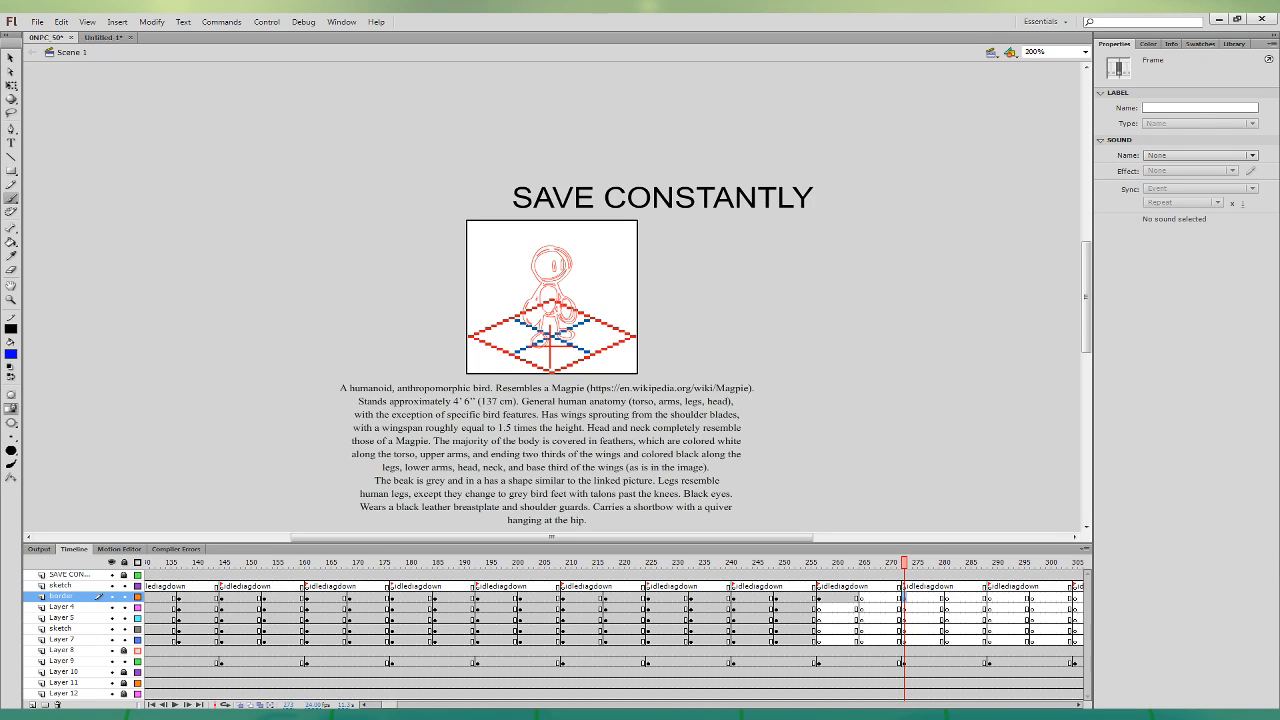
{"action": "mouse_move", "coordinate": [566, 262]}
{"action": "left_mouse_down"}
{"action": "mouse_move", "coordinate": [587, 280]}
{"action": "mouse_move", "coordinate": [556, 245]}
{"action": "mouse_move", "coordinate": [534, 258]}
{"action": "left_mouse_up"}
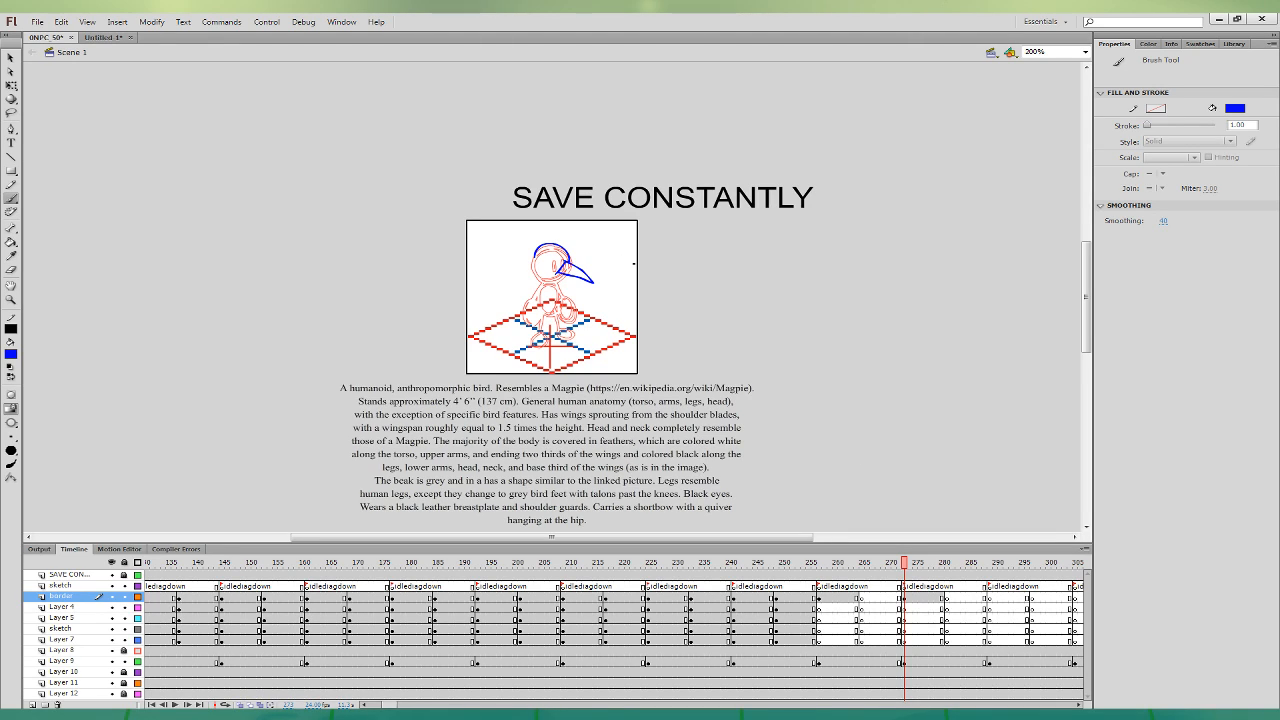
- Sketch the magpie's neck, body, spread wings and taloned feet in blue, undoing and redrawing faulty strokes
{"action": "mouse_move", "coordinate": [530, 279]}
{"action": "left_mouse_down"}
{"action": "mouse_move", "coordinate": [570, 279]}
{"action": "mouse_move", "coordinate": [550, 266]}
{"action": "left_mouse_up"}
{"action": "left_click_drag", "start_coordinate": [537, 347], "coordinate": [525, 357]}
{"action": "left_click_drag", "start_coordinate": [537, 347], "coordinate": [546, 356]}
{"action": "mouse_move", "coordinate": [568, 344]}
{"action": "left_mouse_down"}
{"action": "mouse_move", "coordinate": [562, 355]}
{"action": "mouse_move", "coordinate": [576, 350]}
{"action": "left_mouse_up"}
{"action": "left_click_drag", "start_coordinate": [567, 341], "coordinate": [583, 350]}
{"action": "key", "text": "ctrl+z"}
{"action": "key", "text": "ctrl+z"}
{"action": "key", "text": "ctrl+z"}
{"action": "key", "text": "ctrl+z"}
{"action": "key", "text": "ctrl+z"}
{"action": "mouse_move", "coordinate": [568, 343]}
{"action": "left_mouse_down"}
{"action": "mouse_move", "coordinate": [550, 356]}
{"action": "mouse_move", "coordinate": [540, 318]}
{"action": "mouse_move", "coordinate": [543, 336]}
{"action": "mouse_move", "coordinate": [572, 313]}
{"action": "left_mouse_up"}
{"action": "mouse_move", "coordinate": [530, 280]}
{"action": "left_mouse_down"}
{"action": "mouse_move", "coordinate": [534, 299]}
{"action": "mouse_move", "coordinate": [567, 301]}
{"action": "mouse_move", "coordinate": [532, 328]}
{"action": "mouse_move", "coordinate": [576, 312]}
{"action": "mouse_move", "coordinate": [568, 294]}
{"action": "mouse_move", "coordinate": [566, 324]}
{"action": "mouse_move", "coordinate": [497, 340]}
{"action": "mouse_move", "coordinate": [531, 301]}
{"action": "mouse_move", "coordinate": [601, 338]}
{"action": "left_mouse_up"}
{"action": "mouse_move", "coordinate": [574, 290]}
{"action": "left_mouse_down"}
{"action": "mouse_move", "coordinate": [602, 340]}
{"action": "mouse_move", "coordinate": [568, 278]}
{"action": "left_mouse_up"}
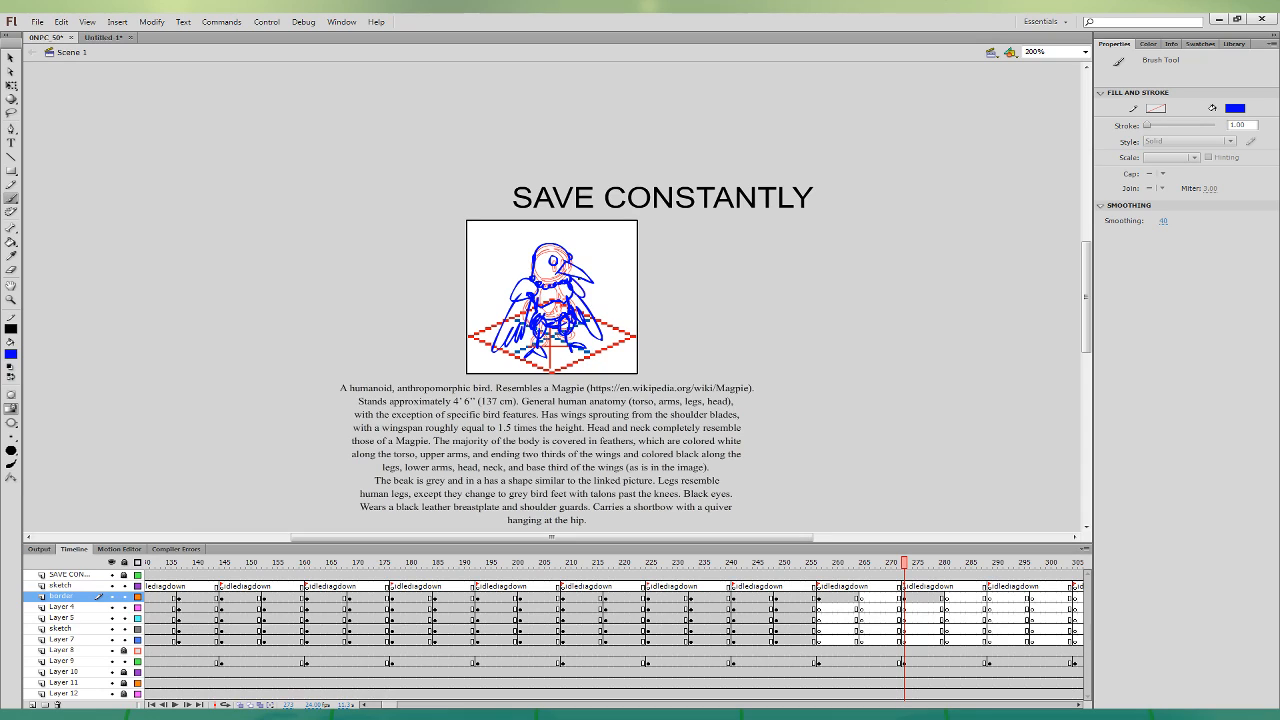
- Move the magpie sketch up and slightly sideways, and scale it down a little with Free Transform
{"action": "left_click", "coordinate": [910, 598]}
{"action": "key", "text": "Up"}
{"action": "key", "text": "Up"}
{"action": "key", "text": "Up"}
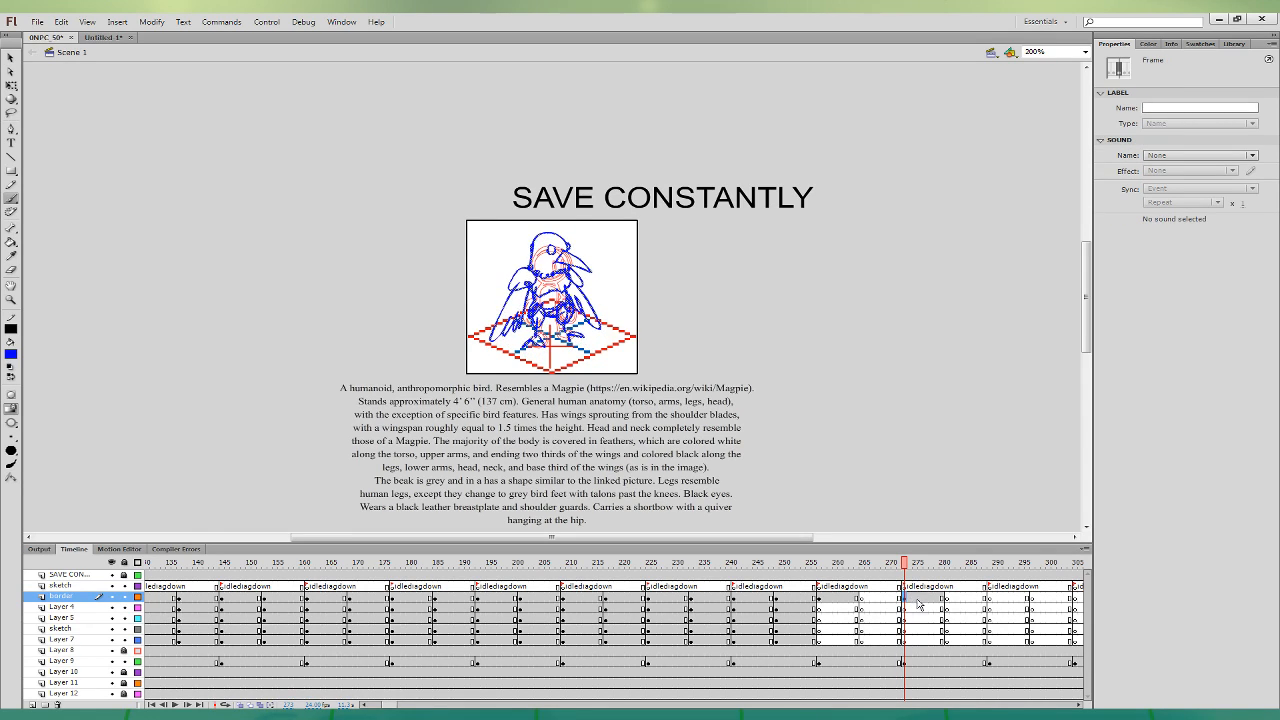
{"action": "key", "text": "Left"}
{"action": "left_click", "coordinate": [13, 86]}
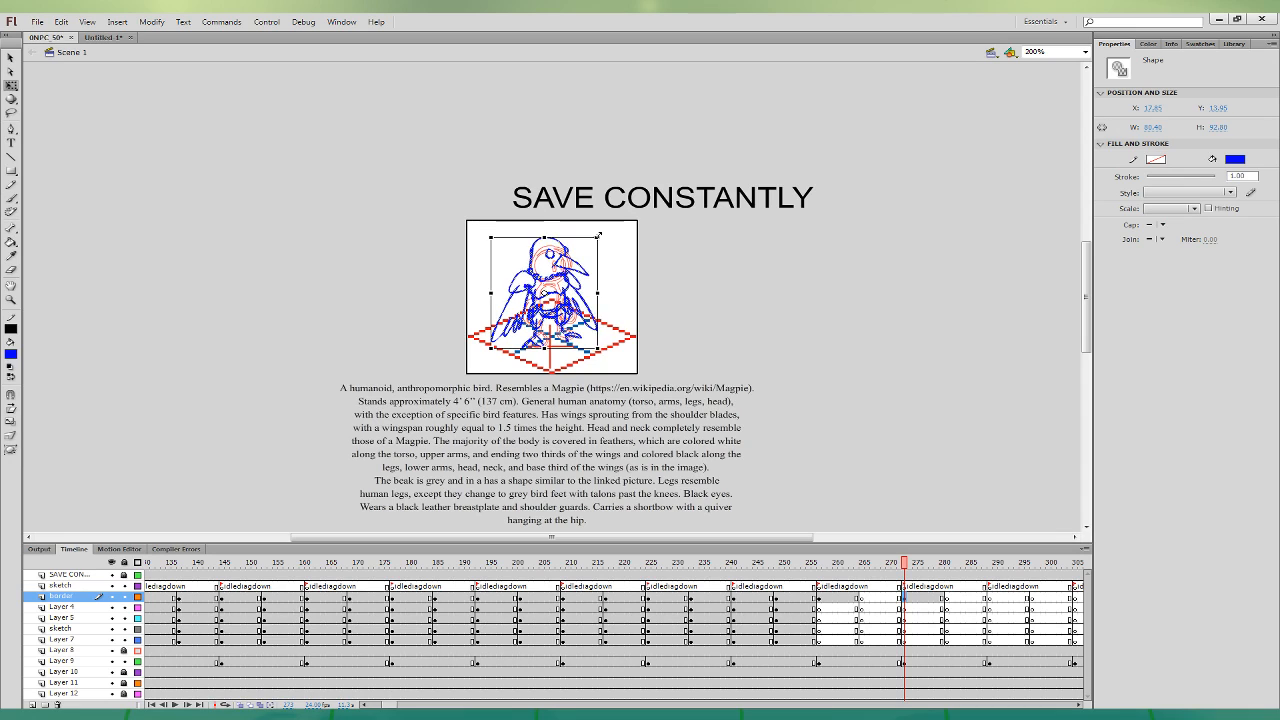
- Put the magpie and human sketches on Layer 8 as outline guides bounded by keyframes, and blank the border layer's first human frame
{"action": "left_click", "coordinate": [910, 652]}
{"action": "left_click", "coordinate": [818, 652]}
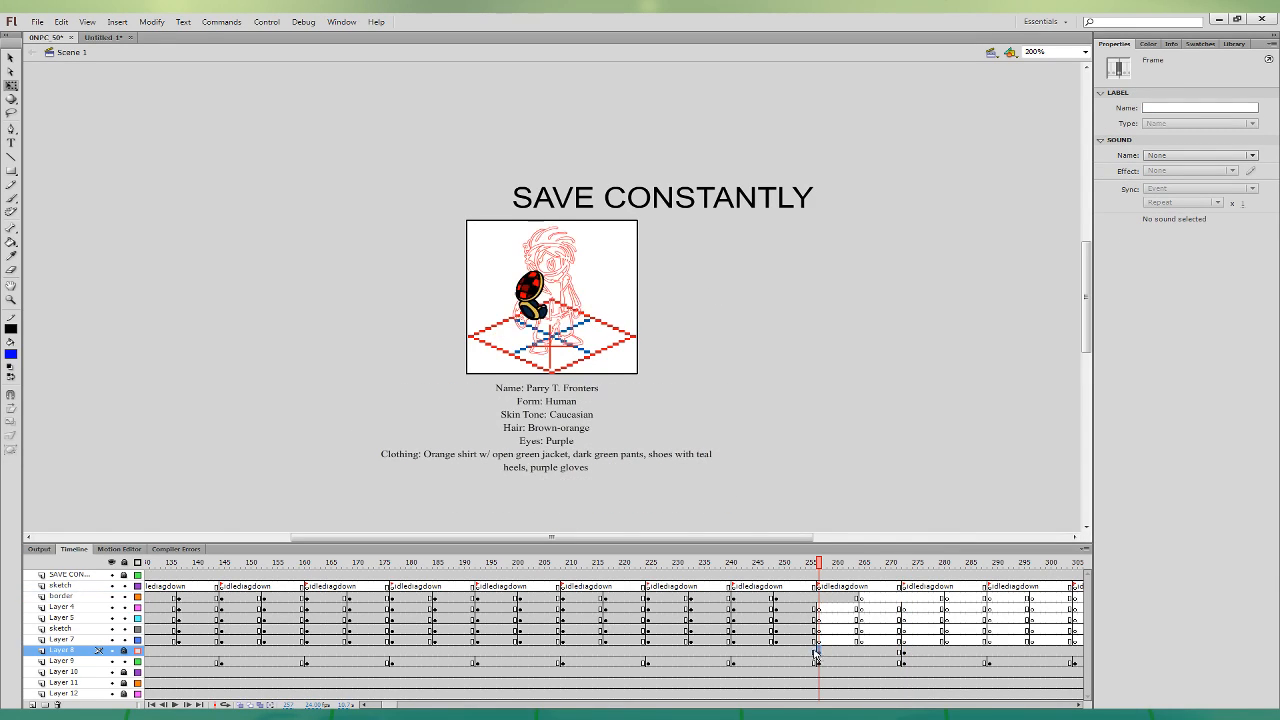
{"action": "left_click", "coordinate": [990, 652]}
{"action": "key", "text": "F6"}
{"action": "left_click", "coordinate": [819, 599]}
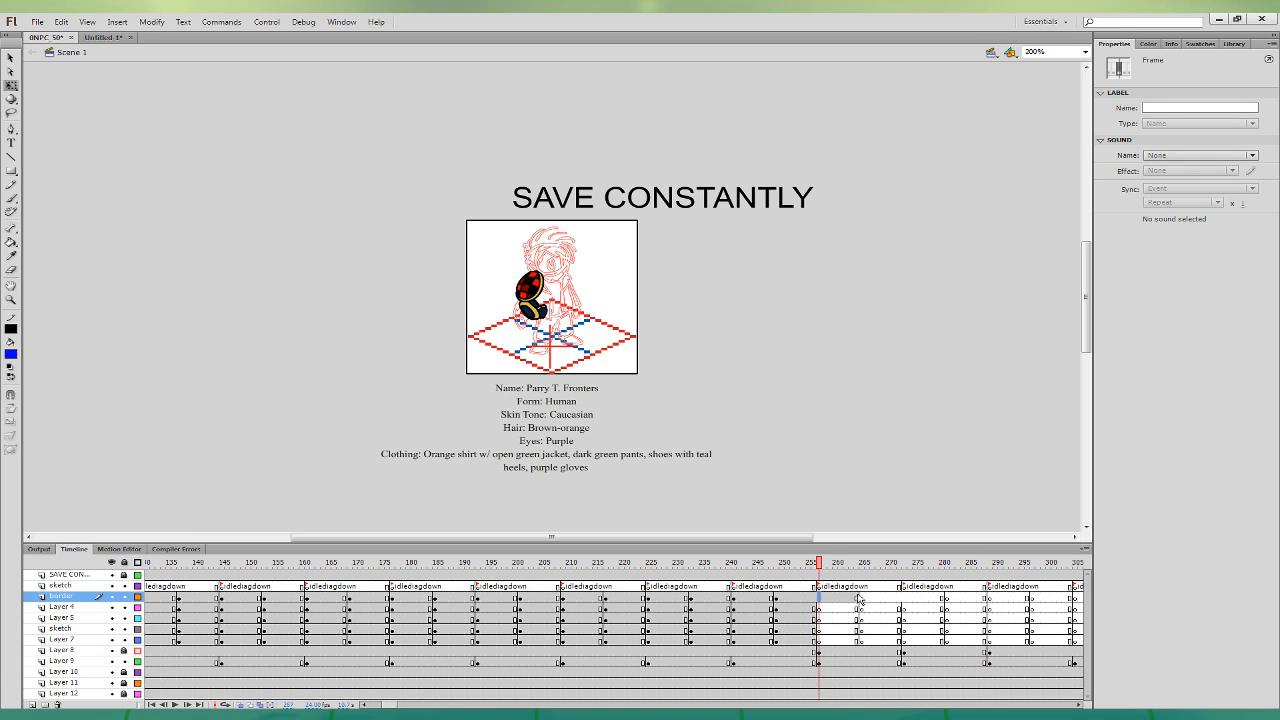
{"action": "key", "text": "F7"}
- Move the human character's description text beside the canvas and scale it down
{"action": "left_click", "coordinate": [857, 599]}
{"action": "key", "text": "ctrl+="}
{"action": "left_click_drag", "start_coordinate": [743, 400], "coordinate": [728, 345]}
{"action": "left_click_drag", "start_coordinate": [592, 430], "coordinate": [864, 194]}
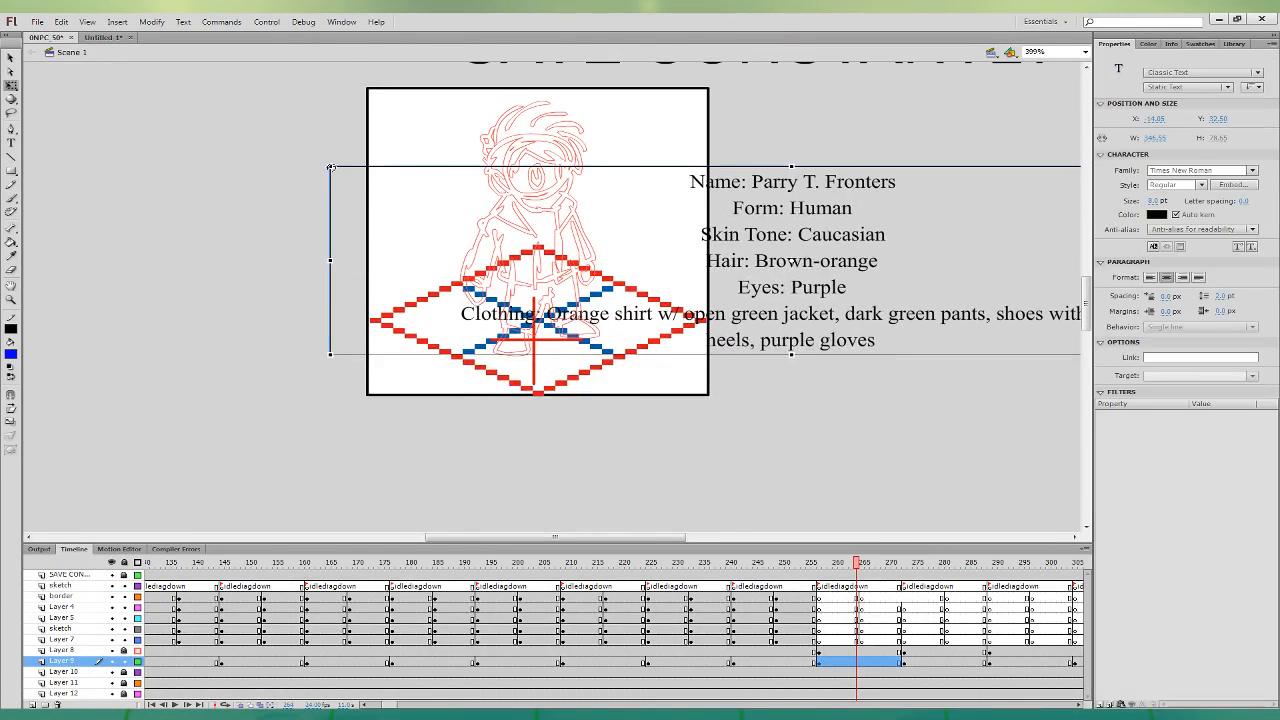
{"action": "left_click_drag", "start_coordinate": [330, 167], "coordinate": [452, 205]}
{"action": "left_click_drag", "start_coordinate": [889, 254], "coordinate": [852, 284]}
{"action": "left_click", "coordinate": [877, 409]}
- Ink the human character's hair, face outline, ear and eyes with a black brush over the sketch, undoing faulty strokes
{"action": "left_click", "coordinate": [859, 599]}
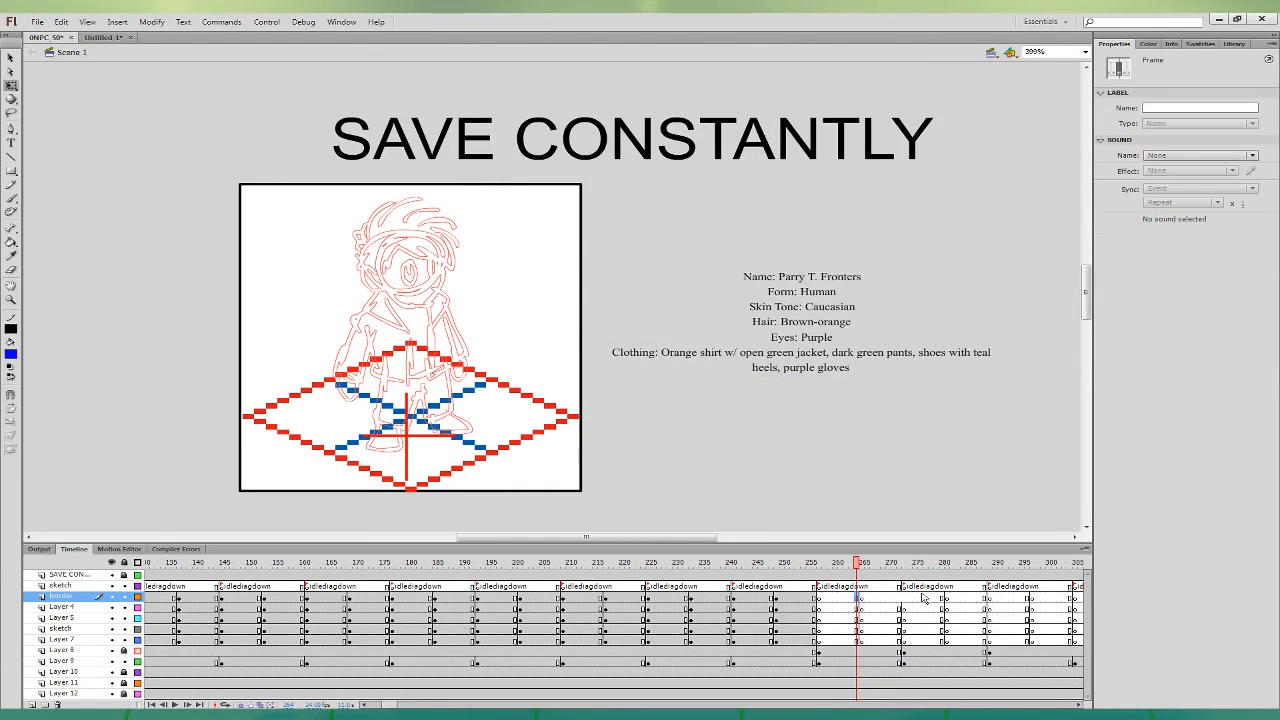
{"action": "left_click", "coordinate": [904, 598]}
{"action": "left_click", "coordinate": [857, 598]}
{"action": "left_click", "coordinate": [11, 199]}
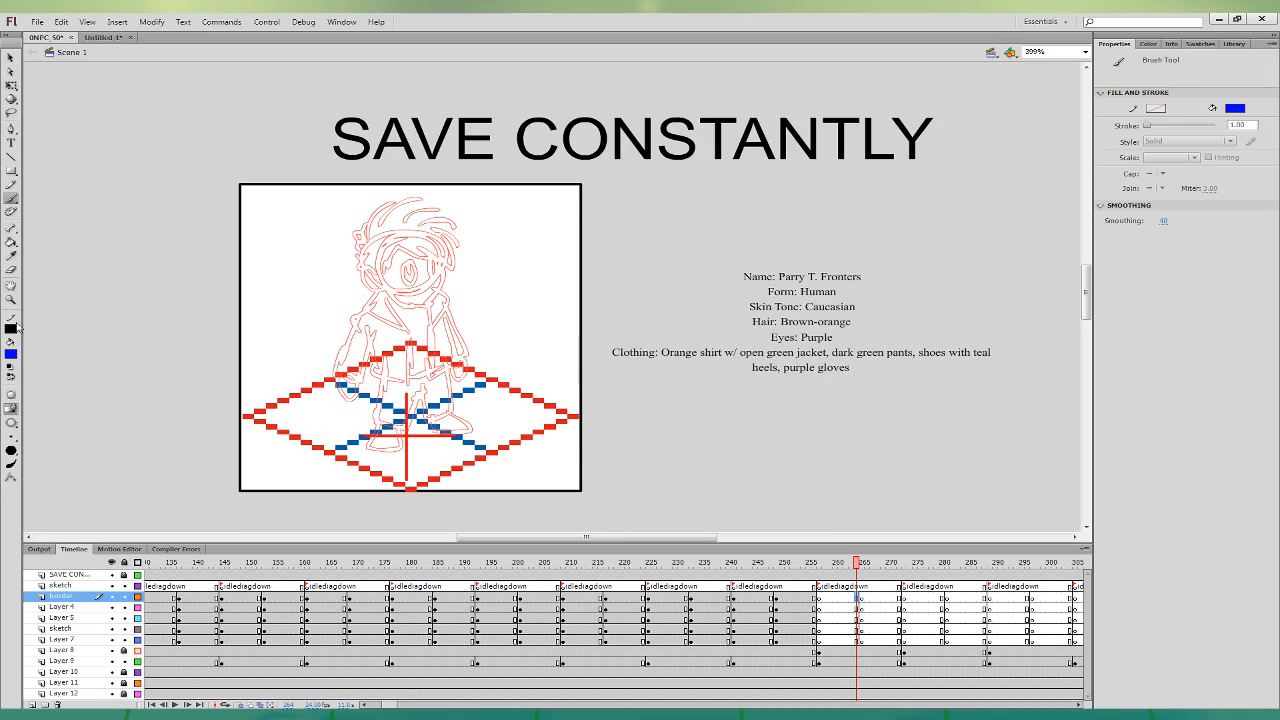
{"action": "left_click", "coordinate": [12, 354]}
{"action": "left_click", "coordinate": [33, 390]}
{"action": "mouse_move", "coordinate": [393, 243]}
{"action": "left_mouse_down"}
{"action": "mouse_move", "coordinate": [447, 267]}
{"action": "mouse_move", "coordinate": [455, 220]}
{"action": "mouse_move", "coordinate": [420, 202]}
{"action": "mouse_move", "coordinate": [383, 205]}
{"action": "mouse_move", "coordinate": [352, 248]}
{"action": "mouse_move", "coordinate": [384, 273]}
{"action": "mouse_move", "coordinate": [365, 276]}
{"action": "mouse_move", "coordinate": [383, 291]}
{"action": "mouse_move", "coordinate": [422, 306]}
{"action": "mouse_move", "coordinate": [448, 268]}
{"action": "mouse_move", "coordinate": [404, 284]}
{"action": "mouse_move", "coordinate": [411, 261]}
{"action": "mouse_move", "coordinate": [444, 267]}
{"action": "mouse_move", "coordinate": [432, 279]}
{"action": "mouse_move", "coordinate": [439, 260]}
{"action": "left_mouse_up"}
{"action": "key", "text": "ctrl+z"}
{"action": "key", "text": "ctrl+z"}
{"action": "key", "text": "ctrl+z"}
{"action": "left_click_drag", "start_coordinate": [360, 256], "coordinate": [398, 298]}
{"action": "key", "text": "ctrl+z"}
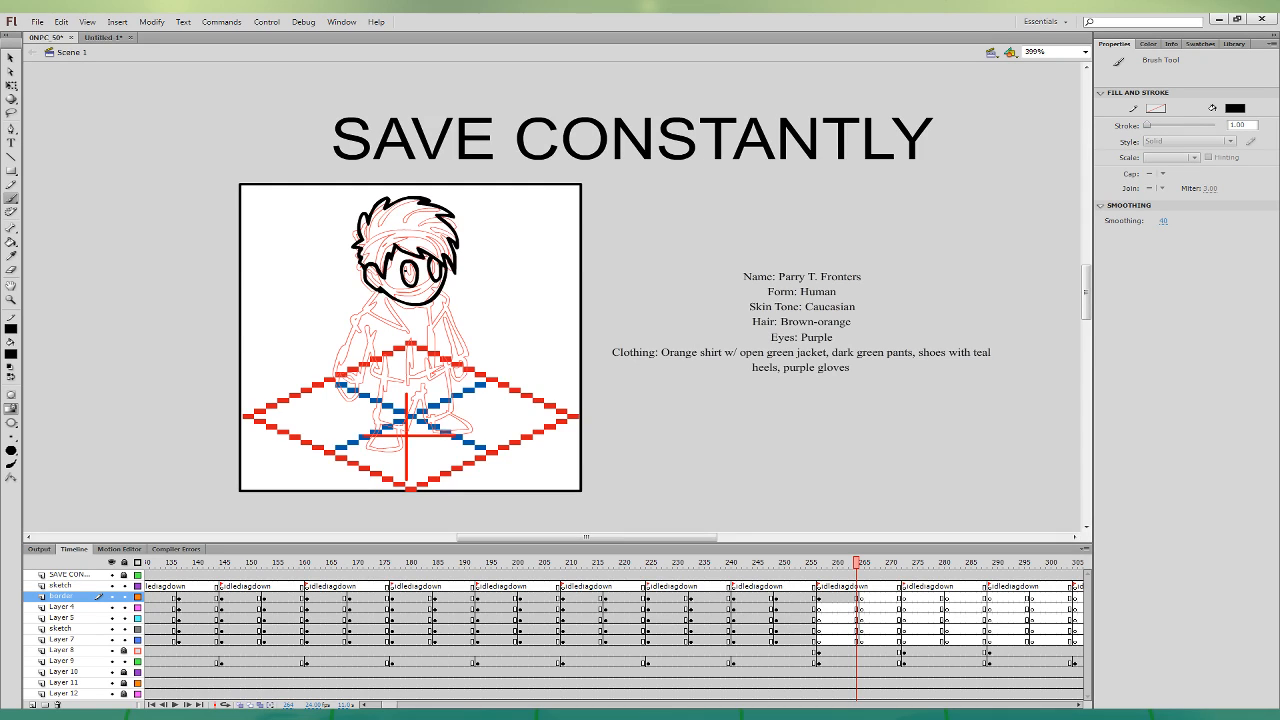
- Ink the human character's hooded open jacket and shirt edges in black on Layer 5 over the sketch, undoing faulty strokes
{"action": "left_click", "coordinate": [858, 618]}
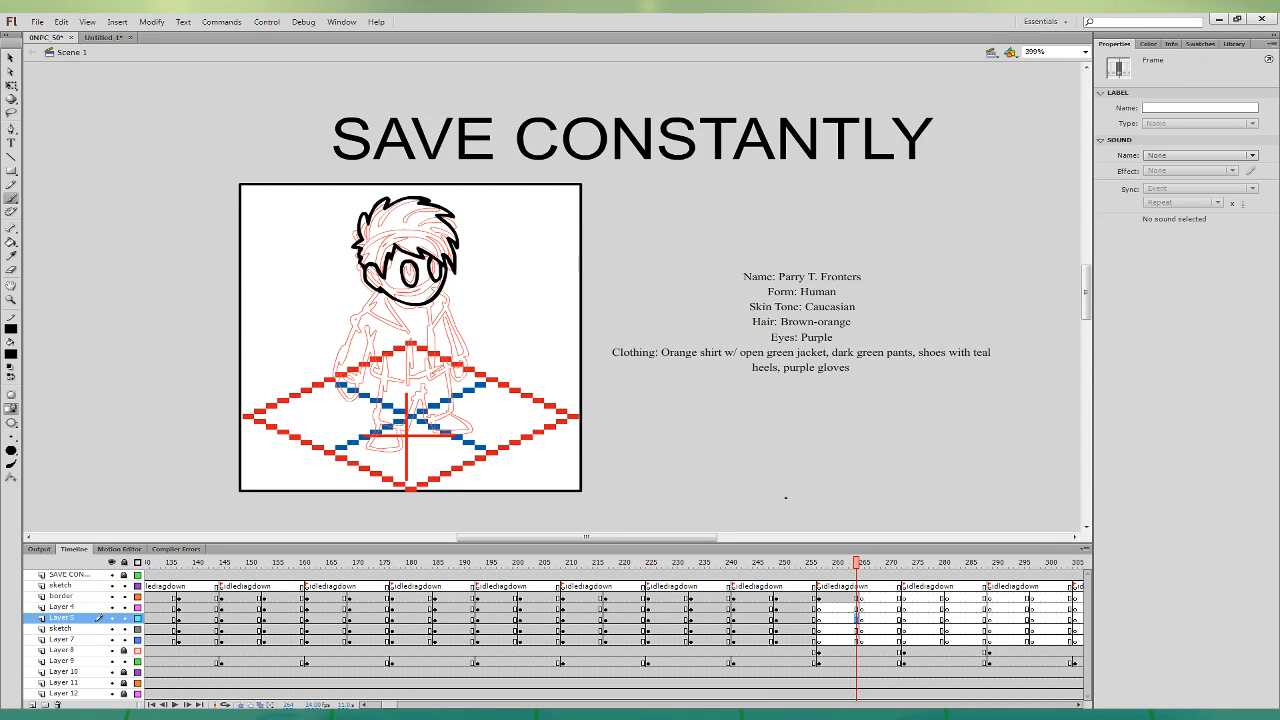
{"action": "mouse_move", "coordinate": [414, 385]}
{"action": "left_mouse_down"}
{"action": "mouse_move", "coordinate": [388, 296]}
{"action": "mouse_move", "coordinate": [407, 263]}
{"action": "mouse_move", "coordinate": [430, 381]}
{"action": "mouse_move", "coordinate": [442, 301]}
{"action": "mouse_move", "coordinate": [392, 281]}
{"action": "mouse_move", "coordinate": [367, 311]}
{"action": "mouse_move", "coordinate": [402, 341]}
{"action": "mouse_move", "coordinate": [370, 313]}
{"action": "mouse_move", "coordinate": [395, 308]}
{"action": "mouse_move", "coordinate": [430, 375]}
{"action": "mouse_move", "coordinate": [362, 343]}
{"action": "mouse_move", "coordinate": [375, 371]}
{"action": "mouse_move", "coordinate": [346, 376]}
{"action": "mouse_move", "coordinate": [431, 374]}
{"action": "left_mouse_up"}
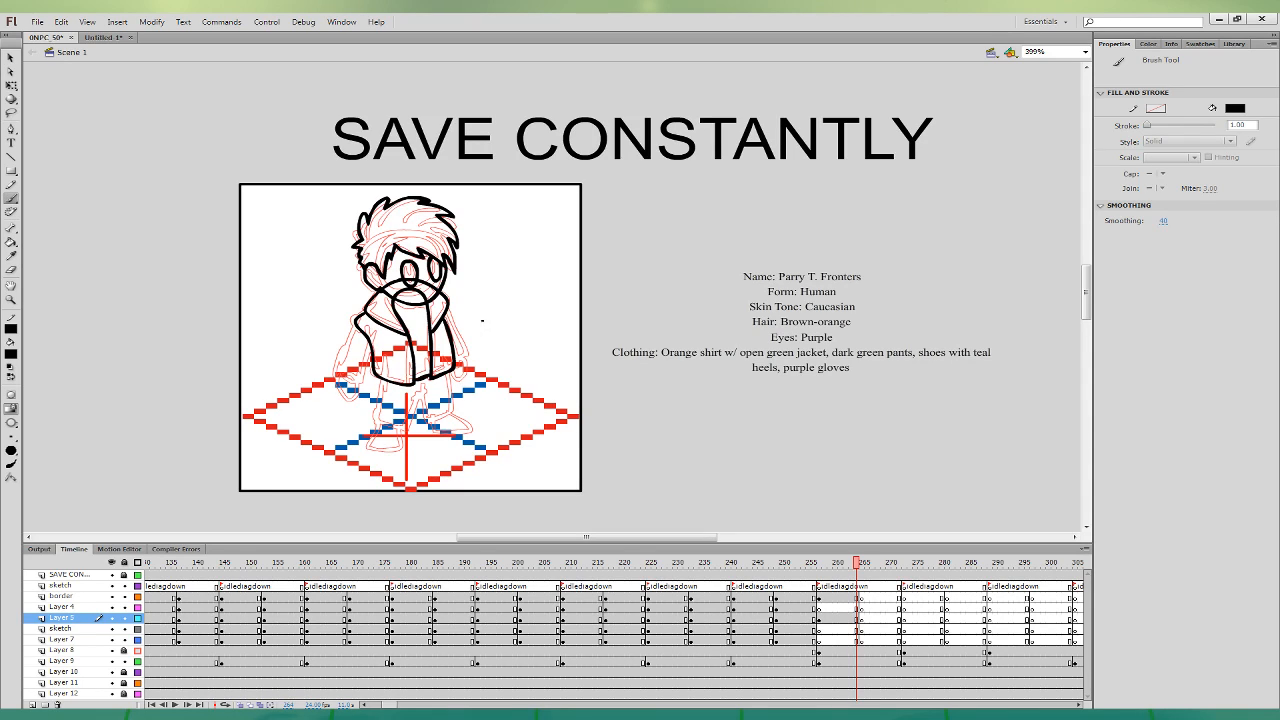
{"action": "key", "text": "ctrl+z"}
{"action": "key", "text": "ctrl+z"}
{"action": "mouse_move", "coordinate": [356, 314]}
{"action": "left_mouse_down"}
{"action": "mouse_move", "coordinate": [373, 379]}
{"action": "mouse_move", "coordinate": [418, 383]}
{"action": "left_mouse_up"}
{"action": "key", "text": "v"}
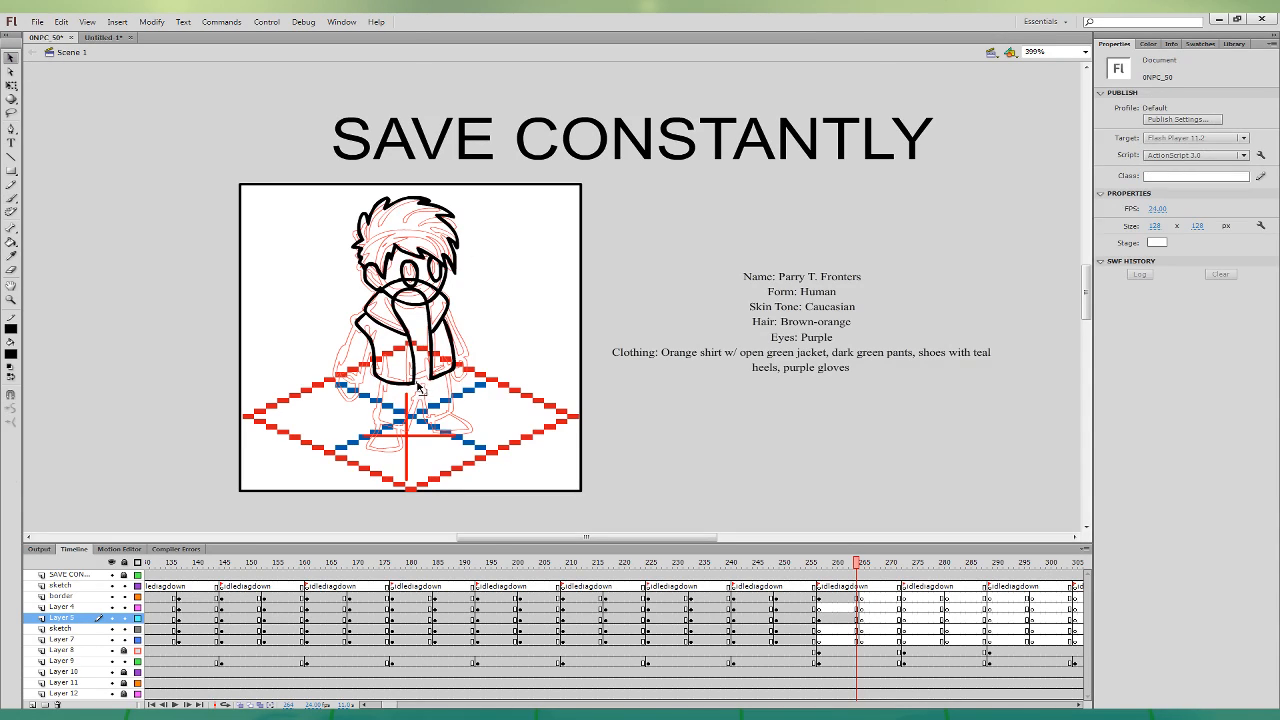
- Ink the two jacket pockets and the neck details on Layer 5 with the black brush
{"action": "key", "text": "b"}
{"action": "mouse_move", "coordinate": [380, 353]}
{"action": "left_mouse_down"}
{"action": "mouse_move", "coordinate": [452, 363]}
{"action": "mouse_move", "coordinate": [391, 374]}
{"action": "left_mouse_up"}
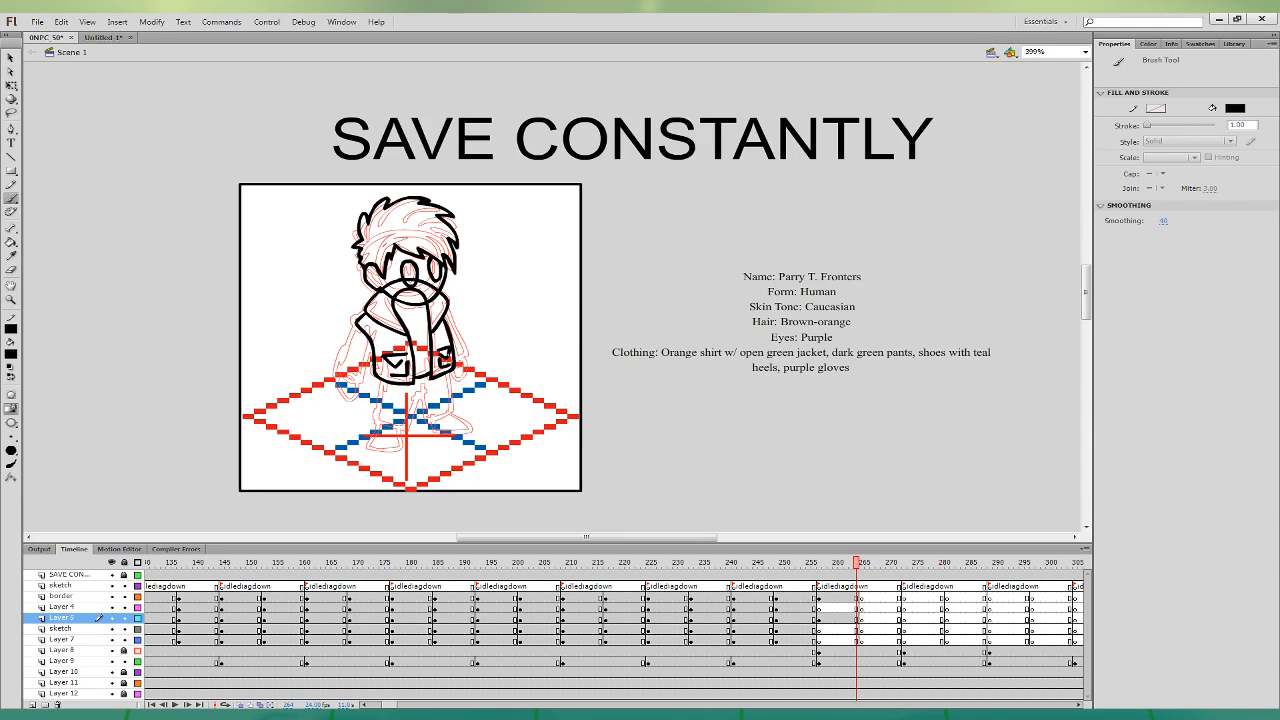
{"action": "mouse_move", "coordinate": [404, 326]}
{"action": "left_mouse_down"}
{"action": "mouse_move", "coordinate": [428, 331]}
{"action": "mouse_move", "coordinate": [408, 325]}
{"action": "left_mouse_up"}
- Ink the near arm and glove on Layer 4 over the sketch, undoing the faulty stroke
{"action": "left_click", "coordinate": [857, 608]}
{"action": "mouse_move", "coordinate": [359, 323]}
{"action": "left_mouse_down"}
{"action": "mouse_move", "coordinate": [354, 383]}
{"action": "mouse_move", "coordinate": [373, 342]}
{"action": "mouse_move", "coordinate": [341, 374]}
{"action": "mouse_move", "coordinate": [370, 332]}
{"action": "left_mouse_up"}
{"action": "key", "text": "ctrl+z"}
{"action": "mouse_move", "coordinate": [341, 373]}
{"action": "left_mouse_down"}
{"action": "mouse_move", "coordinate": [361, 389]}
{"action": "mouse_move", "coordinate": [367, 378]}
{"action": "left_mouse_up"}
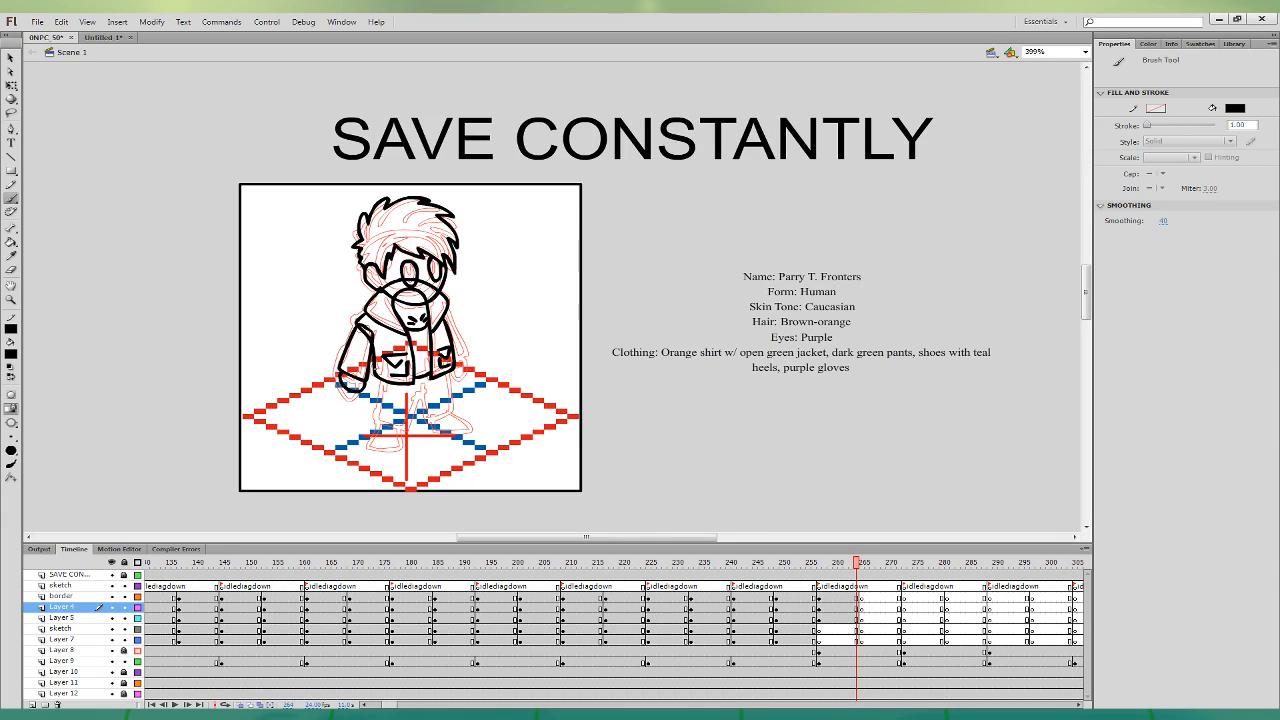
- Ink the trousers and both shoes with their toe lines on the lower sketch layer, undoing faulty strokes
{"action": "left_click", "coordinate": [858, 629]}
{"action": "mouse_move", "coordinate": [376, 372]}
{"action": "left_mouse_down"}
{"action": "mouse_move", "coordinate": [374, 420]}
{"action": "mouse_move", "coordinate": [410, 430]}
{"action": "mouse_move", "coordinate": [430, 388]}
{"action": "mouse_move", "coordinate": [420, 418]}
{"action": "mouse_move", "coordinate": [456, 406]}
{"action": "mouse_move", "coordinate": [440, 360]}
{"action": "mouse_move", "coordinate": [421, 411]}
{"action": "mouse_move", "coordinate": [454, 409]}
{"action": "mouse_move", "coordinate": [444, 378]}
{"action": "mouse_move", "coordinate": [422, 402]}
{"action": "mouse_move", "coordinate": [440, 416]}
{"action": "mouse_move", "coordinate": [452, 388]}
{"action": "mouse_move", "coordinate": [390, 360]}
{"action": "left_mouse_up"}
{"action": "key", "text": "ctrl+z"}
{"action": "key", "text": "ctrl+z"}
{"action": "mouse_move", "coordinate": [378, 428]}
{"action": "left_mouse_down"}
{"action": "mouse_move", "coordinate": [371, 447]}
{"action": "mouse_move", "coordinate": [470, 418]}
{"action": "mouse_move", "coordinate": [444, 408]}
{"action": "left_mouse_up"}
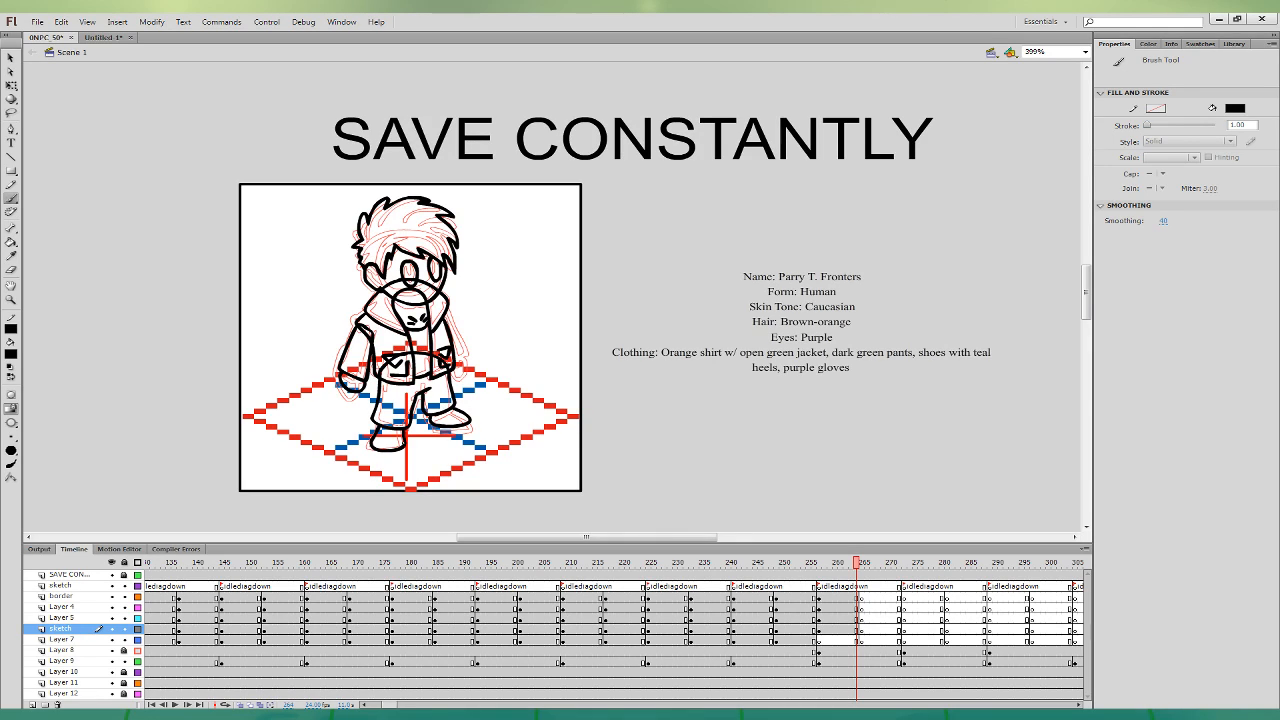
{"action": "left_click_drag", "start_coordinate": [372, 440], "coordinate": [402, 436]}
- Close the outline below the ear on the border layer with a black brush stroke
{"action": "key", "text": "k"}
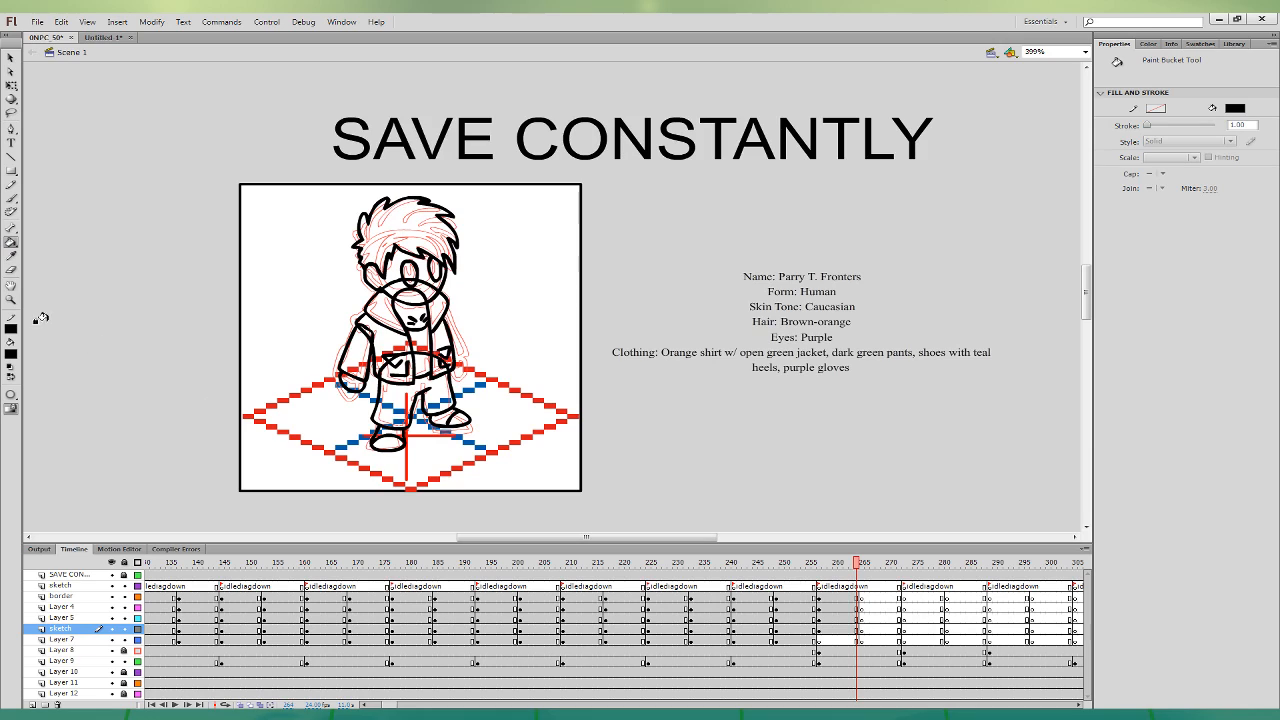
{"action": "left_click", "coordinate": [11, 198]}
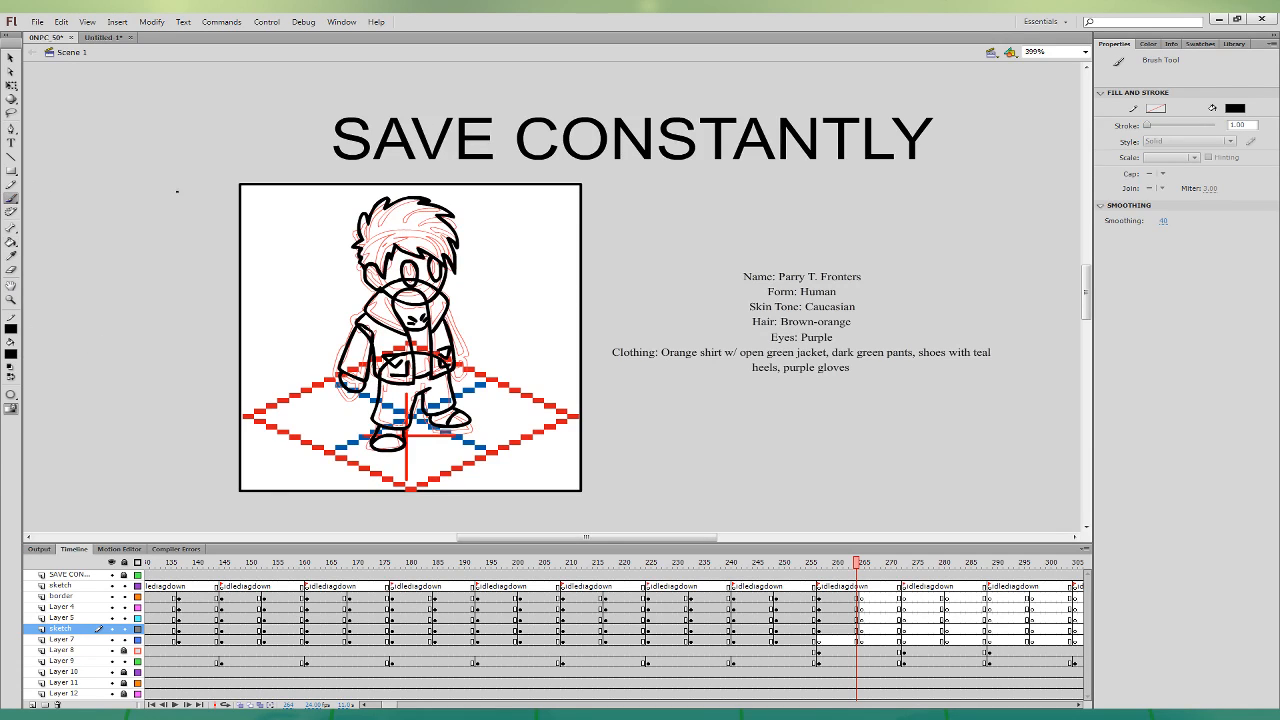
{"action": "left_click", "coordinate": [858, 598]}
{"action": "left_click_drag", "start_coordinate": [364, 272], "coordinate": [382, 291]}
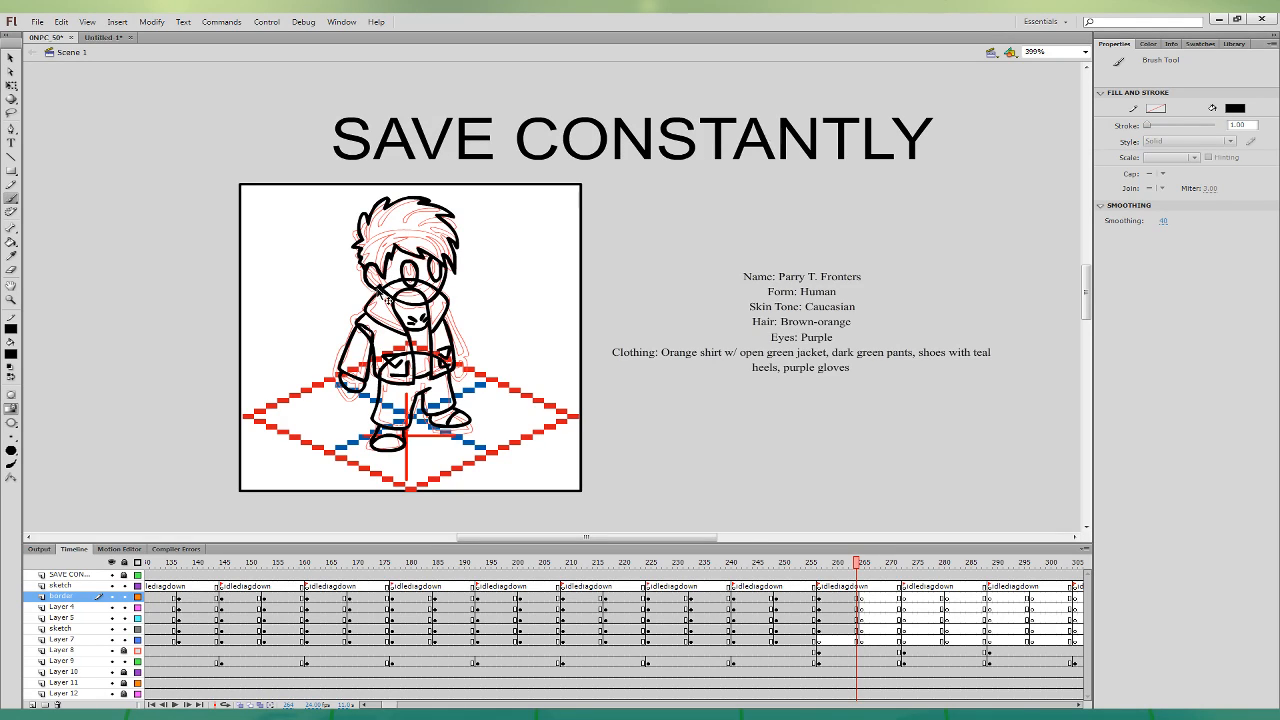
- Fill the human's hair with brown-orange and the face and neck with a light skin tone
{"action": "key", "text": "k"}
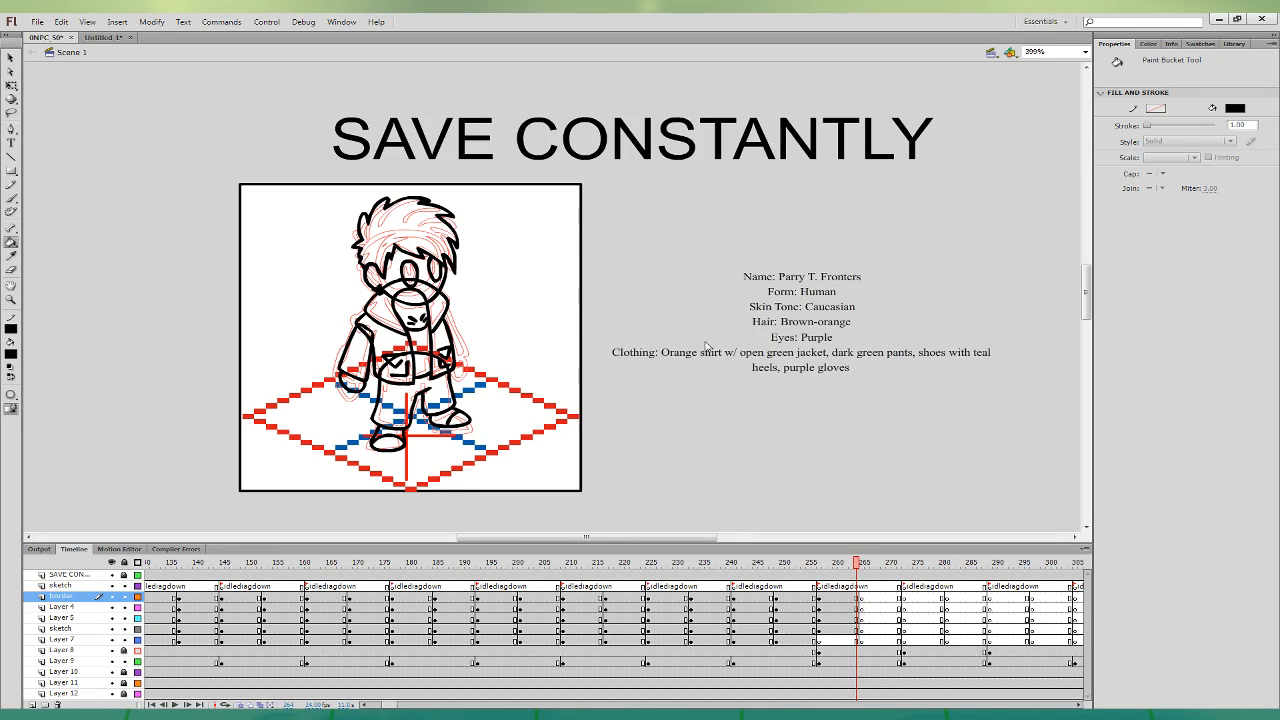
{"action": "left_click", "coordinate": [404, 246]}
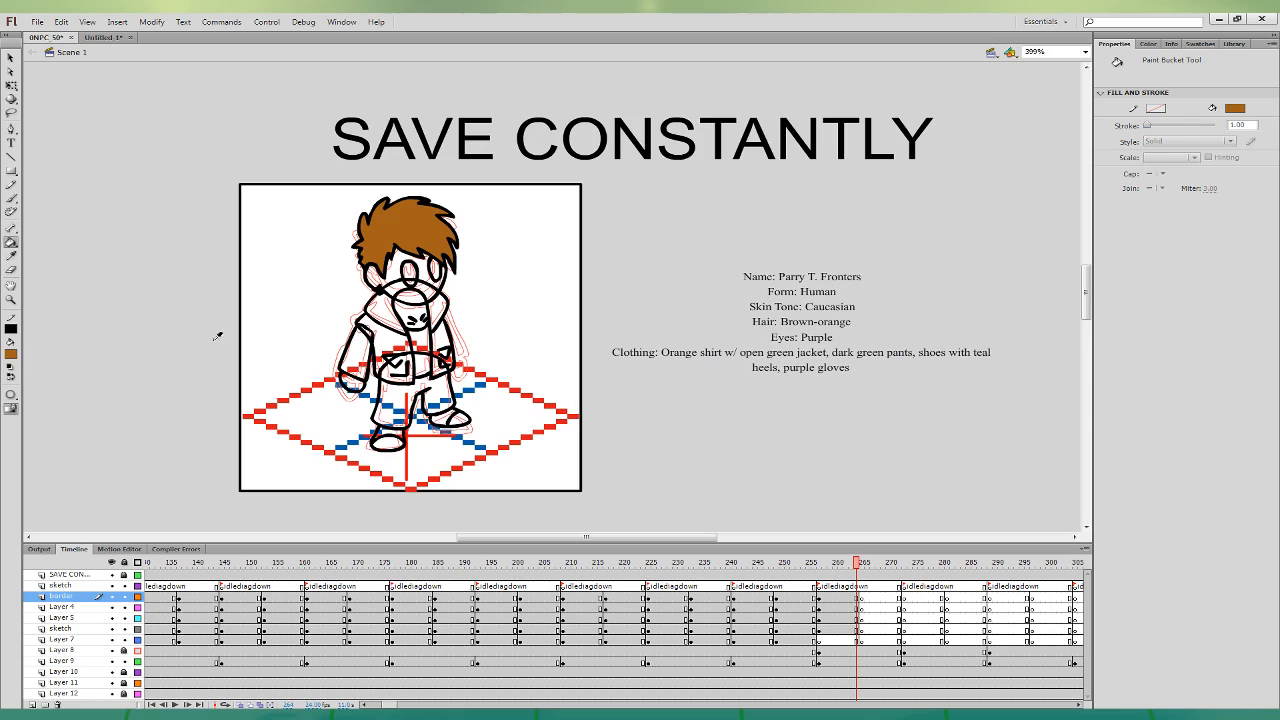
{"action": "left_click", "coordinate": [524, 445]}
{"action": "left_click", "coordinate": [420, 281]}
{"action": "left_click", "coordinate": [411, 305]}
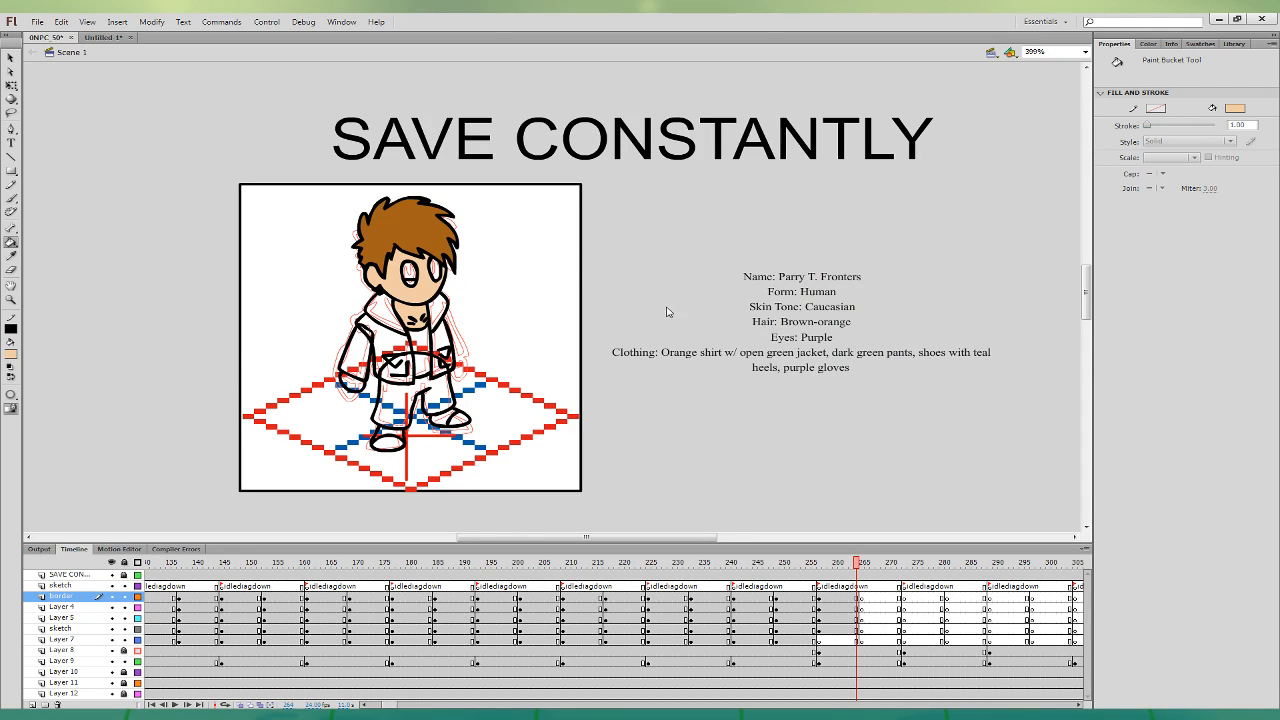
- Fill the eyes with purple, the shirt with orange, and the open jacket and its sleeve with green
{"action": "left_click", "coordinate": [409, 272]}
{"action": "left_click", "coordinate": [435, 268]}
{"action": "left_click", "coordinate": [410, 344]}
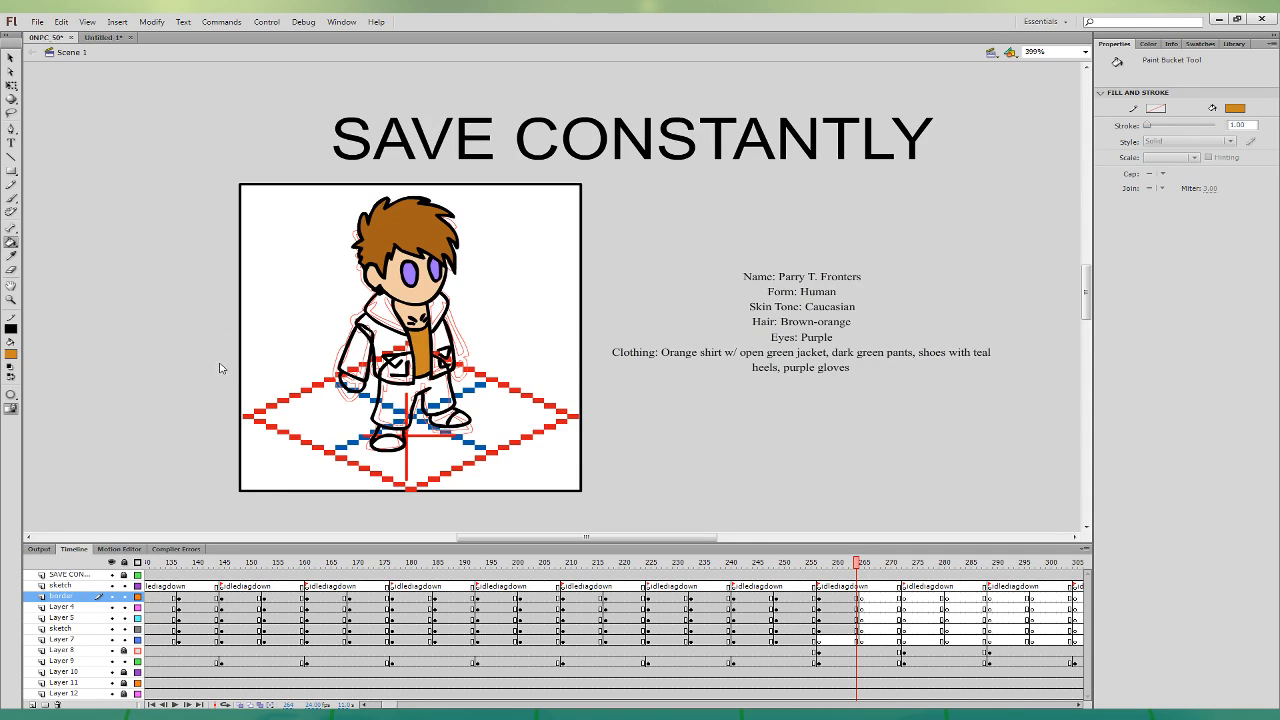
{"action": "left_click", "coordinate": [567, 429]}
{"action": "left_click", "coordinate": [384, 343]}
{"action": "left_click", "coordinate": [434, 340]}
{"action": "left_click", "coordinate": [351, 345]}
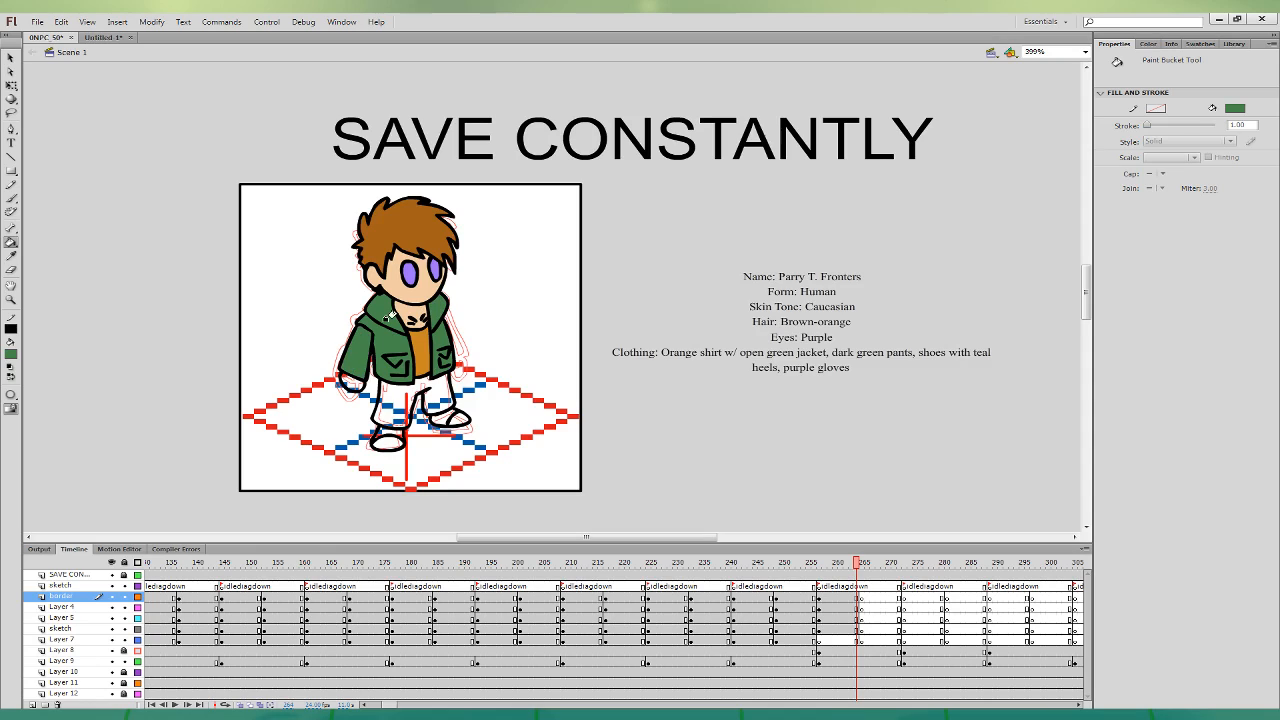
- Fill the trousers with a darker shade of the jacket's green
{"action": "left_click", "coordinate": [11, 256]}
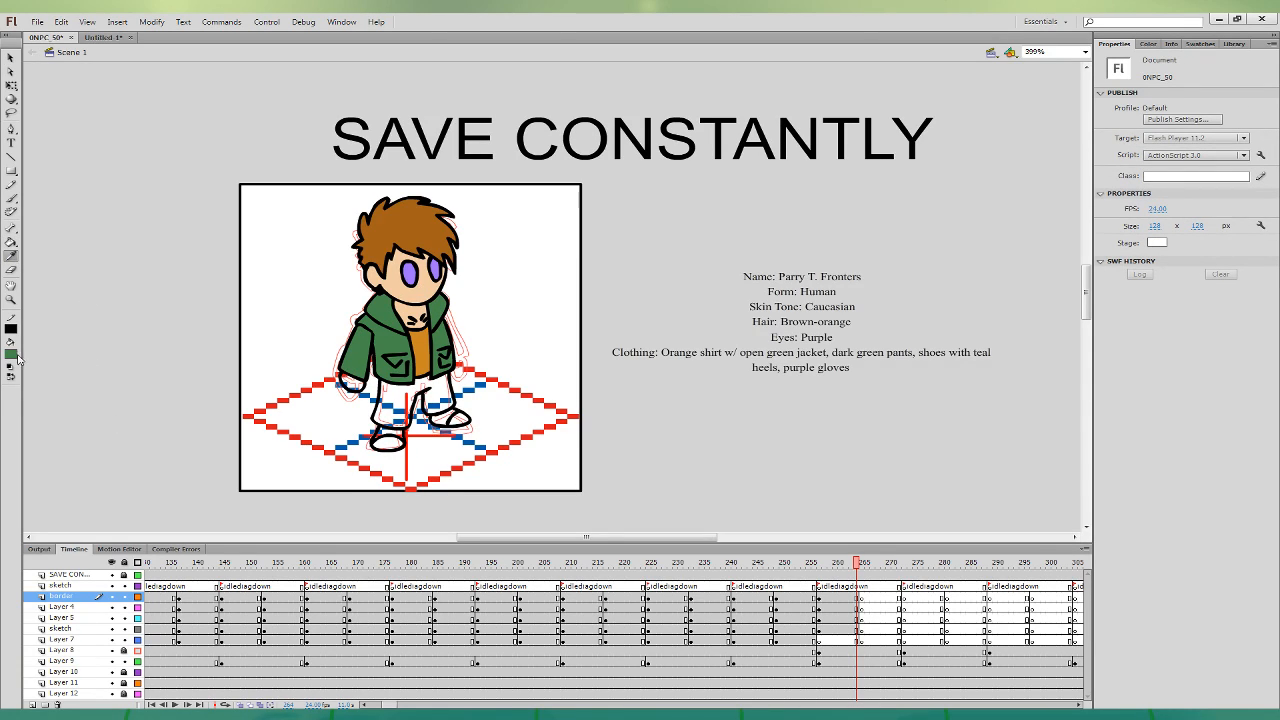
{"action": "left_click", "coordinate": [545, 444]}
{"action": "left_click", "coordinate": [420, 376]}
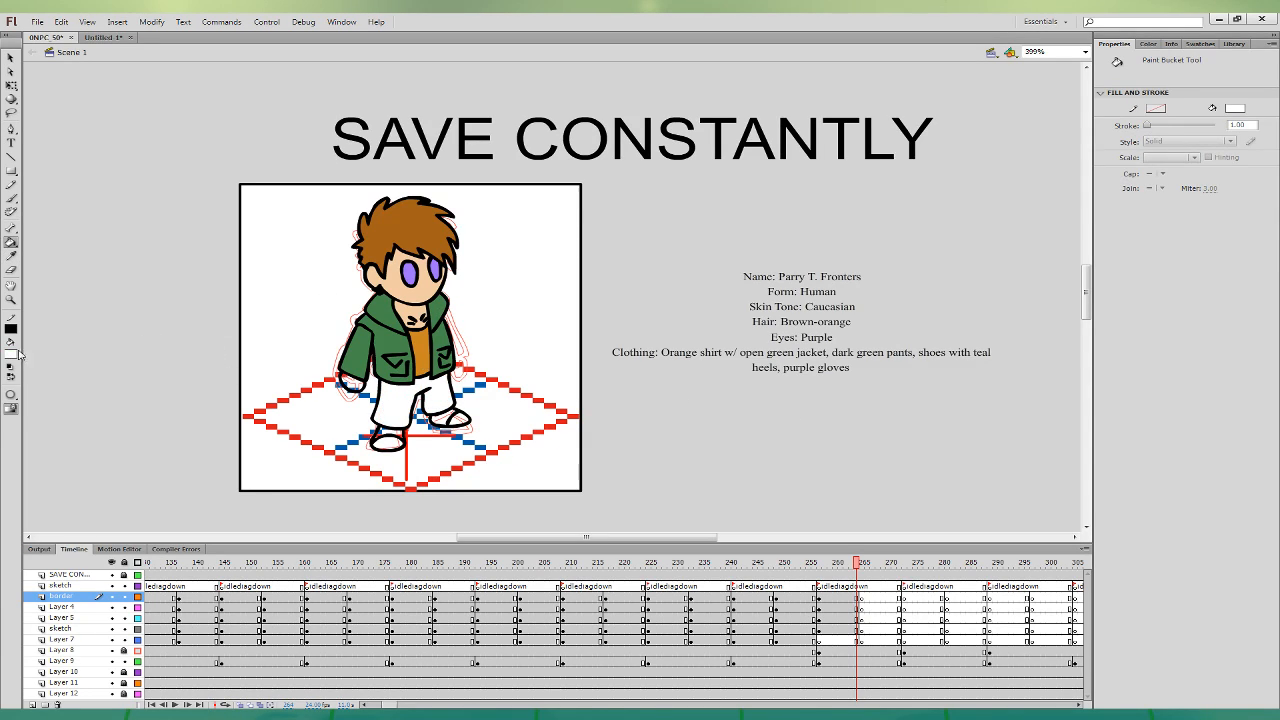
{"action": "left_click", "coordinate": [14, 354]}
{"action": "left_click", "coordinate": [358, 335]}
{"action": "left_click", "coordinate": [16, 356]}
{"action": "left_click", "coordinate": [240, 358]}
{"action": "left_click", "coordinate": [420, 398]}
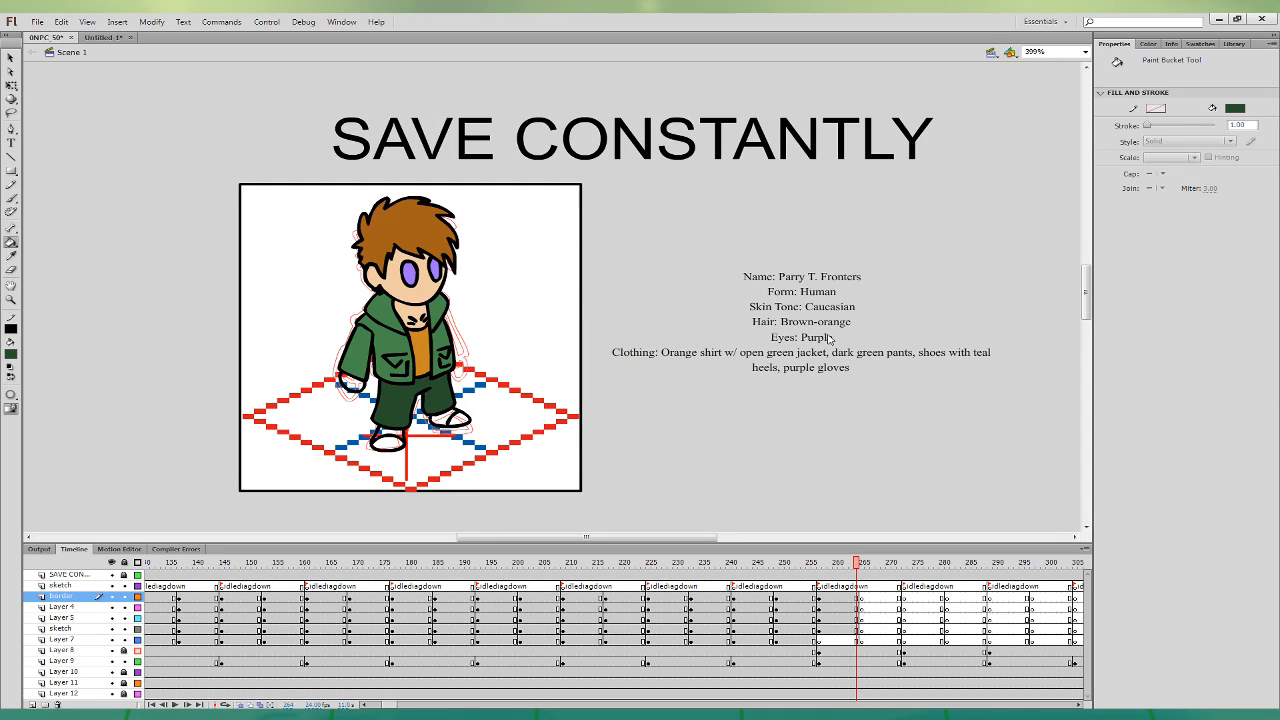
- Fill the glove and the upper parts of both shoes with blue-purple, undoing the fill that recolours the outline
{"action": "left_click", "coordinate": [559, 435]}
{"action": "left_click", "coordinate": [346, 383]}
{"action": "left_click", "coordinate": [440, 412]}
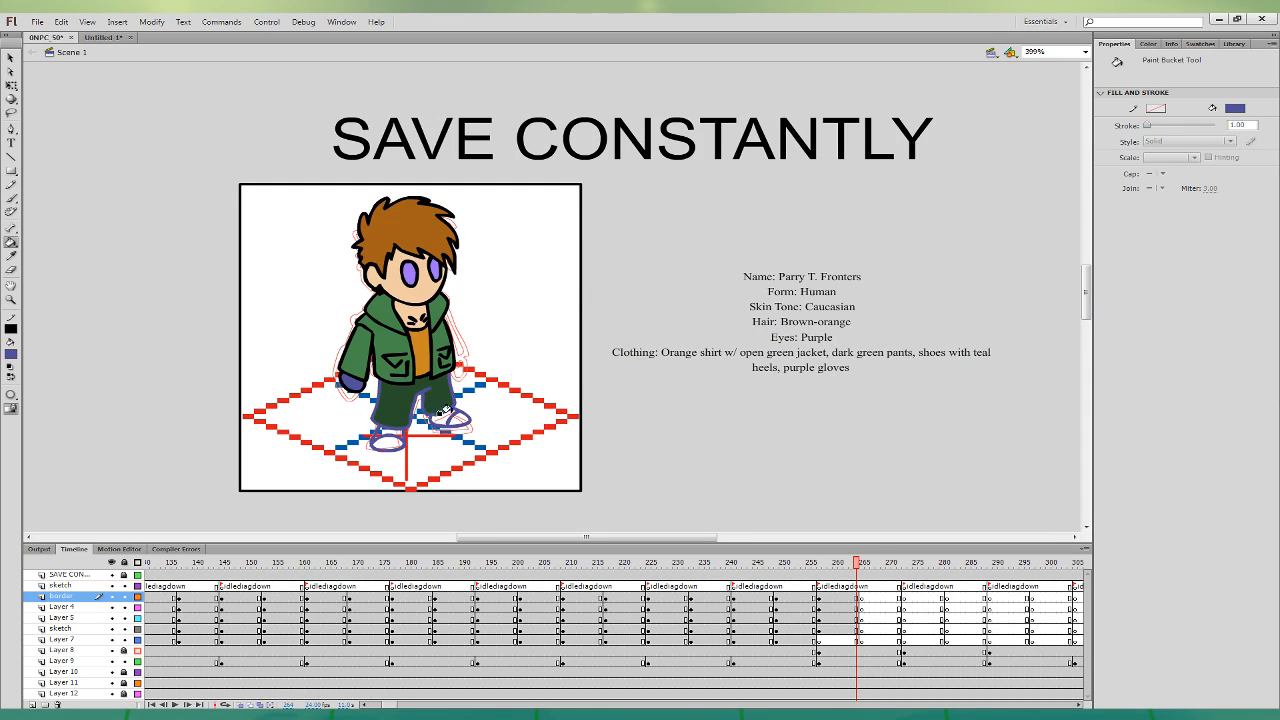
{"action": "key", "text": "ctrl+z"}
{"action": "left_click", "coordinate": [441, 419]}
{"action": "left_click", "coordinate": [390, 432]}
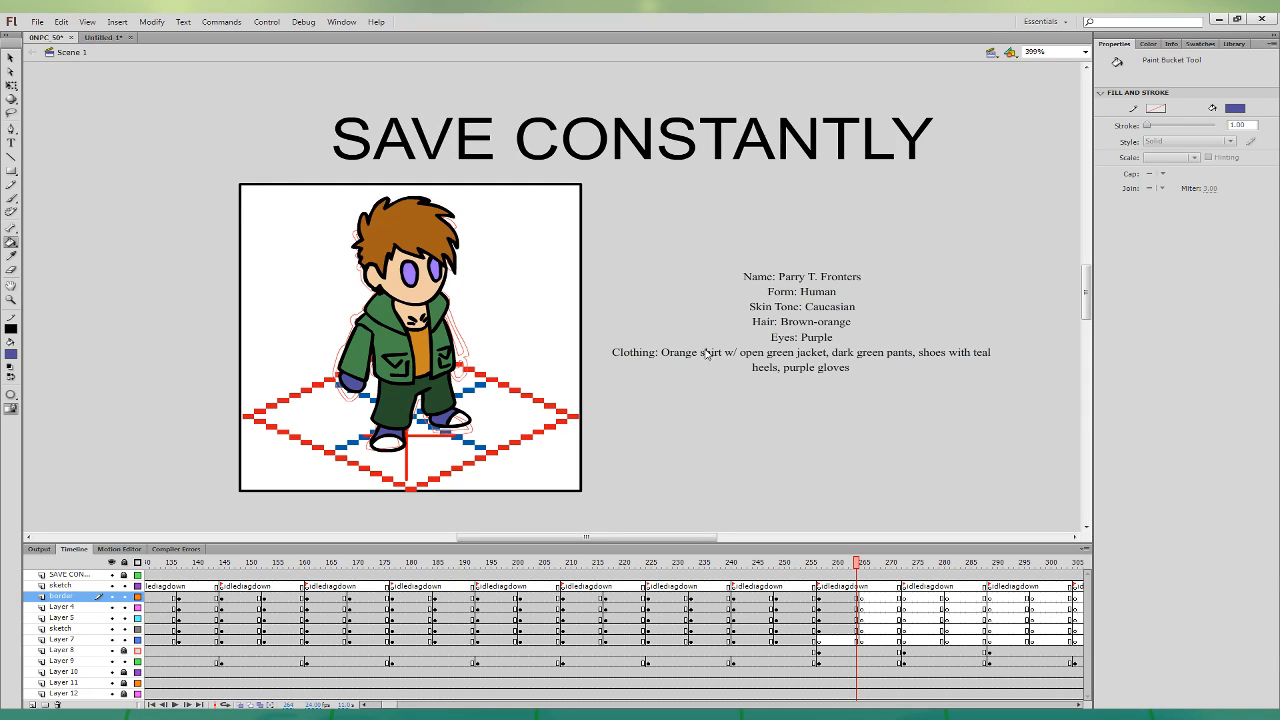
- Fill the toe sections of both shoes with teal
{"action": "key", "text": "i"}
{"action": "left_click", "coordinate": [487, 436]}
{"action": "left_click", "coordinate": [388, 440]}
{"action": "left_click", "coordinate": [448, 419]}
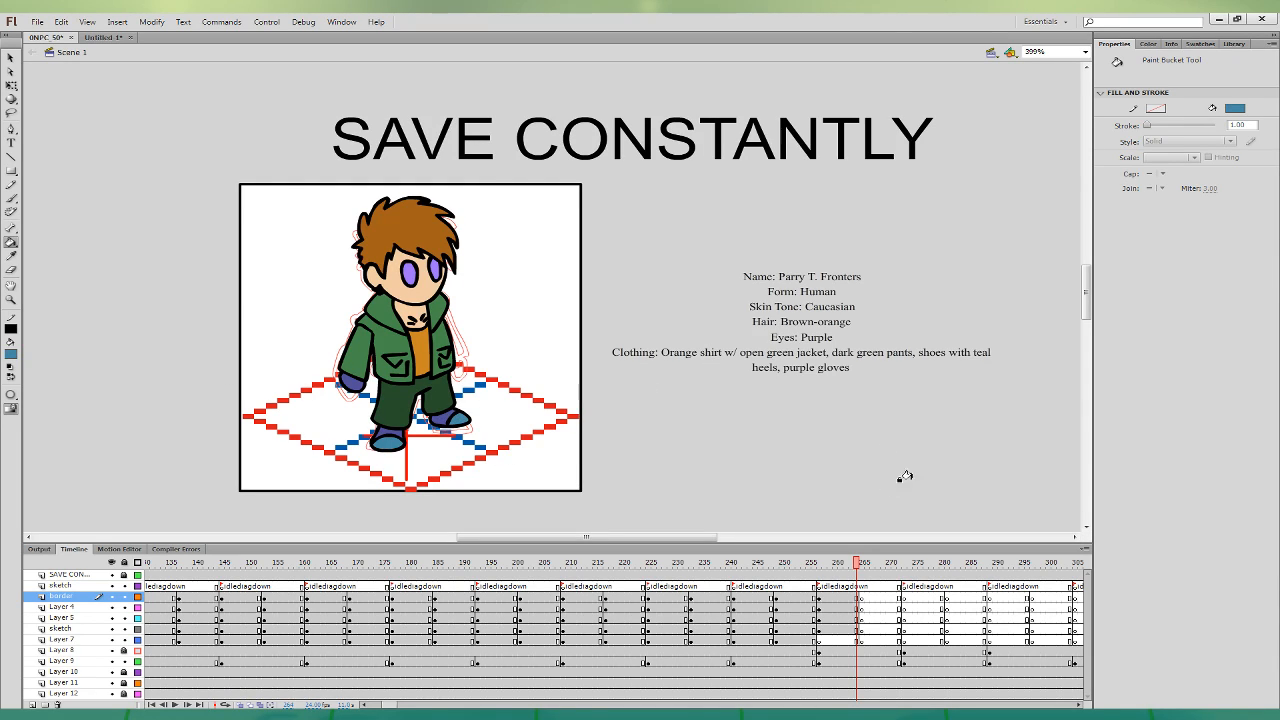
- Copy the near arm to the human's first frame on Layer 7, flip it horizontally, and place it behind the jacket's other side
{"action": "left_click", "coordinate": [831, 606]}
{"action": "left_click", "coordinate": [819, 640]}
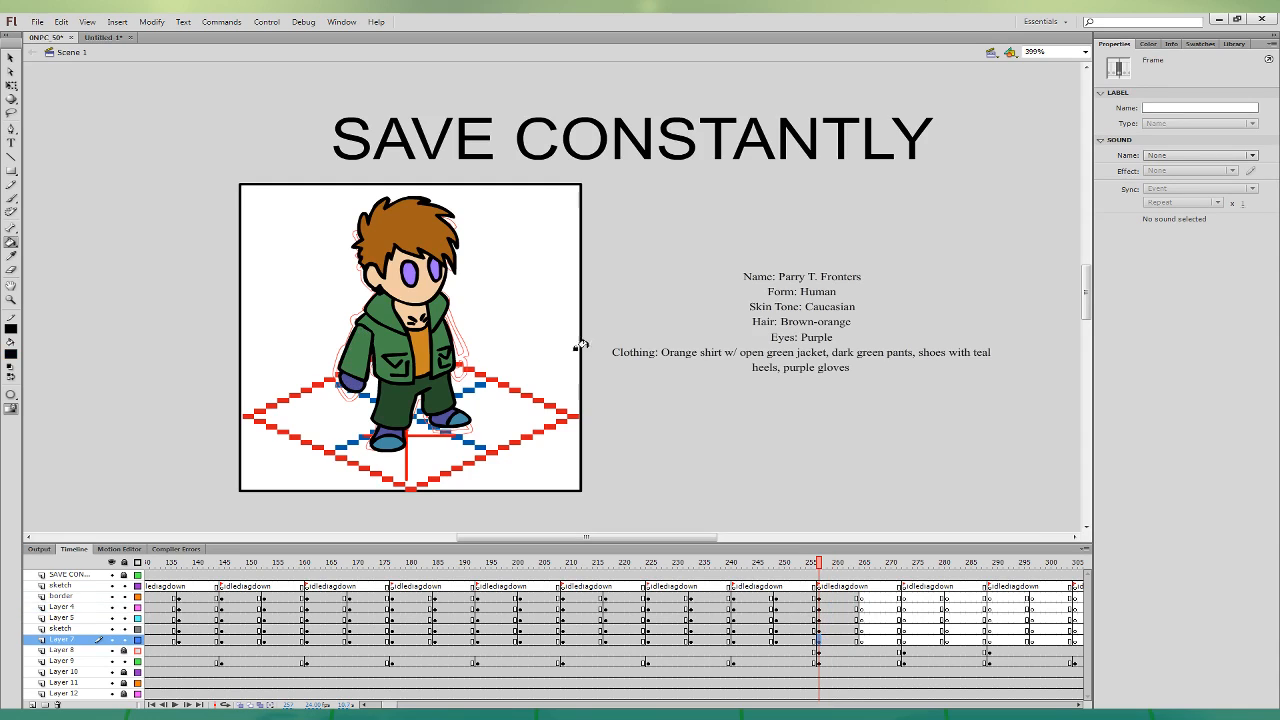
{"action": "left_click", "coordinate": [154, 21]}
{"action": "left_click", "coordinate": [394, 284]}
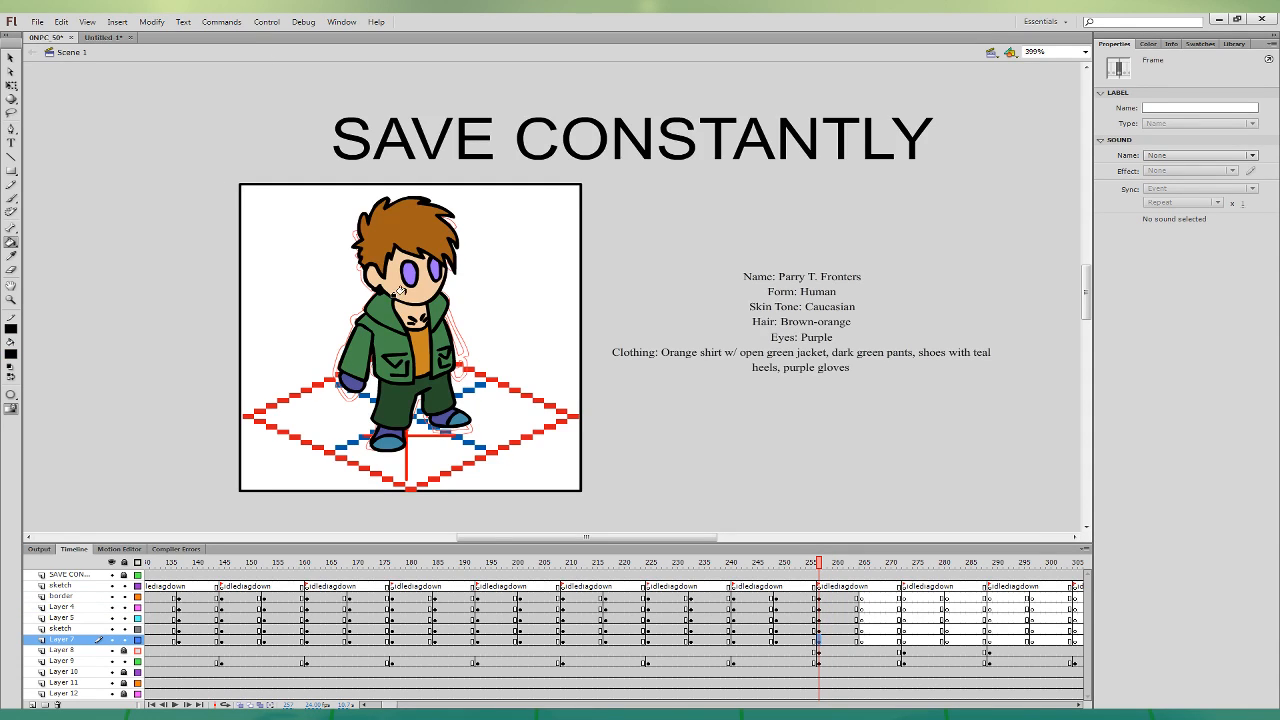
{"action": "left_click", "coordinate": [12, 86]}
{"action": "left_click_drag", "start_coordinate": [355, 354], "coordinate": [467, 361]}
{"action": "left_click", "coordinate": [879, 419]}
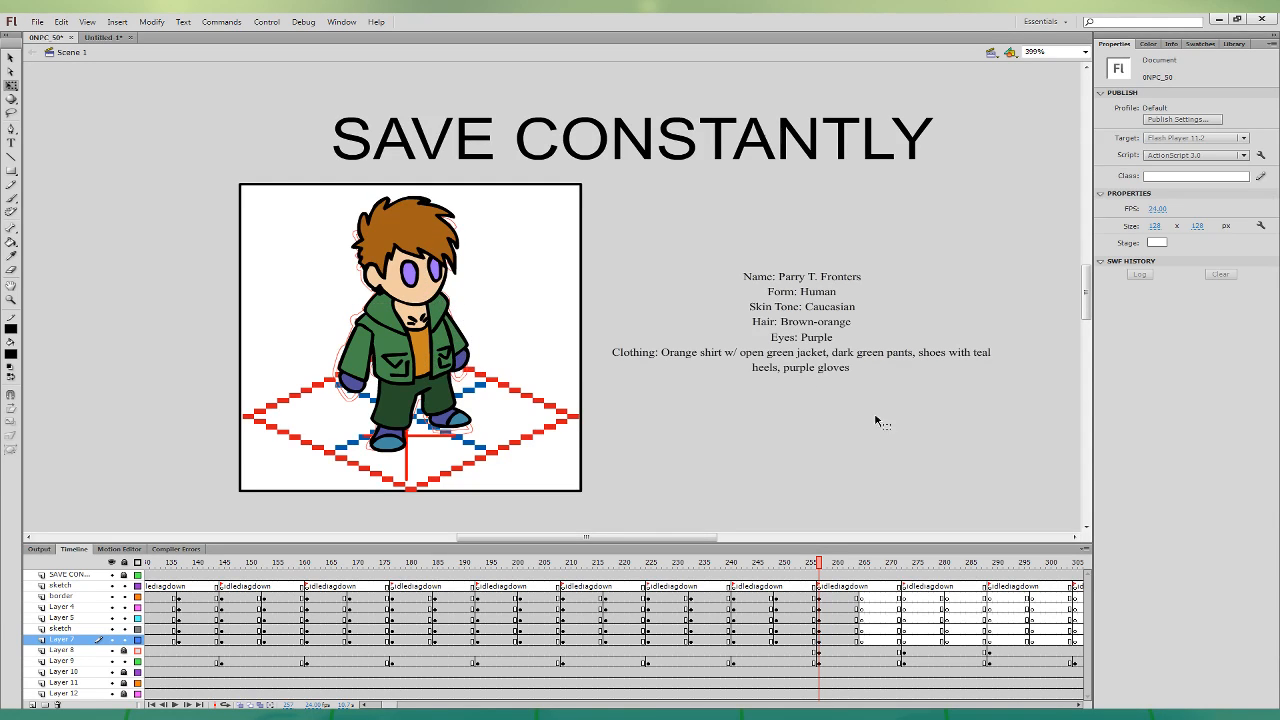
- Duplicate the pose into the second idle keyframes and shift the top of the legs slightly sideways with Free Transform
{"action": "left_click", "coordinate": [838, 640]}
{"action": "left_click", "coordinate": [866, 629]}
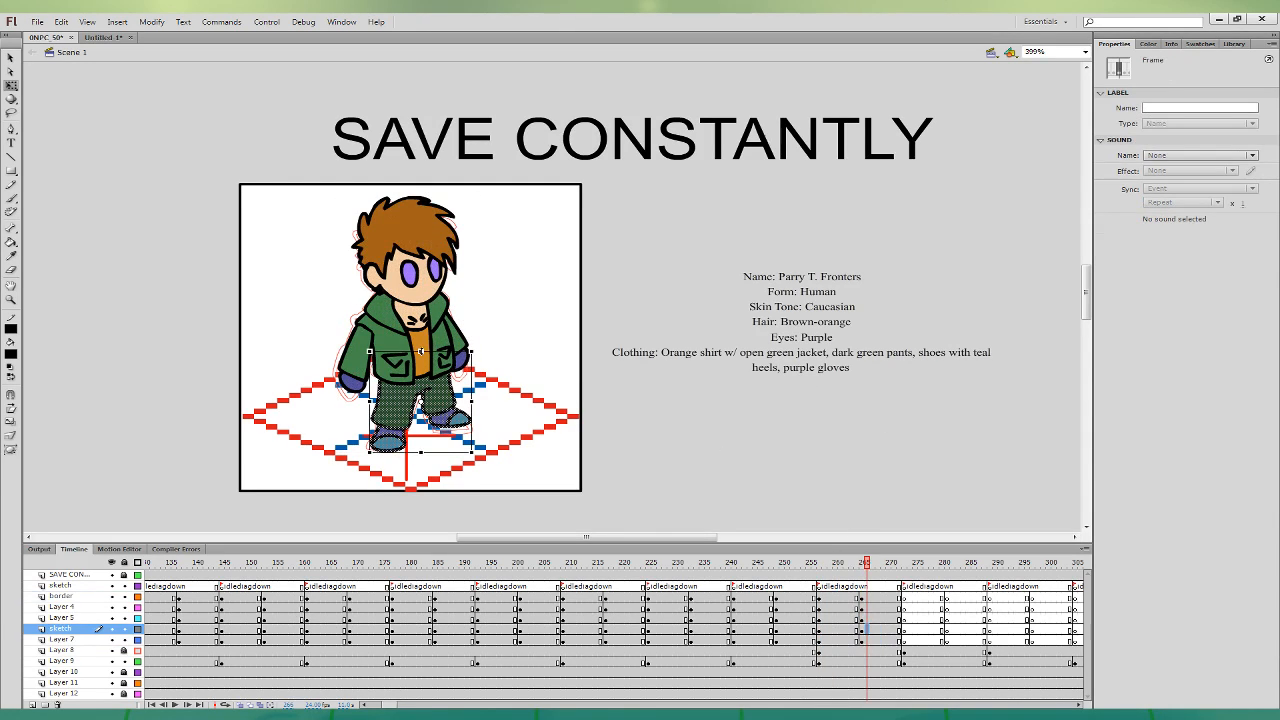
{"action": "left_click_drag", "start_coordinate": [421, 351], "coordinate": [429, 352]}
- Nudge the head, torso and both arms slightly sideways and down in the second idle pose
{"action": "left_click_drag", "start_coordinate": [878, 618], "coordinate": [882, 597]}
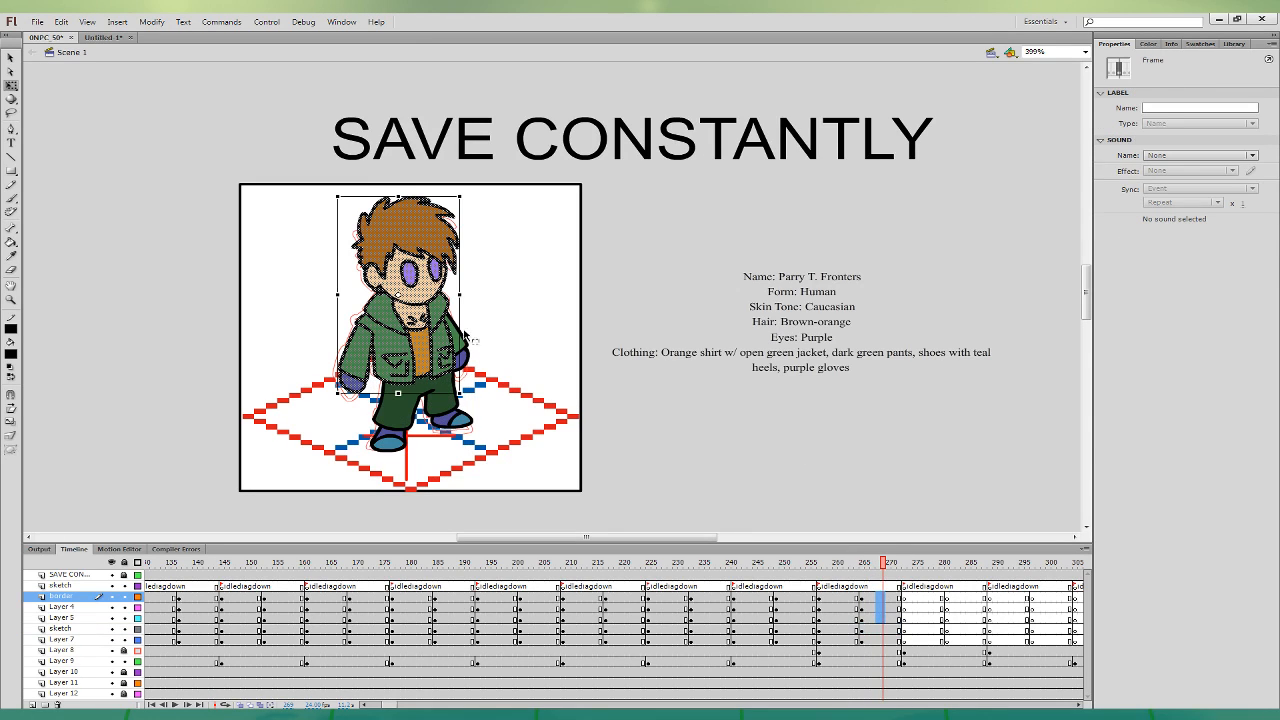
{"action": "left_click", "coordinate": [463, 338], "text": "shift"}
{"action": "key", "text": "Right"}
{"action": "key", "text": "Right"}
{"action": "key", "text": "Right"}
{"action": "key", "text": "Right"}
{"action": "key", "text": "Right"}
{"action": "key", "text": "Right"}
{"action": "key", "text": "Down"}
{"action": "key", "text": "Down"}
{"action": "key", "text": "Down"}
{"action": "key", "text": "Down"}
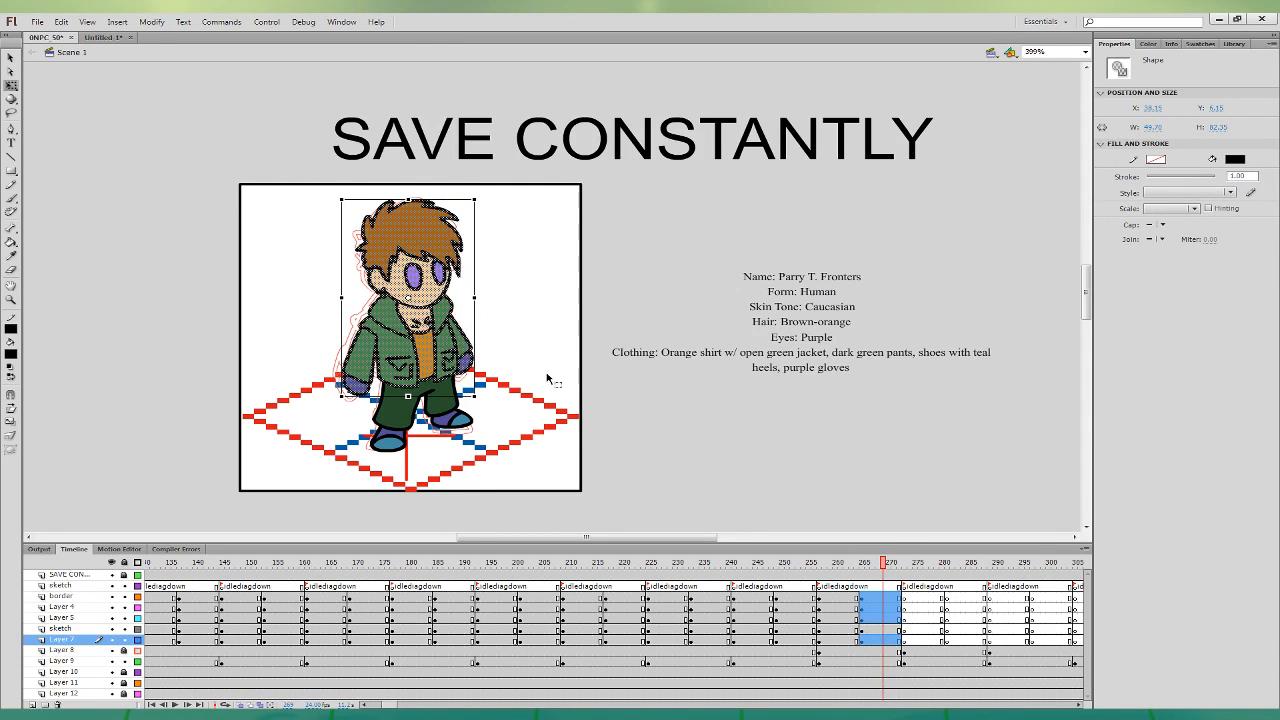
- Adjust the near and far arms in the second idle pose with Free Transform and compare it with the first pose
{"action": "left_click", "coordinate": [870, 607]}
{"action": "left_click", "coordinate": [370, 392]}
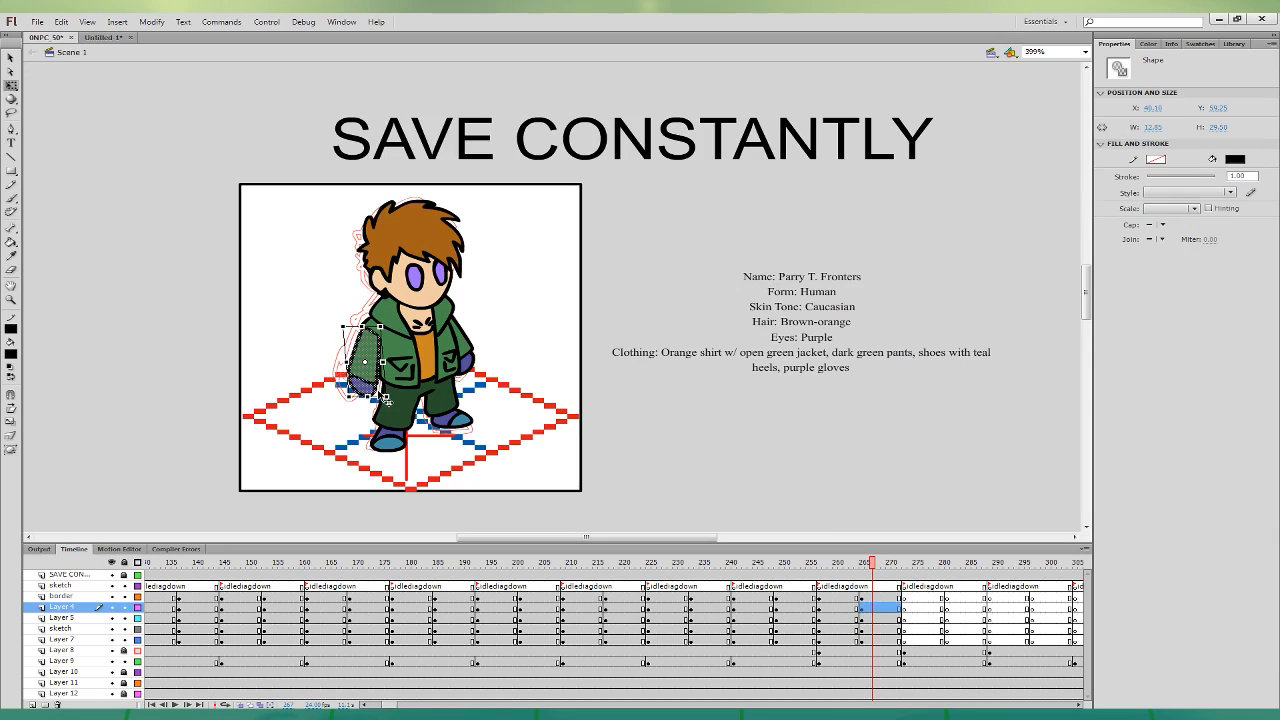
{"action": "left_click", "coordinate": [876, 641]}
{"action": "left_click_drag", "start_coordinate": [464, 377], "coordinate": [475, 371]}
{"action": "left_click", "coordinate": [847, 639]}
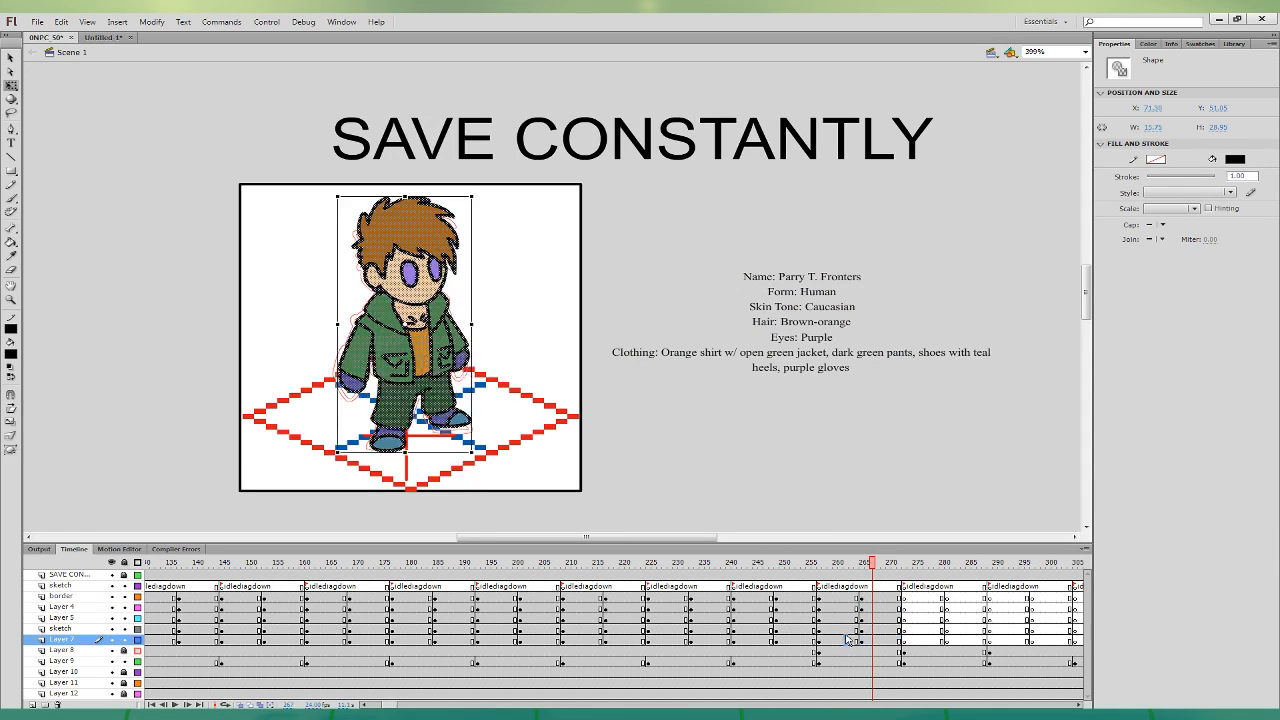
{"action": "left_click", "coordinate": [882, 640]}
{"action": "left_click", "coordinate": [857, 595]}
{"action": "left_click", "coordinate": [869, 595]}
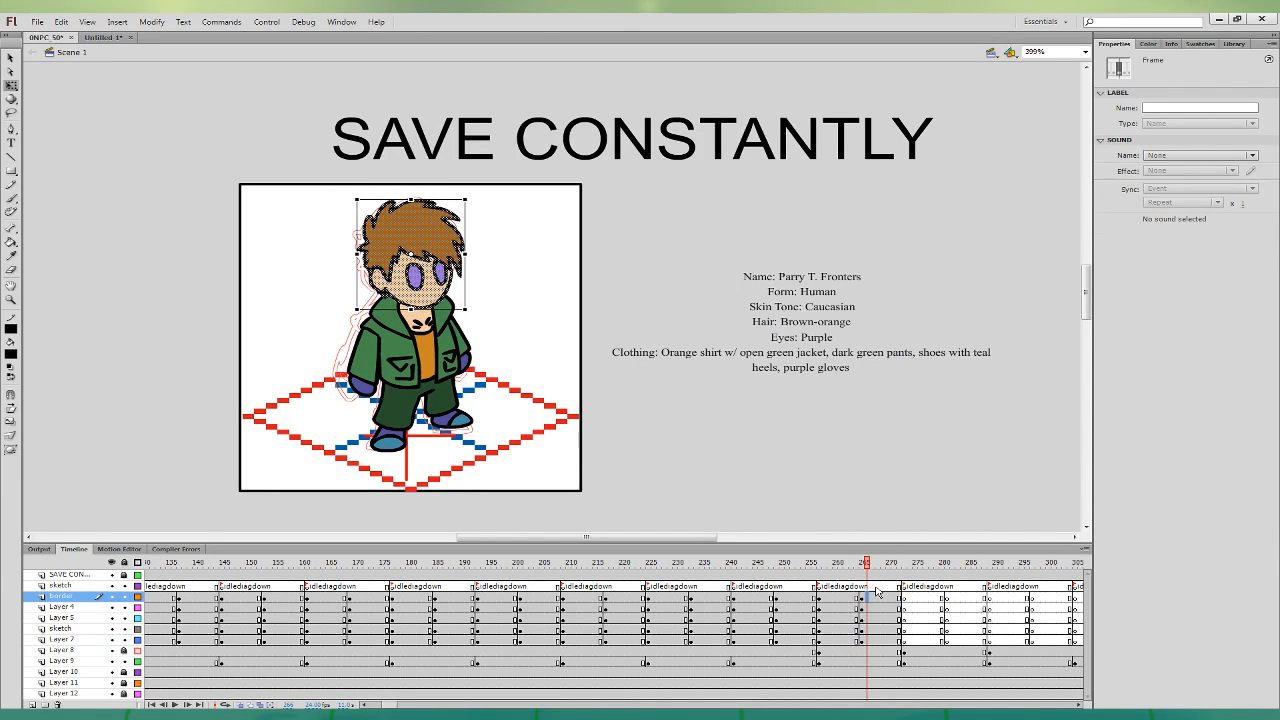
{"action": "left_click", "coordinate": [877, 594]}
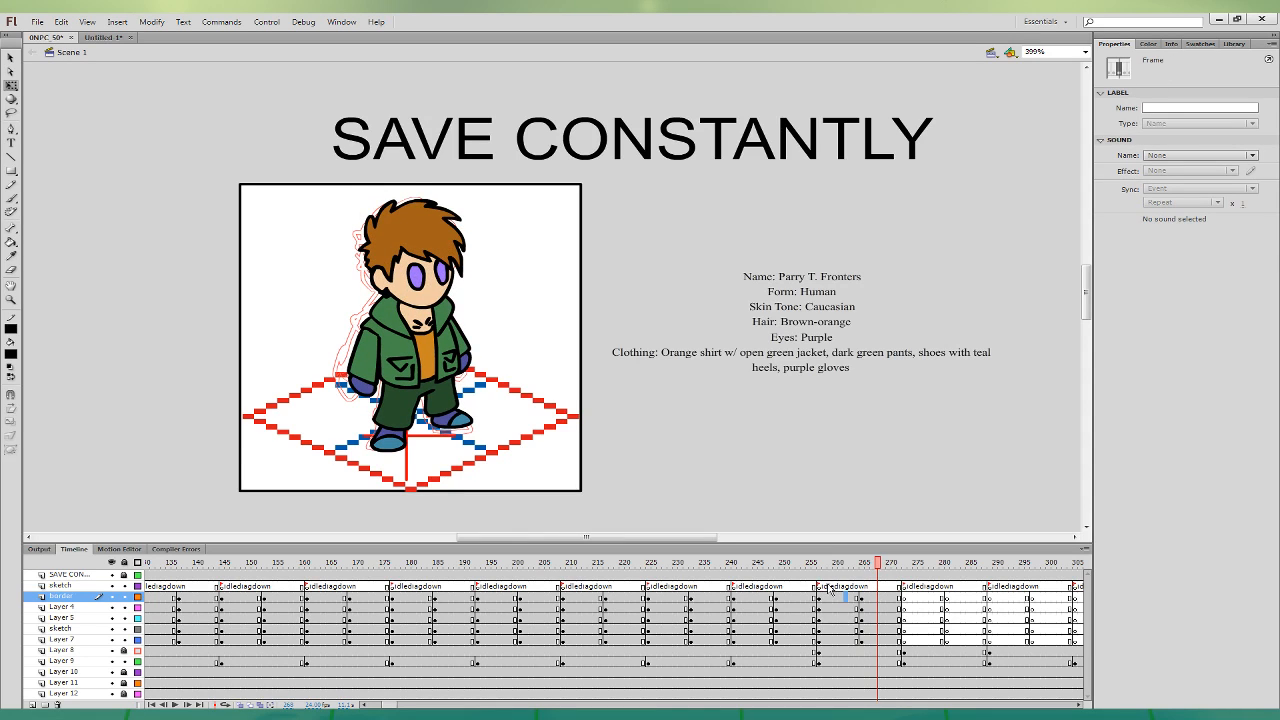
- Copy the human's idle frames over all the winged character's frames in the Untitled-1 document and test the movie
{"action": "left_click_drag", "start_coordinate": [830, 590], "coordinate": [897, 640]}
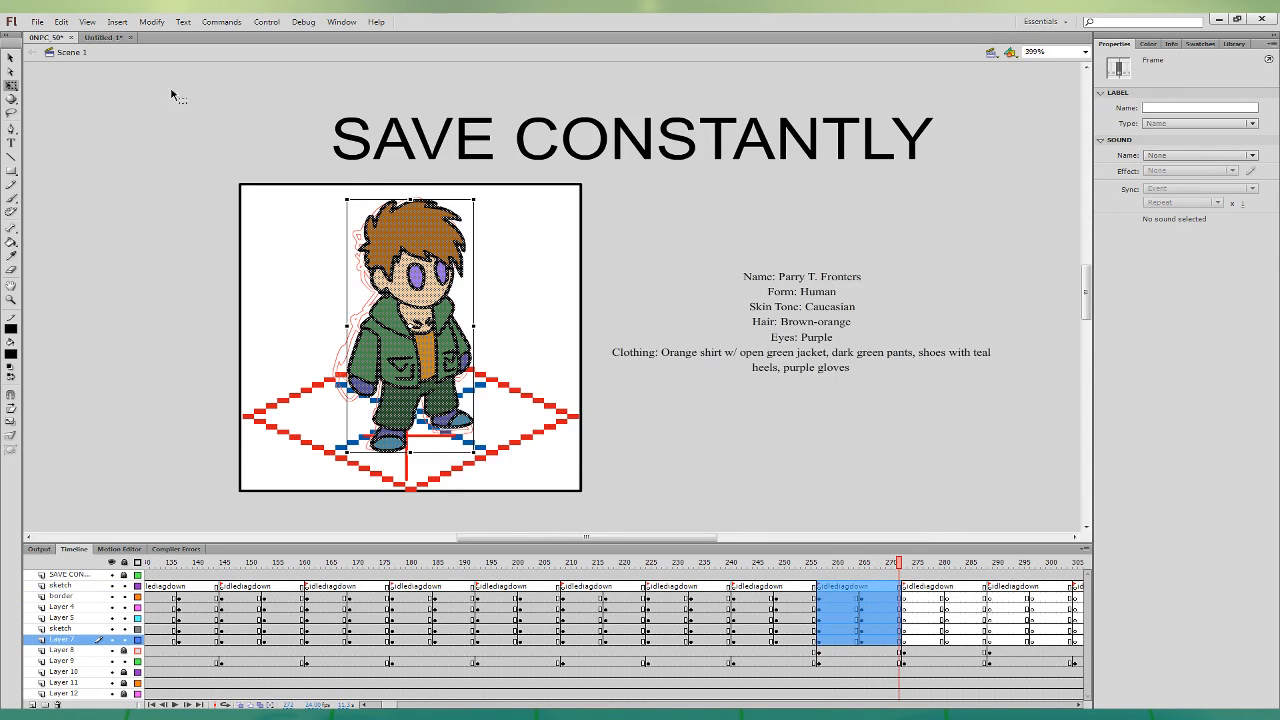
{"action": "left_click", "coordinate": [105, 39]}
{"action": "left_click", "coordinate": [89, 630], "text": "shift"}
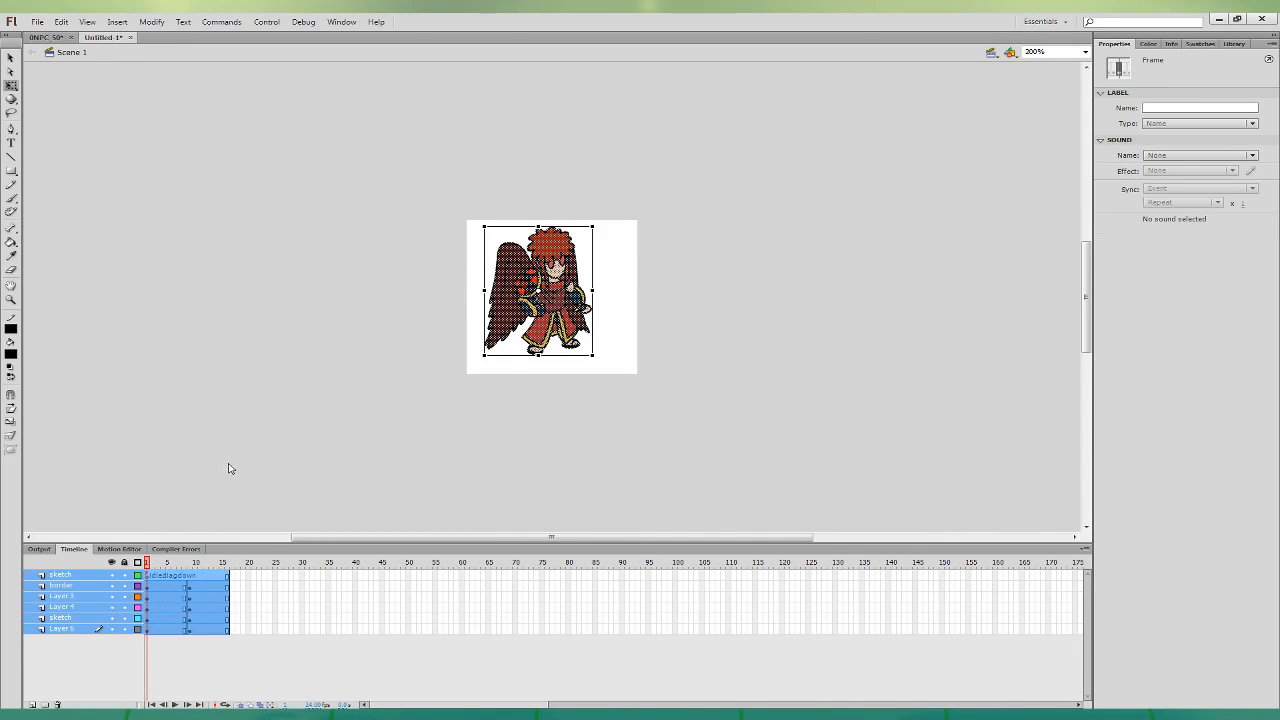
{"action": "key", "text": "ctrl+alt+v"}
{"action": "left_click", "coordinate": [249, 238]}
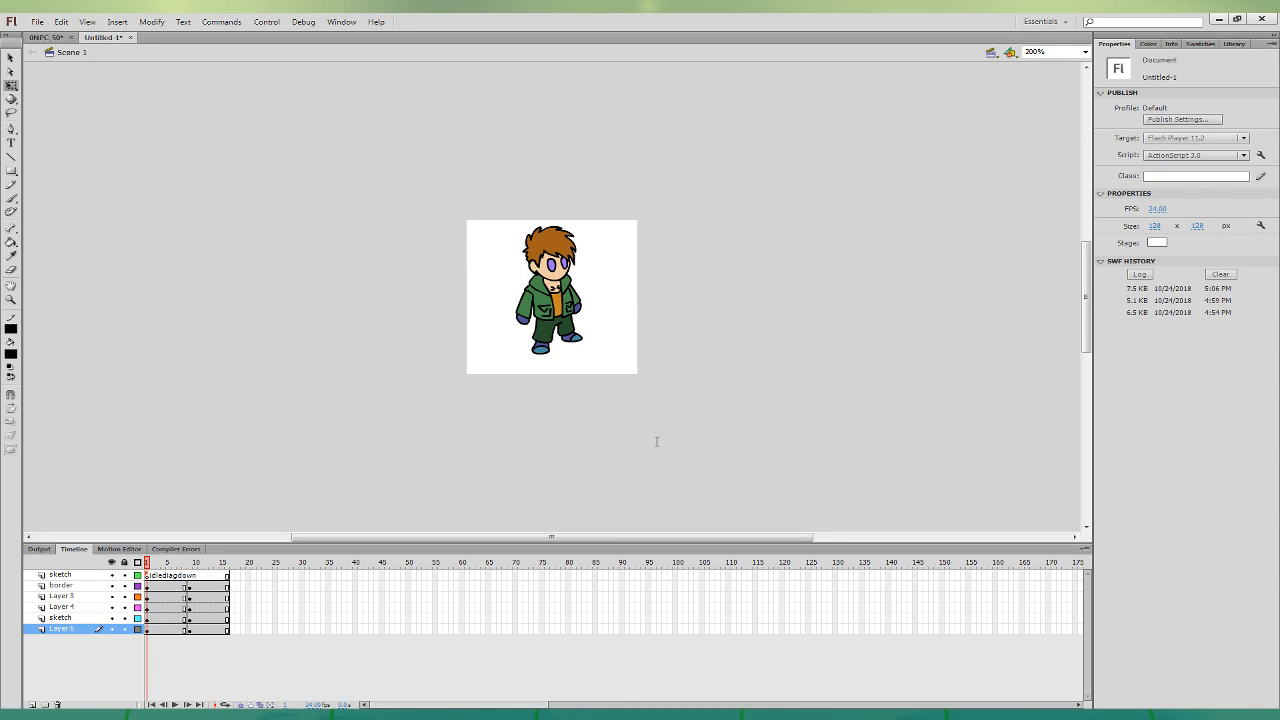
{"action": "key", "text": "ctrl+Return"}
- Switch to the 0NPC_50 document and go to the start of the magpie character's idle frames
{"action": "key", "text": "ctrl+Tab"}
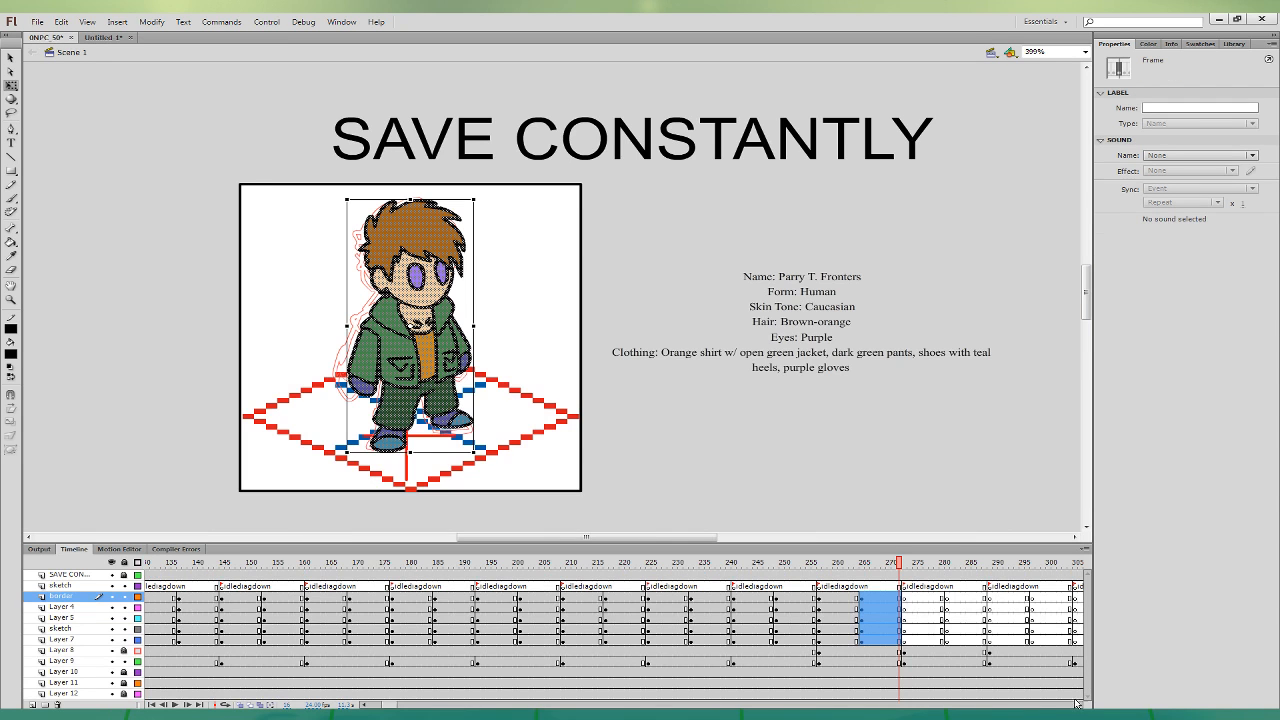
{"action": "left_click", "coordinate": [1077, 704]}
{"action": "left_click", "coordinate": [558, 641]}
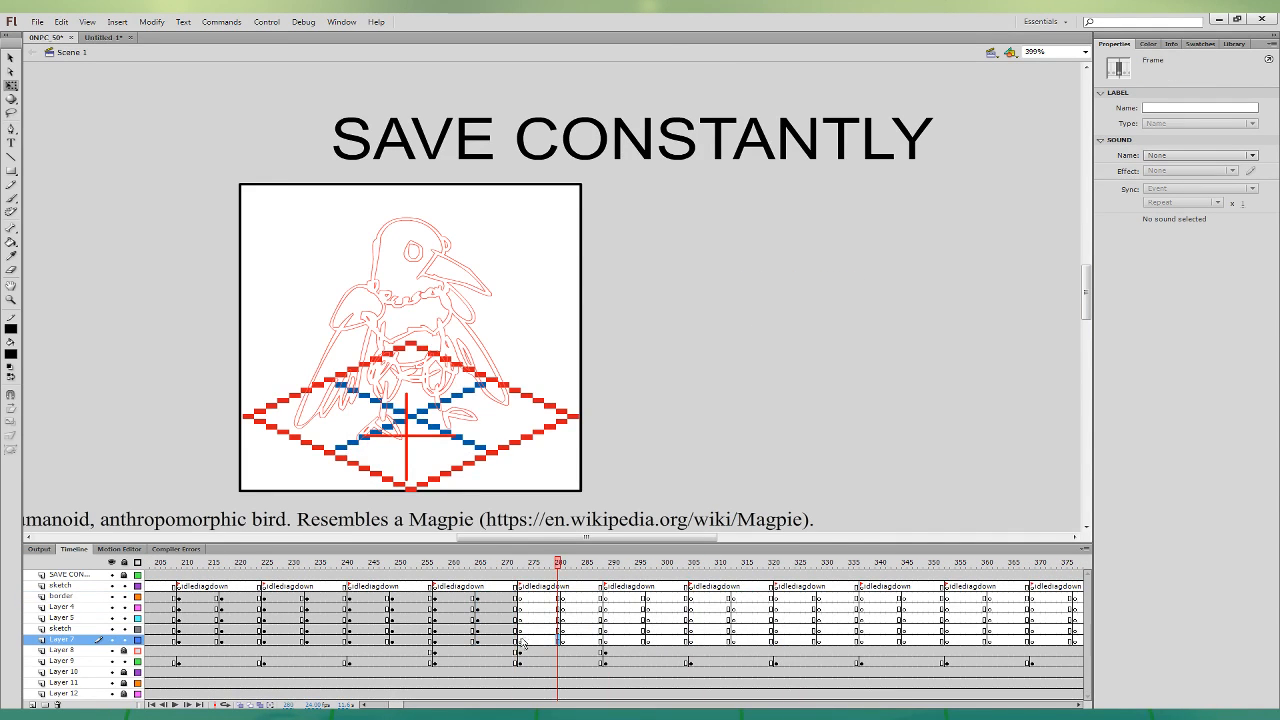
{"action": "left_click", "coordinate": [521, 640]}
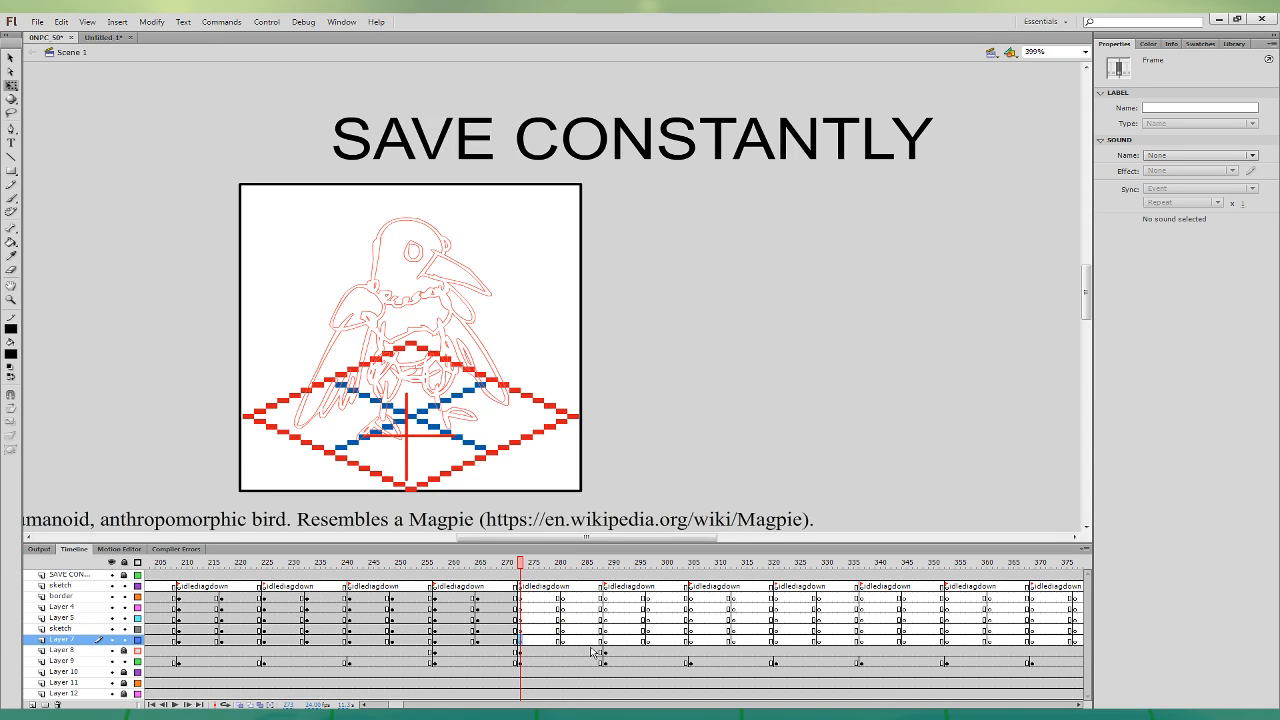
- Move the magpie's description text from below the drawing frame to beside the sketch
{"action": "left_click", "coordinate": [430, 514]}
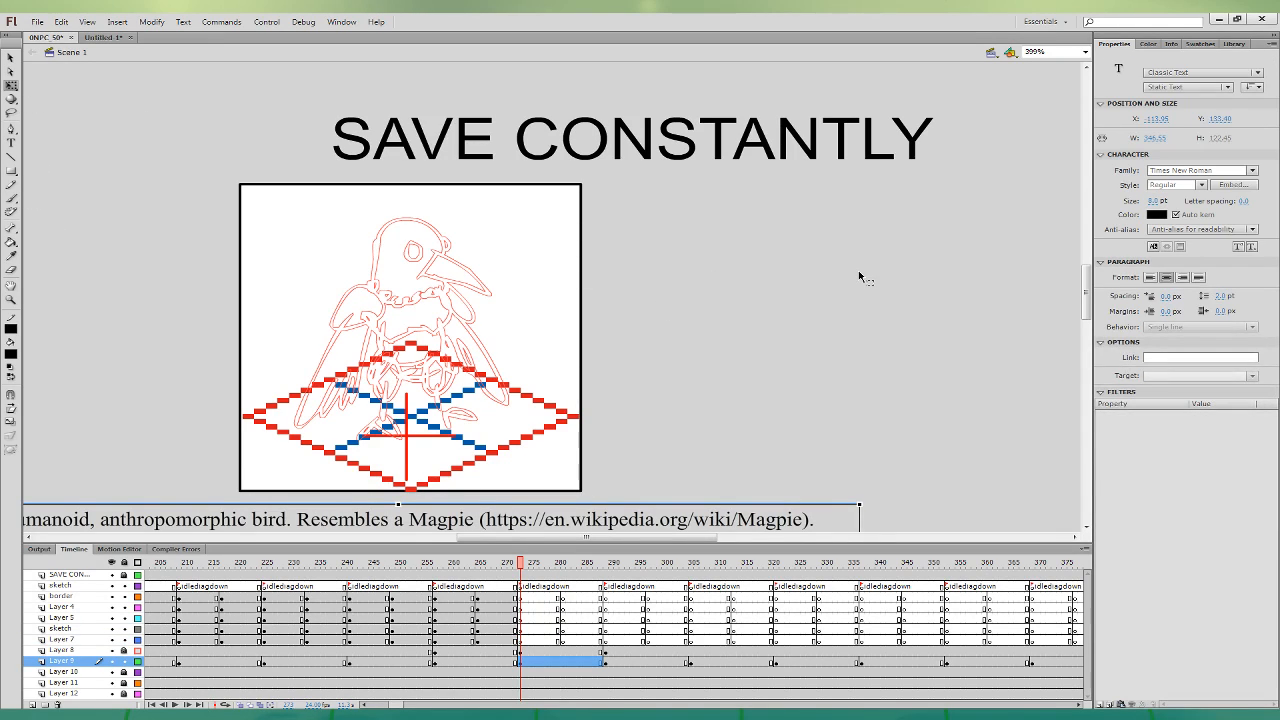
{"action": "key", "text": "ctrl+minus"}
{"action": "left_click_drag", "start_coordinate": [777, 381], "coordinate": [692, 407]}
{"action": "left_click_drag", "start_coordinate": [601, 448], "coordinate": [827, 291]}
{"action": "left_click", "coordinate": [789, 390]}
{"action": "key", "text": "ctrl+equal"}
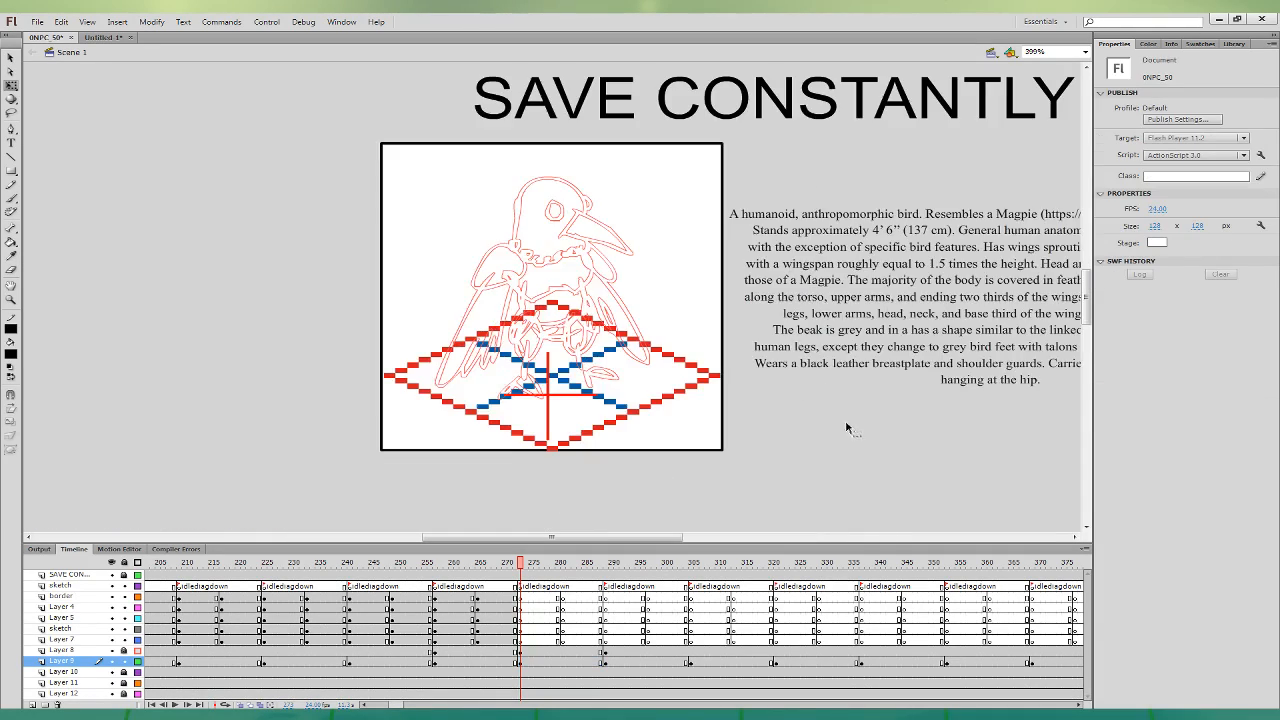
{"action": "left_click_drag", "start_coordinate": [926, 408], "coordinate": [757, 406]}
- Brush the magpie's head outline in black over the sketch, with eyes, beak, scalloped neck feathers and a small crest
{"action": "key", "text": "b"}
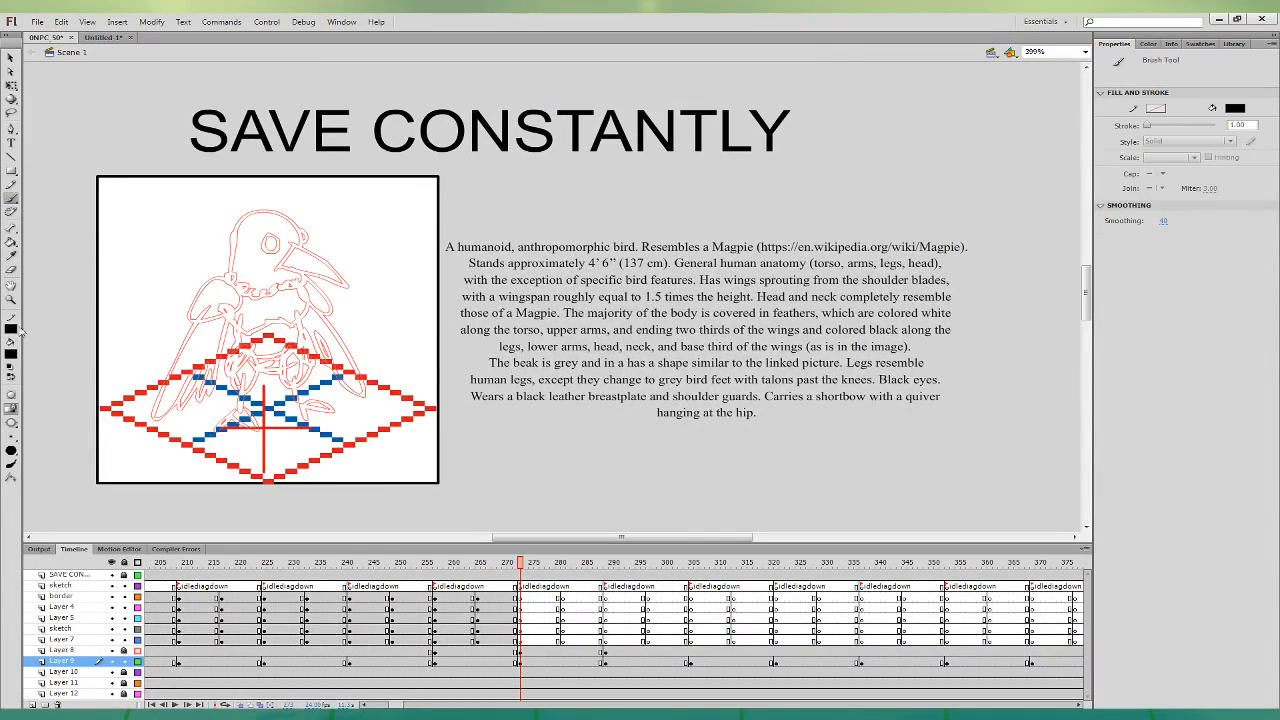
{"action": "left_click", "coordinate": [559, 598]}
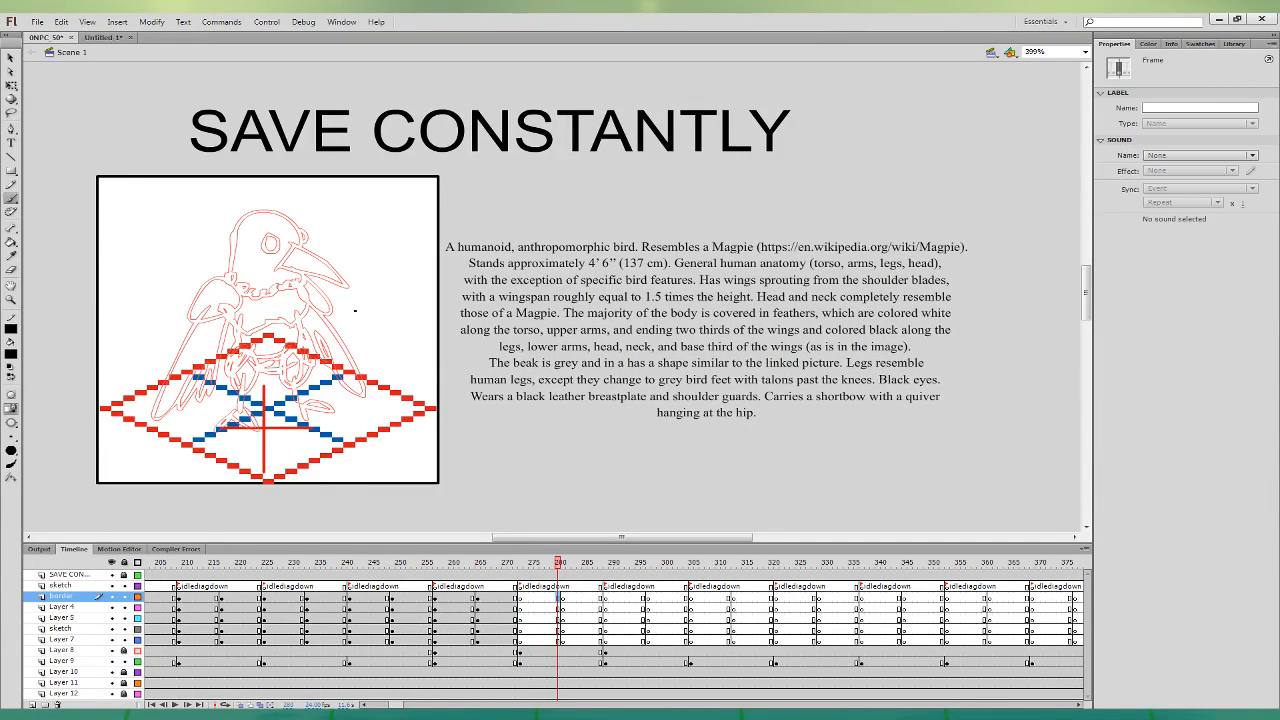
{"action": "left_click", "coordinate": [231, 280]}
{"action": "left_click", "coordinate": [238, 287]}
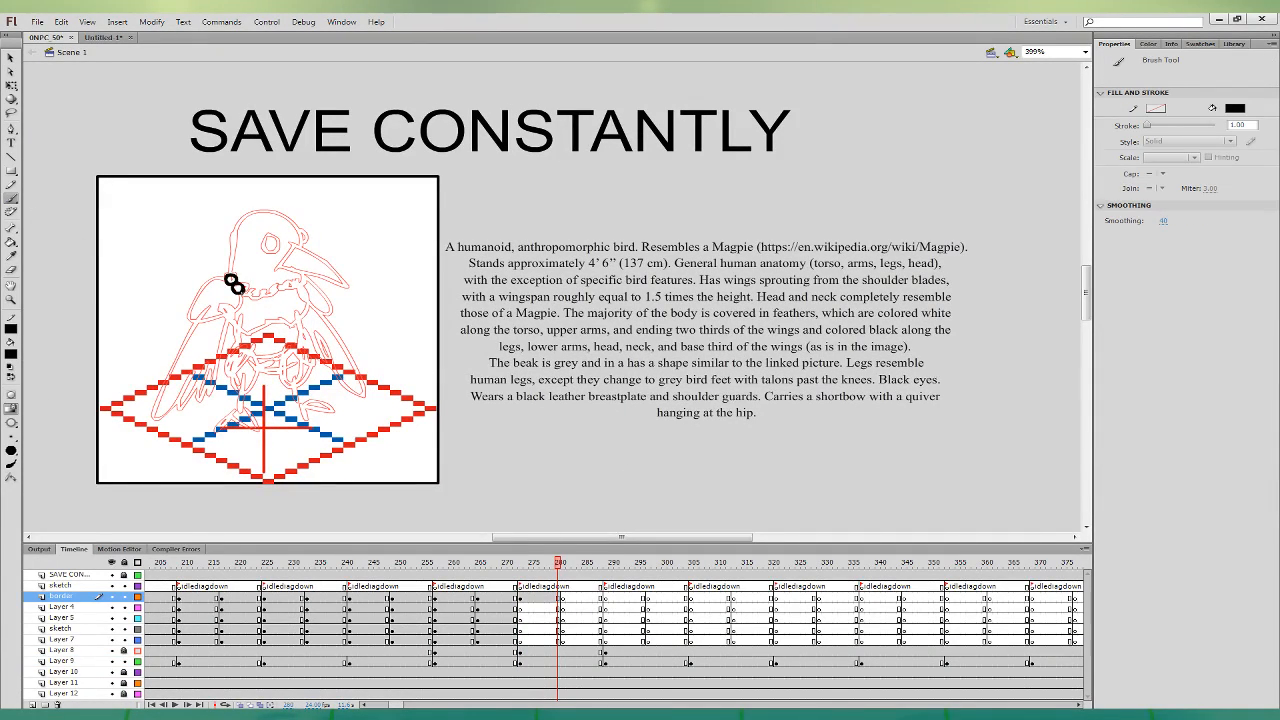
{"action": "left_click", "coordinate": [248, 293]}
{"action": "mouse_move", "coordinate": [279, 268]}
{"action": "left_mouse_down"}
{"action": "mouse_move", "coordinate": [345, 288]}
{"action": "mouse_move", "coordinate": [297, 246]}
{"action": "mouse_move", "coordinate": [273, 249]}
{"action": "mouse_move", "coordinate": [280, 241]}
{"action": "mouse_move", "coordinate": [234, 275]}
{"action": "left_mouse_up"}
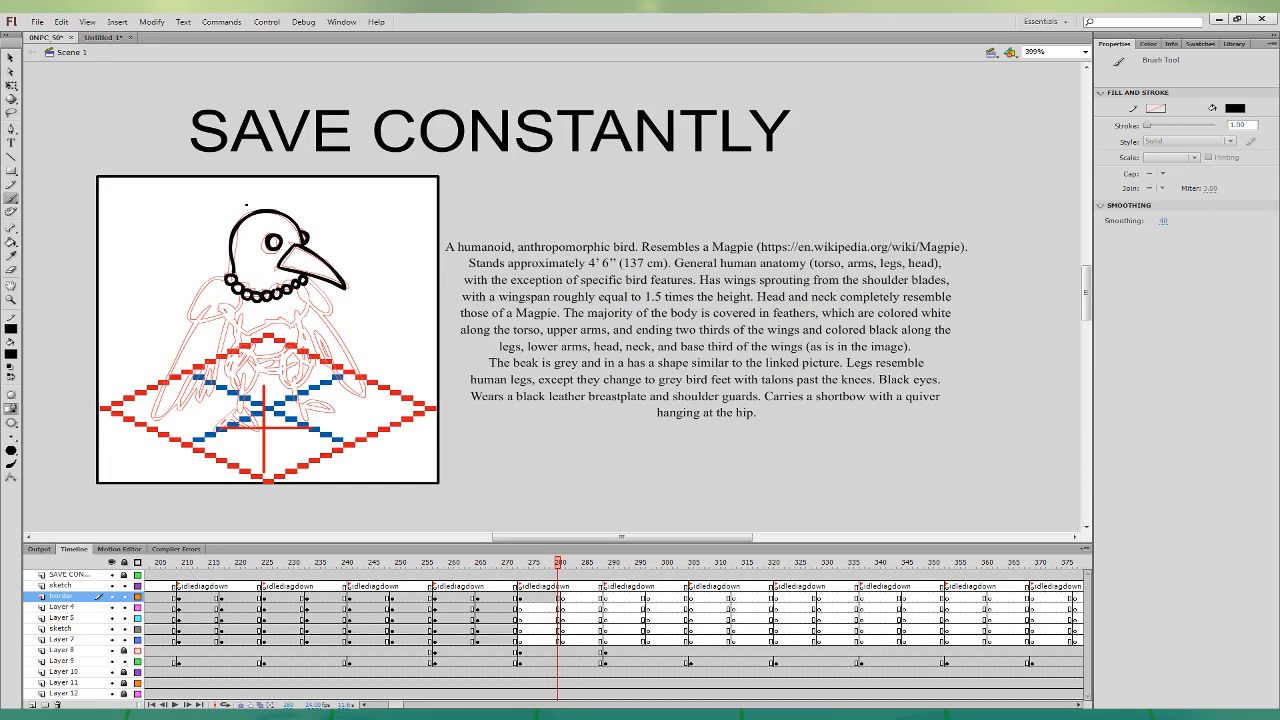
{"action": "left_click_drag", "start_coordinate": [246, 204], "coordinate": [244, 215]}
{"action": "key", "text": "ctrl+z"}
- Move the head outline from the border layer down to Layer 4 and leave a blank keyframe on the border layer
{"action": "left_click", "coordinate": [559, 607]}
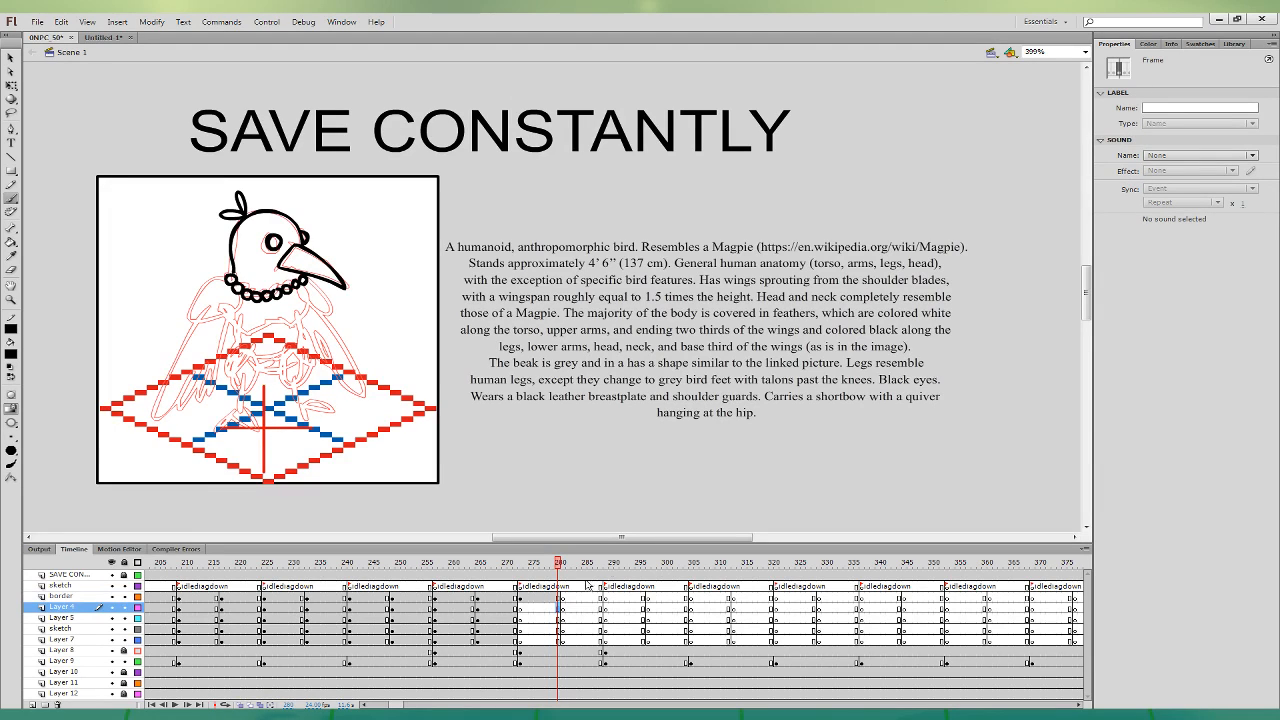
{"action": "left_click", "coordinate": [521, 597]}
{"action": "left_click_drag", "start_coordinate": [521, 597], "coordinate": [521, 608]}
{"action": "left_click", "coordinate": [521, 597]}
{"action": "key", "text": "F7"}
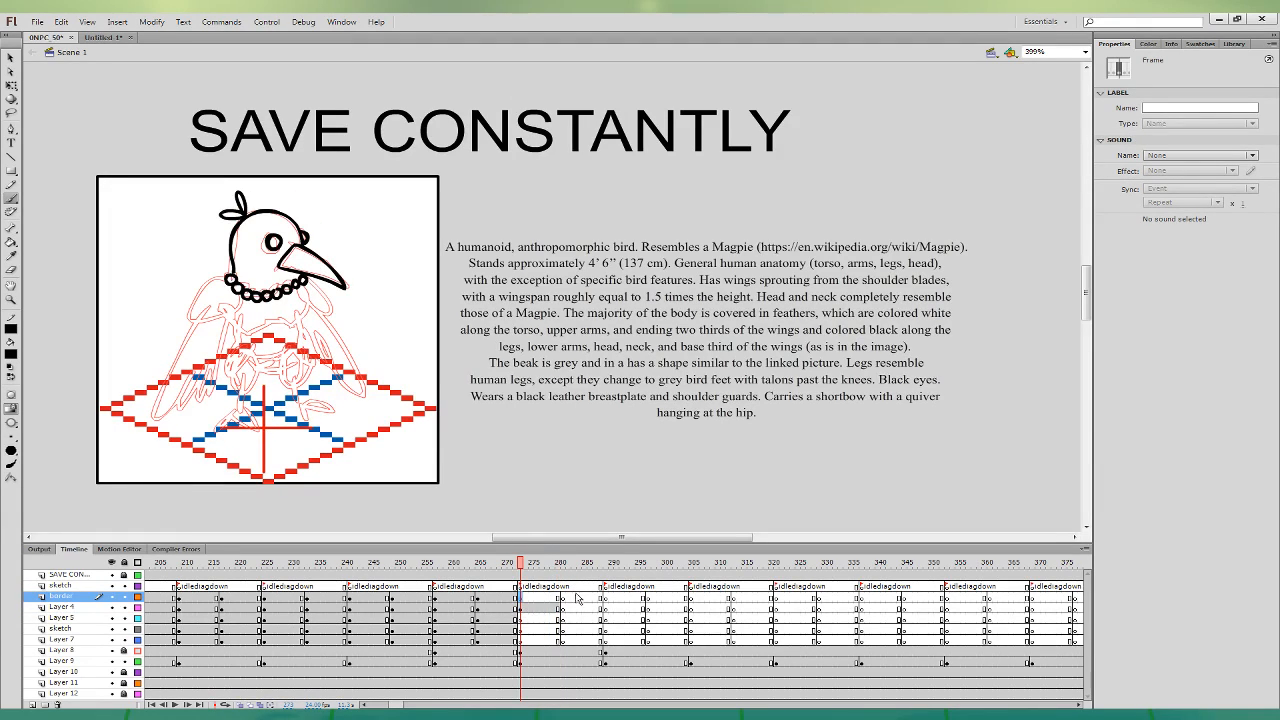
- Brush the black outlines of the near wing, its shoulder guard and the breastplate
{"action": "left_click", "coordinate": [559, 597]}
{"action": "mouse_move", "coordinate": [192, 324]}
{"action": "left_mouse_down"}
{"action": "mouse_move", "coordinate": [235, 310]}
{"action": "mouse_move", "coordinate": [229, 283]}
{"action": "mouse_move", "coordinate": [237, 318]}
{"action": "mouse_move", "coordinate": [213, 307]}
{"action": "mouse_move", "coordinate": [194, 321]}
{"action": "mouse_move", "coordinate": [234, 309]}
{"action": "mouse_move", "coordinate": [232, 279]}
{"action": "mouse_move", "coordinate": [194, 303]}
{"action": "mouse_move", "coordinate": [192, 321]}
{"action": "mouse_move", "coordinate": [214, 315]}
{"action": "mouse_move", "coordinate": [165, 376]}
{"action": "mouse_move", "coordinate": [155, 416]}
{"action": "mouse_move", "coordinate": [181, 381]}
{"action": "mouse_move", "coordinate": [217, 371]}
{"action": "mouse_move", "coordinate": [232, 321]}
{"action": "mouse_move", "coordinate": [268, 334]}
{"action": "left_mouse_up"}
{"action": "key", "text": "ctrl+z"}
- On Layer 5, brush the collar line above the breastplate, the waist and the pointed hip guards
{"action": "left_click", "coordinate": [559, 618]}
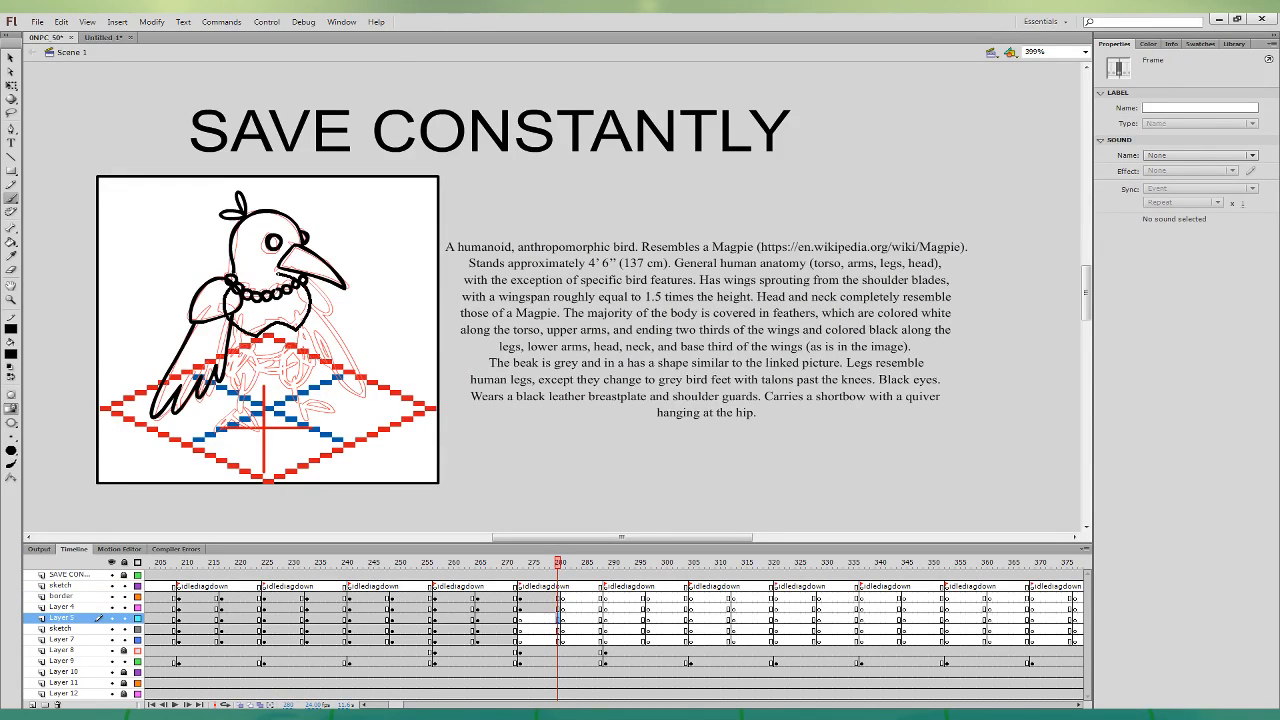
{"action": "left_click_drag", "start_coordinate": [279, 274], "coordinate": [238, 281]}
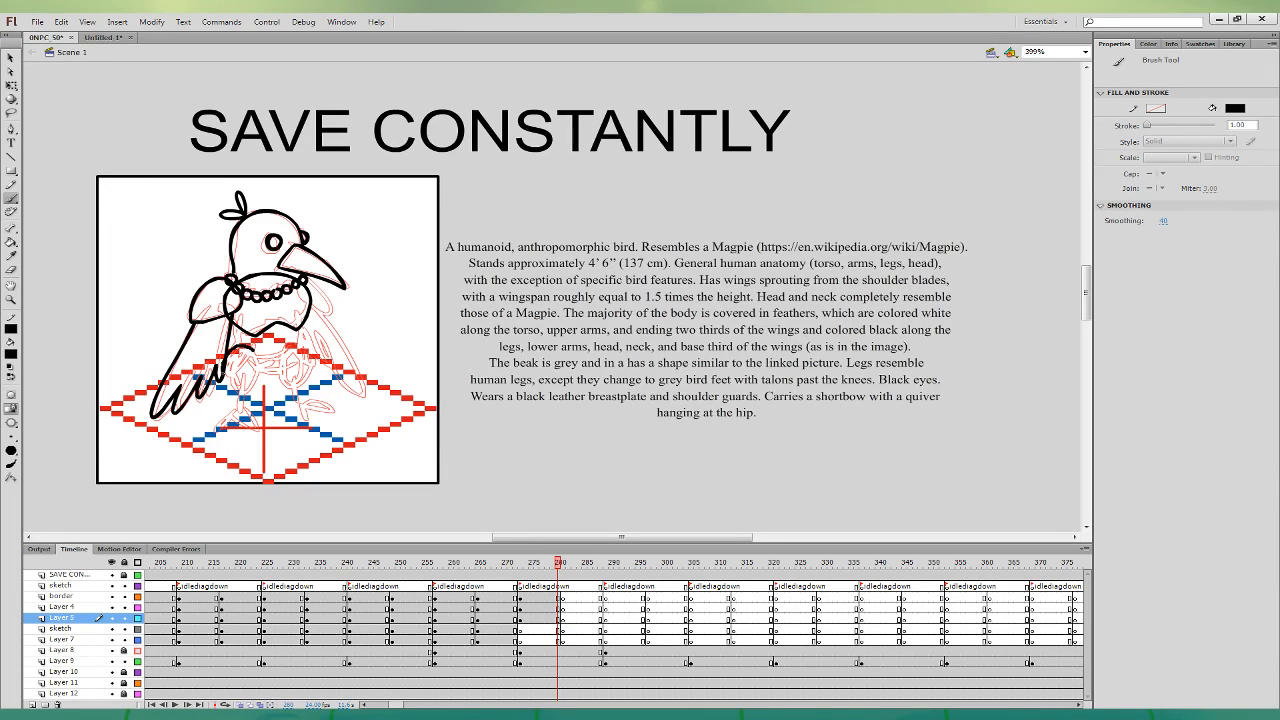
{"action": "mouse_move", "coordinate": [222, 384]}
{"action": "left_mouse_down"}
{"action": "mouse_move", "coordinate": [245, 350]}
{"action": "mouse_move", "coordinate": [272, 374]}
{"action": "mouse_move", "coordinate": [299, 344]}
{"action": "left_mouse_up"}
{"action": "key", "text": "ctrl+z"}
{"action": "left_click_drag", "start_coordinate": [285, 354], "coordinate": [297, 347]}
{"action": "left_click_drag", "start_coordinate": [300, 341], "coordinate": [315, 366]}
{"action": "key", "text": "ctrl+z"}
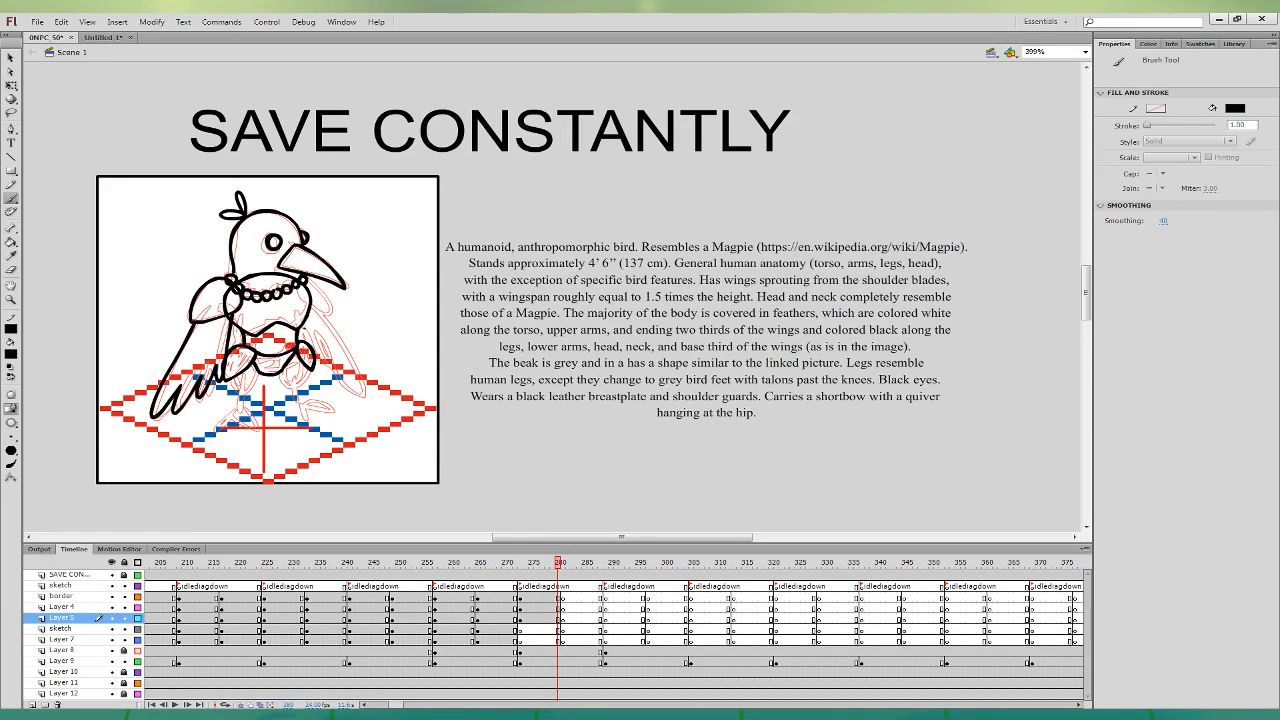
- On the lower sketch layer, brush the outlines of both thighs, lower legs and taloned feet
{"action": "left_click", "coordinate": [559, 628]}
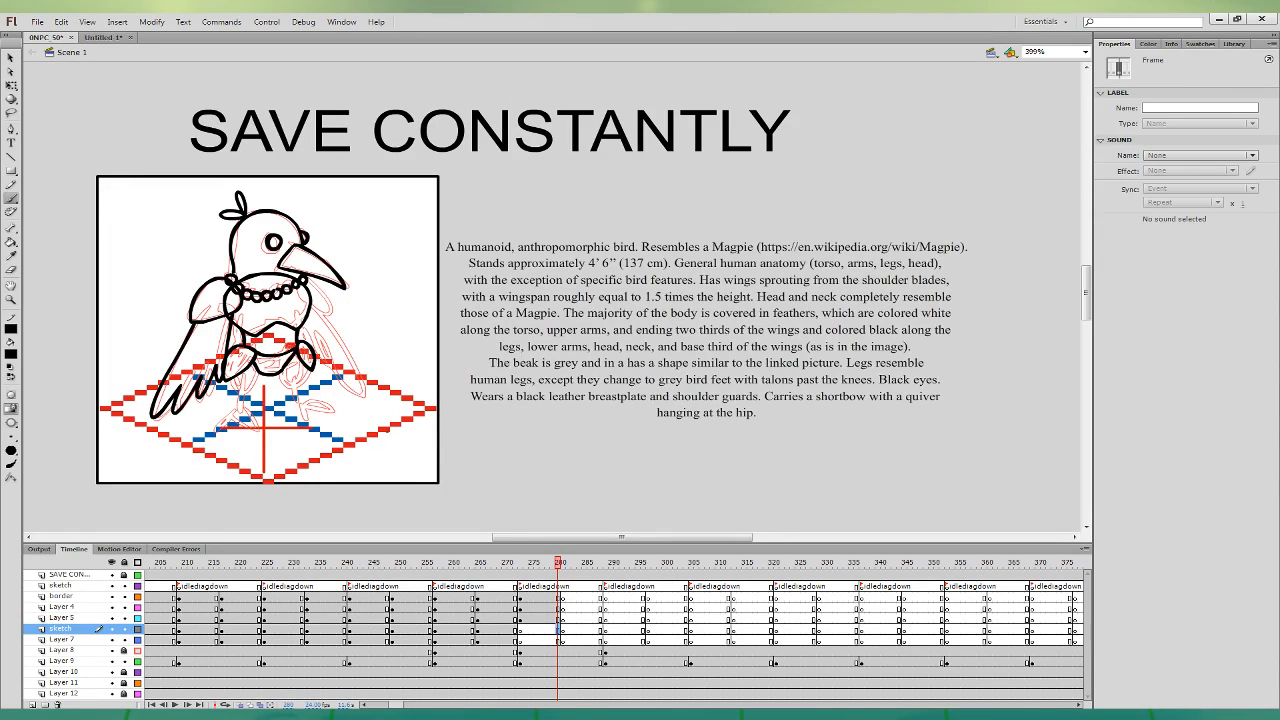
{"action": "mouse_move", "coordinate": [244, 352]}
{"action": "left_mouse_down"}
{"action": "mouse_move", "coordinate": [230, 394]}
{"action": "mouse_move", "coordinate": [243, 350]}
{"action": "mouse_move", "coordinate": [297, 349]}
{"action": "left_mouse_up"}
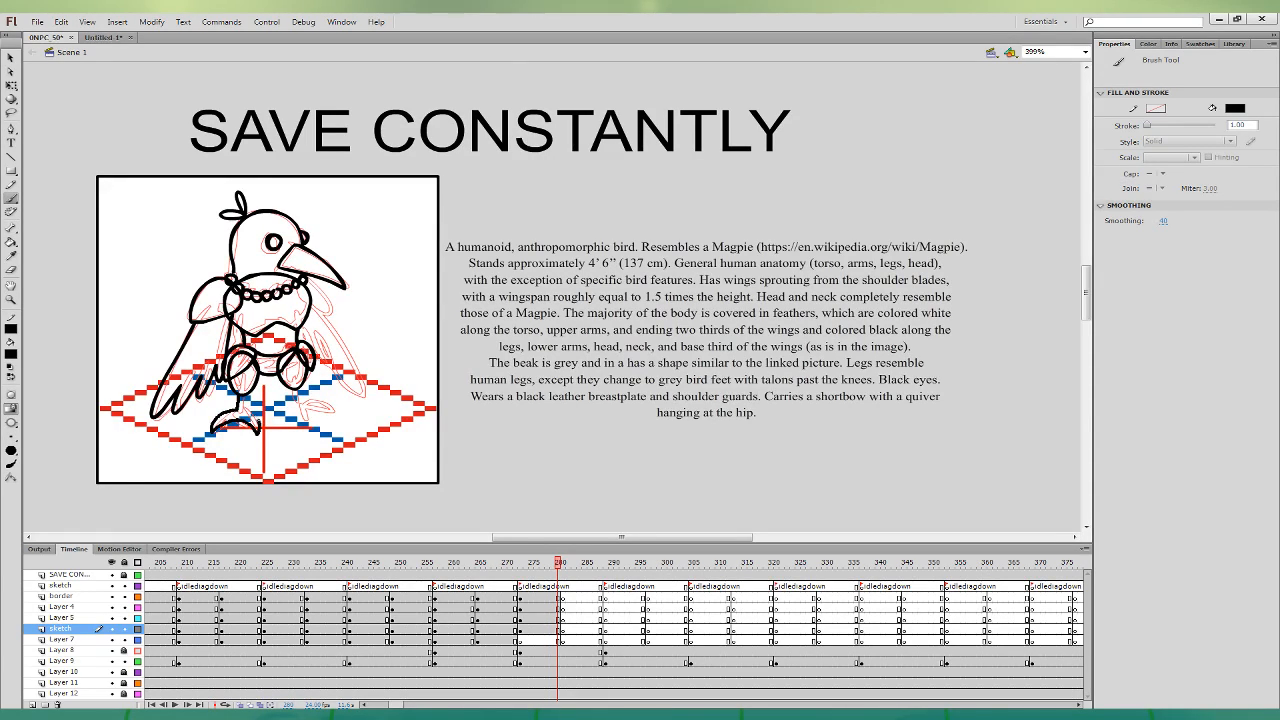
{"action": "left_click_drag", "start_coordinate": [226, 413], "coordinate": [239, 401]}
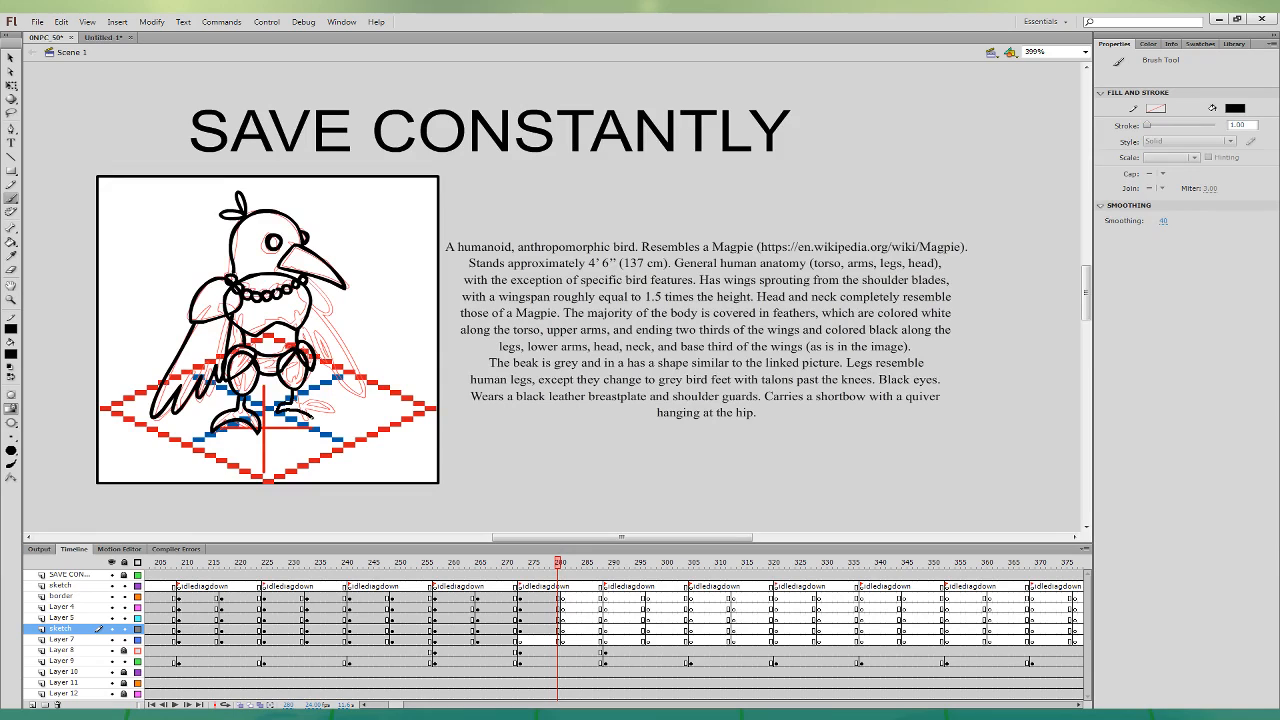
{"action": "mouse_move", "coordinate": [312, 417]}
{"action": "left_mouse_down"}
{"action": "mouse_move", "coordinate": [297, 402]}
{"action": "mouse_move", "coordinate": [330, 412]}
{"action": "left_mouse_up"}
- On Layer 7, brush the jagged tail feathers hanging between the magpie's legs
{"action": "left_click", "coordinate": [558, 639]}
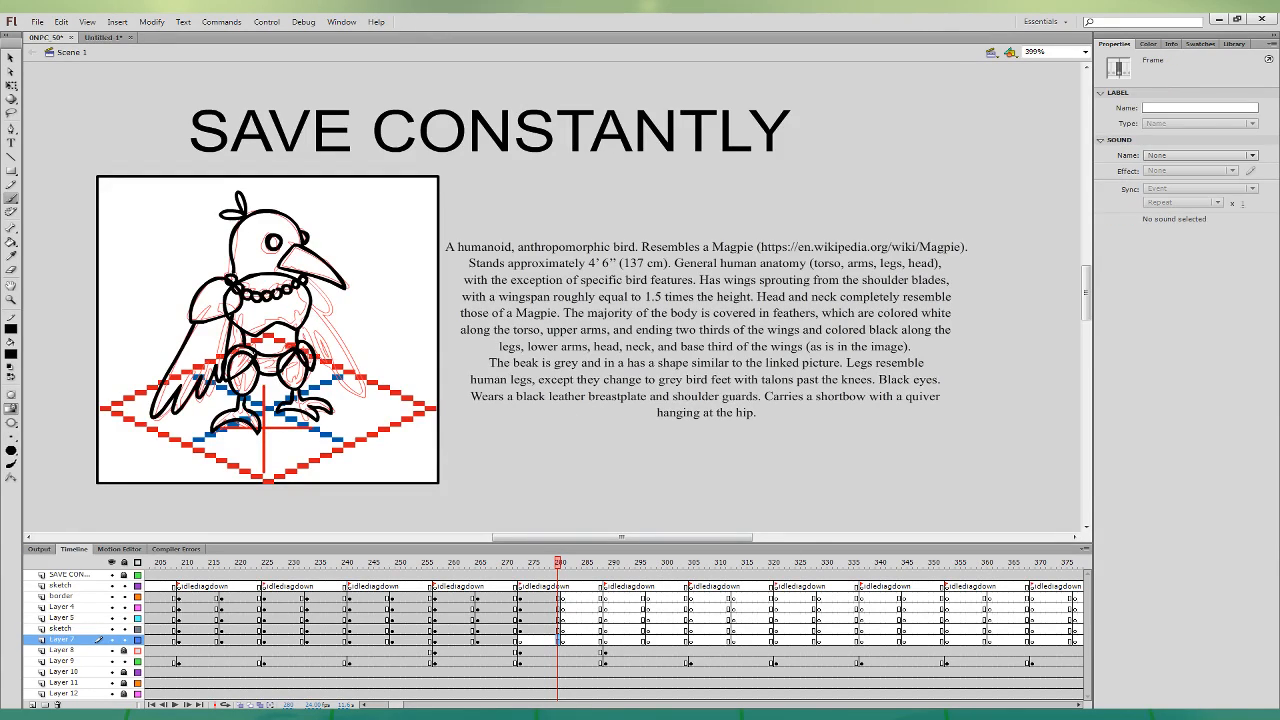
{"action": "left_click_drag", "start_coordinate": [253, 353], "coordinate": [236, 401]}
{"action": "key", "text": "ctrl+z"}
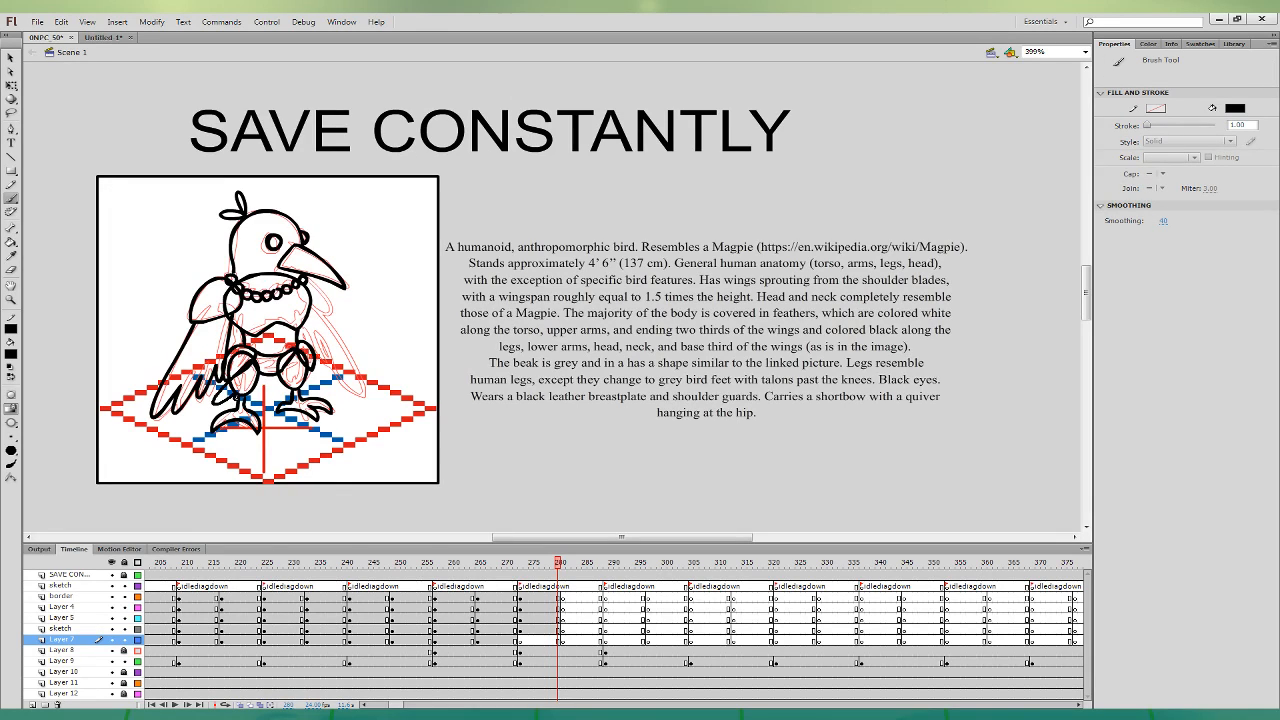
{"action": "left_click_drag", "start_coordinate": [268, 360], "coordinate": [278, 396]}
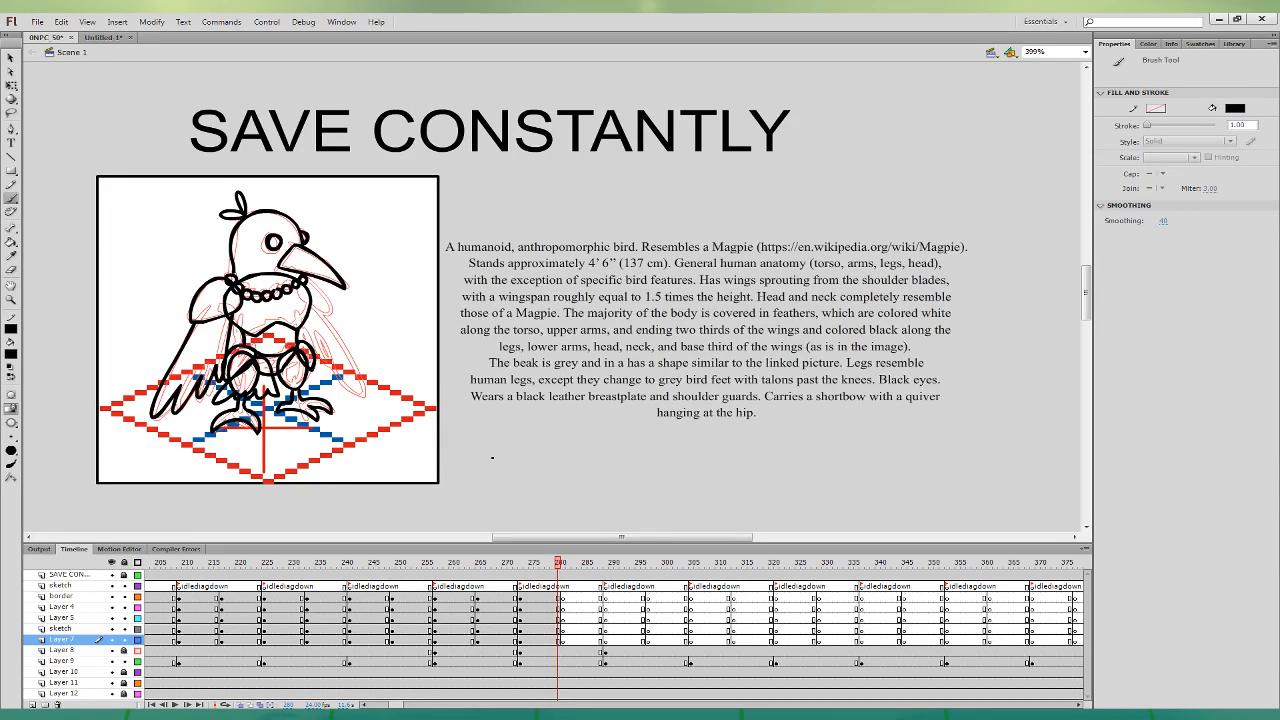
- Fill the magpie's near wing, head and crest with dark blue
{"action": "left_click", "coordinate": [11, 243]}
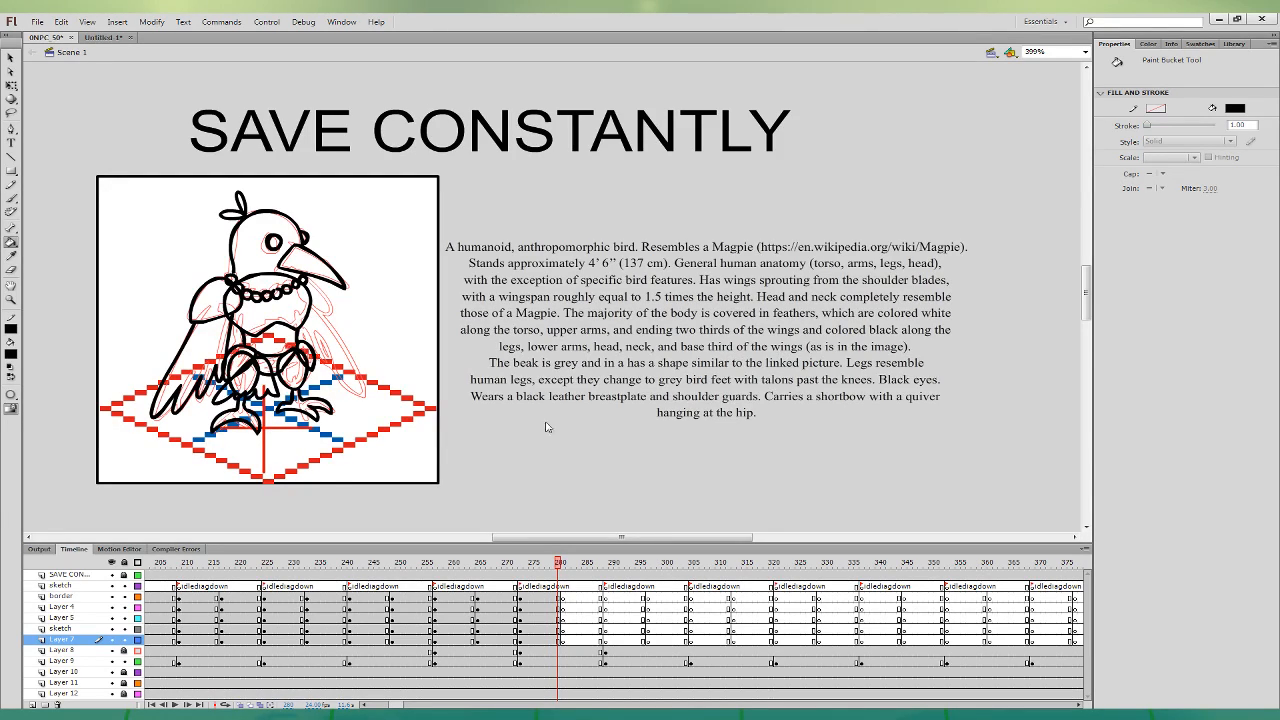
{"action": "left_click", "coordinate": [232, 296]}
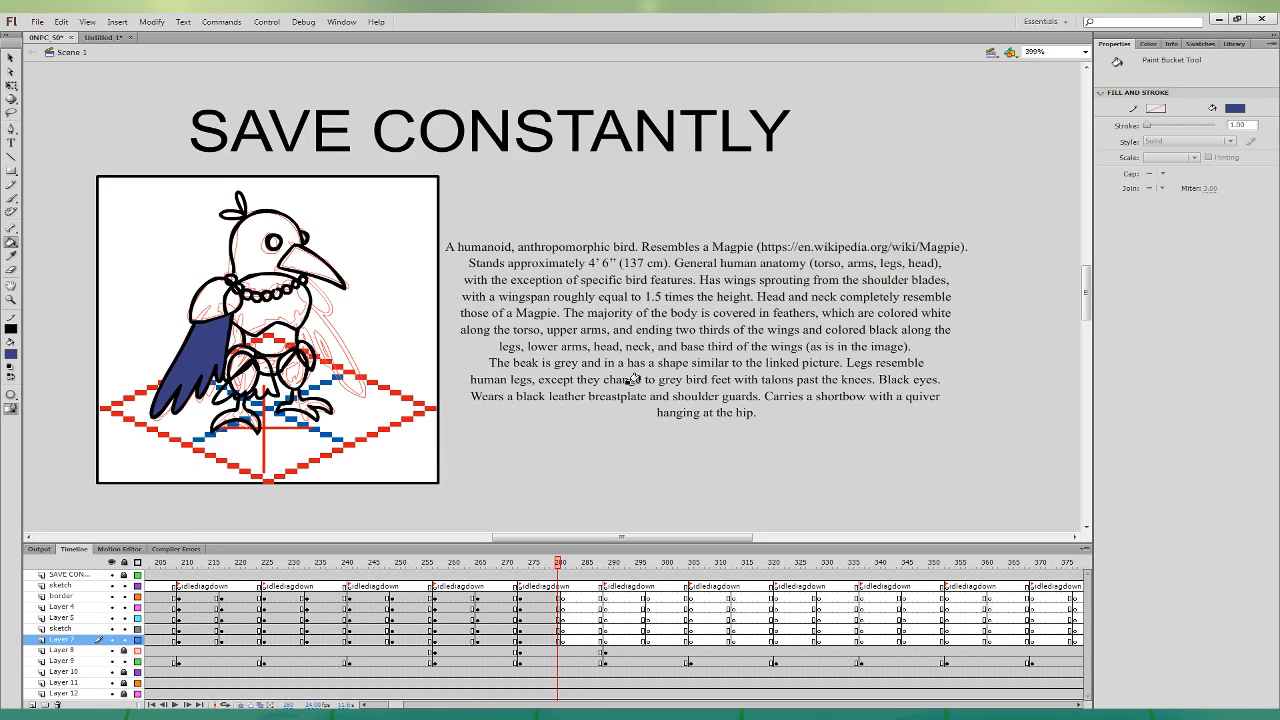
{"action": "key", "text": "v"}
{"action": "left_click", "coordinate": [322, 235]}
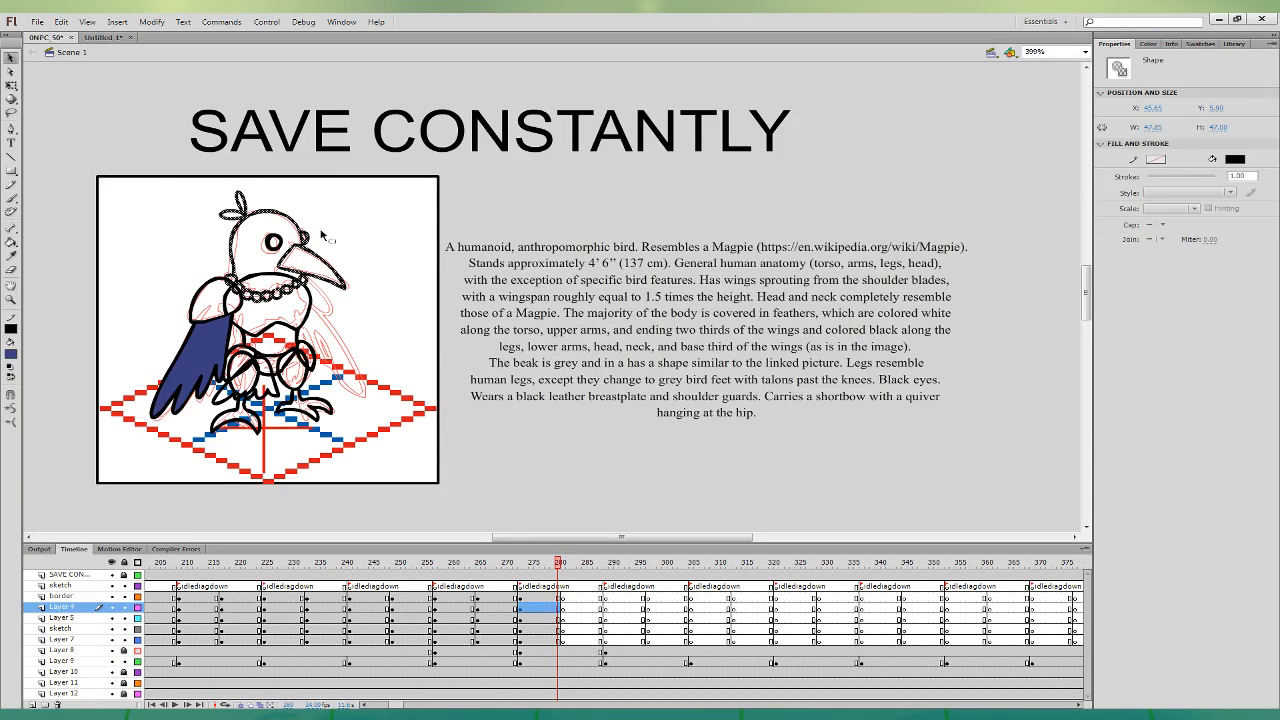
{"action": "left_click", "coordinate": [322, 235]}
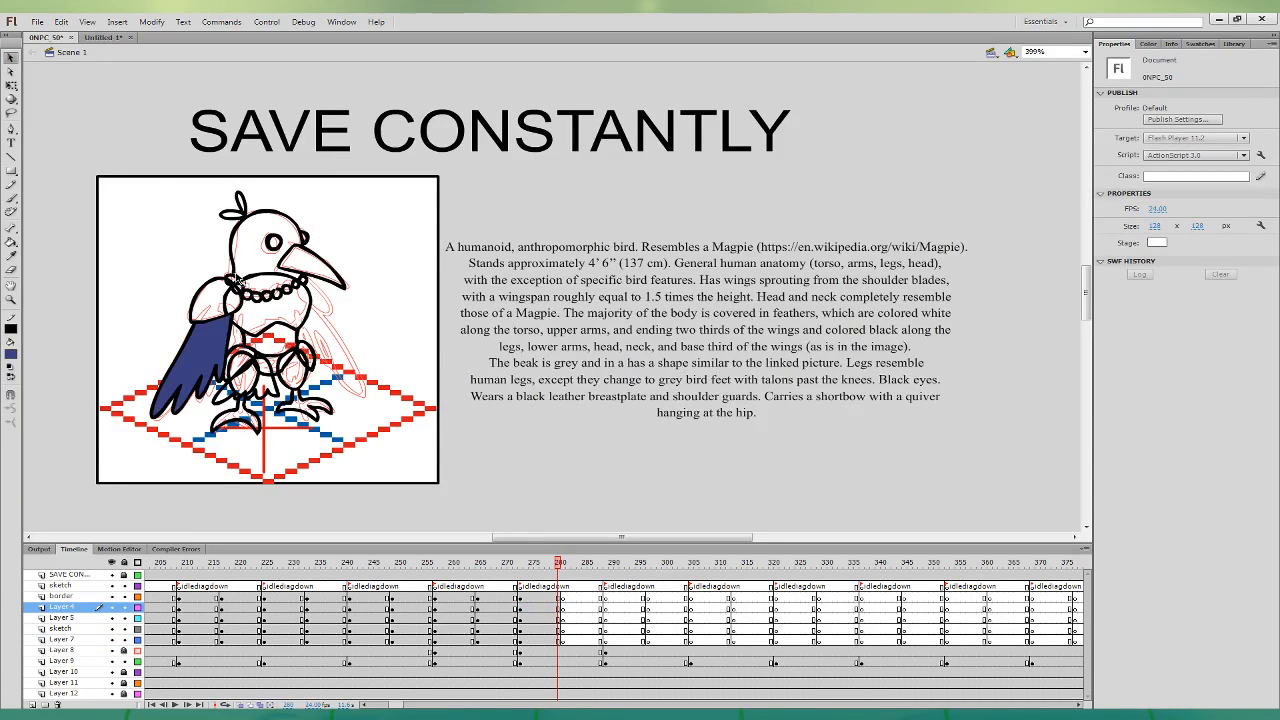
{"action": "left_click", "coordinate": [11, 242]}
{"action": "left_click", "coordinate": [266, 228]}
{"action": "left_click", "coordinate": [236, 208]}
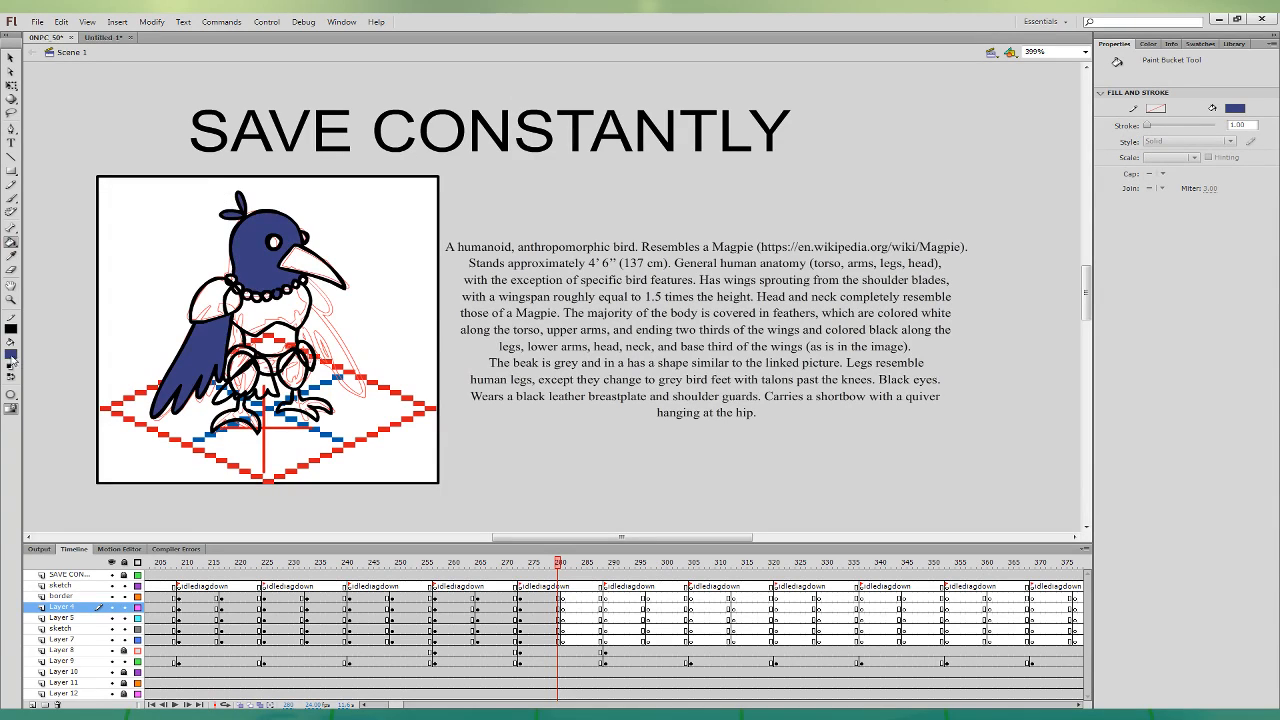
- Fill the beak and both feet with light grey-blue and the eyes with white
{"action": "left_click", "coordinate": [532, 438]}
{"action": "left_click", "coordinate": [293, 262]}
{"action": "left_click", "coordinate": [11, 256]}
{"action": "left_click", "coordinate": [265, 204]}
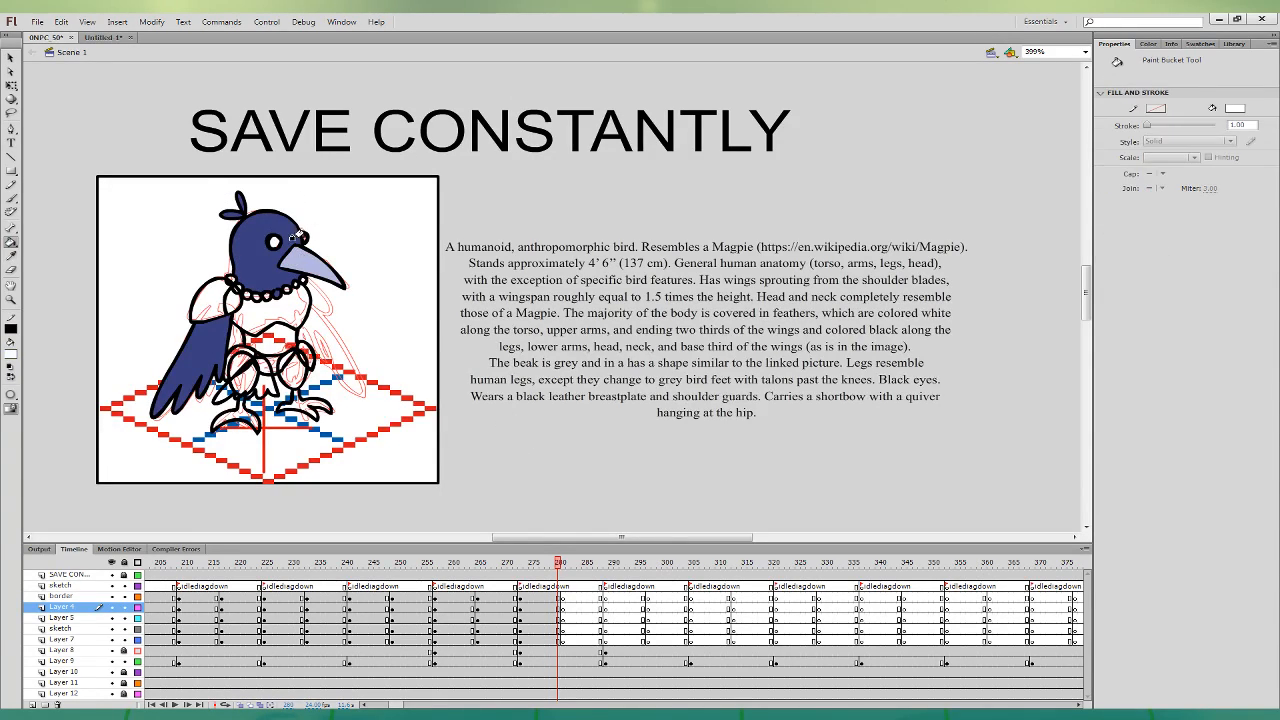
{"action": "left_click", "coordinate": [11, 255]}
{"action": "left_click", "coordinate": [293, 256]}
{"action": "left_click", "coordinate": [245, 405]}
{"action": "left_click", "coordinate": [304, 397]}
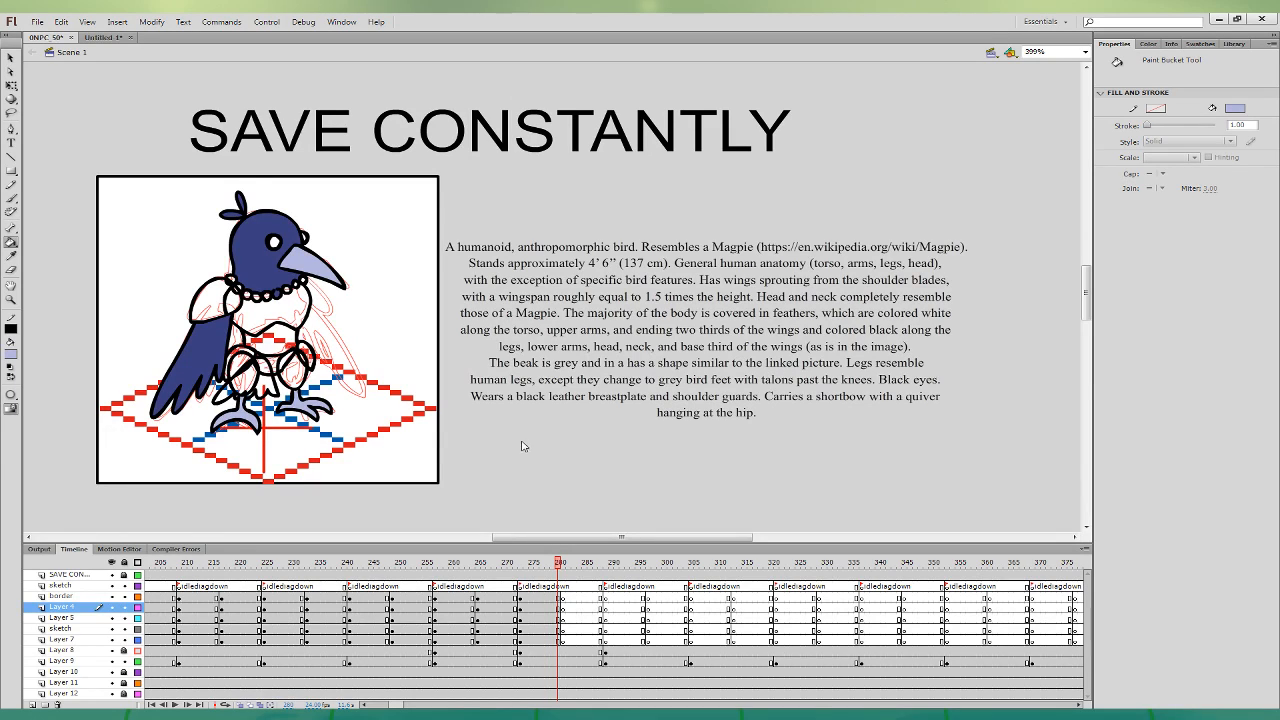
- Fill the magpie's waist and both thighs with dark grey
{"action": "left_click", "coordinate": [268, 340]}
{"action": "left_click", "coordinate": [248, 372]}
{"action": "left_click", "coordinate": [288, 366]}
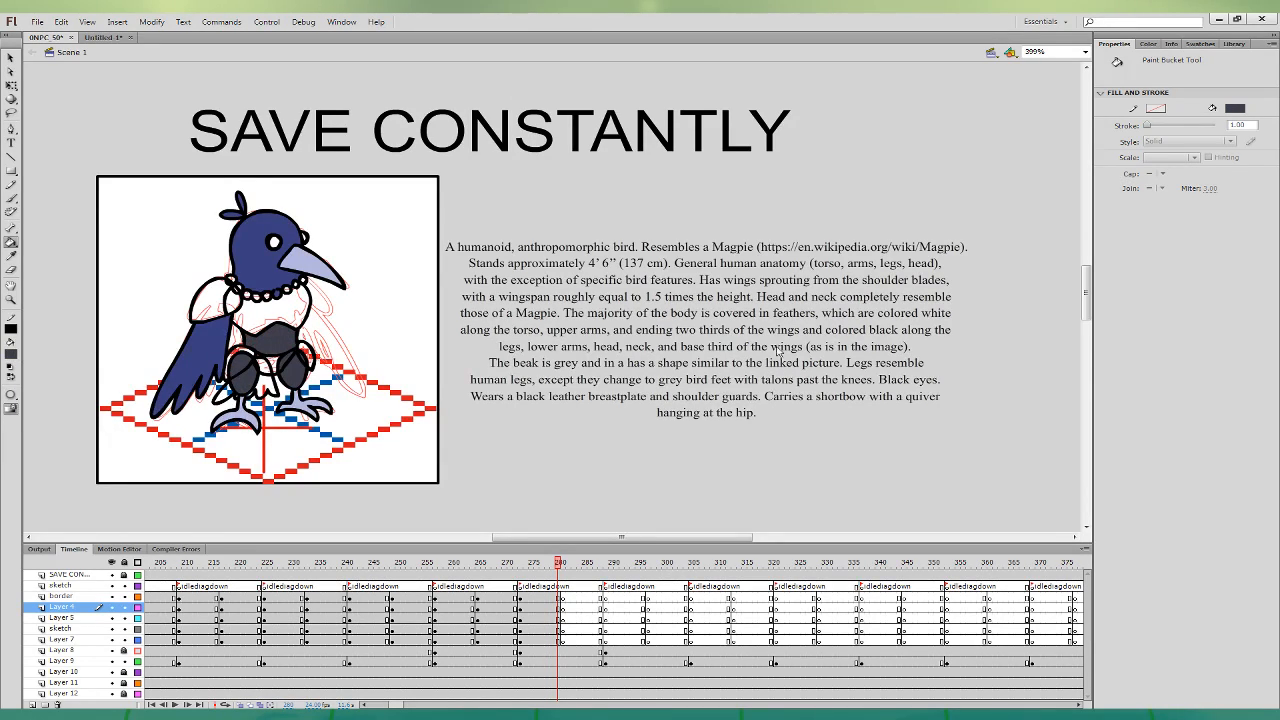
- Fill the shoulder guard, breastplate and hip guards with a lighter grey
{"action": "left_click", "coordinate": [526, 453]}
{"action": "left_click", "coordinate": [205, 303]}
{"action": "left_click", "coordinate": [286, 295]}
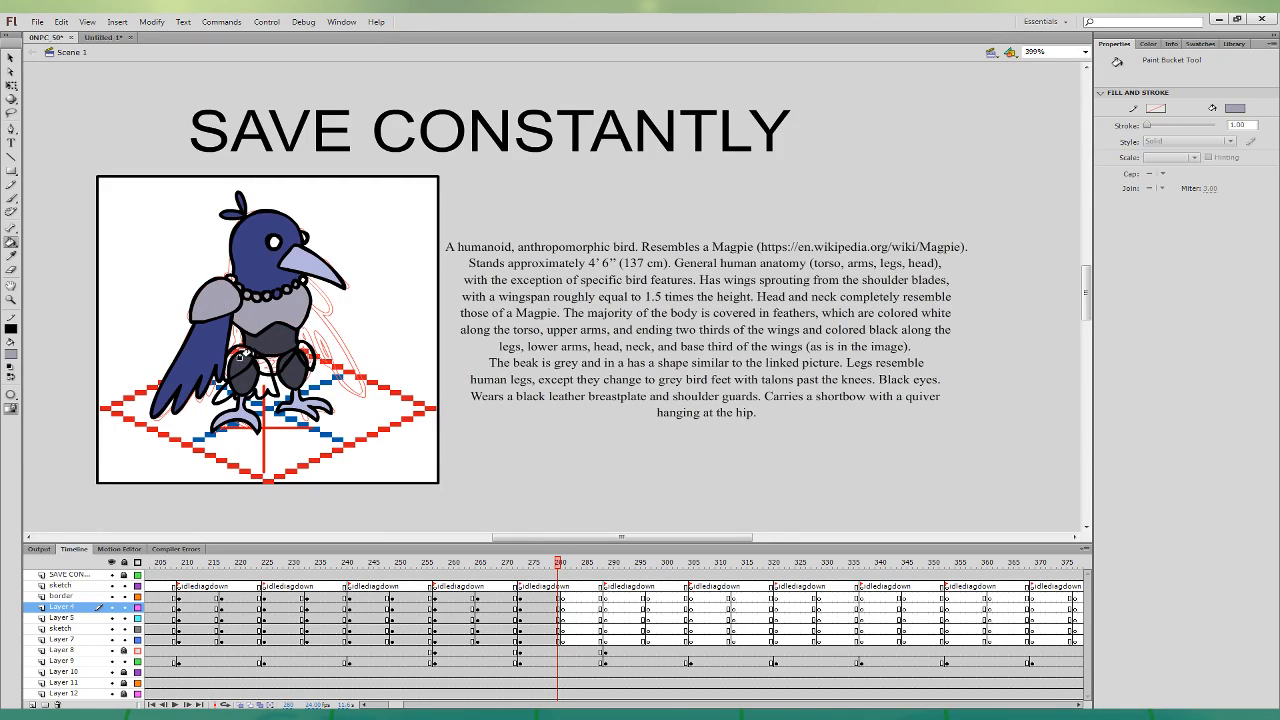
{"action": "left_click", "coordinate": [242, 362]}
{"action": "left_click", "coordinate": [293, 350]}
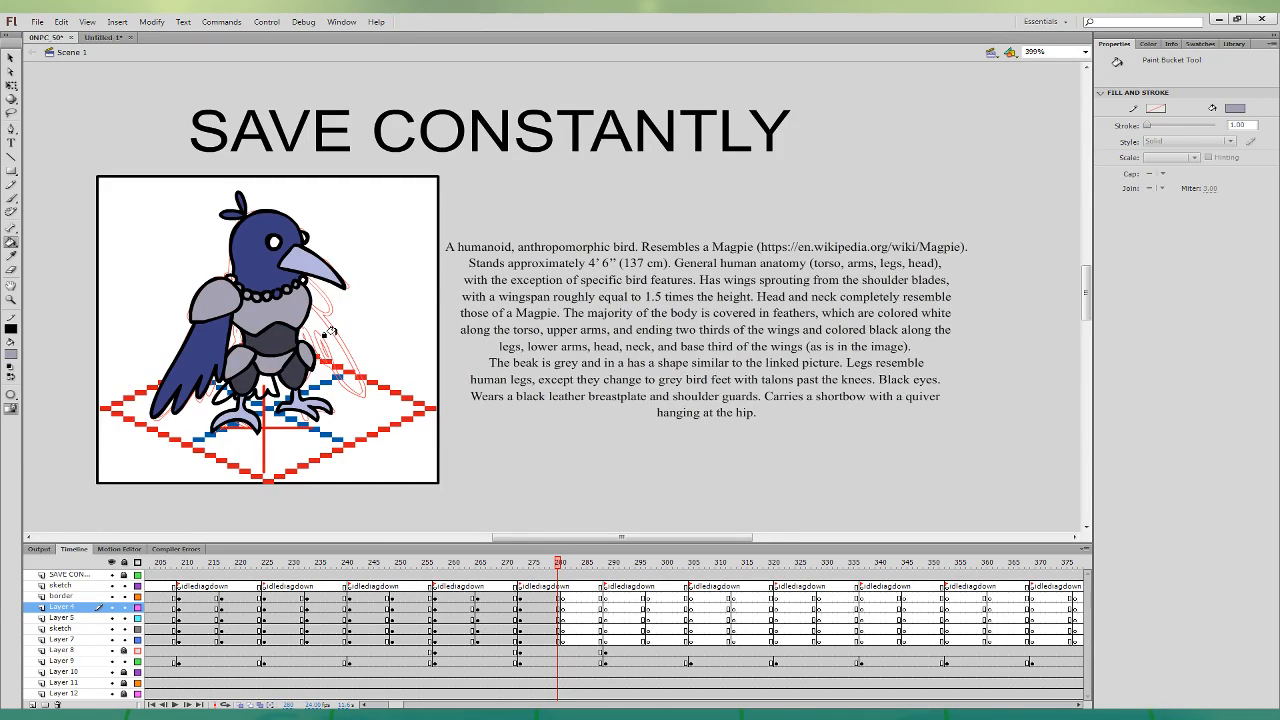
- Sample the head's dark blue and fill the tail feathers between the legs with it
{"action": "left_click", "coordinate": [11, 256]}
{"action": "left_click", "coordinate": [257, 259]}
{"action": "left_click", "coordinate": [265, 387]}
{"action": "left_click", "coordinate": [219, 392]}
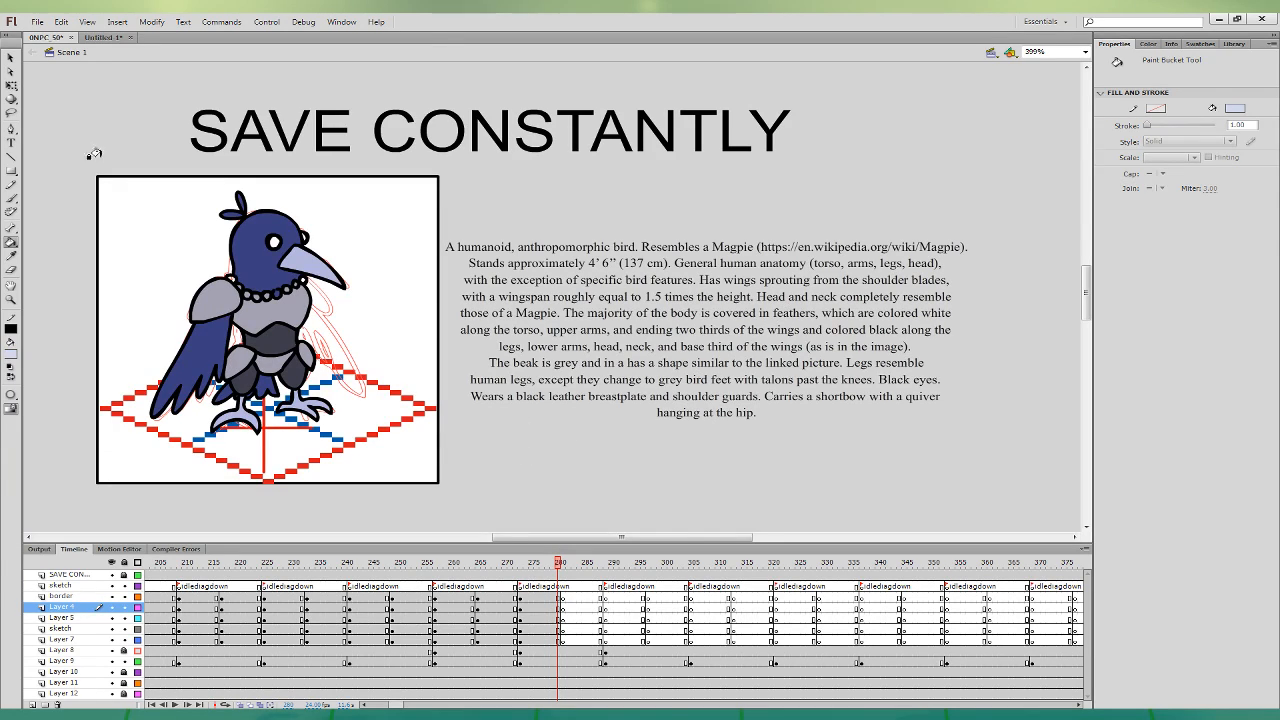
- Brush a jagged pale blue patch around the eye within the selected head fill and fill it with the same colour
{"action": "left_click", "coordinate": [11, 85]}
{"action": "left_click", "coordinate": [290, 230]}
{"action": "left_click", "coordinate": [12, 198]}
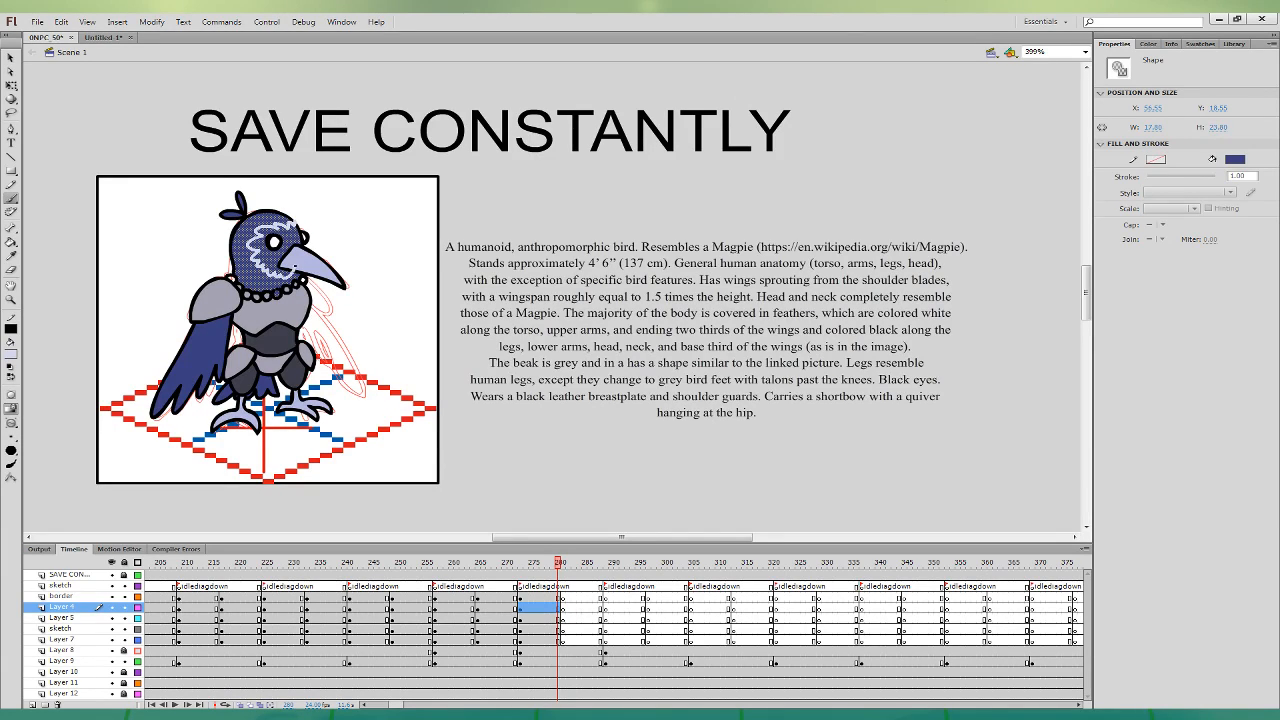
{"action": "left_click_drag", "start_coordinate": [295, 267], "coordinate": [297, 268]}
{"action": "left_click", "coordinate": [11, 86]}
{"action": "left_click", "coordinate": [48, 120]}
{"action": "left_click", "coordinate": [11, 243]}
{"action": "left_click", "coordinate": [265, 256]}
{"action": "left_click", "coordinate": [280, 230]}
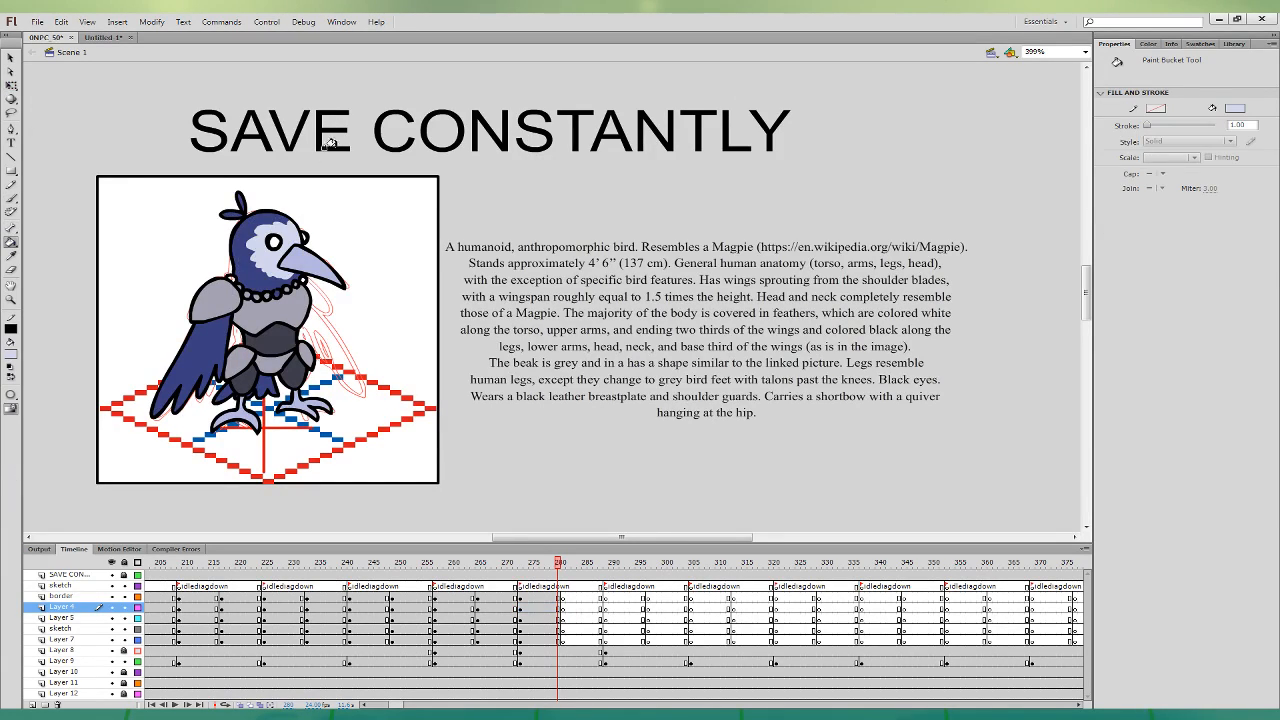
- Select the near wing's blue fill and brush pale blue feather markings inside it
{"action": "left_click", "coordinate": [11, 86]}
{"action": "left_click", "coordinate": [190, 372]}
{"action": "left_click", "coordinate": [12, 198]}
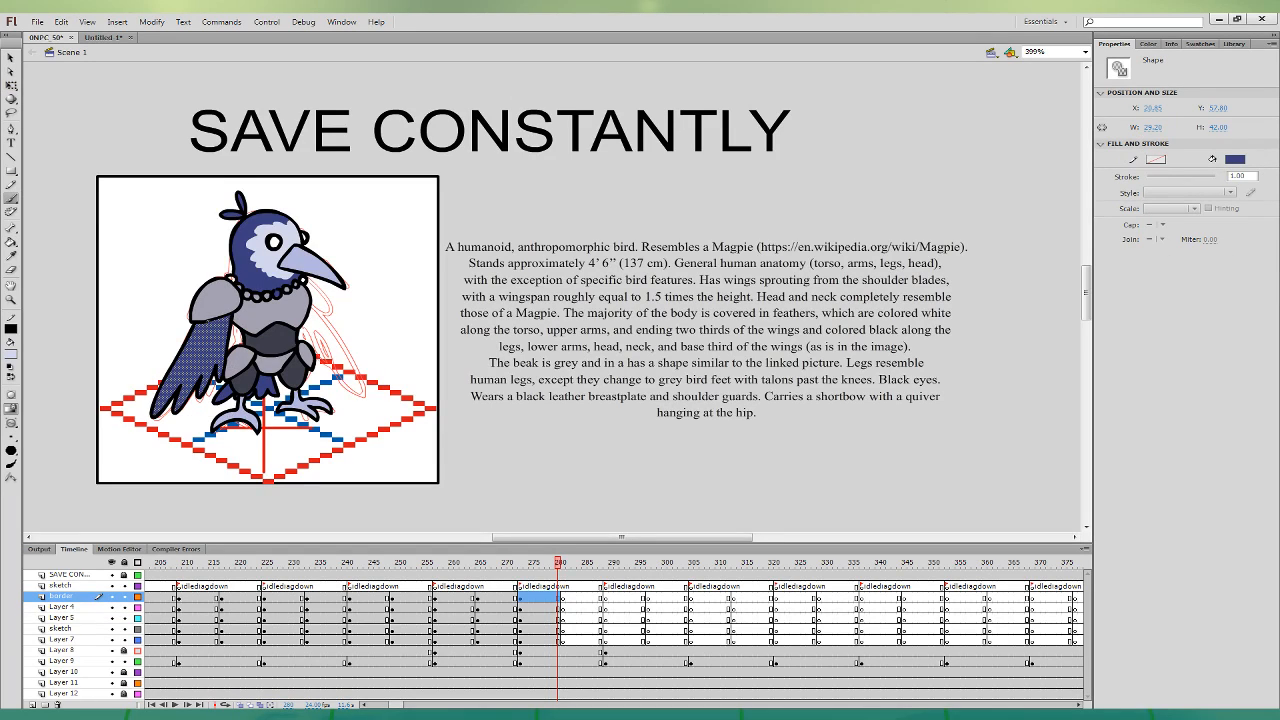
{"action": "left_click_drag", "start_coordinate": [214, 306], "coordinate": [172, 386]}
{"action": "left_click", "coordinate": [12, 86]}
{"action": "left_click", "coordinate": [48, 120]}
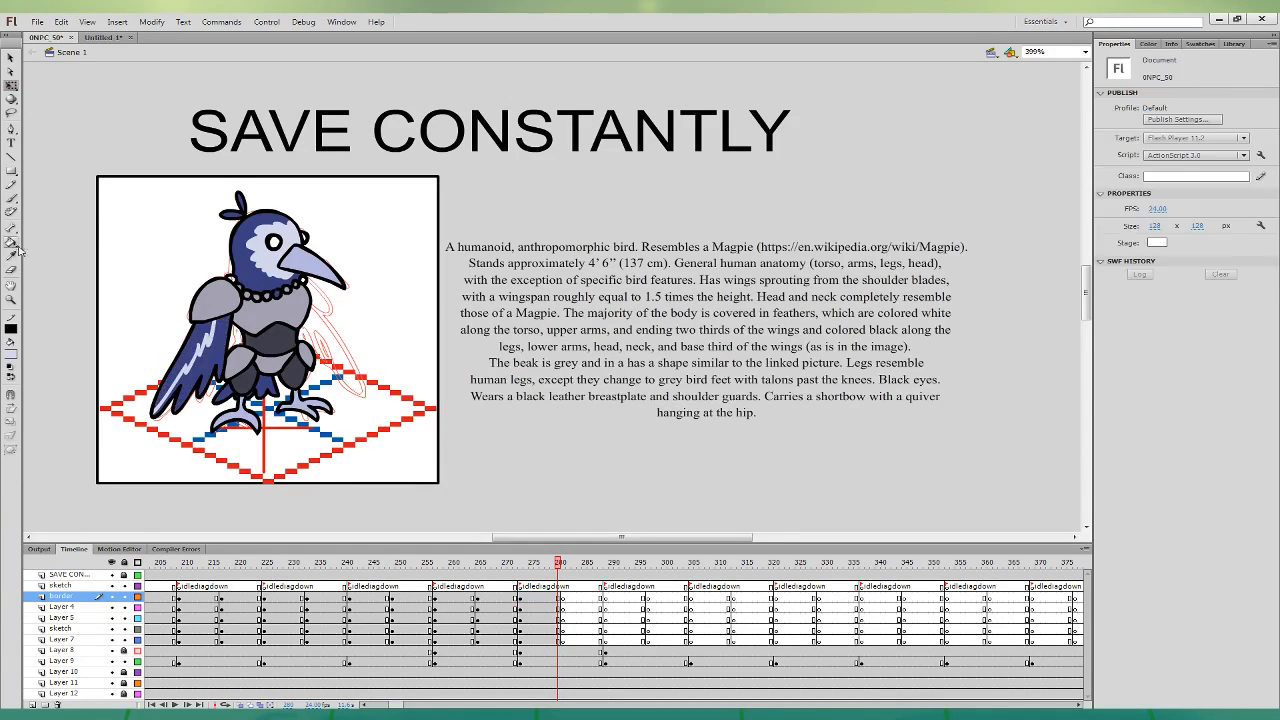
- Fill the near wing's feather markings with pale blue and brush matching pale blue markings inside the tail feathers' dark blue fill
{"action": "left_click", "coordinate": [11, 243]}
{"action": "left_click", "coordinate": [208, 352]}
{"action": "left_click", "coordinate": [12, 86]}
{"action": "left_click", "coordinate": [264, 386]}
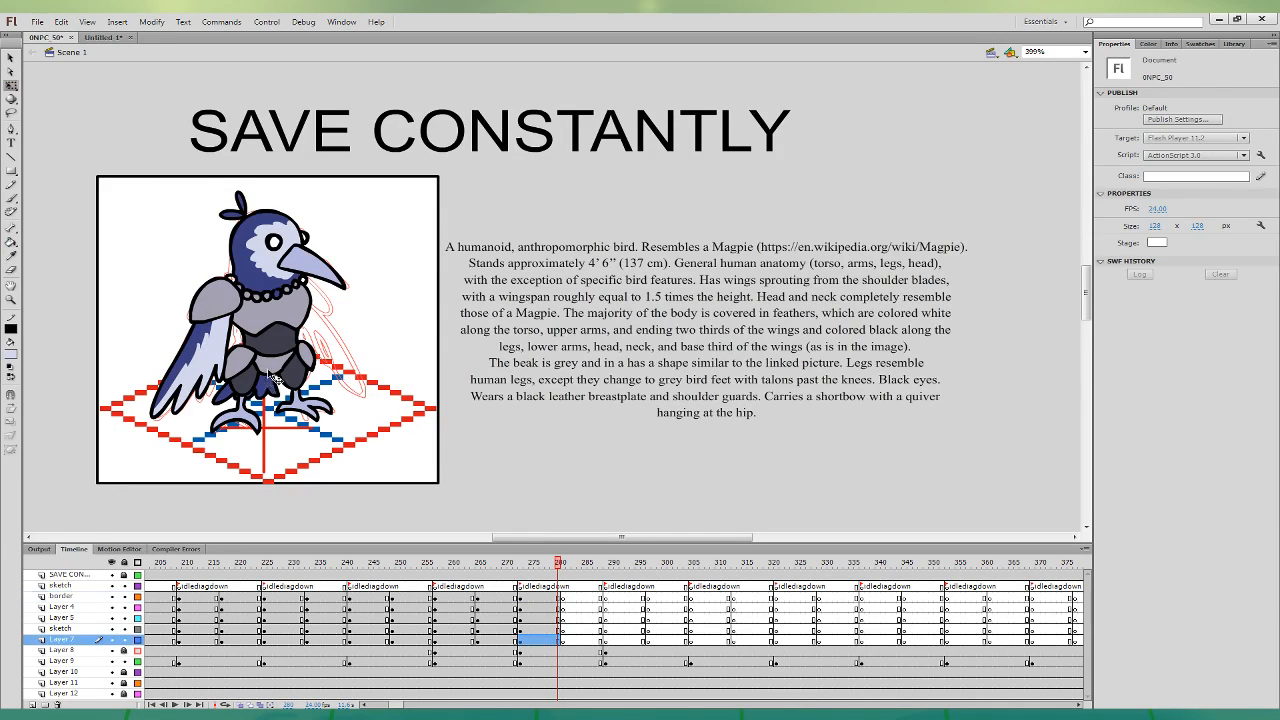
{"action": "left_click", "coordinate": [12, 198]}
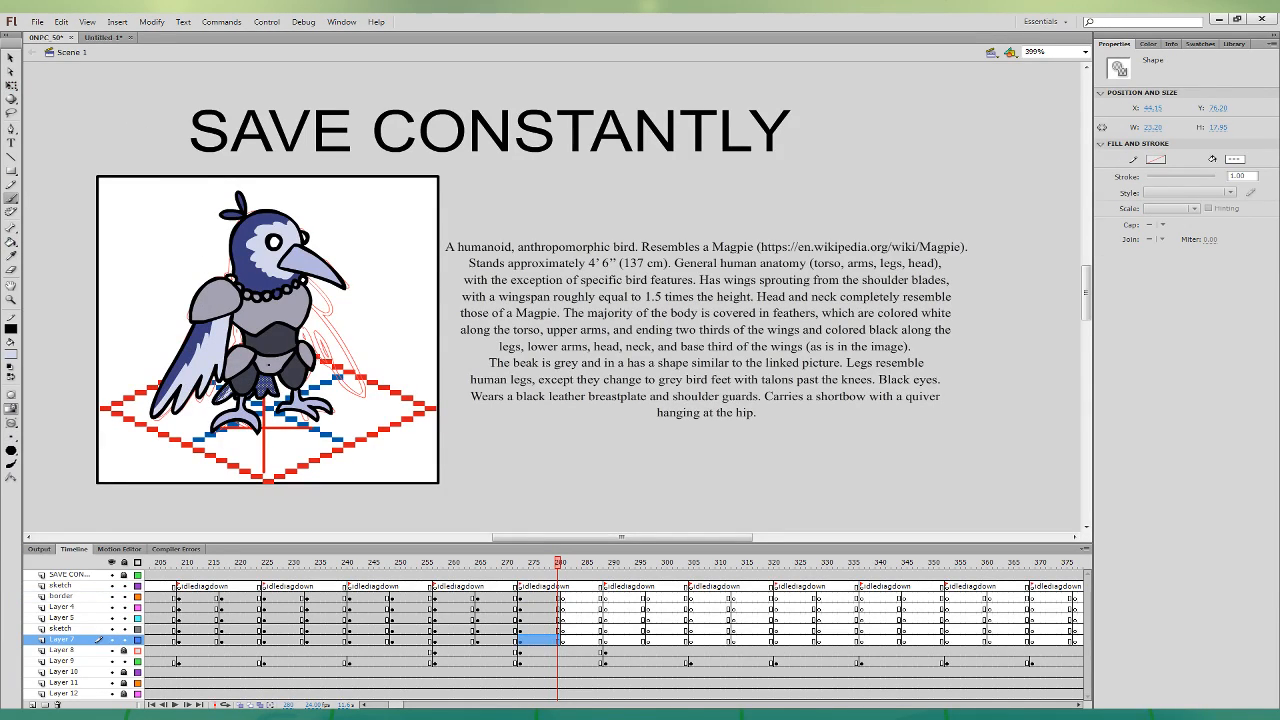
{"action": "key", "text": "q"}
{"action": "key", "text": "k"}
{"action": "key", "text": "ctrl+shift+a"}
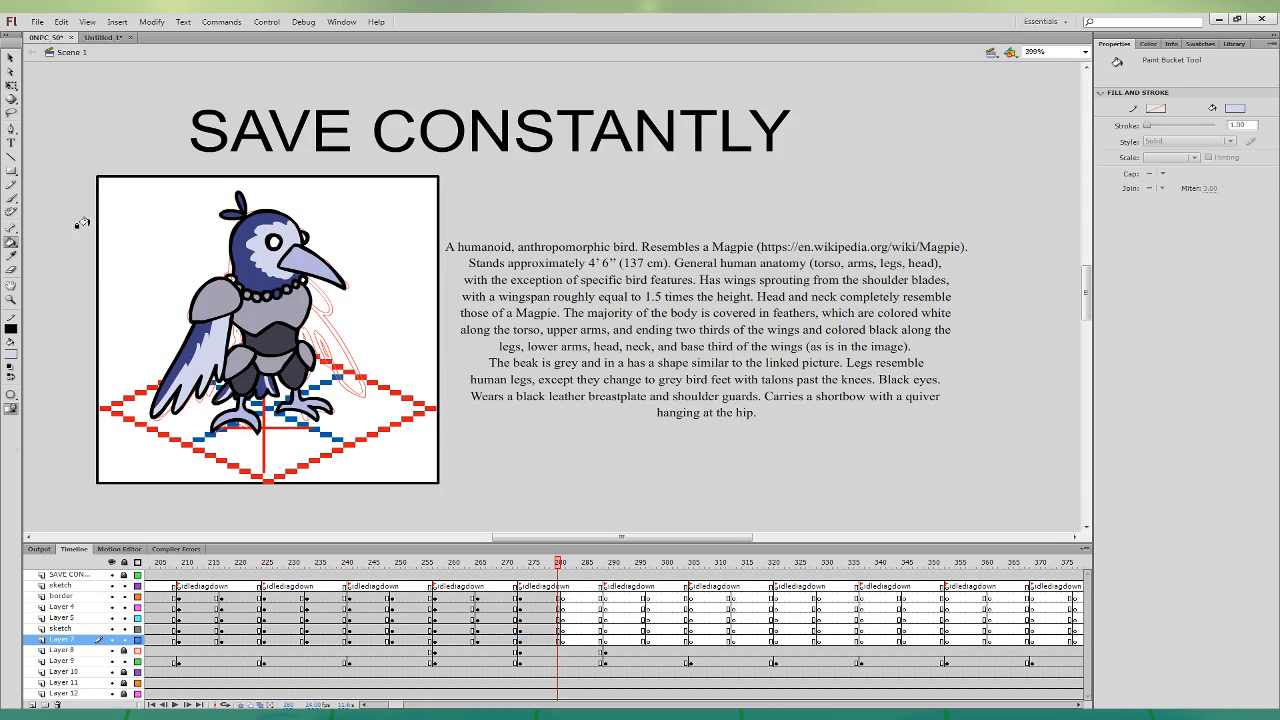
- Select the head's dark blue fill and brush extra pale blue feather marks inside it
{"action": "left_click", "coordinate": [11, 87]}
{"action": "left_click", "coordinate": [260, 220]}
{"action": "left_click", "coordinate": [12, 198]}
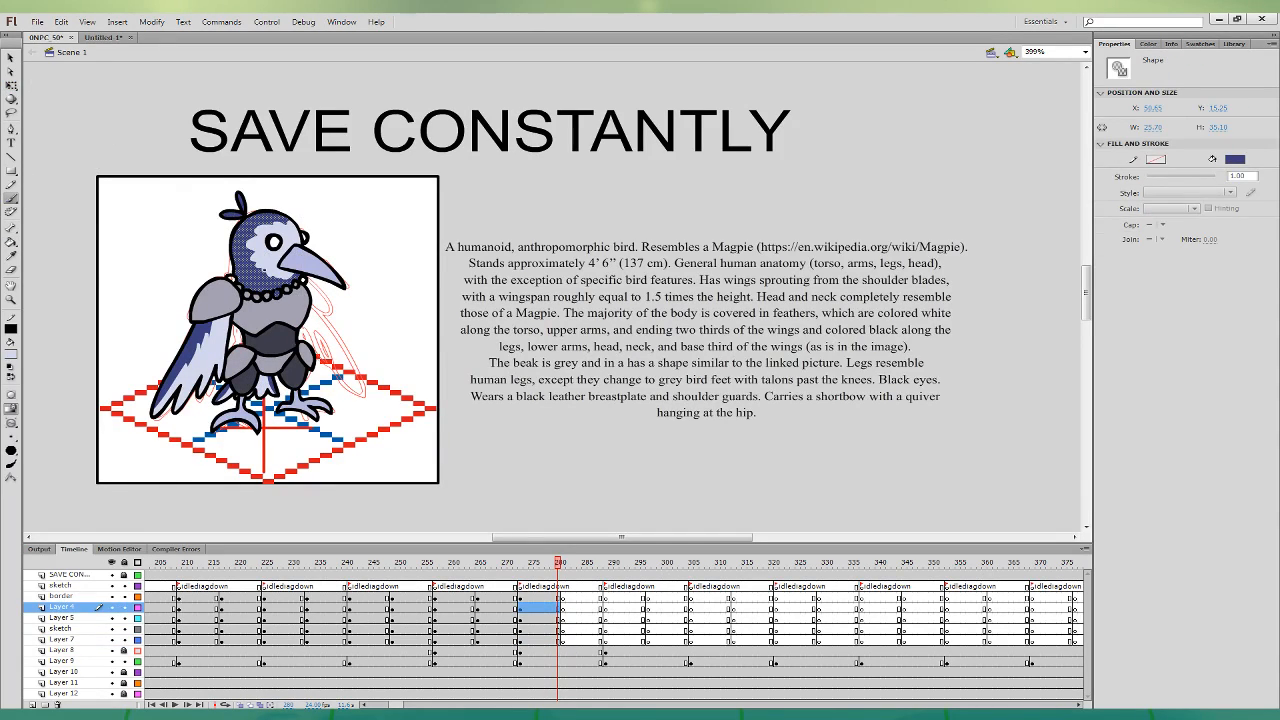
{"action": "key", "text": "q"}
{"action": "key", "text": "ctrl+shift+a"}
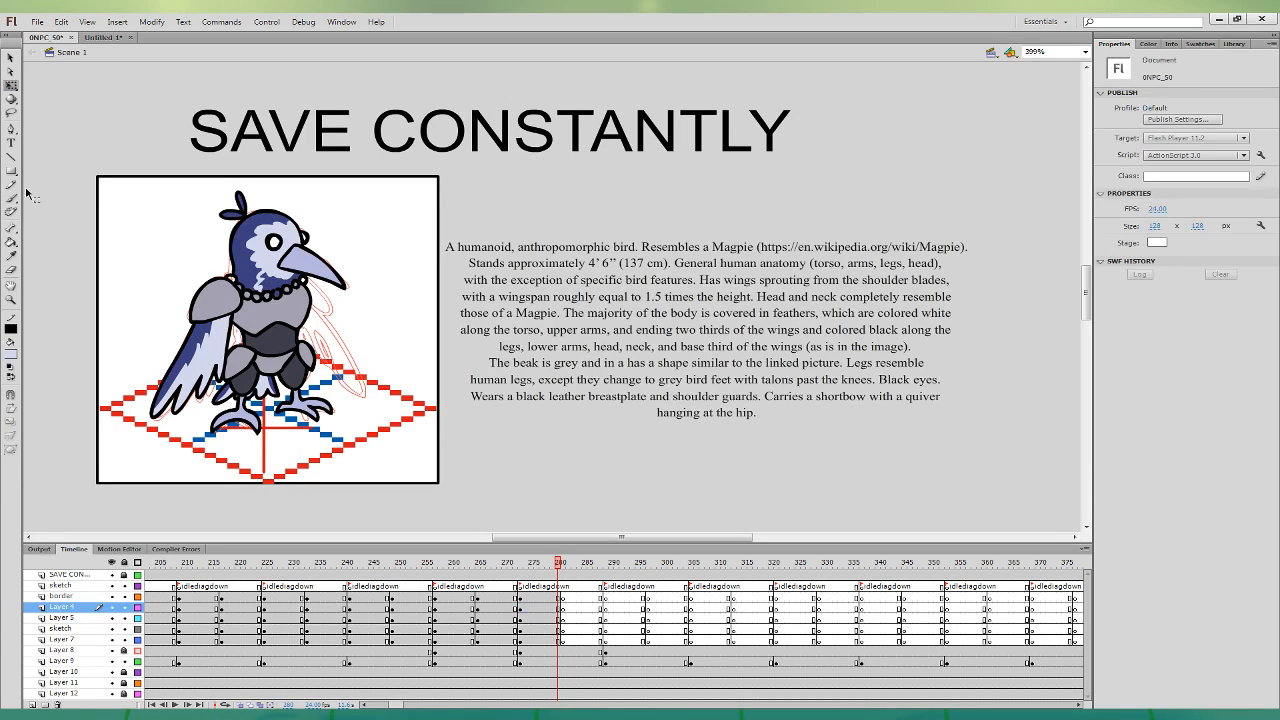
- Fill the beak and feet with greyish blue and the breastplate, shoulder guard and hip guards with darker slate blue
{"action": "left_click", "coordinate": [11, 242]}
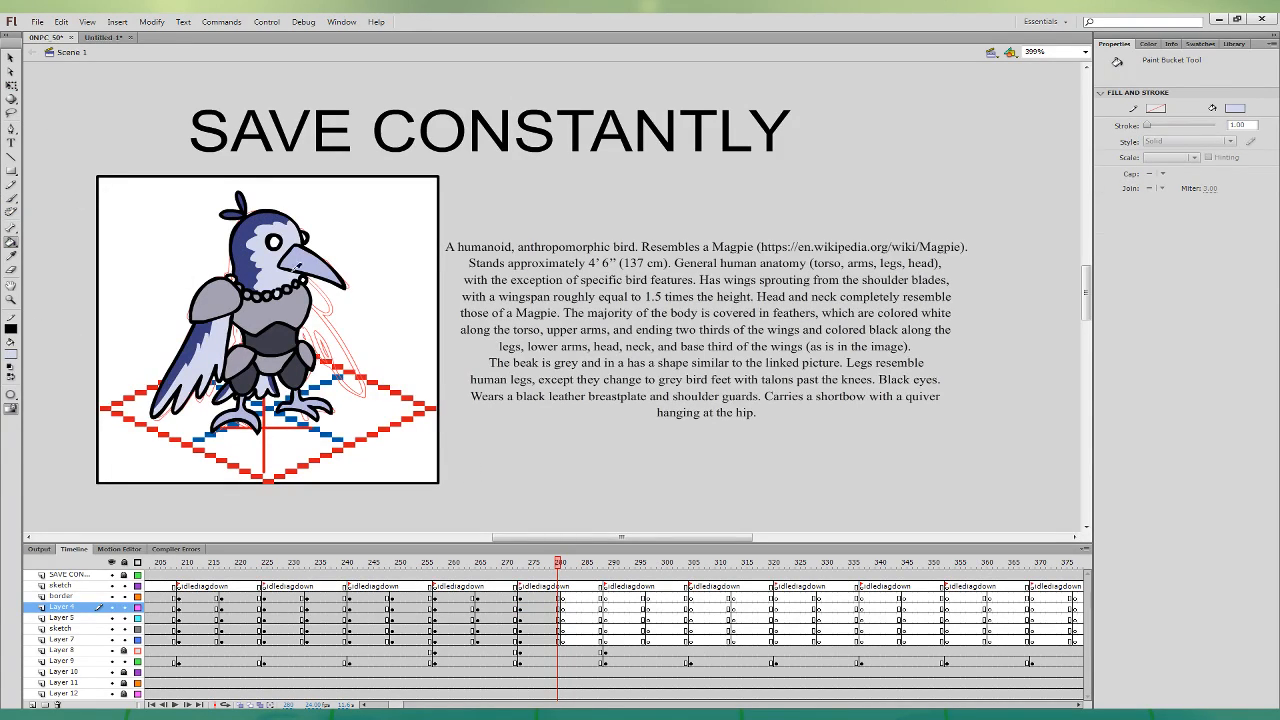
{"action": "left_click", "coordinate": [294, 270]}
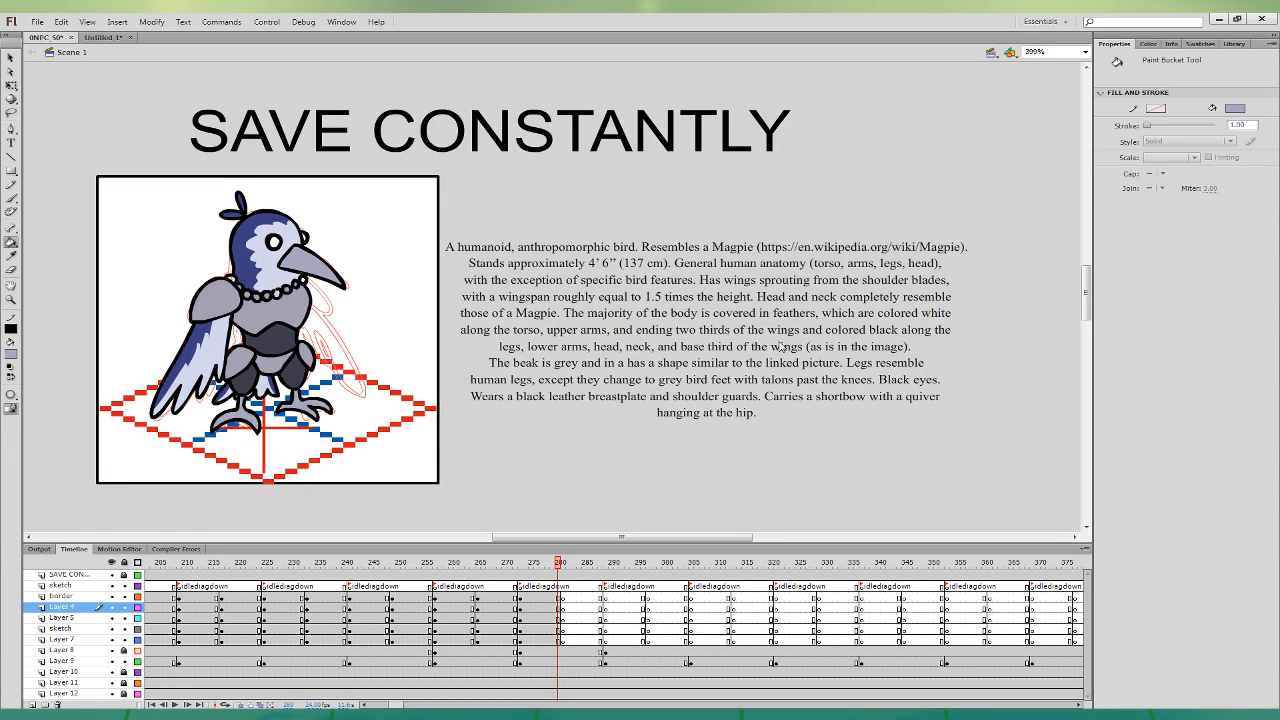
{"action": "left_click", "coordinate": [272, 306]}
{"action": "left_click", "coordinate": [212, 298]}
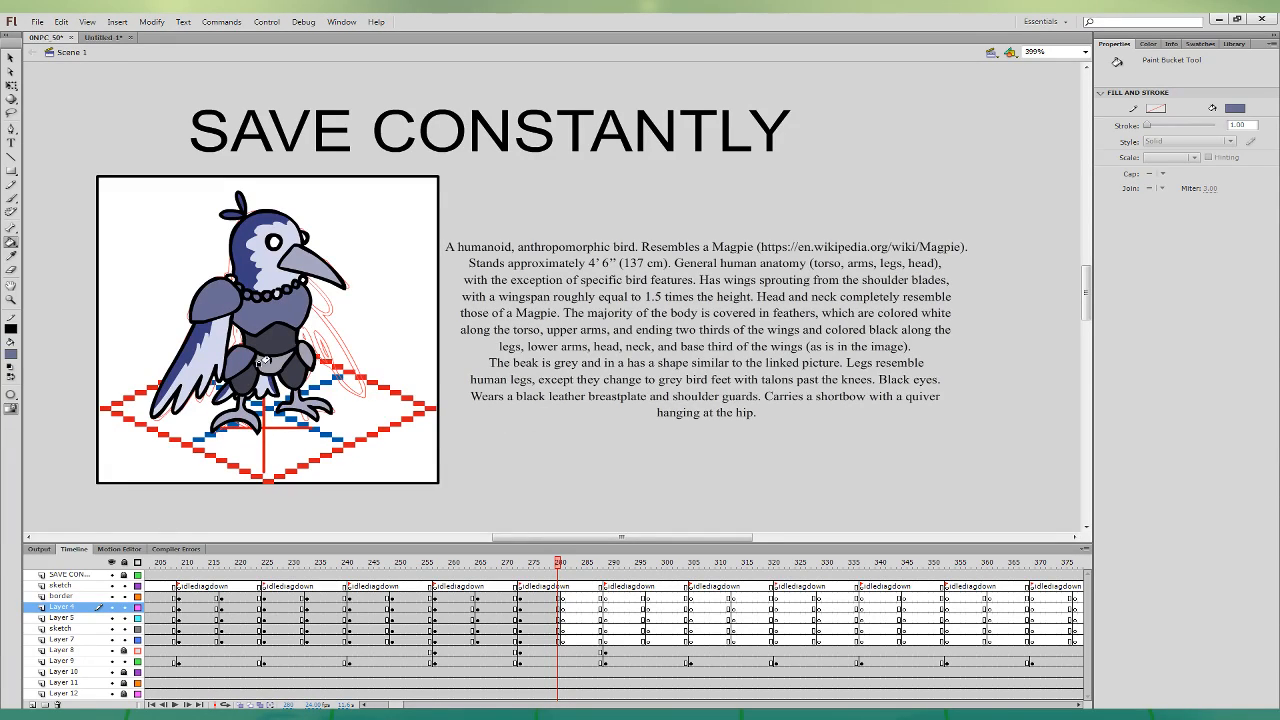
{"action": "left_click", "coordinate": [11, 58]}
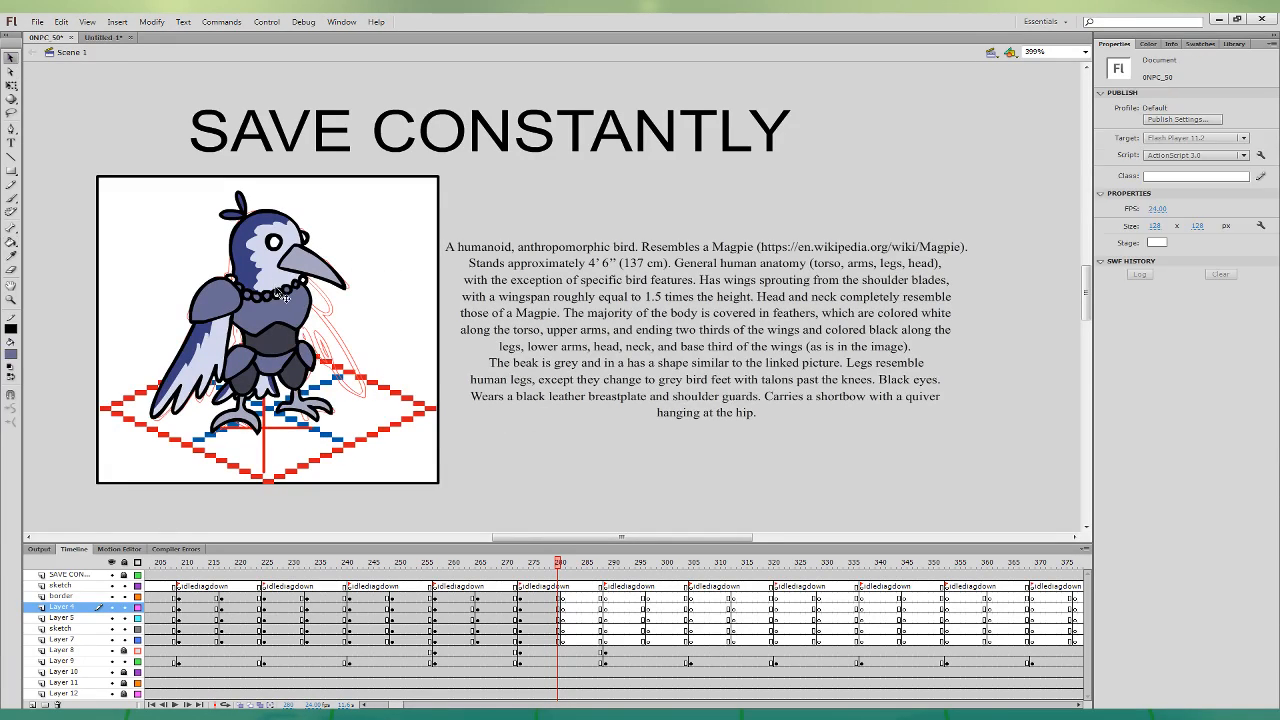
{"action": "left_click", "coordinate": [277, 289]}
{"action": "left_click", "coordinate": [279, 289]}
{"action": "left_click", "coordinate": [279, 289]}
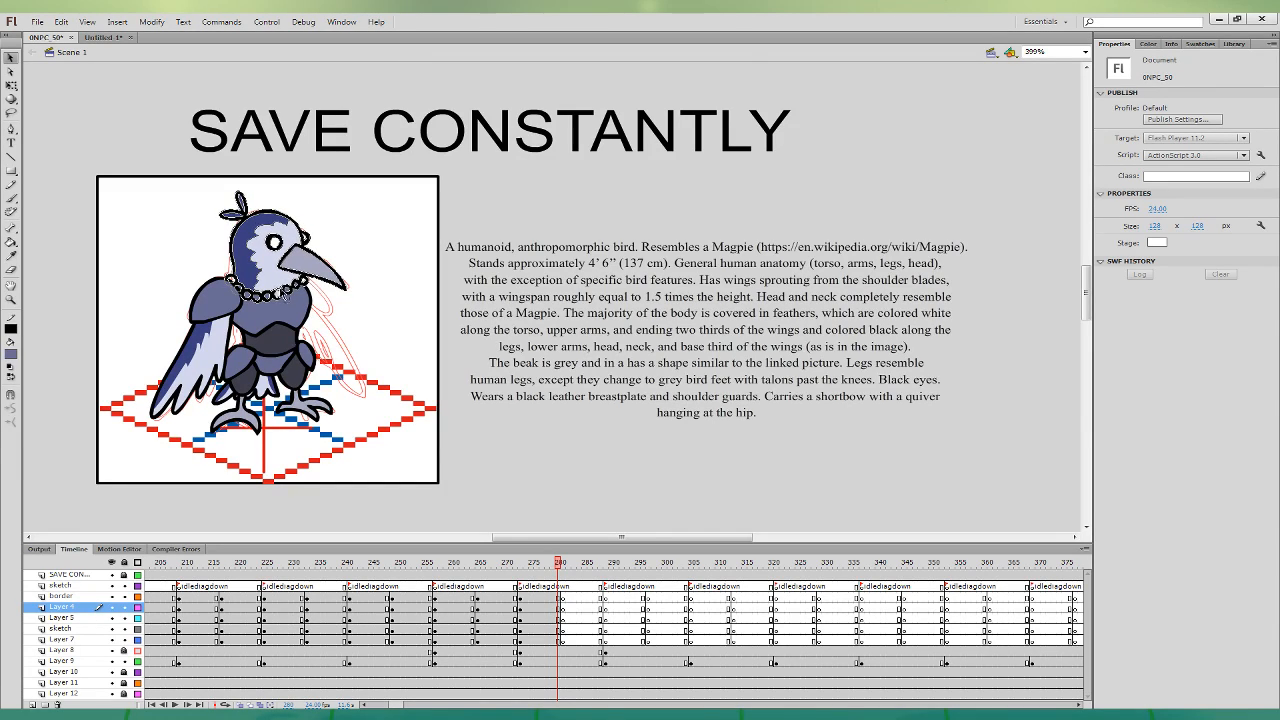
{"action": "key", "text": "ctrl+y"}
{"action": "key", "text": "ctrl+z"}
{"action": "key", "text": "ctrl+y"}
{"action": "left_click", "coordinate": [11, 243]}
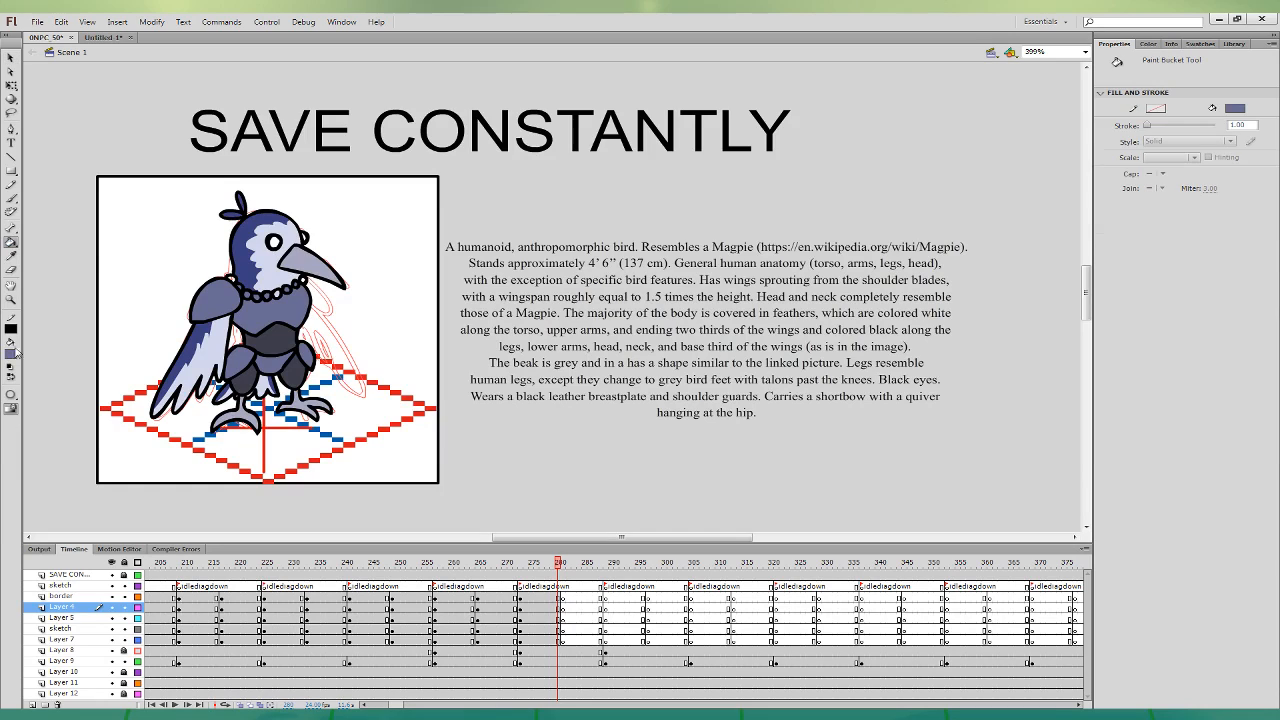
{"action": "left_click", "coordinate": [14, 353]}
{"action": "left_click", "coordinate": [365, 245]}
{"action": "left_click", "coordinate": [10, 57]}
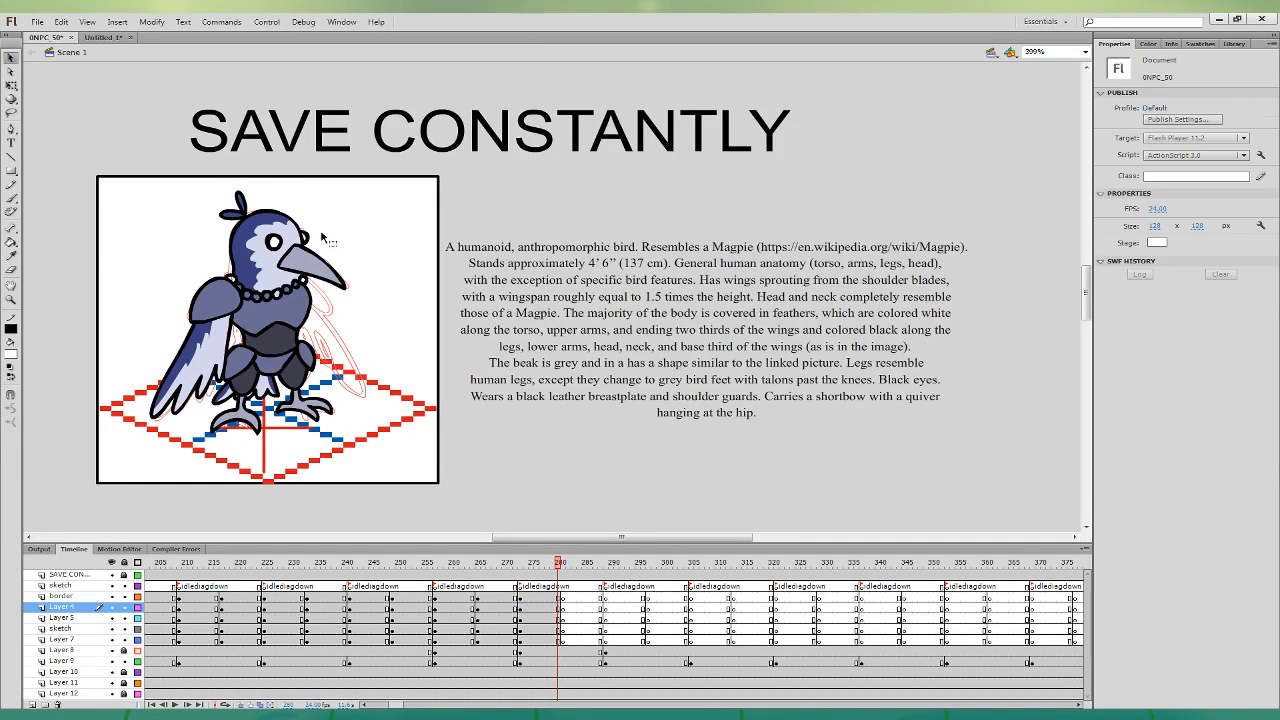
{"action": "key", "text": "k"}
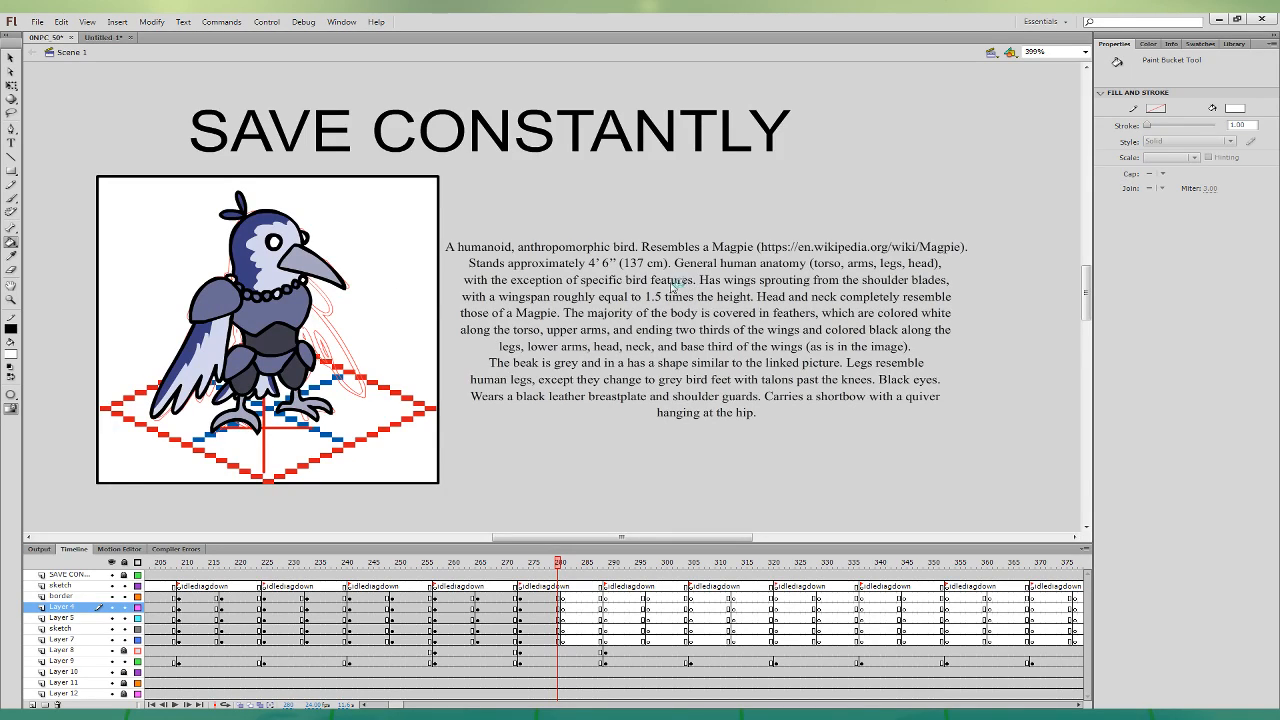
- Fill the necklace beads around the magpie's neck with blue
{"action": "left_click", "coordinate": [234, 280]}
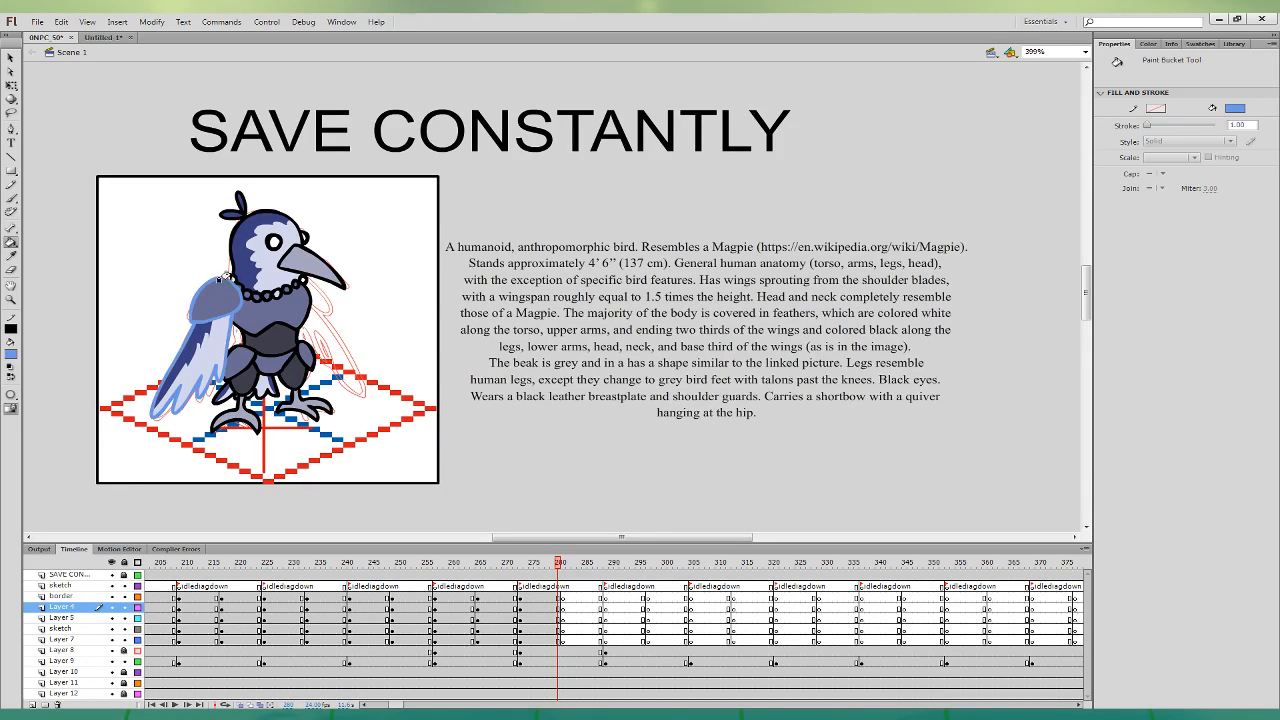
{"action": "key", "text": "ctrl+z"}
{"action": "left_click", "coordinate": [231, 280]}
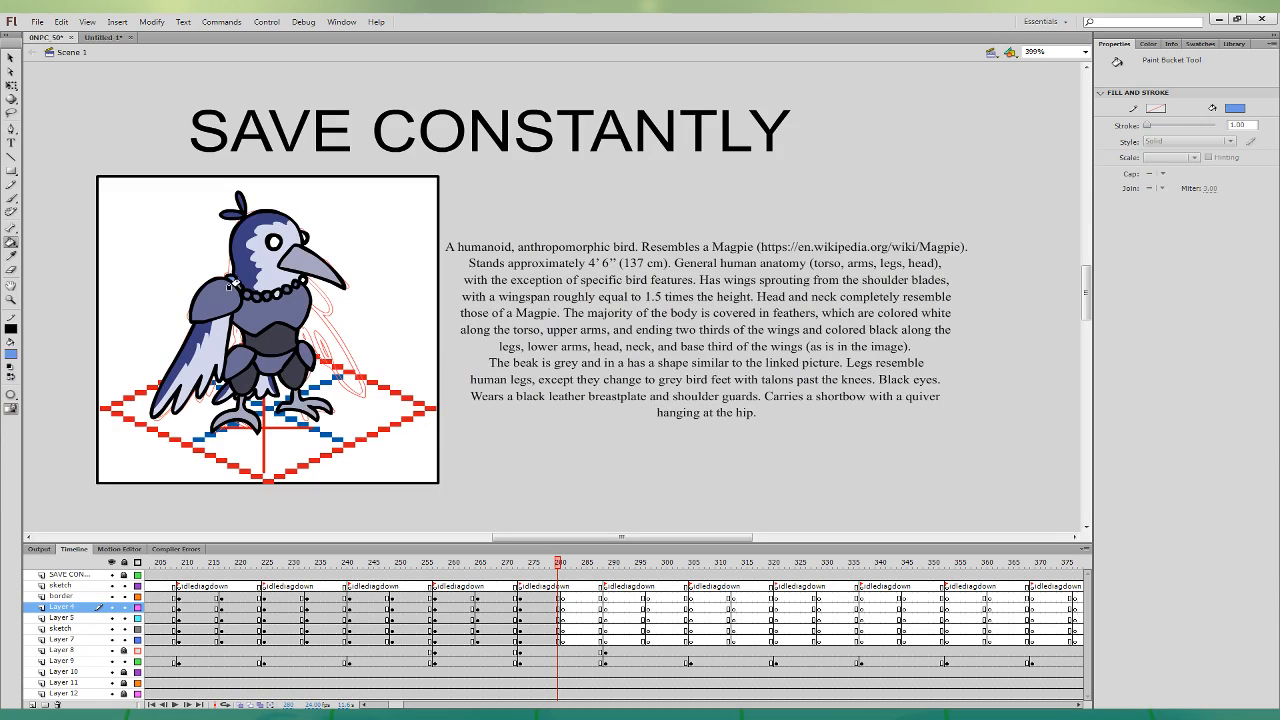
{"action": "left_click", "coordinate": [238, 288]}
{"action": "left_click", "coordinate": [247, 295]}
{"action": "key", "text": "q"}
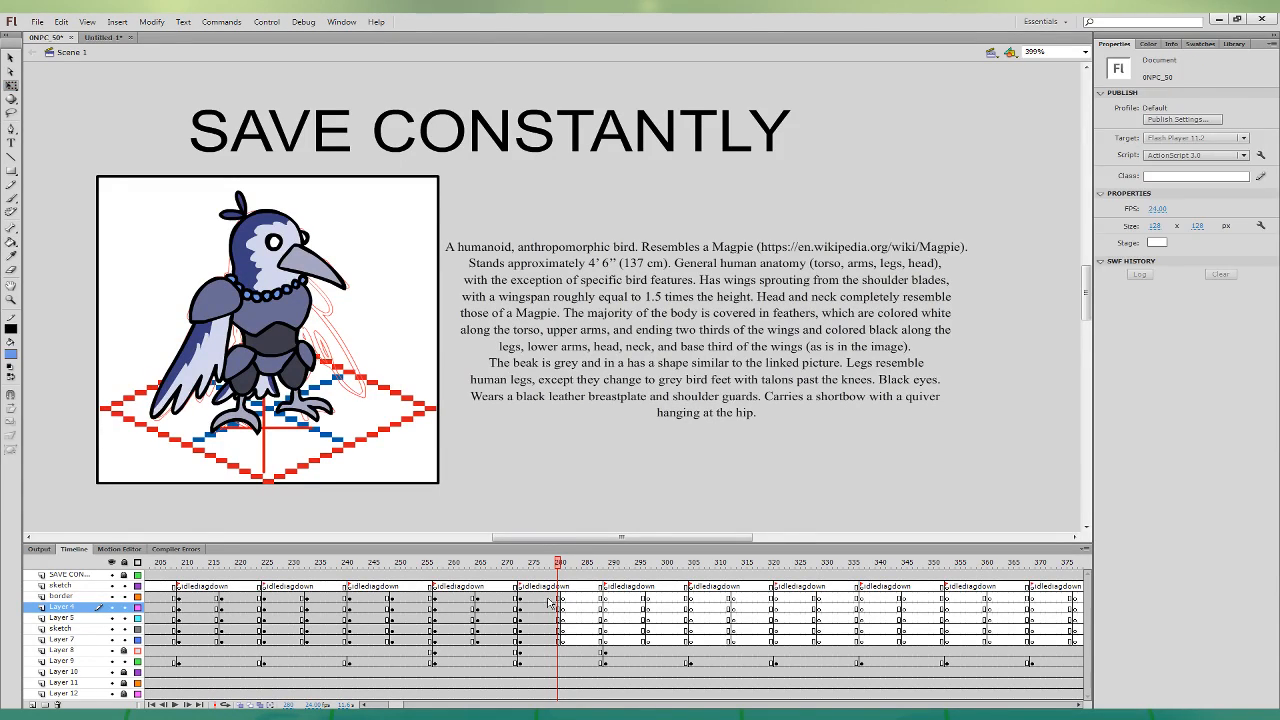
- Select the near wing's artwork on the border layer at frame 275
{"action": "left_click", "coordinate": [537, 607]}
{"action": "left_click", "coordinate": [540, 598]}
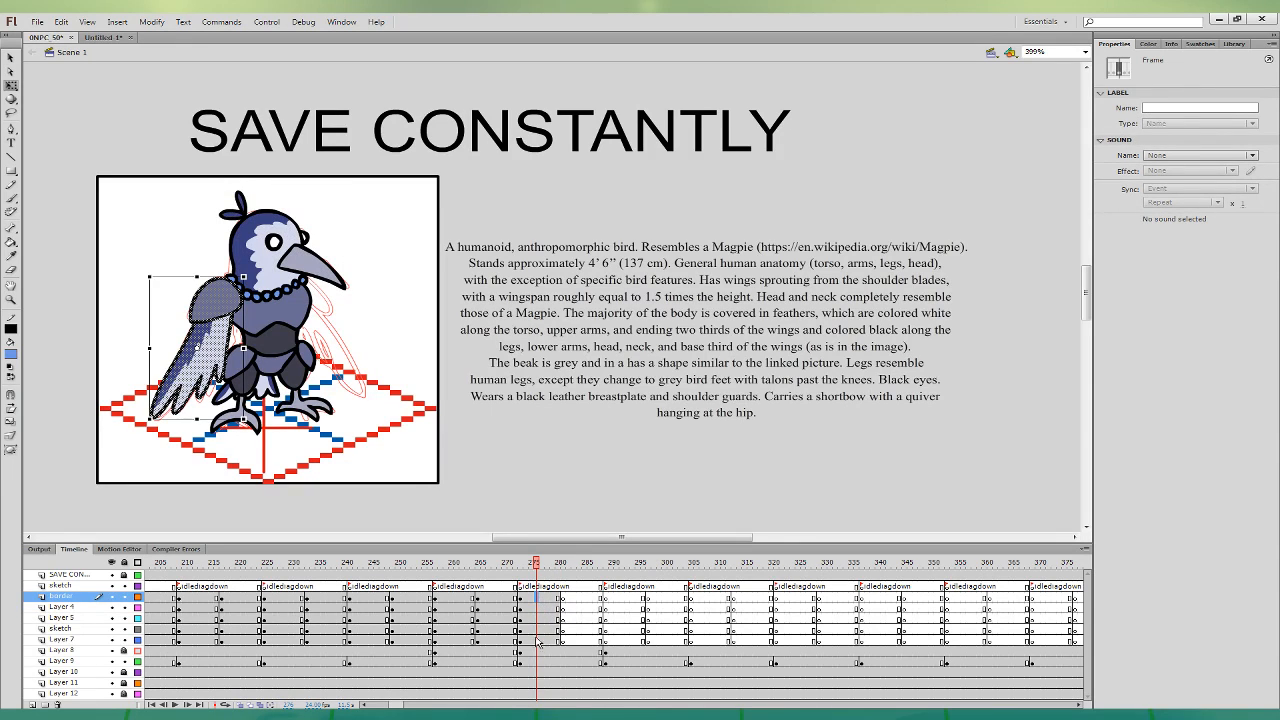
- Paste the copied wing onto Layer 7, flip it horizontally and fit it over the sketched far wing behind the bird's body
{"action": "left_click", "coordinate": [537, 640]}
{"action": "key", "text": "ctrl+v"}
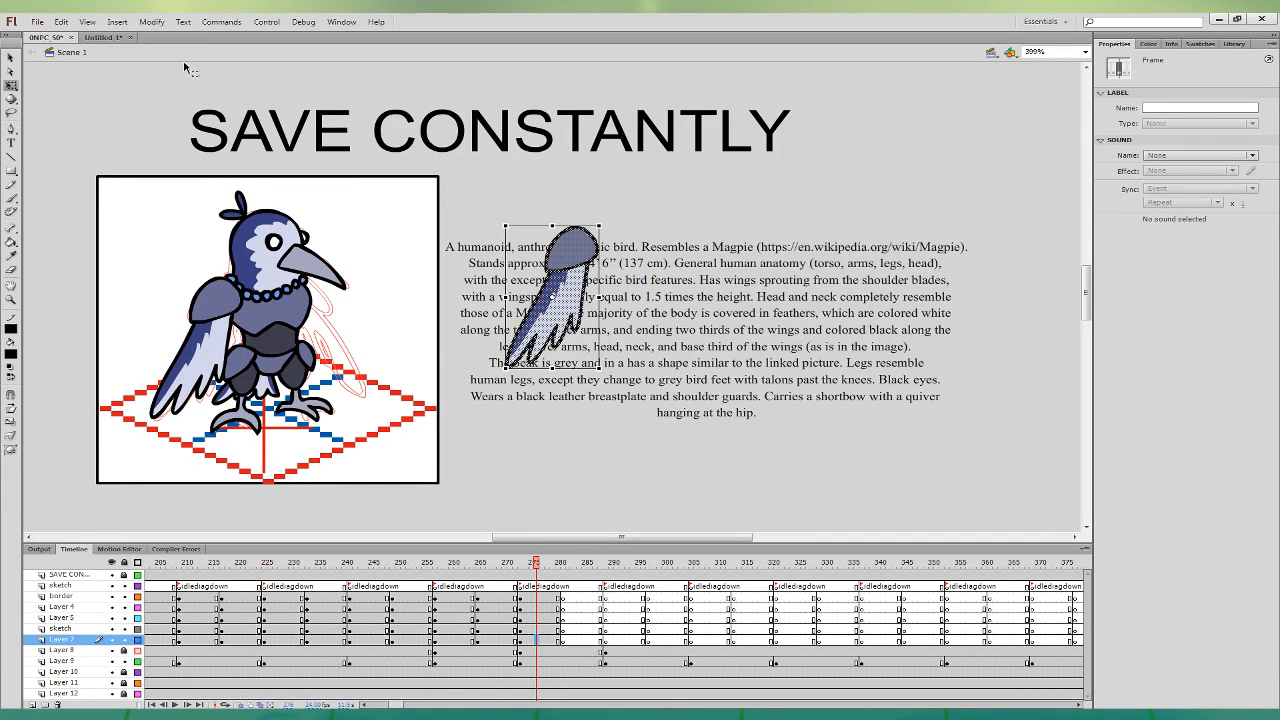
{"action": "left_click", "coordinate": [153, 23]}
{"action": "left_click", "coordinate": [394, 288]}
{"action": "left_click_drag", "start_coordinate": [556, 302], "coordinate": [326, 334]}
{"action": "mouse_move", "coordinate": [373, 391]}
{"action": "left_mouse_down"}
{"action": "mouse_move", "coordinate": [387, 376]}
{"action": "mouse_move", "coordinate": [379, 395]}
{"action": "left_mouse_up"}
{"action": "left_click_drag", "start_coordinate": [373, 322], "coordinate": [343, 359]}
{"action": "left_click", "coordinate": [460, 310]}
- Copy the bird's artwork to the second pose's keyframes at frame 281 and shorten both legs slightly from above
{"action": "left_click_drag", "start_coordinate": [553, 640], "coordinate": [553, 600]}
{"action": "left_click_drag", "start_coordinate": [553, 600], "coordinate": [564, 606]}
{"action": "left_click", "coordinate": [568, 629]}
{"action": "left_click", "coordinate": [403, 385]}
{"action": "double_click", "coordinate": [314, 388]}
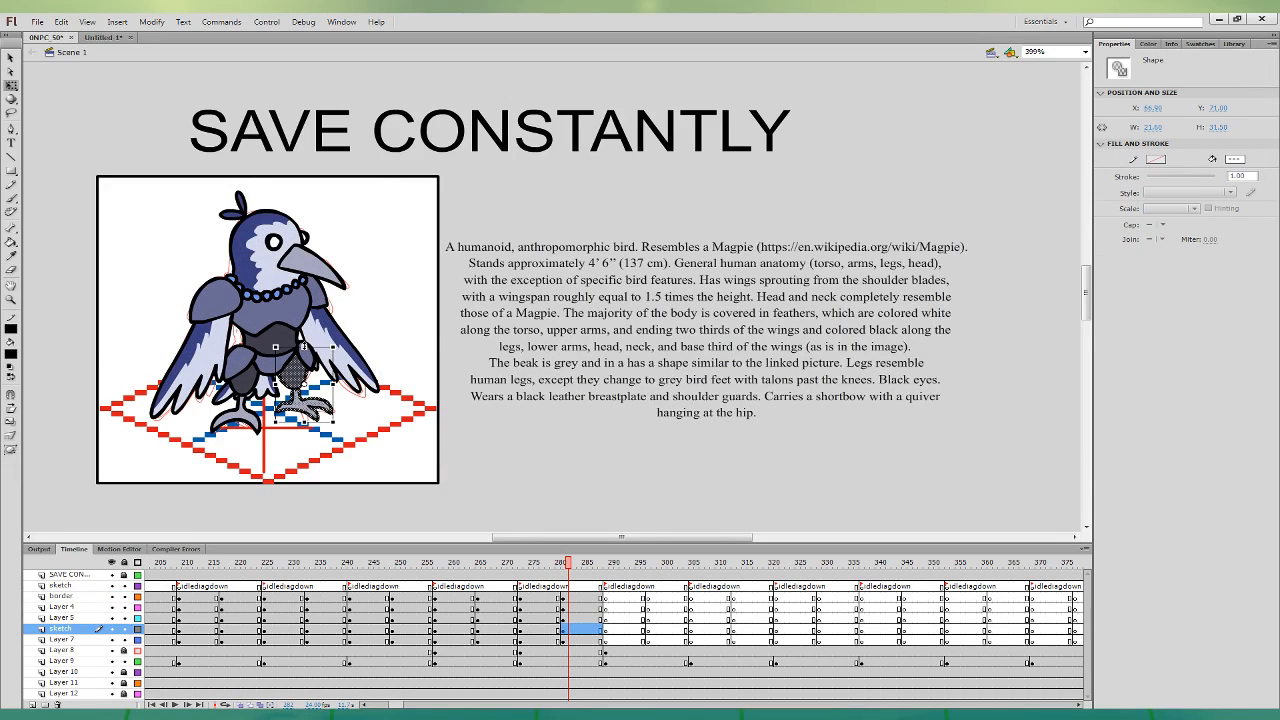
{"action": "left_click_drag", "start_coordinate": [311, 354], "coordinate": [314, 357]}
{"action": "double_click", "coordinate": [257, 367]}
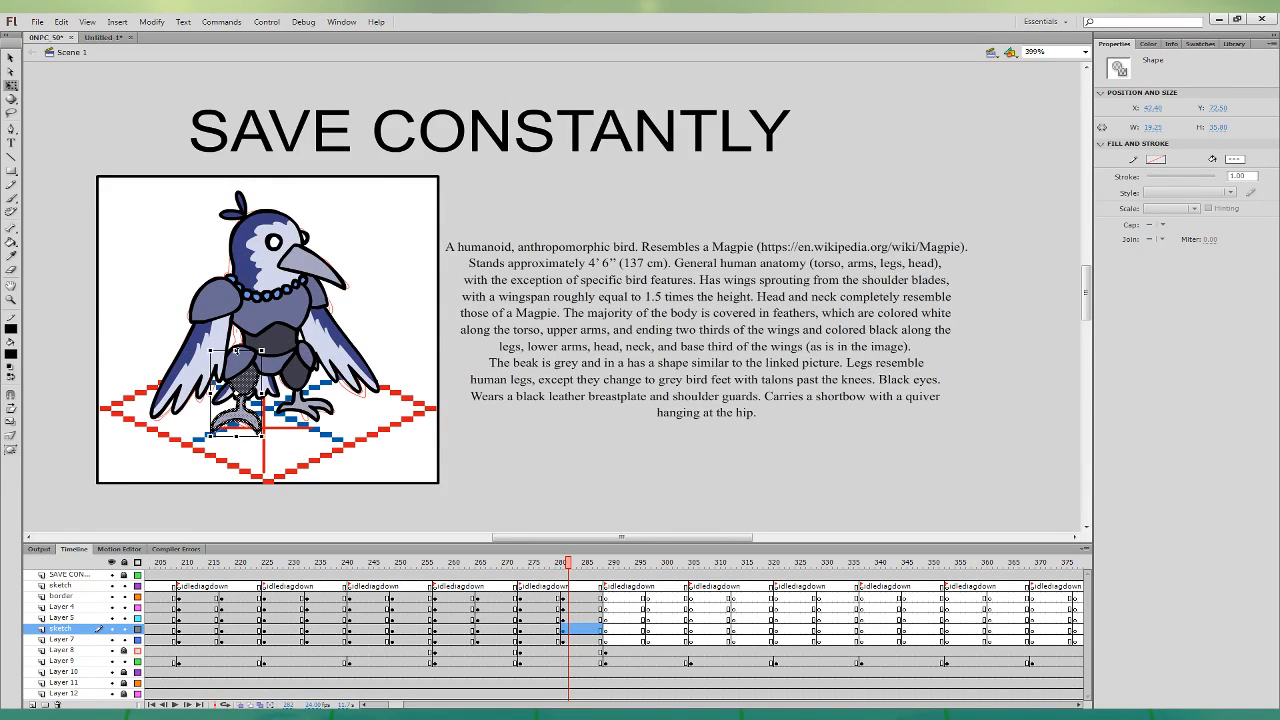
{"action": "left_click_drag", "start_coordinate": [236, 350], "coordinate": [239, 355]}
- Nudge the bird's head, torso and wings slightly down and right in the second pose, keeping the feet planted
{"action": "left_click_drag", "start_coordinate": [585, 619], "coordinate": [587, 593]}
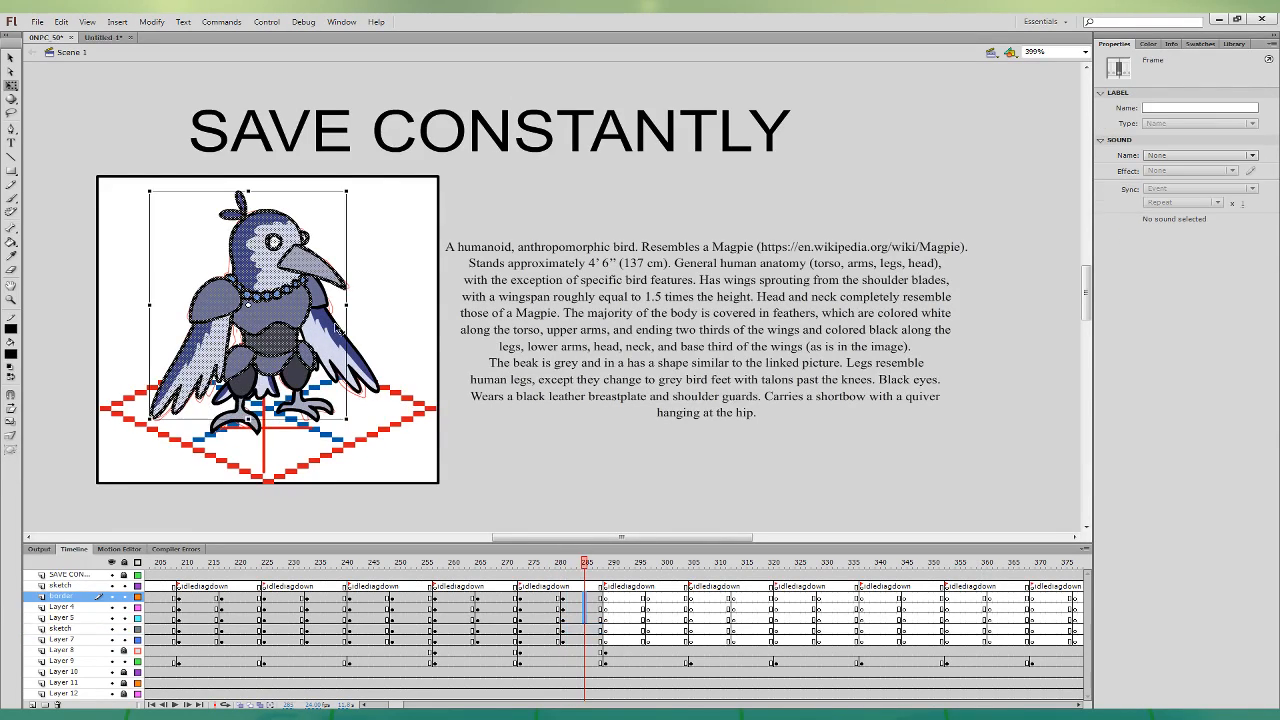
{"action": "left_click", "coordinate": [337, 334], "text": "shift"}
{"action": "key", "text": "Down"}
{"action": "key", "text": "Down"}
{"action": "key", "text": "Left"}
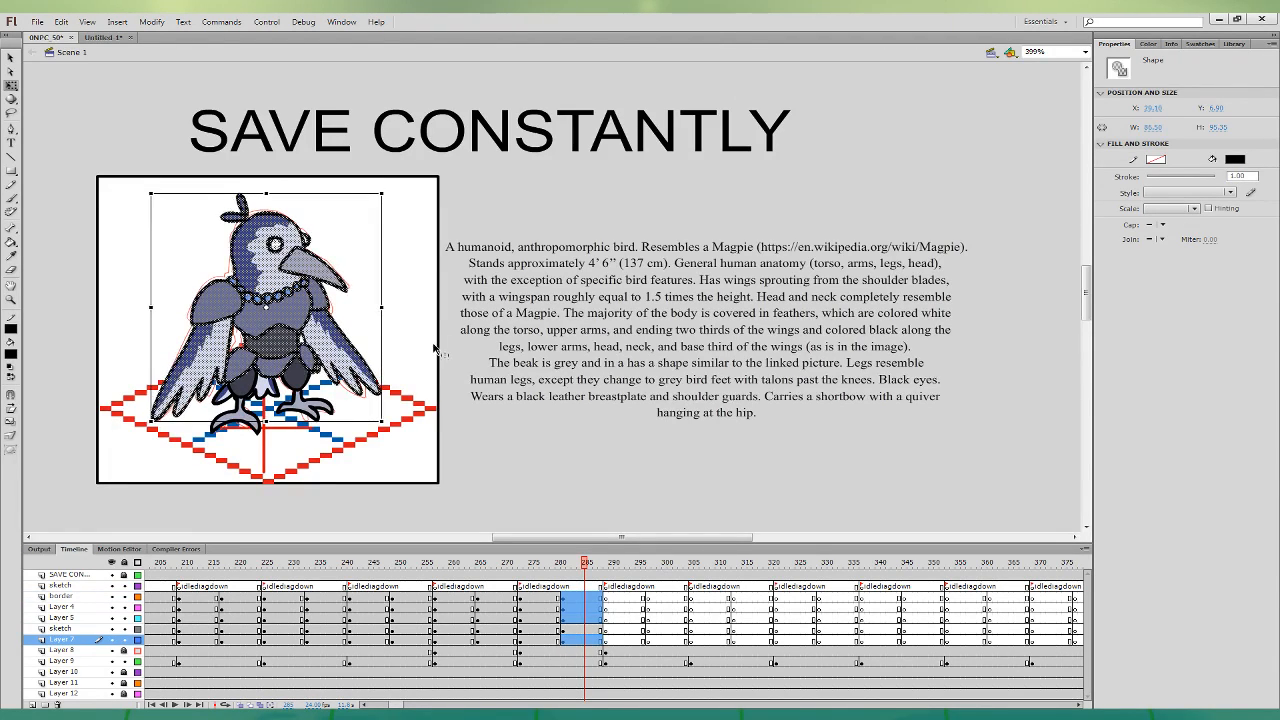
{"action": "key", "text": "Right"}
{"action": "key", "text": "Right"}
{"action": "key", "text": "Down"}
{"action": "left_click", "coordinate": [585, 619]}
{"action": "key", "text": "Down"}
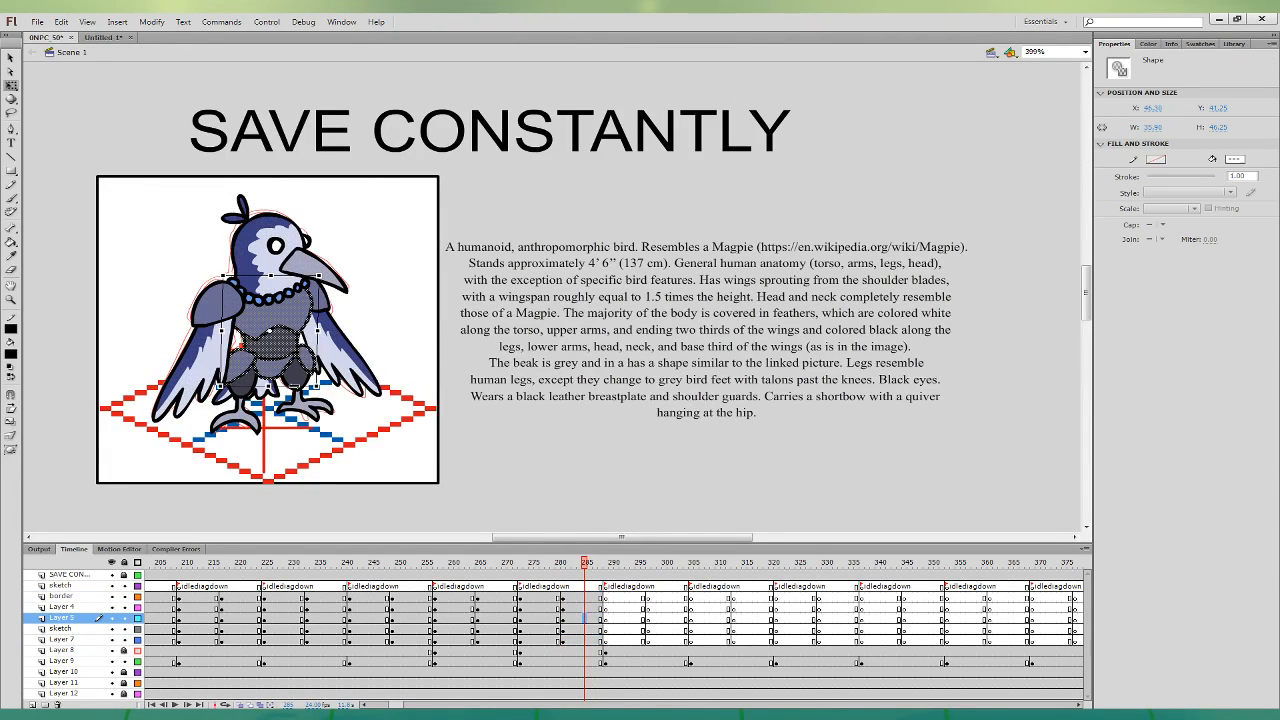
{"action": "left_click", "coordinate": [558, 608]}
{"action": "left_click", "coordinate": [568, 608]}
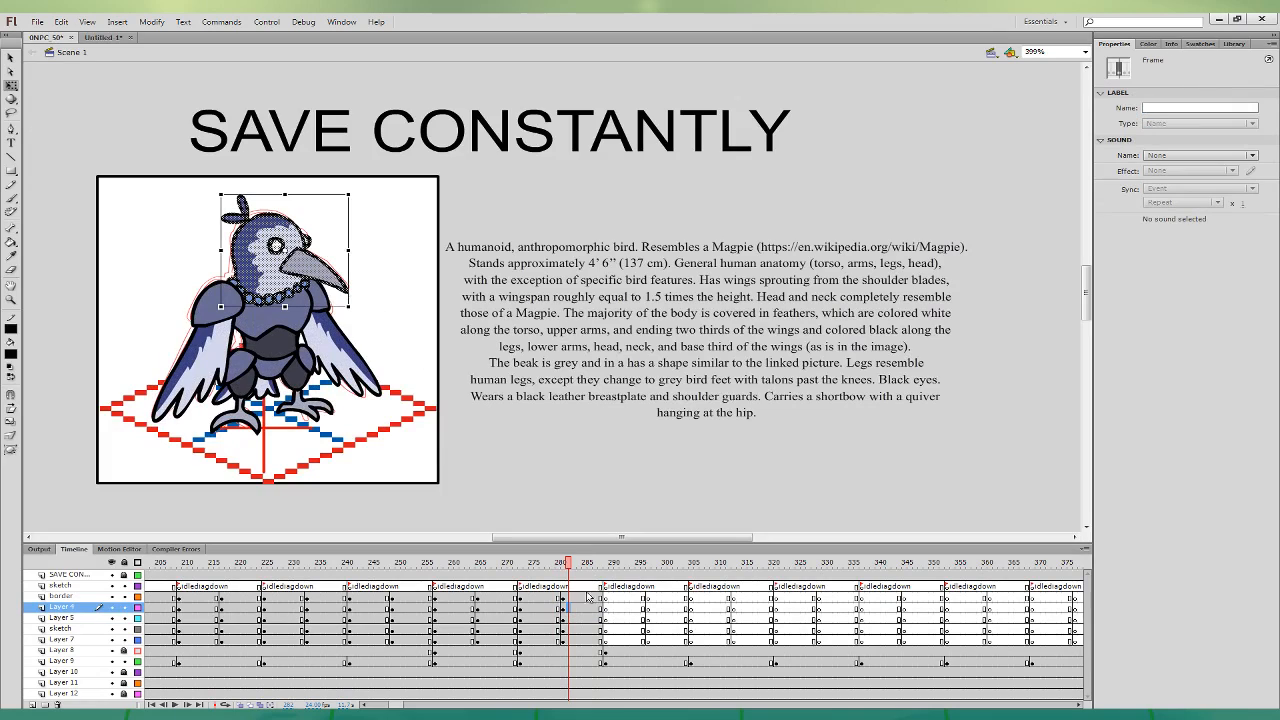
- Swing both wings slightly inward toward the body in the second idle pose
{"action": "left_click", "coordinate": [548, 598]}
{"action": "left_click", "coordinate": [568, 598]}
{"action": "left_click_drag", "start_coordinate": [230, 422], "coordinate": [240, 422]}
{"action": "left_click", "coordinate": [568, 597]}
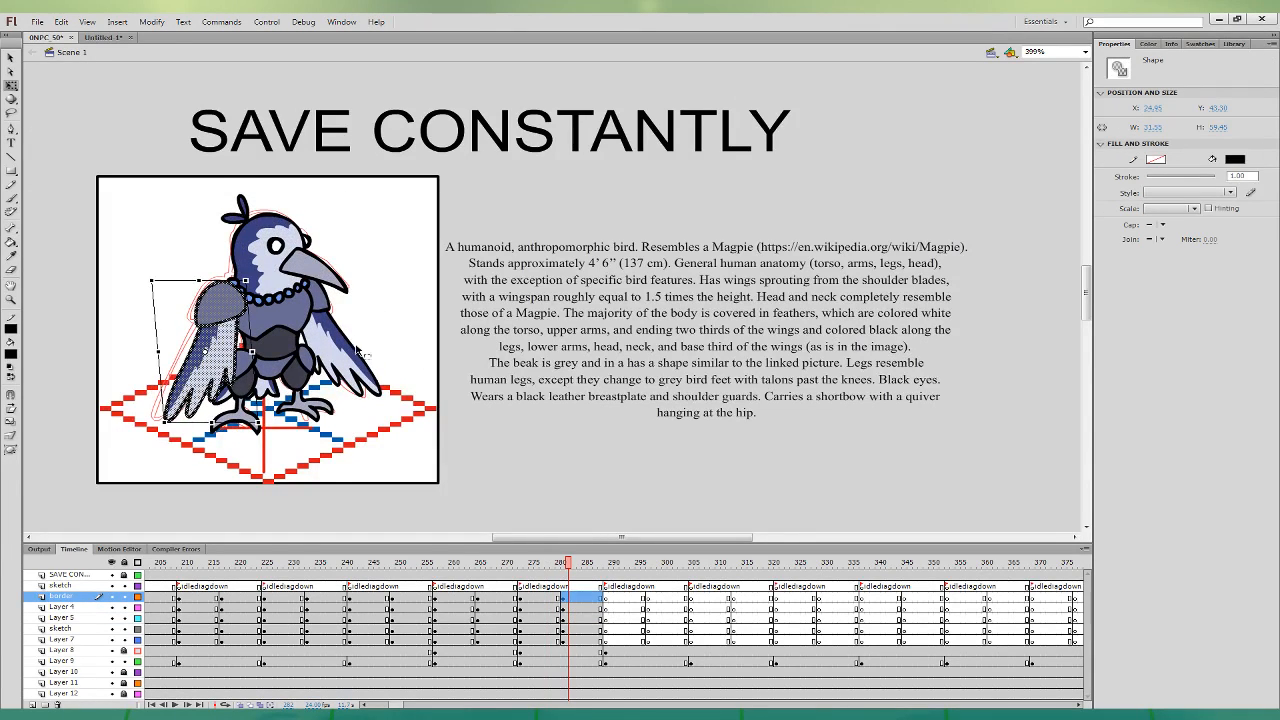
{"action": "left_click", "coordinate": [568, 640]}
{"action": "left_click", "coordinate": [557, 598]}
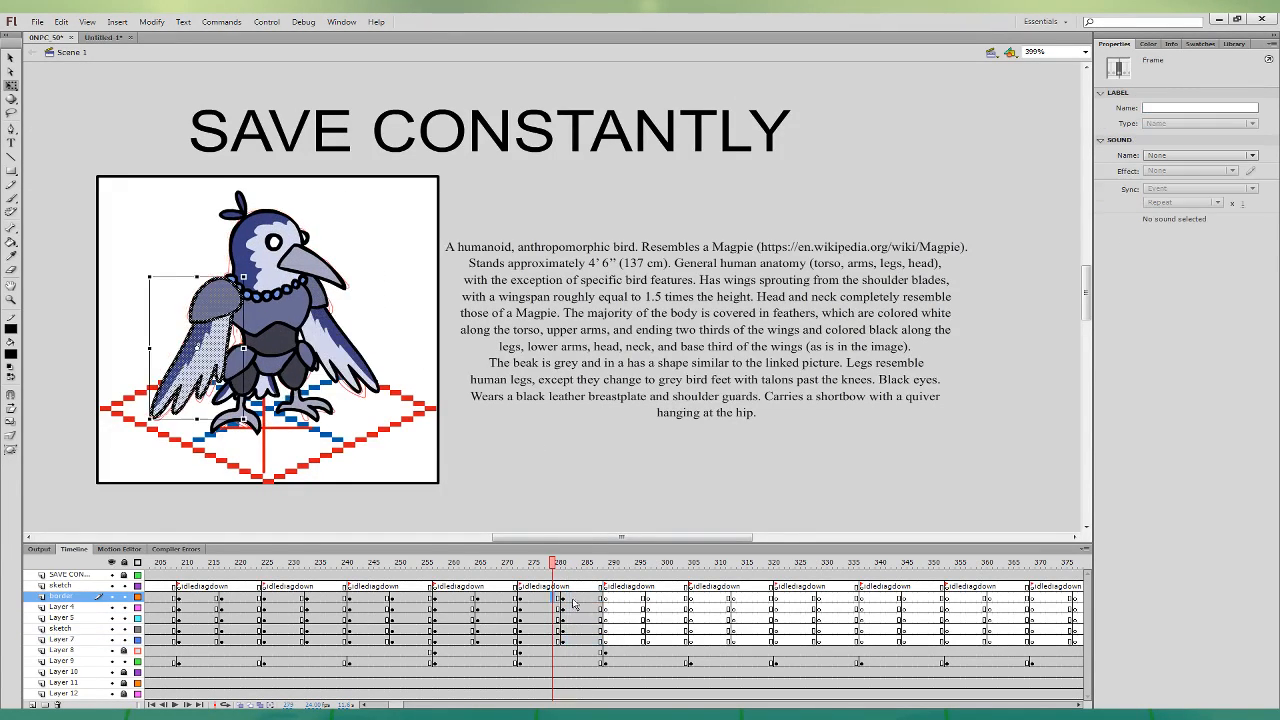
{"action": "left_click", "coordinate": [574, 598]}
{"action": "left_click", "coordinate": [574, 608]}
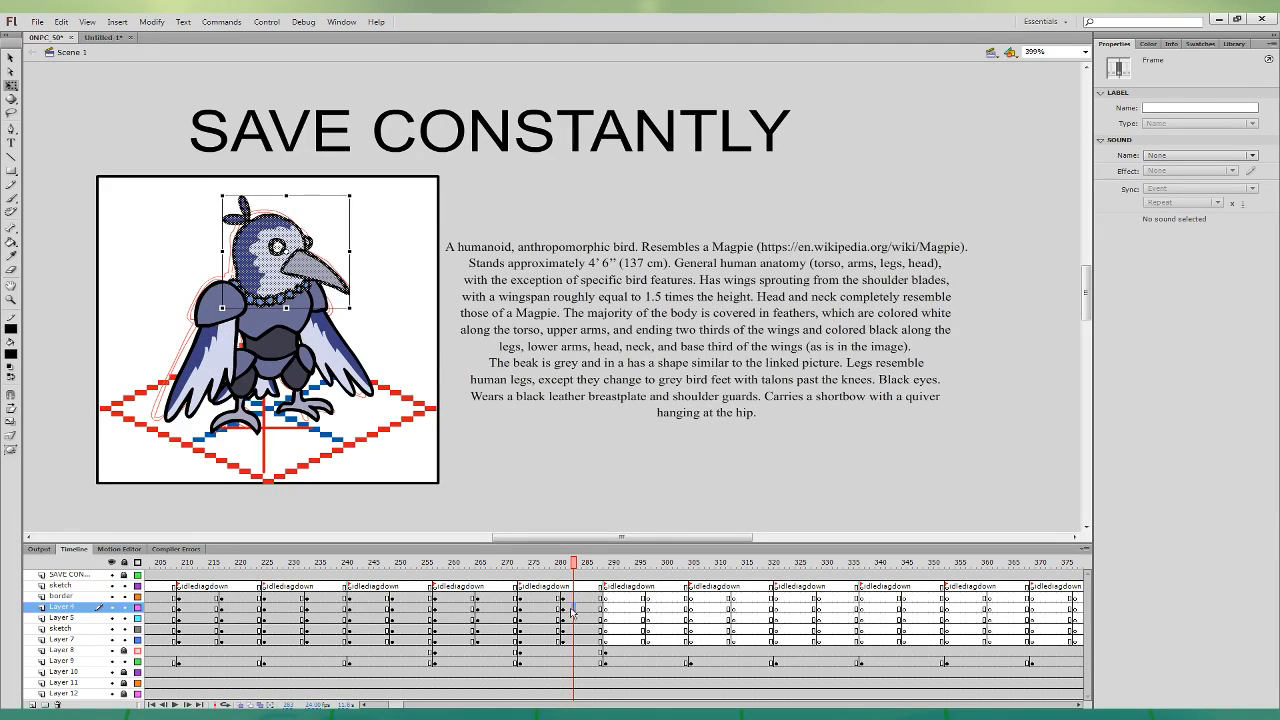
- Inspect the tail feathers on Layer 7 and play back the bird's idle animation
{"action": "left_click", "coordinate": [566, 640]}
{"action": "left_click", "coordinate": [288, 395]}
{"action": "left_click", "coordinate": [286, 396]}
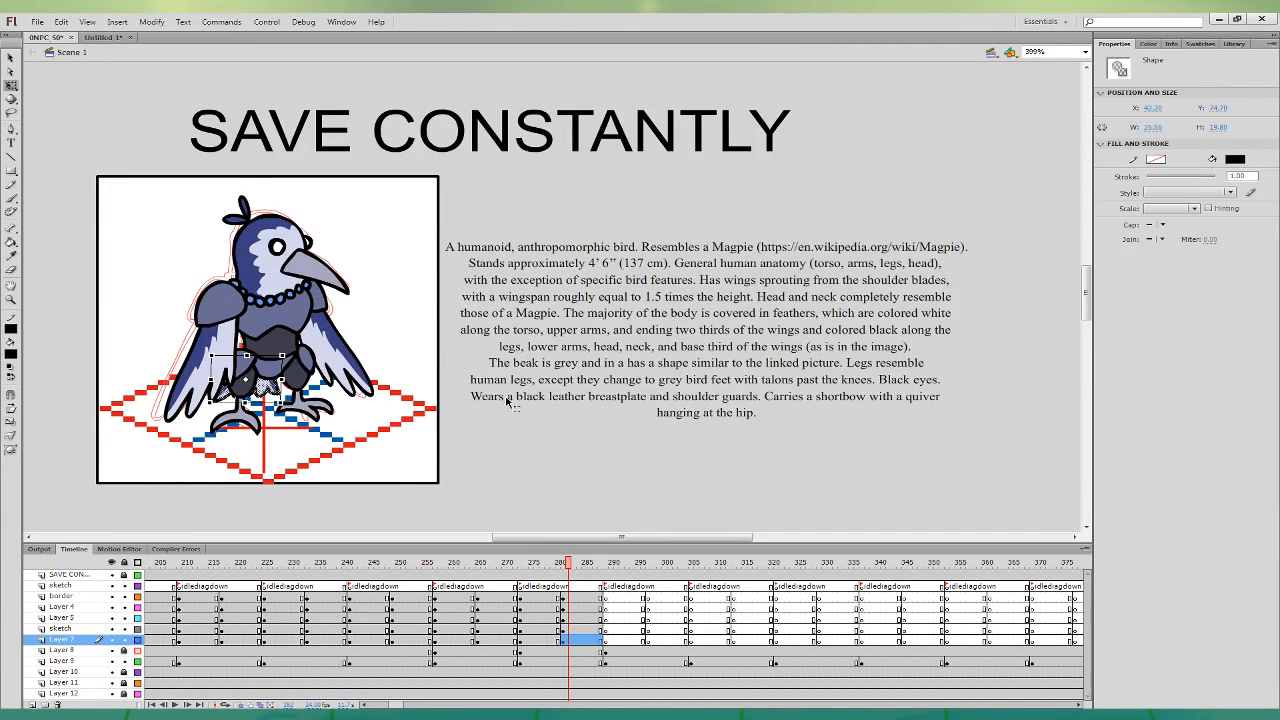
{"action": "left_click", "coordinate": [536, 618]}
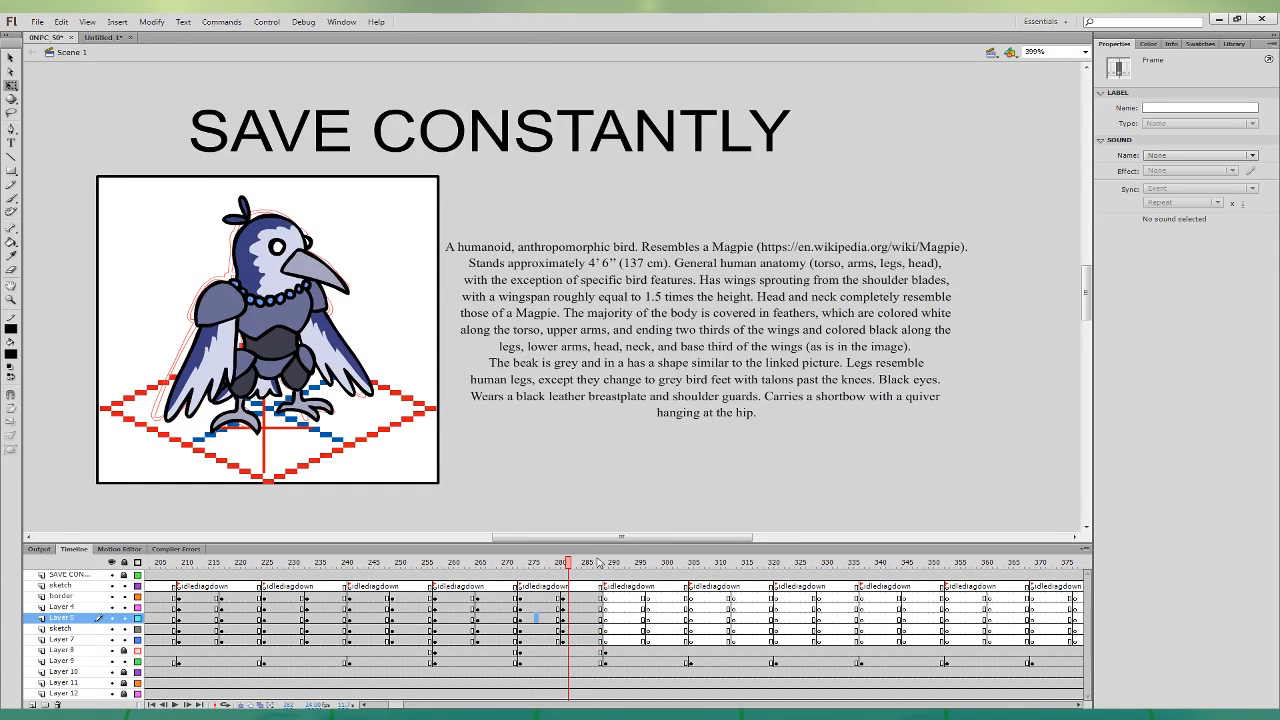
{"action": "left_click", "coordinate": [570, 640]}
{"action": "left_click", "coordinate": [288, 397]}
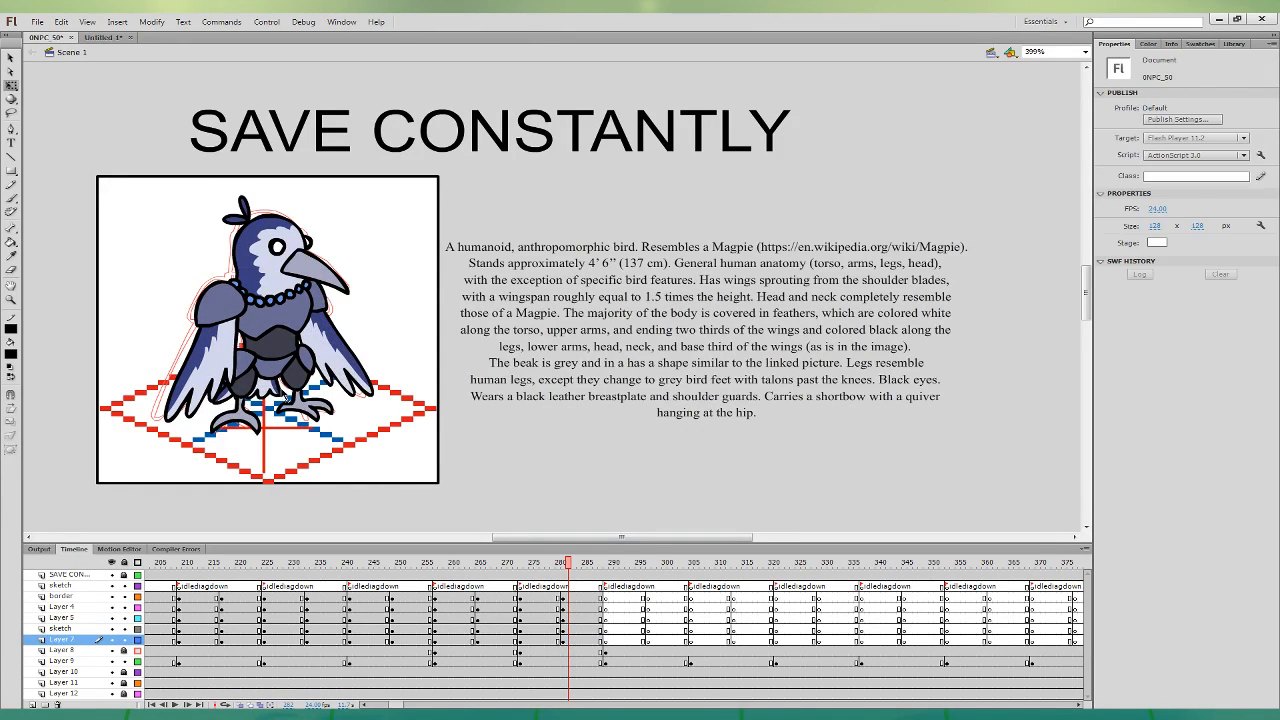
{"action": "left_click", "coordinate": [288, 397]}
{"action": "left_click", "coordinate": [520, 618]}
{"action": "key", "text": "Return"}
{"action": "key", "text": "Return"}
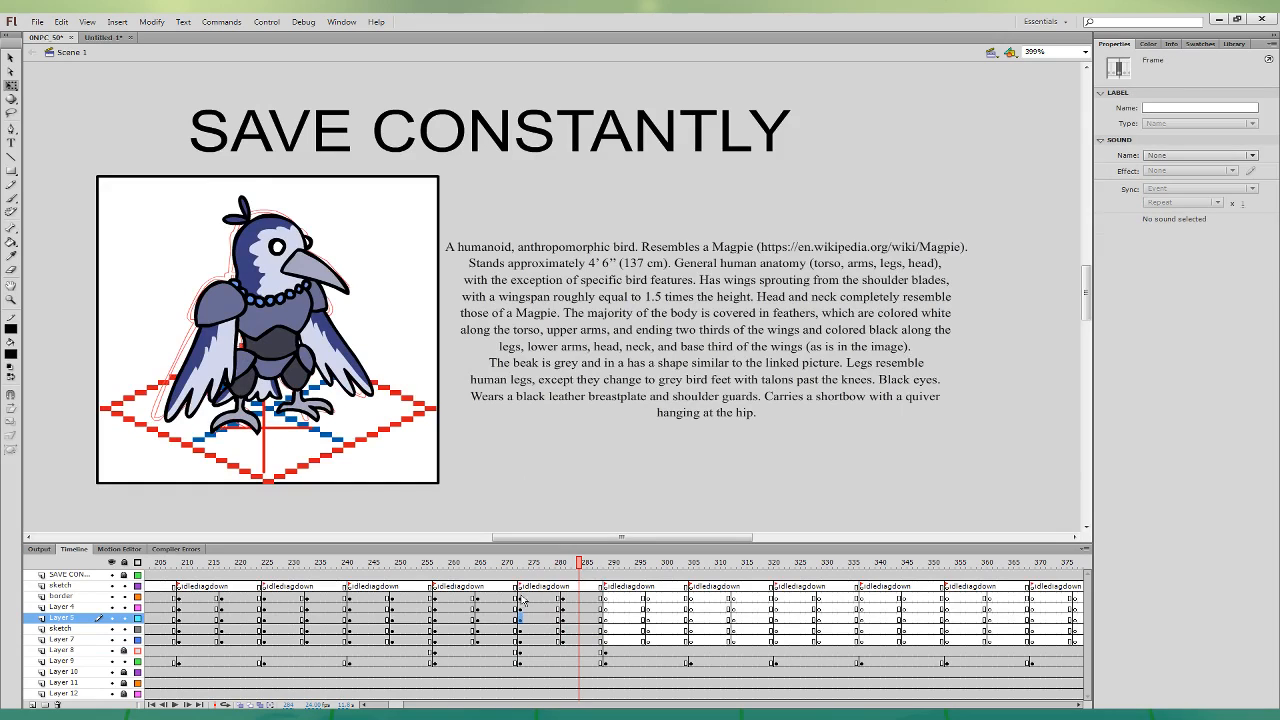
- Copy the bird's full idle frame range across its artwork layers and paste it over the frames in the Untitled-1 document
{"action": "left_click_drag", "start_coordinate": [520, 597], "coordinate": [592, 632]}
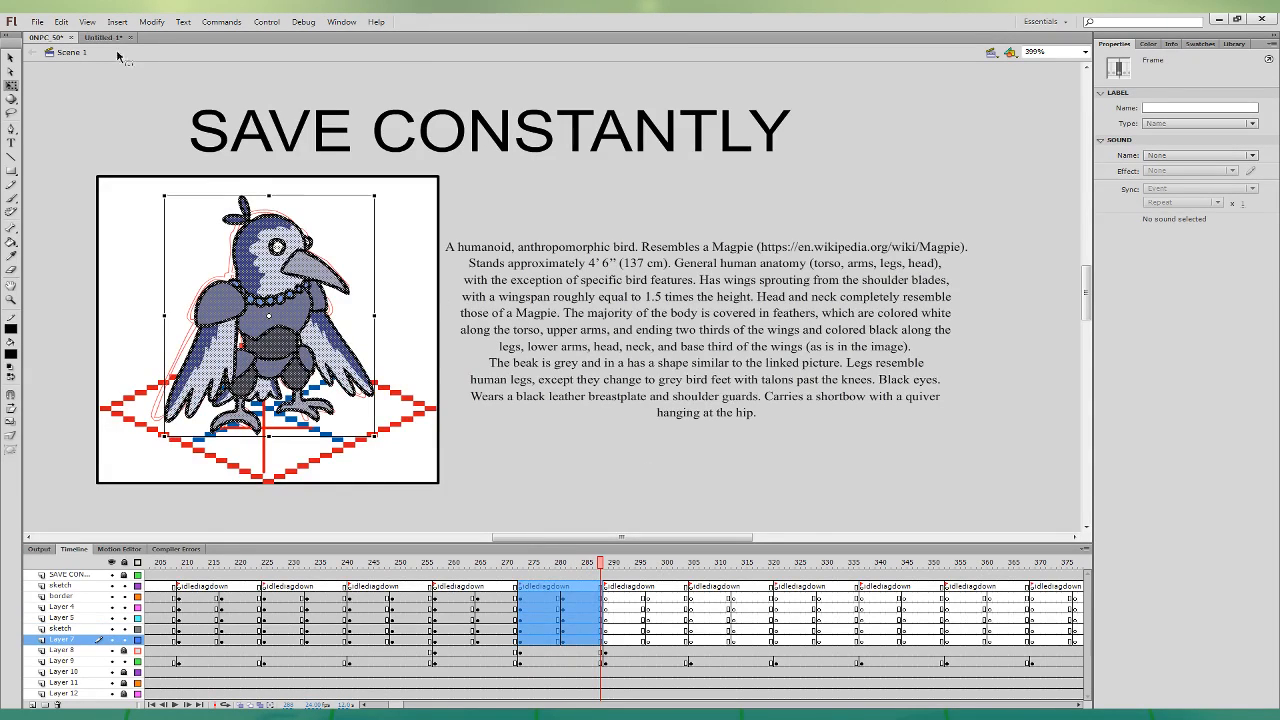
{"action": "left_click", "coordinate": [104, 37]}
{"action": "left_click", "coordinate": [87, 576], "text": "shift"}
{"action": "key", "text": "ctrl+alt+v"}
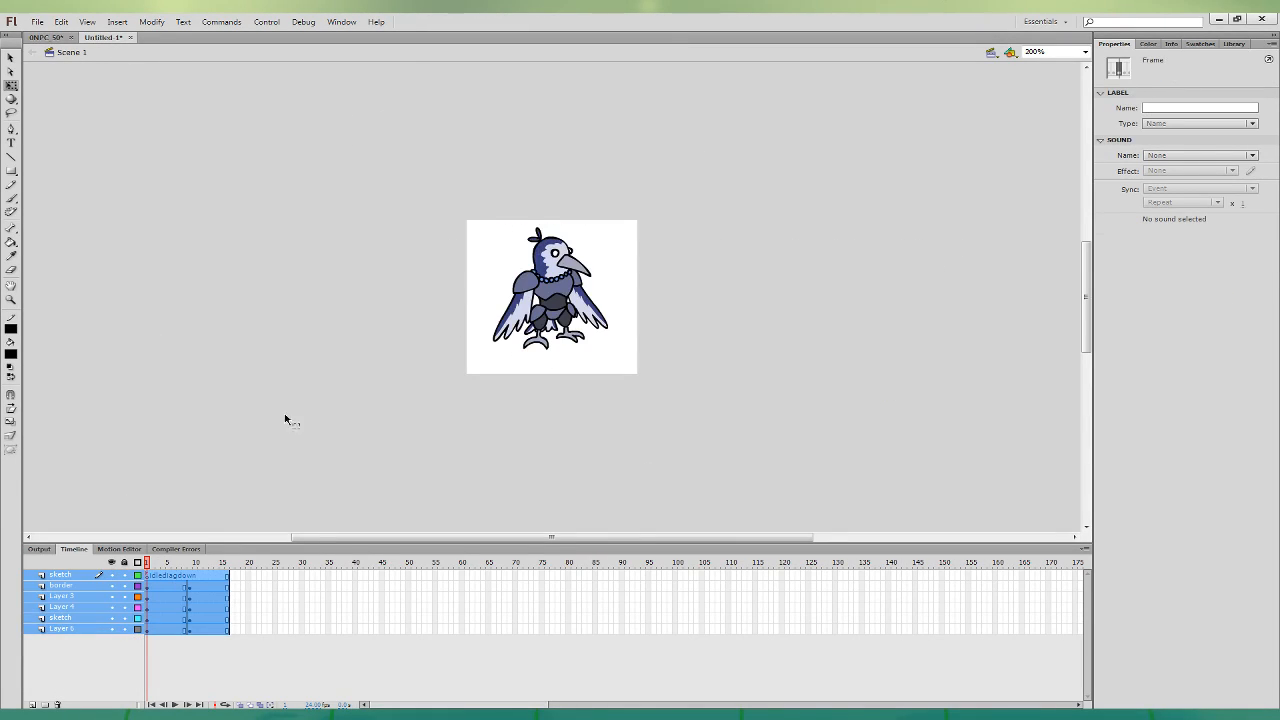
{"action": "left_click", "coordinate": [305, 326]}
{"action": "left_click", "coordinate": [37, 21]}
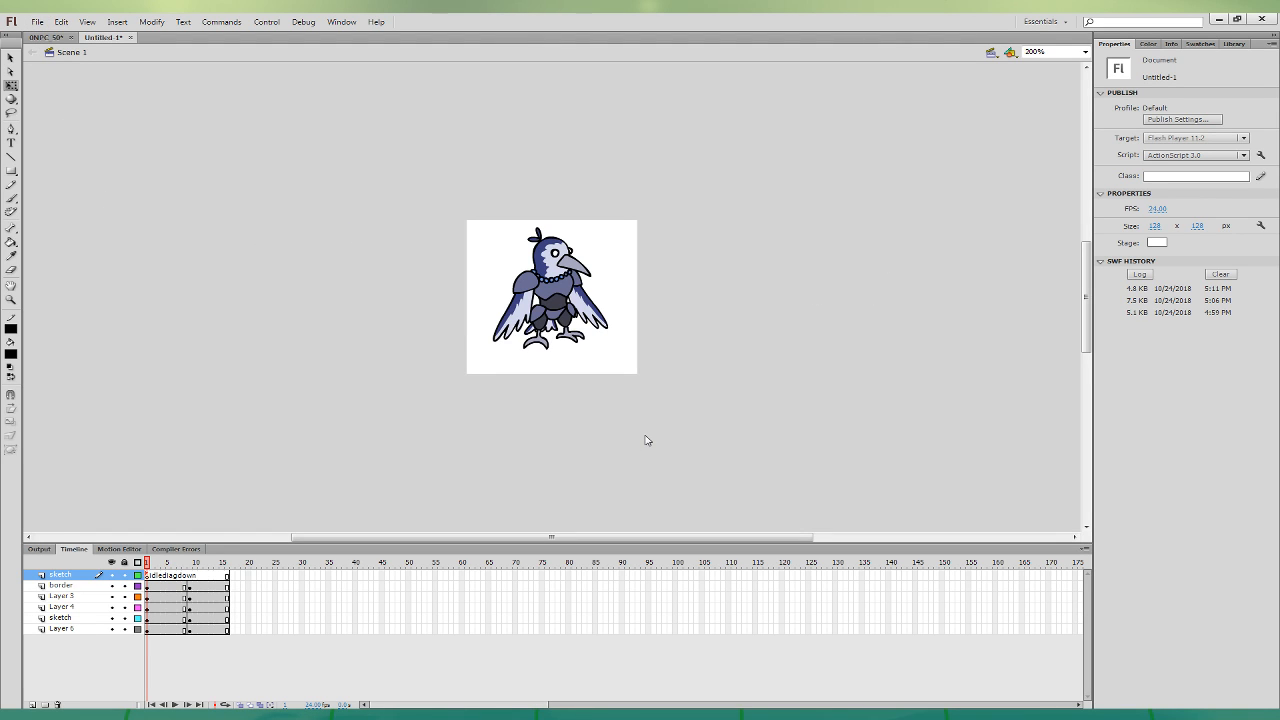
- Return to the 0NPC_50 document and save it
{"action": "left_click", "coordinate": [47, 37]}
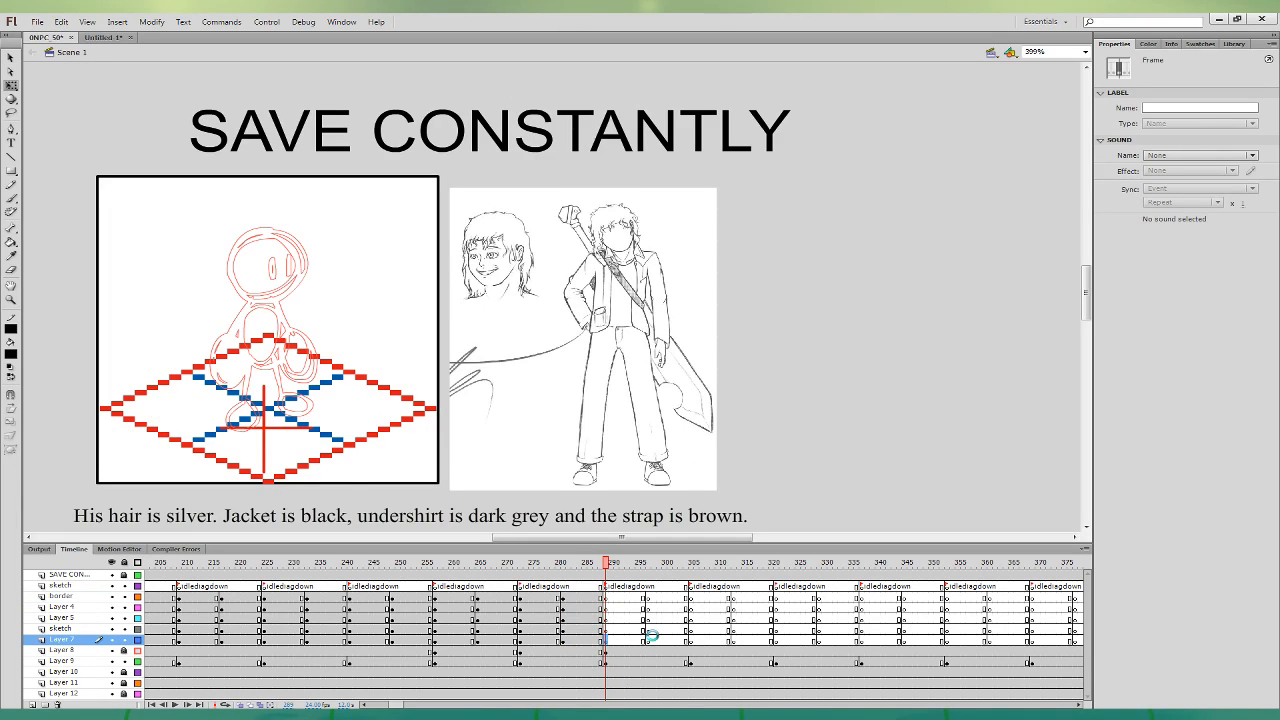
{"action": "key", "text": "ctrl+s"}
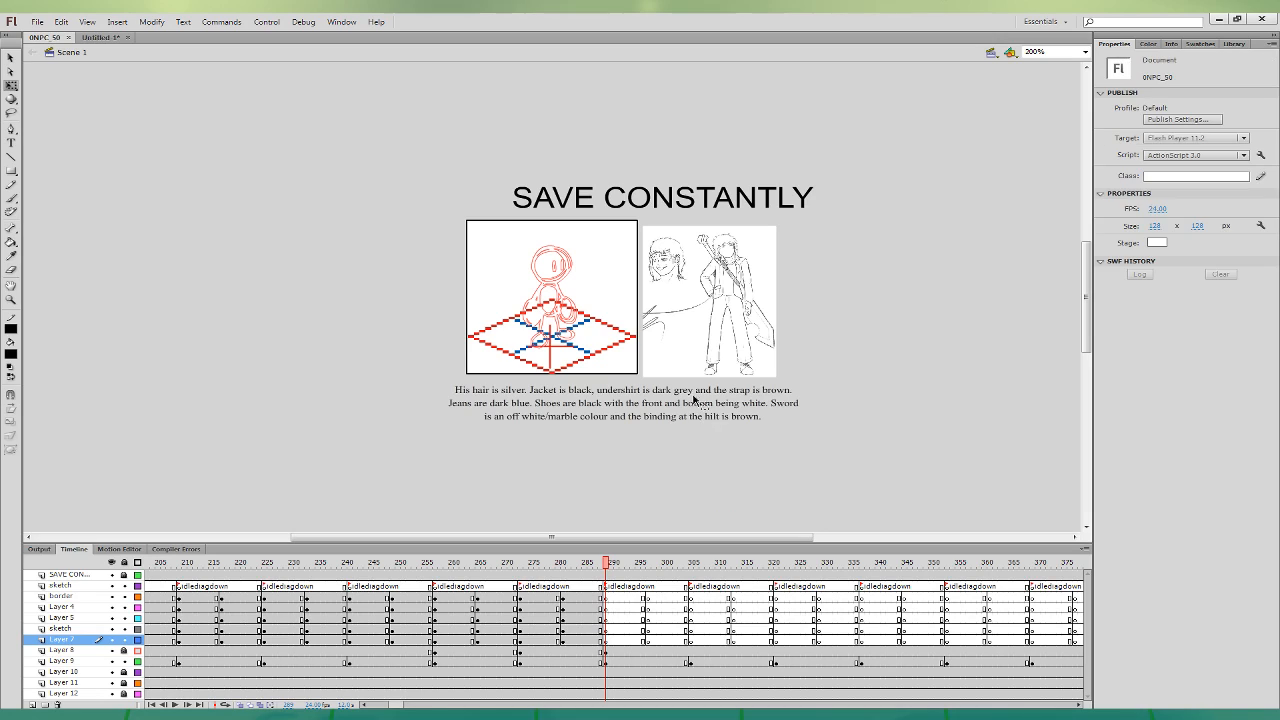
- Set up the Brush tool with a black fill on the border layer at frame 296 for the sword-carrying character
{"action": "left_click", "coordinate": [638, 597]}
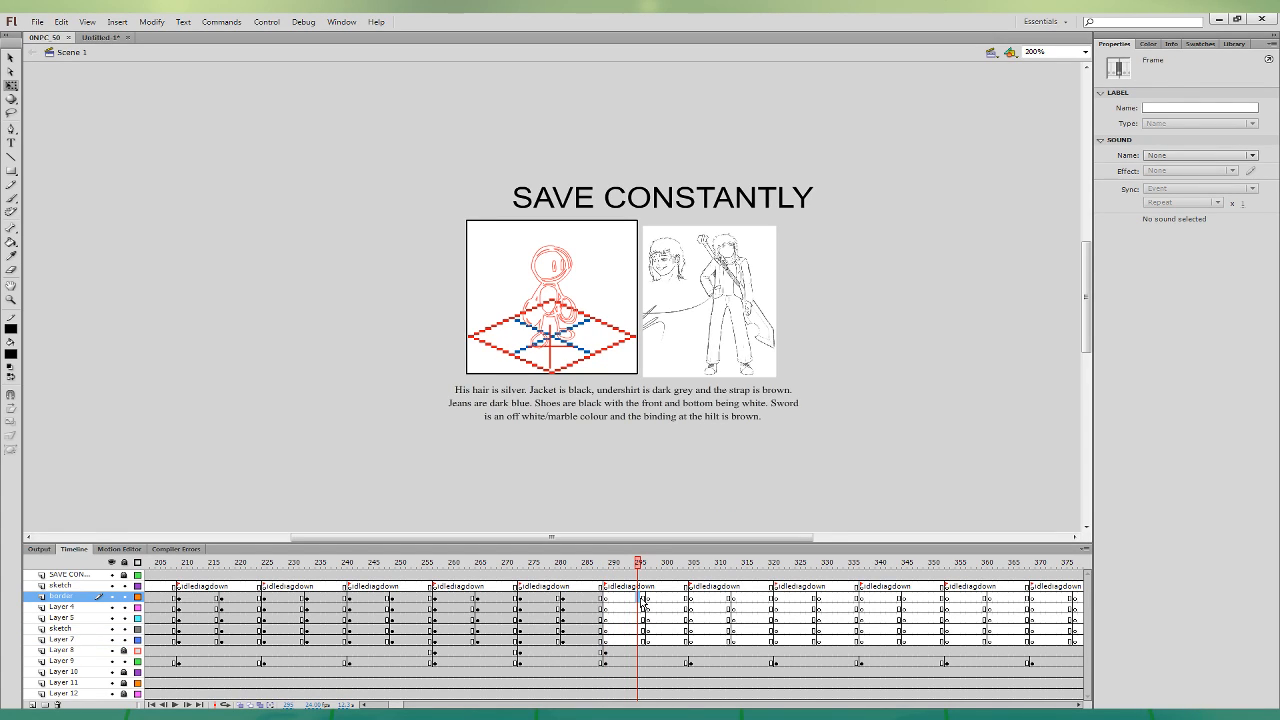
{"action": "key", "text": "b"}
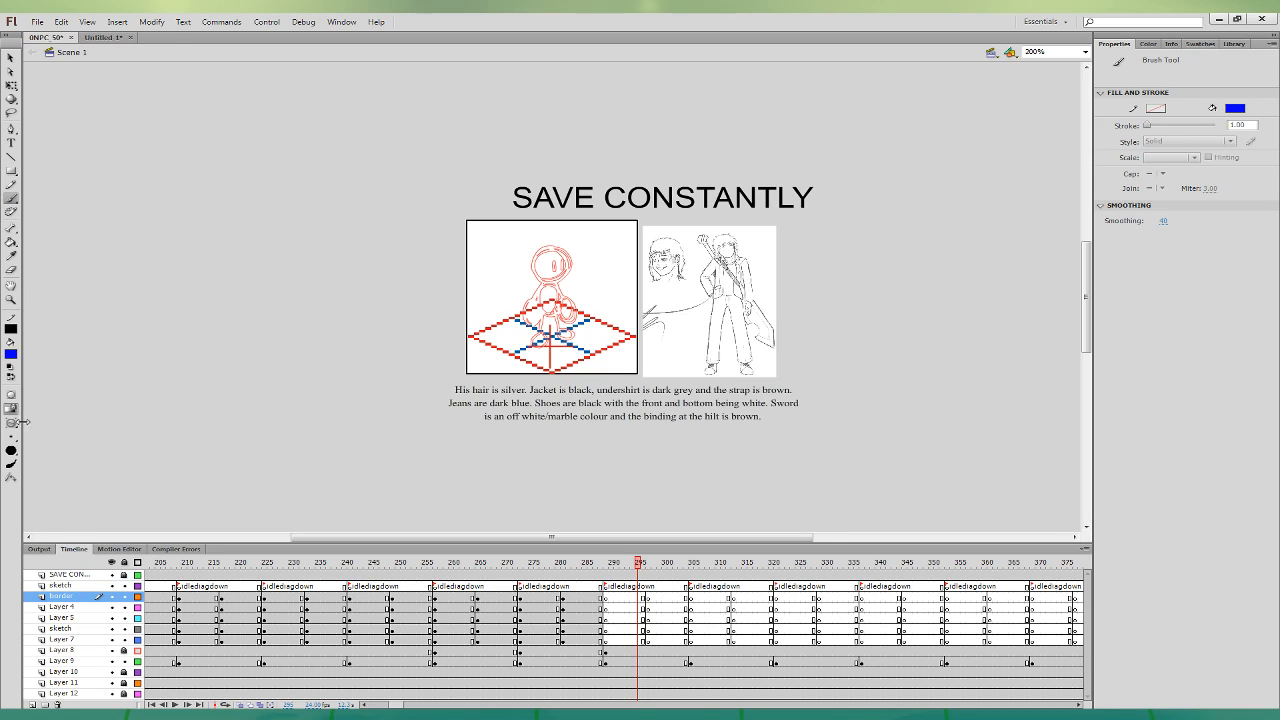
{"action": "left_click", "coordinate": [643, 597]}
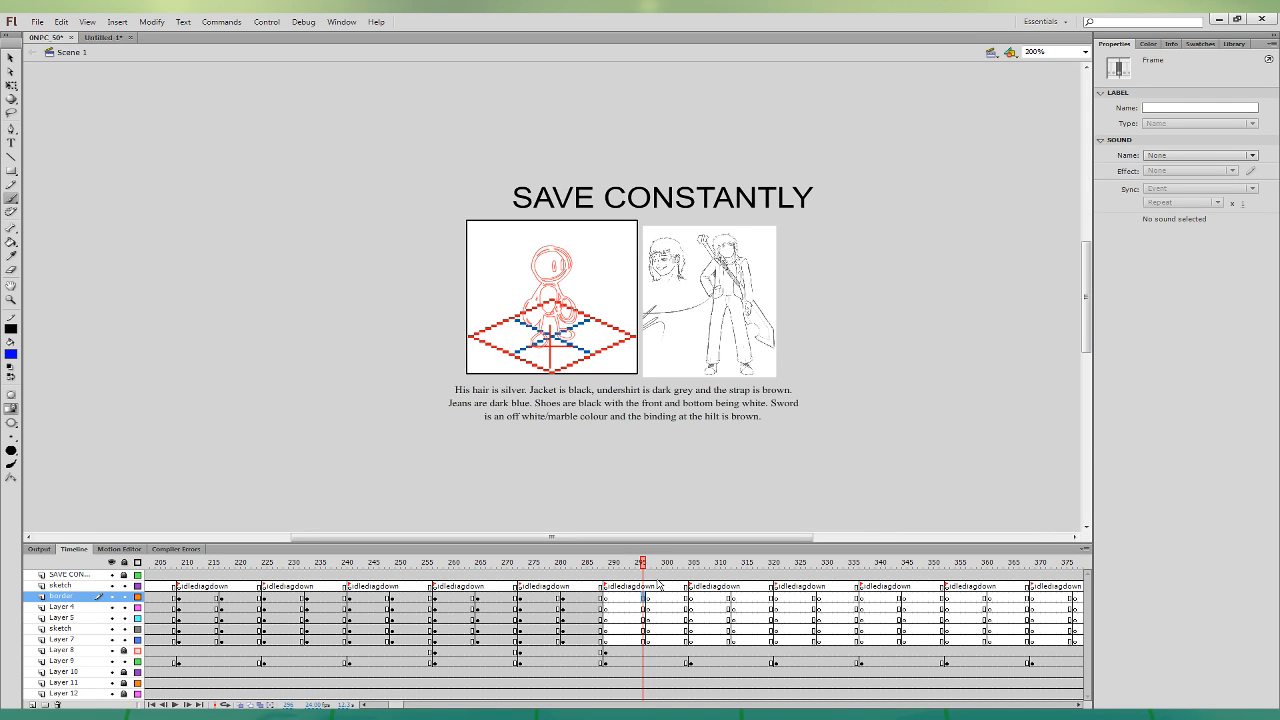
{"action": "key", "text": "ctrl+equal"}
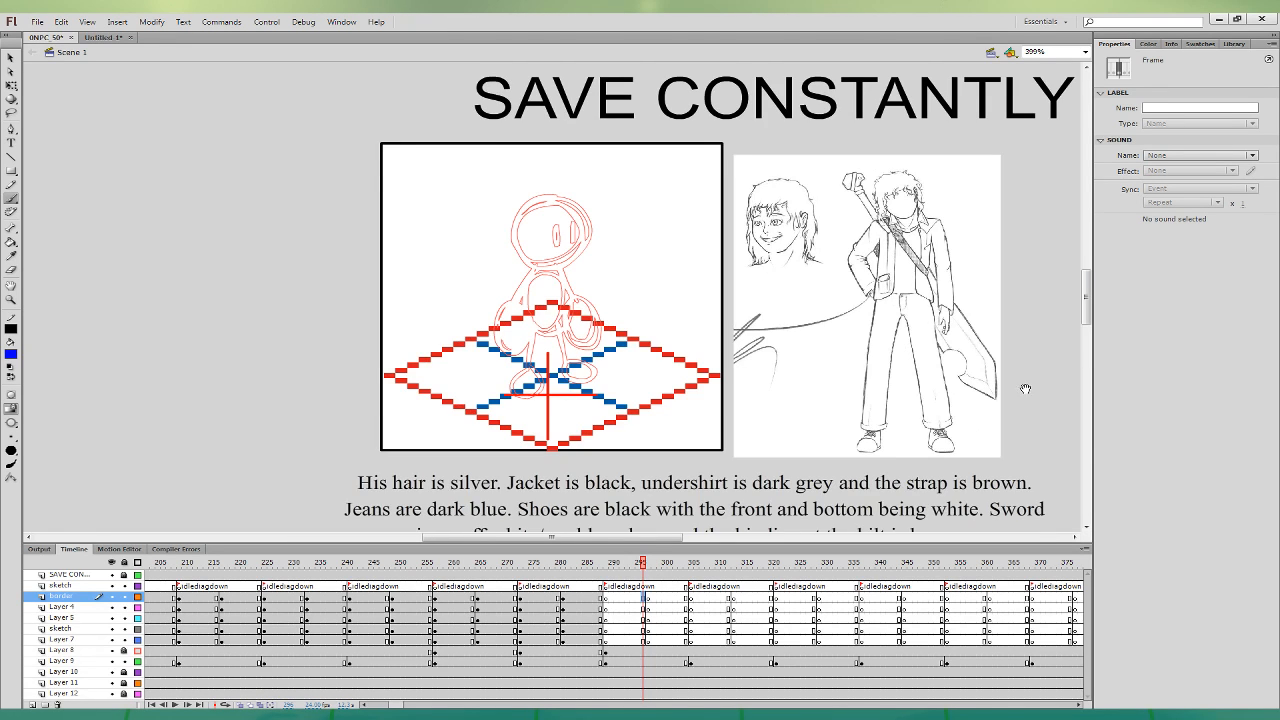
{"action": "left_click_drag", "start_coordinate": [1025, 388], "coordinate": [957, 342]}
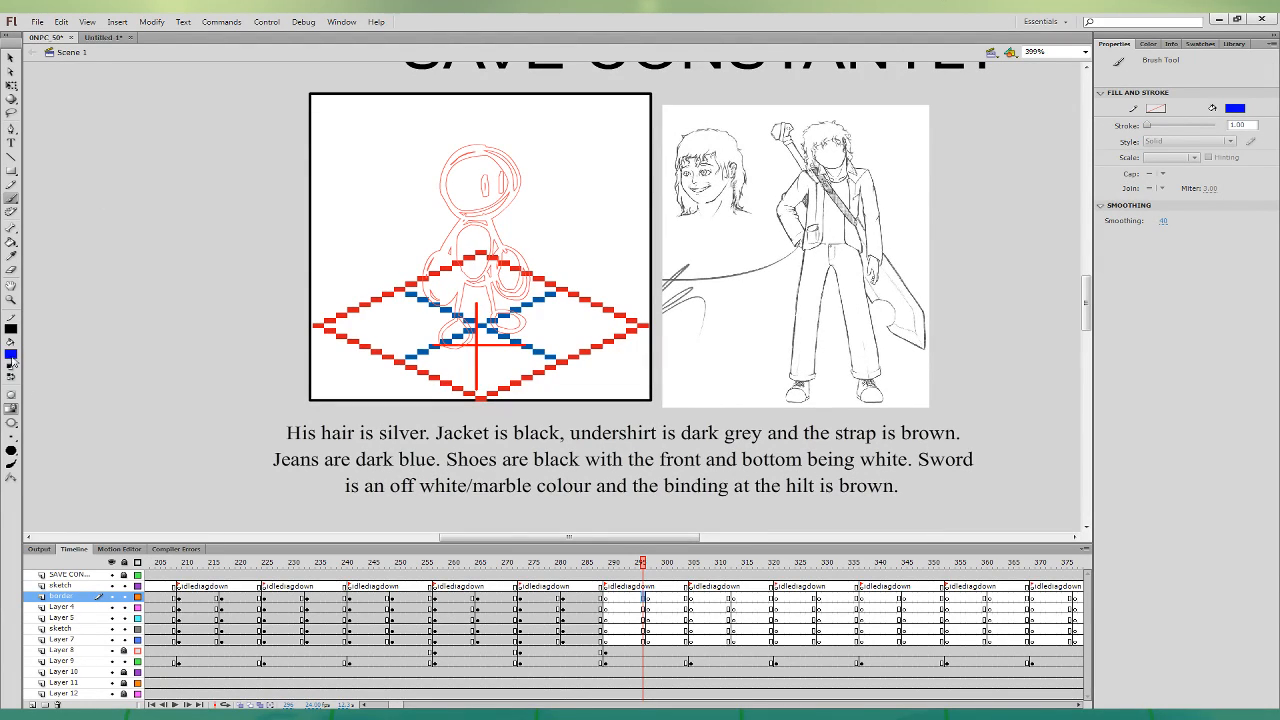
{"action": "left_click", "coordinate": [13, 363]}
{"action": "left_click", "coordinate": [644, 596]}
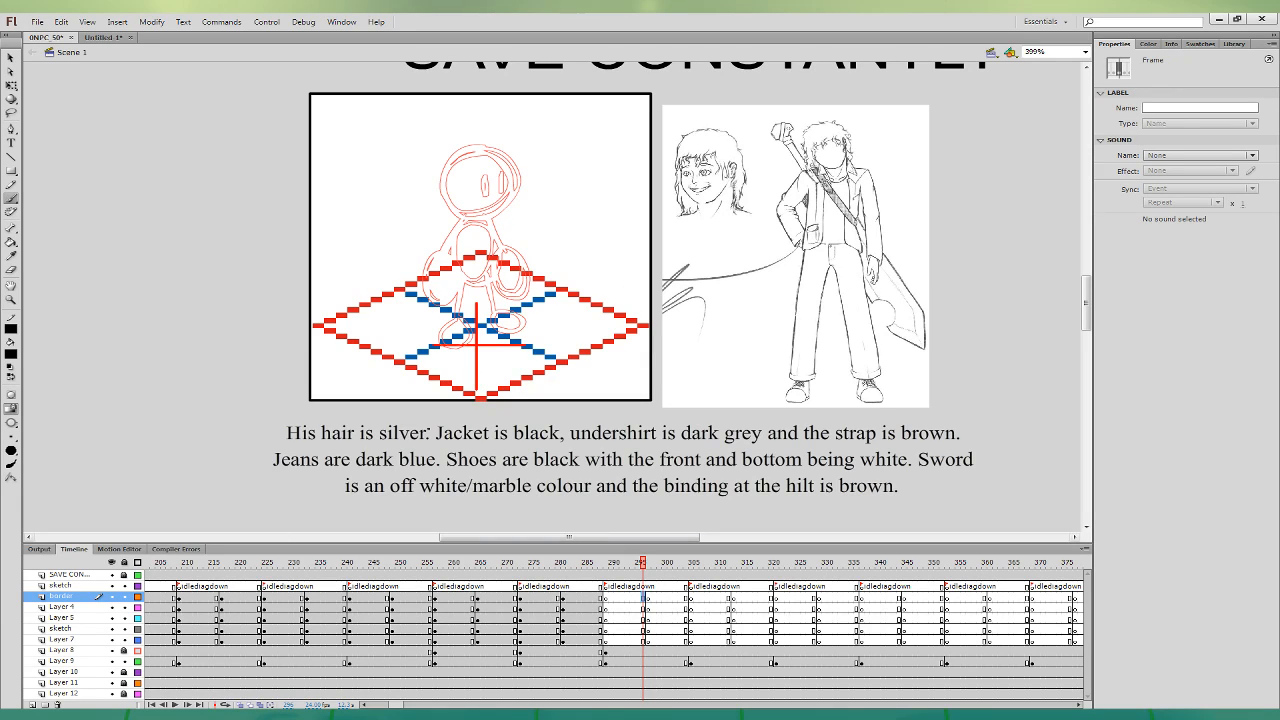
- Draw the character's jagged fringe, spiky hair, jawline, eyes and brows over the red head guide on the border layer
{"action": "mouse_move", "coordinate": [458, 165]}
{"action": "left_mouse_down"}
{"action": "mouse_move", "coordinate": [518, 153]}
{"action": "mouse_move", "coordinate": [457, 168]}
{"action": "mouse_move", "coordinate": [463, 228]}
{"action": "left_mouse_up"}
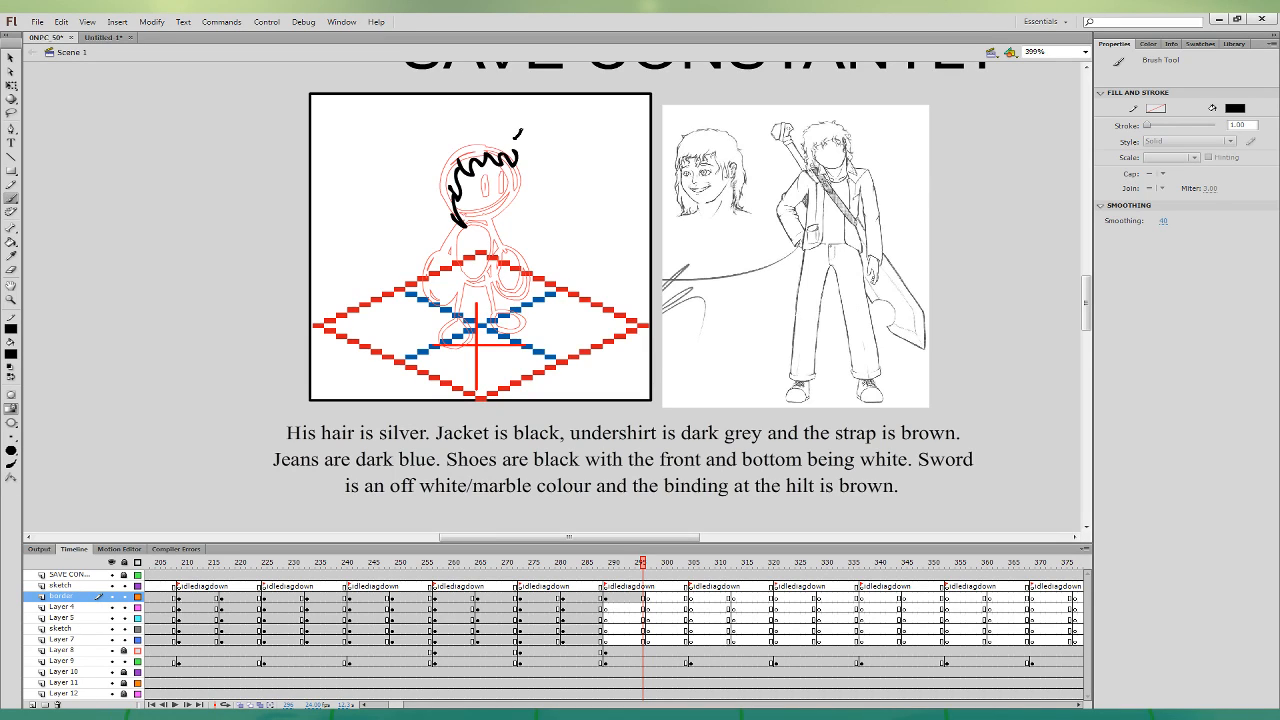
{"action": "mouse_move", "coordinate": [520, 128]}
{"action": "left_mouse_down"}
{"action": "mouse_move", "coordinate": [460, 122]}
{"action": "mouse_move", "coordinate": [415, 154]}
{"action": "mouse_move", "coordinate": [428, 210]}
{"action": "mouse_move", "coordinate": [453, 228]}
{"action": "mouse_move", "coordinate": [490, 220]}
{"action": "mouse_move", "coordinate": [514, 190]}
{"action": "mouse_move", "coordinate": [508, 162]}
{"action": "left_mouse_up"}
{"action": "left_click_drag", "start_coordinate": [513, 206], "coordinate": [522, 208]}
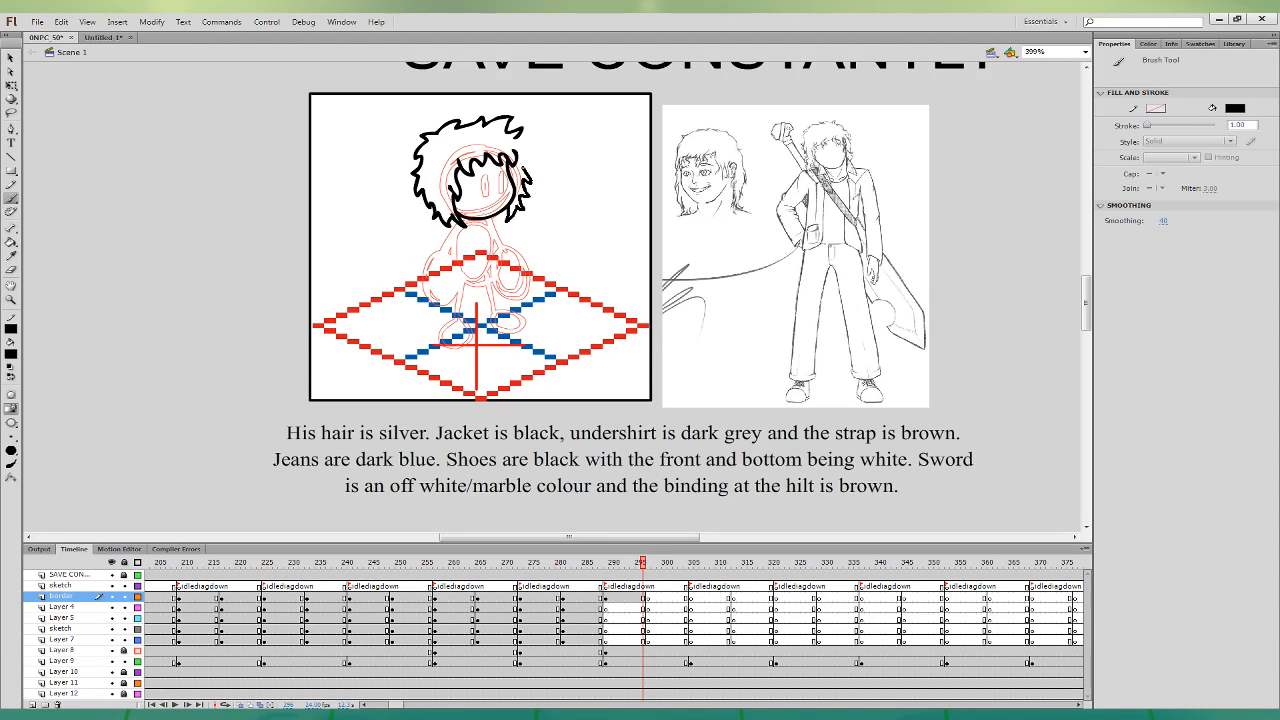
{"action": "mouse_move", "coordinate": [519, 152]}
{"action": "left_mouse_down"}
{"action": "mouse_move", "coordinate": [515, 137]}
{"action": "mouse_move", "coordinate": [516, 216]}
{"action": "mouse_move", "coordinate": [509, 206]}
{"action": "left_mouse_up"}
{"action": "key", "text": "ctrl+z"}
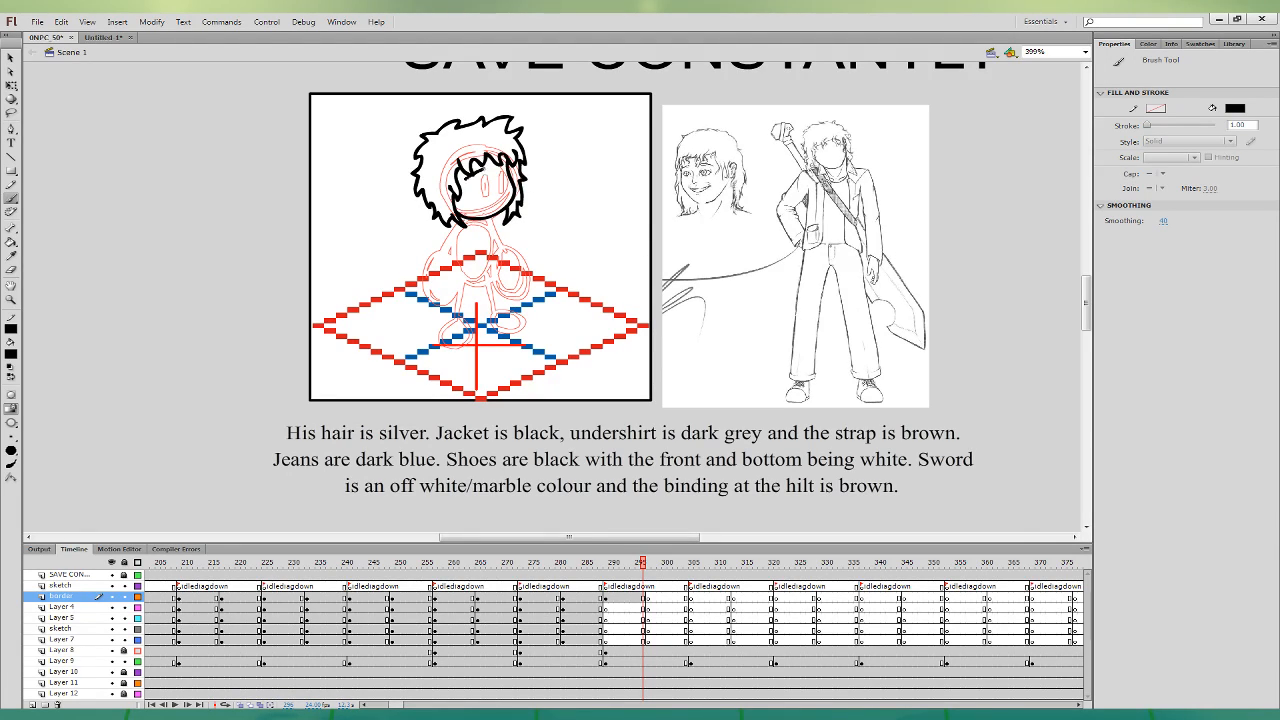
{"action": "mouse_move", "coordinate": [486, 178]}
{"action": "left_mouse_down"}
{"action": "mouse_move", "coordinate": [467, 186]}
{"action": "mouse_move", "coordinate": [511, 181]}
{"action": "mouse_move", "coordinate": [503, 190]}
{"action": "left_mouse_up"}
{"action": "key", "text": "ctrl+z"}
- Draw the character's neckline, diagonal chest strap and open jacket outline on Layer 5
{"action": "left_click", "coordinate": [645, 607]}
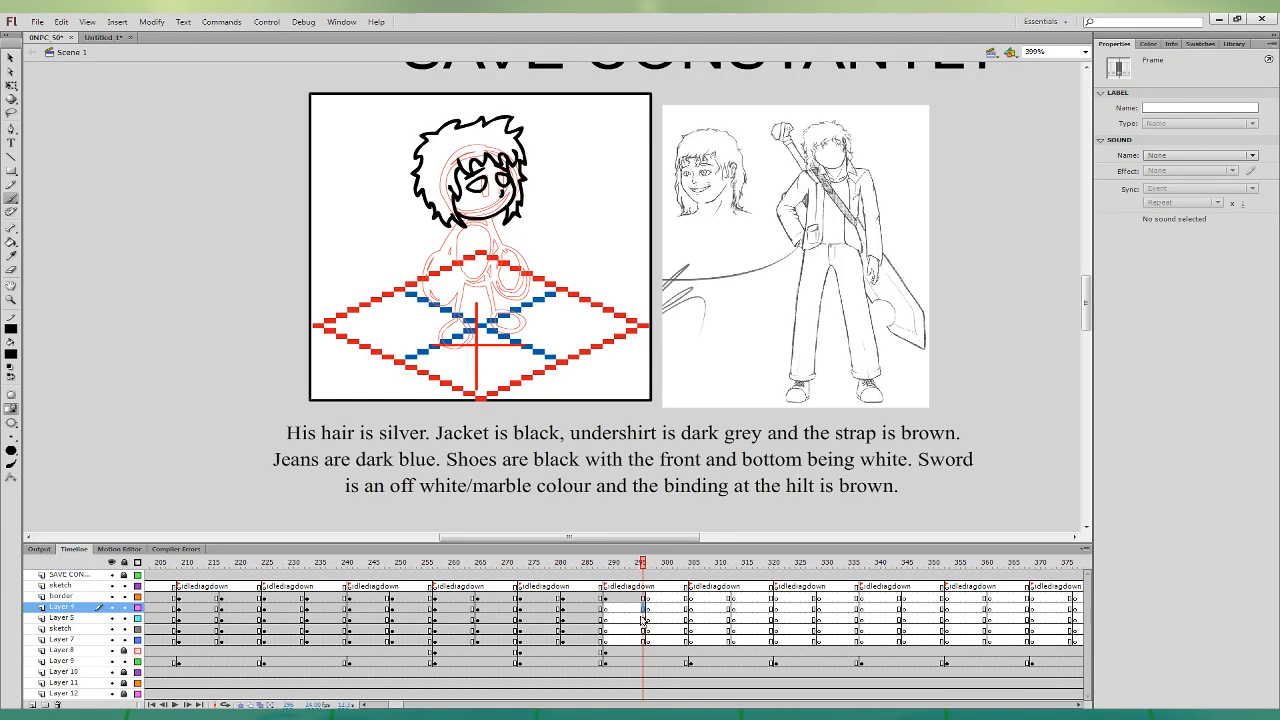
{"action": "left_click", "coordinate": [645, 618]}
{"action": "mouse_move", "coordinate": [449, 203]}
{"action": "left_mouse_down"}
{"action": "mouse_move", "coordinate": [451, 234]}
{"action": "mouse_move", "coordinate": [476, 216]}
{"action": "mouse_move", "coordinate": [491, 232]}
{"action": "mouse_move", "coordinate": [506, 206]}
{"action": "mouse_move", "coordinate": [455, 231]}
{"action": "mouse_move", "coordinate": [505, 272]}
{"action": "mouse_move", "coordinate": [510, 262]}
{"action": "mouse_move", "coordinate": [446, 222]}
{"action": "left_mouse_up"}
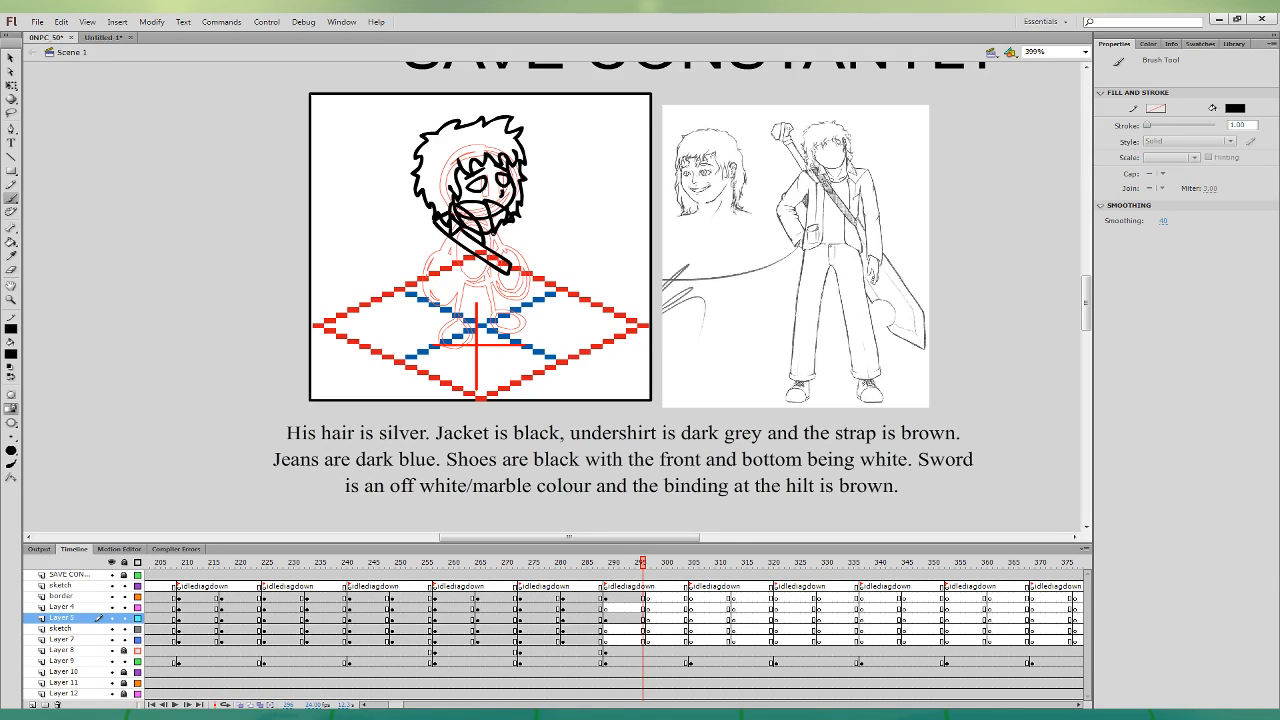
{"action": "mouse_move", "coordinate": [430, 224]}
{"action": "left_mouse_down"}
{"action": "mouse_move", "coordinate": [452, 305]}
{"action": "mouse_move", "coordinate": [482, 258]}
{"action": "mouse_move", "coordinate": [504, 292]}
{"action": "mouse_move", "coordinate": [510, 222]}
{"action": "left_mouse_up"}
{"action": "key", "text": "ctrl+z"}
{"action": "key", "text": "ctrl+z"}
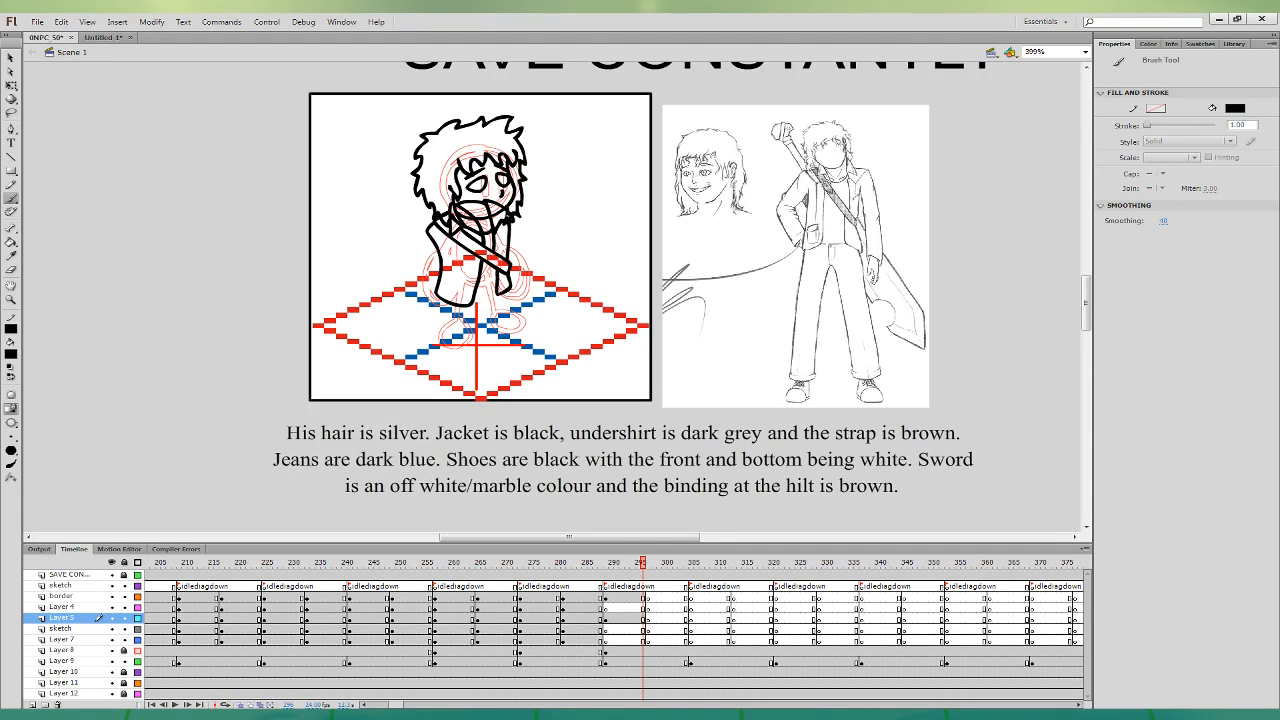
- Draw the near hand at the jacket's hem and the bent arm joining it to the shoulder on Layer 4
{"action": "left_click", "coordinate": [643, 607]}
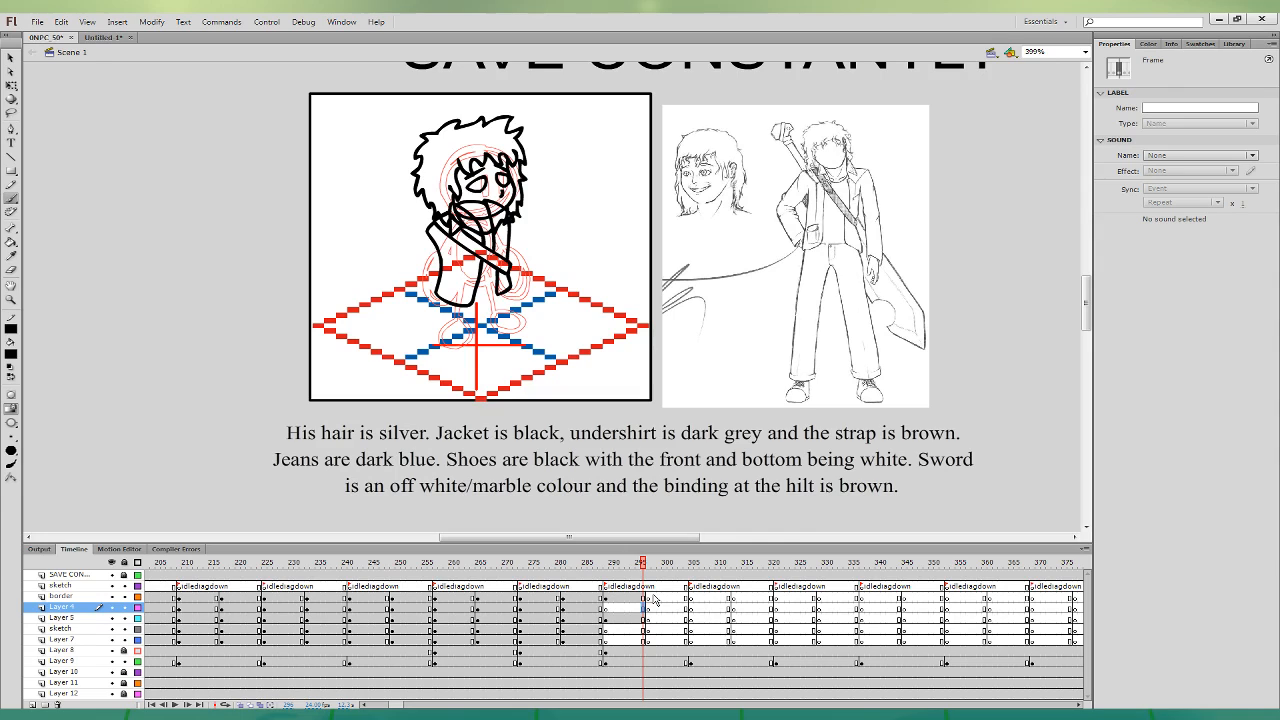
{"action": "left_click_drag", "start_coordinate": [453, 275], "coordinate": [437, 292]}
{"action": "mouse_move", "coordinate": [431, 232]}
{"action": "left_mouse_down"}
{"action": "mouse_move", "coordinate": [415, 278]}
{"action": "mouse_move", "coordinate": [429, 287]}
{"action": "mouse_move", "coordinate": [405, 252]}
{"action": "mouse_move", "coordinate": [432, 284]}
{"action": "left_mouse_up"}
{"action": "key", "text": "ctrl+z"}
{"action": "key", "text": "ctrl+z"}
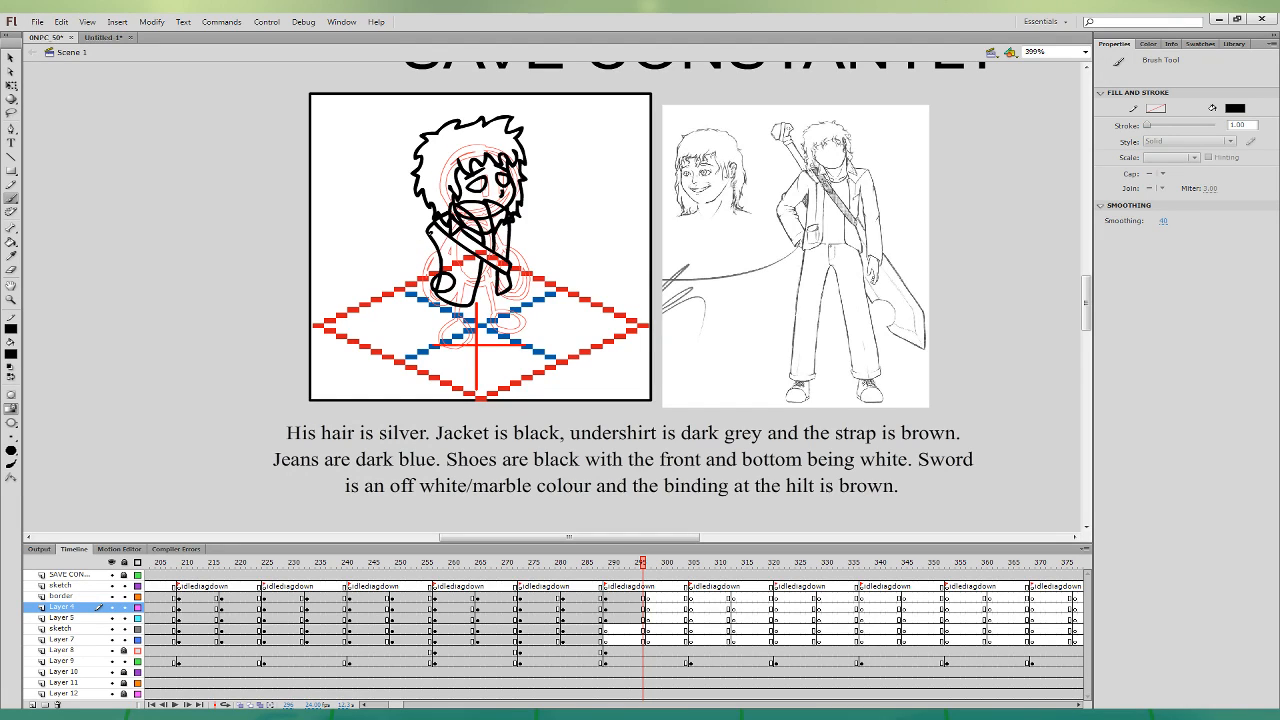
{"action": "mouse_move", "coordinate": [432, 234]}
{"action": "left_mouse_down"}
{"action": "mouse_move", "coordinate": [409, 262]}
{"action": "mouse_move", "coordinate": [430, 285]}
{"action": "left_mouse_up"}
- Add the inner jacket opening lines below the chest strap on Layer 5
{"action": "left_click", "coordinate": [642, 604]}
{"action": "left_click", "coordinate": [633, 618]}
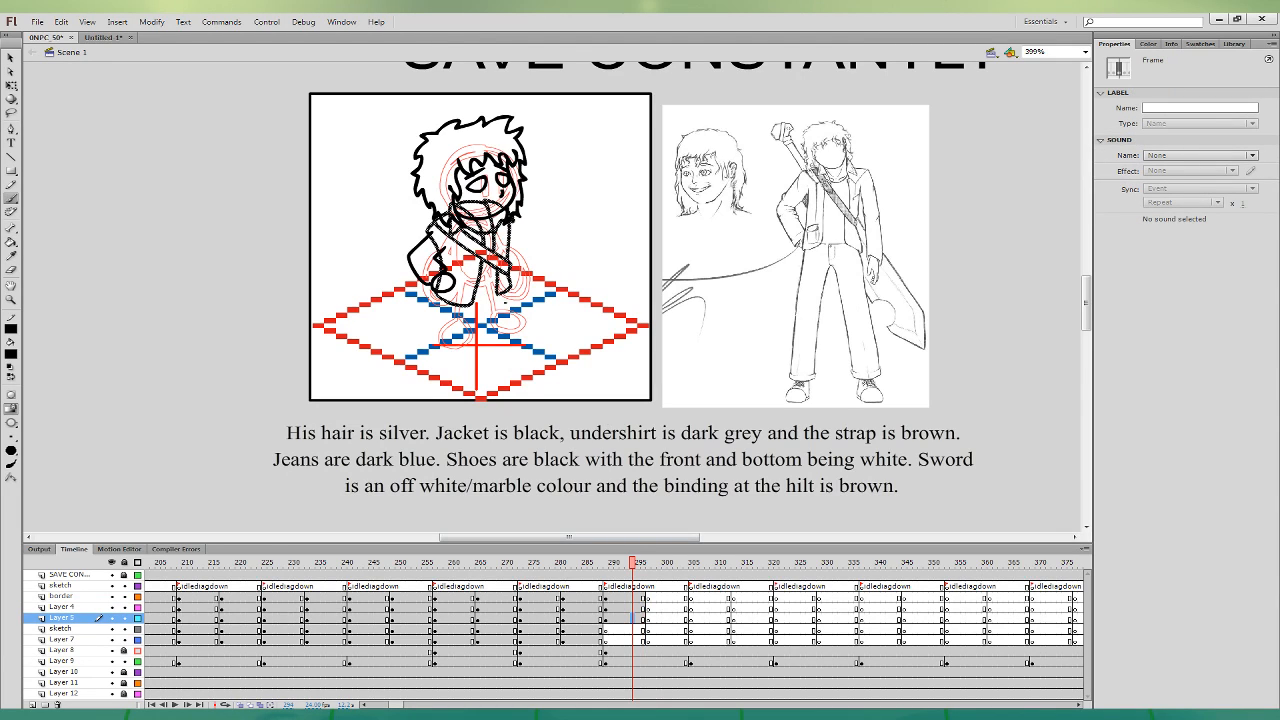
{"action": "left_click_drag", "start_coordinate": [466, 247], "coordinate": [458, 302]}
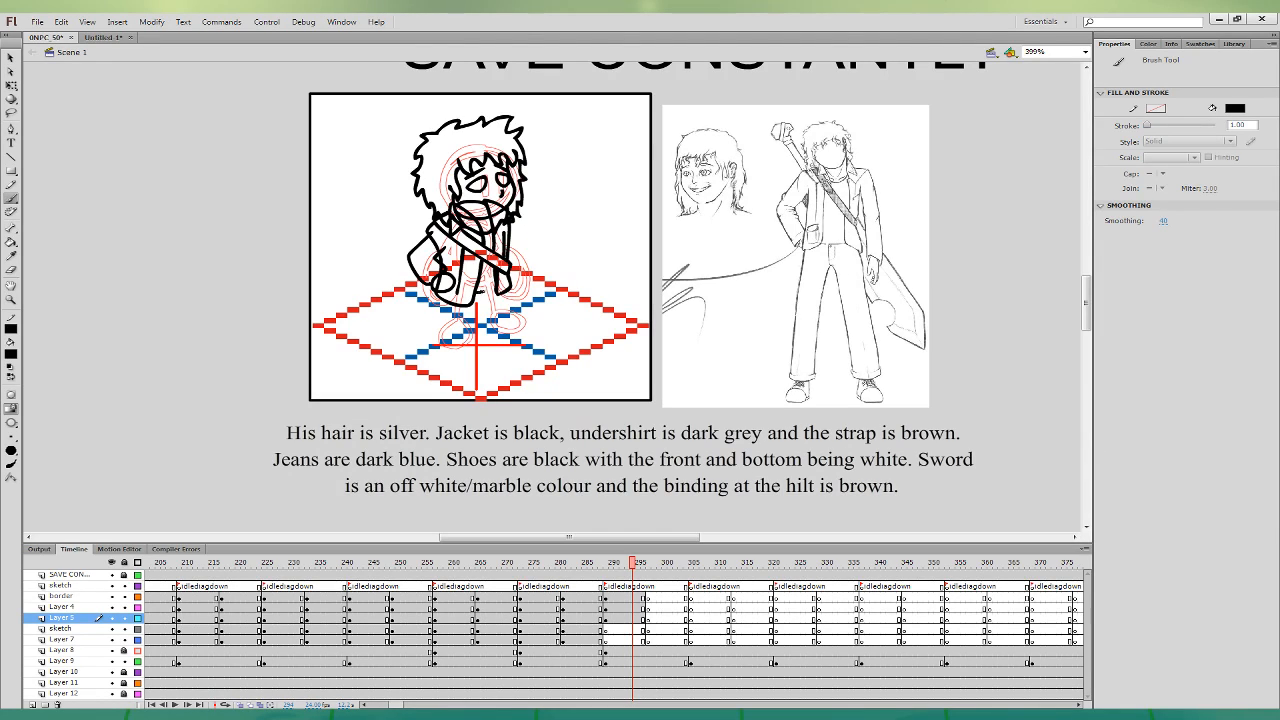
- Draw the character's trouser legs and shoes with toe-cap lines on the sketch layer, below the jacket's hem
{"action": "left_click", "coordinate": [643, 628]}
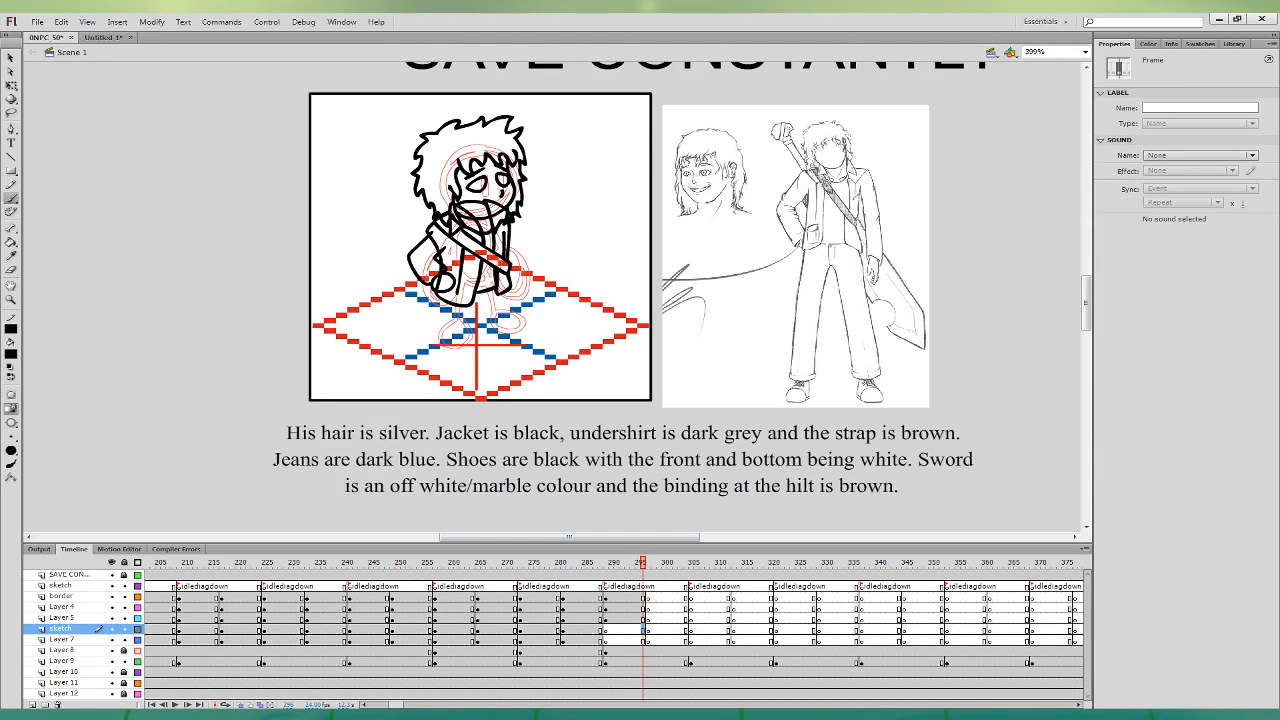
{"action": "mouse_move", "coordinate": [450, 268]}
{"action": "left_mouse_down"}
{"action": "mouse_move", "coordinate": [453, 348]}
{"action": "mouse_move", "coordinate": [483, 298]}
{"action": "mouse_move", "coordinate": [440, 350]}
{"action": "mouse_move", "coordinate": [481, 300]}
{"action": "mouse_move", "coordinate": [490, 332]}
{"action": "mouse_move", "coordinate": [462, 269]}
{"action": "left_mouse_up"}
{"action": "key", "text": "ctrl+z"}
{"action": "mouse_move", "coordinate": [435, 347]}
{"action": "left_mouse_down"}
{"action": "mouse_move", "coordinate": [444, 367]}
{"action": "mouse_move", "coordinate": [458, 346]}
{"action": "mouse_move", "coordinate": [430, 354]}
{"action": "mouse_move", "coordinate": [456, 368]}
{"action": "mouse_move", "coordinate": [512, 345]}
{"action": "mouse_move", "coordinate": [514, 322]}
{"action": "left_mouse_up"}
{"action": "key", "text": "ctrl+z"}
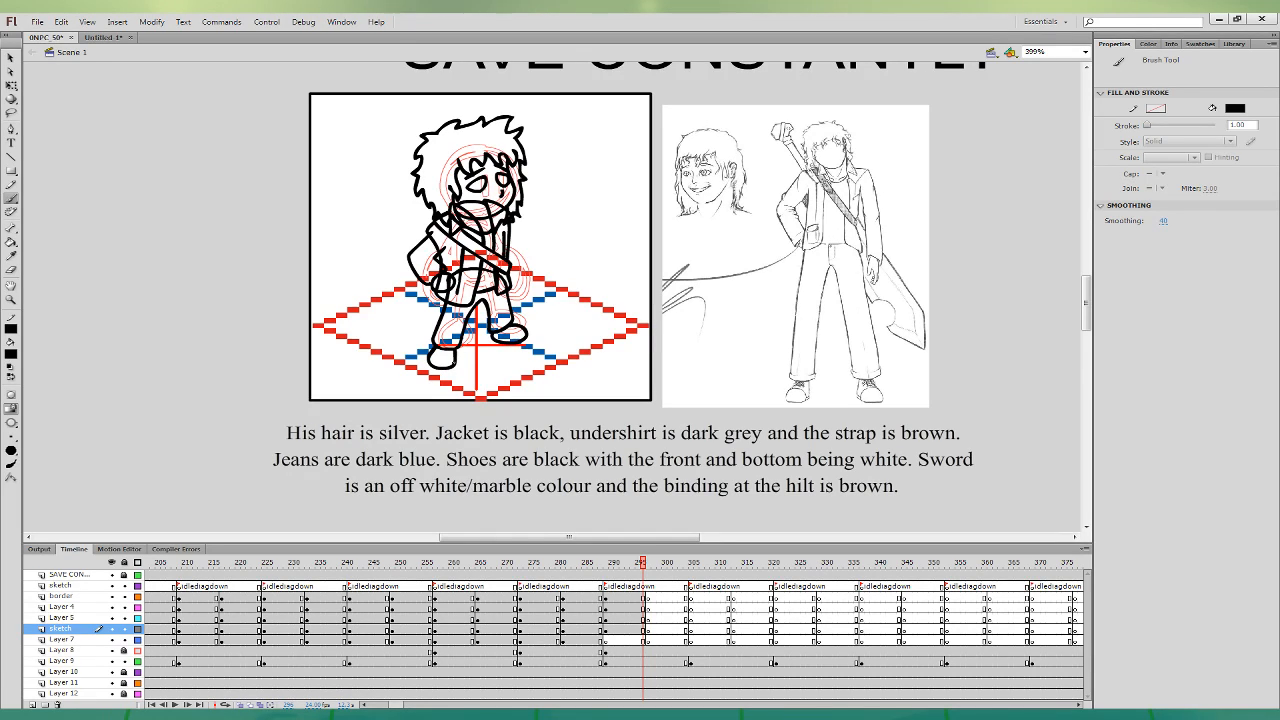
{"action": "left_click_drag", "start_coordinate": [432, 352], "coordinate": [454, 362]}
{"action": "key", "text": "ctrl+z"}
- Draw the far arm and its hand hanging beside the jacket on Layer 7
{"action": "left_click", "coordinate": [641, 640]}
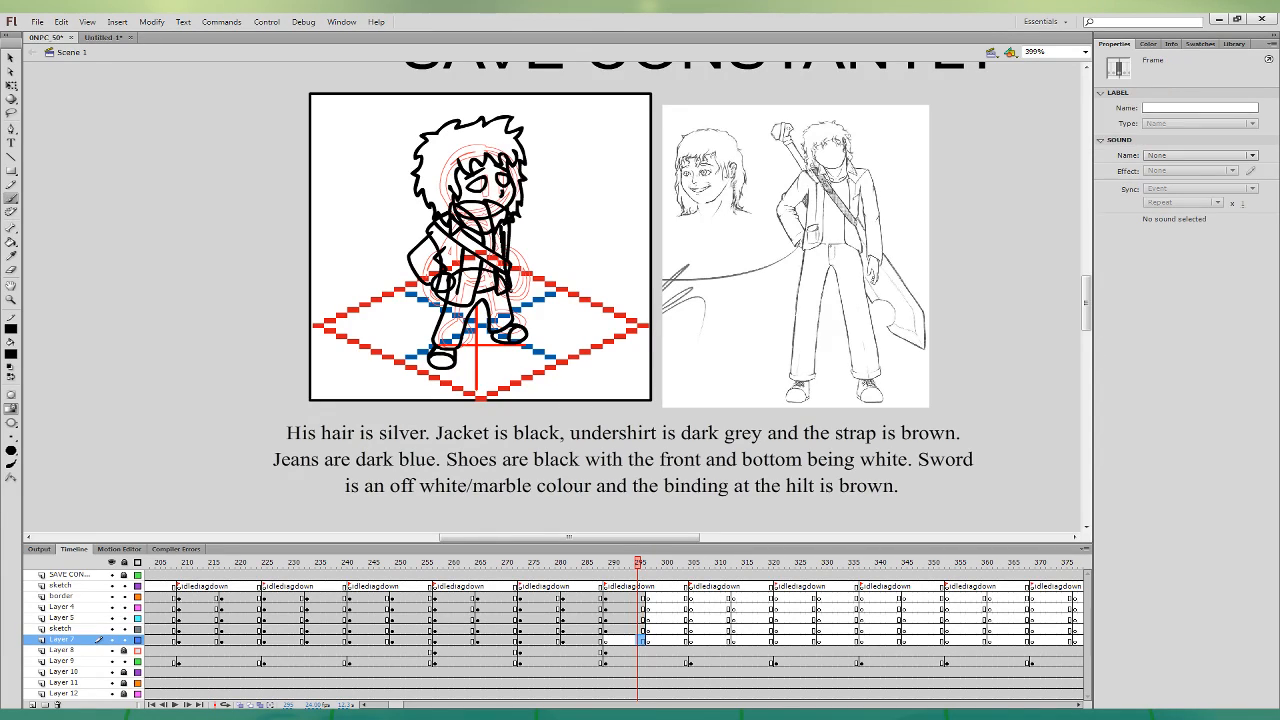
{"action": "left_click_drag", "start_coordinate": [520, 259], "coordinate": [512, 224]}
{"action": "left_click_drag", "start_coordinate": [522, 284], "coordinate": [530, 296]}
{"action": "key", "text": "ctrl+z"}
{"action": "key", "text": "ctrl+z"}
{"action": "mouse_move", "coordinate": [498, 231]}
{"action": "left_mouse_down"}
{"action": "mouse_move", "coordinate": [499, 269]}
{"action": "mouse_move", "coordinate": [513, 231]}
{"action": "mouse_move", "coordinate": [501, 241]}
{"action": "mouse_move", "coordinate": [524, 272]}
{"action": "left_mouse_up"}
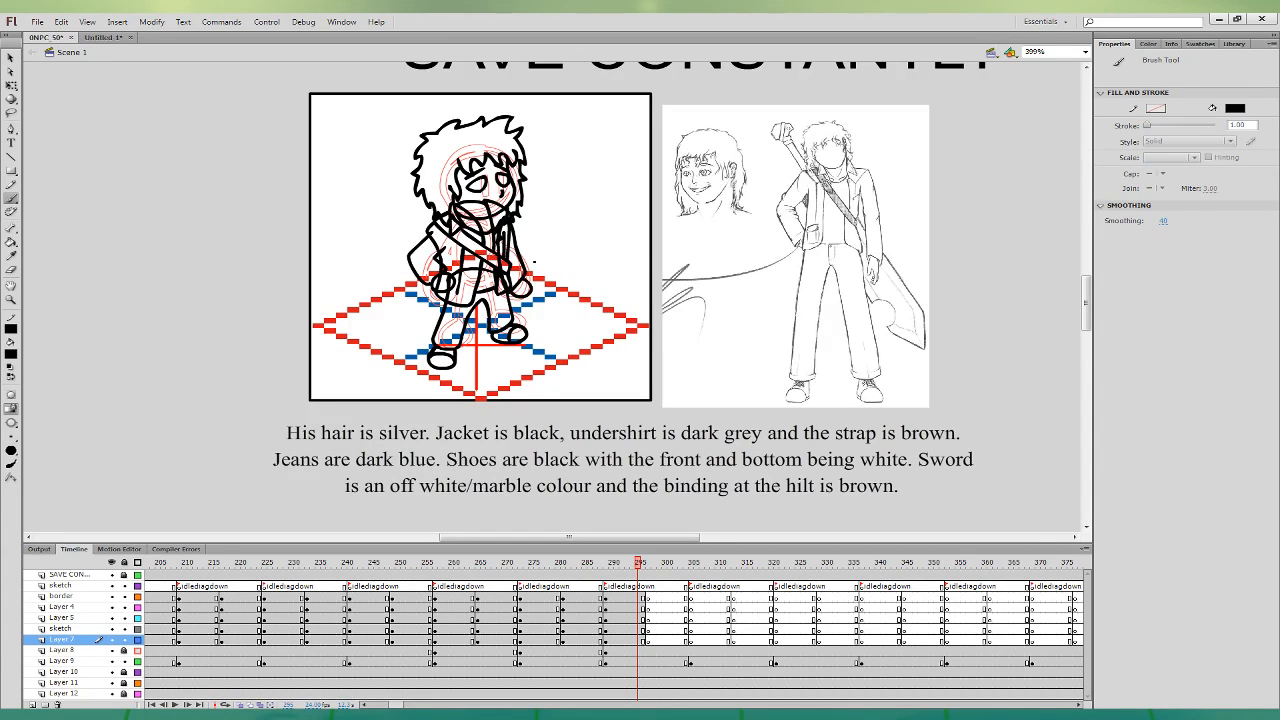
- Fill the jacket's body, collar and sleeves with a dark charcoal colour
{"action": "left_click", "coordinate": [11, 255]}
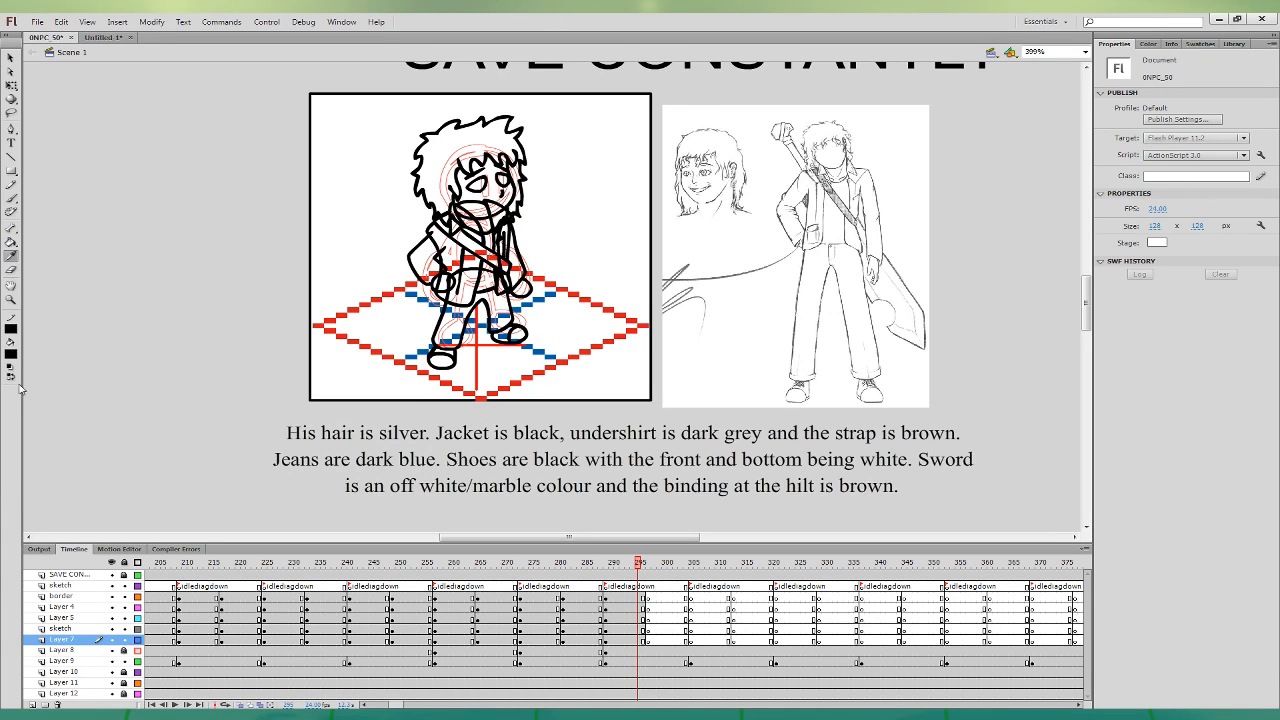
{"action": "key", "text": "ctrl+minus"}
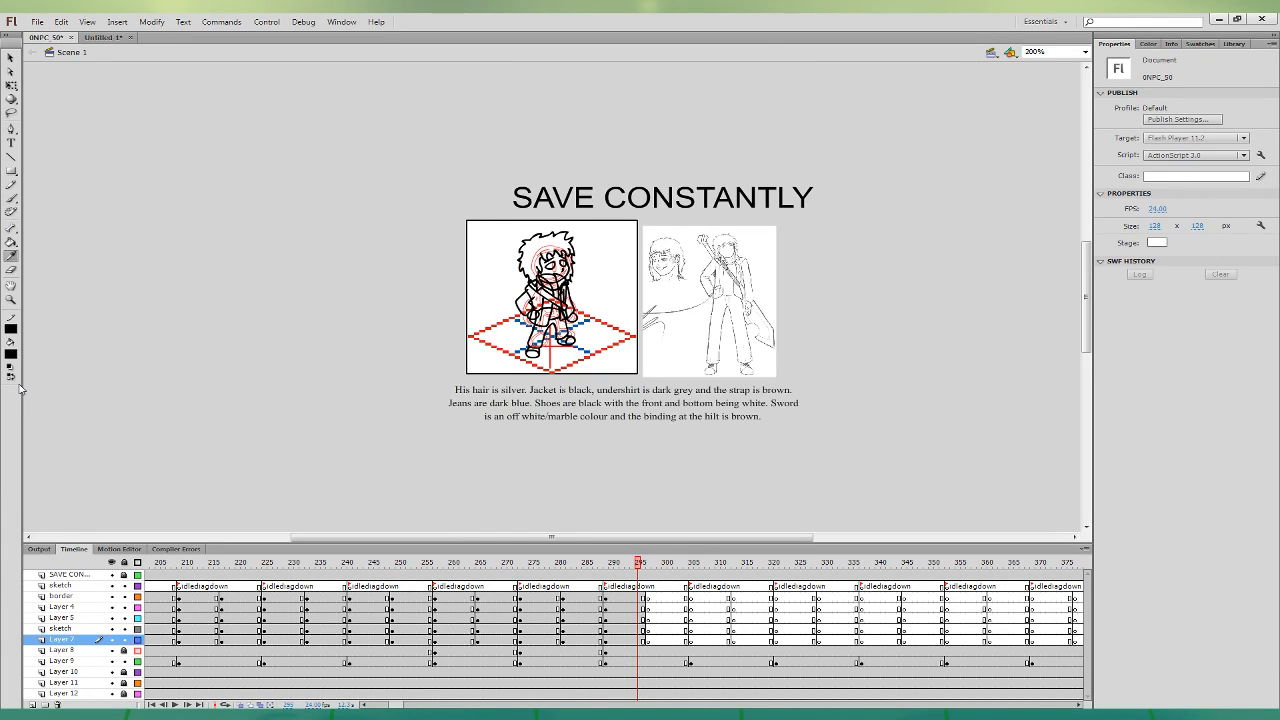
{"action": "key", "text": "ctrl+equal"}
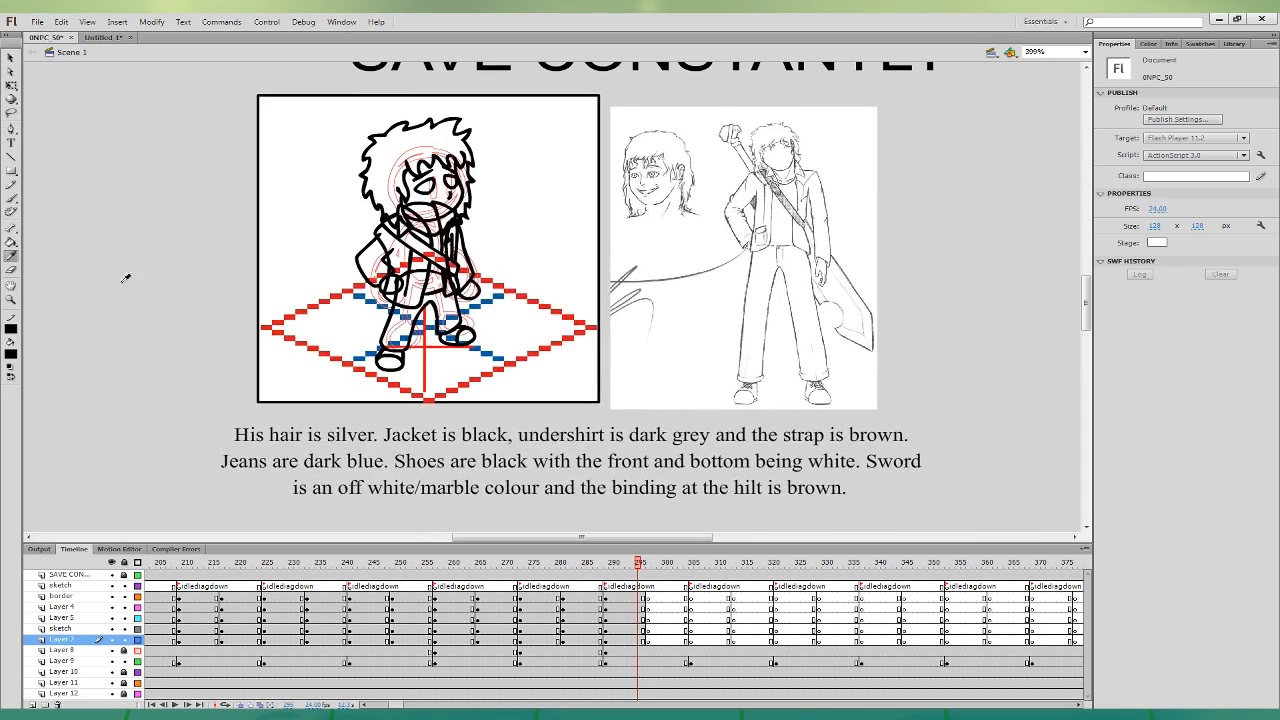
{"action": "key", "text": "k"}
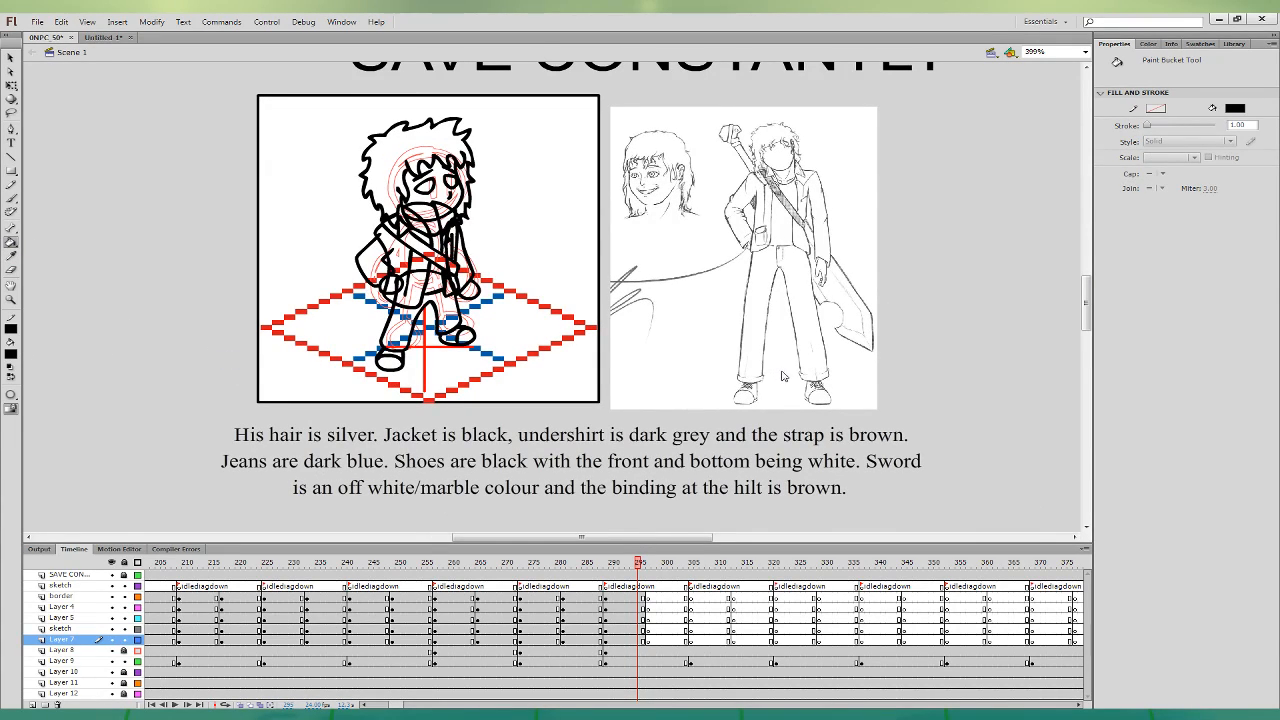
{"action": "left_click", "coordinate": [391, 247]}
{"action": "left_click", "coordinate": [453, 255]}
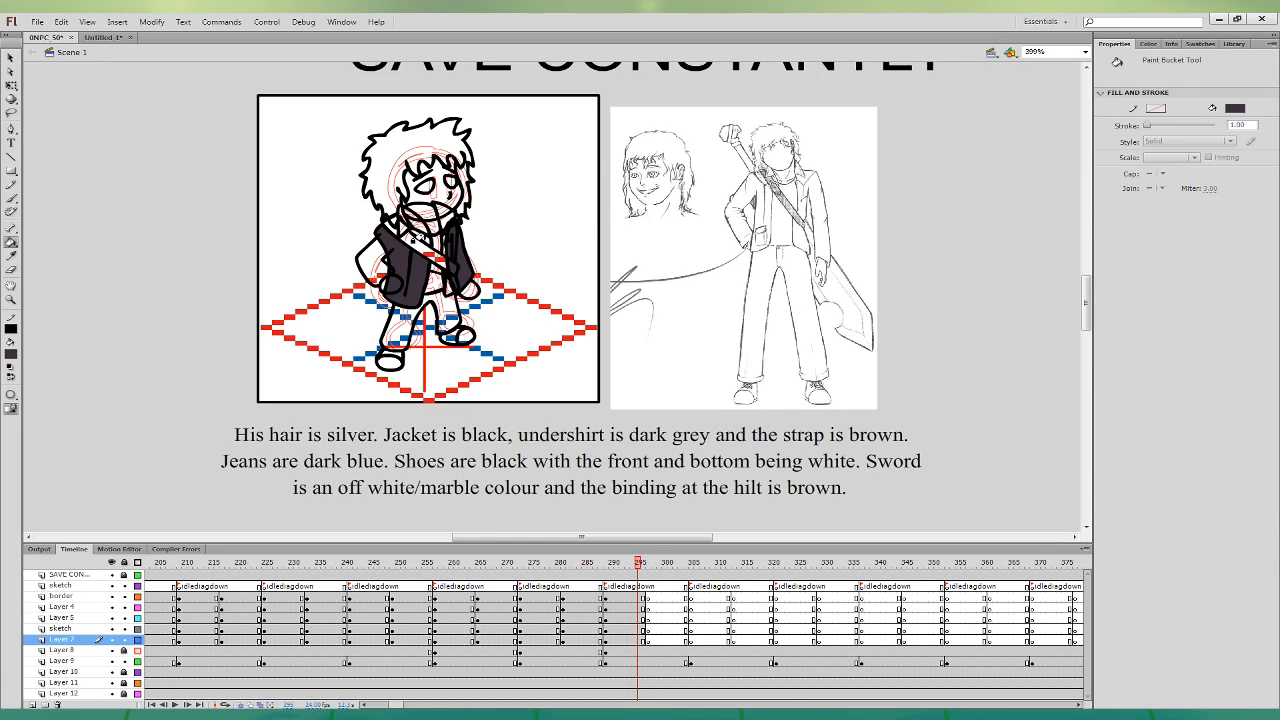
{"action": "left_click", "coordinate": [420, 216]}
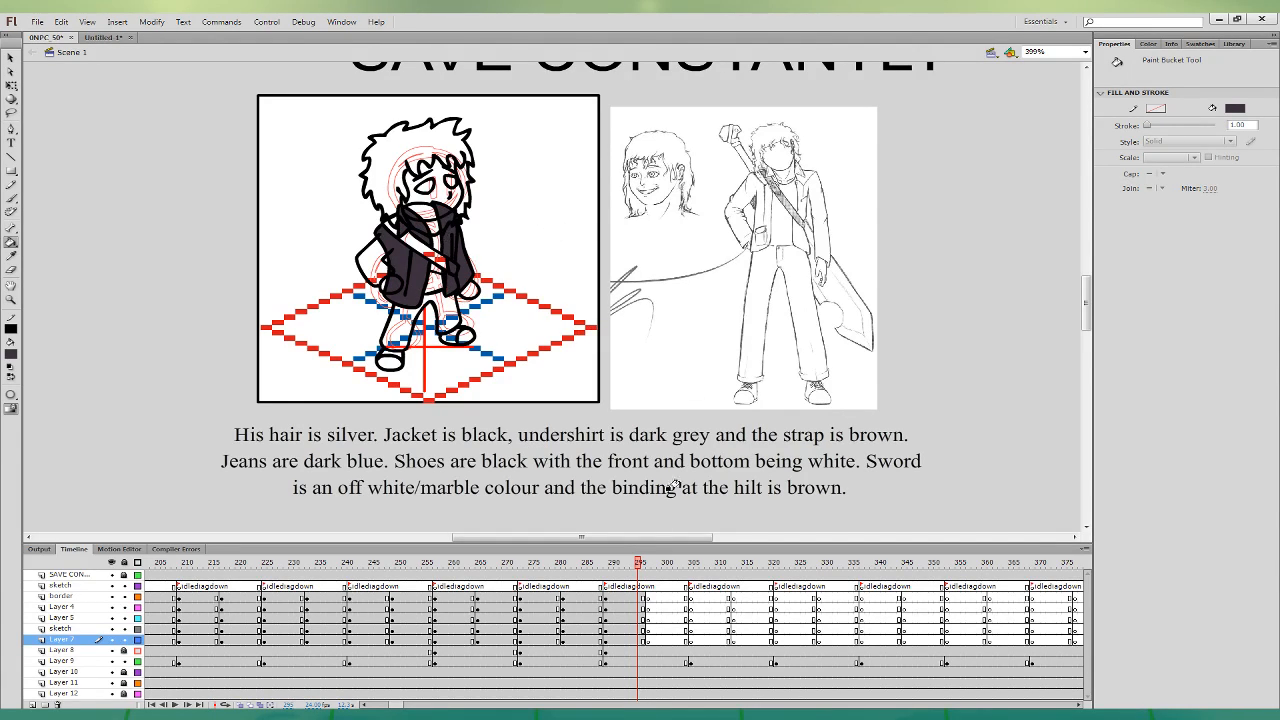
{"action": "left_click", "coordinate": [640, 607]}
{"action": "left_click", "coordinate": [11, 197]}
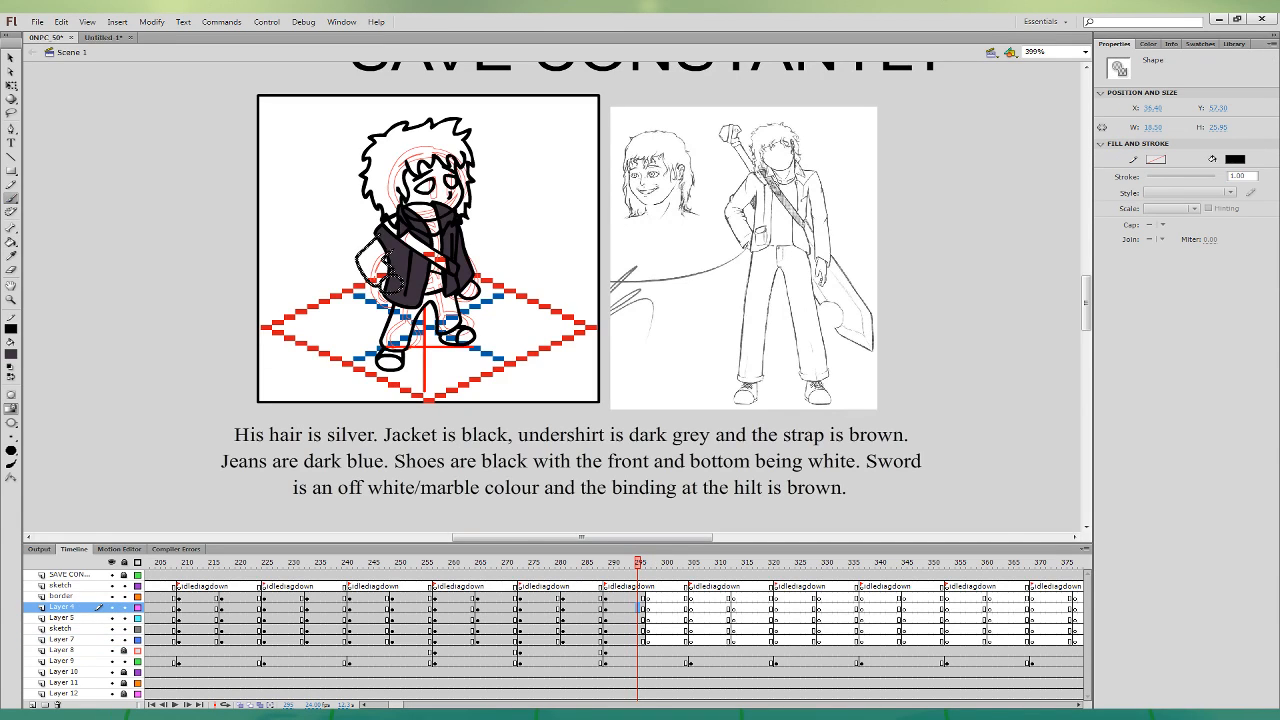
{"action": "left_click", "coordinate": [11, 242]}
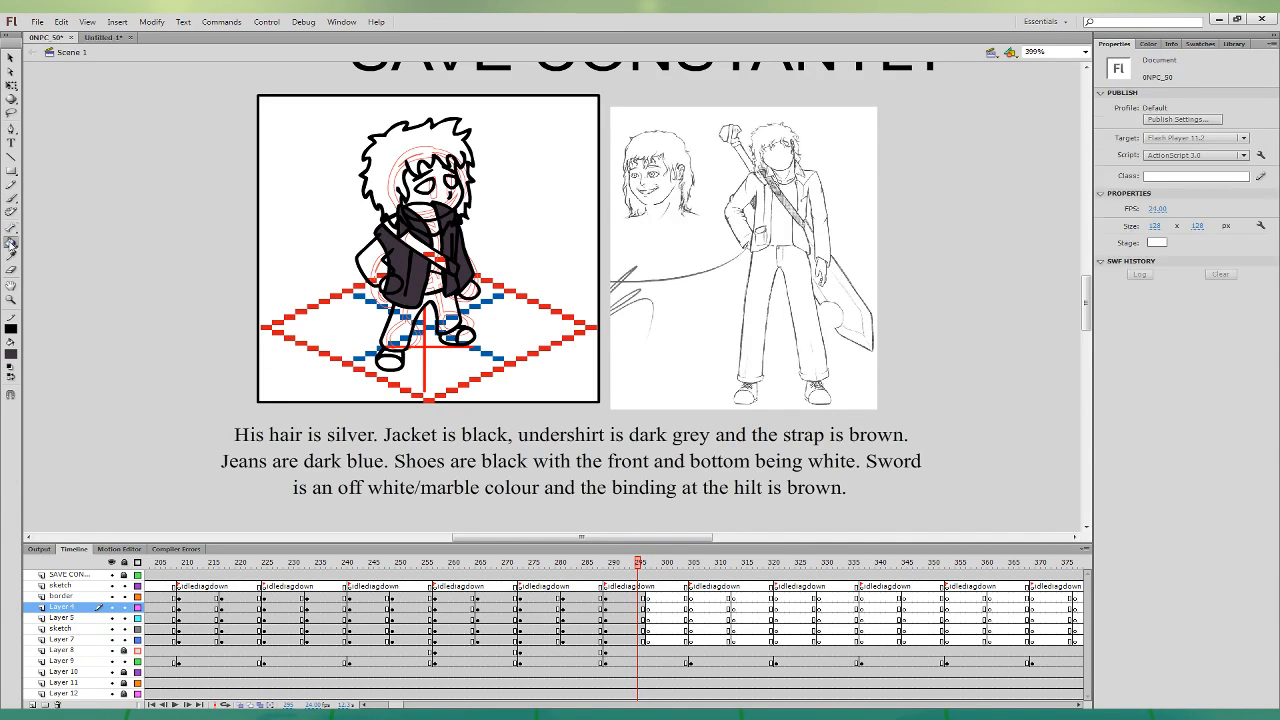
{"action": "left_click", "coordinate": [375, 264]}
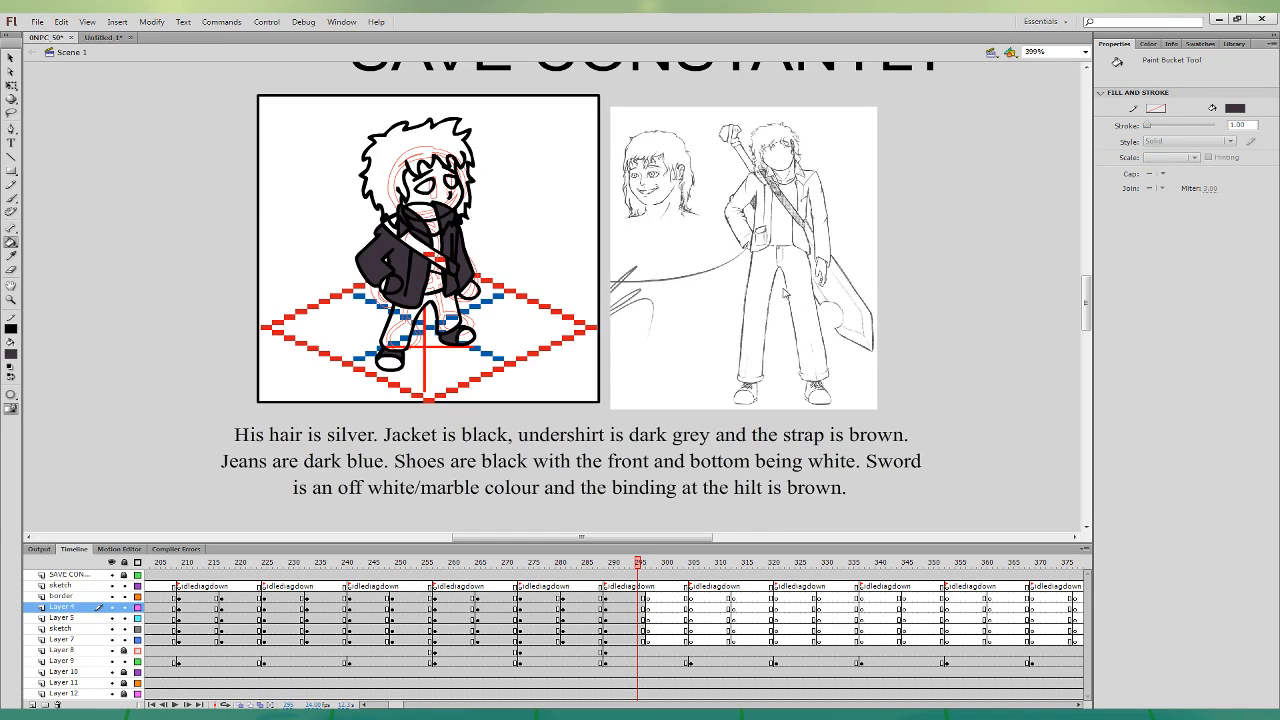
- Fill the toe caps of both shoes with white
{"action": "left_click", "coordinate": [514, 428]}
{"action": "left_click", "coordinate": [388, 362]}
{"action": "left_click", "coordinate": [464, 335]}
- Fill the character's face, neck and both hands with a light yellow-orange skin tone
{"action": "left_click", "coordinate": [520, 447]}
{"action": "left_click", "coordinate": [431, 214]}
{"action": "left_click", "coordinate": [443, 163]}
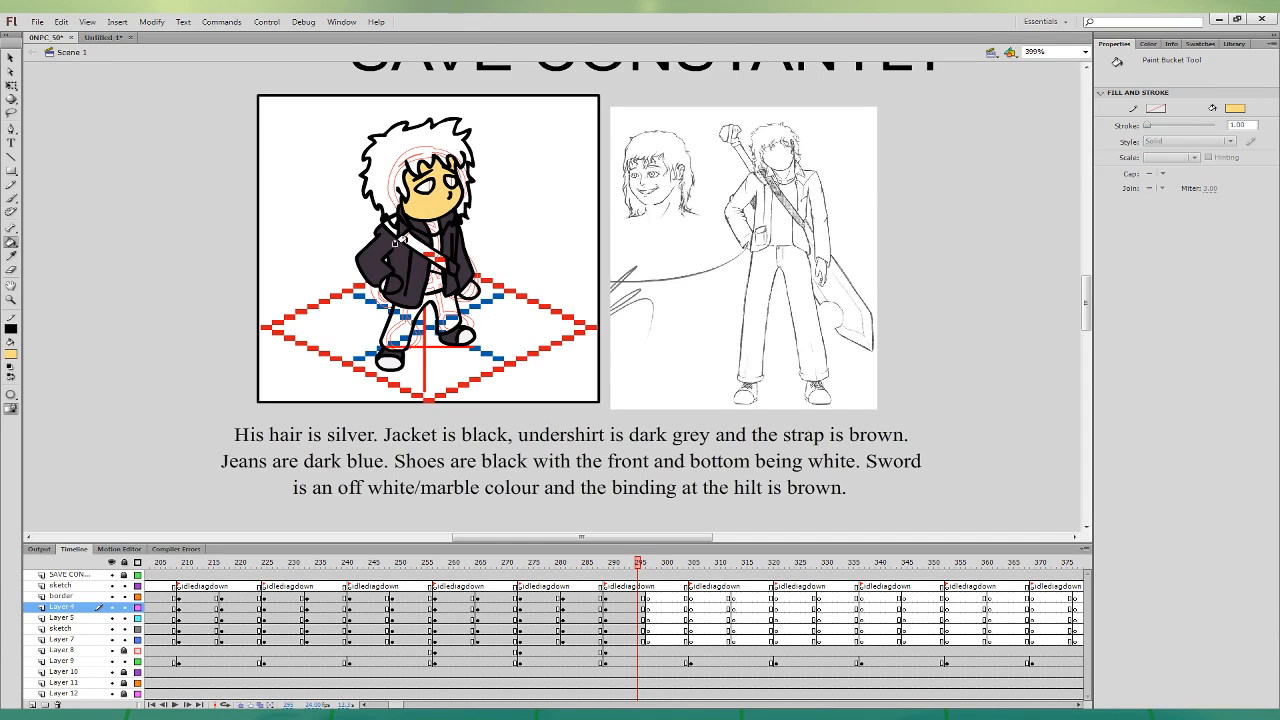
{"action": "left_click", "coordinate": [384, 282]}
{"action": "left_click", "coordinate": [468, 290]}
- Fill the diagonal chest strap with brown and the jeans with a dark grey-blue
{"action": "left_click", "coordinate": [434, 252]}
{"action": "left_click", "coordinate": [383, 224]}
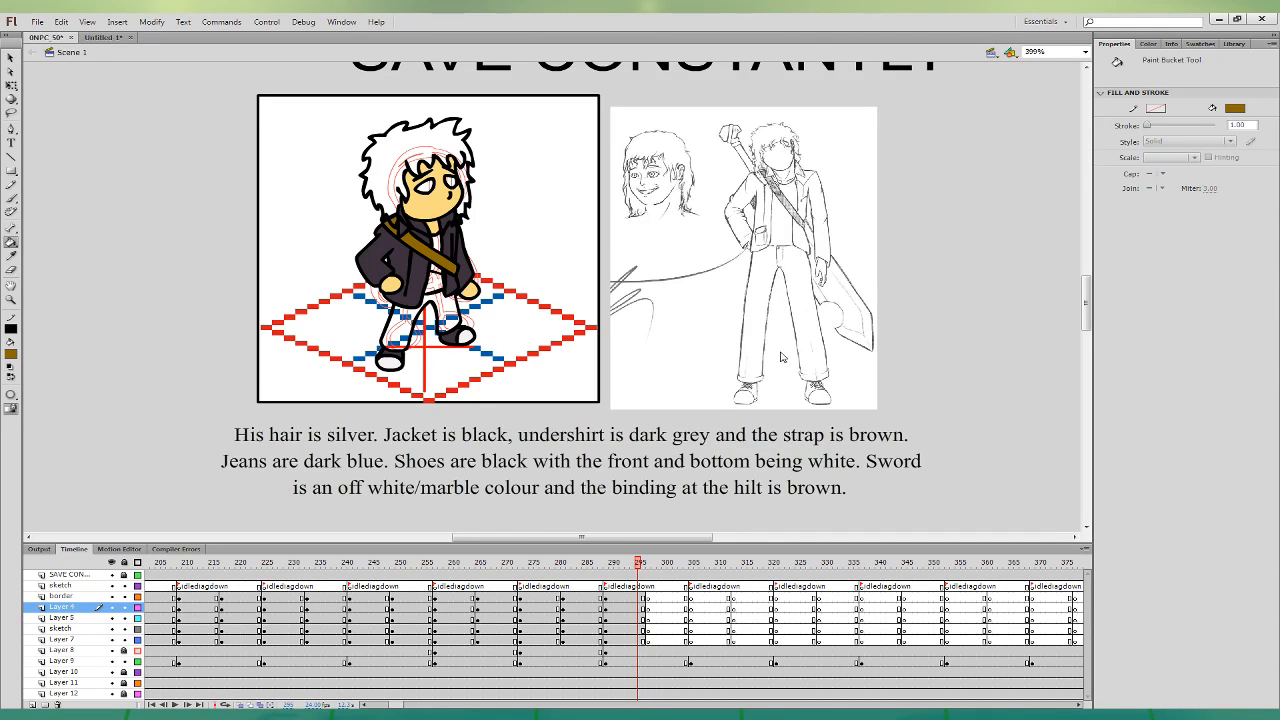
{"action": "left_click", "coordinate": [439, 307]}
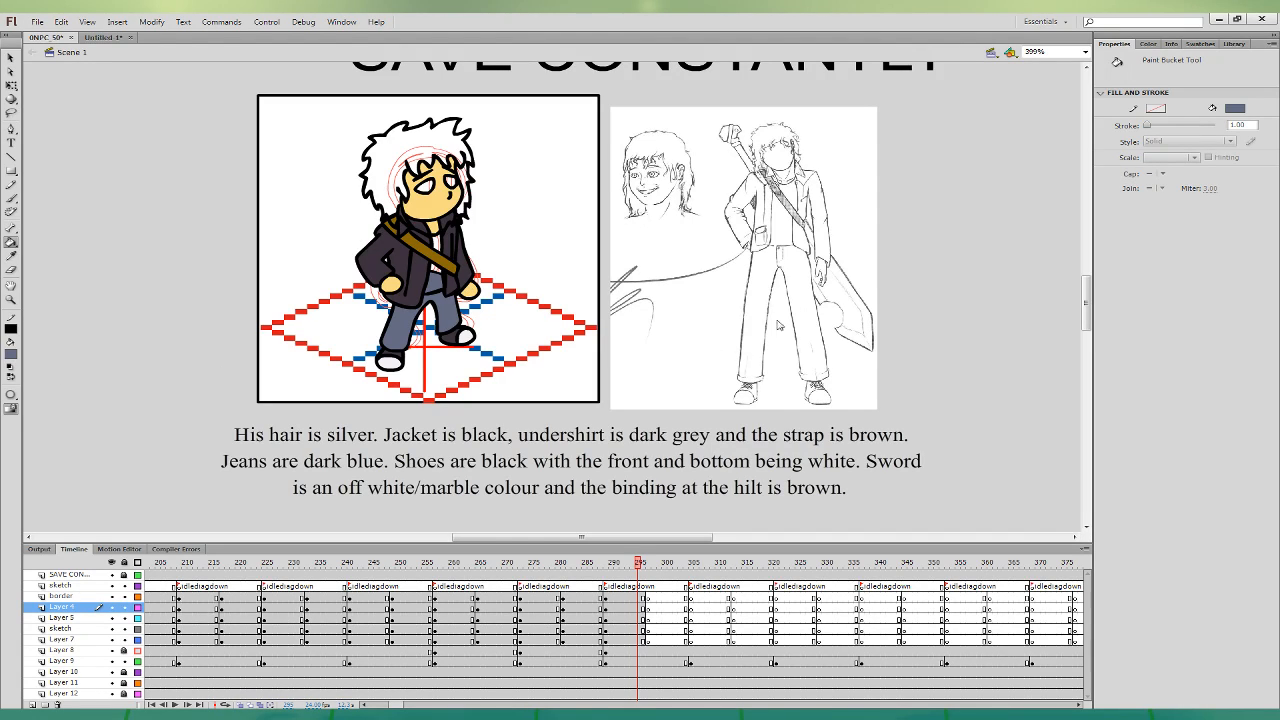
- Fill the undershirt with light grey and the hair with a pale silver
{"action": "left_click", "coordinate": [430, 265]}
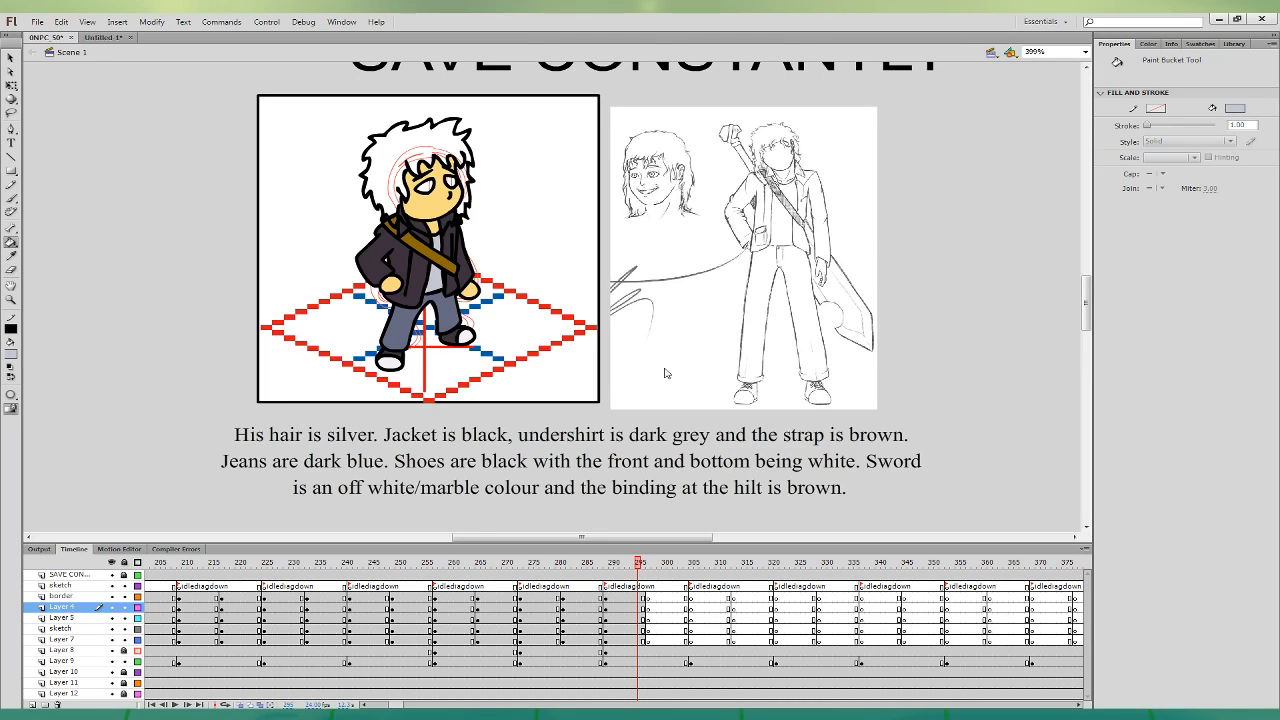
{"action": "left_click", "coordinate": [427, 135]}
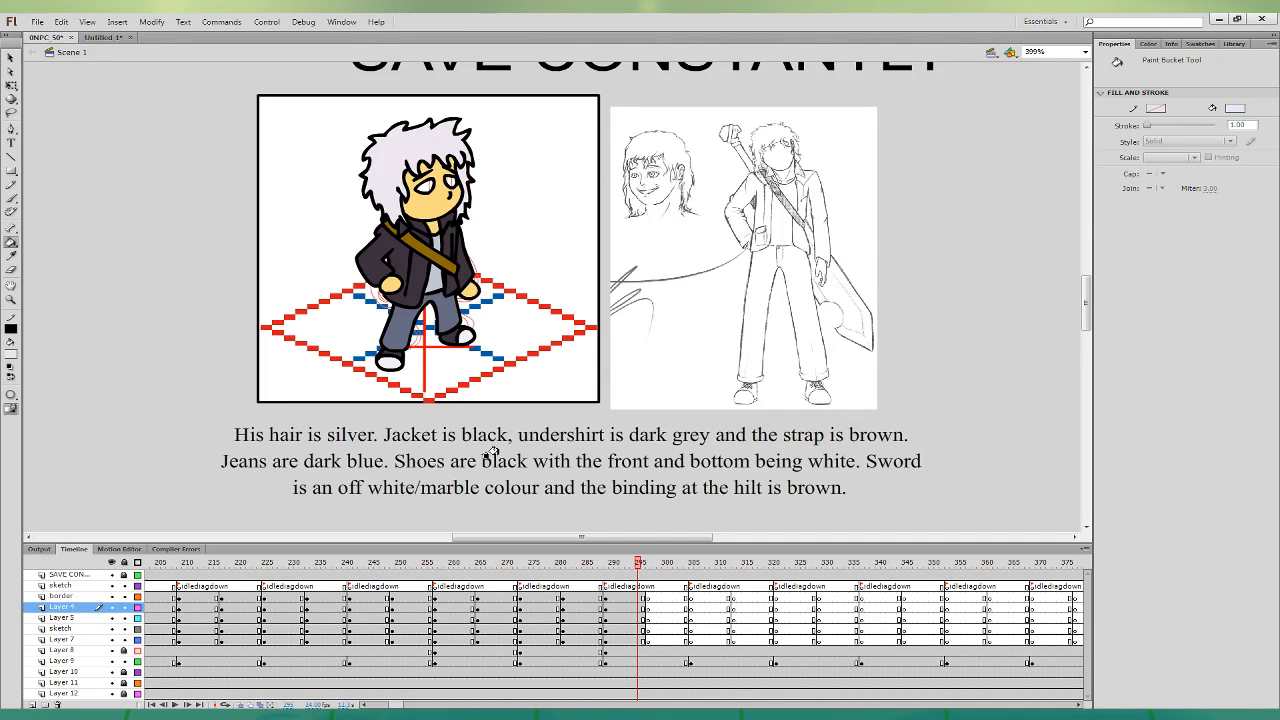
- Pick a medium blue and fill both of the character's eyes with it
{"action": "left_click", "coordinate": [13, 362]}
{"action": "left_click", "coordinate": [425, 264]}
{"action": "left_click", "coordinate": [190, 324]}
{"action": "left_click", "coordinate": [779, 353]}
{"action": "left_click", "coordinate": [515, 434]}
{"action": "left_click", "coordinate": [195, 417]}
{"action": "left_click", "coordinate": [425, 187]}
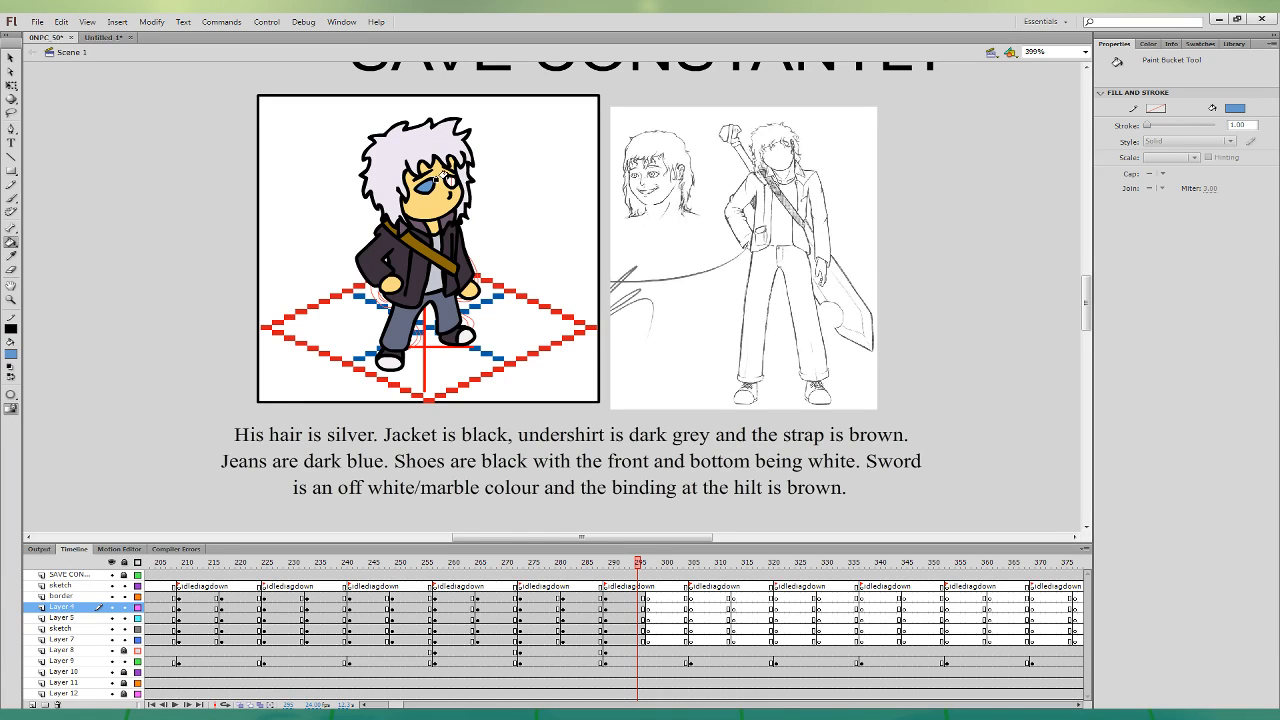
{"action": "left_click", "coordinate": [451, 182]}
- Duplicate the coloured swordsman pose onto the second idle keyframe of the drawing layers
{"action": "left_click_drag", "start_coordinate": [619, 598], "coordinate": [649, 603]}
{"action": "left_click", "coordinate": [649, 629]}
{"action": "left_click", "coordinate": [14, 85]}
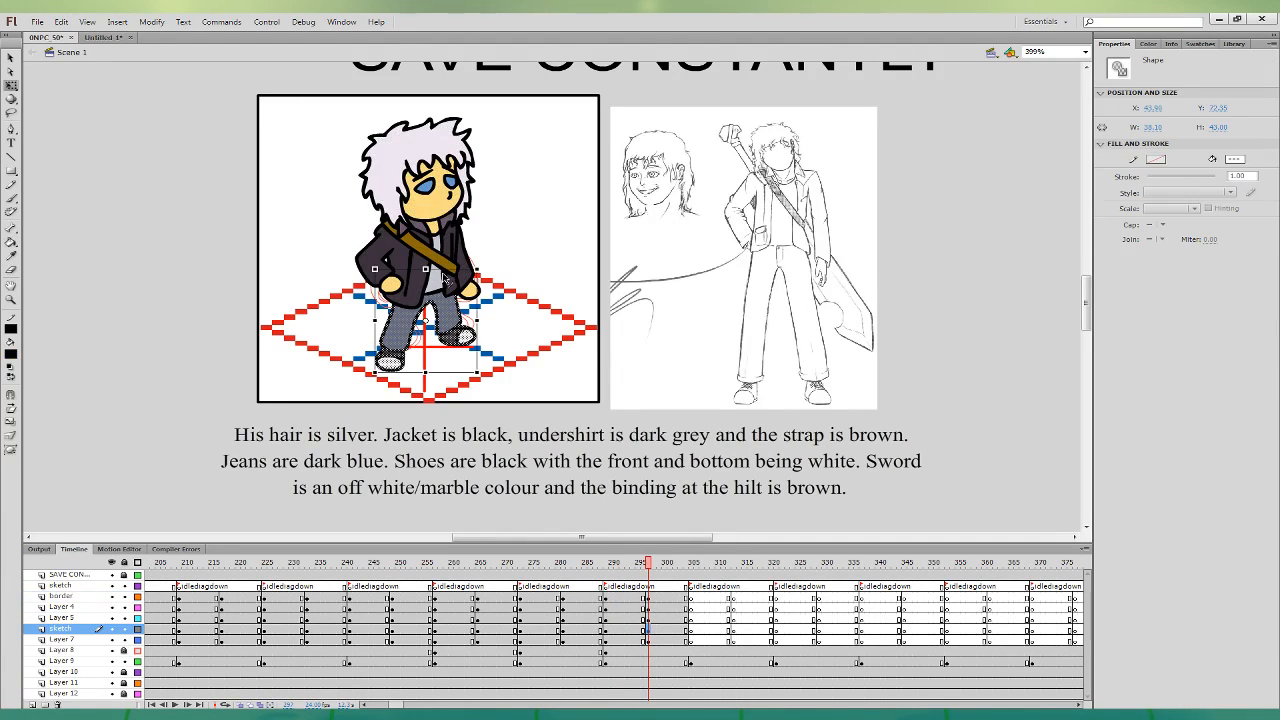
- Adjust the second idle pose by offsetting the near arm, rotating the far arm slightly outward and nudging the upper body sideways
{"action": "left_click", "coordinate": [656, 596]}
{"action": "left_click", "coordinate": [669, 618]}
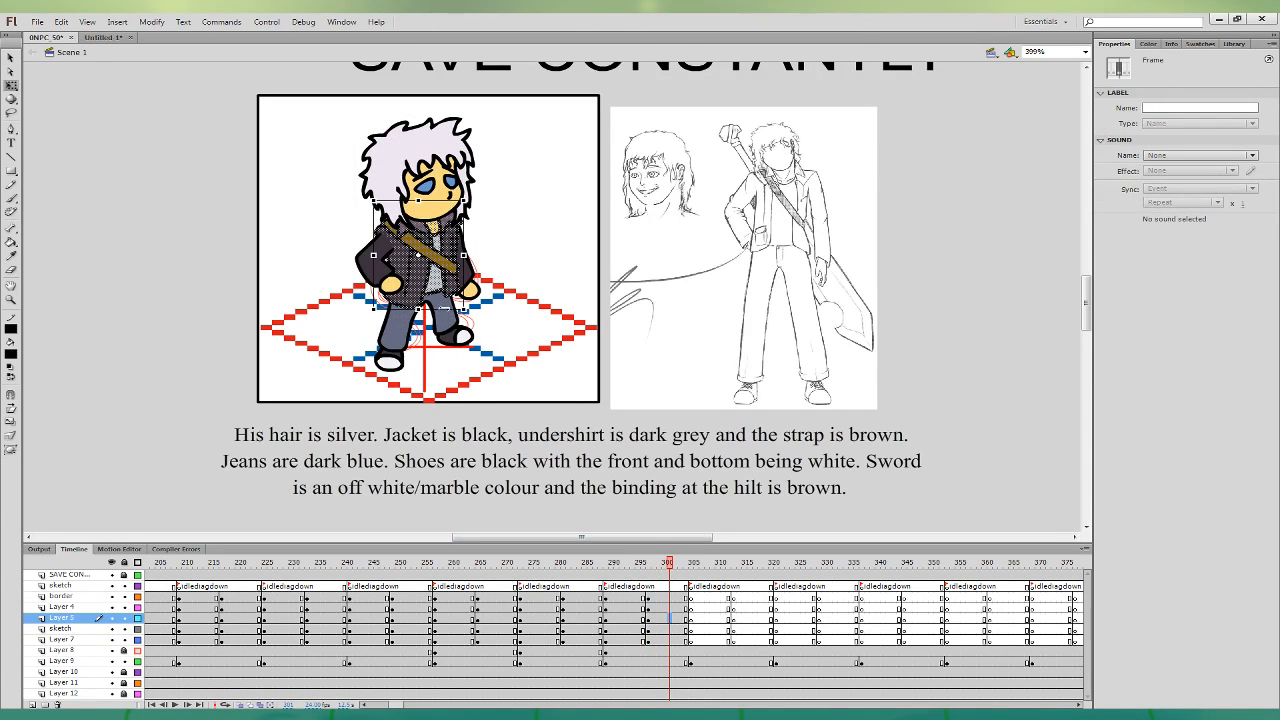
{"action": "left_click", "coordinate": [654, 607]}
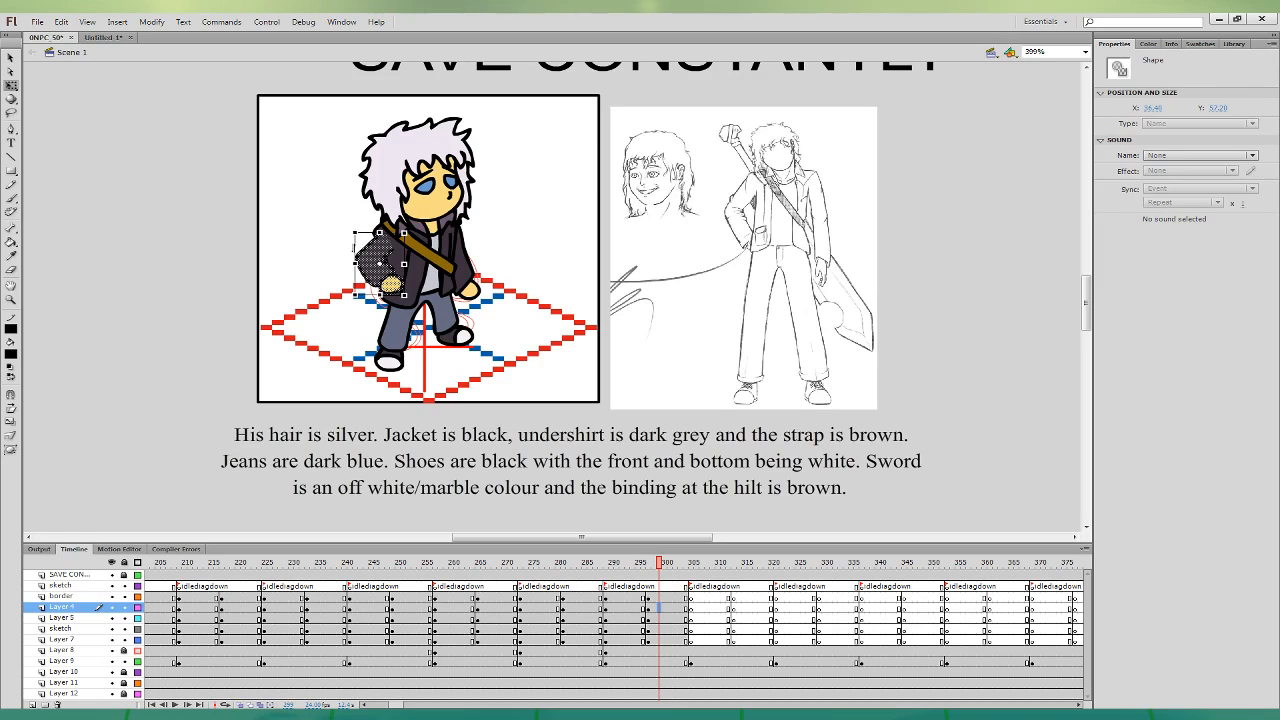
{"action": "left_click", "coordinate": [678, 640]}
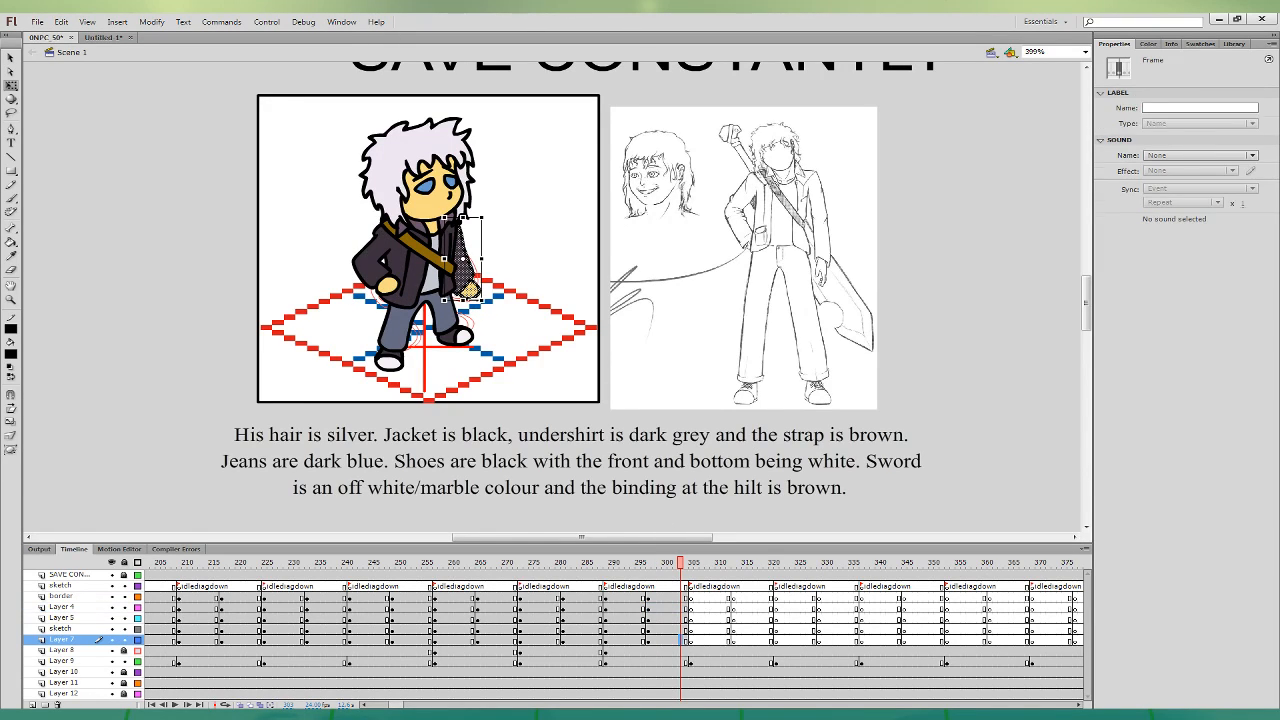
{"action": "left_click_drag", "start_coordinate": [483, 252], "coordinate": [484, 250]}
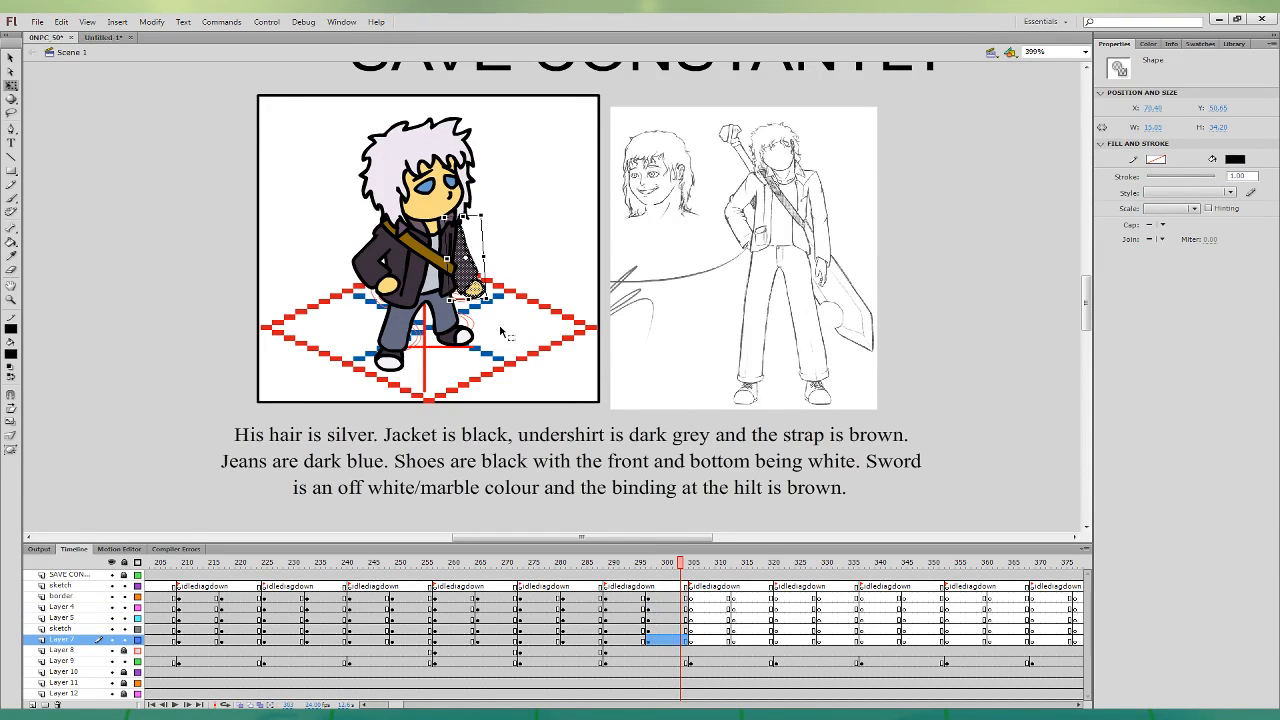
{"action": "left_click_drag", "start_coordinate": [660, 598], "coordinate": [661, 618]}
{"action": "left_click", "coordinate": [470, 248], "text": "shift"}
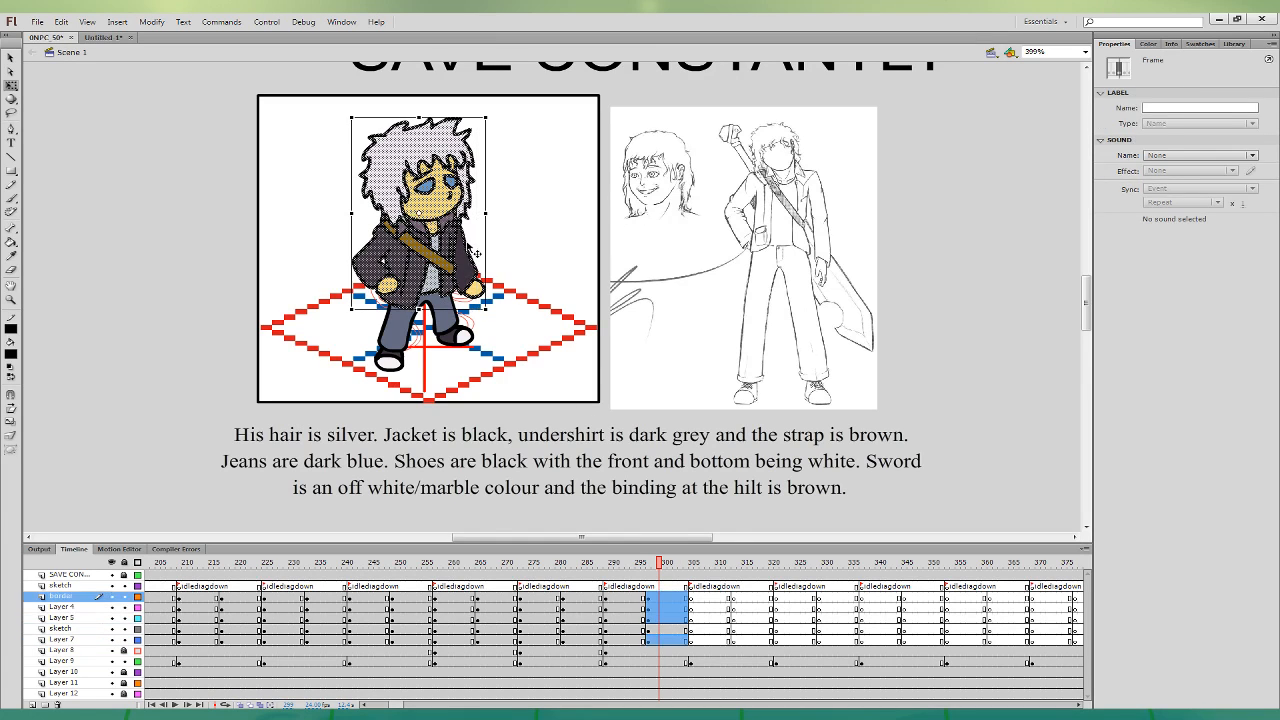
{"action": "left_click_drag", "start_coordinate": [474, 284], "coordinate": [472, 286]}
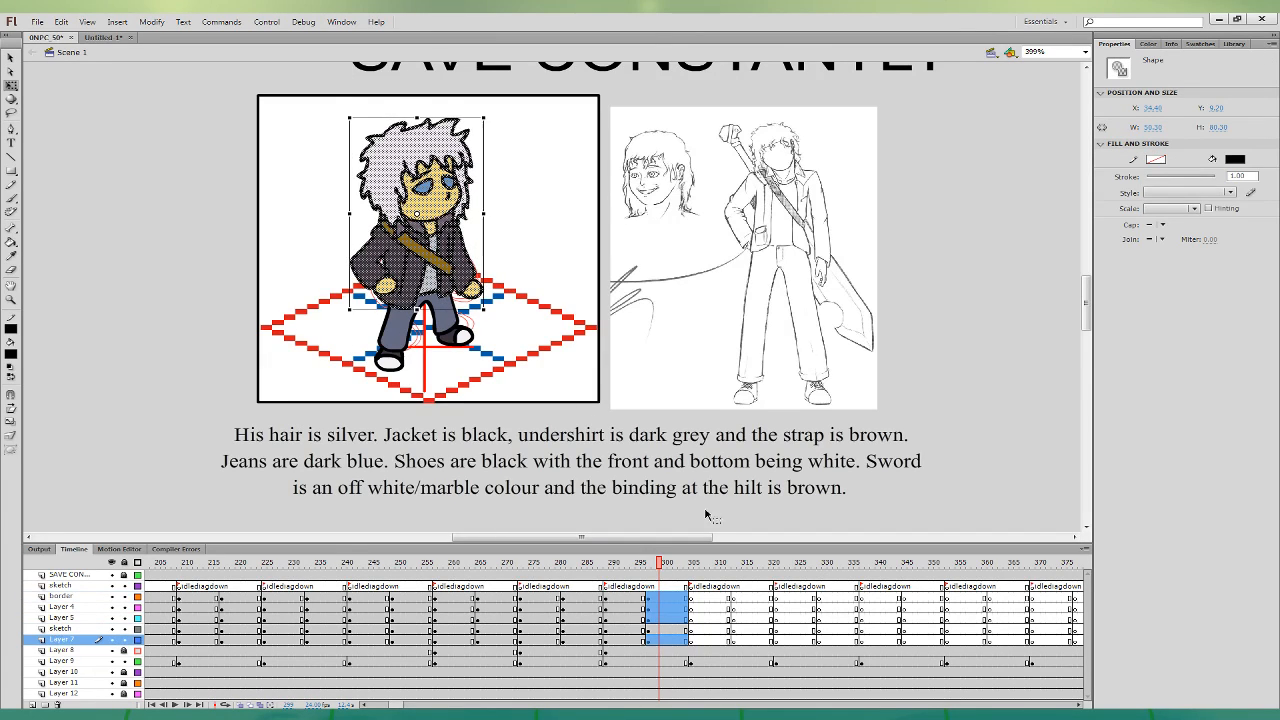
- Step back and forth through the swordsman's frames to compare the two poses and check the idle motion
{"action": "left_click", "coordinate": [634, 618]}
{"action": "left_click_drag", "start_coordinate": [634, 618], "coordinate": [671, 608]}
{"action": "left_click", "coordinate": [637, 598]}
{"action": "left_click", "coordinate": [655, 598]}
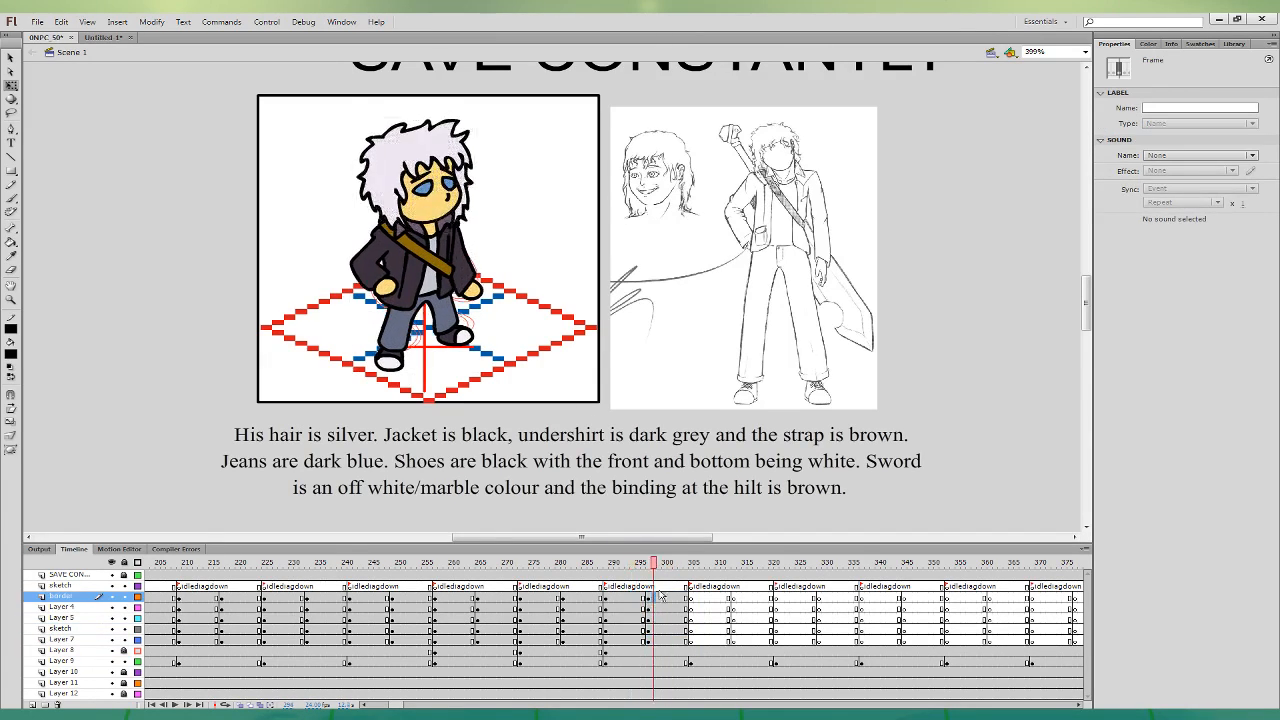
{"action": "key", "text": "comma"}
{"action": "key", "text": "comma"}
{"action": "key", "text": "period"}
{"action": "key", "text": "period"}
{"action": "key", "text": "period"}
{"action": "key", "text": "period"}
{"action": "key", "text": "period"}
{"action": "key", "text": "period"}
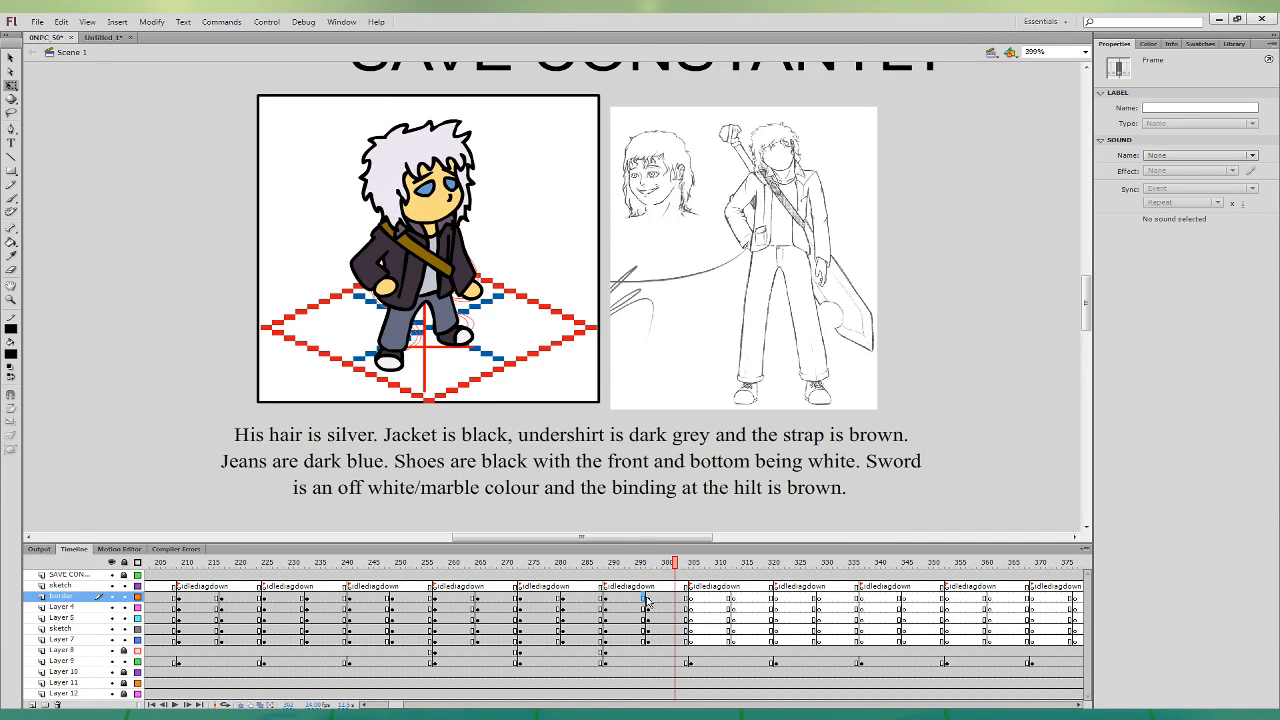
{"action": "key", "text": "comma"}
{"action": "key", "text": "comma"}
{"action": "key", "text": "comma"}
{"action": "key", "text": "comma"}
{"action": "key", "text": "comma"}
{"action": "key", "text": "comma"}
{"action": "left_click", "coordinate": [654, 599]}
{"action": "left_click", "coordinate": [627, 598]}
{"action": "left_click_drag", "start_coordinate": [648, 563], "coordinate": [659, 562]}
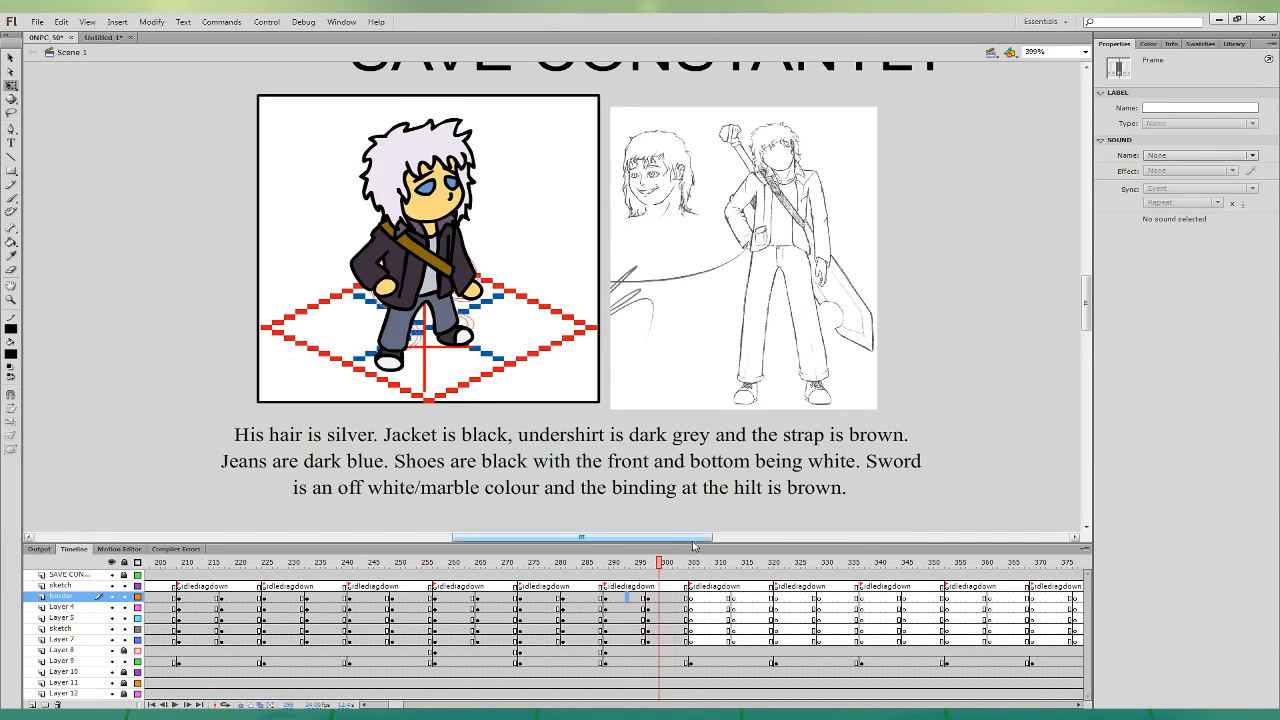
{"action": "key", "text": "period"}
{"action": "key", "text": "period"}
{"action": "key", "text": "period"}
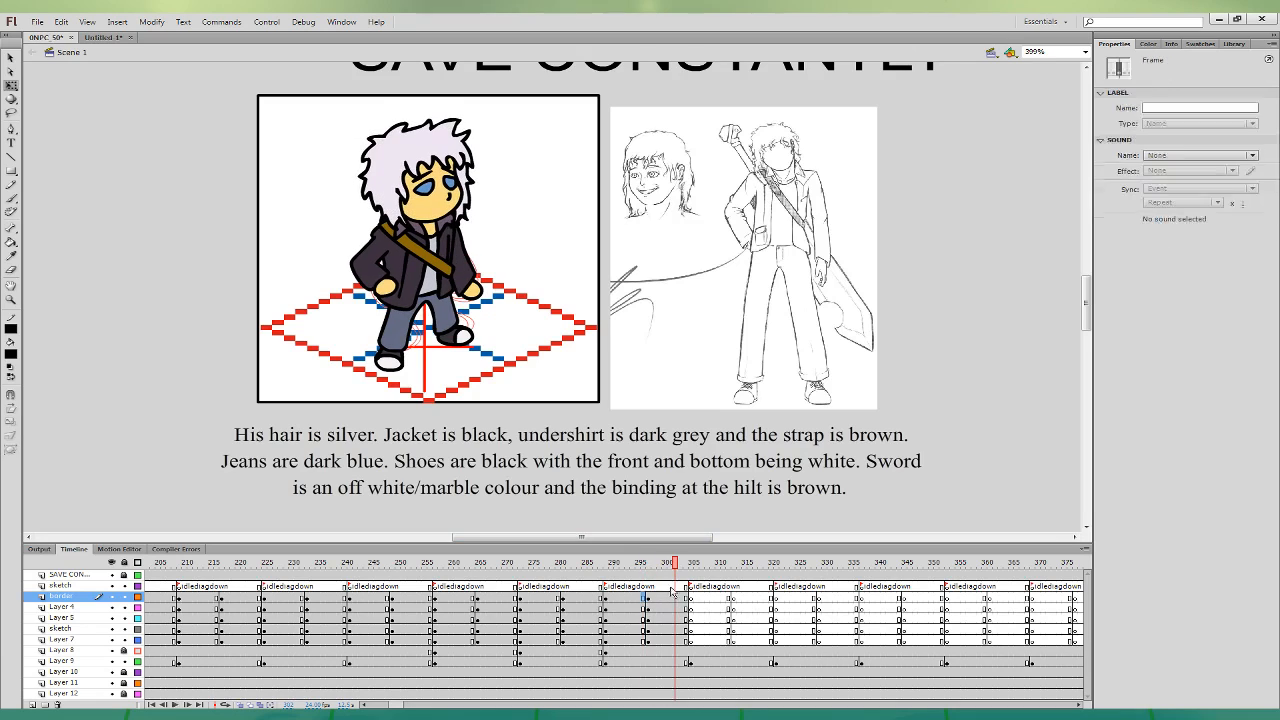
- Copy the swordsman's idle frames from all drawing layers, paste them over the frames in Untitled-1 and return to 0NPC_50
{"action": "left_click_drag", "start_coordinate": [610, 591], "coordinate": [686, 641]}
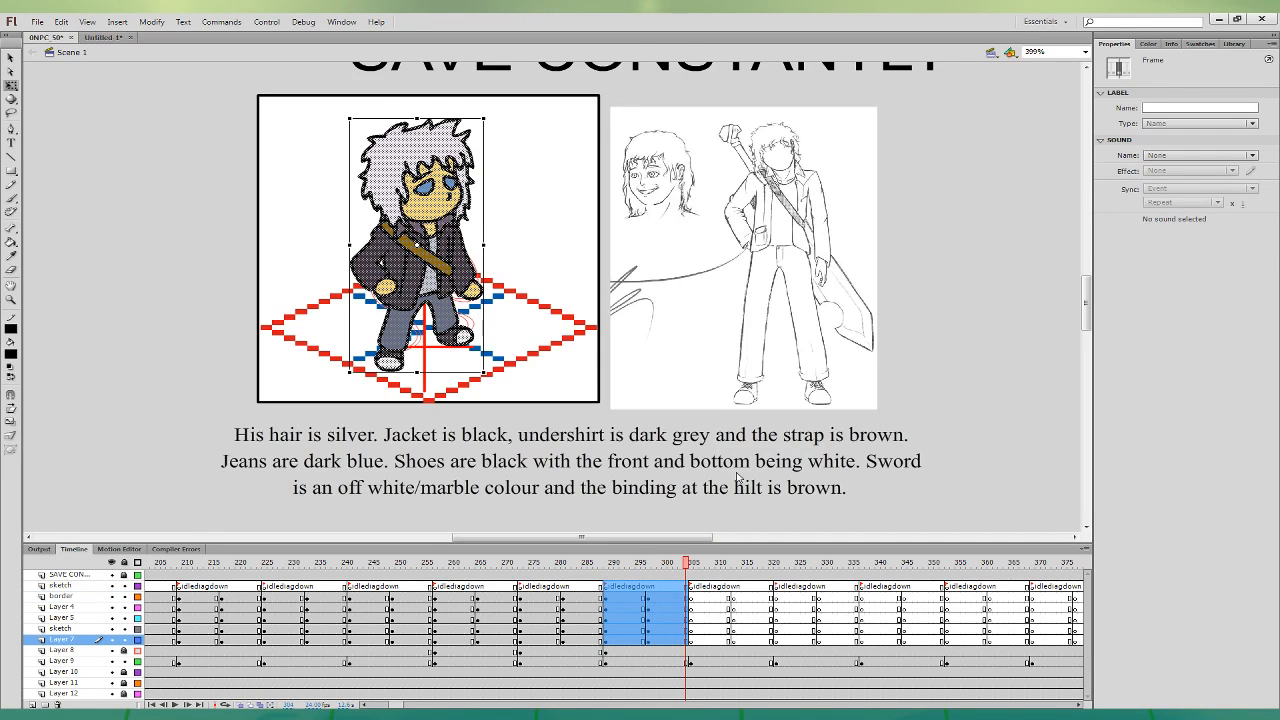
{"action": "left_click", "coordinate": [690, 640]}
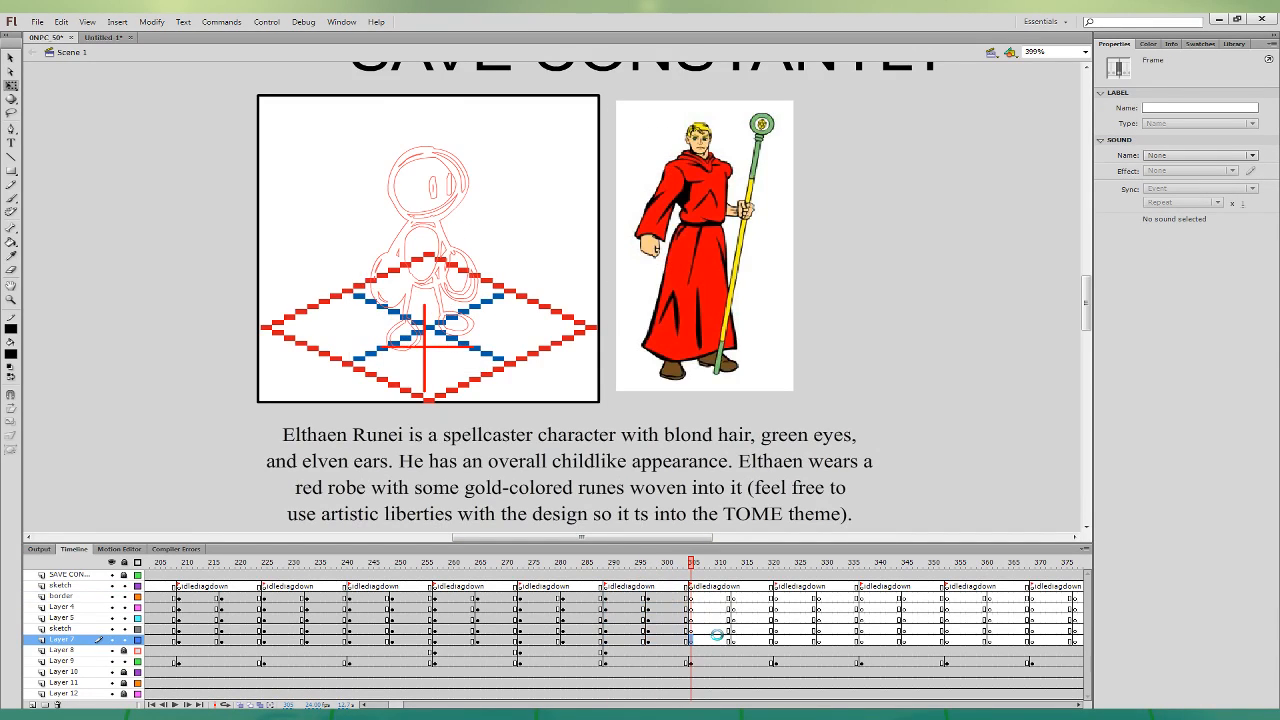
{"action": "left_click", "coordinate": [108, 38]}
{"action": "left_click", "coordinate": [88, 627], "text": "shift"}
{"action": "key", "text": "ctrl+alt+v"}
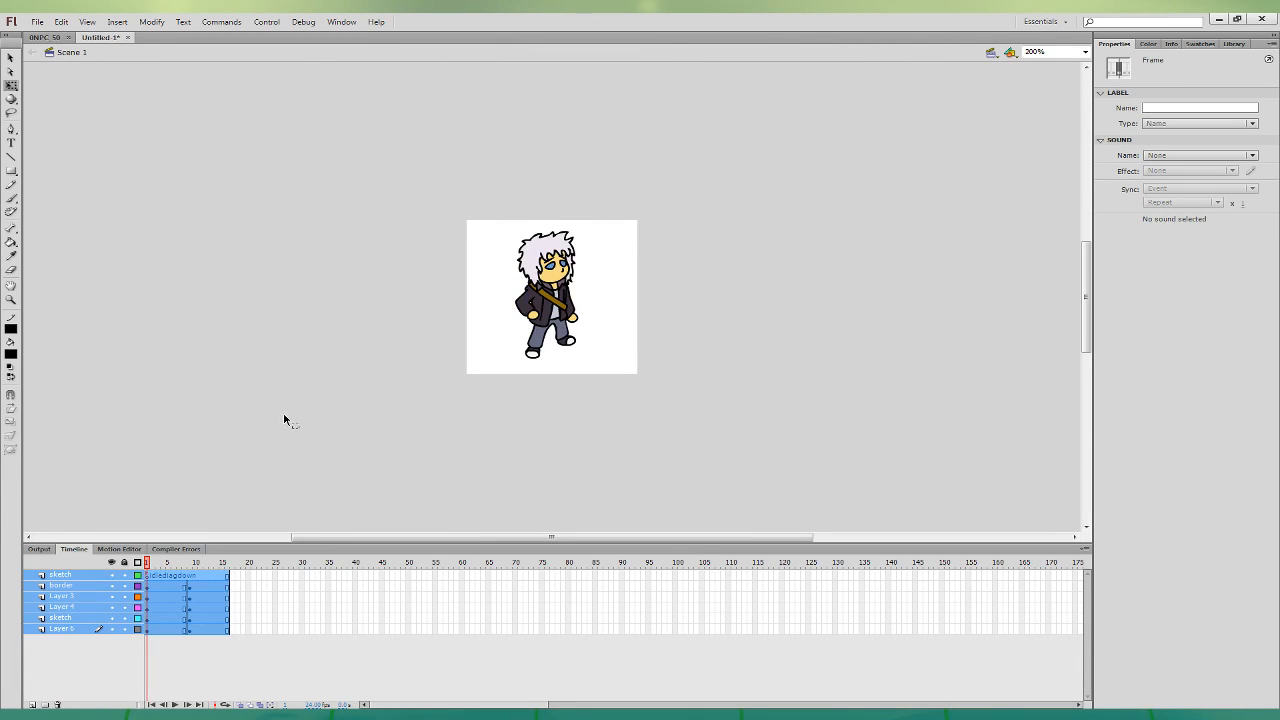
{"action": "left_click", "coordinate": [284, 417]}
{"action": "left_click", "coordinate": [37, 22]}
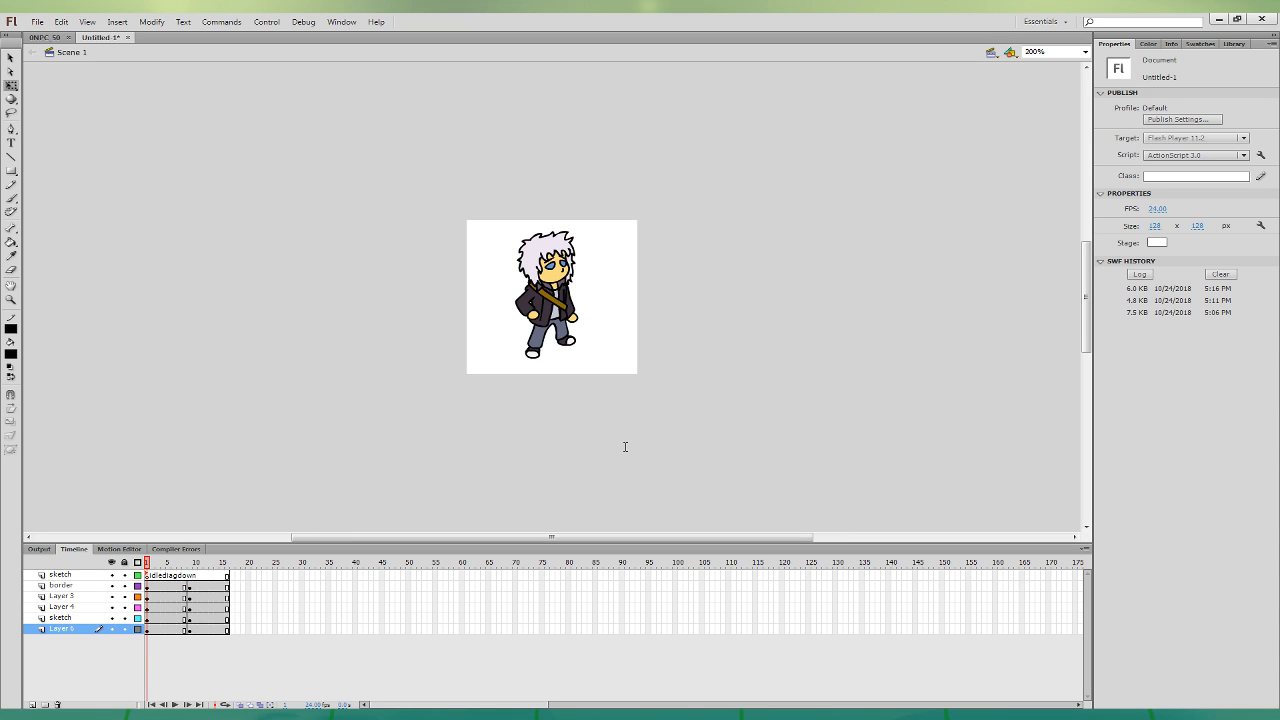
{"action": "left_click", "coordinate": [44, 37]}
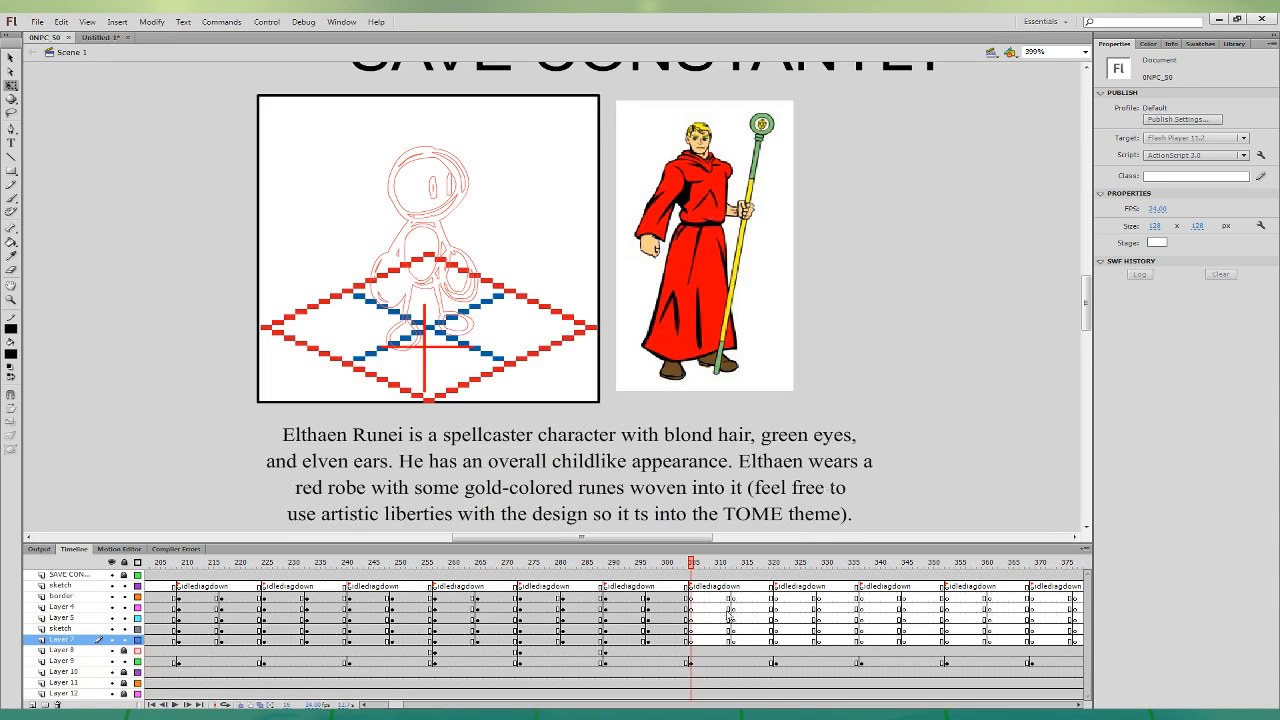
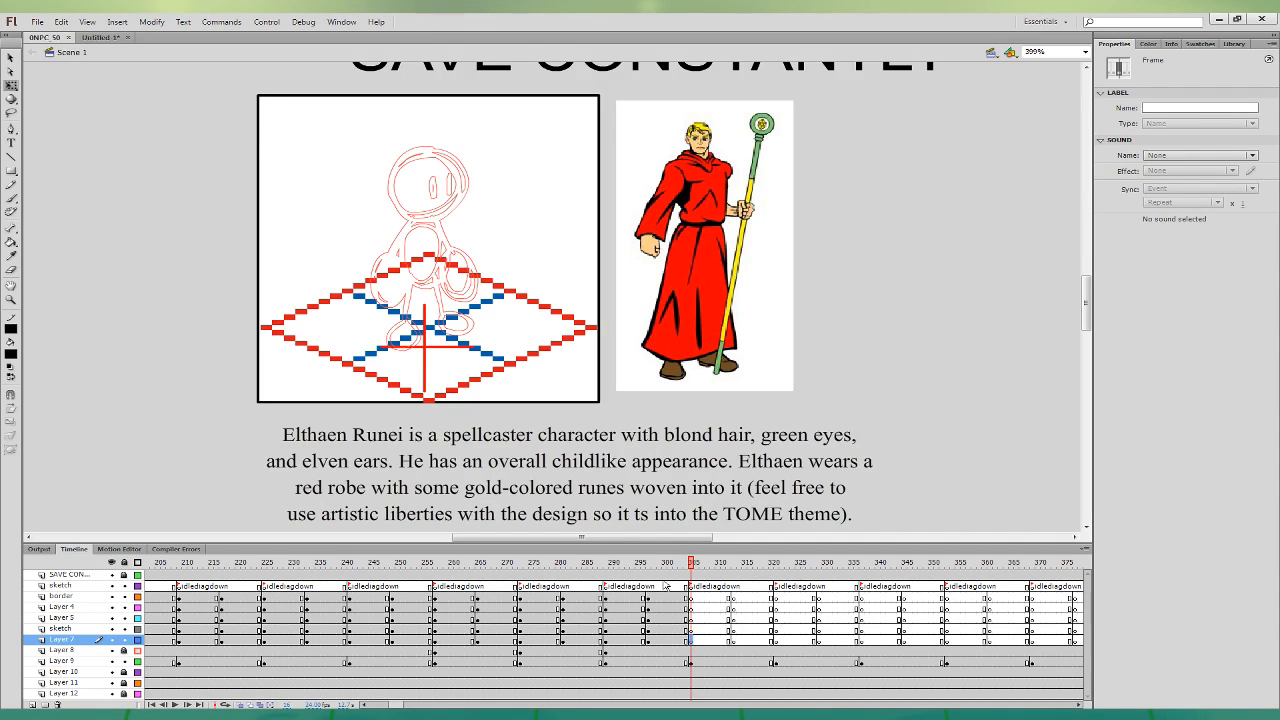
- Draw the spellcaster's head on the border layer with a black brush, including short hair, face outline, brows and eyes
{"action": "left_click", "coordinate": [727, 597]}
{"action": "left_click", "coordinate": [11, 198]}
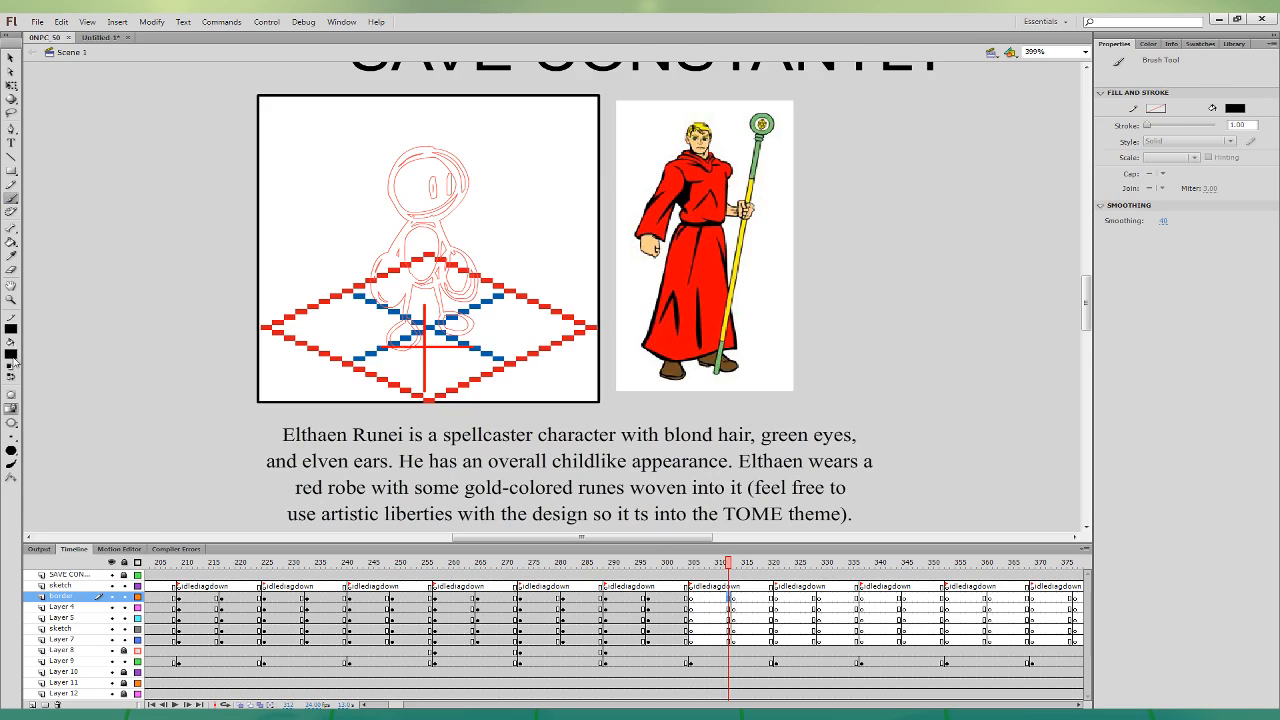
{"action": "left_click", "coordinate": [731, 597]}
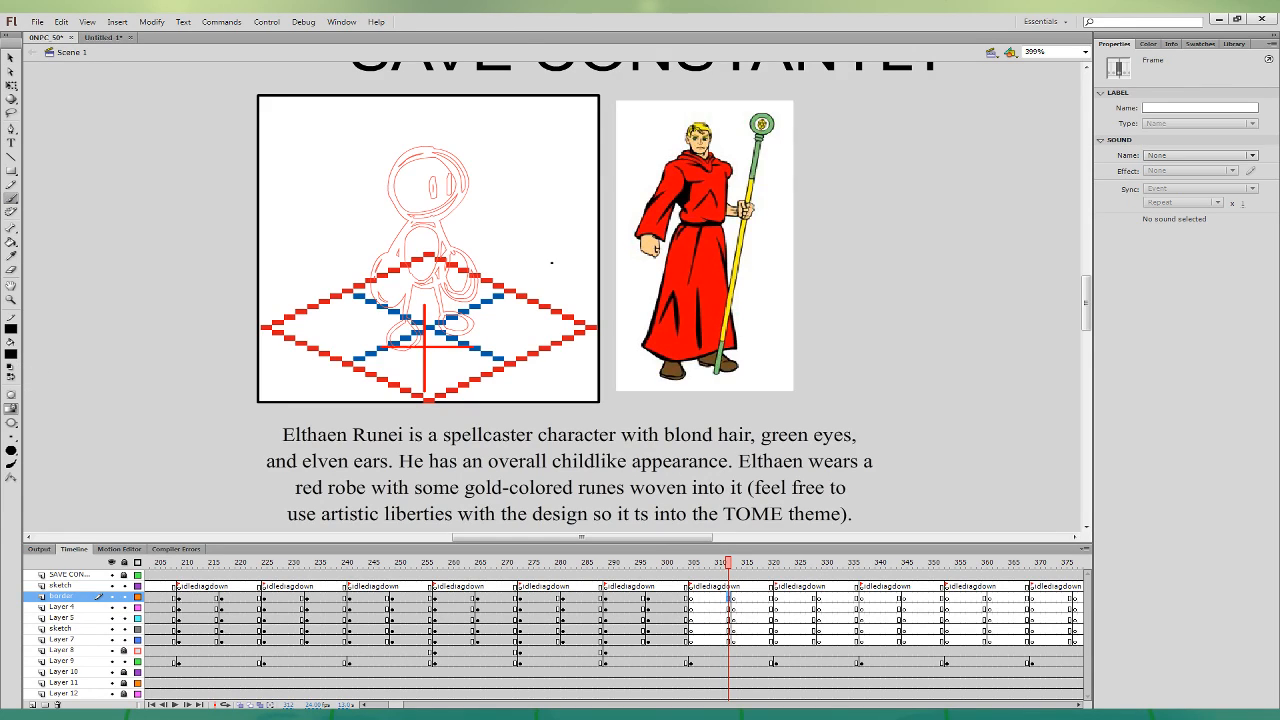
{"action": "mouse_move", "coordinate": [460, 162]}
{"action": "left_mouse_down"}
{"action": "mouse_move", "coordinate": [426, 128]}
{"action": "mouse_move", "coordinate": [400, 138]}
{"action": "mouse_move", "coordinate": [388, 180]}
{"action": "mouse_move", "coordinate": [428, 218]}
{"action": "mouse_move", "coordinate": [453, 215]}
{"action": "mouse_move", "coordinate": [468, 160]}
{"action": "left_mouse_up"}
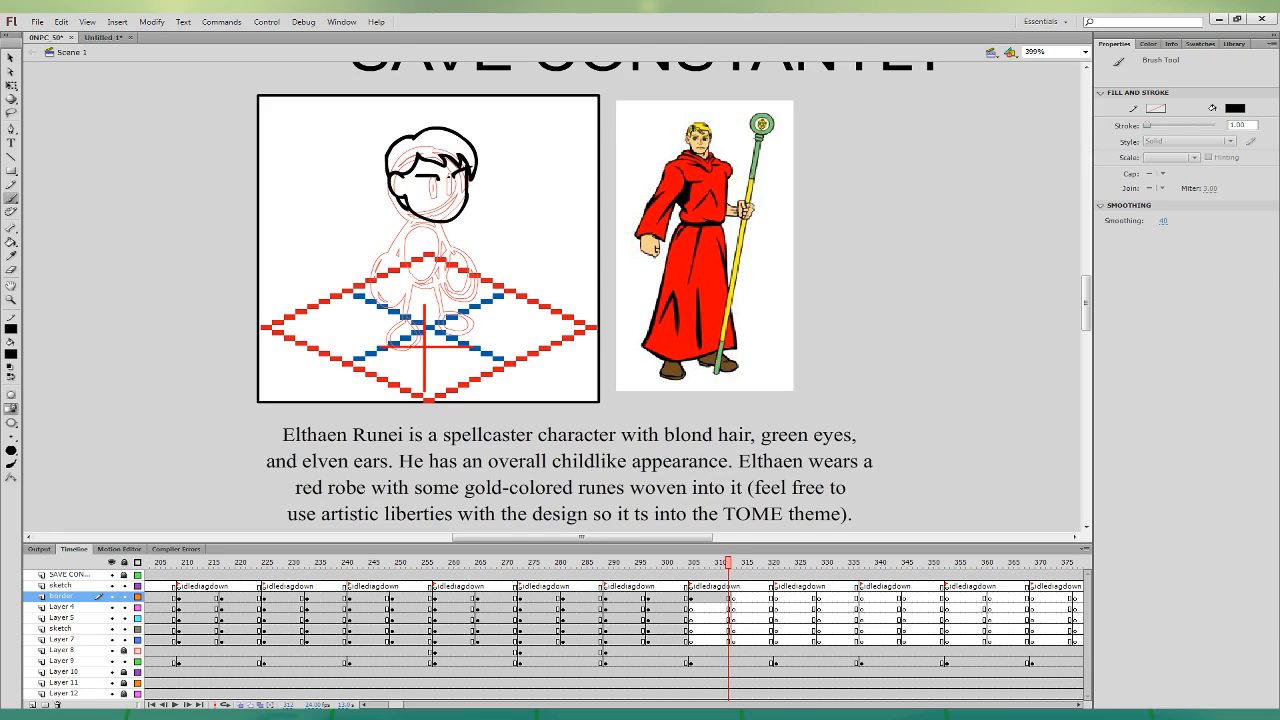
{"action": "key", "text": "ctrl+z"}
{"action": "key", "text": "ctrl+z"}
{"action": "left_click_drag", "start_coordinate": [441, 187], "coordinate": [427, 186]}
{"action": "left_click", "coordinate": [731, 597]}
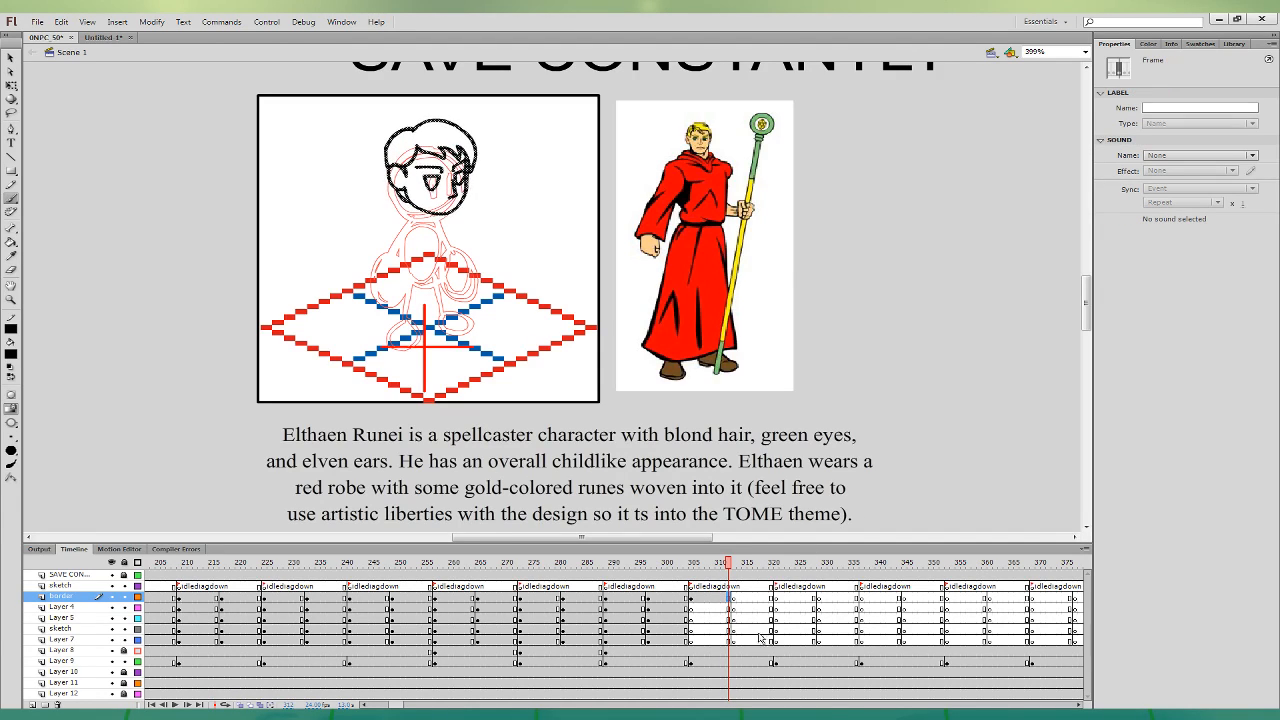
- Draw the hooded collar and torso on Layer 5 and the near arm in its wide sleeve on Layer 4
{"action": "left_click", "coordinate": [730, 618]}
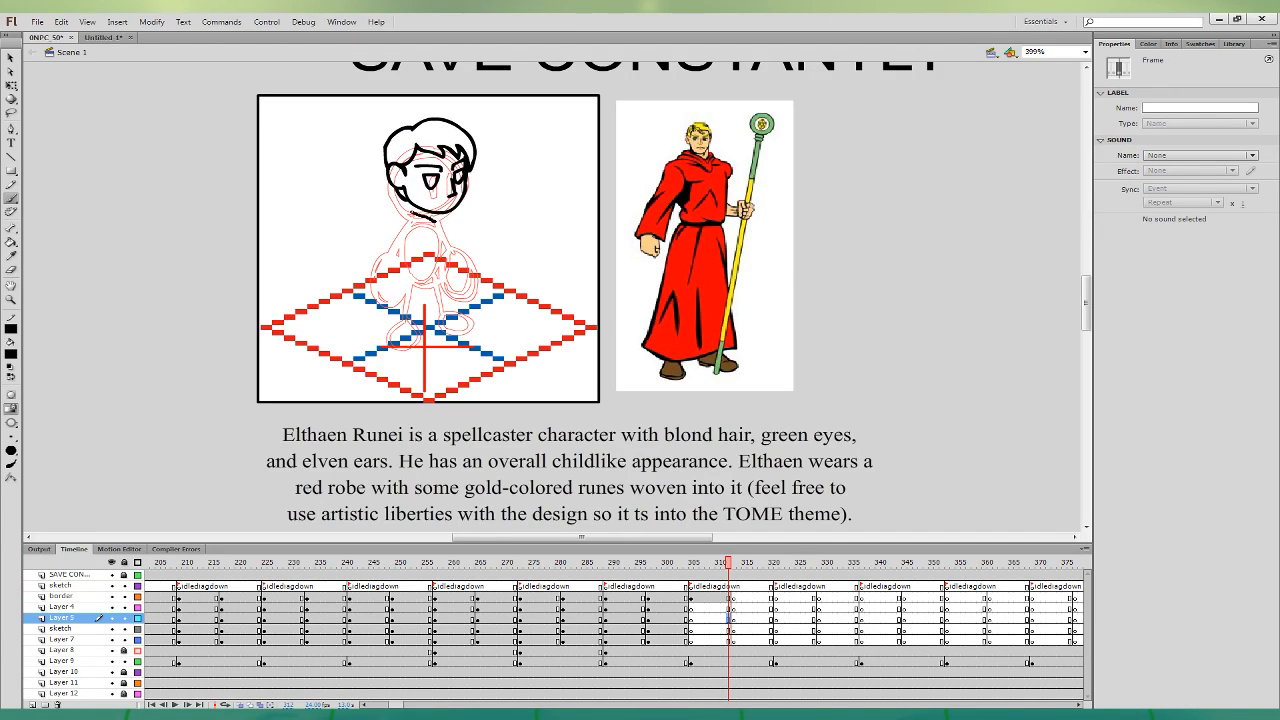
{"action": "mouse_move", "coordinate": [411, 212]}
{"action": "left_mouse_down"}
{"action": "mouse_move", "coordinate": [434, 199]}
{"action": "mouse_move", "coordinate": [438, 219]}
{"action": "mouse_move", "coordinate": [385, 220]}
{"action": "mouse_move", "coordinate": [442, 222]}
{"action": "mouse_move", "coordinate": [396, 262]}
{"action": "mouse_move", "coordinate": [445, 274]}
{"action": "left_mouse_up"}
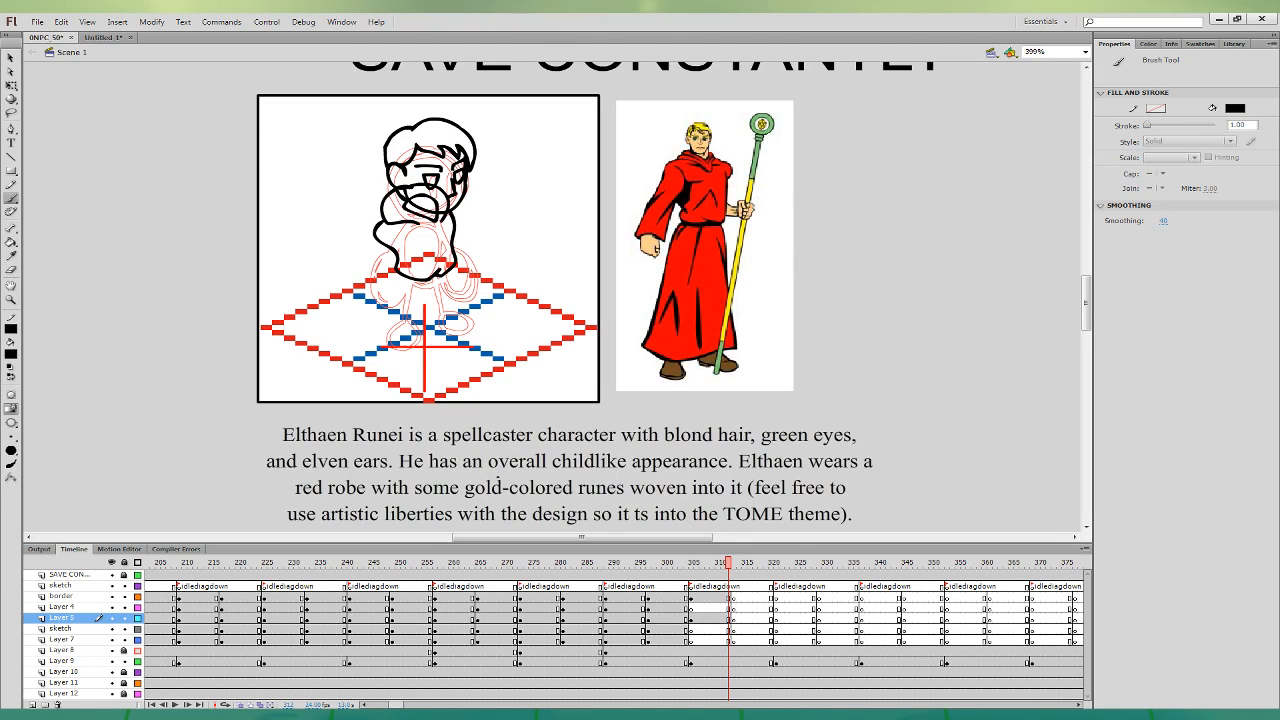
{"action": "left_click", "coordinate": [729, 607]}
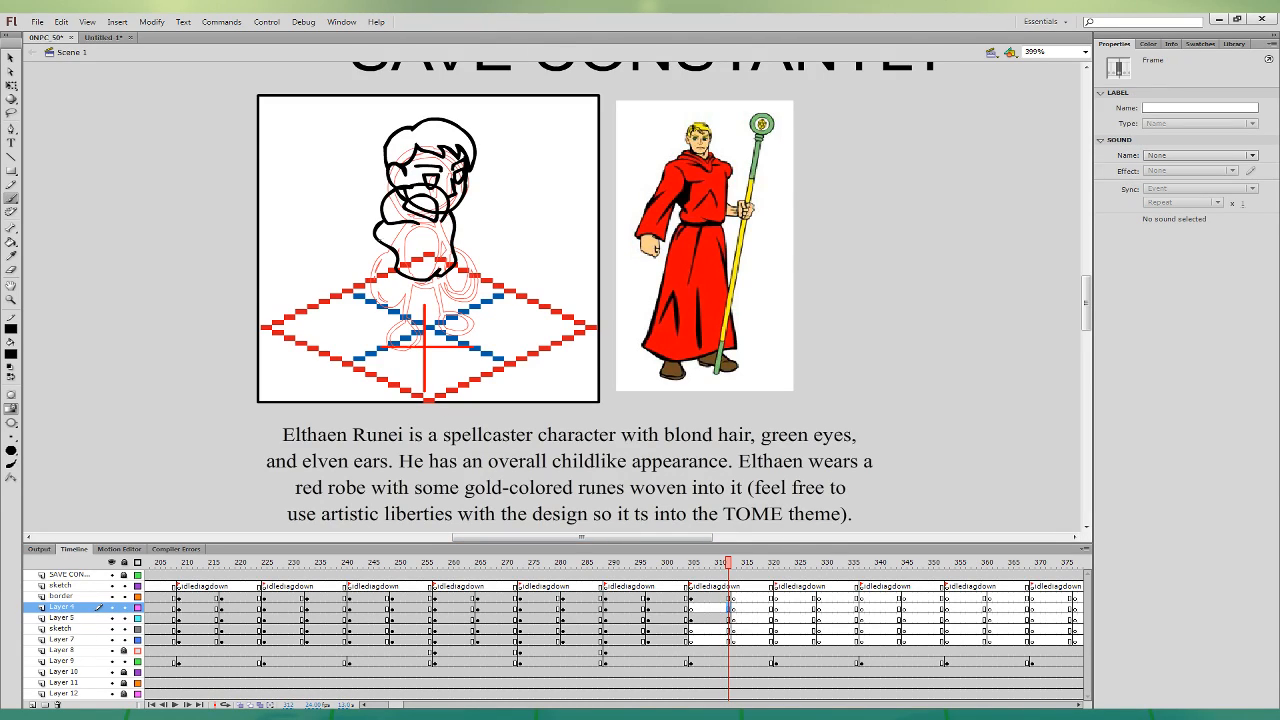
{"action": "mouse_move", "coordinate": [382, 230]}
{"action": "left_mouse_down"}
{"action": "mouse_move", "coordinate": [356, 310]}
{"action": "mouse_move", "coordinate": [392, 260]}
{"action": "mouse_move", "coordinate": [388, 304]}
{"action": "mouse_move", "coordinate": [393, 238]}
{"action": "left_mouse_up"}
{"action": "key", "text": "ctrl+z"}
{"action": "key", "text": "ctrl+z"}
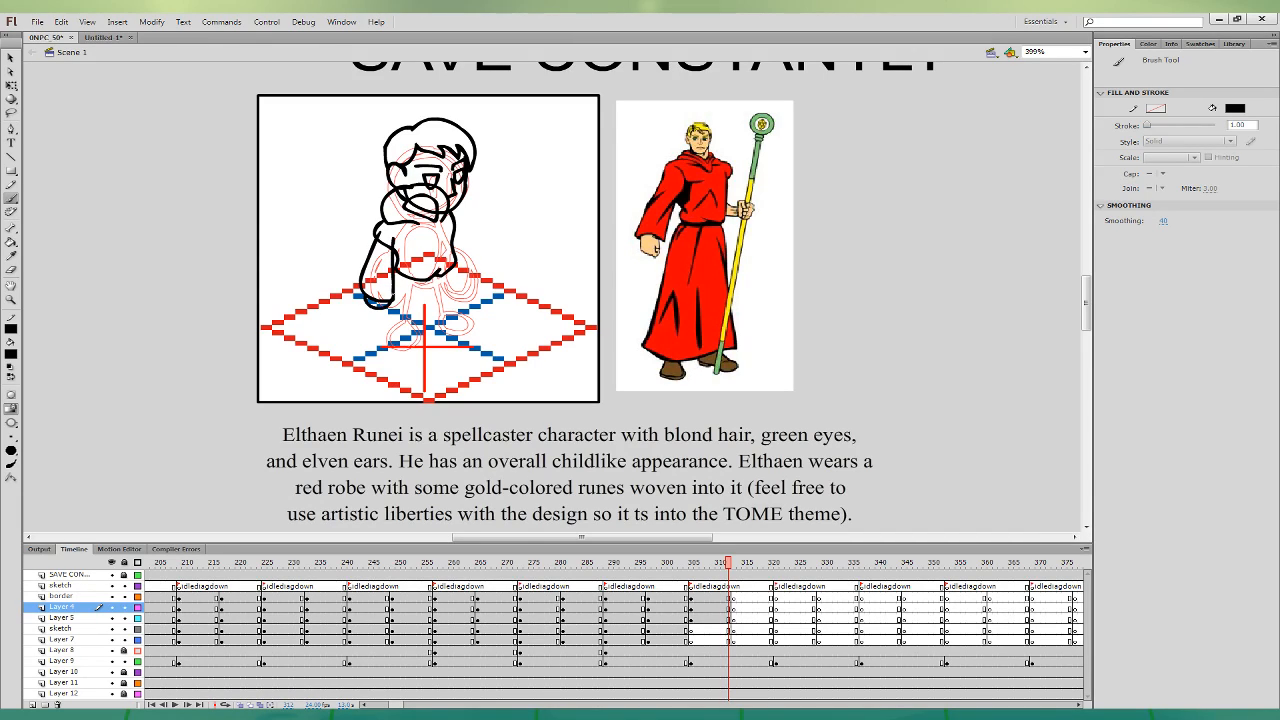
{"action": "key", "text": "ctrl+z"}
- Draw the belted robe skirt and both shoes on the lower sketch layer, and touch up the near sleeve's shoulder on Layer 4
{"action": "left_click", "coordinate": [731, 628]}
{"action": "left_click_drag", "start_coordinate": [378, 304], "coordinate": [390, 348]}
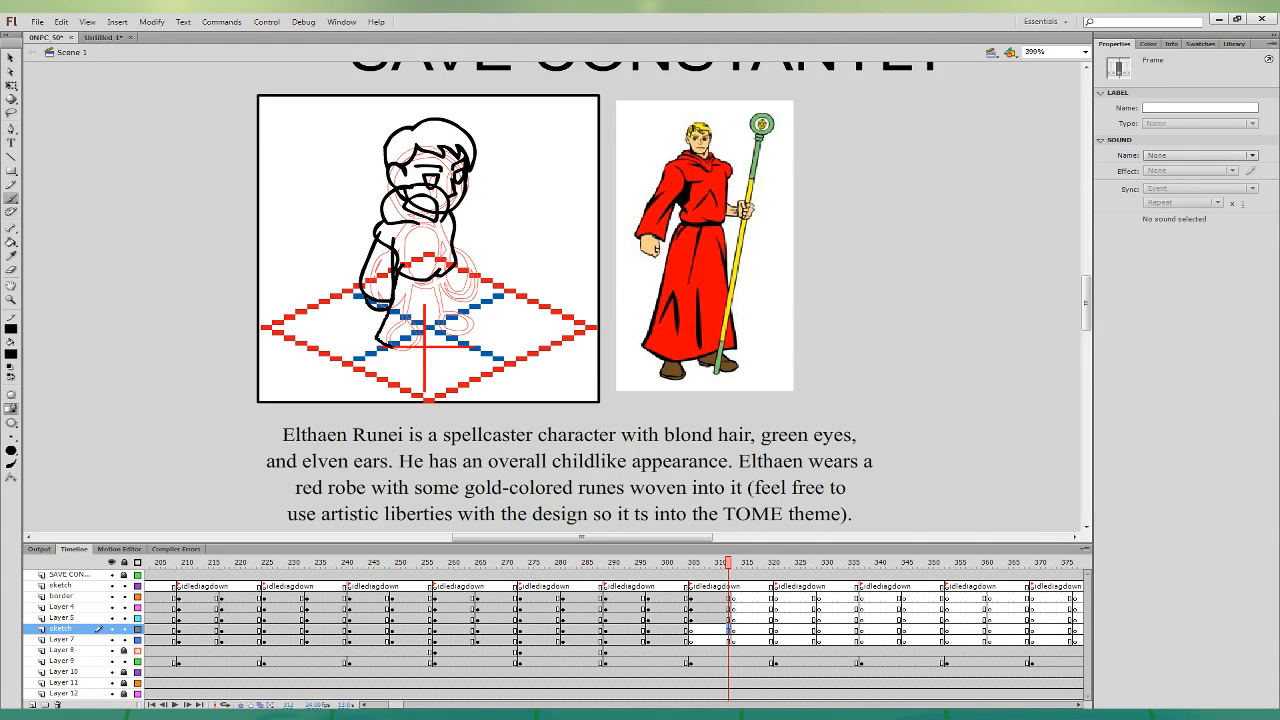
{"action": "mouse_move", "coordinate": [465, 326]}
{"action": "left_mouse_down"}
{"action": "mouse_move", "coordinate": [414, 265]}
{"action": "mouse_move", "coordinate": [459, 262]}
{"action": "mouse_move", "coordinate": [416, 292]}
{"action": "left_mouse_up"}
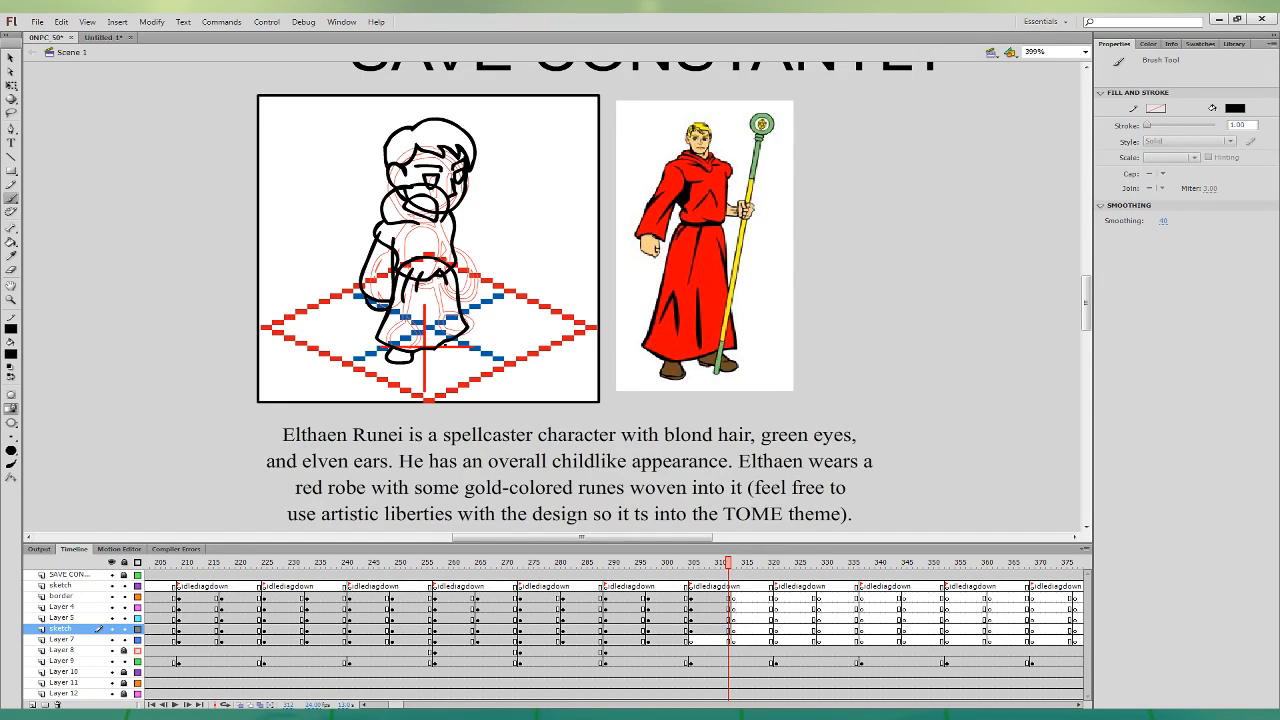
{"action": "left_click_drag", "start_coordinate": [440, 350], "coordinate": [472, 338]}
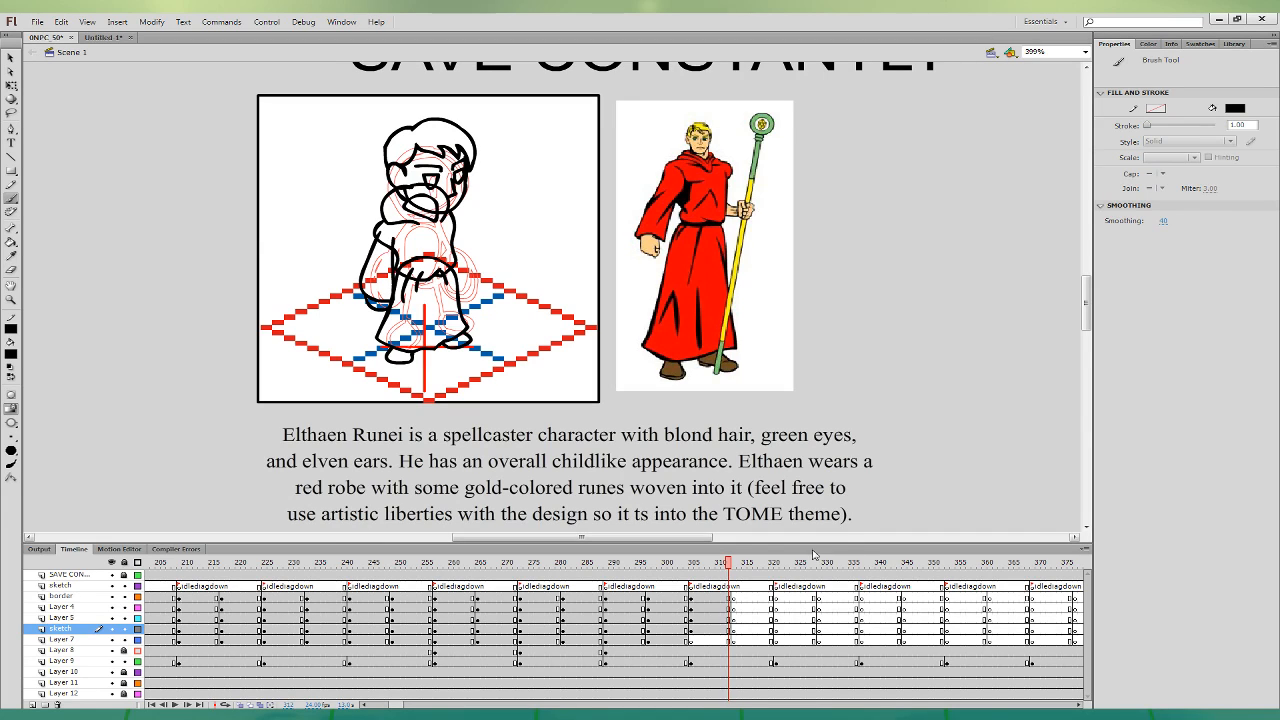
{"action": "left_click", "coordinate": [731, 607]}
{"action": "key", "text": "b"}
{"action": "mouse_move", "coordinate": [408, 240]}
{"action": "left_mouse_down"}
{"action": "mouse_move", "coordinate": [394, 258]}
{"action": "mouse_move", "coordinate": [378, 242]}
{"action": "left_mouse_up"}
- Handwrite "ON The Edge" in large brush letters beside the reference picture on Layer 4
{"action": "left_click_drag", "start_coordinate": [860, 168], "coordinate": [892, 195]}
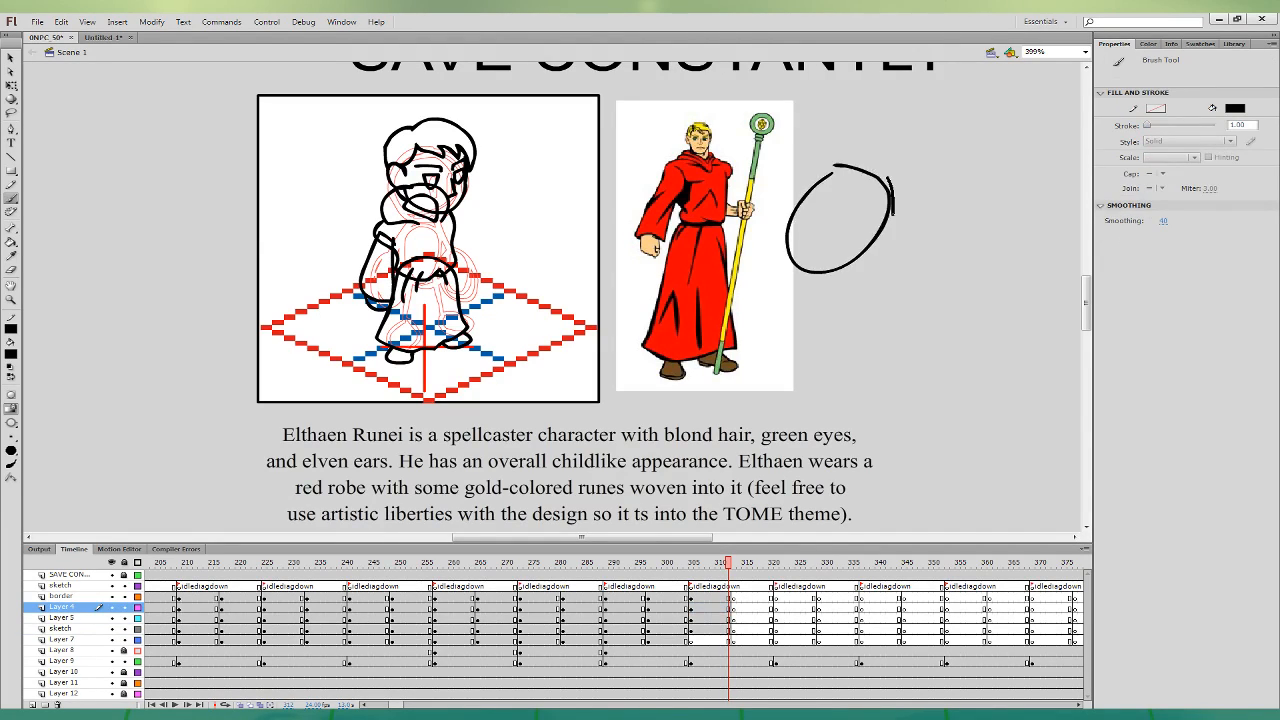
{"action": "left_click_drag", "start_coordinate": [893, 240], "coordinate": [1017, 170]}
{"action": "left_click_drag", "start_coordinate": [745, 339], "coordinate": [845, 315]}
{"action": "left_click_drag", "start_coordinate": [788, 322], "coordinate": [795, 370]}
{"action": "mouse_move", "coordinate": [833, 298]}
{"action": "left_mouse_down"}
{"action": "mouse_move", "coordinate": [836, 346]}
{"action": "mouse_move", "coordinate": [872, 366]}
{"action": "left_mouse_up"}
{"action": "left_click_drag", "start_coordinate": [878, 352], "coordinate": [953, 355]}
{"action": "left_click_drag", "start_coordinate": [764, 402], "coordinate": [872, 431]}
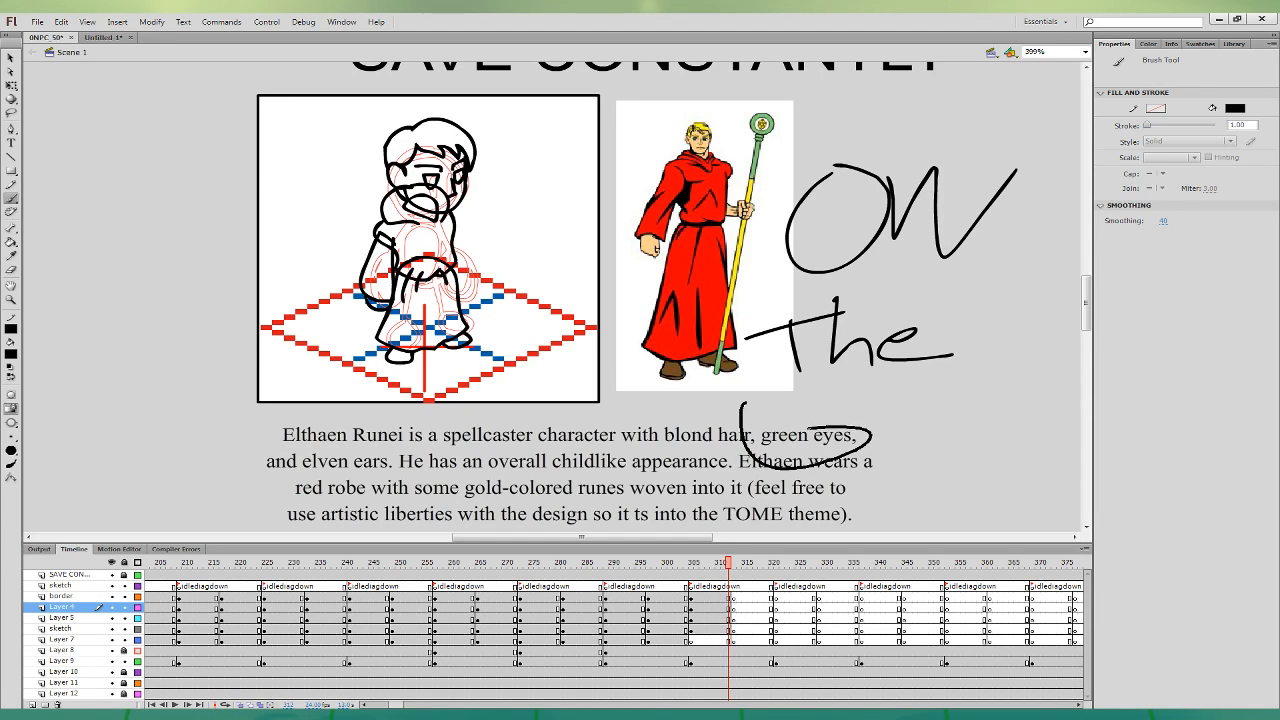
{"action": "mouse_move", "coordinate": [778, 430]}
{"action": "left_mouse_down"}
{"action": "mouse_move", "coordinate": [826, 426]}
{"action": "mouse_move", "coordinate": [820, 454]}
{"action": "left_mouse_up"}
{"action": "key", "text": "ctrl+z"}
{"action": "key", "text": "ctrl+z"}
{"action": "mouse_move", "coordinate": [733, 446]}
{"action": "left_mouse_down"}
{"action": "mouse_move", "coordinate": [821, 425]}
{"action": "mouse_move", "coordinate": [848, 398]}
{"action": "left_mouse_up"}
{"action": "mouse_move", "coordinate": [896, 430]}
{"action": "left_mouse_down"}
{"action": "mouse_move", "coordinate": [940, 389]}
{"action": "mouse_move", "coordinate": [921, 440]}
{"action": "left_mouse_up"}
{"action": "left_click_drag", "start_coordinate": [996, 424], "coordinate": [919, 478]}
{"action": "left_click_drag", "start_coordinate": [985, 451], "coordinate": [1074, 467]}
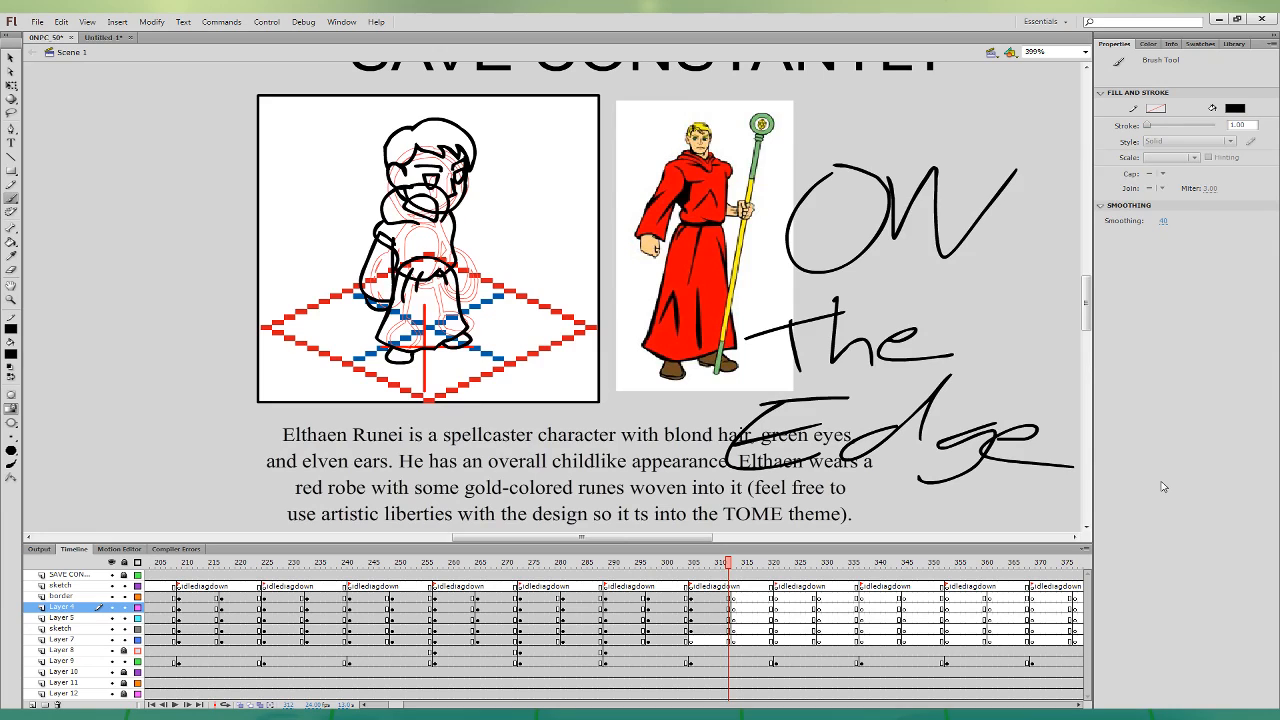
- Delete the handwritten "ON The Edge" strokes from Layer 4, keeping the near arm drawing
{"action": "left_click", "coordinate": [718, 629]}
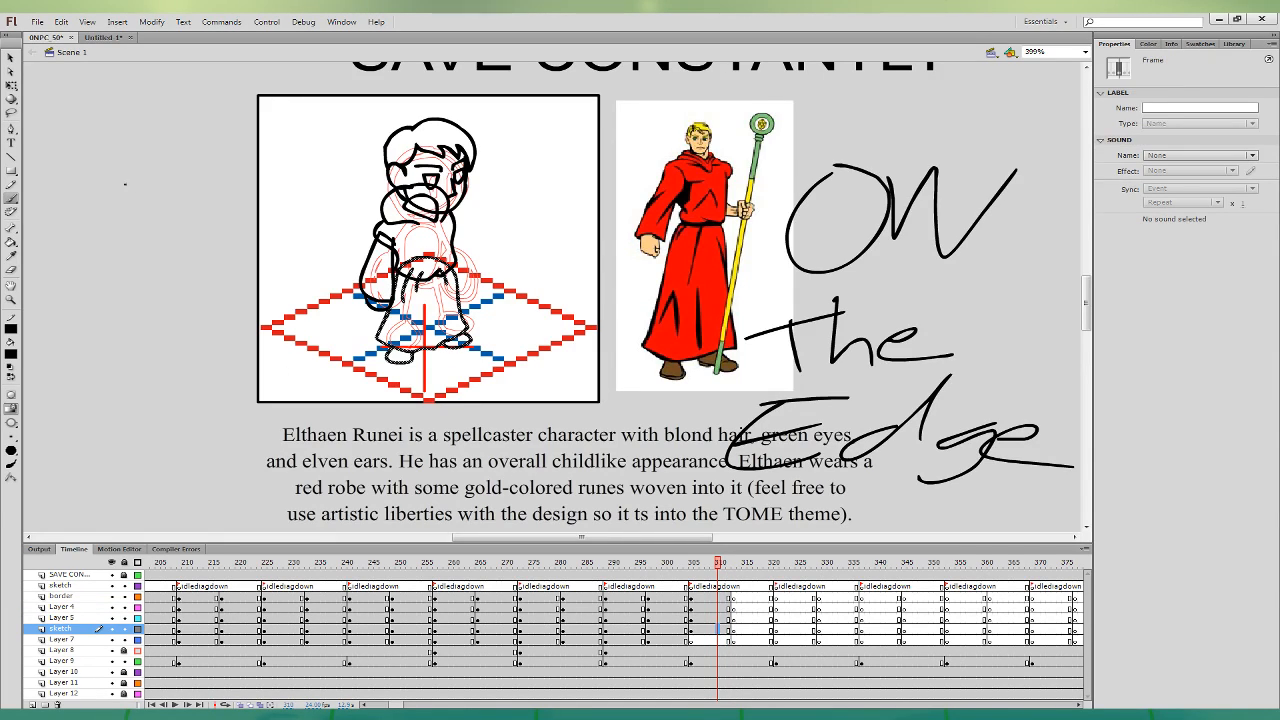
{"action": "left_click", "coordinate": [11, 86]}
{"action": "left_click", "coordinate": [933, 399]}
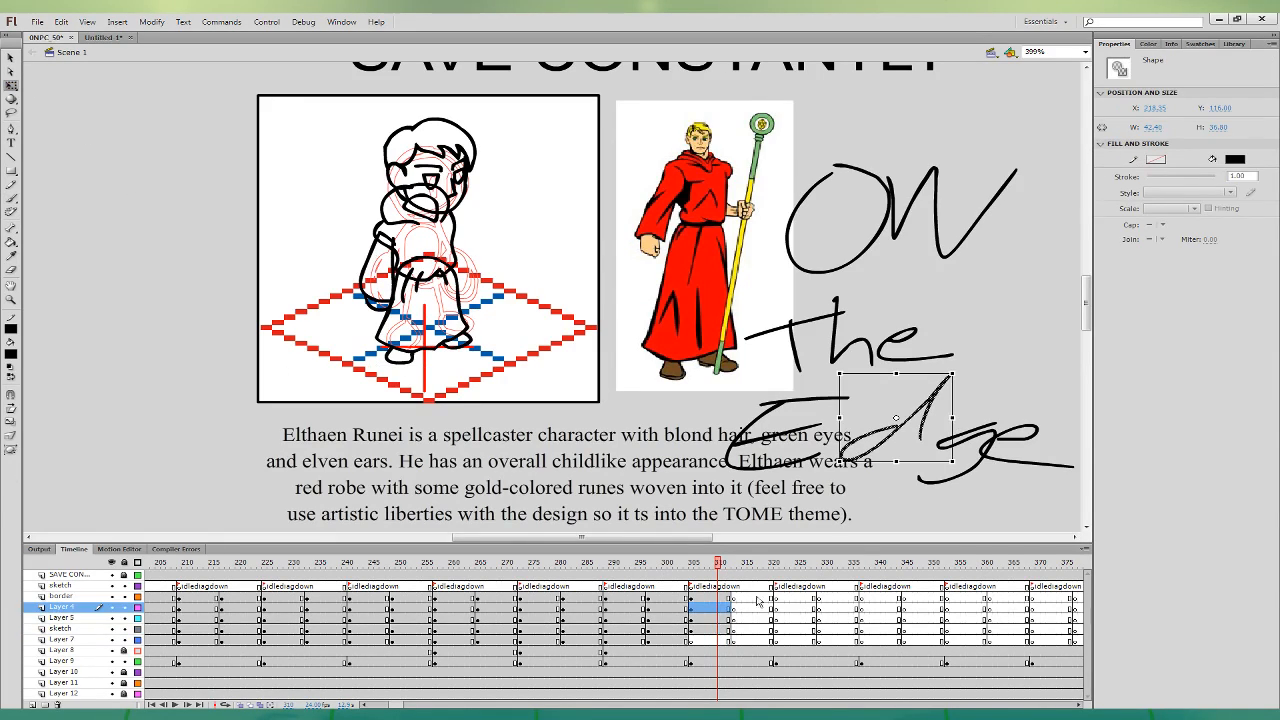
{"action": "left_click", "coordinate": [708, 605]}
{"action": "left_click", "coordinate": [394, 259], "text": "shift"}
{"action": "key", "text": "Delete"}
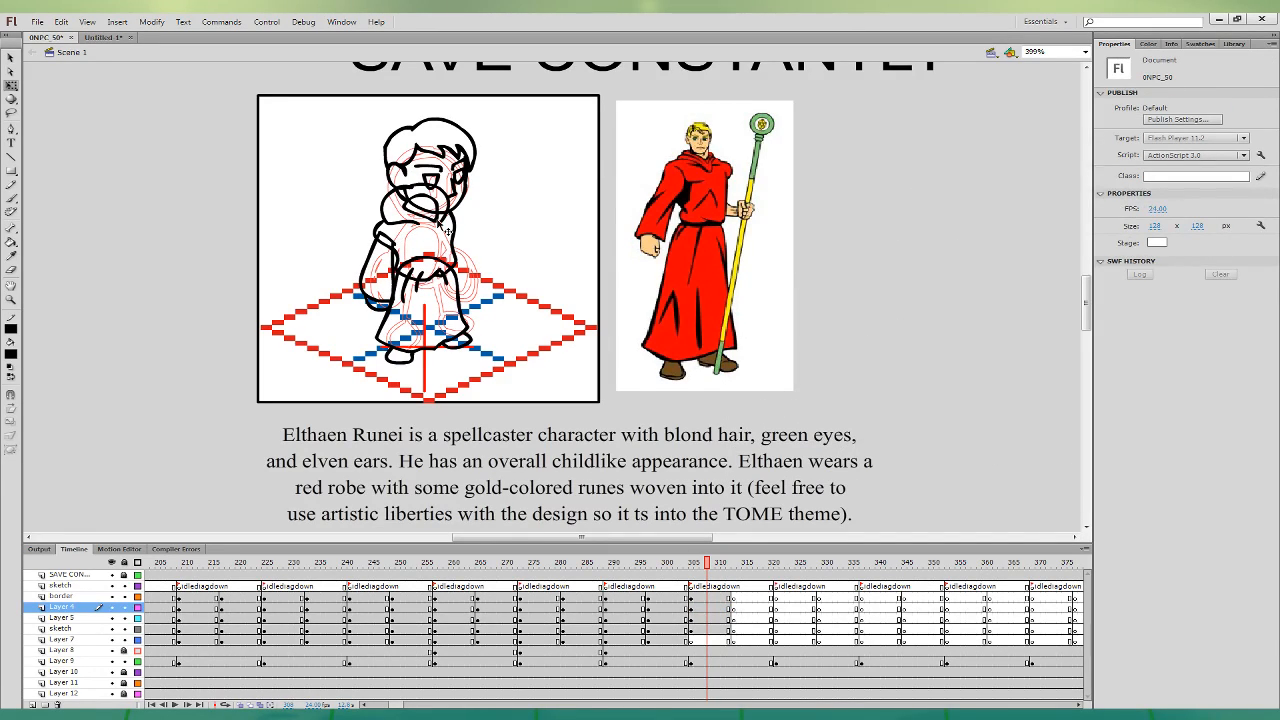
- Fill the robe's hood, torso, sleeve and skirt with an orange-red colour
{"action": "left_click", "coordinate": [11, 255]}
{"action": "left_click", "coordinate": [694, 189]}
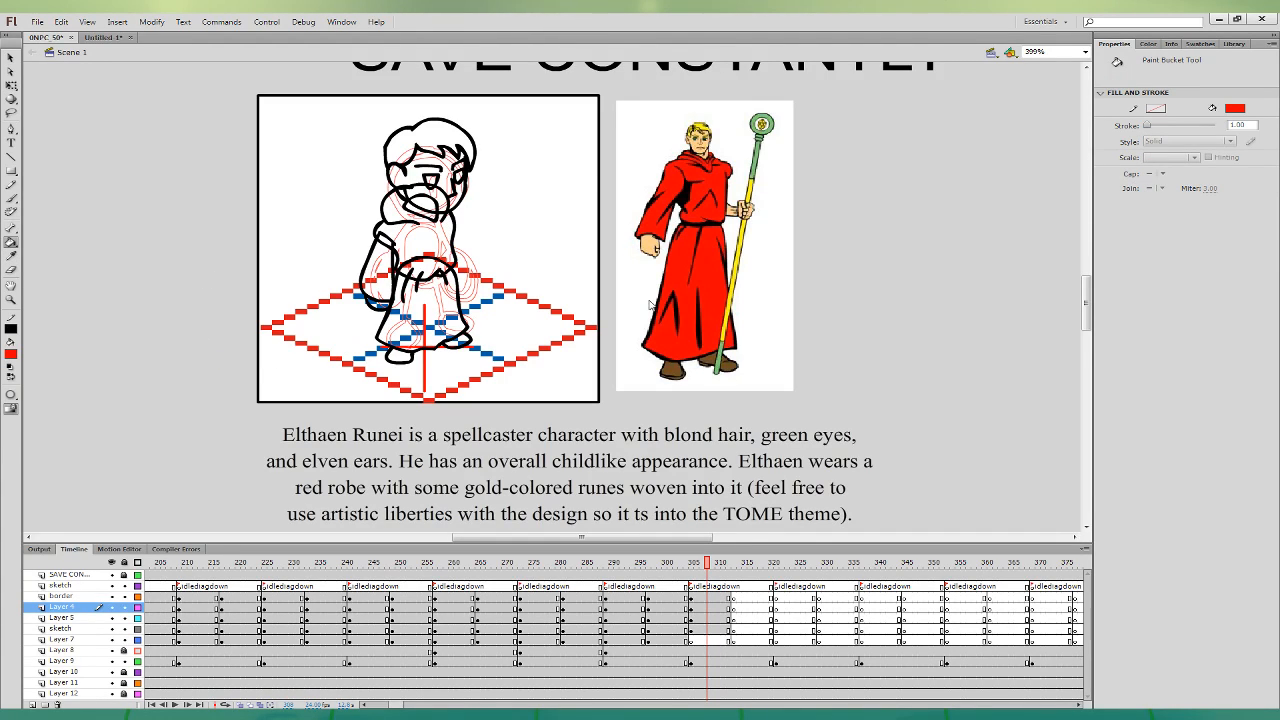
{"action": "left_click", "coordinate": [541, 434]}
{"action": "left_click", "coordinate": [427, 245]}
{"action": "left_click", "coordinate": [373, 270]}
{"action": "left_click", "coordinate": [432, 288]}
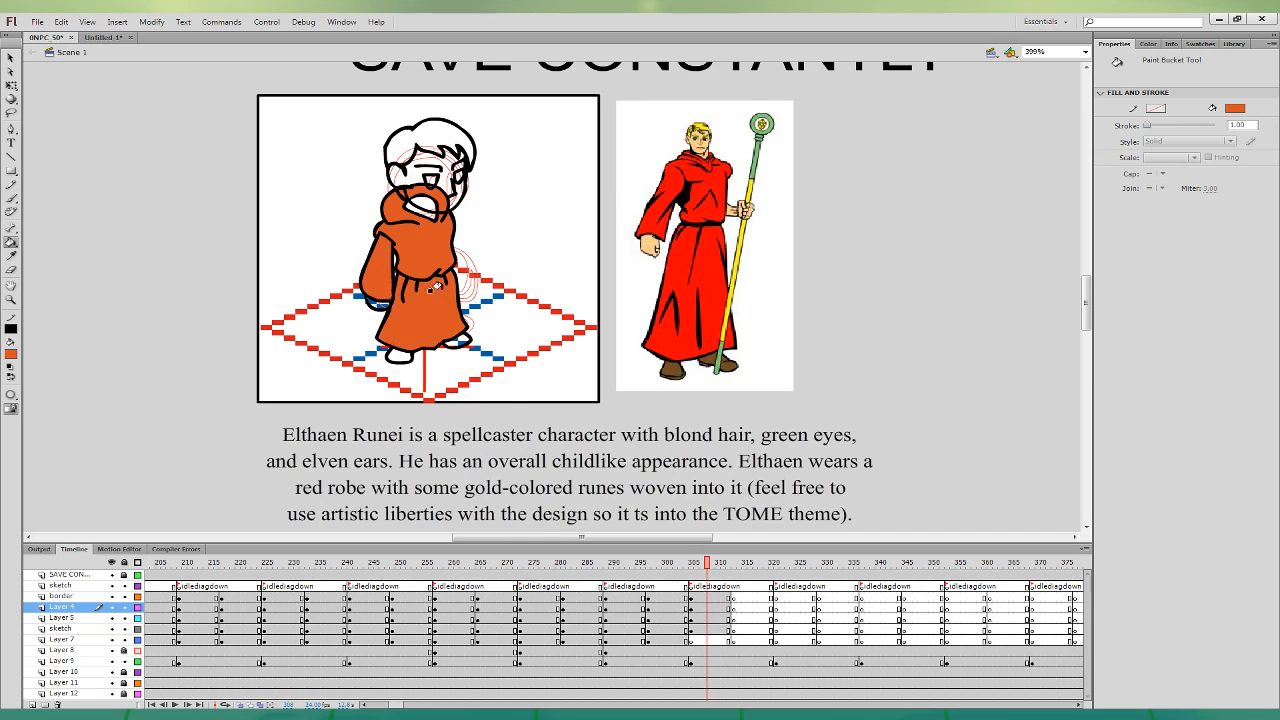
- Fill the face and near hand with the reference's skin tone and both shoes with its brown
{"action": "left_click", "coordinate": [11, 255]}
{"action": "left_click", "coordinate": [690, 144]}
{"action": "left_click", "coordinate": [420, 186]}
{"action": "left_click", "coordinate": [373, 301]}
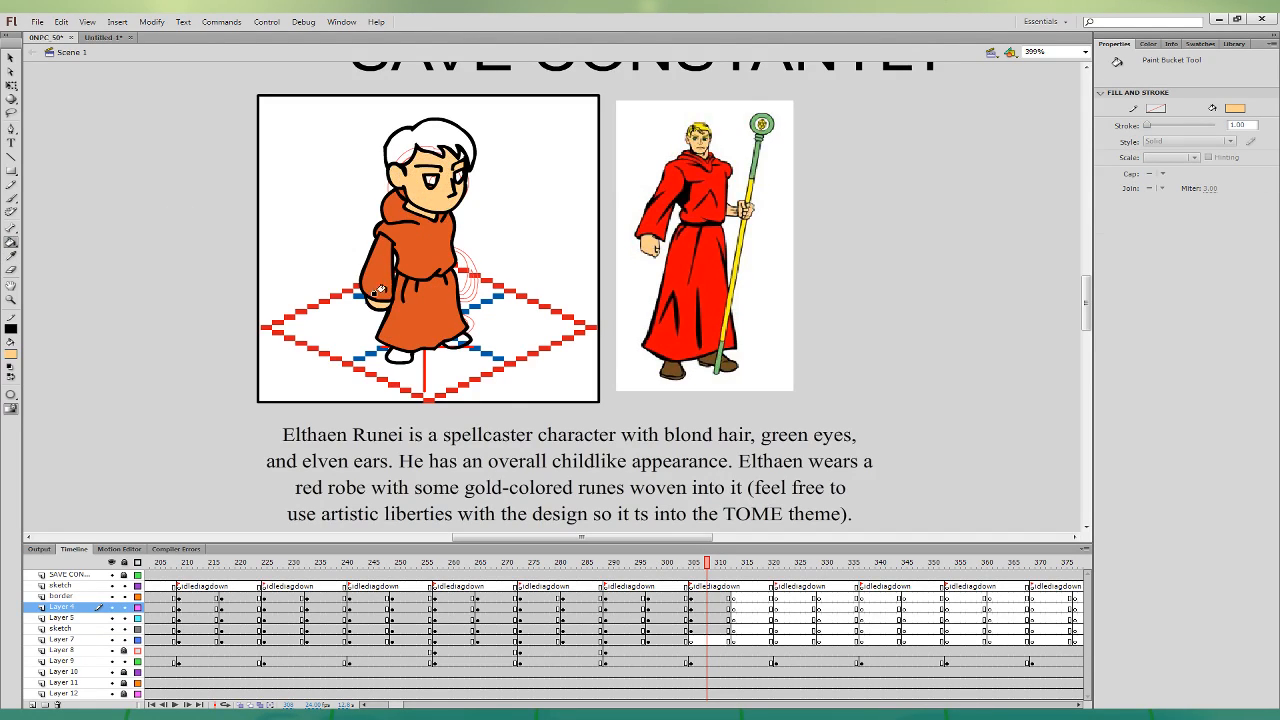
{"action": "left_click", "coordinate": [11, 256]}
{"action": "left_click", "coordinate": [668, 367]}
{"action": "left_click", "coordinate": [392, 355]}
{"action": "left_click", "coordinate": [455, 339]}
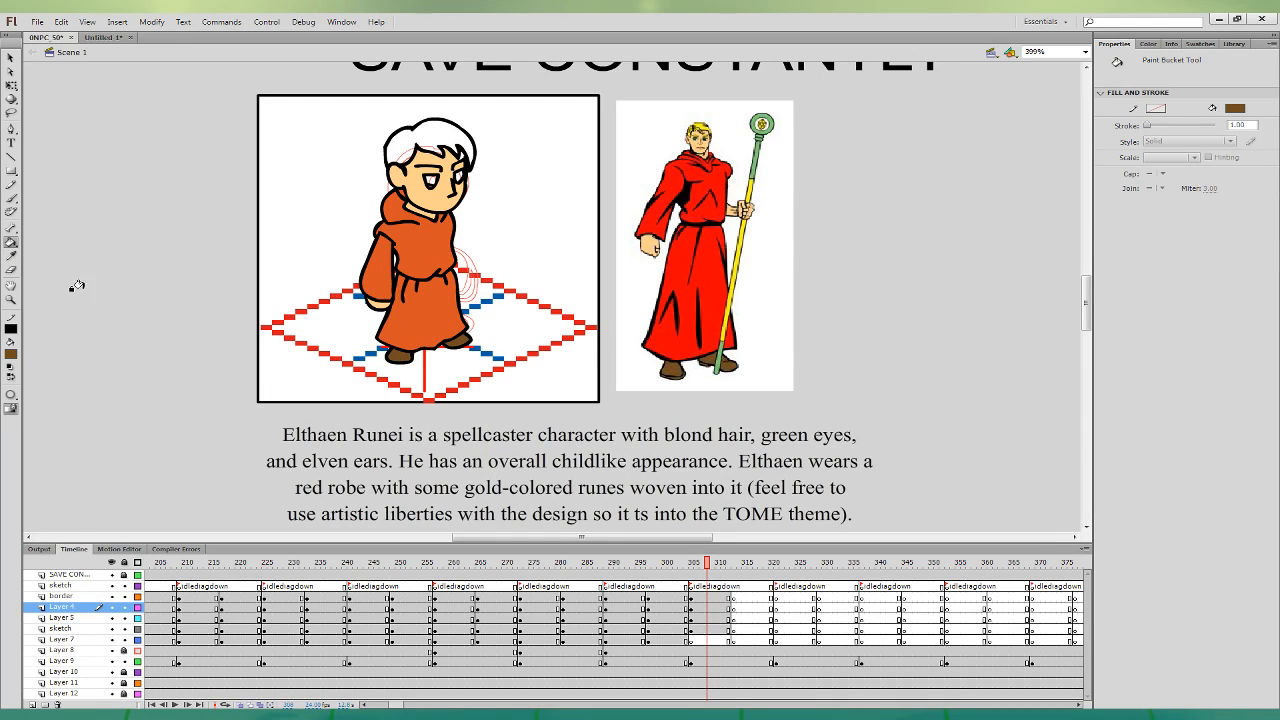
- Fill the hair with the reference's yellow and recolour it to a slightly darker gold
{"action": "key", "text": "i"}
{"action": "left_click", "coordinate": [700, 127]}
{"action": "left_click", "coordinate": [436, 124]}
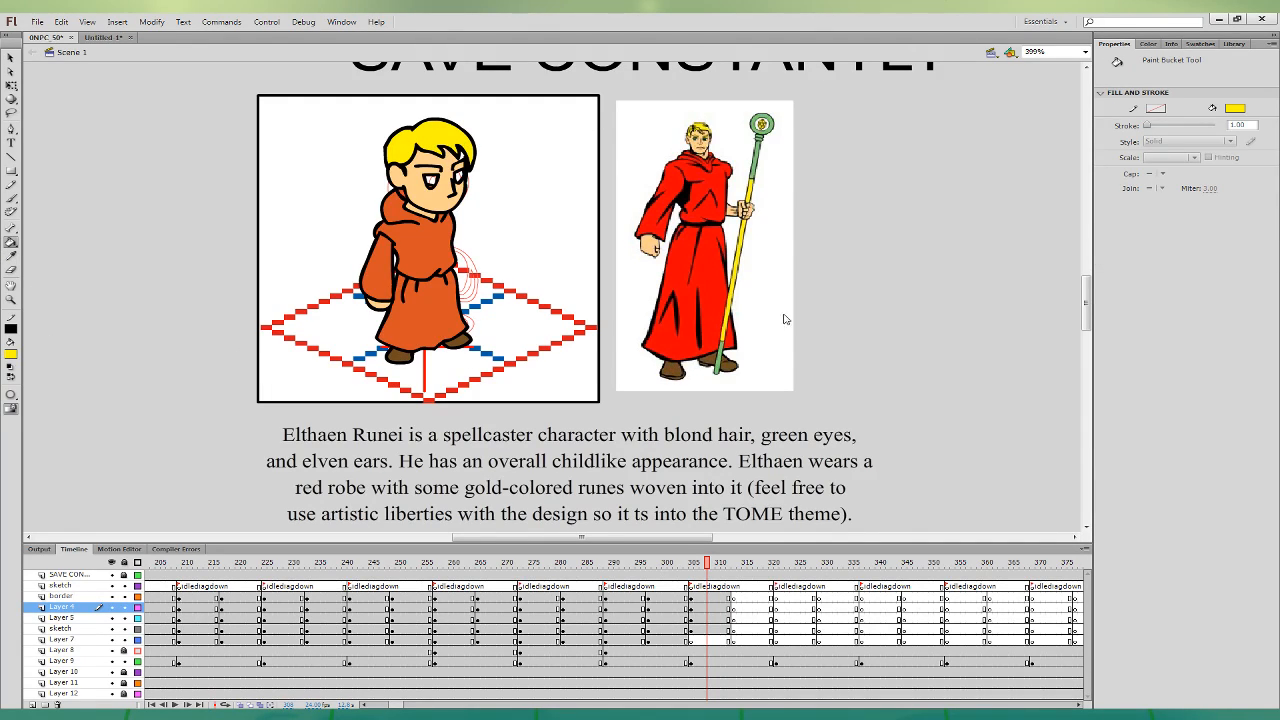
{"action": "left_click", "coordinate": [440, 146]}
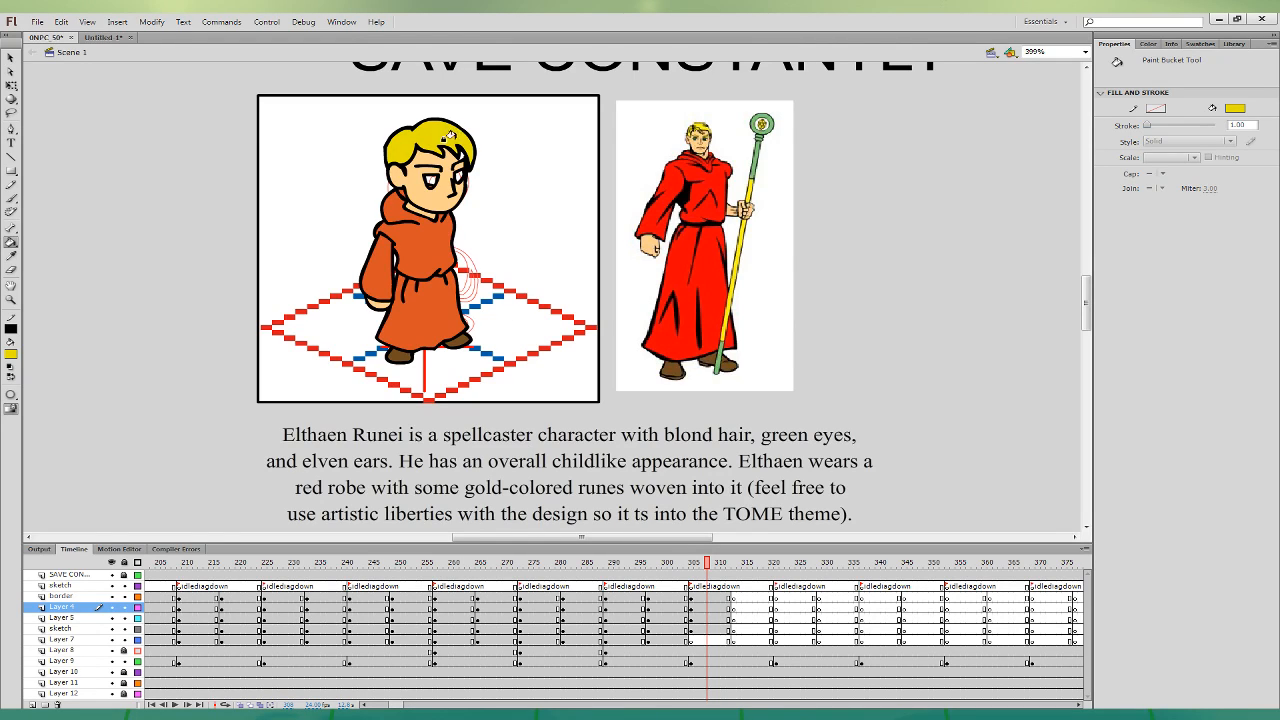
- Fill both of the spellcaster's eyes with dark green
{"action": "left_click", "coordinate": [11, 257]}
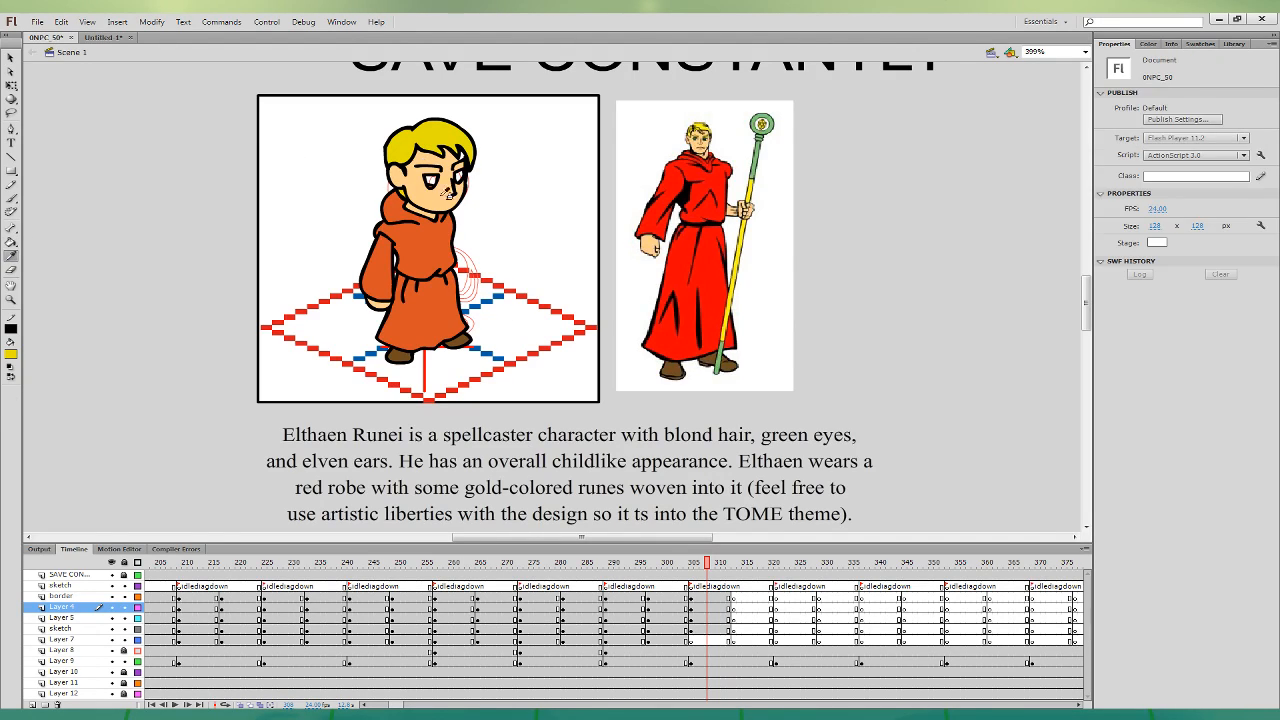
{"action": "left_click", "coordinate": [443, 196]}
{"action": "left_click", "coordinate": [11, 256]}
{"action": "left_click", "coordinate": [706, 135]}
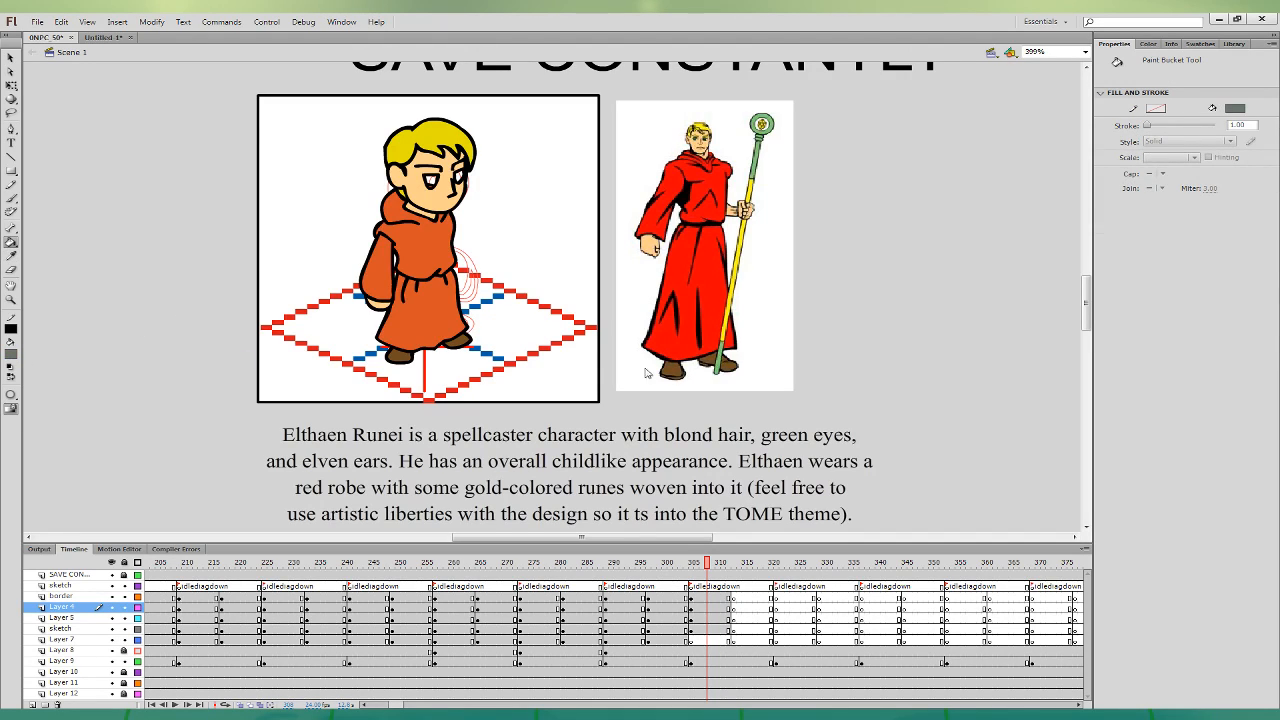
{"action": "left_click", "coordinate": [427, 178]}
{"action": "key", "text": "ctrl+z"}
{"action": "left_click", "coordinate": [428, 177]}
{"action": "left_click", "coordinate": [452, 172]}
- Copy the near arm to Layer 7, flip it horizontally and place it as the far arm behind the torso
{"action": "left_click", "coordinate": [12, 86]}
{"action": "left_click", "coordinate": [703, 607]}
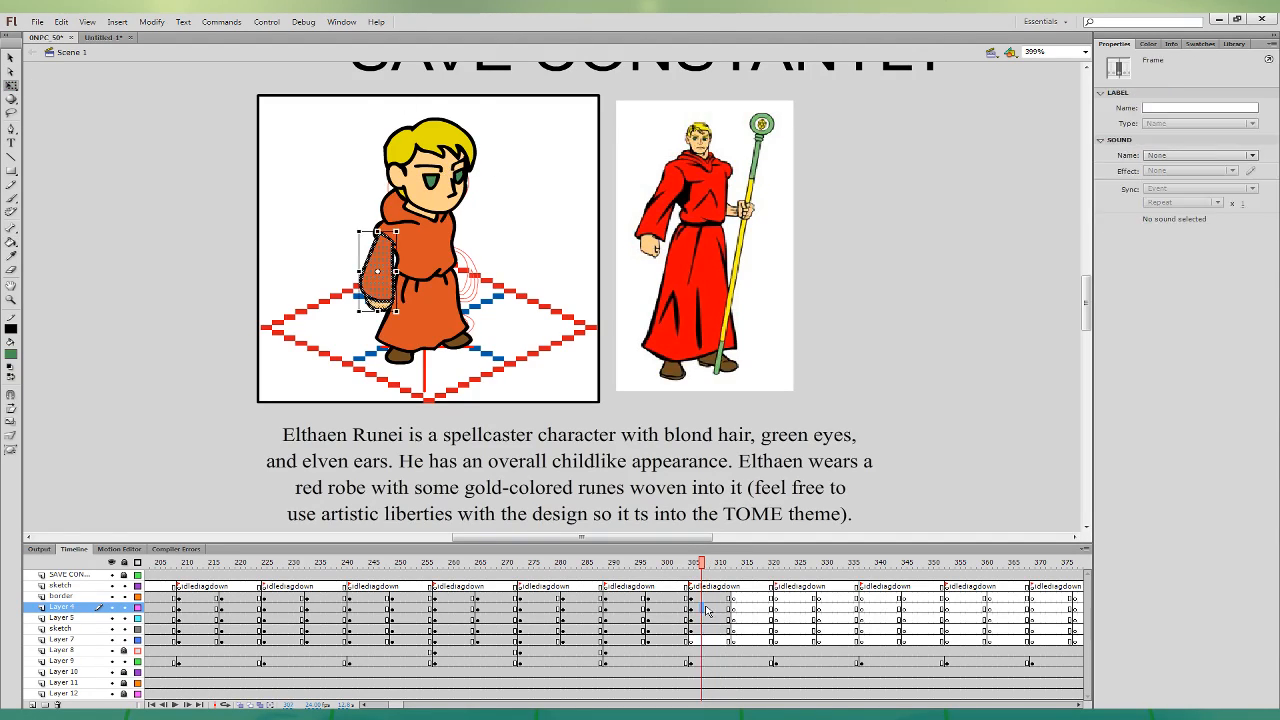
{"action": "left_click", "coordinate": [691, 640]}
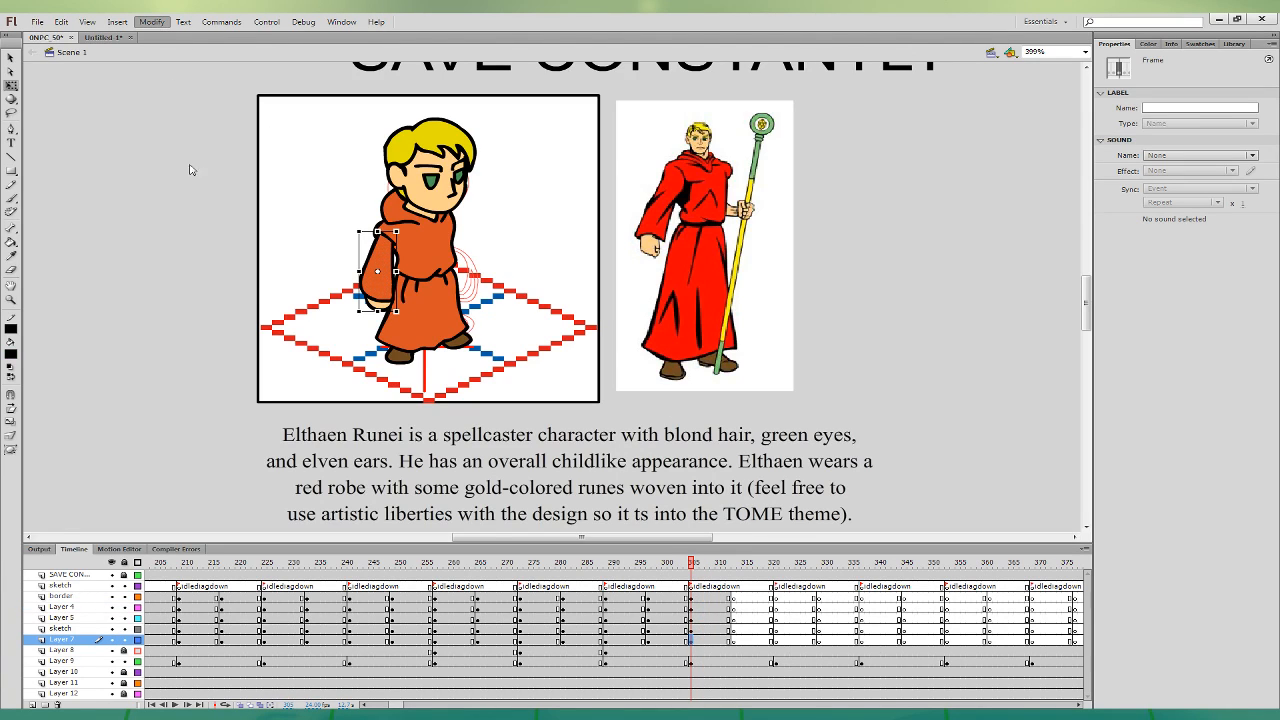
{"action": "left_click", "coordinate": [470, 272]}
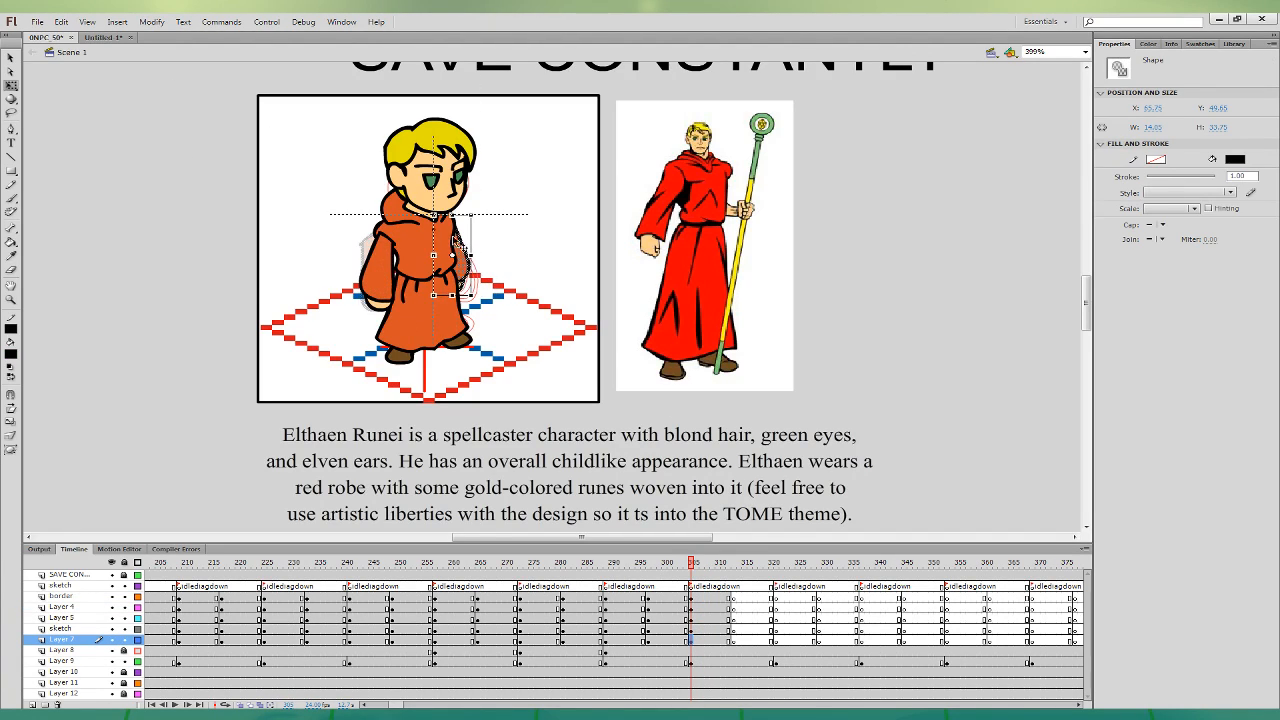
{"action": "left_click_drag", "start_coordinate": [485, 282], "coordinate": [487, 289]}
{"action": "left_click", "coordinate": [536, 243]}
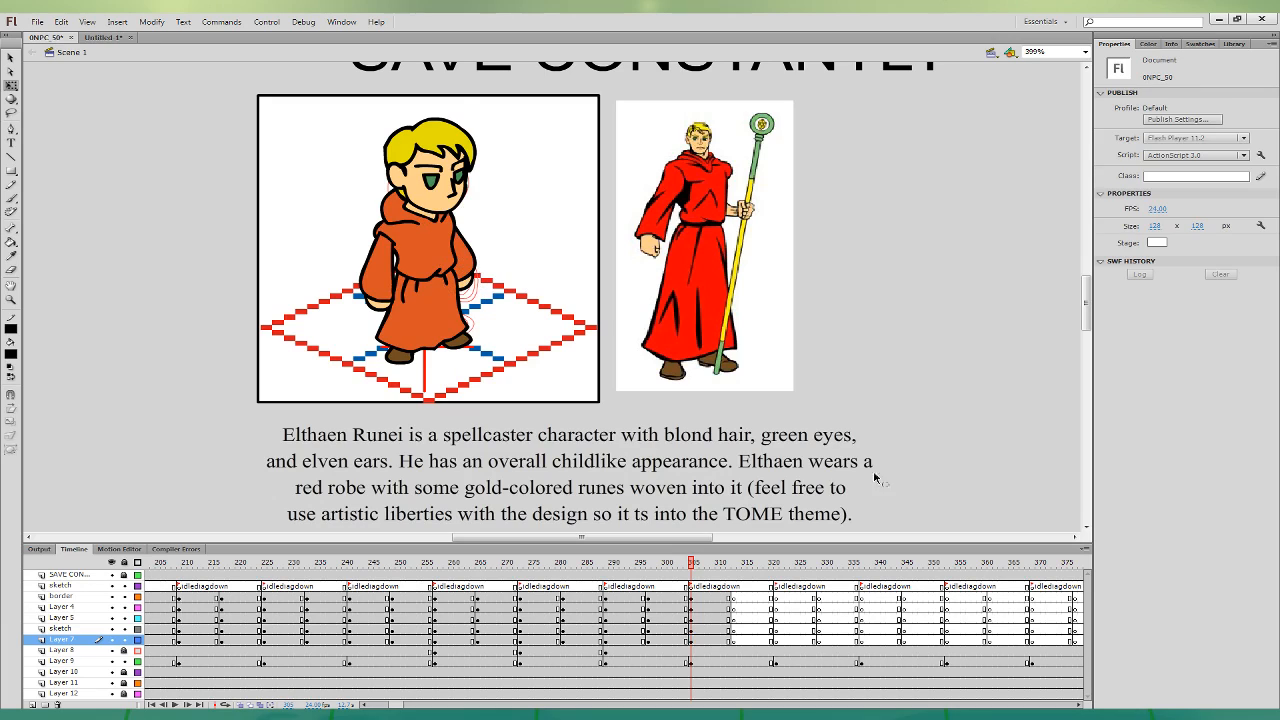
- Duplicate the coloured pose onto the second idle keyframe of the drawing layers and squash the robe skirt slightly from its waist
{"action": "left_click_drag", "start_coordinate": [710, 640], "coordinate": [736, 608]}
{"action": "left_click", "coordinate": [745, 629]}
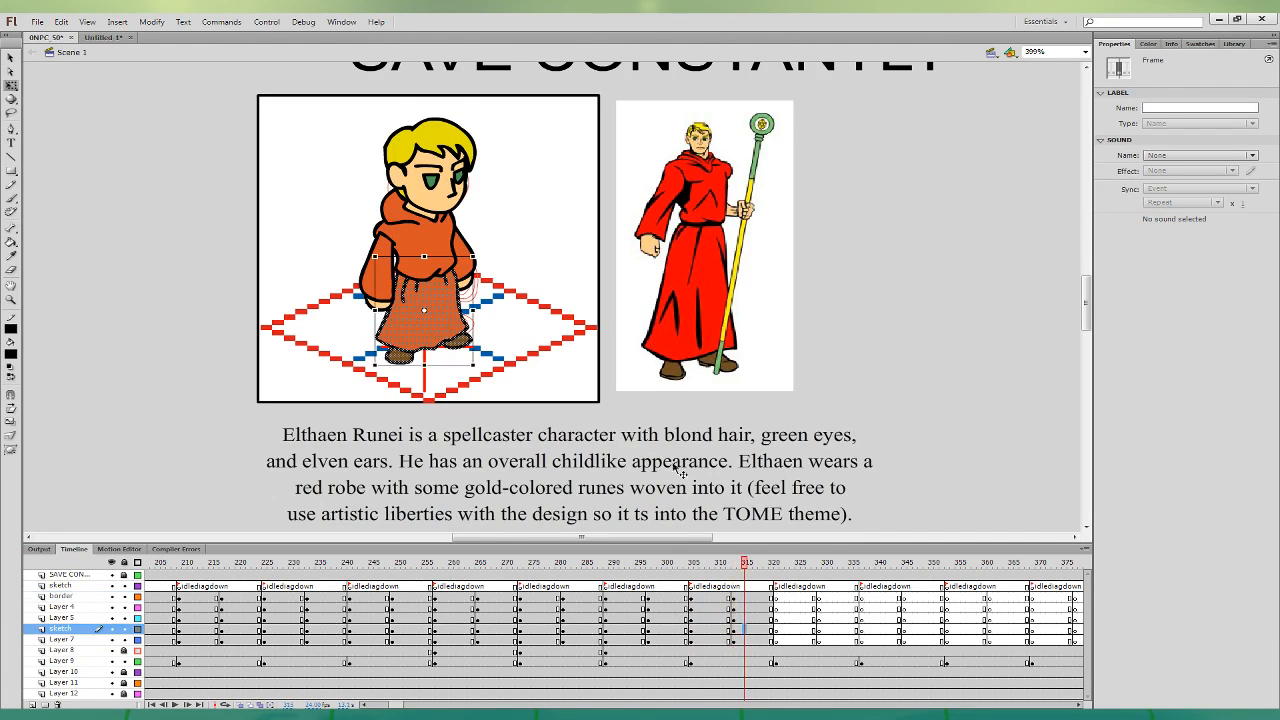
{"action": "left_click_drag", "start_coordinate": [432, 257], "coordinate": [438, 257]}
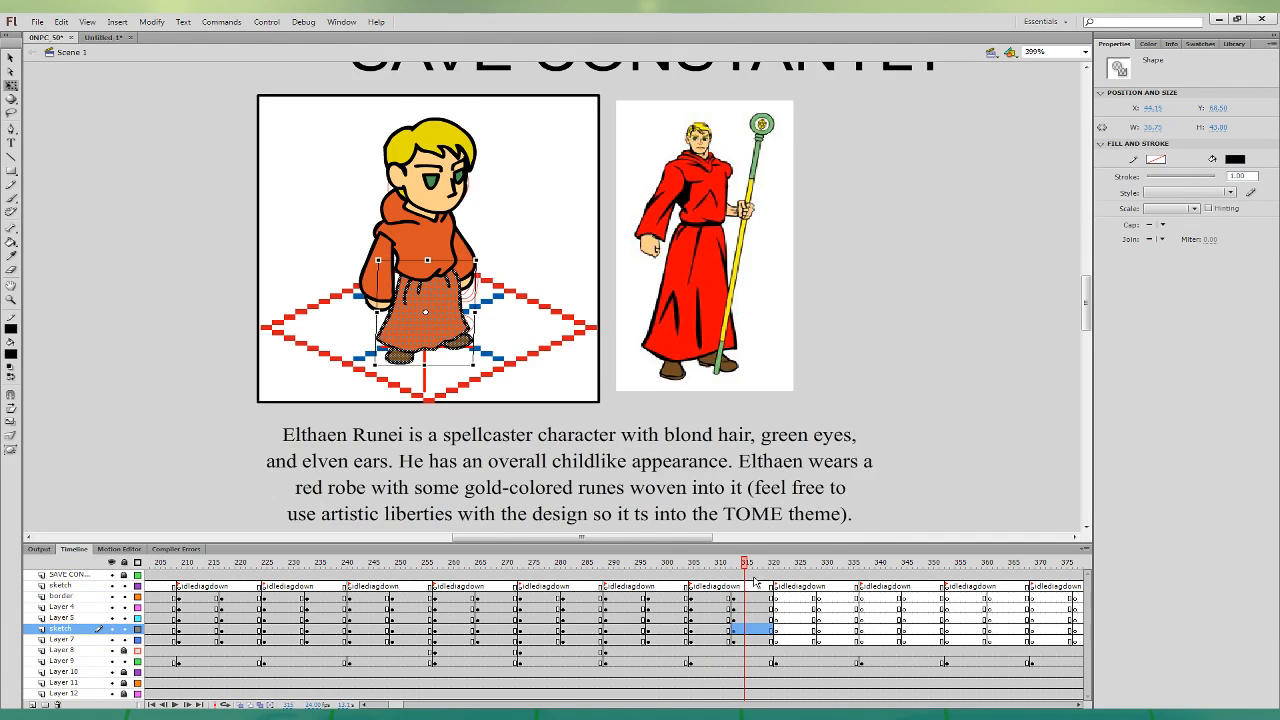
- Nudge the head, torso and both arms slightly sideways and down in the second idle pose, leaving the skirt in place
{"action": "left_click_drag", "start_coordinate": [750, 618], "coordinate": [756, 598]}
{"action": "left_click", "coordinate": [466, 250], "text": "shift"}
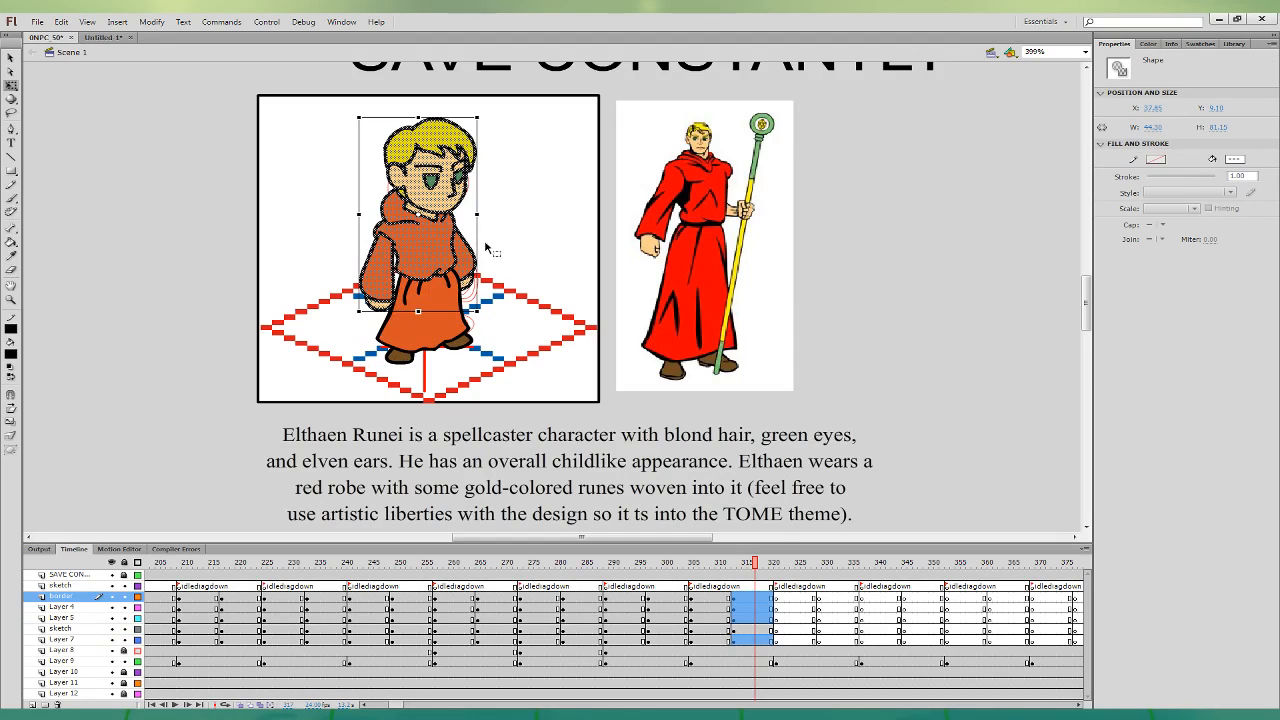
{"action": "key", "text": "Right"}
{"action": "key", "text": "Down"}
{"action": "key", "text": "Right"}
{"action": "key", "text": "Right"}
{"action": "key", "text": "Down"}
{"action": "key", "text": "Down"}
{"action": "left_click", "coordinate": [585, 290]}
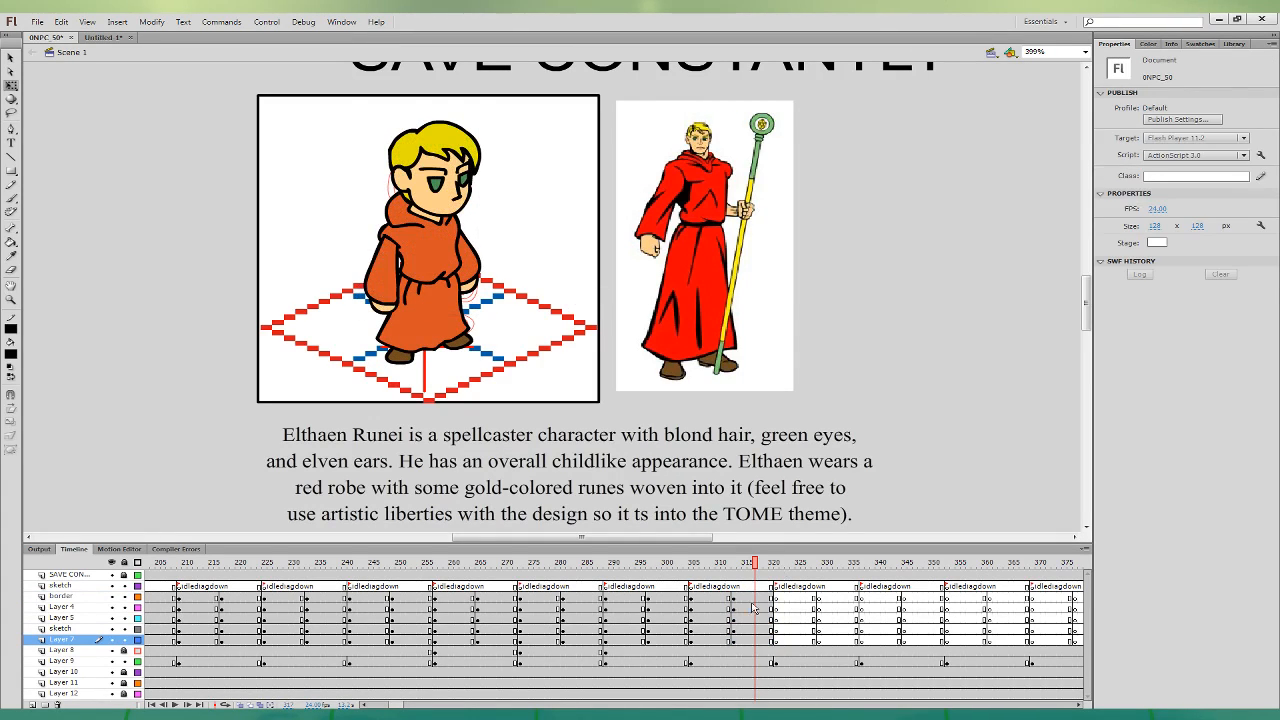
- Spread both of the spellcaster's arms slightly outward and nudge the head slightly up and right in the second idle pose
{"action": "left_click", "coordinate": [751, 607]}
{"action": "left_click_drag", "start_coordinate": [394, 313], "coordinate": [388, 313]}
{"action": "left_click", "coordinate": [734, 640]}
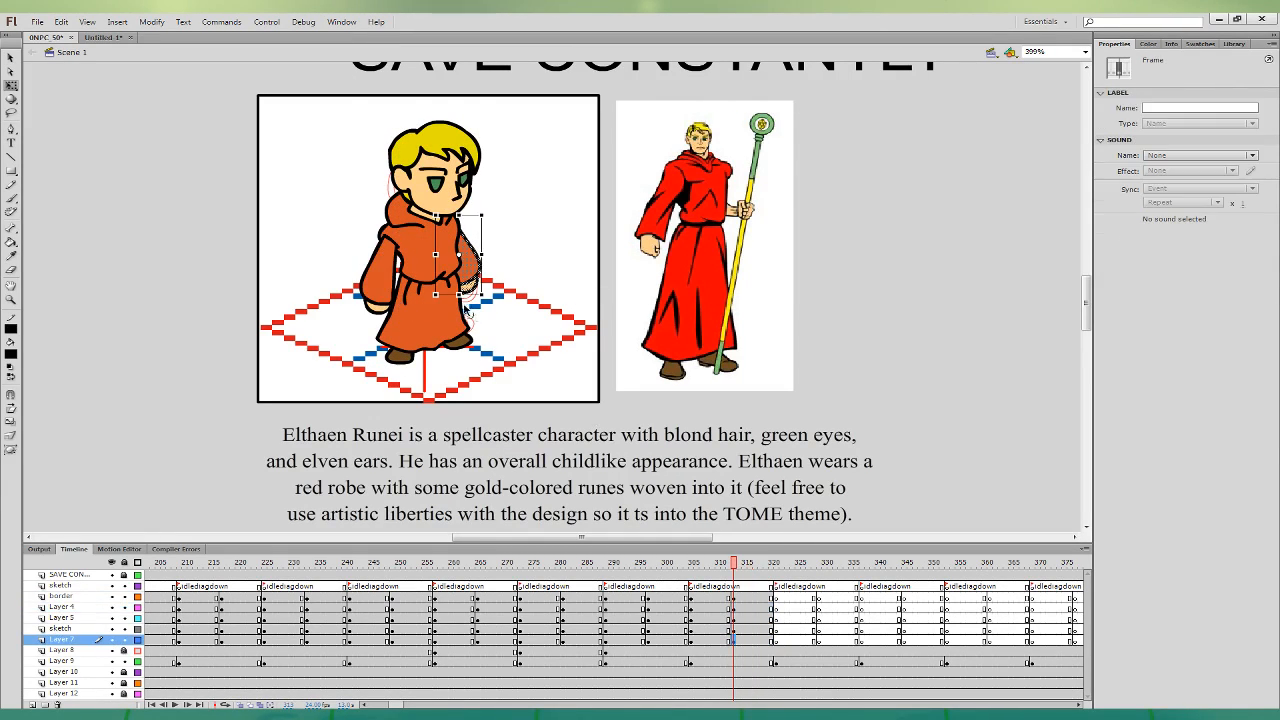
{"action": "left_click_drag", "start_coordinate": [468, 295], "coordinate": [472, 295]}
{"action": "left_click", "coordinate": [717, 598]}
{"action": "left_click", "coordinate": [750, 598]}
{"action": "key", "text": "Up"}
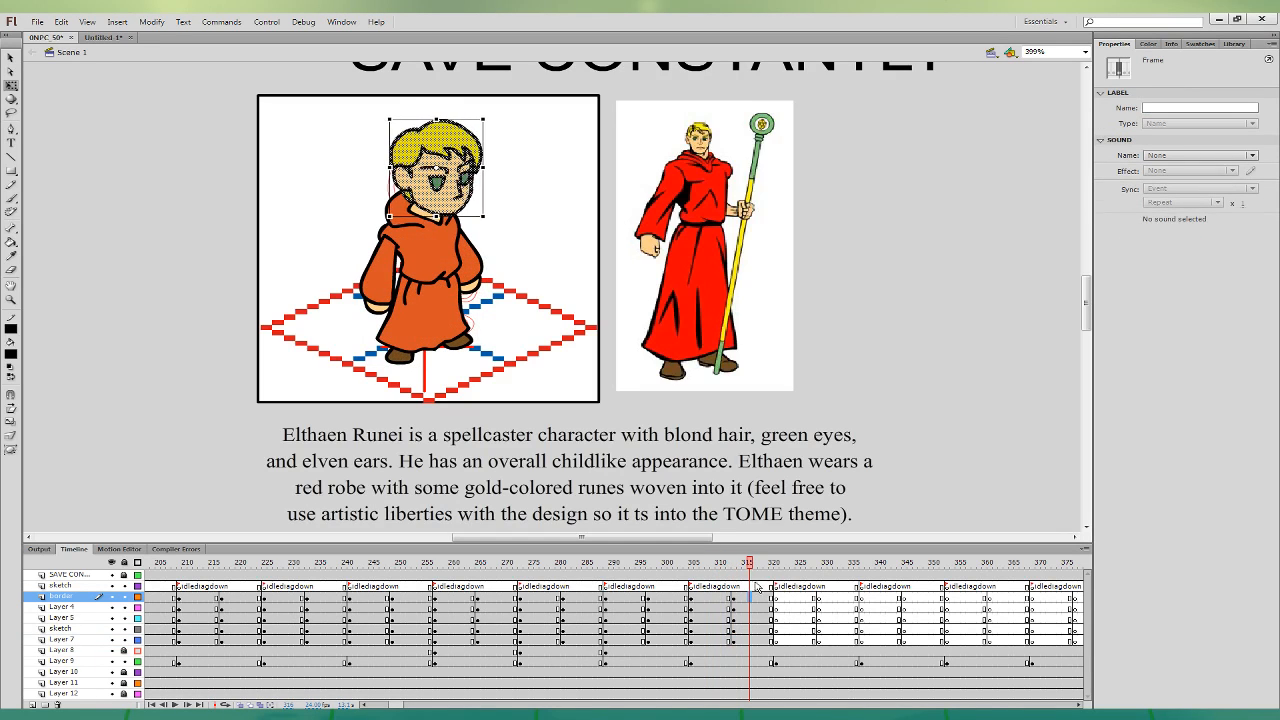
{"action": "key", "text": "Right"}
- Copy the spellcaster's idlediagdown frames over the existing frames of the Untitled-1 document and test the movie
{"action": "left_click_drag", "start_coordinate": [723, 562], "coordinate": [757, 546]}
{"action": "left_click_drag", "start_coordinate": [691, 586], "coordinate": [771, 640]}
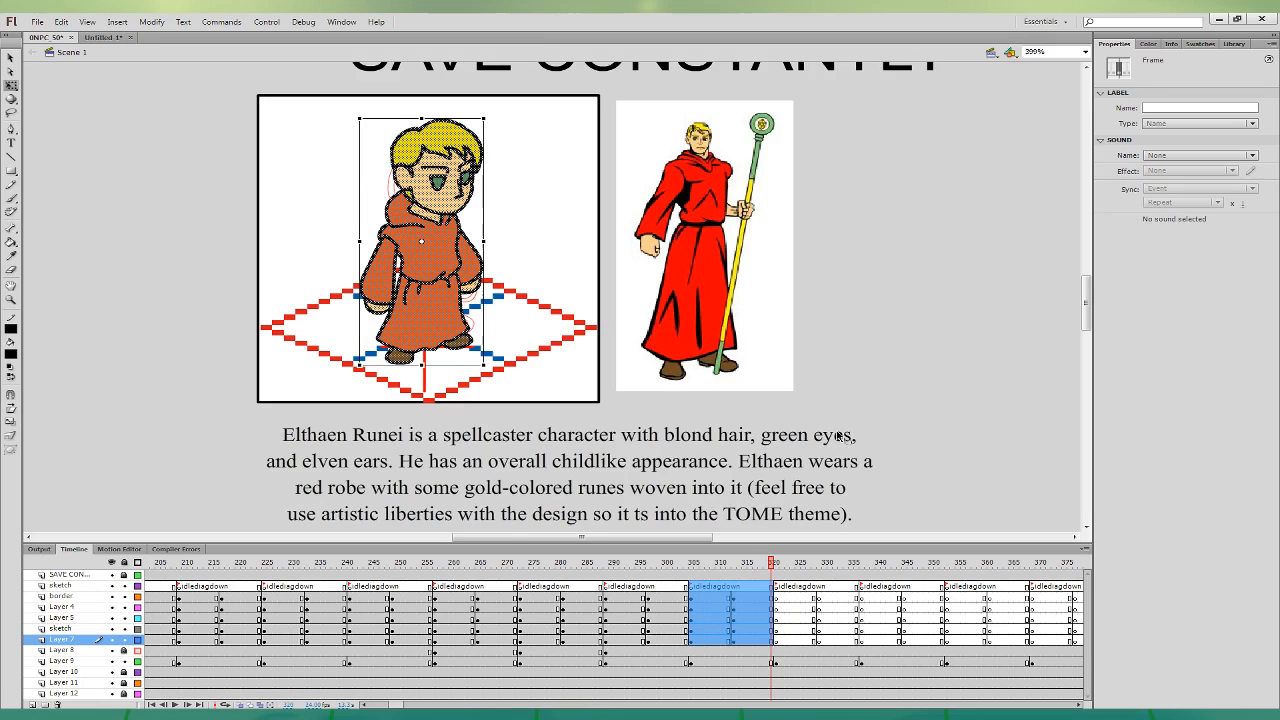
{"action": "left_click", "coordinate": [104, 38]}
{"action": "left_click", "coordinate": [93, 576], "text": "shift"}
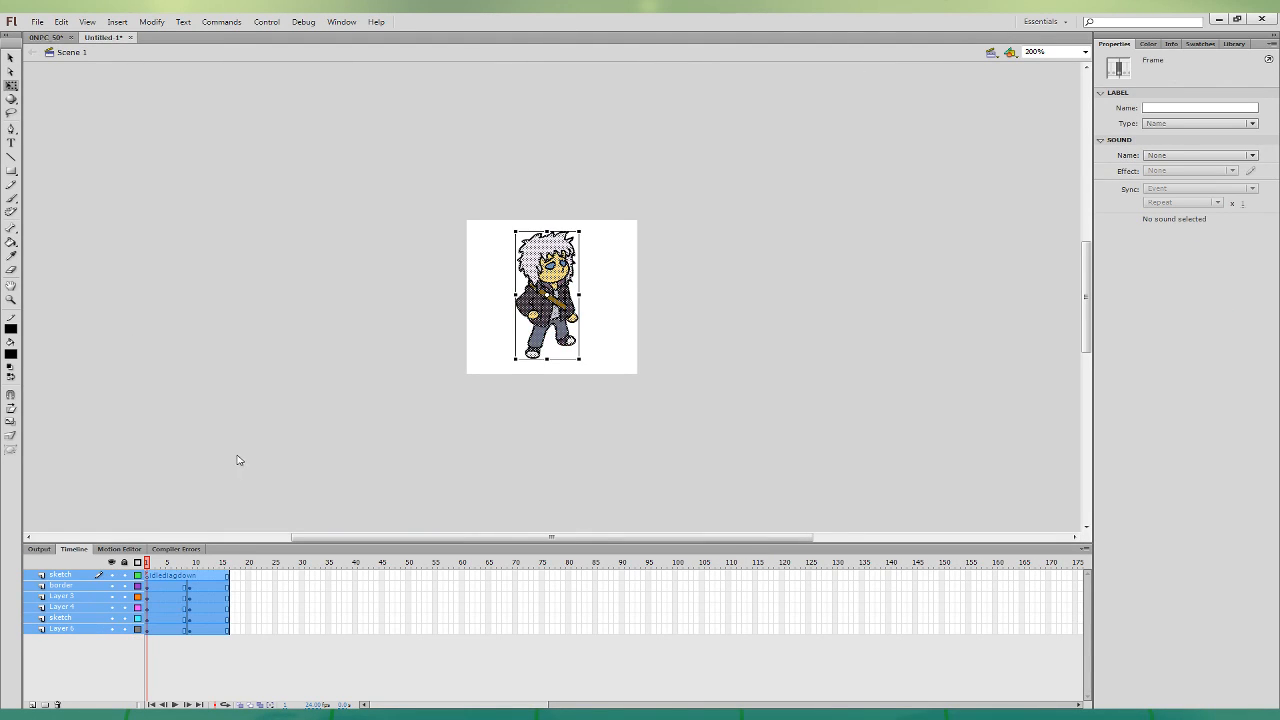
{"action": "left_click", "coordinate": [260, 430]}
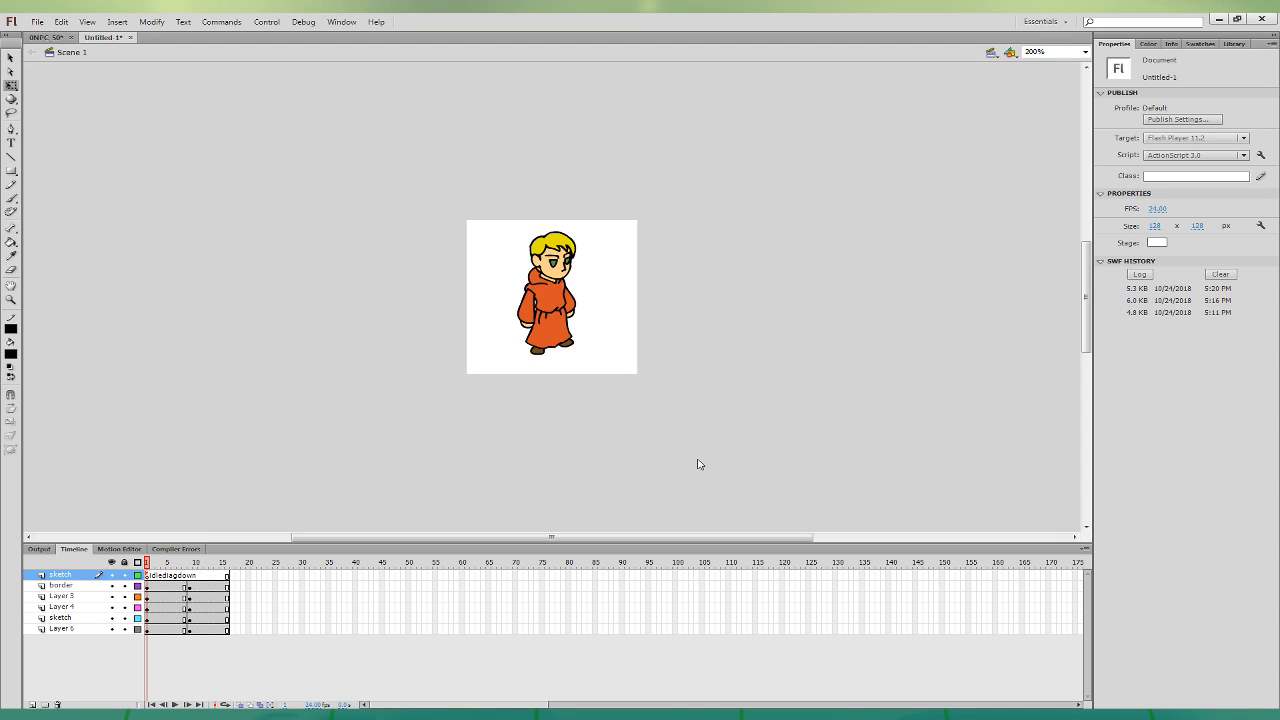
{"action": "key", "text": "ctrl+Return"}
- Return to the 0NPC_50 document at the start of the ninja's frames and save it
{"action": "left_click", "coordinate": [45, 37]}
{"action": "left_click", "coordinate": [776, 641]}
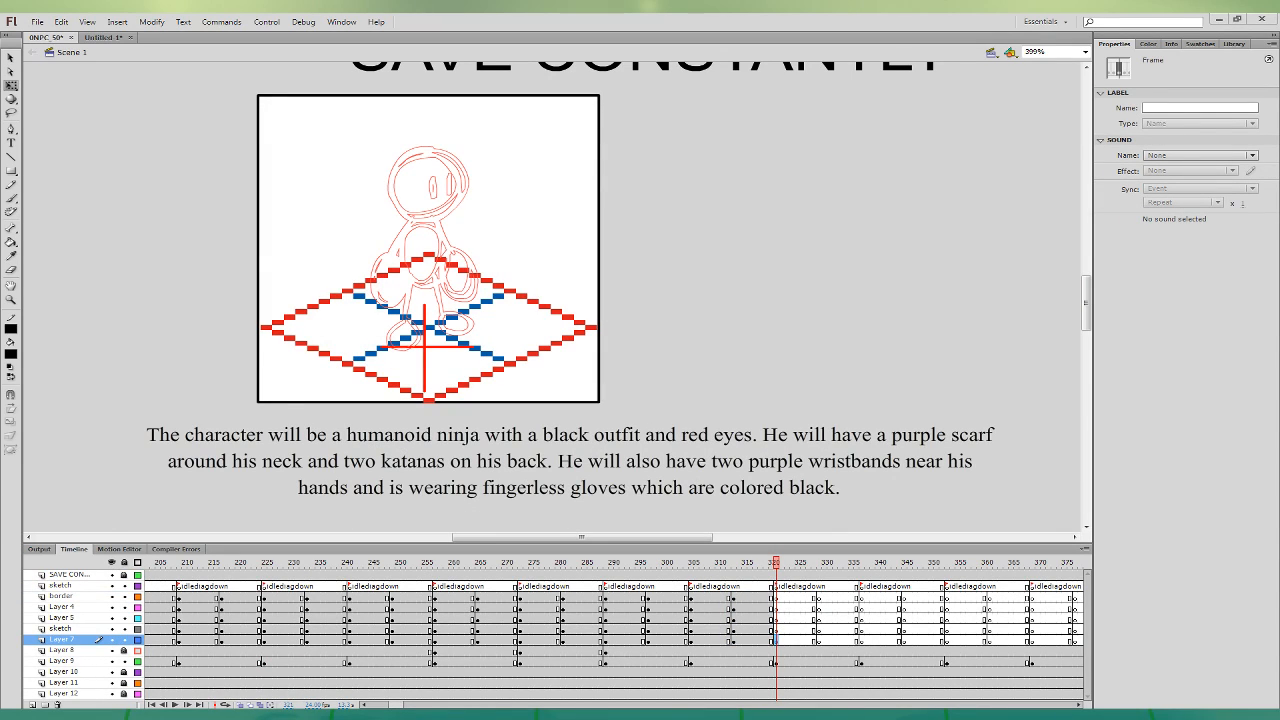
{"action": "key", "text": "ctrl+s"}
- Set the brush colour to blue and sketch the ninja's hooded head and face in the border layer's first idle pose
{"action": "left_click", "coordinate": [815, 598]}
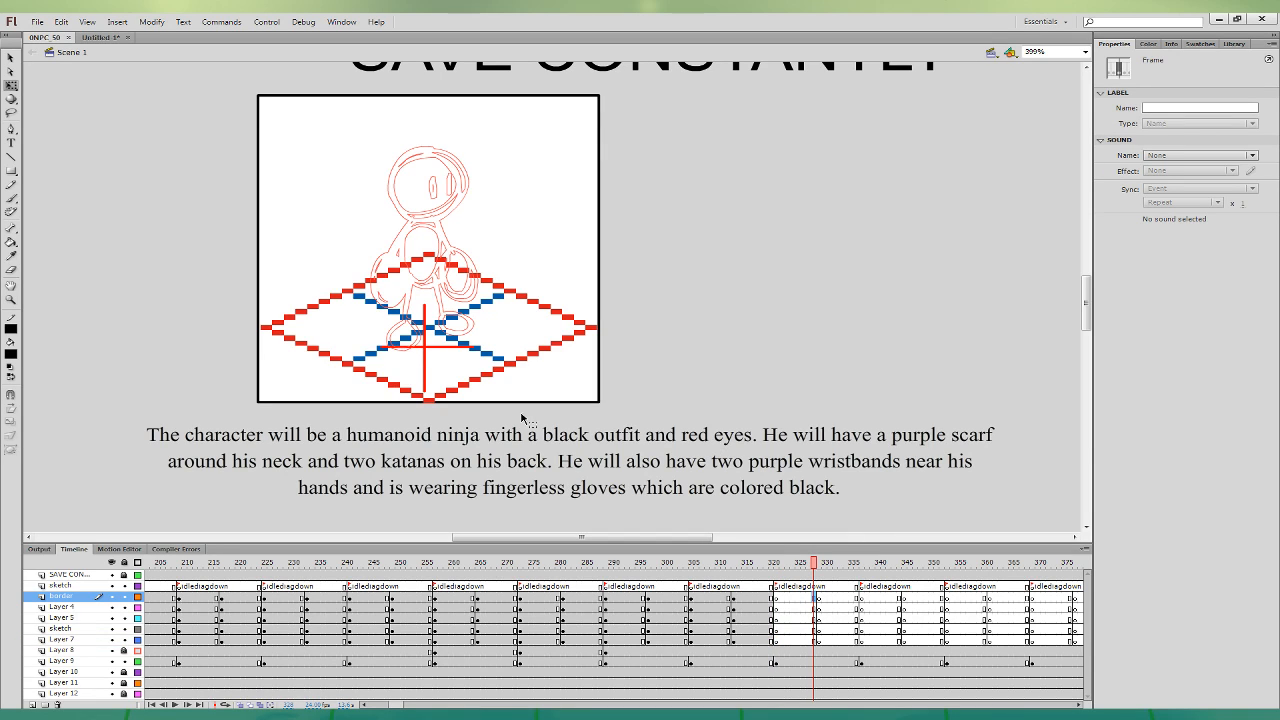
{"action": "left_click", "coordinate": [11, 198]}
{"action": "key", "text": "ctrl+minus"}
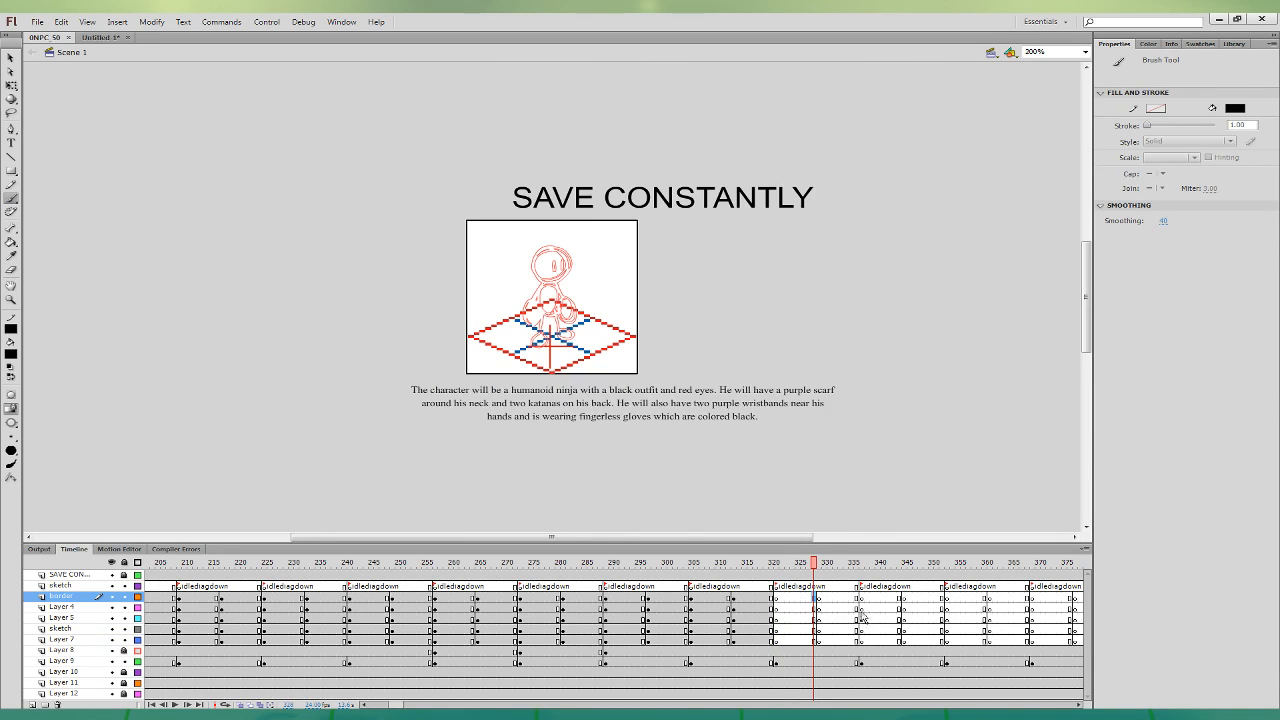
{"action": "left_click", "coordinate": [861, 608]}
{"action": "left_click", "coordinate": [815, 597]}
{"action": "left_click", "coordinate": [15, 355]}
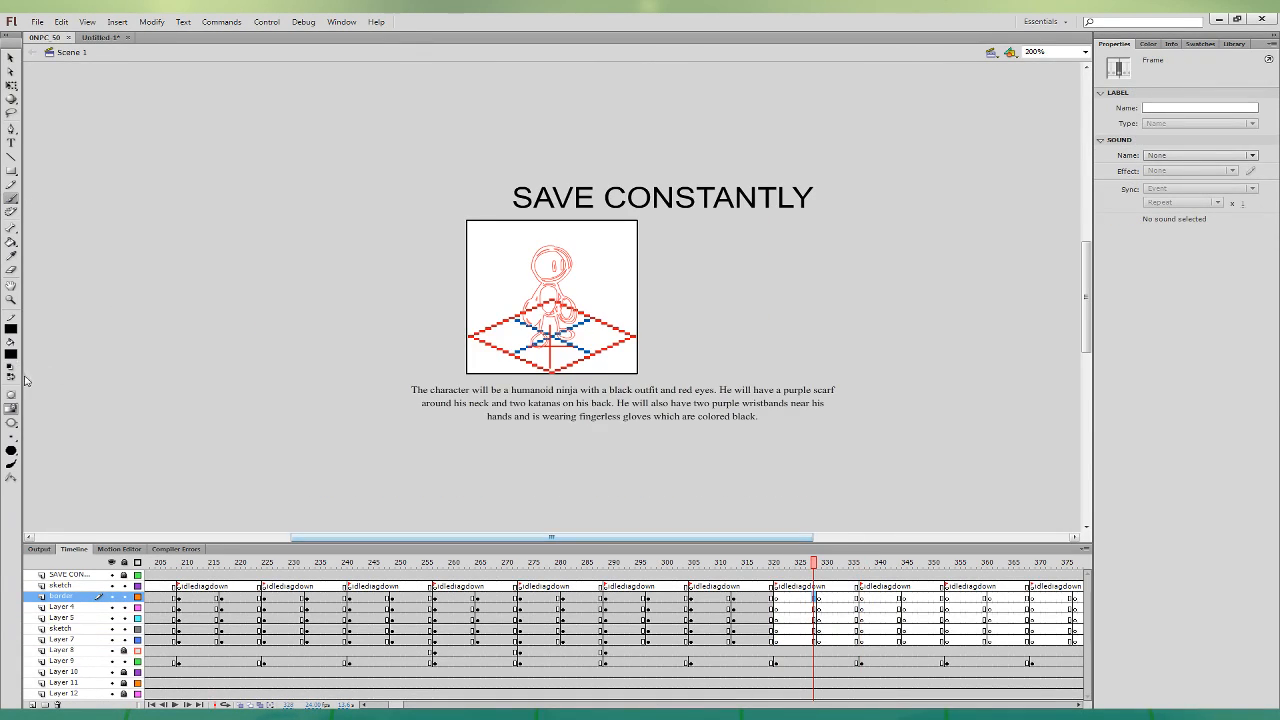
{"action": "left_click", "coordinate": [43, 425]}
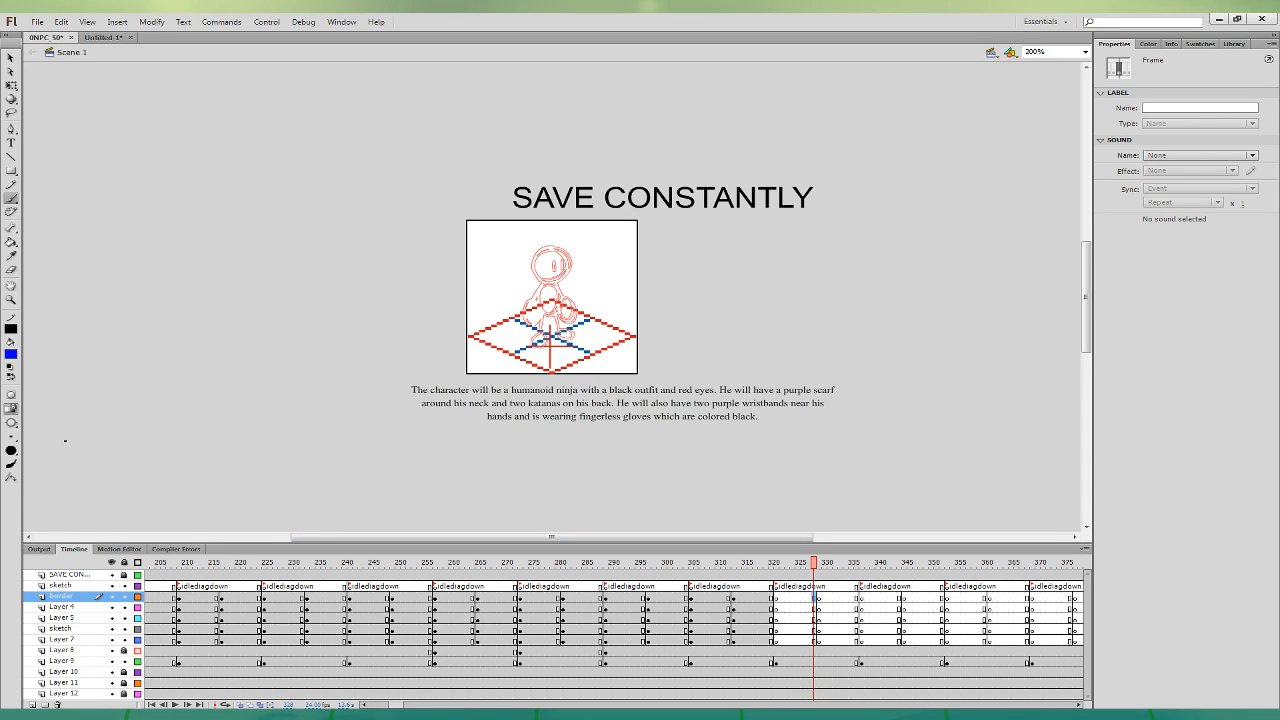
{"action": "mouse_move", "coordinate": [553, 247]}
{"action": "left_mouse_down"}
{"action": "mouse_move", "coordinate": [536, 252]}
{"action": "mouse_move", "coordinate": [549, 236]}
{"action": "mouse_move", "coordinate": [564, 244]}
{"action": "mouse_move", "coordinate": [552, 268]}
{"action": "mouse_move", "coordinate": [566, 256]}
{"action": "left_mouse_up"}
{"action": "key", "text": "ctrl+z"}
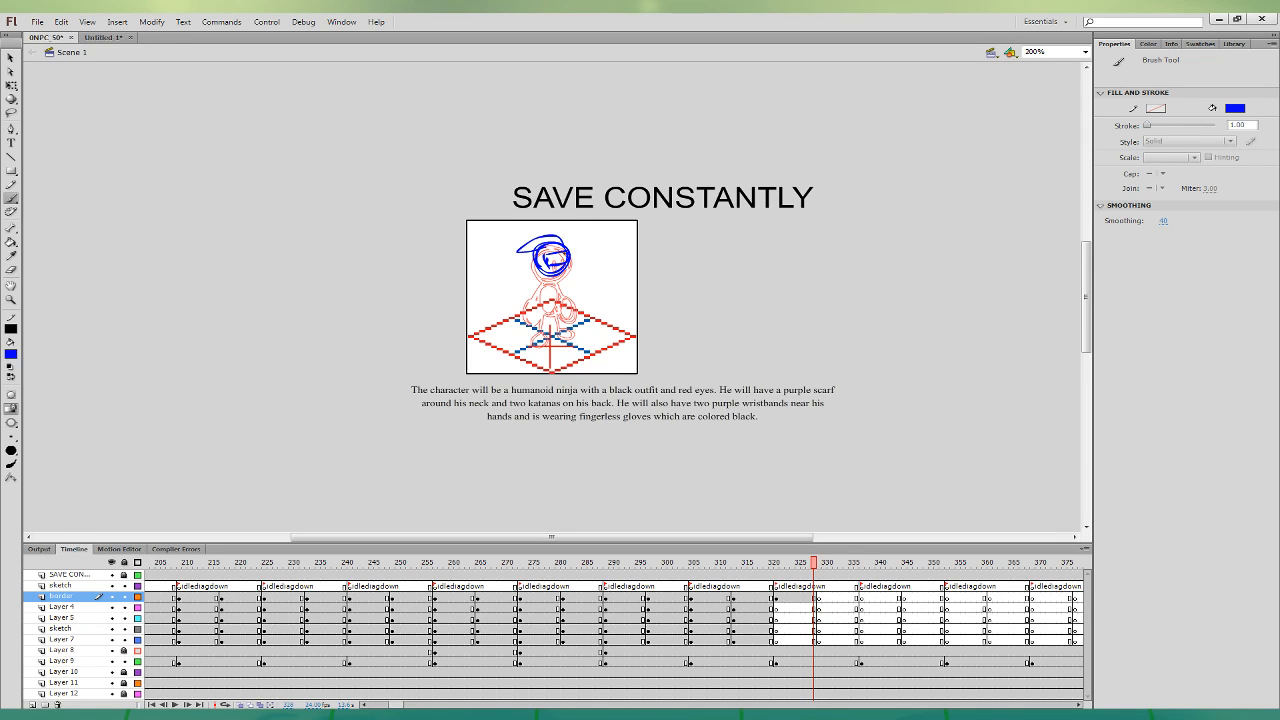
{"action": "key", "text": "ctrl+z"}
- Sketch the ninja's trailing scarf, torso and arms in blue below the head
{"action": "mouse_move", "coordinate": [534, 270]}
{"action": "left_mouse_down"}
{"action": "mouse_move", "coordinate": [563, 278]}
{"action": "mouse_move", "coordinate": [487, 276]}
{"action": "mouse_move", "coordinate": [522, 283]}
{"action": "left_mouse_up"}
{"action": "left_click_drag", "start_coordinate": [550, 299], "coordinate": [580, 292]}
{"action": "key", "text": "ctrl+z"}
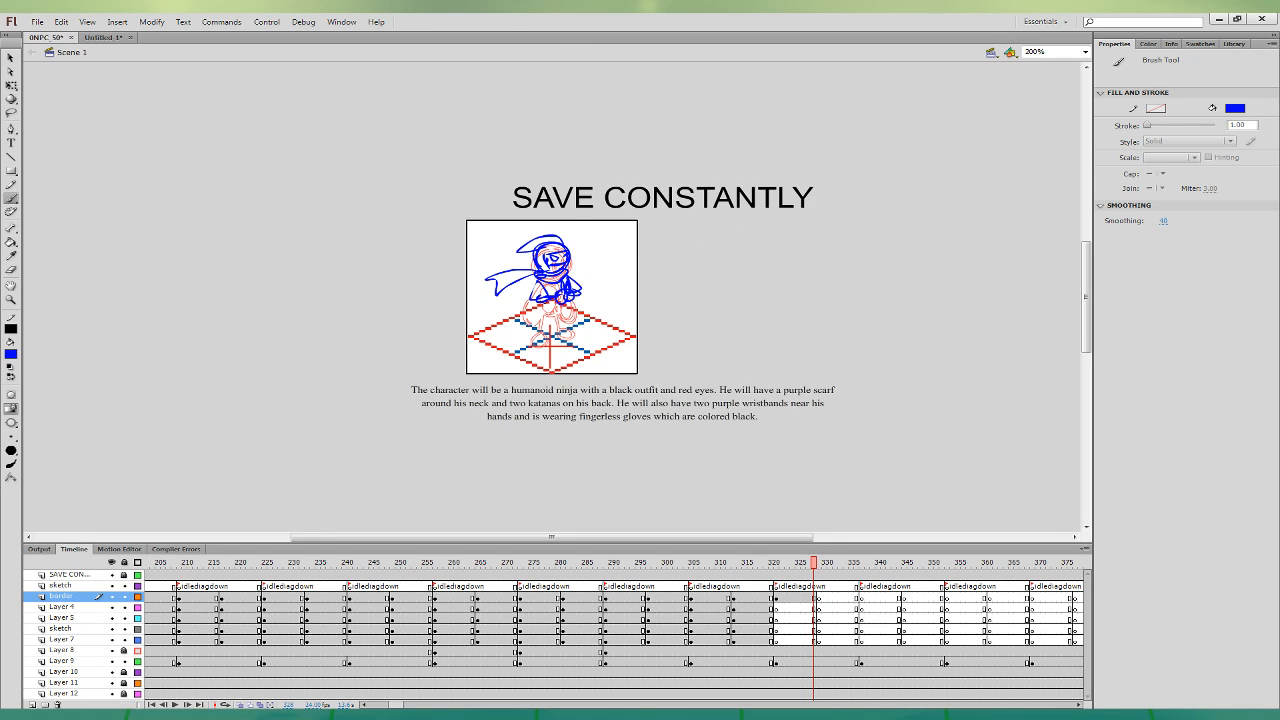
- Sketch the ninja's legs and feet in blue, redoing the unsatisfactory strokes
{"action": "mouse_move", "coordinate": [545, 300]}
{"action": "left_mouse_down"}
{"action": "mouse_move", "coordinate": [563, 299]}
{"action": "mouse_move", "coordinate": [531, 333]}
{"action": "mouse_move", "coordinate": [552, 341]}
{"action": "mouse_move", "coordinate": [574, 324]}
{"action": "mouse_move", "coordinate": [556, 320]}
{"action": "mouse_move", "coordinate": [546, 341]}
{"action": "mouse_move", "coordinate": [559, 308]}
{"action": "mouse_move", "coordinate": [572, 328]}
{"action": "mouse_move", "coordinate": [546, 352]}
{"action": "left_mouse_up"}
{"action": "key", "text": "ctrl+z"}
{"action": "key", "text": "ctrl+z"}
{"action": "key", "text": "ctrl+z"}
{"action": "key", "text": "ctrl+z"}
{"action": "left_click_drag", "start_coordinate": [560, 331], "coordinate": [573, 345]}
{"action": "left_click_drag", "start_coordinate": [560, 343], "coordinate": [574, 346]}
{"action": "left_click_drag", "start_coordinate": [537, 341], "coordinate": [547, 348]}
- Move the ninja's blue sketch from the border layer to Layer 8 and end it at the following character's frames
{"action": "left_click", "coordinate": [811, 606]}
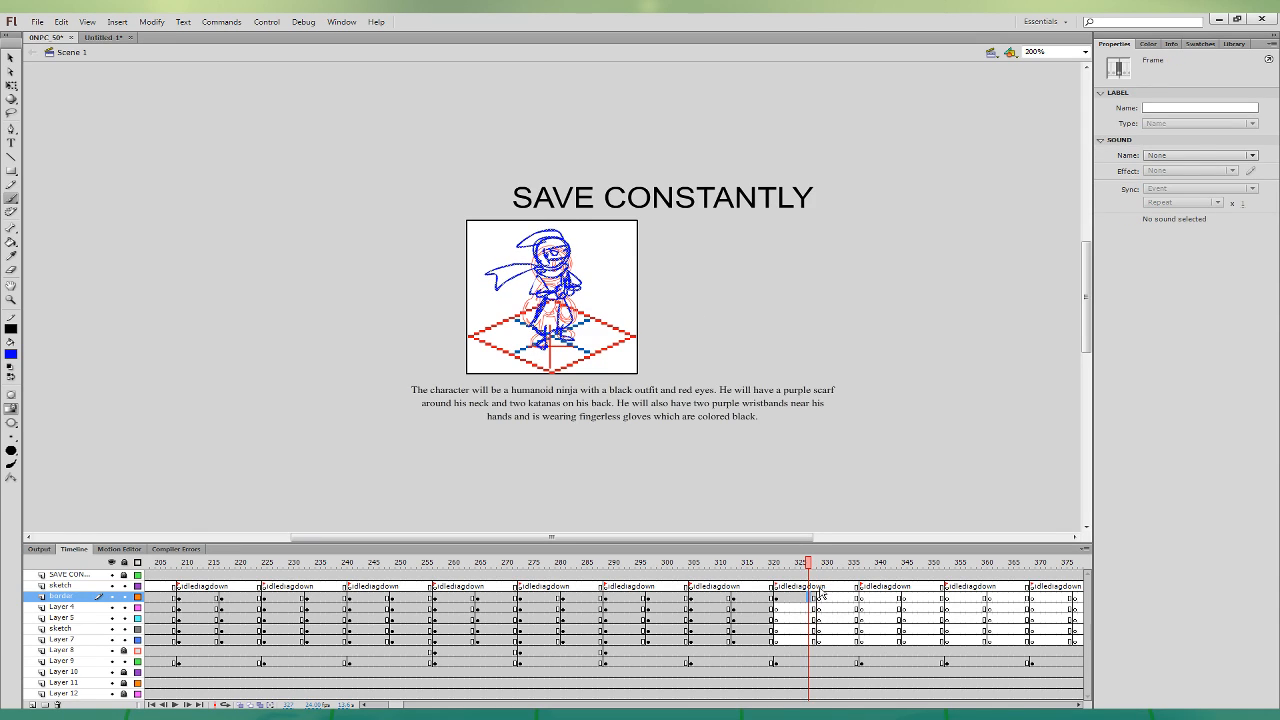
{"action": "left_click", "coordinate": [776, 598]}
{"action": "left_click", "coordinate": [775, 652]}
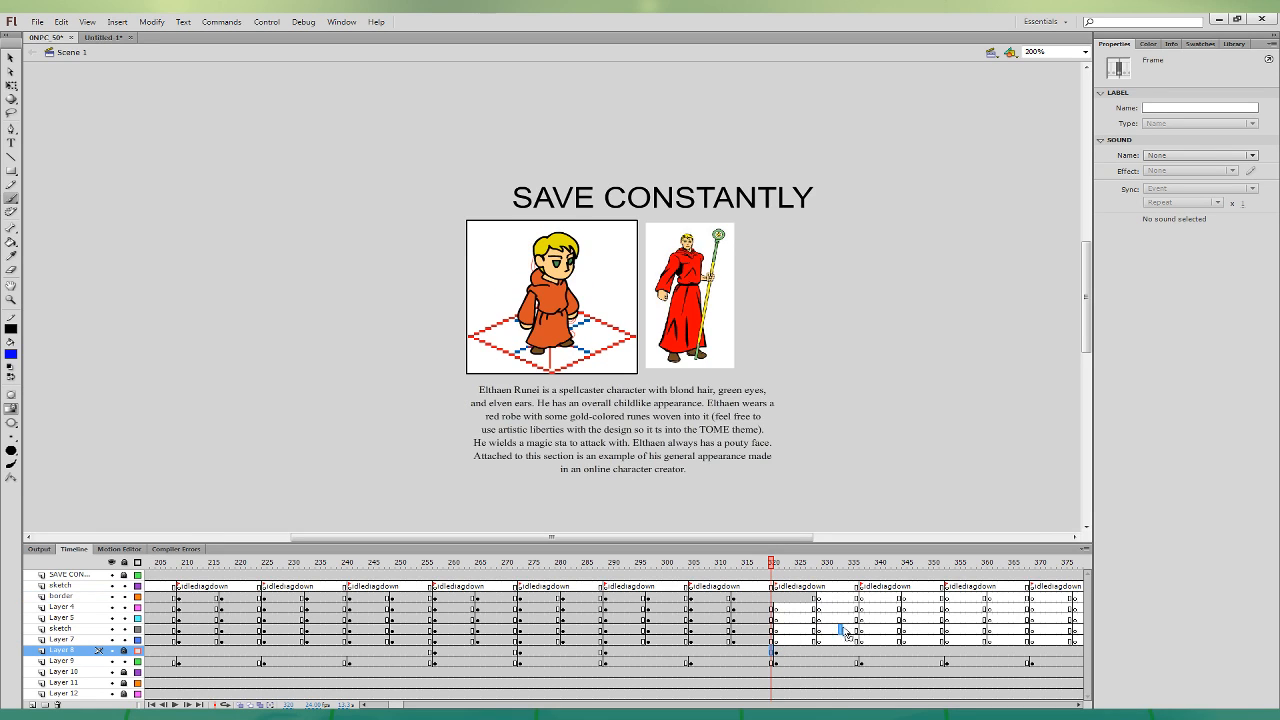
{"action": "left_click", "coordinate": [862, 653]}
{"action": "left_click", "coordinate": [777, 599]}
- Set the brush colour to black and outline the ninja's hood, mask opening and eyes on the border layer
{"action": "left_click", "coordinate": [815, 600]}
{"action": "key", "text": "ctrl+equal"}
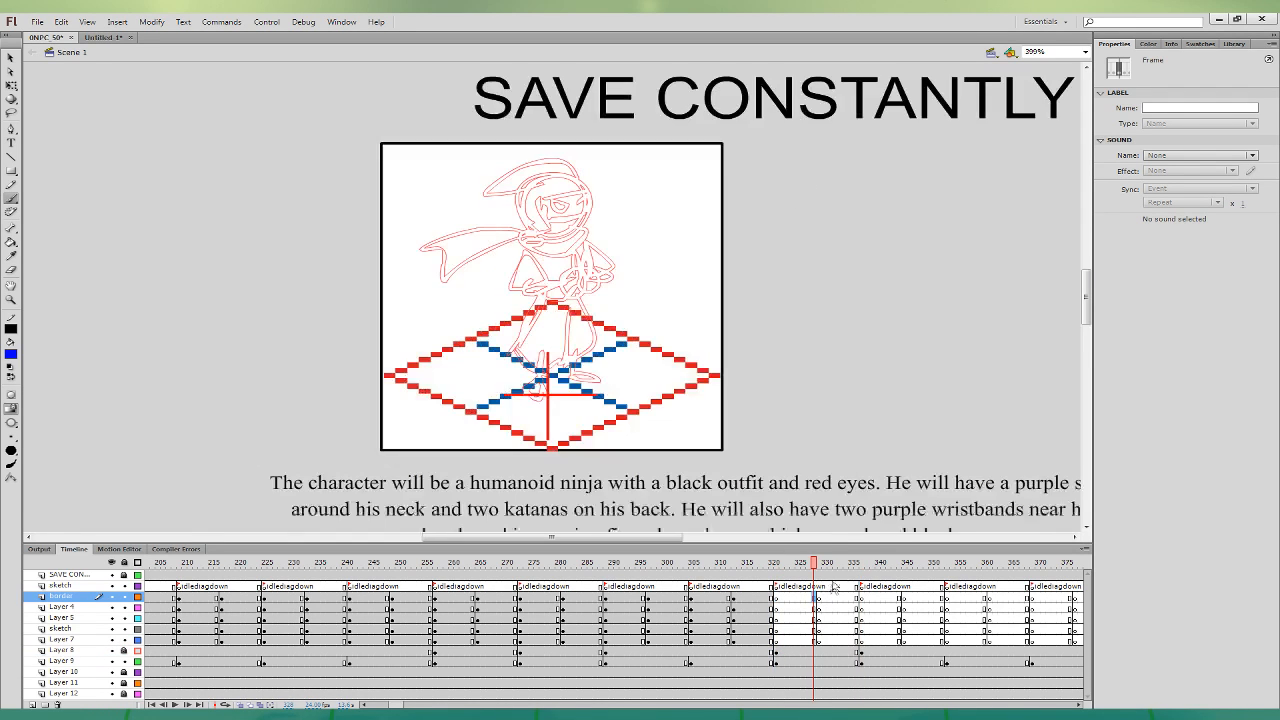
{"action": "left_click_drag", "start_coordinate": [913, 424], "coordinate": [851, 364]}
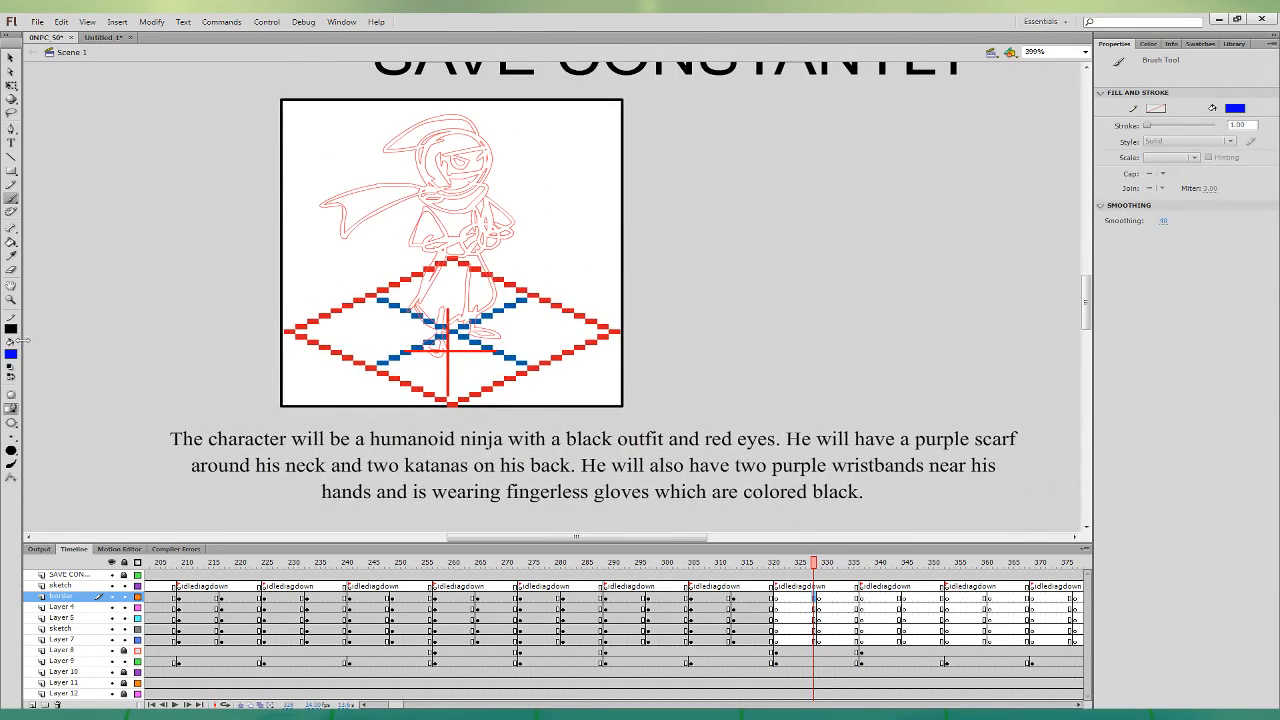
{"action": "left_click", "coordinate": [10, 356]}
{"action": "left_click", "coordinate": [32, 396]}
{"action": "left_click", "coordinate": [817, 597]}
{"action": "mouse_move", "coordinate": [426, 136]}
{"action": "left_mouse_down"}
{"action": "mouse_move", "coordinate": [428, 188]}
{"action": "mouse_move", "coordinate": [466, 191]}
{"action": "mouse_move", "coordinate": [482, 138]}
{"action": "mouse_move", "coordinate": [472, 120]}
{"action": "mouse_move", "coordinate": [388, 150]}
{"action": "mouse_move", "coordinate": [416, 153]}
{"action": "mouse_move", "coordinate": [446, 193]}
{"action": "mouse_move", "coordinate": [480, 184]}
{"action": "mouse_move", "coordinate": [490, 138]}
{"action": "mouse_move", "coordinate": [470, 120]}
{"action": "mouse_move", "coordinate": [384, 152]}
{"action": "mouse_move", "coordinate": [470, 150]}
{"action": "mouse_move", "coordinate": [437, 170]}
{"action": "mouse_move", "coordinate": [487, 169]}
{"action": "mouse_move", "coordinate": [448, 172]}
{"action": "left_mouse_up"}
{"action": "key", "text": "ctrl+z"}
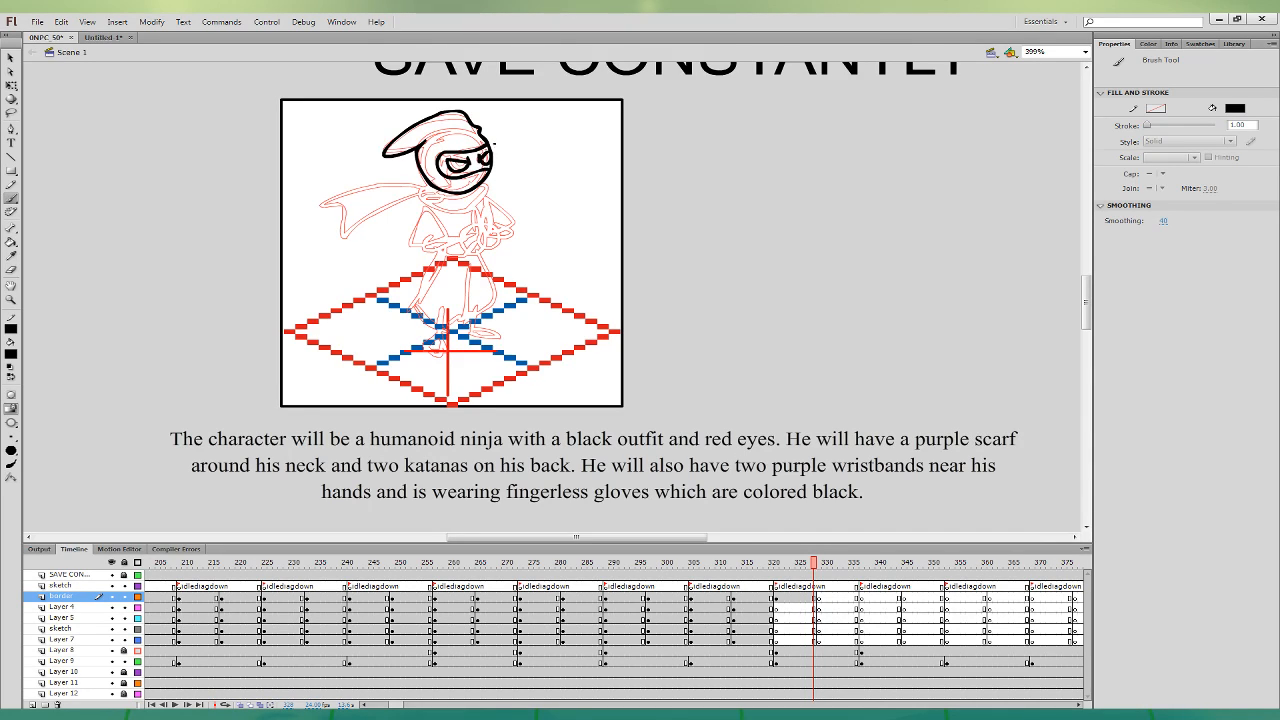
{"action": "mouse_move", "coordinate": [484, 158]}
{"action": "left_mouse_down"}
{"action": "mouse_move", "coordinate": [494, 168]}
{"action": "mouse_move", "coordinate": [488, 153]}
{"action": "left_mouse_up"}
{"action": "key", "text": "ctrl+z"}
- Outline the ninja's neck scarf and torso on Layer 5, and the joined hands and arms on Layer 4
{"action": "left_click", "coordinate": [817, 618]}
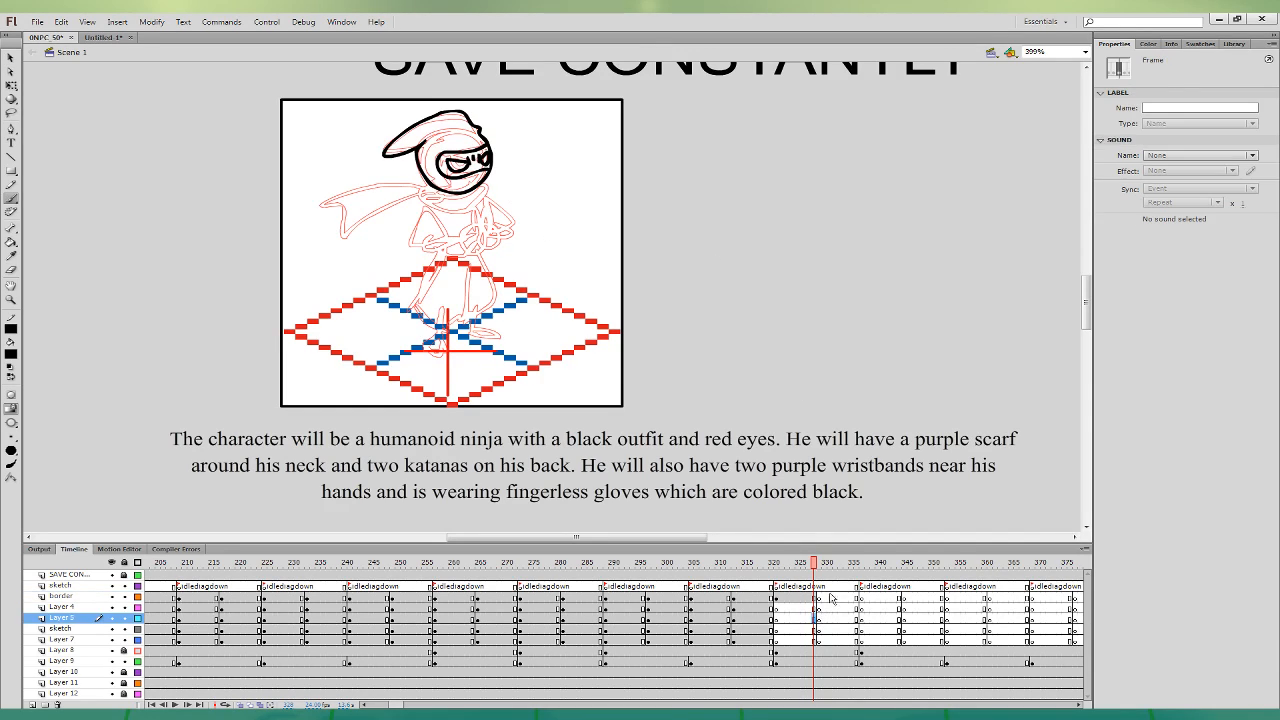
{"action": "mouse_move", "coordinate": [420, 188]}
{"action": "left_mouse_down"}
{"action": "mouse_move", "coordinate": [458, 212]}
{"action": "mouse_move", "coordinate": [488, 190]}
{"action": "mouse_move", "coordinate": [436, 174]}
{"action": "mouse_move", "coordinate": [432, 238]}
{"action": "mouse_move", "coordinate": [460, 258]}
{"action": "mouse_move", "coordinate": [488, 232]}
{"action": "mouse_move", "coordinate": [486, 198]}
{"action": "mouse_move", "coordinate": [458, 246]}
{"action": "mouse_move", "coordinate": [495, 229]}
{"action": "mouse_move", "coordinate": [478, 204]}
{"action": "left_mouse_up"}
{"action": "left_click", "coordinate": [815, 607]}
{"action": "key", "text": "ctrl+z"}
{"action": "key", "text": "ctrl+z"}
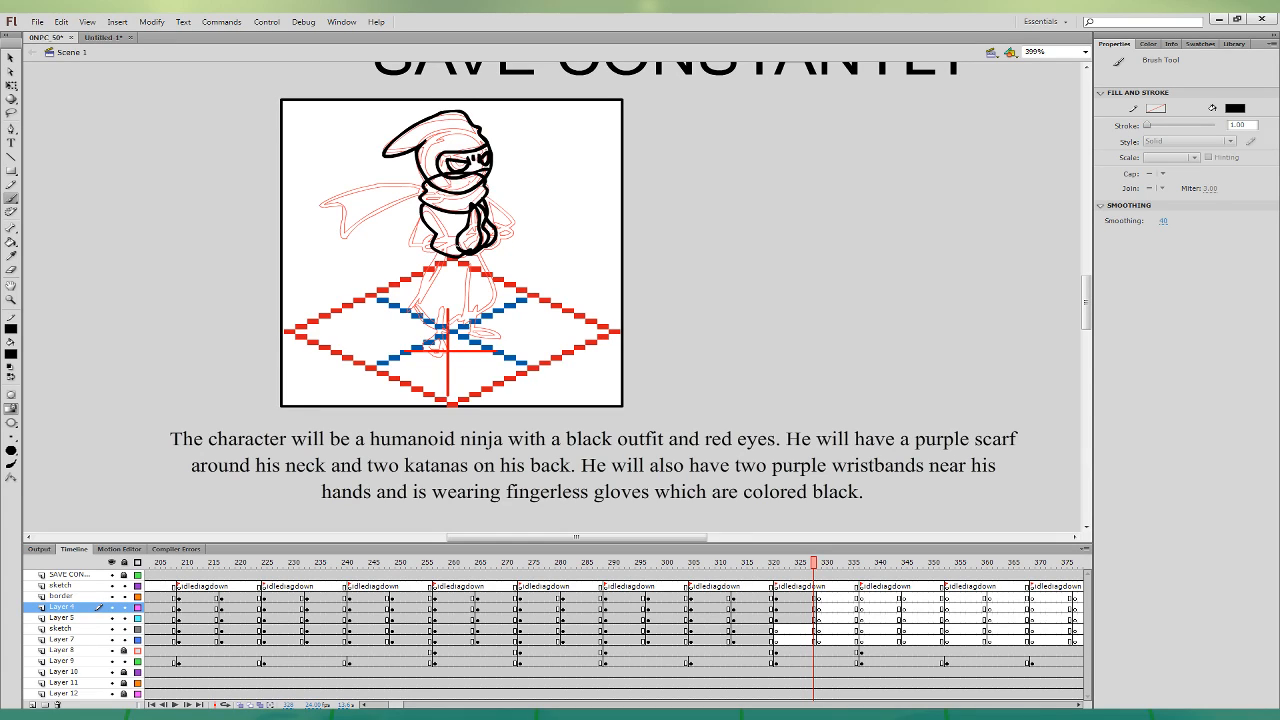
{"action": "mouse_move", "coordinate": [458, 240]}
{"action": "left_mouse_down"}
{"action": "mouse_move", "coordinate": [447, 253]}
{"action": "mouse_move", "coordinate": [495, 223]}
{"action": "mouse_move", "coordinate": [420, 252]}
{"action": "left_mouse_up"}
{"action": "mouse_move", "coordinate": [506, 225]}
{"action": "left_mouse_down"}
{"action": "mouse_move", "coordinate": [512, 238]}
{"action": "mouse_move", "coordinate": [484, 198]}
{"action": "mouse_move", "coordinate": [514, 223]}
{"action": "mouse_move", "coordinate": [422, 206]}
{"action": "mouse_move", "coordinate": [412, 246]}
{"action": "left_mouse_up"}
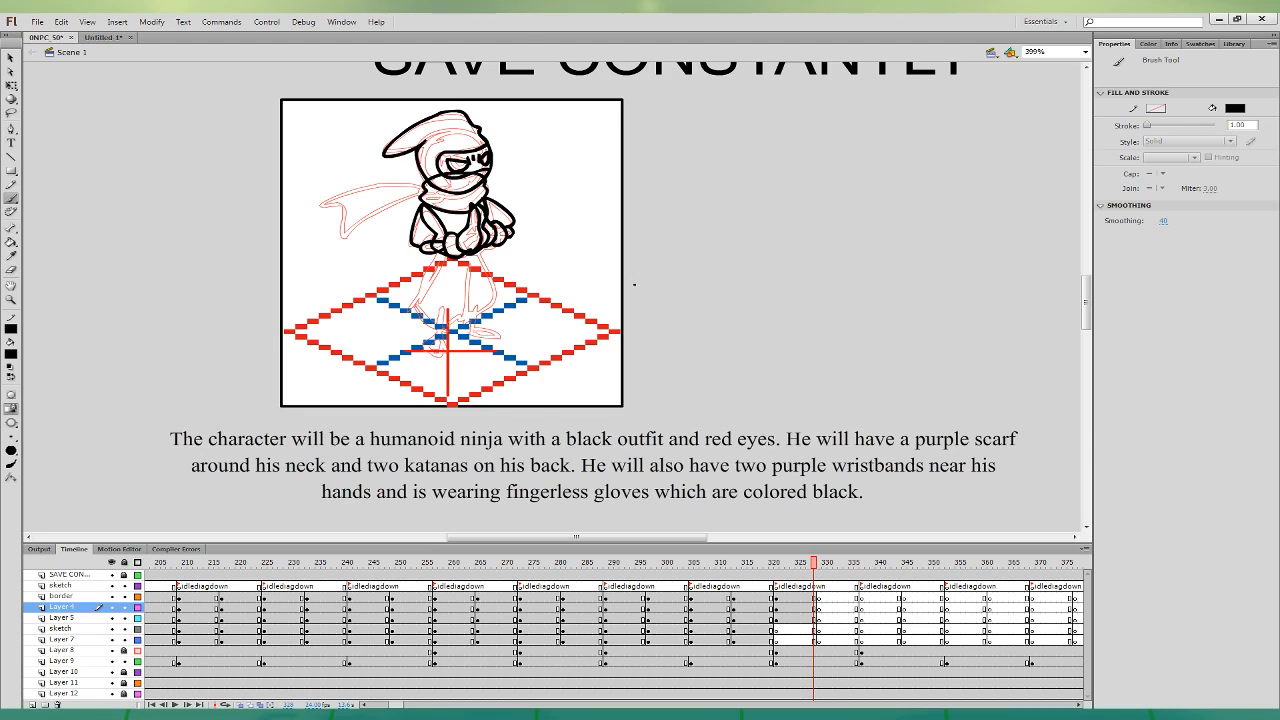
- Outline the ninja's baggy trouser legs in black on the lower sketch layer
{"action": "left_click", "coordinate": [815, 629]}
{"action": "mouse_move", "coordinate": [434, 256]}
{"action": "left_mouse_down"}
{"action": "mouse_move", "coordinate": [439, 328]}
{"action": "mouse_move", "coordinate": [464, 305]}
{"action": "mouse_move", "coordinate": [468, 266]}
{"action": "left_mouse_up"}
{"action": "mouse_move", "coordinate": [474, 321]}
{"action": "left_mouse_down"}
{"action": "mouse_move", "coordinate": [498, 290]}
{"action": "mouse_move", "coordinate": [482, 248]}
{"action": "left_mouse_up"}
{"action": "key", "text": "ctrl+z"}
{"action": "mouse_move", "coordinate": [462, 317]}
{"action": "left_mouse_down"}
{"action": "mouse_move", "coordinate": [488, 309]}
{"action": "mouse_move", "coordinate": [481, 249]}
{"action": "mouse_move", "coordinate": [473, 318]}
{"action": "mouse_move", "coordinate": [496, 286]}
{"action": "mouse_move", "coordinate": [465, 237]}
{"action": "mouse_move", "coordinate": [447, 239]}
{"action": "left_mouse_up"}
{"action": "key", "text": "ctrl+z"}
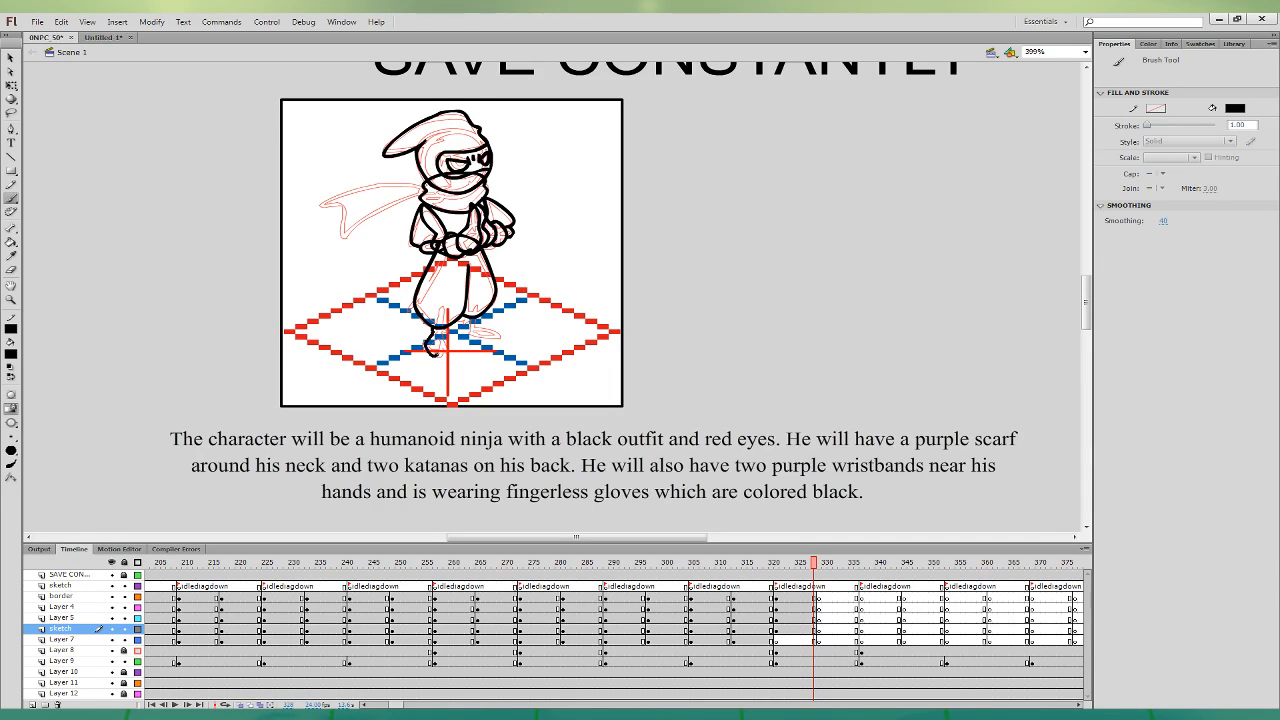
- Finish outlining the ninja's two feet and fill them with black
{"action": "mouse_move", "coordinate": [437, 354]}
{"action": "left_mouse_down"}
{"action": "mouse_move", "coordinate": [444, 329]}
{"action": "mouse_move", "coordinate": [496, 322]}
{"action": "mouse_move", "coordinate": [468, 316]}
{"action": "left_mouse_up"}
{"action": "left_click", "coordinate": [12, 243]}
{"action": "left_click", "coordinate": [436, 338]}
{"action": "left_click", "coordinate": [478, 324]}
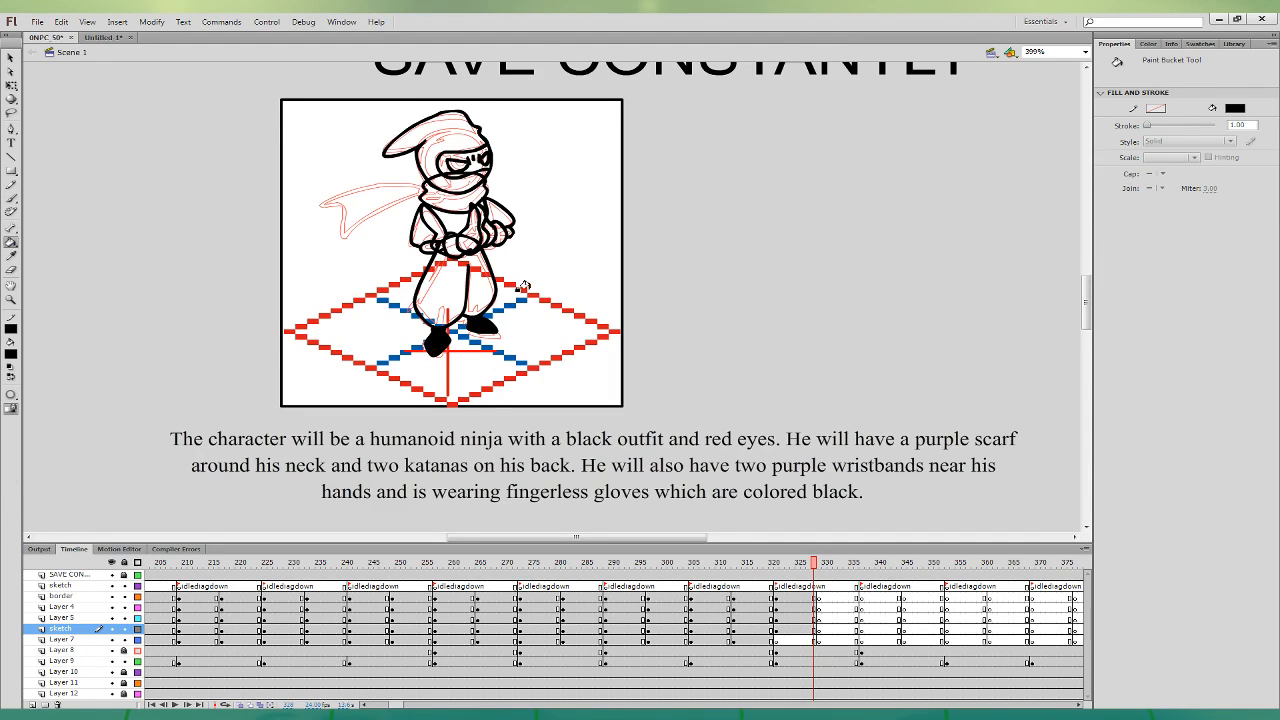
- Add a short fold stroke between the ninja's trouser legs and outline the trailing scarf tails on Layer 7
{"action": "left_click", "coordinate": [11, 198]}
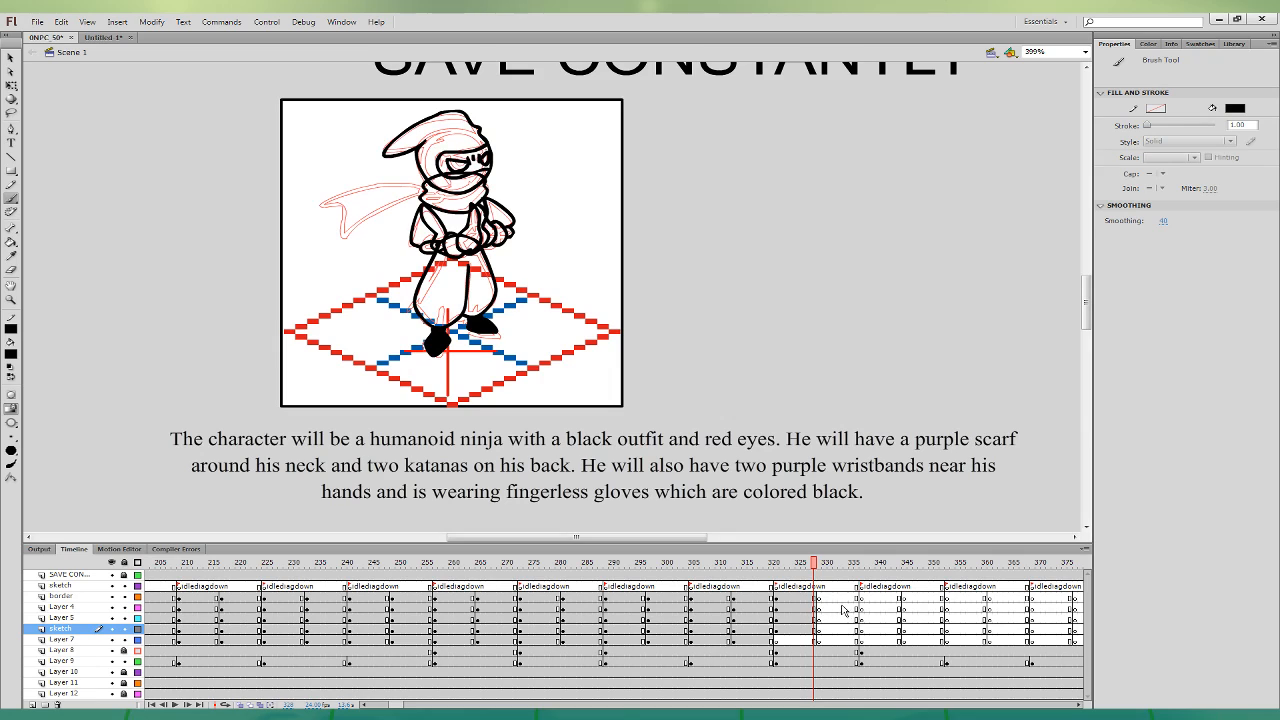
{"action": "left_click", "coordinate": [815, 629]}
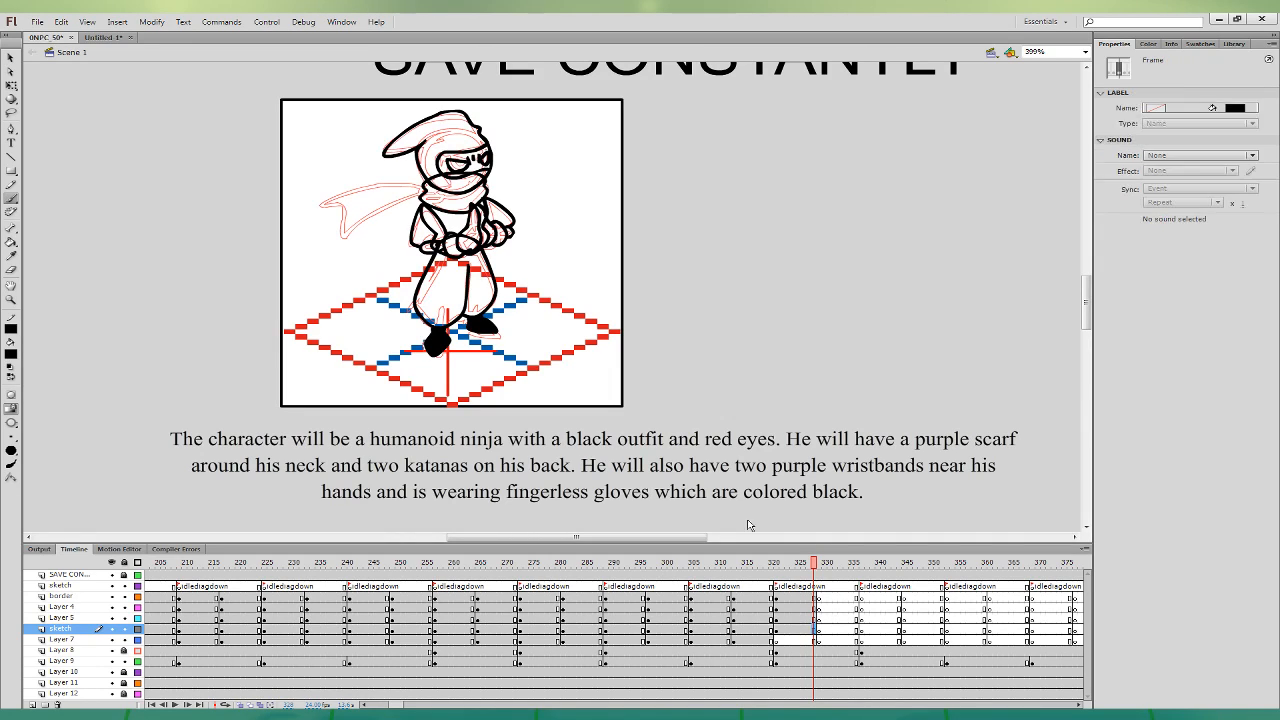
{"action": "left_click_drag", "start_coordinate": [473, 267], "coordinate": [469, 273]}
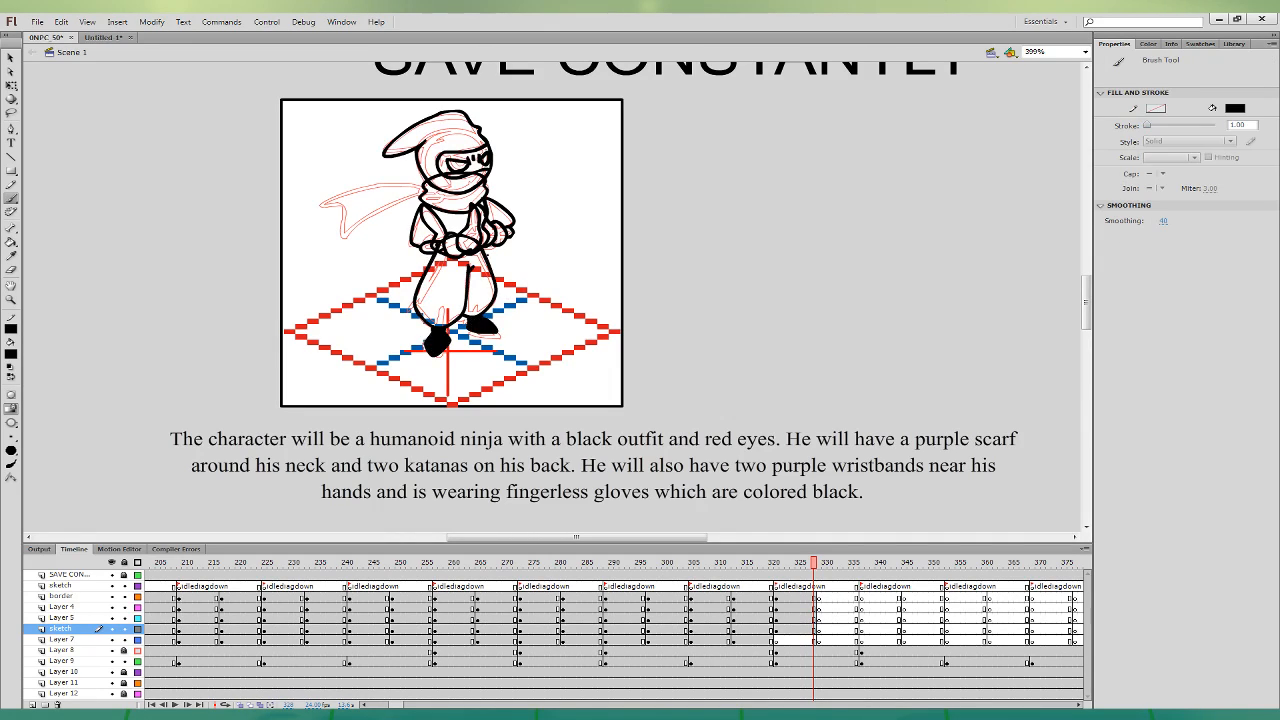
{"action": "left_click", "coordinate": [815, 640]}
{"action": "mouse_move", "coordinate": [422, 184]}
{"action": "left_mouse_down"}
{"action": "mouse_move", "coordinate": [345, 218]}
{"action": "mouse_move", "coordinate": [428, 198]}
{"action": "mouse_move", "coordinate": [373, 199]}
{"action": "left_mouse_up"}
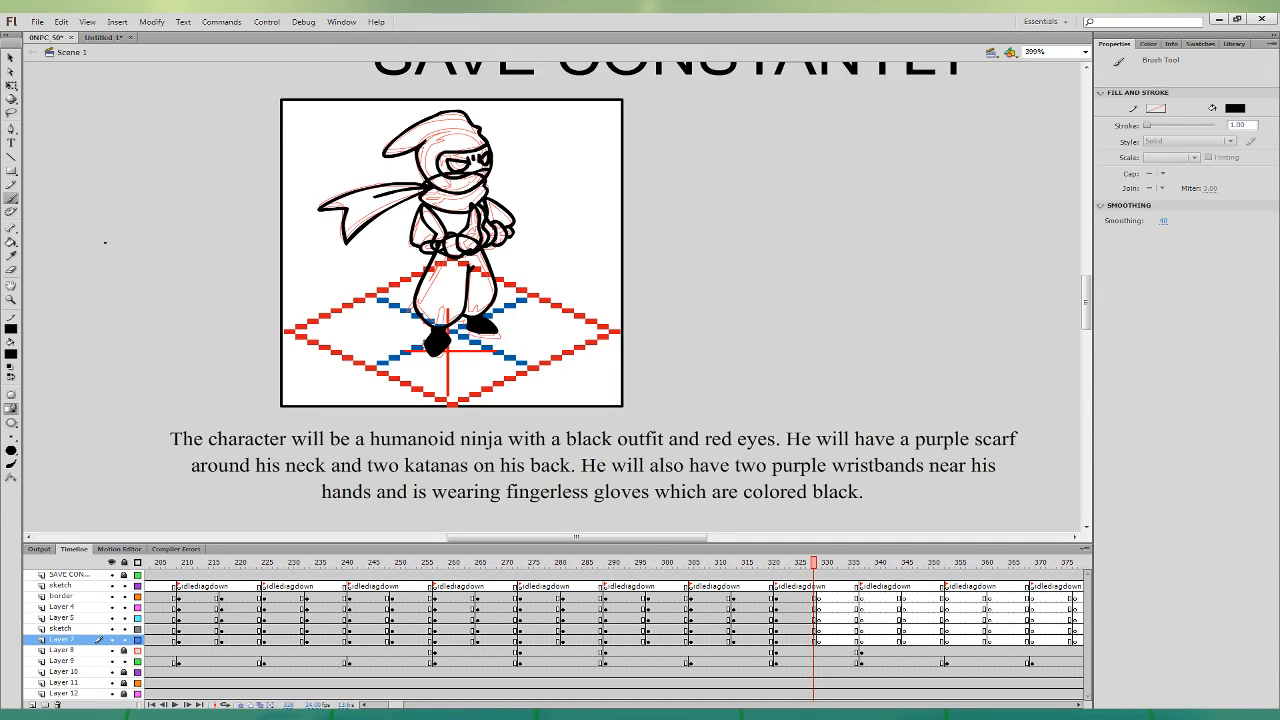
- Fill the ninja's hood, torso, sleeves and trousers with dark grey
{"action": "left_click", "coordinate": [12, 243]}
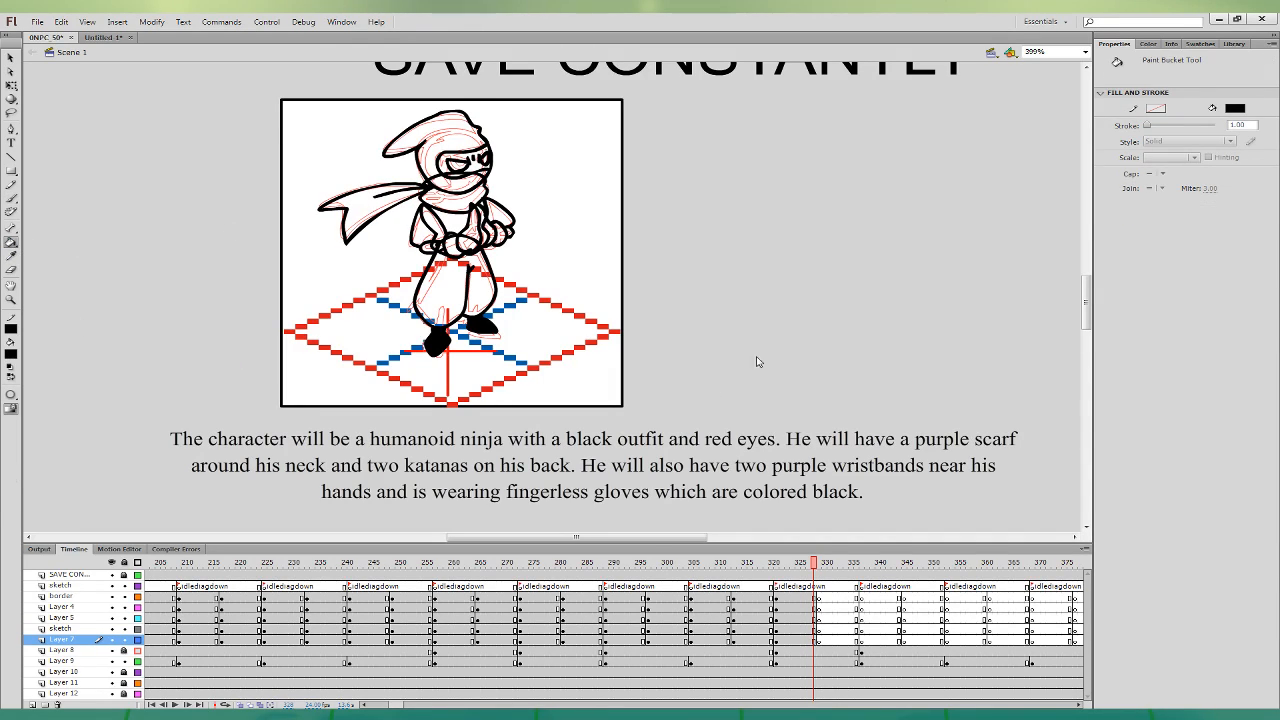
{"action": "left_click", "coordinate": [442, 128]}
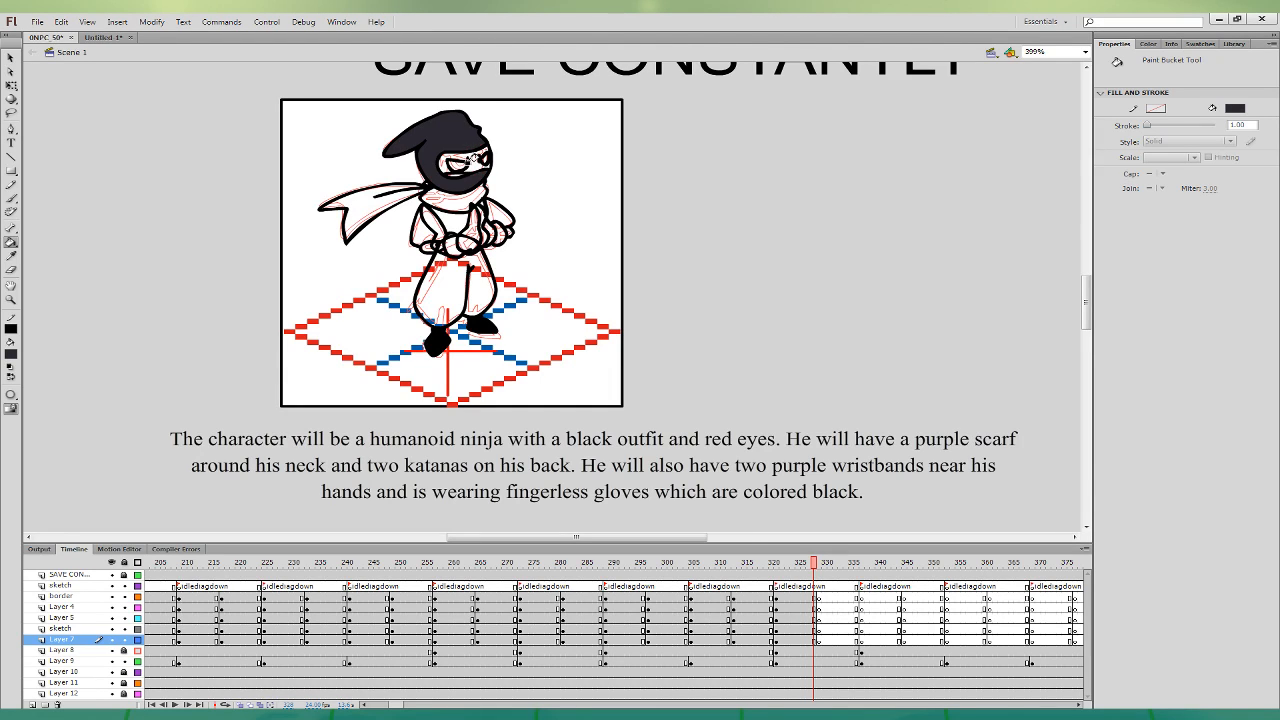
{"action": "left_click", "coordinate": [449, 216]}
{"action": "left_click", "coordinate": [417, 228]}
{"action": "left_click", "coordinate": [491, 213]}
{"action": "left_click", "coordinate": [476, 272]}
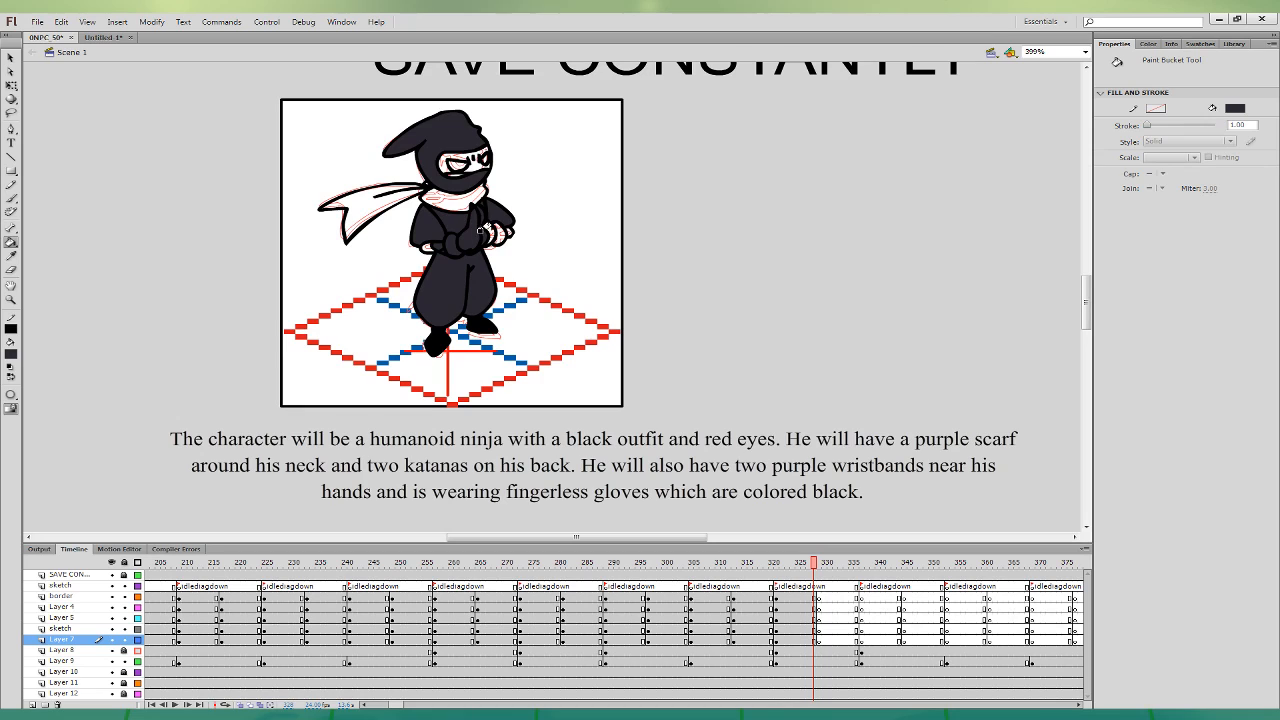
- Clean up the outlines of the ninja's hands on Layer 4 with the Selection tool
{"action": "left_click", "coordinate": [809, 617]}
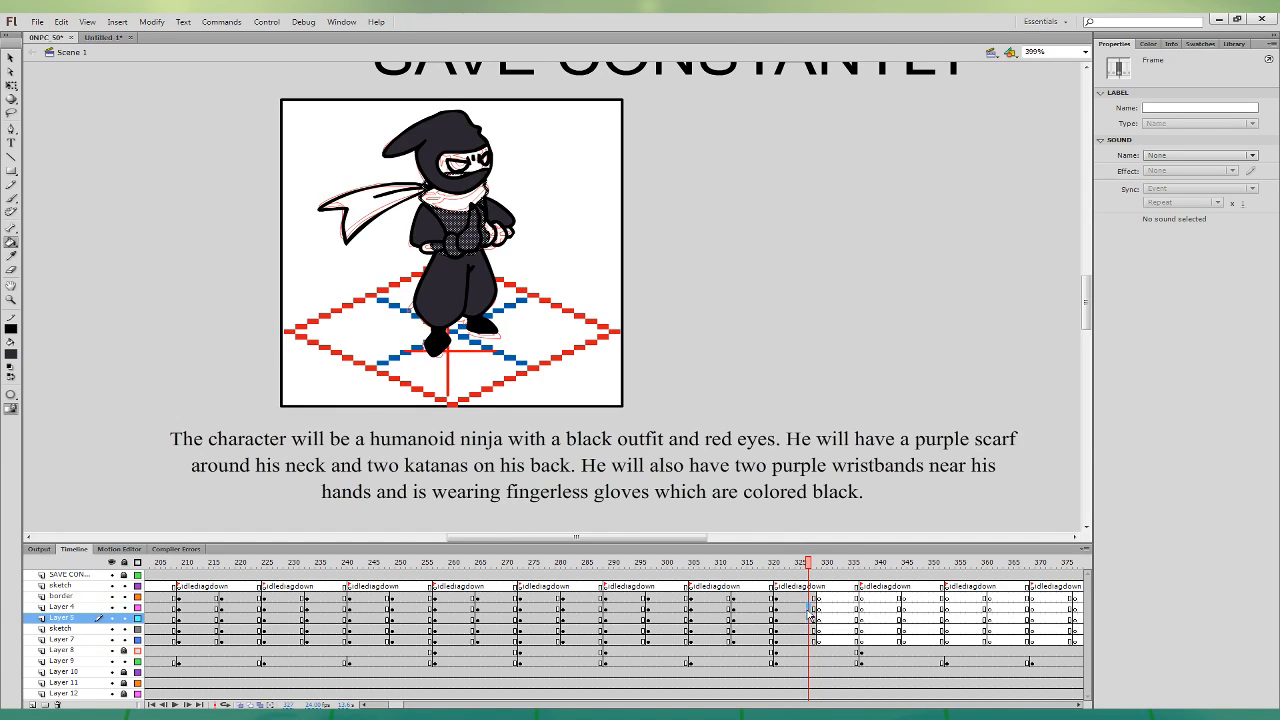
{"action": "left_click", "coordinate": [808, 610]}
{"action": "left_click", "coordinate": [11, 58]}
{"action": "left_click", "coordinate": [240, 135]}
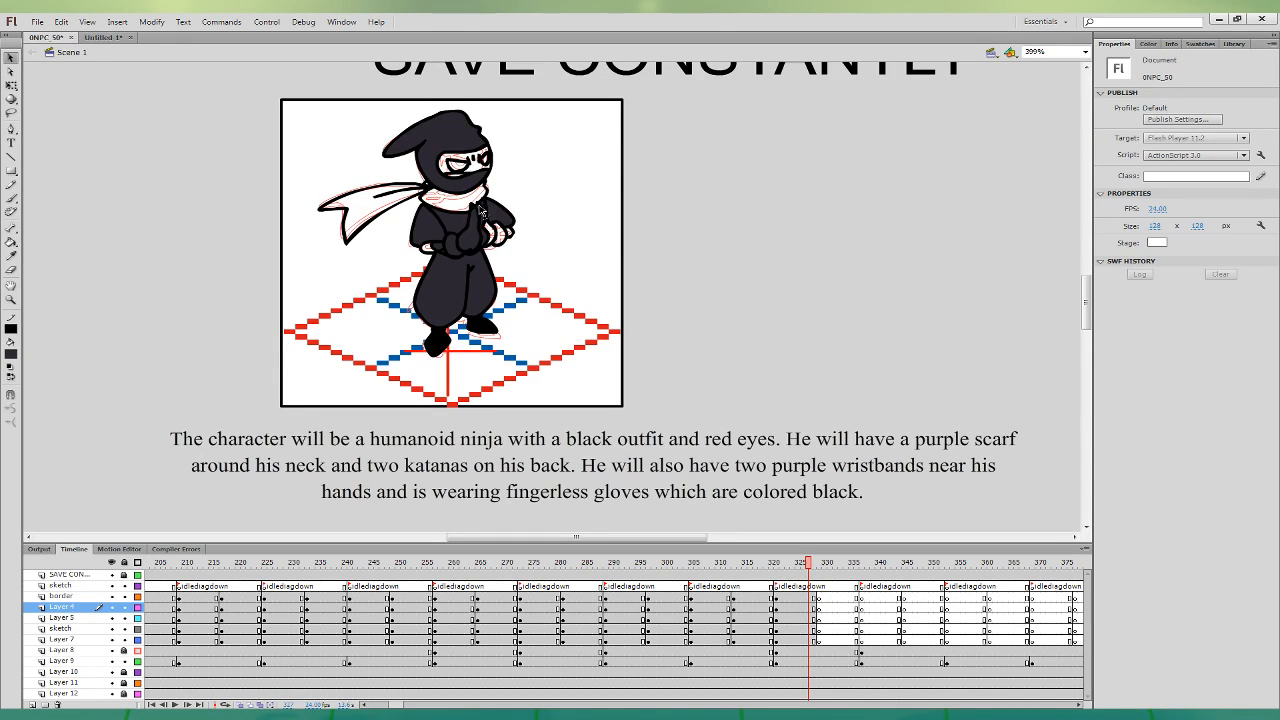
- Fill the ninja's two wristbands, neck scarf and scarf tails with purple
{"action": "left_click", "coordinate": [12, 245]}
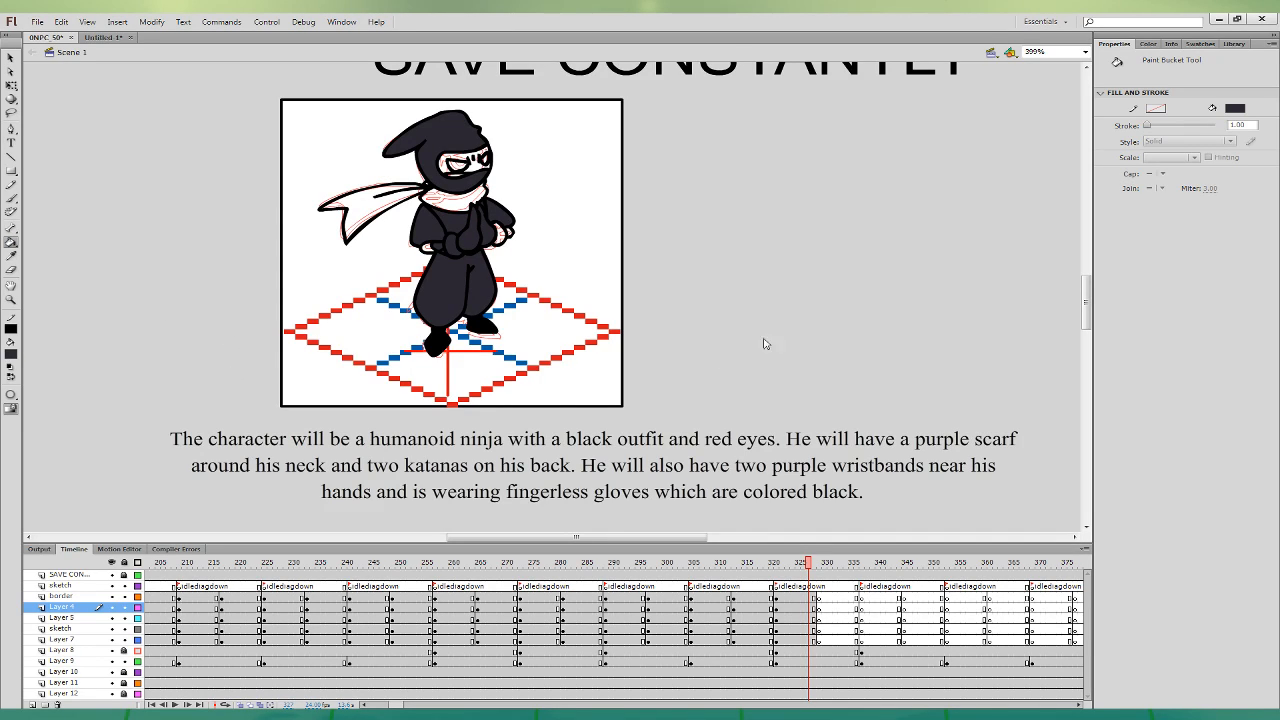
{"action": "left_click", "coordinate": [448, 238]}
{"action": "left_click", "coordinate": [490, 226]}
{"action": "left_click", "coordinate": [452, 203]}
{"action": "left_click", "coordinate": [400, 183]}
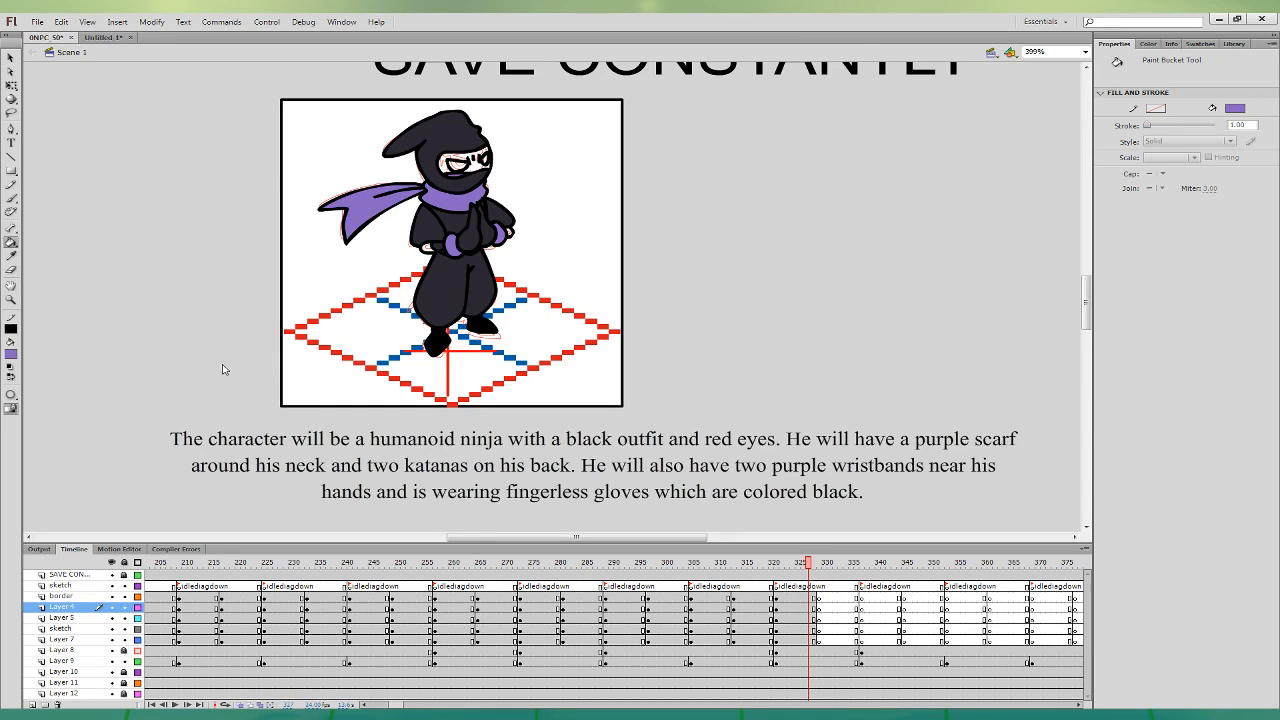
- Fill the ninja's exposed face and the pale parts at both arms with light lavender
{"action": "left_click", "coordinate": [504, 430]}
{"action": "left_click", "coordinate": [428, 249]}
{"action": "left_click", "coordinate": [500, 229]}
{"action": "left_click", "coordinate": [463, 166]}
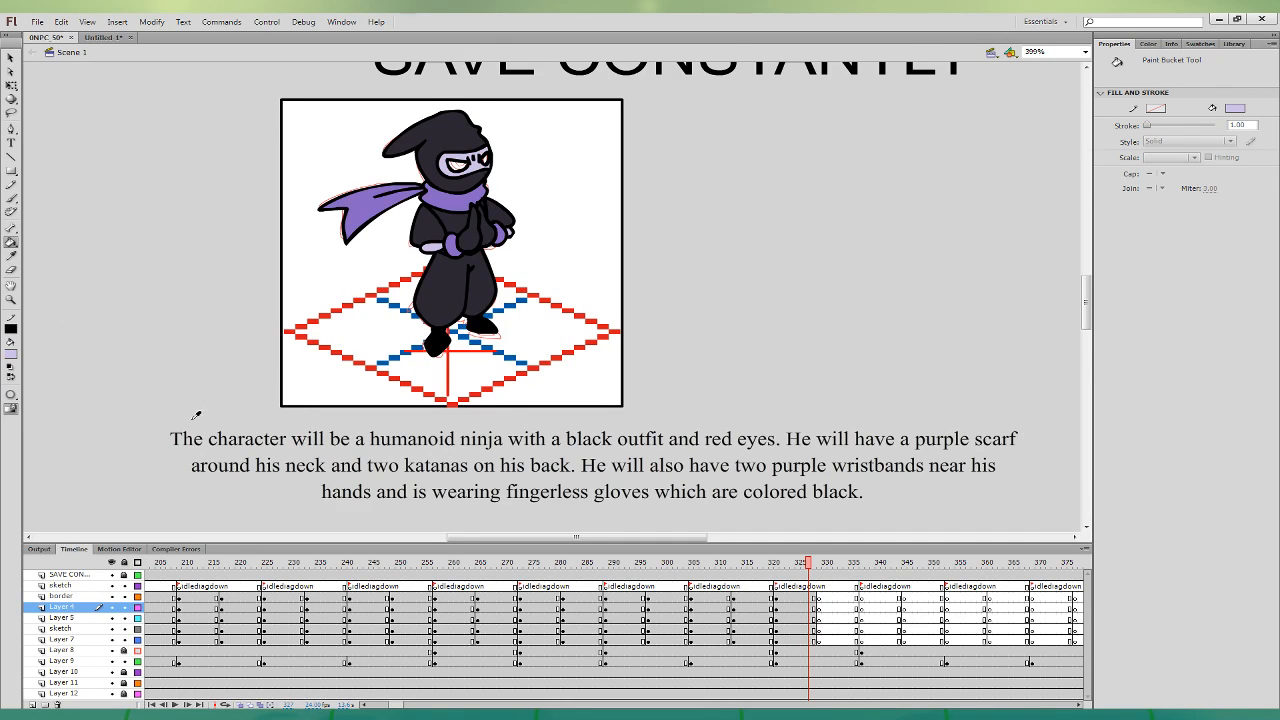
{"action": "left_click", "coordinate": [448, 166]}
- Fill both of the ninja's eyes with red
{"action": "left_click", "coordinate": [13, 355]}
{"action": "left_click", "coordinate": [108, 442]}
{"action": "left_click", "coordinate": [450, 167]}
{"action": "left_click", "coordinate": [482, 160]}
- Adjust the ninja's legs and head slightly with Free Transform in the second pose starting around frame 329
{"action": "mouse_move", "coordinate": [798, 640]}
{"action": "left_mouse_down"}
{"action": "mouse_move", "coordinate": [799, 597]}
{"action": "mouse_move", "coordinate": [823, 602]}
{"action": "left_mouse_up"}
{"action": "double_click", "coordinate": [823, 629]}
{"action": "left_click", "coordinate": [12, 85]}
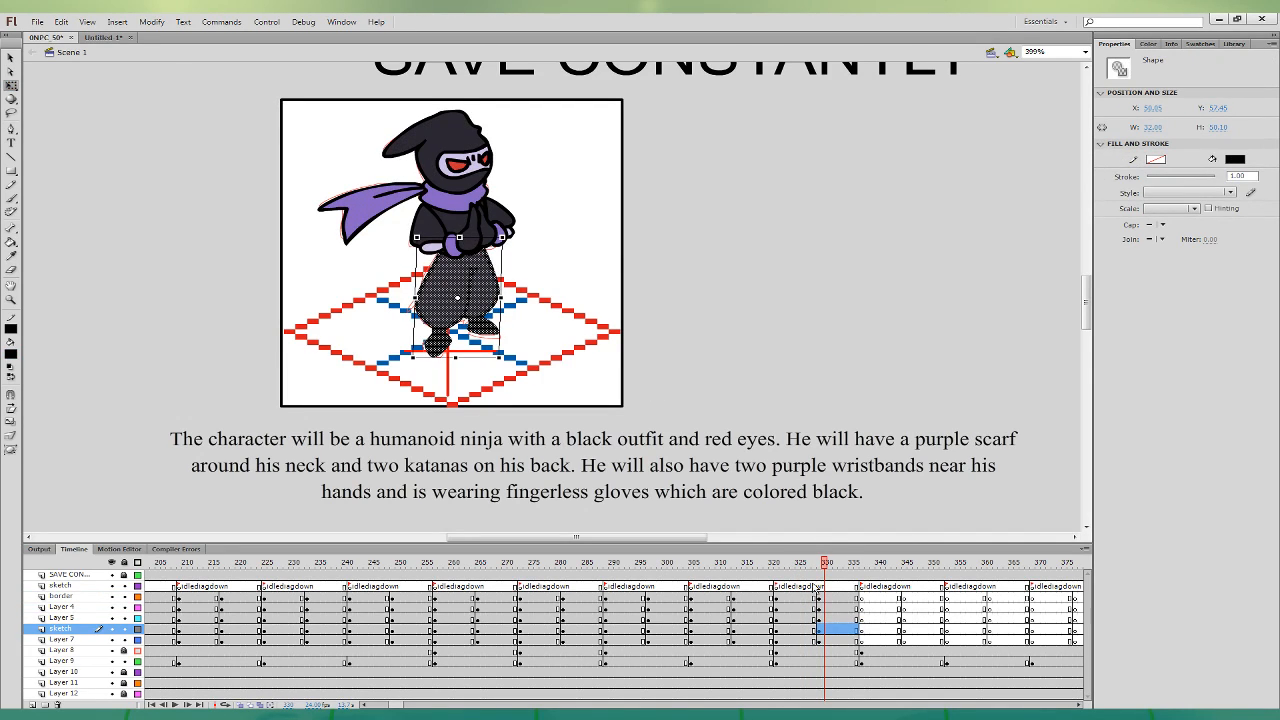
{"action": "left_click", "coordinate": [831, 617]}
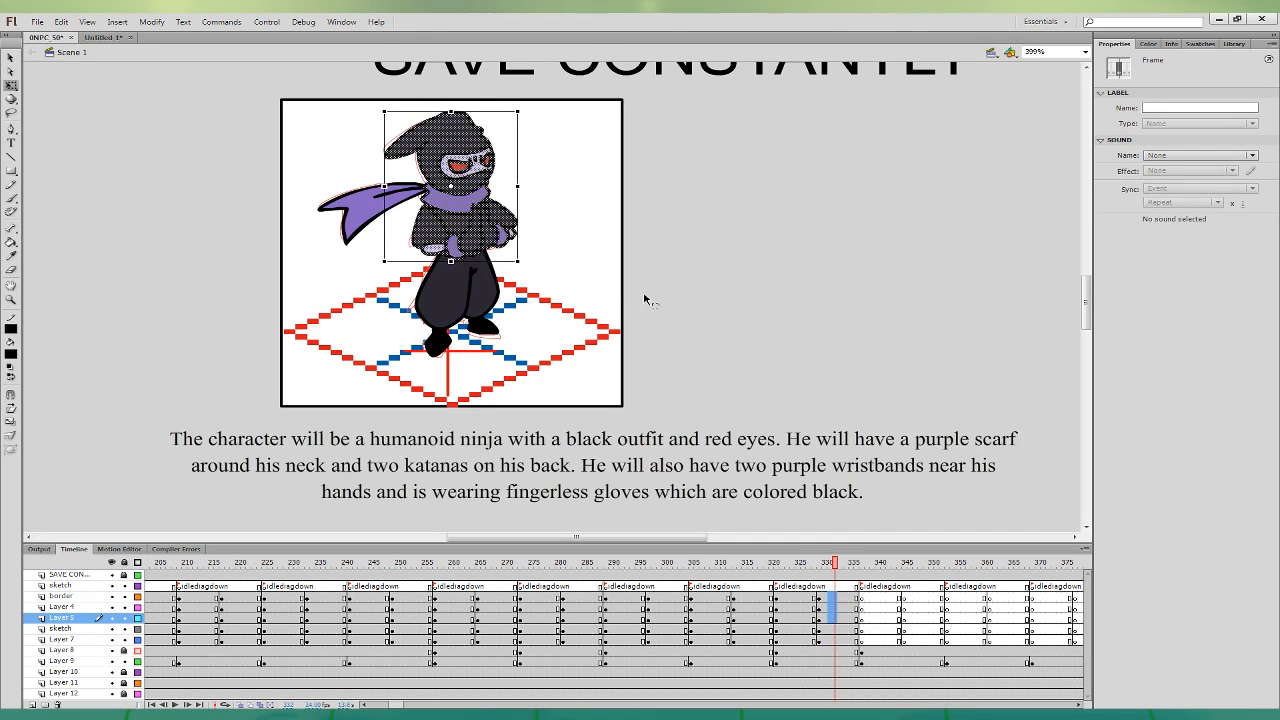
{"action": "left_click", "coordinate": [830, 597]}
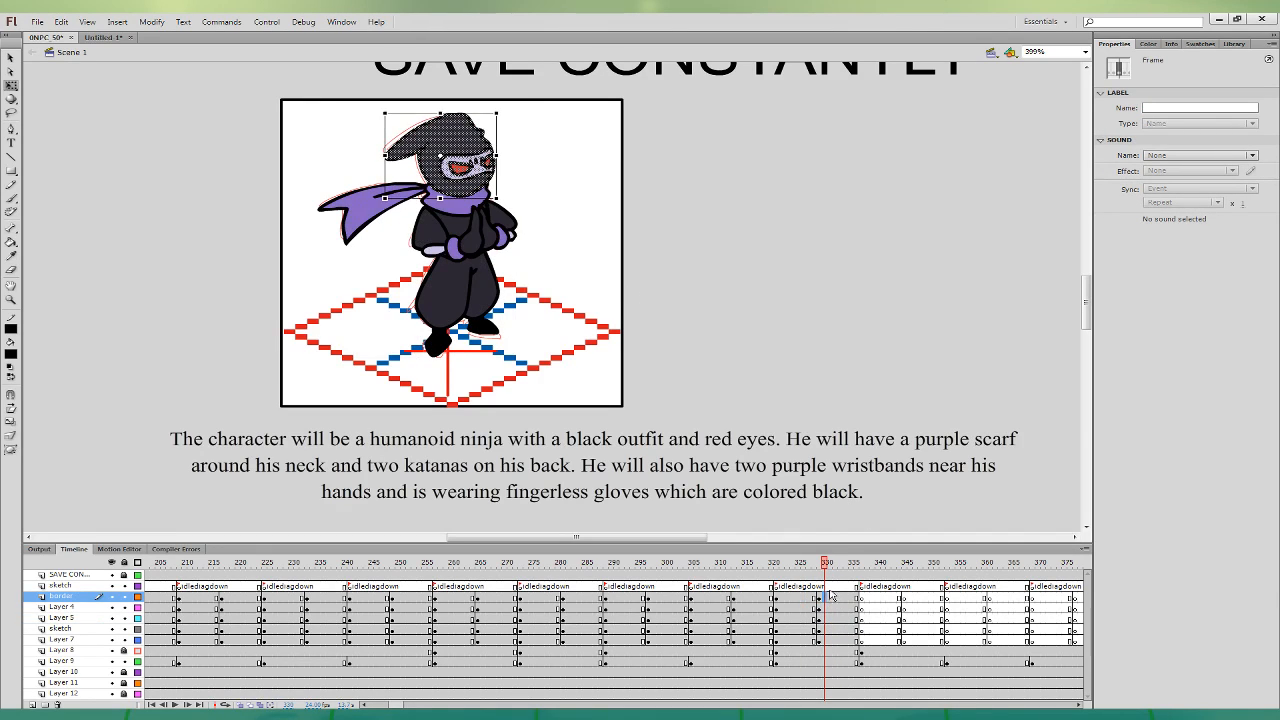
- Skew the ninja's torso and arms on Layer 4 slightly and rotate the scarf tails on Layer 7 in the second pose
{"action": "left_click", "coordinate": [826, 607]}
{"action": "left_click_drag", "start_coordinate": [494, 262], "coordinate": [500, 262]}
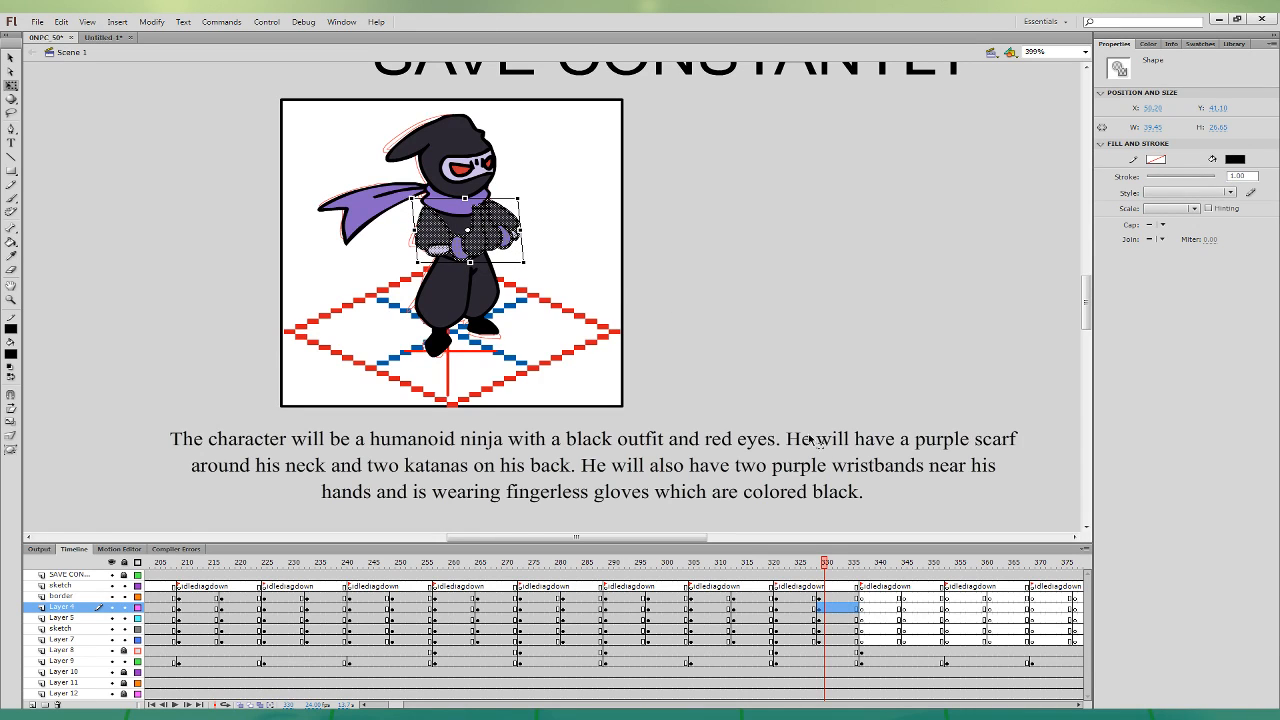
{"action": "left_click", "coordinate": [826, 641]}
{"action": "left_click_drag", "start_coordinate": [443, 182], "coordinate": [446, 191]}
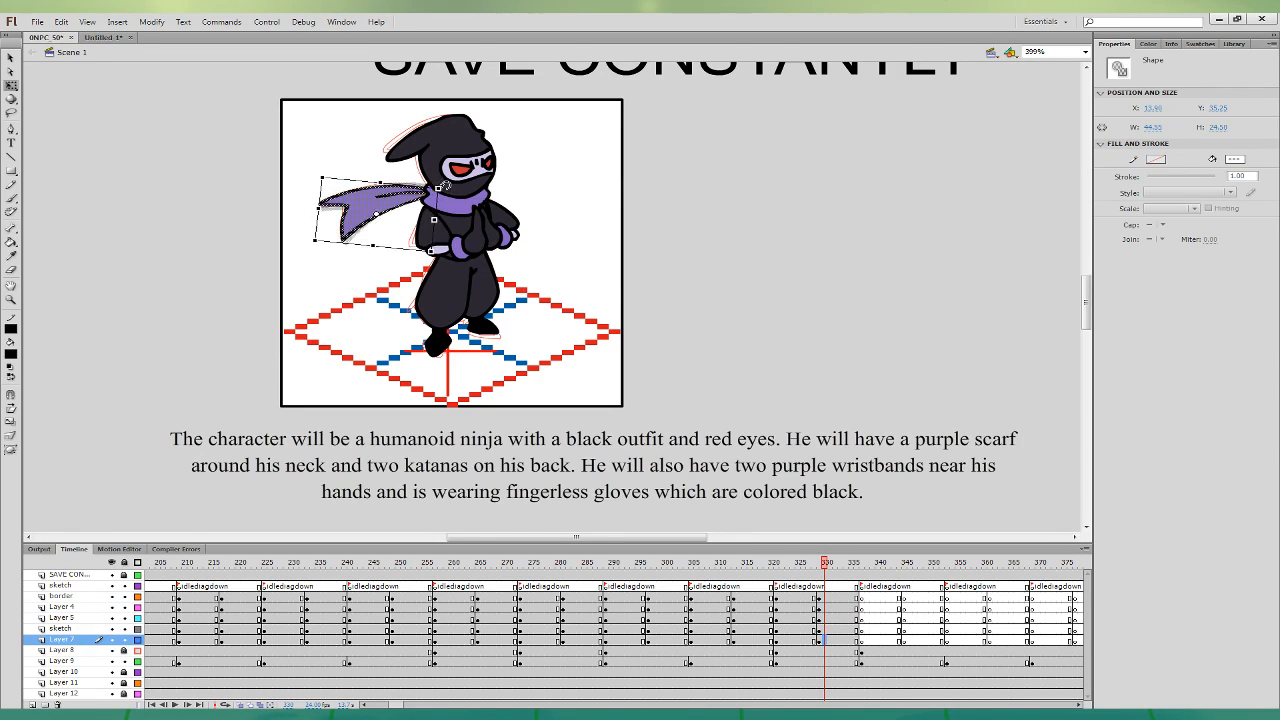
{"action": "left_click", "coordinate": [810, 607]}
{"action": "left_click", "coordinate": [840, 563]}
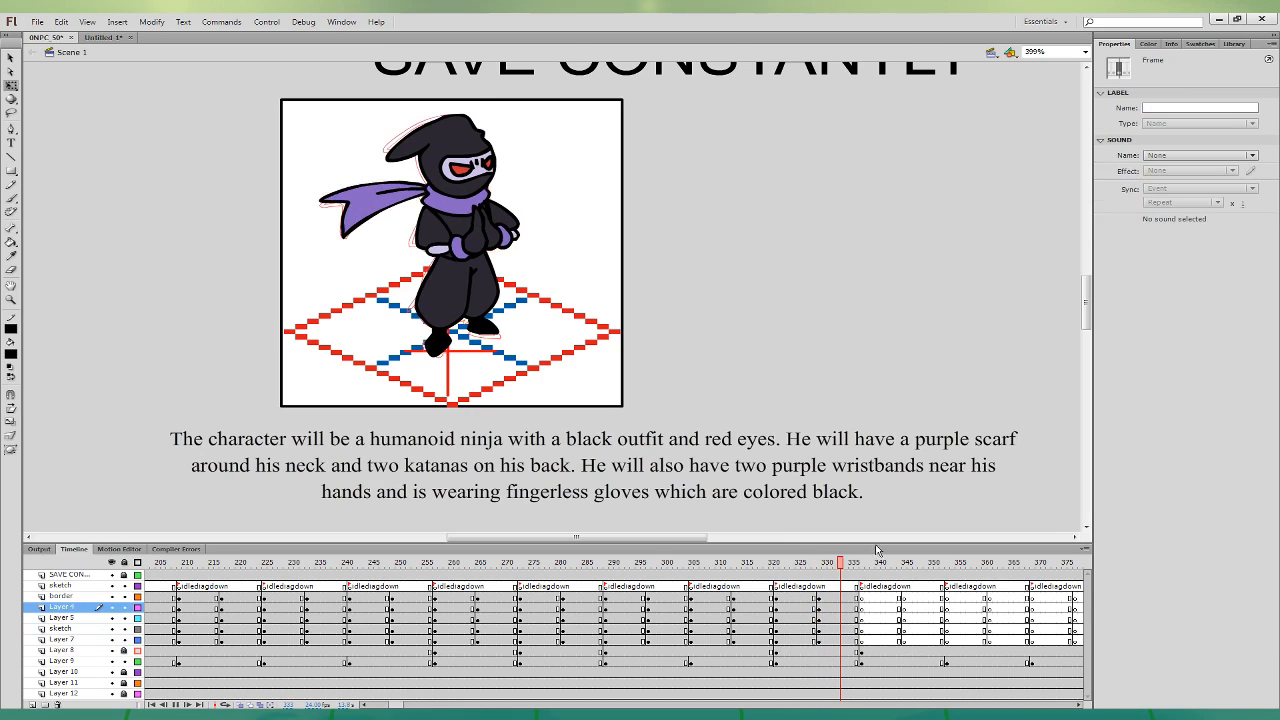
- Copy the ninja's two-pose frames across all its layers, paste them over the animation in the Untitled-1 document, and test the movie
{"action": "left_click_drag", "start_coordinate": [777, 587], "coordinate": [855, 640]}
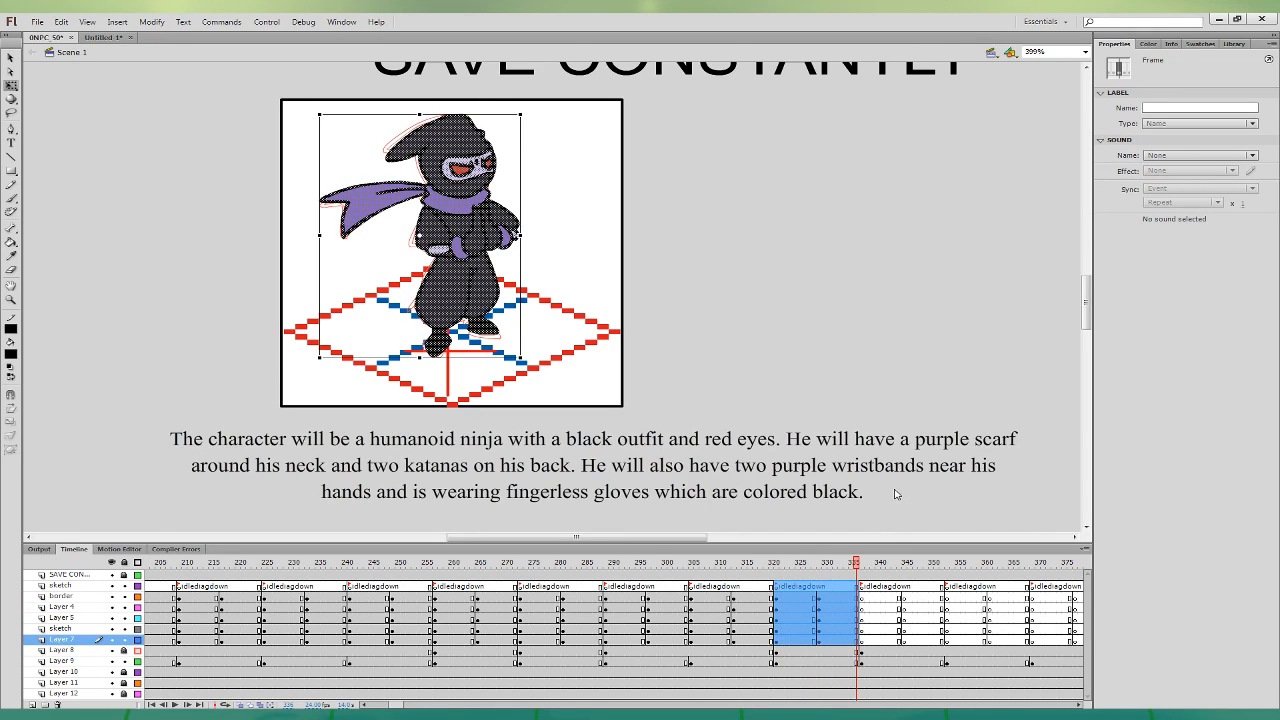
{"action": "key", "text": "."}
{"action": "left_click", "coordinate": [112, 40]}
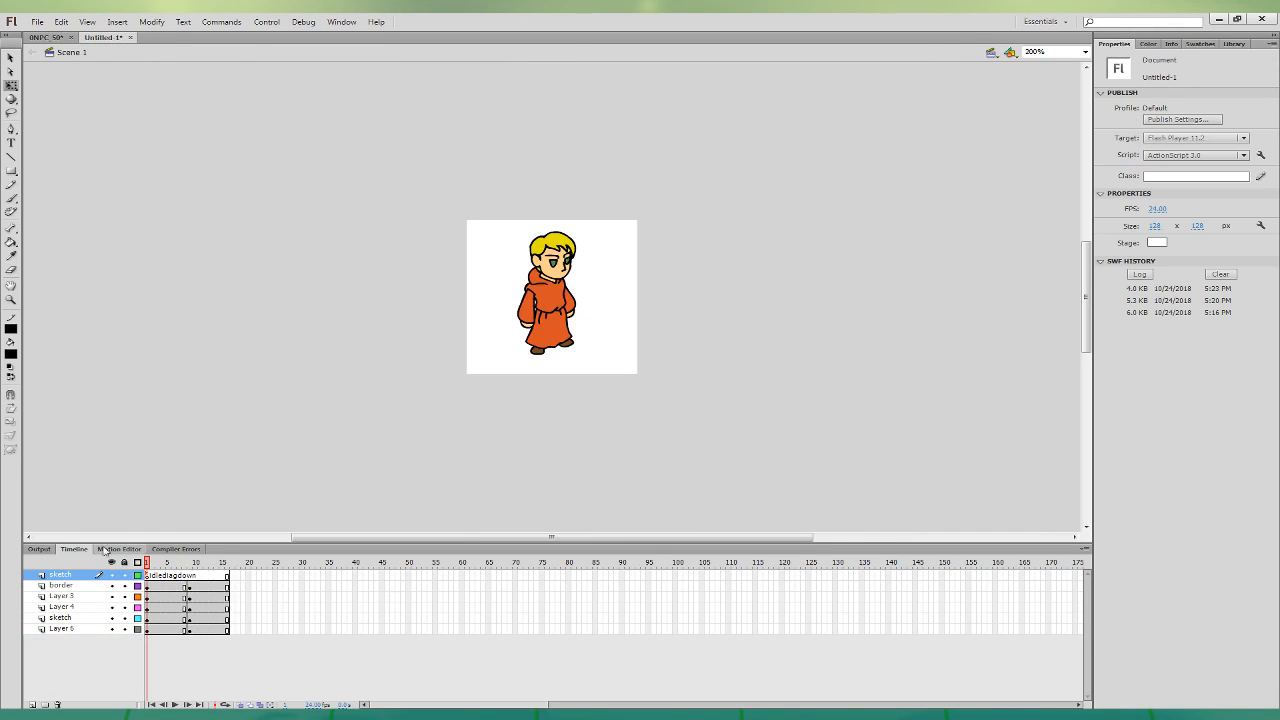
{"action": "left_click", "coordinate": [84, 627], "text": "shift"}
{"action": "key", "text": "ctrl+alt+v"}
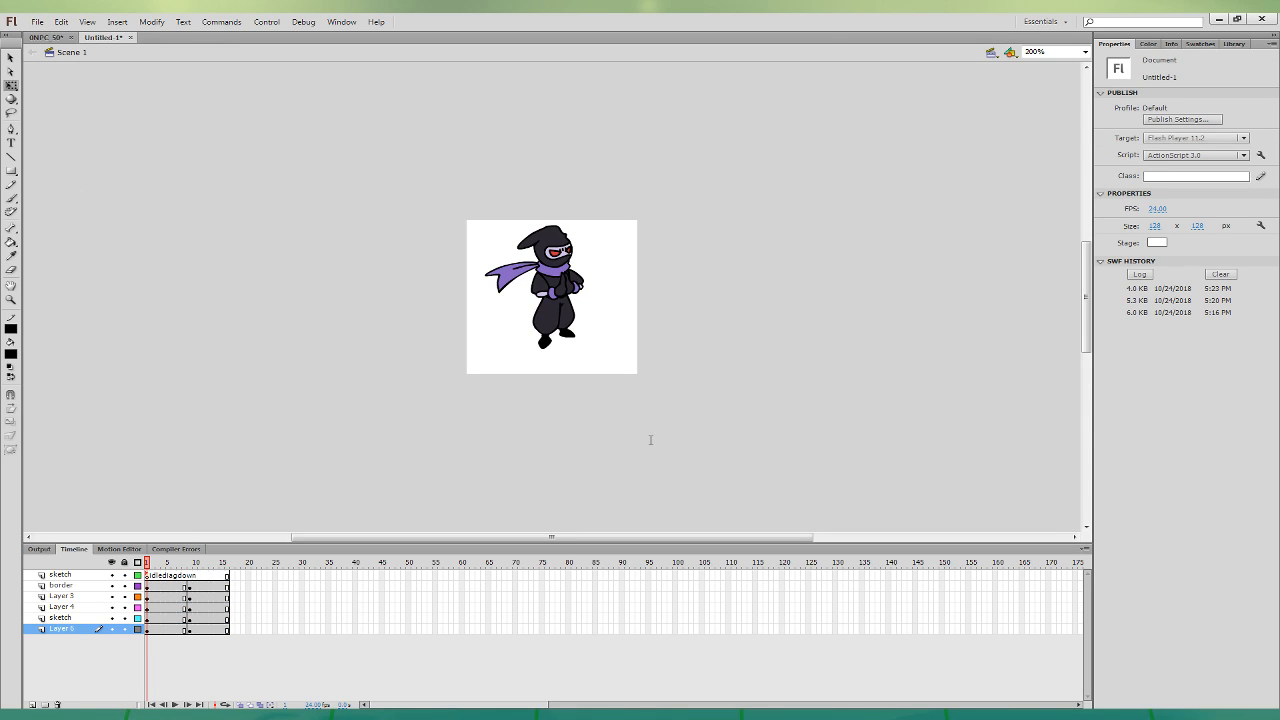
{"action": "key", "text": "ctrl+Return"}
- Return to the 0NPC_50 document at the start of the caped hero's frames and save it
{"action": "left_click", "coordinate": [45, 37]}
{"action": "left_click", "coordinate": [863, 640]}
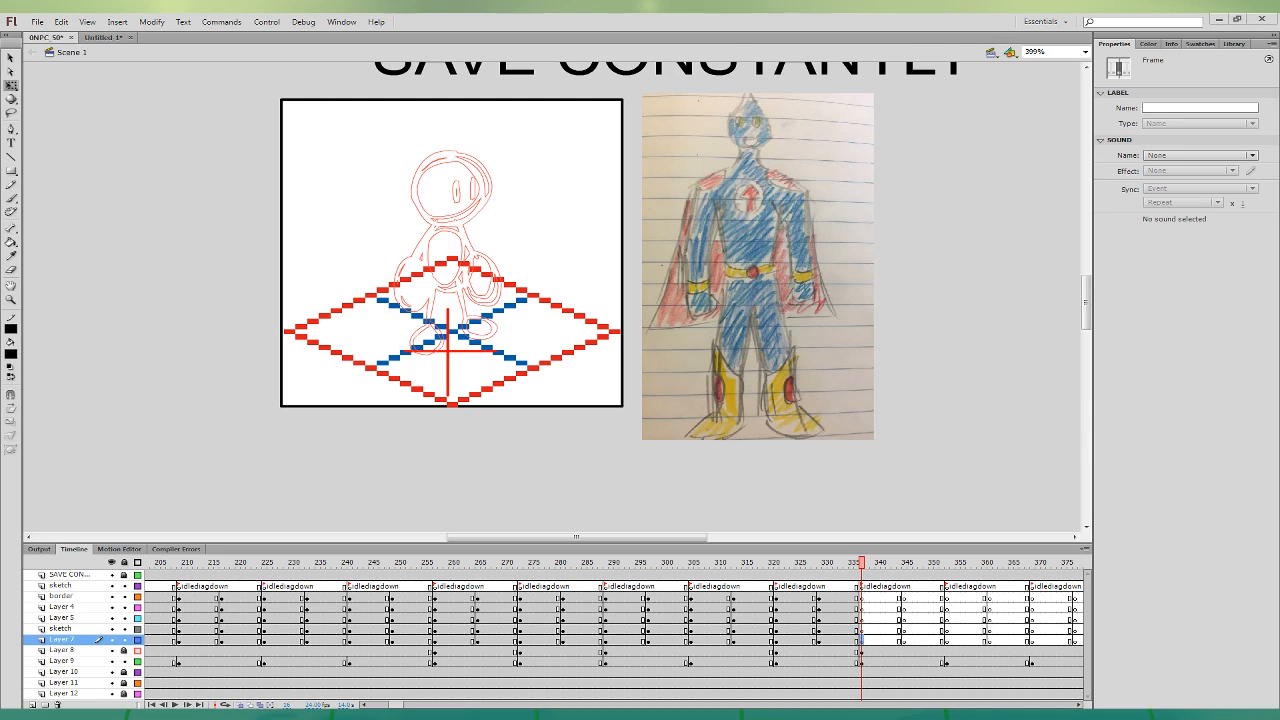
{"action": "key", "text": "ctrl+s"}
- Draw the hero's head on the border layer with the black Brush tool, including the pointed crest, two oval eyes and open mouth
{"action": "left_click", "coordinate": [900, 597]}
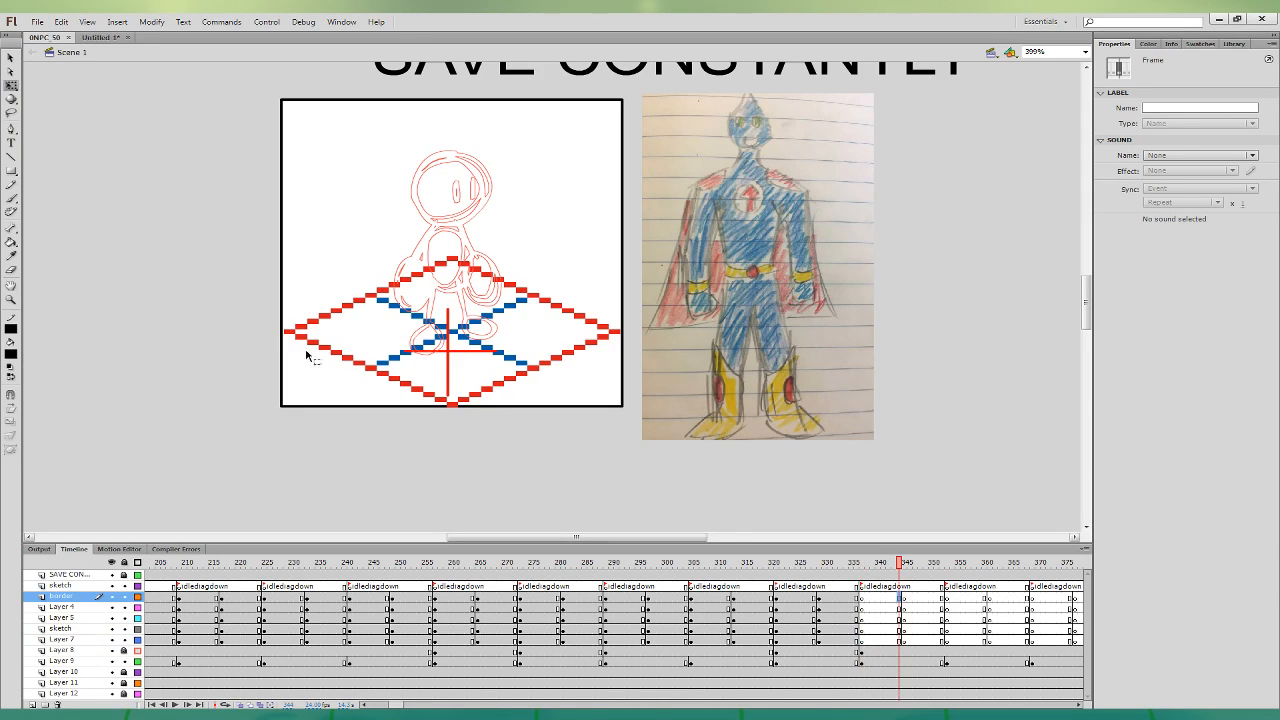
{"action": "left_click", "coordinate": [11, 197]}
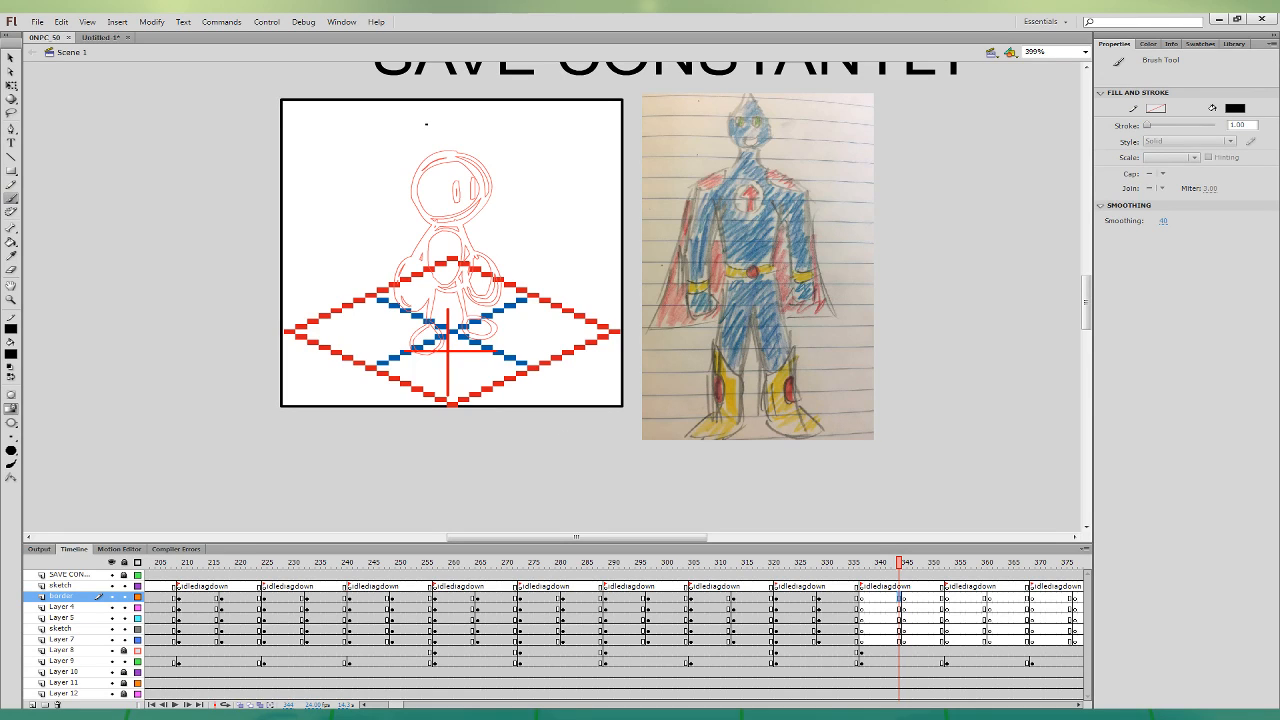
{"action": "mouse_move", "coordinate": [431, 122]}
{"action": "left_mouse_down"}
{"action": "mouse_move", "coordinate": [423, 192]}
{"action": "mouse_move", "coordinate": [449, 203]}
{"action": "mouse_move", "coordinate": [477, 192]}
{"action": "mouse_move", "coordinate": [489, 167]}
{"action": "mouse_move", "coordinate": [477, 139]}
{"action": "mouse_move", "coordinate": [413, 118]}
{"action": "mouse_move", "coordinate": [428, 126]}
{"action": "mouse_move", "coordinate": [414, 172]}
{"action": "mouse_move", "coordinate": [429, 205]}
{"action": "mouse_move", "coordinate": [475, 203]}
{"action": "mouse_move", "coordinate": [488, 173]}
{"action": "mouse_move", "coordinate": [474, 141]}
{"action": "mouse_move", "coordinate": [418, 122]}
{"action": "mouse_move", "coordinate": [418, 186]}
{"action": "mouse_move", "coordinate": [438, 210]}
{"action": "mouse_move", "coordinate": [463, 213]}
{"action": "mouse_move", "coordinate": [484, 200]}
{"action": "mouse_move", "coordinate": [489, 168]}
{"action": "mouse_move", "coordinate": [429, 115]}
{"action": "mouse_move", "coordinate": [457, 163]}
{"action": "left_mouse_up"}
{"action": "key", "text": "ctrl+z"}
{"action": "key", "text": "ctrl+z"}
{"action": "key", "text": "ctrl+z"}
{"action": "mouse_move", "coordinate": [475, 160]}
{"action": "left_mouse_down"}
{"action": "mouse_move", "coordinate": [477, 180]}
{"action": "mouse_move", "coordinate": [489, 163]}
{"action": "mouse_move", "coordinate": [474, 206]}
{"action": "mouse_move", "coordinate": [484, 193]}
{"action": "left_mouse_up"}
{"action": "key", "text": "ctrl+z"}
{"action": "key", "text": "ctrl+z"}
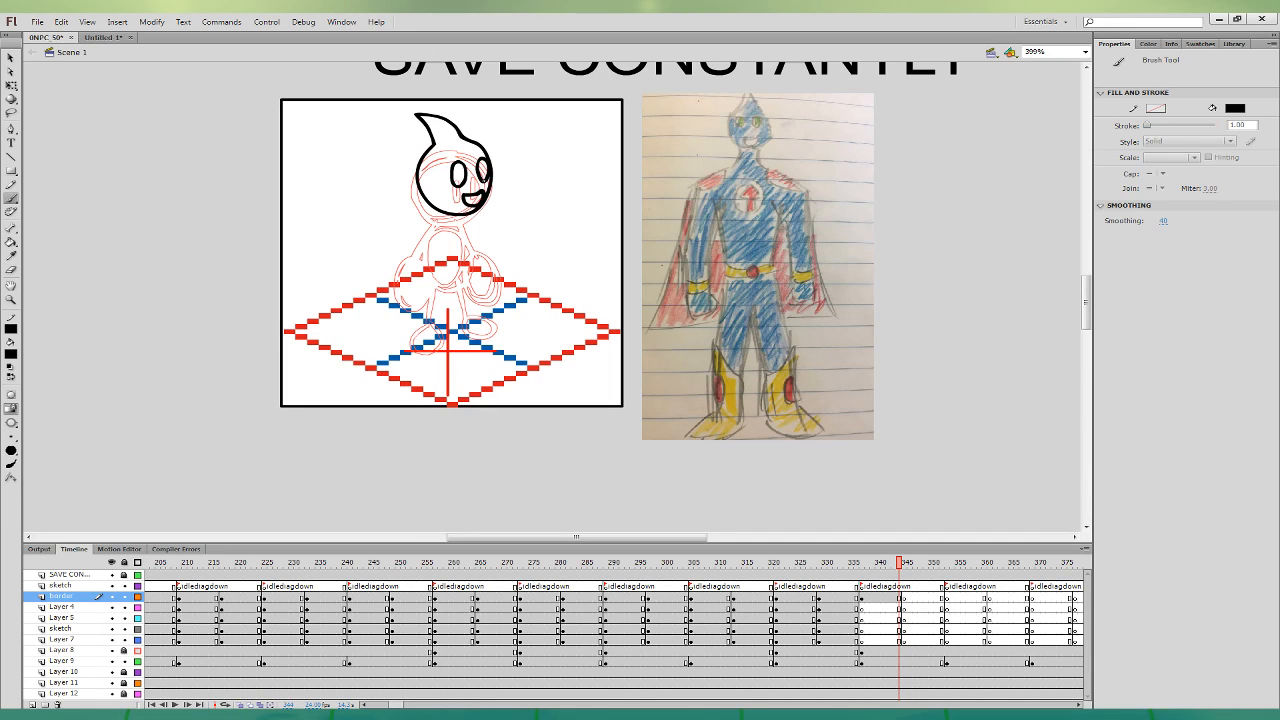
- Draw the hero's neck, torso, shoulder pieces and circled arrow emblem on Layer 4 with the Brush tool
{"action": "left_click", "coordinate": [904, 607]}
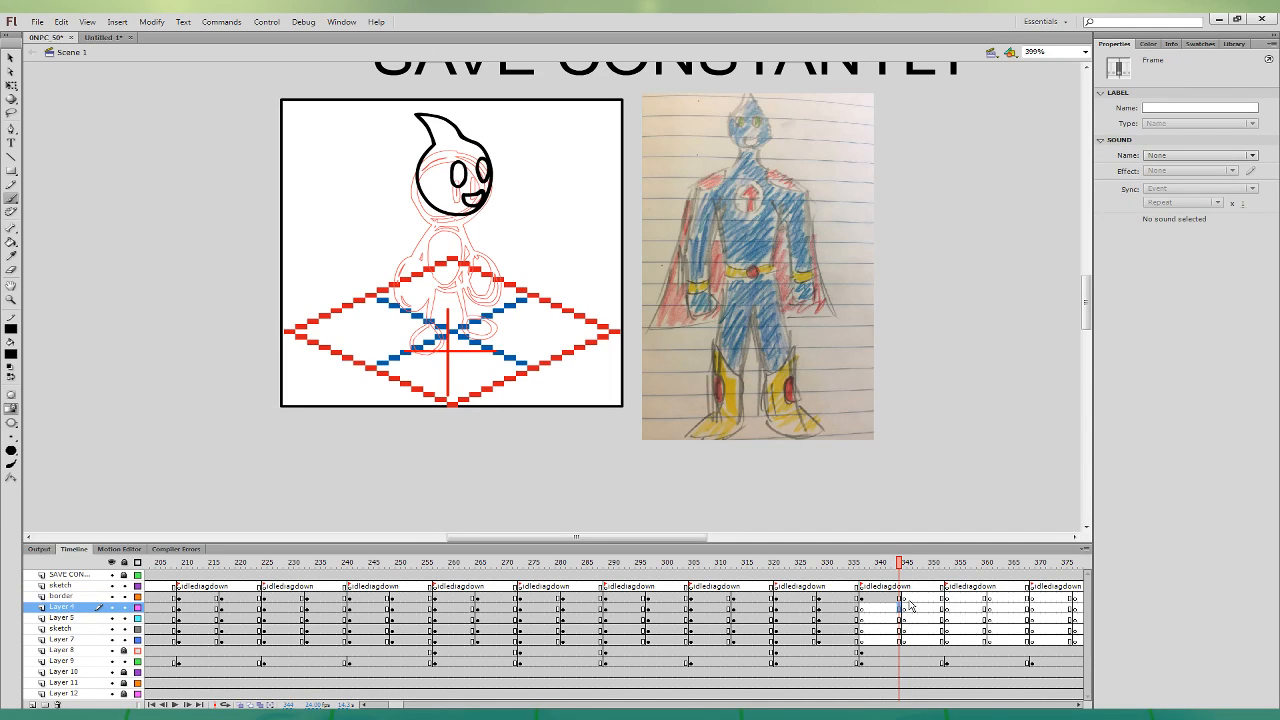
{"action": "mouse_move", "coordinate": [424, 213]}
{"action": "left_mouse_down"}
{"action": "mouse_move", "coordinate": [438, 232]}
{"action": "mouse_move", "coordinate": [435, 214]}
{"action": "mouse_move", "coordinate": [464, 186]}
{"action": "mouse_move", "coordinate": [467, 217]}
{"action": "mouse_move", "coordinate": [490, 222]}
{"action": "mouse_move", "coordinate": [430, 259]}
{"action": "mouse_move", "coordinate": [441, 281]}
{"action": "mouse_move", "coordinate": [479, 270]}
{"action": "mouse_move", "coordinate": [488, 230]}
{"action": "mouse_move", "coordinate": [463, 254]}
{"action": "mouse_move", "coordinate": [459, 229]}
{"action": "mouse_move", "coordinate": [444, 244]}
{"action": "mouse_move", "coordinate": [472, 242]}
{"action": "mouse_move", "coordinate": [461, 229]}
{"action": "mouse_move", "coordinate": [458, 252]}
{"action": "mouse_move", "coordinate": [469, 246]}
{"action": "mouse_move", "coordinate": [458, 234]}
{"action": "left_mouse_up"}
{"action": "key", "text": "ctrl+z"}
{"action": "key", "text": "ctrl+z"}
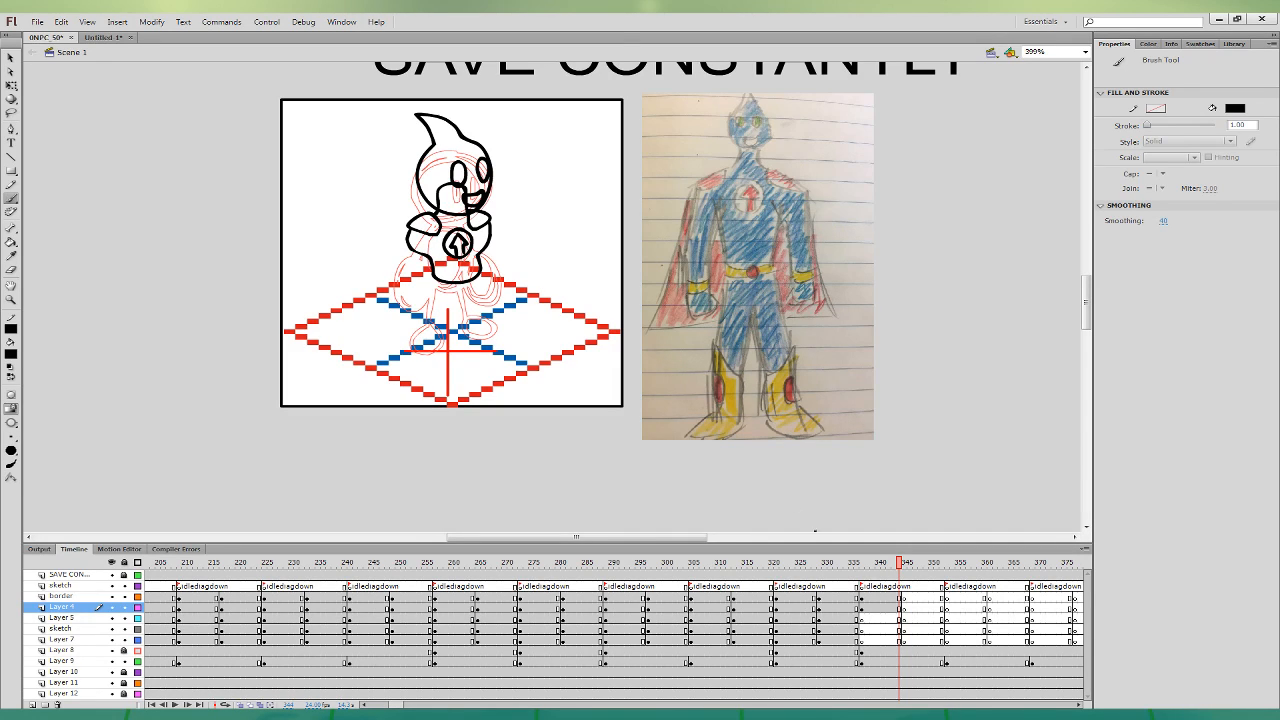
- Move the hero's torso drawing from Layer 4 to Layer 5, replacing the leftover ninja arms in those frames
{"action": "left_click", "coordinate": [861, 617]}
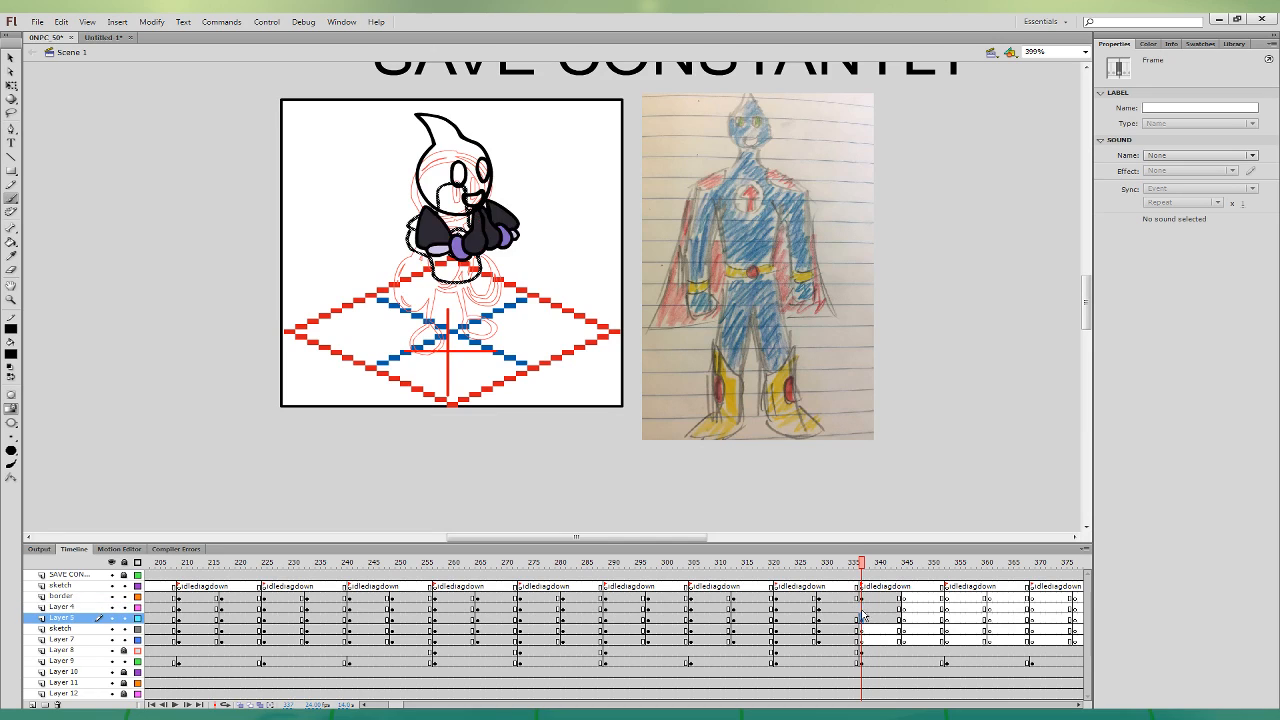
{"action": "double_click", "coordinate": [861, 607]}
{"action": "key", "text": "F7"}
{"action": "key", "text": "ctrl+z"}
{"action": "left_click", "coordinate": [861, 618]}
{"action": "left_click", "coordinate": [861, 608]}
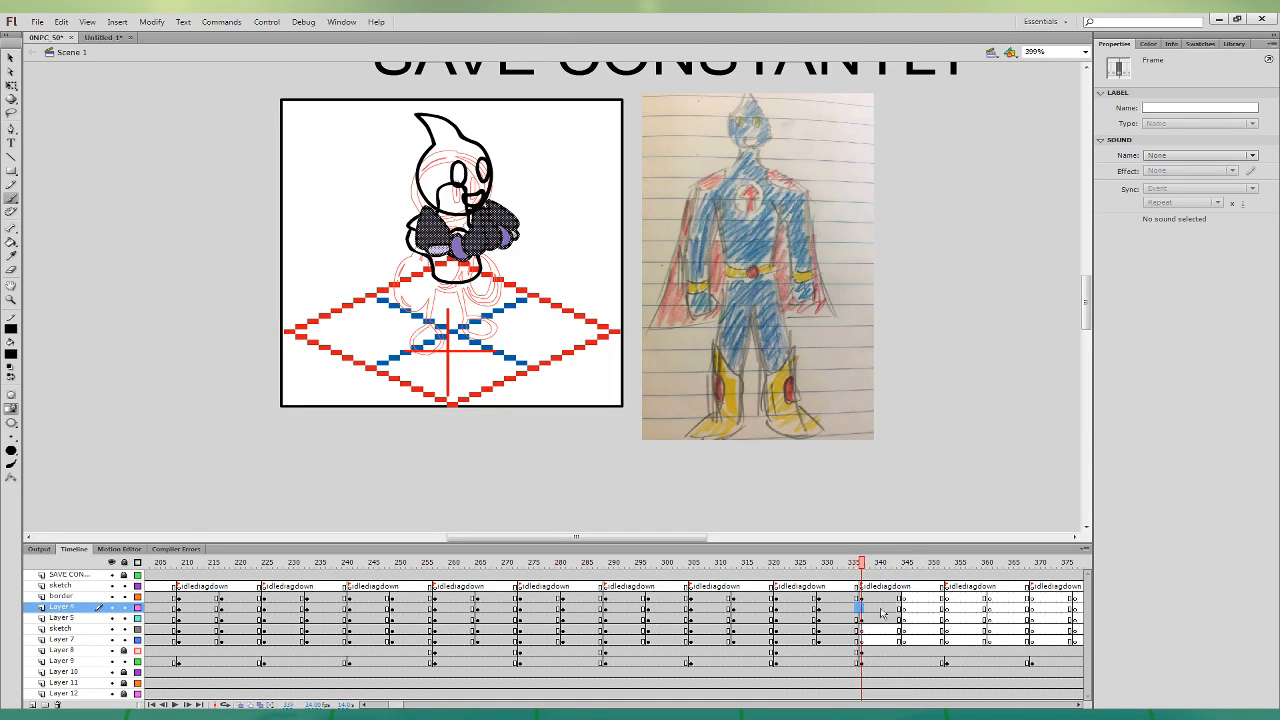
- Draw the belt with its oval buckle on Layer 5 and the bent arm with wristband and fist on Layer 4
{"action": "left_click", "coordinate": [899, 618]}
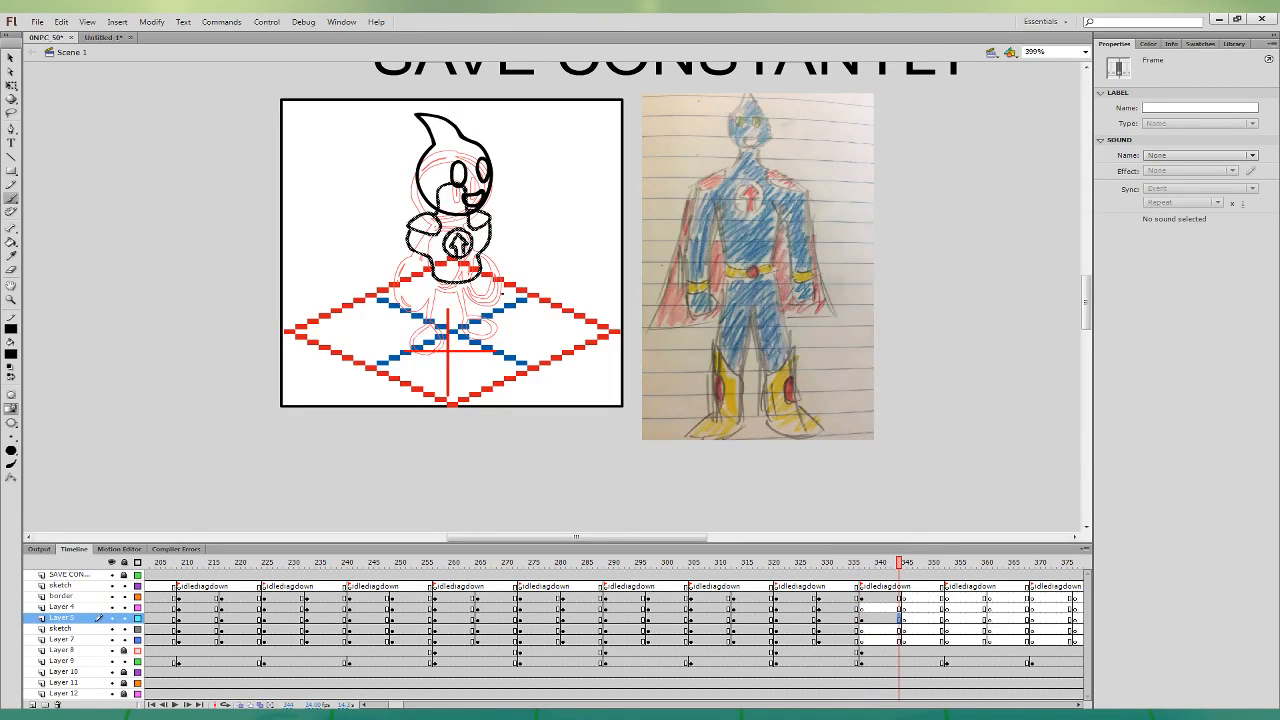
{"action": "mouse_move", "coordinate": [457, 286]}
{"action": "left_mouse_down"}
{"action": "mouse_move", "coordinate": [438, 291]}
{"action": "mouse_move", "coordinate": [482, 269]}
{"action": "left_mouse_up"}
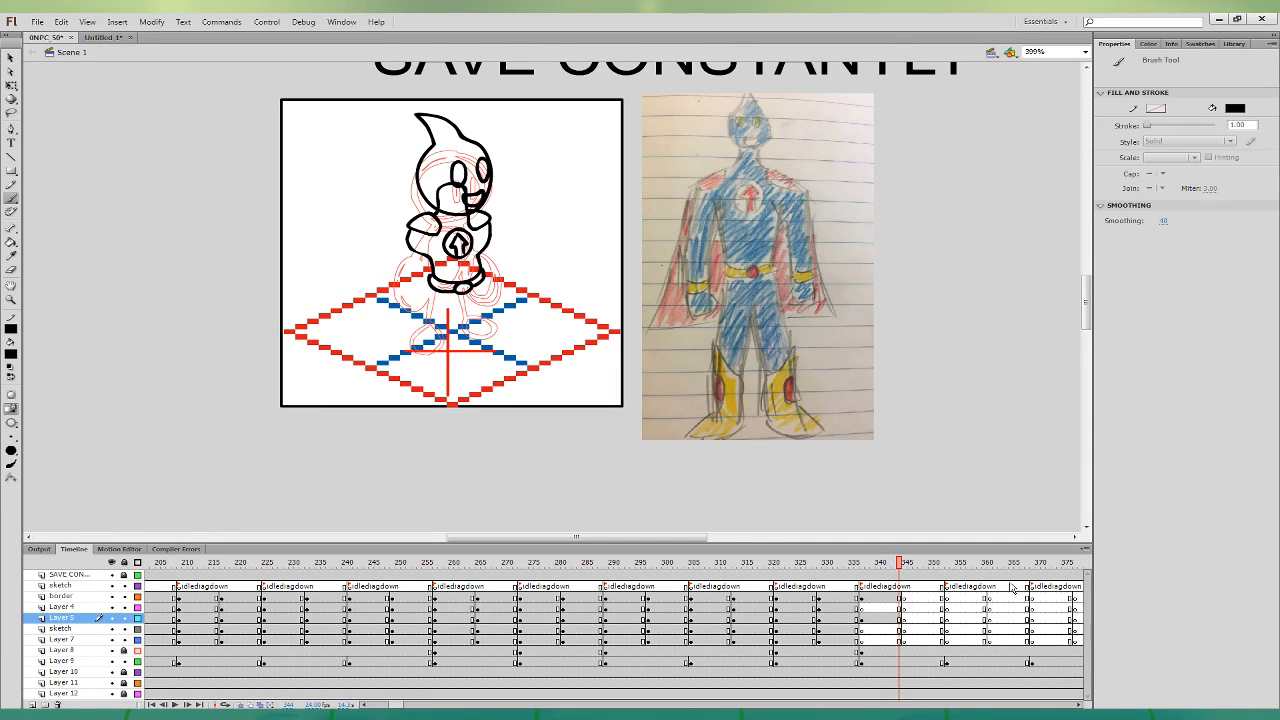
{"action": "left_click", "coordinate": [900, 607]}
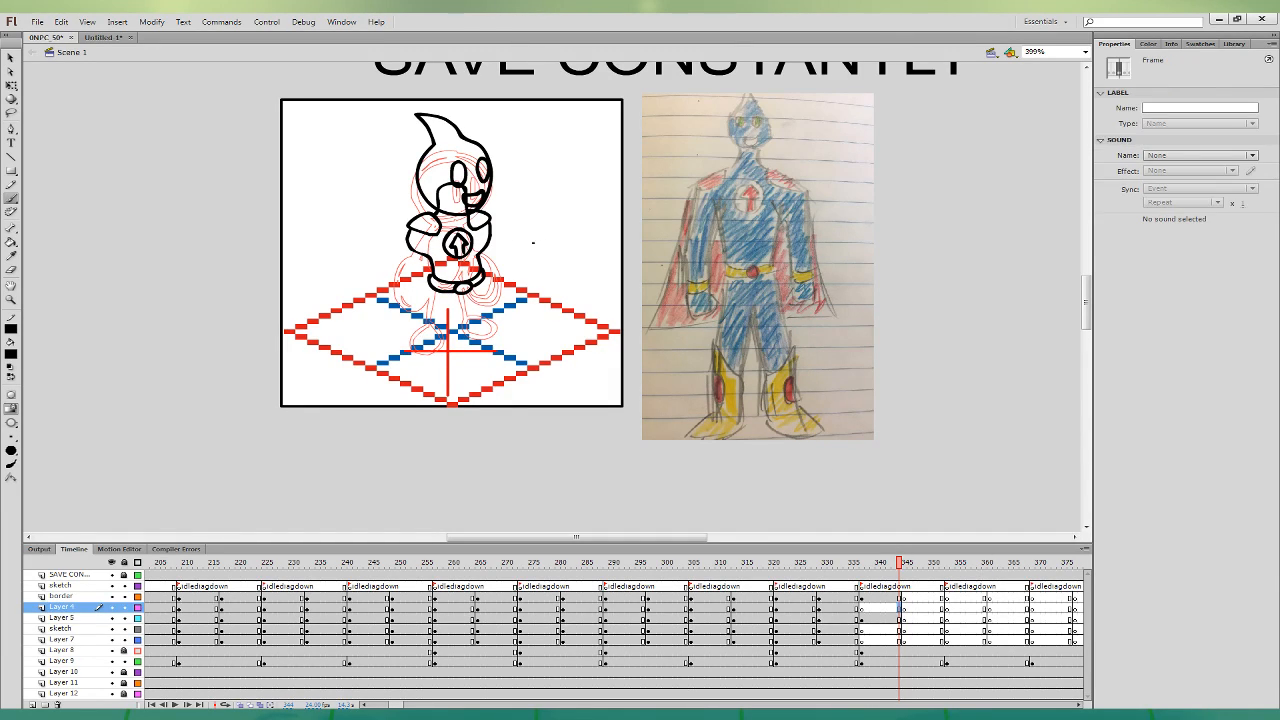
{"action": "mouse_move", "coordinate": [381, 261]}
{"action": "left_mouse_down"}
{"action": "mouse_move", "coordinate": [389, 281]}
{"action": "mouse_move", "coordinate": [393, 266]}
{"action": "mouse_move", "coordinate": [384, 282]}
{"action": "left_mouse_up"}
{"action": "key", "text": "ctrl+z"}
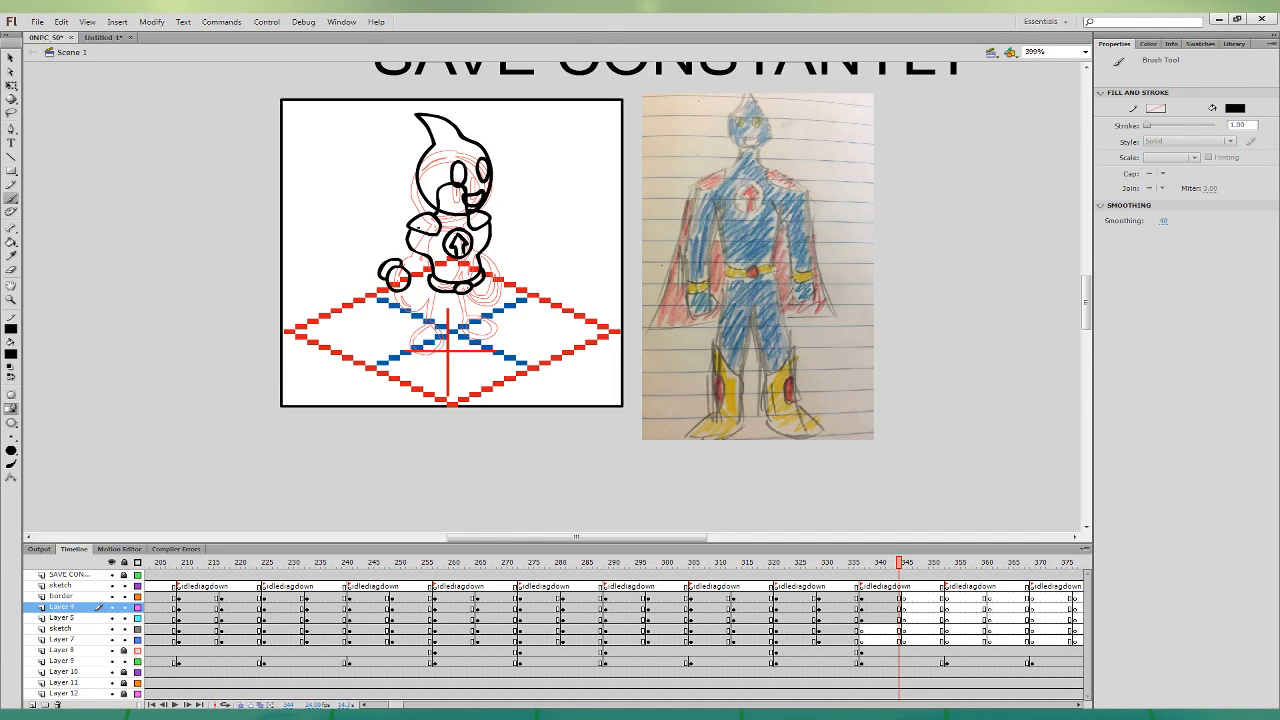
{"action": "mouse_move", "coordinate": [404, 231]}
{"action": "left_mouse_down"}
{"action": "mouse_move", "coordinate": [378, 272]}
{"action": "mouse_move", "coordinate": [417, 256]}
{"action": "left_mouse_up"}
- Draw the hero's pointed boots with oval inlays and the legs above them on the lower sketch layer
{"action": "left_click", "coordinate": [906, 631]}
{"action": "mouse_move", "coordinate": [424, 308]}
{"action": "left_mouse_down"}
{"action": "mouse_move", "coordinate": [455, 326]}
{"action": "mouse_move", "coordinate": [466, 302]}
{"action": "mouse_move", "coordinate": [474, 316]}
{"action": "mouse_move", "coordinate": [454, 312]}
{"action": "mouse_move", "coordinate": [487, 297]}
{"action": "mouse_move", "coordinate": [439, 273]}
{"action": "mouse_move", "coordinate": [418, 358]}
{"action": "mouse_move", "coordinate": [440, 366]}
{"action": "left_mouse_up"}
{"action": "key", "text": "ctrl+z"}
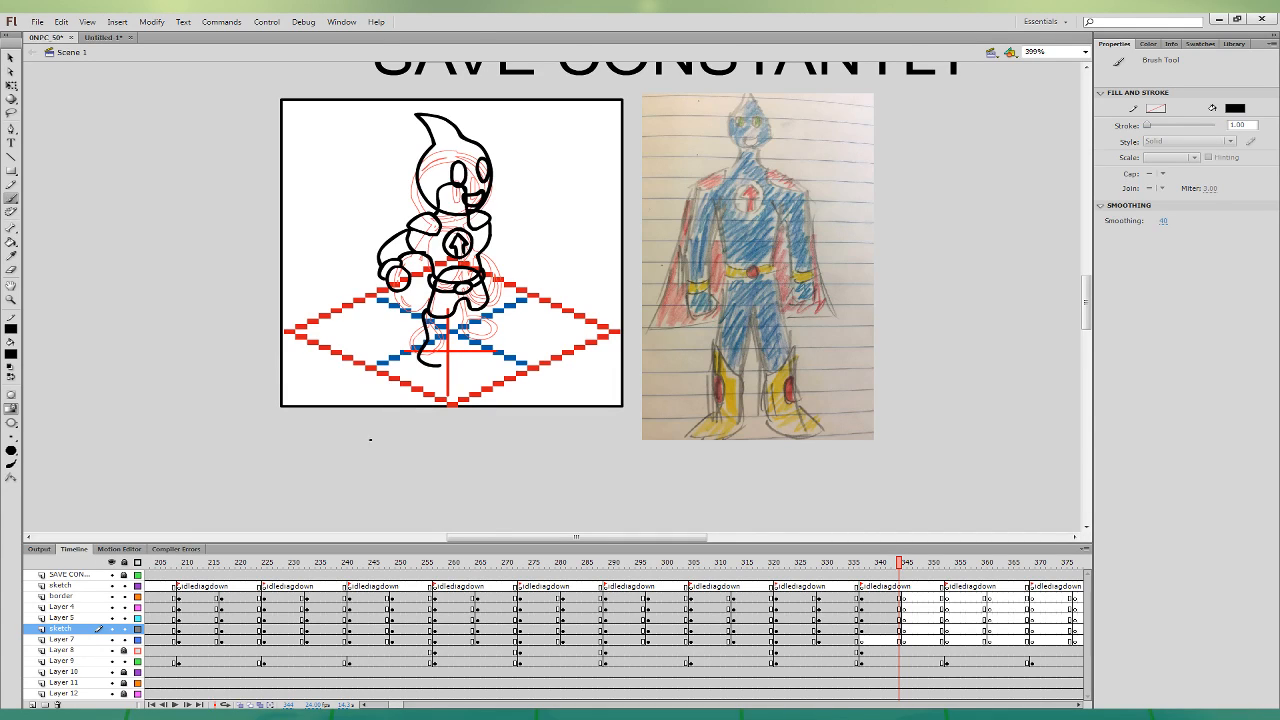
{"action": "key", "text": "ctrl+z"}
{"action": "key", "text": "ctrl+z"}
{"action": "mouse_move", "coordinate": [441, 308]}
{"action": "left_mouse_down"}
{"action": "mouse_move", "coordinate": [418, 364]}
{"action": "mouse_move", "coordinate": [452, 346]}
{"action": "mouse_move", "coordinate": [442, 304]}
{"action": "mouse_move", "coordinate": [422, 346]}
{"action": "mouse_move", "coordinate": [454, 362]}
{"action": "mouse_move", "coordinate": [440, 302]}
{"action": "mouse_move", "coordinate": [508, 343]}
{"action": "mouse_move", "coordinate": [488, 289]}
{"action": "mouse_move", "coordinate": [441, 337]}
{"action": "mouse_move", "coordinate": [439, 321]}
{"action": "mouse_move", "coordinate": [437, 339]}
{"action": "mouse_move", "coordinate": [438, 320]}
{"action": "mouse_move", "coordinate": [490, 322]}
{"action": "left_mouse_up"}
{"action": "key", "text": "ctrl+z"}
{"action": "key", "text": "ctrl+z"}
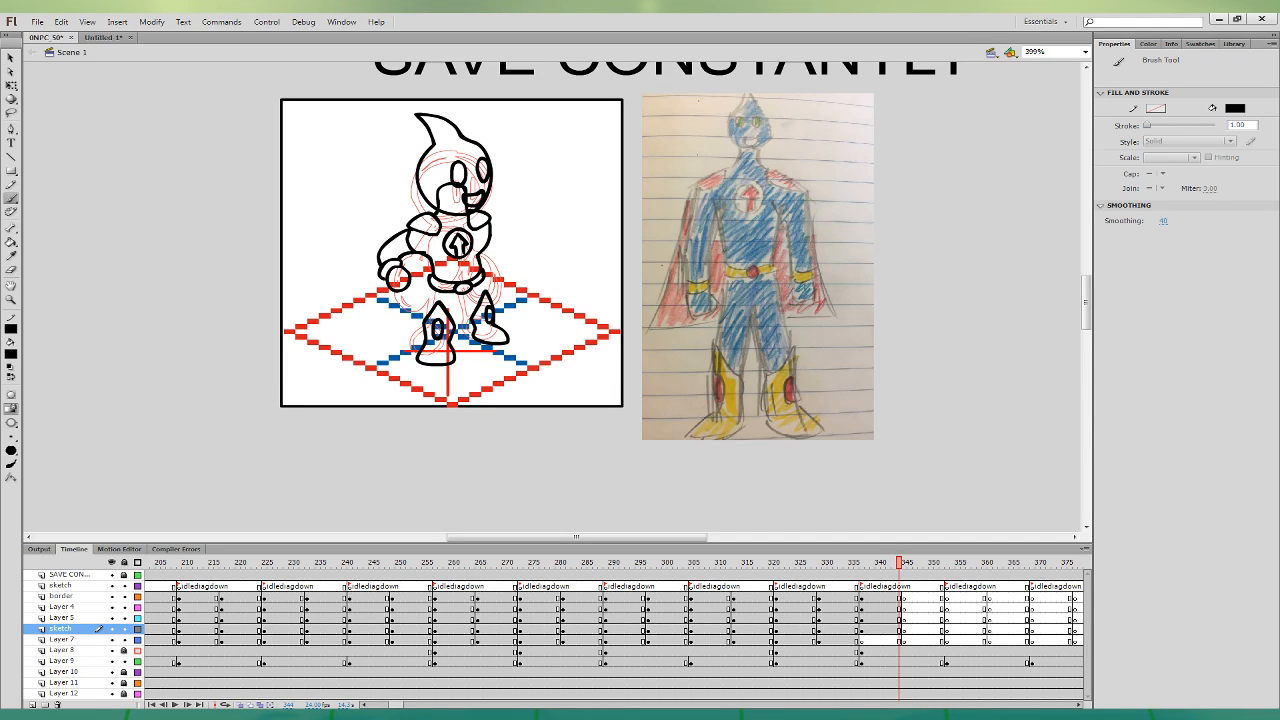
{"action": "mouse_move", "coordinate": [486, 291]}
{"action": "left_mouse_down"}
{"action": "mouse_move", "coordinate": [457, 270]}
{"action": "mouse_move", "coordinate": [435, 275]}
{"action": "mouse_move", "coordinate": [433, 318]}
{"action": "mouse_move", "coordinate": [447, 298]}
{"action": "mouse_move", "coordinate": [453, 313]}
{"action": "mouse_move", "coordinate": [439, 290]}
{"action": "mouse_move", "coordinate": [473, 318]}
{"action": "left_mouse_up"}
- Draw the cape hanging from the hero's shoulders on both sides of the body on Layer 7
{"action": "left_click", "coordinate": [900, 640]}
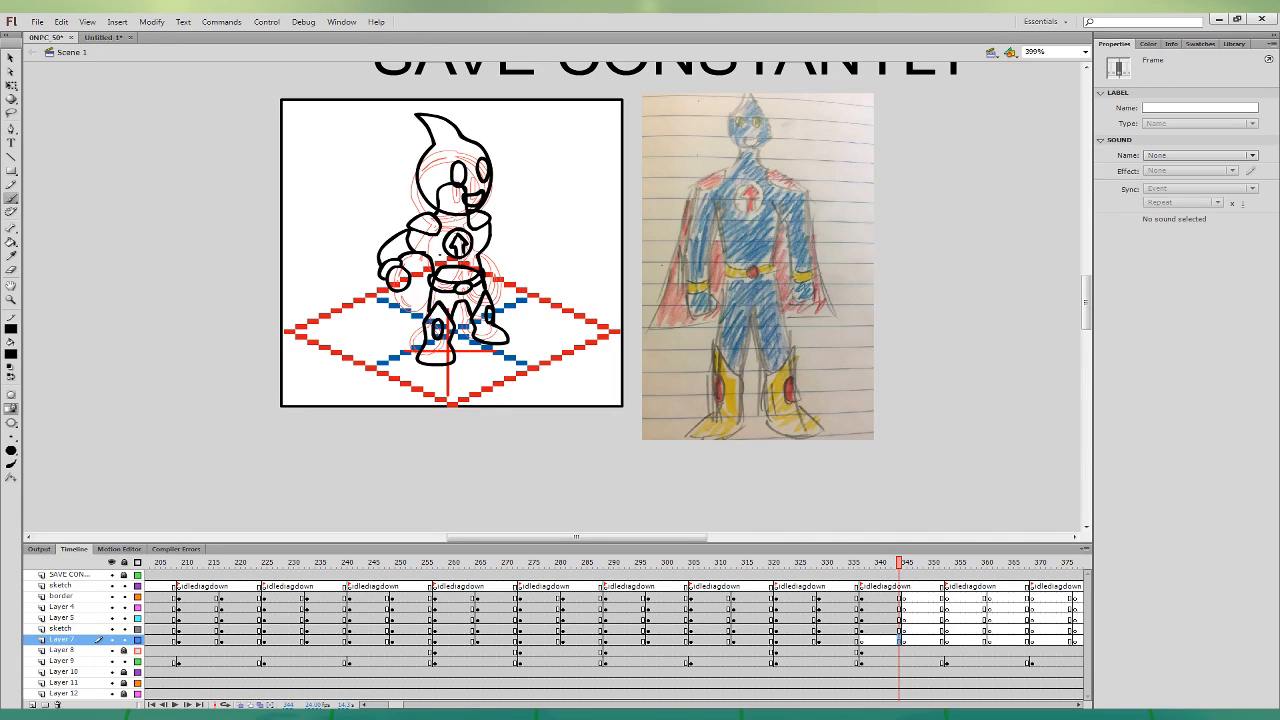
{"action": "mouse_move", "coordinate": [411, 232]}
{"action": "left_mouse_down"}
{"action": "mouse_move", "coordinate": [396, 286]}
{"action": "mouse_move", "coordinate": [416, 330]}
{"action": "mouse_move", "coordinate": [514, 291]}
{"action": "mouse_move", "coordinate": [484, 219]}
{"action": "mouse_move", "coordinate": [414, 222]}
{"action": "left_mouse_up"}
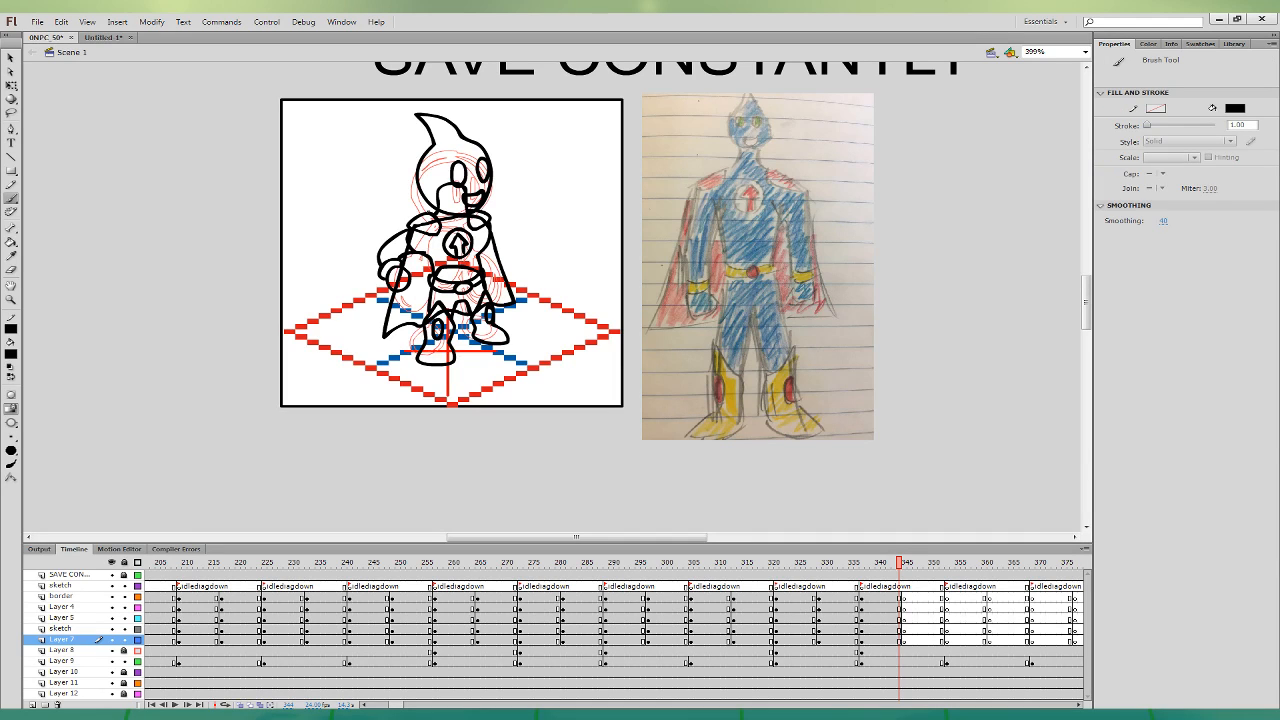
{"action": "left_click", "coordinate": [14, 270]}
- Sample dark red from the reference boot and fill the hero's belt buckle, chest arrow and both boot ovals with it
{"action": "left_click", "coordinate": [14, 257]}
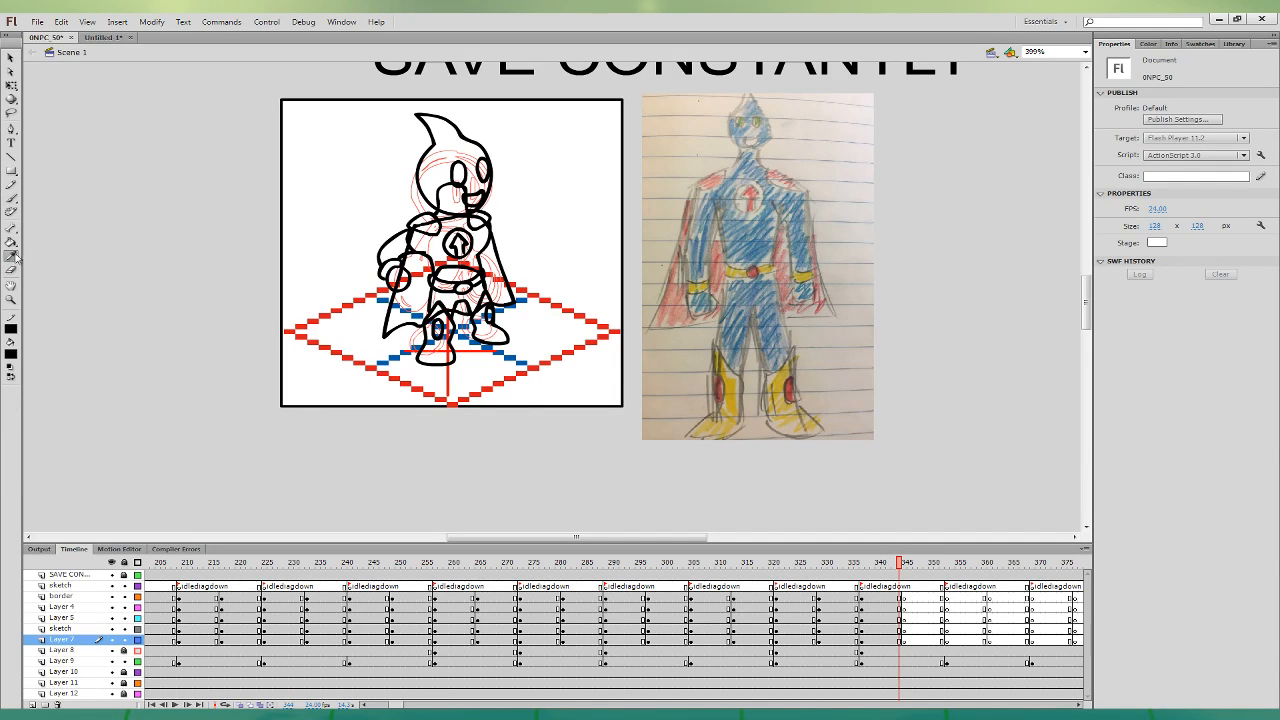
{"action": "left_click", "coordinate": [794, 390]}
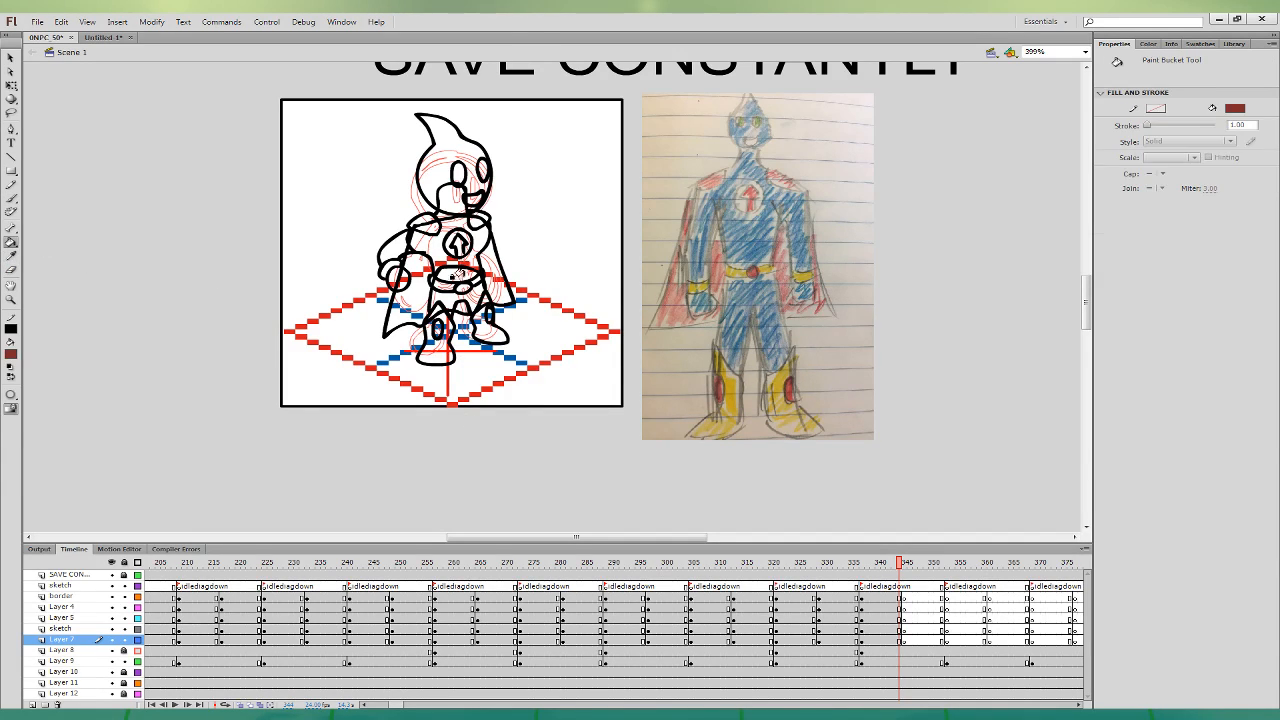
{"action": "left_click", "coordinate": [456, 280]}
{"action": "key", "text": "ctrl+z"}
{"action": "left_click", "coordinate": [454, 237]}
{"action": "key", "text": "ctrl+z"}
{"action": "key", "text": "v"}
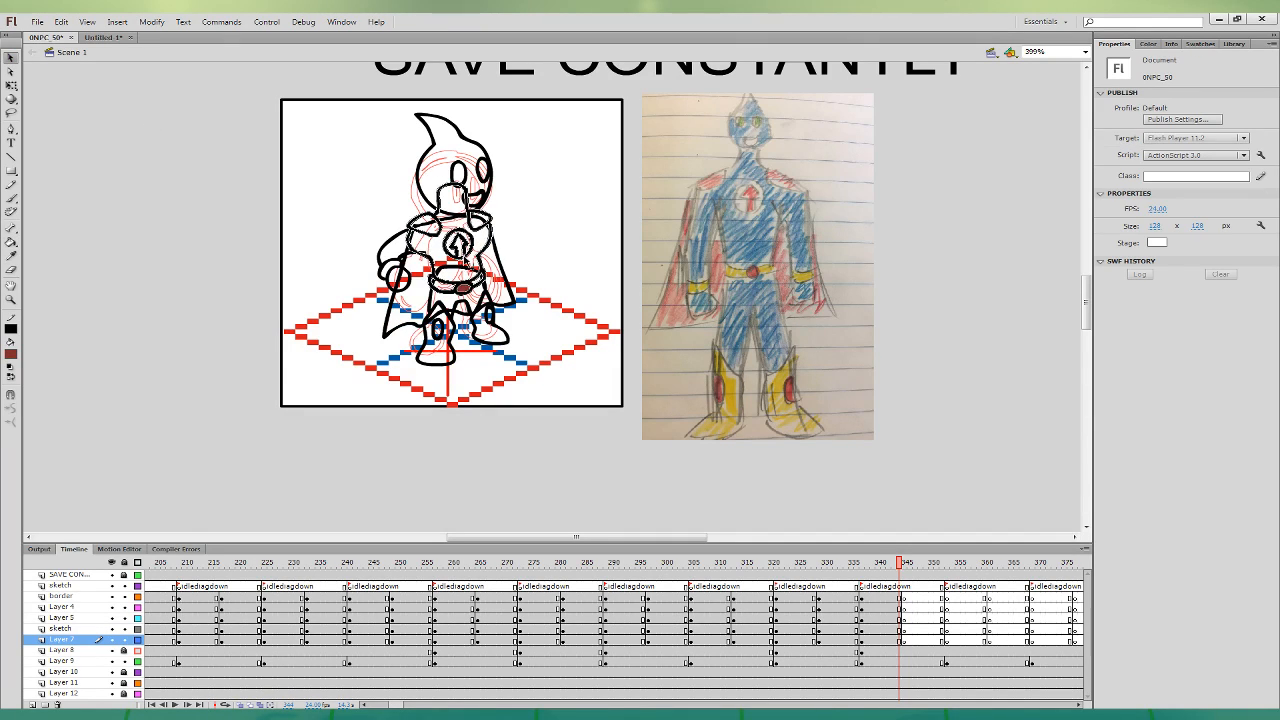
{"action": "left_click", "coordinate": [454, 239]}
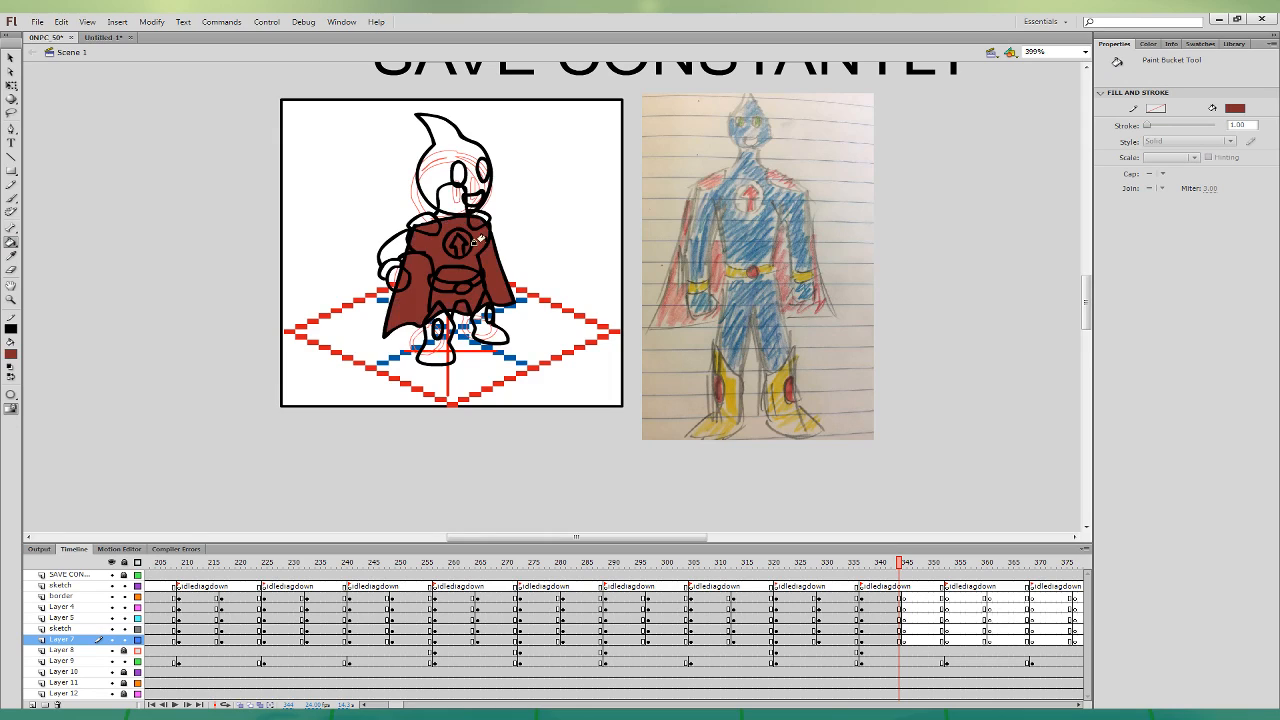
{"action": "key", "text": "ctrl+z"}
{"action": "left_click", "coordinate": [452, 240]}
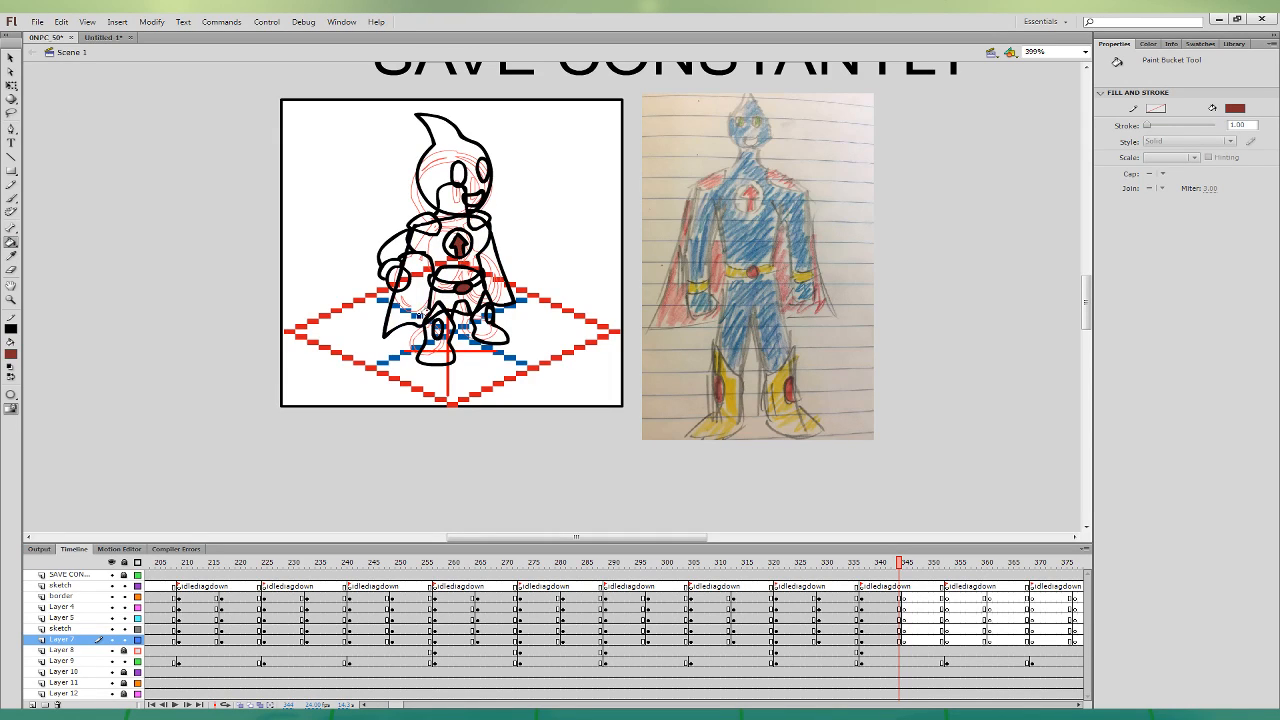
{"action": "left_click", "coordinate": [436, 327]}
{"action": "left_click", "coordinate": [489, 315]}
- Fill both of the hero's boots with dark yellow sampled from the reference boot
{"action": "left_click", "coordinate": [12, 257]}
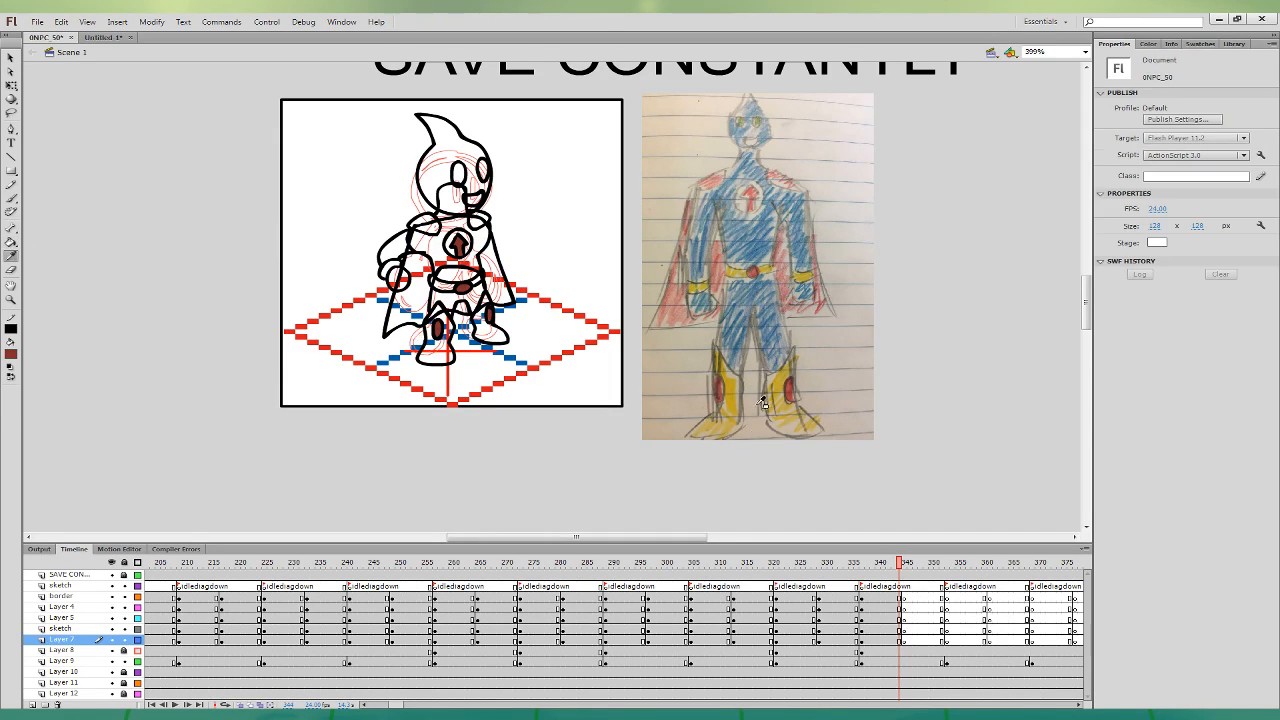
{"action": "left_click", "coordinate": [738, 390]}
{"action": "left_click", "coordinate": [430, 345]}
{"action": "left_click", "coordinate": [482, 330]}
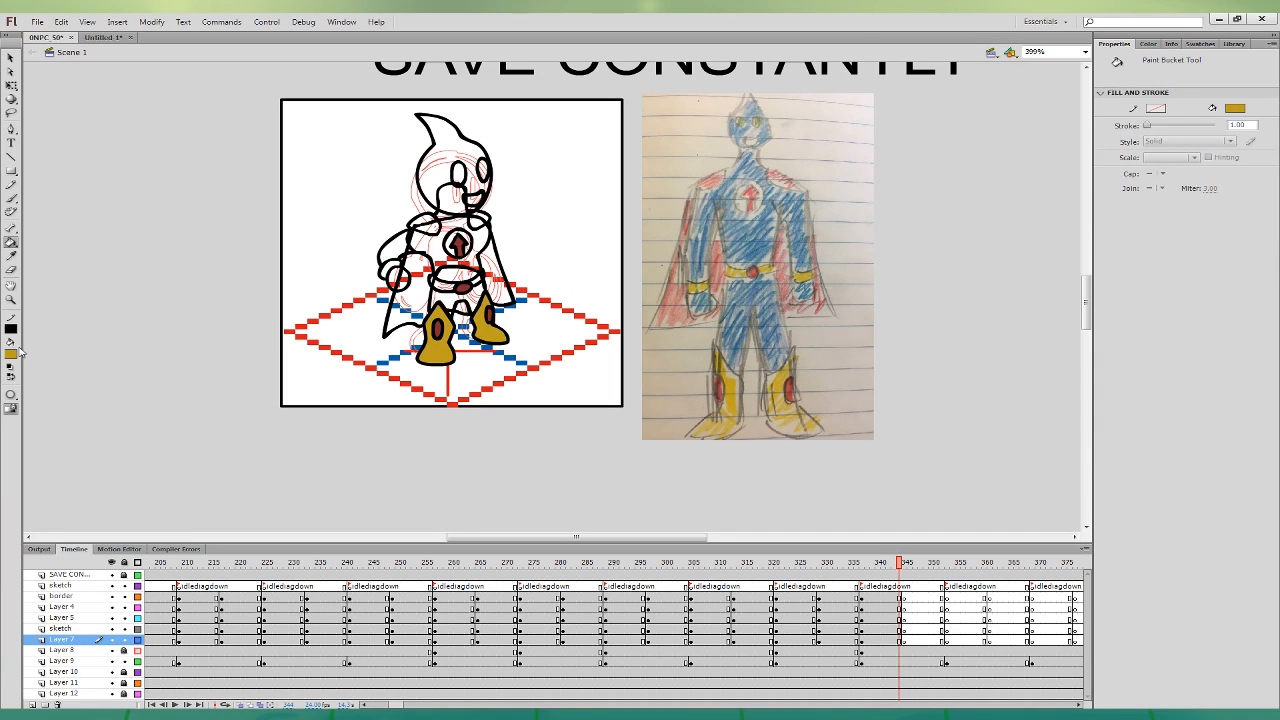
- Fill the hero's boots, belt and wristband with a brighter yellow
{"action": "left_click", "coordinate": [786, 340]}
{"action": "left_click", "coordinate": [436, 340]}
{"action": "left_click", "coordinate": [490, 318]}
{"action": "left_click", "coordinate": [448, 278]}
{"action": "left_click", "coordinate": [474, 272]}
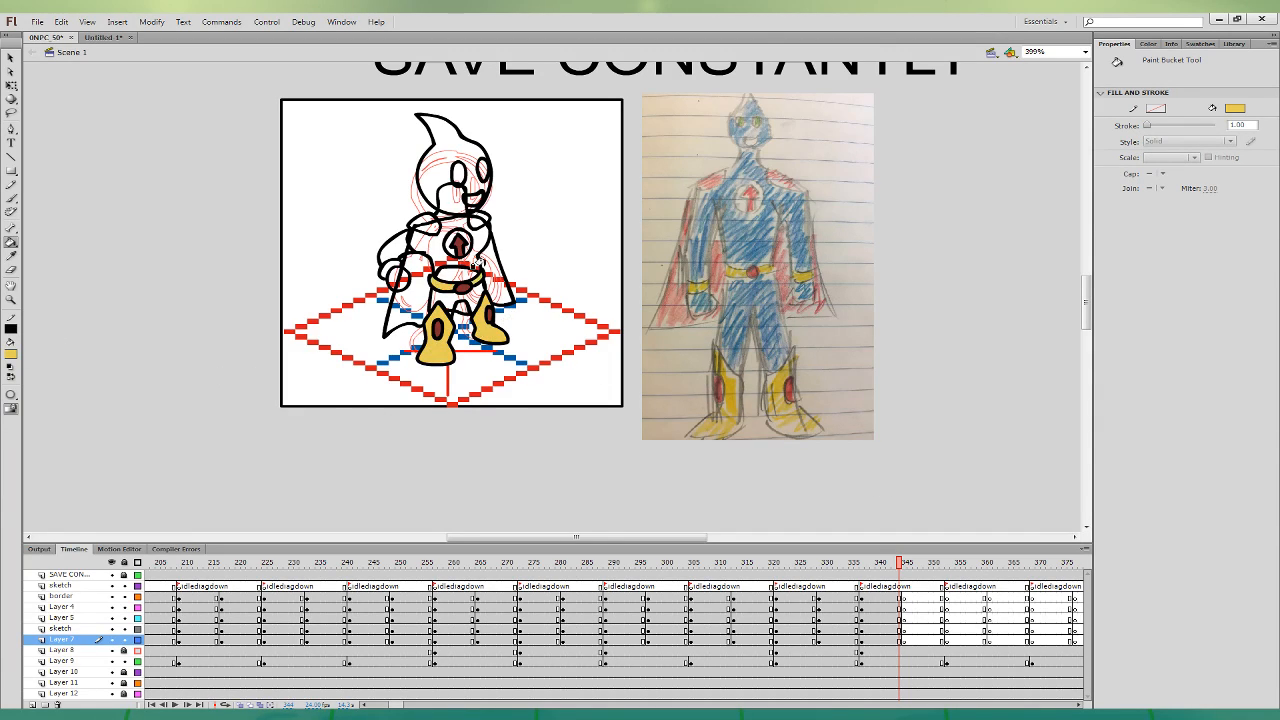
{"action": "left_click", "coordinate": [390, 270]}
- Fill the hero's cape and shoulder pads with light red sampled from the reference drawing
{"action": "key", "text": "i"}
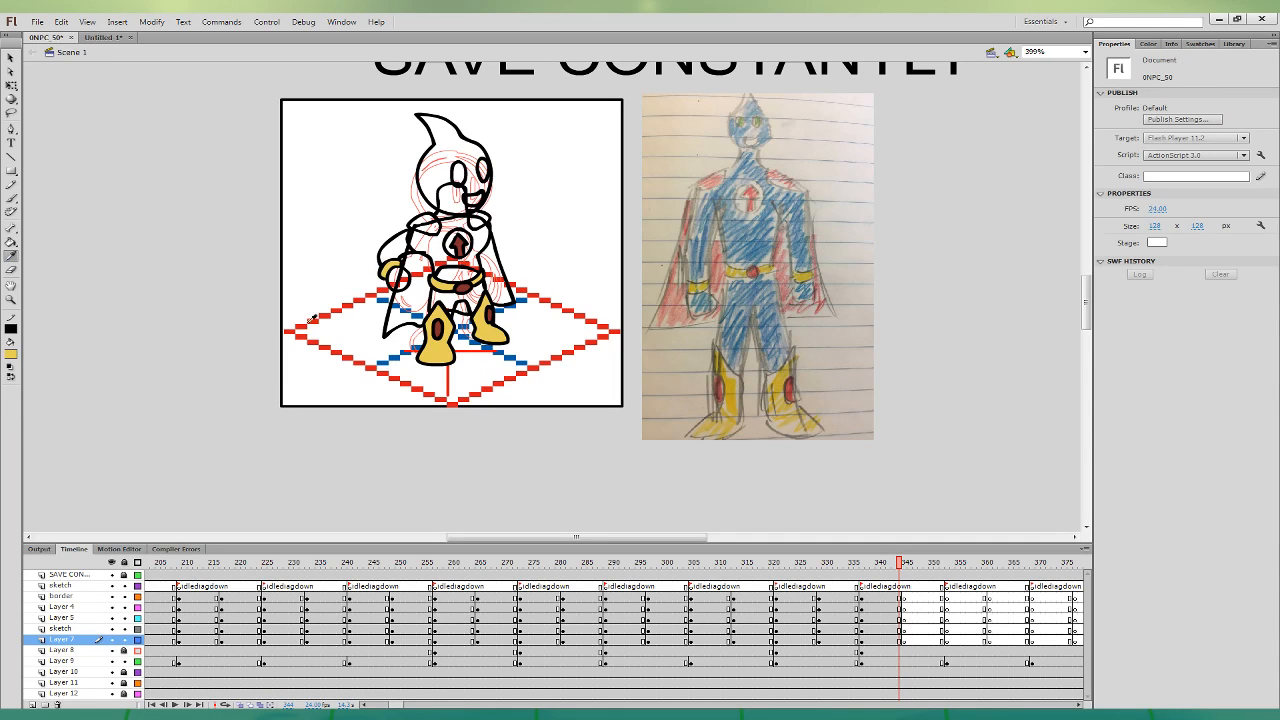
{"action": "left_click", "coordinate": [757, 196]}
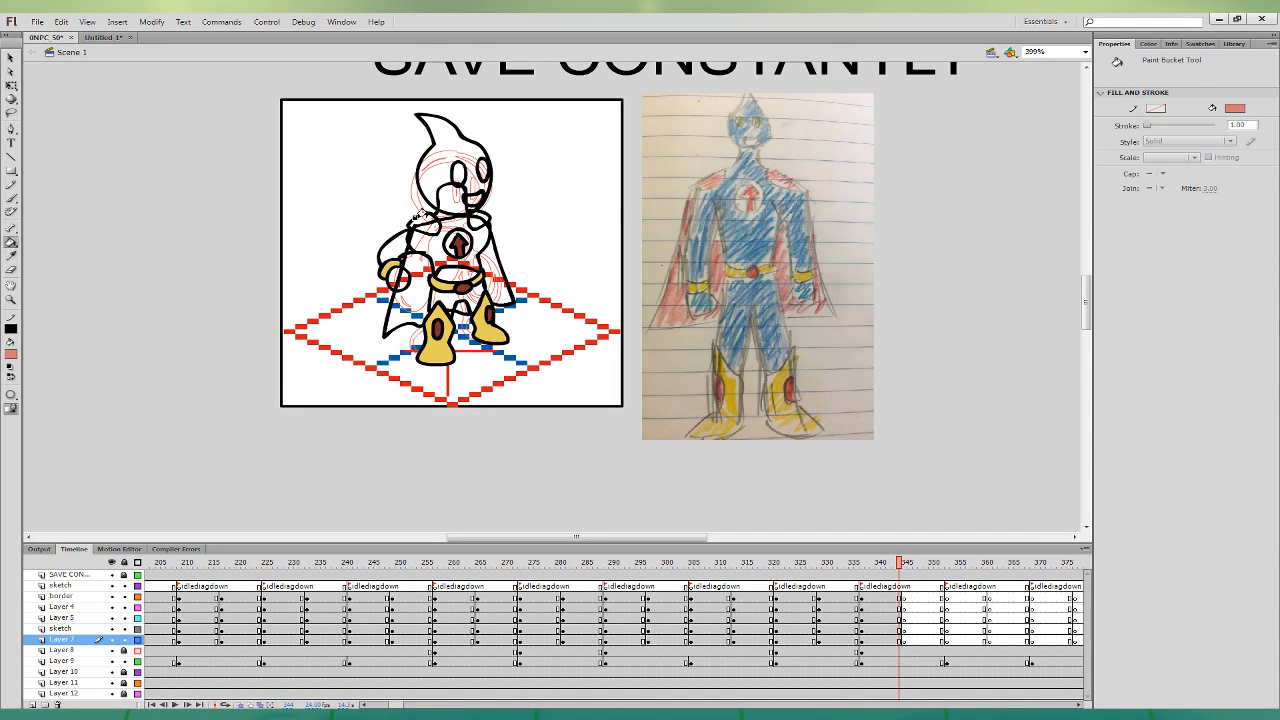
{"action": "left_click", "coordinate": [400, 306]}
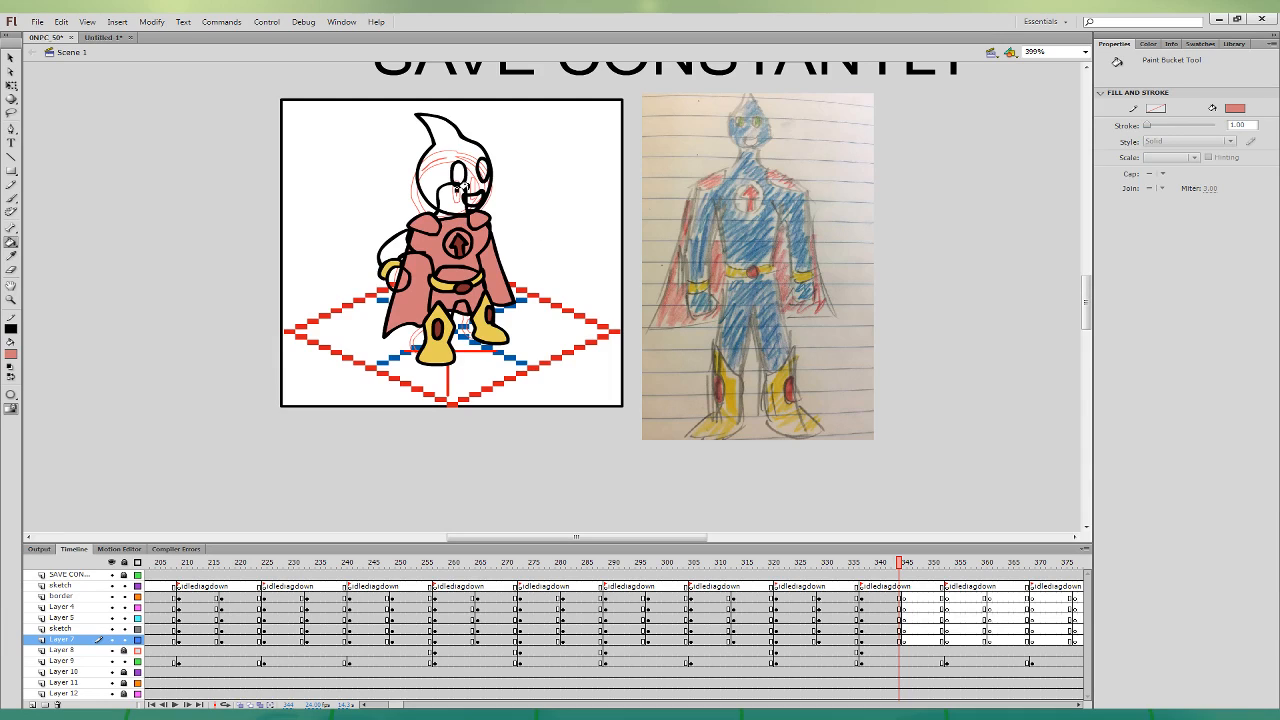
- Fill the hero's head, torso, legs, arm and hand with blue sampled from the reference drawing
{"action": "key", "text": "i"}
{"action": "left_click", "coordinate": [758, 248]}
{"action": "left_click", "coordinate": [425, 170]}
{"action": "left_click", "coordinate": [436, 216]}
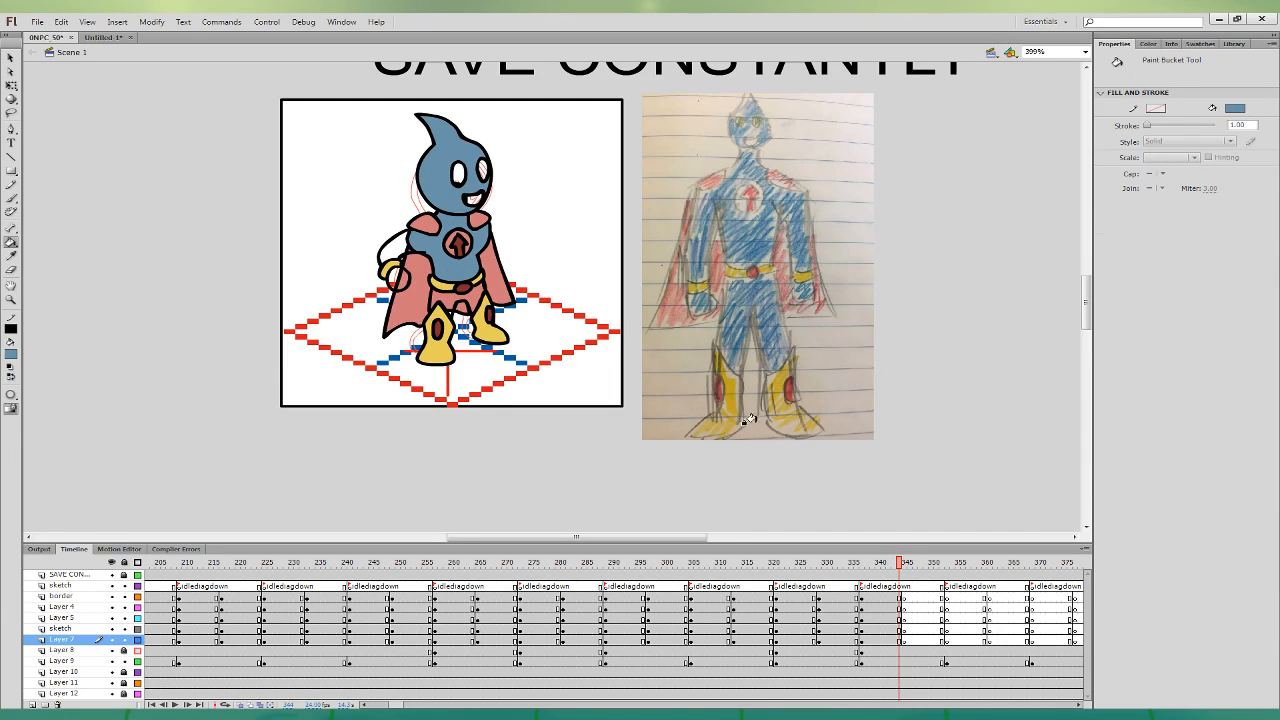
{"action": "left_click", "coordinate": [878, 607]}
{"action": "key", "text": "b"}
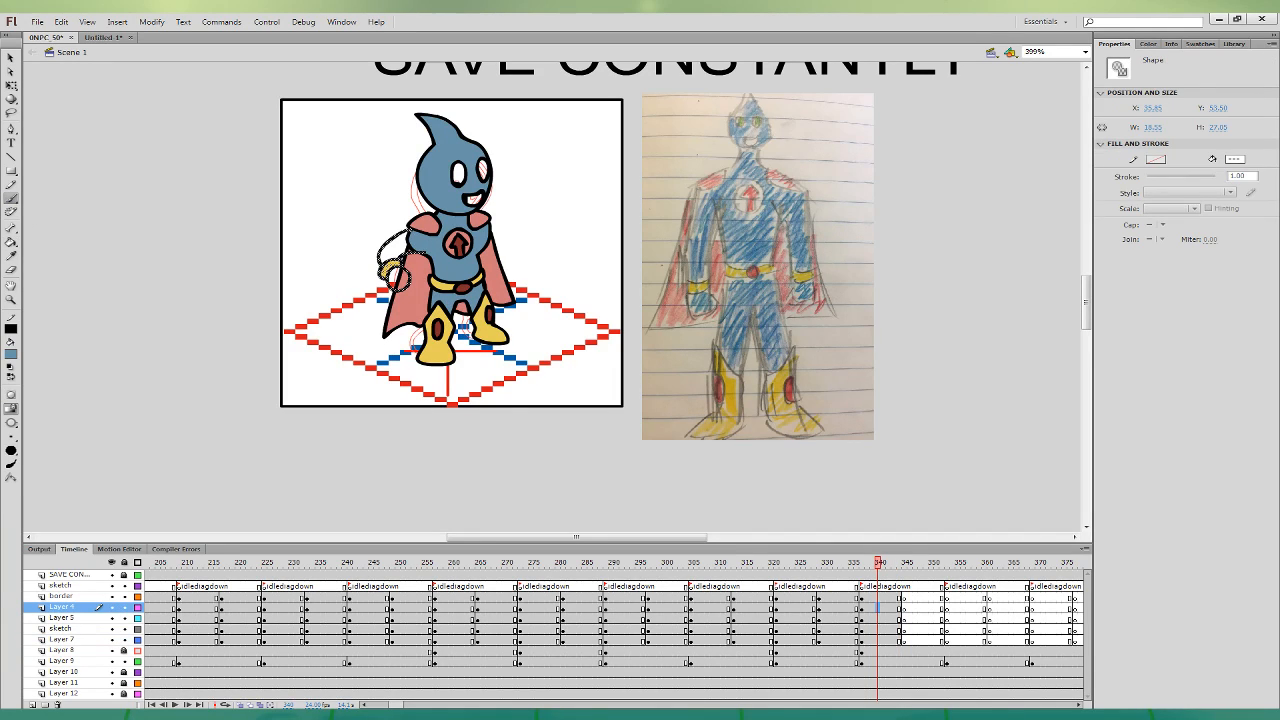
{"action": "key", "text": "k"}
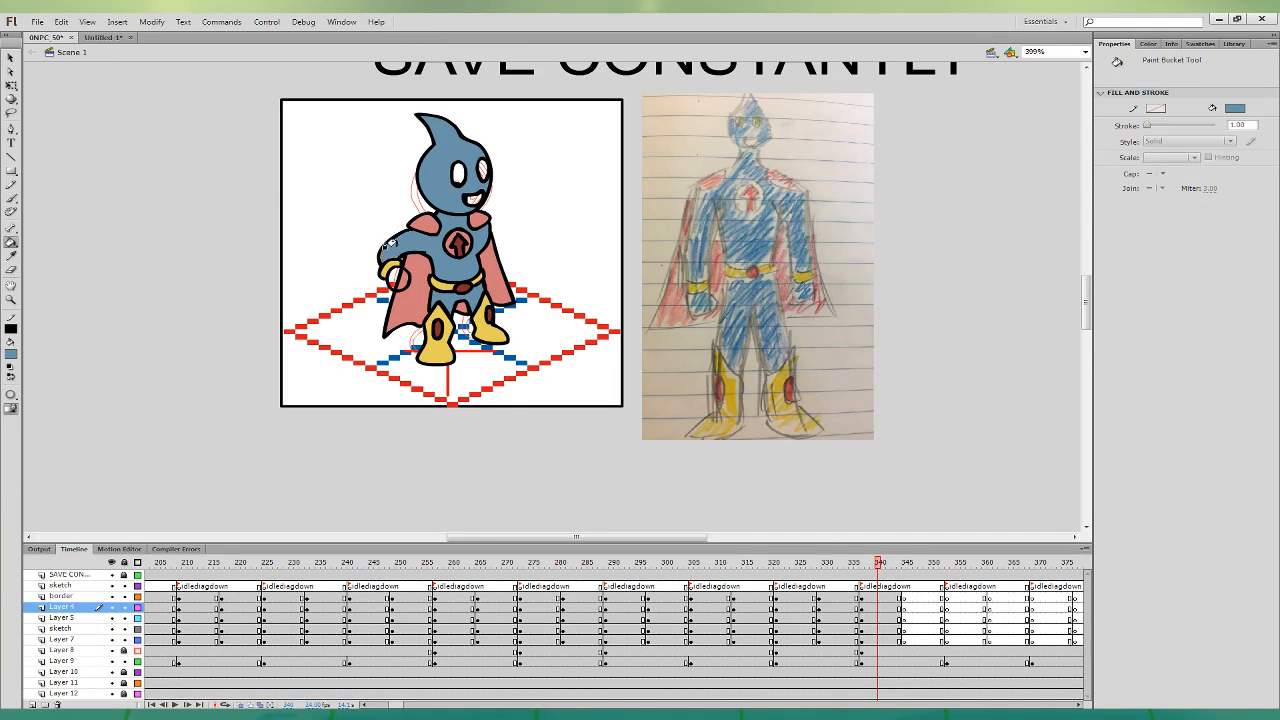
- Fill the hero's eyes with green and the smile with off-white, both sampled from the reference face
{"action": "left_click", "coordinate": [11, 256]}
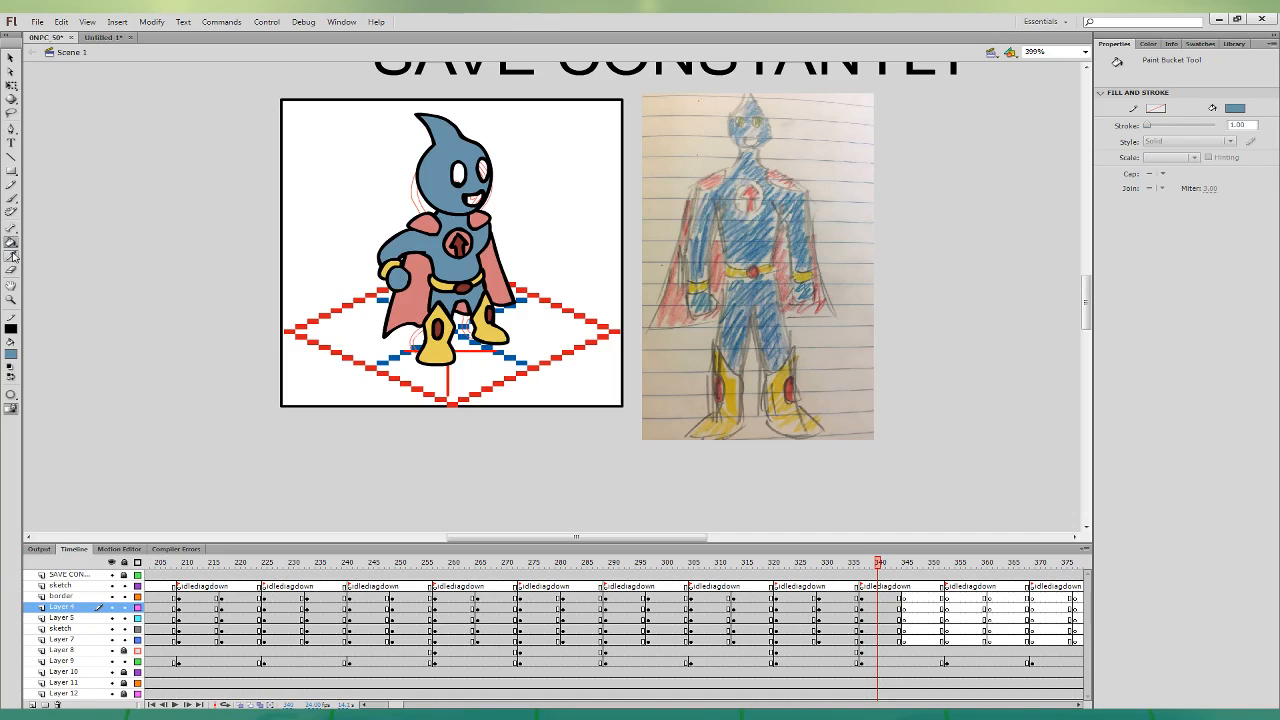
{"action": "left_click", "coordinate": [760, 122]}
{"action": "left_click", "coordinate": [457, 172]}
{"action": "left_click", "coordinate": [480, 168]}
{"action": "left_click", "coordinate": [11, 256]}
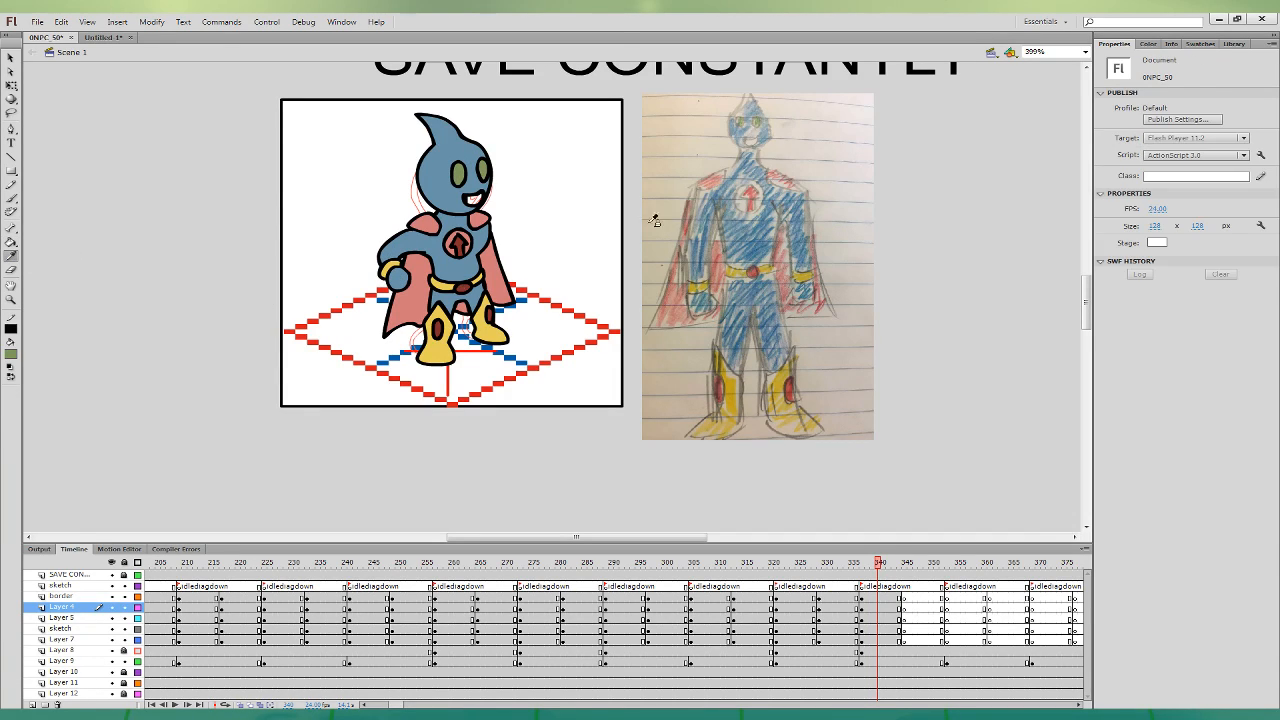
{"action": "left_click", "coordinate": [757, 140]}
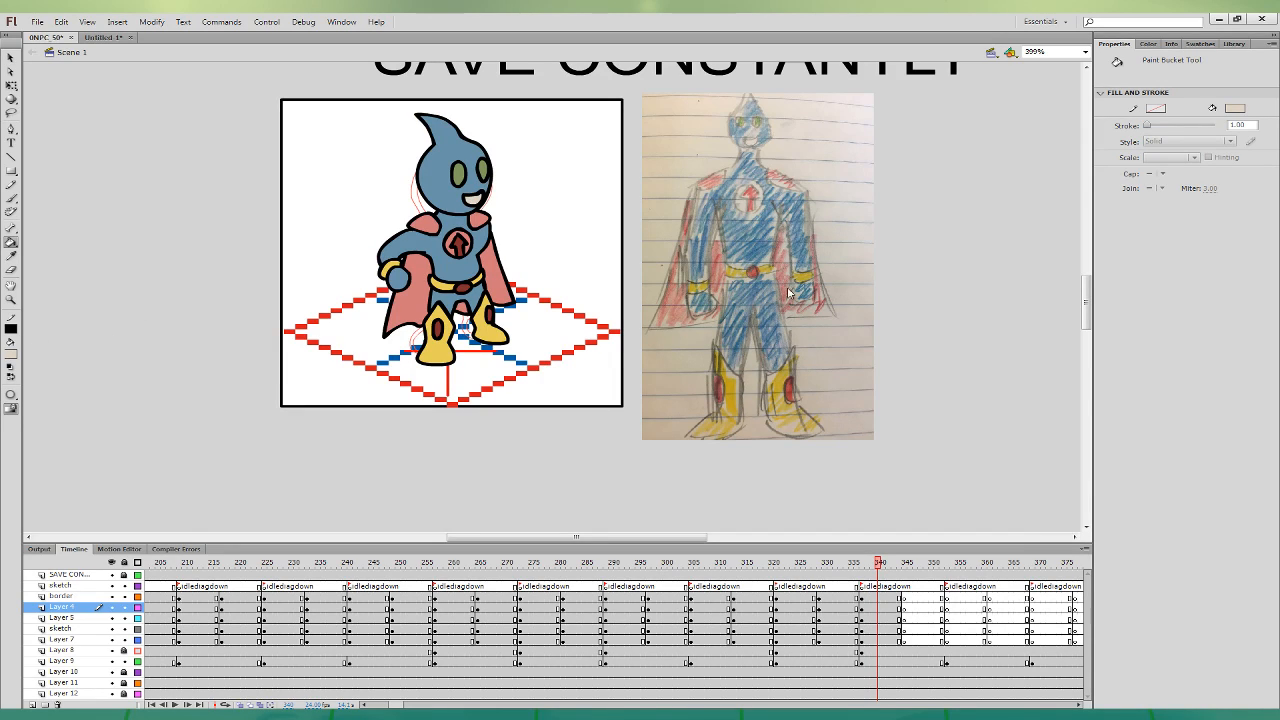
{"action": "left_click", "coordinate": [11, 58]}
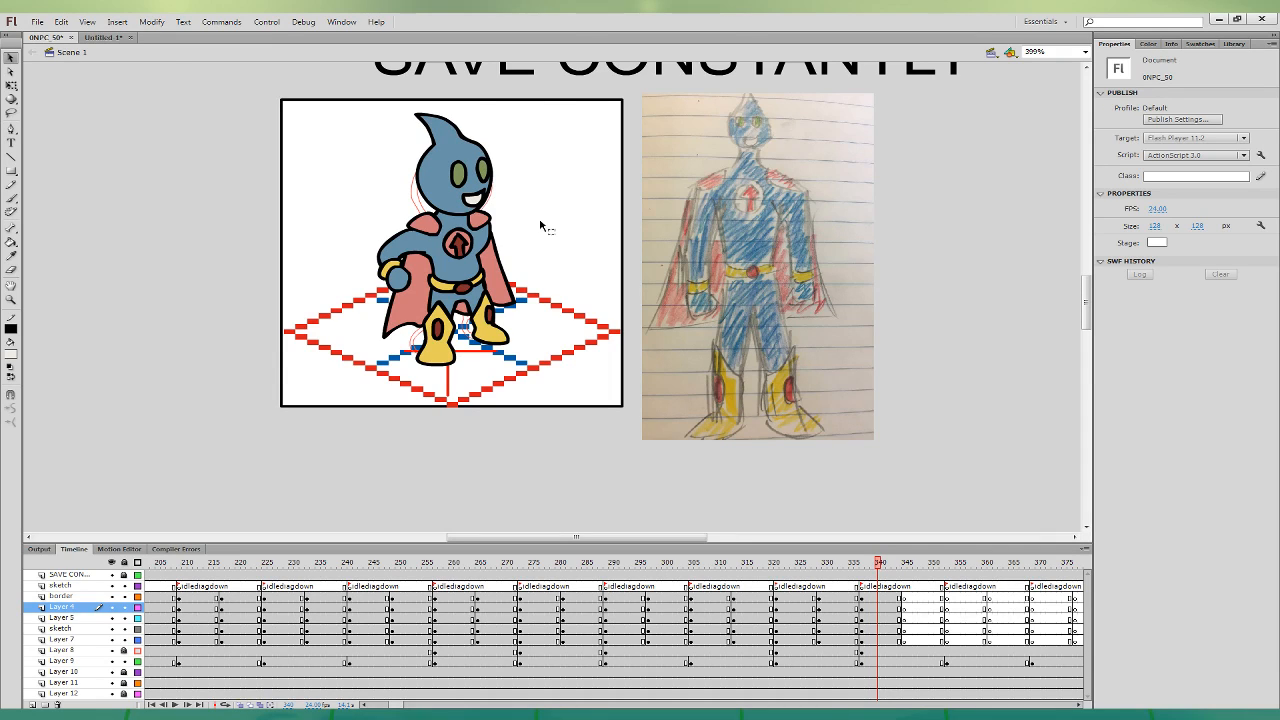
- Duplicate the hero's arm on Layer 4, mirror it horizontally, shrink it slightly and place it at the opposite shoulder
{"action": "left_click", "coordinate": [884, 607]}
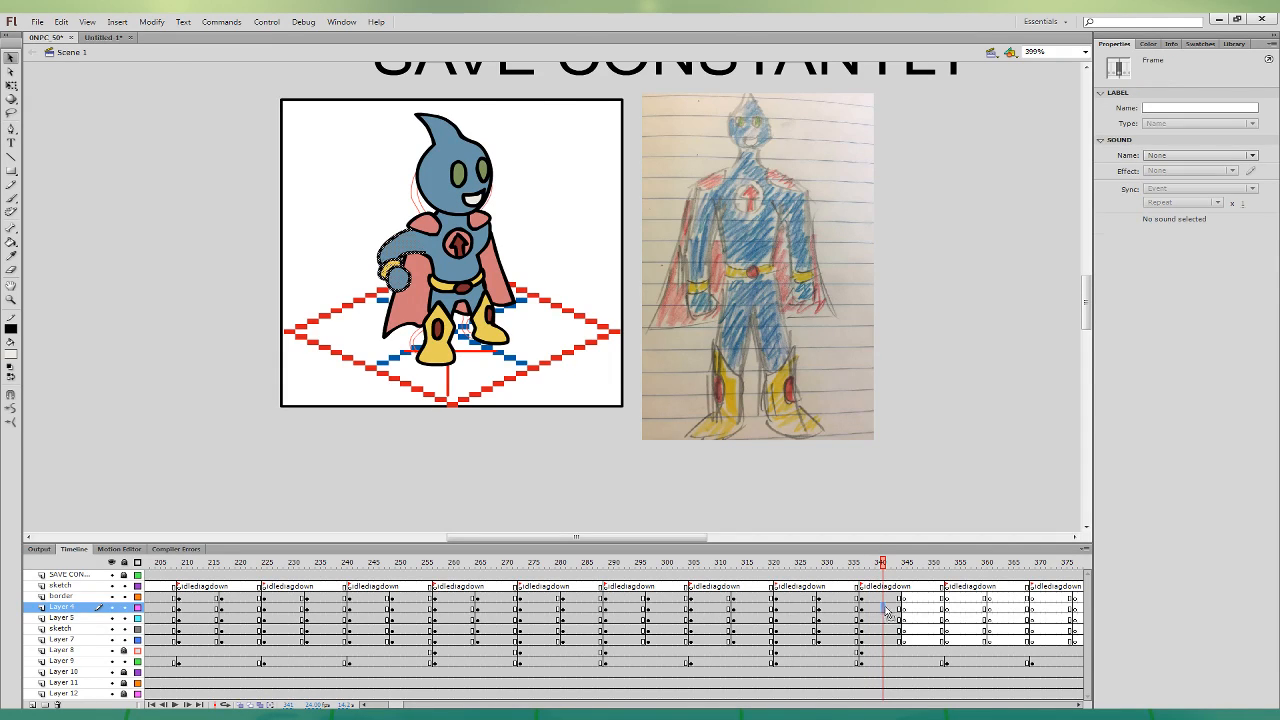
{"action": "left_click", "coordinate": [154, 23]}
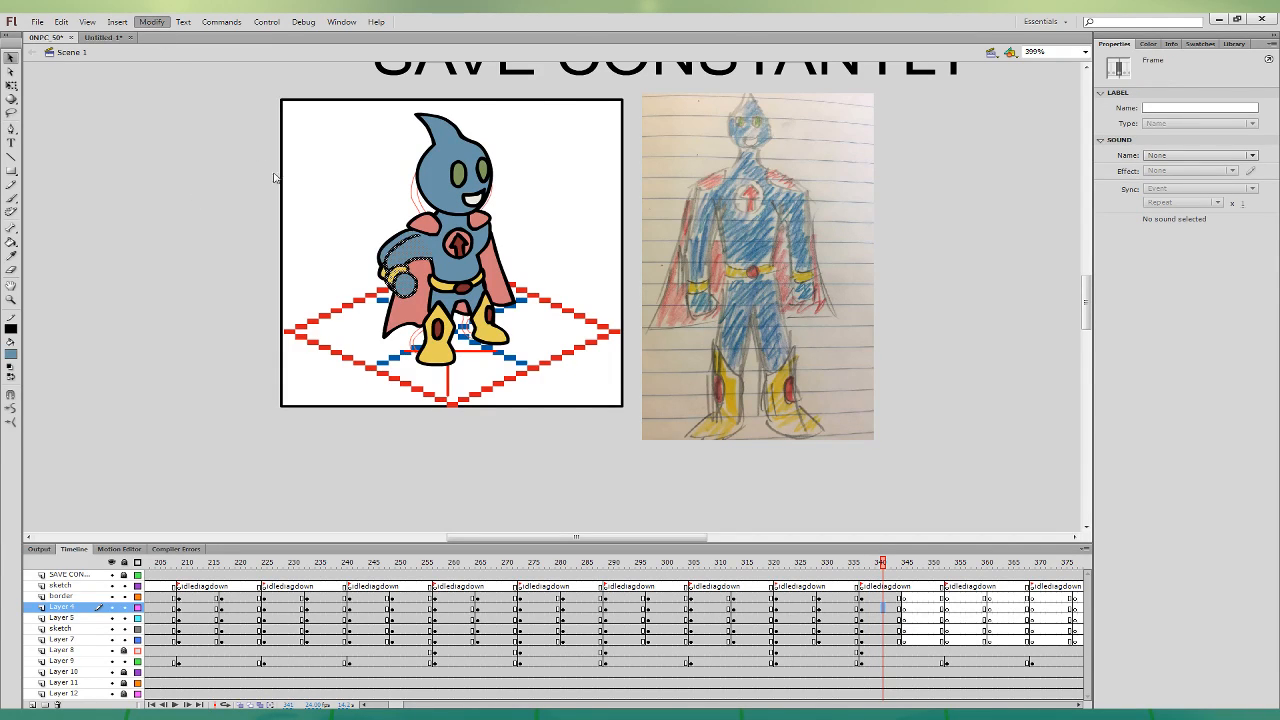
{"action": "left_click", "coordinate": [393, 306]}
{"action": "left_click", "coordinate": [11, 86]}
{"action": "left_click_drag", "start_coordinate": [429, 272], "coordinate": [524, 267]}
{"action": "left_click", "coordinate": [572, 244]}
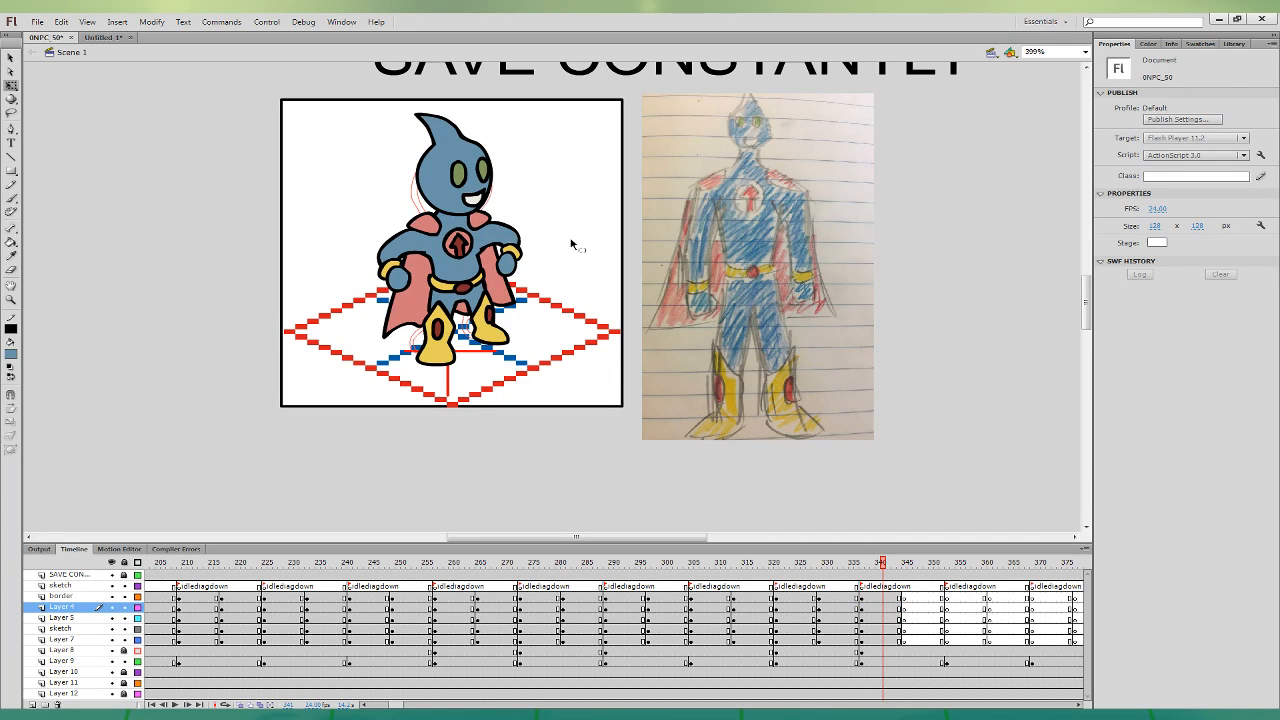
- Narrow the hero's cape on Layer 7 slightly, to about 49 px wide
{"action": "left_click", "coordinate": [515, 296]}
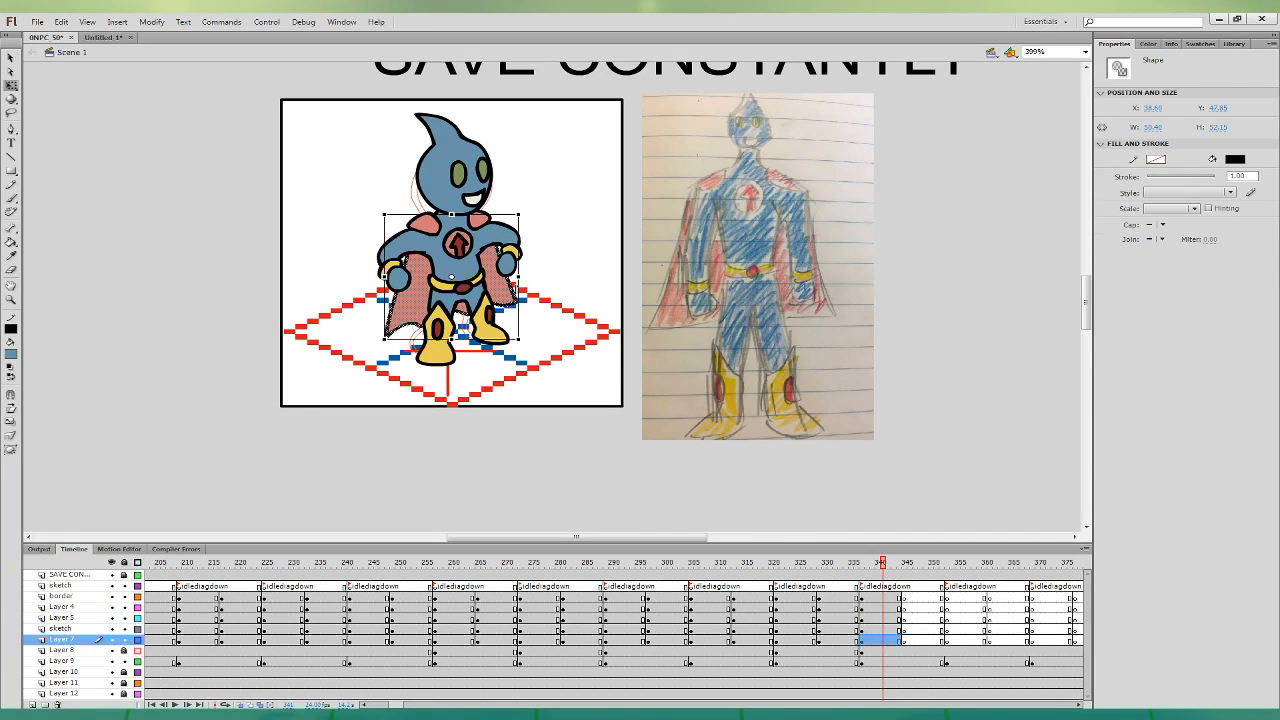
{"action": "left_click_drag", "start_coordinate": [519, 277], "coordinate": [515, 278]}
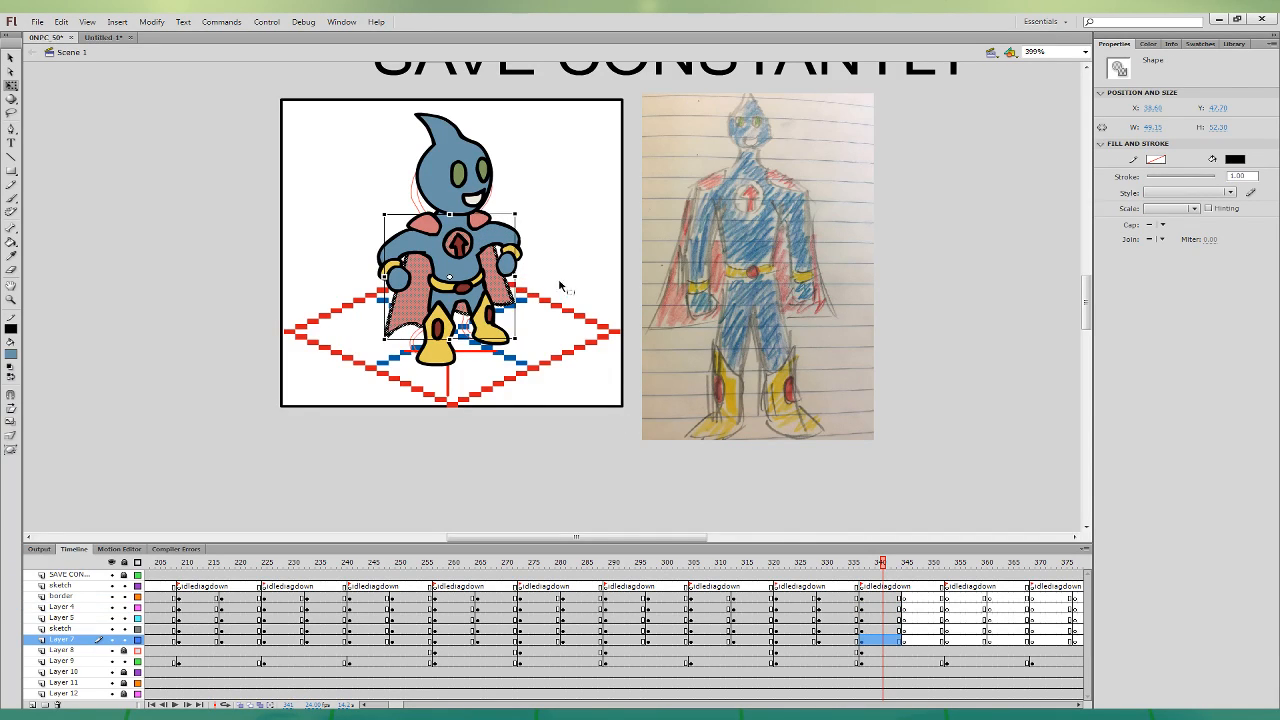
{"action": "left_click", "coordinate": [568, 303]}
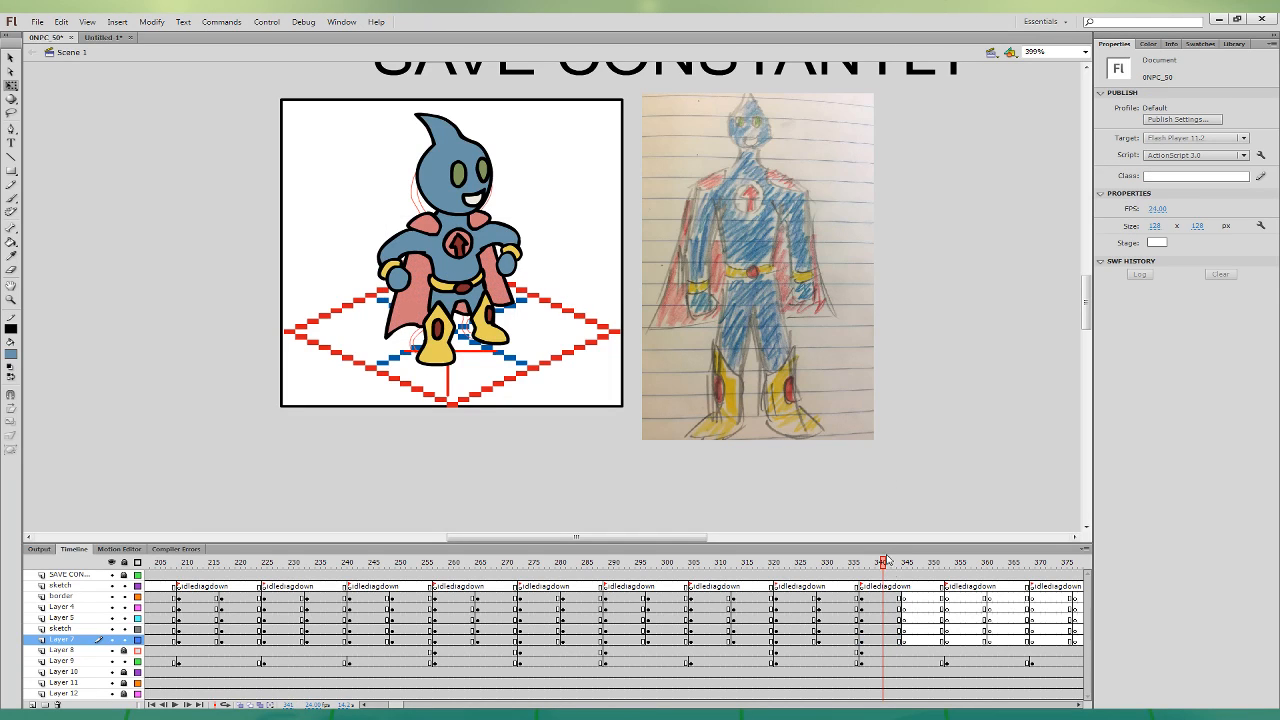
- Fill the circle around the hero's chest arrow with off-white
{"action": "left_click", "coordinate": [11, 247]}
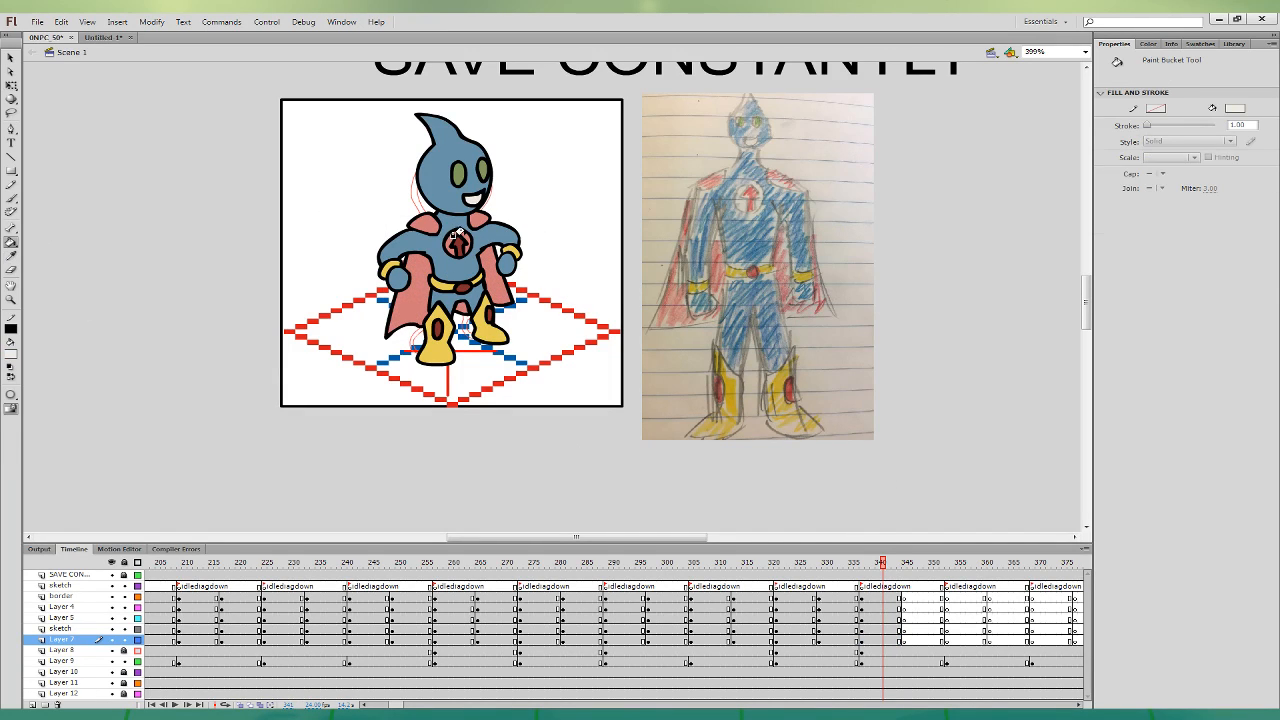
{"action": "left_click", "coordinate": [465, 248]}
{"action": "left_click", "coordinate": [11, 58]}
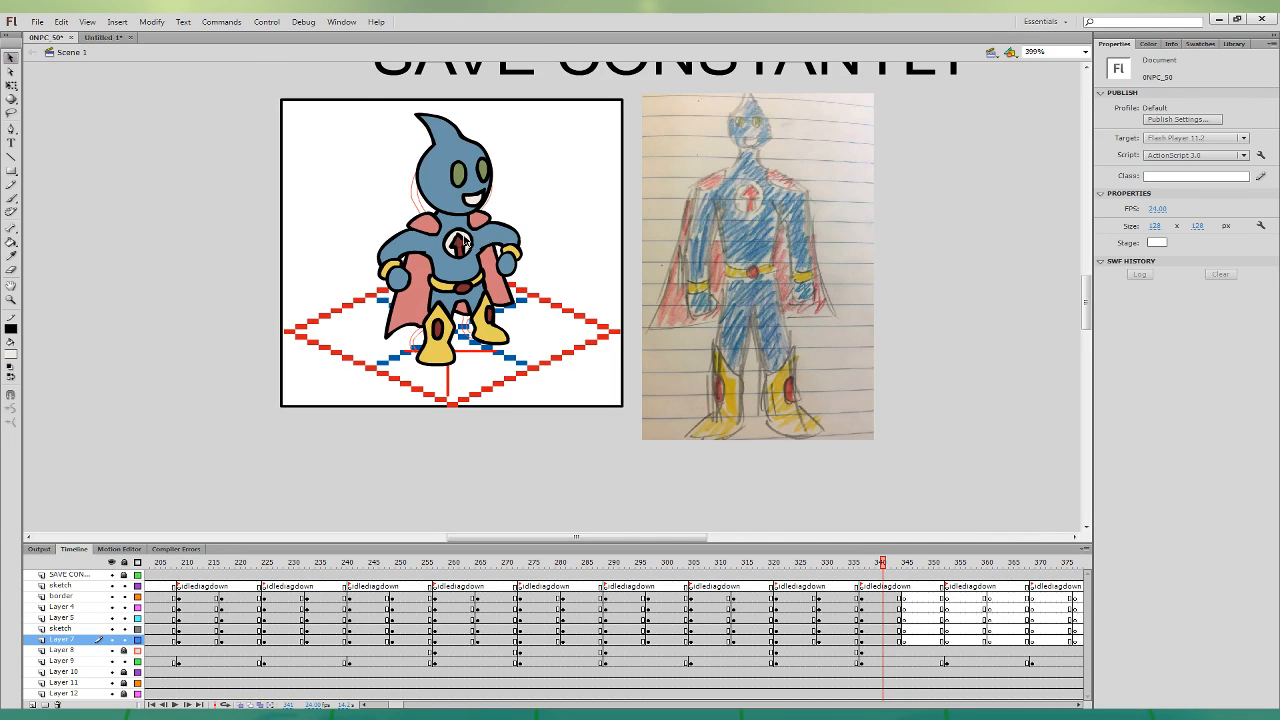
{"action": "left_click", "coordinate": [465, 242]}
{"action": "left_click", "coordinate": [492, 214]}
- Copy the hero's artwork into the second pose's keyframes and squash the legs slightly from above
{"action": "mouse_move", "coordinate": [882, 639]}
{"action": "left_mouse_down"}
{"action": "mouse_move", "coordinate": [883, 599]}
{"action": "mouse_move", "coordinate": [906, 606]}
{"action": "left_mouse_up"}
{"action": "left_click", "coordinate": [915, 629]}
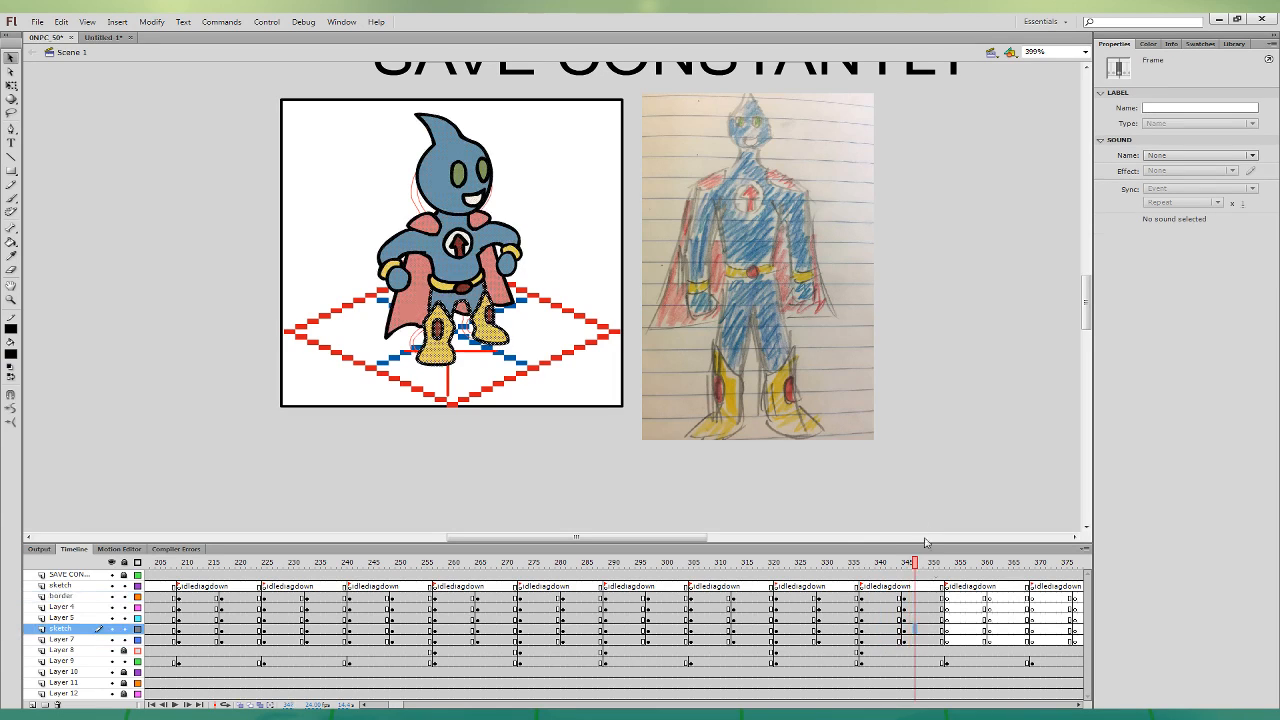
{"action": "left_click", "coordinate": [11, 85]}
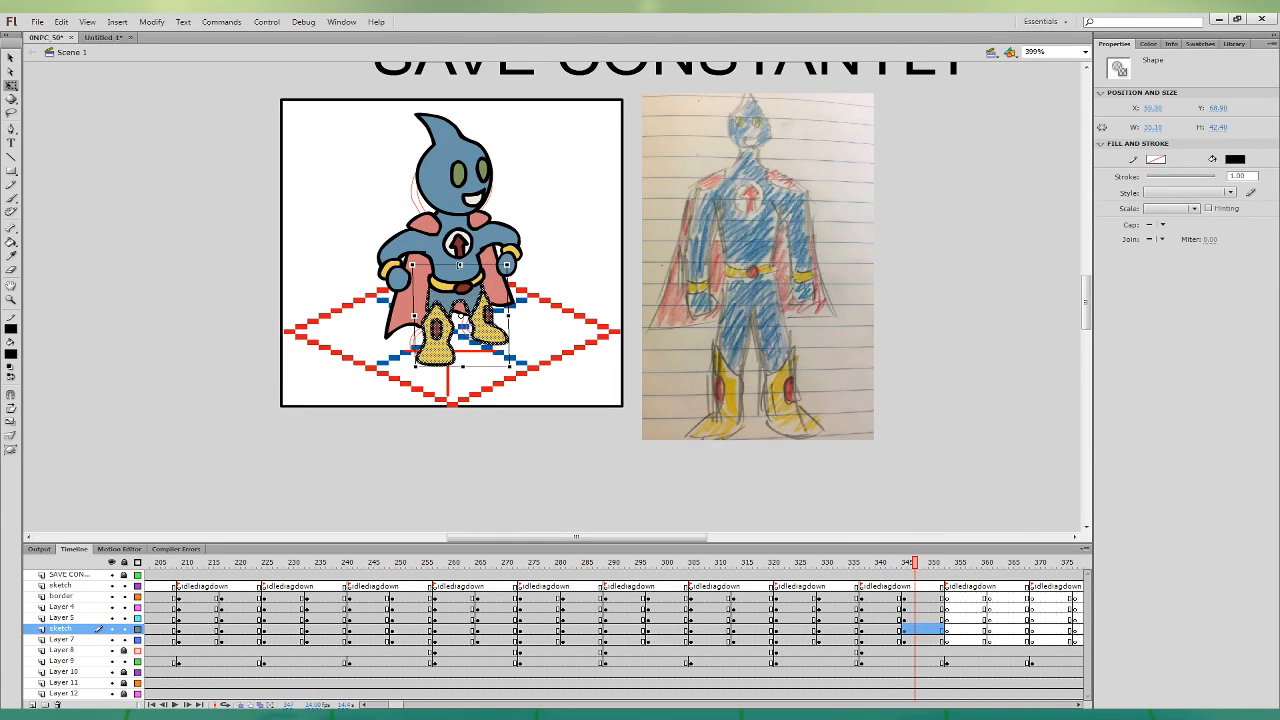
{"action": "left_click_drag", "start_coordinate": [459, 264], "coordinate": [459, 269]}
- Nudge the hero's head slightly right and down in the second pose
{"action": "left_click", "coordinate": [906, 618]}
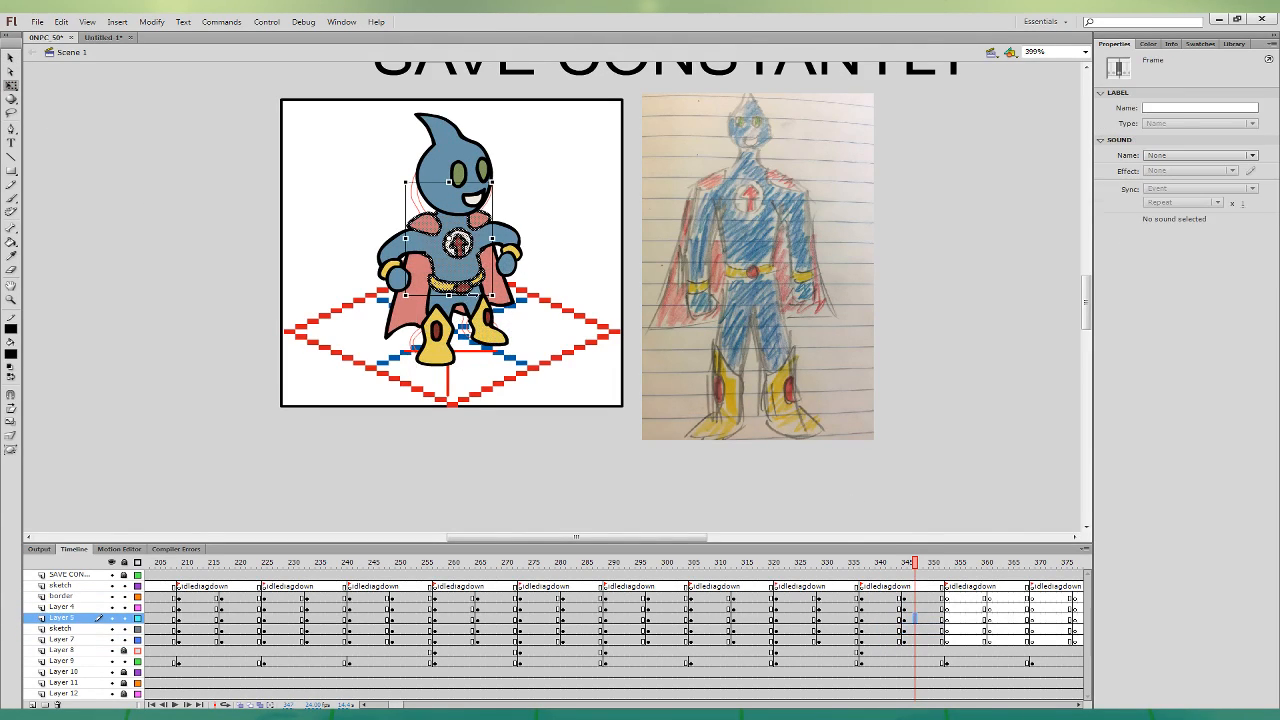
{"action": "left_click", "coordinate": [921, 597]}
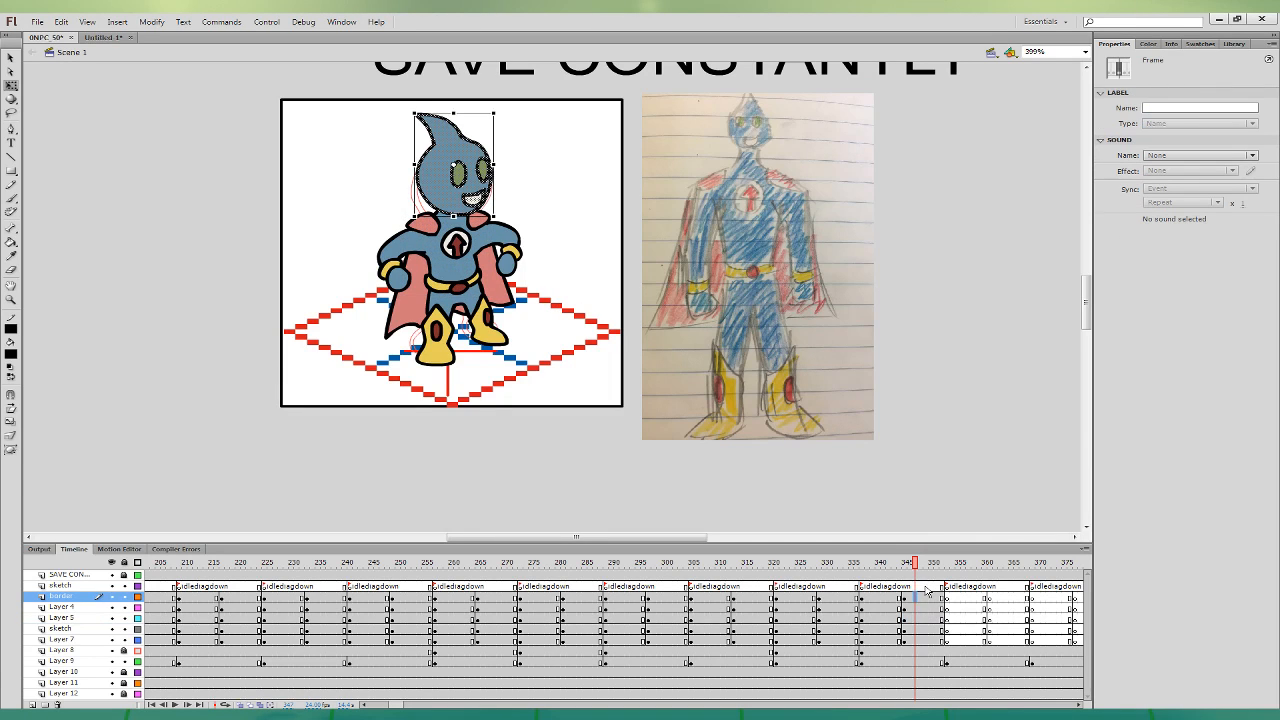
{"action": "key", "text": "Right"}
{"action": "key", "text": "Down"}
- Skew the hero's duplicated arm slightly downward in the second pose on Layer 4
{"action": "left_click", "coordinate": [921, 607]}
{"action": "left_click", "coordinate": [568, 282]}
{"action": "left_click", "coordinate": [521, 241]}
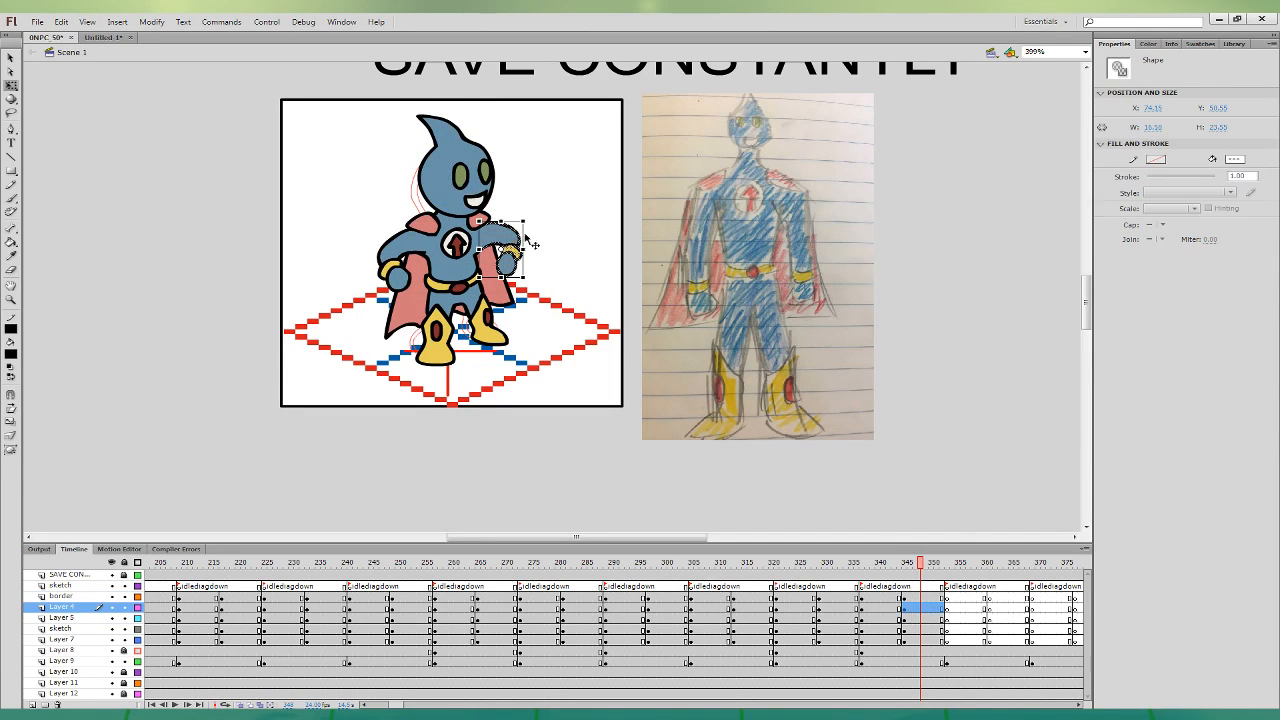
{"action": "left_click_drag", "start_coordinate": [523, 239], "coordinate": [523, 243]}
{"action": "left_click", "coordinate": [418, 258]}
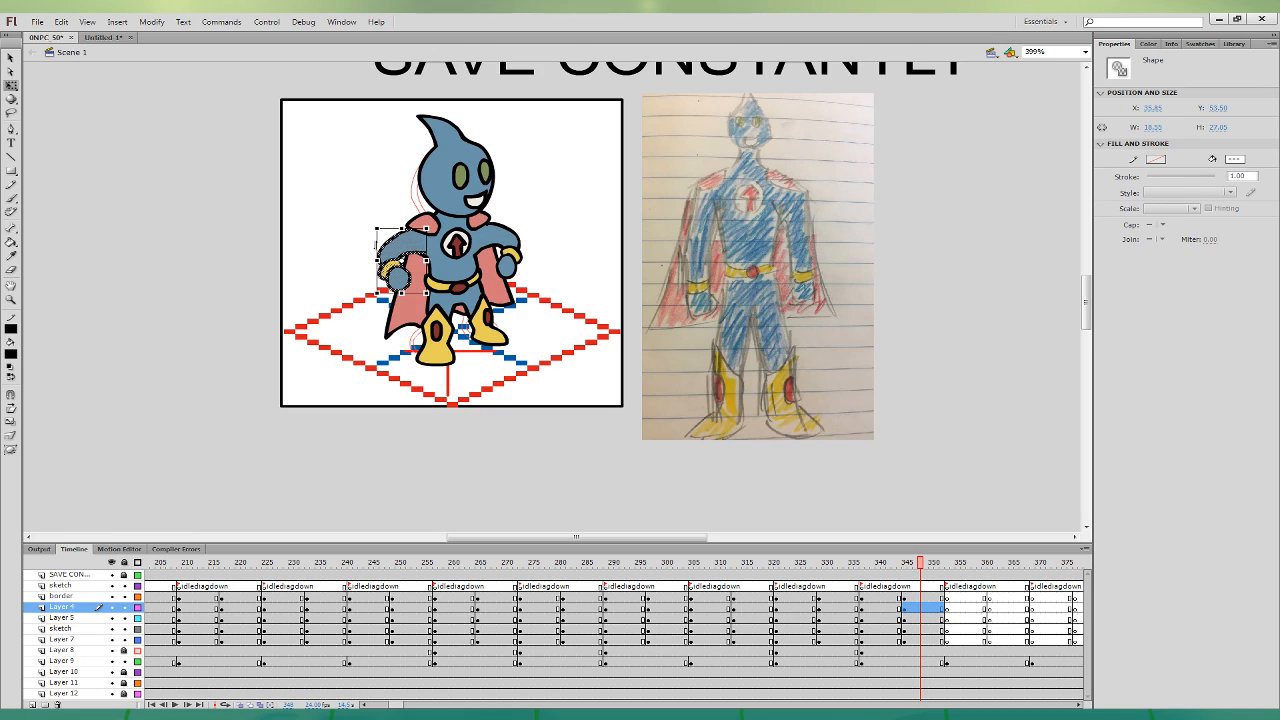
- Nudge the second pose's head, torso and arms slightly down and right, and move its cape slightly down
{"action": "left_click", "coordinate": [921, 618]}
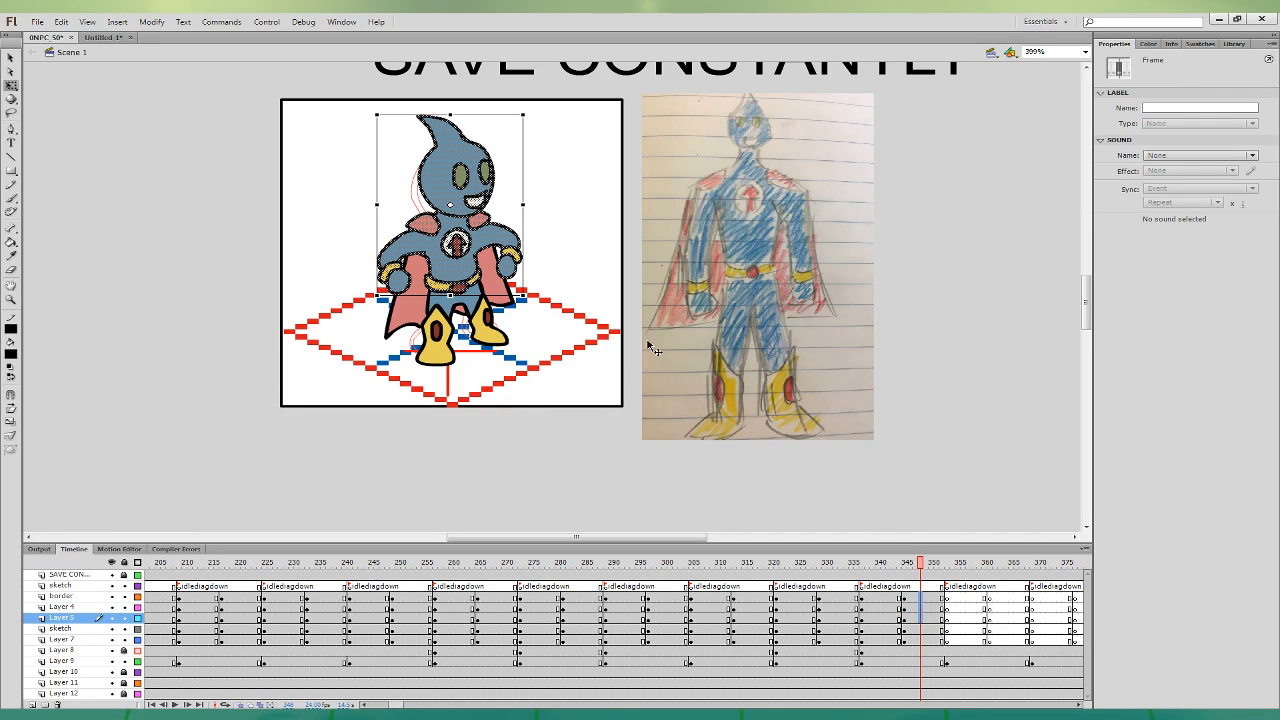
{"action": "key", "text": "Down"}
{"action": "key", "text": "Right"}
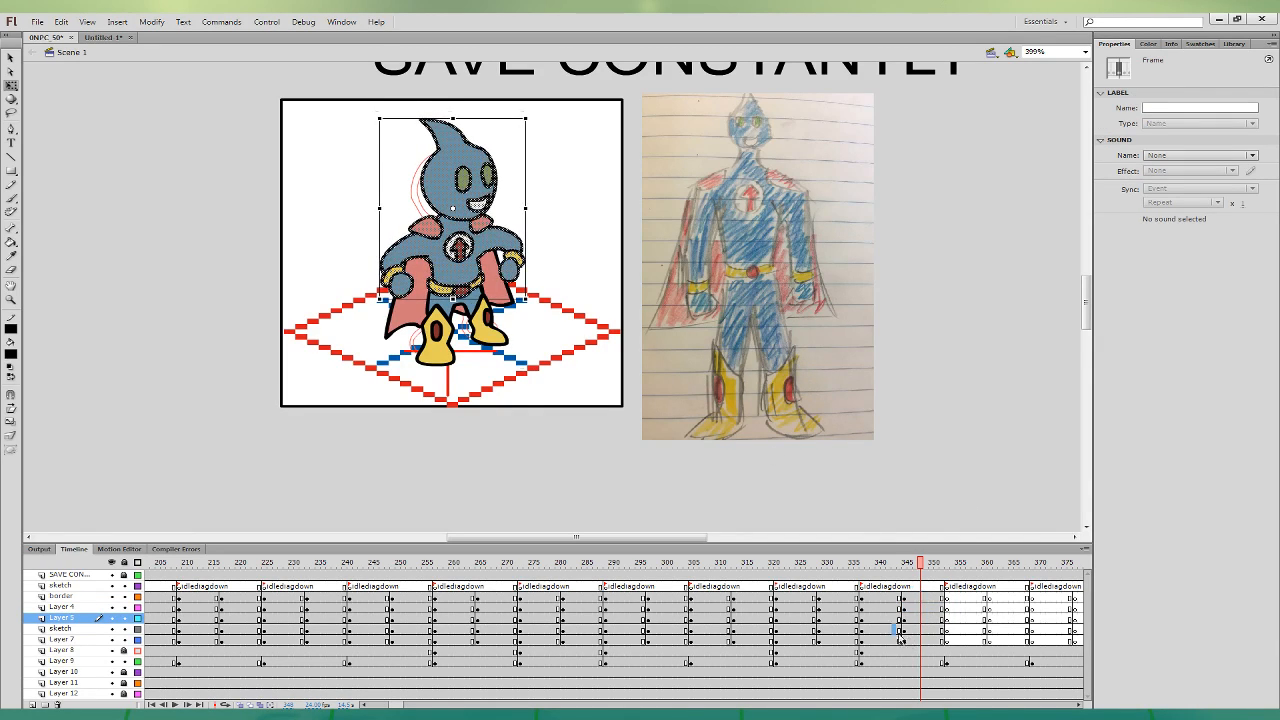
{"action": "left_click", "coordinate": [915, 629]}
{"action": "left_click", "coordinate": [915, 640]}
{"action": "key", "text": "Down"}
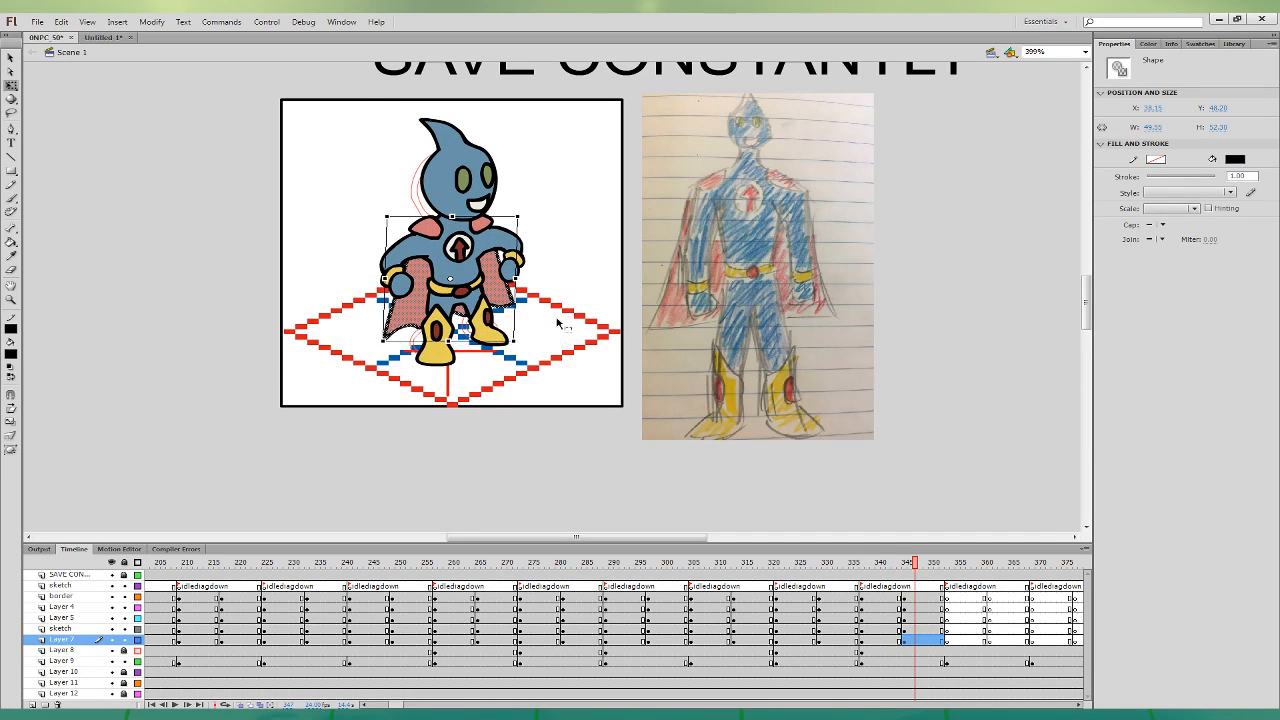
- Play back the hero's two-pose idle animation and copy its frames across all the artwork layers
{"action": "left_click", "coordinate": [896, 607]}
{"action": "key", "text": "Return"}
{"action": "key", "text": "Return"}
{"action": "left_click_drag", "start_coordinate": [865, 587], "coordinate": [938, 640]}
{"action": "left_click", "coordinate": [985, 597]}
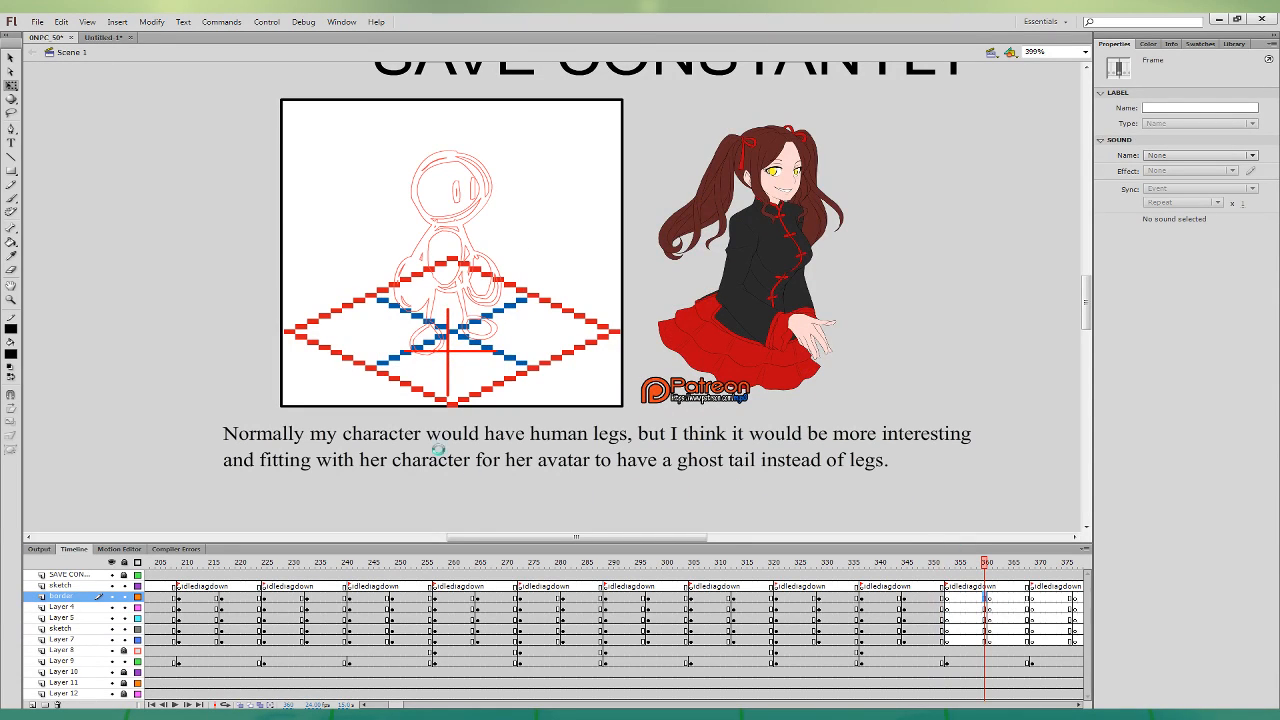
- Switch to the Untitled-1 document and replace the ninja's frames with the copied hero frames
{"action": "left_click", "coordinate": [100, 37]}
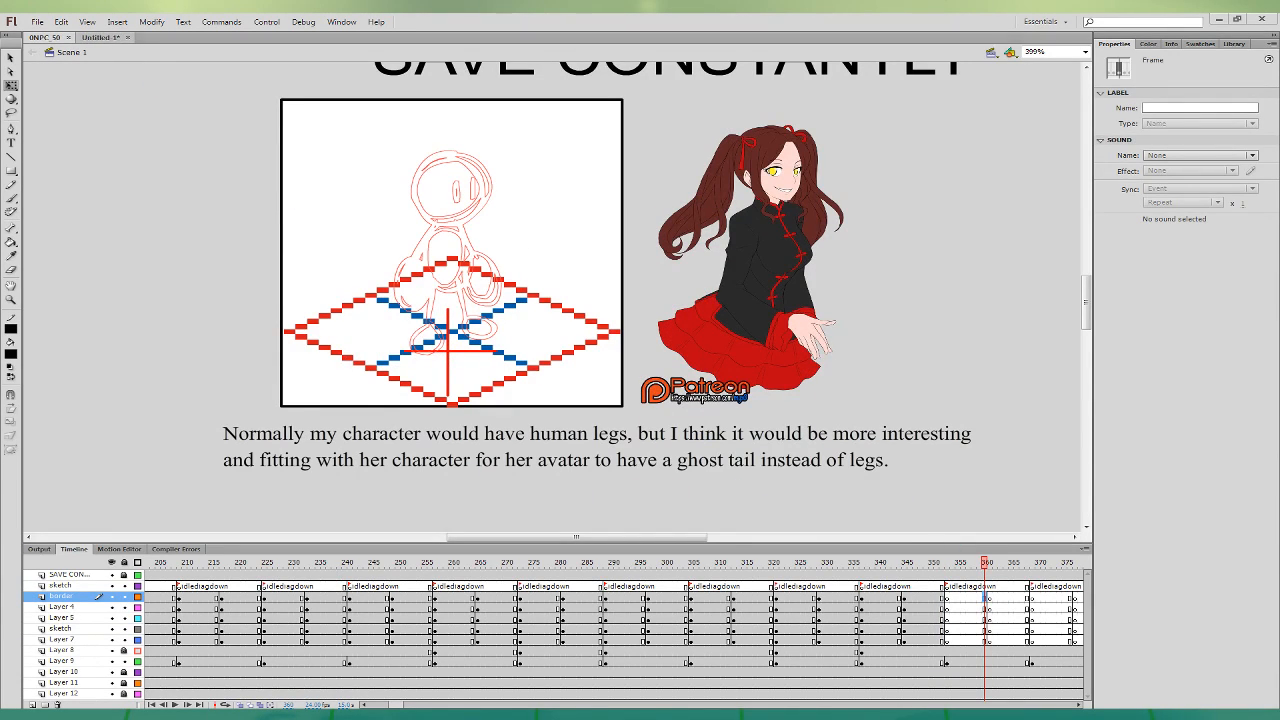
{"action": "left_click", "coordinate": [82, 578], "text": "shift"}
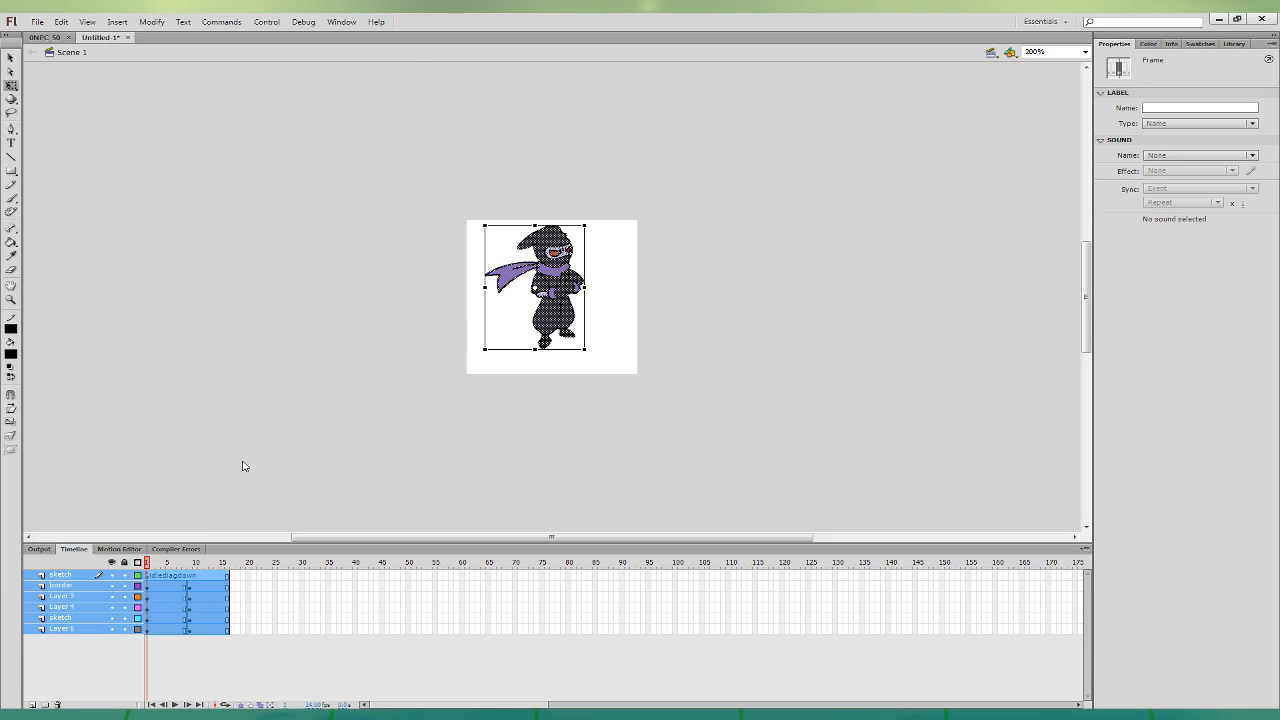
{"action": "key", "text": "ctrl+alt+v"}
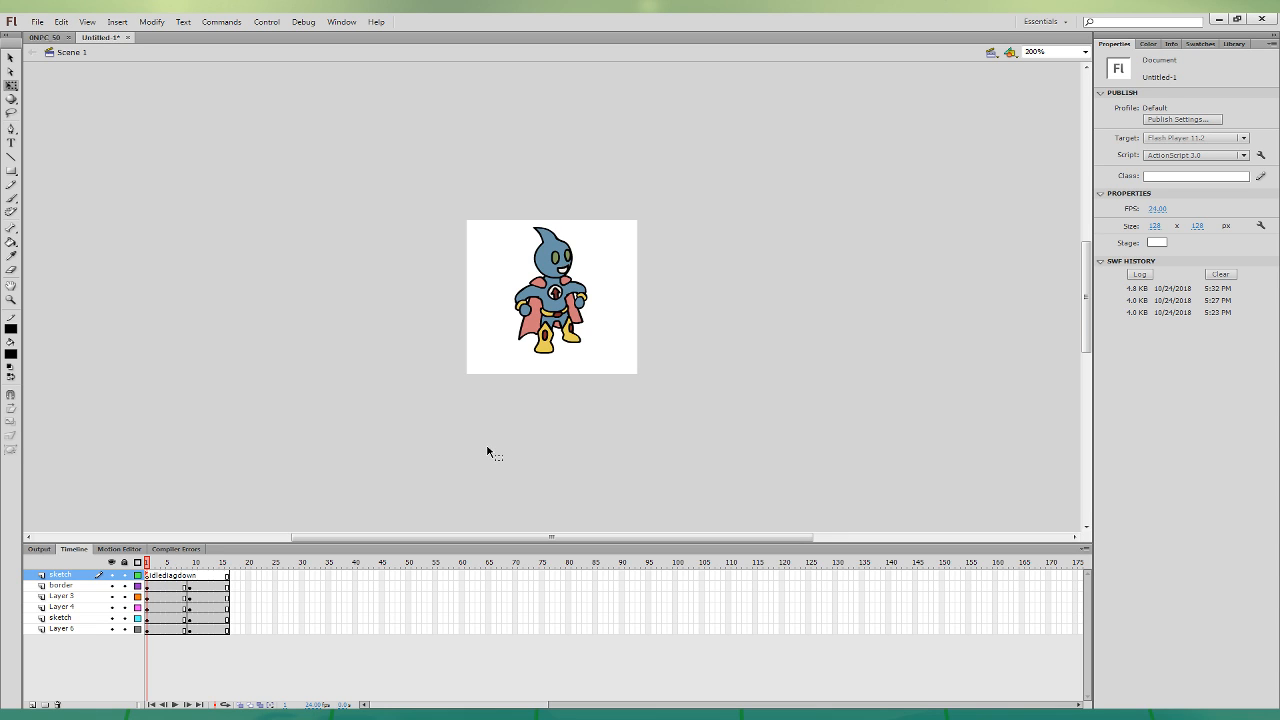
- Switch to the 0NPC_50 document and ink the girl's first pigtail, fringe and face outline on the border layer at frame 360
{"action": "left_click", "coordinate": [45, 40]}
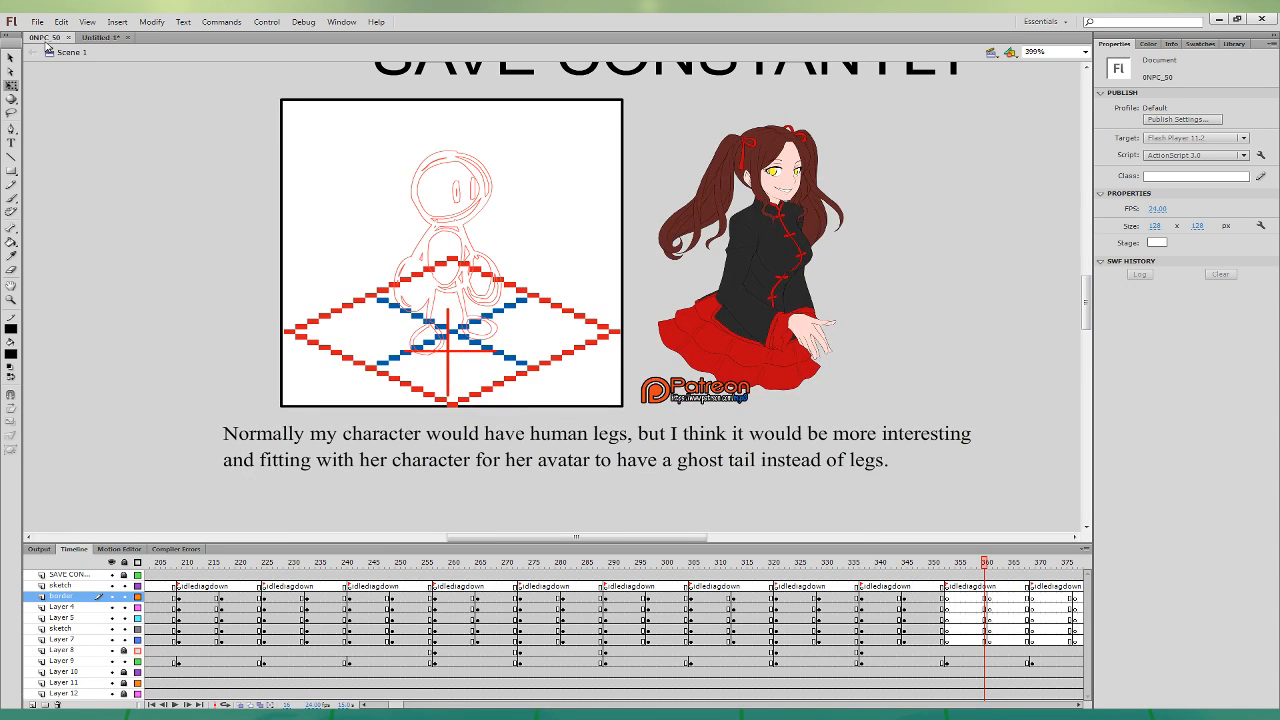
{"action": "left_click", "coordinate": [984, 597]}
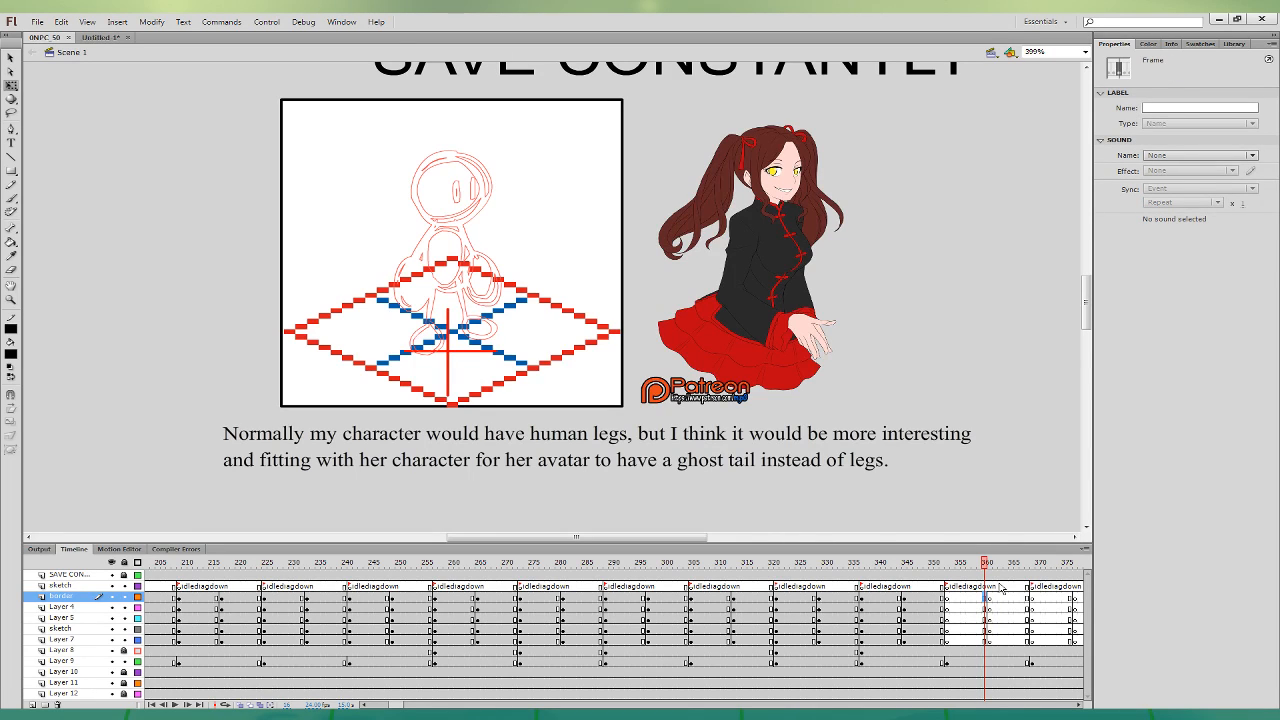
{"action": "key", "text": "b"}
{"action": "left_click", "coordinate": [38, 399]}
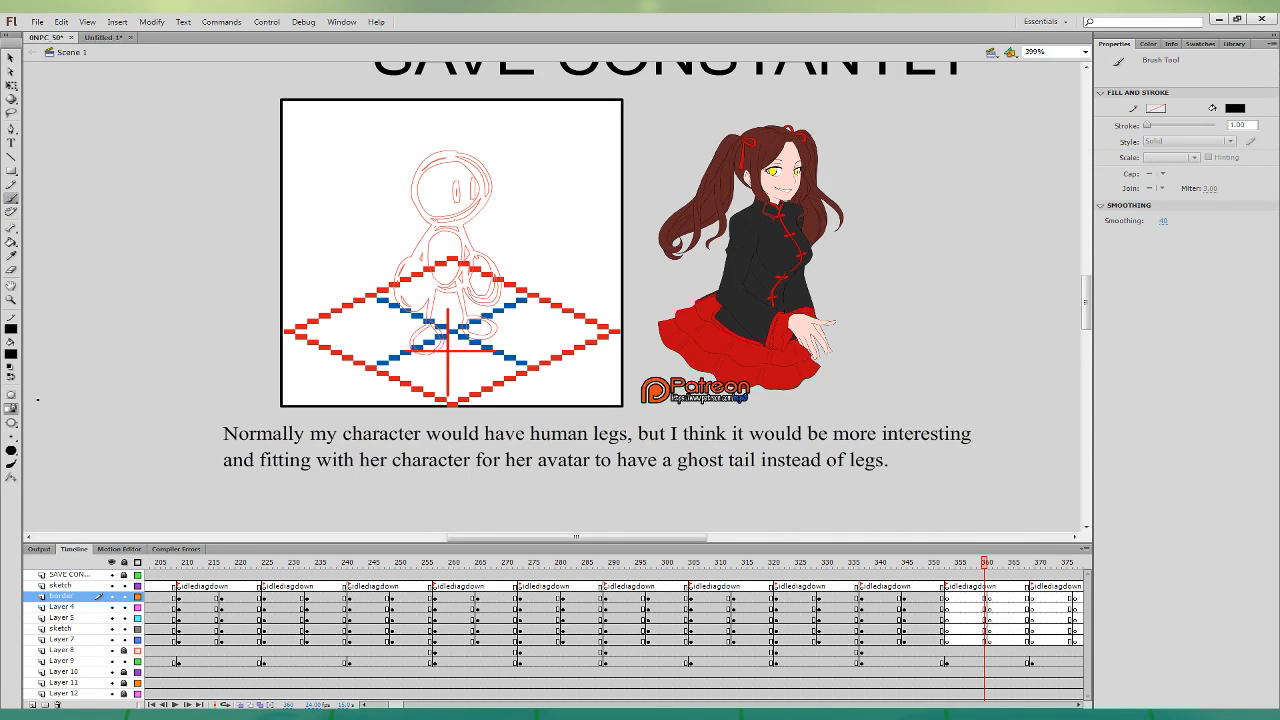
{"action": "left_click", "coordinate": [985, 598]}
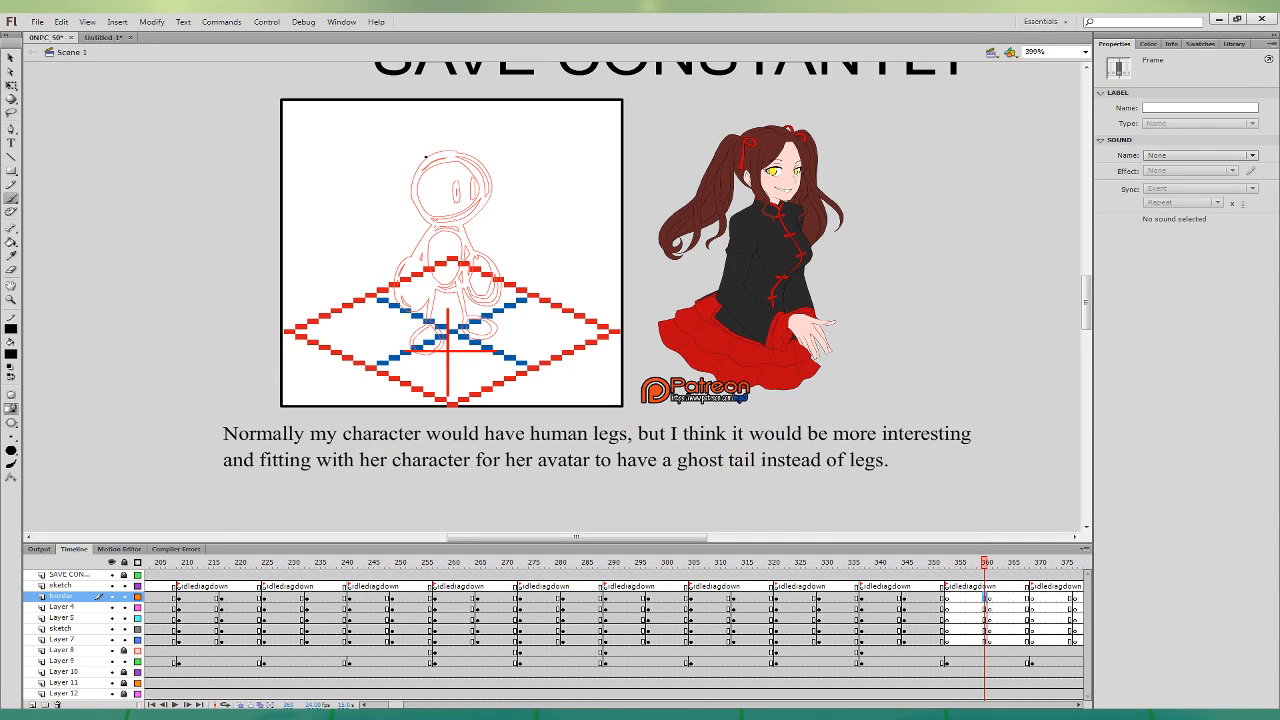
{"action": "left_click_drag", "start_coordinate": [417, 166], "coordinate": [420, 157]}
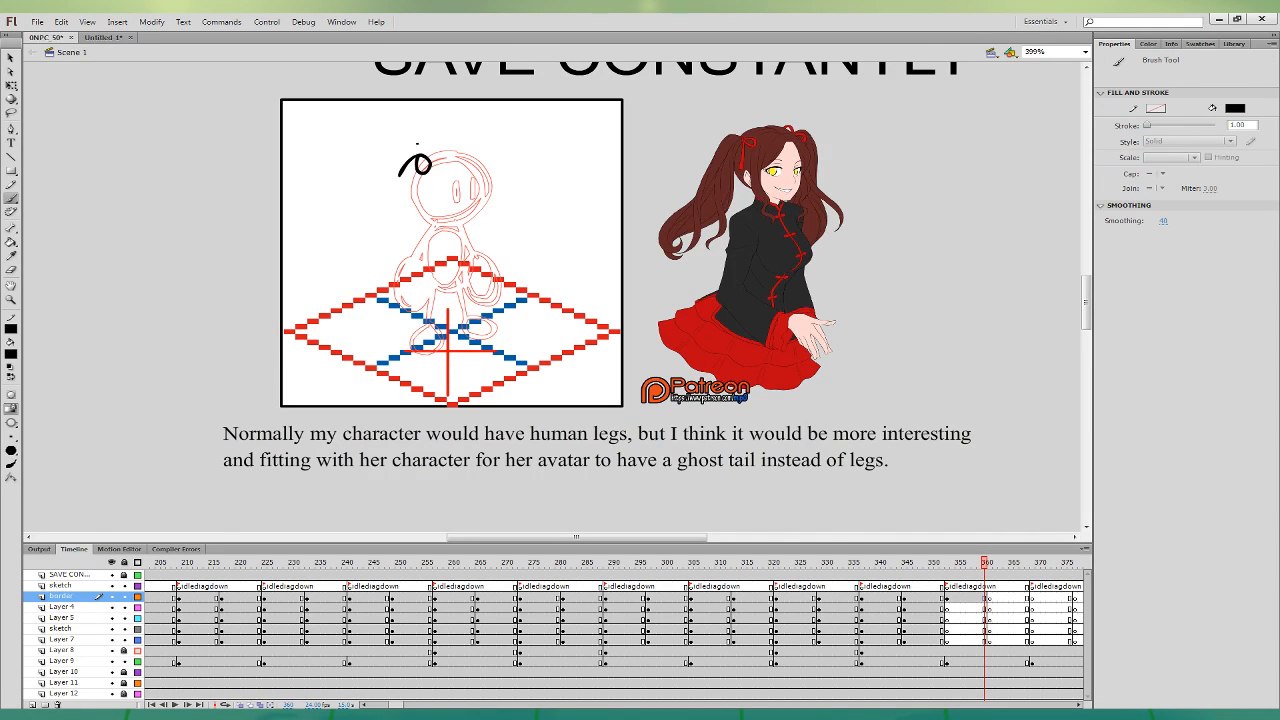
{"action": "key", "text": "ctrl+z"}
{"action": "mouse_move", "coordinate": [399, 148]}
{"action": "left_mouse_down"}
{"action": "mouse_move", "coordinate": [367, 208]}
{"action": "mouse_move", "coordinate": [405, 262]}
{"action": "mouse_move", "coordinate": [414, 143]}
{"action": "mouse_move", "coordinate": [431, 240]}
{"action": "mouse_move", "coordinate": [413, 195]}
{"action": "mouse_move", "coordinate": [434, 250]}
{"action": "mouse_move", "coordinate": [471, 156]}
{"action": "mouse_move", "coordinate": [490, 184]}
{"action": "left_mouse_up"}
{"action": "key", "text": "ctrl+z"}
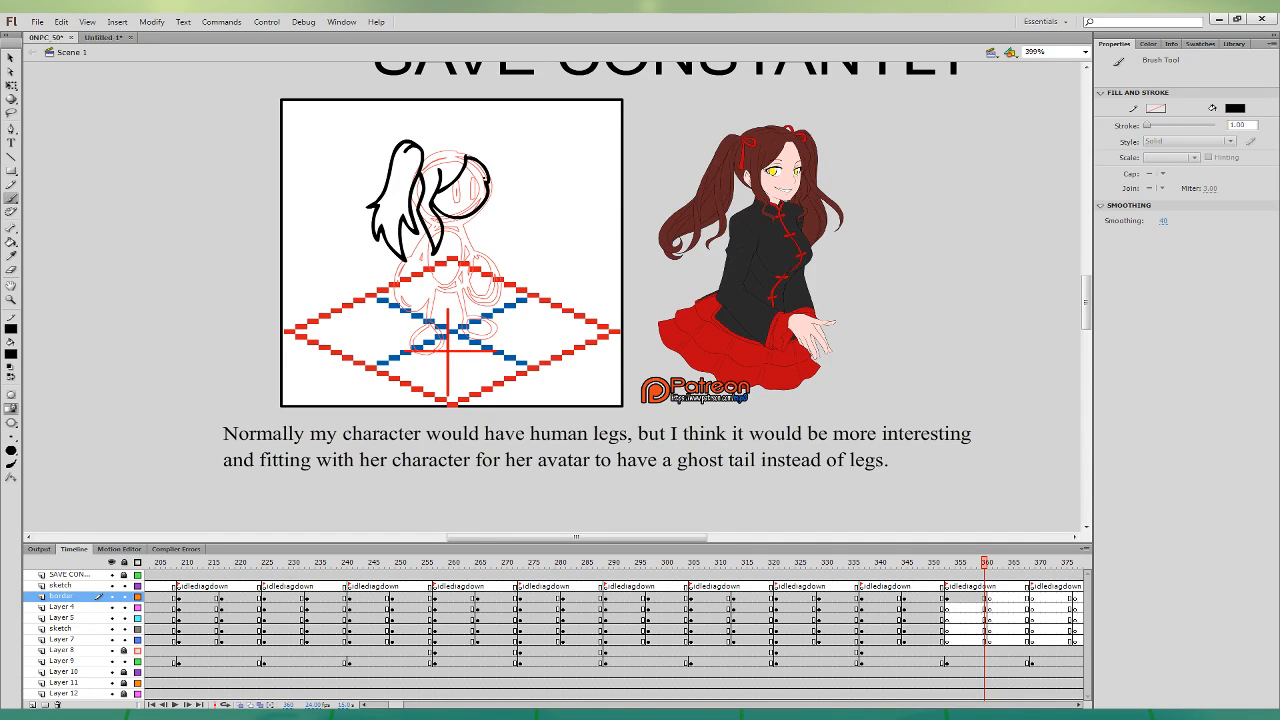
- Ink the crown of the girl's hair, the side lock by her face and her second pigtail with jagged tips
{"action": "key", "text": "ctrl+z"}
{"action": "mouse_move", "coordinate": [490, 188]}
{"action": "left_mouse_down"}
{"action": "mouse_move", "coordinate": [488, 248]}
{"action": "mouse_move", "coordinate": [501, 200]}
{"action": "mouse_move", "coordinate": [492, 150]}
{"action": "mouse_move", "coordinate": [450, 142]}
{"action": "left_mouse_up"}
{"action": "key", "text": "ctrl+z"}
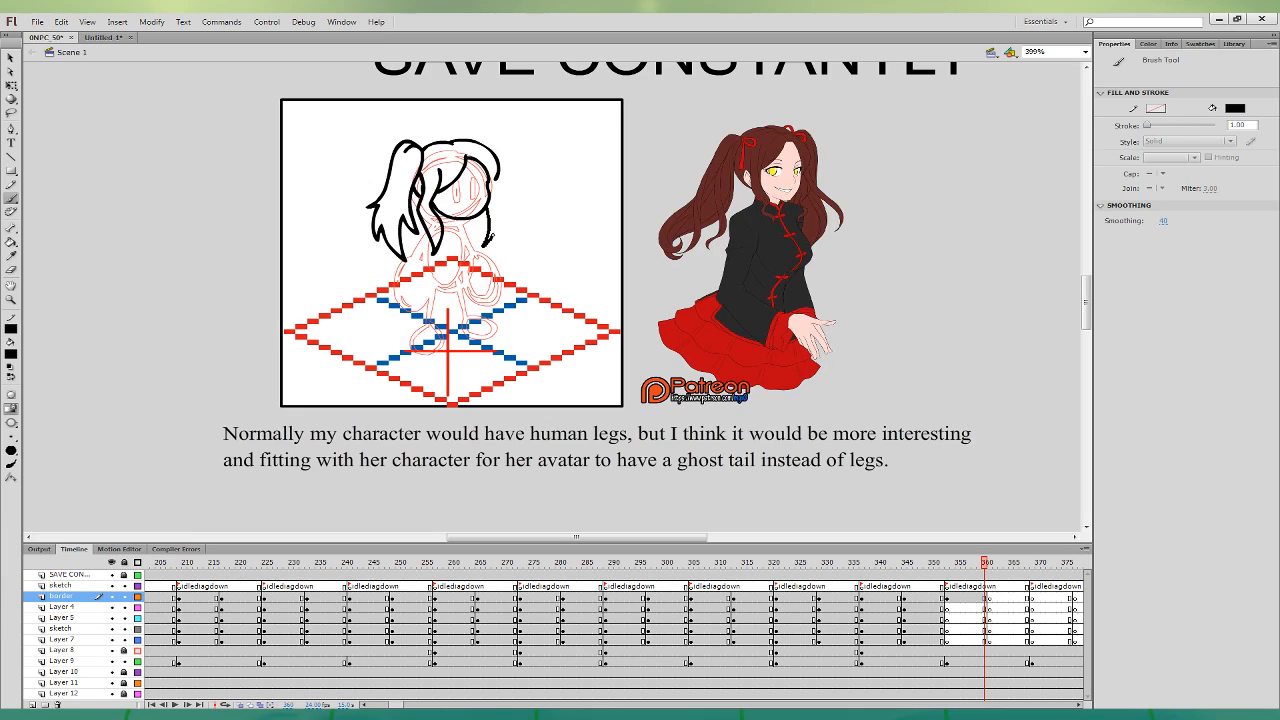
{"action": "left_click_drag", "start_coordinate": [490, 240], "coordinate": [496, 176]}
{"action": "mouse_move", "coordinate": [497, 226]}
{"action": "left_mouse_down"}
{"action": "mouse_move", "coordinate": [500, 250]}
{"action": "mouse_move", "coordinate": [522, 234]}
{"action": "left_mouse_up"}
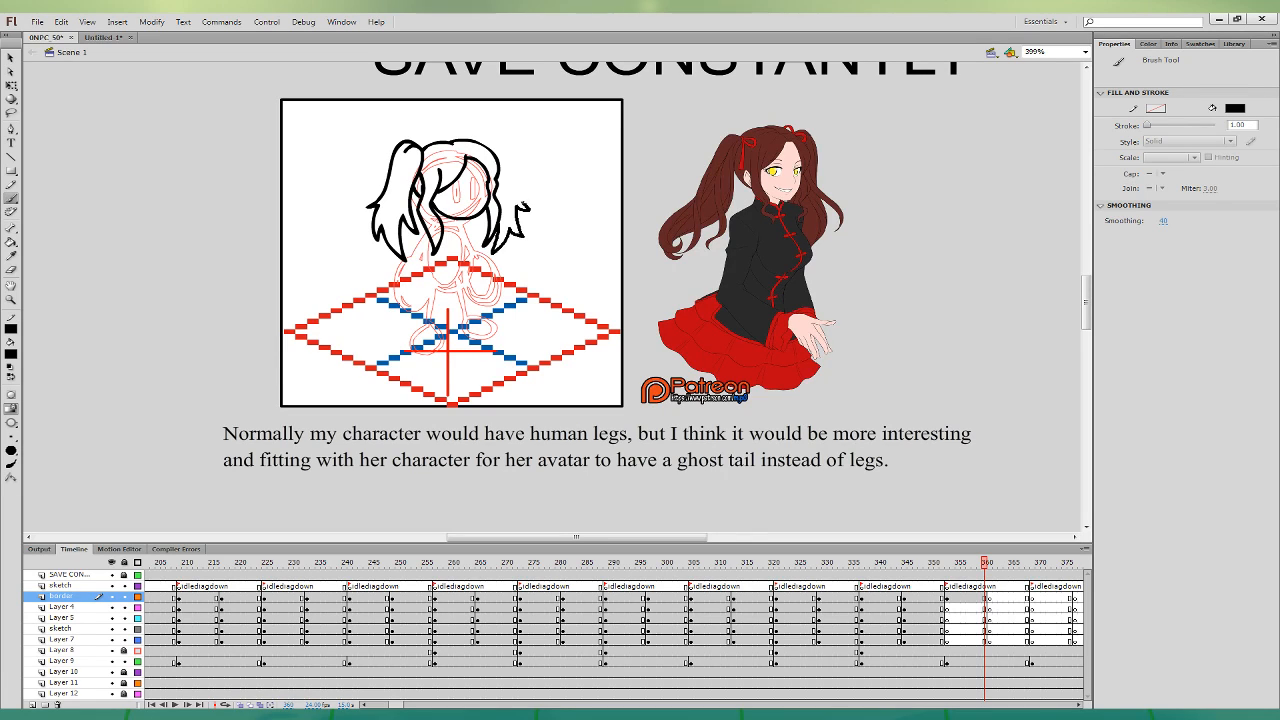
{"action": "left_click_drag", "start_coordinate": [485, 134], "coordinate": [528, 214]}
{"action": "left_click_drag", "start_coordinate": [487, 137], "coordinate": [500, 148]}
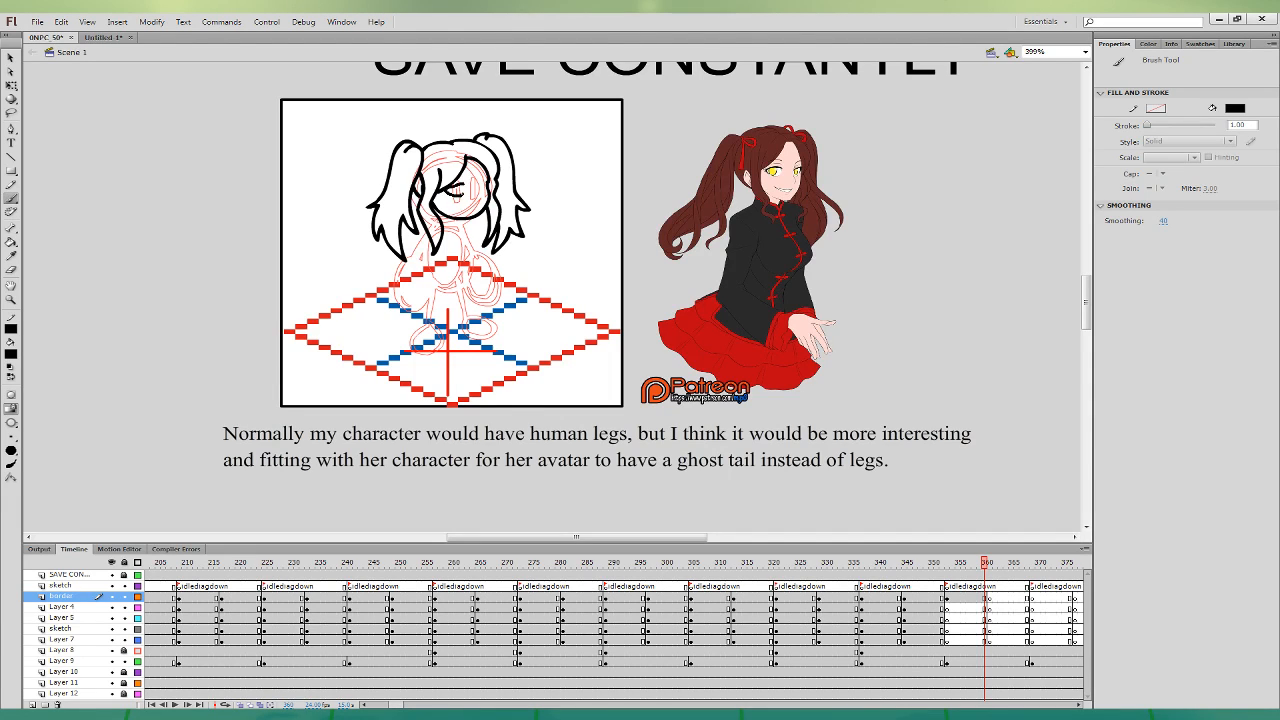
- Ink the girl's half-closed eyes and brow, and tilt the whole head drawing slightly with Free Transform
{"action": "key", "text": "ctrl+z"}
{"action": "left_click_drag", "start_coordinate": [477, 186], "coordinate": [488, 184]}
{"action": "left_click", "coordinate": [988, 597]}
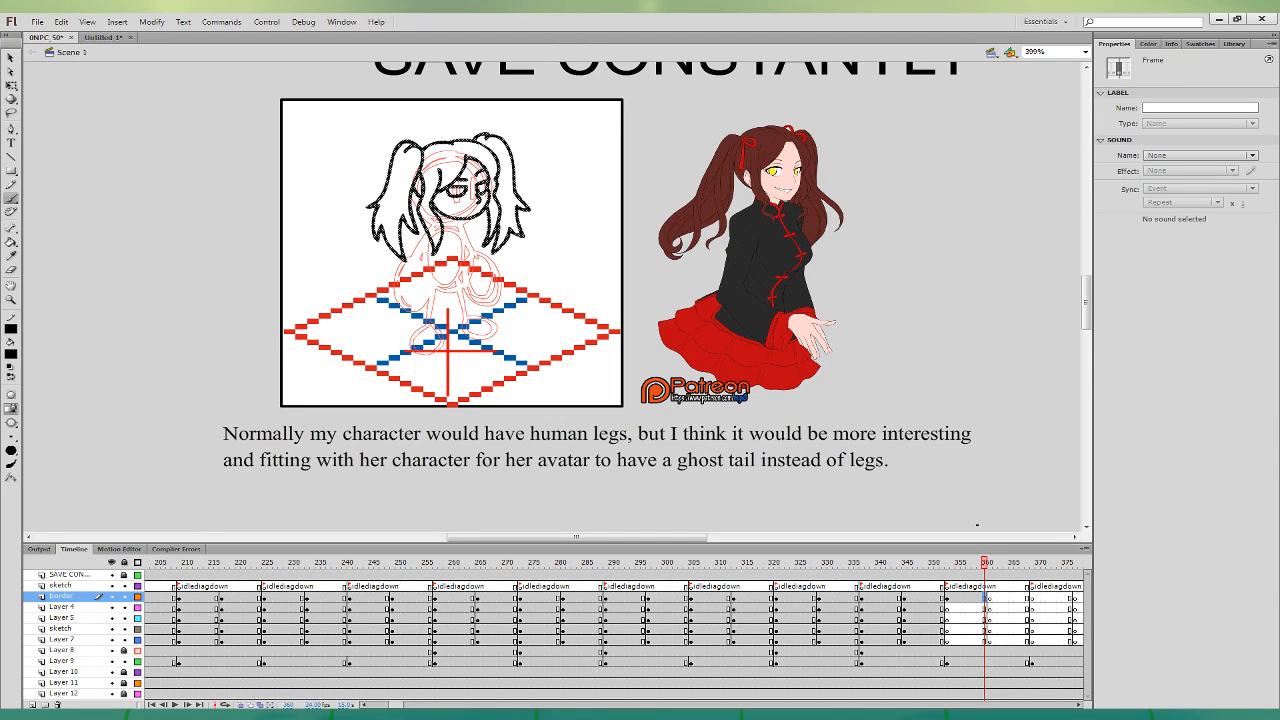
{"action": "left_click", "coordinate": [11, 84]}
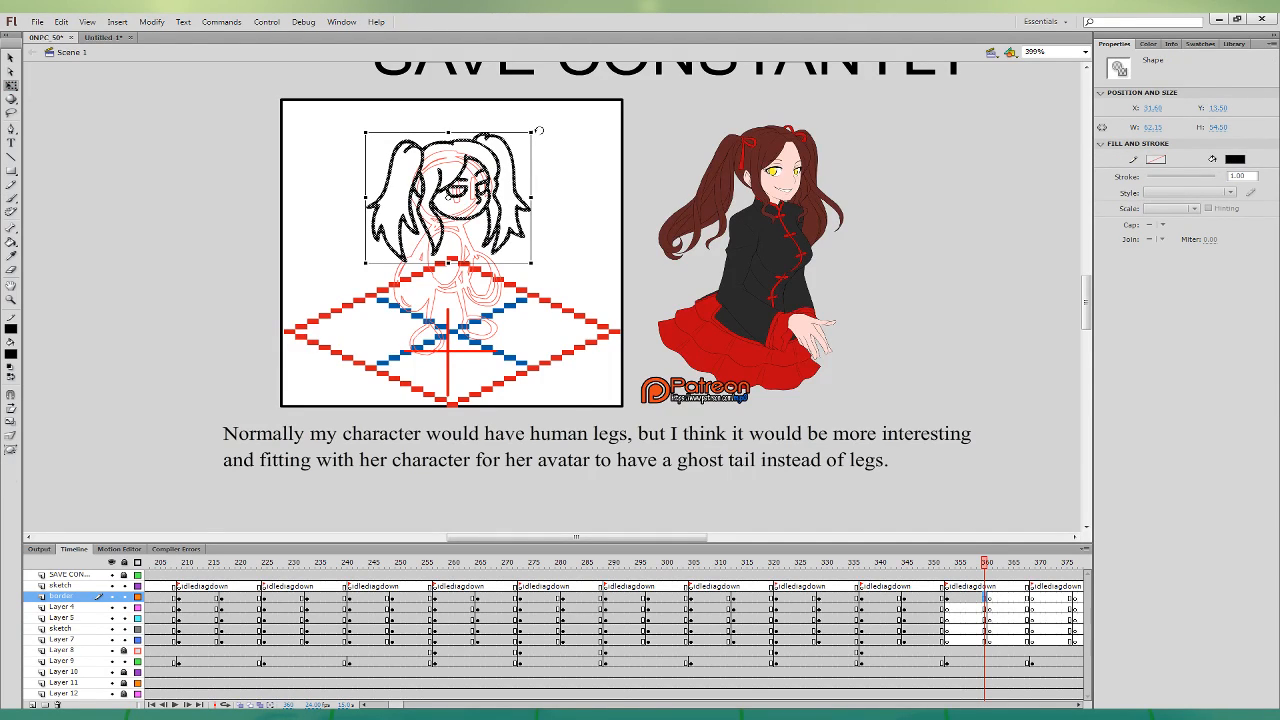
{"action": "left_click", "coordinate": [585, 207]}
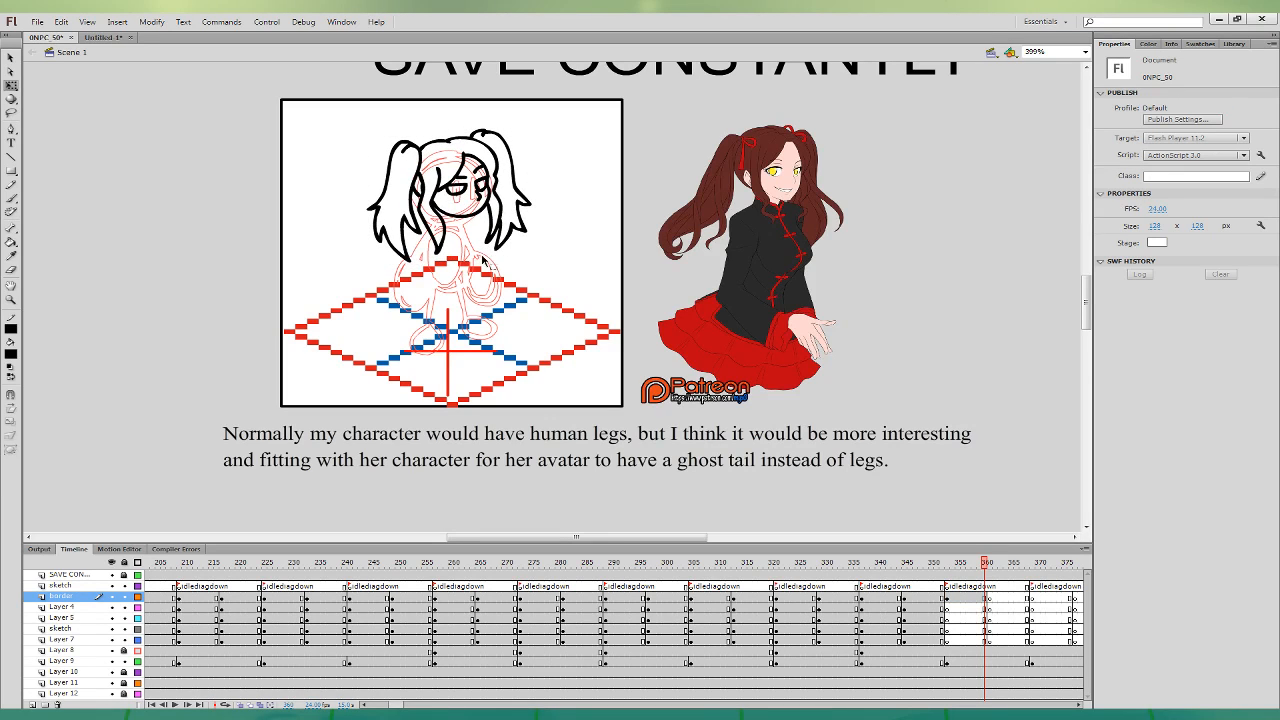
{"action": "left_click_drag", "start_coordinate": [484, 262], "coordinate": [580, 216]}
{"action": "left_click", "coordinate": [586, 219]}
{"action": "left_click", "coordinate": [986, 598]}
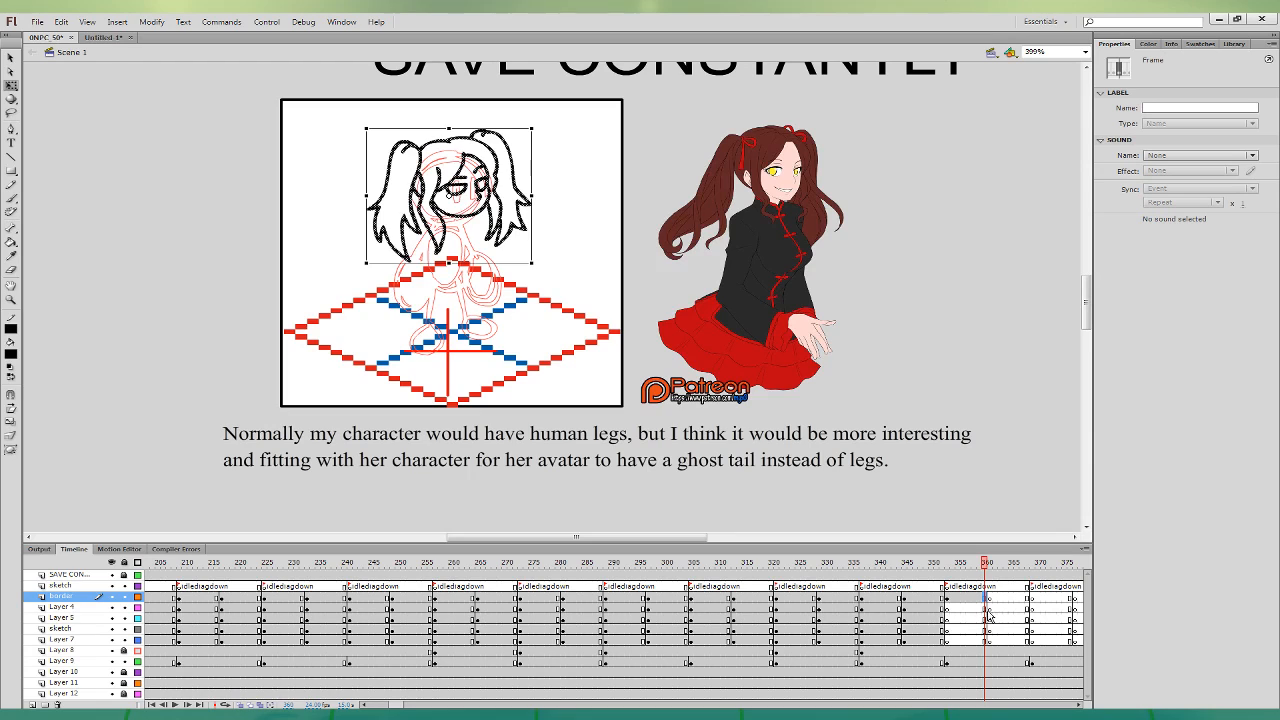
- Ink the girl's two bent arms with a sleeve cuff and hands meeting in front of her waist on Layer 4
{"action": "left_click", "coordinate": [986, 609]}
{"action": "left_click", "coordinate": [11, 198]}
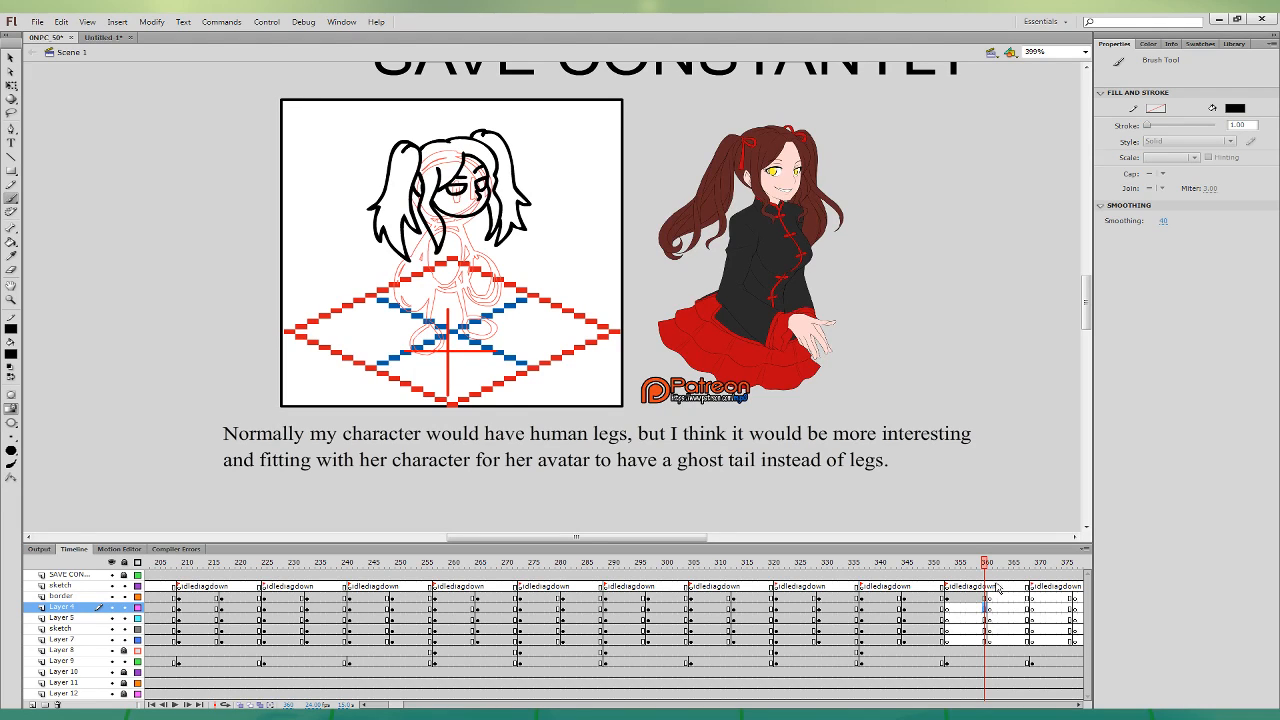
{"action": "mouse_move", "coordinate": [422, 255]}
{"action": "left_mouse_down"}
{"action": "mouse_move", "coordinate": [480, 280]}
{"action": "mouse_move", "coordinate": [444, 232]}
{"action": "left_mouse_up"}
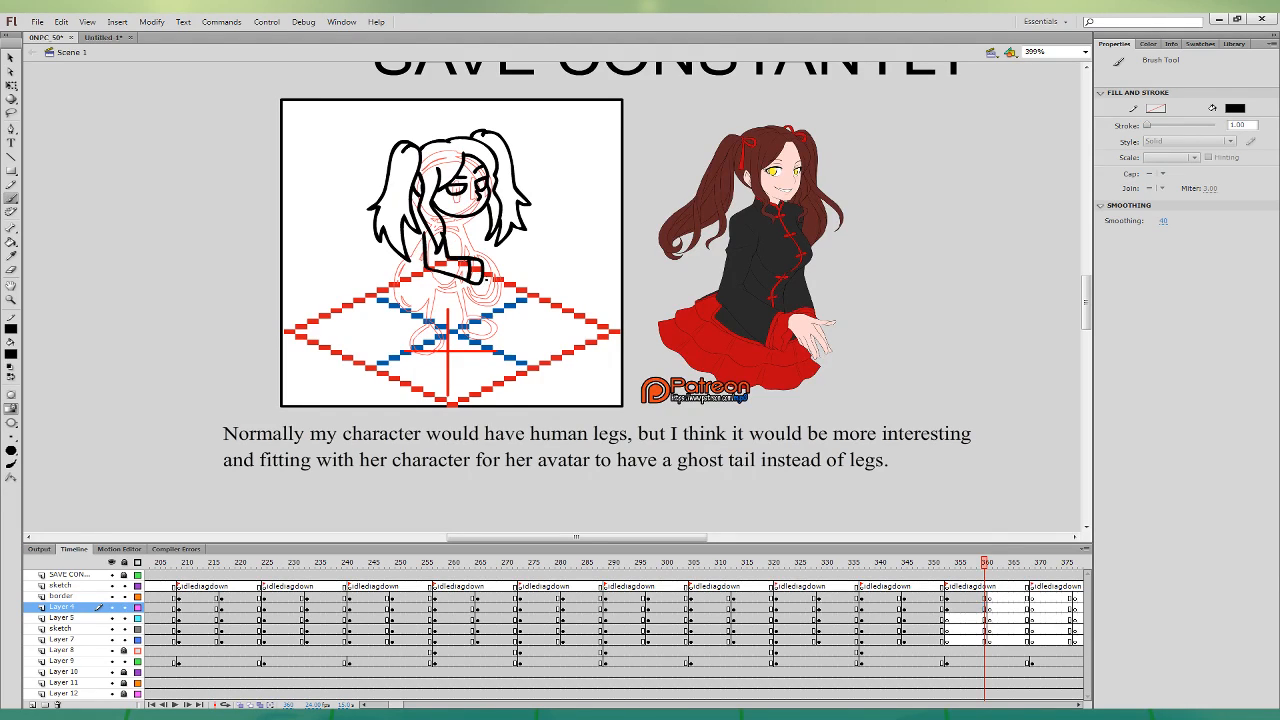
{"action": "left_click_drag", "start_coordinate": [486, 279], "coordinate": [496, 290]}
{"action": "key", "text": "ctrl+z"}
{"action": "key", "text": "ctrl+z"}
{"action": "left_click_drag", "start_coordinate": [484, 263], "coordinate": [502, 290]}
{"action": "key", "text": "ctrl+z"}
{"action": "key", "text": "ctrl+z"}
{"action": "key", "text": "ctrl+z"}
{"action": "mouse_move", "coordinate": [490, 260]}
{"action": "left_mouse_down"}
{"action": "mouse_move", "coordinate": [503, 287]}
{"action": "mouse_move", "coordinate": [493, 260]}
{"action": "mouse_move", "coordinate": [497, 271]}
{"action": "left_mouse_up"}
{"action": "left_click_drag", "start_coordinate": [509, 240], "coordinate": [514, 270]}
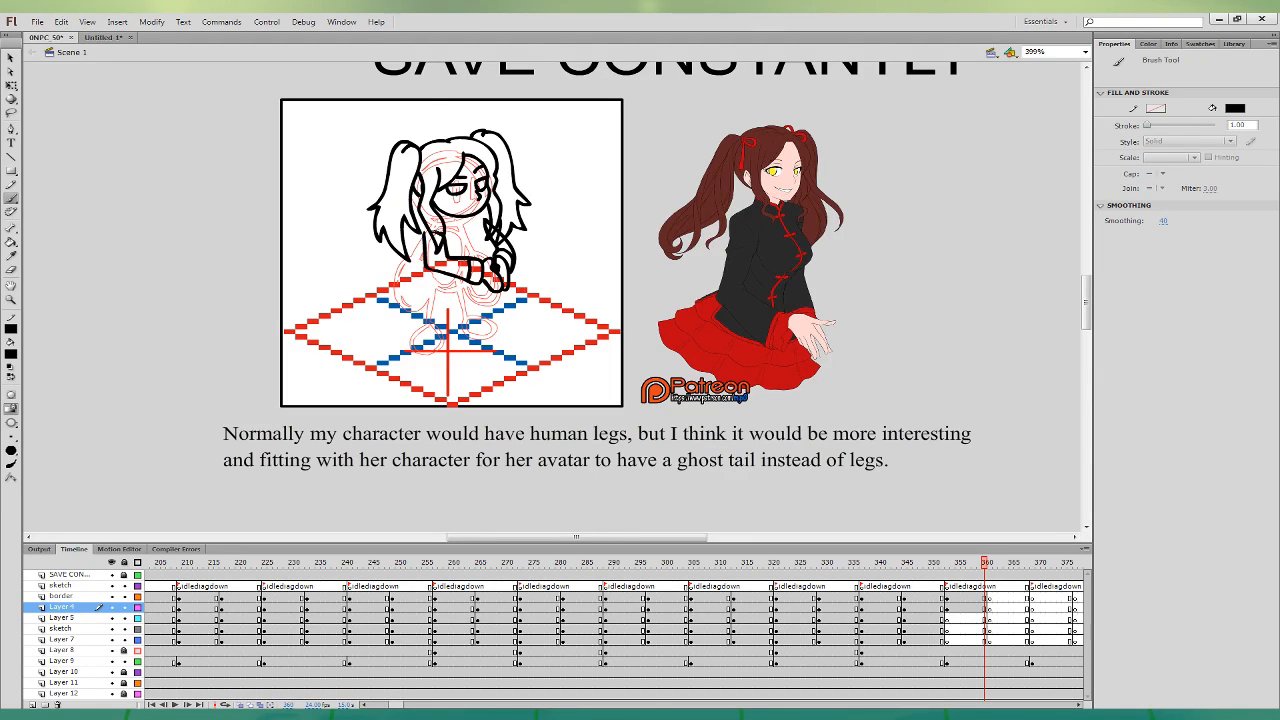
- Ink the girl's jacket on Layer 5 with a round collar, body outline and curved front seam
{"action": "left_click", "coordinate": [987, 620]}
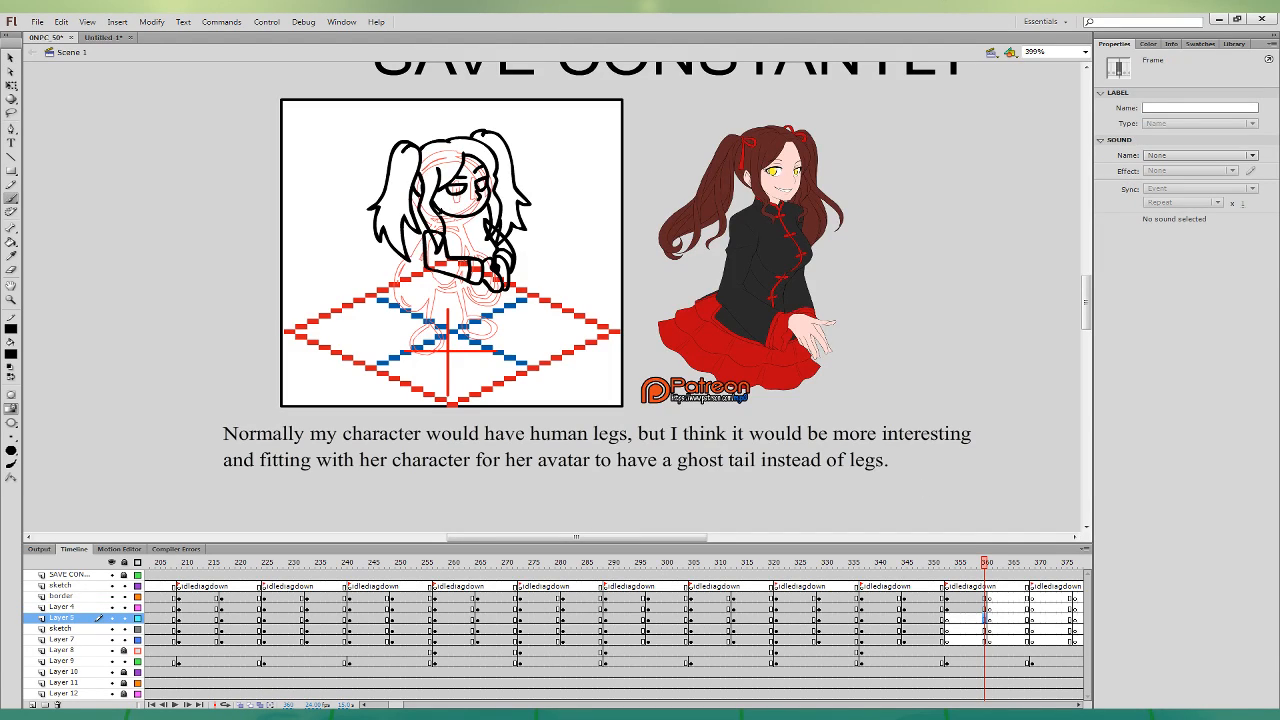
{"action": "left_click_drag", "start_coordinate": [440, 209], "coordinate": [444, 227]}
{"action": "key", "text": "ctrl+z"}
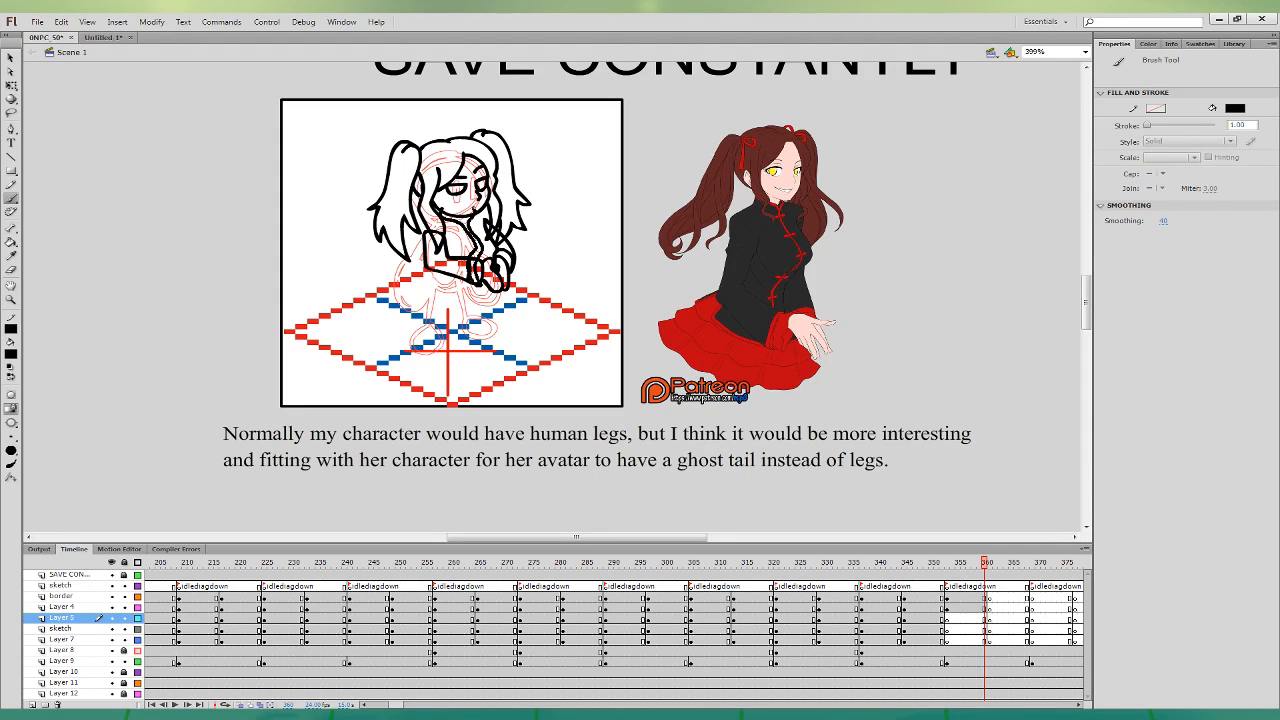
{"action": "left_click_drag", "start_coordinate": [477, 210], "coordinate": [444, 210]}
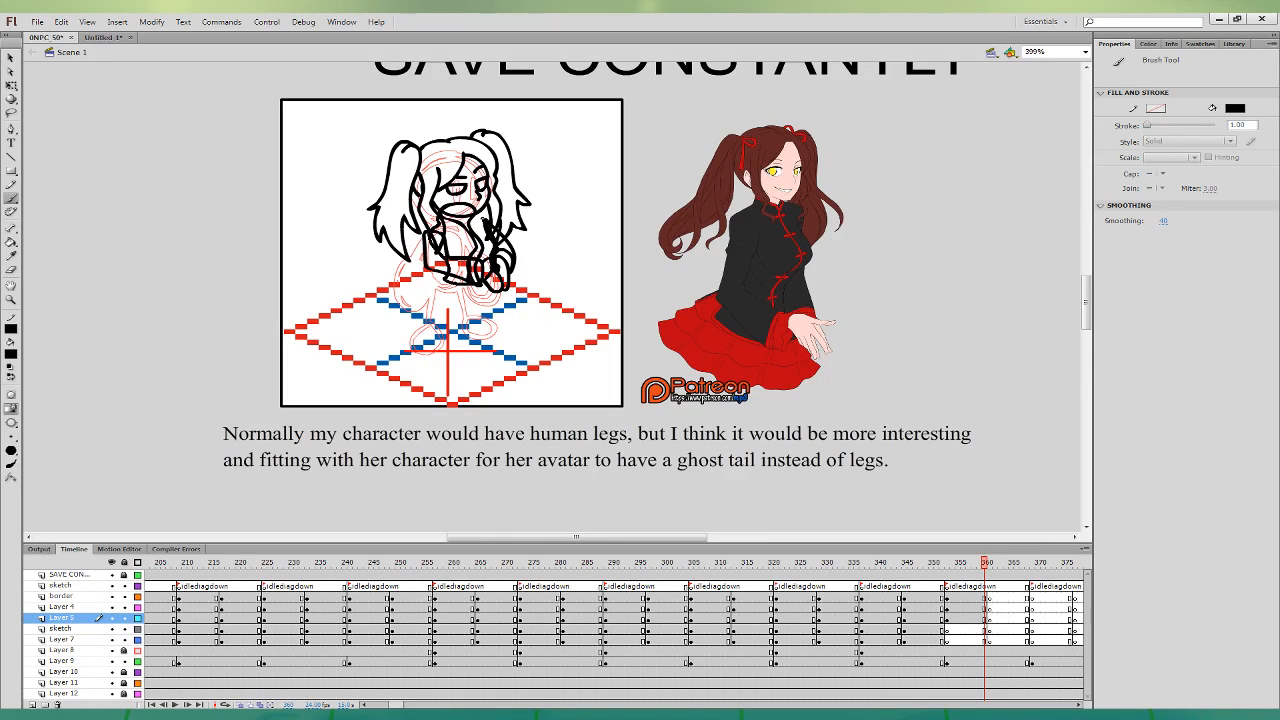
- Hide the arms on Layer 4 and clean up the jacket's overlapping front seam lines on Layer 5
{"action": "left_click", "coordinate": [986, 619]}
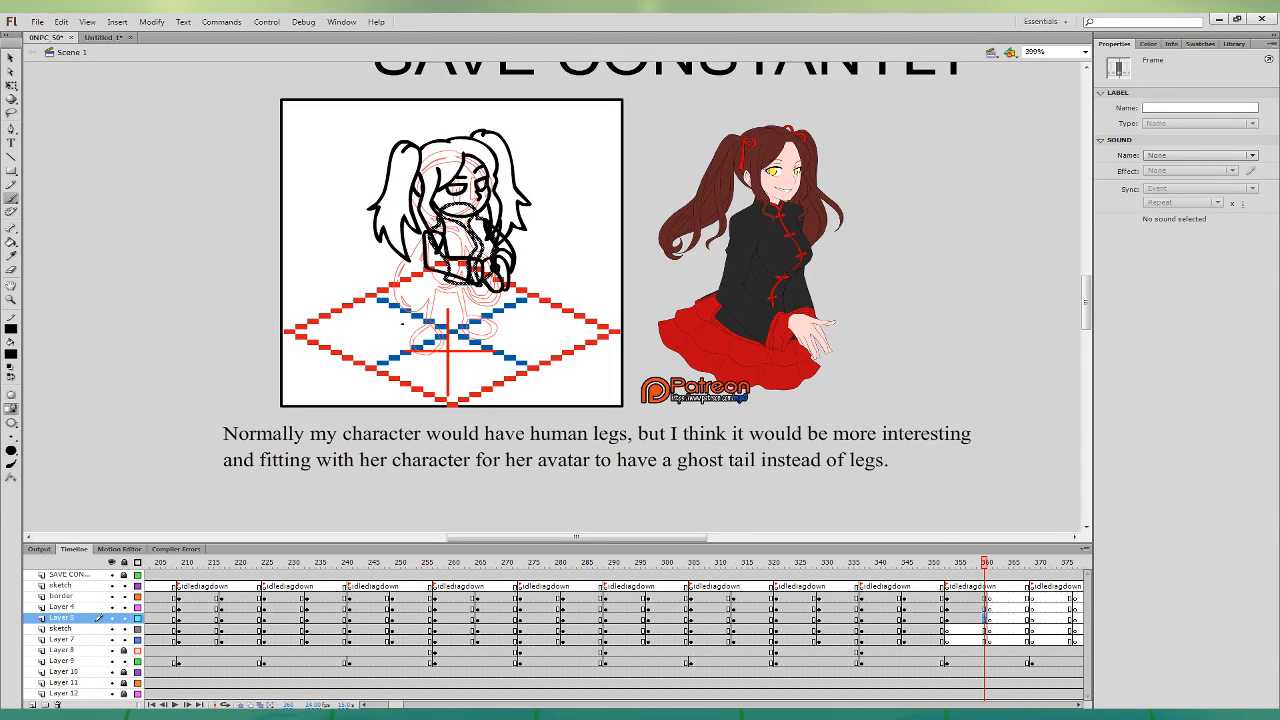
{"action": "left_click", "coordinate": [111, 607]}
{"action": "left_click", "coordinate": [10, 57]}
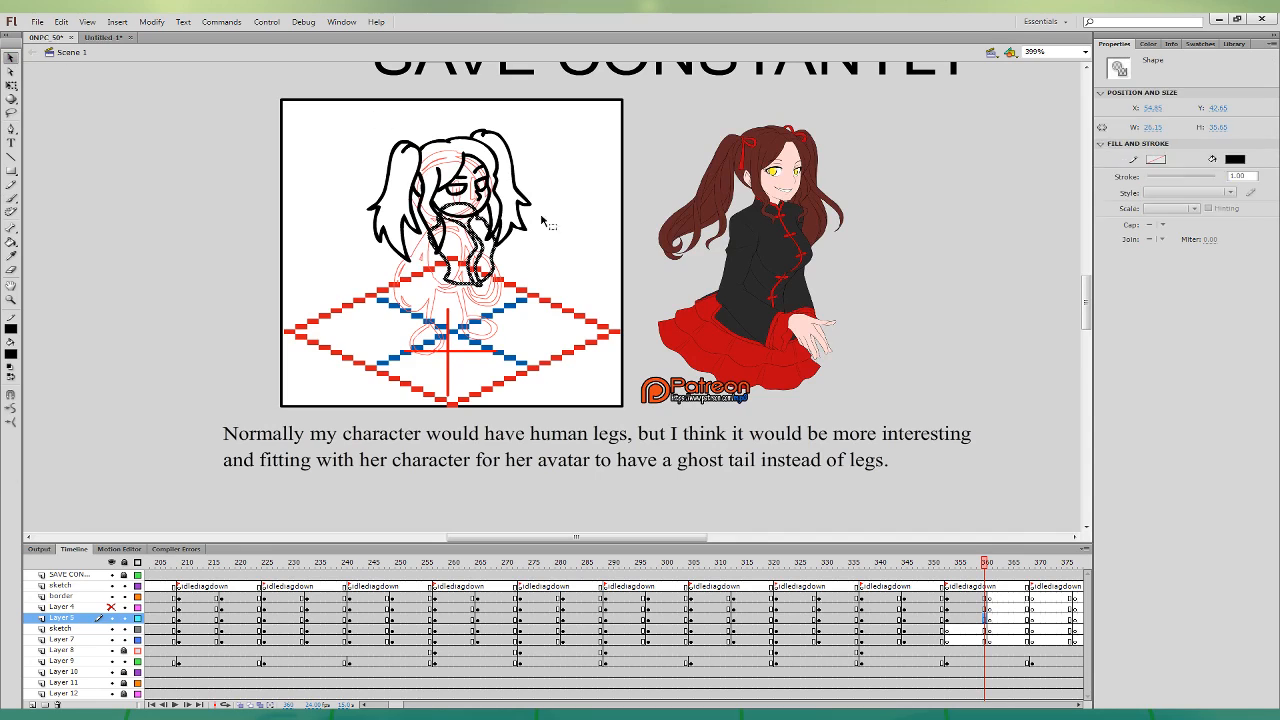
{"action": "left_click_drag", "start_coordinate": [474, 242], "coordinate": [462, 221]}
{"action": "left_click", "coordinate": [476, 240]}
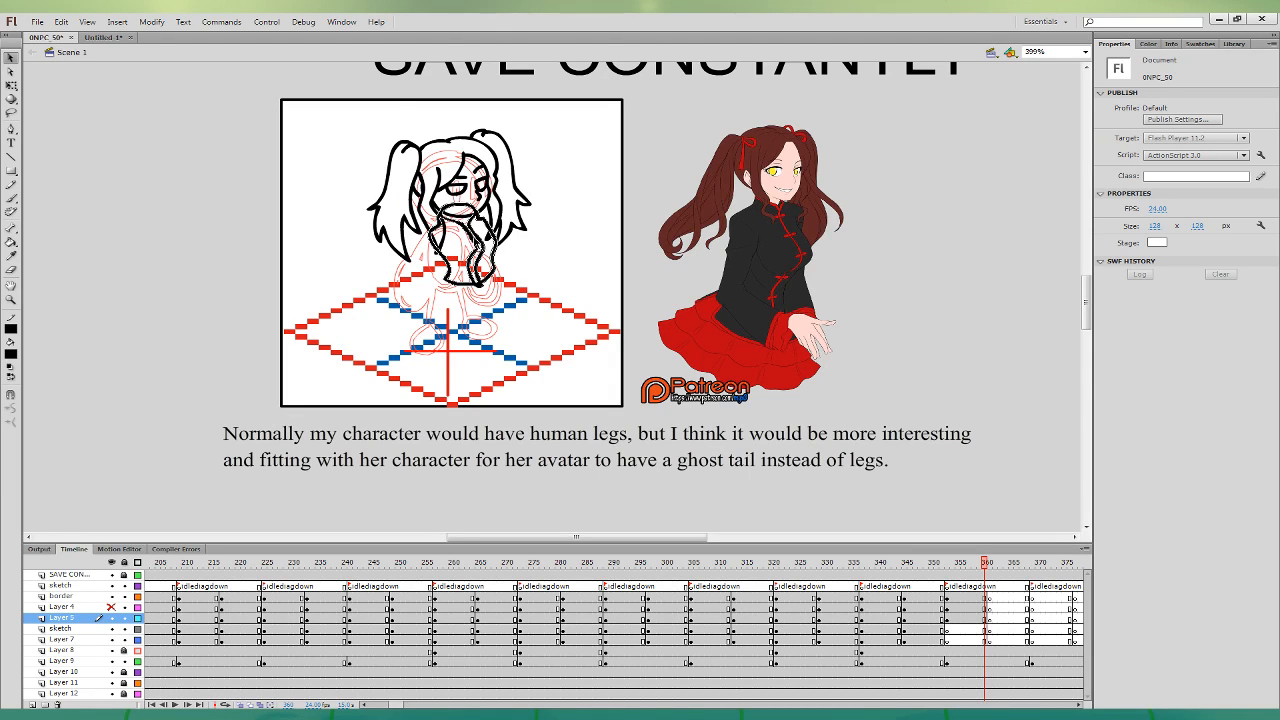
{"action": "left_click", "coordinate": [465, 223]}
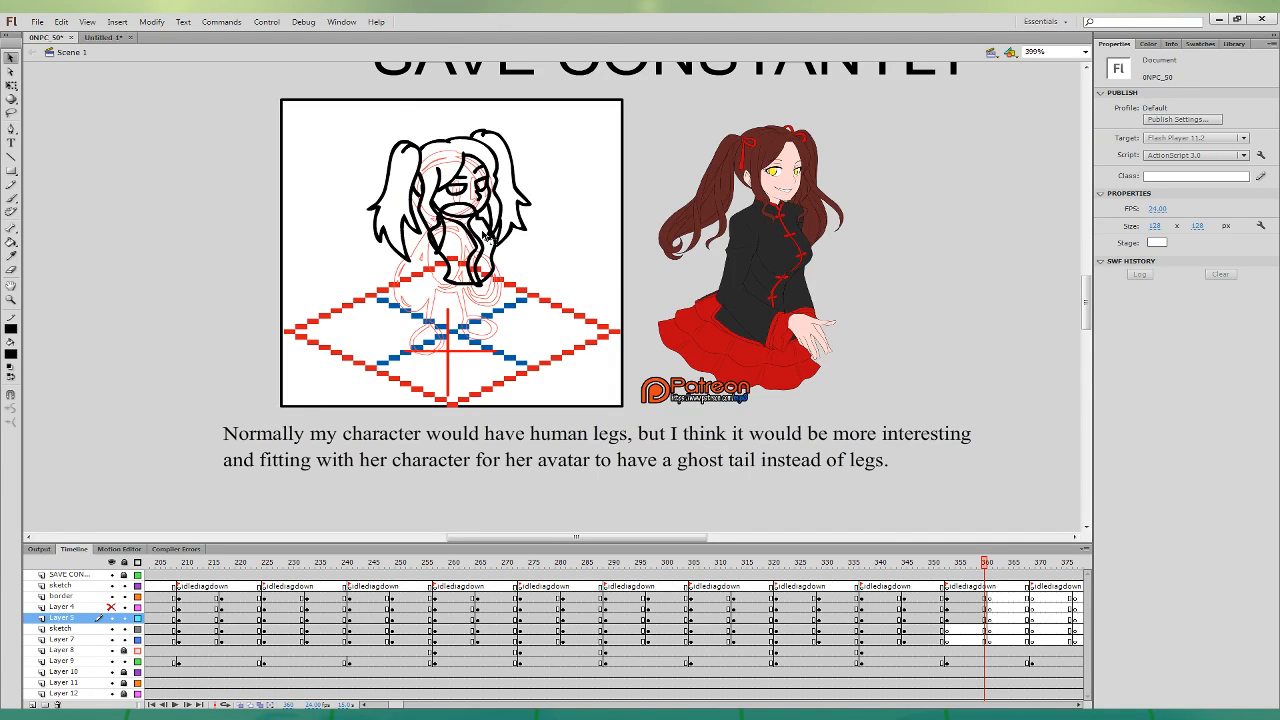
{"action": "key", "text": "ctrl+equal"}
{"action": "left_click_drag", "start_coordinate": [703, 265], "coordinate": [656, 323]}
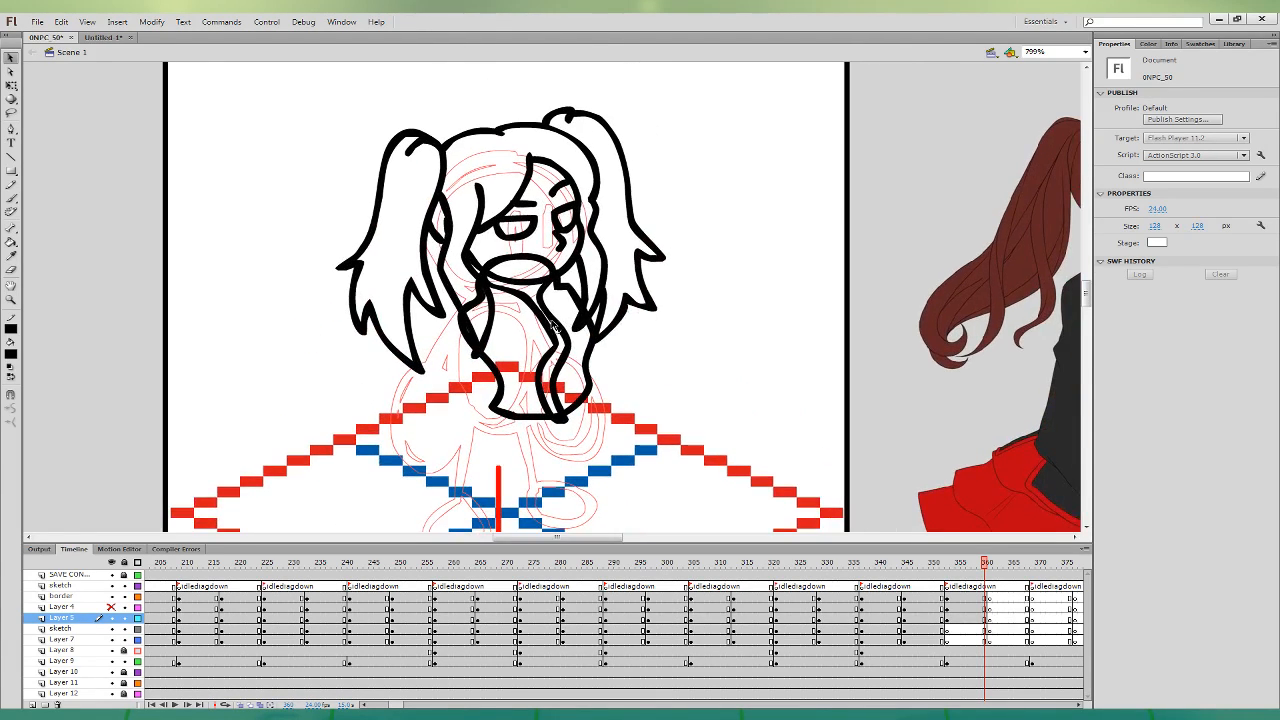
{"action": "left_click", "coordinate": [552, 321]}
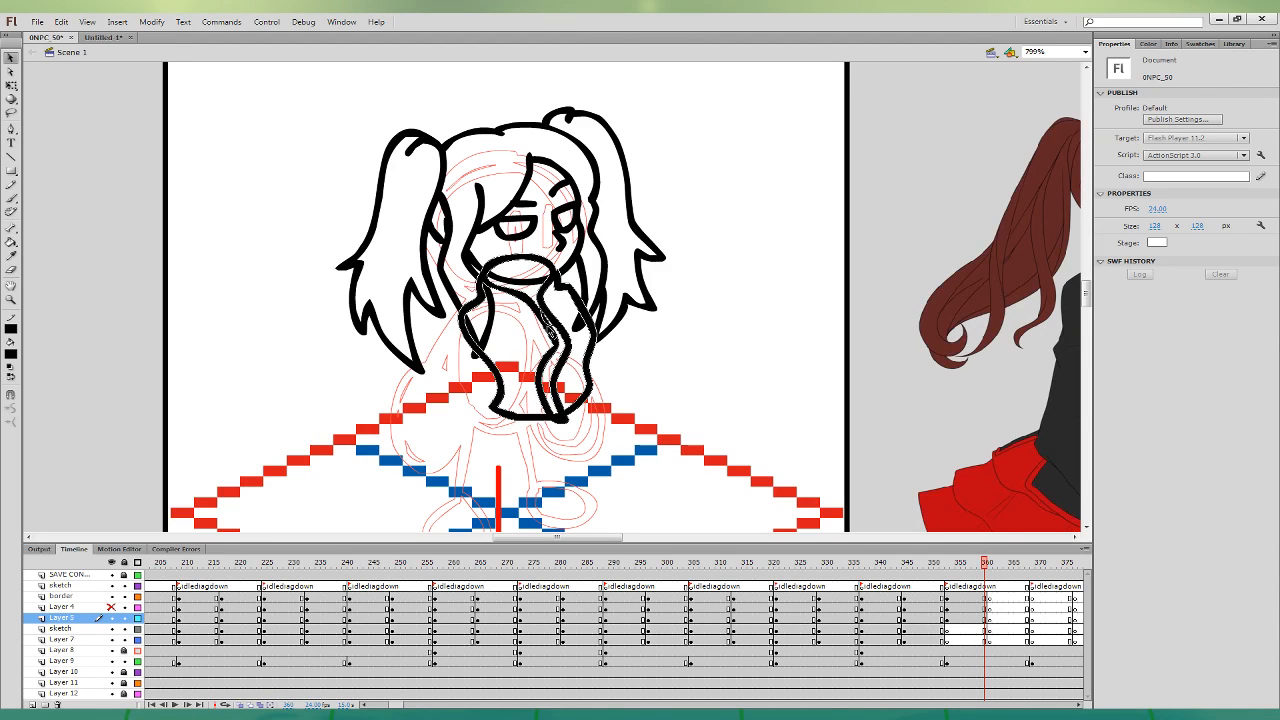
{"action": "mouse_move", "coordinate": [536, 306]}
{"action": "left_mouse_down"}
{"action": "mouse_move", "coordinate": [524, 292]}
{"action": "mouse_move", "coordinate": [534, 286]}
{"action": "left_mouse_up"}
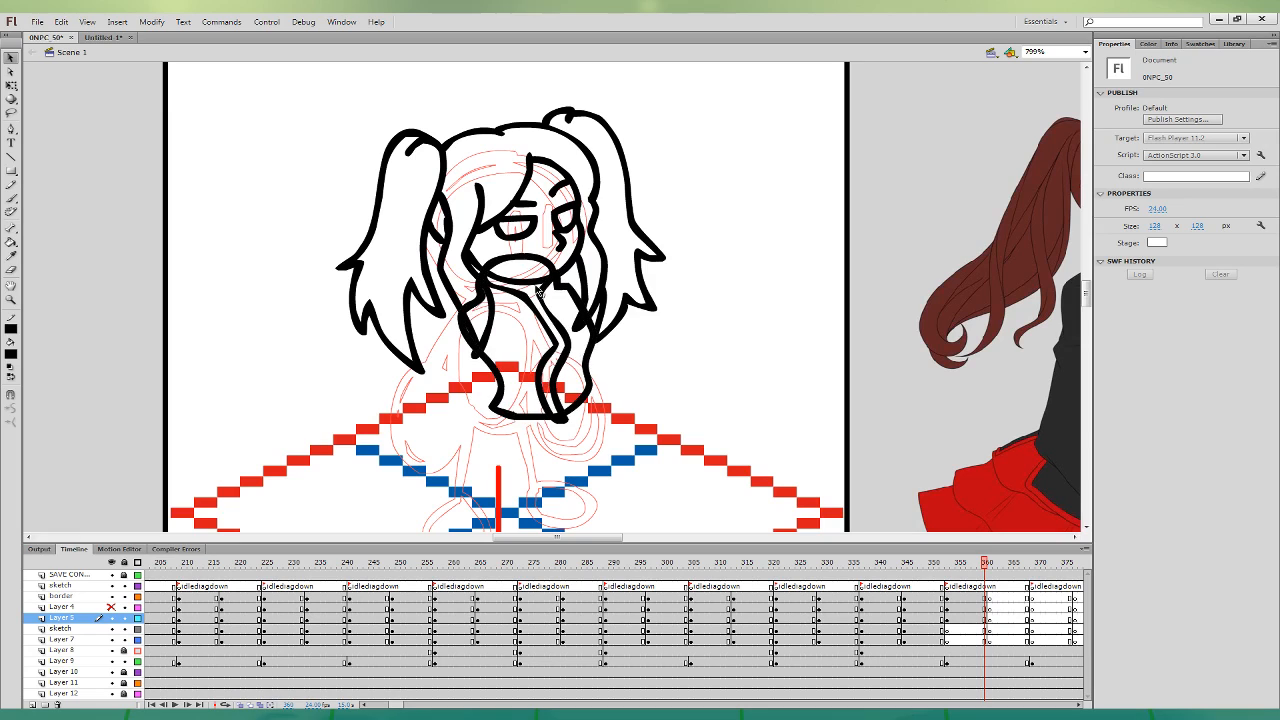
{"action": "left_click_drag", "start_coordinate": [567, 346], "coordinate": [542, 361]}
{"action": "left_click", "coordinate": [558, 360]}
{"action": "left_click", "coordinate": [528, 364]}
{"action": "key", "text": "ctrl+minus"}
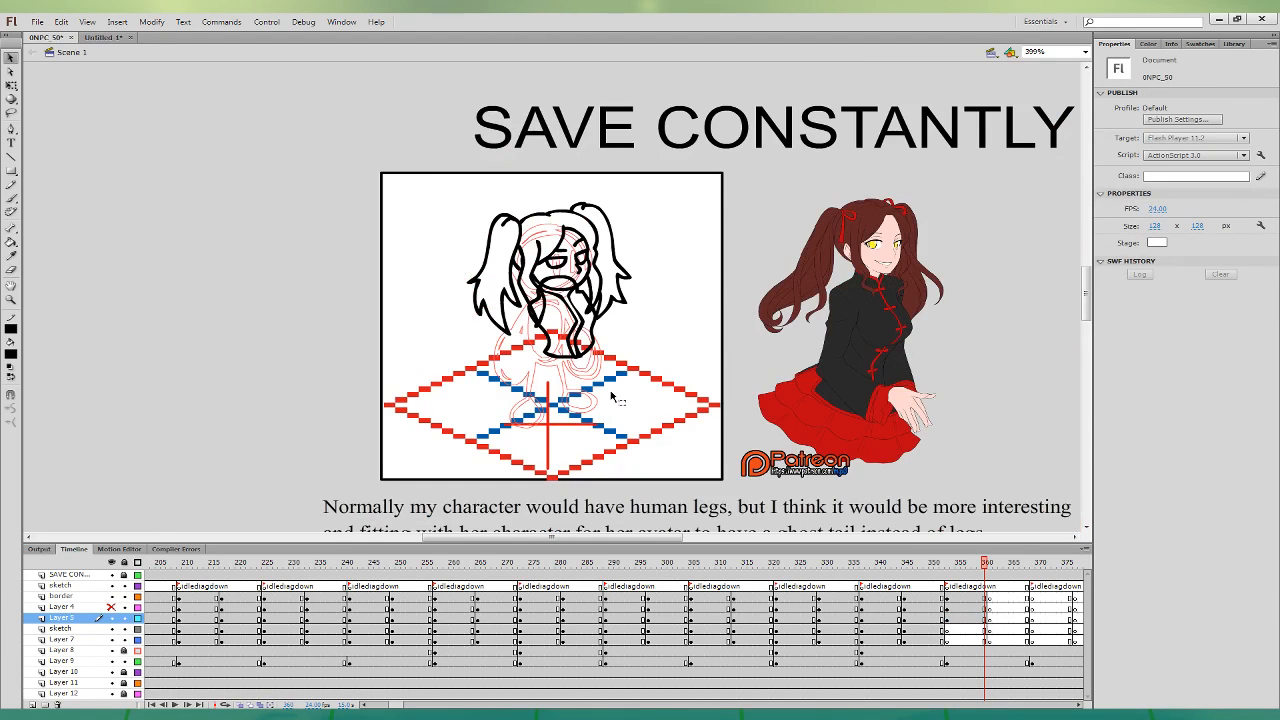
- Try to ink a wide ruffled skirt flaring from the jacket's hem on Layer 5
{"action": "key", "text": "b"}
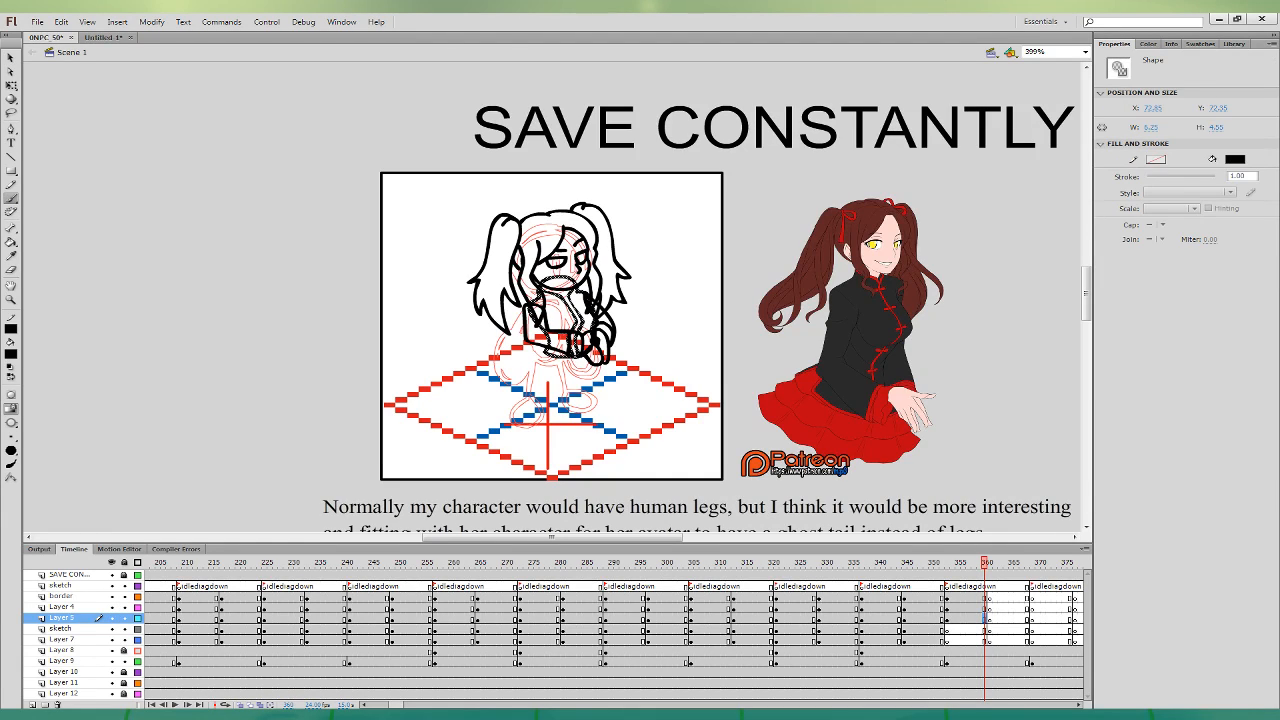
{"action": "left_click_drag", "start_coordinate": [567, 358], "coordinate": [544, 350]}
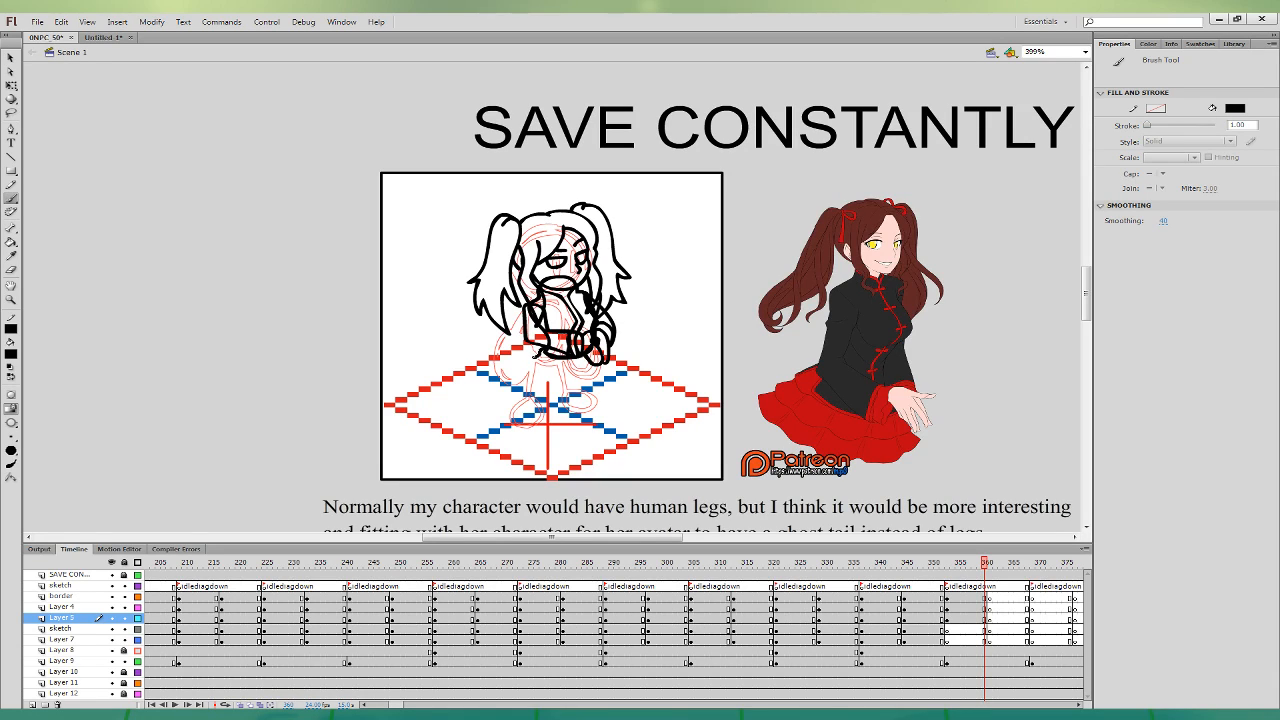
{"action": "left_click_drag", "start_coordinate": [535, 357], "coordinate": [521, 389]}
{"action": "key", "text": "ctrl+z"}
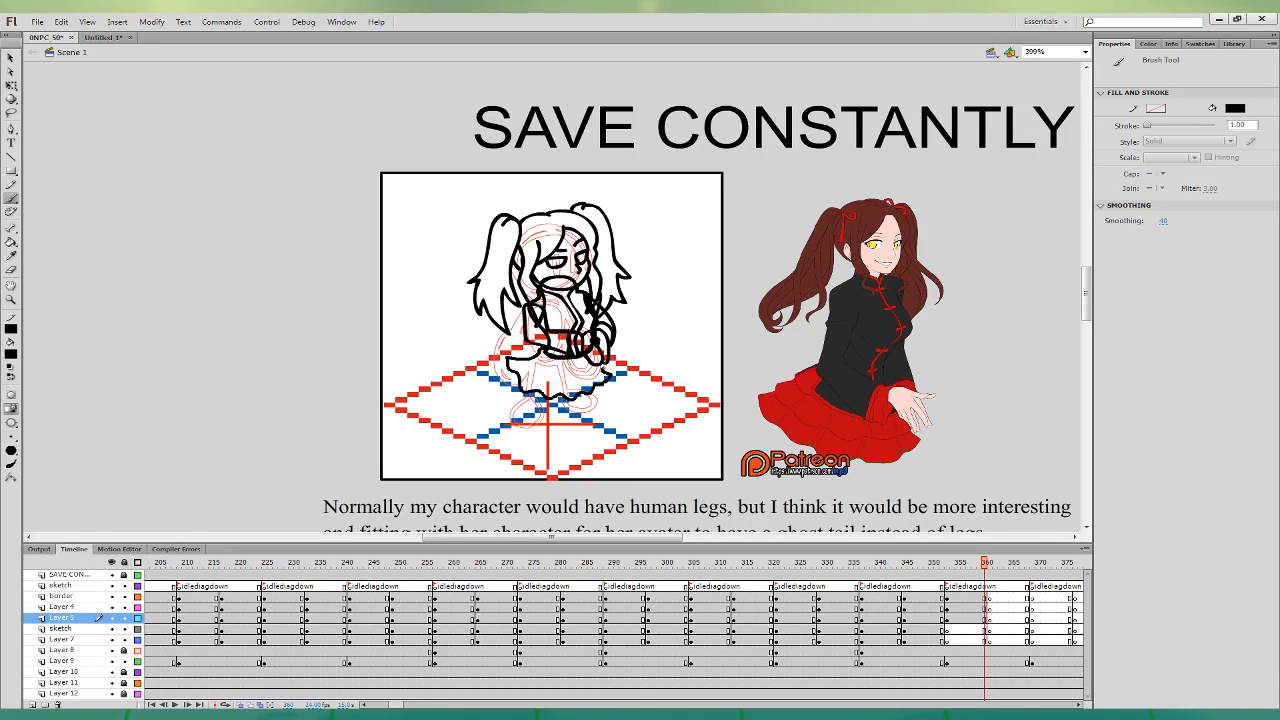
{"action": "left_click_drag", "start_coordinate": [606, 364], "coordinate": [605, 351]}
{"action": "key", "text": "ctrl+z"}
- Show the border layer and Layer 4 as outlines and ink a short ruffled skirt below the jacket on Layer 5
{"action": "left_click", "coordinate": [137, 606]}
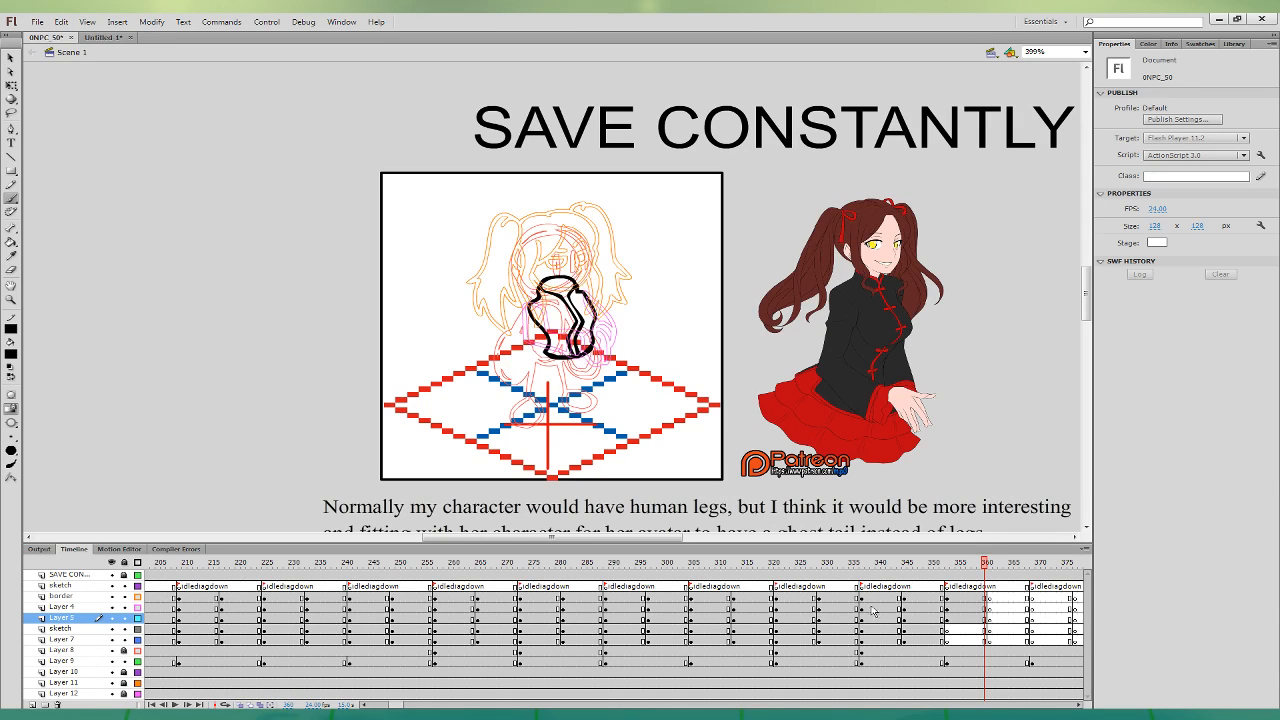
{"action": "left_click", "coordinate": [980, 618]}
{"action": "left_click_drag", "start_coordinate": [549, 358], "coordinate": [593, 349]}
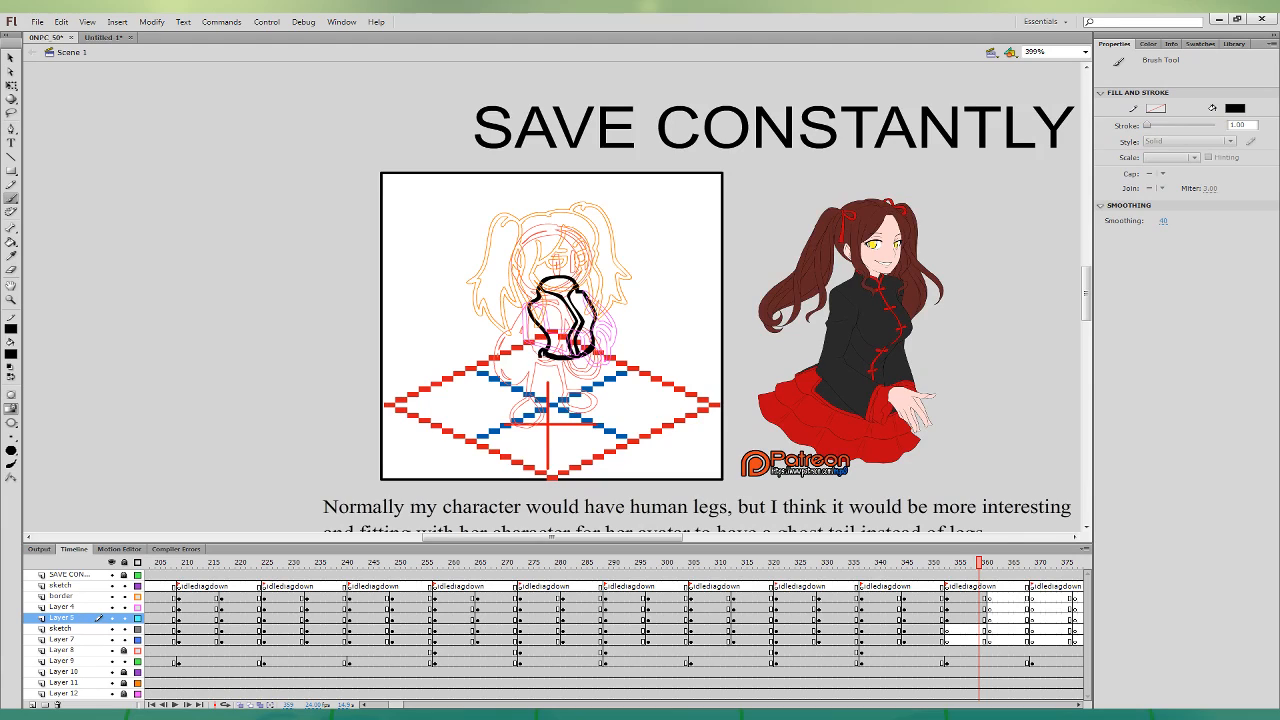
{"action": "key", "text": "ctrl+z"}
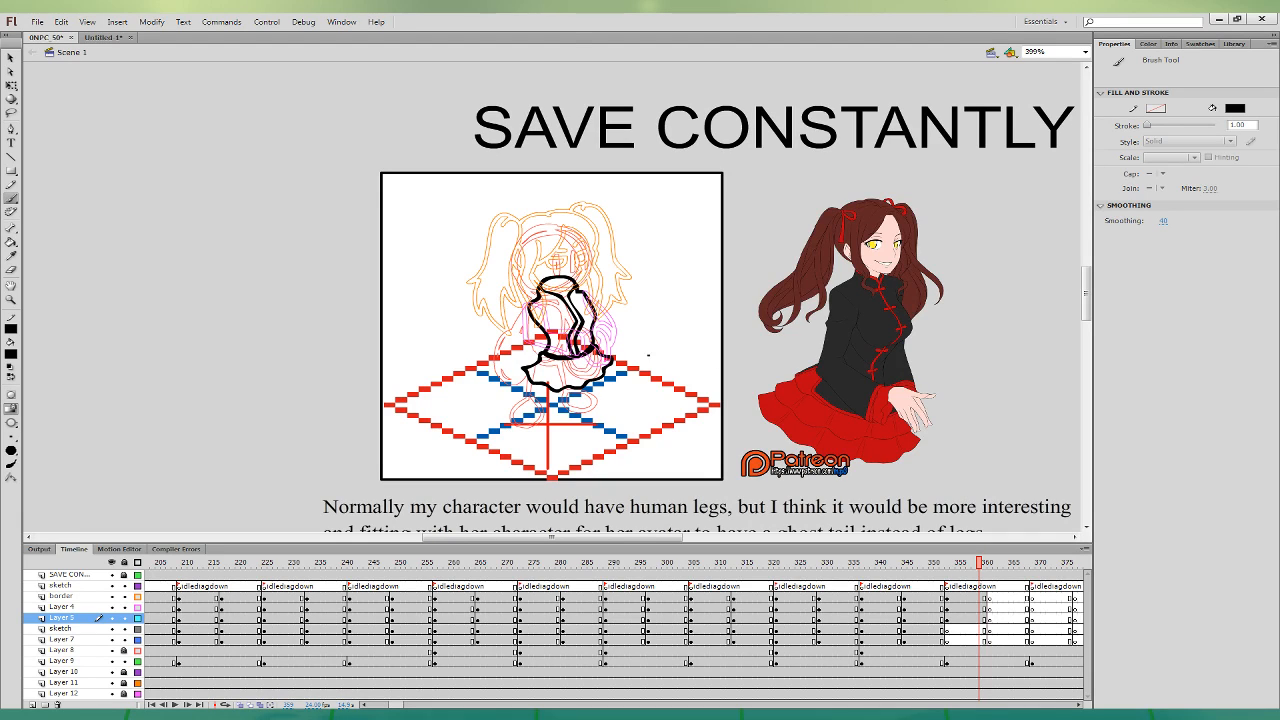
- Ink a long curved ghost tail sweeping out from under the skirt on the sketch layer below Layer 5
{"action": "left_click", "coordinate": [986, 629]}
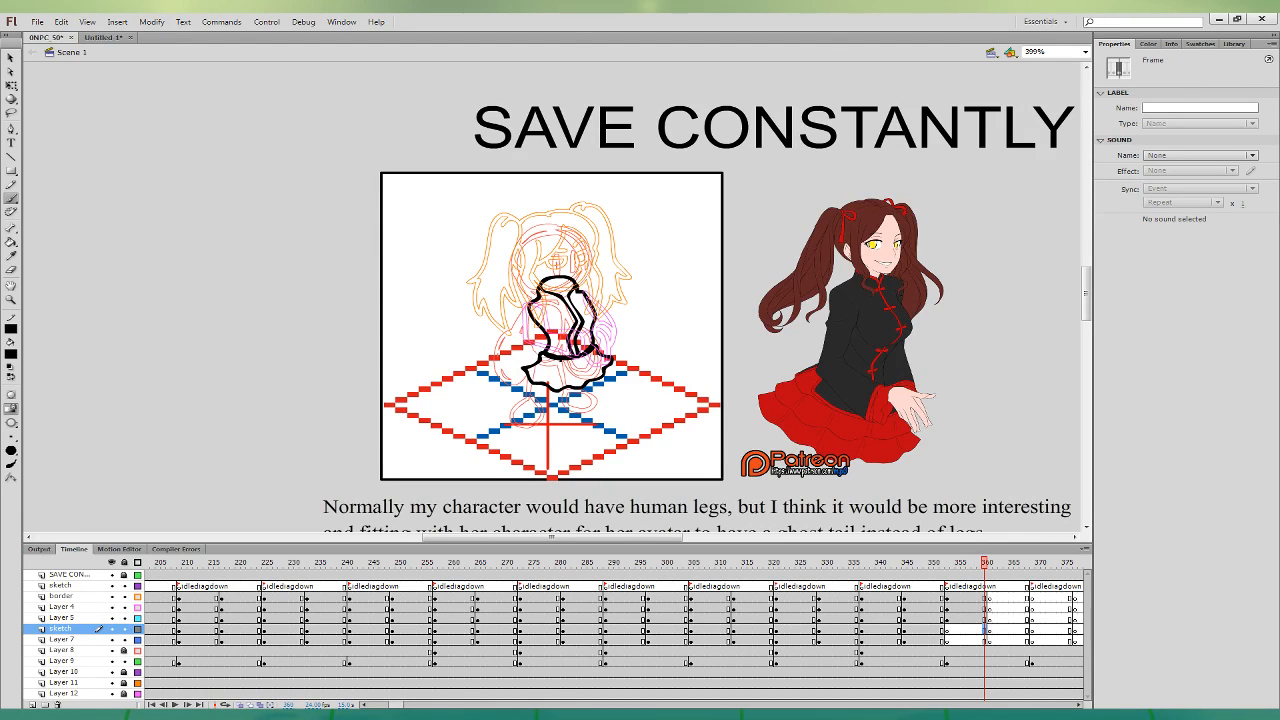
{"action": "mouse_move", "coordinate": [545, 395]}
{"action": "left_mouse_down"}
{"action": "mouse_move", "coordinate": [471, 315]}
{"action": "mouse_move", "coordinate": [415, 322]}
{"action": "mouse_move", "coordinate": [469, 340]}
{"action": "mouse_move", "coordinate": [473, 381]}
{"action": "mouse_move", "coordinate": [504, 422]}
{"action": "left_mouse_up"}
{"action": "mouse_move", "coordinate": [549, 362]}
{"action": "left_mouse_down"}
{"action": "mouse_move", "coordinate": [498, 376]}
{"action": "mouse_move", "coordinate": [431, 312]}
{"action": "left_mouse_up"}
{"action": "key", "text": "ctrl+z"}
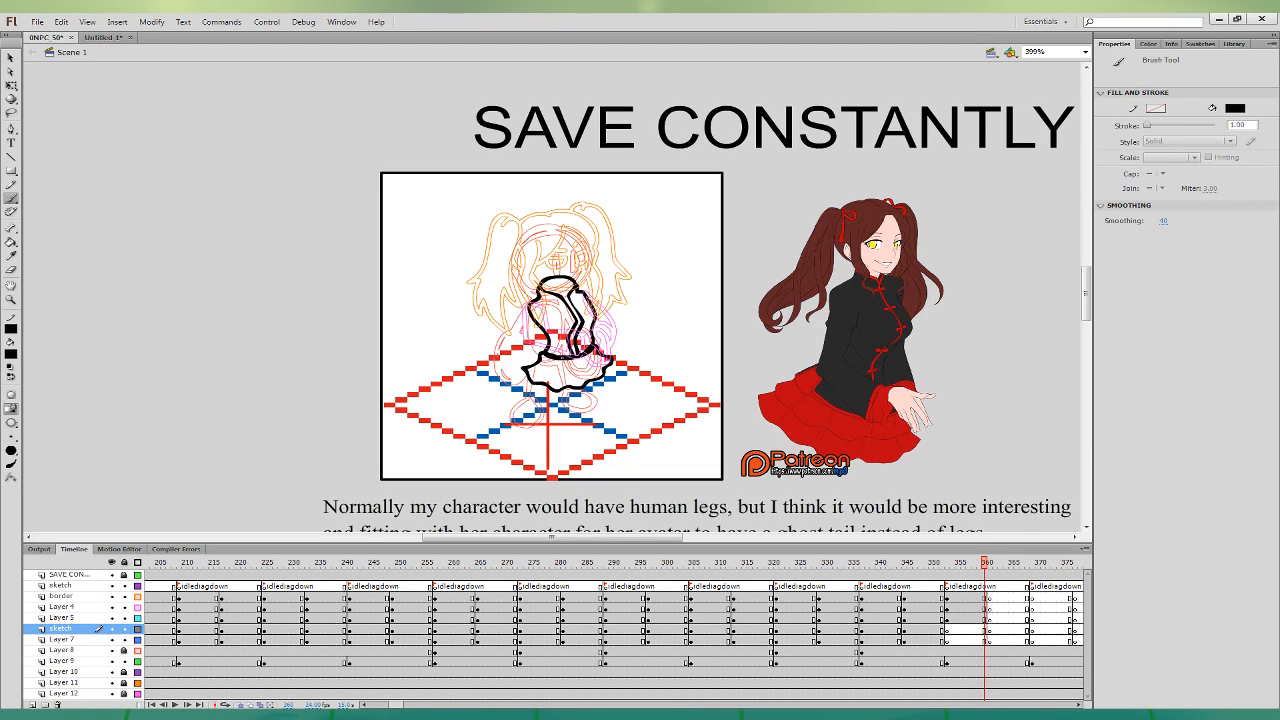
{"action": "mouse_move", "coordinate": [555, 355]}
{"action": "left_mouse_down"}
{"action": "mouse_move", "coordinate": [521, 386]}
{"action": "mouse_move", "coordinate": [412, 328]}
{"action": "mouse_move", "coordinate": [516, 418]}
{"action": "mouse_move", "coordinate": [588, 390]}
{"action": "mouse_move", "coordinate": [558, 346]}
{"action": "left_mouse_up"}
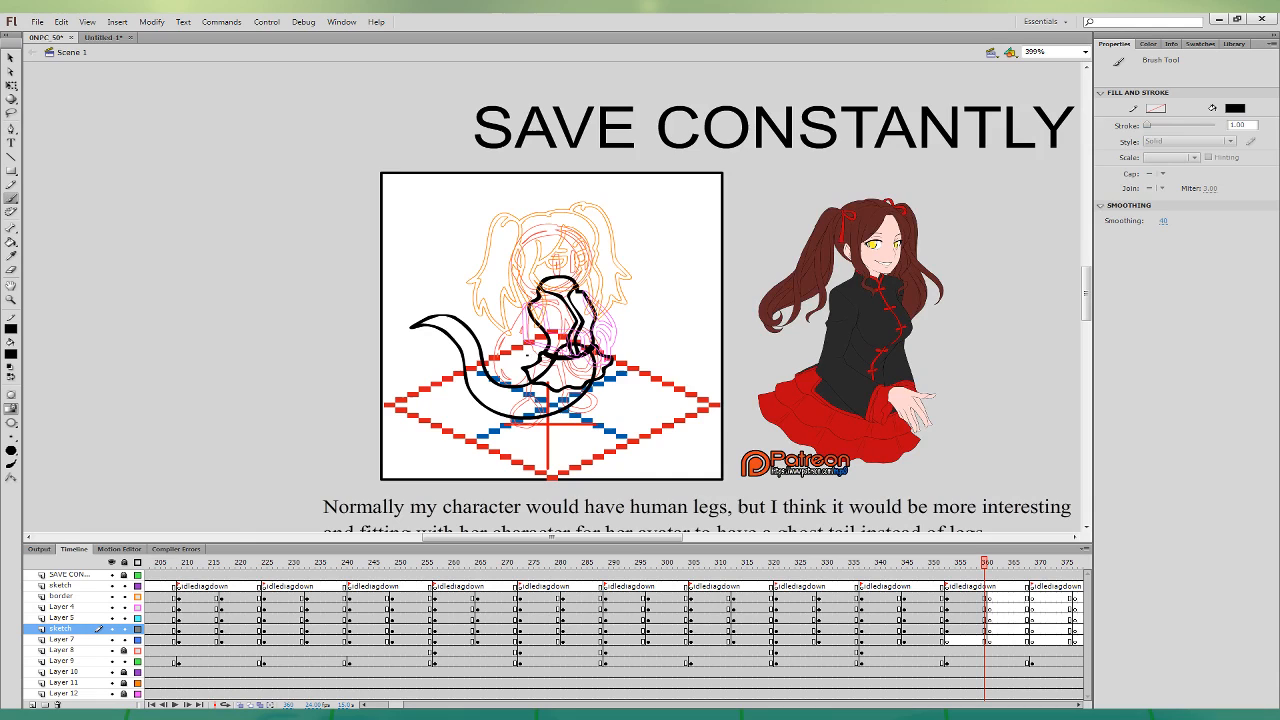
- Turn off the outline display of the inked layers and fill the face and hands with the reference's skin tone
{"action": "left_click", "coordinate": [137, 596]}
{"action": "left_click", "coordinate": [11, 242]}
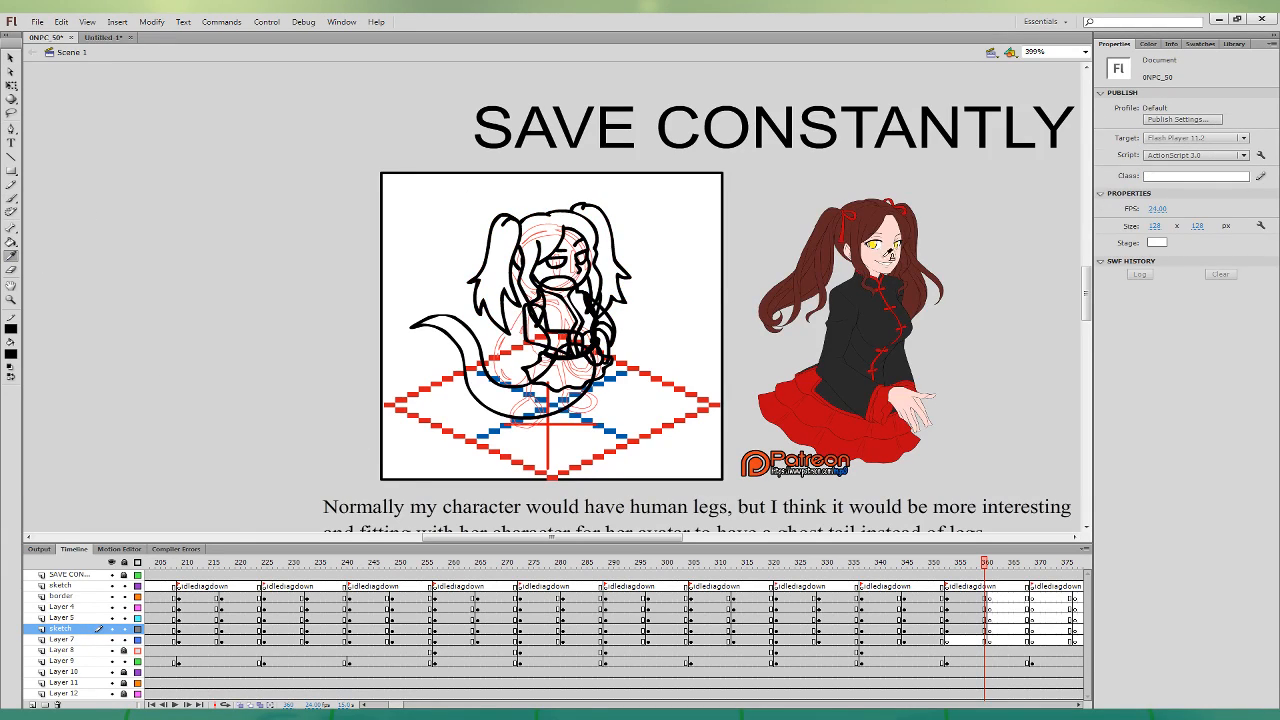
{"action": "left_click", "coordinate": [562, 244]}
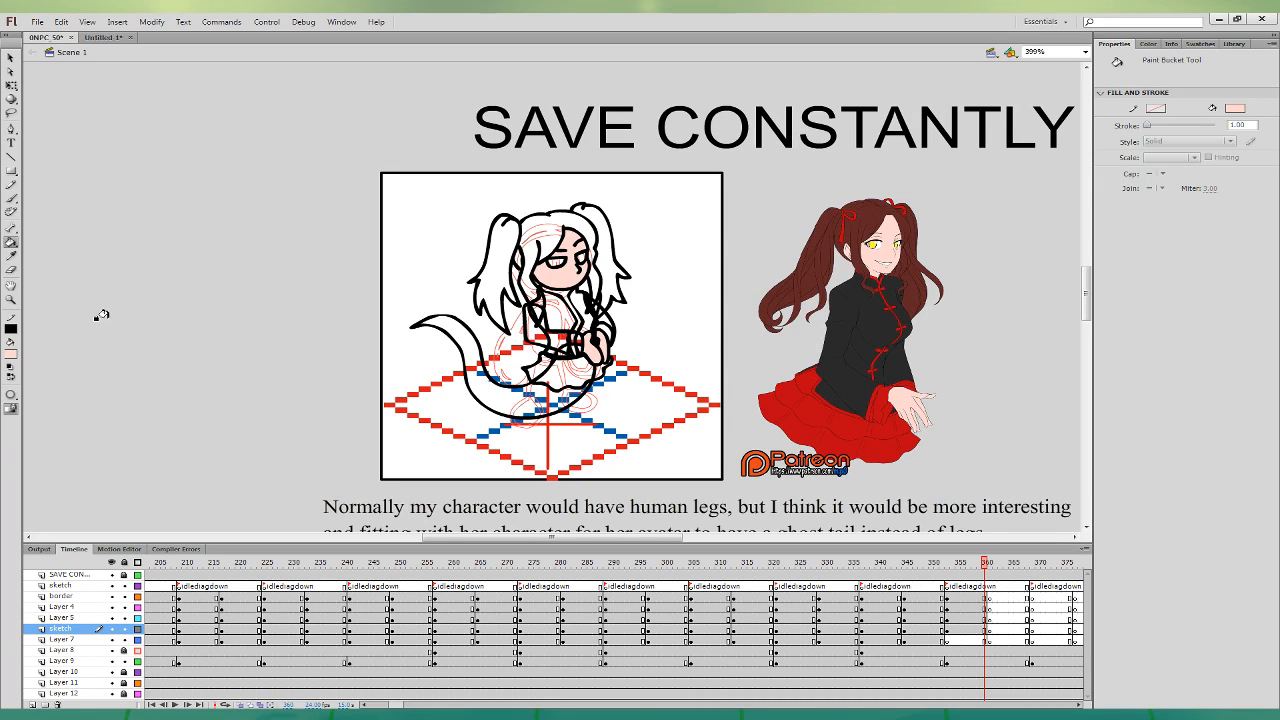
- Fill the jacket's body and sleeves with the dark grey sampled from the reference's jacket
{"action": "left_click", "coordinate": [18, 255]}
{"action": "left_click", "coordinate": [906, 319]}
{"action": "left_click", "coordinate": [552, 312]}
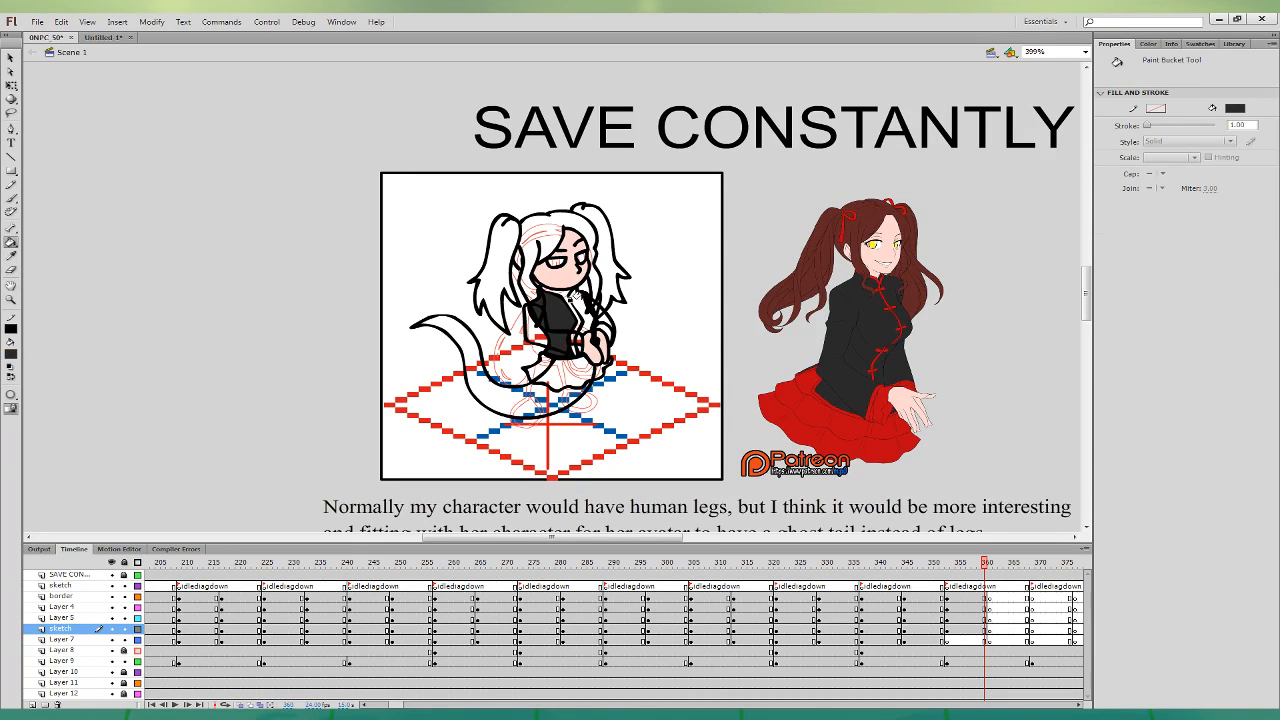
{"action": "left_click", "coordinate": [590, 316]}
{"action": "left_click", "coordinate": [530, 330]}
- Fill the fringe, side locks and both pigtails with the dark brown sampled from the reference's hair
{"action": "left_click", "coordinate": [12, 256]}
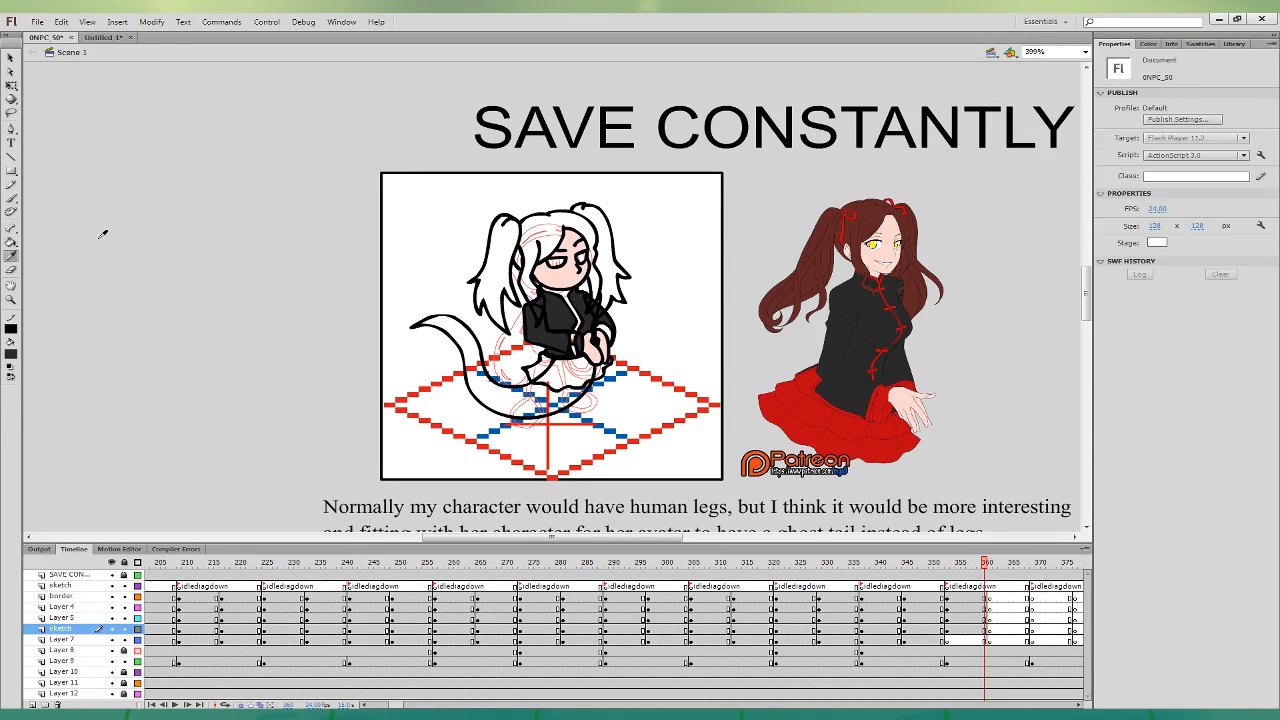
{"action": "left_click", "coordinate": [864, 238]}
{"action": "left_click", "coordinate": [538, 232]}
{"action": "left_click", "coordinate": [500, 235]}
{"action": "left_click", "coordinate": [598, 210]}
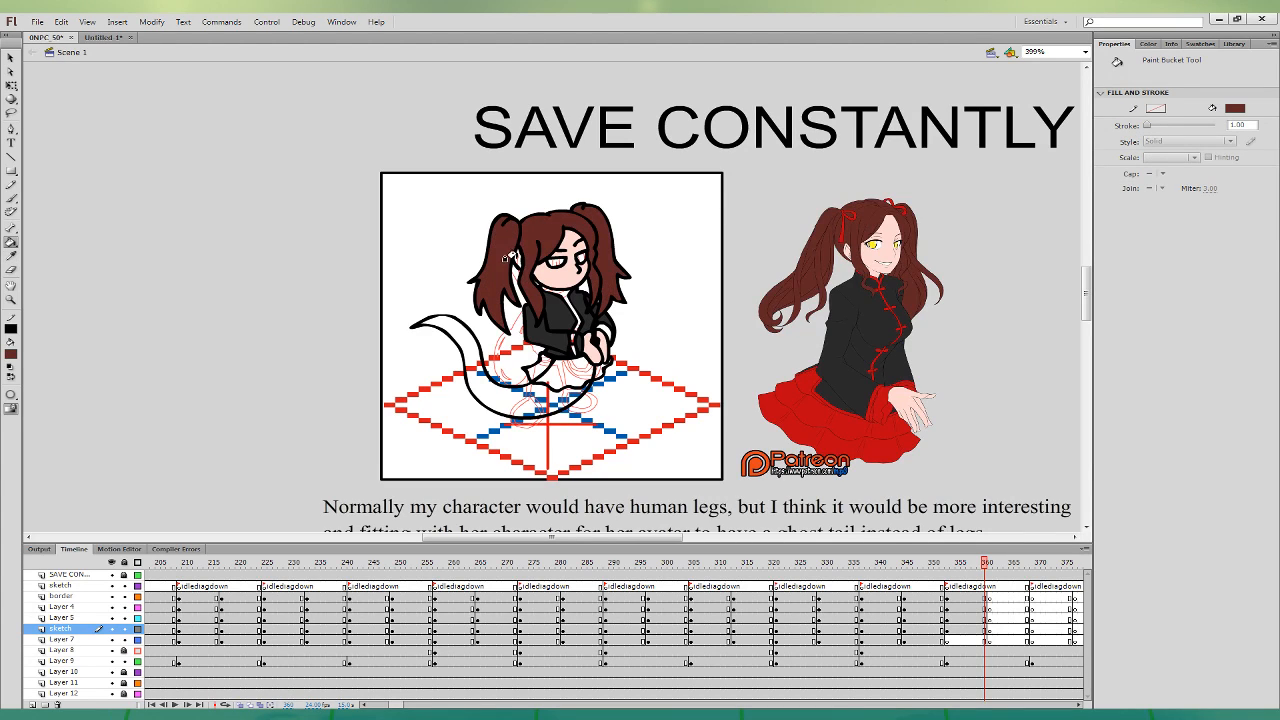
{"action": "left_click", "coordinate": [510, 256]}
- Fill the skirt, jacket trim and cuffs with the red sampled from the reference's skirt
{"action": "left_click", "coordinate": [12, 200]}
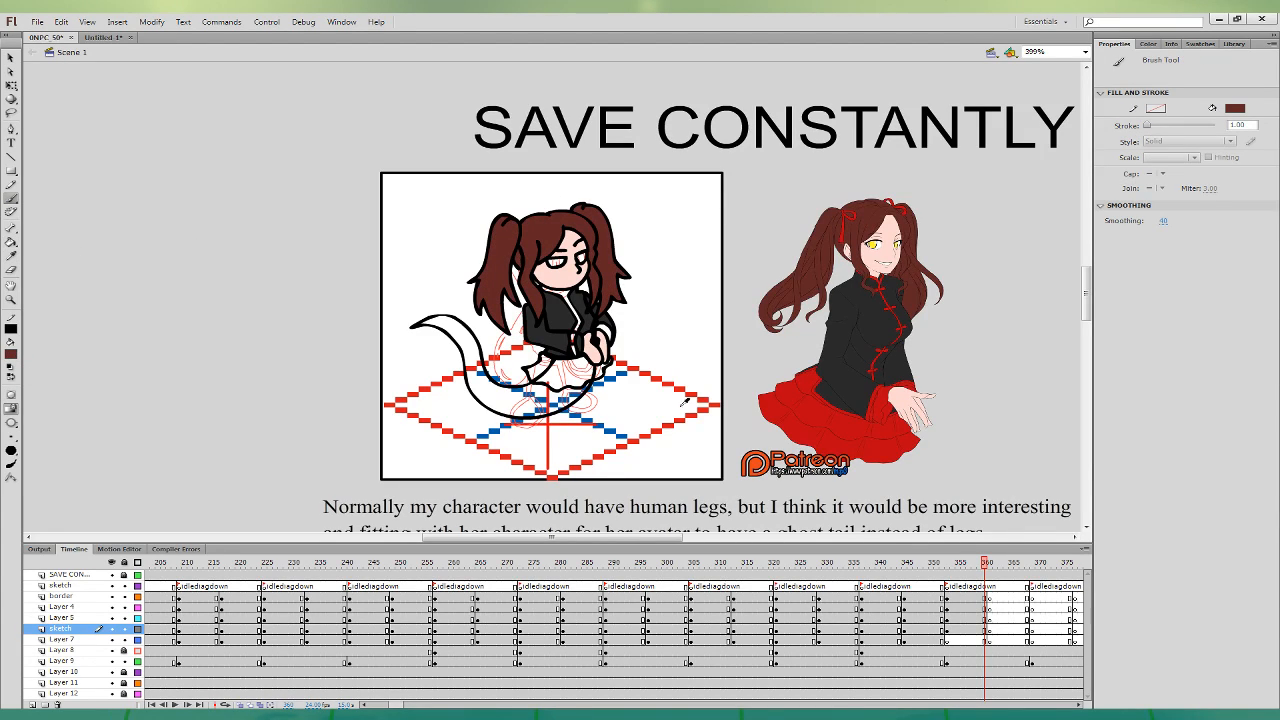
{"action": "key", "text": "i"}
{"action": "left_click", "coordinate": [811, 402]}
{"action": "left_click", "coordinate": [531, 367]}
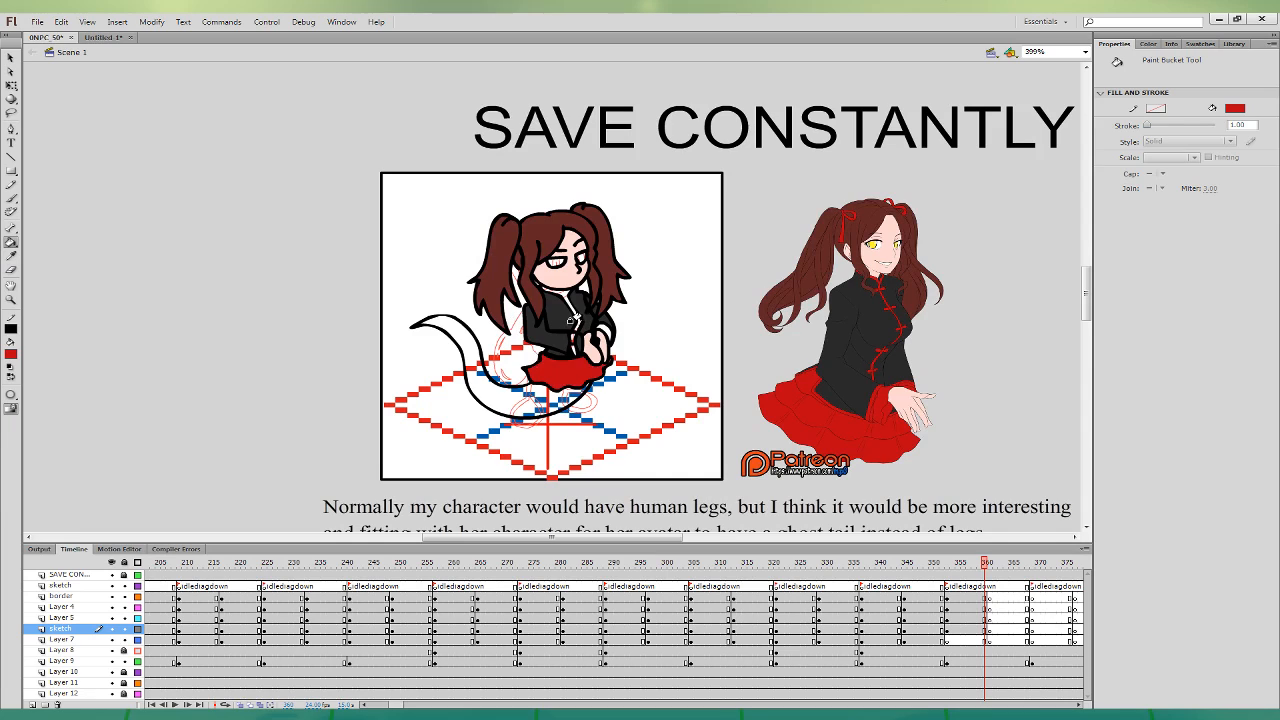
{"action": "left_click", "coordinate": [575, 320]}
- Paint red looped ribbon bows at the base of both pigtails on the border layer
{"action": "left_click", "coordinate": [12, 200]}
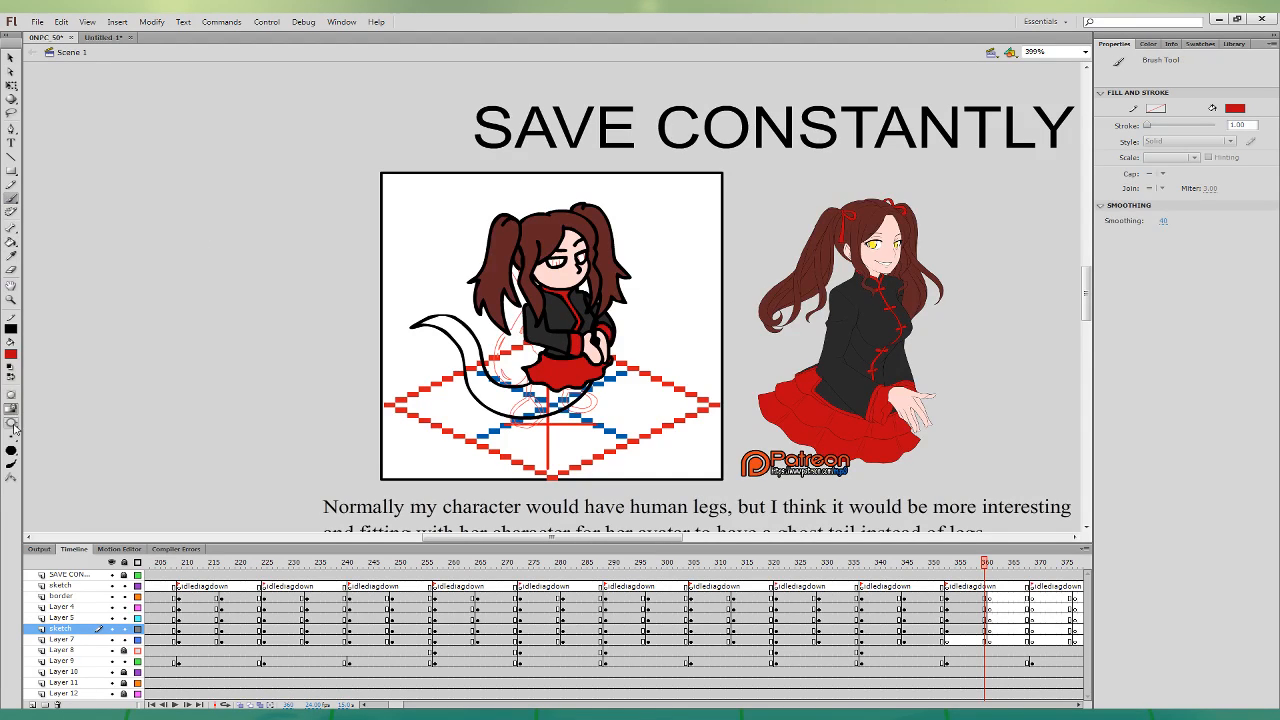
{"action": "left_click", "coordinate": [968, 595]}
{"action": "left_click_drag", "start_coordinate": [523, 229], "coordinate": [527, 222]}
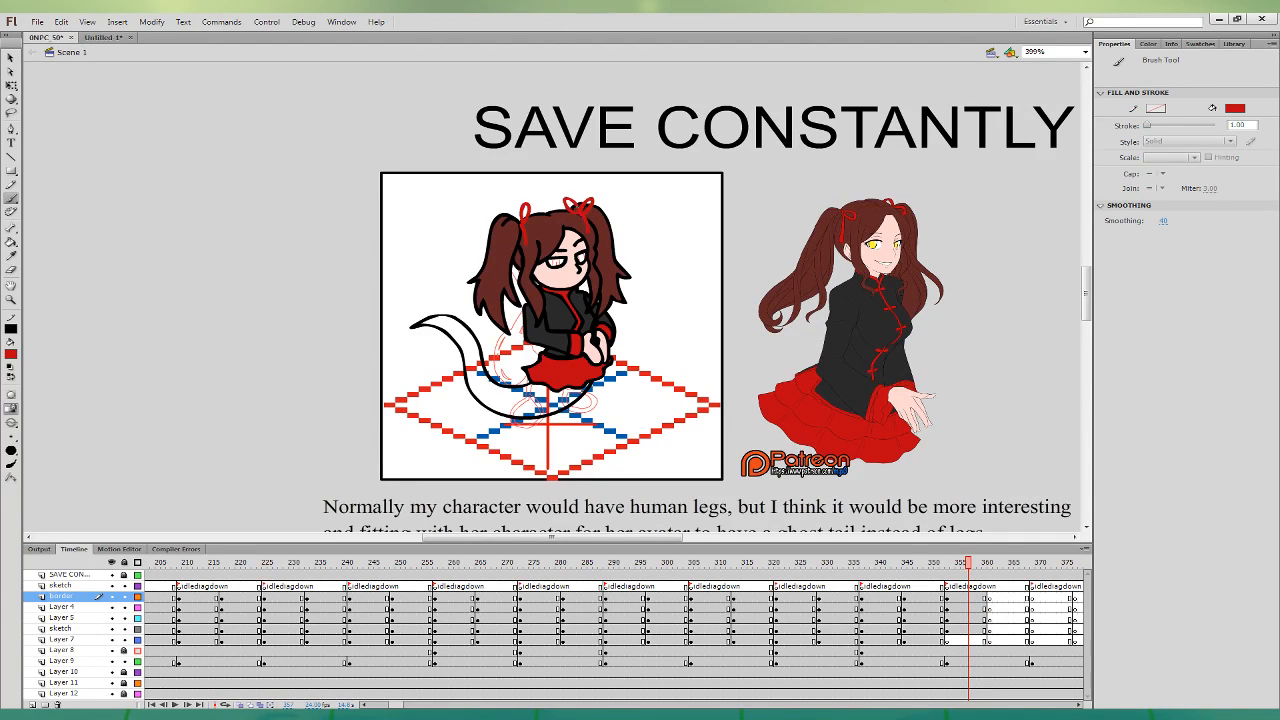
{"action": "left_click_drag", "start_coordinate": [517, 218], "coordinate": [511, 203]}
{"action": "key", "text": "ctrl+z"}
{"action": "left_click_drag", "start_coordinate": [519, 221], "coordinate": [513, 206]}
{"action": "key", "text": "ctrl+z"}
- Fill both eyes with the yellow sampled from the reference's eyes
{"action": "key", "text": "i"}
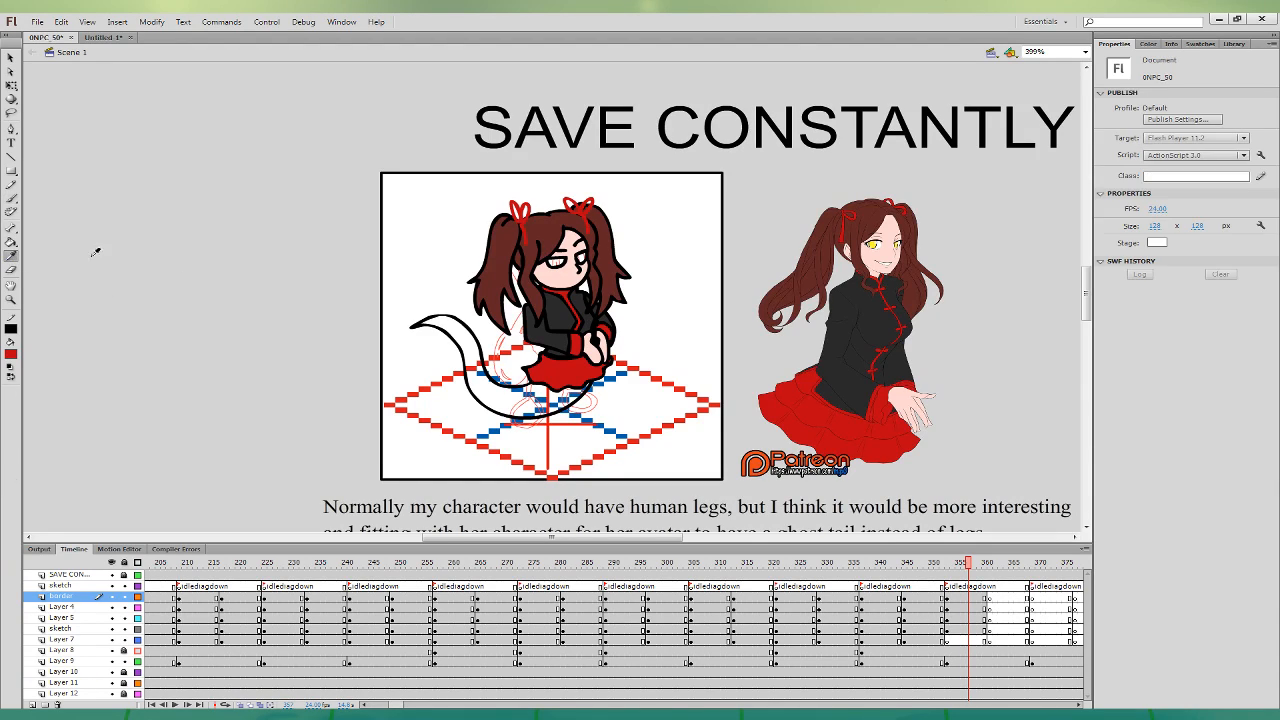
{"action": "left_click", "coordinate": [878, 242]}
{"action": "left_click", "coordinate": [579, 257]}
{"action": "left_click", "coordinate": [553, 261]}
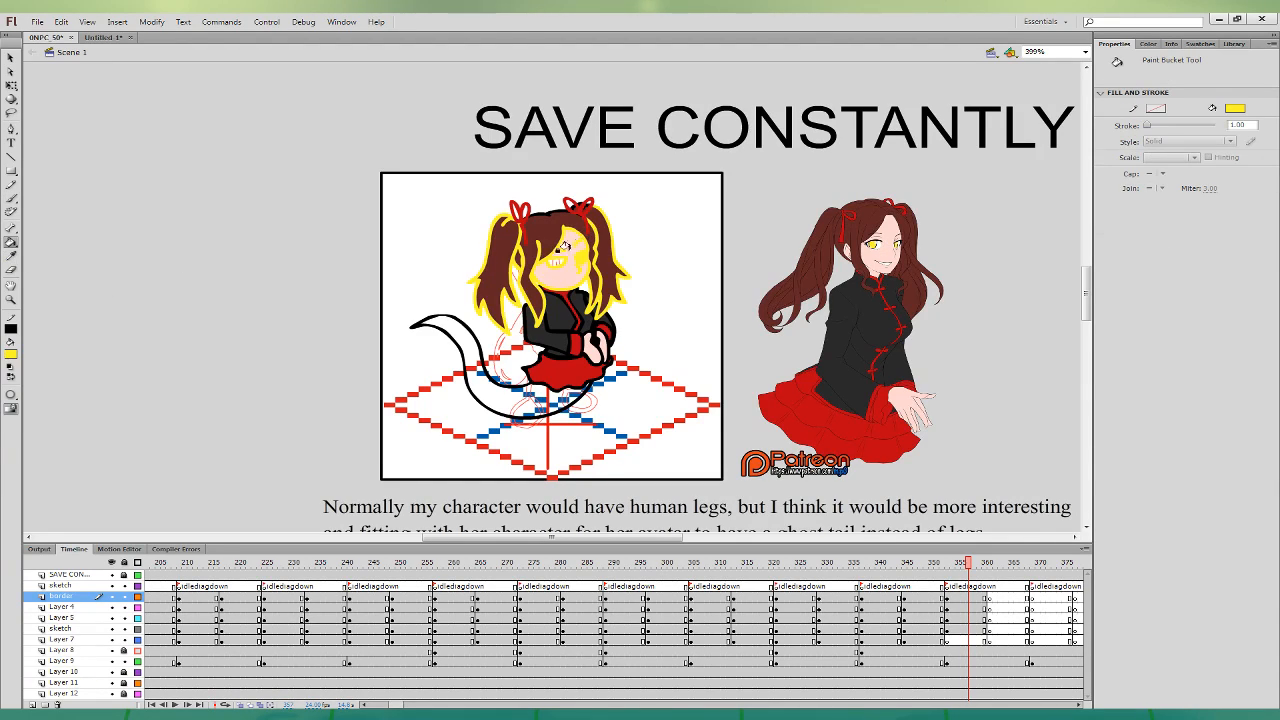
{"action": "key", "text": "ctrl+z"}
{"action": "left_click", "coordinate": [555, 262]}
- Fill the ghost tail with a pale pink
{"action": "key", "text": "i"}
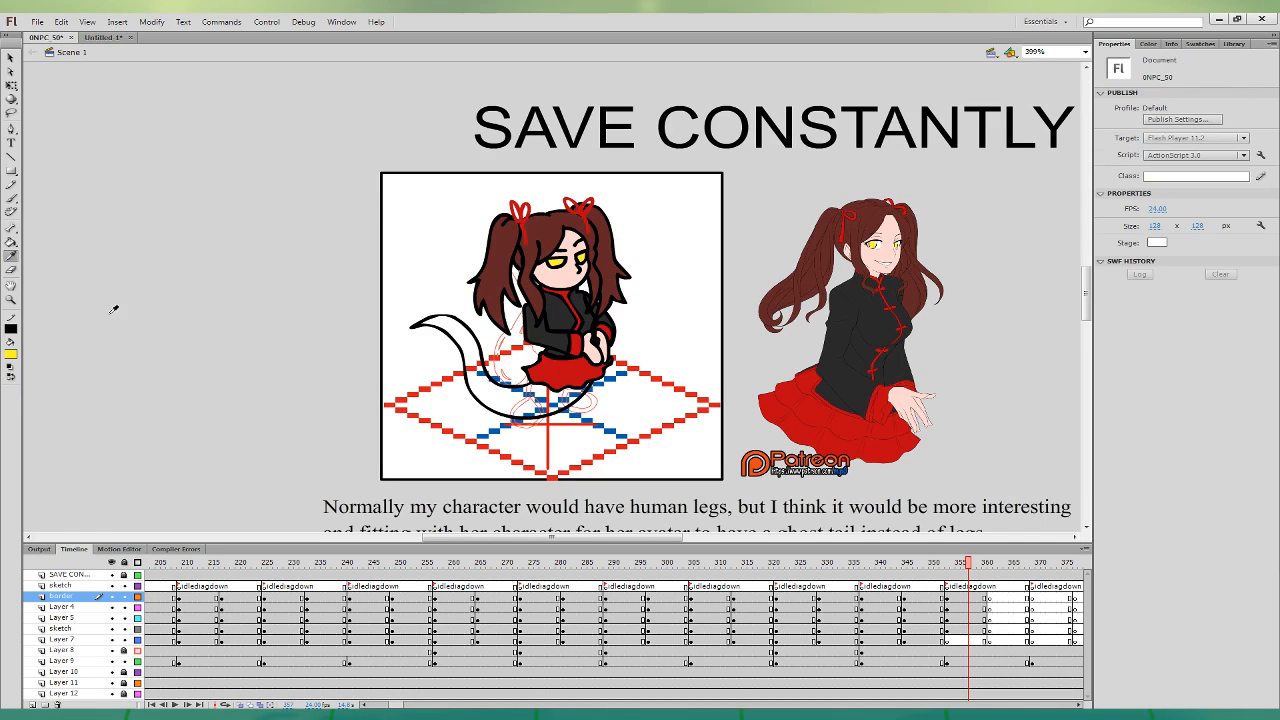
{"action": "left_click", "coordinate": [905, 392]}
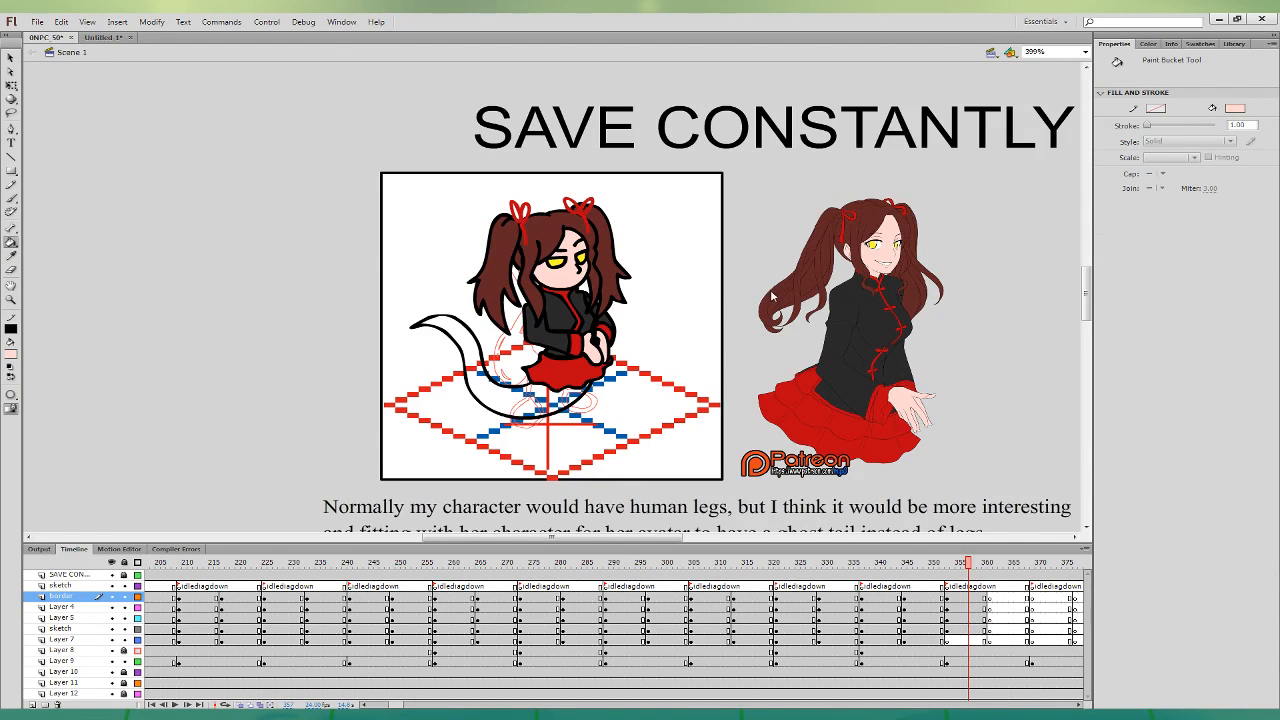
{"action": "left_click", "coordinate": [517, 370]}
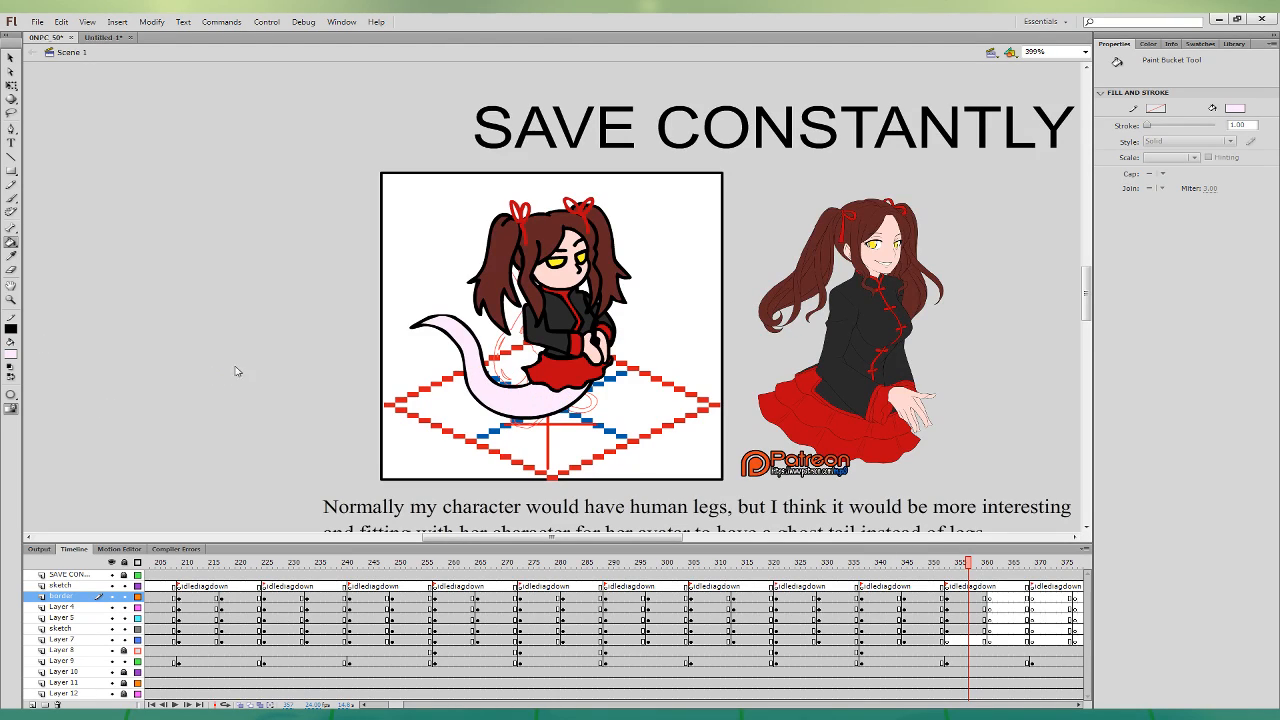
{"action": "left_click", "coordinate": [510, 401]}
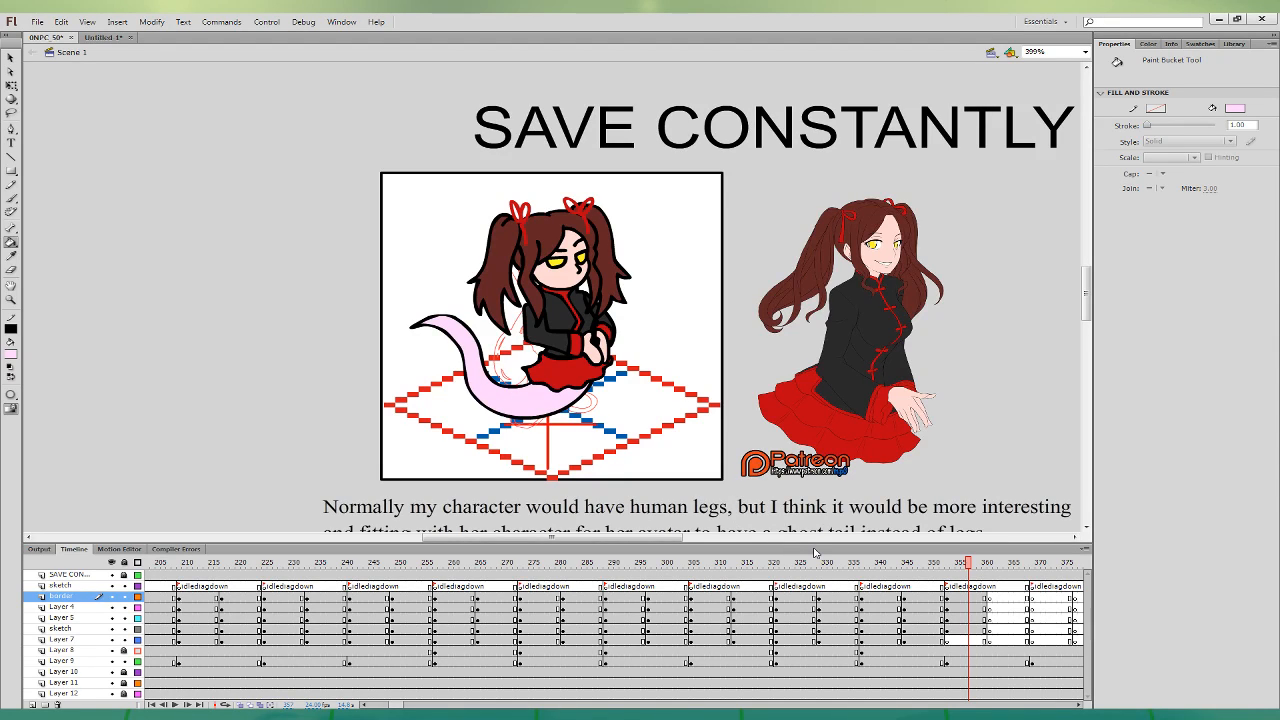
- Copy the inked frames from the border through sketch layers into the second pose and nudge the artwork down and right
{"action": "left_click_drag", "start_coordinate": [964, 598], "coordinate": [965, 627]}
{"action": "mouse_move", "coordinate": [965, 627]}
{"action": "left_mouse_down"}
{"action": "mouse_move", "coordinate": [993, 625]}
{"action": "mouse_move", "coordinate": [1005, 602]}
{"action": "mouse_move", "coordinate": [1006, 629]}
{"action": "left_mouse_up"}
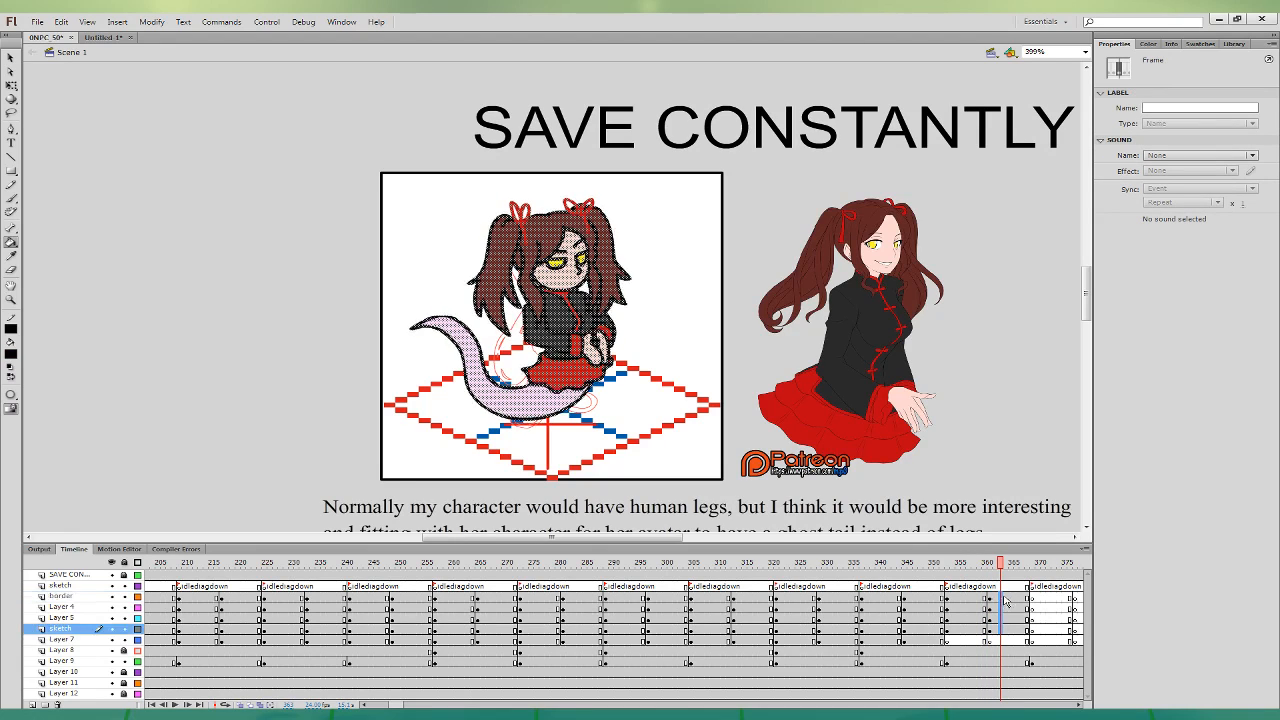
{"action": "key", "text": "Down"}
{"action": "key", "text": "Down"}
{"action": "key", "text": "Down"}
{"action": "key", "text": "Right"}
{"action": "key", "text": "Right"}
- Transform the second pose's arms slightly on Layer 4 and tilt the head to the right on the border layer
{"action": "left_click", "coordinate": [1006, 607]}
{"action": "left_click", "coordinate": [11, 84]}
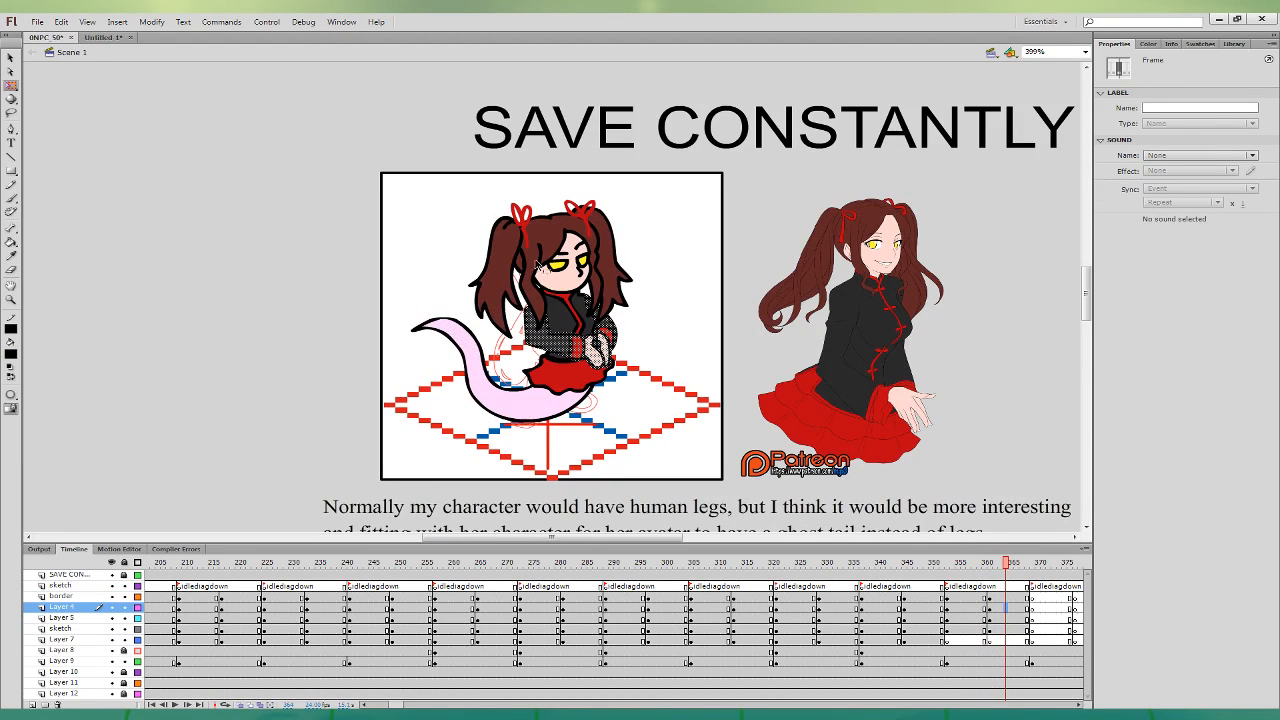
{"action": "left_click_drag", "start_coordinate": [614, 370], "coordinate": [616, 368]}
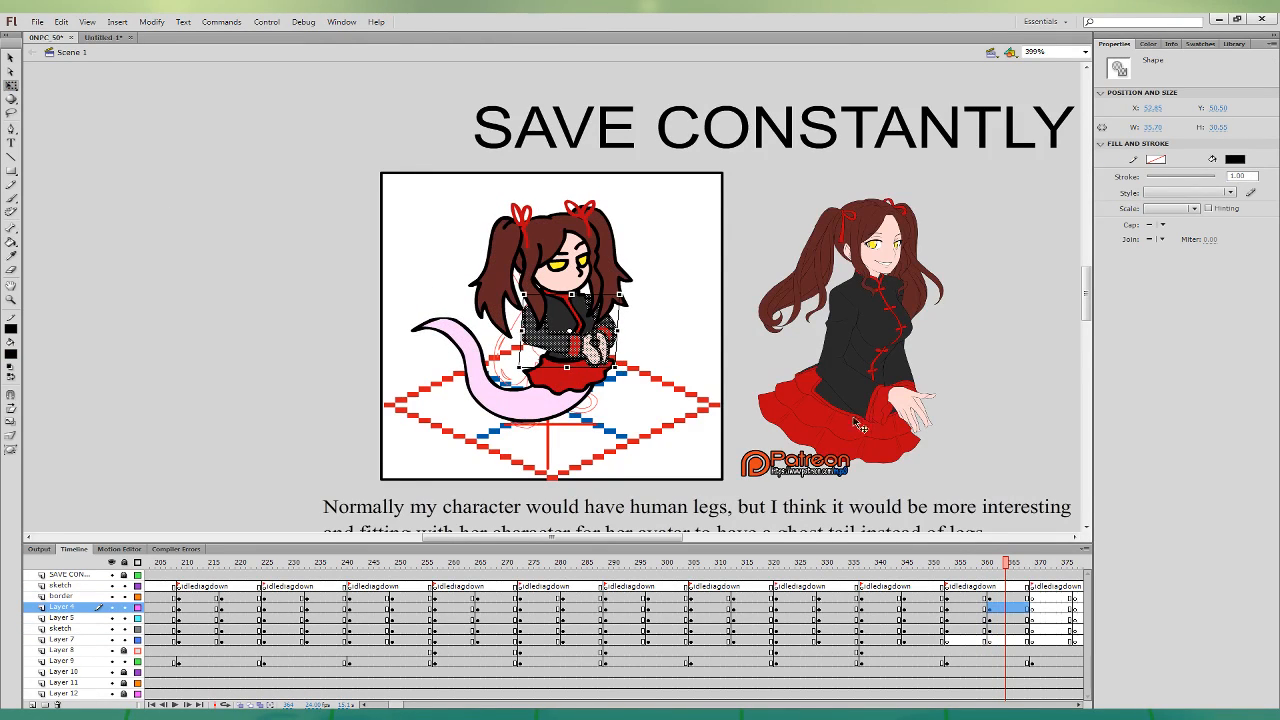
{"action": "key", "text": "Up"}
{"action": "left_click", "coordinate": [989, 596]}
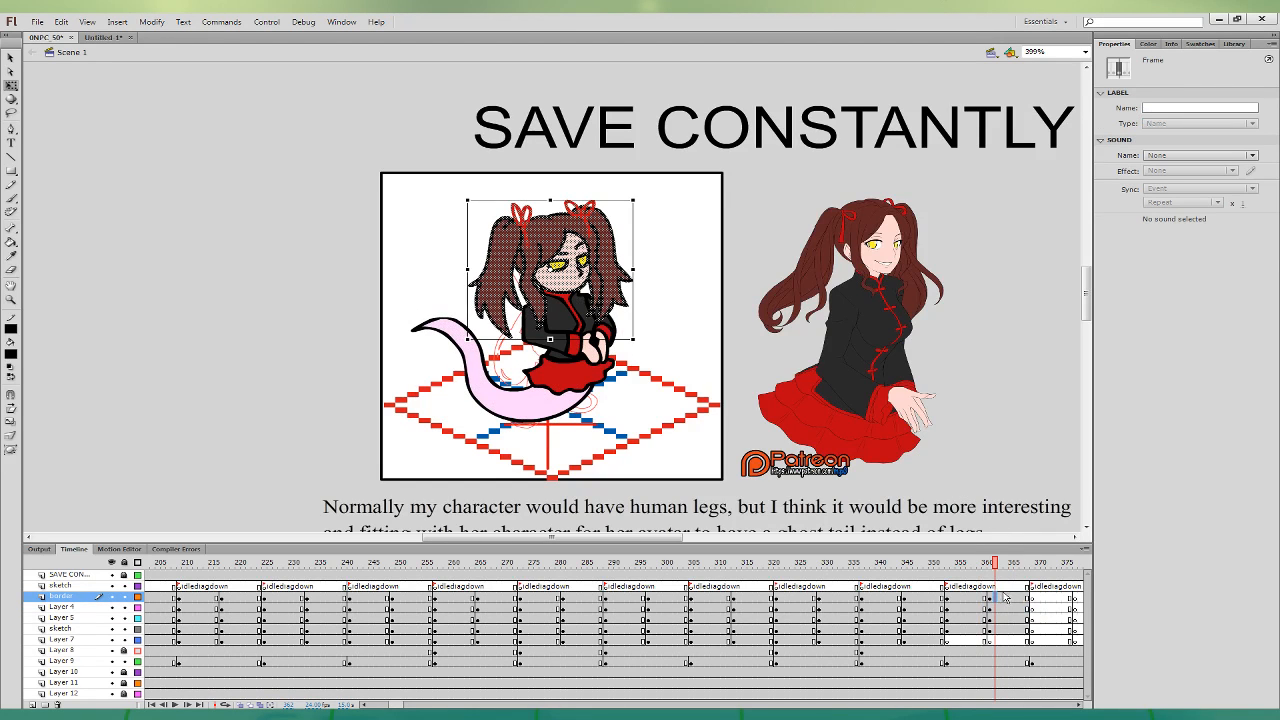
- Make the second pose's tail slightly narrower and taller, and reshape the jacket and skirt on Layer 5
{"action": "left_click", "coordinate": [990, 628]}
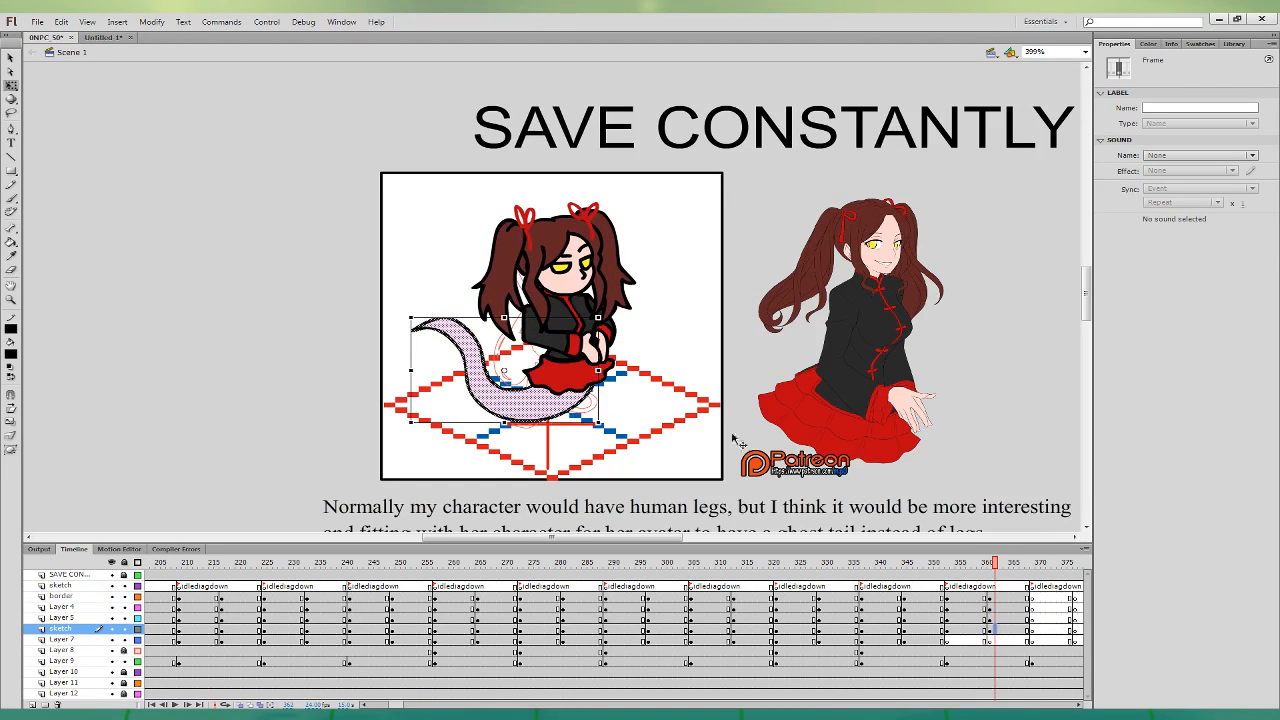
{"action": "left_click", "coordinate": [416, 426]}
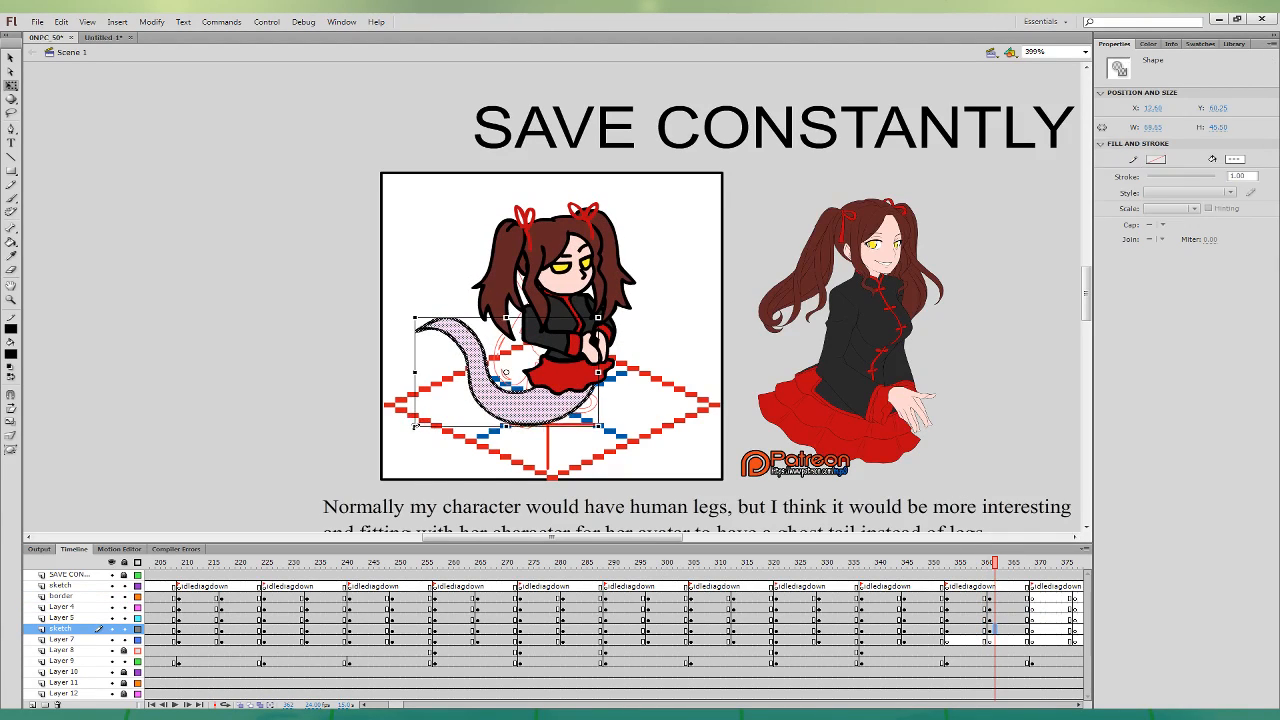
{"action": "left_click", "coordinate": [1005, 618]}
{"action": "left_click", "coordinate": [617, 372]}
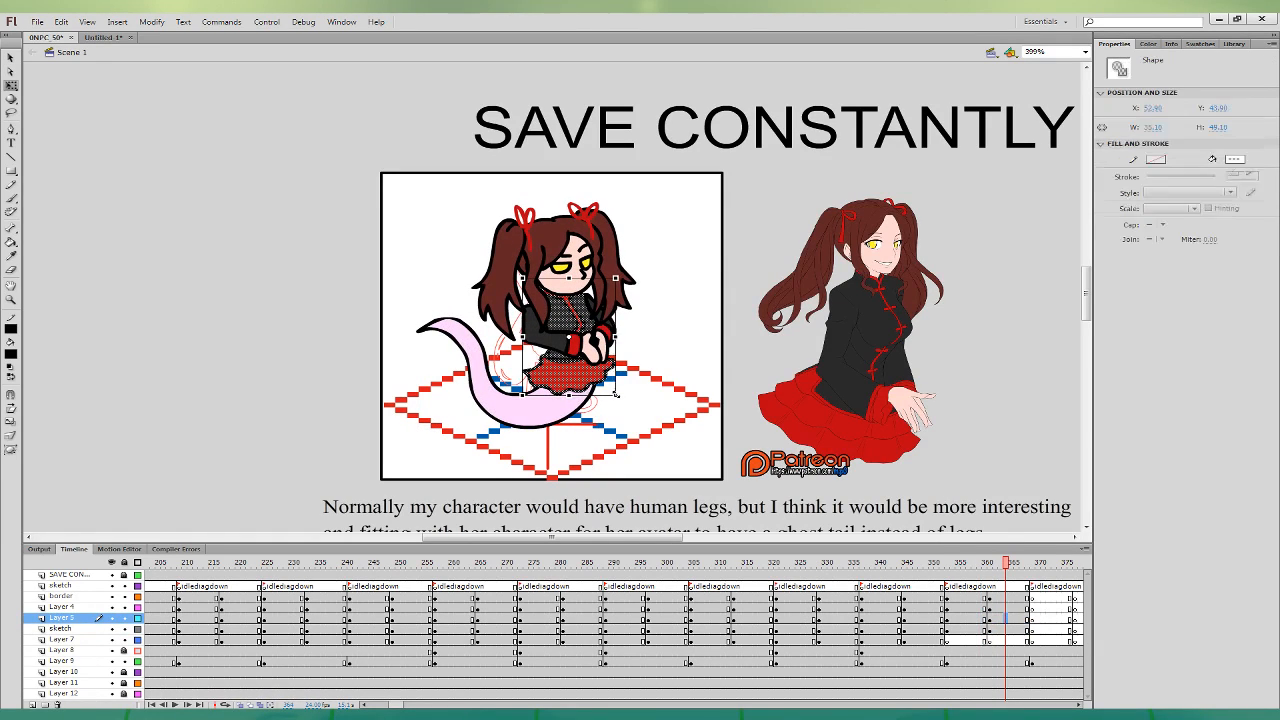
- Compare Layer 4's arms between the two poses and nudge the second pose's arms slightly left
{"action": "left_click_drag", "start_coordinate": [972, 607], "coordinate": [1005, 606]}
{"action": "left_click_drag", "start_coordinate": [963, 607], "coordinate": [991, 595]}
{"action": "left_click", "coordinate": [995, 606]}
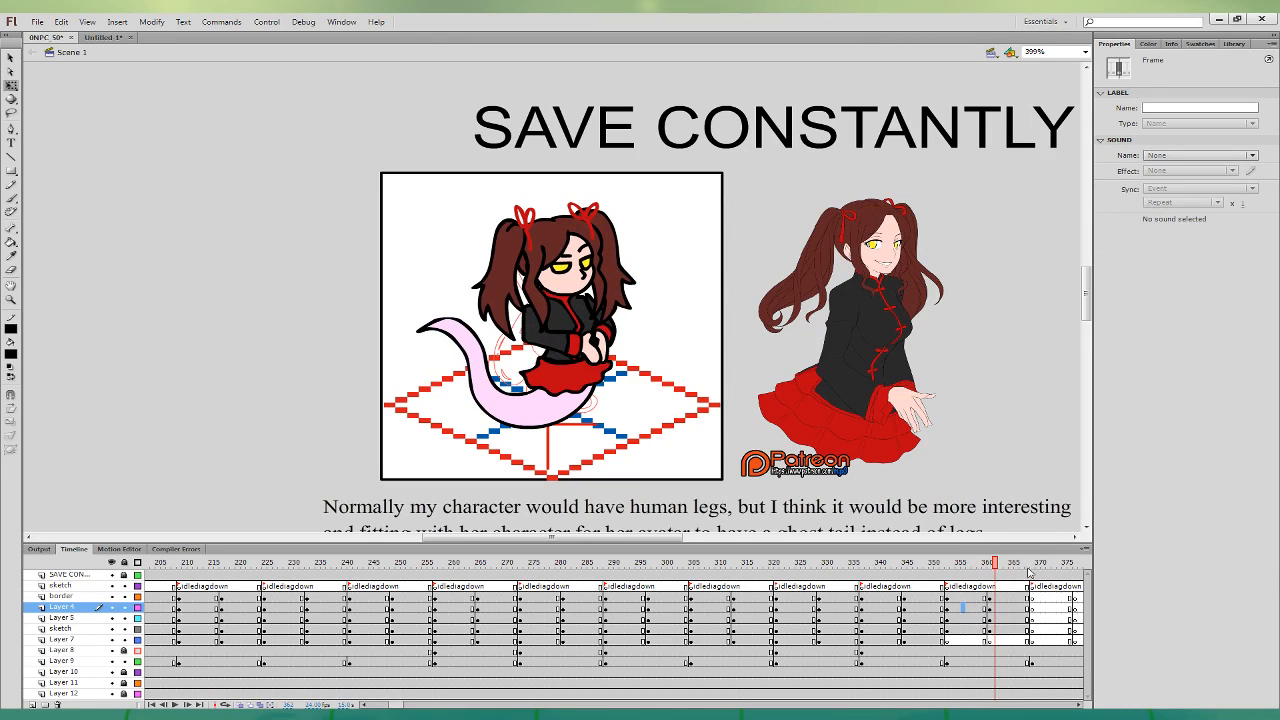
{"action": "key", "text": "Left"}
{"action": "left_click", "coordinate": [974, 607]}
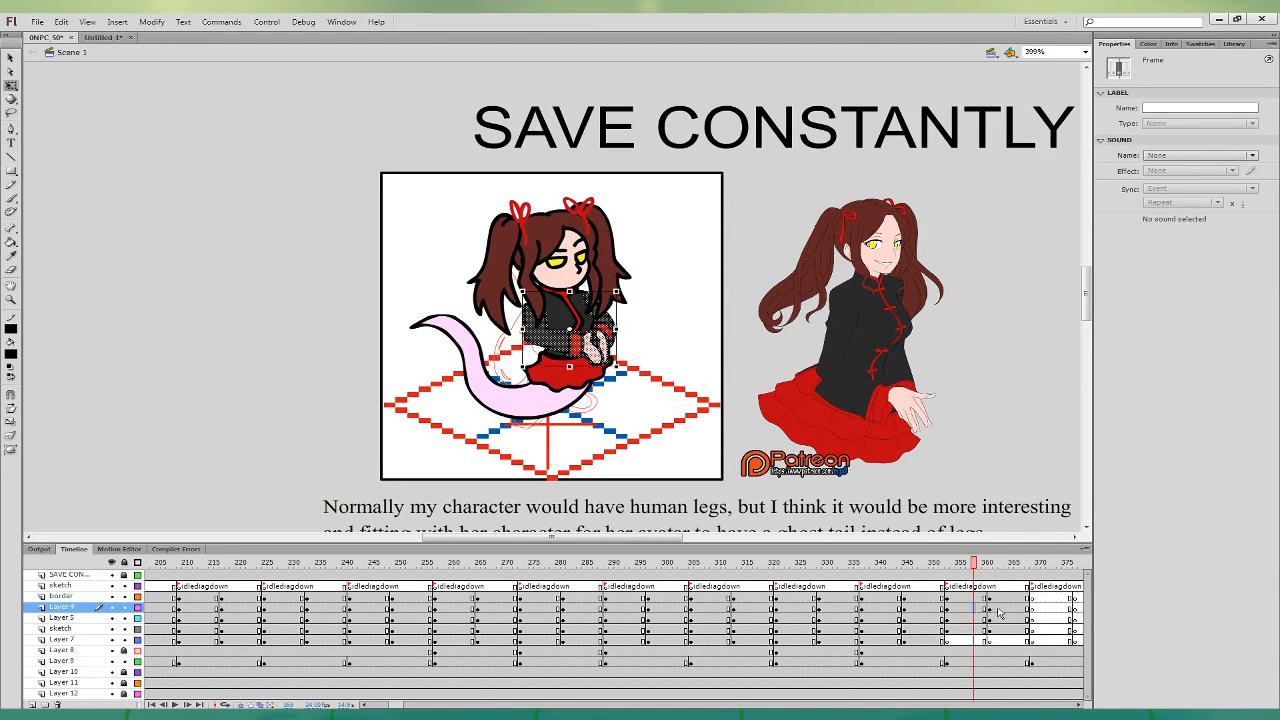
{"action": "left_click", "coordinate": [996, 606]}
- Copy the frames of both poses on all character layers and paste them into the Untitled-1 document
{"action": "mouse_move", "coordinate": [953, 593]}
{"action": "left_mouse_down"}
{"action": "mouse_move", "coordinate": [970, 638]}
{"action": "mouse_move", "coordinate": [1025, 640]}
{"action": "left_mouse_up"}
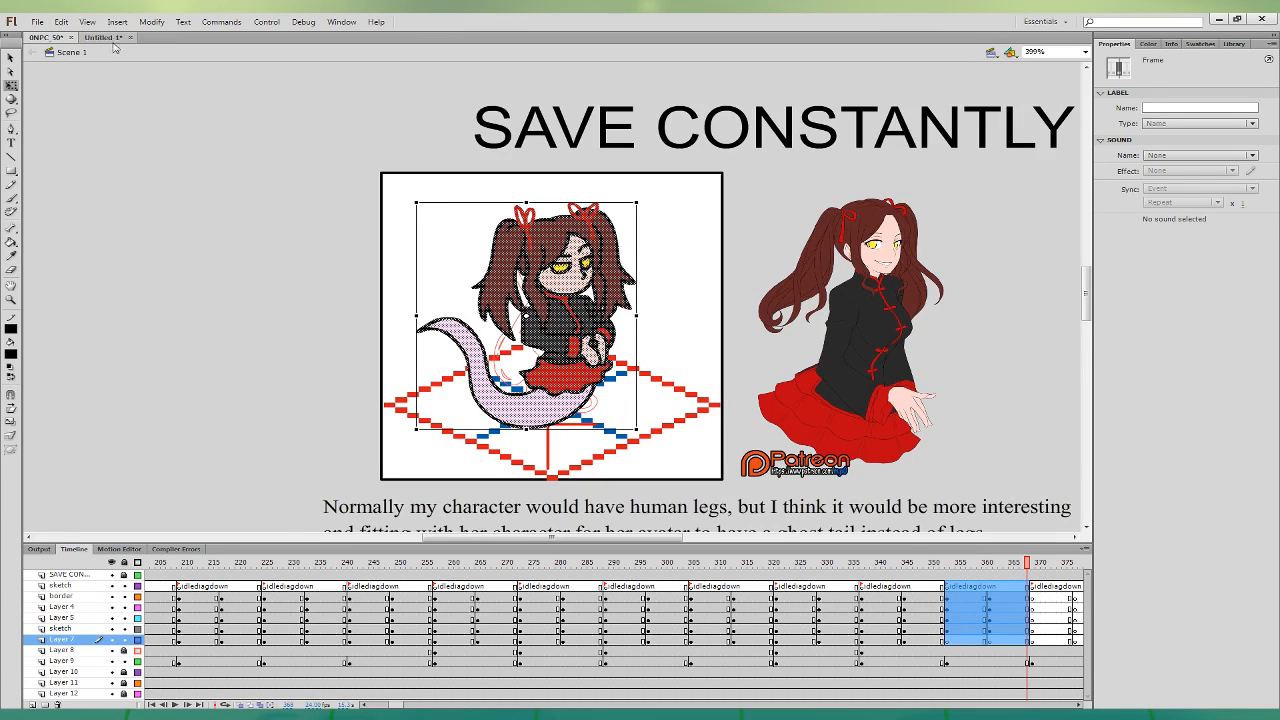
{"action": "left_click", "coordinate": [103, 37]}
{"action": "key", "text": "ctrl+alt+v"}
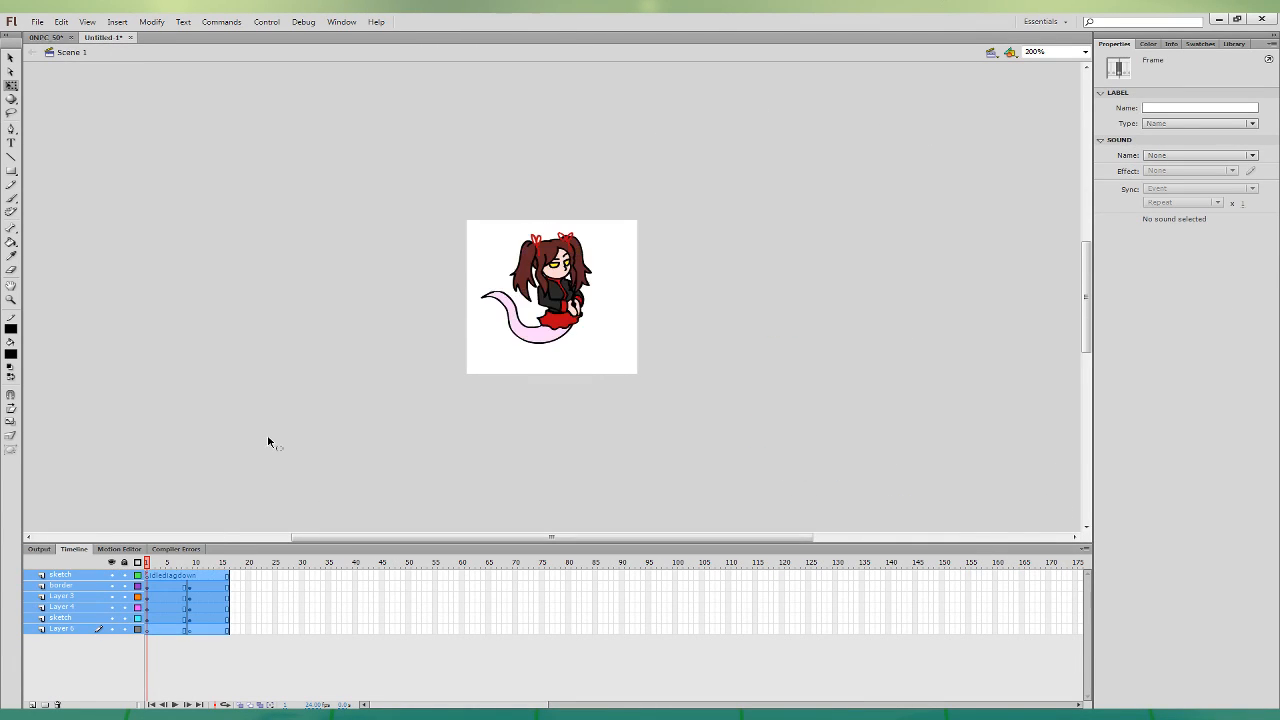
{"action": "left_click", "coordinate": [292, 326]}
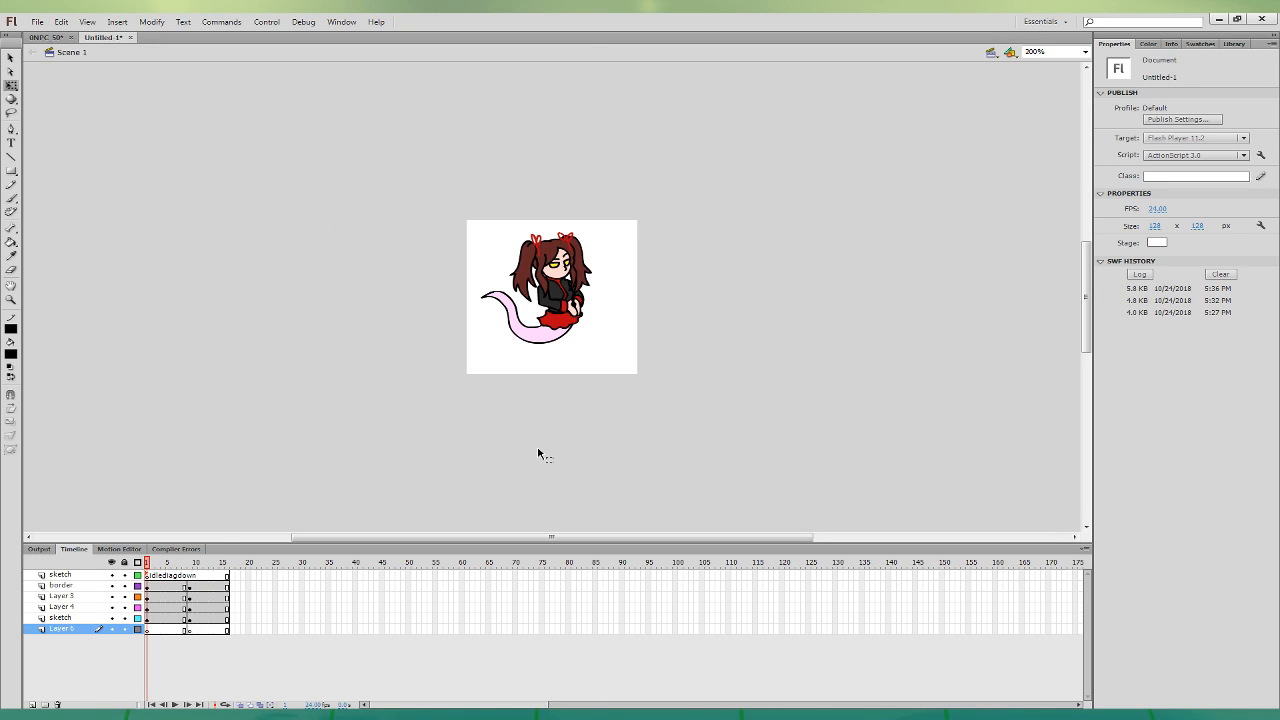
- Return to the 0NPC_50 document, go to the next character's idle at frame 369 and save the file
{"action": "key", "text": "ctrl+Tab"}
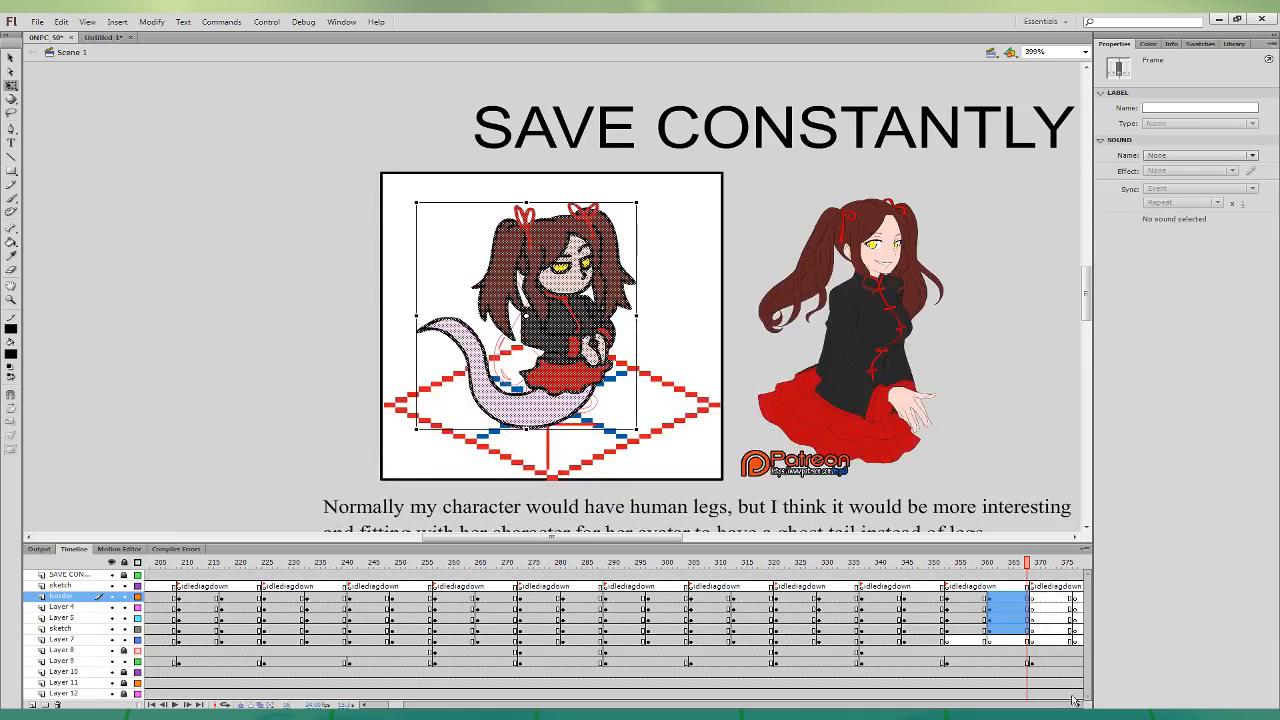
{"action": "left_click", "coordinate": [1077, 705]}
{"action": "left_click", "coordinate": [548, 641]}
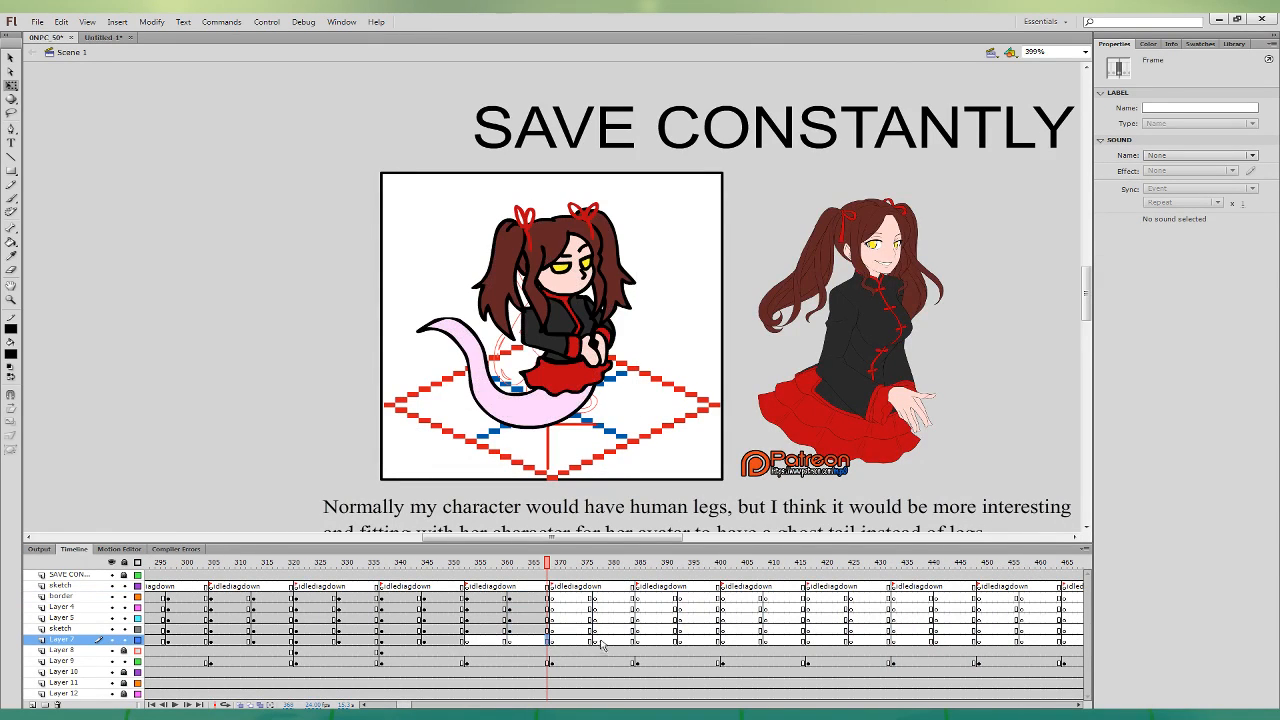
{"action": "left_click", "coordinate": [553, 645]}
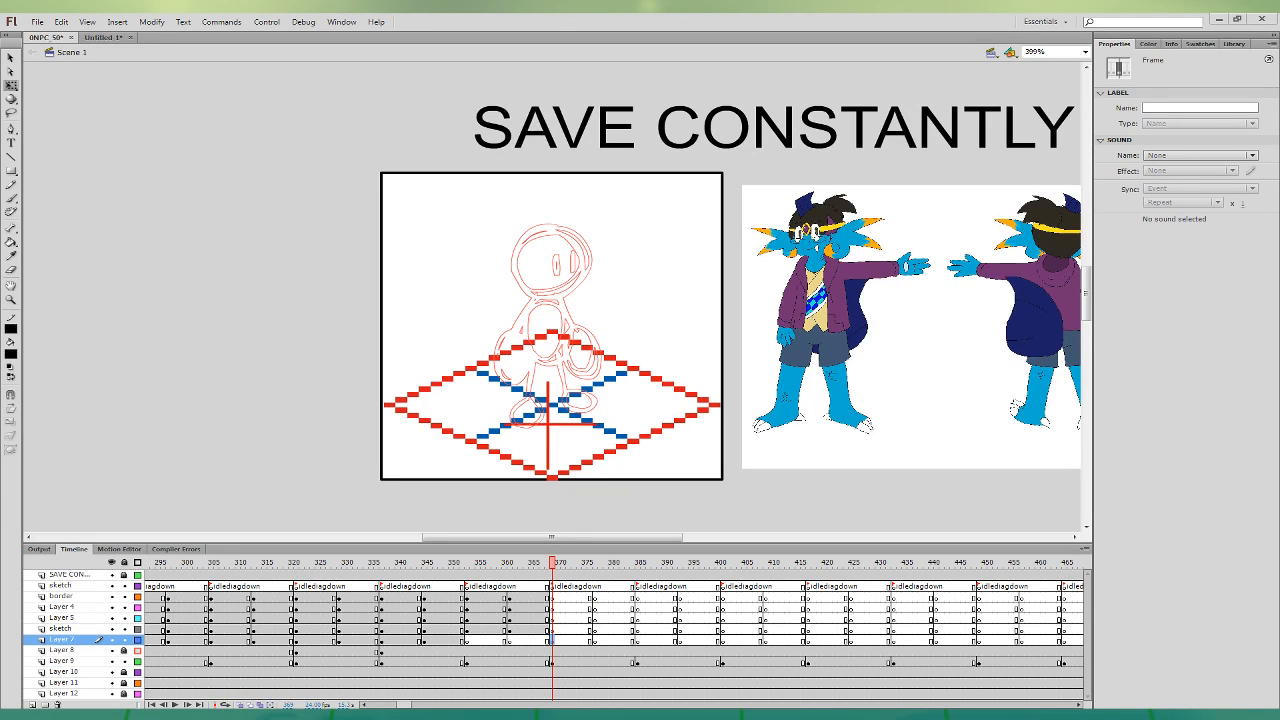
{"action": "key", "text": "ctrl+s"}
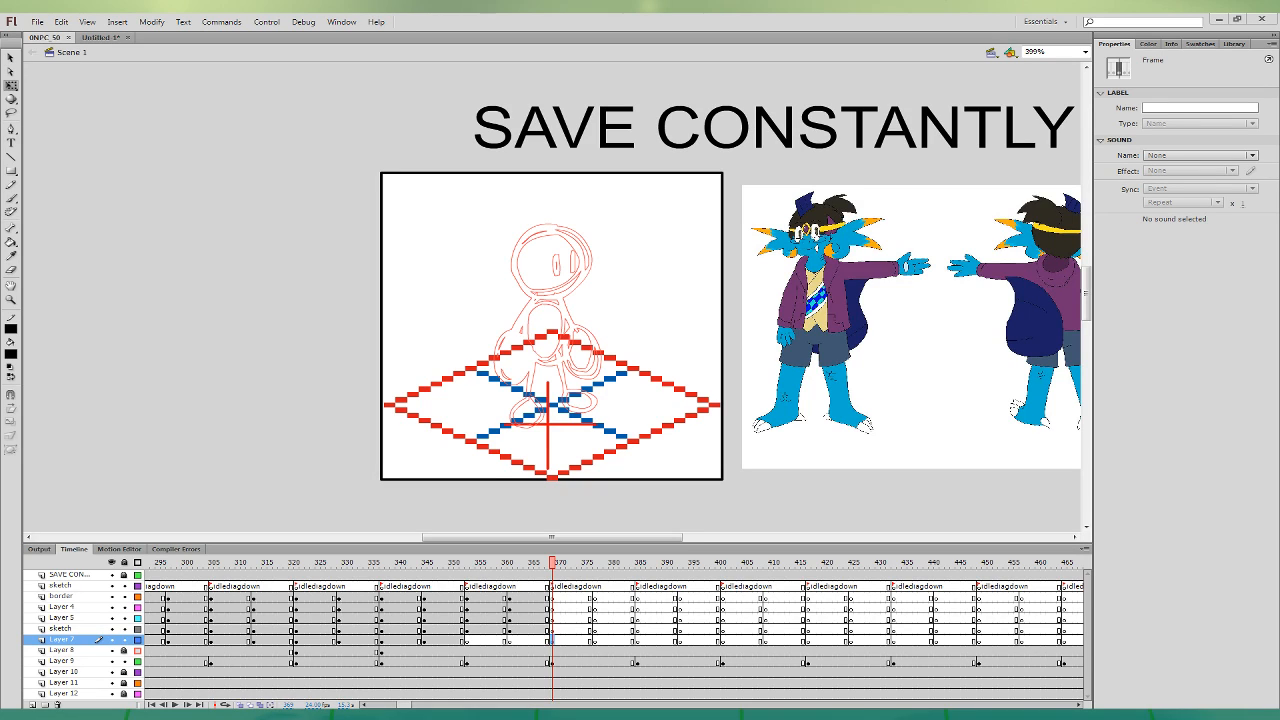
- Brush the head's near ear fin, cheek, eyes and snout in black on the border layer for the first pose
{"action": "left_click", "coordinate": [591, 597]}
{"action": "left_click", "coordinate": [11, 198]}
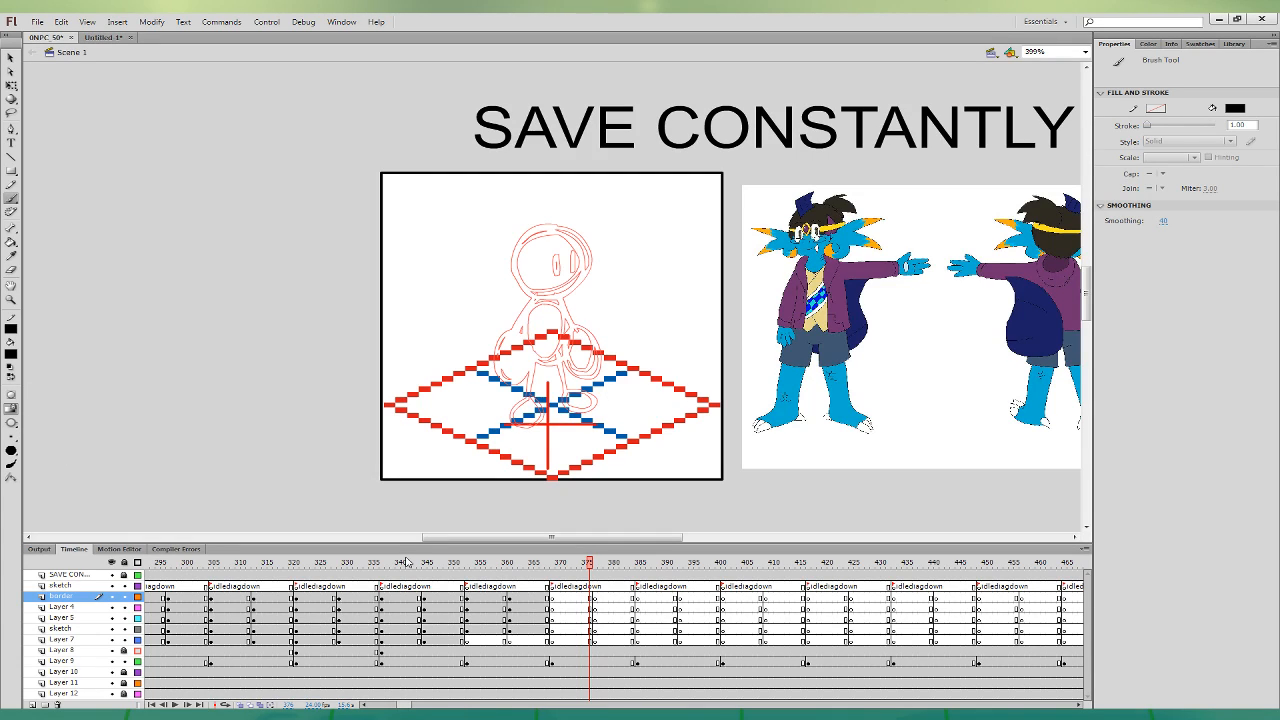
{"action": "left_click", "coordinate": [592, 597]}
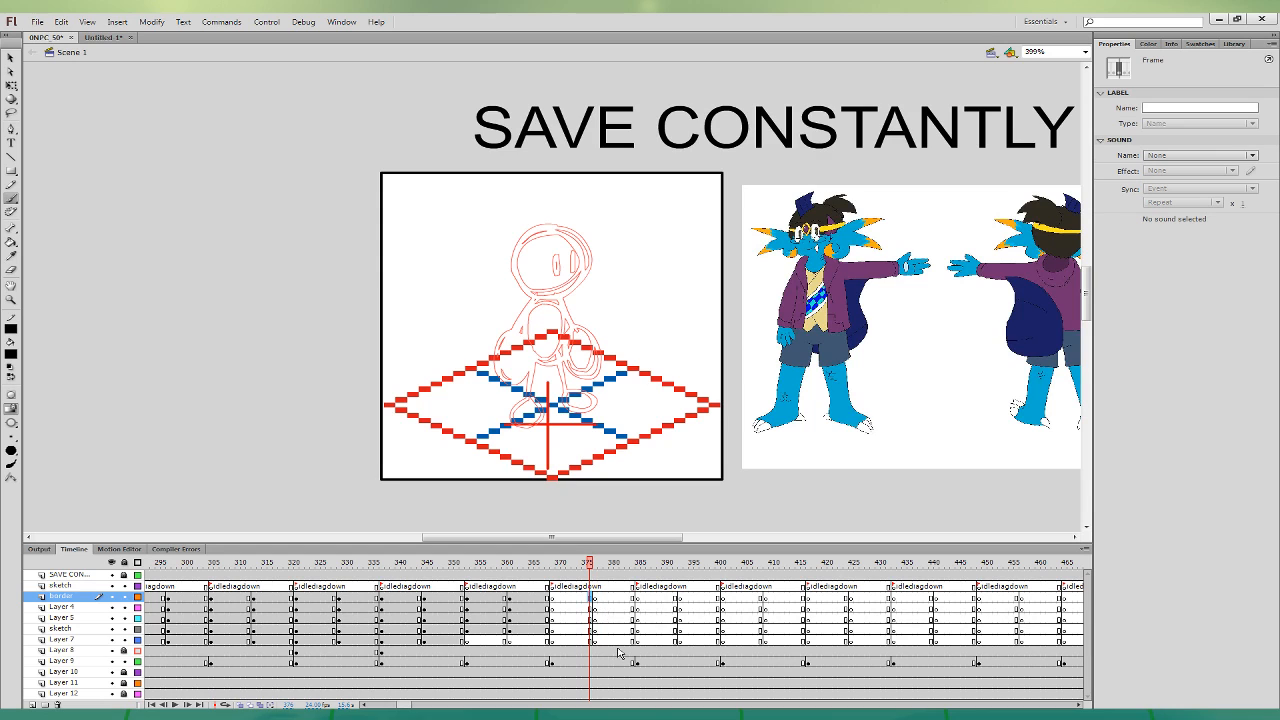
{"action": "left_click_drag", "start_coordinate": [680, 537], "coordinate": [765, 537]}
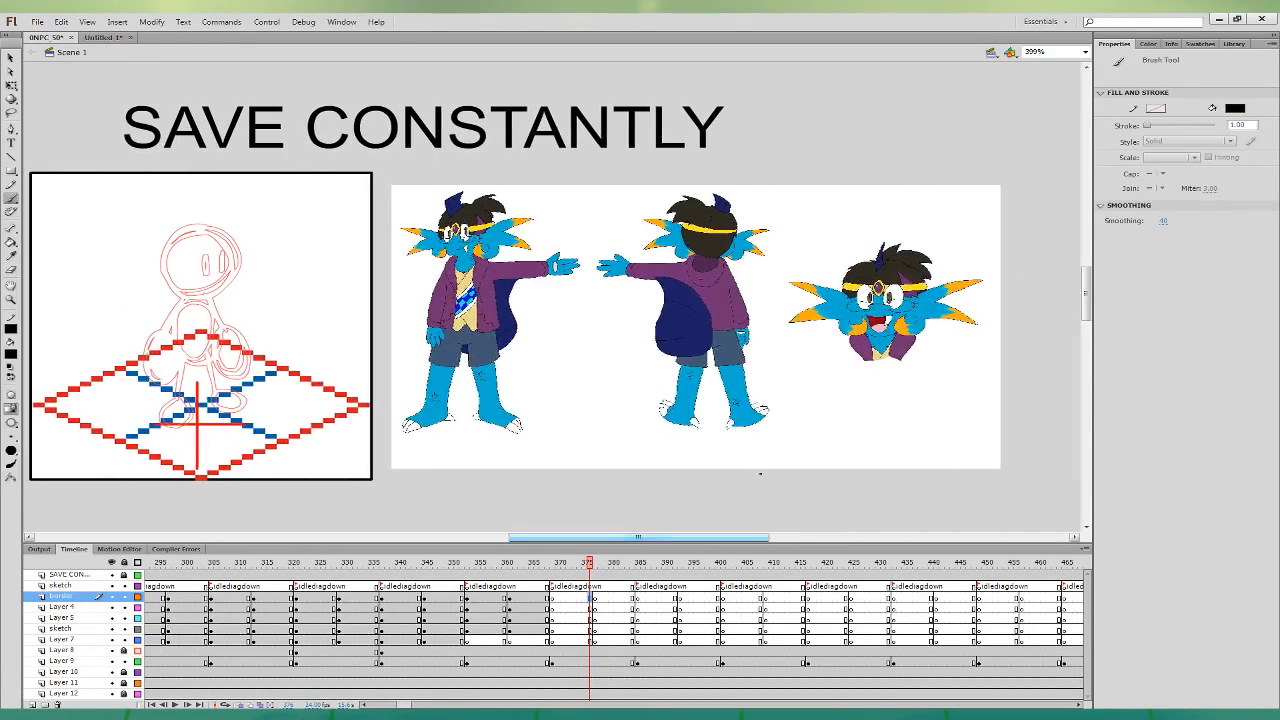
{"action": "left_click", "coordinate": [103, 37]}
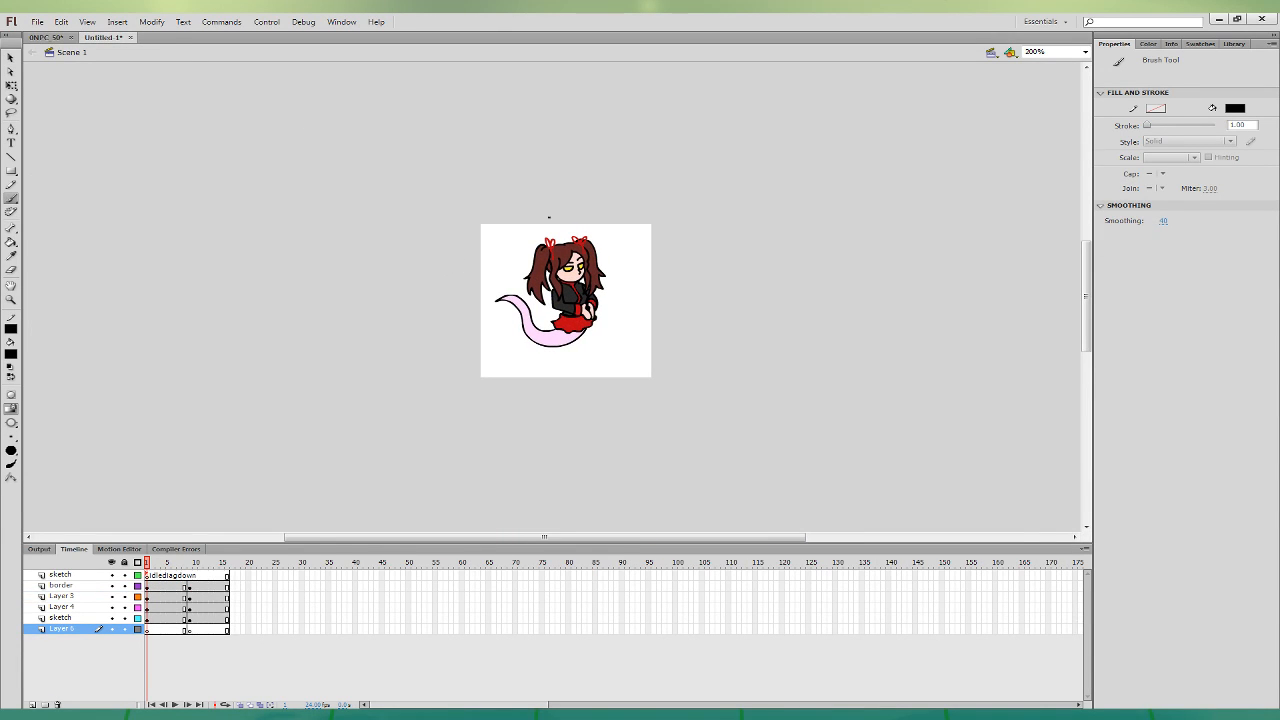
{"action": "left_click", "coordinate": [42, 37]}
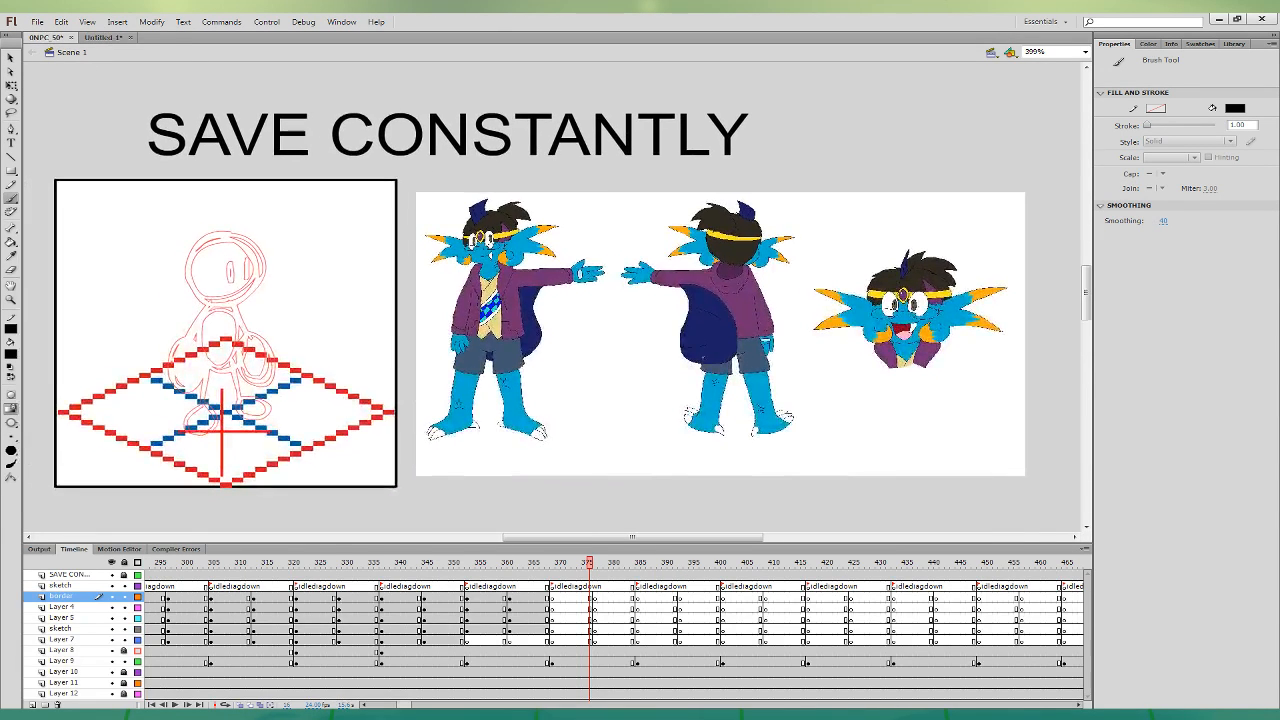
{"action": "mouse_move", "coordinate": [200, 262]}
{"action": "left_mouse_down"}
{"action": "mouse_move", "coordinate": [146, 306]}
{"action": "mouse_move", "coordinate": [214, 312]}
{"action": "mouse_move", "coordinate": [205, 287]}
{"action": "left_mouse_up"}
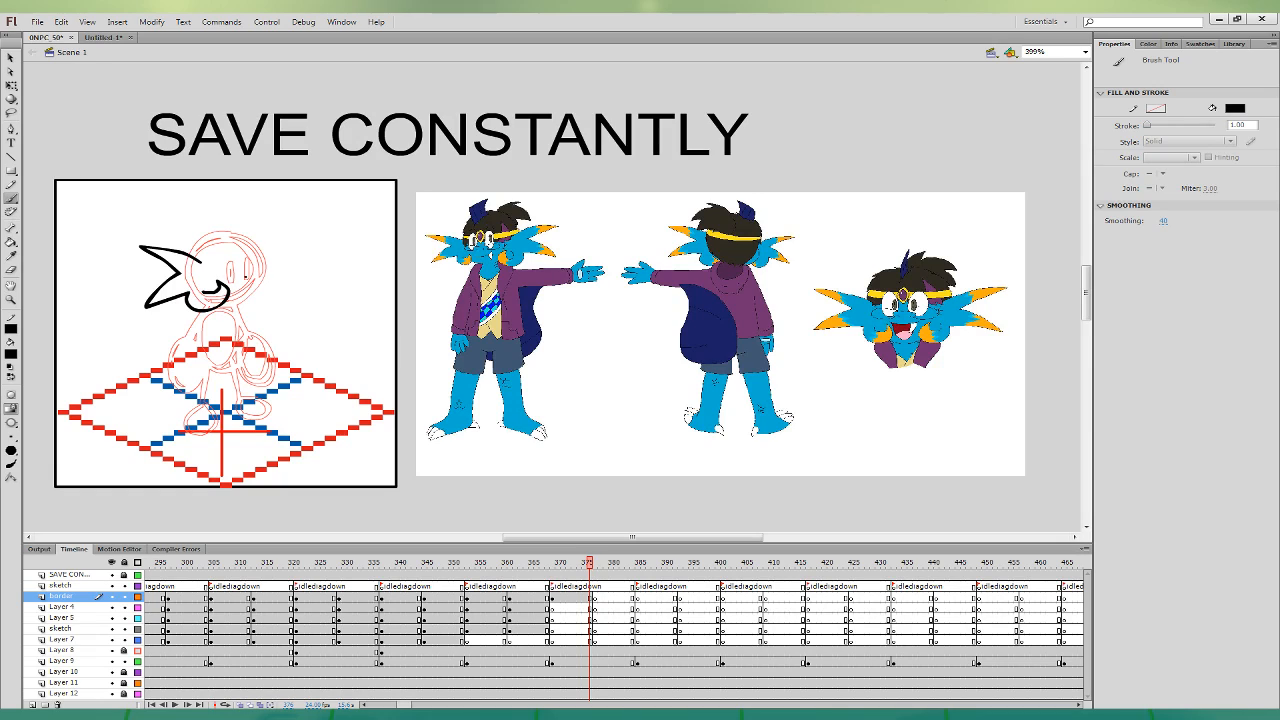
{"action": "mouse_move", "coordinate": [236, 286]}
{"action": "left_mouse_down"}
{"action": "mouse_move", "coordinate": [214, 286]}
{"action": "mouse_move", "coordinate": [252, 268]}
{"action": "mouse_move", "coordinate": [256, 281]}
{"action": "mouse_move", "coordinate": [256, 264]}
{"action": "left_mouse_up"}
{"action": "key", "text": "ctrl+z"}
{"action": "mouse_move", "coordinate": [222, 304]}
{"action": "left_mouse_down"}
{"action": "mouse_move", "coordinate": [268, 298]}
{"action": "mouse_move", "coordinate": [272, 277]}
{"action": "left_mouse_up"}
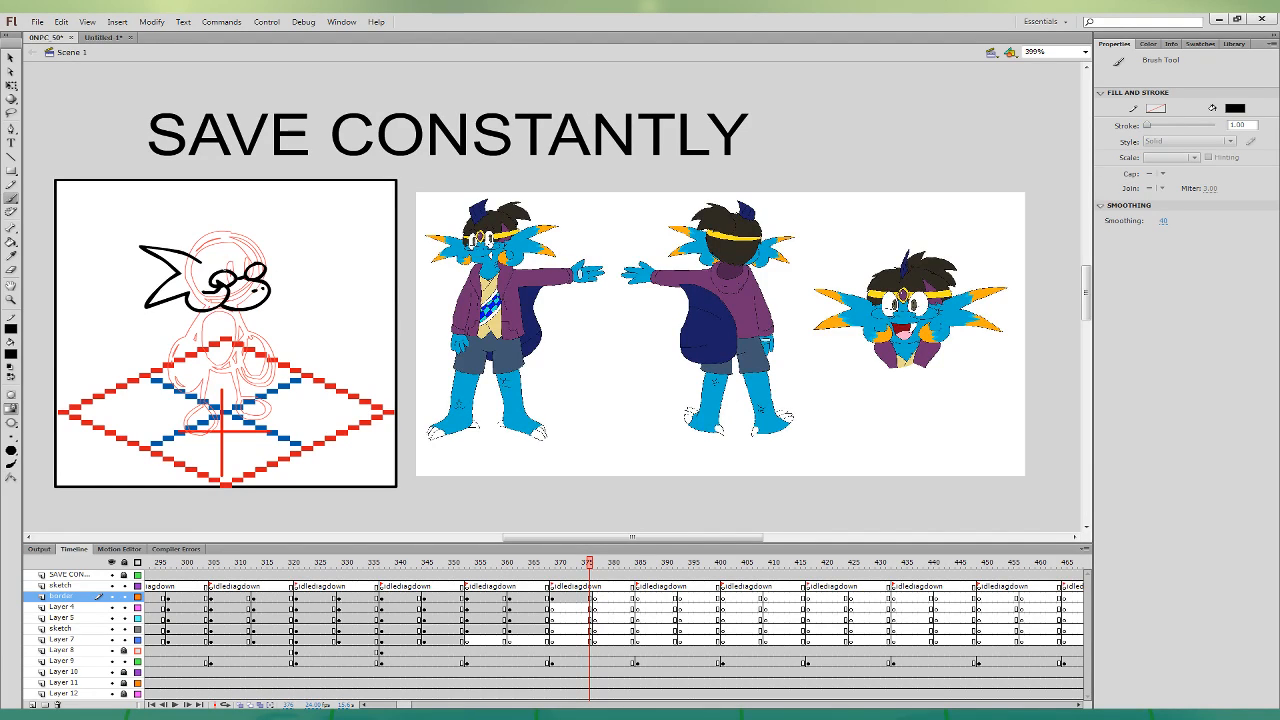
- Brush the far ear fin and the diamond-shaped headband gem onto the head outline
{"action": "mouse_move", "coordinate": [236, 247]}
{"action": "left_mouse_down"}
{"action": "mouse_move", "coordinate": [229, 257]}
{"action": "mouse_move", "coordinate": [247, 263]}
{"action": "mouse_move", "coordinate": [236, 246]}
{"action": "mouse_move", "coordinate": [200, 258]}
{"action": "mouse_move", "coordinate": [238, 269]}
{"action": "mouse_move", "coordinate": [235, 243]}
{"action": "mouse_move", "coordinate": [191, 255]}
{"action": "mouse_move", "coordinate": [259, 262]}
{"action": "mouse_move", "coordinate": [283, 241]}
{"action": "left_mouse_up"}
{"action": "key", "text": "ctrl+z"}
{"action": "key", "text": "ctrl+z"}
{"action": "mouse_move", "coordinate": [283, 241]}
{"action": "left_mouse_down"}
{"action": "mouse_move", "coordinate": [266, 268]}
{"action": "mouse_move", "coordinate": [290, 286]}
{"action": "mouse_move", "coordinate": [266, 270]}
{"action": "left_mouse_up"}
{"action": "key", "text": "ctrl+z"}
{"action": "key", "text": "ctrl+z"}
{"action": "key", "text": "ctrl+z"}
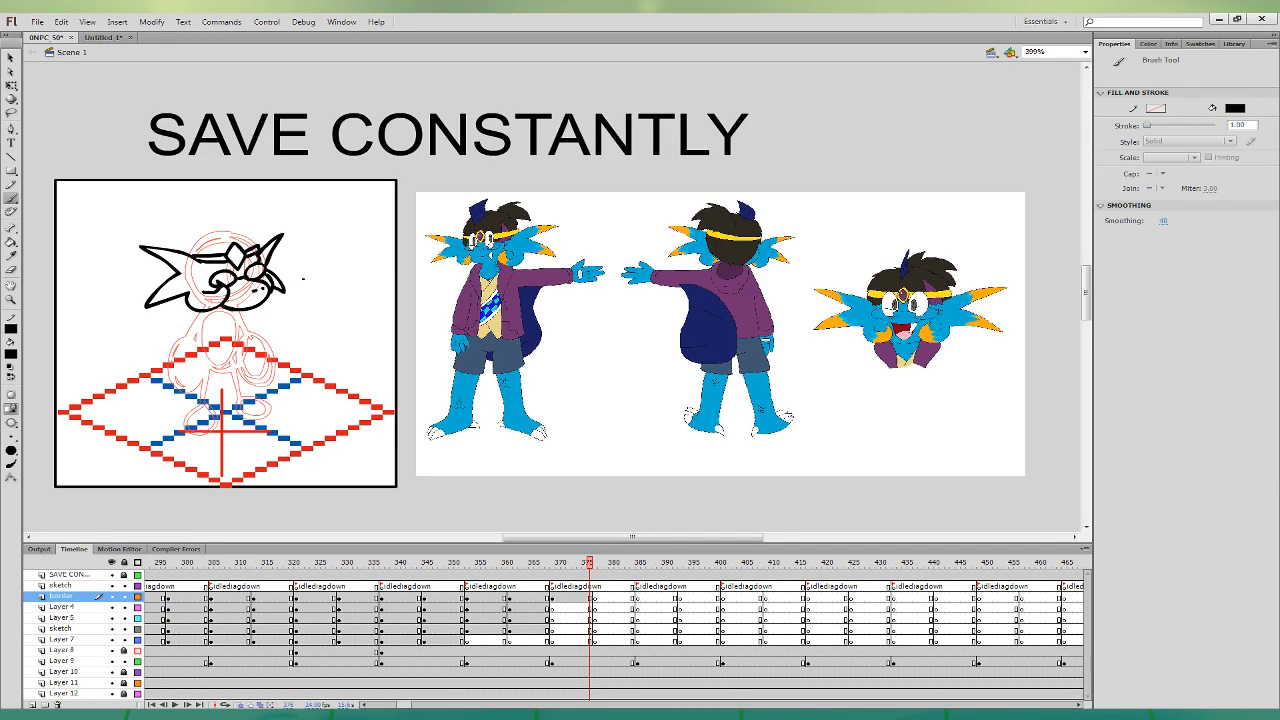
- Outline the headband, the curved fin on top of the head and the spiky hair
{"action": "left_click_drag", "start_coordinate": [198, 264], "coordinate": [262, 261]}
{"action": "mouse_move", "coordinate": [235, 236]}
{"action": "left_mouse_down"}
{"action": "mouse_move", "coordinate": [225, 217]}
{"action": "mouse_move", "coordinate": [209, 234]}
{"action": "mouse_move", "coordinate": [237, 236]}
{"action": "mouse_move", "coordinate": [210, 210]}
{"action": "mouse_move", "coordinate": [231, 238]}
{"action": "left_mouse_up"}
{"action": "key", "text": "ctrl+z"}
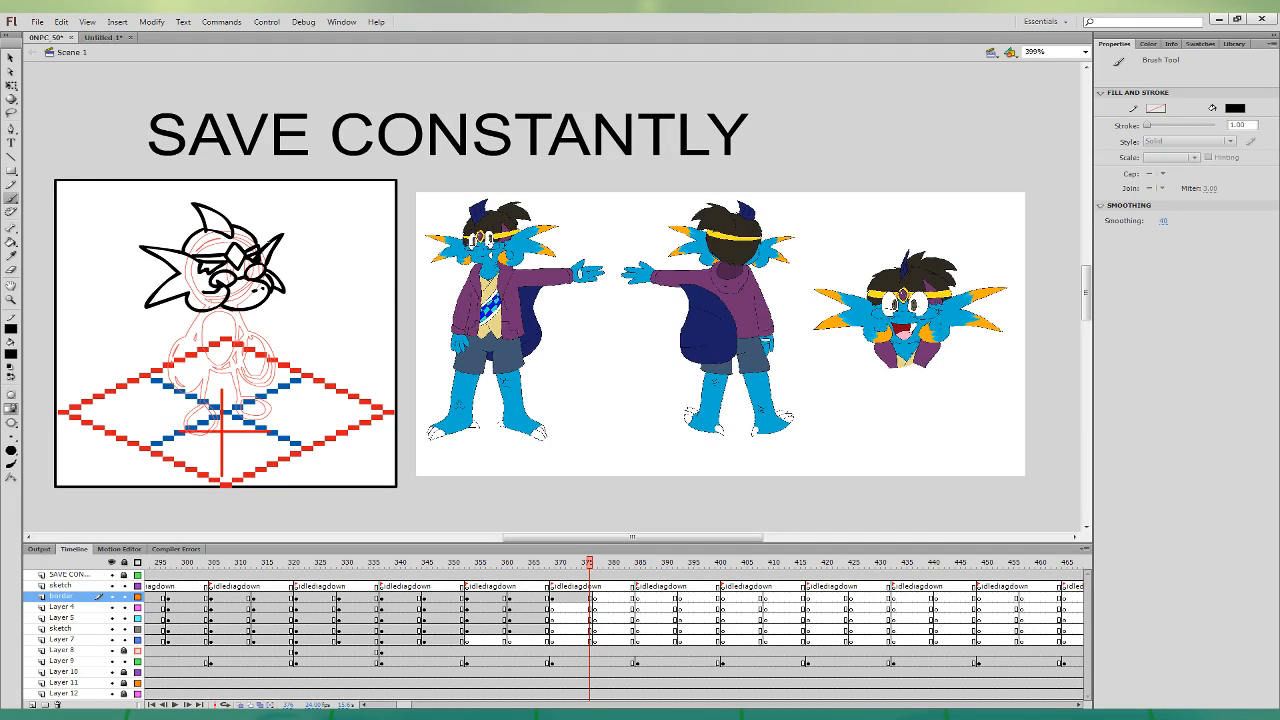
{"action": "mouse_move", "coordinate": [184, 218]}
{"action": "left_mouse_down"}
{"action": "mouse_move", "coordinate": [145, 226]}
{"action": "mouse_move", "coordinate": [168, 246]}
{"action": "left_mouse_up"}
- Draw the torso with its open jacket and jagged hem on Layer 5
{"action": "left_click", "coordinate": [592, 617]}
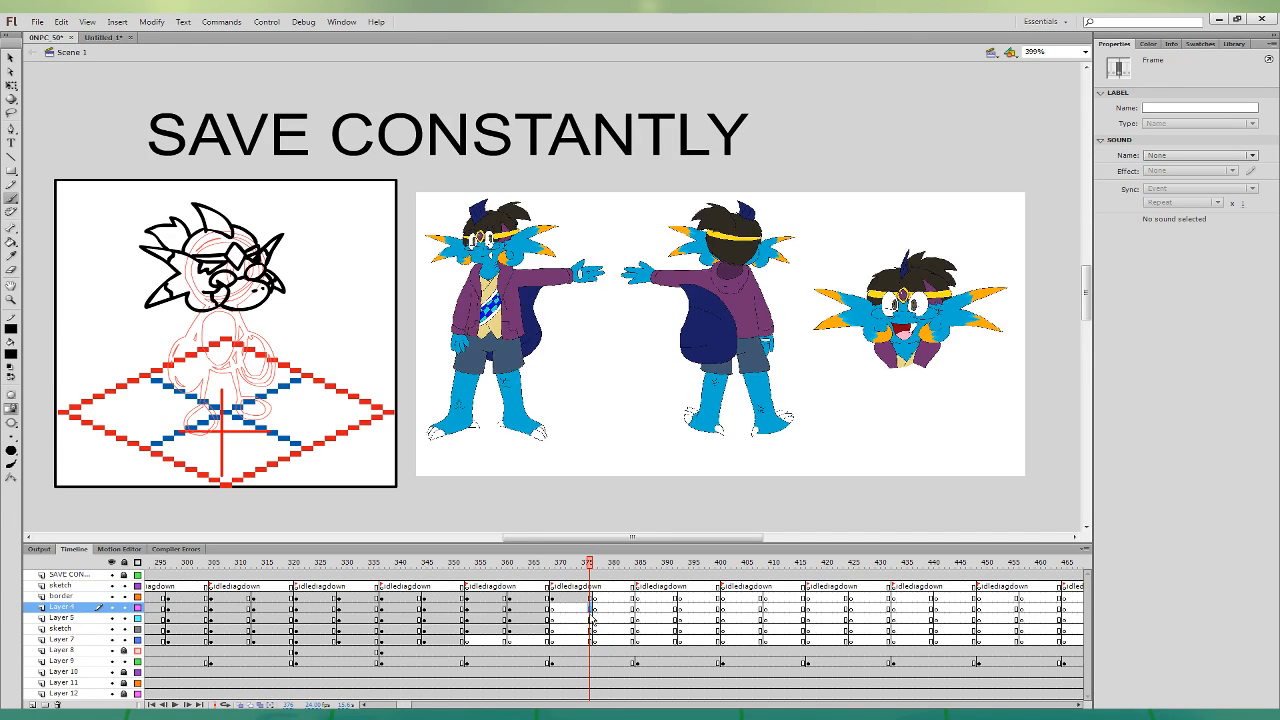
{"action": "key", "text": "space"}
{"action": "left_click_drag", "start_coordinate": [714, 471], "coordinate": [794, 483]}
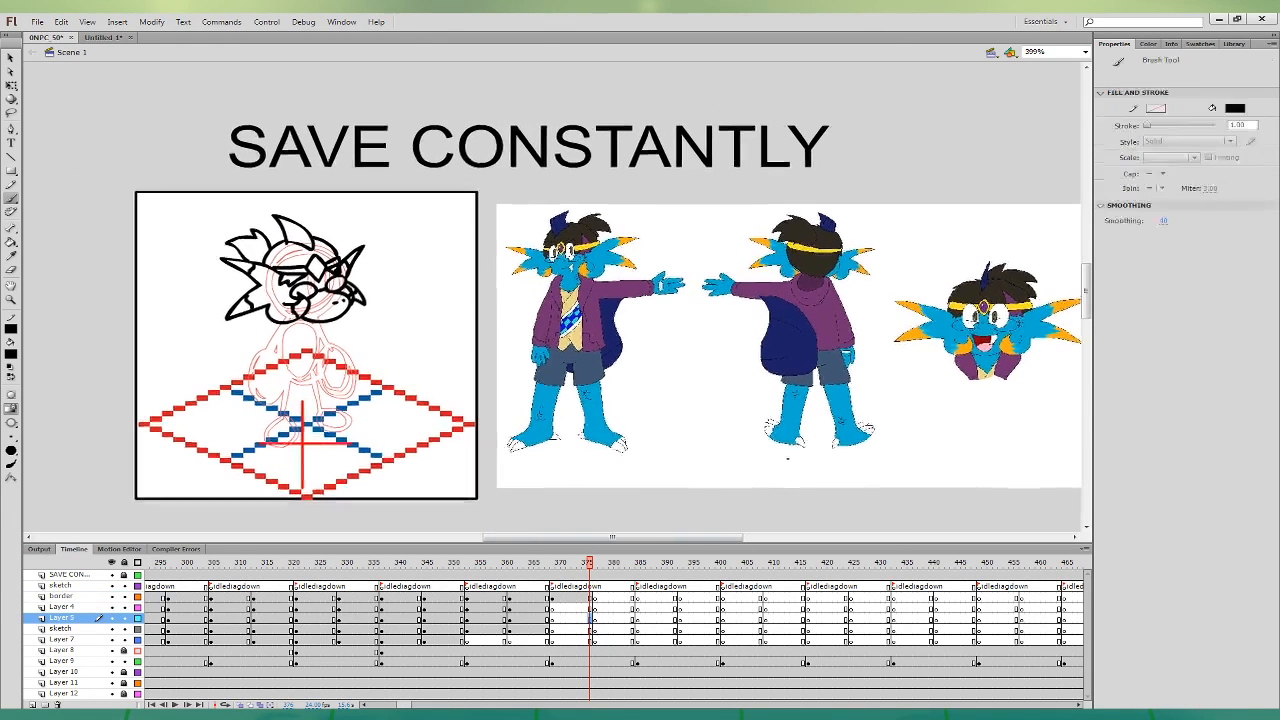
{"action": "mouse_move", "coordinate": [300, 332]}
{"action": "left_mouse_down"}
{"action": "mouse_move", "coordinate": [307, 342]}
{"action": "mouse_move", "coordinate": [296, 334]}
{"action": "left_mouse_up"}
{"action": "mouse_move", "coordinate": [314, 303]}
{"action": "left_mouse_down"}
{"action": "mouse_move", "coordinate": [322, 336]}
{"action": "mouse_move", "coordinate": [323, 298]}
{"action": "mouse_move", "coordinate": [274, 327]}
{"action": "mouse_move", "coordinate": [307, 341]}
{"action": "mouse_move", "coordinate": [270, 336]}
{"action": "mouse_move", "coordinate": [300, 388]}
{"action": "mouse_move", "coordinate": [311, 340]}
{"action": "mouse_move", "coordinate": [322, 382]}
{"action": "mouse_move", "coordinate": [340, 346]}
{"action": "mouse_move", "coordinate": [332, 328]}
{"action": "mouse_move", "coordinate": [313, 350]}
{"action": "mouse_move", "coordinate": [301, 326]}
{"action": "left_mouse_up"}
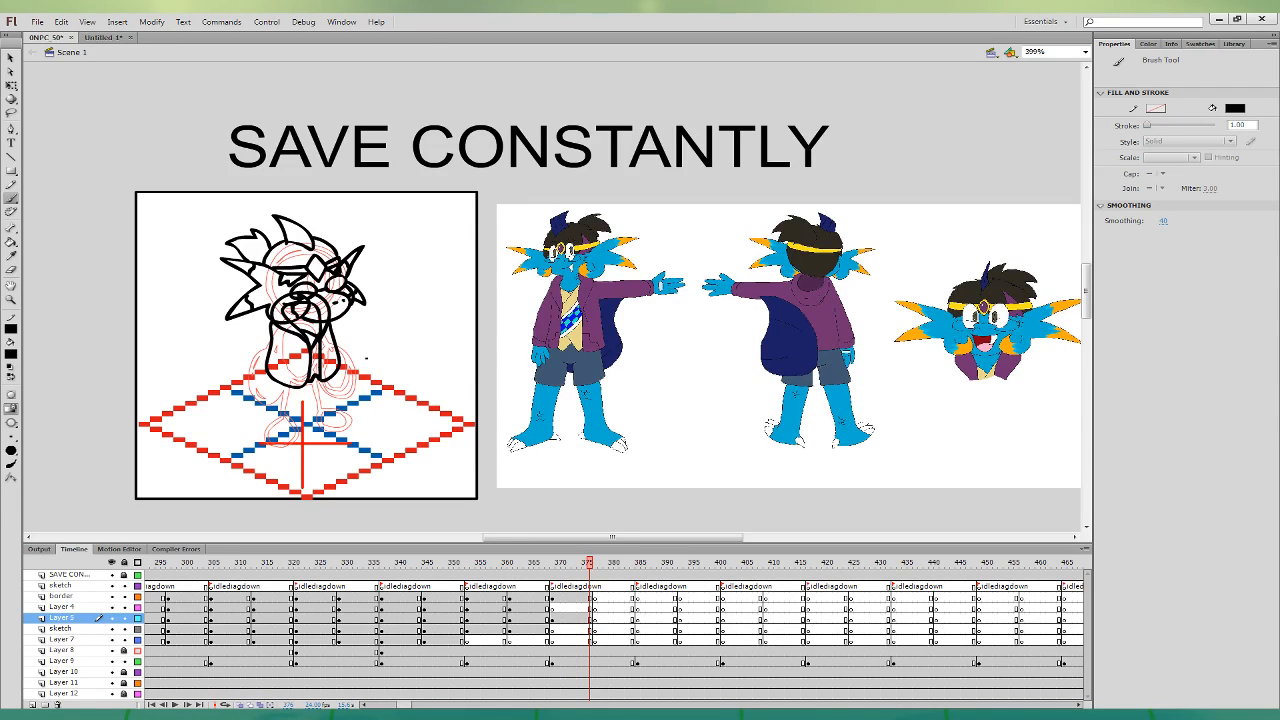
{"action": "mouse_move", "coordinate": [306, 365]}
{"action": "left_mouse_down"}
{"action": "mouse_move", "coordinate": [280, 380]}
{"action": "mouse_move", "coordinate": [337, 368]}
{"action": "left_mouse_up"}
{"action": "key", "text": "ctrl+z"}
- Draw the near arm with its sleeve and hand beside the torso on Layer 4
{"action": "left_click", "coordinate": [590, 606]}
{"action": "mouse_move", "coordinate": [262, 324]}
{"action": "left_mouse_down"}
{"action": "mouse_move", "coordinate": [270, 386]}
{"action": "mouse_move", "coordinate": [251, 396]}
{"action": "mouse_move", "coordinate": [267, 379]}
{"action": "left_mouse_up"}
{"action": "key", "text": "ctrl+z"}
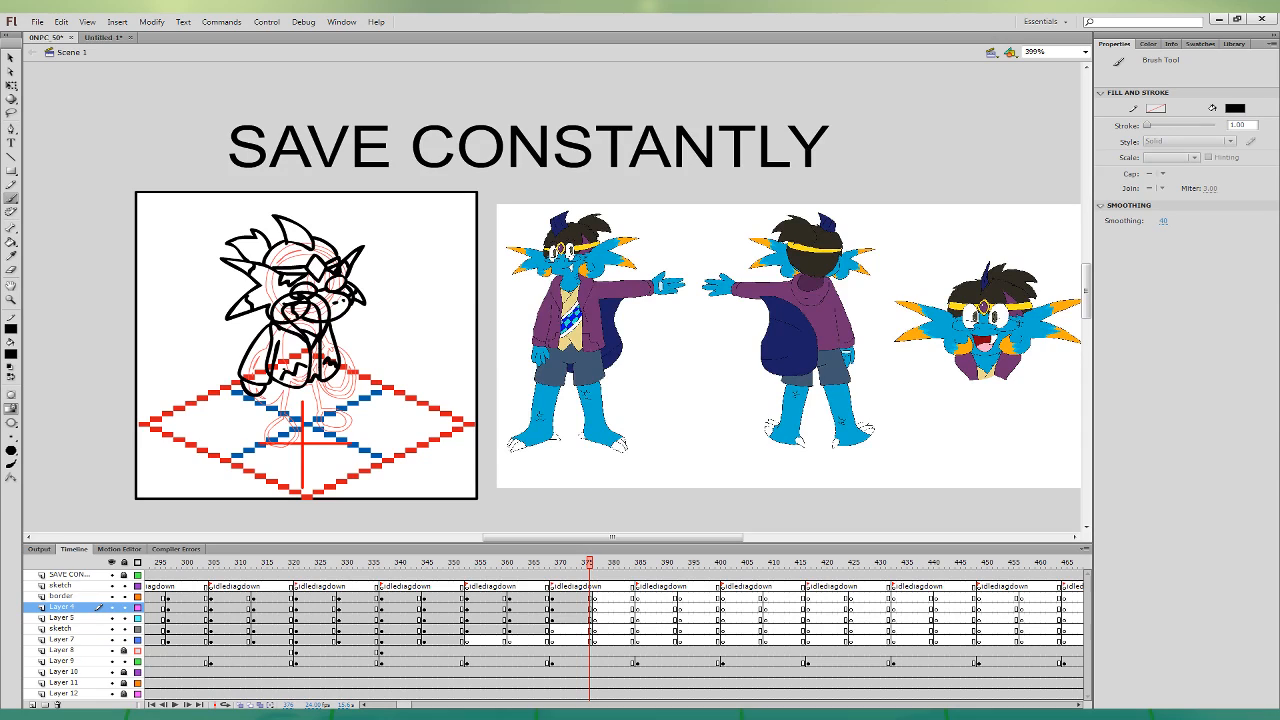
- Draw the shorts, both legs and the clawed feet on the lower sketch layer
{"action": "left_click", "coordinate": [592, 630]}
{"action": "mouse_move", "coordinate": [268, 385]}
{"action": "left_mouse_down"}
{"action": "mouse_move", "coordinate": [299, 403]}
{"action": "mouse_move", "coordinate": [335, 391]}
{"action": "mouse_move", "coordinate": [337, 376]}
{"action": "mouse_move", "coordinate": [277, 371]}
{"action": "mouse_move", "coordinate": [256, 452]}
{"action": "mouse_move", "coordinate": [295, 450]}
{"action": "mouse_move", "coordinate": [292, 405]}
{"action": "mouse_move", "coordinate": [260, 455]}
{"action": "left_mouse_up"}
{"action": "mouse_move", "coordinate": [317, 403]}
{"action": "left_mouse_down"}
{"action": "mouse_move", "coordinate": [315, 428]}
{"action": "mouse_move", "coordinate": [350, 432]}
{"action": "mouse_move", "coordinate": [356, 417]}
{"action": "mouse_move", "coordinate": [338, 410]}
{"action": "mouse_move", "coordinate": [355, 430]}
{"action": "left_mouse_up"}
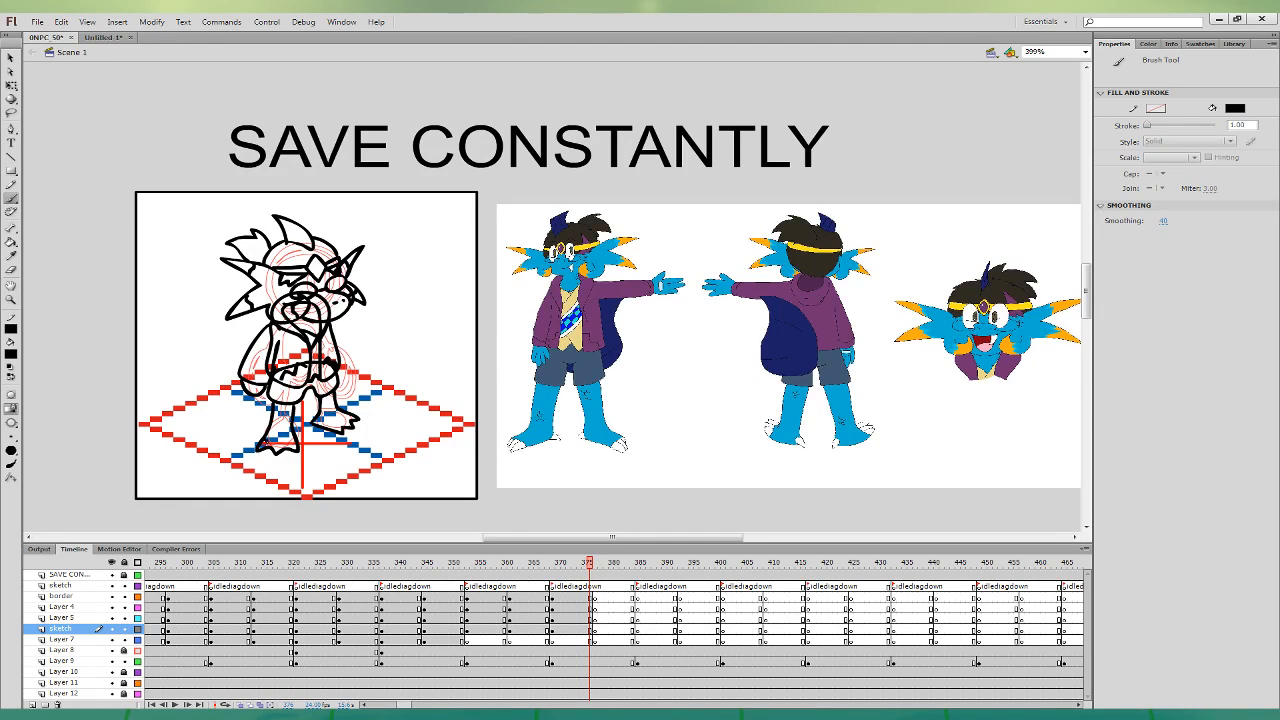
{"action": "left_click_drag", "start_coordinate": [272, 447], "coordinate": [352, 417]}
- Draw the pointed cape flowing out behind the body on Layer 7
{"action": "left_click", "coordinate": [591, 641]}
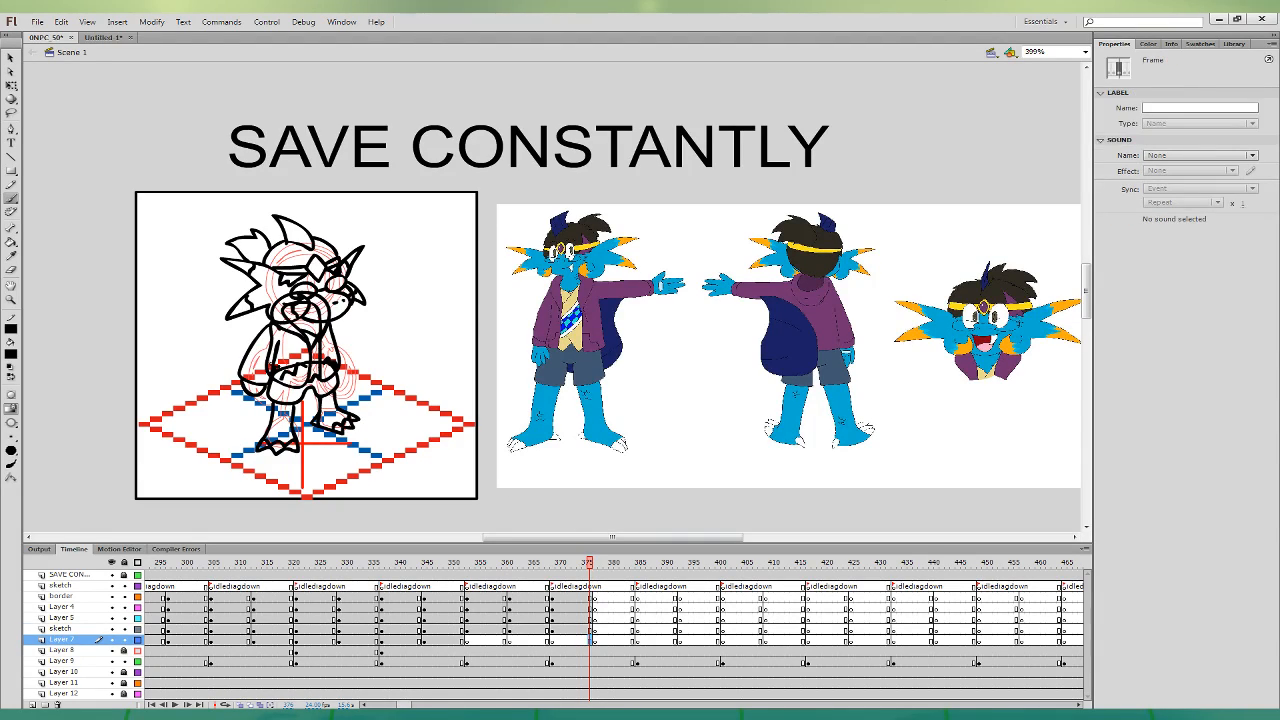
{"action": "mouse_move", "coordinate": [265, 356]}
{"action": "left_mouse_down"}
{"action": "mouse_move", "coordinate": [232, 397]}
{"action": "mouse_move", "coordinate": [282, 384]}
{"action": "mouse_move", "coordinate": [188, 341]}
{"action": "mouse_move", "coordinate": [270, 391]}
{"action": "left_mouse_up"}
{"action": "key", "text": "ctrl+z"}
- Fill the cape and the fin on the head with the navy blue sampled from the reference cape
{"action": "left_click", "coordinate": [13, 257]}
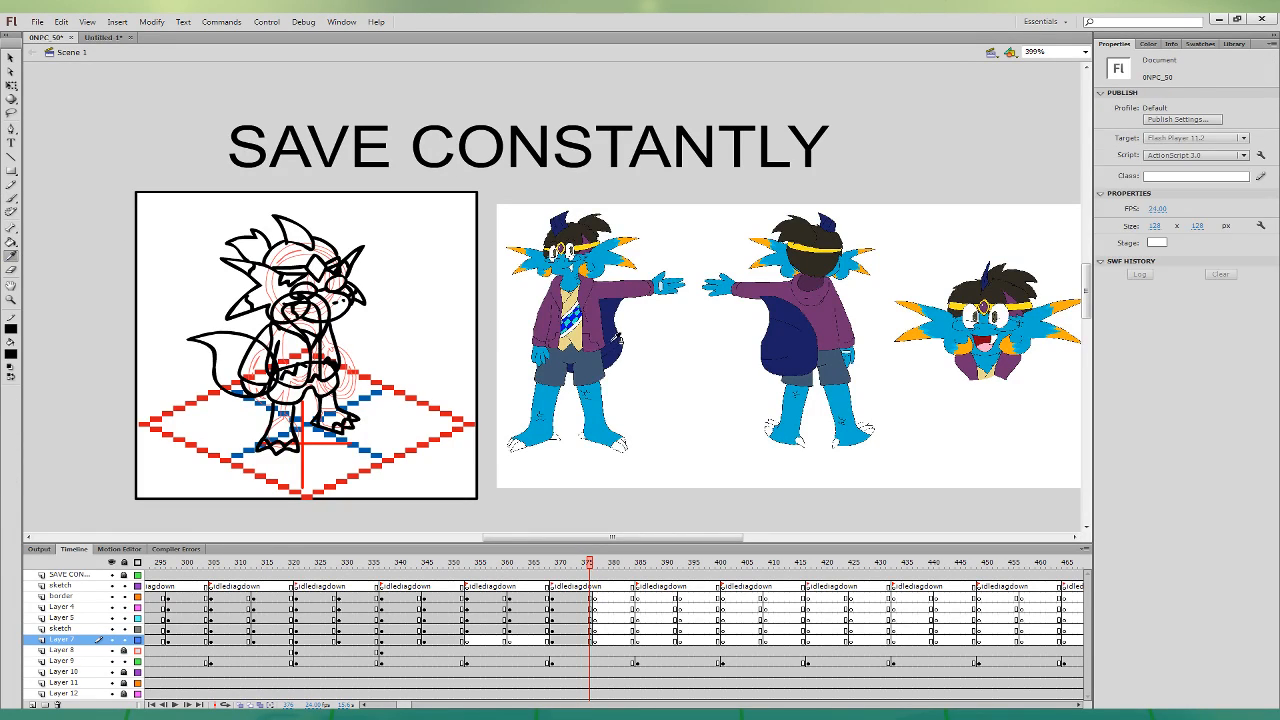
{"action": "left_click", "coordinate": [612, 344]}
{"action": "left_click", "coordinate": [235, 358]}
{"action": "left_click", "coordinate": [294, 232]}
- Fill all sections of the hair with the dark colour sampled from the reference artwork's hair
{"action": "left_click", "coordinate": [12, 254]}
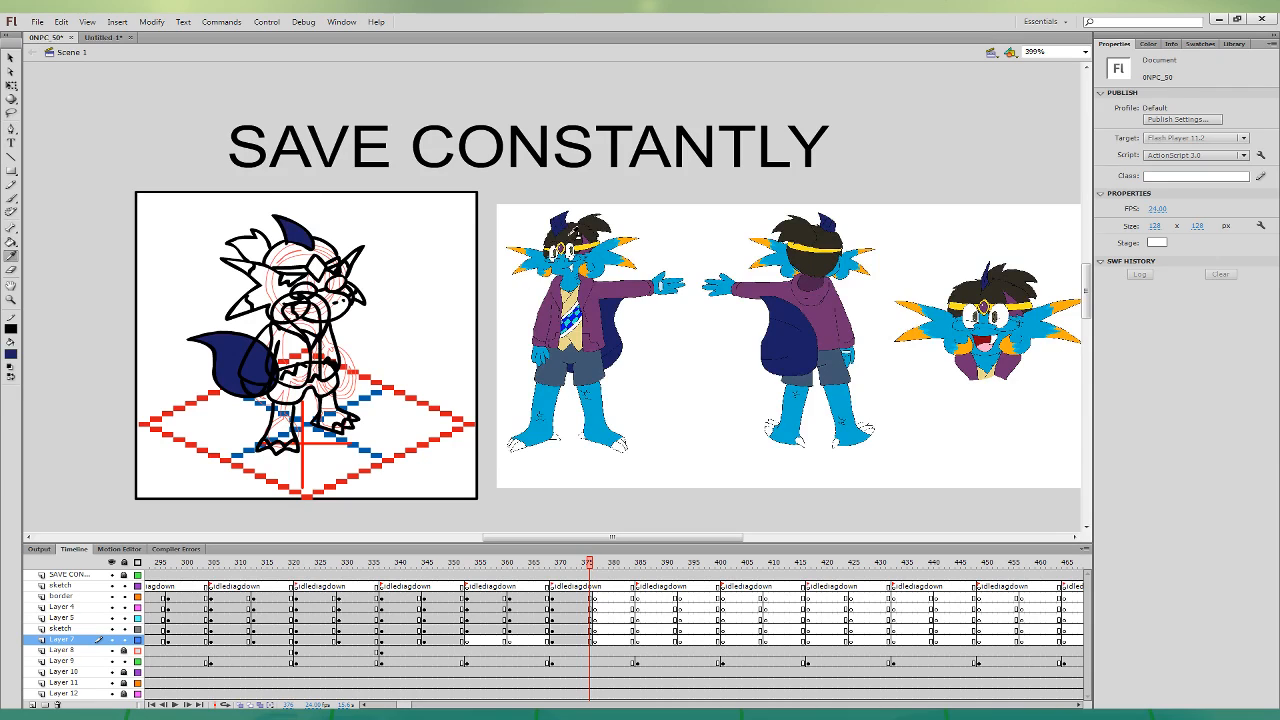
{"action": "left_click", "coordinate": [578, 274]}
{"action": "left_click", "coordinate": [270, 252]}
{"action": "left_click", "coordinate": [249, 246]}
{"action": "left_click", "coordinate": [284, 279]}
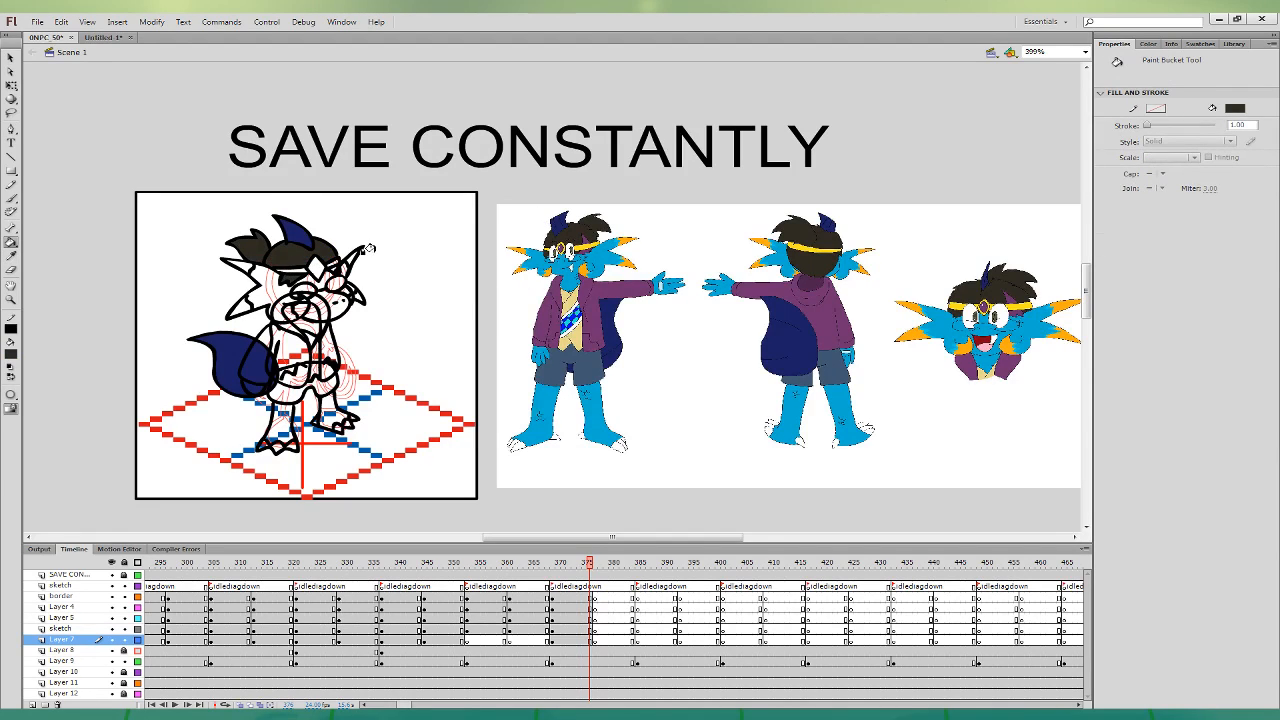
- Fill the ear fins, face, hand and both legs with the light blue sampled from the reference skin
{"action": "left_click", "coordinate": [11, 256]}
{"action": "left_click", "coordinate": [600, 255]}
{"action": "left_click", "coordinate": [274, 289]}
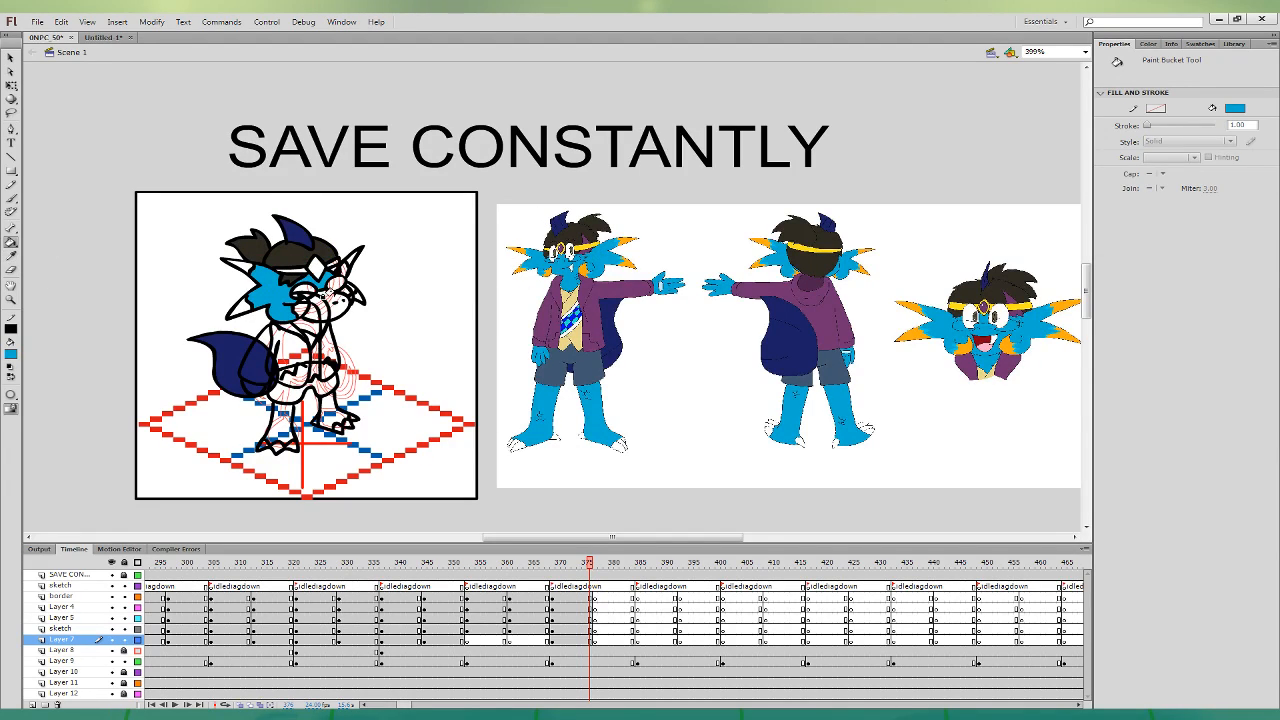
{"action": "left_click", "coordinate": [330, 292]}
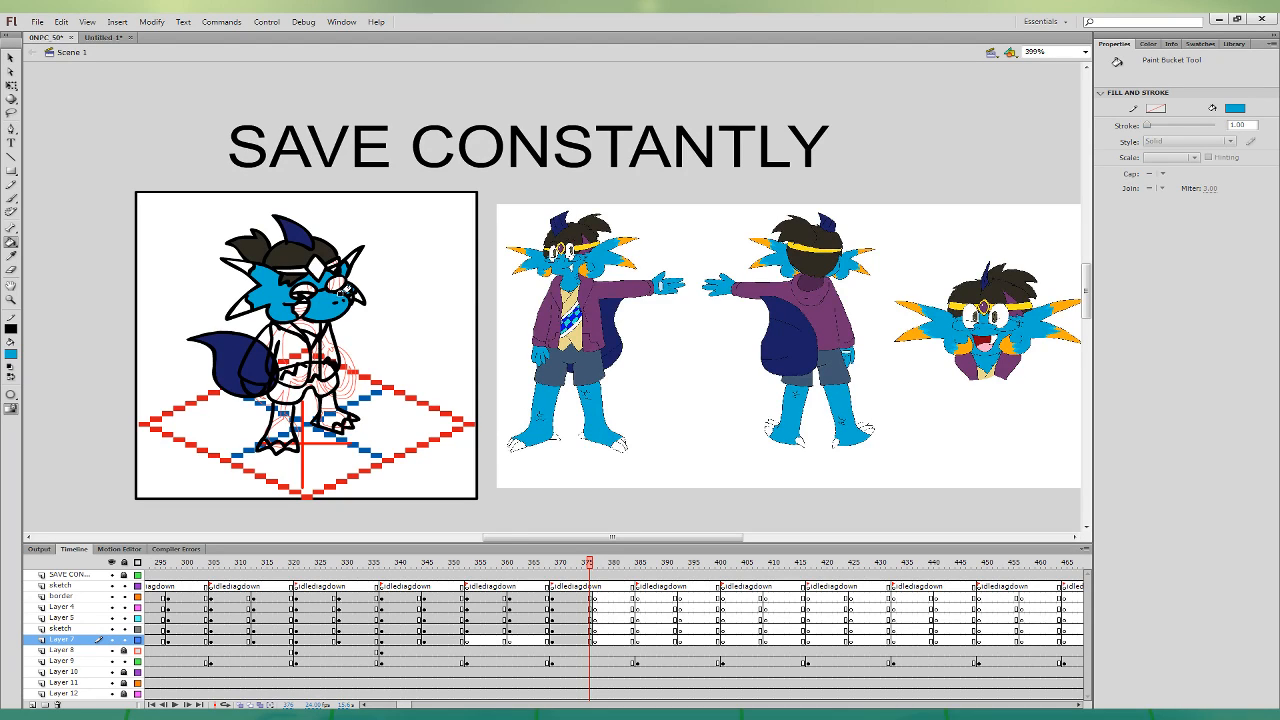
{"action": "left_click", "coordinate": [251, 384]}
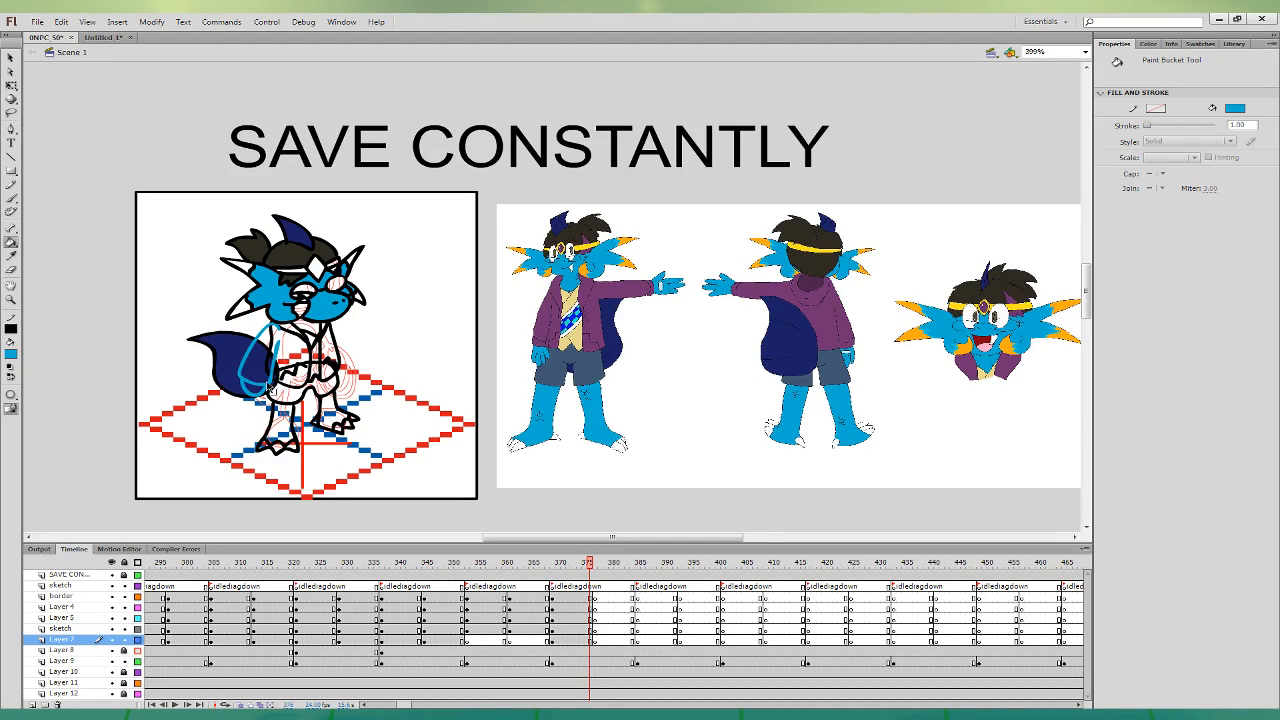
{"action": "key", "text": "ctrl+z"}
{"action": "left_click", "coordinate": [254, 387]}
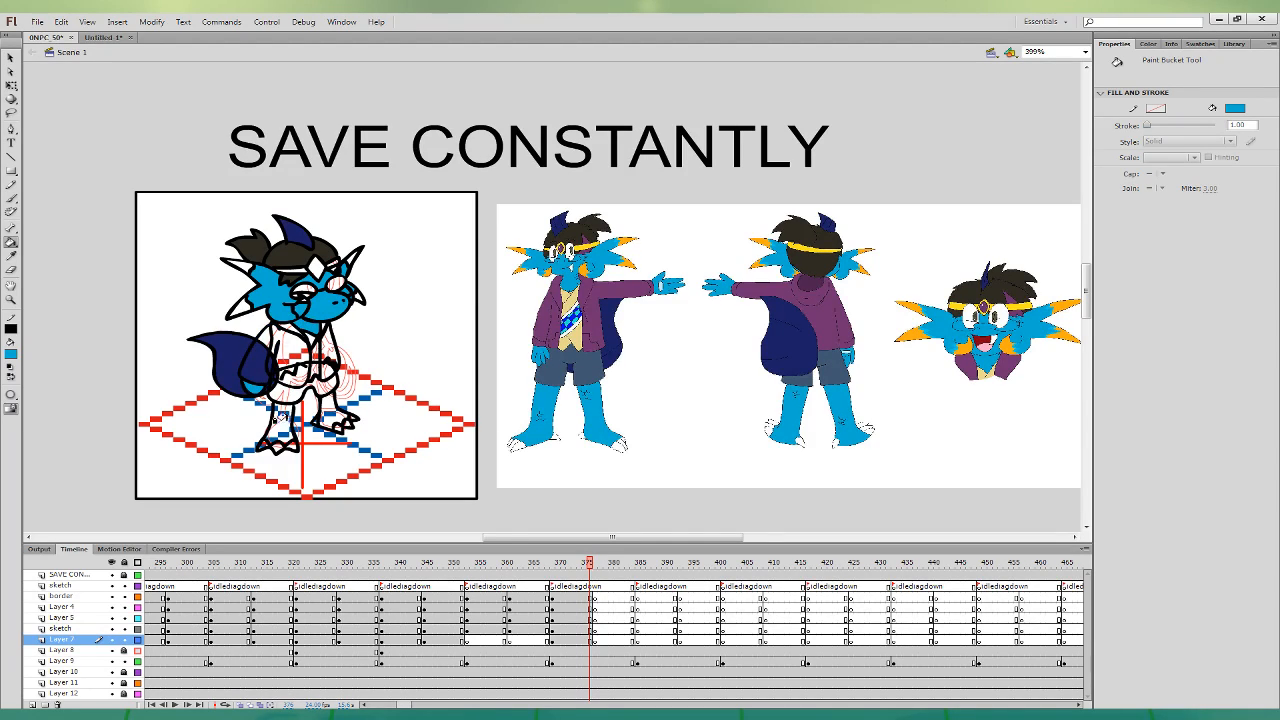
{"action": "left_click", "coordinate": [282, 418]}
{"action": "left_click", "coordinate": [326, 410]}
- Fill the ear fin spikes and the cheek marking with the orange sampled from the reference ear
{"action": "key", "text": "i"}
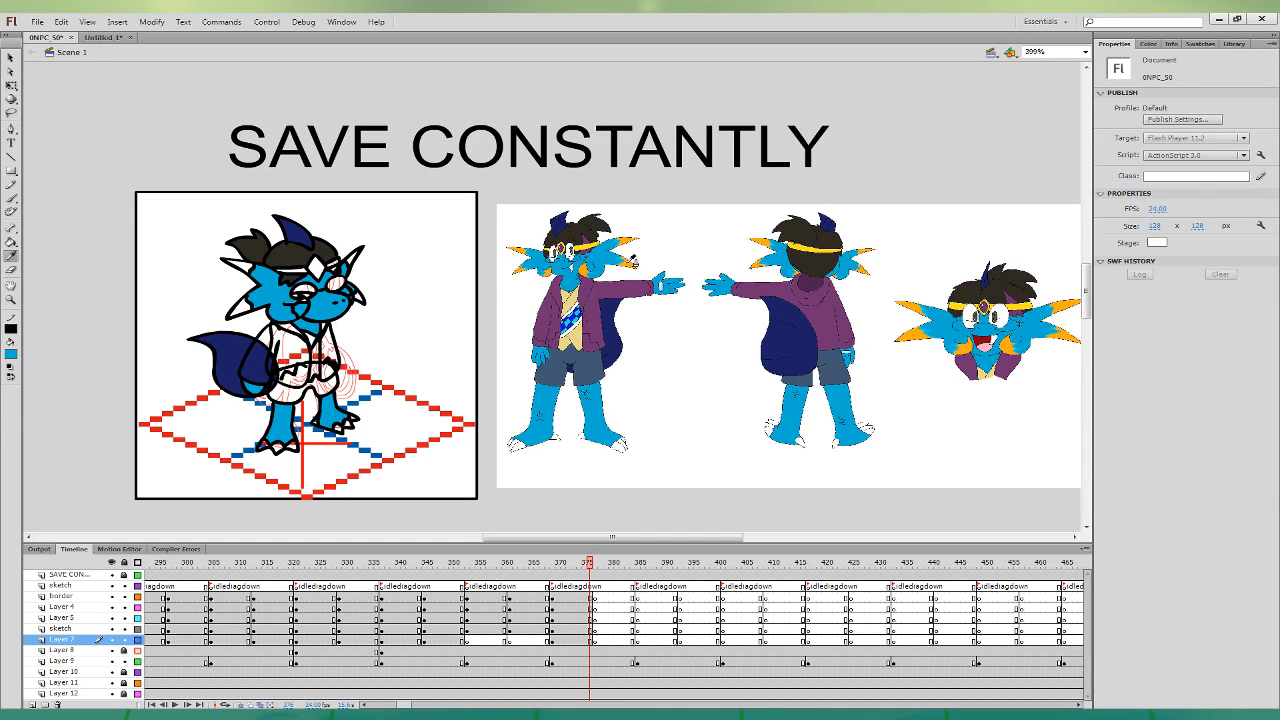
{"action": "left_click", "coordinate": [633, 252]}
{"action": "left_click", "coordinate": [350, 262]}
{"action": "left_click", "coordinate": [359, 297]}
{"action": "left_click", "coordinate": [298, 311]}
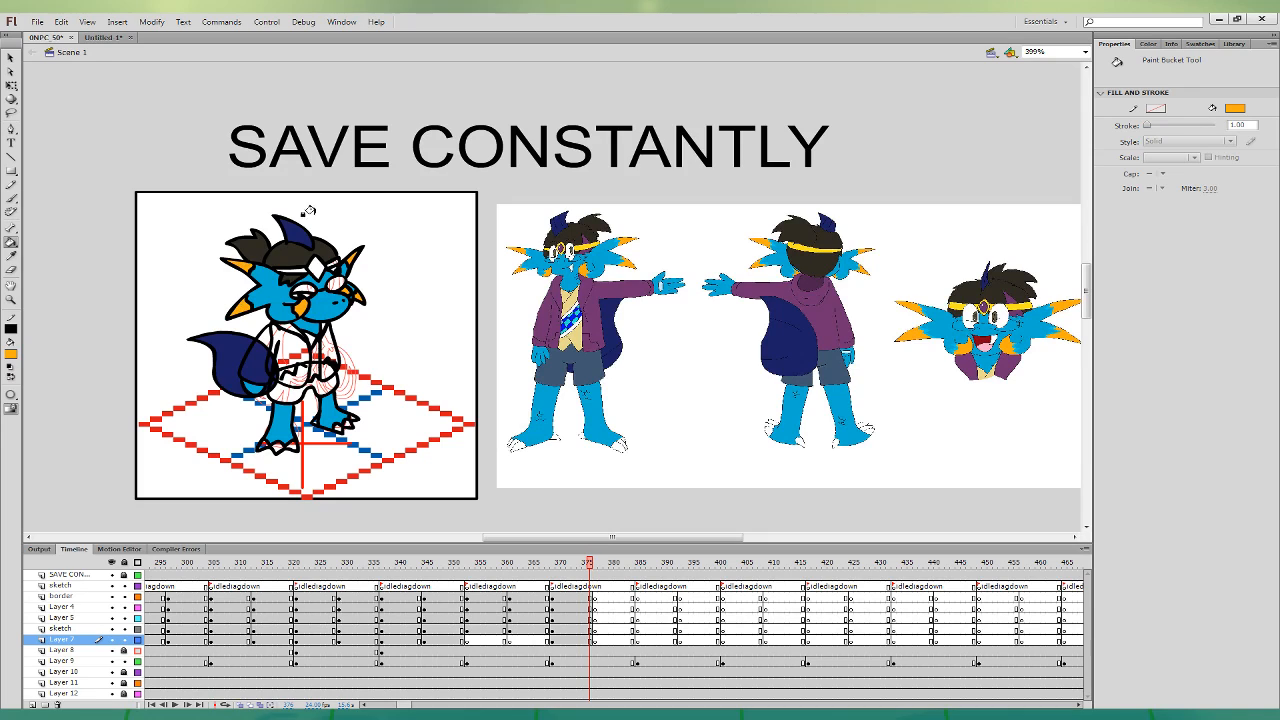
- Fill the areas of both eyes with white
{"action": "left_click", "coordinate": [12, 257]}
{"action": "left_click", "coordinate": [426, 320]}
{"action": "left_click", "coordinate": [303, 291]}
{"action": "left_click", "coordinate": [332, 284]}
- Fill both sides of the jacket with the purple sampled from the reference jacket
{"action": "left_click", "coordinate": [11, 256]}
{"action": "left_click", "coordinate": [590, 324]}
{"action": "left_click", "coordinate": [288, 350]}
{"action": "left_click", "coordinate": [318, 332]}
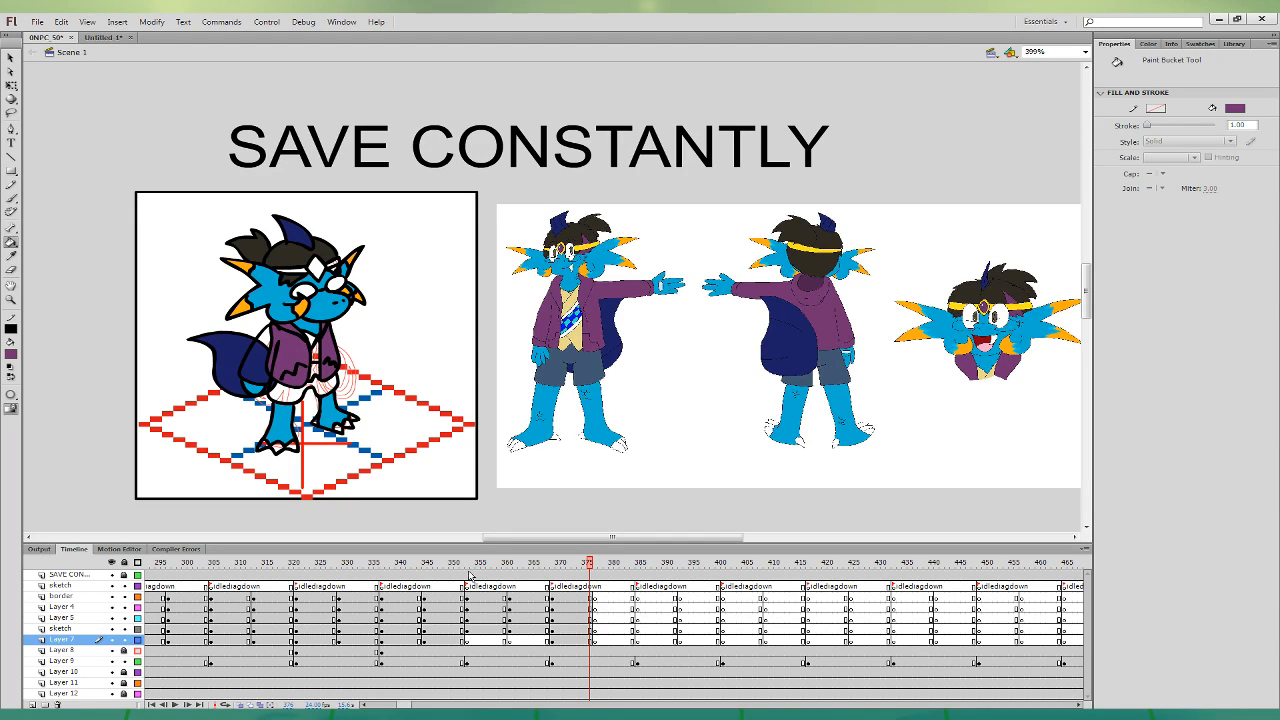
- Add the cuff line across the arm on Layer 4 and fill the sleeve with the jacket's purple
{"action": "left_click", "coordinate": [587, 606]}
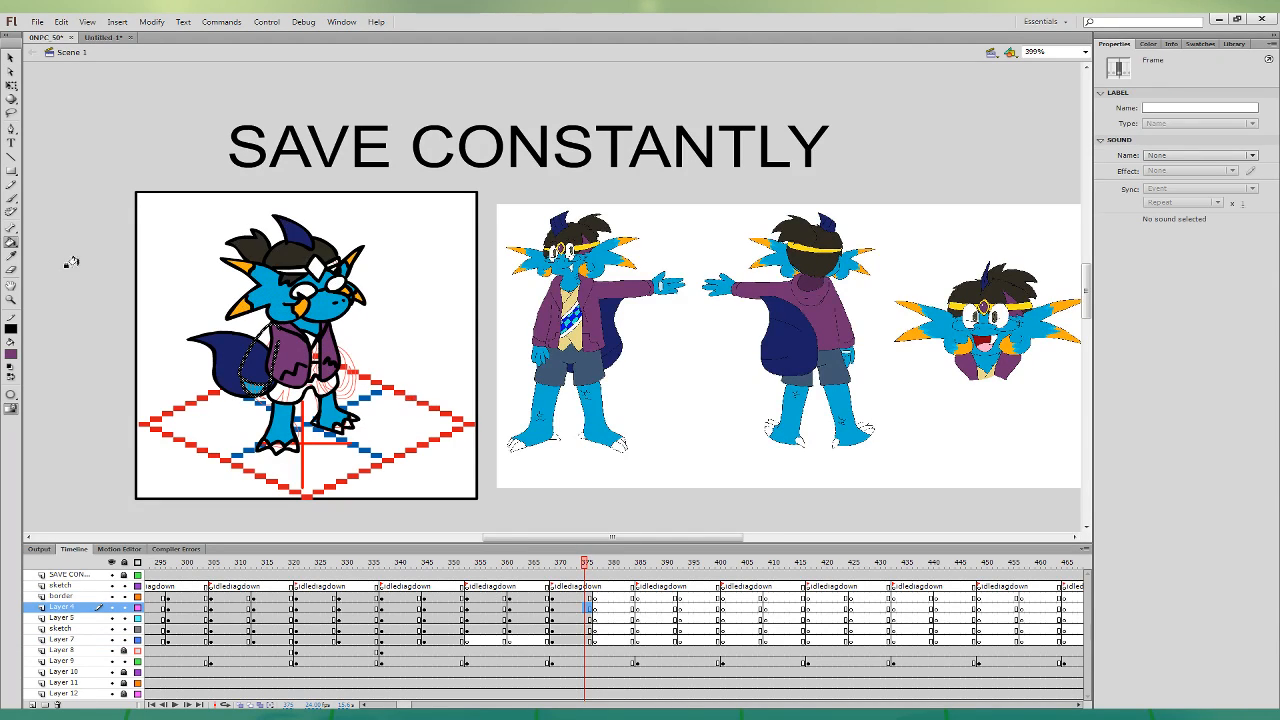
{"action": "left_click", "coordinate": [11, 197]}
{"action": "left_click_drag", "start_coordinate": [266, 382], "coordinate": [257, 395]}
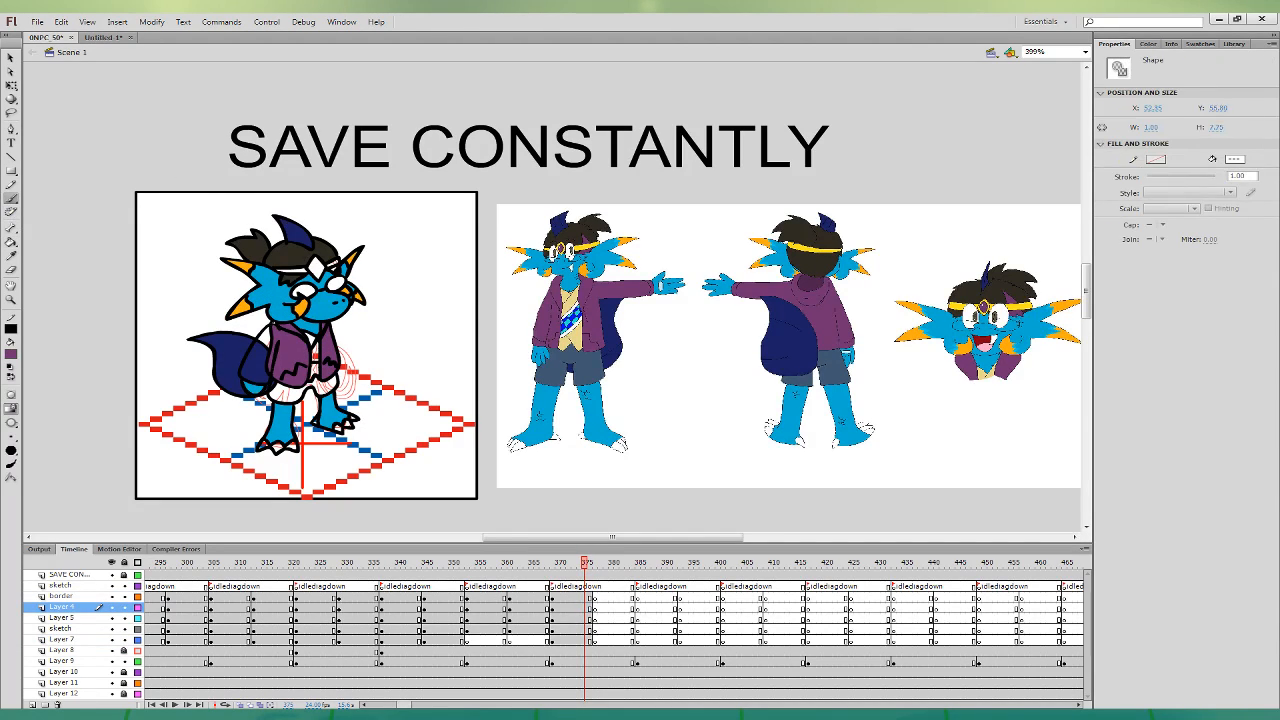
{"action": "left_click", "coordinate": [11, 242]}
{"action": "left_click", "coordinate": [259, 343]}
- Fill the shorts with the reference's slate blue and the toe claws with white
{"action": "key", "text": "i"}
{"action": "left_click", "coordinate": [598, 360]}
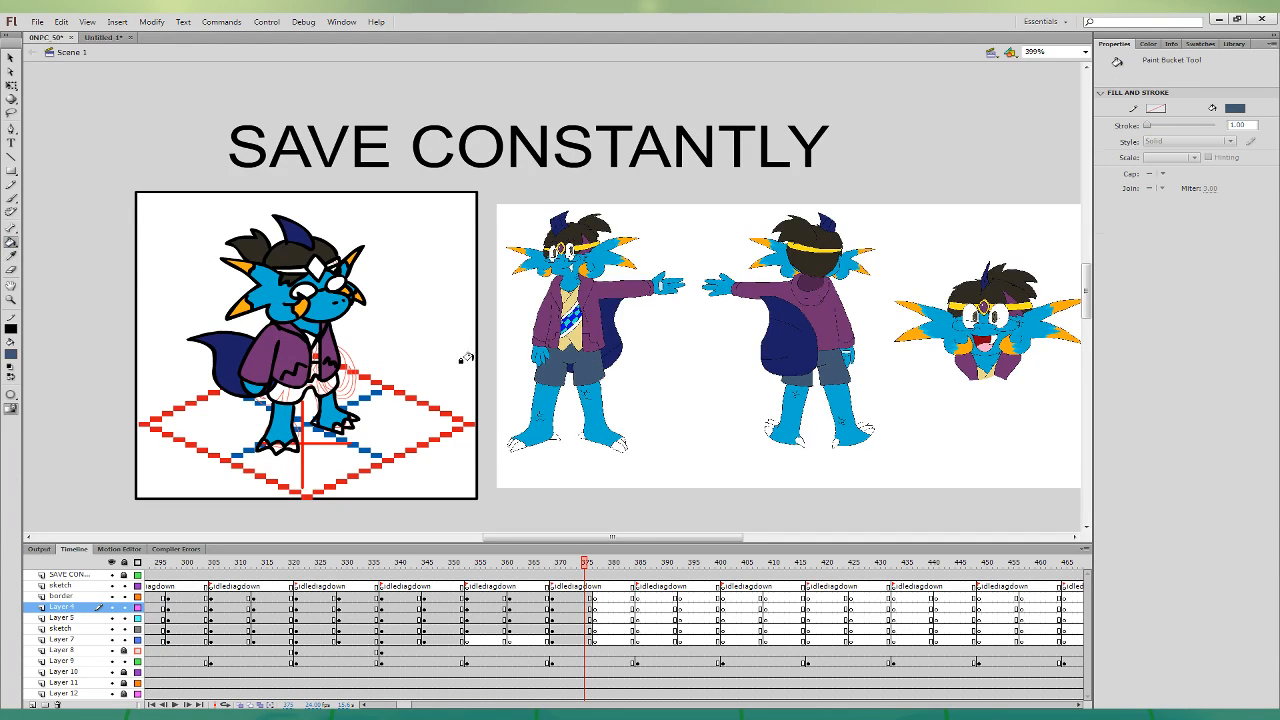
{"action": "left_click", "coordinate": [285, 390]}
{"action": "key", "text": "i"}
{"action": "left_click", "coordinate": [350, 388]}
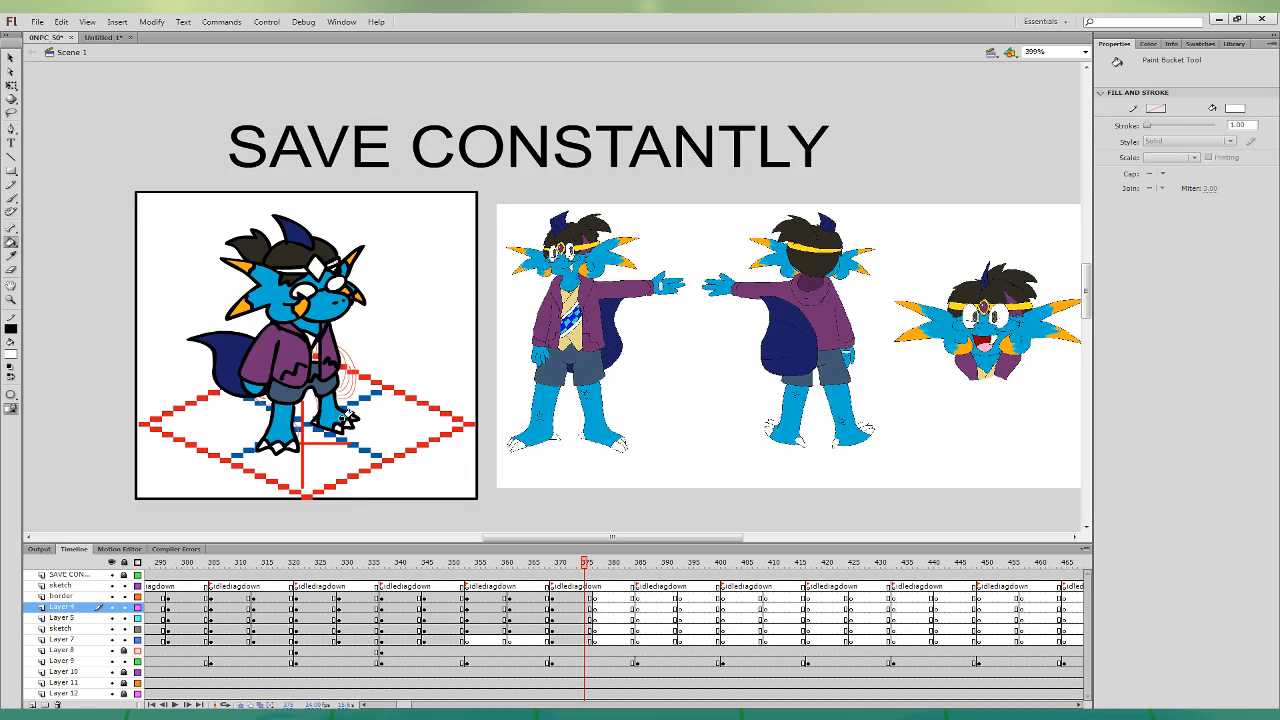
- Fill the shirt front with the tan sampled from the reference and adjust the shape of its edge
{"action": "key", "text": "i"}
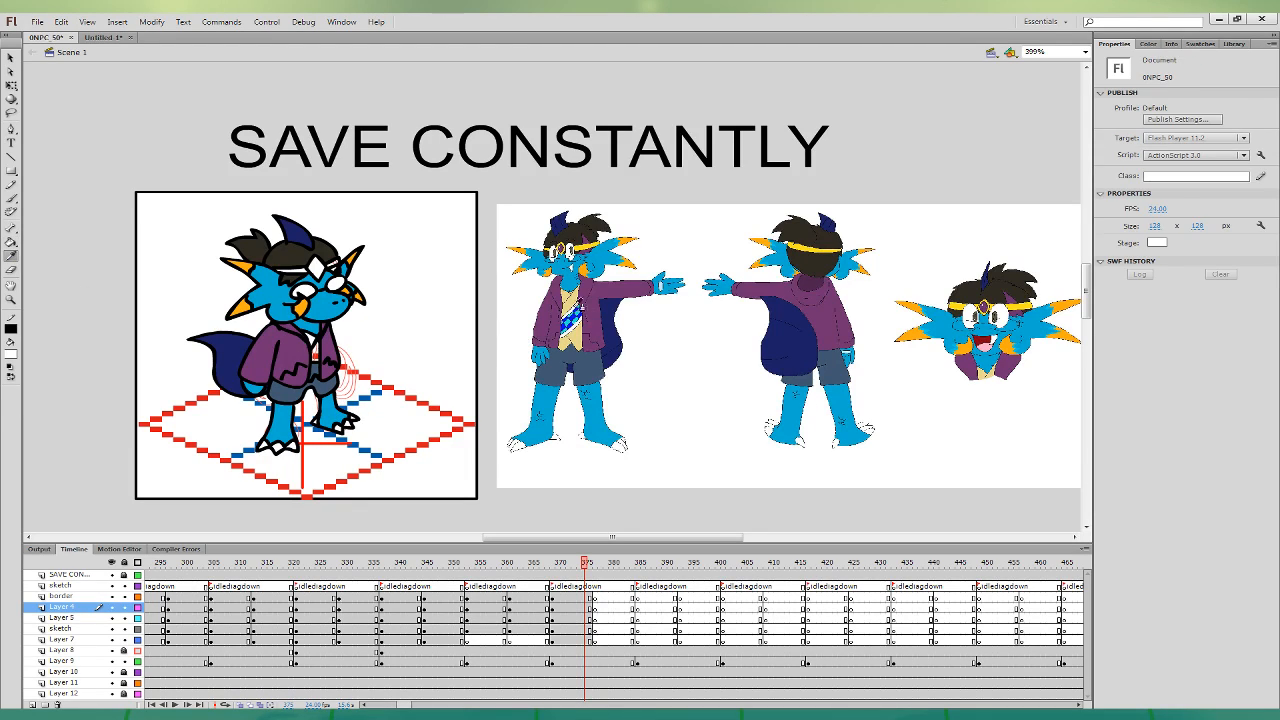
{"action": "left_click", "coordinate": [577, 303]}
{"action": "left_click", "coordinate": [303, 350]}
{"action": "left_click", "coordinate": [314, 360]}
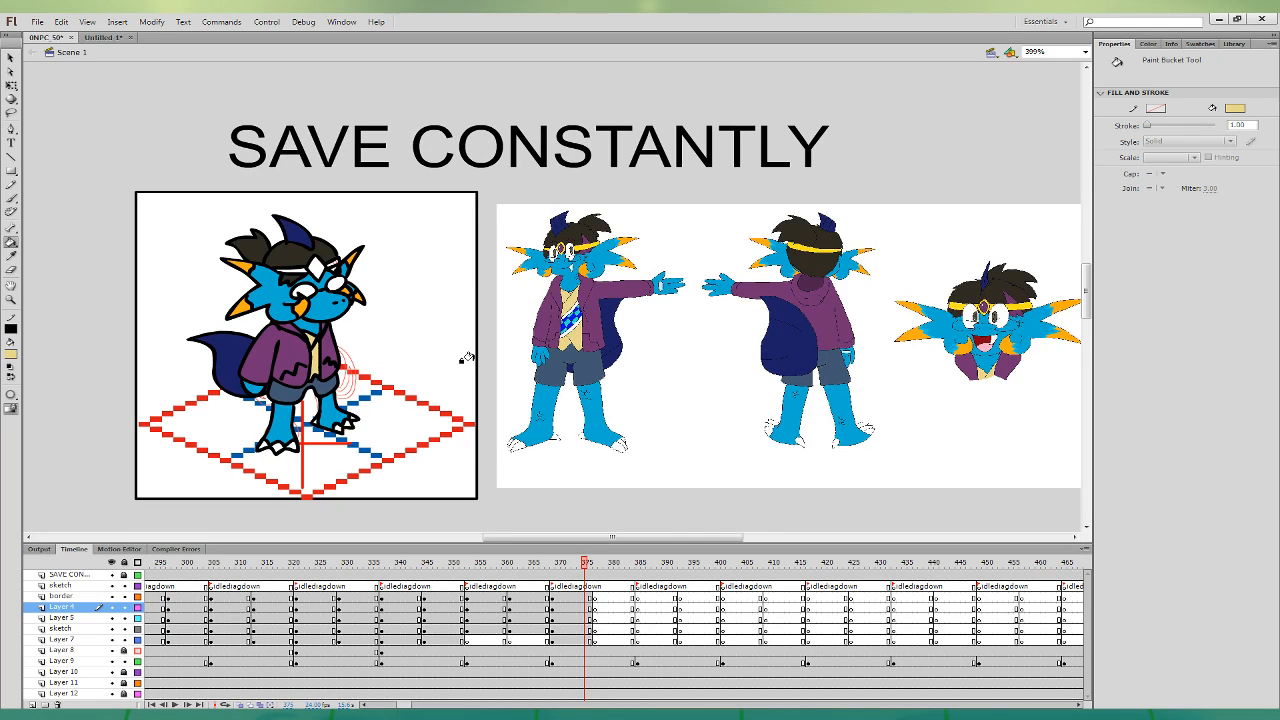
{"action": "left_click", "coordinate": [11, 58]}
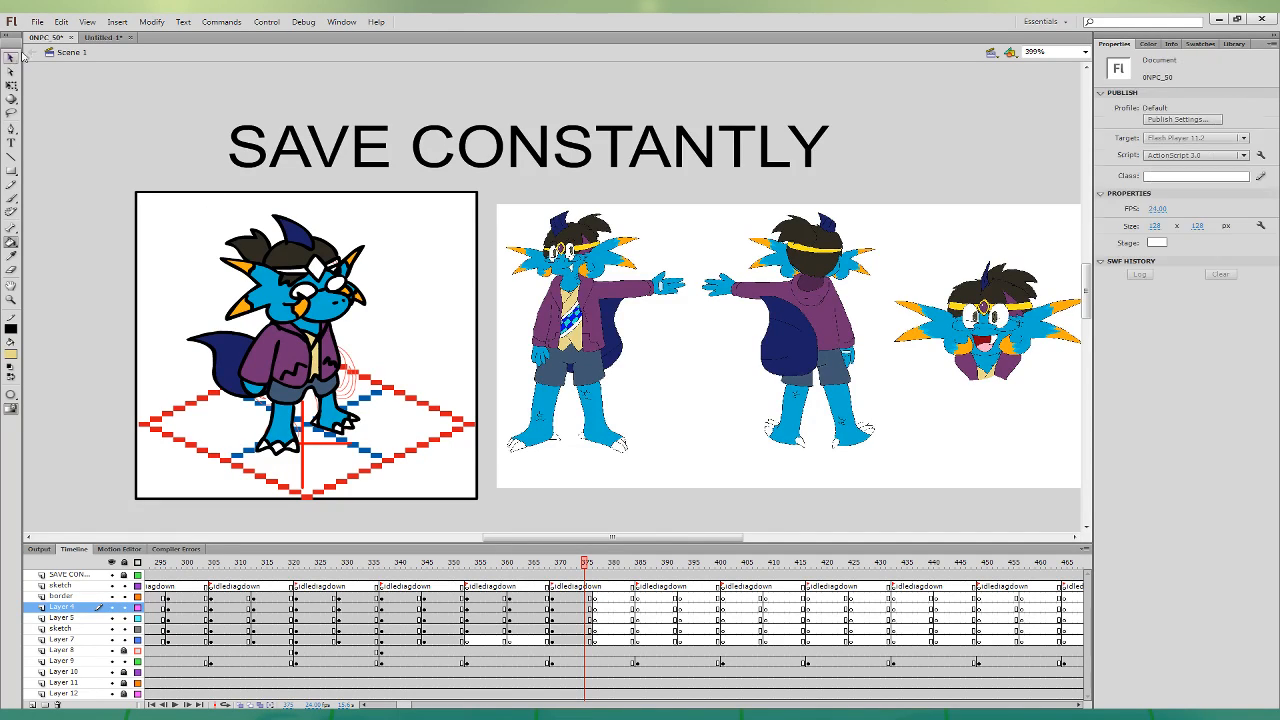
{"action": "mouse_move", "coordinate": [318, 338]}
{"action": "left_mouse_down"}
{"action": "mouse_move", "coordinate": [323, 325]}
{"action": "mouse_move", "coordinate": [315, 358]}
{"action": "left_mouse_up"}
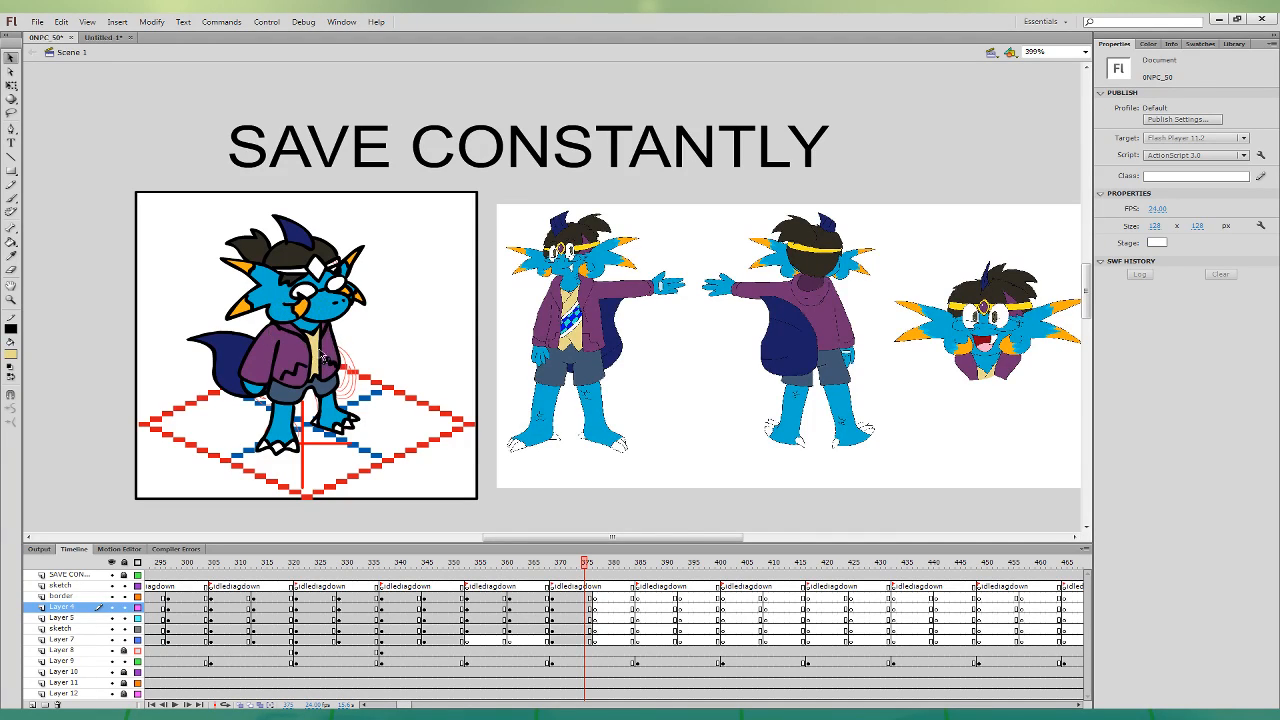
- Fill the headband and its gem with yellow, and pick up the dark hair colour
{"action": "left_click", "coordinate": [11, 243]}
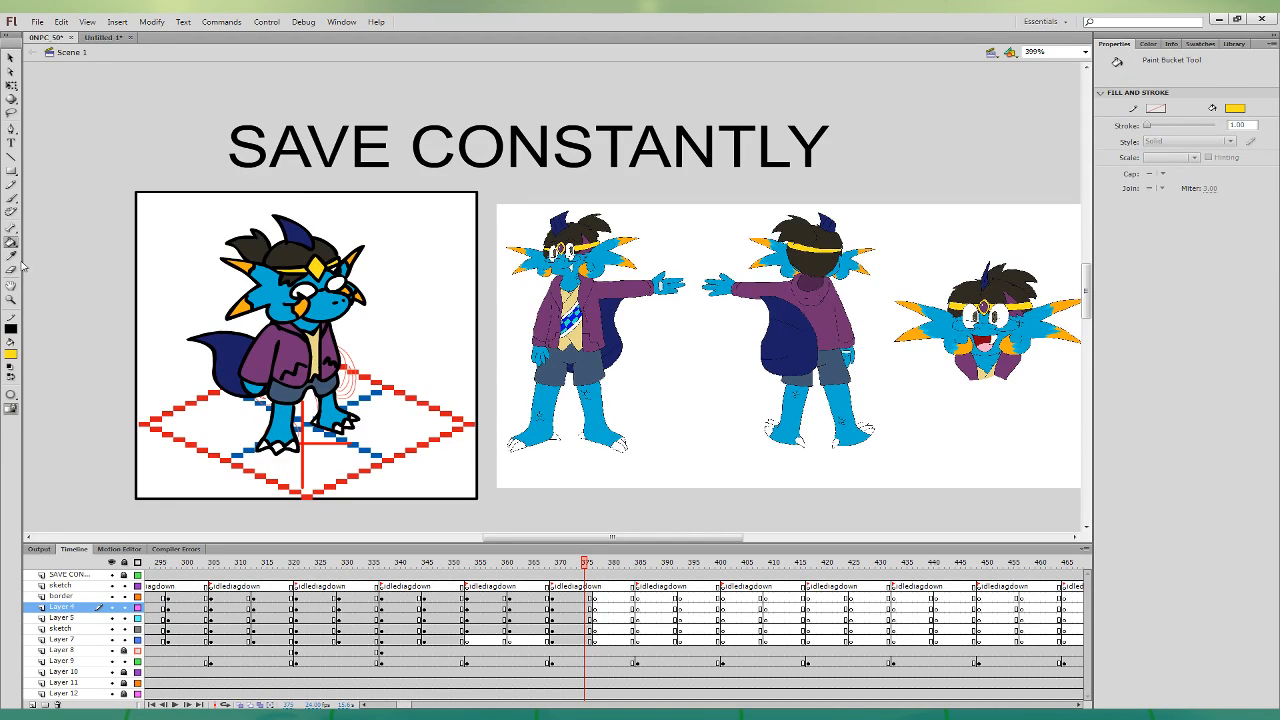
{"action": "key", "text": "i"}
{"action": "left_click", "coordinate": [326, 254]}
- Cut the purple-sleeved arm on Layer 4 and paste a copy of it into Layer 7
{"action": "left_click", "coordinate": [11, 86]}
{"action": "left_click", "coordinate": [569, 608]}
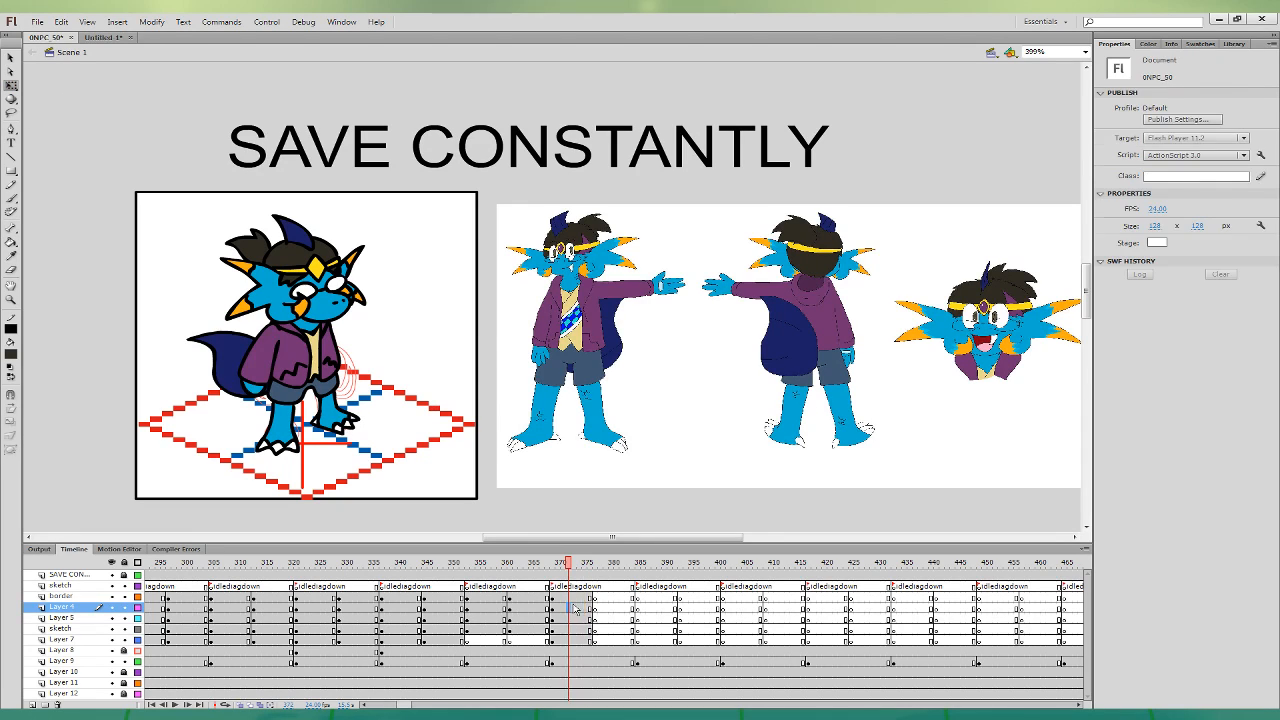
{"action": "key", "text": "ctrl+x"}
{"action": "left_click", "coordinate": [579, 640]}
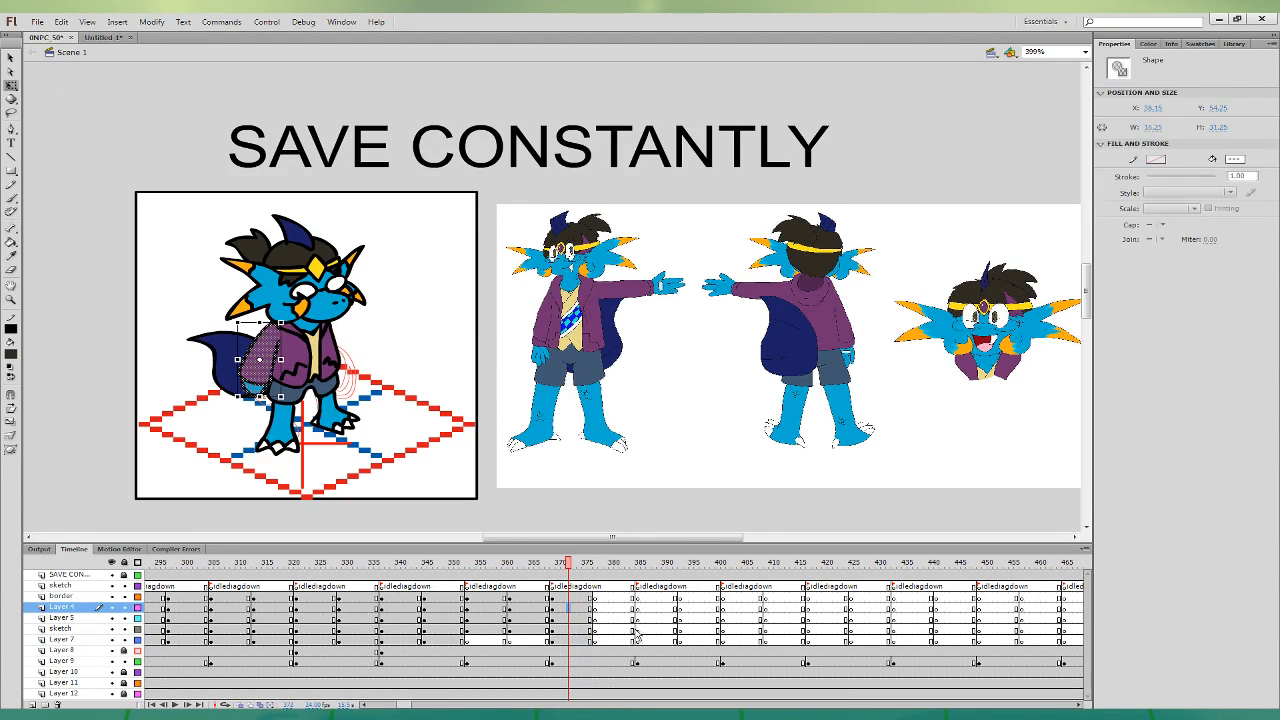
{"action": "left_click", "coordinate": [578, 608]}
{"action": "left_click", "coordinate": [575, 642]}
{"action": "key", "text": "ctrl+v"}
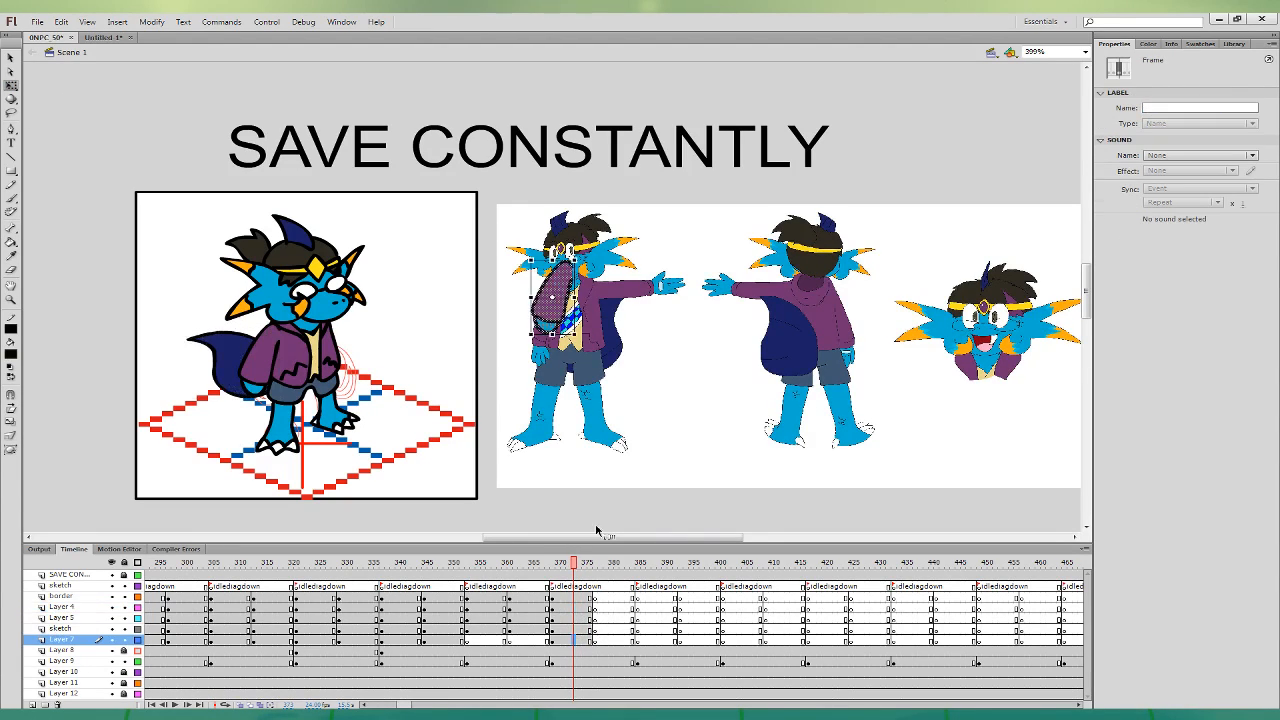
- Flip the pasted arm horizontally and place it behind the jacket on the character's opposite side
{"action": "left_click_drag", "start_coordinate": [562, 284], "coordinate": [441, 324]}
{"action": "left_click", "coordinate": [508, 300]}
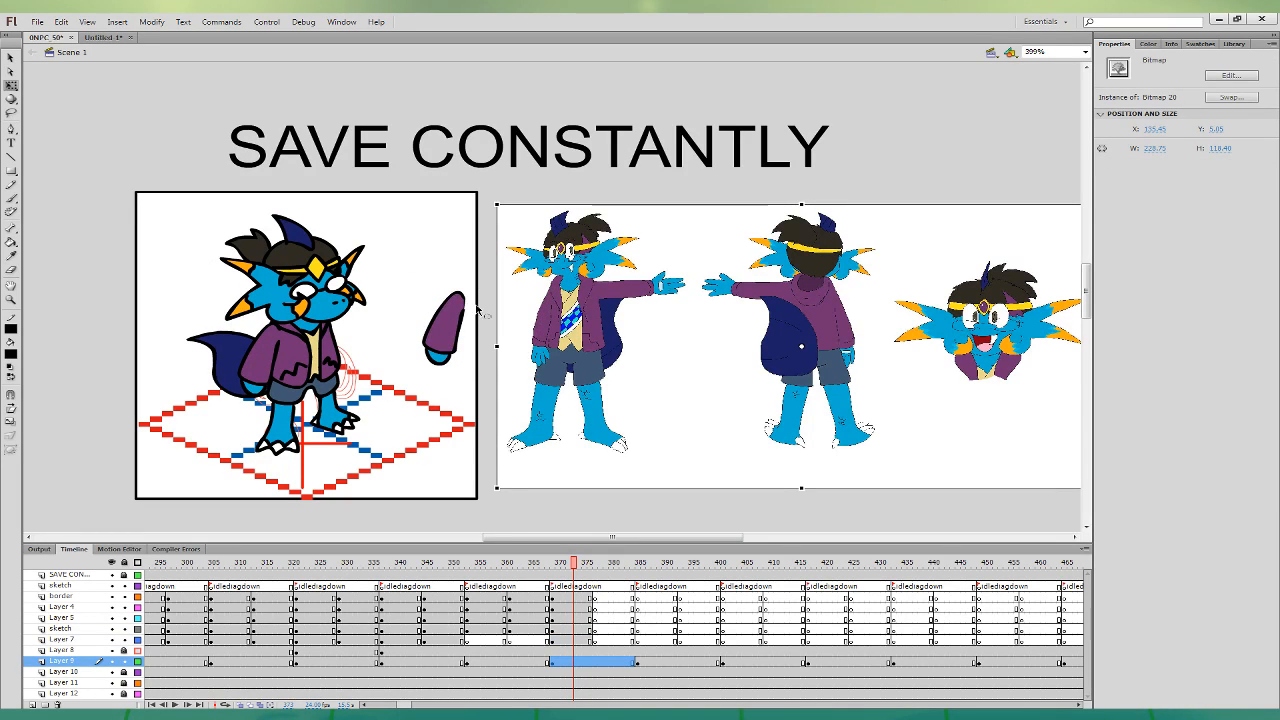
{"action": "left_click", "coordinate": [443, 325]}
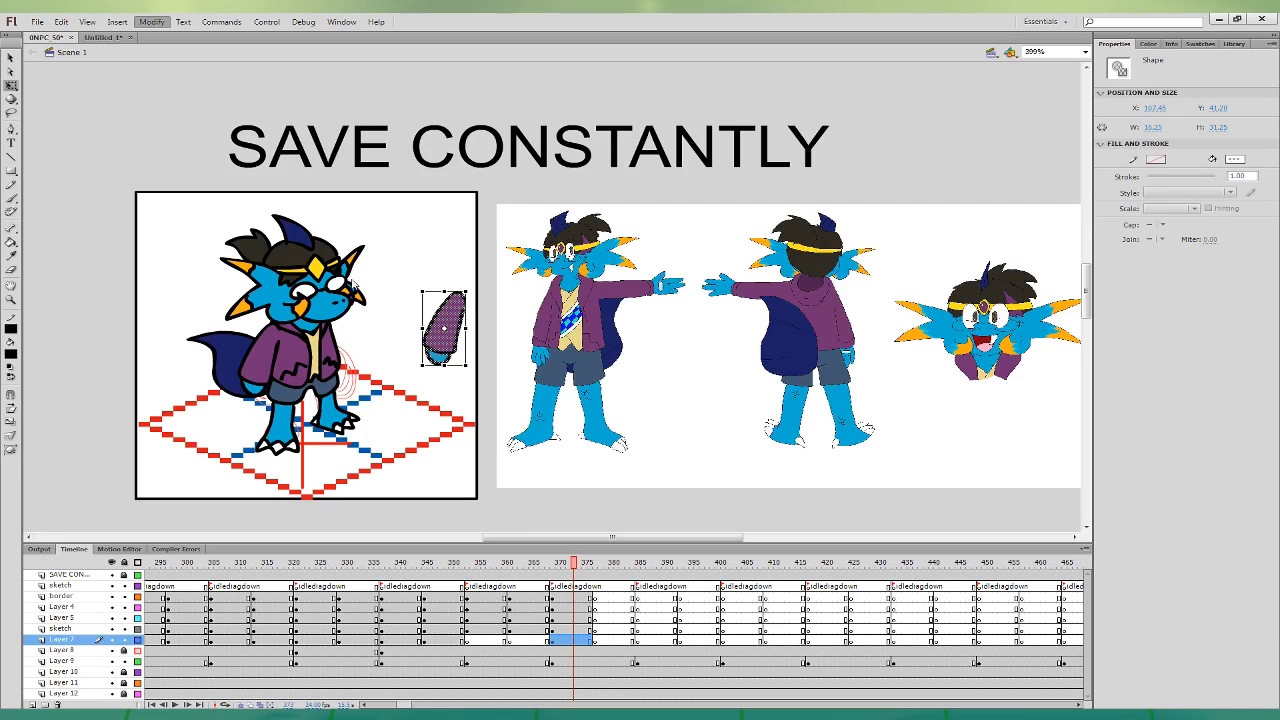
{"action": "left_click_drag", "start_coordinate": [444, 325], "coordinate": [338, 344]}
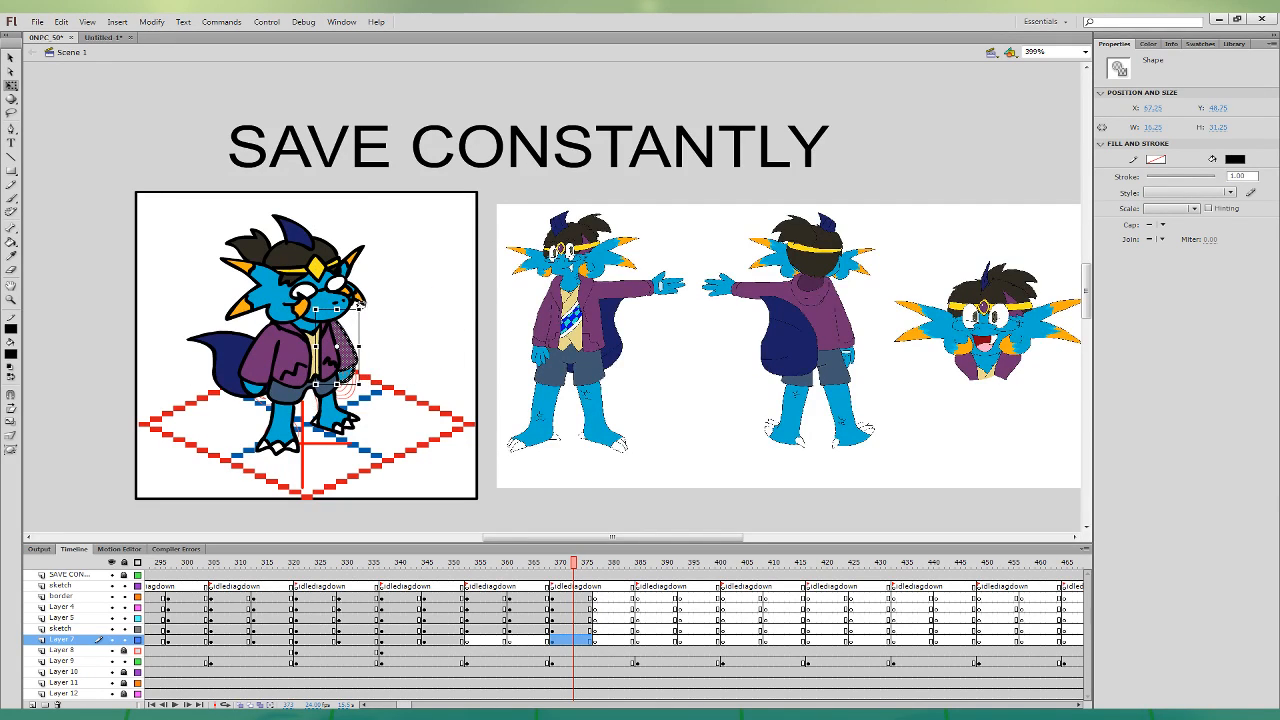
{"action": "left_click", "coordinate": [672, 397]}
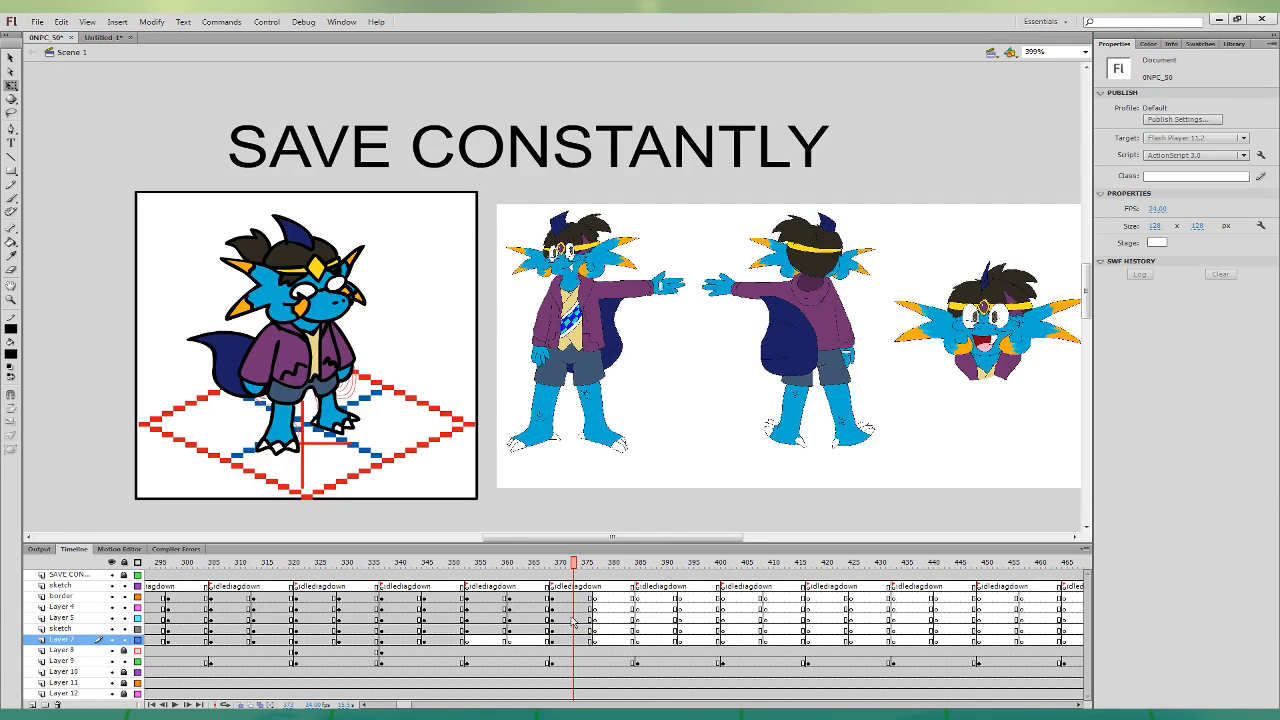
- Duplicate the finished pose from the border layer through Layer 7 into the second-pose keyframe and skew the legs slightly
{"action": "left_click_drag", "start_coordinate": [568, 641], "coordinate": [569, 599]}
{"action": "left_click_drag", "start_coordinate": [569, 599], "coordinate": [597, 600]}
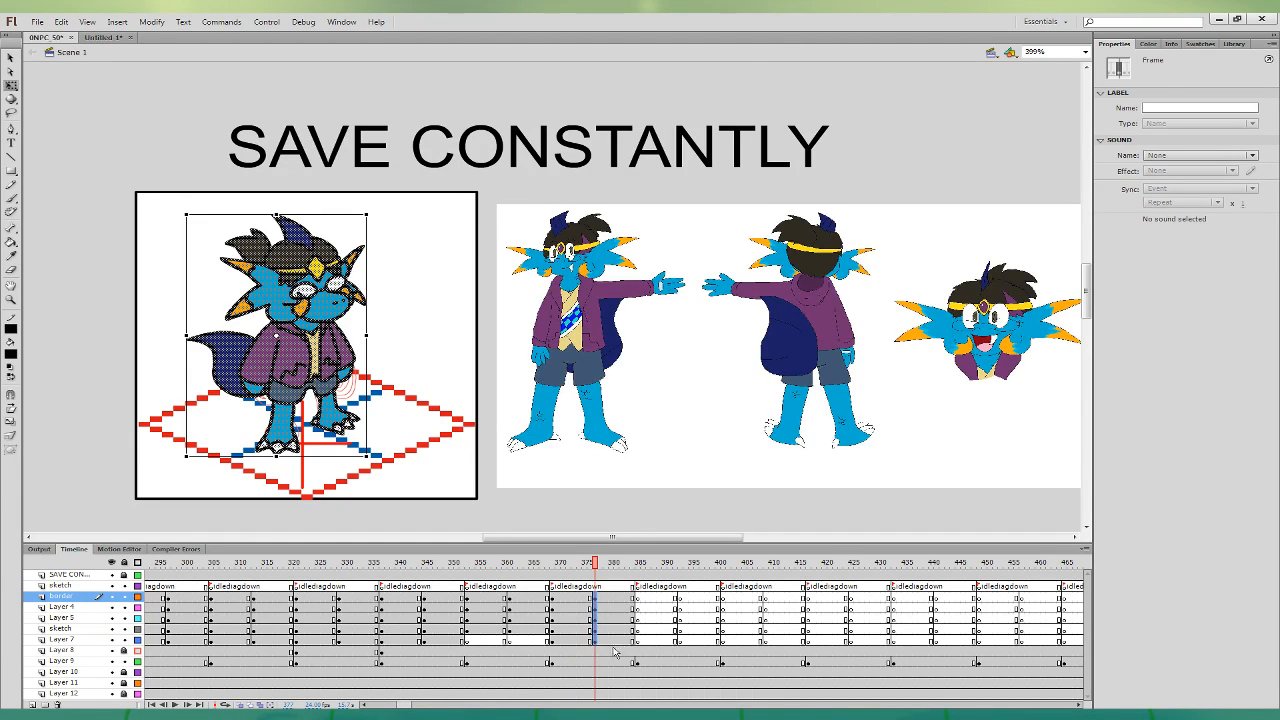
{"action": "left_click", "coordinate": [611, 628]}
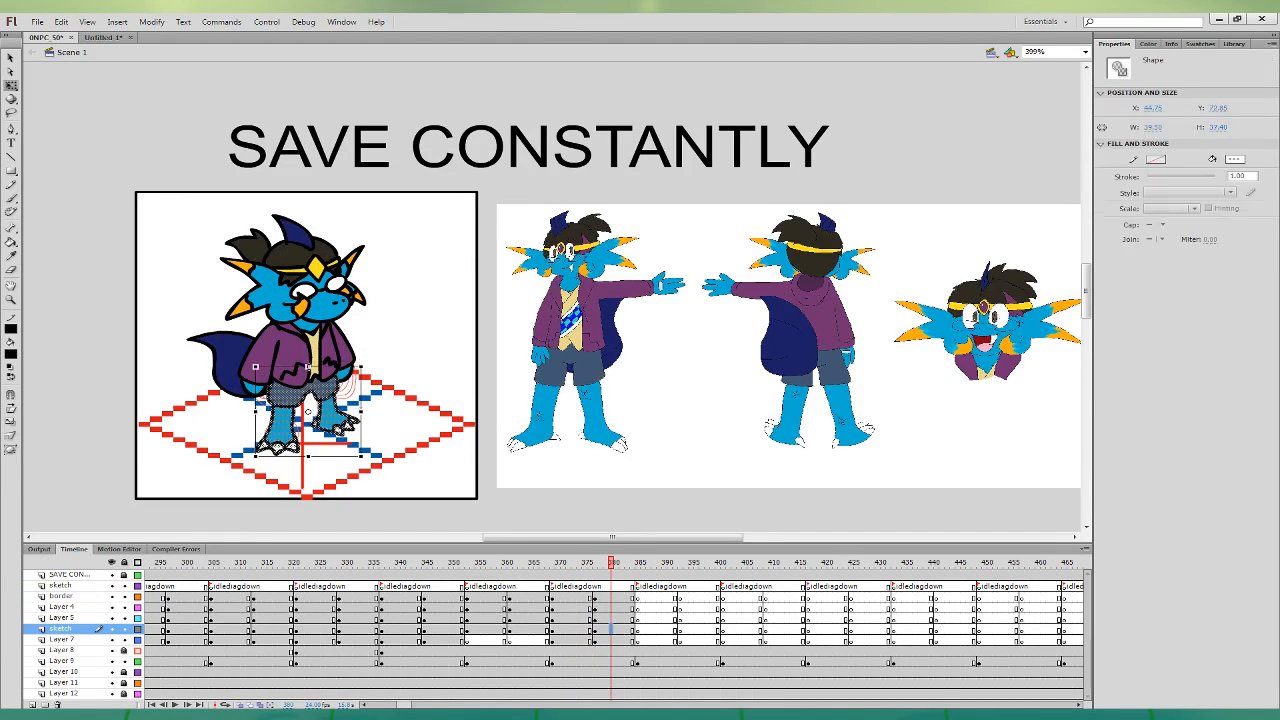
{"action": "left_click_drag", "start_coordinate": [330, 366], "coordinate": [334, 364]}
- Shift the head, torso and near arm of the second pose slightly sideways and down over the legs
{"action": "left_click_drag", "start_coordinate": [611, 597], "coordinate": [611, 618]}
{"action": "left_click", "coordinate": [611, 640], "text": "ctrl"}
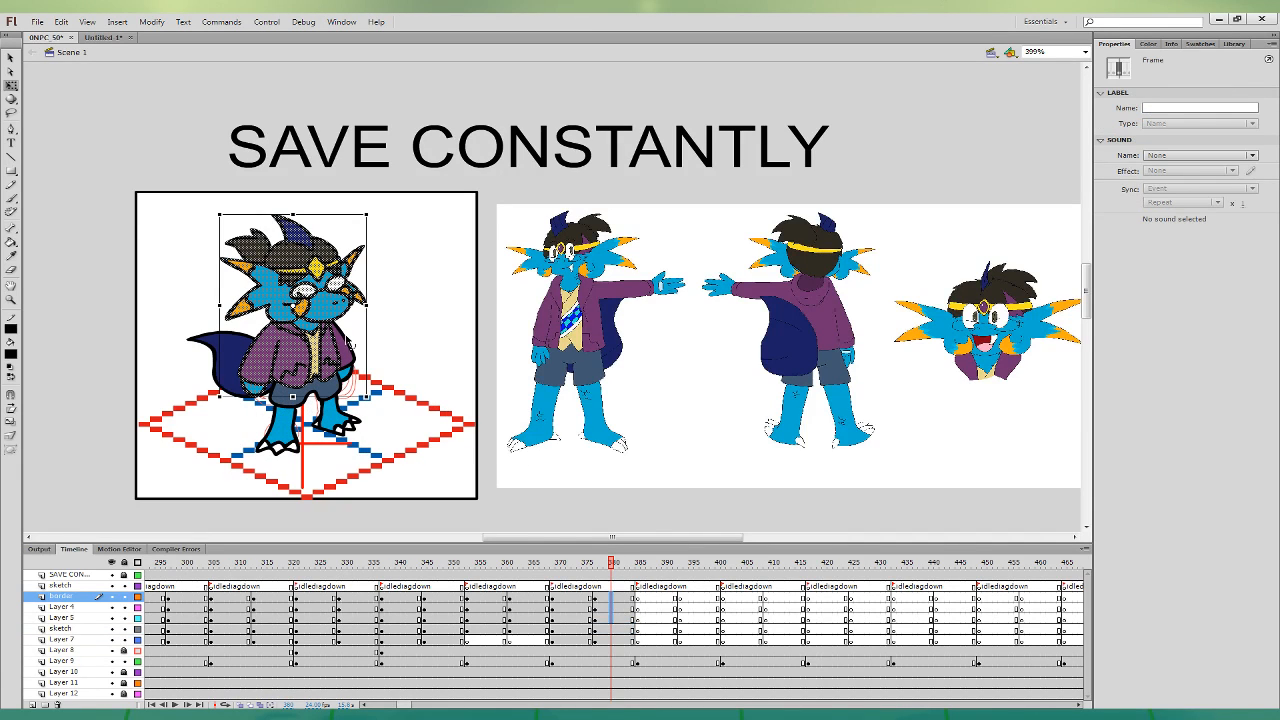
{"action": "left_click_drag", "start_coordinate": [366, 333], "coordinate": [367, 335]}
{"action": "key", "text": "Right"}
{"action": "key", "text": "Down"}
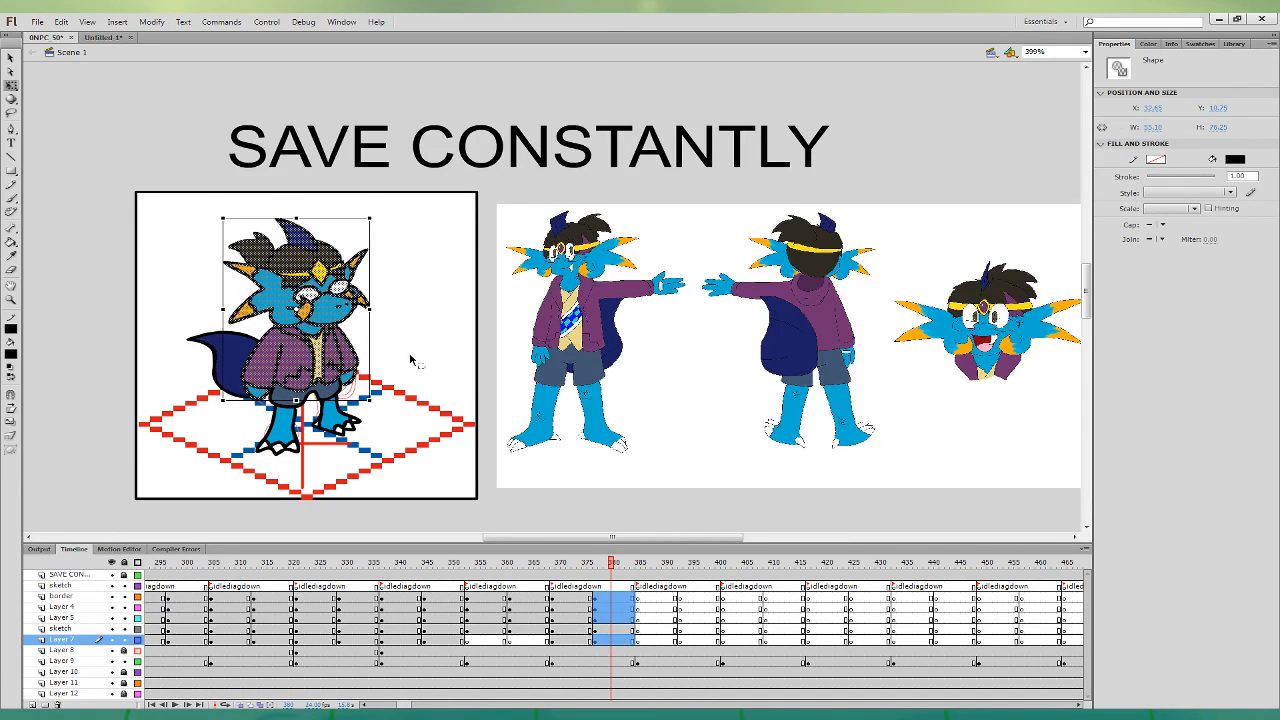
{"action": "left_click", "coordinate": [411, 355]}
{"action": "left_click", "coordinate": [590, 608]}
{"action": "left_click", "coordinate": [600, 607]}
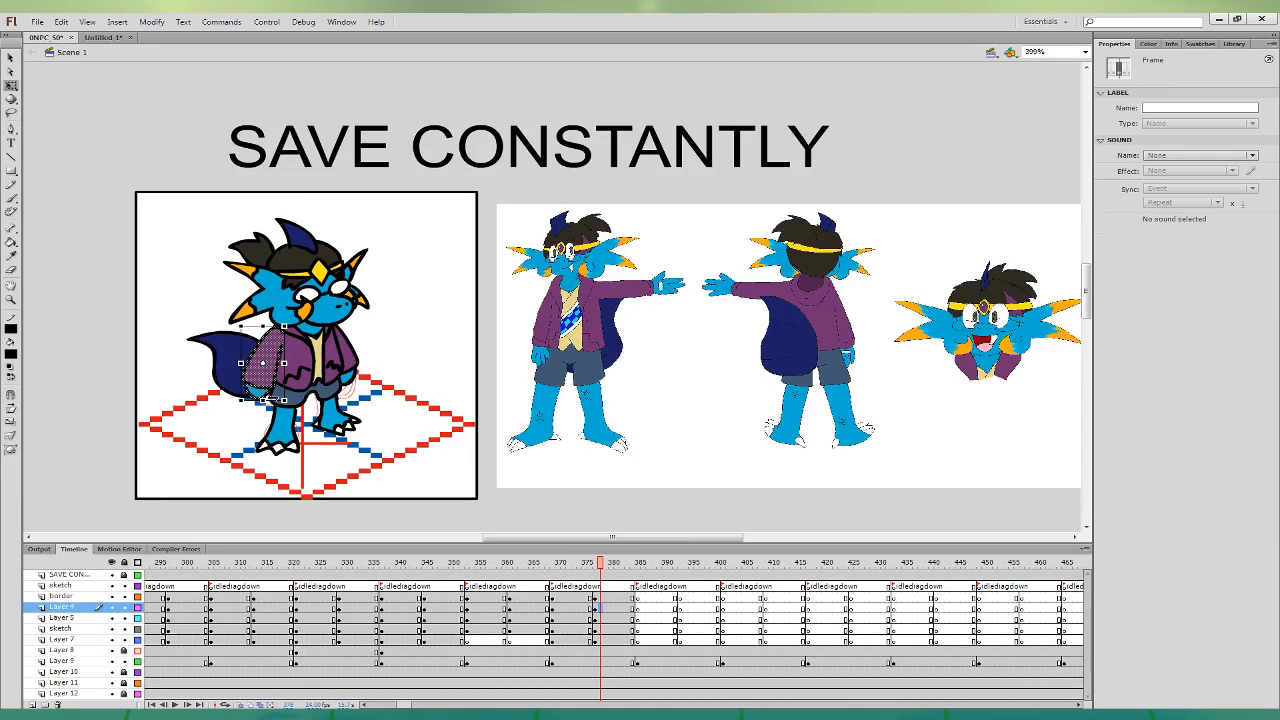
- Nudge the cape and far arm on Layer 7 slightly right and down in the second pose
{"action": "left_click", "coordinate": [612, 640]}
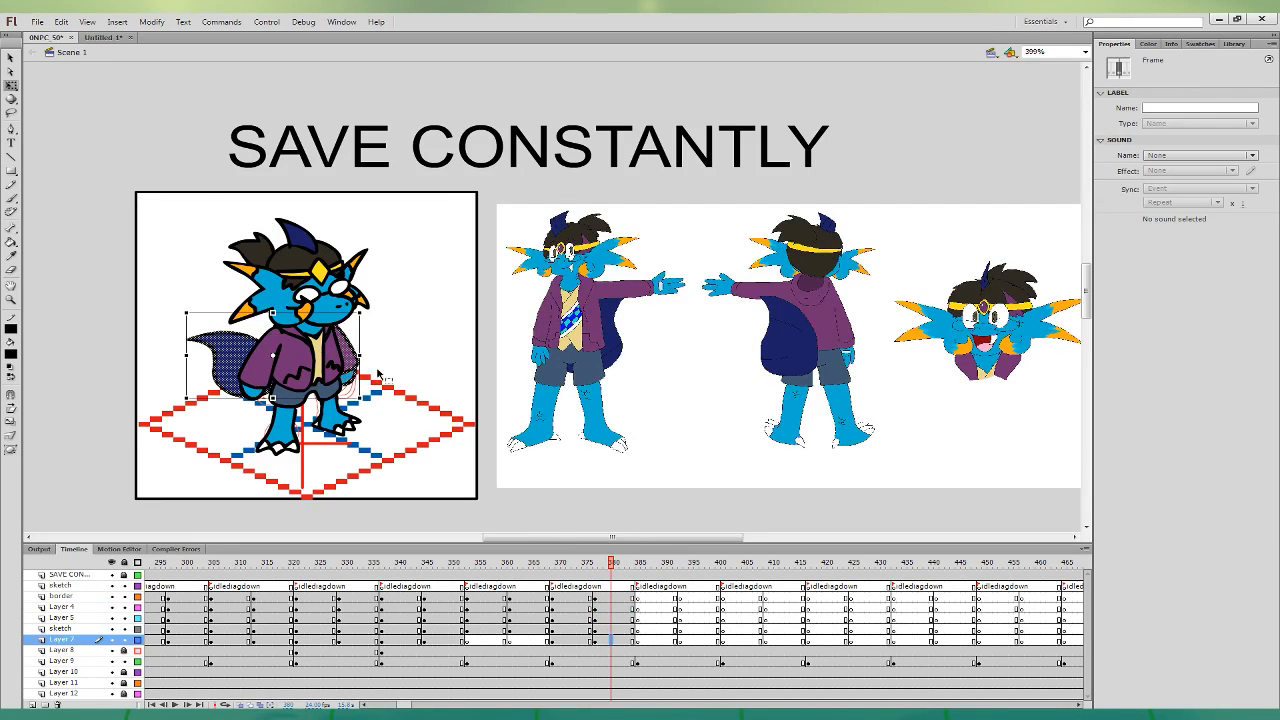
{"action": "key", "text": "Right"}
{"action": "key", "text": "Down"}
{"action": "left_click", "coordinate": [588, 414]}
- Nudge the second pose's head slightly right and down on the border layer and adjust the cape behind the body
{"action": "left_click", "coordinate": [578, 598]}
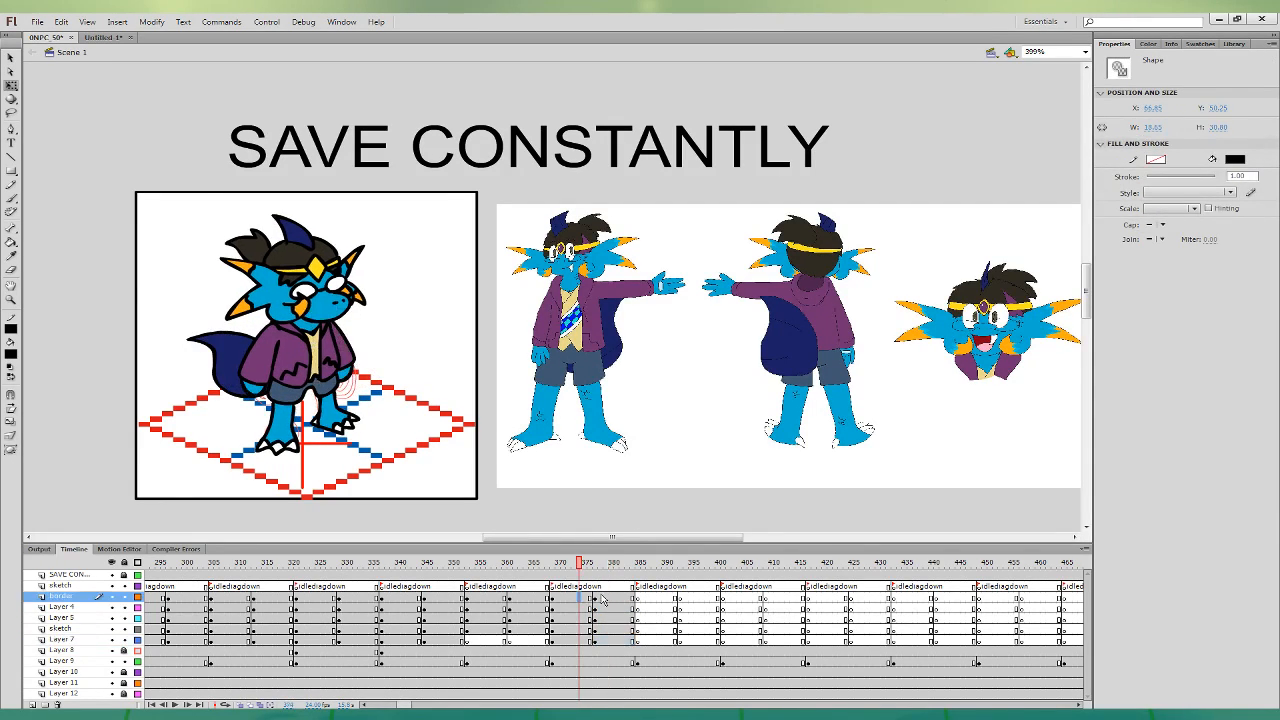
{"action": "left_click", "coordinate": [607, 596]}
{"action": "key", "text": "Right"}
{"action": "key", "text": "Down"}
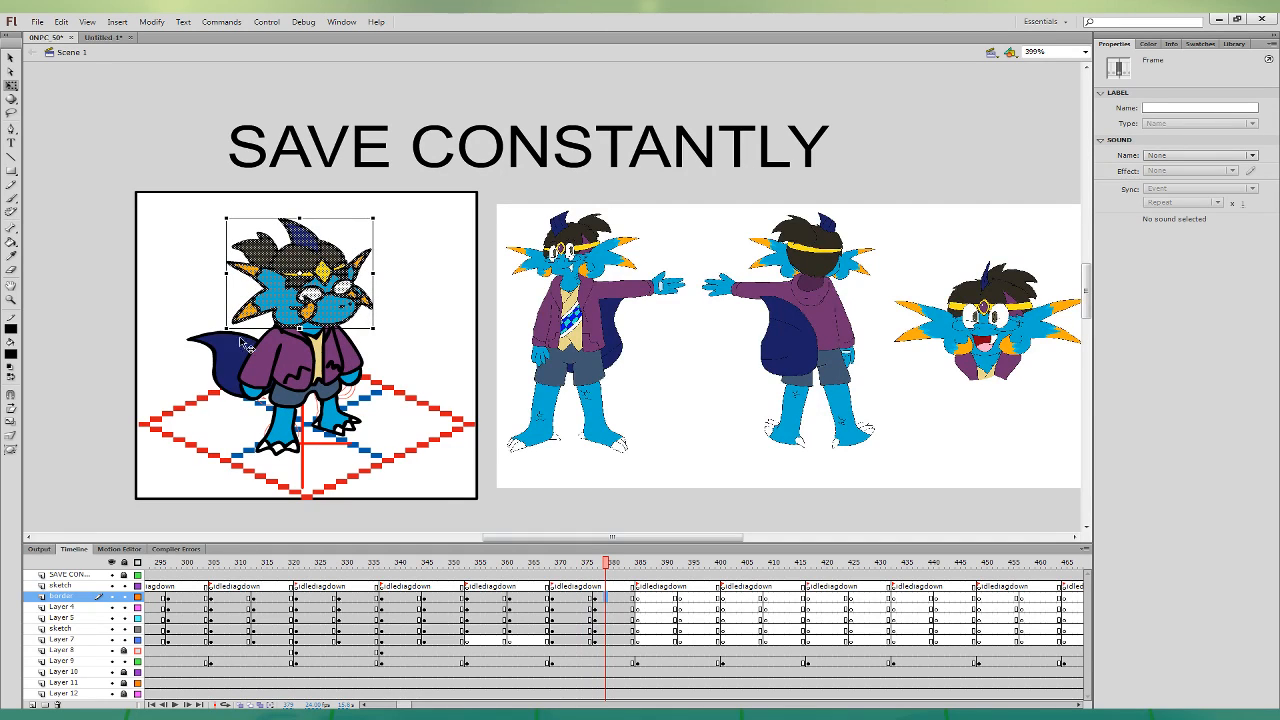
{"action": "left_click", "coordinate": [212, 340]}
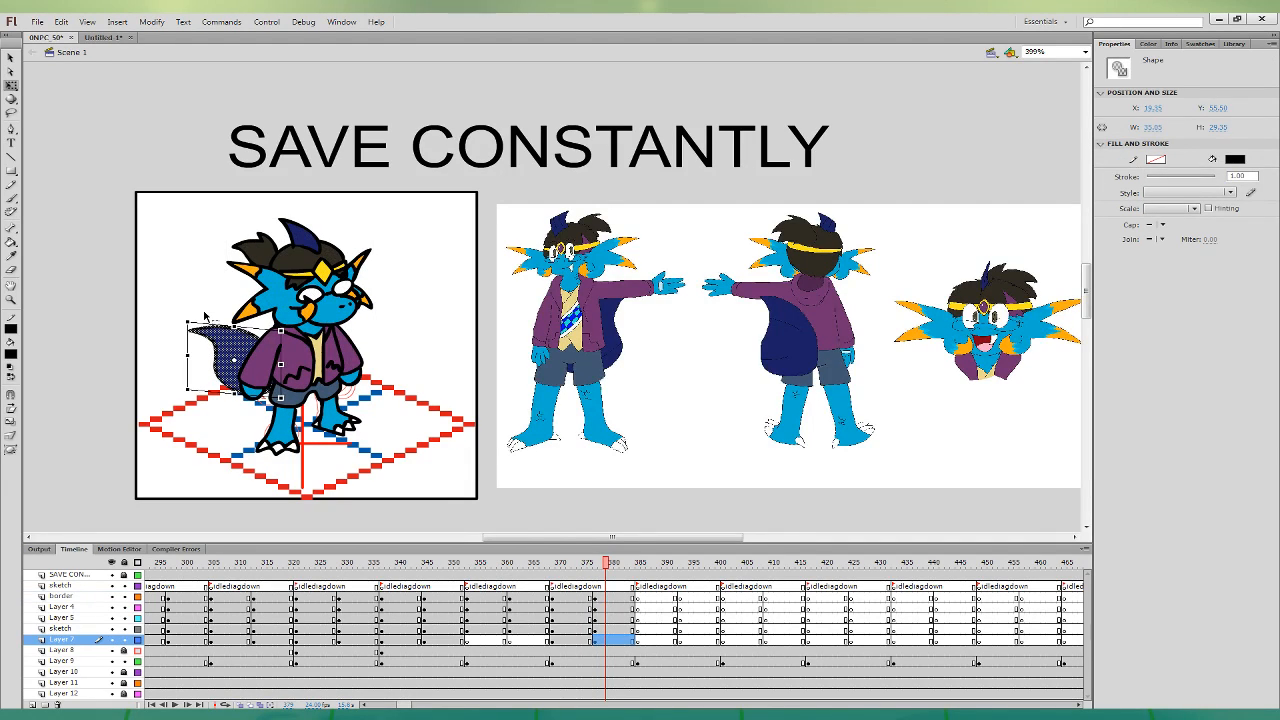
- Copy the blue character's finished two-pose frames and paste them over all the frames in the Untitled-1 document
{"action": "left_click", "coordinate": [591, 617]}
{"action": "left_click_drag", "start_coordinate": [552, 588], "coordinate": [632, 638]}
{"action": "left_click", "coordinate": [638, 640]}
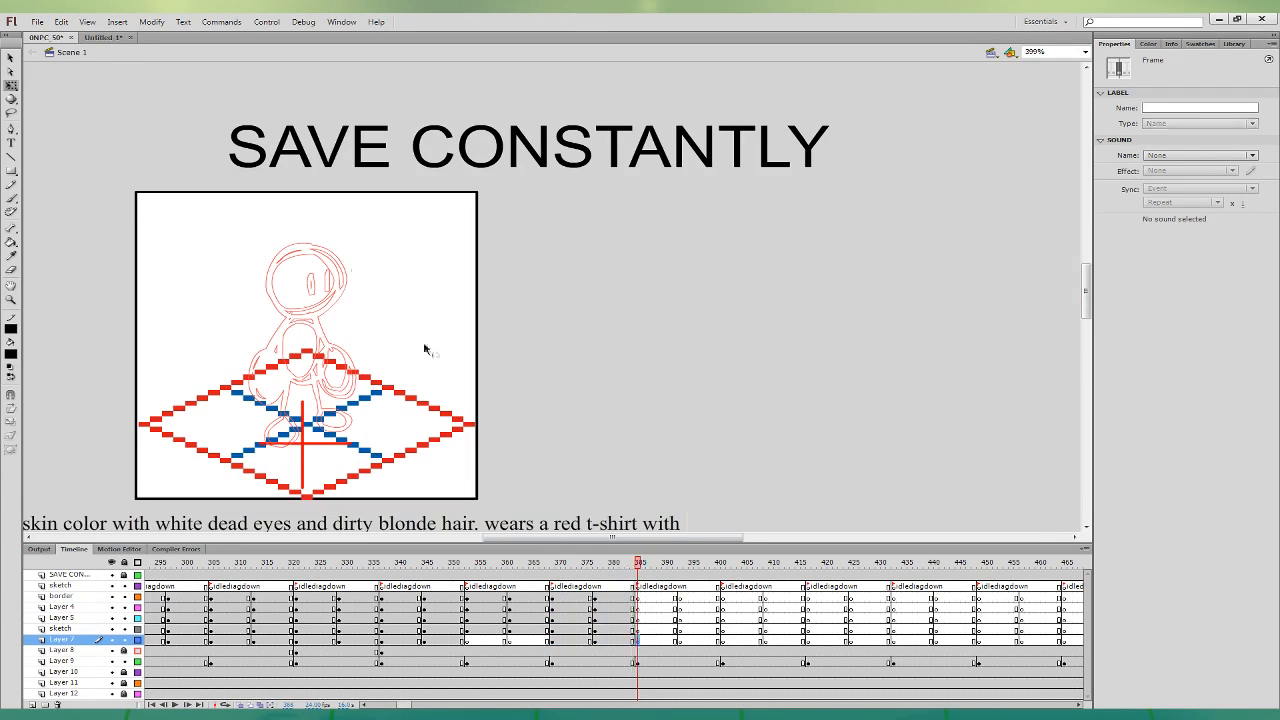
{"action": "left_click", "coordinate": [112, 39]}
{"action": "left_click", "coordinate": [94, 576], "text": "shift"}
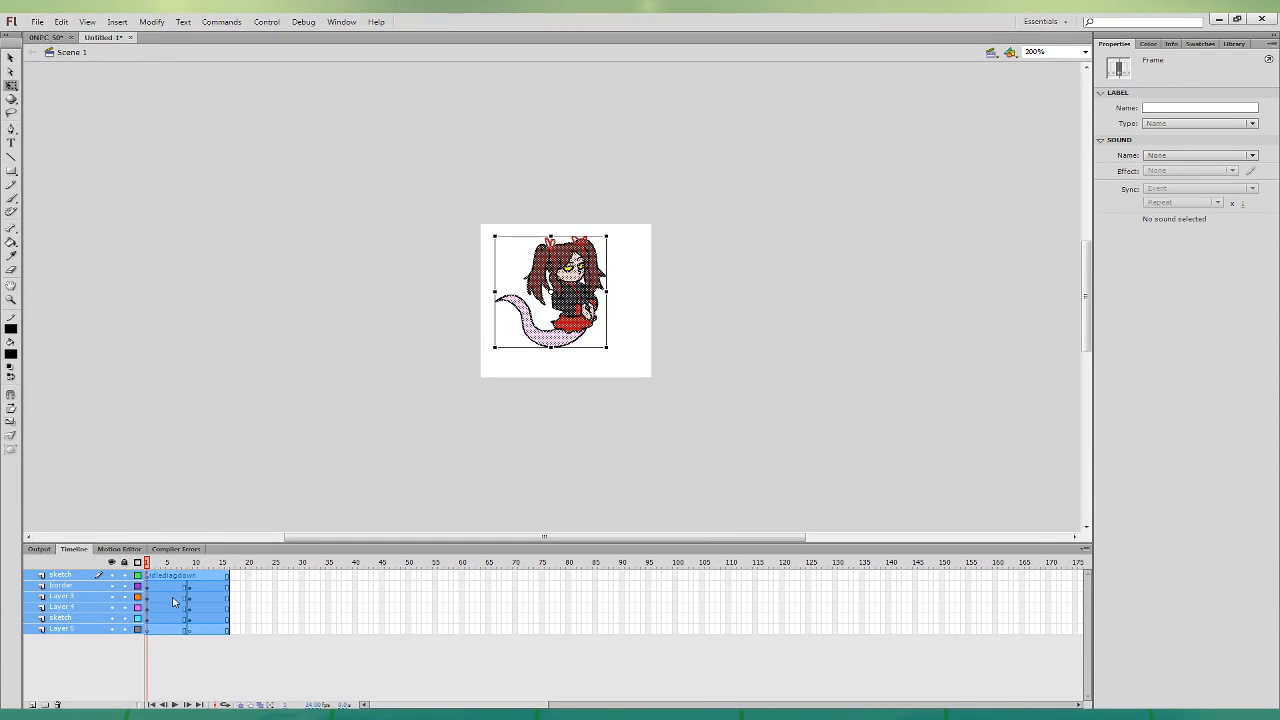
{"action": "left_click", "coordinate": [216, 460]}
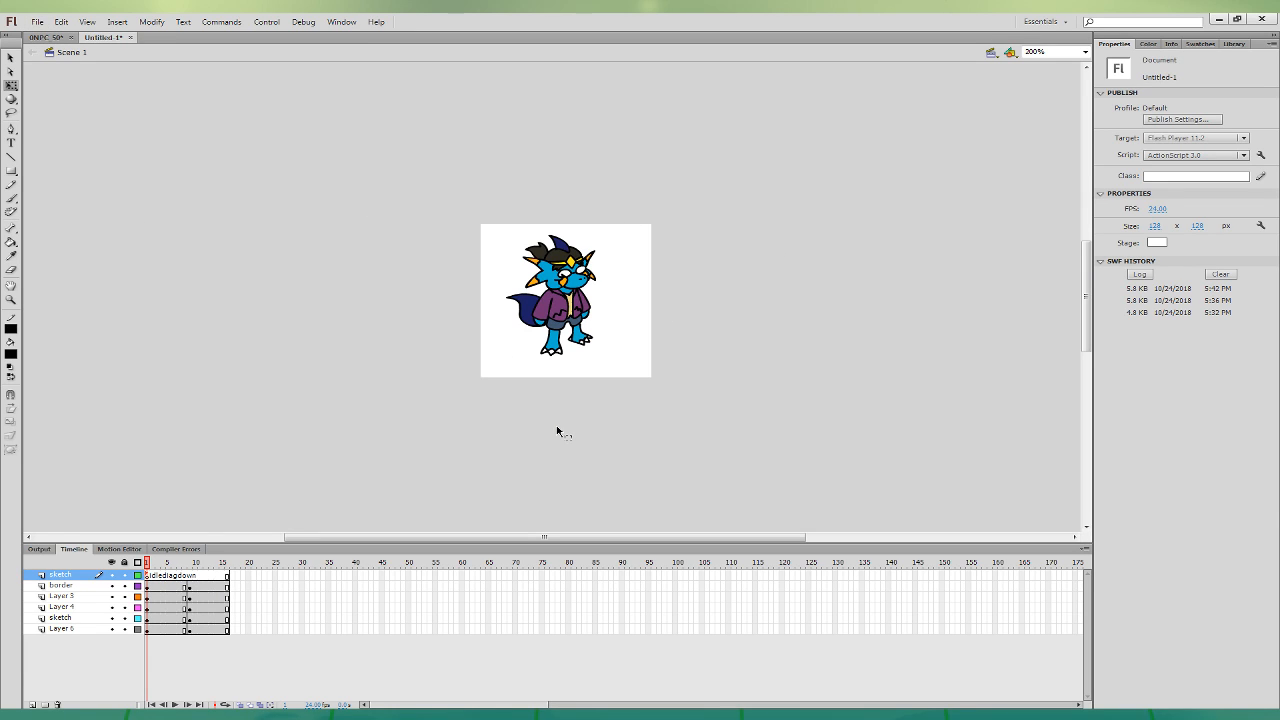
- Return to the 0NPC_50 document and save it
{"action": "left_click", "coordinate": [40, 37]}
{"action": "left_click", "coordinate": [638, 640]}
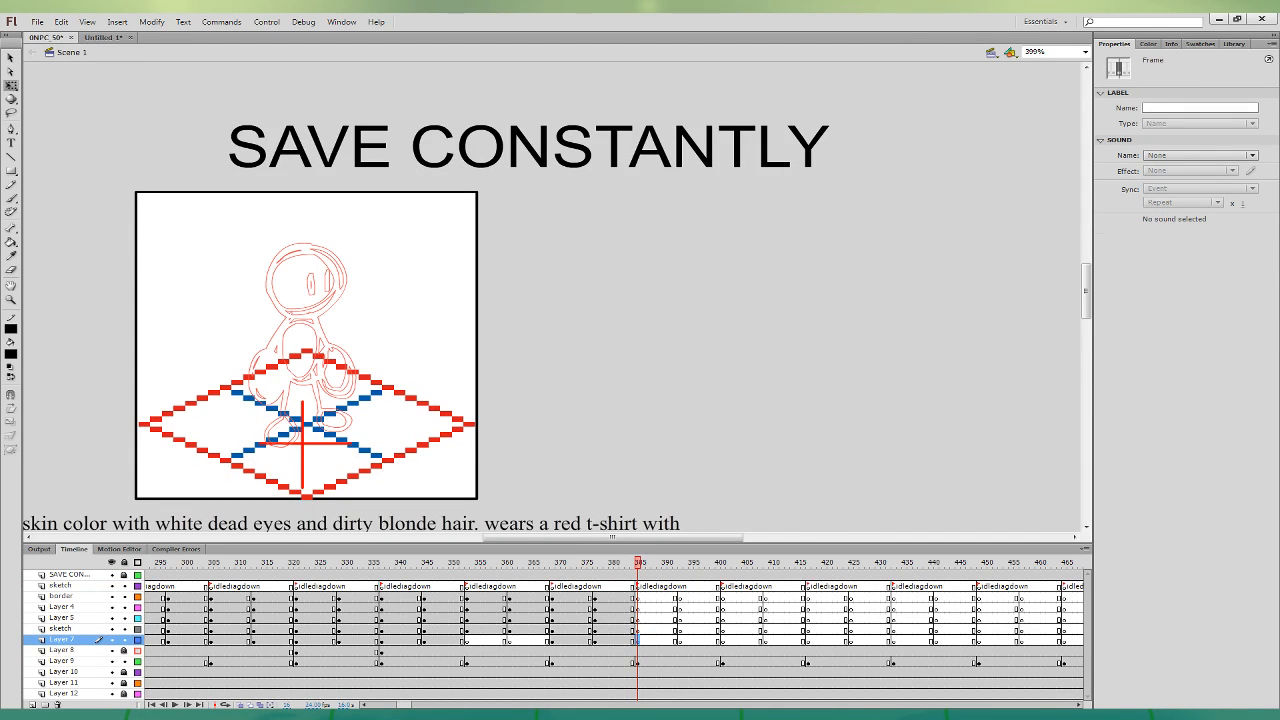
{"action": "key", "text": "ctrl+s"}
- Brush a rough blue sketch of the zombie's head, face and spiky hair on the next character's border layer
{"action": "left_click", "coordinate": [660, 597]}
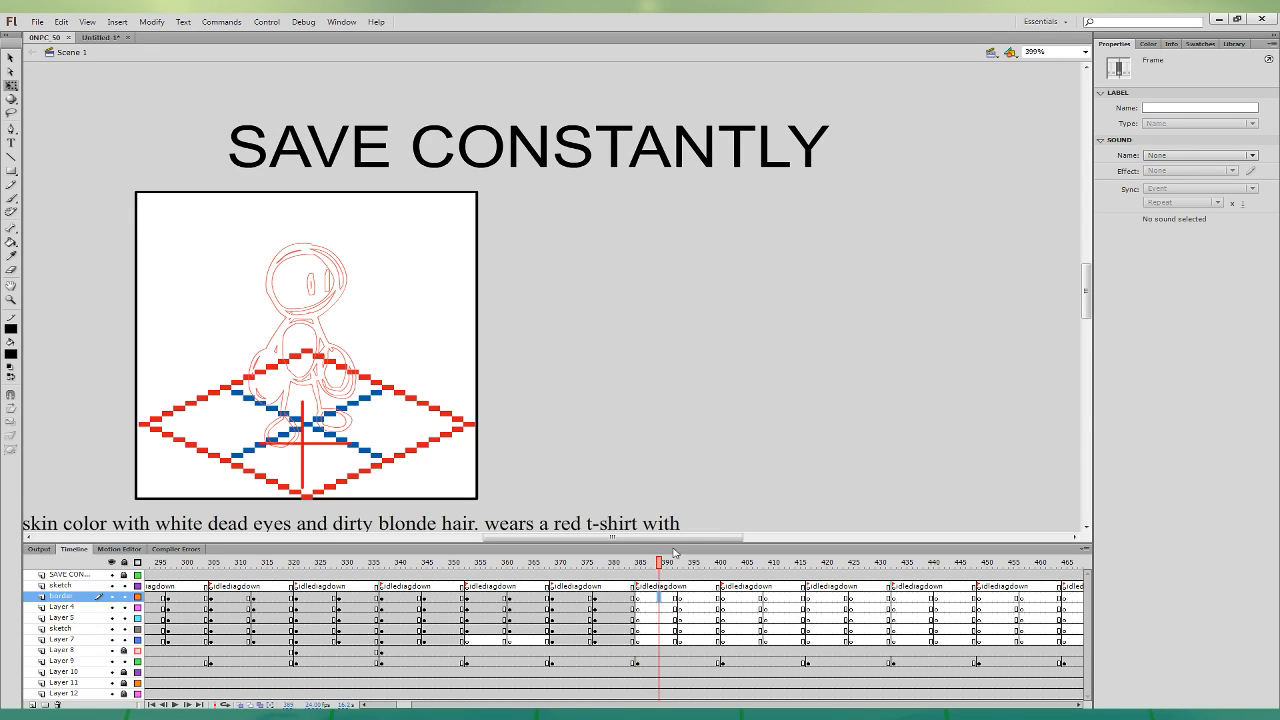
{"action": "left_click_drag", "start_coordinate": [729, 455], "coordinate": [770, 409]}
{"action": "key", "text": "ctrl+minus"}
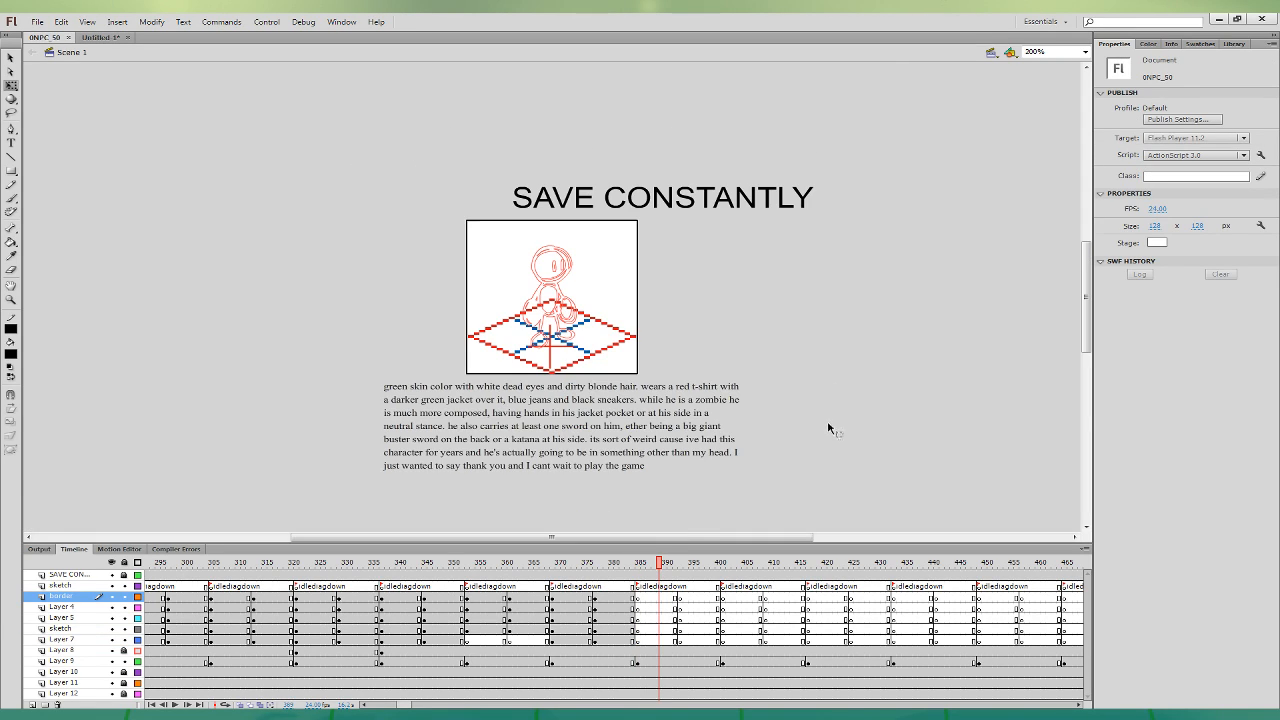
{"action": "left_click", "coordinate": [95, 38]}
{"action": "left_click", "coordinate": [47, 38]}
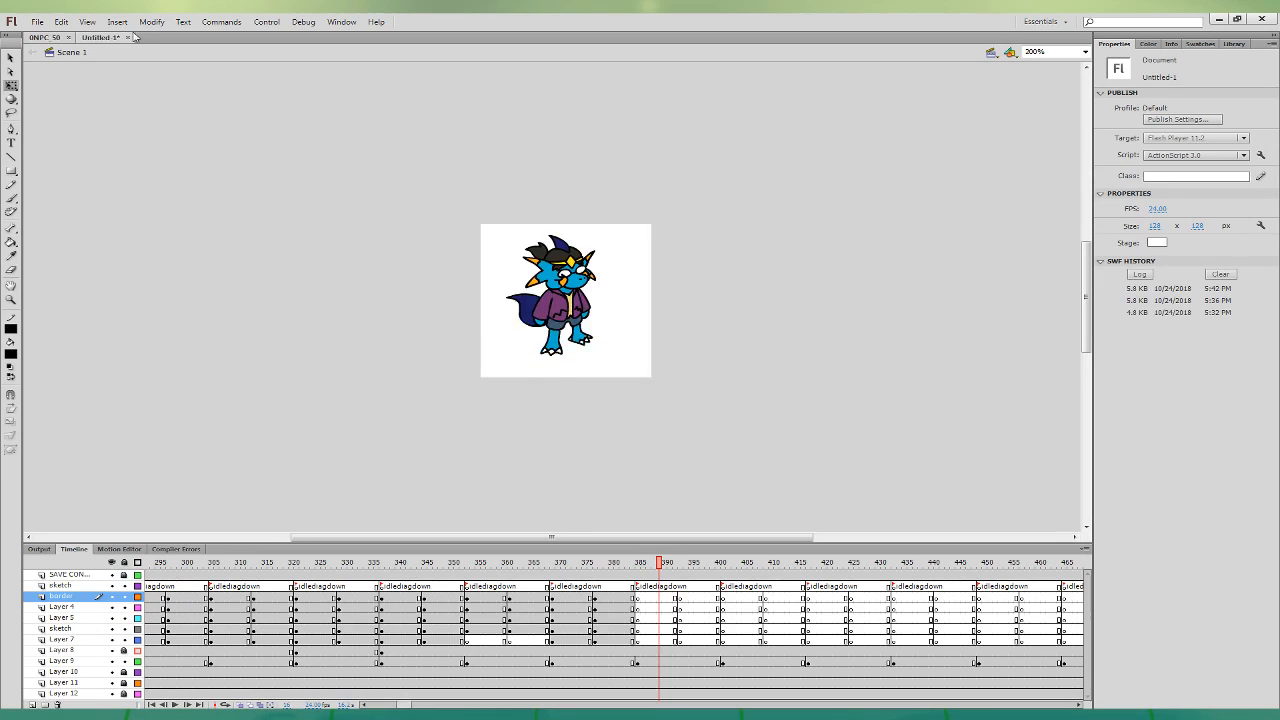
{"action": "left_click", "coordinate": [677, 597]}
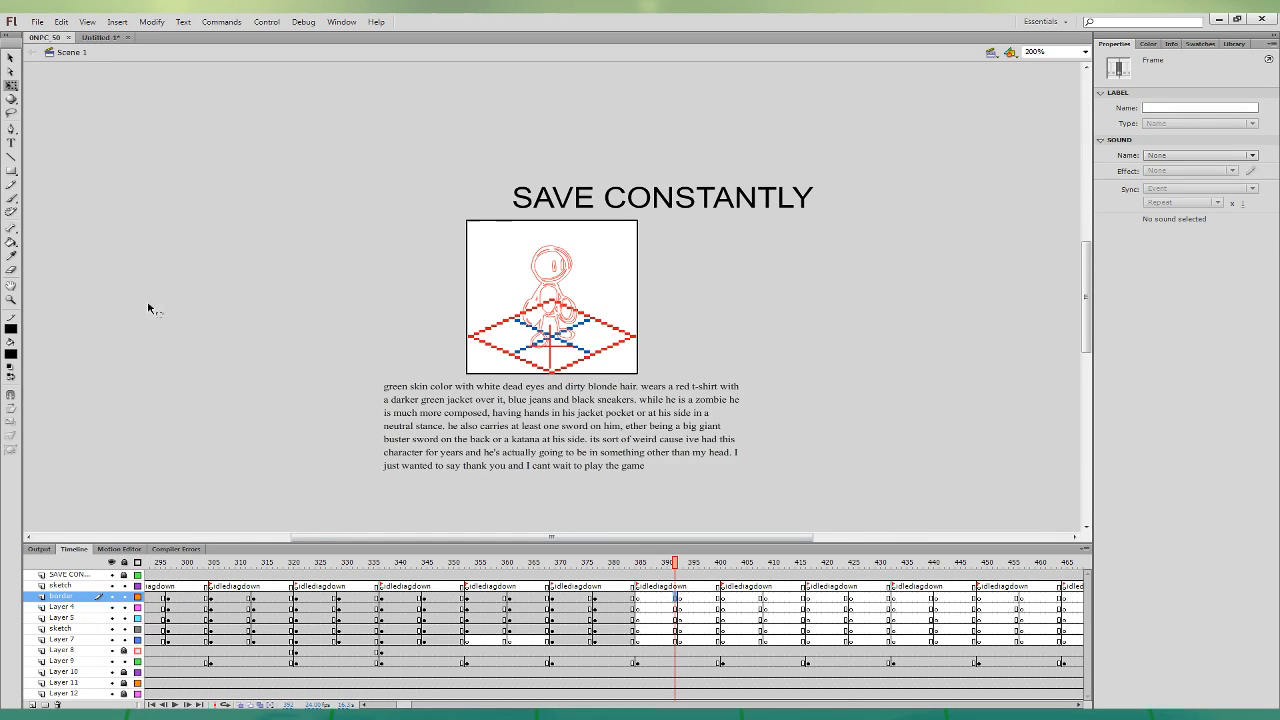
{"action": "key", "text": "b"}
{"action": "left_click", "coordinate": [42, 424]}
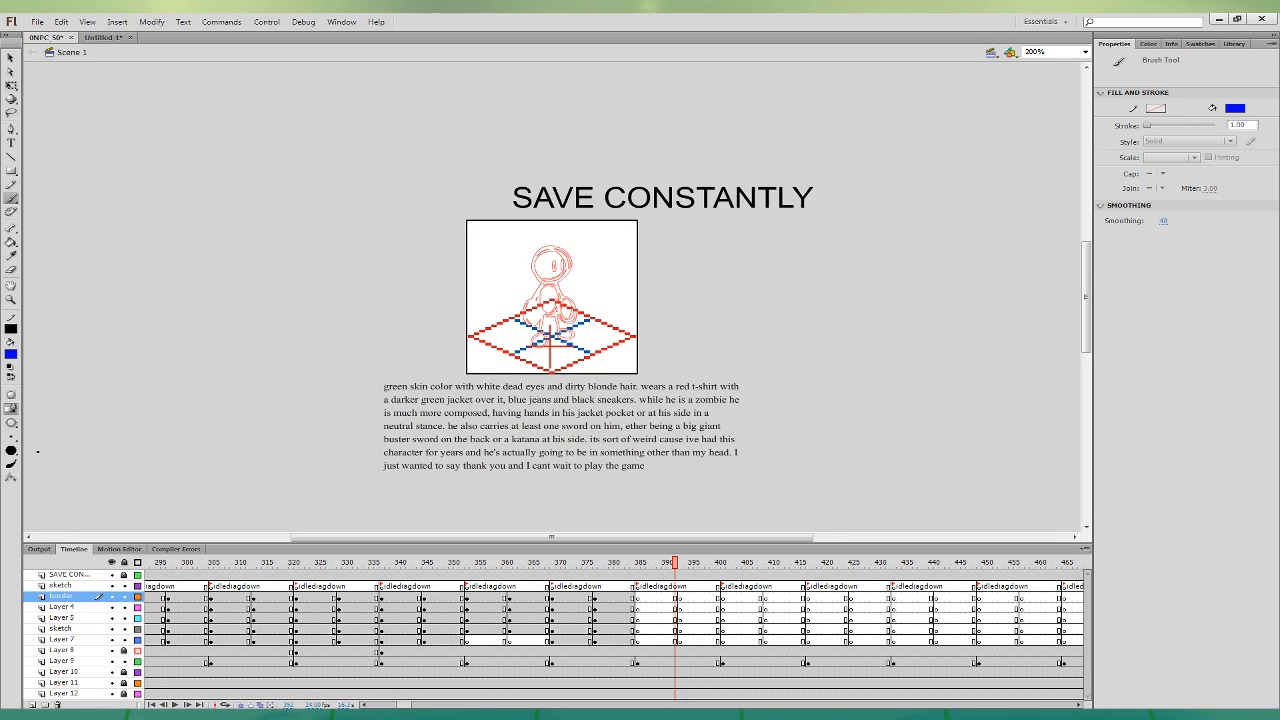
{"action": "mouse_move", "coordinate": [546, 244]}
{"action": "left_mouse_down"}
{"action": "mouse_move", "coordinate": [536, 262]}
{"action": "mouse_move", "coordinate": [562, 250]}
{"action": "left_mouse_up"}
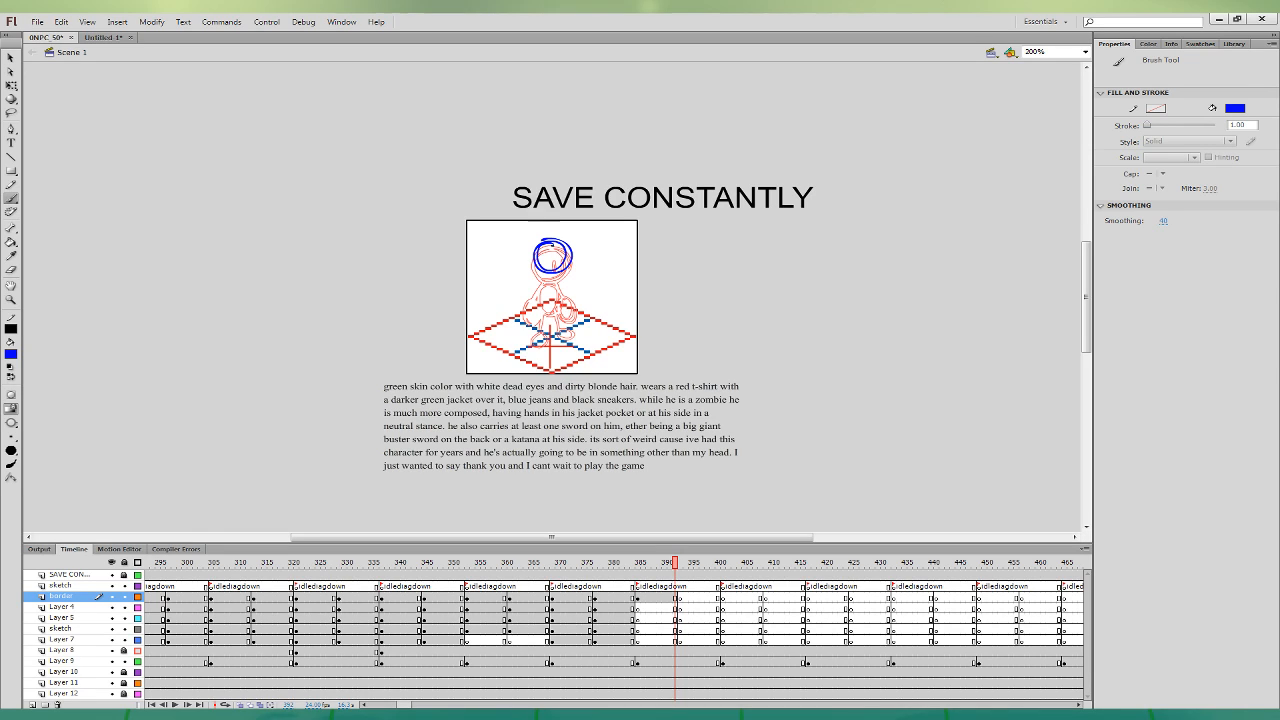
{"action": "mouse_move", "coordinate": [536, 233]}
{"action": "left_mouse_down"}
{"action": "mouse_move", "coordinate": [532, 251]}
{"action": "mouse_move", "coordinate": [553, 258]}
{"action": "left_mouse_up"}
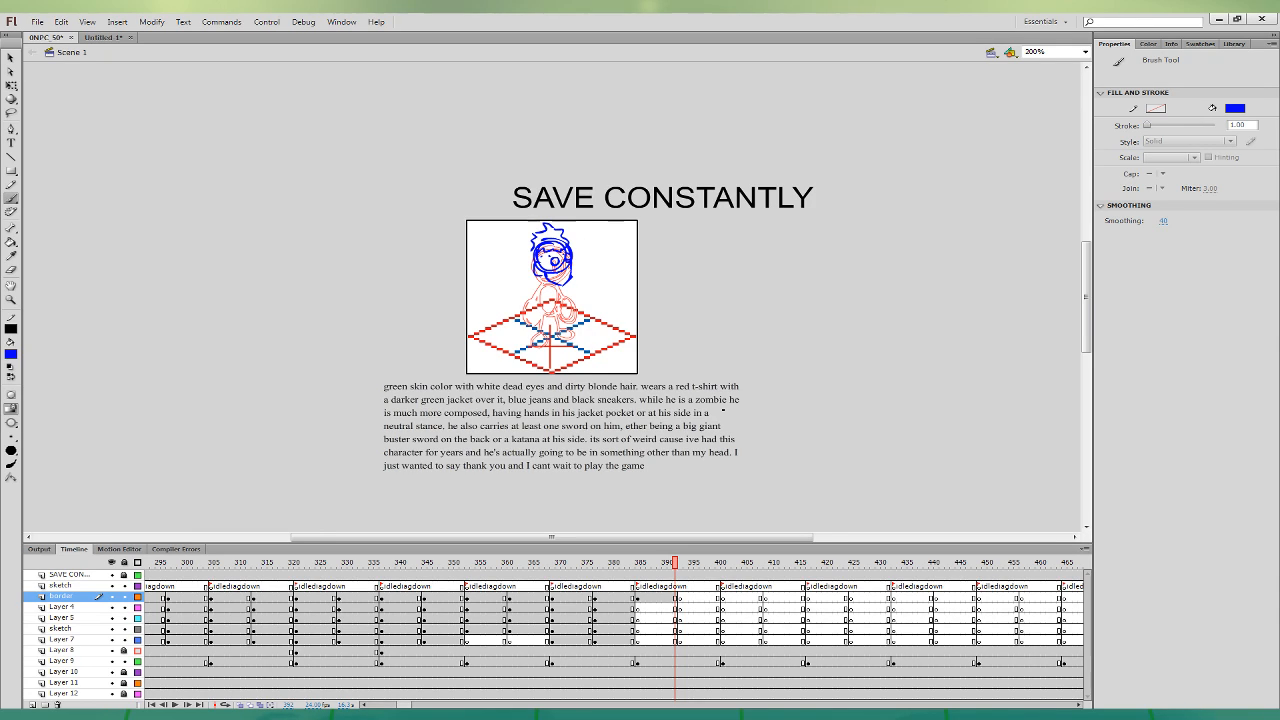
- Sketch the zombie's jacket, arms, legs and shoes in blue over the red body template
{"action": "left_click_drag", "start_coordinate": [532, 270], "coordinate": [527, 316]}
{"action": "mouse_move", "coordinate": [574, 266]}
{"action": "left_mouse_down"}
{"action": "mouse_move", "coordinate": [571, 310]}
{"action": "mouse_move", "coordinate": [541, 330]}
{"action": "left_mouse_up"}
{"action": "left_click_drag", "start_coordinate": [560, 284], "coordinate": [574, 325]}
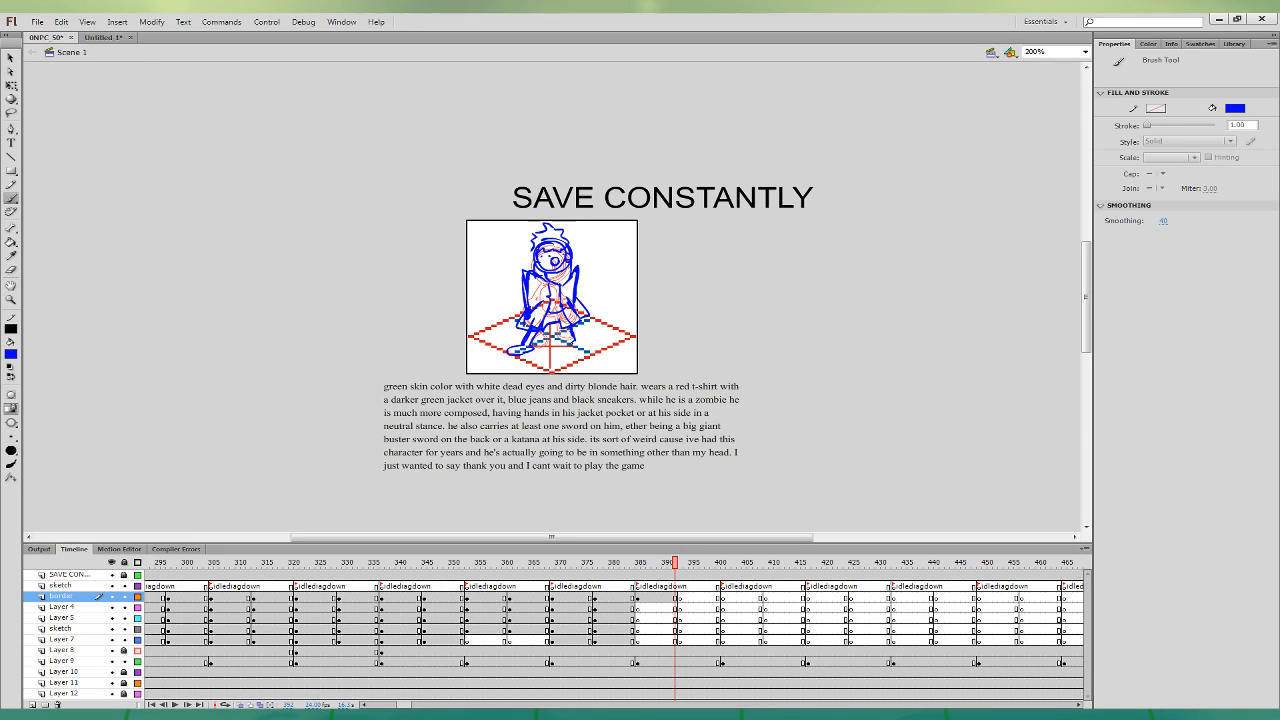
{"action": "left_click_drag", "start_coordinate": [573, 343], "coordinate": [579, 334]}
- Move the zombie sketch from the border layer to Layer 8 for frames 385 to 400 and leave the border keyframe blank
{"action": "left_click", "coordinate": [637, 597]}
{"action": "left_click", "coordinate": [633, 651]}
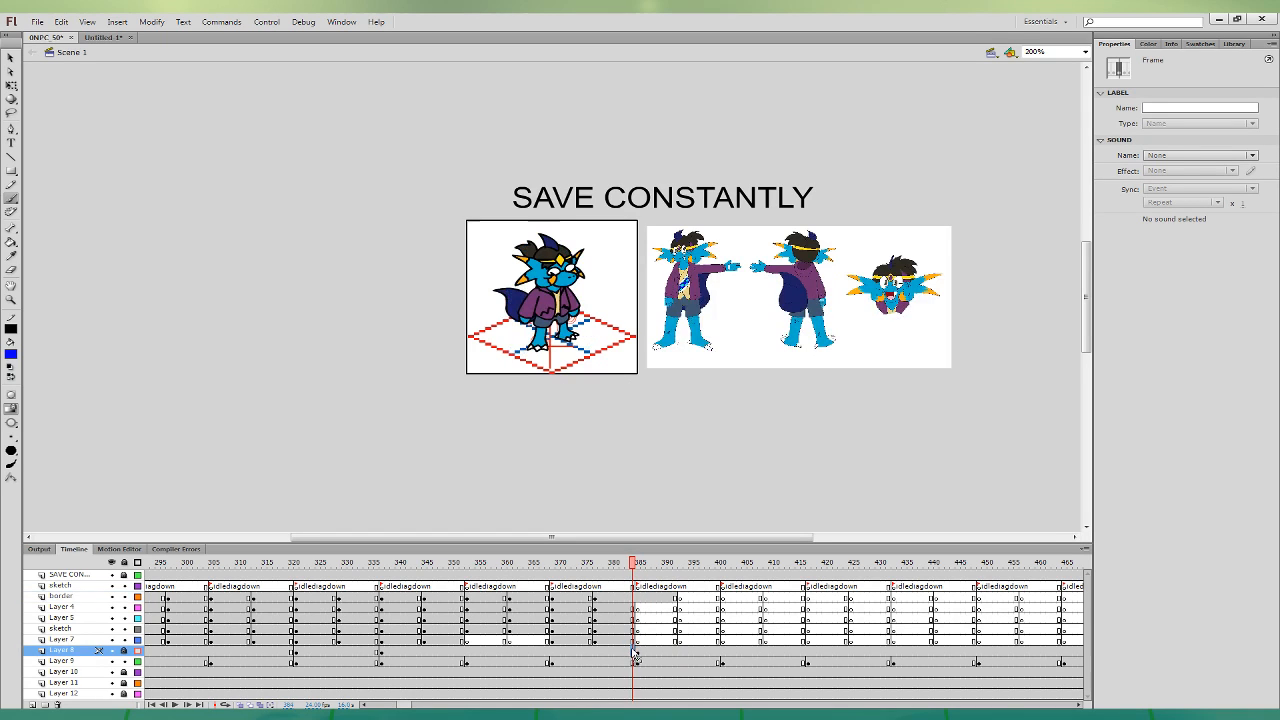
{"action": "left_click", "coordinate": [722, 652]}
{"action": "left_click", "coordinate": [638, 597]}
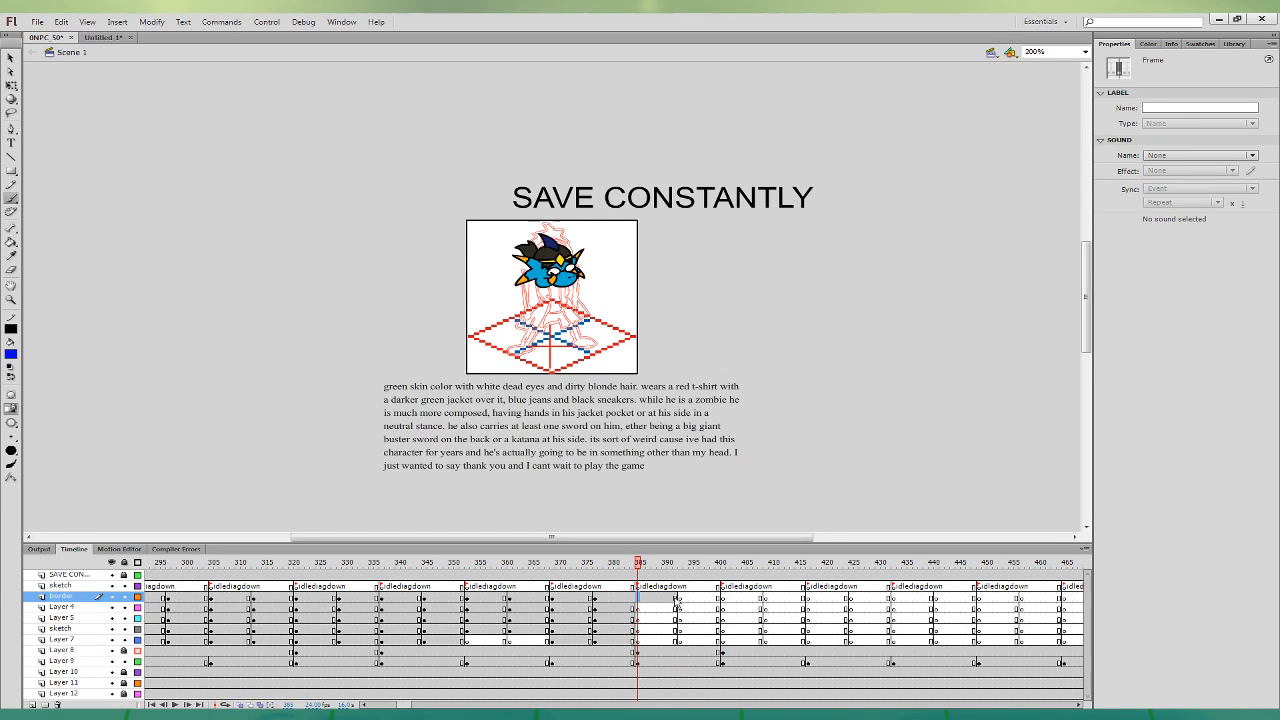
{"action": "key", "text": "ctrl+z"}
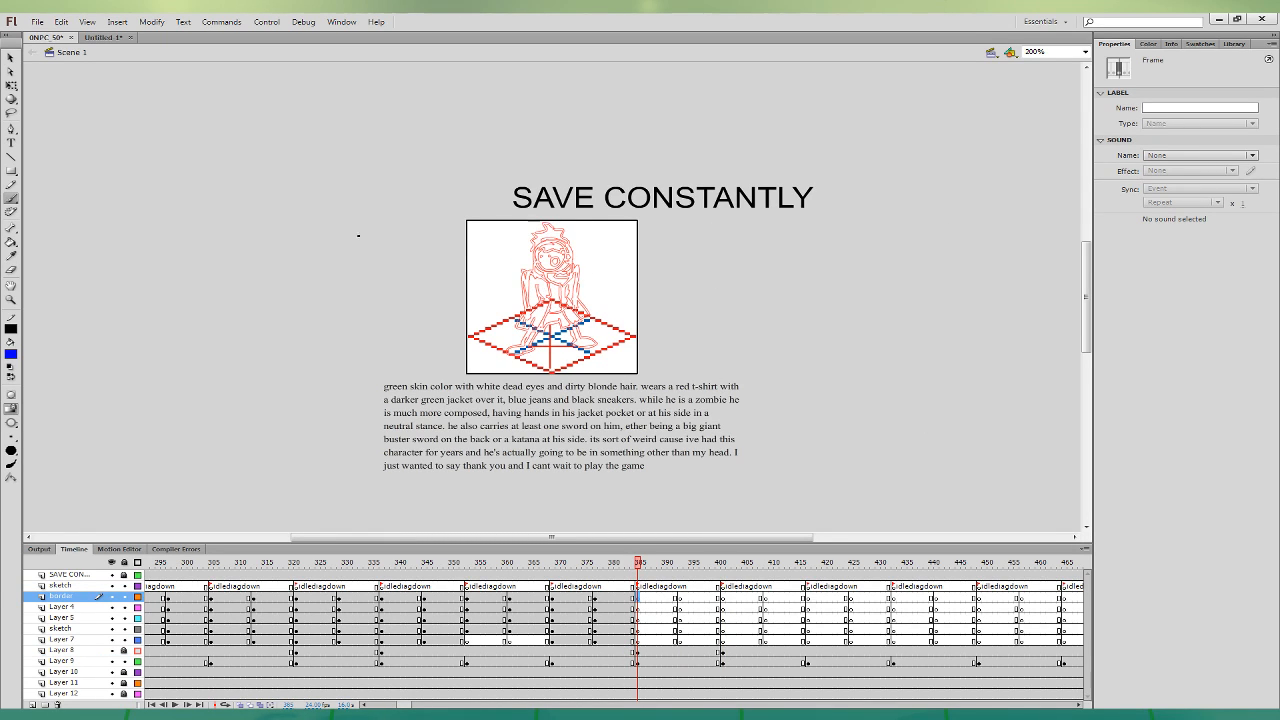
- Shrink the character description text on Layer 9 and move it beside the stage
{"action": "left_click", "coordinate": [11, 85]}
{"action": "left_click", "coordinate": [693, 415]}
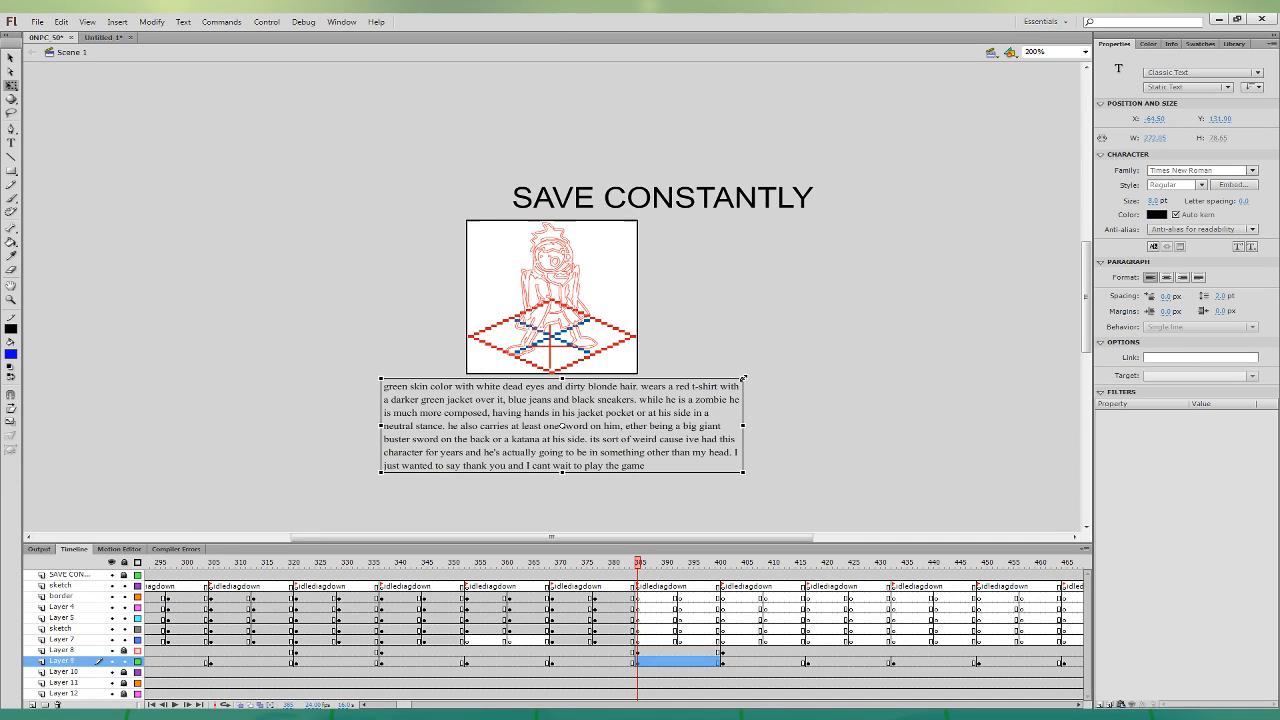
{"action": "left_click_drag", "start_coordinate": [743, 379], "coordinate": [687, 392]}
{"action": "left_click_drag", "start_coordinate": [591, 410], "coordinate": [797, 312]}
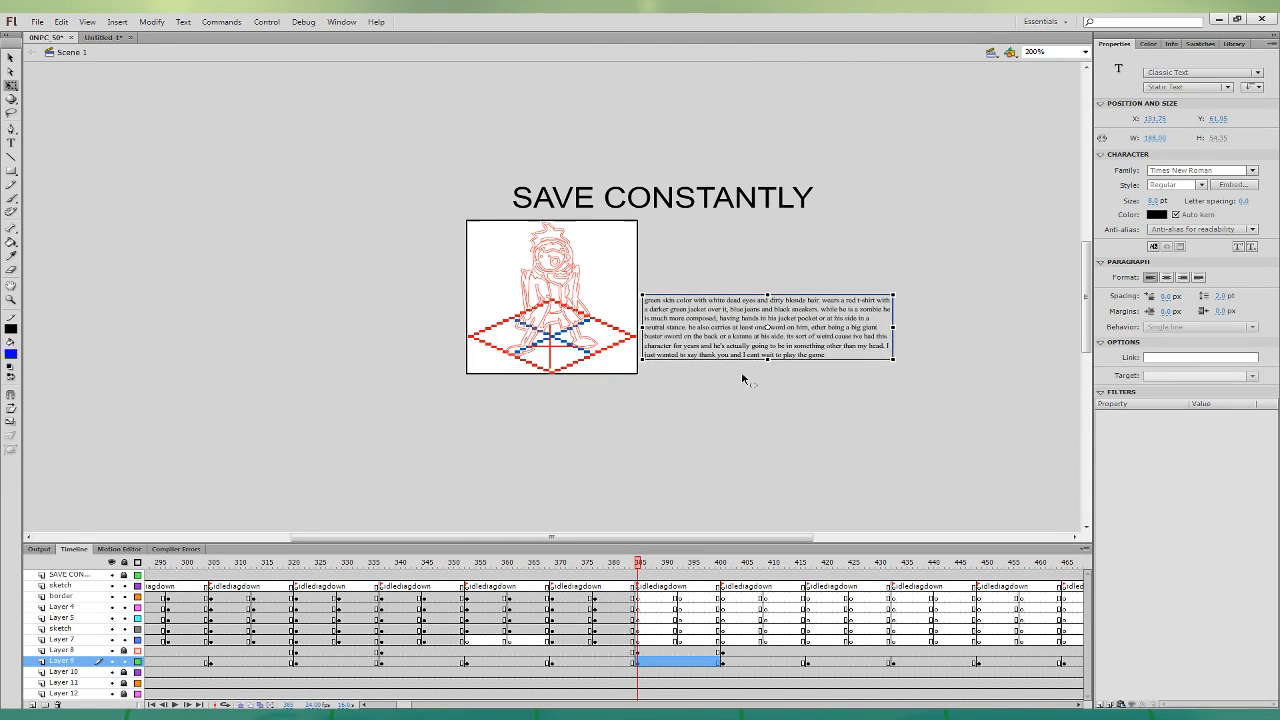
{"action": "left_click", "coordinate": [743, 379]}
- Ink the zombie's spiky hair, ear and jaw outline in black brush strokes on the border layer's blank frames before frame 393
{"action": "key", "text": "ctrl+equal"}
{"action": "left_click_drag", "start_coordinate": [842, 405], "coordinate": [650, 456]}
{"action": "left_click", "coordinate": [675, 599]}
{"action": "left_click", "coordinate": [675, 596]}
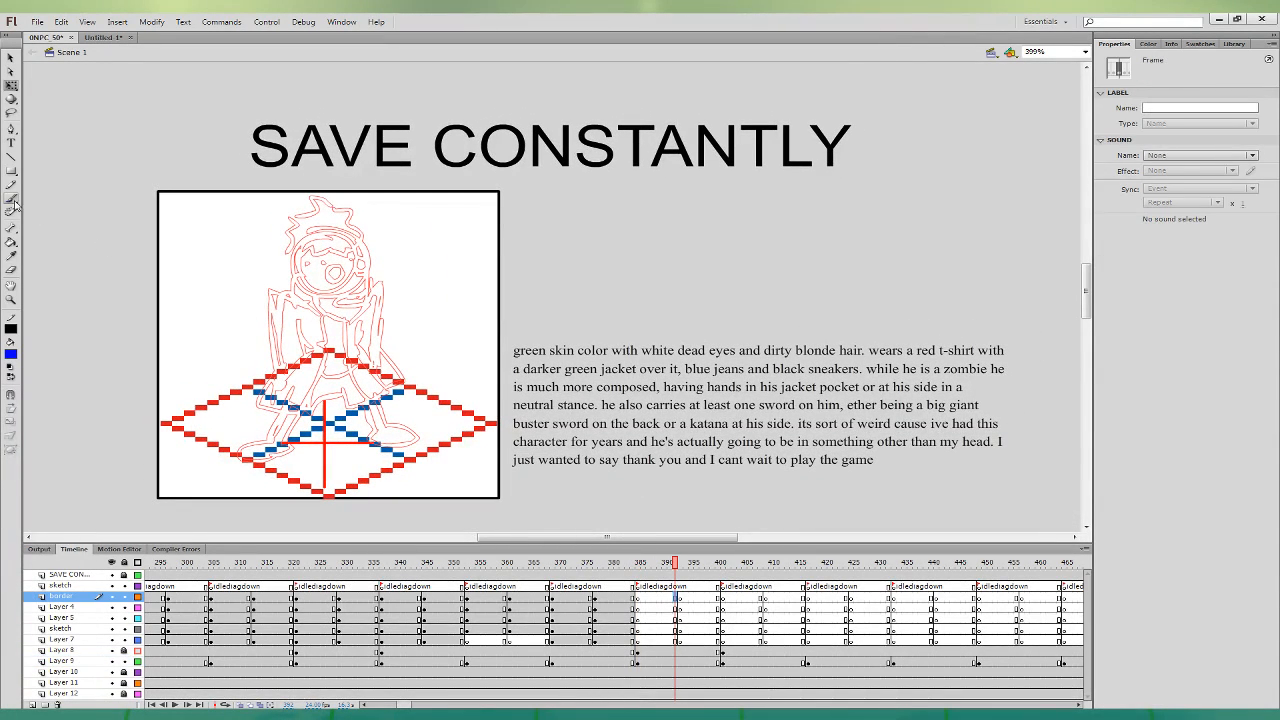
{"action": "left_click", "coordinate": [11, 198]}
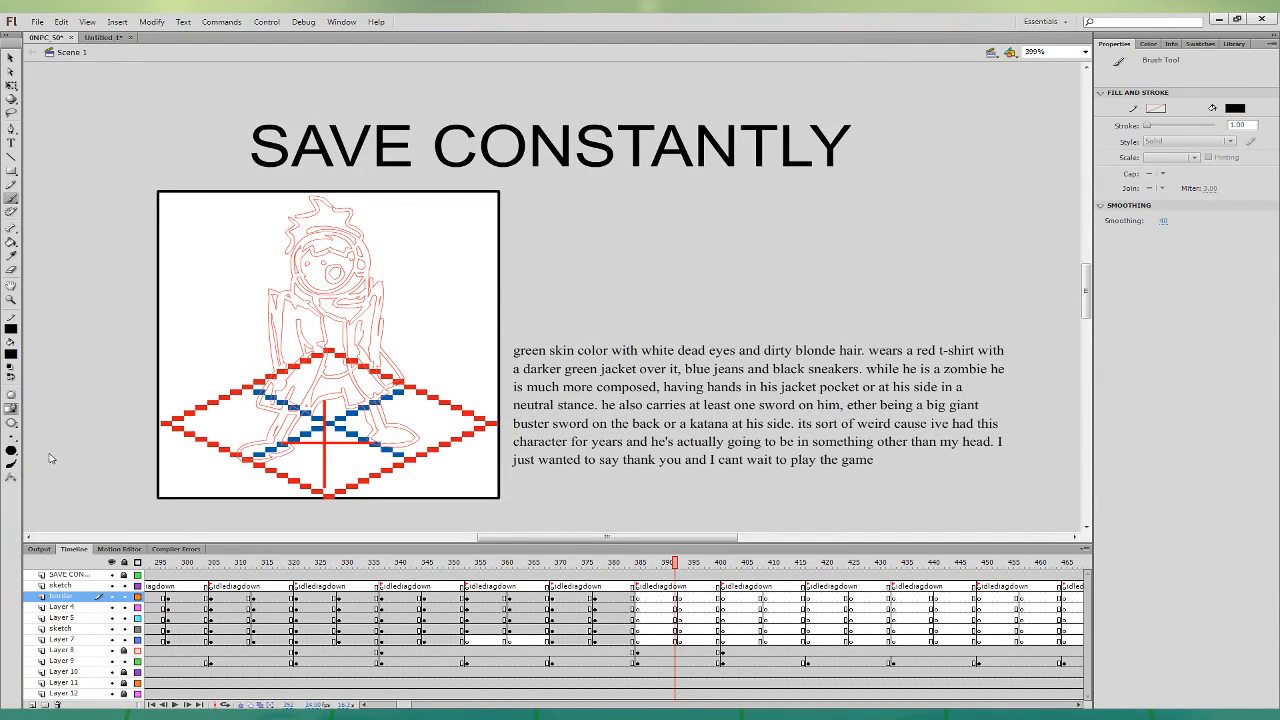
{"action": "mouse_move", "coordinate": [357, 232]}
{"action": "left_mouse_down"}
{"action": "mouse_move", "coordinate": [331, 204]}
{"action": "mouse_move", "coordinate": [304, 201]}
{"action": "mouse_move", "coordinate": [280, 243]}
{"action": "mouse_move", "coordinate": [352, 255]}
{"action": "left_mouse_up"}
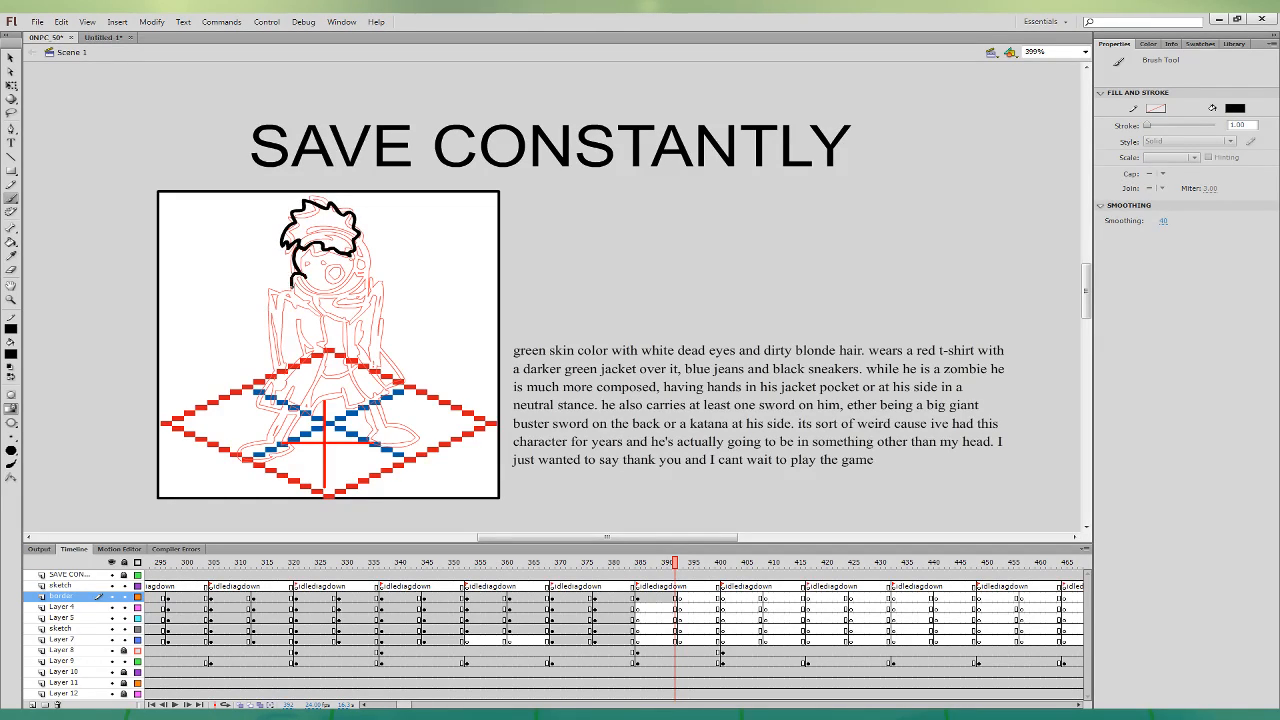
{"action": "mouse_move", "coordinate": [296, 273]}
{"action": "left_mouse_down"}
{"action": "mouse_move", "coordinate": [314, 299]}
{"action": "mouse_move", "coordinate": [342, 306]}
{"action": "left_mouse_up"}
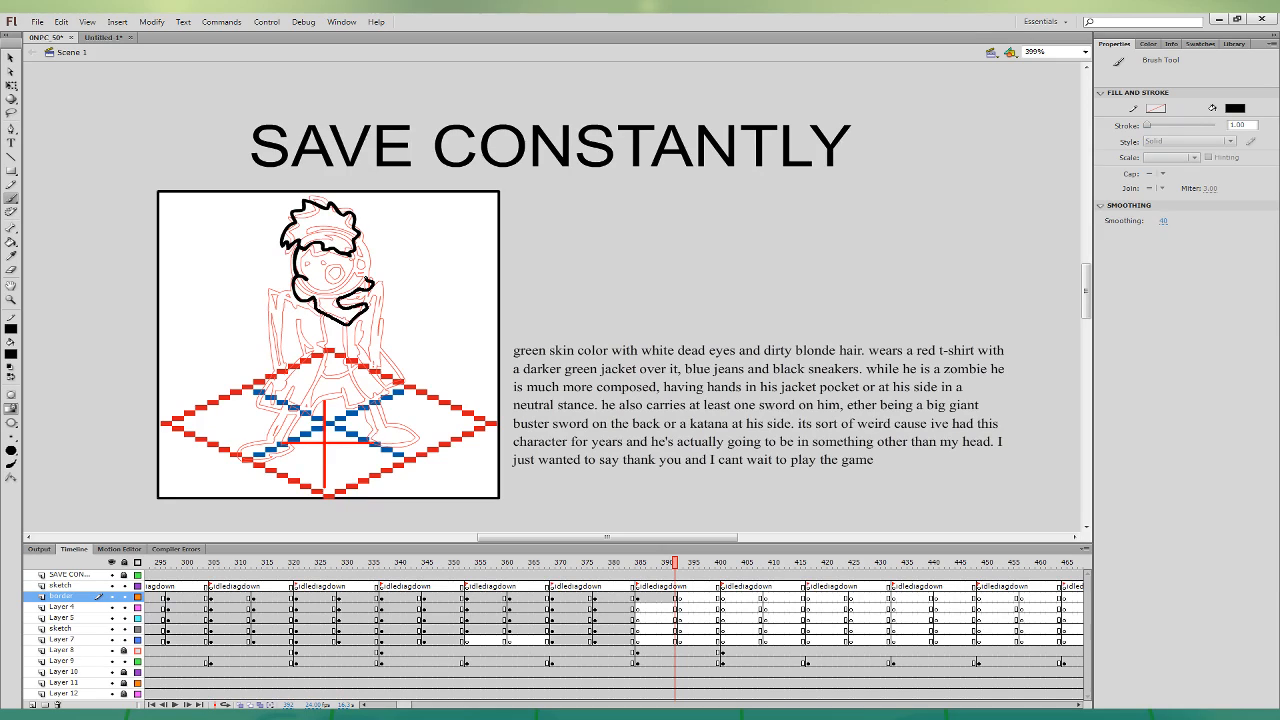
- Ink the zombie's face edge, eyes and toothy mouth in black, undoing the stray strokes
{"action": "left_click_drag", "start_coordinate": [365, 252], "coordinate": [320, 320]}
{"action": "mouse_move", "coordinate": [335, 266]}
{"action": "left_mouse_down"}
{"action": "mouse_move", "coordinate": [358, 274]}
{"action": "mouse_move", "coordinate": [327, 275]}
{"action": "mouse_move", "coordinate": [367, 264]}
{"action": "mouse_move", "coordinate": [358, 274]}
{"action": "left_mouse_up"}
{"action": "key", "text": "ctrl+z"}
{"action": "key", "text": "ctrl+z"}
{"action": "key", "text": "ctrl+z"}
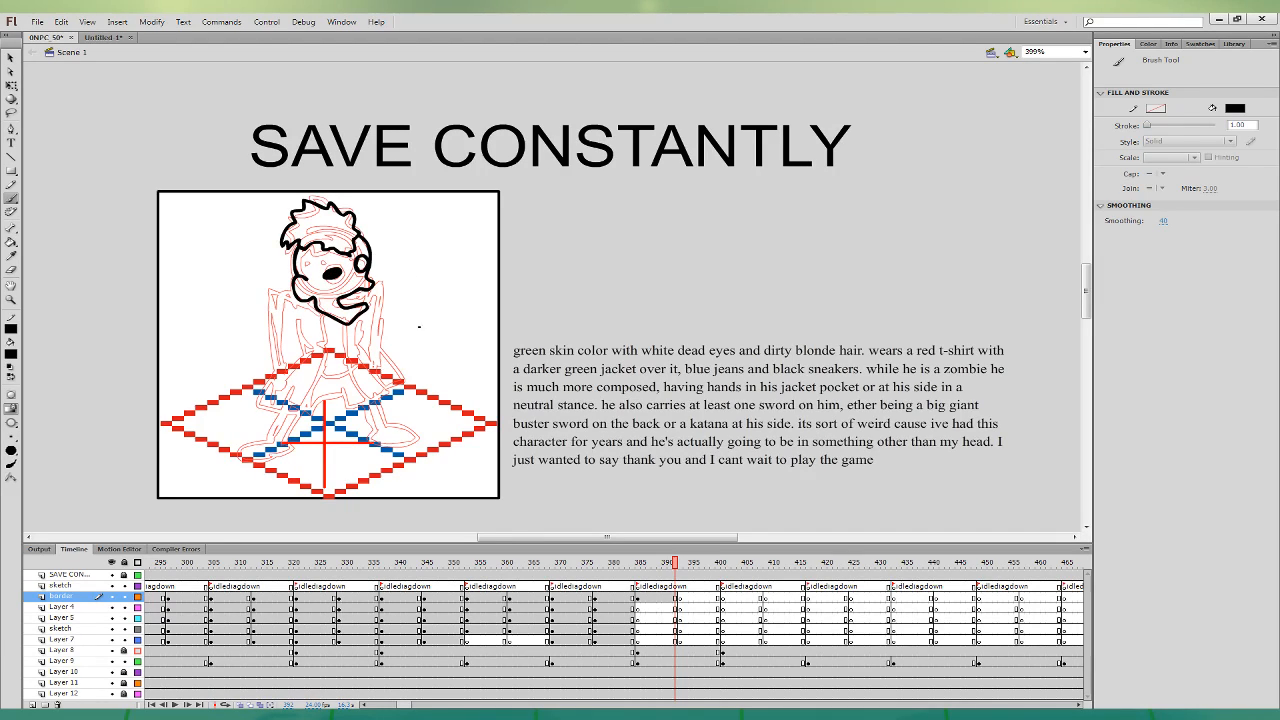
{"action": "key", "text": "ctrl+z"}
- Ink one side of the zombie's open jacket with its sleeve on Layer 4 and the shirt outline on Layer 5
{"action": "left_click", "coordinate": [681, 607]}
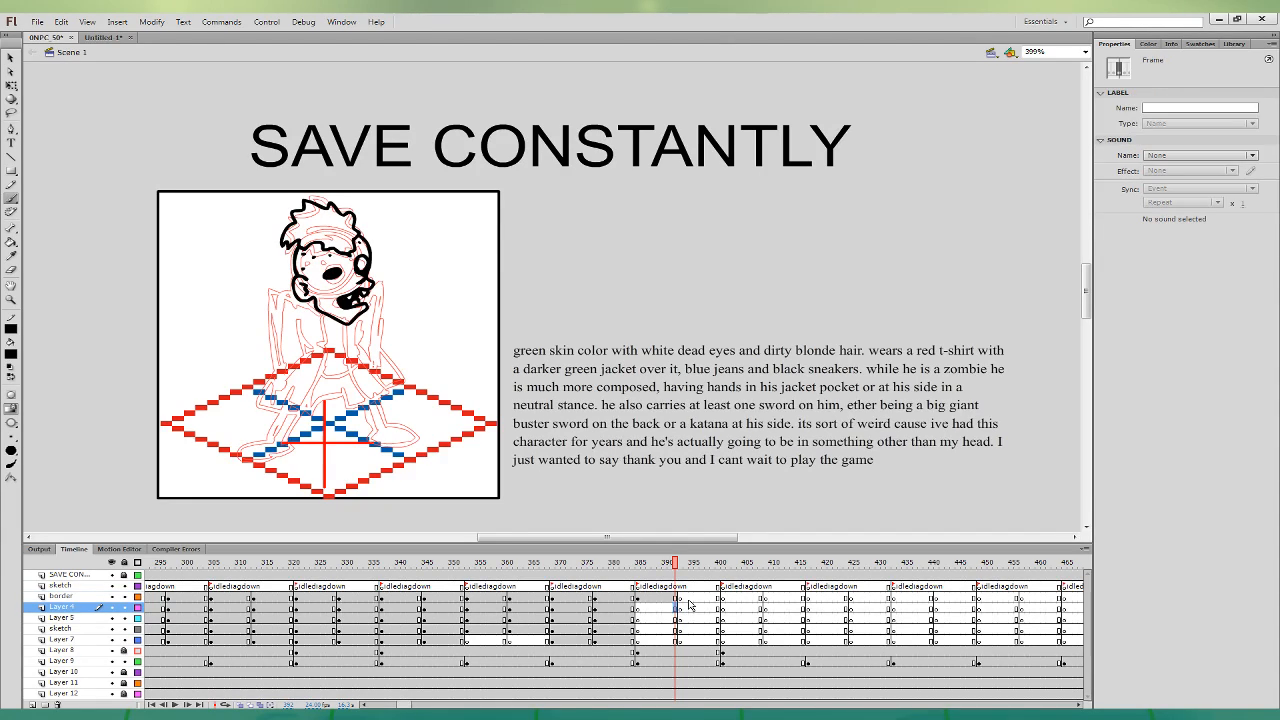
{"action": "mouse_move", "coordinate": [314, 352]}
{"action": "left_mouse_down"}
{"action": "mouse_move", "coordinate": [278, 382]}
{"action": "mouse_move", "coordinate": [317, 291]}
{"action": "mouse_move", "coordinate": [271, 296]}
{"action": "mouse_move", "coordinate": [280, 376]}
{"action": "mouse_move", "coordinate": [301, 412]}
{"action": "mouse_move", "coordinate": [326, 330]}
{"action": "left_mouse_up"}
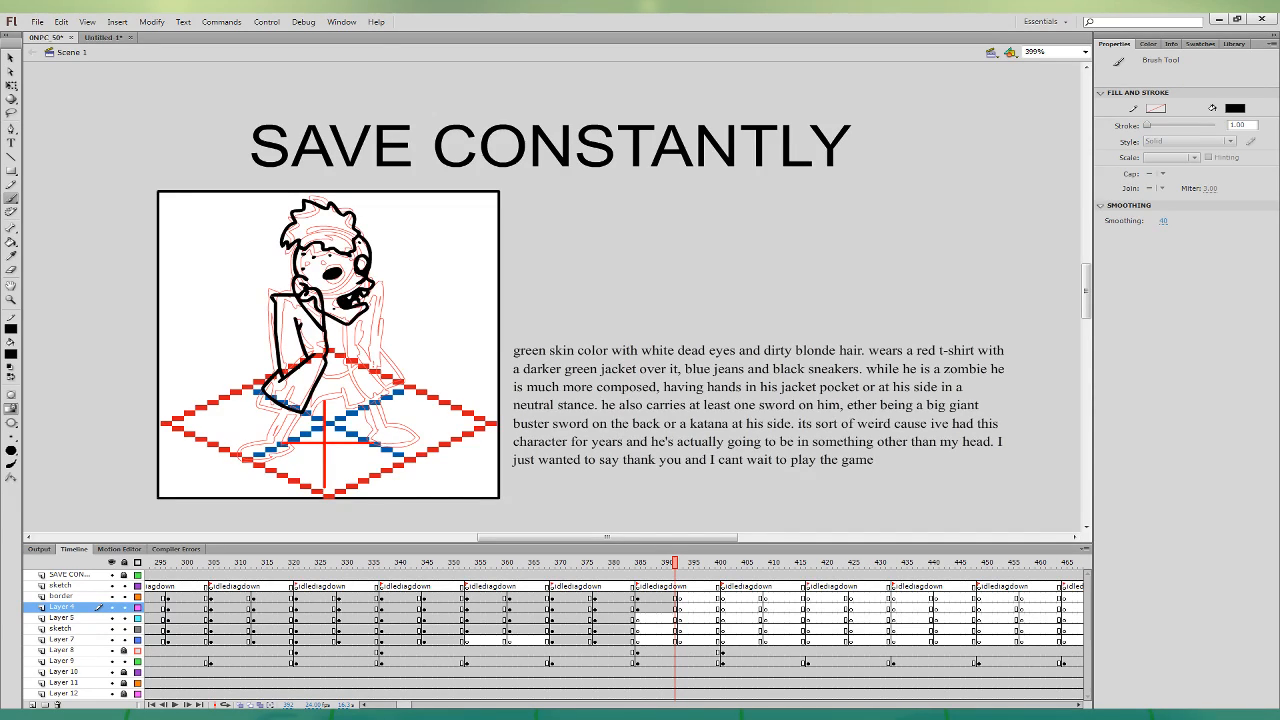
{"action": "left_click", "coordinate": [677, 619]}
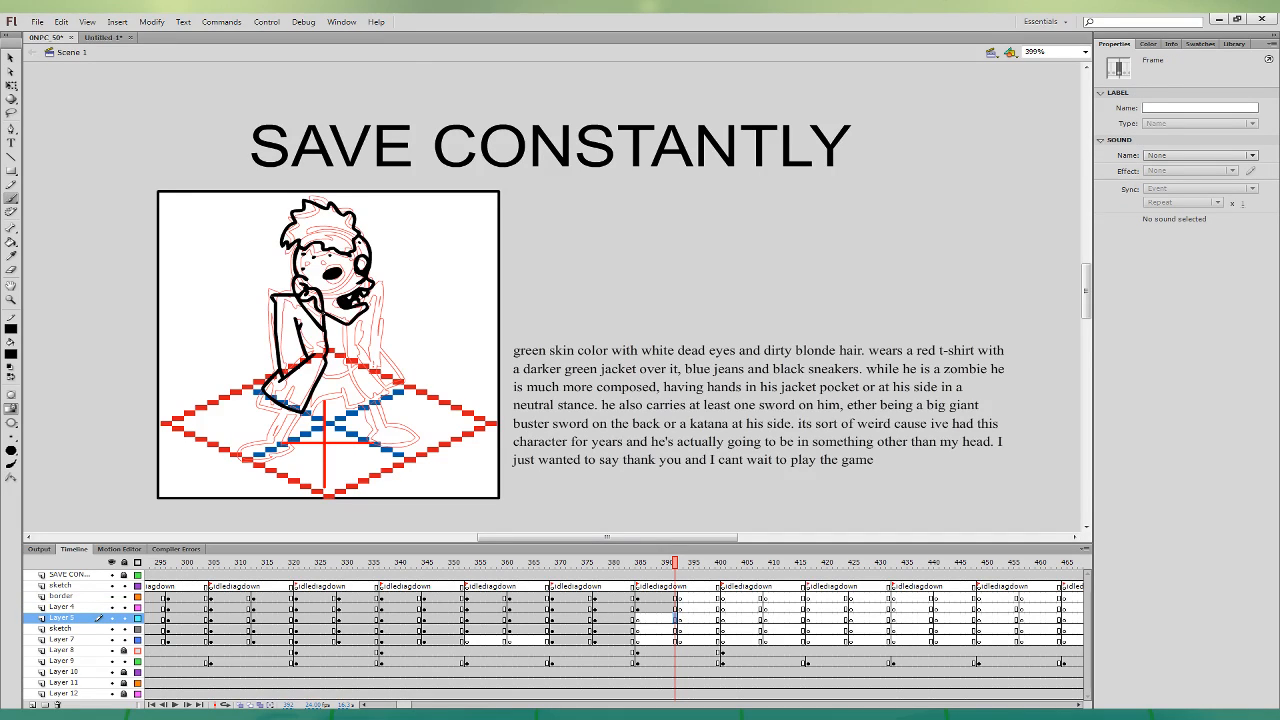
{"action": "left_click_drag", "start_coordinate": [305, 298], "coordinate": [316, 370]}
{"action": "left_click_drag", "start_coordinate": [320, 298], "coordinate": [340, 299]}
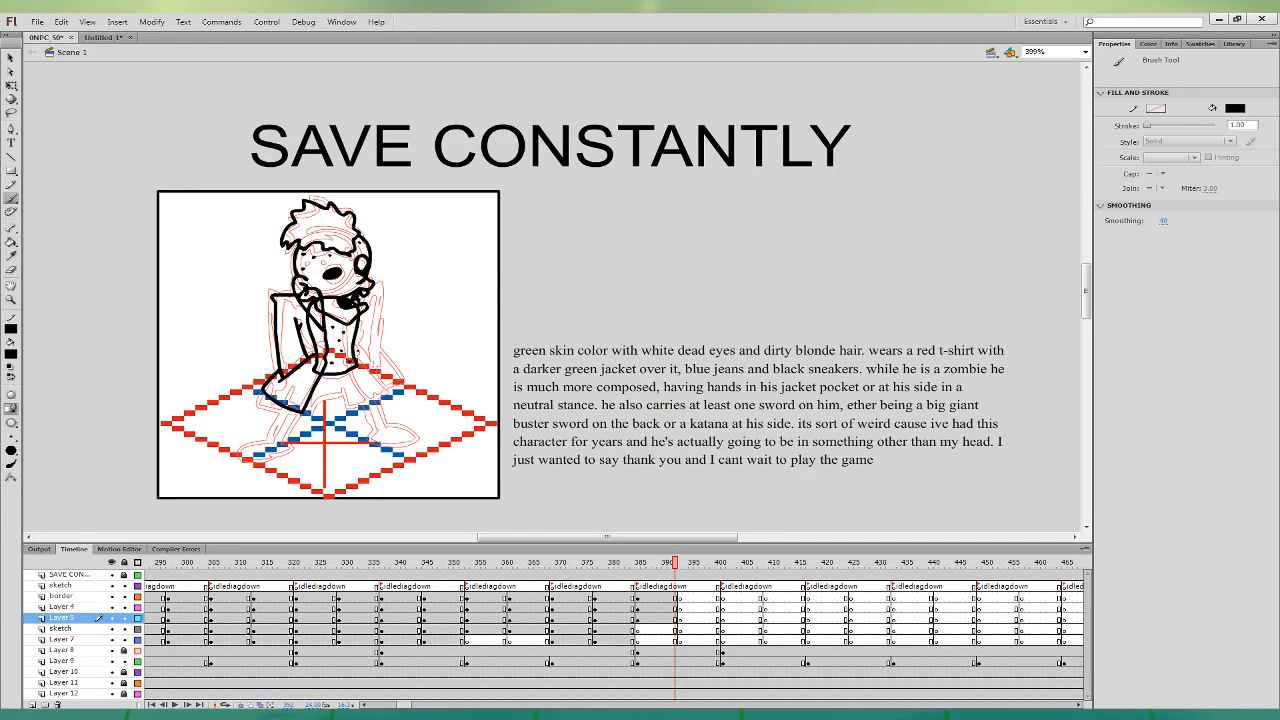
- Ink the zombie's belt line and ragged-hemmed jeans on Layer 5, undoing the misplaced strokes
{"action": "mouse_move", "coordinate": [310, 366]}
{"action": "left_mouse_down"}
{"action": "mouse_move", "coordinate": [265, 426]}
{"action": "mouse_move", "coordinate": [362, 427]}
{"action": "mouse_move", "coordinate": [364, 372]}
{"action": "mouse_move", "coordinate": [334, 381]}
{"action": "mouse_move", "coordinate": [365, 368]}
{"action": "left_mouse_up"}
{"action": "key", "text": "ctrl+z"}
{"action": "key", "text": "ctrl+z"}
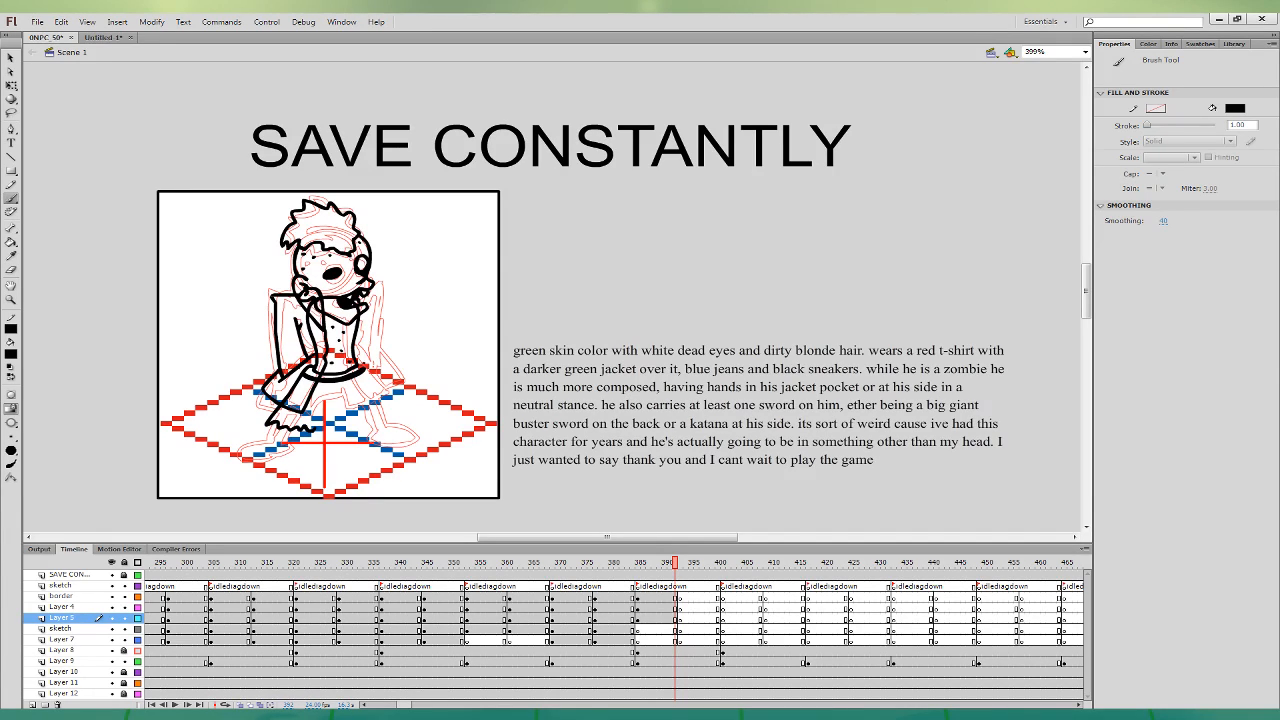
{"action": "key", "text": "ctrl+z"}
{"action": "mouse_move", "coordinate": [360, 378]}
{"action": "left_mouse_down"}
{"action": "mouse_move", "coordinate": [297, 378]}
{"action": "mouse_move", "coordinate": [378, 367]}
{"action": "left_mouse_up"}
{"action": "key", "text": "ctrl+z"}
{"action": "mouse_move", "coordinate": [302, 376]}
{"action": "left_mouse_down"}
{"action": "mouse_move", "coordinate": [369, 370]}
{"action": "mouse_move", "coordinate": [317, 432]}
{"action": "mouse_move", "coordinate": [366, 428]}
{"action": "left_mouse_up"}
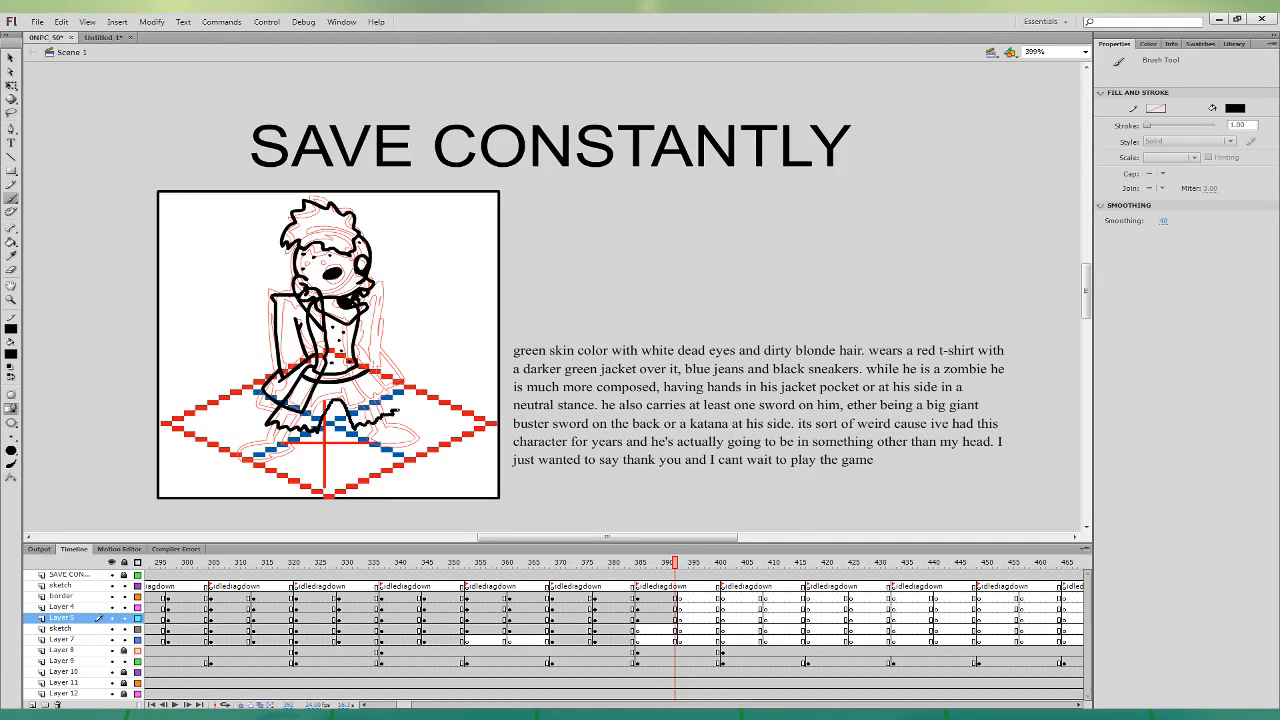
{"action": "left_click_drag", "start_coordinate": [378, 417], "coordinate": [398, 409]}
{"action": "mouse_move", "coordinate": [288, 411]}
{"action": "left_mouse_down"}
{"action": "mouse_move", "coordinate": [272, 416]}
{"action": "mouse_move", "coordinate": [319, 422]}
{"action": "mouse_move", "coordinate": [391, 403]}
{"action": "left_mouse_up"}
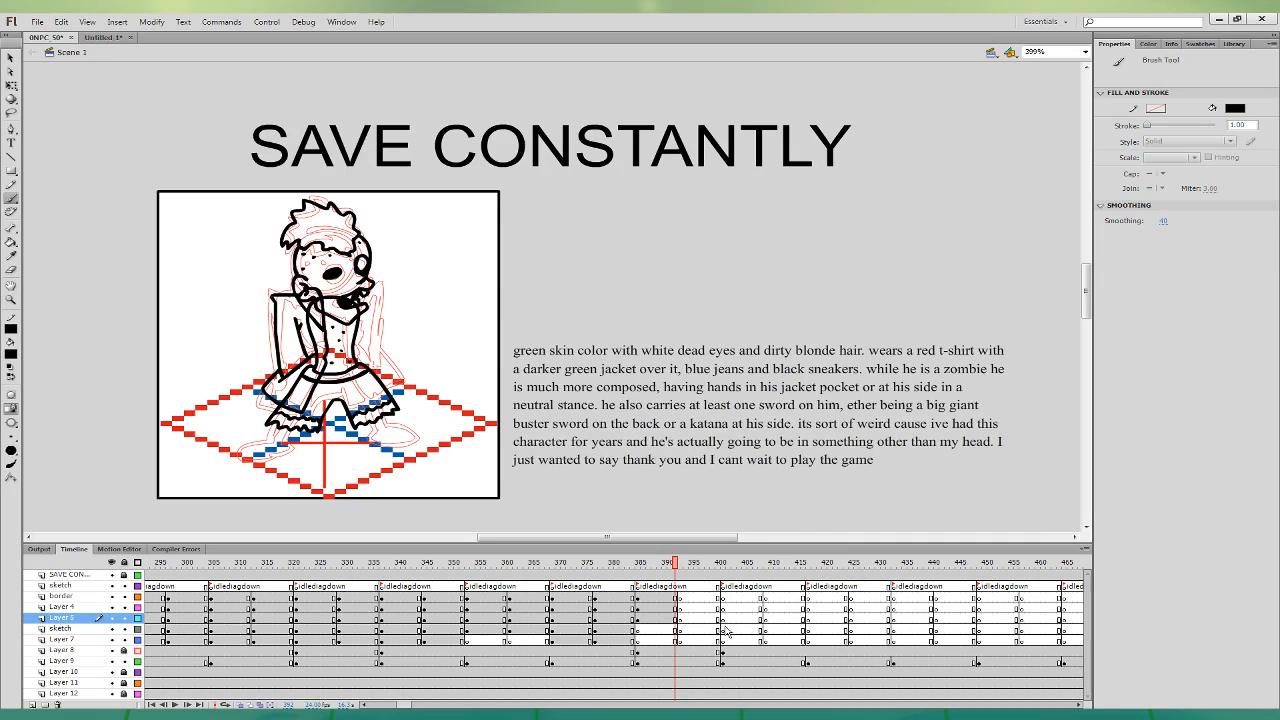
- Ink the zombie's ankles and both shoes with their sole lines on the lower sketch layer
{"action": "left_click", "coordinate": [676, 629]}
{"action": "mouse_move", "coordinate": [282, 425]}
{"action": "left_mouse_down"}
{"action": "mouse_move", "coordinate": [254, 444]}
{"action": "mouse_move", "coordinate": [272, 459]}
{"action": "mouse_move", "coordinate": [243, 460]}
{"action": "mouse_move", "coordinate": [291, 442]}
{"action": "mouse_move", "coordinate": [282, 425]}
{"action": "left_mouse_up"}
{"action": "key", "text": "ctrl+z"}
{"action": "left_click_drag", "start_coordinate": [294, 431], "coordinate": [287, 438]}
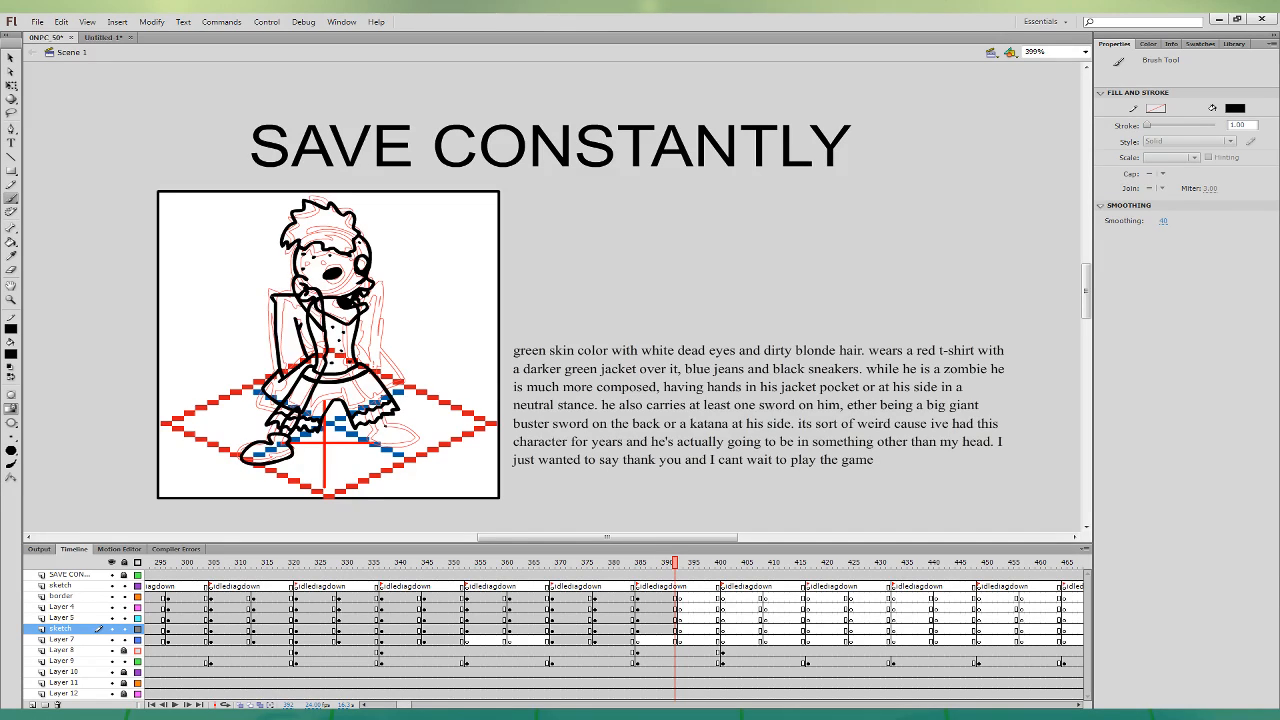
{"action": "mouse_move", "coordinate": [386, 427]}
{"action": "left_mouse_down"}
{"action": "mouse_move", "coordinate": [368, 436]}
{"action": "mouse_move", "coordinate": [417, 443]}
{"action": "mouse_move", "coordinate": [392, 430]}
{"action": "mouse_move", "coordinate": [372, 450]}
{"action": "mouse_move", "coordinate": [392, 430]}
{"action": "mouse_move", "coordinate": [364, 410]}
{"action": "mouse_move", "coordinate": [366, 424]}
{"action": "left_mouse_up"}
{"action": "key", "text": "ctrl+z"}
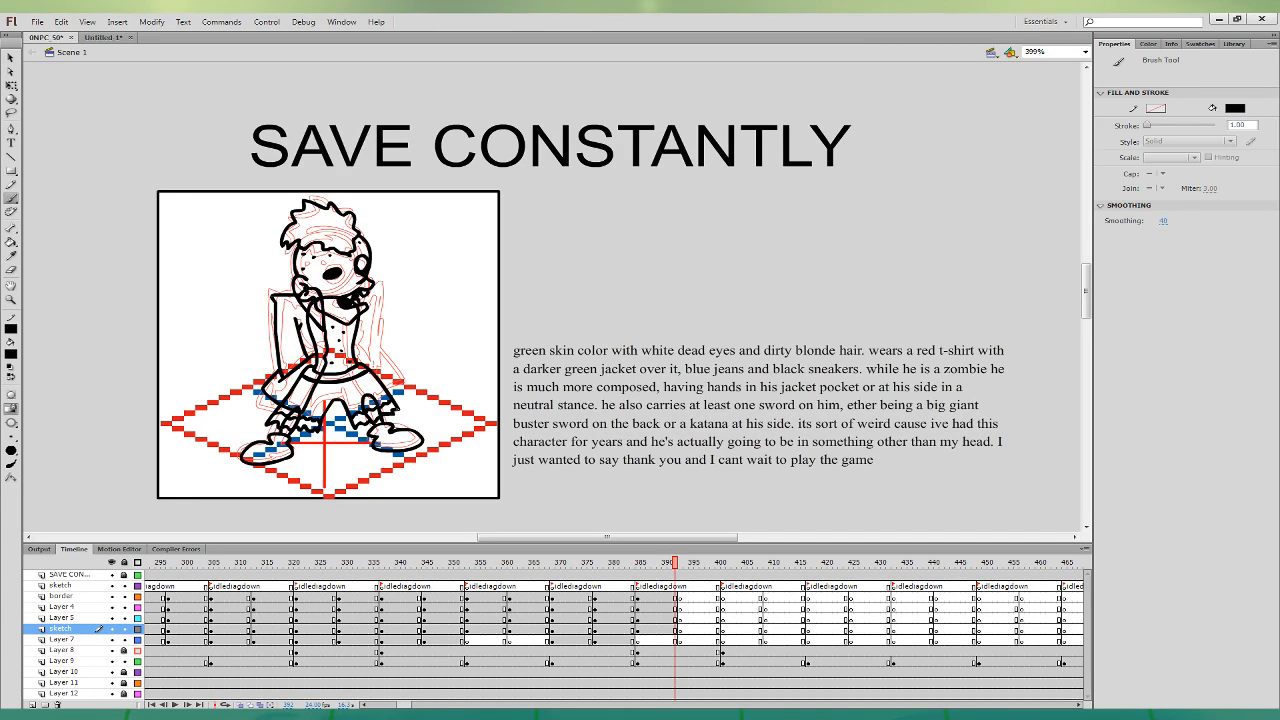
{"action": "left_click", "coordinate": [675, 629]}
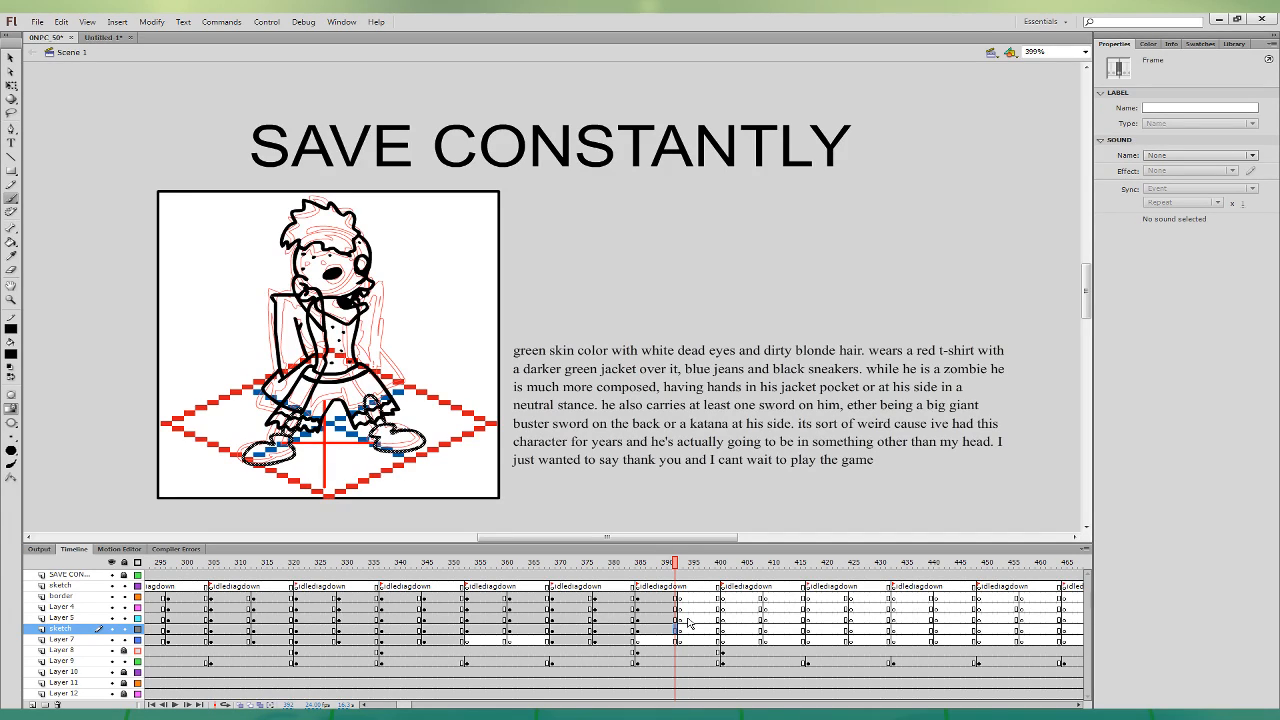
{"action": "left_click_drag", "start_coordinate": [248, 458], "coordinate": [294, 450]}
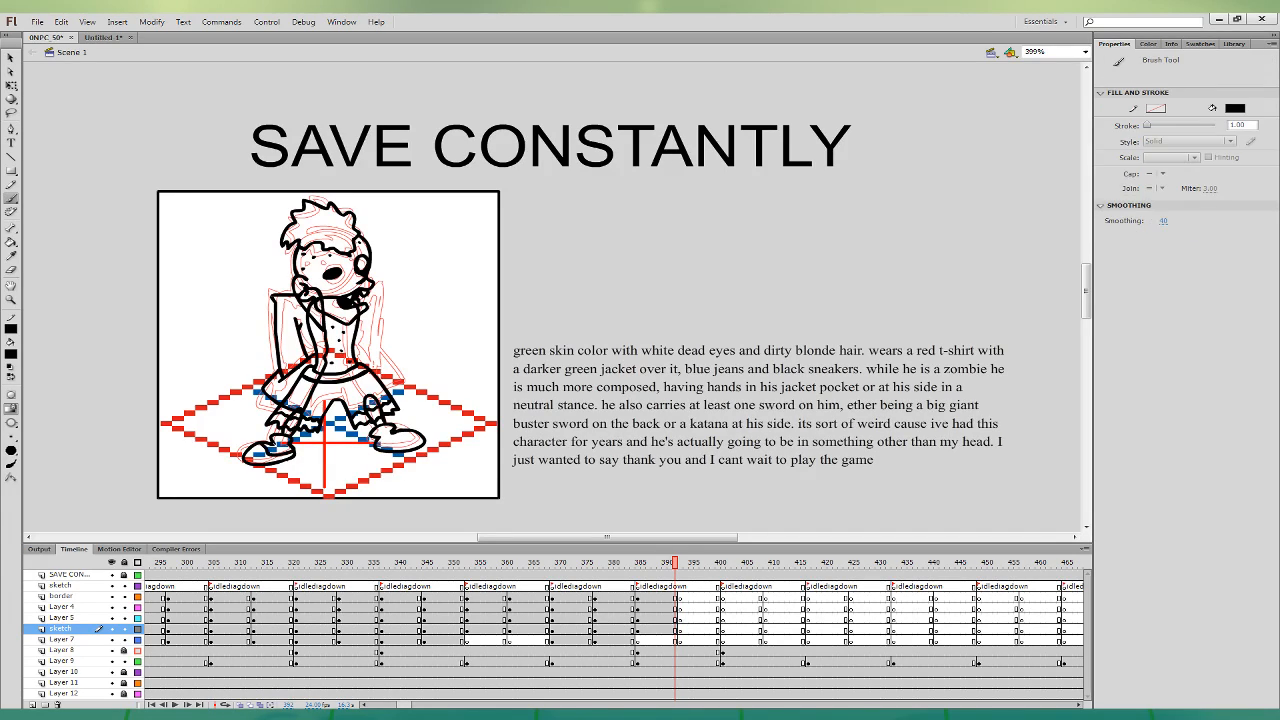
{"action": "left_click_drag", "start_coordinate": [400, 447], "coordinate": [378, 443]}
- Fill the upper parts of both zombie shoes with dark grey
{"action": "left_click", "coordinate": [12, 256]}
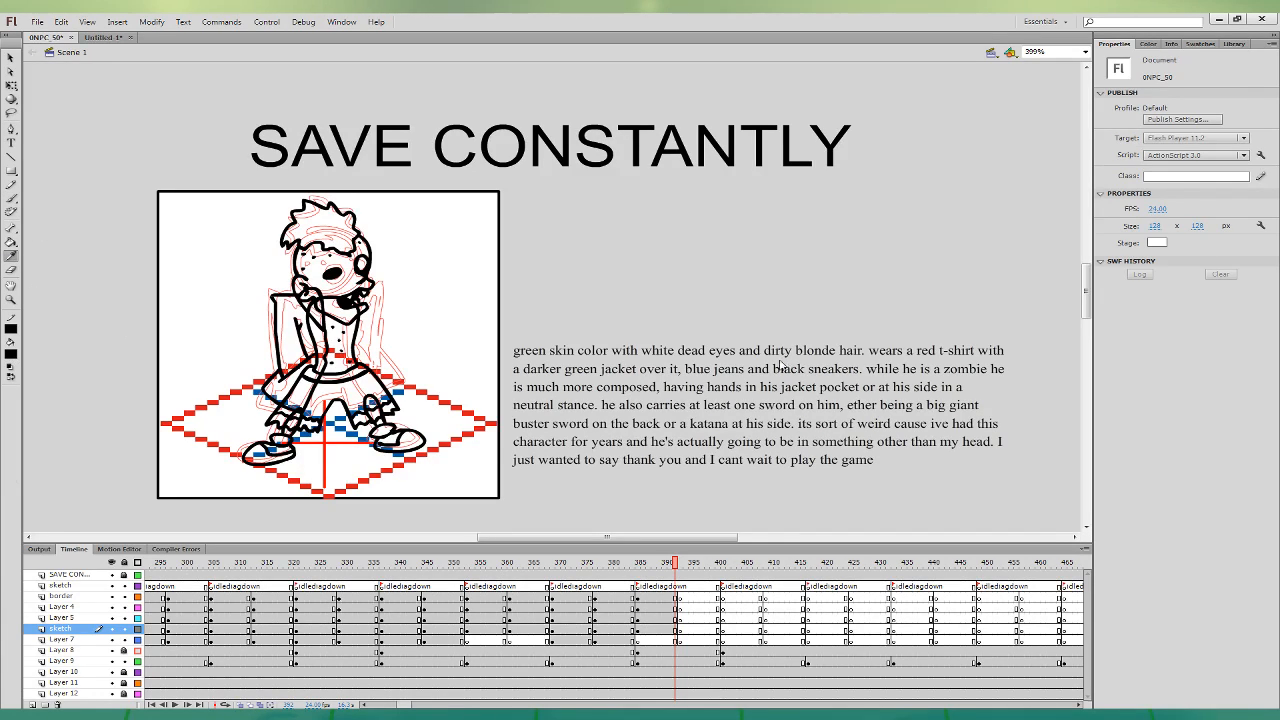
{"action": "left_click", "coordinate": [12, 242]}
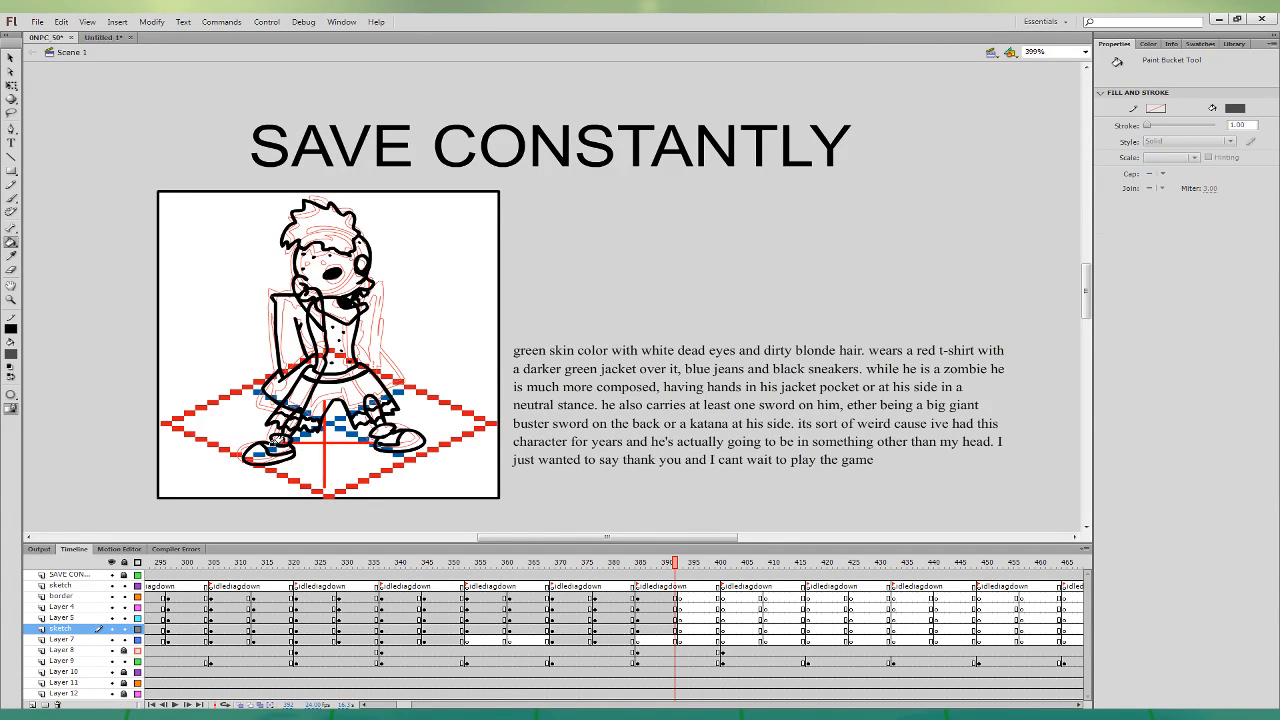
{"action": "left_click", "coordinate": [272, 447]}
{"action": "left_click", "coordinate": [381, 437]}
- Delete the stray marks on the zombie's shirt and the dark grey fill that spilled over one shoe's toe
{"action": "key", "text": "v"}
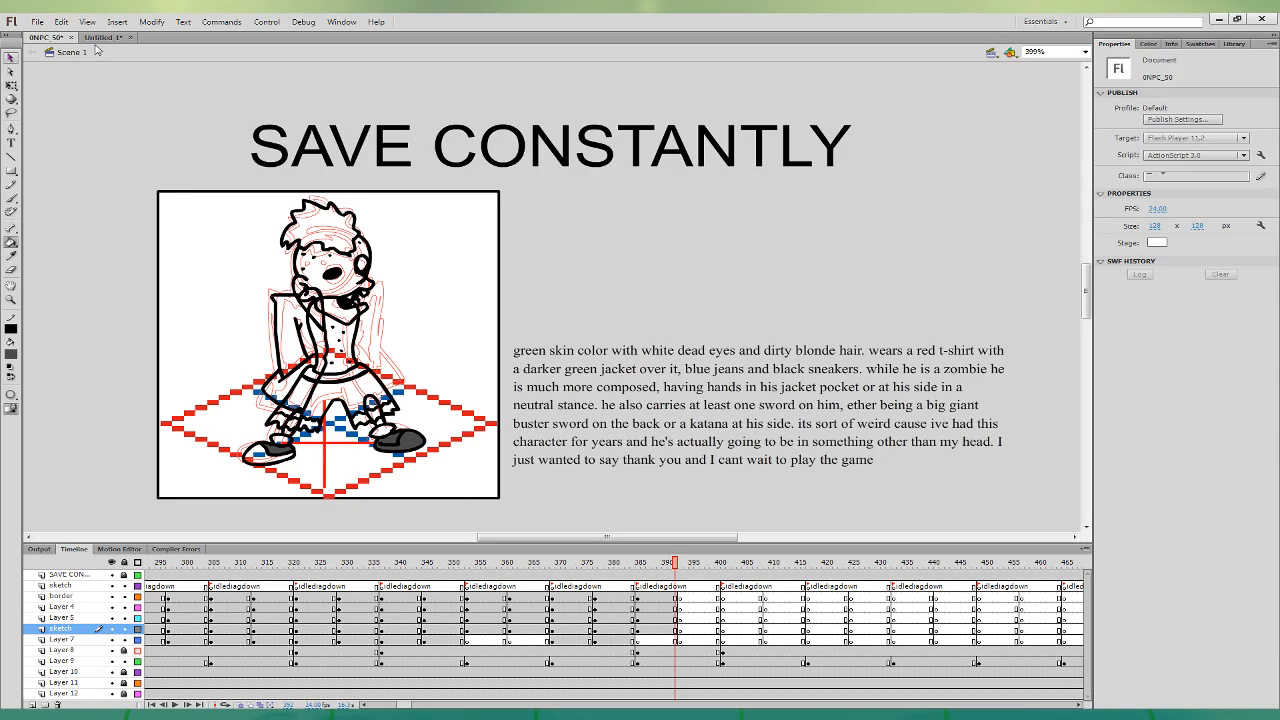
{"action": "left_click", "coordinate": [352, 362]}
{"action": "left_click", "coordinate": [341, 350]}
{"action": "key", "text": "Delete"}
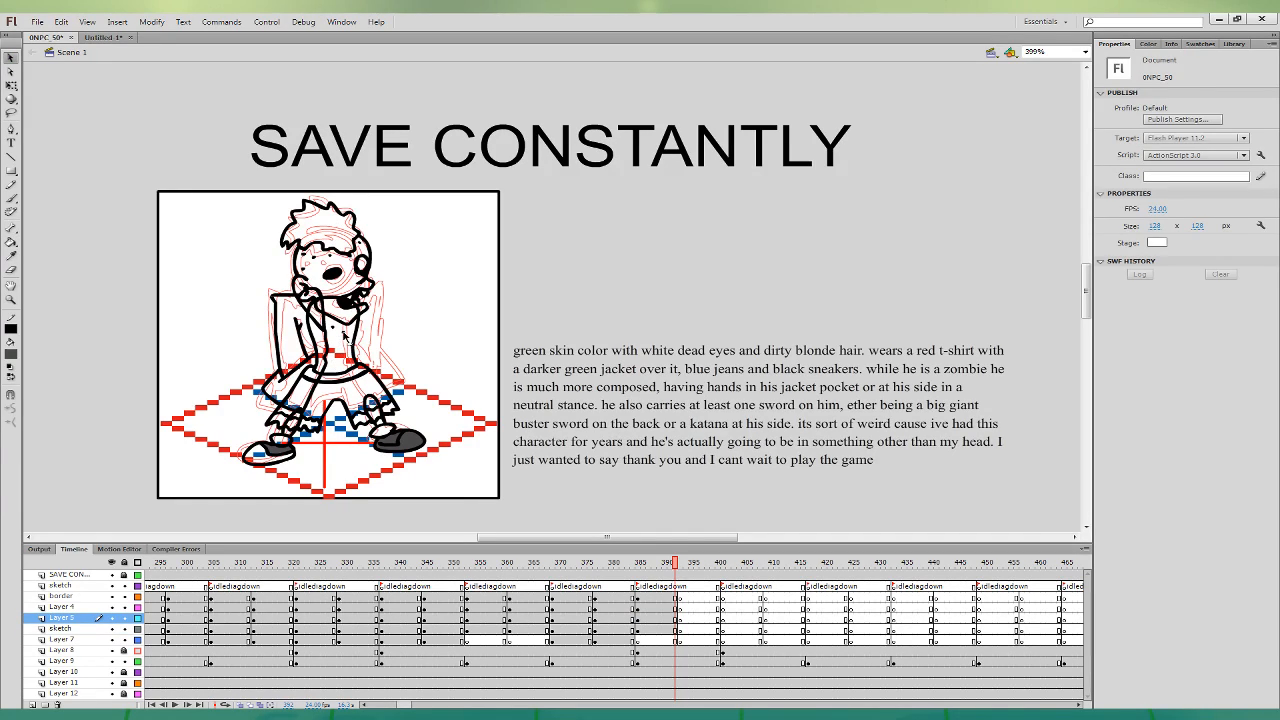
{"action": "left_click", "coordinate": [334, 327]}
{"action": "key", "text": "Delete"}
{"action": "left_click", "coordinate": [373, 443]}
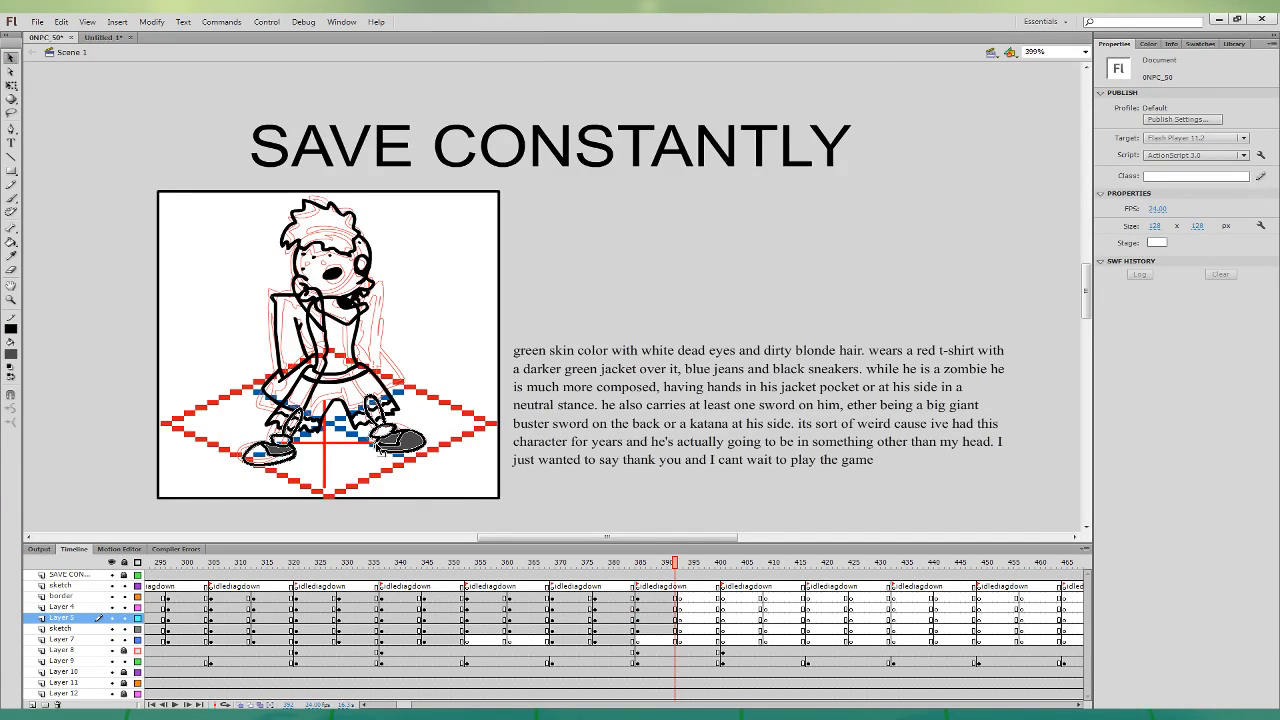
{"action": "left_click", "coordinate": [404, 441]}
{"action": "key", "text": "Delete"}
- Fill the toe sections of both zombie shoes with light grey
{"action": "key", "text": "k"}
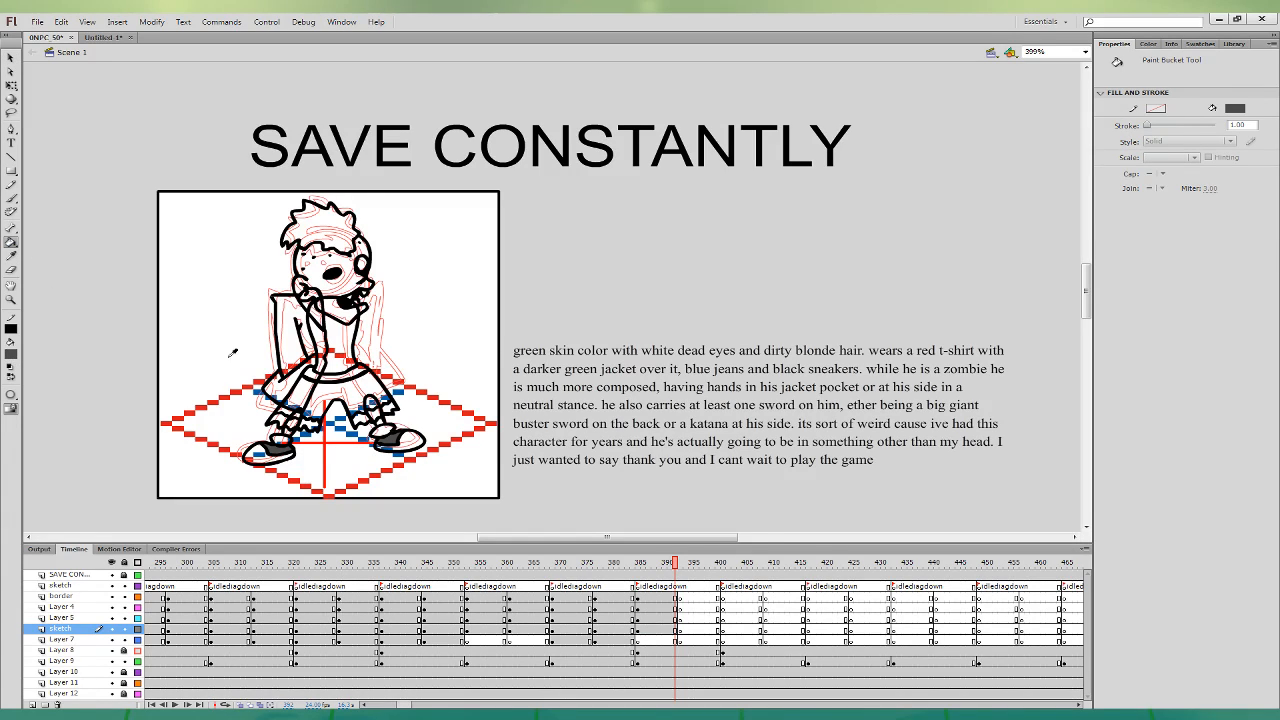
{"action": "key", "text": "i"}
{"action": "left_click", "coordinate": [411, 440]}
{"action": "left_click", "coordinate": [247, 456]}
{"action": "left_click", "coordinate": [402, 440]}
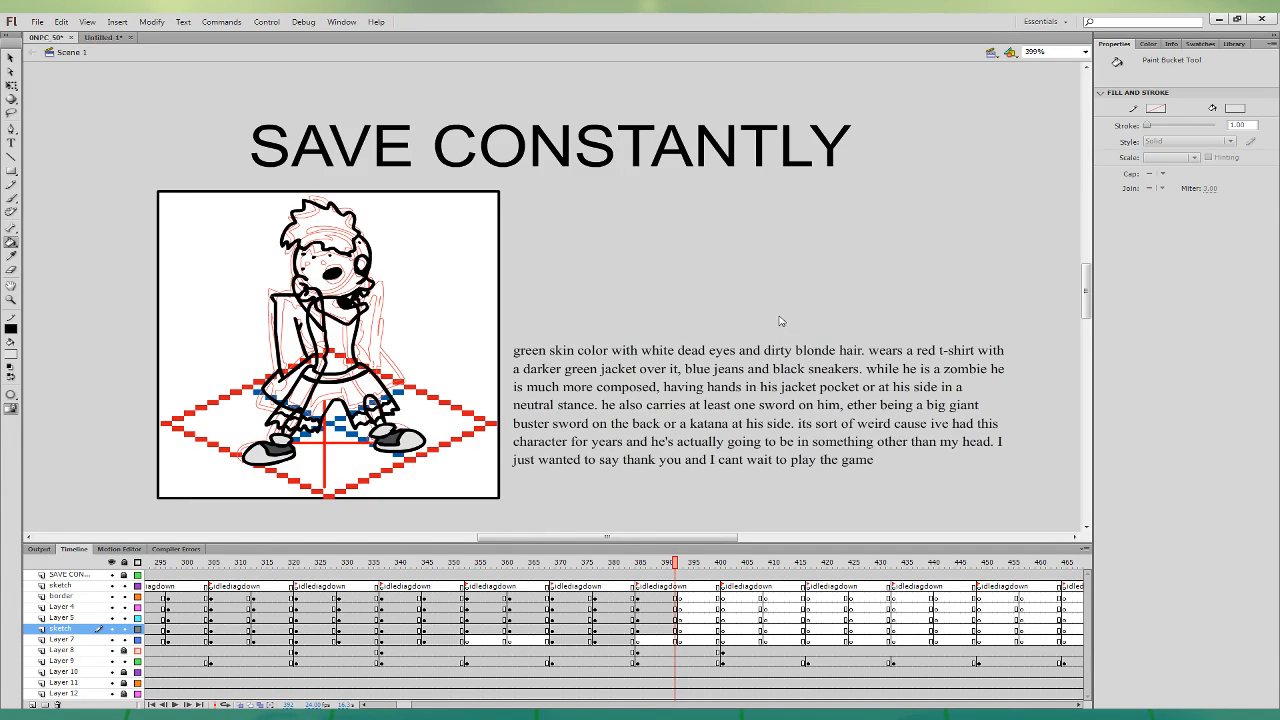
- Fill the zombie's face with yellowish green and the hair with dirty blonde
{"action": "left_click", "coordinate": [11, 354]}
{"action": "left_click", "coordinate": [356, 245]}
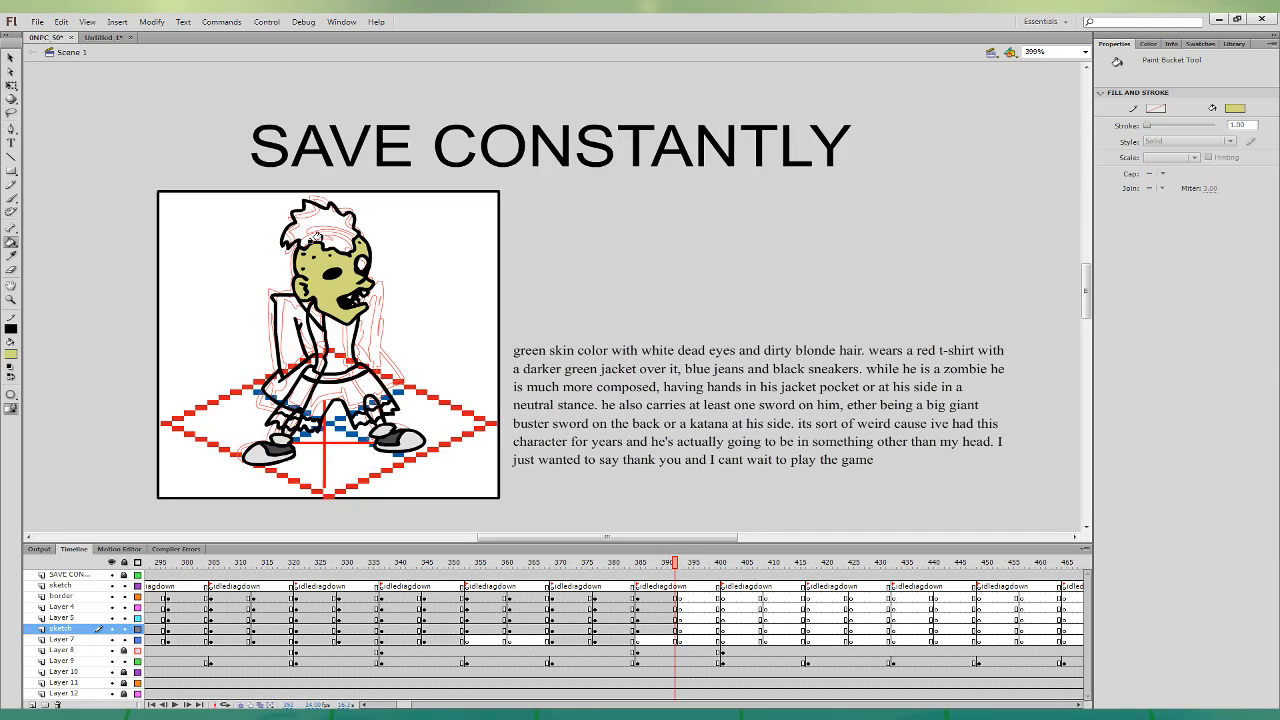
{"action": "left_click", "coordinate": [12, 256]}
{"action": "left_click", "coordinate": [360, 264]}
{"action": "left_click", "coordinate": [512, 444]}
{"action": "left_click", "coordinate": [338, 228]}
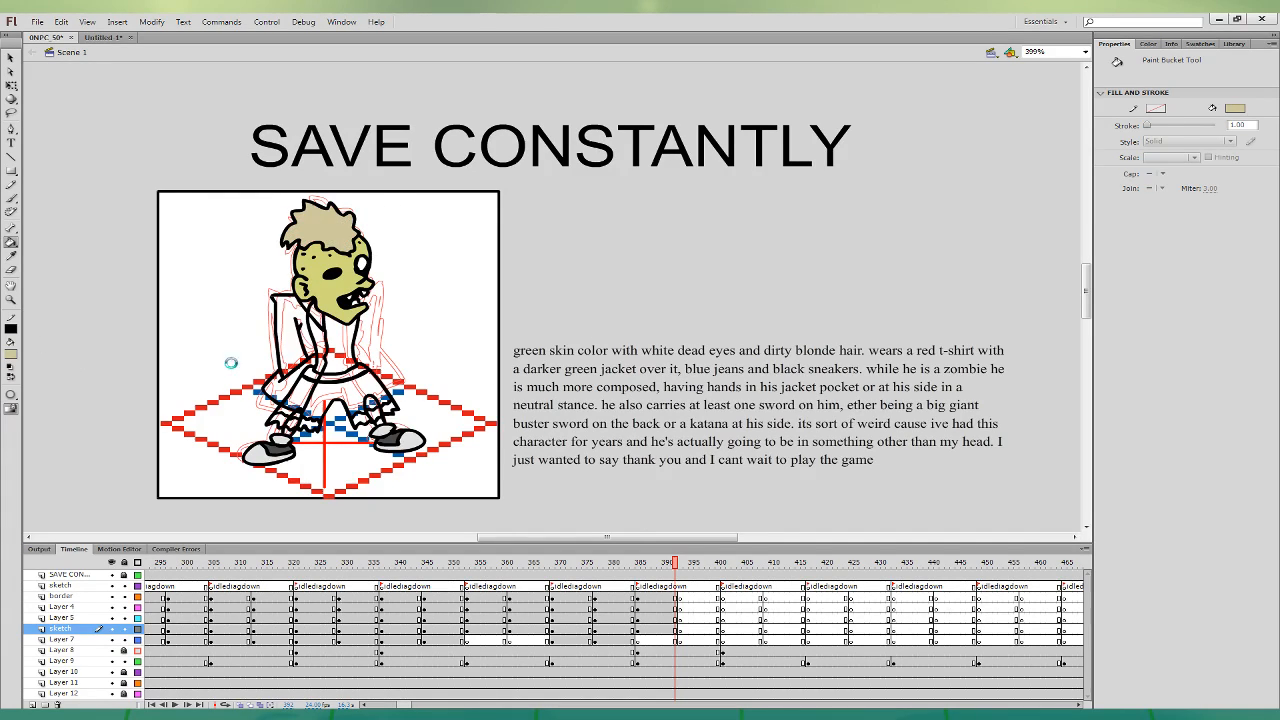
{"action": "left_click", "coordinate": [314, 224]}
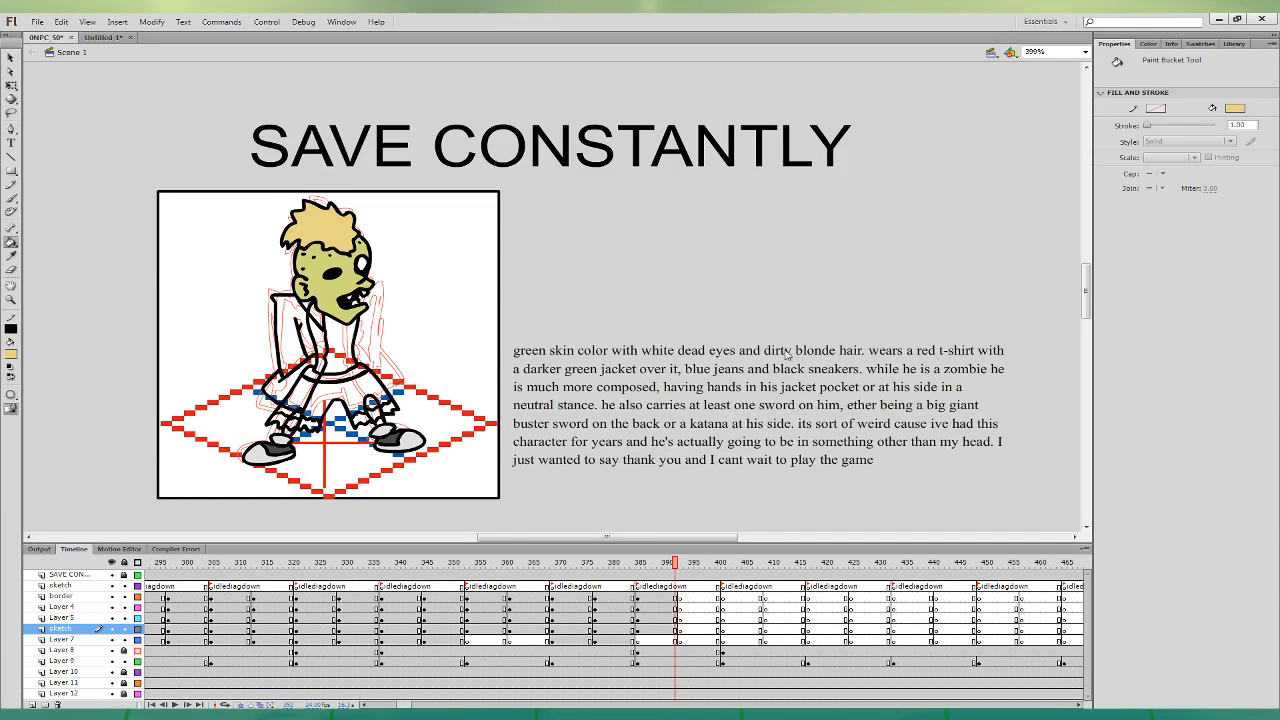
- Fill the zombie's jacket with dark green and the shirt with red
{"action": "left_click", "coordinate": [320, 335]}
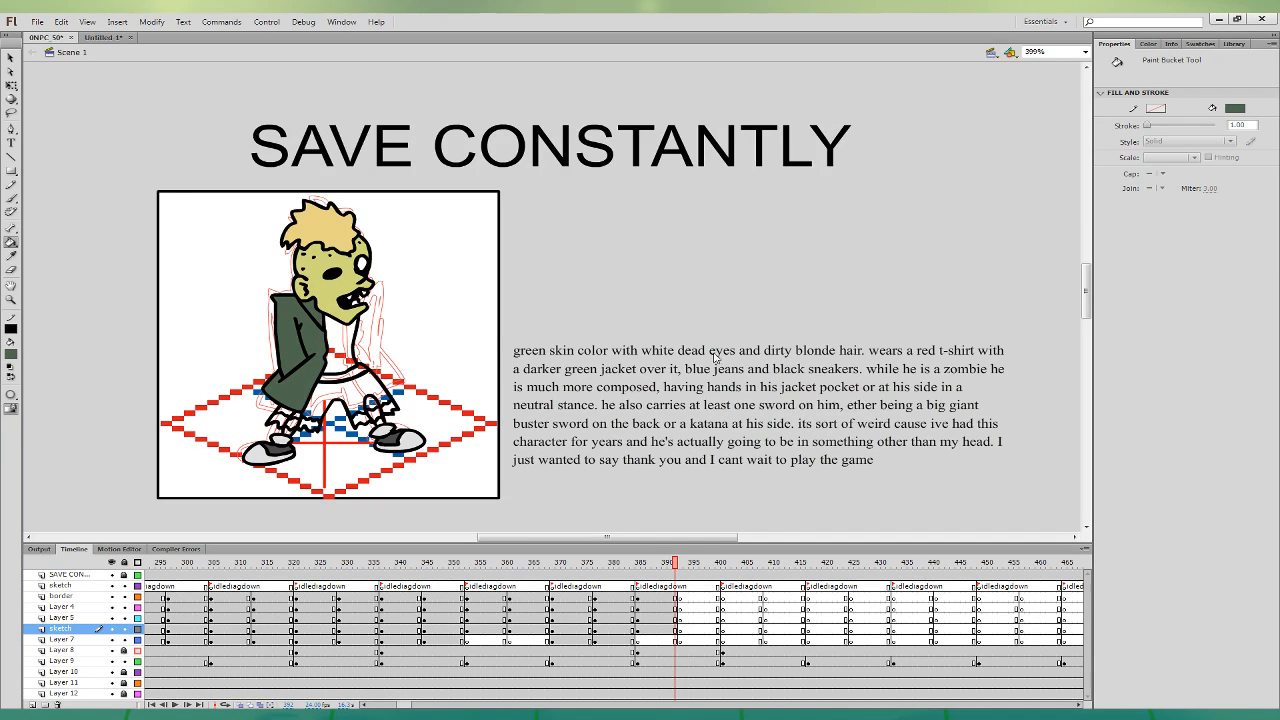
{"action": "key", "text": "i"}
{"action": "left_click", "coordinate": [497, 420]}
{"action": "left_click", "coordinate": [340, 345]}
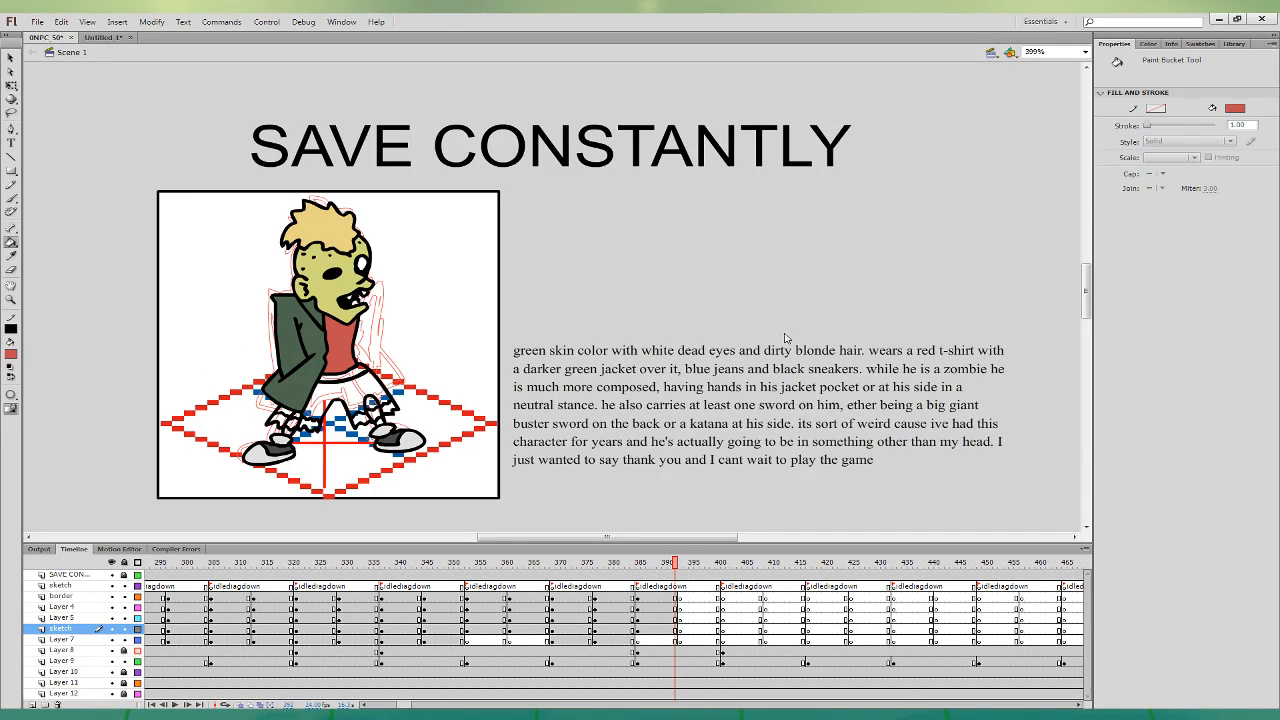
- Fill the zombie's jeans and belt area with blue, the frayed hems with light blue, and the ankles with the skin green
{"action": "left_click", "coordinate": [521, 450]}
{"action": "left_click", "coordinate": [349, 395]}
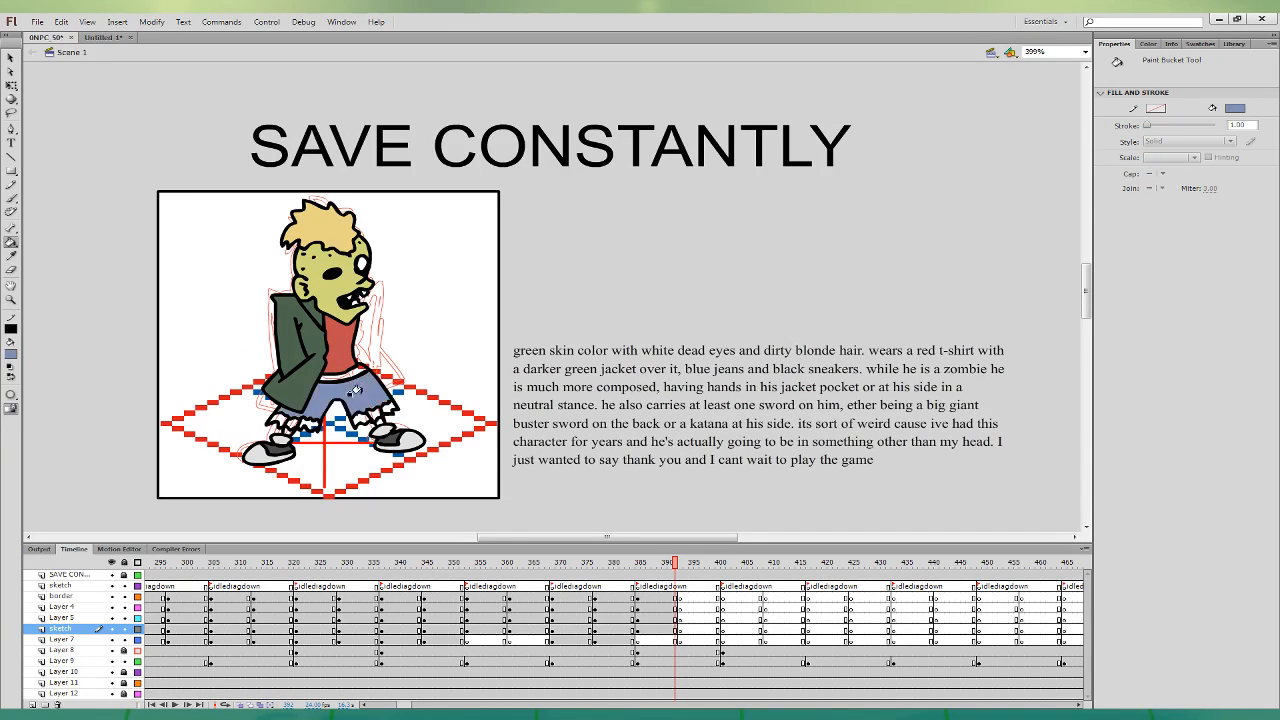
{"action": "left_click", "coordinate": [350, 369]}
{"action": "left_click", "coordinate": [12, 355]}
{"action": "left_click", "coordinate": [135, 332]}
{"action": "left_click", "coordinate": [784, 308]}
{"action": "left_click", "coordinate": [521, 447]}
{"action": "left_click", "coordinate": [355, 418]}
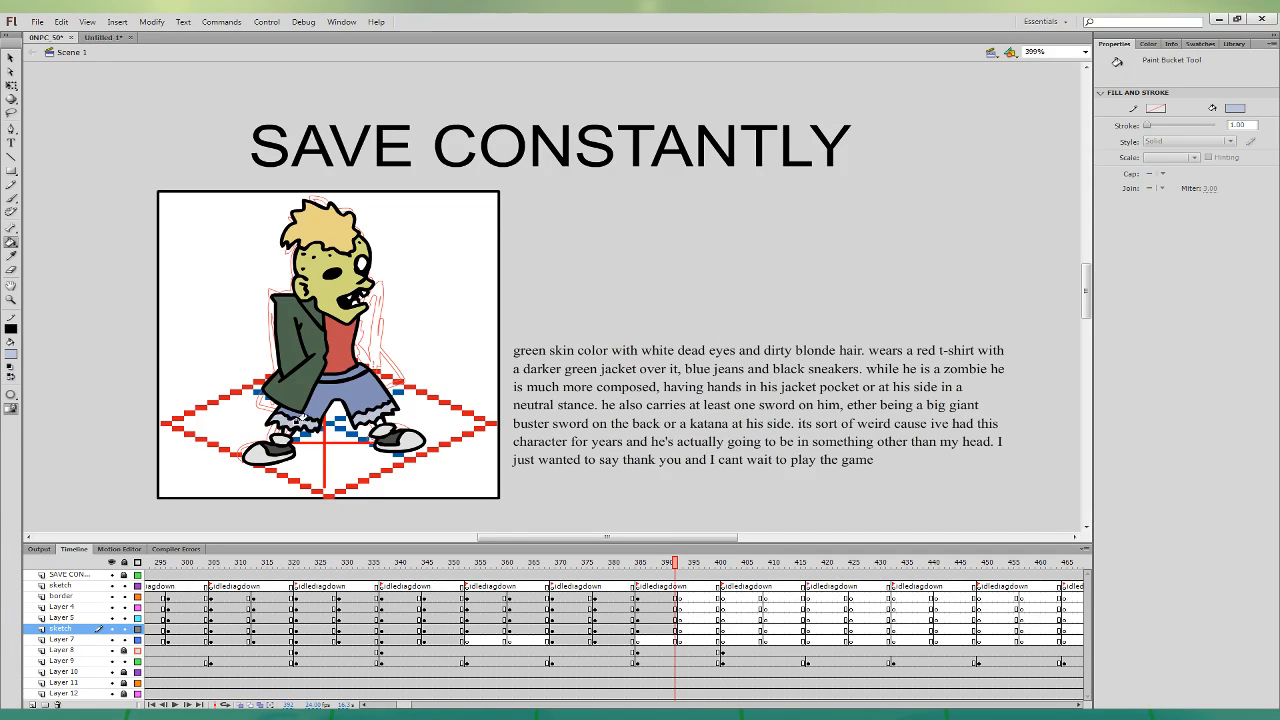
{"action": "key", "text": "i"}
{"action": "left_click", "coordinate": [347, 283]}
- Duplicate the jacket half on Layer 4, flip it horizontally and place it on the other side of the zombie's torso
{"action": "left_click", "coordinate": [668, 607]}
{"action": "key", "text": "ctrl+d"}
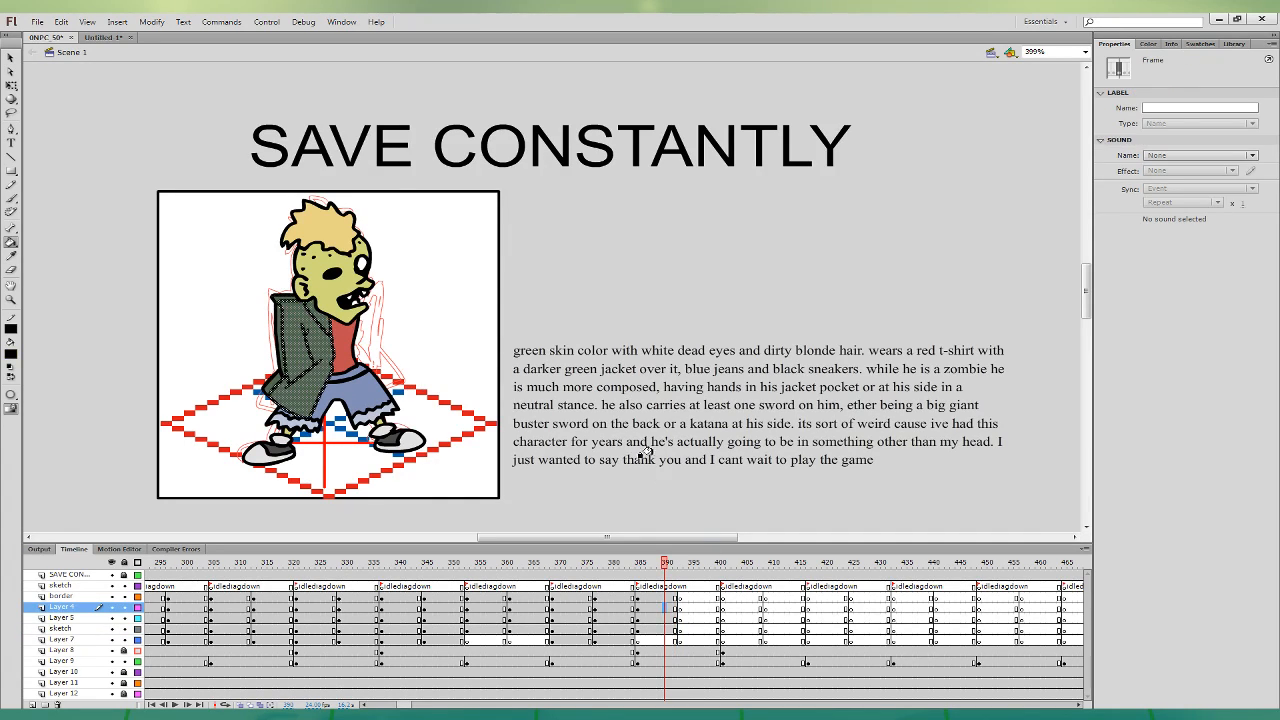
{"action": "left_click", "coordinate": [152, 22]}
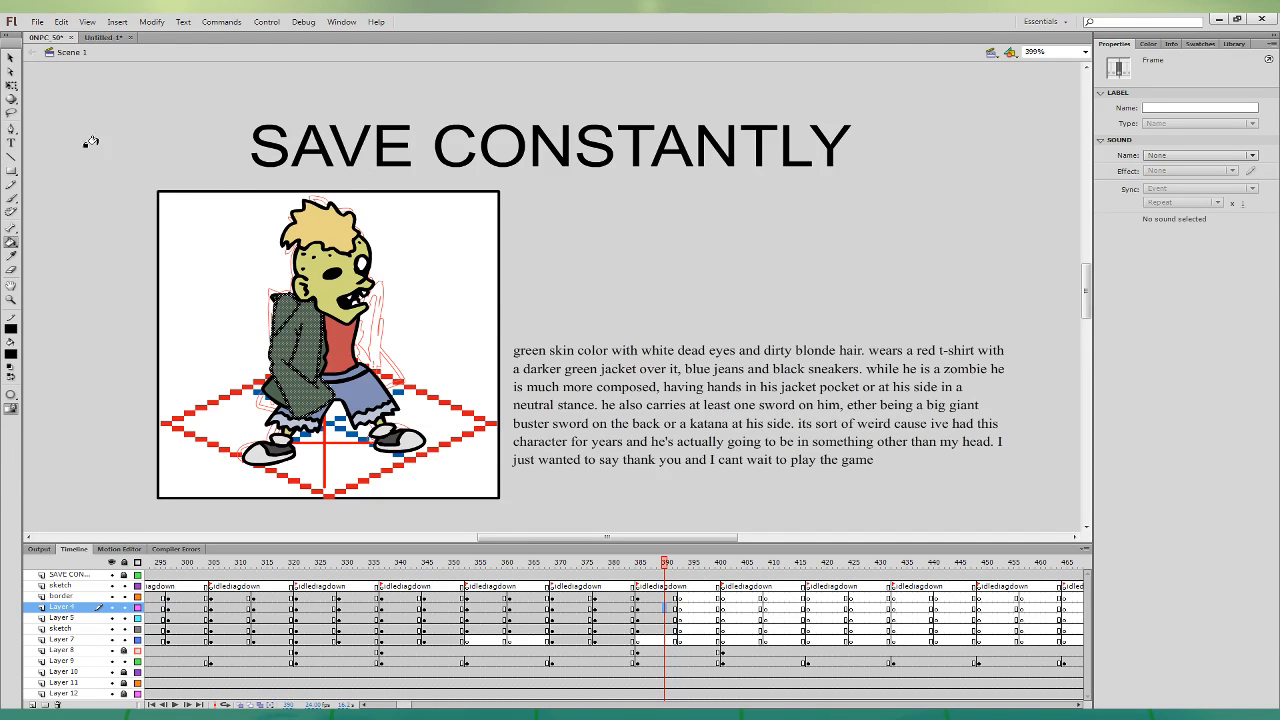
{"action": "left_click", "coordinate": [11, 86]}
{"action": "left_click_drag", "start_coordinate": [299, 346], "coordinate": [377, 322]}
{"action": "left_click", "coordinate": [430, 316]}
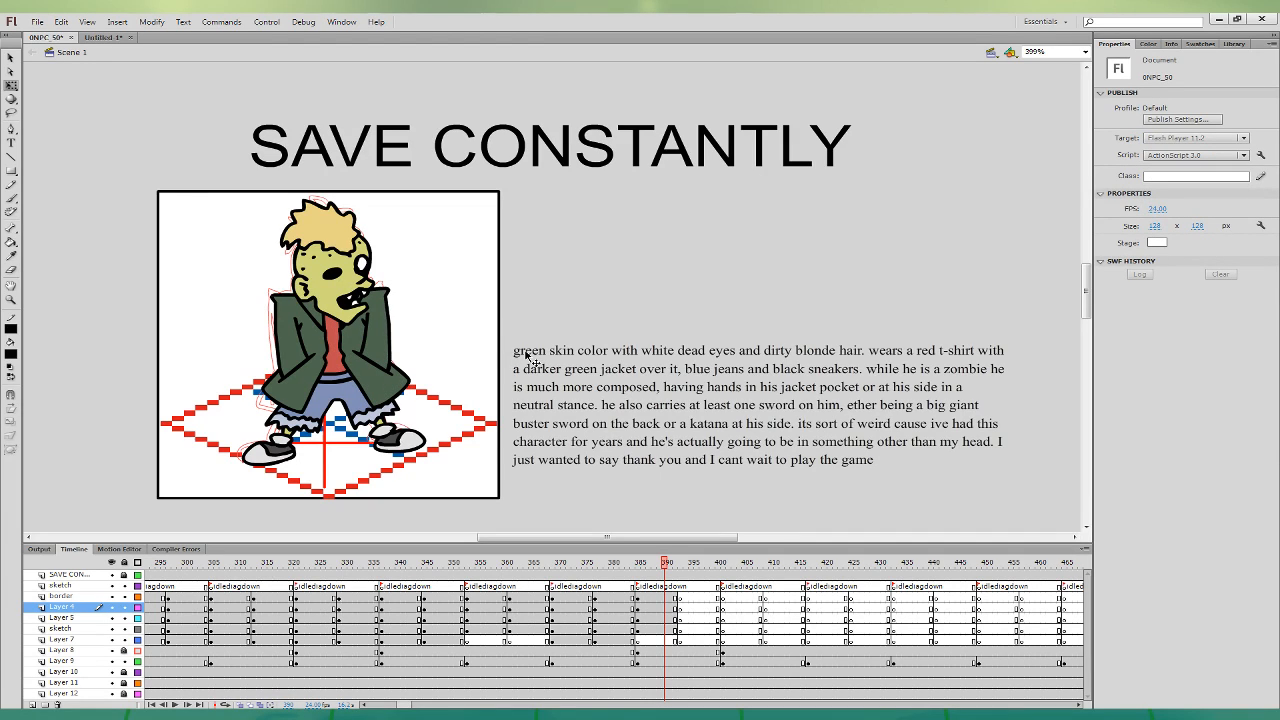
- Nudge the zombie's head, jacket and body on the border, Layer 4 and Layer 5 layers slightly right and down in the second pose
{"action": "left_click", "coordinate": [655, 597]}
{"action": "left_click_drag", "start_coordinate": [683, 606], "coordinate": [684, 609]}
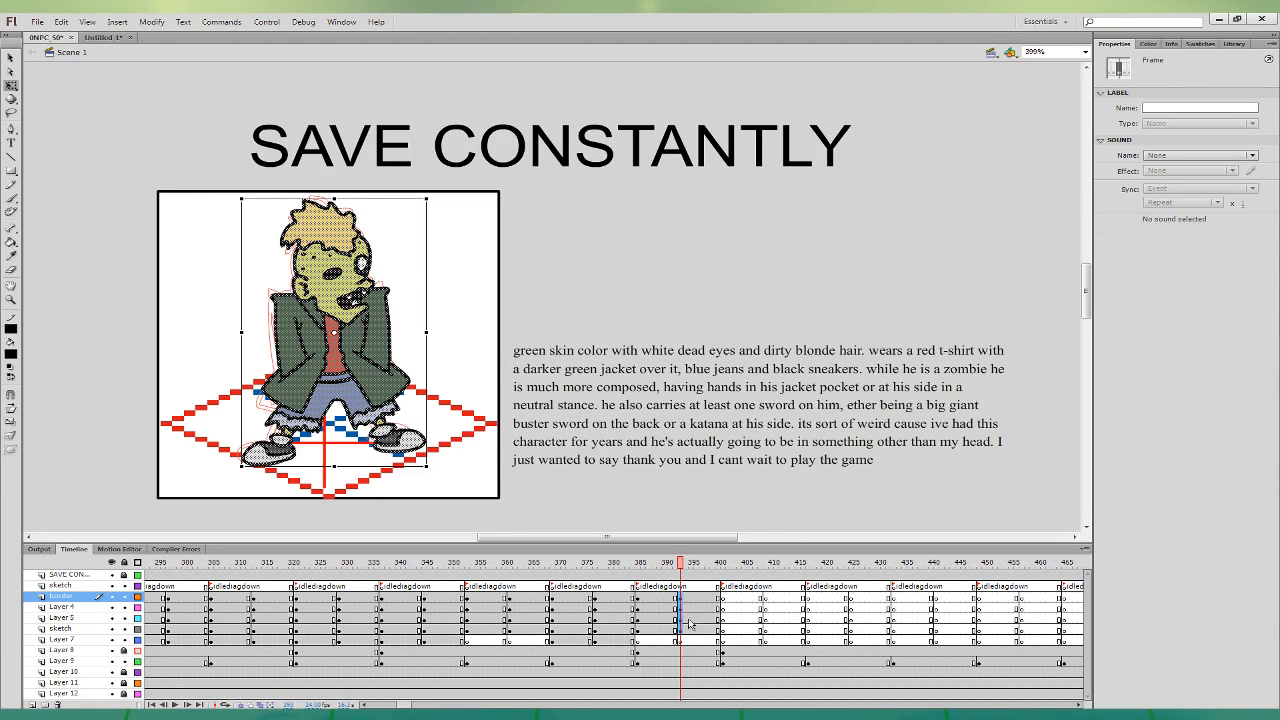
{"action": "left_click", "coordinate": [441, 441]}
{"action": "left_click", "coordinate": [406, 430]}
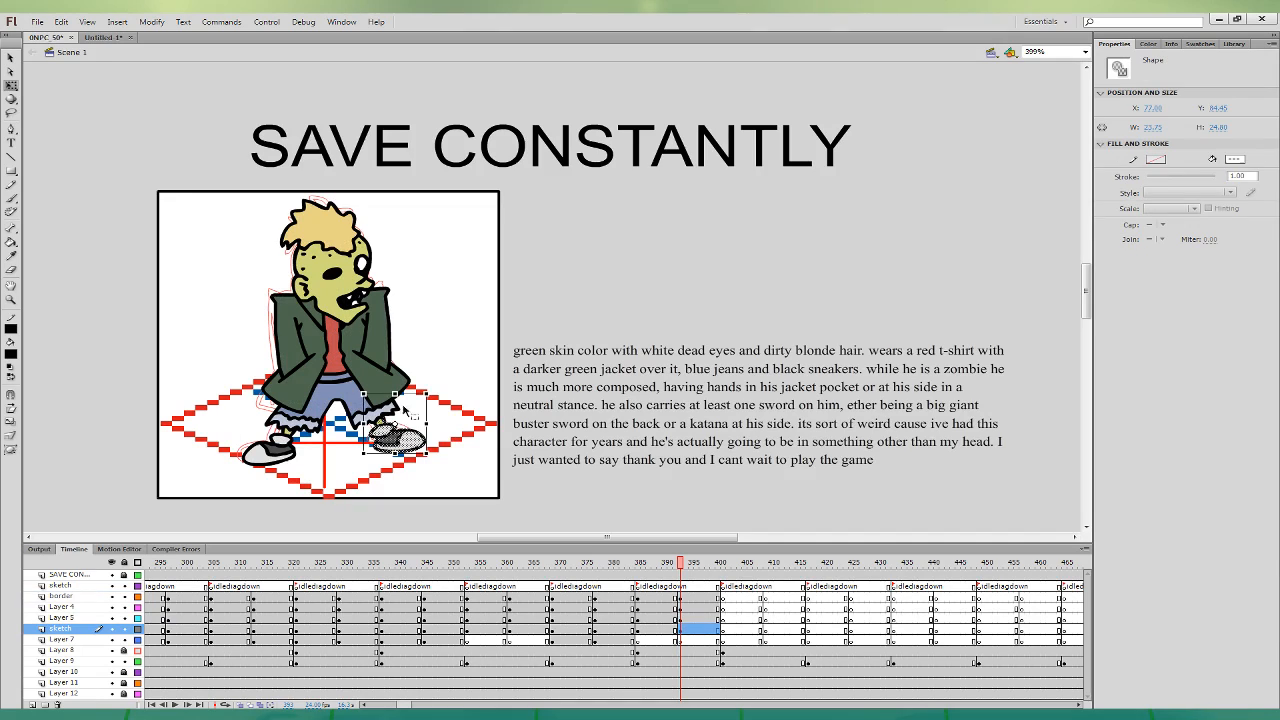
{"action": "left_click", "coordinate": [298, 442]}
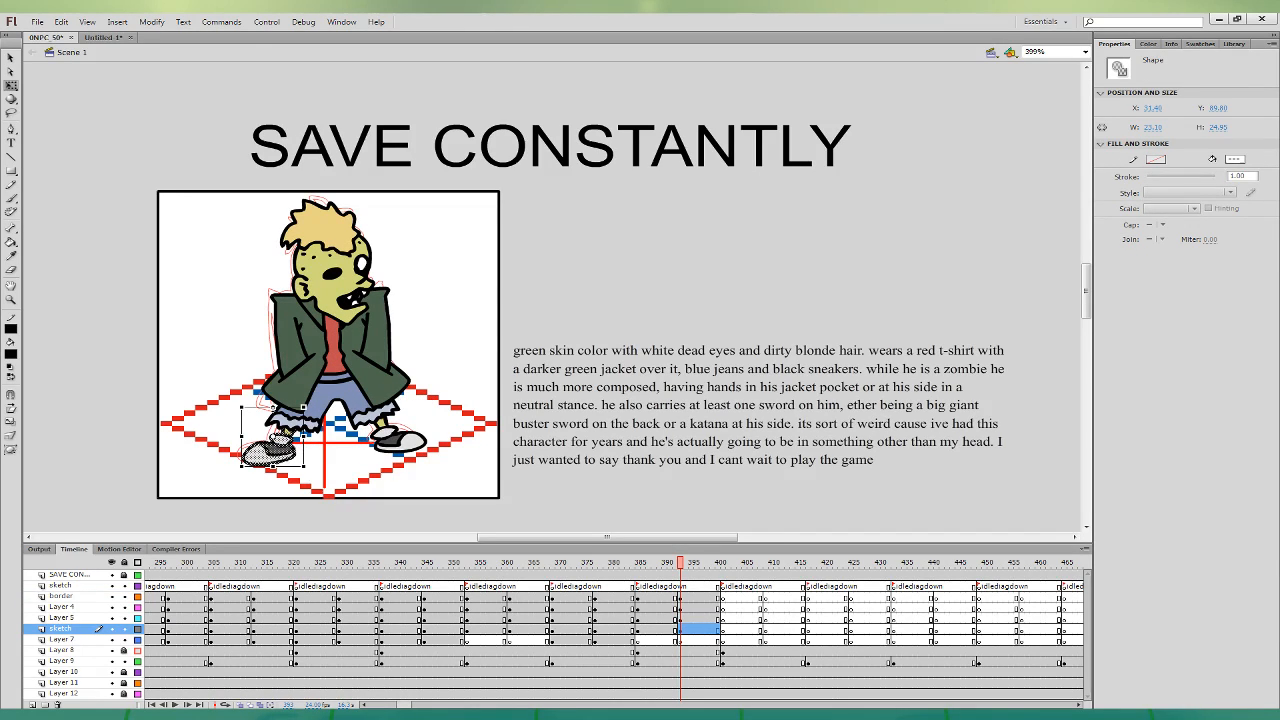
{"action": "left_click", "coordinate": [695, 602]}
{"action": "left_click_drag", "start_coordinate": [694, 599], "coordinate": [694, 598]}
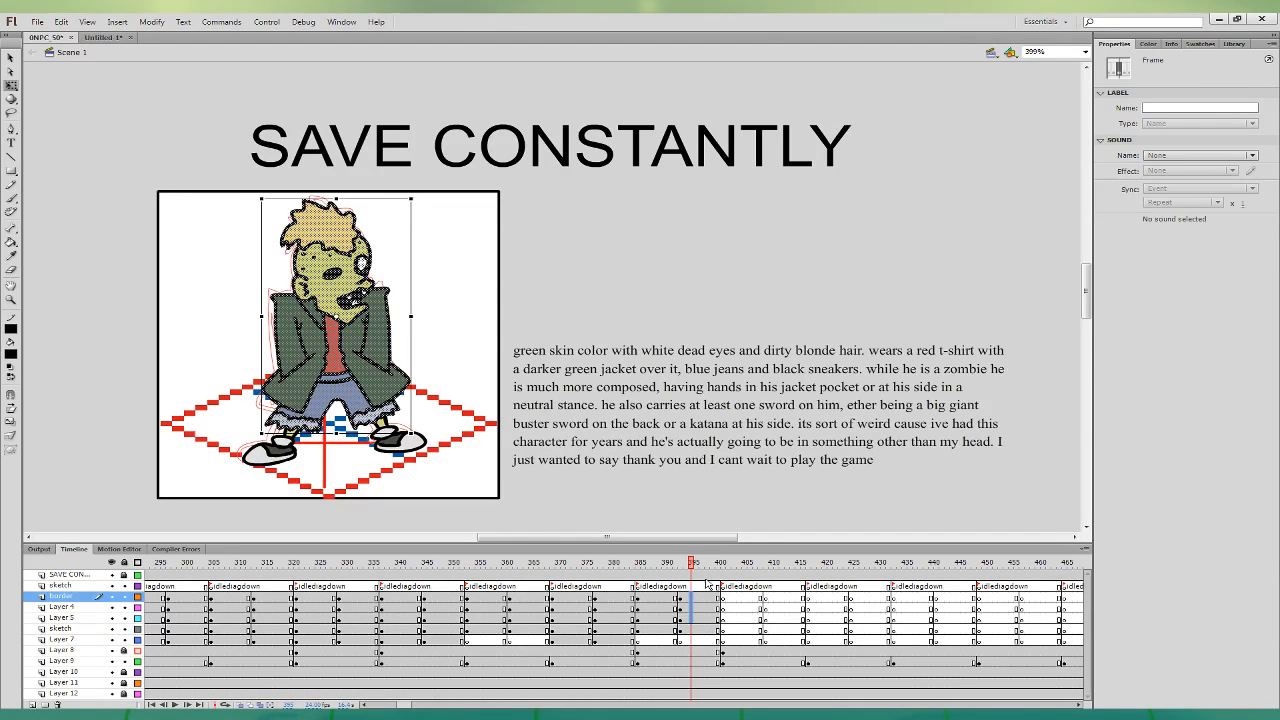
{"action": "key", "text": "Right"}
{"action": "key", "text": "Down"}
{"action": "left_click", "coordinate": [689, 491]}
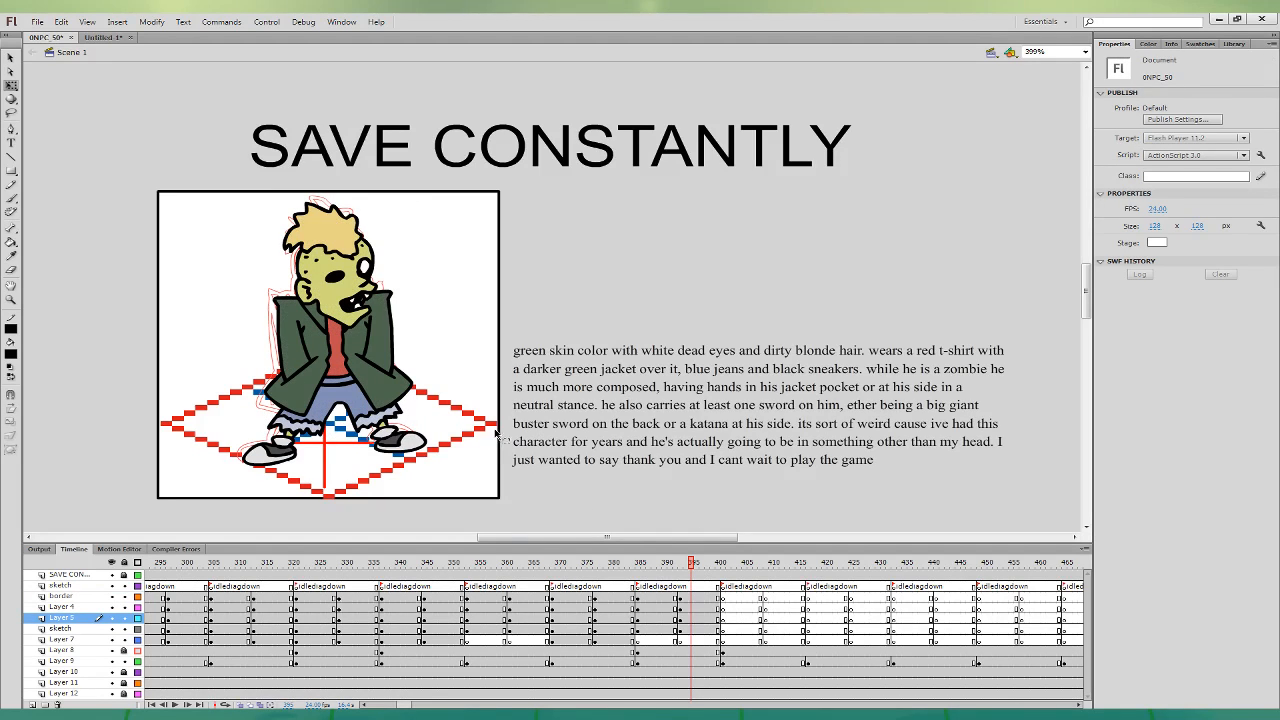
- Rotate both jacket halves on Layer 4 slightly outward in the zombie's second pose
{"action": "left_click", "coordinate": [398, 350]}
{"action": "left_click_drag", "start_coordinate": [416, 331], "coordinate": [416, 326]}
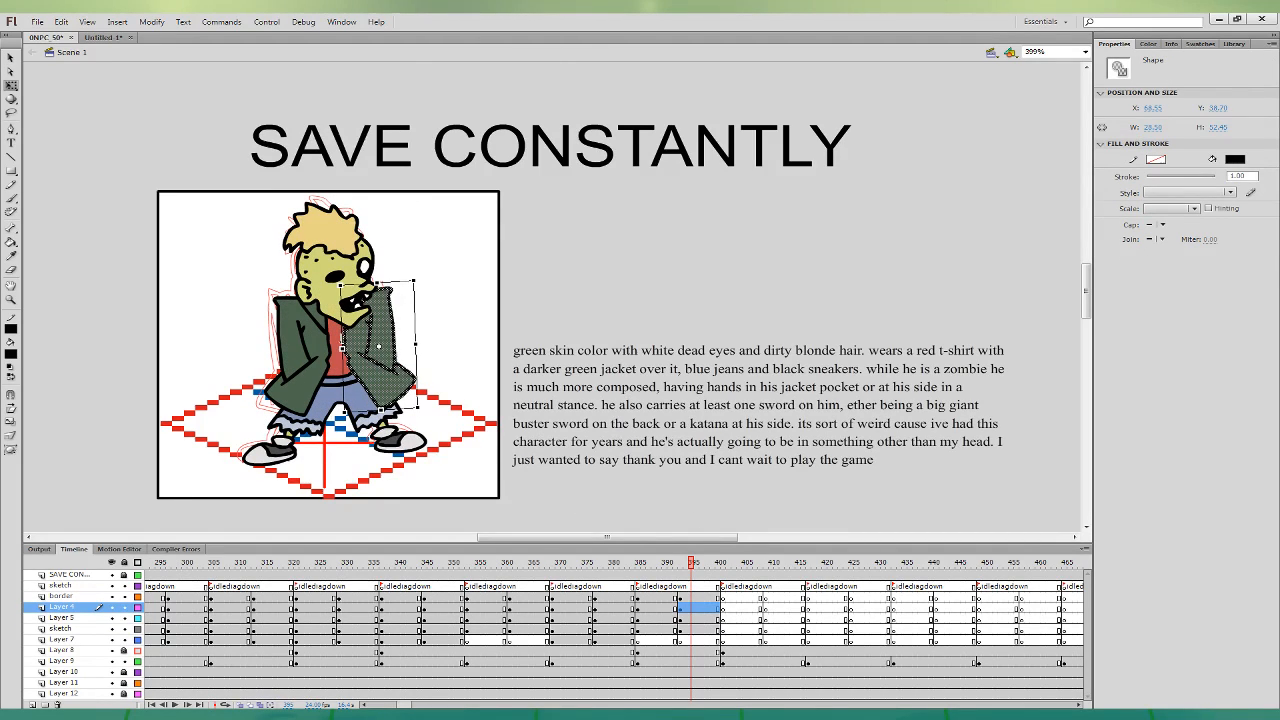
{"action": "left_click", "coordinate": [332, 350]}
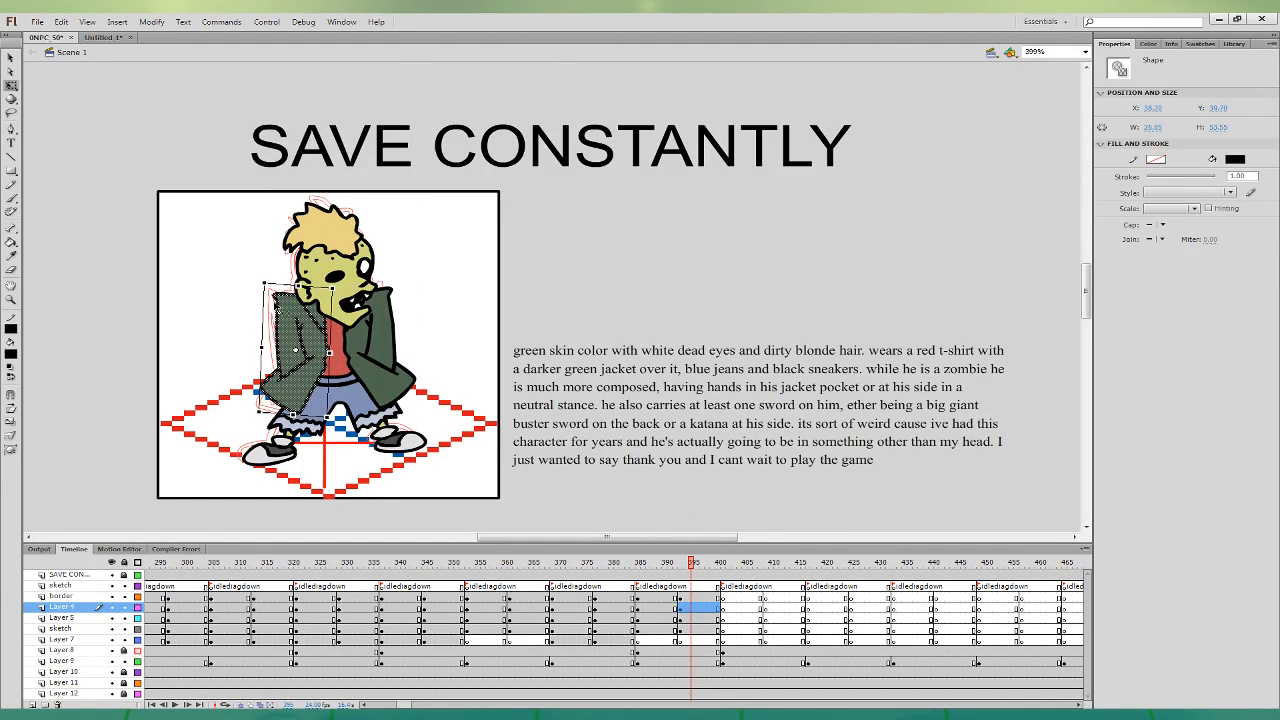
- Tilt the zombie's head slightly and nudge it left in the second pose, comparing it with the first pose
{"action": "left_click", "coordinate": [677, 597]}
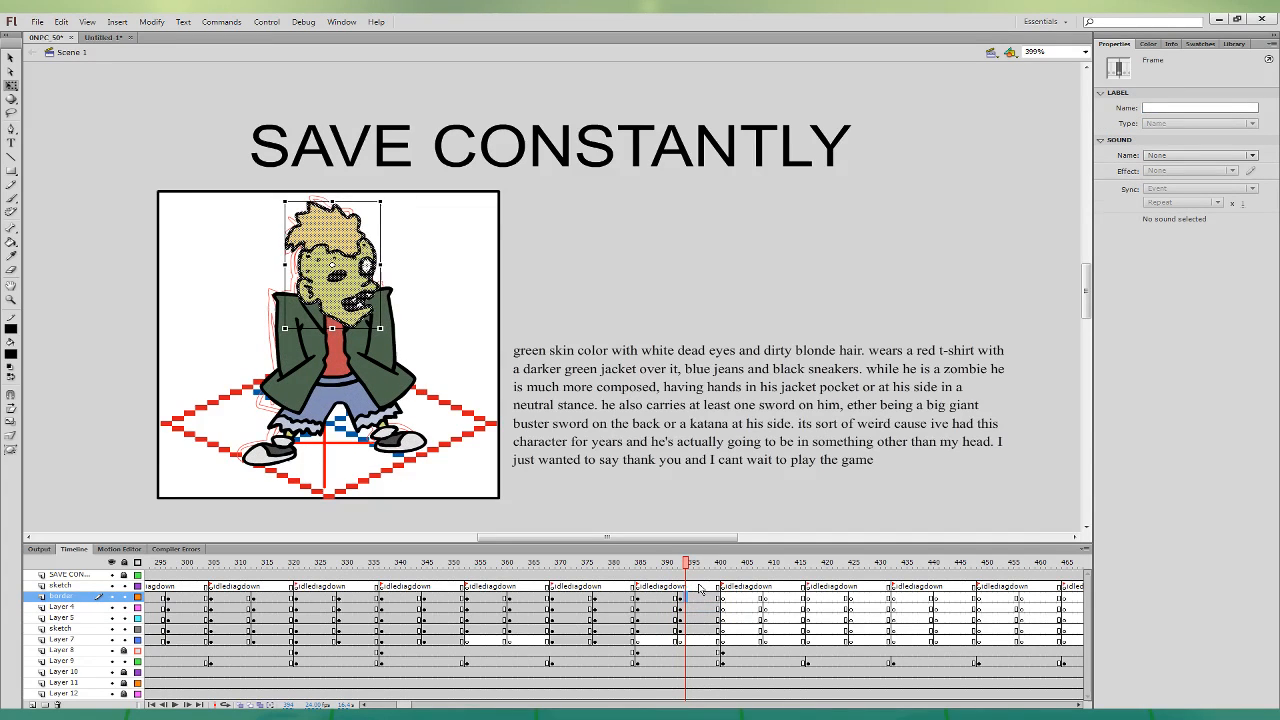
{"action": "left_click", "coordinate": [677, 597]}
{"action": "left_click", "coordinate": [686, 598]}
{"action": "left_click_drag", "start_coordinate": [387, 195], "coordinate": [394, 200]}
{"action": "left_click", "coordinate": [671, 597]}
{"action": "left_click", "coordinate": [687, 596]}
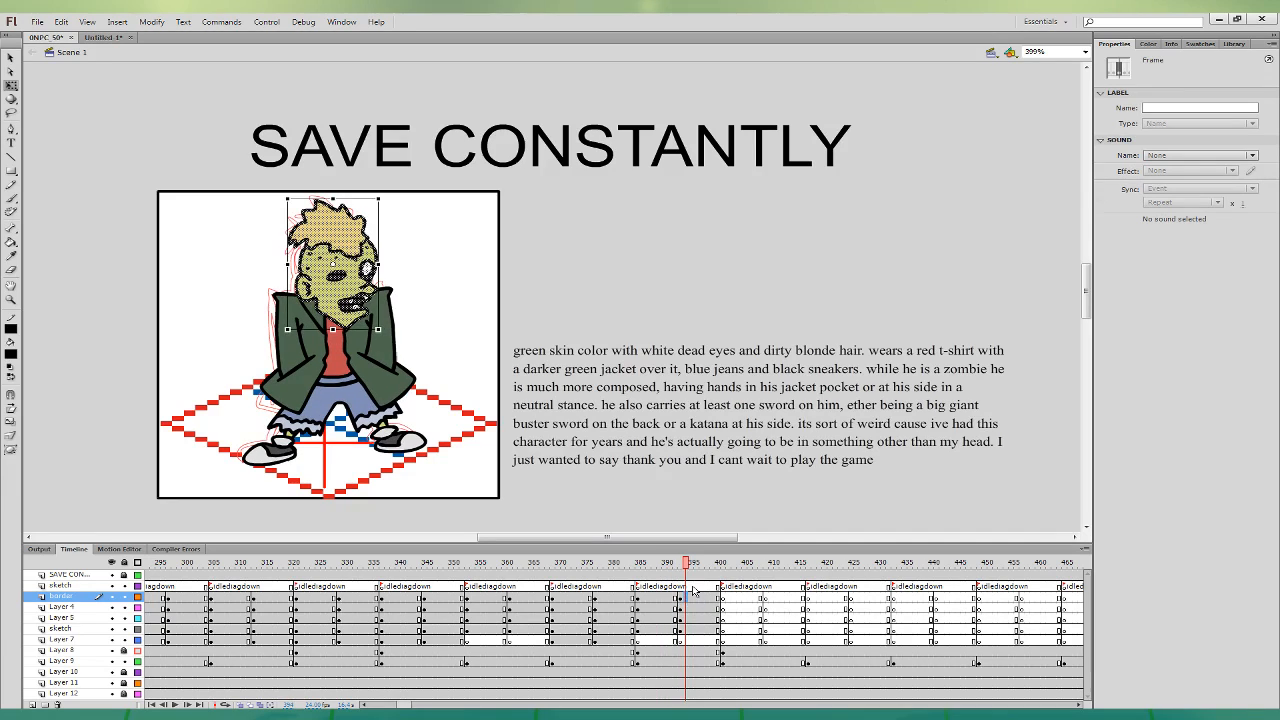
{"action": "left_click", "coordinate": [673, 598]}
{"action": "left_click", "coordinate": [686, 598]}
{"action": "key", "text": "Left"}
{"action": "key", "text": "Left"}
{"action": "key", "text": "Left"}
{"action": "key", "text": "Left"}
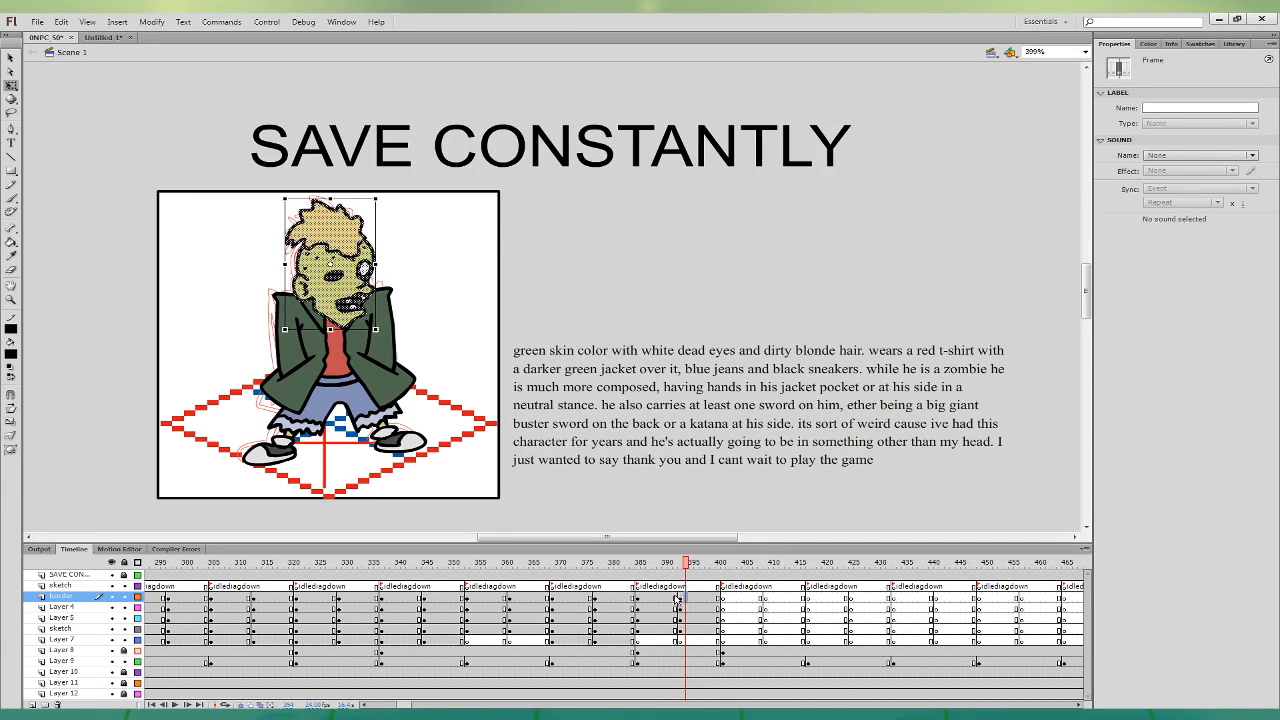
- Compare the two poses and nudge the shirt and jeans artwork on Layer 5 slightly up in the second pose
{"action": "left_click", "coordinate": [673, 598]}
{"action": "left_click", "coordinate": [682, 598]}
{"action": "left_click", "coordinate": [671, 604]}
{"action": "left_click", "coordinate": [695, 604]}
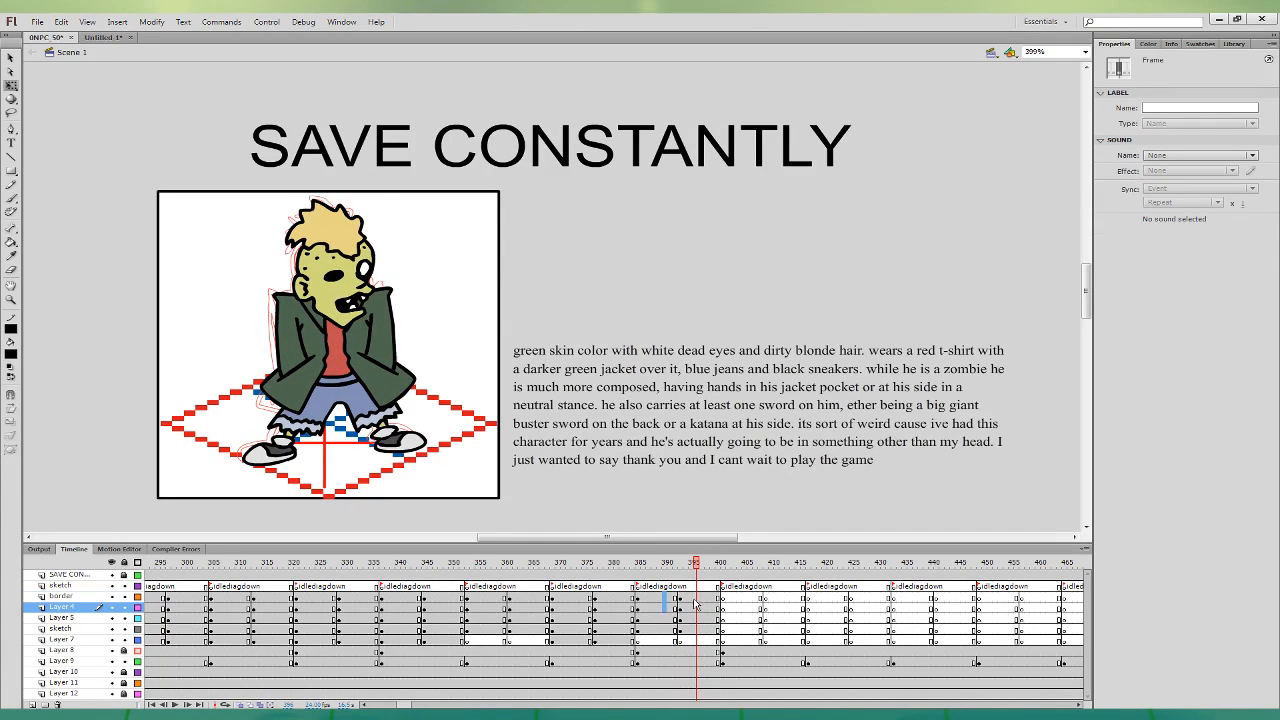
{"action": "left_click_drag", "start_coordinate": [693, 599], "coordinate": [696, 620]}
{"action": "left_click", "coordinate": [705, 607]}
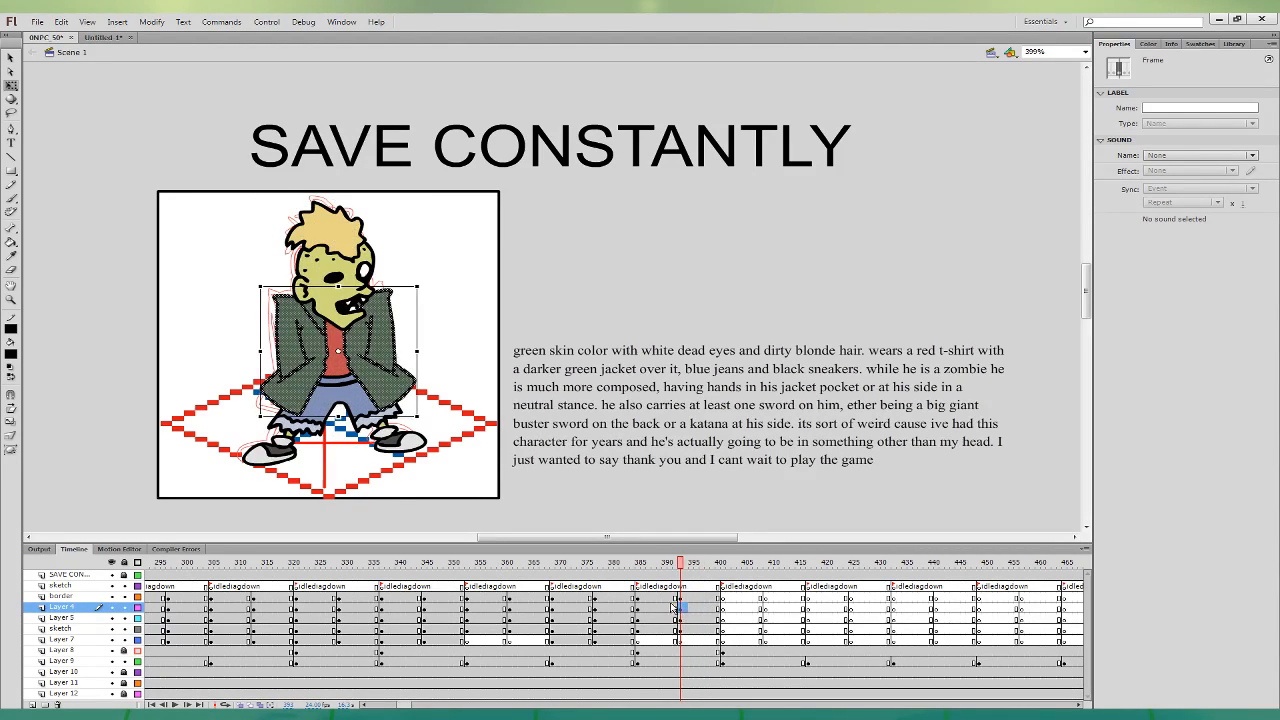
{"action": "left_click", "coordinate": [691, 610]}
{"action": "left_click", "coordinate": [691, 618]}
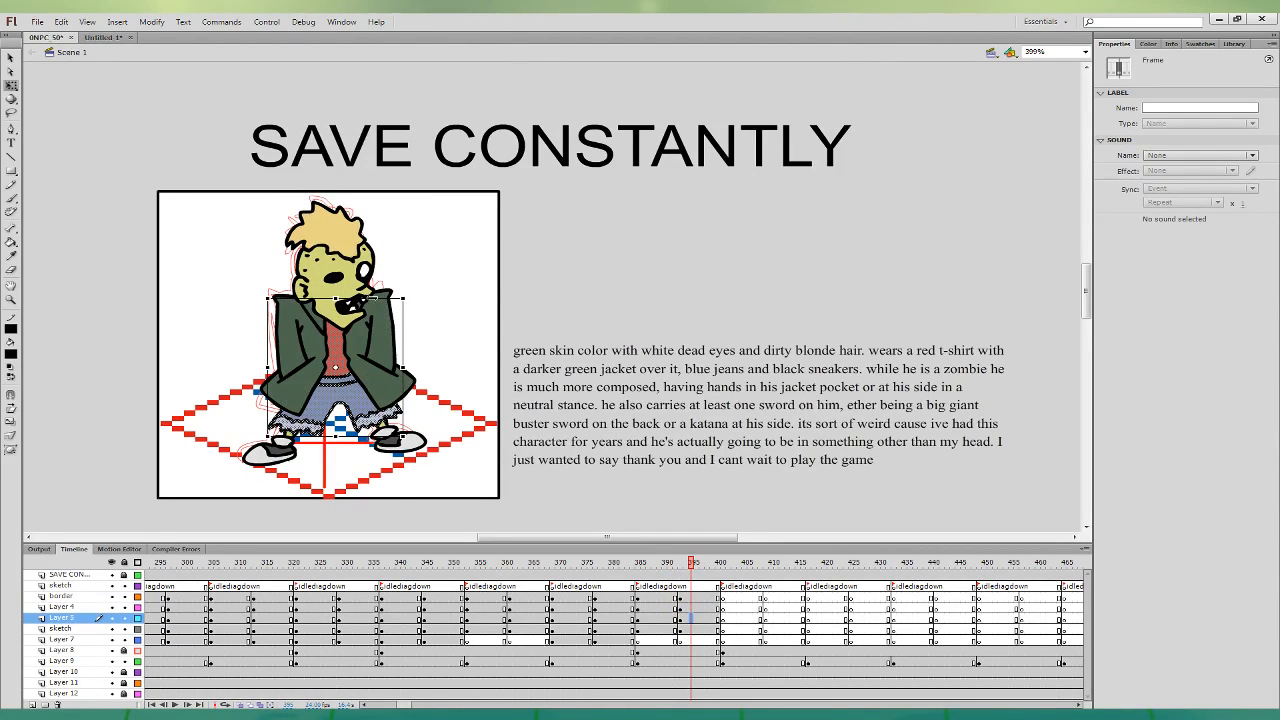
{"action": "left_click", "coordinate": [397, 316]}
{"action": "left_click", "coordinate": [691, 618]}
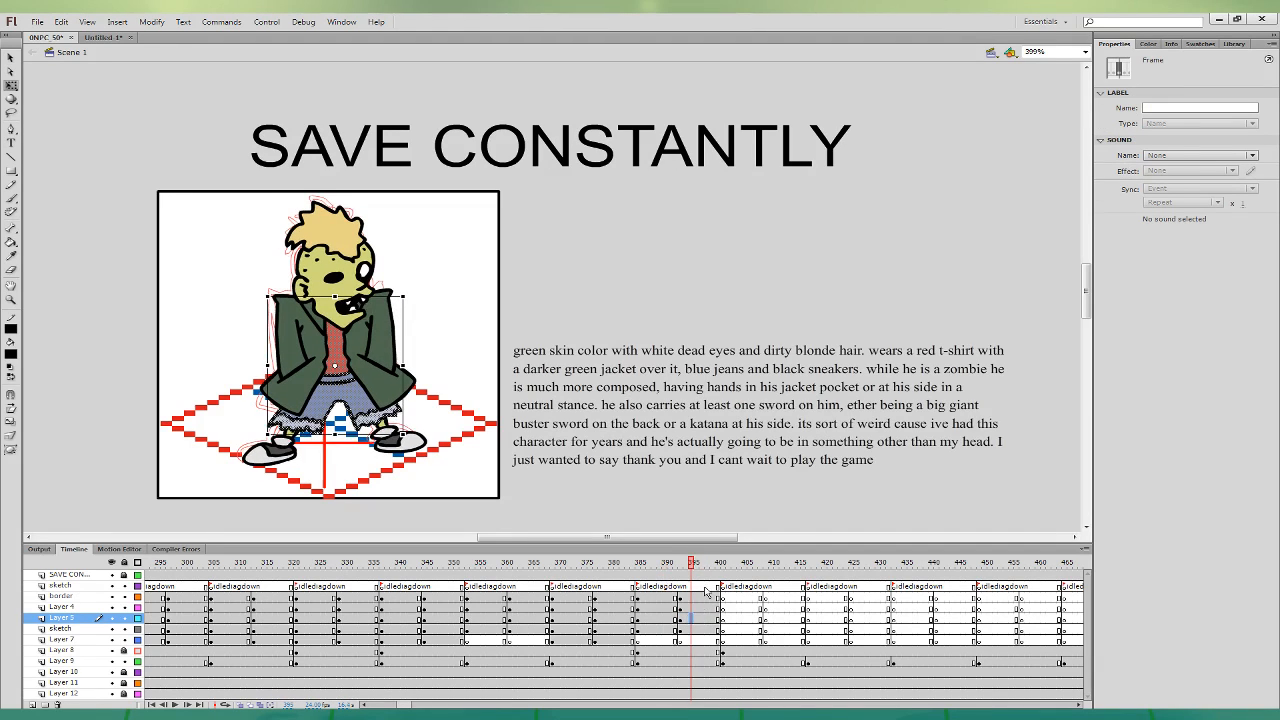
- Copy the zombie's frames 385 to 400 over the old character's frames in the Untitled-1 document and test the movie
{"action": "left_click_drag", "start_coordinate": [638, 590], "coordinate": [716, 640]}
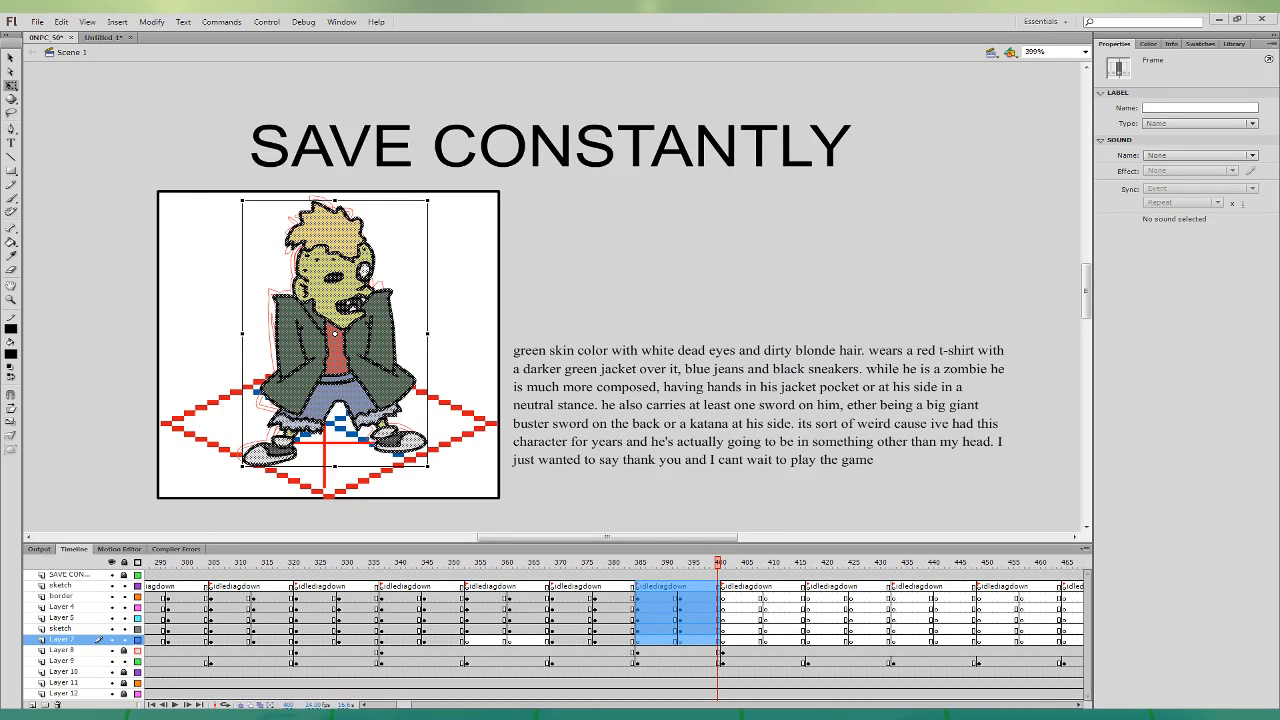
{"action": "left_click", "coordinate": [105, 38]}
{"action": "left_click", "coordinate": [84, 627], "text": "shift"}
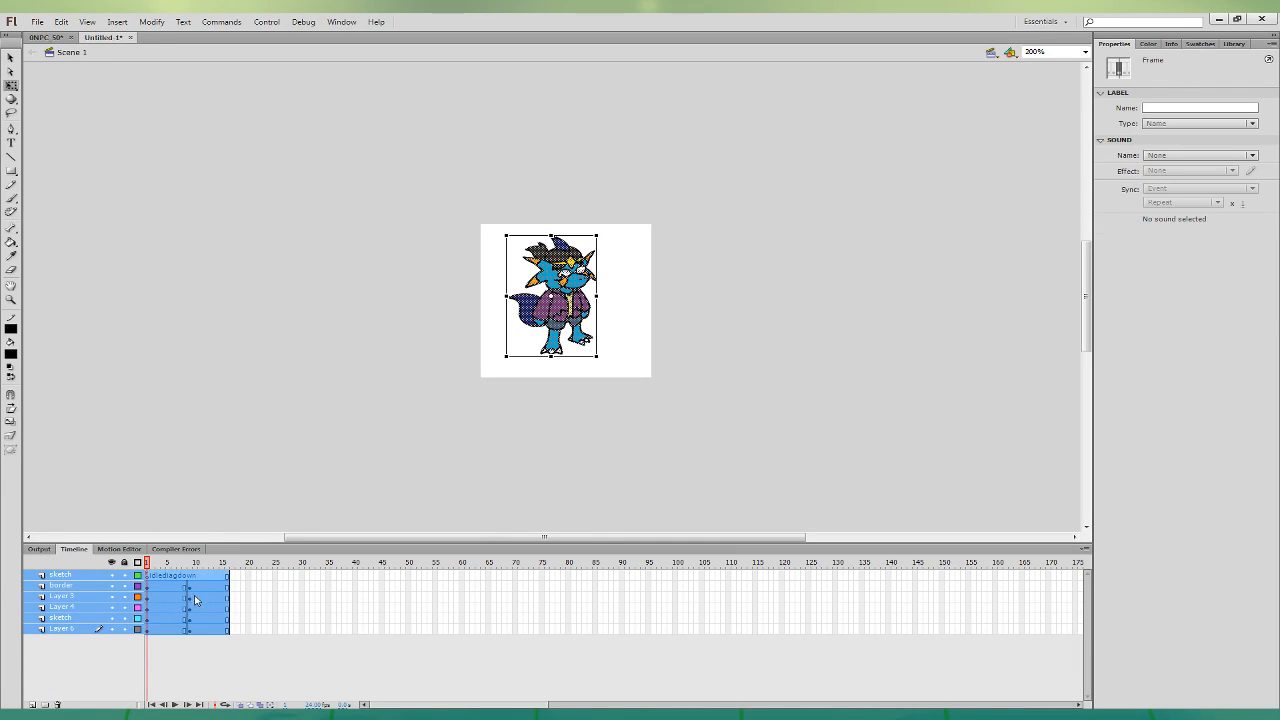
{"action": "left_click", "coordinate": [253, 460]}
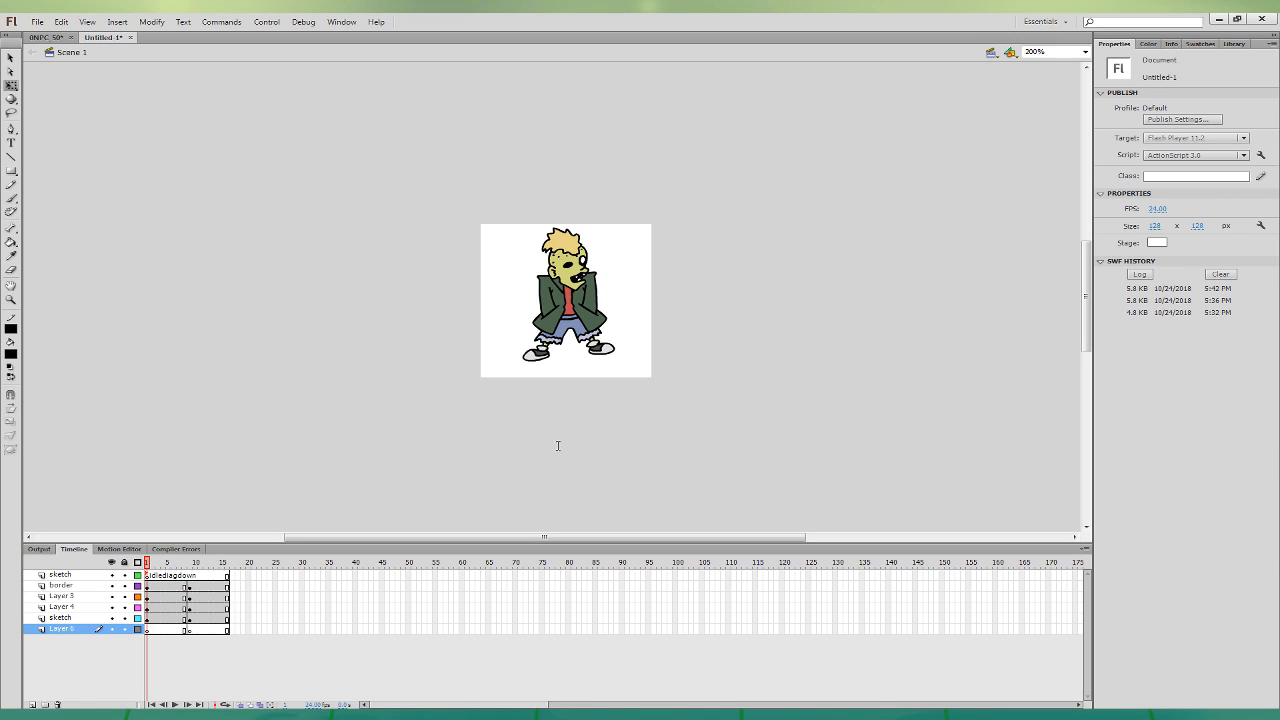
{"action": "key", "text": "ctrl+Return"}
- Return to the 0NPC_S0 document and go to frame 401, where the black-haired scythe character's section starts
{"action": "left_click", "coordinate": [45, 39]}
{"action": "left_click", "coordinate": [724, 640]}
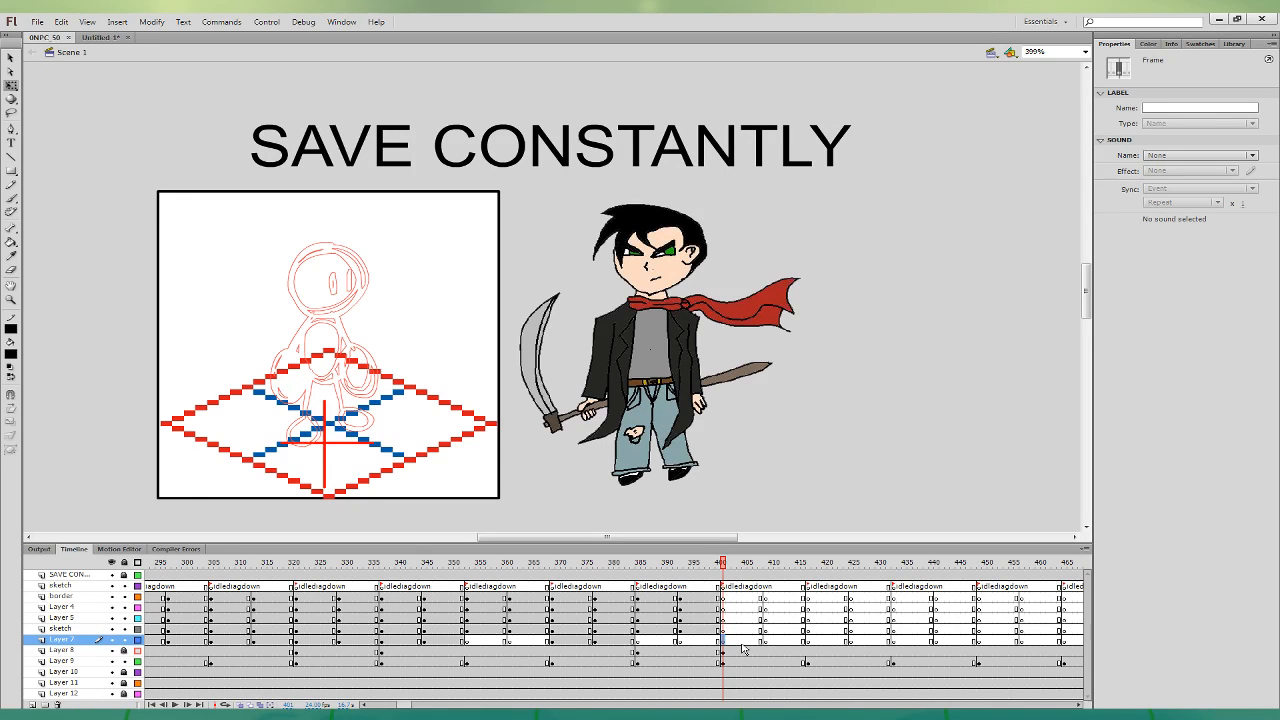
{"action": "key", "text": "ctrl+minus"}
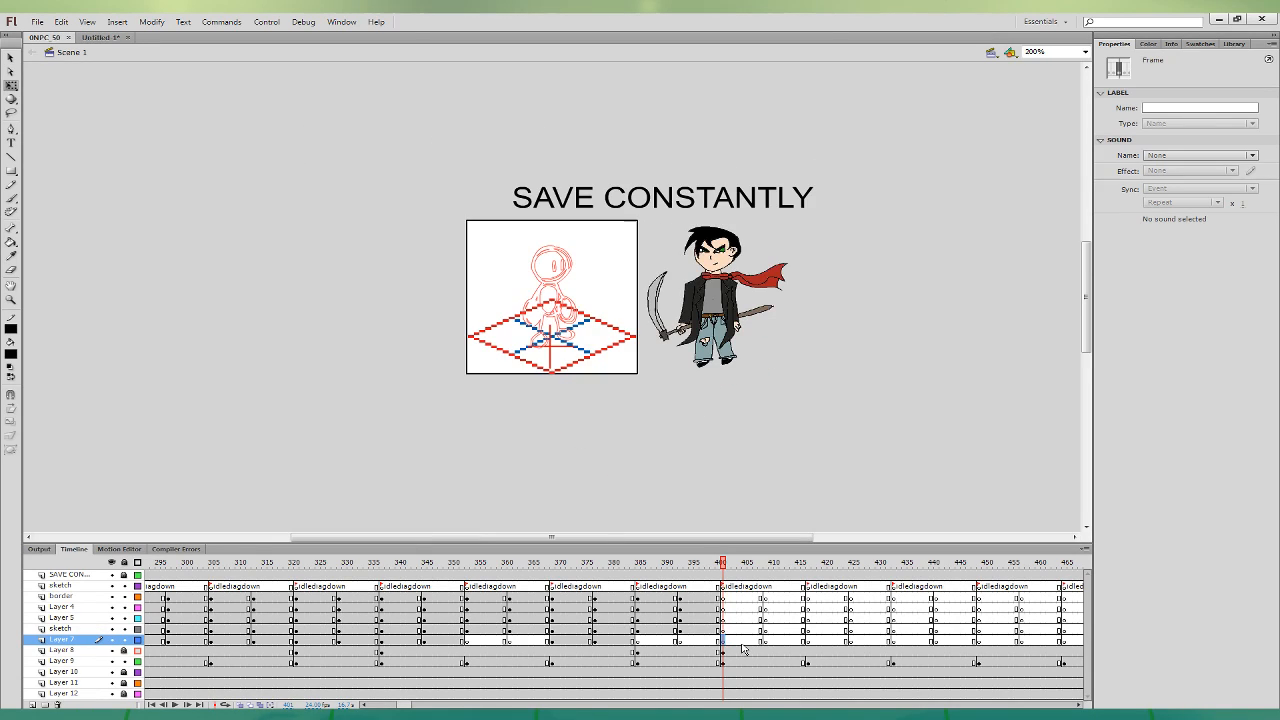